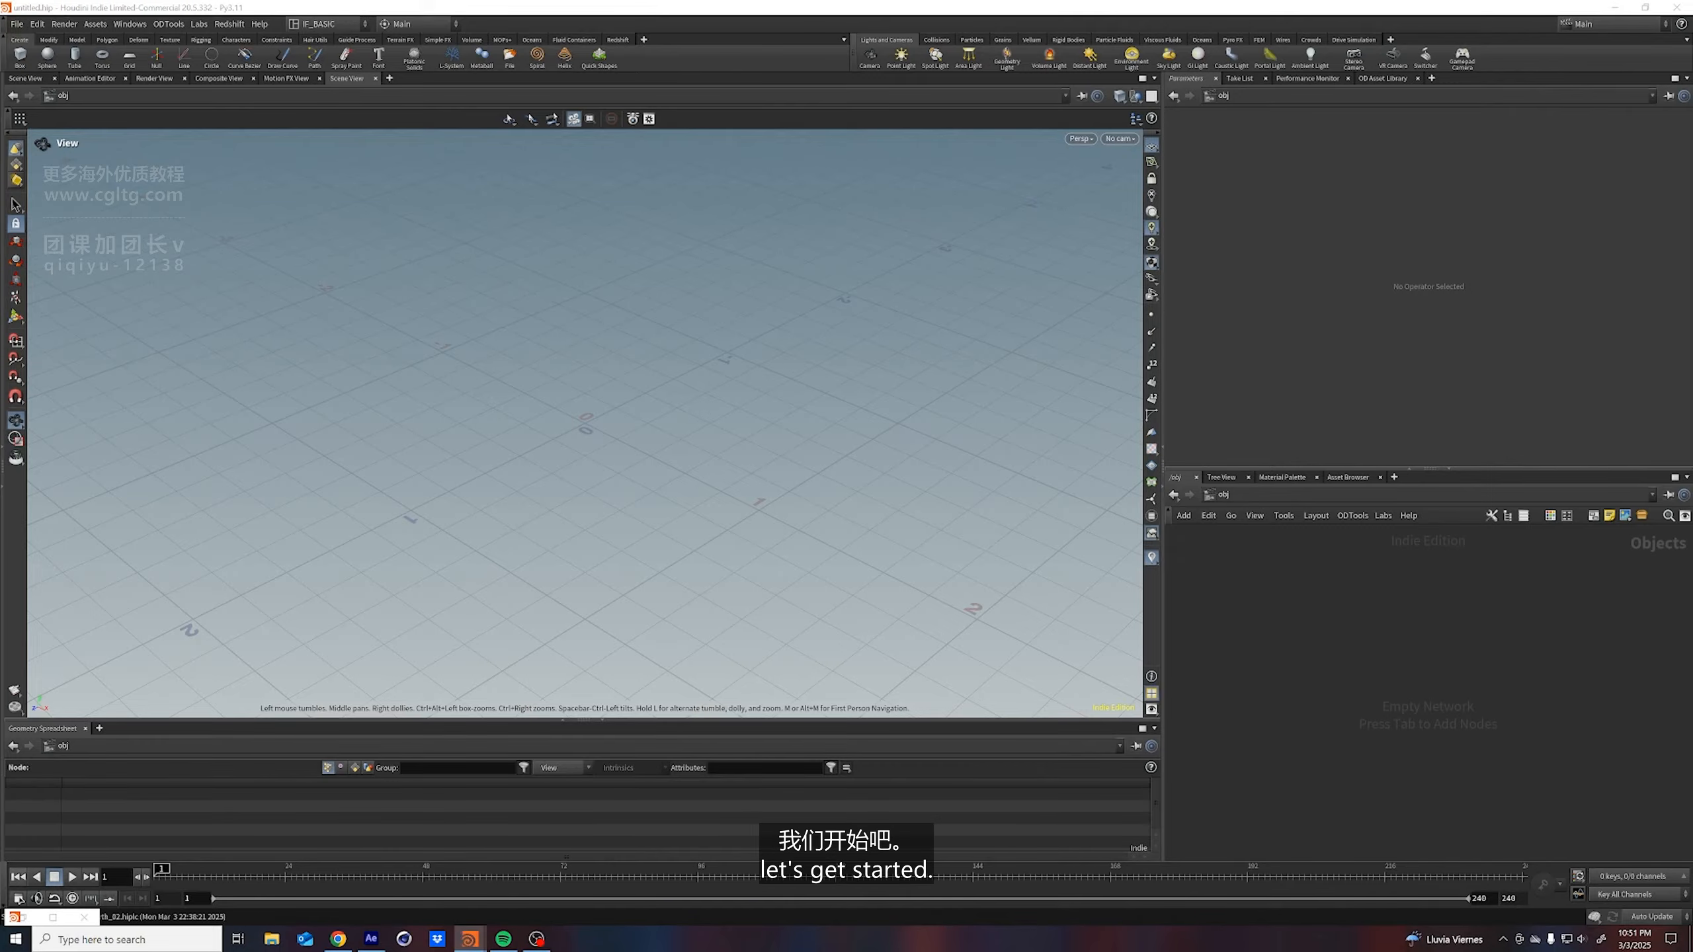
Create a Geometry object in the scene network and go inside it
{"action": "key", "text": "Tab"}
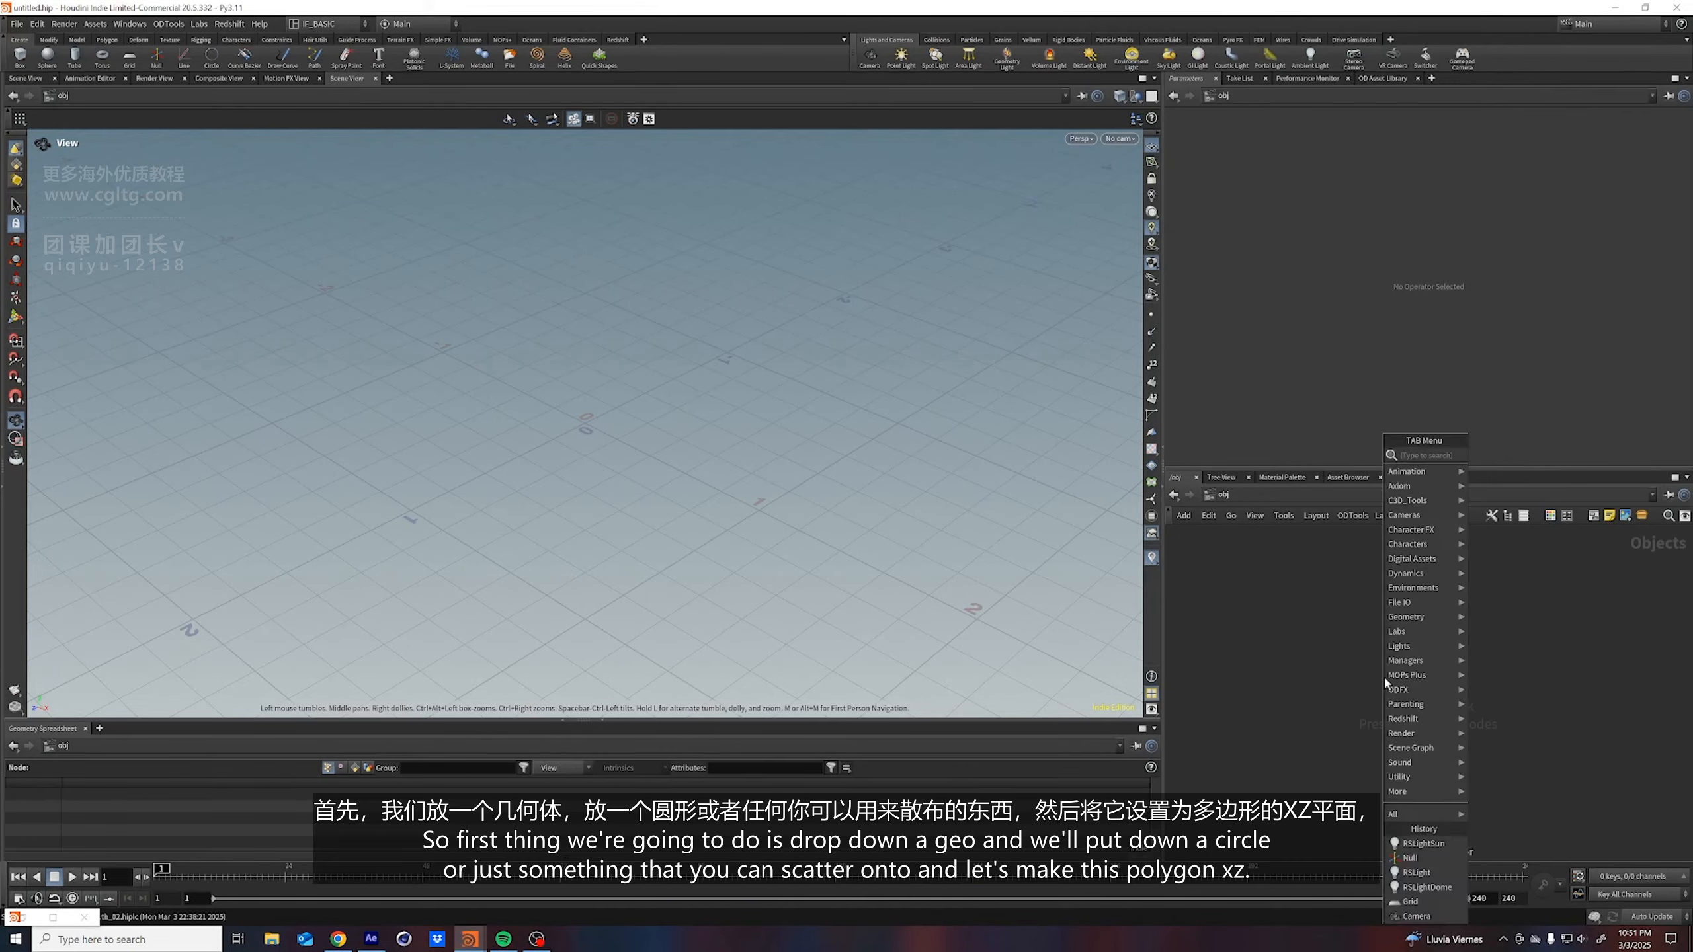
{"action": "type", "text": "geo"}
{"action": "key", "text": "Return"}
{"action": "left_click", "coordinate": [1384, 681]}
{"action": "double_click", "coordinate": [1384, 681]}
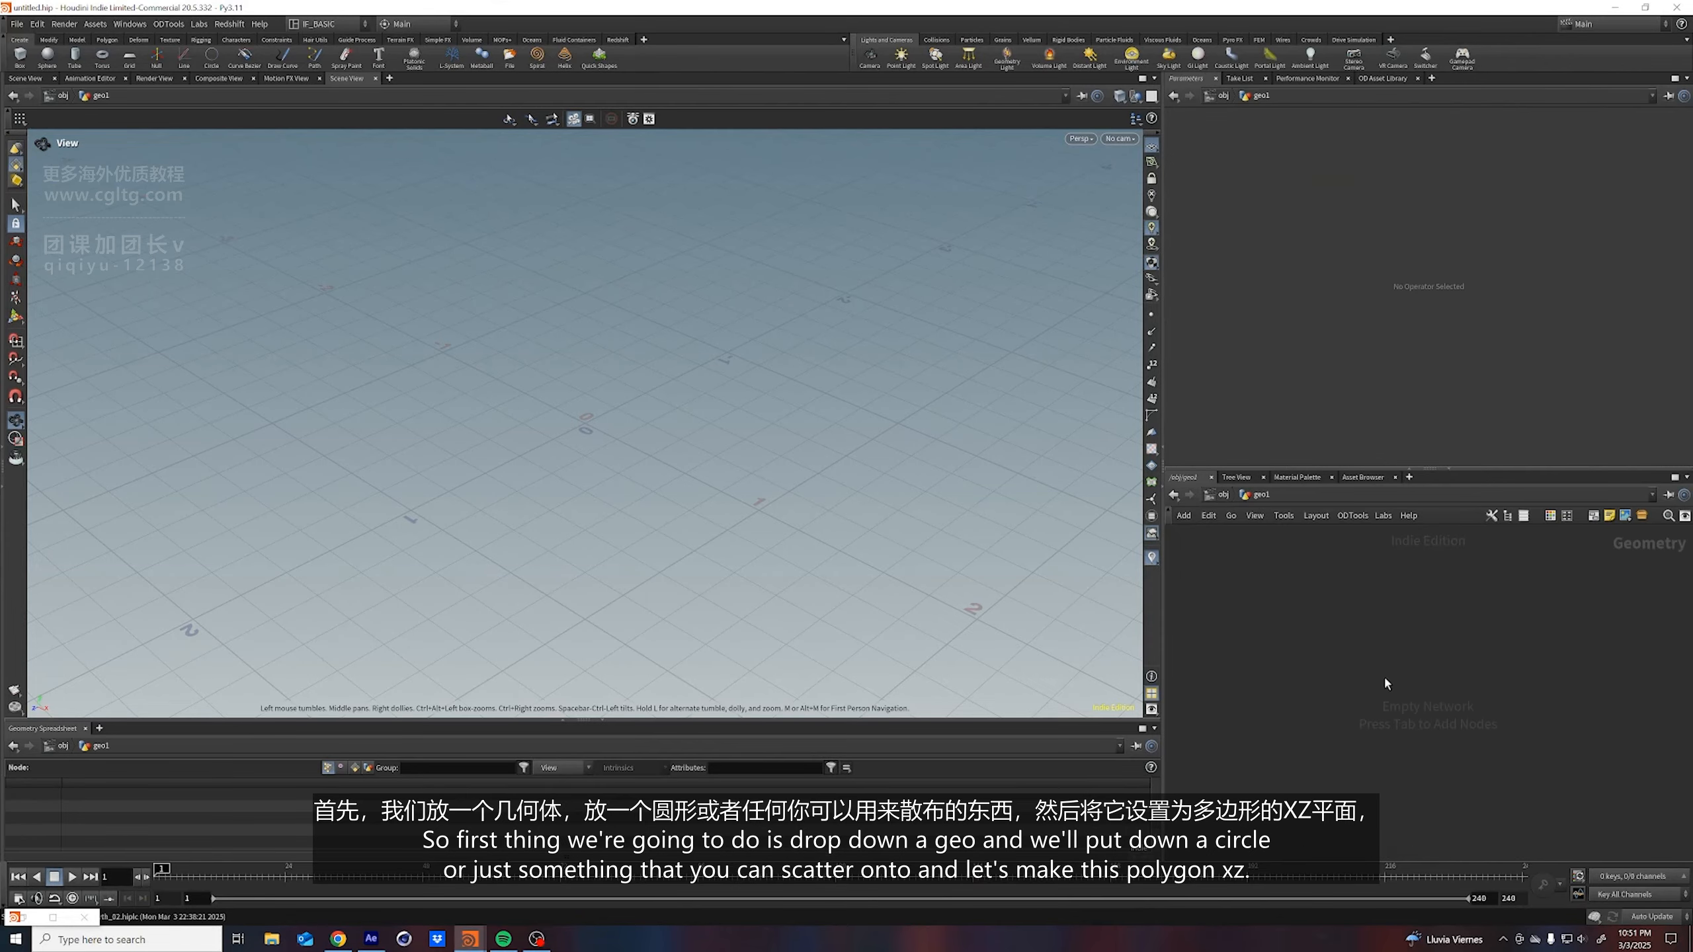
Add a Circle node to the empty geometry network
{"action": "key", "text": "Tab"}
{"action": "type", "text": "cir"}
{"action": "key", "text": "Return"}
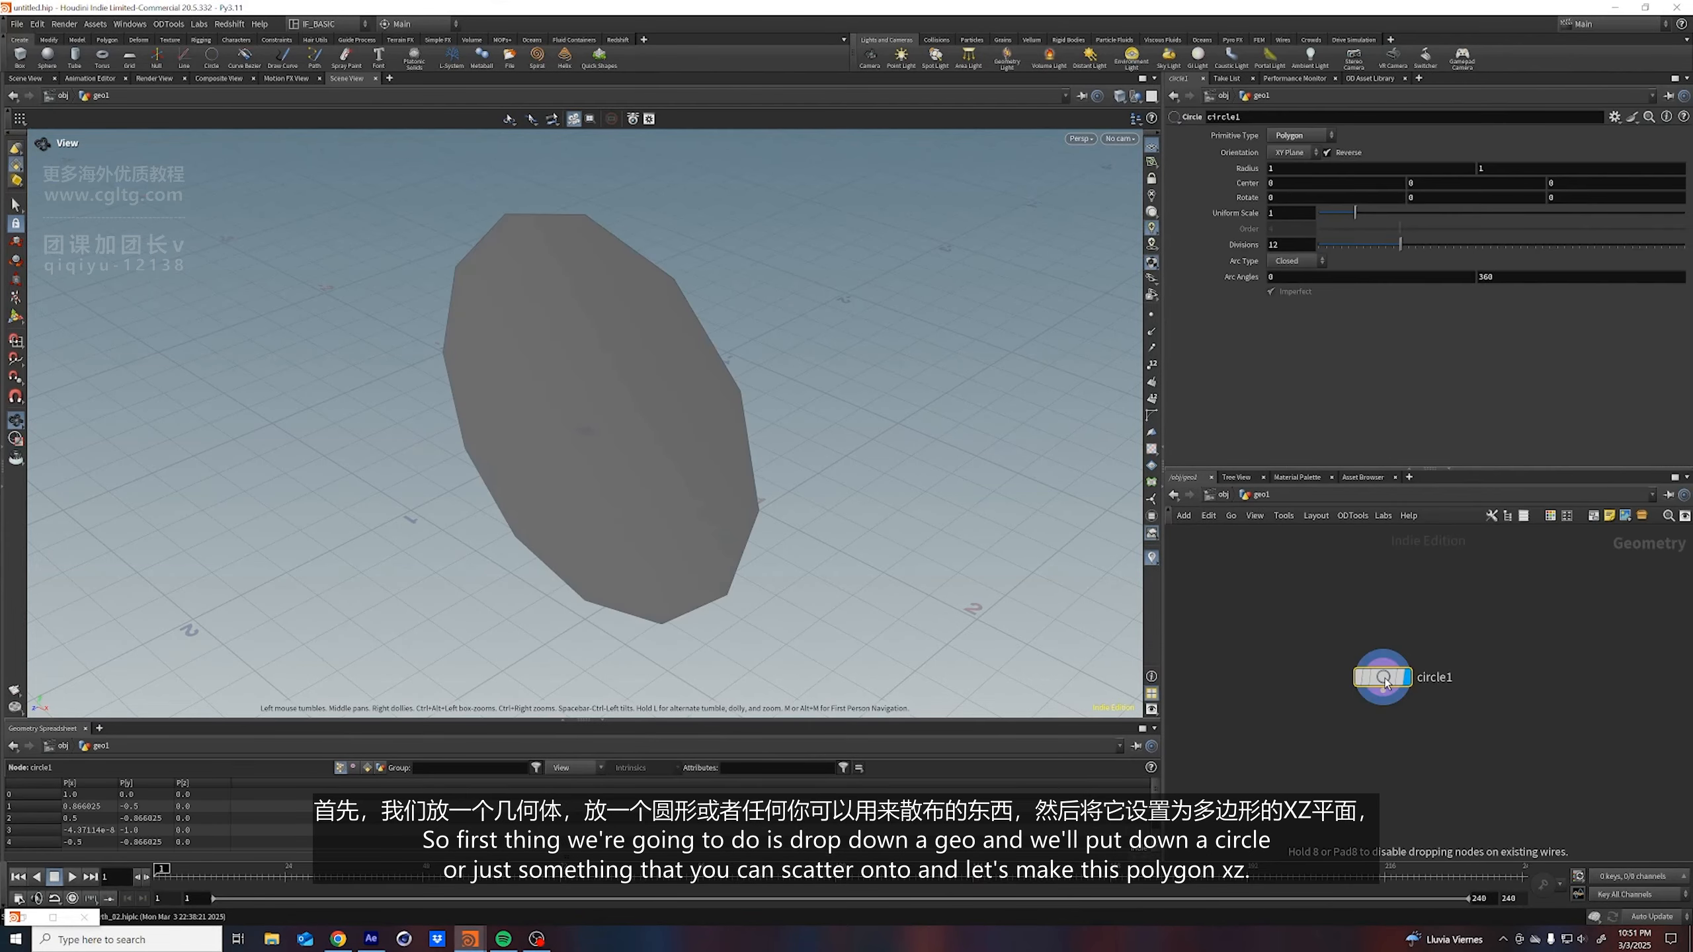
{"action": "left_click", "coordinate": [1385, 680]}
Keep the circle's primitive type as Polygon and set its orientation to ZX Plane
{"action": "left_click", "coordinate": [1299, 136]}
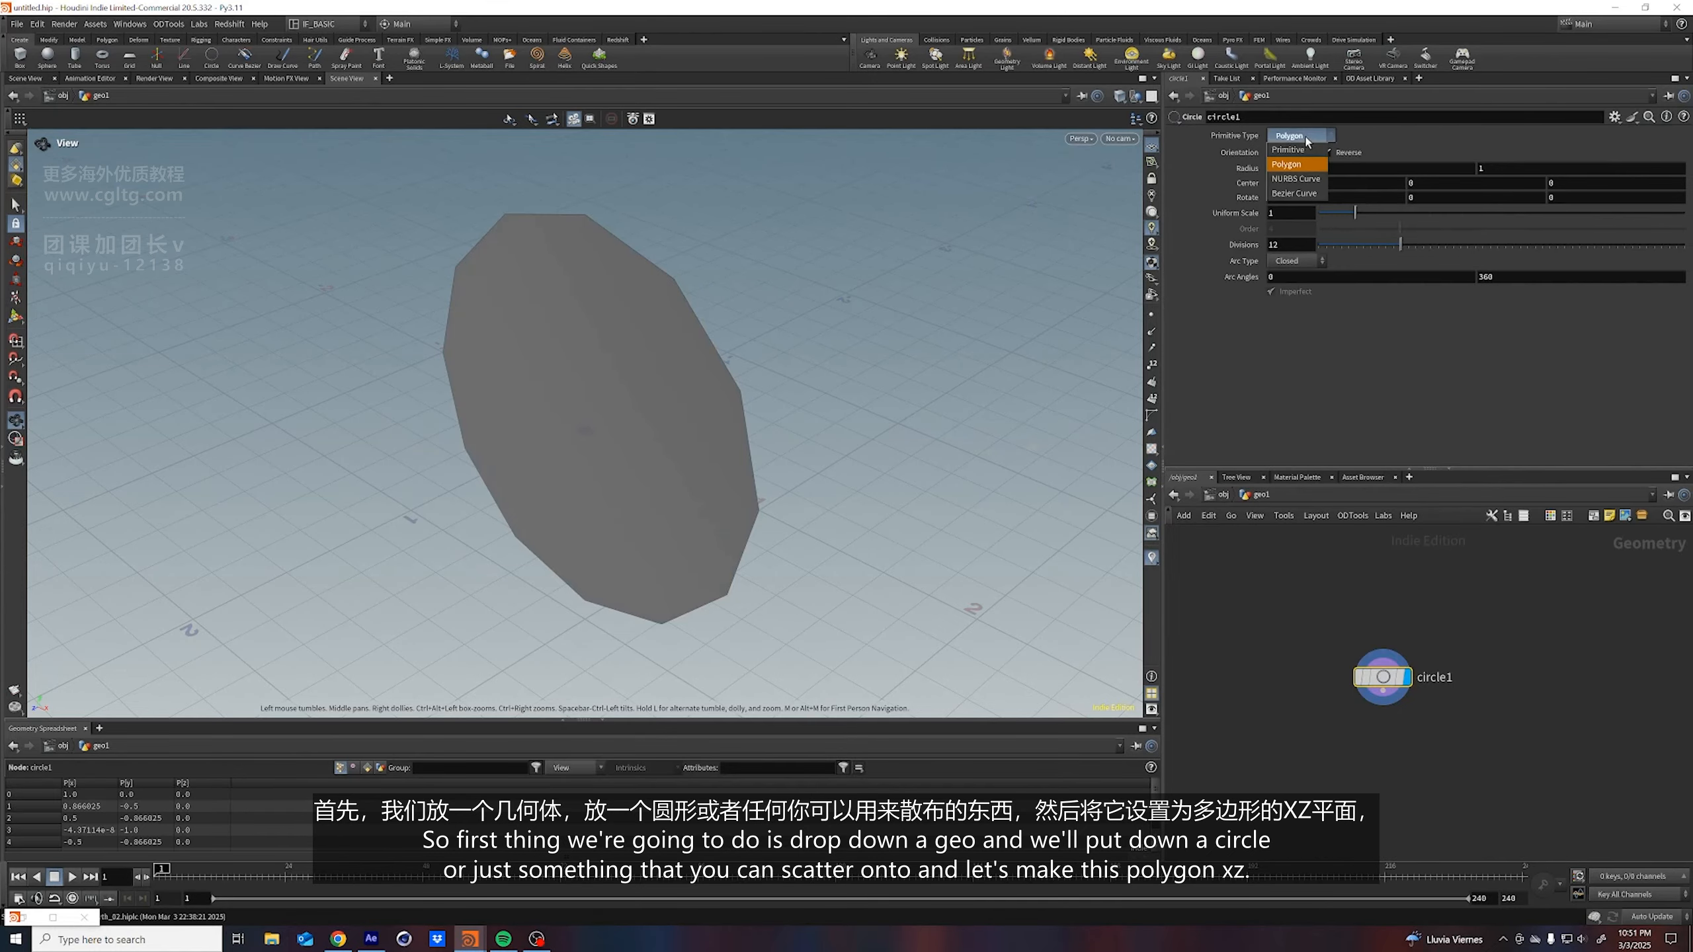
{"action": "left_click", "coordinate": [1297, 149]}
{"action": "left_click", "coordinate": [1293, 154]}
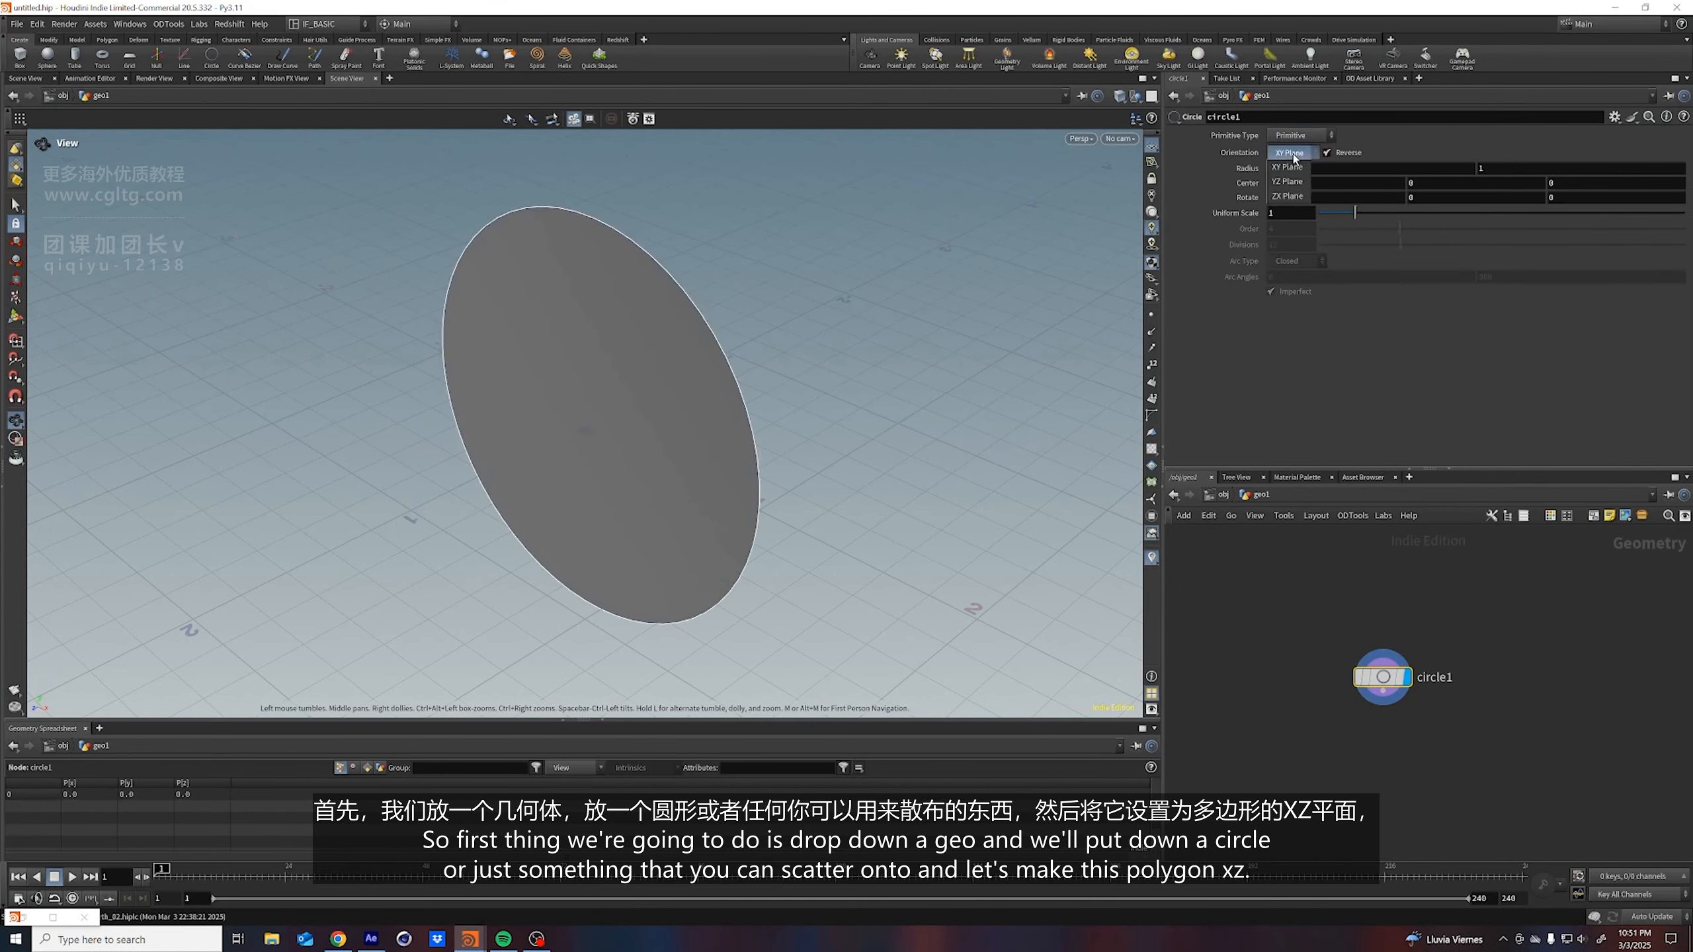
{"action": "left_click", "coordinate": [1295, 136]}
{"action": "left_click", "coordinate": [1298, 165]}
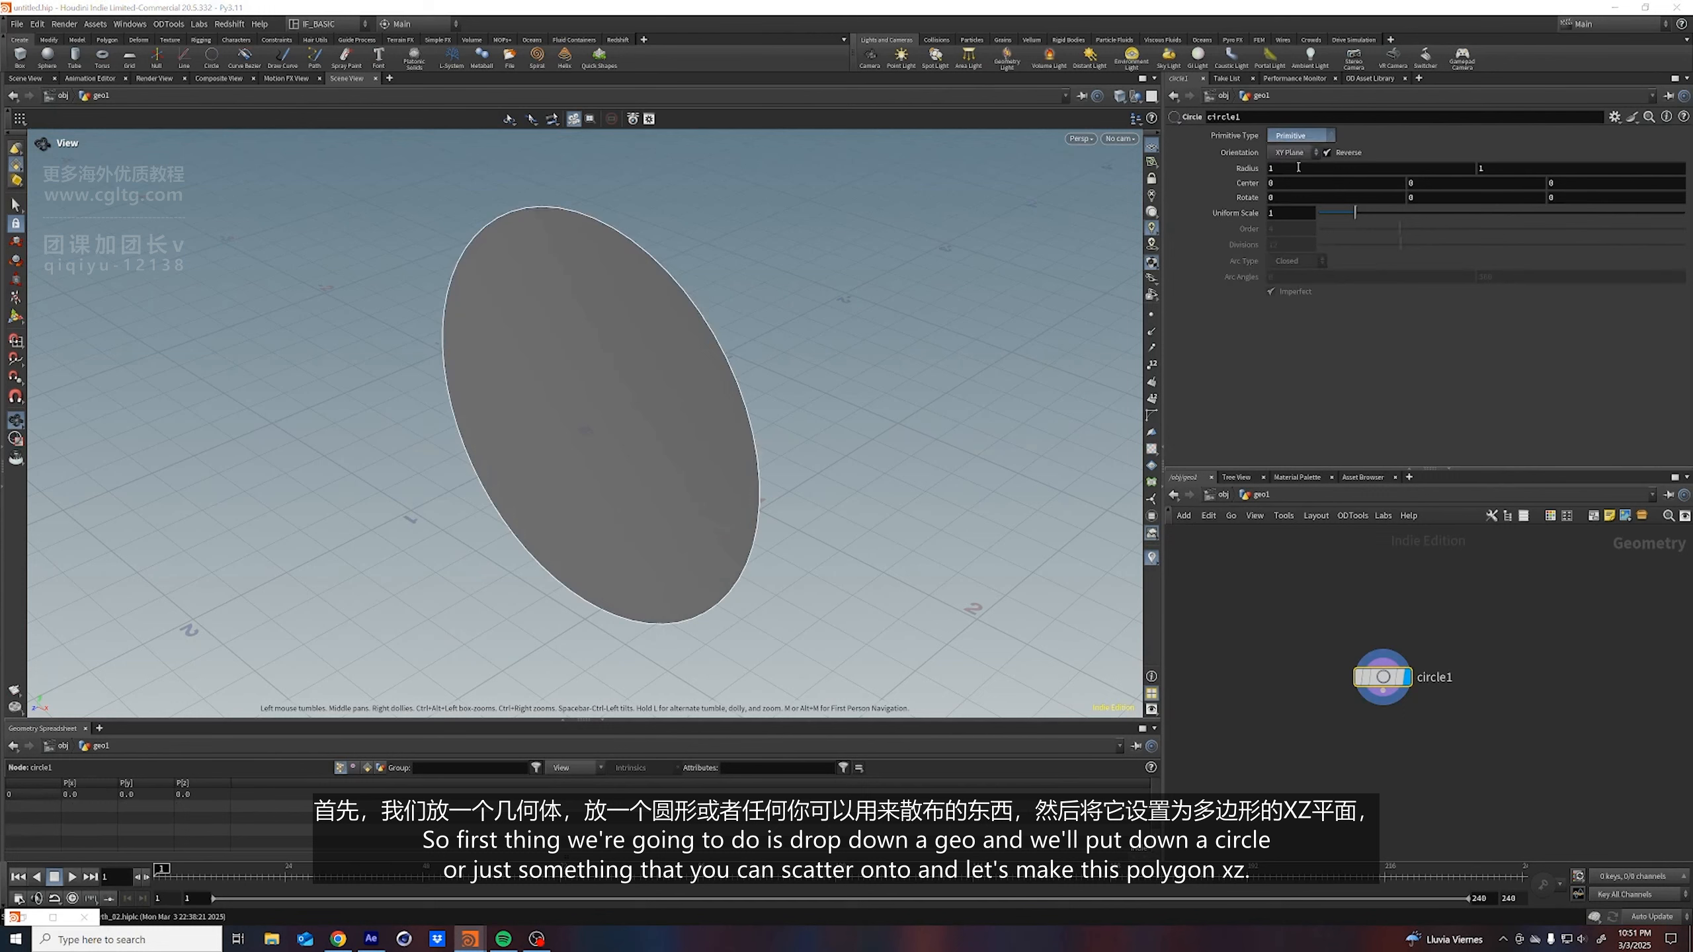
{"action": "left_click", "coordinate": [1296, 154]}
{"action": "left_click", "coordinate": [1288, 195]}
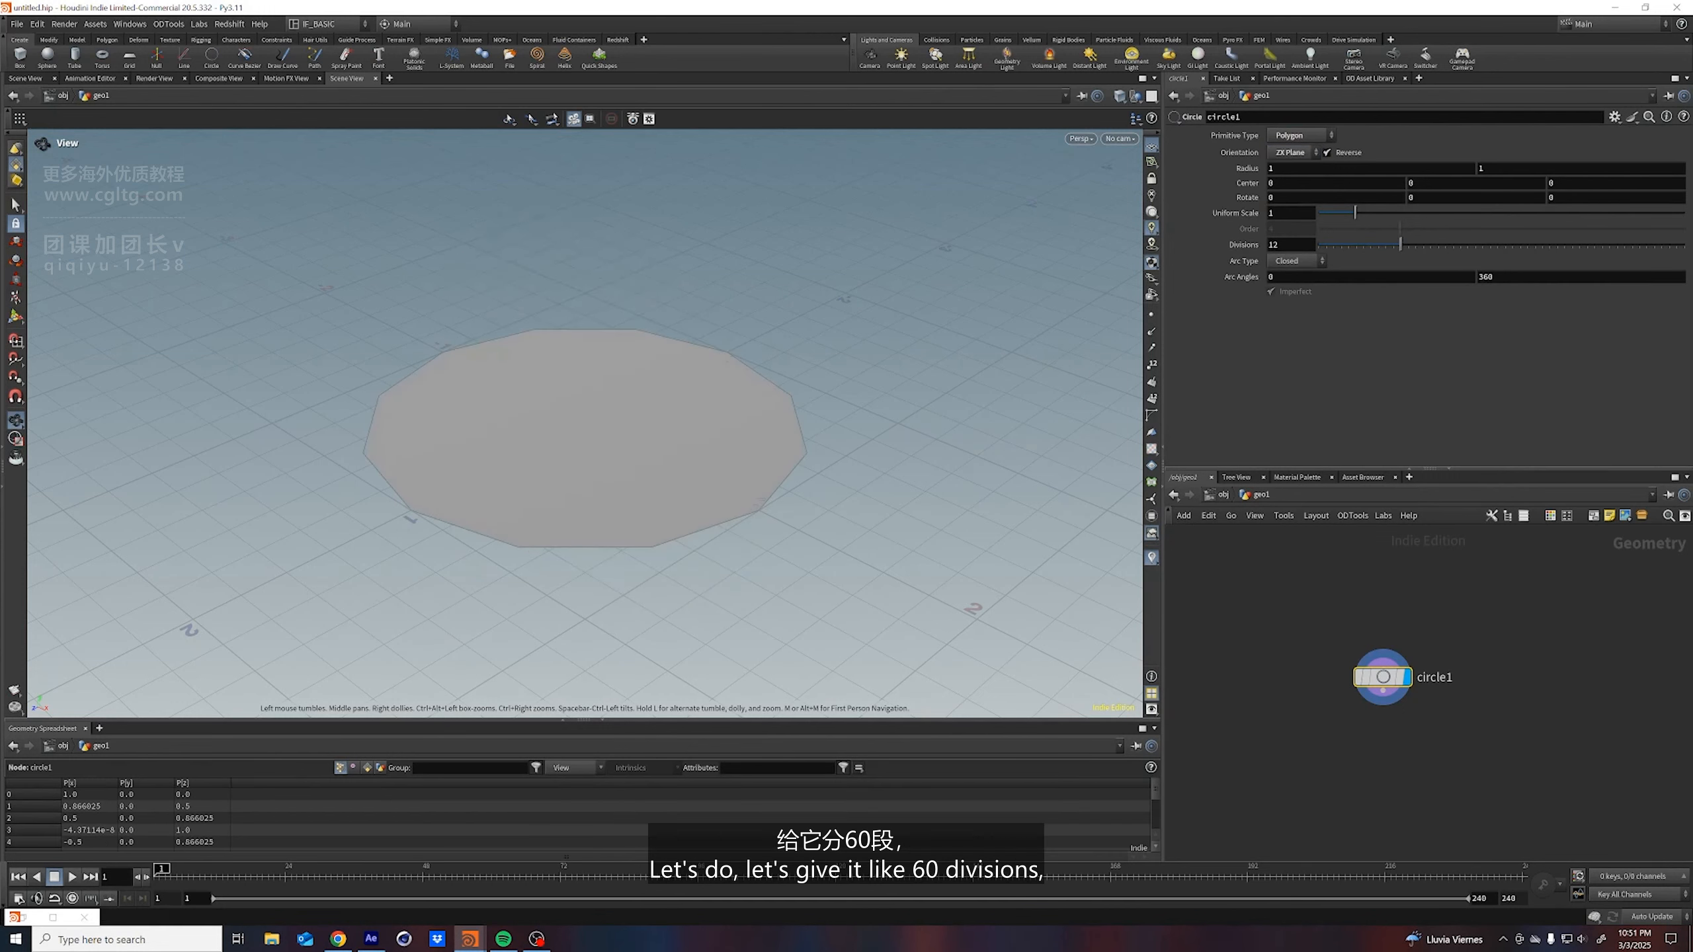
Set the circle's divisions to 60 for a smoother outline
{"action": "left_click", "coordinate": [1304, 245]}
{"action": "type", "text": "60"}
{"action": "key", "text": "Return"}
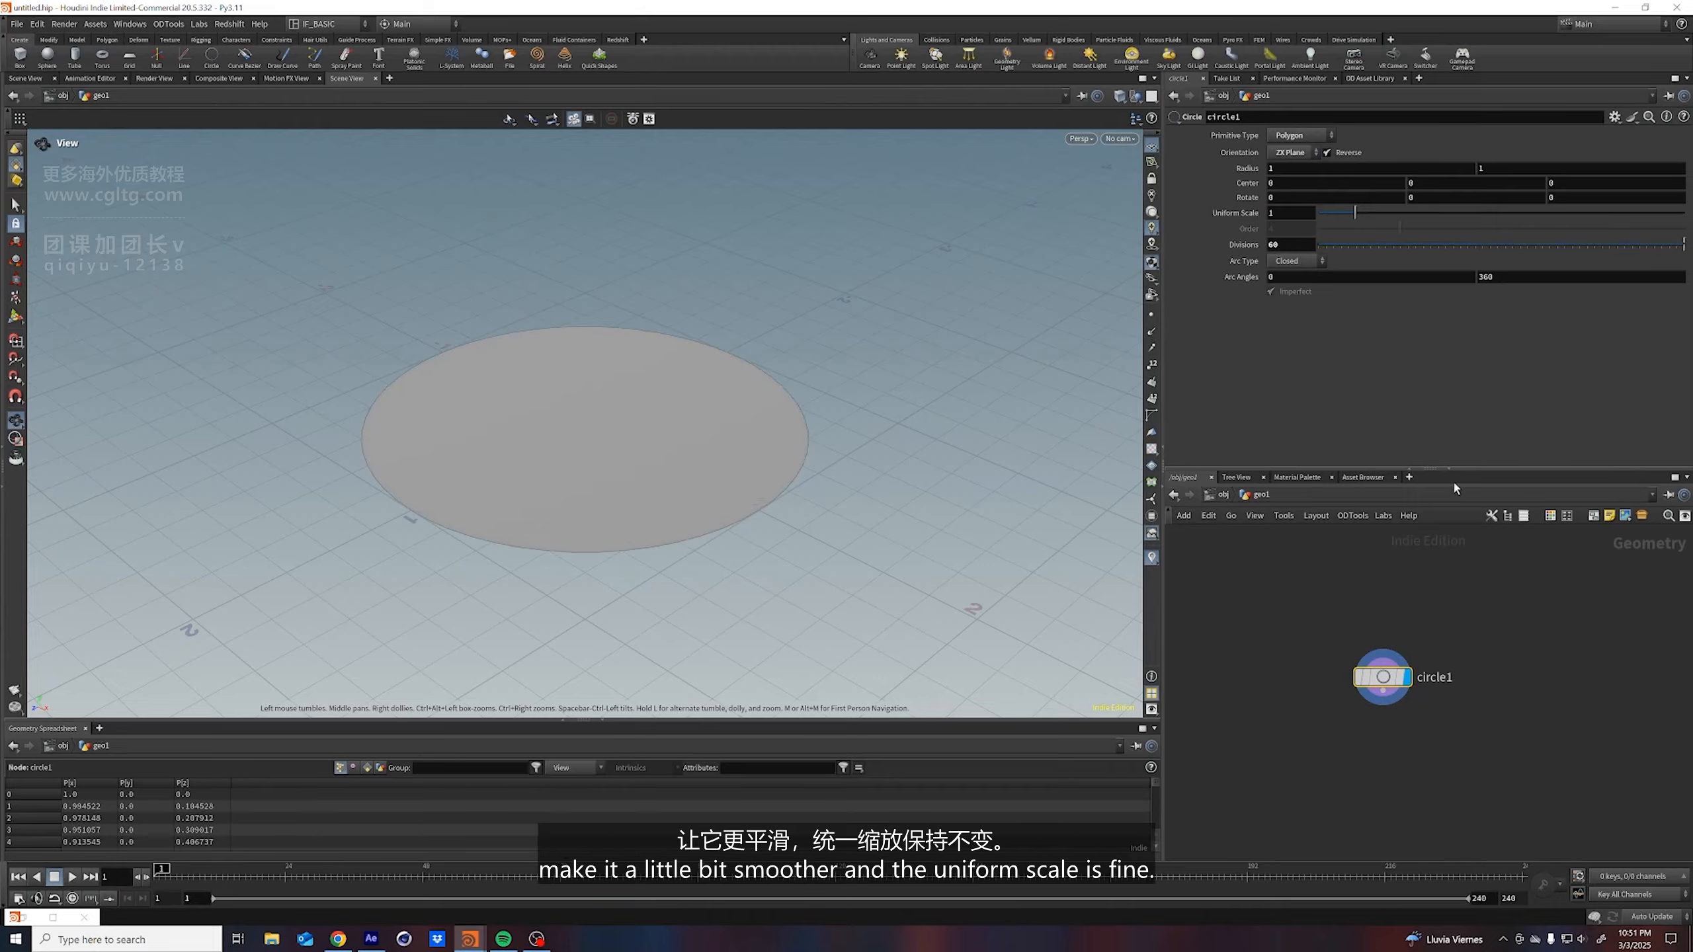
Add a Remesh node below the circle
{"action": "left_click_drag", "start_coordinate": [656, 512], "coordinate": [620, 490]}
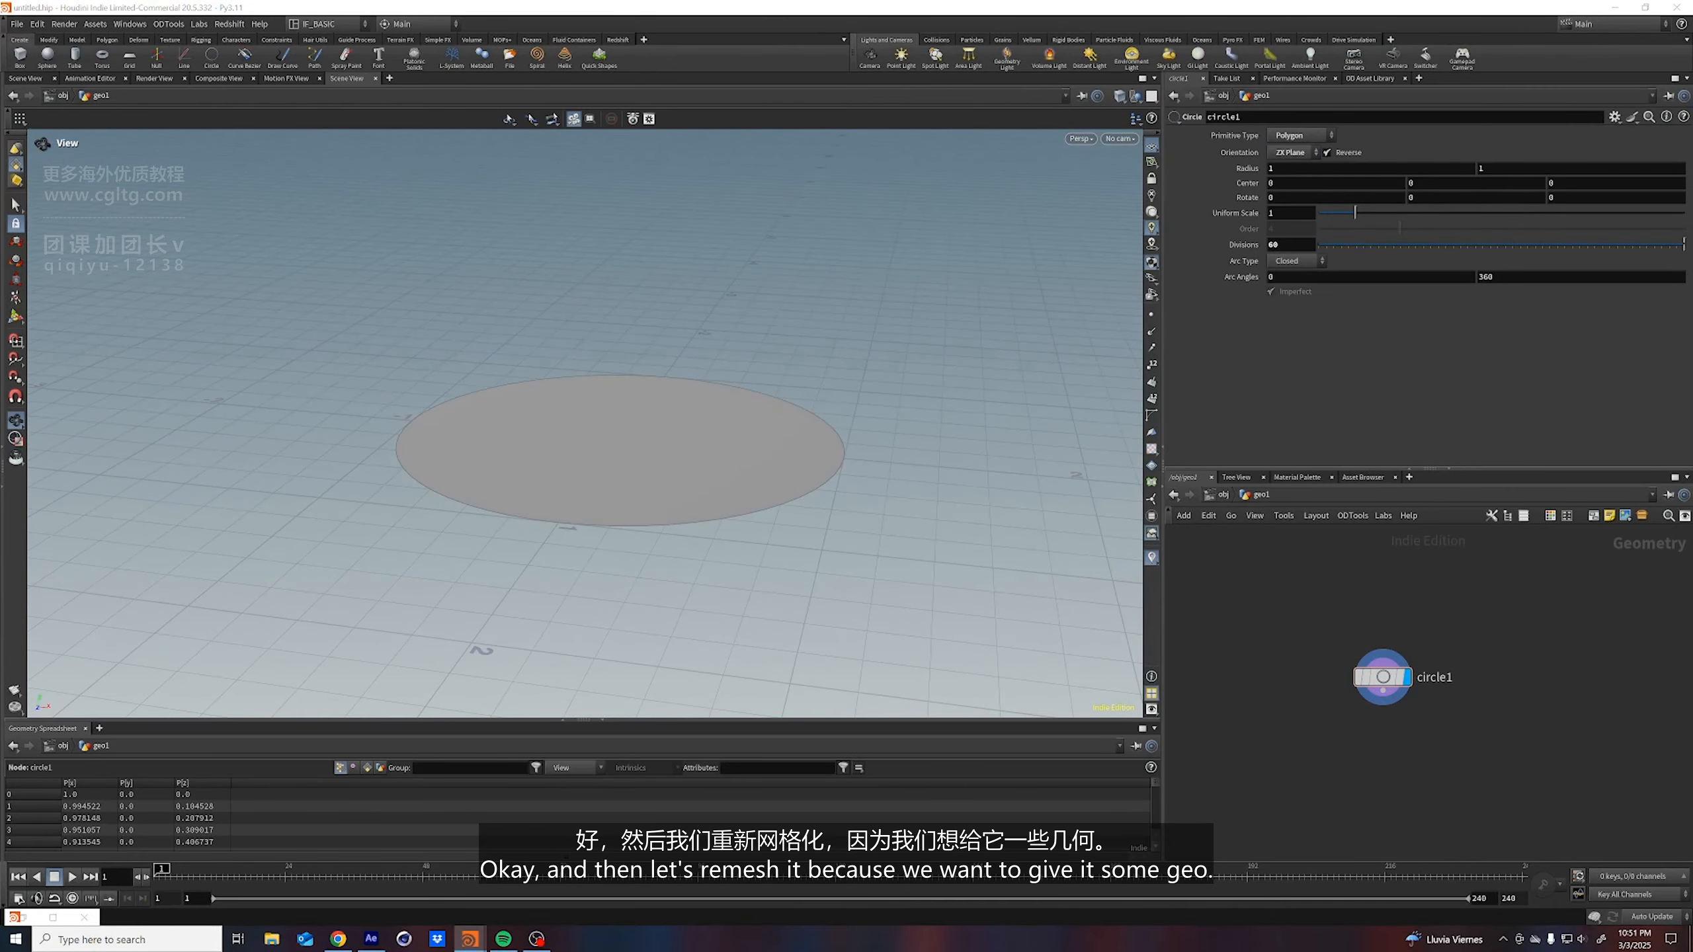
{"action": "key", "text": "Tab"}
{"action": "type", "text": "remesh"}
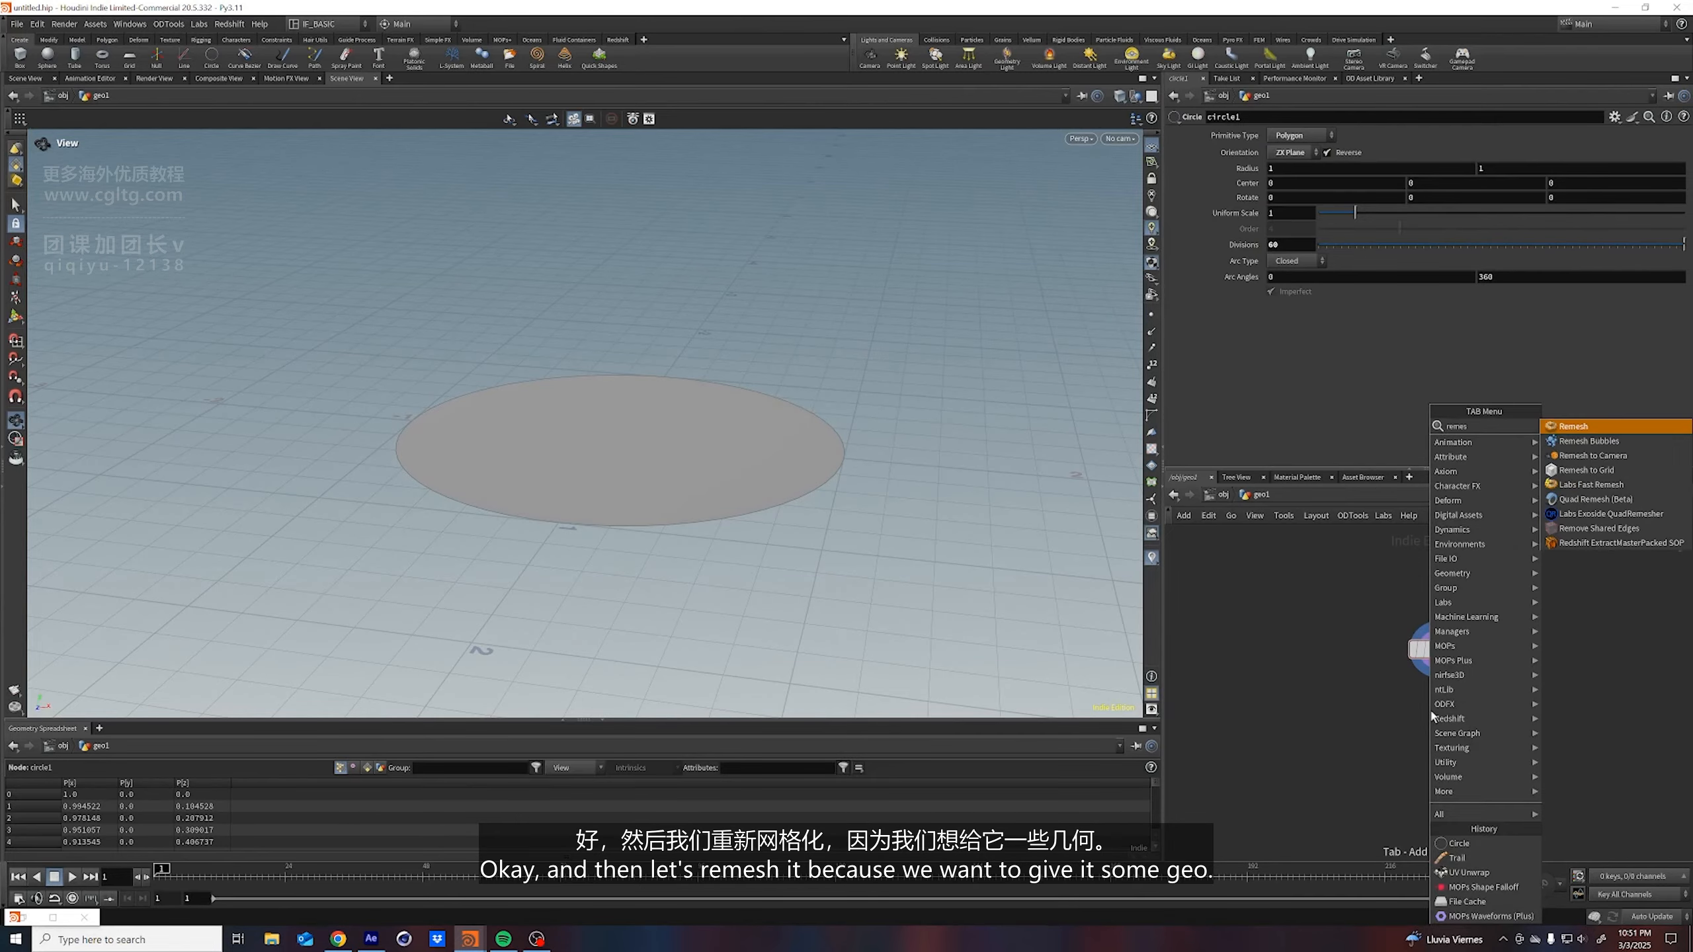
{"action": "key", "text": "Return"}
{"action": "left_click", "coordinate": [1435, 712]}
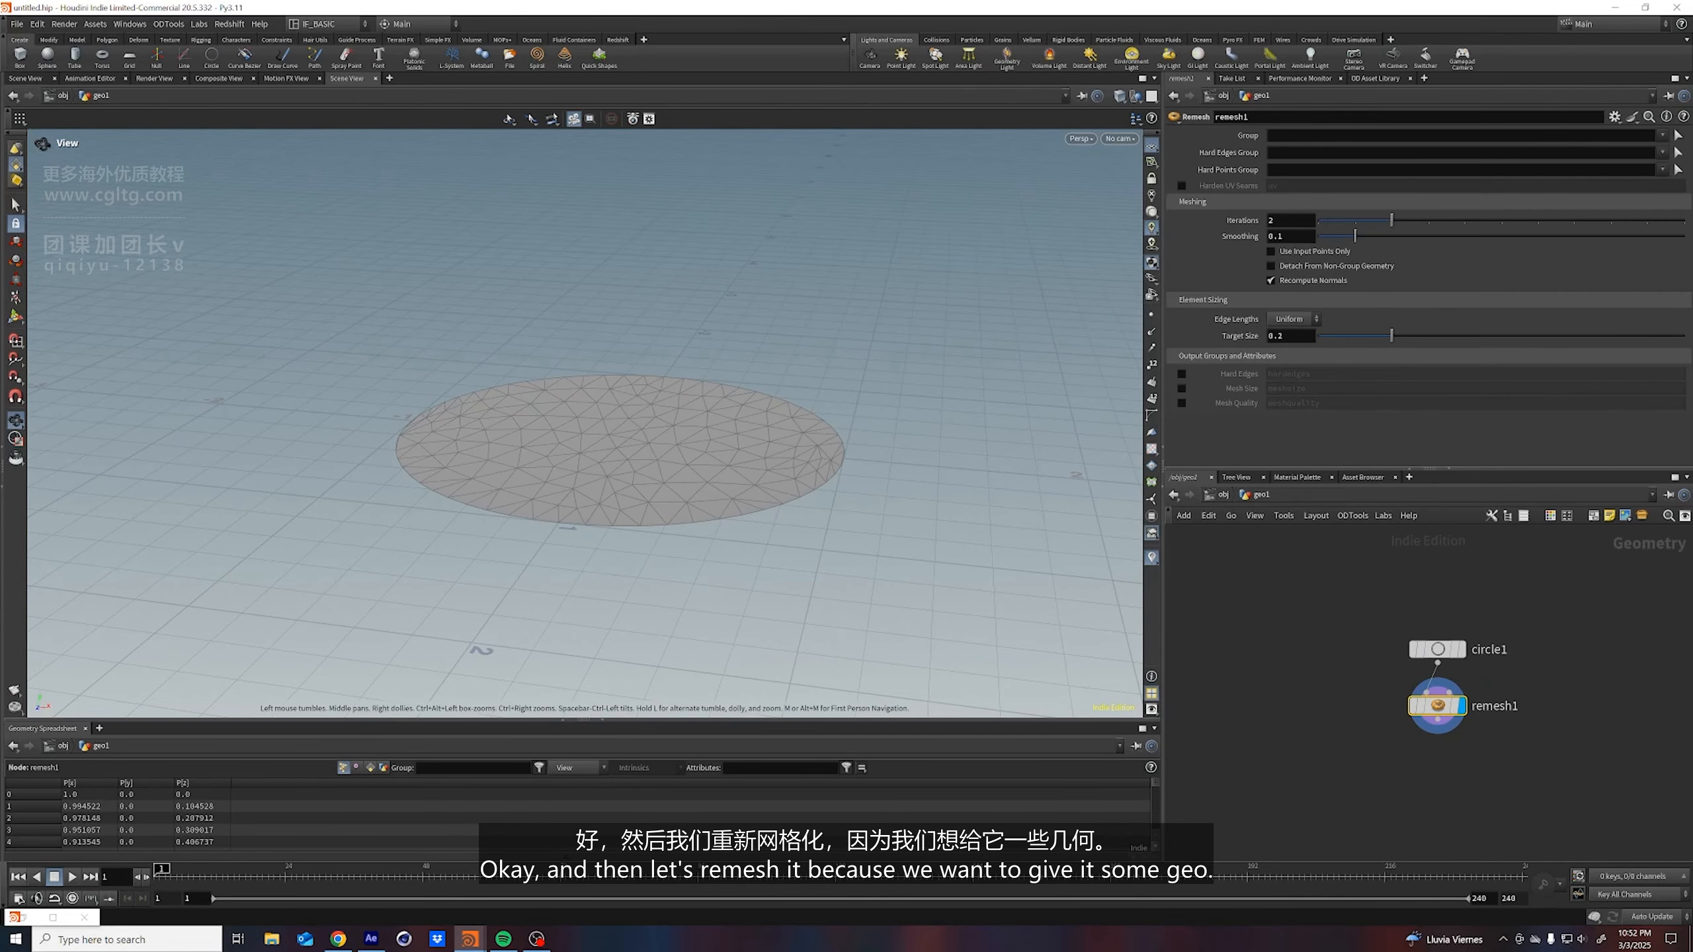
Set the Remesh target size to 0.029 to make the disc's mesh denser
{"action": "left_click_drag", "start_coordinate": [1364, 338], "coordinate": [1338, 338]}
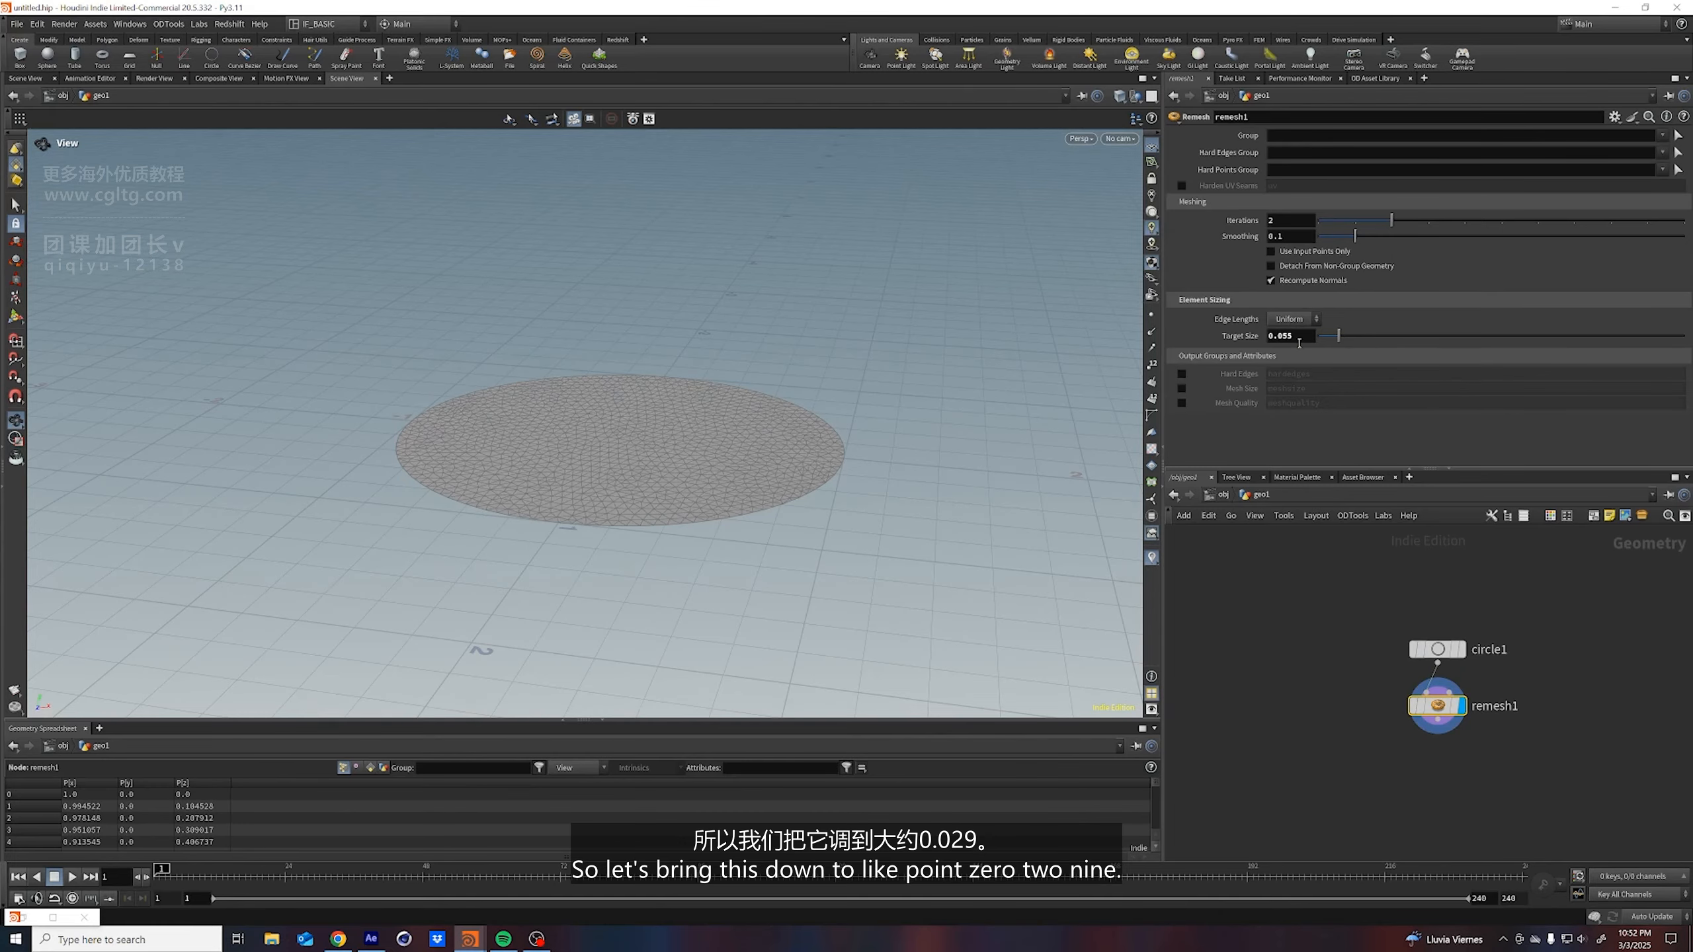
{"action": "double_click", "coordinate": [1296, 339]}
{"action": "type", "text": ".029"}
{"action": "key", "text": "Return"}
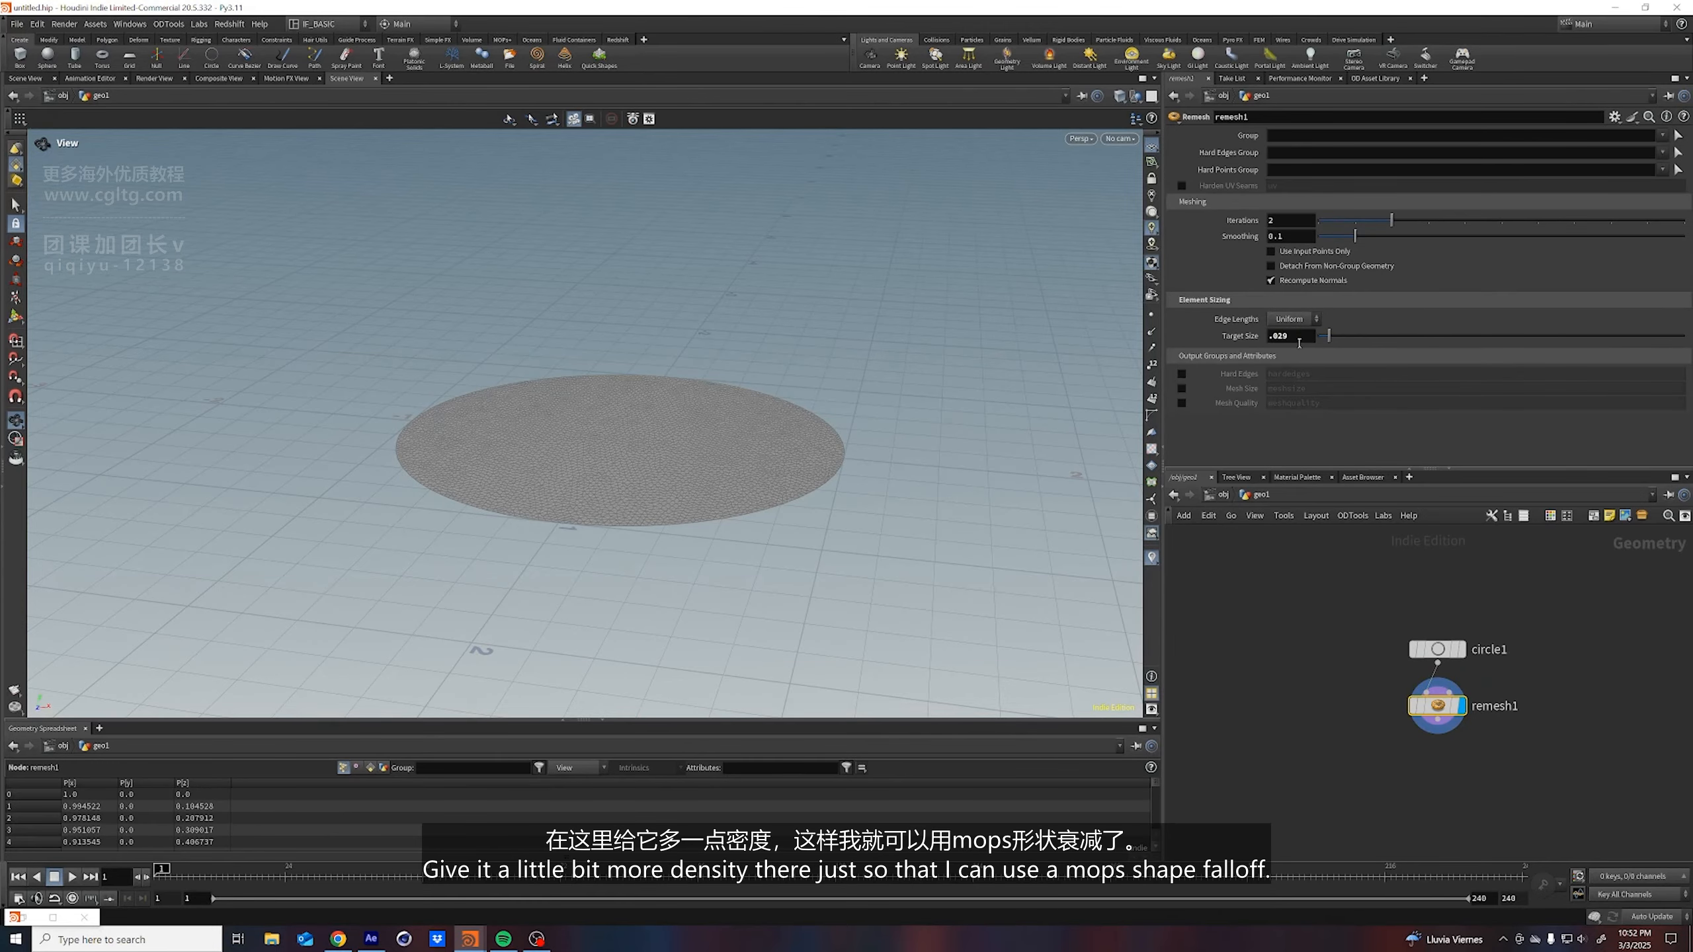
Add a MOPs Shape Falloff node below the Remesh node
{"action": "left_click_drag", "start_coordinate": [706, 460], "coordinate": [727, 472]}
{"action": "scroll", "coordinate": [657, 467], "scroll_direction": "up", "scroll_amount": 2}
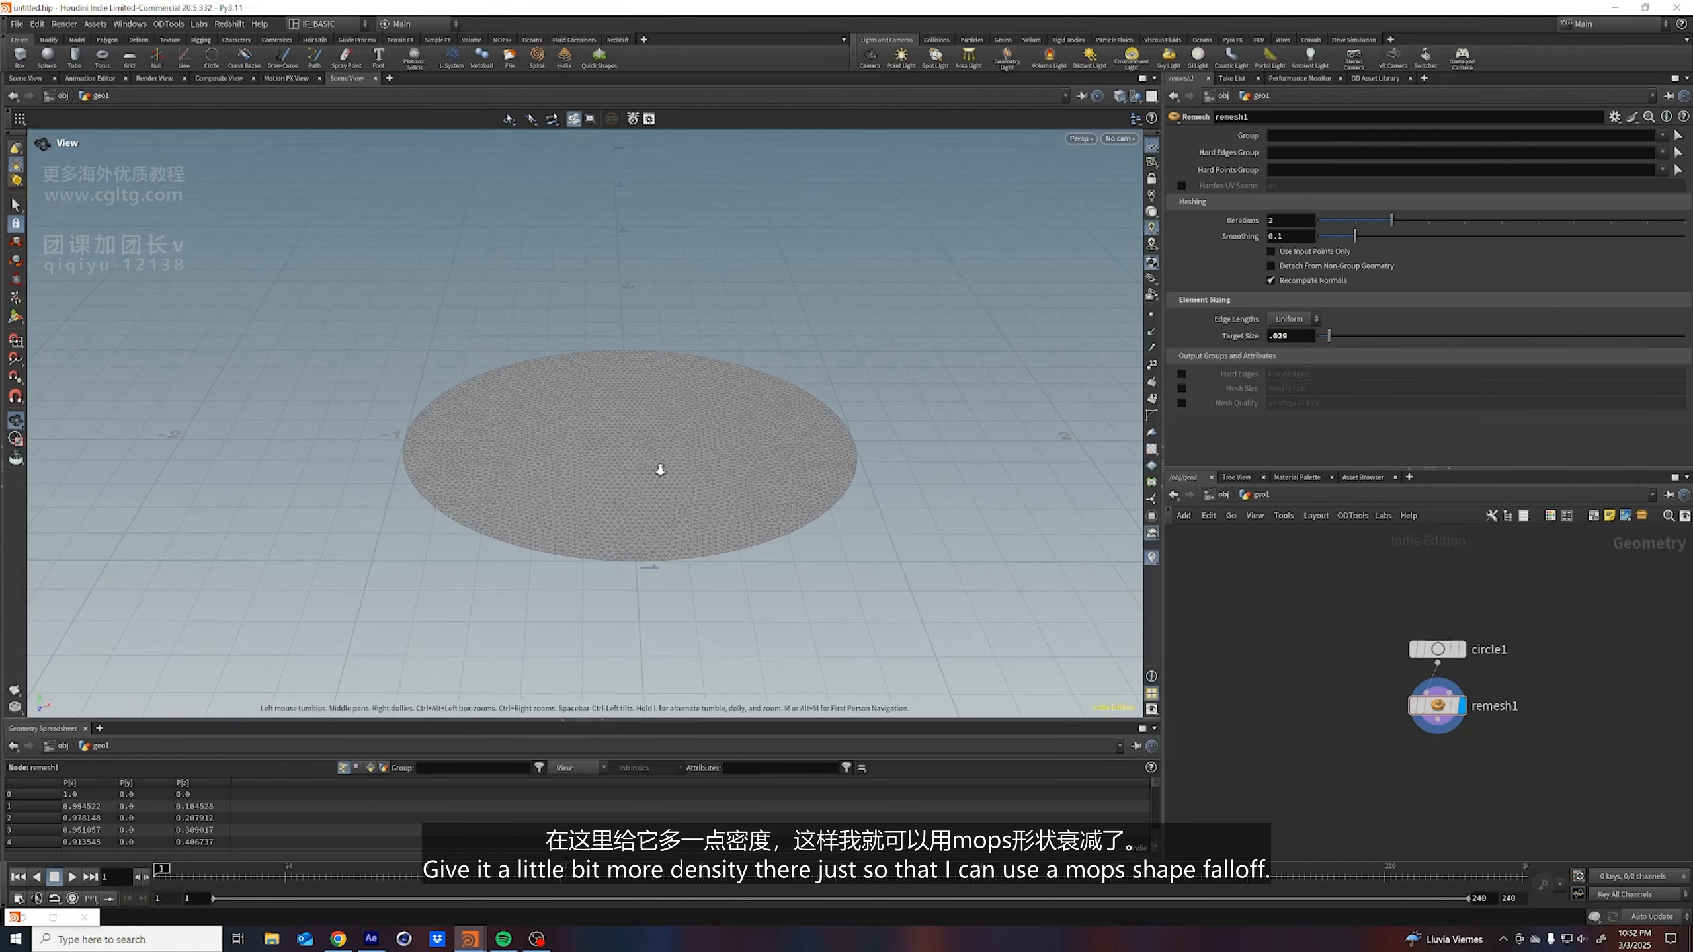
{"action": "key", "text": "Tab"}
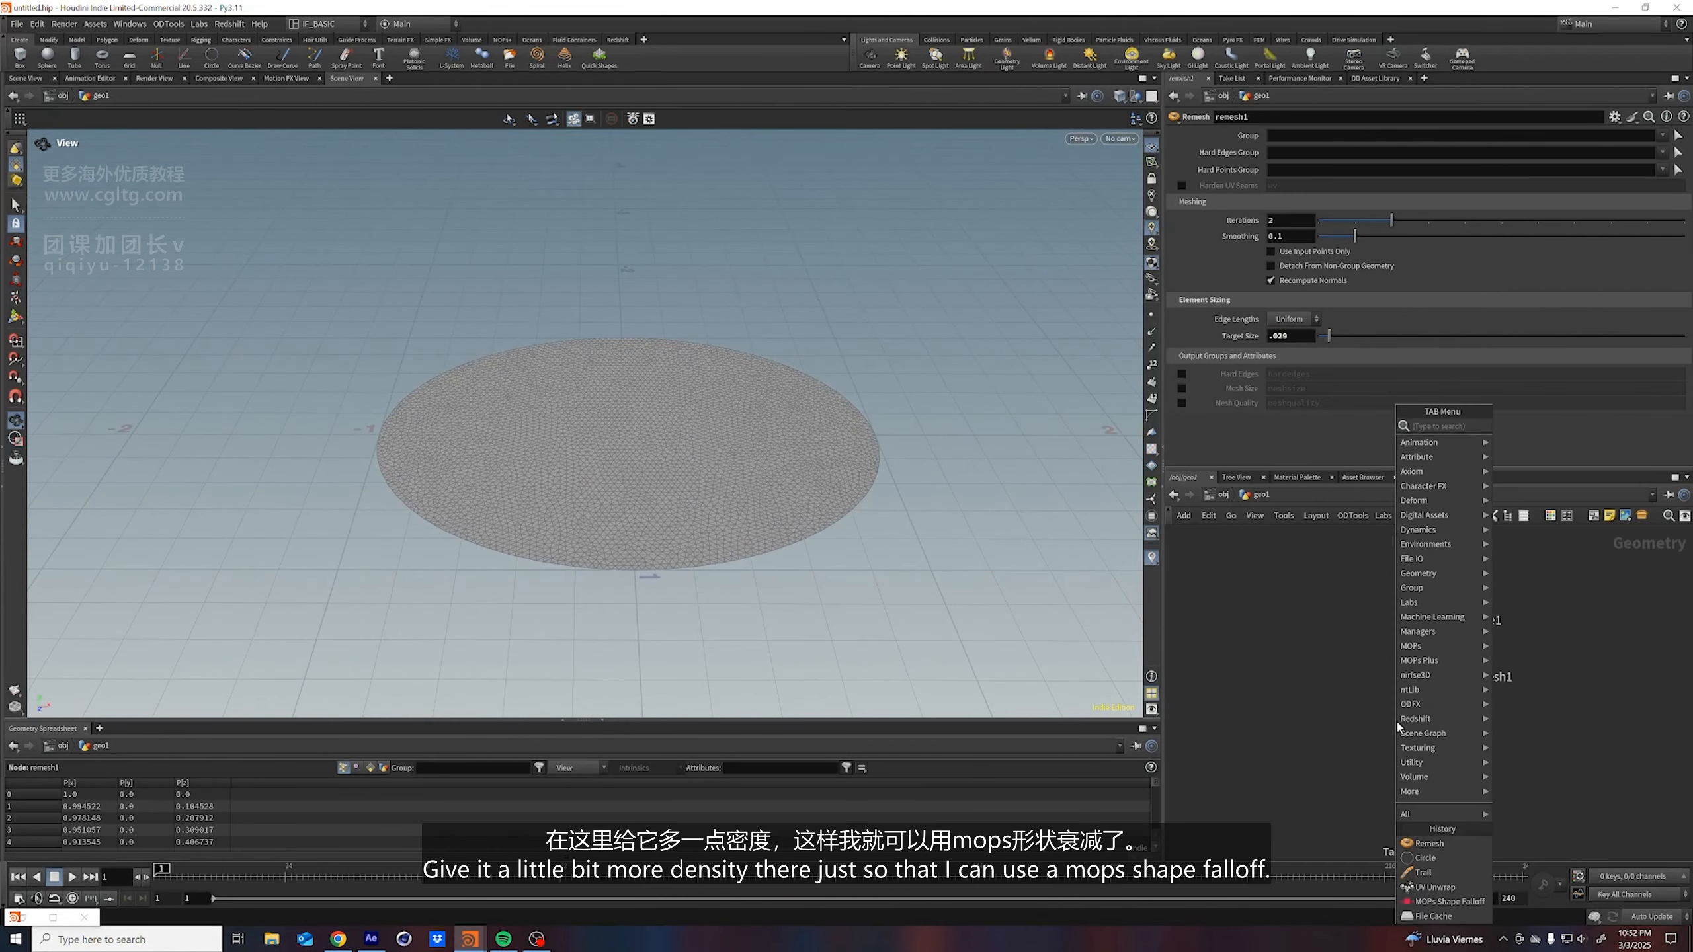
{"action": "type", "text": "mops shape"}
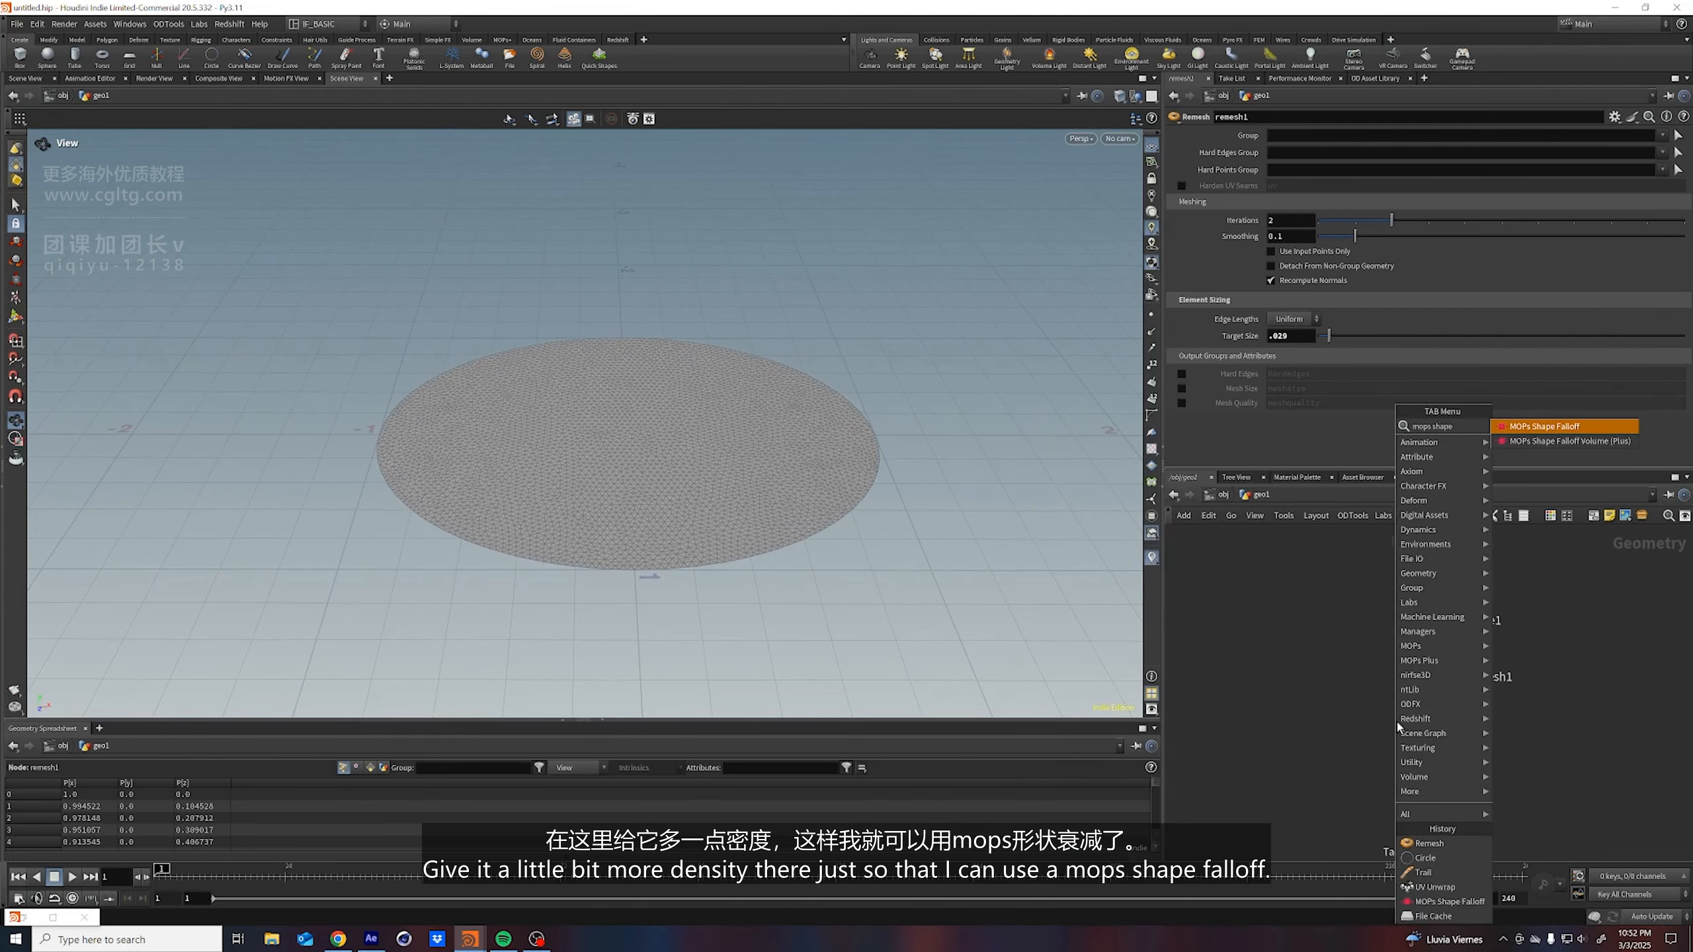
{"action": "key", "text": "Return"}
{"action": "left_click", "coordinate": [1399, 727]}
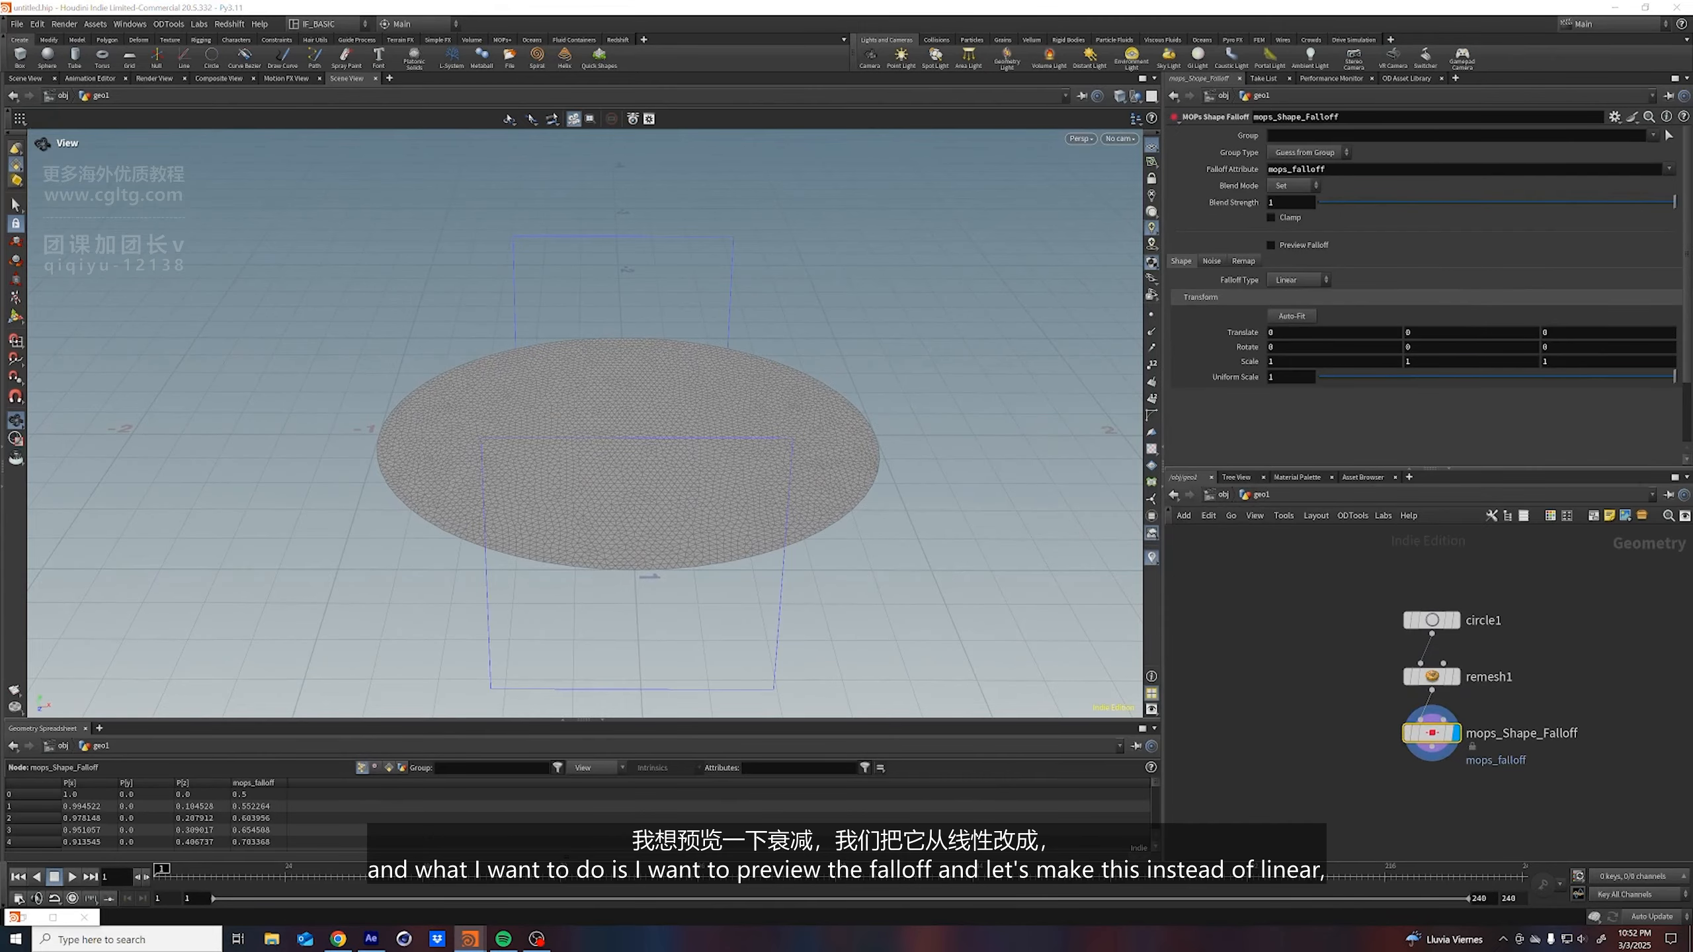
Enable Preview Falloff on the shape falloff and set its falloff type to Spherical
{"action": "left_click", "coordinate": [1270, 245]}
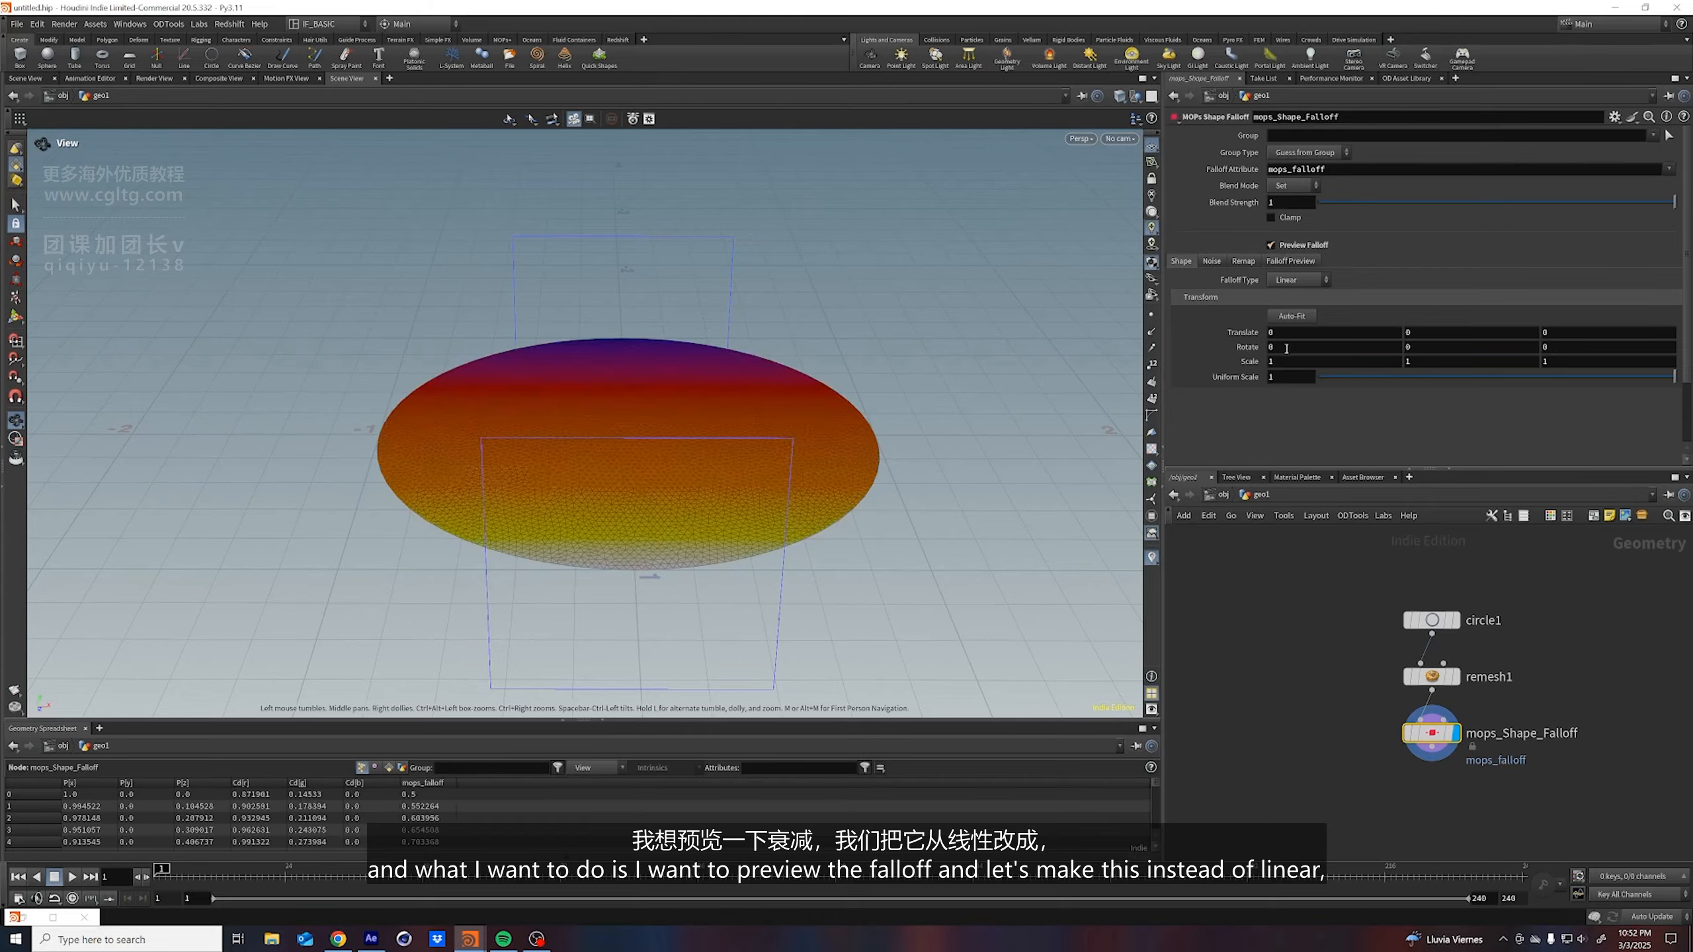
{"action": "left_click", "coordinate": [1291, 284]}
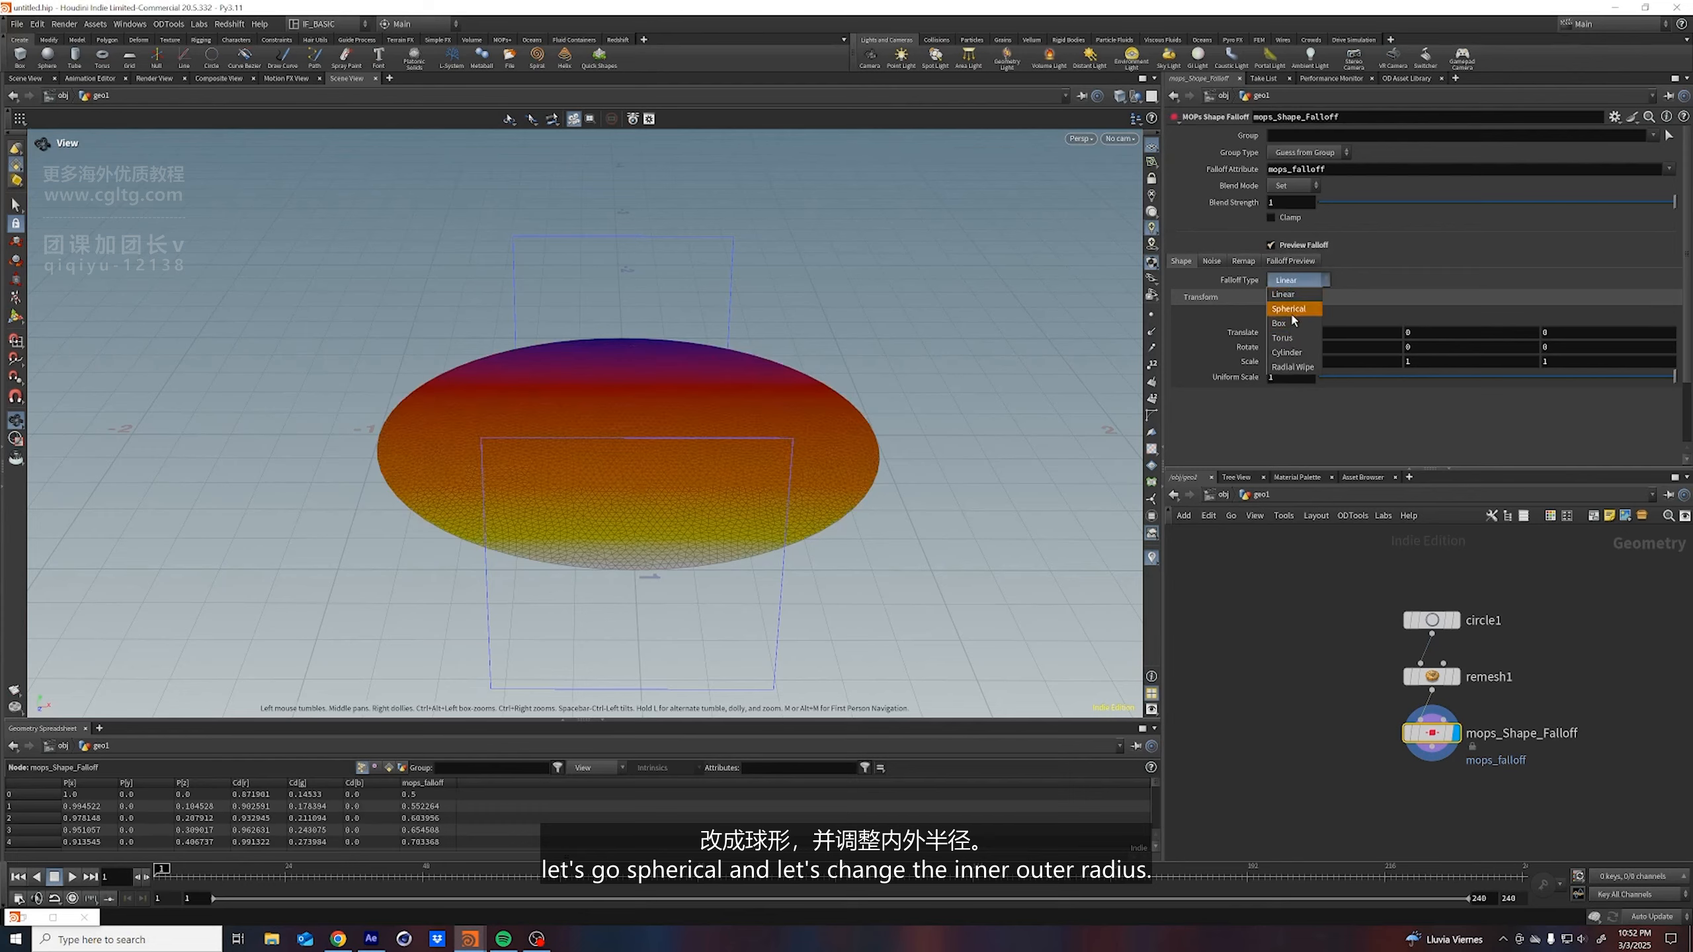
{"action": "left_click", "coordinate": [1288, 309]}
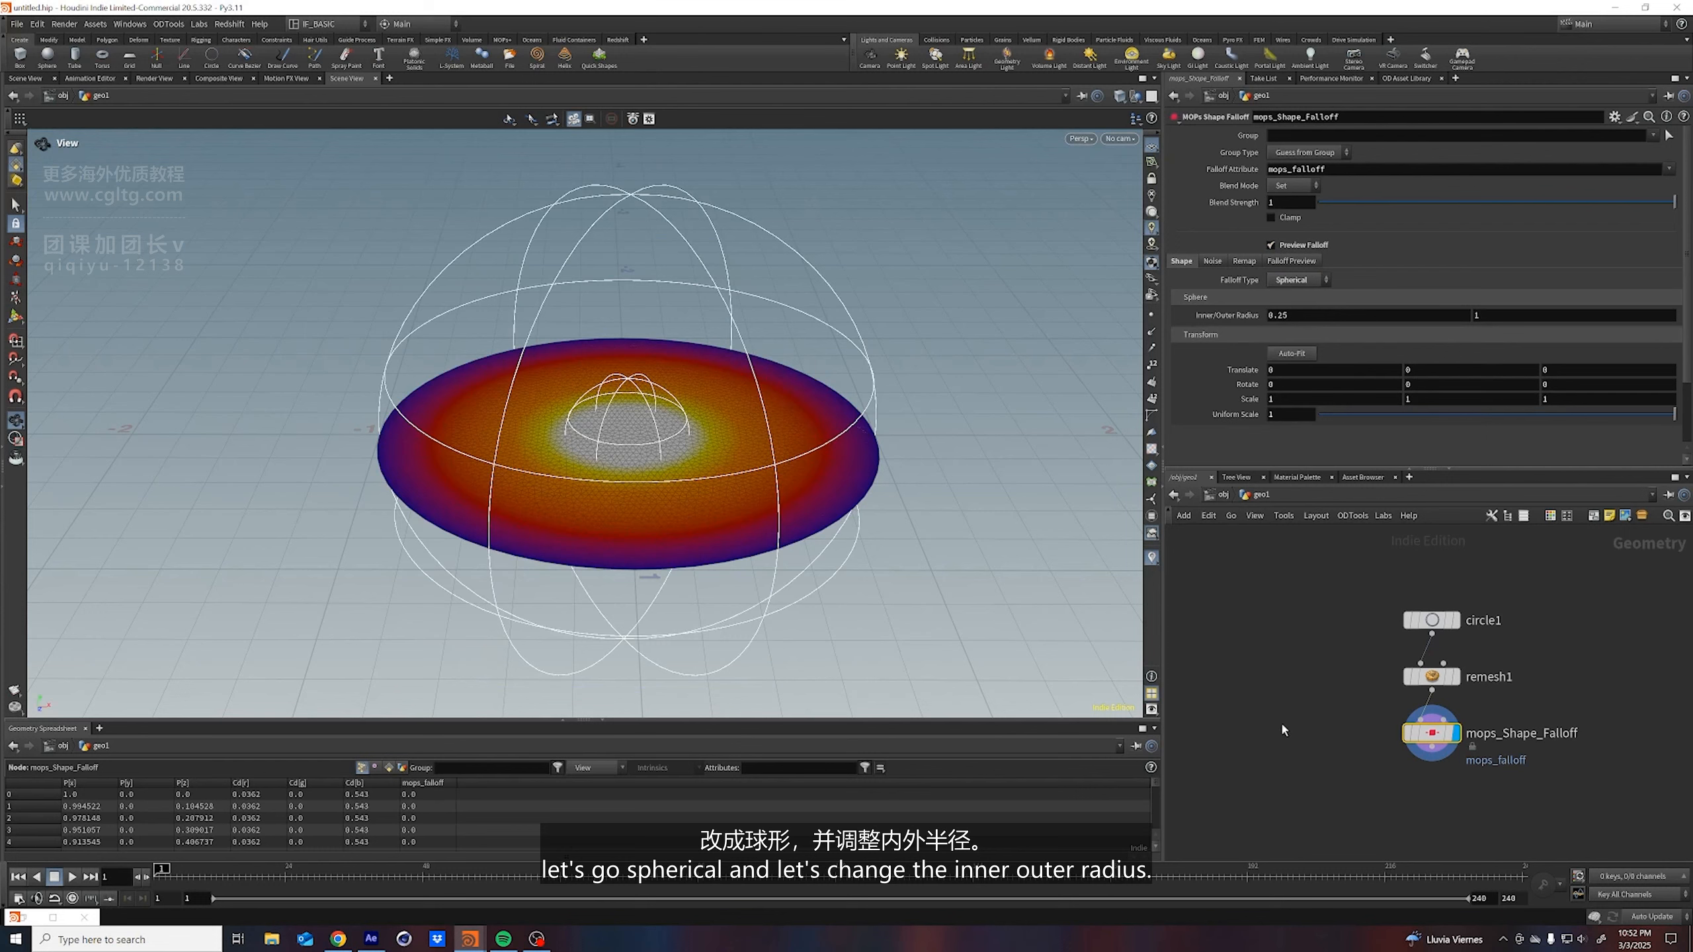
Set the spherical falloff's inner radius to 0.46 and its uniform scale to about 0.911
{"action": "left_click", "coordinate": [1307, 320]}
{"action": "type", "text": ".46"}
{"action": "key", "text": "Return"}
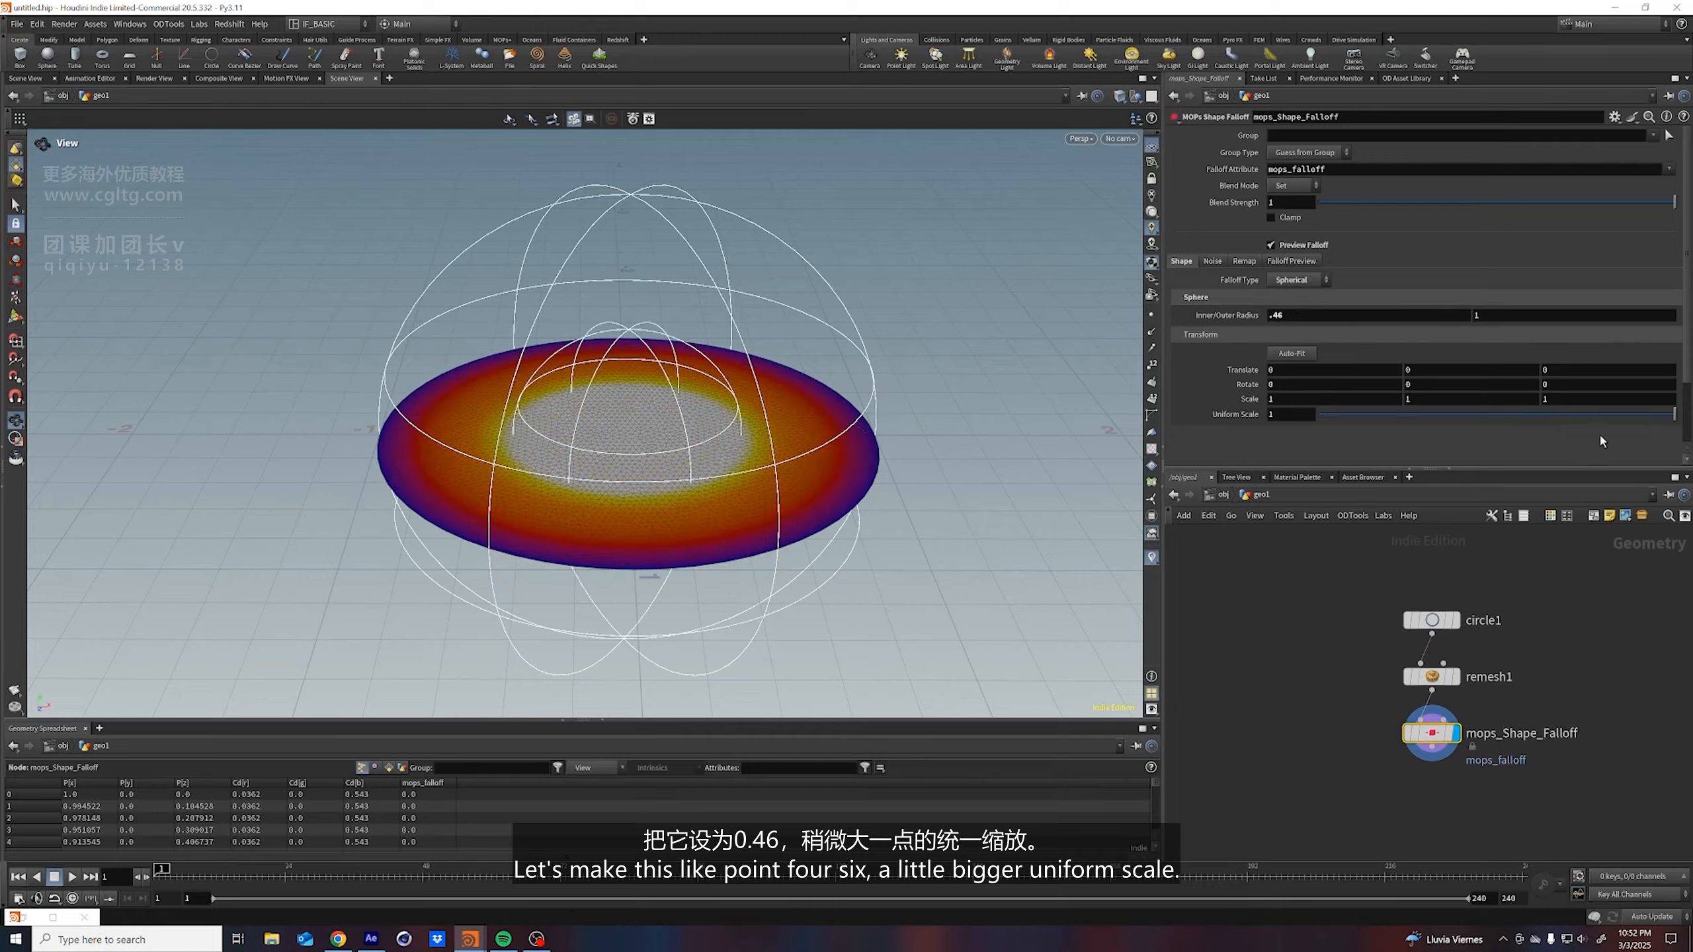
{"action": "left_click_drag", "start_coordinate": [1613, 413], "coordinate": [1643, 421]}
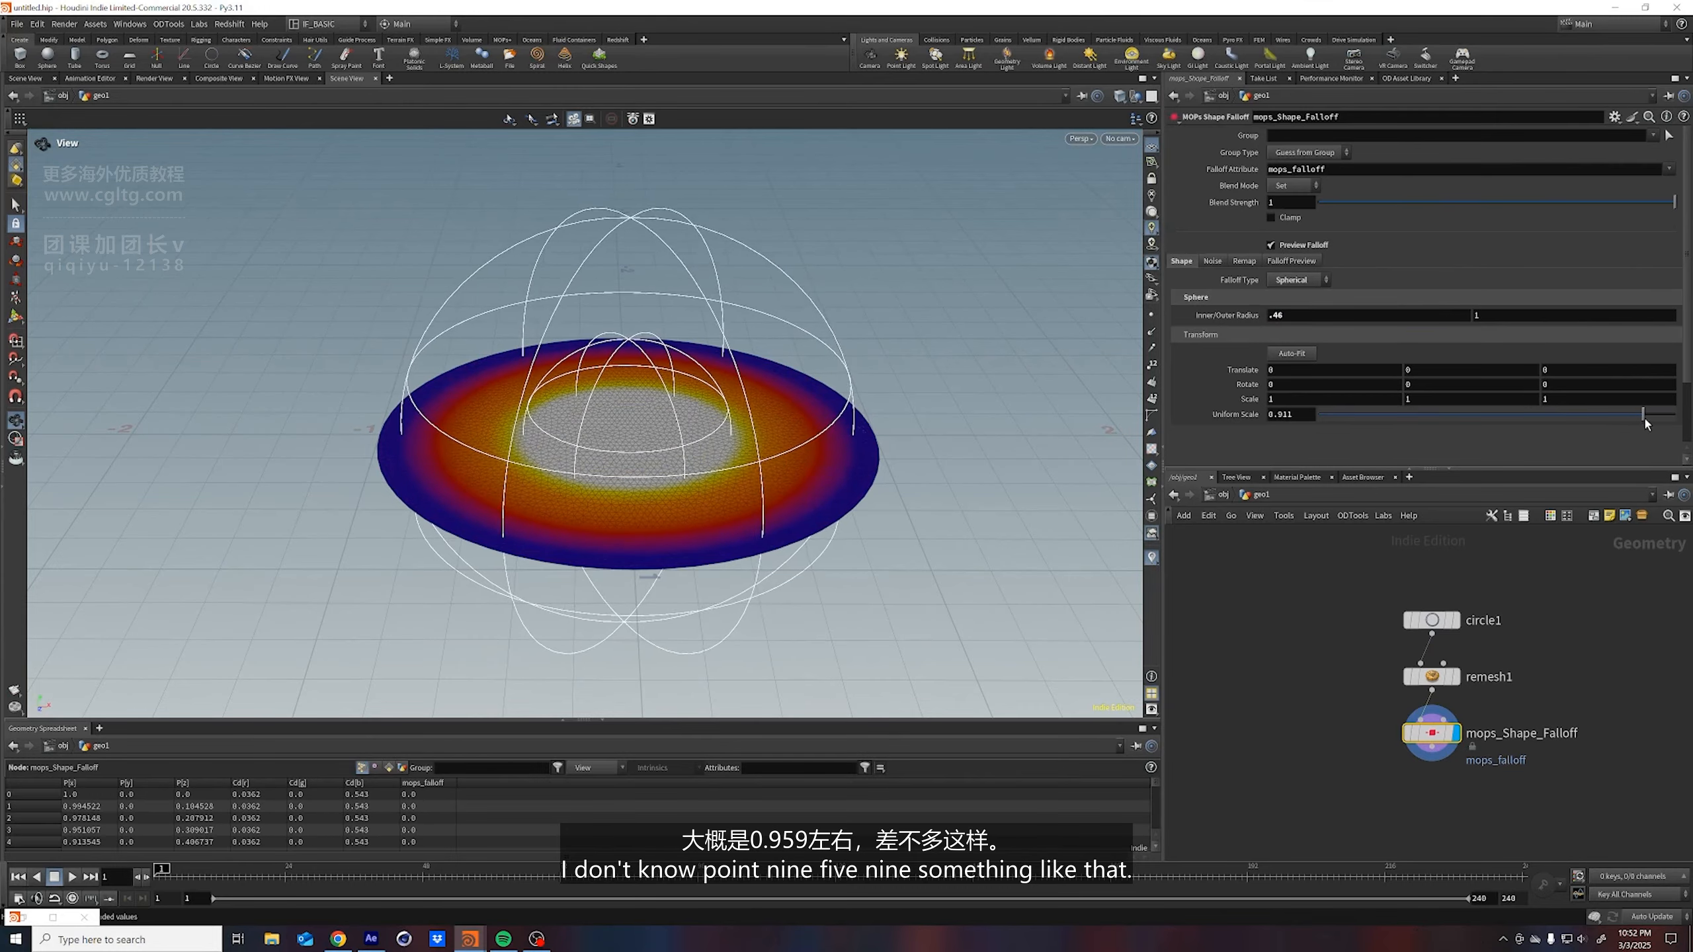
Add a Normal node below the shape falloff and briefly display the normals in the viewport to check them
{"action": "middle_click_drag", "start_coordinate": [1516, 845], "coordinate": [1460, 752]}
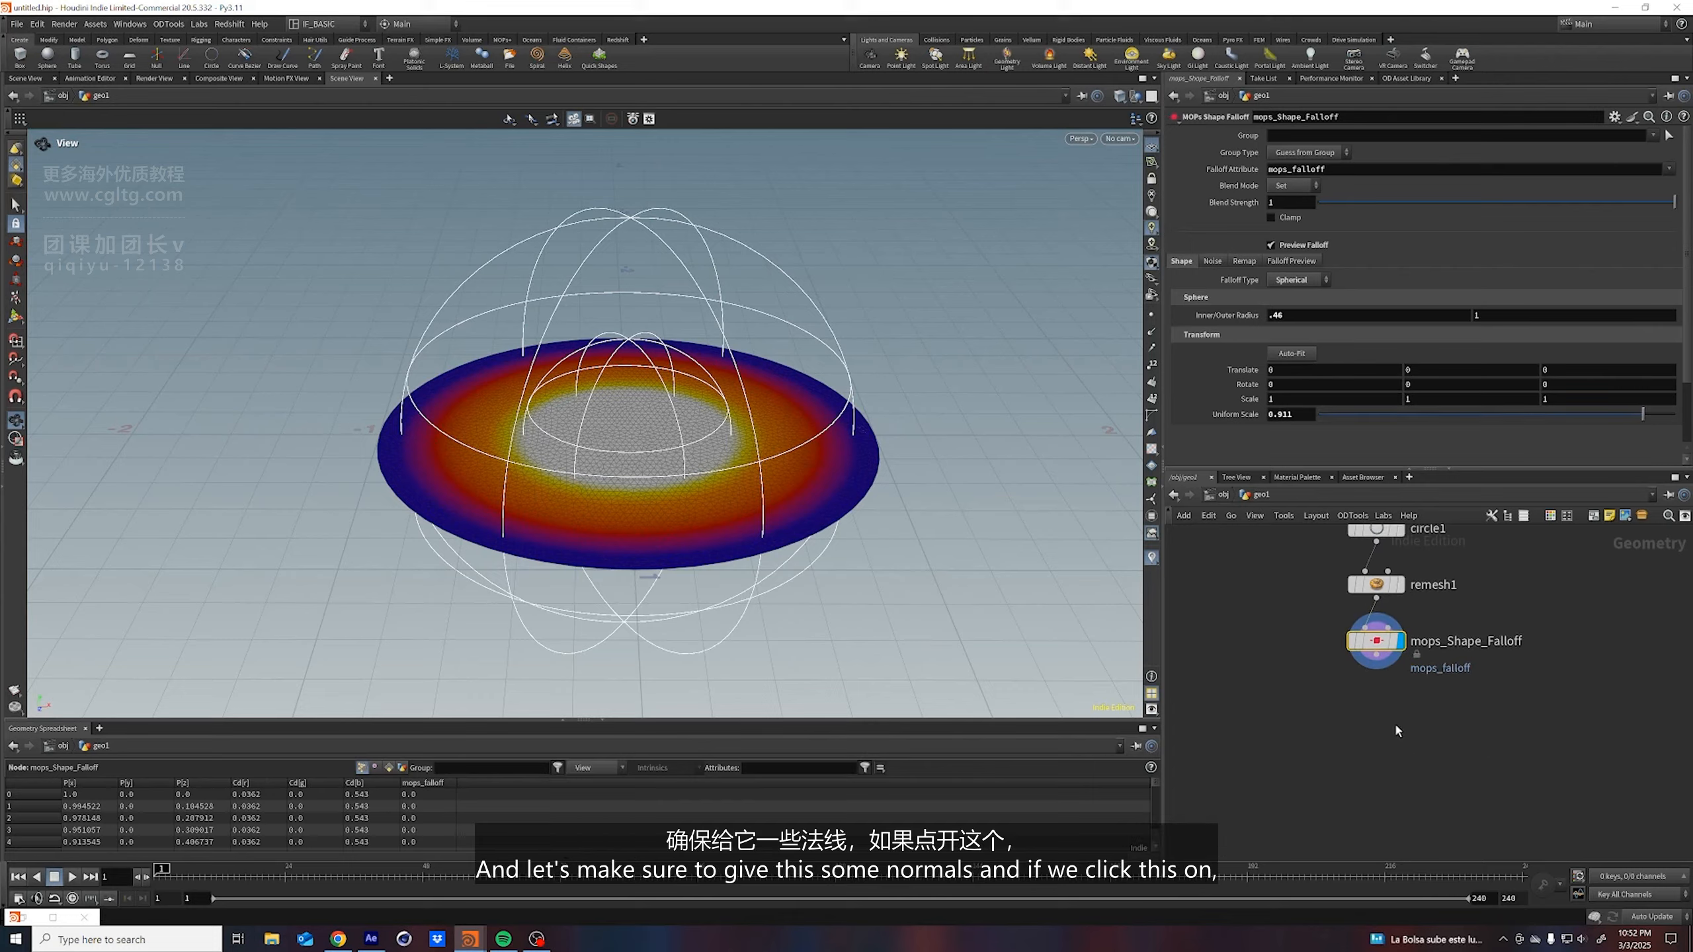
{"action": "key", "text": "Tab"}
{"action": "type", "text": "norm"}
{"action": "key", "text": "Return"}
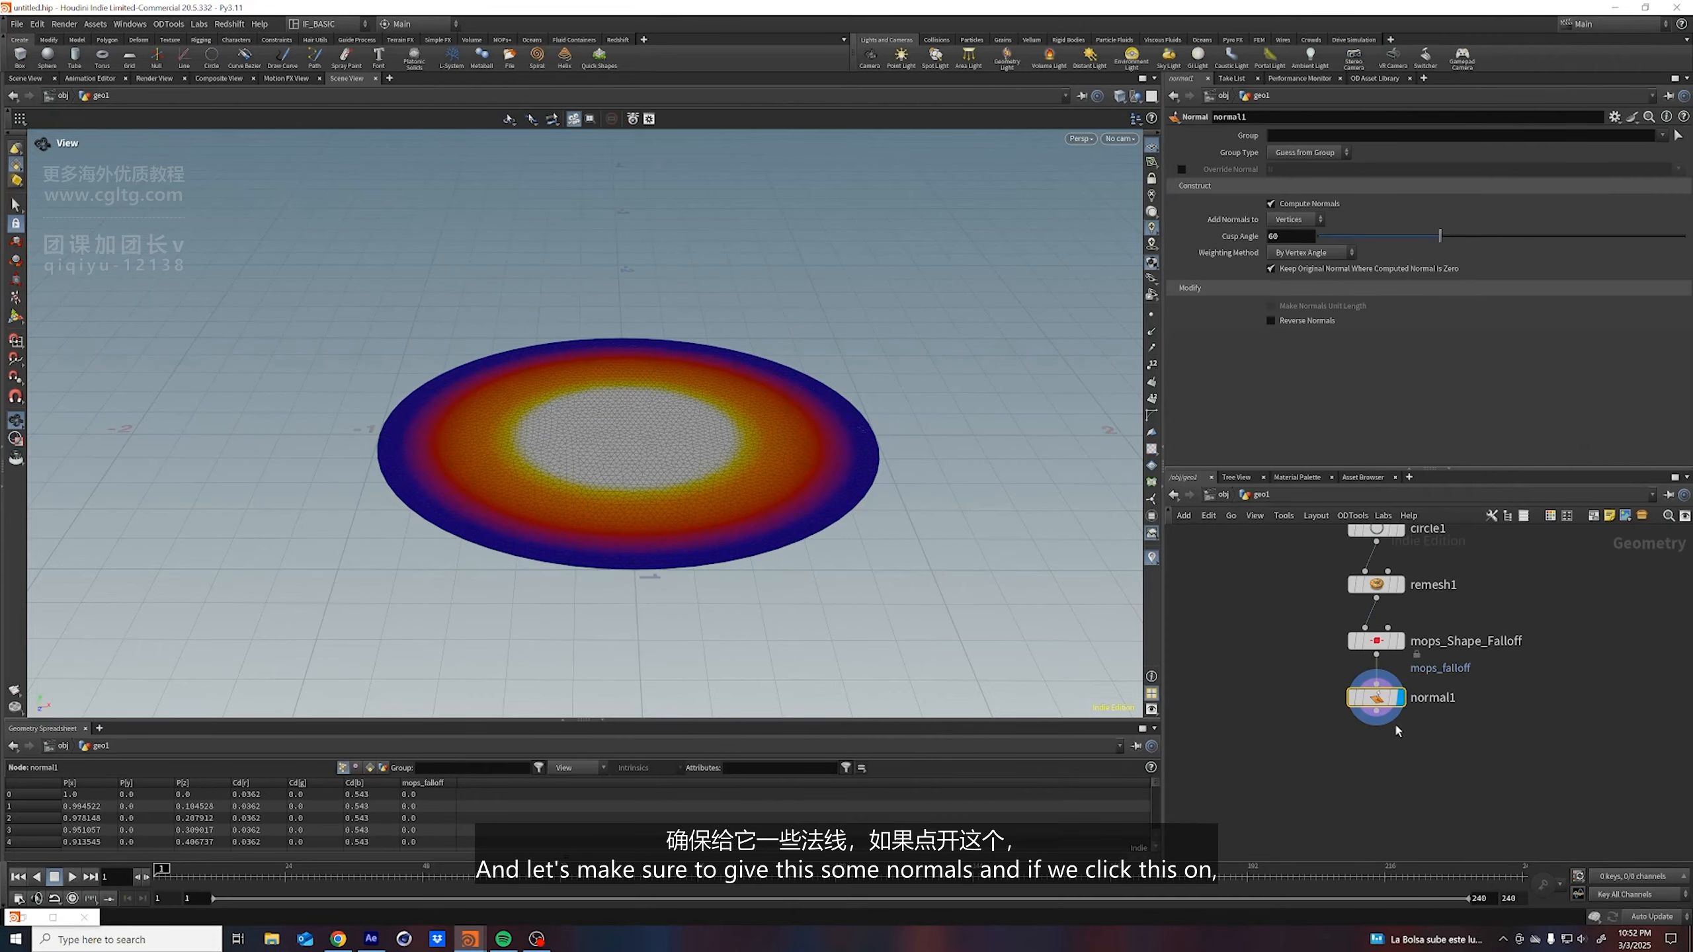
{"action": "left_click", "coordinate": [1152, 333]}
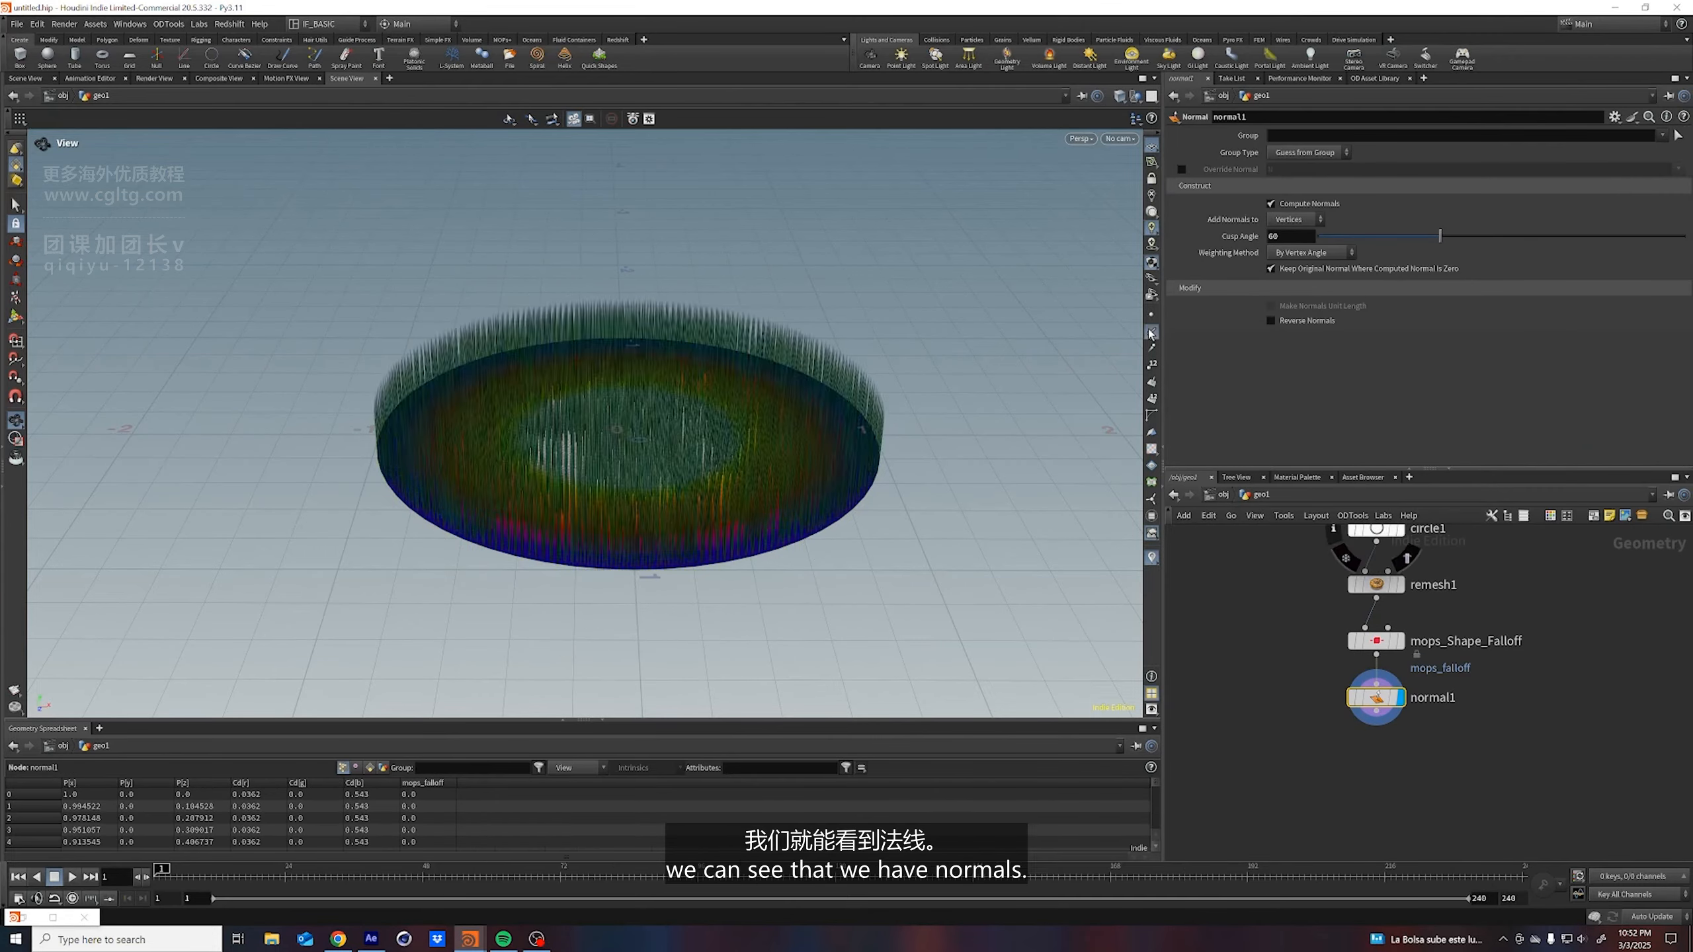
{"action": "left_click", "coordinate": [1151, 333]}
Save the scene as grass_growth_02_working.hiplc in the grass_growth_02 folder
{"action": "key", "text": "ctrl+shift+s"}
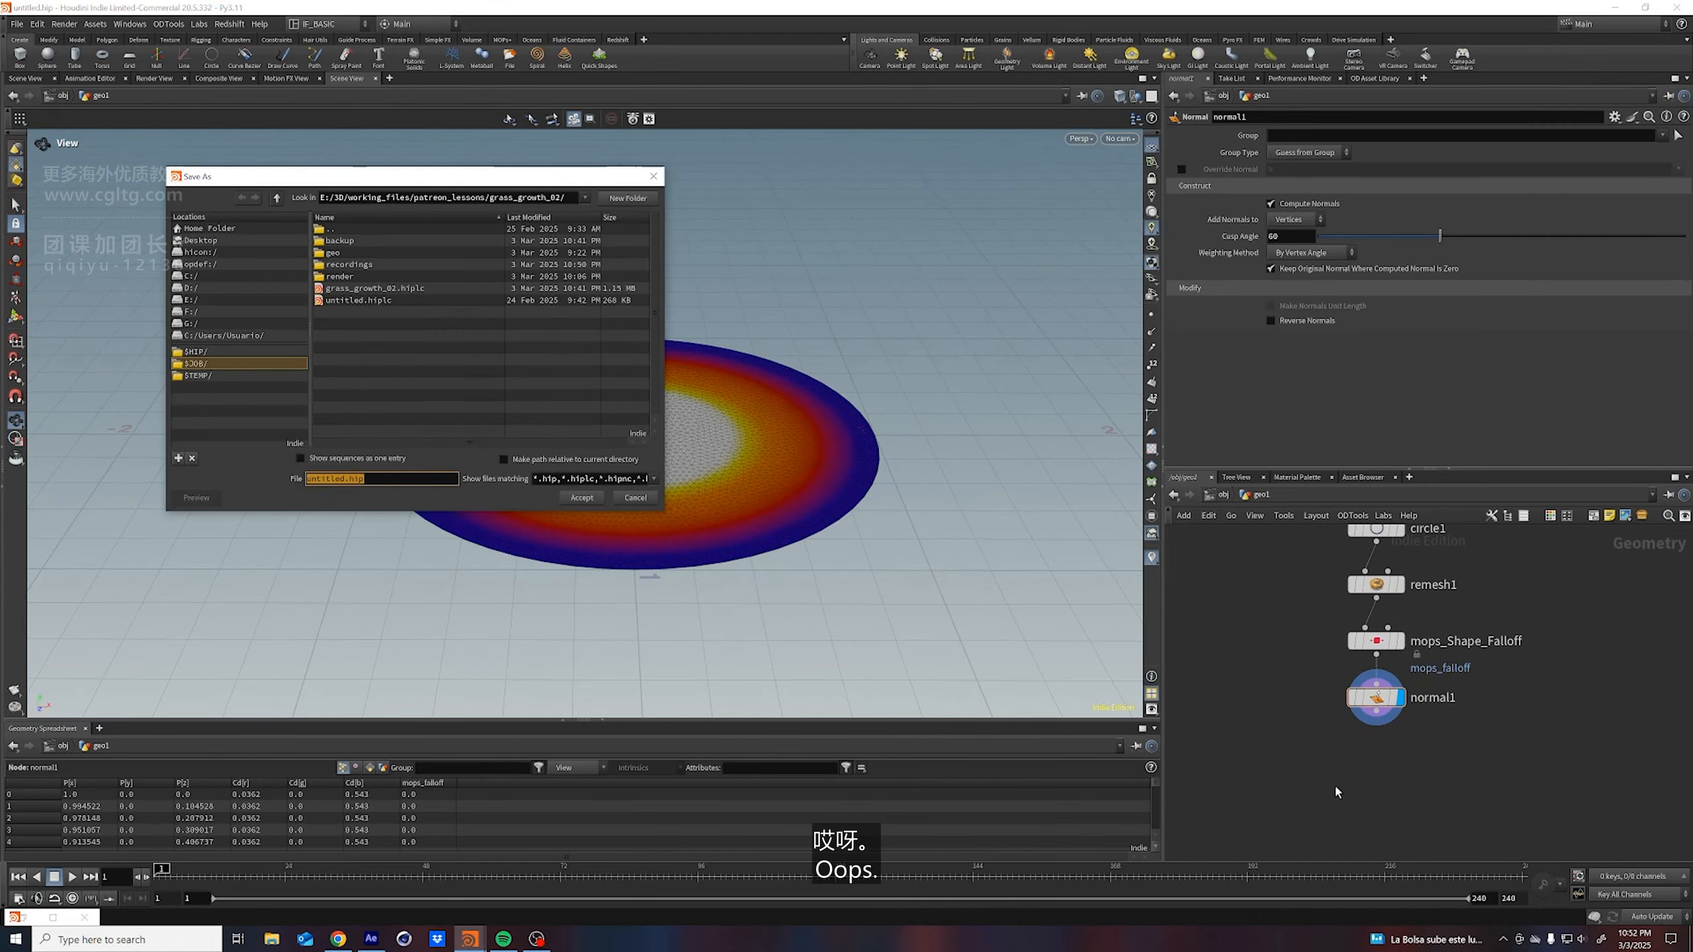
{"action": "left_click", "coordinate": [373, 289]}
{"action": "left_click", "coordinate": [377, 478]}
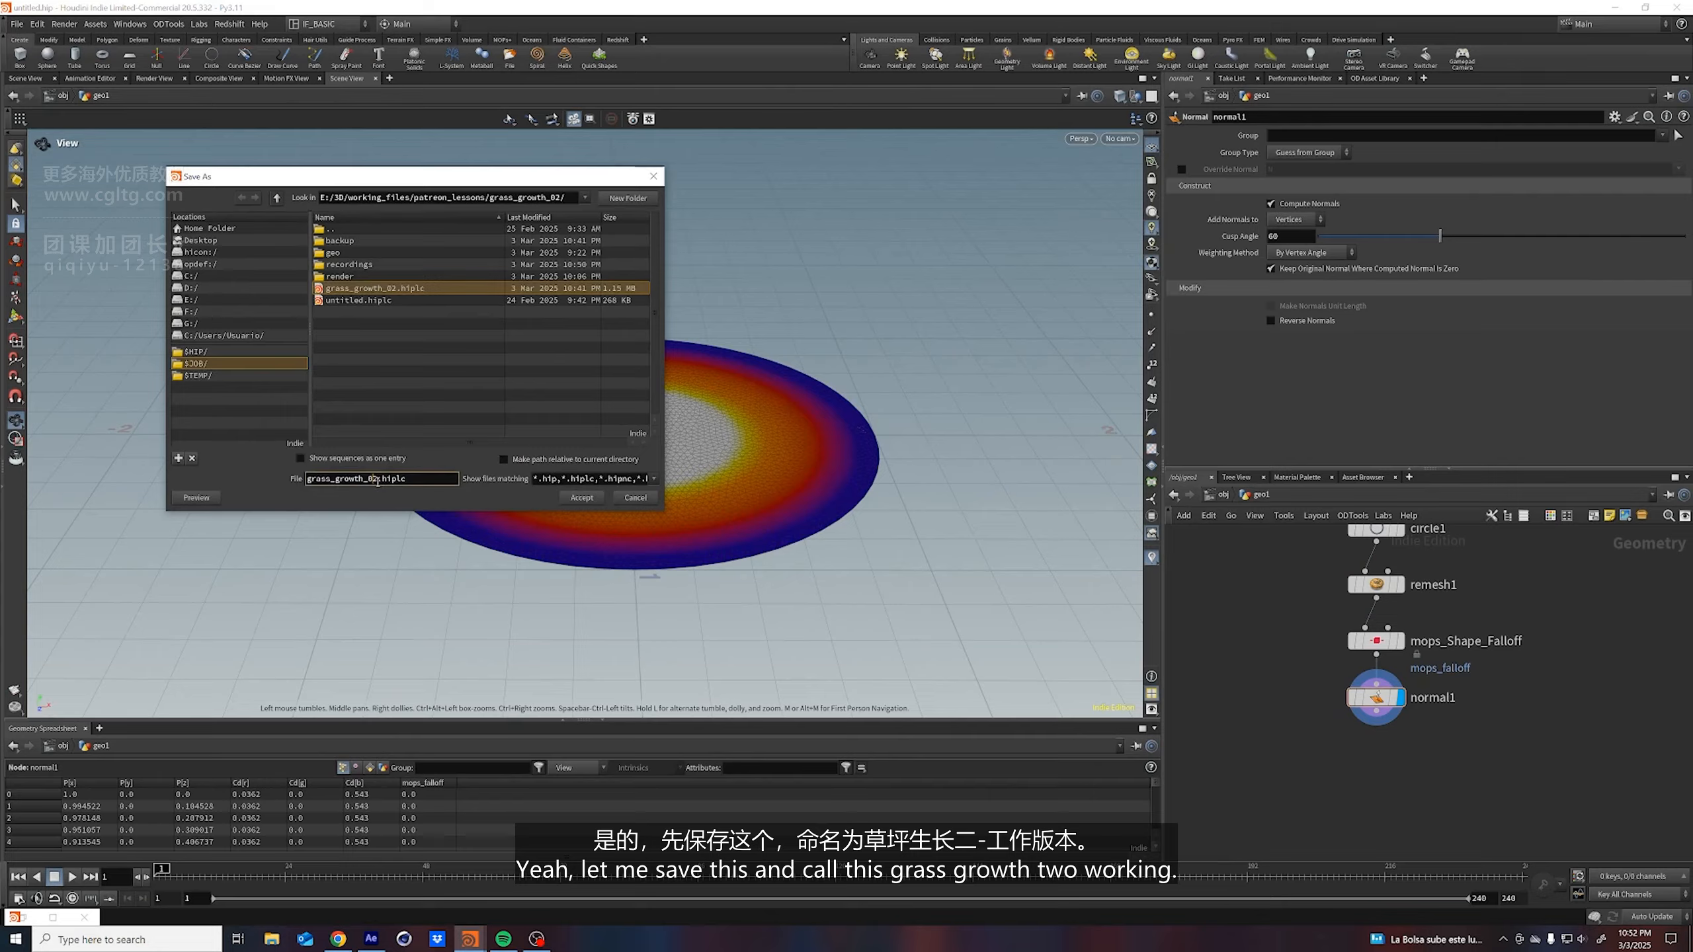
{"action": "type", "text": "_working"}
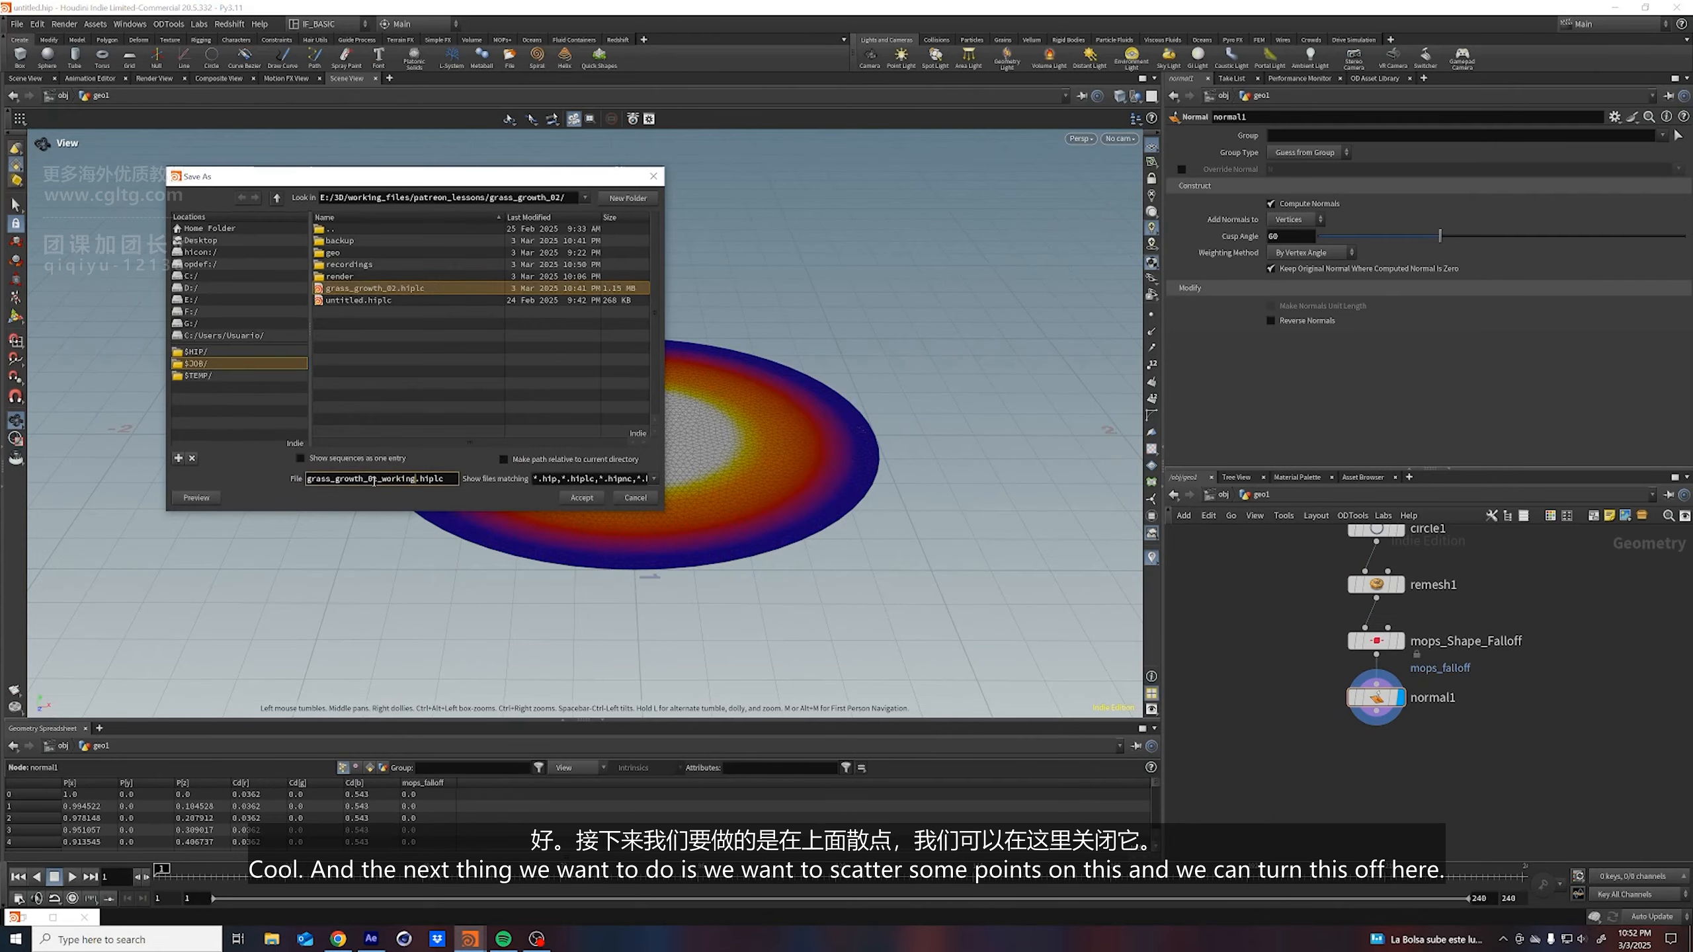
{"action": "key", "text": "Return"}
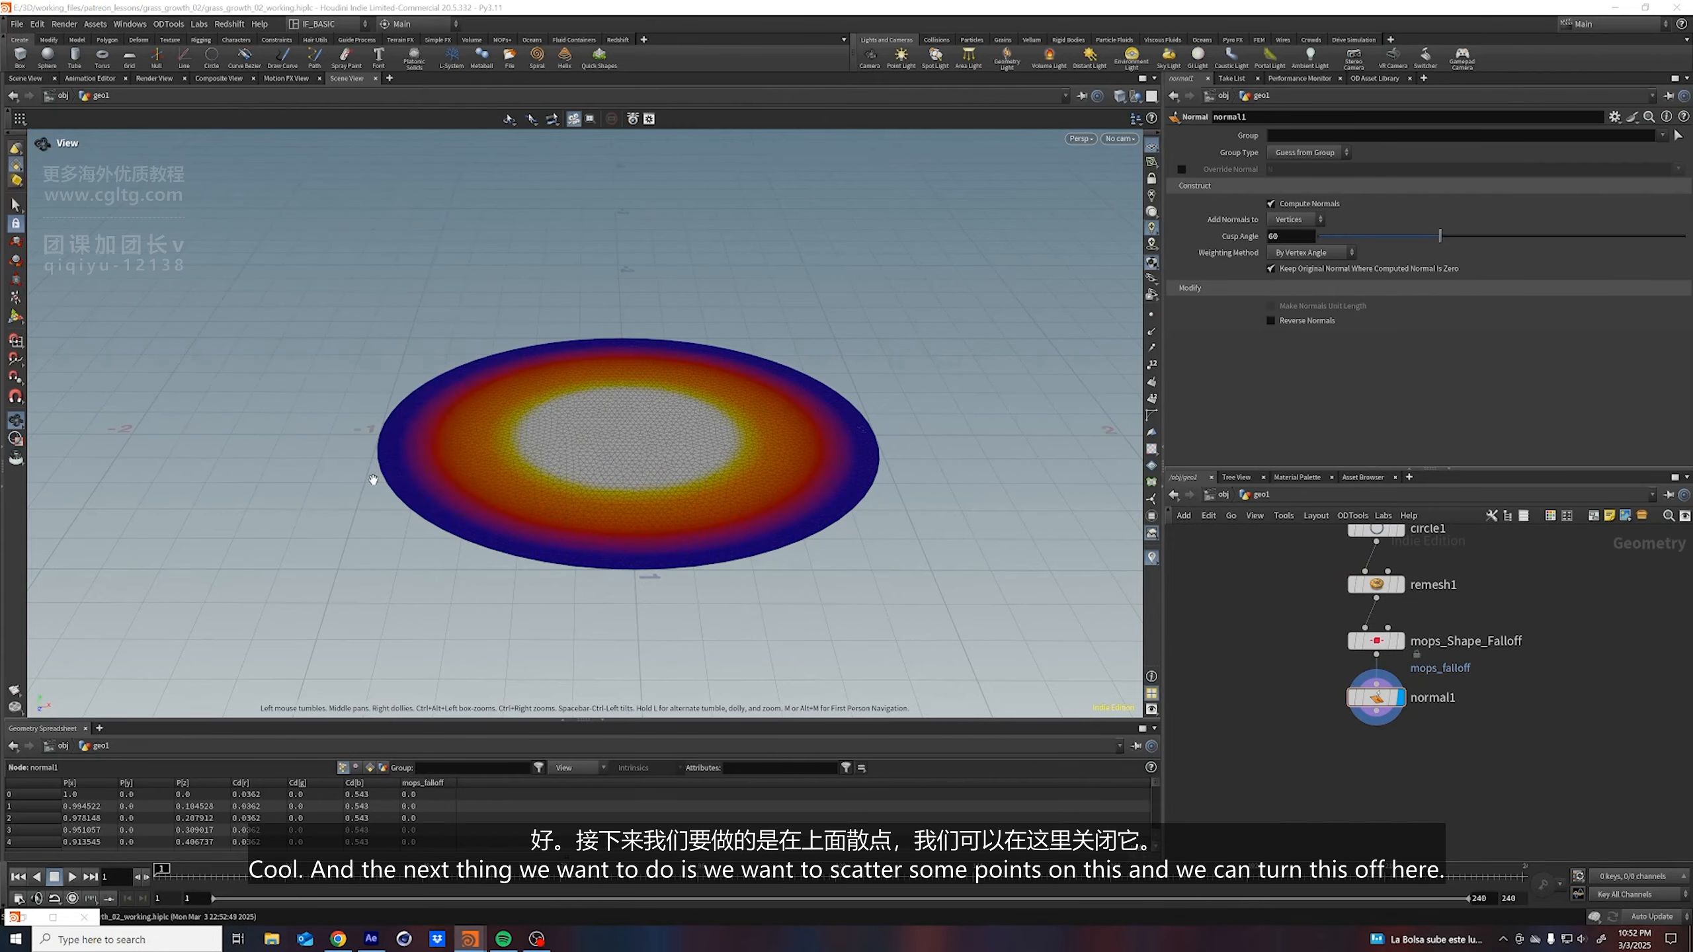
Turn off Preview Falloff on the MOPs Shape Falloff node
{"action": "middle_click_drag", "start_coordinate": [1288, 706], "coordinate": [1292, 701]}
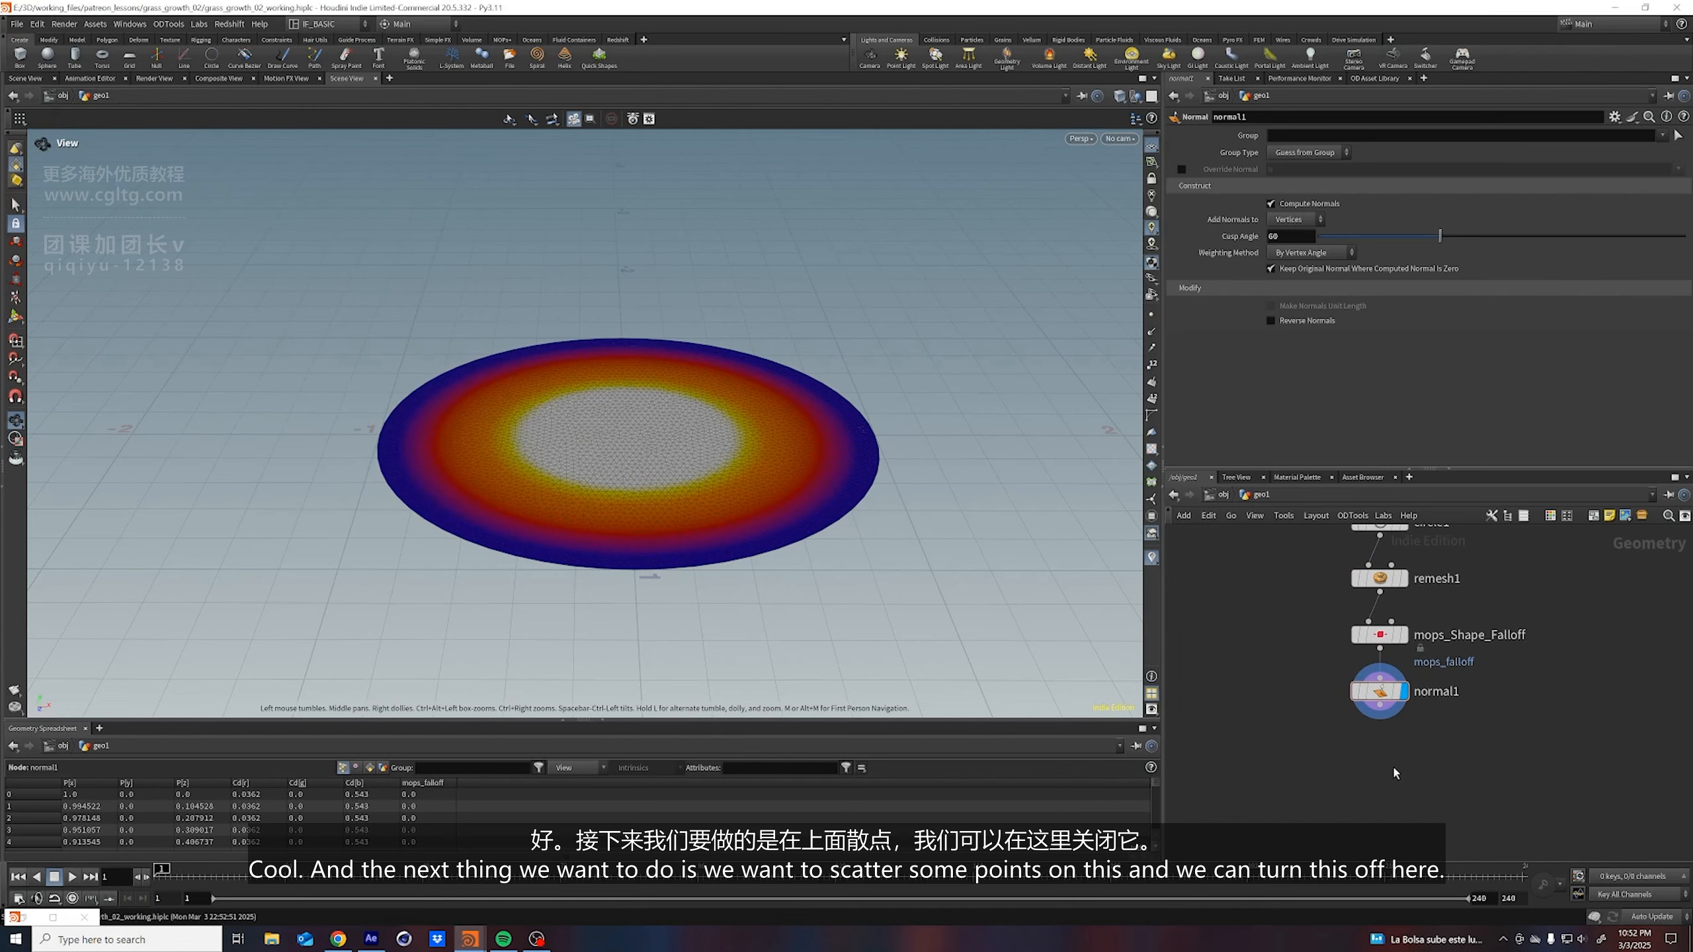
{"action": "left_click", "coordinate": [1369, 636]}
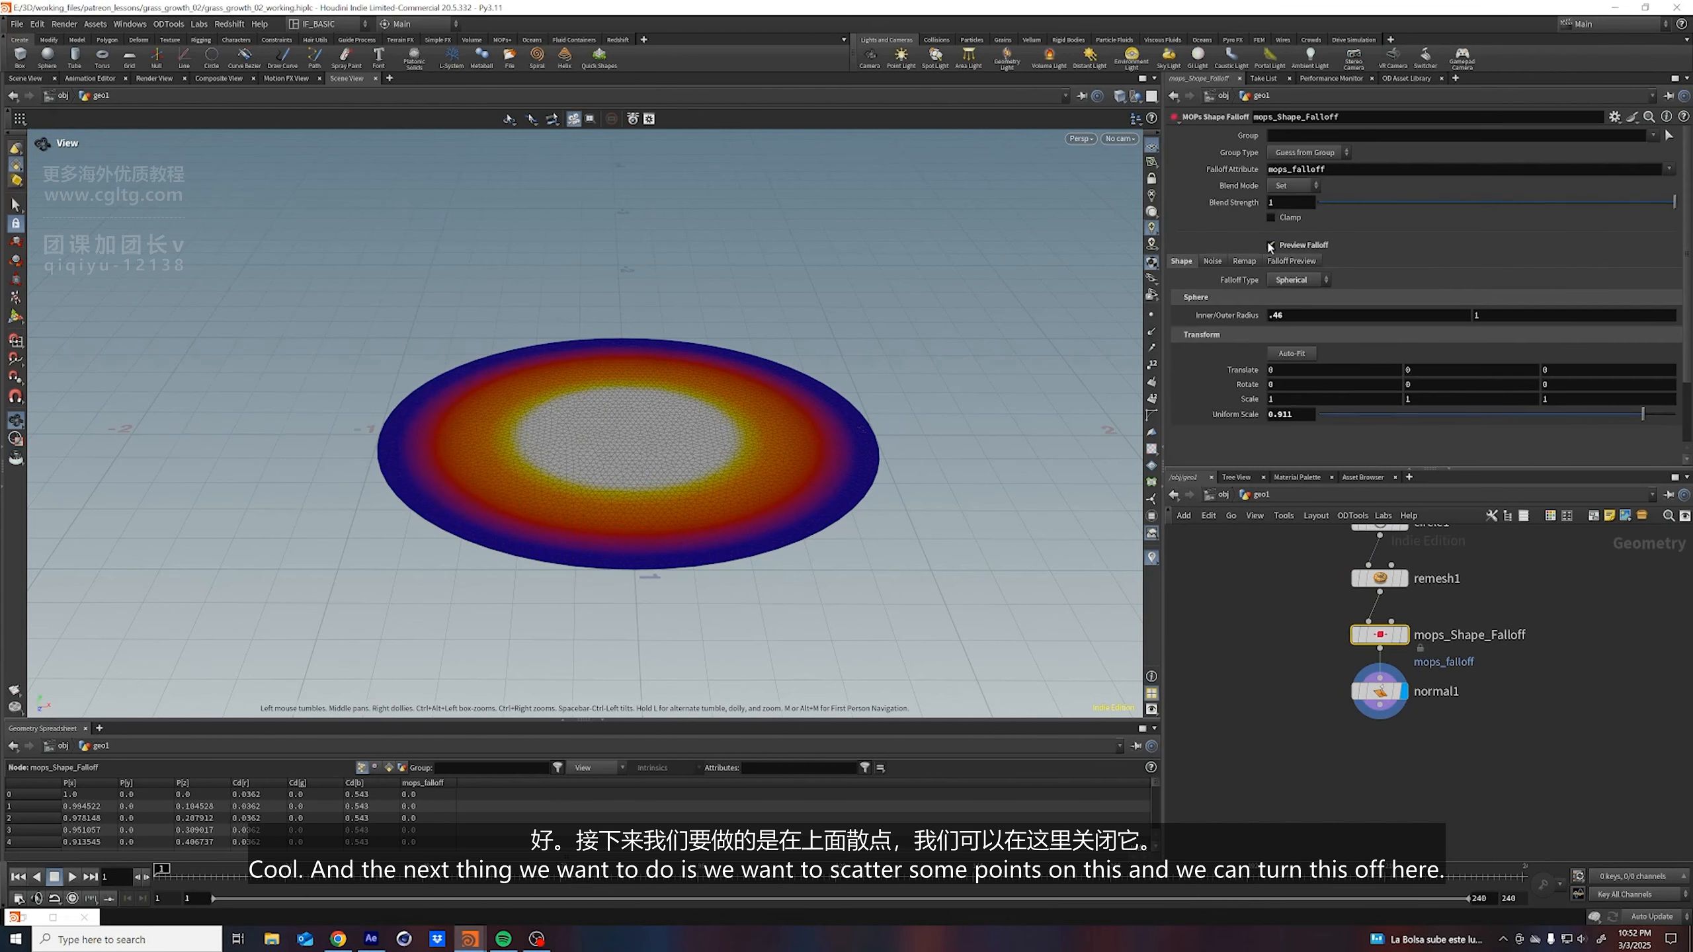
{"action": "left_click", "coordinate": [1270, 245]}
Add a Scatter node fed by the Normal node, display it, and place it underneath
{"action": "key", "text": "Tab"}
{"action": "type", "text": "s"}
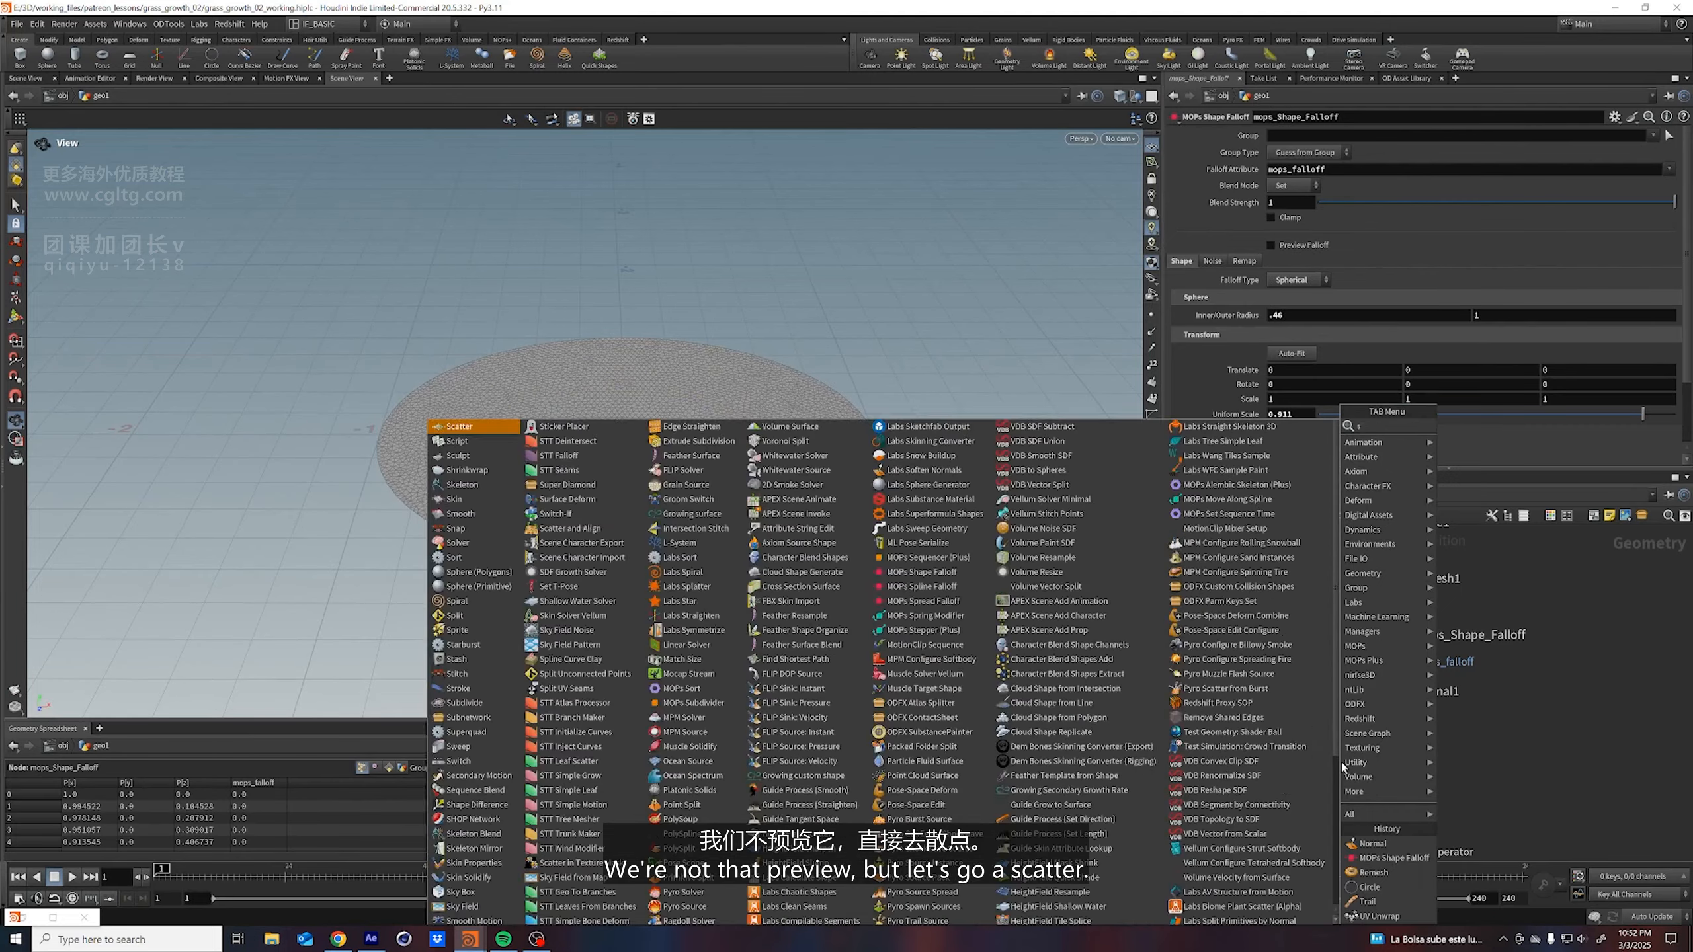
{"action": "type", "text": "cat"}
{"action": "key", "text": "Return"}
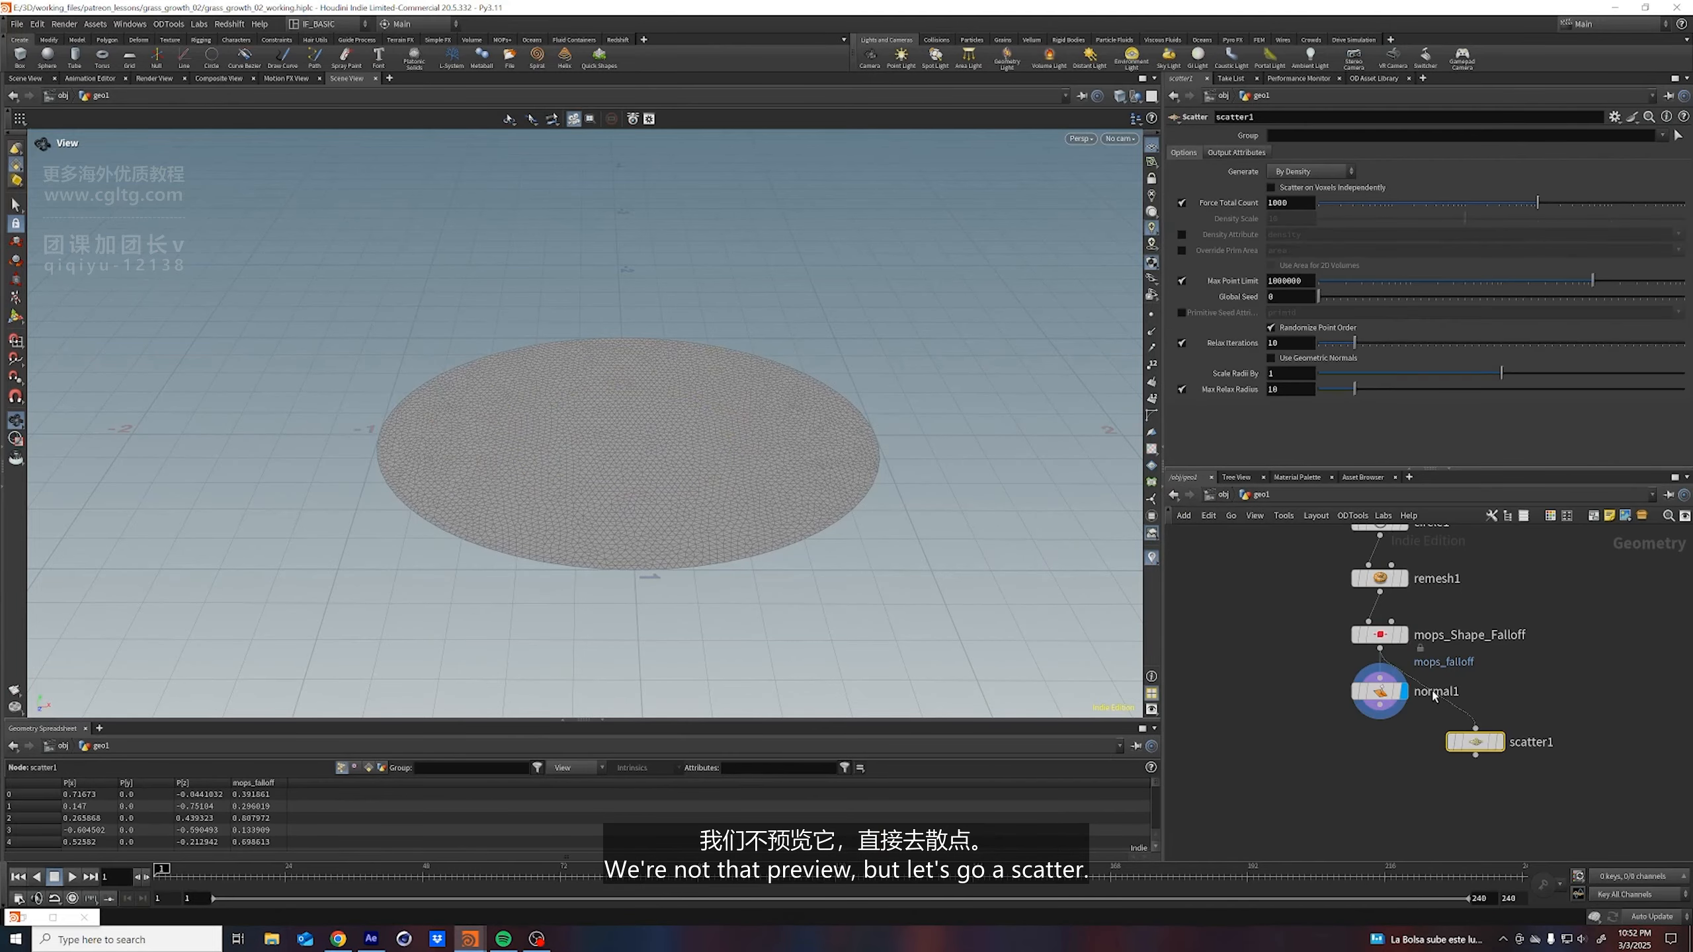
{"action": "left_click", "coordinate": [1498, 741]}
{"action": "left_click_drag", "start_coordinate": [1493, 752], "coordinate": [1370, 760]}
Disable Relax Iterations on the Scatter node and enable its Density Attribute, set to mops_falloff
{"action": "left_click", "coordinate": [1182, 343]}
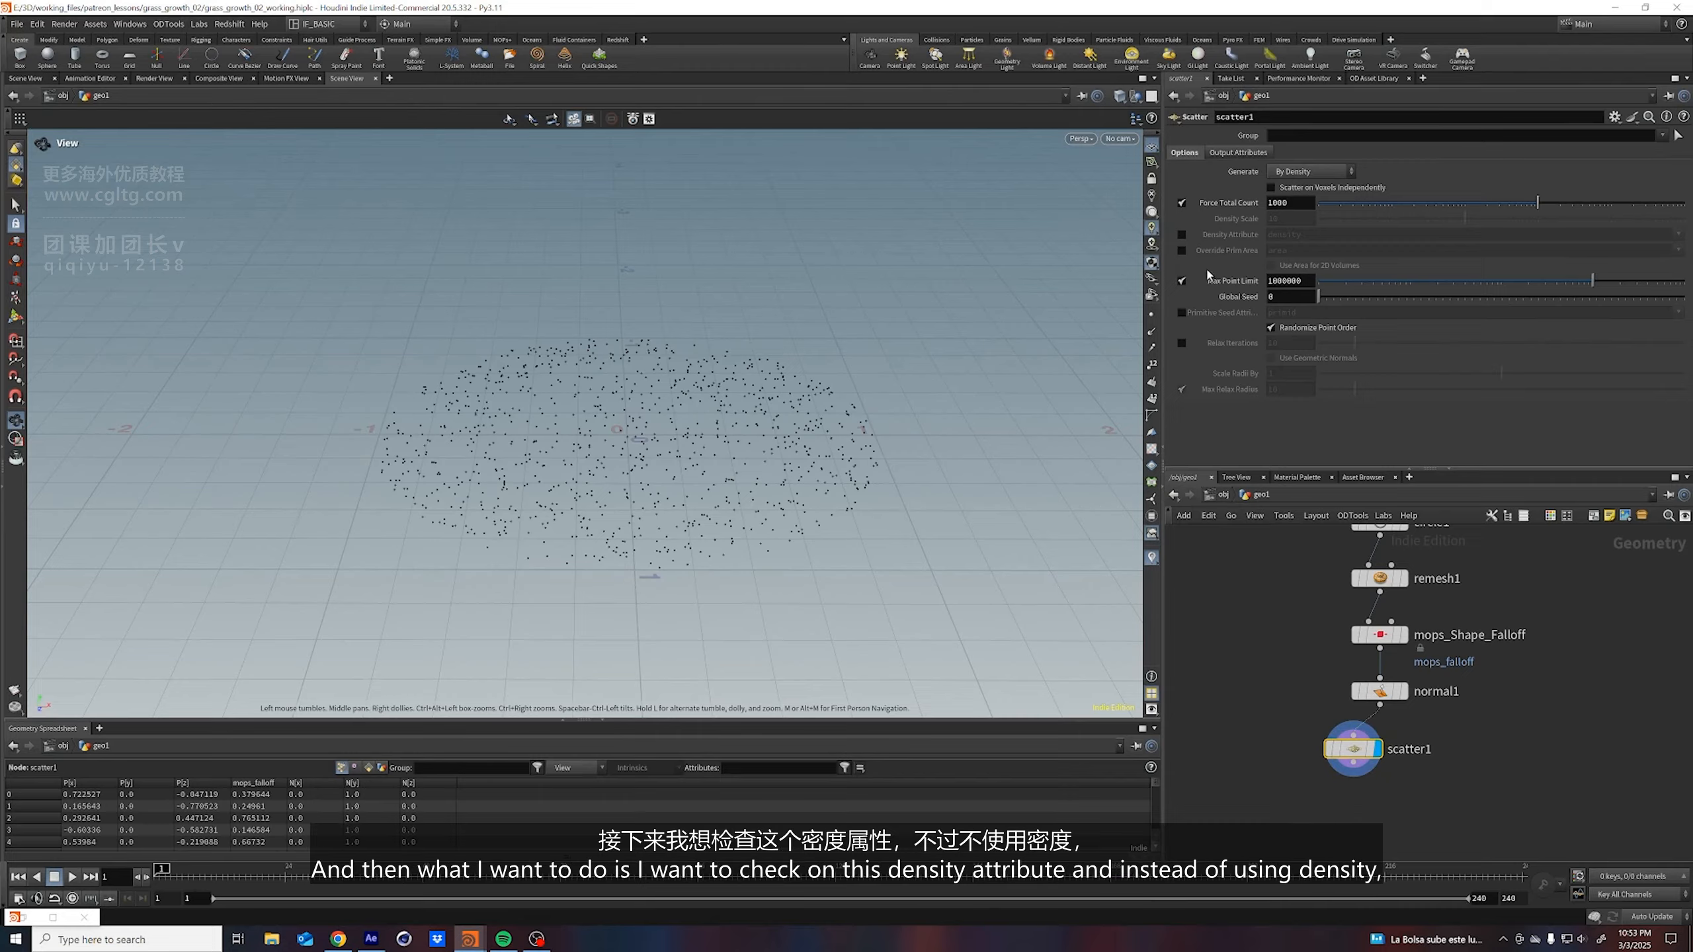
{"action": "left_click", "coordinate": [1181, 235]}
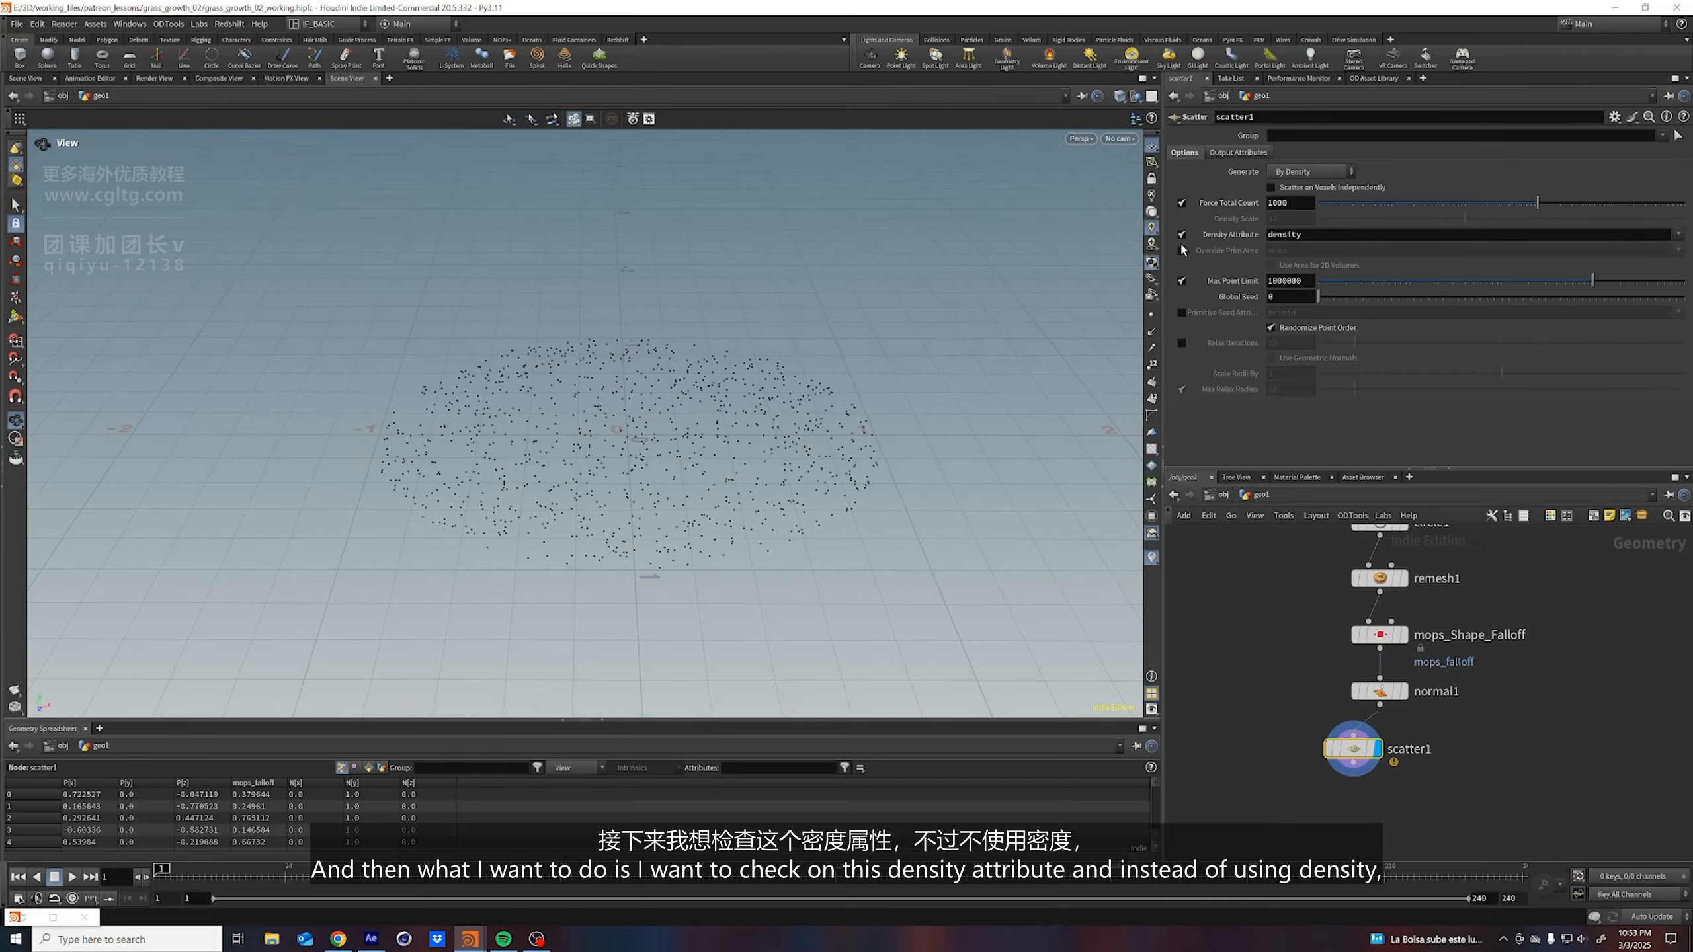
{"action": "left_click_drag", "start_coordinate": [1333, 236], "coordinate": [1220, 239]}
{"action": "type", "text": "mop"}
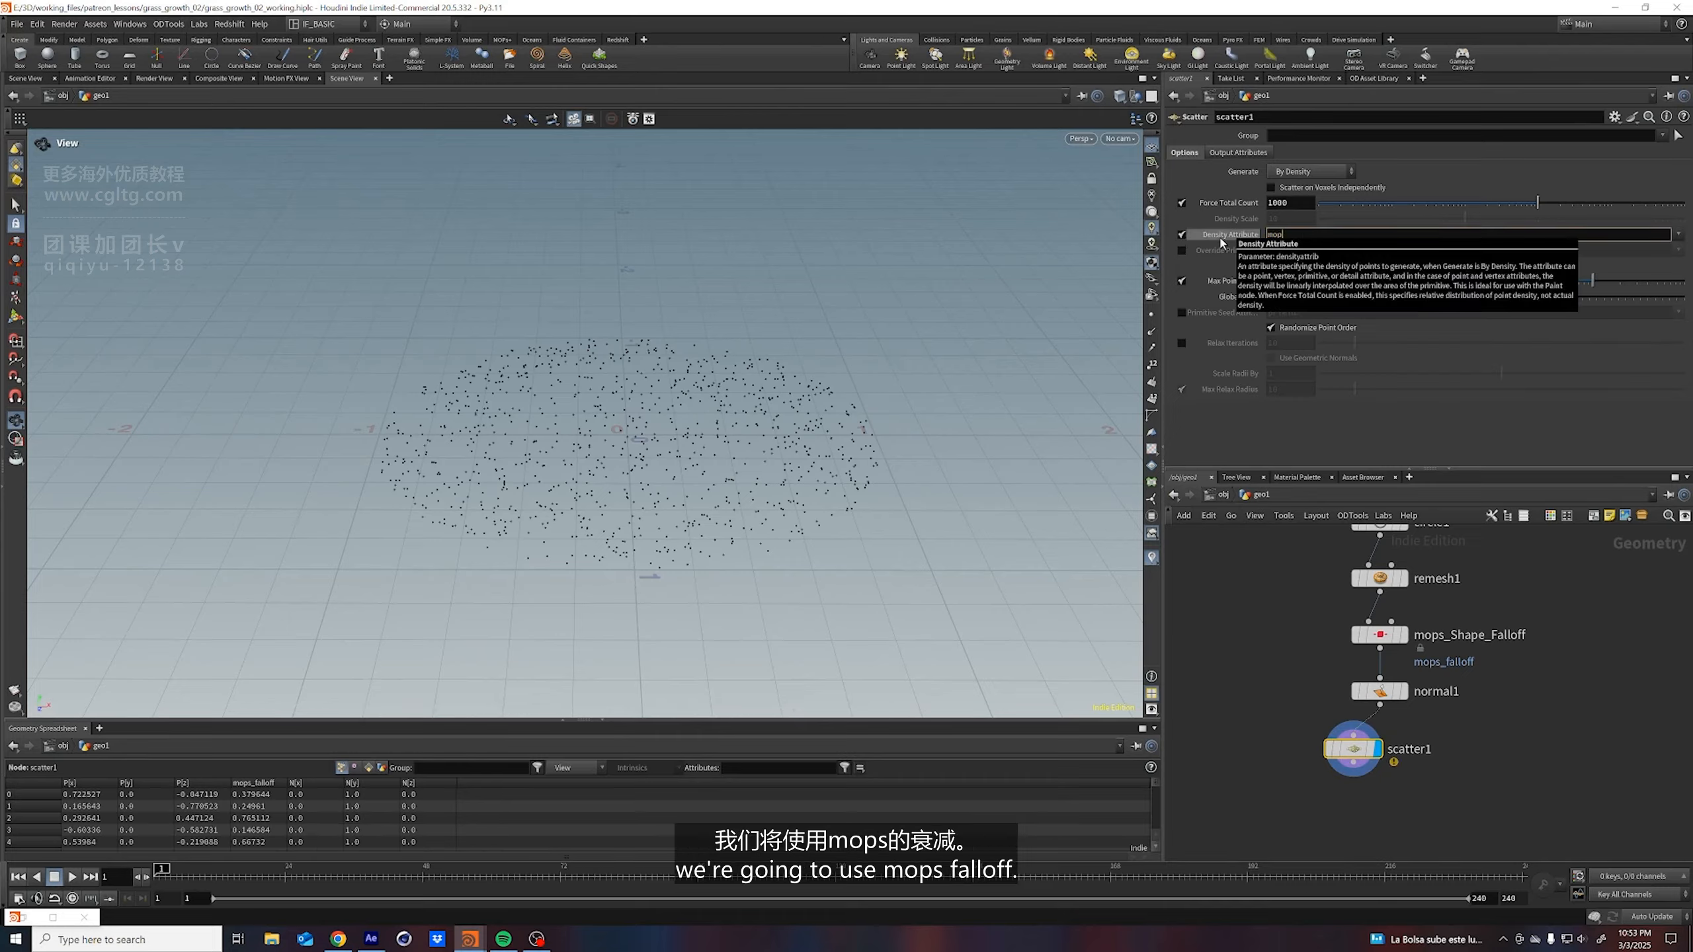
{"action": "type", "text": "s_fallof"}
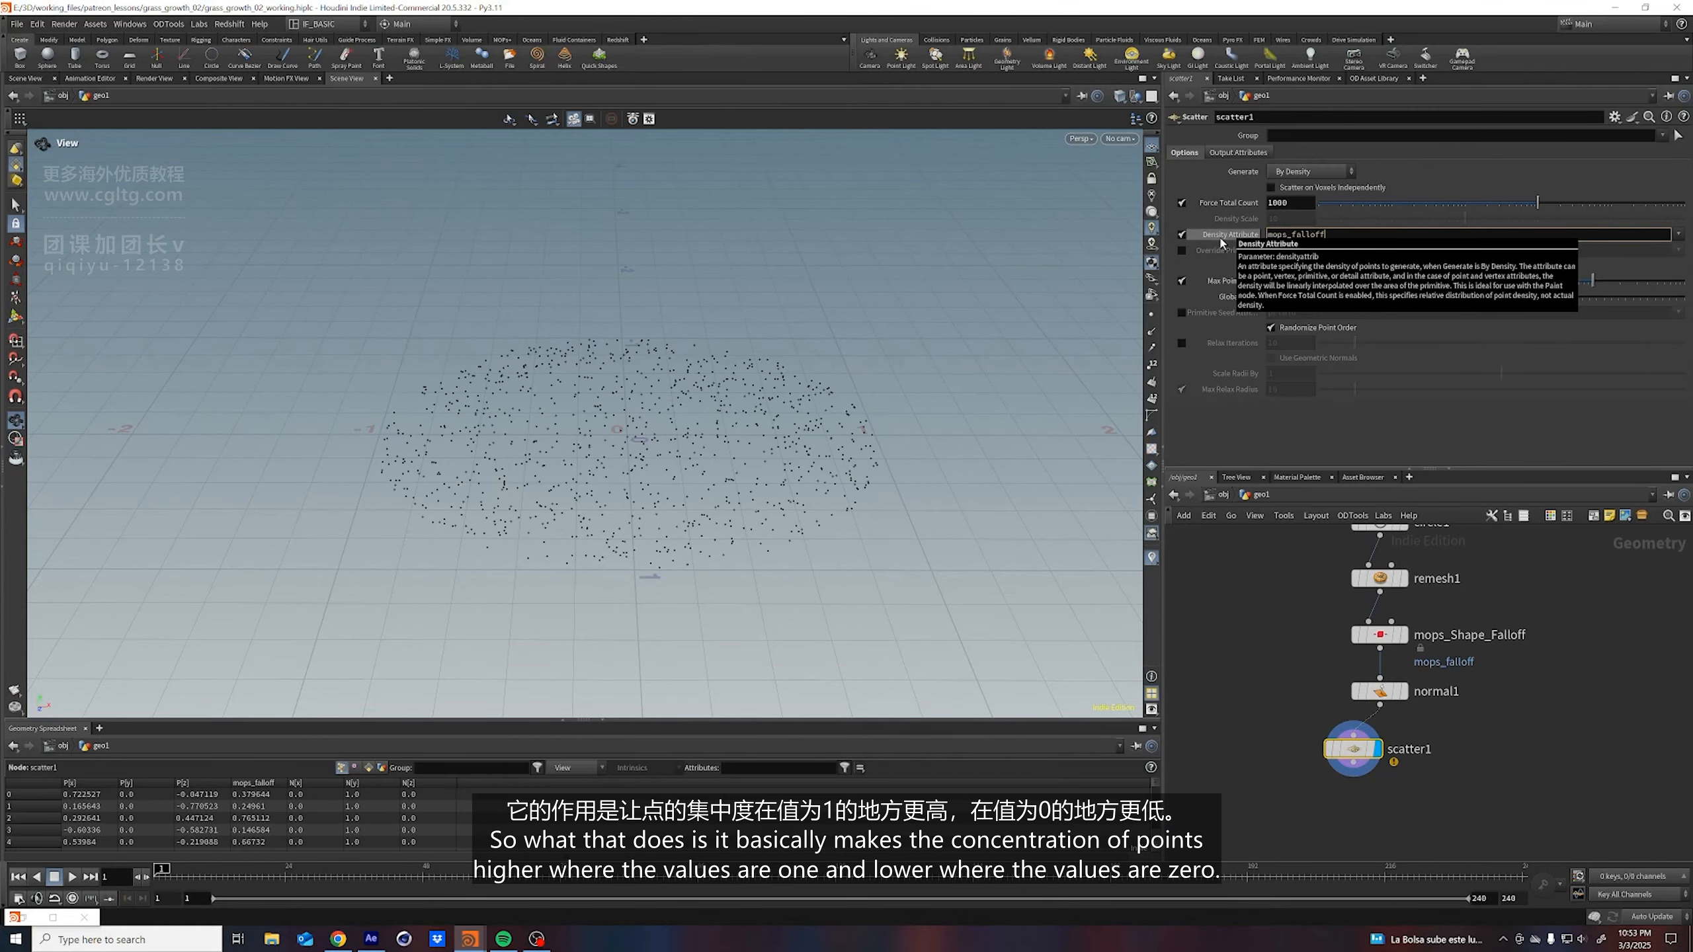
{"action": "type", "text": "f"}
{"action": "key", "text": "Return"}
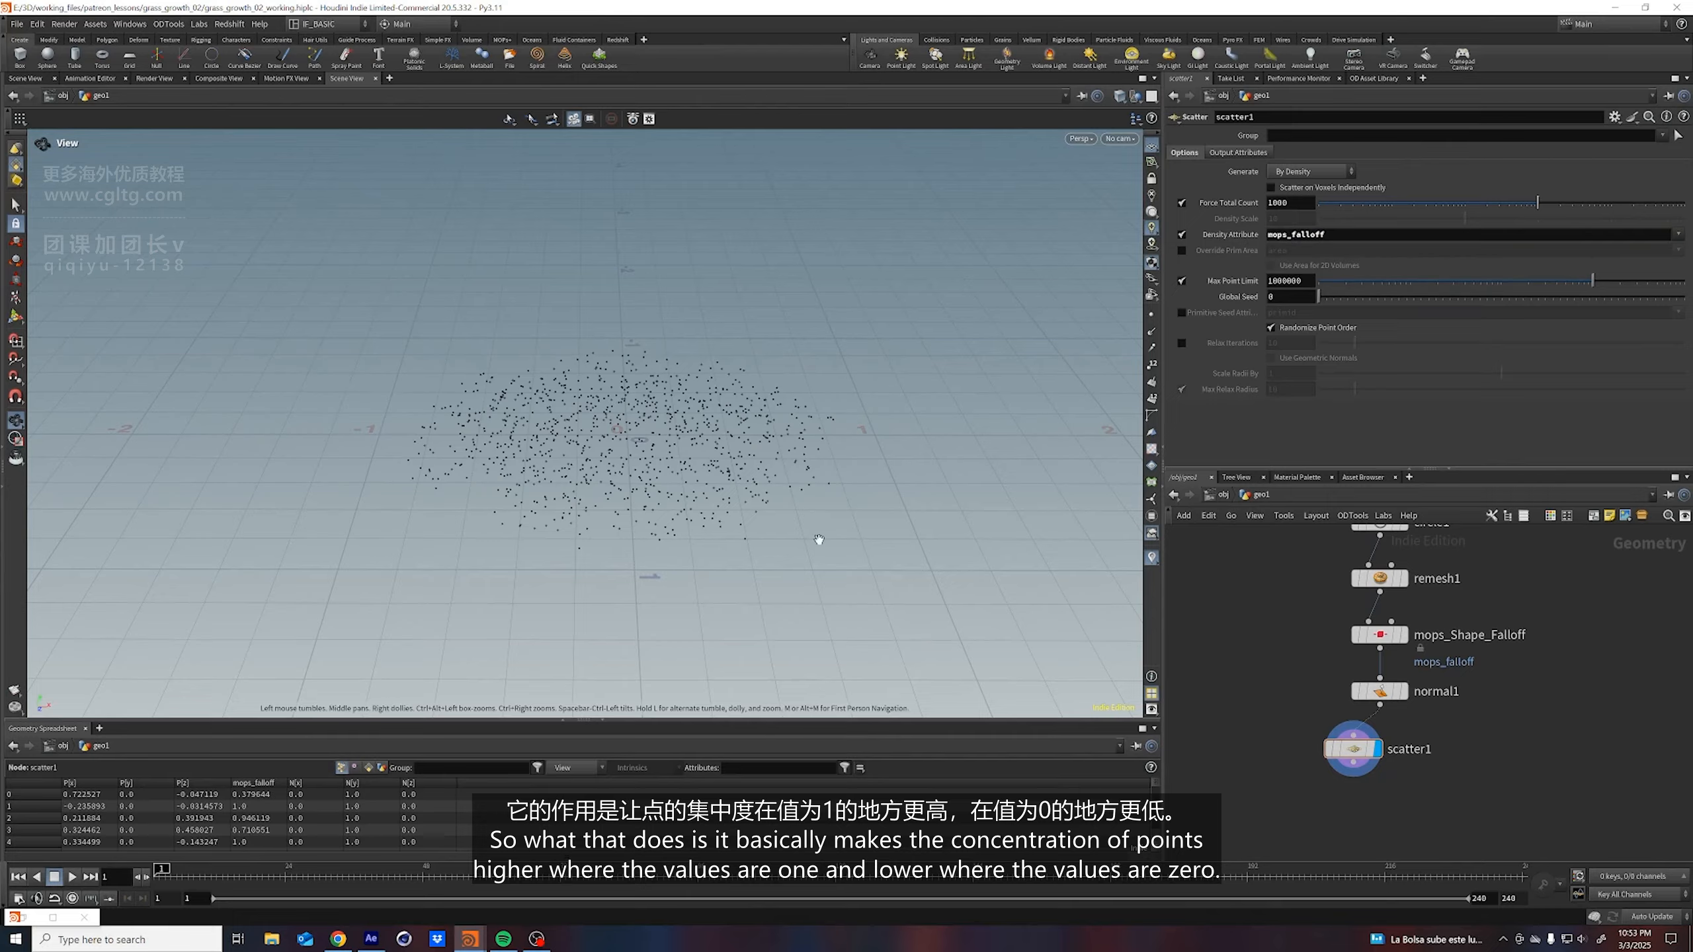
Preview the shape falloff's colours on the scattered points while trying other falloff sizes, restore the size and turn the preview off
{"action": "left_click_drag", "start_coordinate": [1310, 648], "coordinate": [1453, 624]}
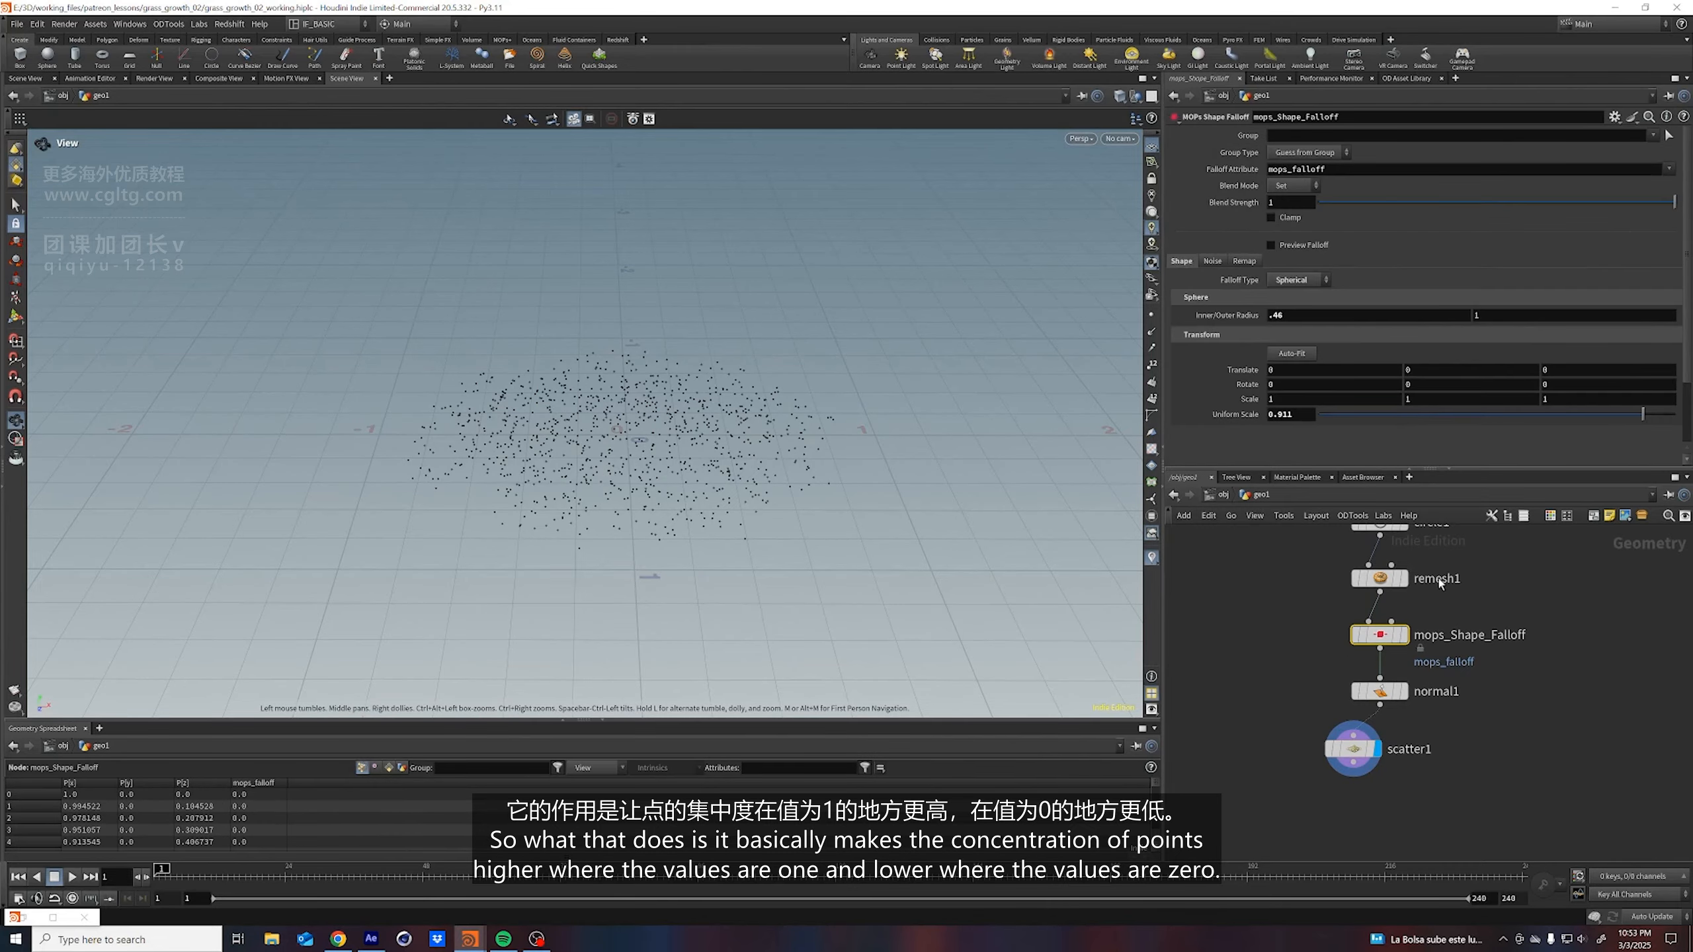
{"action": "left_click", "coordinate": [1270, 245]}
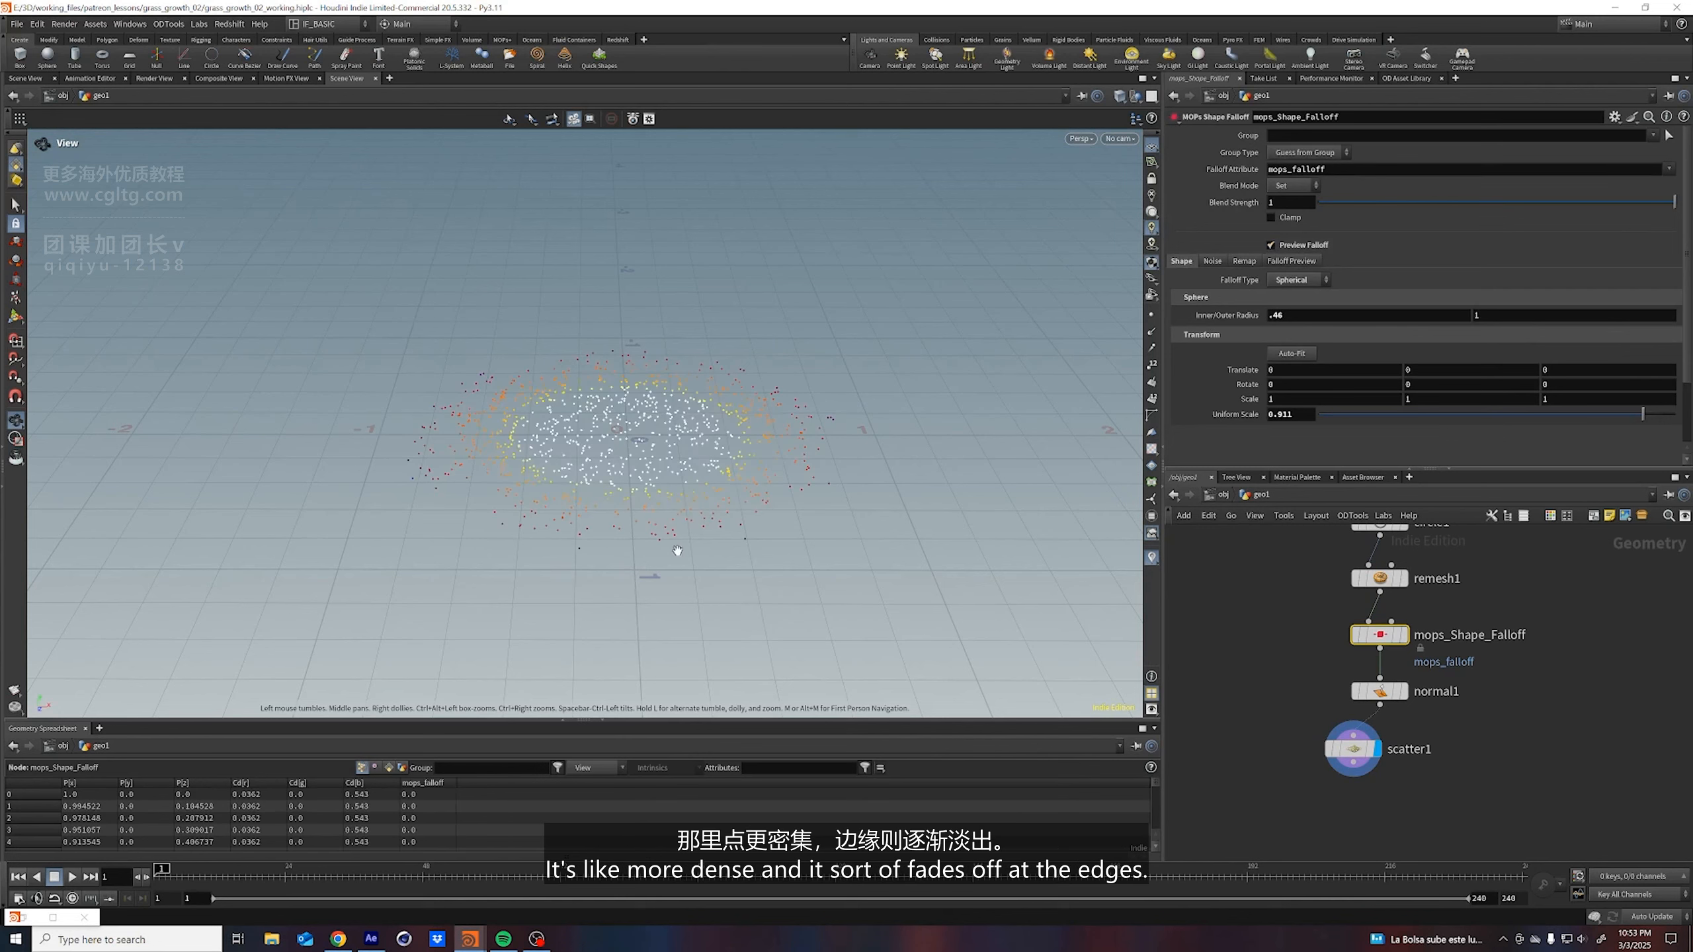
{"action": "middle_click_drag", "start_coordinate": [1283, 314], "coordinate": [1266, 353]}
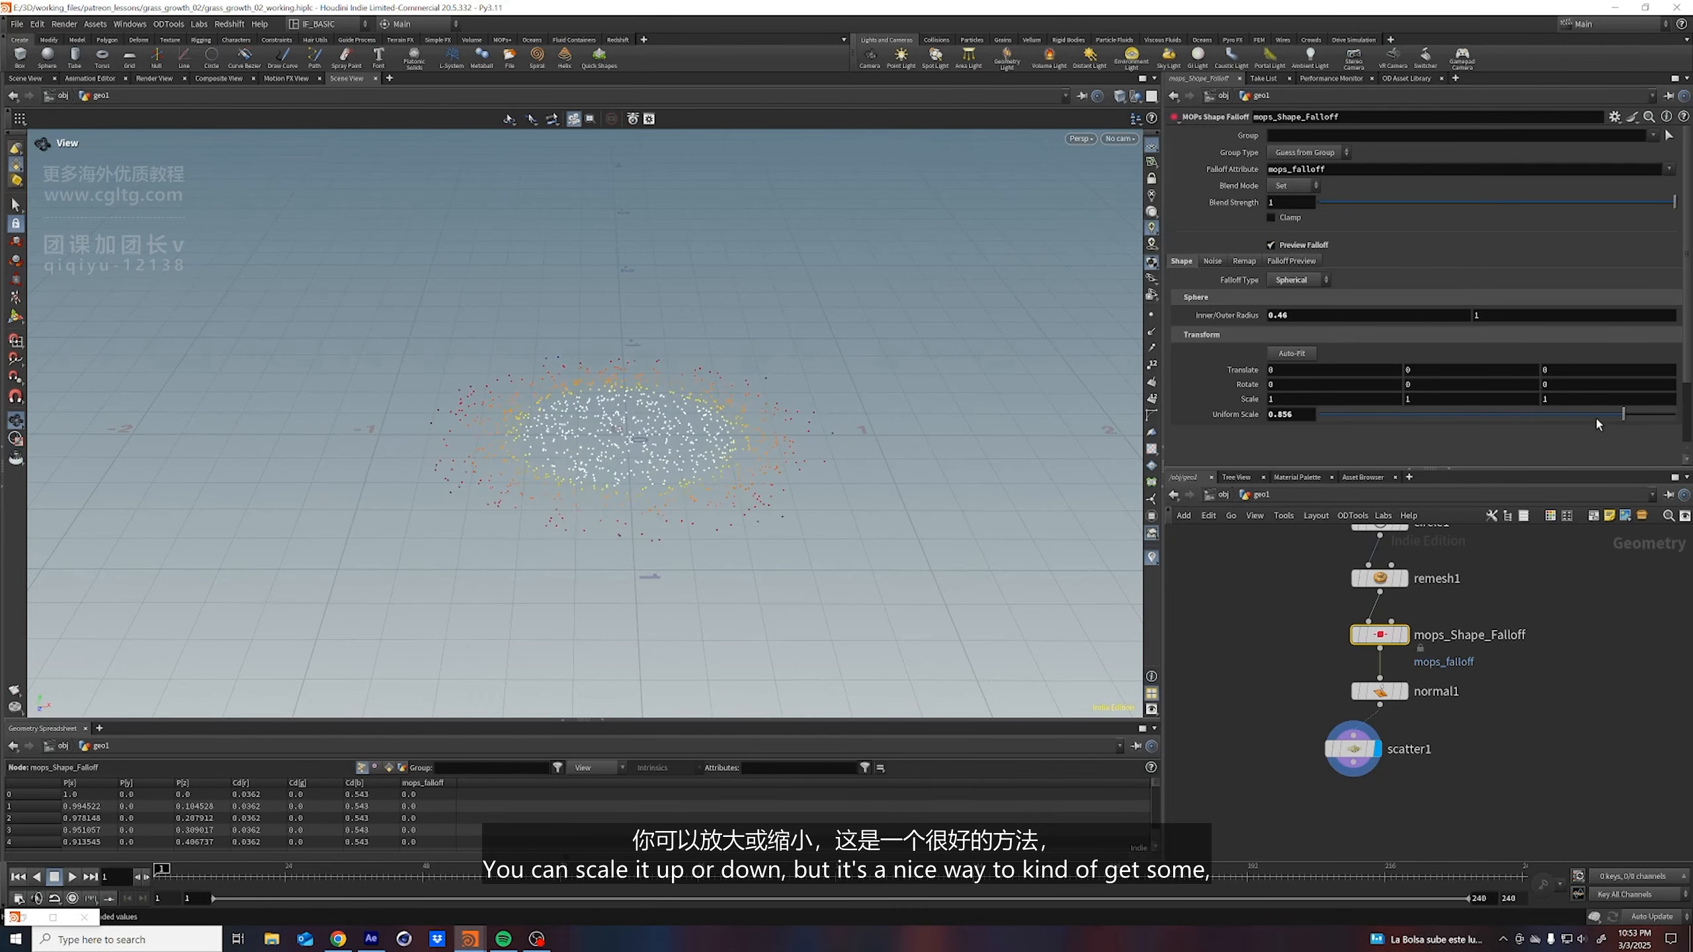
{"action": "left_click_drag", "start_coordinate": [1353, 751], "coordinate": [1380, 750]}
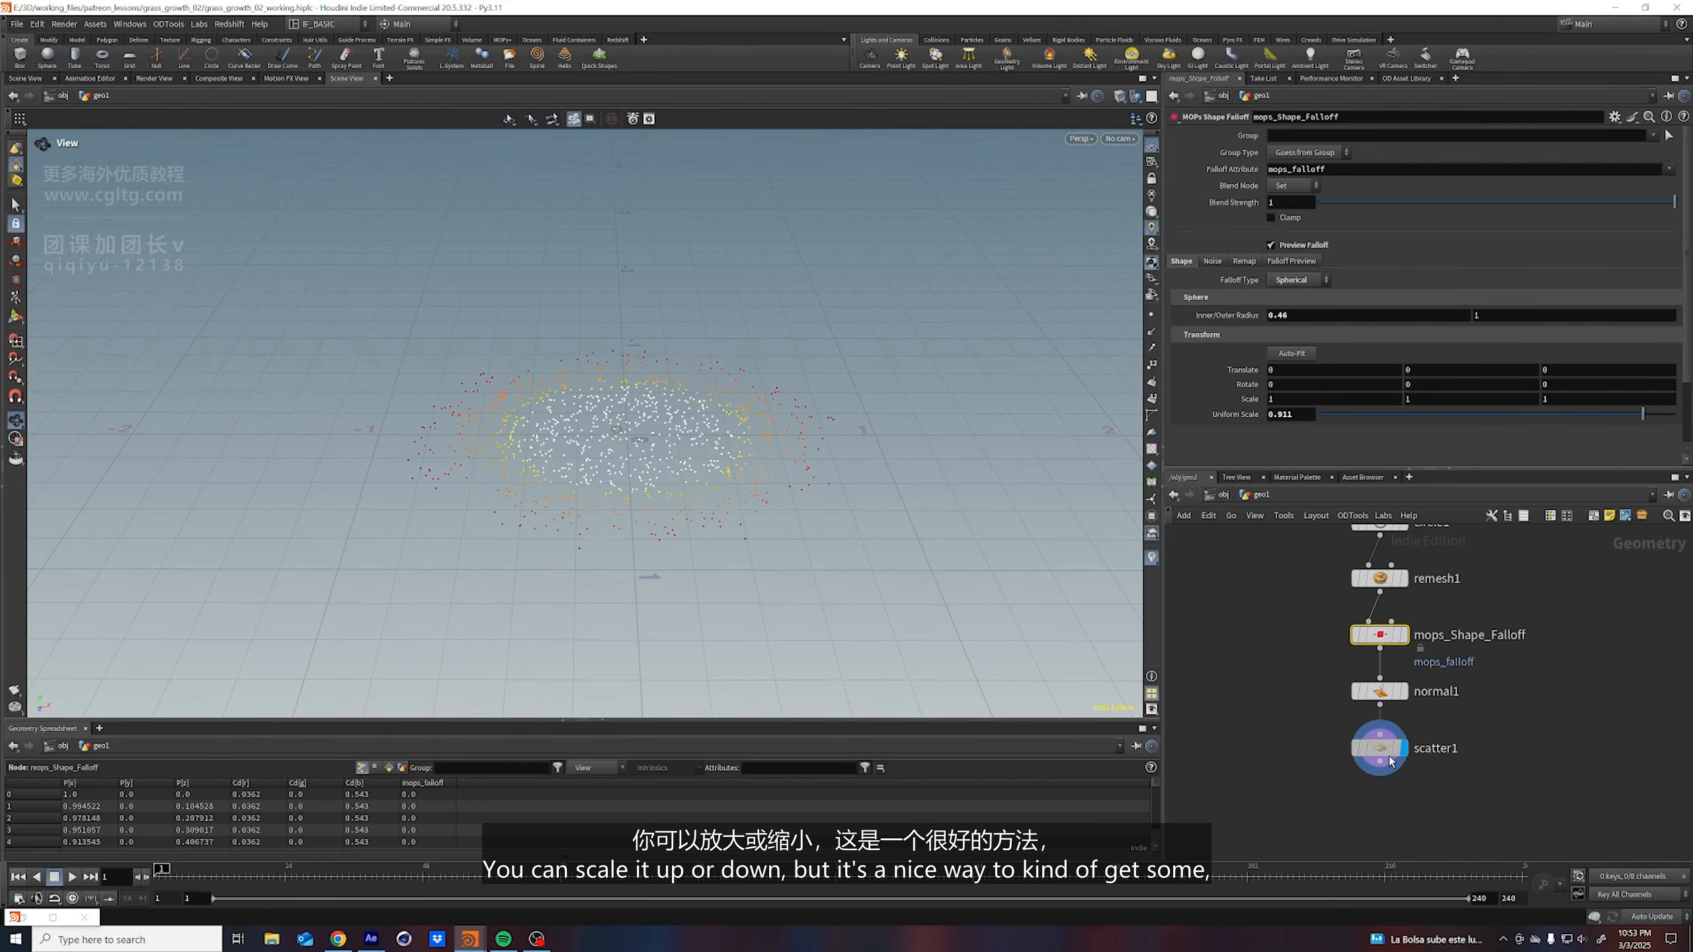
{"action": "left_click", "coordinate": [1379, 749]}
{"action": "left_click", "coordinate": [1387, 634]}
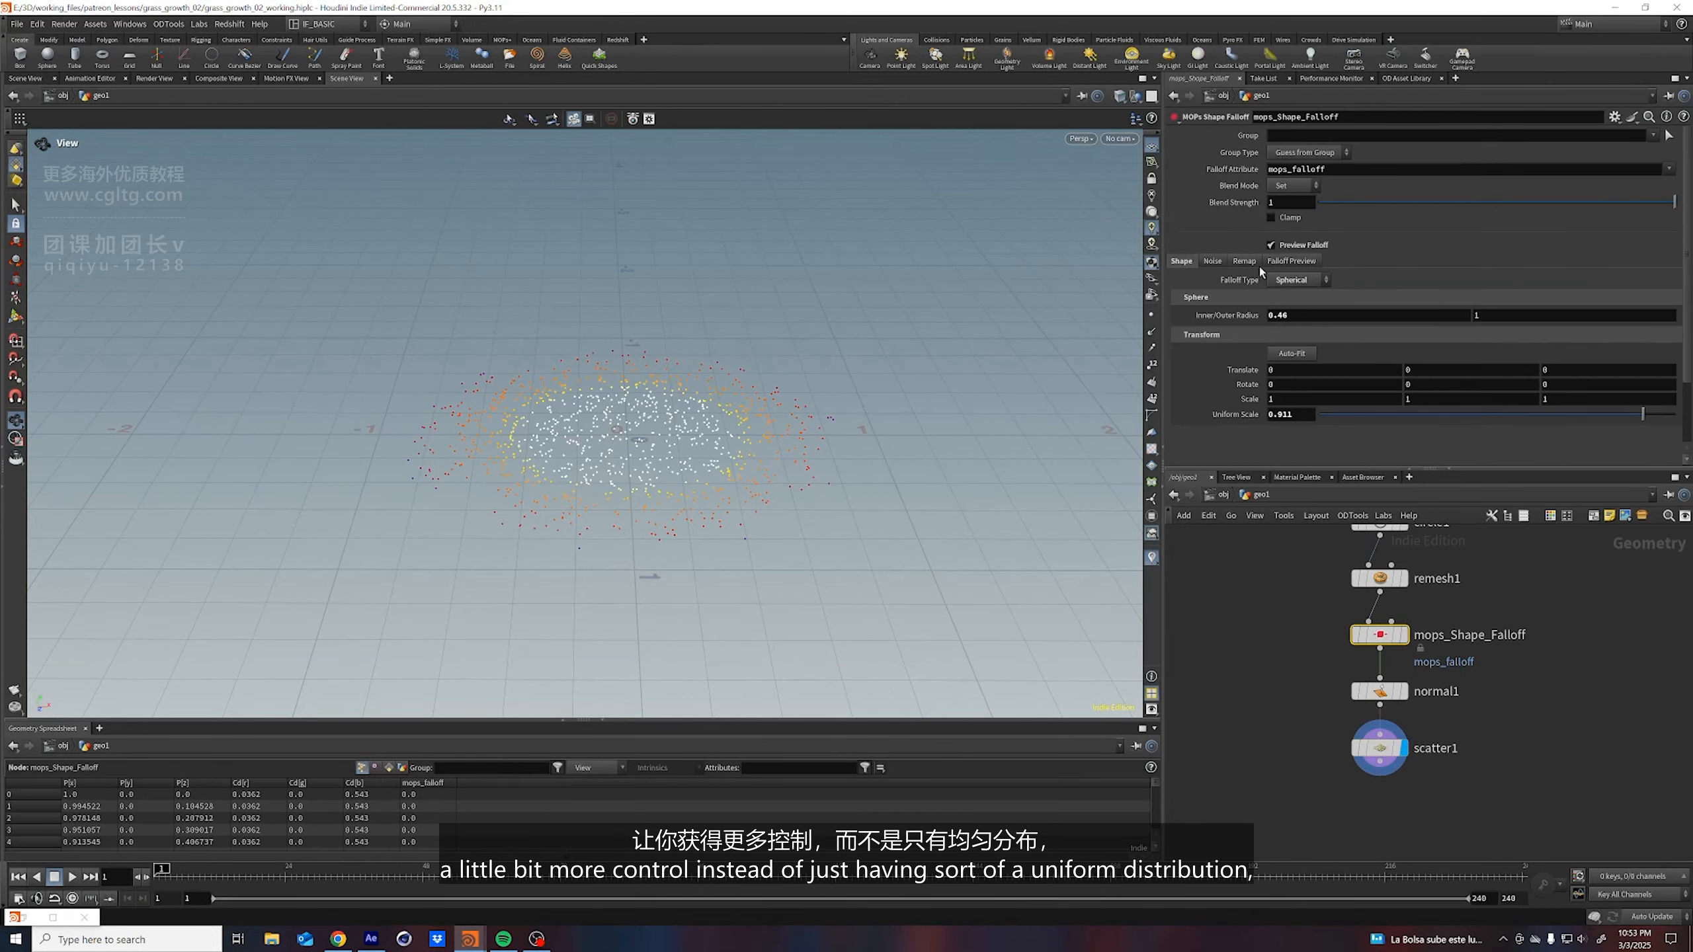
{"action": "left_click", "coordinate": [1271, 246]}
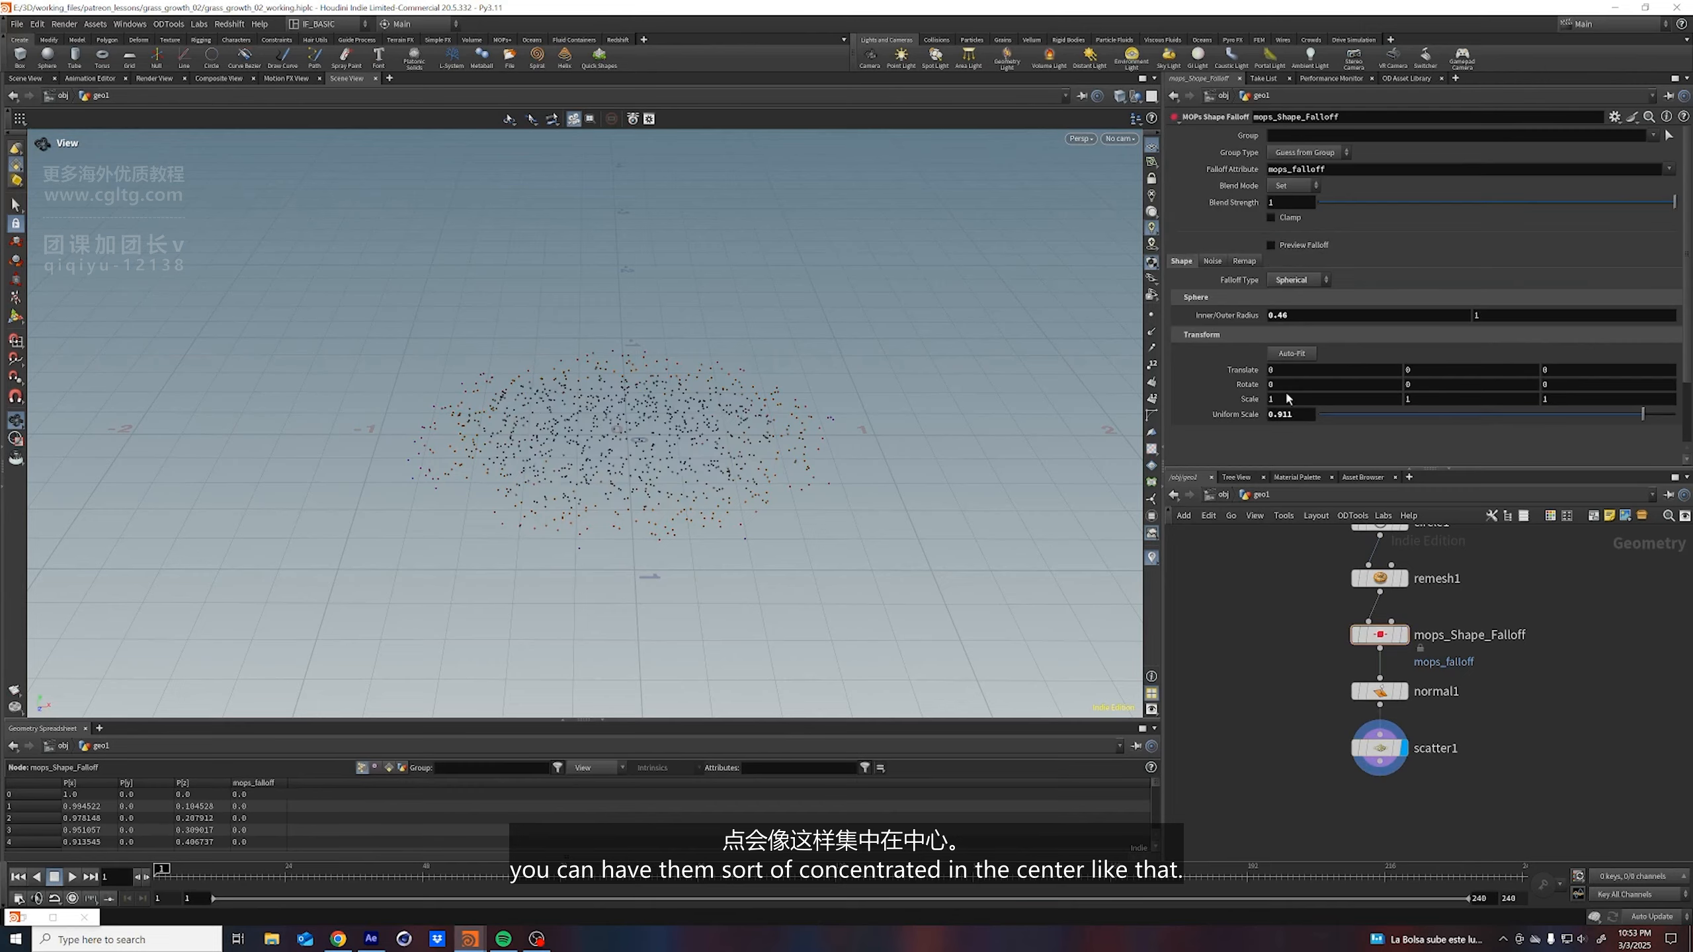
Set the Scatter node's Force Total Count to 100
{"action": "left_click", "coordinate": [1376, 747]}
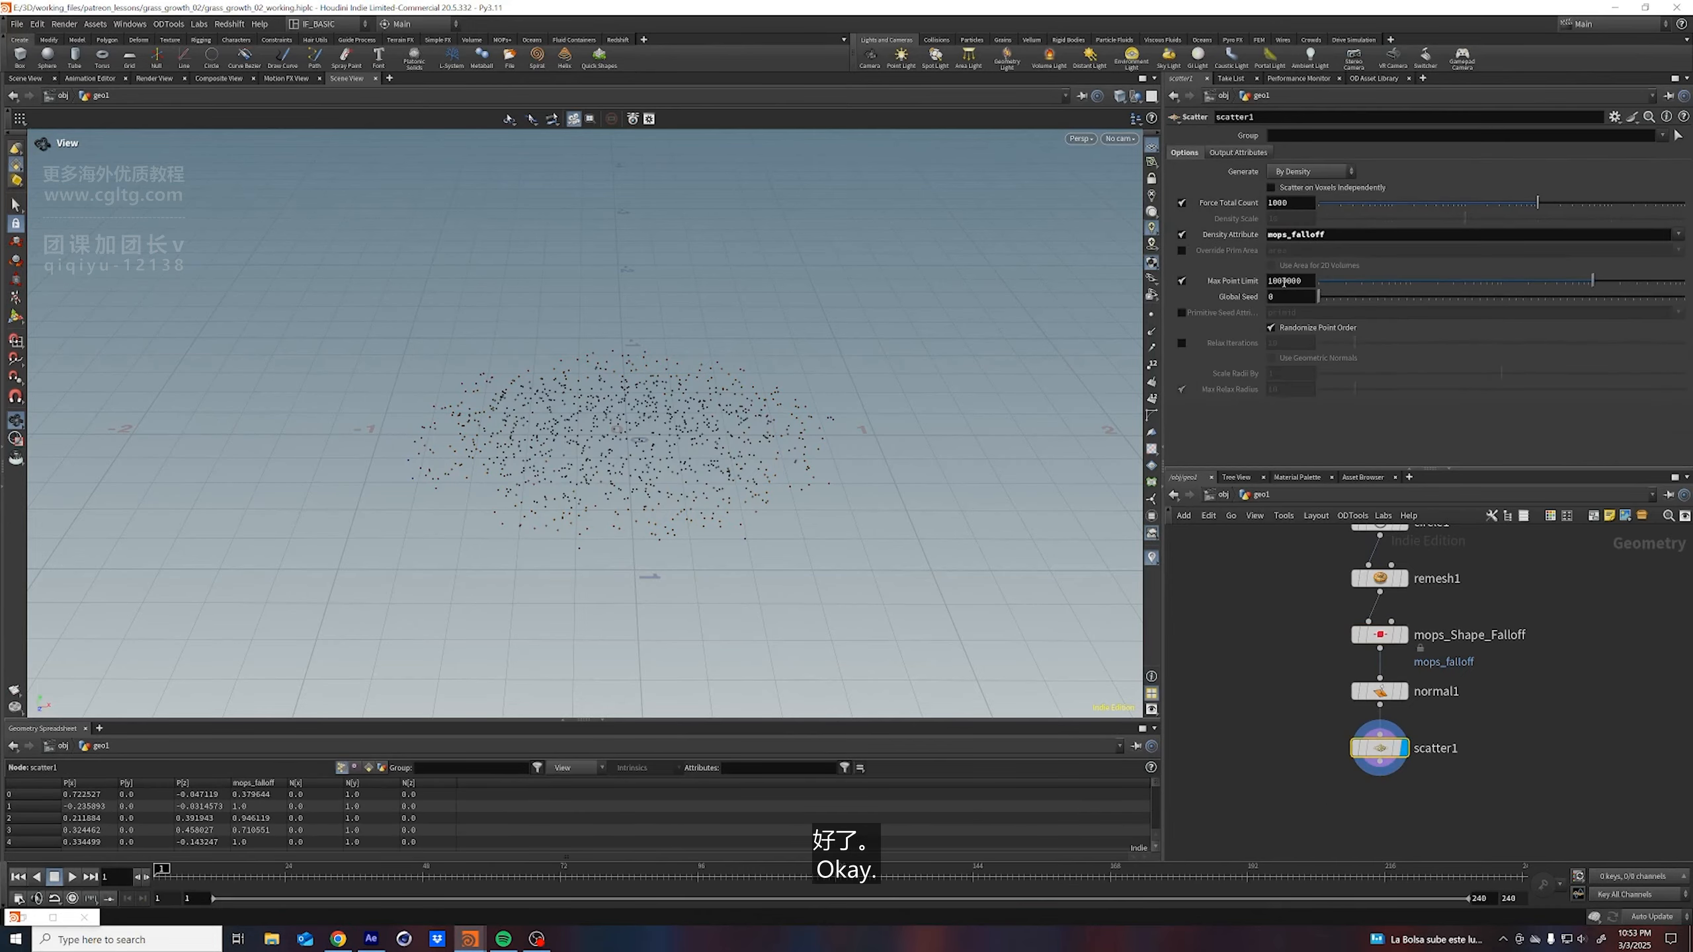
{"action": "double_click", "coordinate": [1287, 202]}
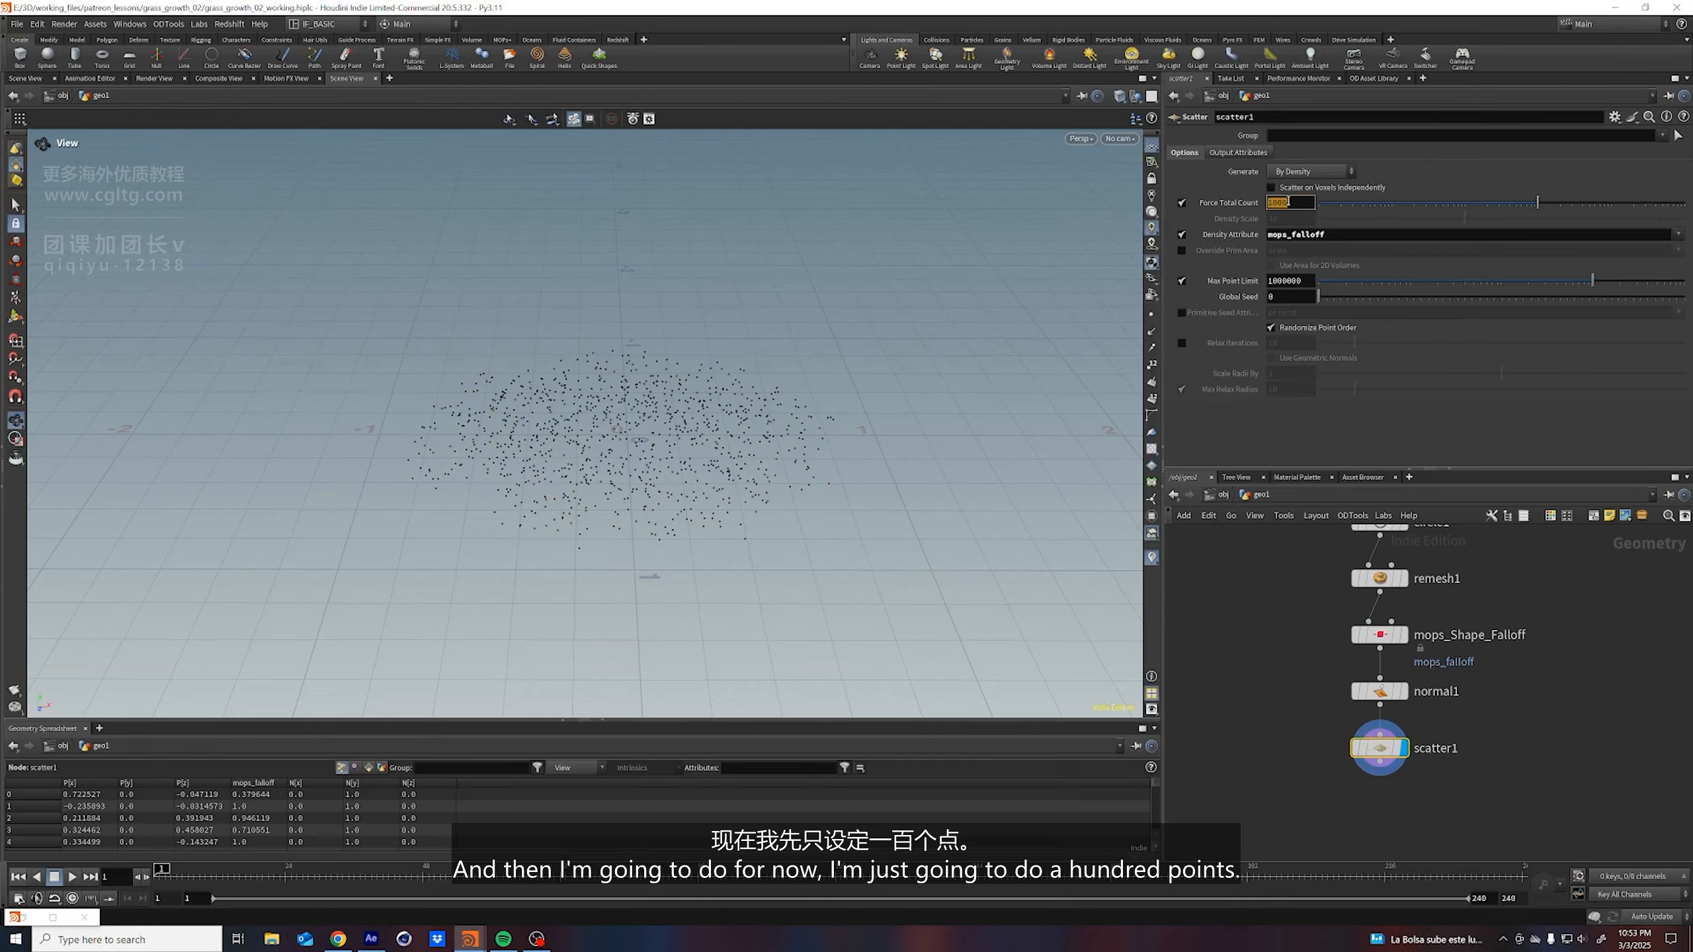
{"action": "type", "text": "100"}
{"action": "key", "text": "Return"}
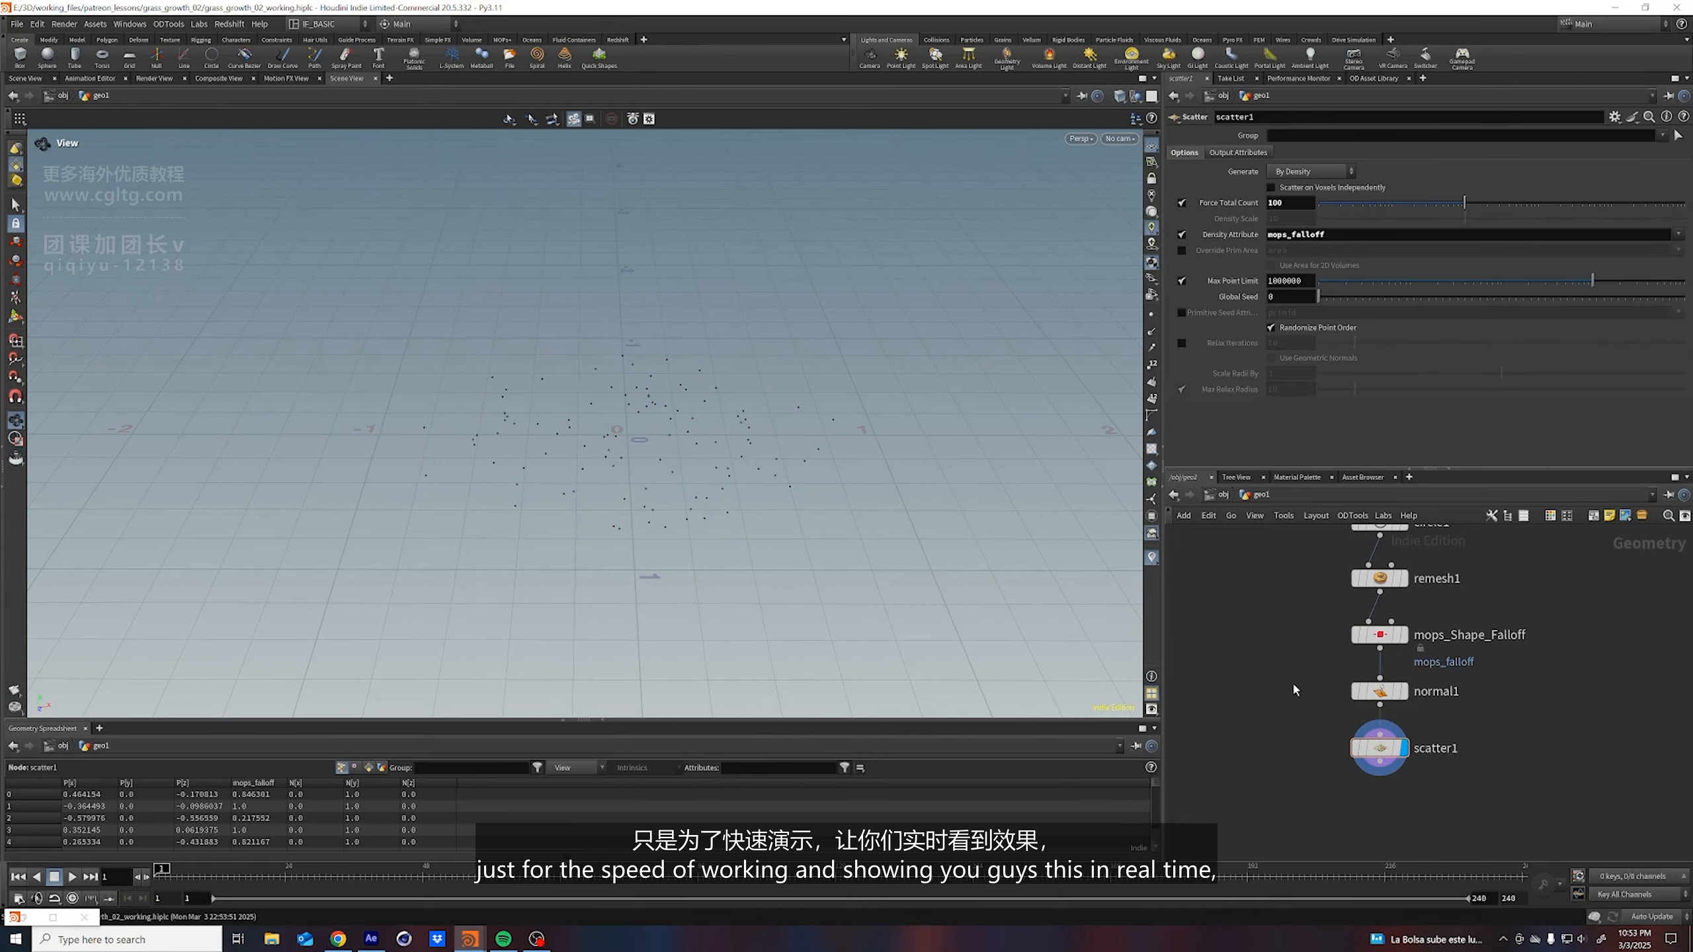
Add a Copy to Points node below the Scatter node and feed the scattered points into its target points input
{"action": "middle_click_drag", "start_coordinate": [1293, 682], "coordinate": [1291, 644]}
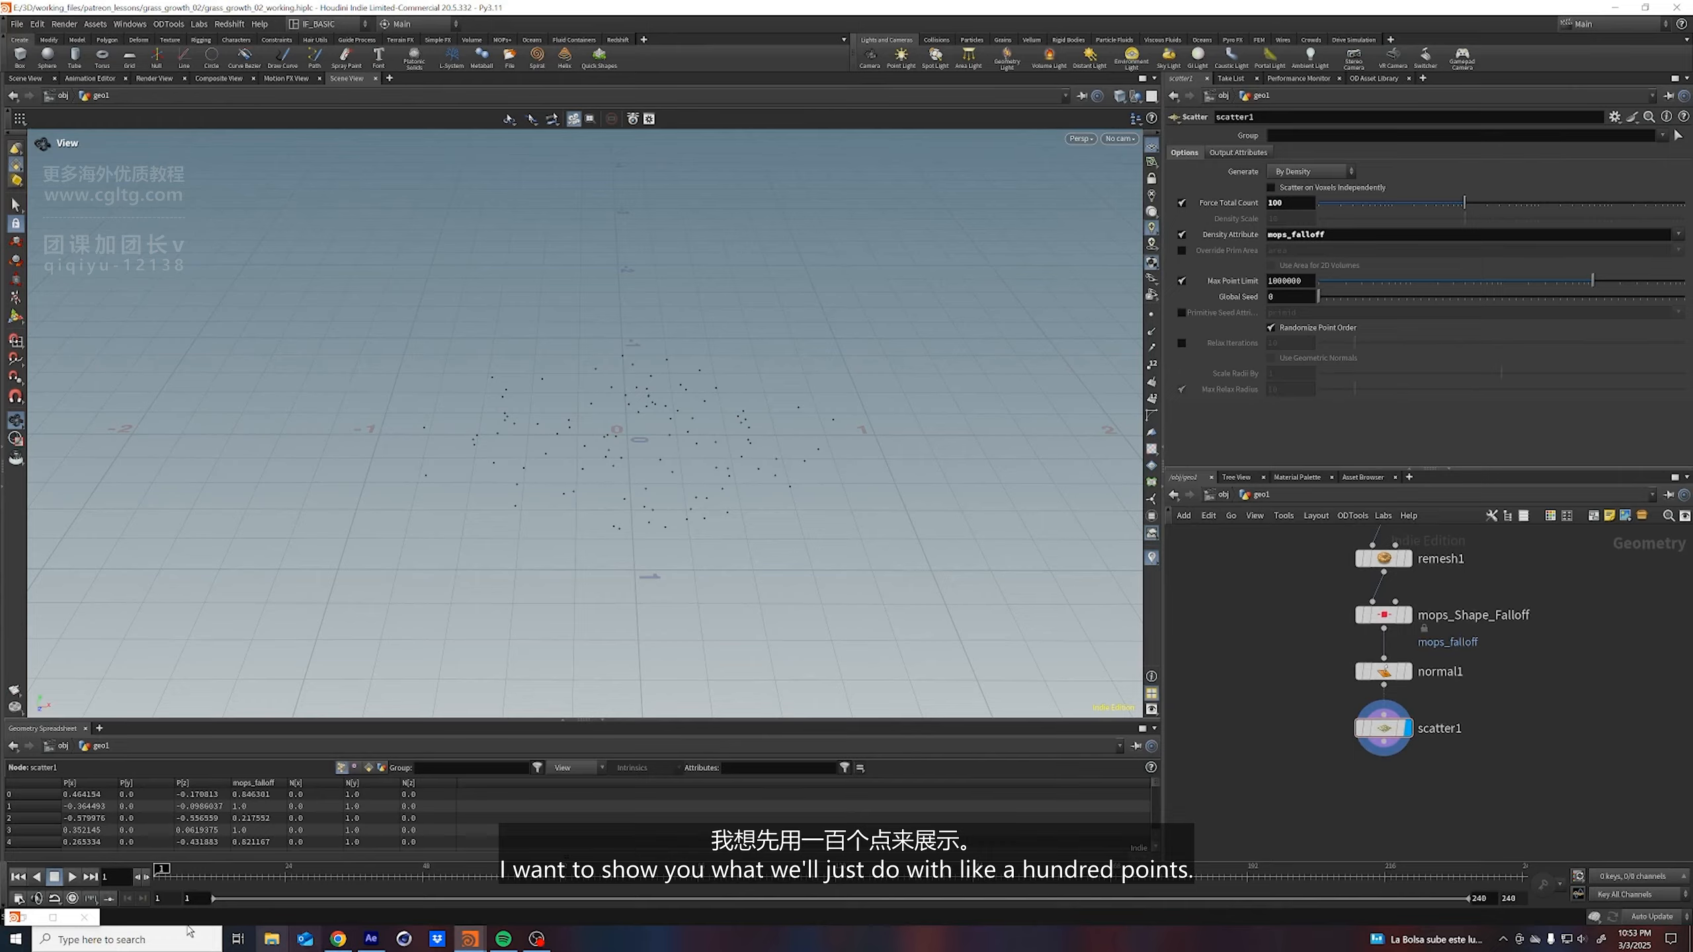
{"action": "middle_click_drag", "start_coordinate": [1283, 719], "coordinate": [1283, 707]}
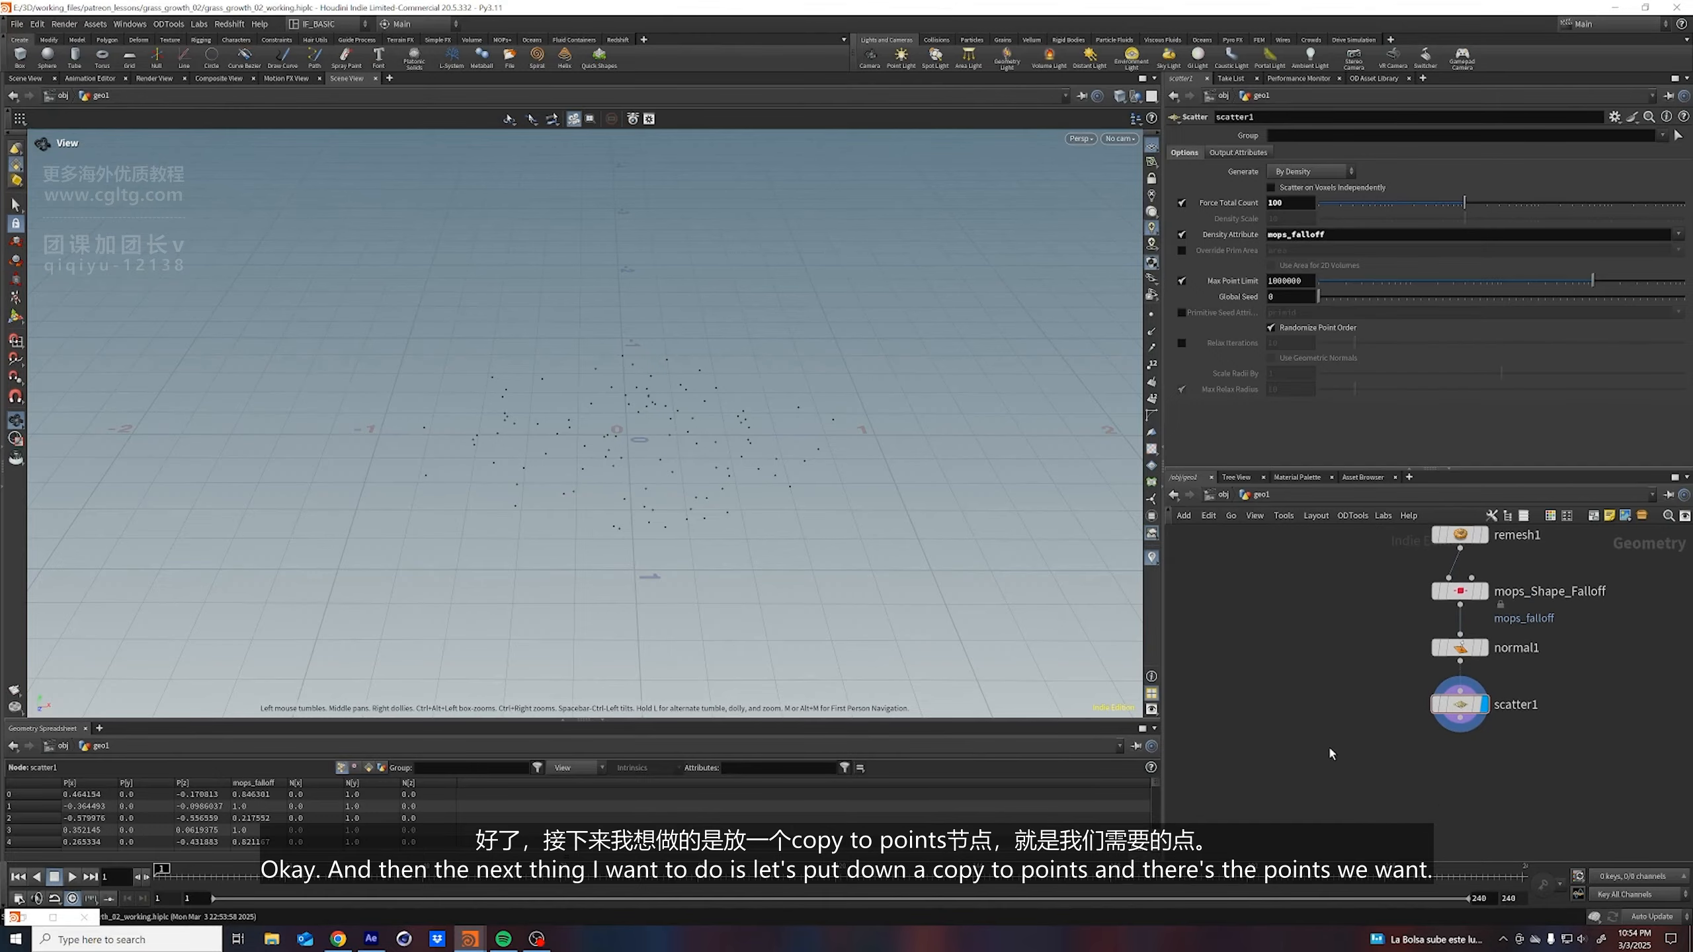
{"action": "key", "text": "Tab"}
{"action": "type", "text": "copt"}
{"action": "key", "text": "Down"}
{"action": "key", "text": "Down"}
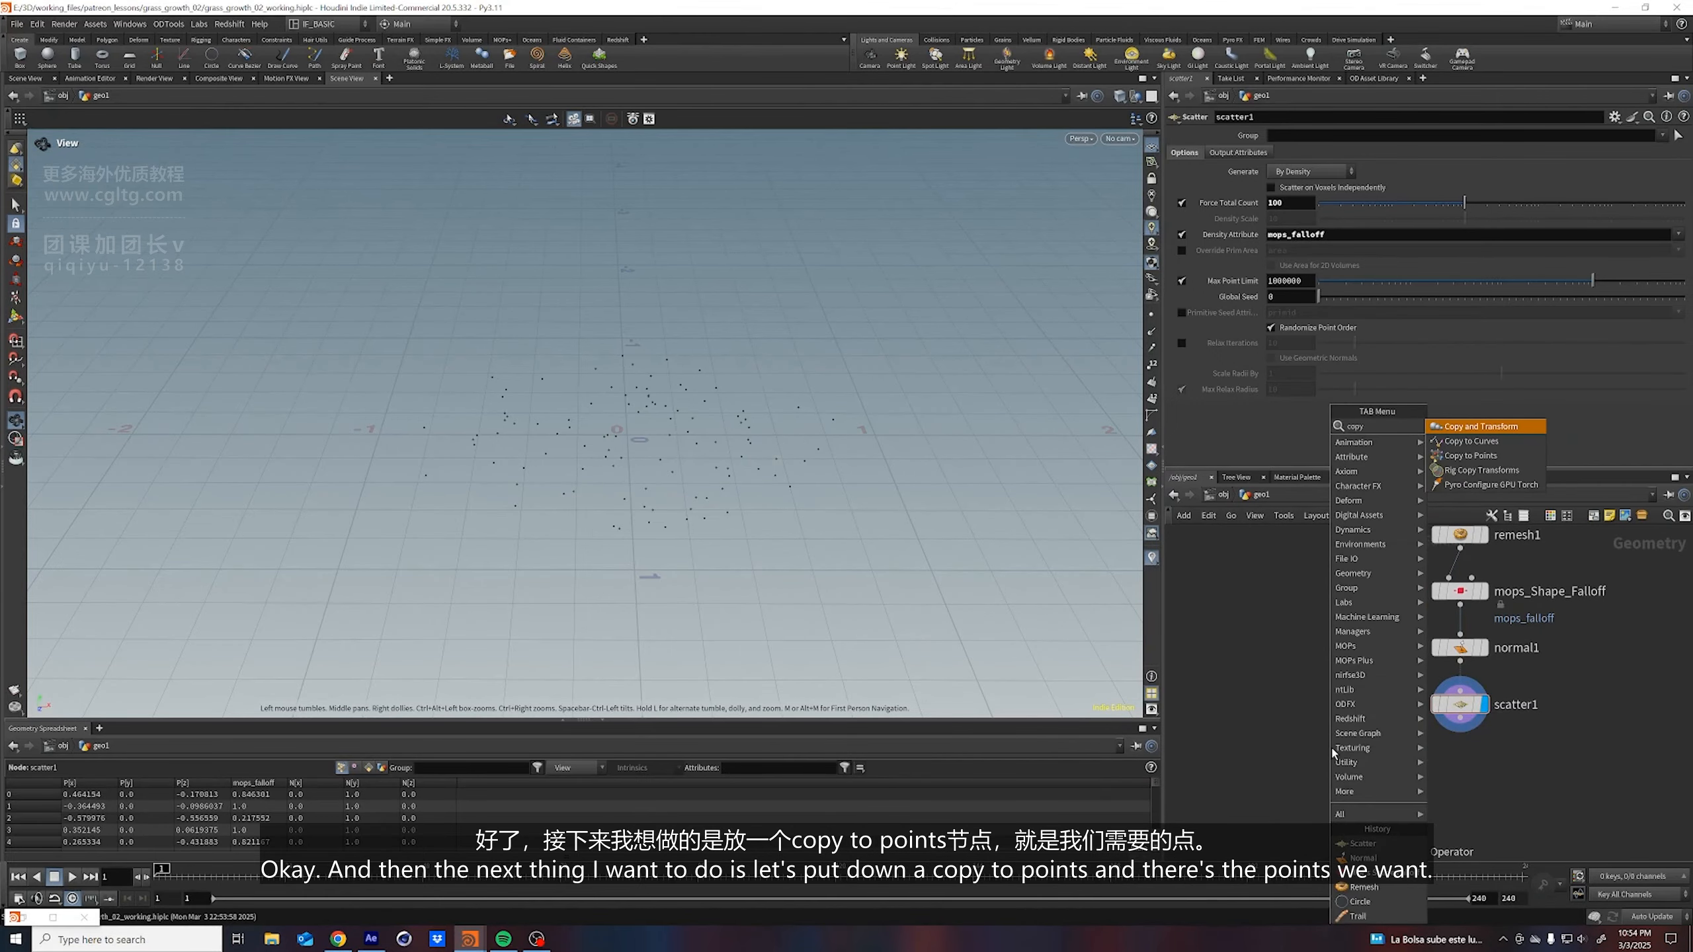
{"action": "key", "text": "Return"}
{"action": "left_click_drag", "start_coordinate": [1332, 748], "coordinate": [1375, 786]}
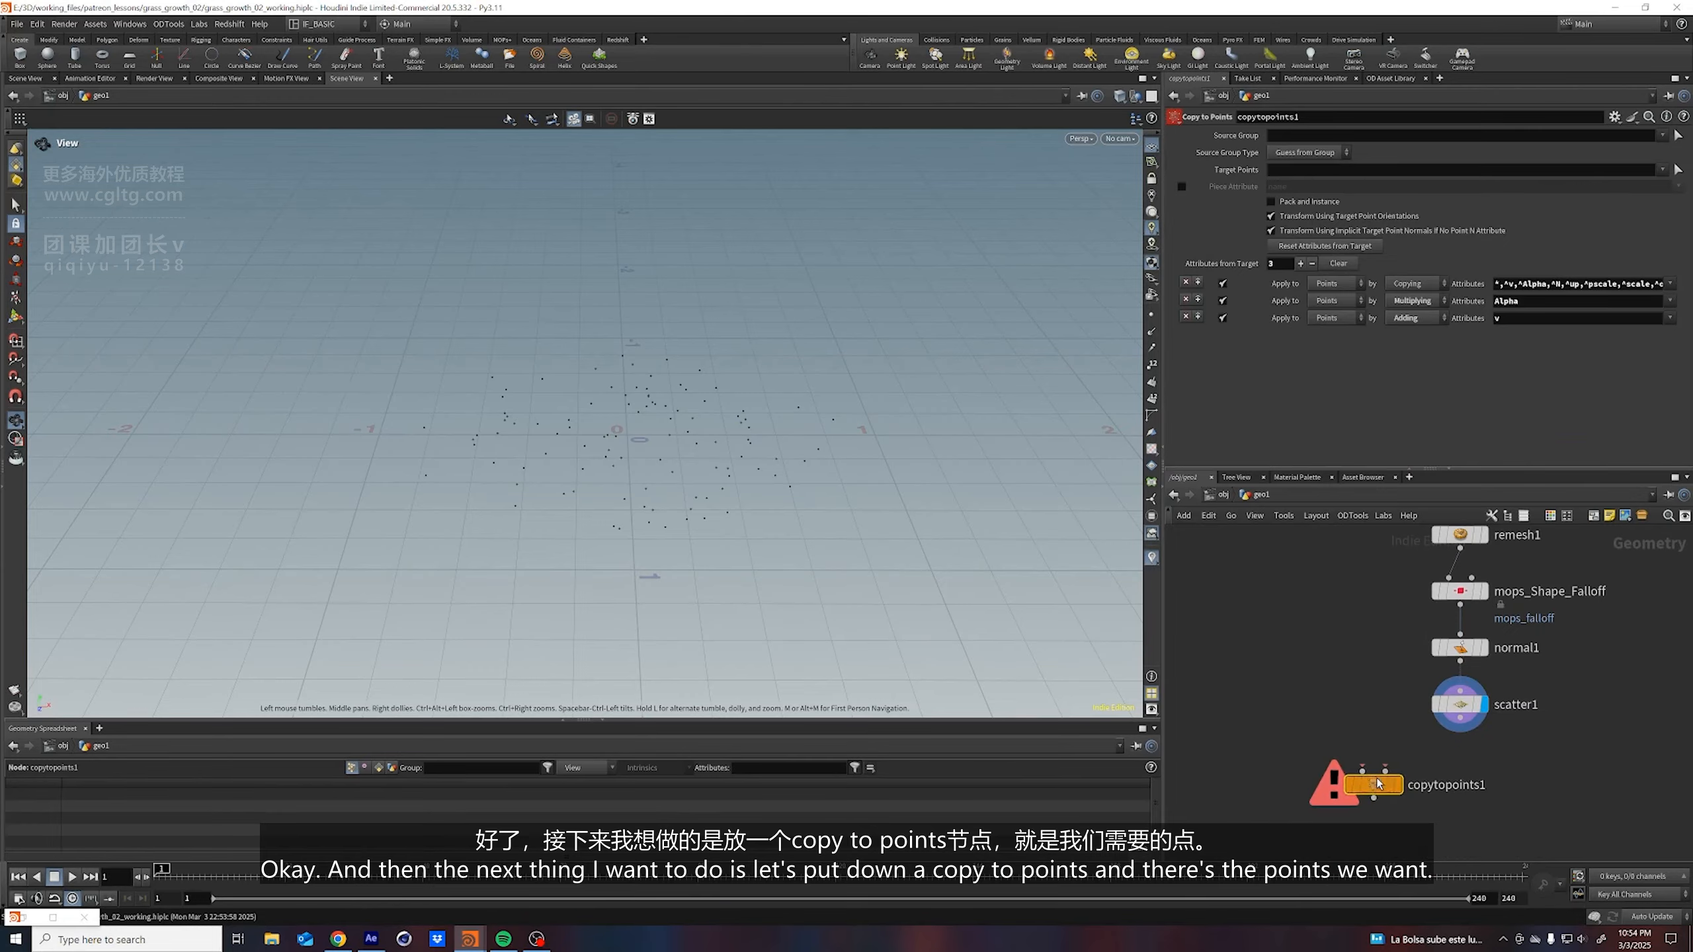
{"action": "left_click_drag", "start_coordinate": [1460, 718], "coordinate": [1385, 771]}
{"action": "middle_click_drag", "start_coordinate": [1245, 621], "coordinate": [1395, 631]}
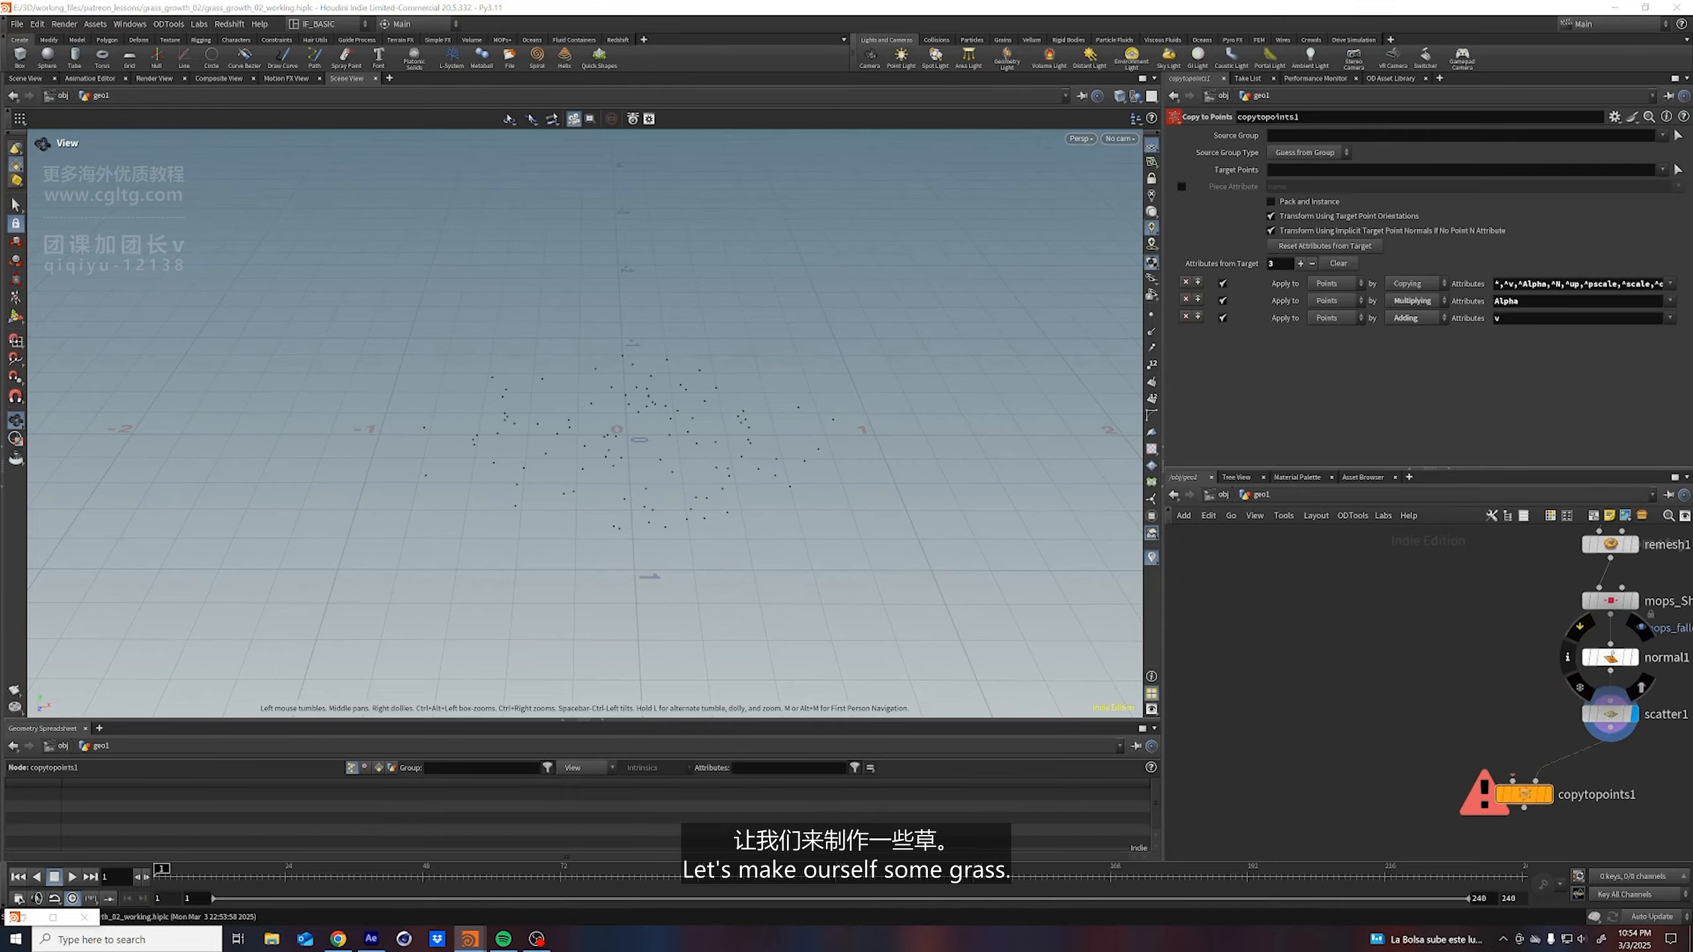
{"action": "middle_click_drag", "start_coordinate": [1343, 663], "coordinate": [1388, 656]}
{"action": "key", "text": "Tab"}
{"action": "type", "text": "ine"}
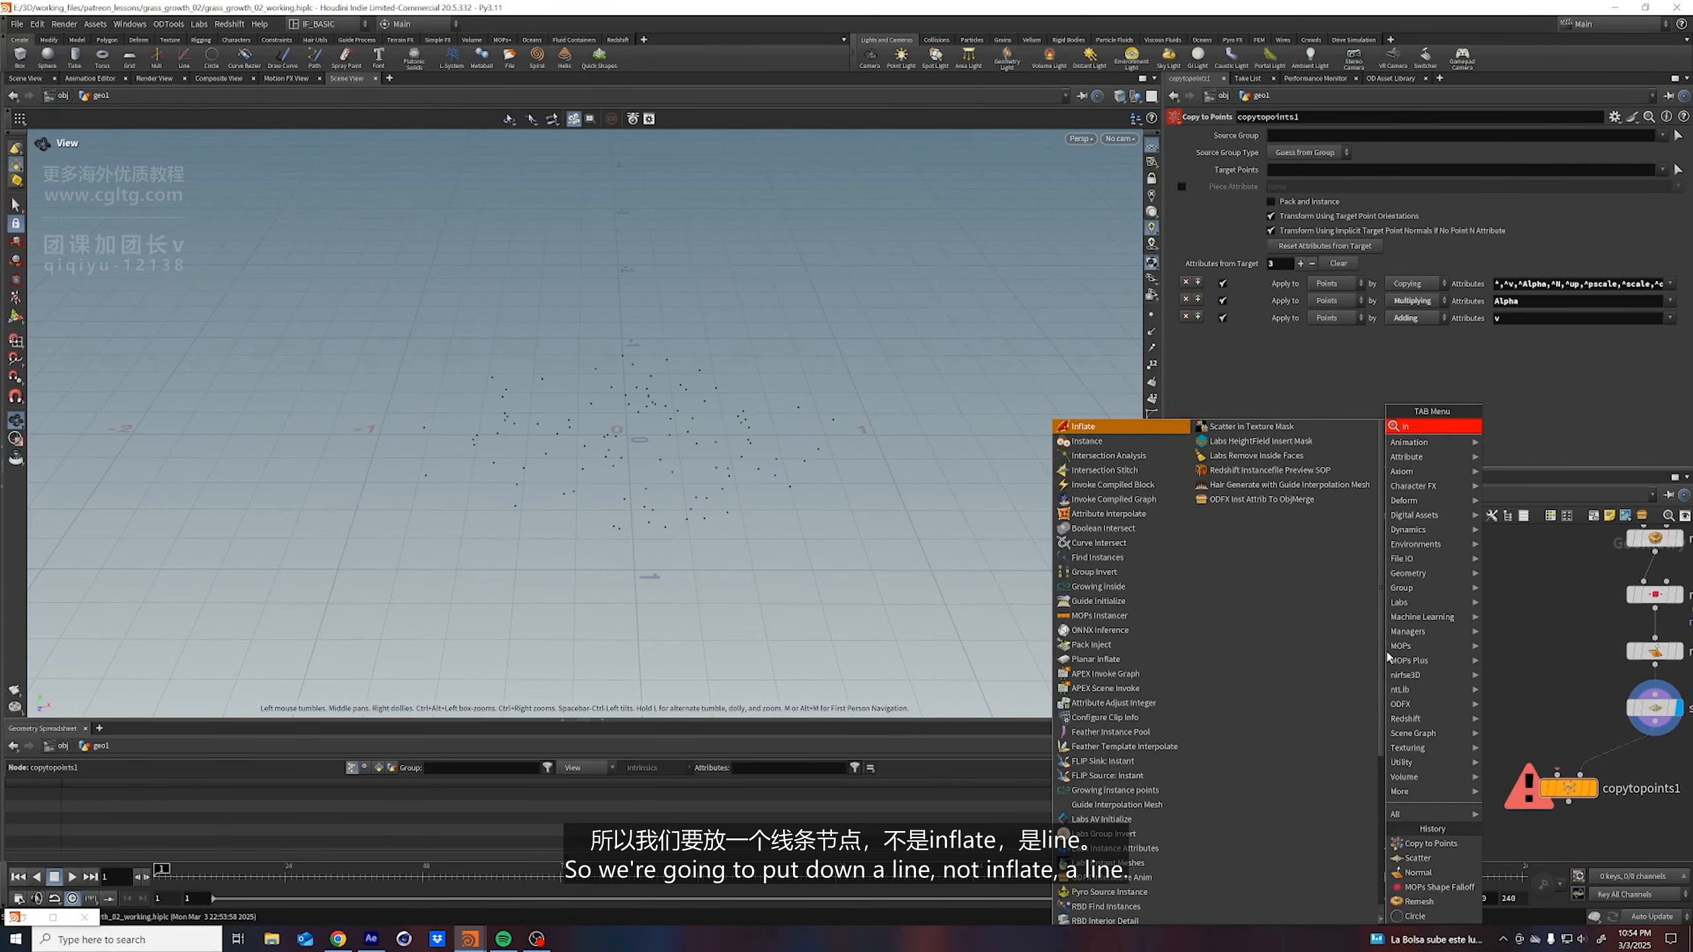
{"action": "key", "text": "Return"}
{"action": "left_click", "coordinate": [1387, 658]}
{"action": "key", "text": "Delete"}
Add a Line node in the empty network space beside the scatter chain
{"action": "key", "text": "Tab"}
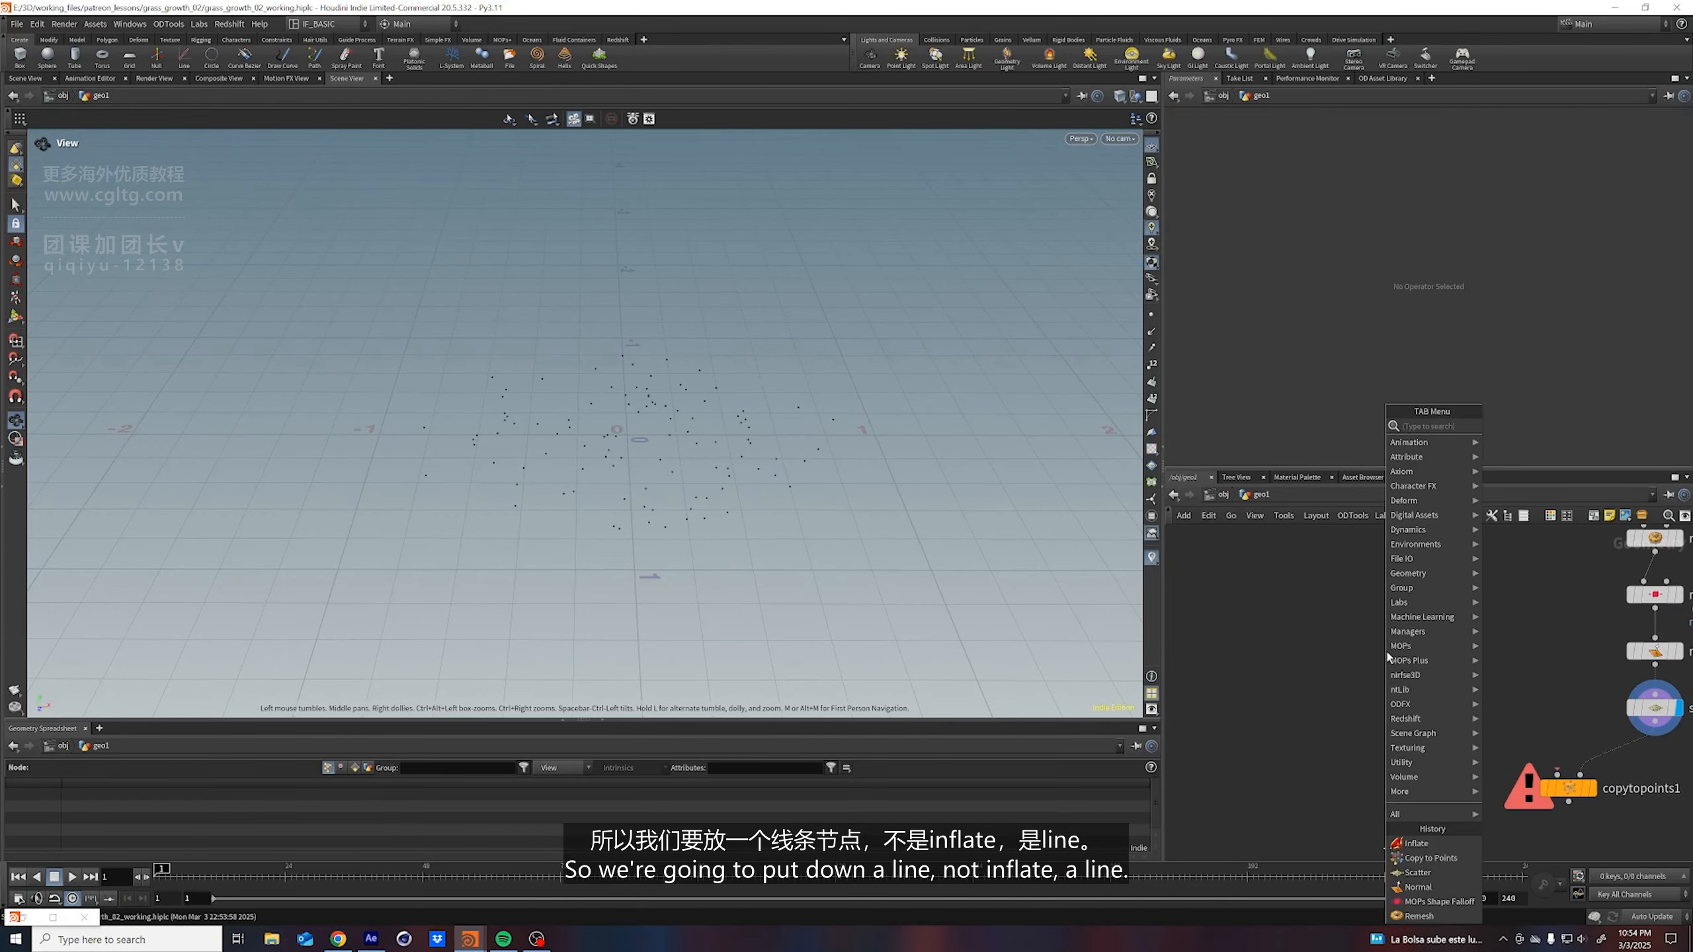
{"action": "type", "text": "line"}
{"action": "key", "text": "Return"}
{"action": "left_click", "coordinate": [1385, 650]}
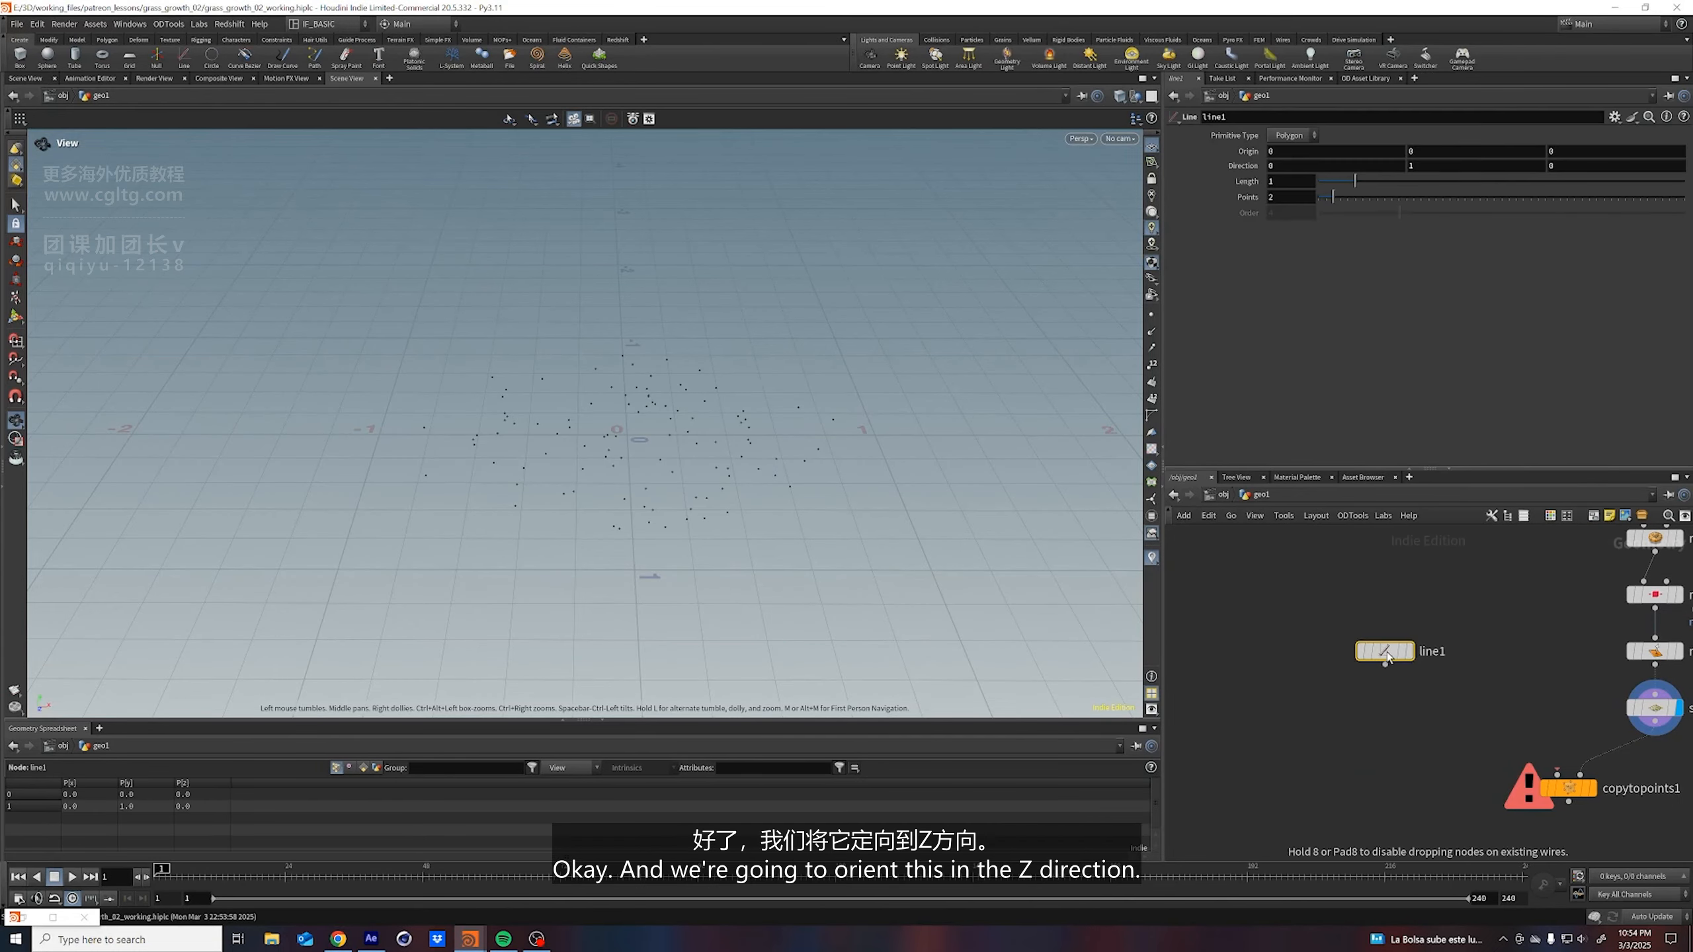
Set the line's direction to 0, 0, 1, display the Line node and check its Z orientation in the viewport
{"action": "left_click", "coordinate": [1445, 167]}
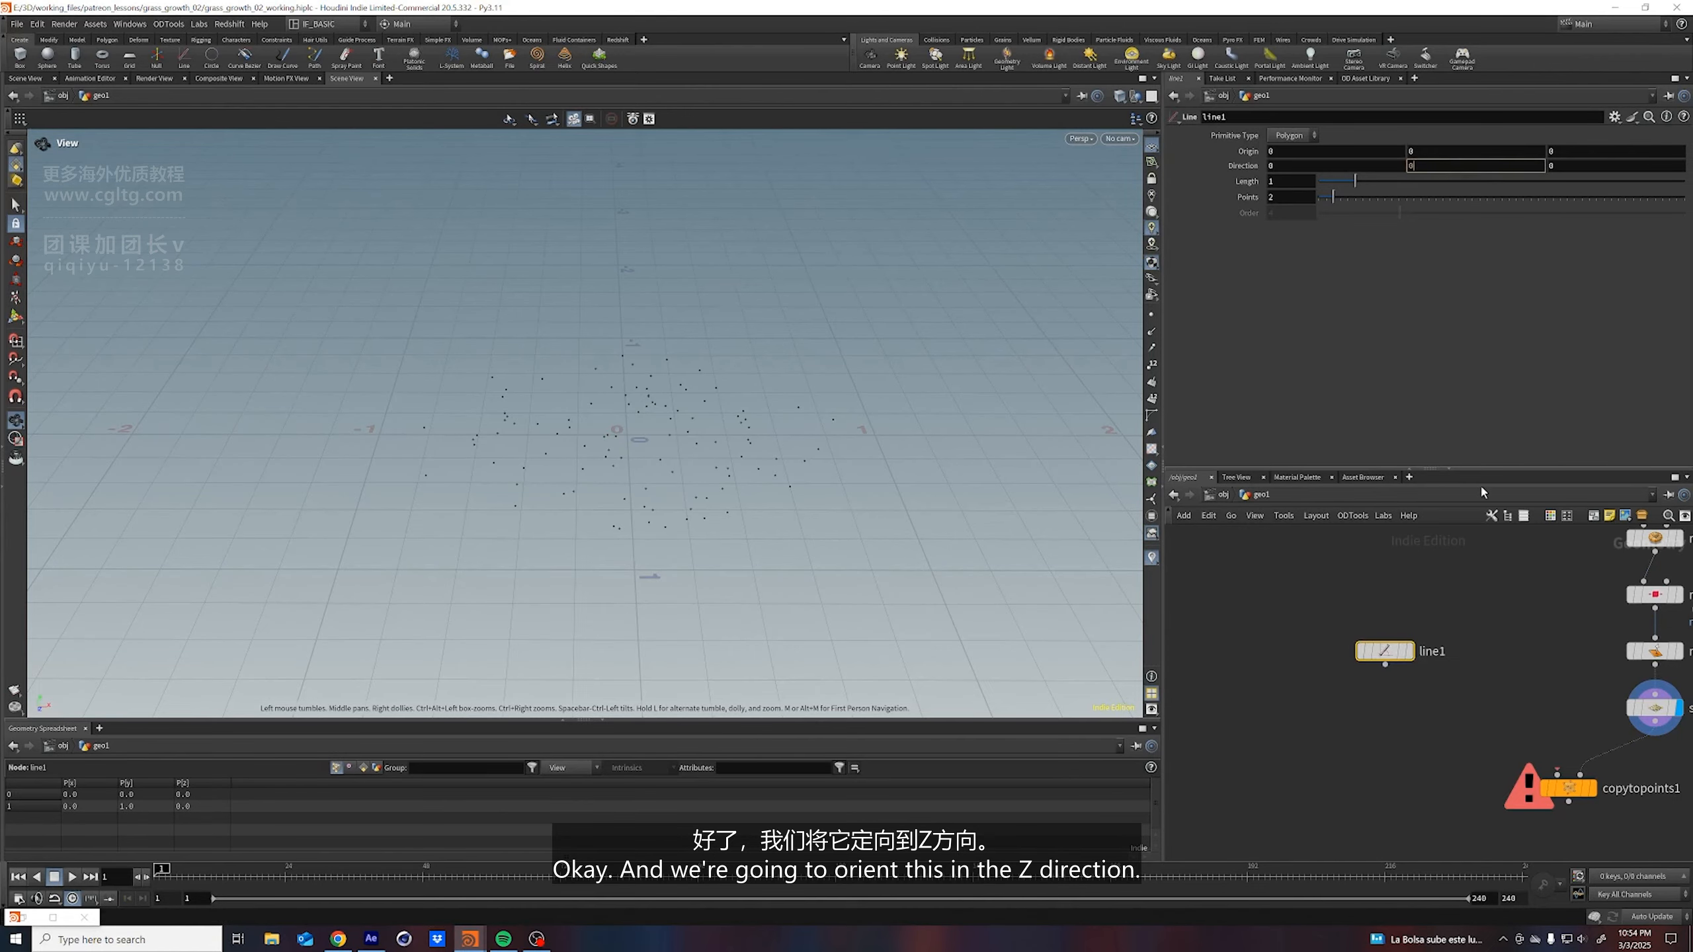
{"action": "left_click", "coordinate": [1589, 165]}
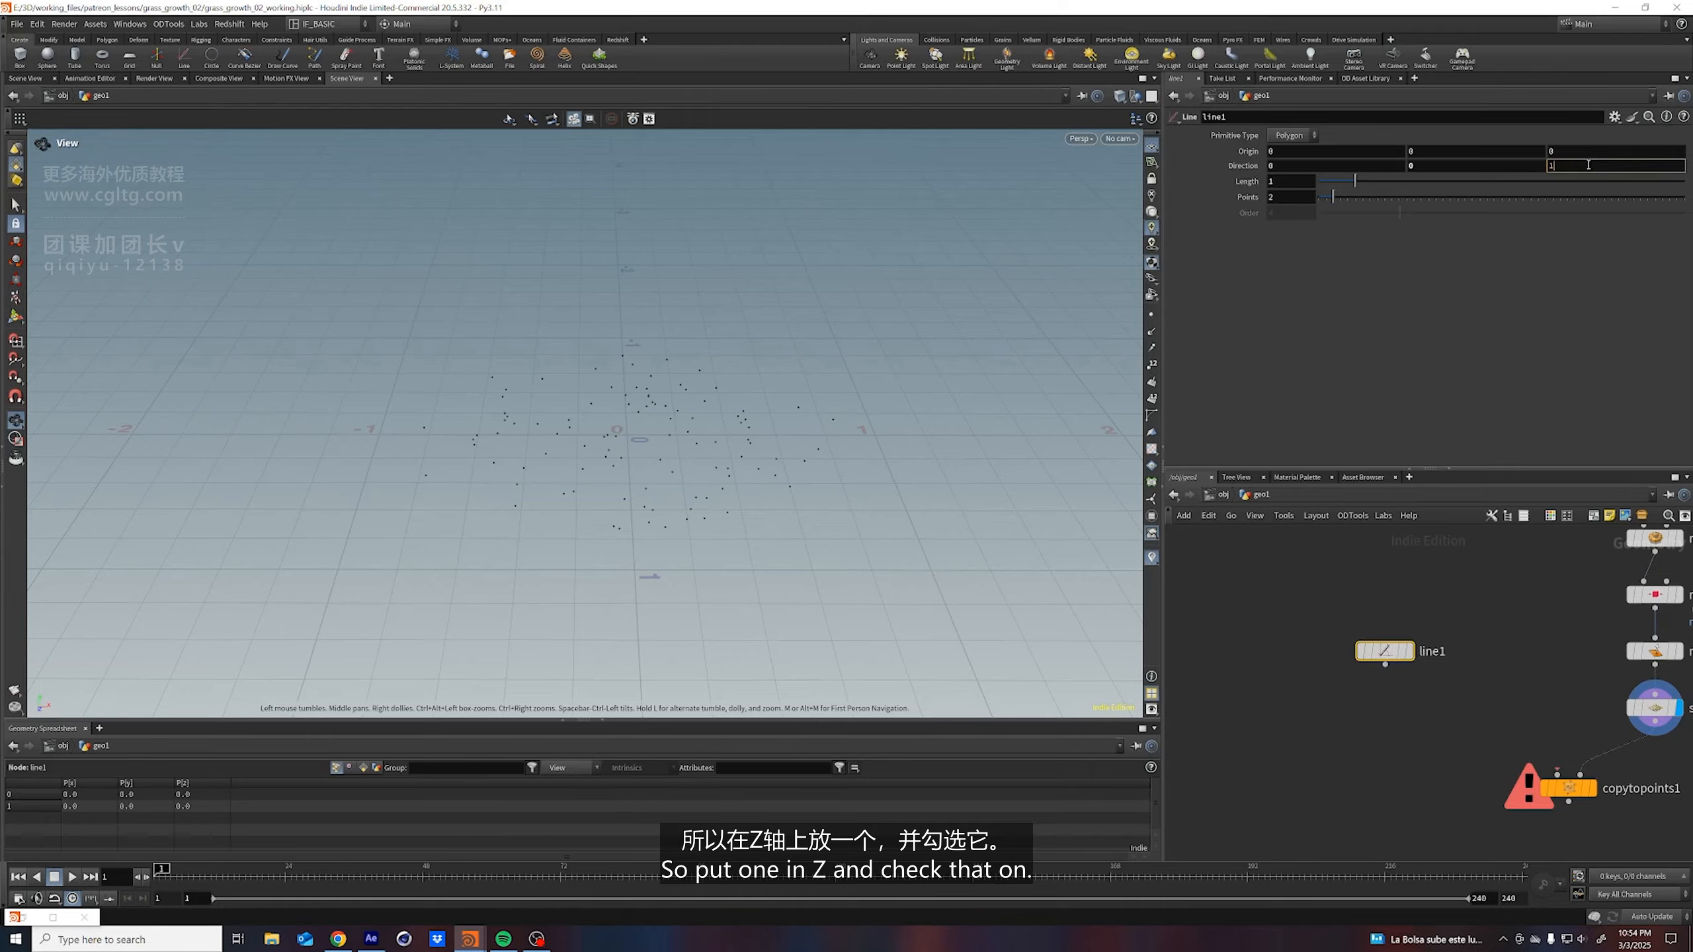
{"action": "left_click", "coordinate": [1408, 651]}
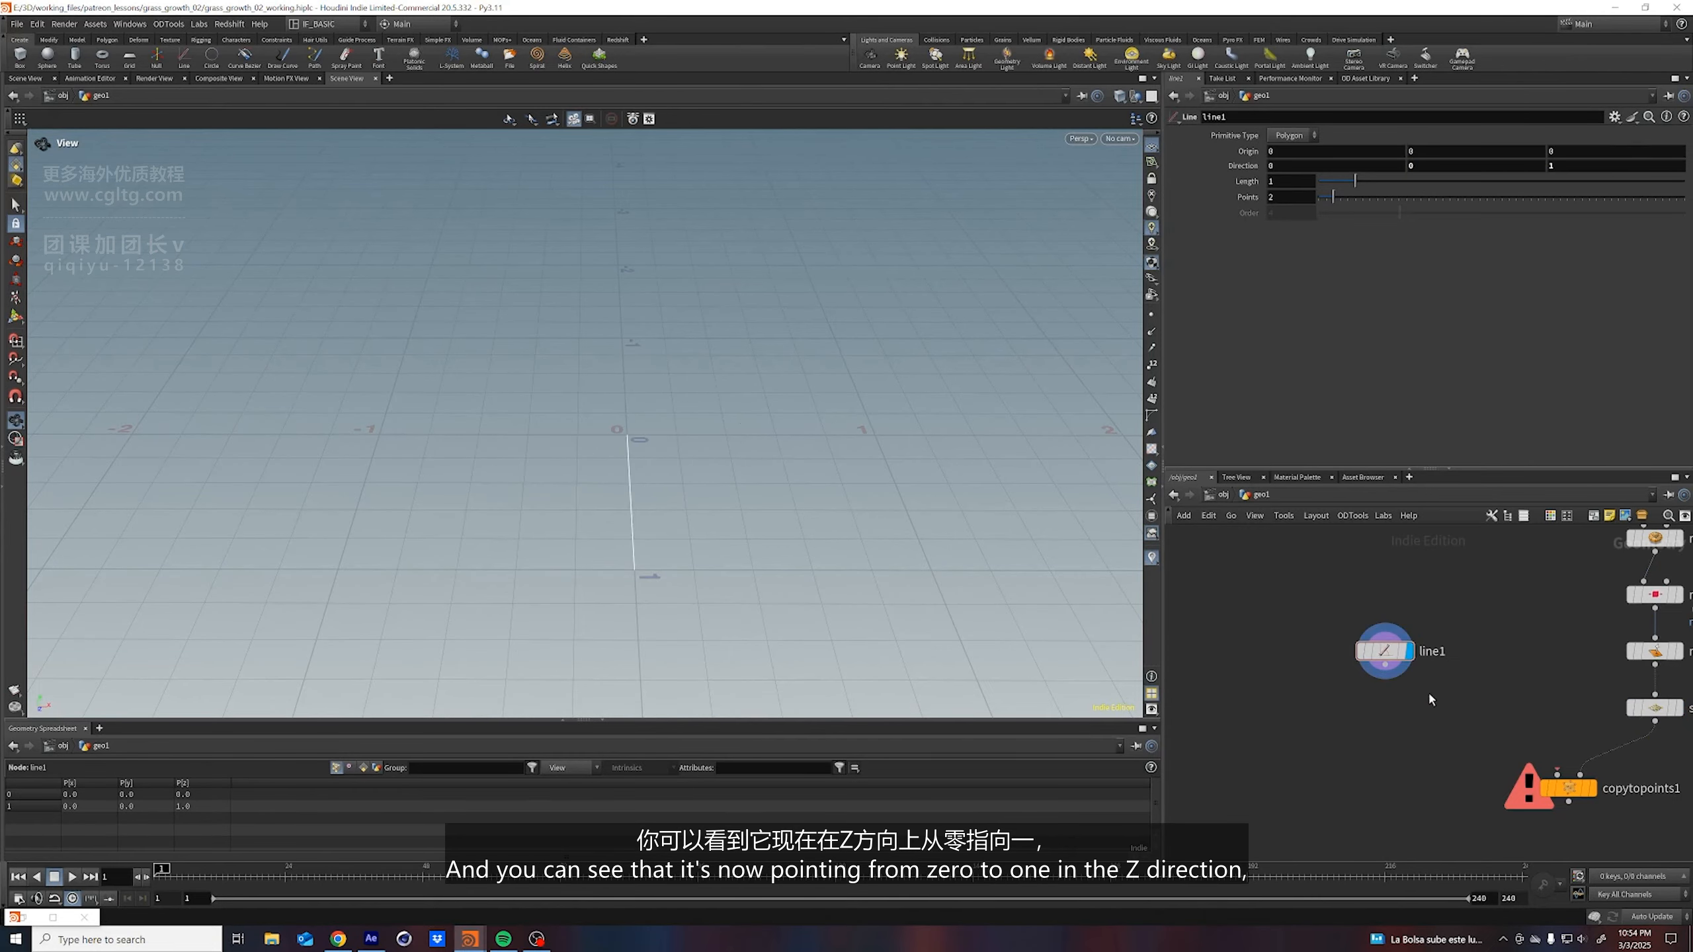
{"action": "left_click_drag", "start_coordinate": [751, 567], "coordinate": [665, 437]}
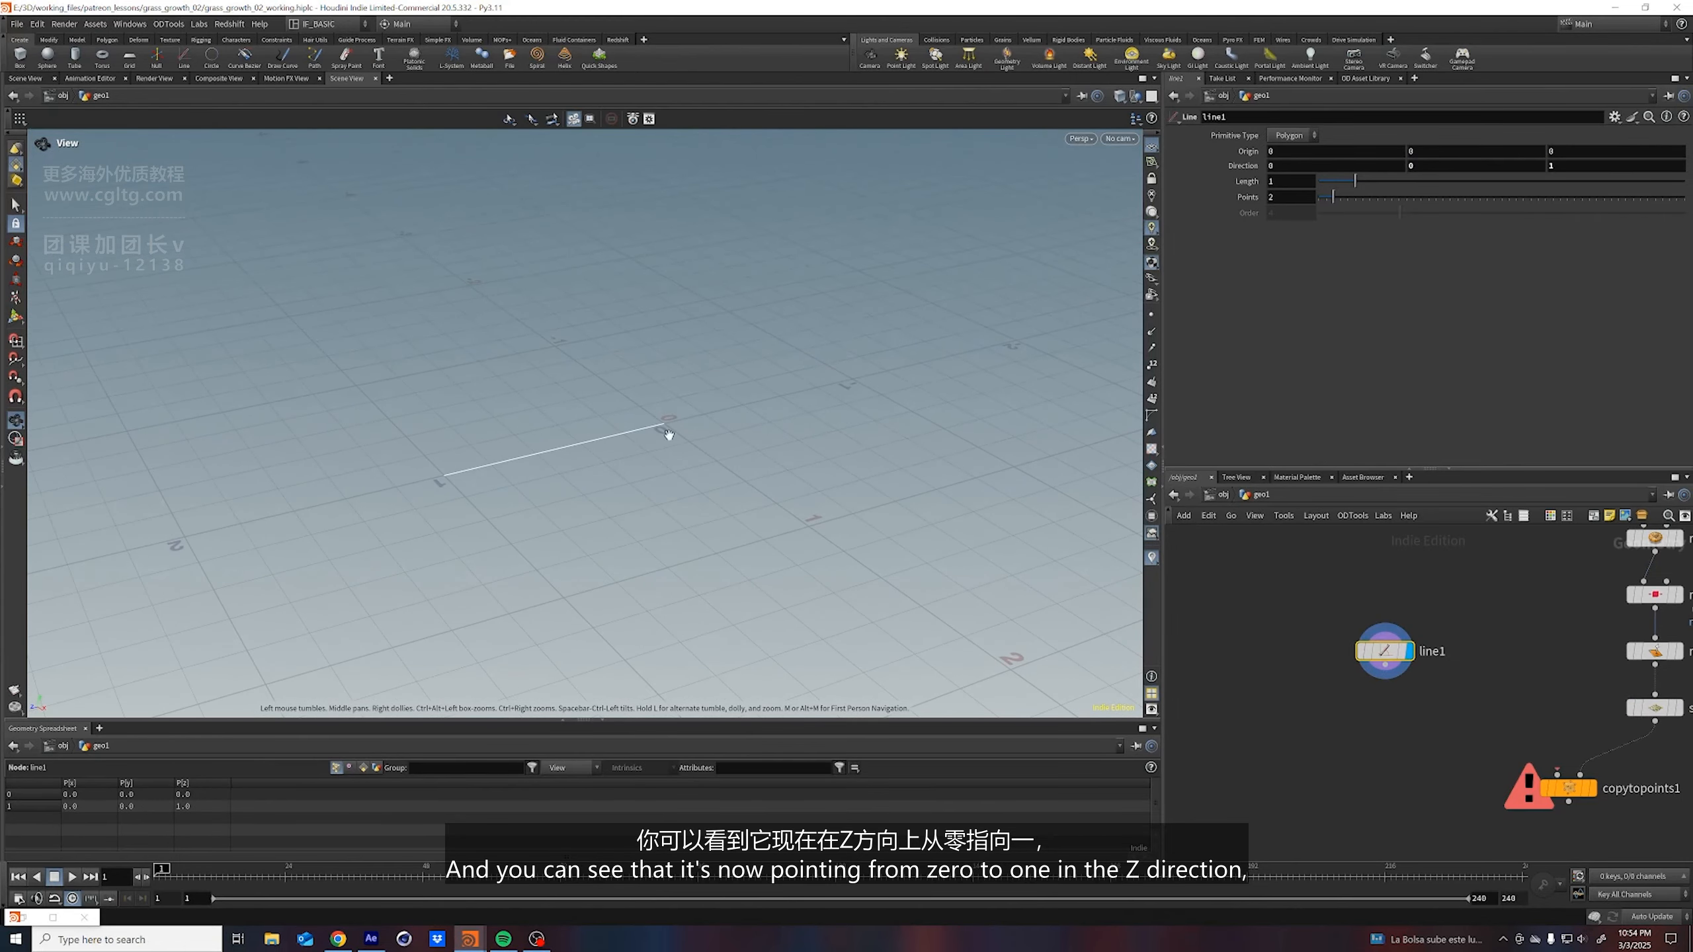
{"action": "left_click_drag", "start_coordinate": [460, 493], "coordinate": [513, 505]}
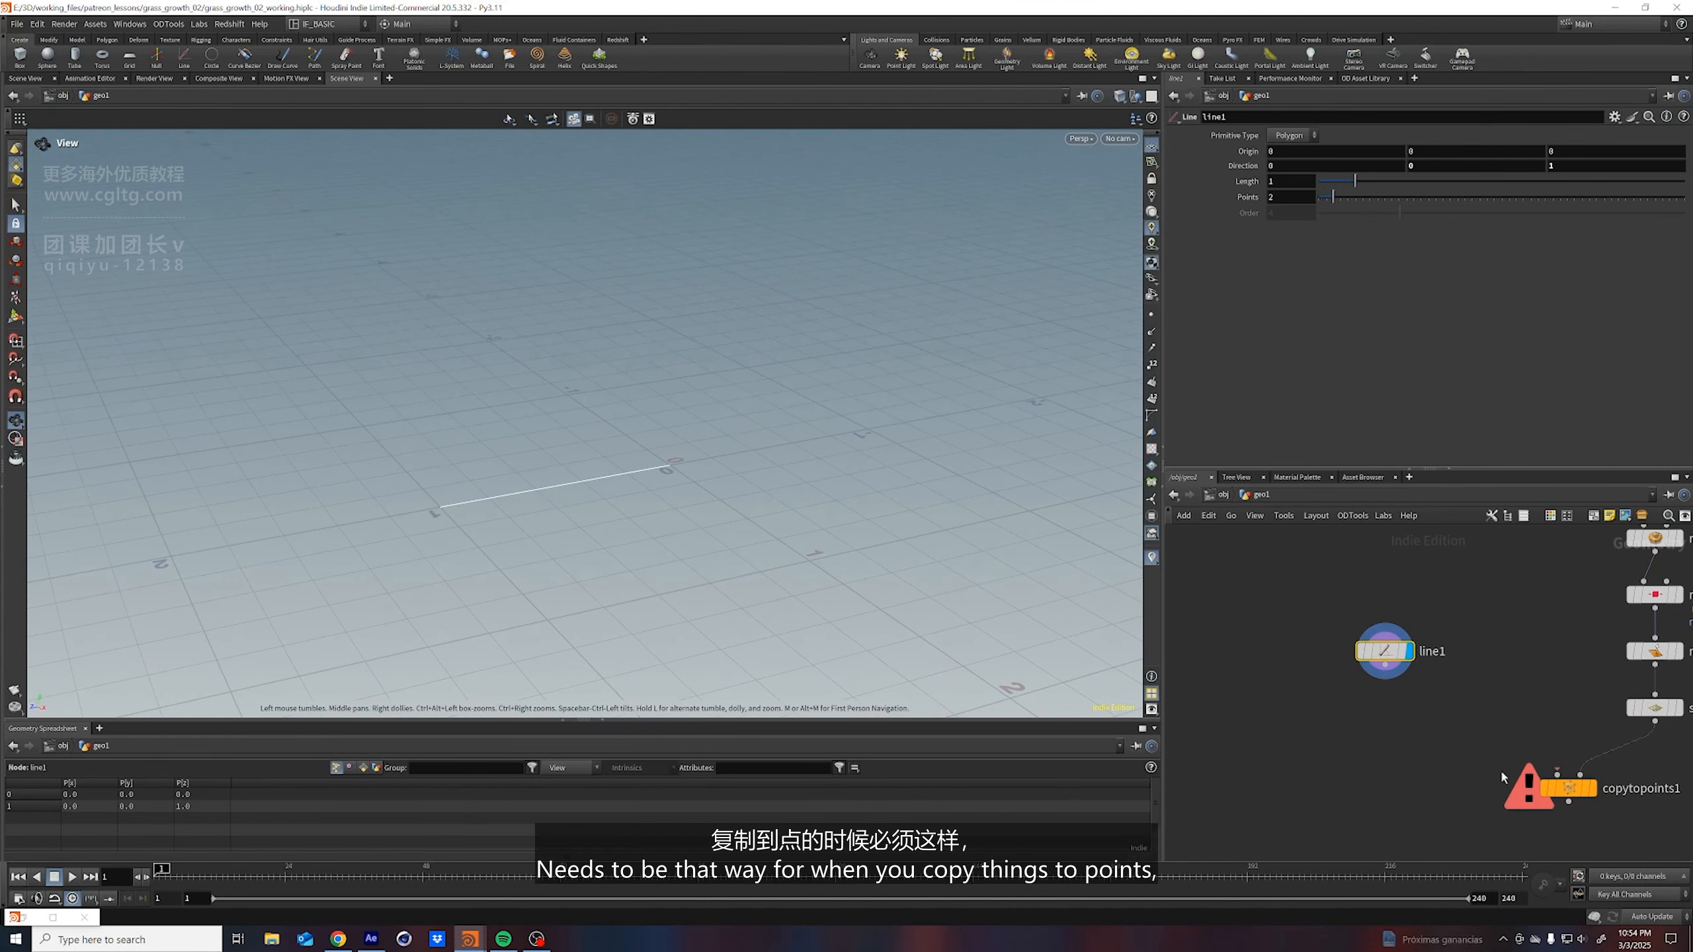
Set the line to 6 points with a length of 0.16
{"action": "middle_click_drag", "start_coordinate": [1510, 775], "coordinate": [1477, 737]}
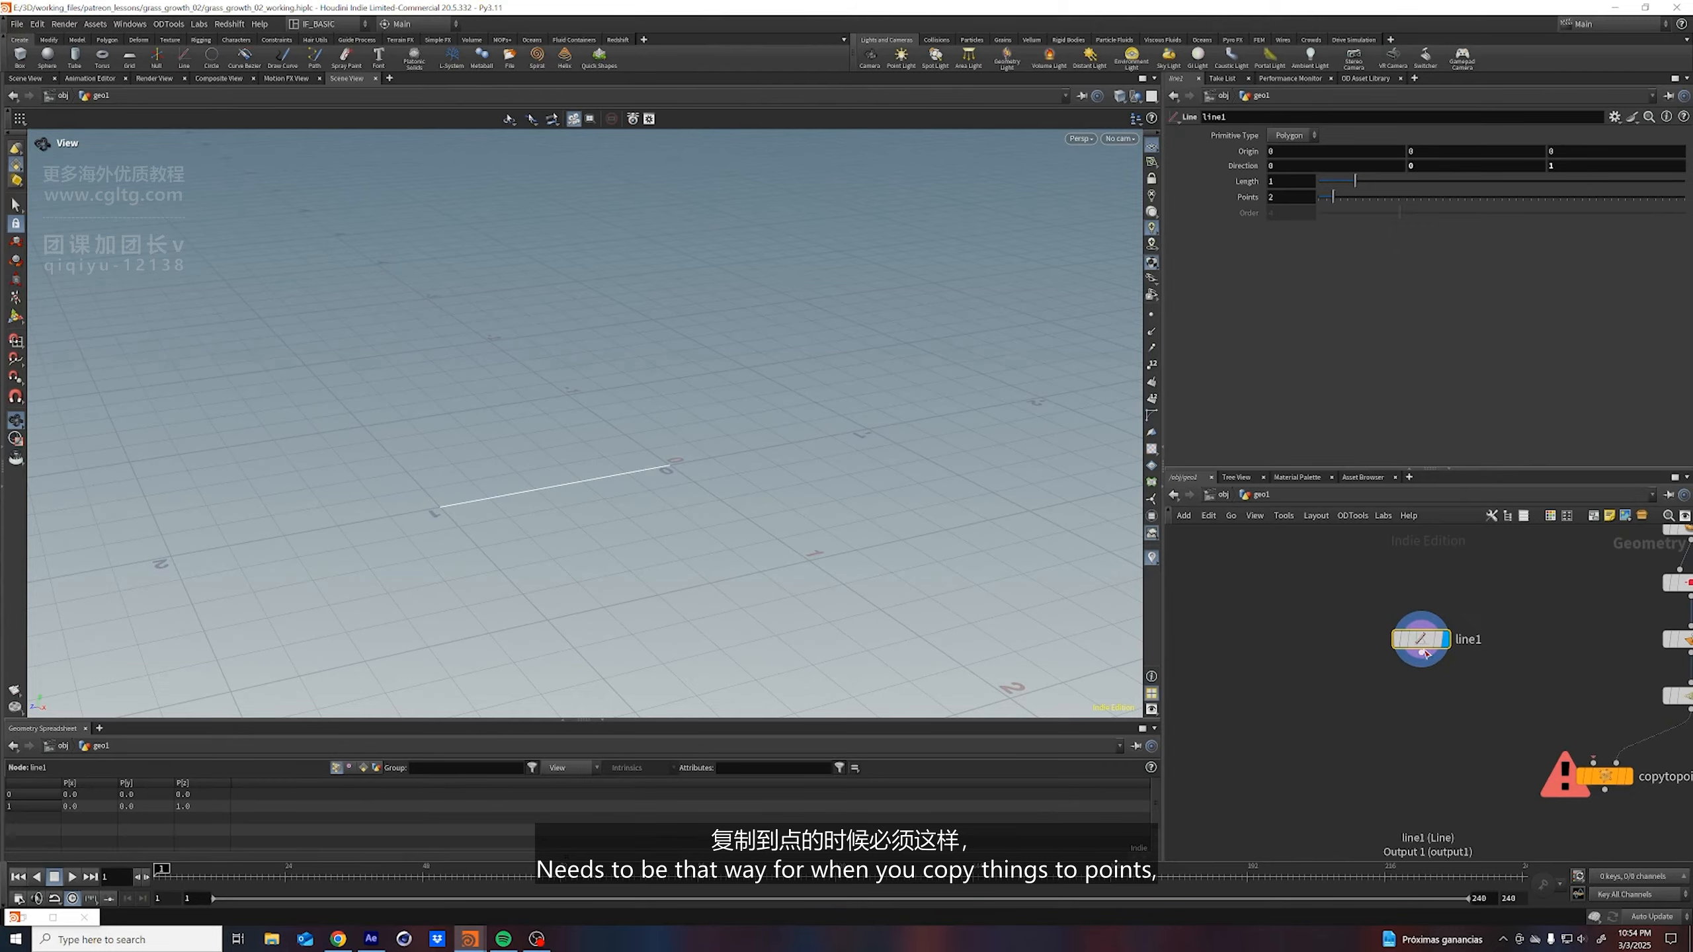
{"action": "left_click_drag", "start_coordinate": [1425, 654], "coordinate": [1380, 634]}
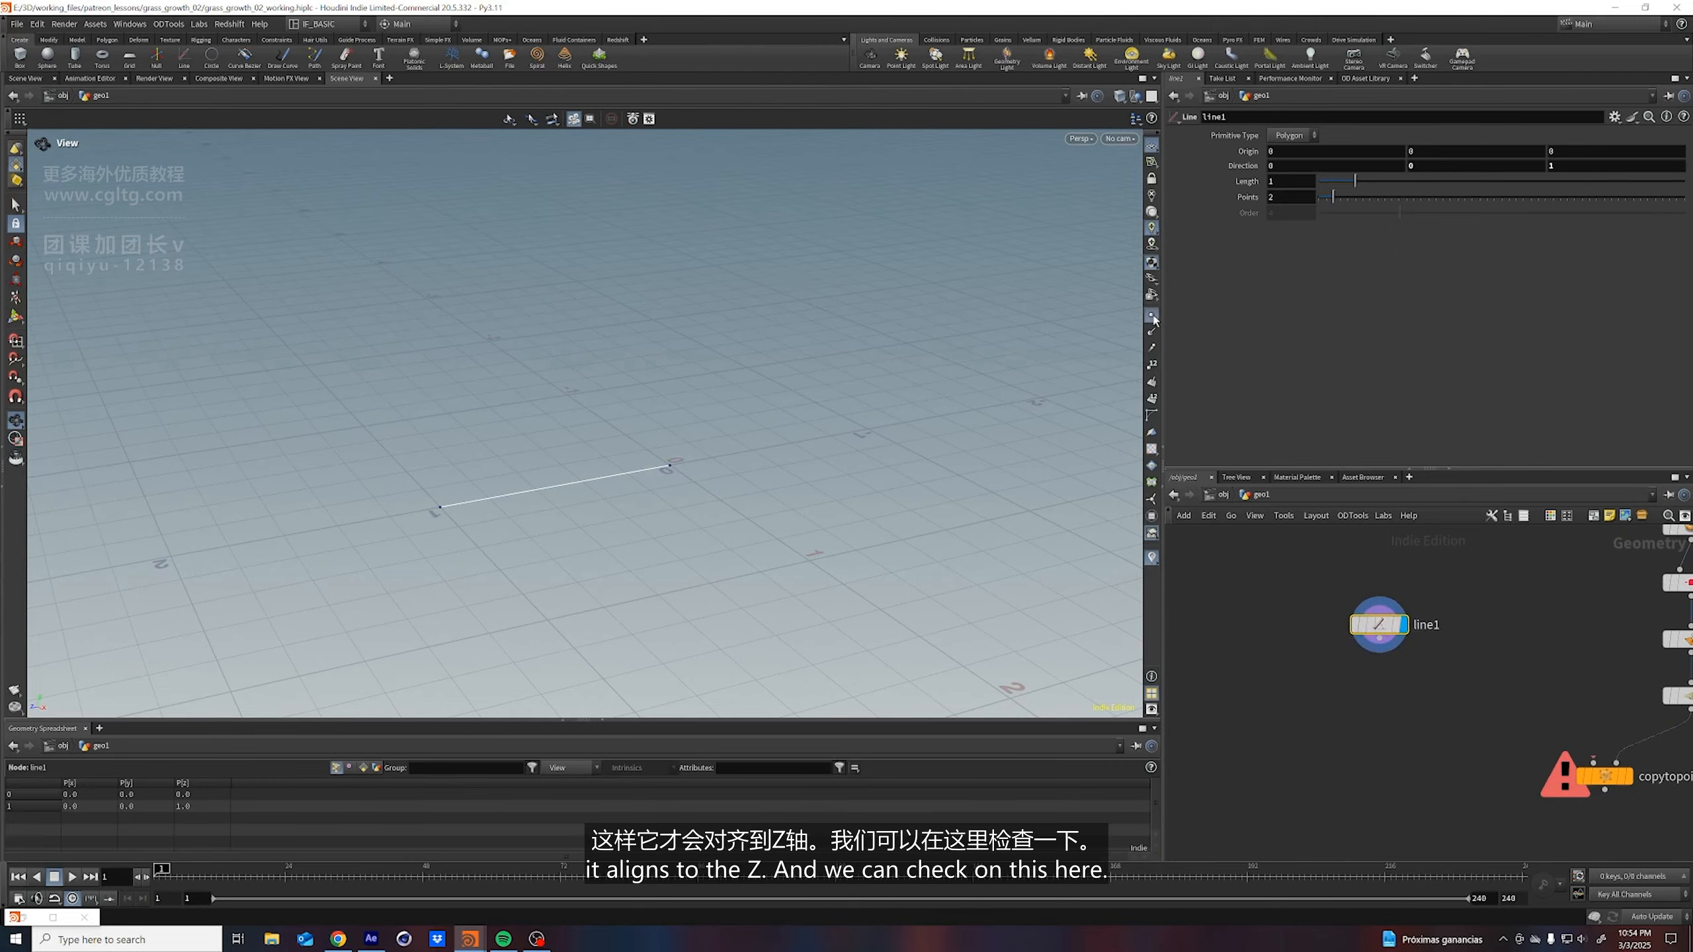
{"action": "double_click", "coordinate": [1303, 201]}
{"action": "type", "text": "6"}
{"action": "key", "text": "Return"}
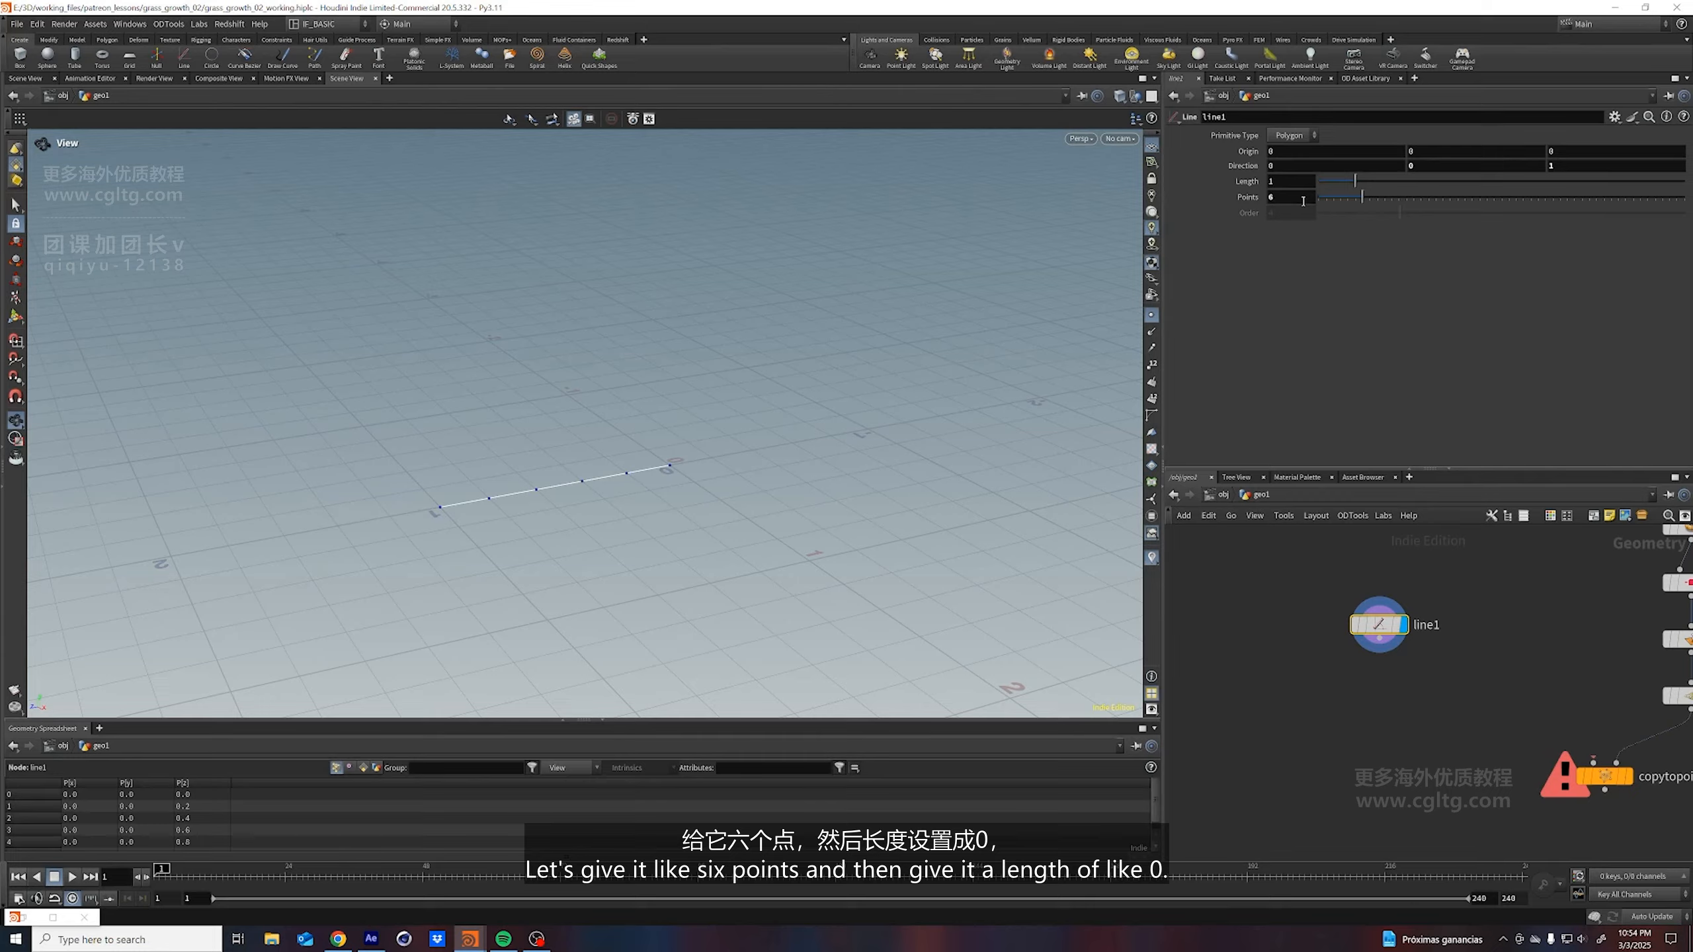
{"action": "double_click", "coordinate": [1291, 180]}
{"action": "type", "text": ".16"}
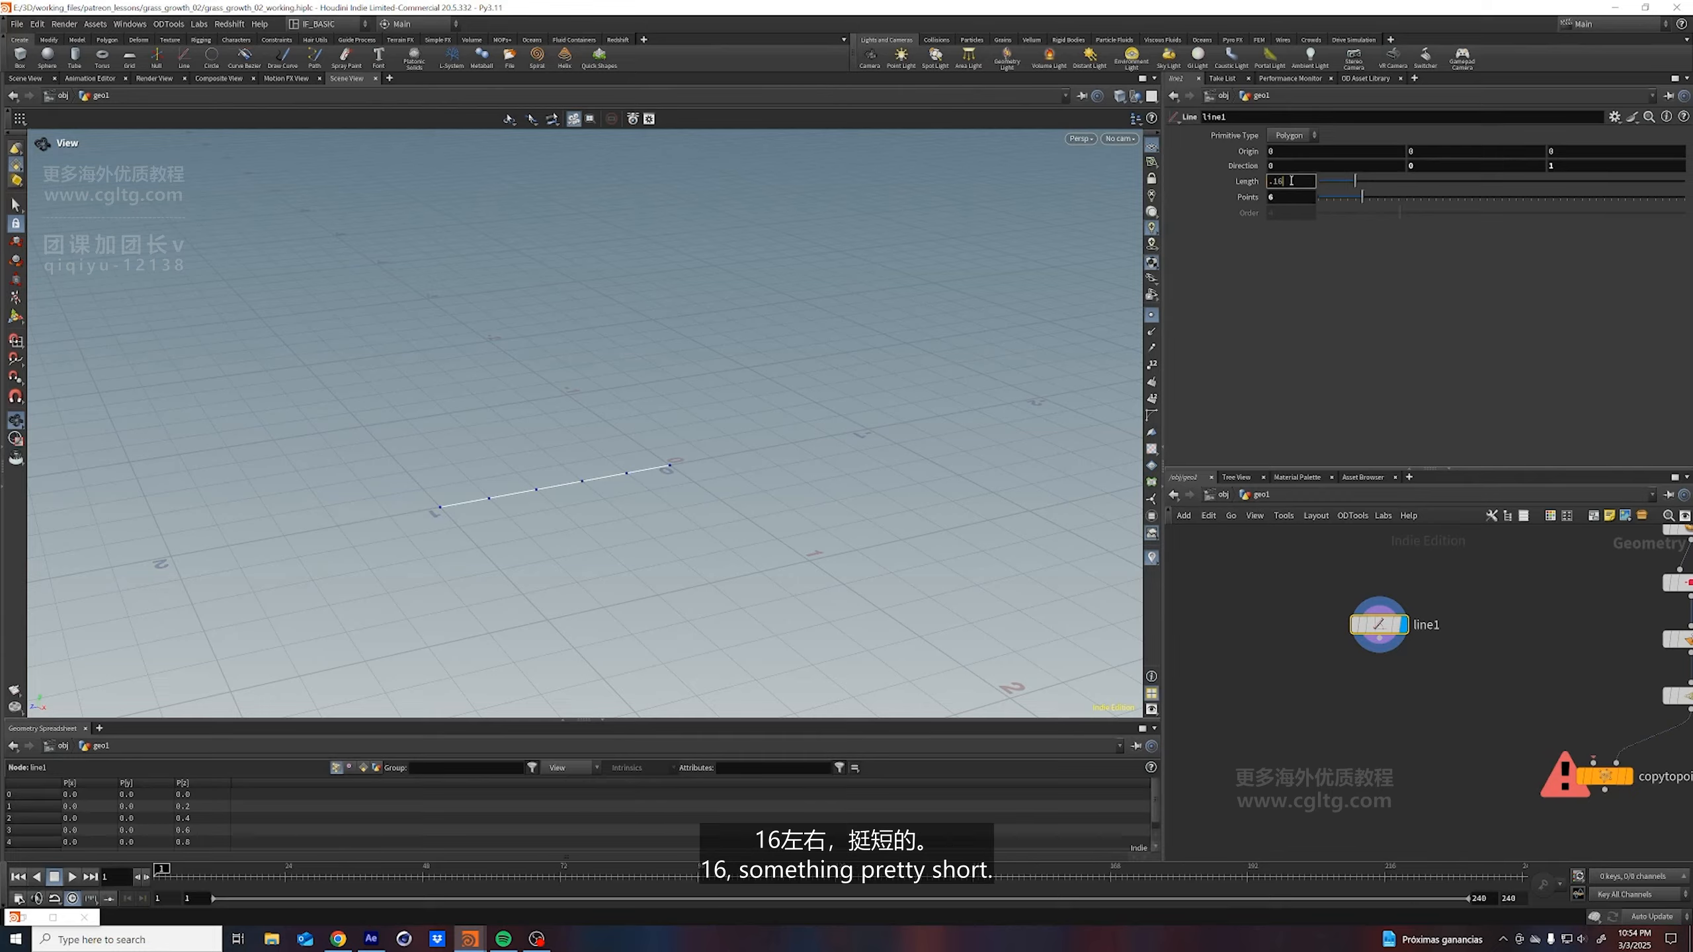
{"action": "key", "text": "Return"}
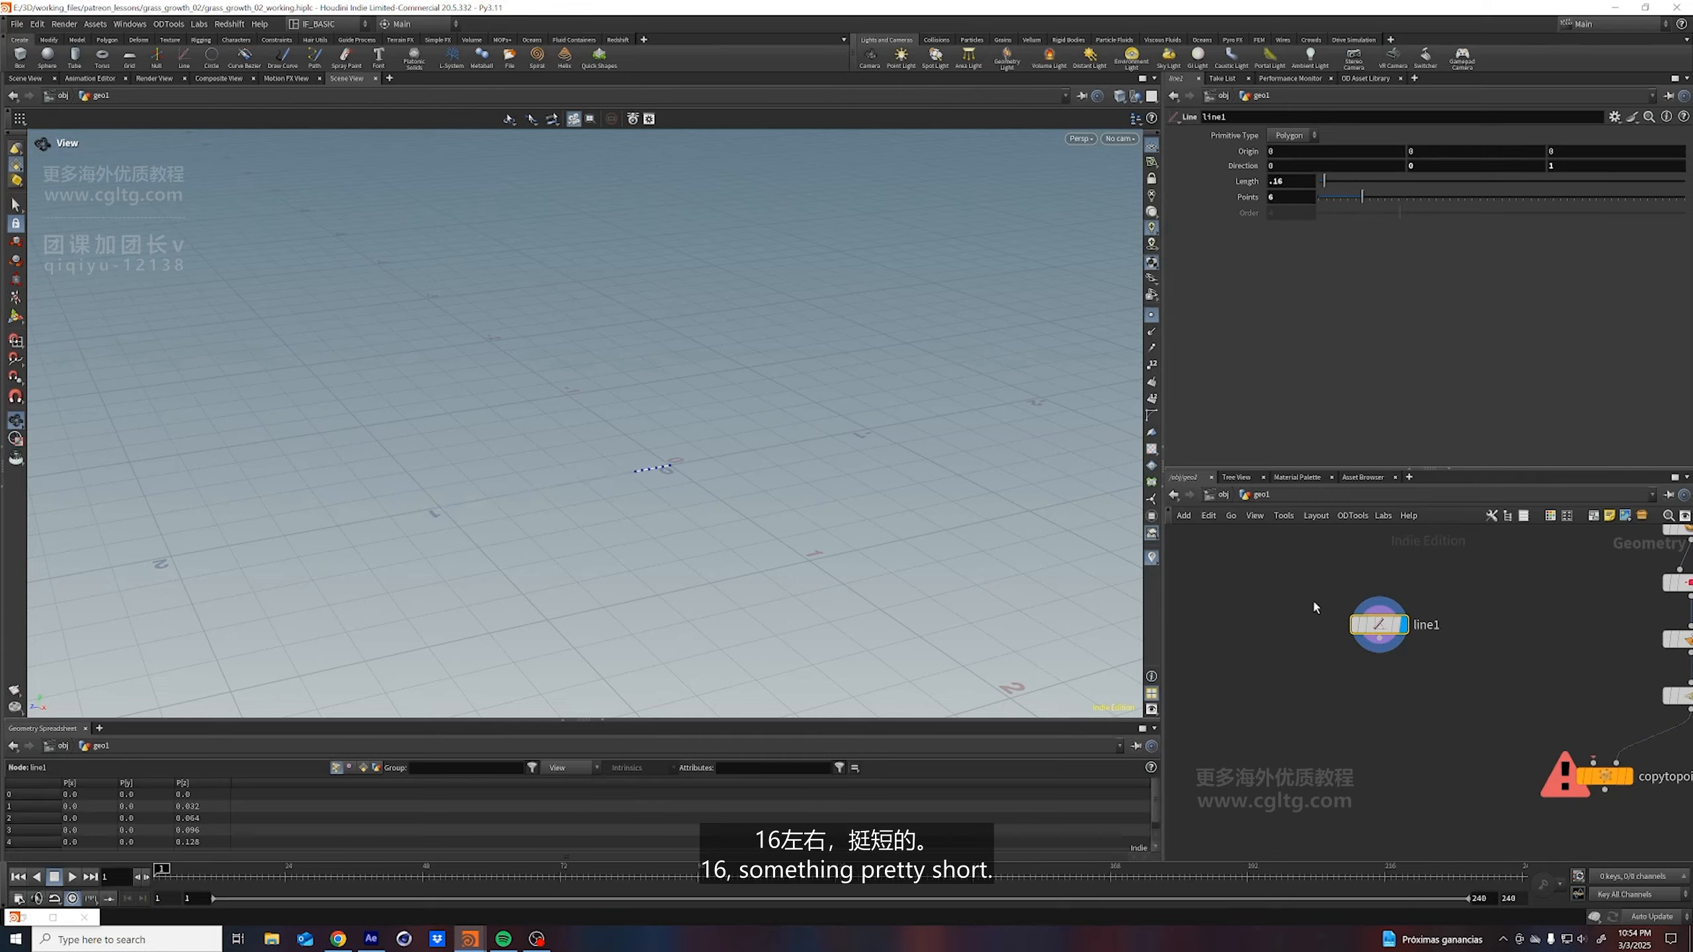
Add a Resample node fed by the Line node, place it underneath and display it
{"action": "middle_click_drag", "start_coordinate": [1377, 708], "coordinate": [1382, 708]}
{"action": "key", "text": "Tab"}
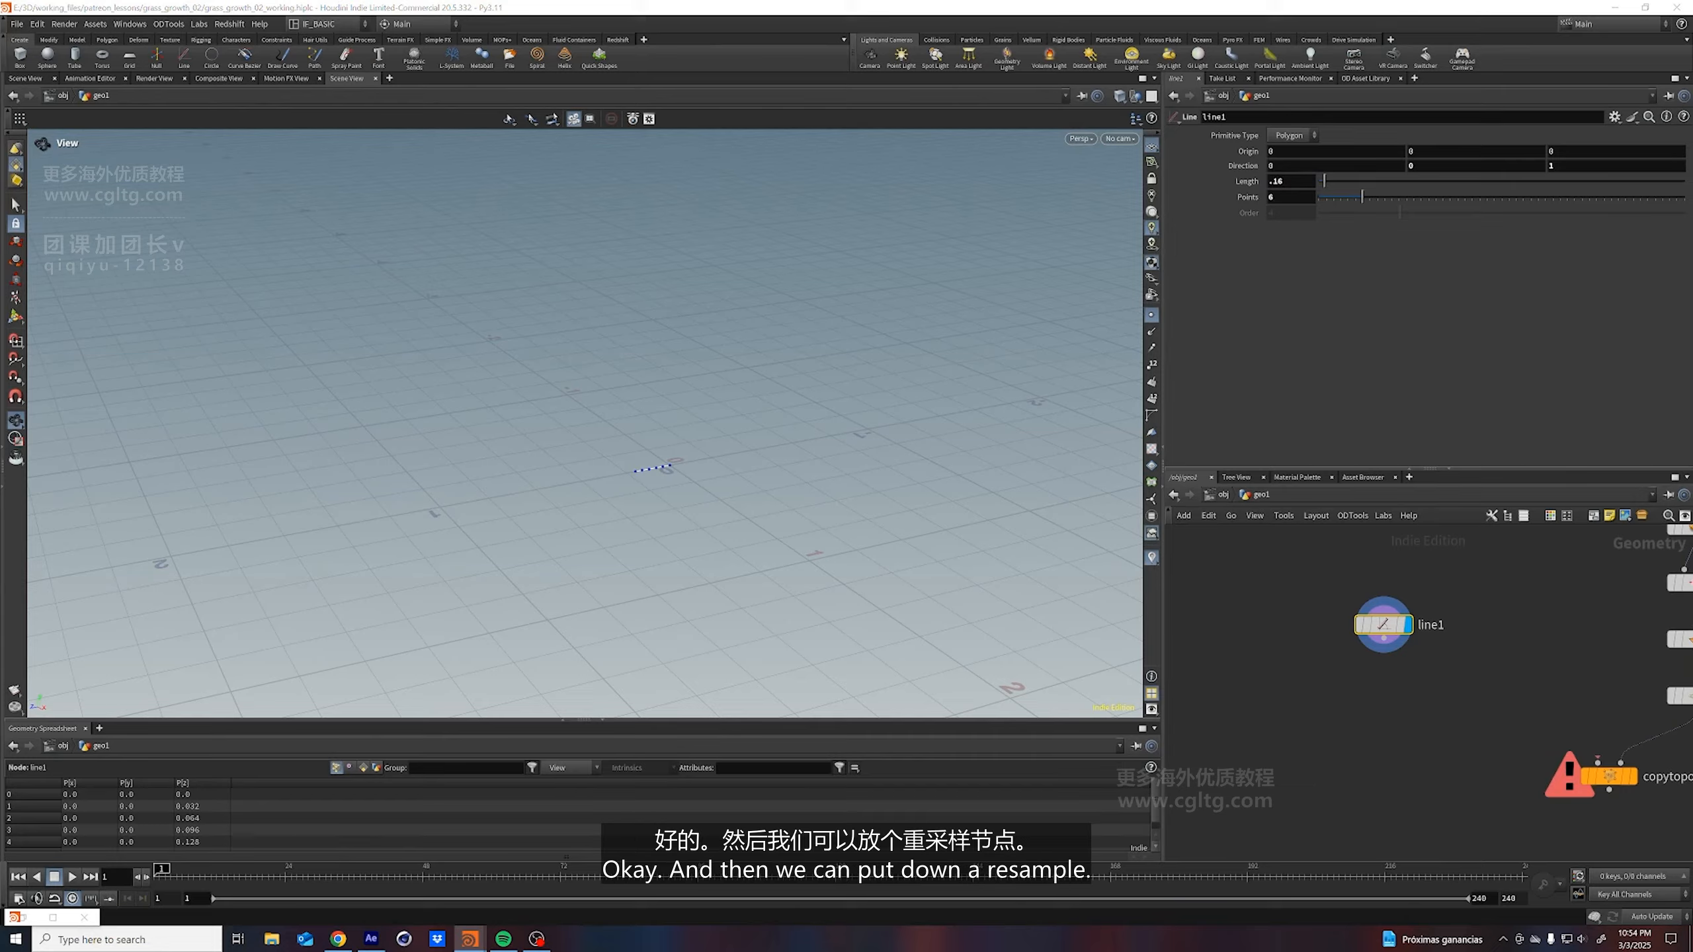
{"action": "key", "text": "Tab"}
{"action": "type", "text": "resample"}
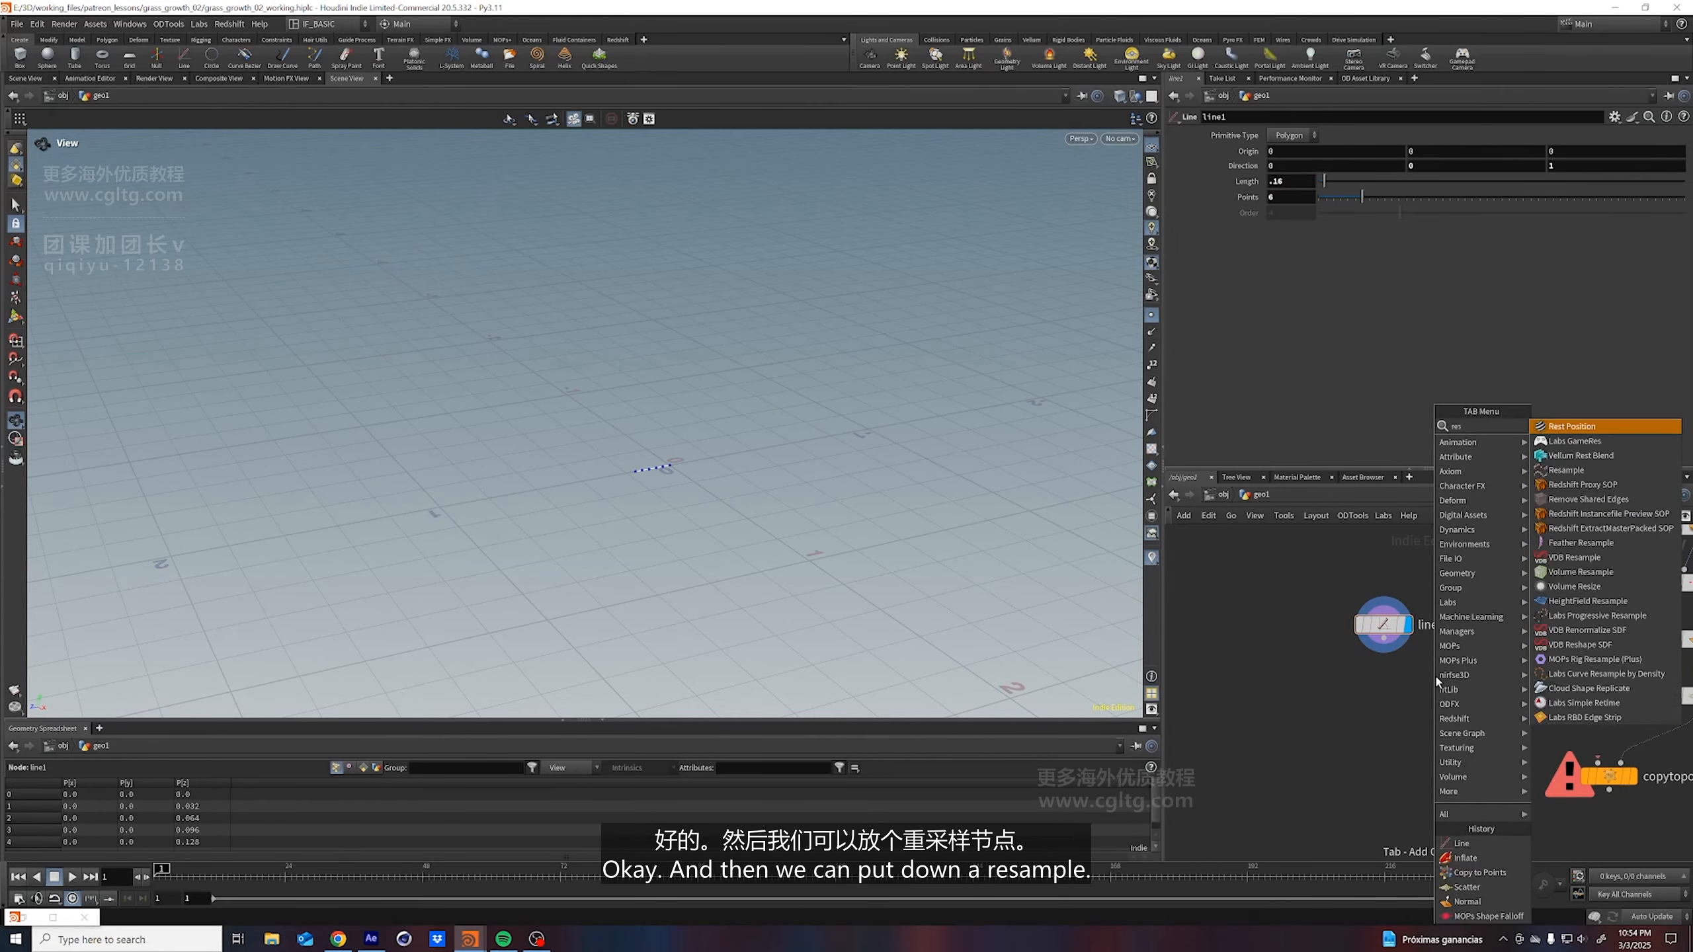
{"action": "key", "text": "Return"}
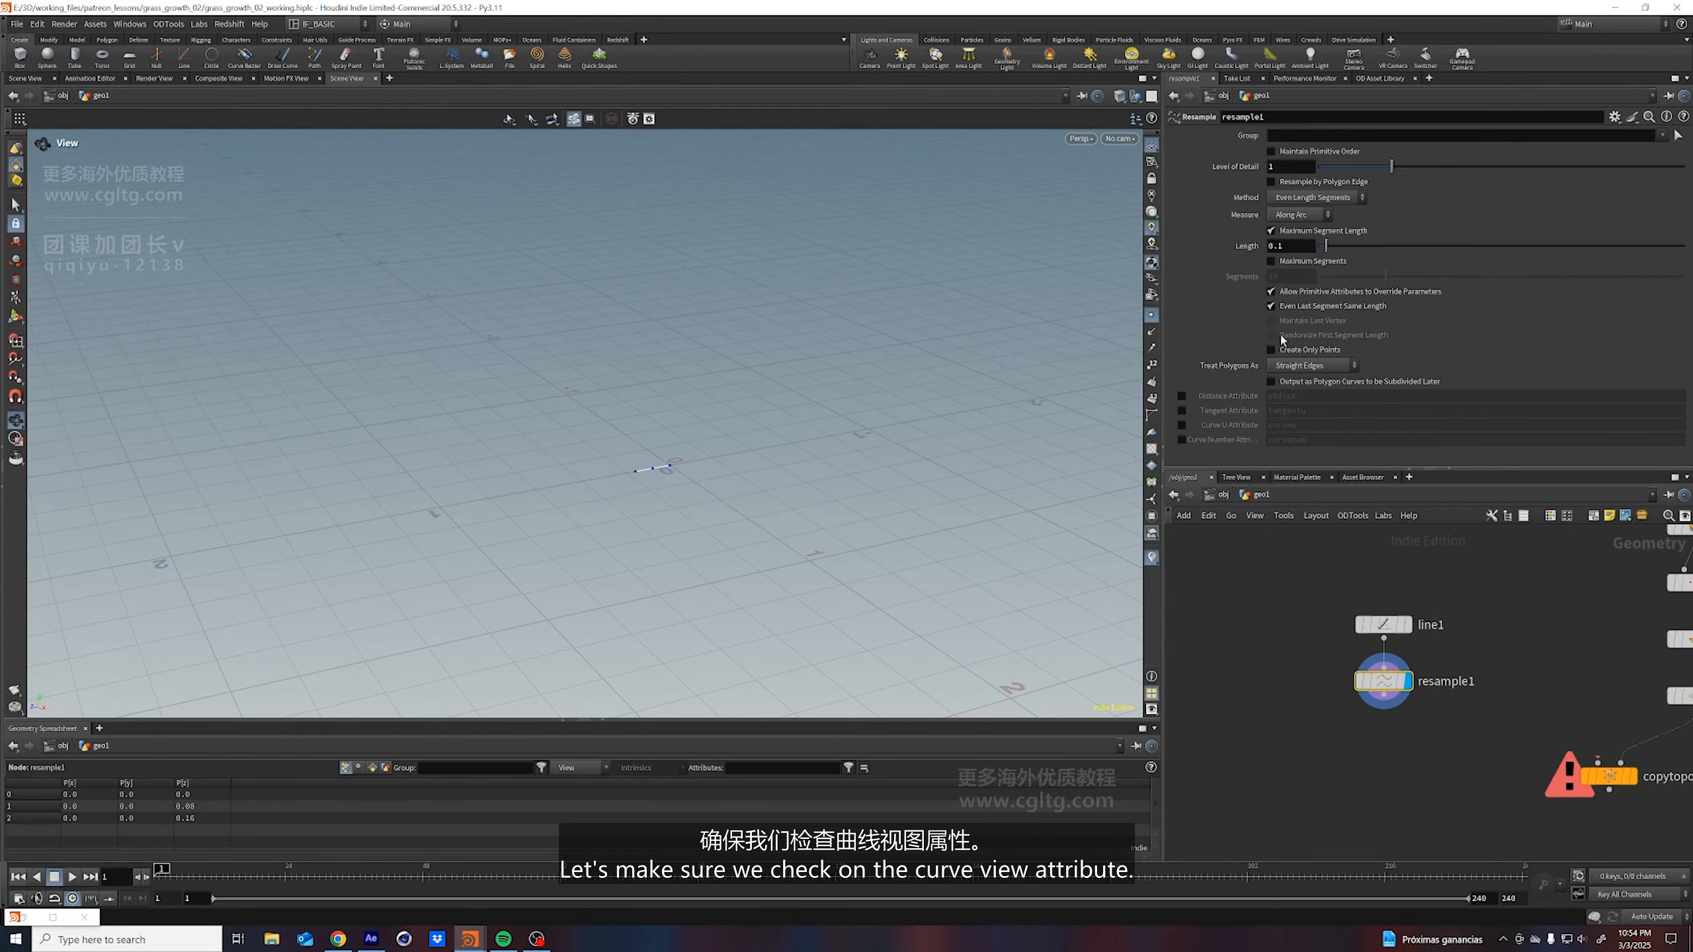
Enable the Curve U attribute on the Resample node and set its maximum segment length to 0.012
{"action": "left_click", "coordinate": [1182, 424]}
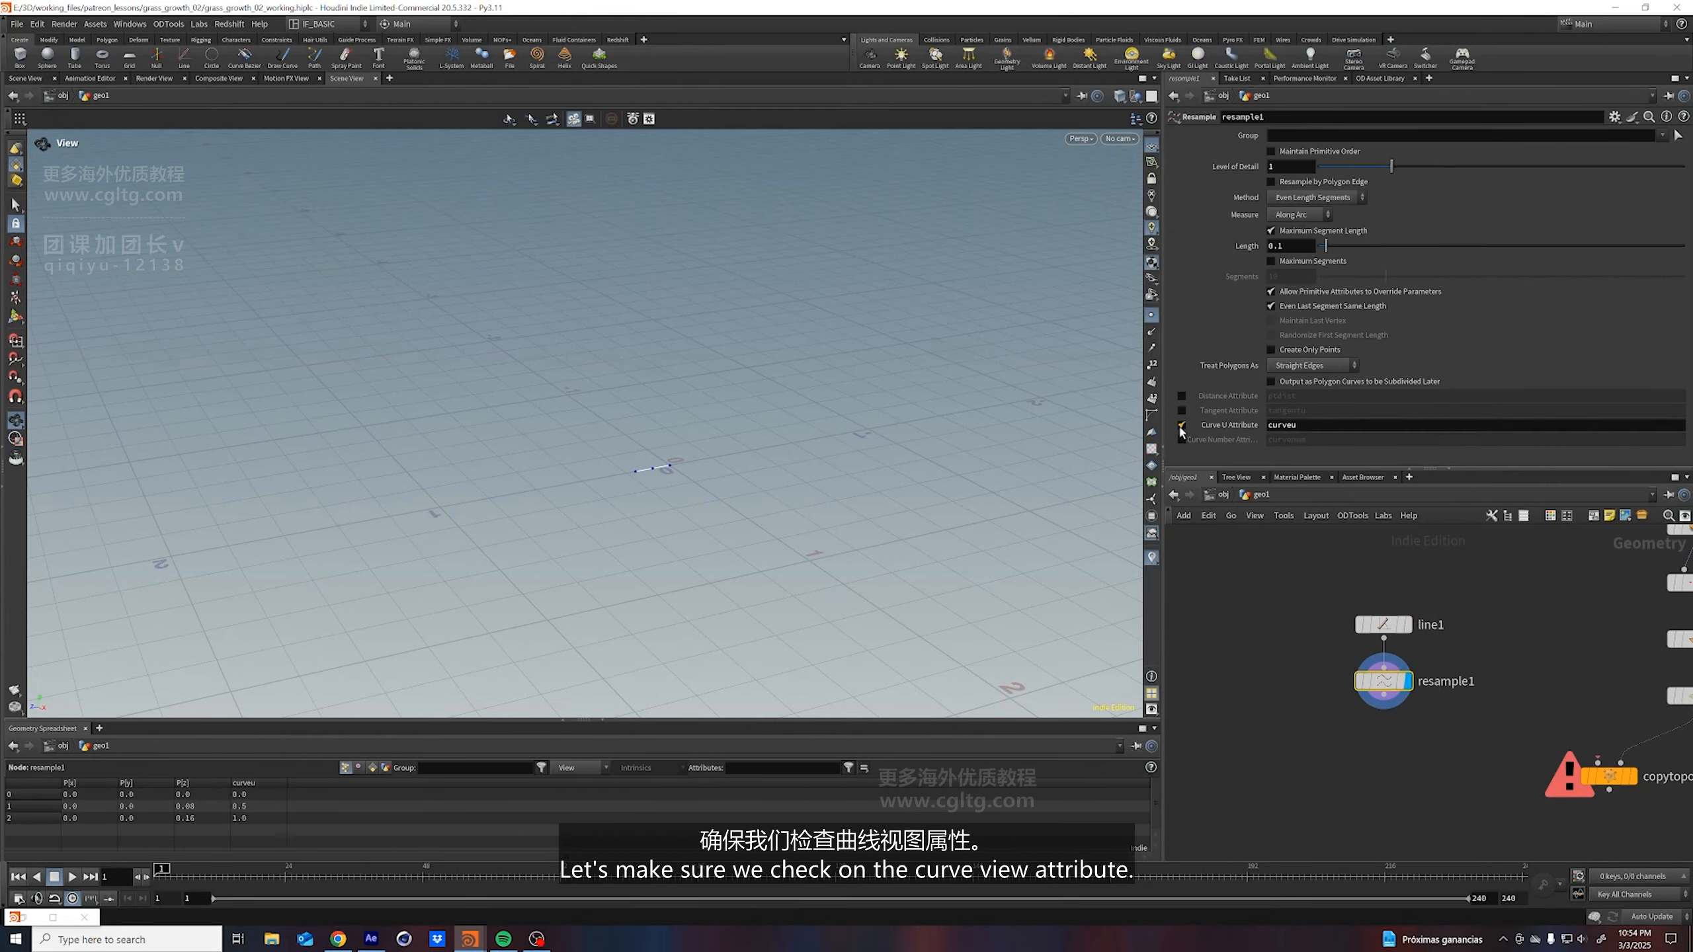
{"action": "left_click", "coordinate": [1308, 247]}
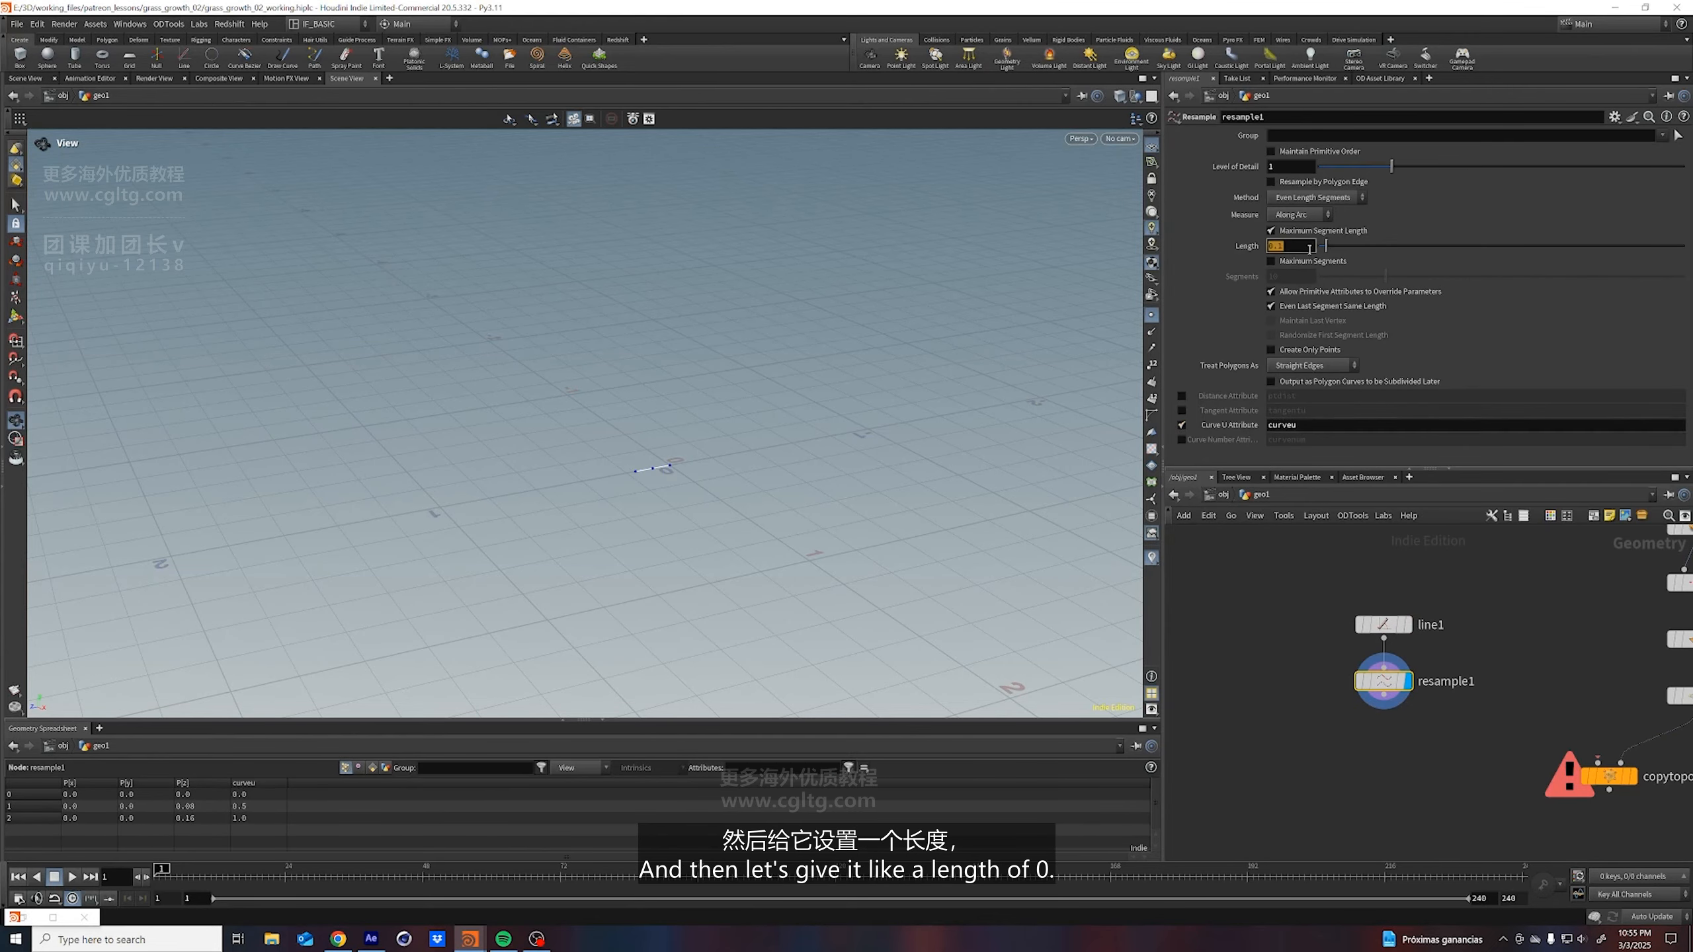
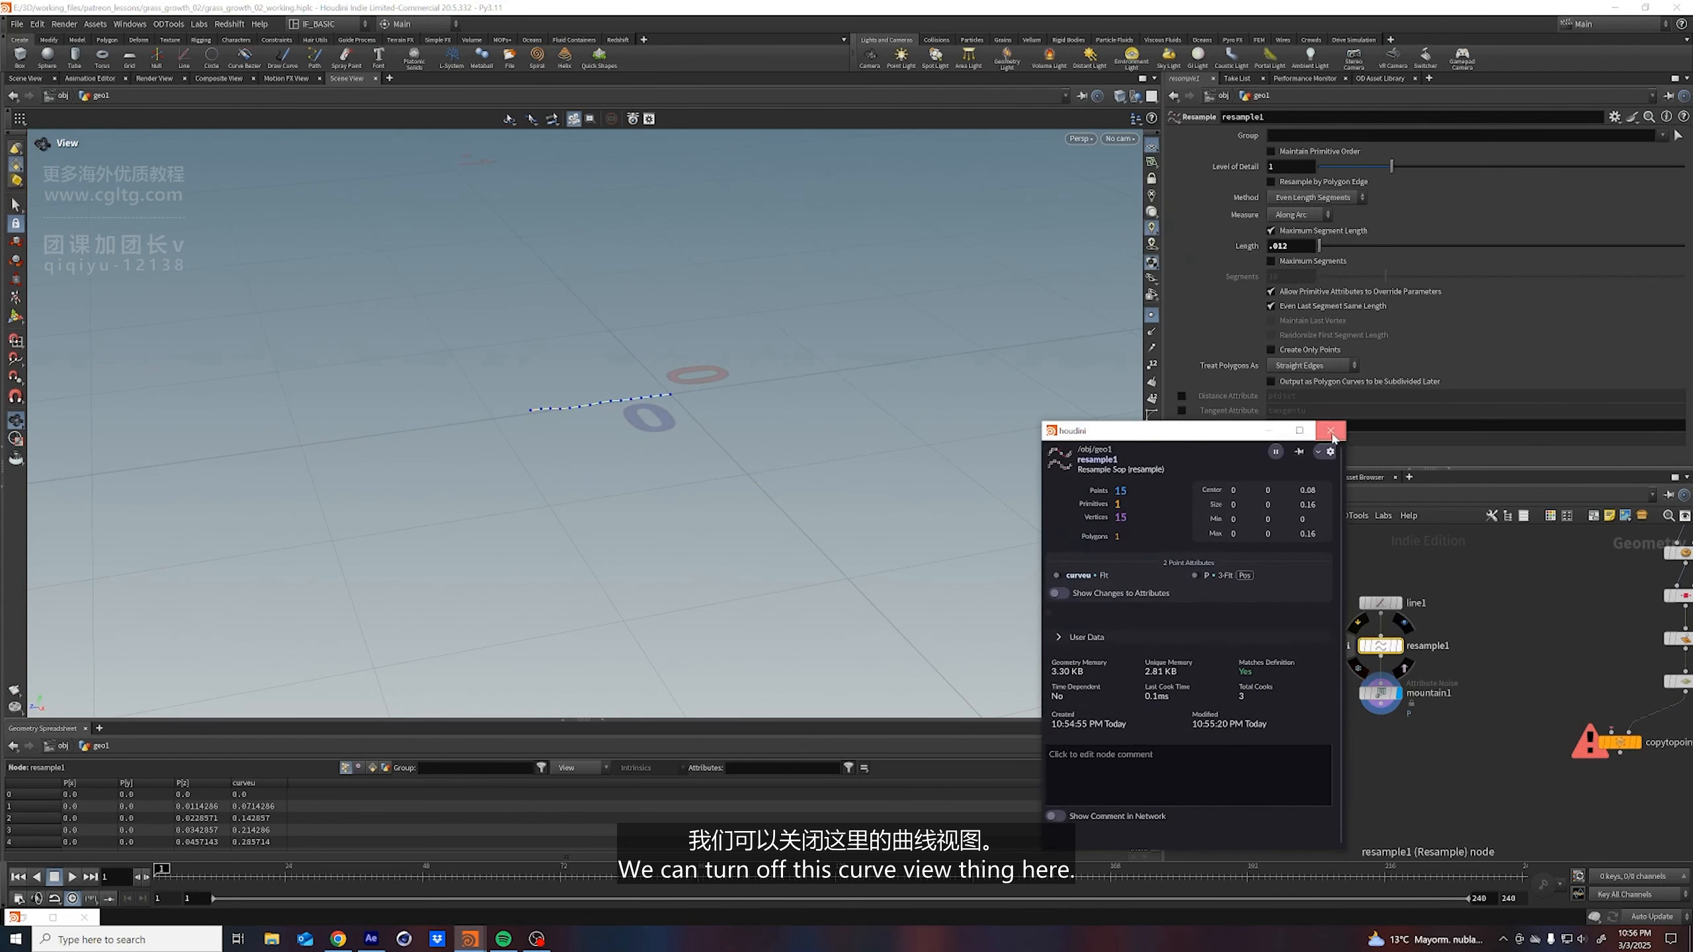
{"action": "left_click", "coordinate": [1331, 430]}
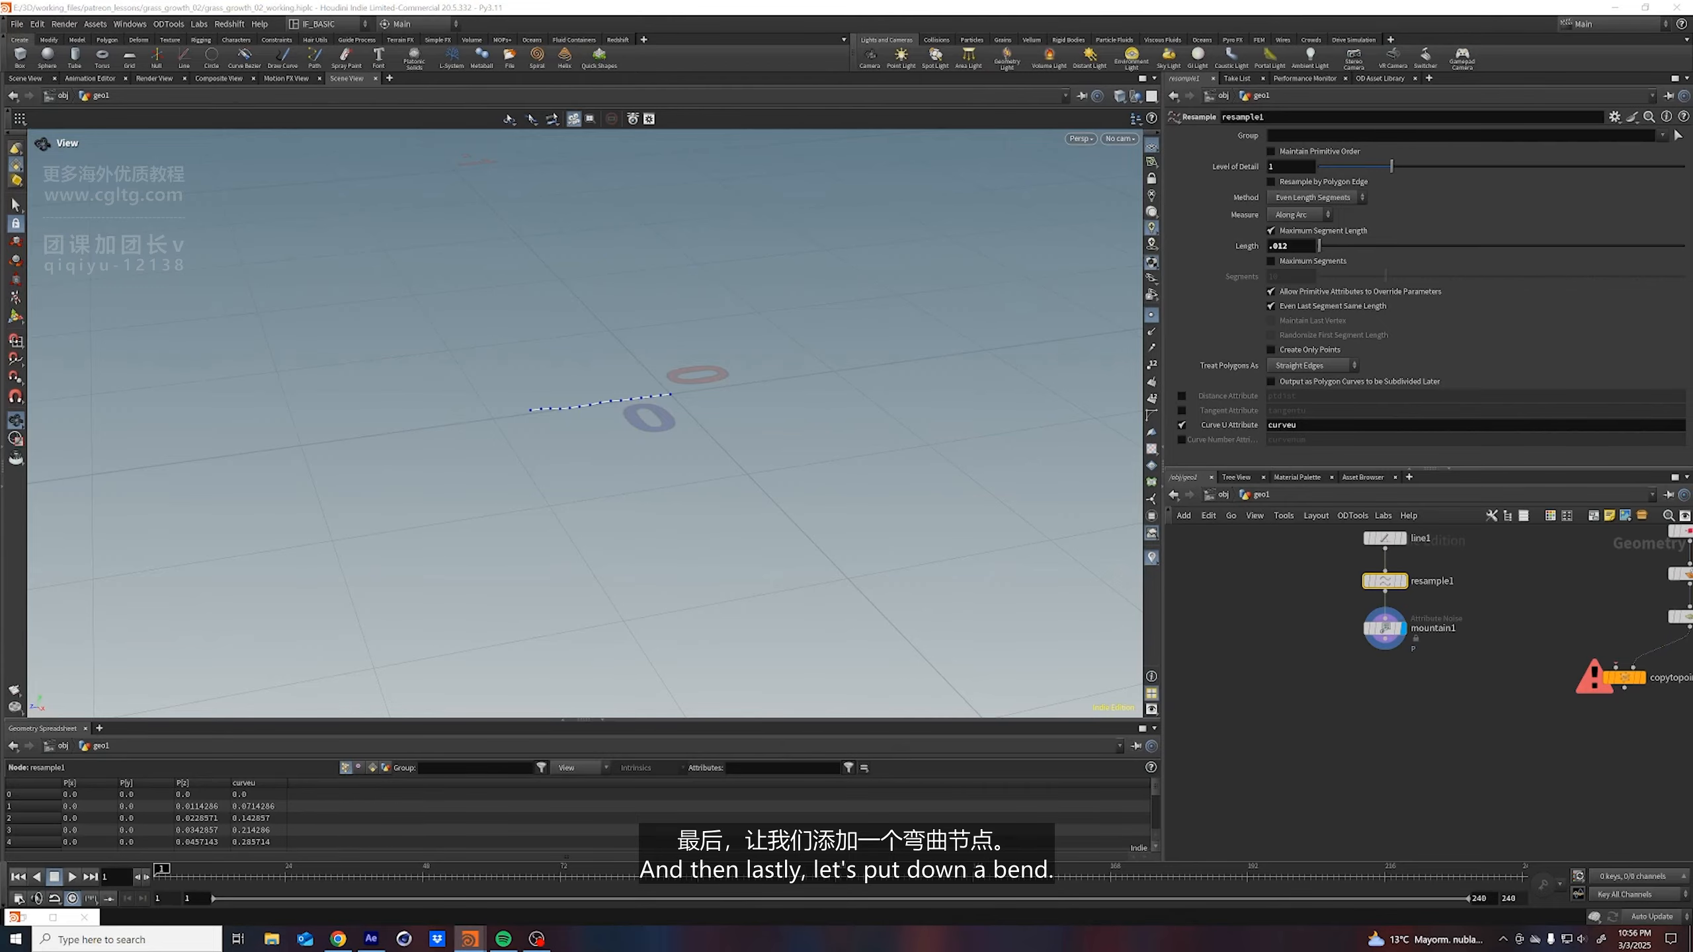
Add a Bend node fed by the Mountain node, place it underneath and display it
{"action": "key", "text": "Tab"}
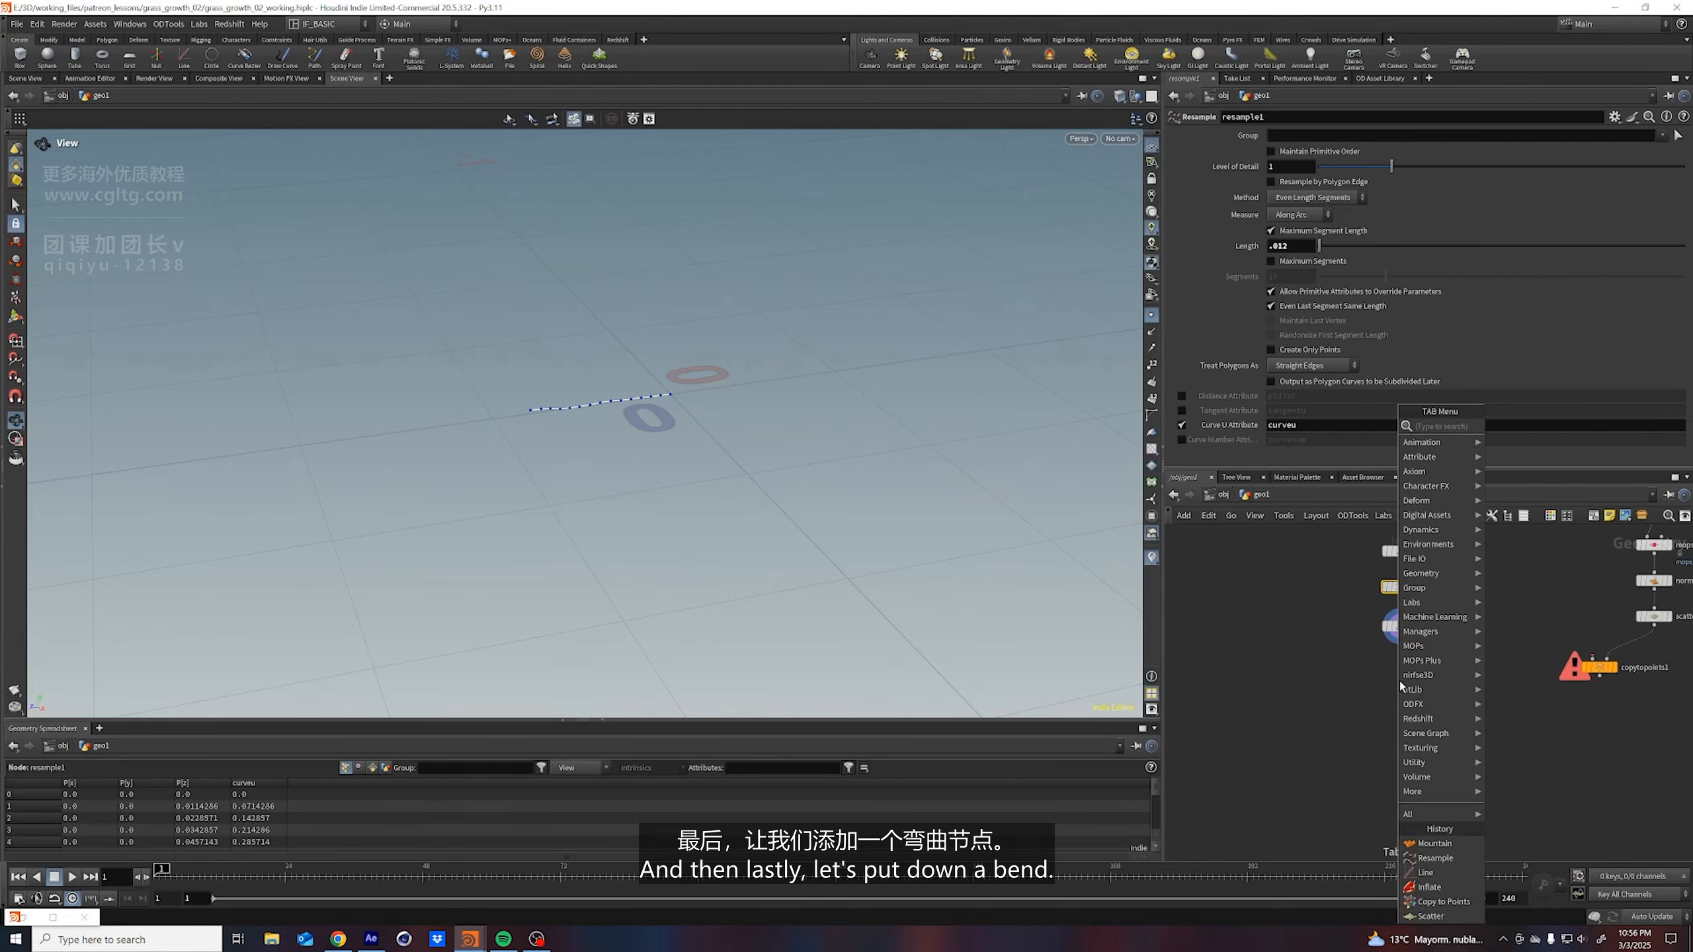
{"action": "type", "text": "bu"}
{"action": "key", "text": "BackSpace"}
{"action": "key", "text": "BackSpace"}
{"action": "key", "text": "BackSpace"}
{"action": "key", "text": "BackSpace"}
{"action": "type", "text": "bend"}
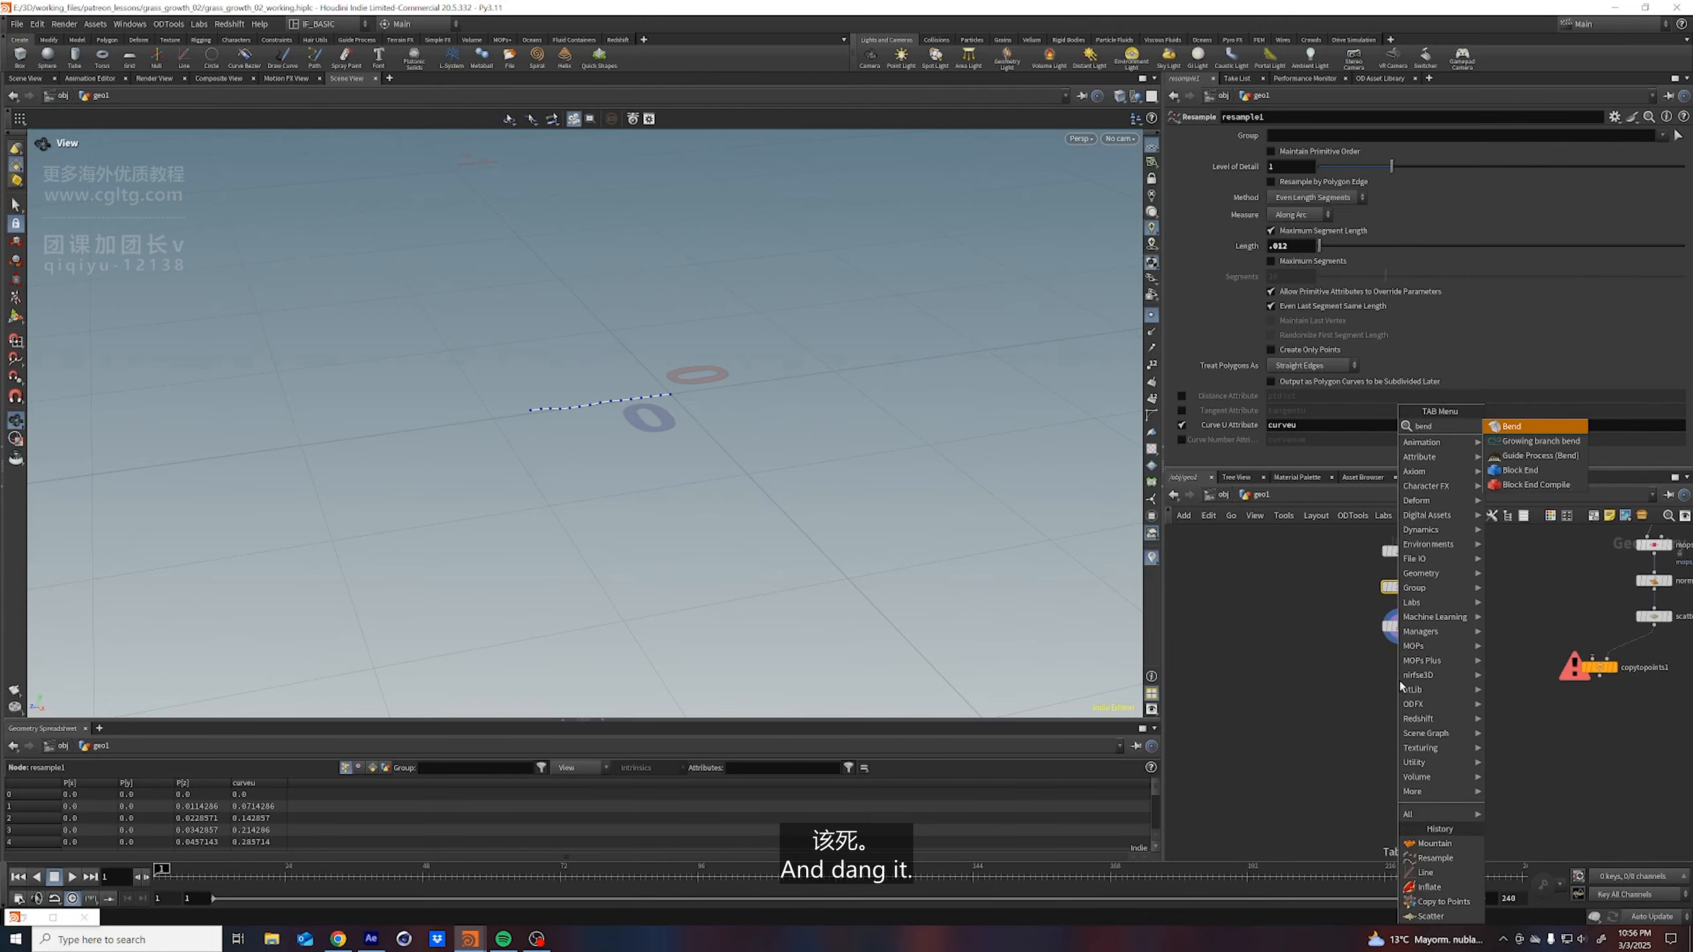
{"action": "key", "text": "Return"}
{"action": "key", "text": "Return"}
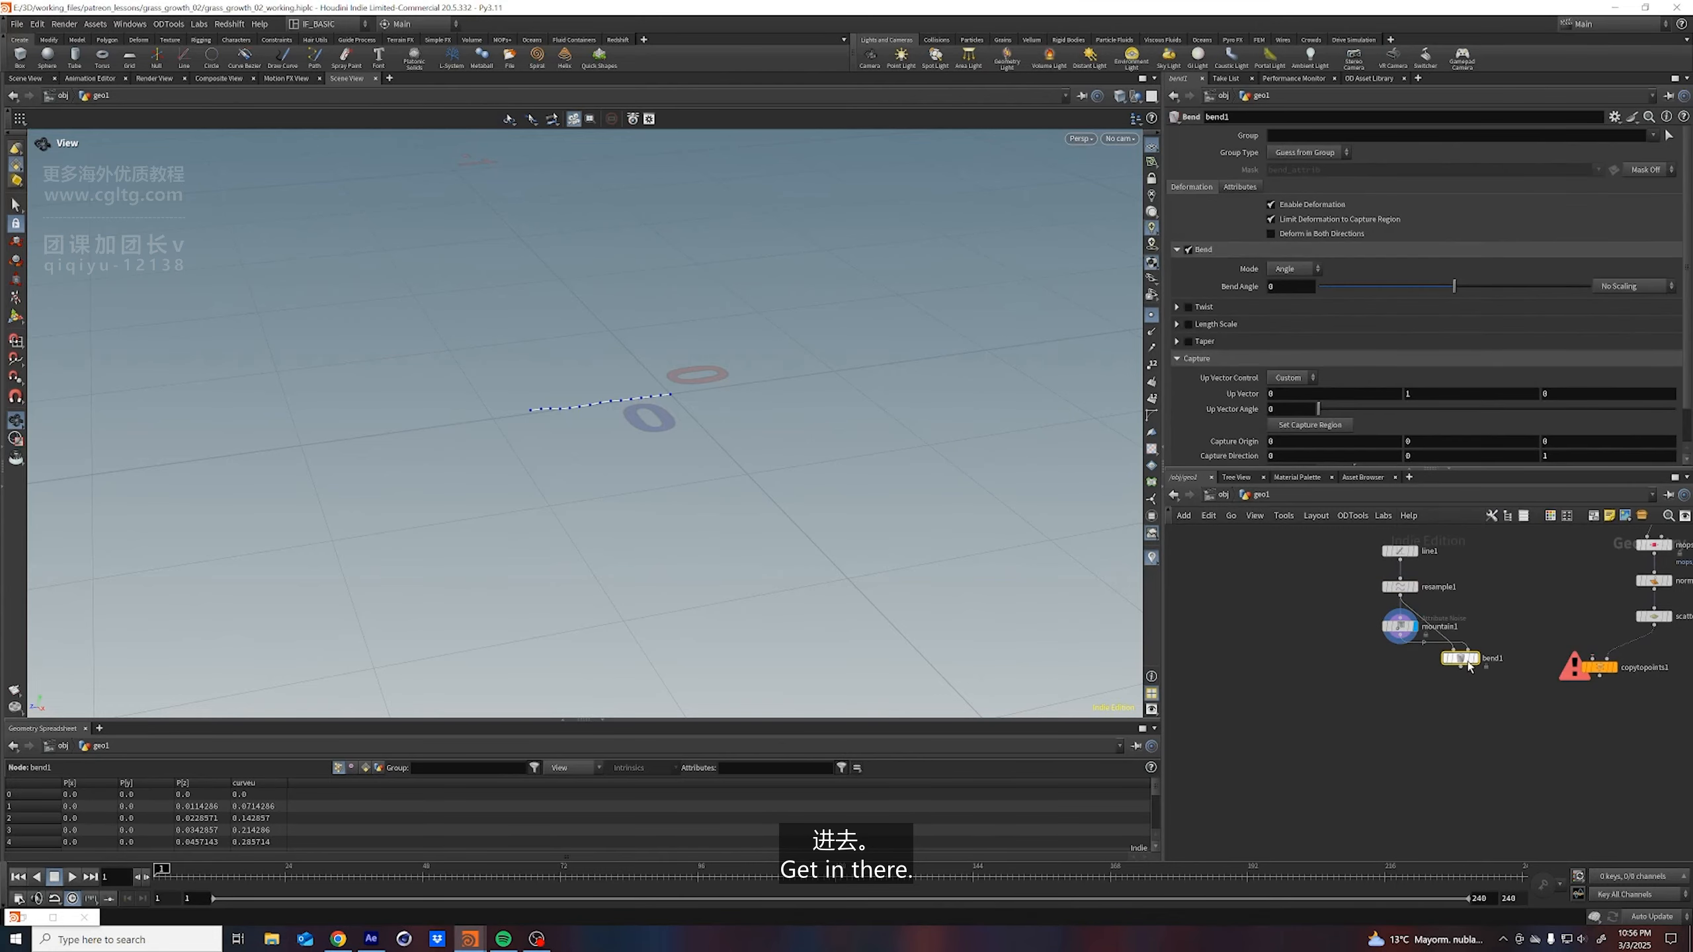
{"action": "key", "text": "y"}
{"action": "mouse_move", "coordinate": [1452, 622]}
{"action": "left_mouse_down"}
{"action": "mouse_move", "coordinate": [1420, 670]}
{"action": "mouse_move", "coordinate": [1459, 650]}
{"action": "mouse_move", "coordinate": [1418, 672]}
{"action": "left_mouse_up"}
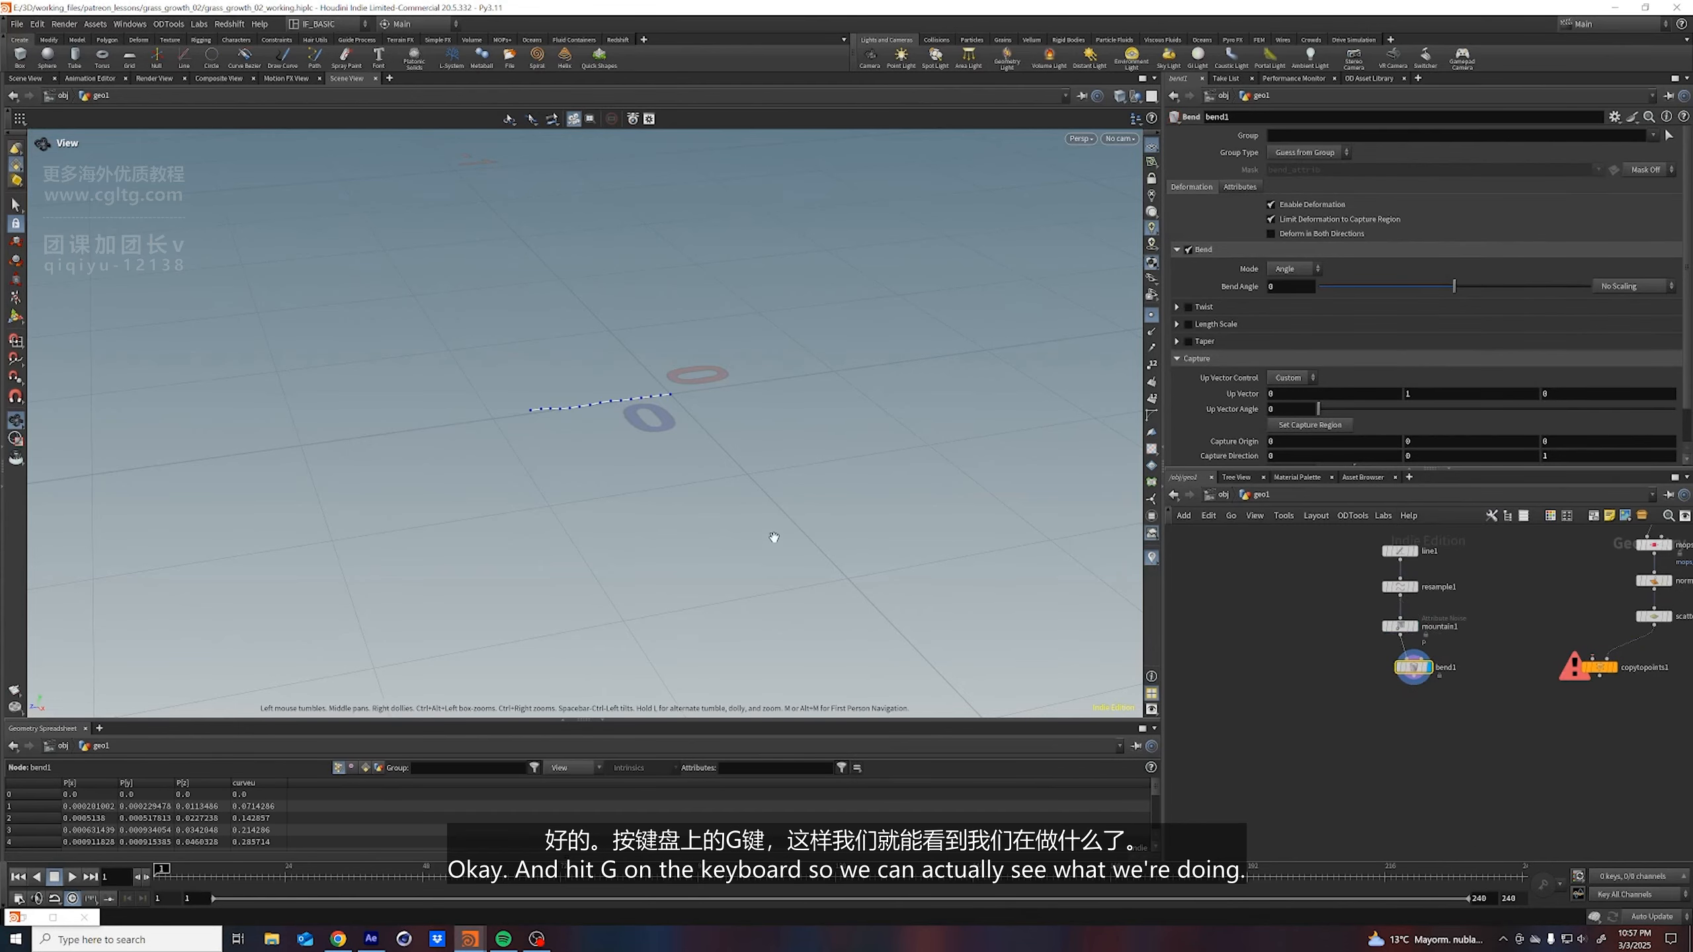
Shorten the Bend capture region to the blade, bend it about 34.7 degrees and shift the capture origin to about 0.029 in Z
{"action": "key", "text": "Return"}
{"action": "key", "text": "g"}
{"action": "left_click_drag", "start_coordinate": [710, 380], "coordinate": [488, 355]}
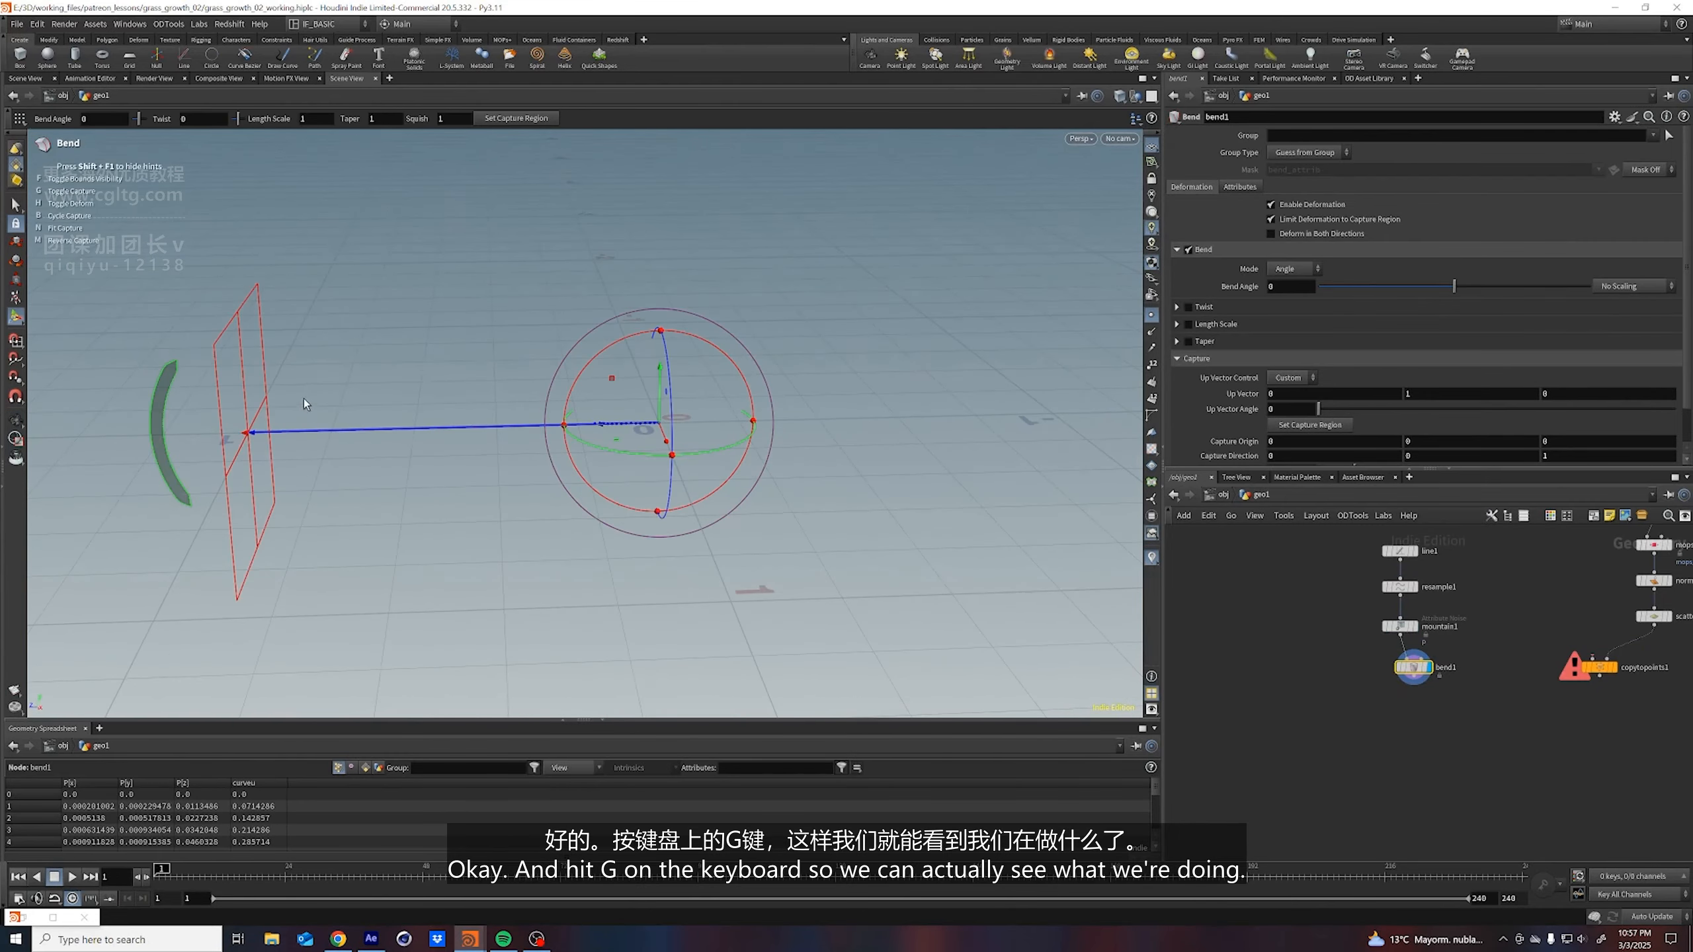
{"action": "left_click_drag", "start_coordinate": [245, 434], "coordinate": [582, 337]}
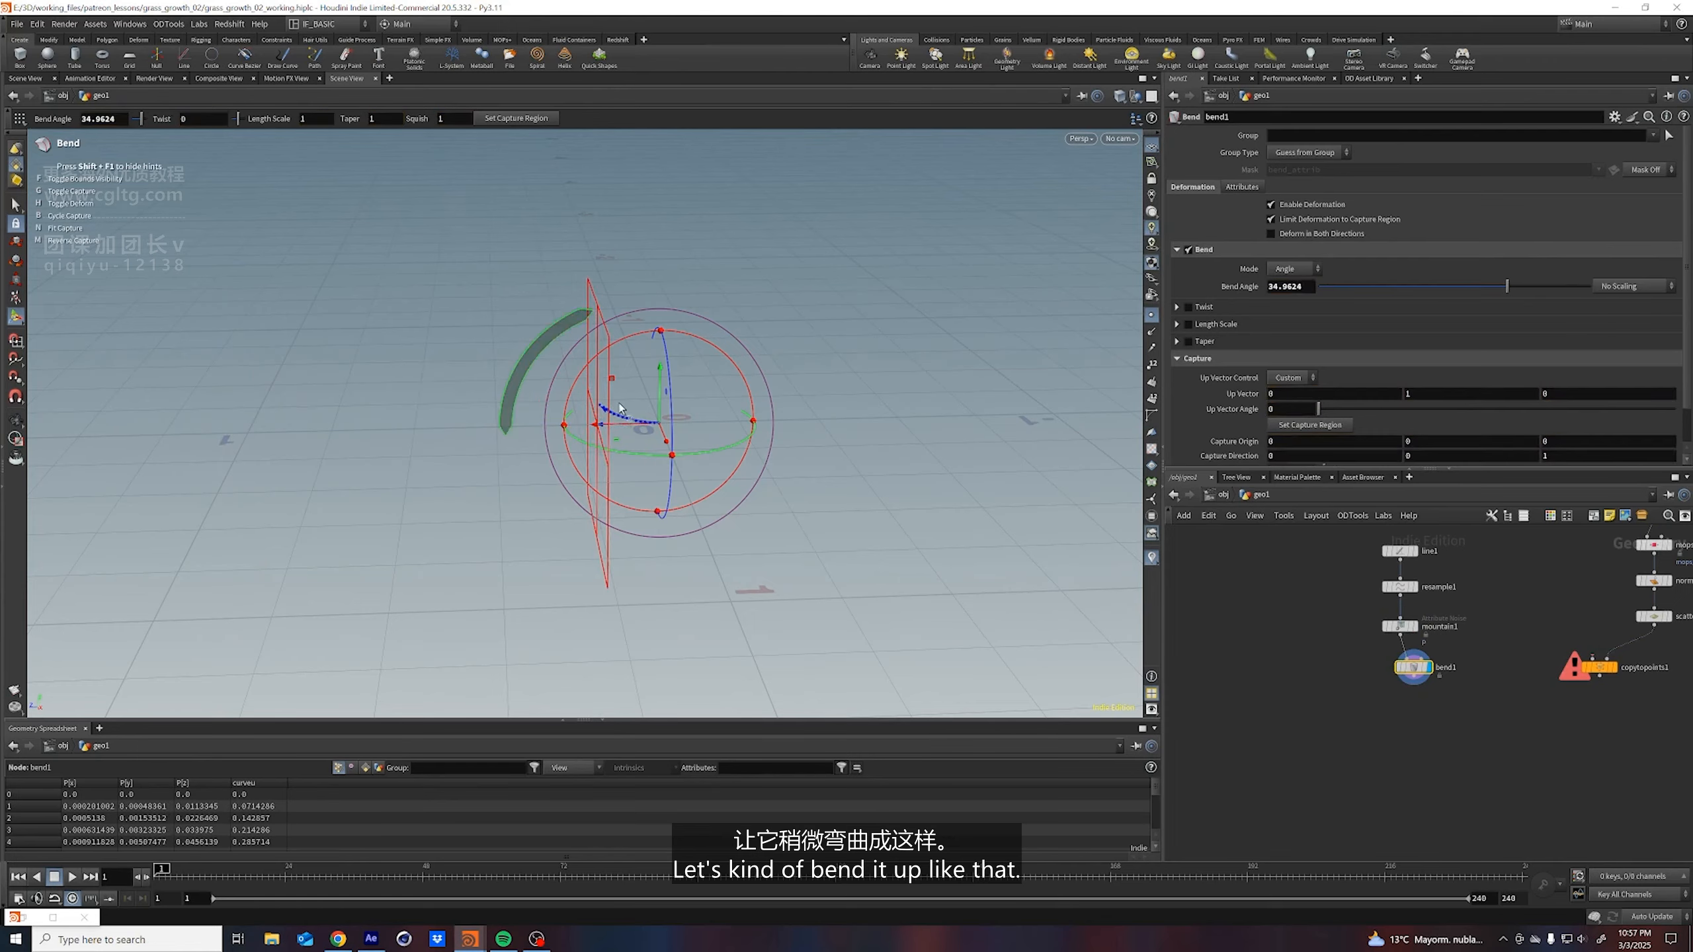
{"action": "left_click_drag", "start_coordinate": [618, 425], "coordinate": [607, 423]}
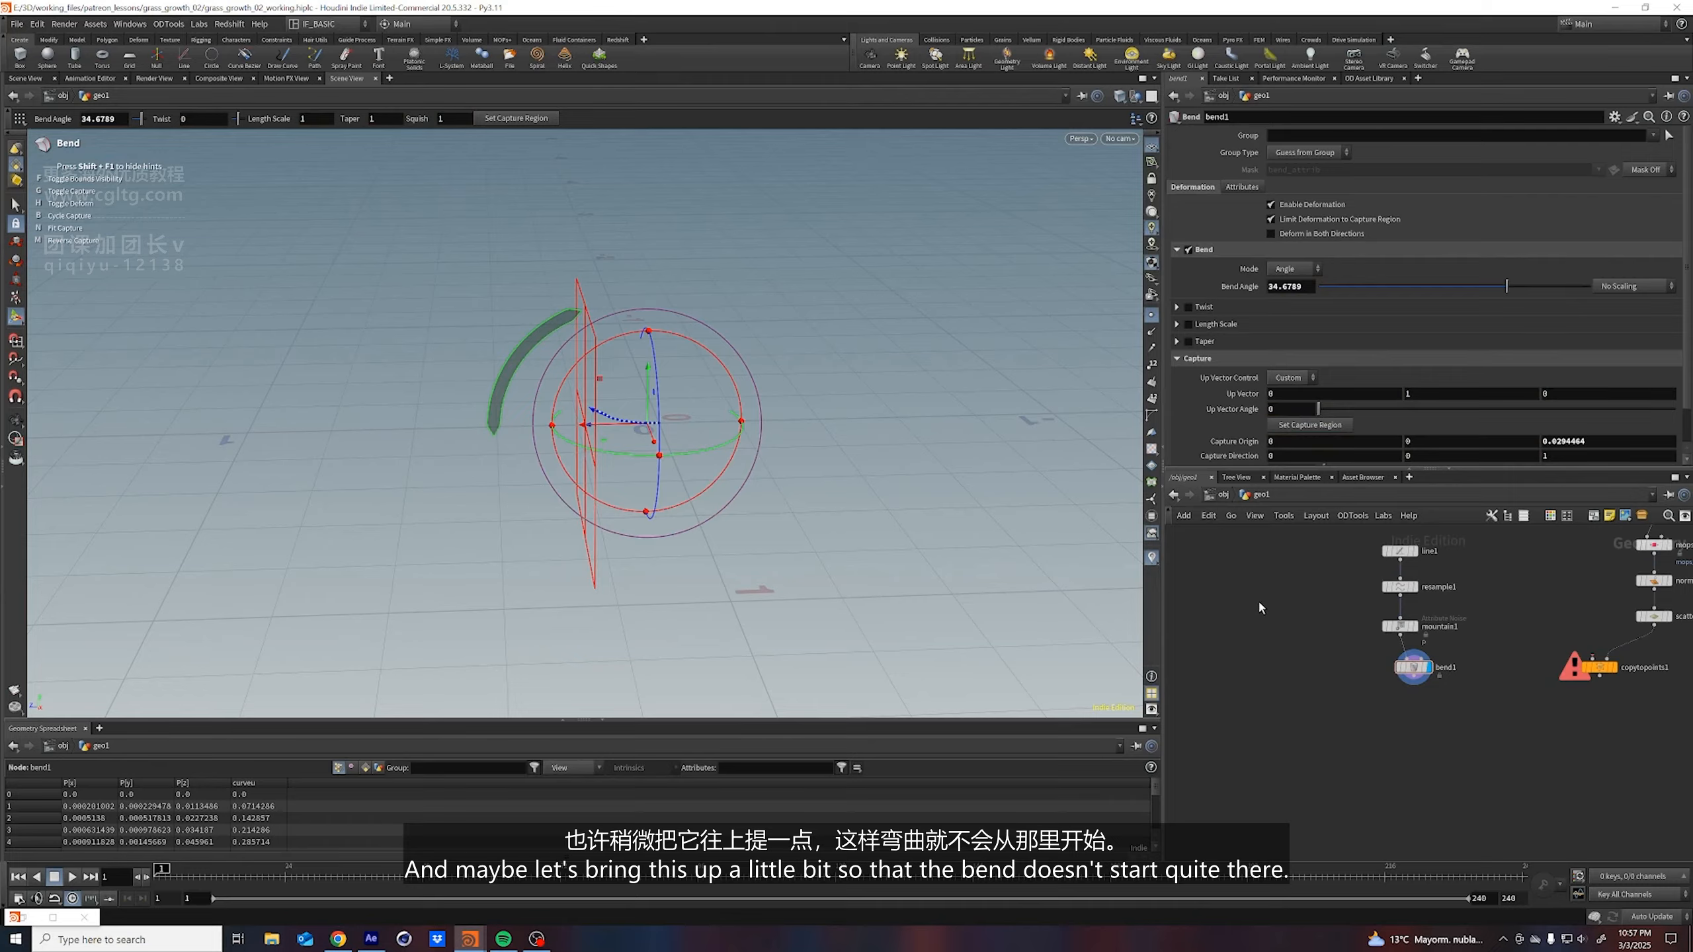
Add a displayed Null node below the Bend node and turn off the point markers in the viewport
{"action": "key", "text": "Tab"}
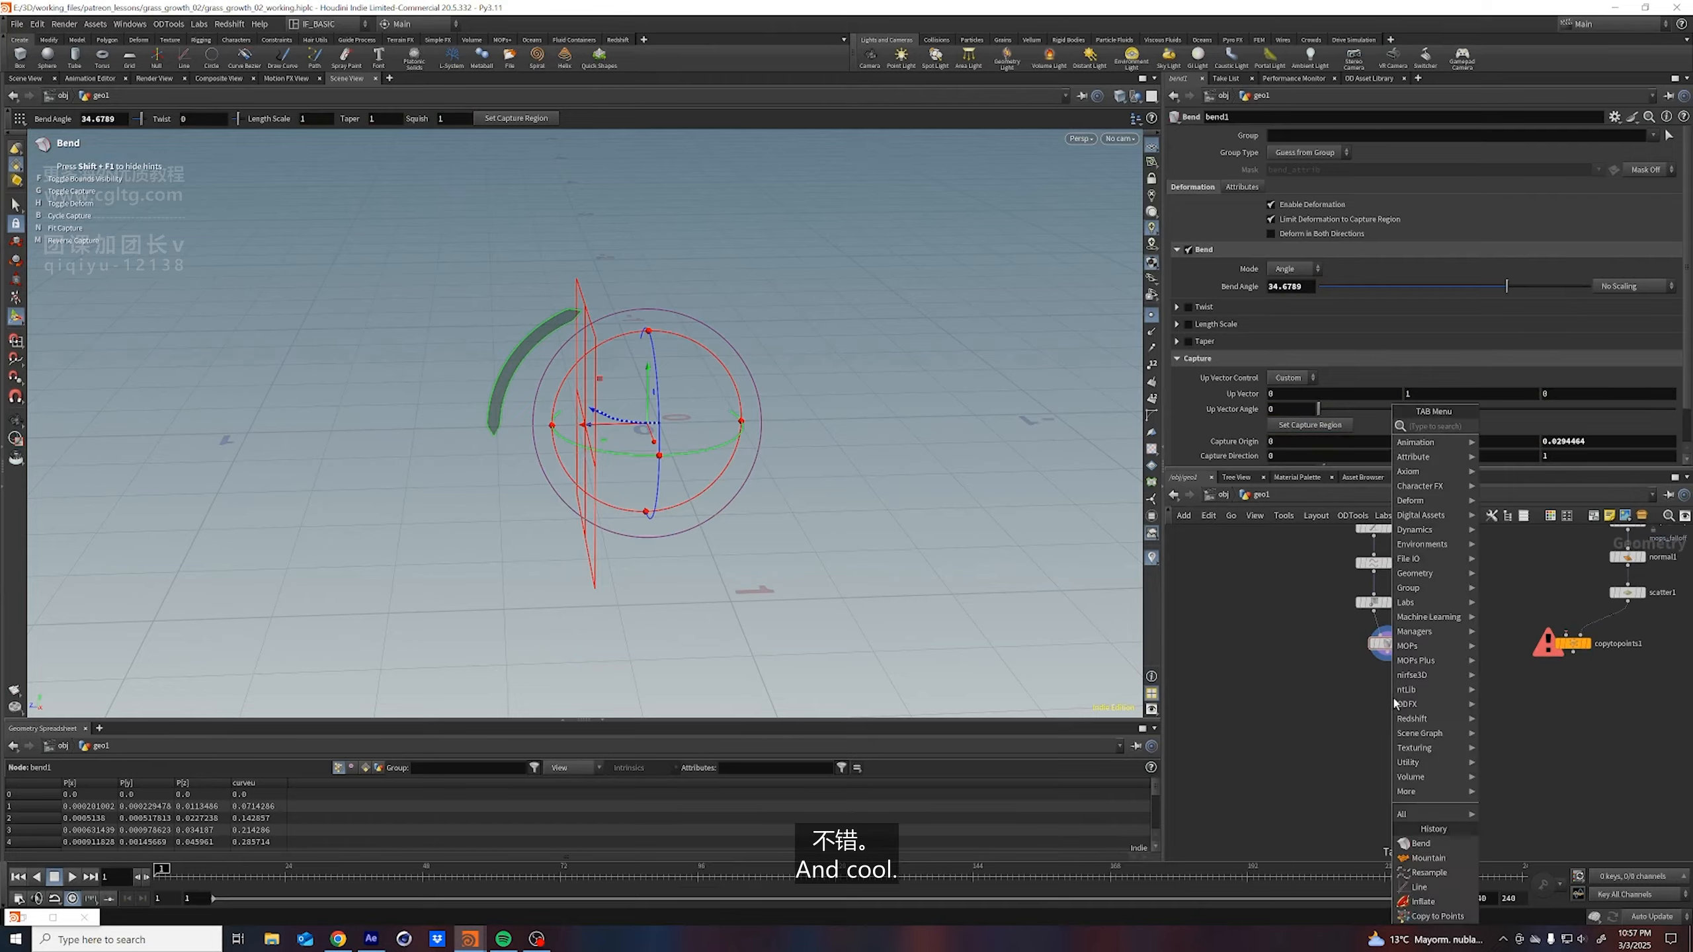
{"action": "type", "text": "null"}
{"action": "key", "text": "Return"}
{"action": "left_click", "coordinate": [1395, 707]}
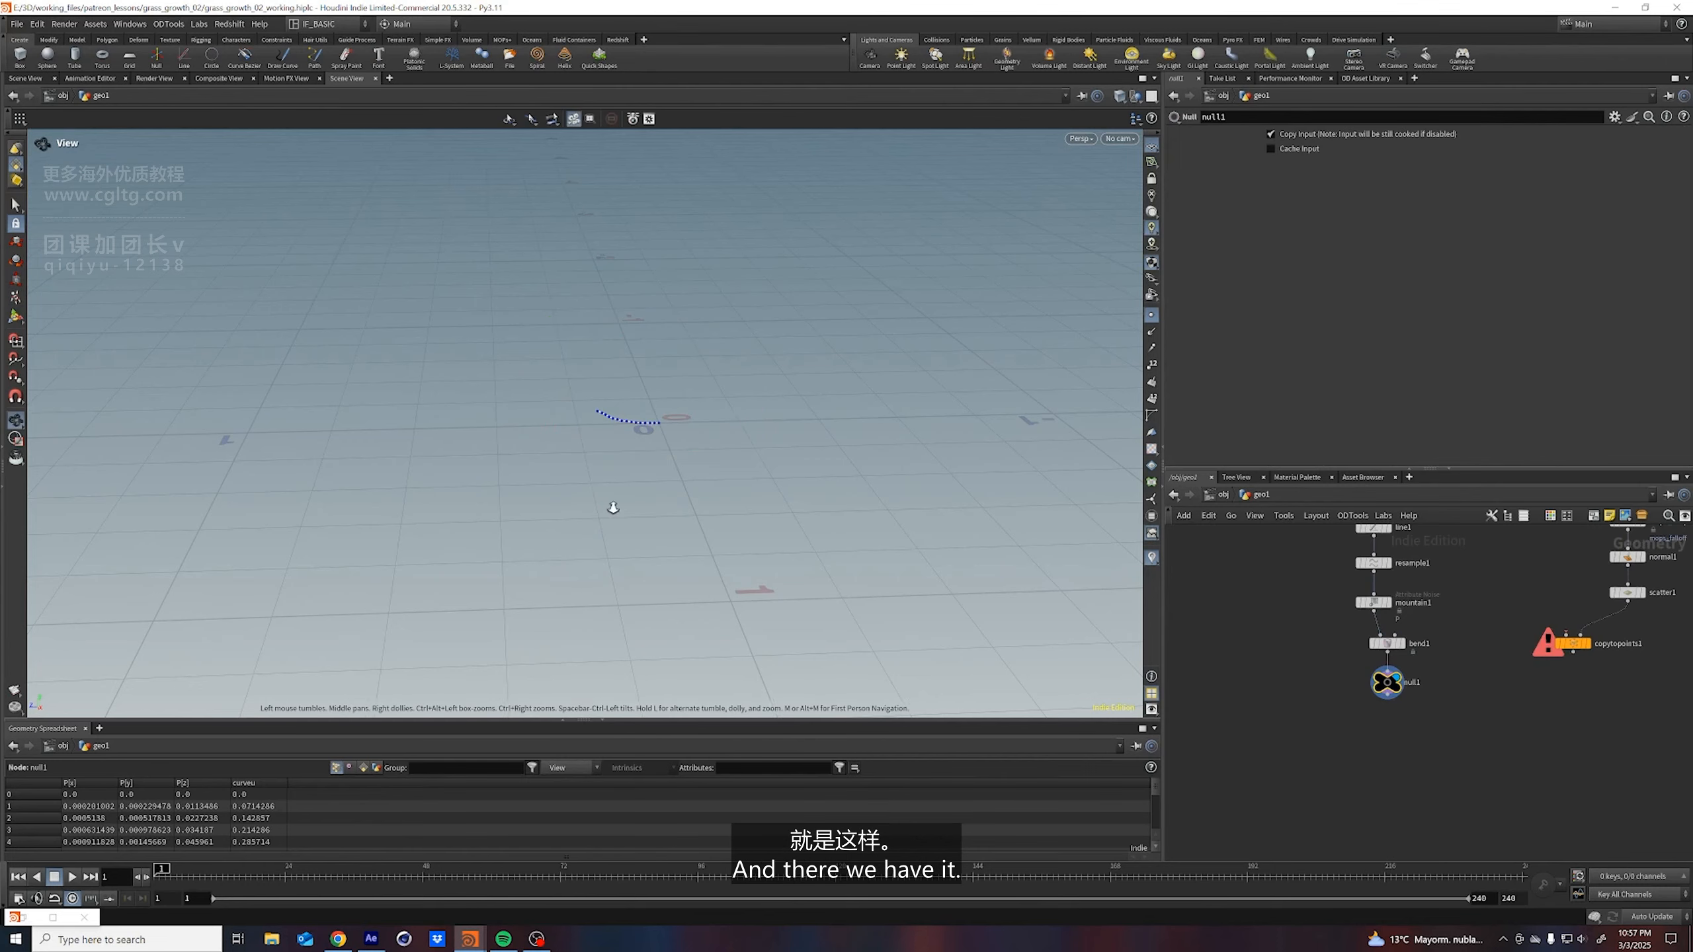
{"action": "left_click", "coordinate": [1151, 309]}
{"action": "left_click_drag", "start_coordinate": [653, 471], "coordinate": [845, 494], "text": "alt"}
Connect the Null to the first input of the Copy to Points node and display the copied blades
{"action": "scroll", "coordinate": [1346, 667], "scroll_direction": "down", "scroll_amount": 3}
{"action": "left_click_drag", "start_coordinate": [1309, 590], "coordinate": [1494, 670]}
{"action": "scroll", "coordinate": [1390, 685], "scroll_direction": "up", "scroll_amount": 2}
{"action": "left_click", "coordinate": [1335, 643]}
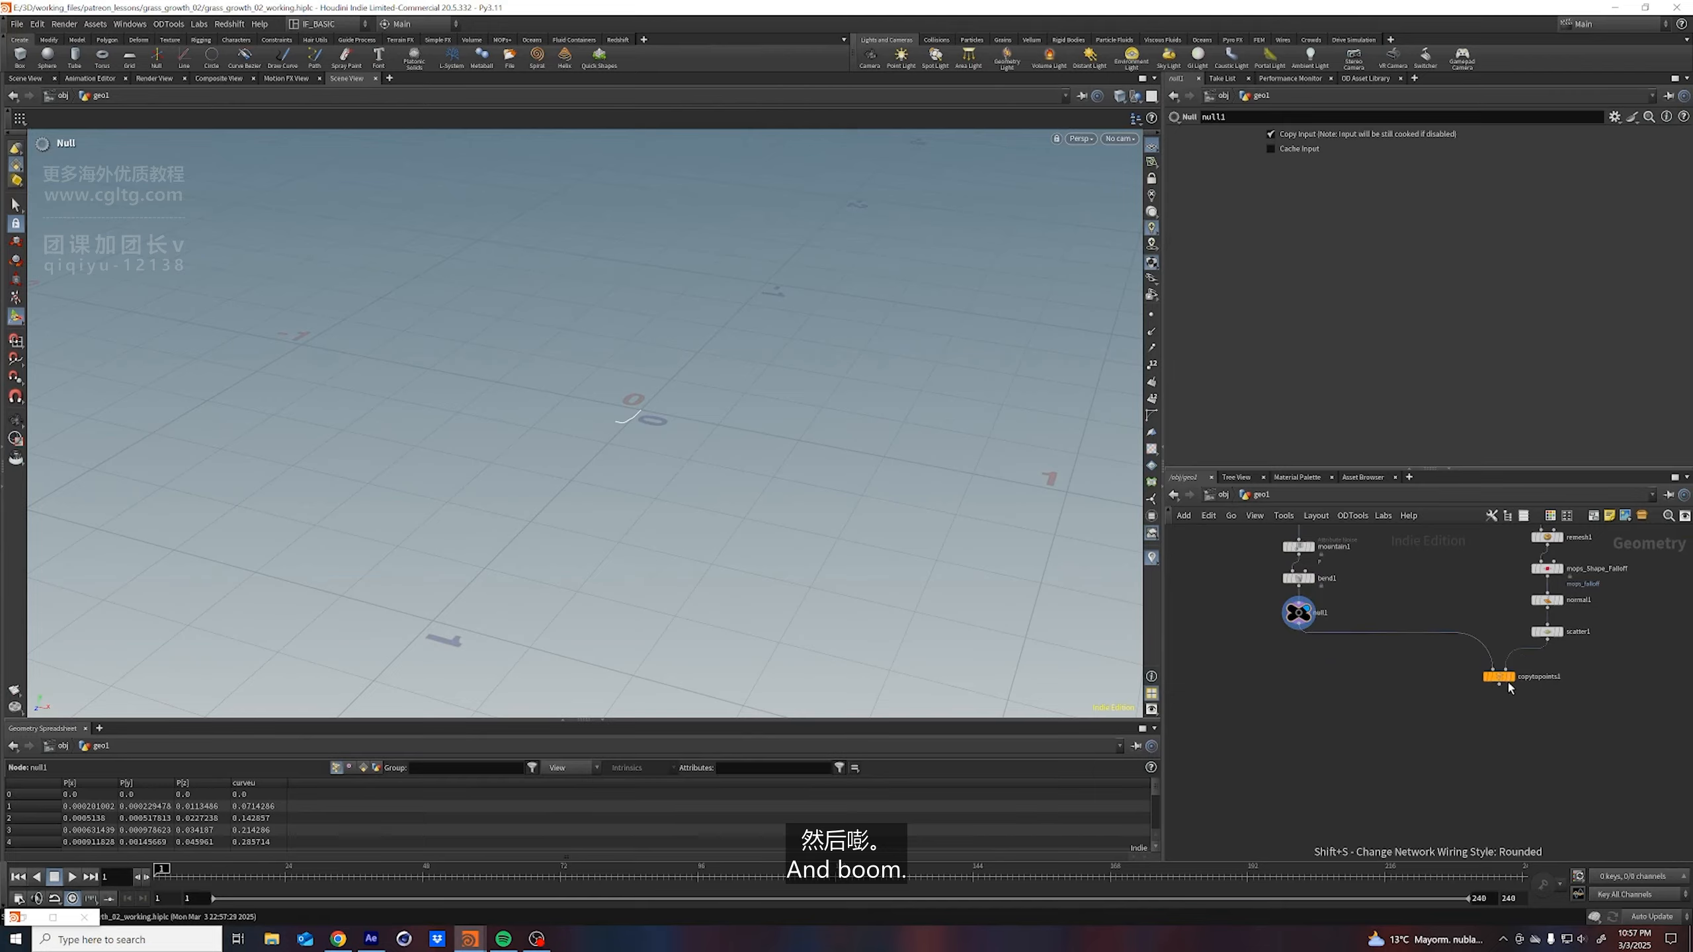
{"action": "left_click", "coordinate": [1511, 677]}
{"action": "left_click_drag", "start_coordinate": [680, 466], "coordinate": [741, 496]}
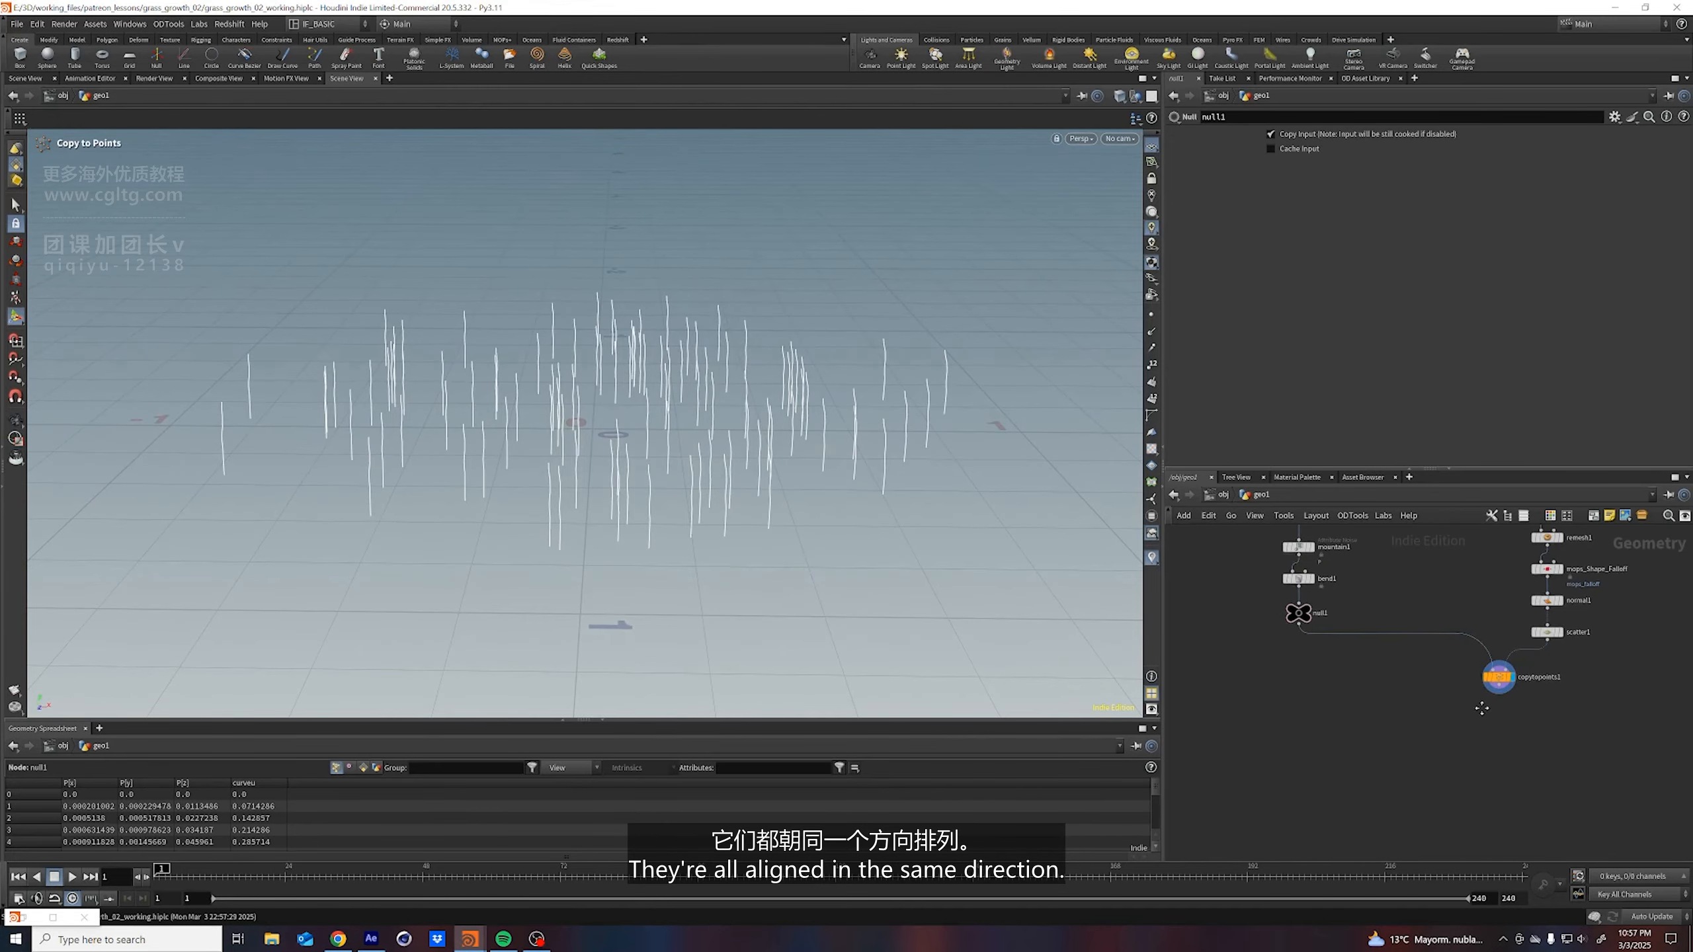
Insert a MOPs Randomize node between the Scatter and Copy to Points nodes
{"action": "middle_click_drag", "start_coordinate": [1477, 708], "coordinate": [1433, 735]}
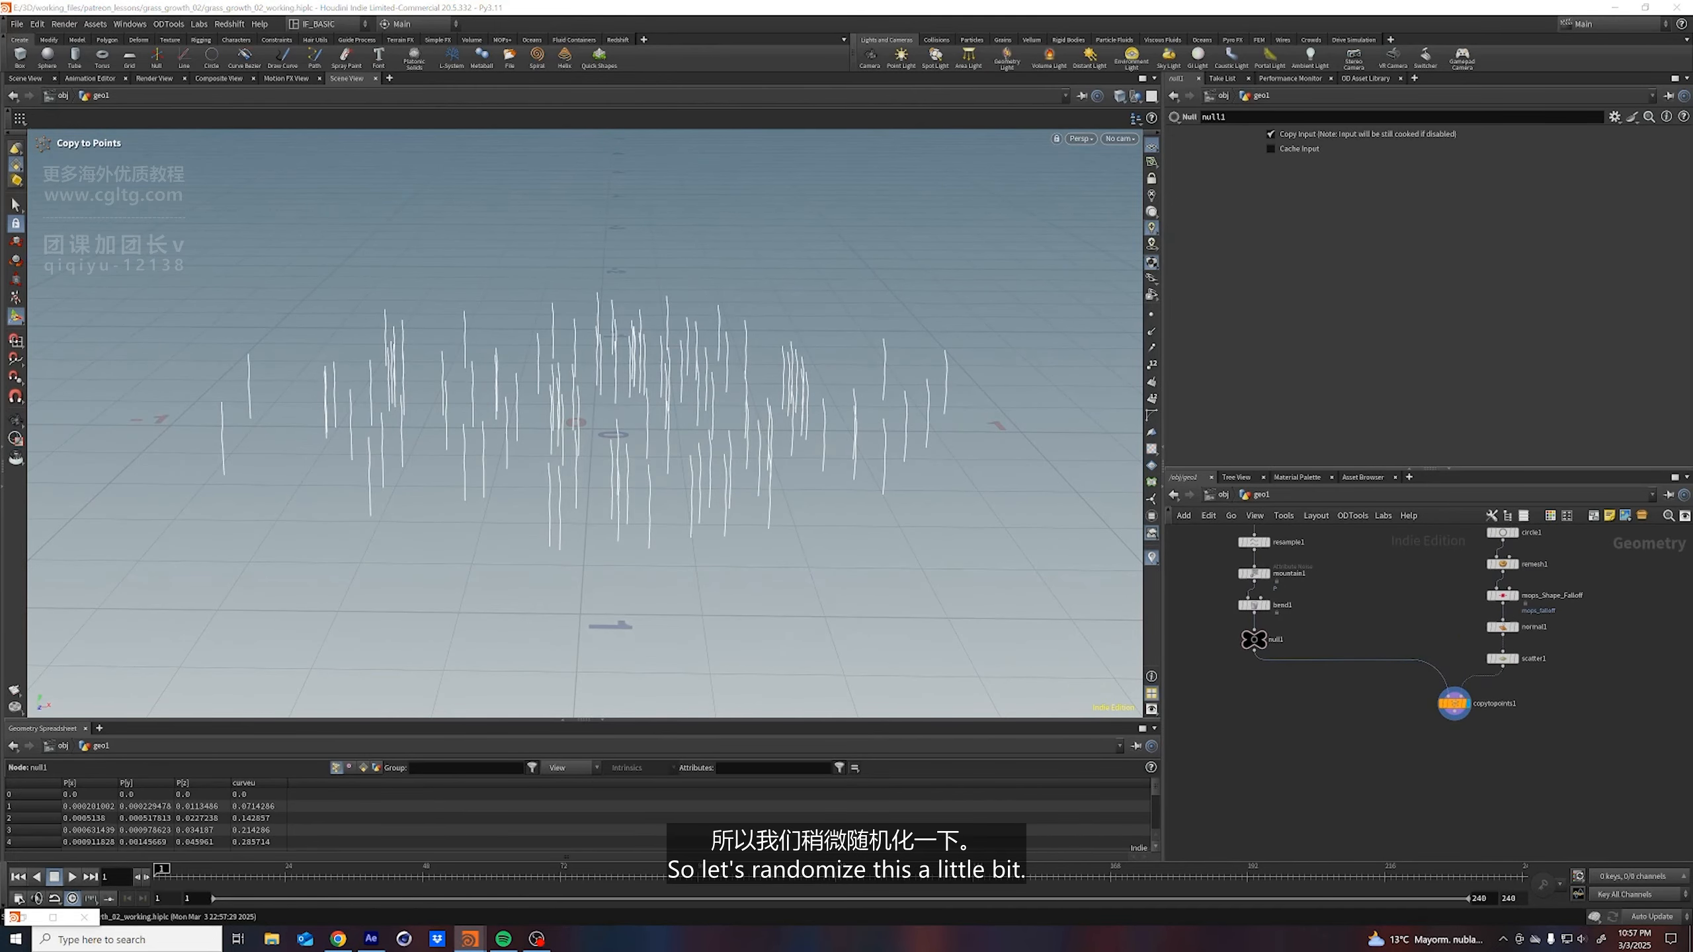
{"action": "key", "text": "Tab"}
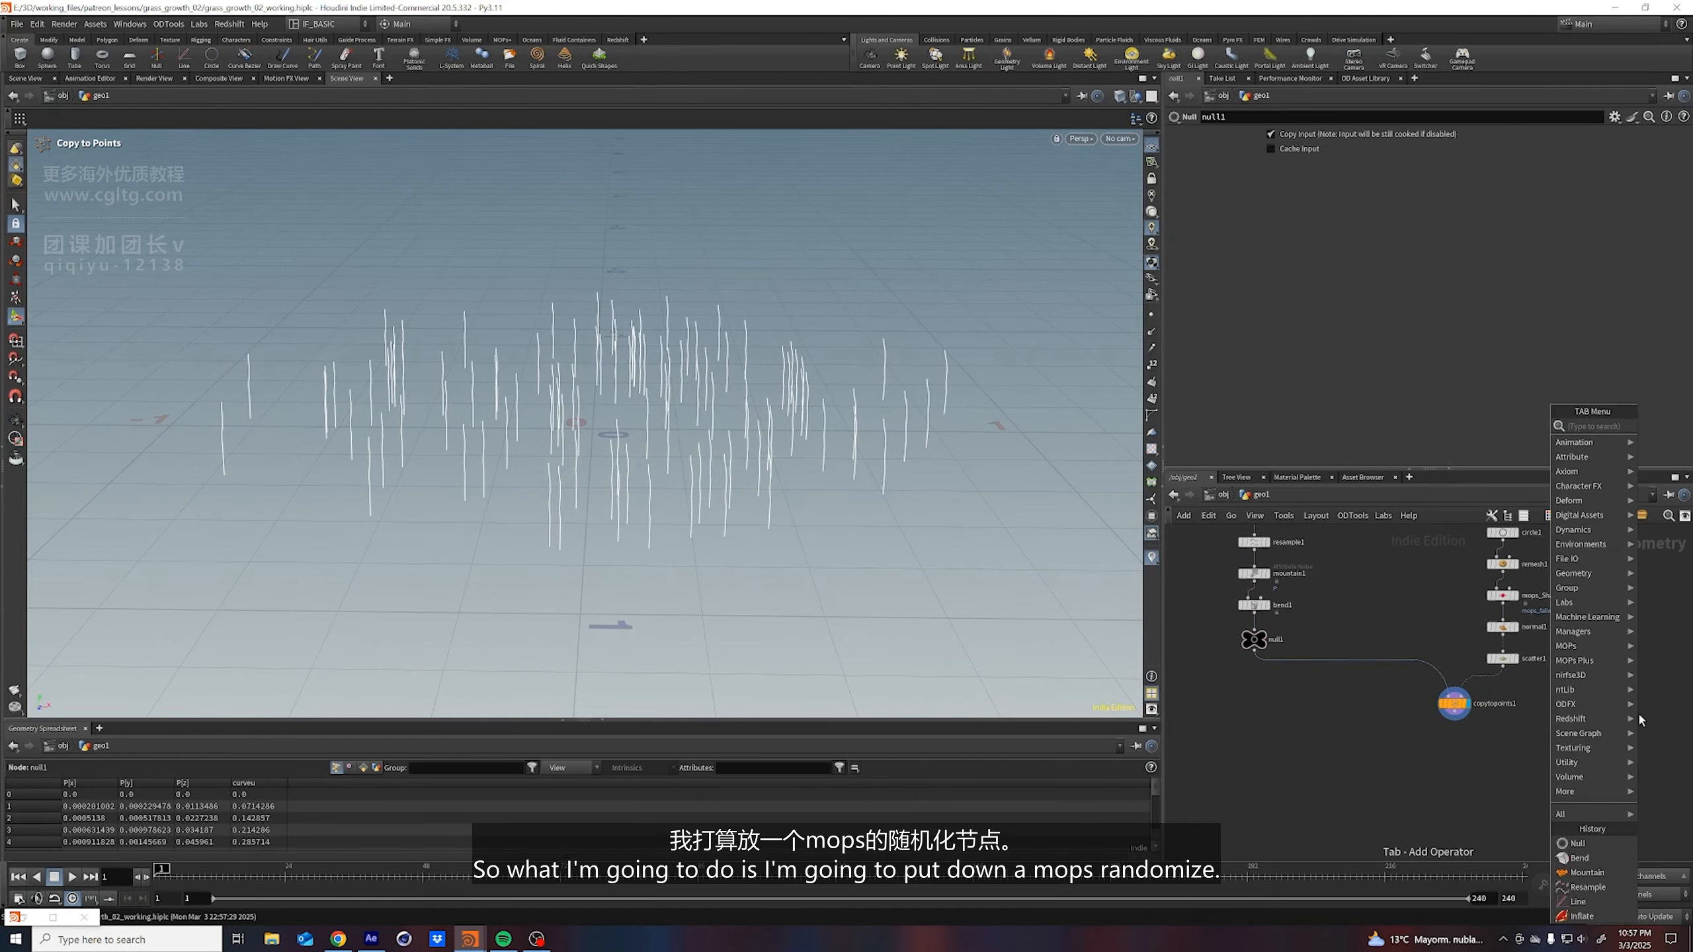
{"action": "type", "text": "mops rand"}
{"action": "key", "text": "Return"}
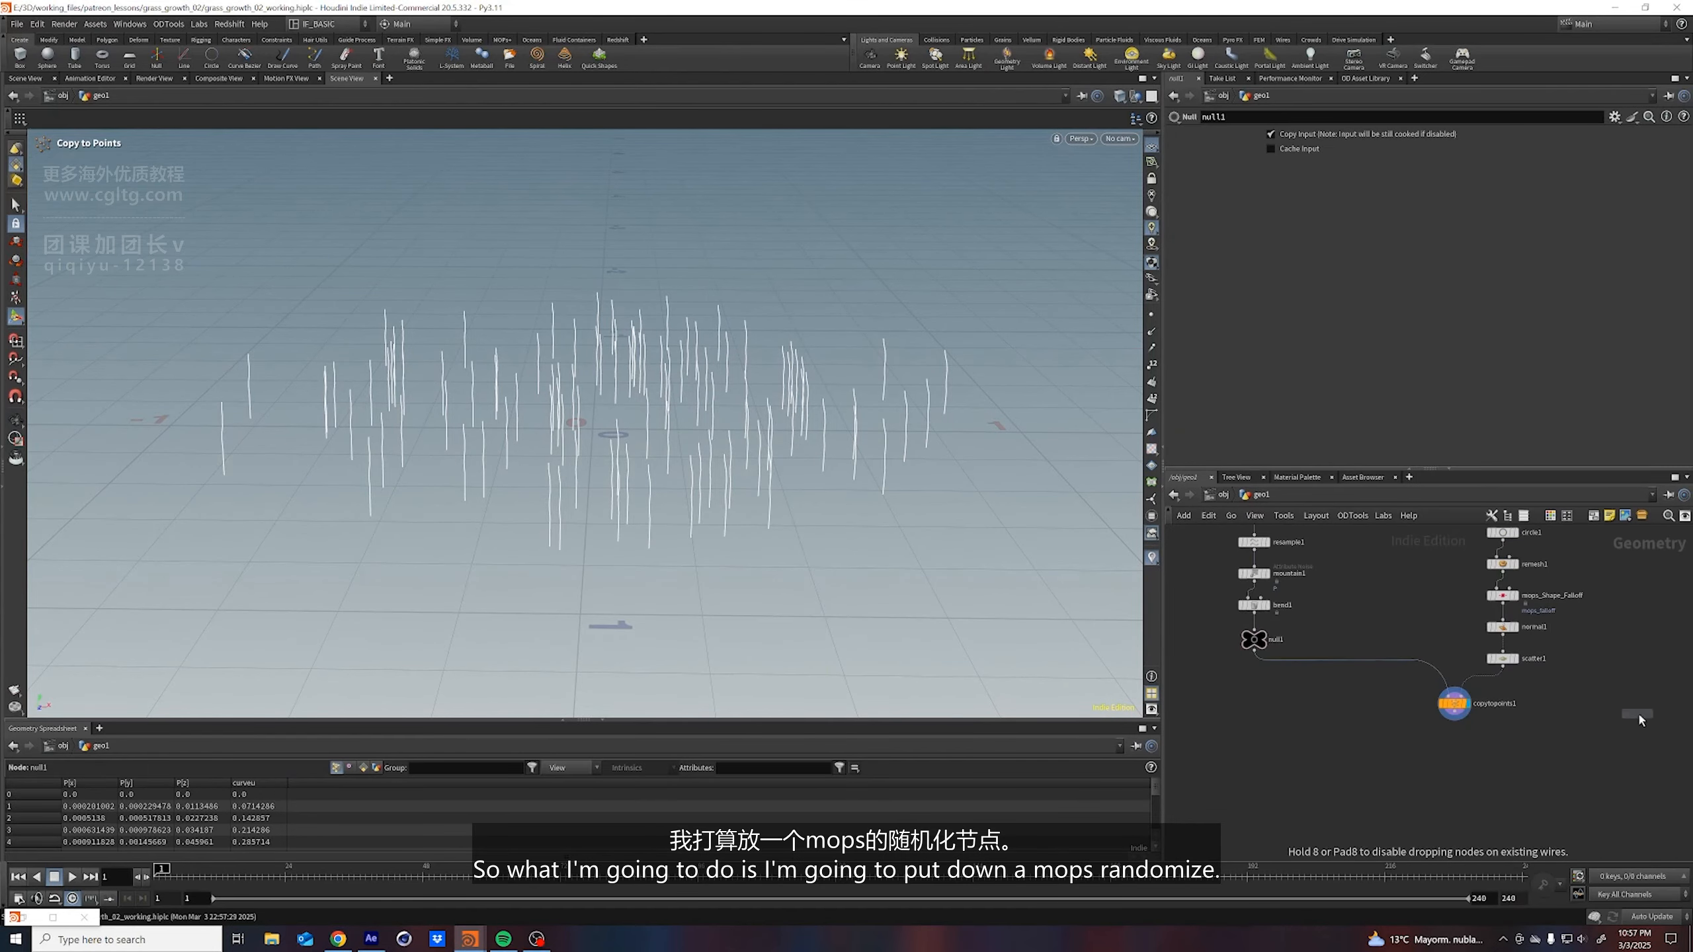
{"action": "left_click", "coordinate": [1638, 714]}
{"action": "left_click_drag", "start_coordinate": [1638, 717], "coordinate": [1512, 696]}
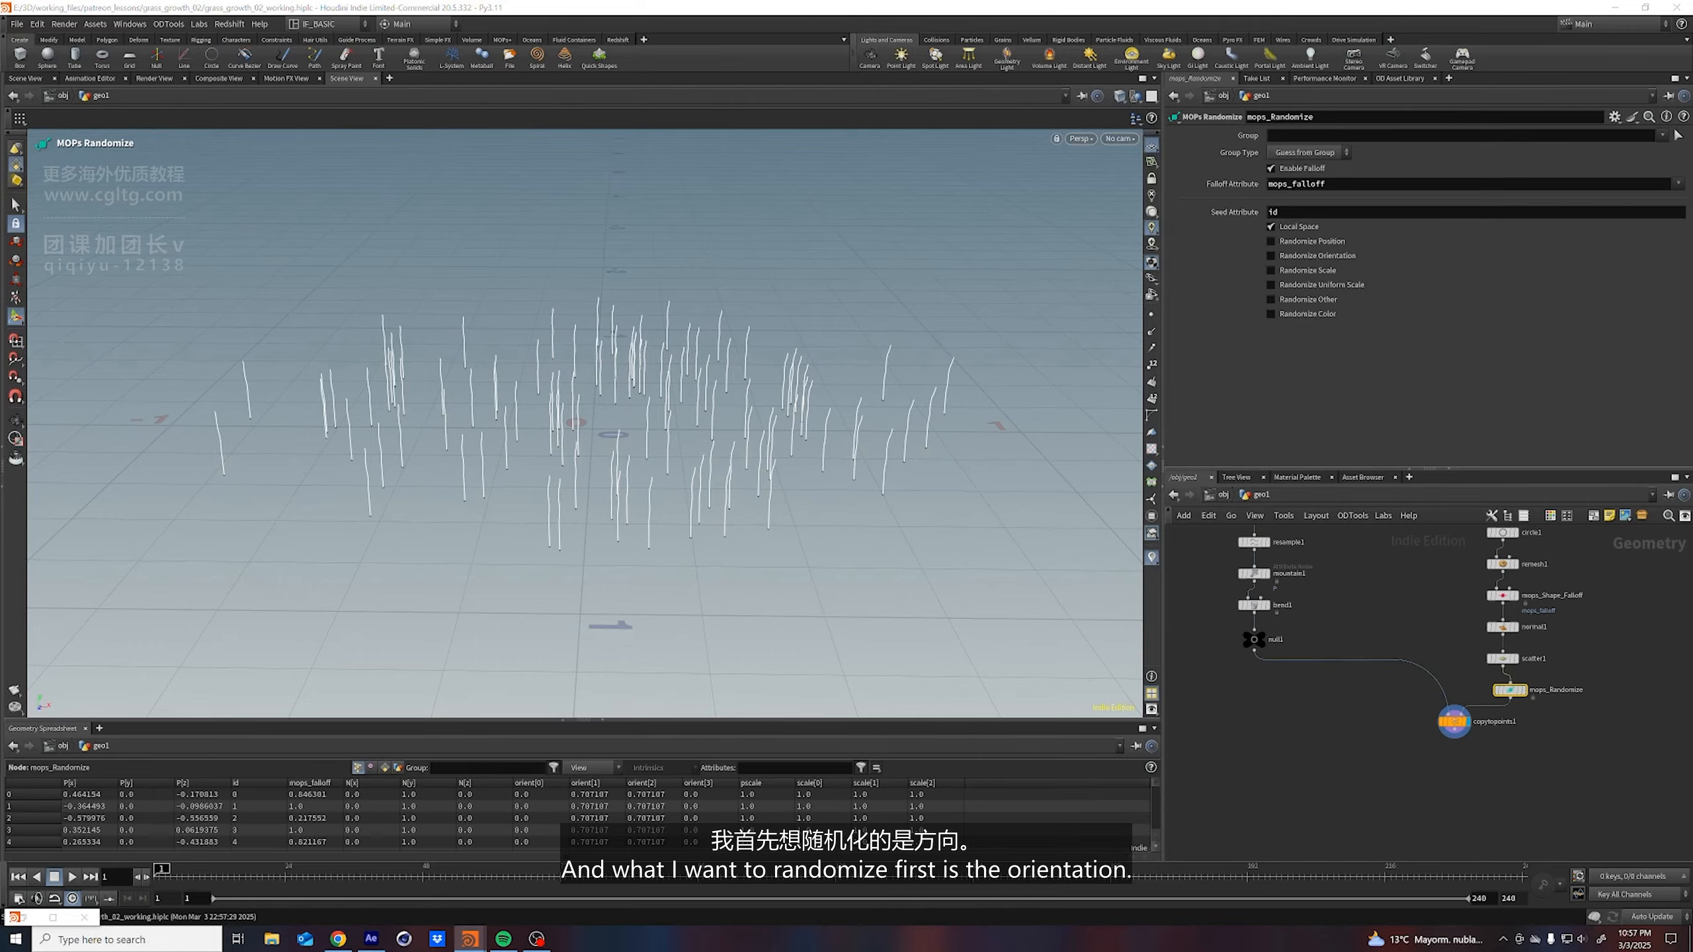
Enable Randomize Orientation on the MOPs Randomize node and set Rotate Minimum to 0, 0, 0, deleting any accidental channel expression
{"action": "left_click", "coordinate": [1271, 256]}
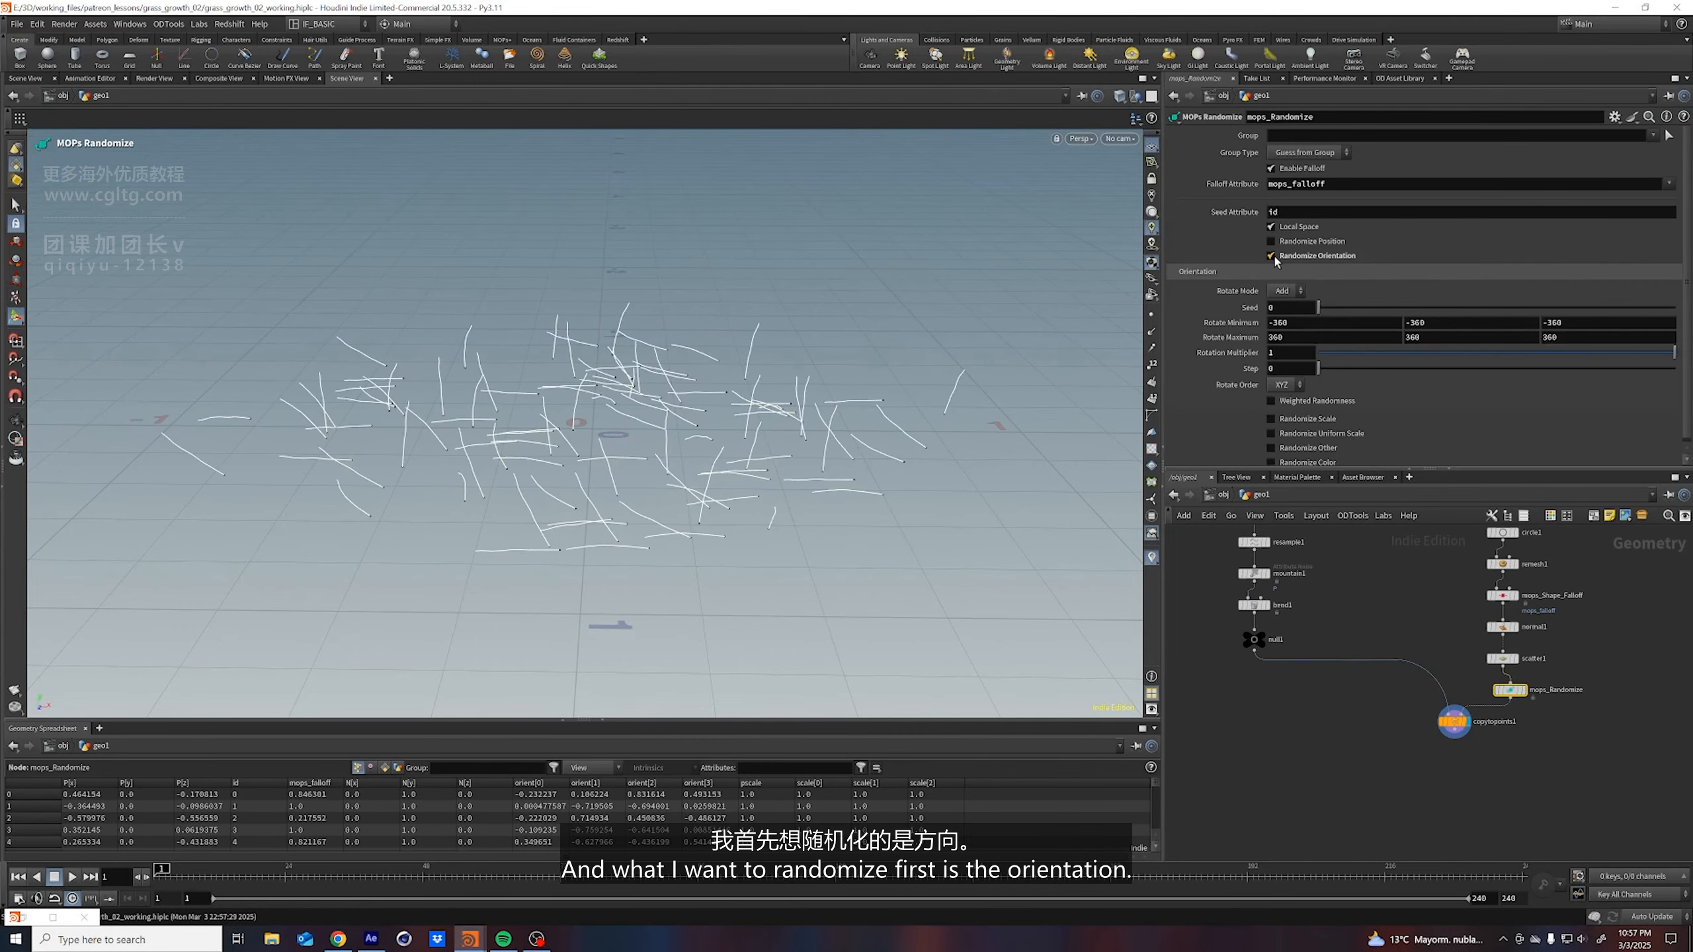
{"action": "double_click", "coordinate": [1281, 326]}
{"action": "type", "text": "0"}
{"action": "key", "text": "Tab"}
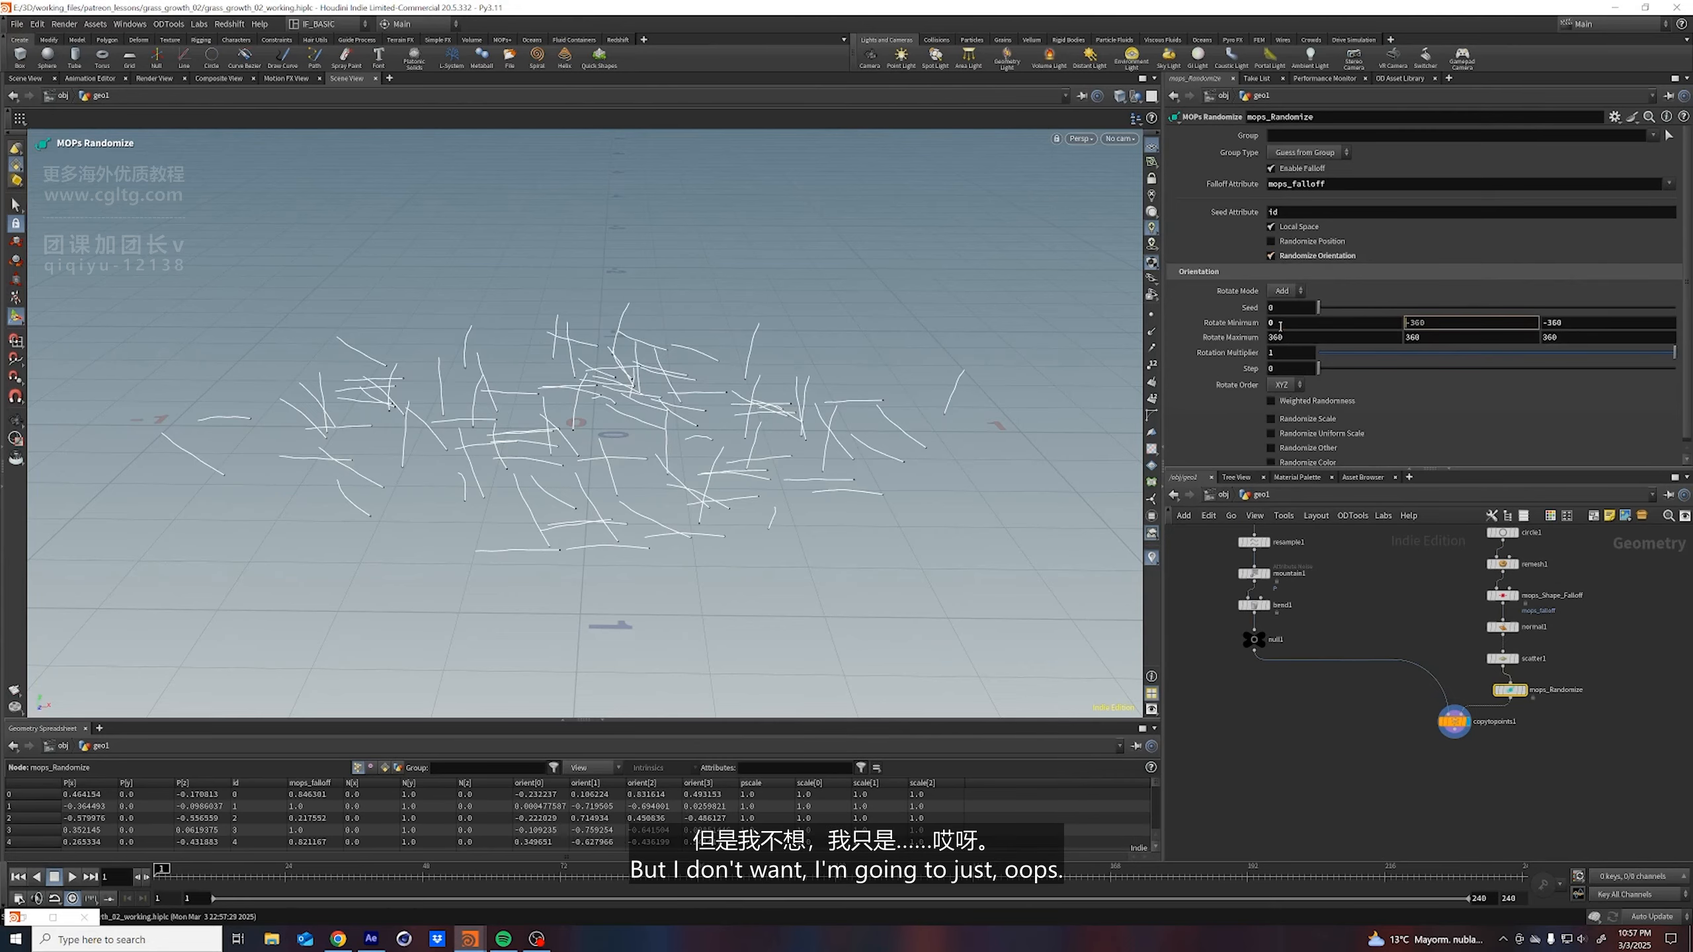
{"action": "type", "text": "0"}
{"action": "key", "text": "Tab"}
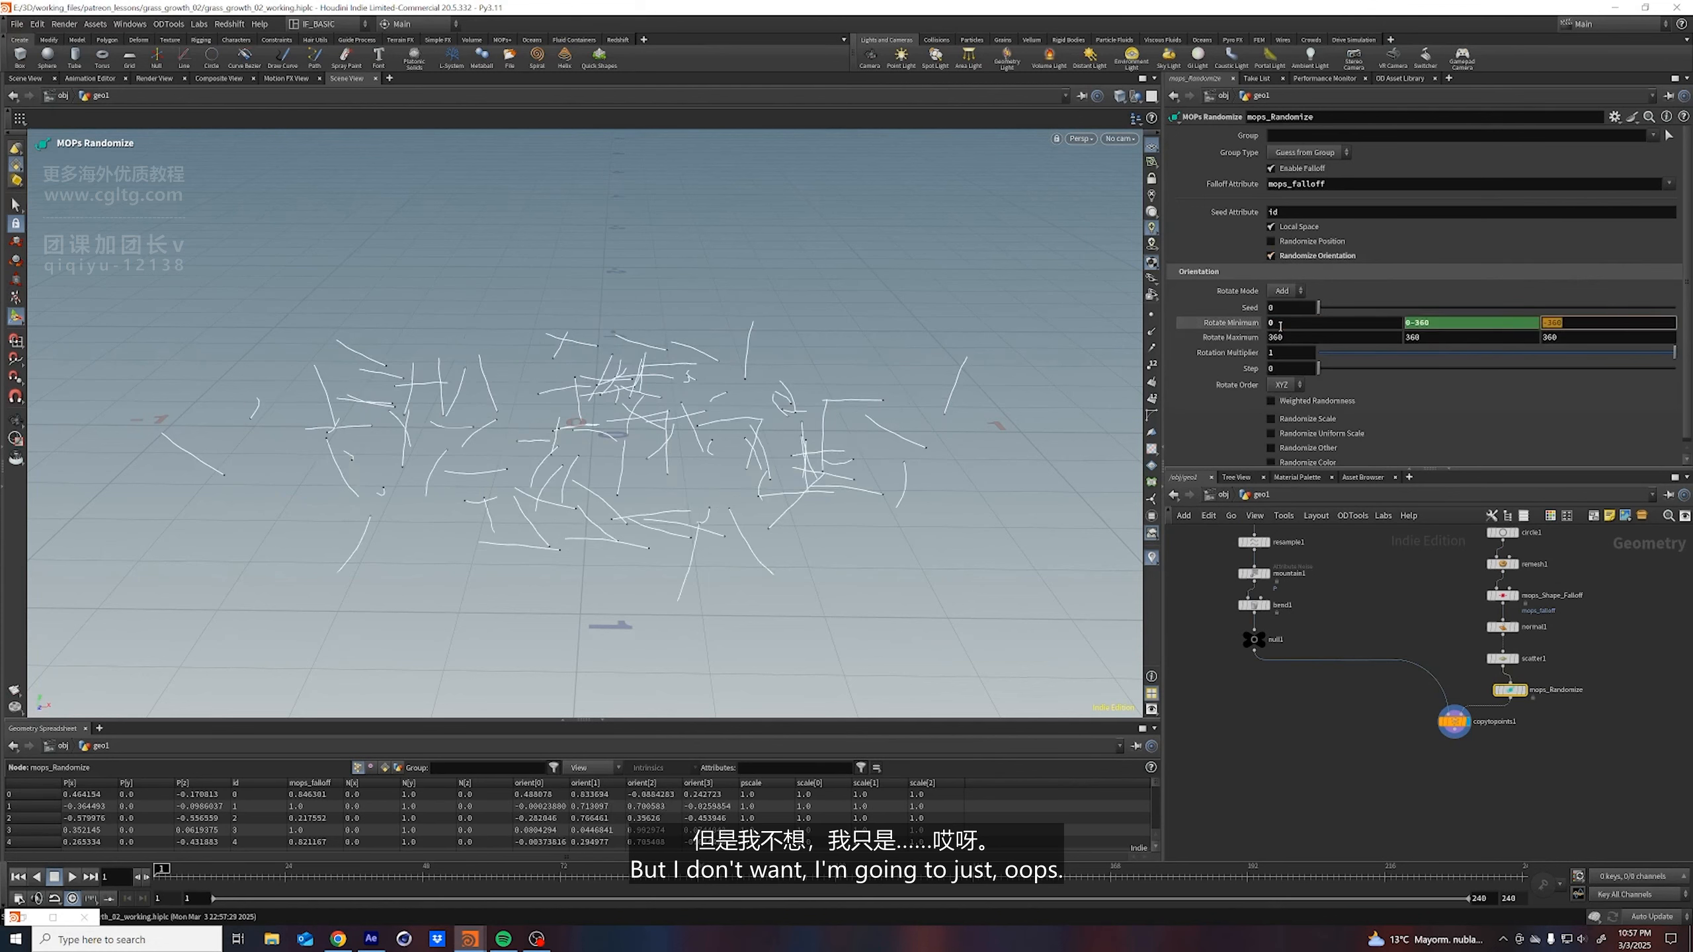
{"action": "right_click", "coordinate": [1462, 324]}
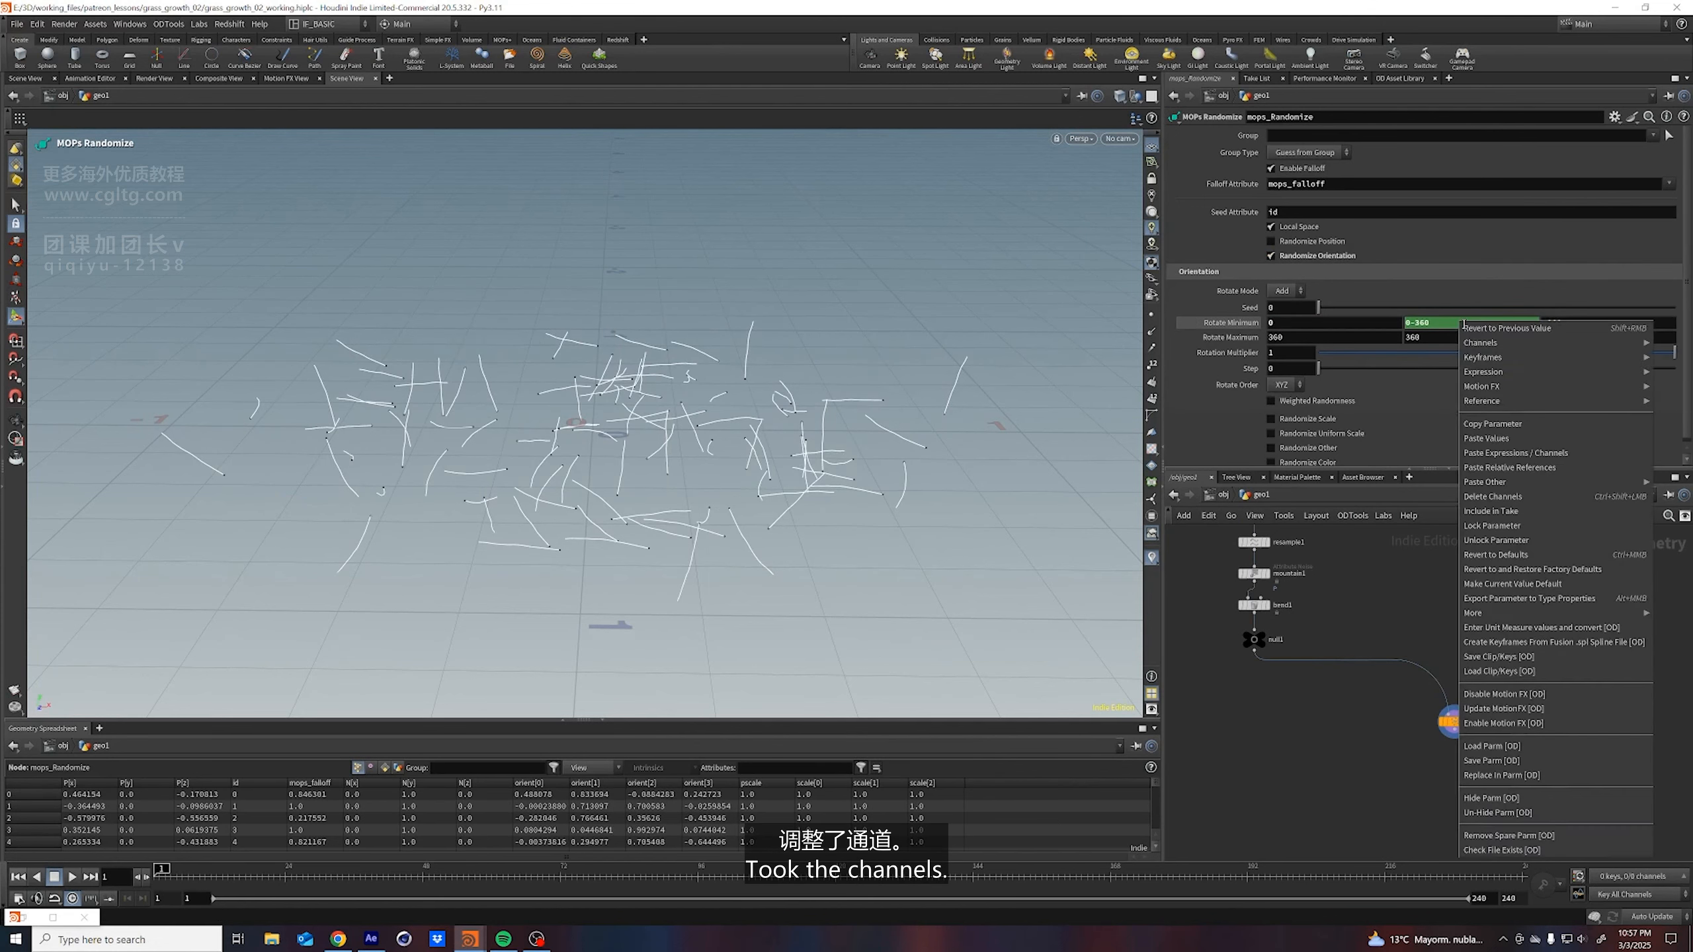
{"action": "left_click", "coordinate": [1488, 495]}
{"action": "double_click", "coordinate": [1456, 327]}
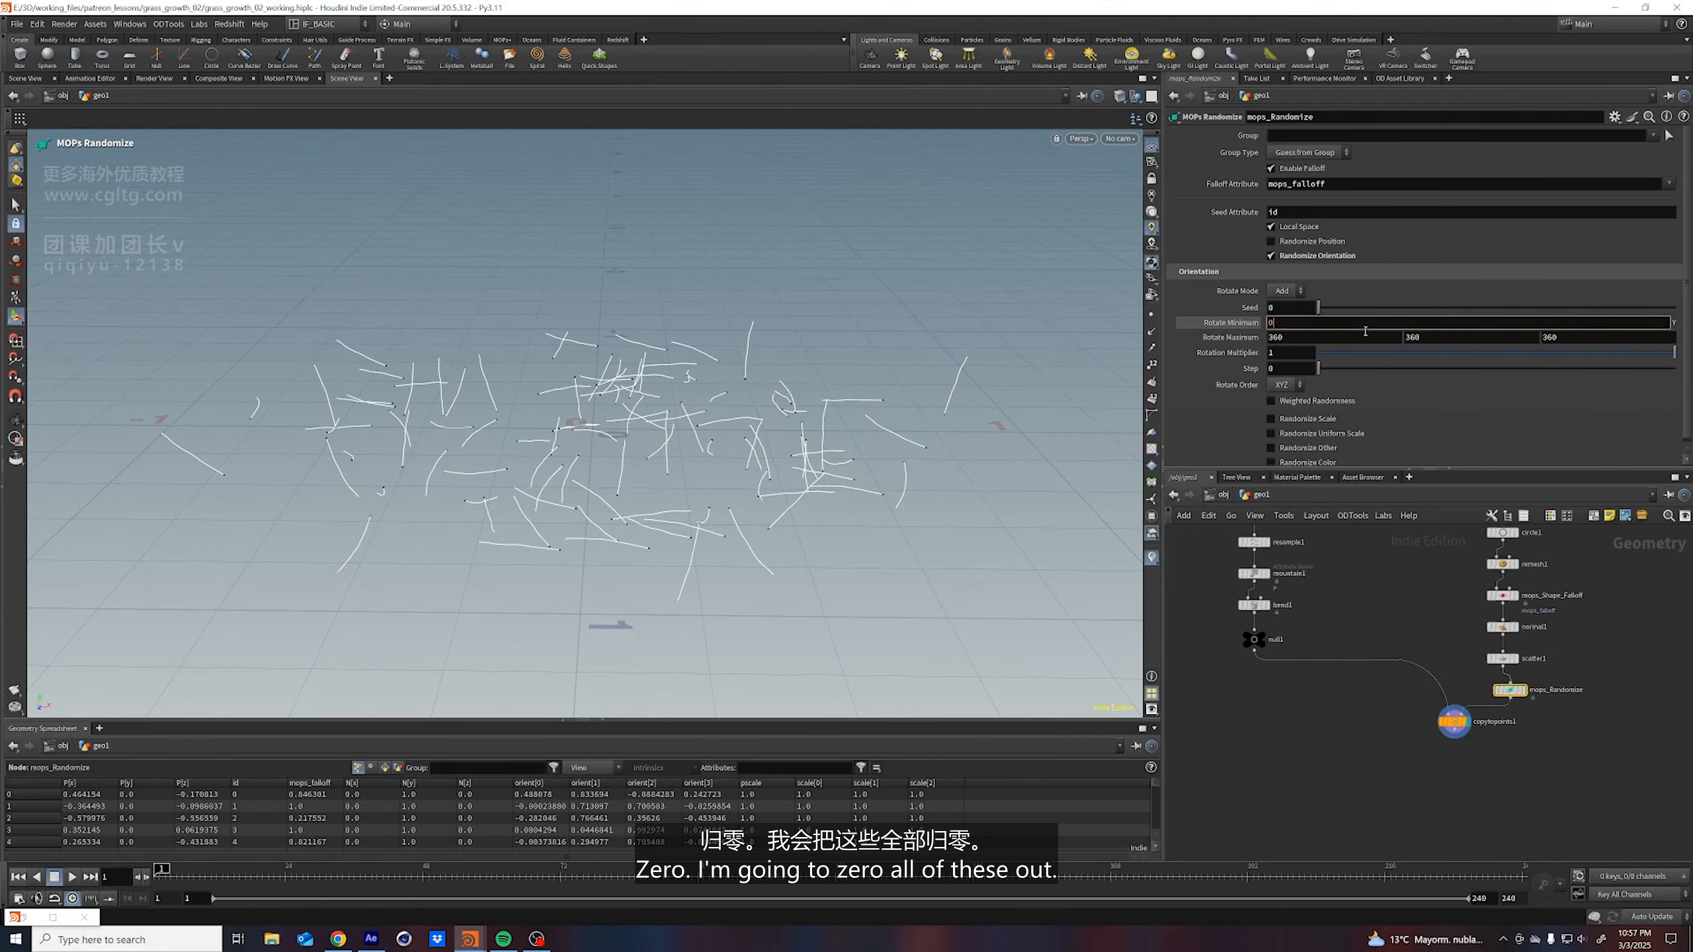
{"action": "key", "text": "Tab"}
{"action": "type", "text": "0"}
{"action": "key", "text": "Tab"}
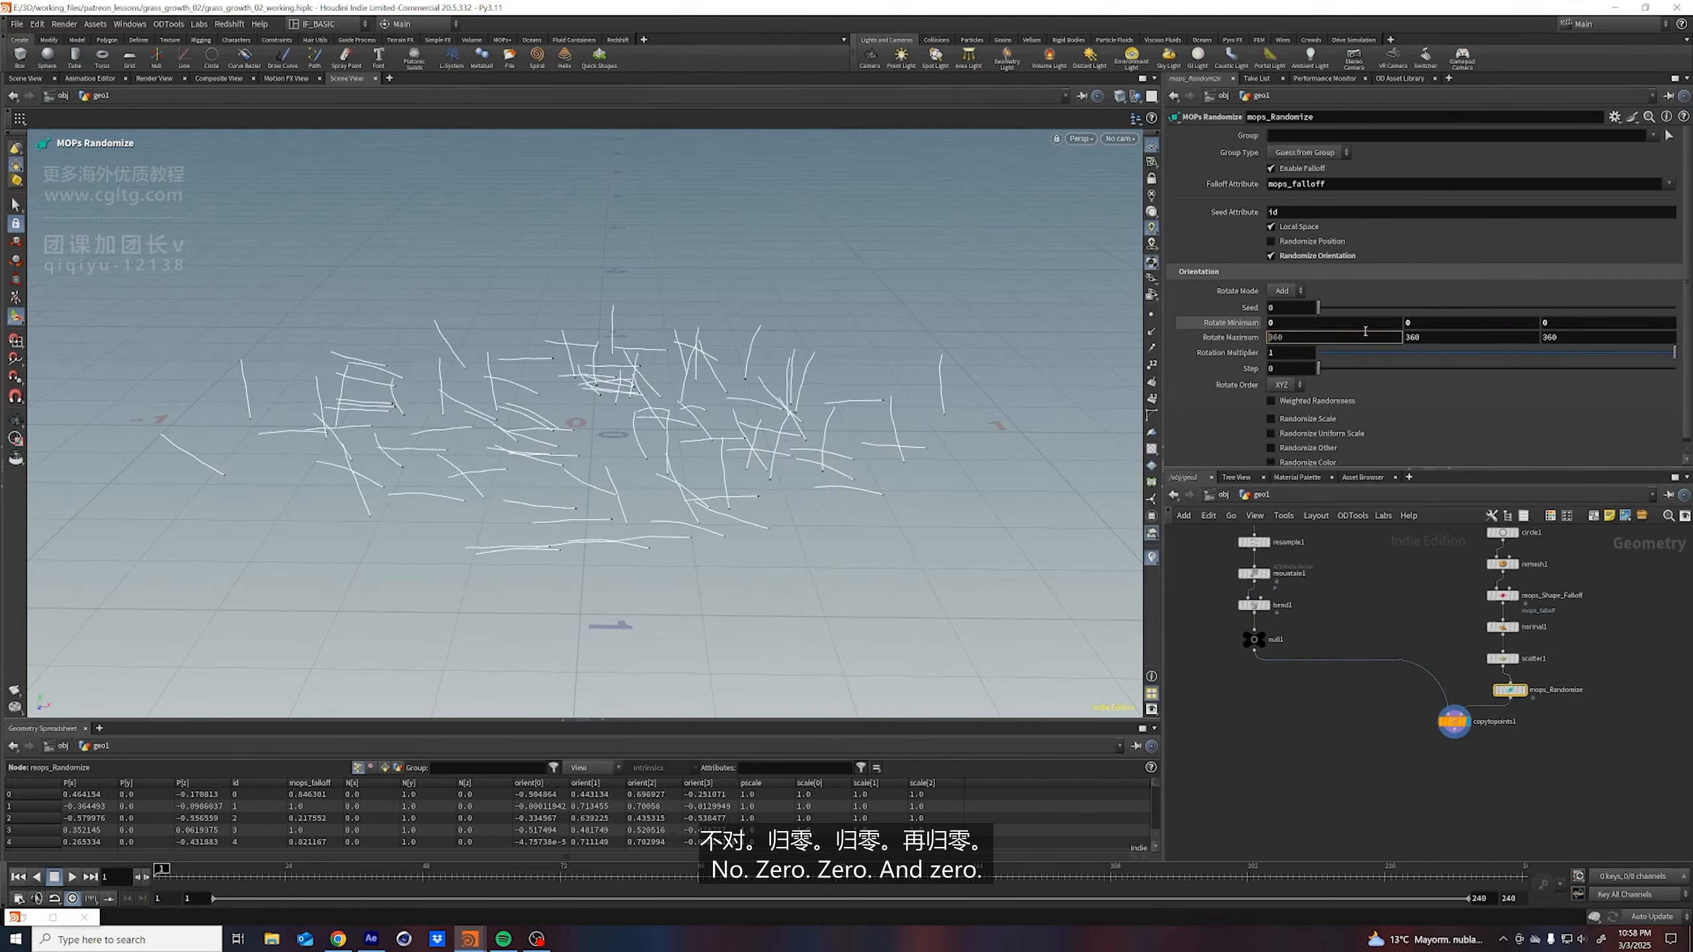
Set all three Rotate Maximum values of the MOPs Randomize node to 0
{"action": "key", "text": "Tab"}
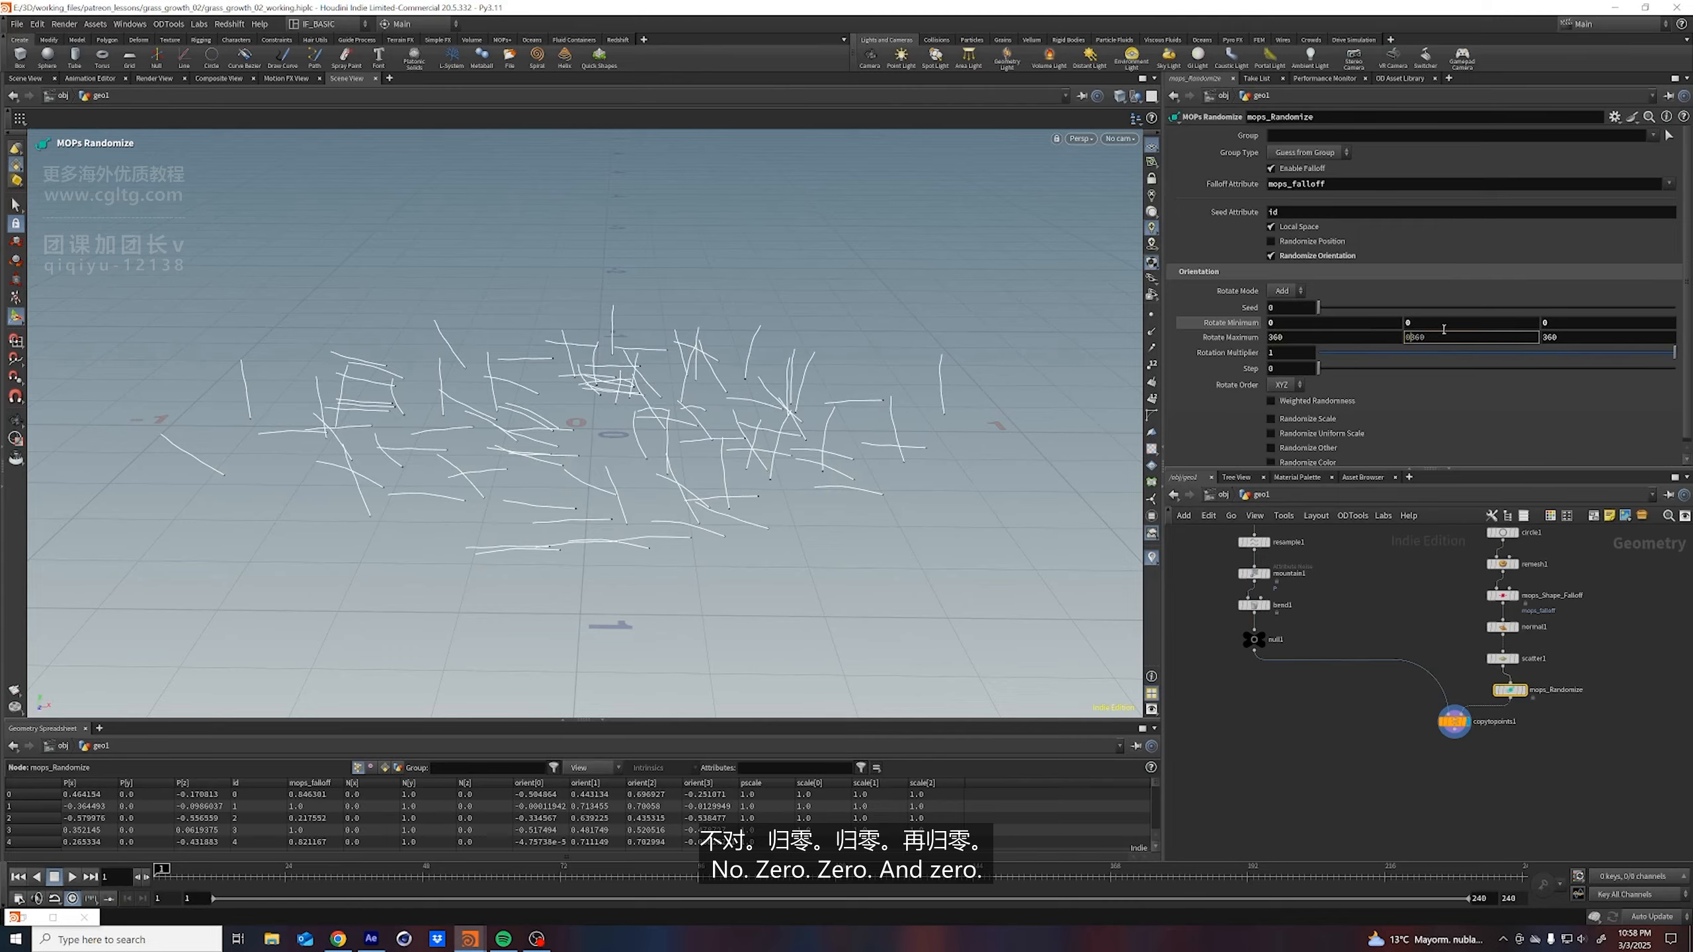
{"action": "key", "text": "Return"}
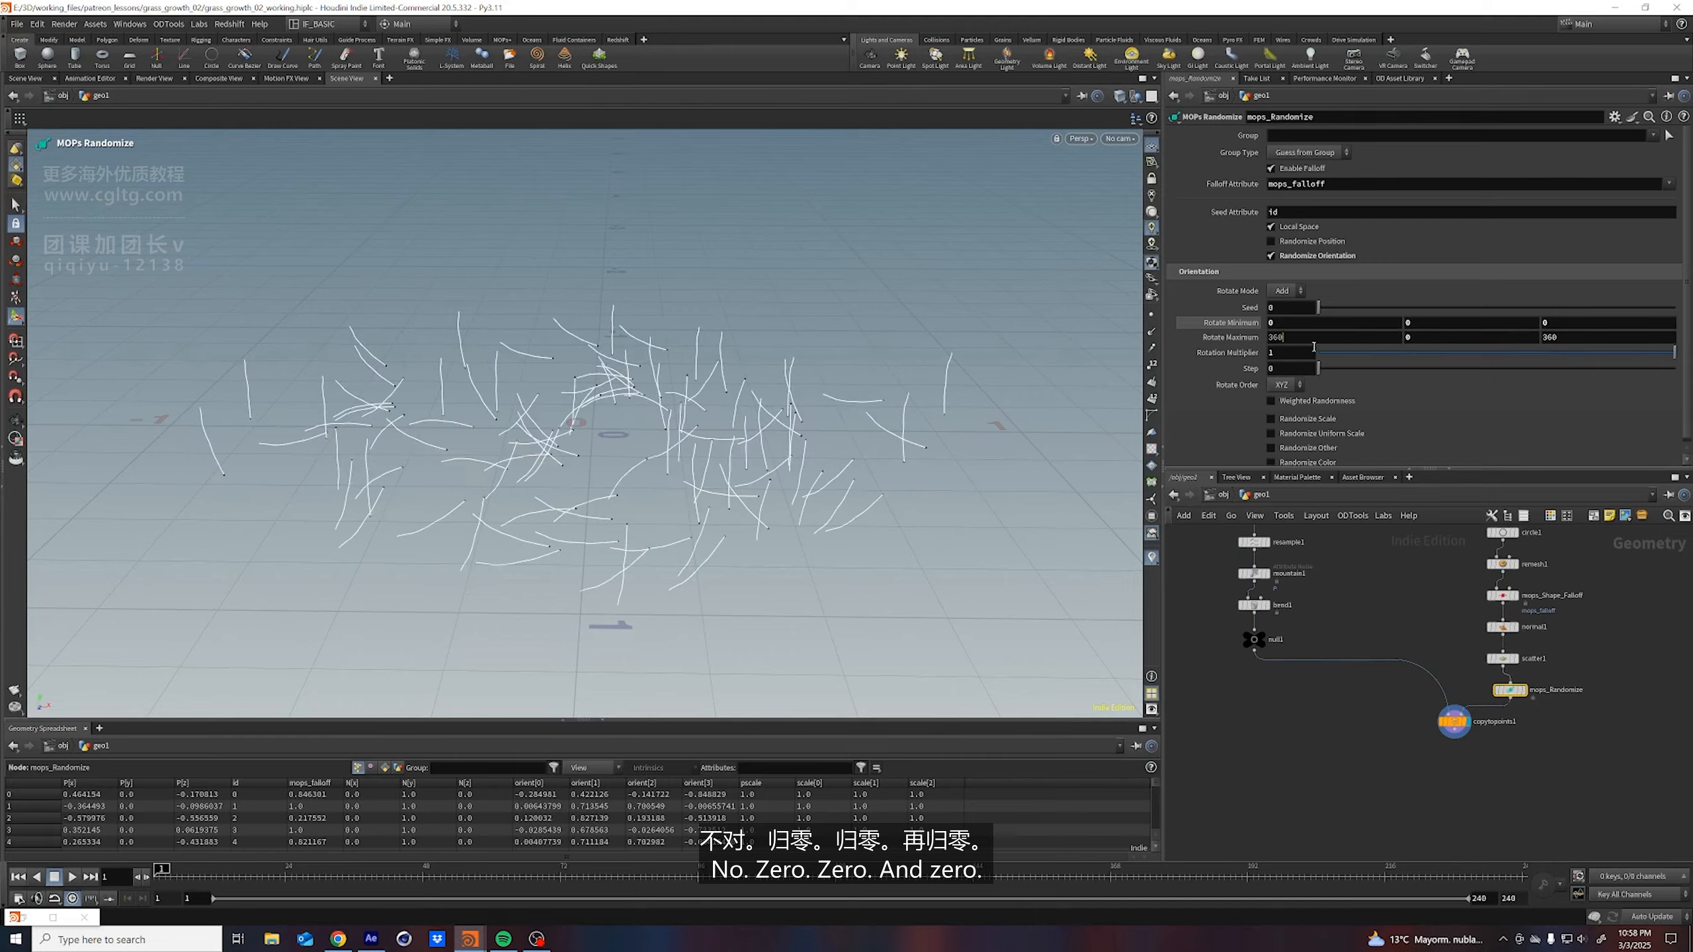
{"action": "left_click_drag", "start_coordinate": [1314, 347], "coordinate": [1258, 351]}
{"action": "type", "text": "0"}
{"action": "key", "text": "Return"}
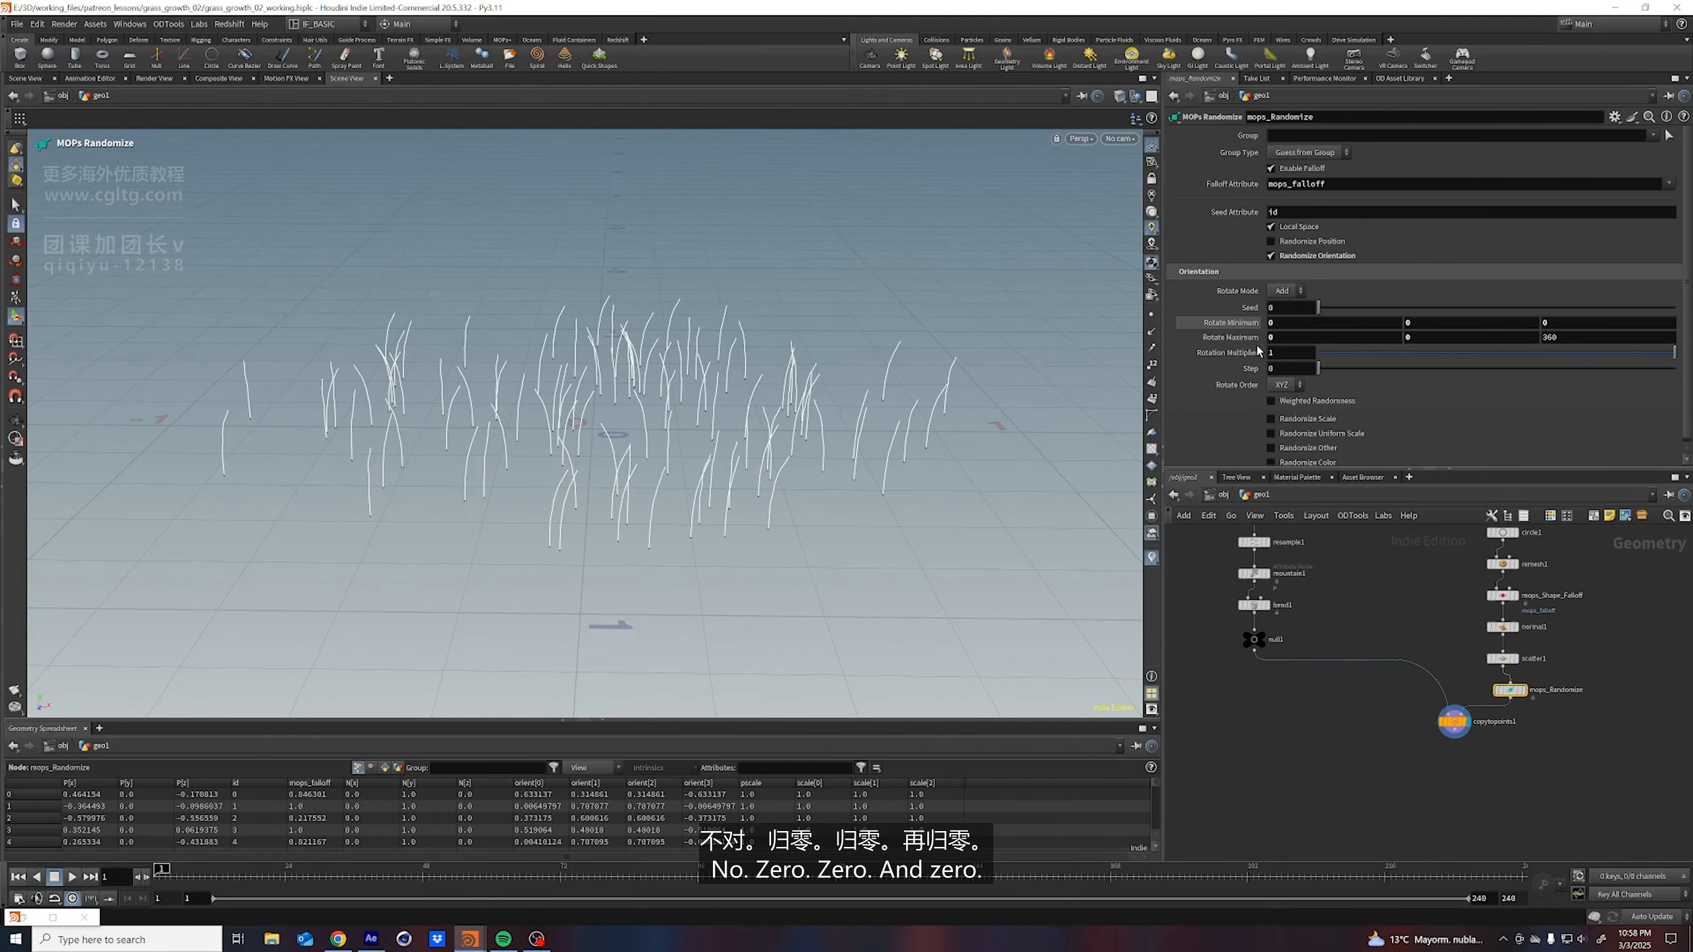
{"action": "double_click", "coordinate": [1551, 337]}
{"action": "type", "text": "0"}
{"action": "key", "text": "Return"}
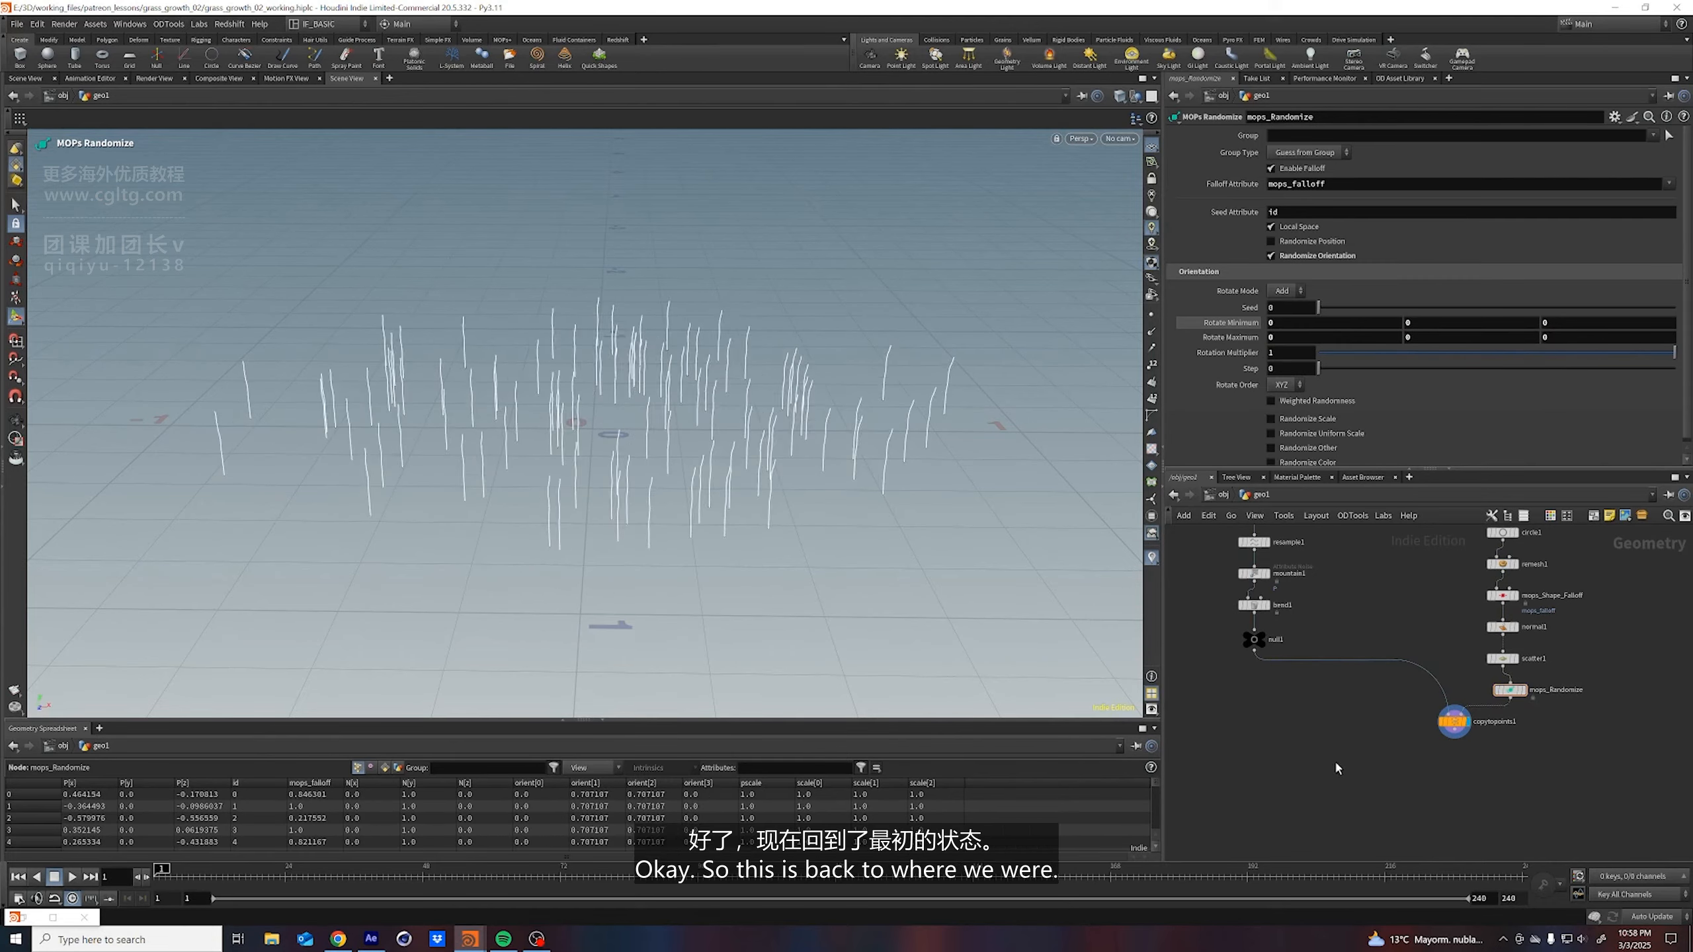
Set the Z rotation range to a maximum of 1080 and a minimum of -1080 to vary the blades' facing
{"action": "middle_click_drag", "start_coordinate": [1553, 336], "coordinate": [1567, 314]}
{"action": "double_click", "coordinate": [1562, 338]}
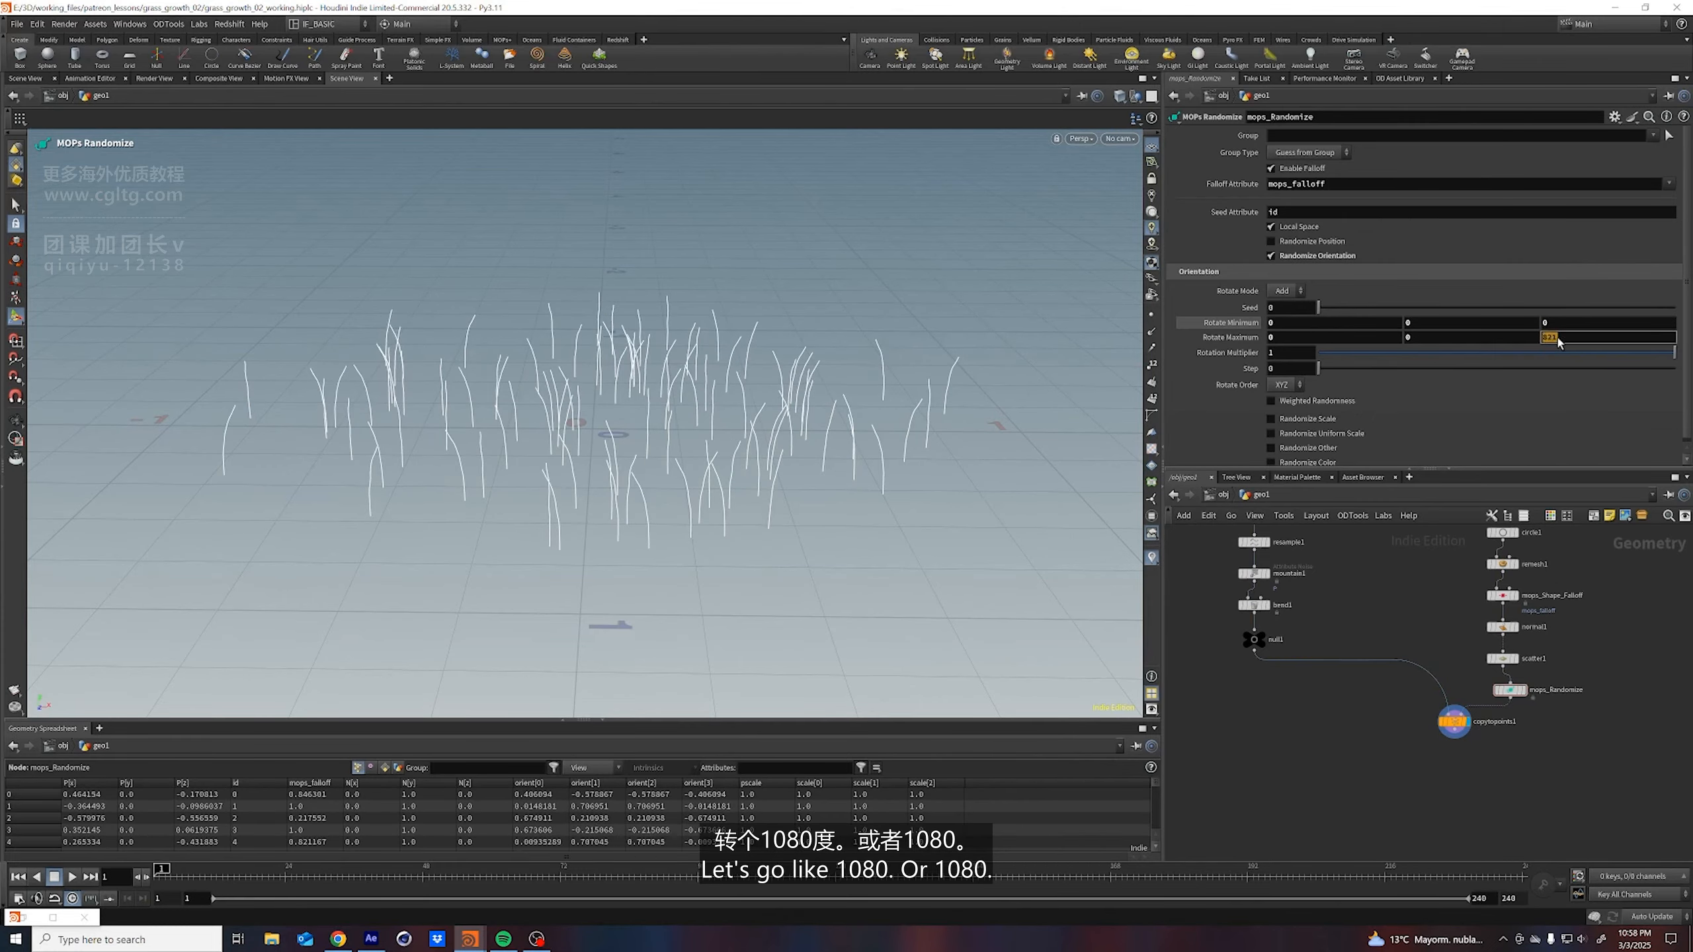
{"action": "key", "text": "Return"}
{"action": "double_click", "coordinate": [1556, 338]}
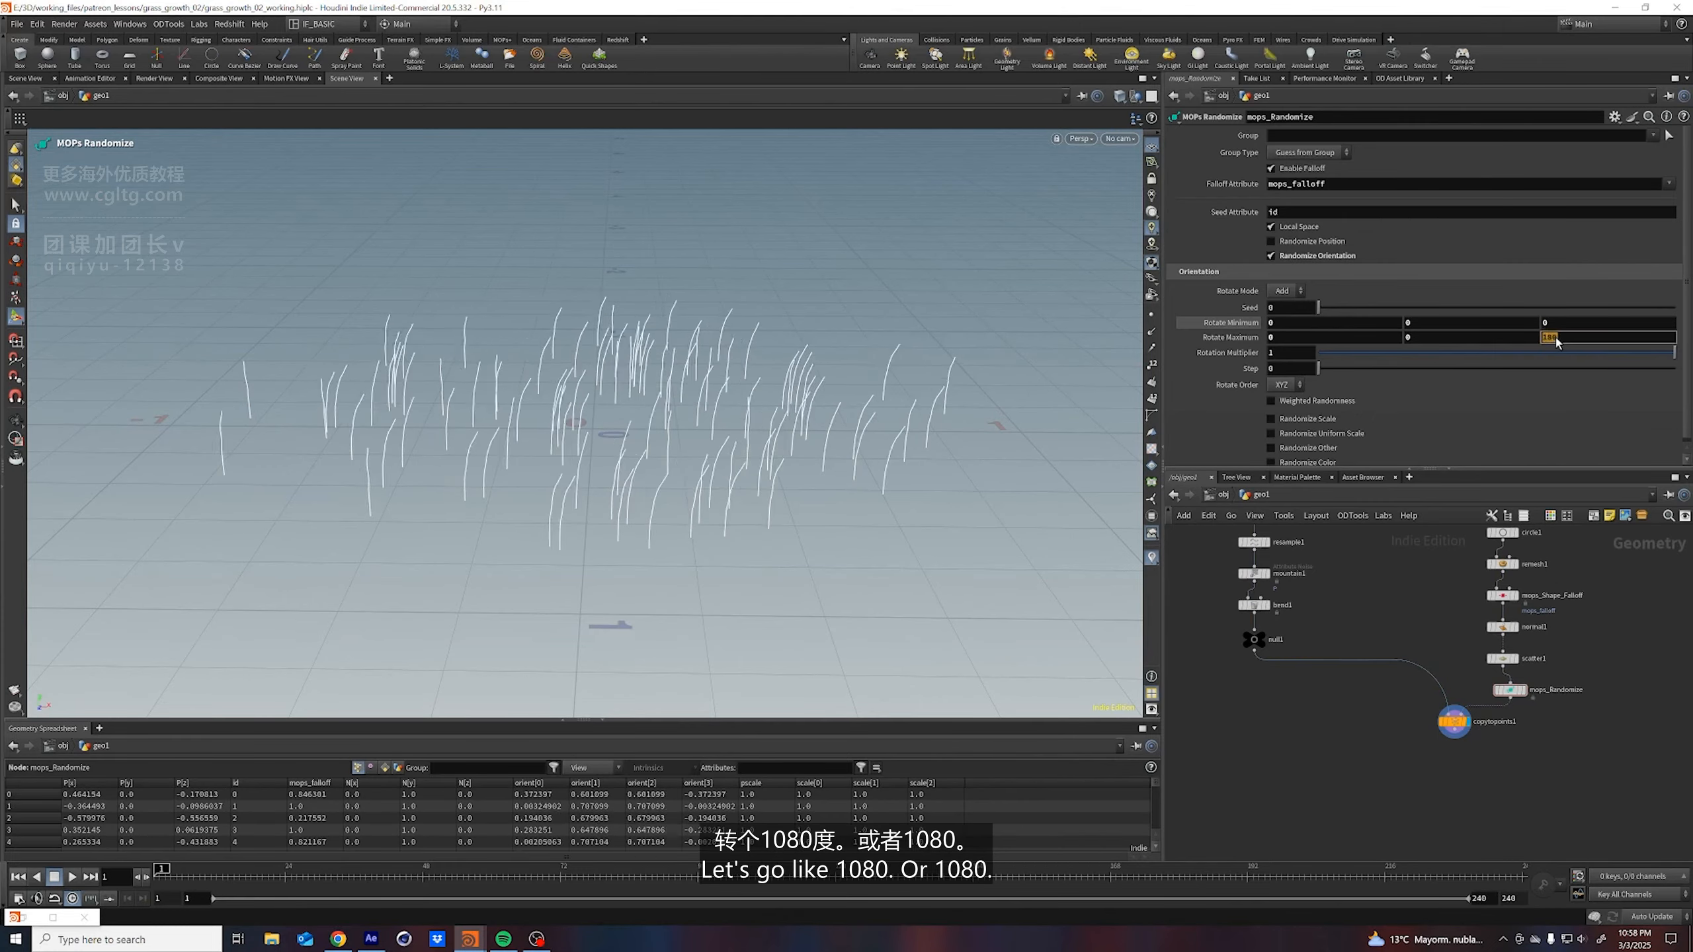
{"action": "type", "text": "1080"}
{"action": "key", "text": "Return"}
{"action": "double_click", "coordinate": [1554, 324]}
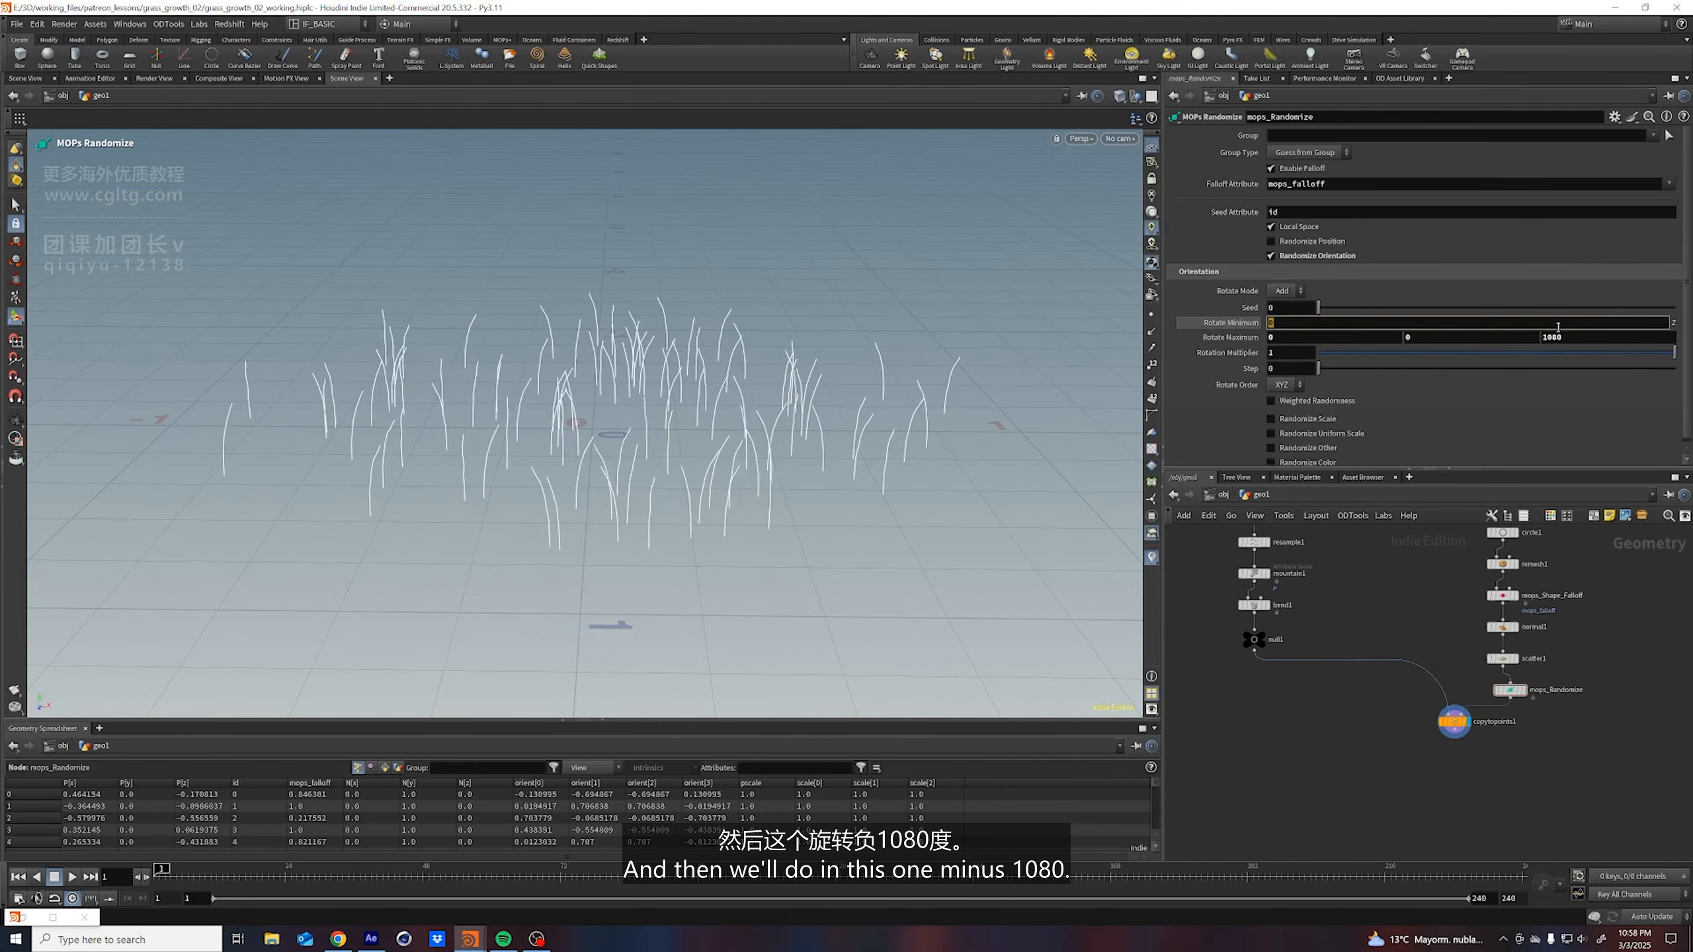
{"action": "type", "text": "-1080"}
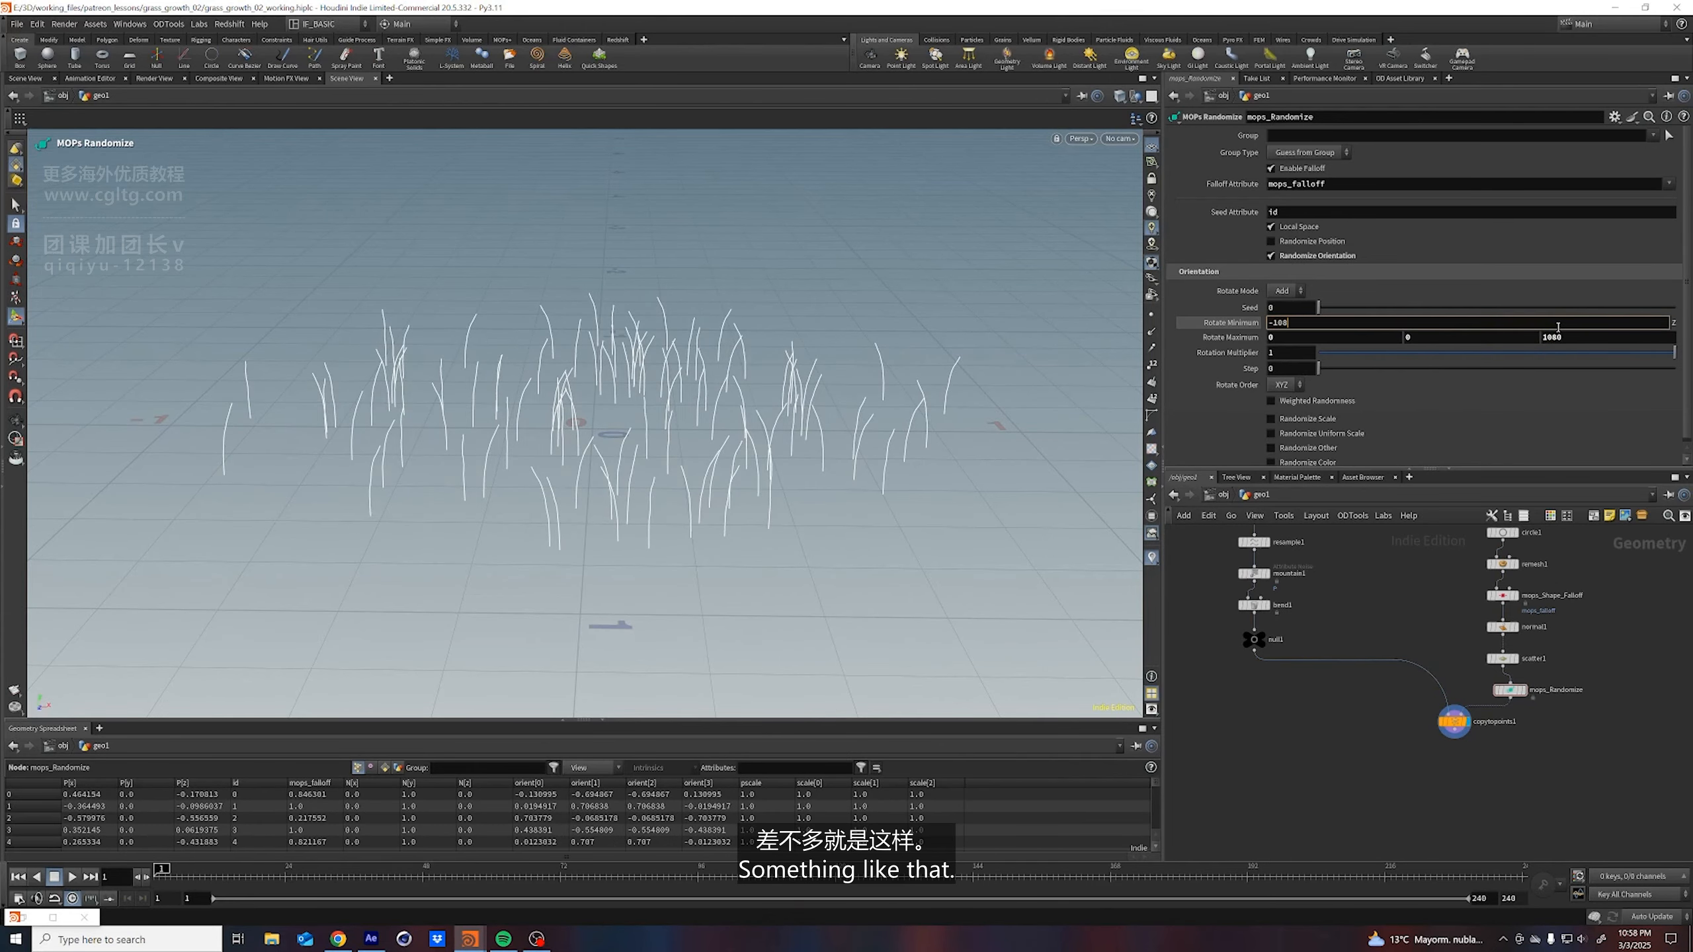
{"action": "key", "text": "Return"}
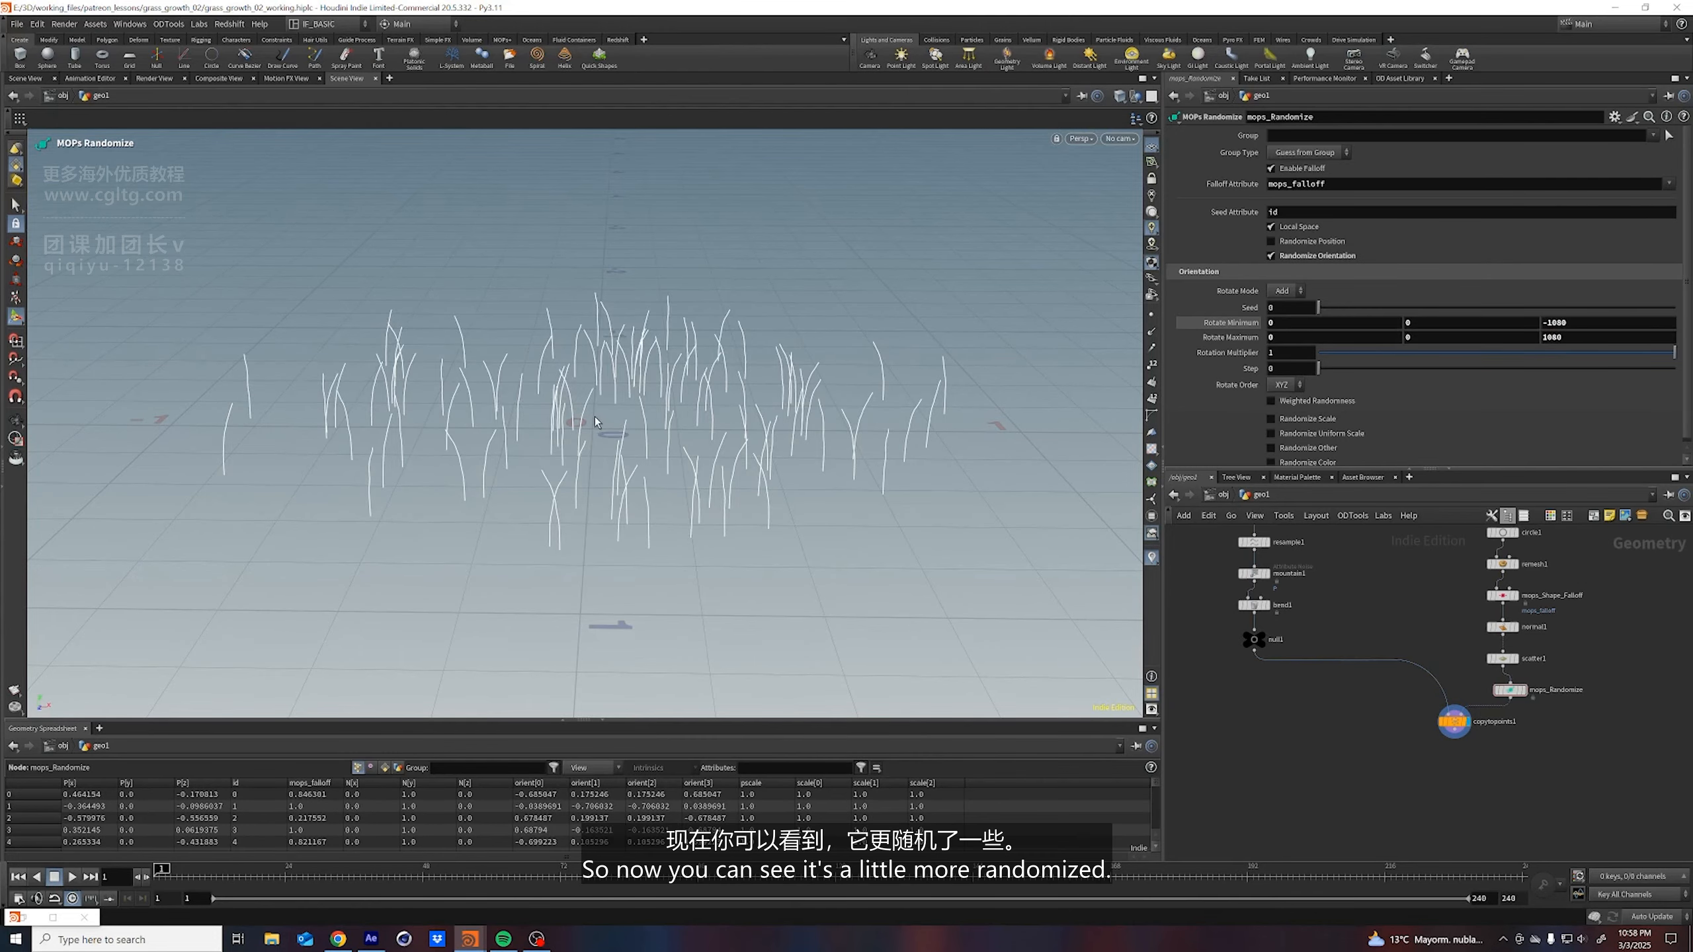
Set the Y component of Rotate Maximum to 8
{"action": "left_click_drag", "start_coordinate": [666, 446], "coordinate": [633, 522], "text": "alt"}
{"action": "mouse_move", "coordinate": [1409, 337]}
{"action": "middle_mouse_down"}
{"action": "mouse_move", "coordinate": [1416, 304]}
{"action": "mouse_move", "coordinate": [1419, 346]}
{"action": "middle_mouse_up"}
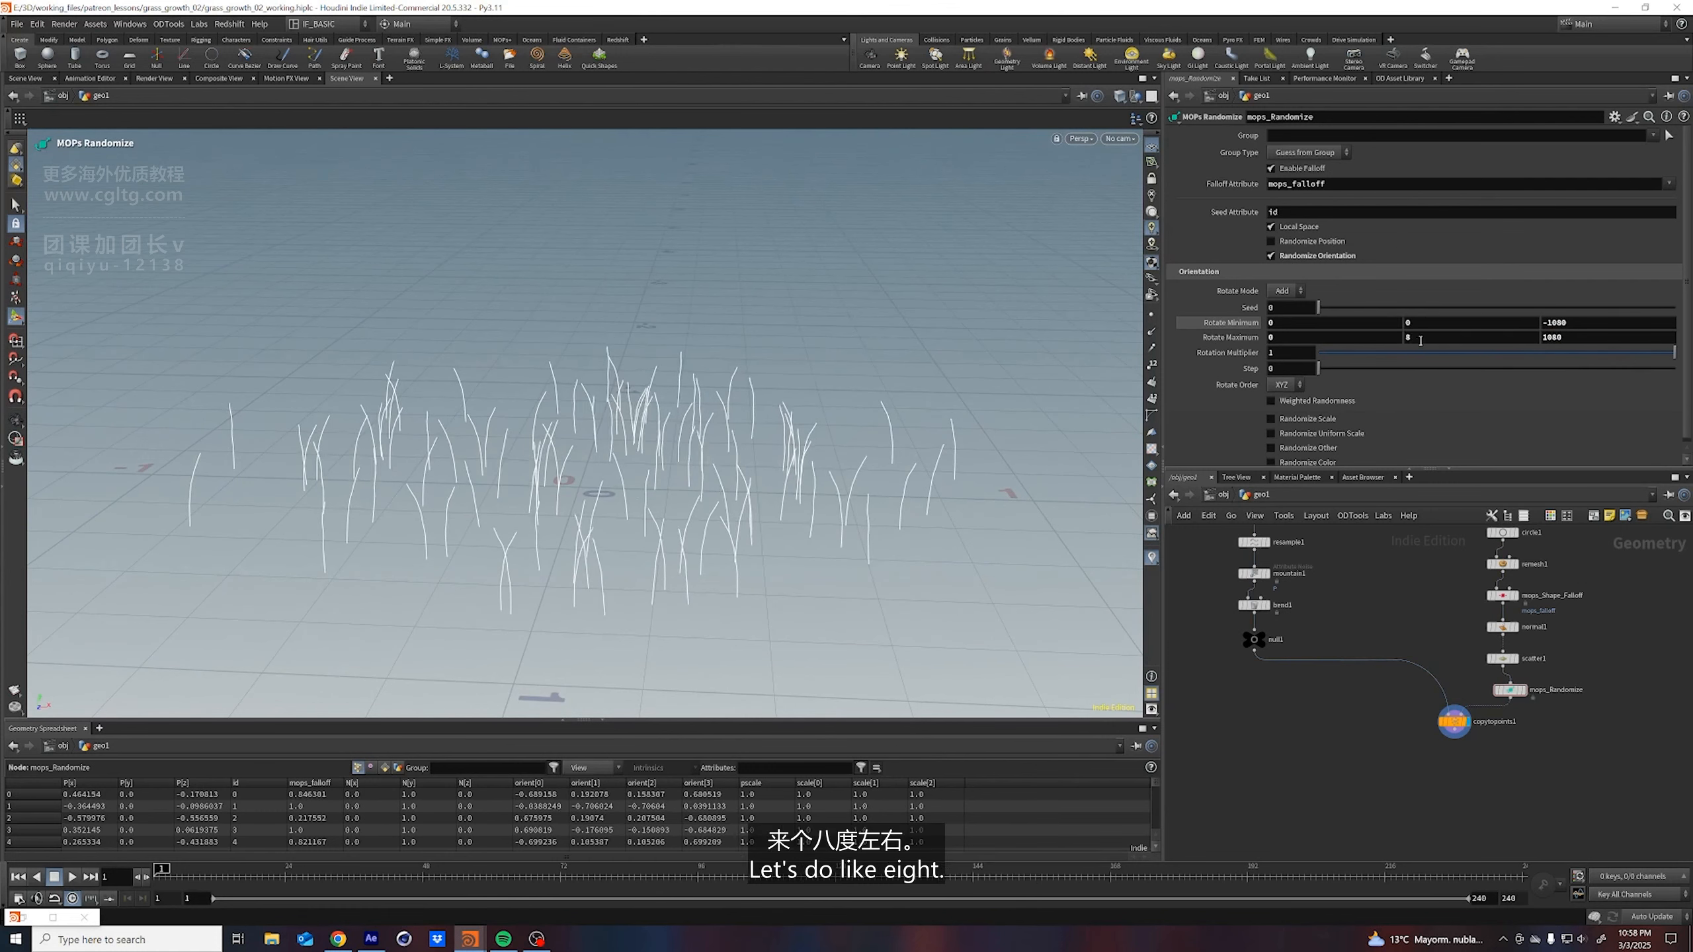
Set the Y component of Rotate Minimum to -8 and the X rotation range to -10 minimum and 10 maximum
{"action": "left_click", "coordinate": [1419, 328]}
{"action": "type", "text": "-8"}
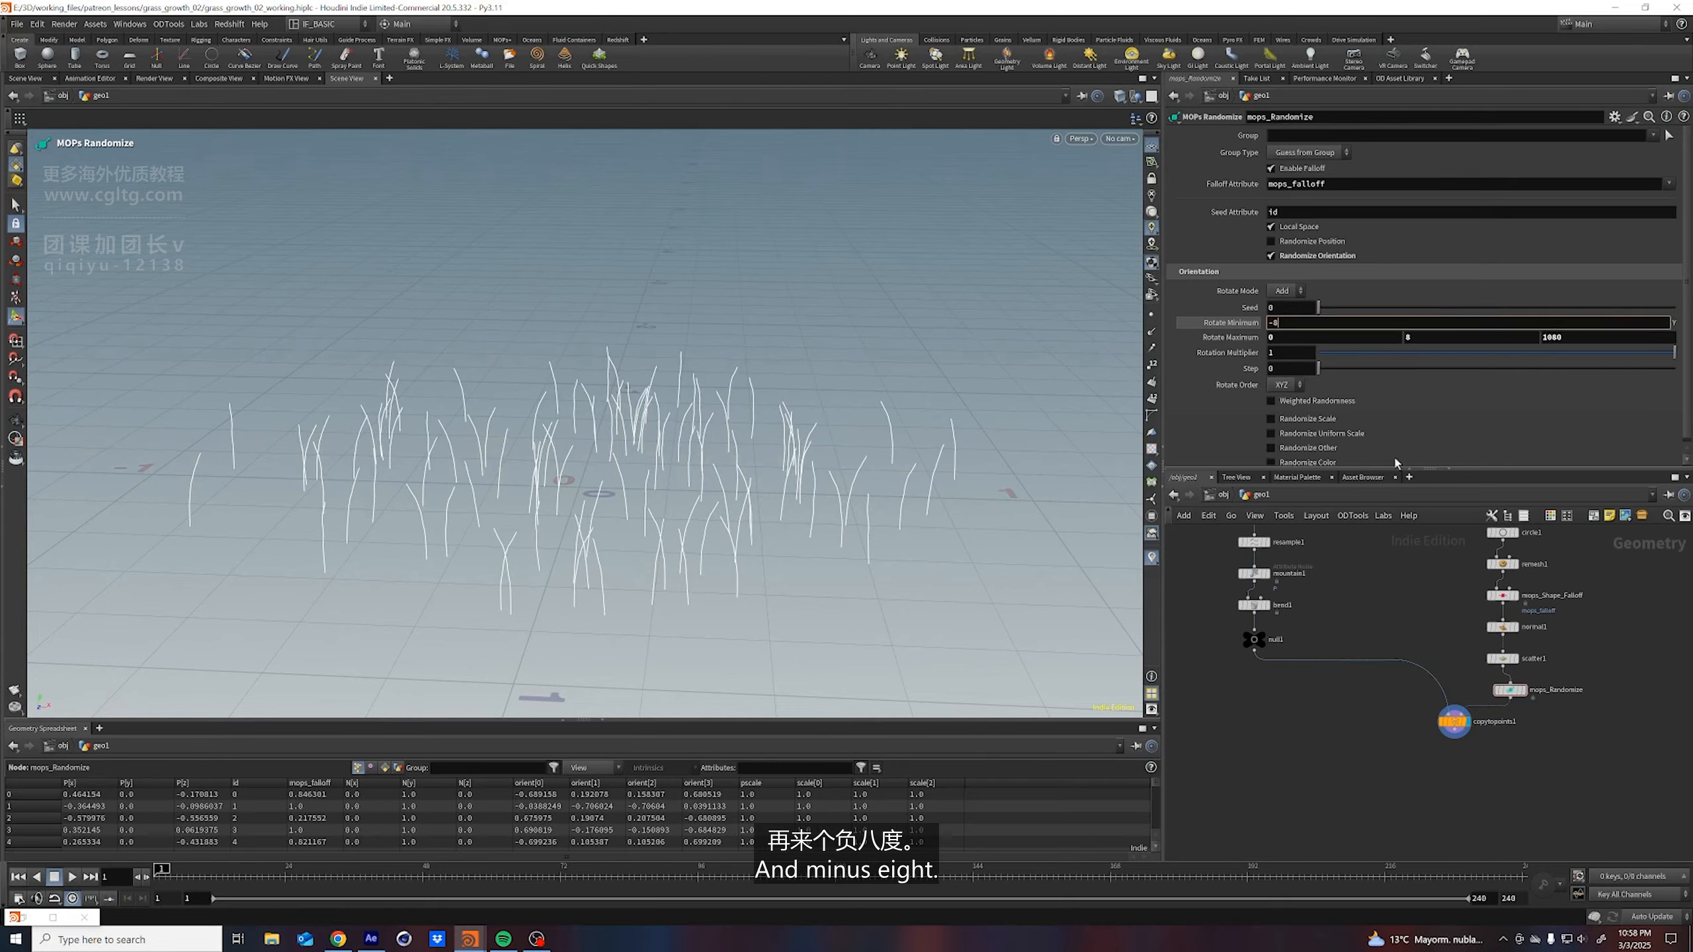
{"action": "key", "text": "Return"}
{"action": "left_click", "coordinate": [1330, 341]}
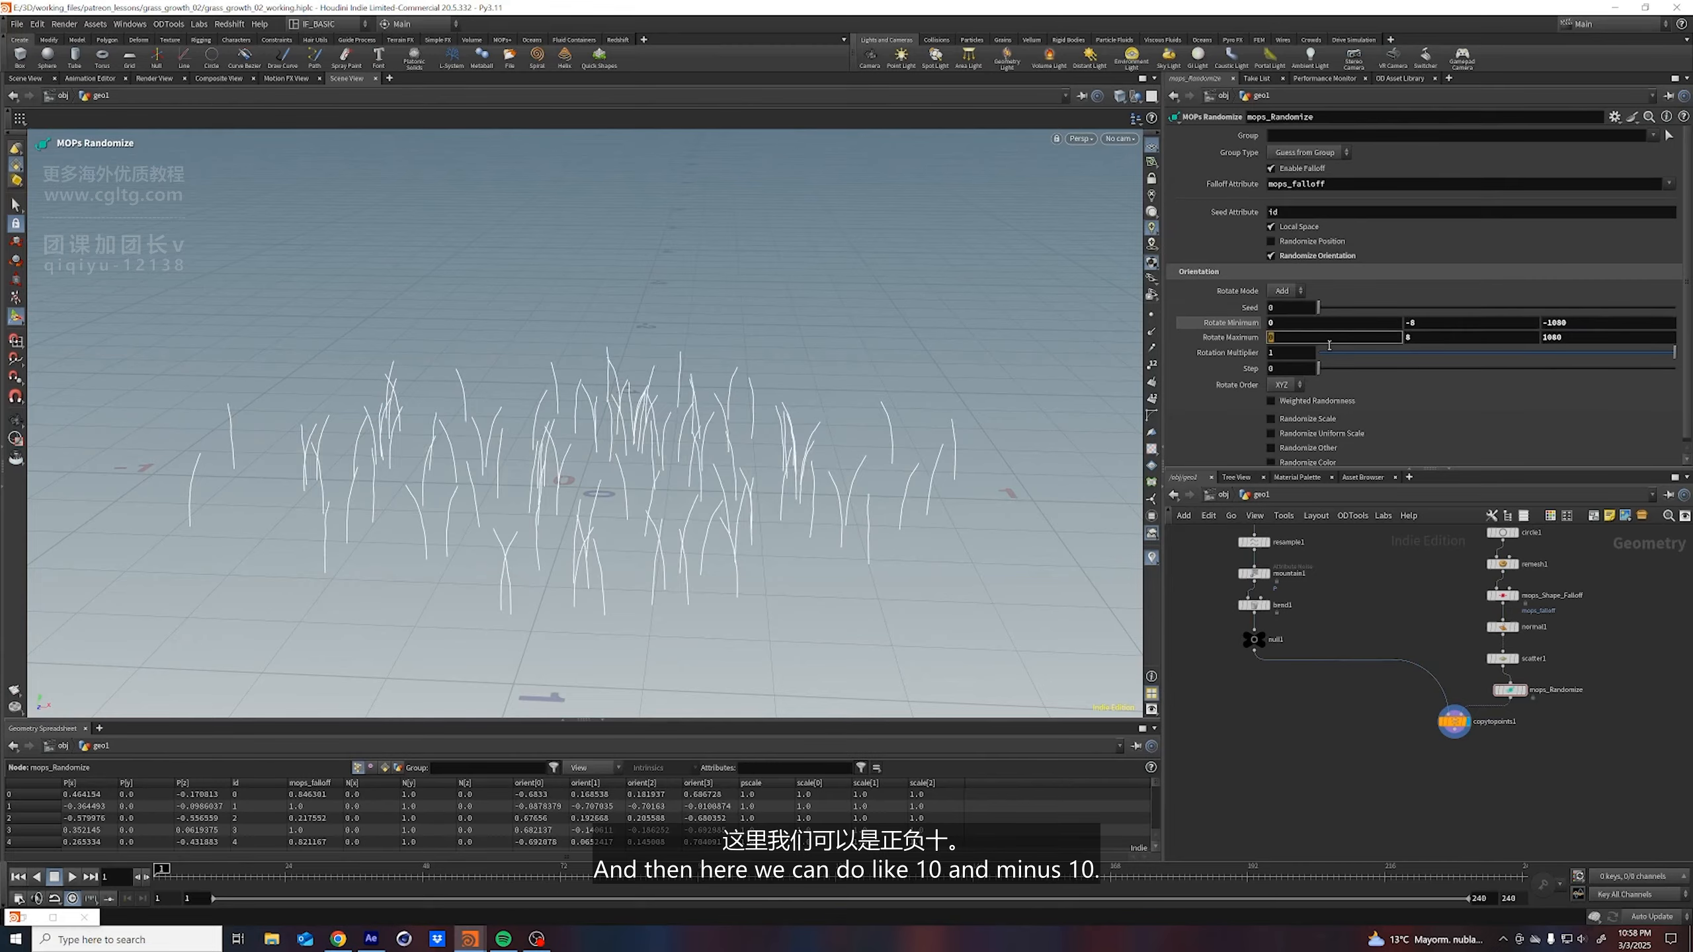
{"action": "key", "text": "Return"}
{"action": "left_click", "coordinate": [1327, 325]}
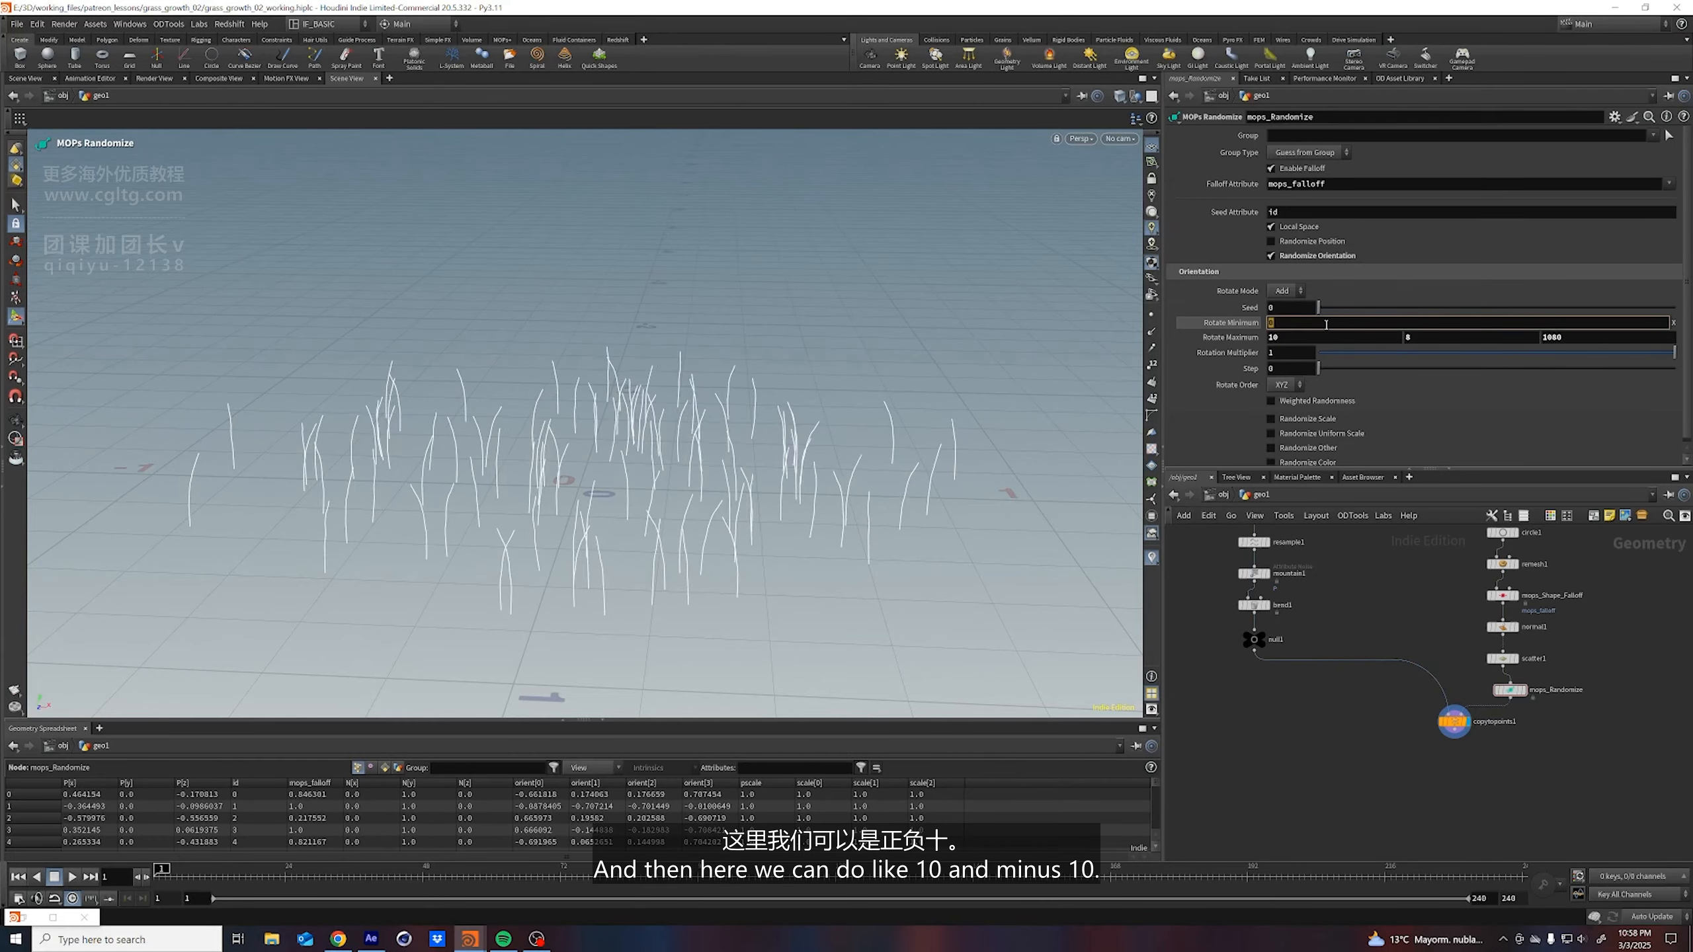
{"action": "key", "text": "Return"}
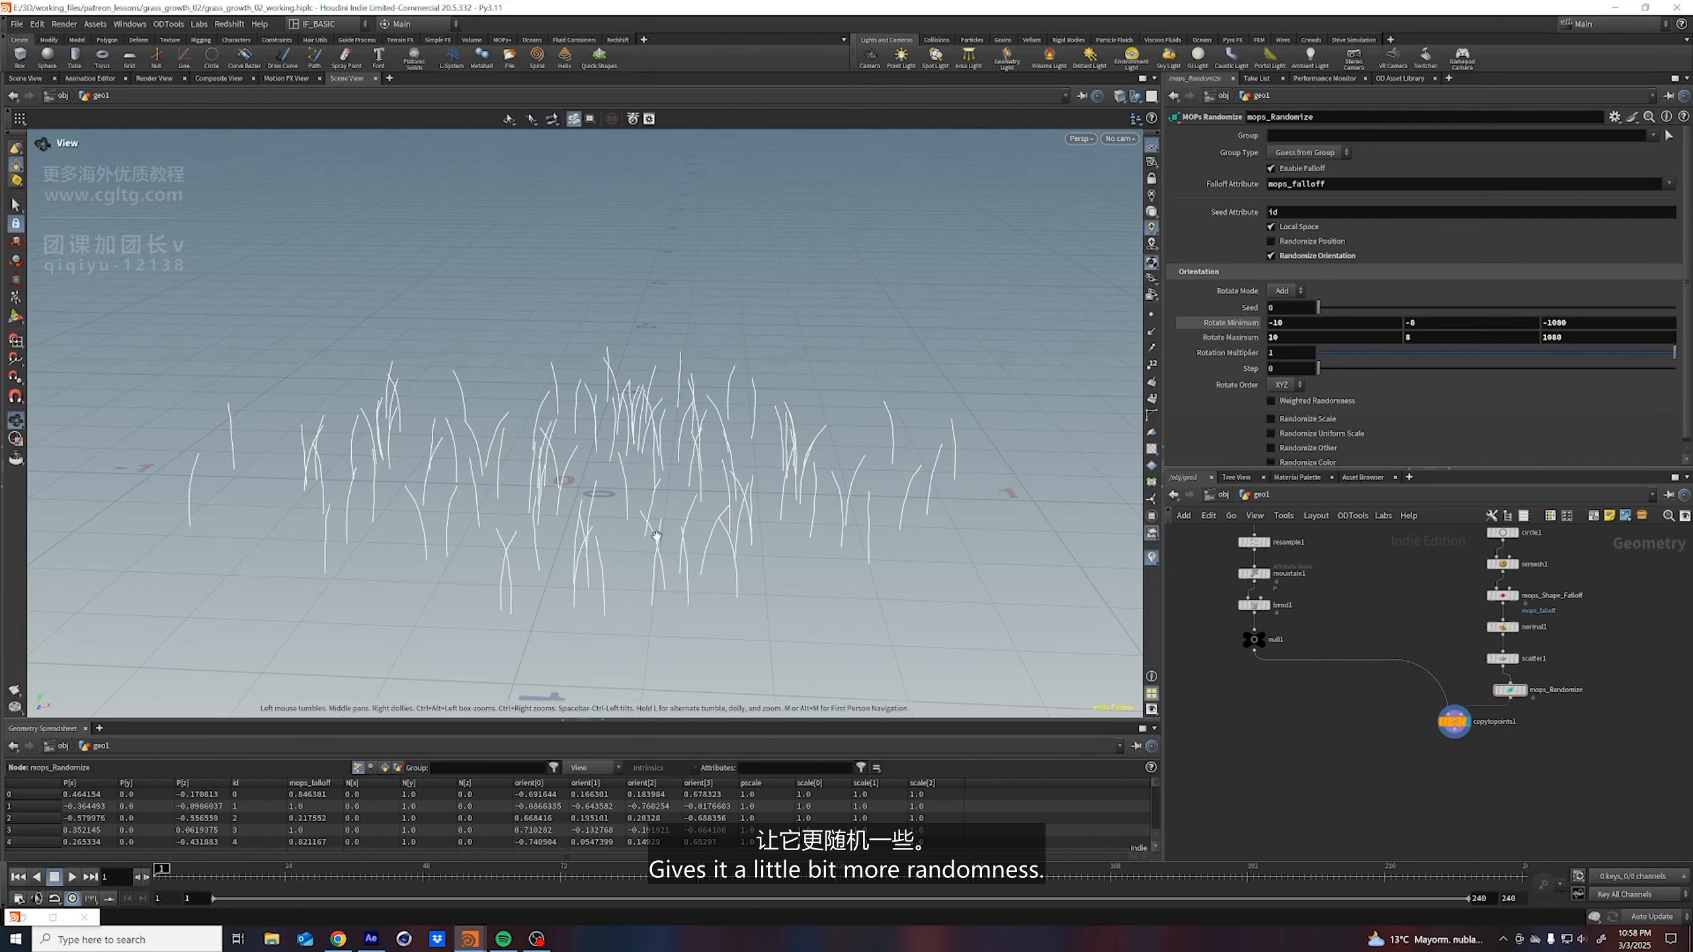
{"action": "left_click_drag", "start_coordinate": [941, 624], "coordinate": [937, 554], "text": "alt"}
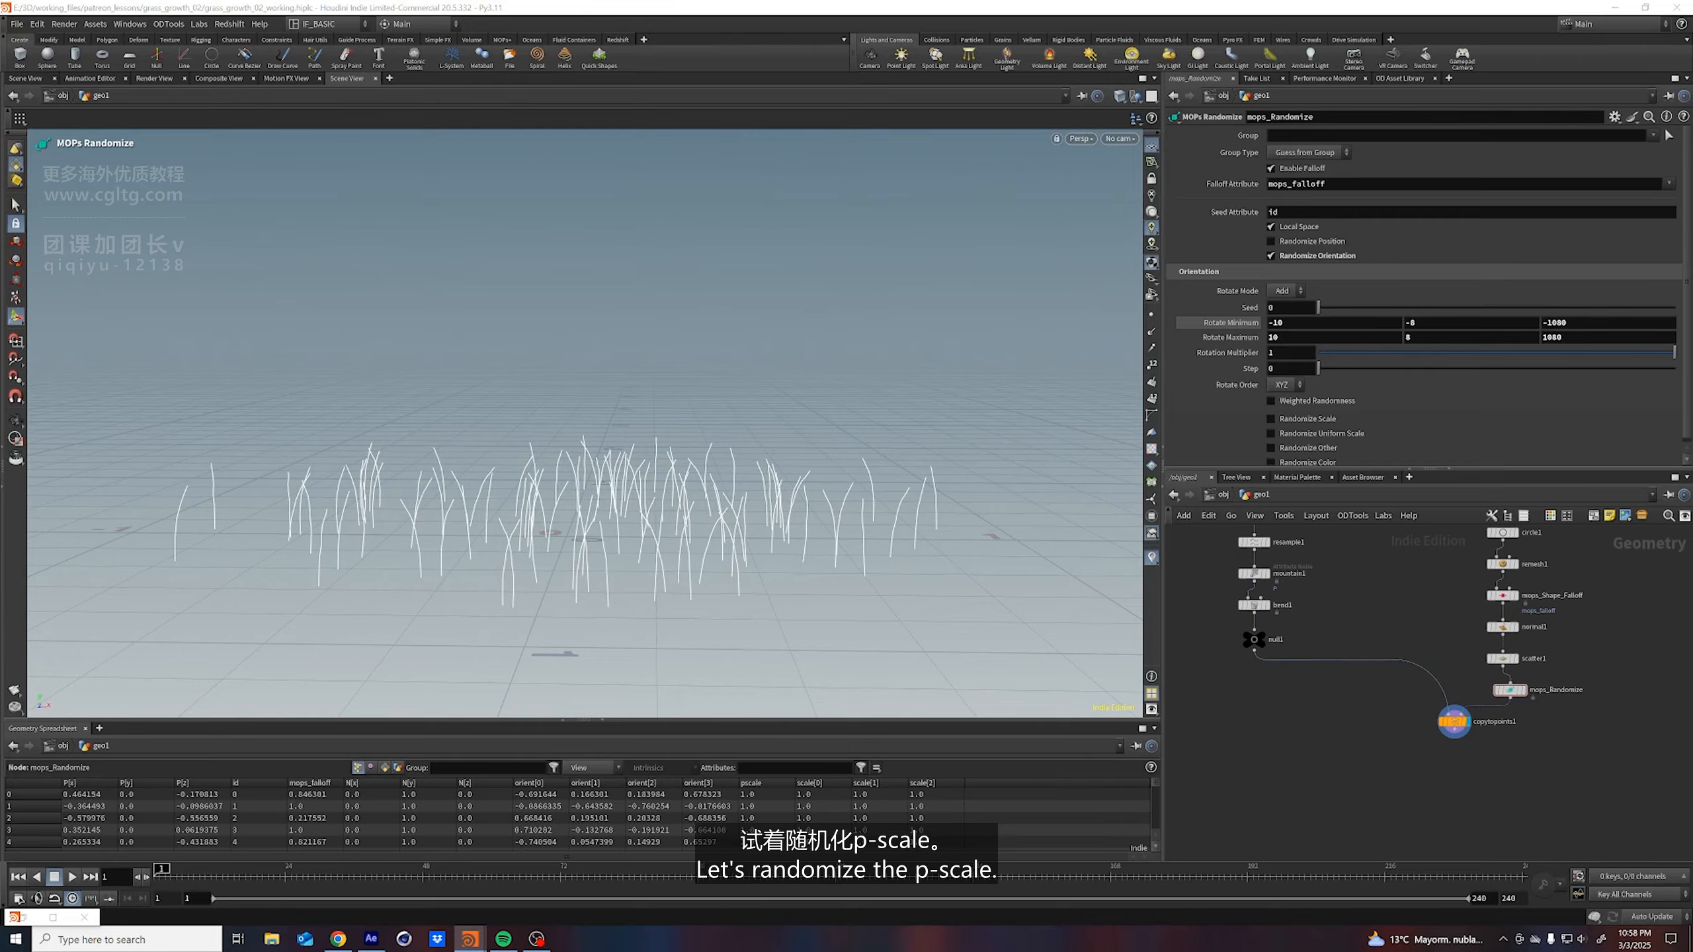
Enable Randomize Uniform Scale with a Min Value of about 0.421 and a Max Value of about 1.504, and save the scene
{"action": "left_click_drag", "start_coordinate": [1572, 724], "coordinate": [1488, 656]}
{"action": "scroll", "coordinate": [1263, 403], "scroll_direction": "down", "scroll_amount": 1}
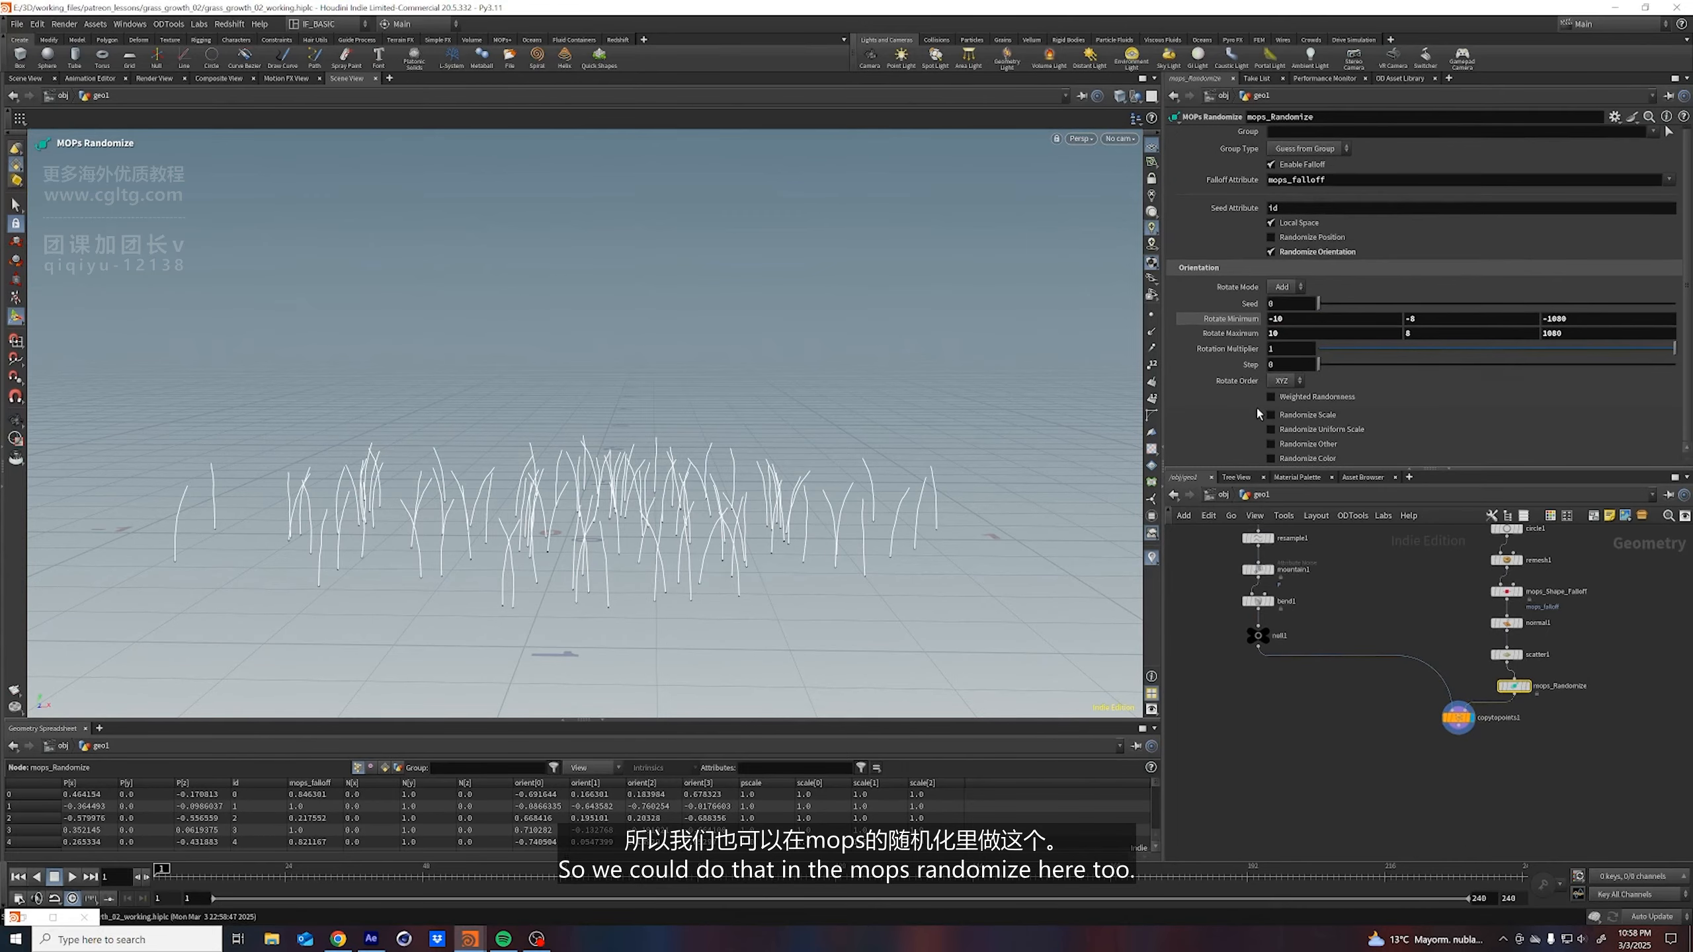
{"action": "left_click", "coordinate": [1271, 430]}
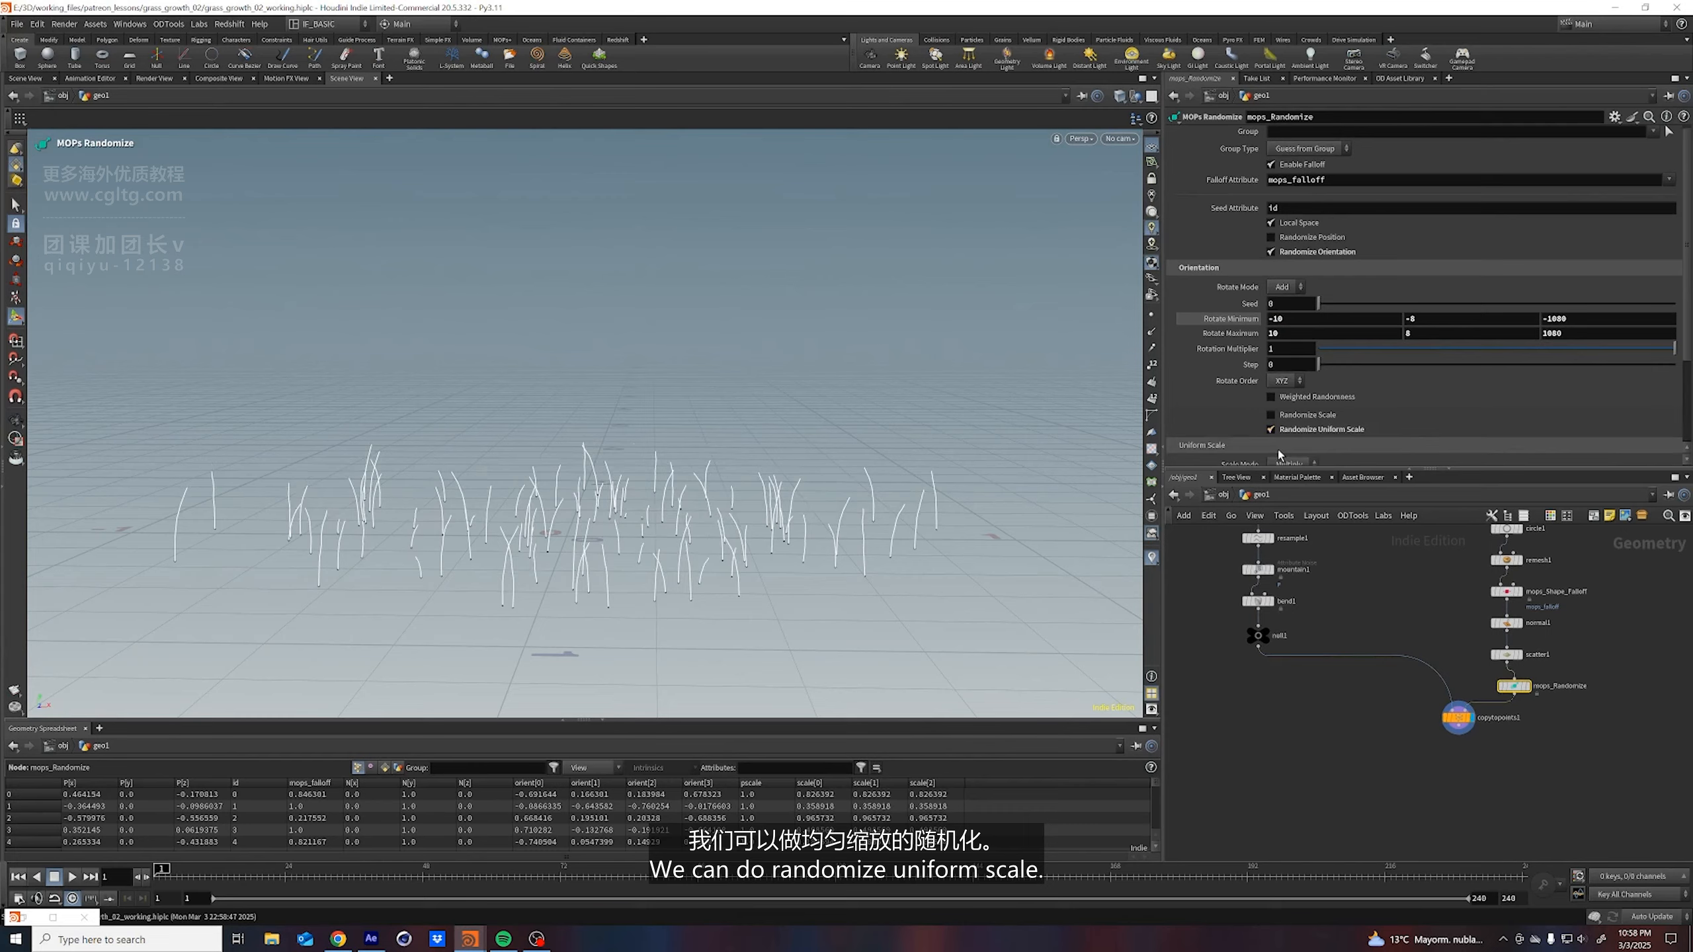
{"action": "scroll", "coordinate": [1241, 358], "scroll_direction": "down", "scroll_amount": 6}
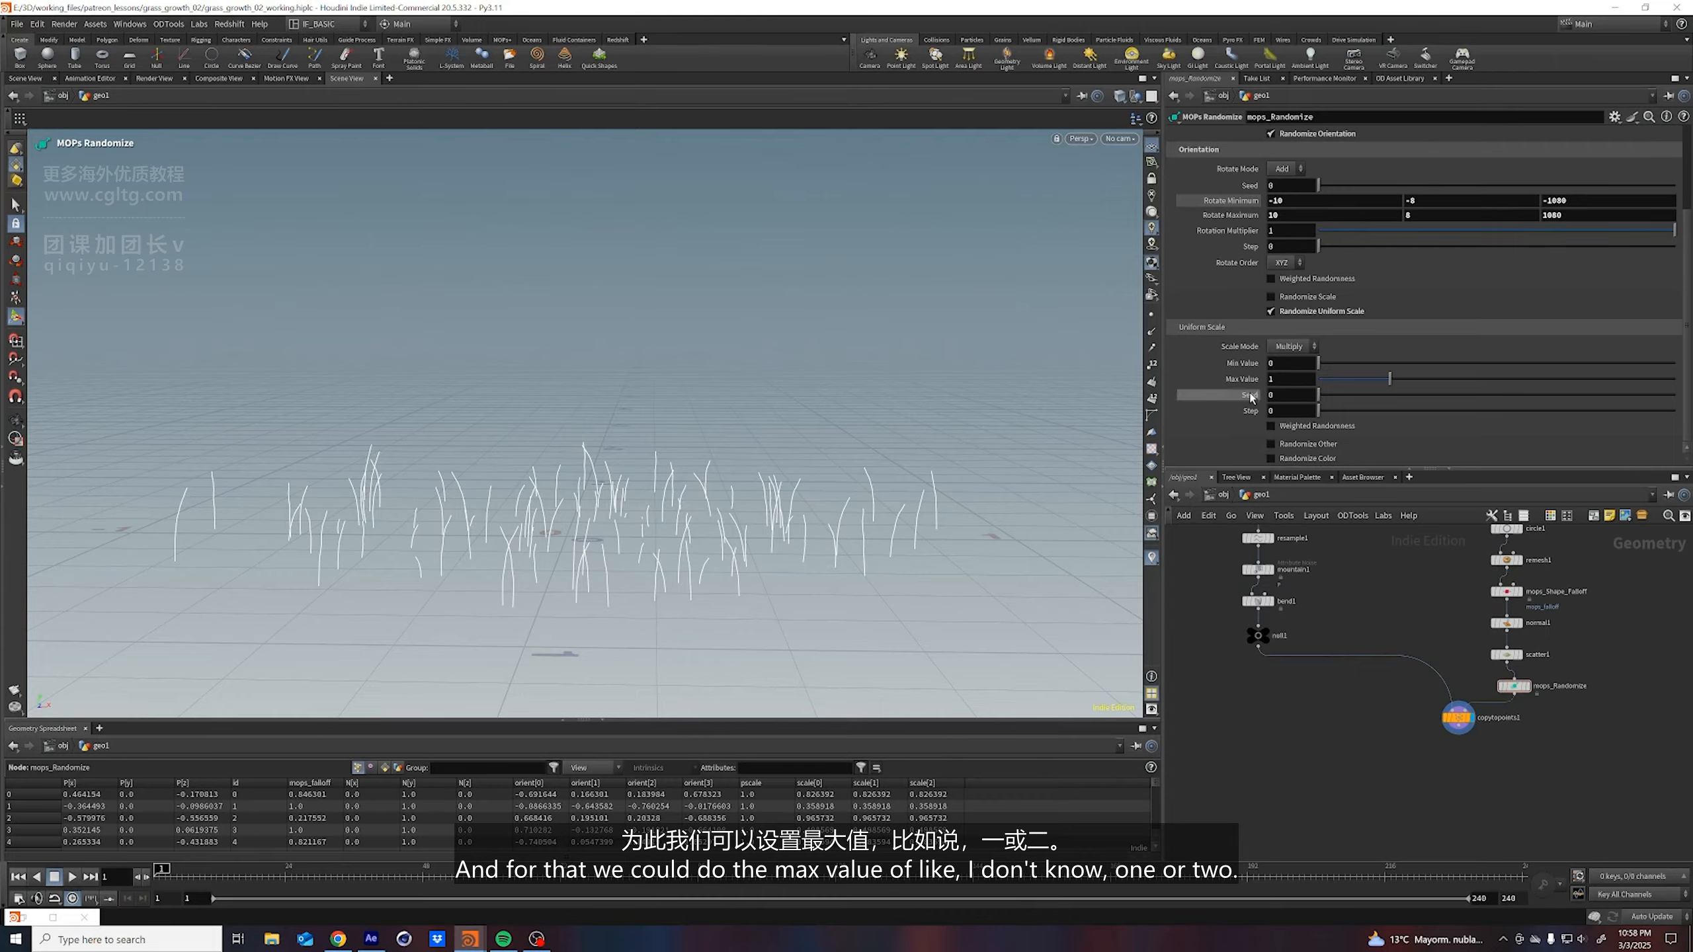
{"action": "left_click_drag", "start_coordinate": [1366, 386], "coordinate": [1425, 396]}
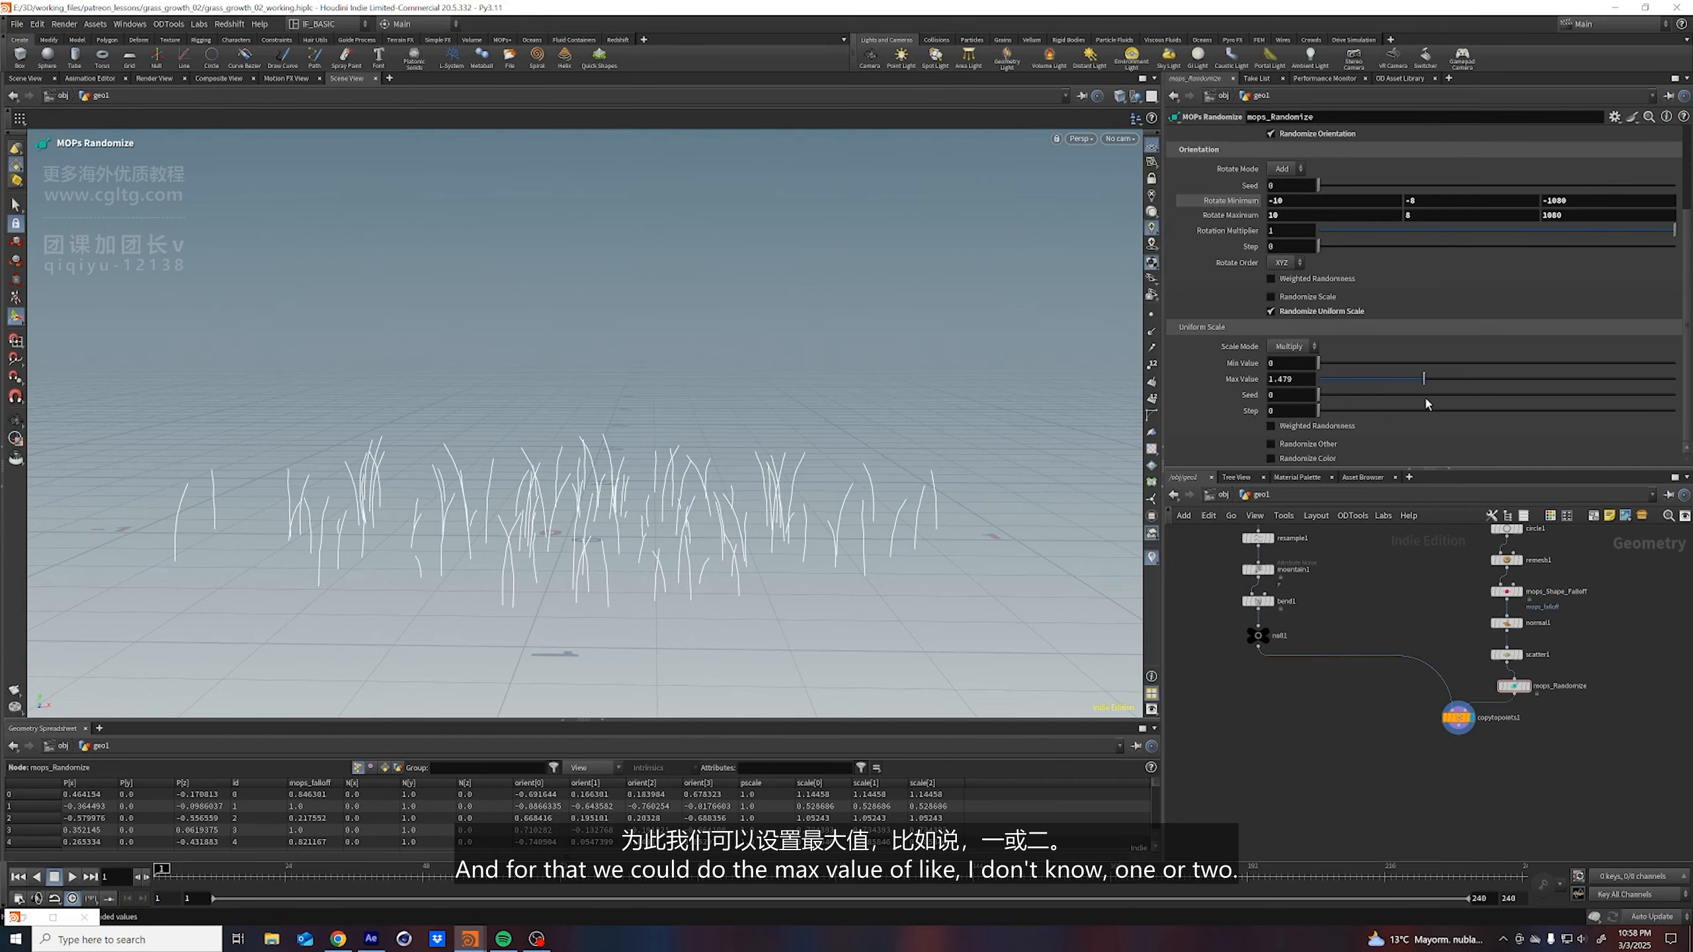
{"action": "mouse_move", "coordinate": [1328, 364]}
{"action": "left_mouse_down"}
{"action": "mouse_move", "coordinate": [1309, 370]}
{"action": "mouse_move", "coordinate": [1385, 368]}
{"action": "mouse_move", "coordinate": [1301, 366]}
{"action": "mouse_move", "coordinate": [1351, 369]}
{"action": "left_mouse_up"}
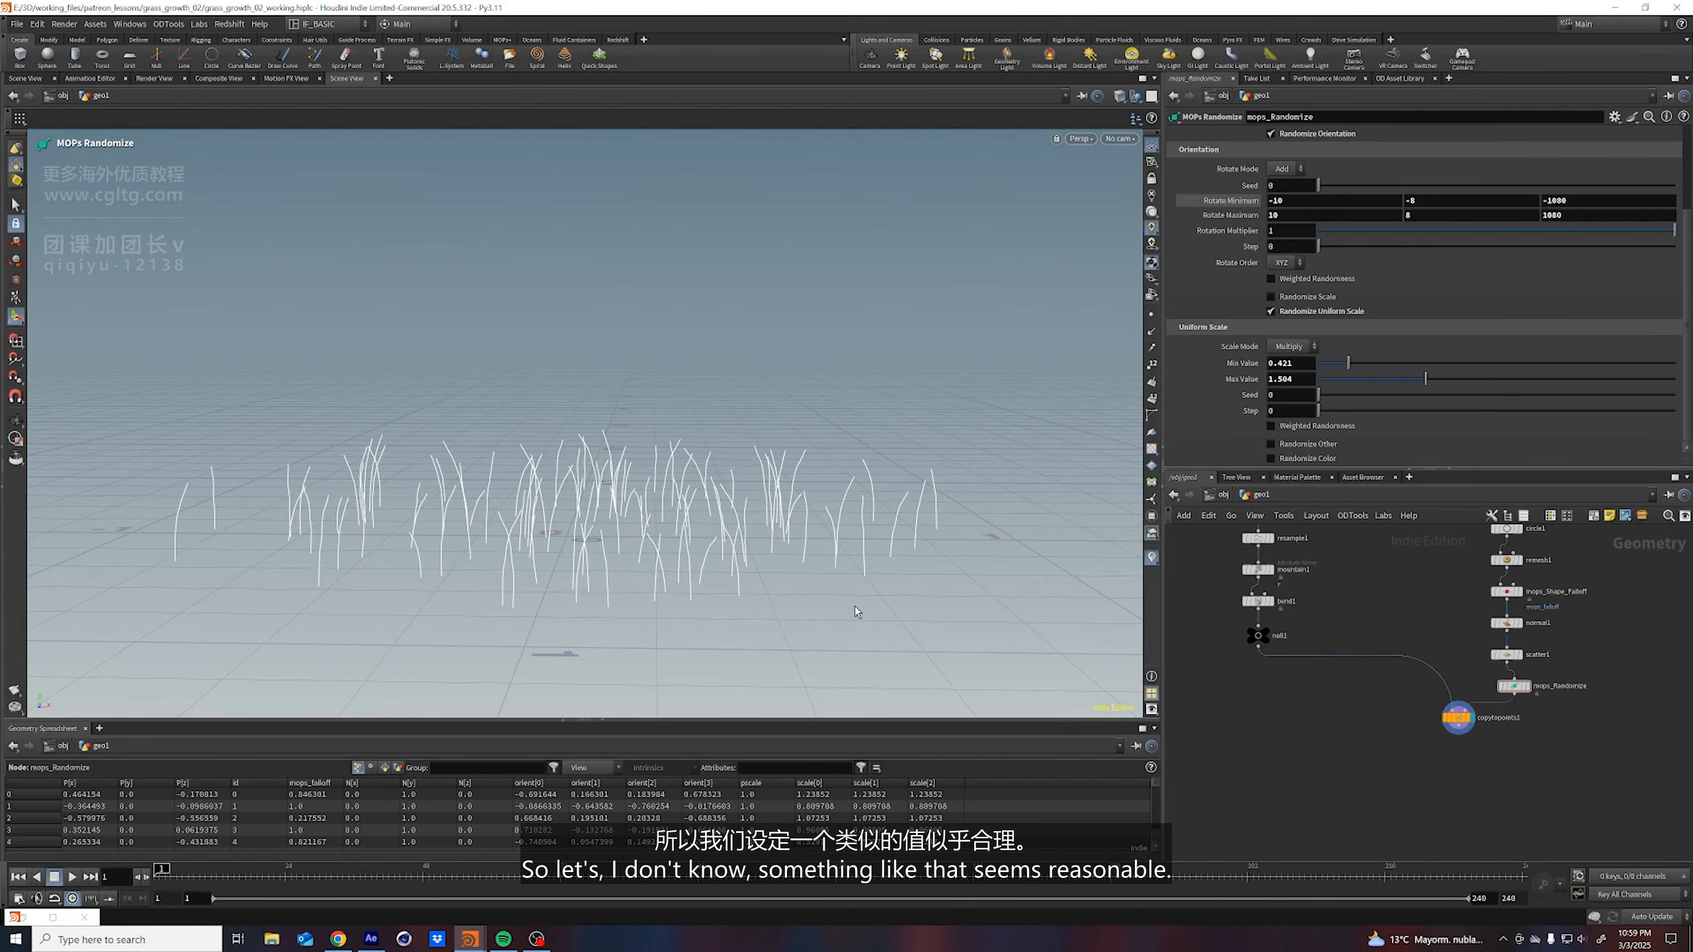
{"action": "middle_click_drag", "start_coordinate": [865, 653], "coordinate": [904, 638], "text": "alt"}
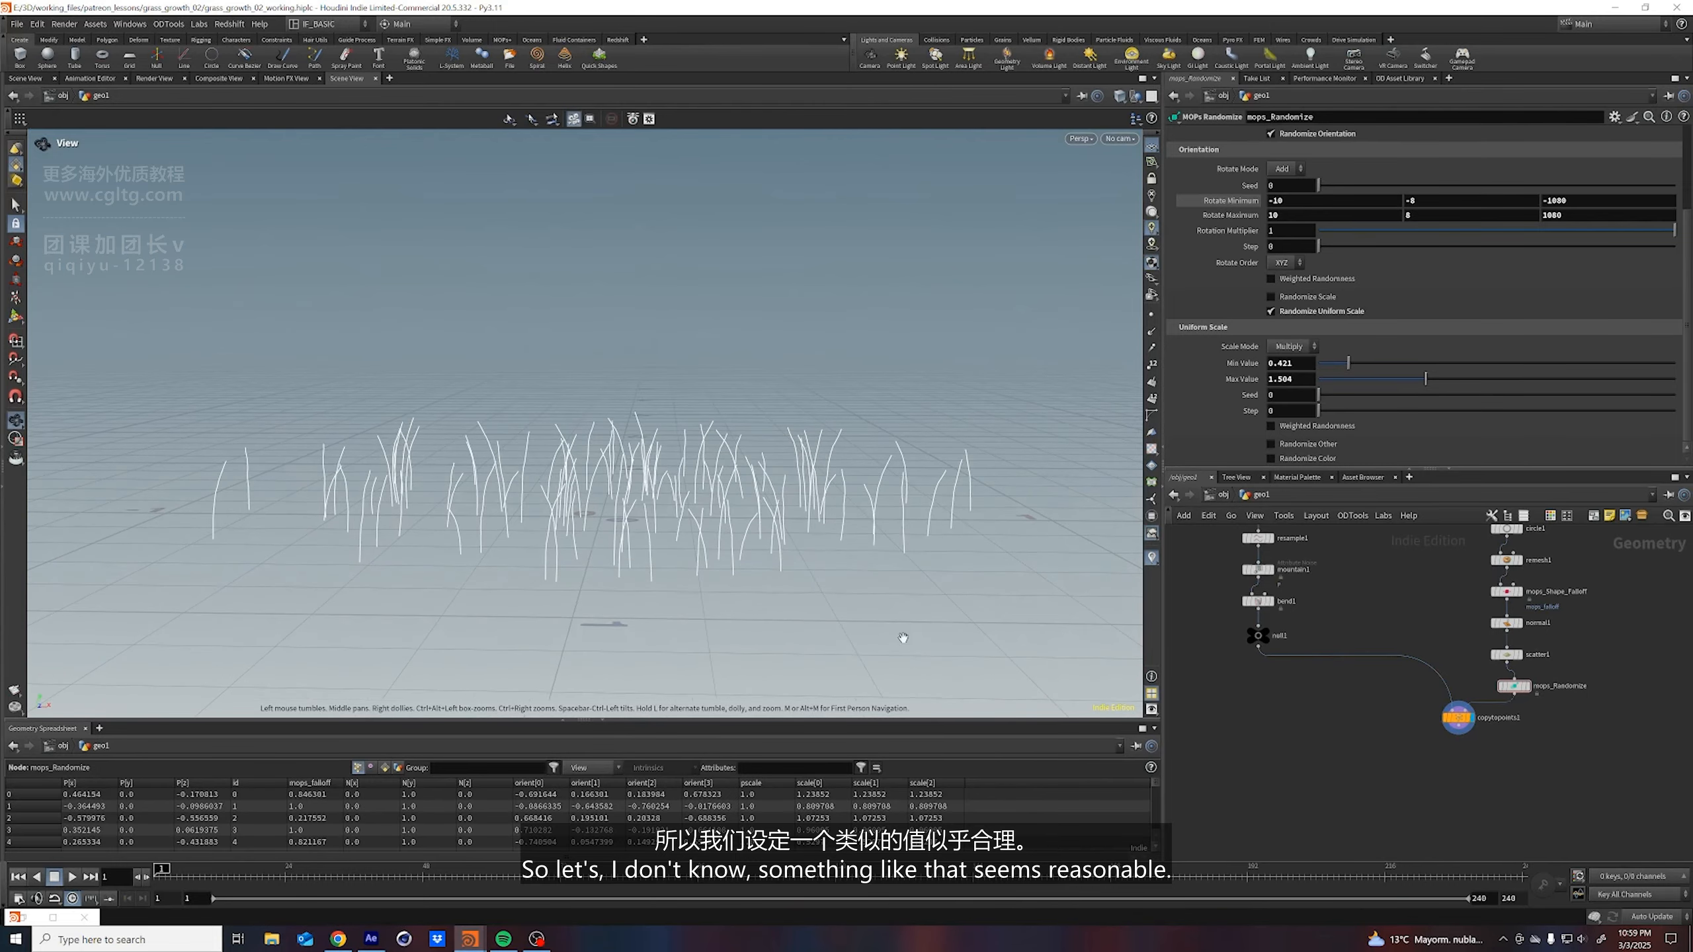
{"action": "key", "text": "ctrl+s"}
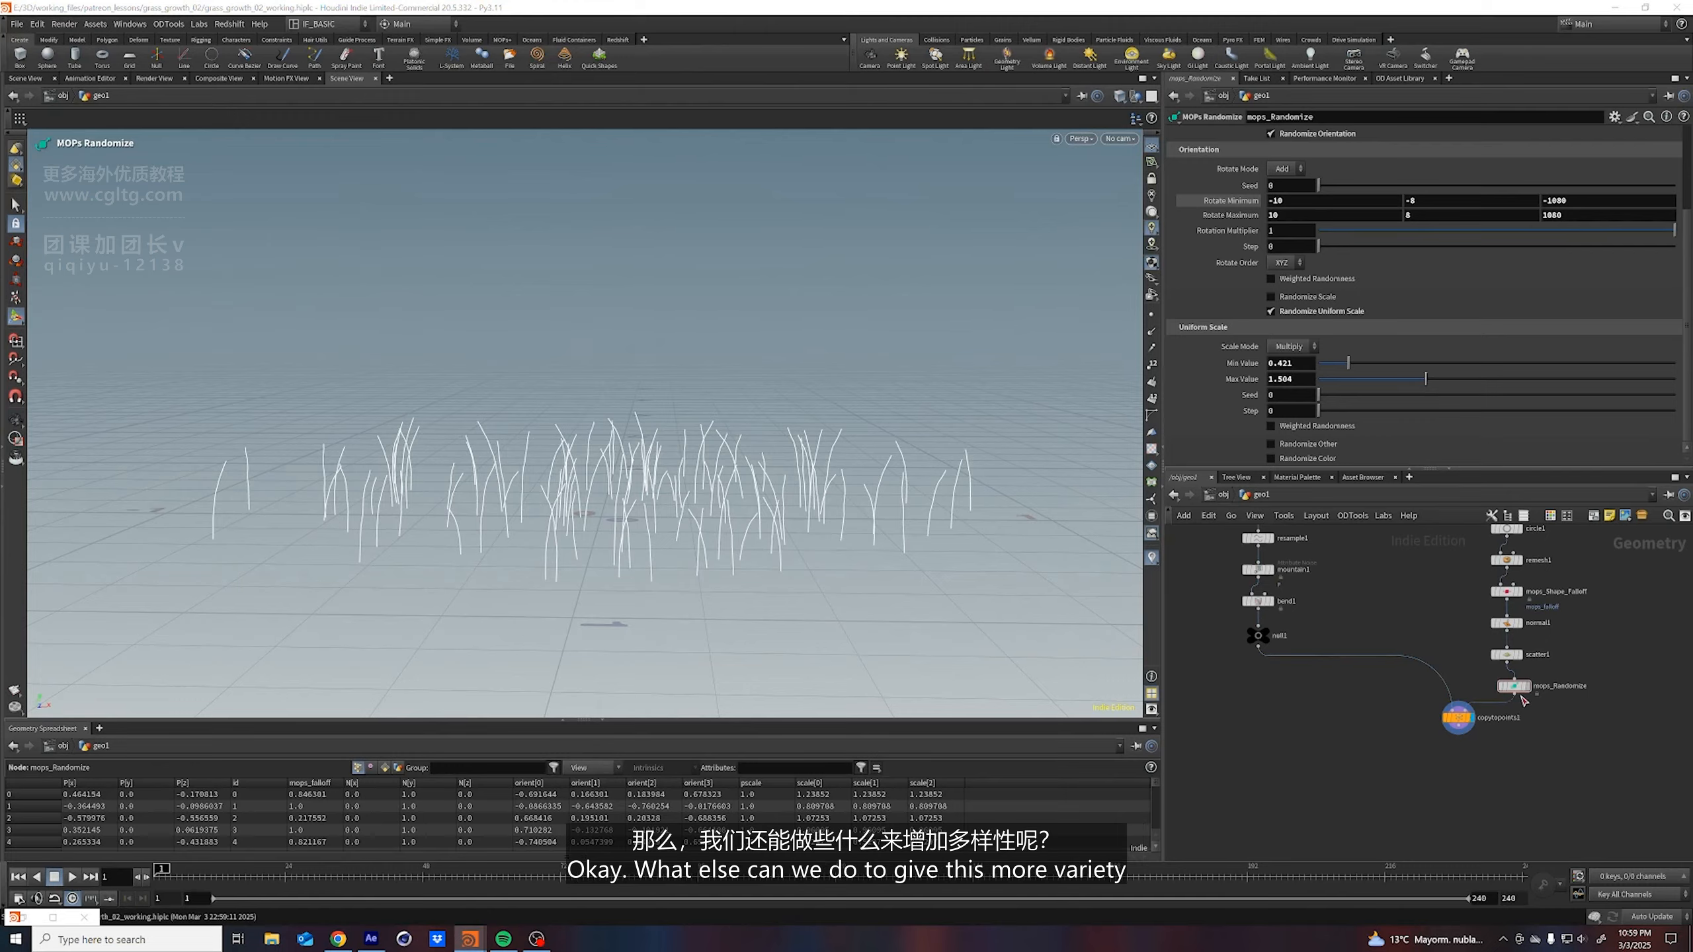
Duplicate the blade chain of line, resample, mountain, bend and null nodes beside the original
{"action": "left_click_drag", "start_coordinate": [695, 533], "coordinate": [857, 567], "text": "alt"}
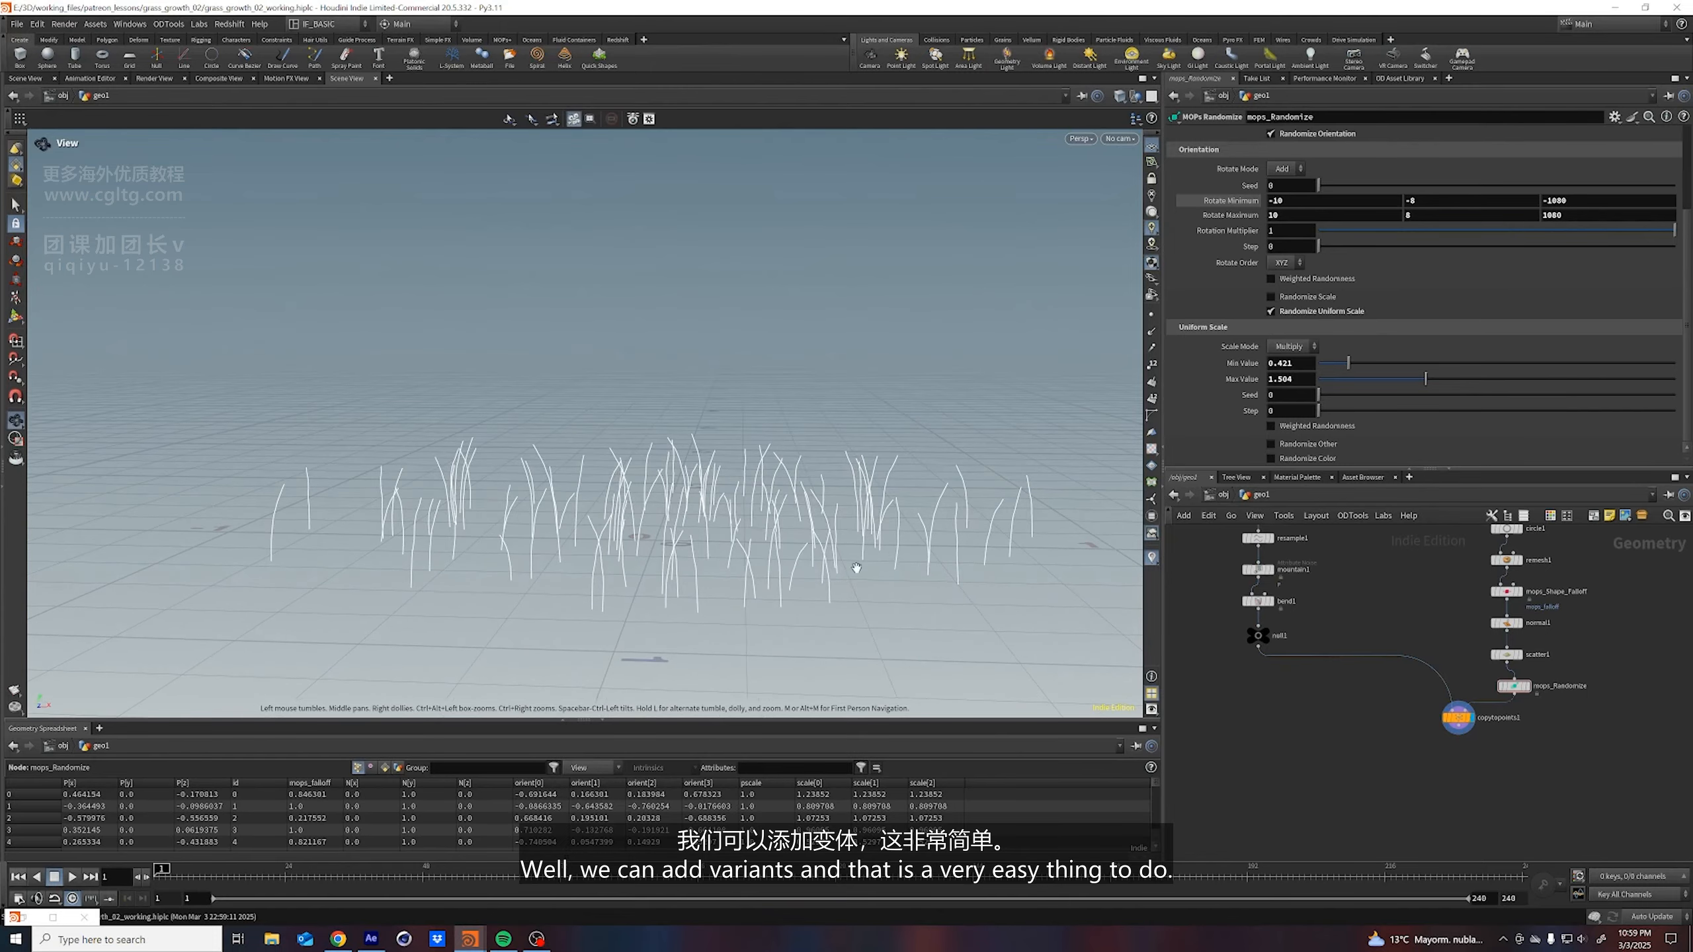
{"action": "key", "text": "h"}
{"action": "mouse_move", "coordinate": [1255, 581]}
{"action": "left_mouse_down"}
{"action": "mouse_move", "coordinate": [1335, 719]}
{"action": "mouse_move", "coordinate": [1241, 703]}
{"action": "mouse_move", "coordinate": [1244, 576]}
{"action": "left_mouse_up"}
{"action": "left_click", "coordinate": [1328, 697]}
{"action": "key", "text": "h"}
{"action": "left_click_drag", "start_coordinate": [1265, 699], "coordinate": [1338, 704], "text": "alt"}
{"action": "scroll", "coordinate": [1300, 707], "scroll_direction": "up", "scroll_amount": 4}
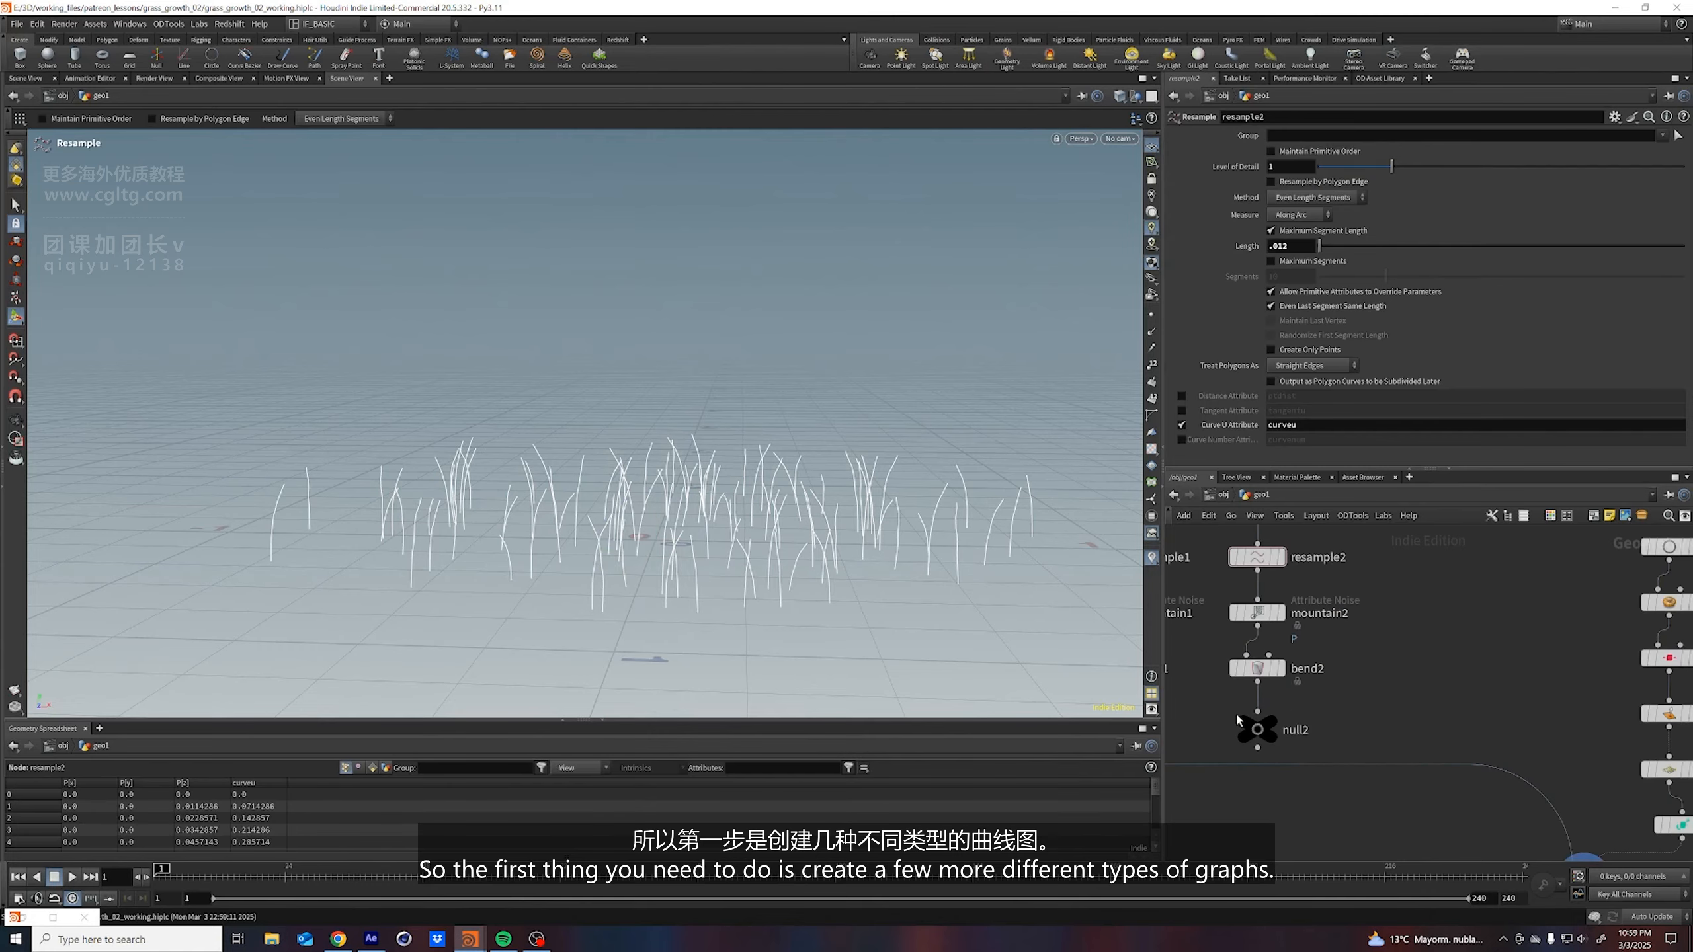
Display the original null1 blade, frame it in the viewport, and switch the display to the duplicate null2
{"action": "left_click", "coordinate": [1281, 731]}
{"action": "key", "text": "Escape"}
{"action": "key", "text": "f"}
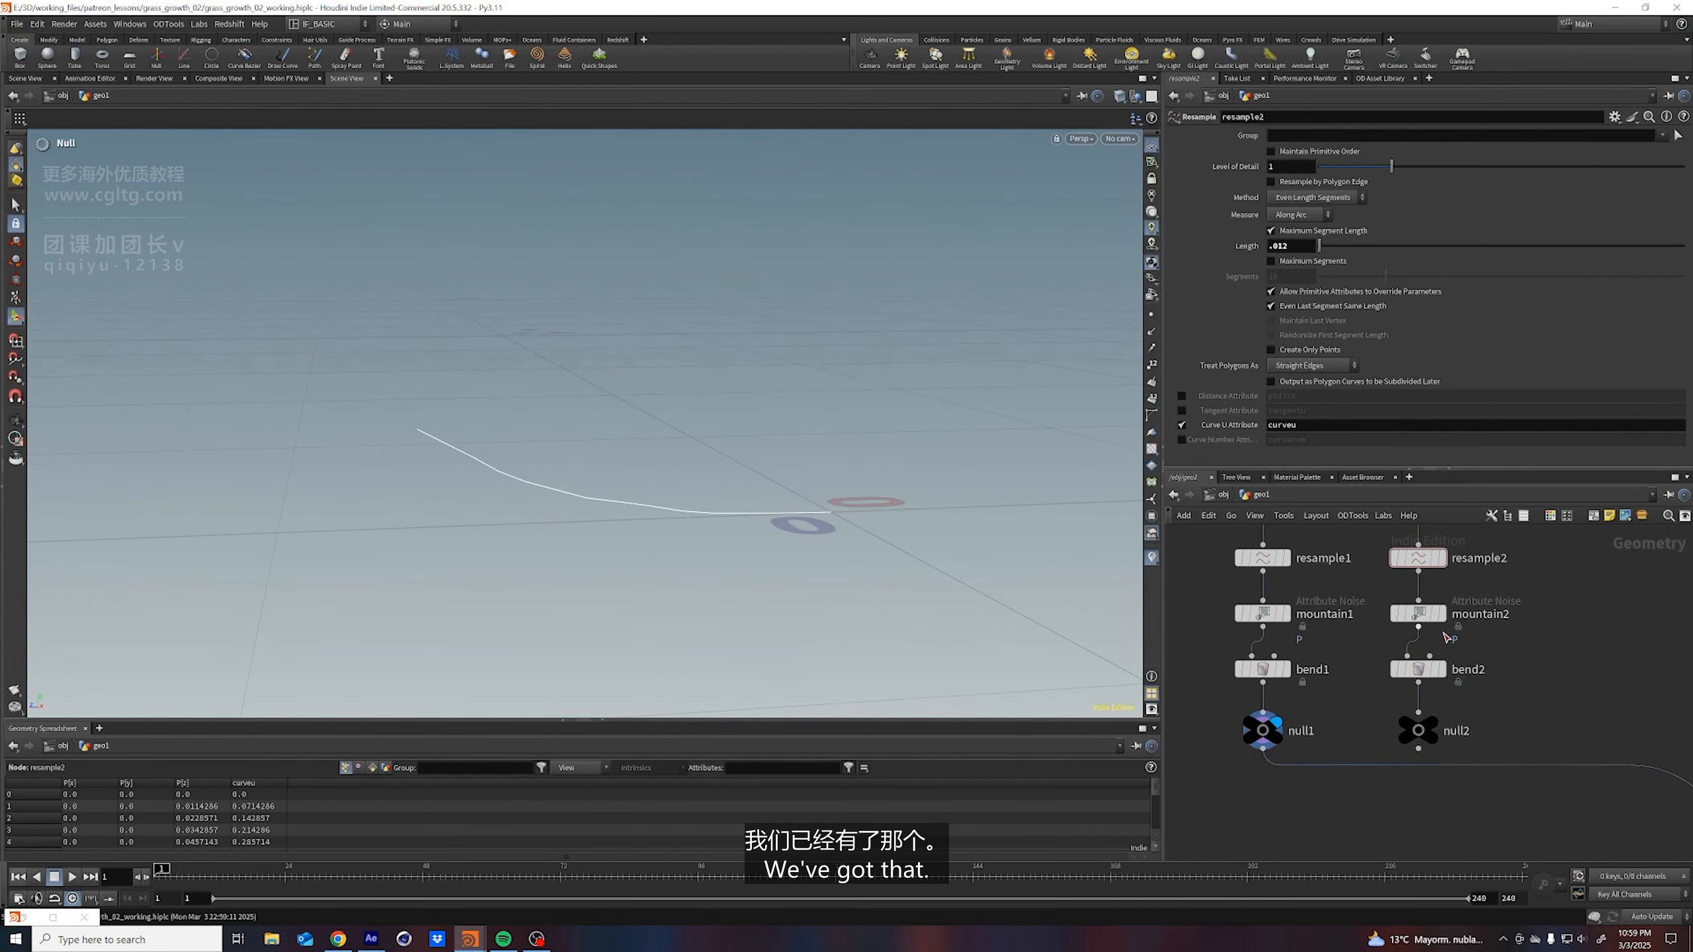
{"action": "left_click", "coordinate": [1433, 731]}
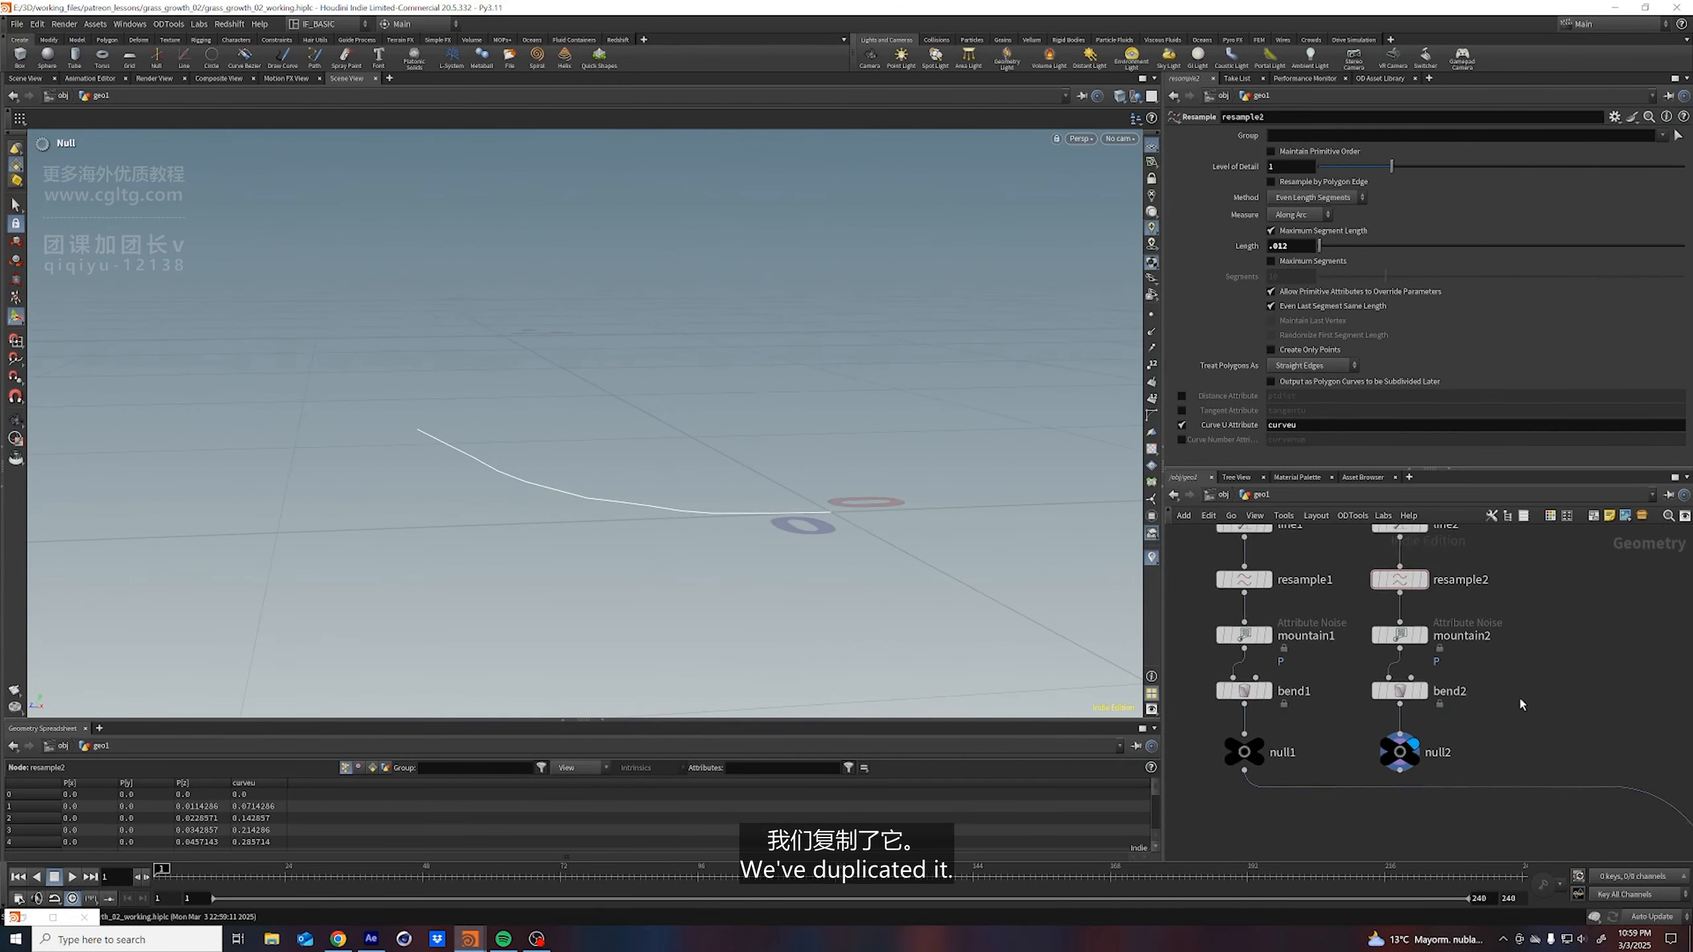
Reduce the Bend Angle of bend2 to about 15.22 and lengthen line2 to 0.25
{"action": "left_click", "coordinate": [1394, 709]}
{"action": "key", "text": "Return"}
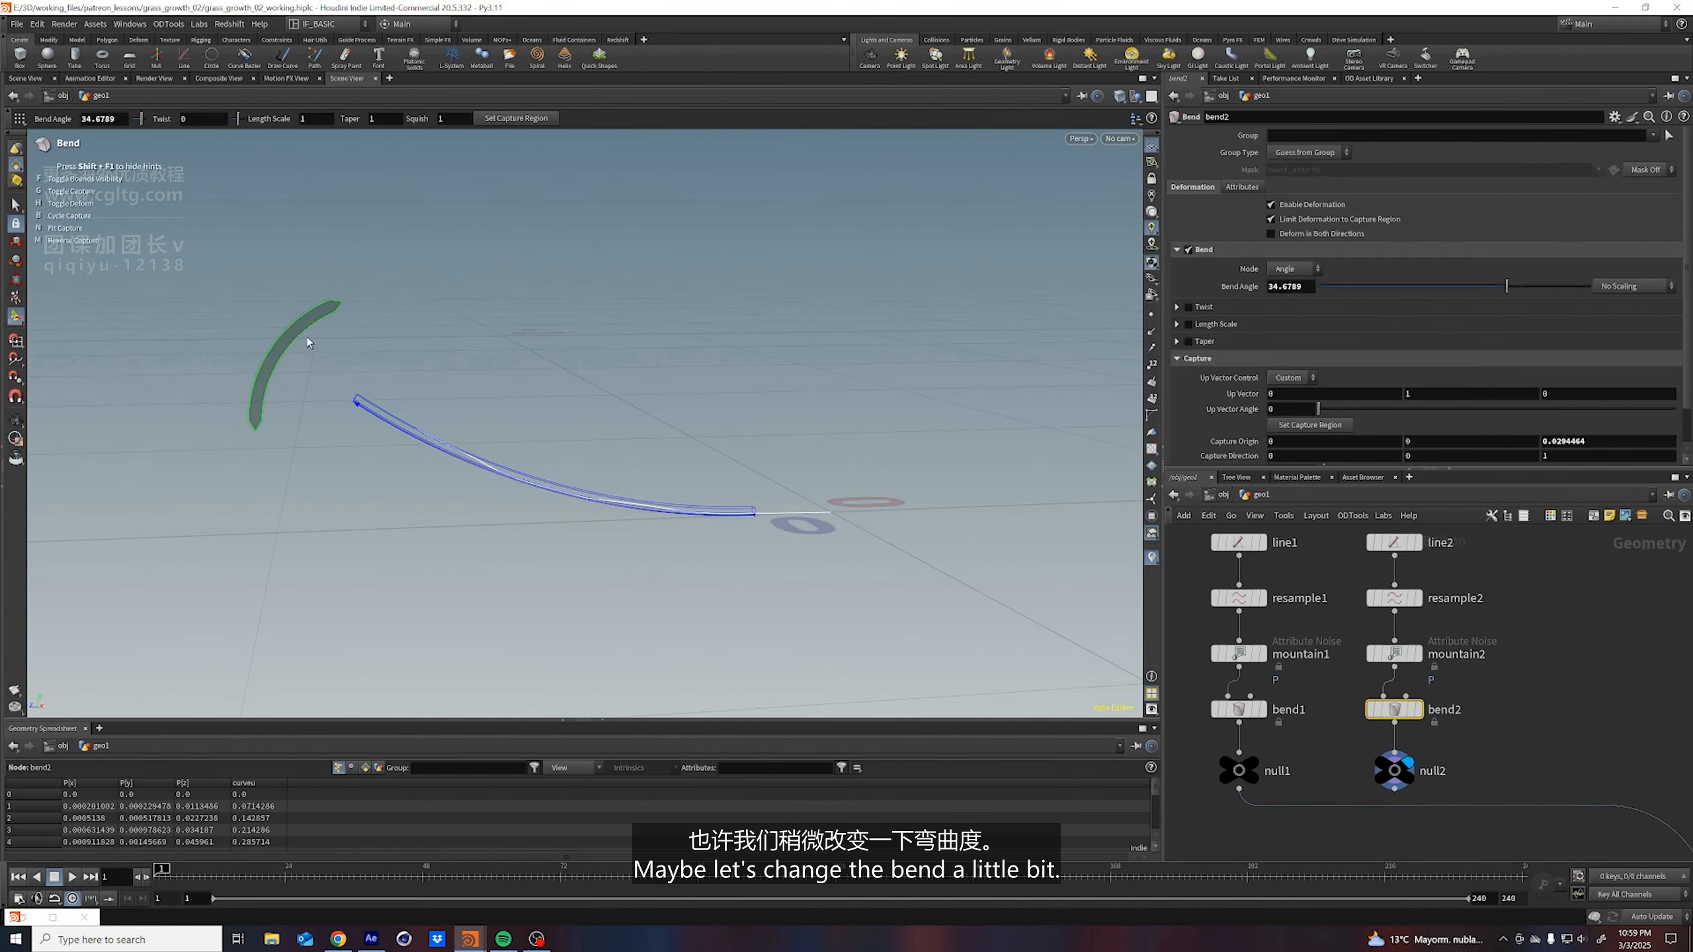
{"action": "left_click_drag", "start_coordinate": [309, 342], "coordinate": [286, 386]}
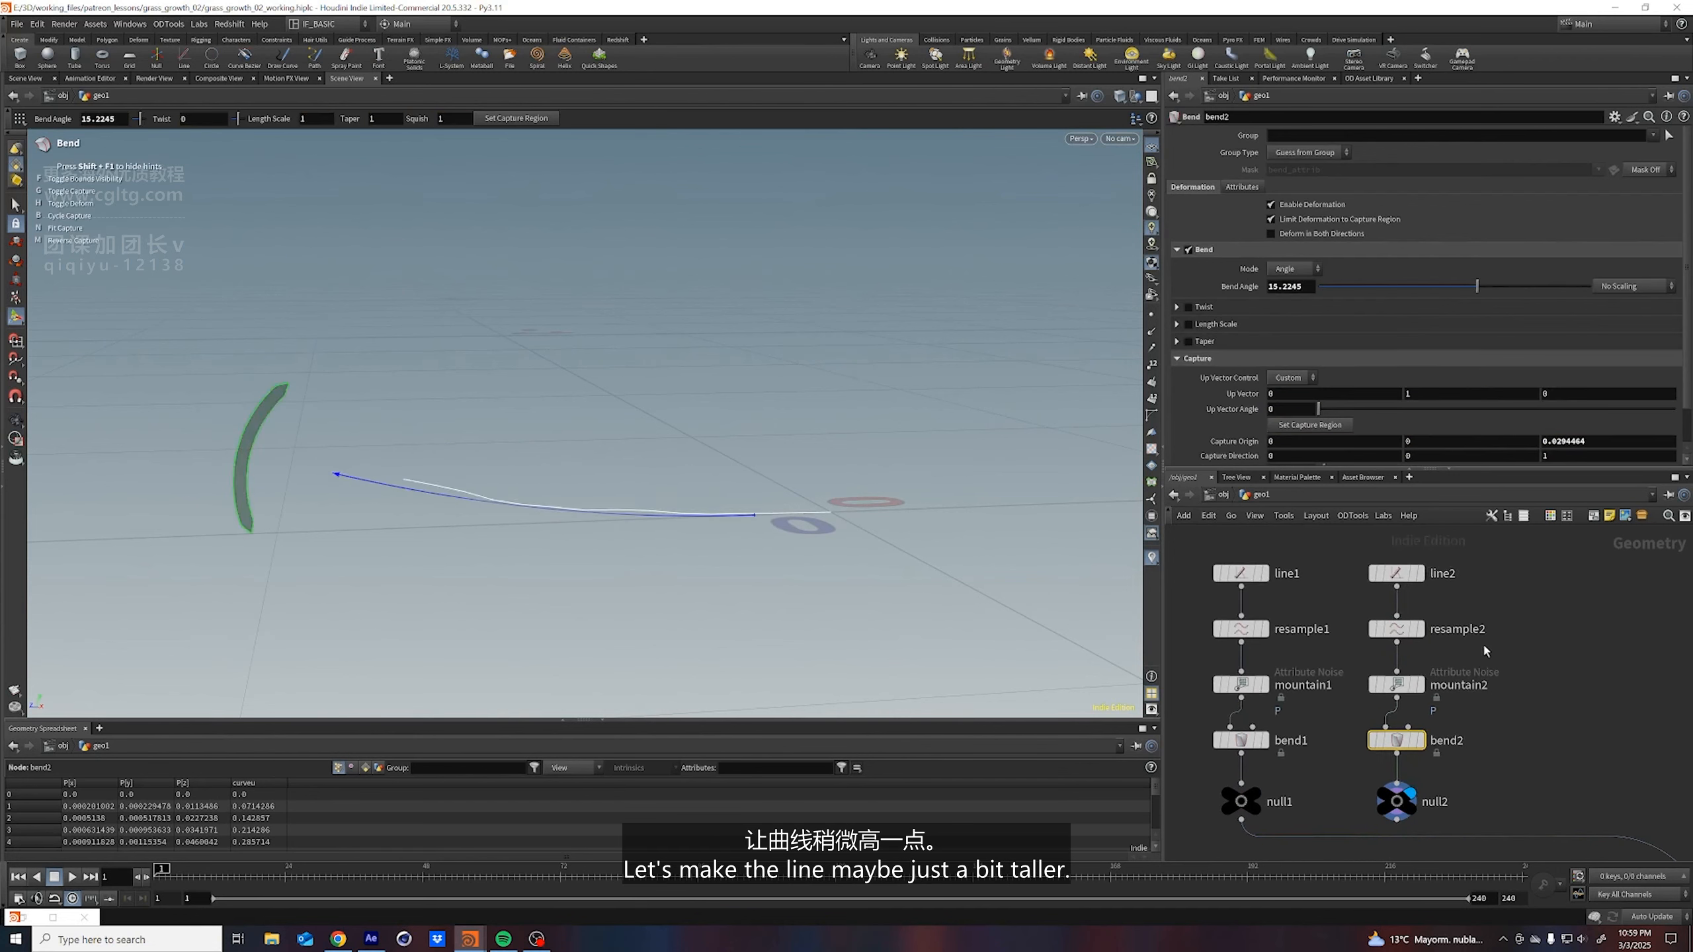
{"action": "left_click", "coordinate": [1439, 582]}
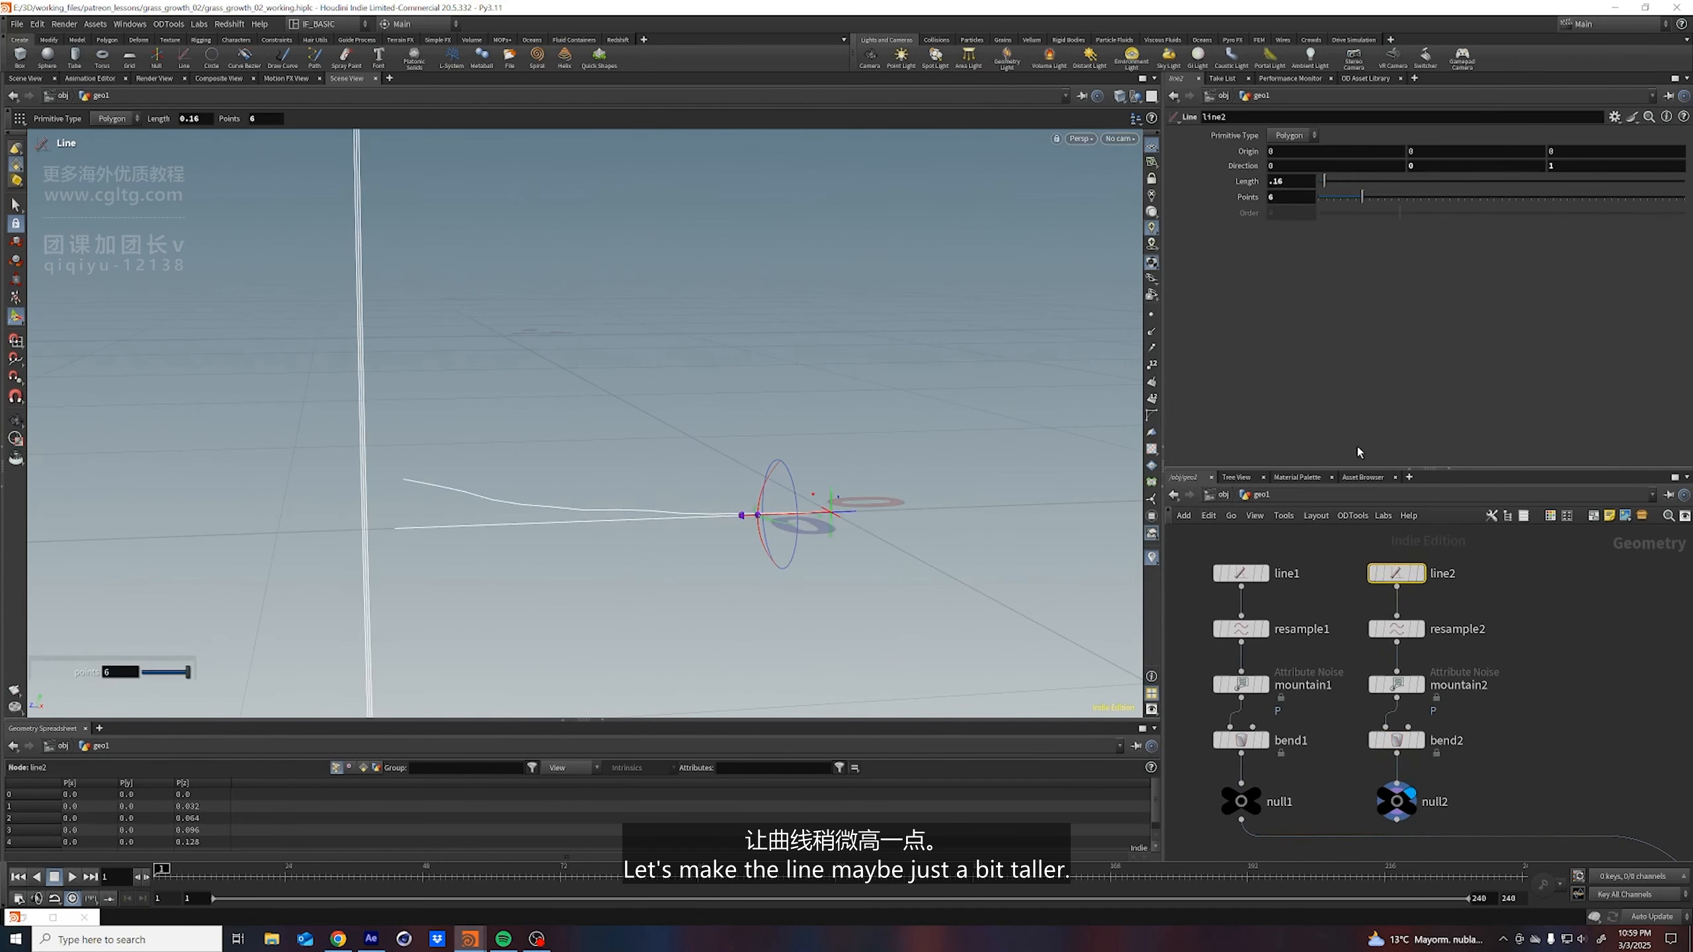
{"action": "left_click", "coordinate": [1330, 183]}
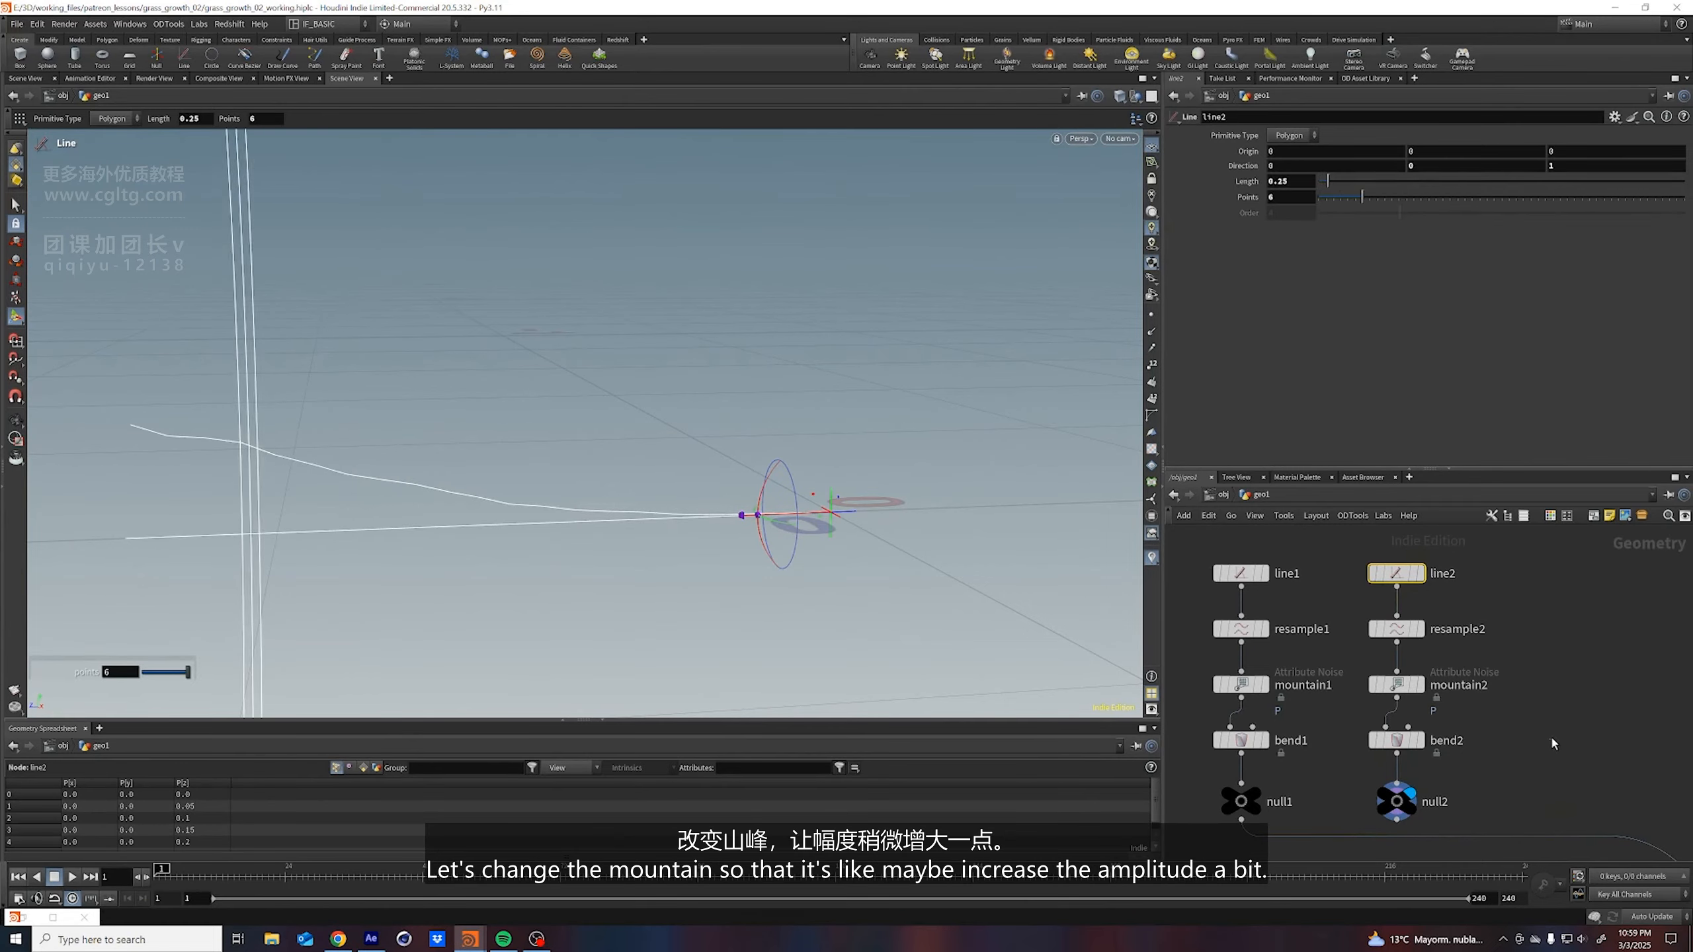
Raise the noise amplitude of mountain2 to about 0.0253 and its offset to about 1.89
{"action": "left_click", "coordinate": [1396, 686]}
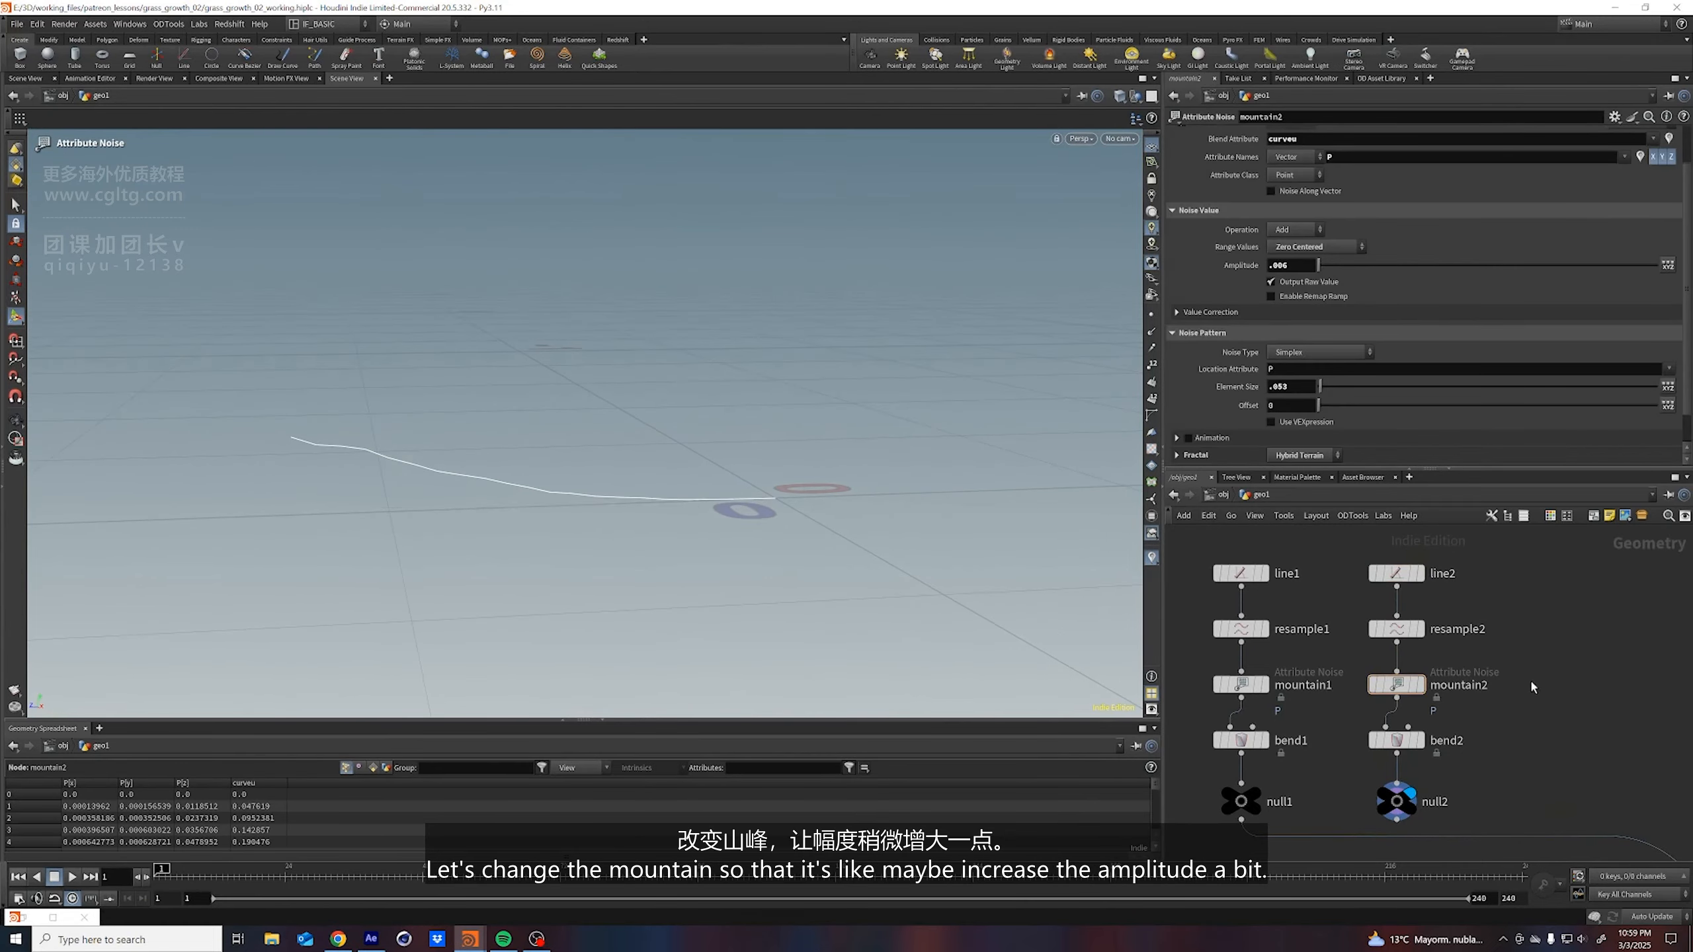
{"action": "middle_click_drag", "start_coordinate": [1291, 264], "coordinate": [1363, 337]}
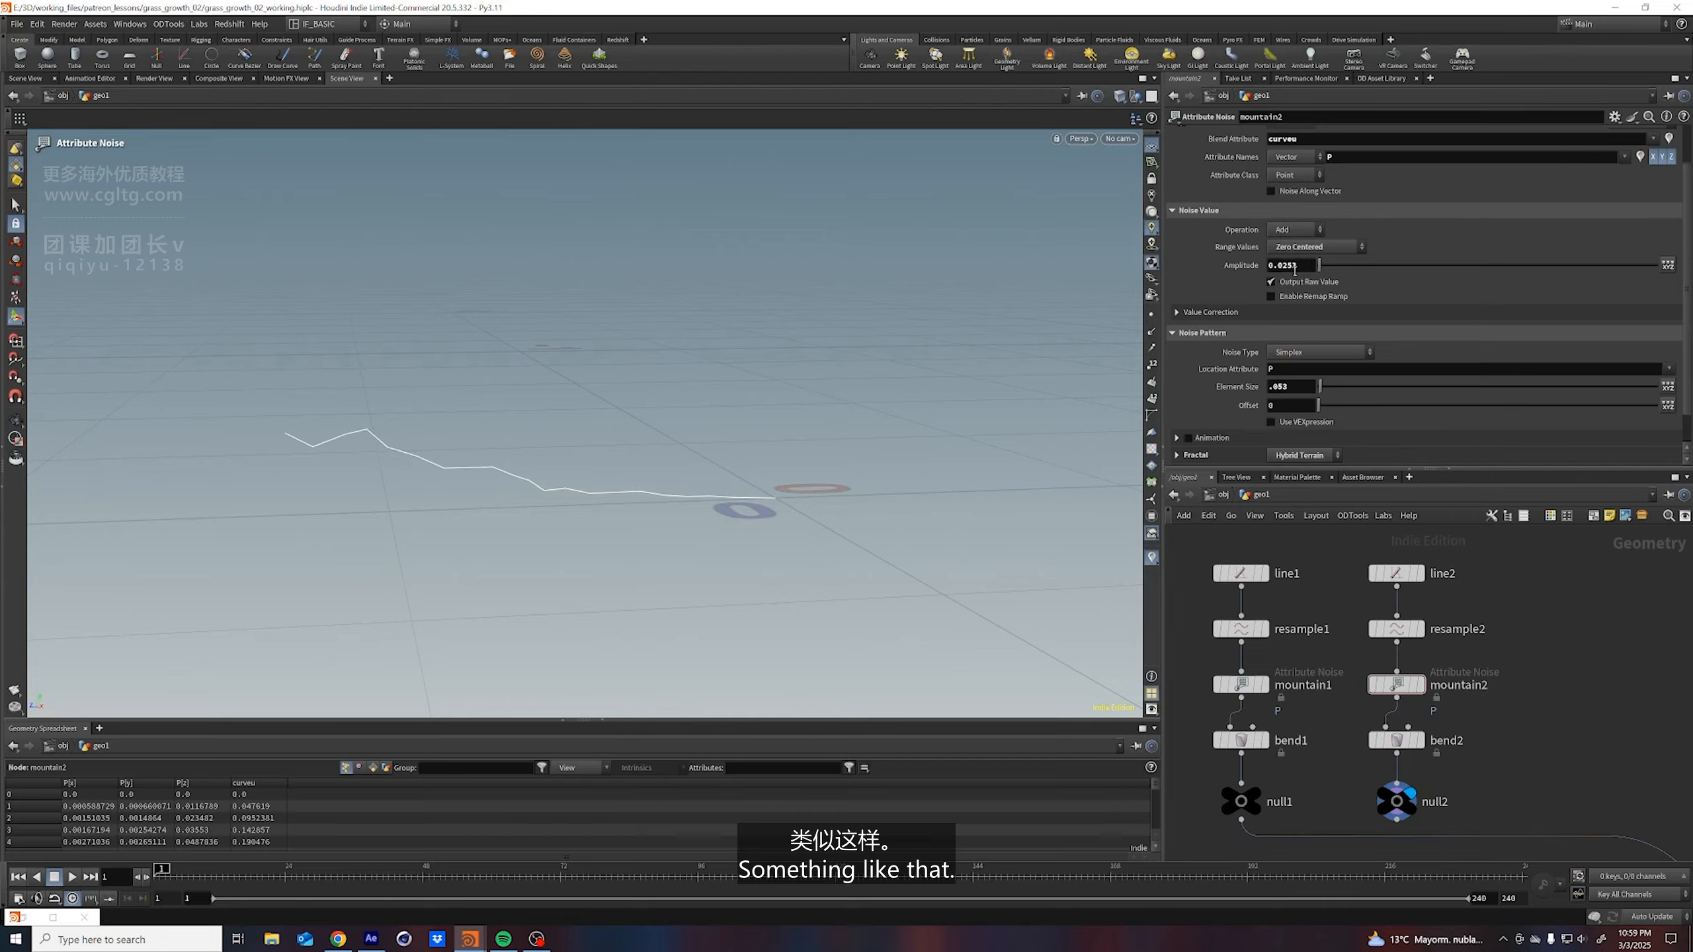
{"action": "middle_click_drag", "start_coordinate": [1373, 669], "coordinate": [1371, 662]}
{"action": "left_click_drag", "start_coordinate": [593, 462], "coordinate": [609, 515], "text": "alt"}
{"action": "scroll", "coordinate": [1306, 387], "scroll_direction": "down", "scroll_amount": 1}
{"action": "left_click_drag", "start_coordinate": [1318, 378], "coordinate": [1335, 381]}
Duplicate the second blade chain from line2 to null2 to make a third variant, and display its null
{"action": "scroll", "coordinate": [1540, 647], "scroll_direction": "down", "scroll_amount": 3}
{"action": "middle_click_drag", "start_coordinate": [1521, 659], "coordinate": [1471, 684]}
{"action": "left_click_drag", "start_coordinate": [1433, 599], "coordinate": [1494, 779]}
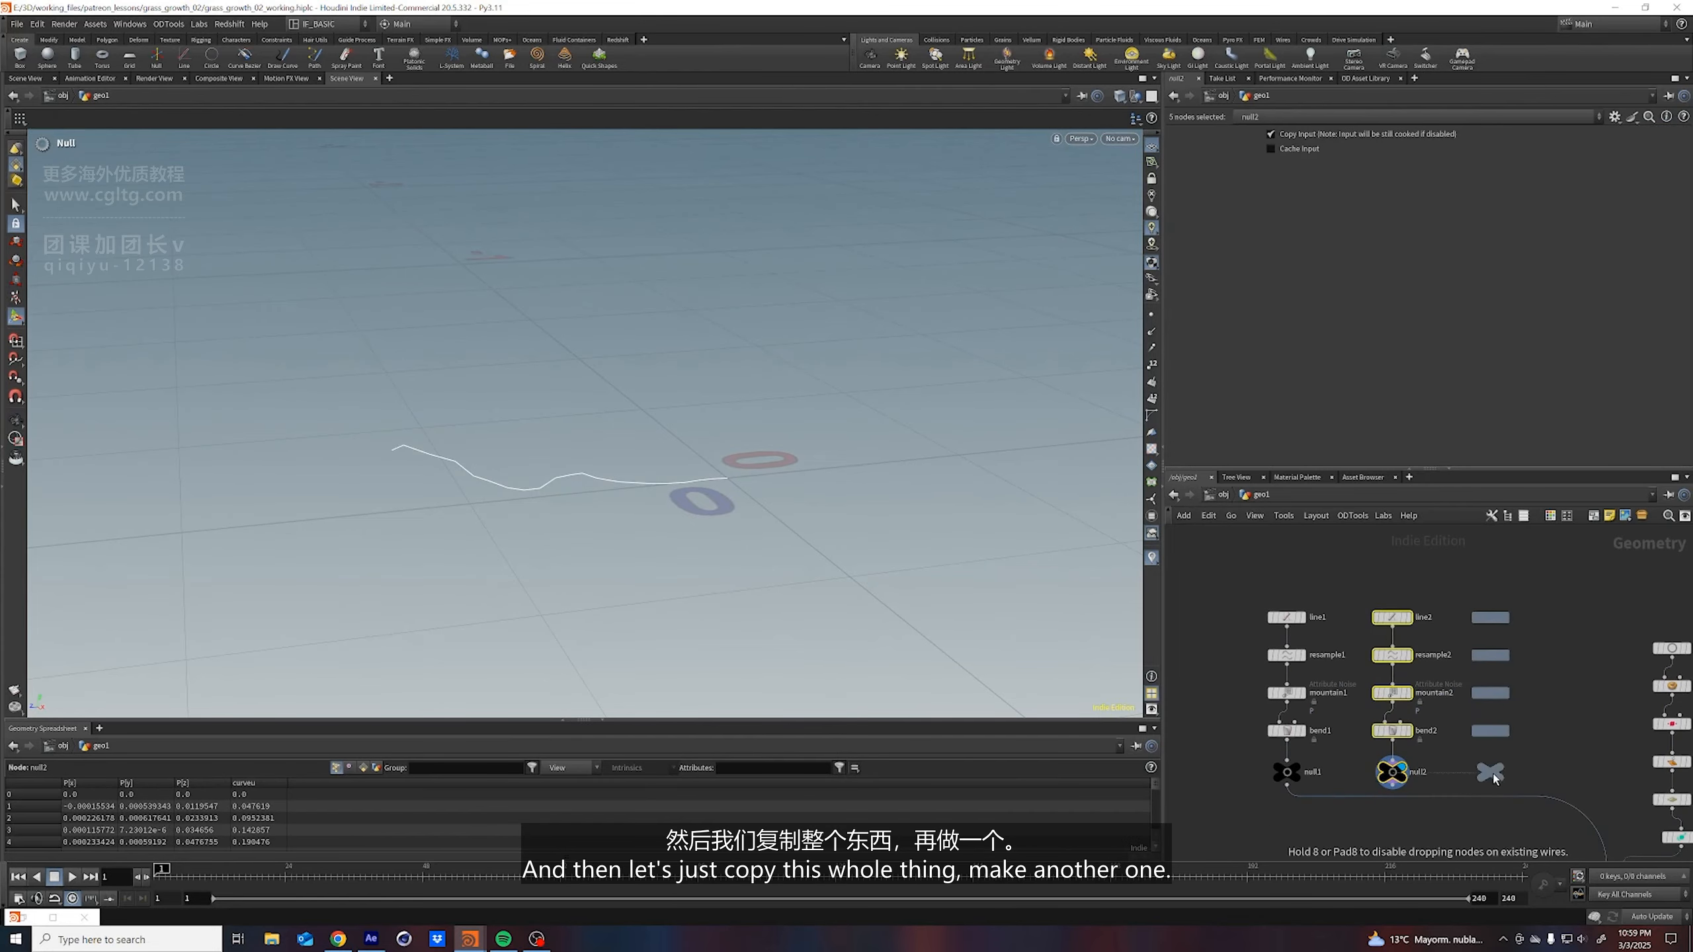
{"action": "left_click", "coordinate": [1560, 743]}
{"action": "middle_click_drag", "start_coordinate": [1560, 743], "coordinate": [1518, 725]}
Set the Bend Angle of bend3 to about 35.55 and flip its direction with an Up Vector Angle of -180
{"action": "left_click_drag", "start_coordinate": [1511, 741], "coordinate": [1418, 709]}
{"action": "left_click_drag", "start_coordinate": [409, 473], "coordinate": [497, 398]}
{"action": "key", "text": "g"}
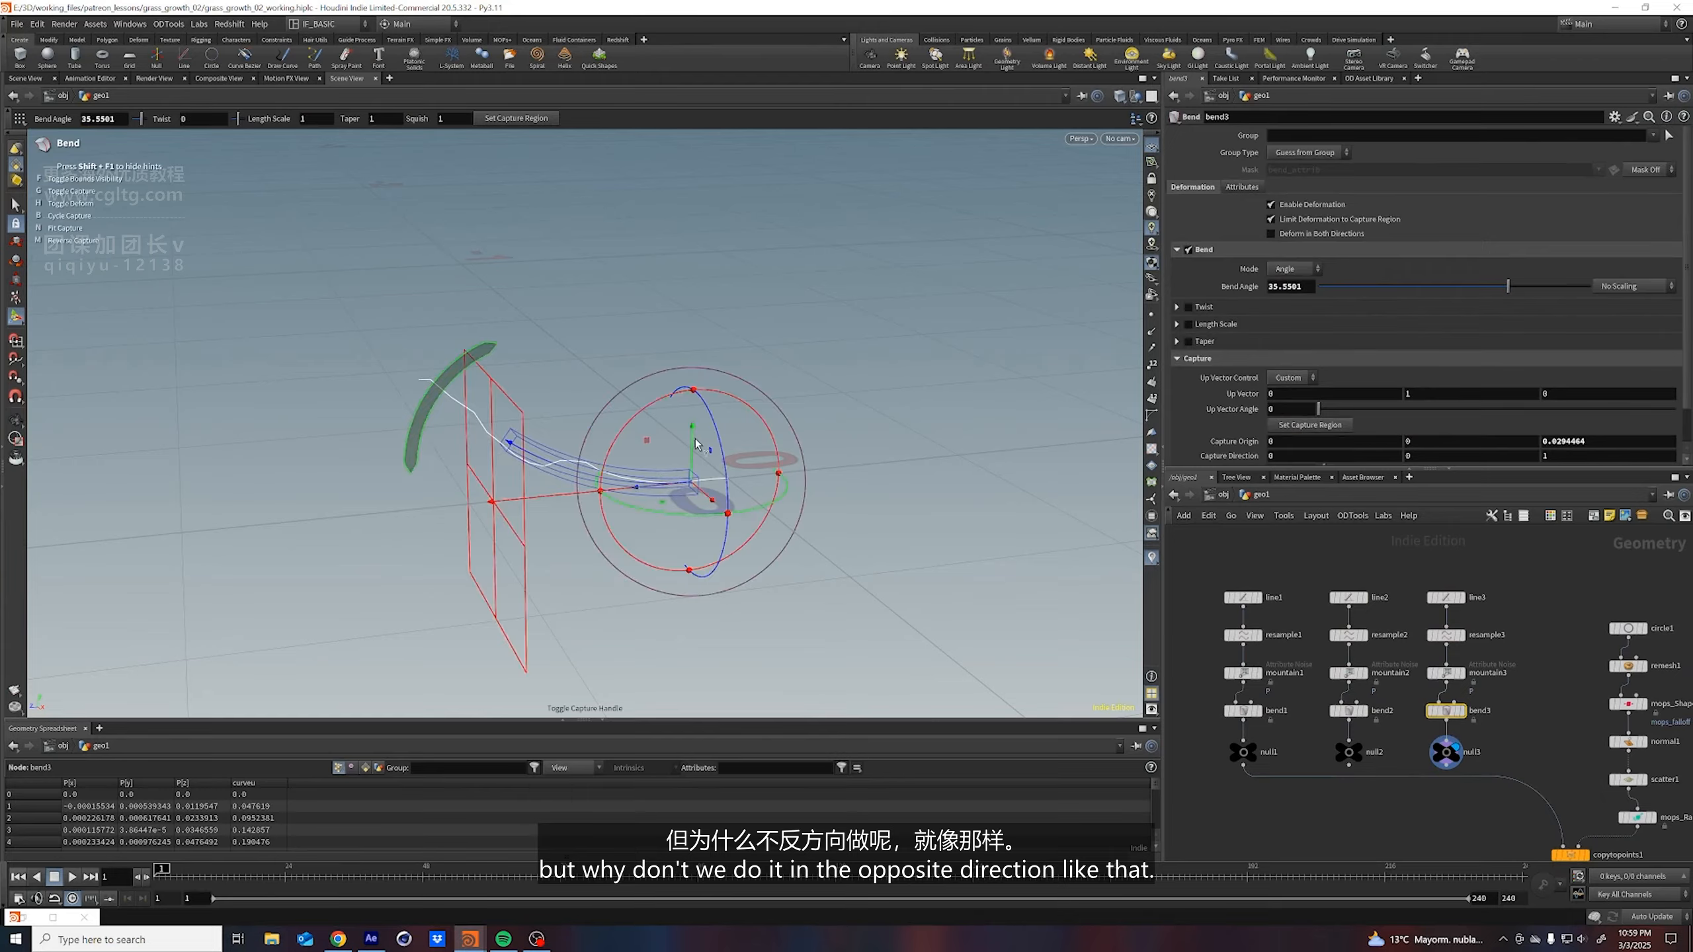
{"action": "left_click_drag", "start_coordinate": [717, 434], "coordinate": [620, 640]}
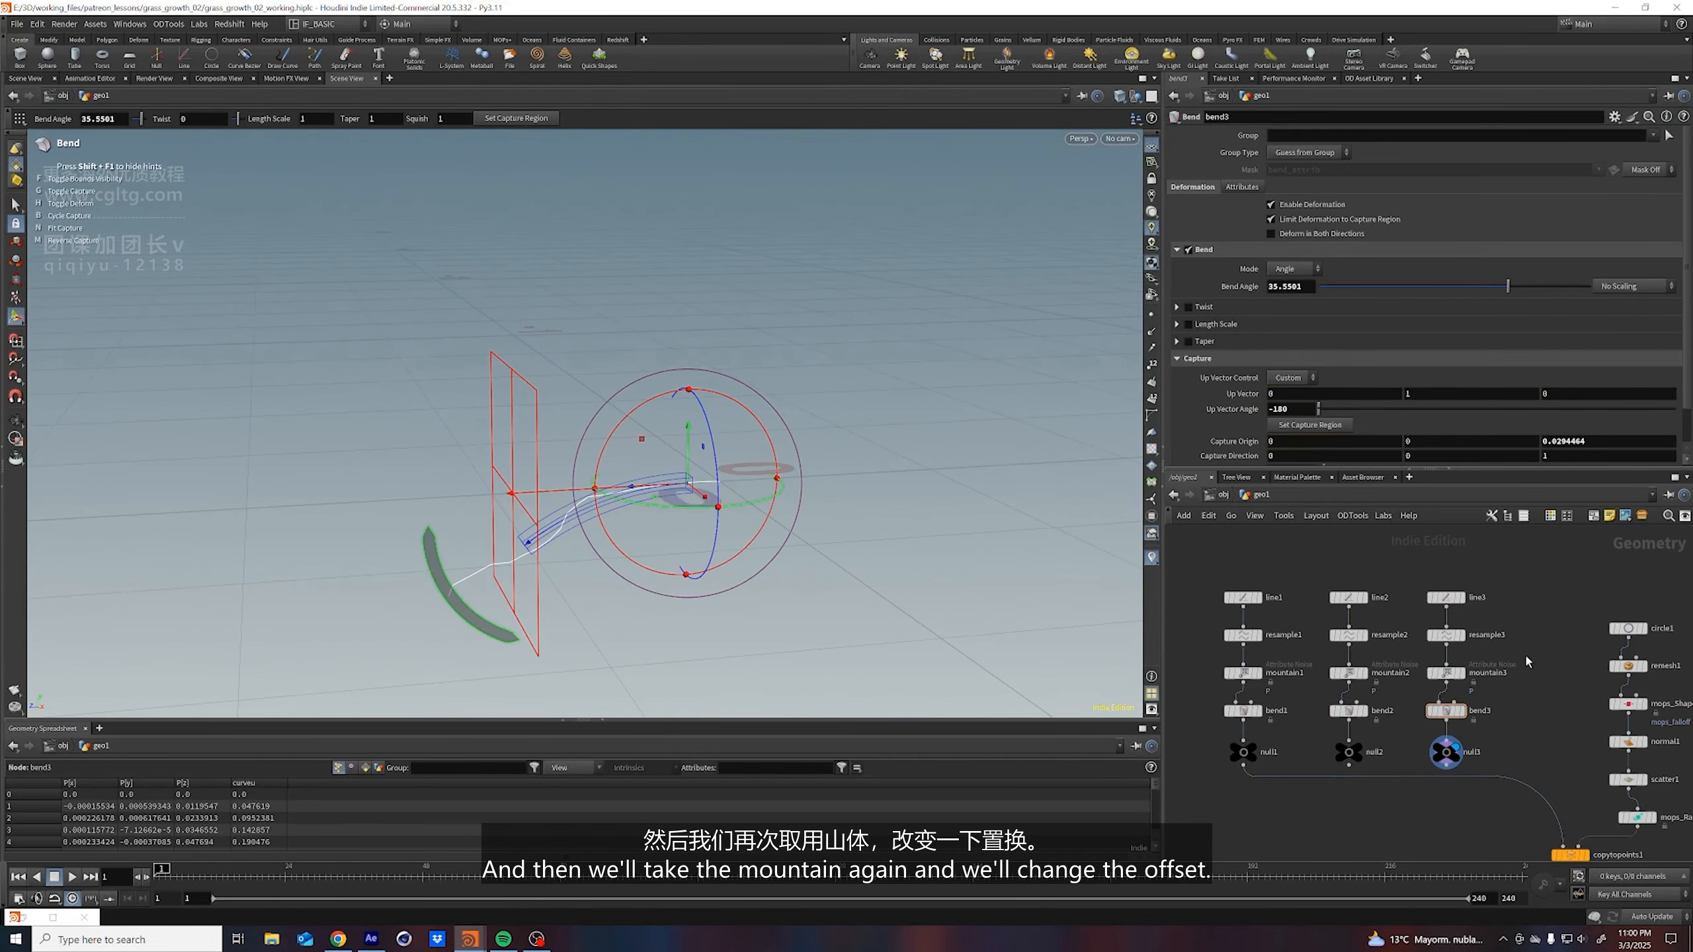
Set the noise offset of mountain3 to about 4.62, enlarge its element size slightly and adjust the amplitude
{"action": "left_click", "coordinate": [1445, 672]}
{"action": "left_click", "coordinate": [1558, 573]}
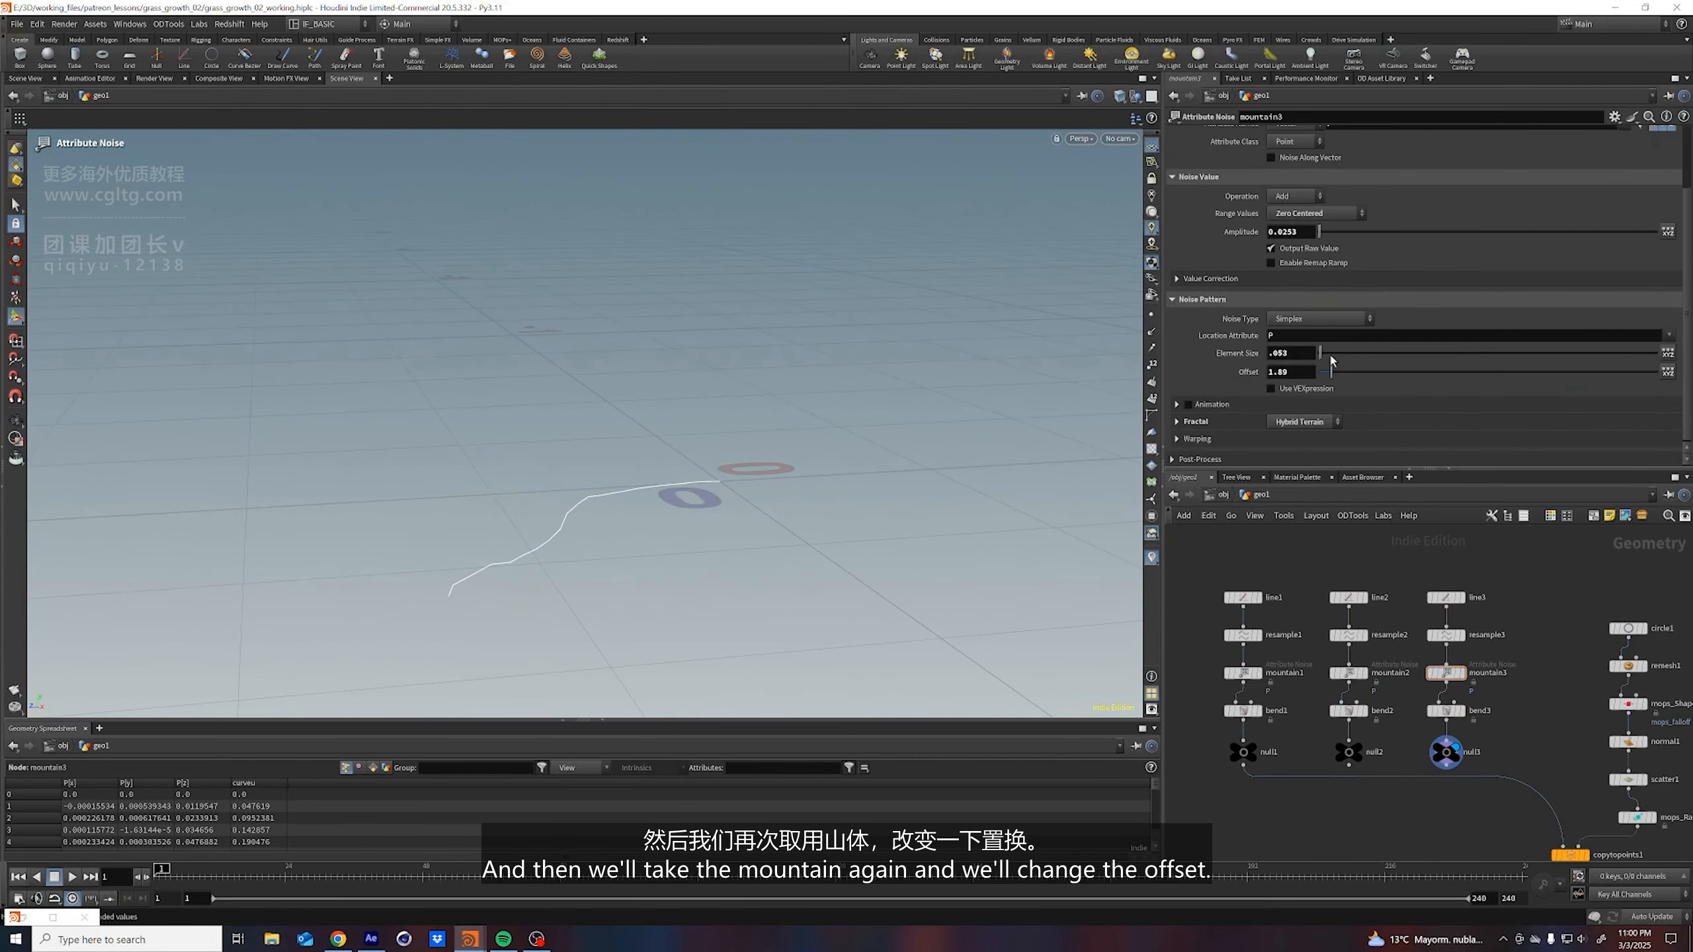
{"action": "left_click_drag", "start_coordinate": [1342, 378], "coordinate": [1351, 385]}
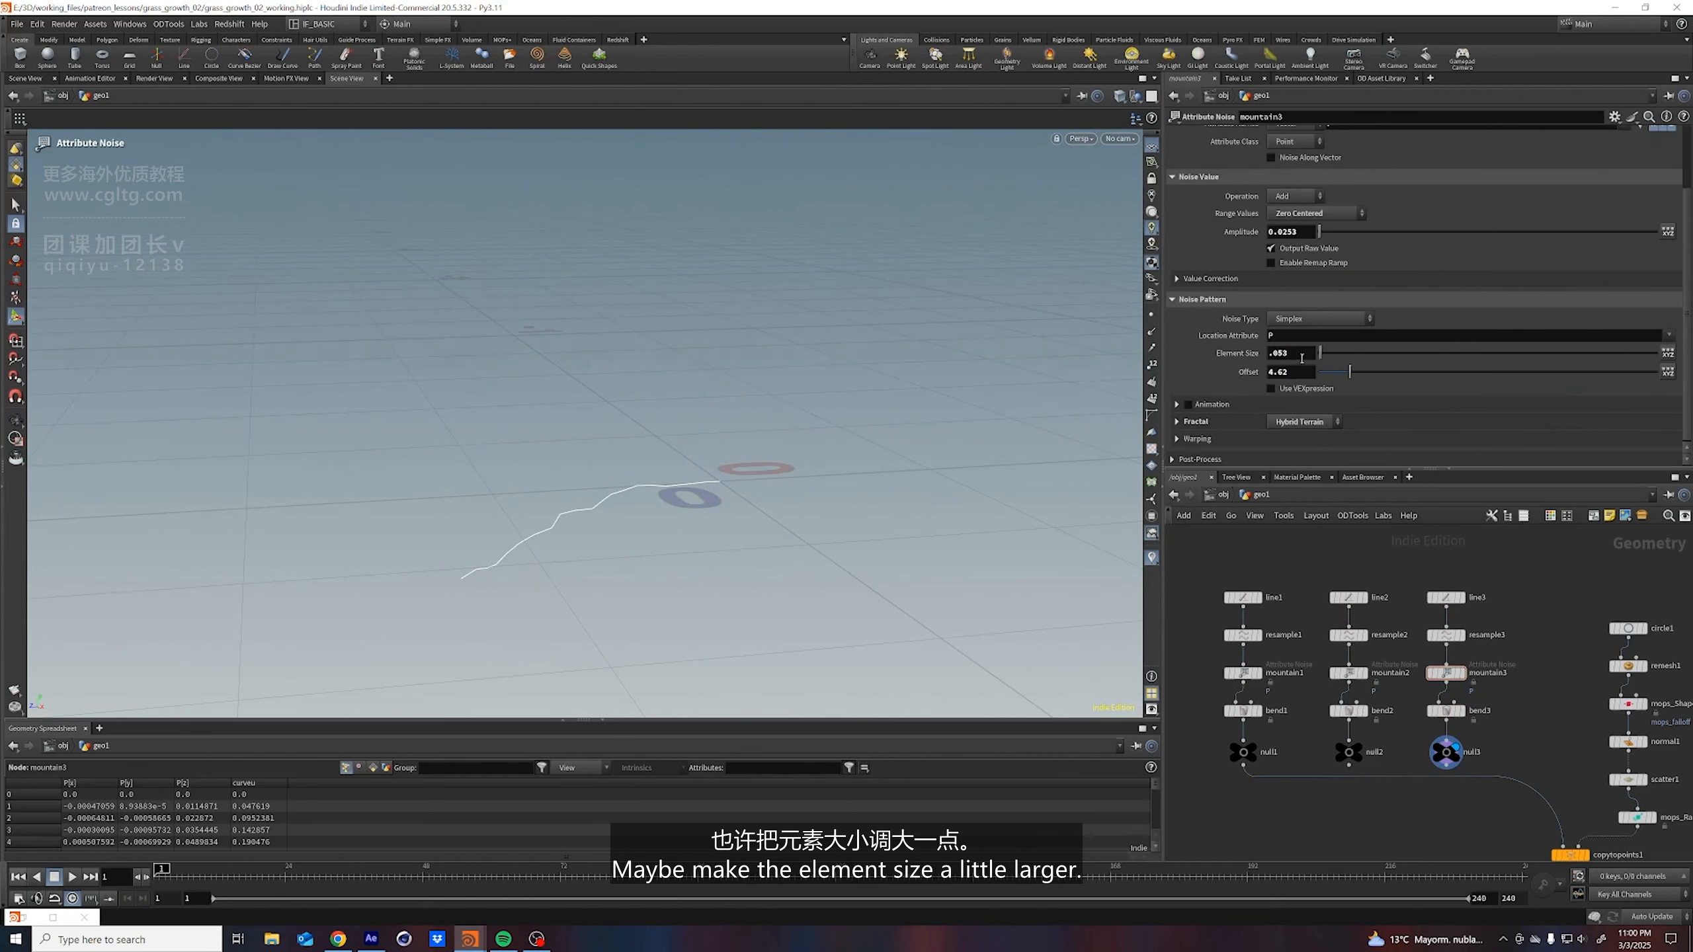
{"action": "middle_click_drag", "start_coordinate": [1293, 353], "coordinate": [1414, 398]}
{"action": "middle_click_drag", "start_coordinate": [1300, 236], "coordinate": [1270, 288]}
Reduce the Bend Angle of bend3 to about 19.06
{"action": "left_click", "coordinate": [1445, 710]}
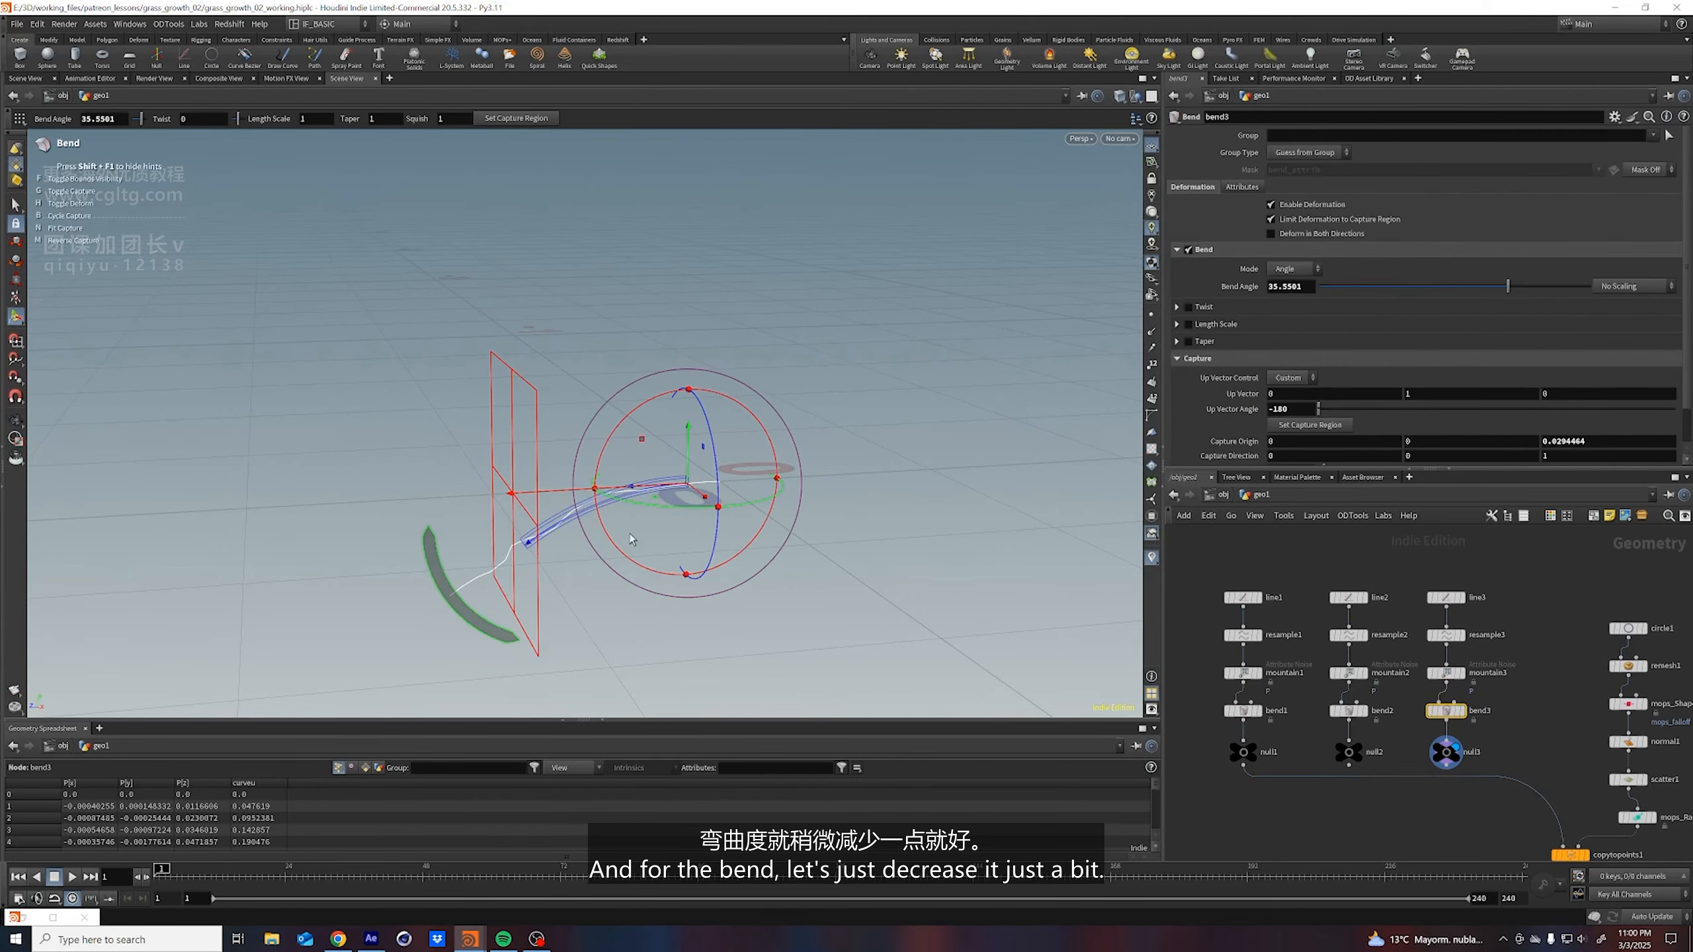
{"action": "left_click_drag", "start_coordinate": [520, 529], "coordinate": [461, 518]}
{"action": "left_click", "coordinate": [1542, 687]}
{"action": "middle_click_drag", "start_coordinate": [1539, 707], "coordinate": [1526, 671]}
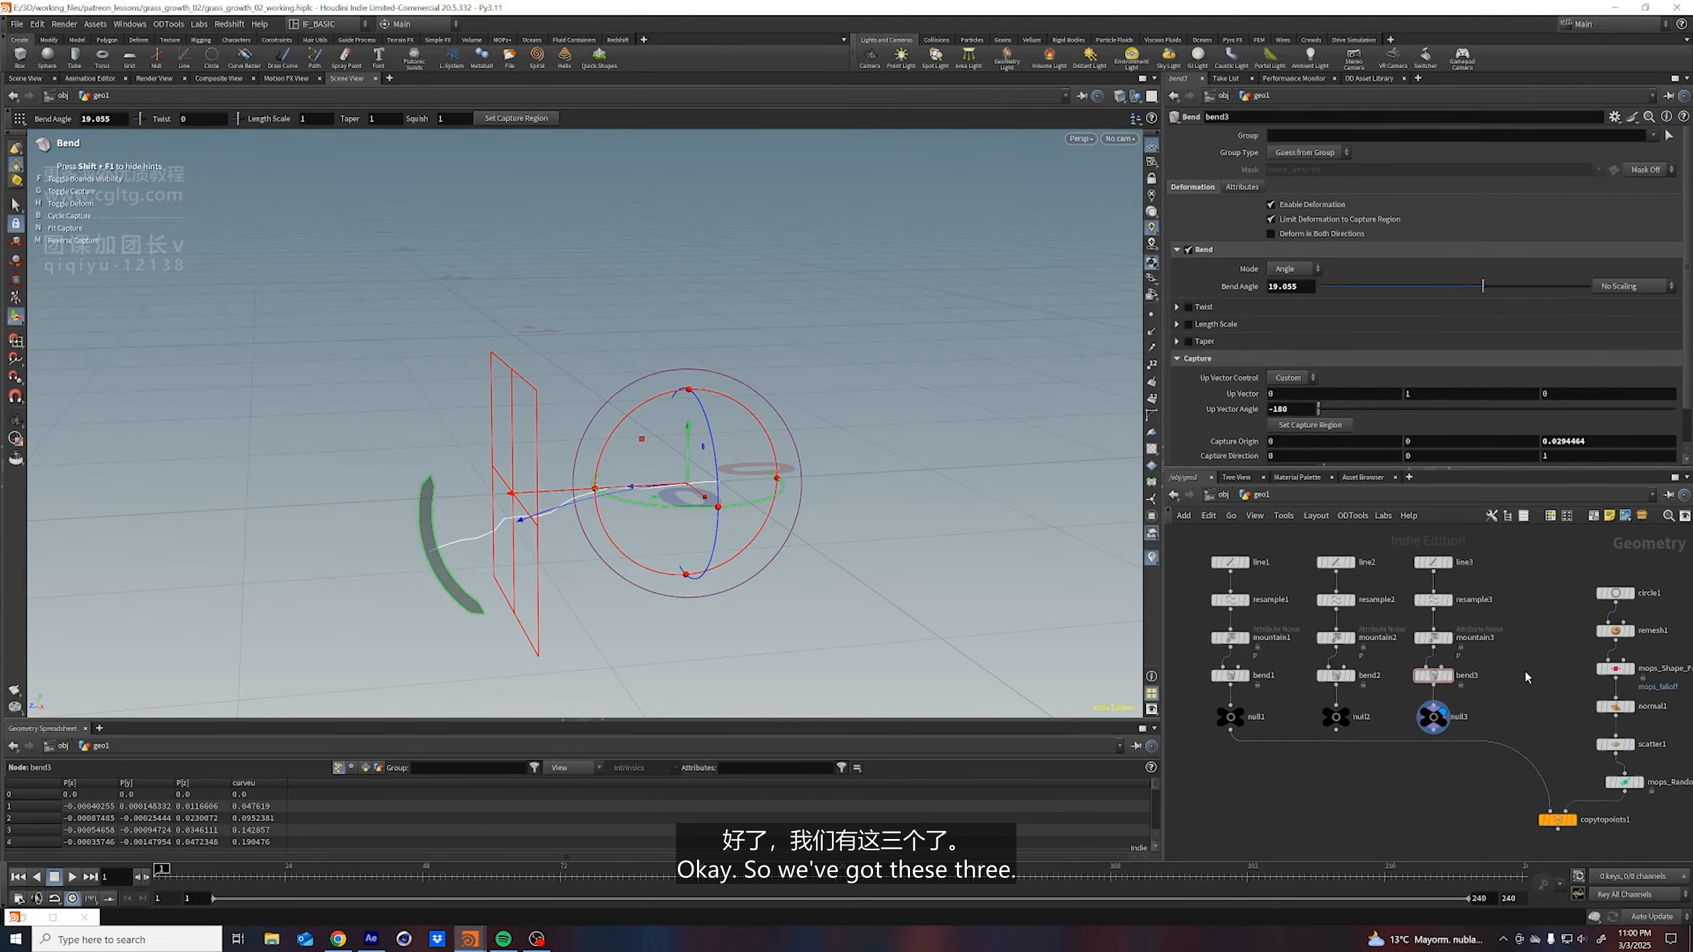
Select copytopoints1 and display its copied blades in the viewport
{"action": "middle_click_drag", "start_coordinate": [1420, 797], "coordinate": [1537, 756]}
{"action": "scroll", "coordinate": [1413, 736], "scroll_direction": "down", "scroll_amount": 1}
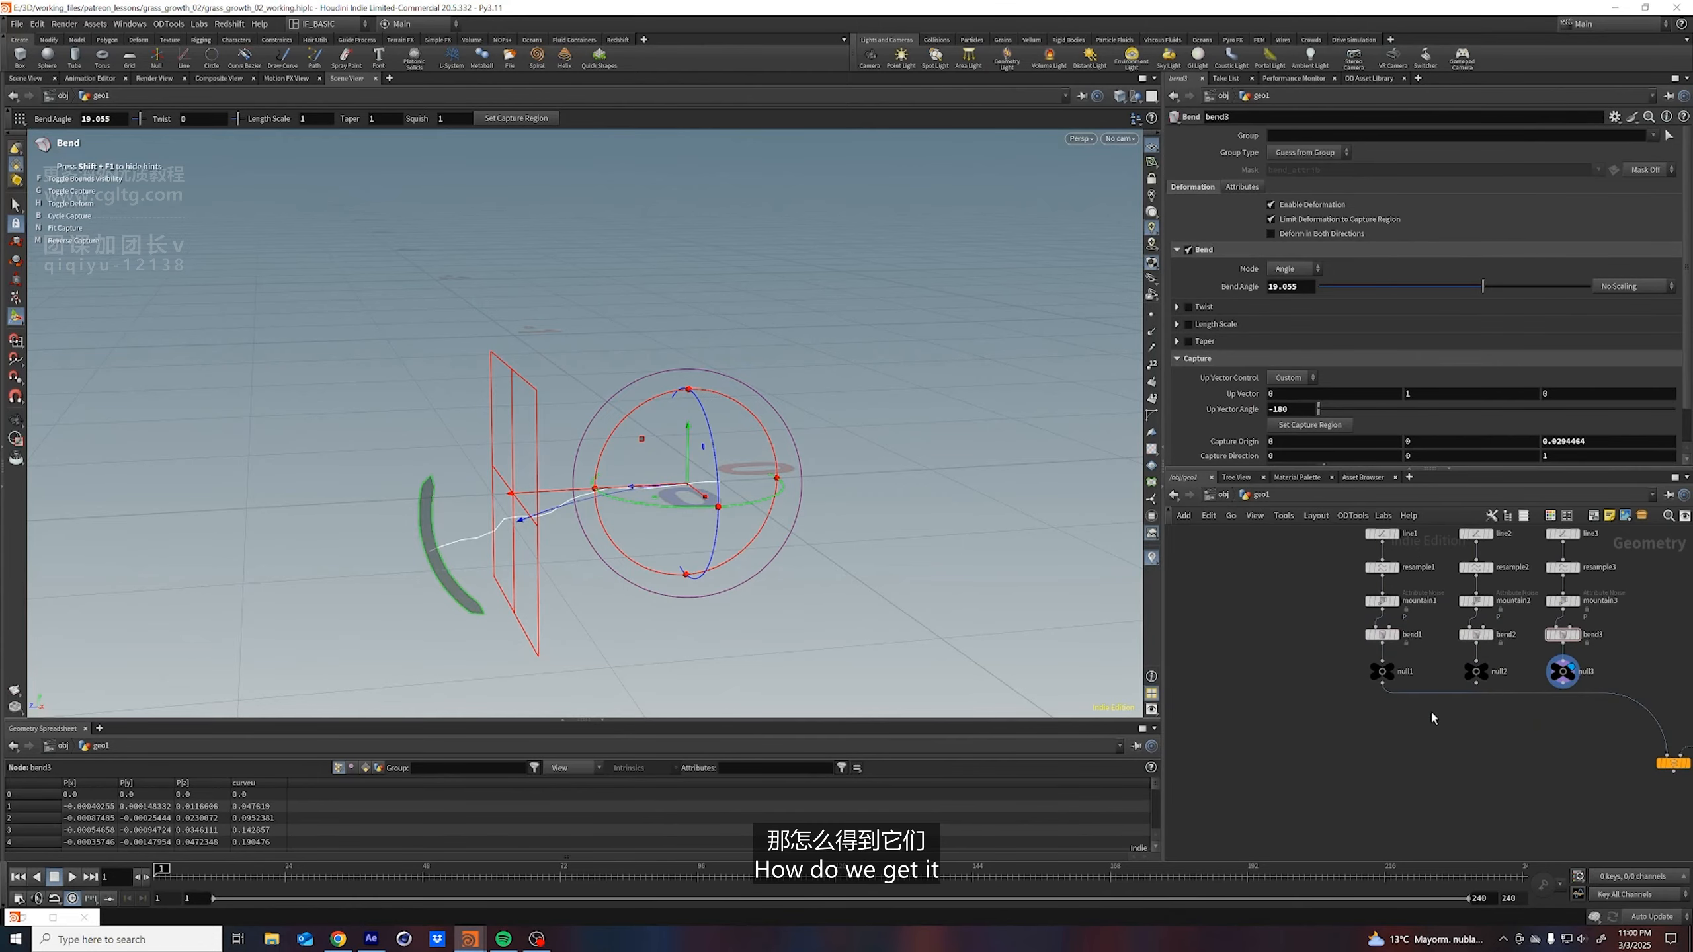
{"action": "middle_click_drag", "start_coordinate": [1432, 712], "coordinate": [1223, 713]}
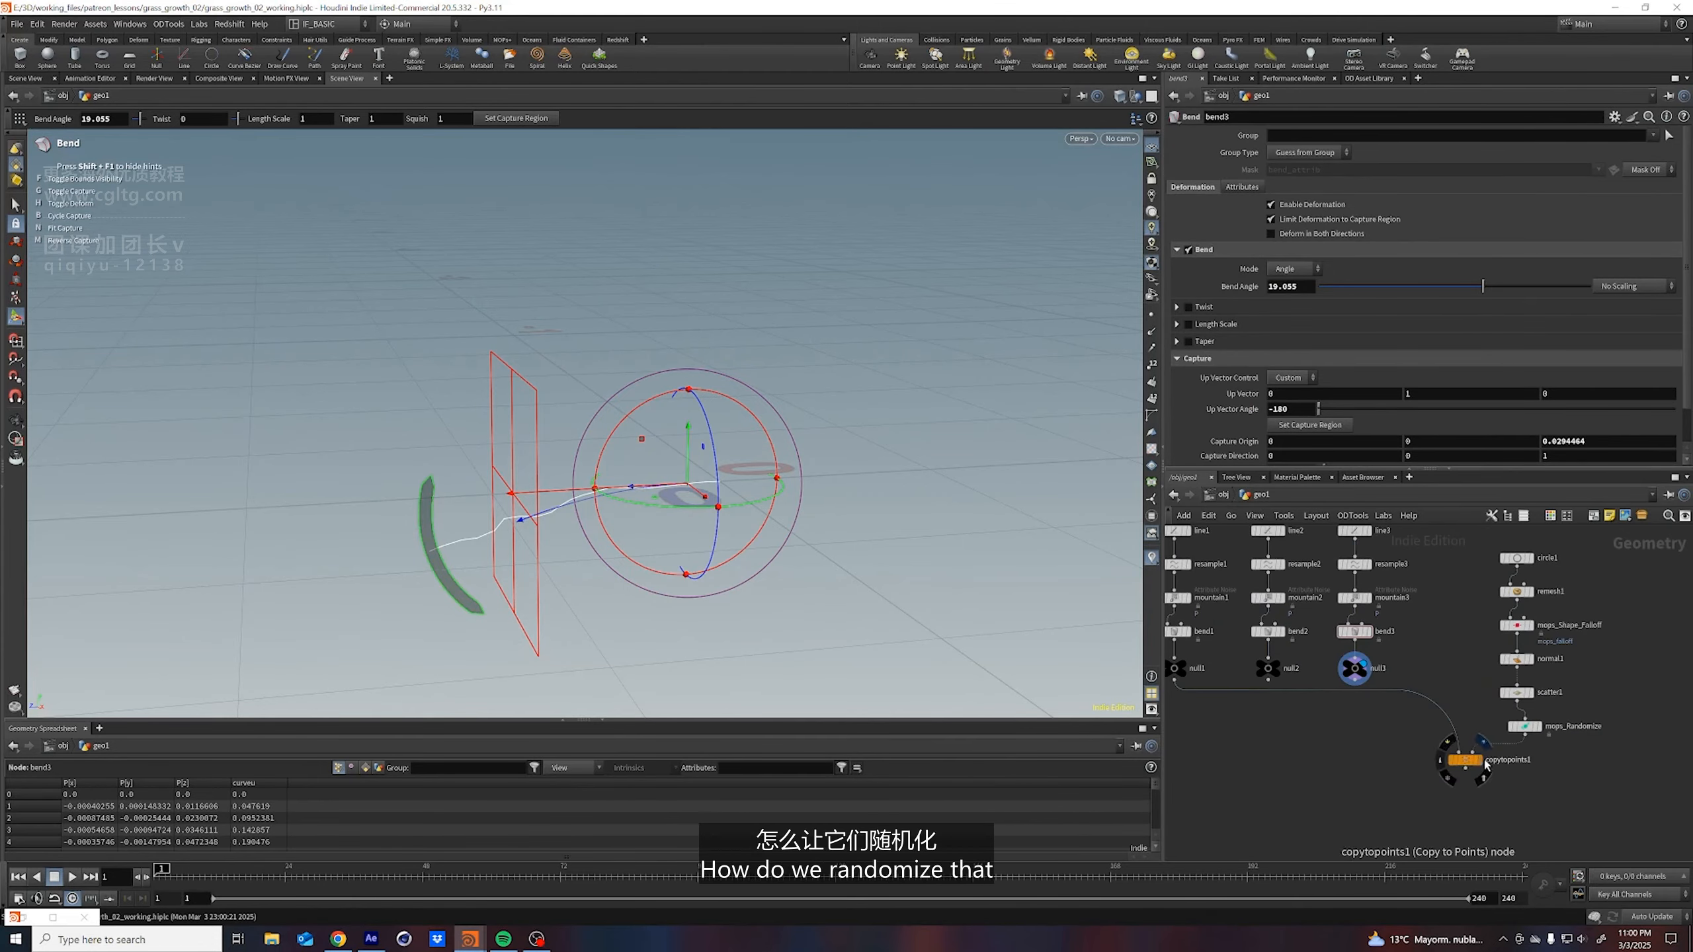
{"action": "left_click", "coordinate": [1481, 759]}
{"action": "left_click_drag", "start_coordinate": [1515, 791], "coordinate": [1379, 755]}
{"action": "middle_click_drag", "start_coordinate": [1345, 751], "coordinate": [1501, 751]}
{"action": "scroll", "coordinate": [1385, 725], "scroll_direction": "down", "scroll_amount": 1}
{"action": "middle_click_drag", "start_coordinate": [1535, 637], "coordinate": [1464, 654]}
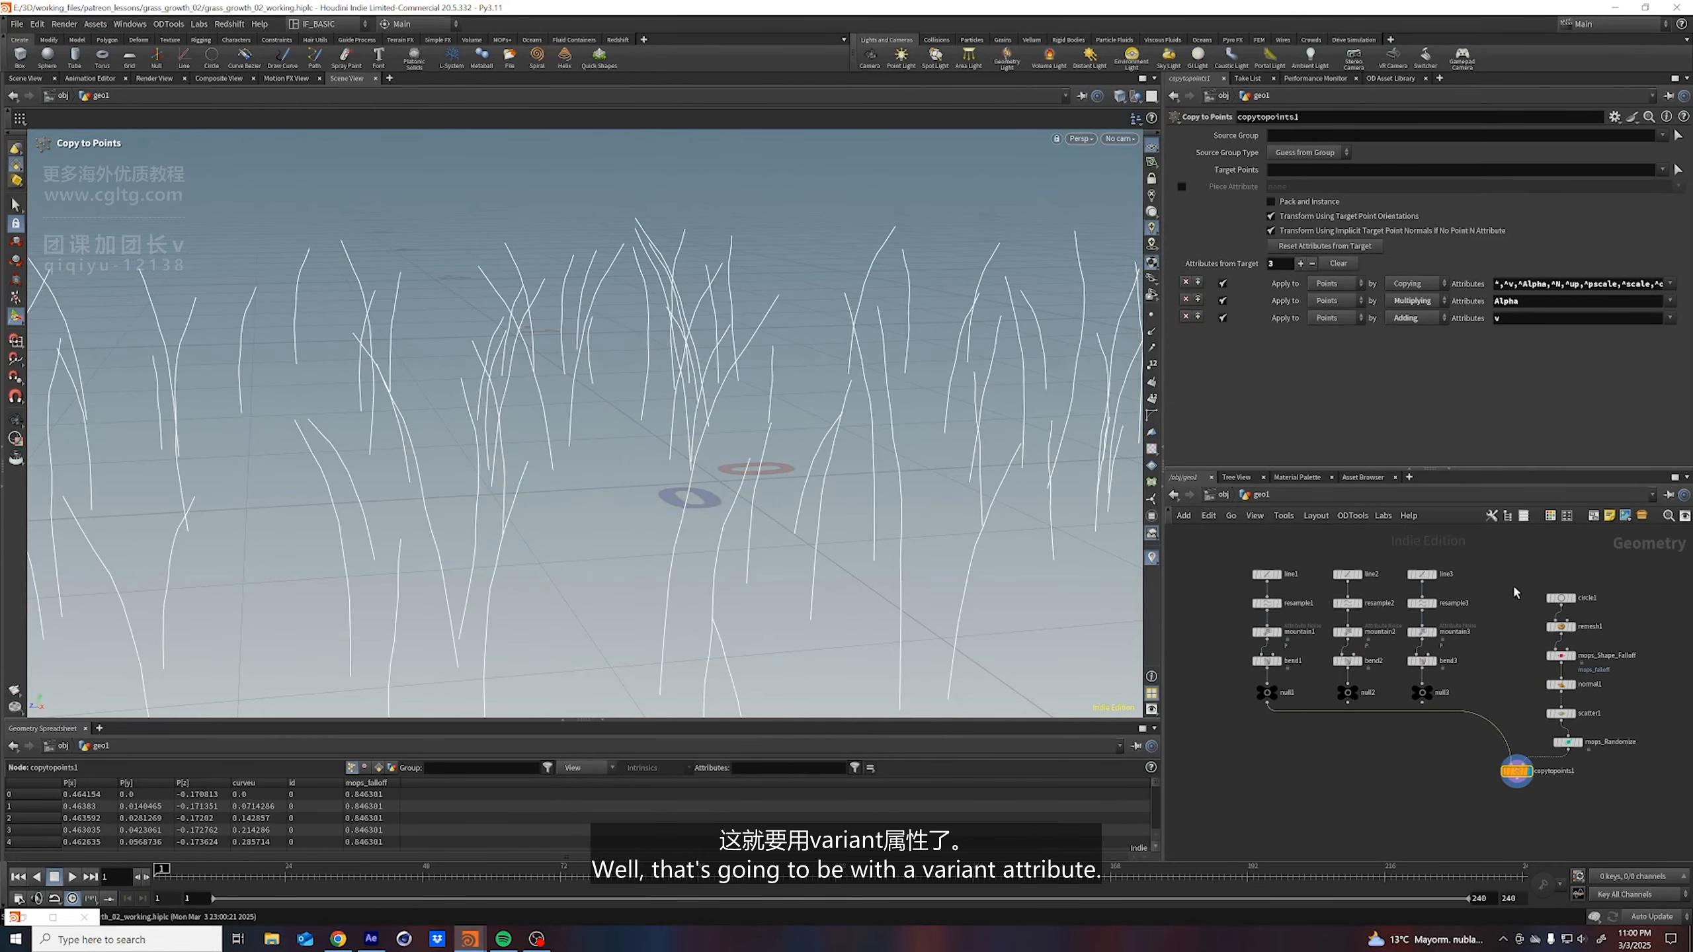
Align the scatter chain from circle1 to mops_Randomize into a straight column farther from the blade chains
{"action": "left_click_drag", "start_coordinate": [1521, 576], "coordinate": [1624, 764]}
{"action": "key", "text": "a"}
{"action": "left_click_drag", "start_coordinate": [1574, 626], "coordinate": [1586, 713]}
{"action": "left_click", "coordinate": [1521, 673]}
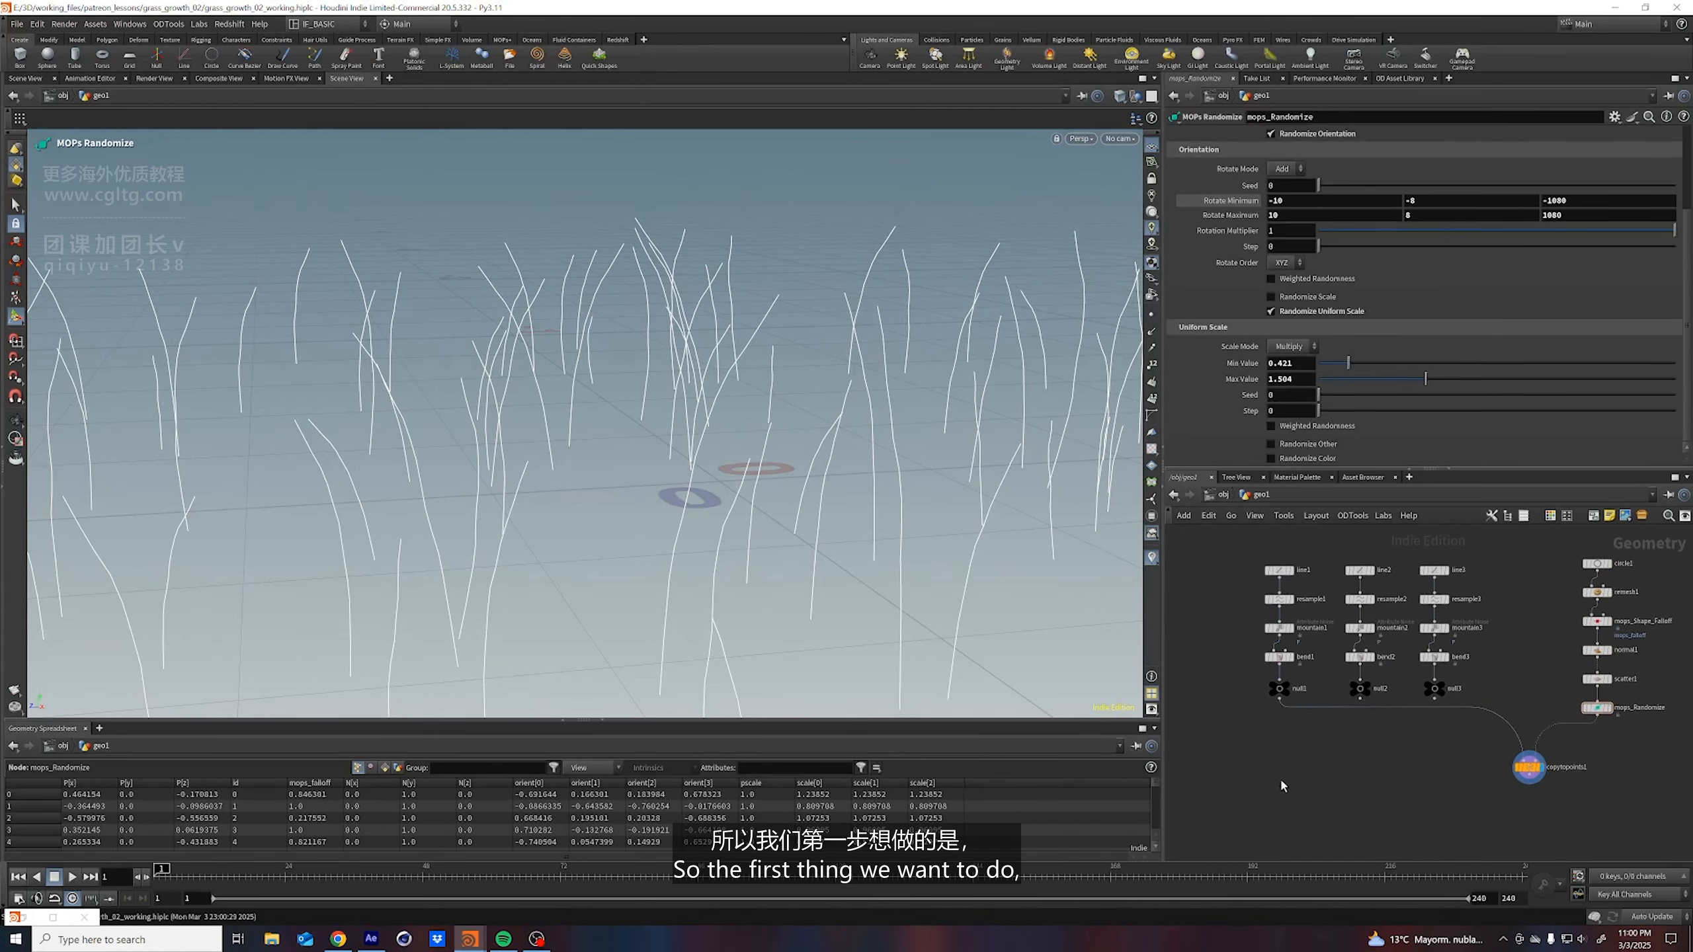
Add an Attribute Create node and place it just below null1 in the first blade chain
{"action": "key", "text": "Tab"}
{"action": "key", "text": "Escape"}
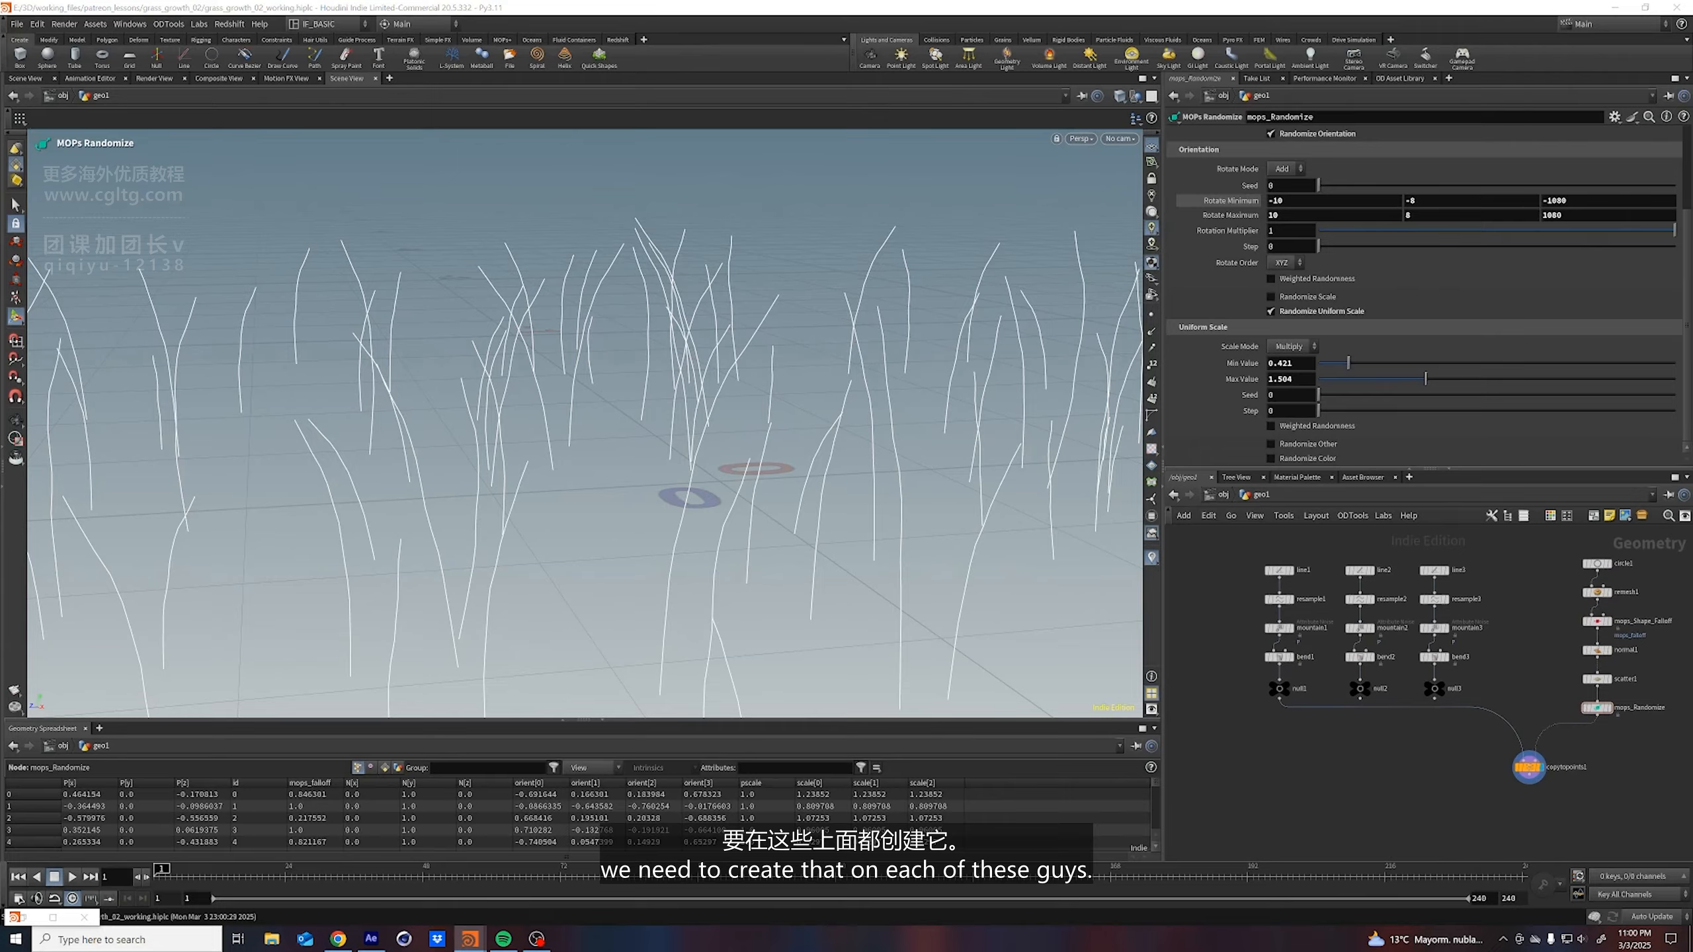
{"action": "key", "text": "Tab"}
{"action": "type", "text": "attri"}
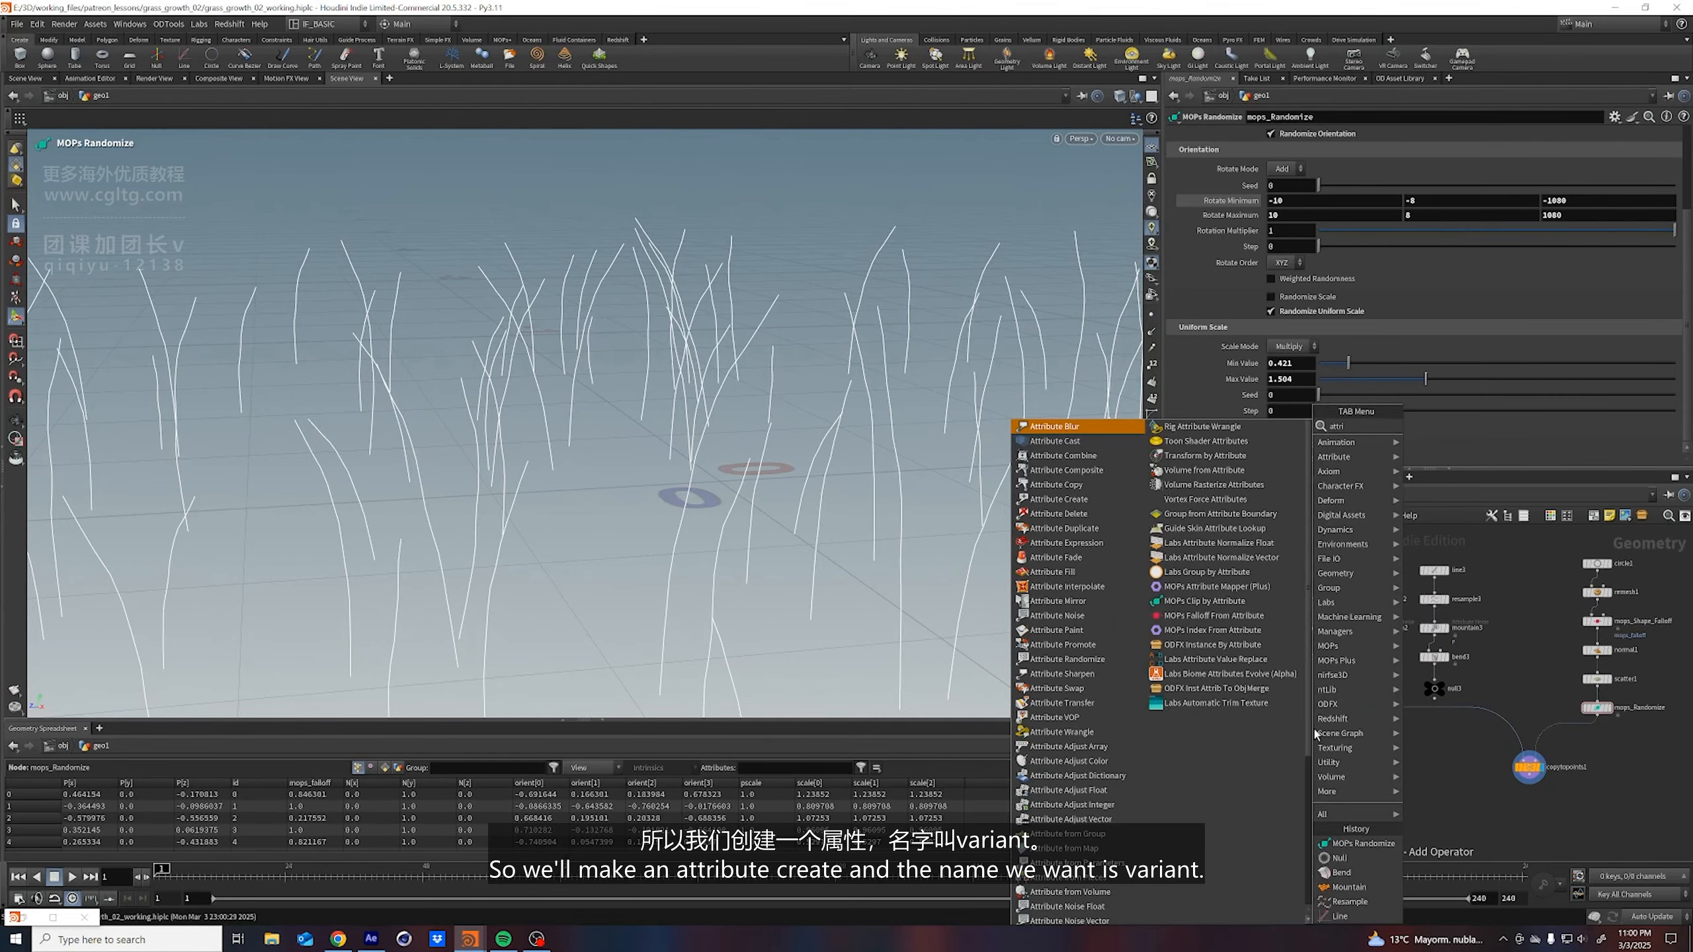
{"action": "type", "text": "b cr"}
{"action": "key", "text": "Return"}
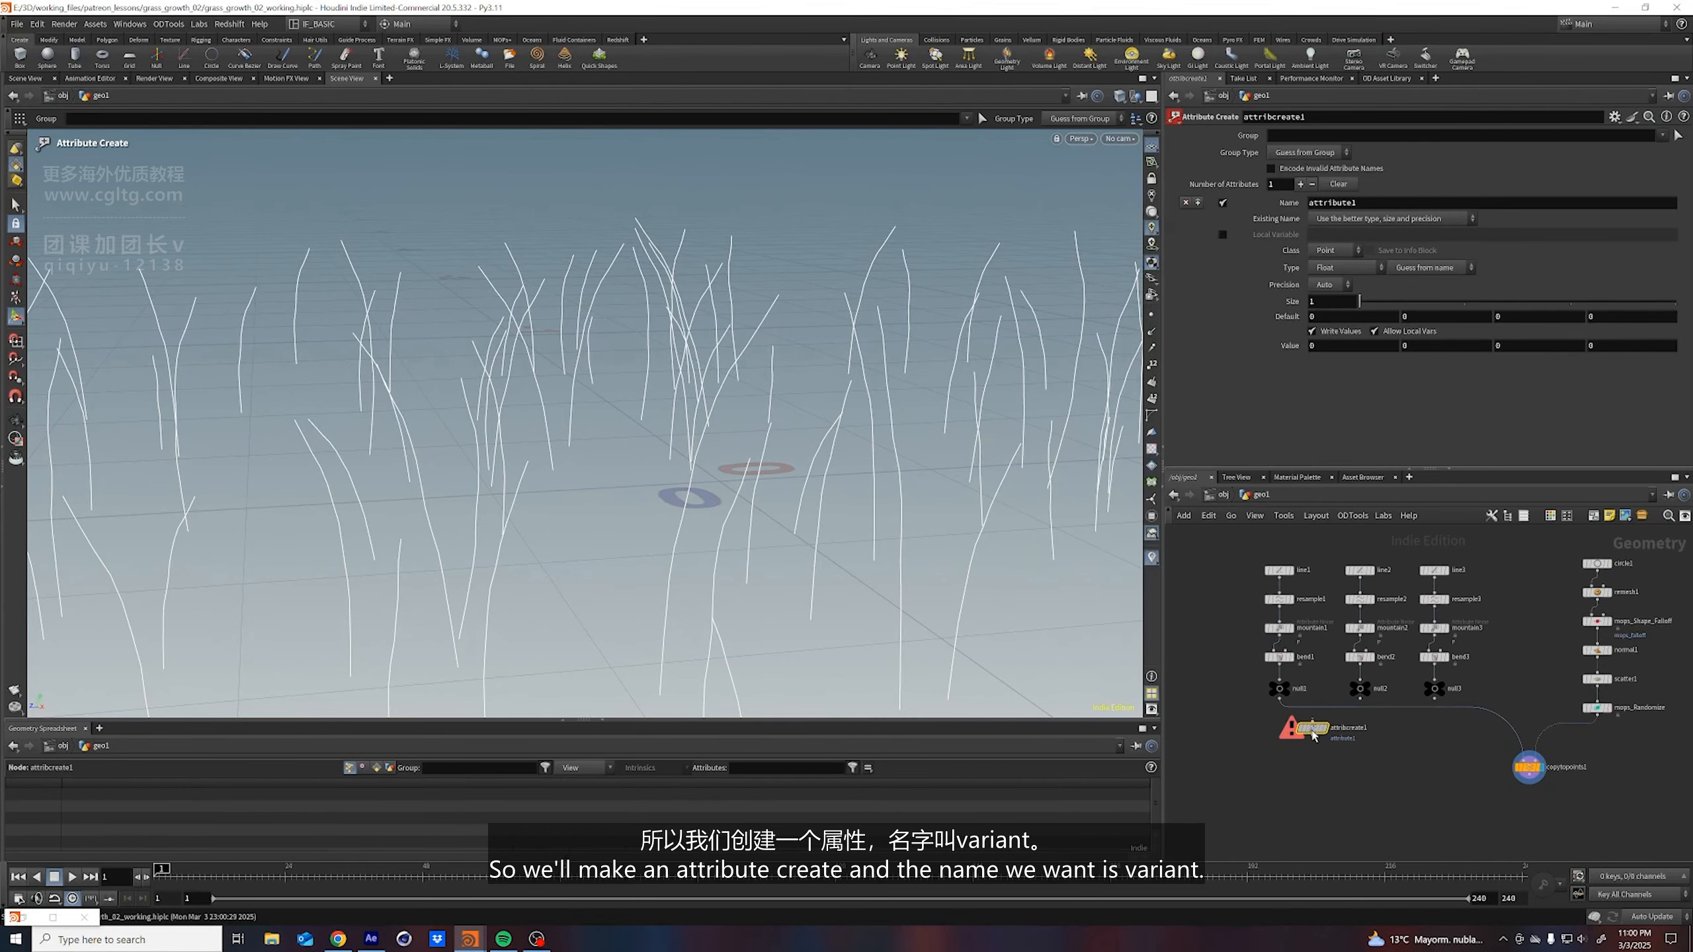
{"action": "left_click", "coordinate": [1270, 747]}
Name the attribute of the new Attribute Create node variant
{"action": "left_click", "coordinate": [1357, 203]}
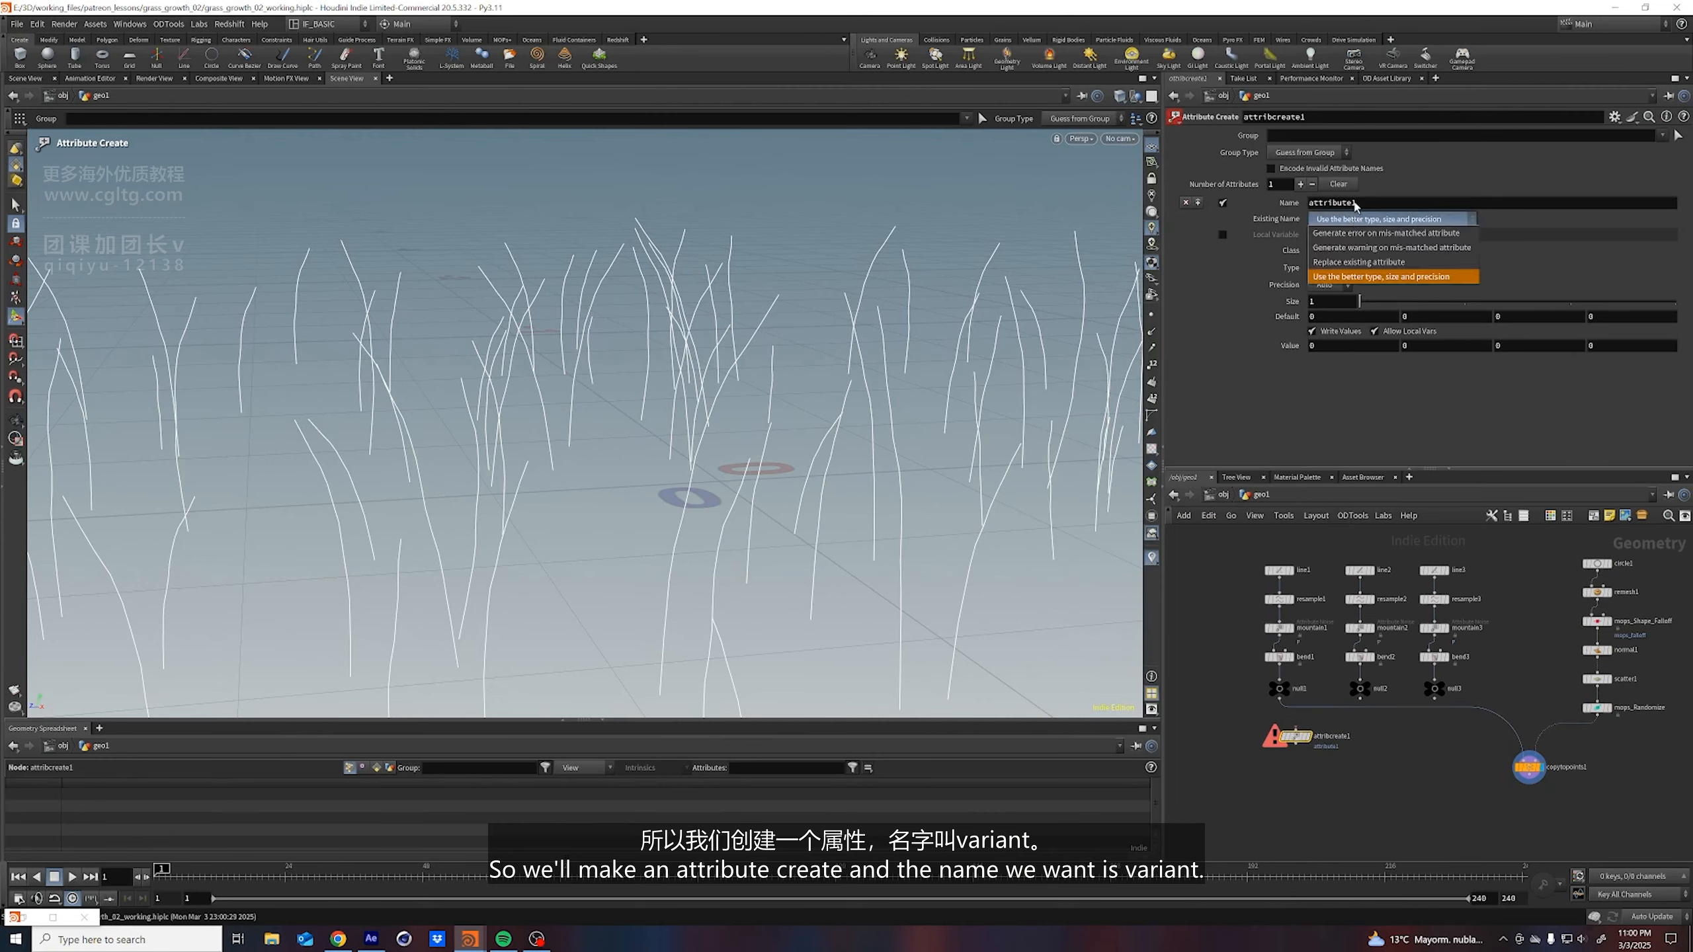
{"action": "double_click", "coordinate": [1356, 203]}
{"action": "type", "text": "variant"}
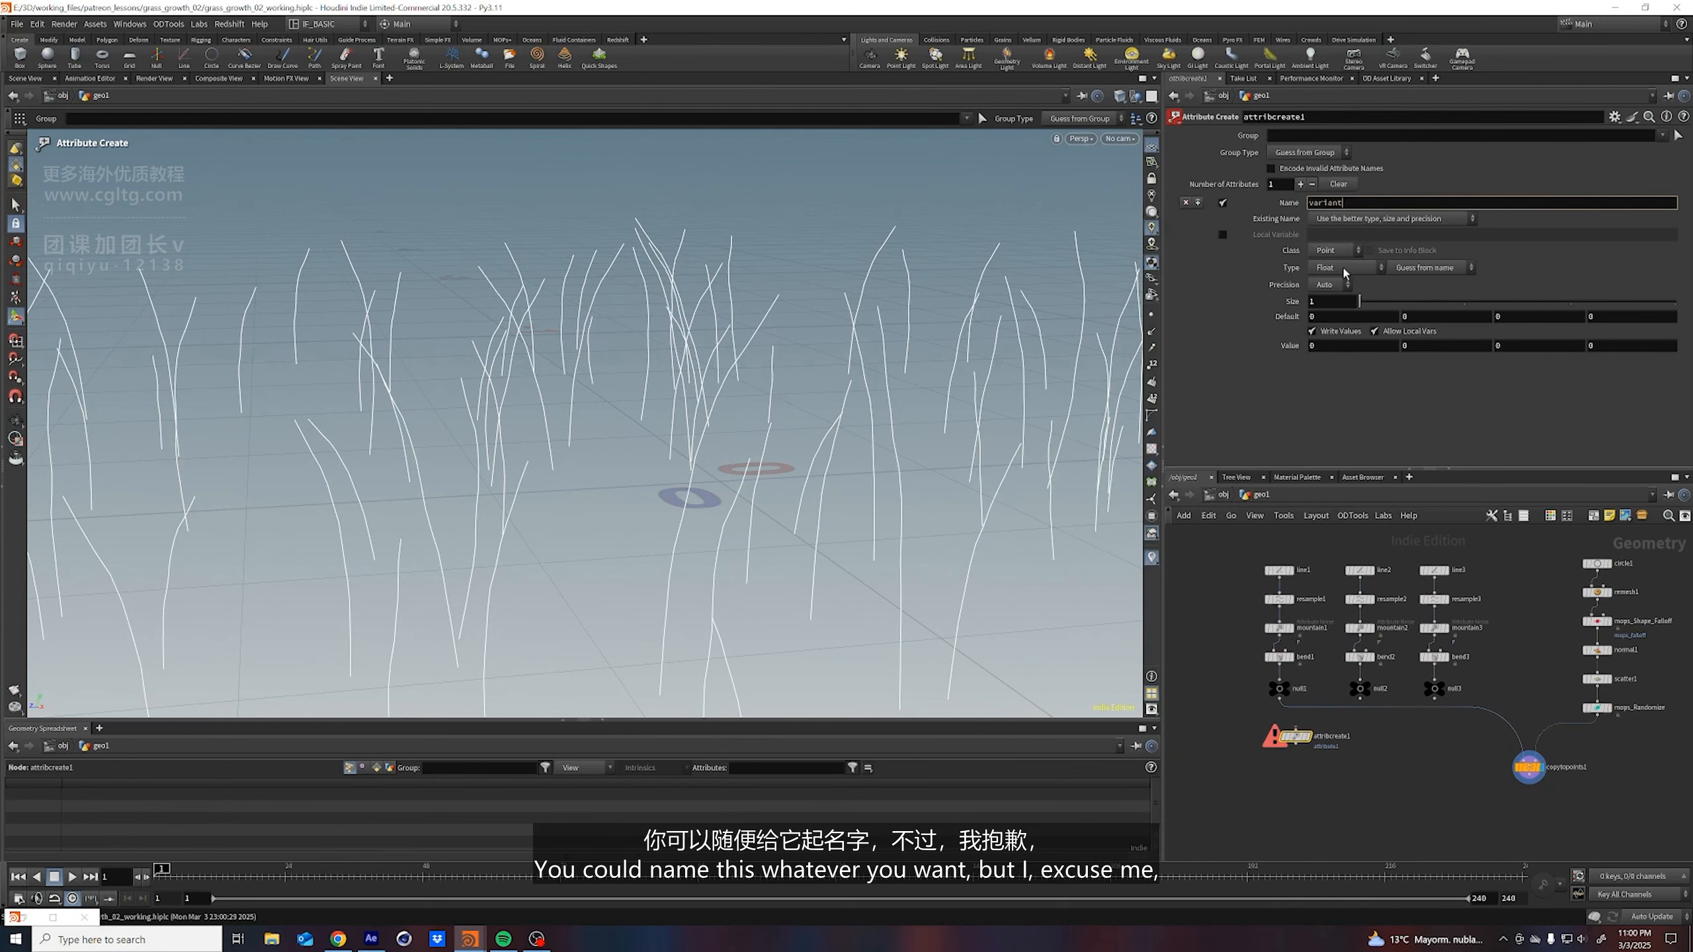
{"action": "key", "text": "Return"}
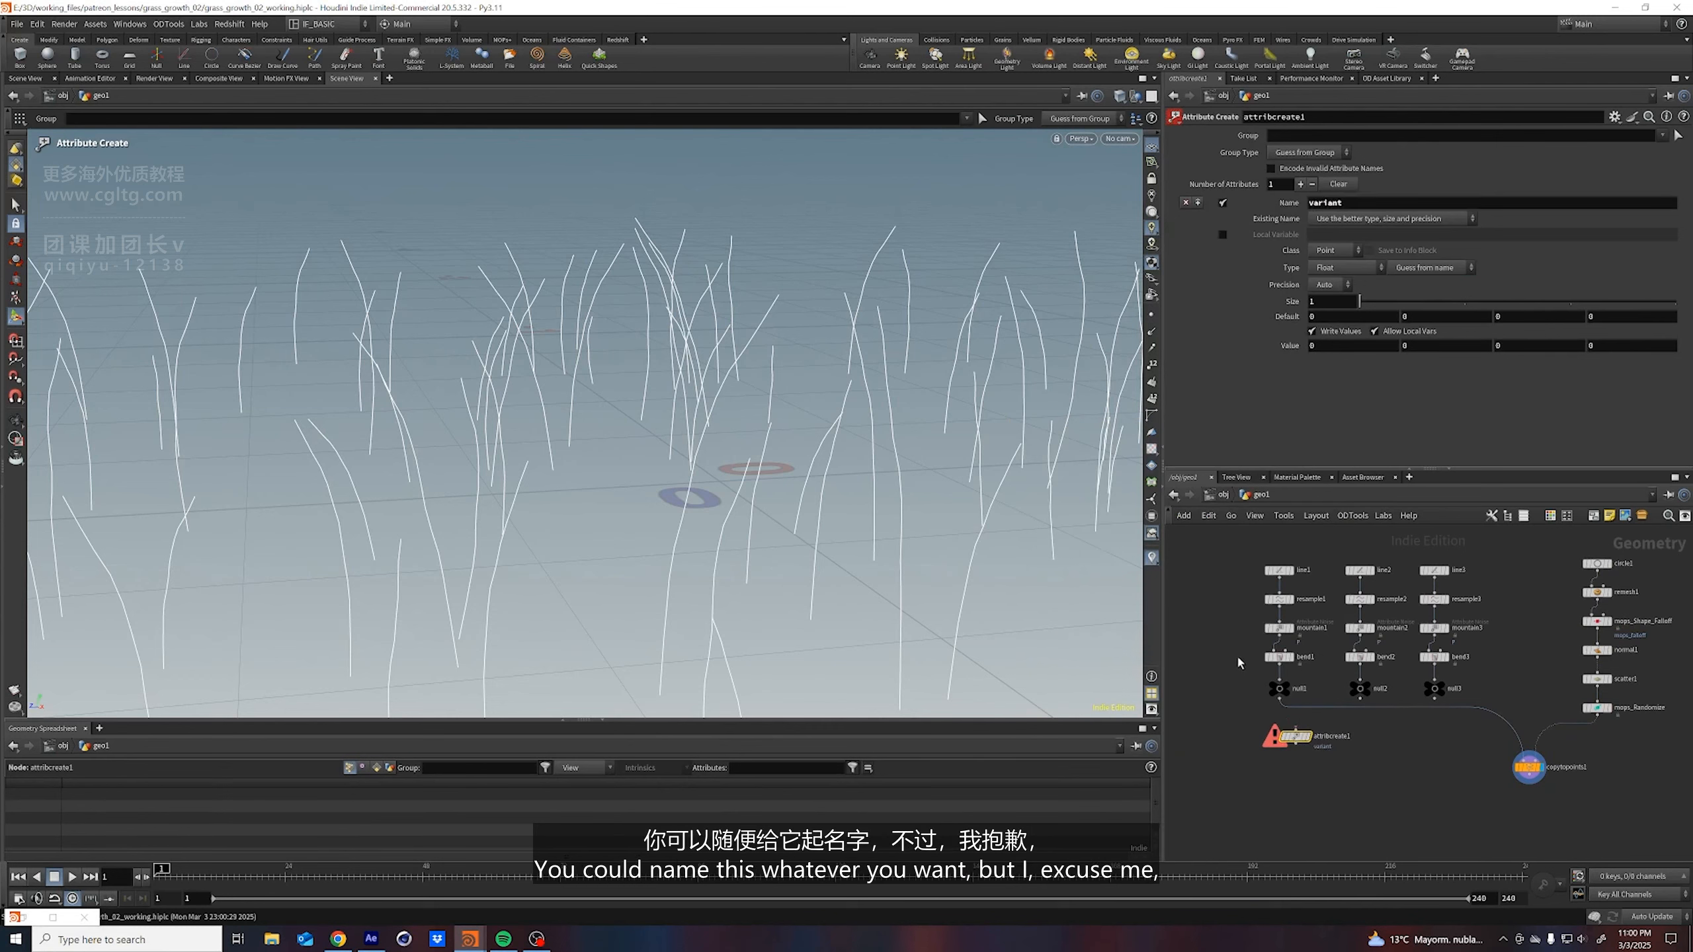
Enable the Piece Attribute option on copytopoints1
{"action": "middle_click_drag", "start_coordinate": [1236, 653], "coordinate": [1257, 651]}
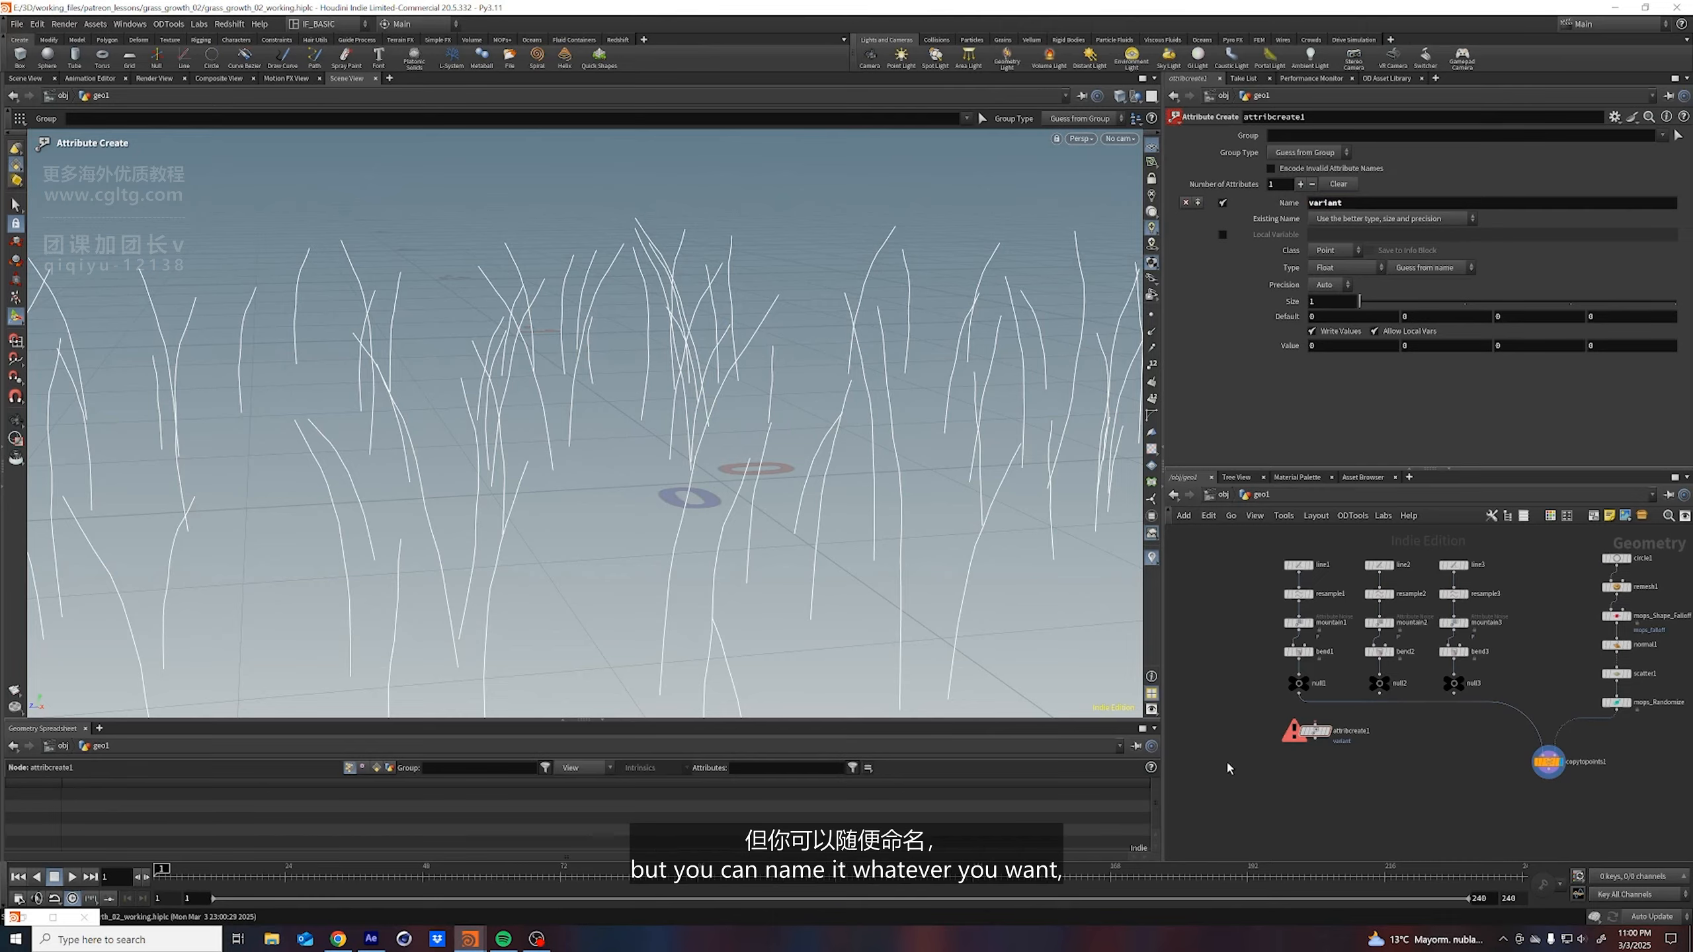
{"action": "left_click", "coordinate": [1593, 753]}
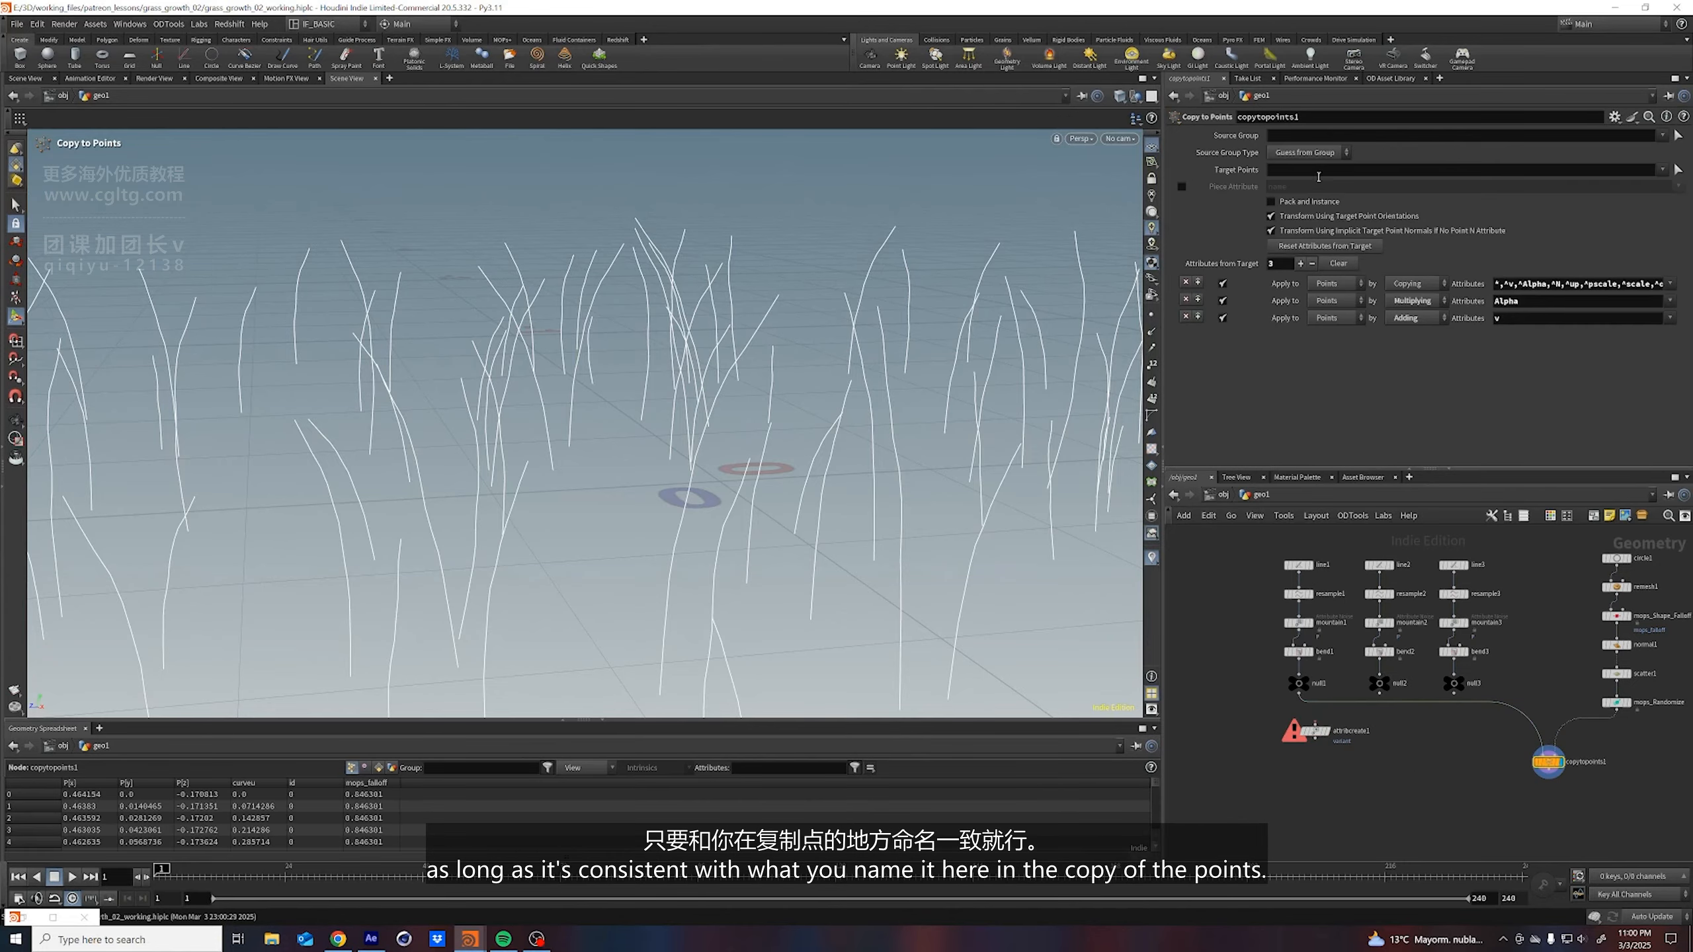
{"action": "left_click", "coordinate": [1181, 187]}
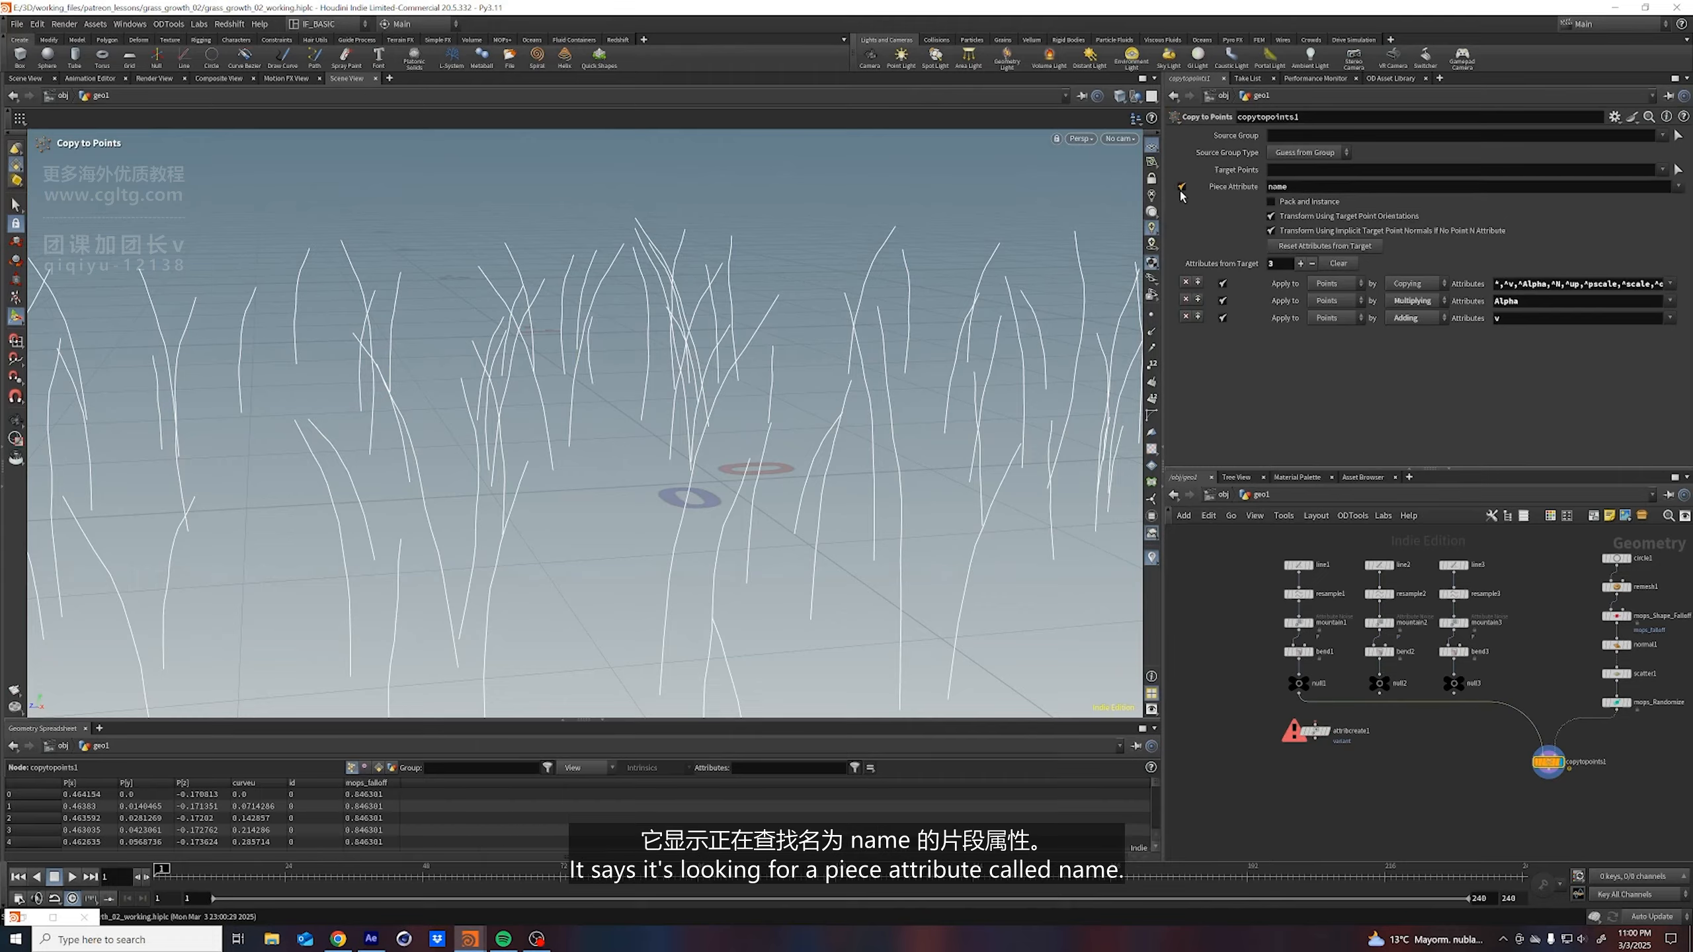
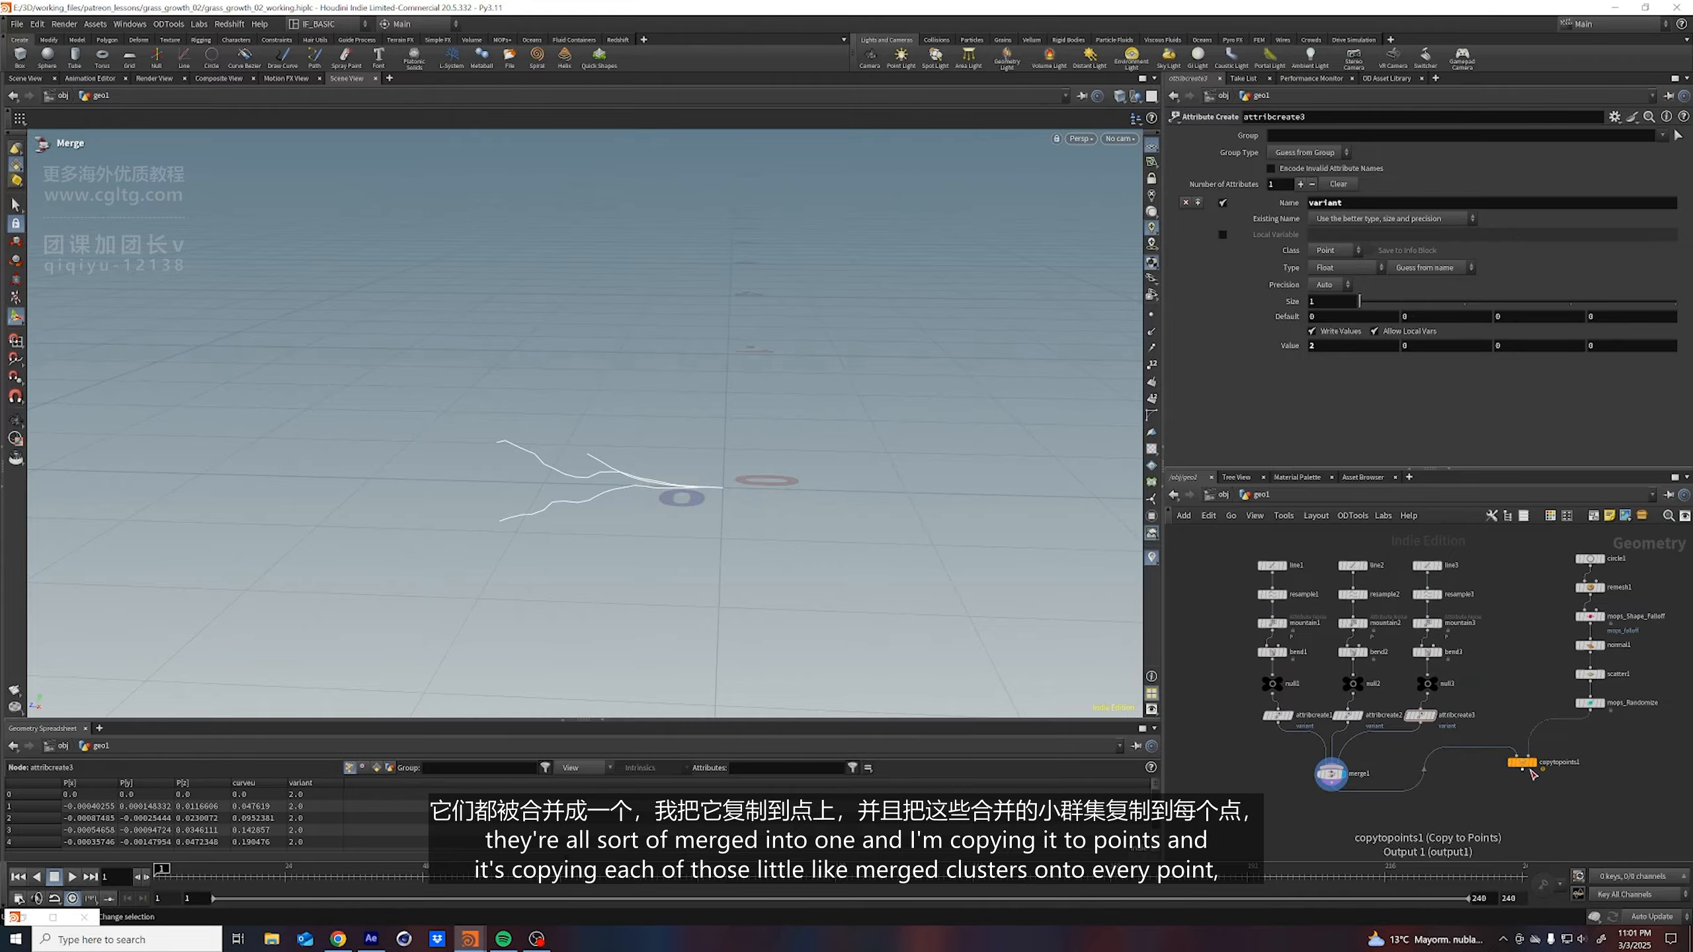
Display copytopoints1 in the viewport to inspect the merged clusters copied onto the points, and save the scene
{"action": "left_click", "coordinate": [1532, 762]}
{"action": "right_click_drag", "start_coordinate": [708, 474], "coordinate": [580, 607]}
{"action": "left_click_drag", "start_coordinate": [535, 542], "coordinate": [704, 586]}
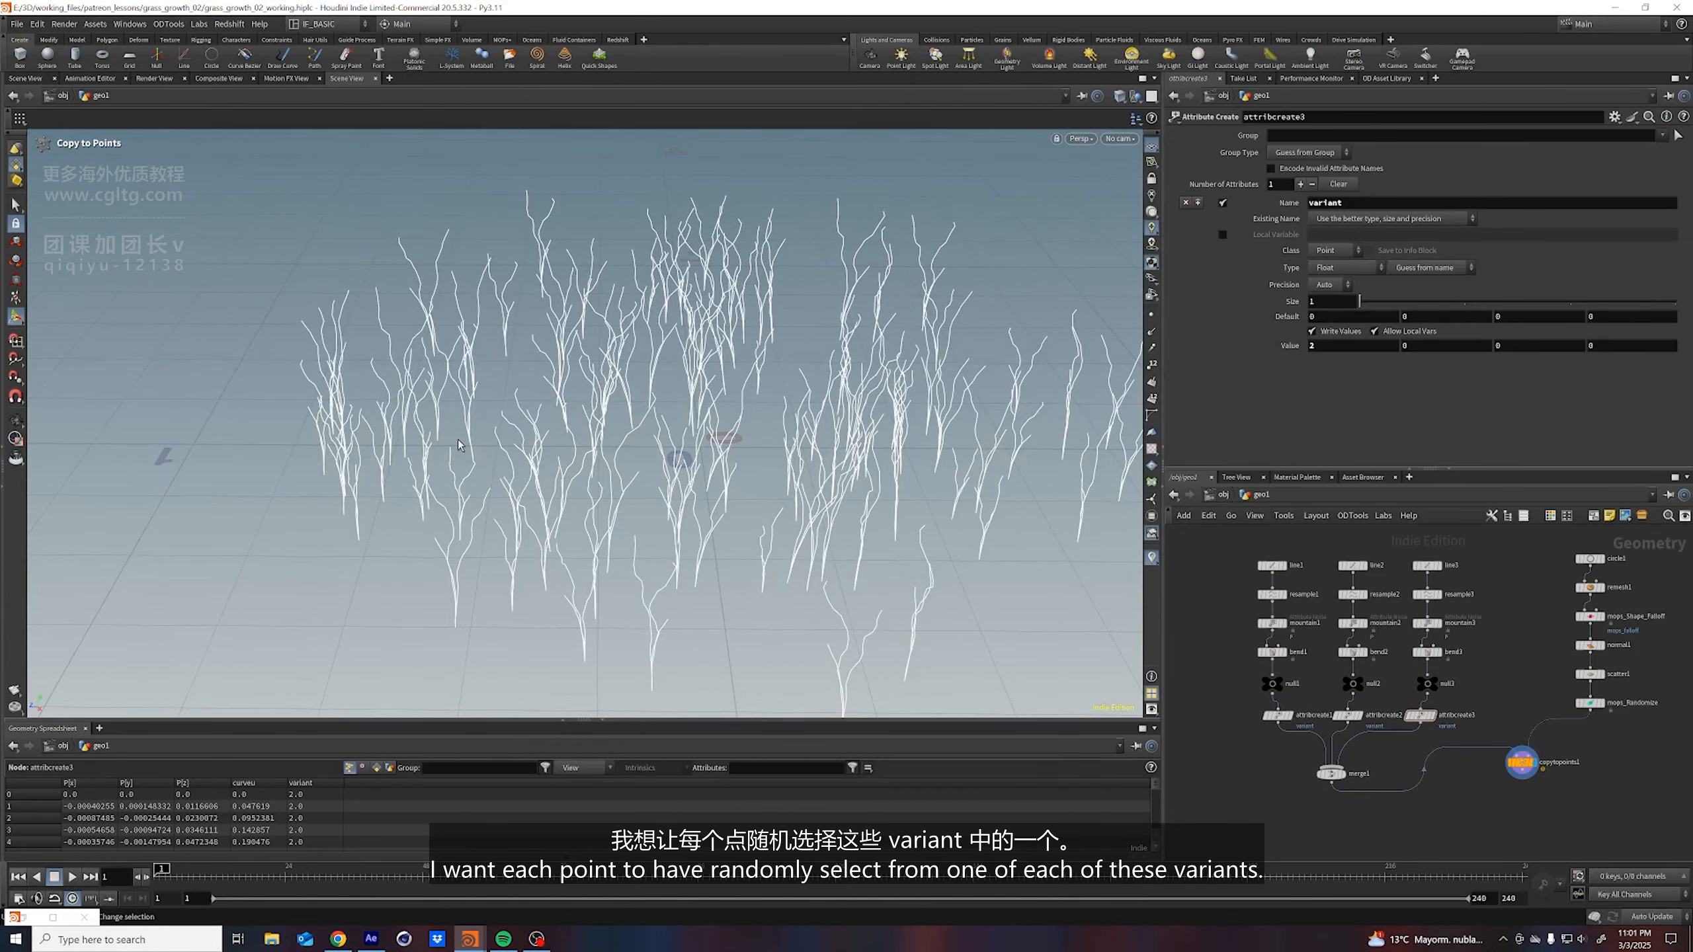
{"action": "middle_click_drag", "start_coordinate": [789, 378], "coordinate": [754, 387], "text": "alt"}
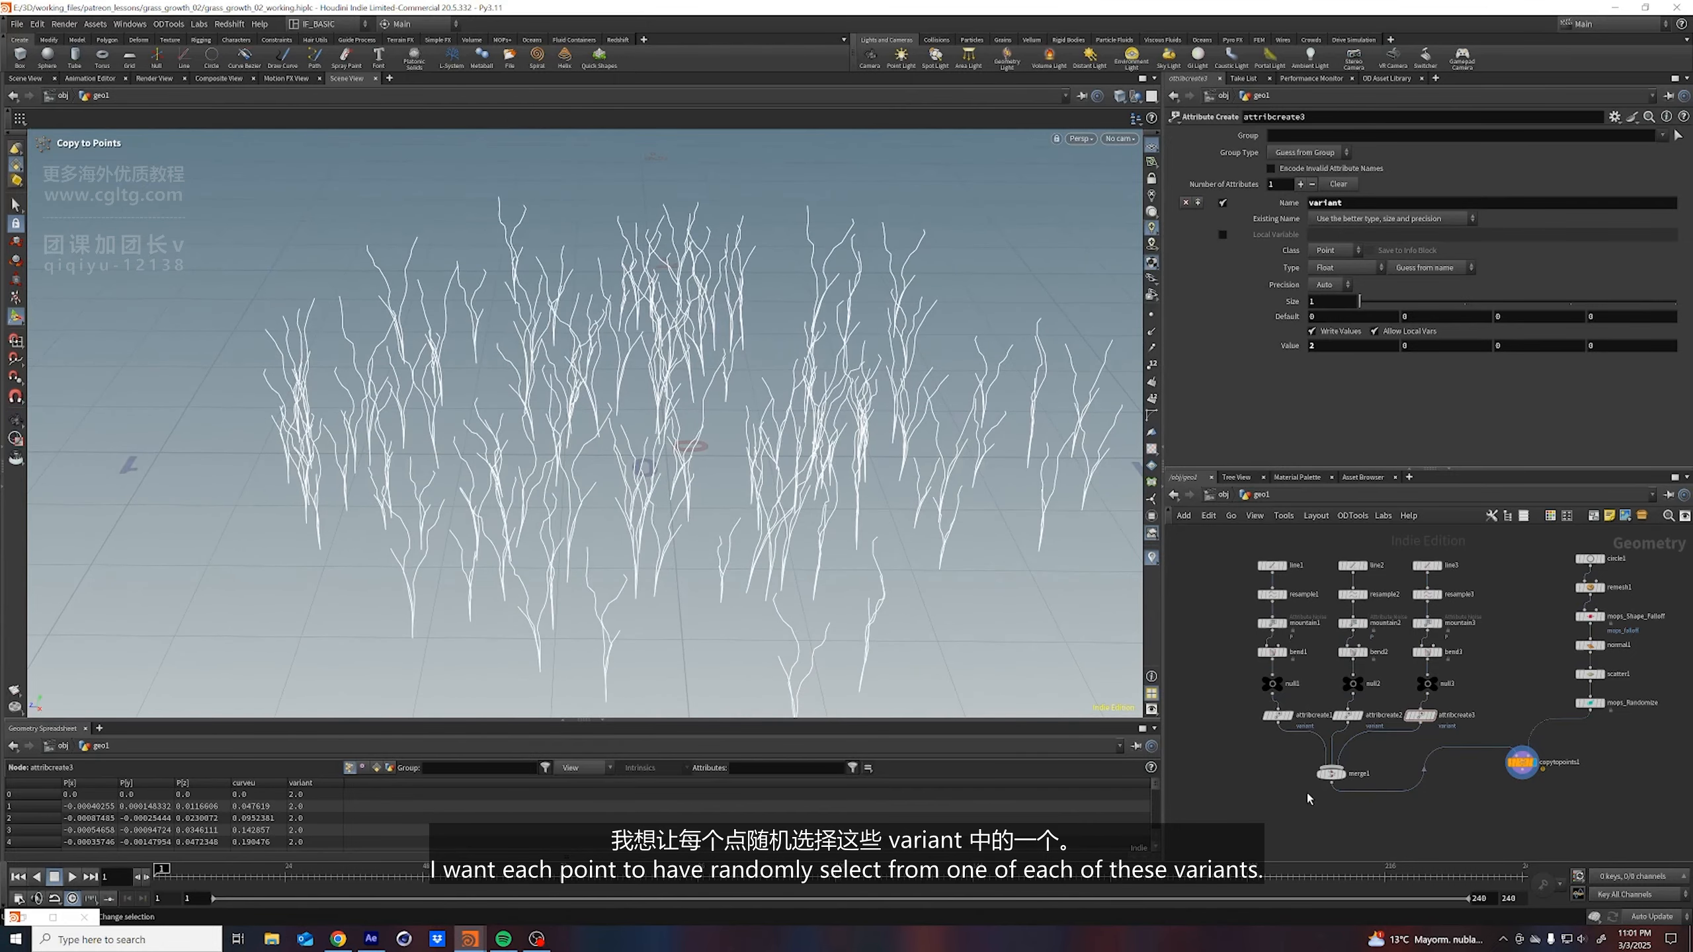
{"action": "middle_click_drag", "start_coordinate": [1303, 789], "coordinate": [1298, 783]}
{"action": "key", "text": "ctrl+s"}
Display the scattered points of mops_Randomize in the viewport
{"action": "middle_click_drag", "start_coordinate": [1559, 720], "coordinate": [1474, 727]}
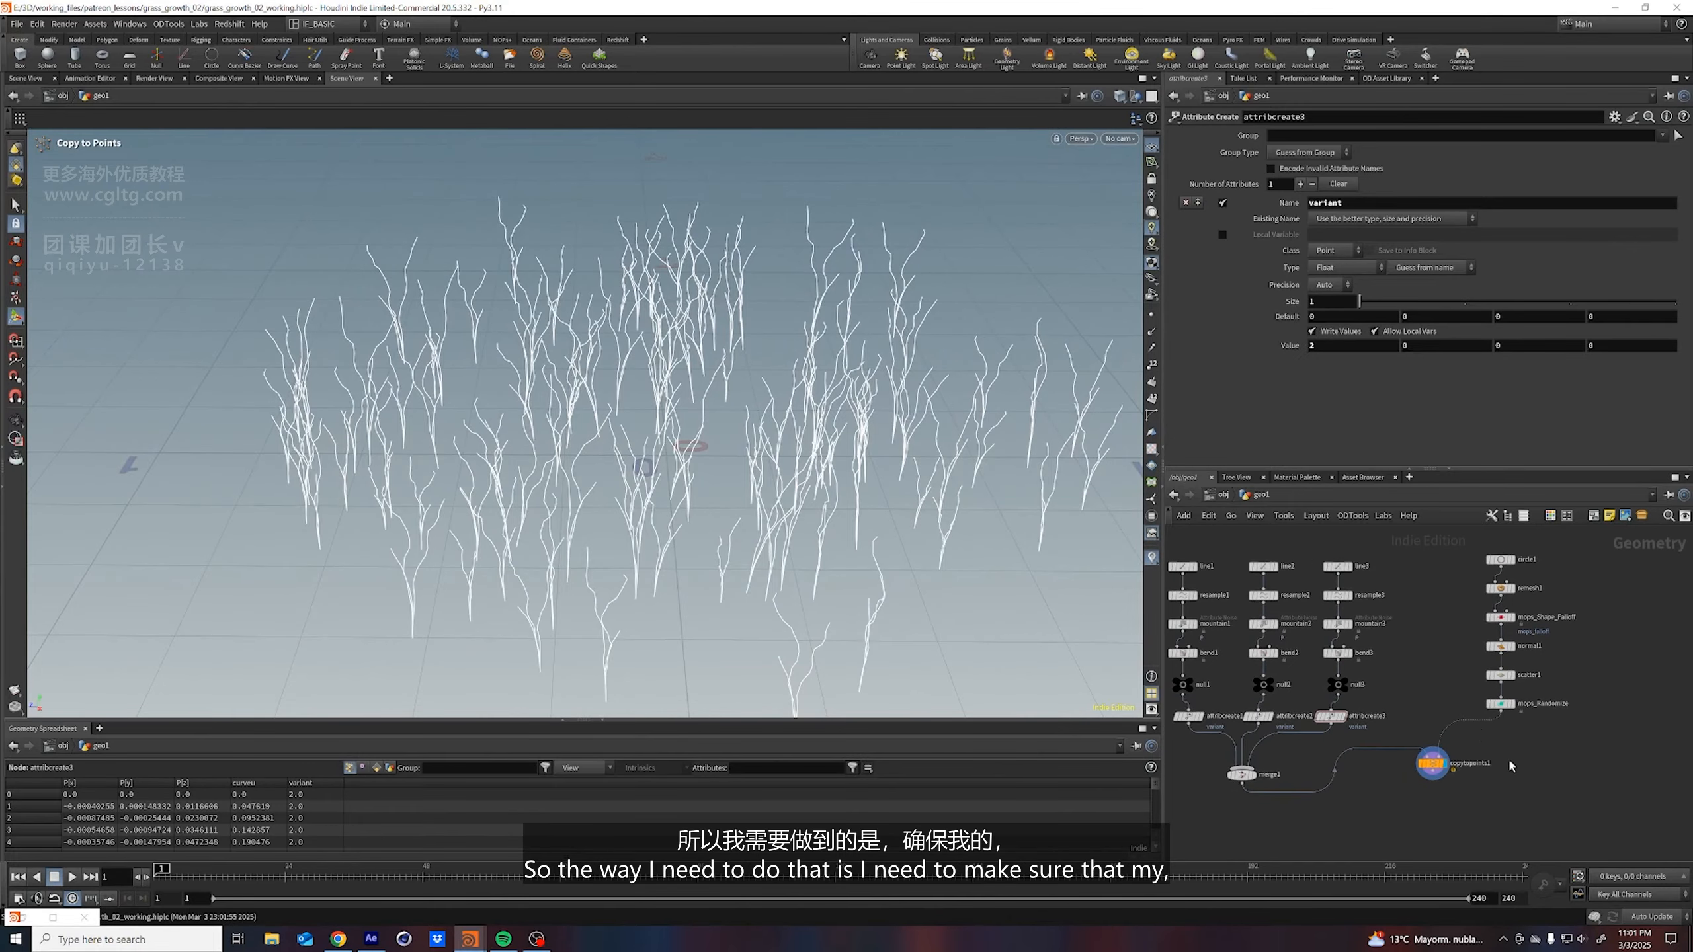
{"action": "left_click_drag", "start_coordinate": [1533, 745], "coordinate": [1494, 730]}
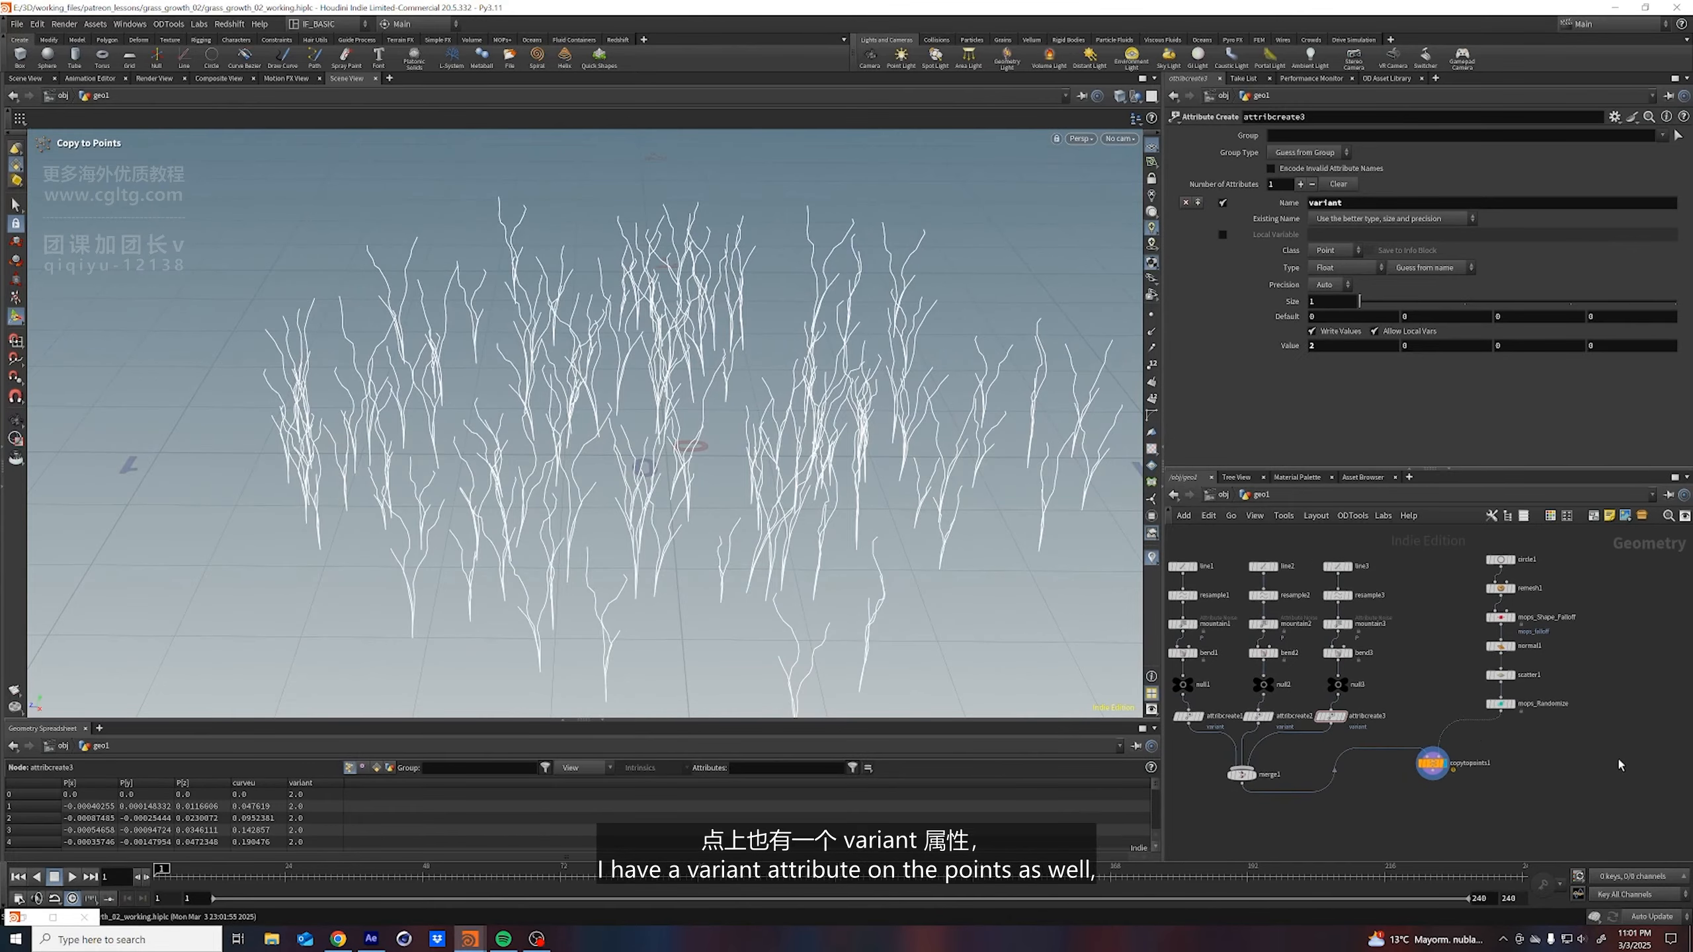
{"action": "left_click", "coordinate": [1513, 706]}
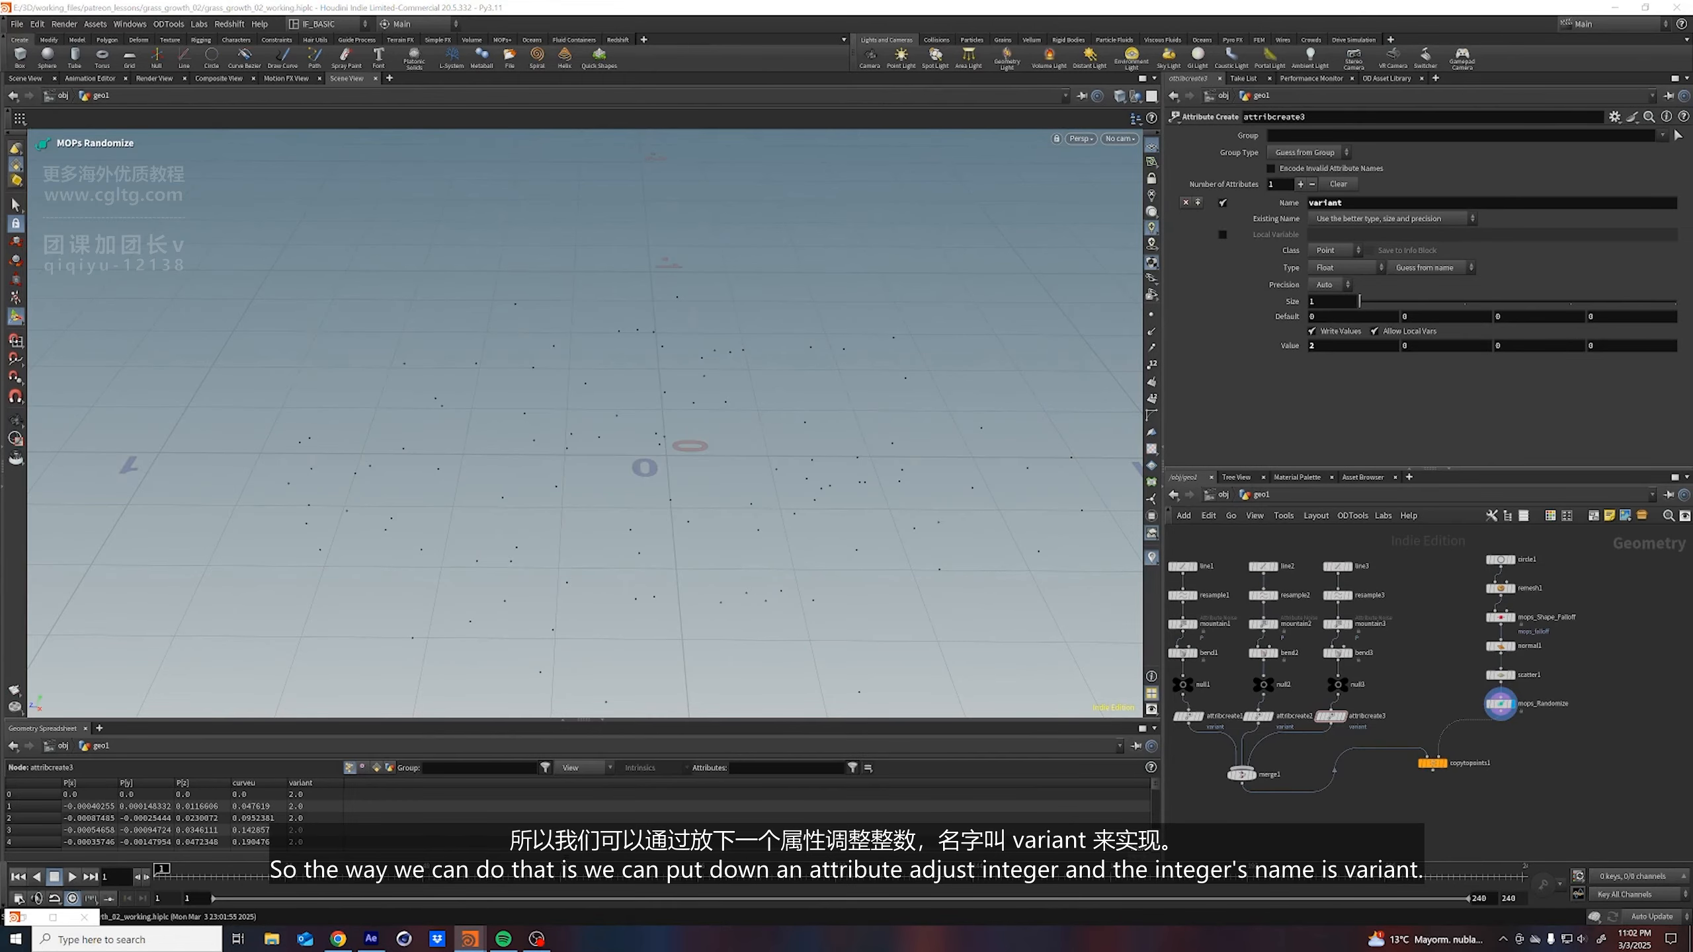
Insert an Attribute Adjust Integer node for the variant attribute between mops_Randomize and copytopoints1
{"action": "key", "text": "Tab"}
{"action": "type", "text": "at"}
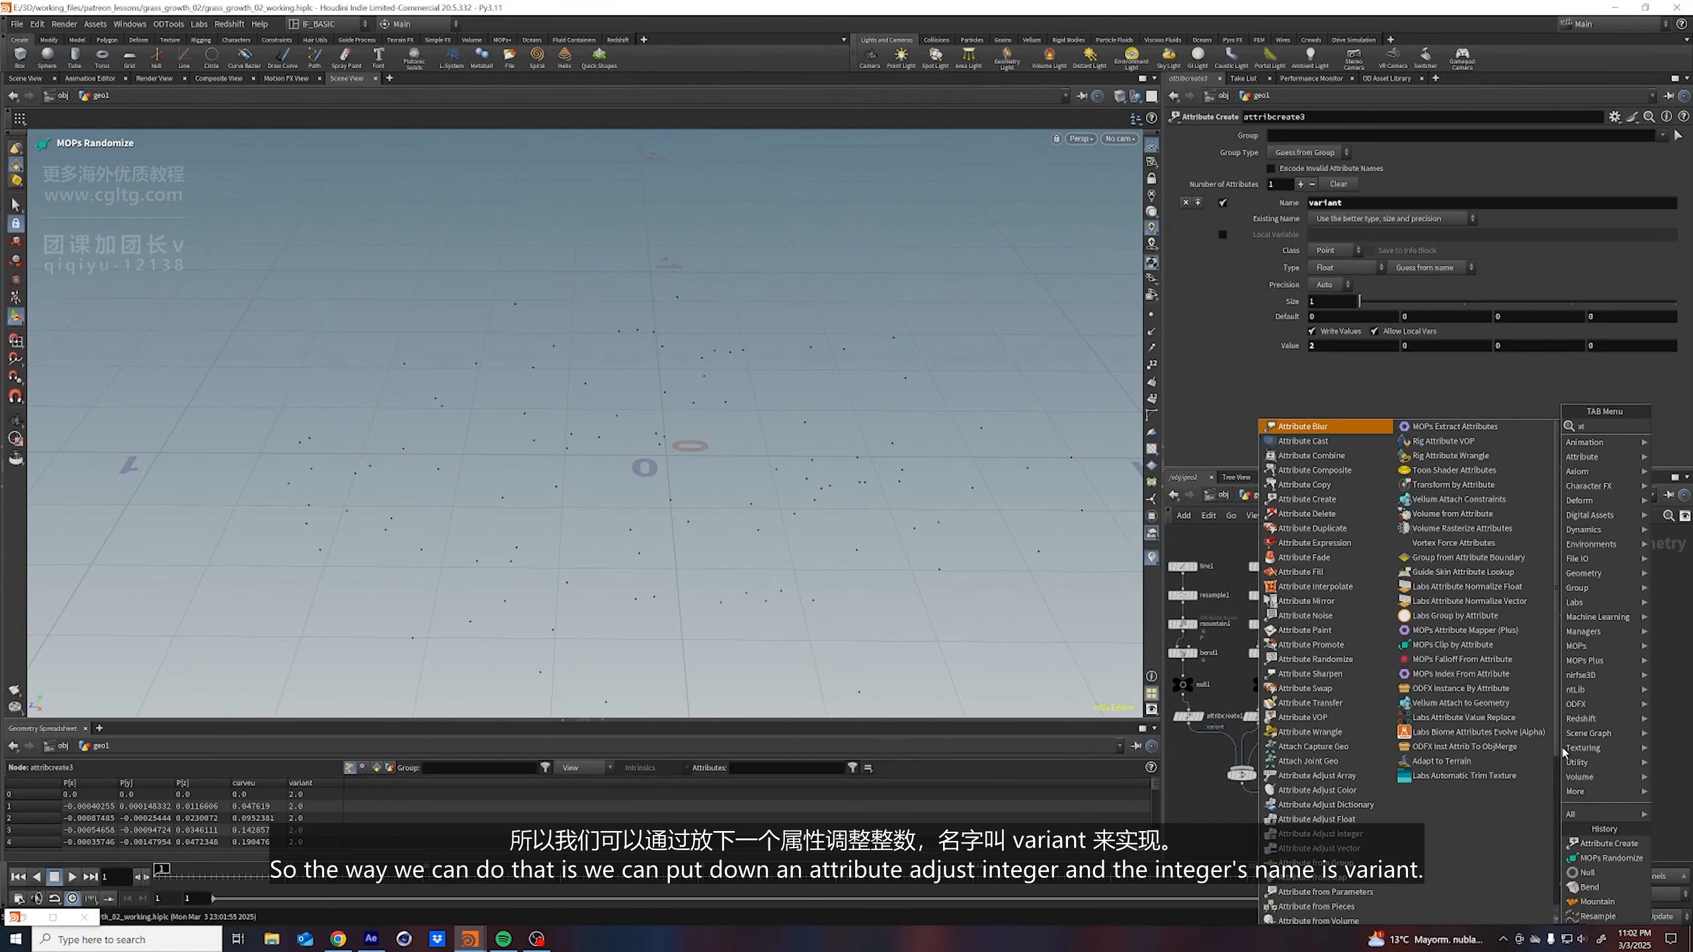
{"action": "type", "text": "tribute ad"}
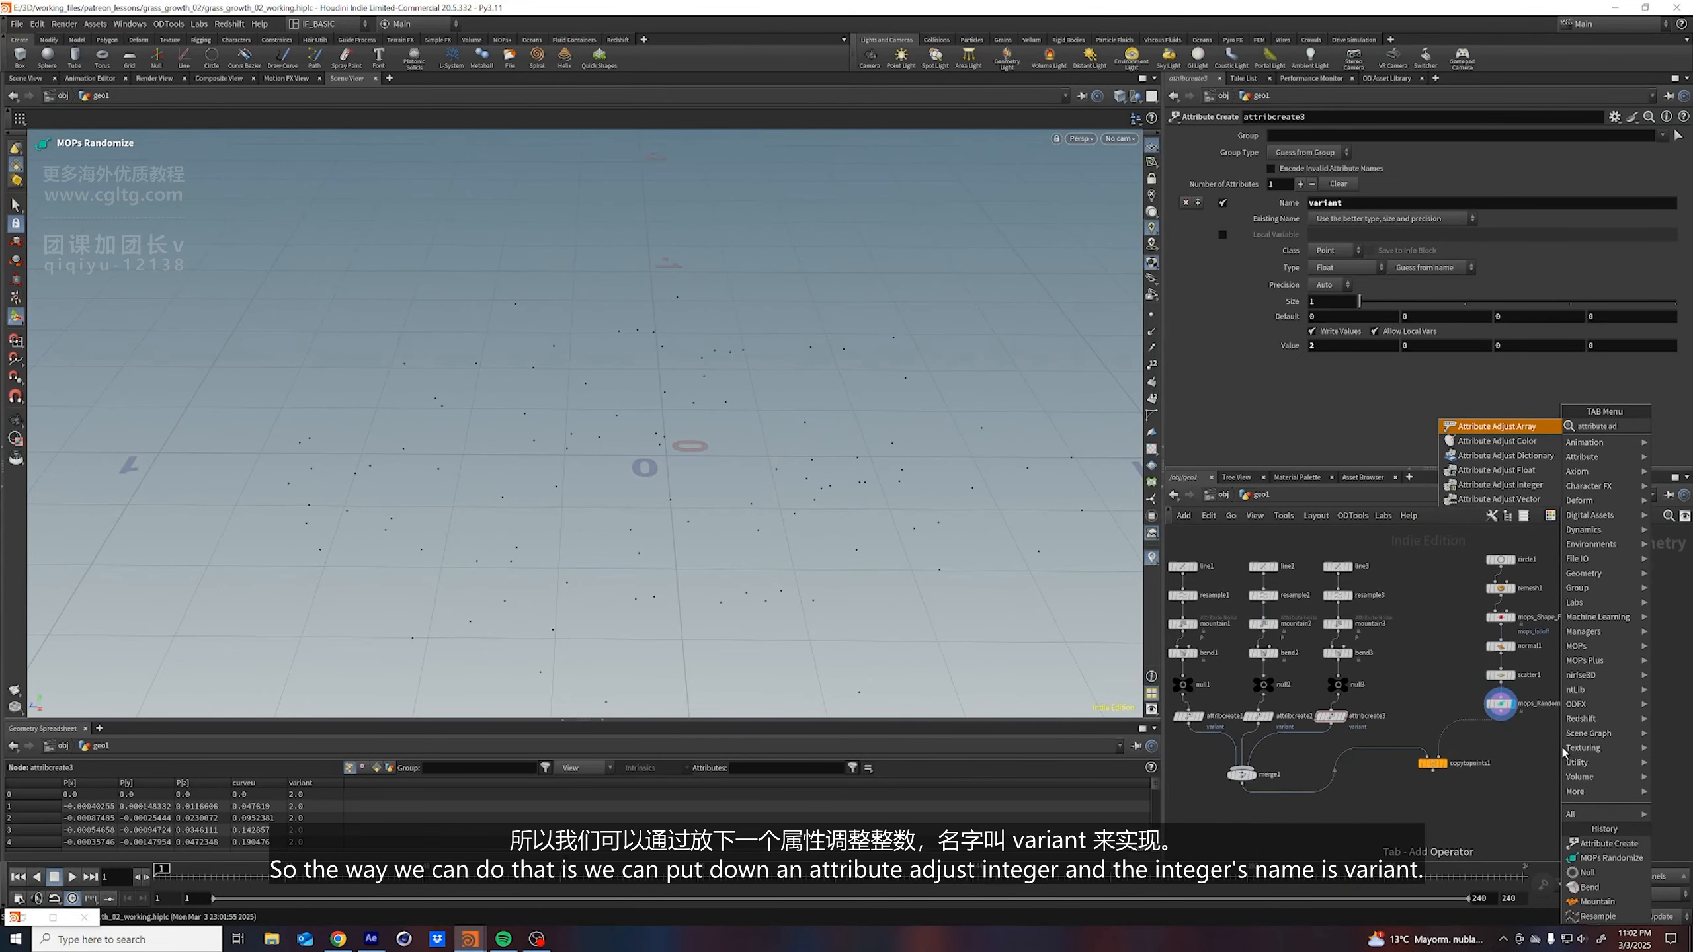
{"action": "key", "text": "Down"}
{"action": "key", "text": "Down"}
{"action": "key", "text": "Down"}
{"action": "key", "text": "Down"}
{"action": "key", "text": "Return"}
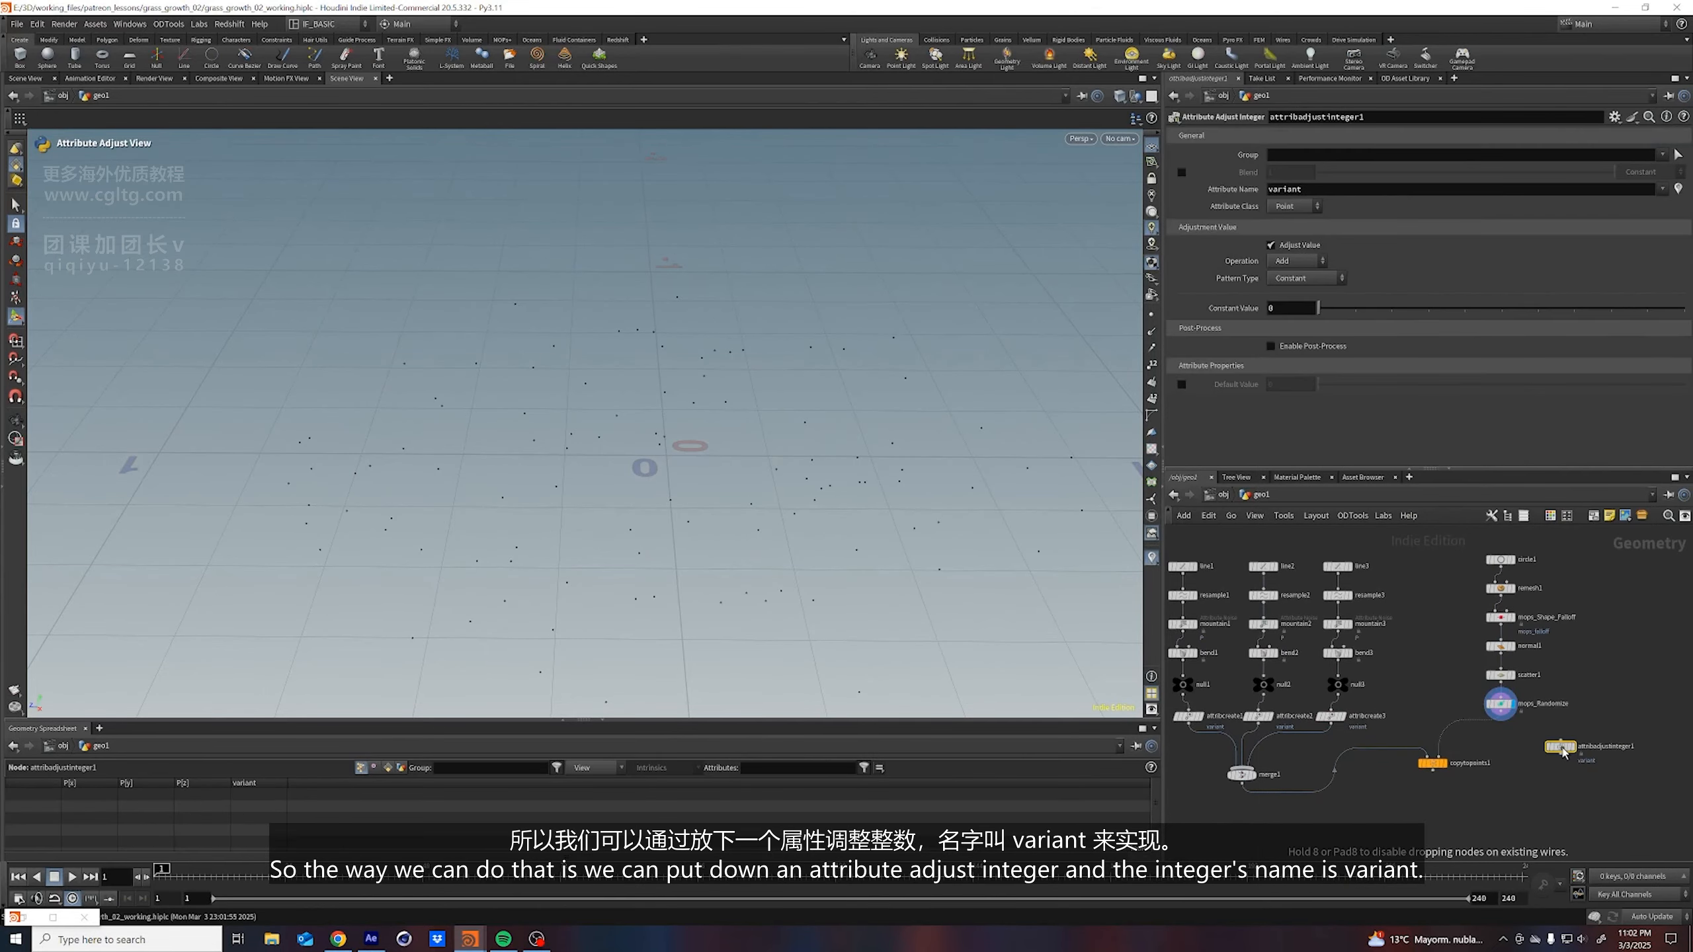
{"action": "left_click", "coordinate": [1482, 738]}
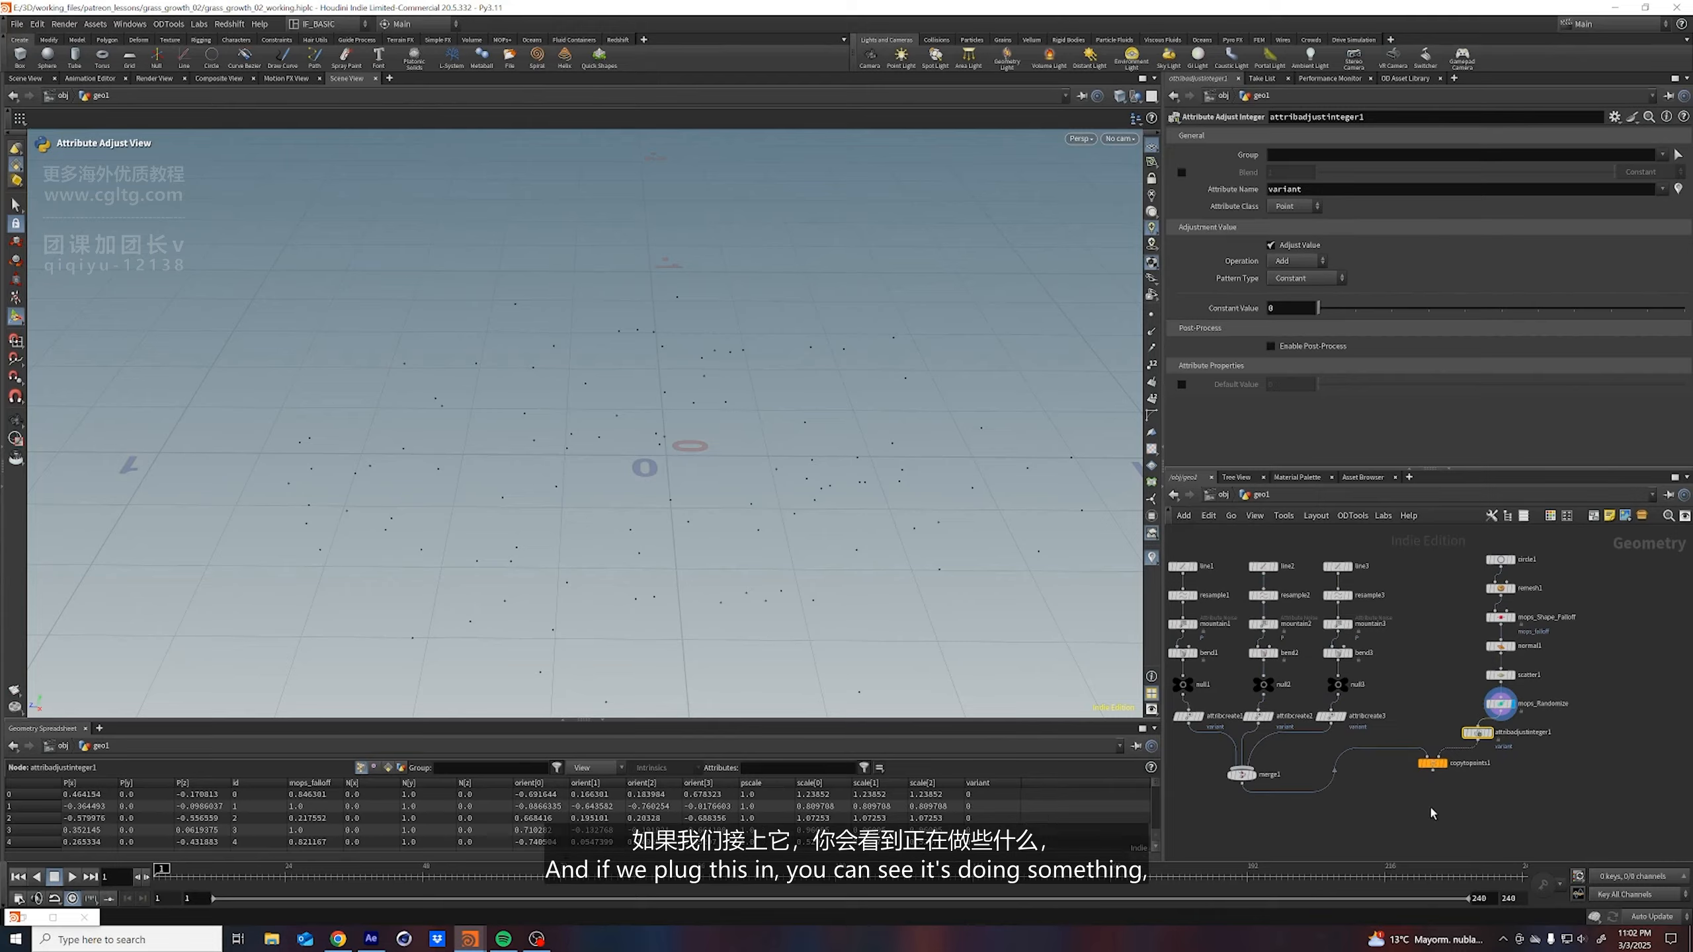
Display copytopoints1 and set the operation of attribadjustinteger1 to Set Initial
{"action": "left_click", "coordinate": [1439, 764]}
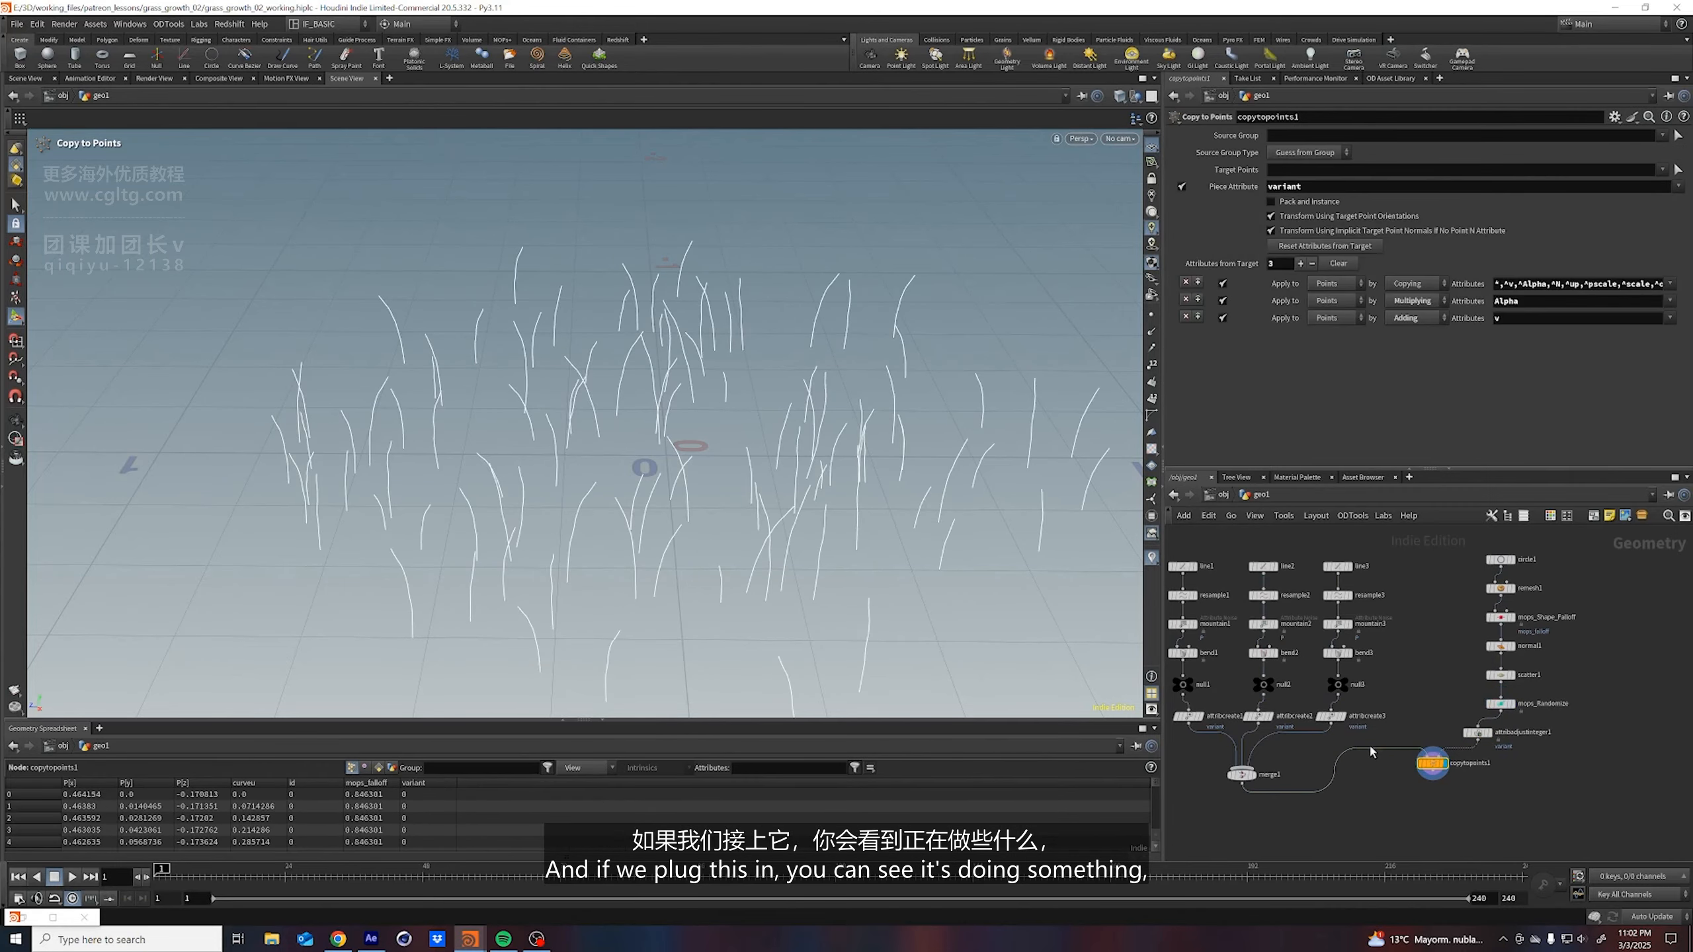
{"action": "left_click", "coordinate": [1477, 732]}
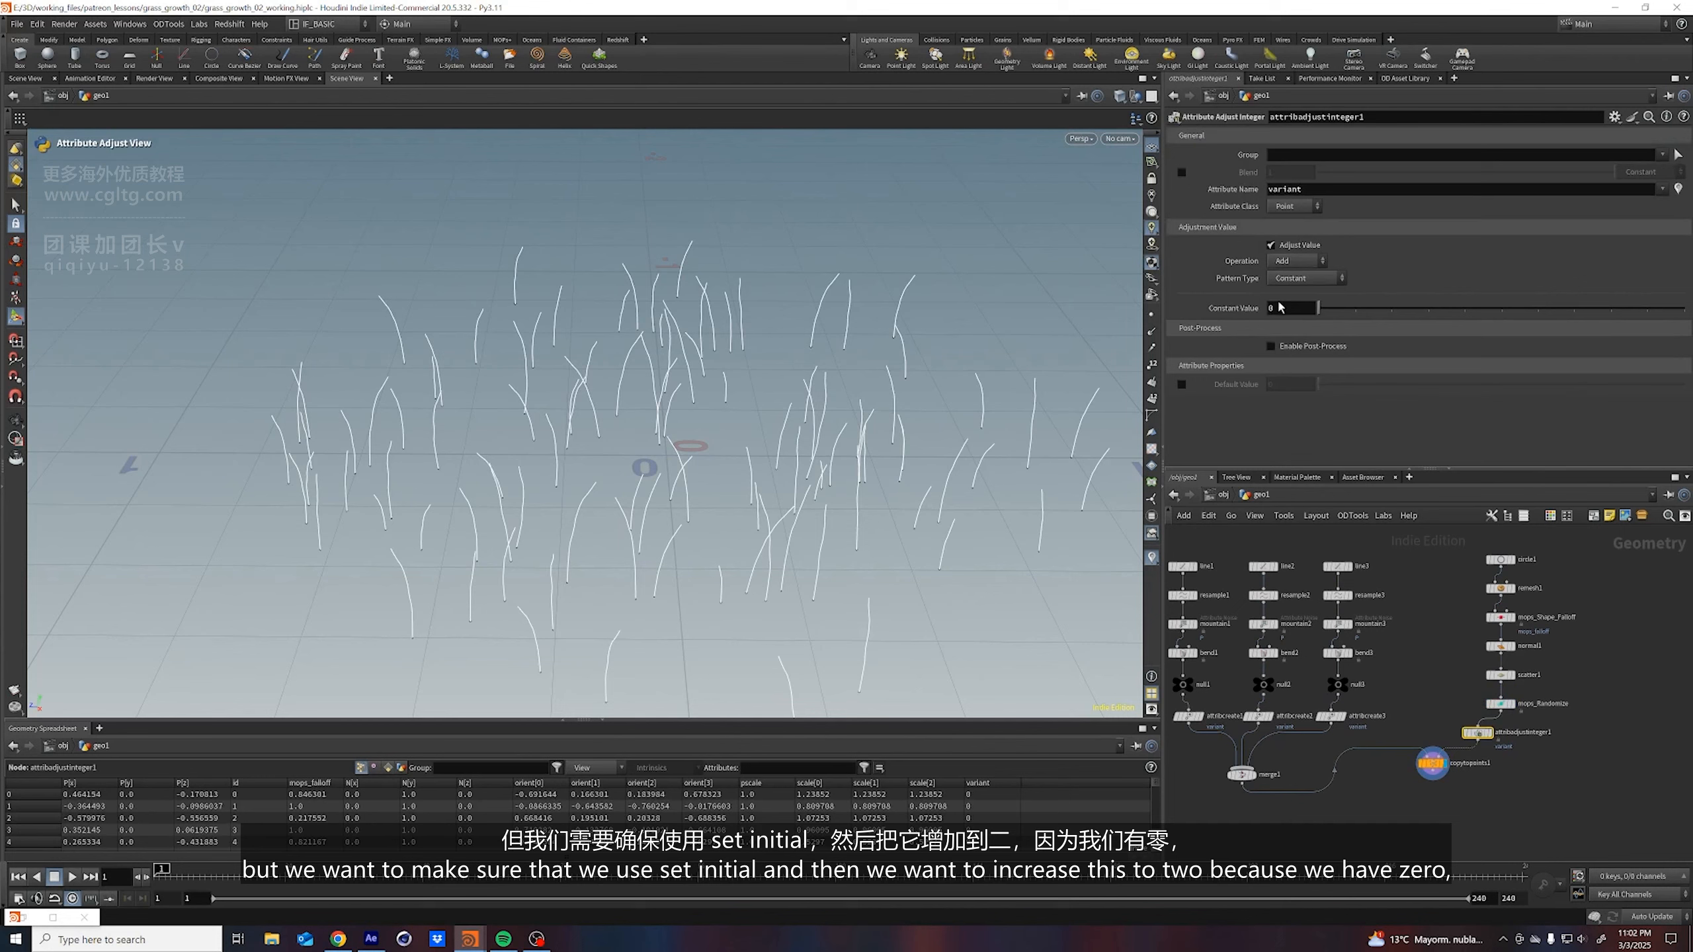
{"action": "left_click", "coordinate": [1305, 263]}
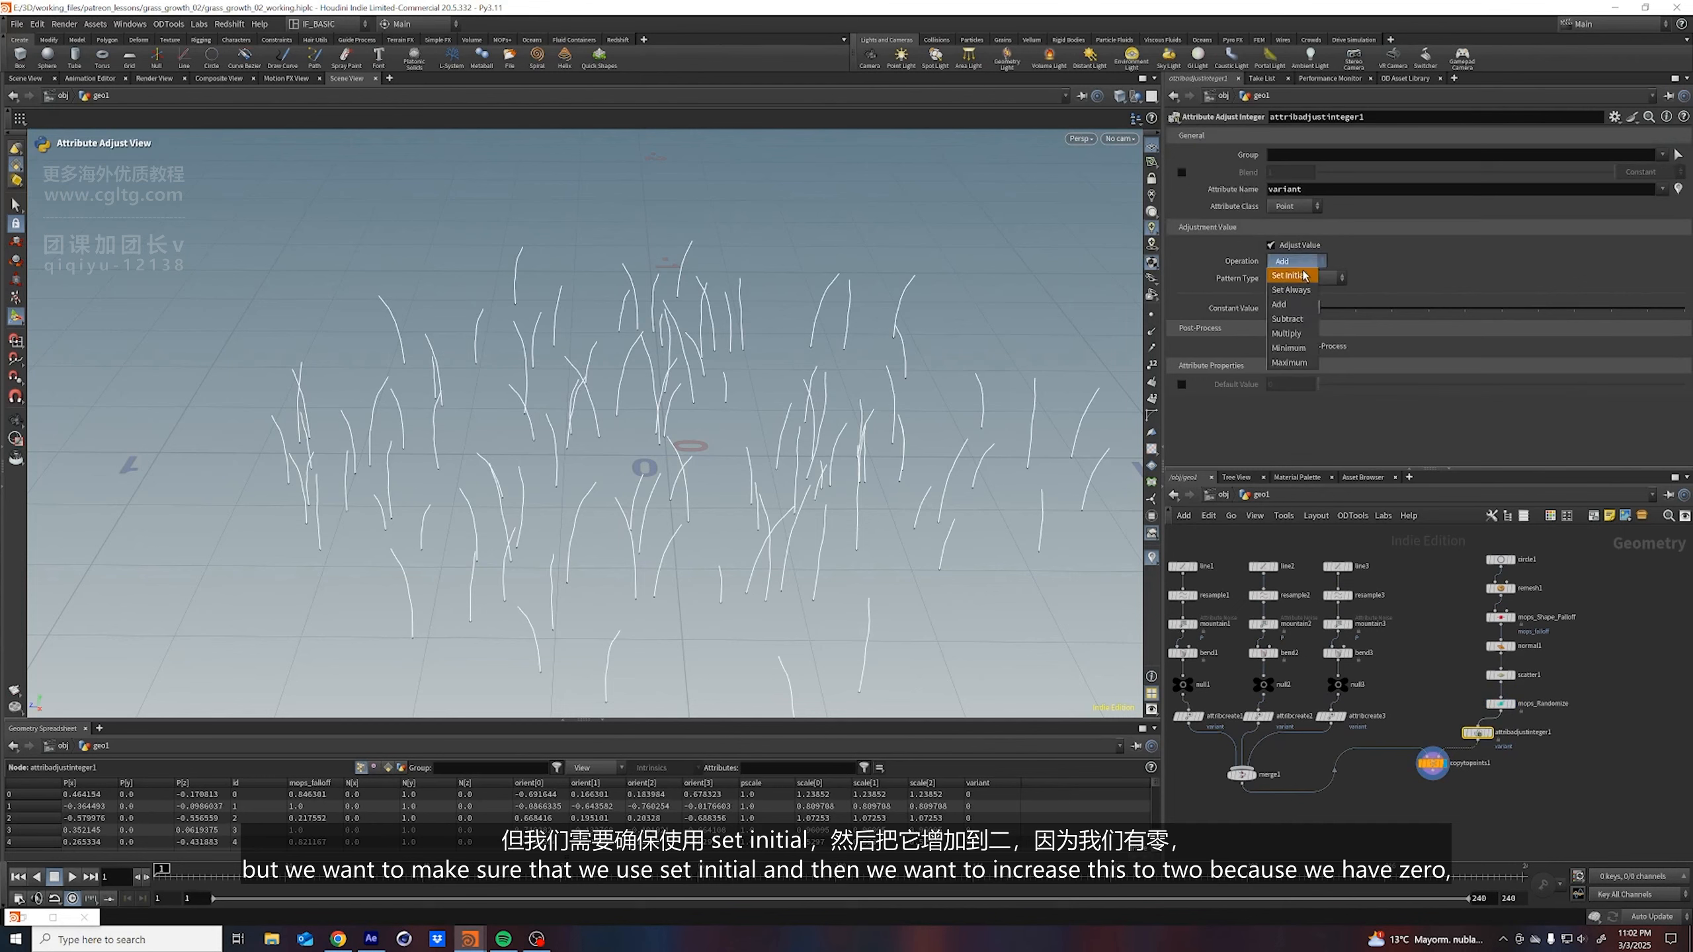
{"action": "left_click", "coordinate": [1304, 276]}
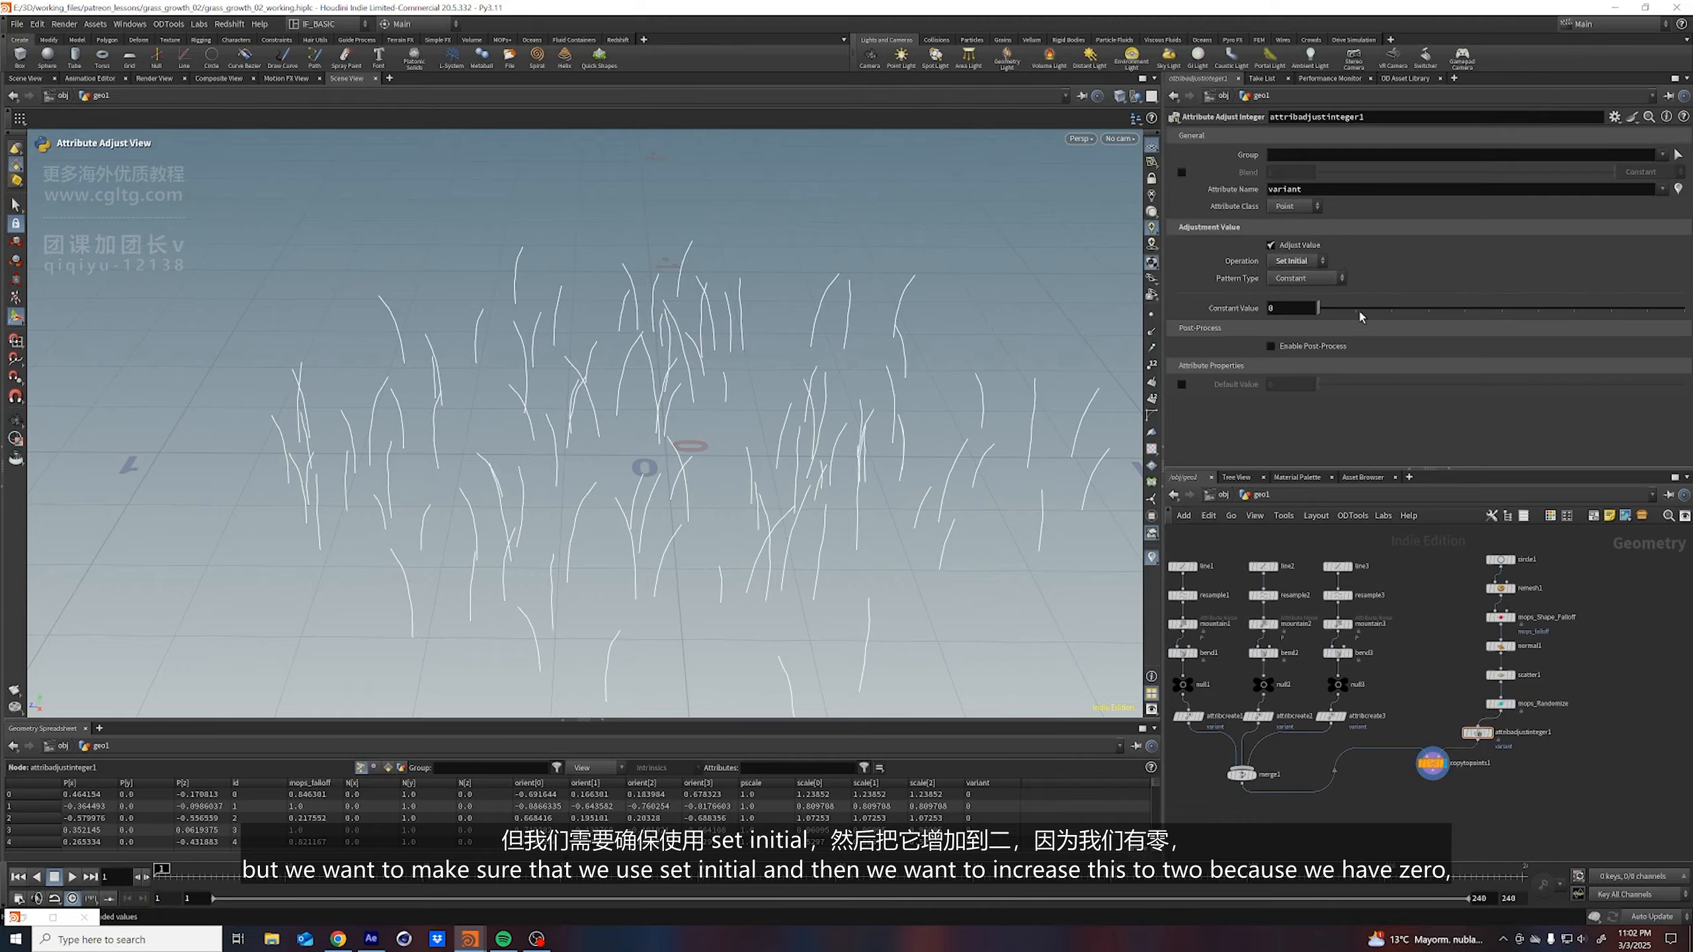
Try constant values of 2 and 1 for the variant attribute, return to 2 and inspect the blades
{"action": "left_click_drag", "start_coordinate": [1361, 318], "coordinate": [1383, 319]}
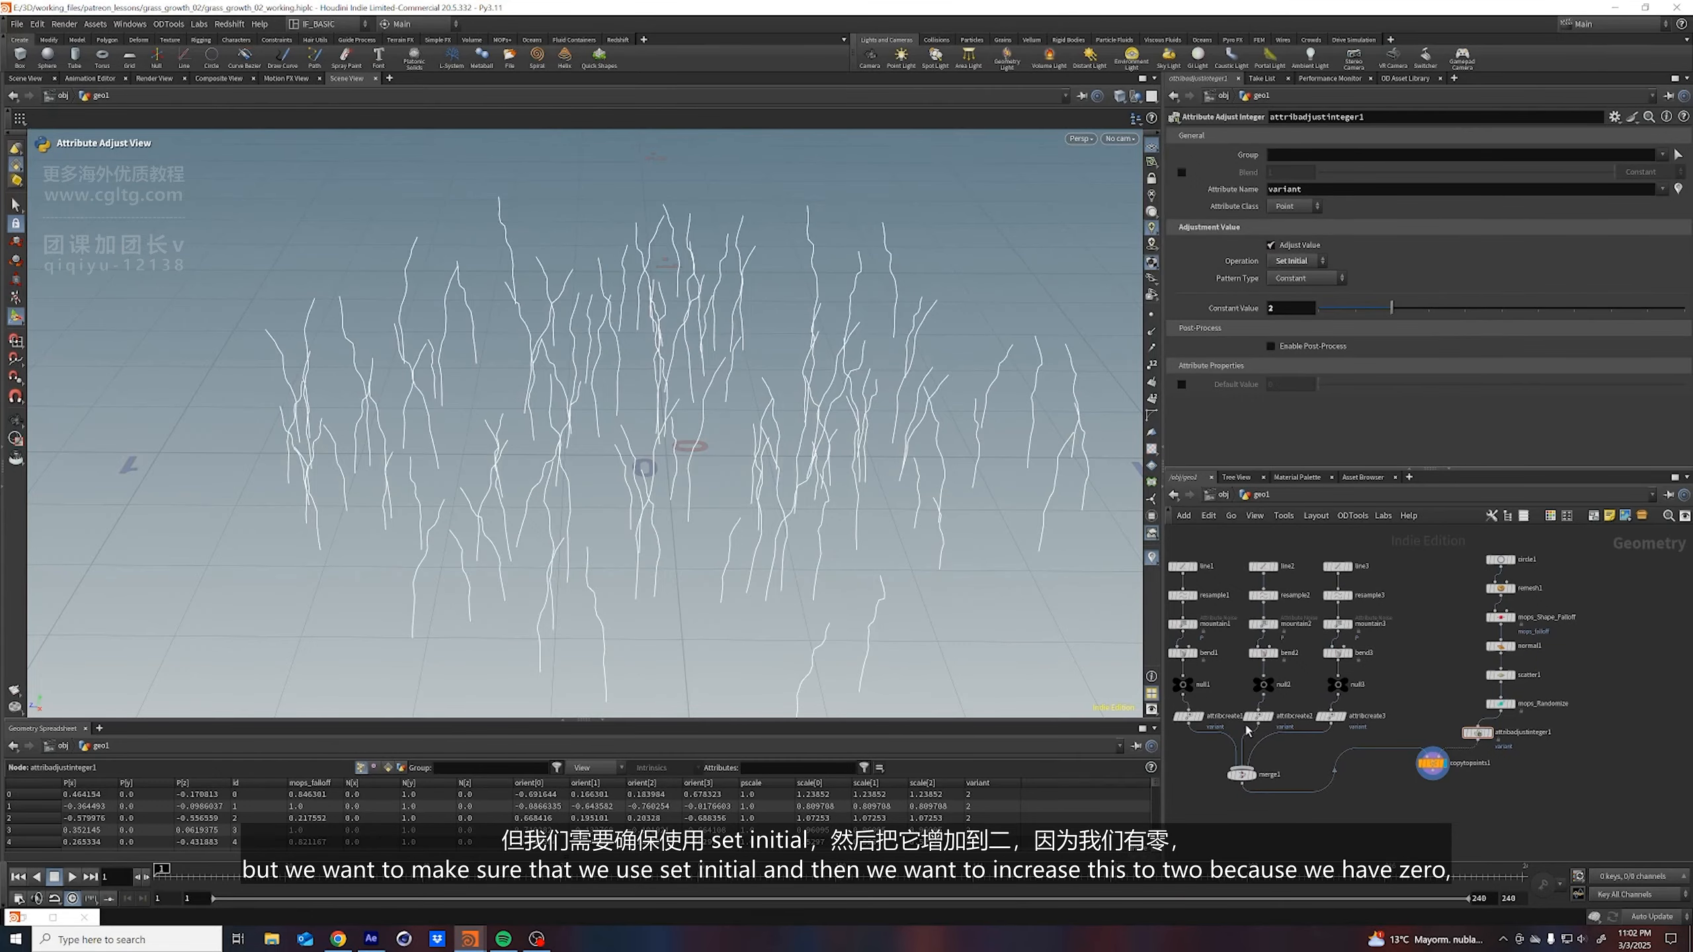
{"action": "left_click_drag", "start_coordinate": [1404, 314], "coordinate": [1351, 320]}
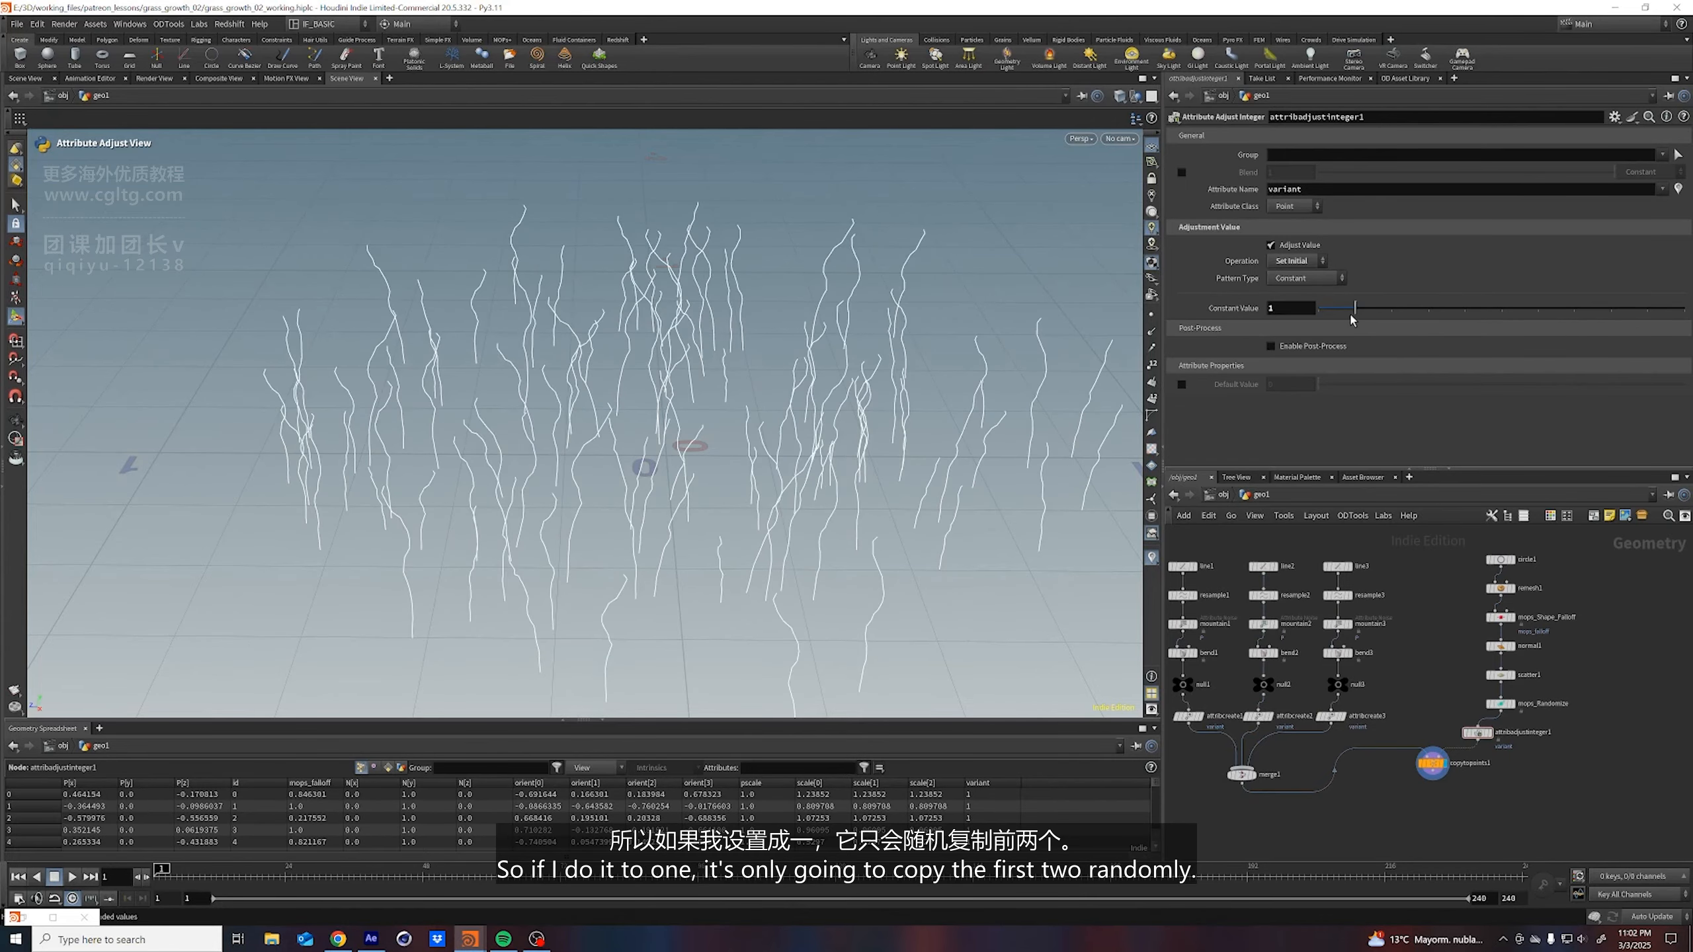
{"action": "mouse_move", "coordinate": [960, 561]}
{"action": "left_mouse_down", "text": "alt"}
{"action": "mouse_move", "coordinate": [920, 472]}
{"action": "mouse_move", "coordinate": [978, 547]}
{"action": "left_mouse_up", "text": "alt"}
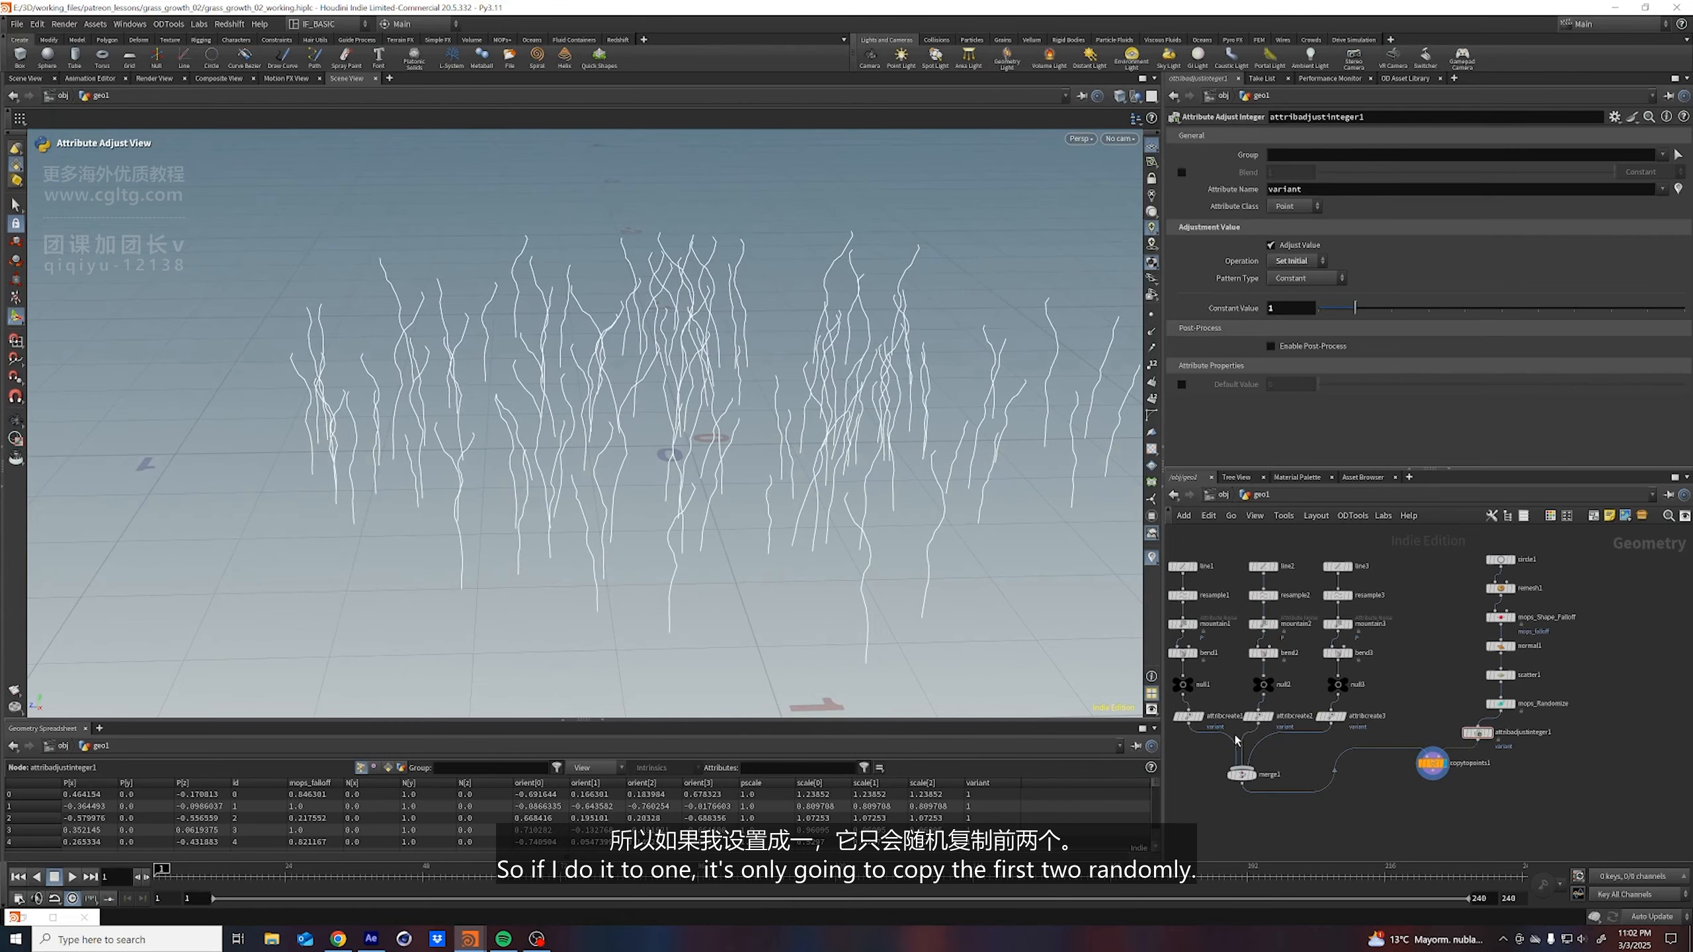
{"action": "left_click", "coordinate": [1396, 310]}
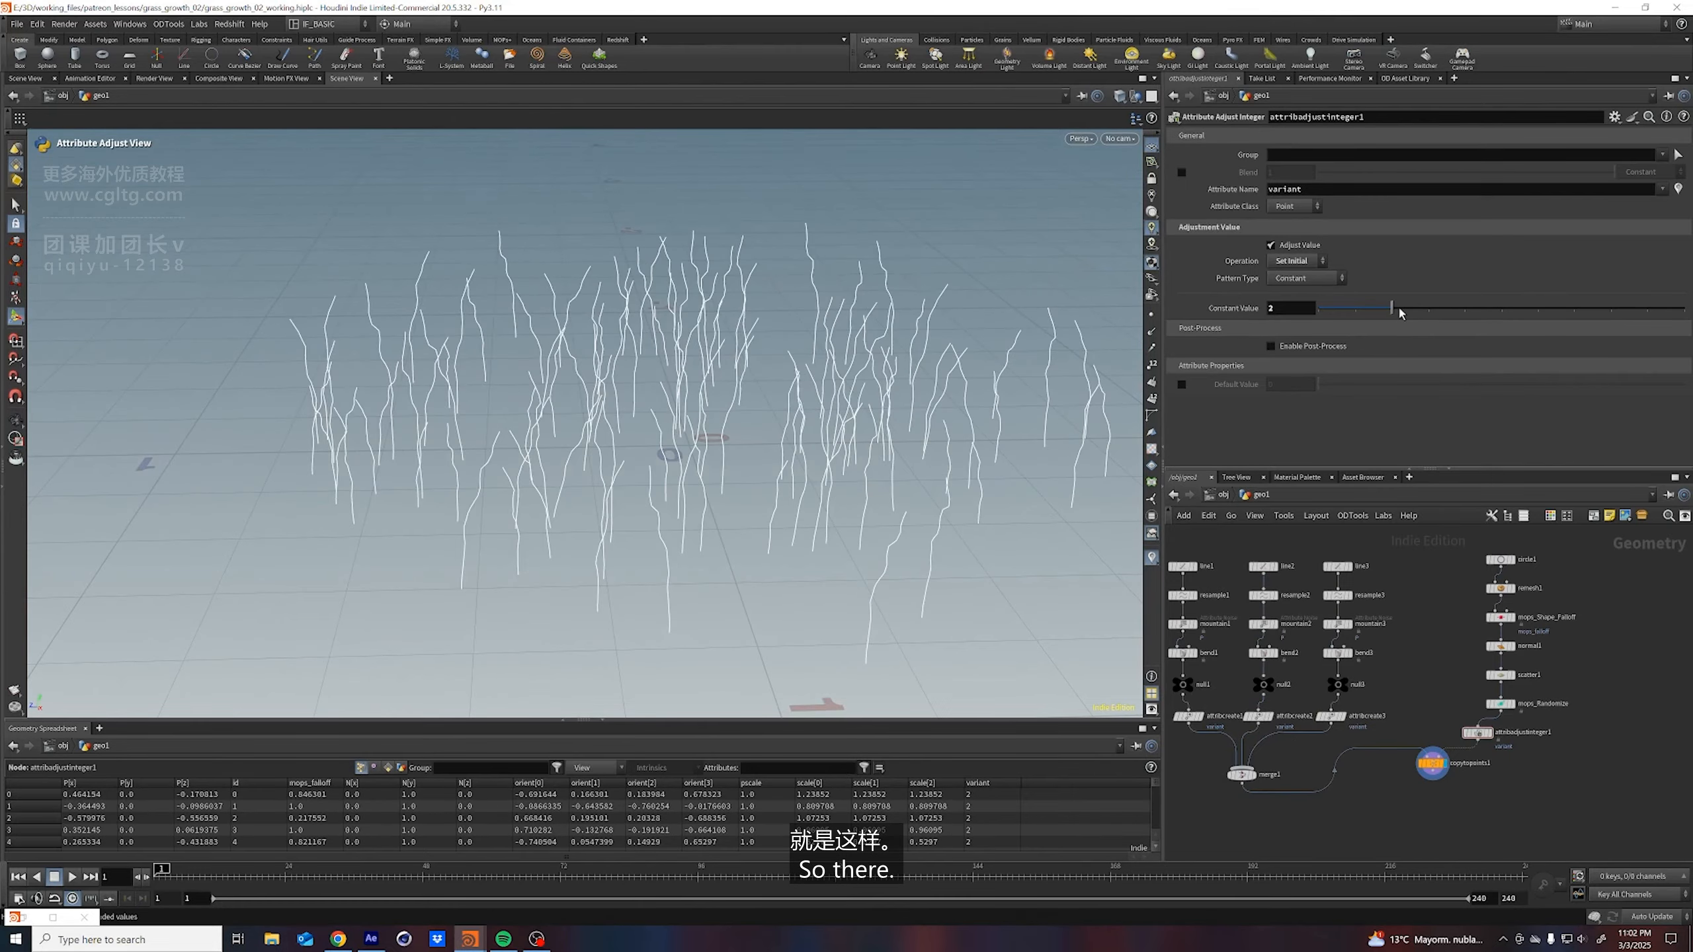
{"action": "left_click_drag", "start_coordinate": [621, 431], "coordinate": [712, 504], "text": "alt"}
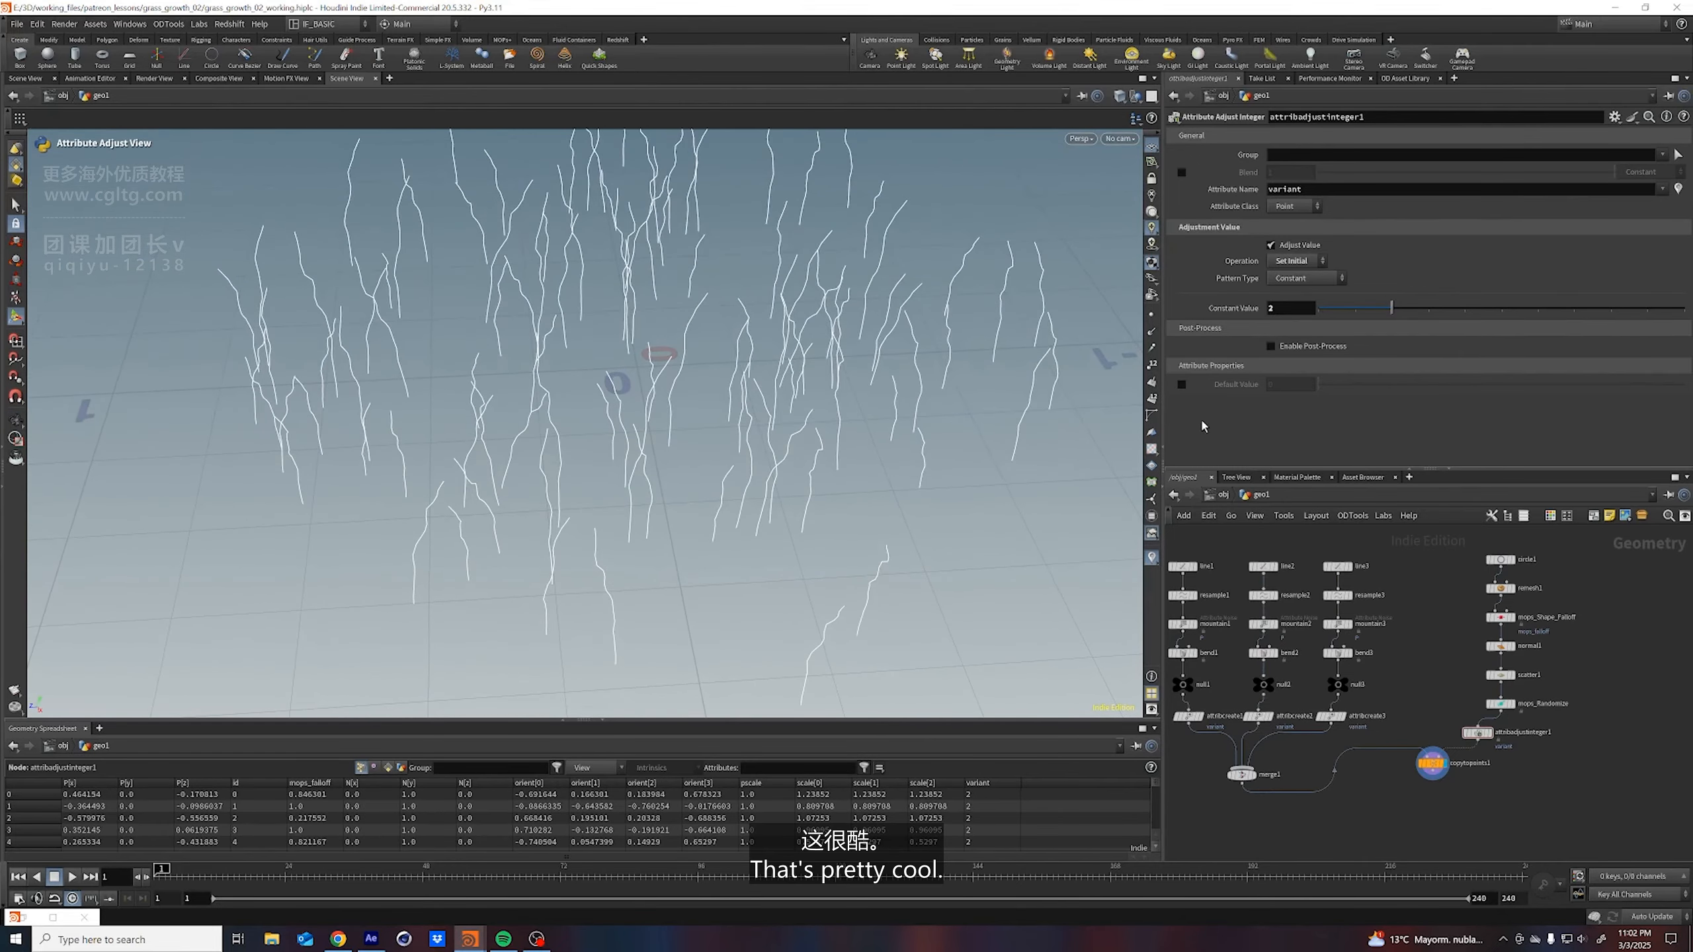
Set the pattern type of attribadjustinteger1 to Random with a maximum value of 2
{"action": "left_click", "coordinate": [1295, 283]}
{"action": "left_click", "coordinate": [1291, 307]}
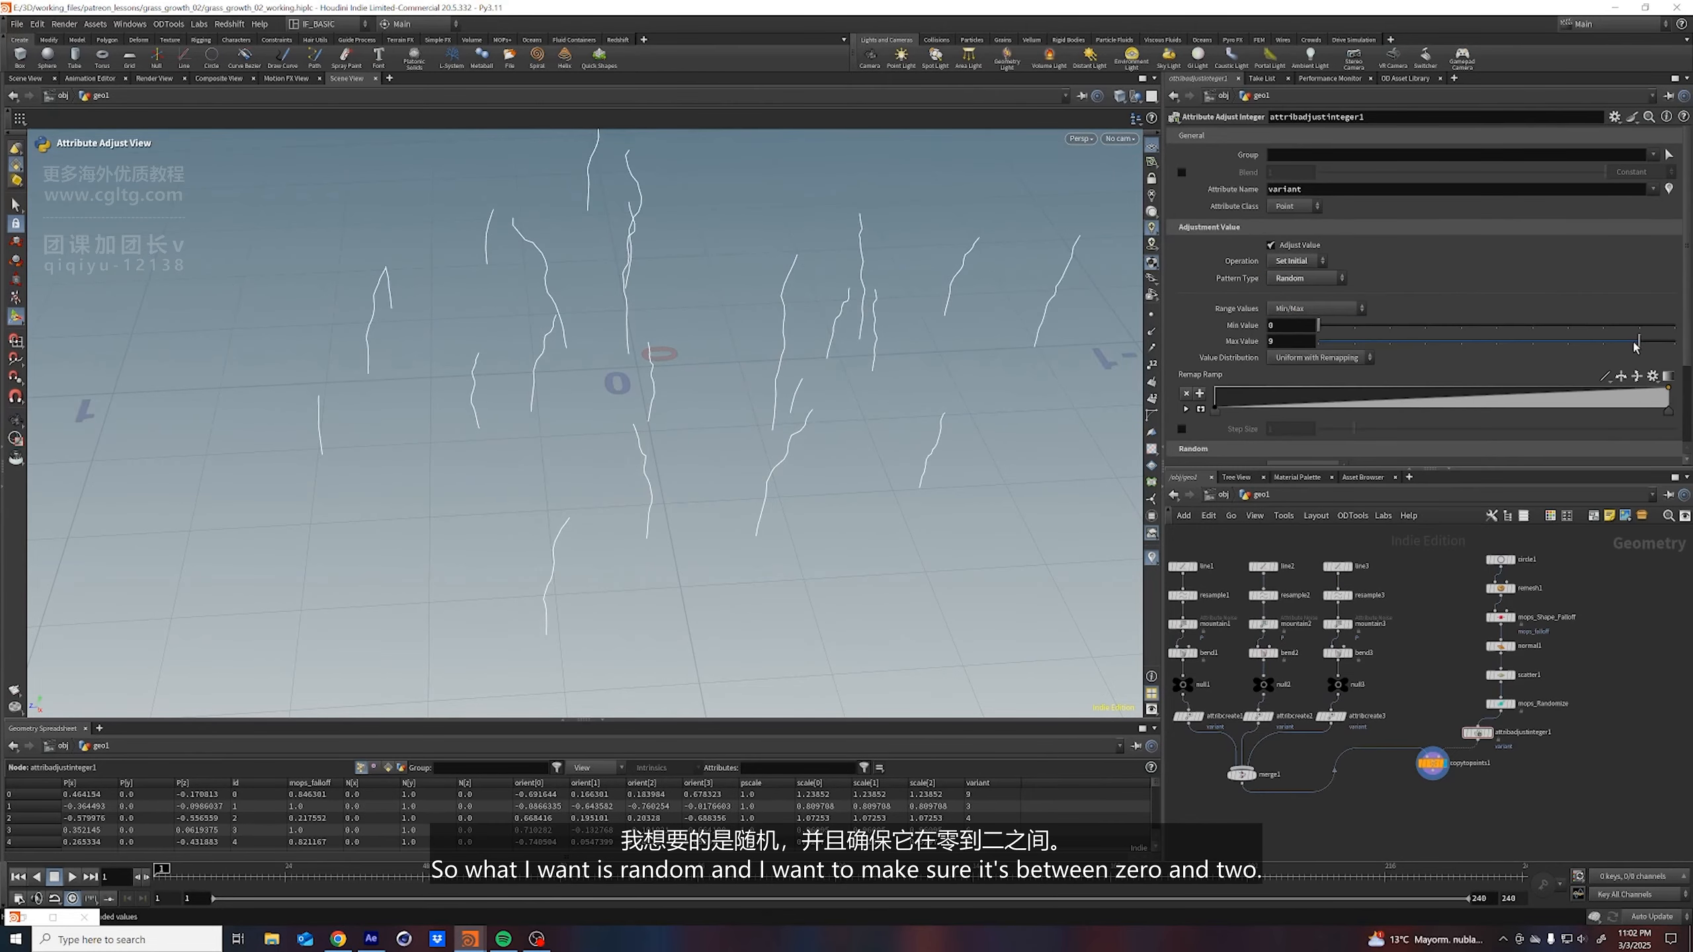
{"action": "left_click_drag", "start_coordinate": [1617, 344], "coordinate": [1391, 353]}
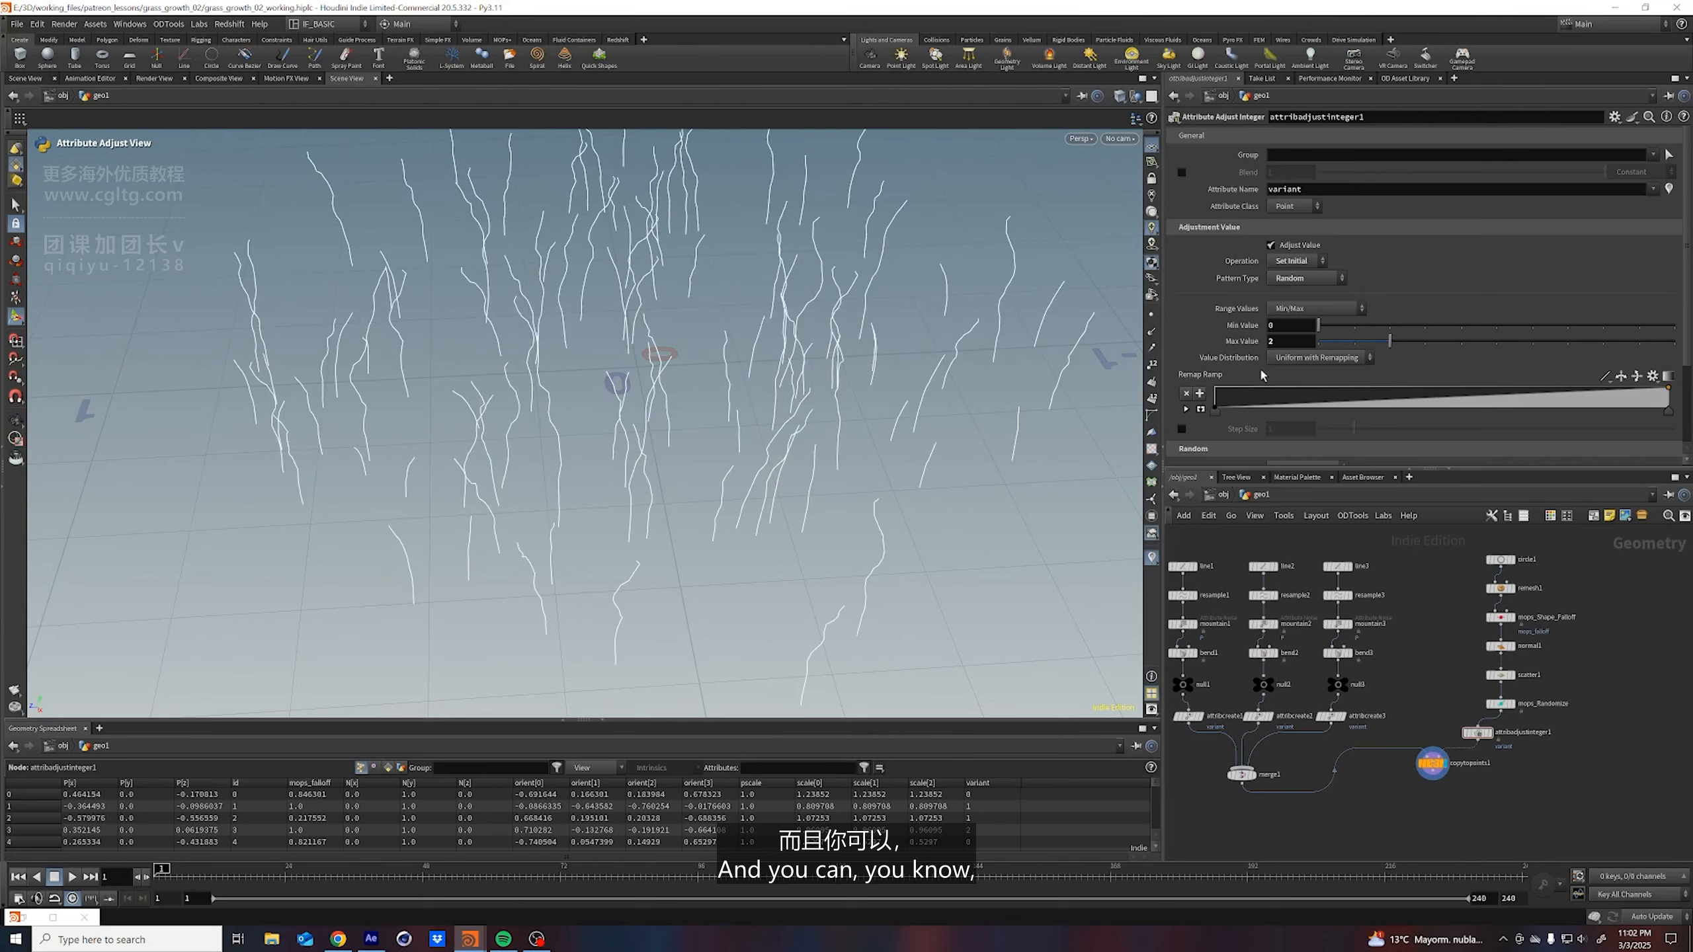
{"action": "mouse_move", "coordinate": [1219, 413]}
{"action": "left_mouse_down"}
{"action": "mouse_move", "coordinate": [1337, 415]}
{"action": "mouse_move", "coordinate": [1193, 428]}
{"action": "left_mouse_up"}
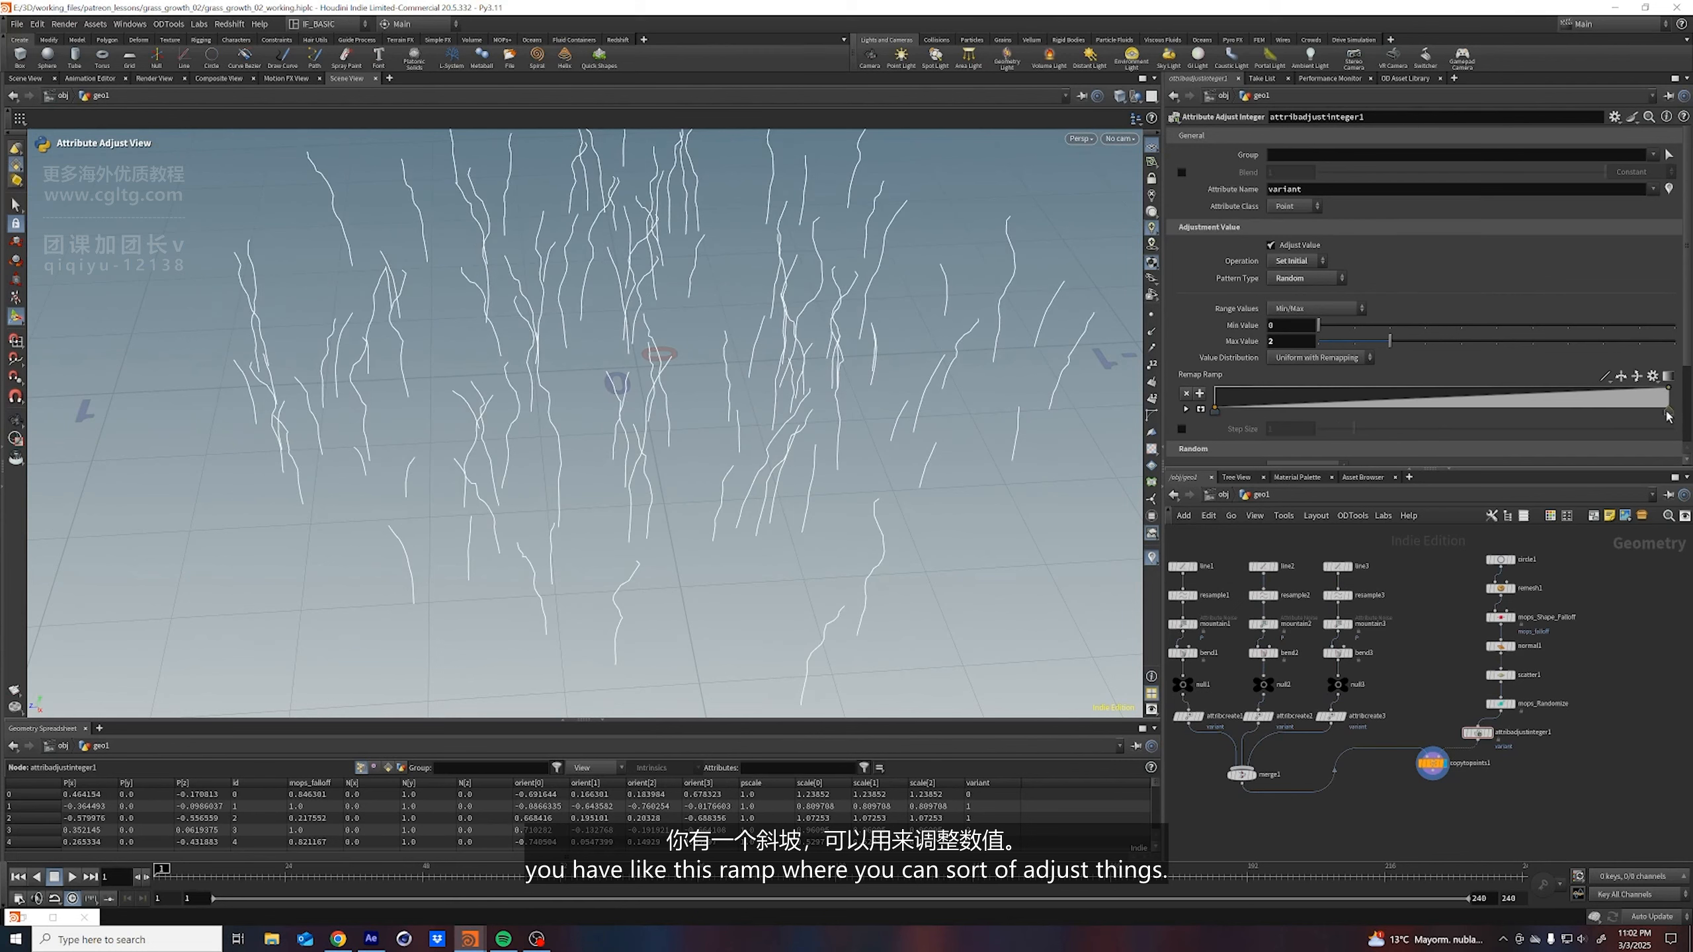
Set the random seed of attribadjustinteger1 to 16, save the scene and view the grass from a lower angle
{"action": "scroll", "coordinate": [1335, 361], "scroll_direction": "down", "scroll_amount": 4}
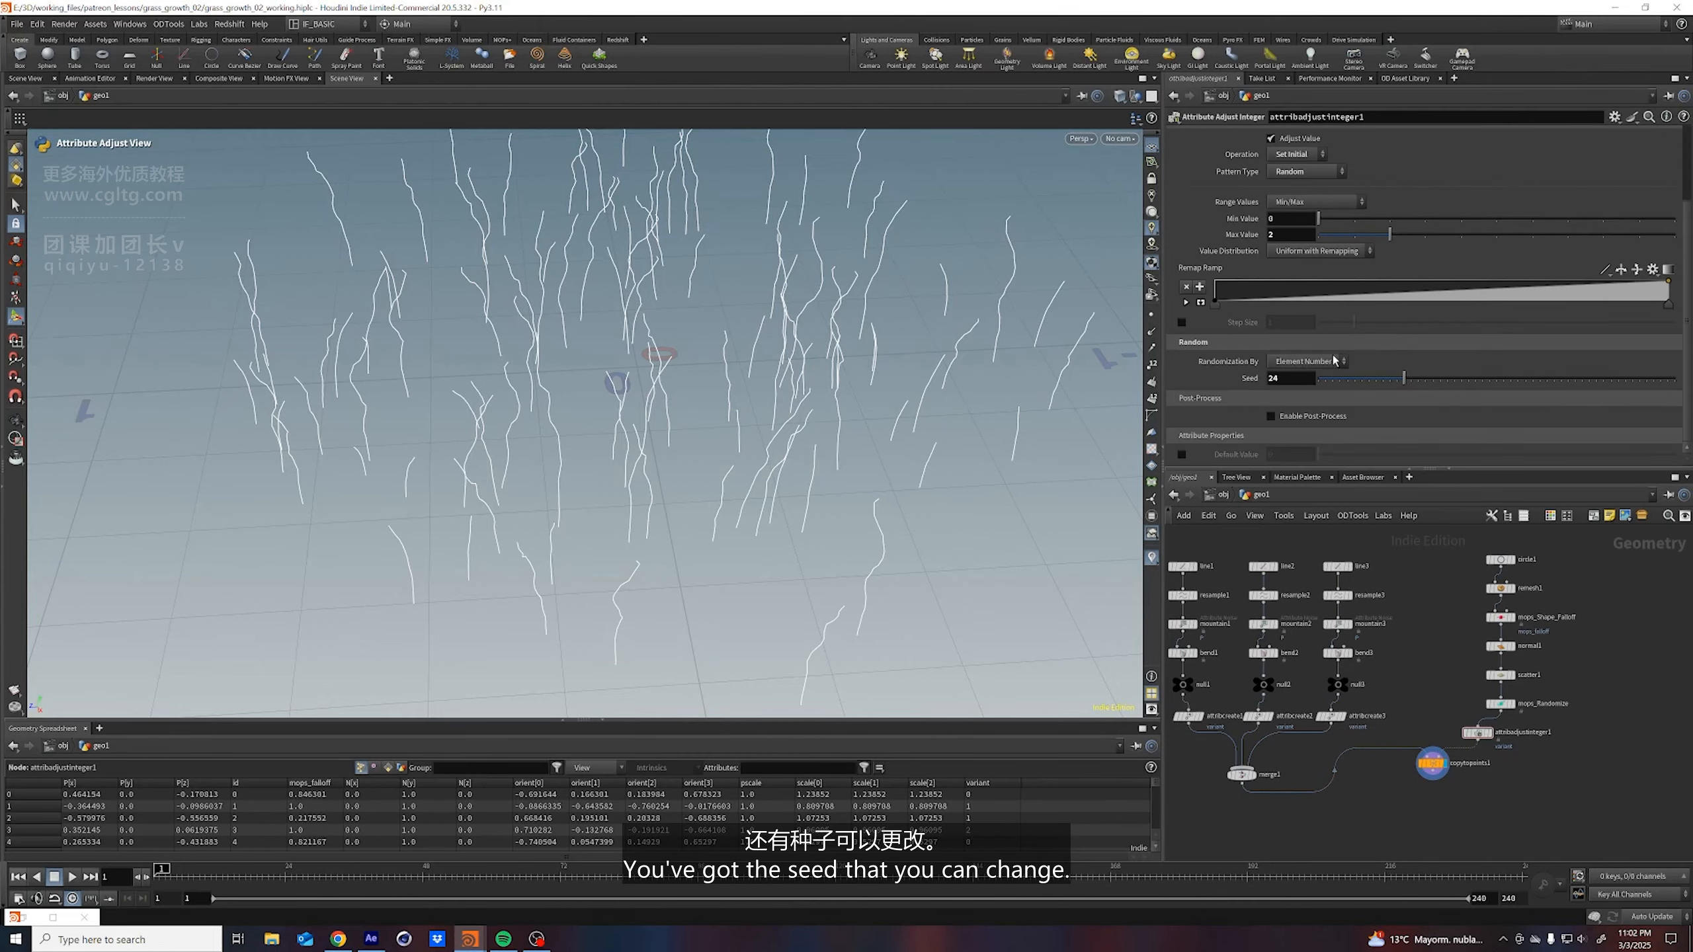
{"action": "left_click_drag", "start_coordinate": [1403, 379], "coordinate": [1378, 388]}
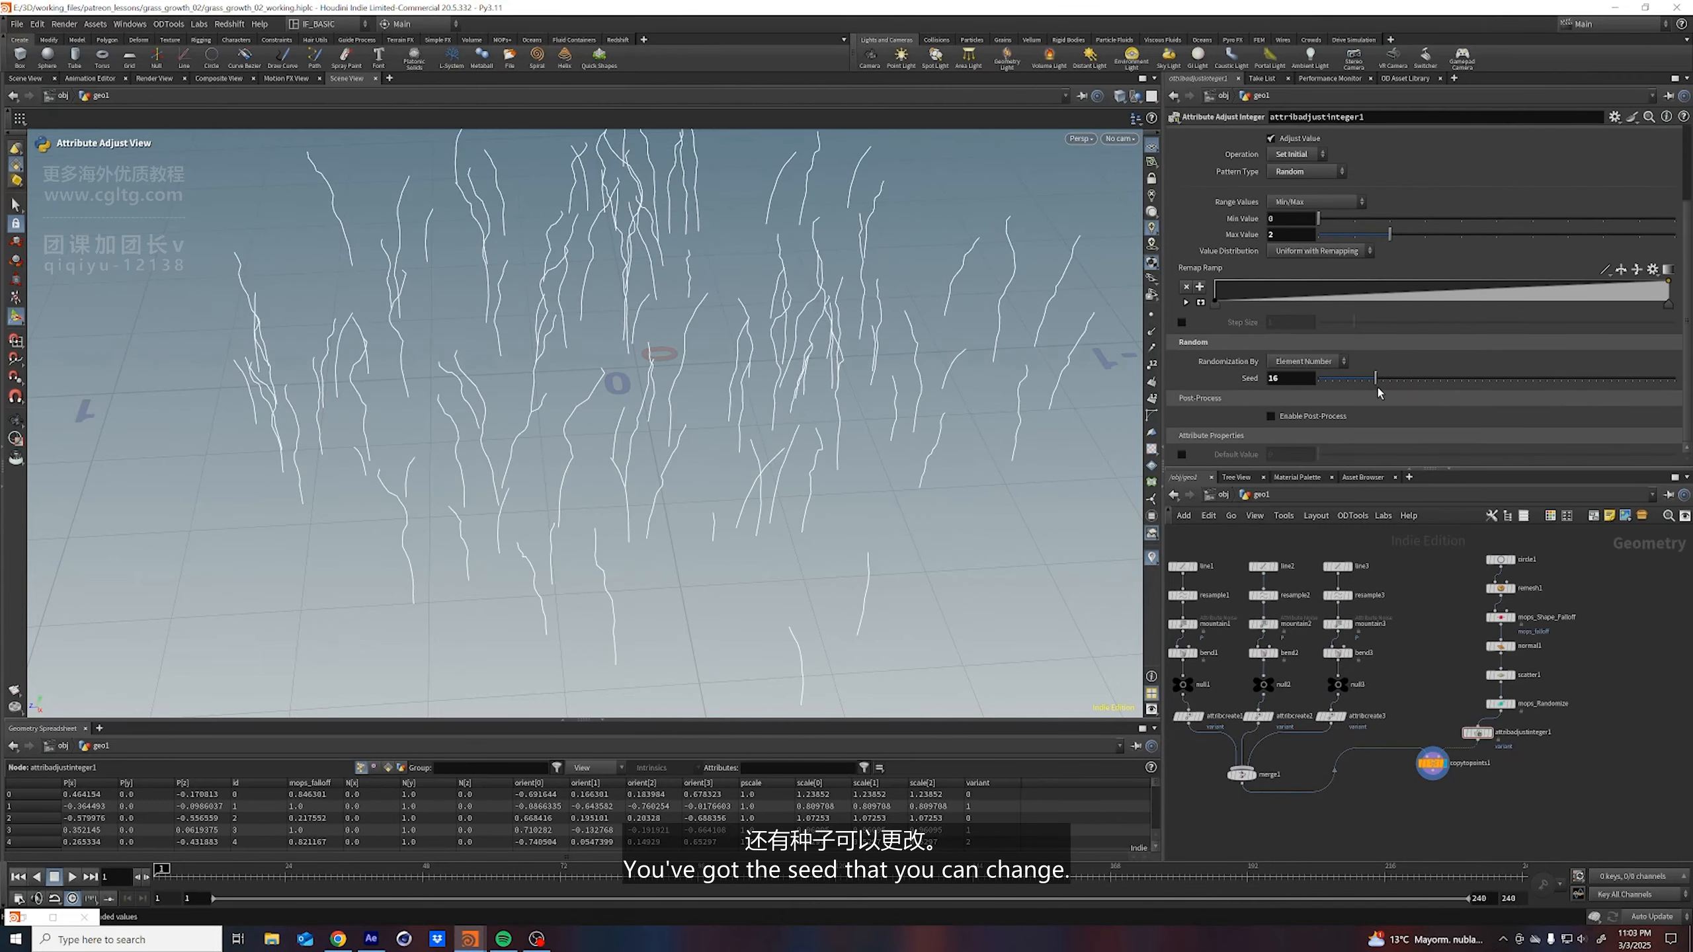
{"action": "key", "text": "ctrl+s"}
{"action": "left_click_drag", "start_coordinate": [783, 458], "coordinate": [695, 384], "text": "alt"}
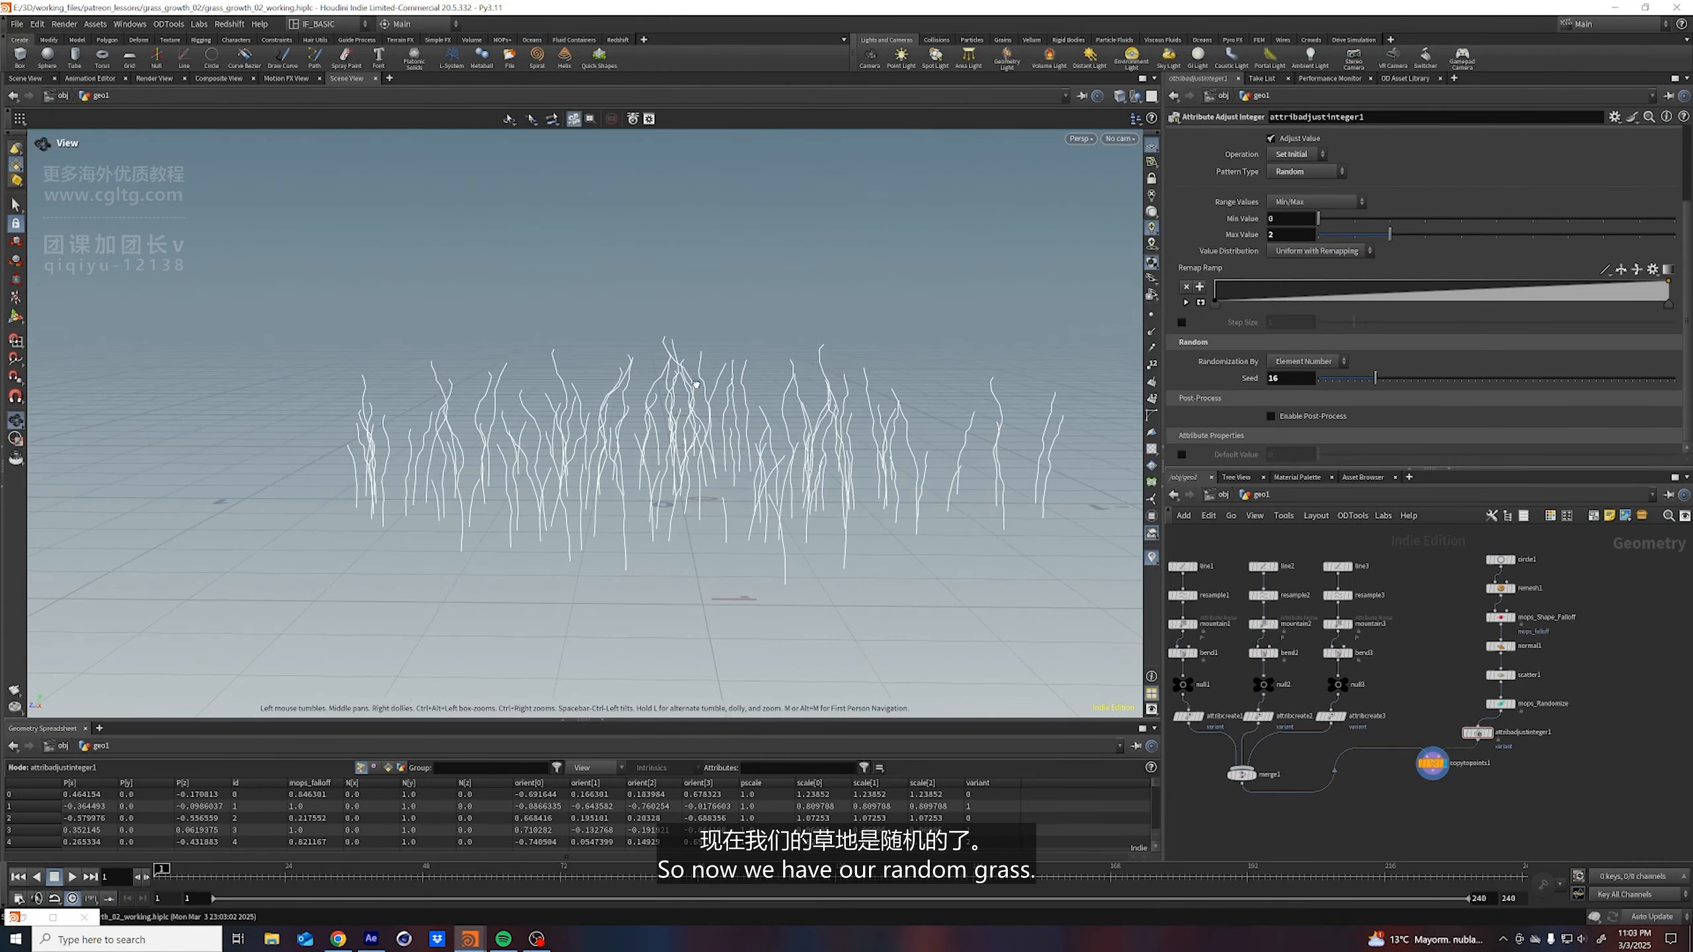
{"action": "key", "text": "Return"}
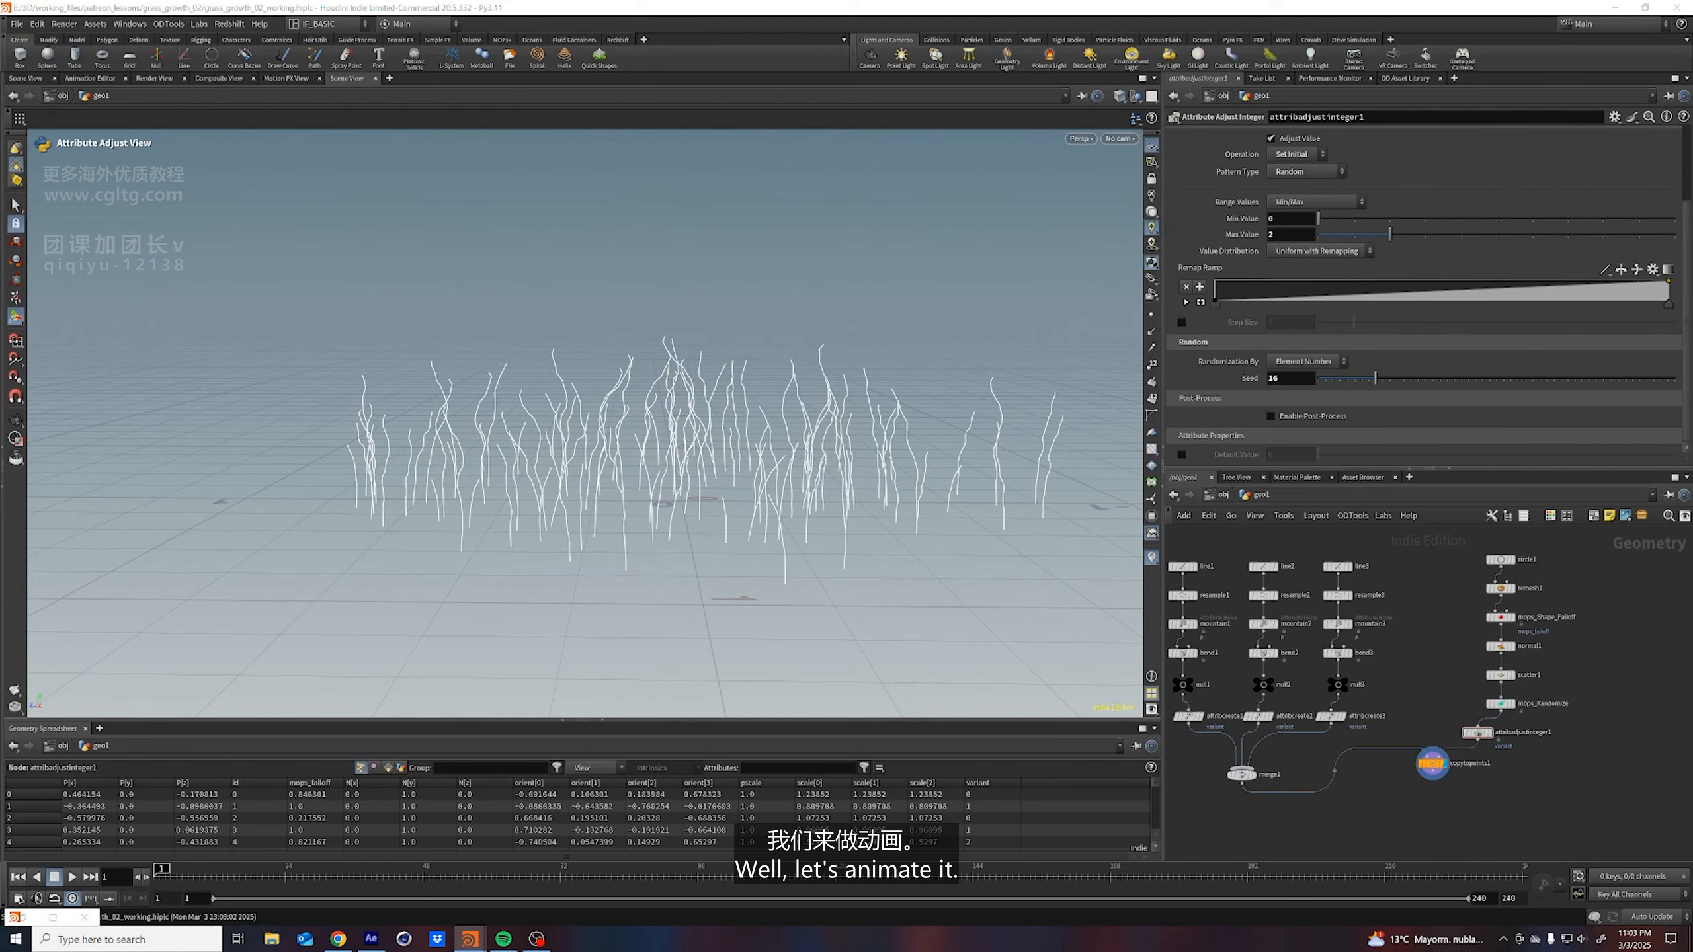
Move the copytopoints1 node closer beneath attribadjustinteger1 in the network
{"action": "middle_click_drag", "start_coordinate": [1545, 803], "coordinate": [1488, 734]}
{"action": "left_click_drag", "start_coordinate": [1434, 701], "coordinate": [1466, 725]}
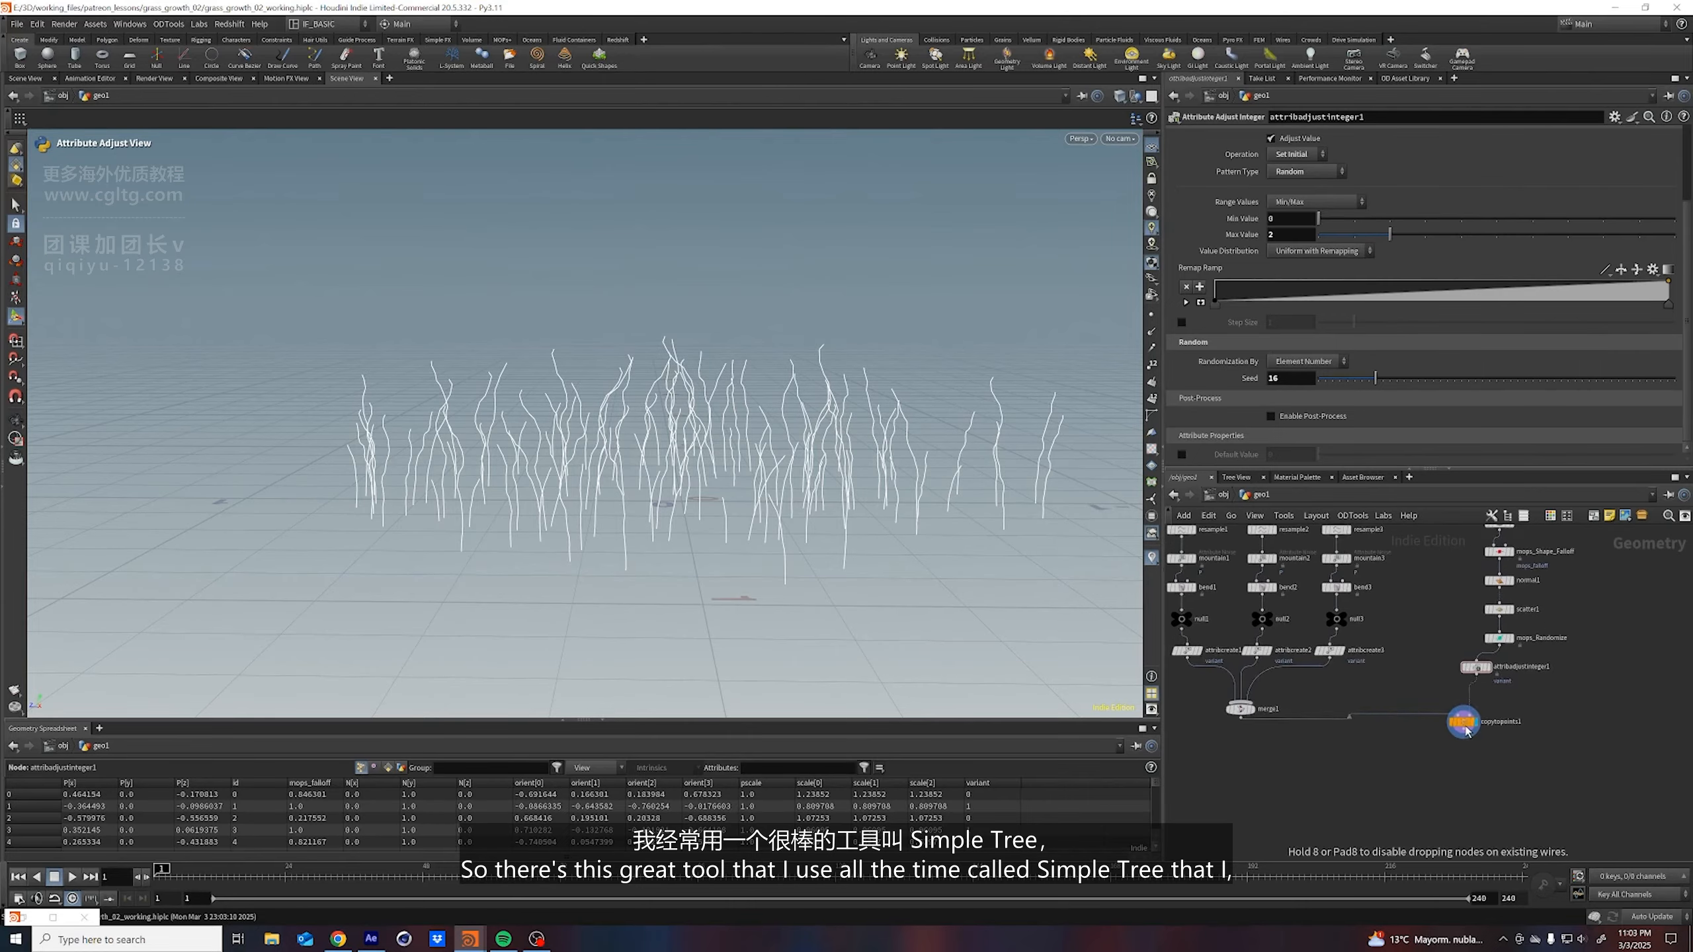
{"action": "middle_click_drag", "start_coordinate": [1576, 685], "coordinate": [1573, 678]}
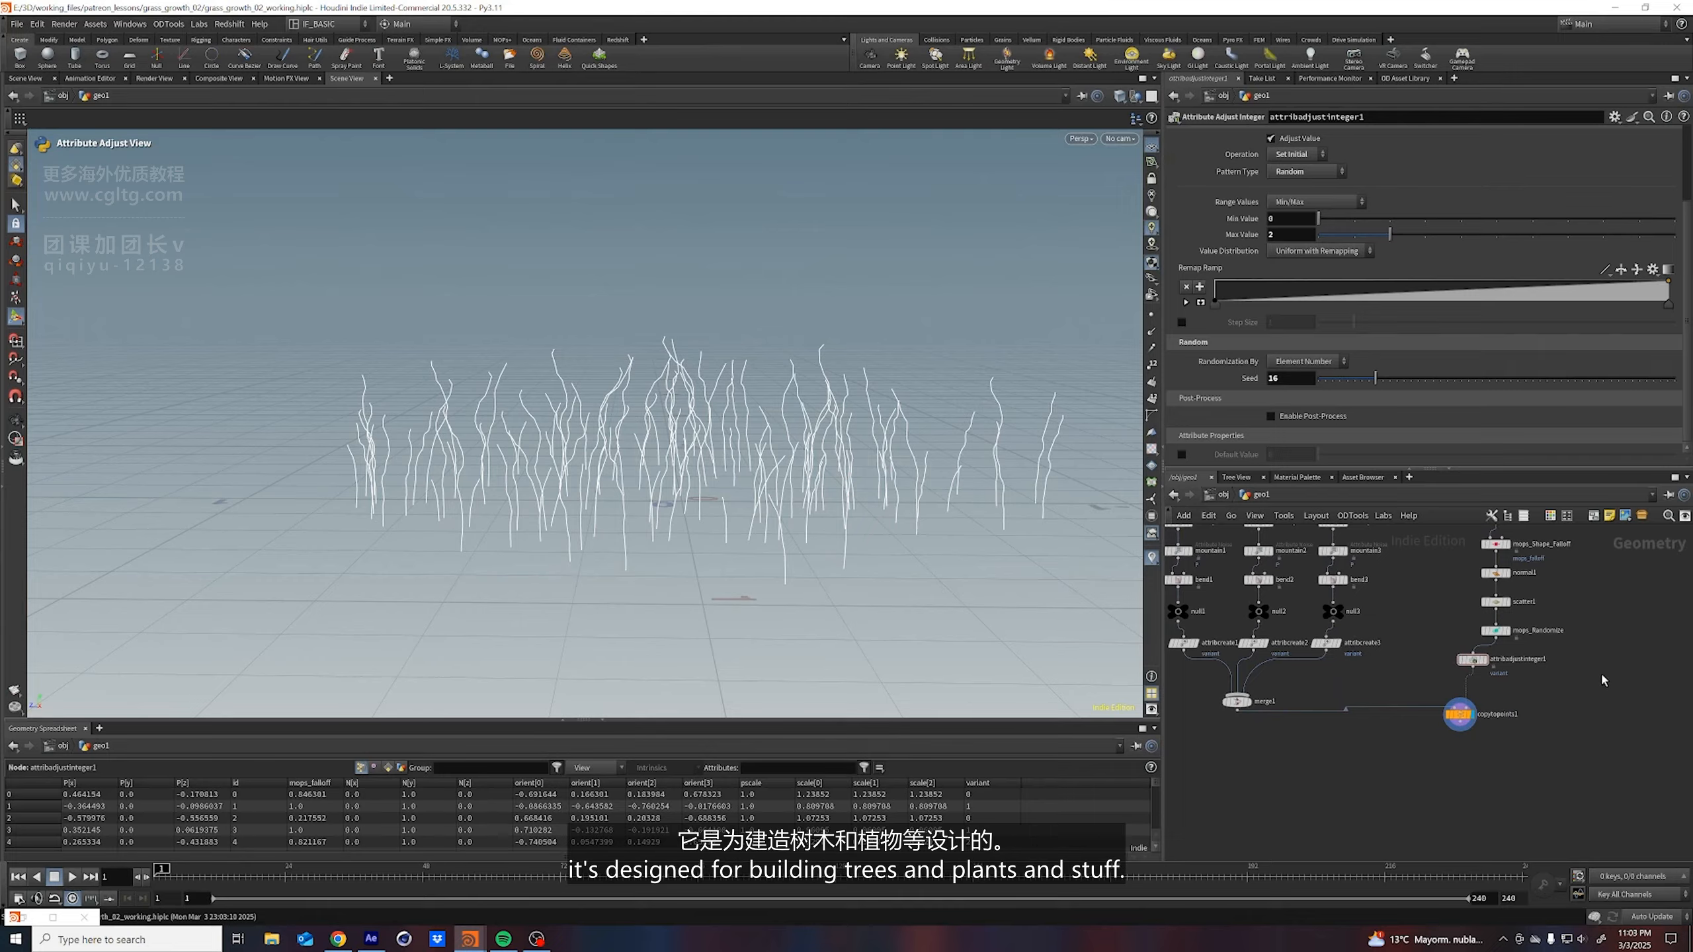
Search for the simple tree tools and place an STT Trunk Maker node beside copytopoints1
{"action": "middle_click_drag", "start_coordinate": [1577, 672], "coordinate": [1515, 628]}
{"action": "key", "text": "Tab"}
{"action": "type", "text": "simple"}
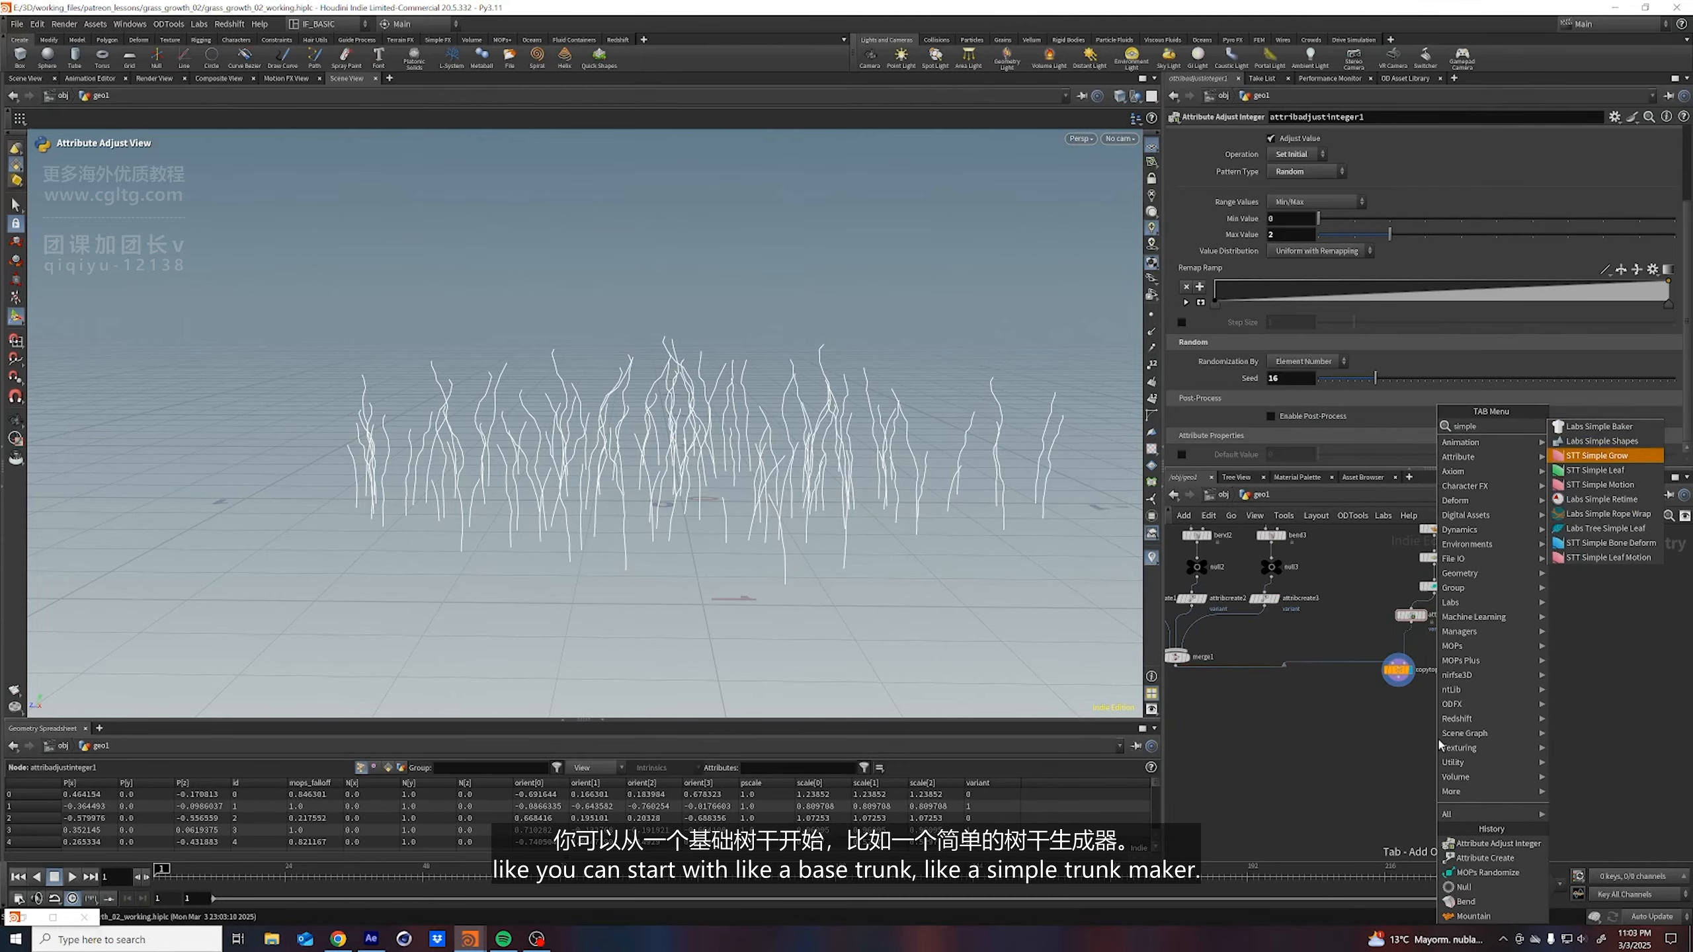
{"action": "key", "text": "BackSpace"}
{"action": "key", "text": "BackSpace"}
{"action": "key", "text": "BackSpace"}
{"action": "key", "text": "BackSpace"}
{"action": "key", "text": "BackSpace"}
{"action": "key", "text": "BackSpace"}
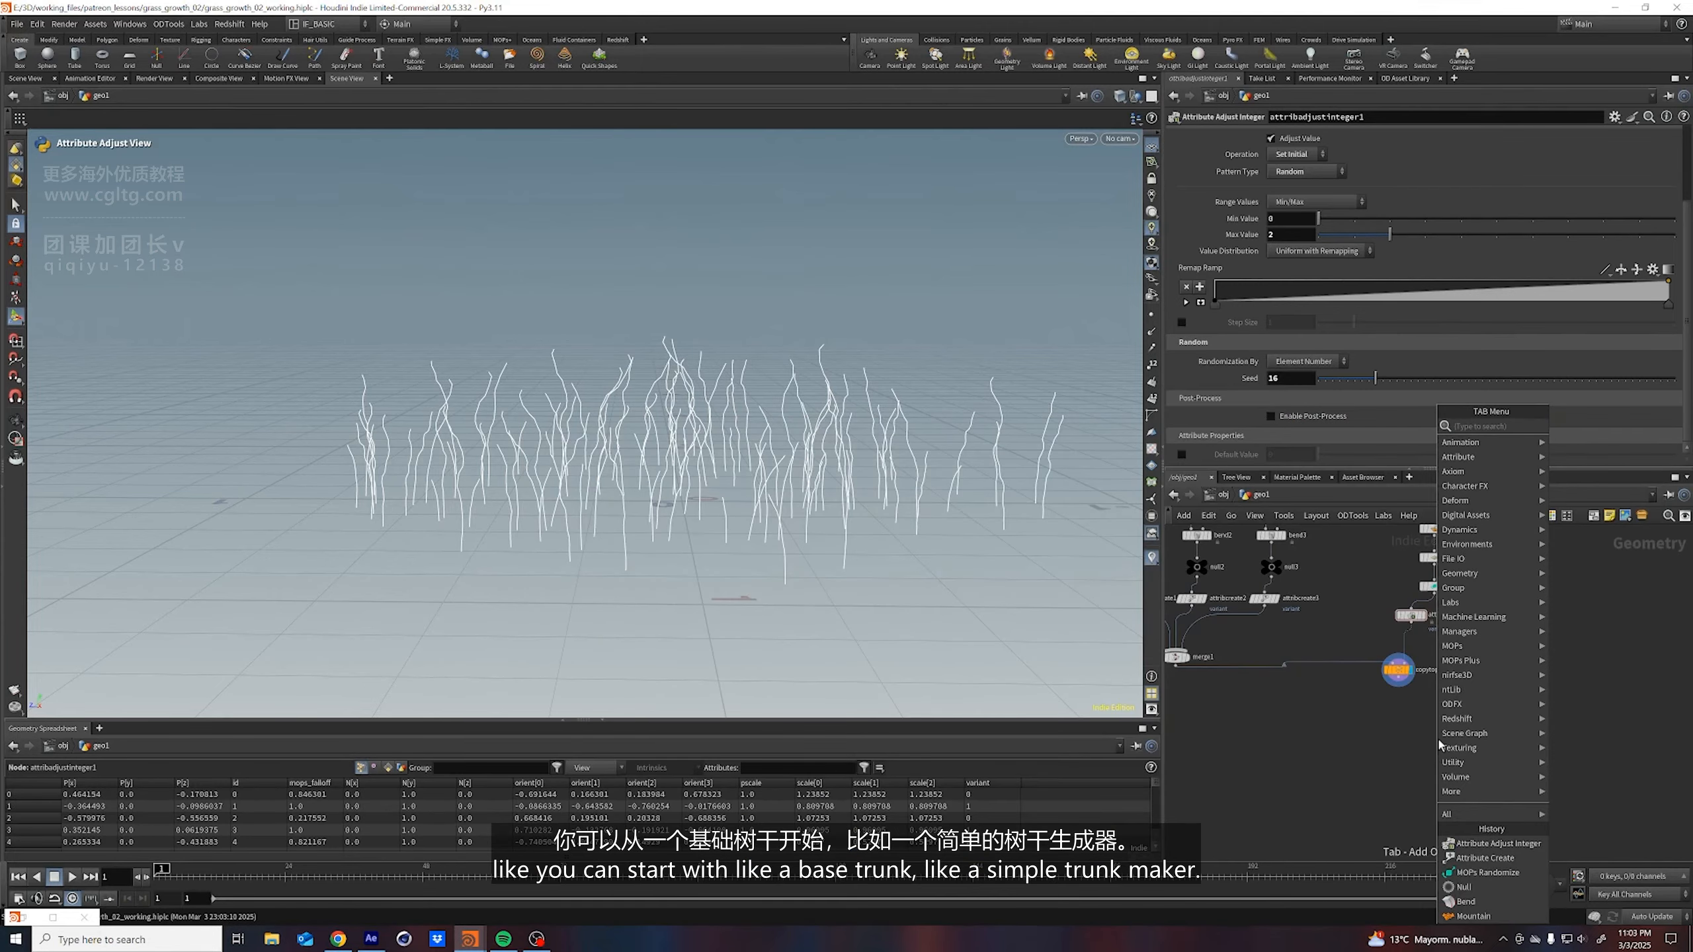
{"action": "type", "text": "trunk"}
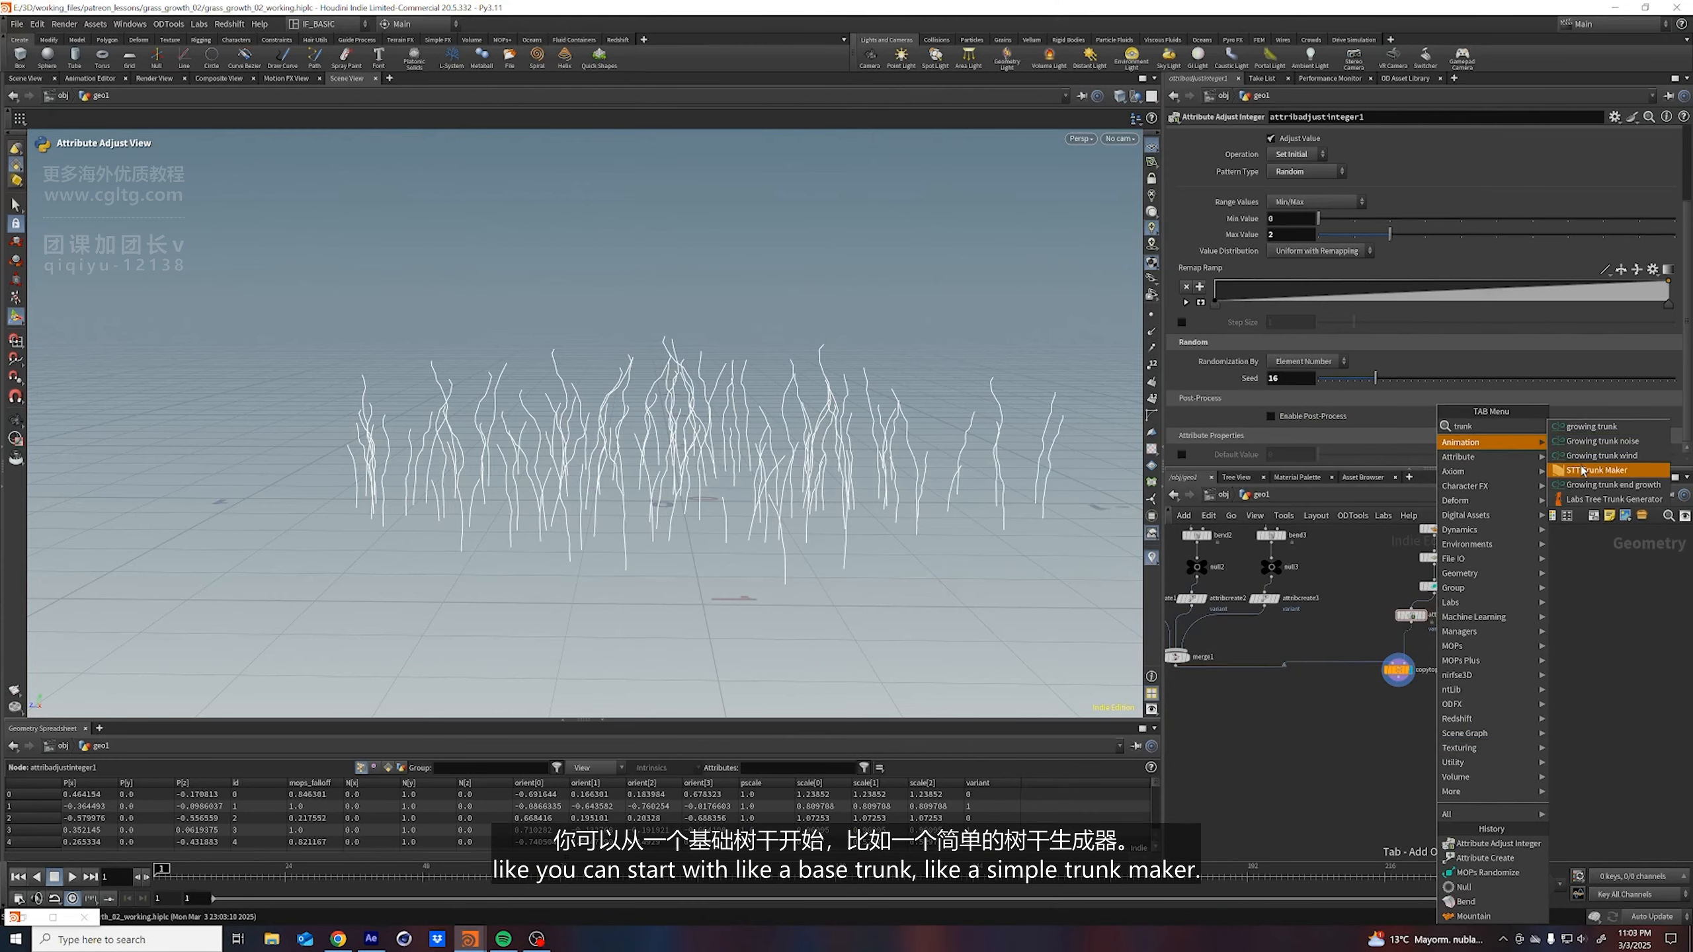
{"action": "left_click", "coordinate": [1583, 471]}
{"action": "left_click", "coordinate": [1521, 680]}
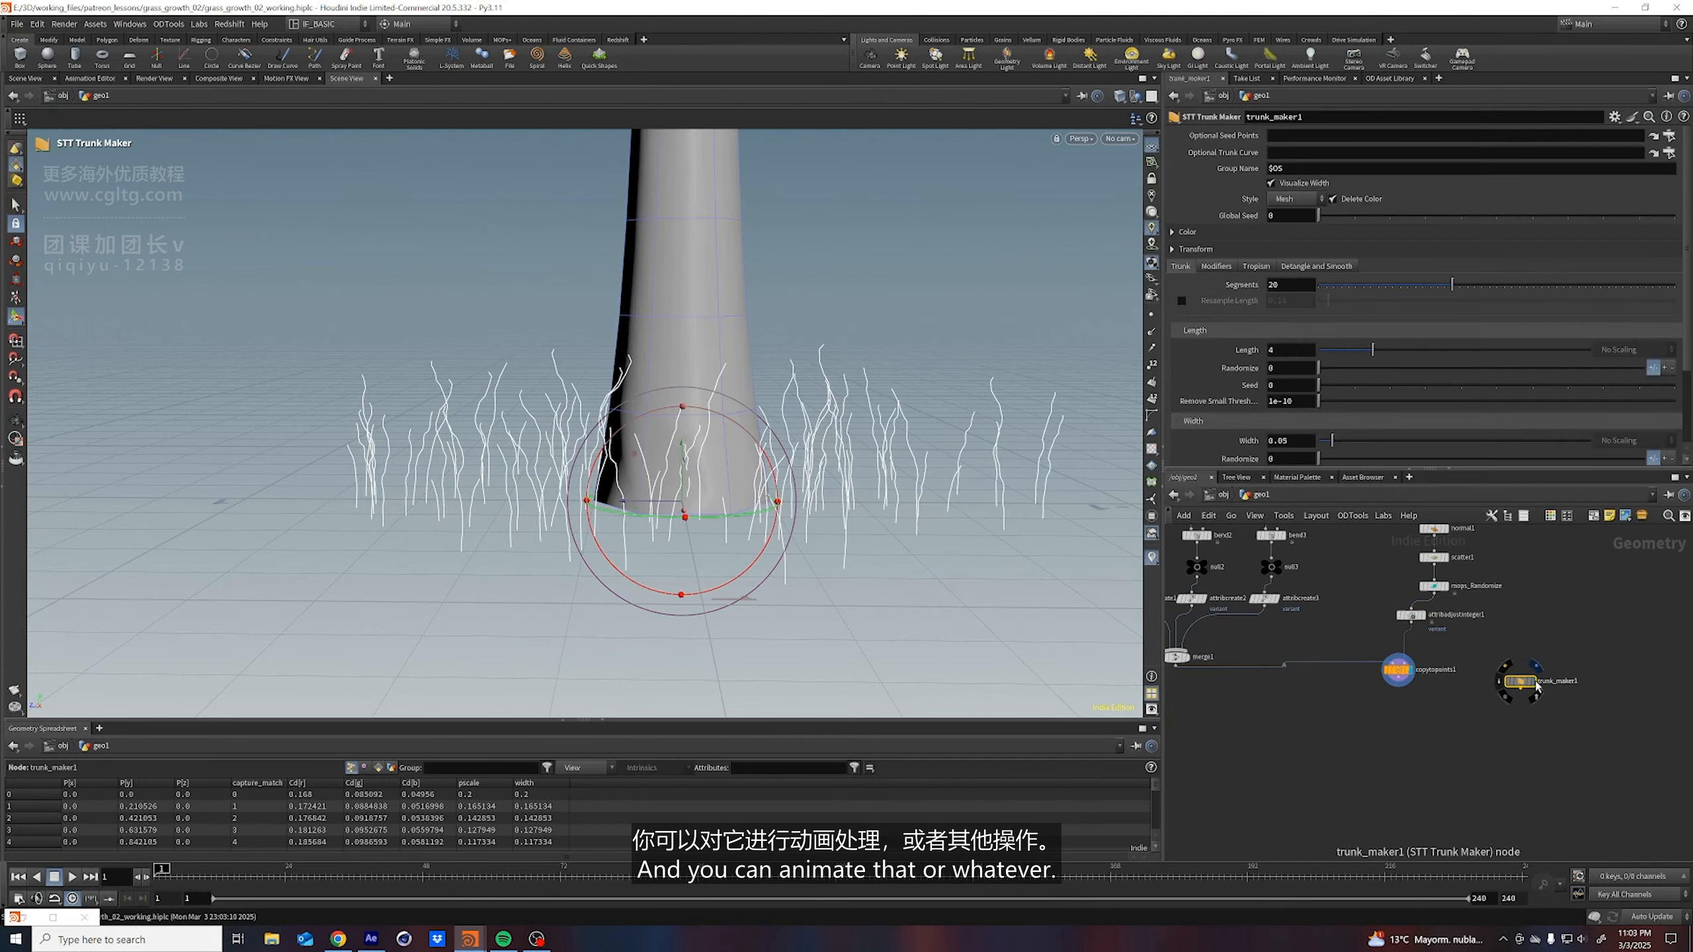
View the generated trunk against the grass and delete the trunk_maker1 node
{"action": "scroll", "coordinate": [692, 518], "scroll_direction": "down", "scroll_amount": 5}
{"action": "middle_click_drag", "start_coordinate": [760, 320], "coordinate": [726, 484], "text": "alt"}
{"action": "scroll", "coordinate": [726, 484], "scroll_direction": "down", "scroll_amount": 5}
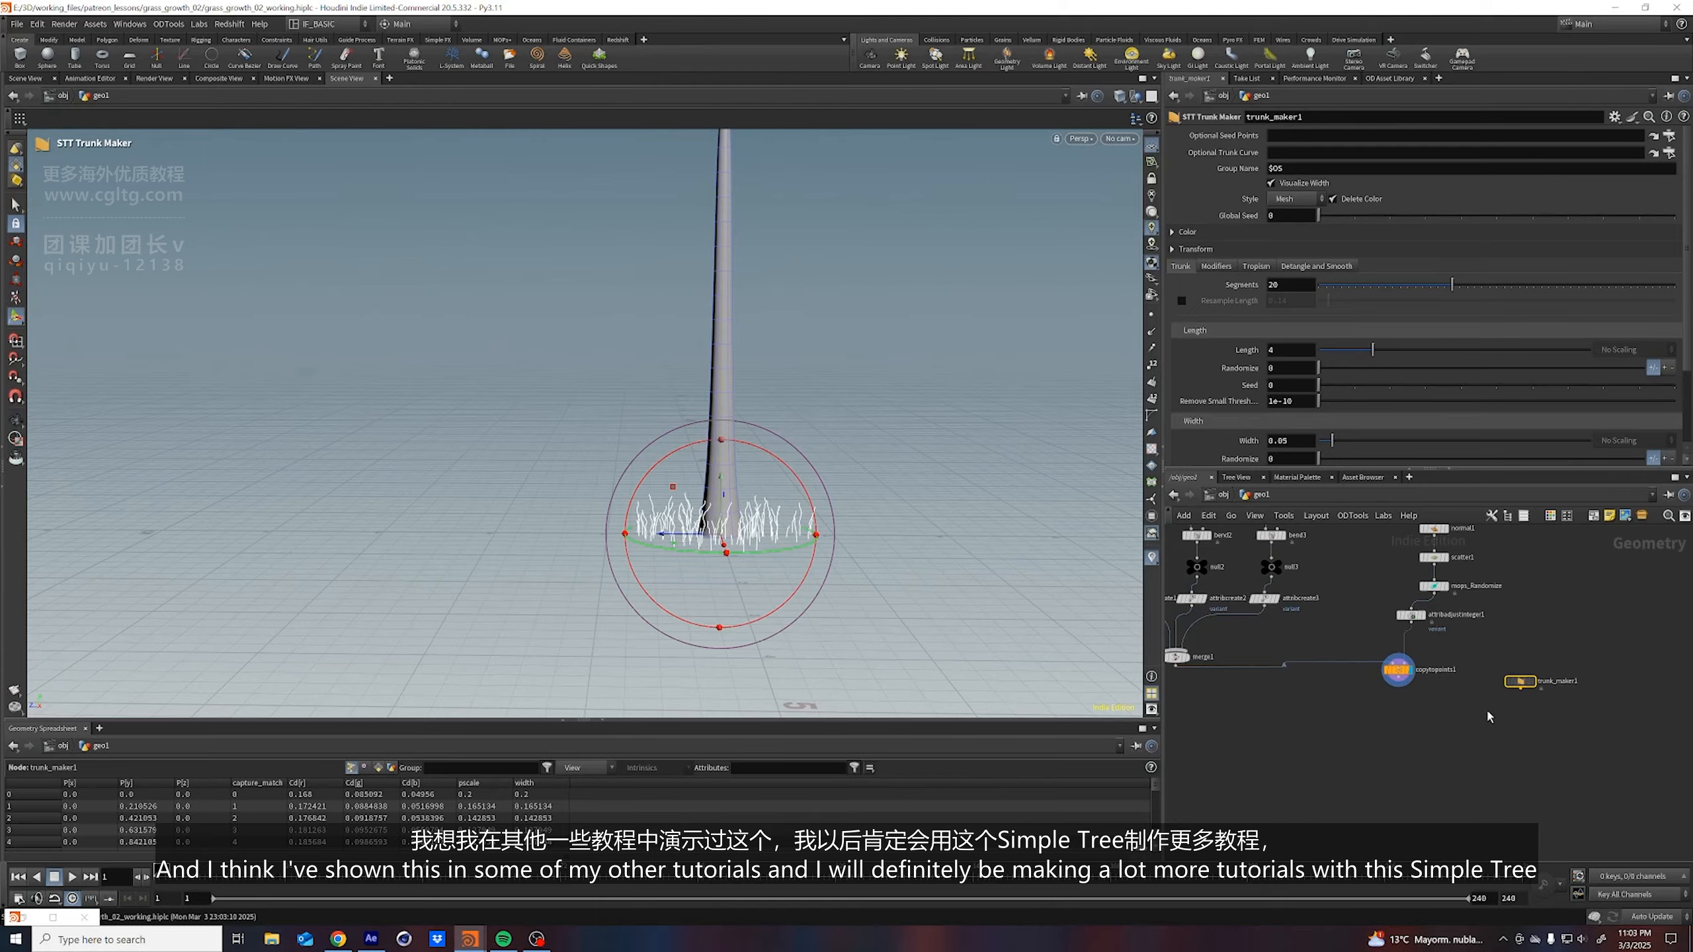
{"action": "key", "text": "Delete"}
Align the node chain from circle1 down to copytopoints1 in one vertical column
{"action": "scroll", "coordinate": [1444, 709], "scroll_direction": "up", "scroll_amount": 3}
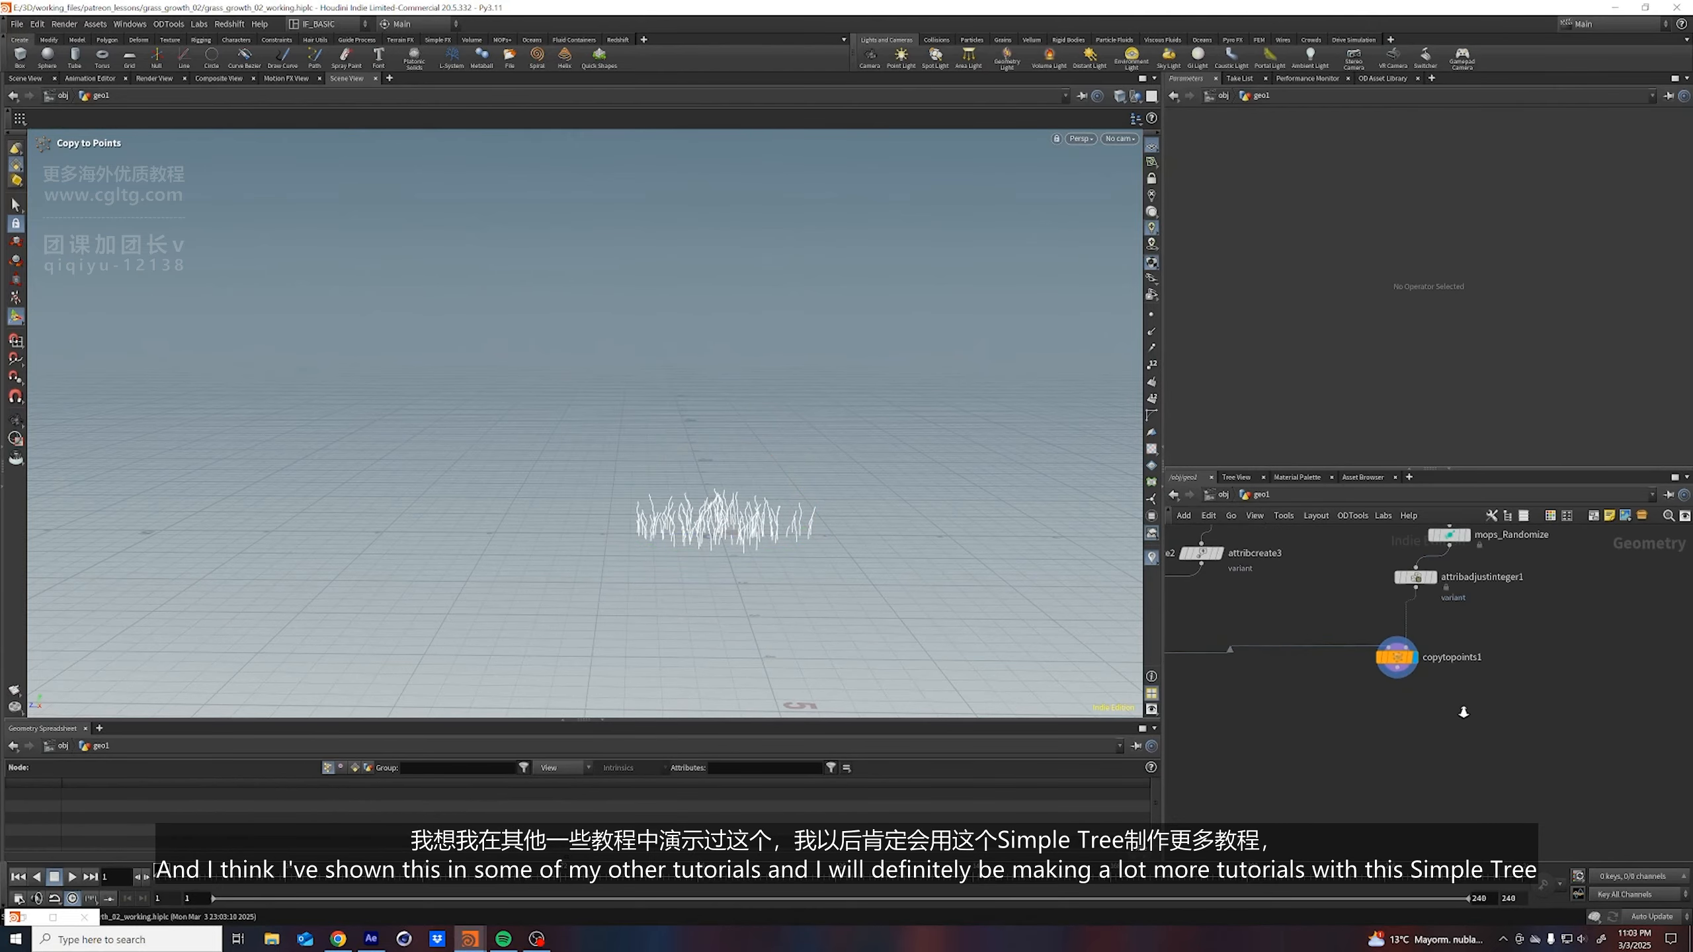
{"action": "scroll", "coordinate": [1463, 712], "scroll_direction": "down", "scroll_amount": 6}
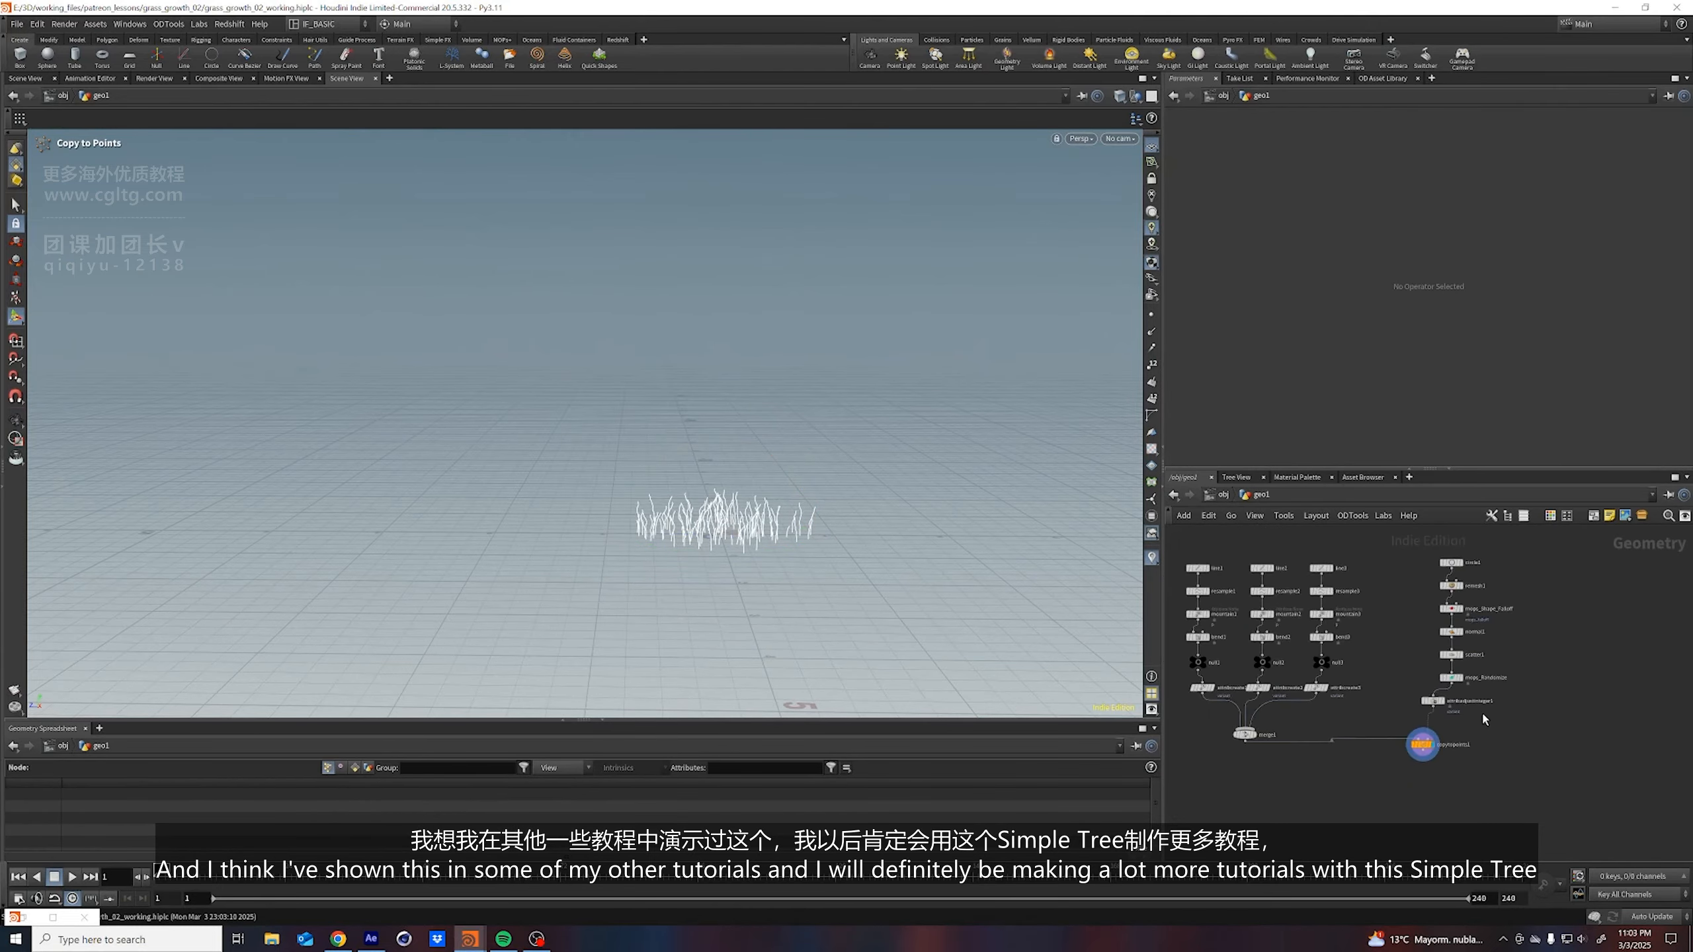
{"action": "left_click_drag", "start_coordinate": [1504, 558], "coordinate": [1415, 778]}
{"action": "key", "text": "a"}
{"action": "left_click_drag", "start_coordinate": [1451, 621], "coordinate": [1452, 672]}
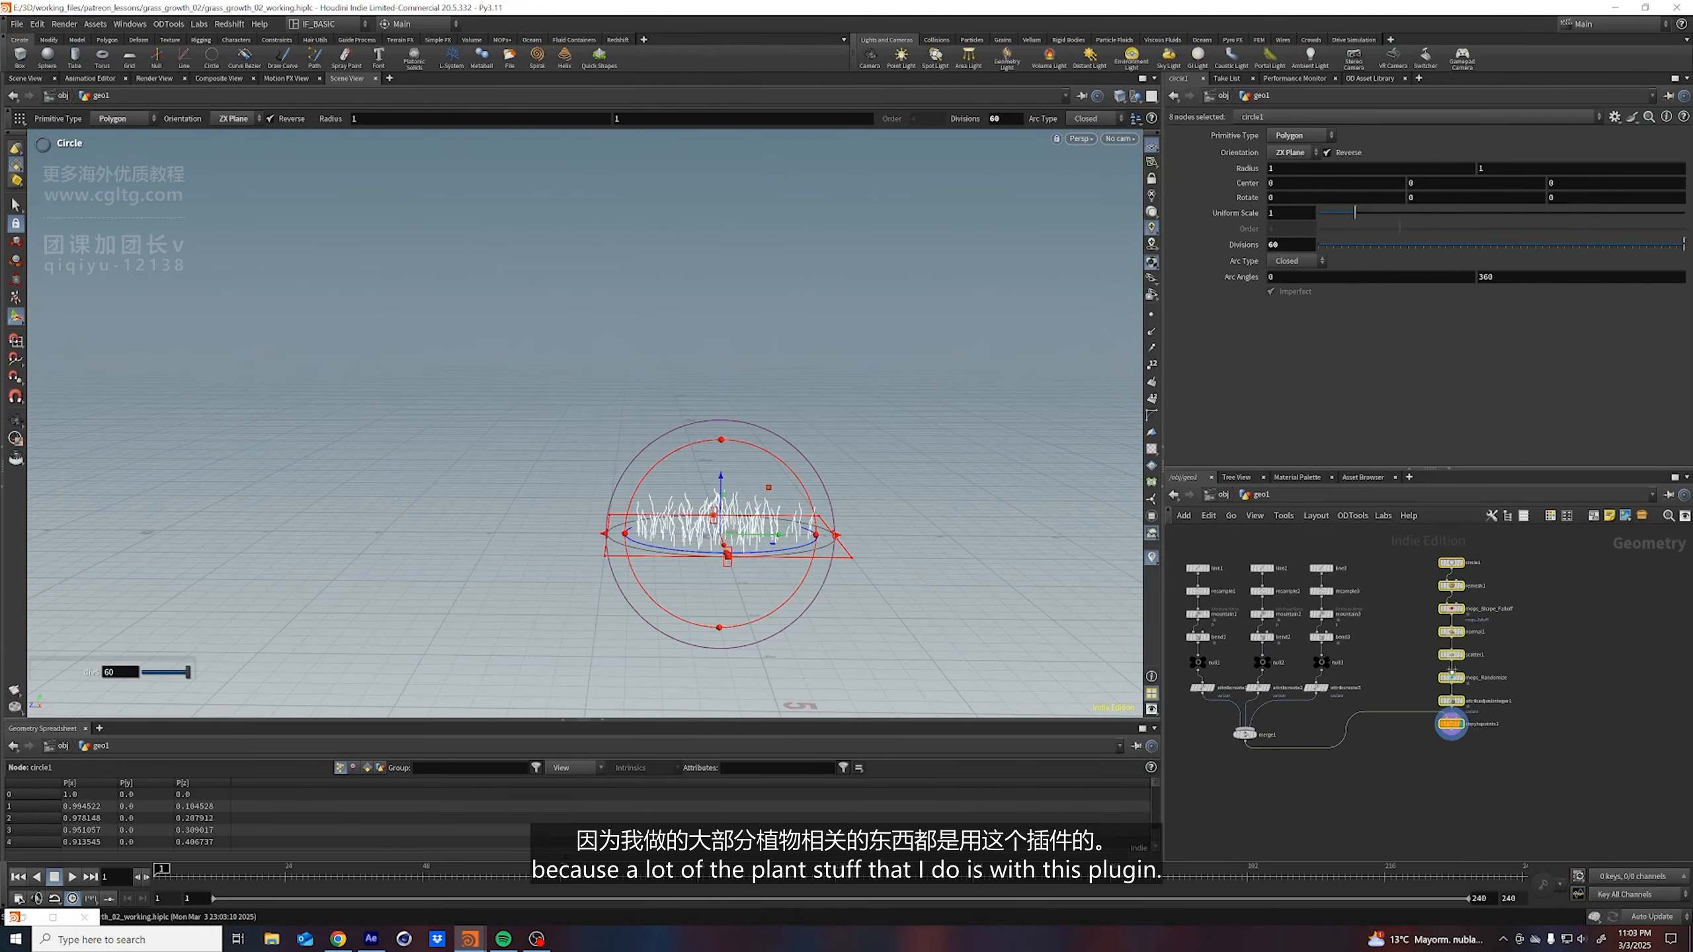
{"action": "left_click", "coordinate": [1443, 770]}
{"action": "scroll", "coordinate": [1453, 731], "scroll_direction": "up", "scroll_amount": 10}
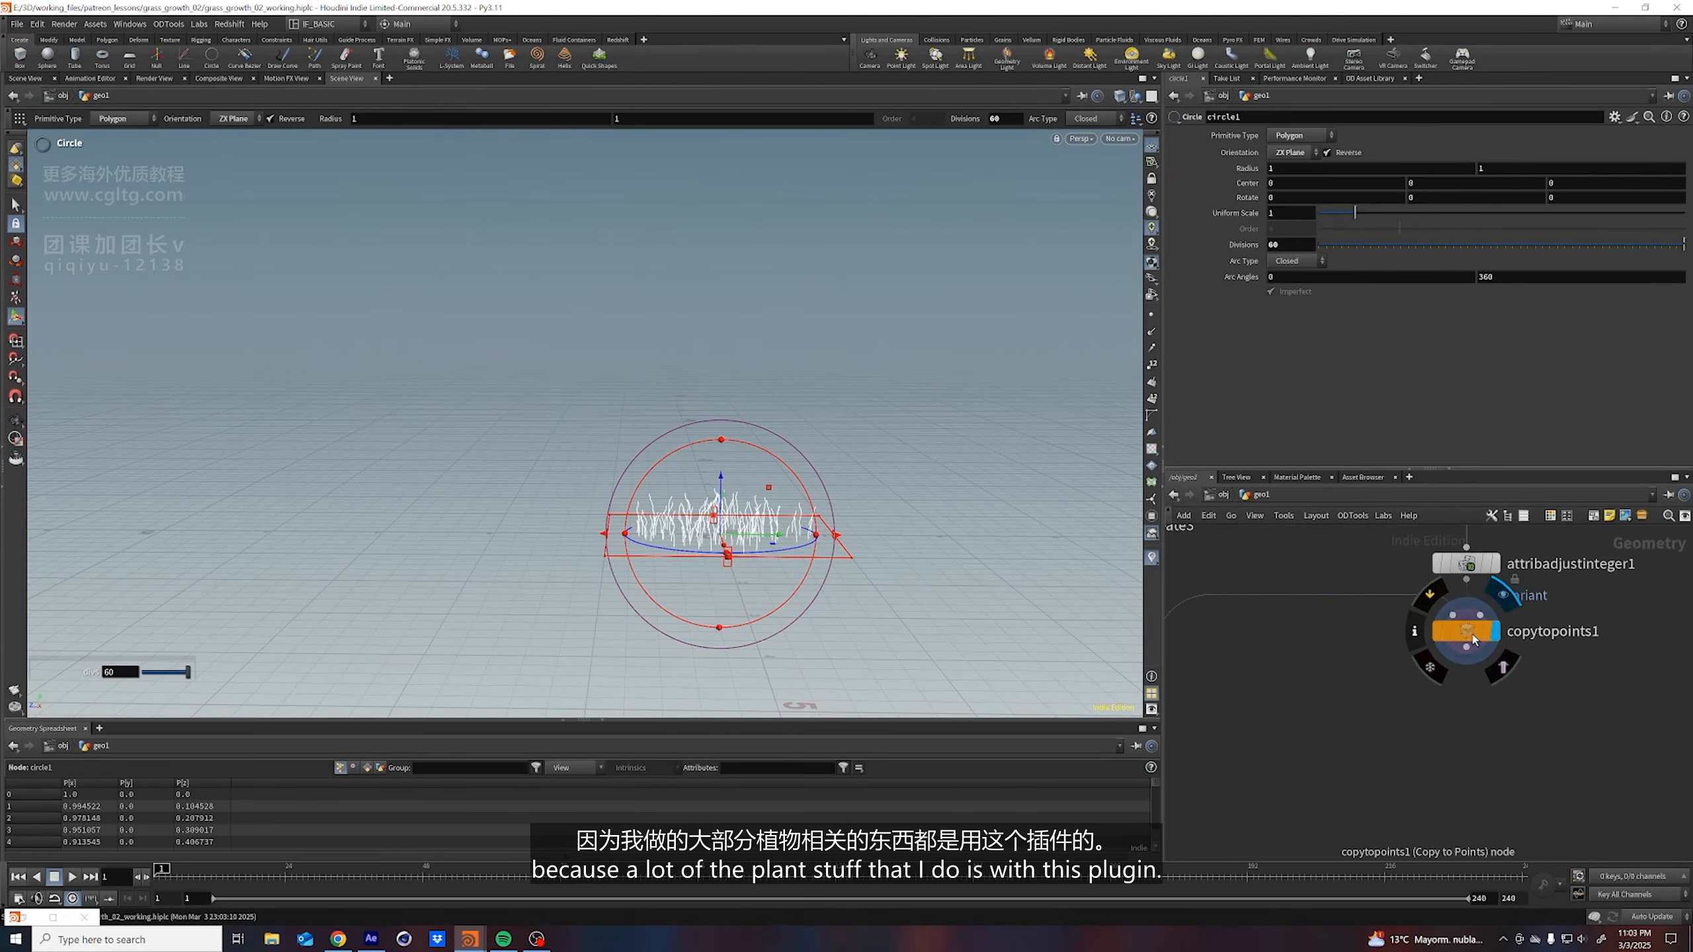
Add an STT Initialize Curves node below copytopoints1 and connect it to that node's output
{"action": "middle_click_drag", "start_coordinate": [1530, 766], "coordinate": [1500, 660]}
{"action": "scroll", "coordinate": [734, 541], "scroll_direction": "up", "scroll_amount": 3}
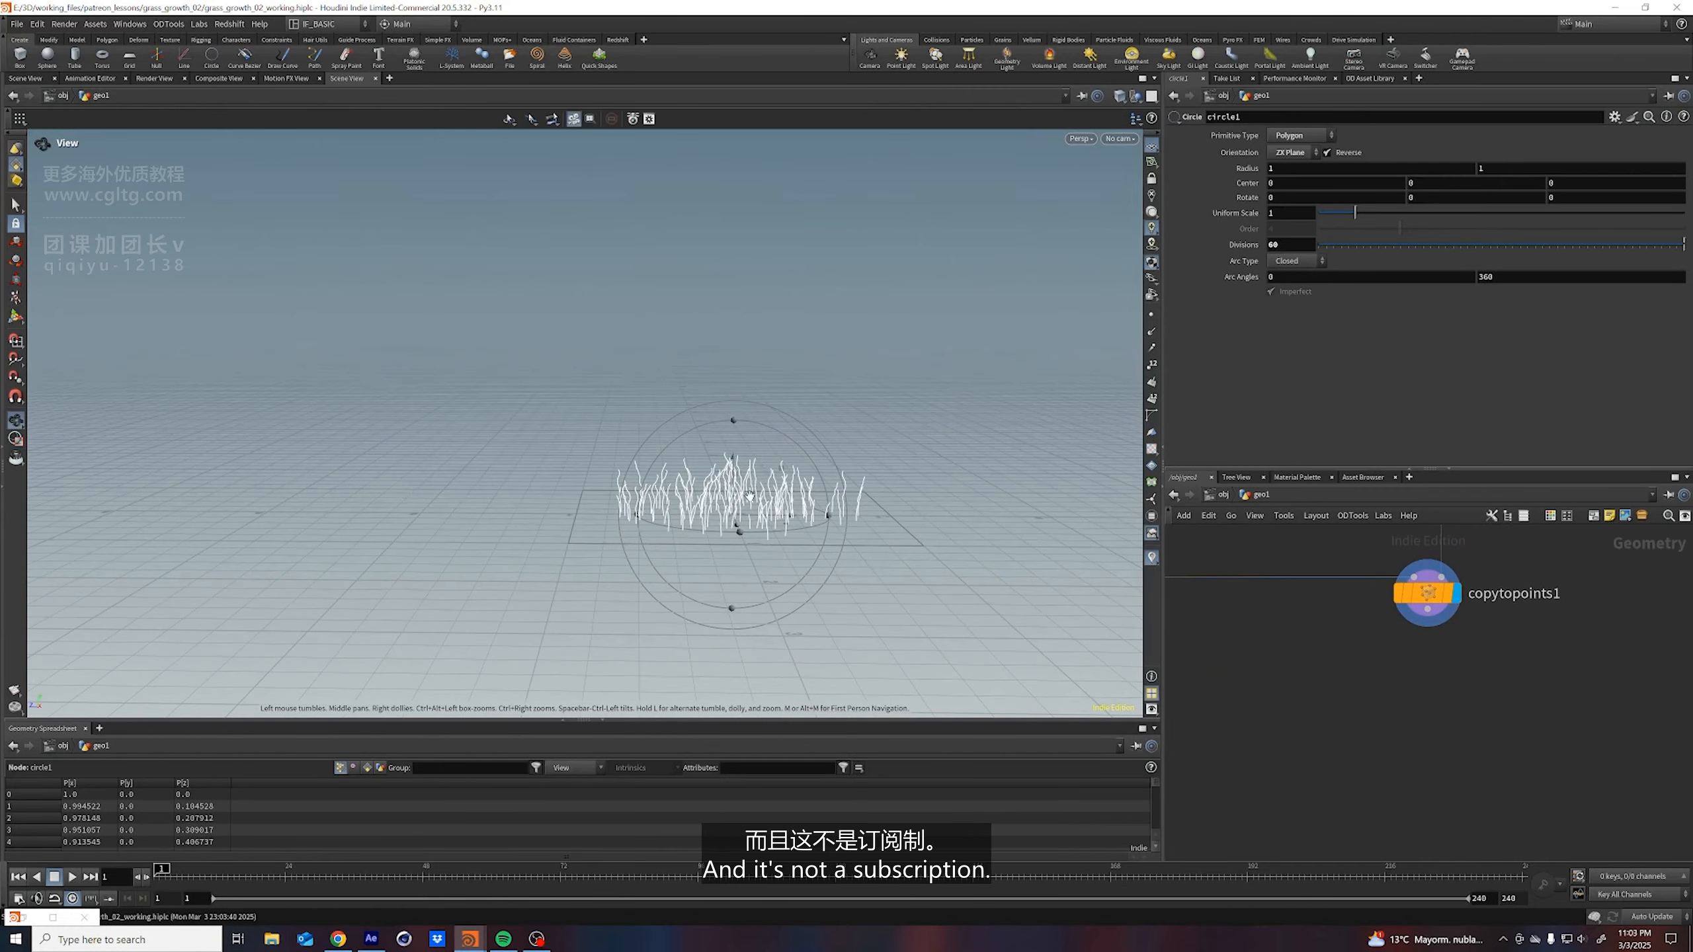
{"action": "mouse_move", "coordinate": [759, 503]}
{"action": "left_mouse_down", "text": "alt"}
{"action": "mouse_move", "coordinate": [748, 559]}
{"action": "mouse_move", "coordinate": [761, 524]}
{"action": "left_mouse_up", "text": "alt"}
{"action": "scroll", "coordinate": [748, 560], "scroll_direction": "up", "scroll_amount": 3}
{"action": "right_click_drag", "start_coordinate": [1388, 637], "coordinate": [1384, 690]}
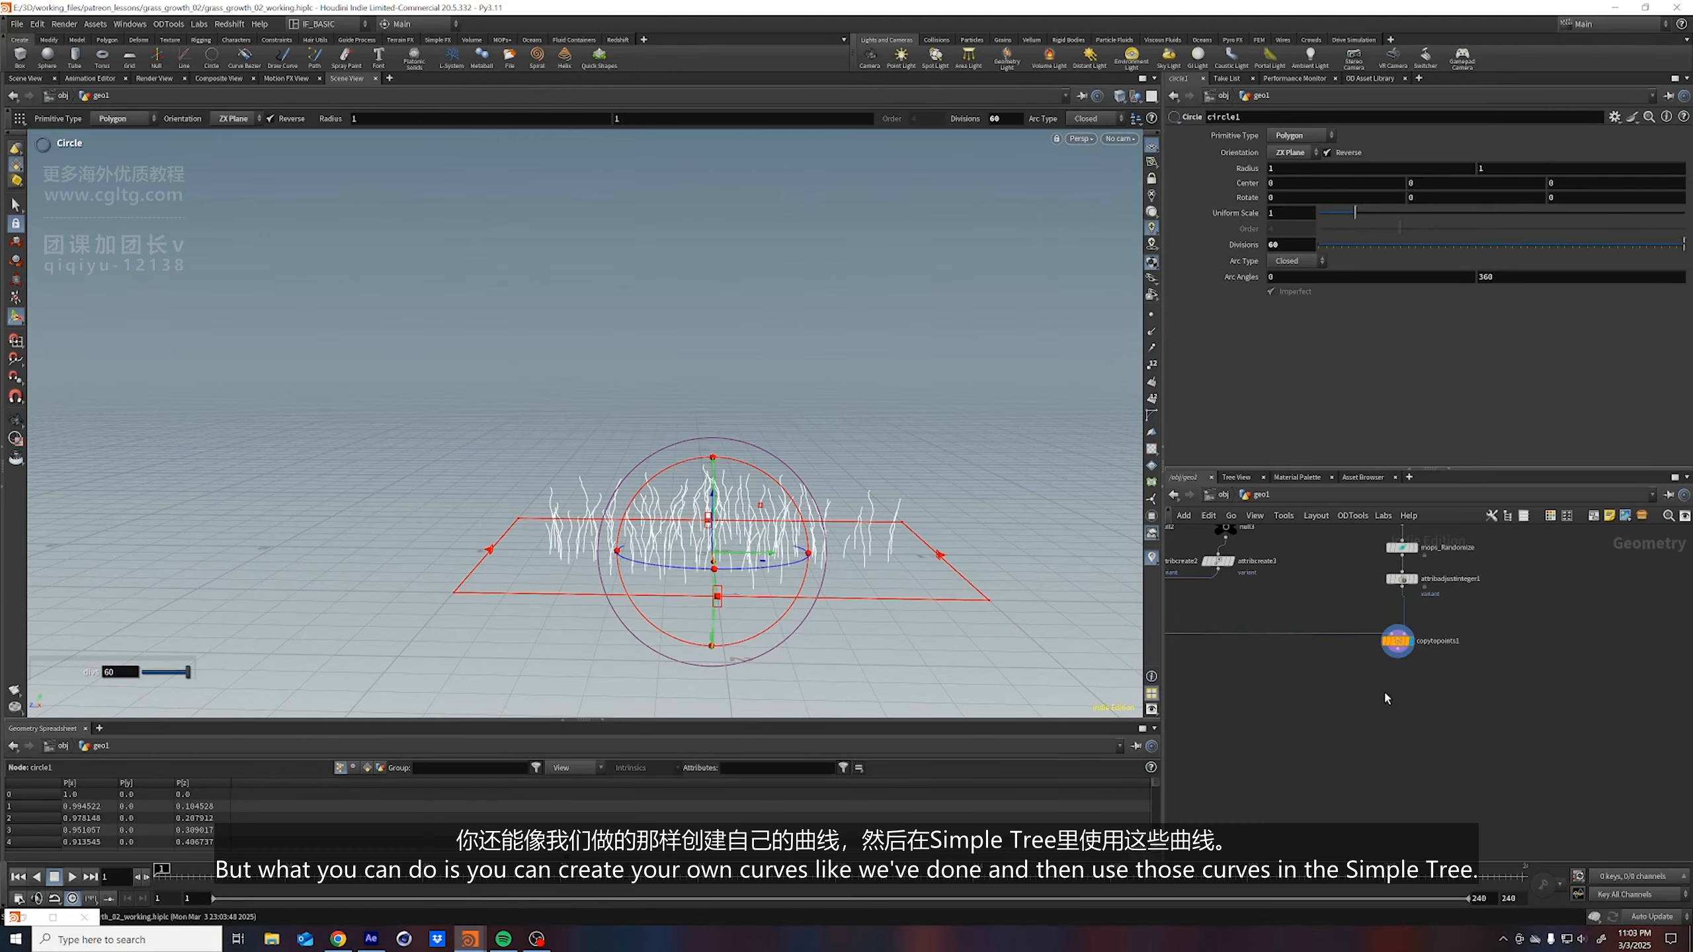
{"action": "key", "text": "Tab"}
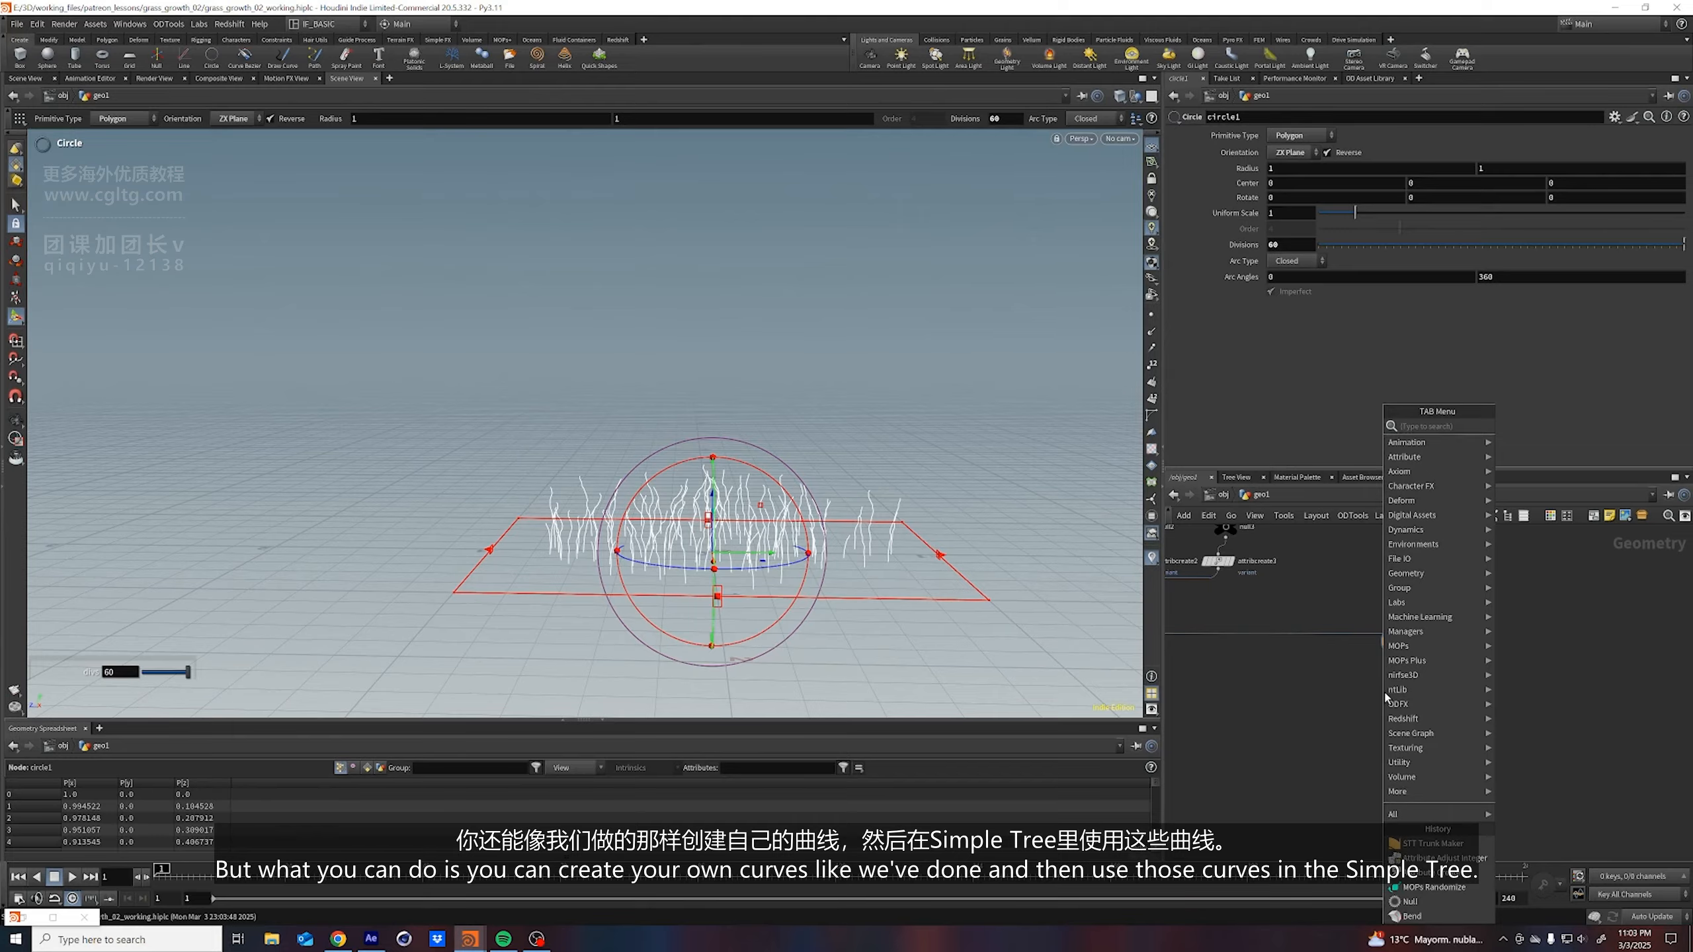
{"action": "type", "text": "inis"}
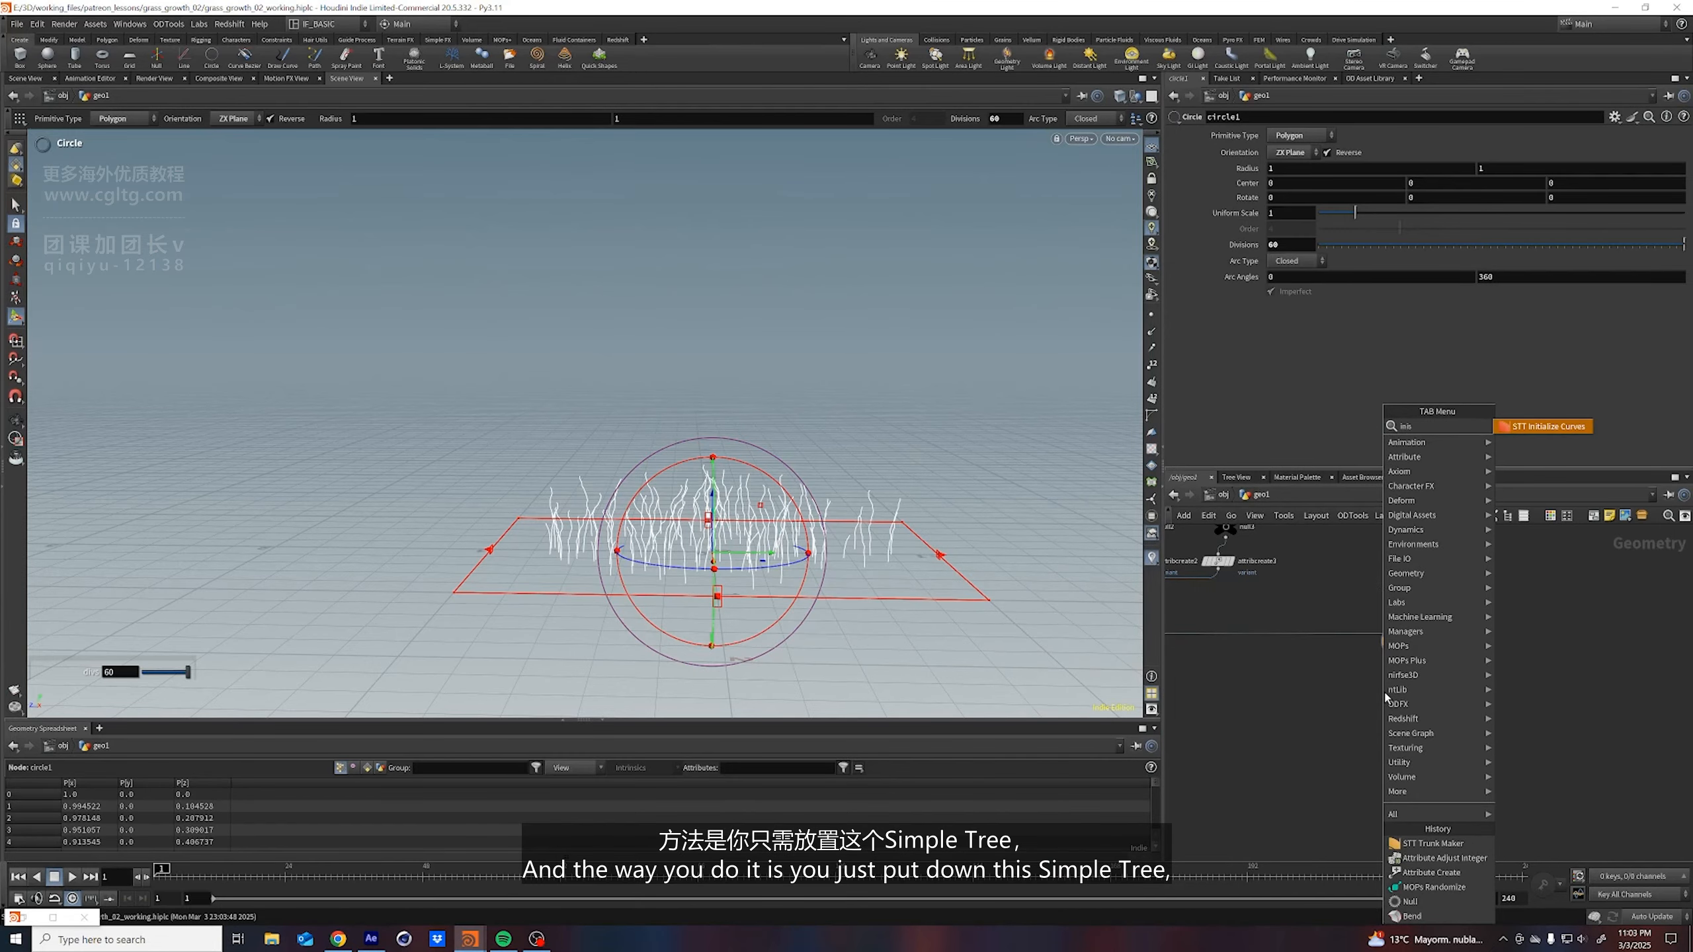
{"action": "key", "text": "Return"}
{"action": "left_click", "coordinate": [1385, 693]}
{"action": "left_click_drag", "start_coordinate": [1384, 694], "coordinate": [1399, 650]}
{"action": "left_click", "coordinate": [1426, 678]}
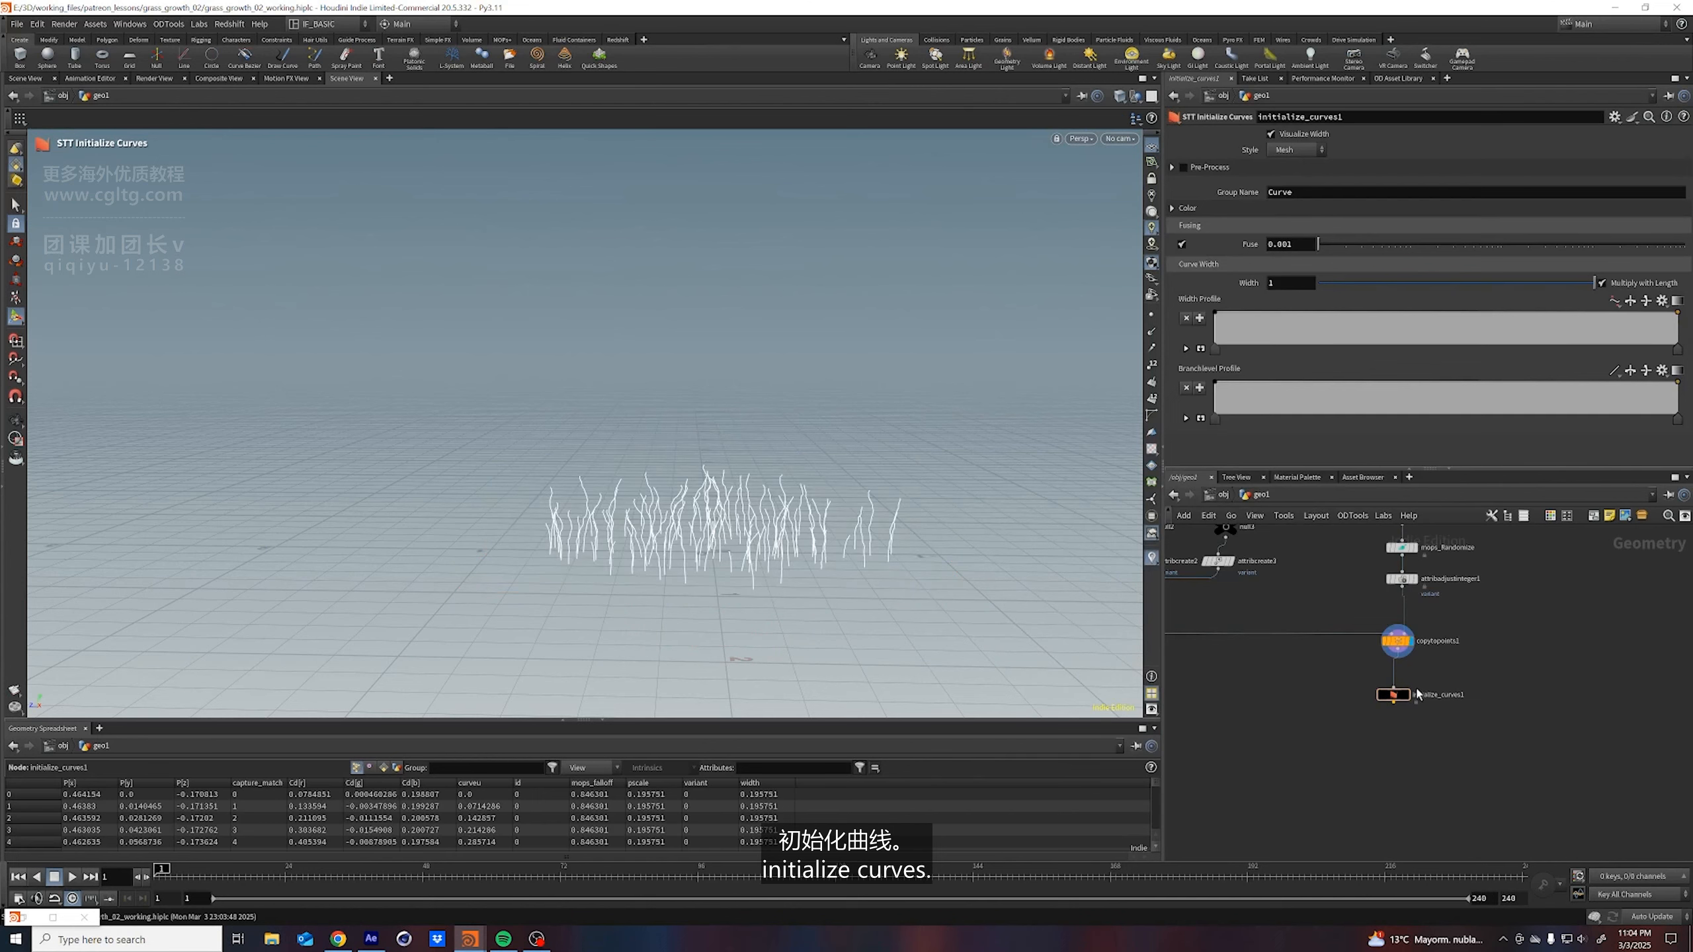
Display initialize_curves1 and toggle its Visualize Width option off and back on
{"action": "left_click", "coordinate": [1408, 695]}
{"action": "left_click_drag", "start_coordinate": [1458, 720], "coordinate": [1361, 688]}
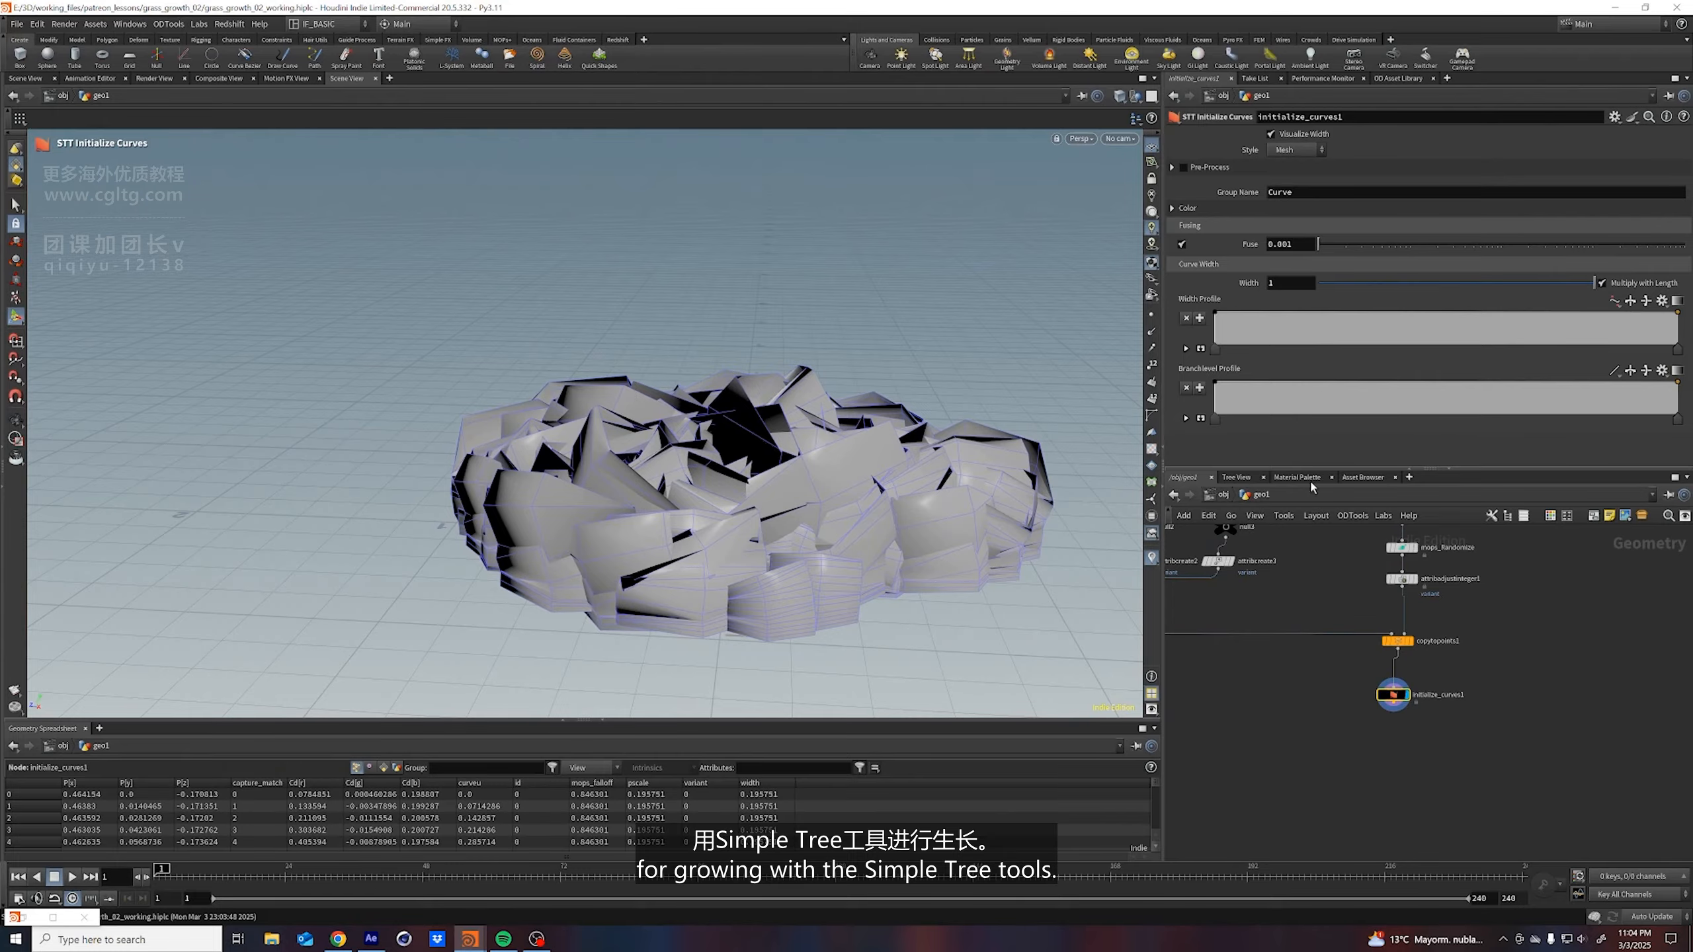
{"action": "left_click", "coordinate": [1270, 136]}
{"action": "left_click", "coordinate": [1270, 135]}
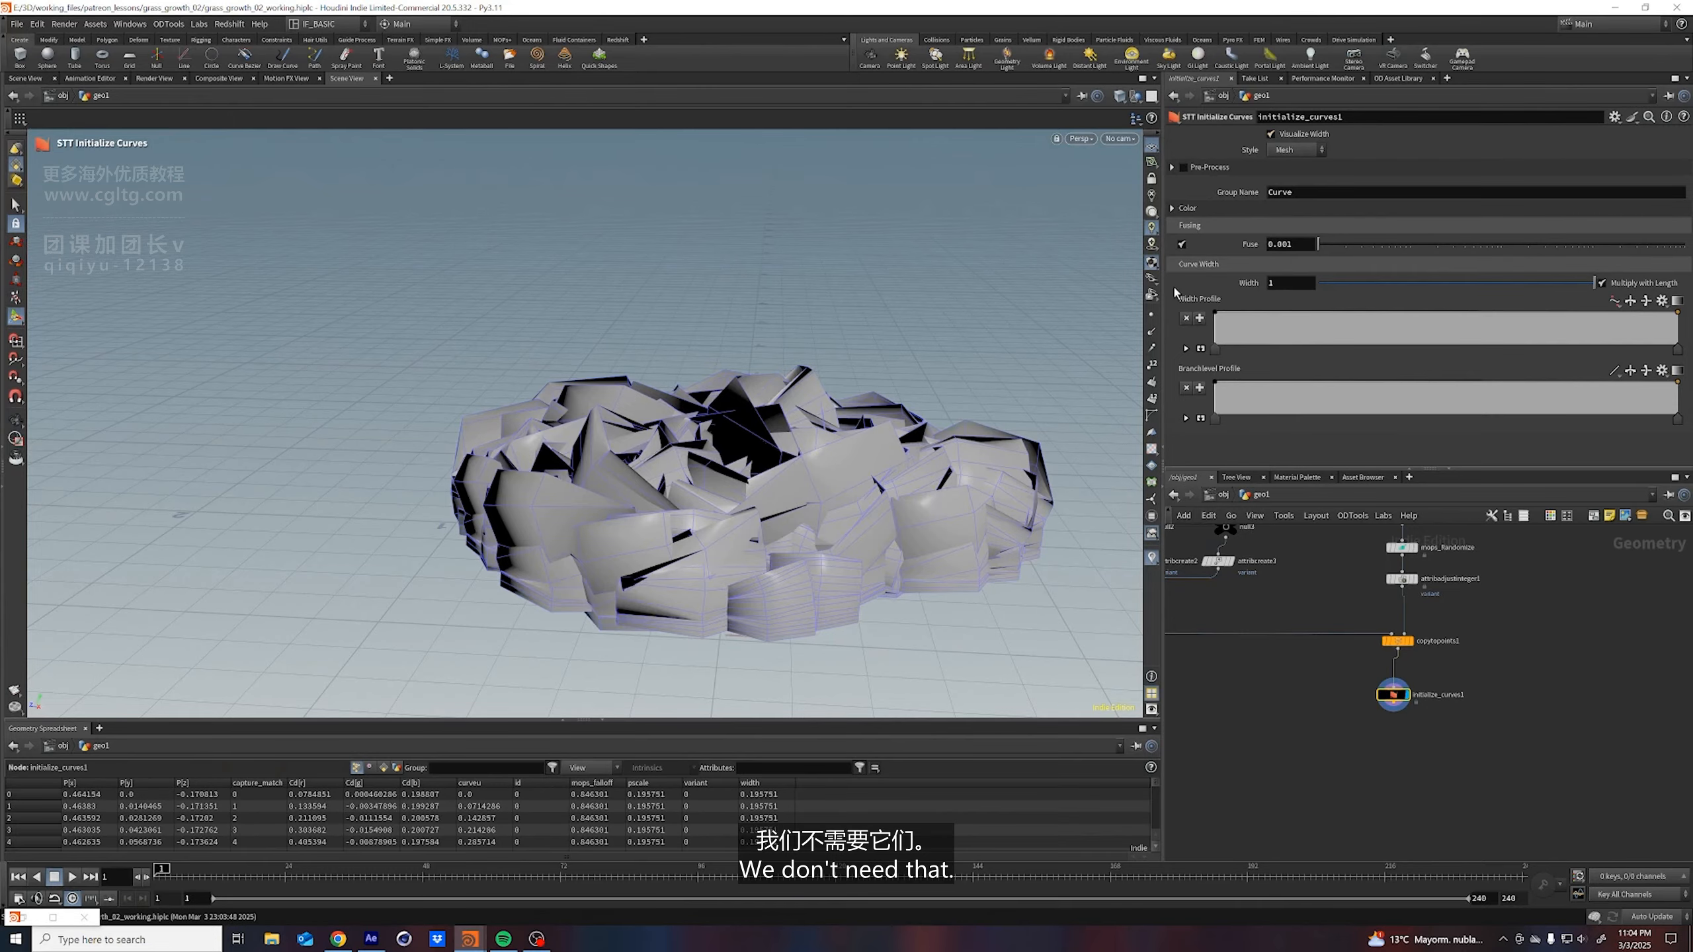
Set the curve width of initialize_curves1 to 0.037 and taper the width profile down to zero at the tip
{"action": "left_click_drag", "start_coordinate": [1595, 283], "coordinate": [1330, 298]}
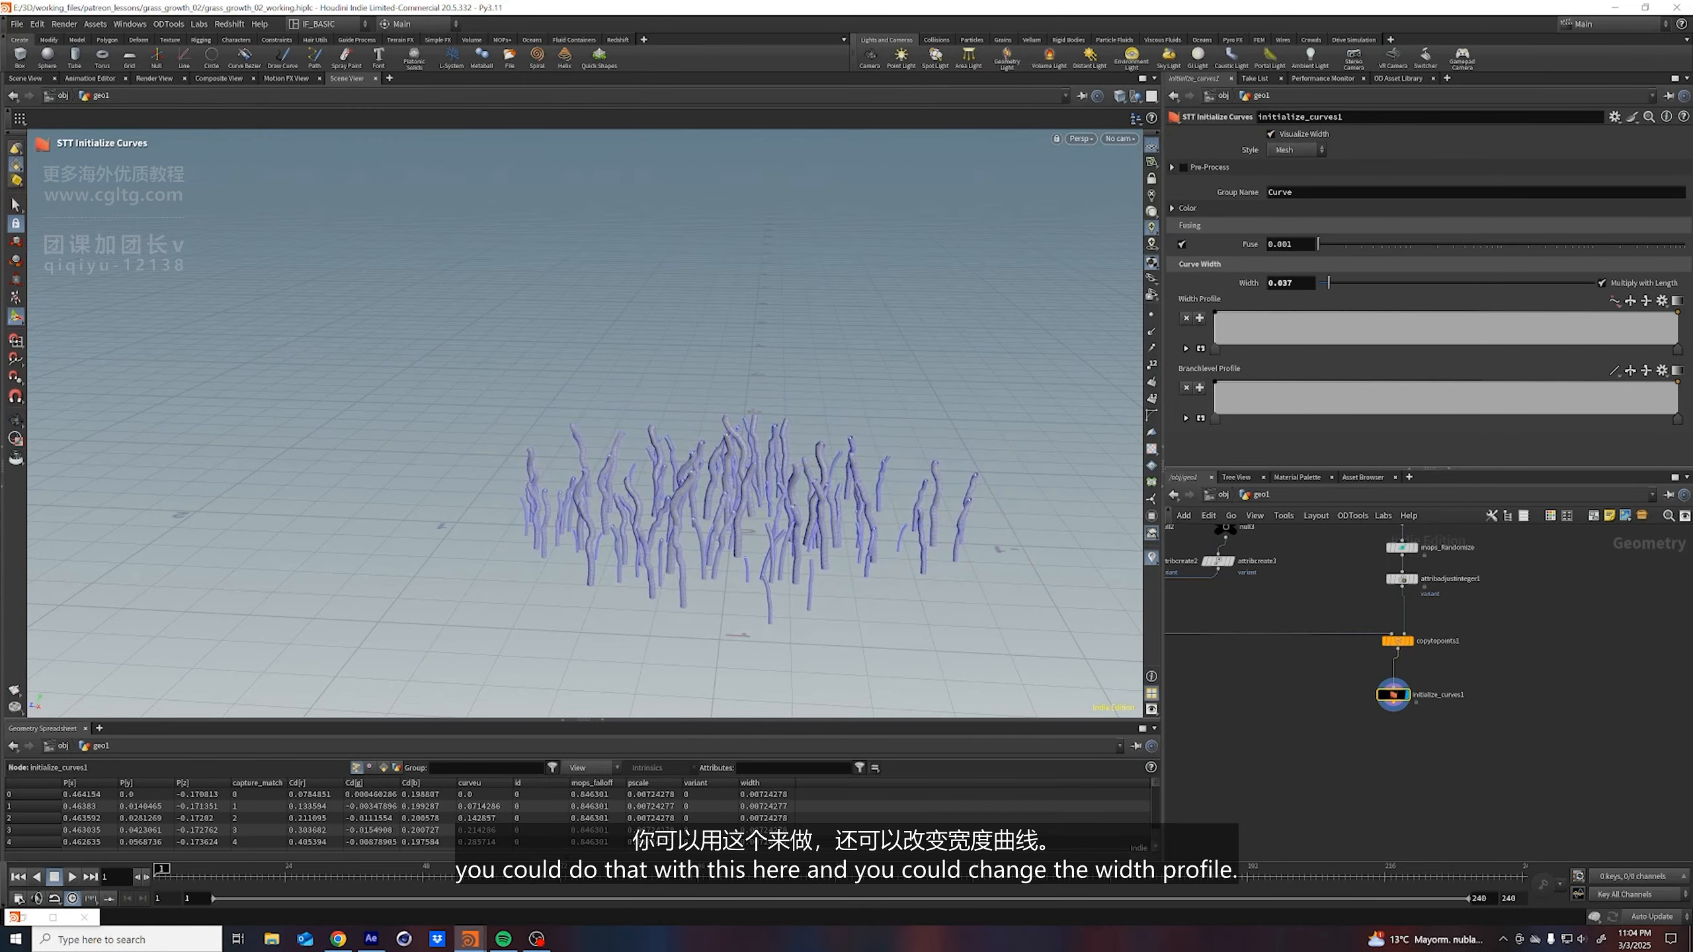
{"action": "left_click_drag", "start_coordinate": [1679, 313], "coordinate": [1684, 350]}
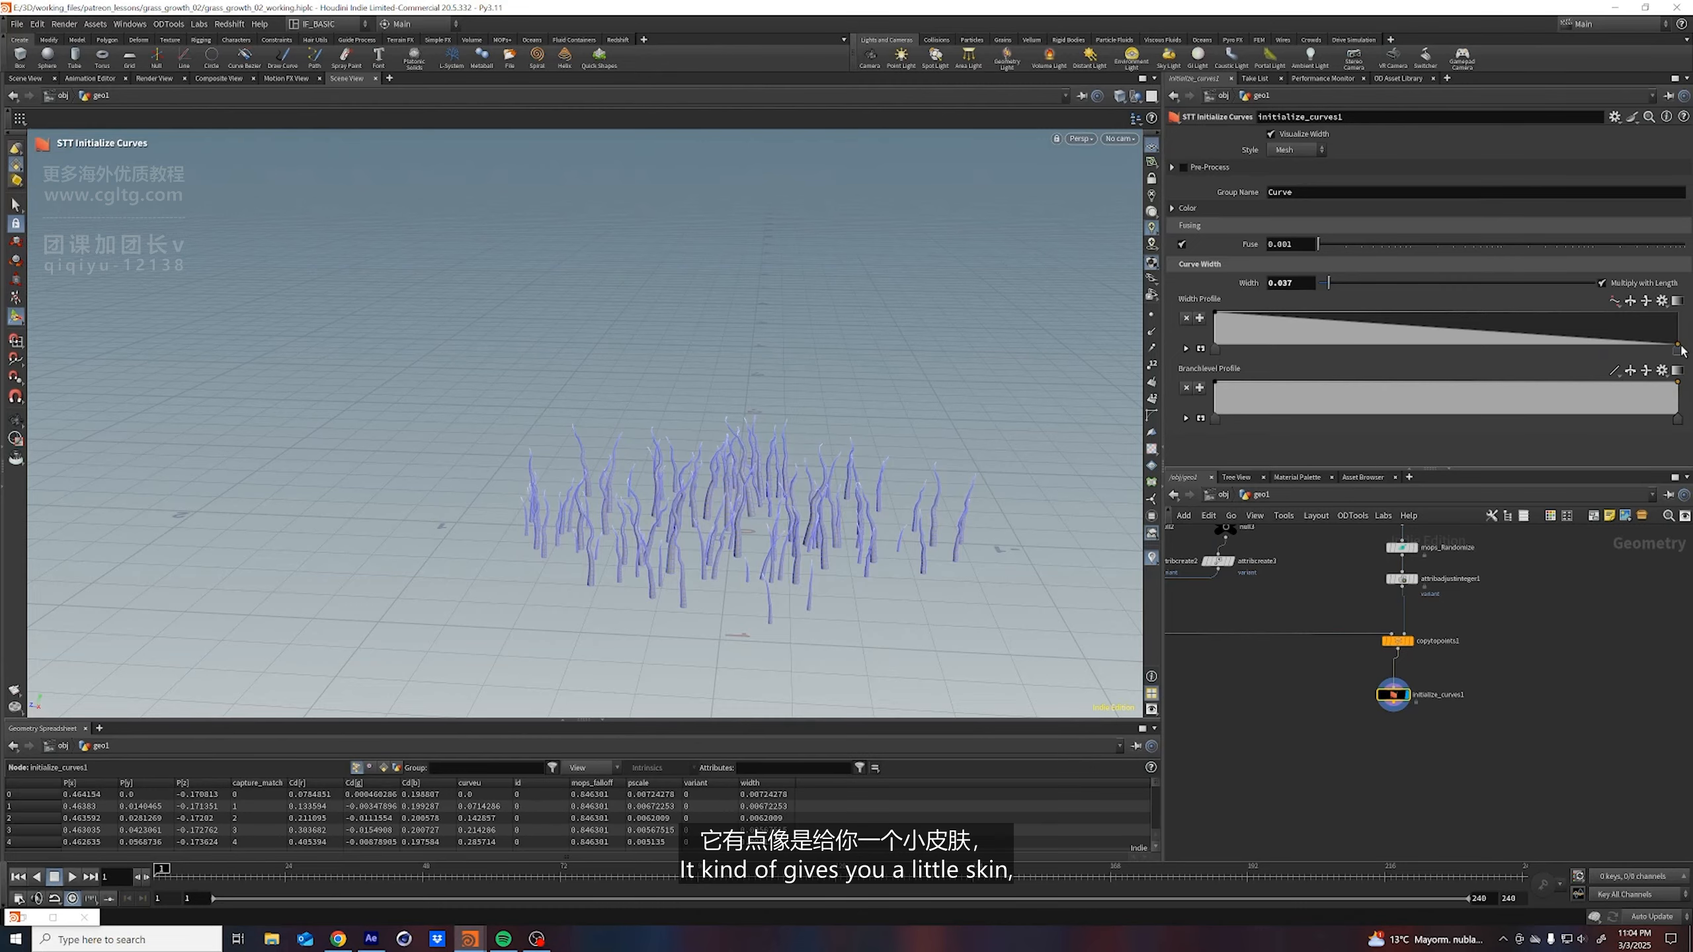
{"action": "mouse_move", "coordinate": [926, 537]}
{"action": "left_mouse_down", "text": "alt"}
{"action": "mouse_move", "coordinate": [896, 533]}
{"action": "mouse_move", "coordinate": [924, 451]}
{"action": "mouse_move", "coordinate": [907, 517]}
{"action": "left_mouse_up", "text": "alt"}
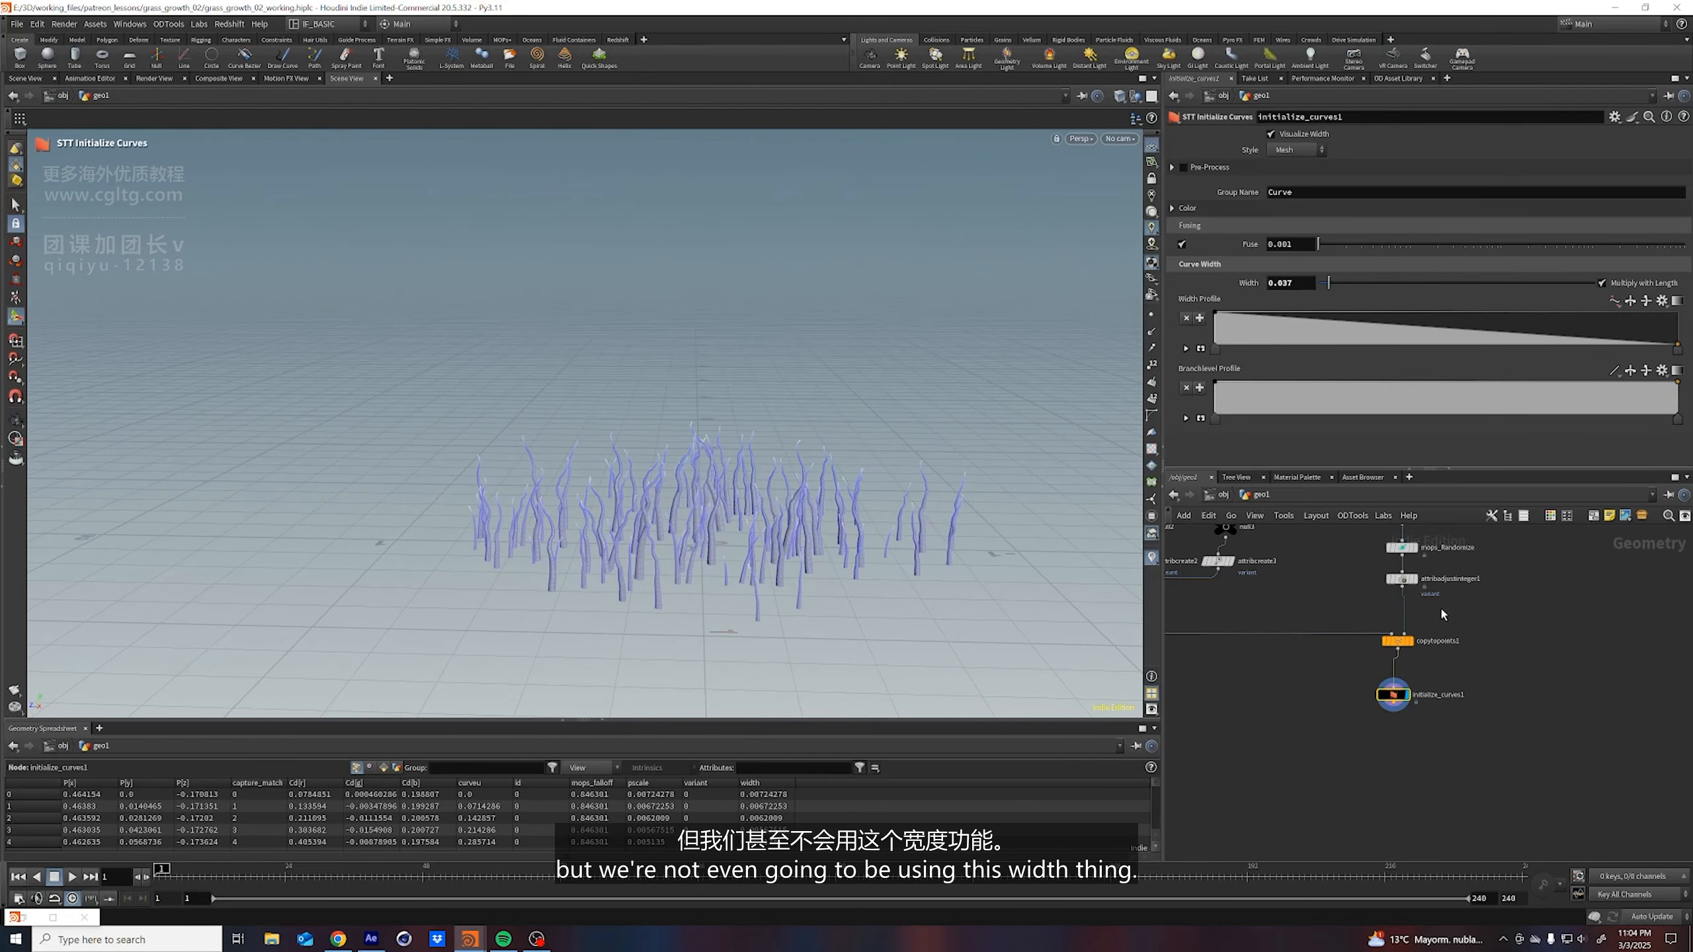
Turn off Visualize Width on initialize_curves1 and save the scene
{"action": "left_click", "coordinate": [1270, 135]}
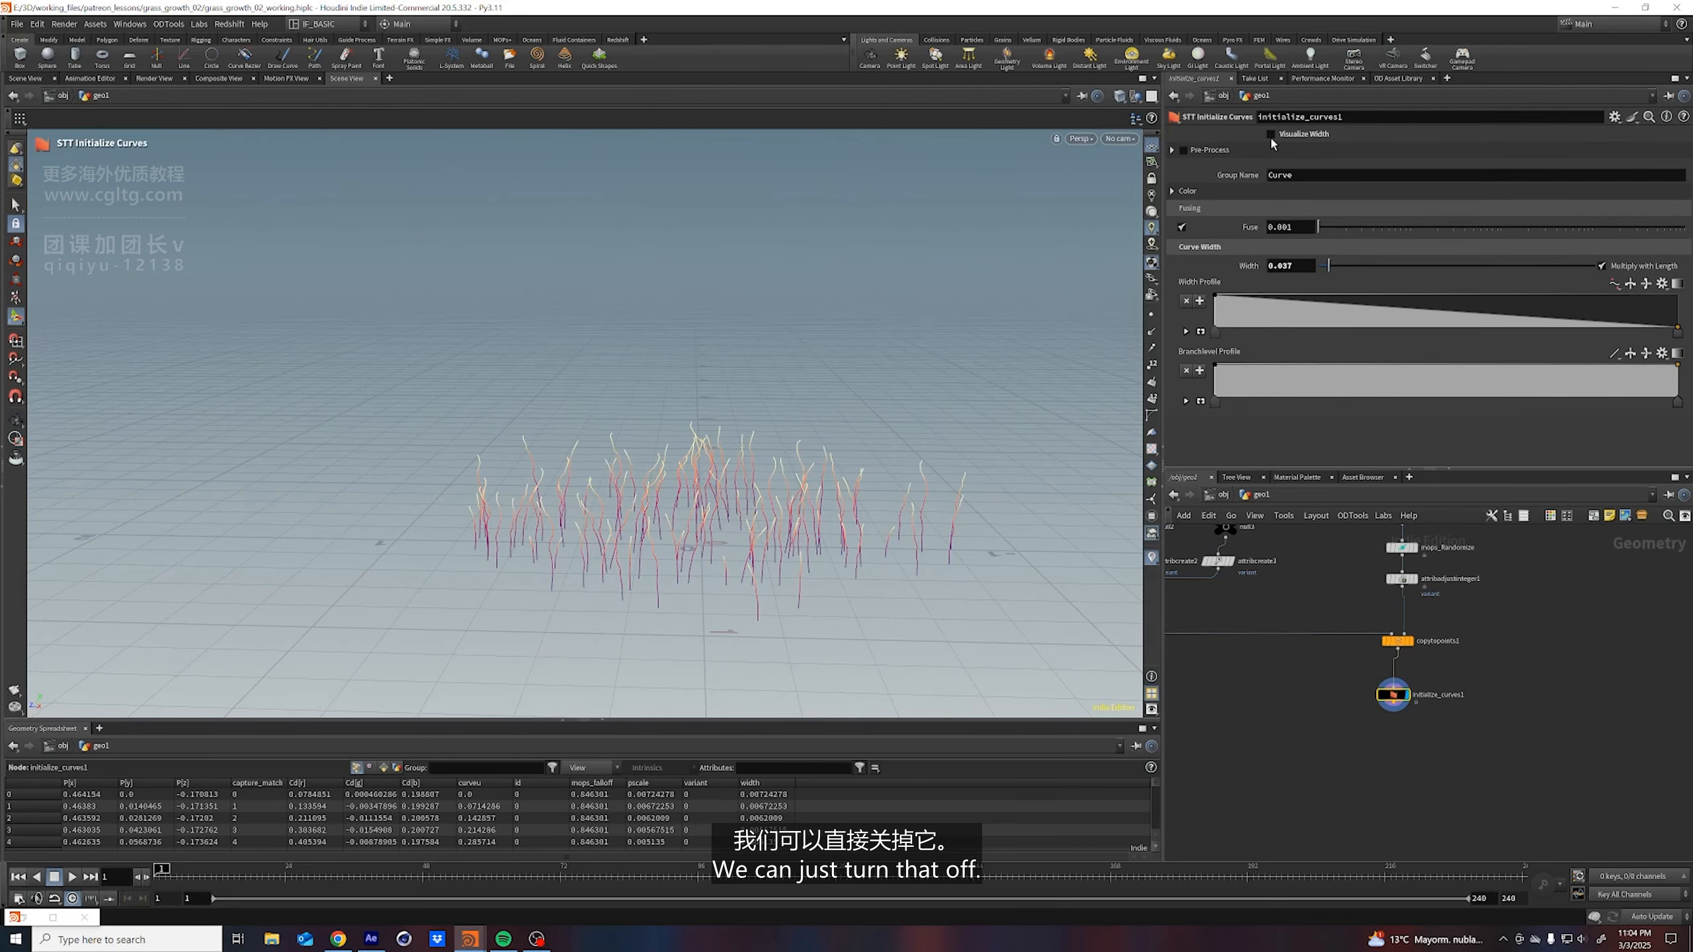
{"action": "middle_click_drag", "start_coordinate": [1352, 740], "coordinate": [1367, 727]}
{"action": "left_click", "coordinate": [1371, 708]}
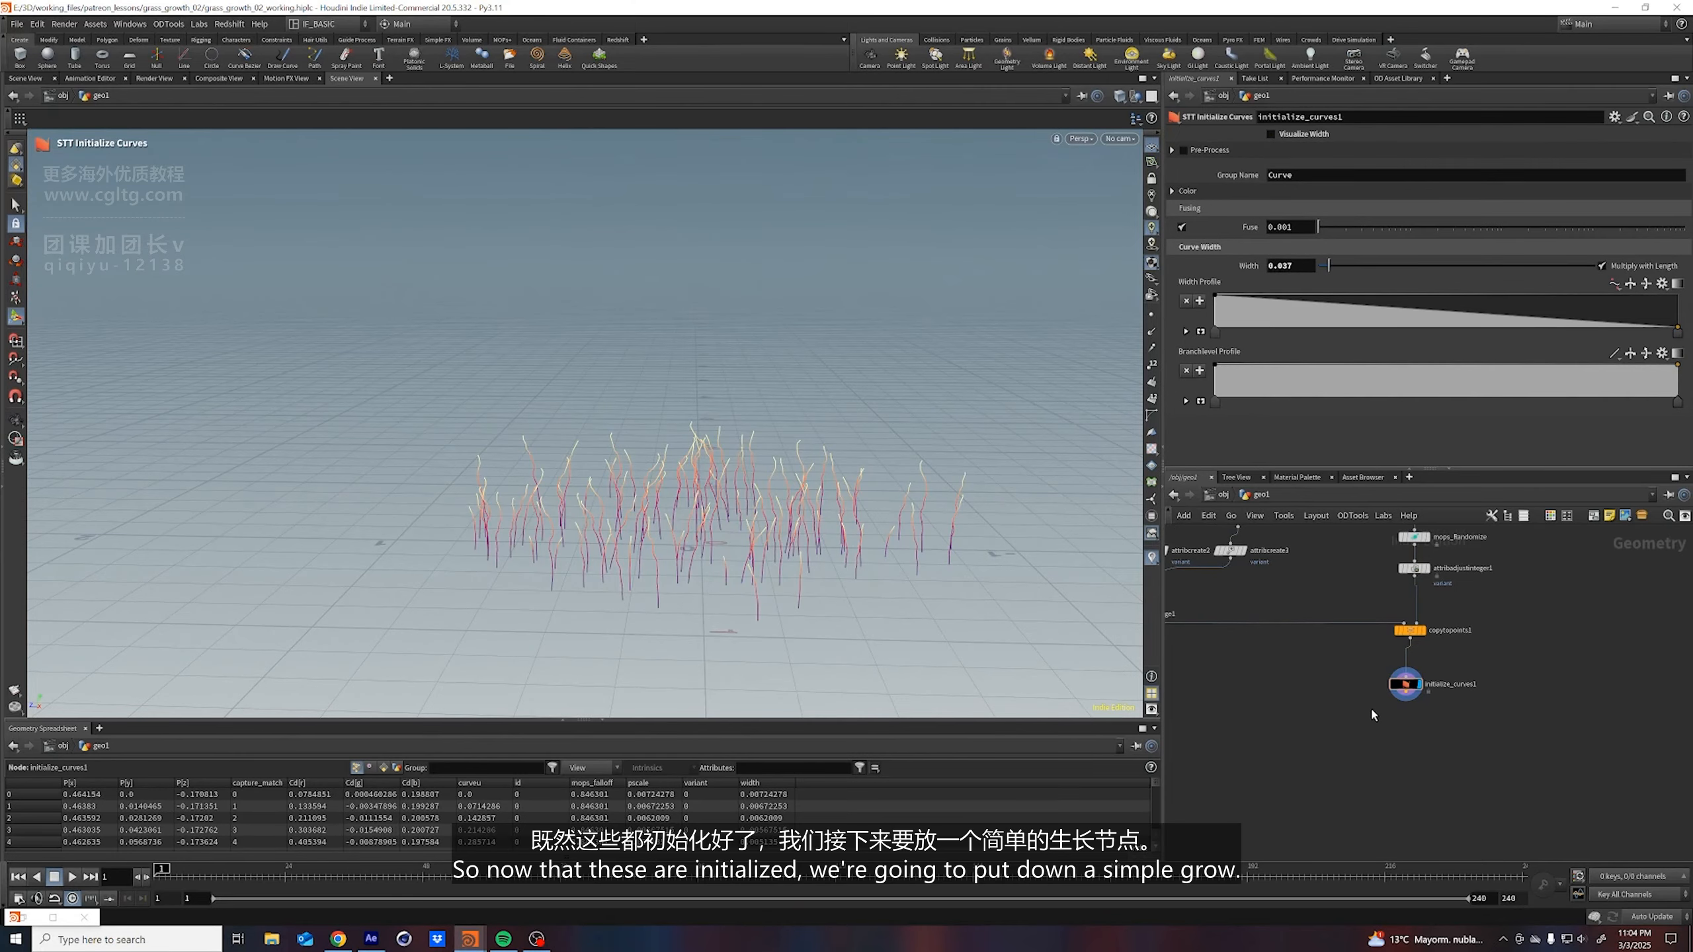
{"action": "key", "text": "ctrl+s"}
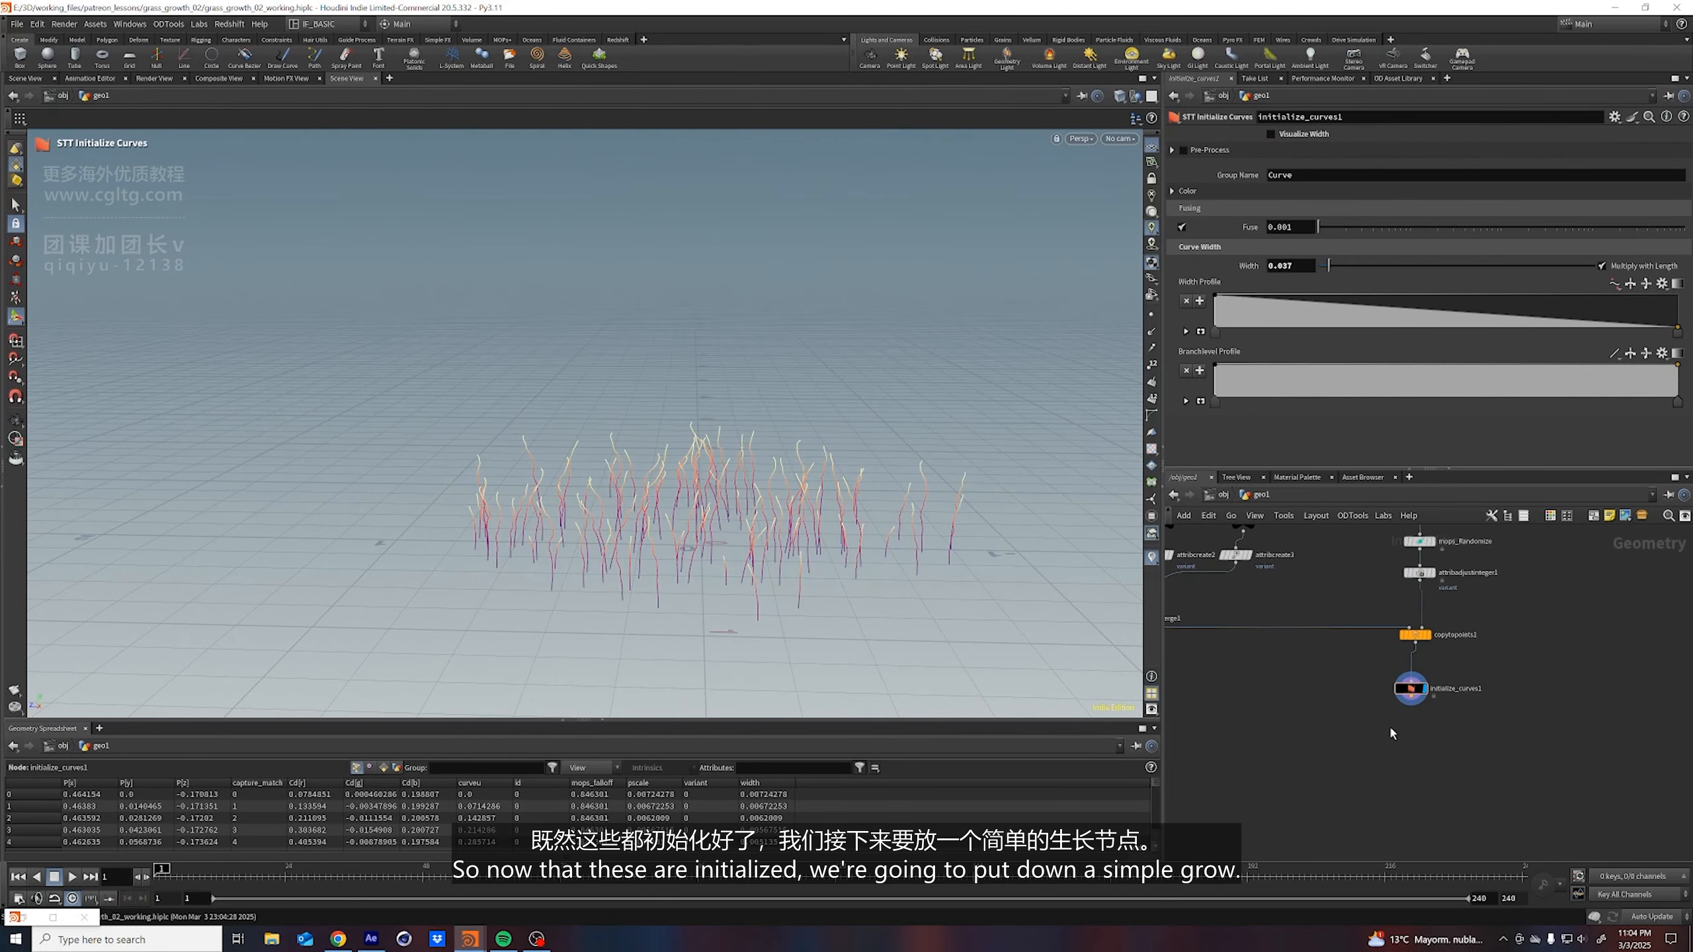
Add an STT Simple Grow node after initialize_curves1 and display it
{"action": "key", "text": "Tab"}
{"action": "type", "text": "simple grow"}
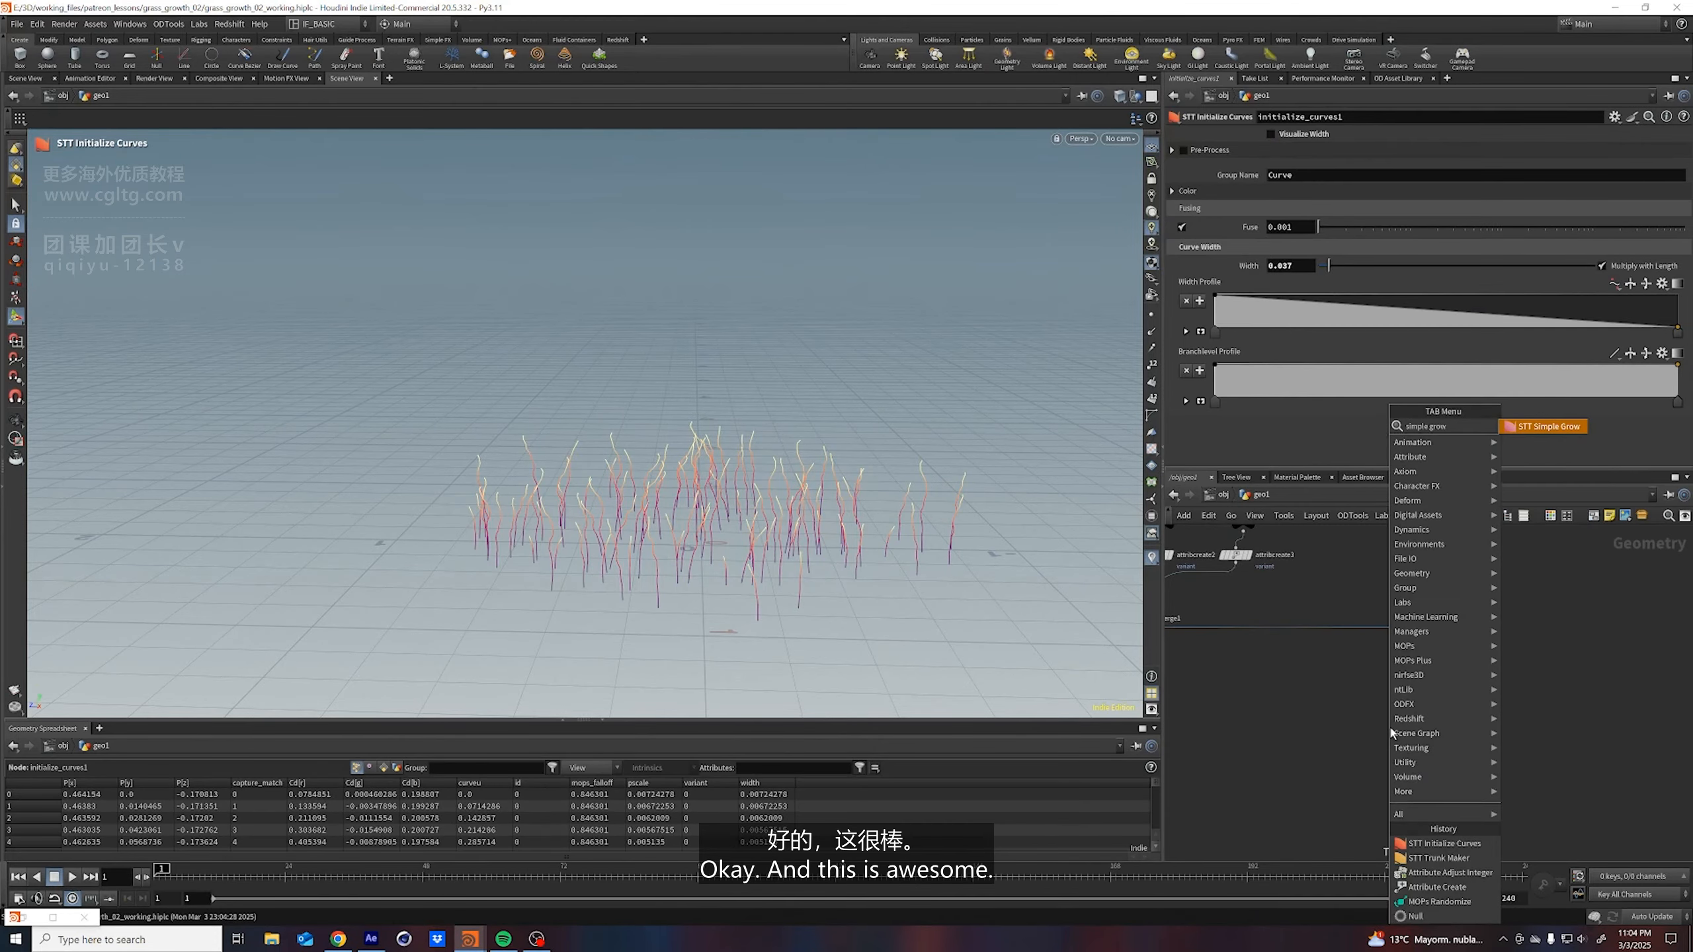
{"action": "key", "text": "Return"}
{"action": "left_click", "coordinate": [1388, 724]}
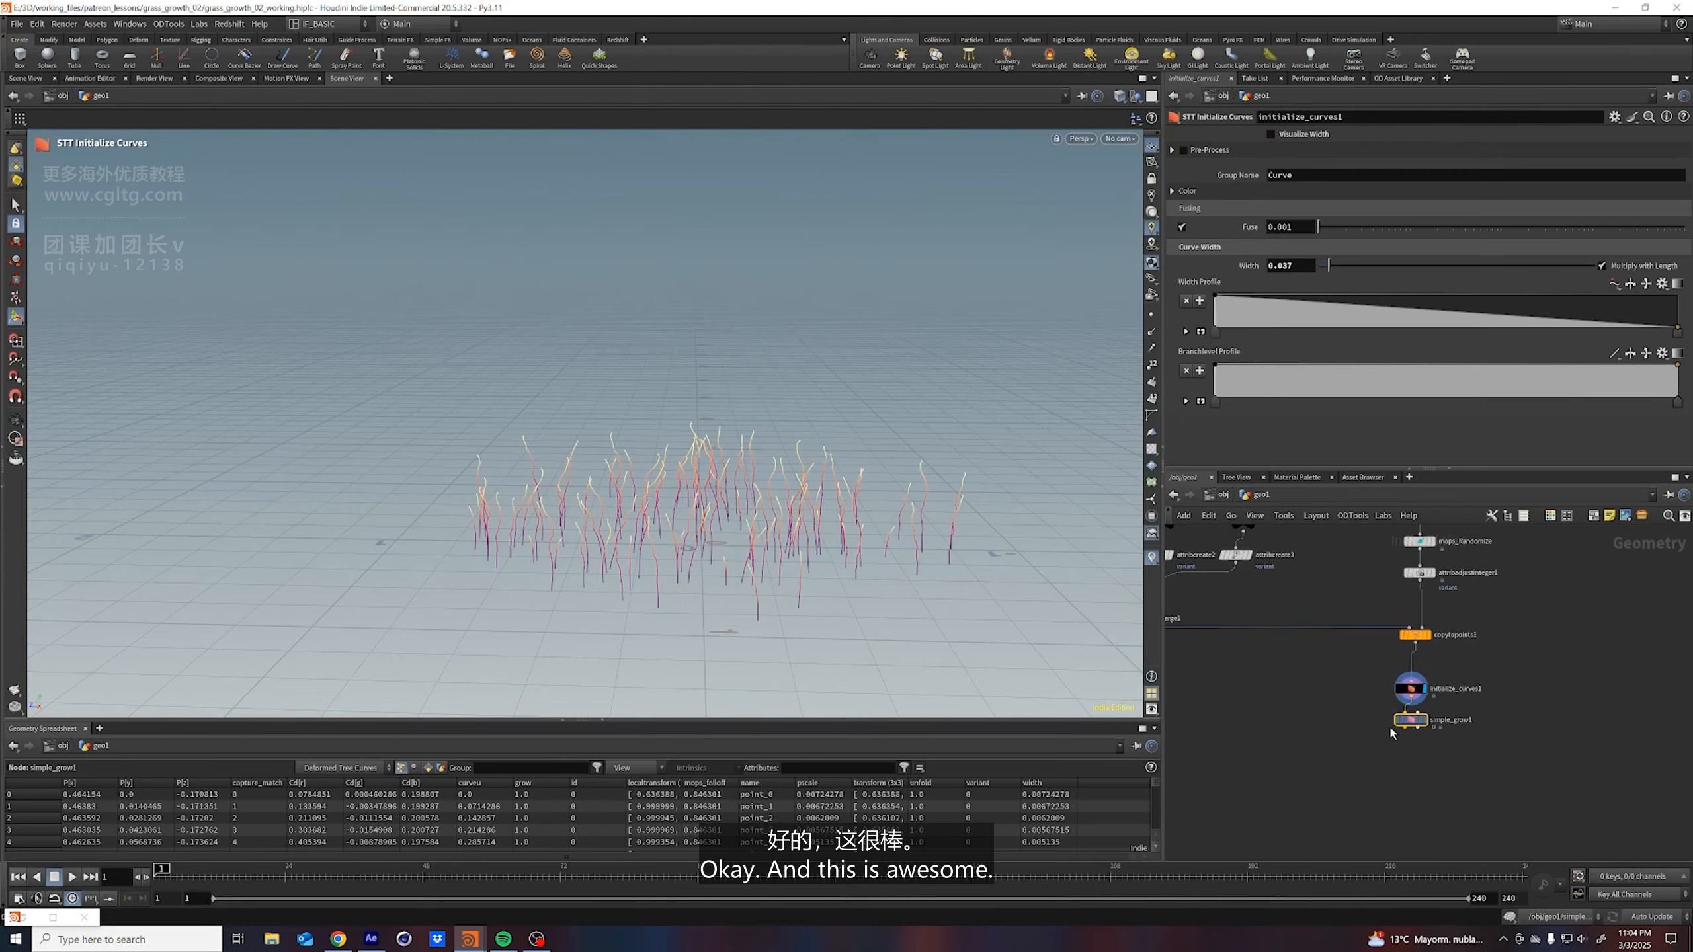
Try Grow values of 0.474 and 0.631 on simple_grow1 while viewing the blades up close
{"action": "left_click_drag", "start_coordinate": [627, 492], "coordinate": [713, 397], "text": "alt"}
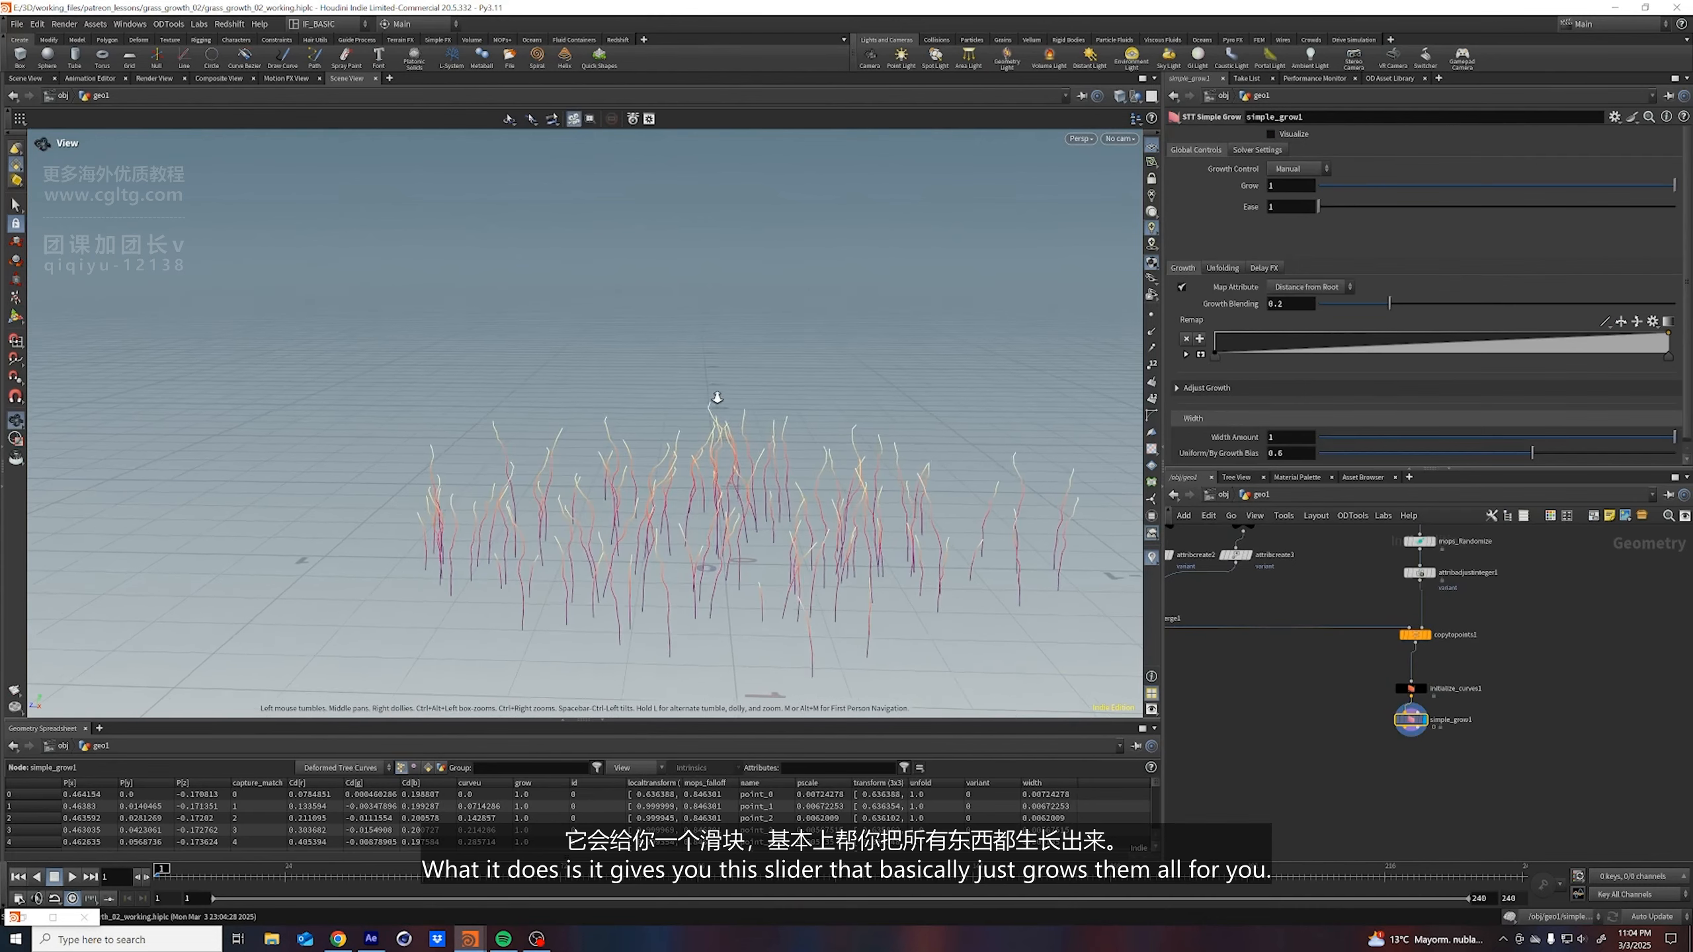
{"action": "right_click_drag", "start_coordinate": [714, 396], "coordinate": [891, 444], "text": "alt"}
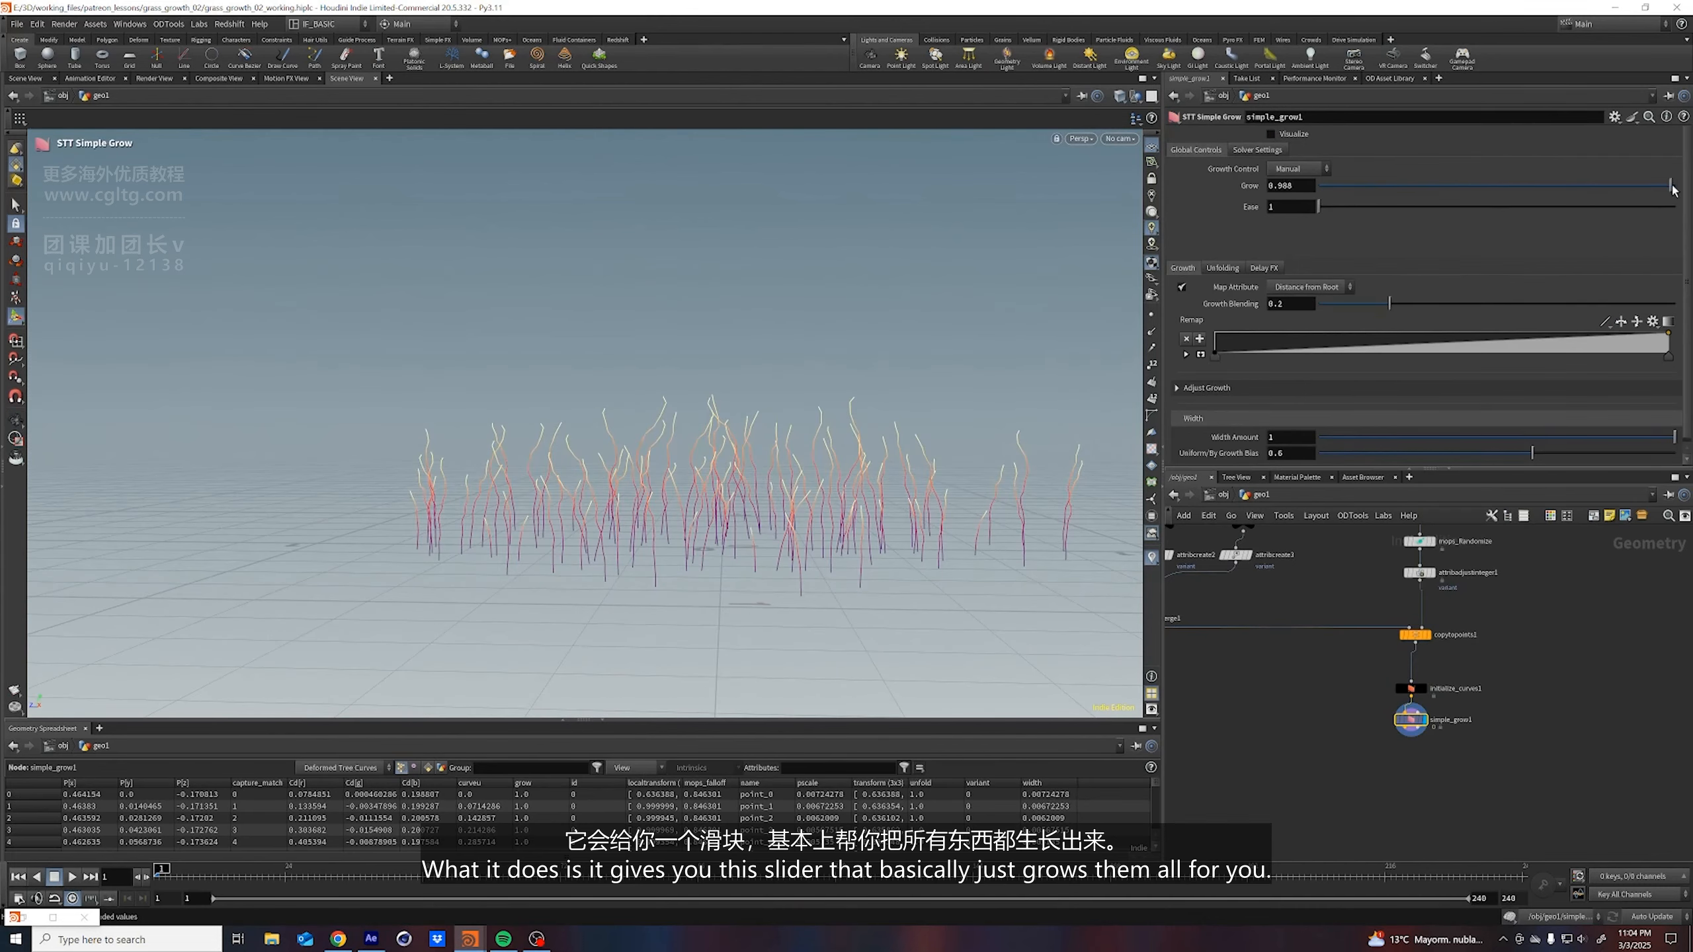
{"action": "left_click_drag", "start_coordinate": [1635, 188], "coordinate": [1488, 188]}
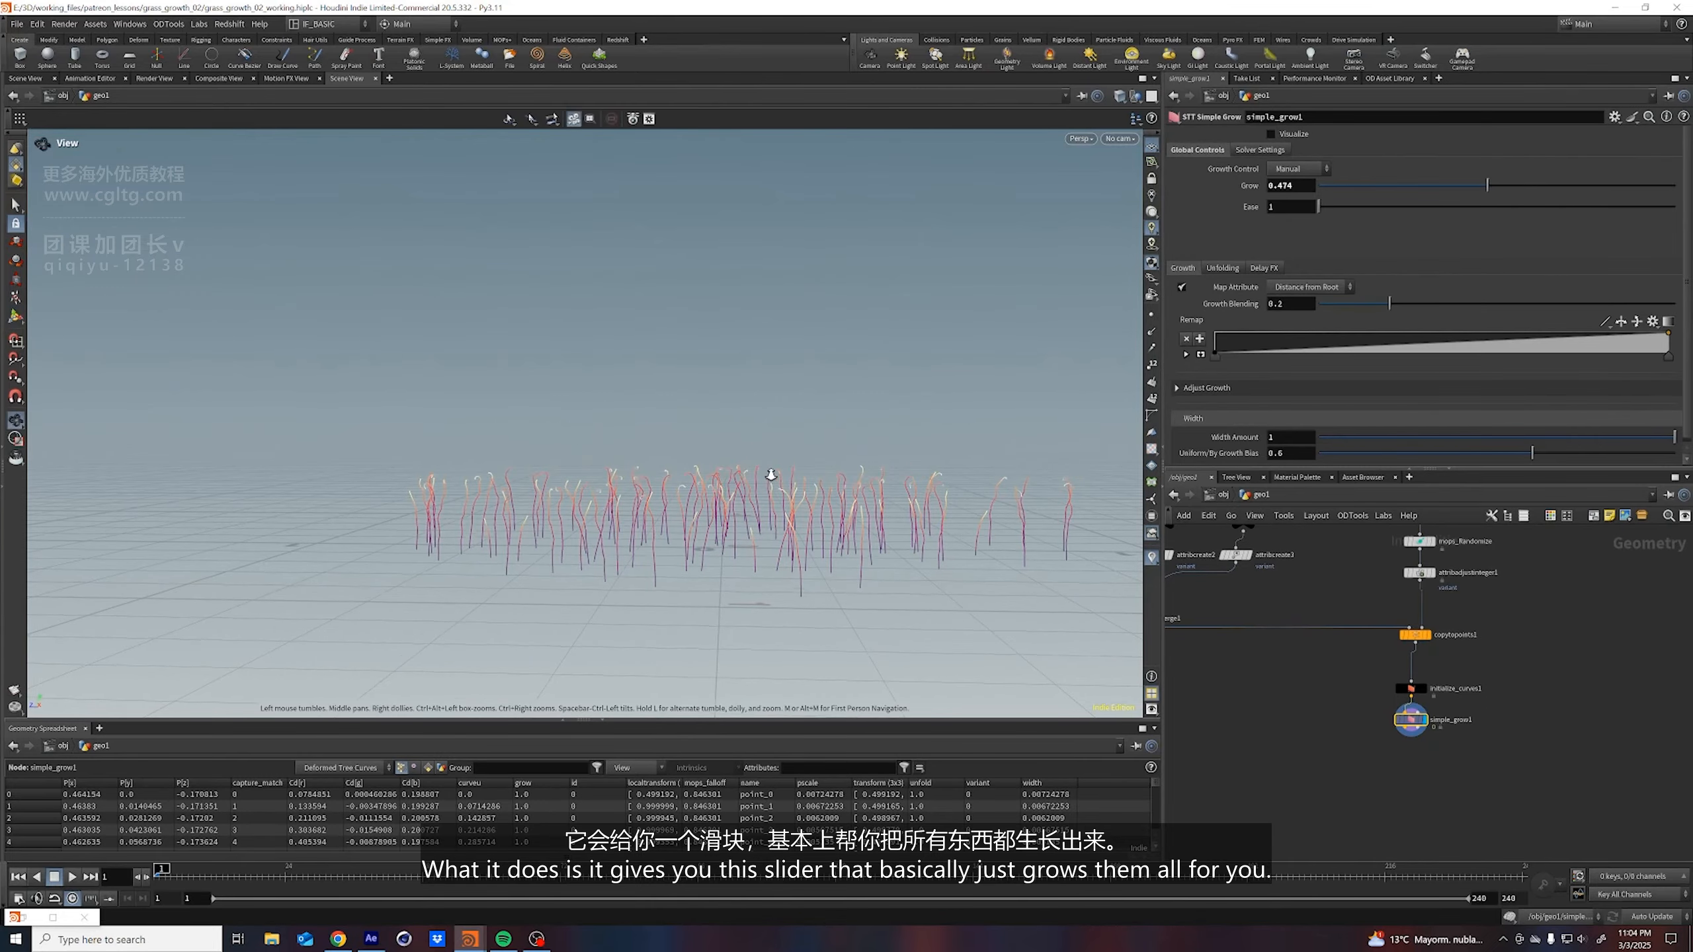
{"action": "right_click_drag", "start_coordinate": [771, 476], "coordinate": [975, 382], "text": "alt"}
{"action": "left_click_drag", "start_coordinate": [1488, 187], "coordinate": [1543, 193]}
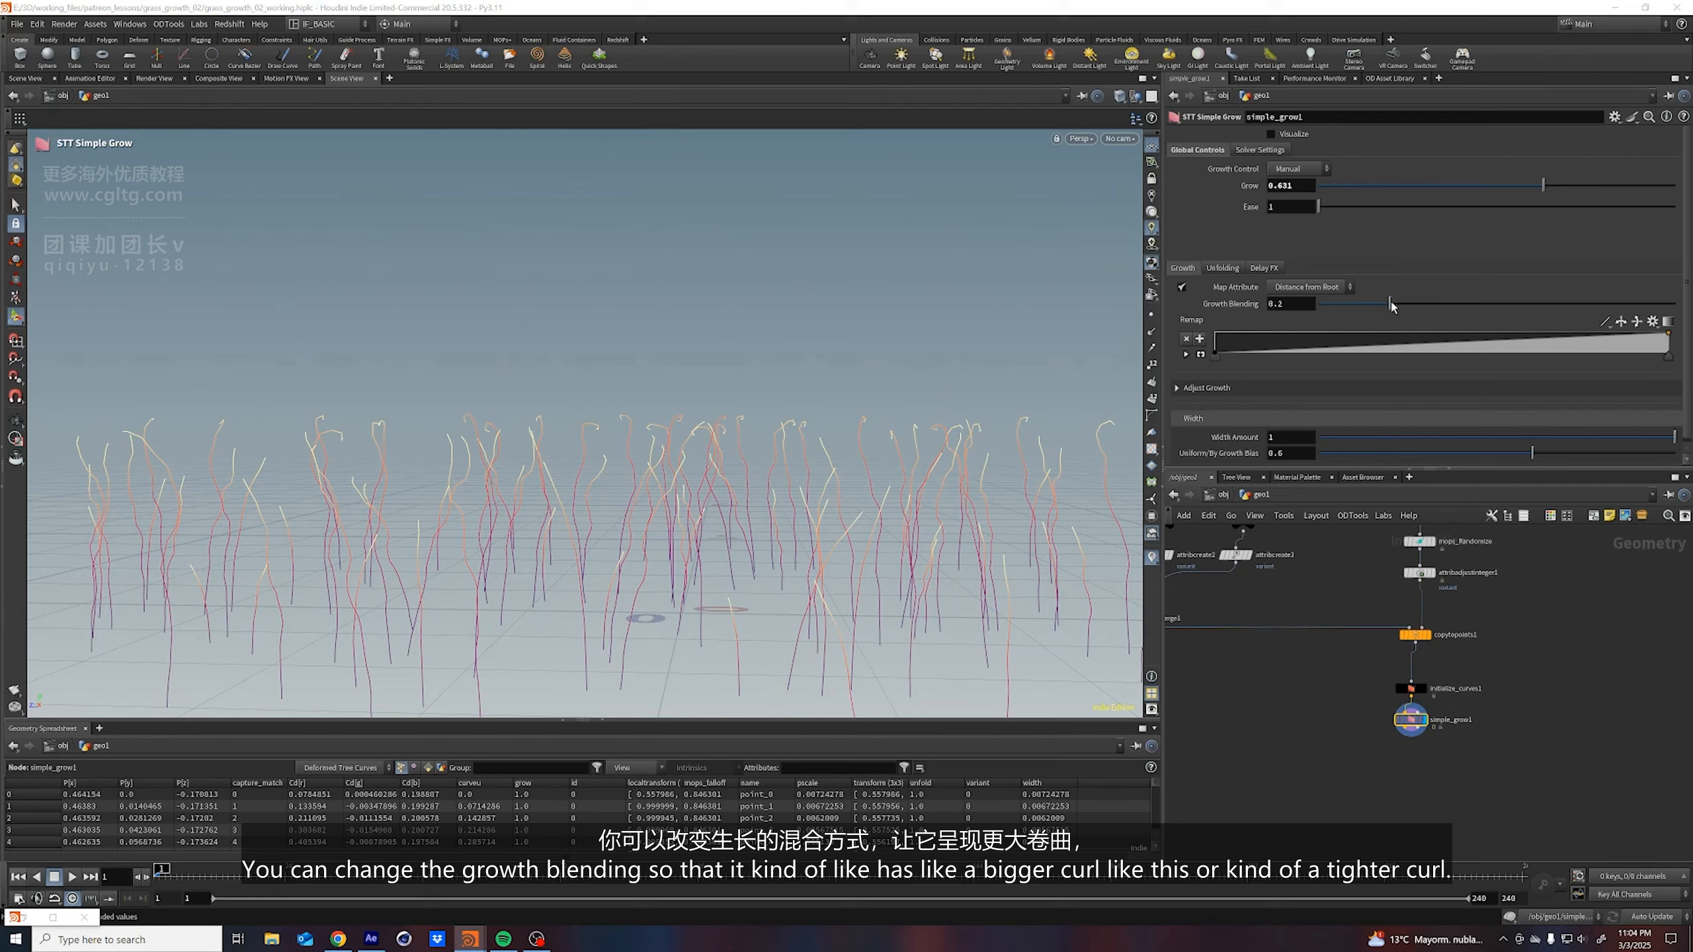
Try a high Growth Blending and then 0.001, varying Grow to 0.569 and 0.496 to compare the curl
{"action": "left_click_drag", "start_coordinate": [1390, 304], "coordinate": [1540, 301]}
{"action": "left_click_drag", "start_coordinate": [1481, 195], "coordinate": [1523, 197]}
{"action": "left_click_drag", "start_coordinate": [1544, 303], "coordinate": [1314, 312]}
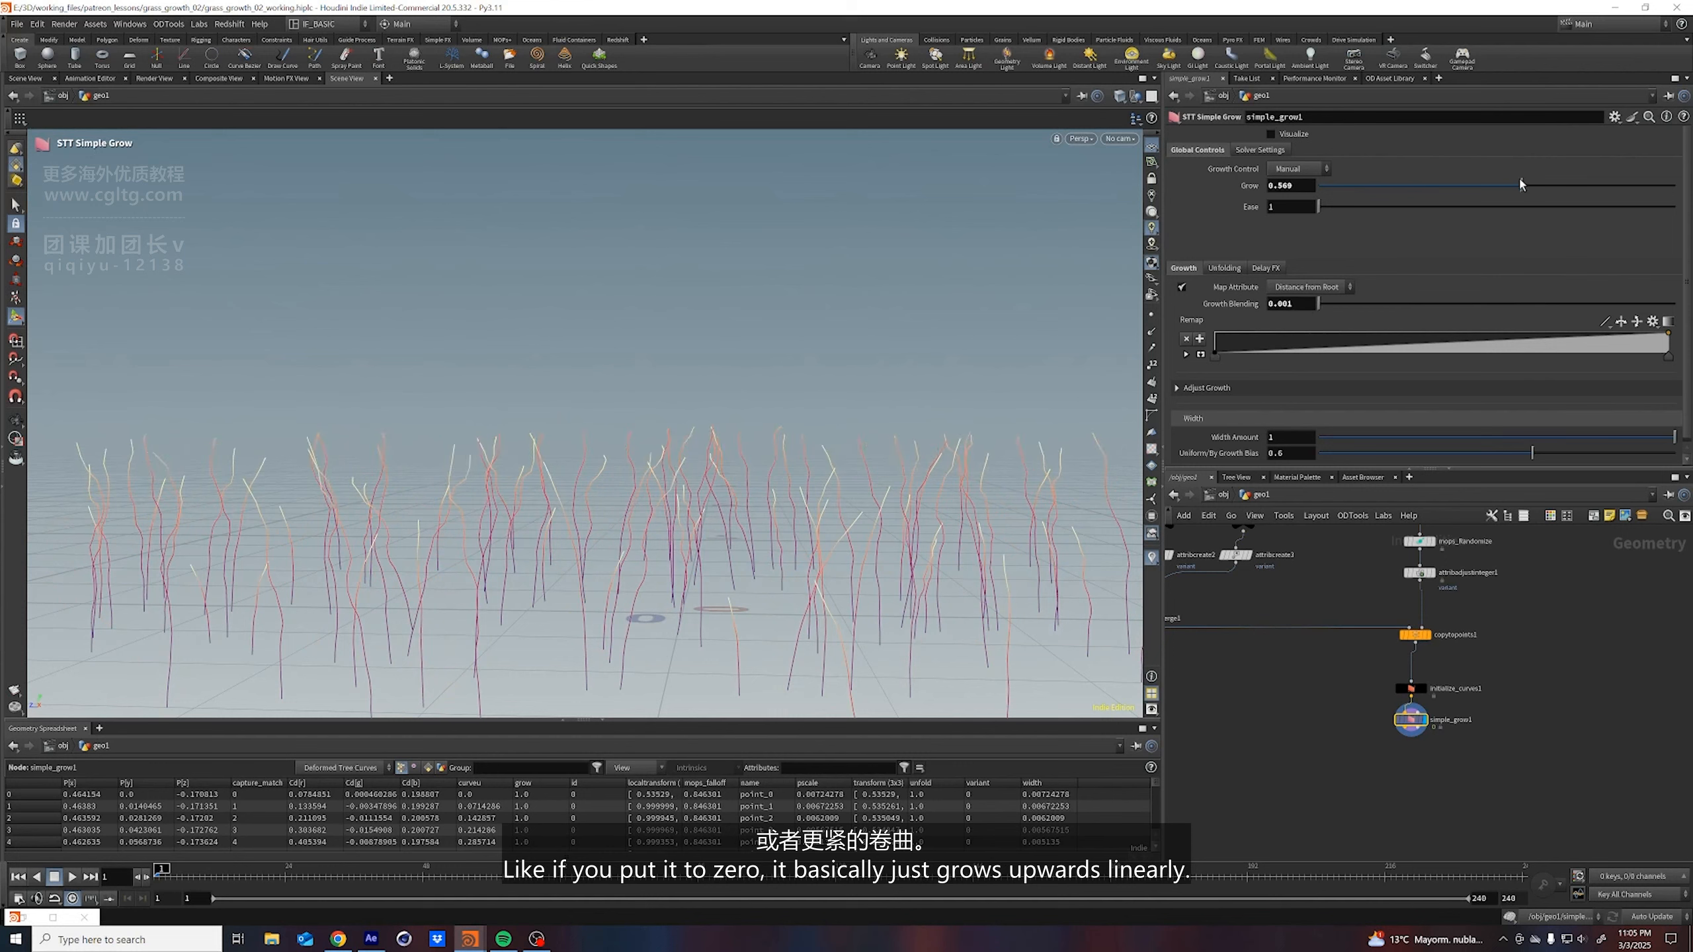
{"action": "mouse_move", "coordinate": [1522, 184]}
{"action": "left_mouse_down"}
{"action": "mouse_move", "coordinate": [1391, 193]}
{"action": "mouse_move", "coordinate": [1560, 201]}
{"action": "mouse_move", "coordinate": [1497, 198]}
{"action": "left_mouse_up"}
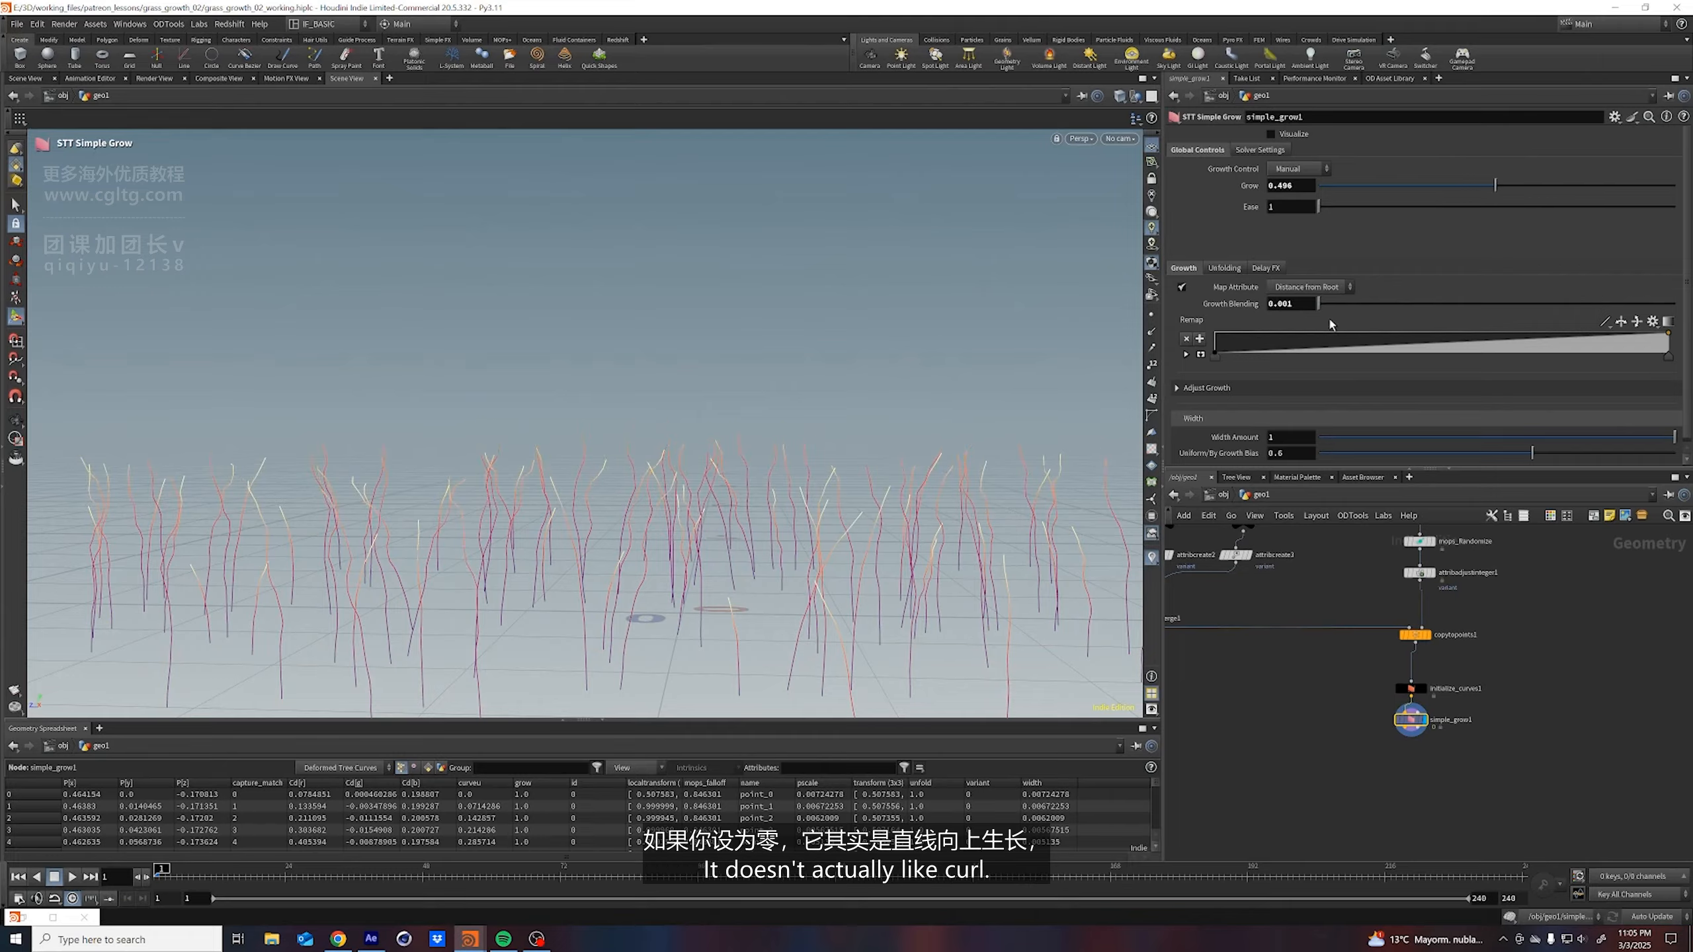
Set Grow to 0.761 and Growth Blending to 0.924 on simple_grow1, and try the tip point of the Remap ramp
{"action": "left_click_drag", "start_coordinate": [1328, 309], "coordinate": [1618, 294]}
{"action": "left_click_drag", "start_coordinate": [1495, 185], "coordinate": [1590, 201]}
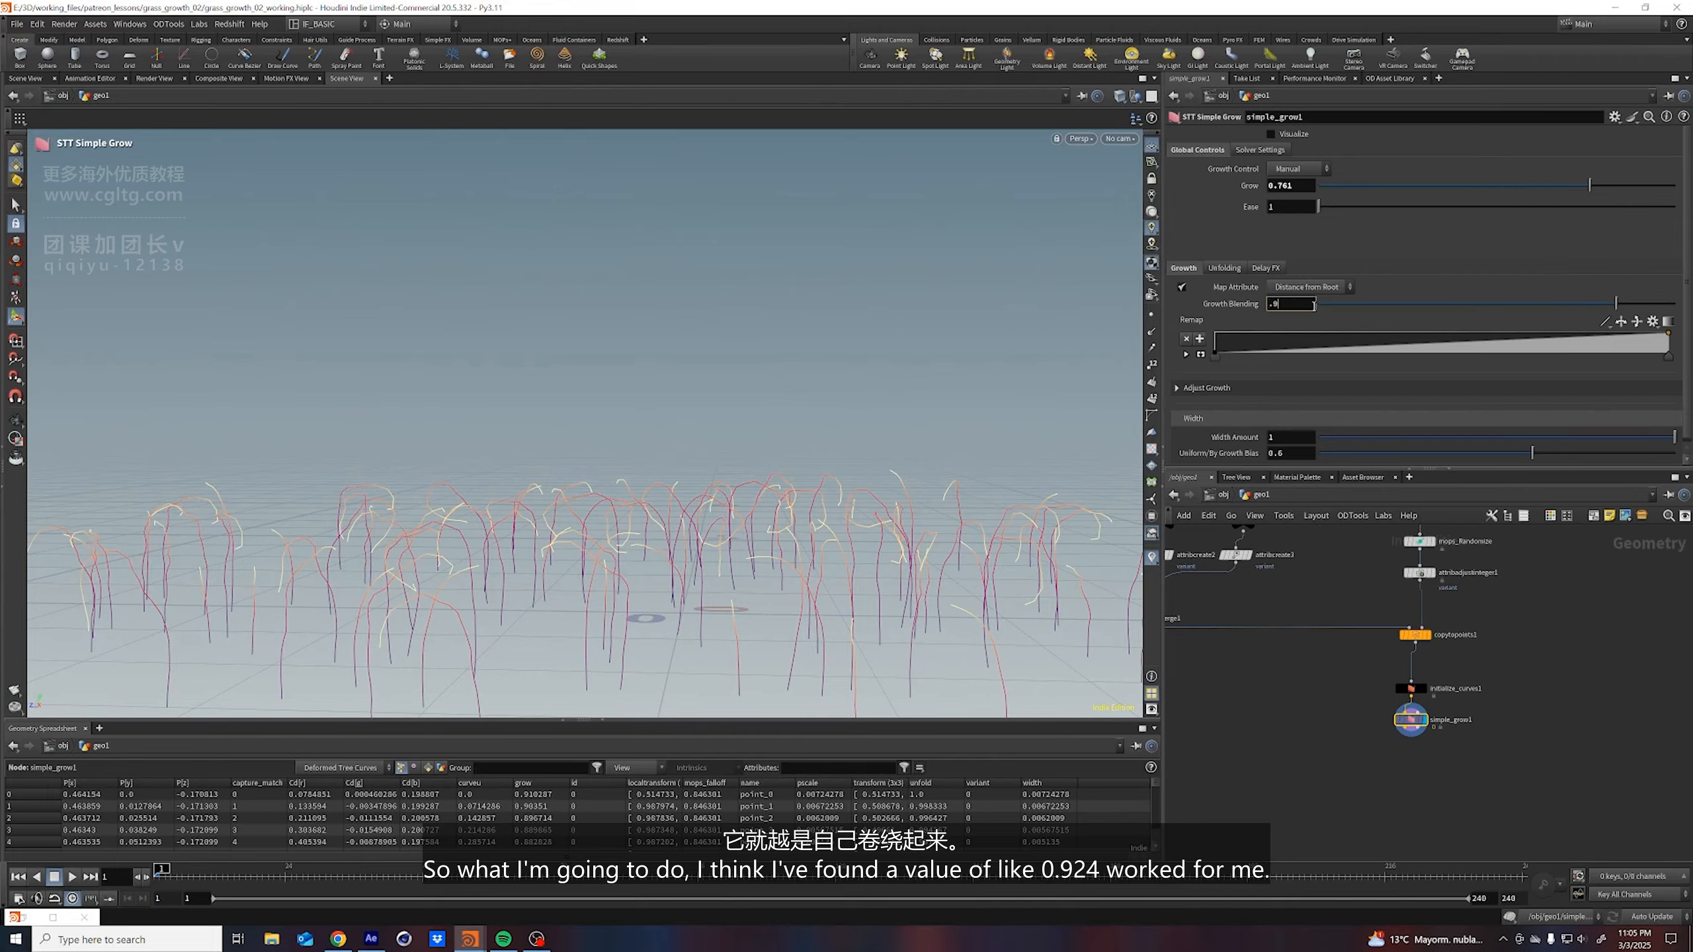
{"action": "key", "text": "Return"}
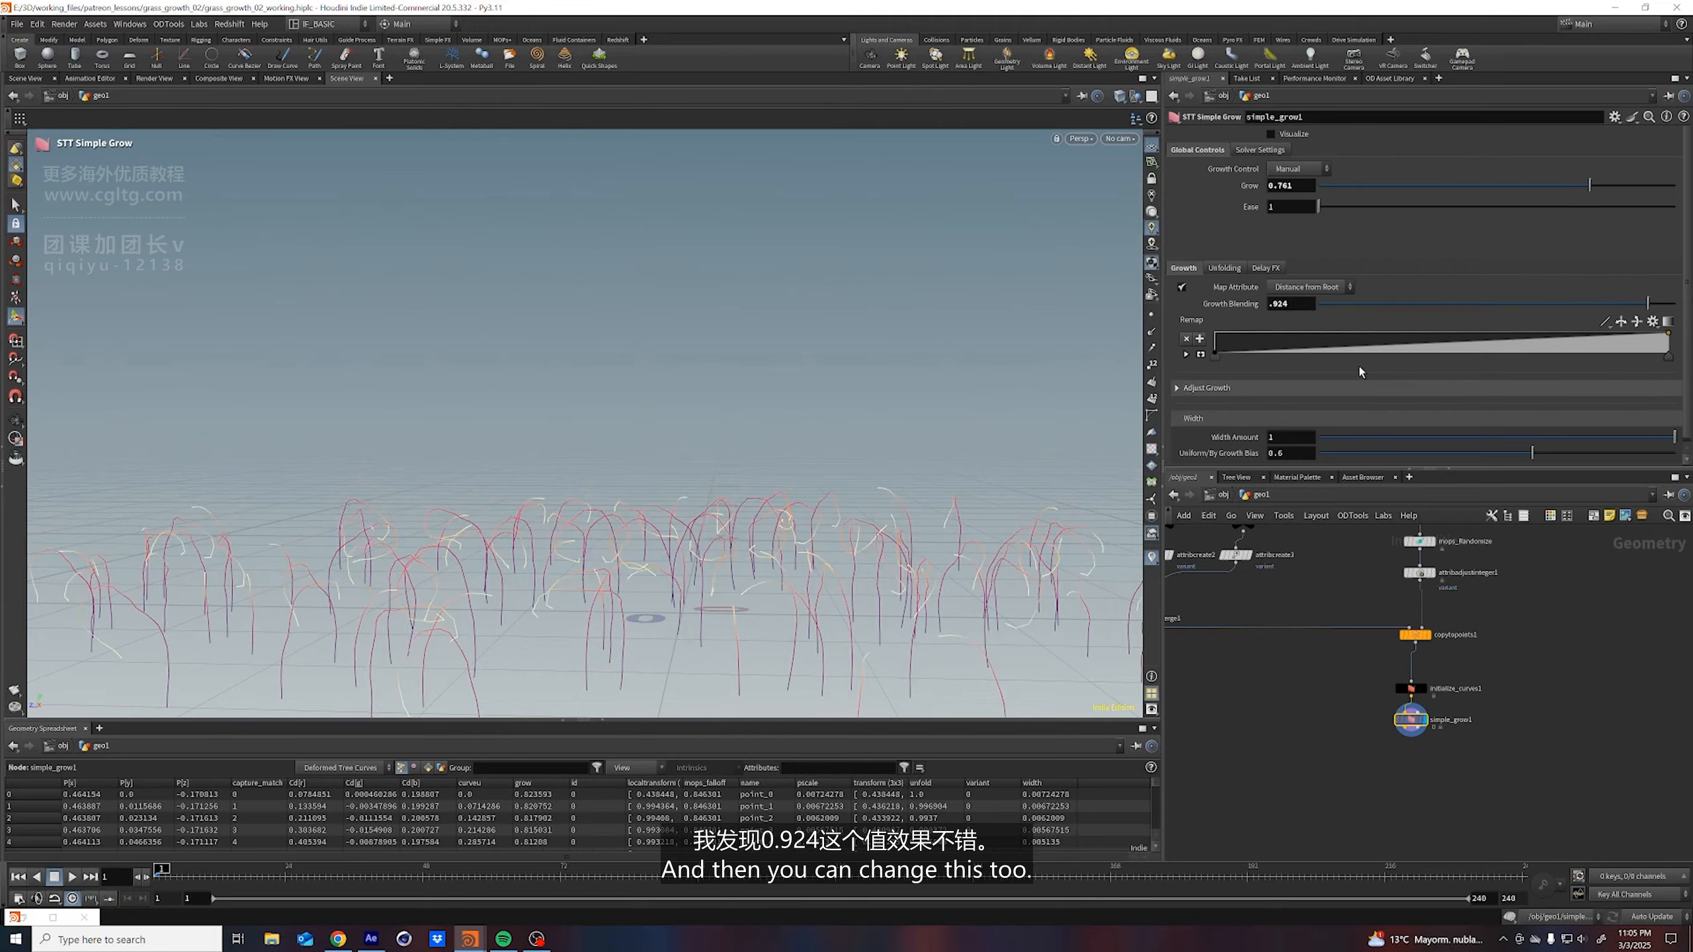
{"action": "mouse_move", "coordinate": [1670, 359]}
{"action": "left_mouse_down"}
{"action": "mouse_move", "coordinate": [1424, 368]}
{"action": "mouse_move", "coordinate": [1686, 367]}
{"action": "left_mouse_up"}
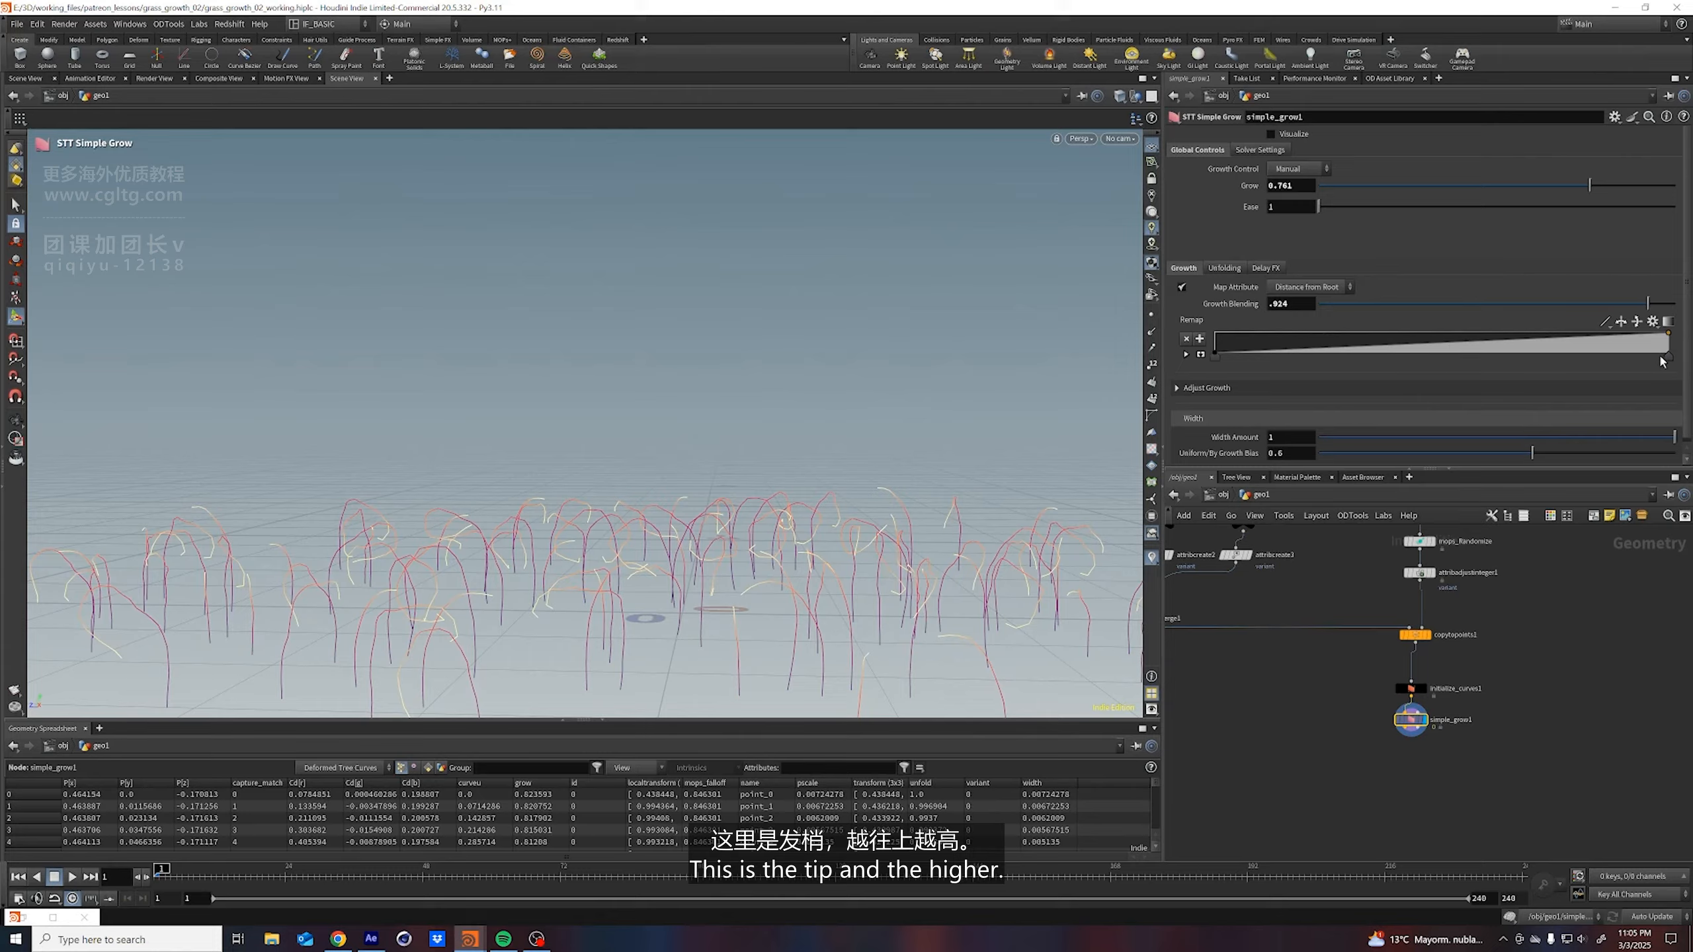
Move the end point of the Remap ramp on simple_grow1 back to about the middle and set Grow to 0.819
{"action": "left_click_drag", "start_coordinate": [1670, 358], "coordinate": [1284, 363]}
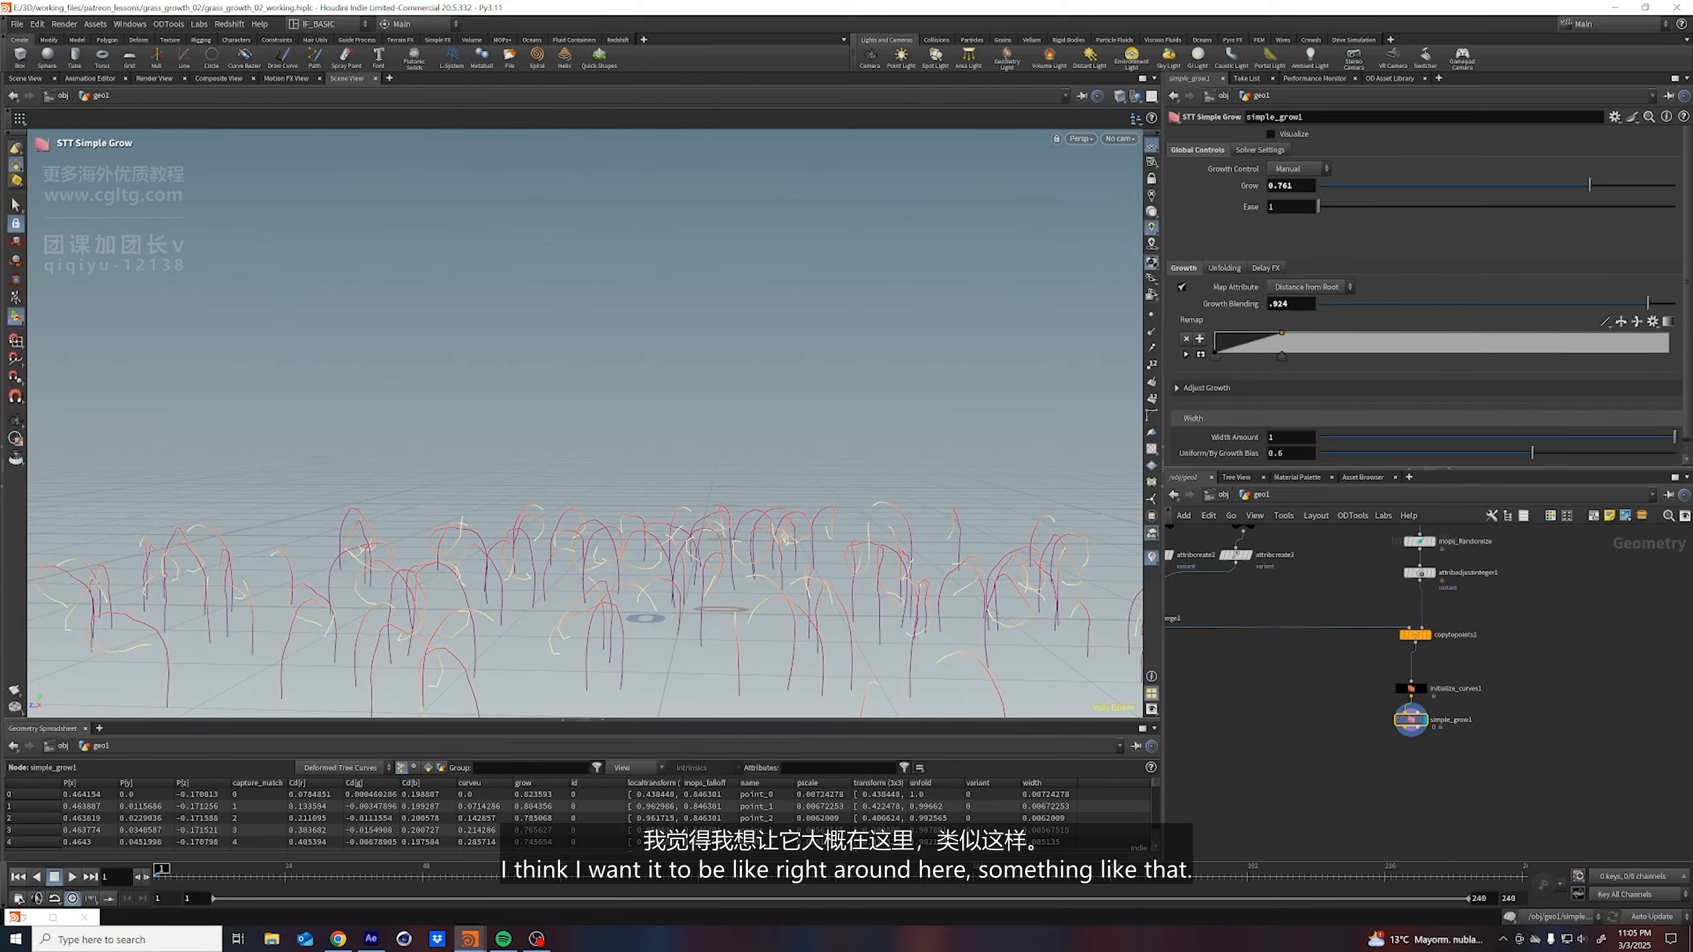
{"action": "left_click_drag", "start_coordinate": [1568, 190], "coordinate": [1611, 223]}
{"action": "left_click_drag", "start_coordinate": [1288, 361], "coordinate": [1420, 356]}
Set Adjust Growth to Noise with Blend 0.092 and Element Size 0.25, and raise Grow to 0.899 to check the variation
{"action": "left_click", "coordinate": [1192, 385]}
{"action": "scroll", "coordinate": [1193, 370], "scroll_direction": "down", "scroll_amount": 2}
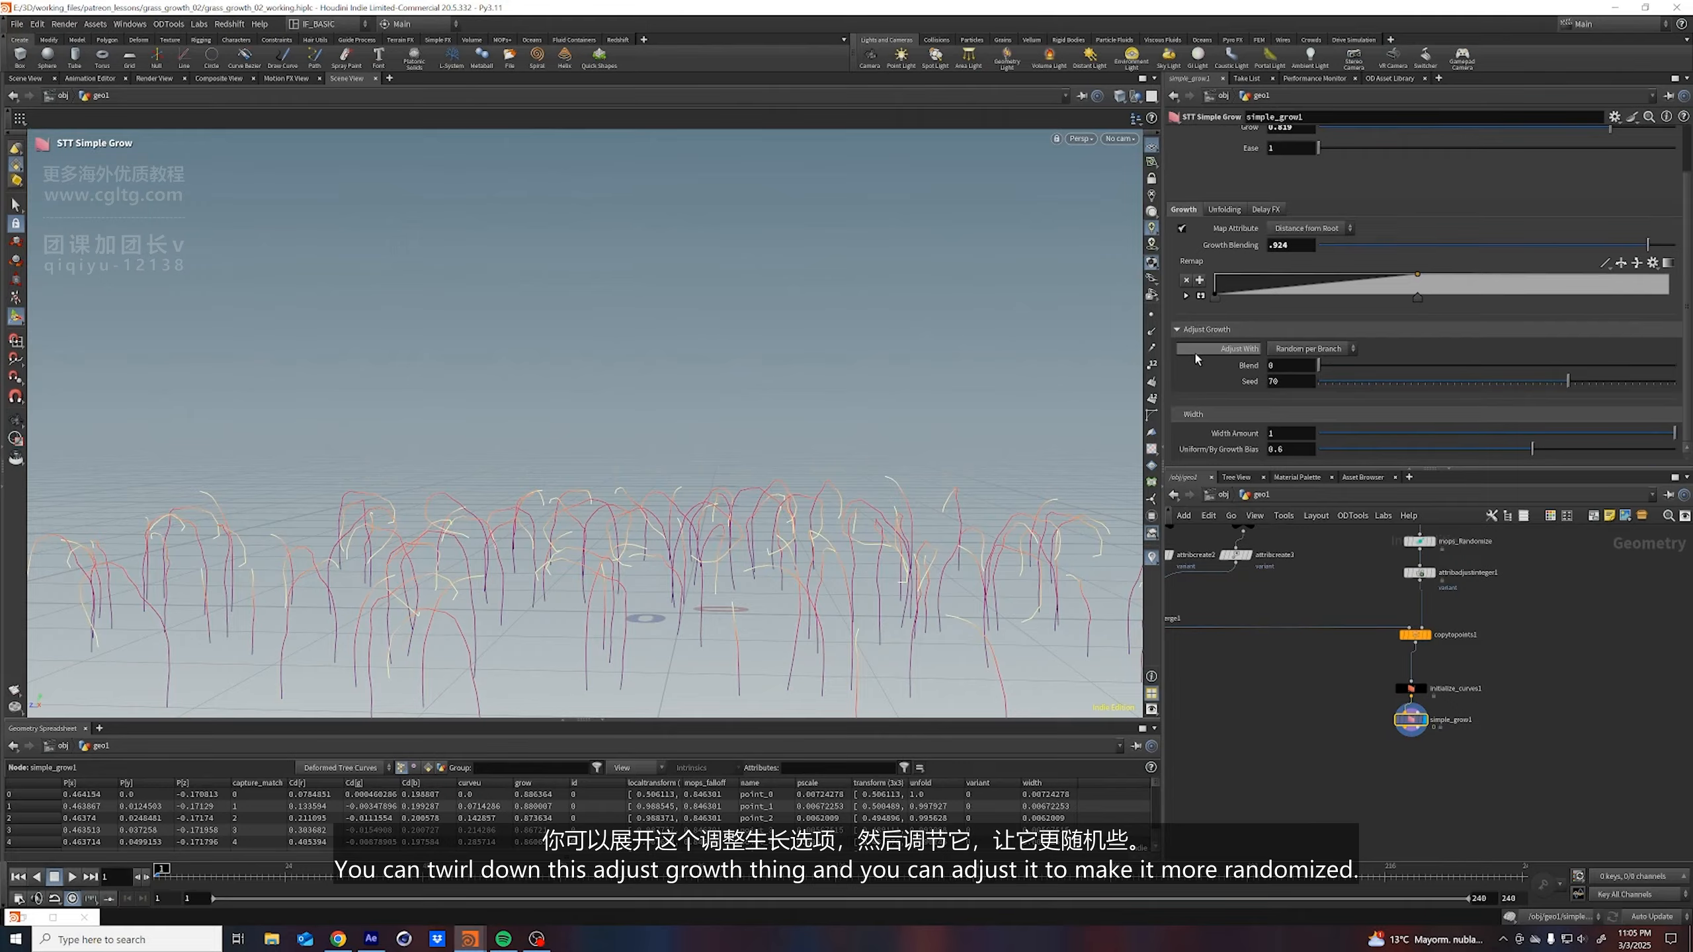
{"action": "left_click", "coordinate": [1301, 353]}
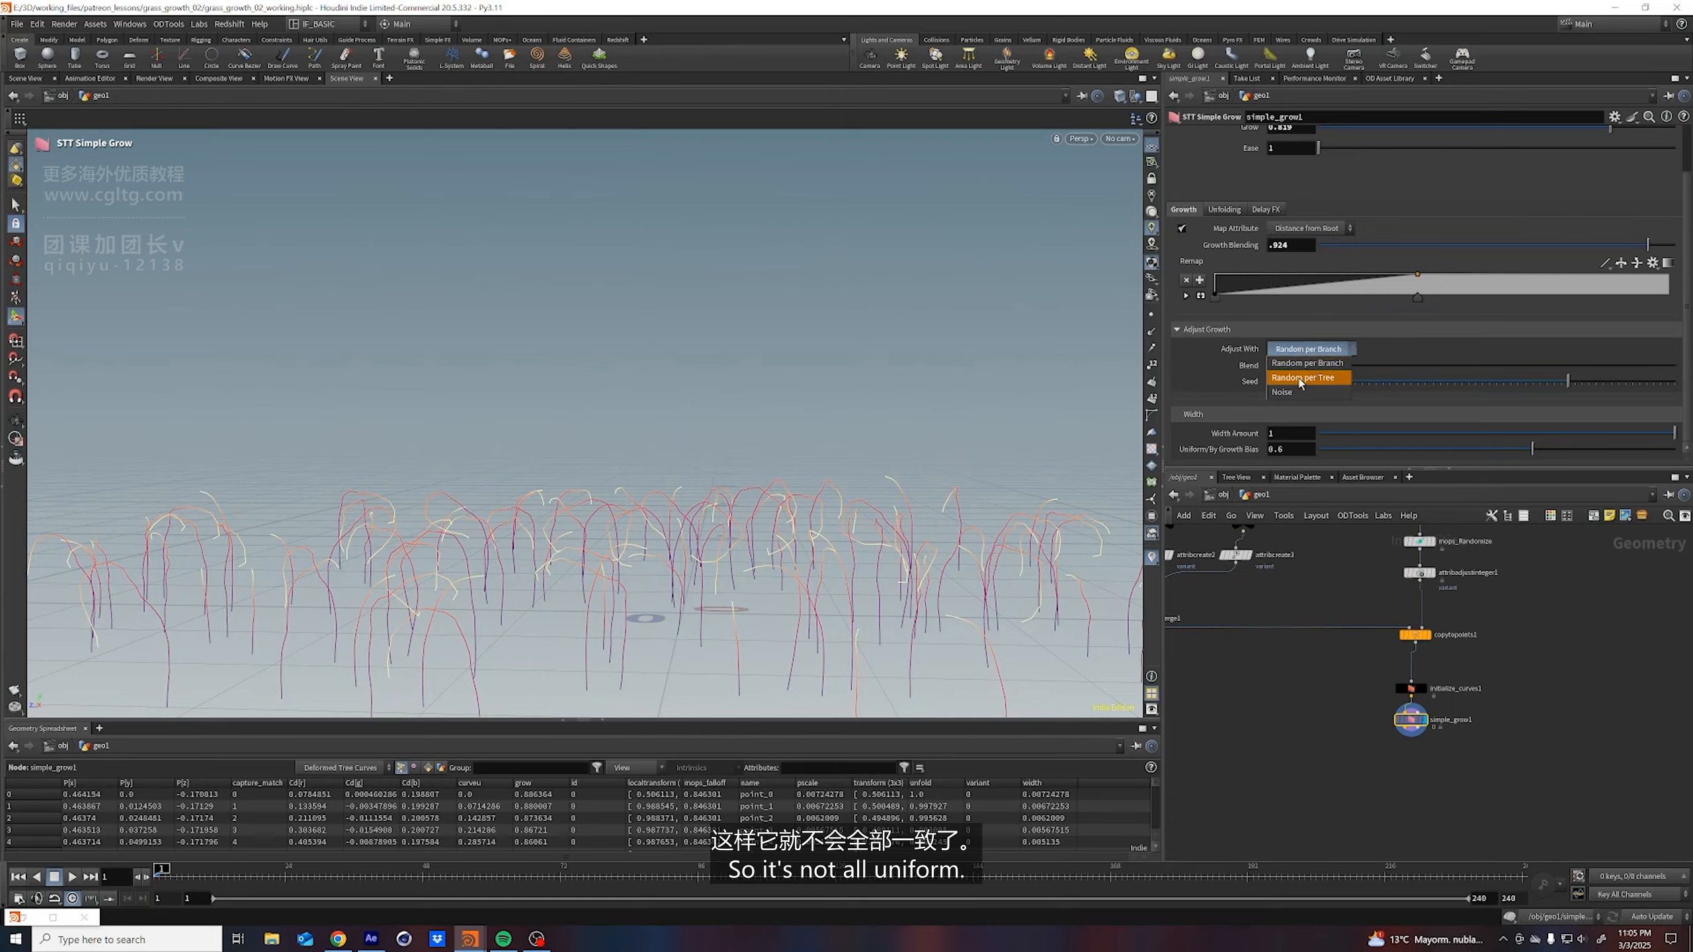
{"action": "left_click", "coordinate": [1290, 392]}
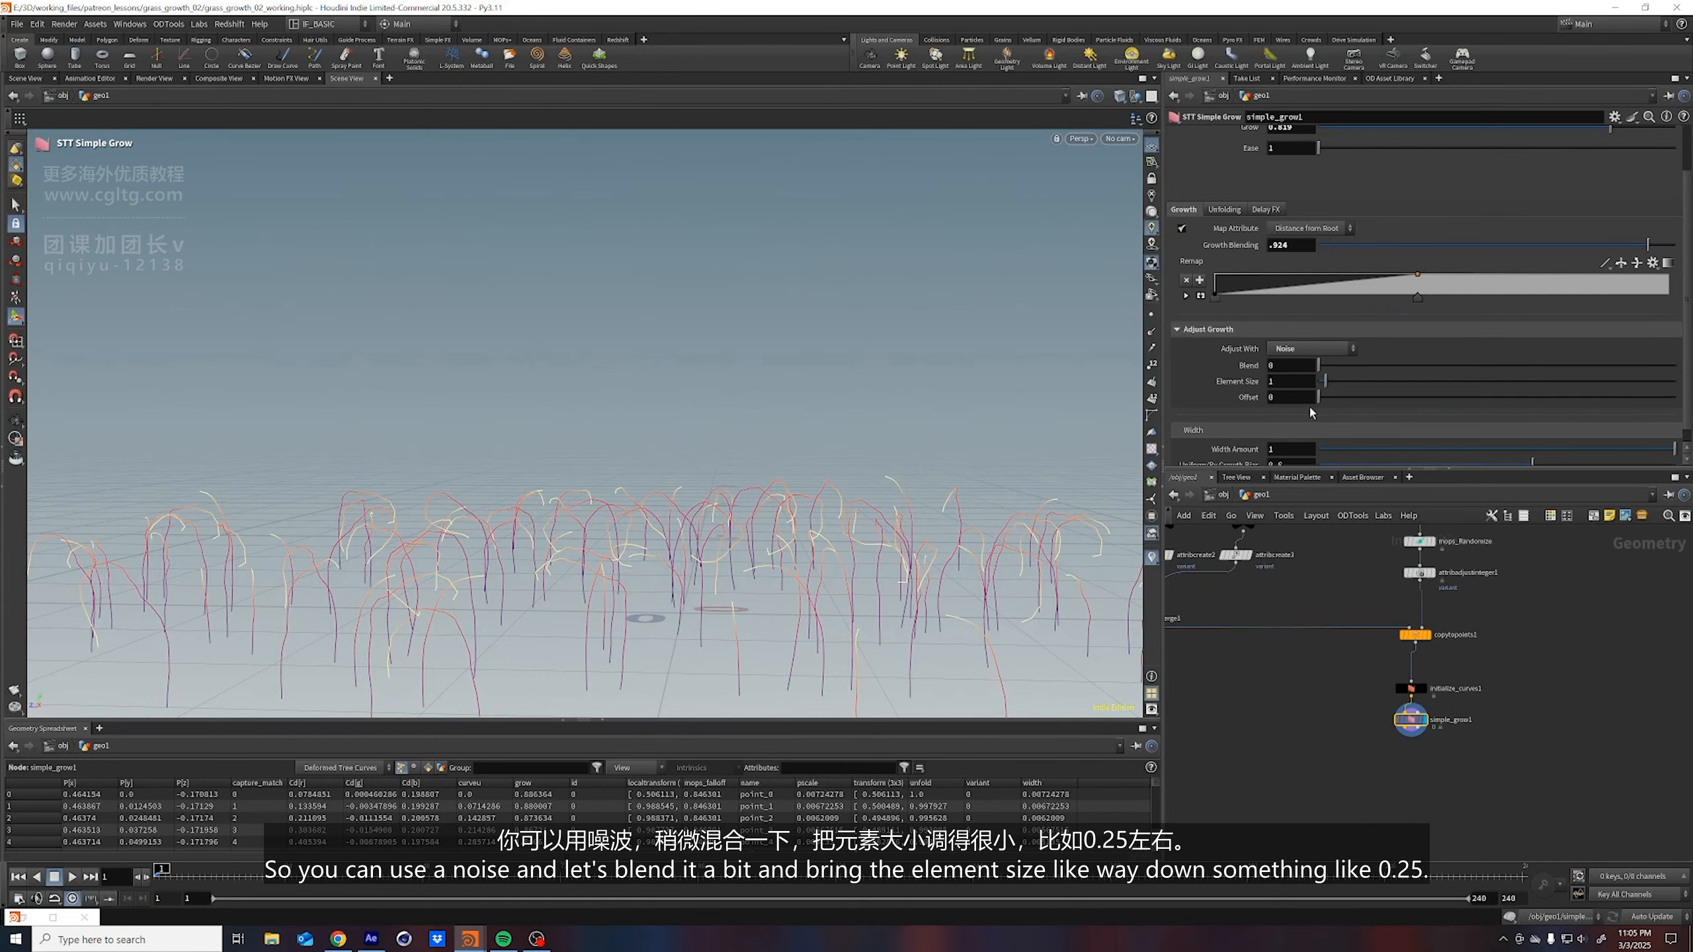
{"action": "mouse_move", "coordinate": [1324, 367]}
{"action": "left_mouse_down"}
{"action": "mouse_move", "coordinate": [1459, 366]}
{"action": "mouse_move", "coordinate": [1352, 366]}
{"action": "mouse_move", "coordinate": [1324, 388]}
{"action": "left_mouse_up"}
{"action": "scroll", "coordinate": [1567, 192], "scroll_direction": "up", "scroll_amount": 3}
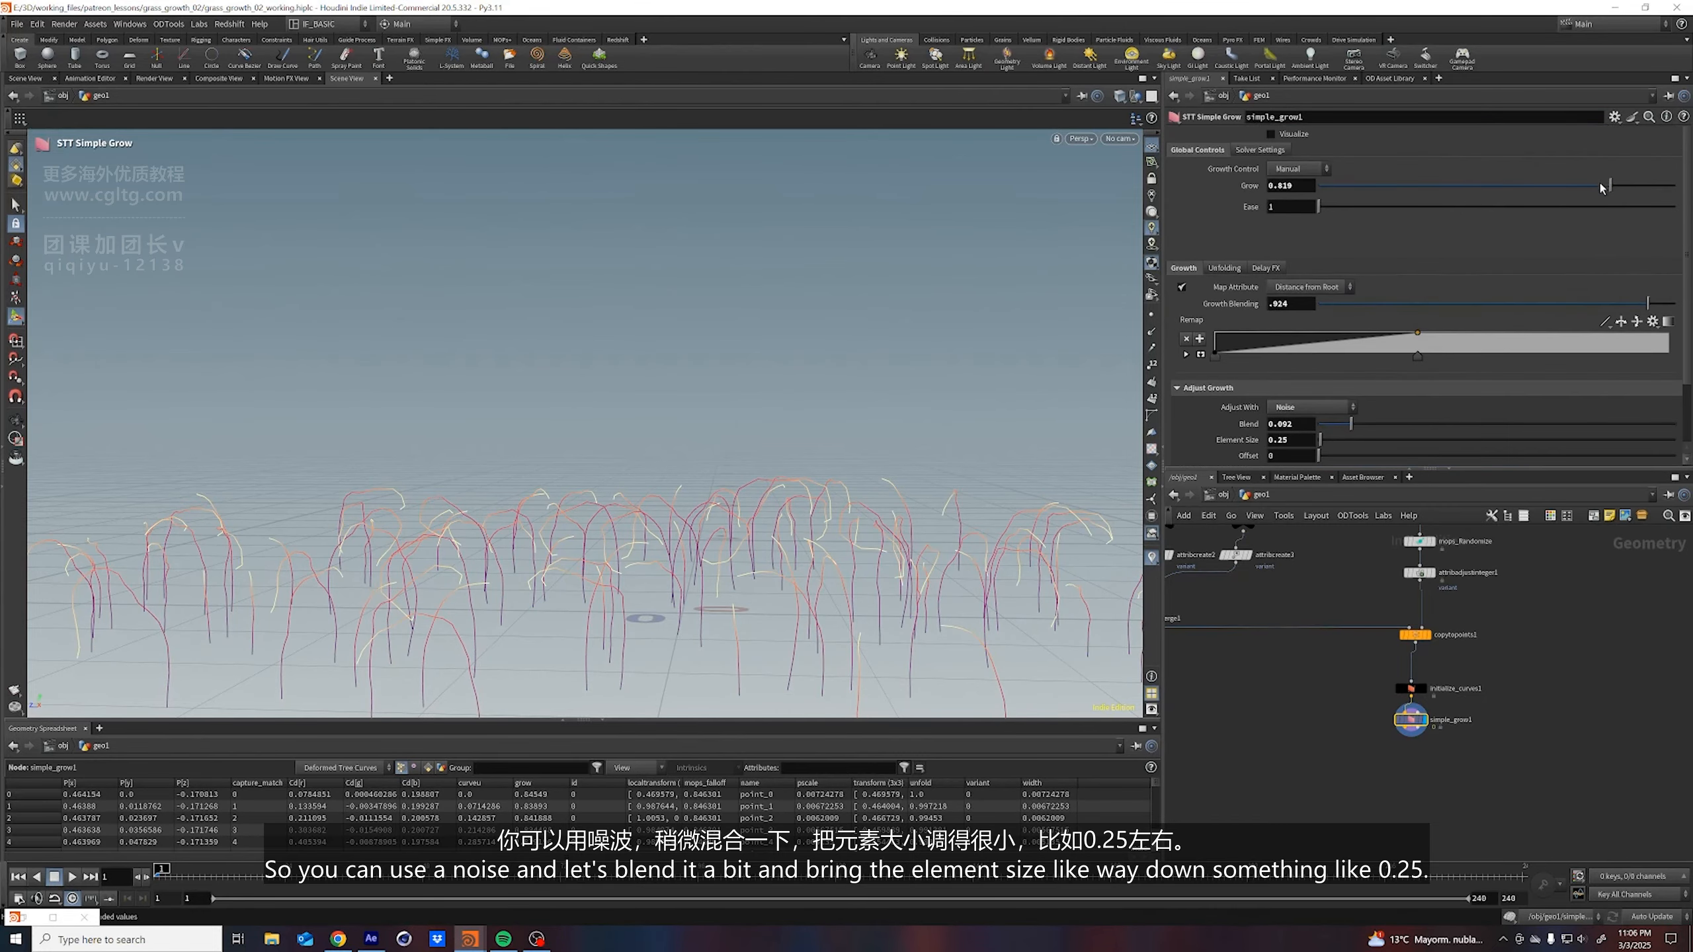
{"action": "left_click_drag", "start_coordinate": [1607, 186], "coordinate": [1638, 212]}
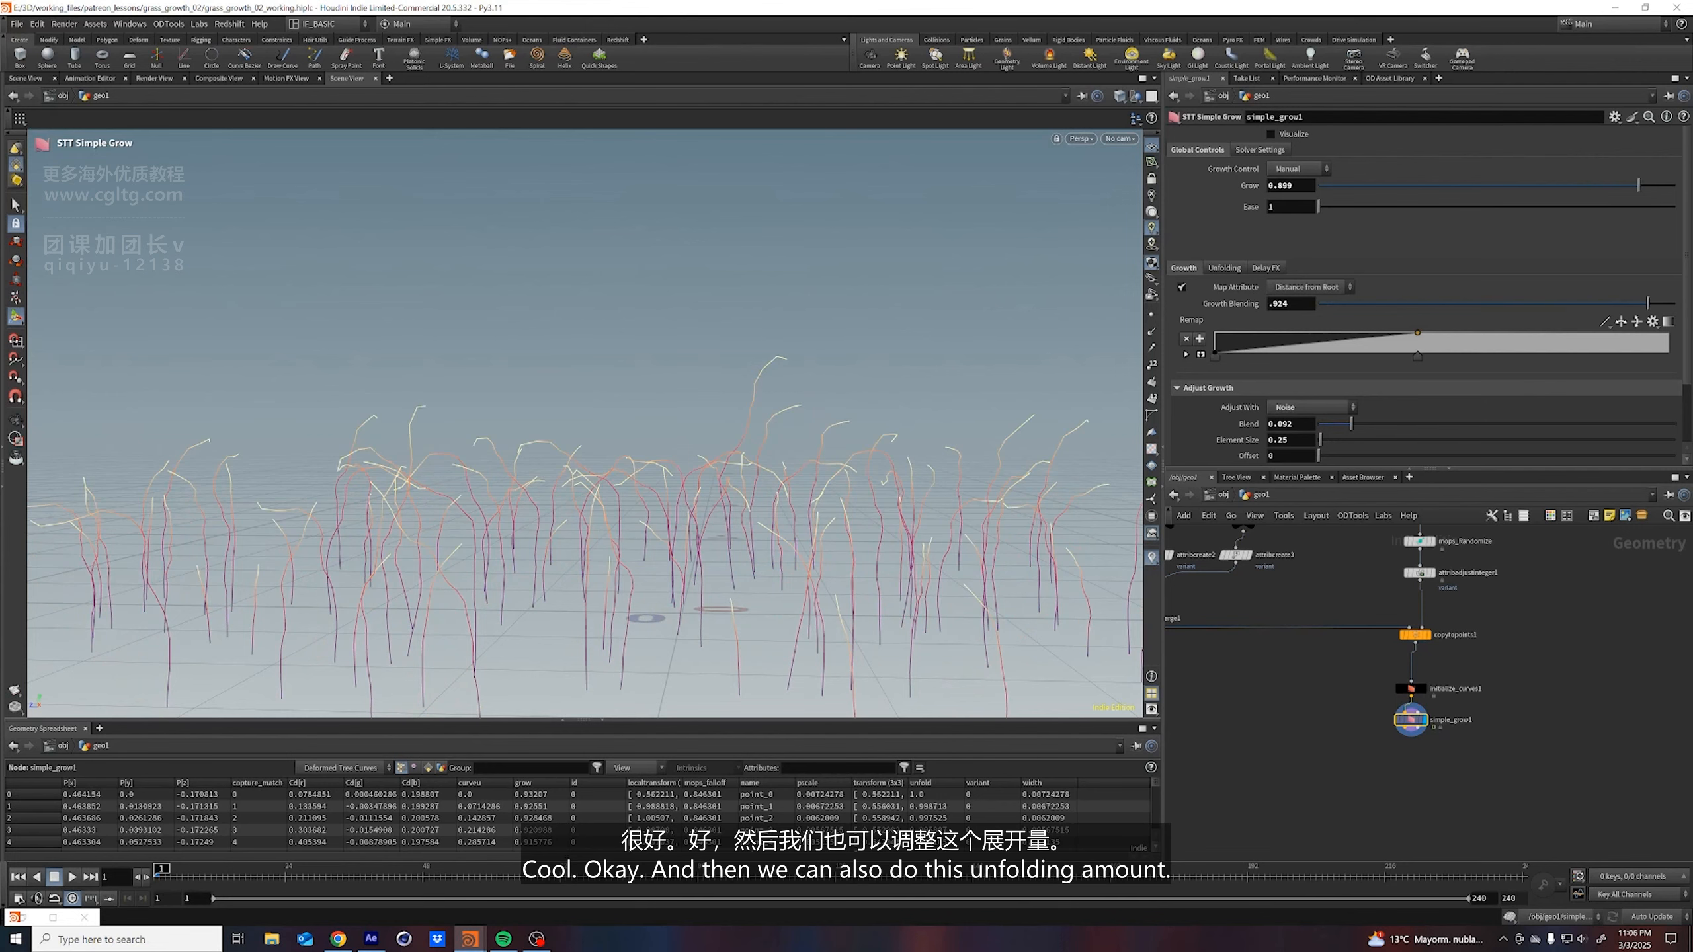
Bring up the Unfolding settings of simple_grow1 and save the scene file
{"action": "left_click", "coordinate": [1224, 268]}
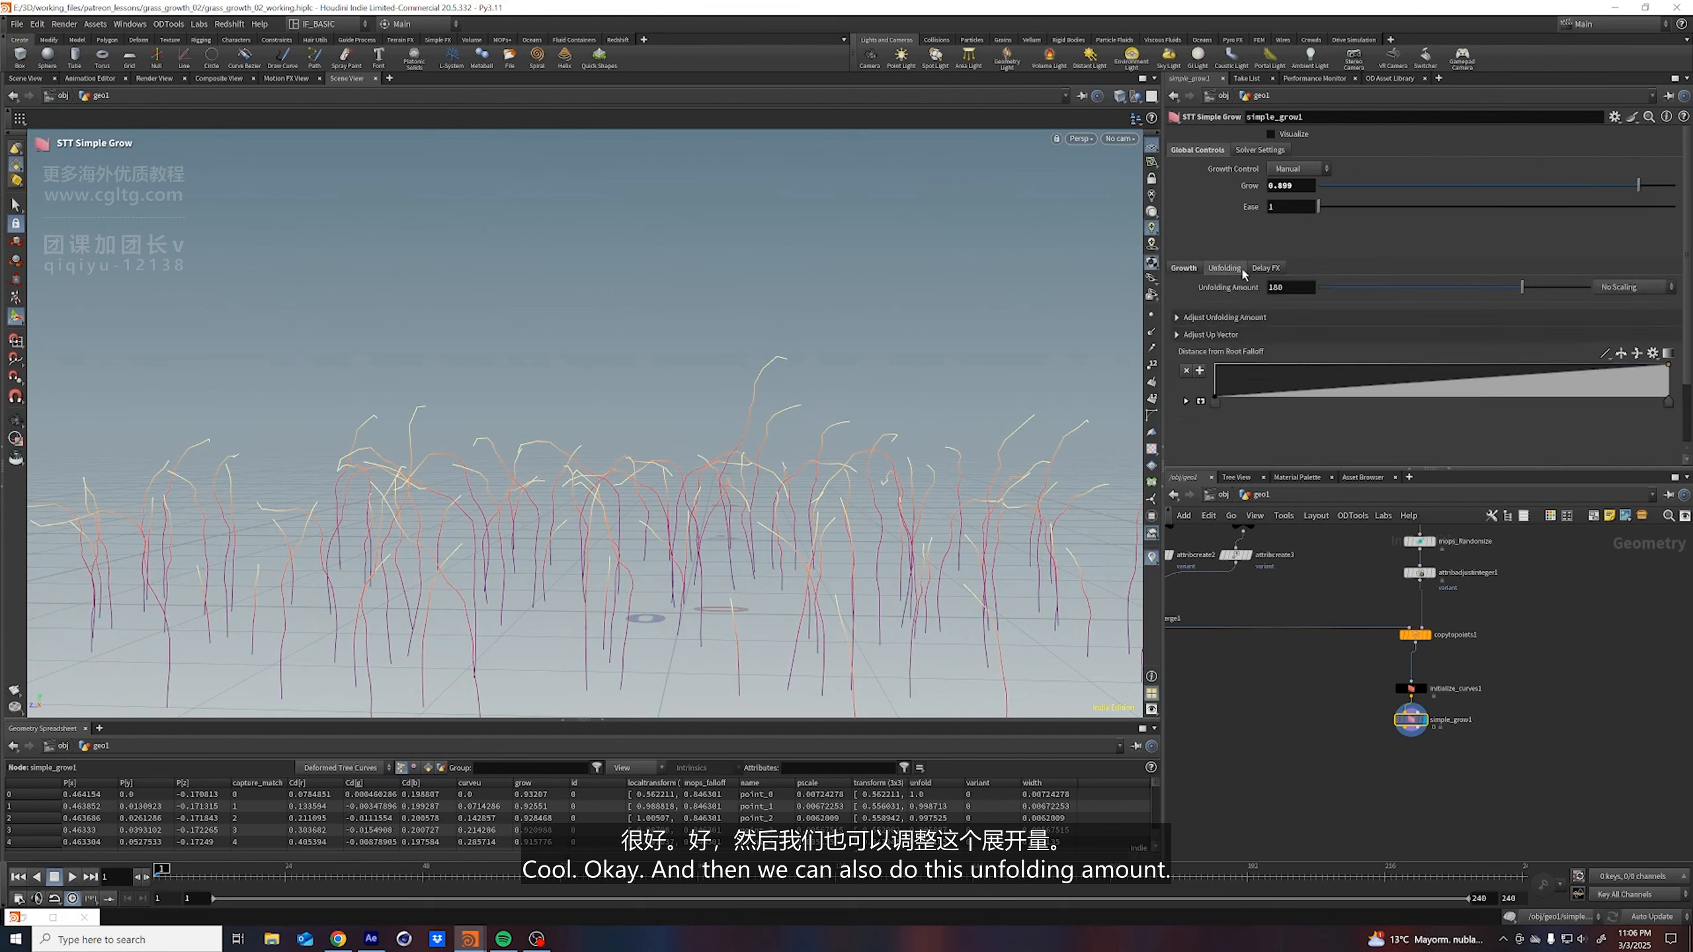
{"action": "scroll", "coordinate": [1330, 567], "scroll_direction": "up", "scroll_amount": 1}
{"action": "mouse_move", "coordinate": [1289, 733]}
{"action": "middle_mouse_down"}
{"action": "mouse_move", "coordinate": [1300, 715]}
{"action": "mouse_move", "coordinate": [1306, 742]}
{"action": "middle_mouse_up"}
{"action": "key", "text": "ctrl+s"}
{"action": "scroll", "coordinate": [1293, 737], "scroll_direction": "down", "scroll_amount": 1}
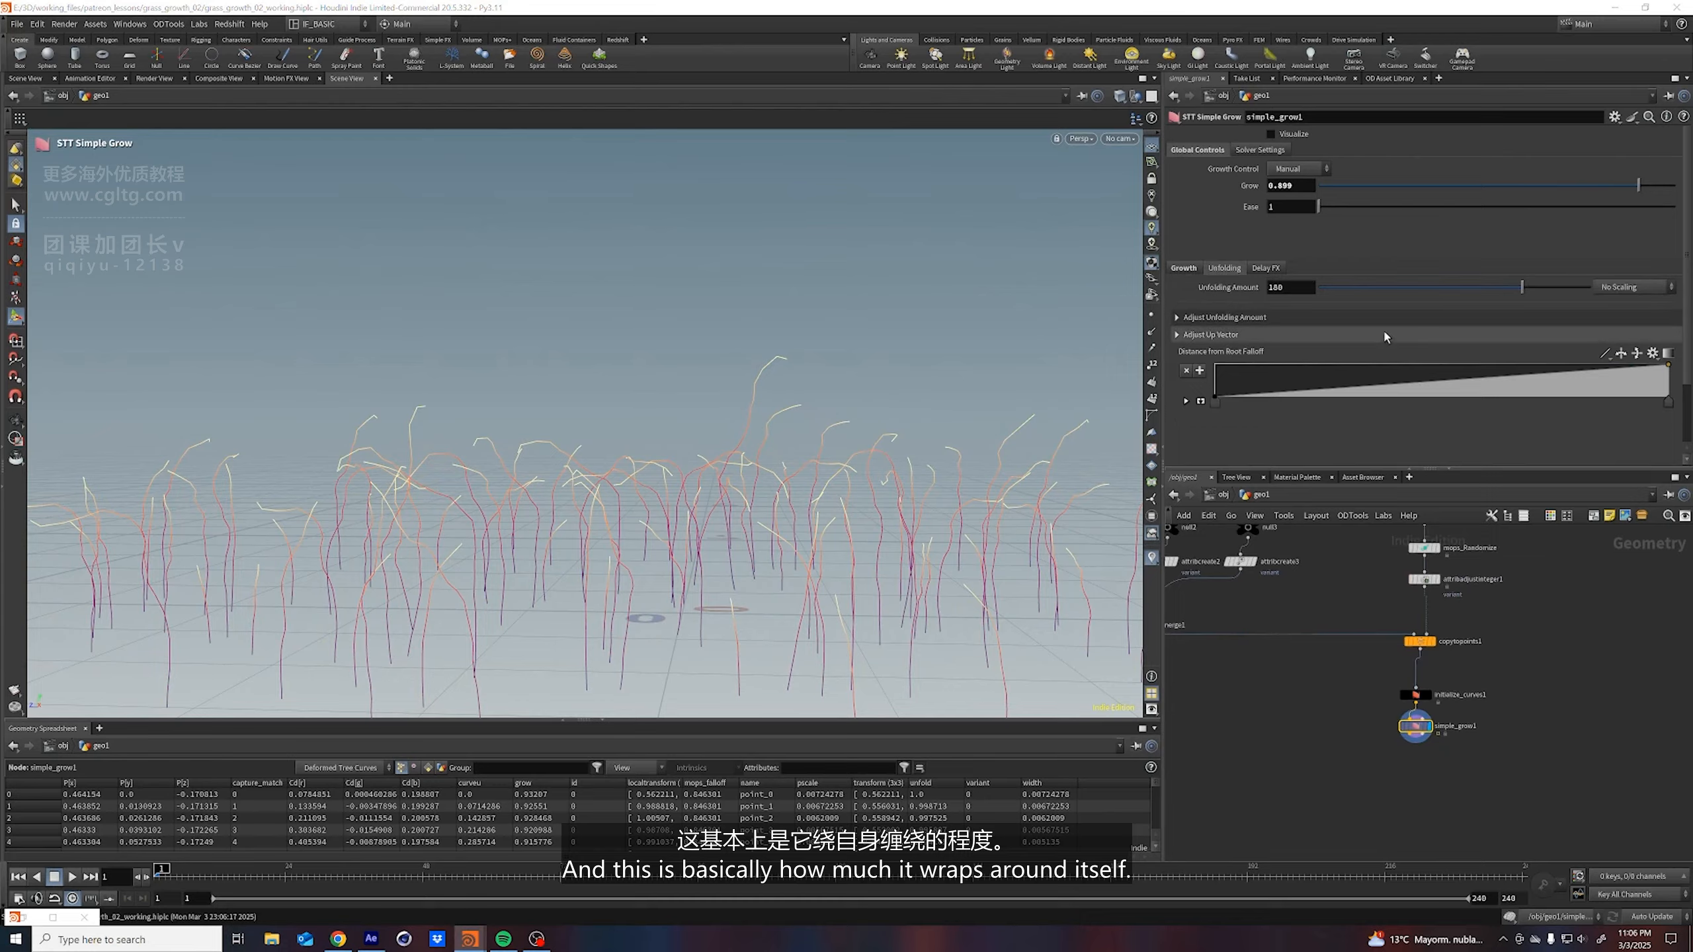
Try an Unfolding Amount of 360 from Grow 0.725 up to 0.944, and settle on an Unfolding Amount of 93
{"action": "left_click_drag", "start_coordinate": [1633, 192], "coordinate": [1577, 187]}
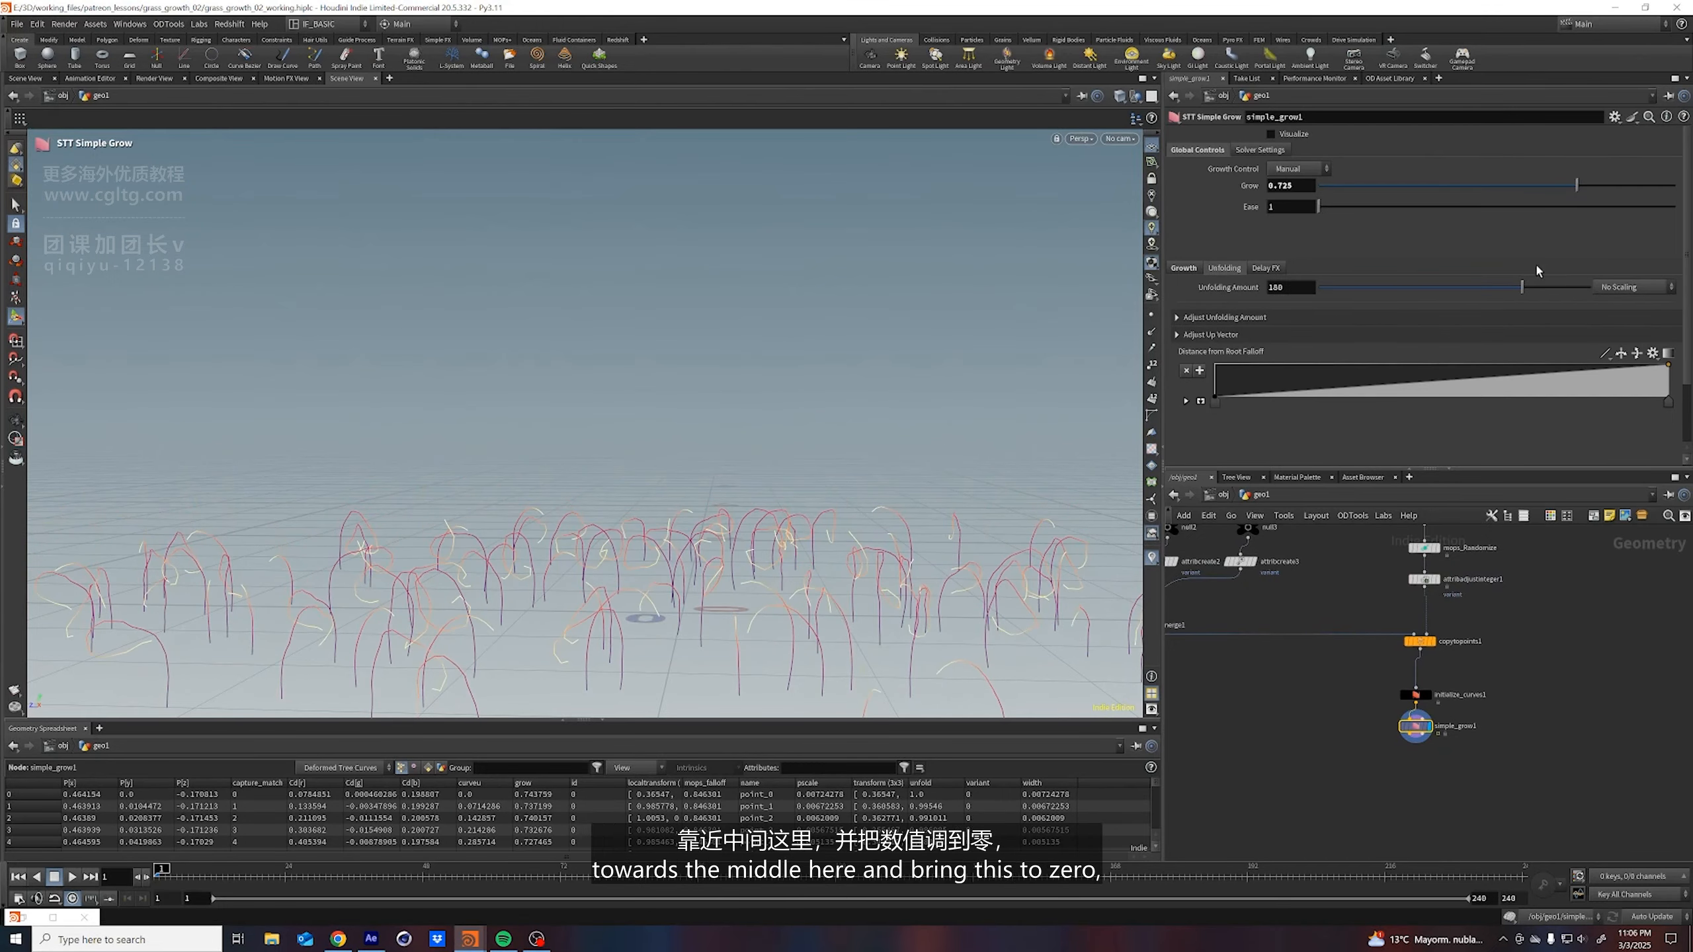
{"action": "left_click_drag", "start_coordinate": [1523, 293], "coordinate": [1602, 299]}
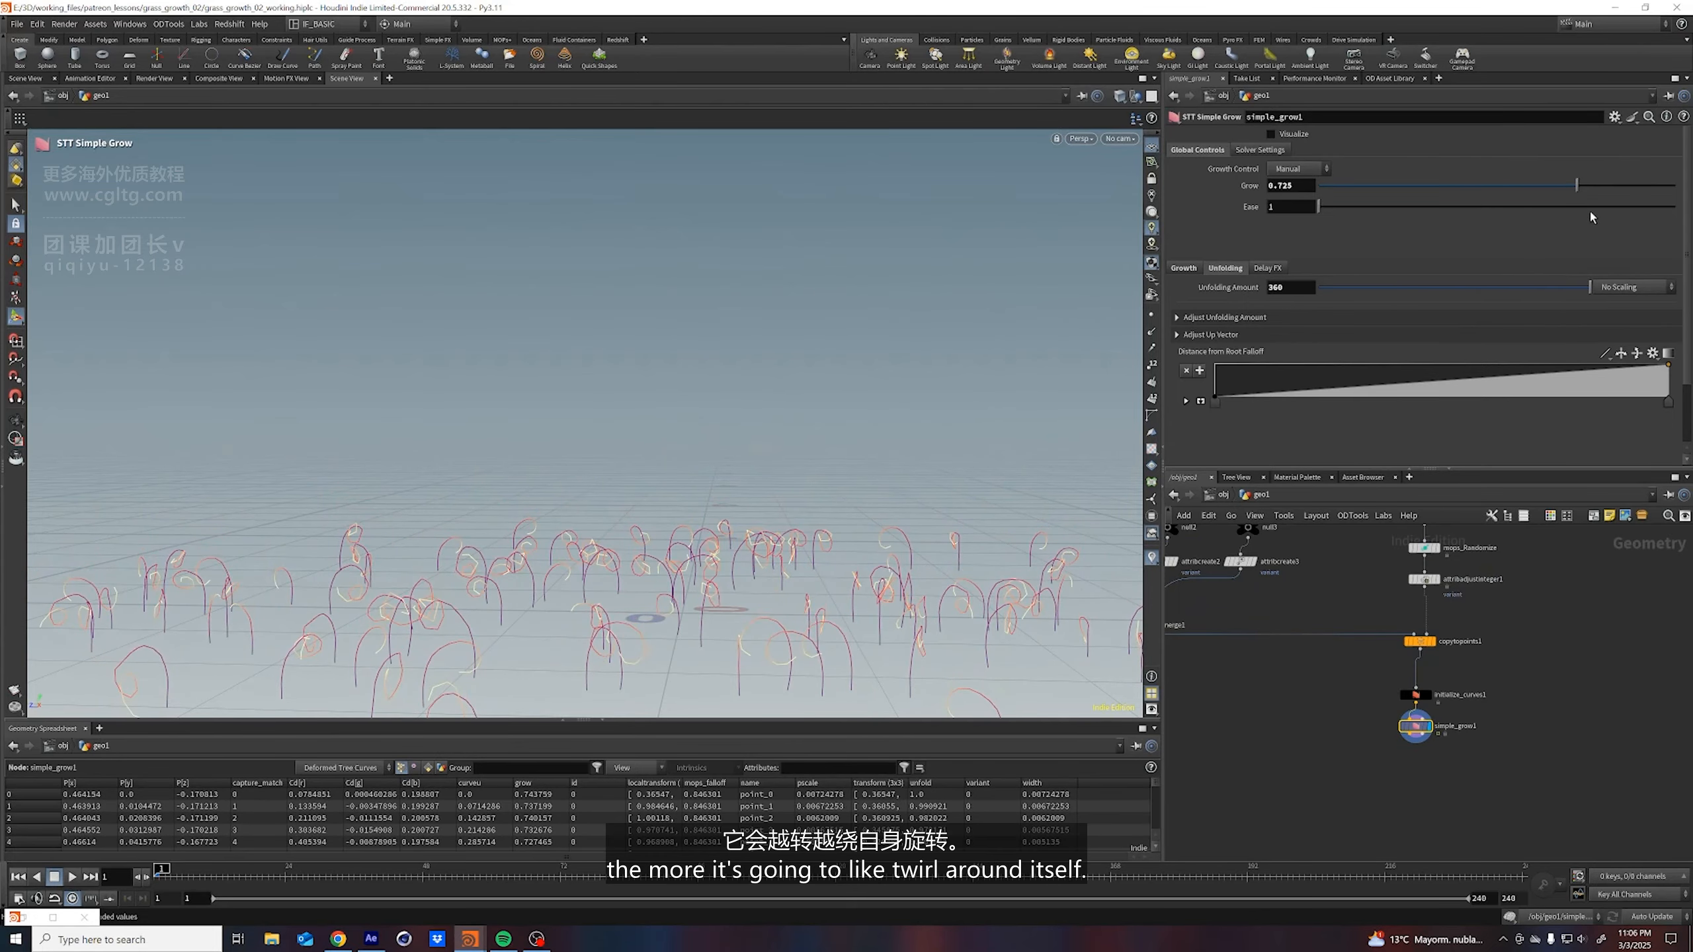
{"action": "left_click_drag", "start_coordinate": [1578, 186], "coordinate": [1639, 222]}
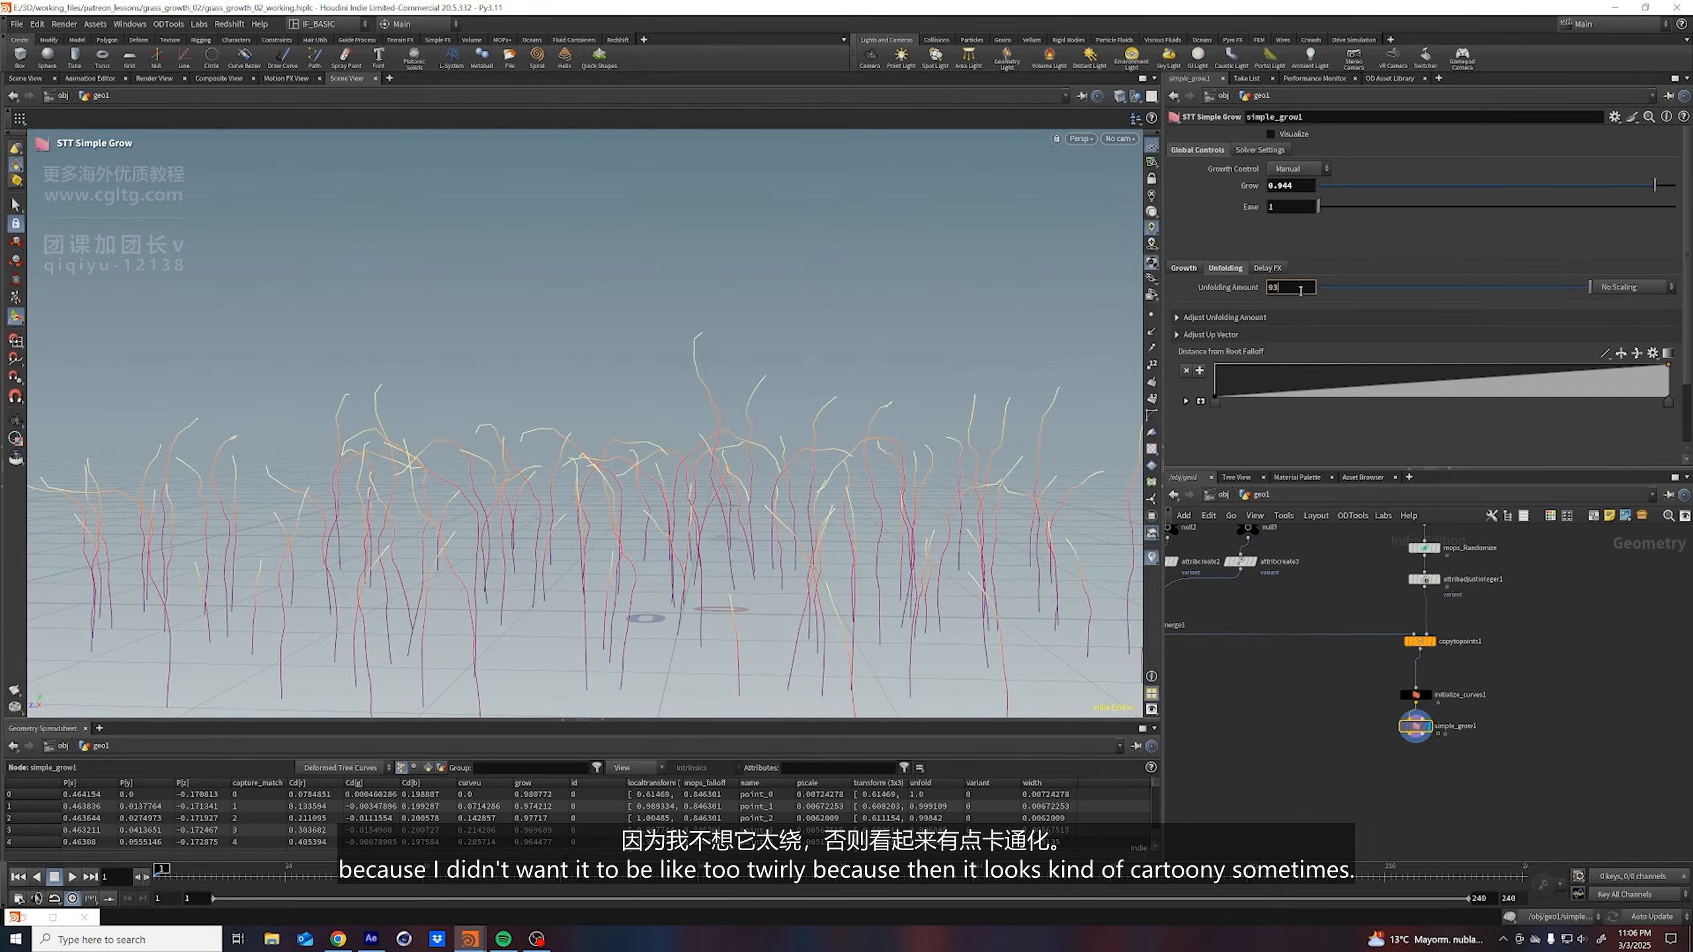
{"action": "key", "text": "Return"}
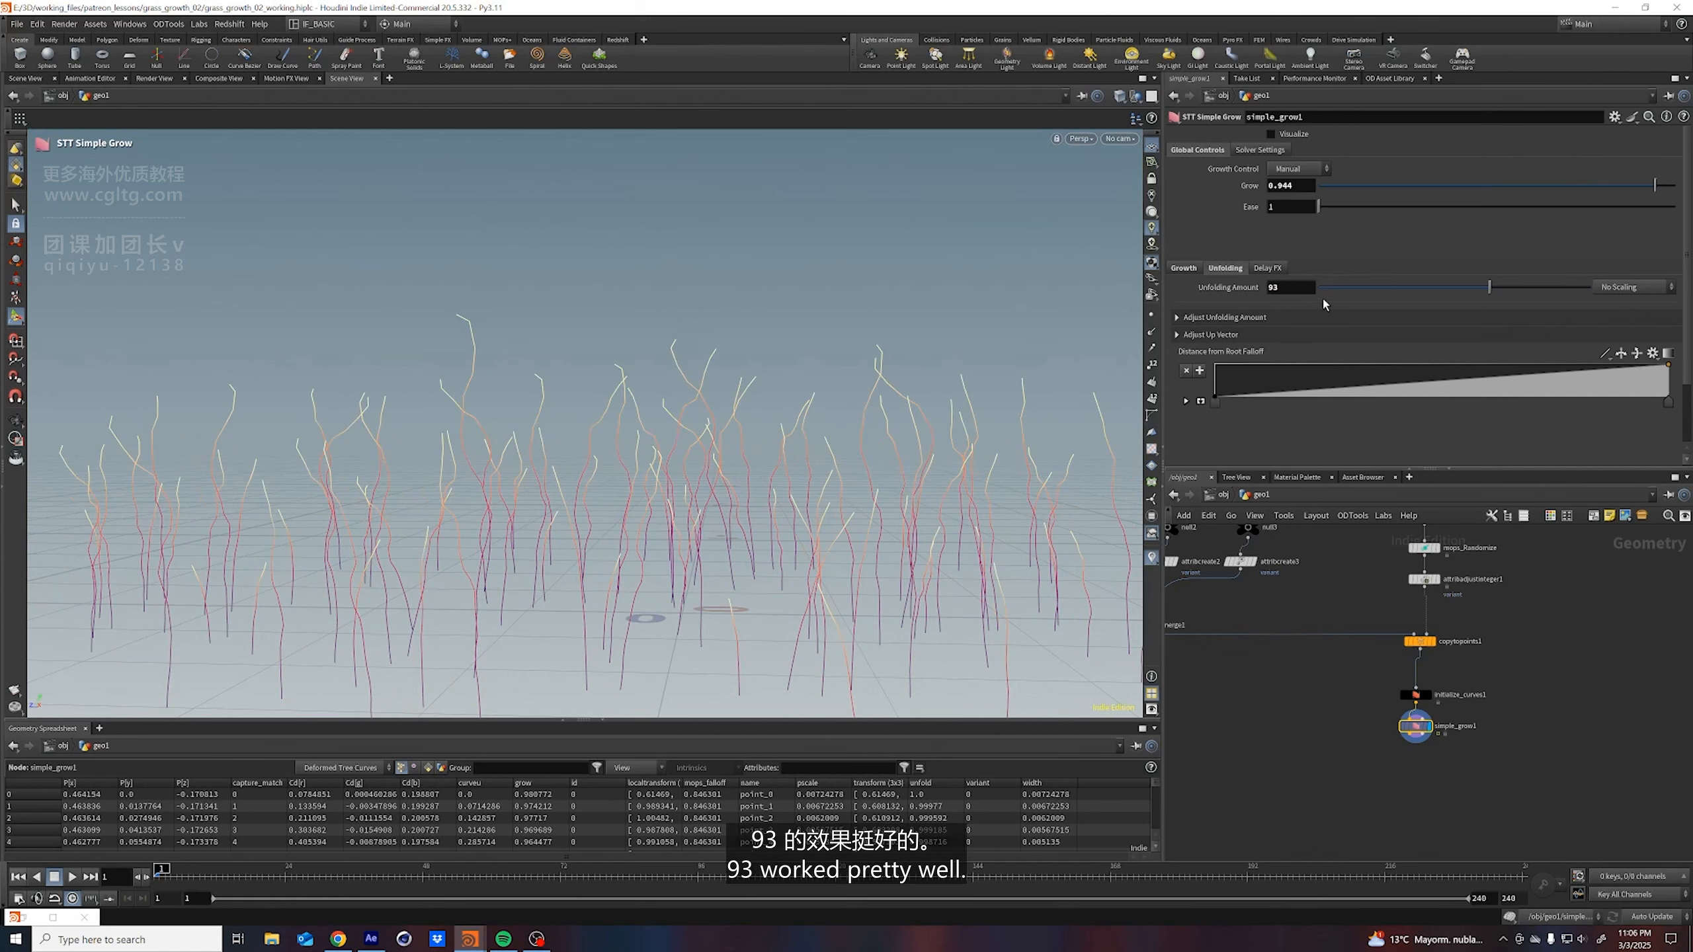
Set Adjust Unfolding Amount to Noise with Blend 0.421 and Element Size 0.31, and sweep Grow from 0.741 up to 1
{"action": "left_click", "coordinate": [1186, 320]}
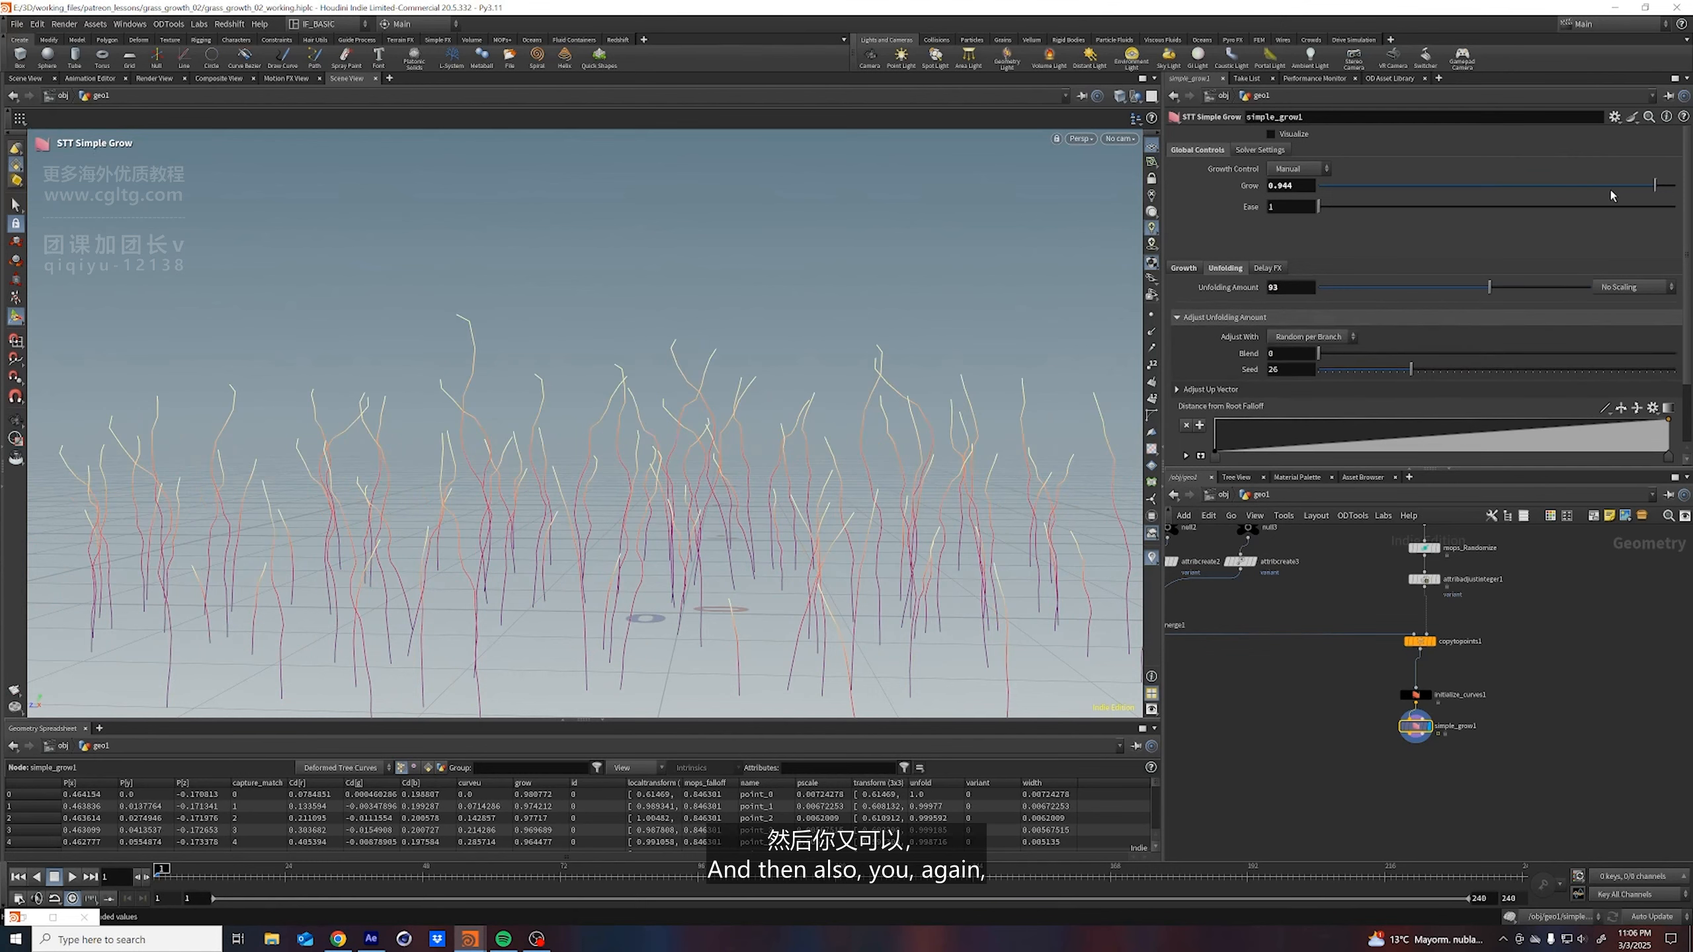
{"action": "mouse_move", "coordinate": [1612, 194]}
{"action": "left_mouse_down"}
{"action": "mouse_move", "coordinate": [1503, 196]}
{"action": "mouse_move", "coordinate": [1601, 200]}
{"action": "mouse_move", "coordinate": [1586, 204]}
{"action": "left_mouse_up"}
{"action": "scroll", "coordinate": [1224, 337], "scroll_direction": "down", "scroll_amount": 2}
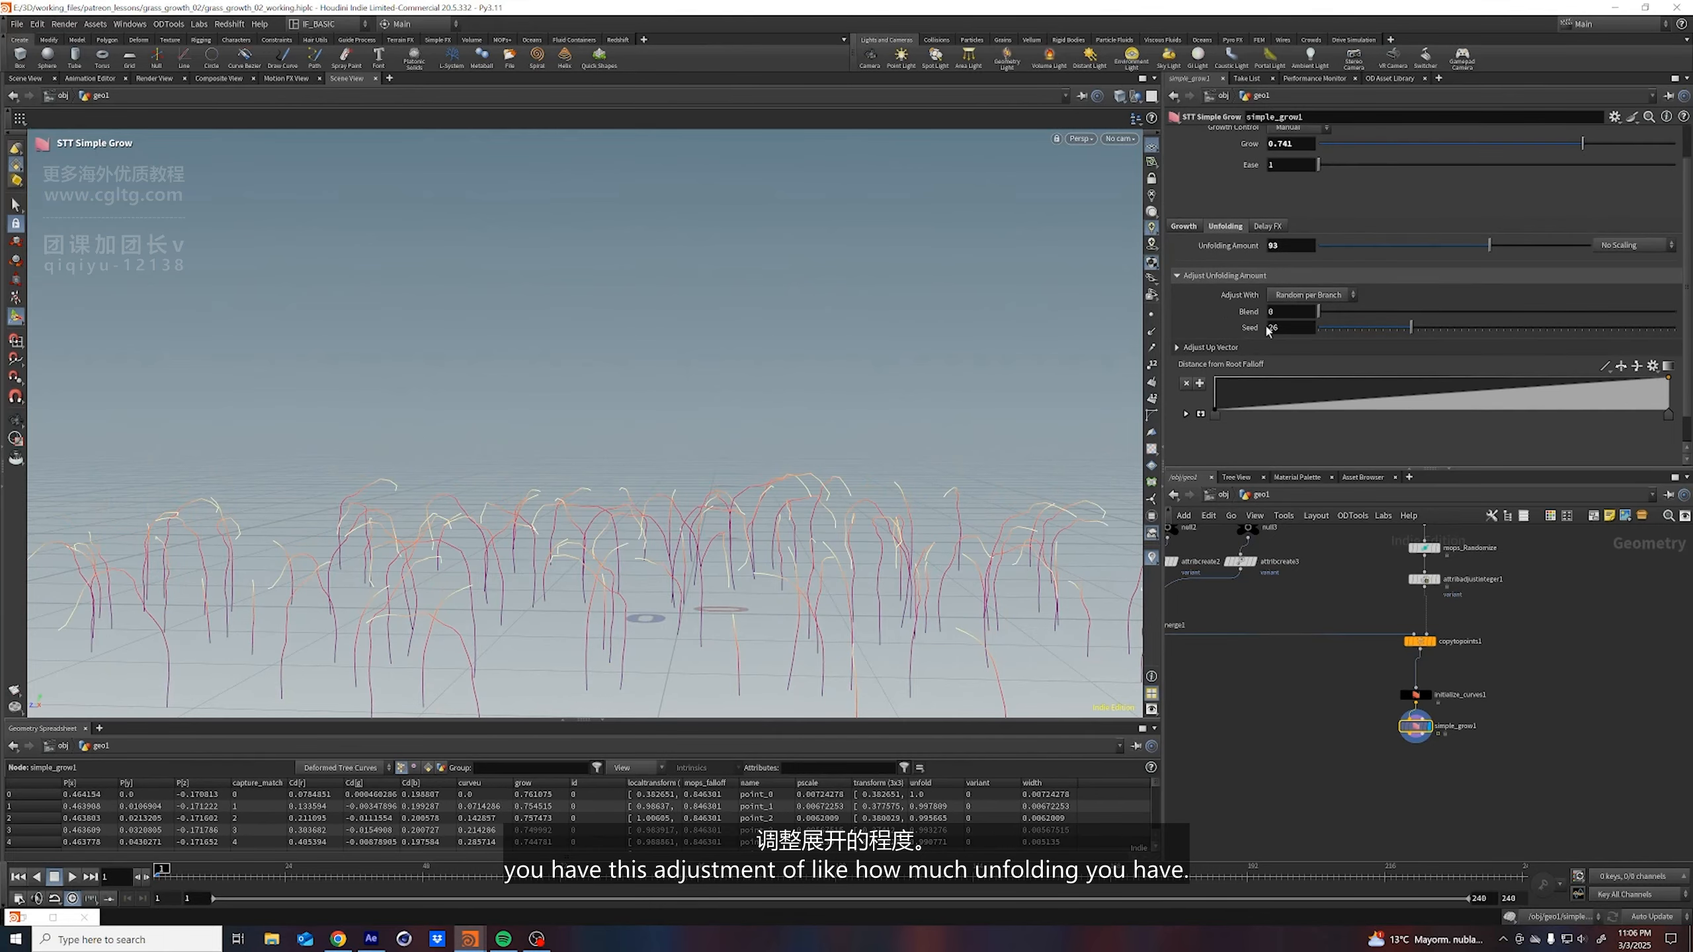
{"action": "left_click", "coordinate": [1304, 297]}
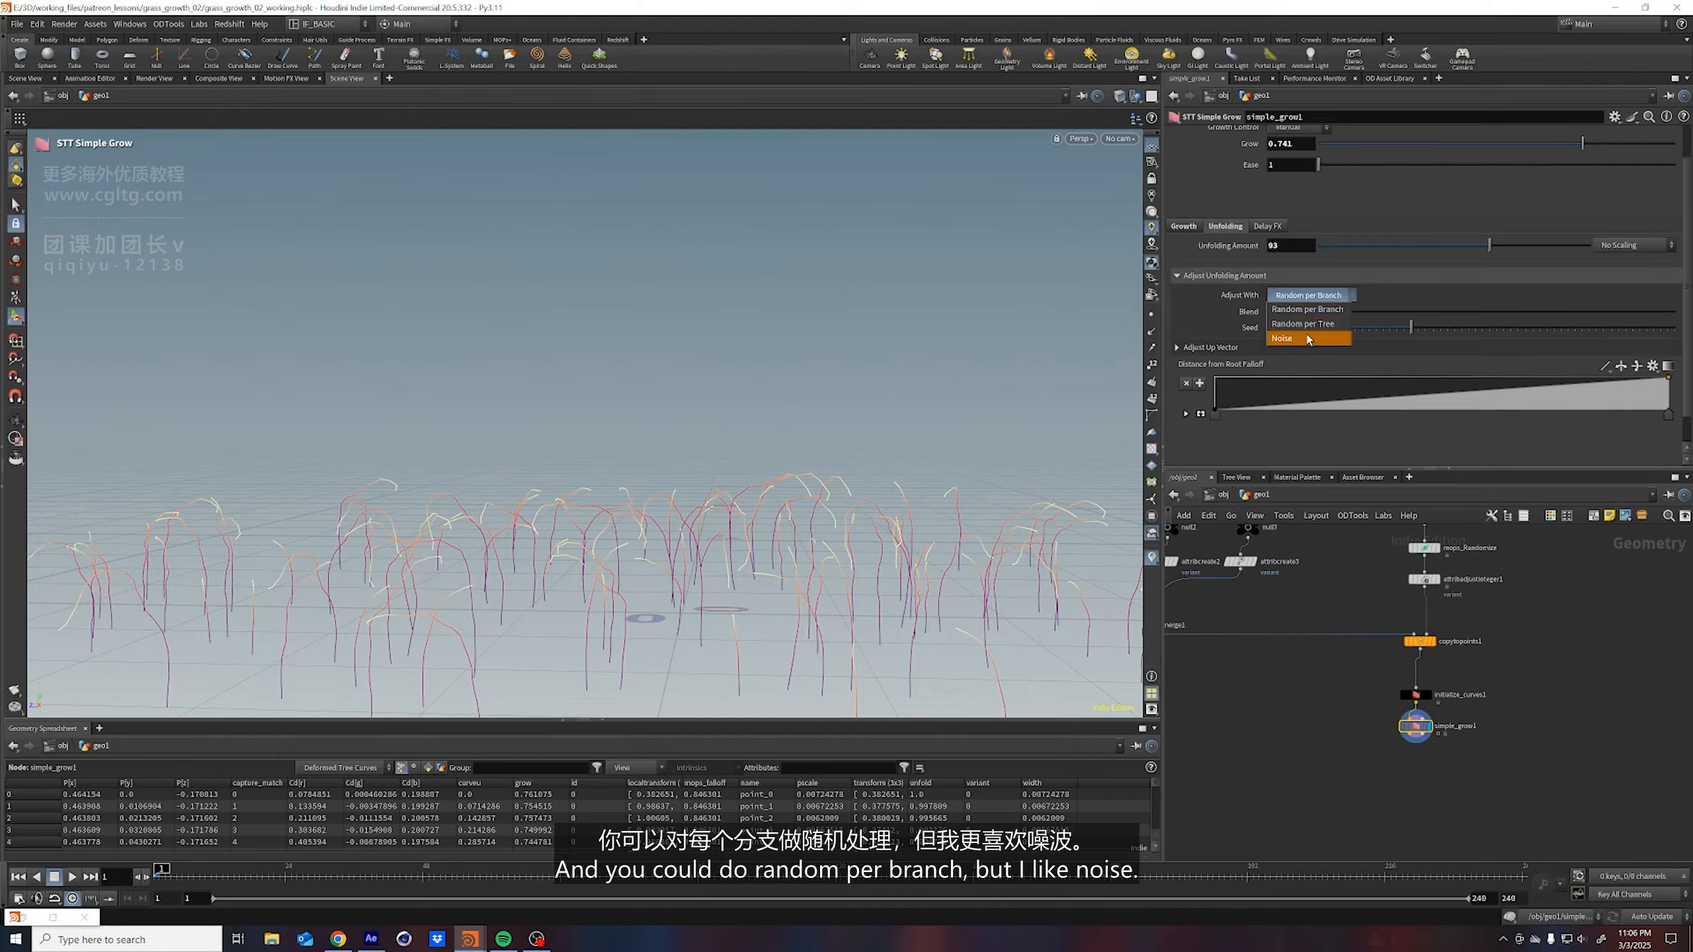
{"action": "left_click", "coordinate": [1307, 340]}
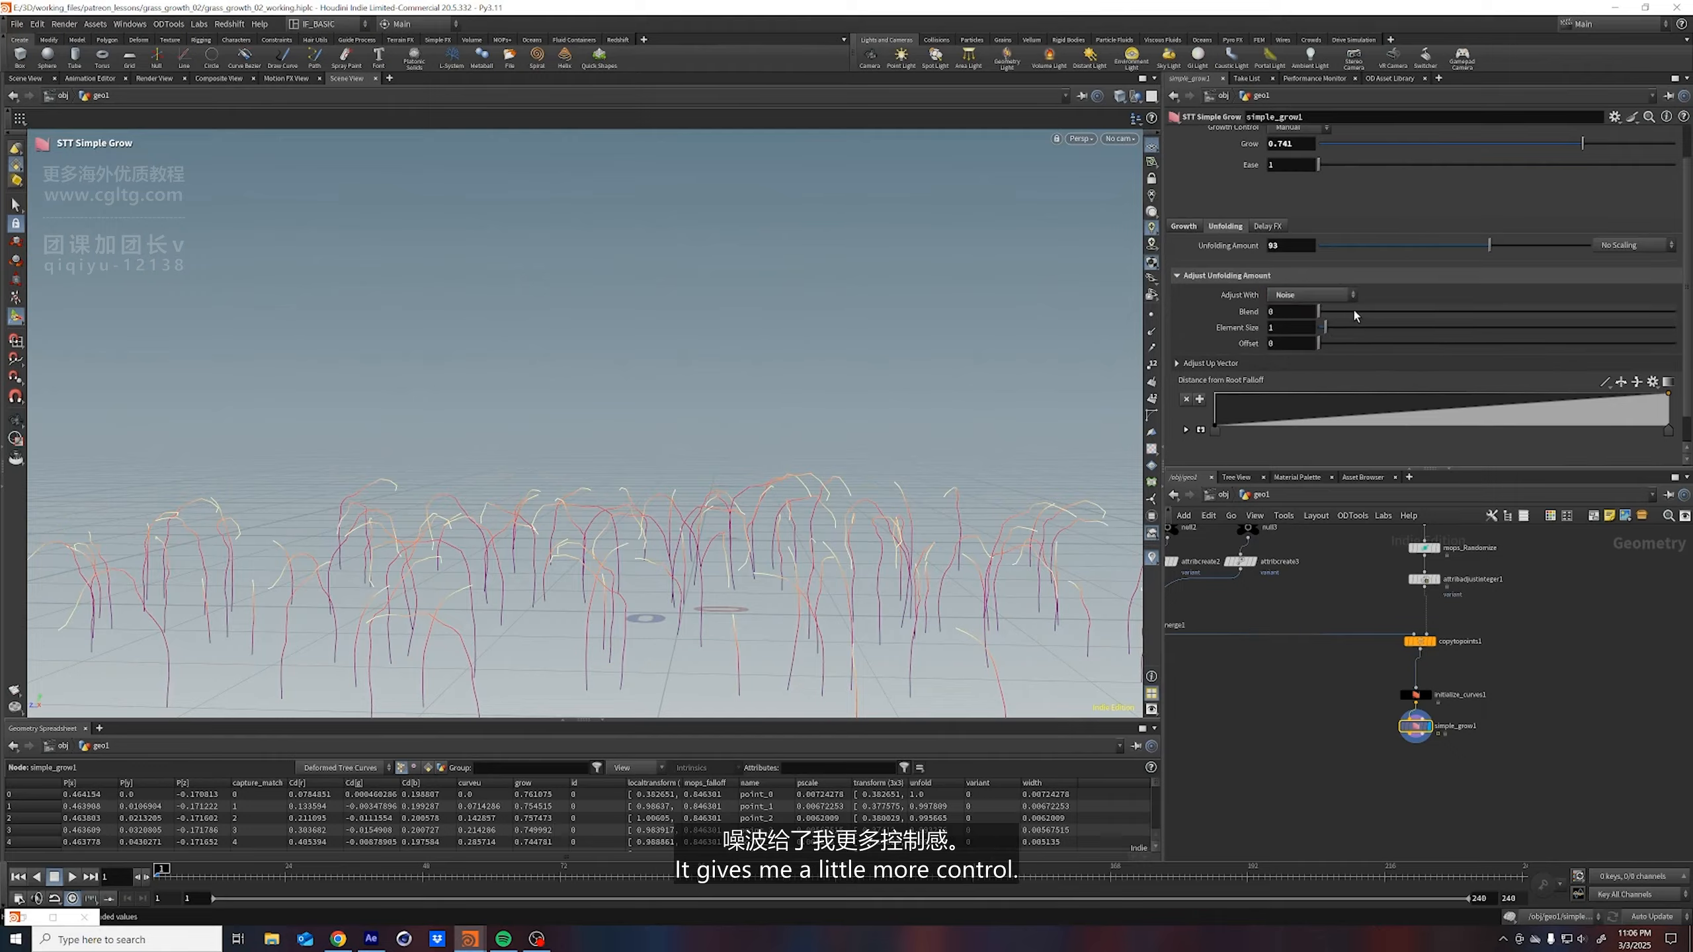
{"action": "left_click_drag", "start_coordinate": [1355, 316], "coordinate": [1469, 315]}
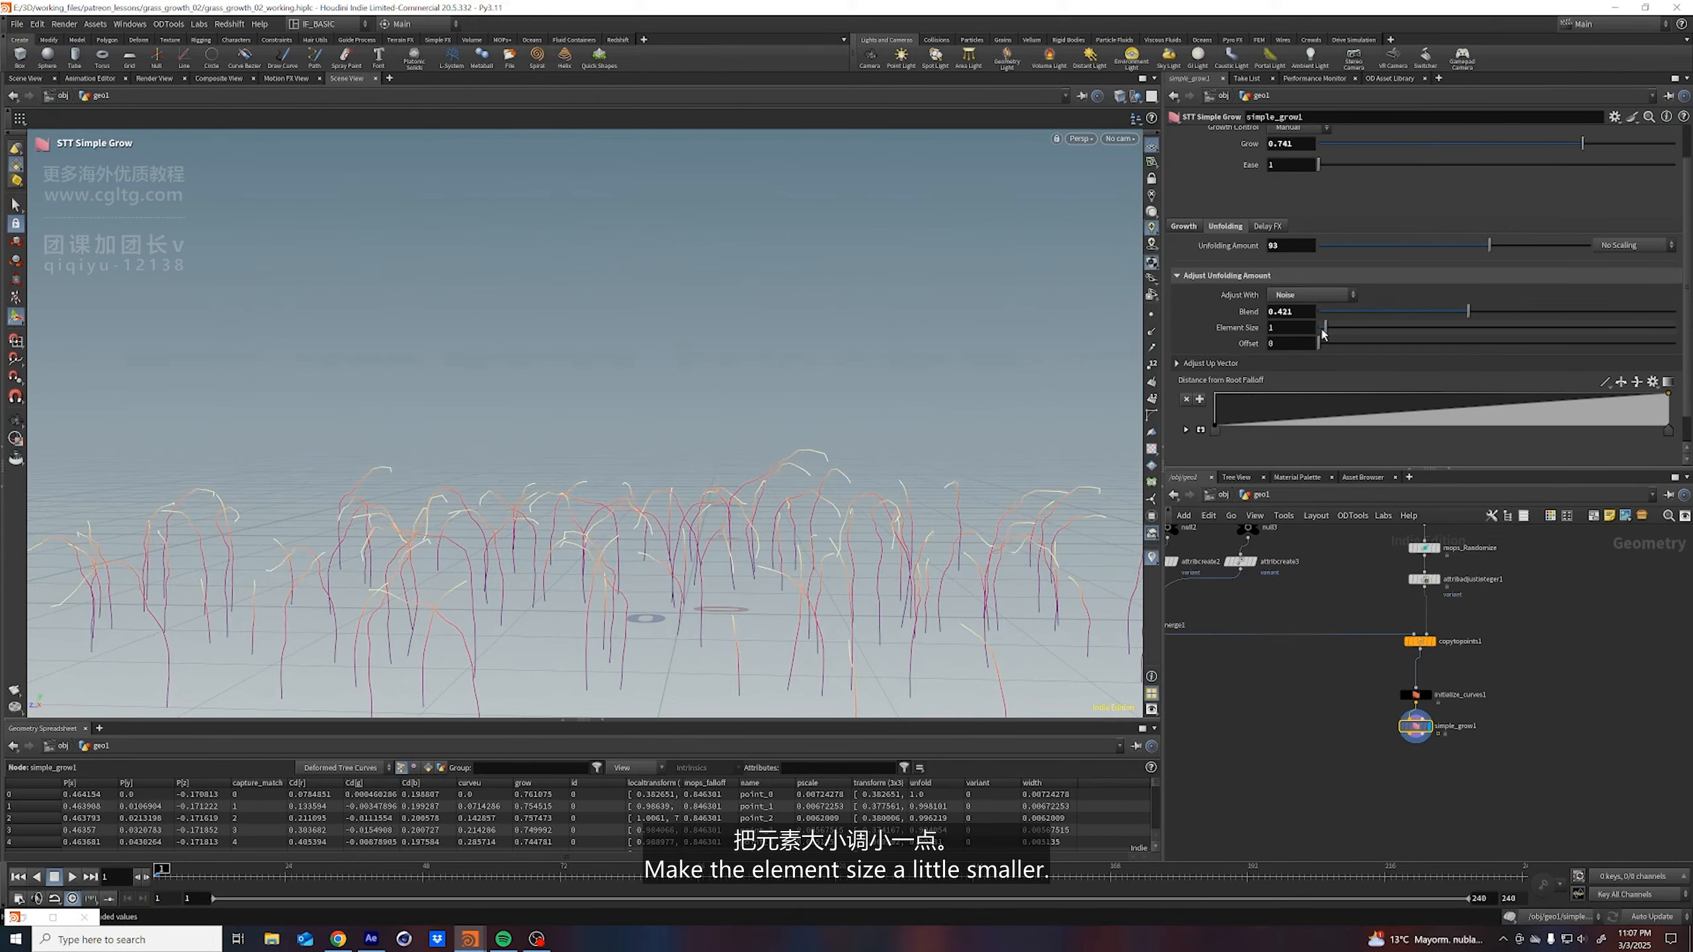
{"action": "left_click_drag", "start_coordinate": [1324, 333], "coordinate": [1324, 335]}
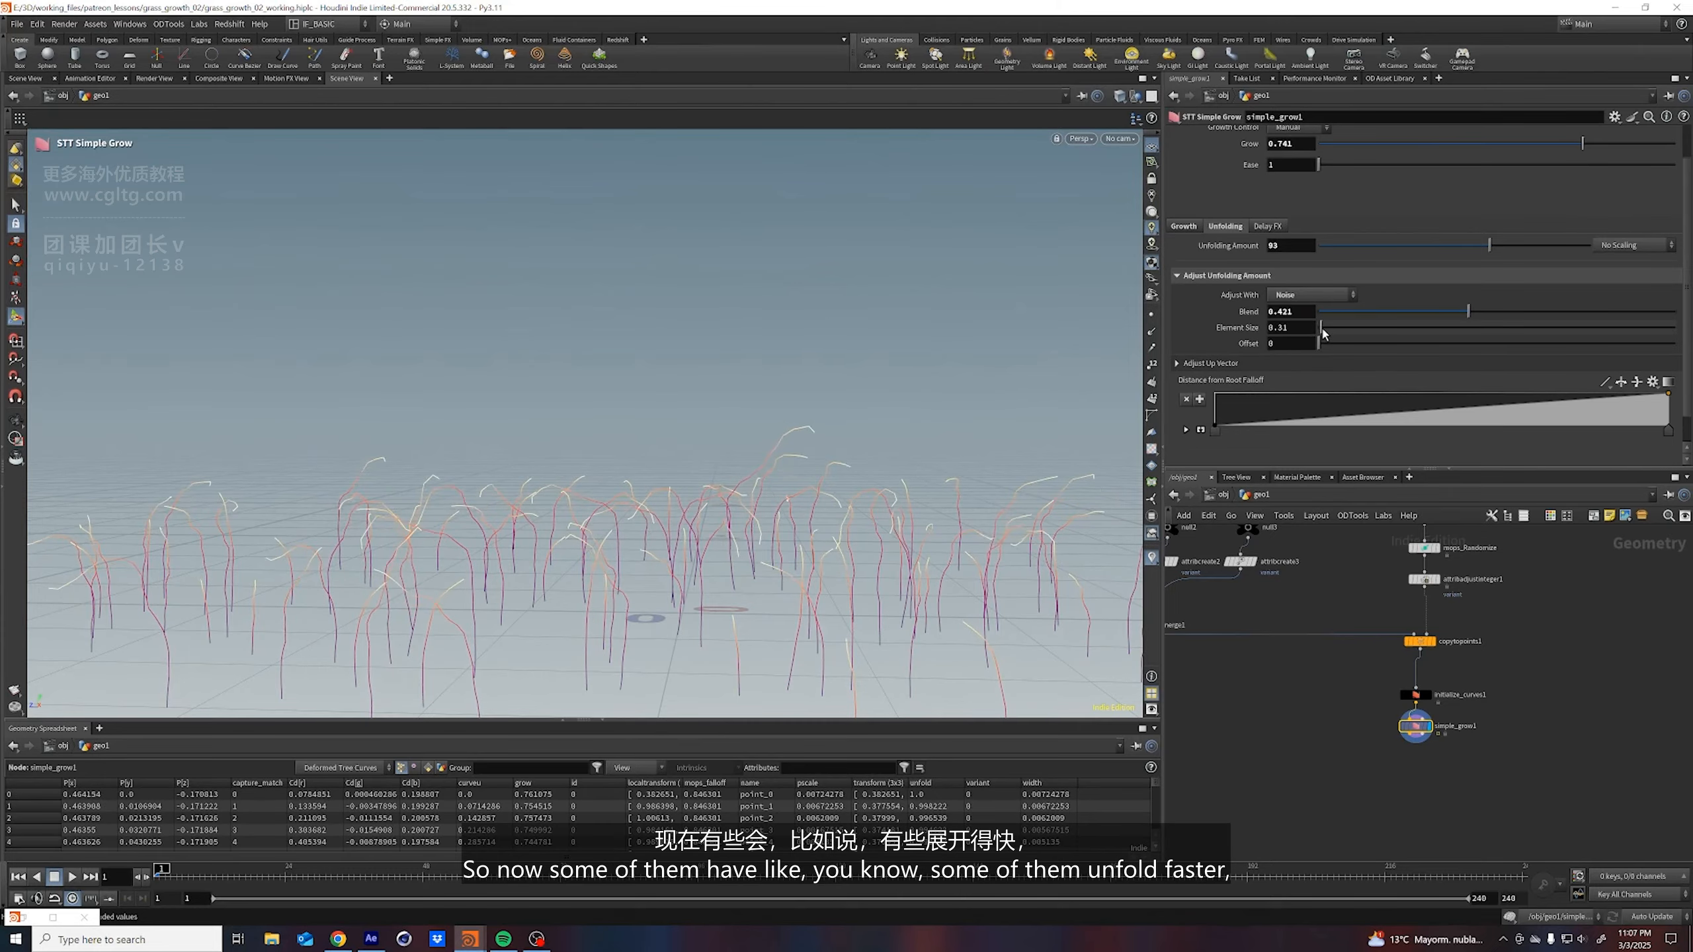
{"action": "scroll", "coordinate": [1490, 206], "scroll_direction": "up", "scroll_amount": 2}
{"action": "left_click_drag", "start_coordinate": [1578, 193], "coordinate": [1676, 200]}
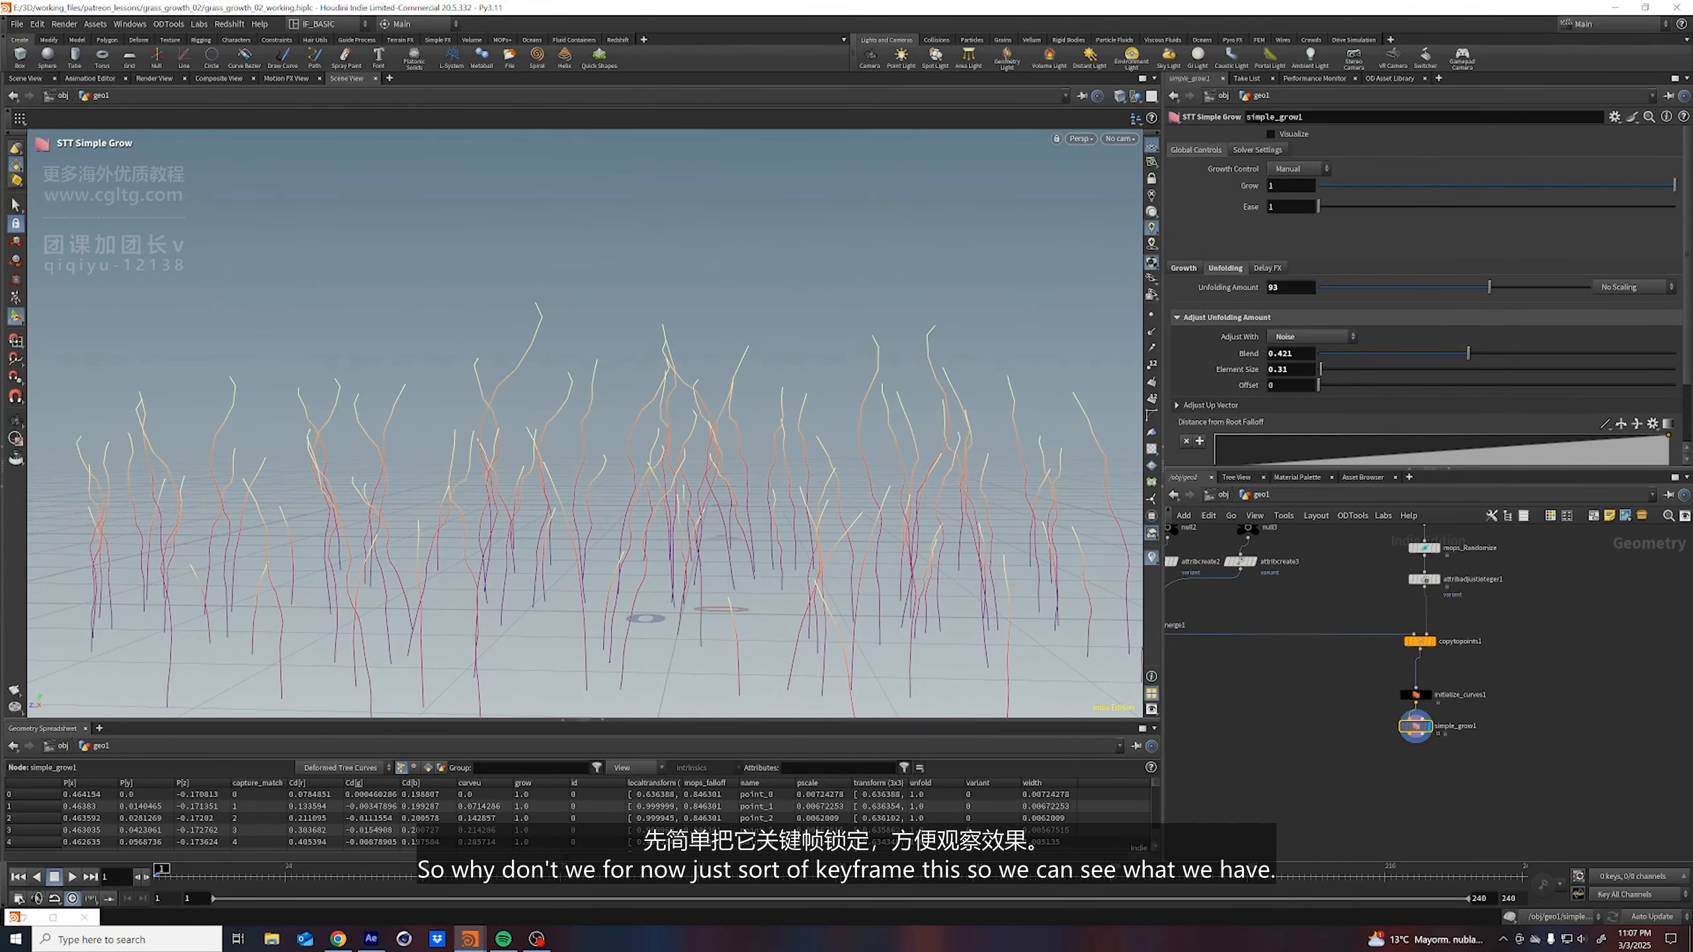
Keyframe Grow on simple_grow1 from 0 at frame 1 to 1 at frame 72
{"action": "left_click_drag", "start_coordinate": [1358, 192], "coordinate": [1259, 193]}
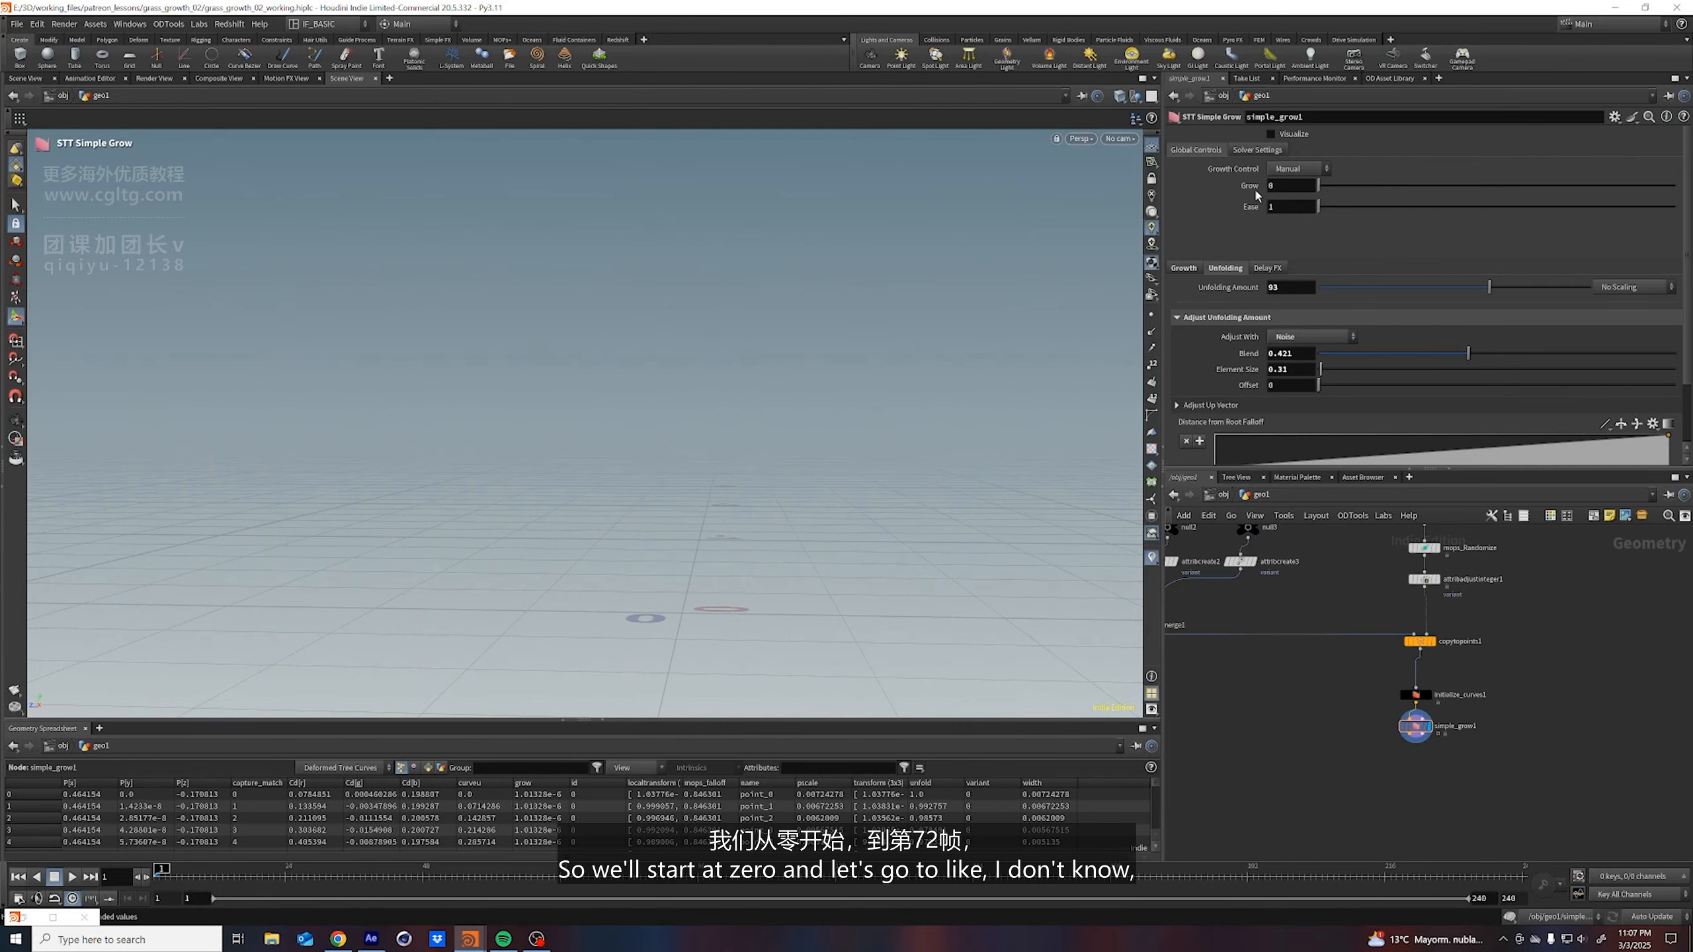
{"action": "left_click", "coordinate": [1284, 189], "text": "alt"}
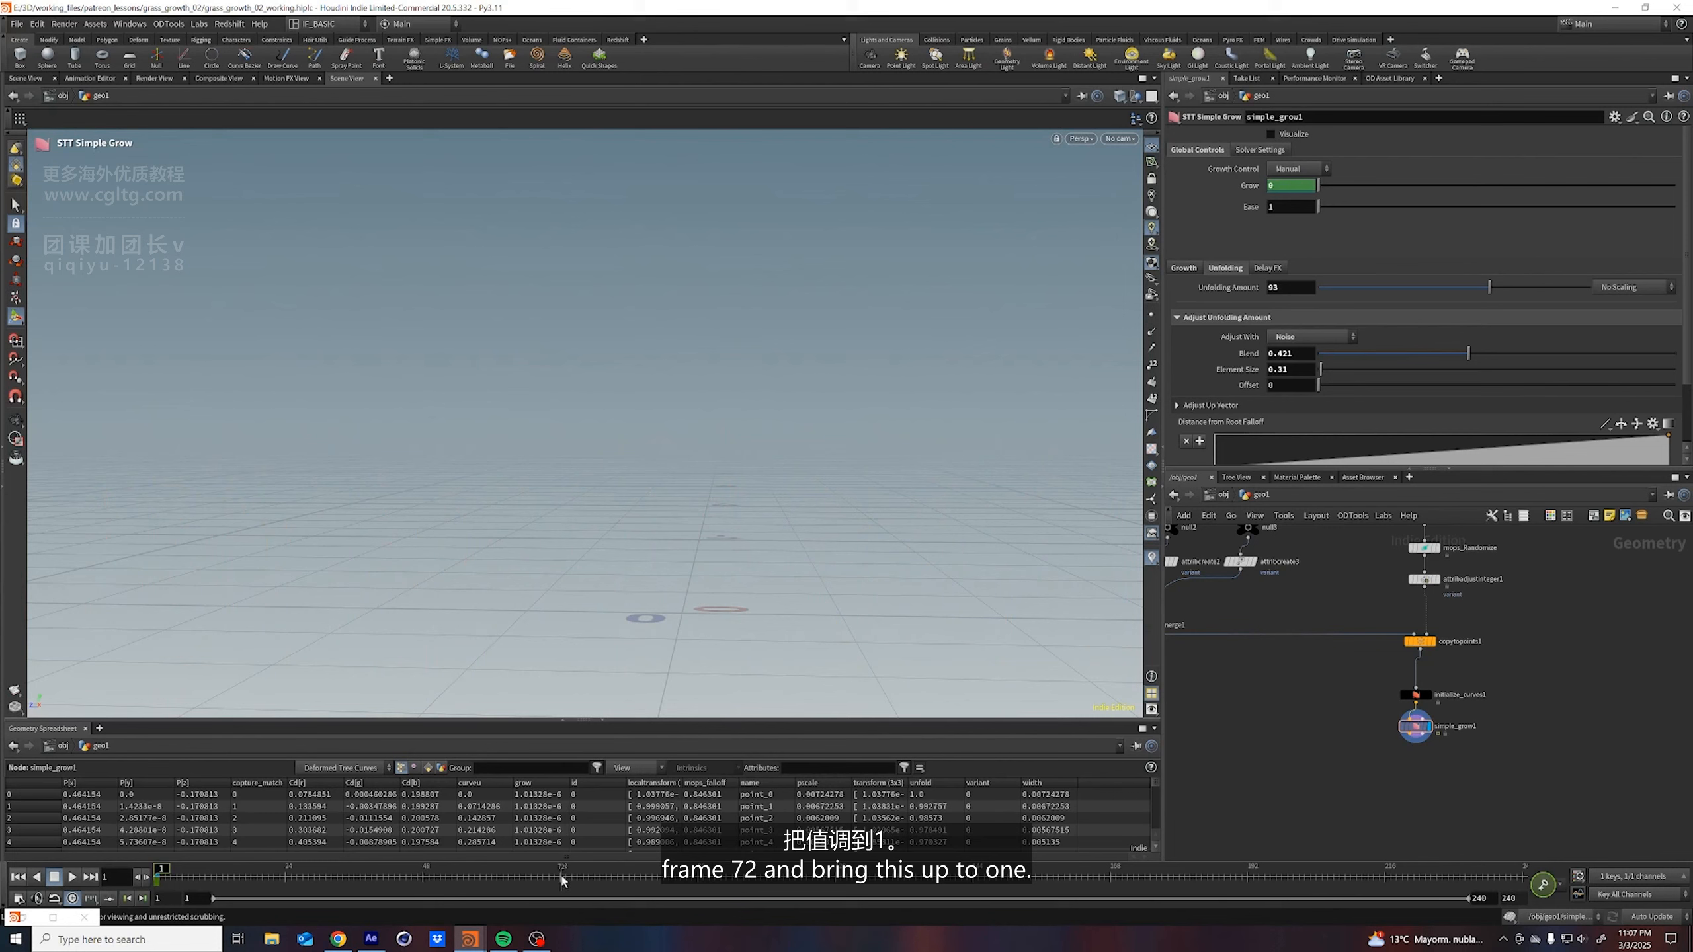
{"action": "left_click_drag", "start_coordinate": [1341, 186], "coordinate": [1676, 186]}
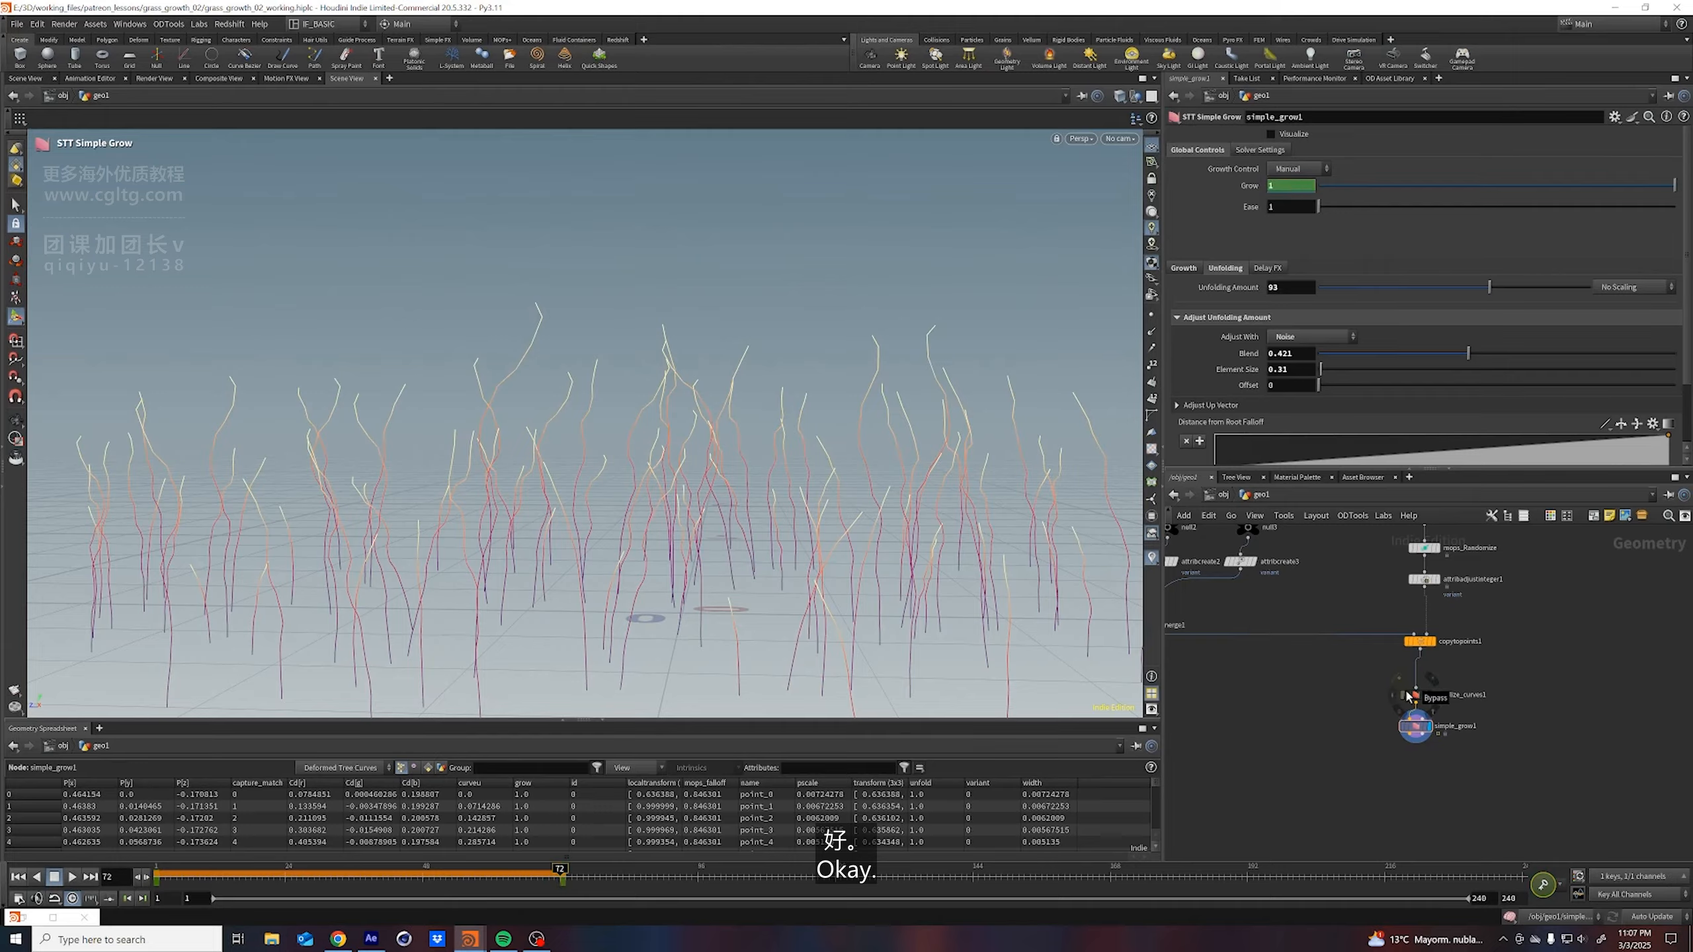
Play the keyframed growth from the start several times, viewing the blades from higher up, and return to frame 1
{"action": "left_click", "coordinate": [19, 877]}
{"action": "left_click", "coordinate": [72, 877]}
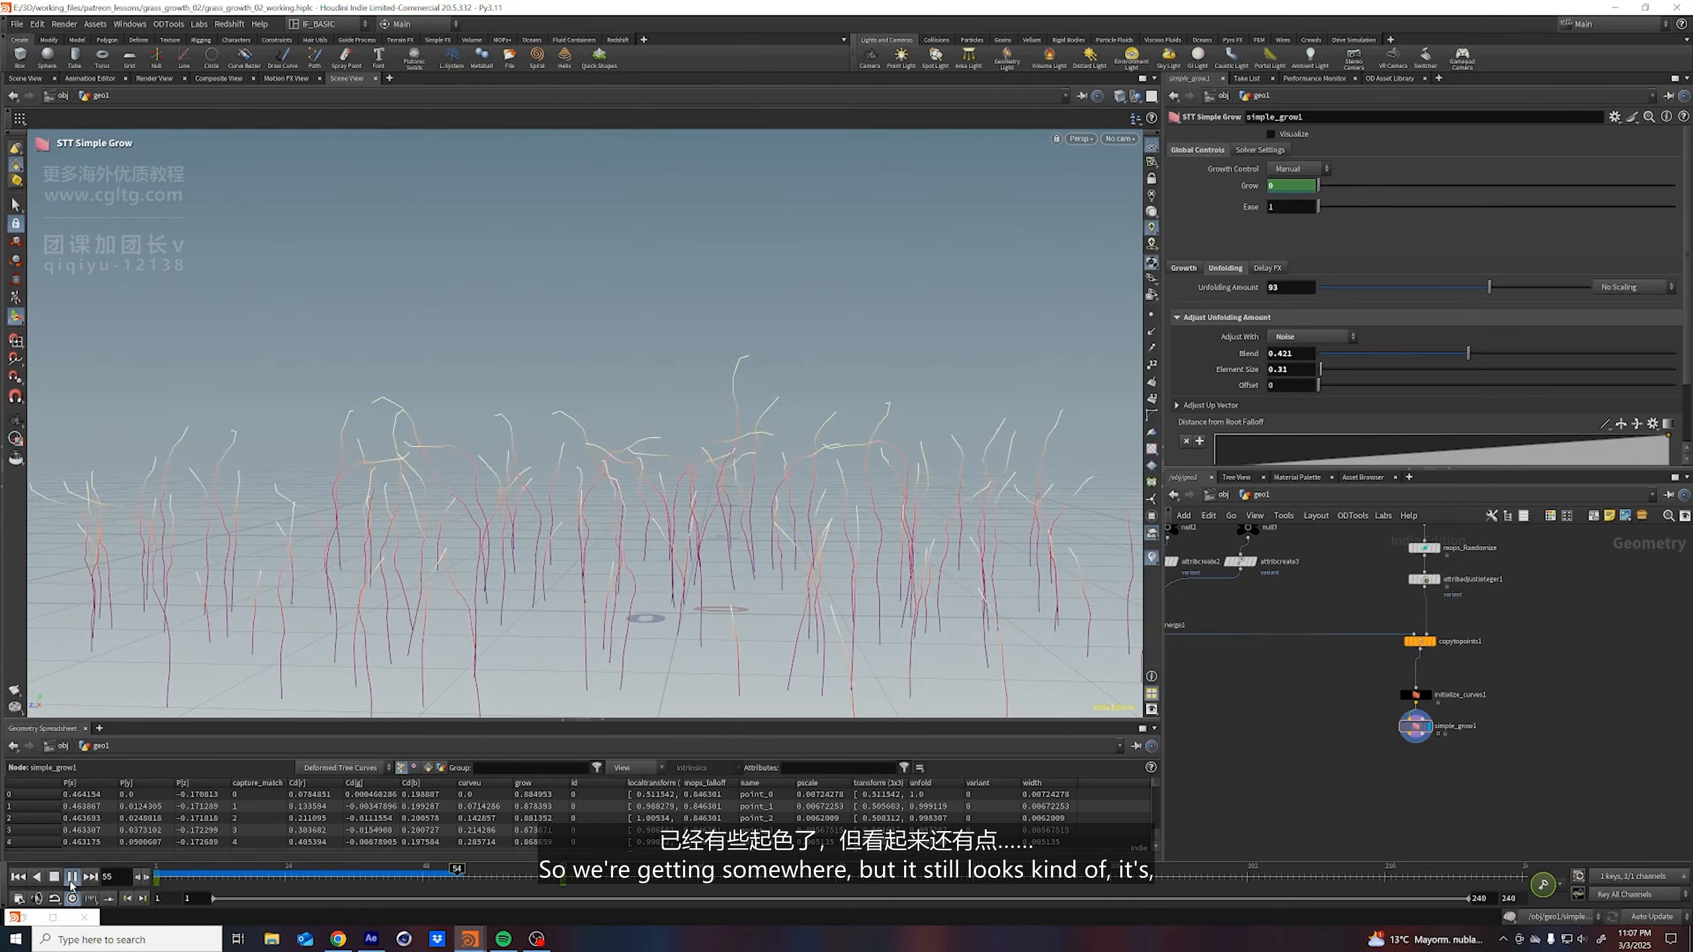
{"action": "left_click", "coordinate": [72, 877]}
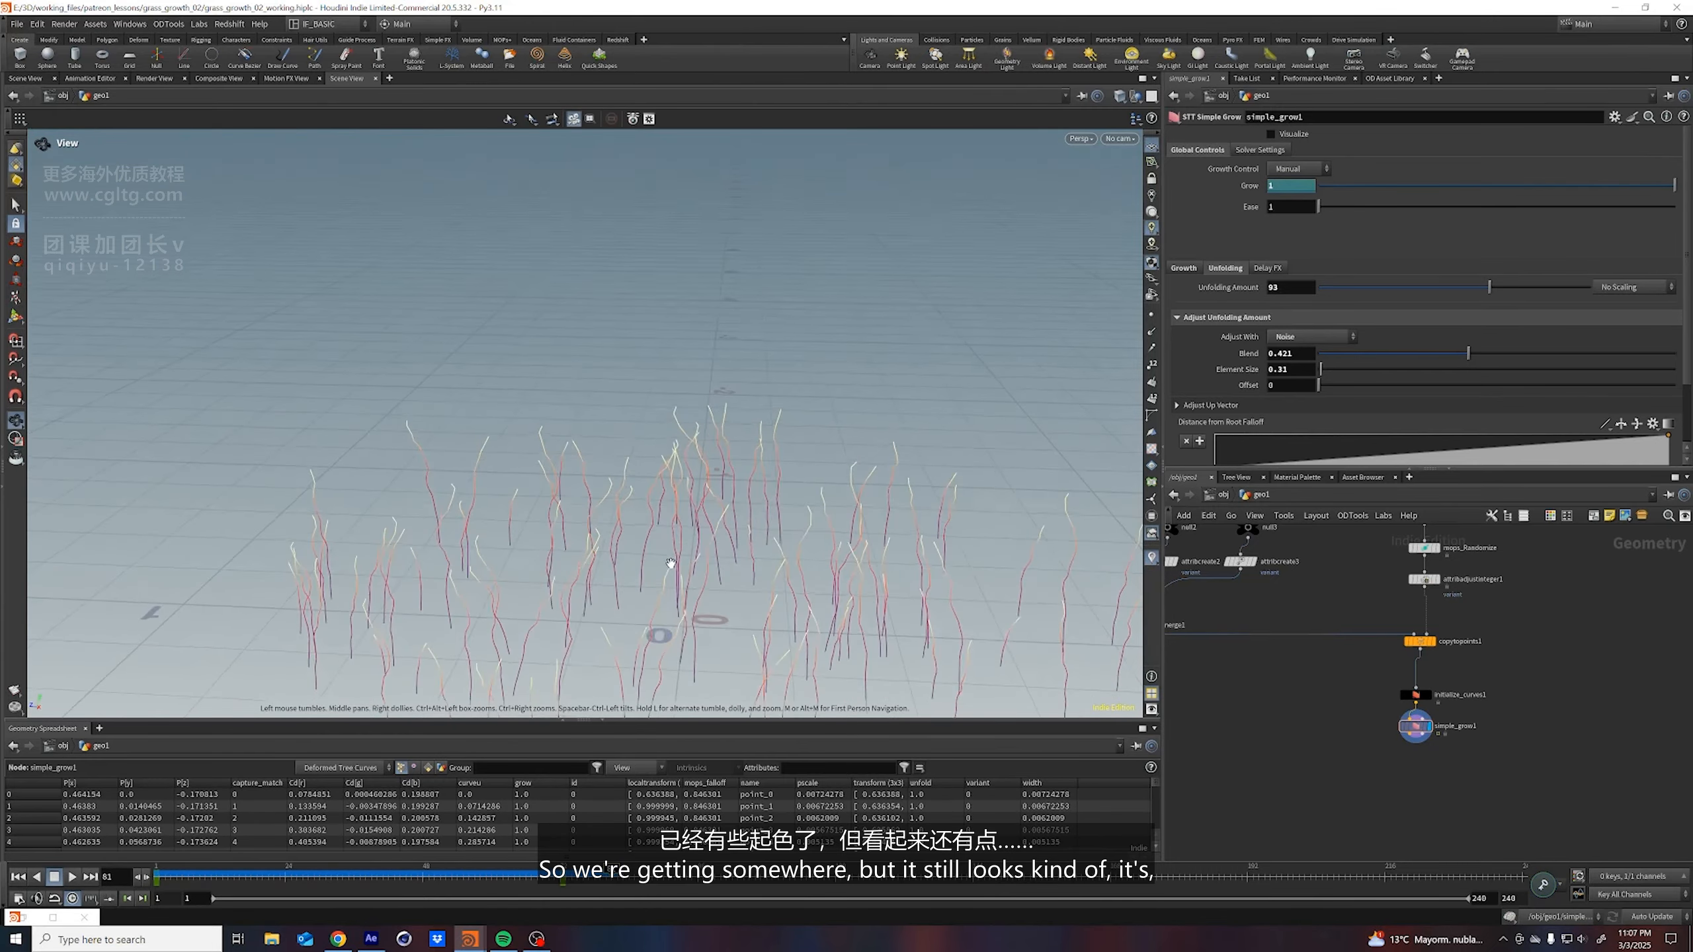
{"action": "left_click_drag", "start_coordinate": [319, 872], "coordinate": [102, 897]}
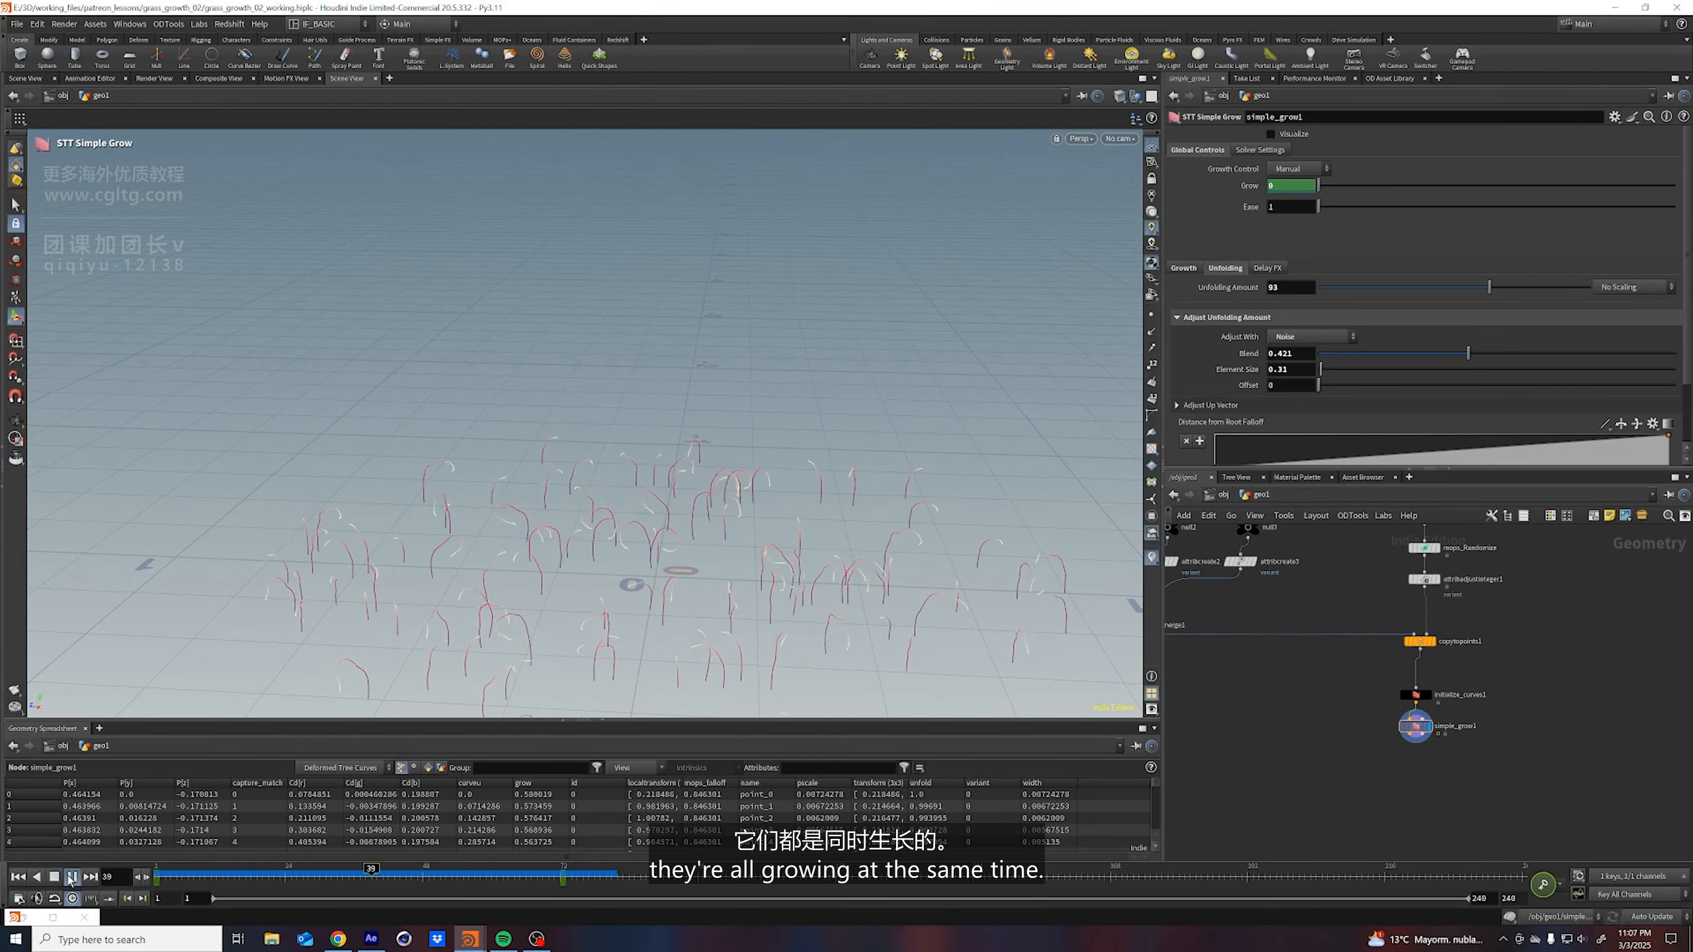
{"action": "left_click", "coordinate": [54, 878]}
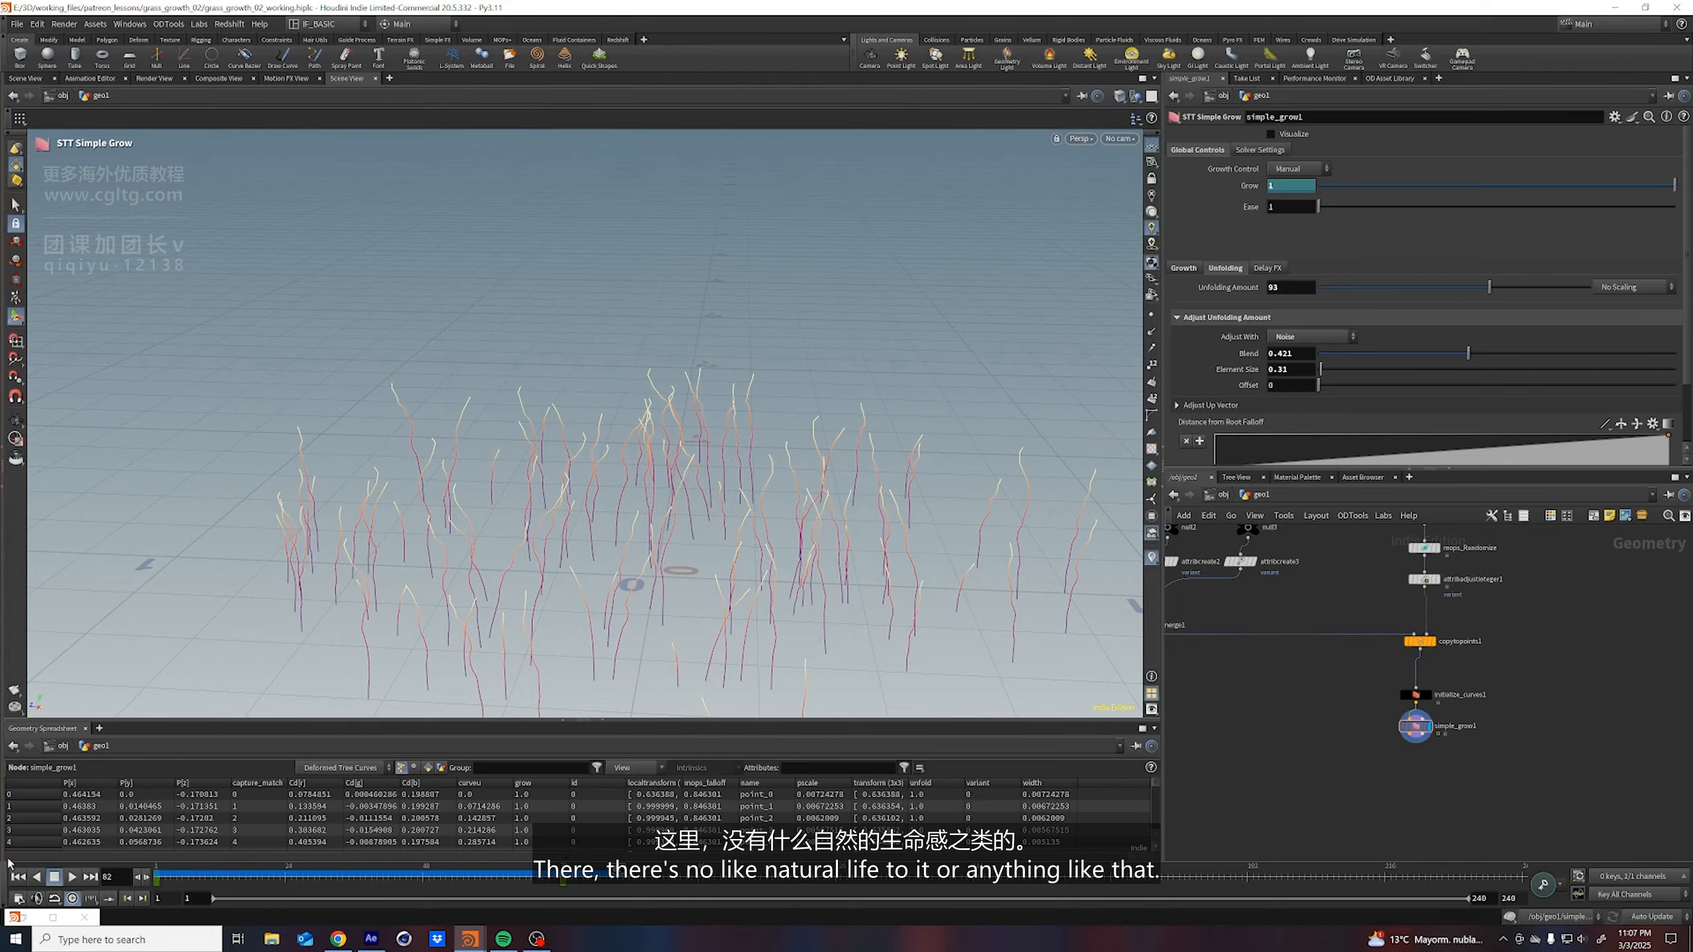
{"action": "left_click", "coordinate": [18, 878]}
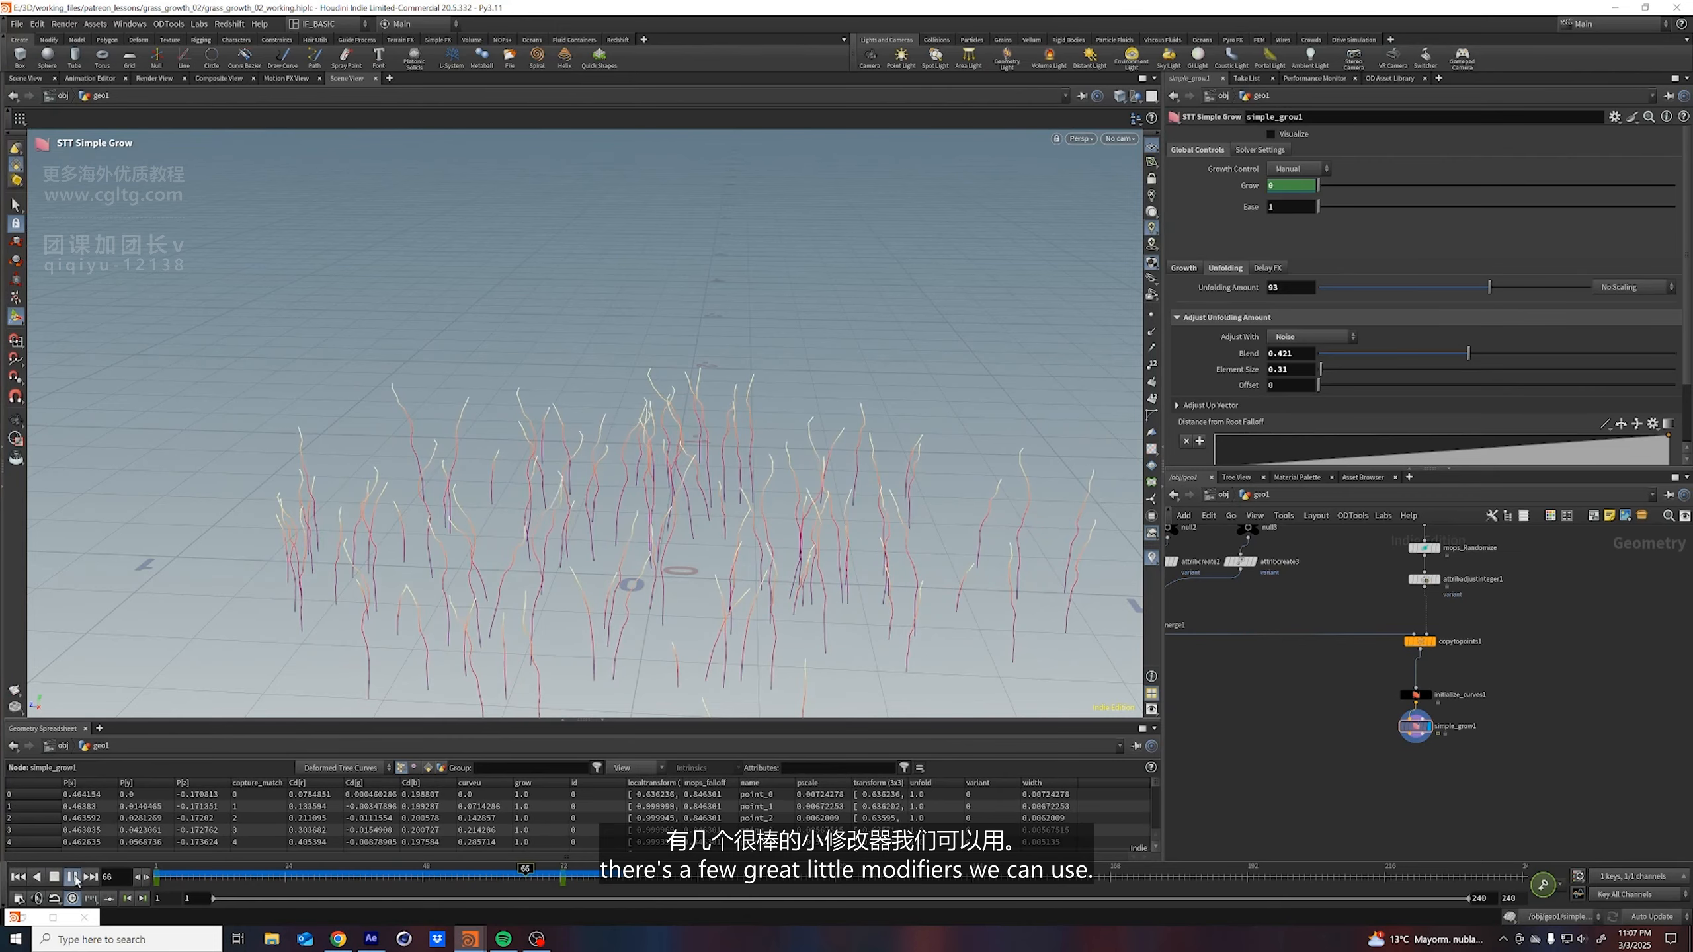
{"action": "left_click", "coordinate": [72, 878]}
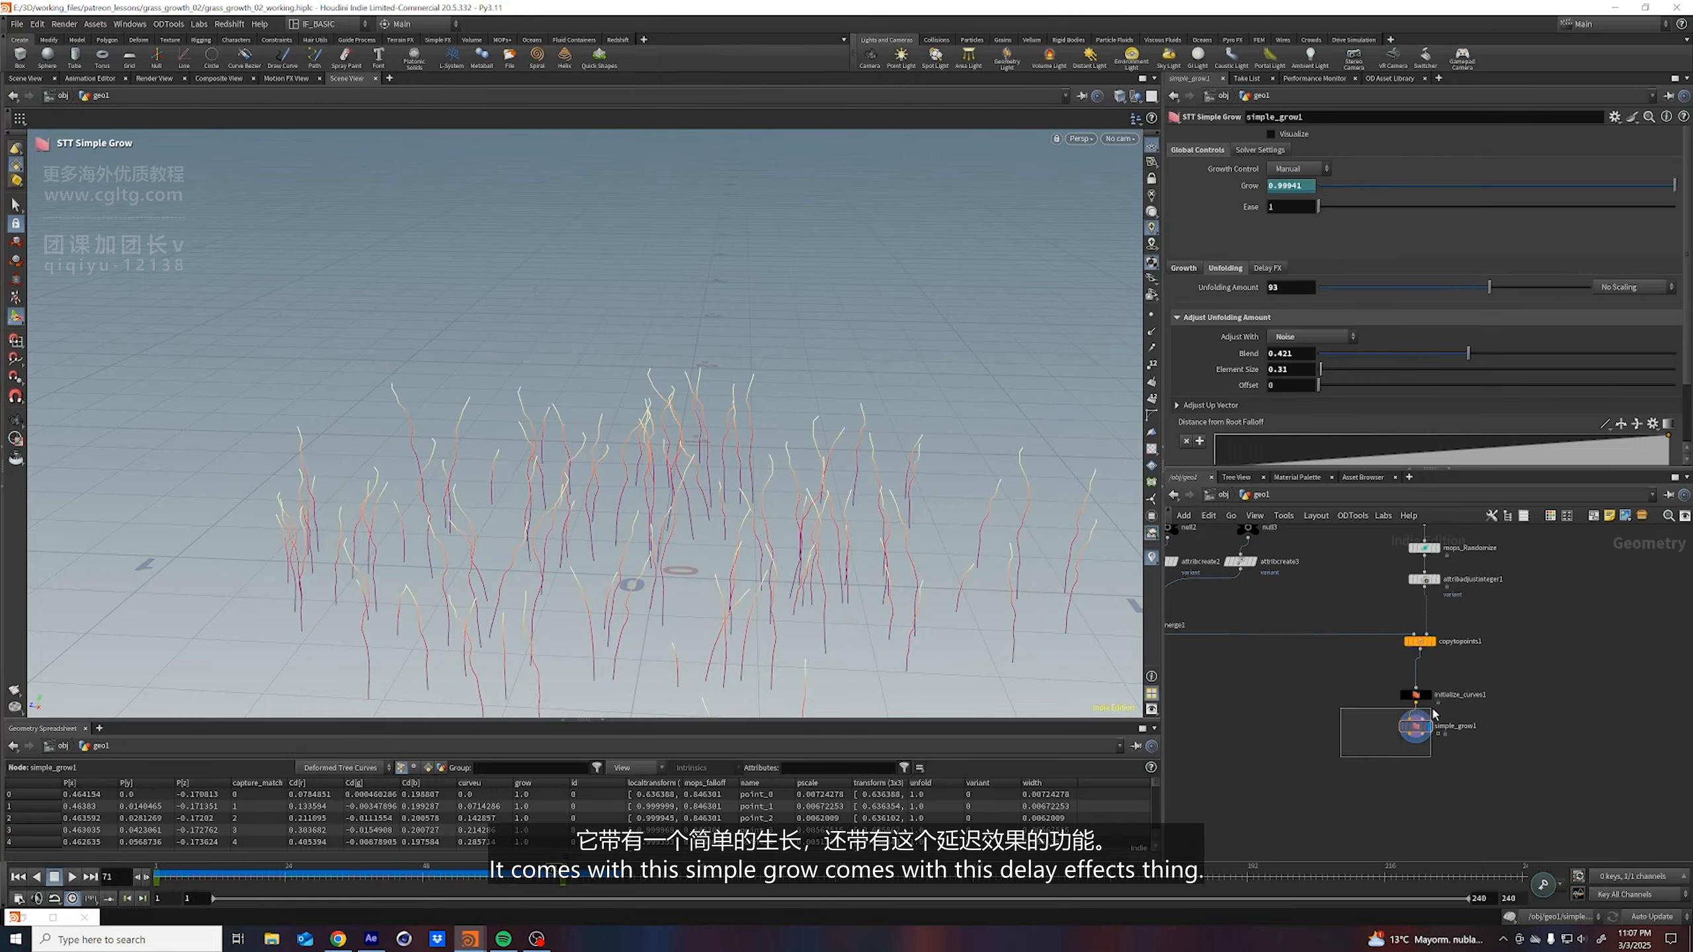
{"action": "left_click", "coordinate": [18, 878]}
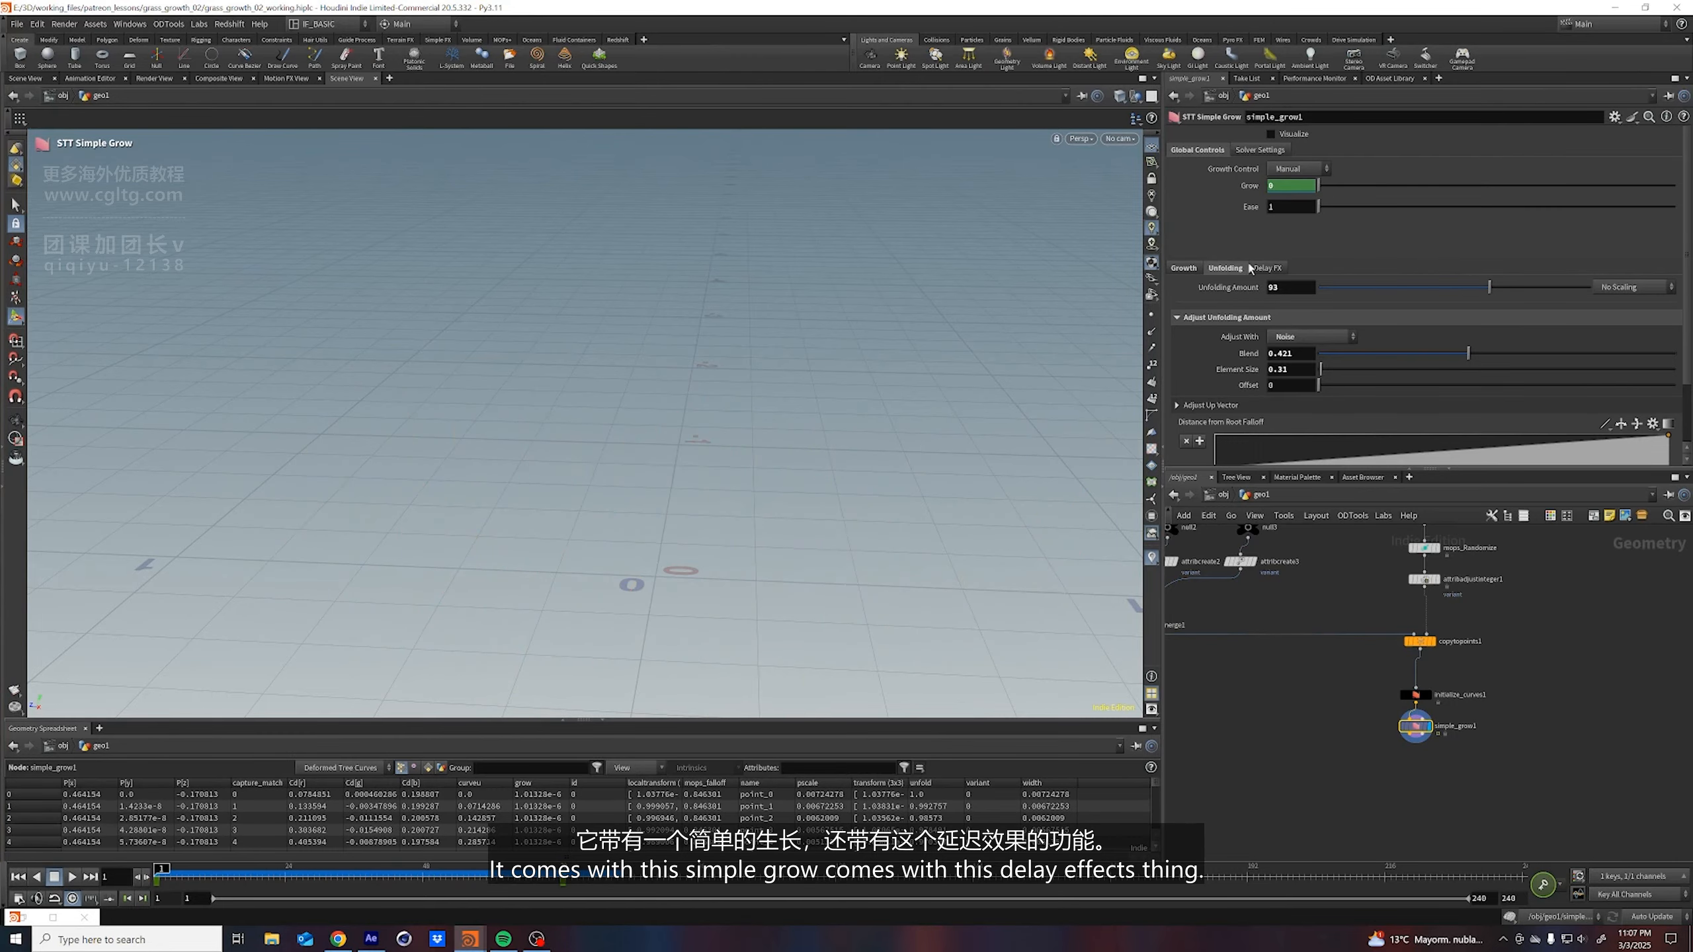
Enable Delay FX on simple_grow1 and play the animation to check the default settling motion
{"action": "left_click", "coordinate": [1265, 268]}
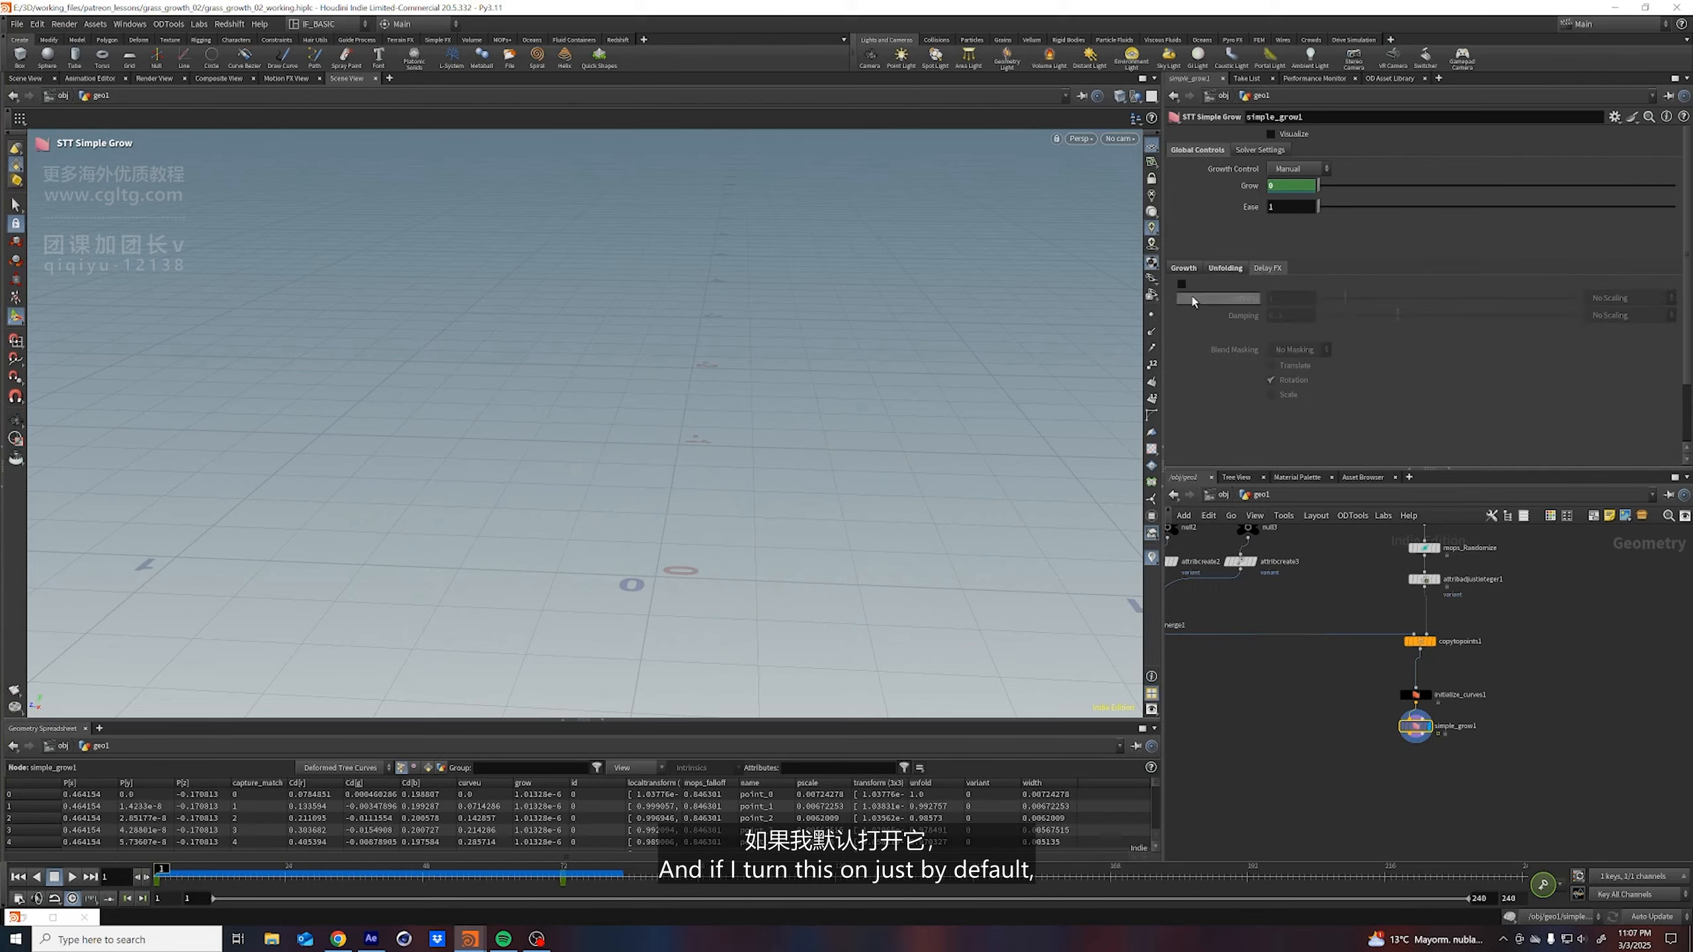
{"action": "left_click", "coordinate": [1182, 285]}
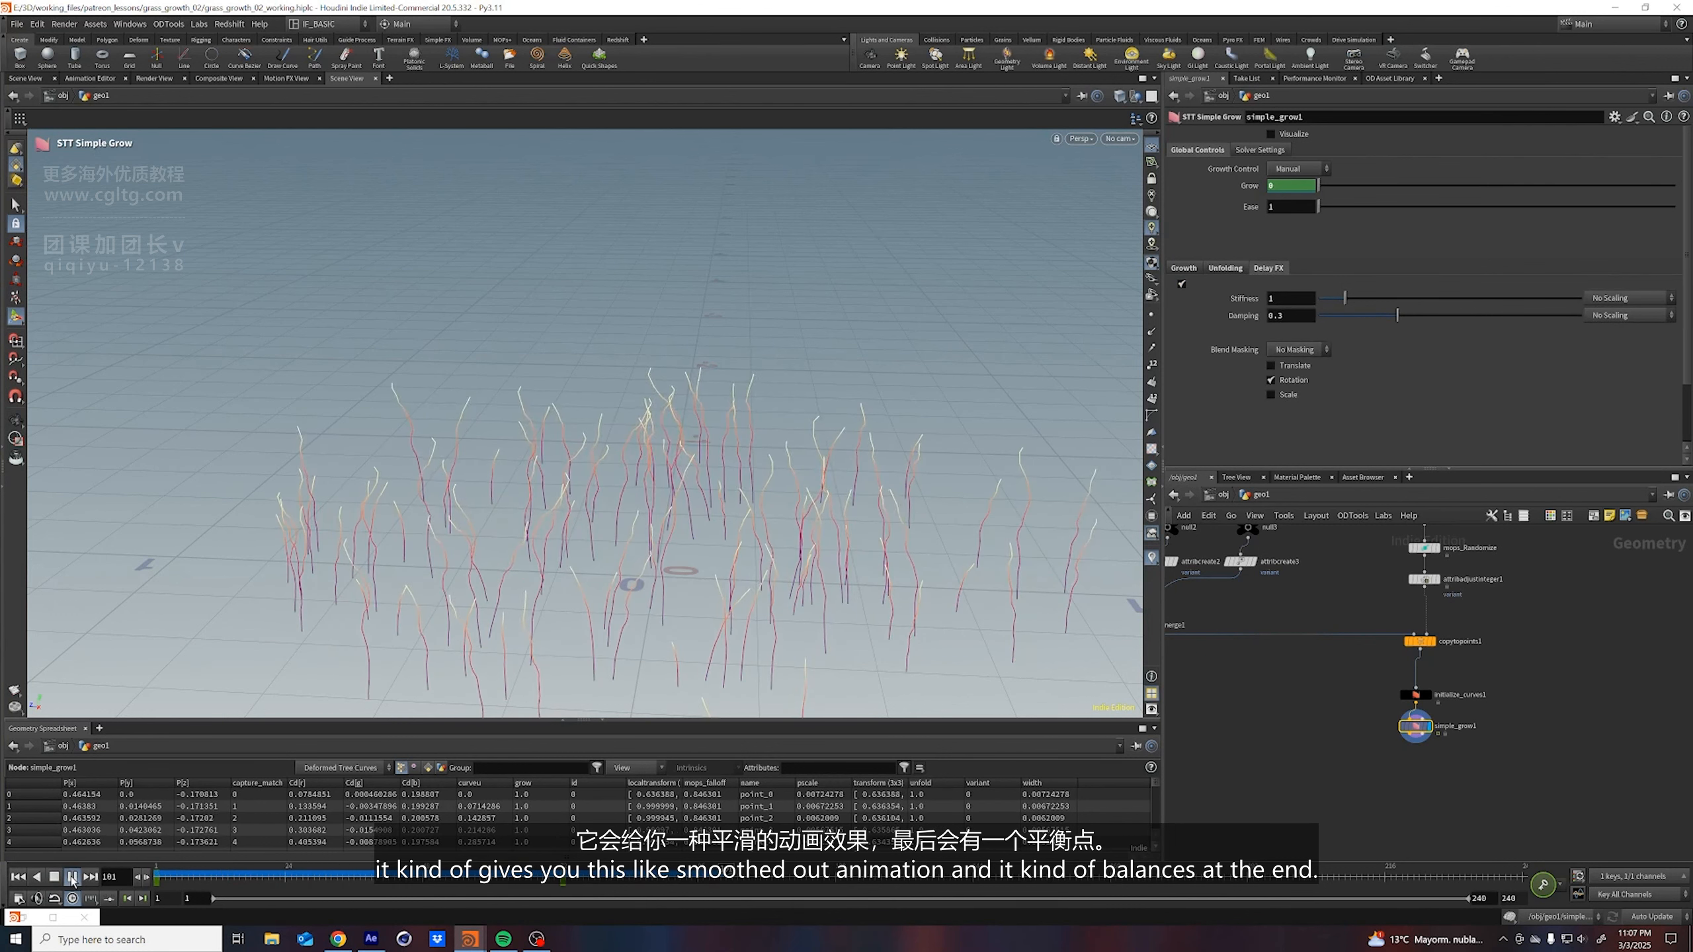
{"action": "left_click", "coordinate": [72, 878]}
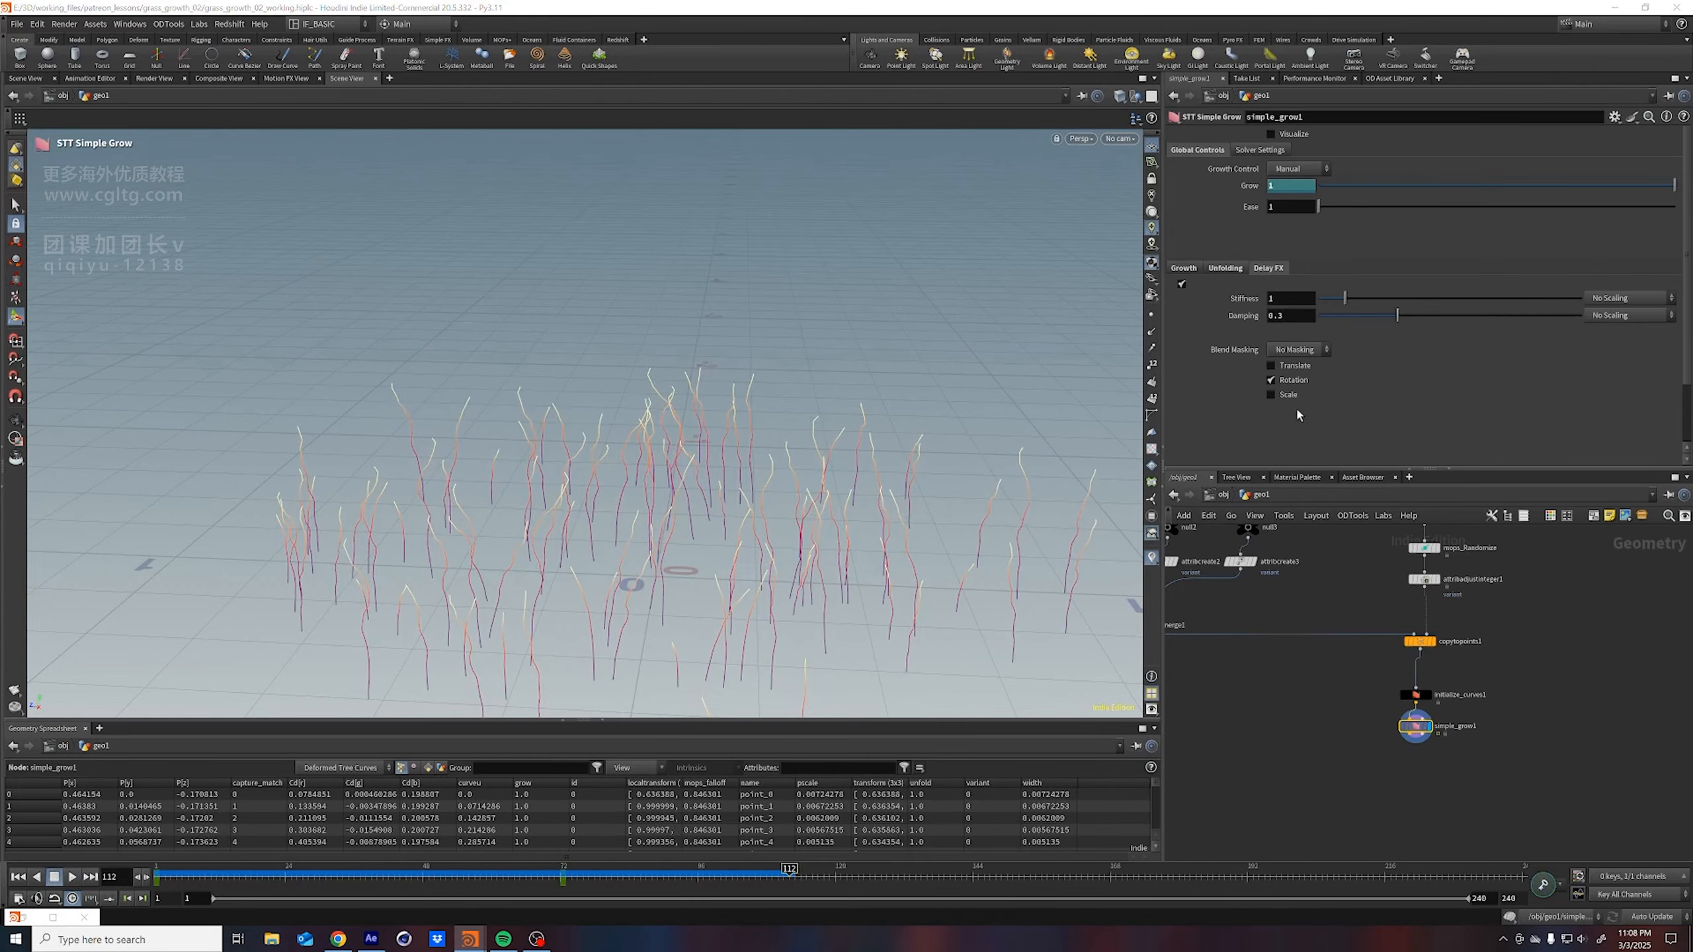
Try a Delay FX Stiffness of 0.2, play the growth from the start, and return to frame 1
{"action": "left_click", "coordinate": [1324, 301]}
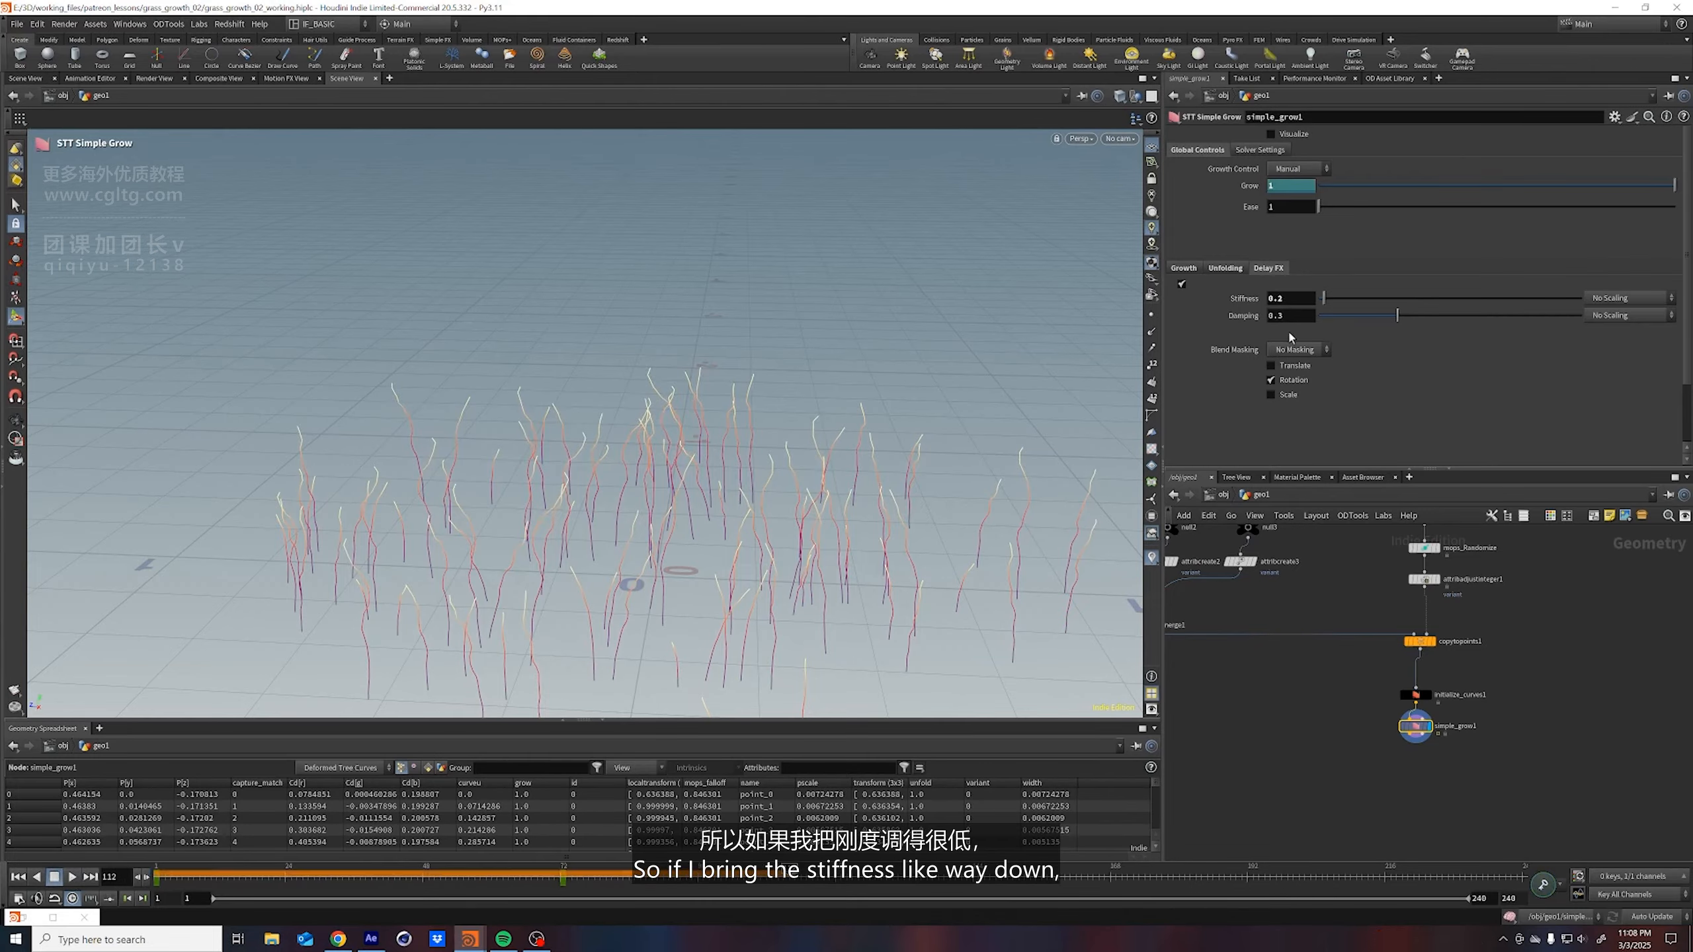
{"action": "left_click", "coordinate": [18, 878]}
{"action": "left_click", "coordinate": [73, 878]}
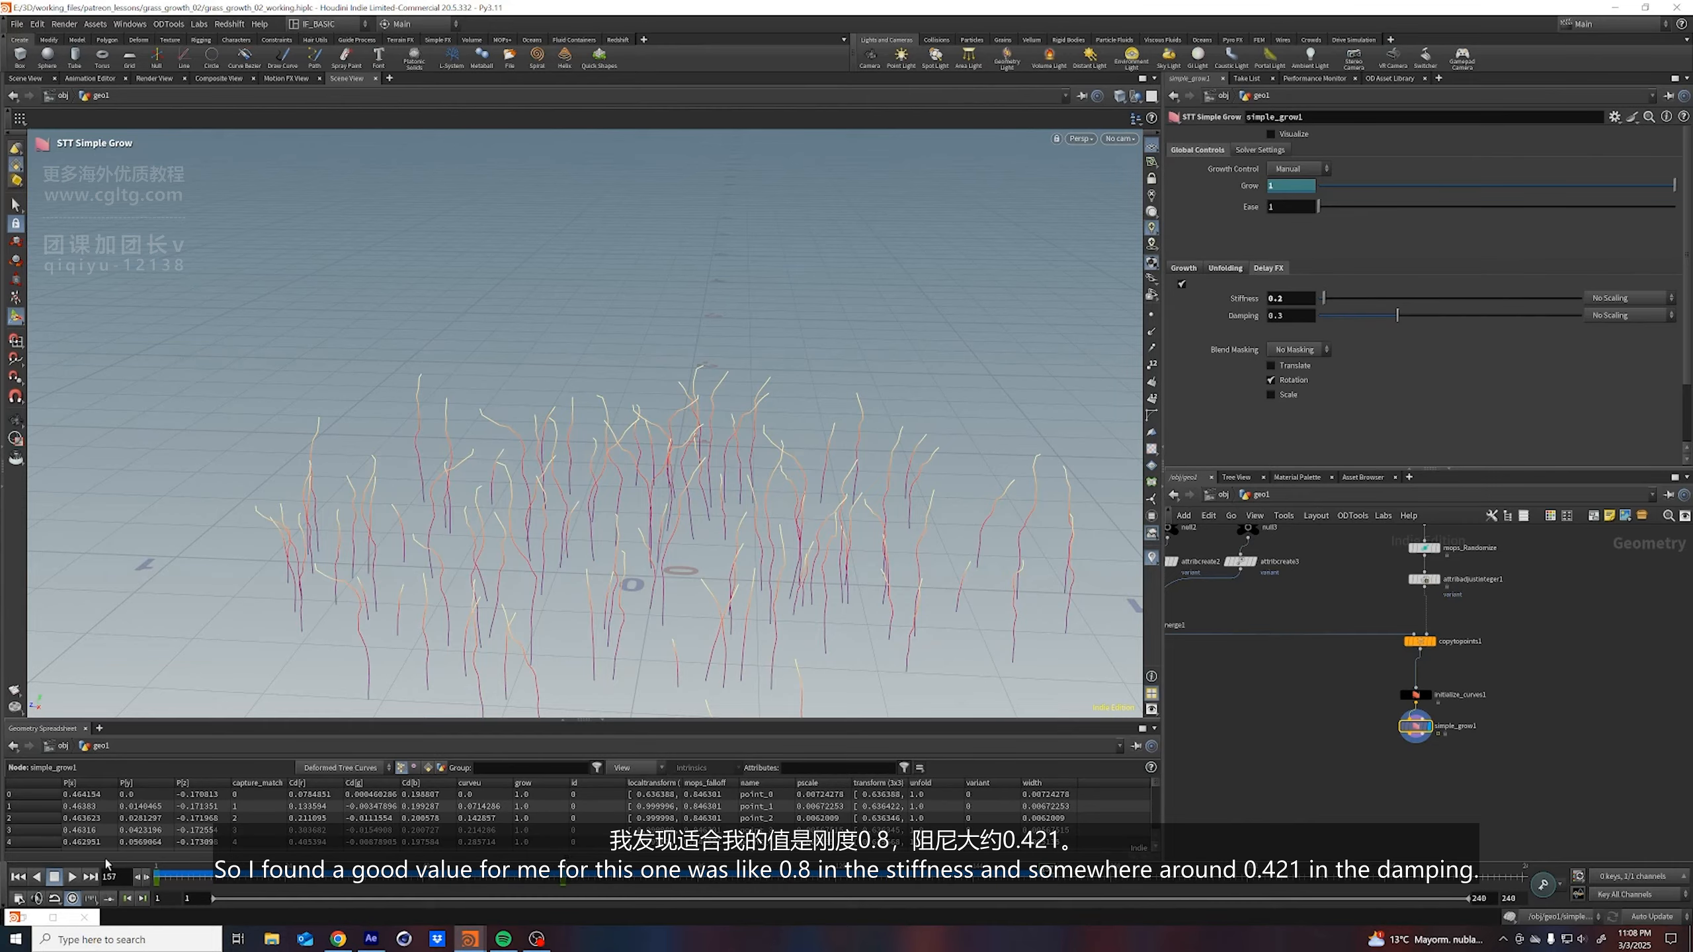
{"action": "left_click", "coordinate": [19, 879]}
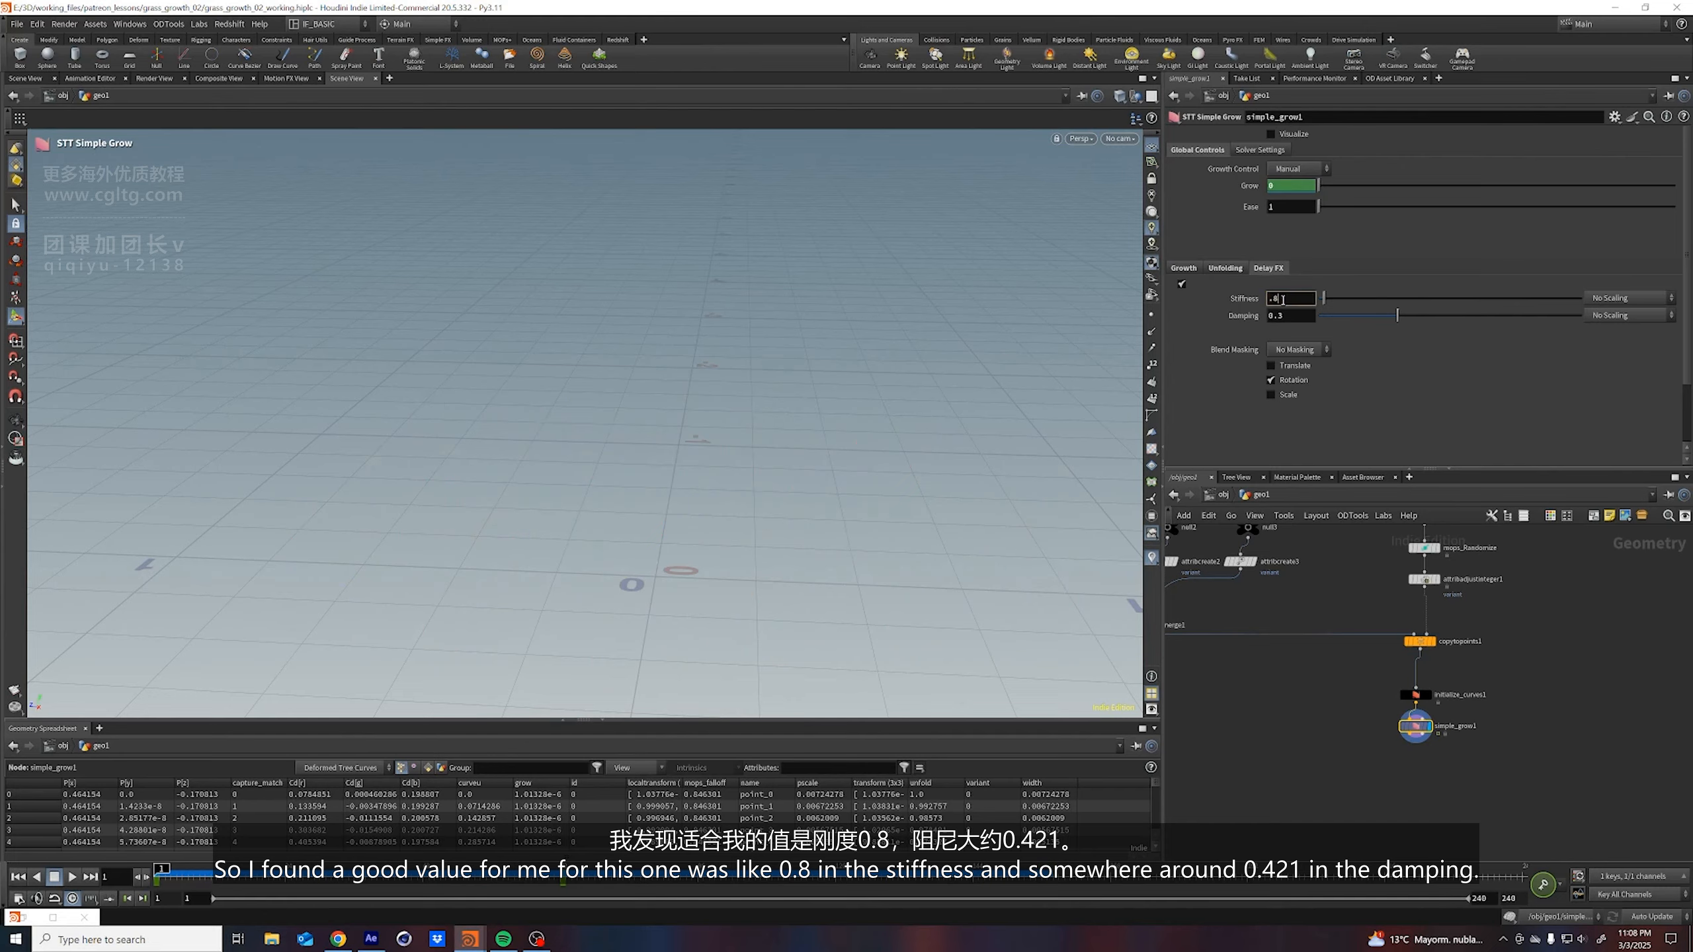
Set Delay FX Stiffness to 0.8, try a Damping of 0.421 in playback, and replay the growth with Damping at 0.374
{"action": "left_click", "coordinate": [1296, 315]}
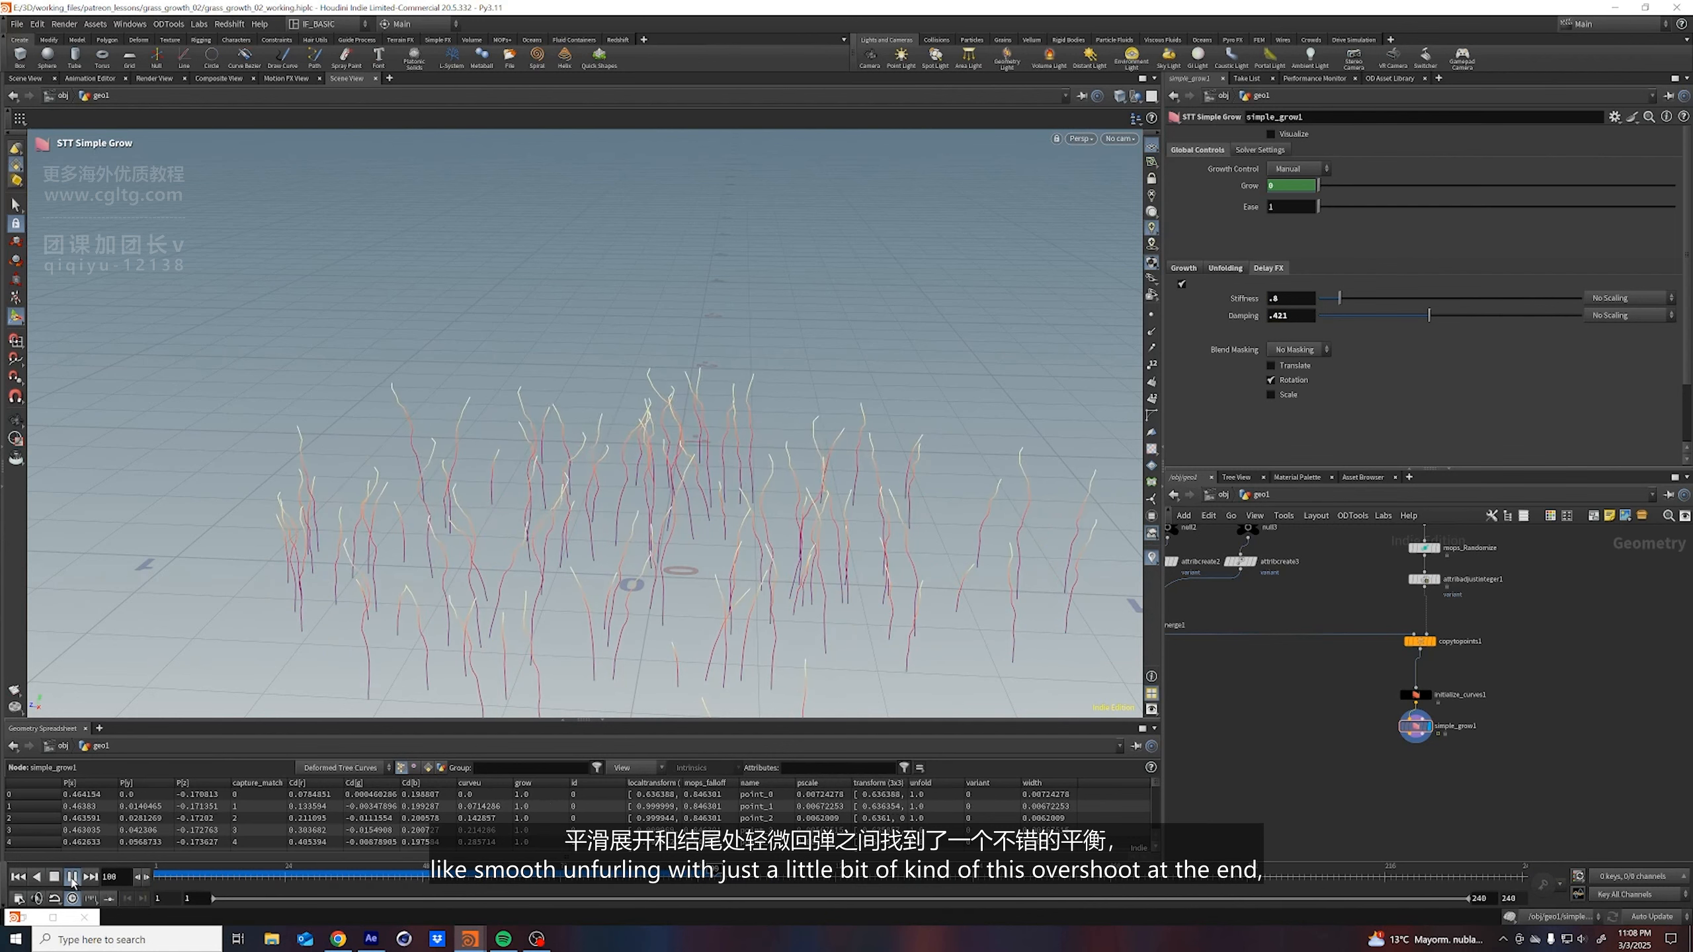
{"action": "left_click", "coordinate": [72, 876]}
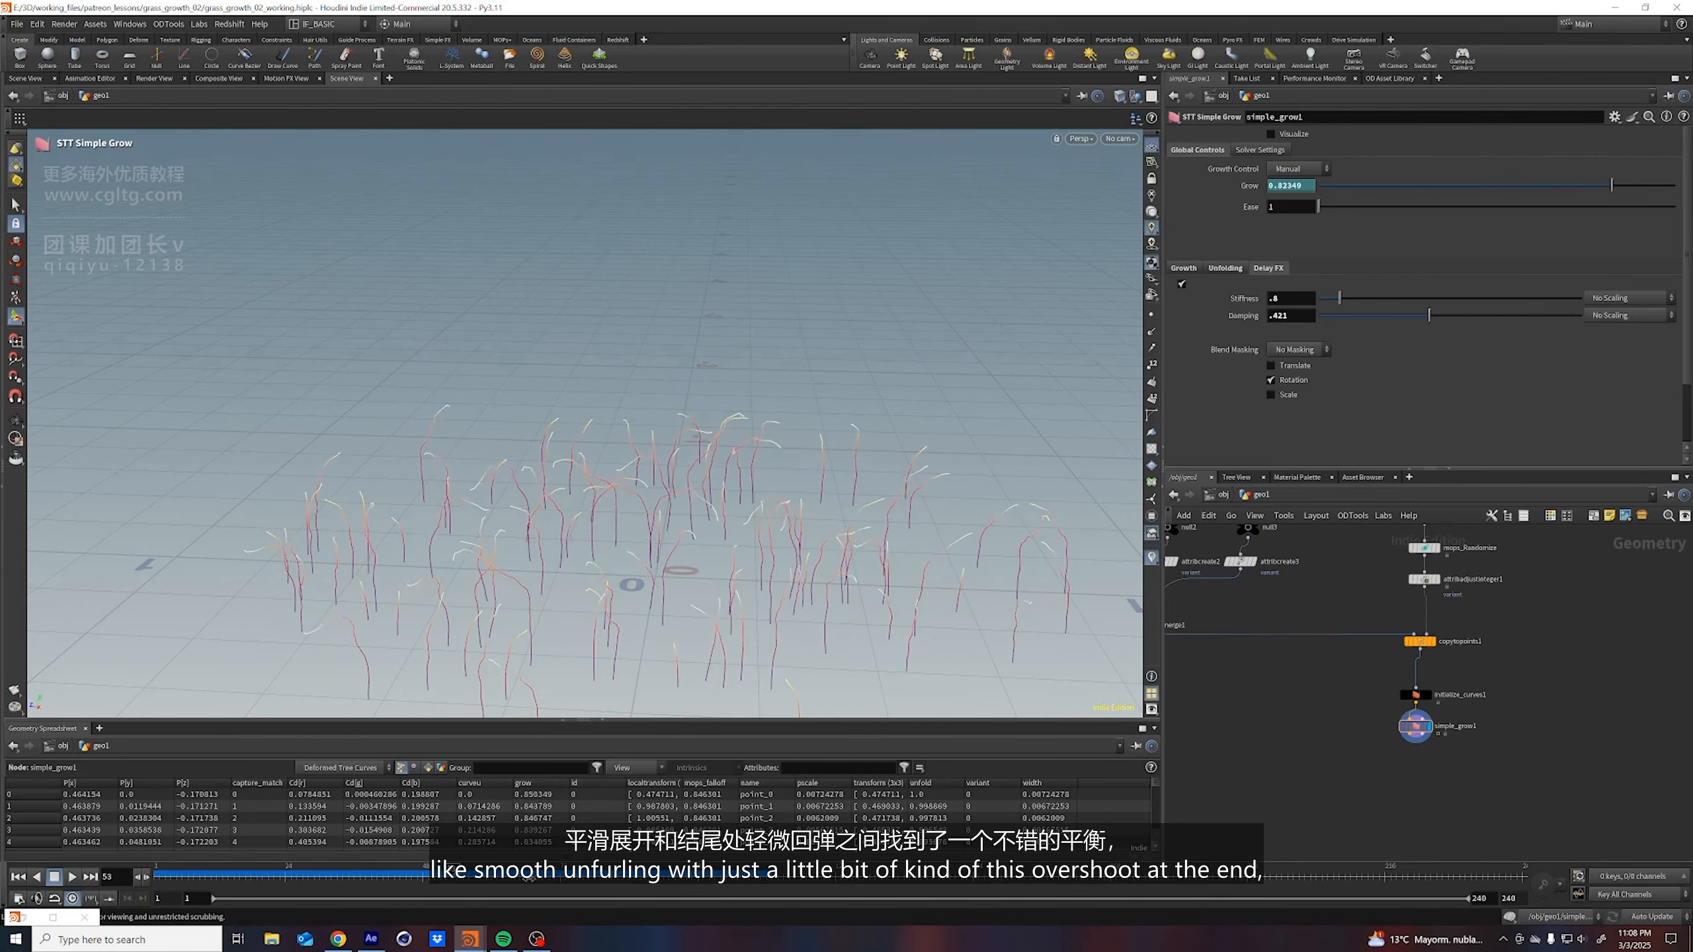
{"action": "left_click_drag", "start_coordinate": [529, 878], "coordinate": [686, 876]}
{"action": "left_click", "coordinate": [18, 877]}
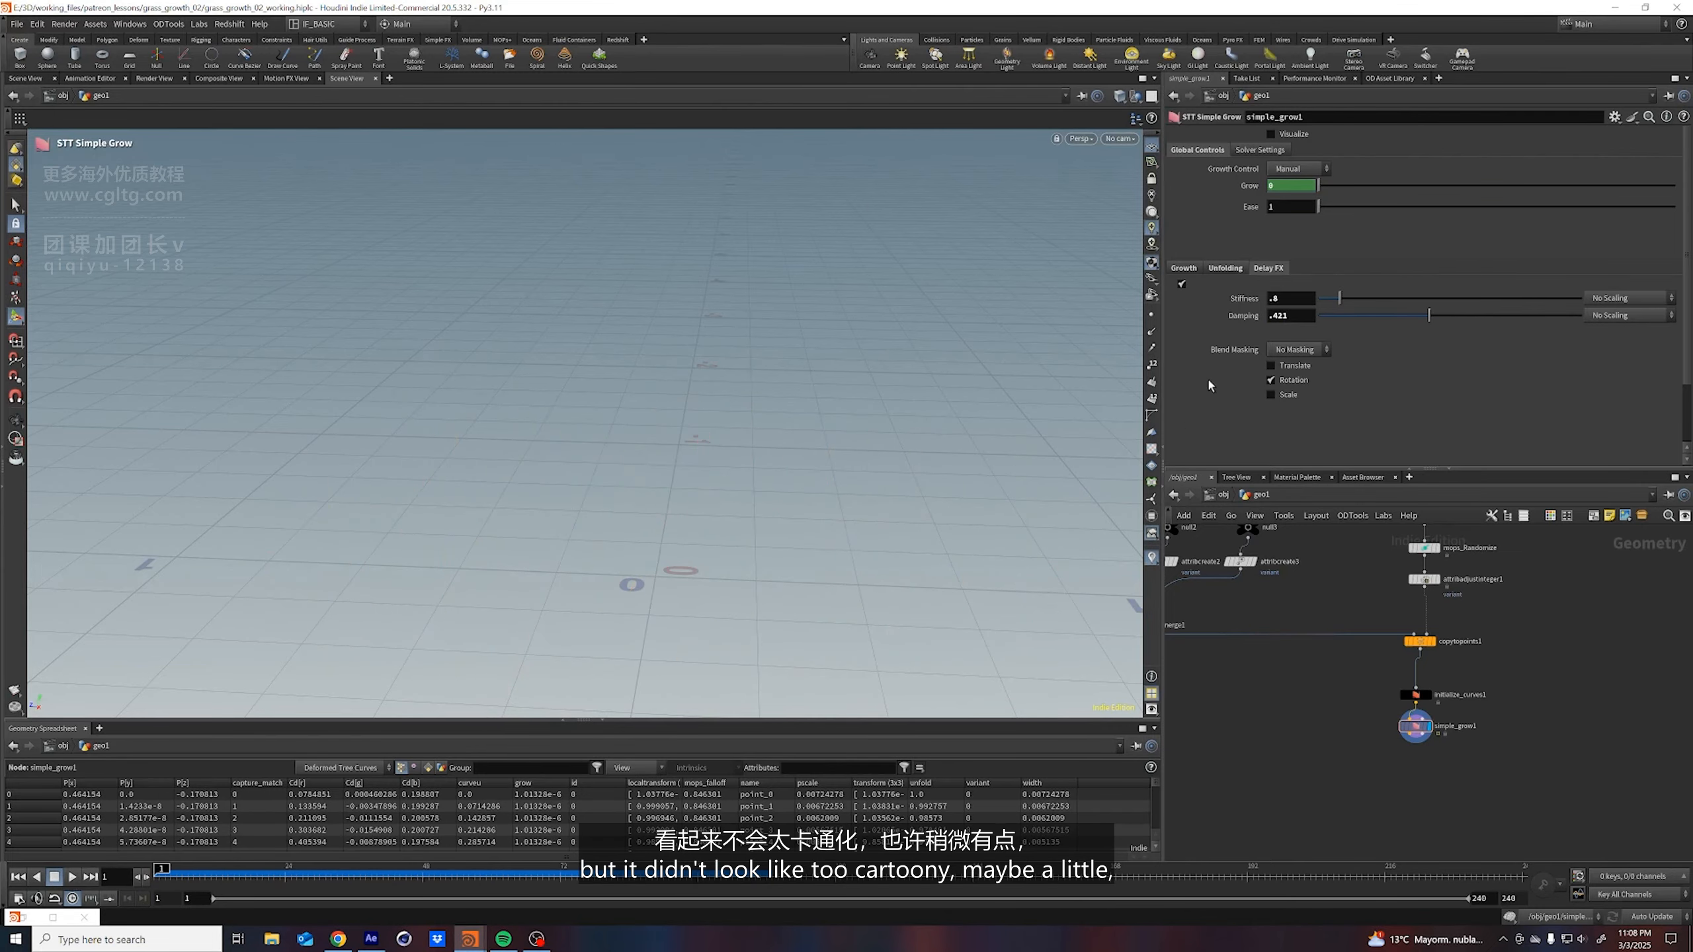
{"action": "left_click_drag", "start_coordinate": [1424, 319], "coordinate": [1416, 316]}
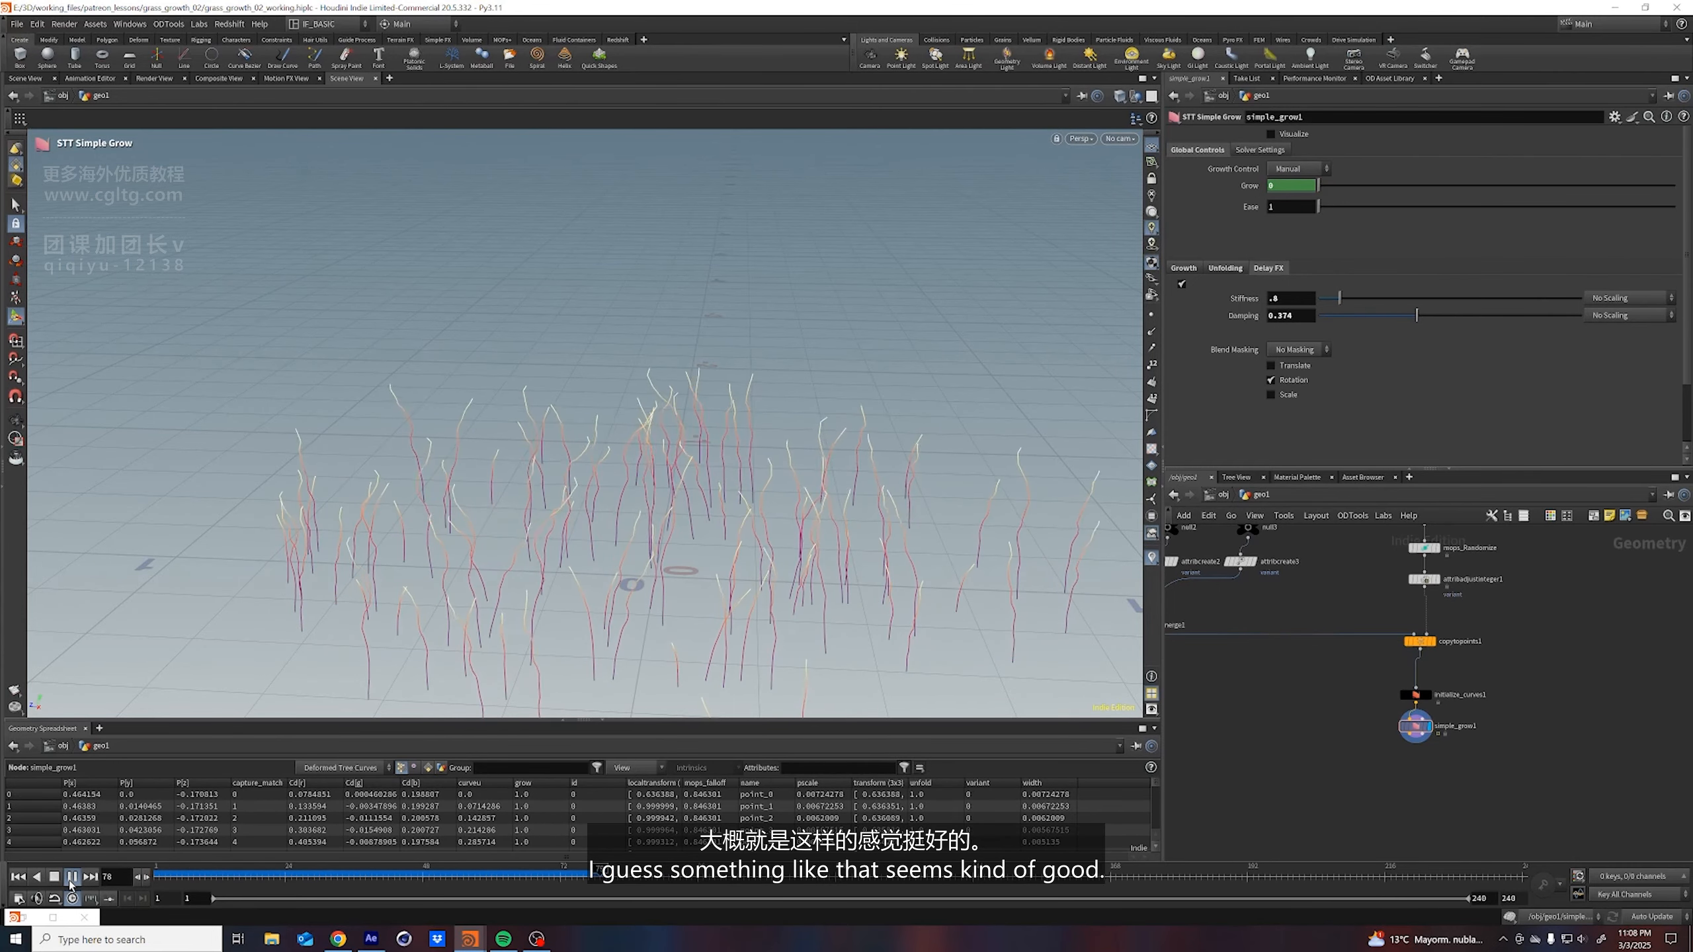
{"action": "left_click", "coordinate": [71, 879]}
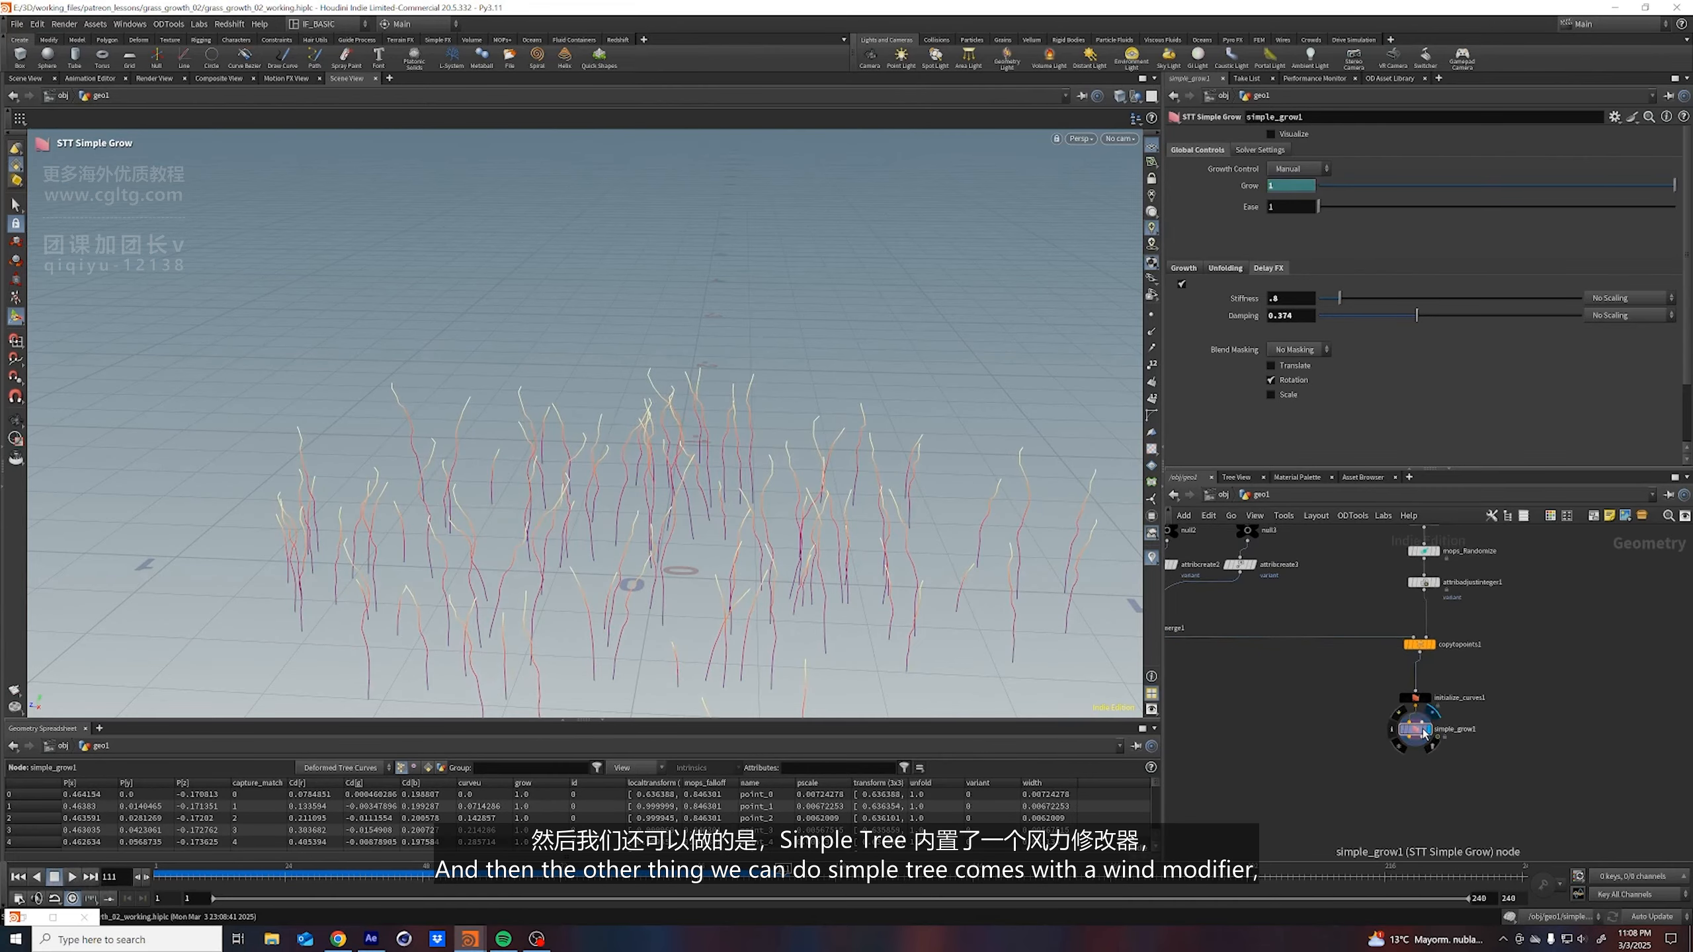
Add an STT Wind Modifier node and insert it between initialize_curves1 and simple_grow1
{"action": "key", "text": "Tab"}
{"action": "type", "text": "wind"}
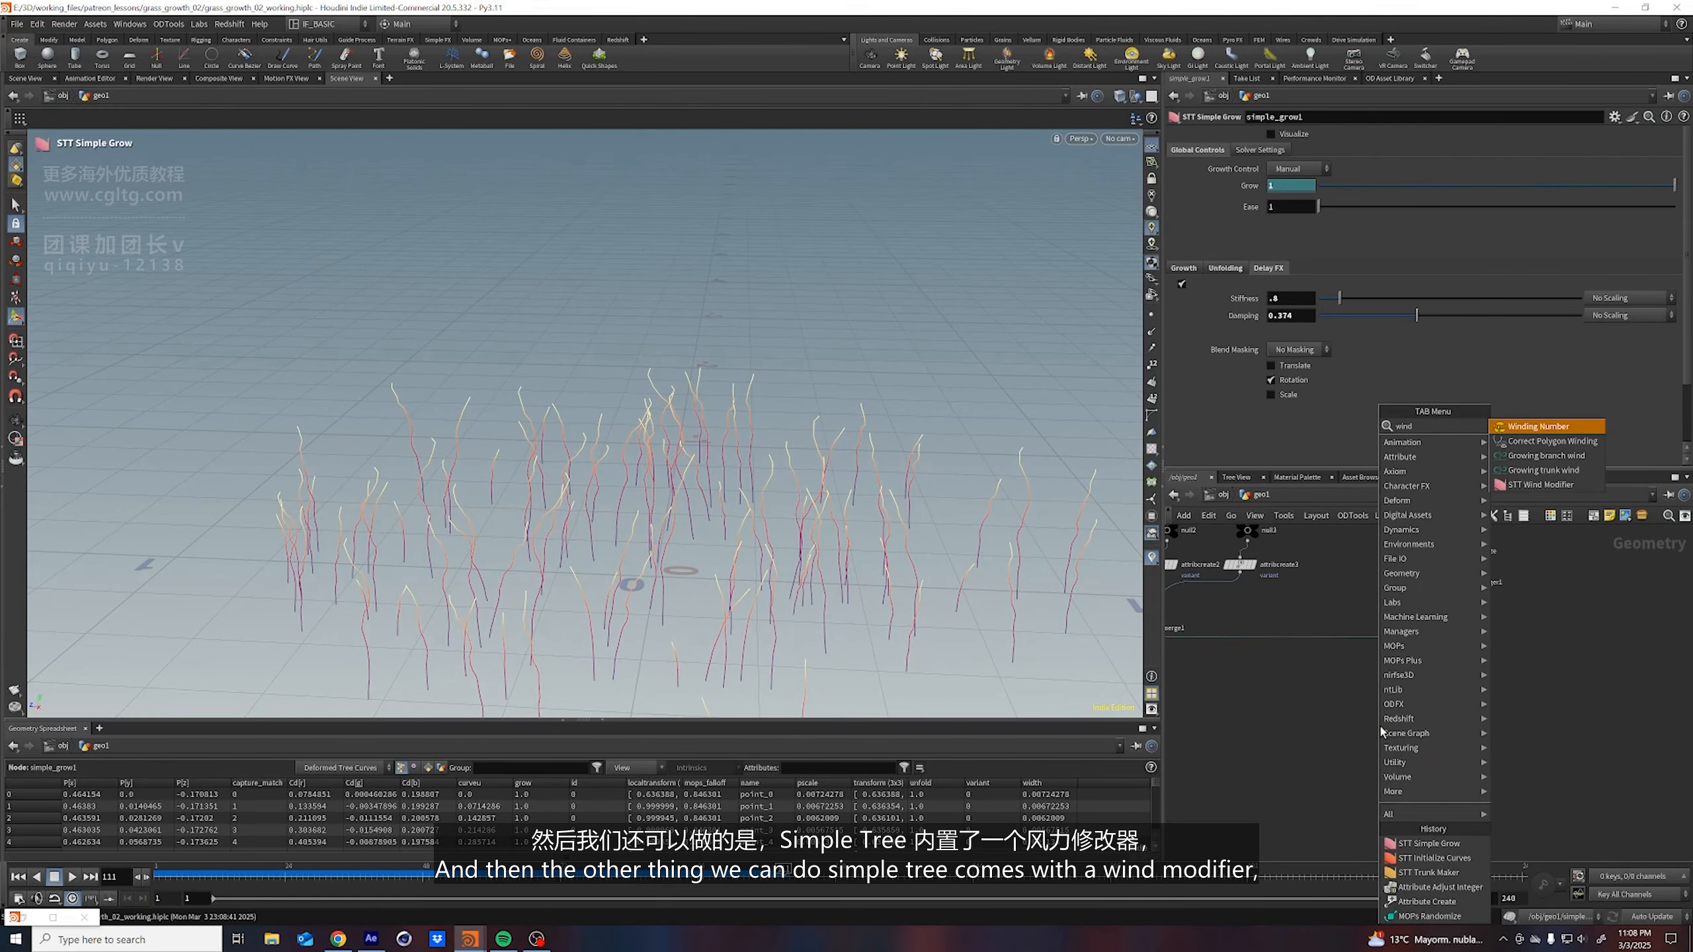
{"action": "key", "text": "Down"}
{"action": "key", "text": "Down"}
{"action": "key", "text": "Down"}
{"action": "key", "text": "Down"}
{"action": "key", "text": "Return"}
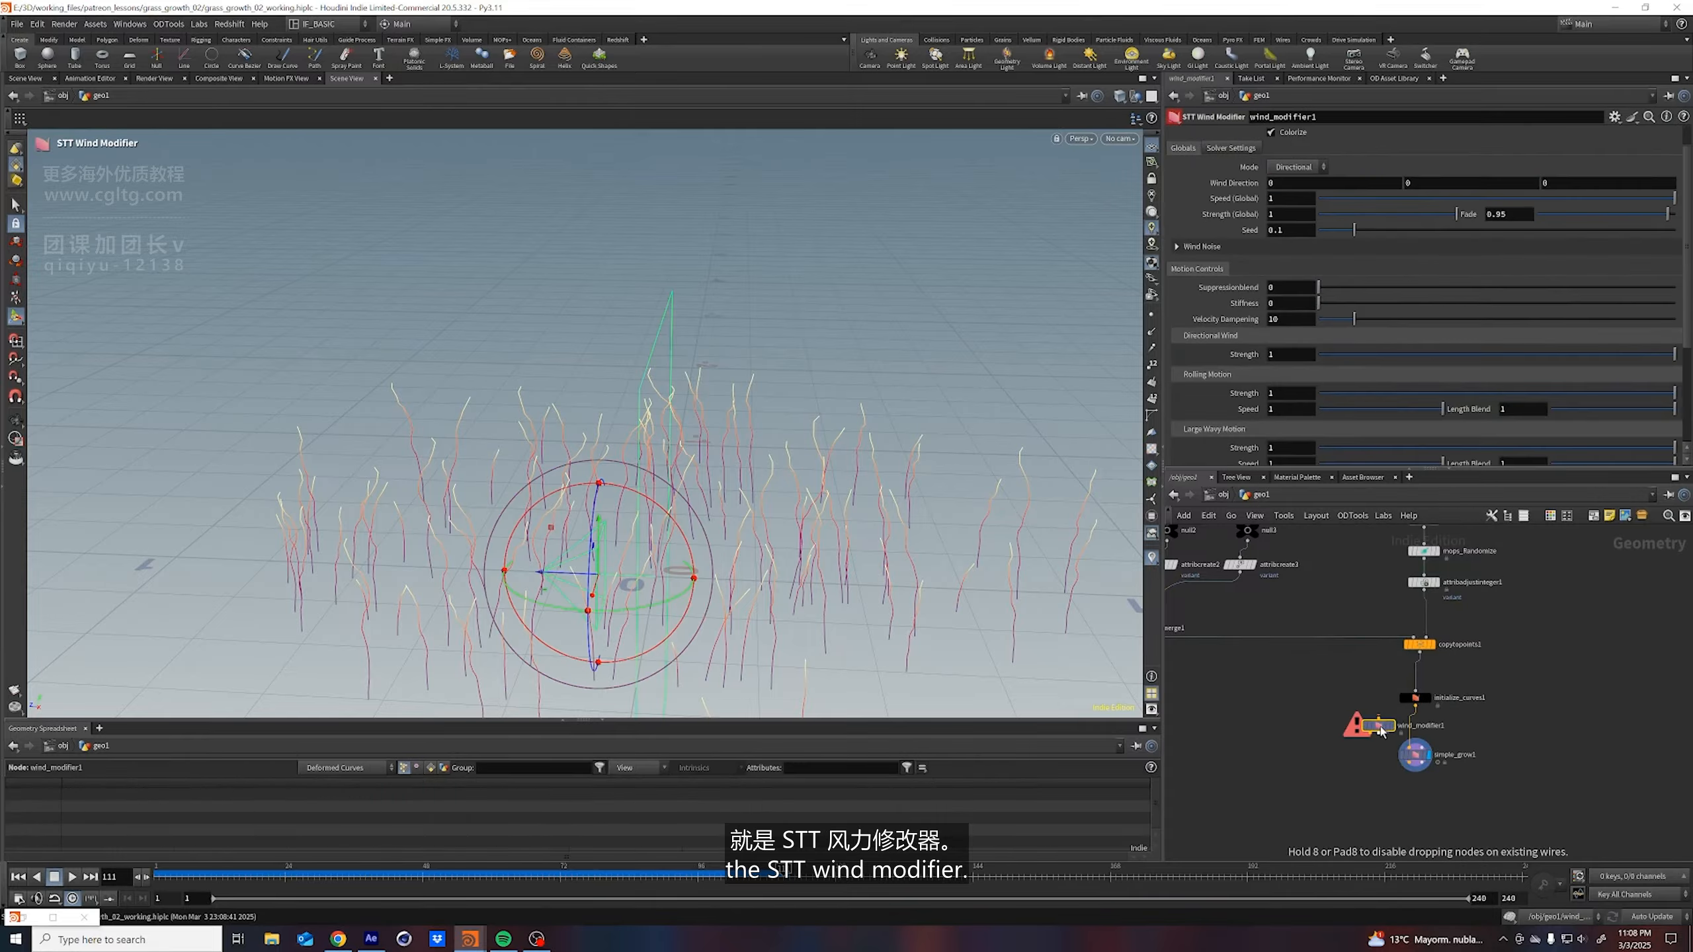
{"action": "left_click", "coordinate": [1378, 727]}
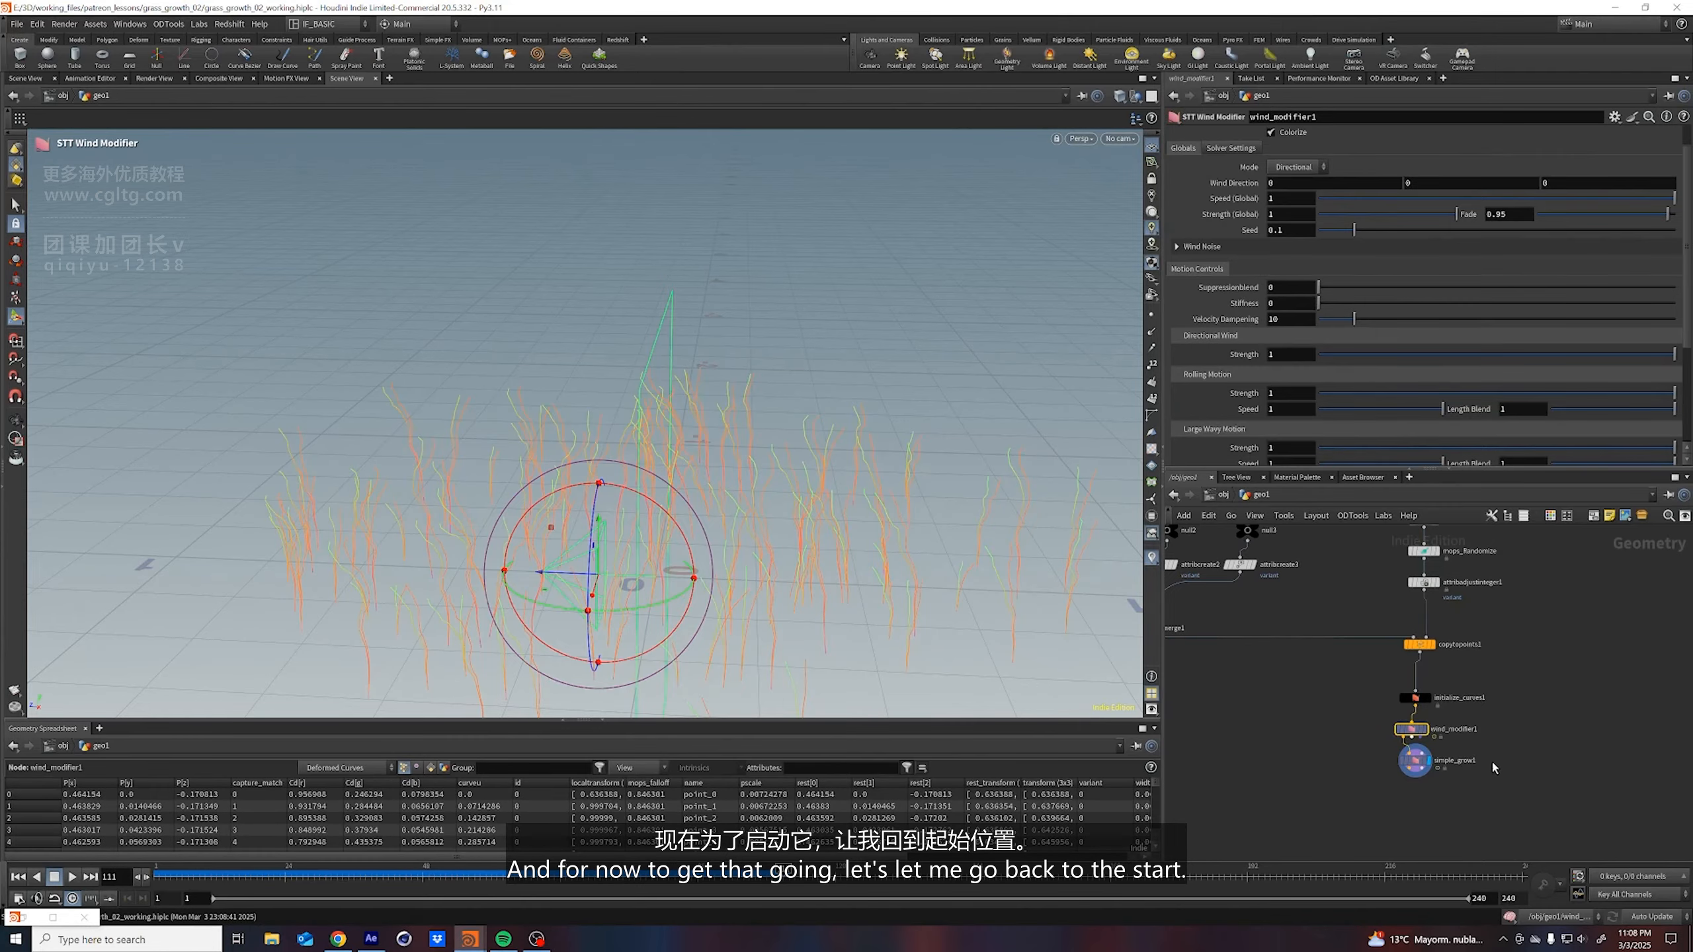
Return to frame 1 and disable Delay FX on simple_grow1
{"action": "key", "text": "ctrl+Up"}
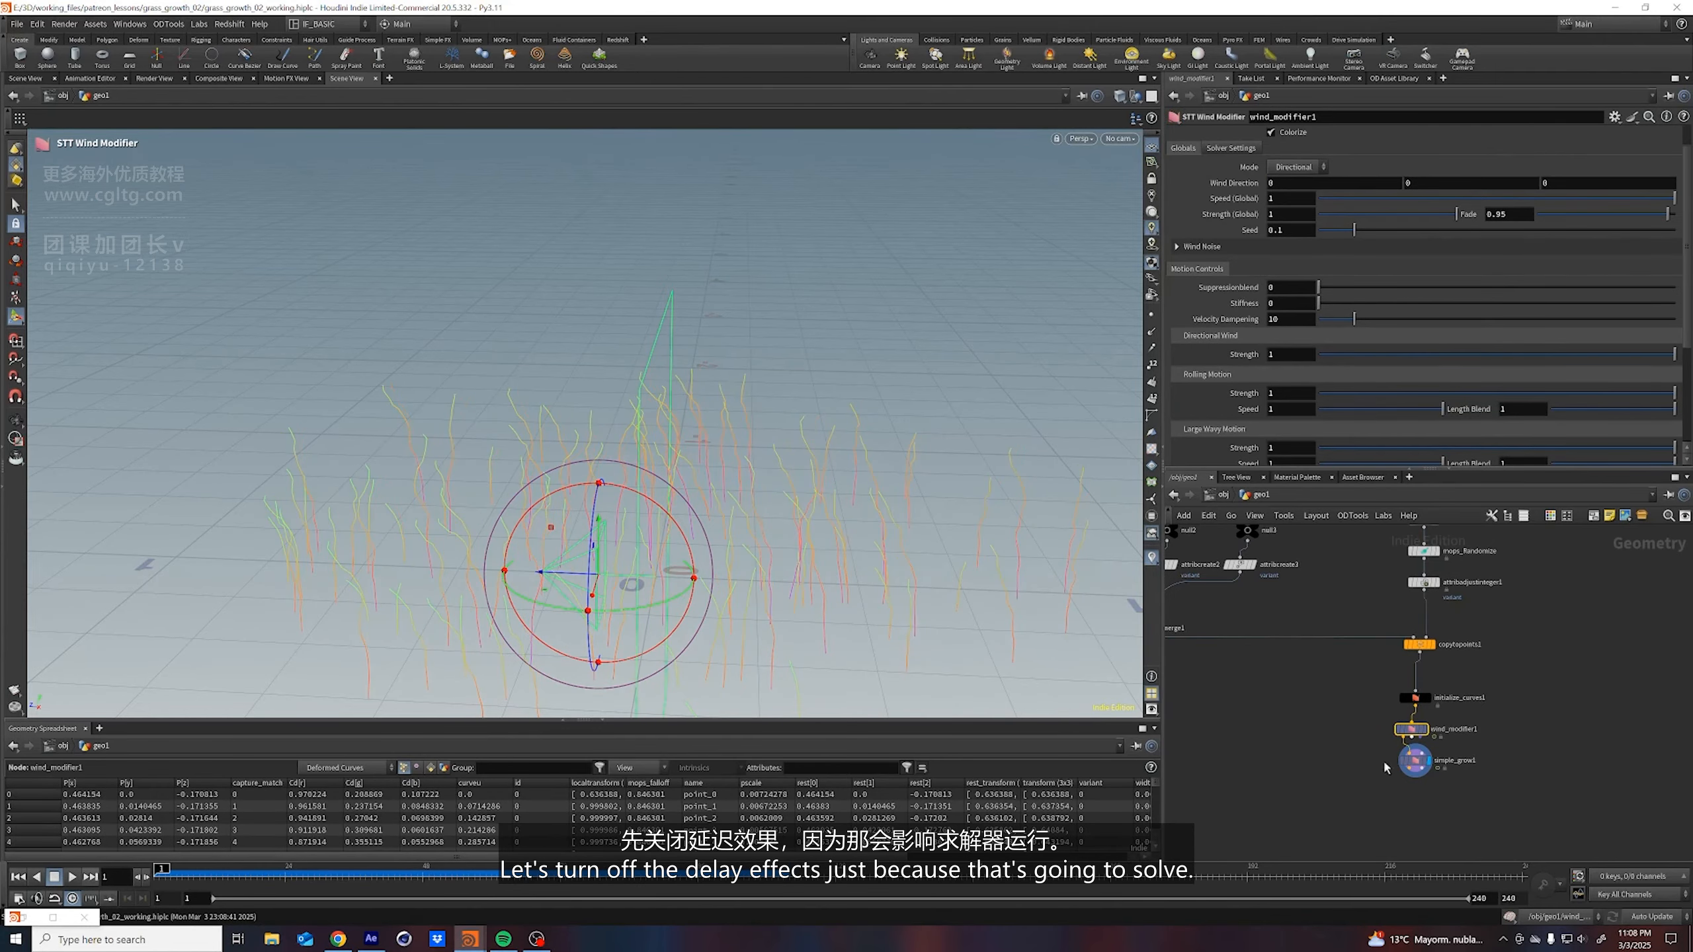
{"action": "left_click", "coordinate": [1423, 762]}
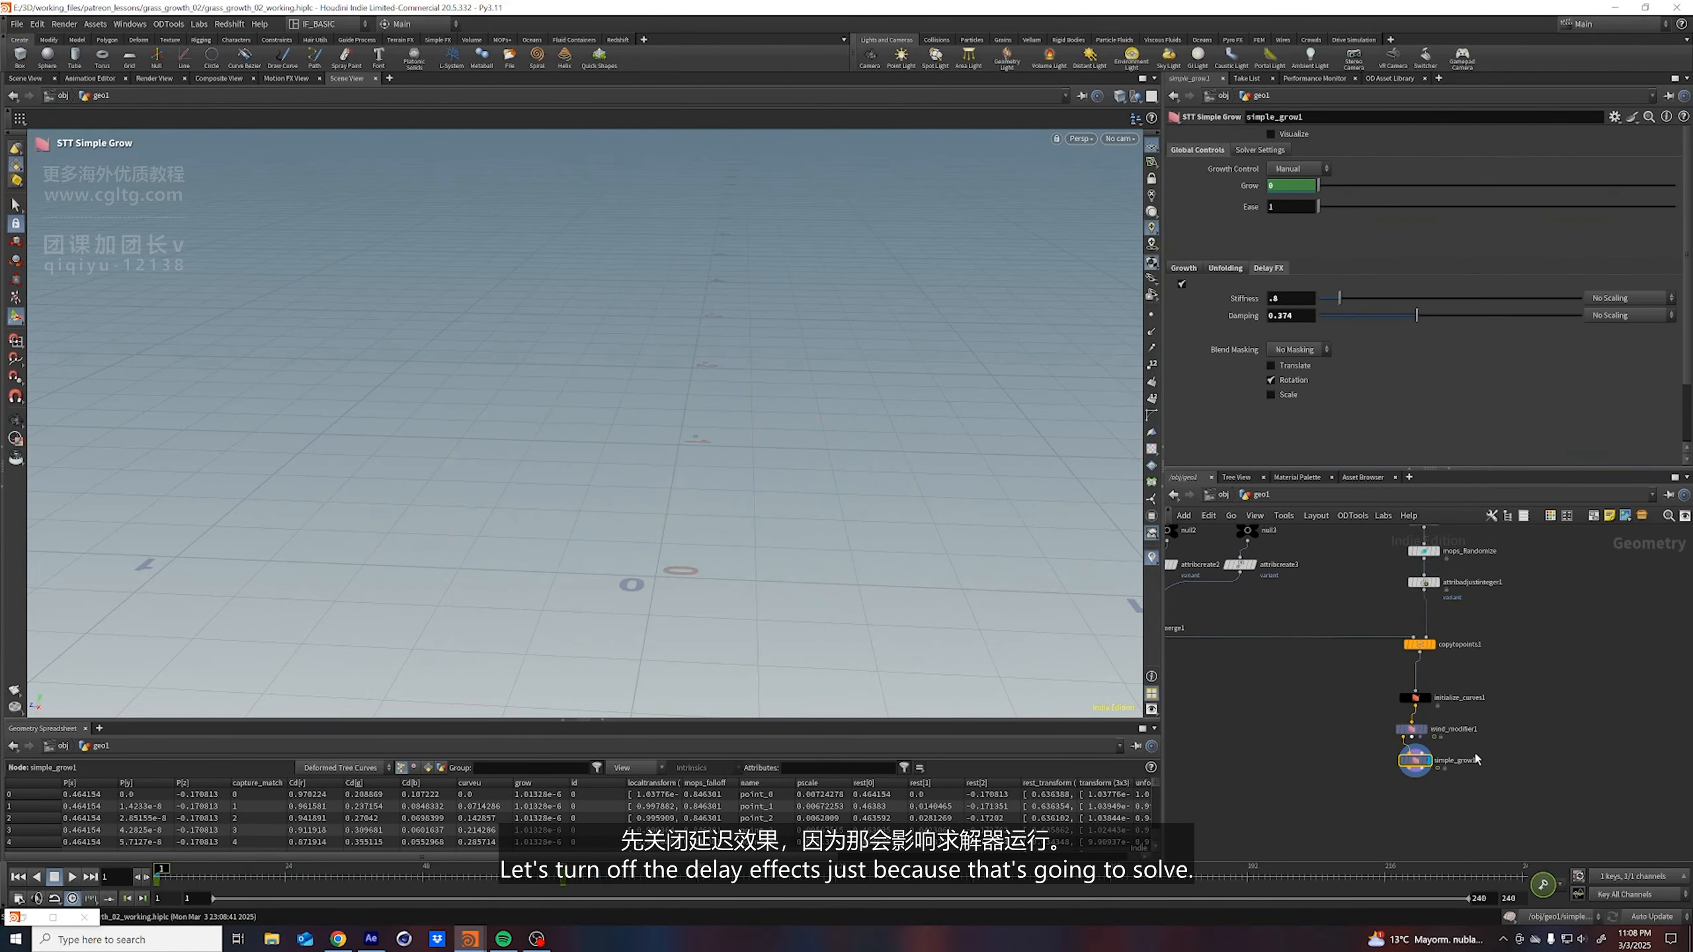
{"action": "left_click", "coordinate": [1181, 284]}
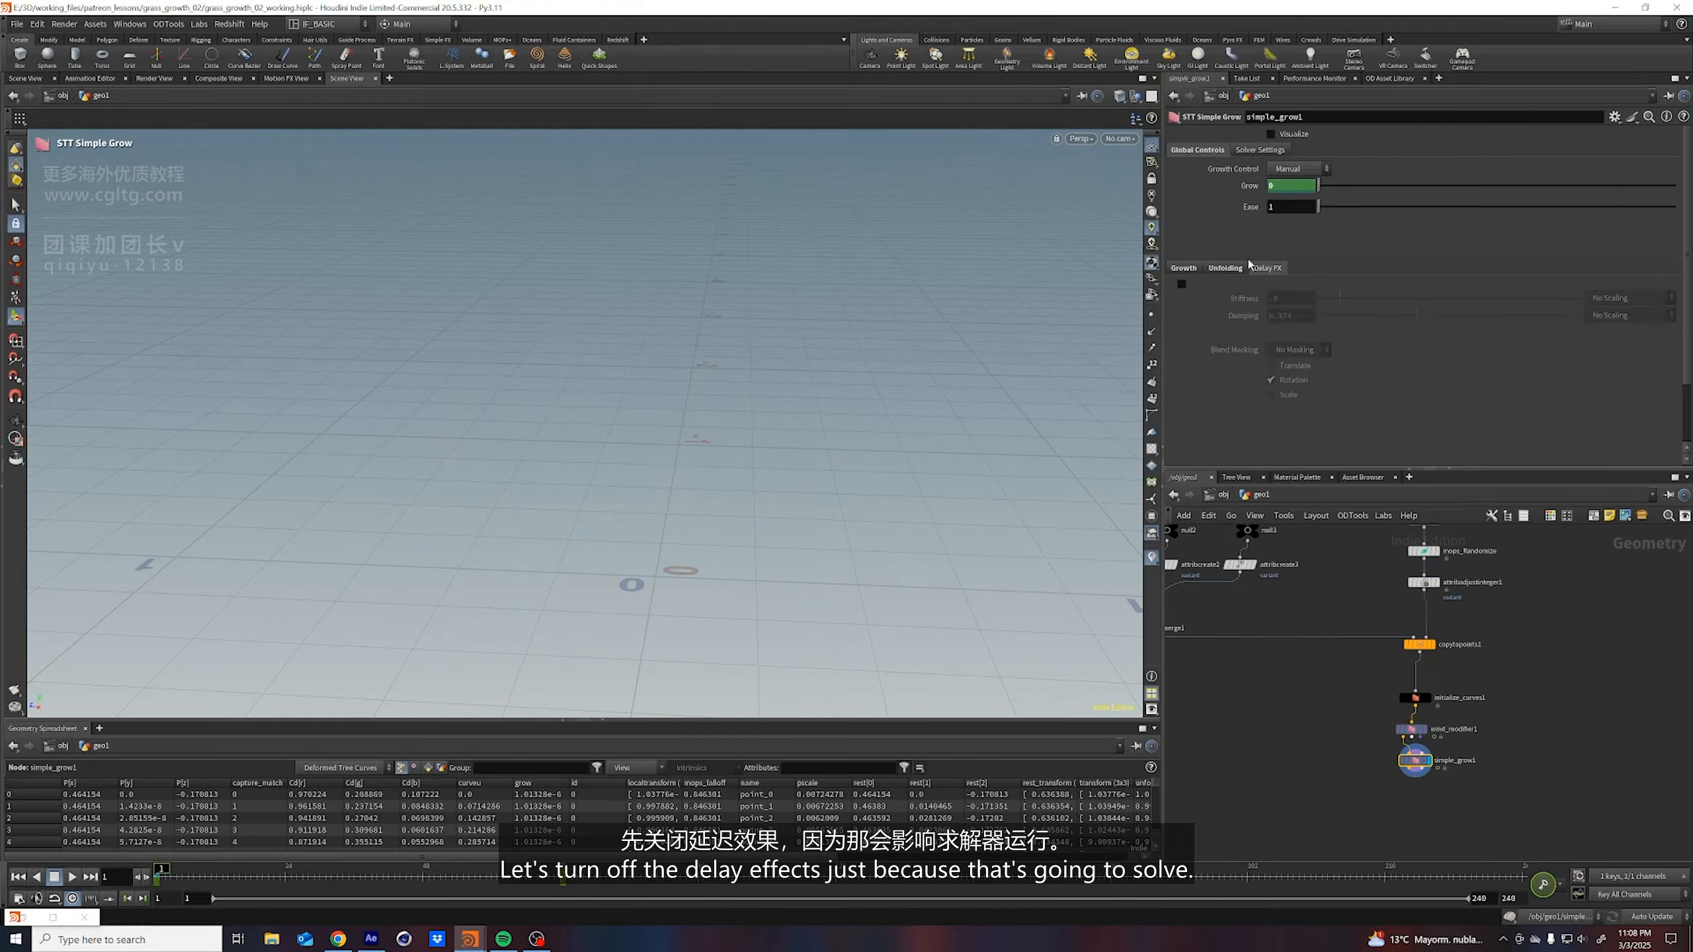
{"action": "left_click", "coordinate": [1259, 151]}
{"action": "left_click", "coordinate": [1197, 149]}
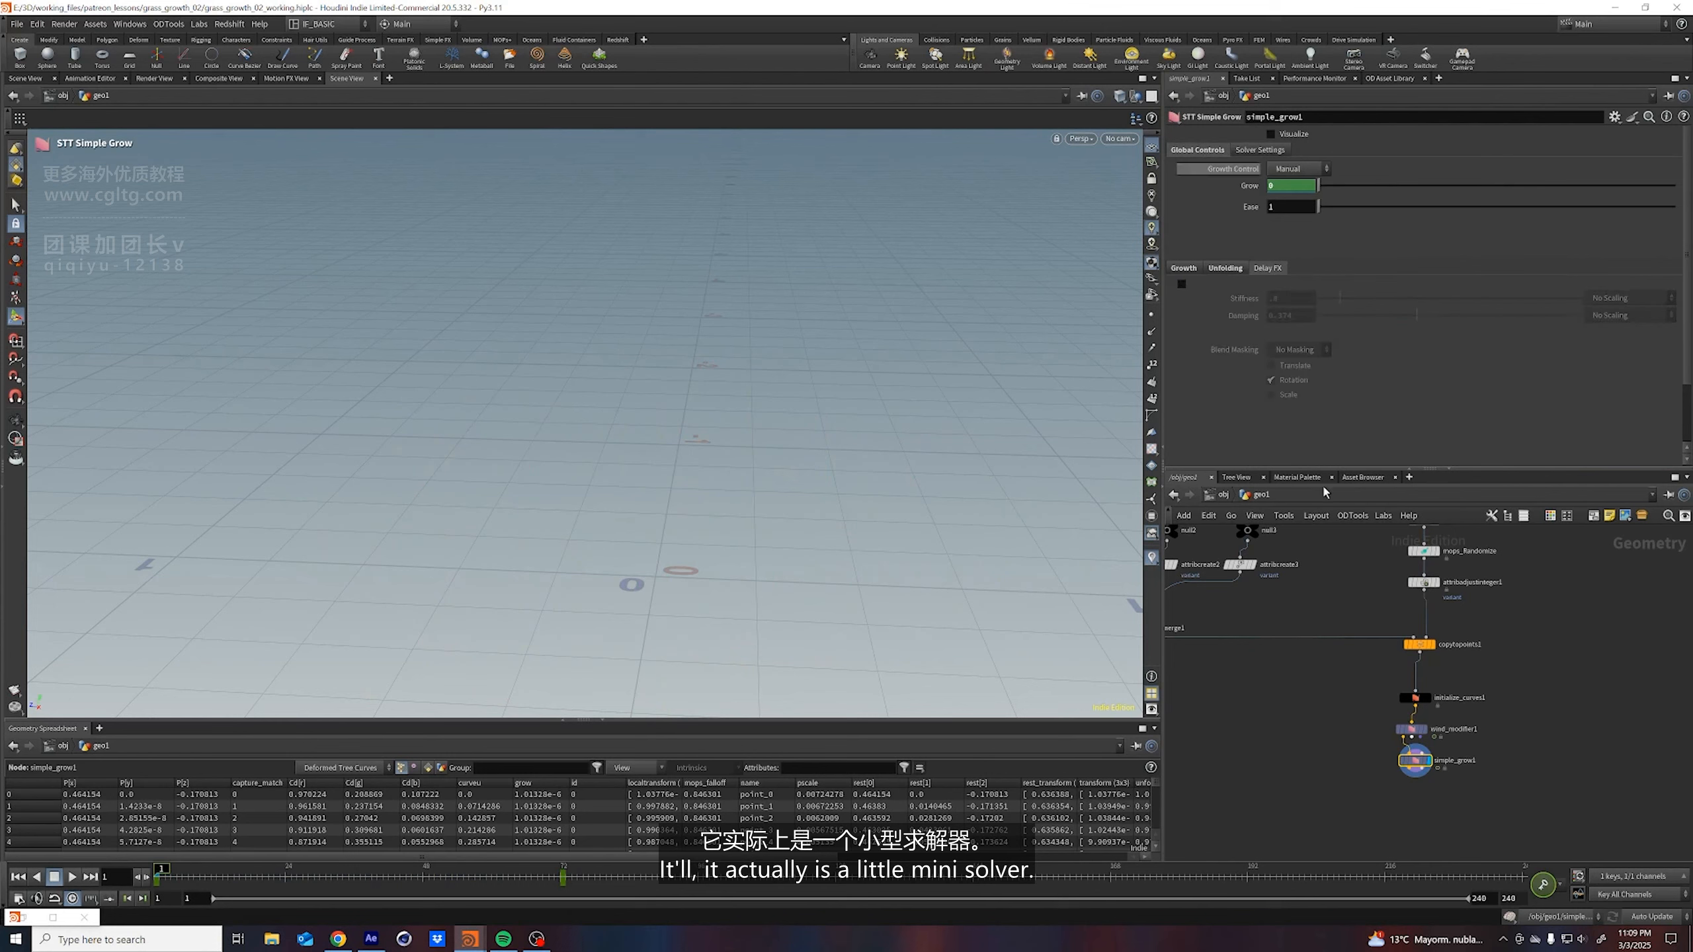
{"action": "left_click_drag", "start_coordinate": [1346, 744], "coordinate": [1423, 730]}
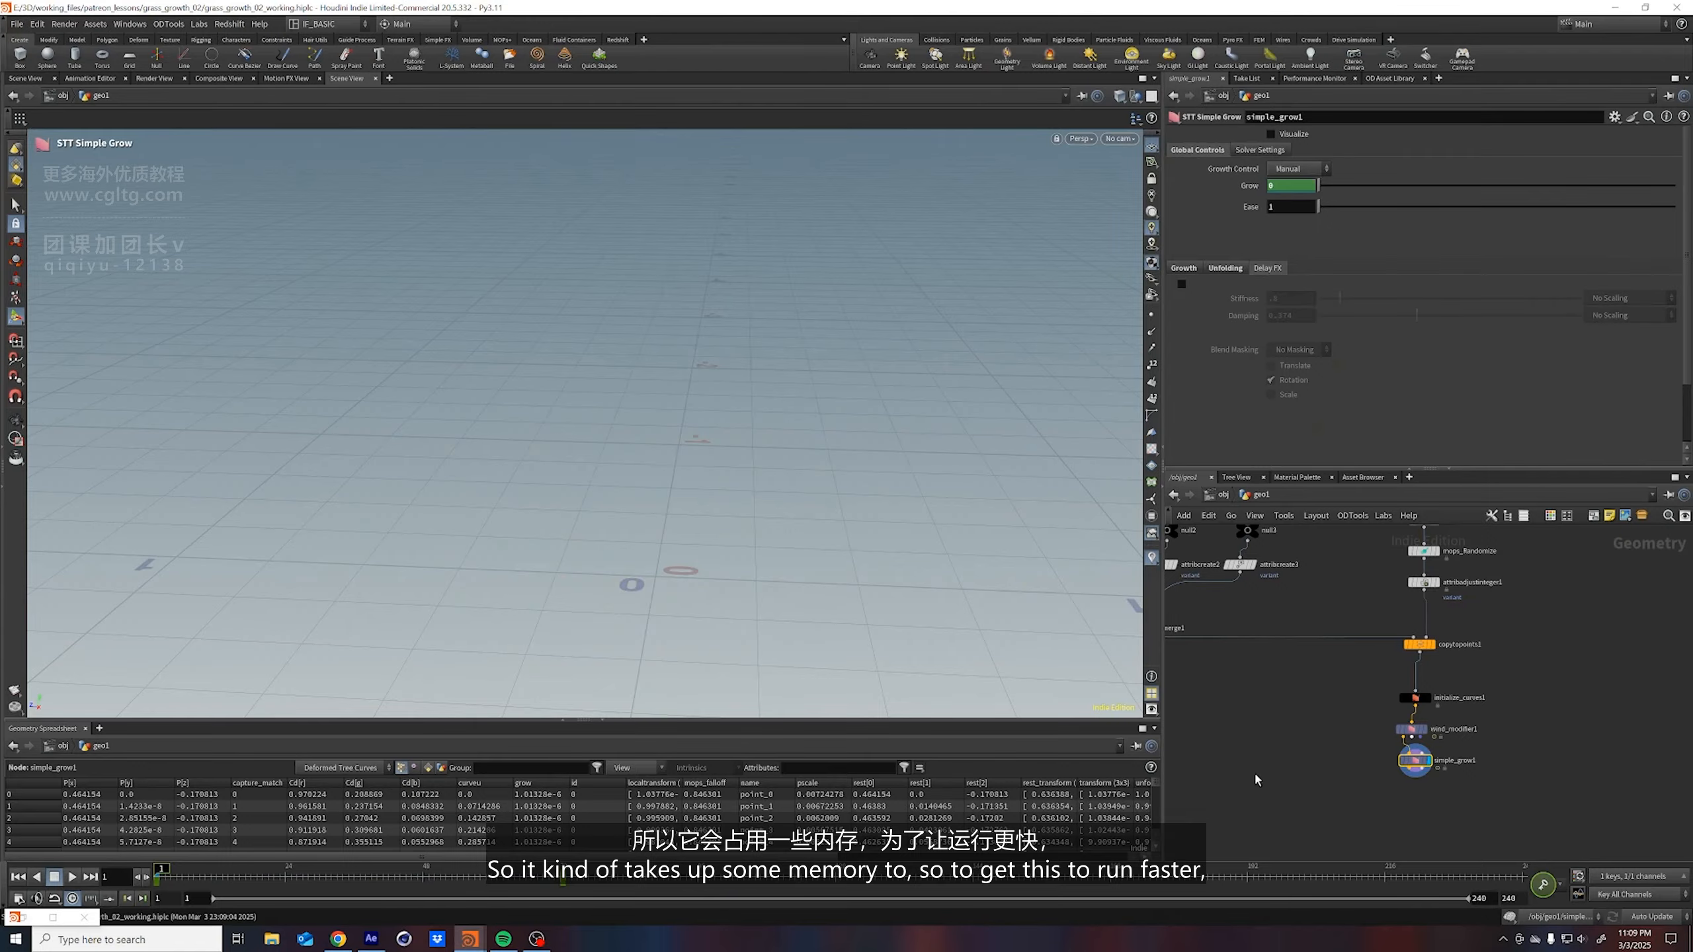
Play the animation with wind_modifier1 selected and review its default global and motion controls
{"action": "left_click", "coordinate": [1410, 729]}
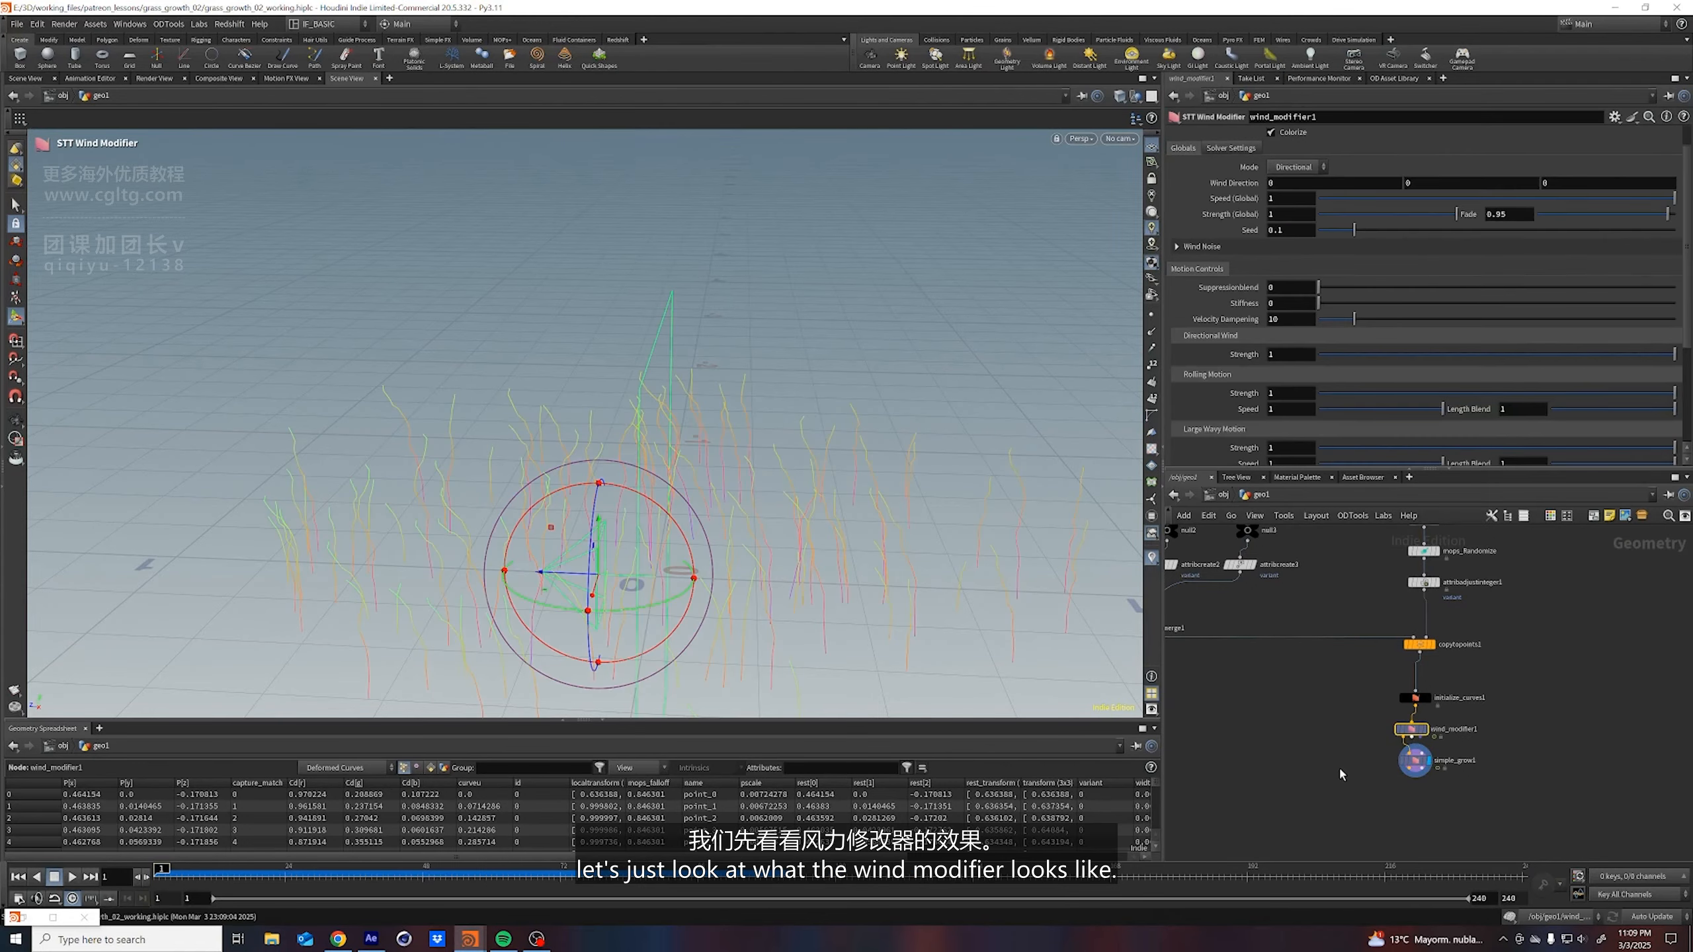
{"action": "left_click", "coordinate": [72, 877]}
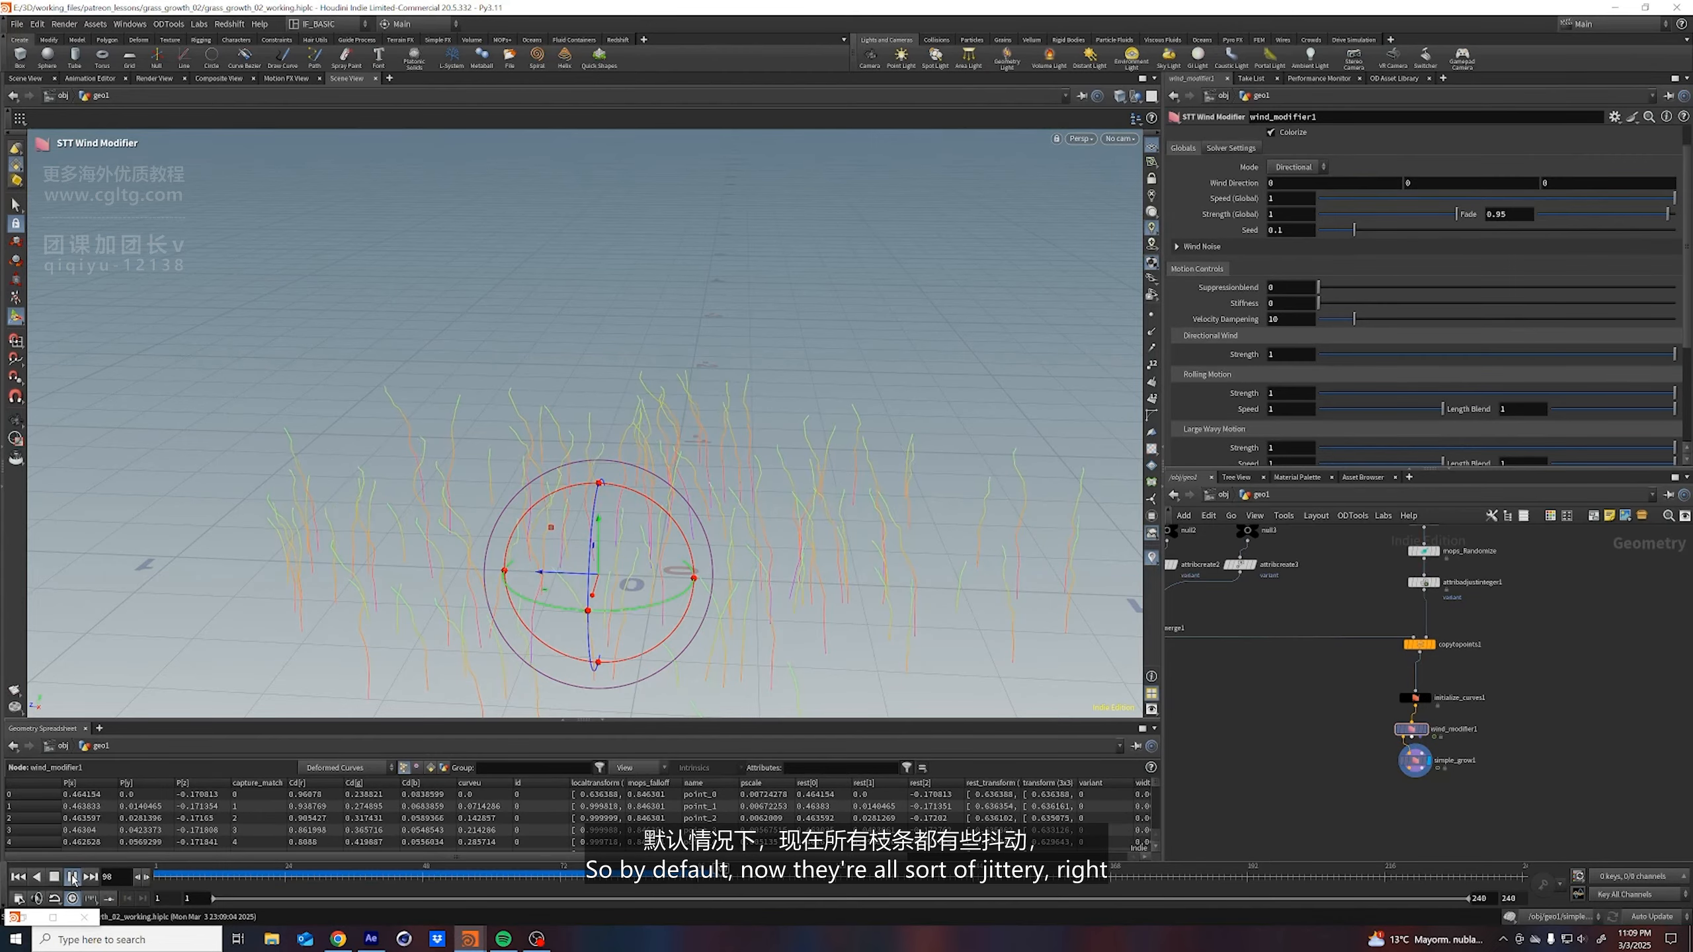
{"action": "left_click", "coordinate": [1412, 729]}
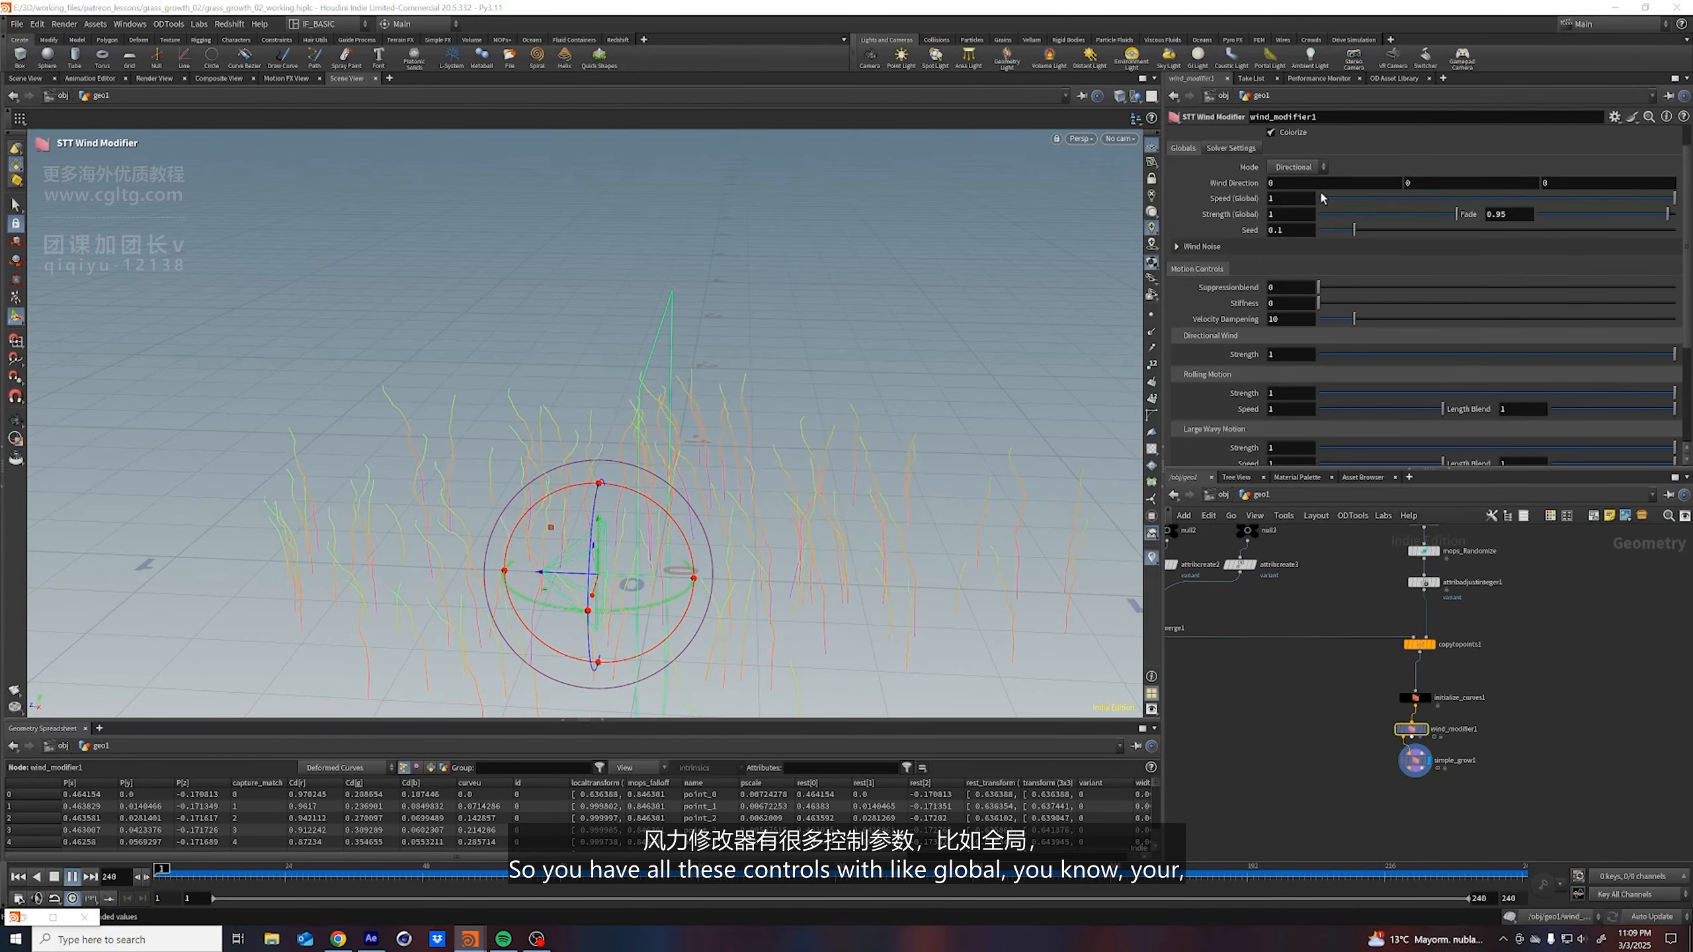
{"action": "scroll", "coordinate": [1219, 262], "scroll_direction": "down", "scroll_amount": 1}
{"action": "scroll", "coordinate": [1218, 260], "scroll_direction": "down", "scroll_amount": 1}
{"action": "scroll", "coordinate": [1247, 233], "scroll_direction": "up", "scroll_amount": 3}
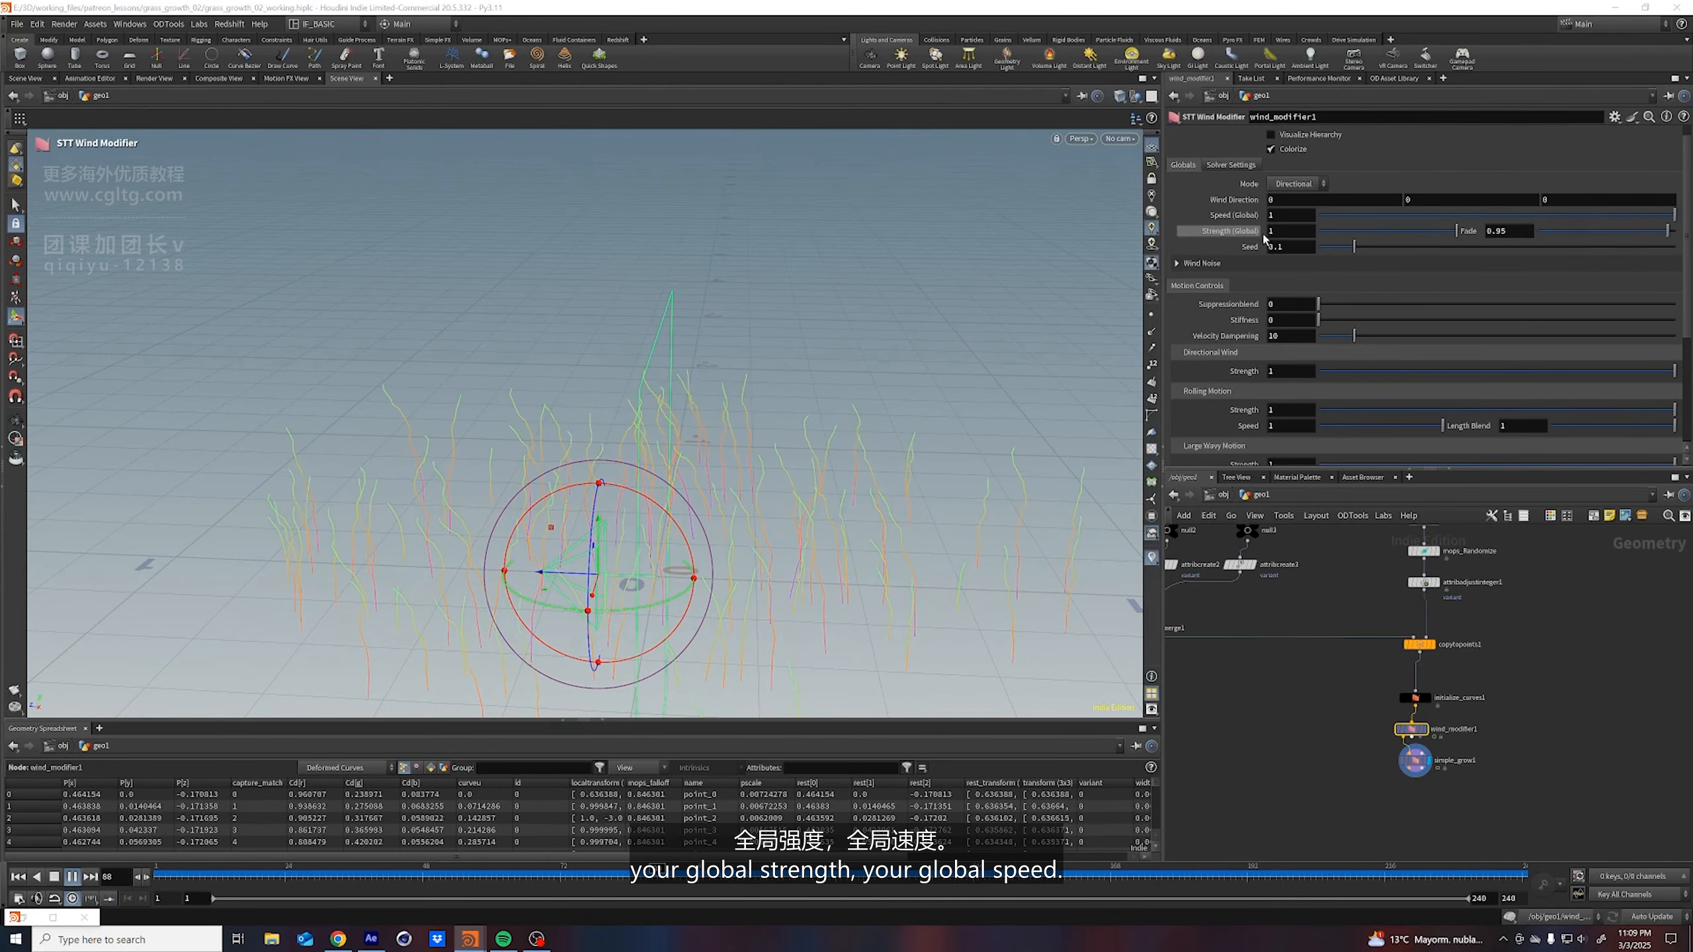
Set Speed (Global) on wind_modifier1 to 0.248, stop playback, and select only simple_grow1
{"action": "left_click", "coordinate": [1408, 215]}
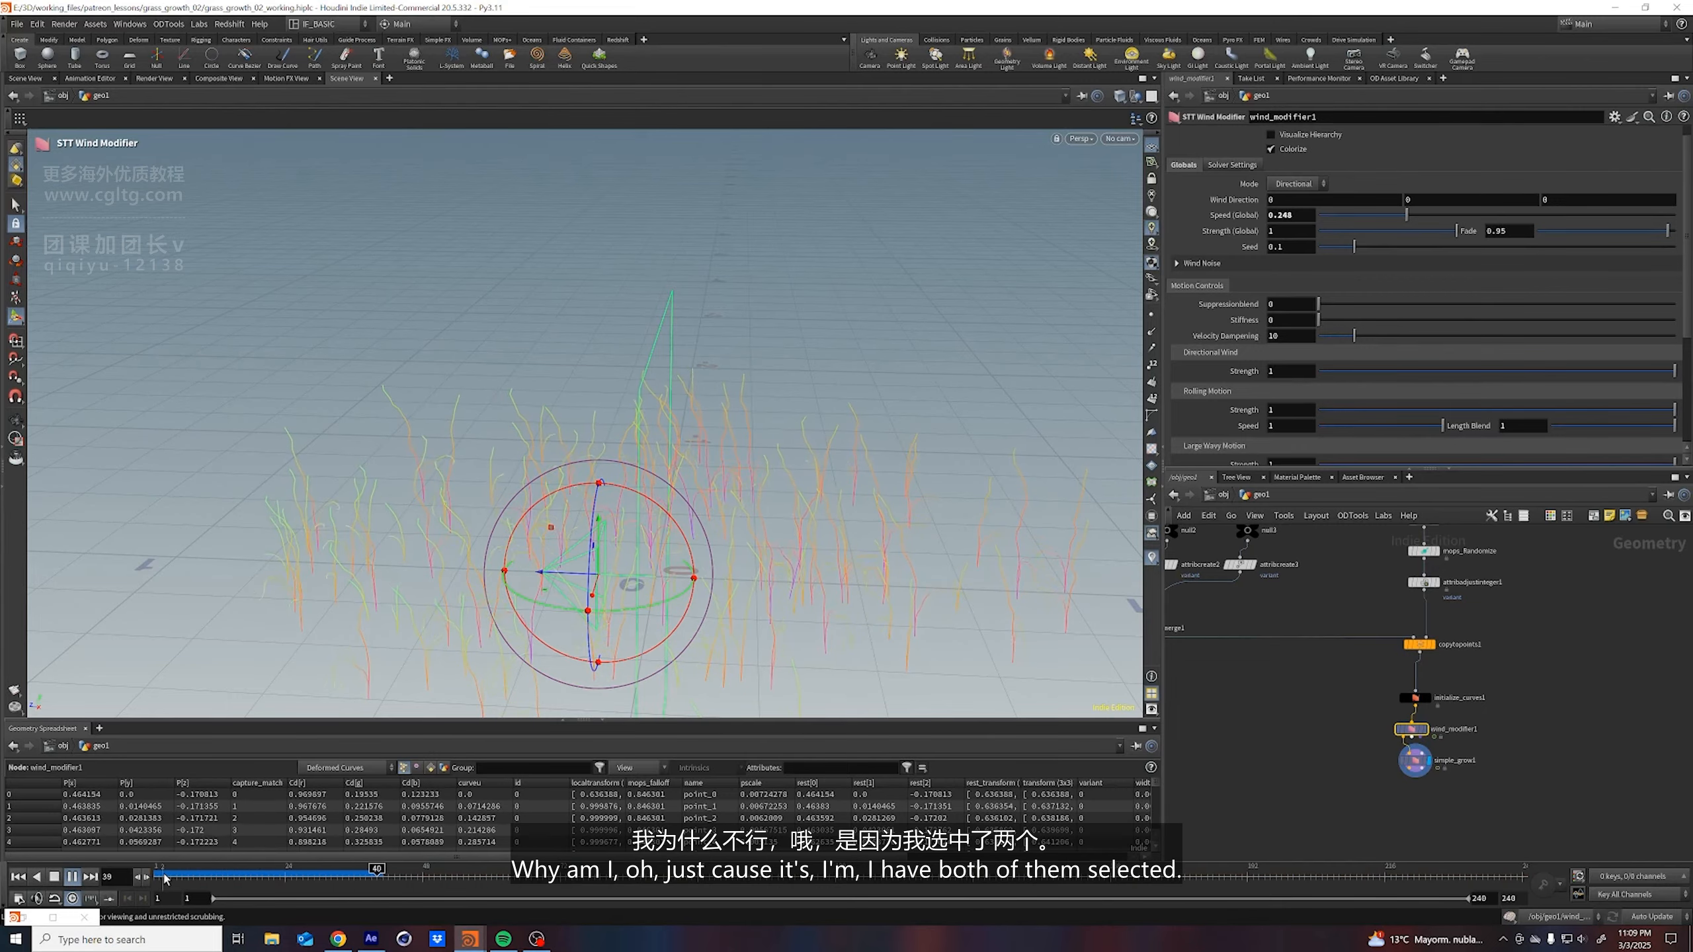
{"action": "left_click", "coordinate": [55, 877]}
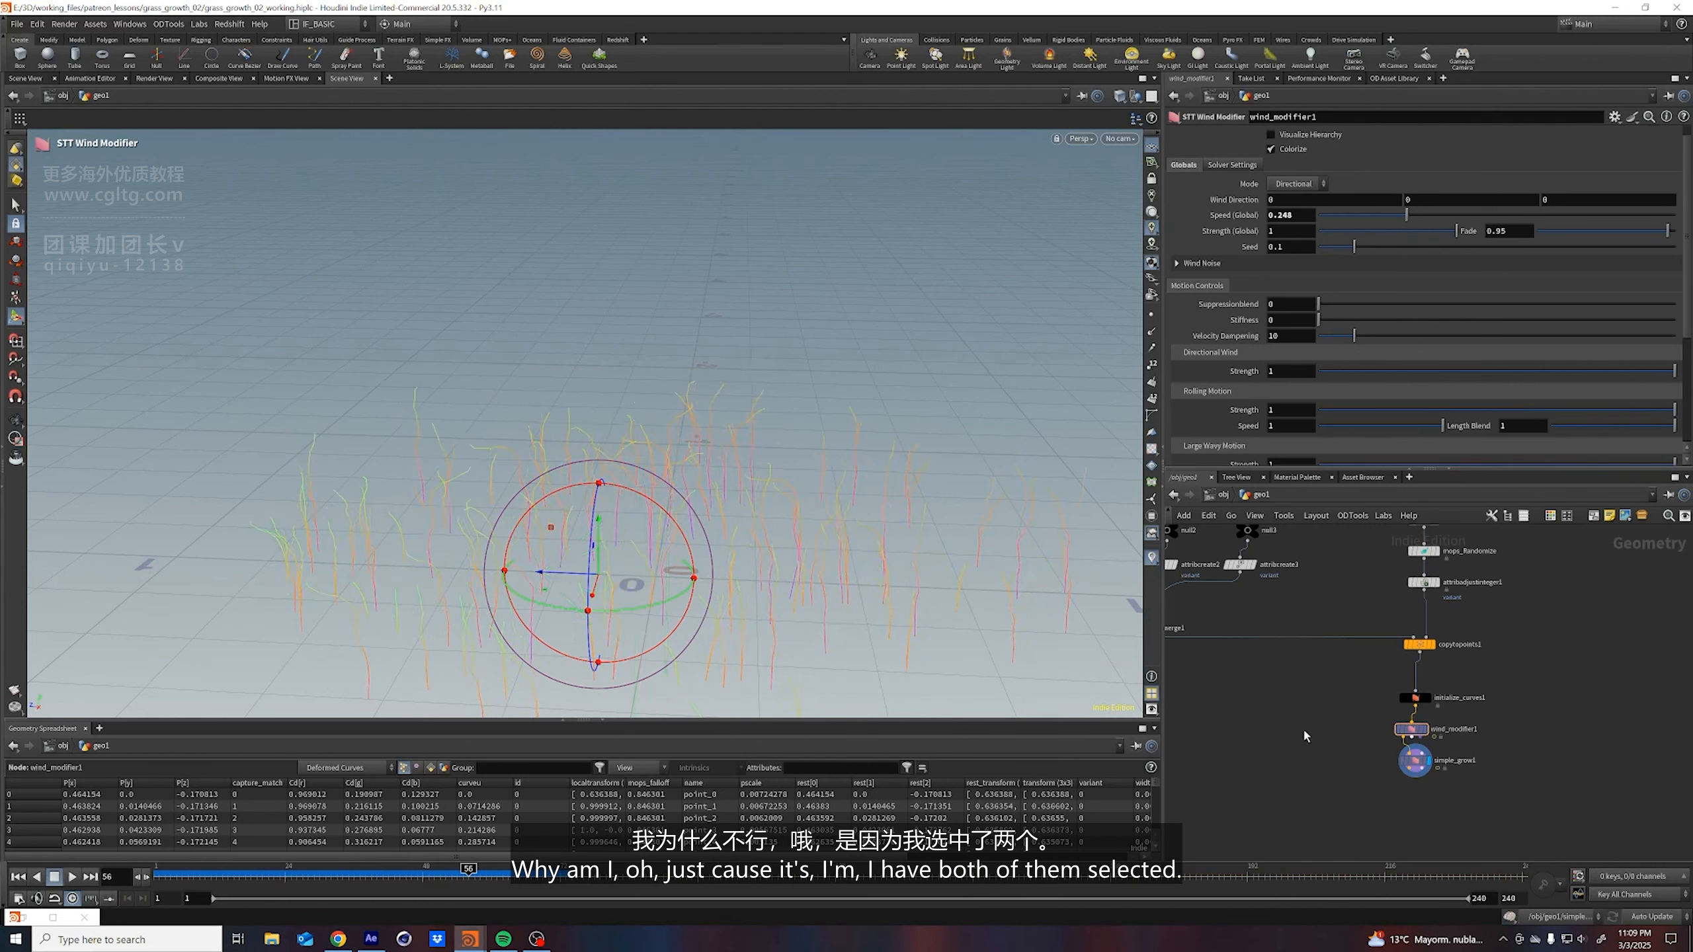
{"action": "left_click_drag", "start_coordinate": [1360, 747], "coordinate": [1428, 782]}
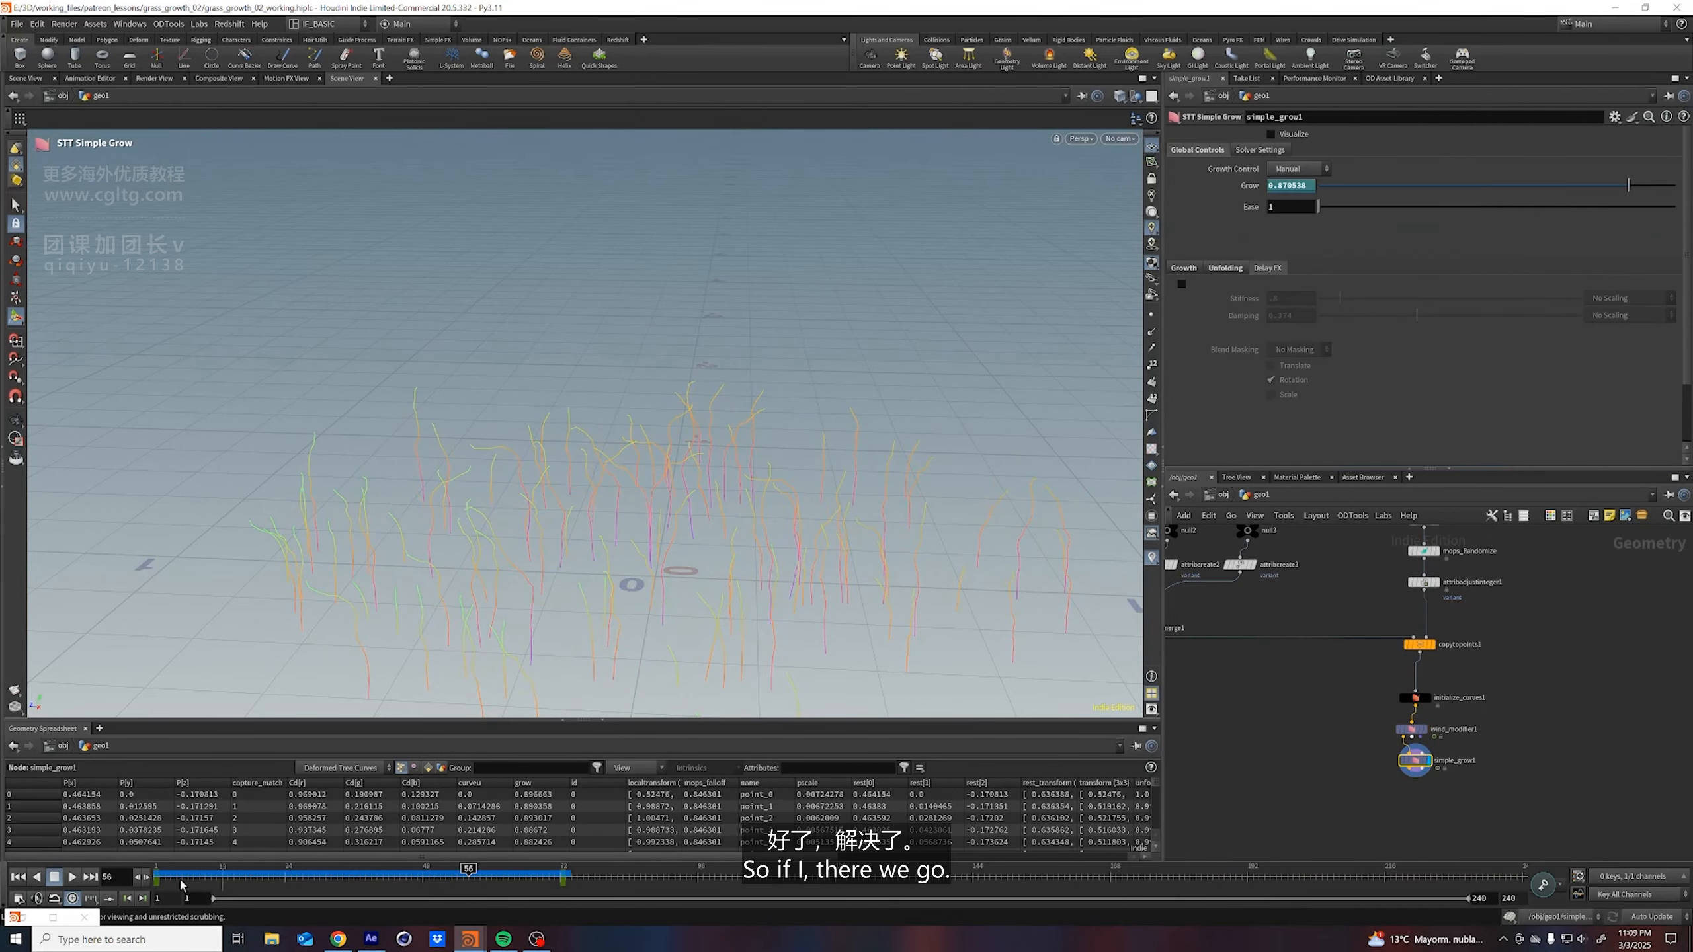
Play the growth with the slowed wind repeatedly, also from a lower viewpoint, to check the motion after the blades finish growing
{"action": "left_click", "coordinate": [74, 878]}
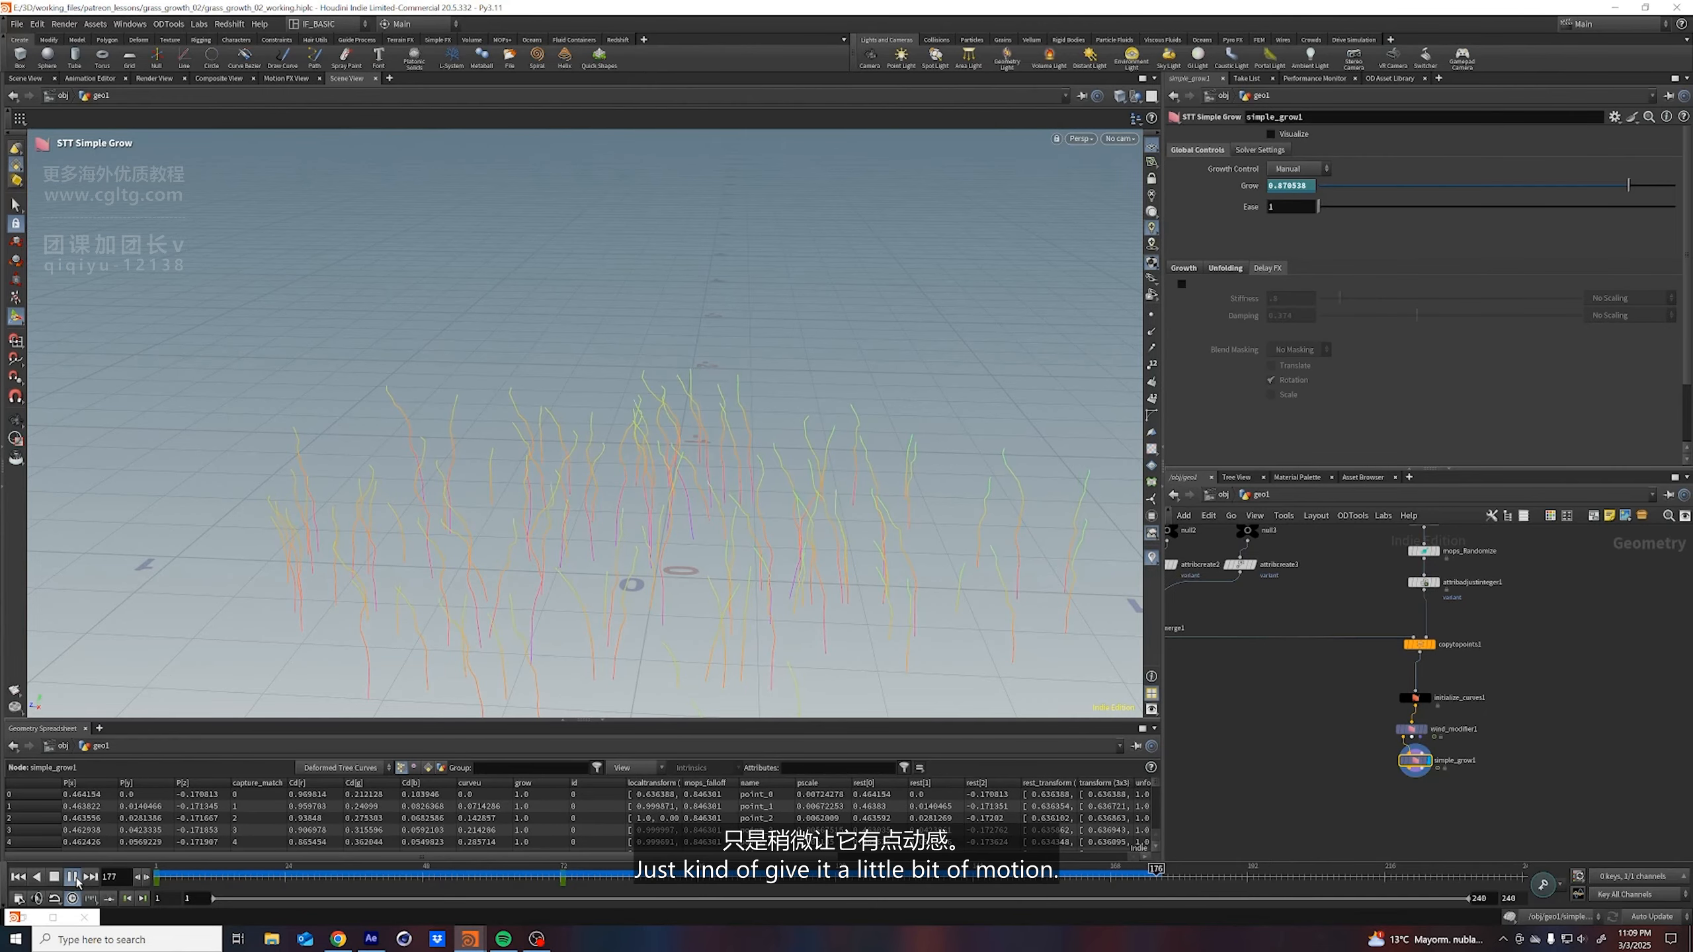
{"action": "left_click", "coordinate": [74, 878]}
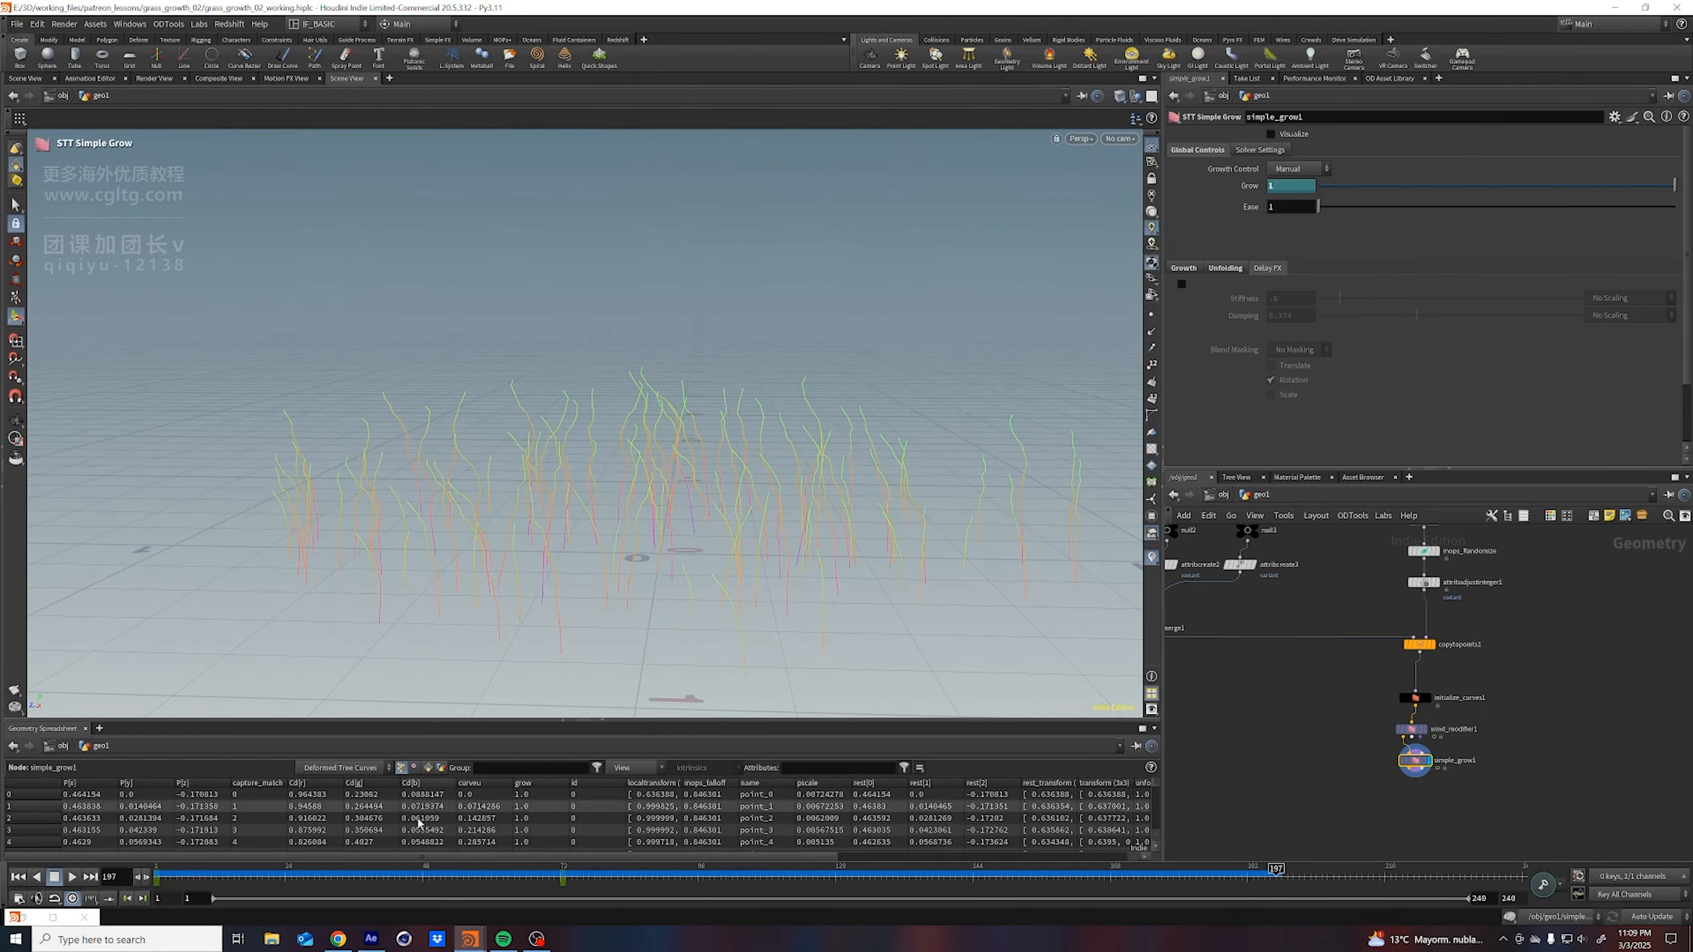
{"action": "left_click", "coordinate": [536, 875]}
{"action": "left_click", "coordinate": [73, 879]}
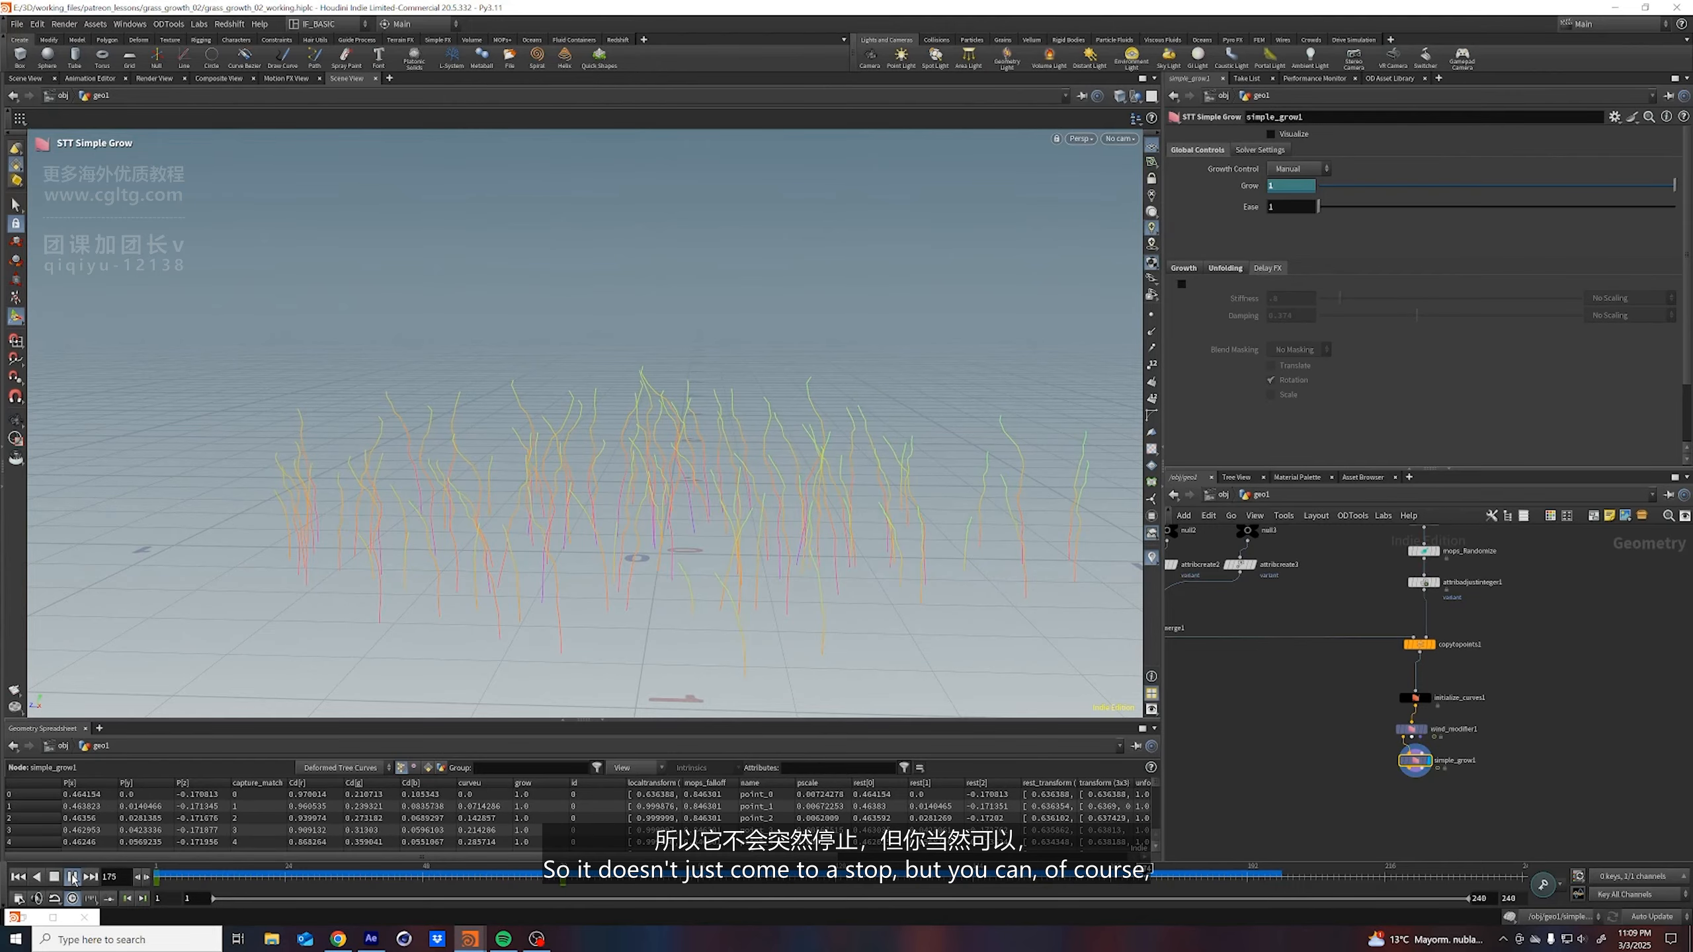
{"action": "left_click", "coordinate": [73, 878]}
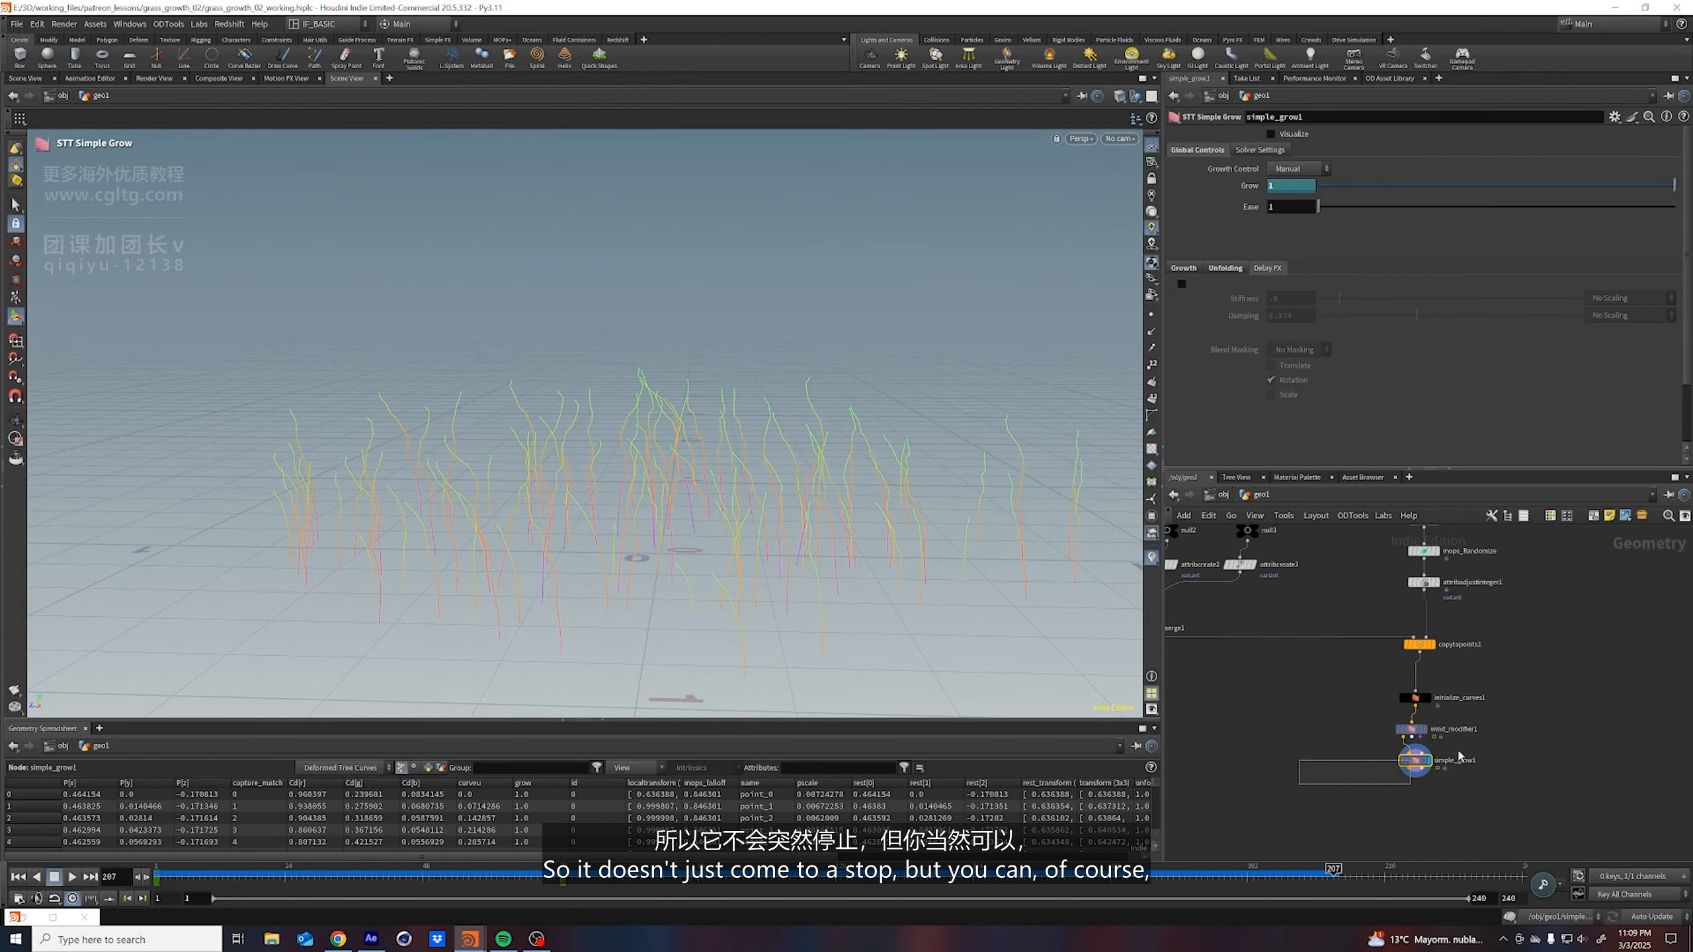
Display wind_modifier1, set its Strength (Global) to 3, and play the wind motion from frame 1
{"action": "left_click", "coordinate": [1425, 728]}
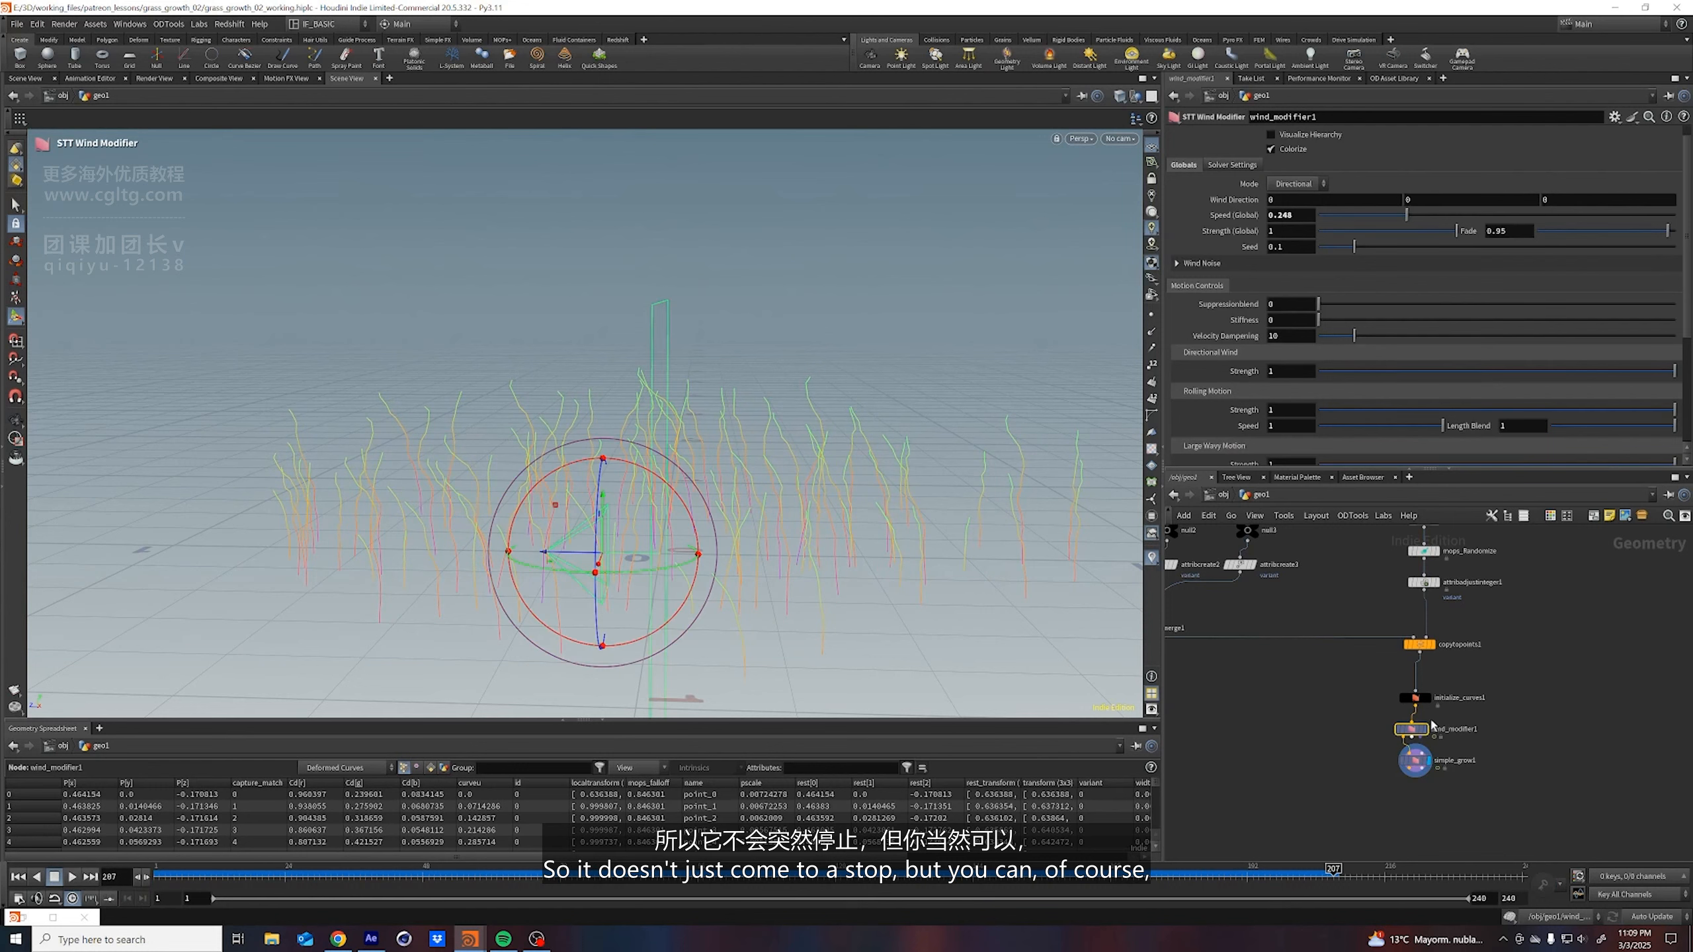
{"action": "left_click", "coordinate": [1424, 728]}
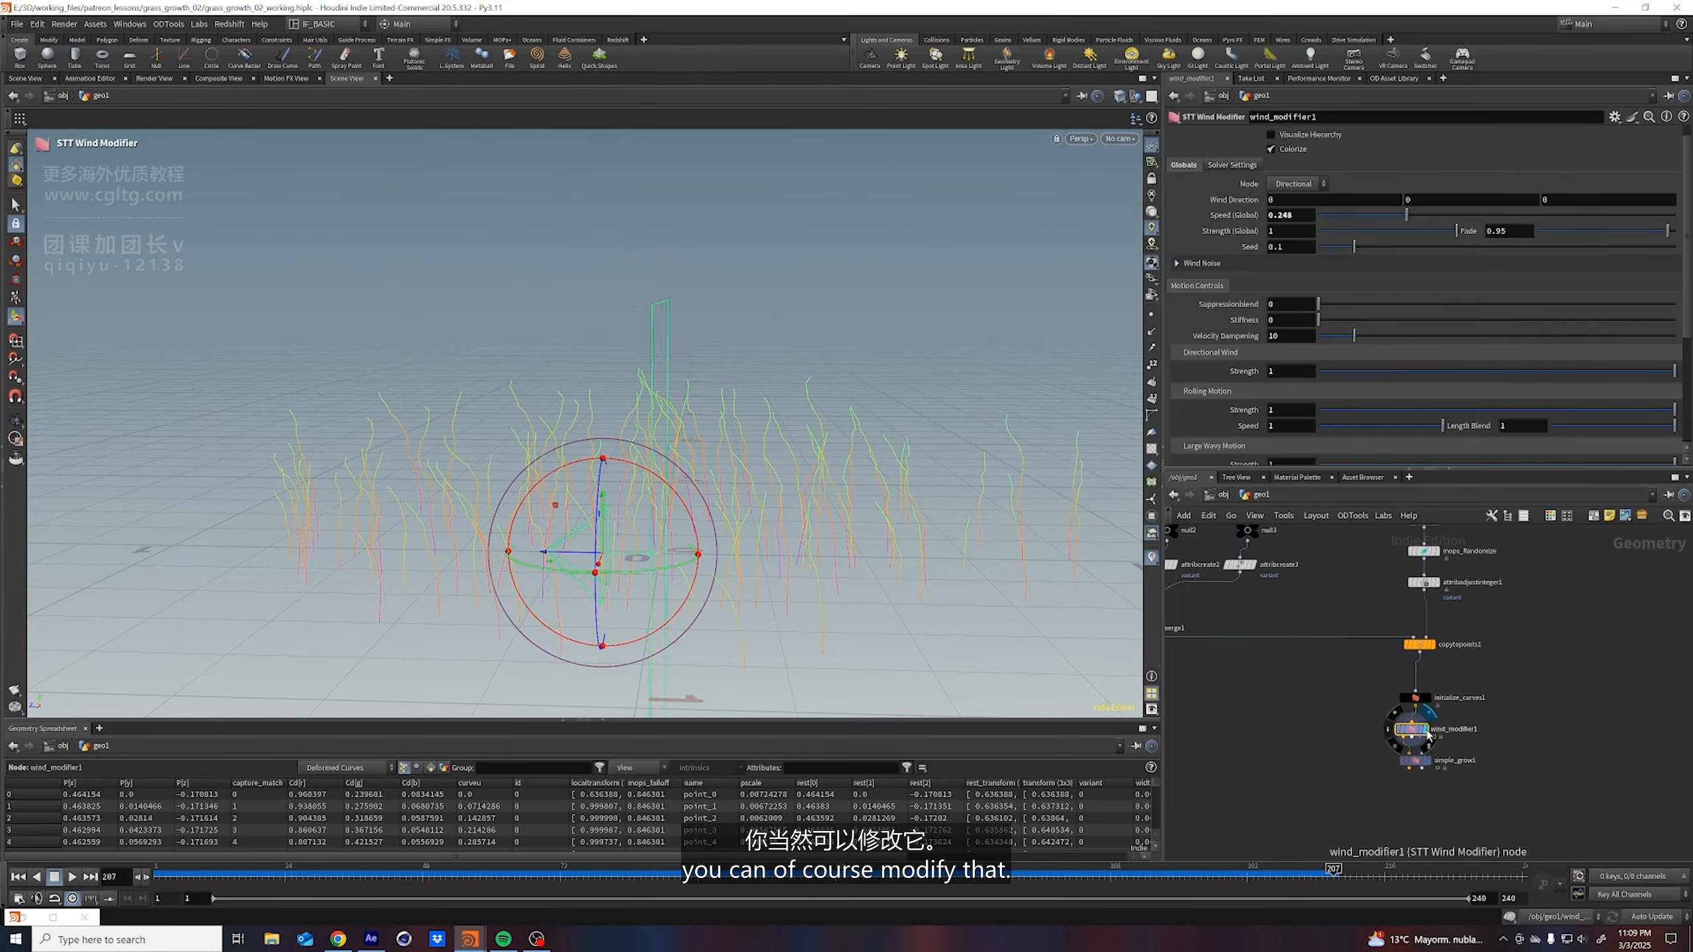
{"action": "left_click", "coordinate": [22, 877]}
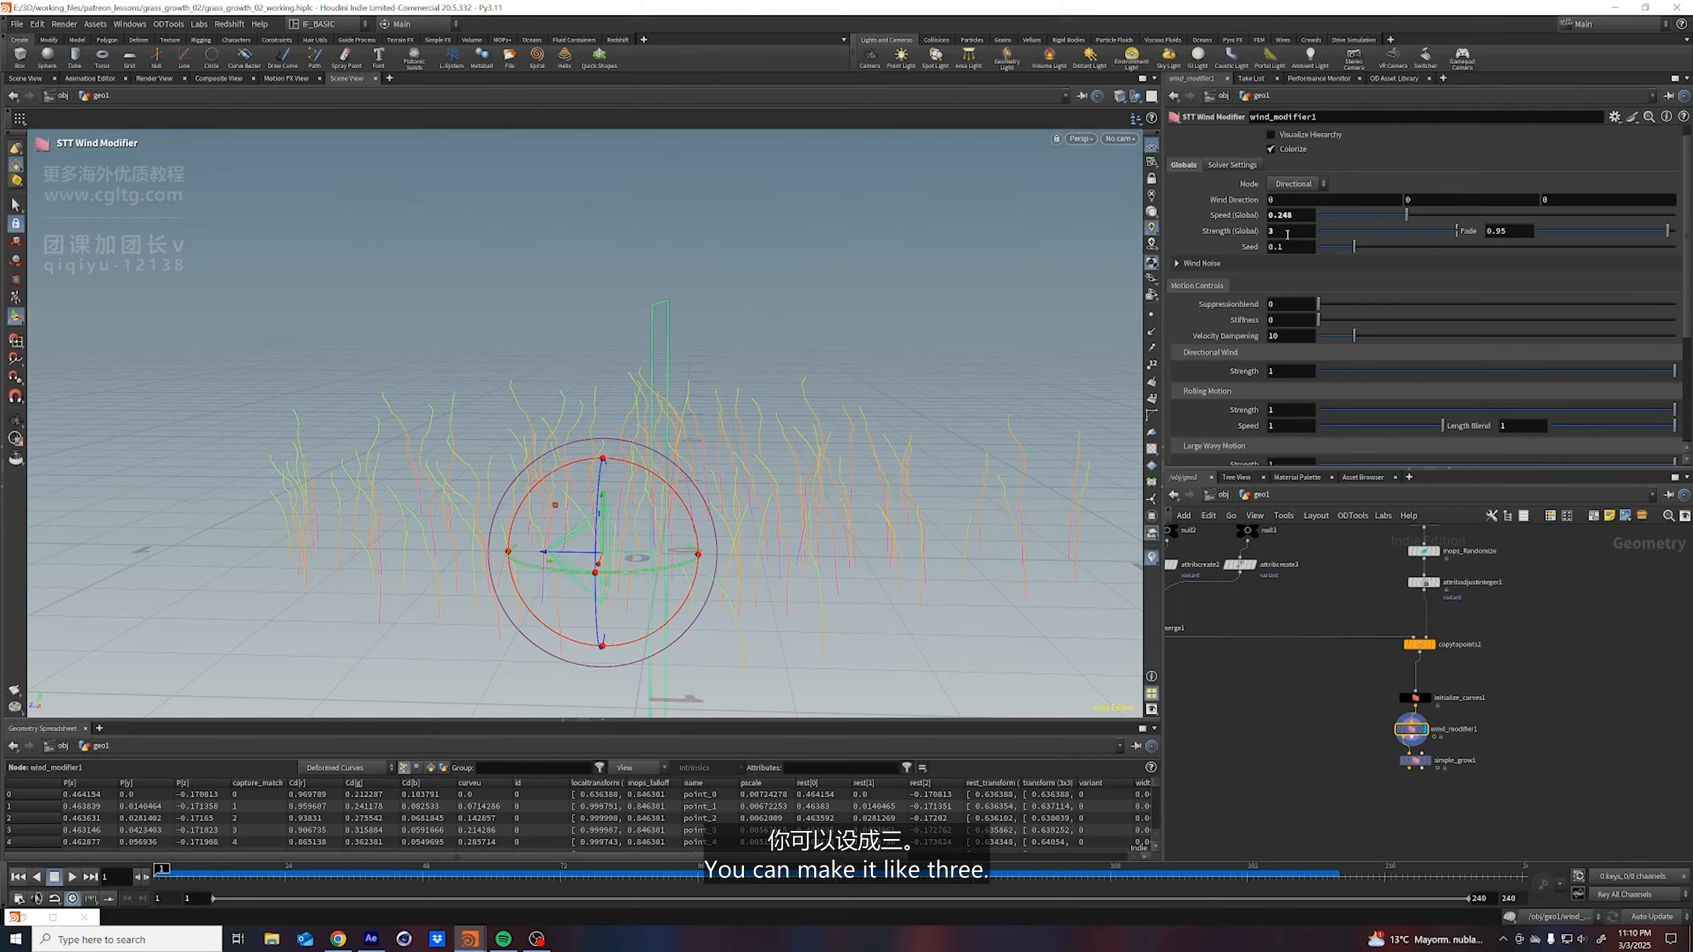
{"action": "left_click", "coordinate": [72, 877]}
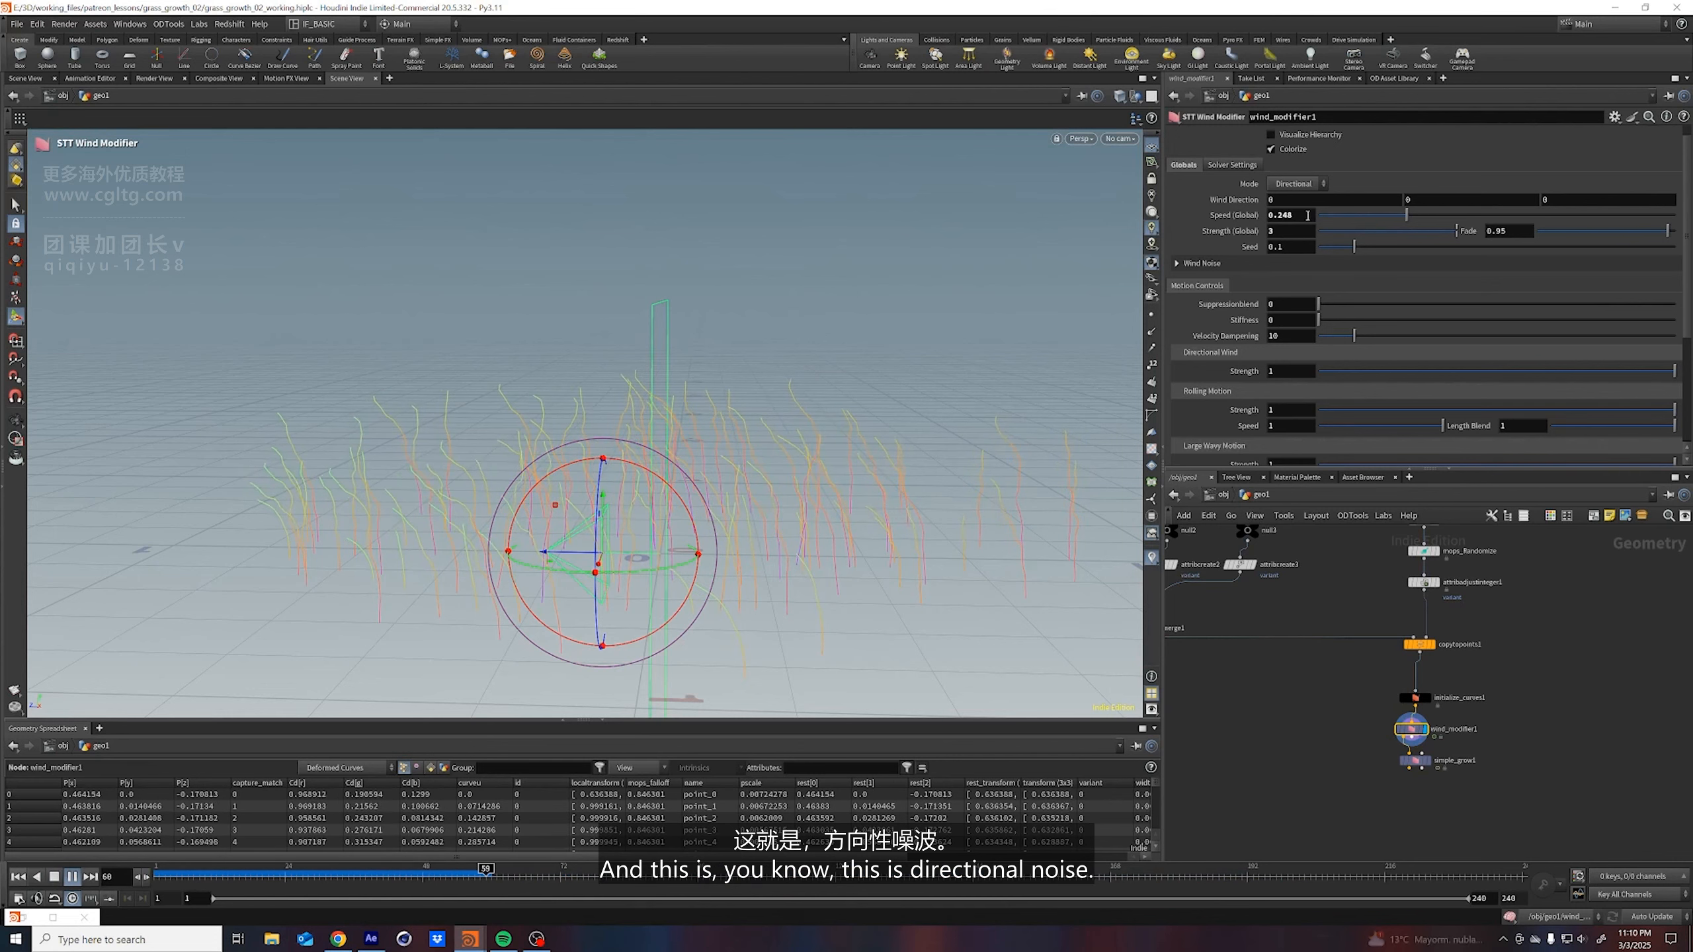
Set the X Wind Direction on wind_modifier1 to 1 and its Strength (Global) to 5
{"action": "double_click", "coordinate": [1382, 204]}
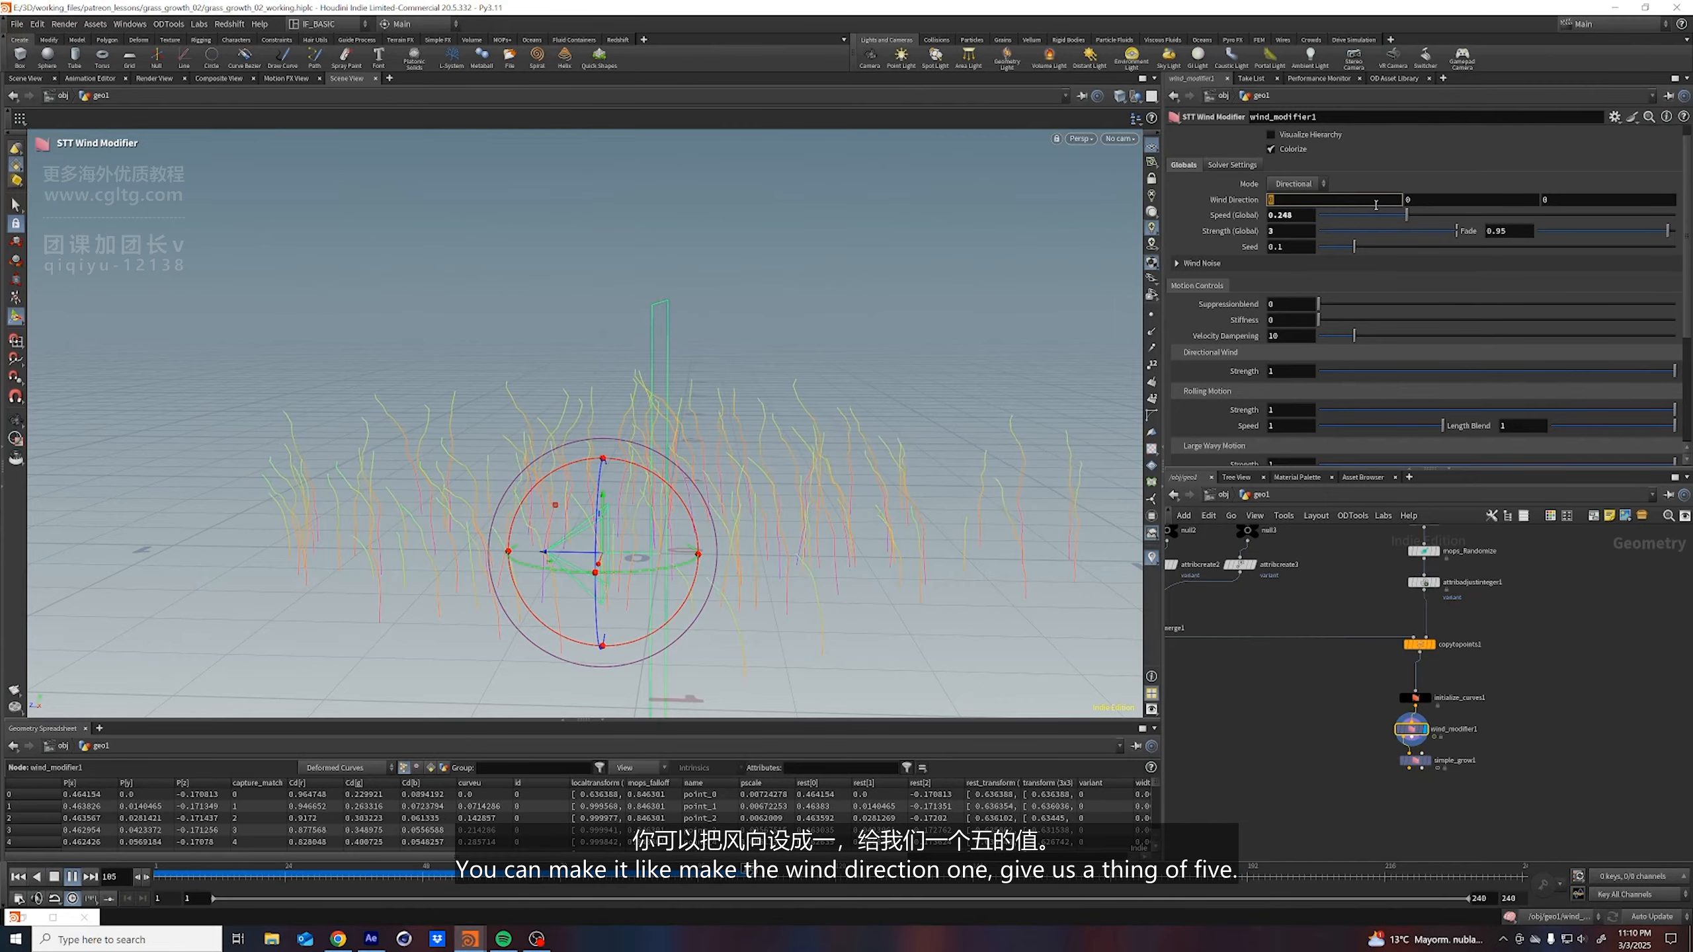
{"action": "type", "text": "1"}
{"action": "key", "text": "Return"}
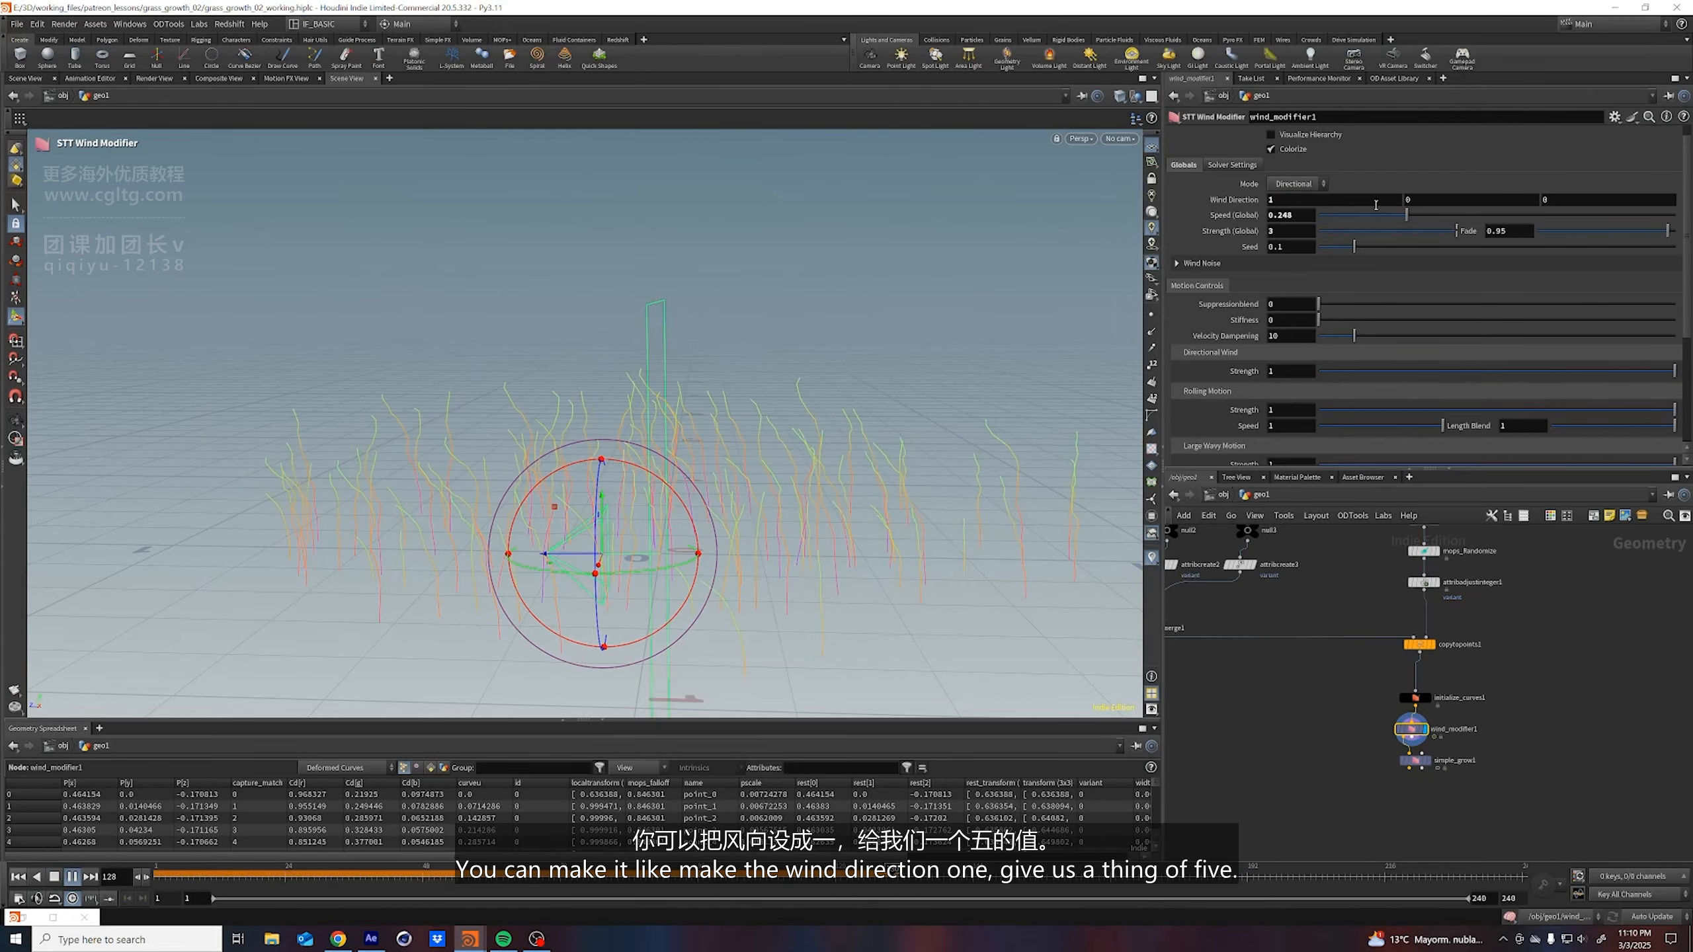
{"action": "double_click", "coordinate": [1289, 231]}
{"action": "type", "text": "5"}
{"action": "key", "text": "Return"}
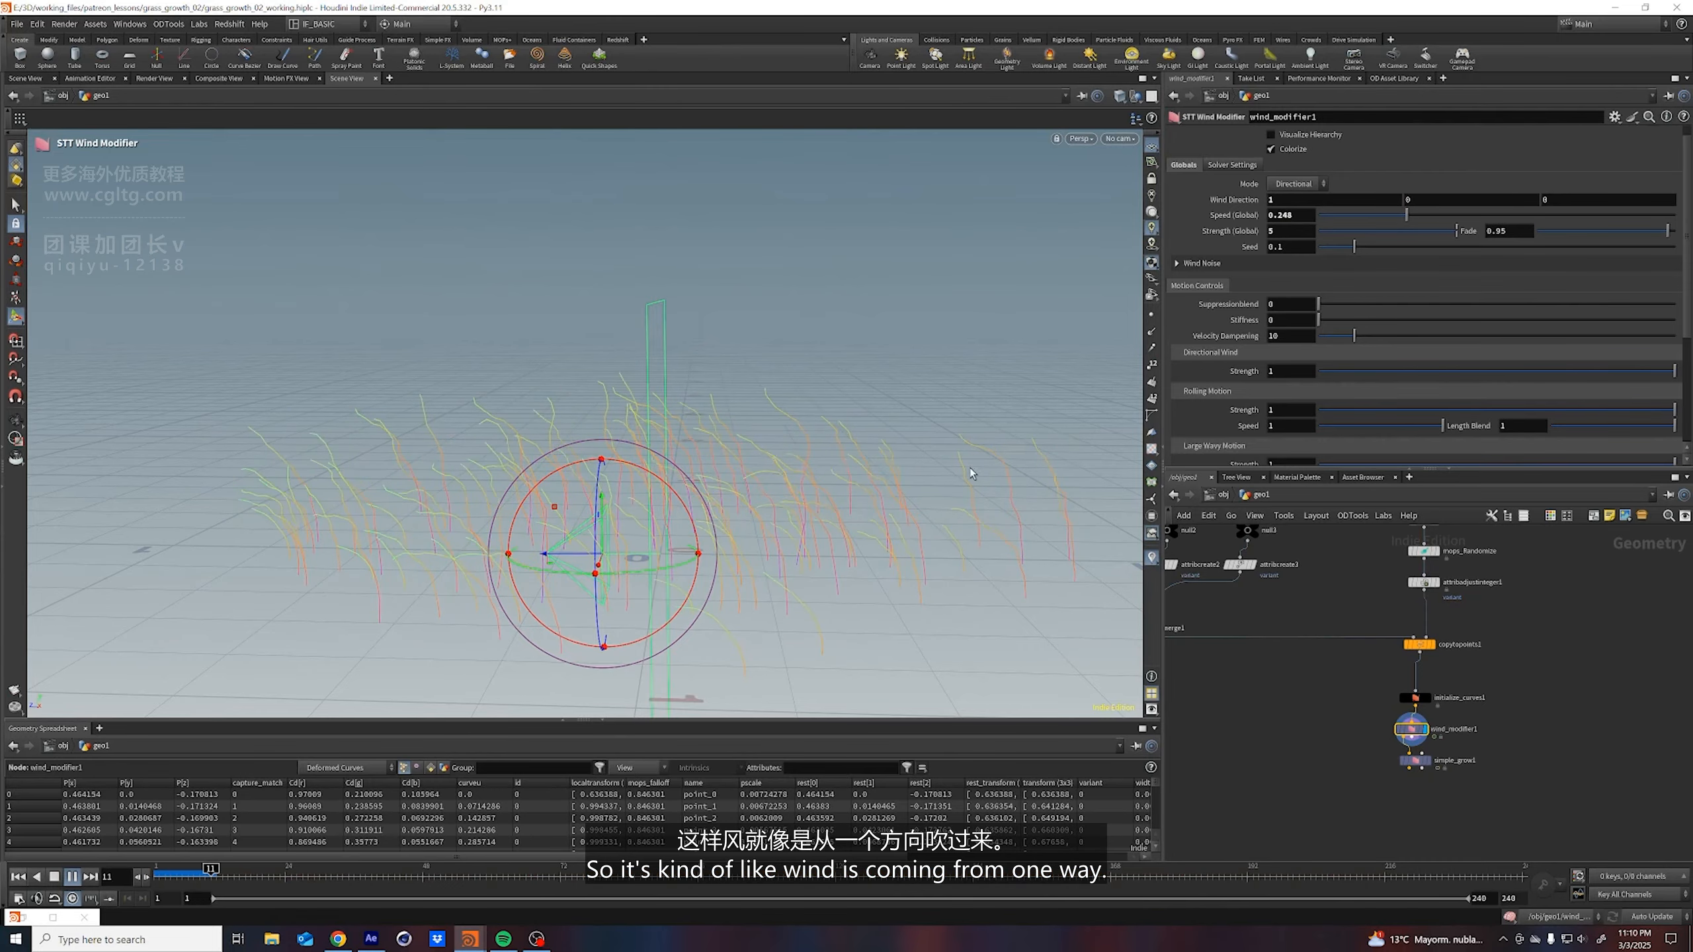
Set the Rolling Motion Speed on wind_modifier1 to 0.262 and look through the large and small wave motion settings
{"action": "scroll", "coordinate": [1286, 337], "scroll_direction": "down", "scroll_amount": 1}
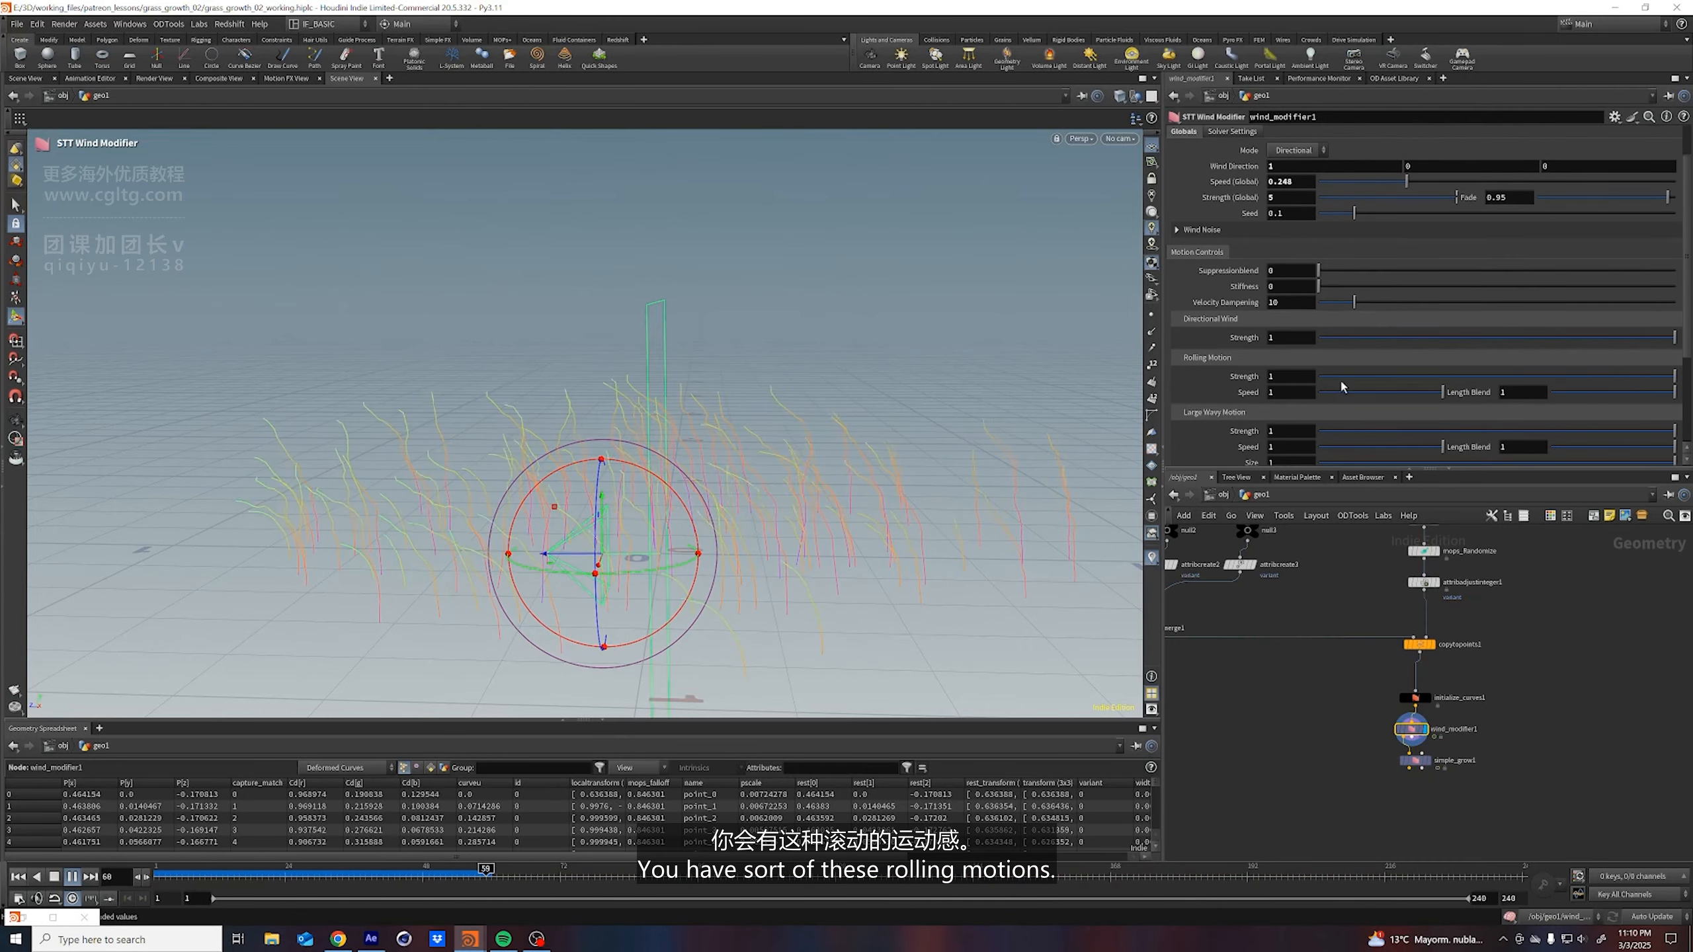
{"action": "left_click", "coordinate": [1352, 393]}
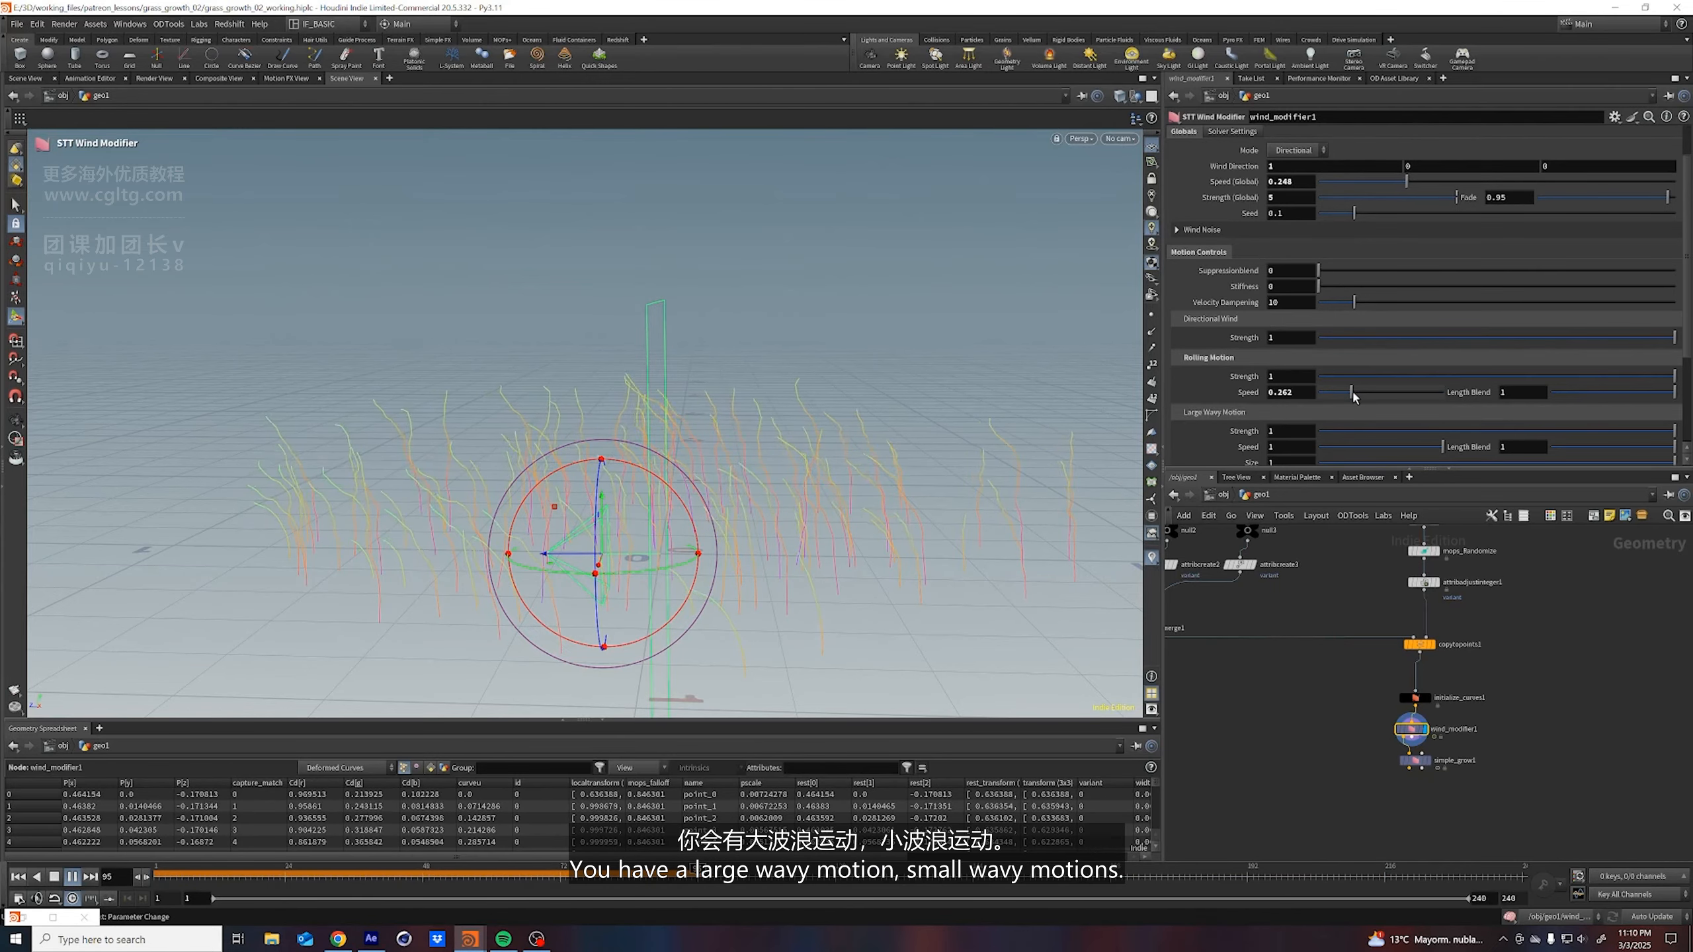
{"action": "scroll", "coordinate": [1262, 367], "scroll_direction": "down", "scroll_amount": 4}
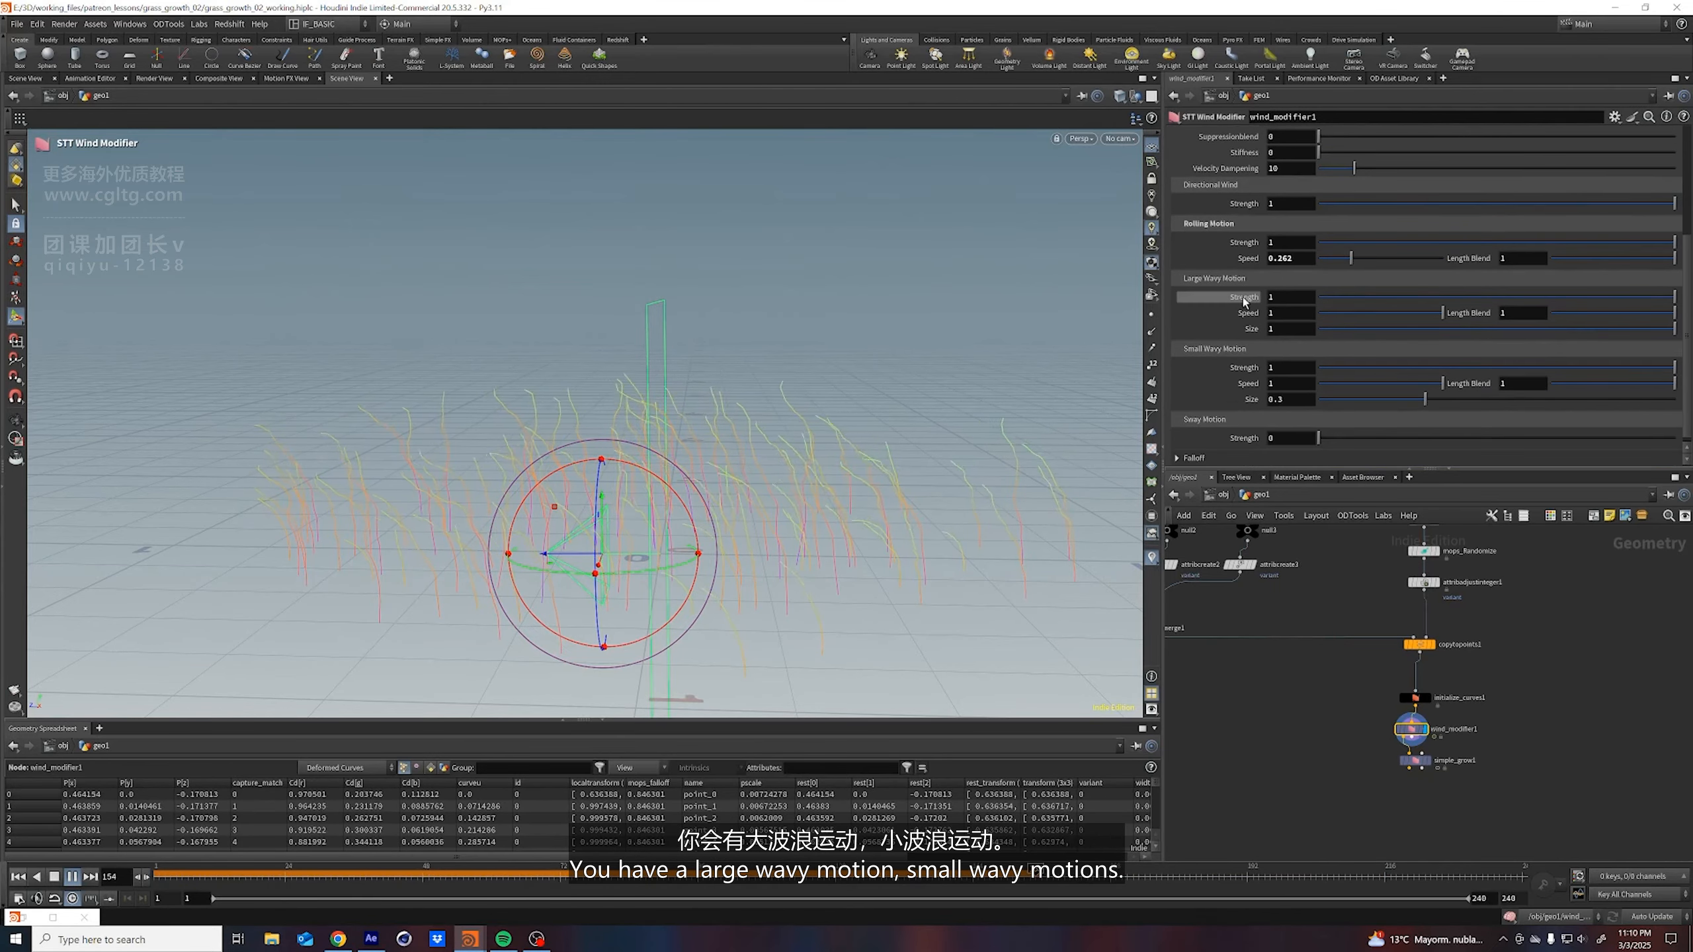
{"action": "scroll", "coordinate": [1249, 396], "scroll_direction": "up", "scroll_amount": 6}
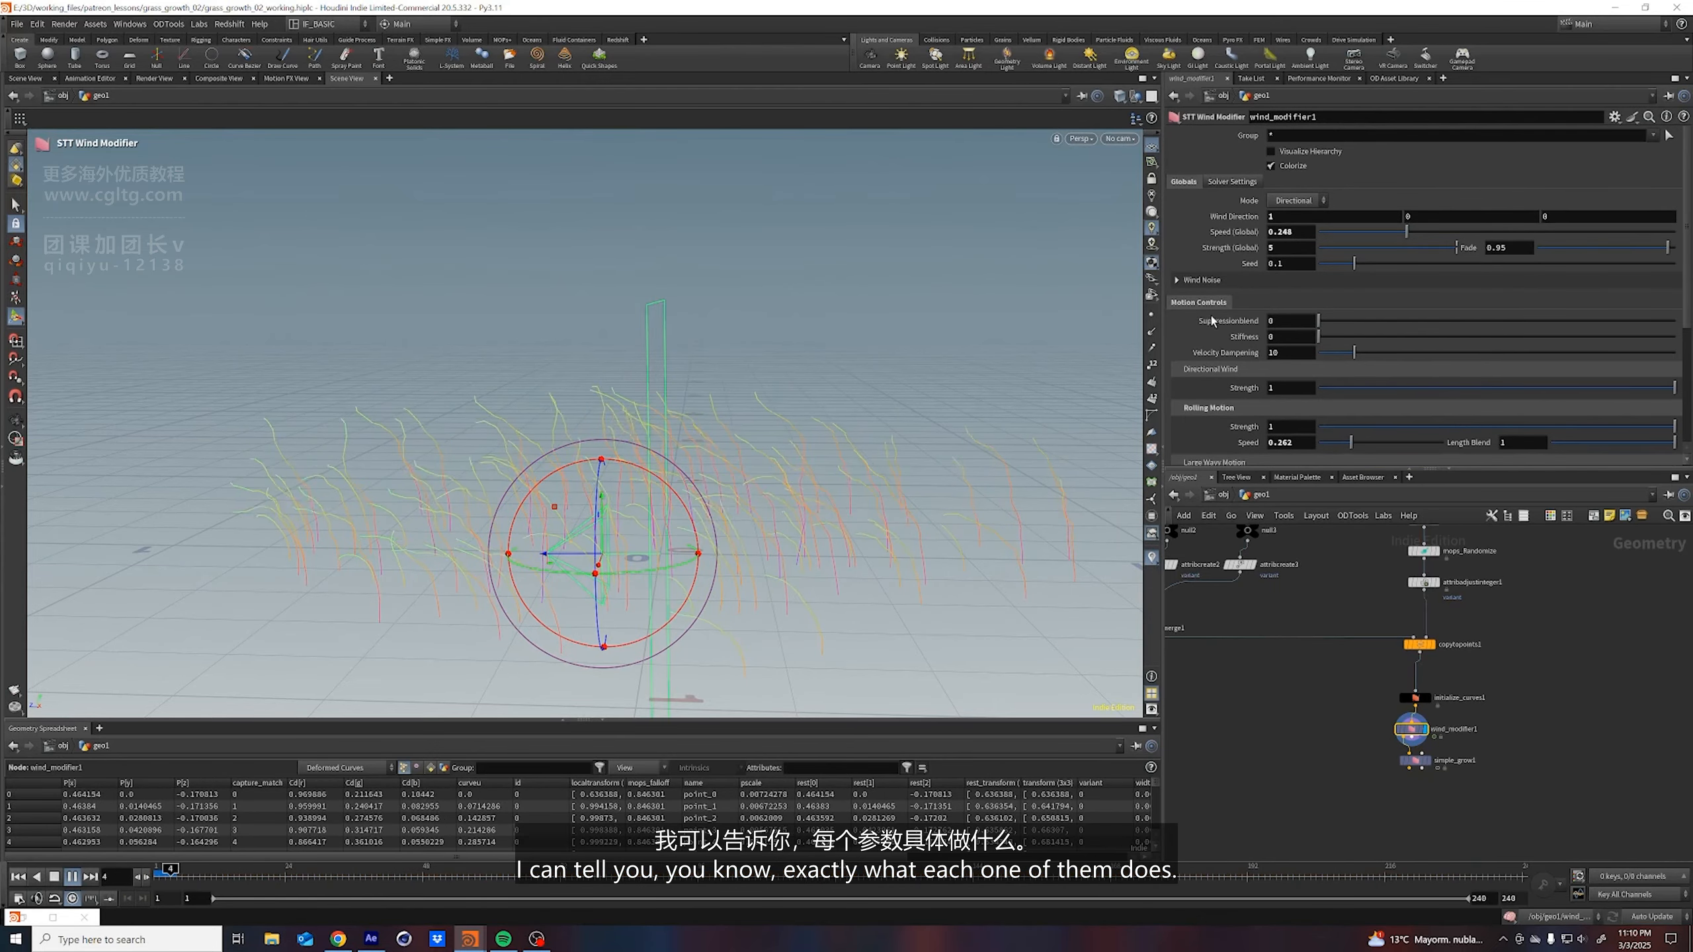
Reset the Rolling Motion Speed on wind_modifier1 to its default of 1, stop playback and return to frame 1
{"action": "scroll", "coordinate": [1221, 348], "scroll_direction": "down", "scroll_amount": 2}
{"action": "scroll", "coordinate": [1221, 348], "scroll_direction": "up", "scroll_amount": 3}
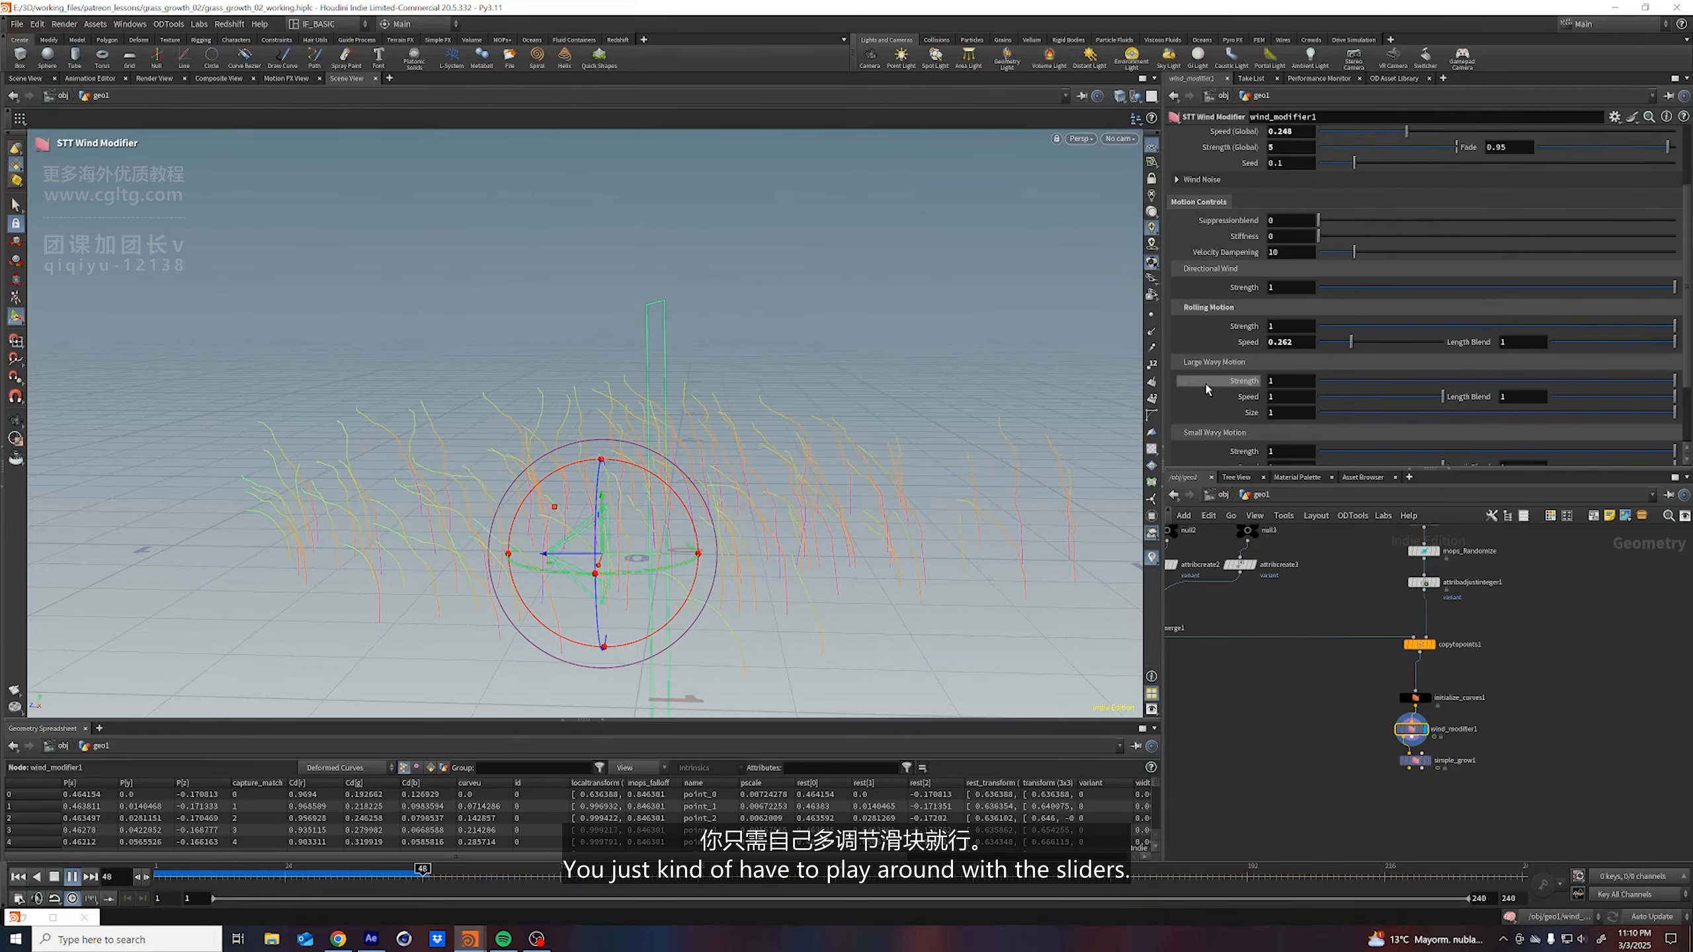
{"action": "middle_click", "coordinate": [1230, 425], "text": "ctrl"}
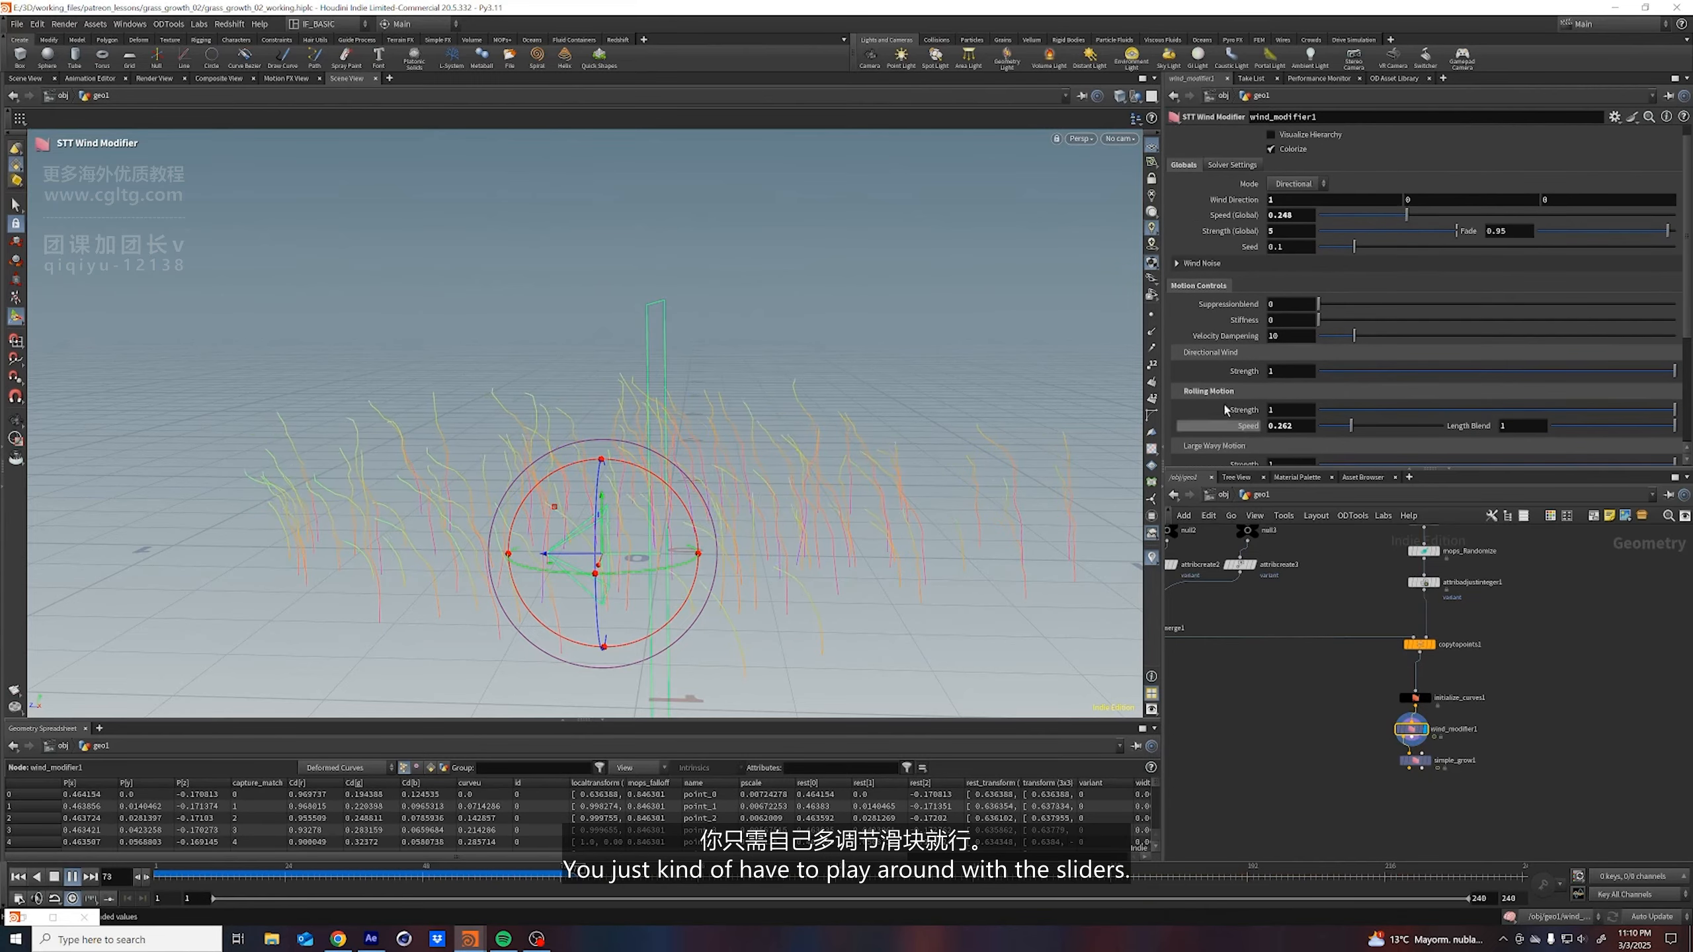
{"action": "left_click", "coordinate": [73, 877]}
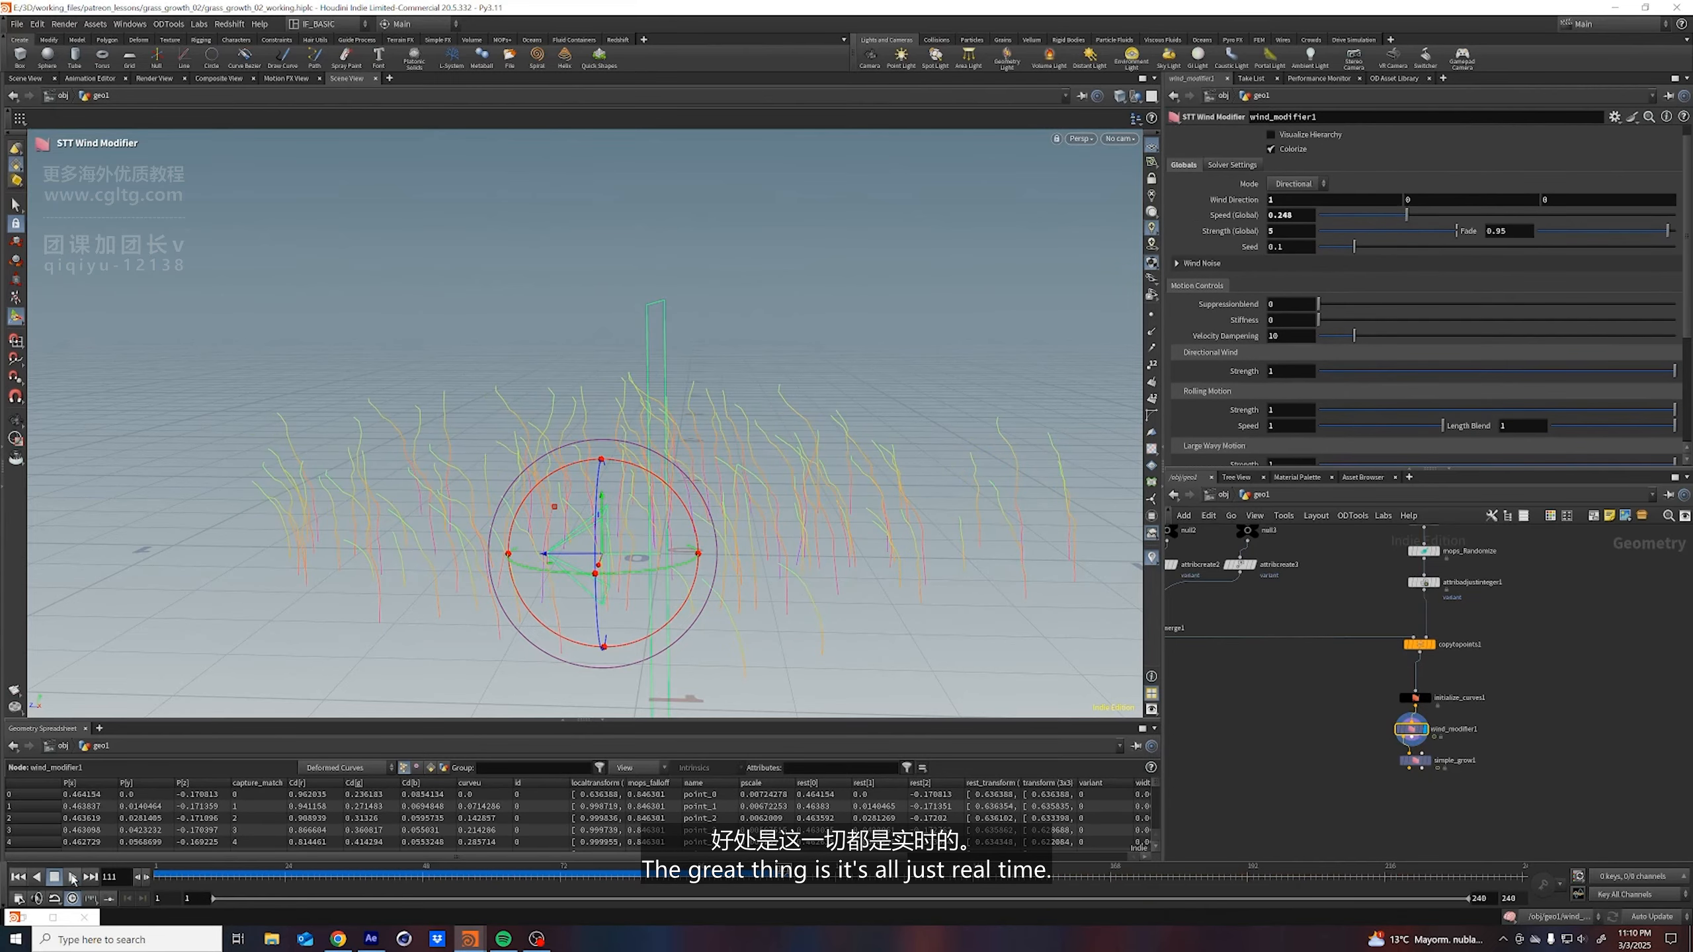
{"action": "left_click", "coordinate": [14, 877]}
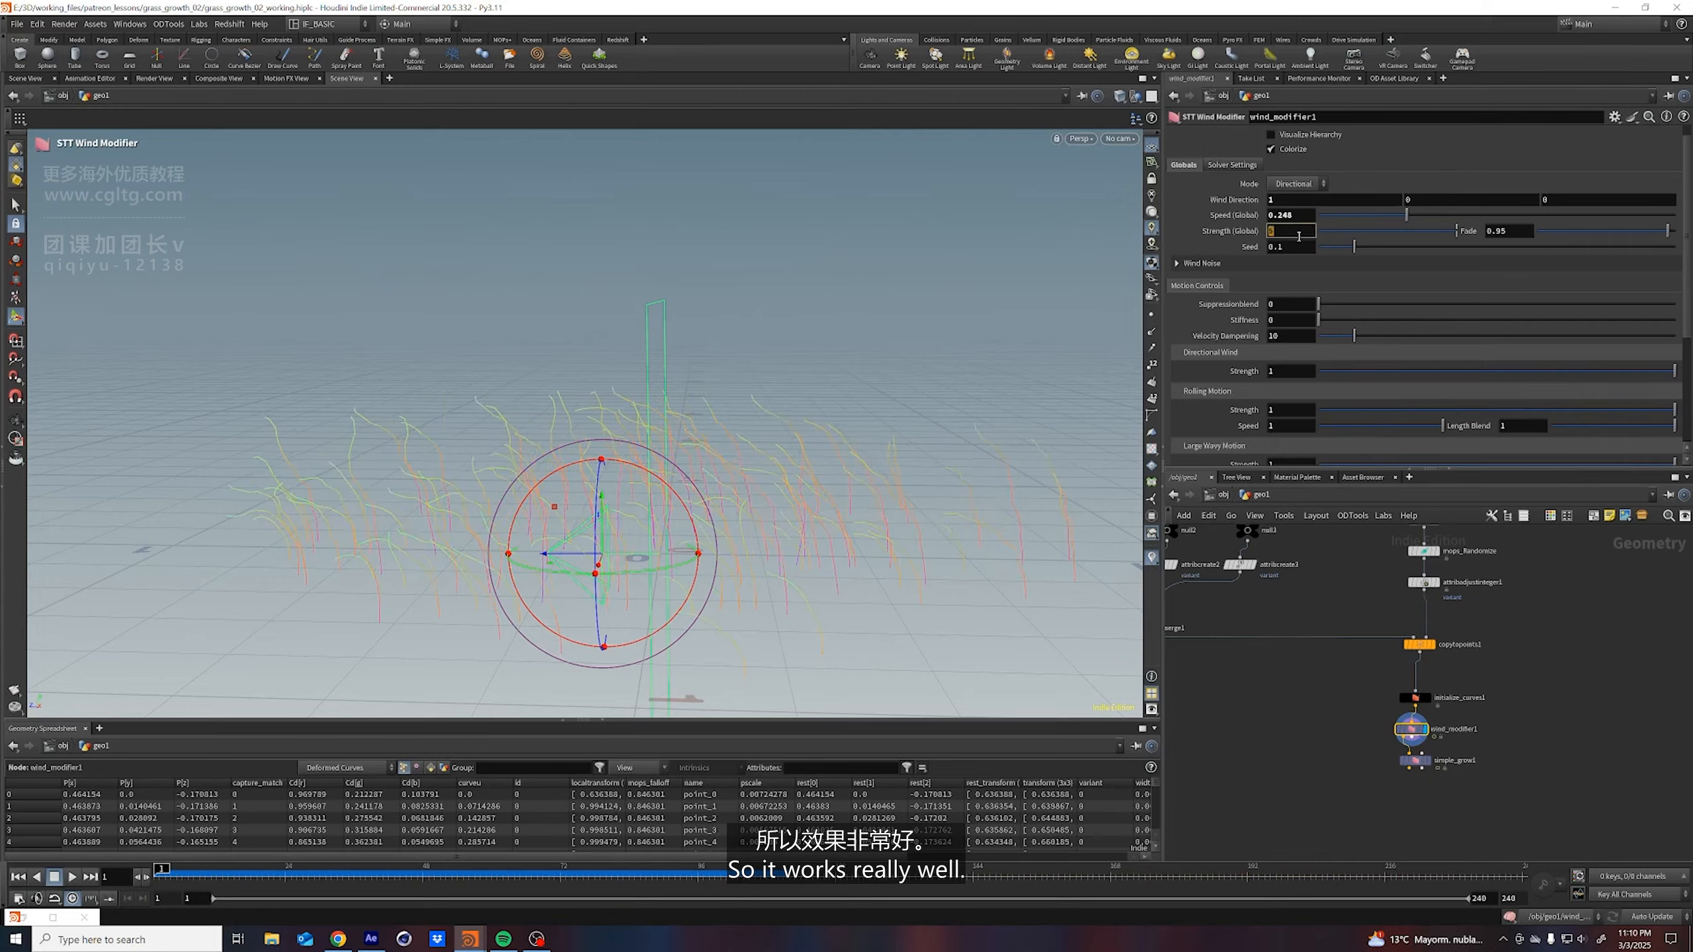
Set Strength (Global) to 2 and the X Wind Direction to 0 on wind_modifier1, and play the wind motion from frame 1
{"action": "type", "text": "2"}
{"action": "key", "text": "Return"}
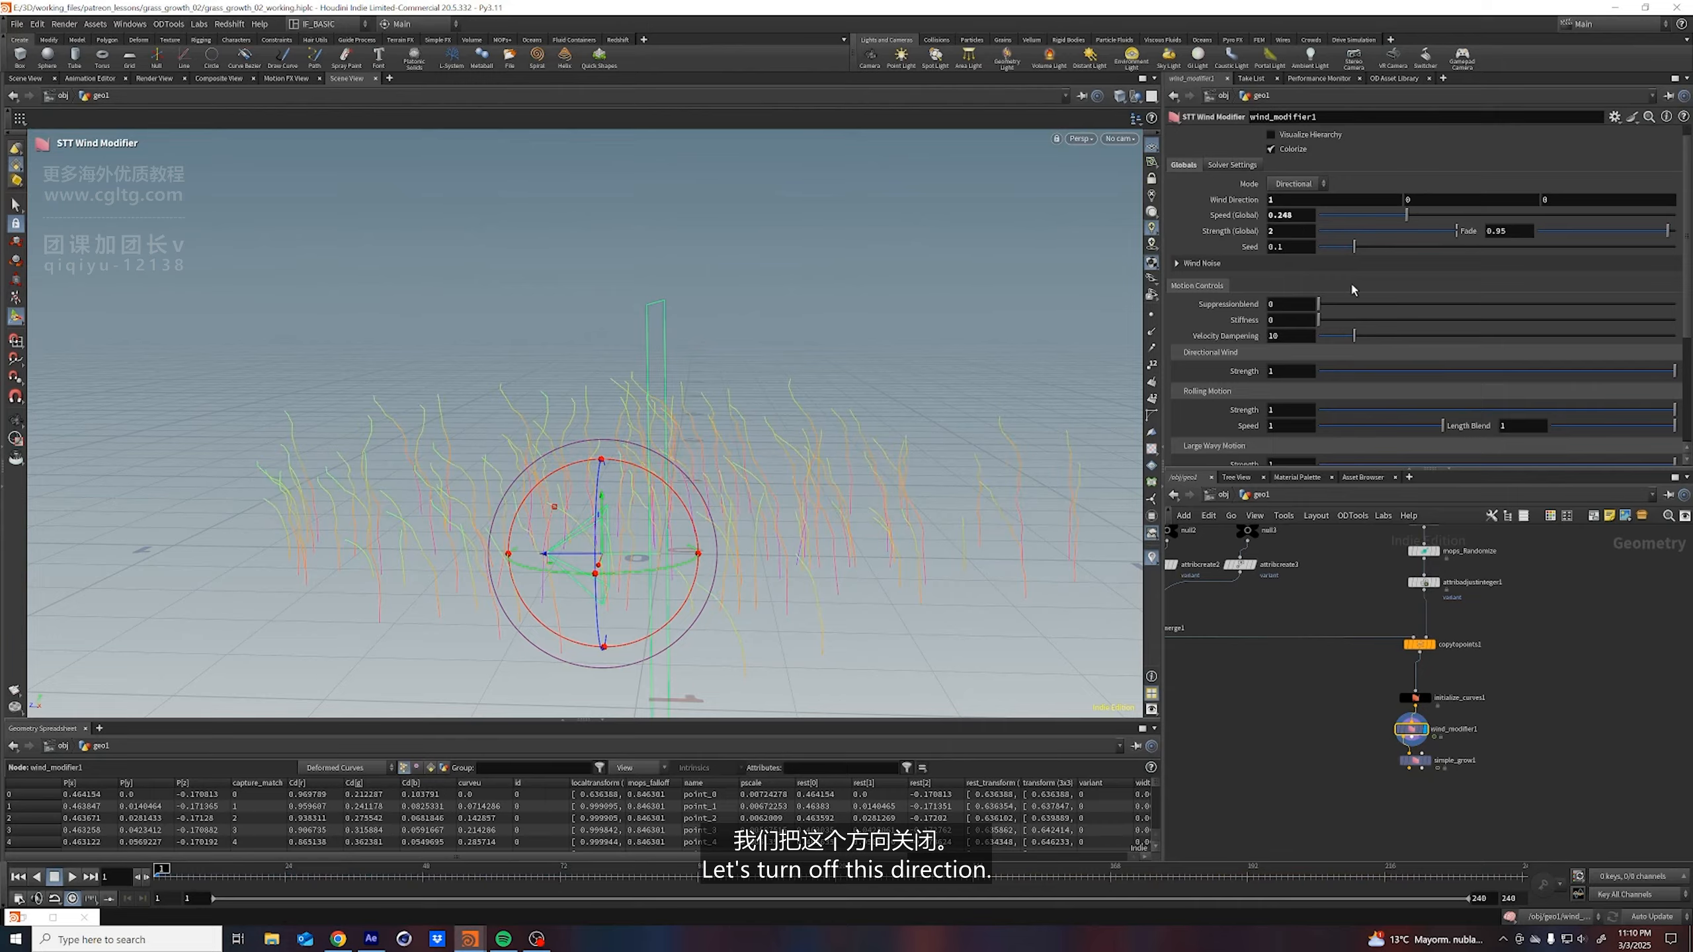
{"action": "double_click", "coordinate": [1308, 200]}
{"action": "type", "text": "0"}
{"action": "key", "text": "Return"}
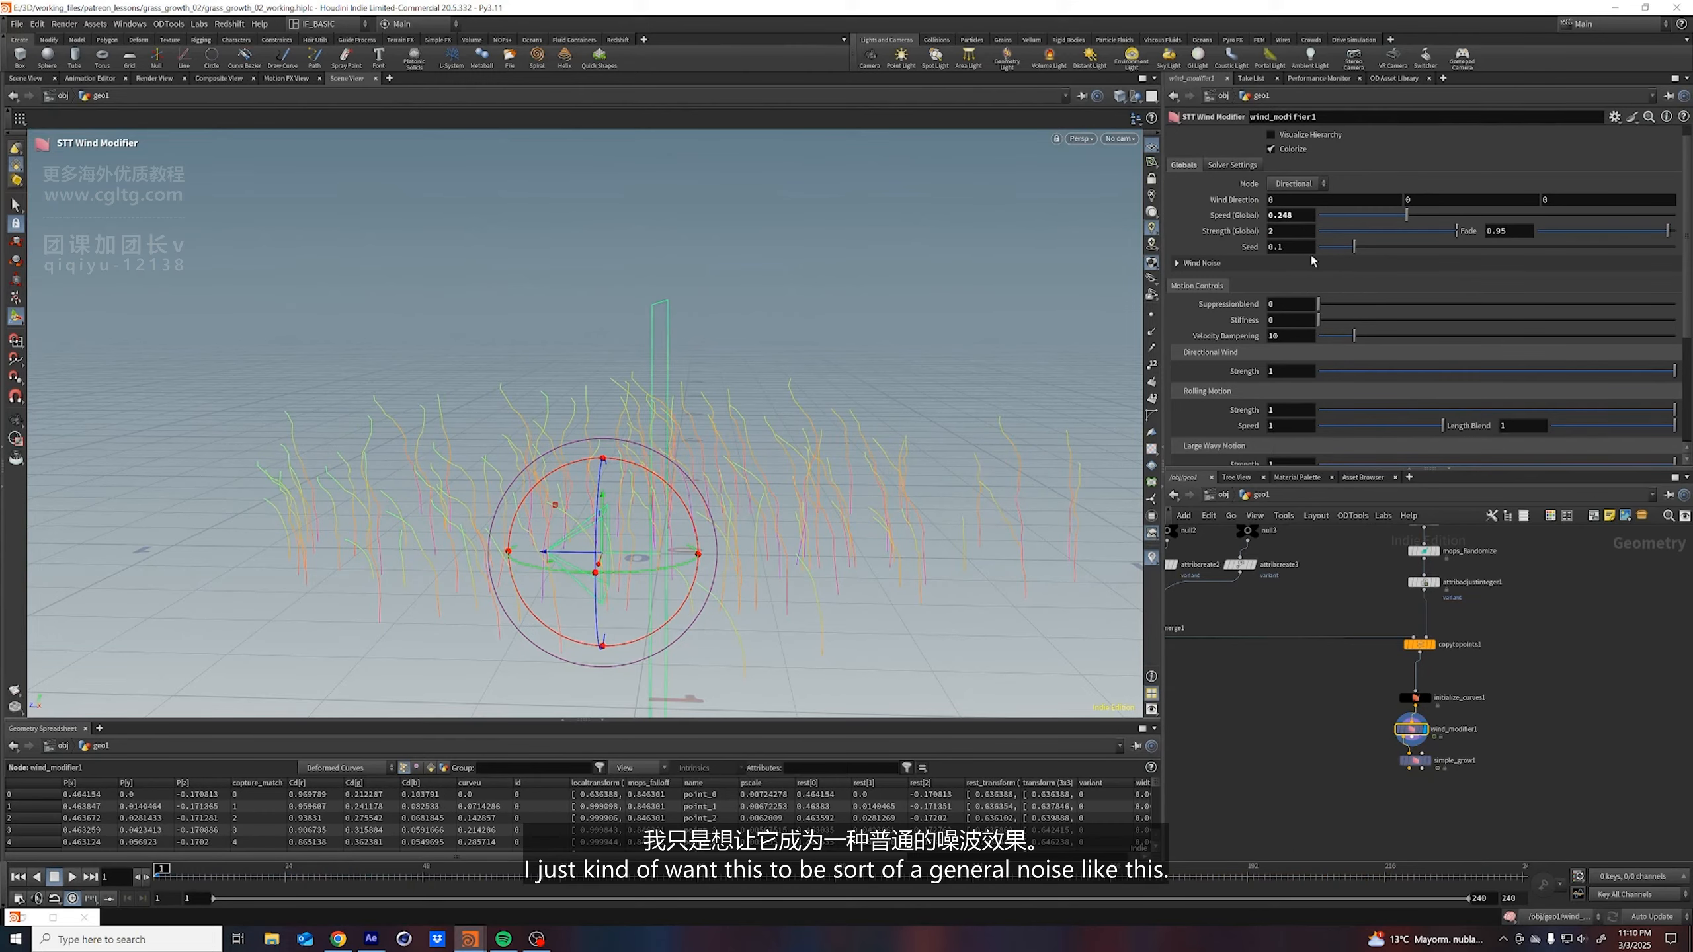
{"action": "left_click", "coordinate": [73, 877]}
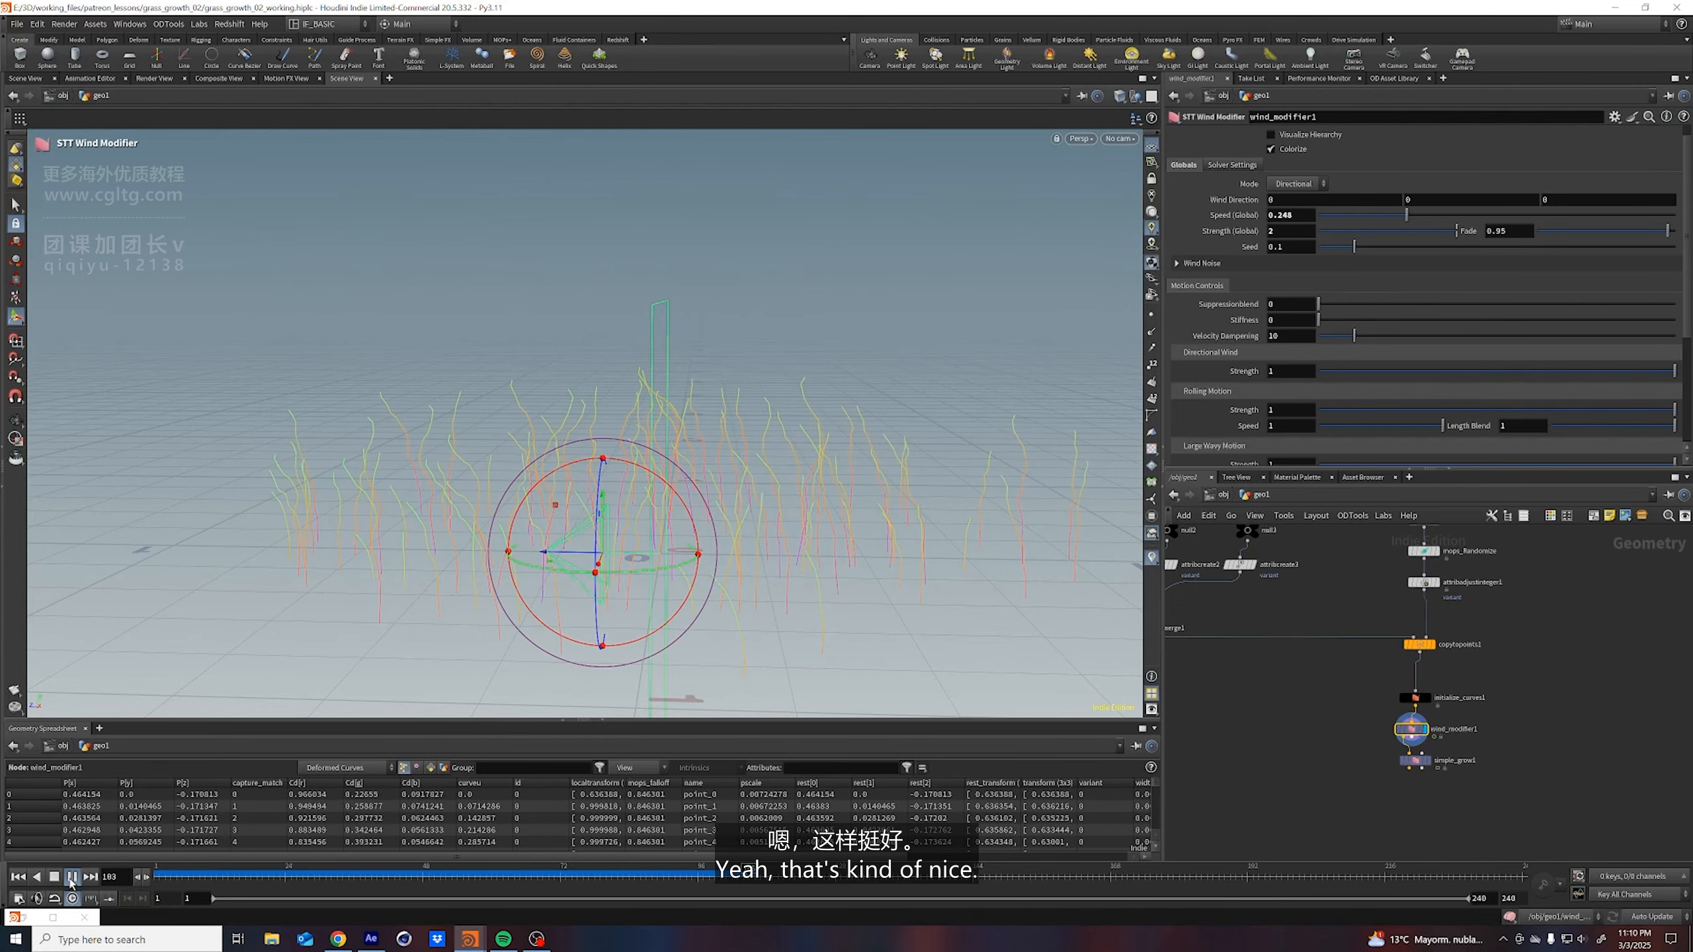
{"action": "left_click", "coordinate": [73, 877]}
{"action": "left_click", "coordinate": [18, 877]}
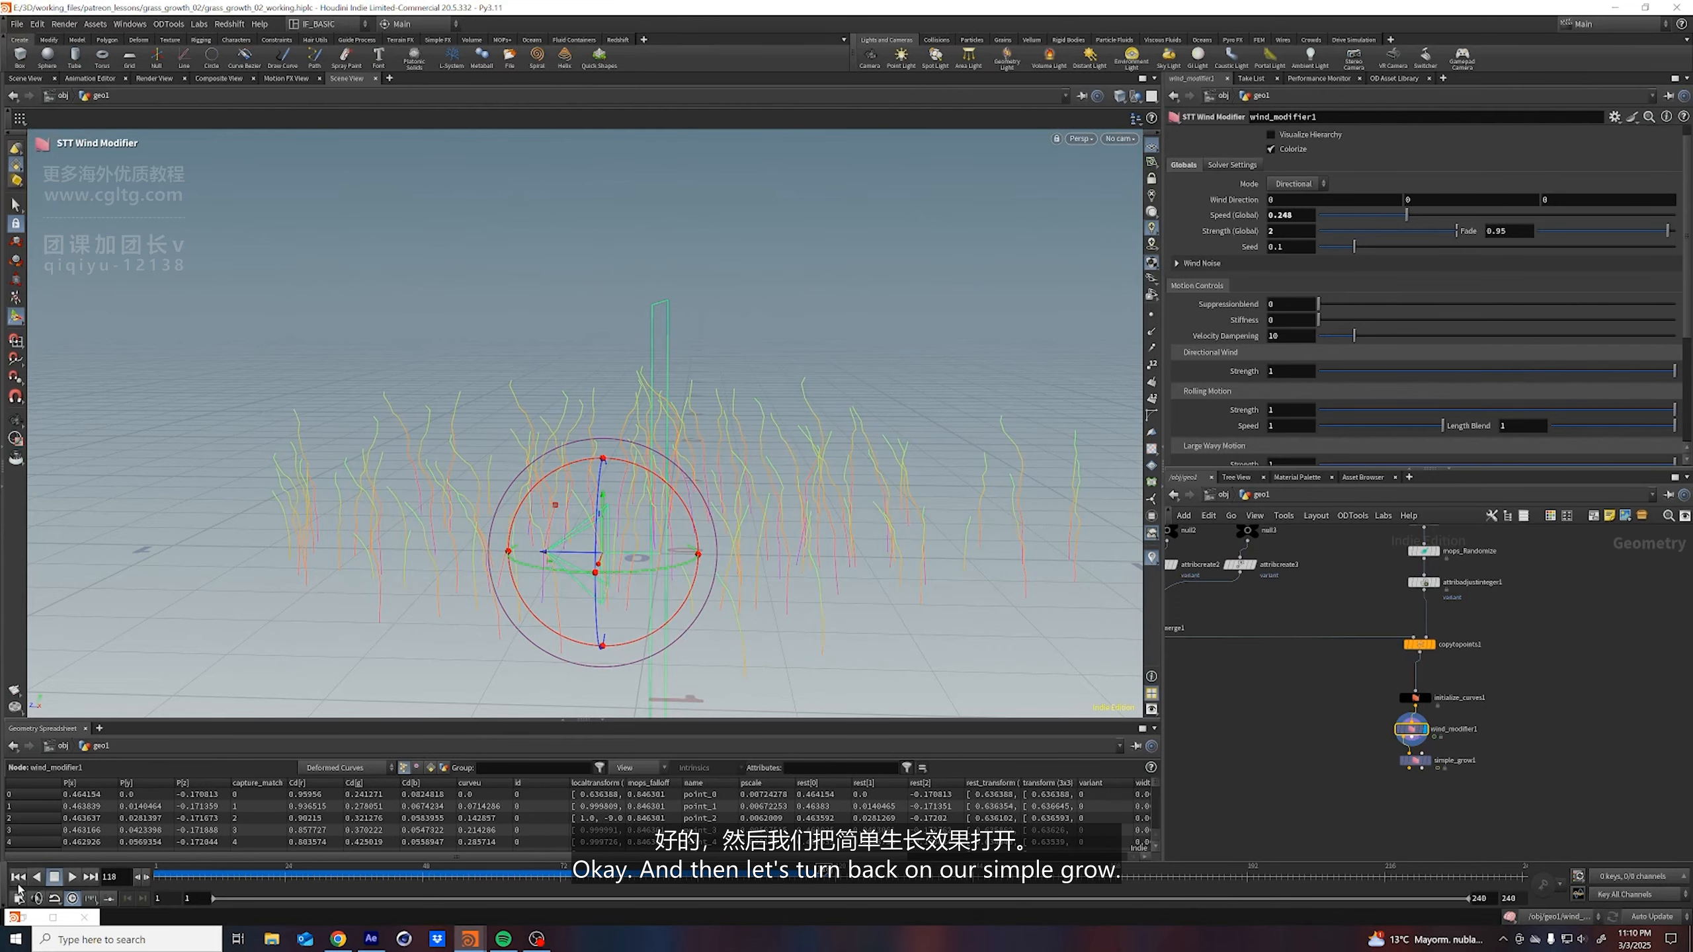
Display simple_grow1, play the growth with the directionless wind and return to frame 1
{"action": "left_click", "coordinate": [1424, 760]}
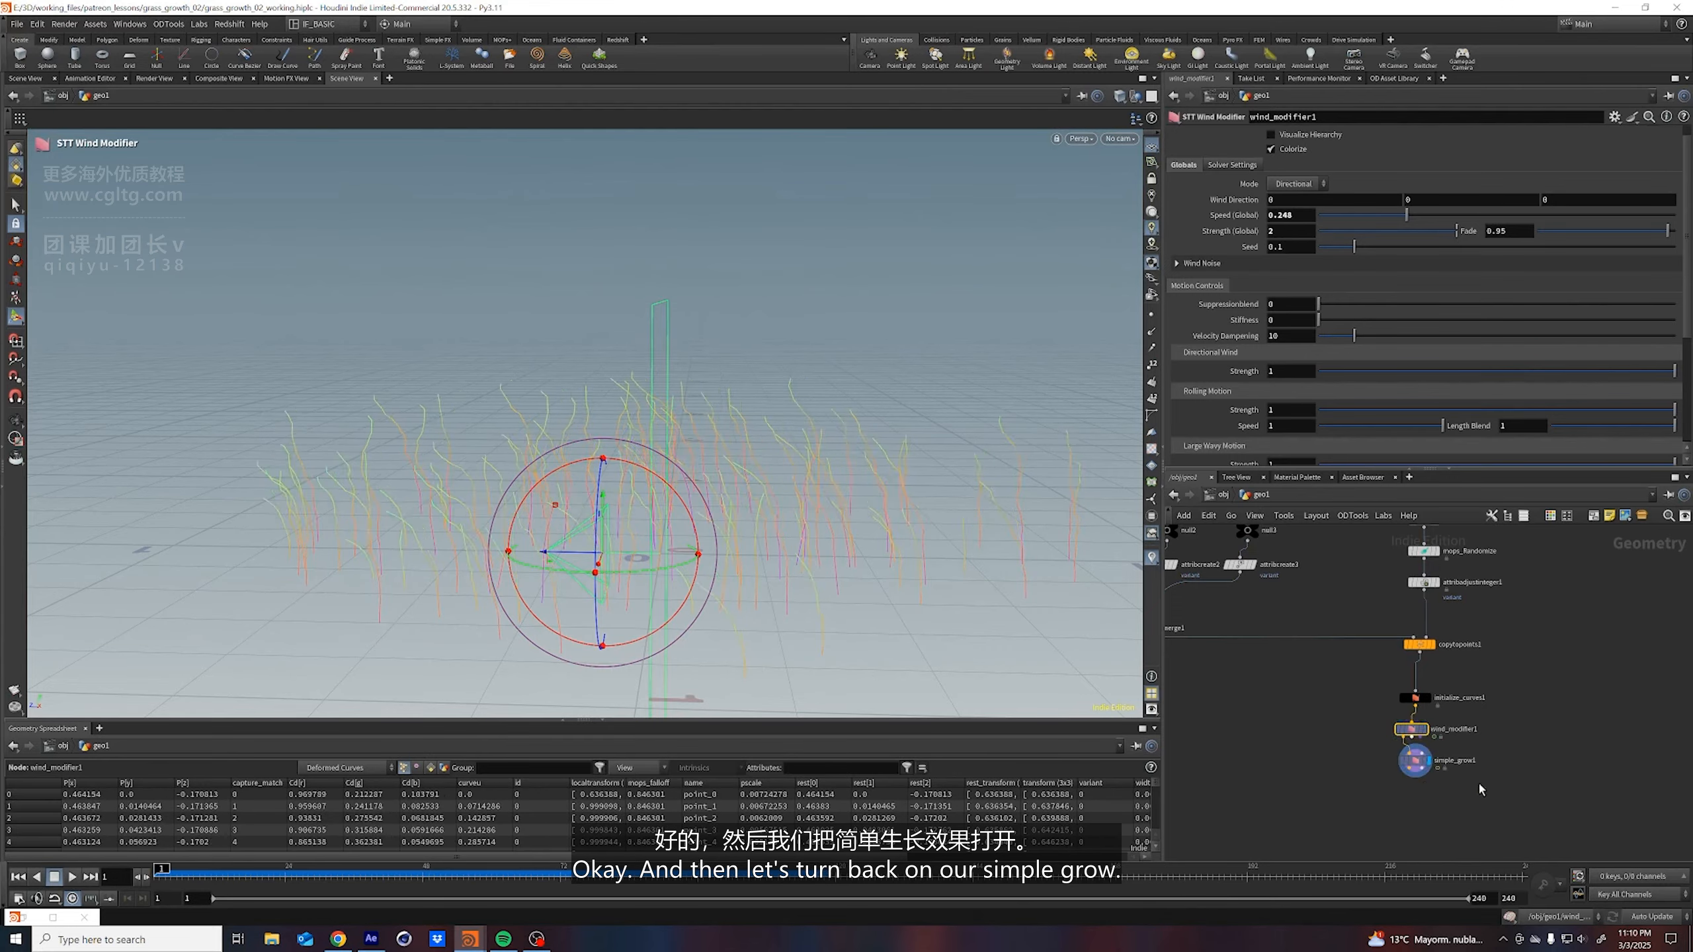
{"action": "left_click", "coordinate": [55, 877]}
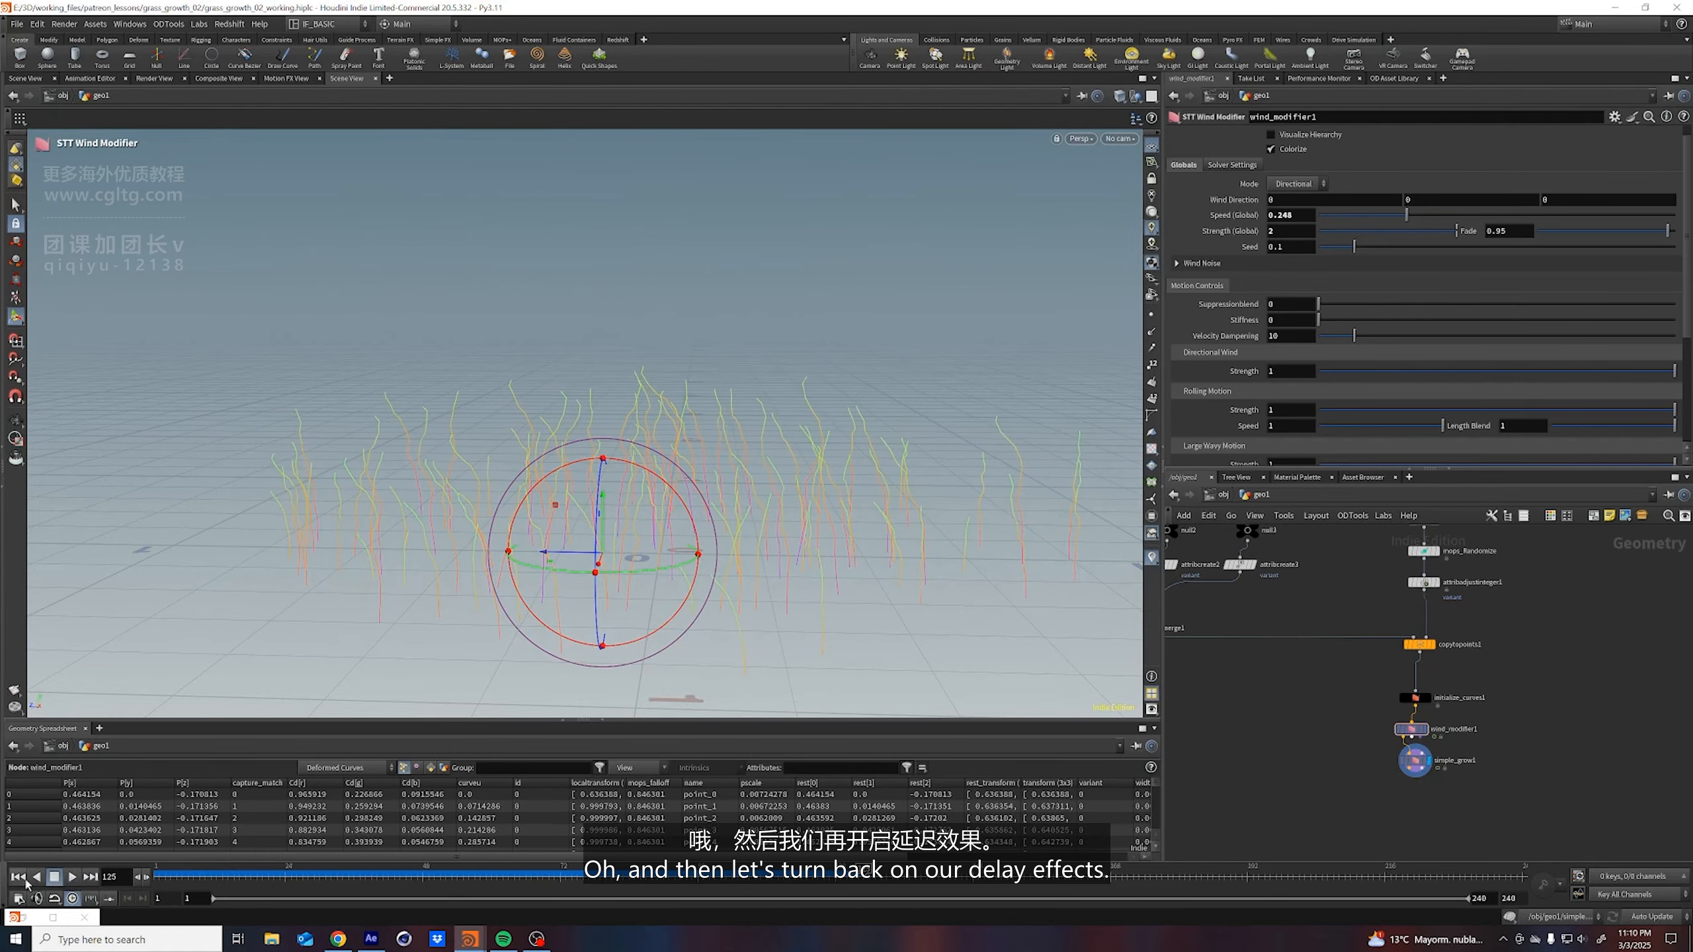
{"action": "left_click", "coordinate": [17, 877]}
Turn on Delay FX on simple_grow1 and reset its simulation in the solver settings
{"action": "left_click", "coordinate": [1412, 761]}
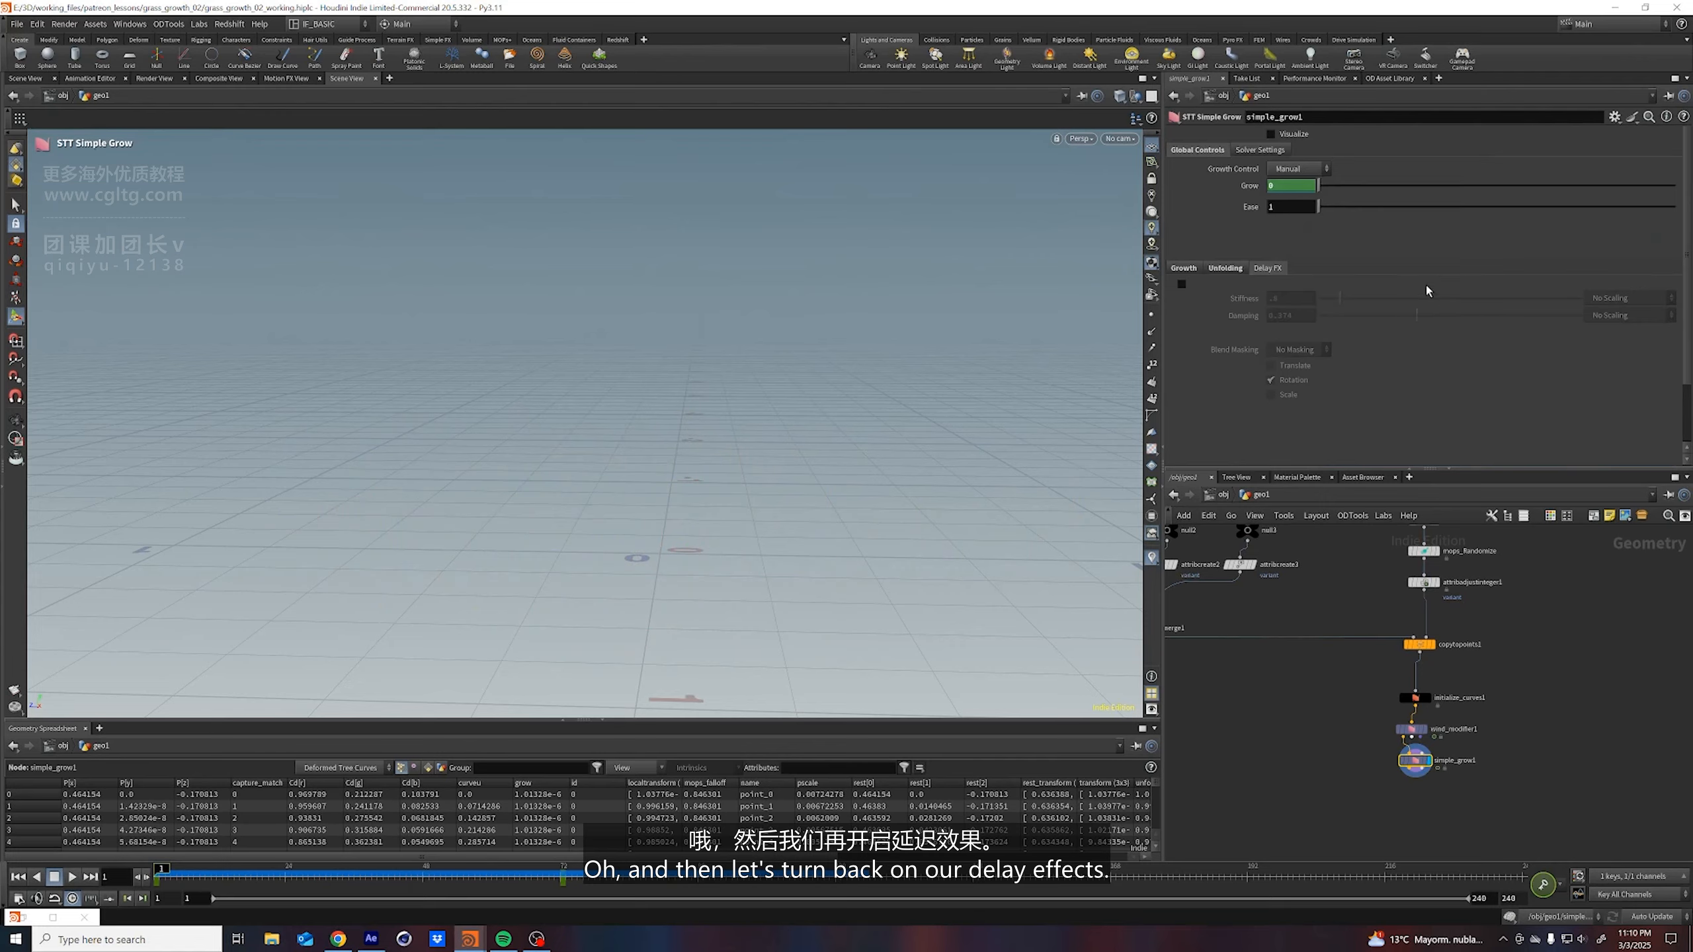
{"action": "left_click", "coordinate": [1182, 284]}
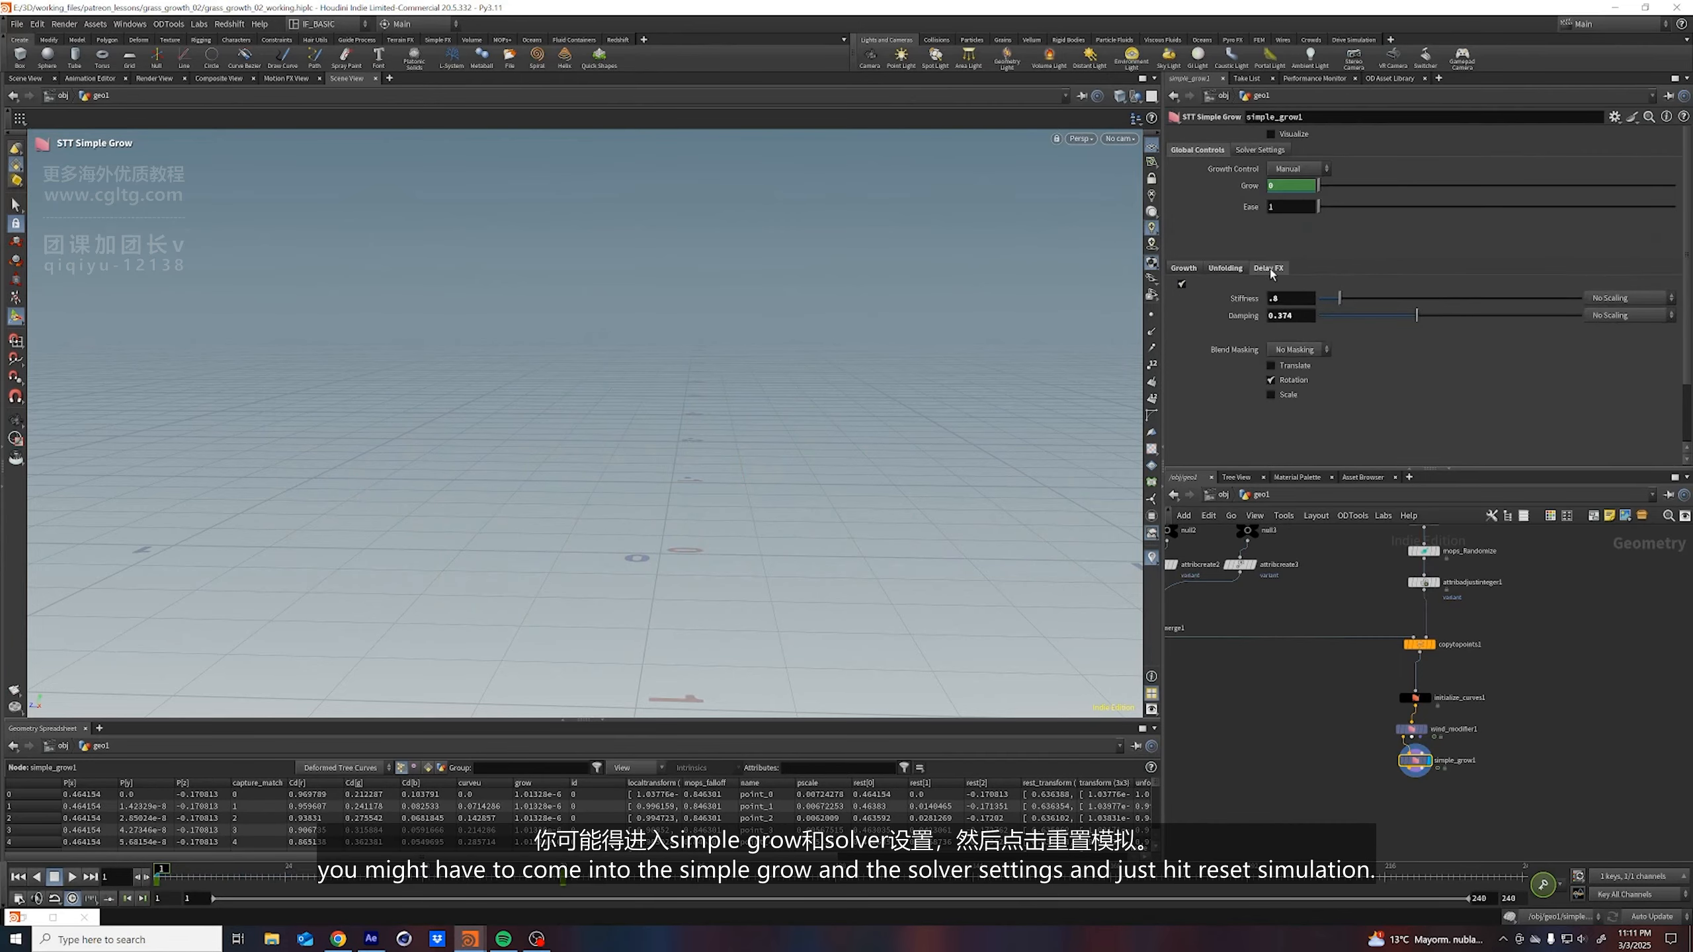
{"action": "left_click", "coordinate": [1258, 150]}
{"action": "left_click", "coordinate": [1305, 168]}
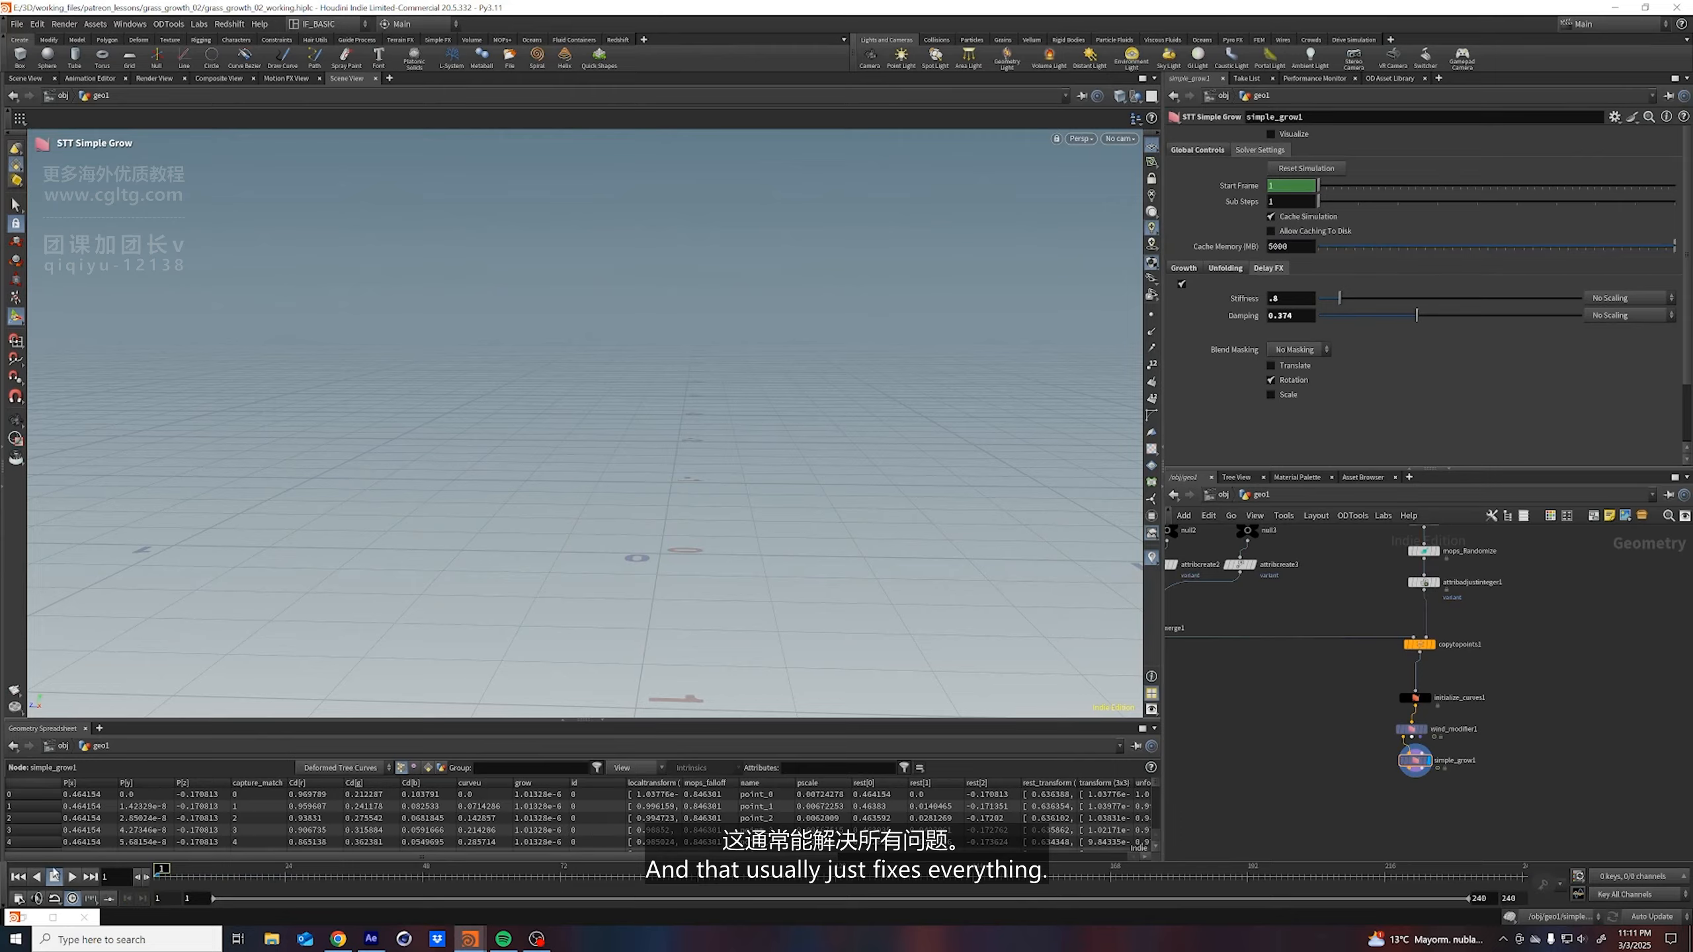
Play the growth with wind and delay effects combined, and return to frame 1
{"action": "left_click", "coordinate": [71, 878]}
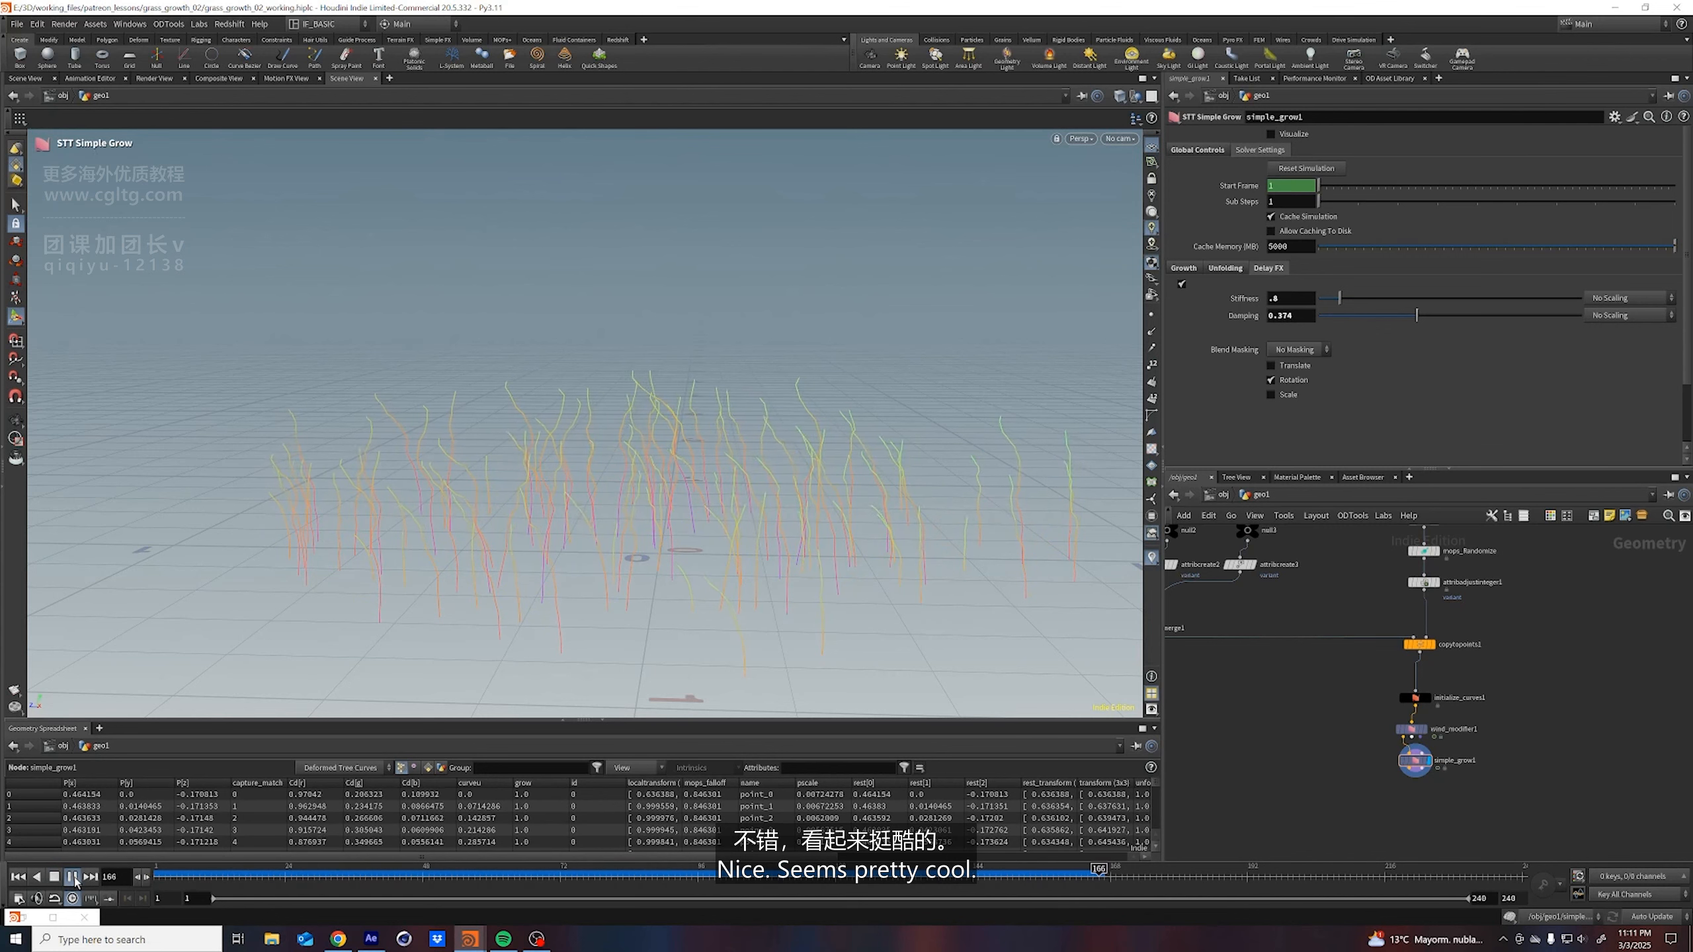
{"action": "left_click", "coordinate": [60, 878]}
{"action": "left_click", "coordinate": [17, 878]}
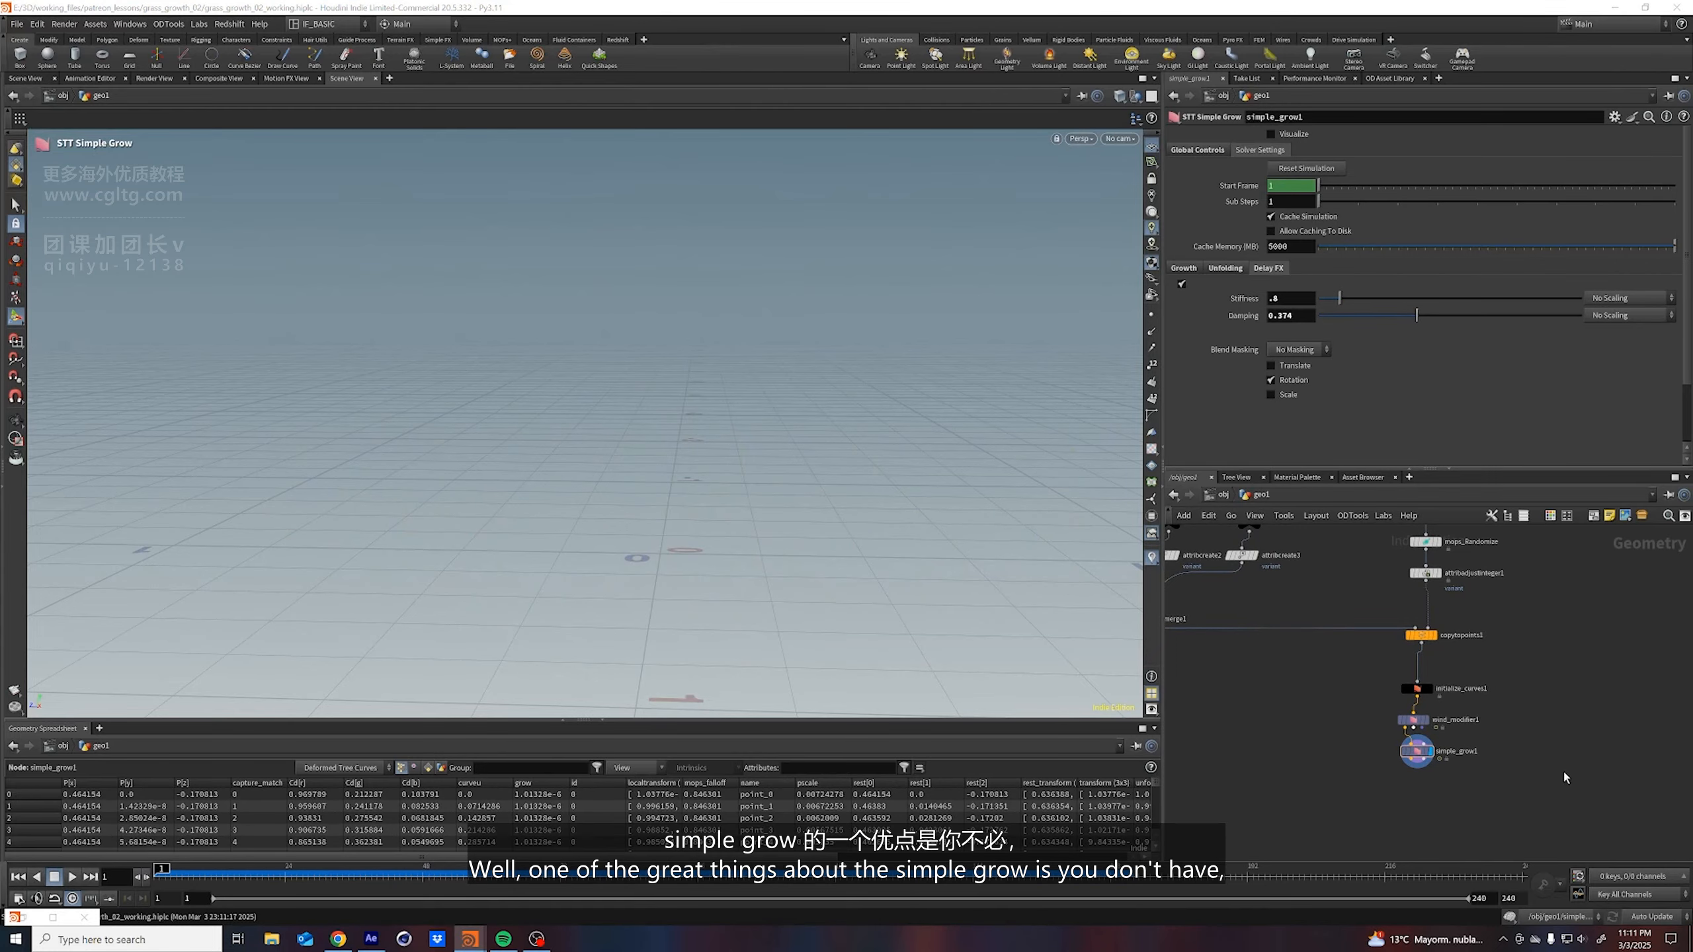
Switch the Growth Control on simple_grow1 from Manual to By Attribute
{"action": "left_click_drag", "start_coordinate": [1310, 800], "coordinate": [1469, 745]}
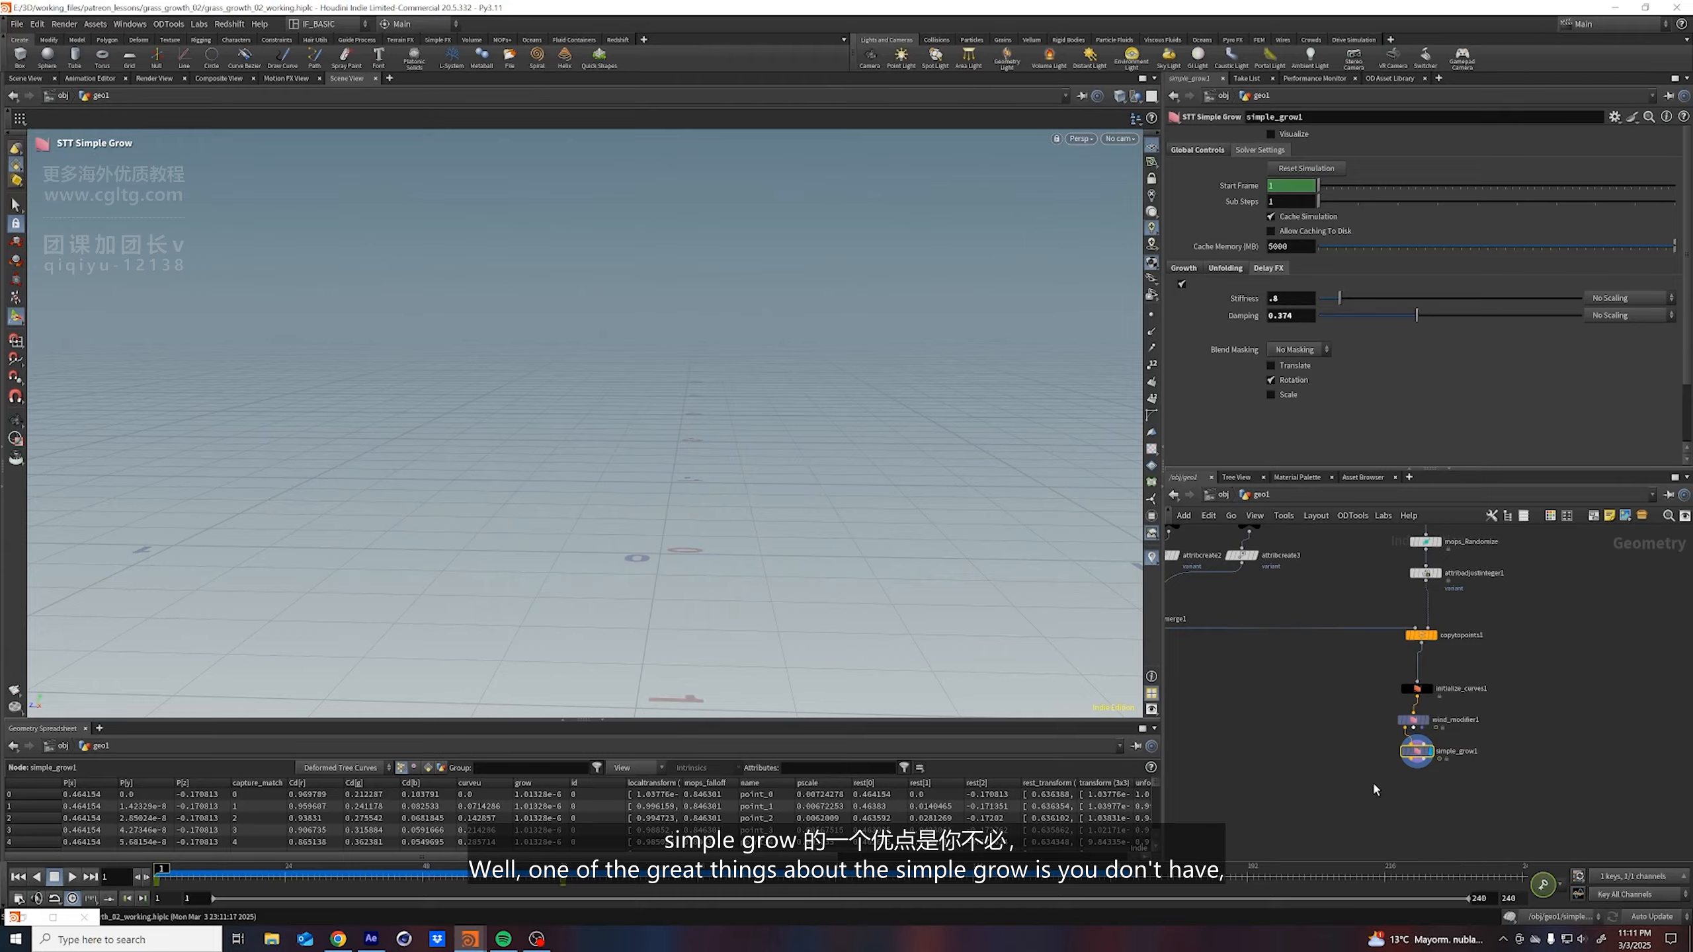
{"action": "left_click", "coordinate": [1214, 151]}
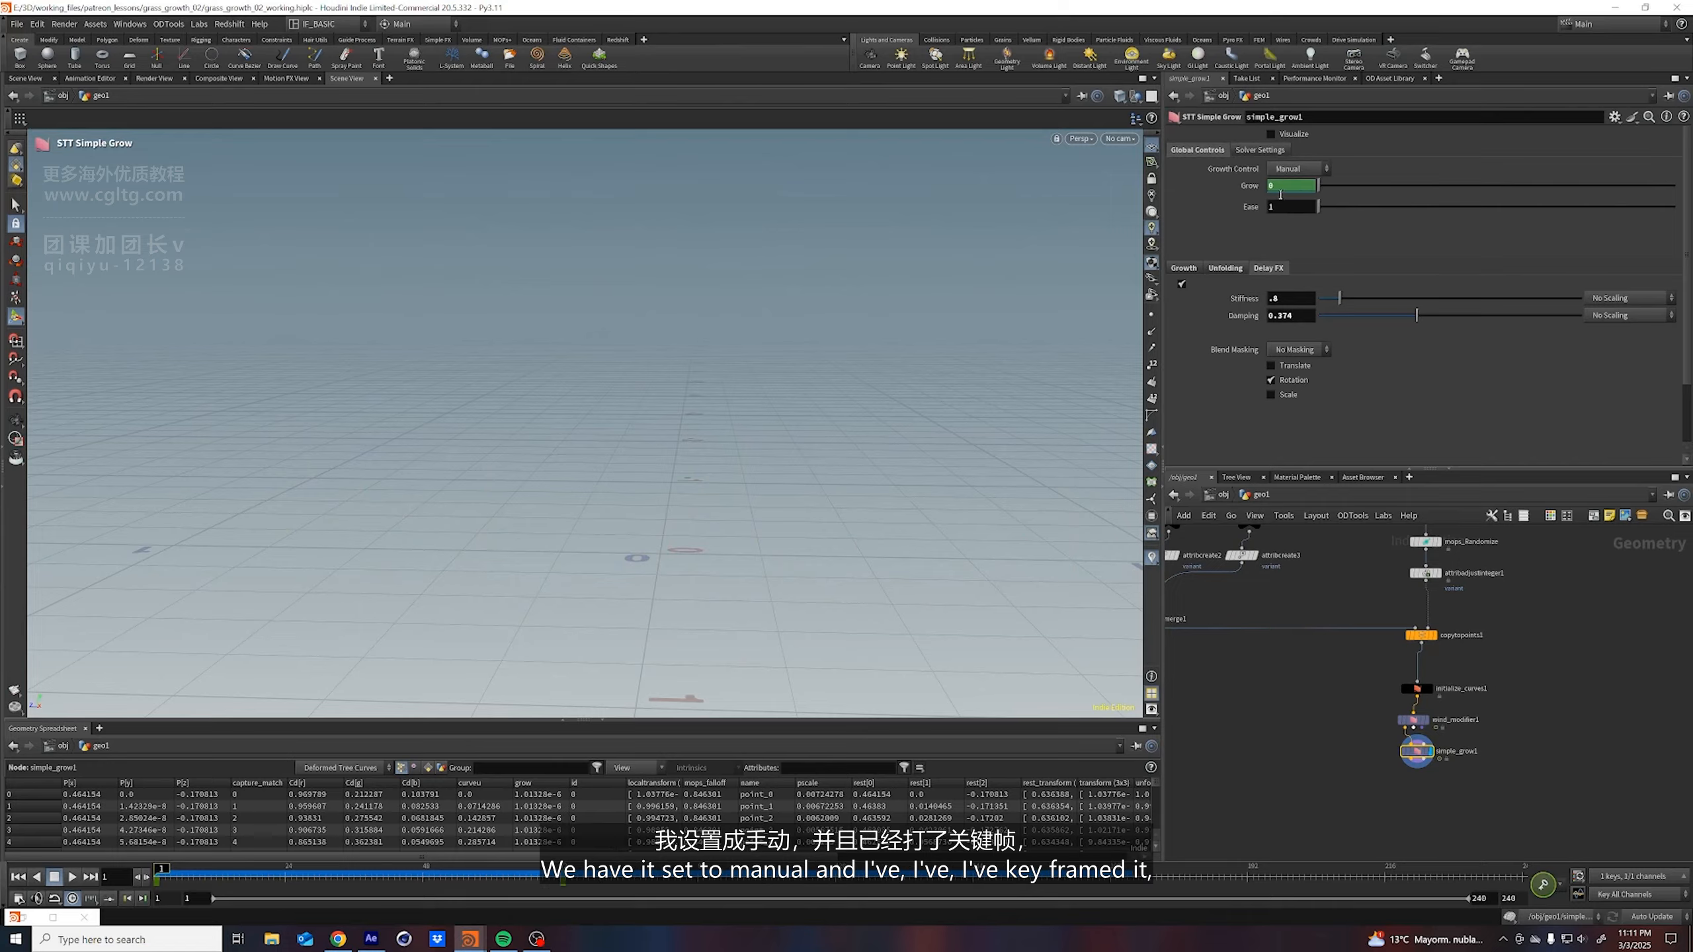
{"action": "left_click", "coordinate": [1283, 170]}
{"action": "left_click", "coordinate": [1287, 195]}
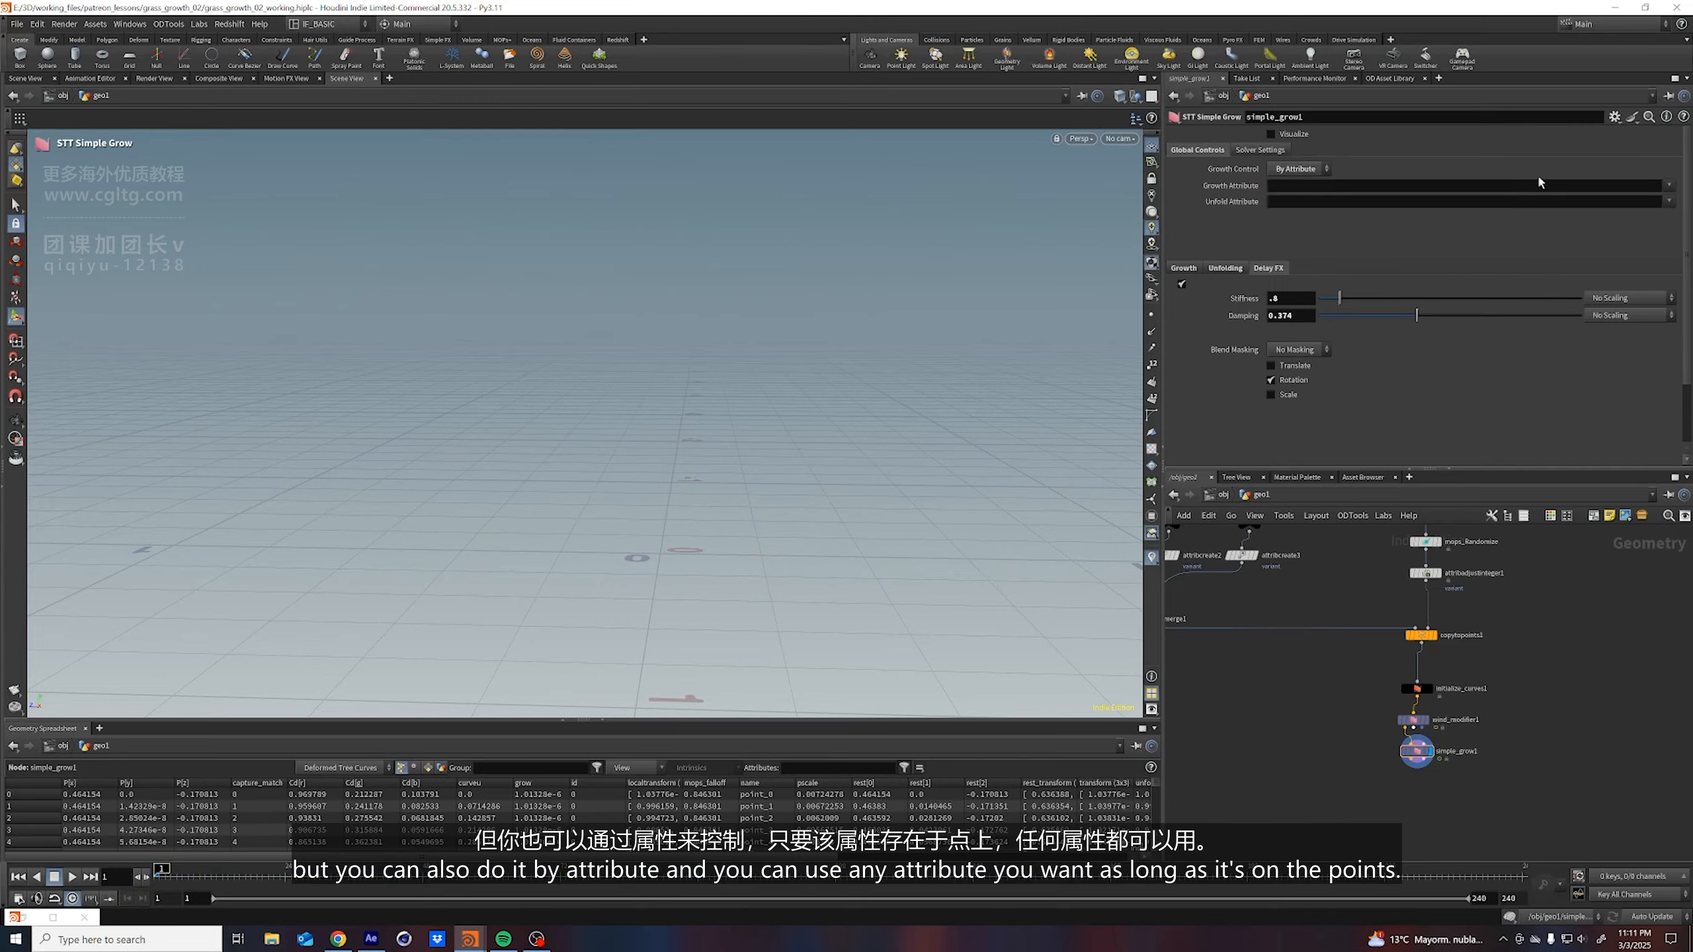
Insert a MOPs Shape Falloff node between the attribute adjust integer and copy to points nodes, and display it
{"action": "middle_click_drag", "start_coordinate": [1573, 689], "coordinate": [1551, 745]}
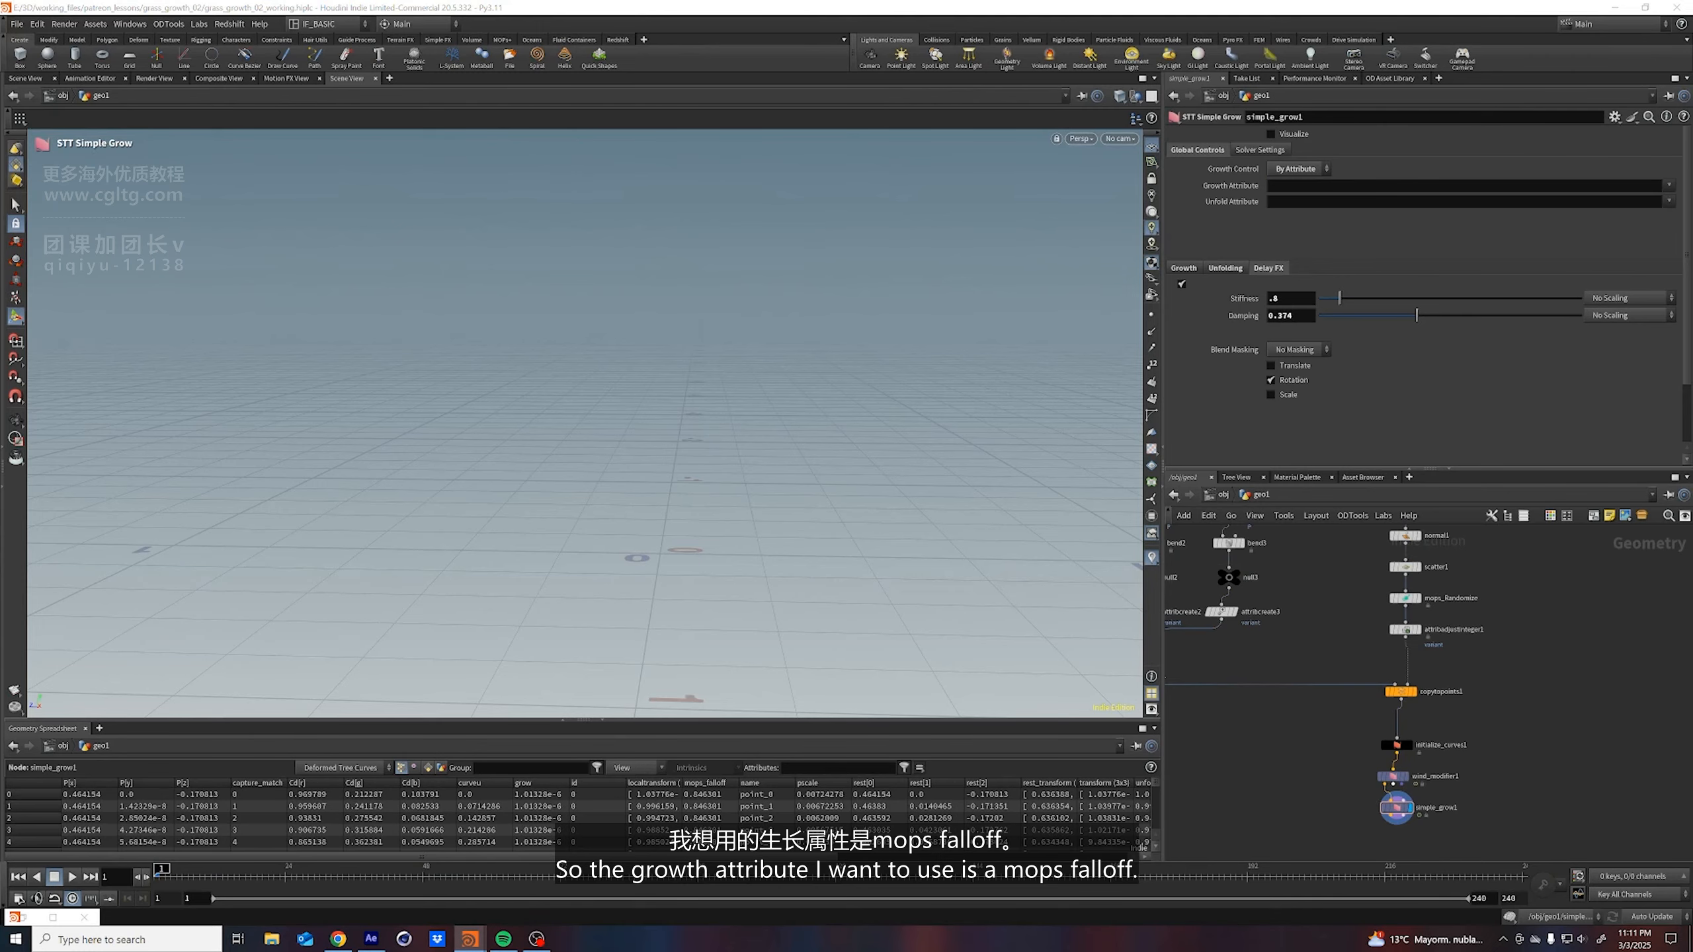
{"action": "key", "text": "Tab"}
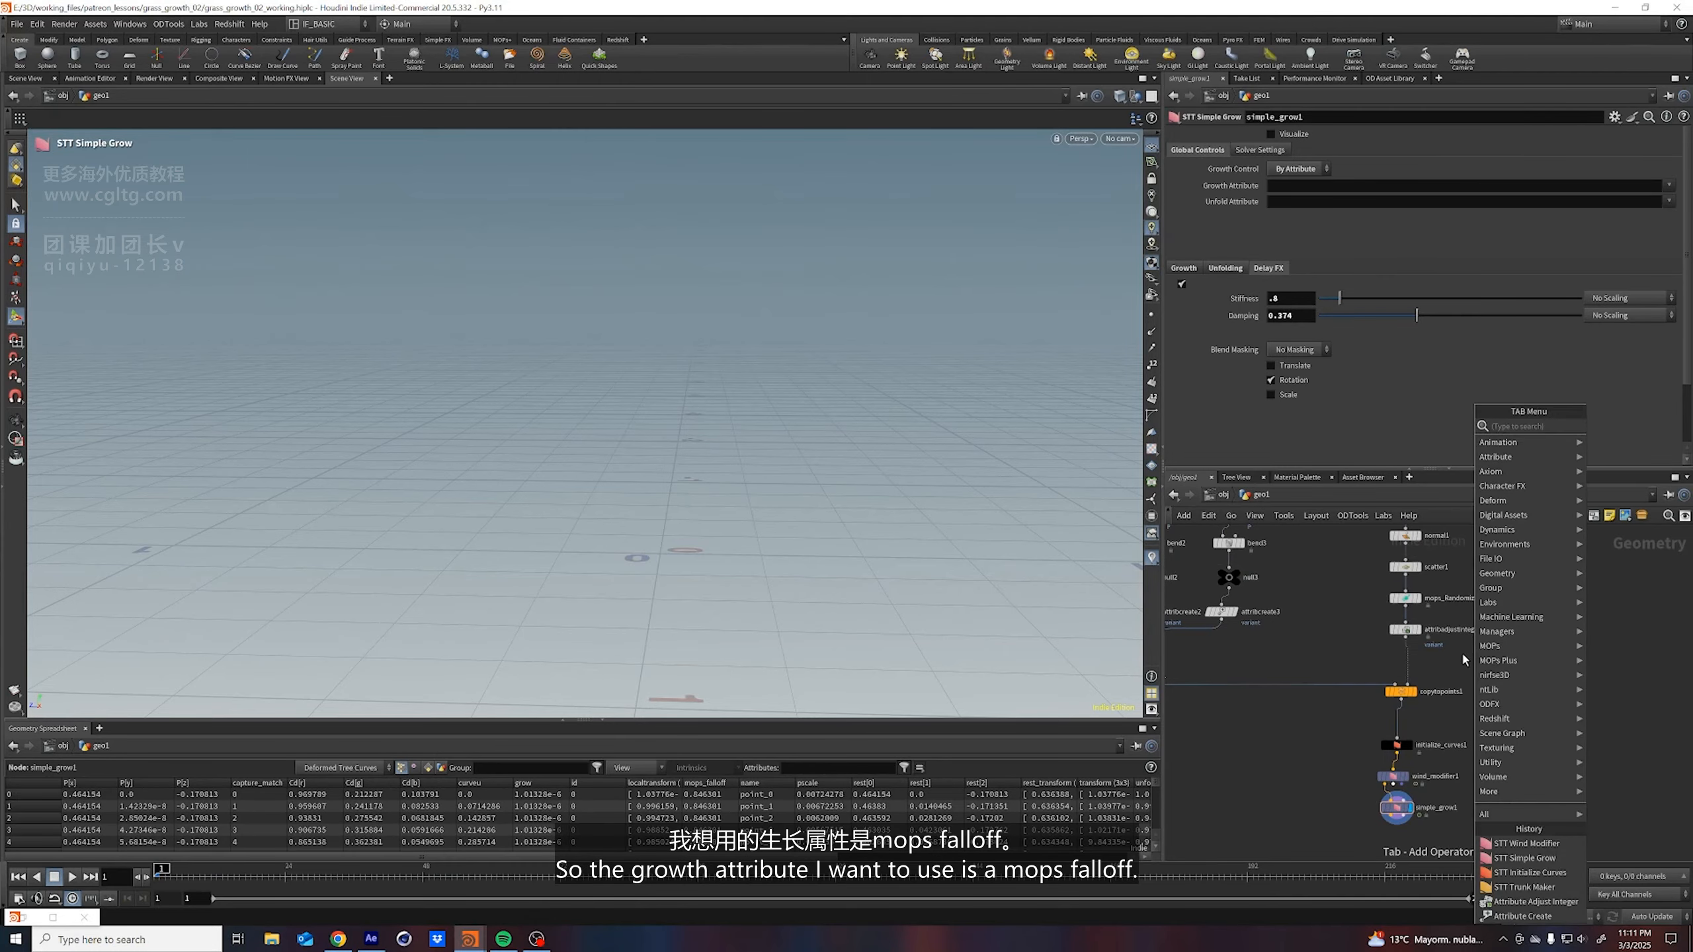
{"action": "type", "text": "m"}
{"action": "key", "text": "BackSpace"}
{"action": "key", "text": "BackSpace"}
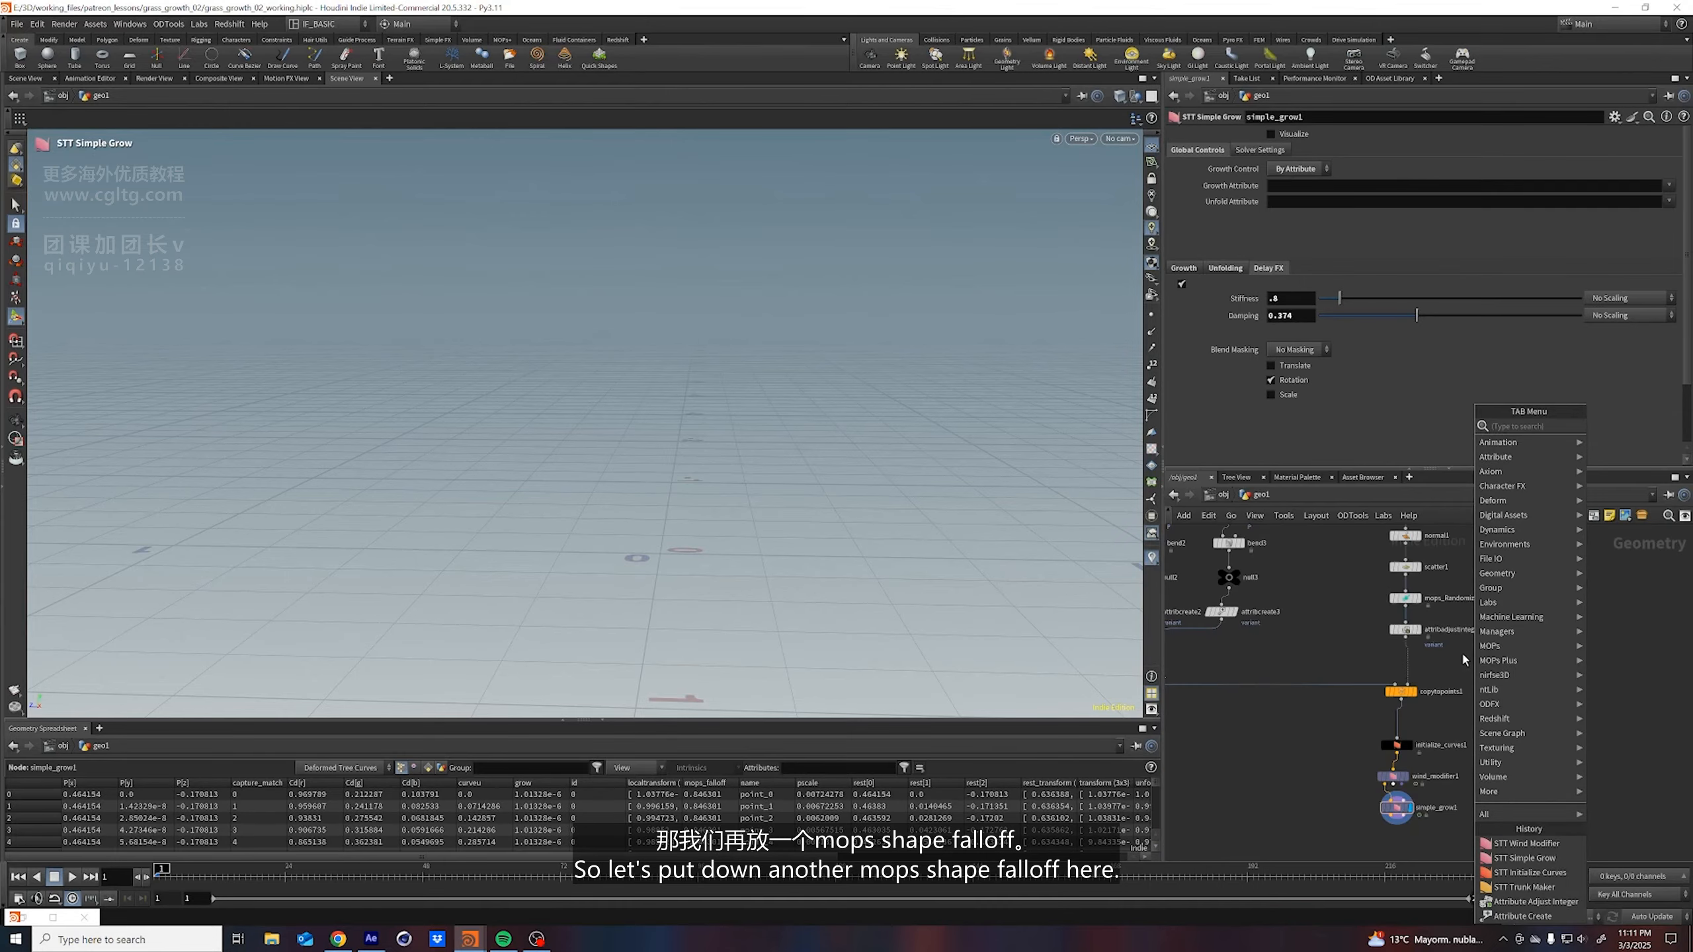
{"action": "type", "text": "mopssha"}
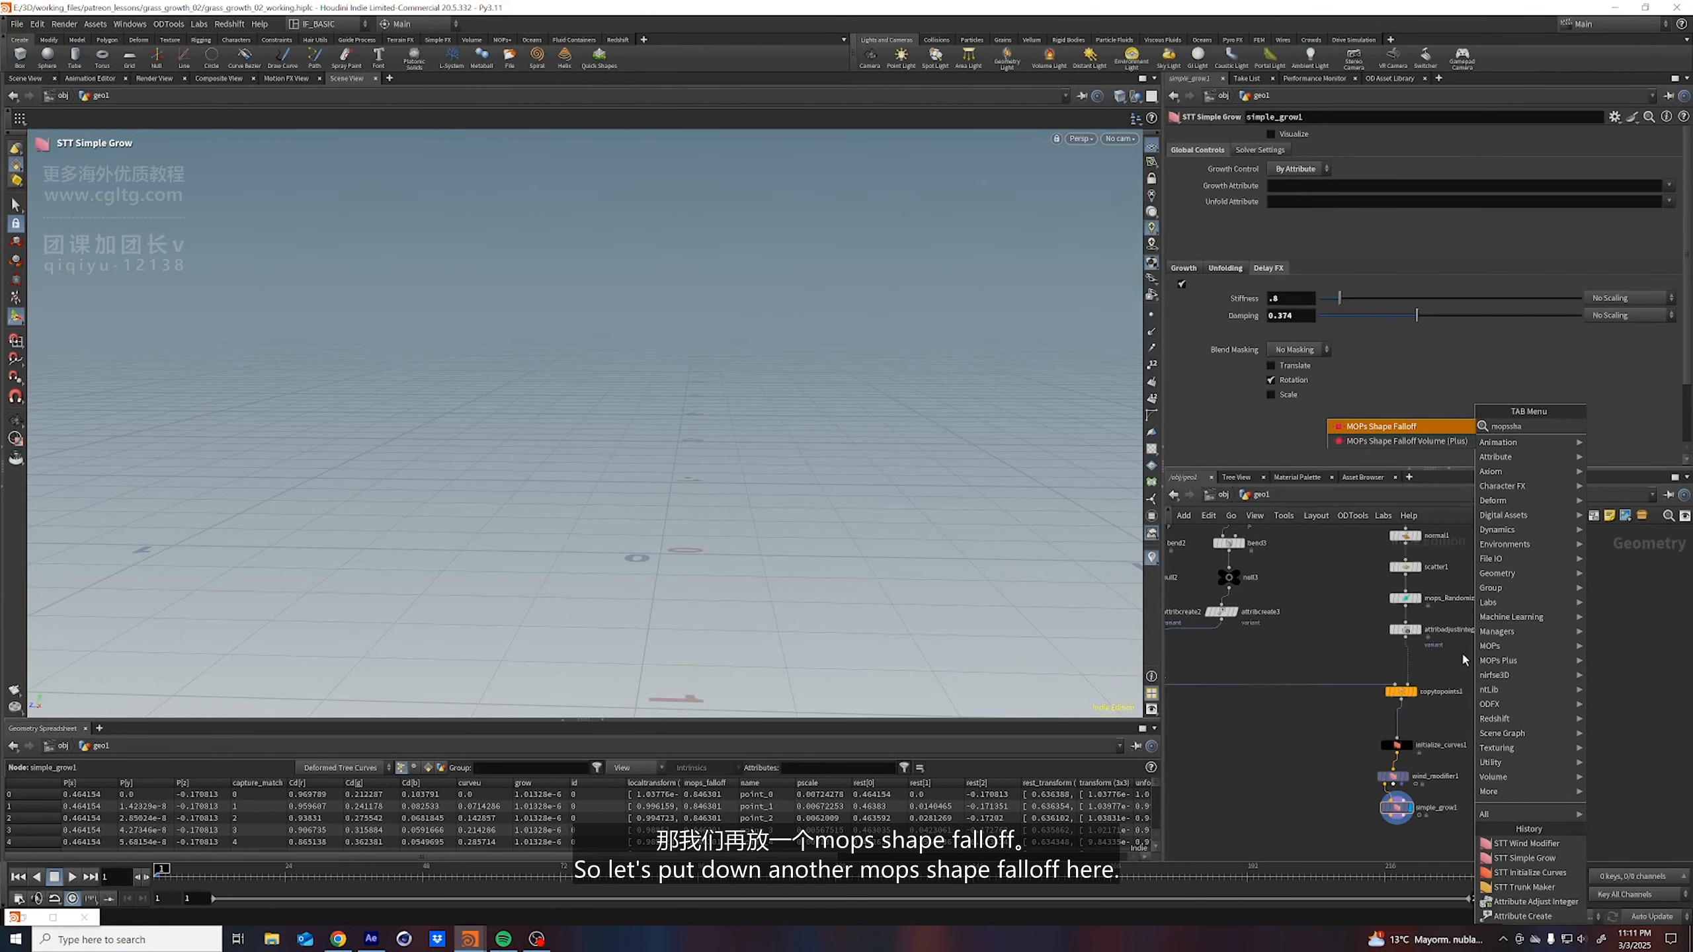
{"action": "key", "text": "Return"}
{"action": "left_click", "coordinate": [1407, 661]}
{"action": "left_click", "coordinate": [1419, 660]}
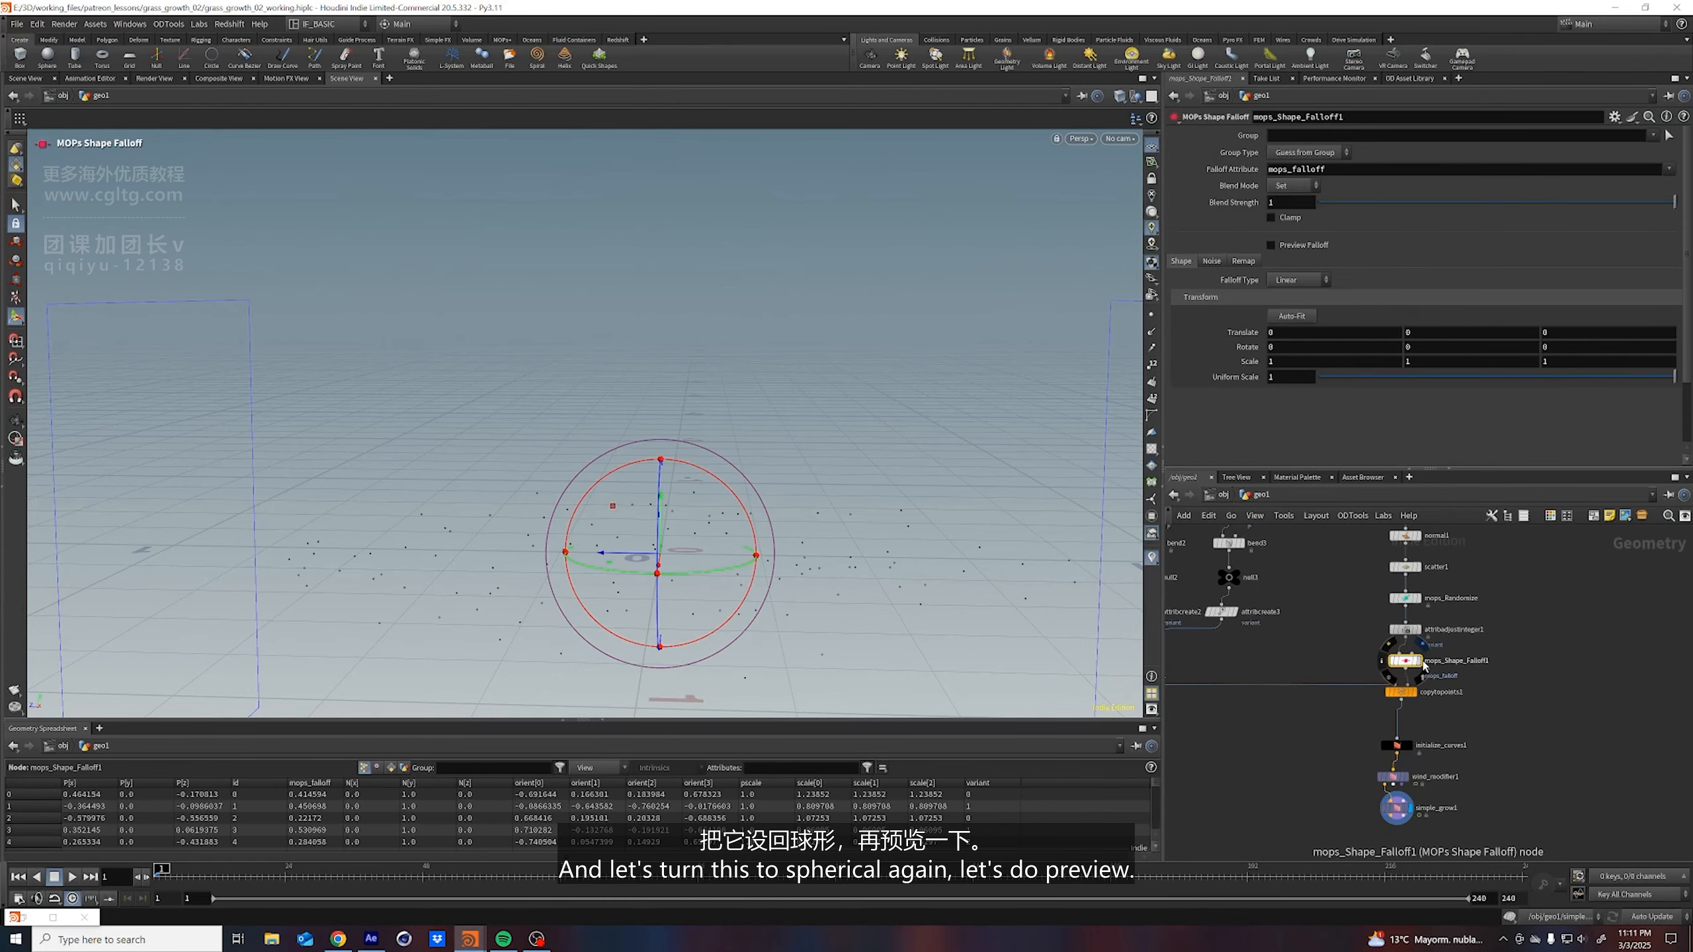
Set the Falloff Type of mops_Shape_Falloff1 to Spherical and turn on Preview Falloff
{"action": "left_click_drag", "start_coordinate": [824, 561], "coordinate": [757, 620], "text": "alt"}
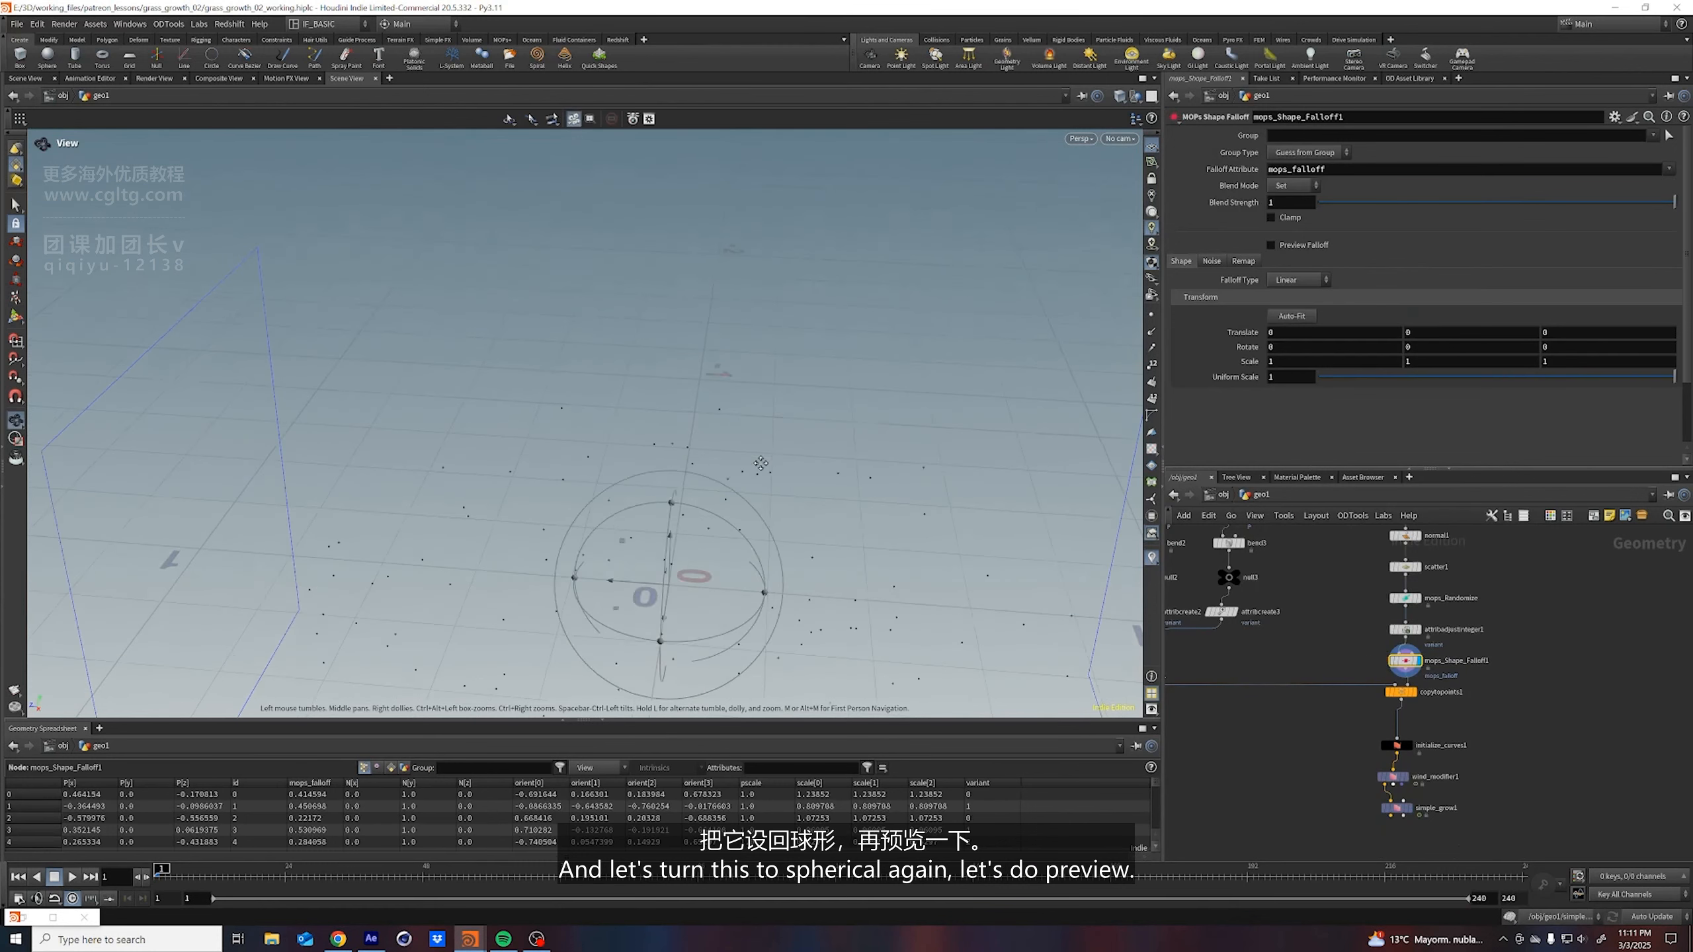
{"action": "middle_click_drag", "start_coordinate": [757, 620], "coordinate": [810, 555], "text": "alt"}
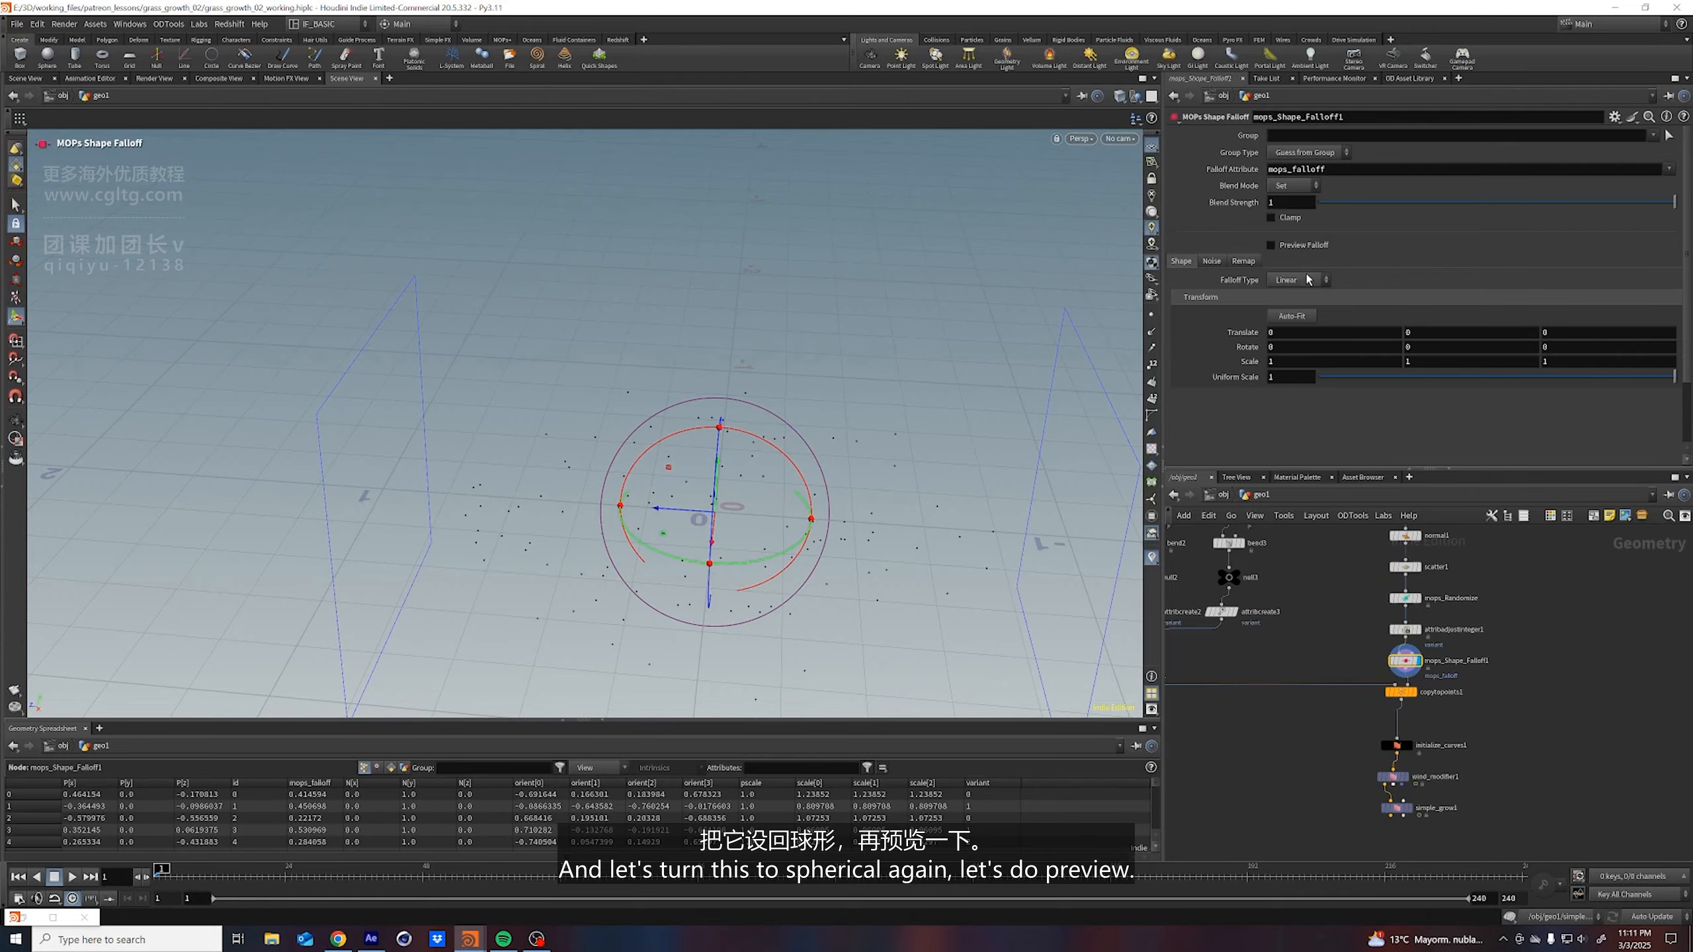
{"action": "left_click", "coordinate": [1306, 281]}
{"action": "left_click", "coordinate": [1296, 310]}
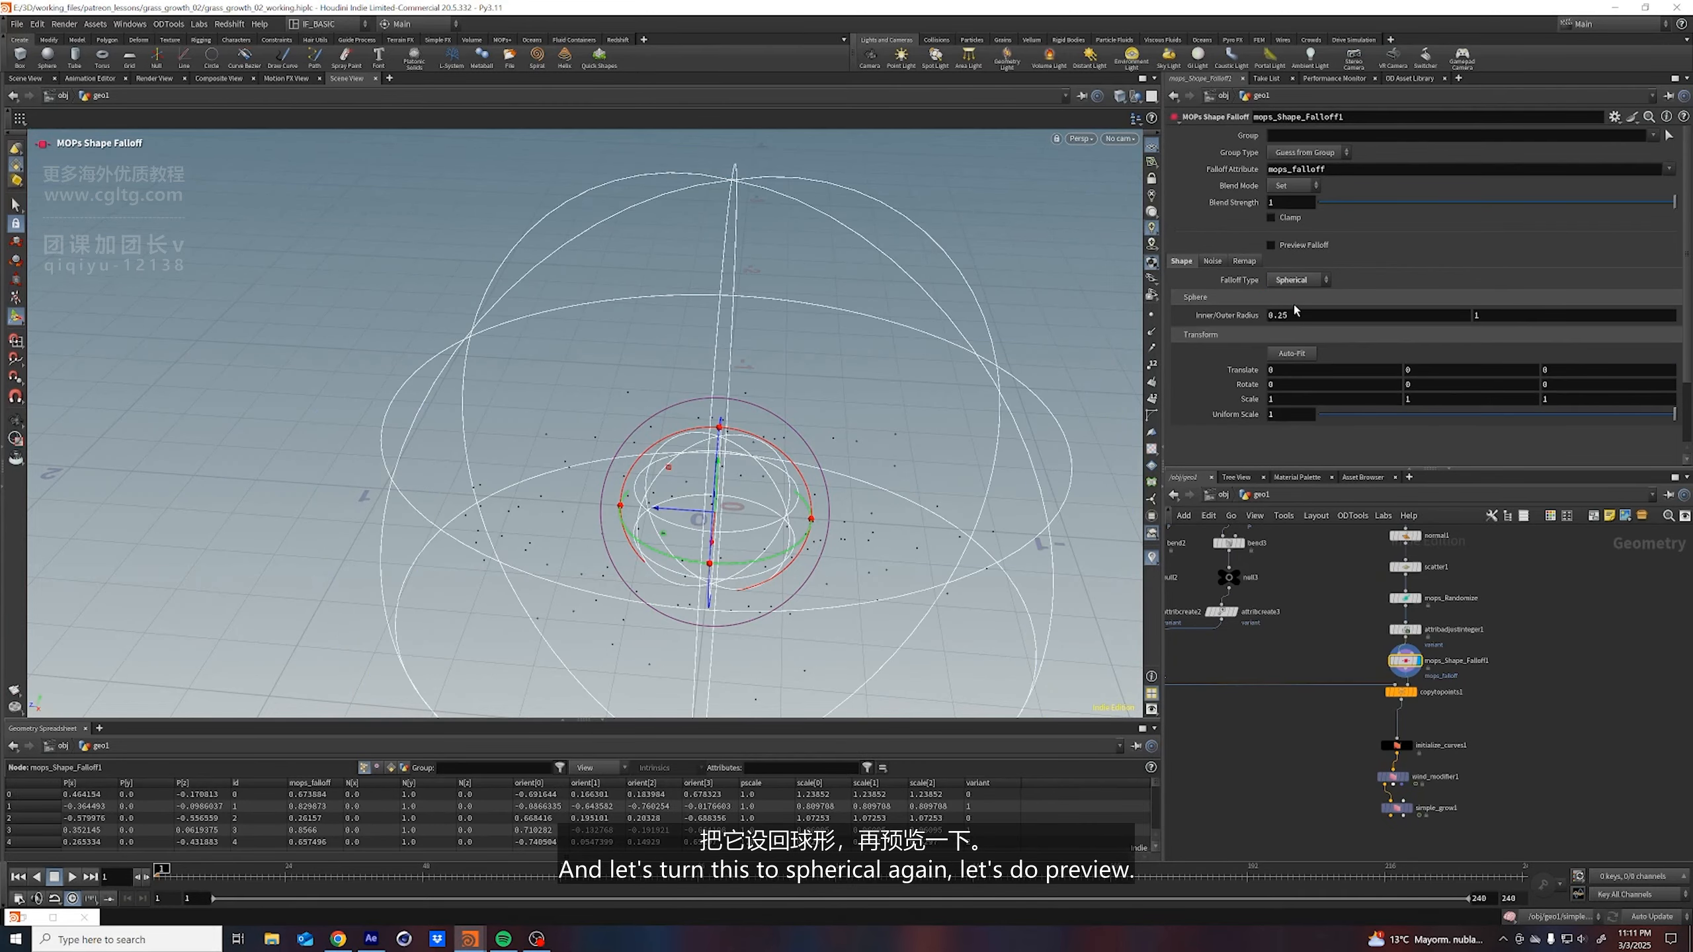
{"action": "left_click", "coordinate": [1272, 245]}
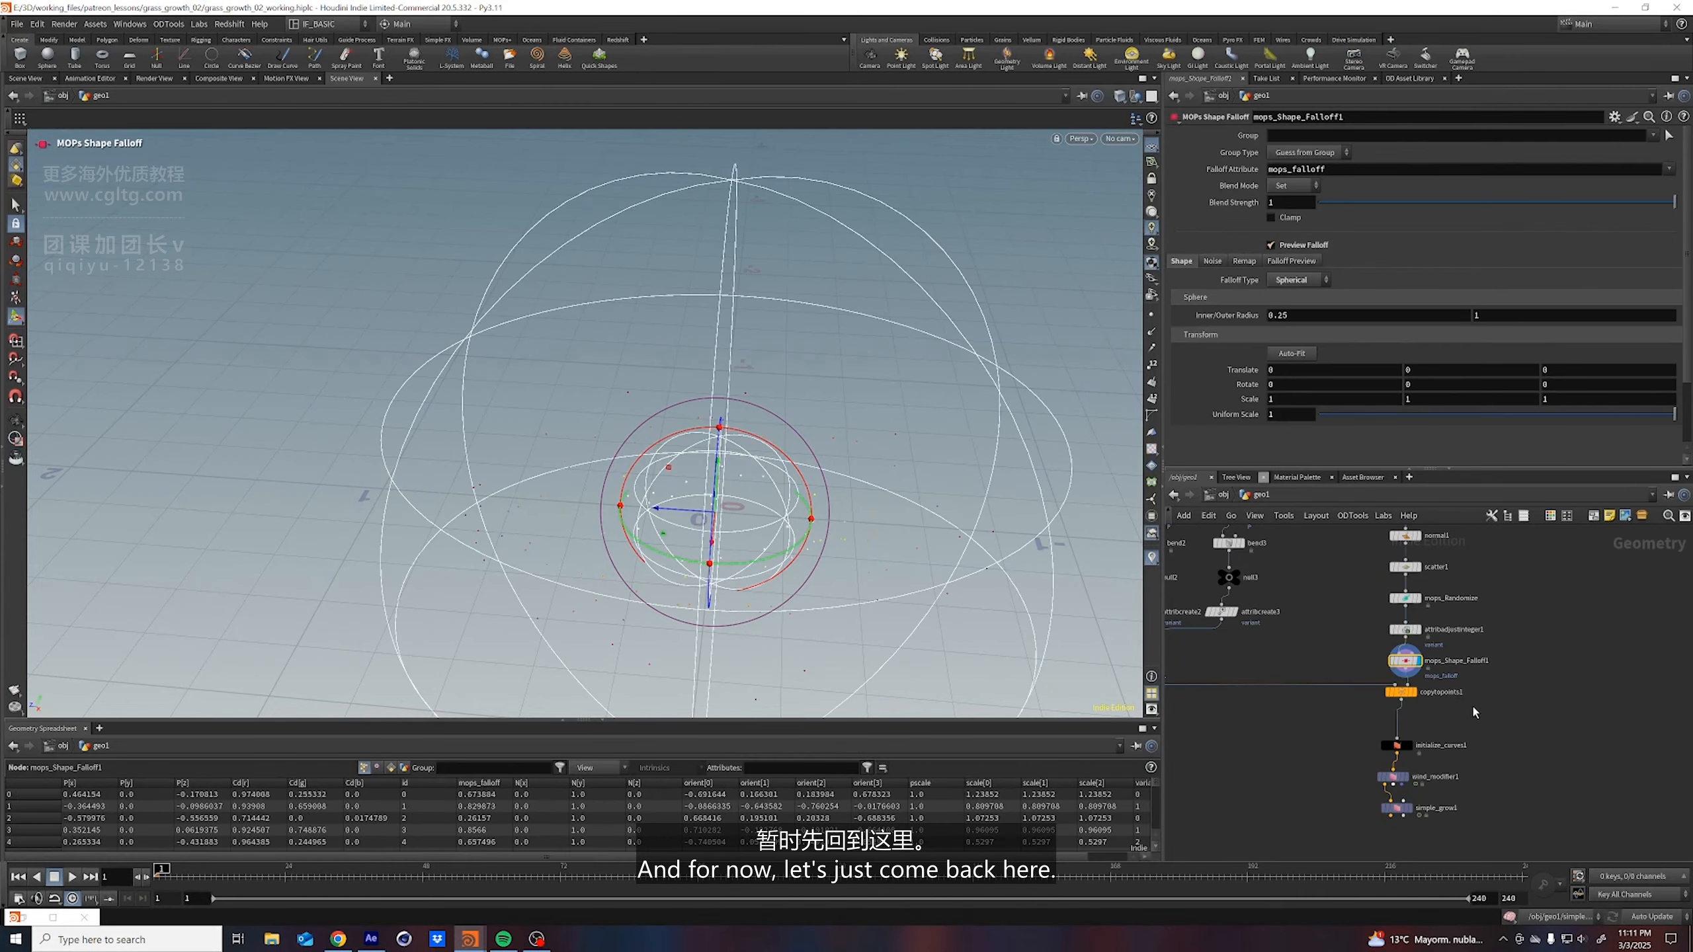
Bypass wind_modifier1, and display simple_grow1 with its Delay FX turned off
{"action": "scroll", "coordinate": [1507, 718], "scroll_direction": "down", "scroll_amount": 2}
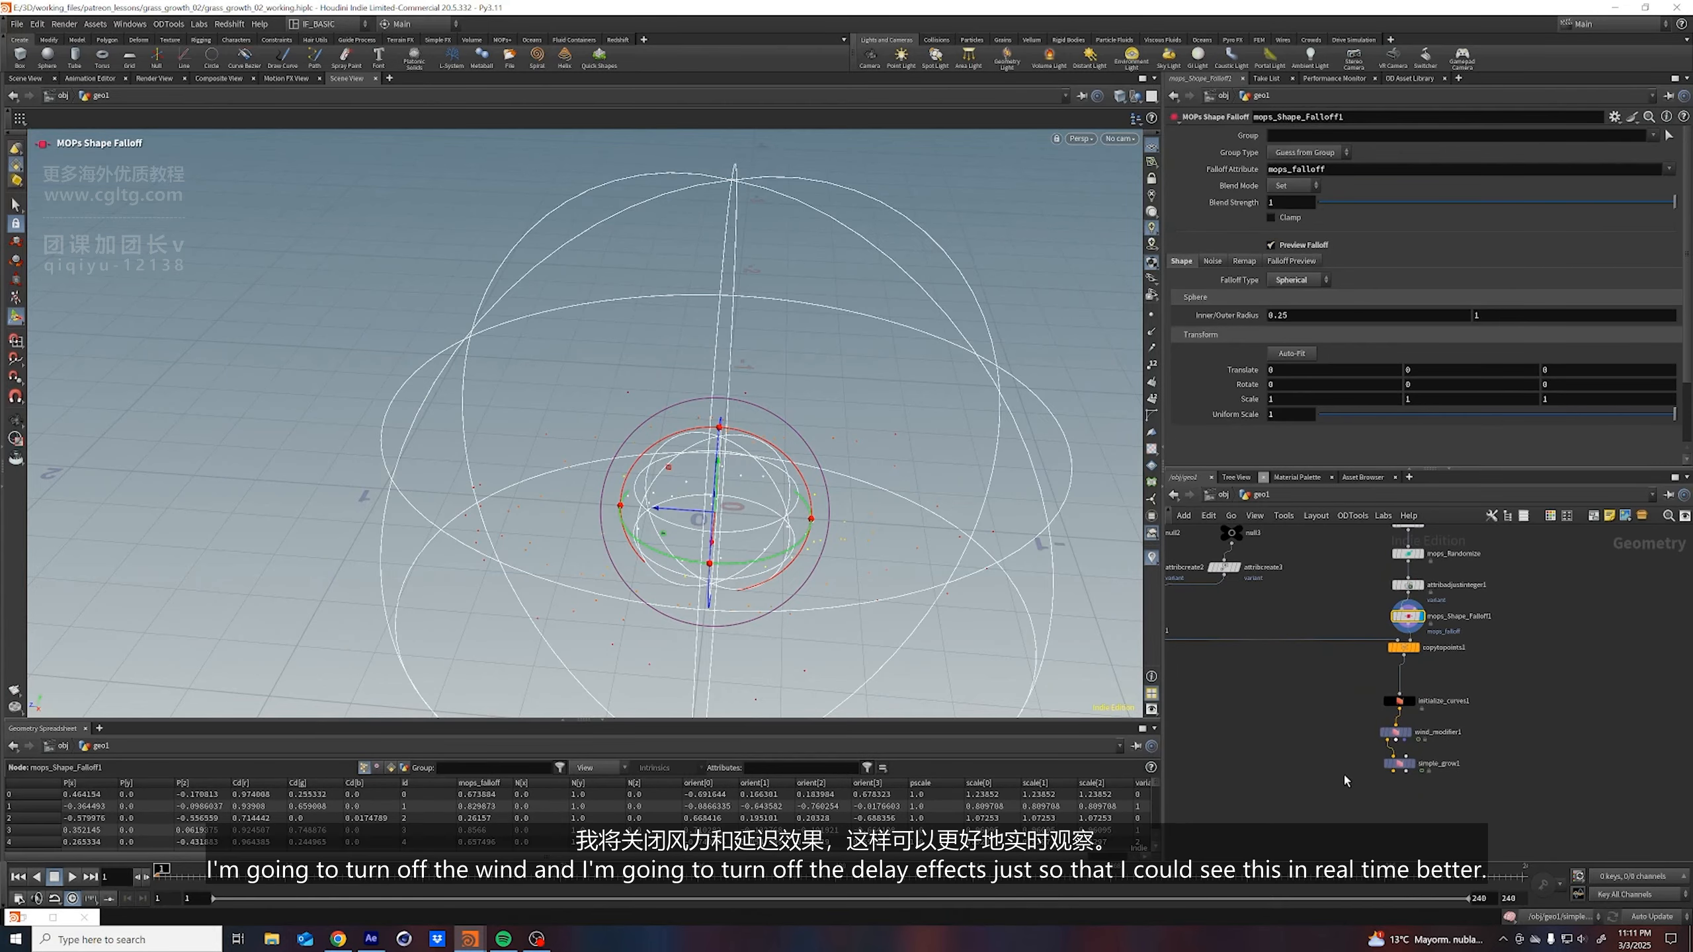
{"action": "left_click", "coordinate": [1383, 732]}
{"action": "left_click", "coordinate": [1398, 764]}
{"action": "left_click", "coordinate": [1182, 284]}
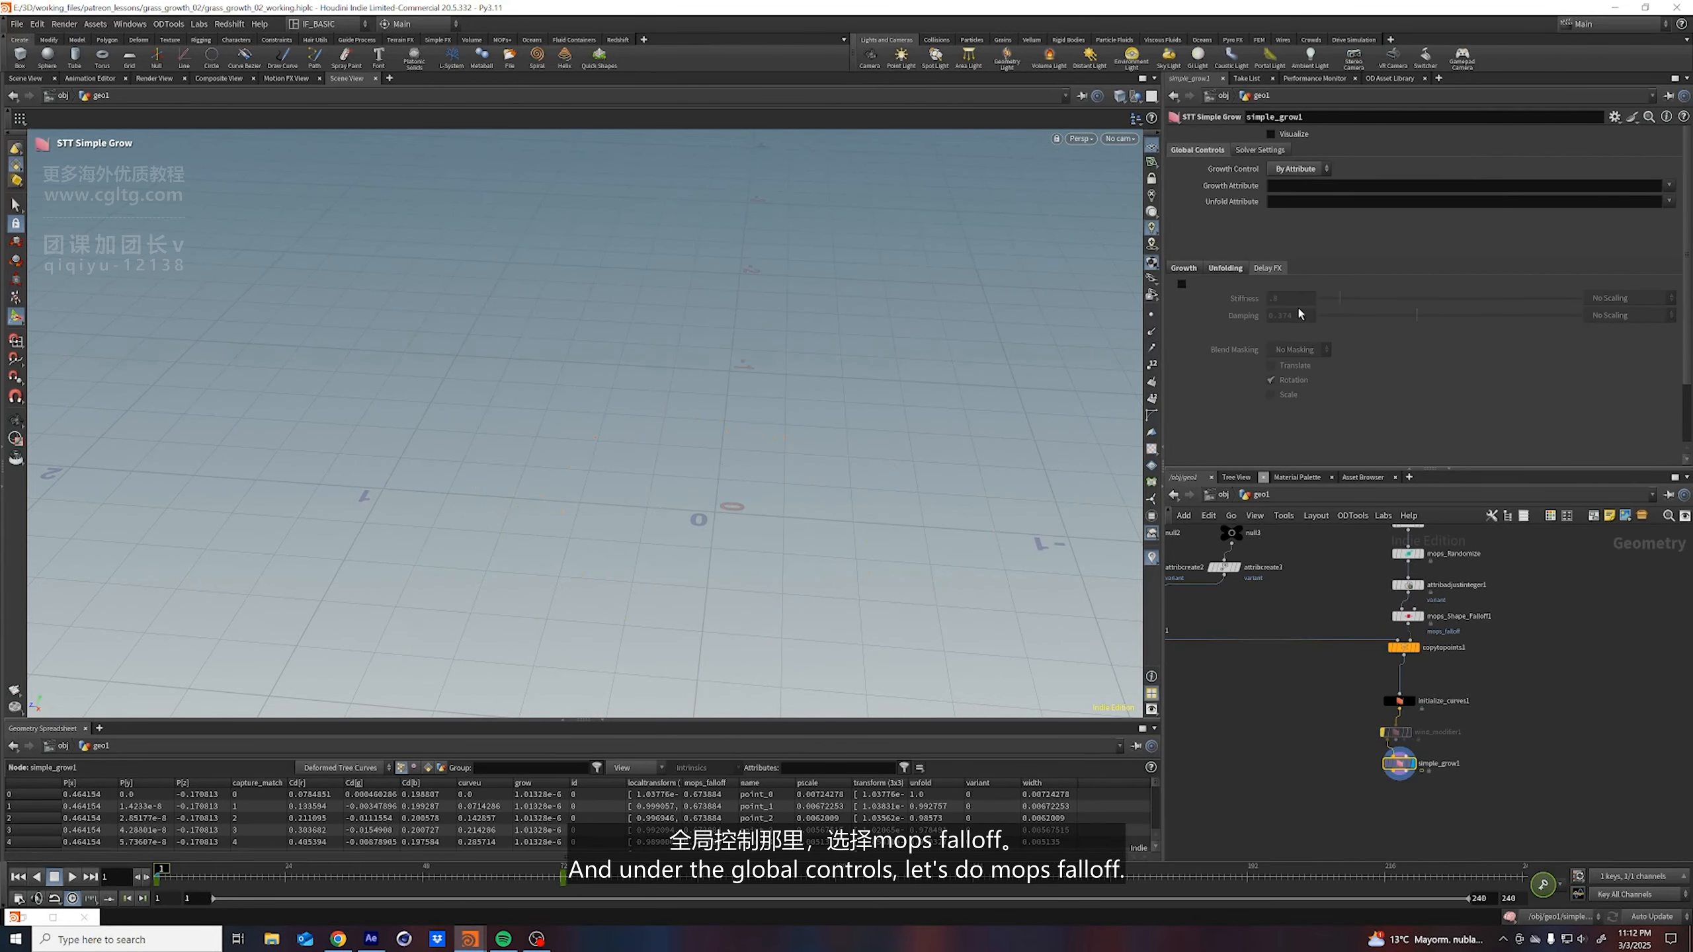
Set the Growth Attribute on simple_grow1 to mops_falloff and view the blades from a lower angle
{"action": "left_click", "coordinate": [1670, 185]}
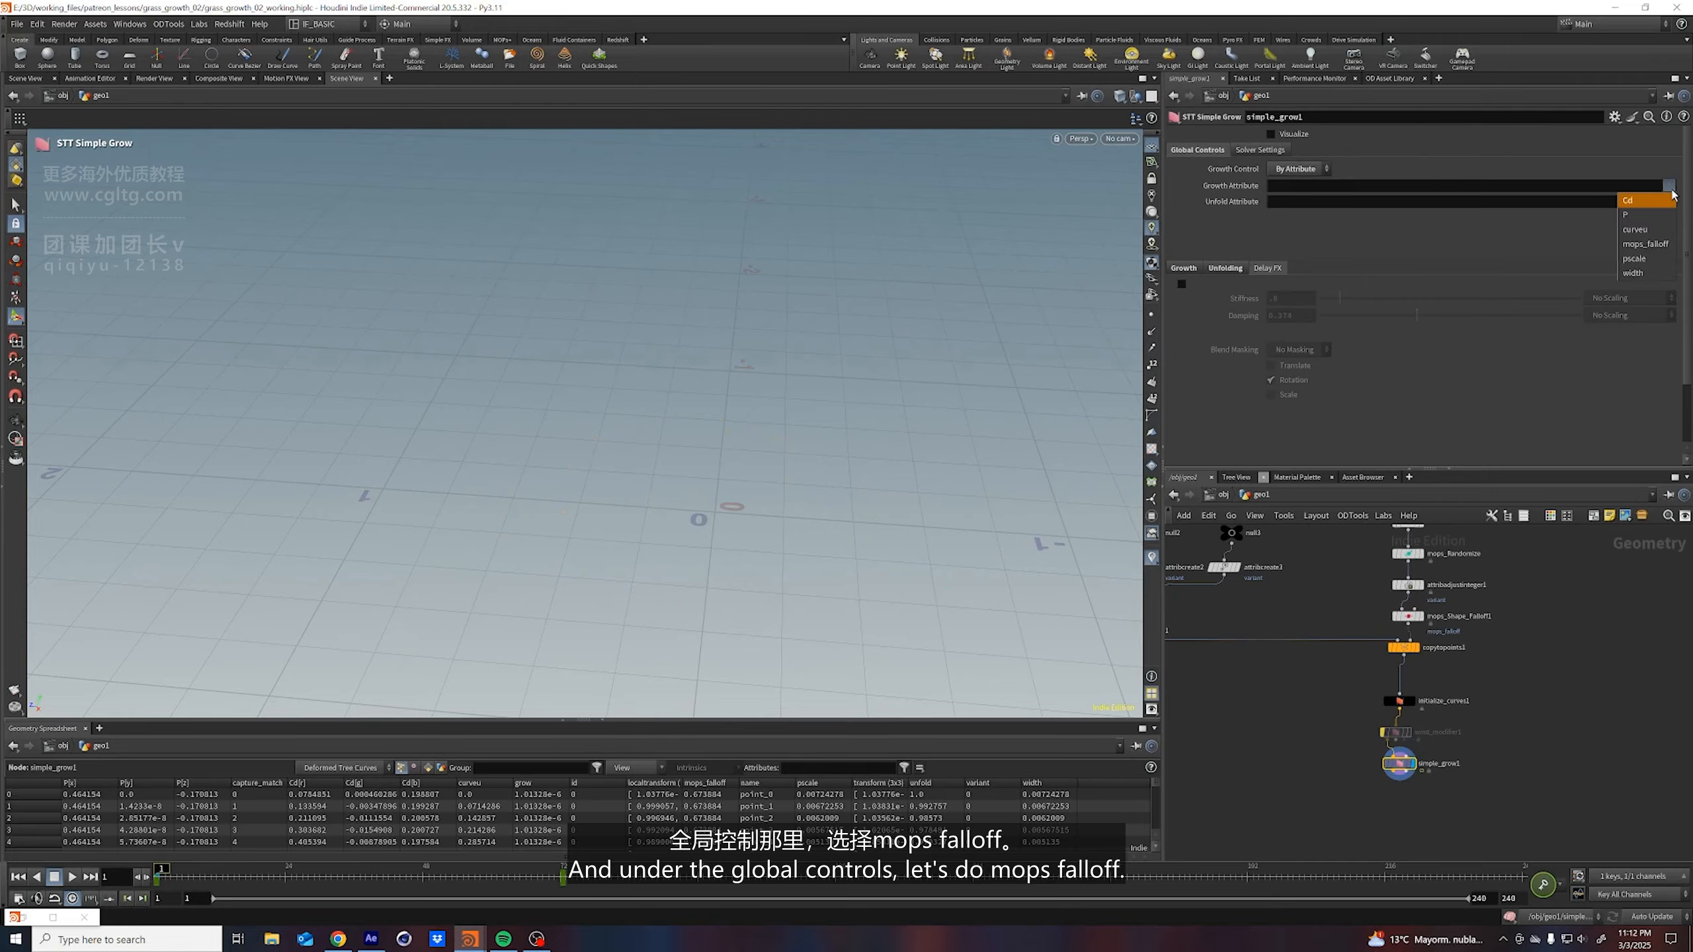
{"action": "left_click", "coordinate": [1646, 244]}
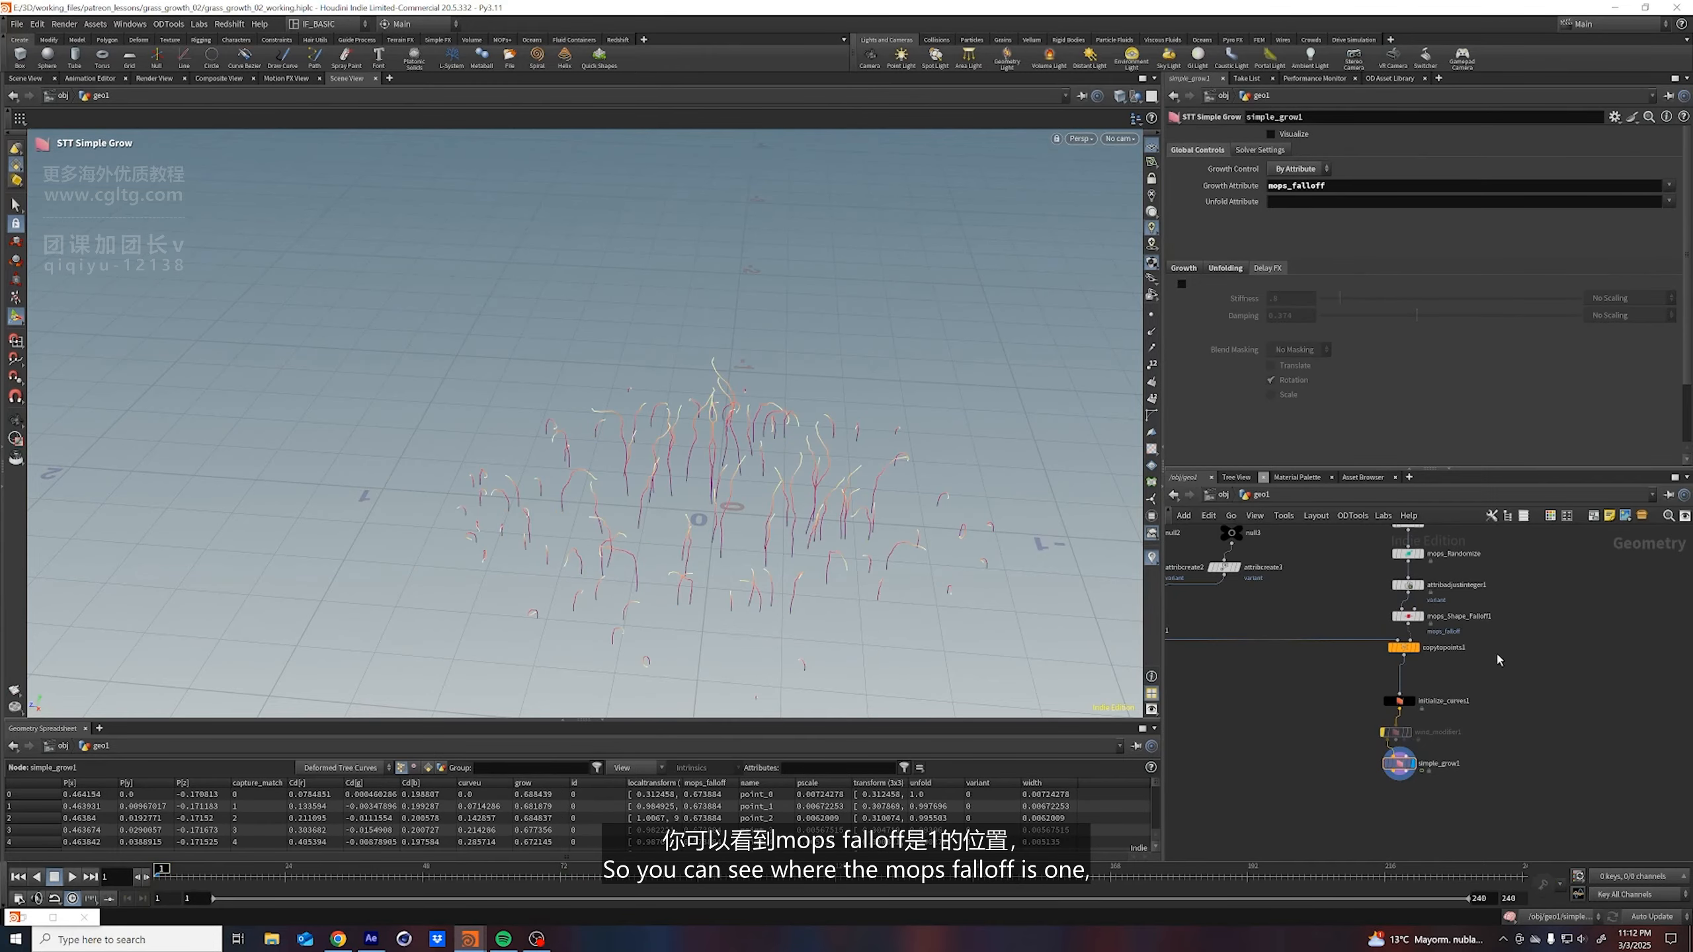
{"action": "left_click_drag", "start_coordinate": [773, 500], "coordinate": [702, 469], "text": "alt"}
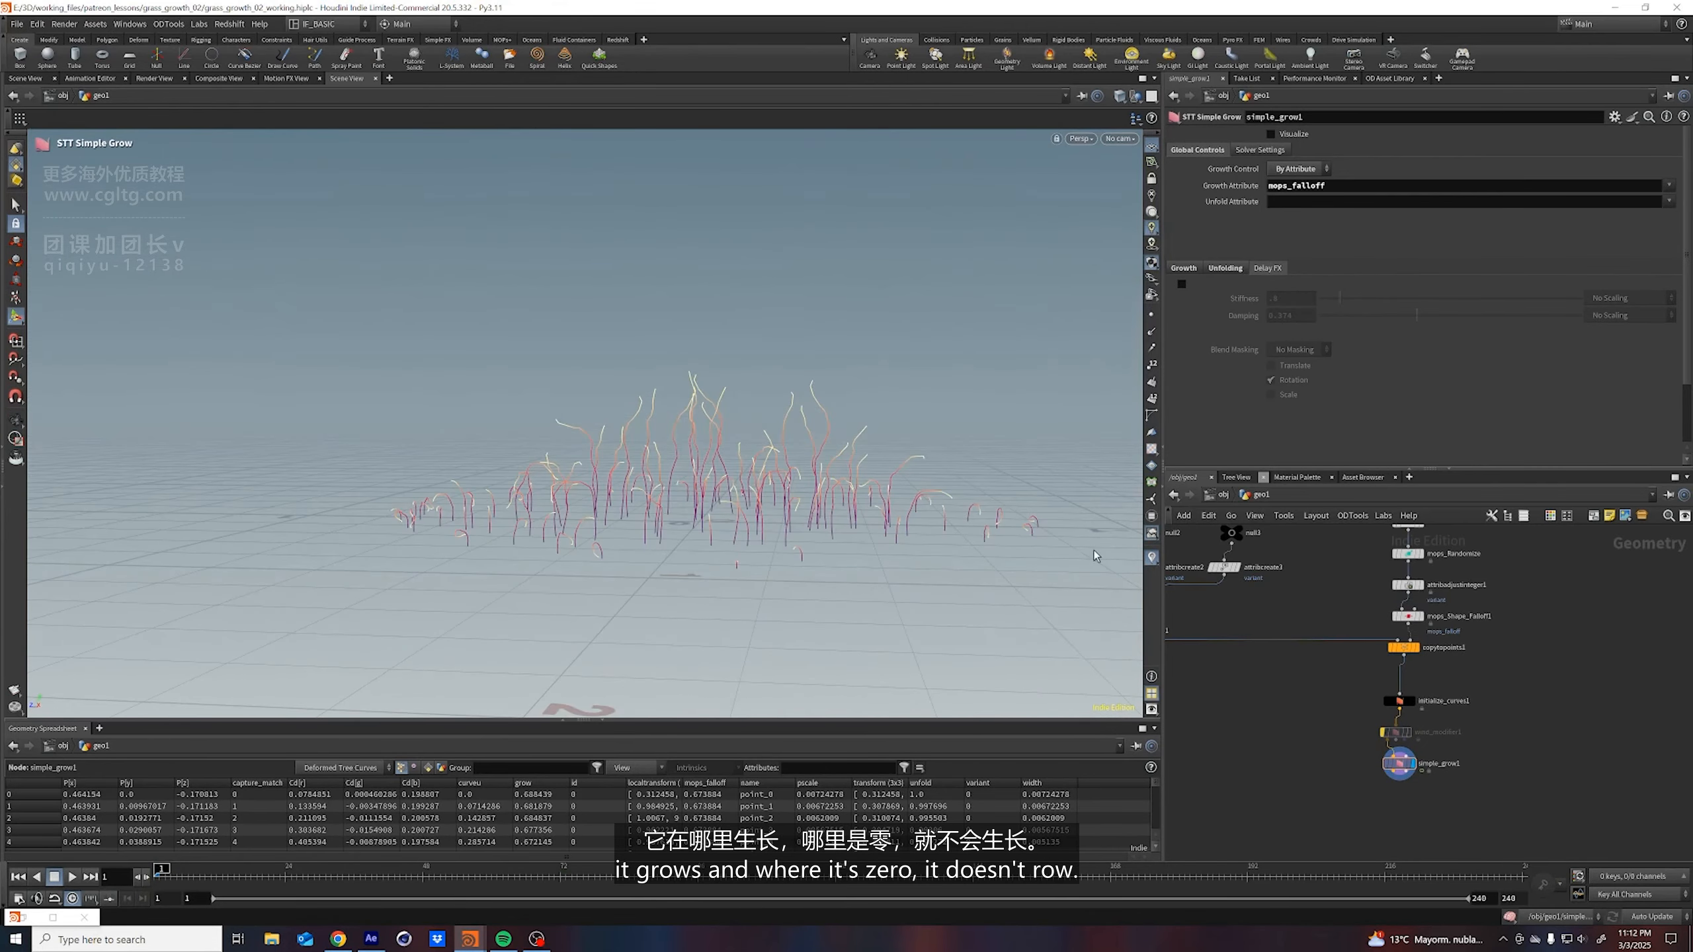
Try different Uniform Scale values on mops_Shape_Falloff1 to vary the growth area, and reduce it to about 0.069
{"action": "left_click", "coordinate": [1406, 617]}
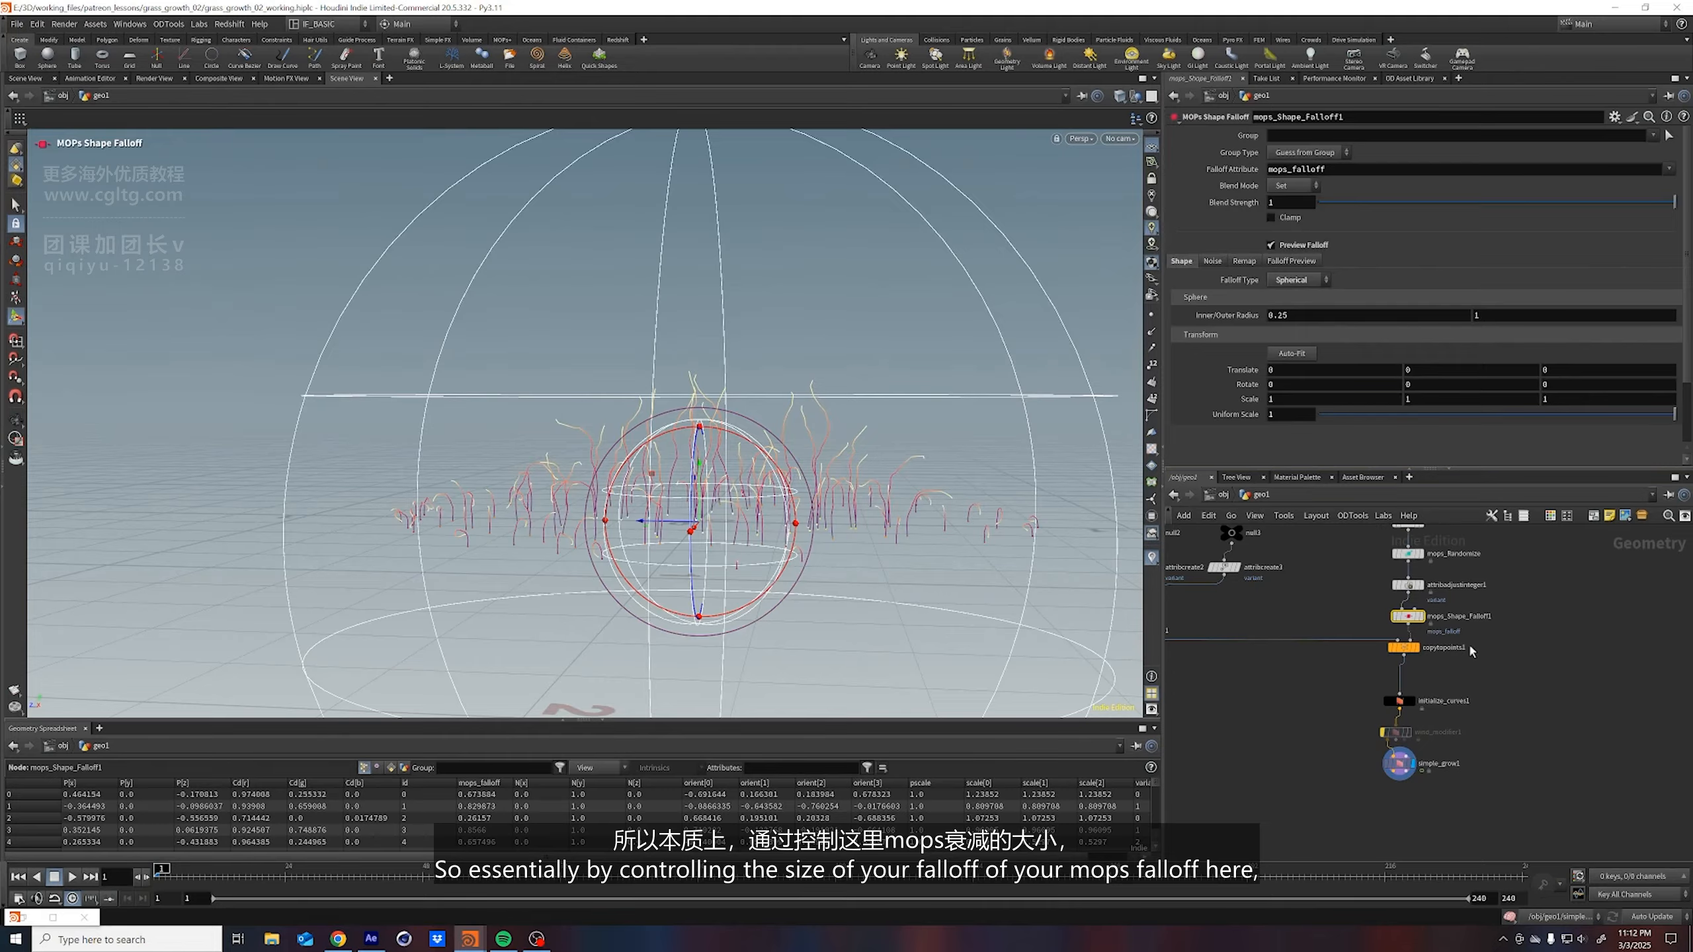
{"action": "left_click", "coordinate": [1629, 638]}
{"action": "left_click_drag", "start_coordinate": [1670, 417], "coordinate": [1347, 417]}
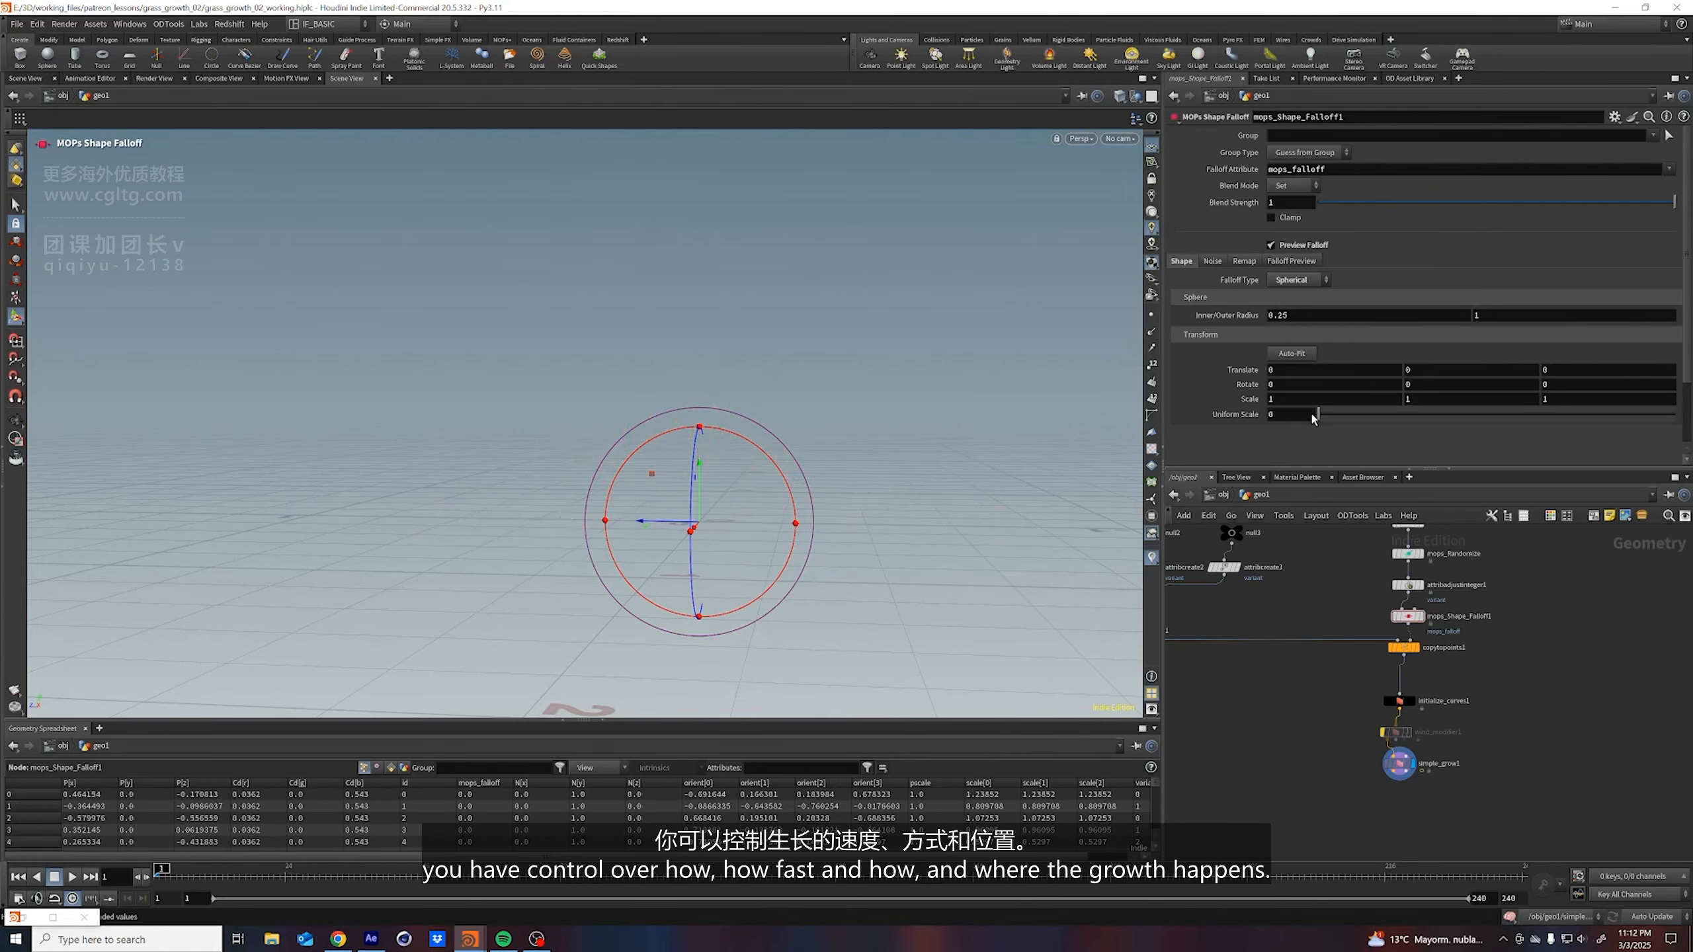
{"action": "left_click_drag", "start_coordinate": [1453, 416], "coordinate": [1380, 422]}
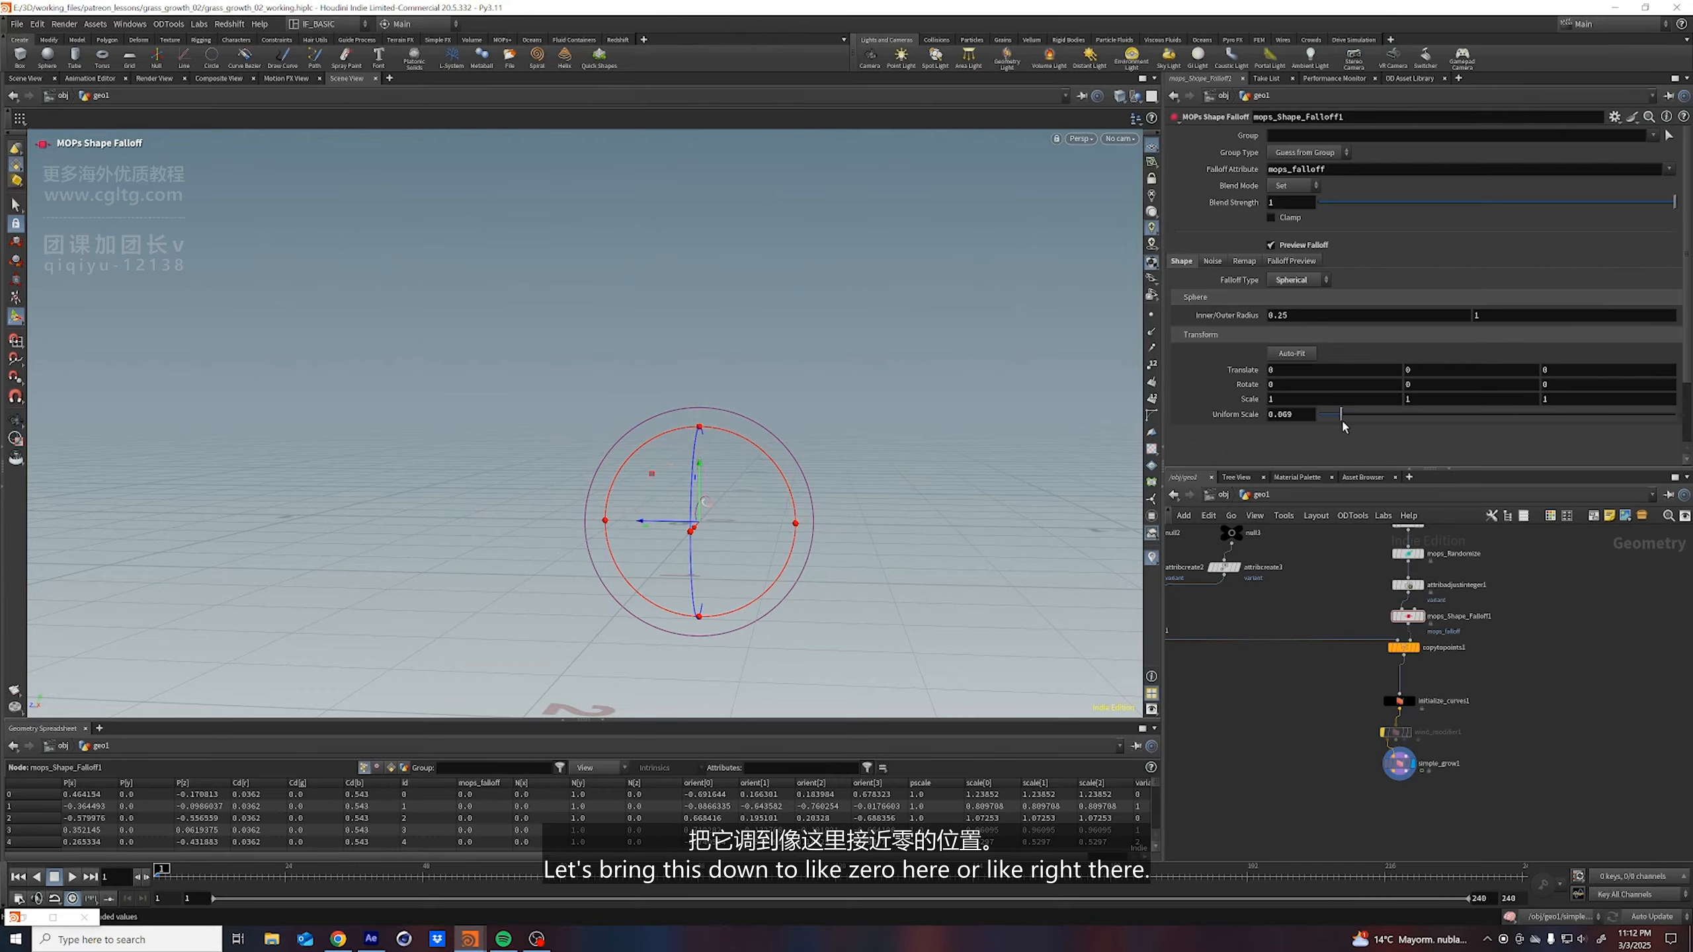
Keyframe the Uniform Scale of mops_Shape_Falloff1 at 0.048 on frame 1 and 3.2 on frame 72
{"action": "left_click", "coordinate": [1299, 416], "text": "alt"}
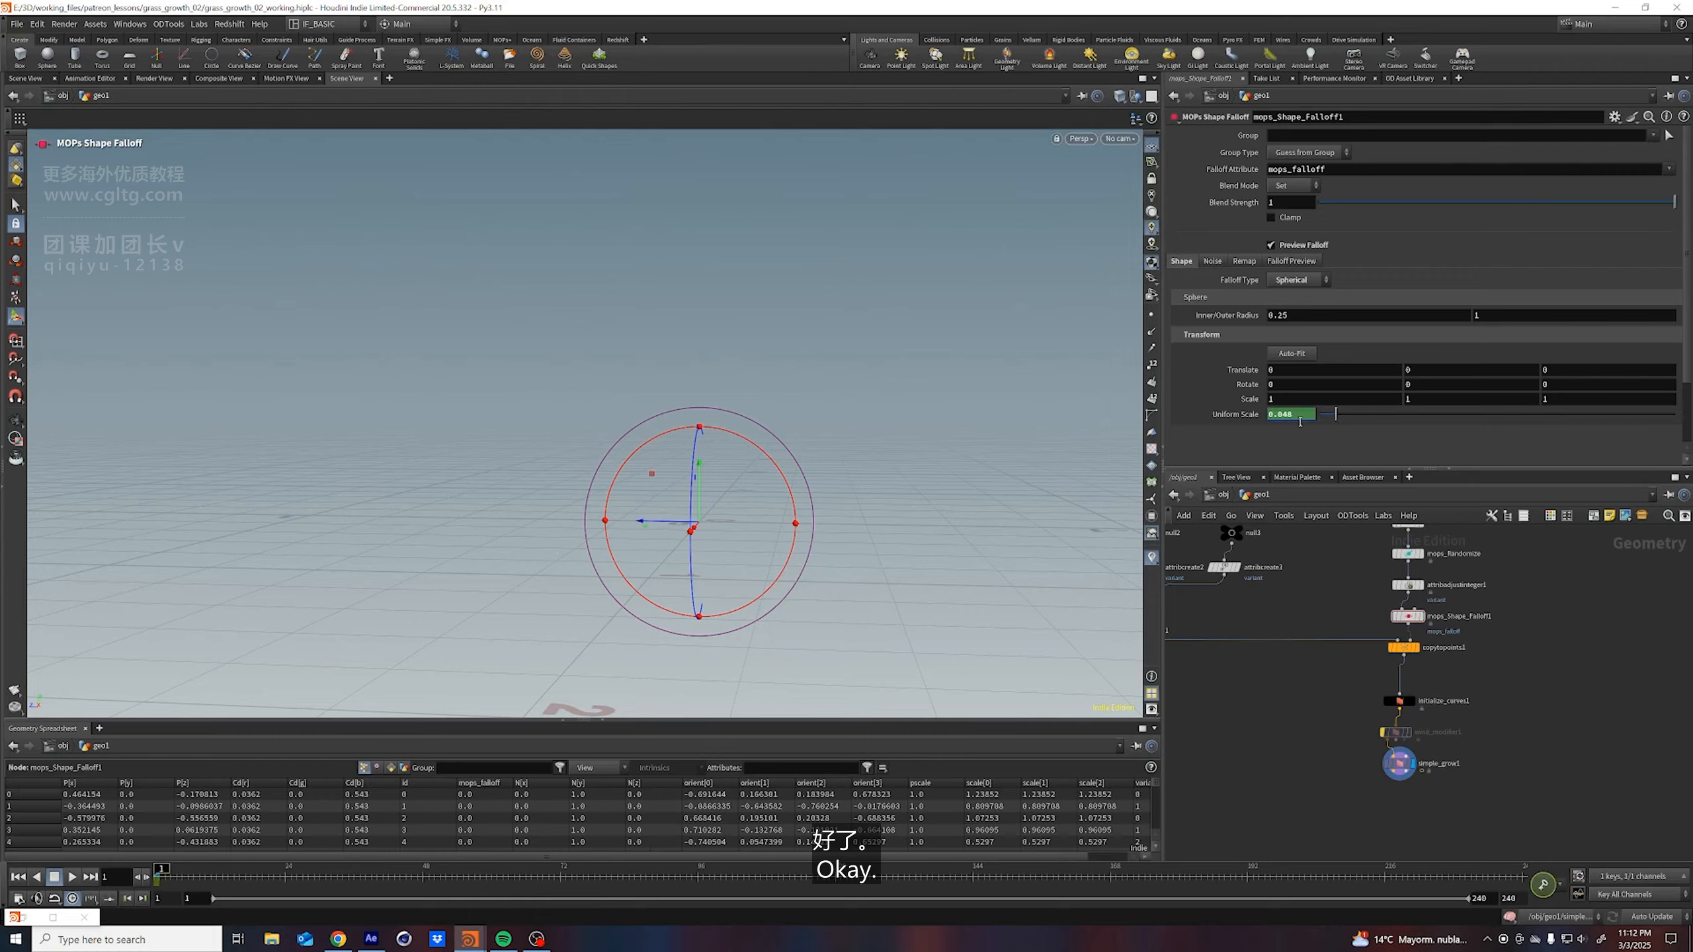
{"action": "left_click", "coordinate": [564, 881]}
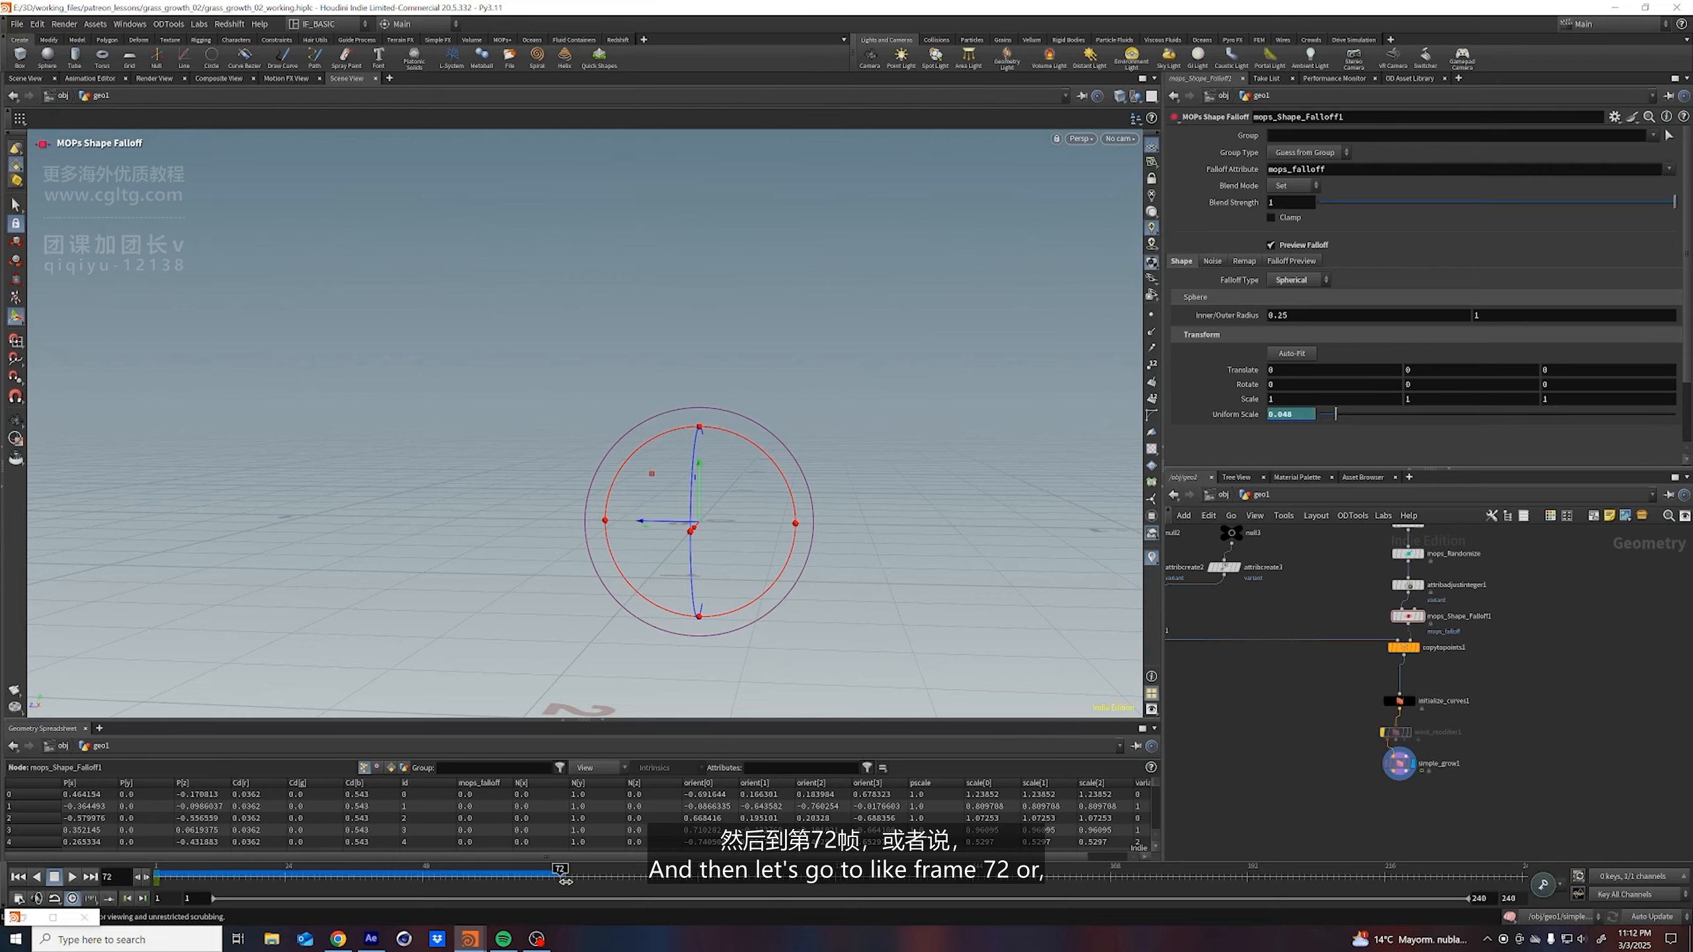
{"action": "left_click_drag", "start_coordinate": [1336, 414], "coordinate": [1353, 420]}
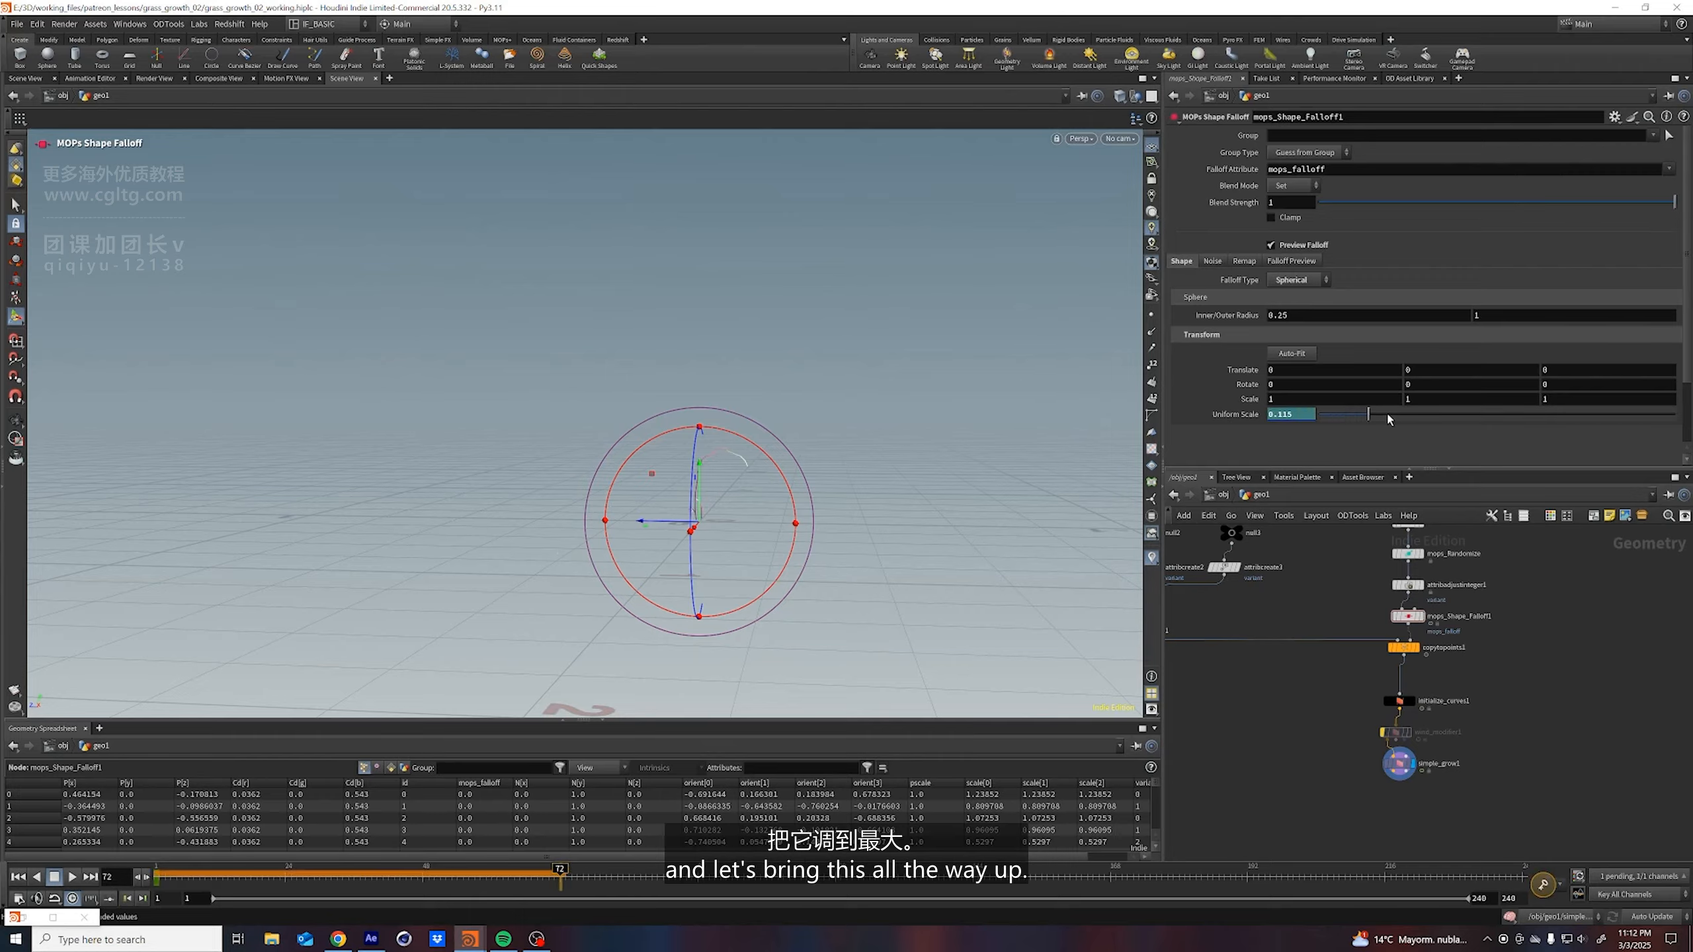
{"action": "left_click_drag", "start_coordinate": [1480, 416], "coordinate": [1679, 412]}
{"action": "middle_click_drag", "start_coordinate": [1275, 415], "coordinate": [1412, 397]}
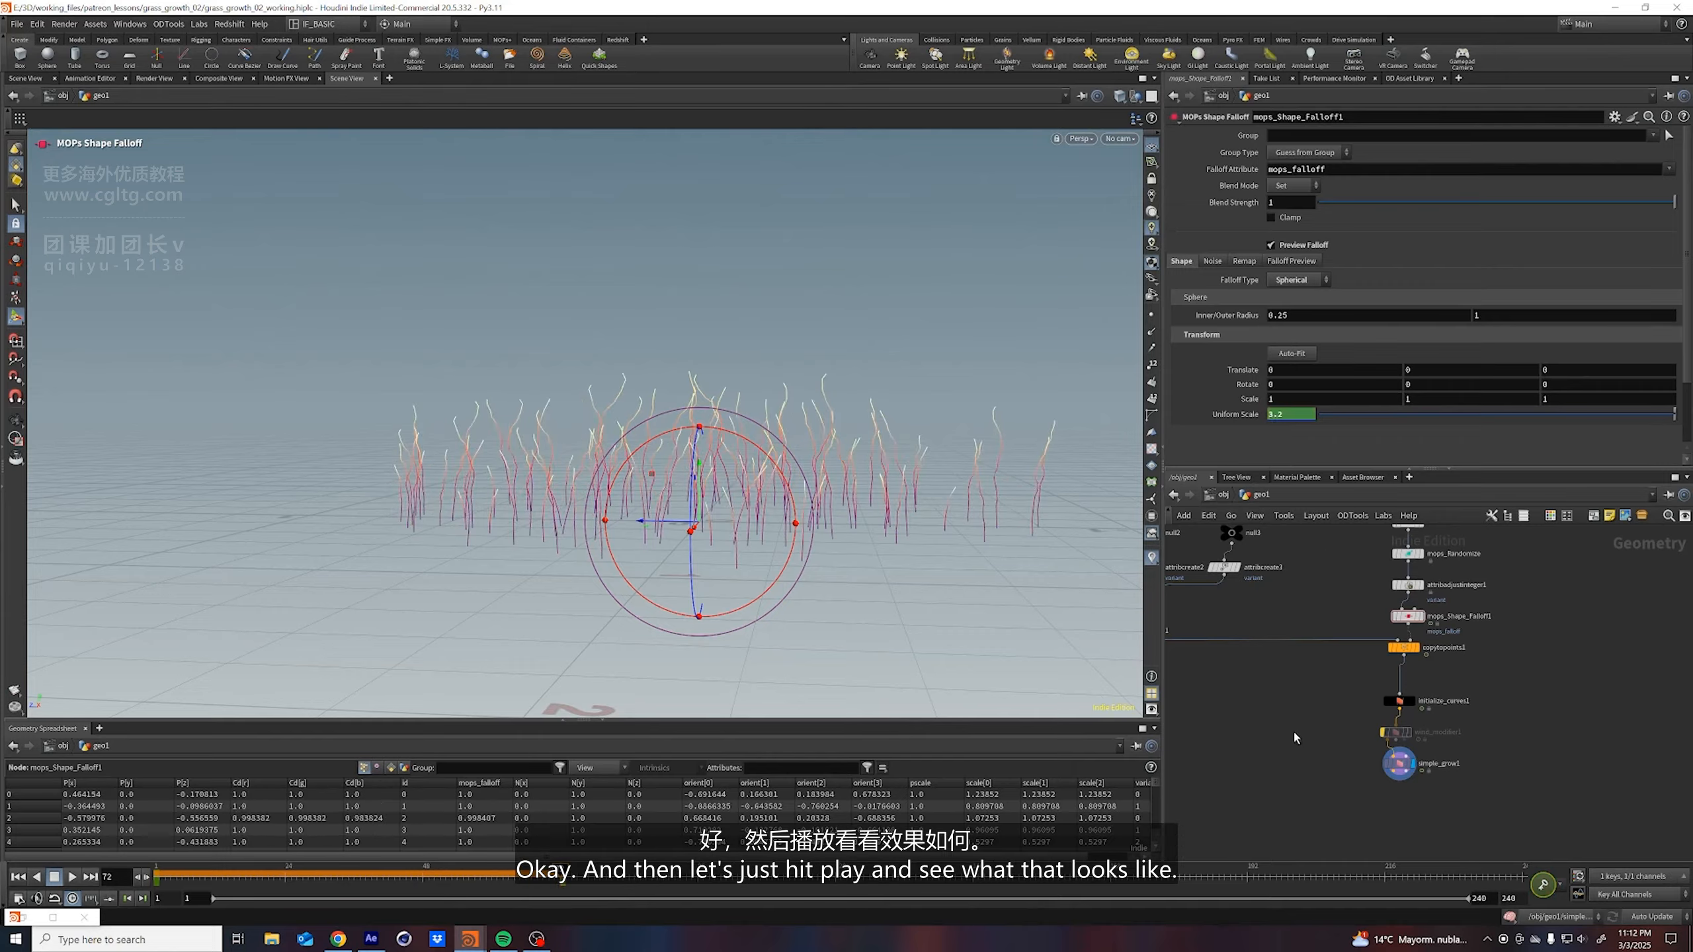
Play back and scrub the keyframed falloff growth, check it from a higher angle, and return to frame 1
{"action": "left_click", "coordinate": [19, 877]}
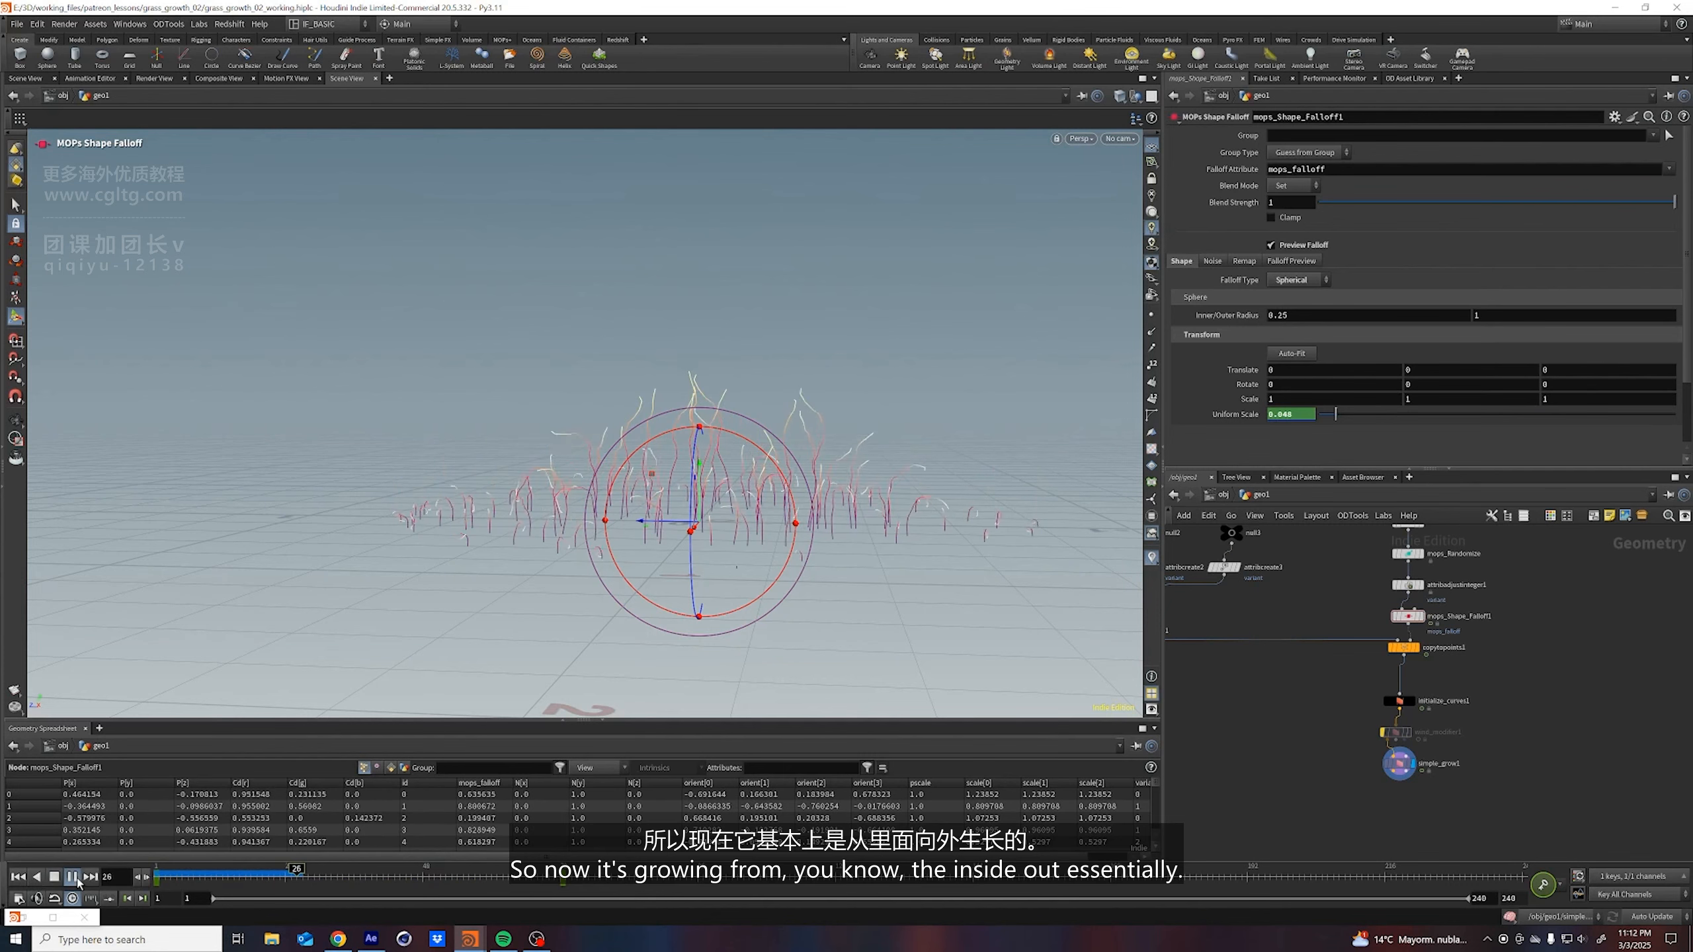
{"action": "left_click", "coordinate": [77, 882]}
{"action": "left_click_drag", "start_coordinate": [673, 460], "coordinate": [672, 500], "text": "alt"}
{"action": "left_click_drag", "start_coordinate": [269, 876], "coordinate": [330, 875]}
{"action": "key", "text": "Escape"}
{"action": "left_click_drag", "start_coordinate": [656, 534], "coordinate": [623, 518]}
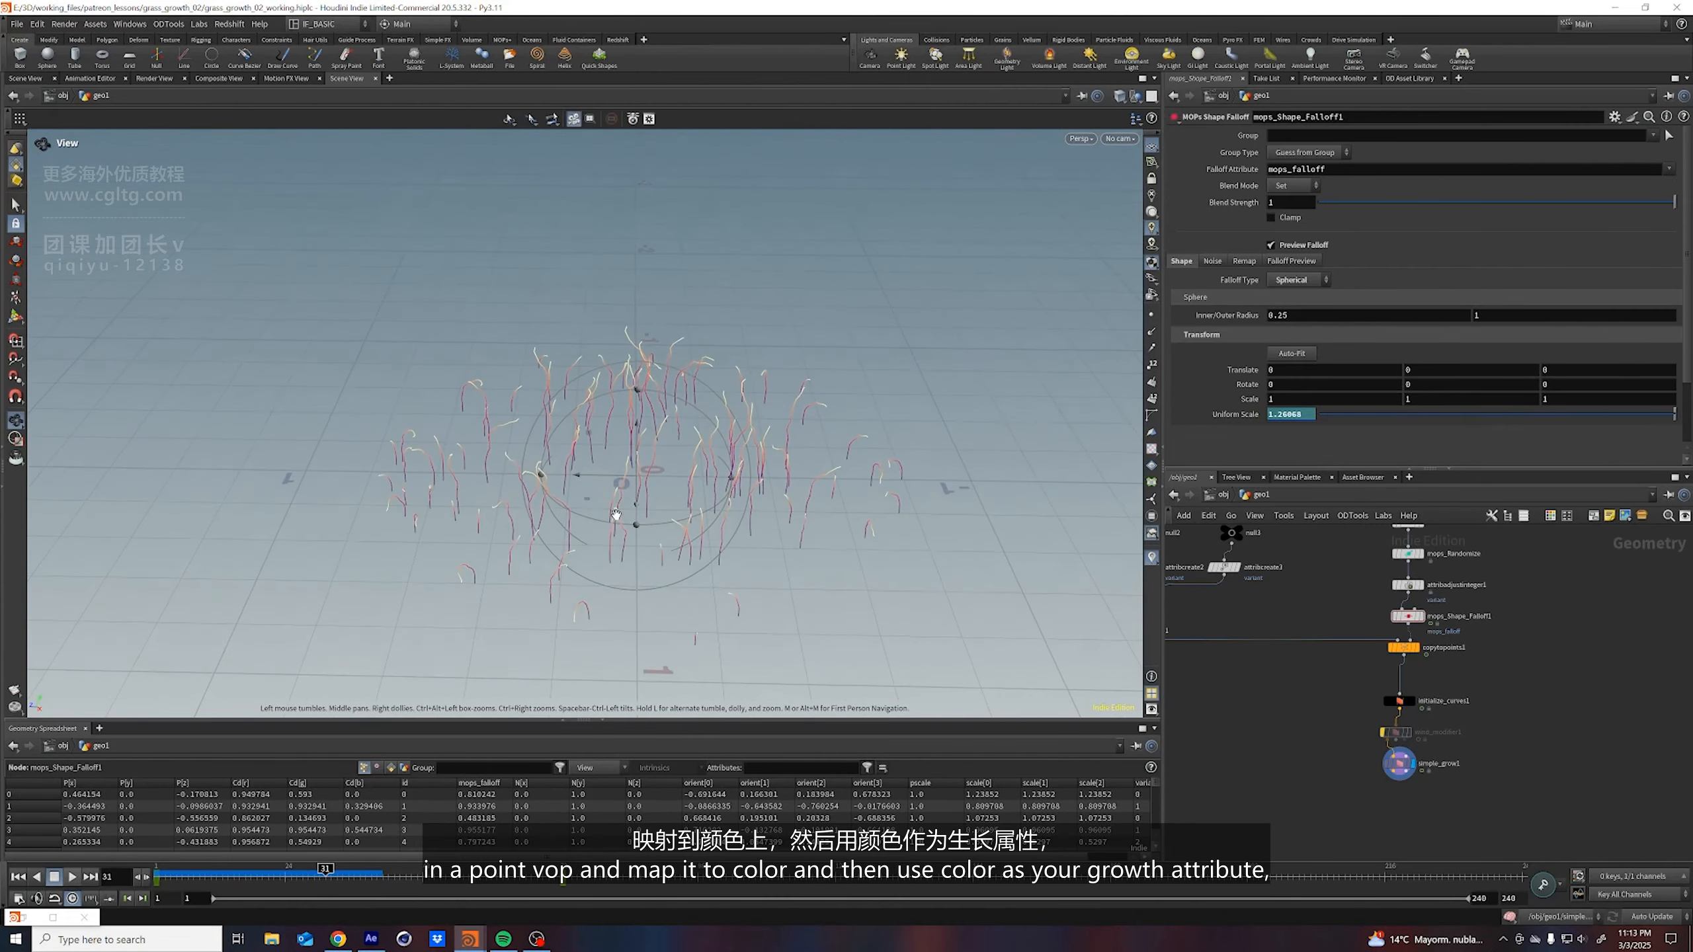
{"action": "key", "text": "Return"}
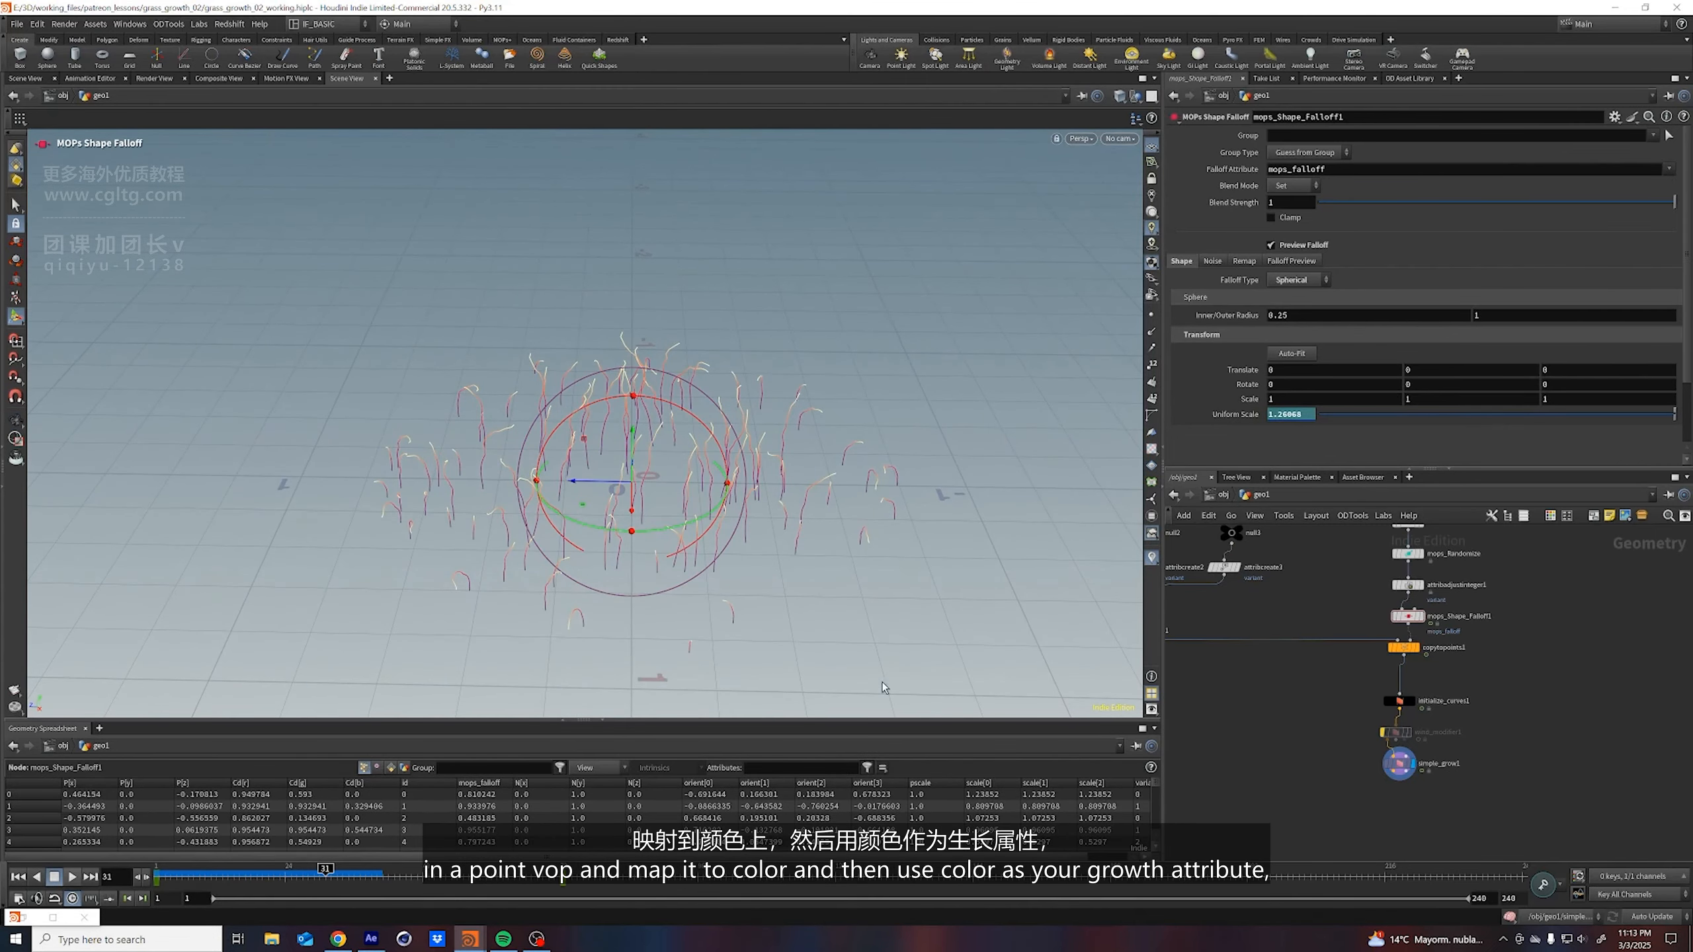
{"action": "left_click_drag", "start_coordinate": [341, 880], "coordinate": [99, 887]}
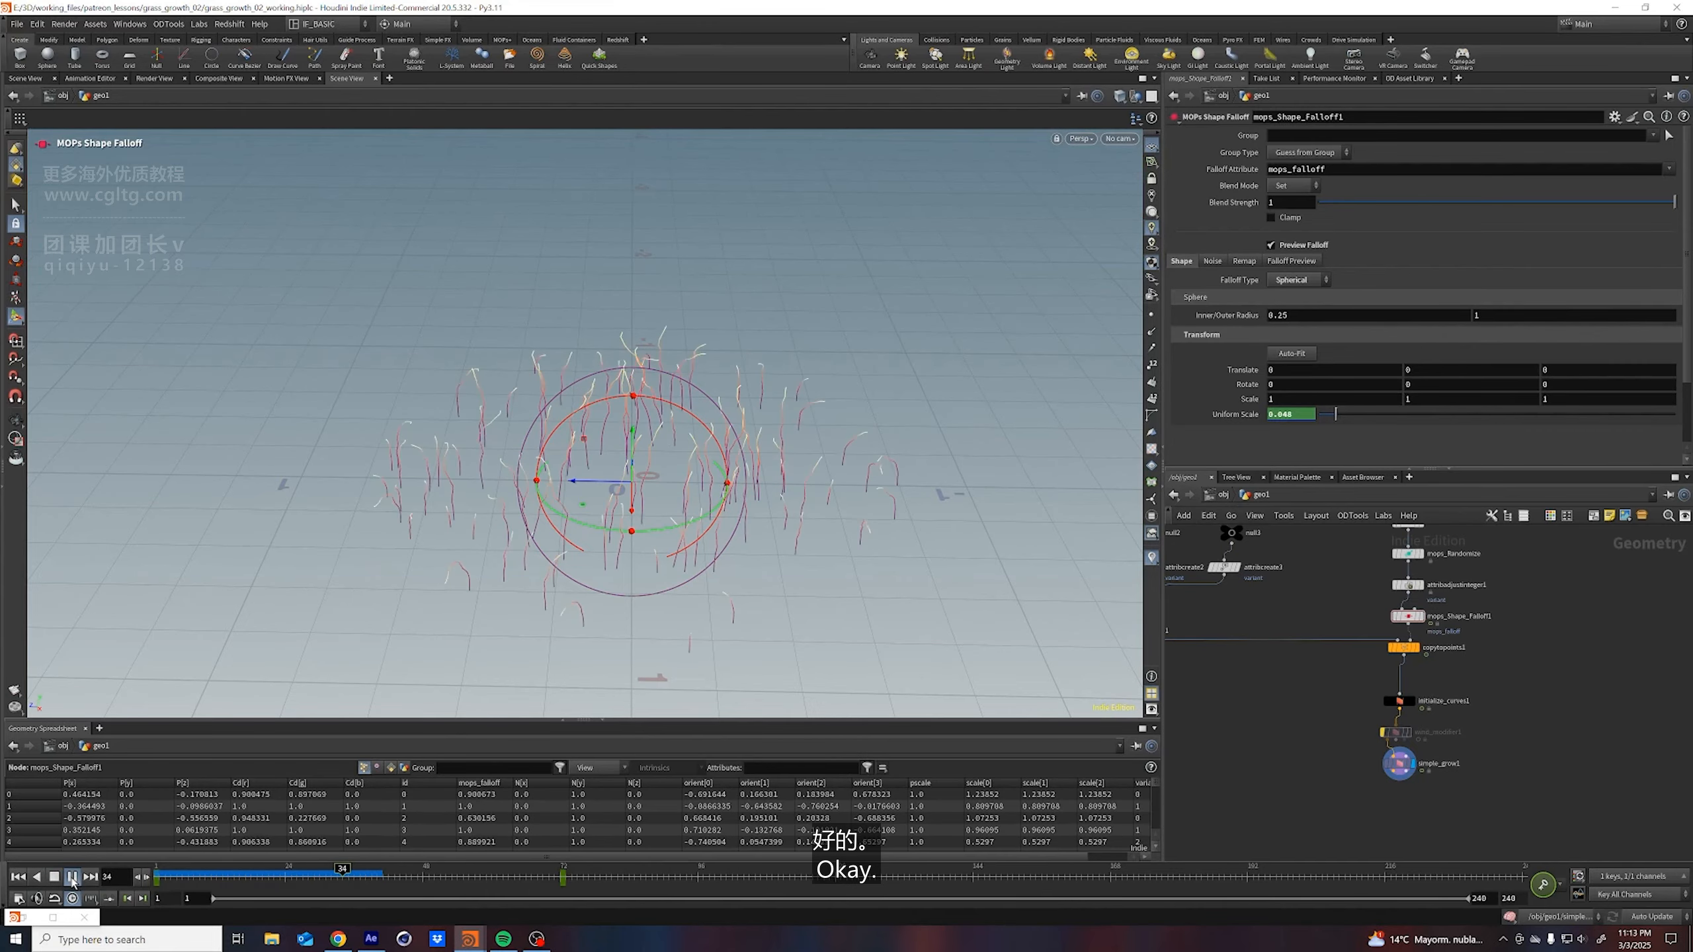
{"action": "left_click", "coordinate": [72, 881]}
{"action": "left_click", "coordinate": [18, 877]}
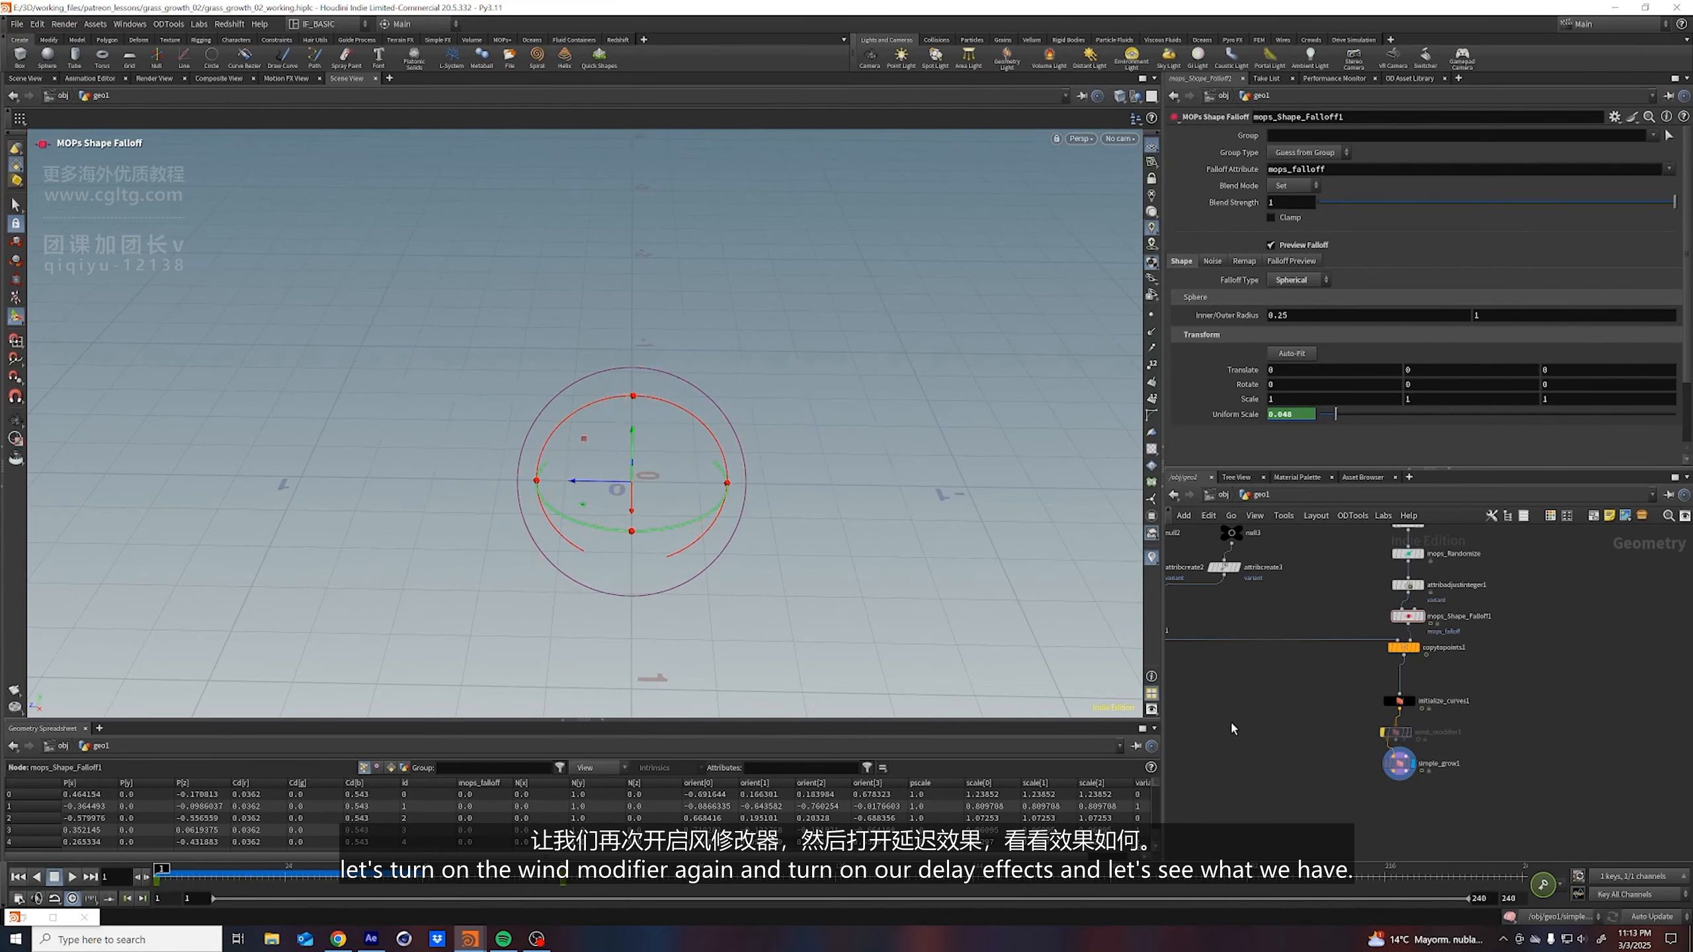
Save the scene, re-enable wind_modifier1, and turn Delay FX back on for simple_grow1
{"action": "key", "text": "ctrl+s"}
{"action": "left_click", "coordinate": [1382, 732]}
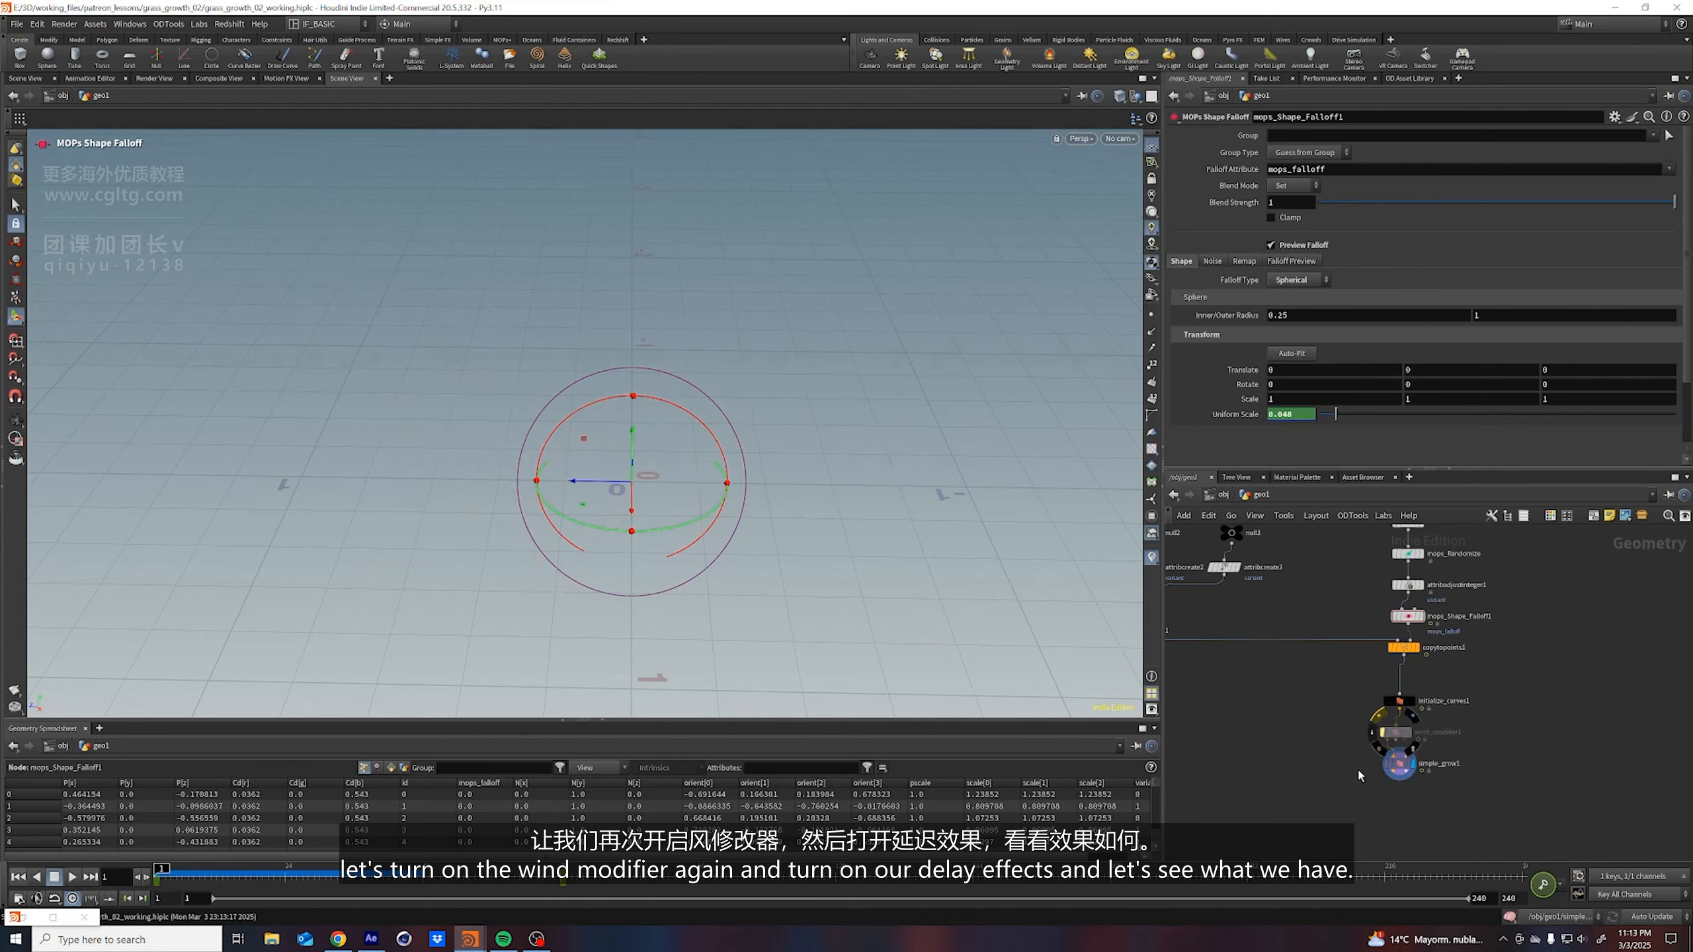
{"action": "left_click", "coordinate": [1400, 763]}
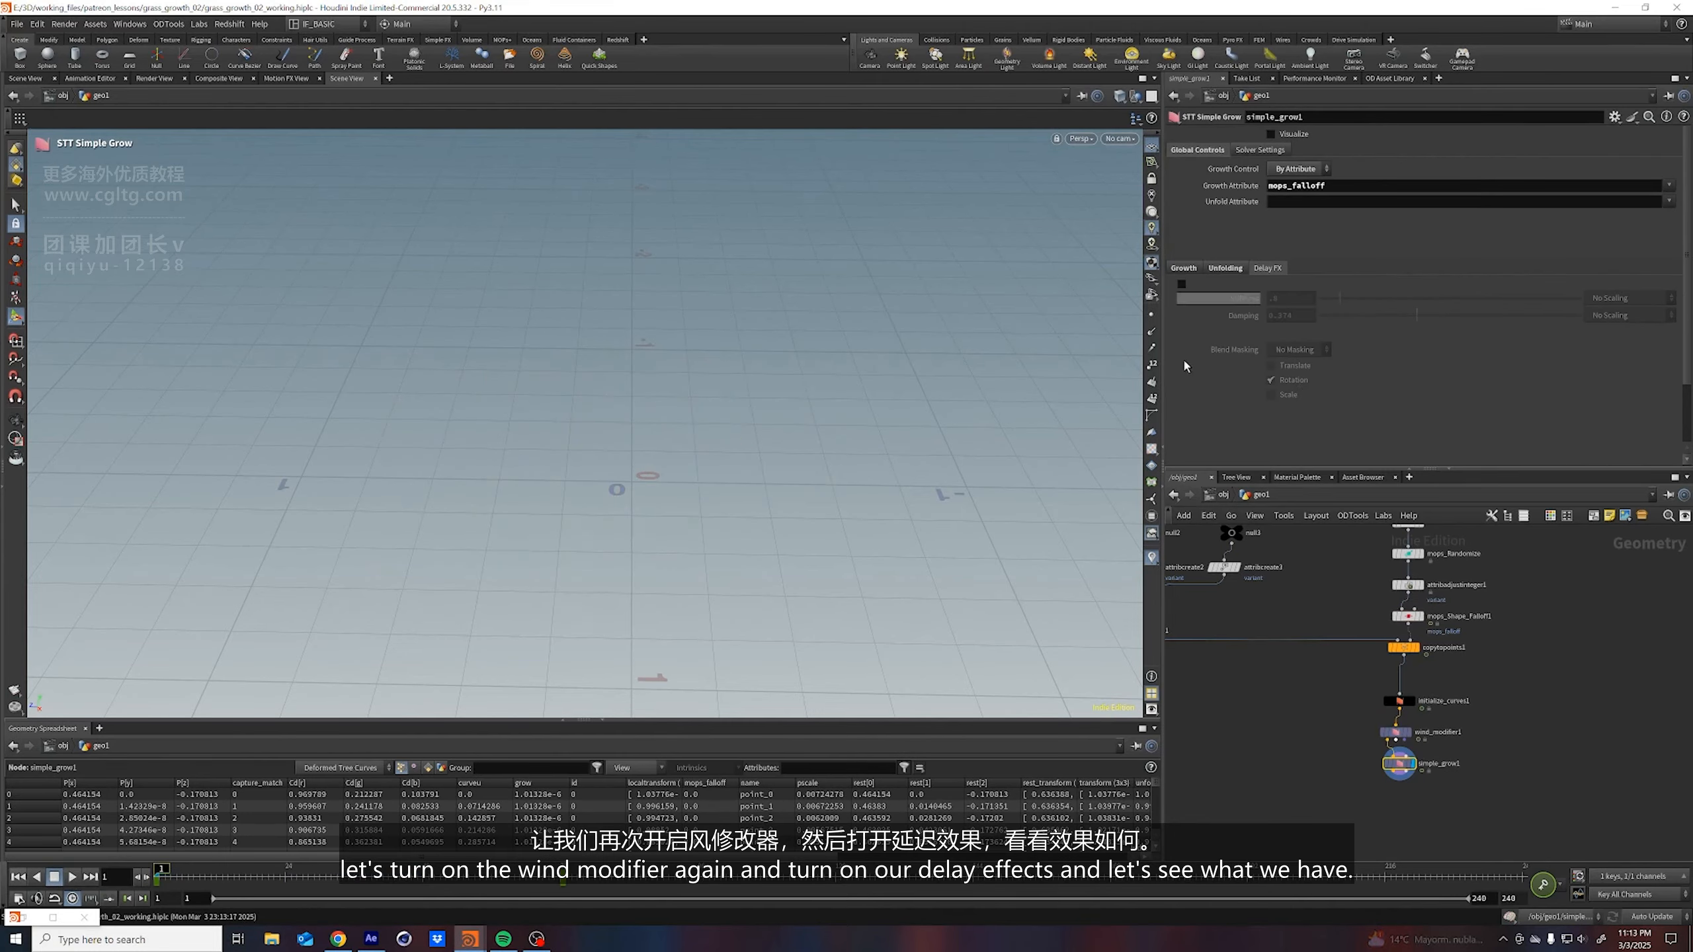
{"action": "left_click", "coordinate": [1181, 285]}
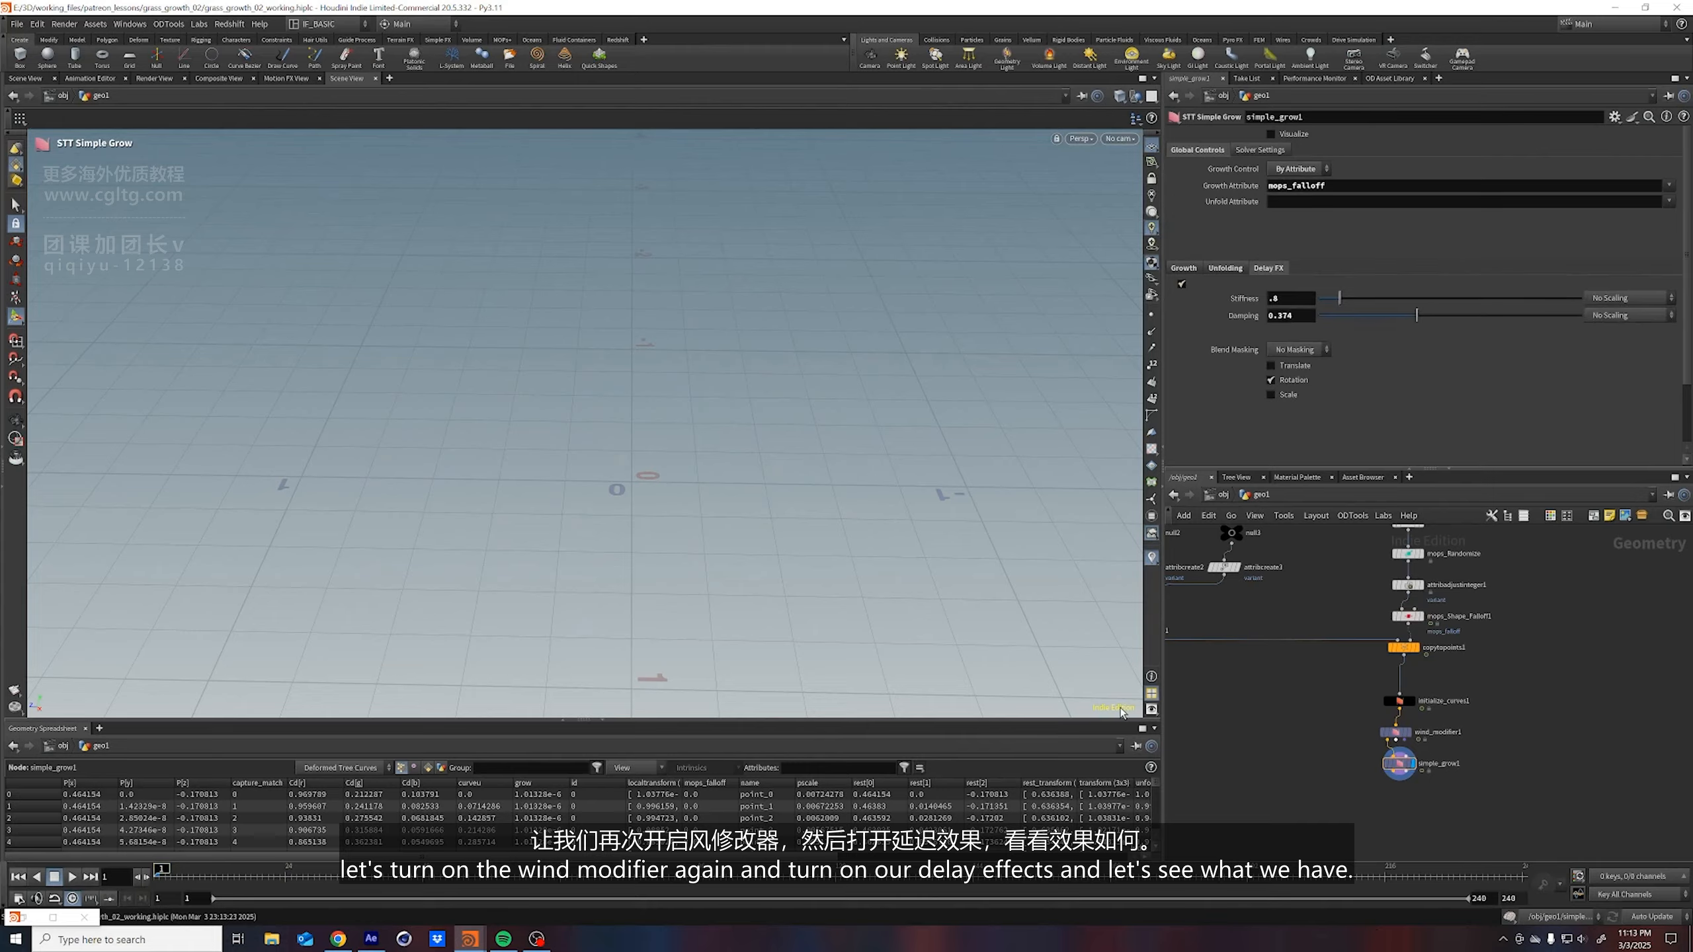
Play back the growth with wind and delay, view it from a lower angle, and go to frame 51
{"action": "left_click", "coordinate": [72, 877]}
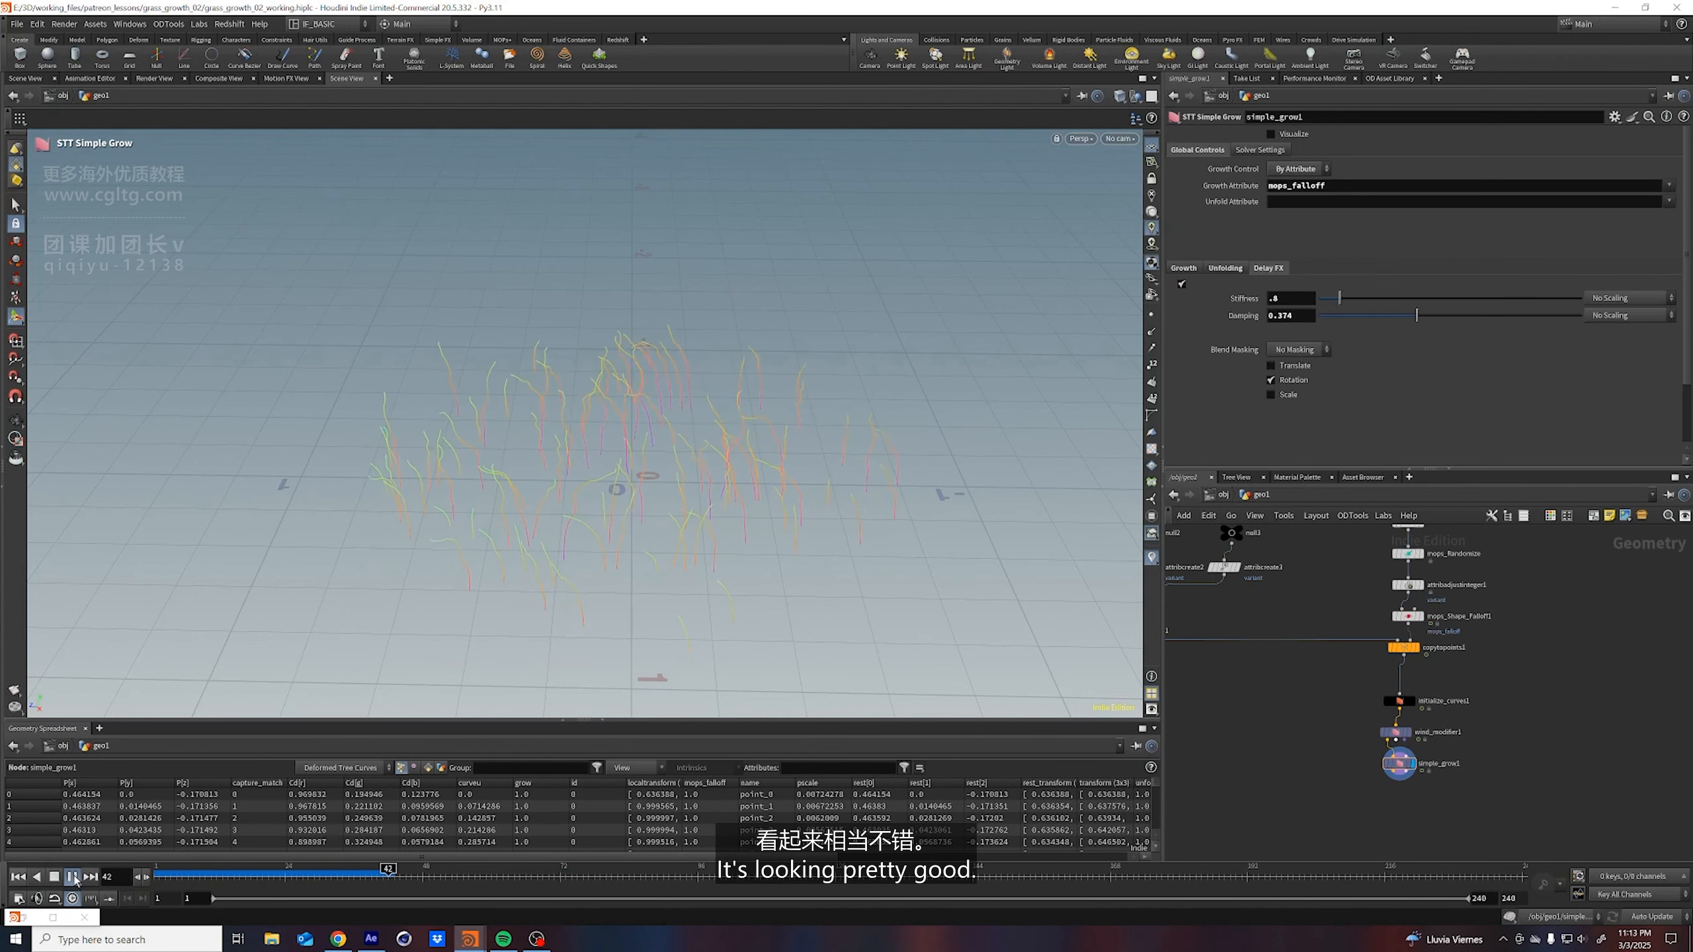
{"action": "left_click", "coordinate": [75, 878]}
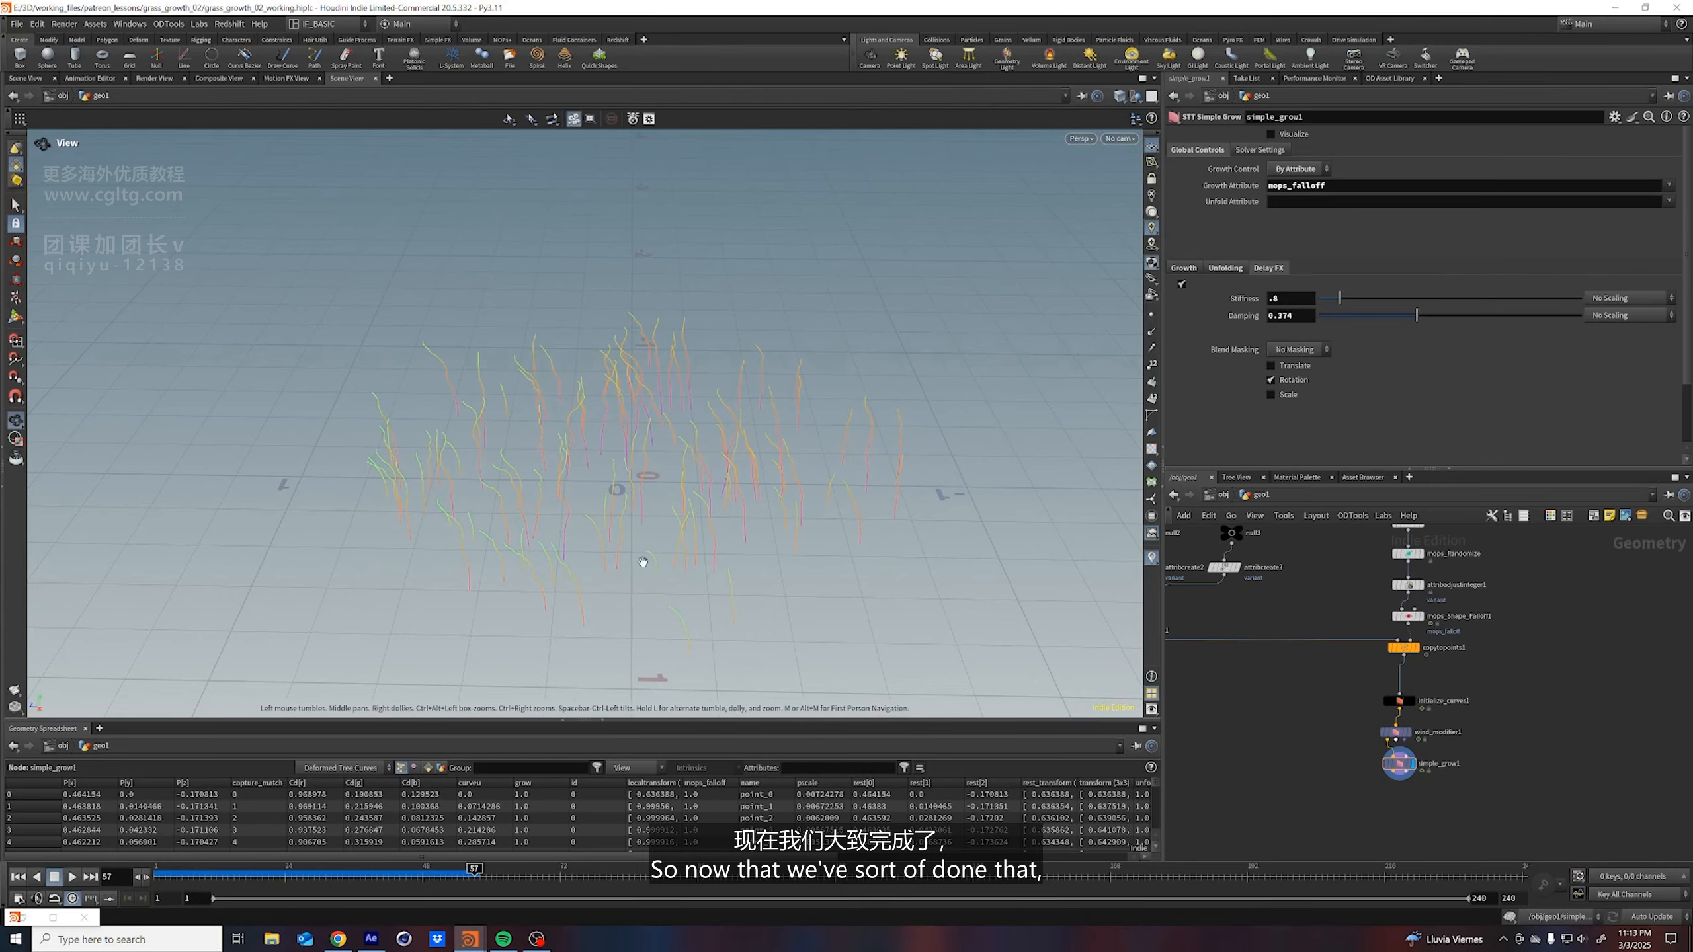
{"action": "key", "text": "Escape"}
{"action": "left_click_drag", "start_coordinate": [643, 567], "coordinate": [633, 501]}
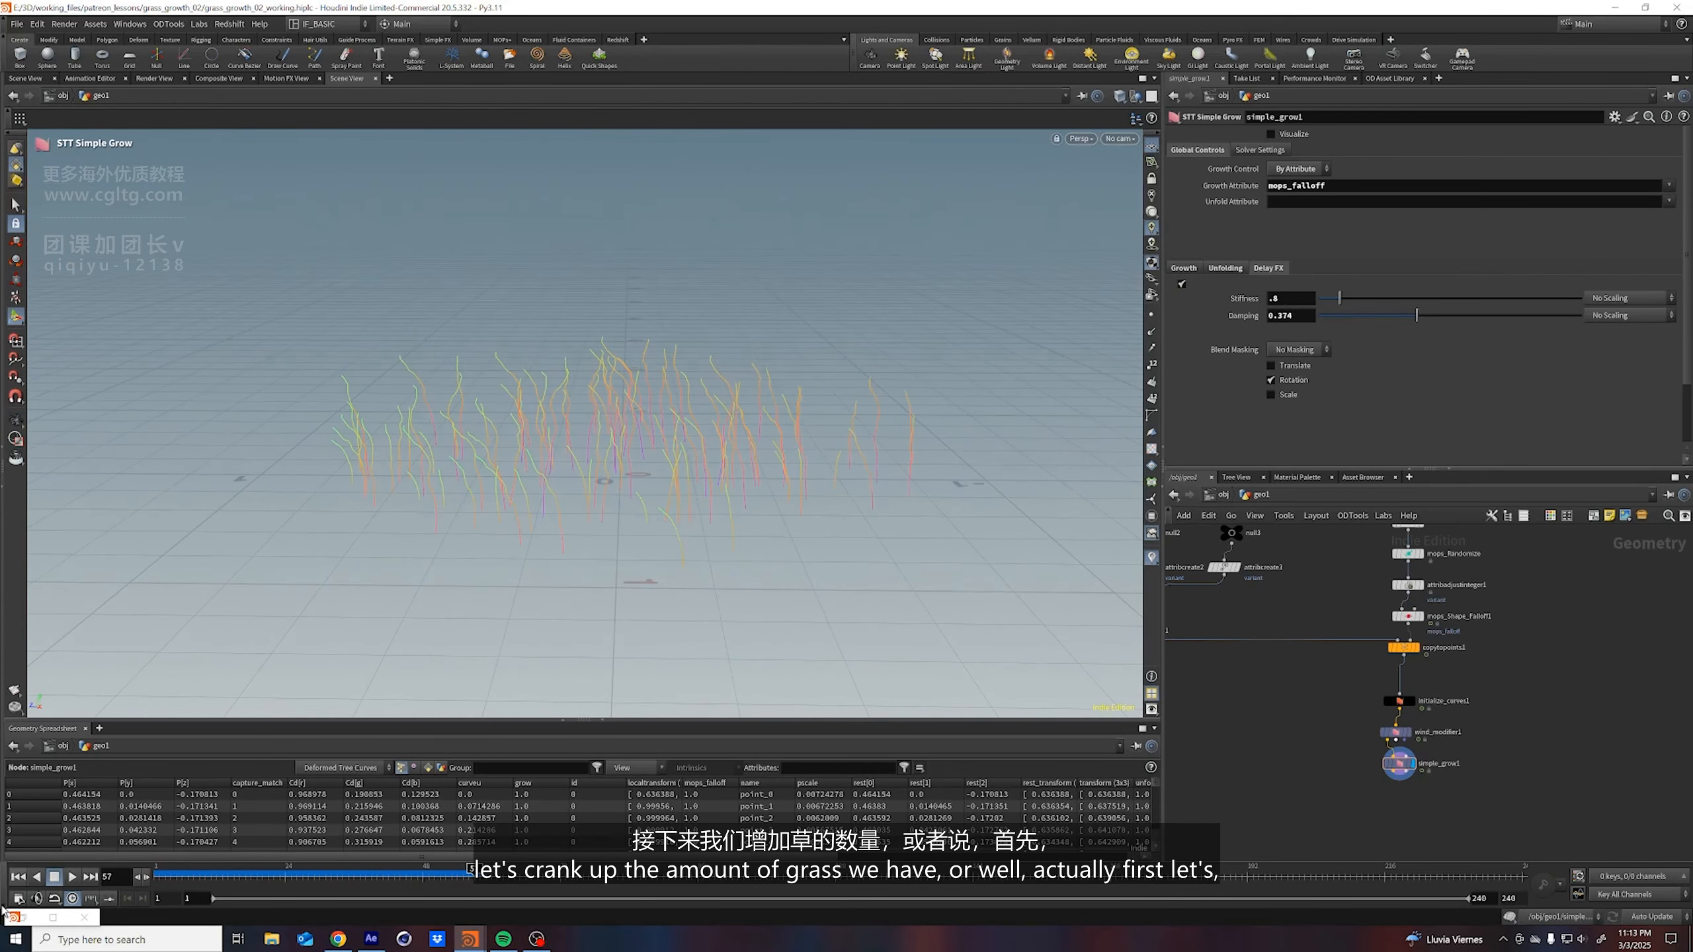
{"action": "left_click", "coordinate": [17, 878]}
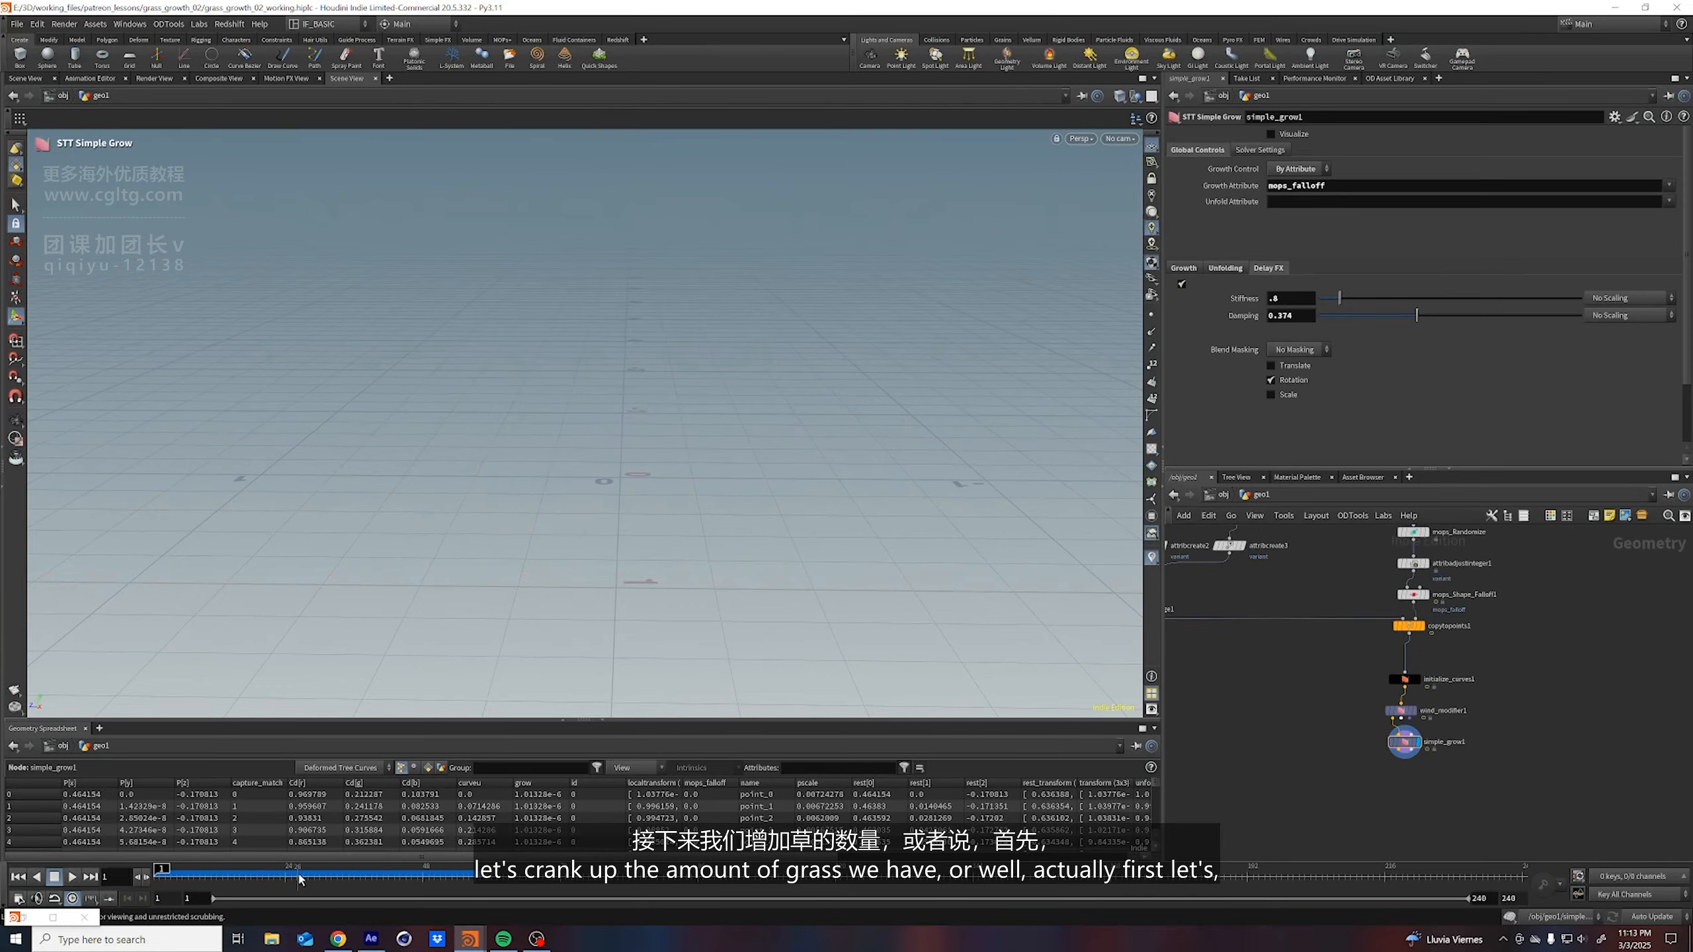
{"action": "left_click_drag", "start_coordinate": [314, 875], "coordinate": [427, 873]}
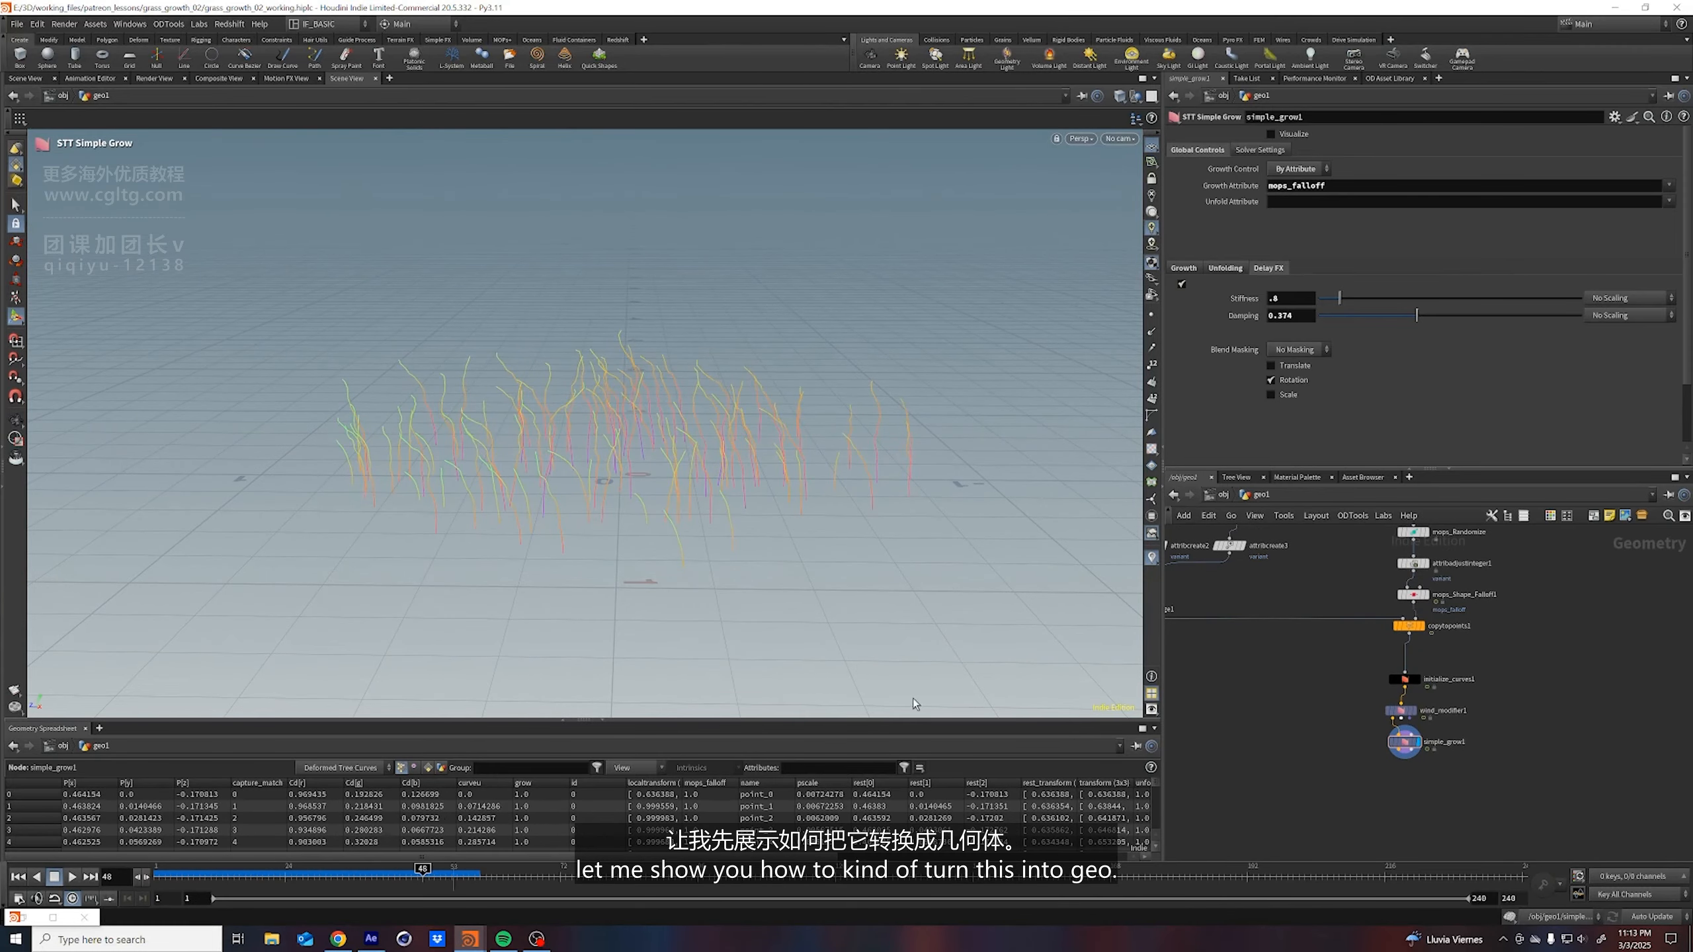
{"action": "left_click", "coordinate": [445, 871]}
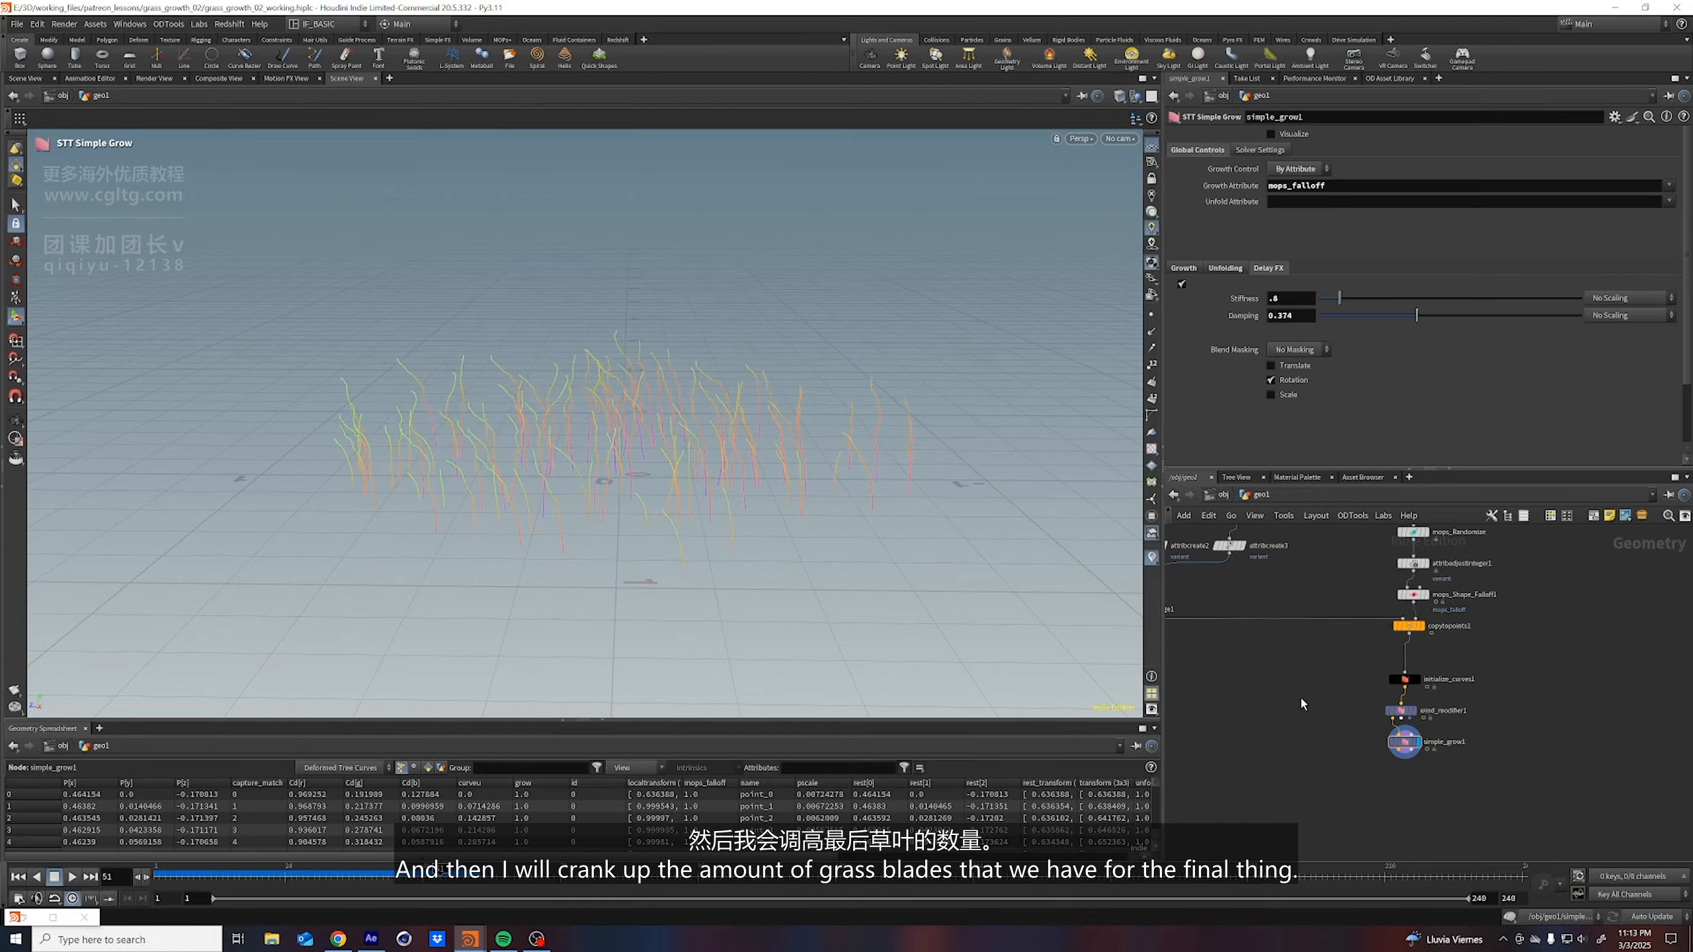
Save the scene and add a Sweep node after simple_grow1
{"action": "middle_click_drag", "start_coordinate": [1311, 733], "coordinate": [1349, 720]}
{"action": "key", "text": "ctrl+s"}
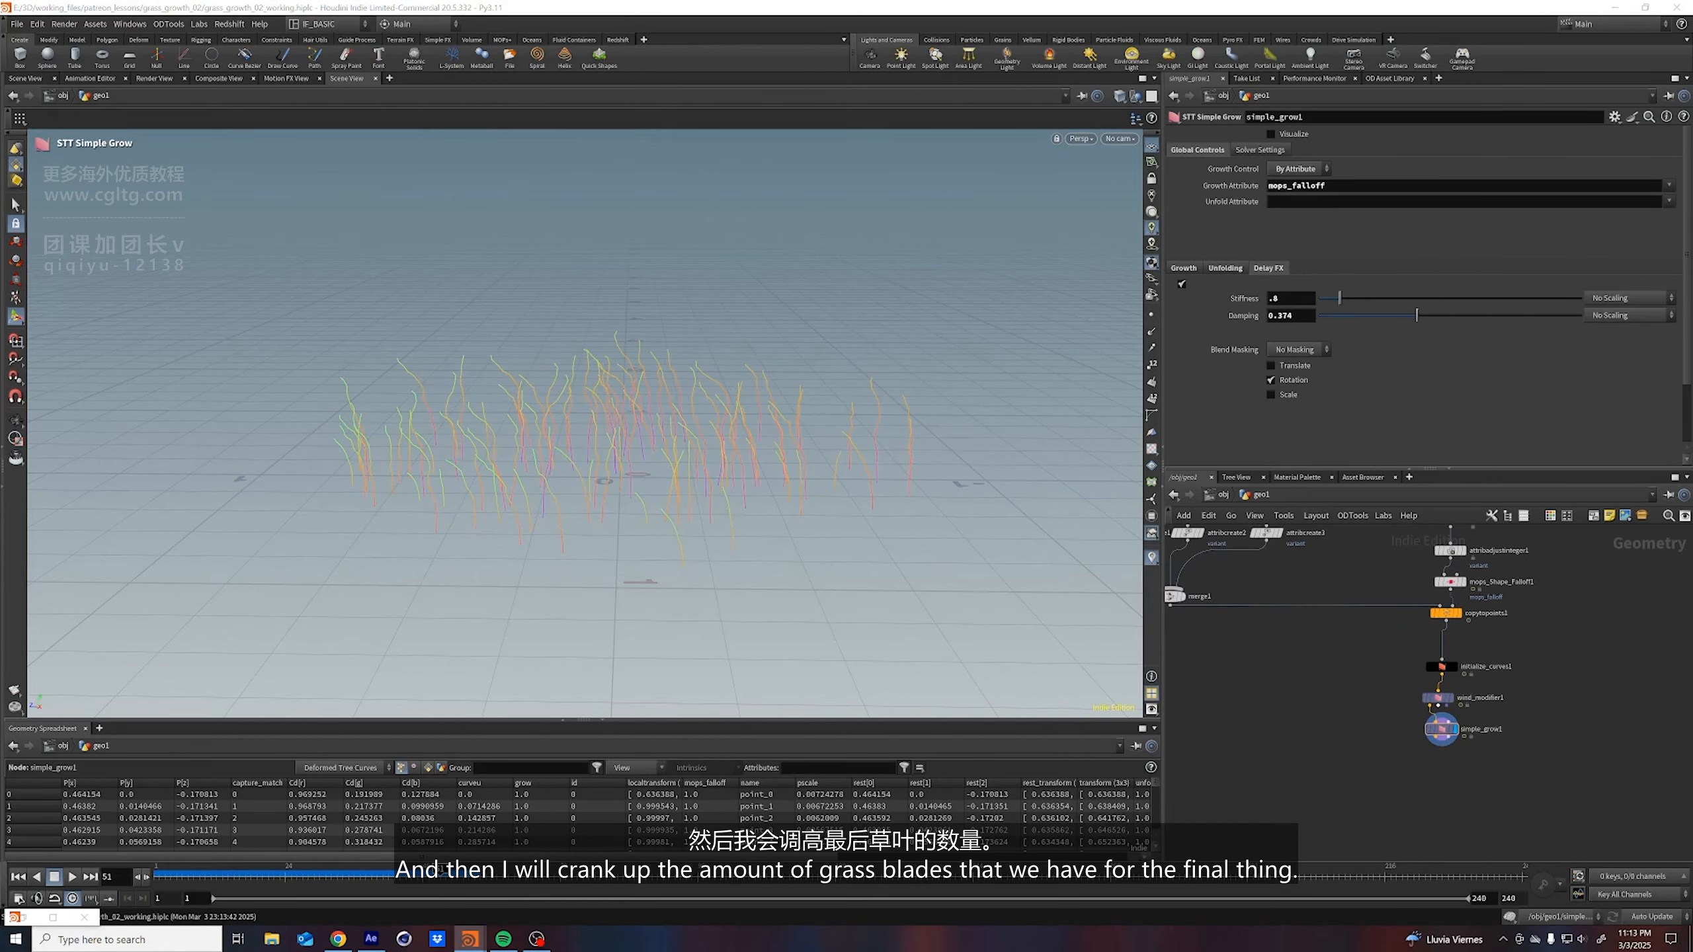
{"action": "key", "text": "Tab"}
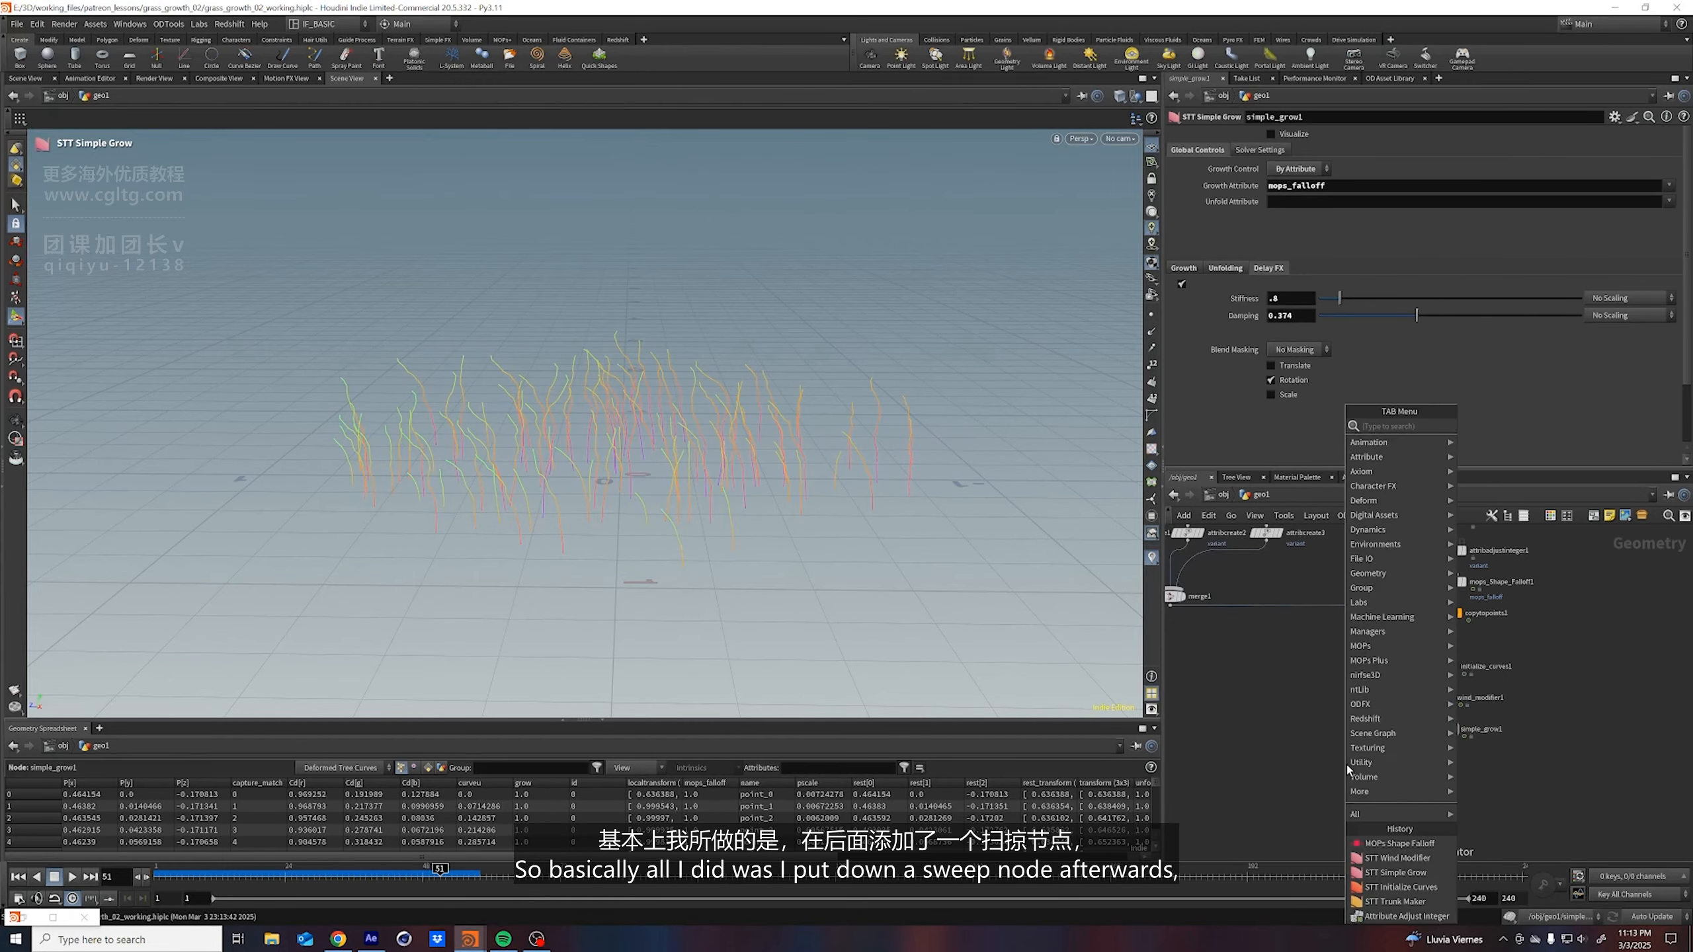
{"action": "type", "text": "sweep"}
{"action": "key", "text": "Return"}
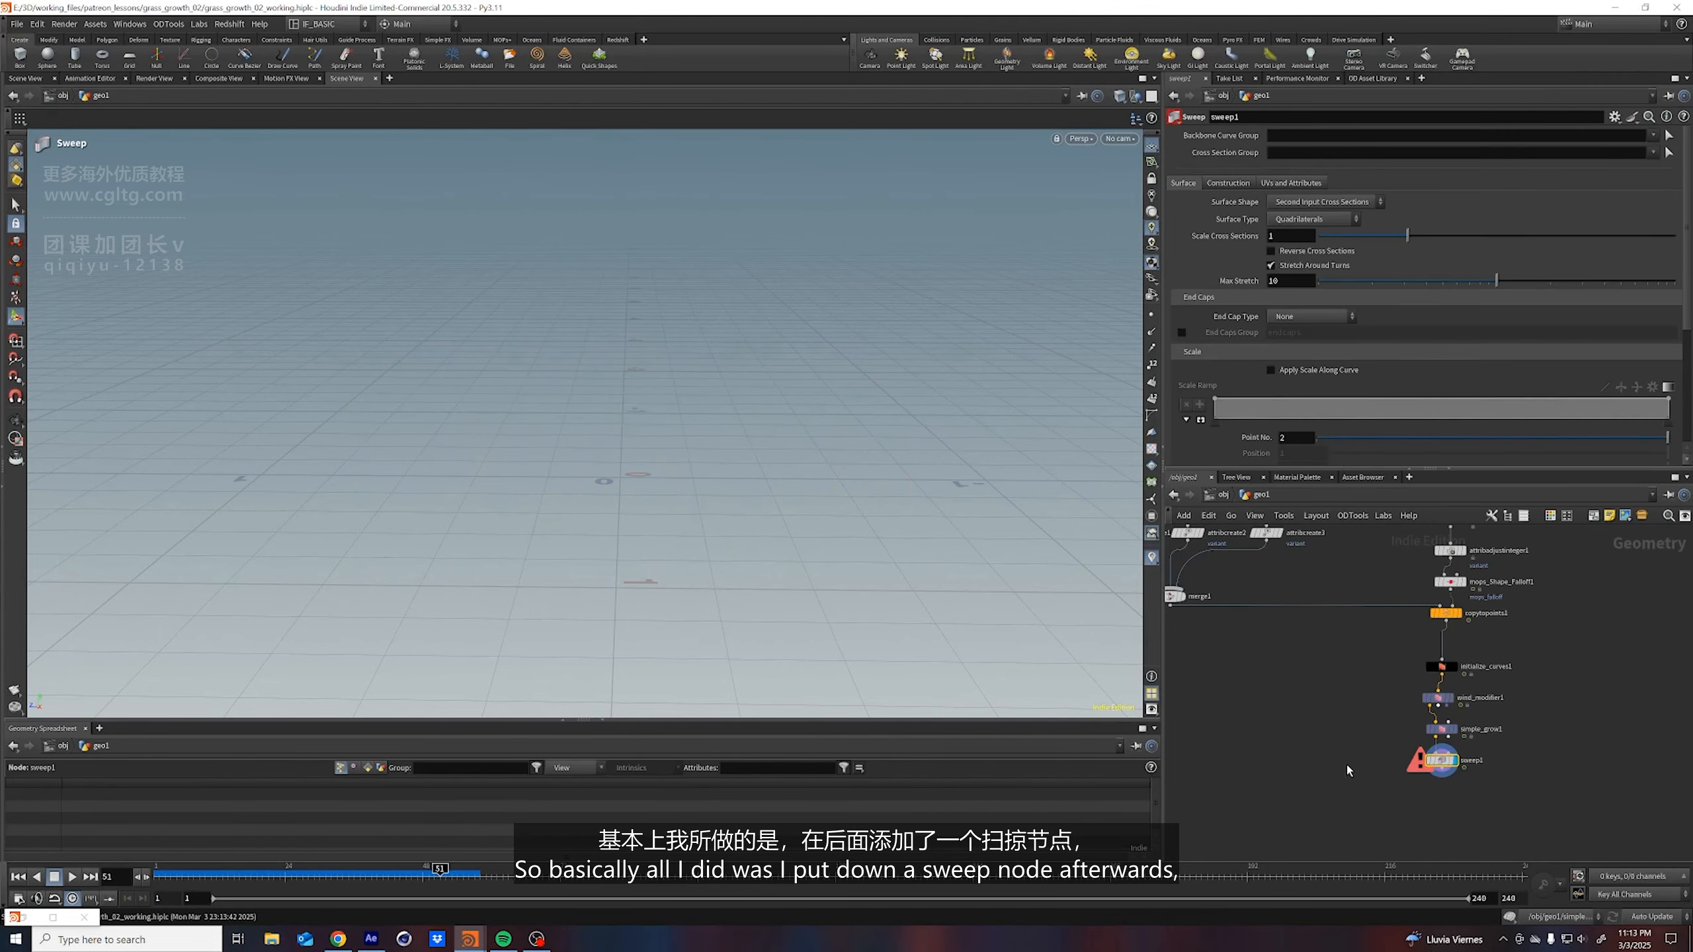
Set the Surface Shape of sweep1 to Ribbon with 1 column and a width of about 0.036
{"action": "left_click", "coordinate": [1330, 202]}
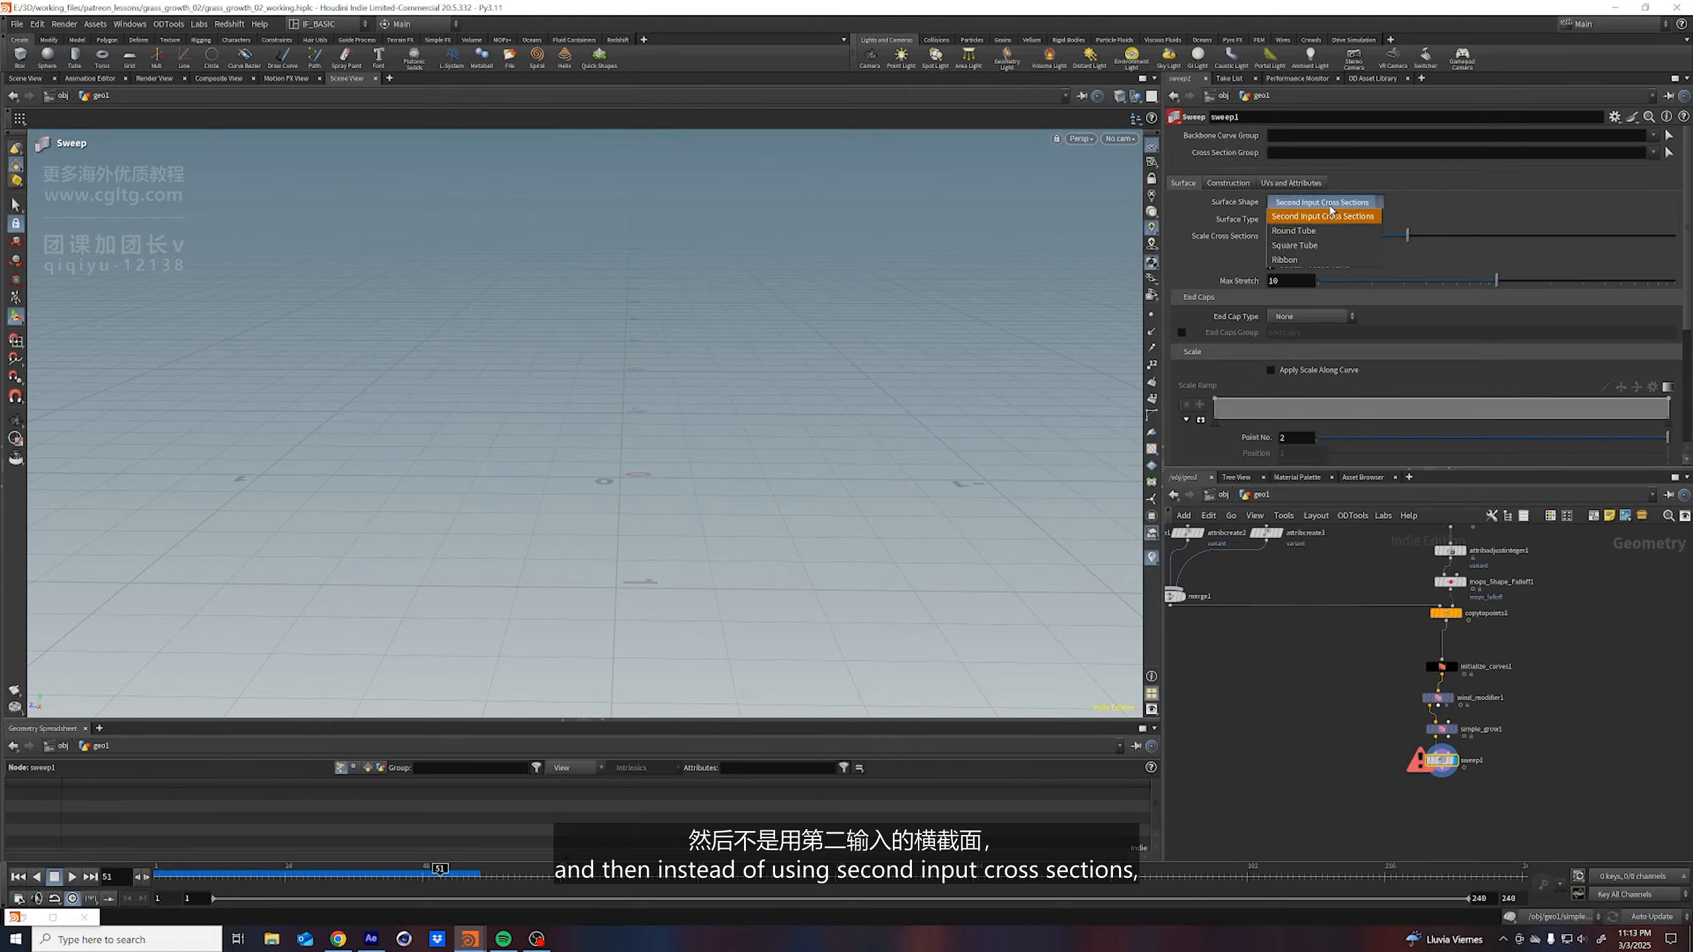
{"action": "left_click", "coordinate": [1306, 259]}
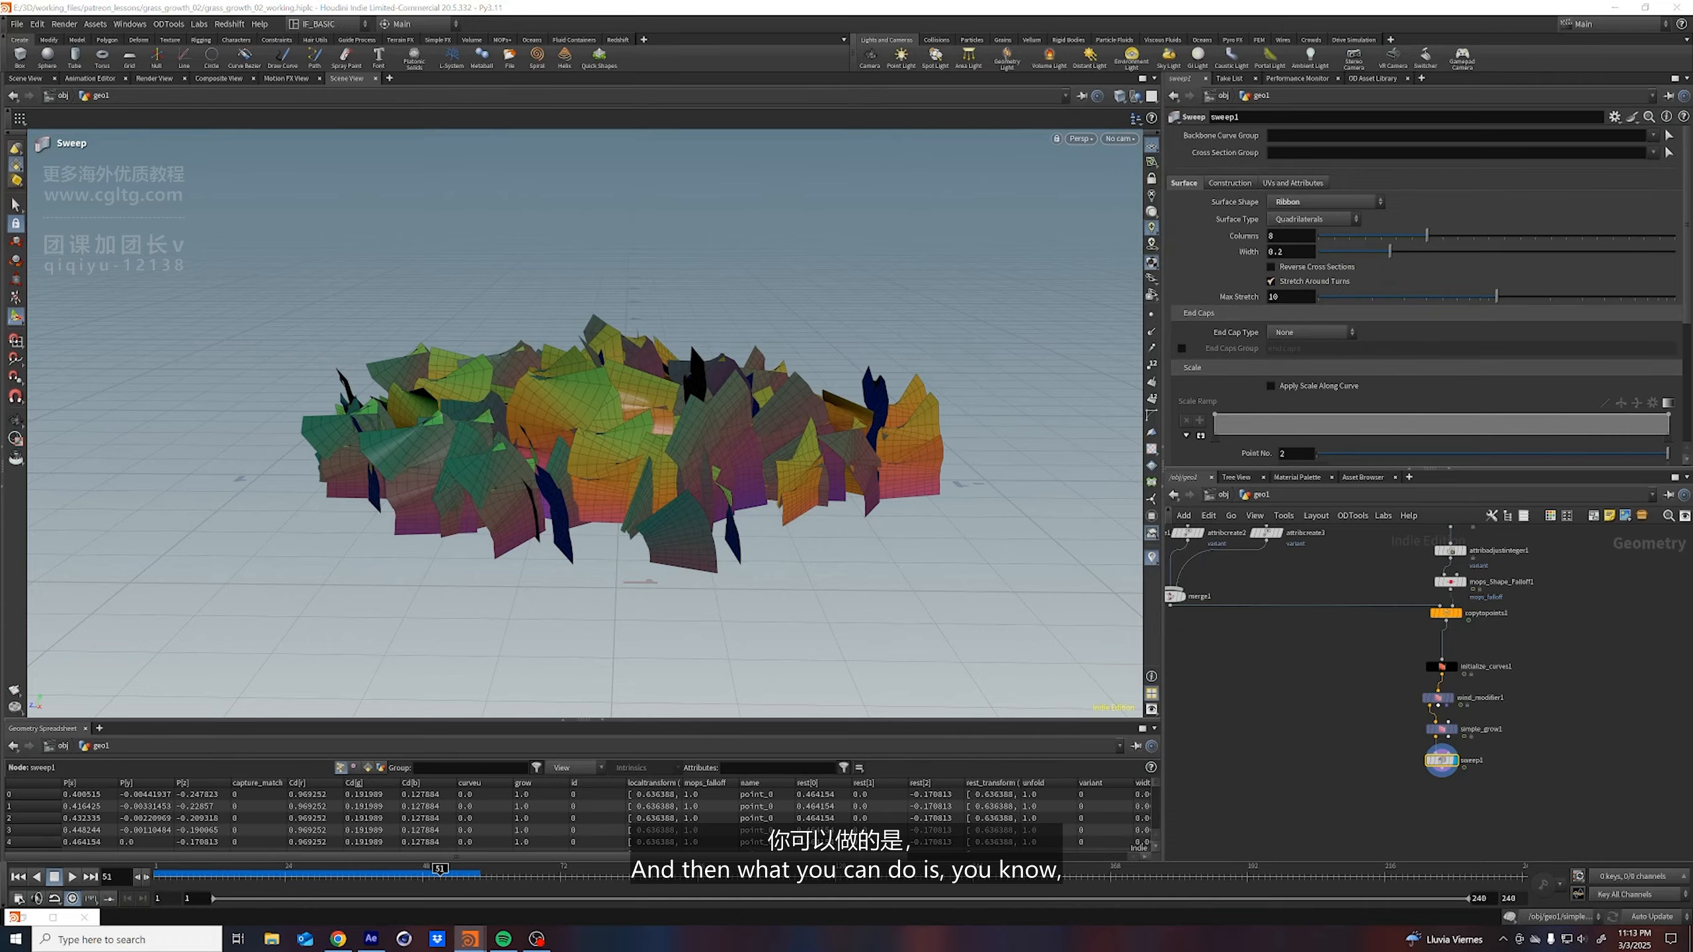
{"action": "left_click_drag", "start_coordinate": [1381, 236], "coordinate": [1333, 258]}
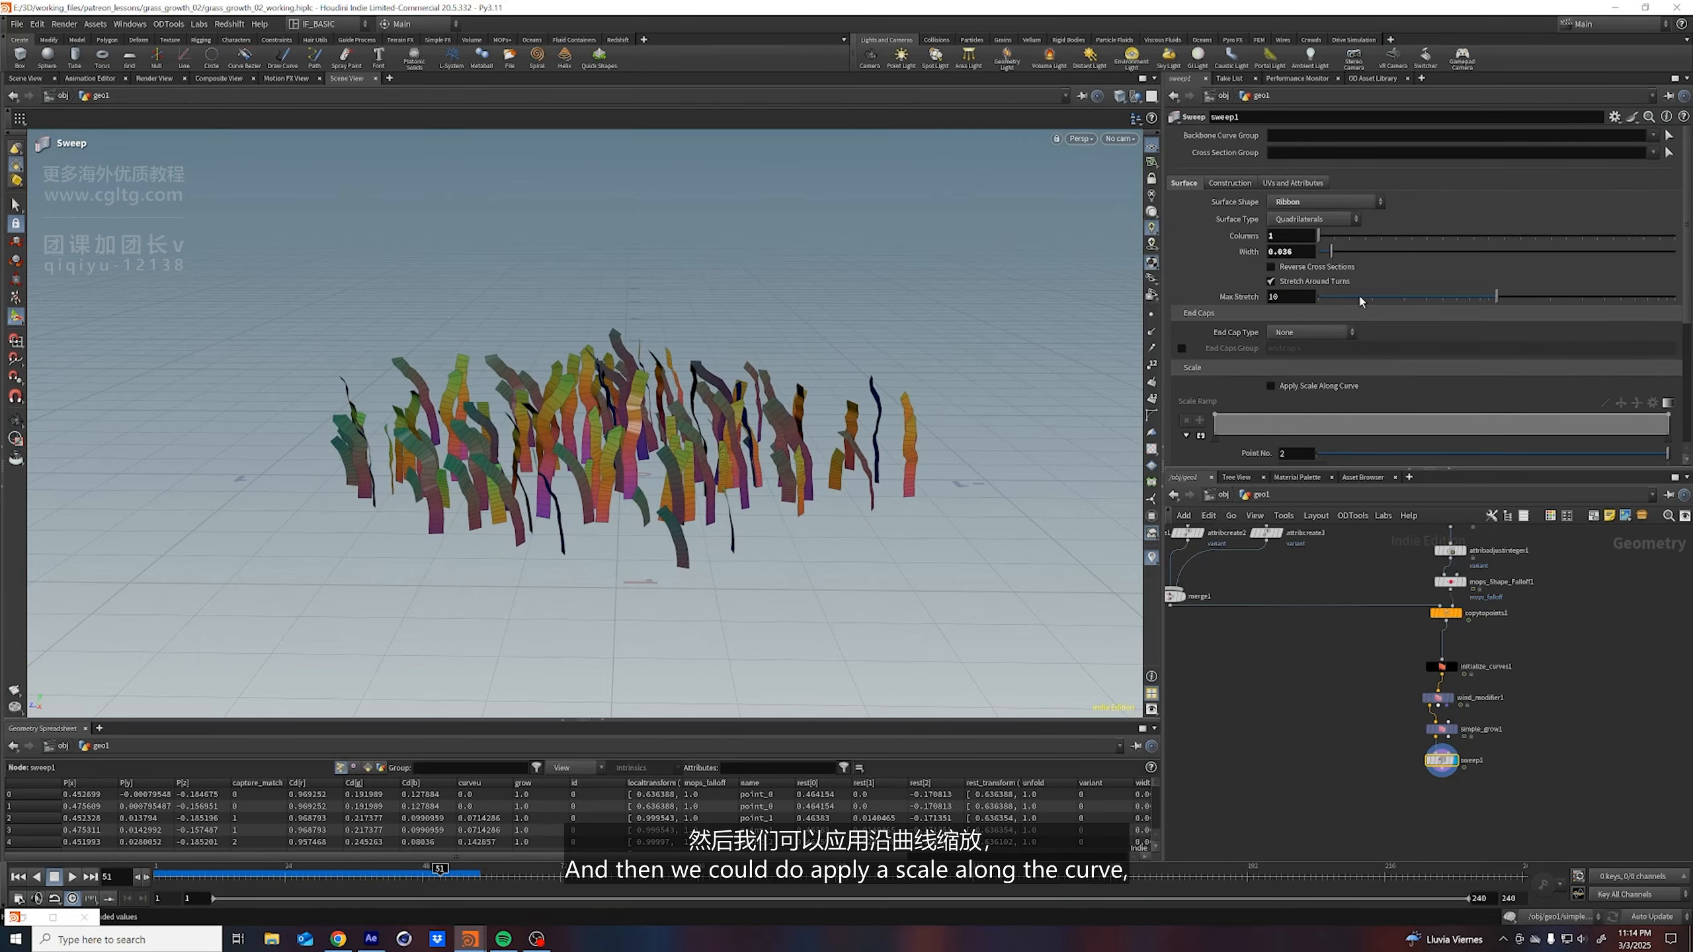
Apply scale along the curve on sweep1 with a ramp tapering to pointed blade tips, and set the width to 0.013
{"action": "left_click", "coordinate": [1271, 386]}
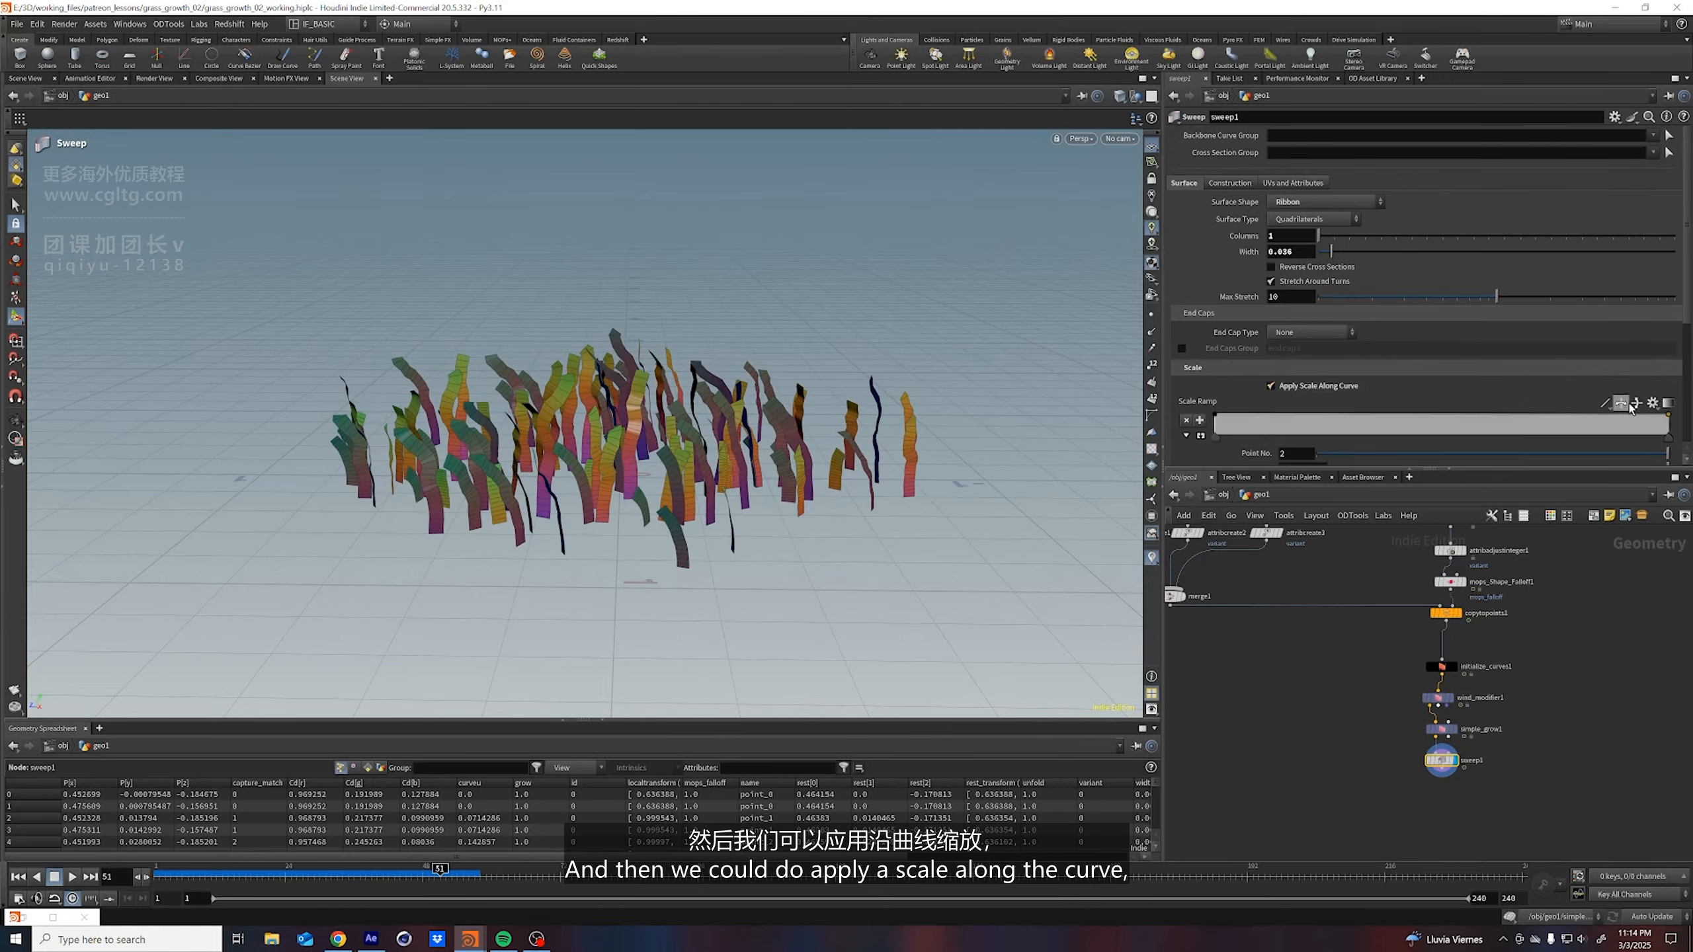
{"action": "left_click_drag", "start_coordinate": [1672, 423], "coordinate": [1672, 432]}
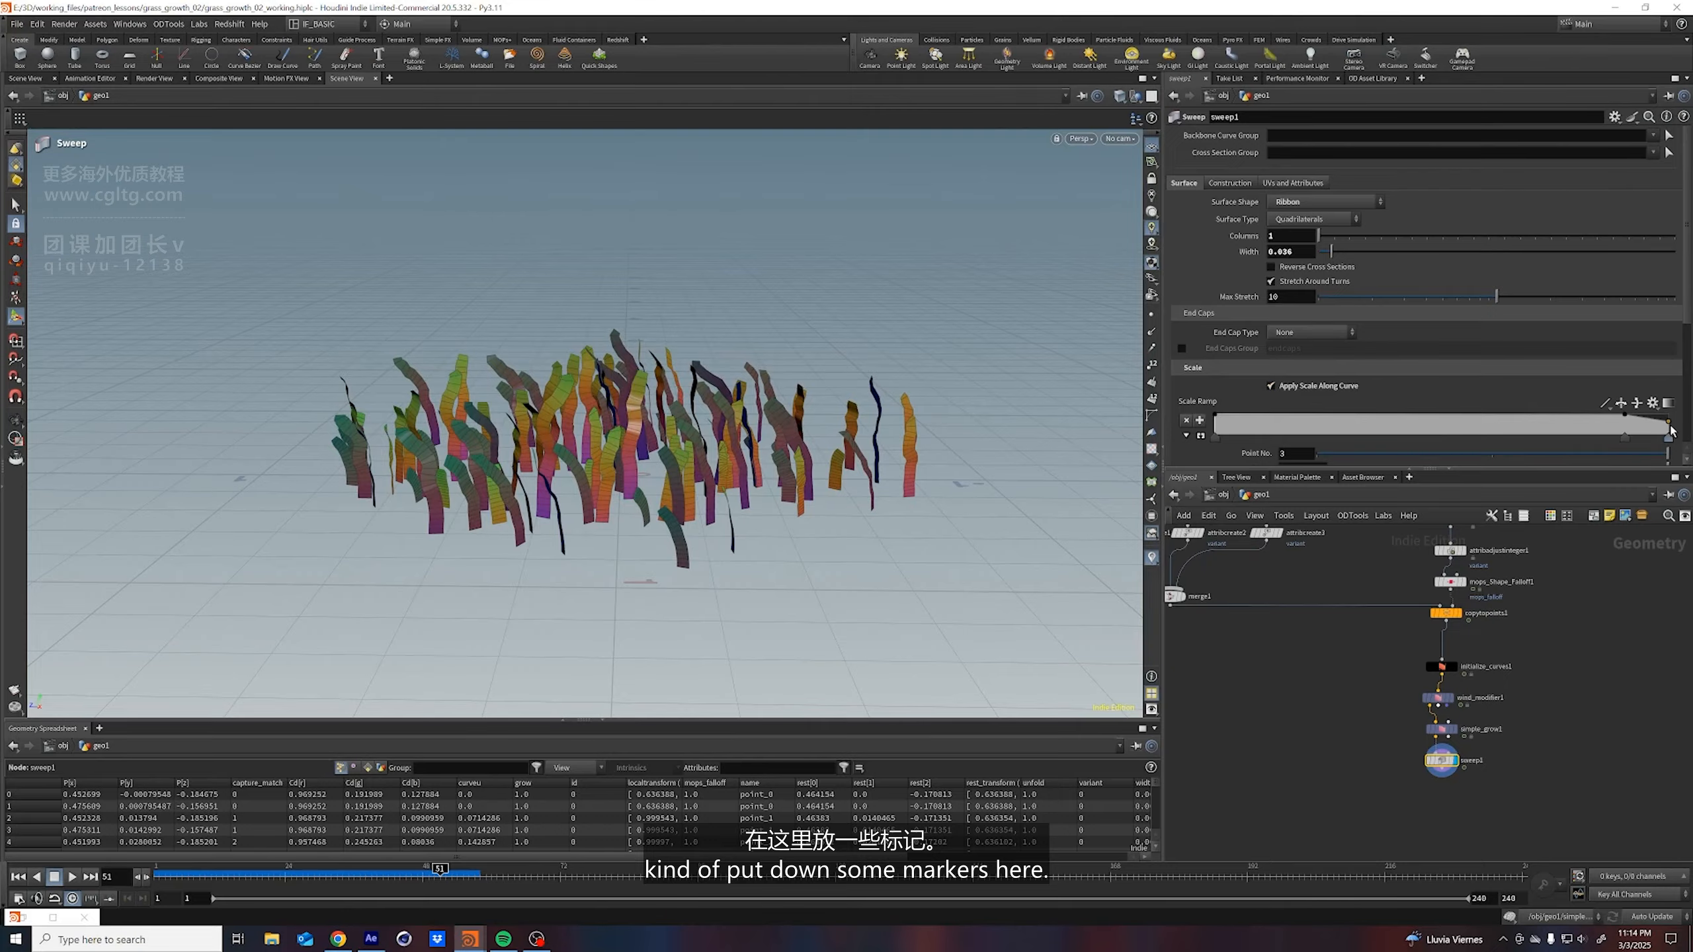
{"action": "right_click_drag", "start_coordinate": [782, 480], "coordinate": [862, 329], "text": "alt"}
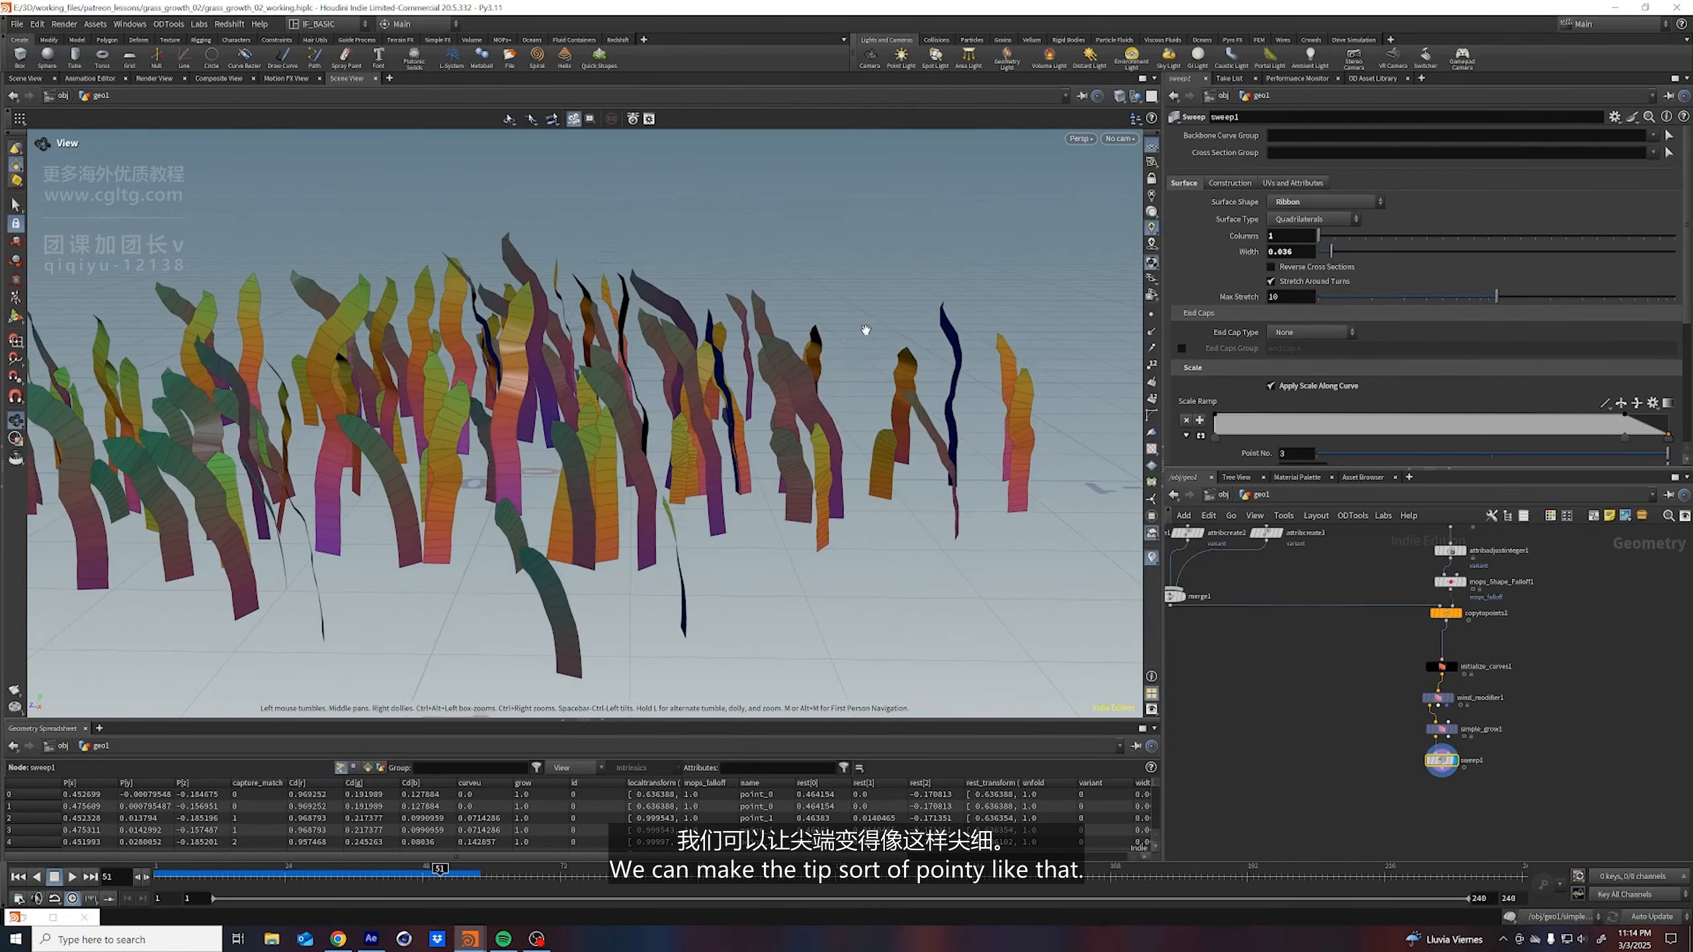
{"action": "left_click_drag", "start_coordinate": [861, 328], "coordinate": [752, 468], "text": "alt"}
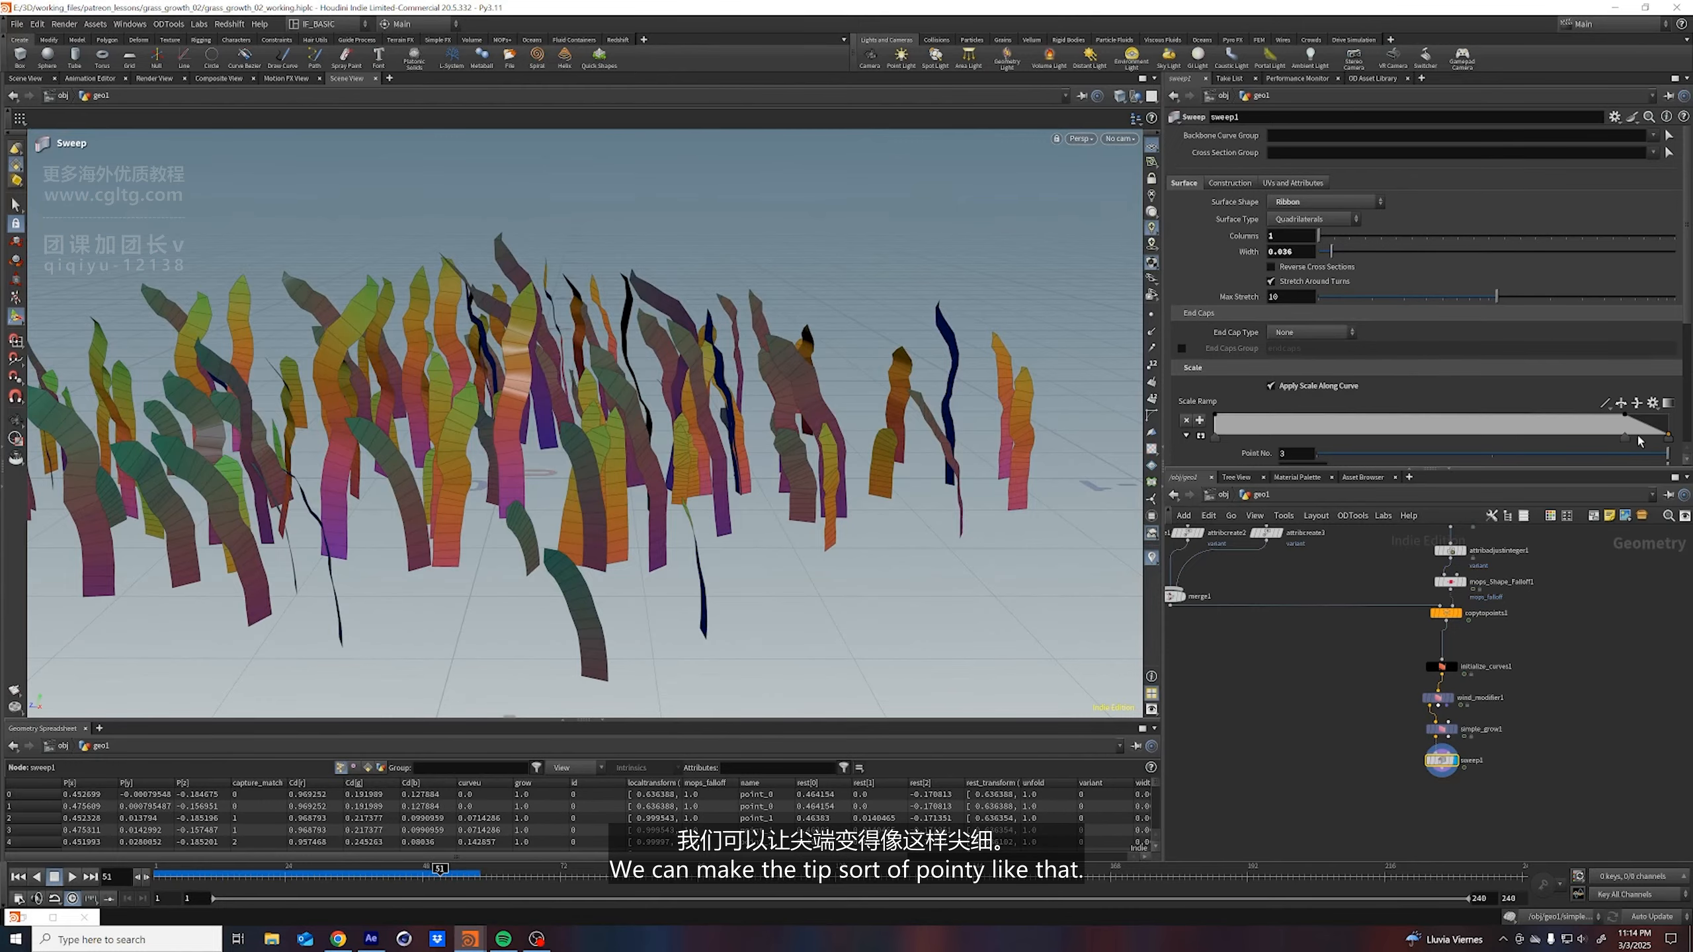
{"action": "left_click_drag", "start_coordinate": [1628, 442], "coordinate": [1558, 440]}
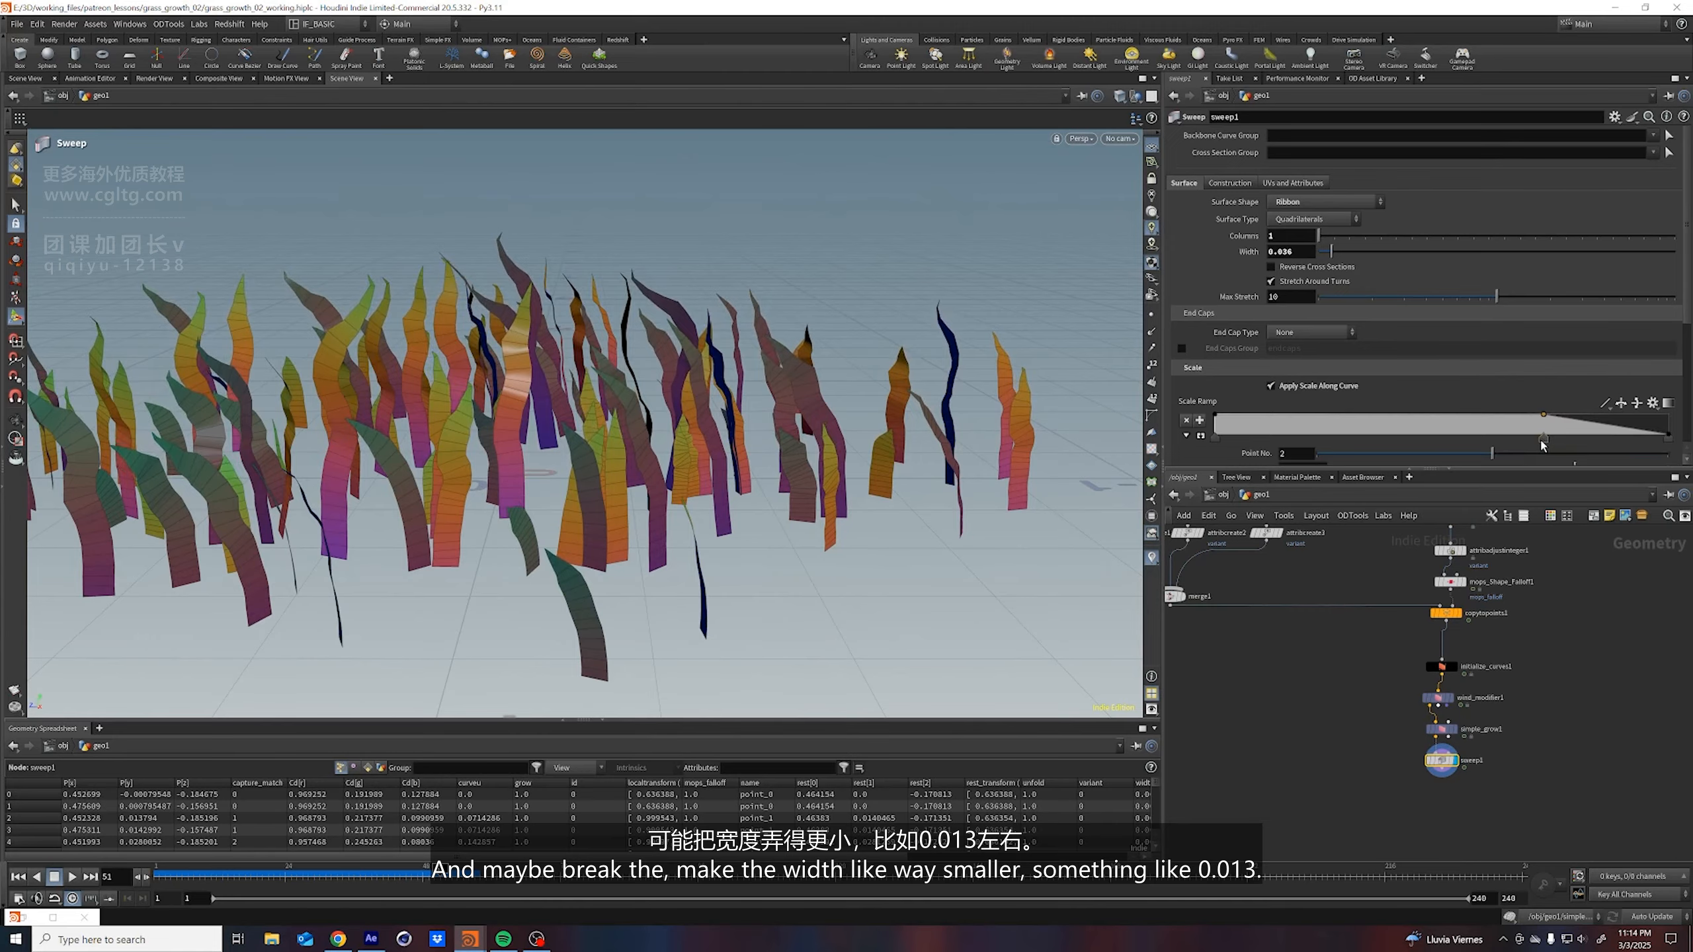
{"action": "left_click_drag", "start_coordinate": [1332, 259], "coordinate": [1325, 263]}
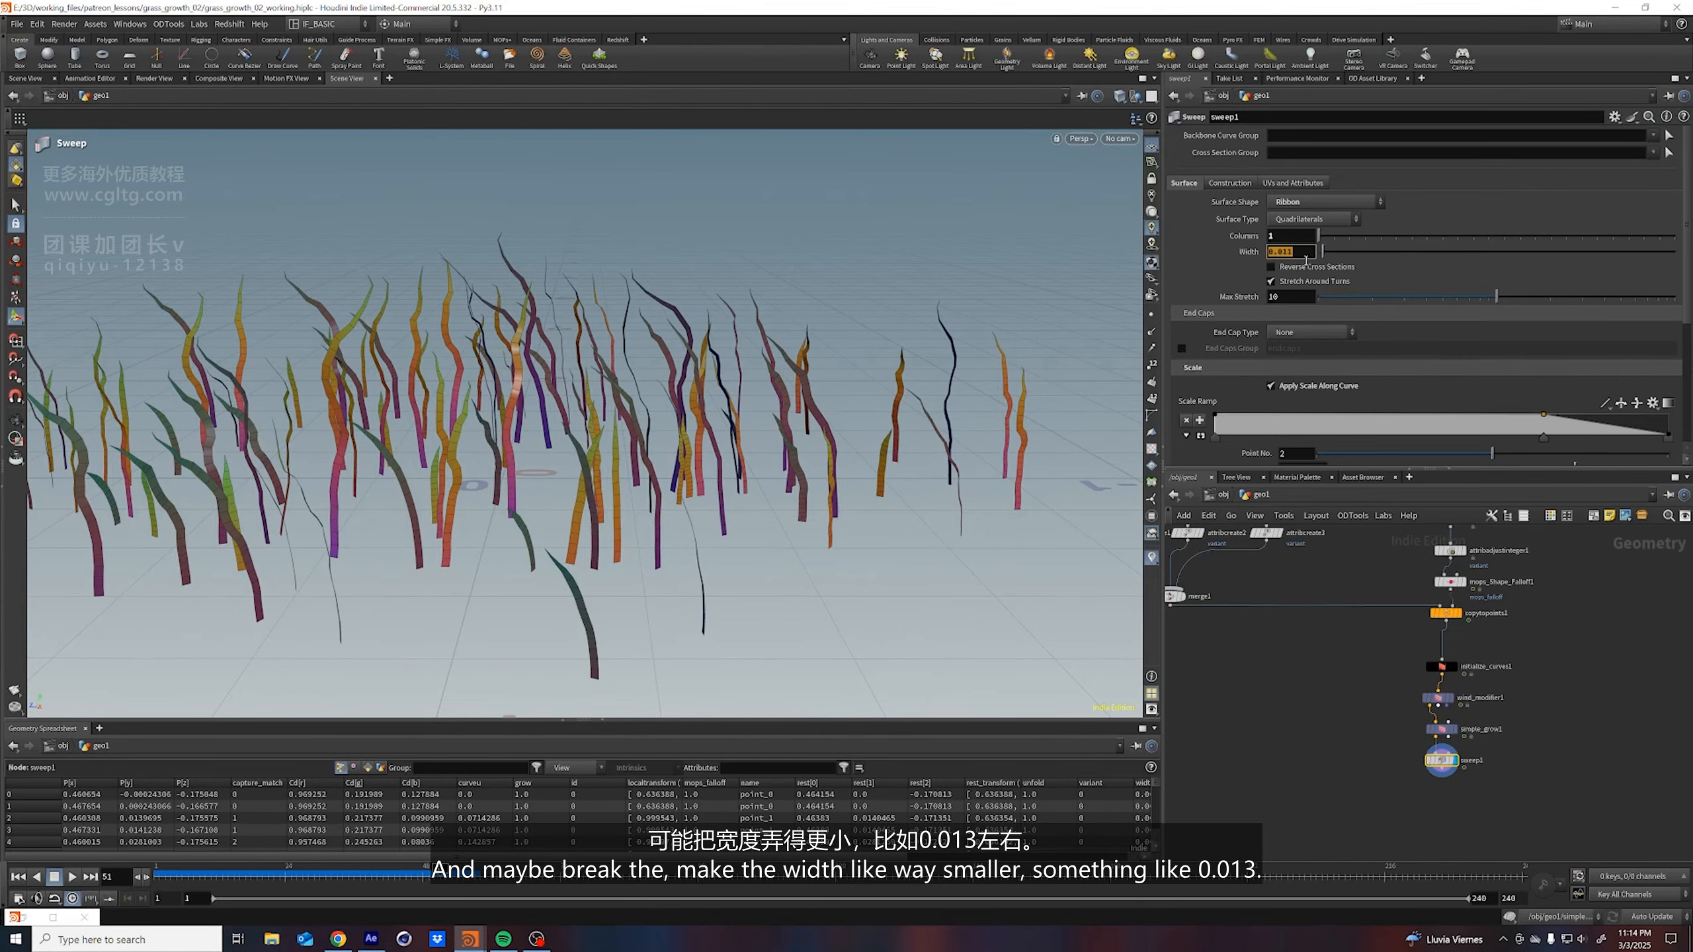
{"action": "key", "text": "Return"}
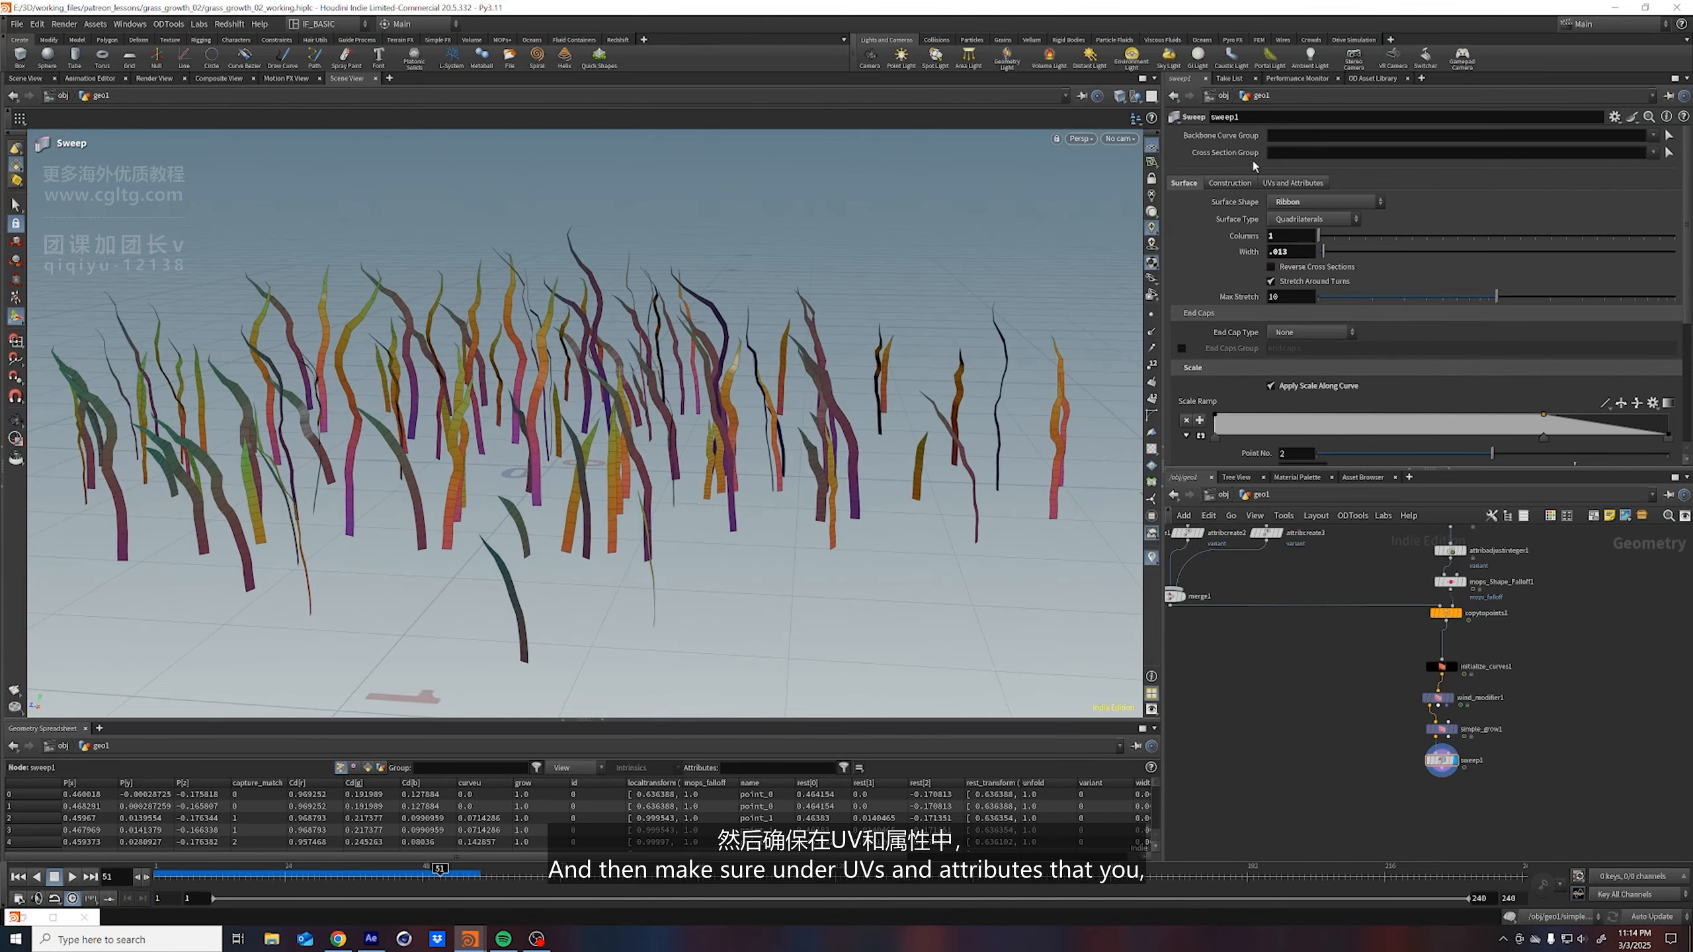
Enable Compute UVs on sweep1, look over the blades up close, and save the scene
{"action": "left_click", "coordinate": [1268, 185]}
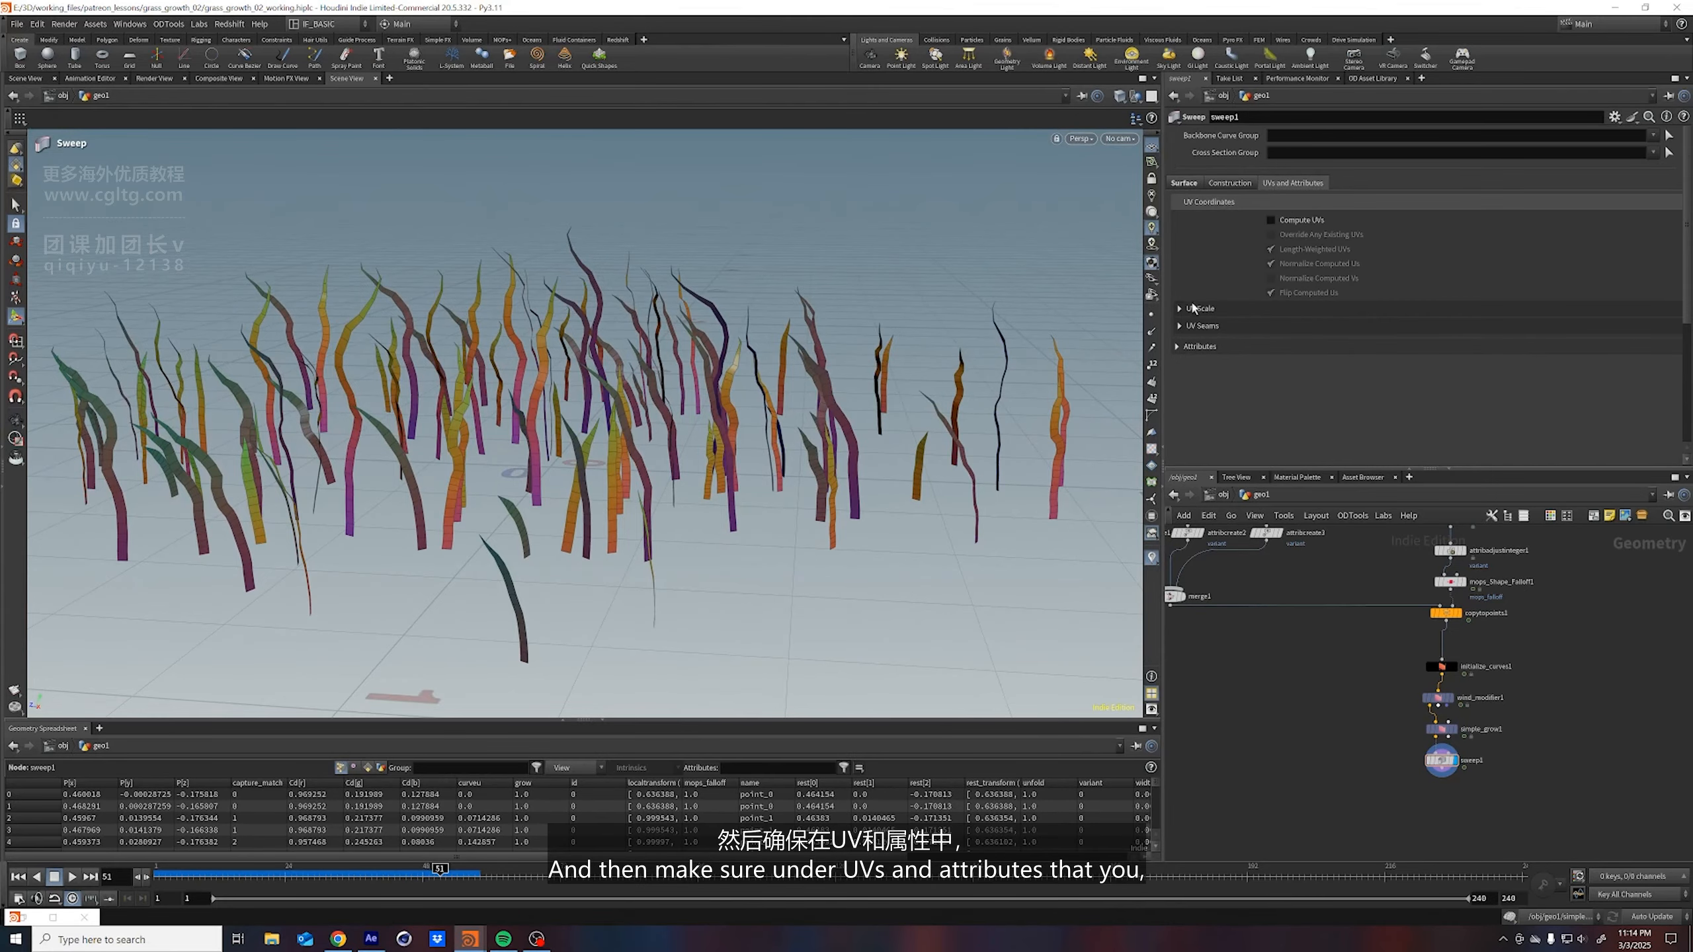
{"action": "left_click", "coordinate": [1272, 221]}
{"action": "right_click_drag", "start_coordinate": [679, 443], "coordinate": [857, 324], "text": "alt"}
{"action": "right_click_drag", "start_coordinate": [560, 535], "coordinate": [494, 587]}
{"action": "left_click_drag", "start_coordinate": [560, 467], "coordinate": [667, 475]}
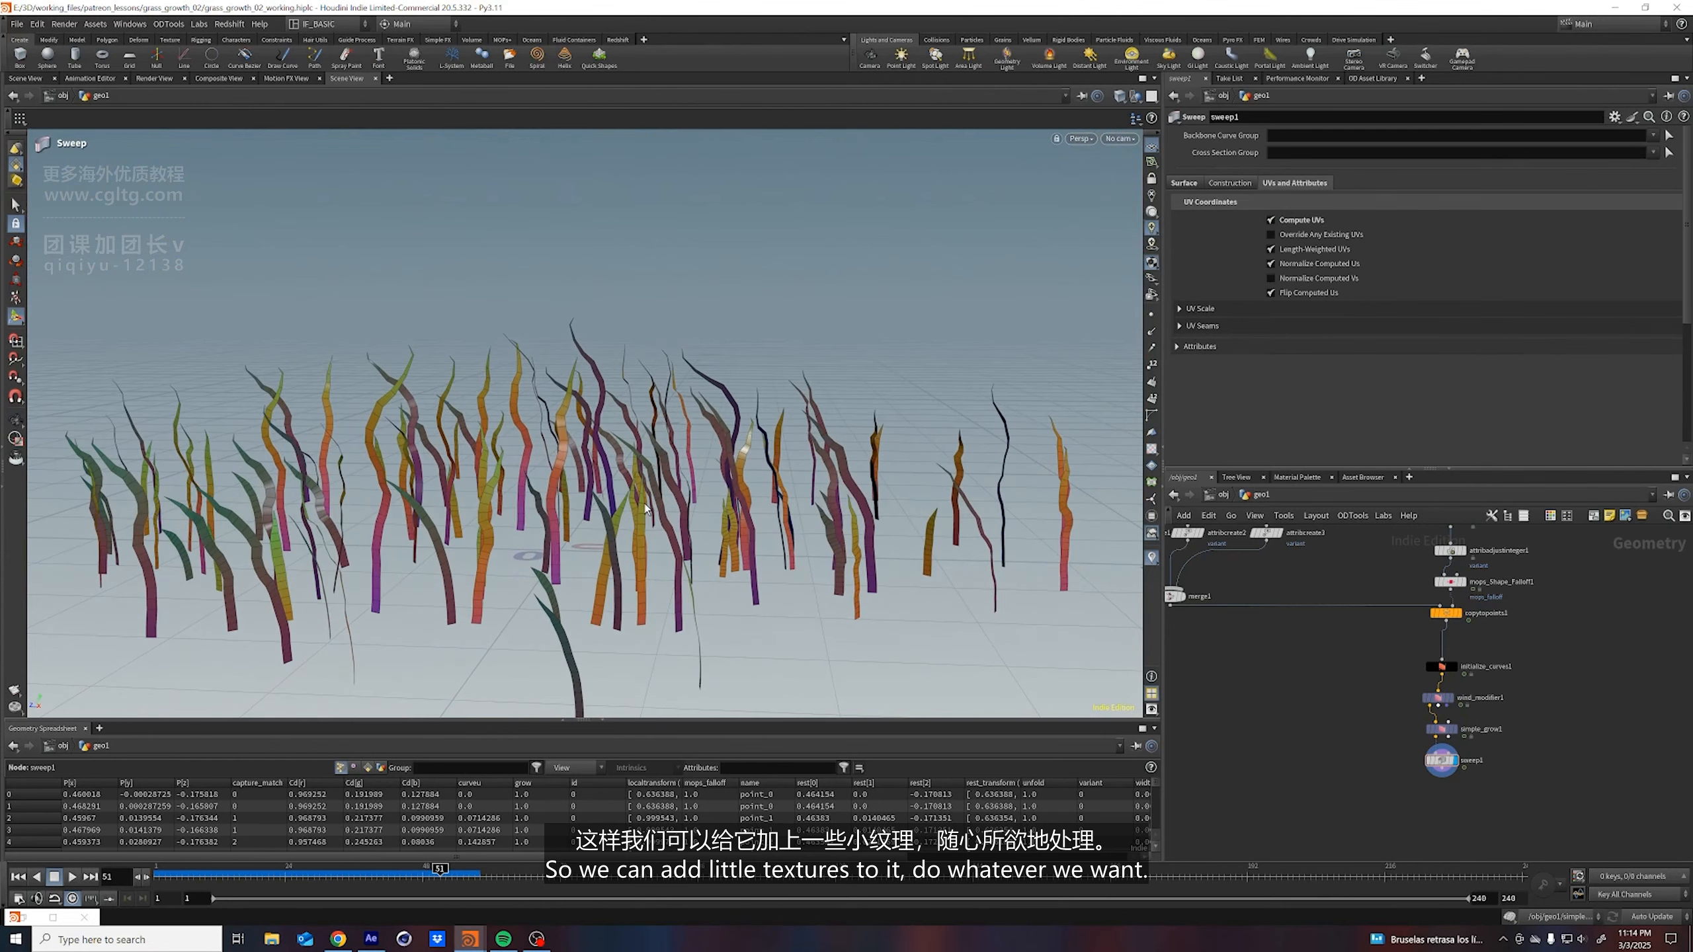
{"action": "key", "text": "ctrl+s"}
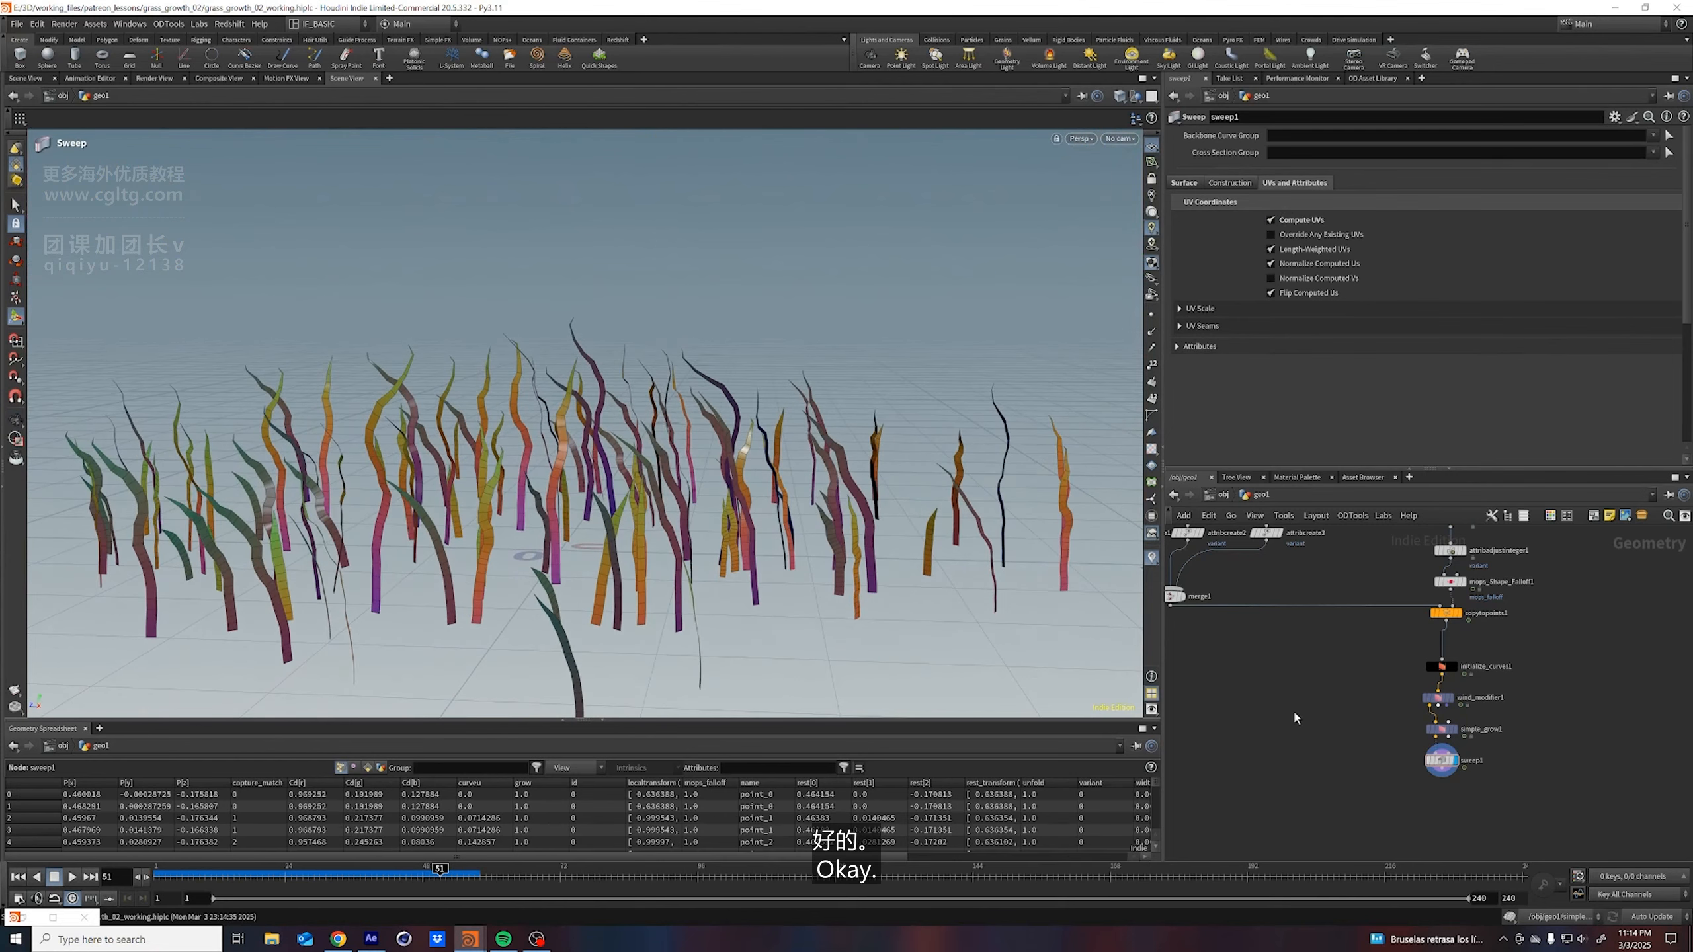
Play the swept grass growth repeatedly from frame 1 and examine how far the blades whip and overshoot, also from a higher angle
{"action": "left_click", "coordinate": [17, 878]}
{"action": "left_click", "coordinate": [73, 877]}
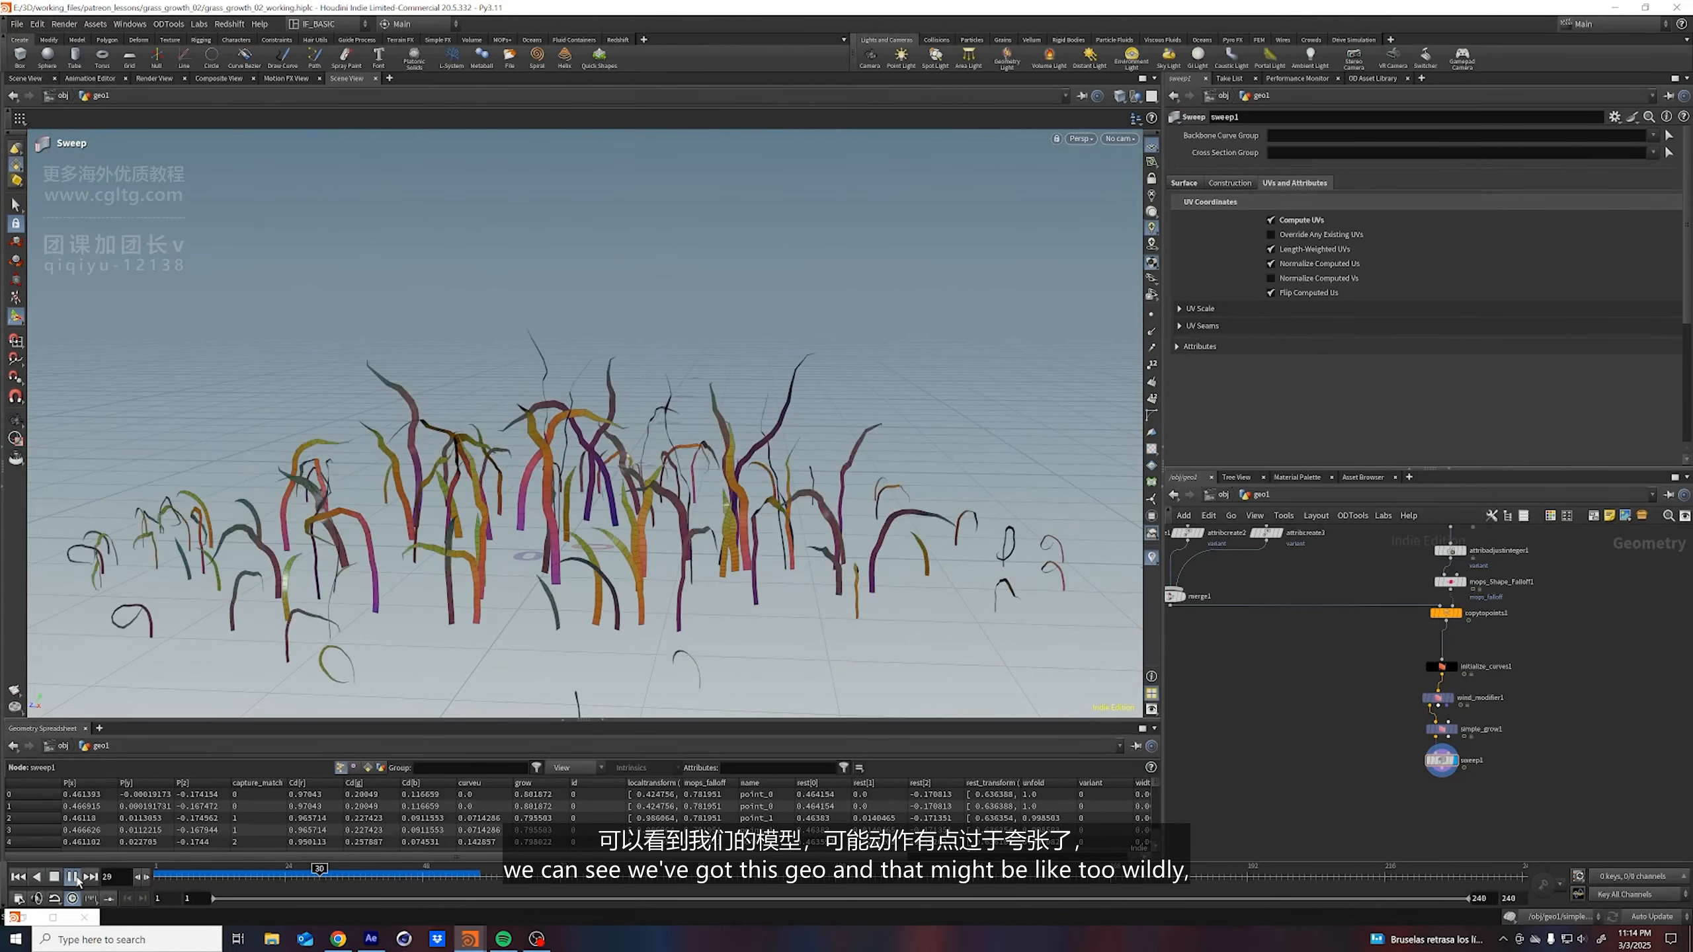
{"action": "left_click", "coordinate": [56, 878]}
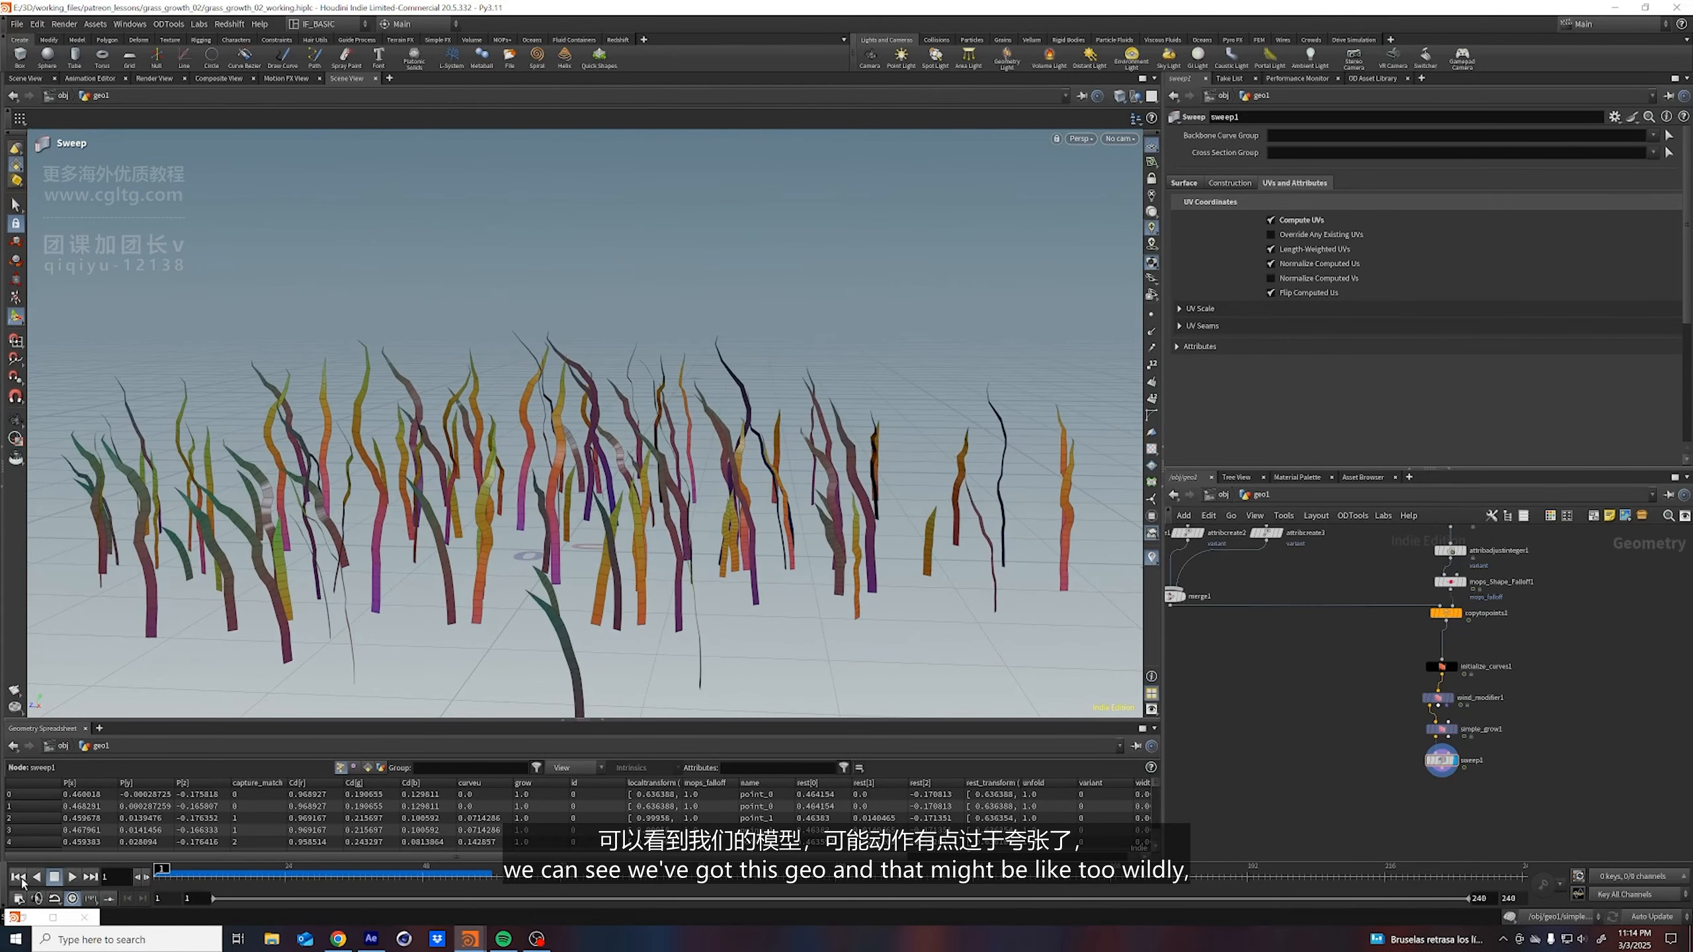
{"action": "left_click", "coordinate": [72, 878]}
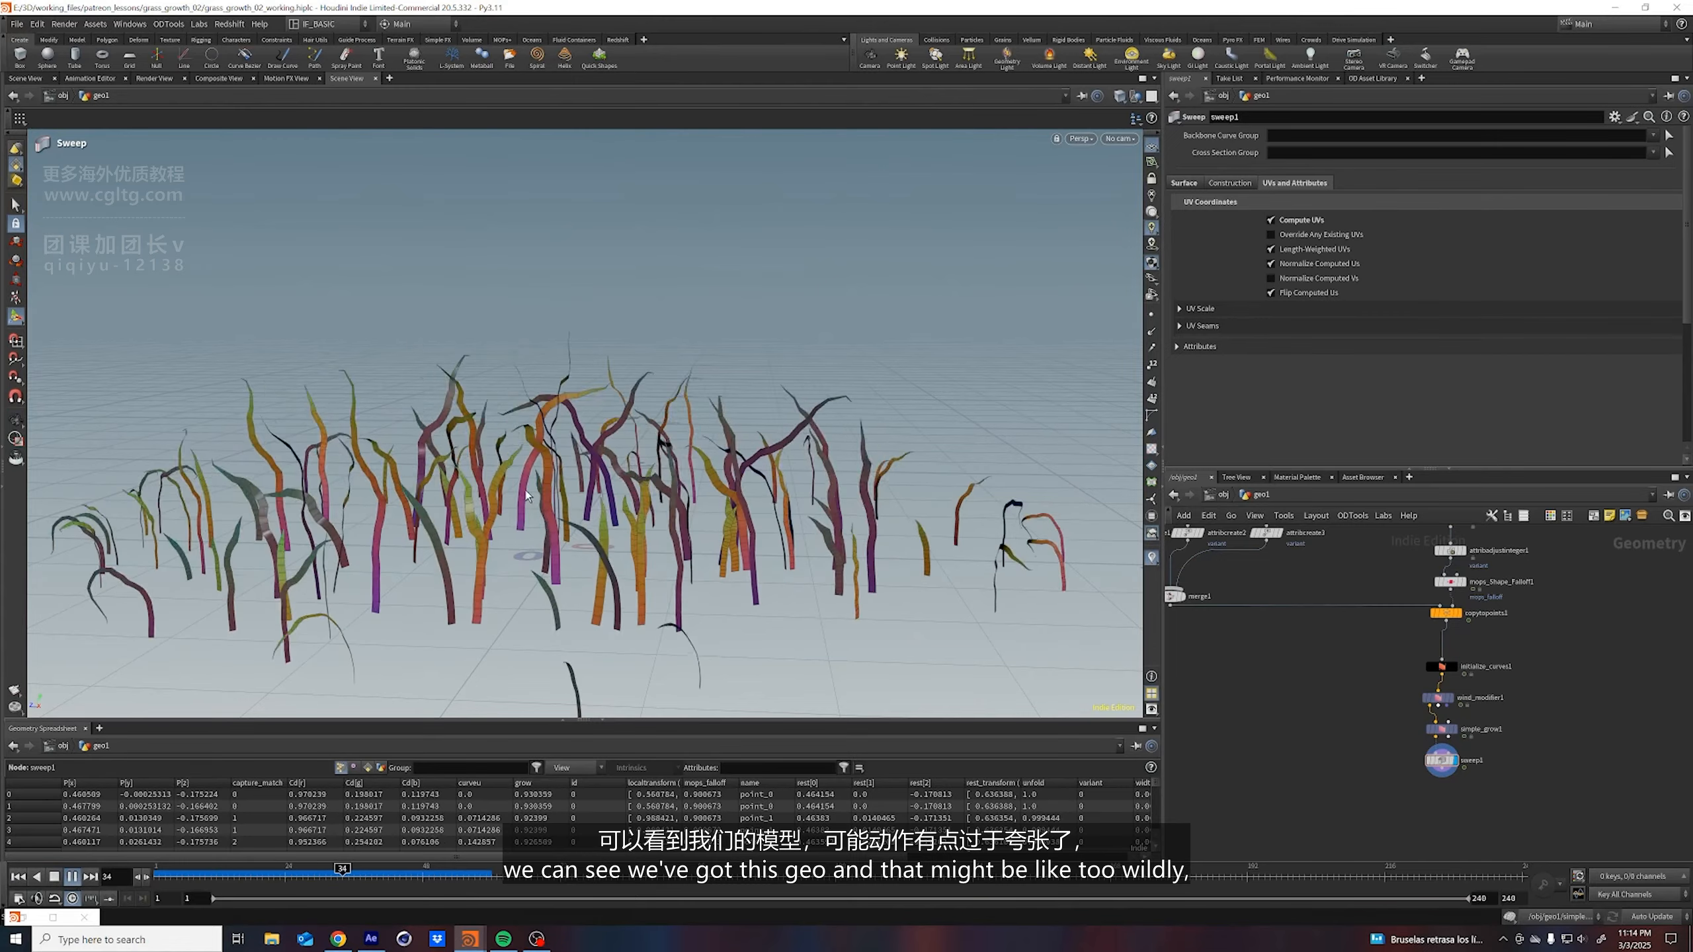
{"action": "left_click", "coordinate": [74, 878]}
{"action": "left_click", "coordinate": [200, 884]}
{"action": "left_click_drag", "start_coordinate": [265, 879], "coordinate": [162, 887]}
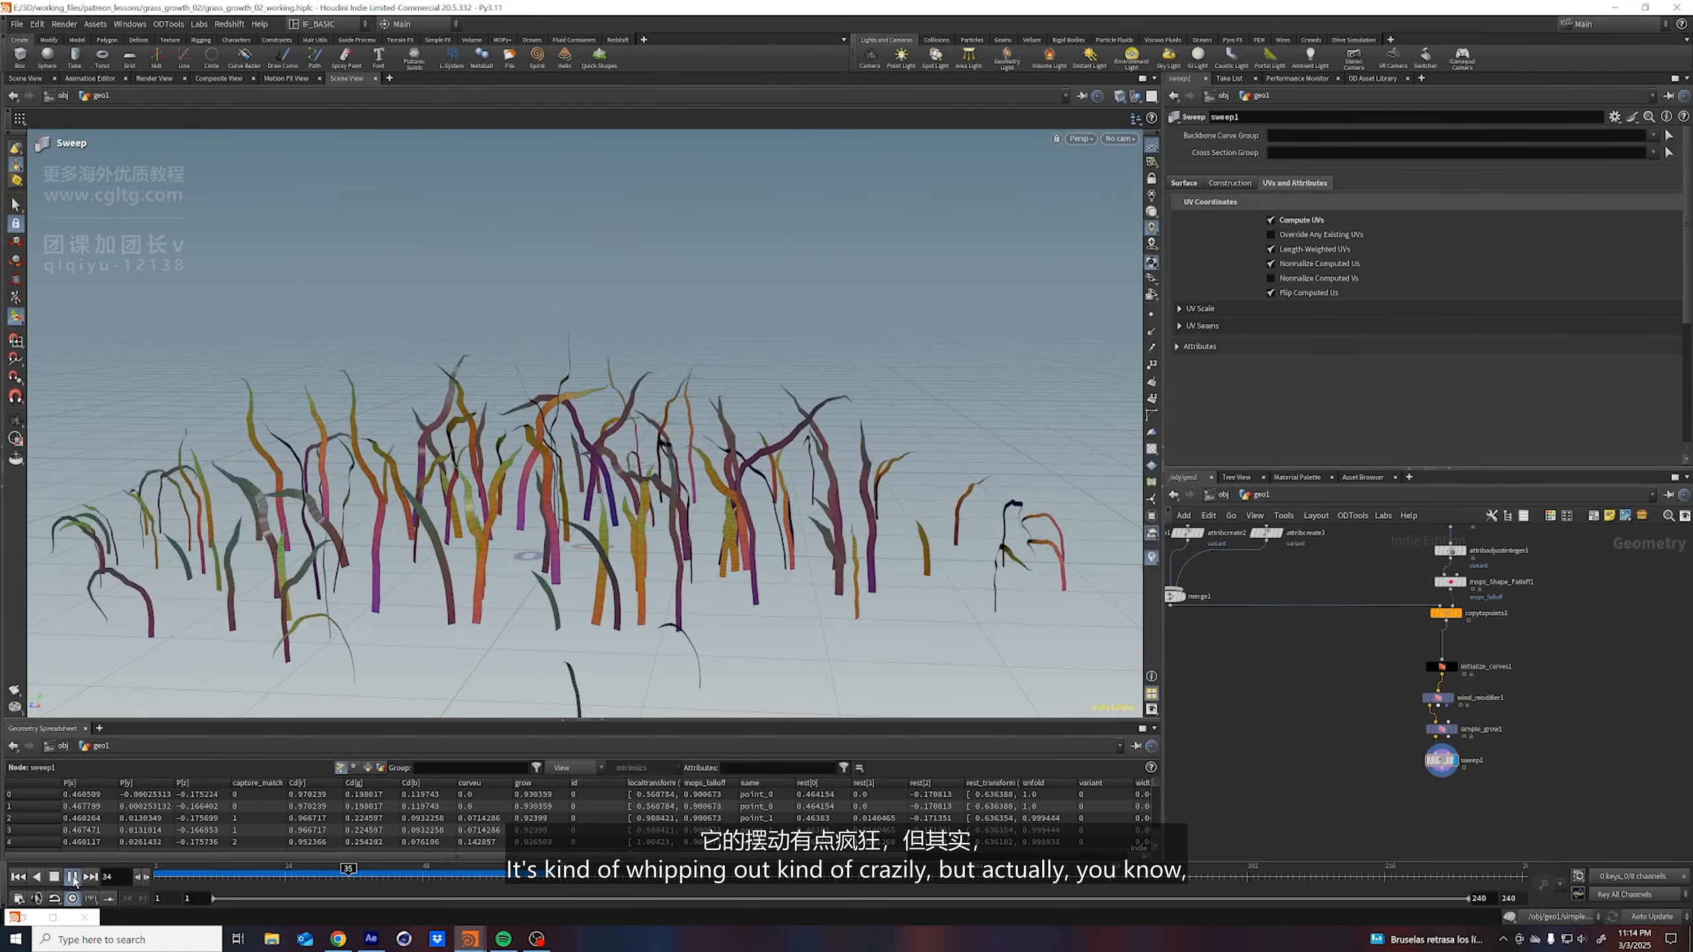
{"action": "left_click", "coordinate": [73, 881]}
{"action": "middle_click_drag", "start_coordinate": [617, 557], "coordinate": [659, 552], "text": "alt"}
{"action": "left_click_drag", "start_coordinate": [659, 552], "coordinate": [604, 533], "text": "alt"}
{"action": "left_click_drag", "start_coordinate": [318, 885], "coordinate": [102, 894]}
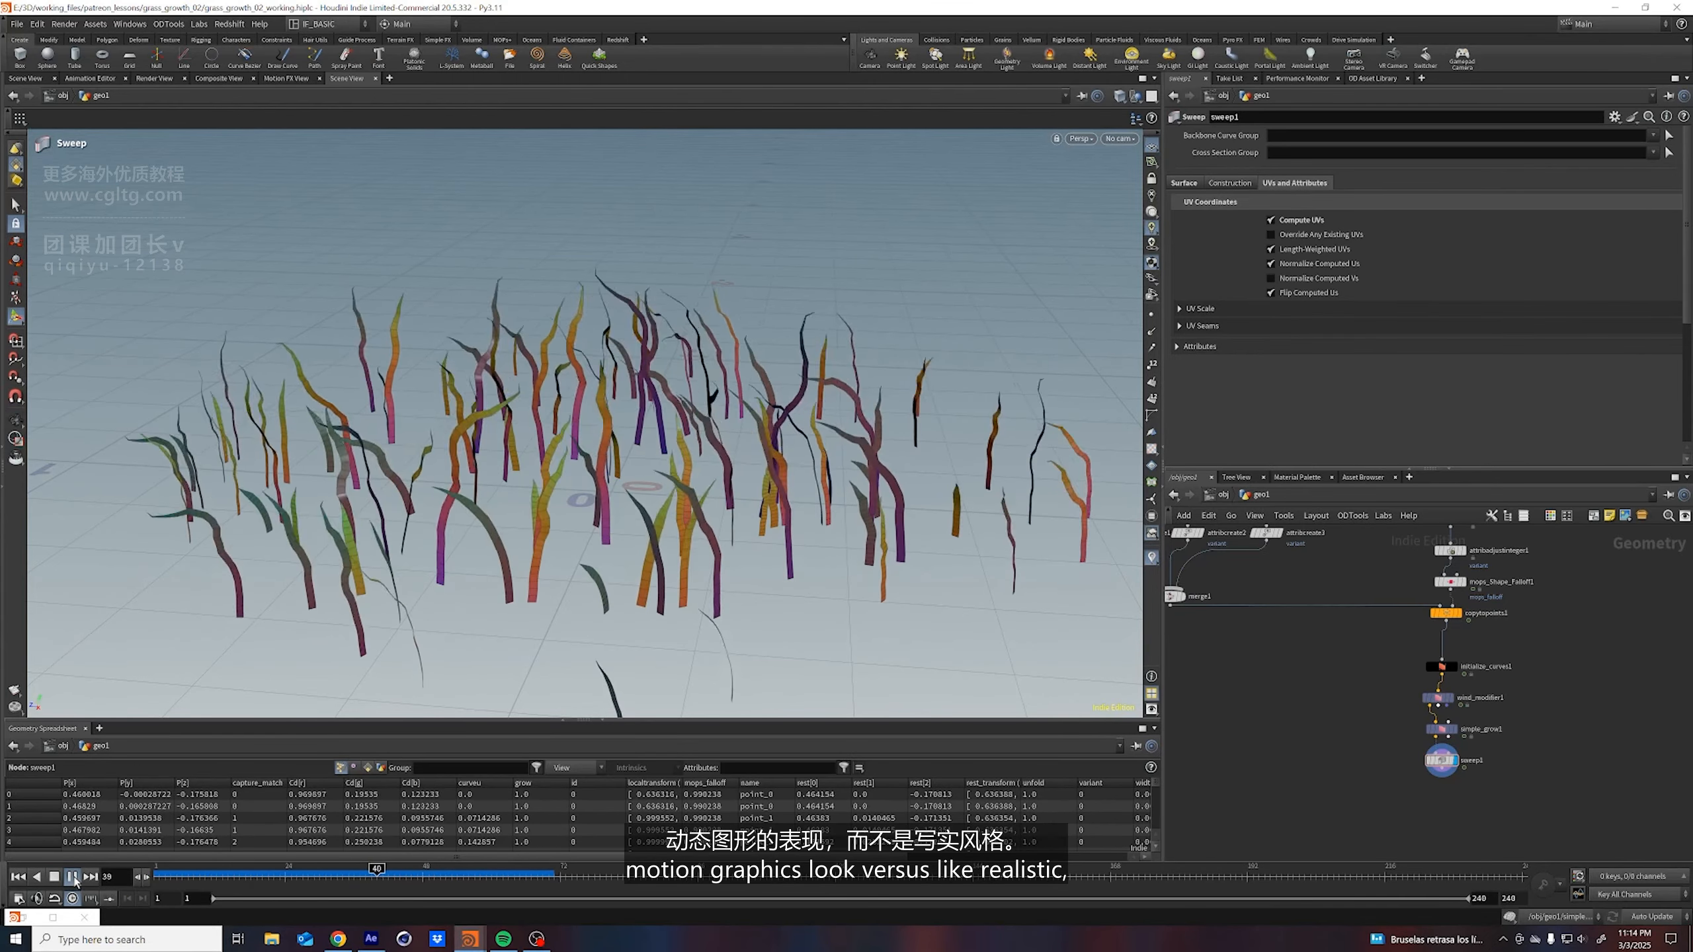
{"action": "left_click", "coordinate": [73, 877]}
{"action": "left_click", "coordinate": [18, 879]}
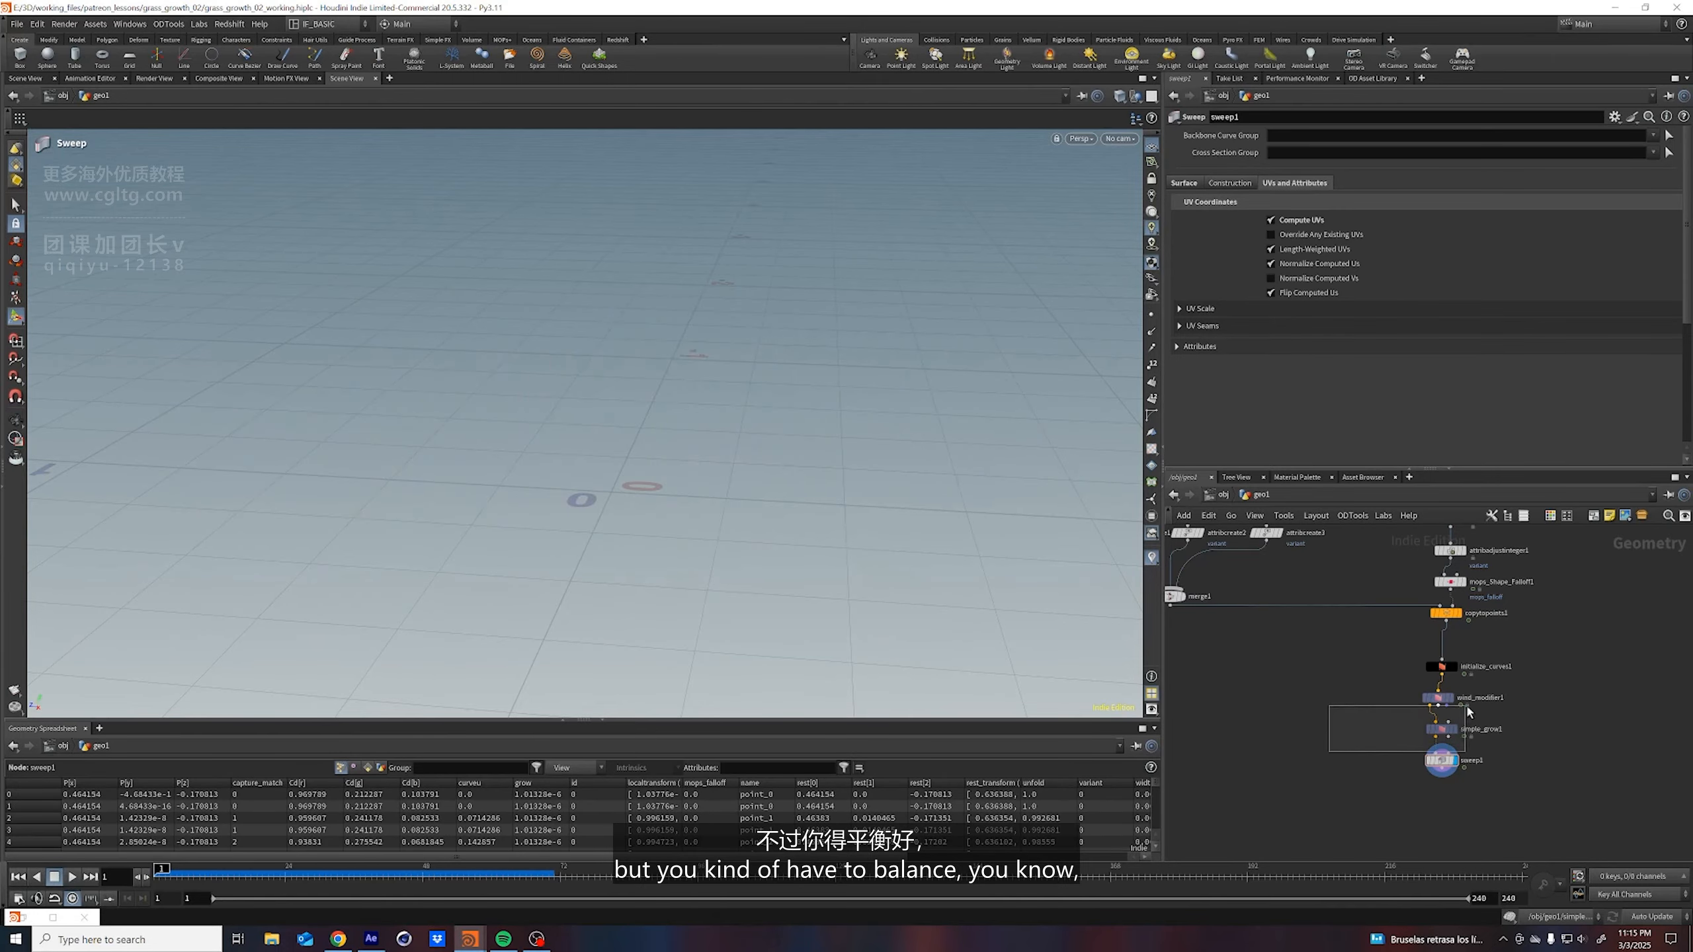
Review the stiffness and damping of simple_grow1, replay the sweep1 growth, and save the scene
{"action": "left_click_drag", "start_coordinate": [1468, 712], "coordinate": [1466, 707]}
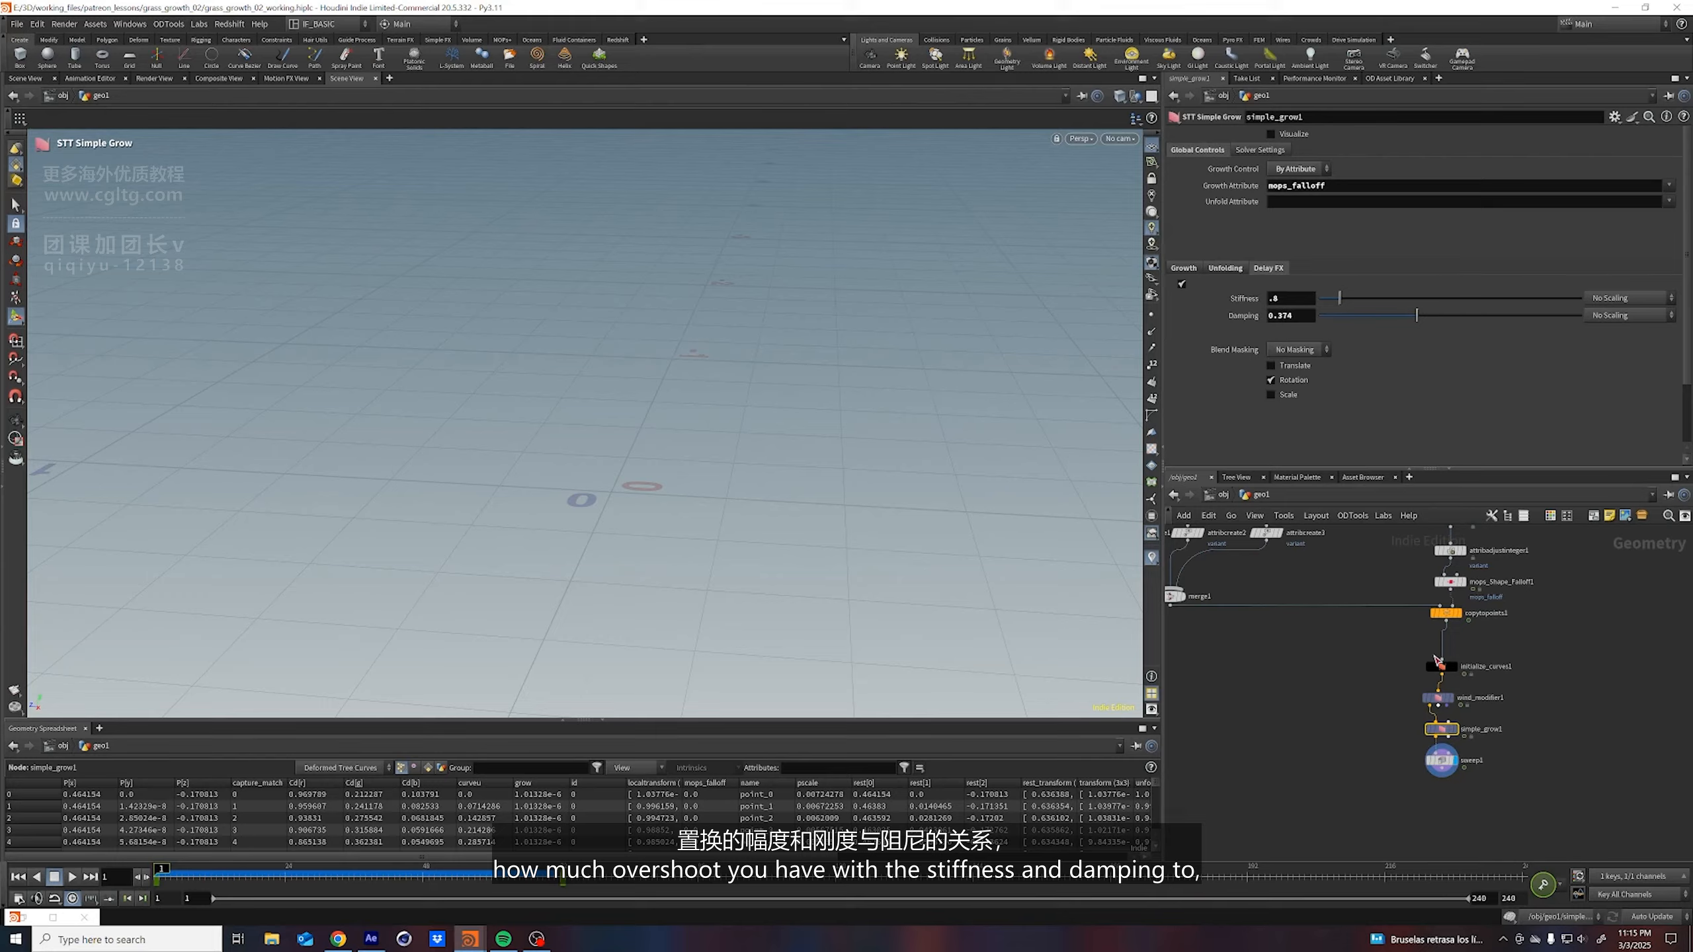
{"action": "left_click", "coordinate": [1441, 760]}
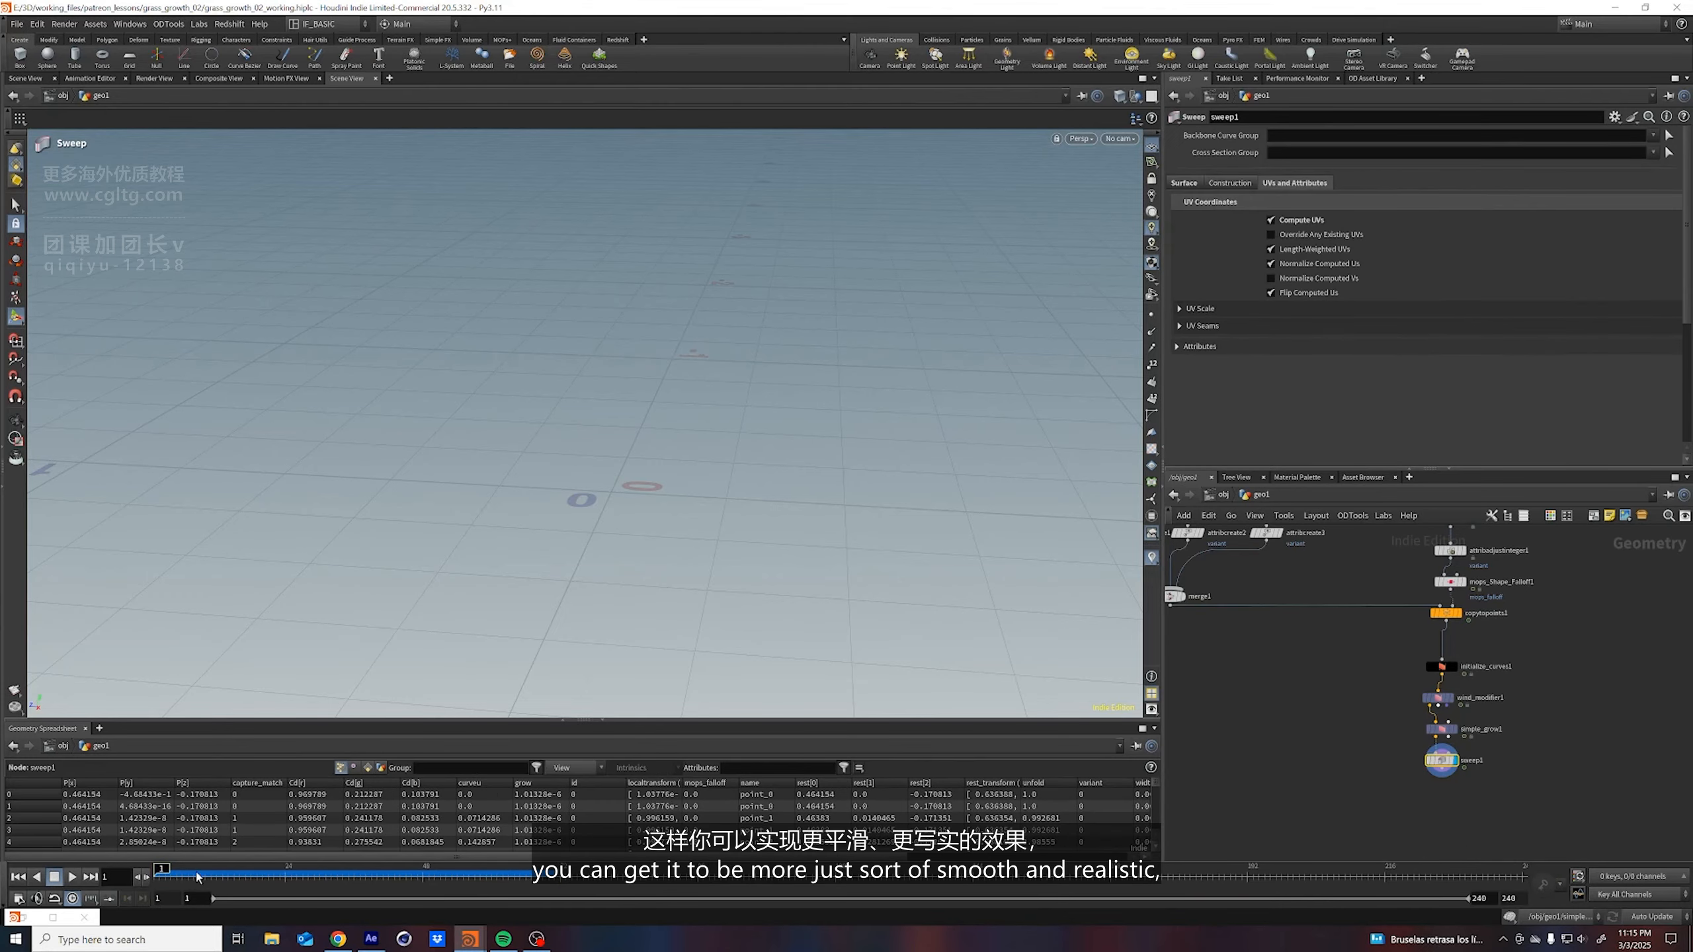
{"action": "left_click", "coordinate": [72, 878]}
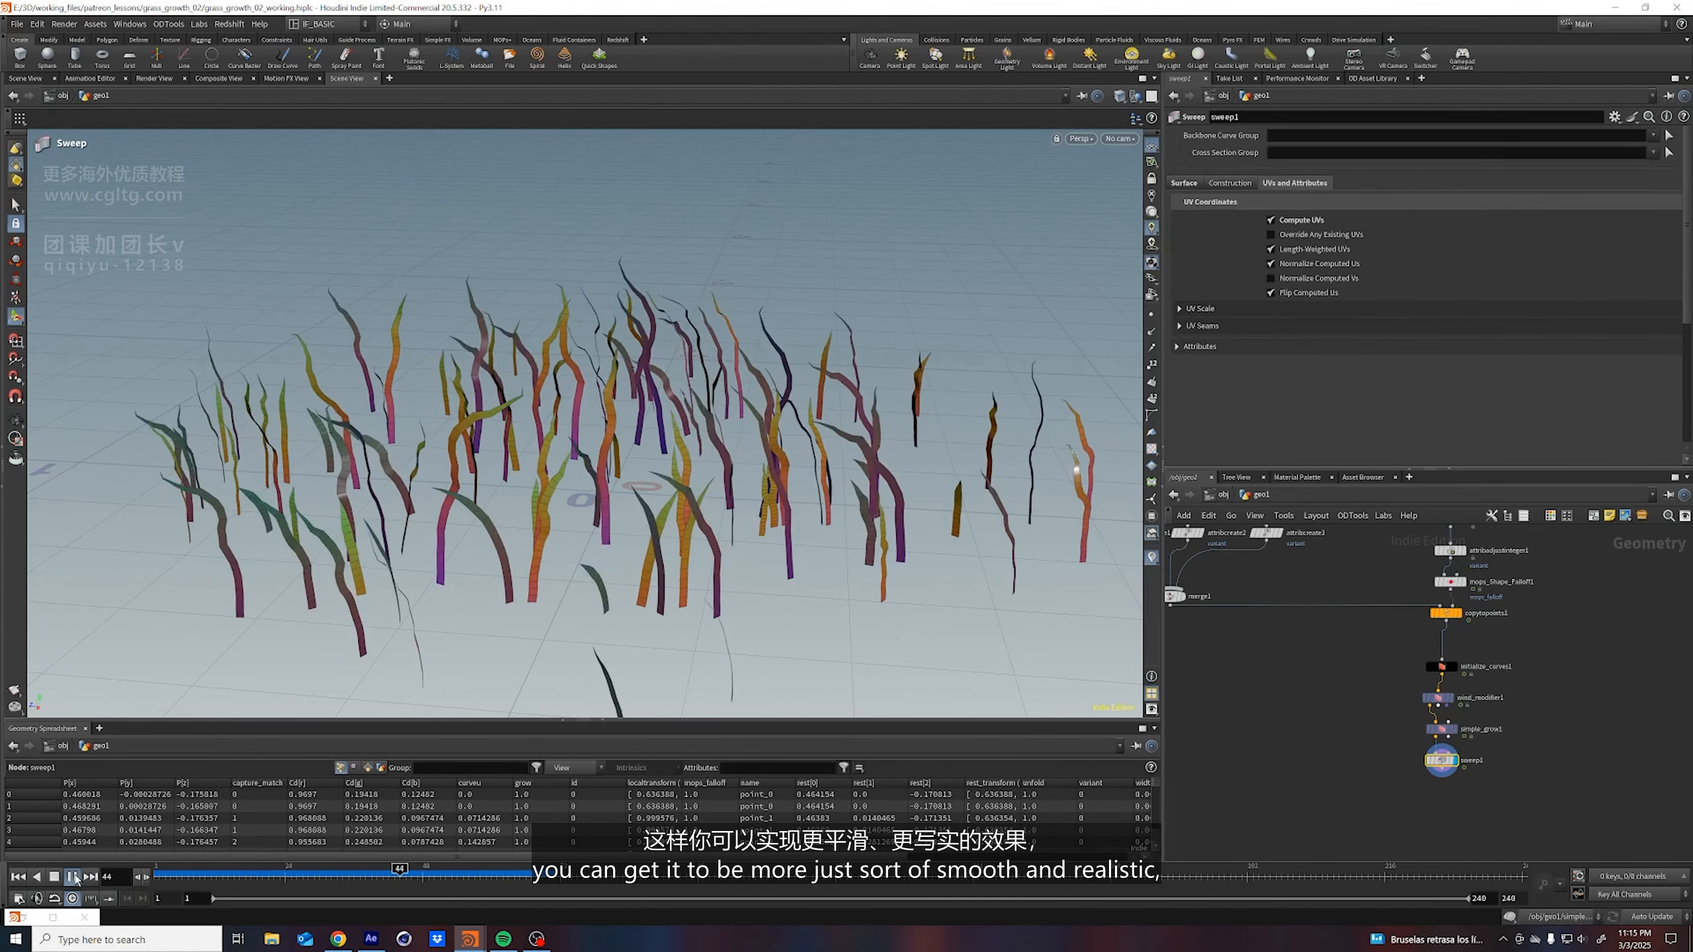
{"action": "left_click", "coordinate": [73, 878]}
{"action": "left_click_drag", "start_coordinate": [660, 481], "coordinate": [648, 444], "text": "alt"}
{"action": "key", "text": "ctrl+s"}
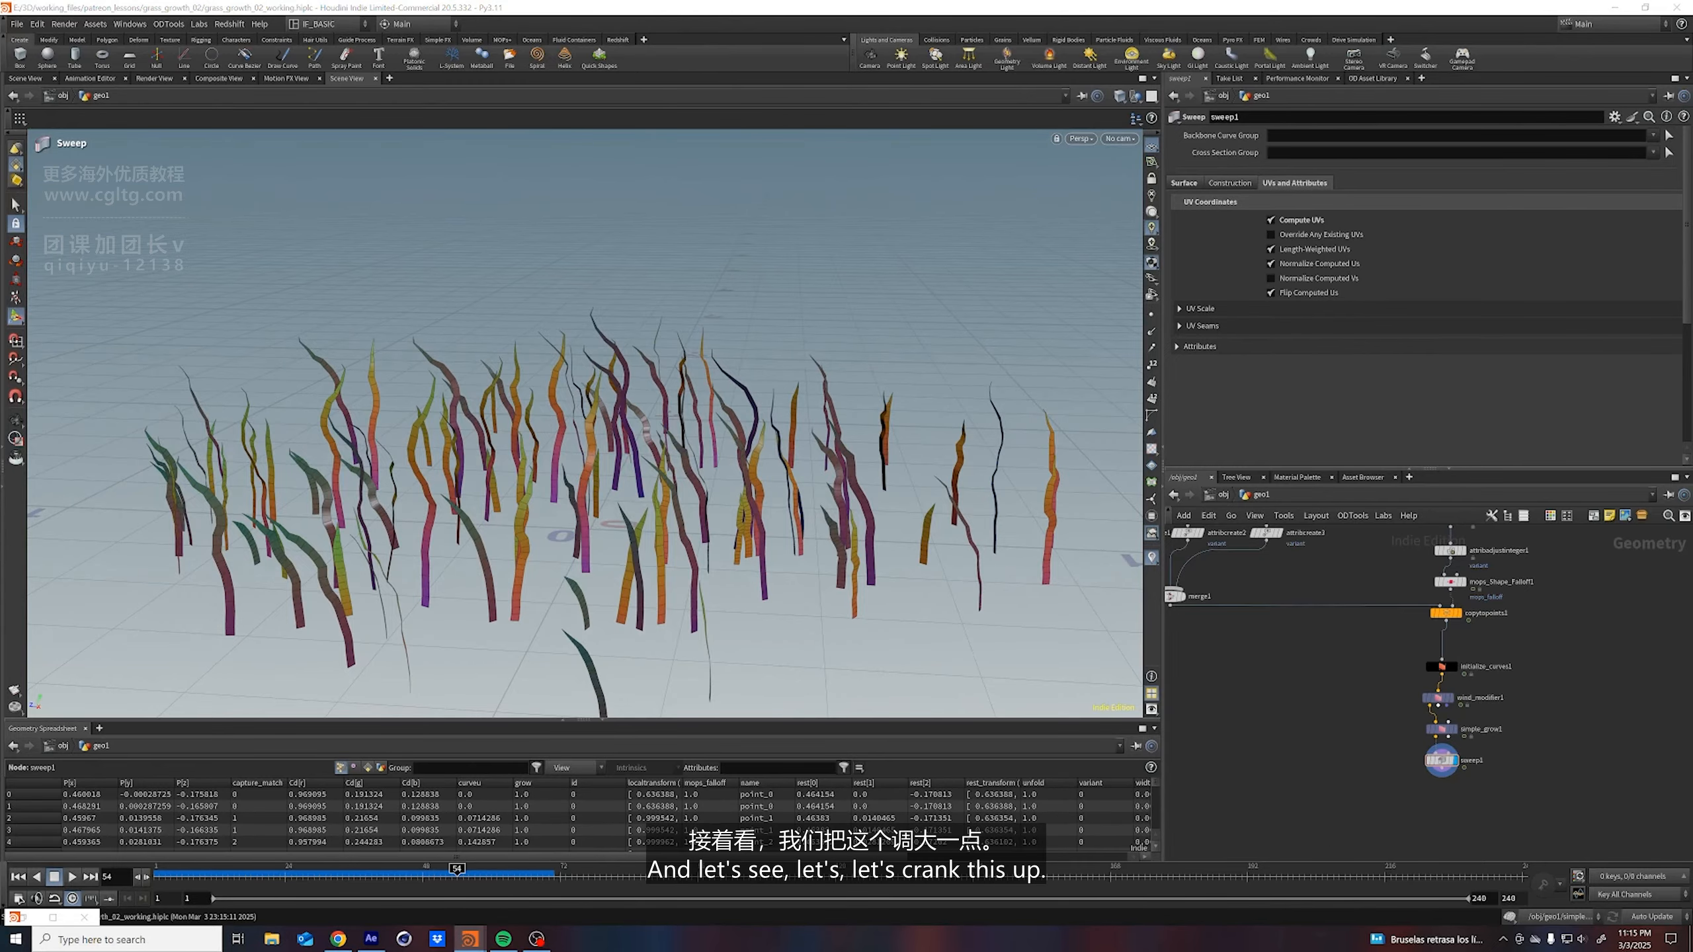
Go back to frame 1 and set the Force Total Count of scatter1 to 6000
{"action": "middle_click_drag", "start_coordinate": [1610, 658], "coordinate": [1602, 696]}
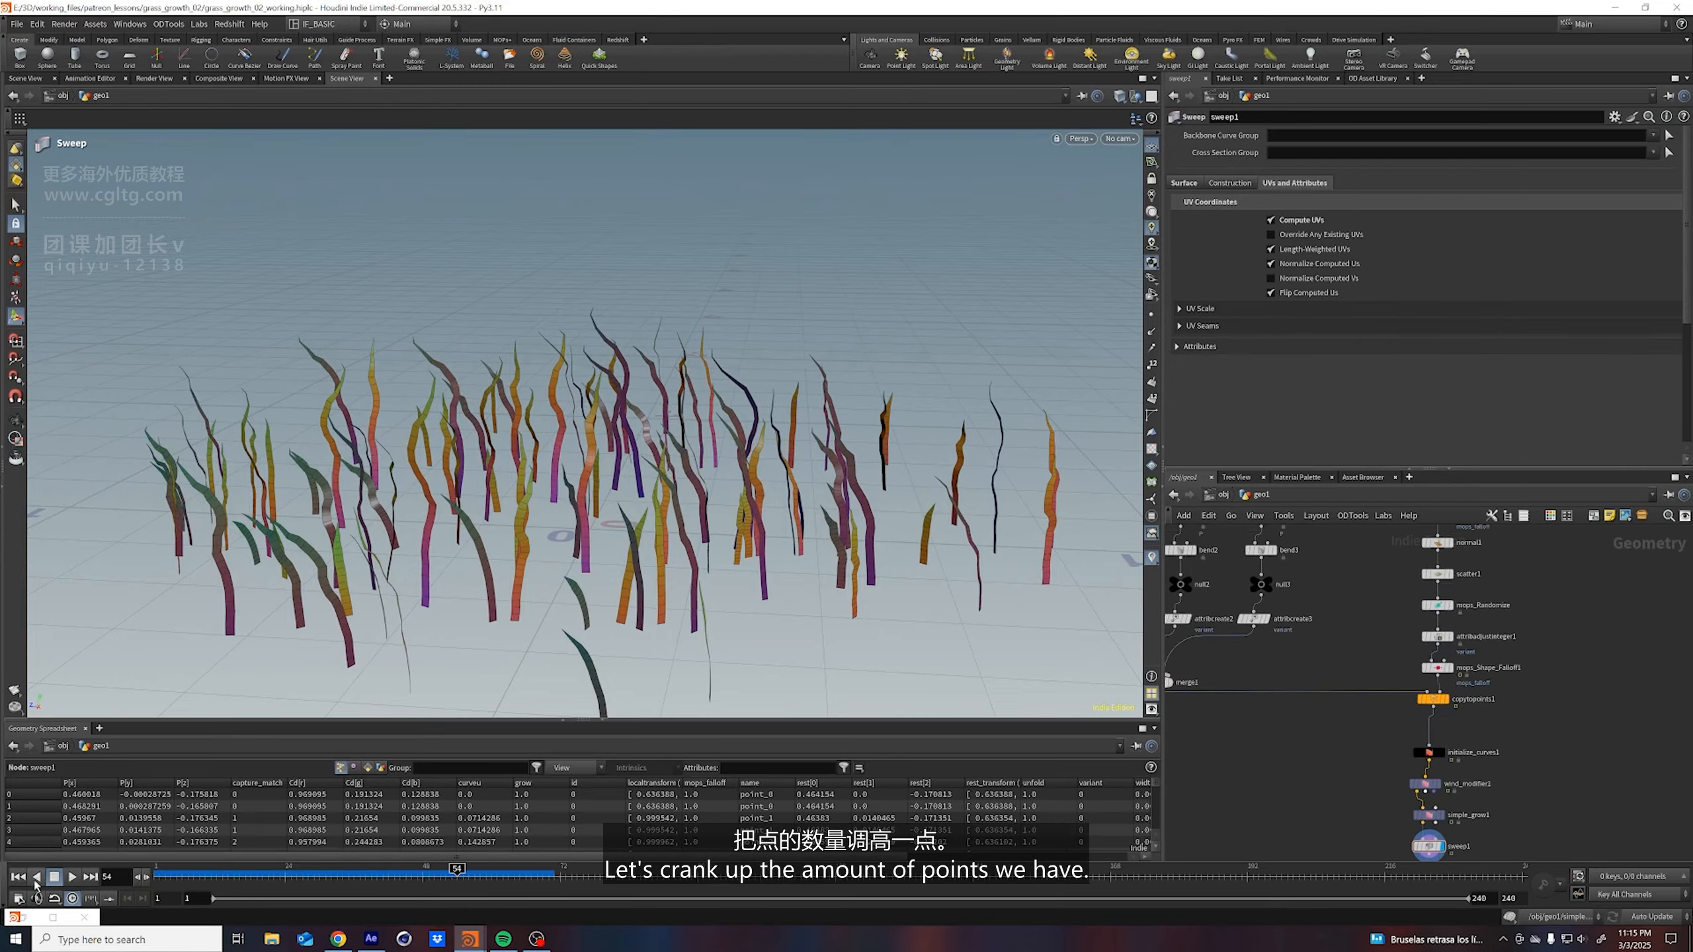
{"action": "key", "text": "ctrl+Up"}
{"action": "middle_click_drag", "start_coordinate": [1540, 639], "coordinate": [1533, 684]}
{"action": "left_click", "coordinate": [1439, 618]}
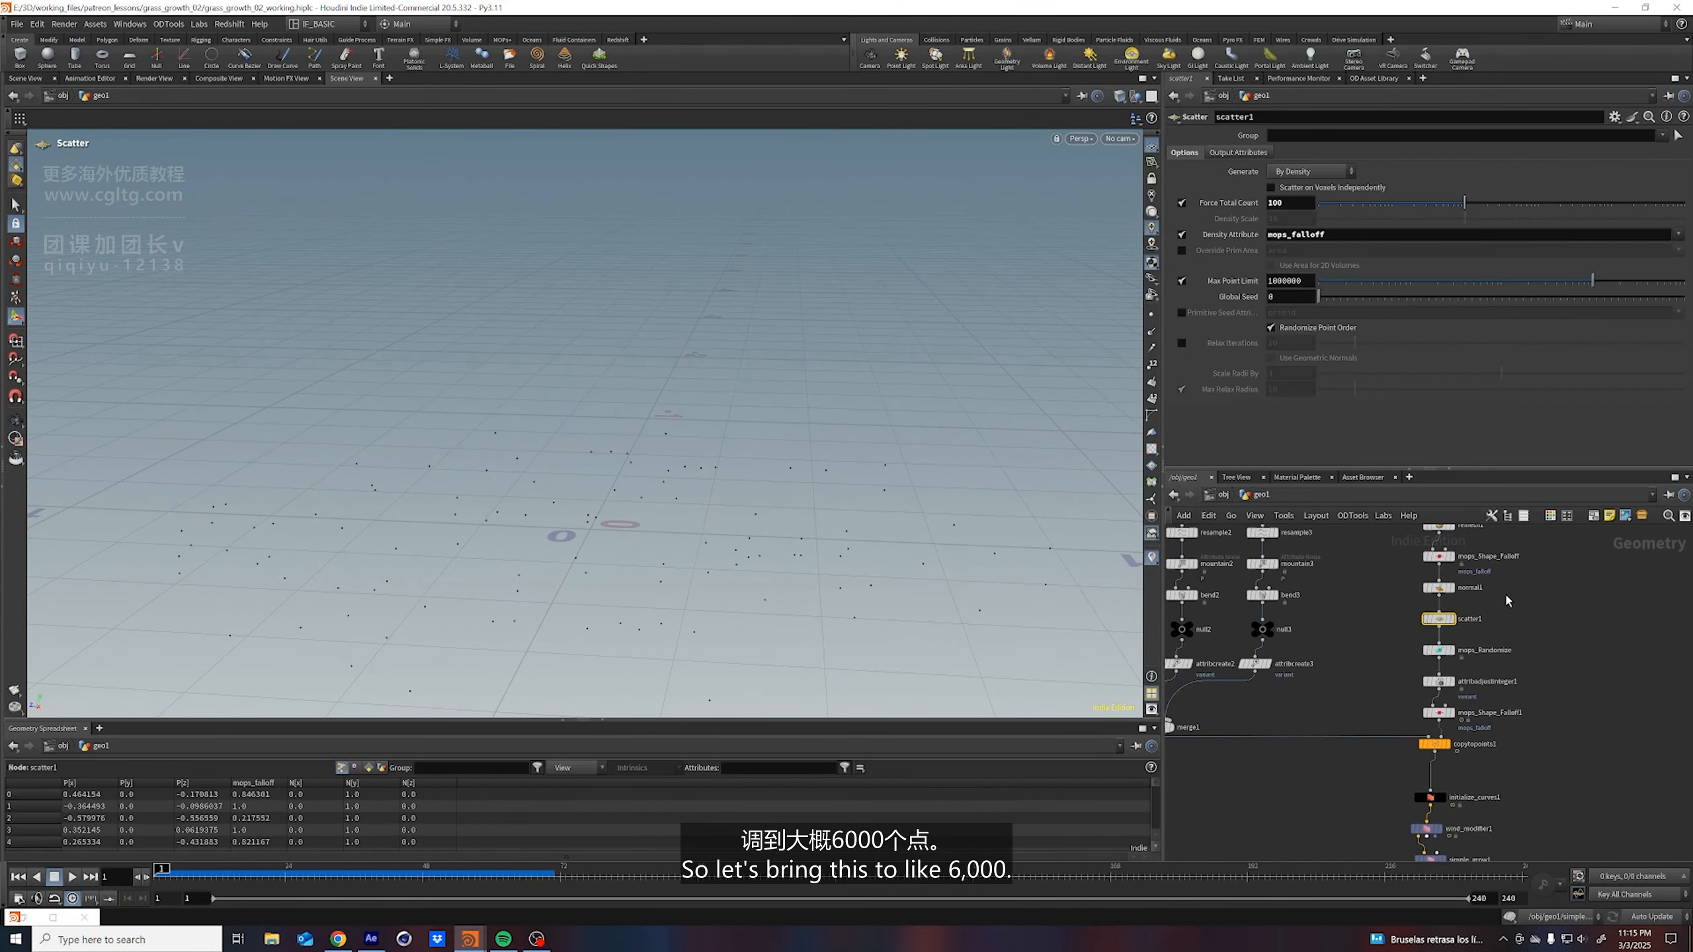
{"action": "double_click", "coordinate": [1290, 204]}
{"action": "type", "text": "6000"}
{"action": "key", "text": "Return"}
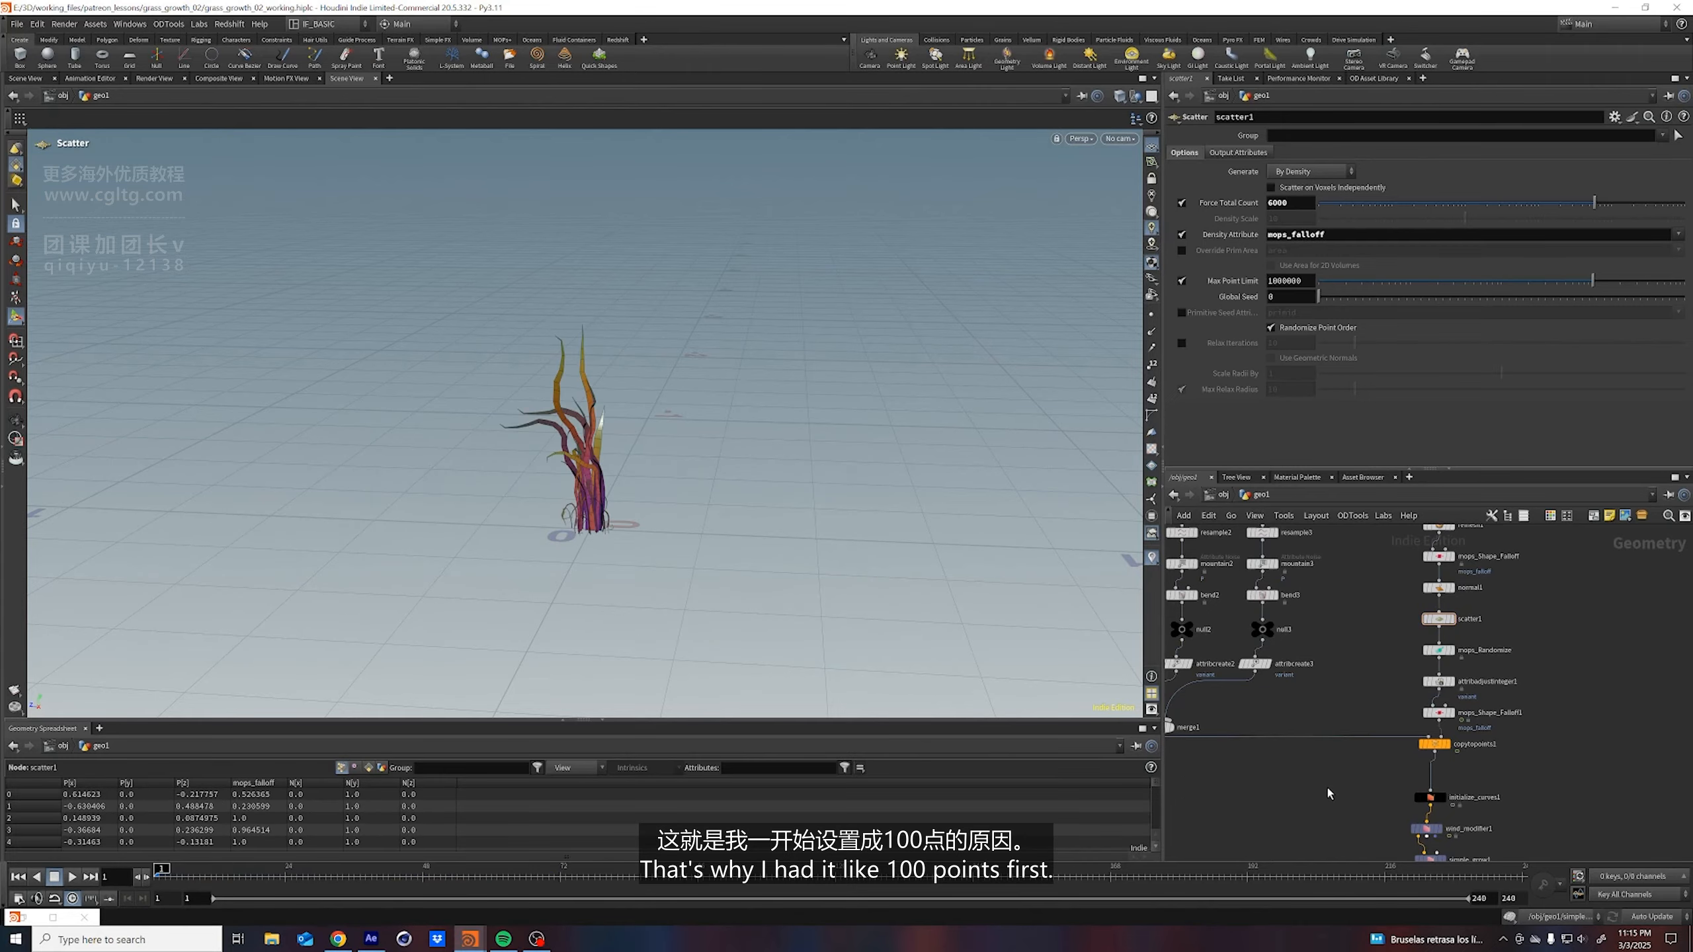
Reduce the Uniform Scale of mops_Shape_Falloff1 to 0.001 at frame 1 and save the scene
{"action": "middle_click_drag", "start_coordinate": [1328, 789], "coordinate": [1346, 701]}
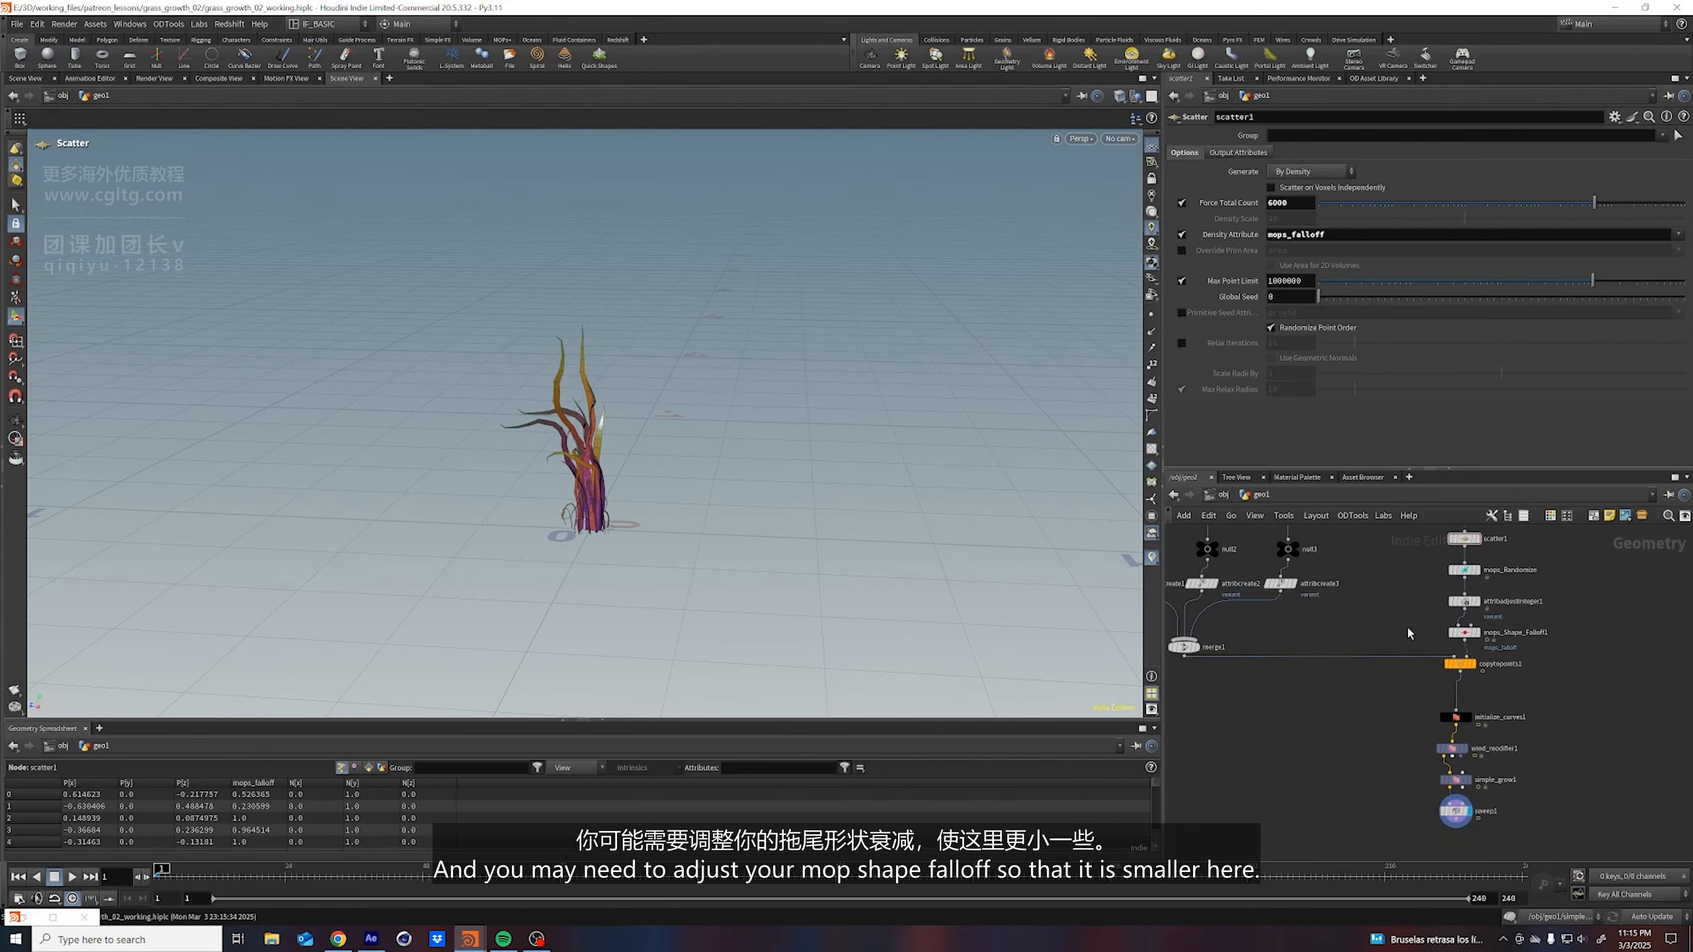
{"action": "left_click", "coordinate": [1464, 632]}
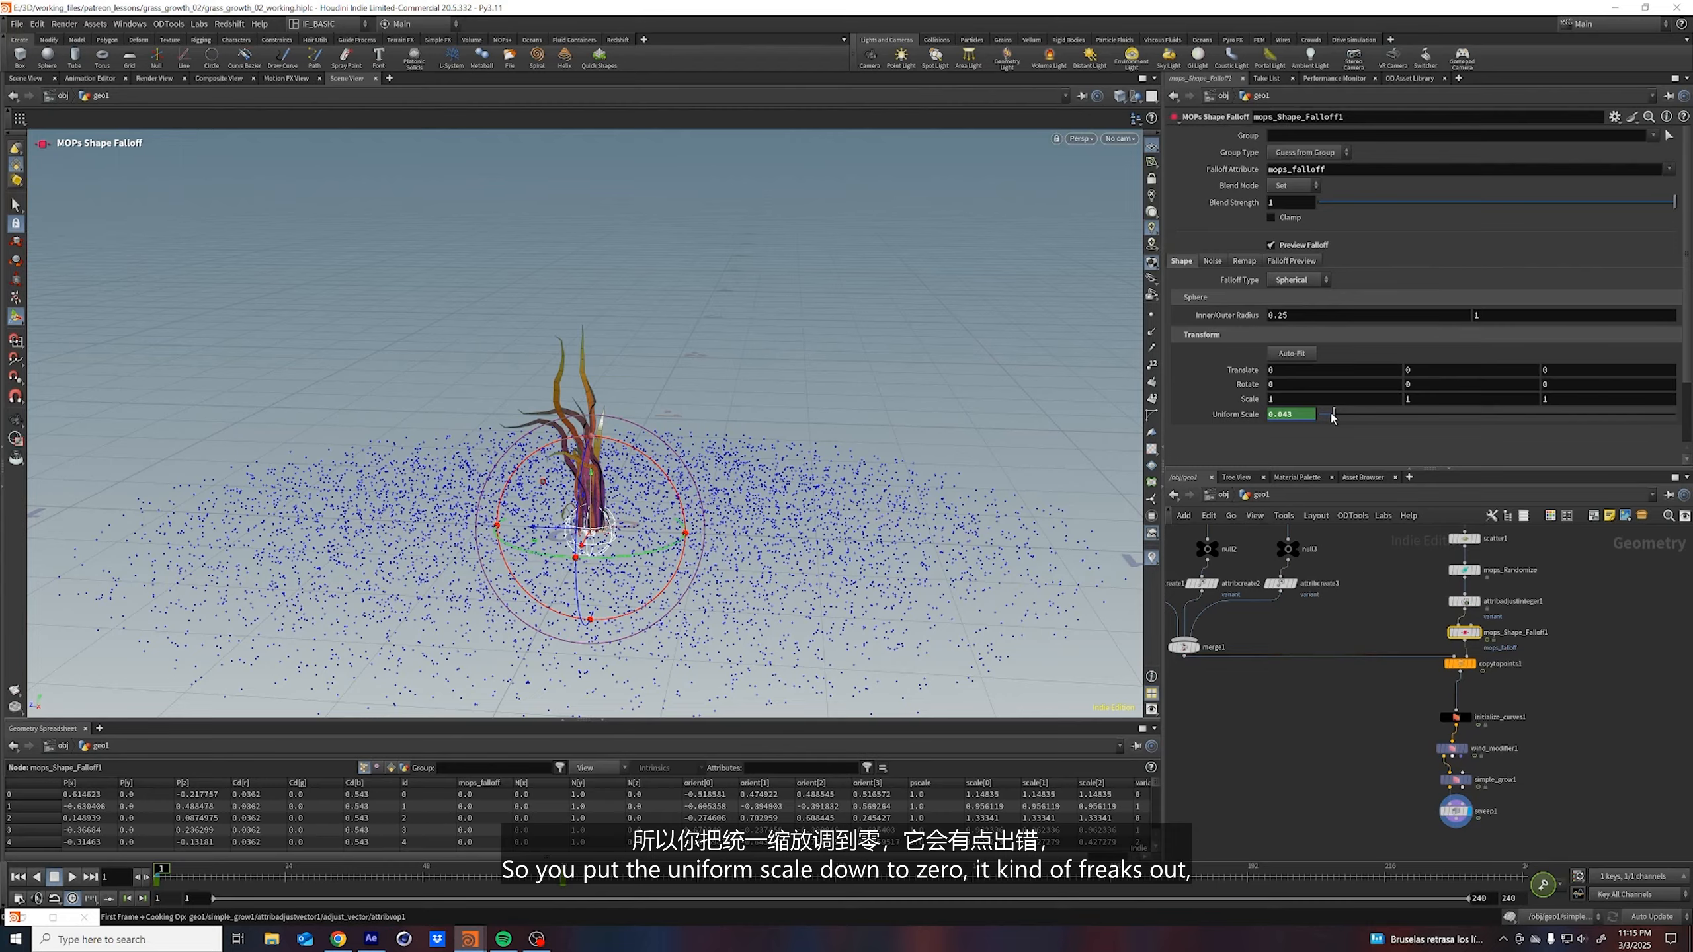
{"action": "left_click_drag", "start_coordinate": [1332, 417], "coordinate": [1332, 418]}
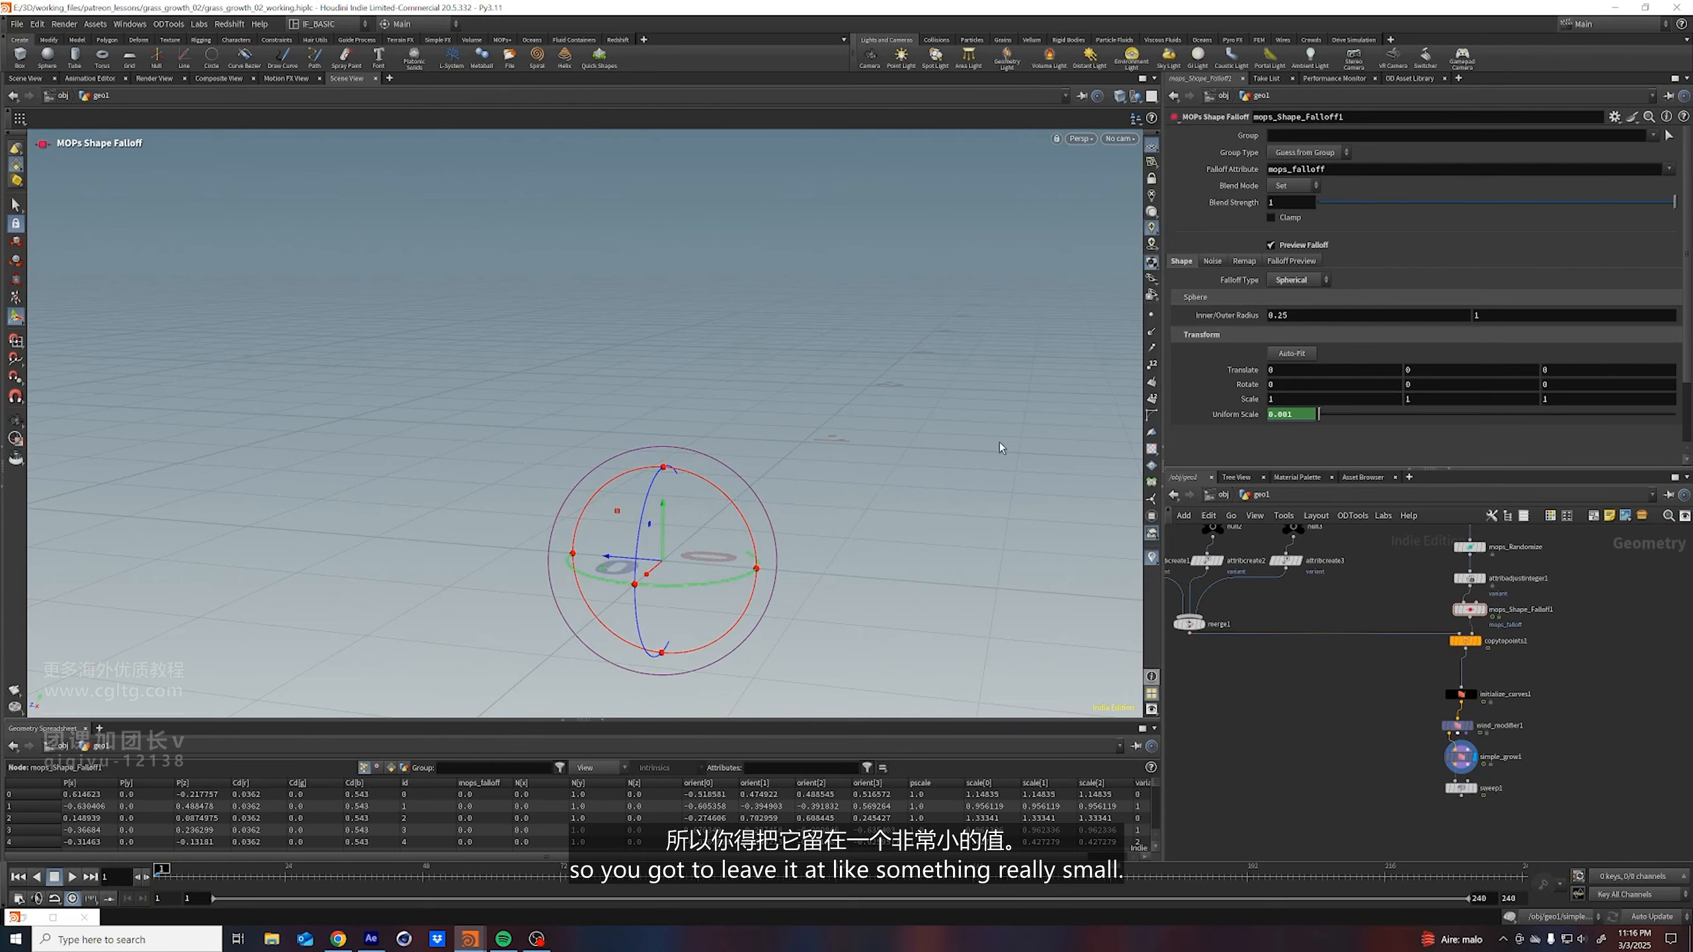
{"action": "middle_click_drag", "start_coordinate": [1343, 788], "coordinate": [1314, 742]}
{"action": "key", "text": "ctrl+s"}
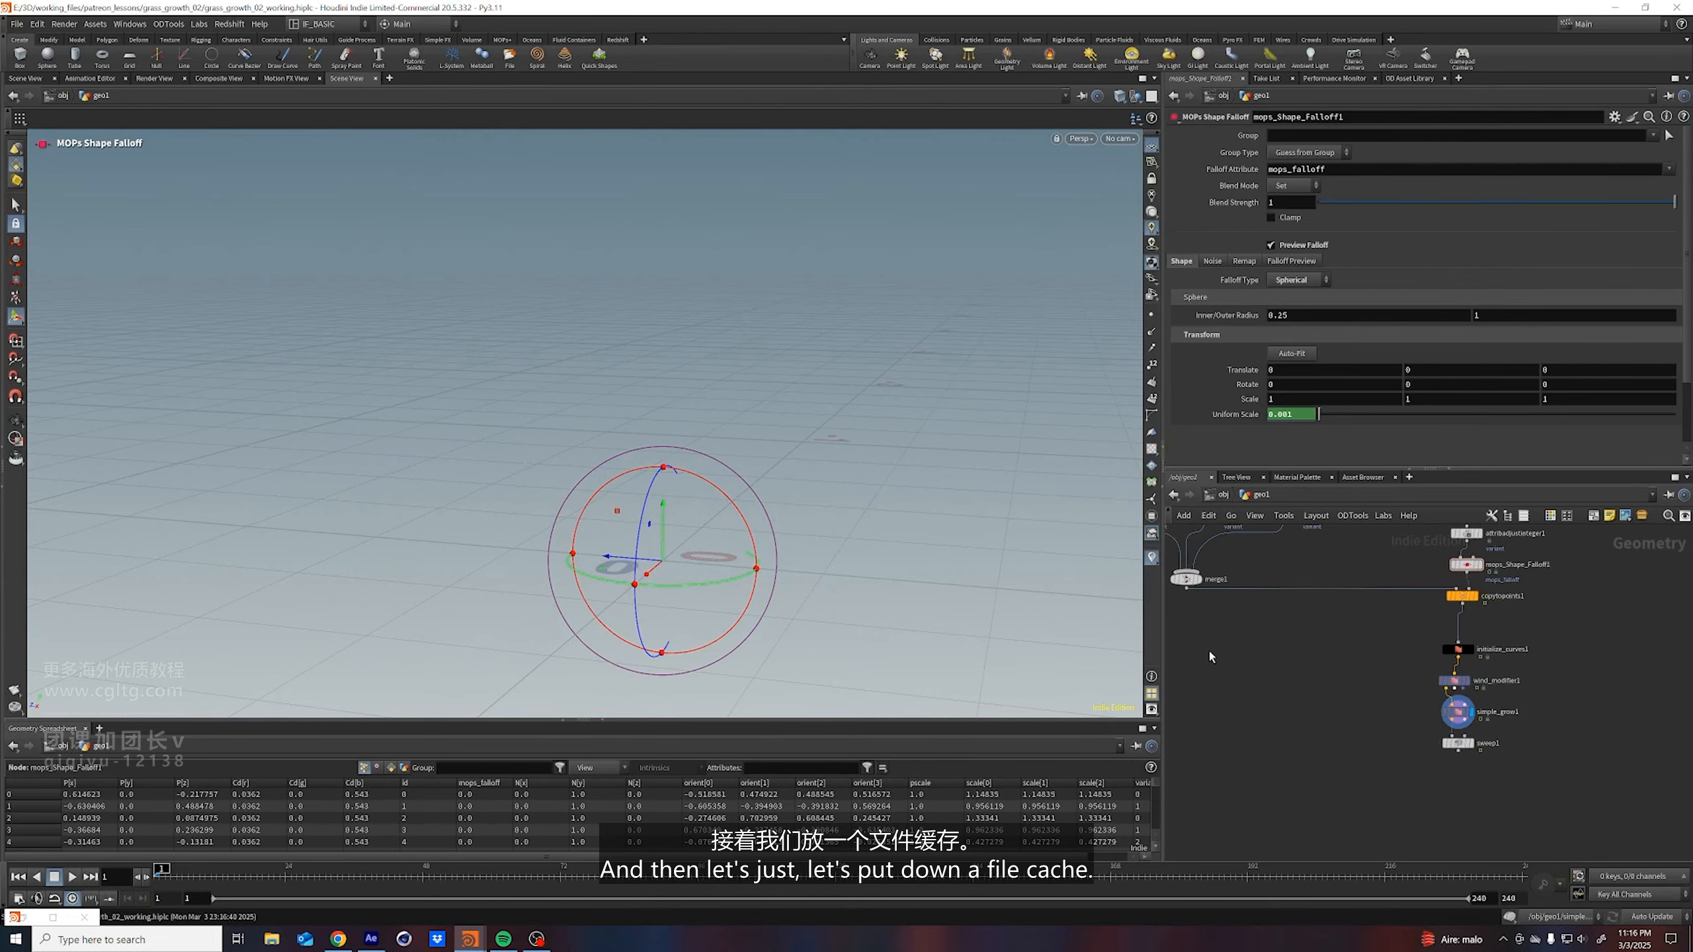
Display sweep1, insert a File Cache node between simple_grow1 and sweep1, and name it grass_02
{"action": "left_click", "coordinate": [1472, 743]}
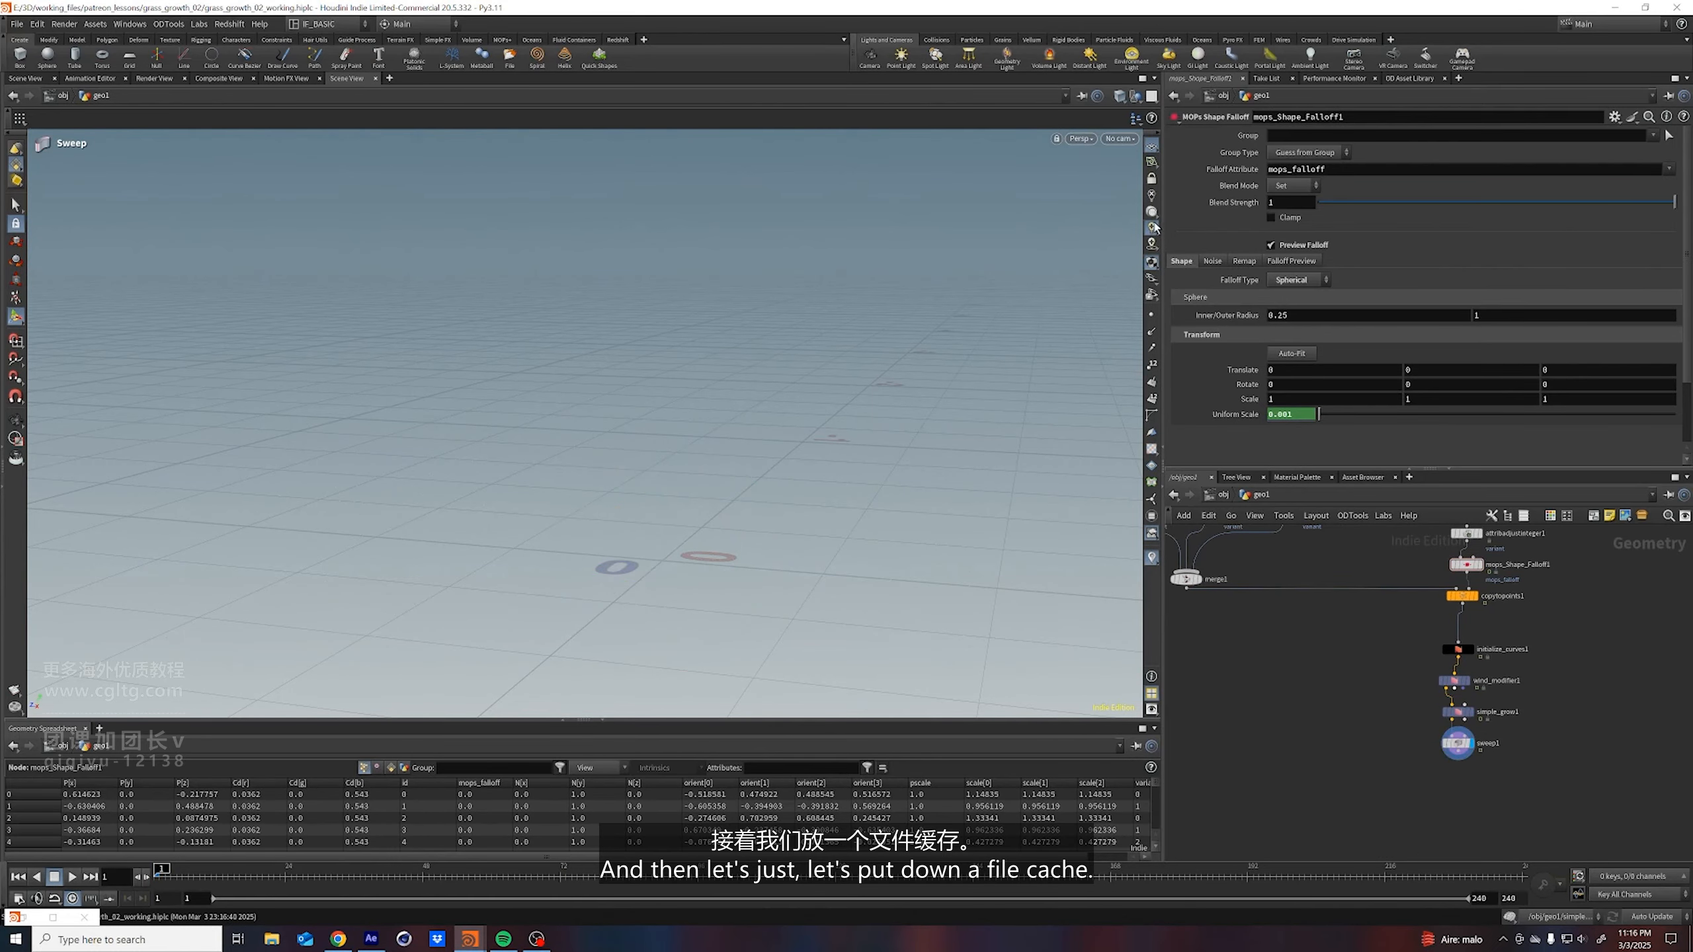
{"action": "key", "text": "Tab"}
{"action": "type", "text": "file"}
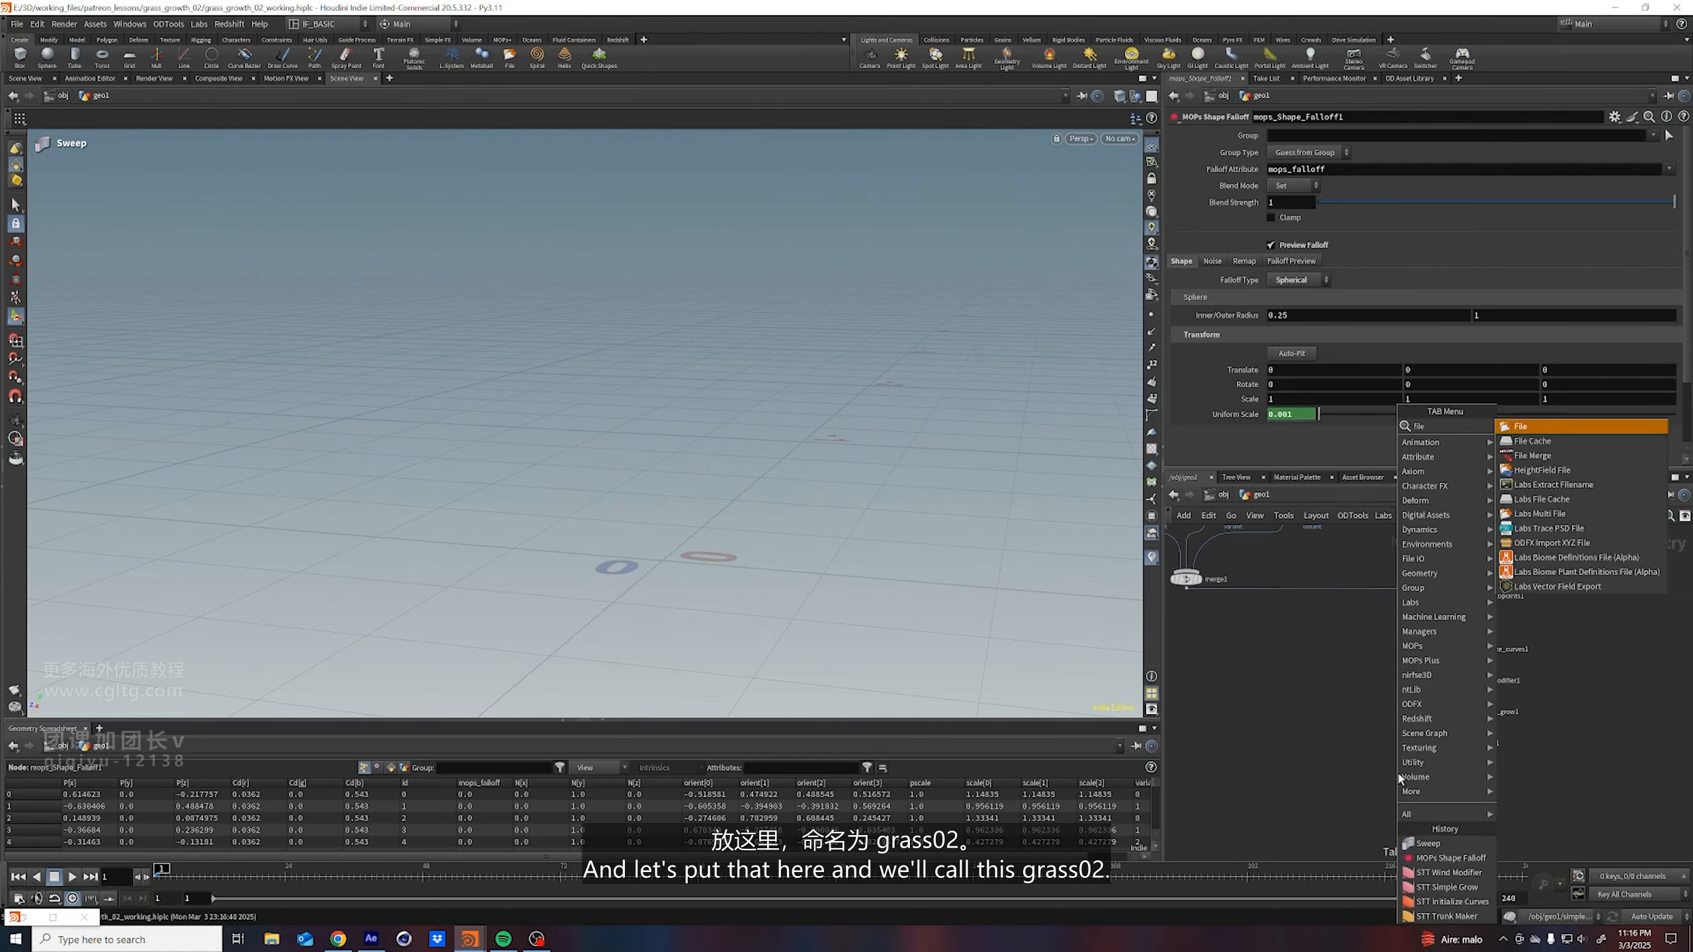
{"action": "key", "text": "Down"}
{"action": "key", "text": "Return"}
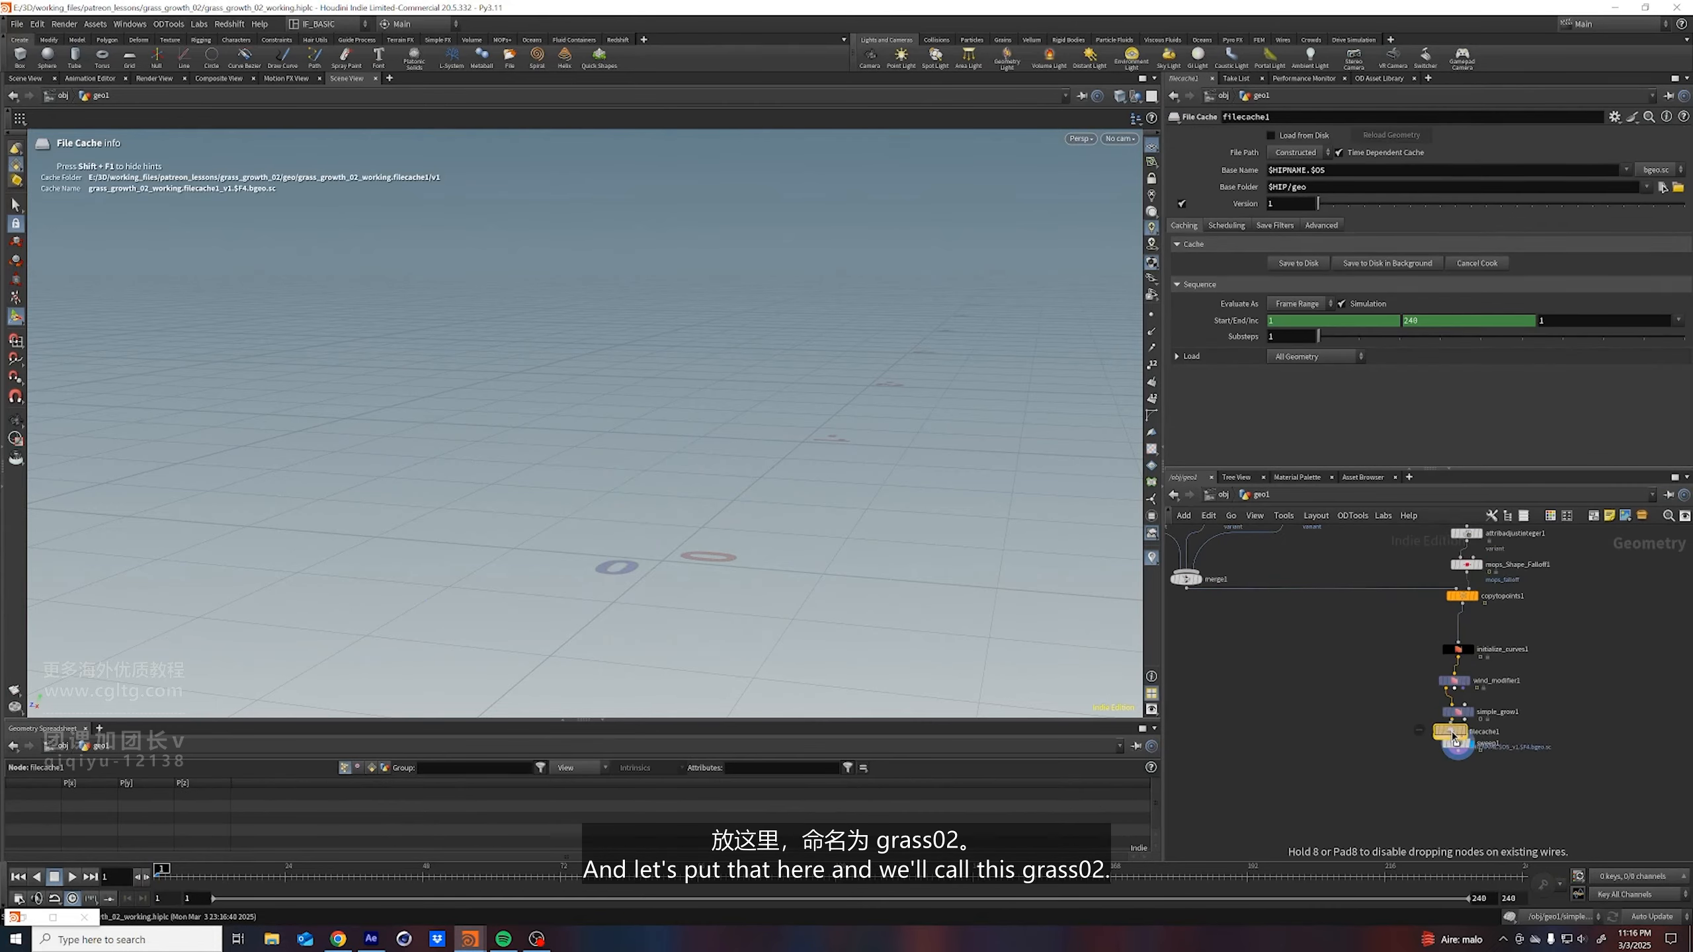
{"action": "left_click", "coordinate": [1455, 740]}
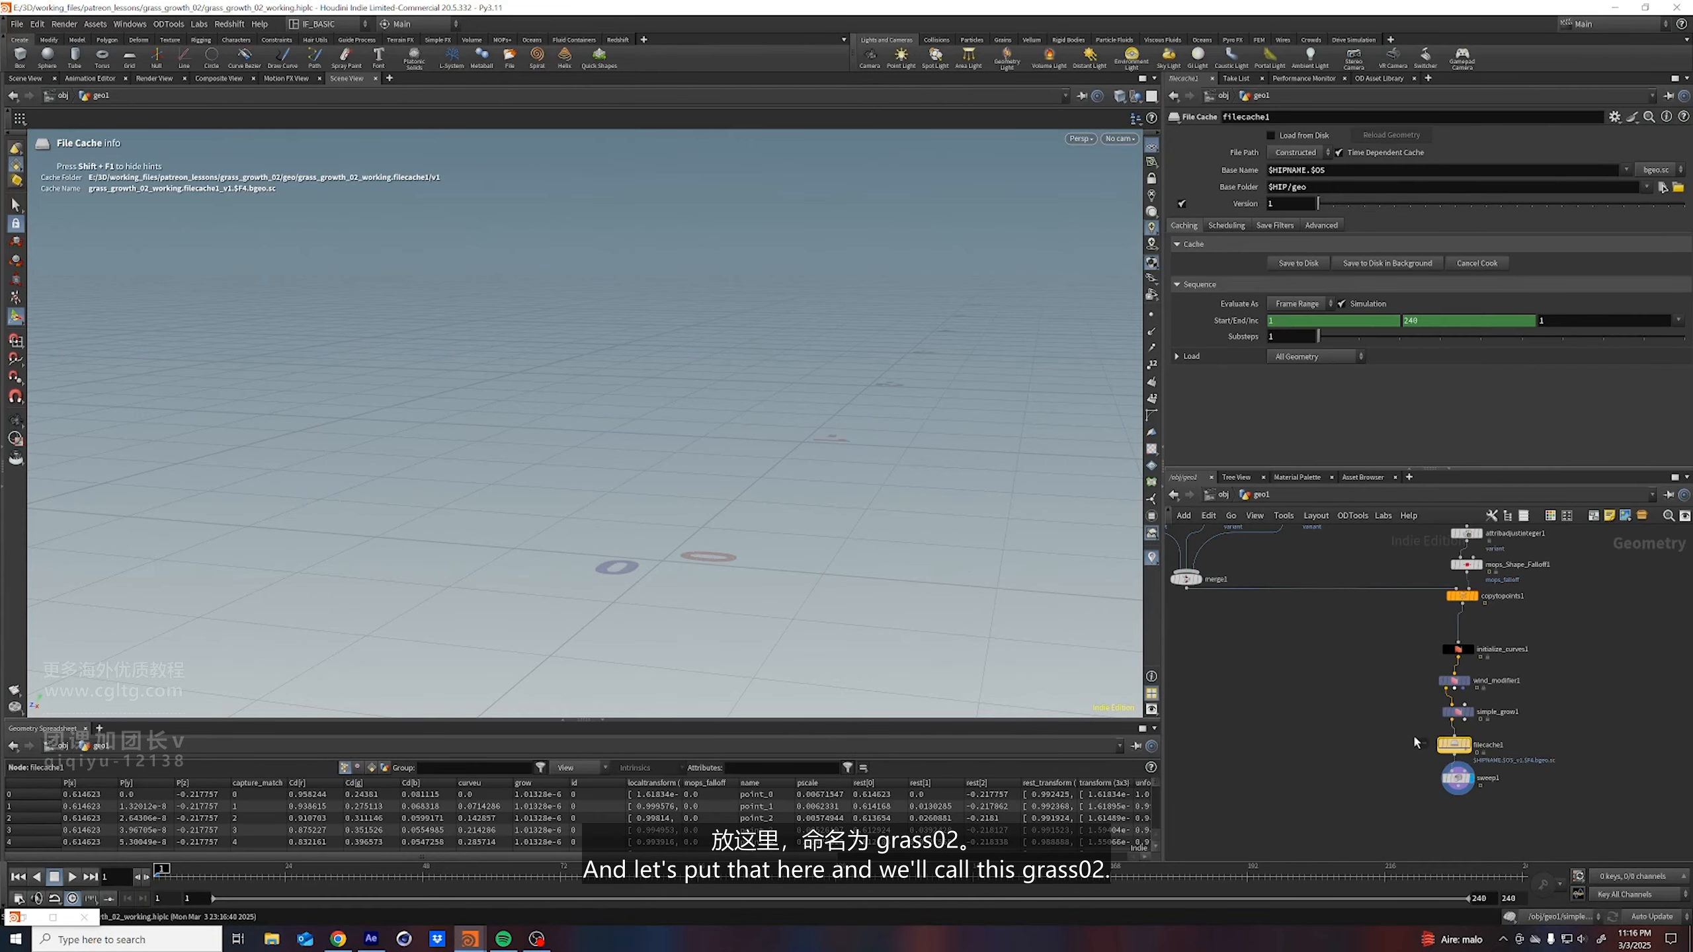
{"action": "double_click", "coordinate": [1488, 744]}
{"action": "type", "text": "grass_02"}
{"action": "key", "text": "Return"}
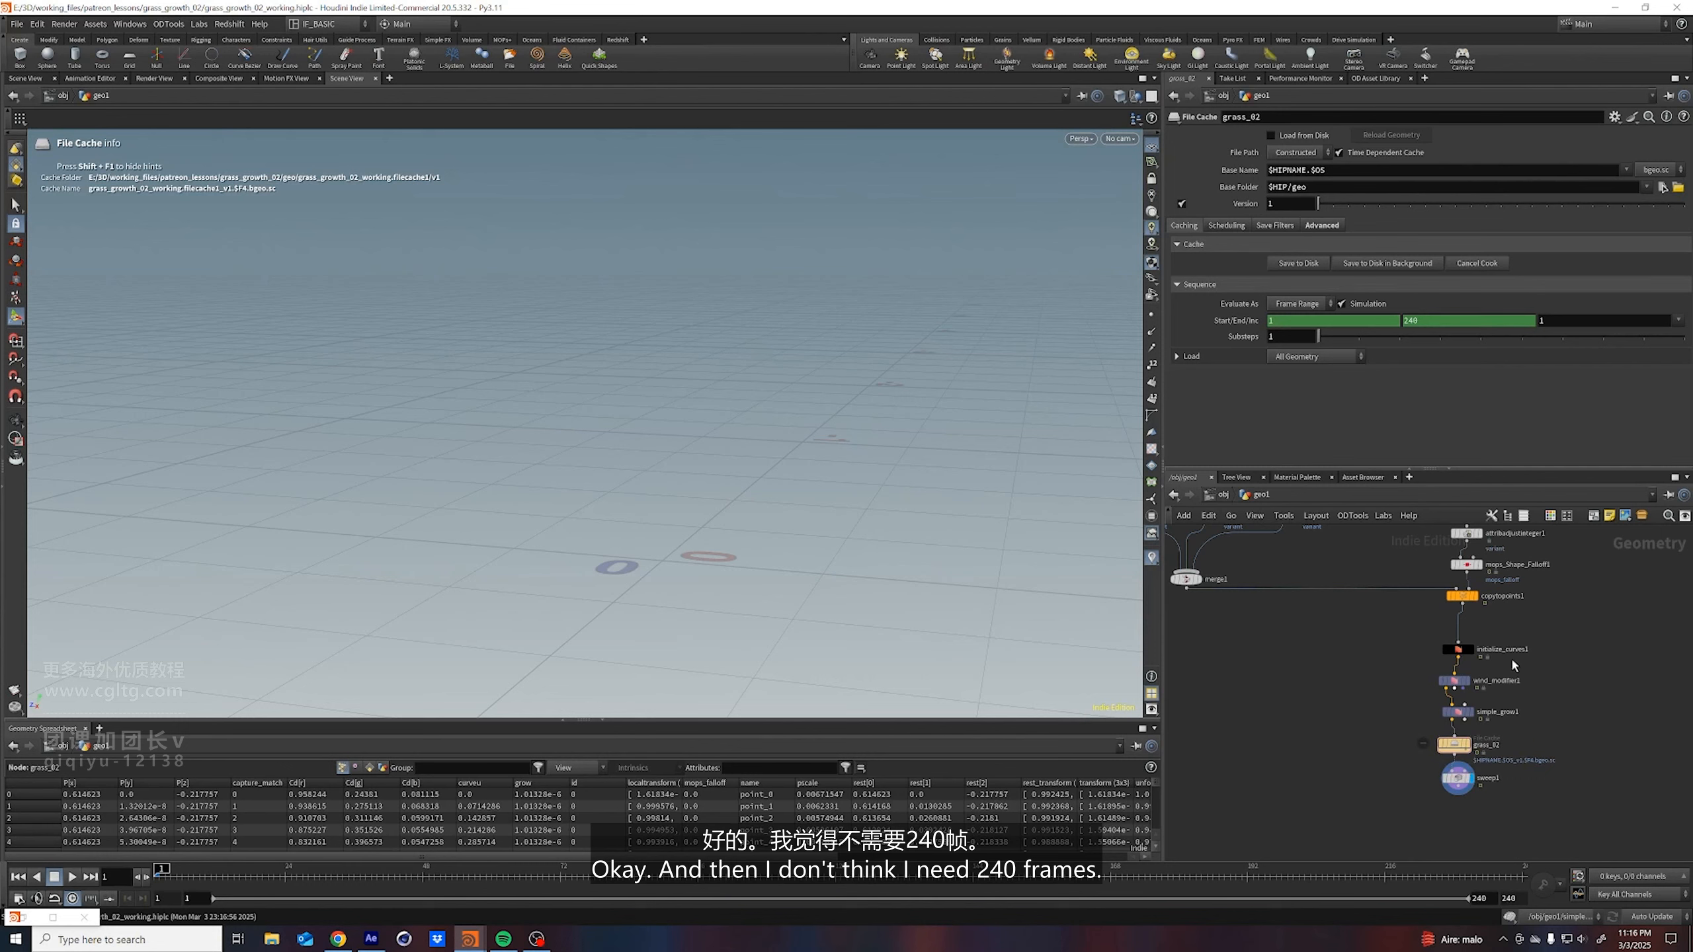
Remove the end-frame expression on the grass_02 cache, set its end frame to 120, and save the cache to disk
{"action": "right_click", "coordinate": [1446, 321]}
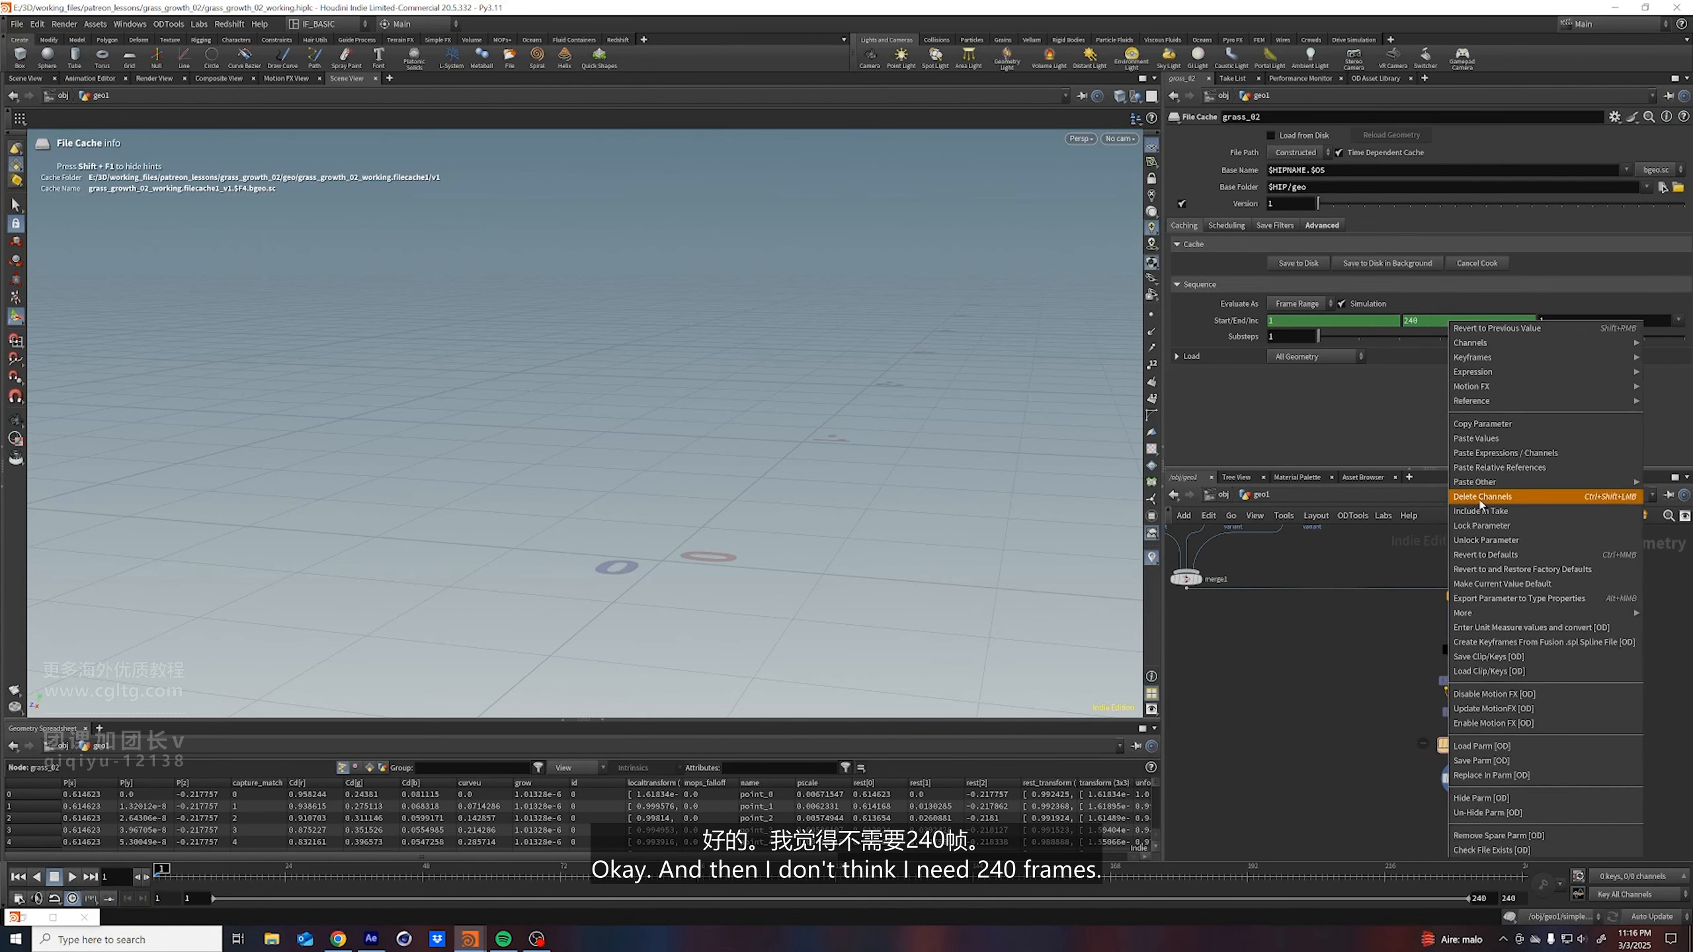
{"action": "left_click", "coordinate": [1486, 508]}
{"action": "double_click", "coordinate": [1431, 321]}
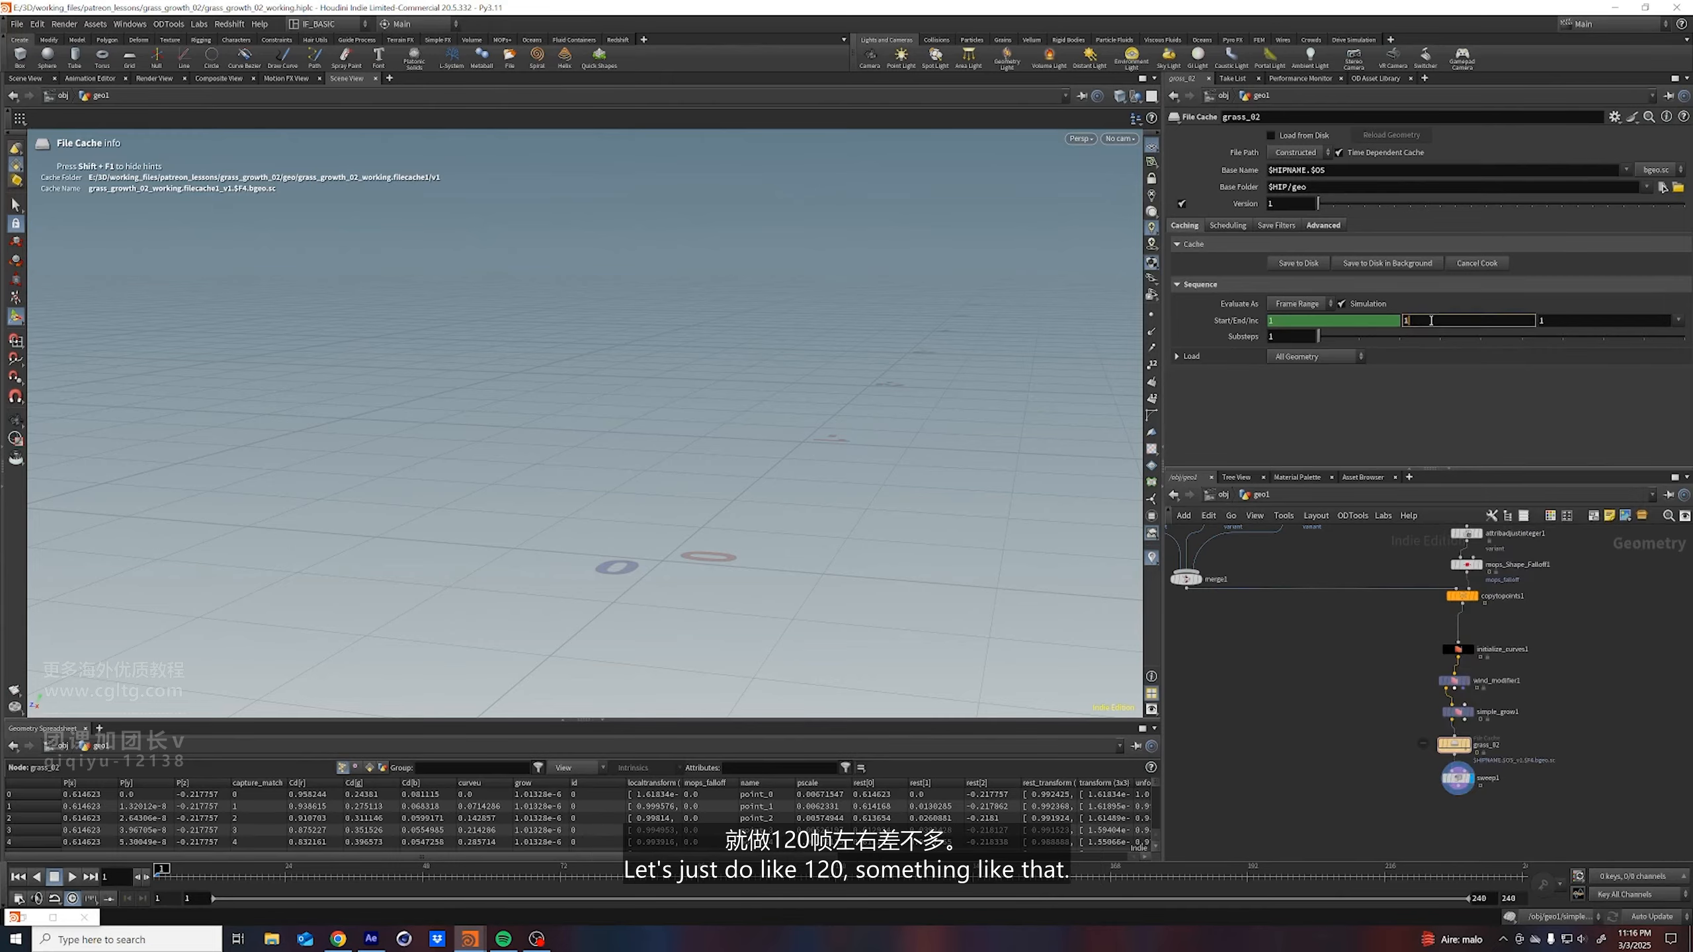
{"action": "type", "text": "120"}
{"action": "key", "text": "Return"}
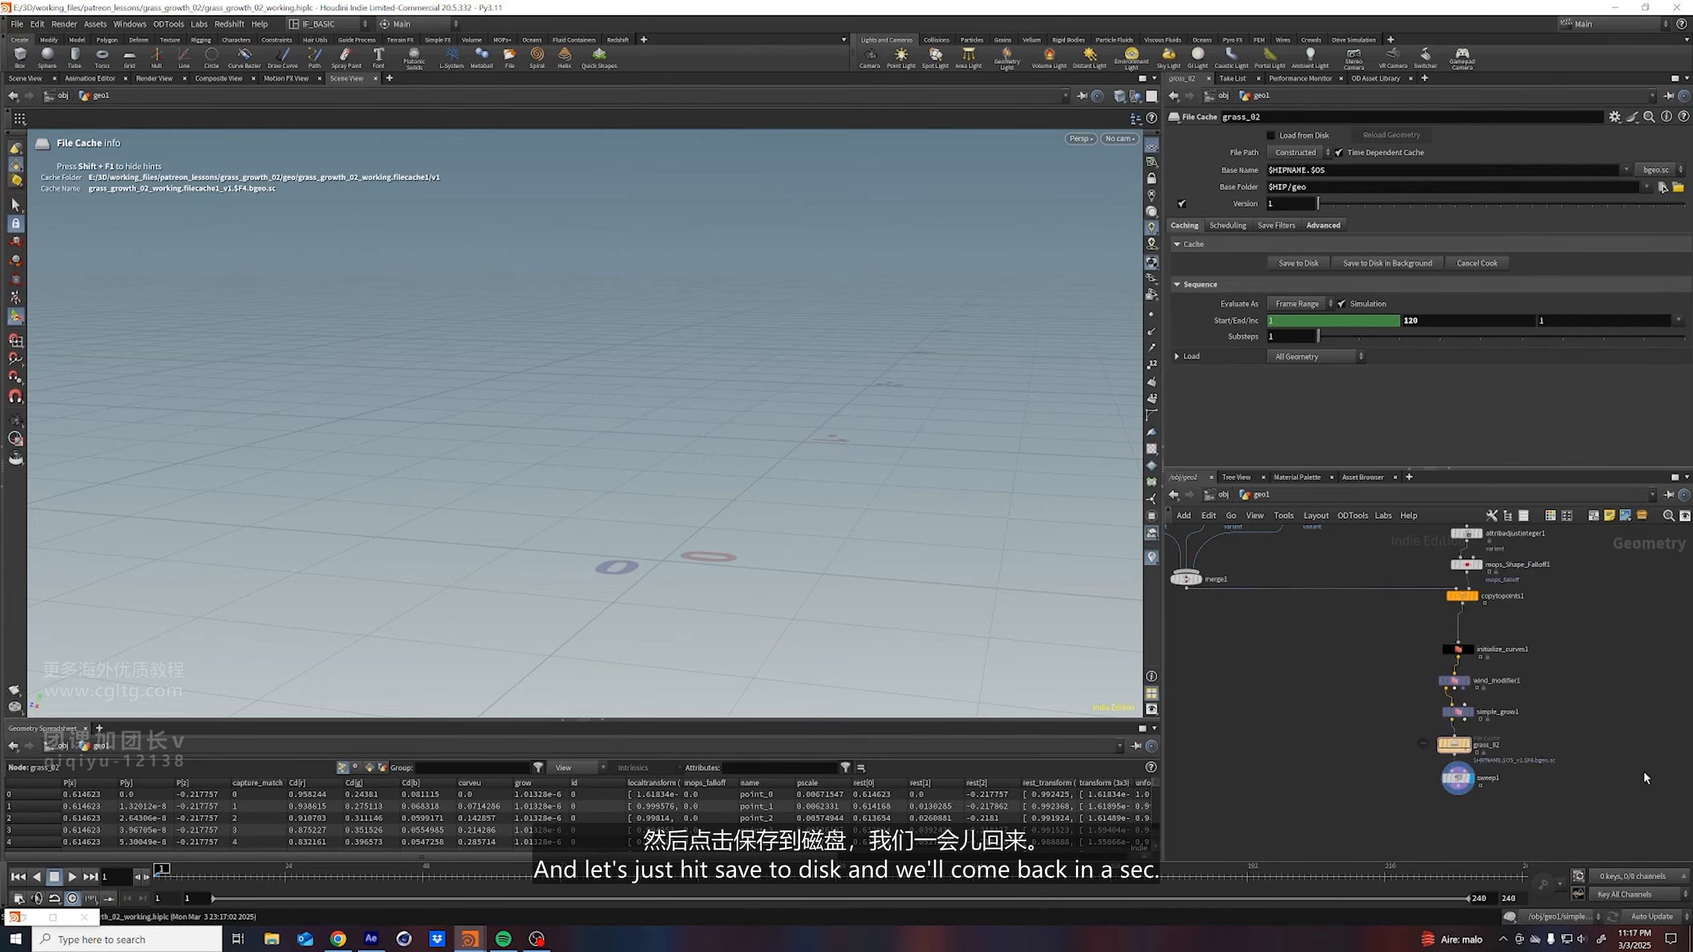
{"action": "left_click", "coordinate": [1299, 263]}
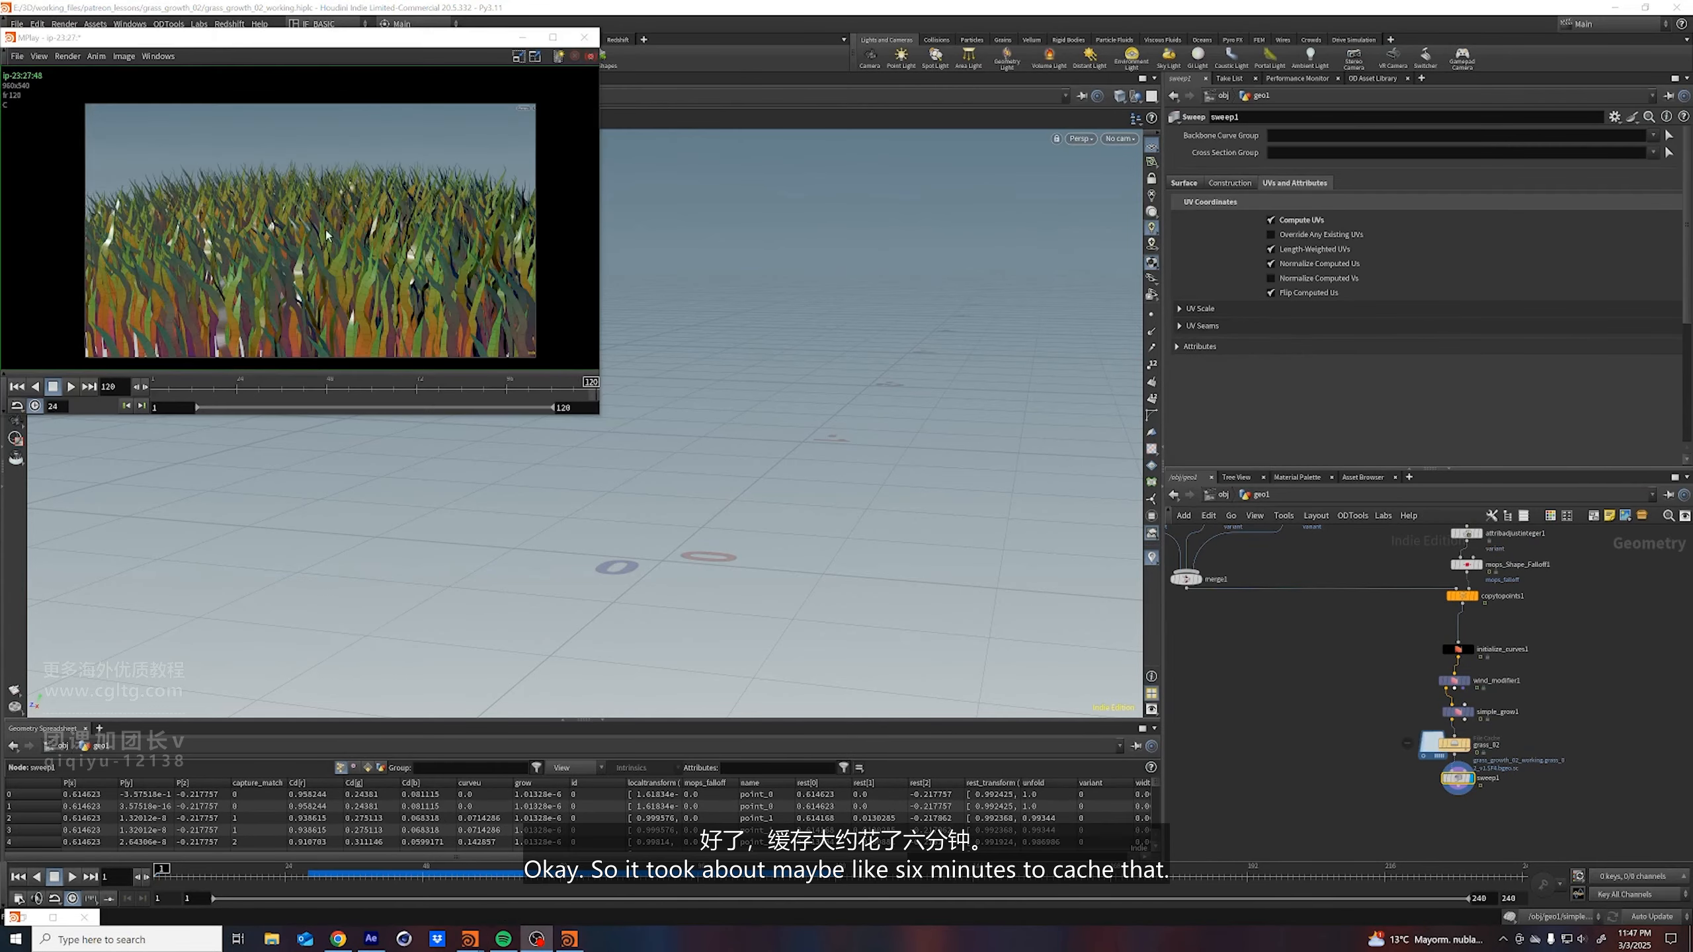
Play the 120-frame grass preview in MPlay several times to examine the growth motion, and minimize the preview
{"action": "left_click_drag", "start_coordinate": [246, 50], "coordinate": [467, 195]}
{"action": "scroll", "coordinate": [593, 426], "scroll_direction": "down", "scroll_amount": 1}
{"action": "mouse_move", "coordinate": [559, 419]}
{"action": "middle_mouse_down"}
{"action": "mouse_move", "coordinate": [544, 384]}
{"action": "mouse_move", "coordinate": [542, 401]}
{"action": "middle_mouse_up"}
{"action": "scroll", "coordinate": [544, 384], "scroll_direction": "up", "scroll_amount": 1}
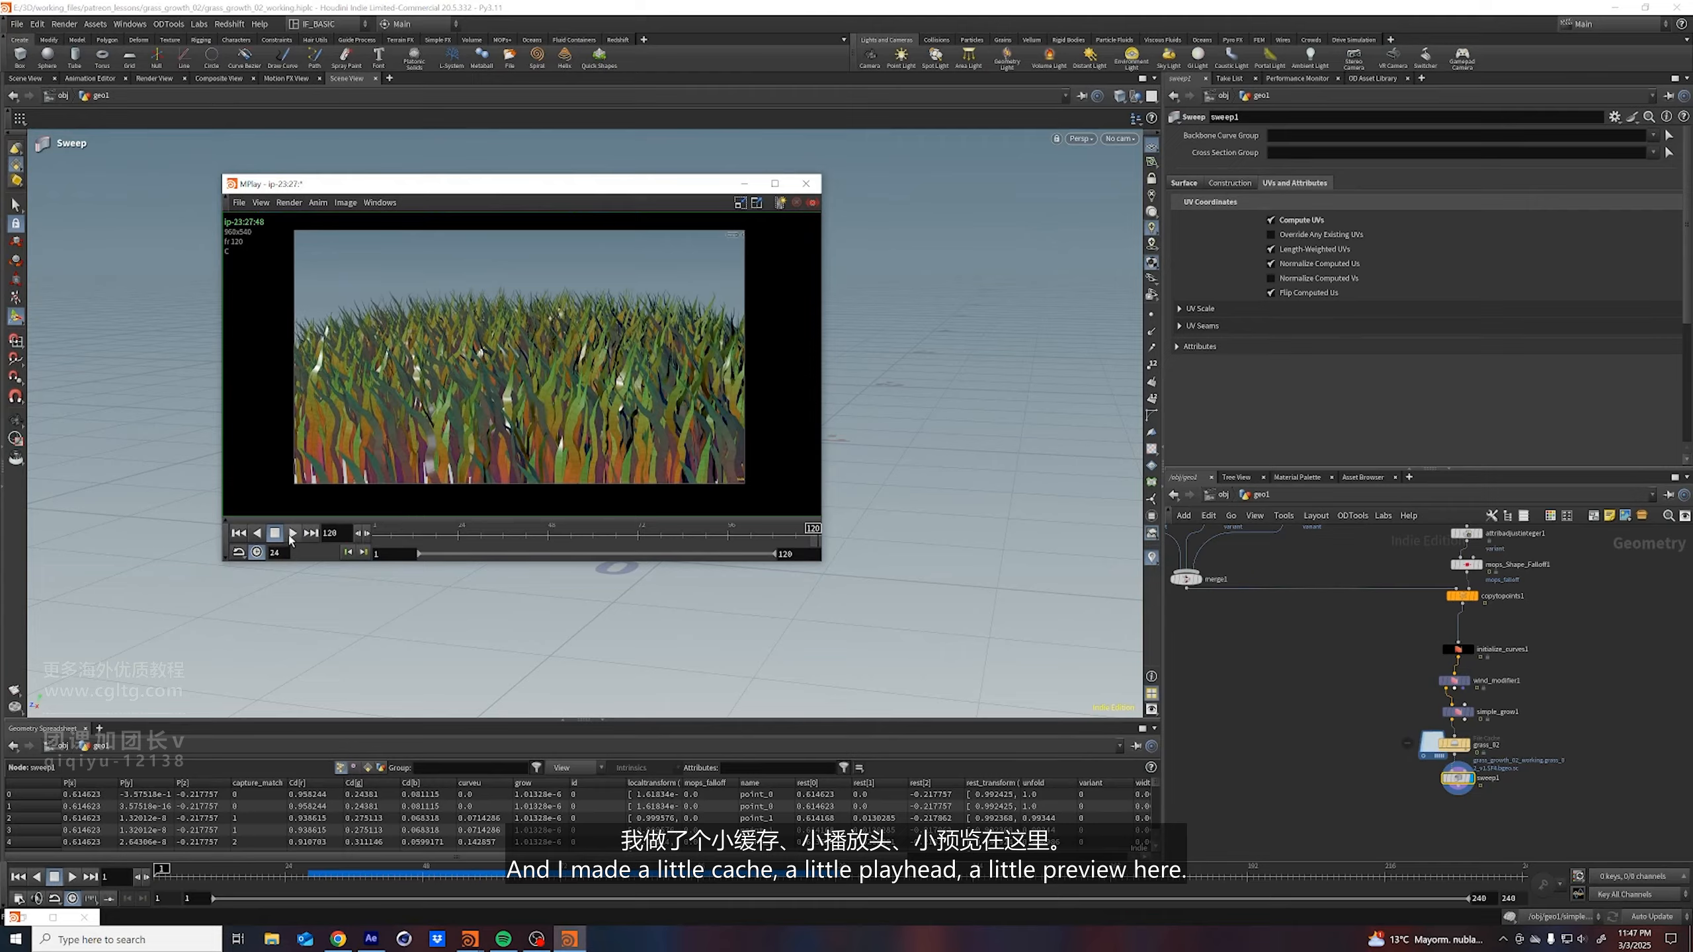
{"action": "left_click", "coordinate": [239, 533]}
{"action": "left_click", "coordinate": [292, 534]}
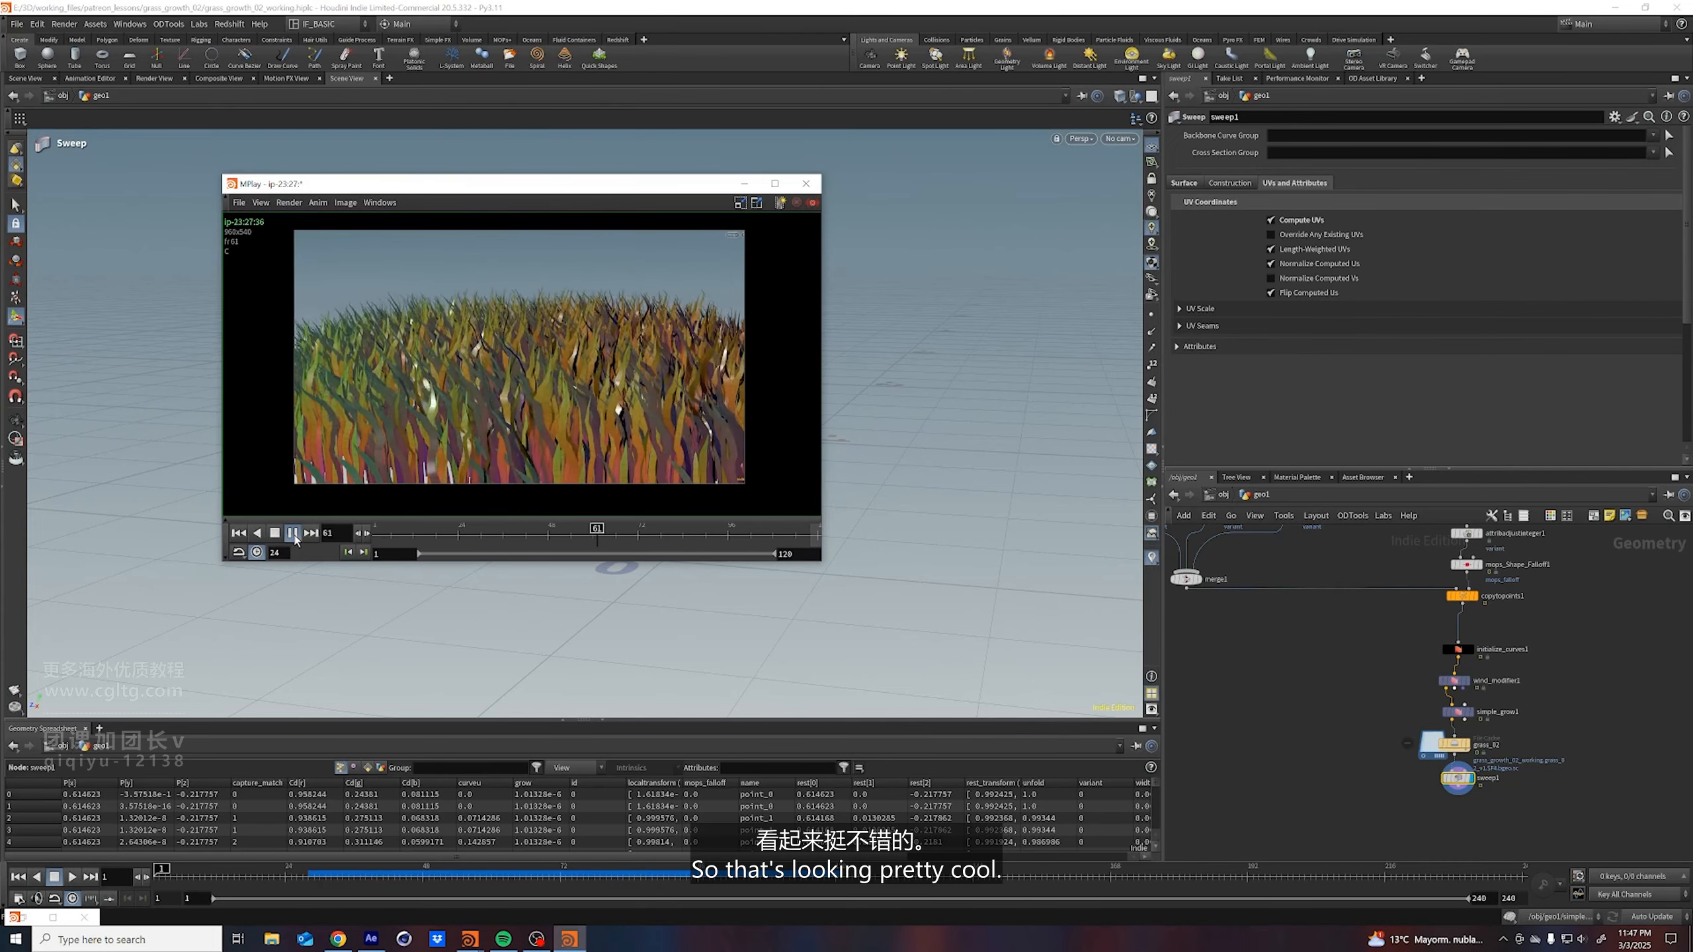
{"action": "left_click", "coordinate": [292, 534]}
{"action": "left_click", "coordinate": [238, 533]}
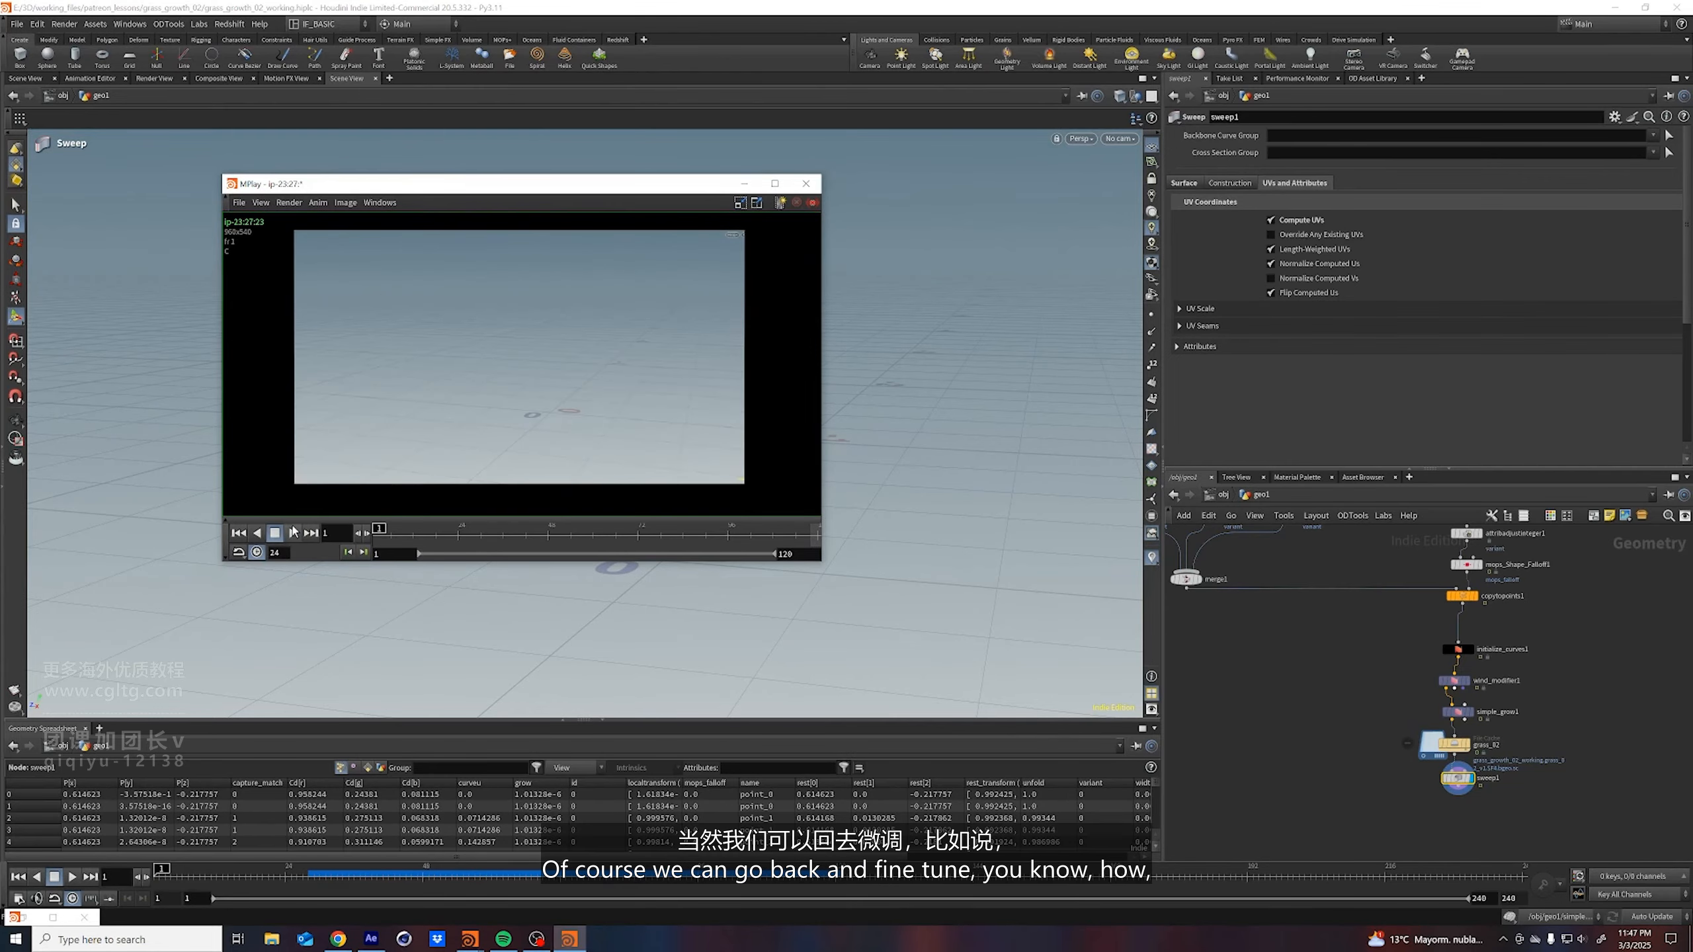
{"action": "left_click", "coordinate": [293, 533]}
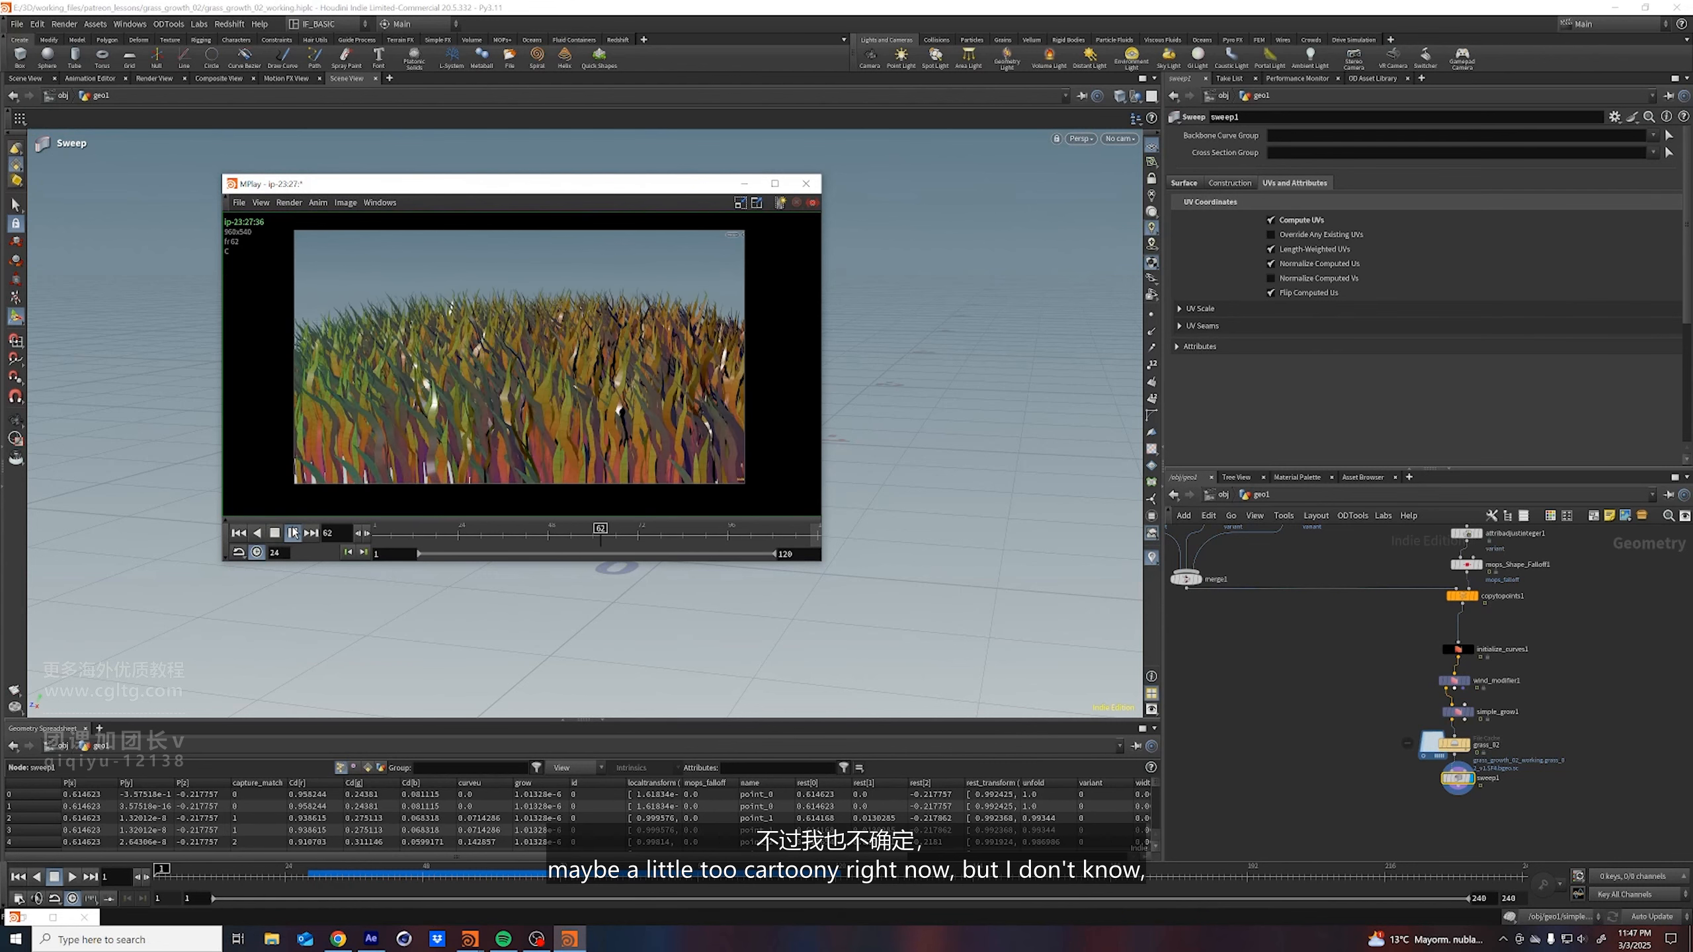
{"action": "left_click", "coordinate": [274, 534]}
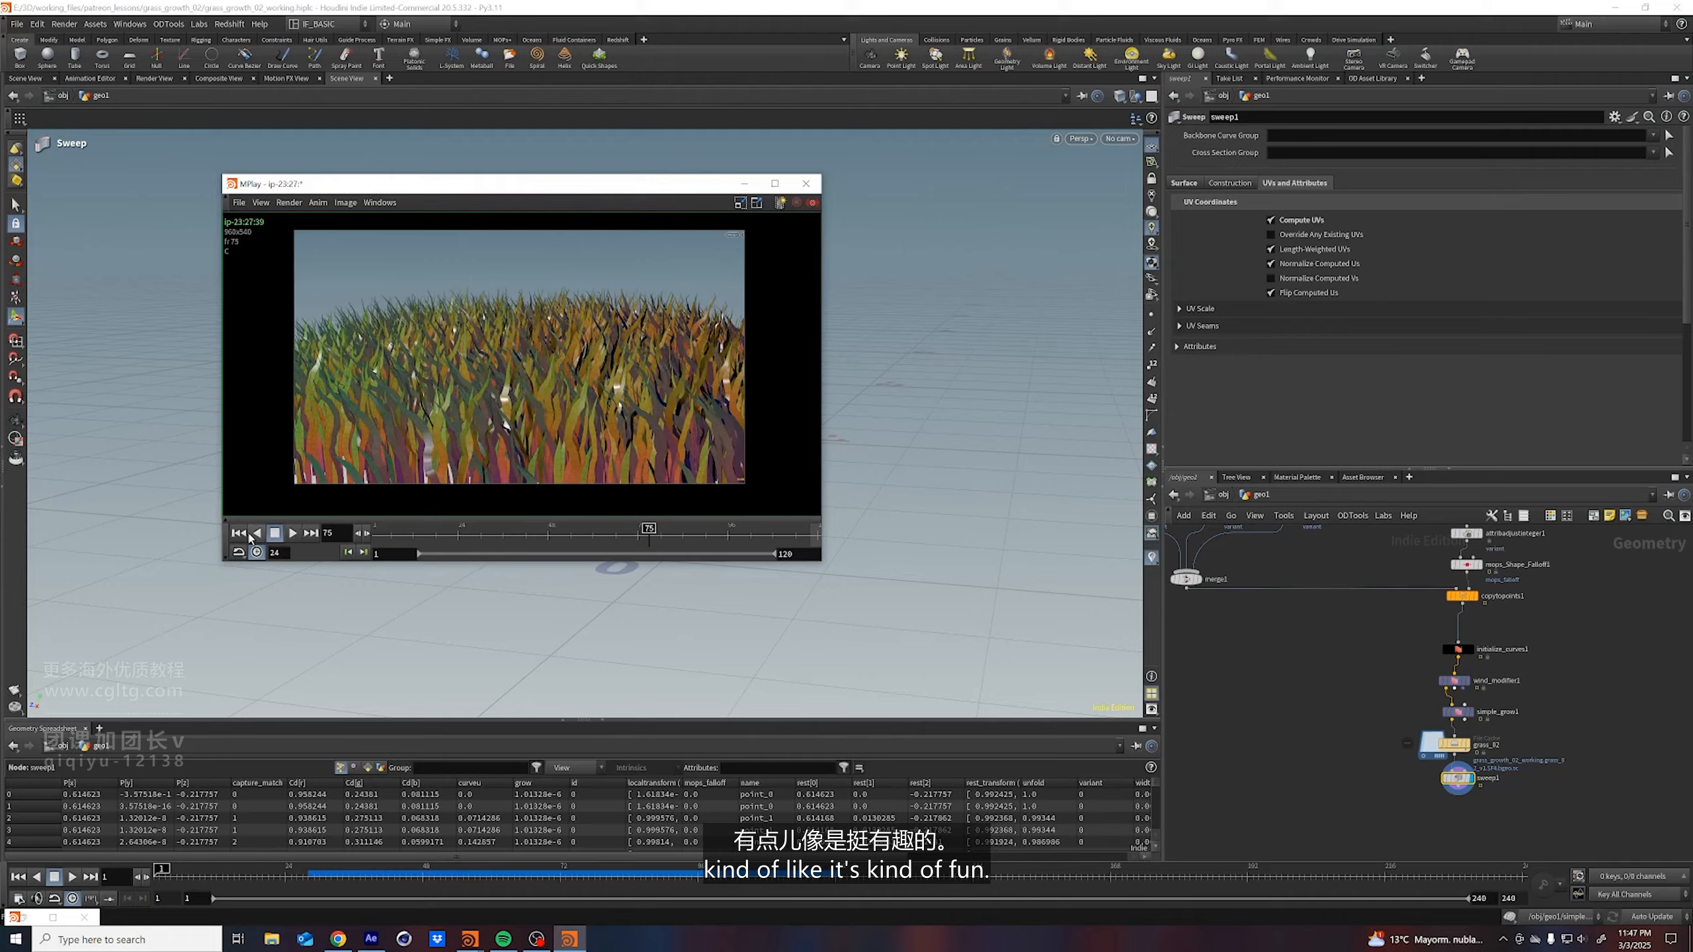
{"action": "left_click", "coordinate": [238, 533]}
{"action": "left_click", "coordinate": [292, 533]}
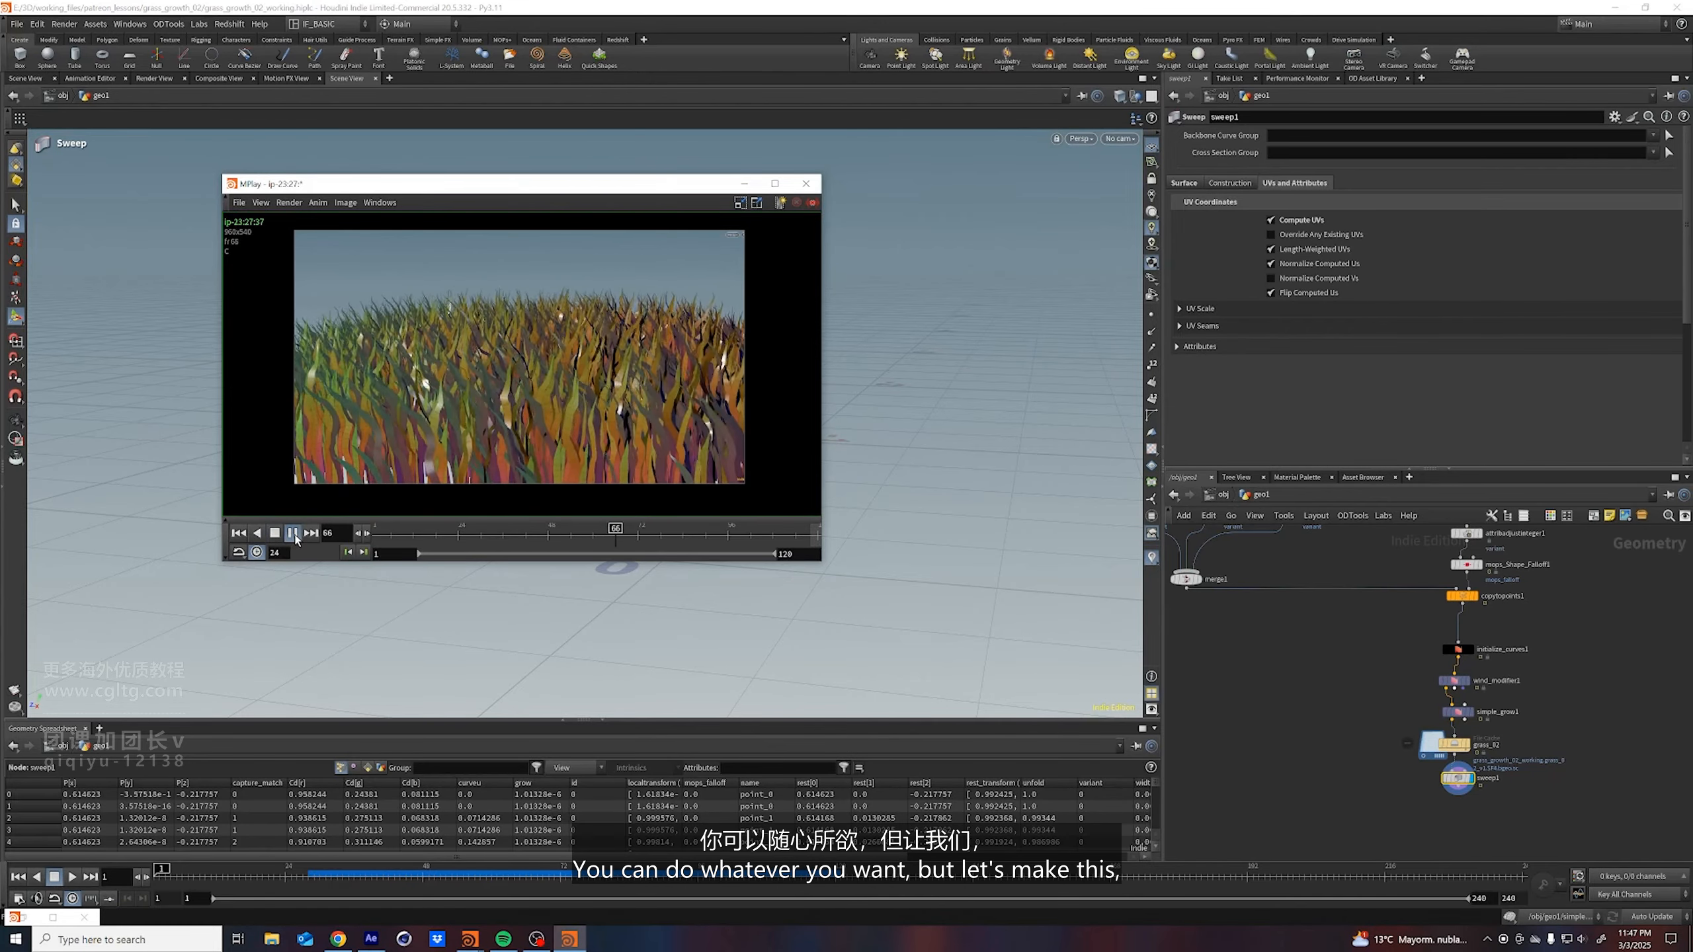
{"action": "left_click", "coordinate": [293, 534]}
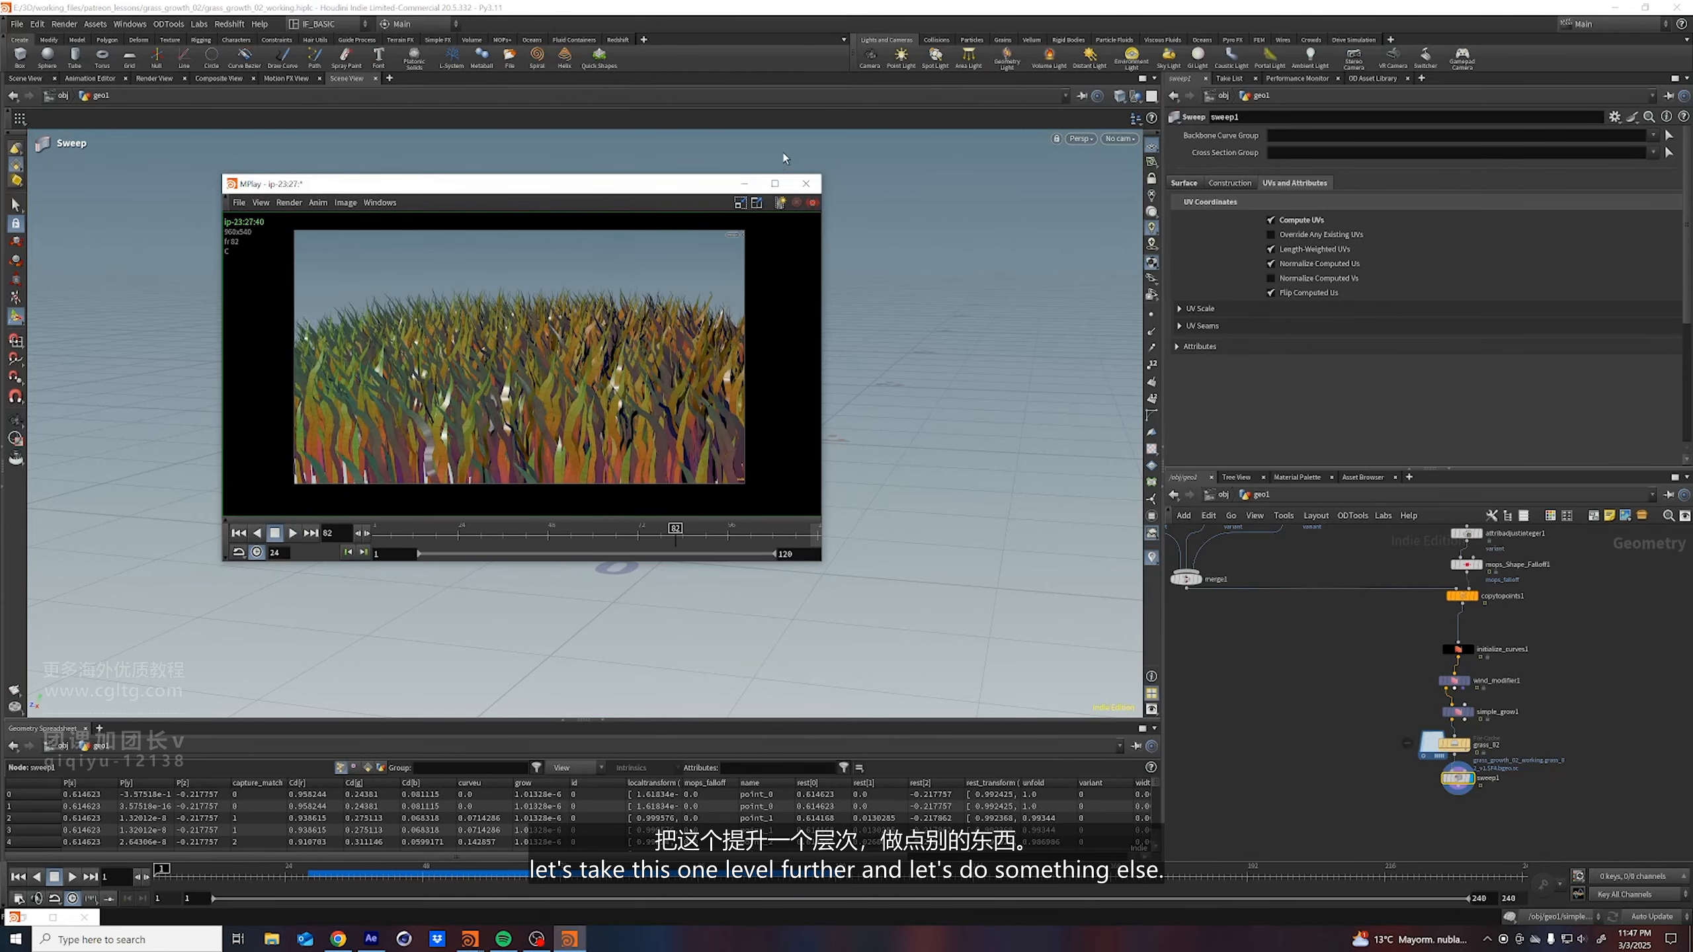
{"action": "left_click", "coordinate": [744, 184]}
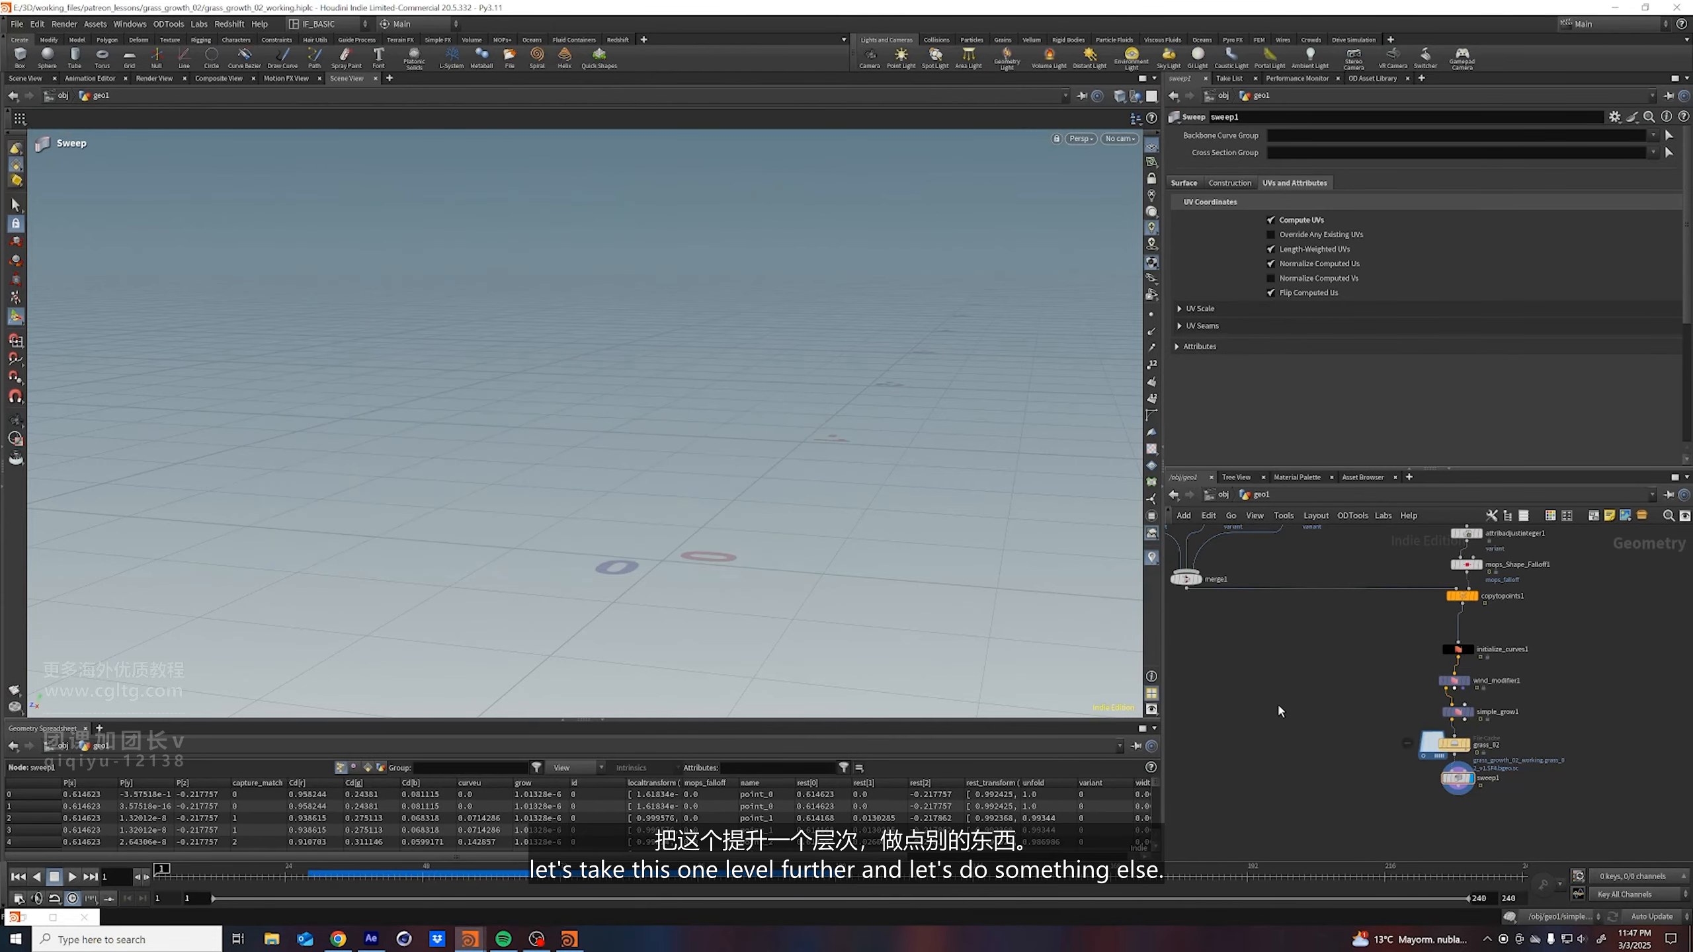
Show the cached grass field at frame 55, look it over up close, and open the node search near sweep1
{"action": "left_click", "coordinate": [463, 872]}
{"action": "key", "text": "Escape"}
{"action": "right_click_drag", "start_coordinate": [600, 468], "coordinate": [333, 360], "text": "alt"}
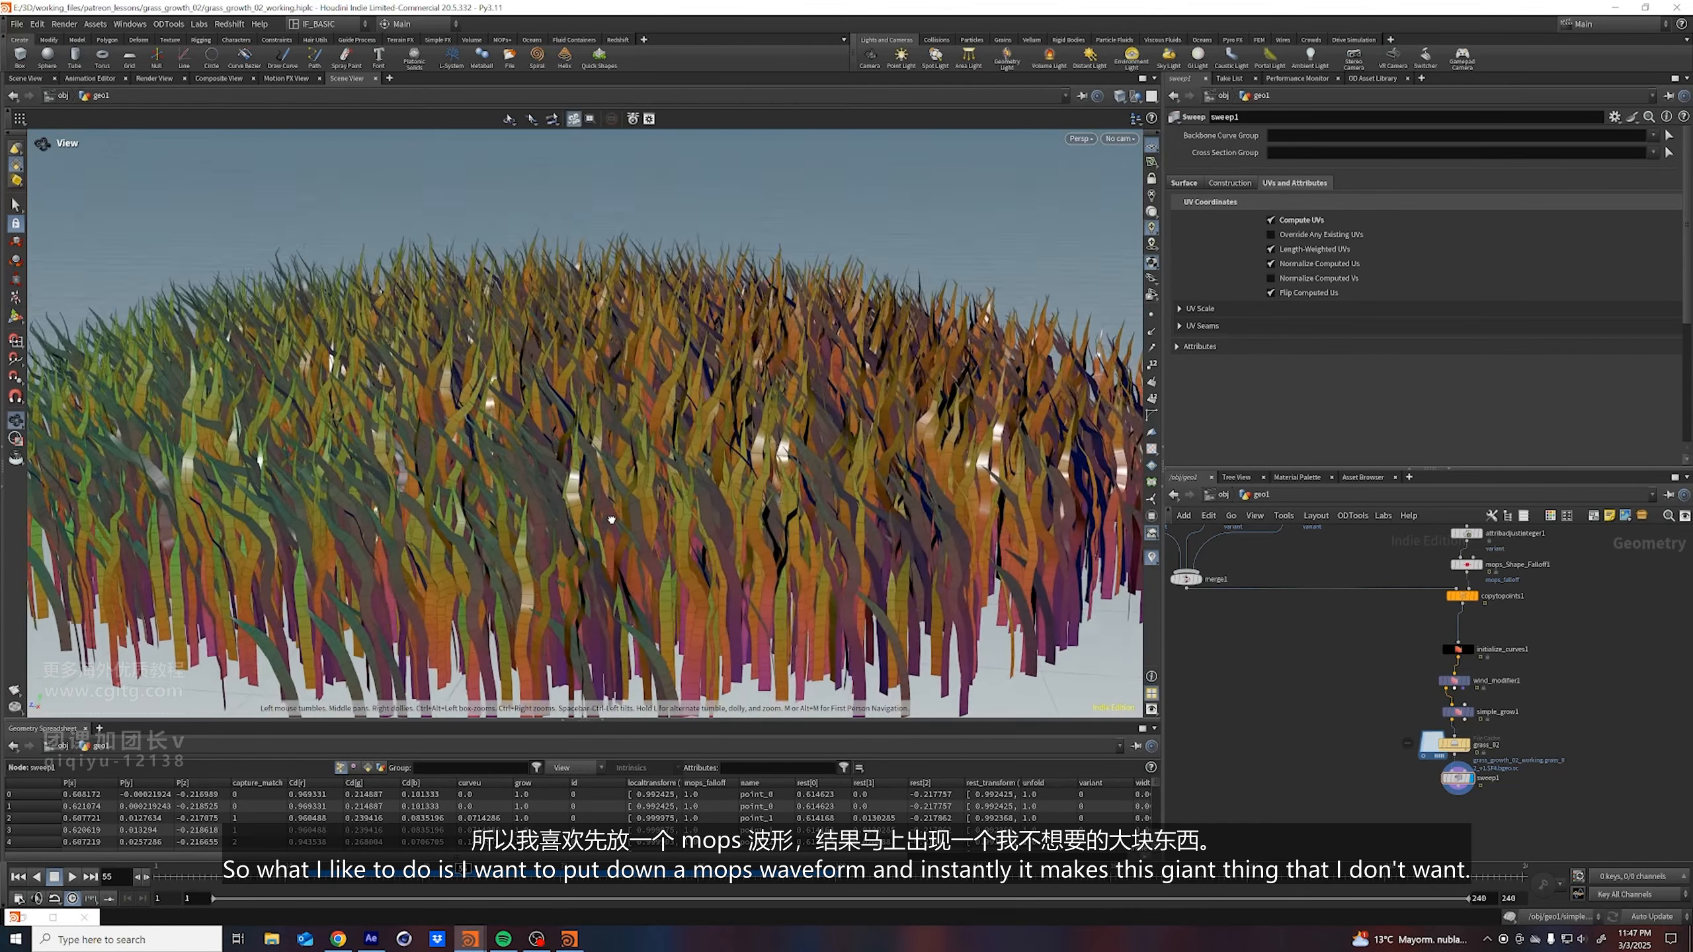
{"action": "left_click_drag", "start_coordinate": [333, 361], "coordinate": [353, 394], "text": "alt"}
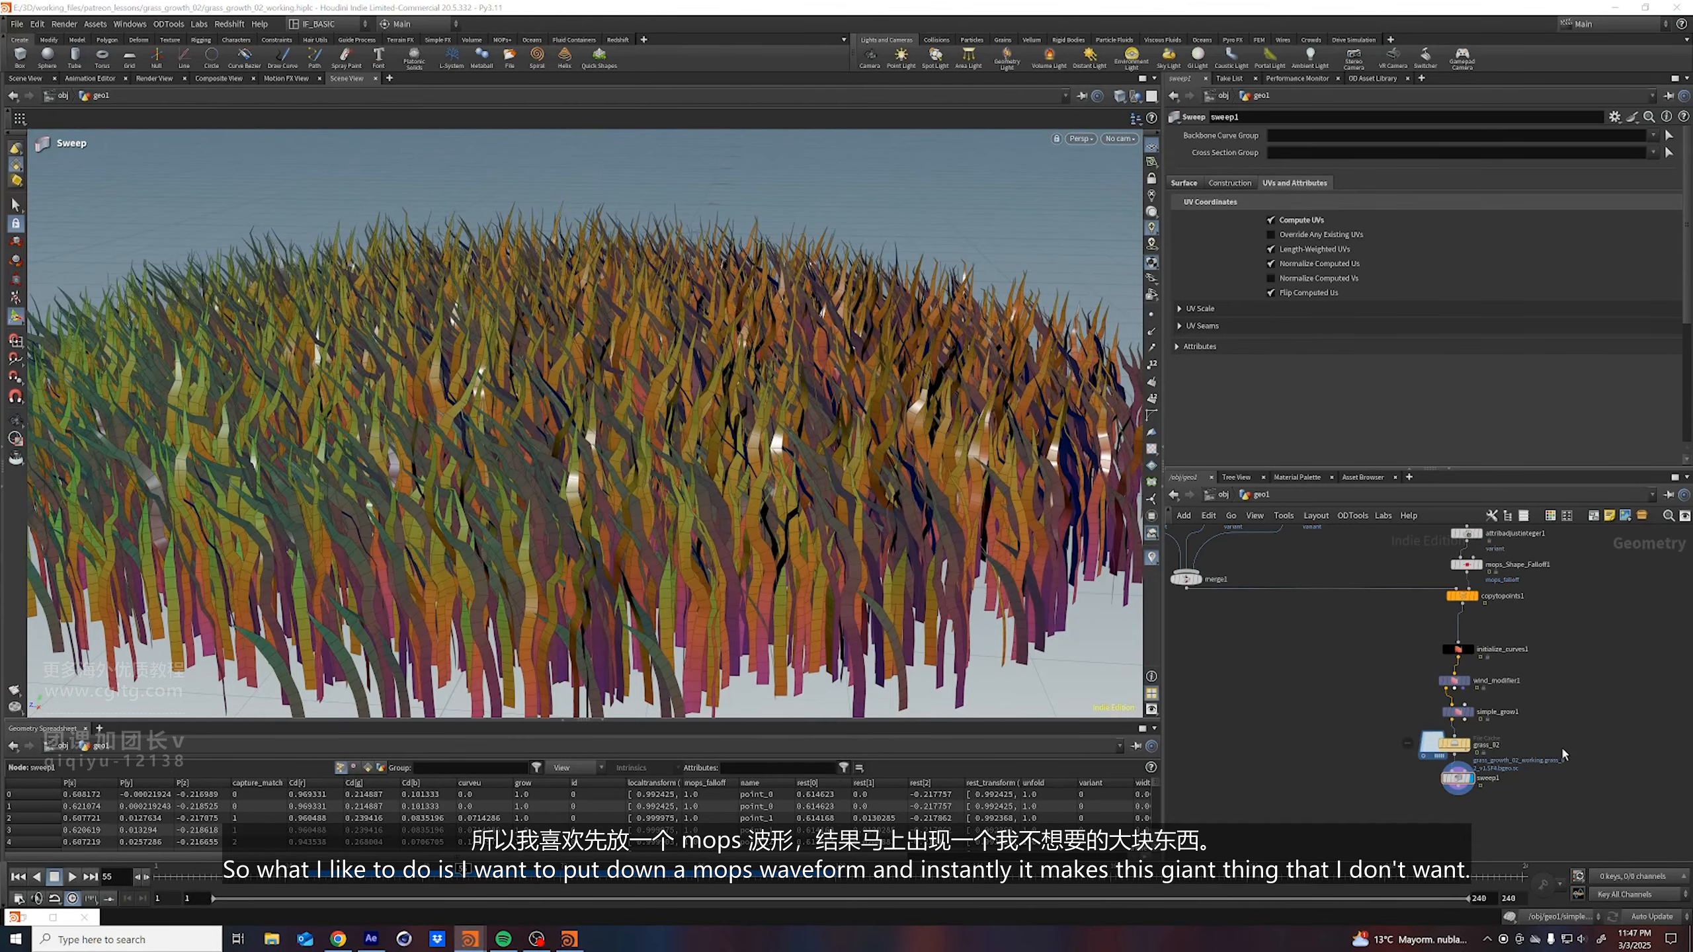
{"action": "key", "text": "Tab"}
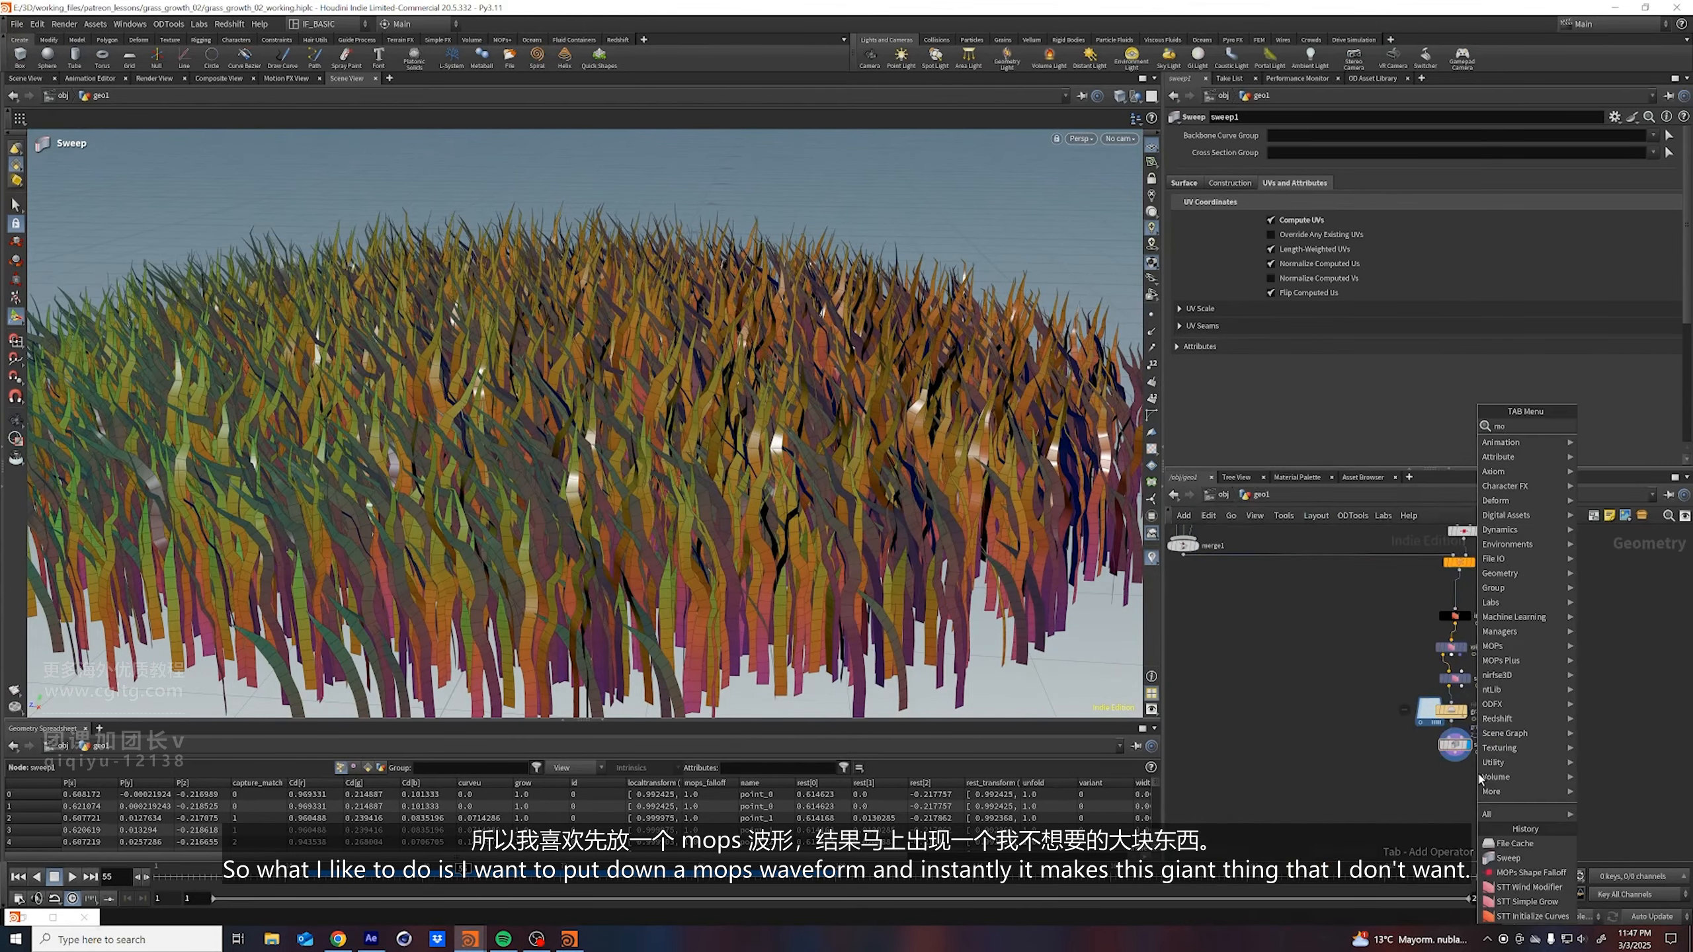
Add a MOPs Waveforms (Plus) node after the sweep and display its result
{"action": "key", "text": "Escape"}
{"action": "left_click", "coordinate": [1477, 779]}
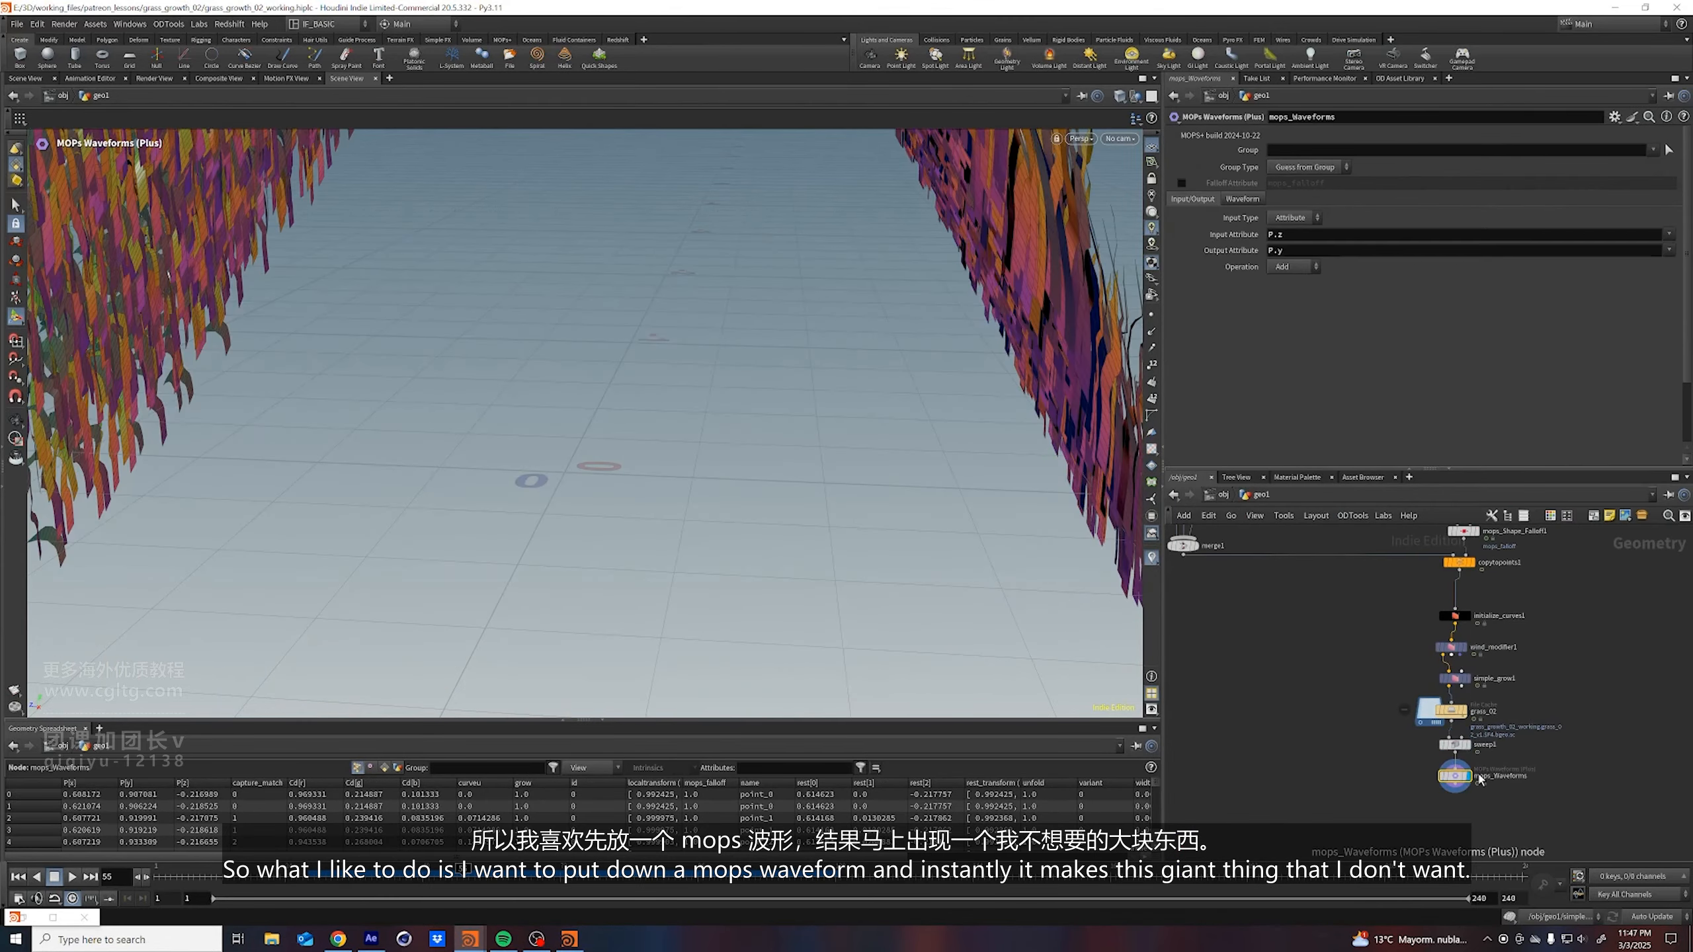
{"action": "right_click_drag", "start_coordinate": [748, 351], "coordinate": [675, 394], "text": "alt"}
{"action": "middle_click_drag", "start_coordinate": [675, 393], "coordinate": [695, 469], "text": "alt"}
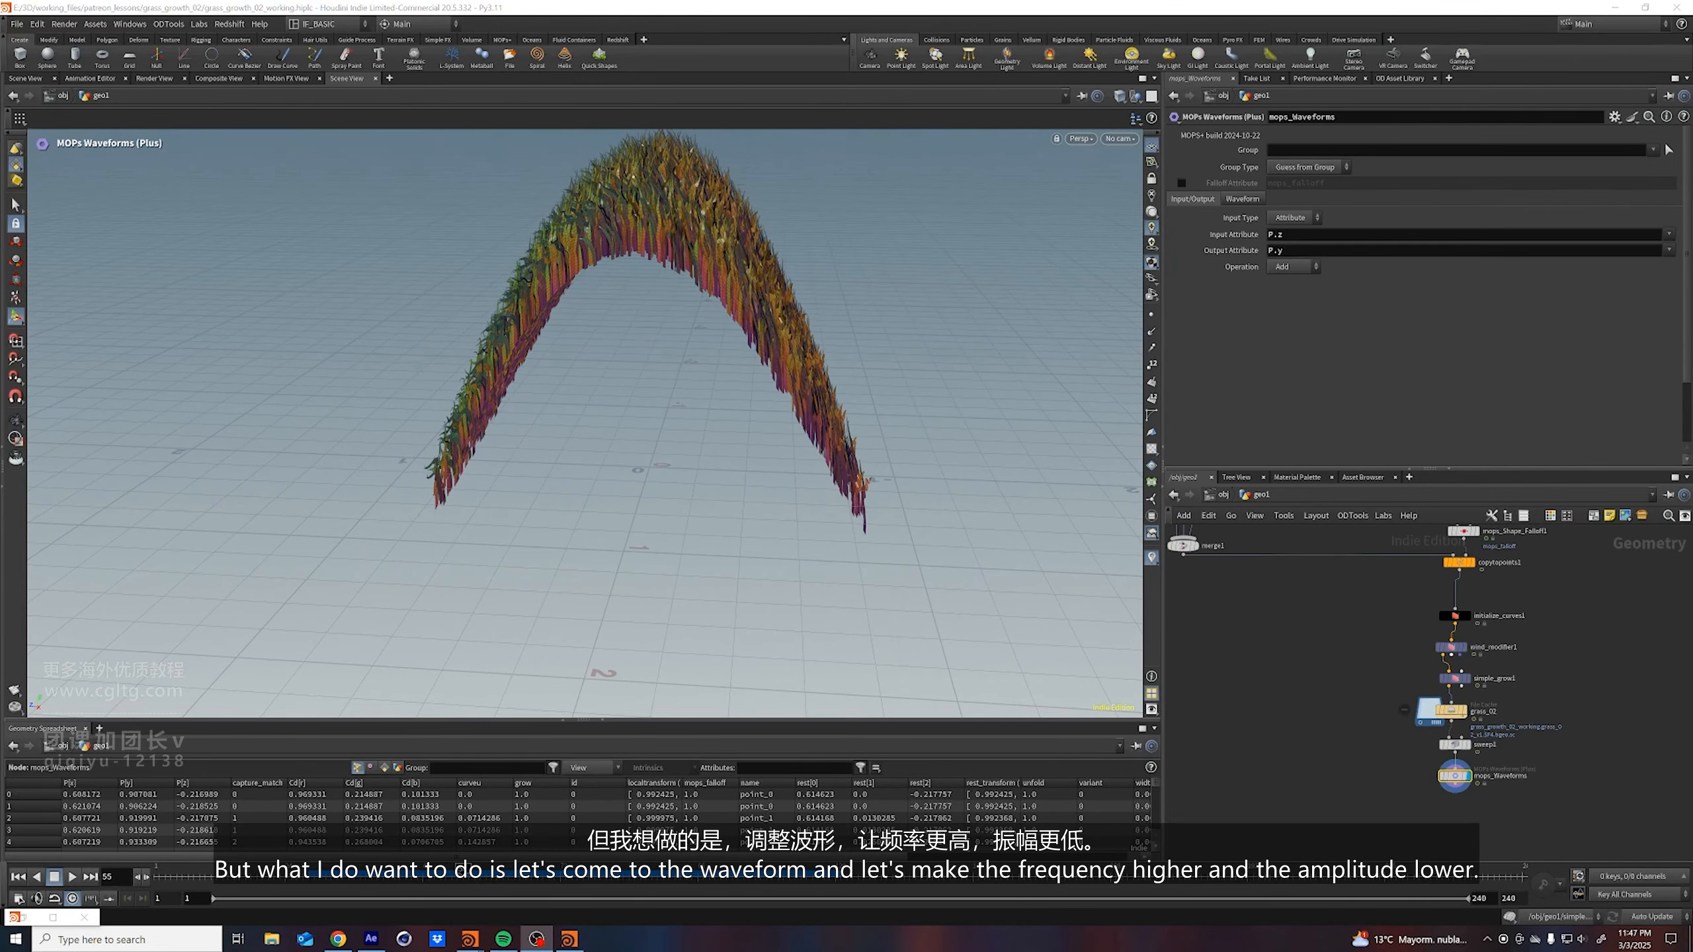
{"action": "middle_click_drag", "start_coordinate": [1318, 752], "coordinate": [1331, 773]}
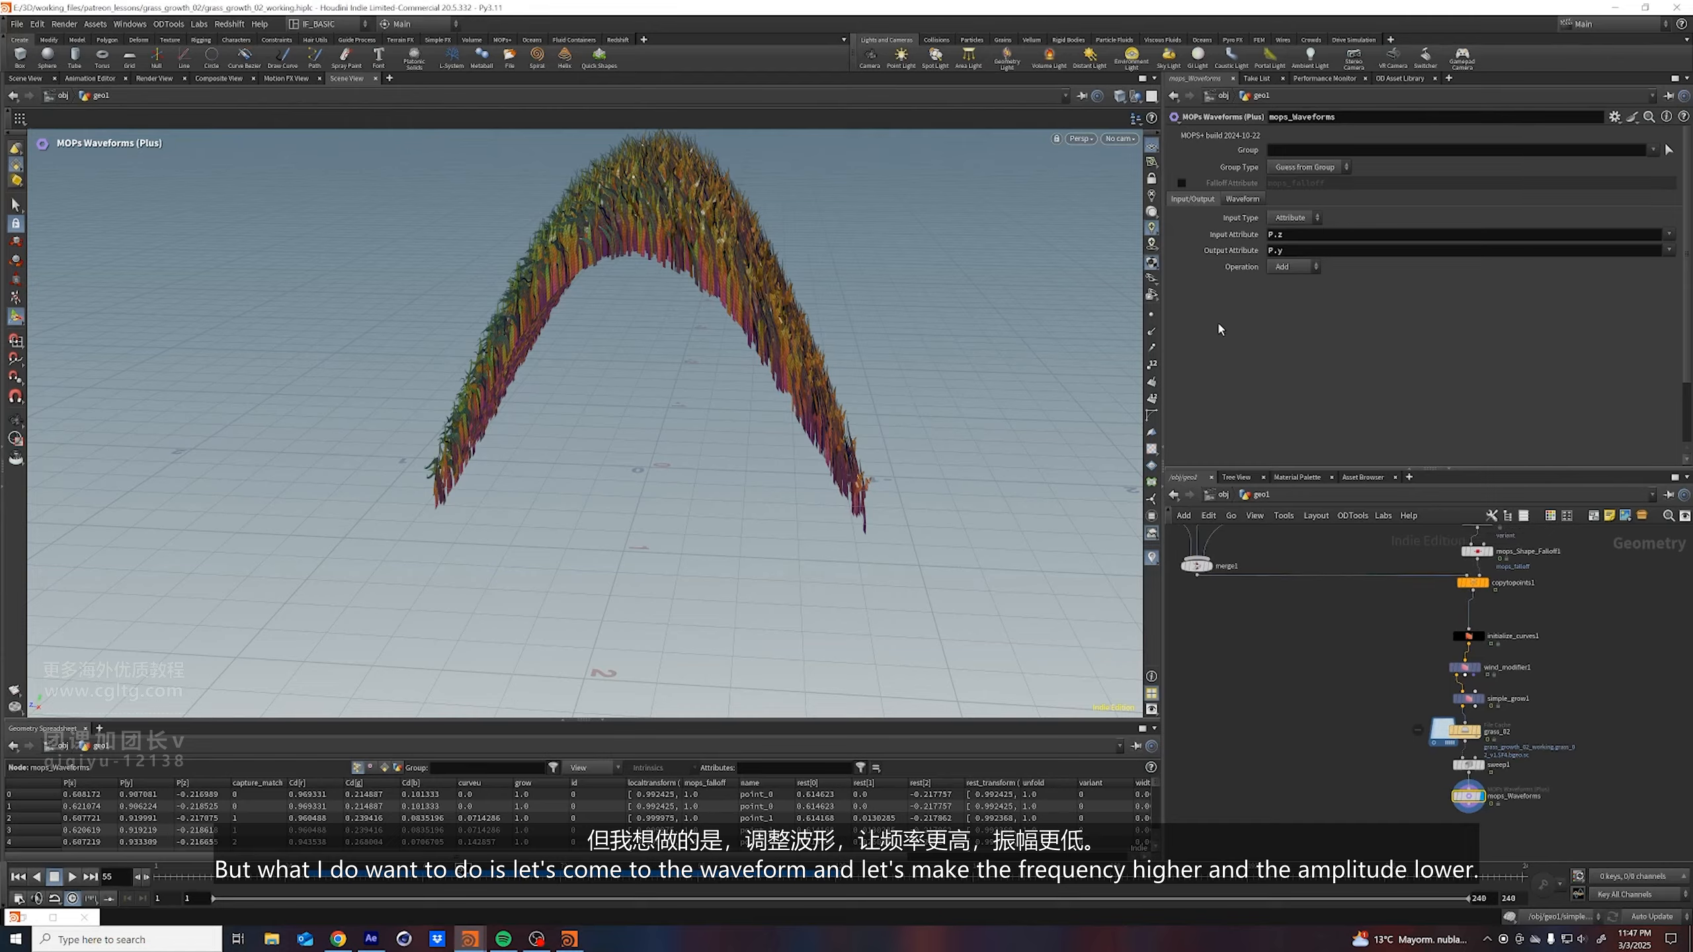
Set the waveform's frequency to 10 and its amplitude to 0.094
{"action": "left_click", "coordinate": [1241, 199]}
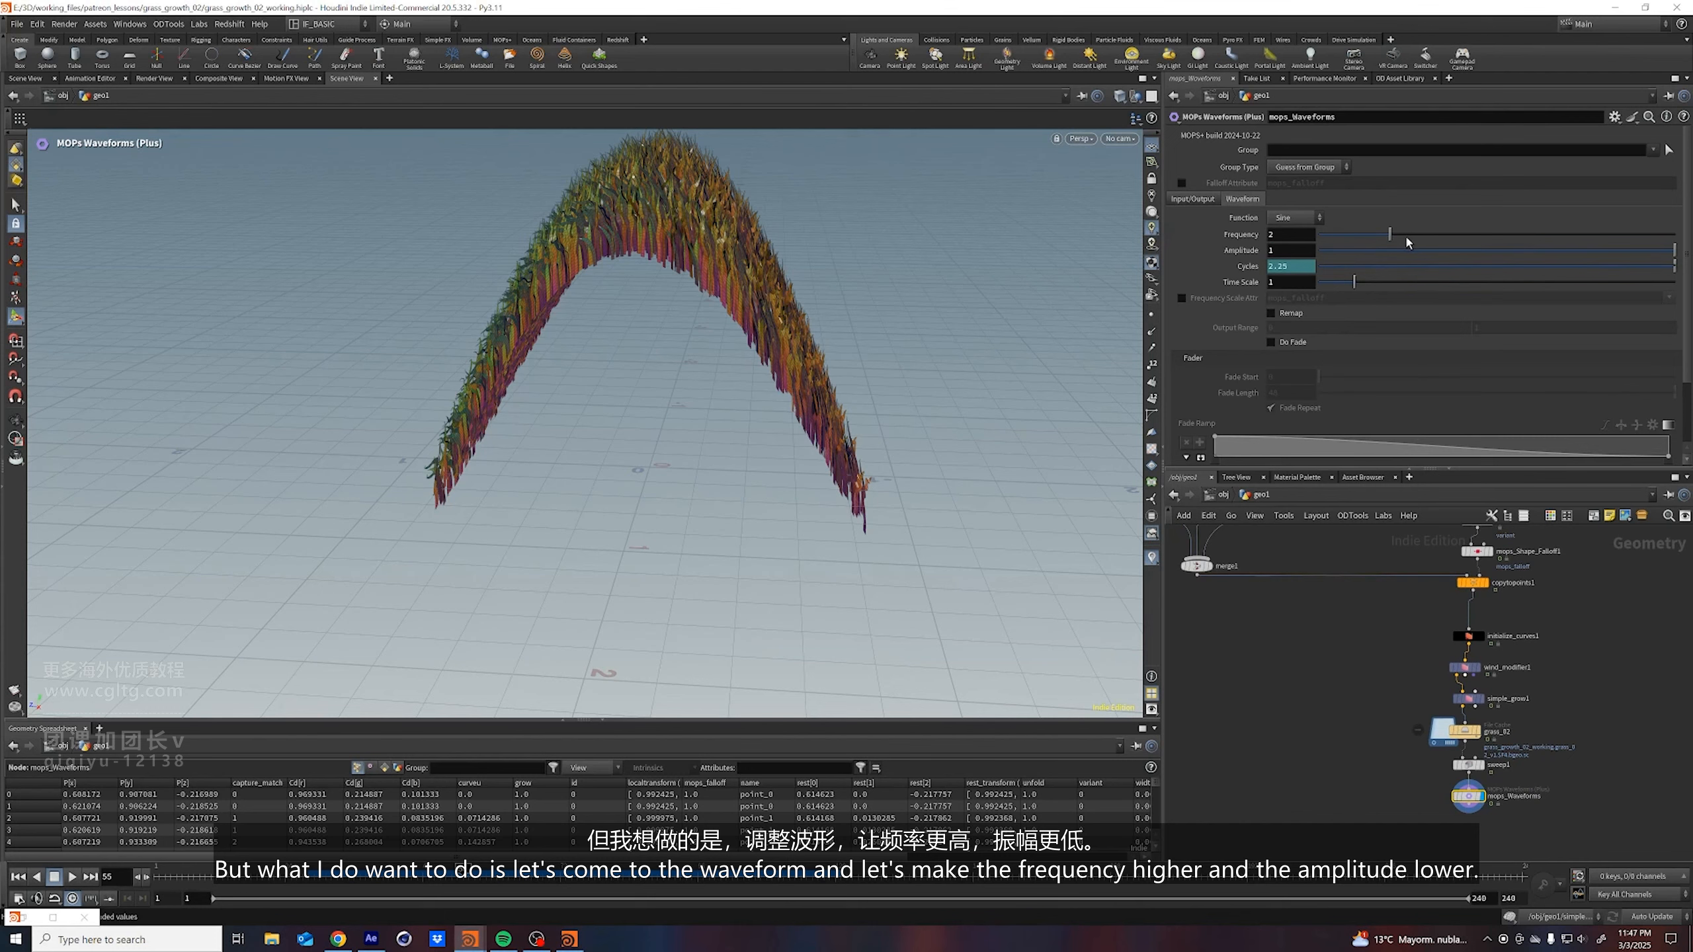
{"action": "left_click_drag", "start_coordinate": [1406, 239], "coordinate": [1677, 235]}
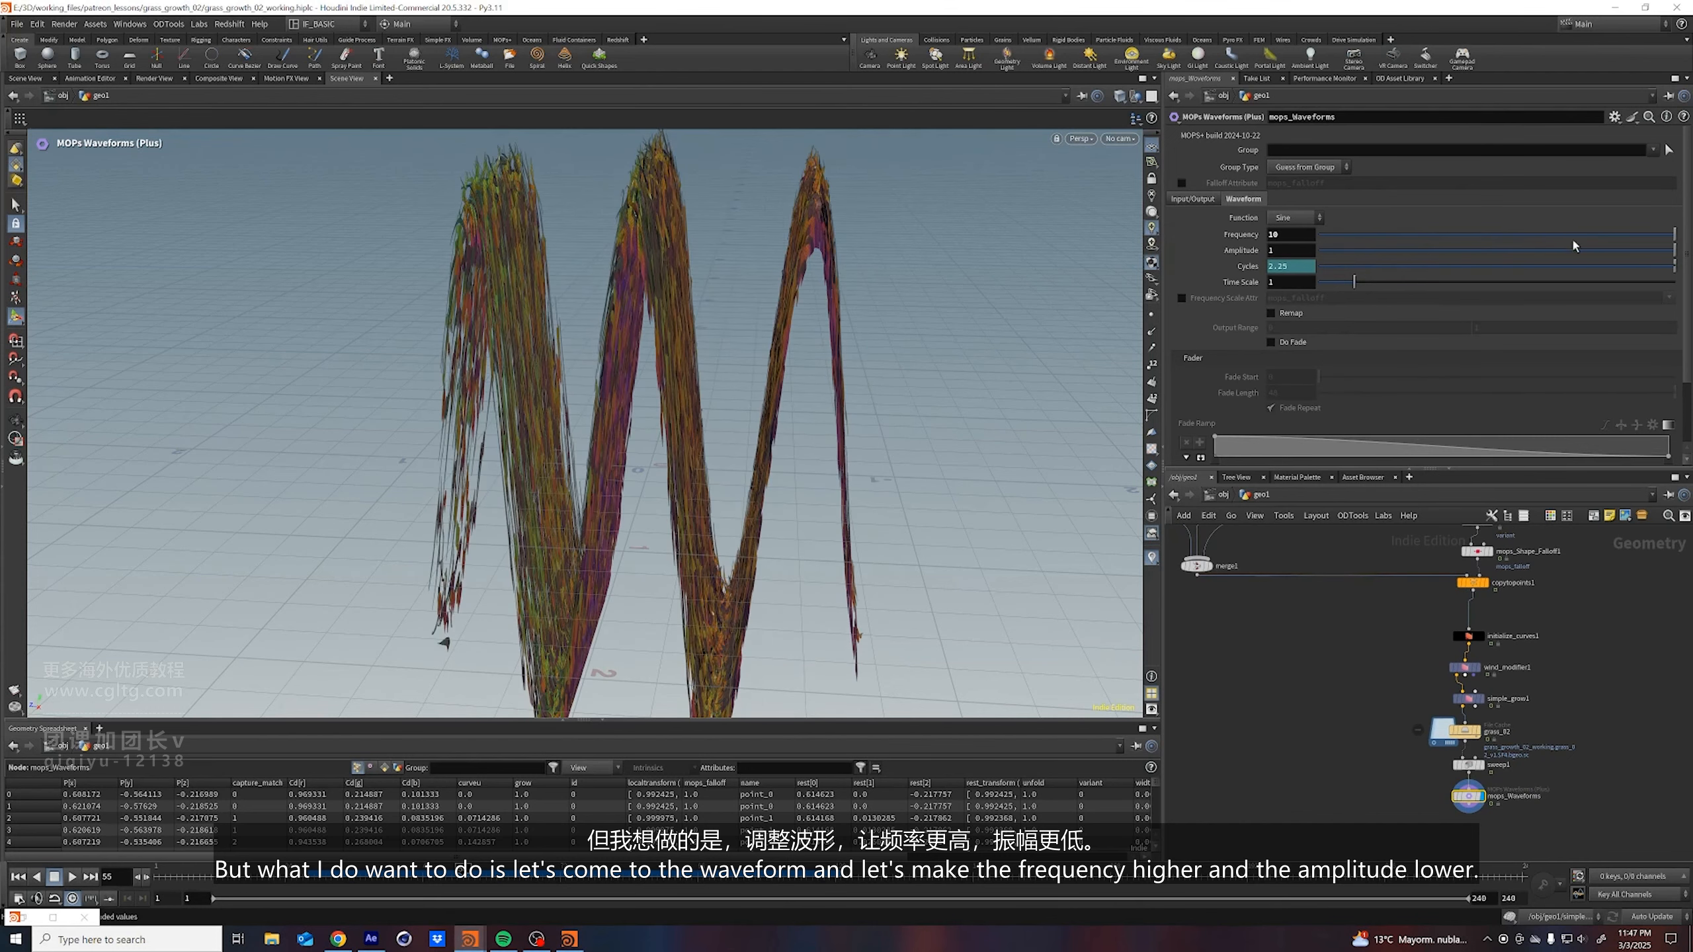
{"action": "left_click_drag", "start_coordinate": [1526, 250], "coordinate": [1353, 252]}
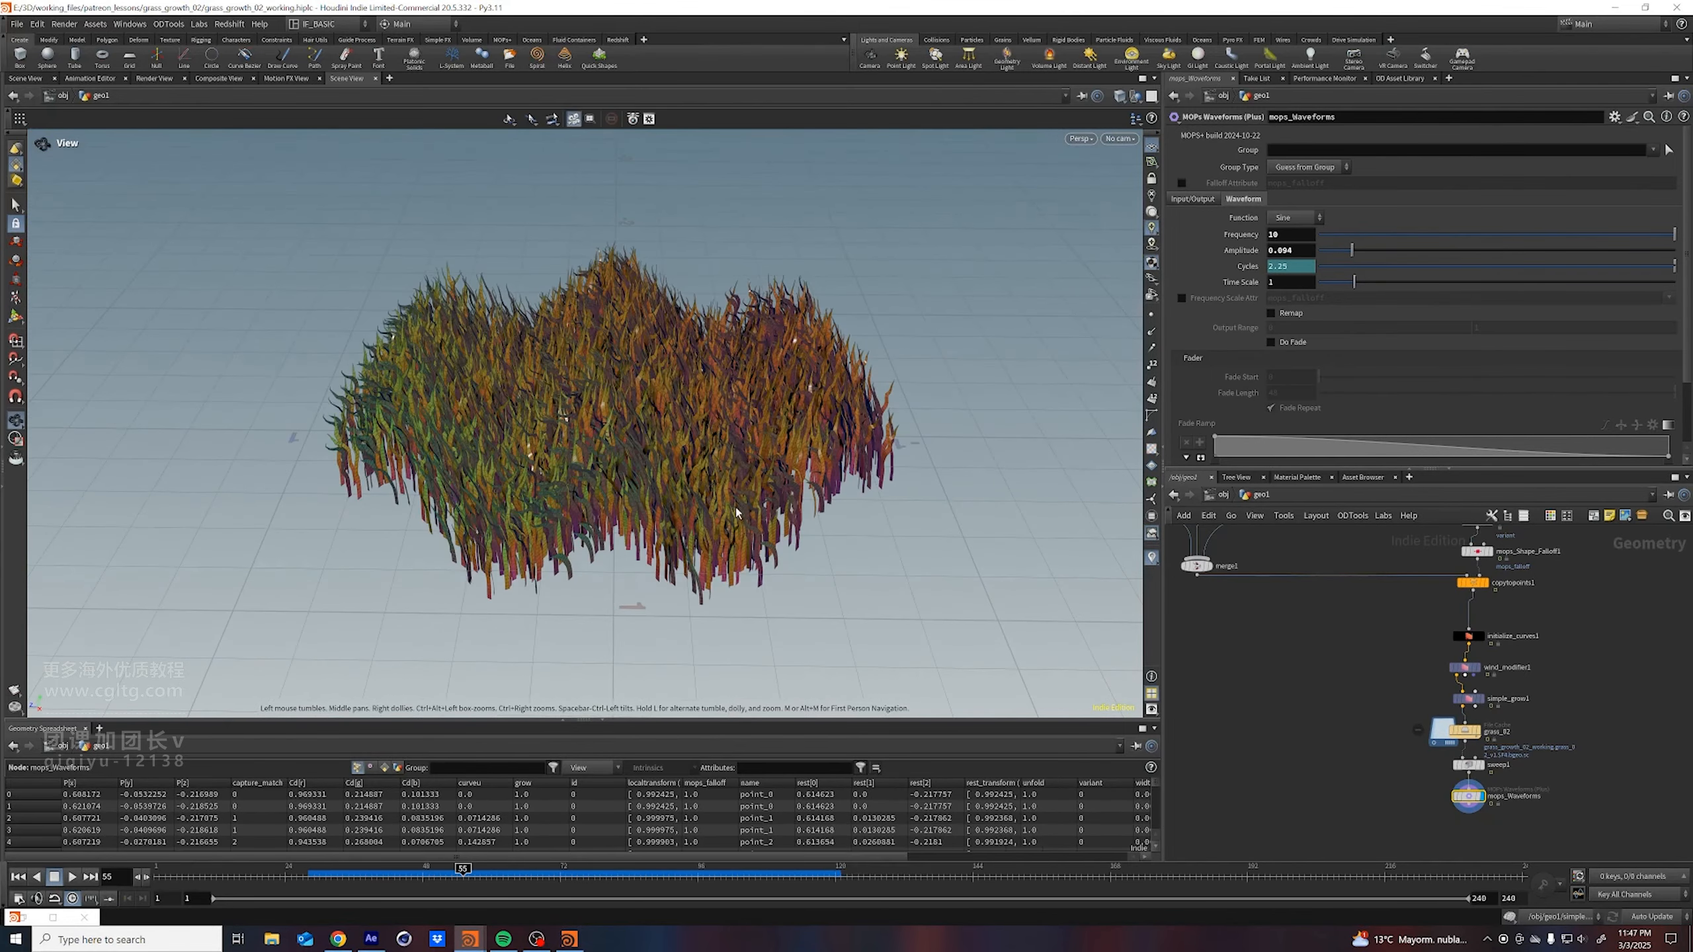
Play back the waving grass and examine the wave's direction against the waveform's input and output attributes
{"action": "left_click", "coordinate": [72, 877]}
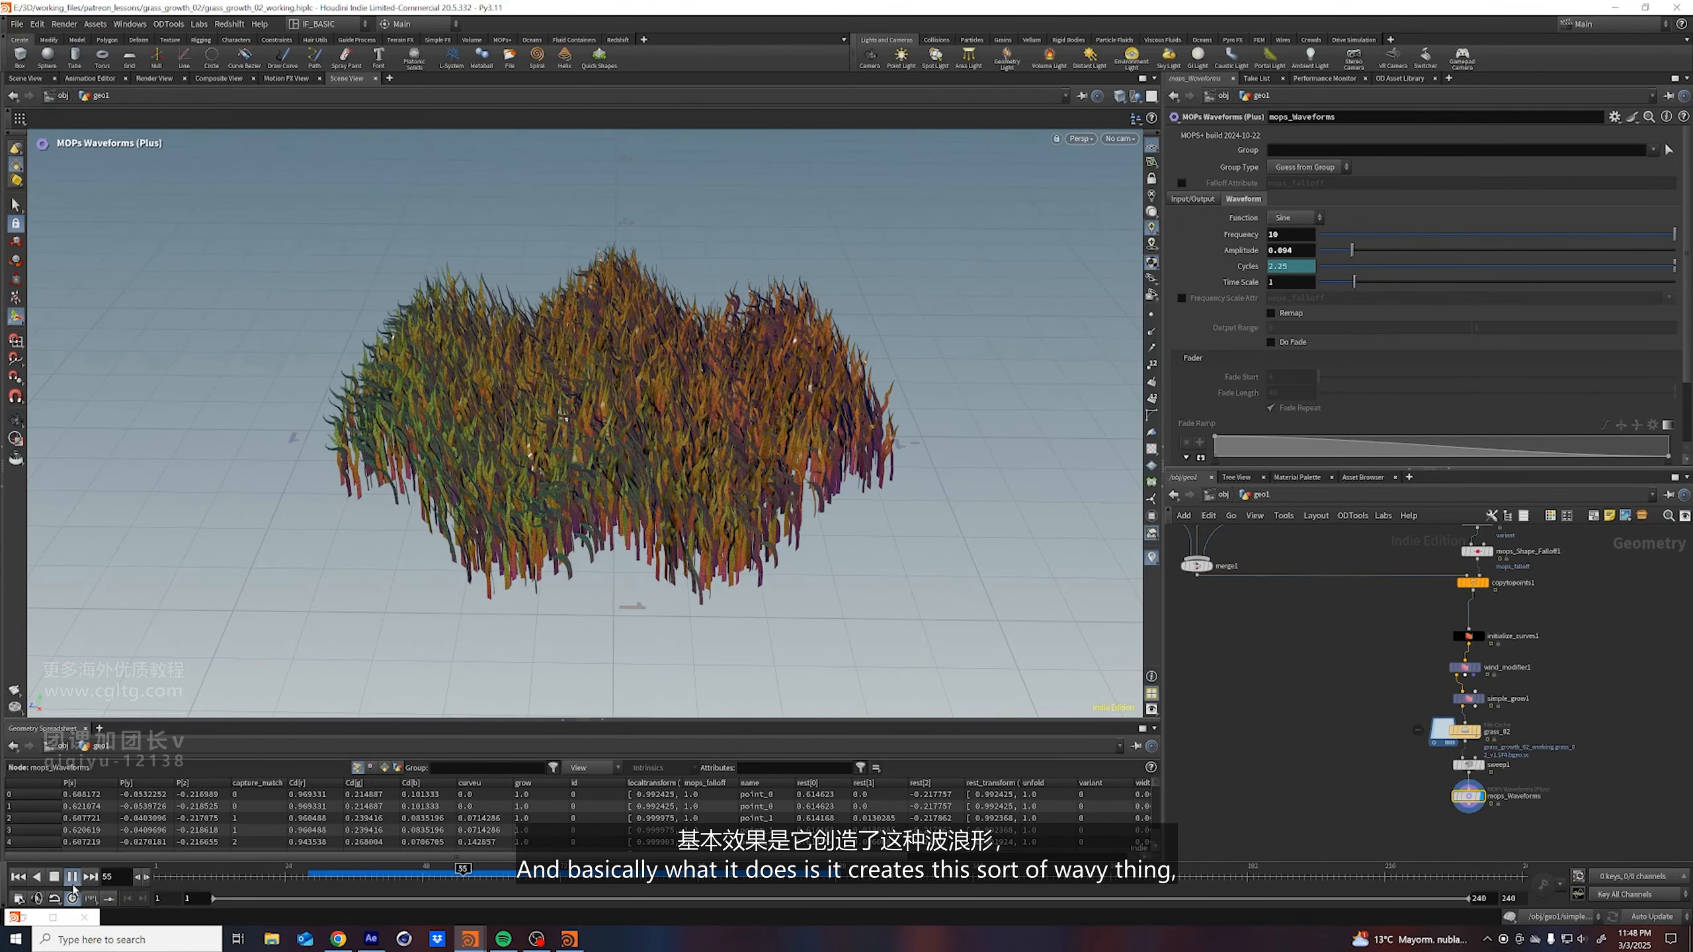
{"action": "left_click", "coordinate": [73, 877]}
{"action": "middle_click_drag", "start_coordinate": [1302, 839], "coordinate": [1278, 792]}
{"action": "mouse_move", "coordinate": [740, 544]}
{"action": "left_mouse_down", "text": "alt"}
{"action": "mouse_move", "coordinate": [725, 490]}
{"action": "mouse_move", "coordinate": [744, 449]}
{"action": "mouse_move", "coordinate": [744, 564]}
{"action": "left_mouse_up", "text": "alt"}
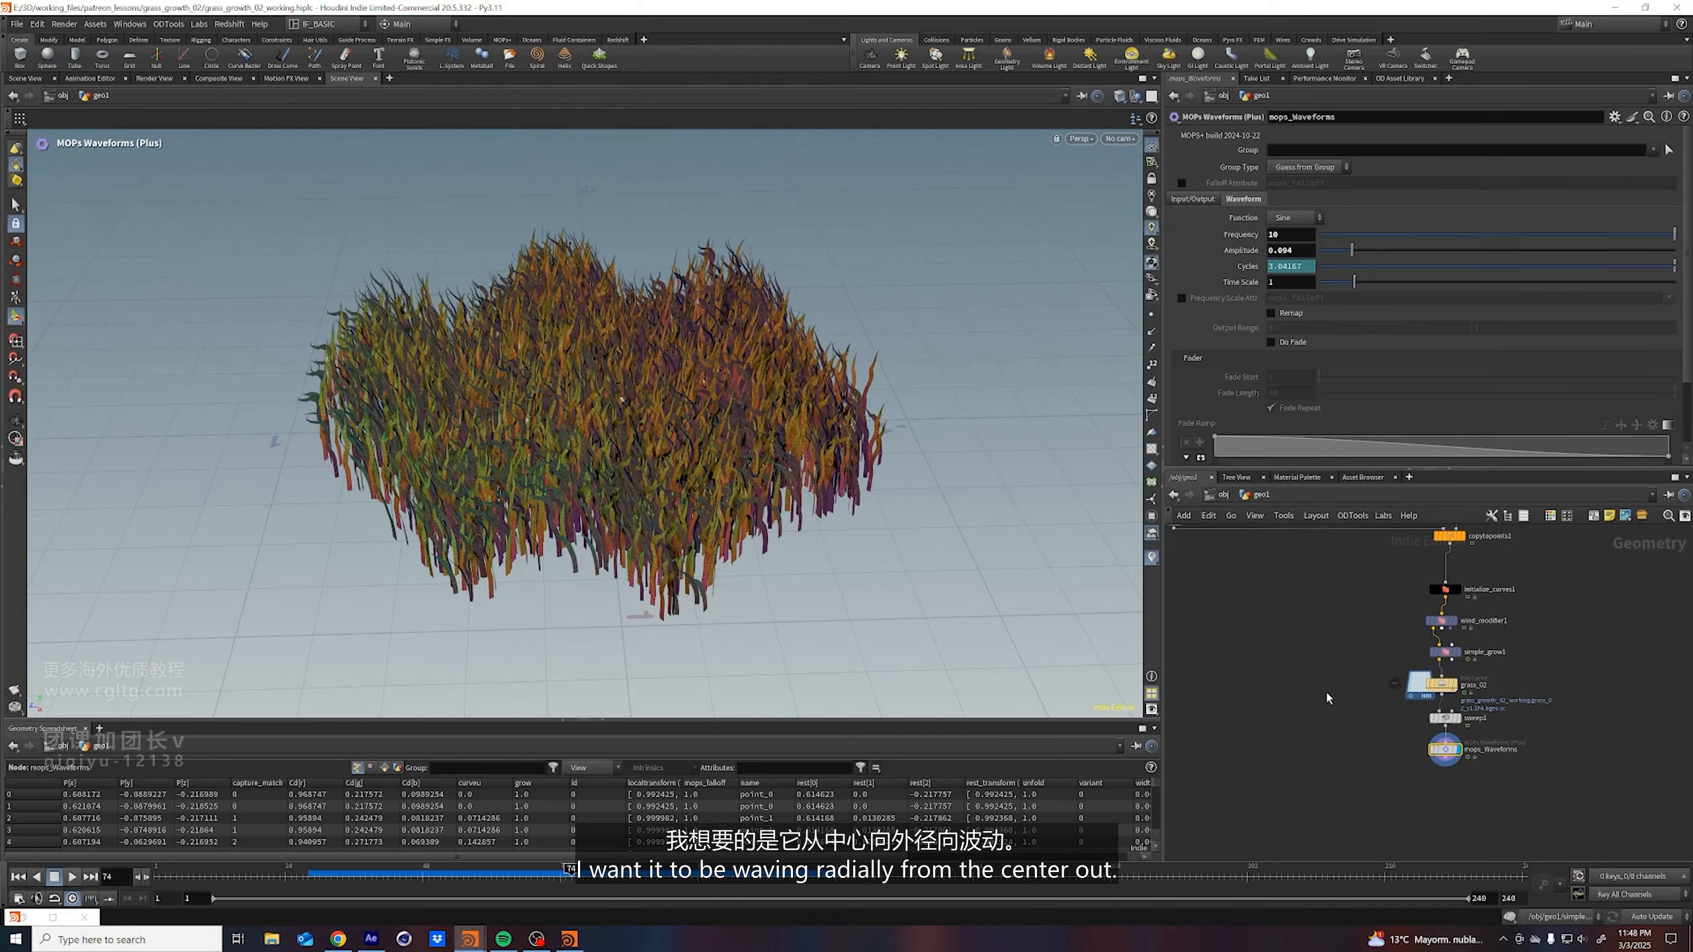
{"action": "left_click", "coordinate": [1195, 201]}
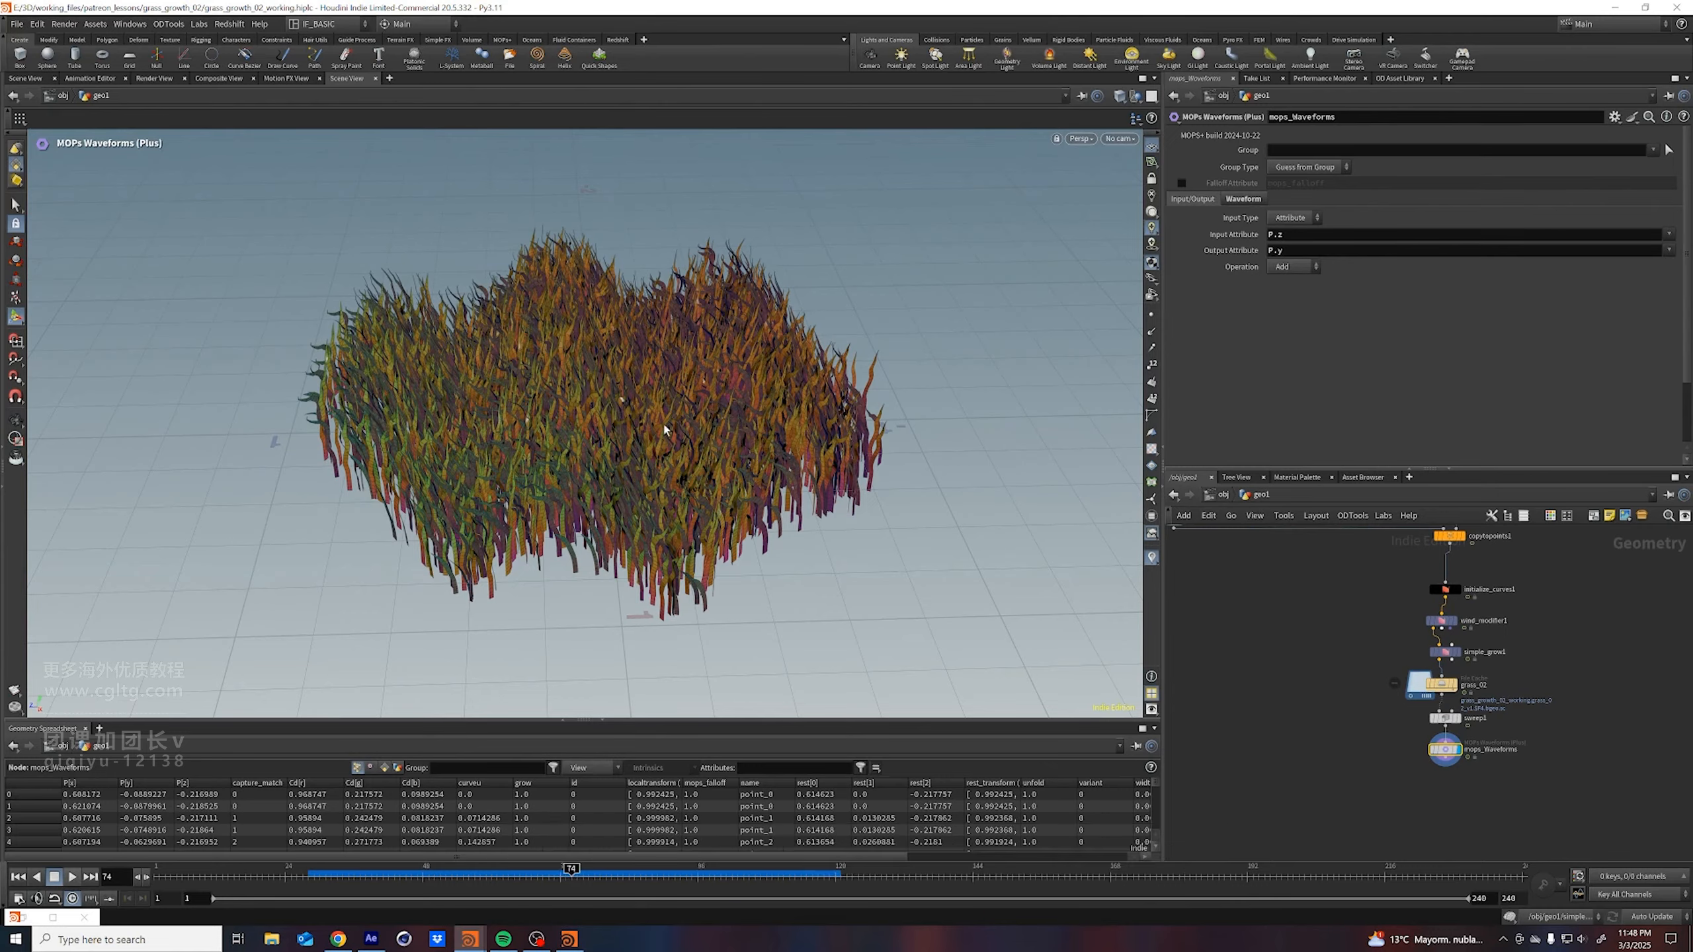
{"action": "left_click_drag", "start_coordinate": [459, 418], "coordinate": [420, 470], "text": "alt"}
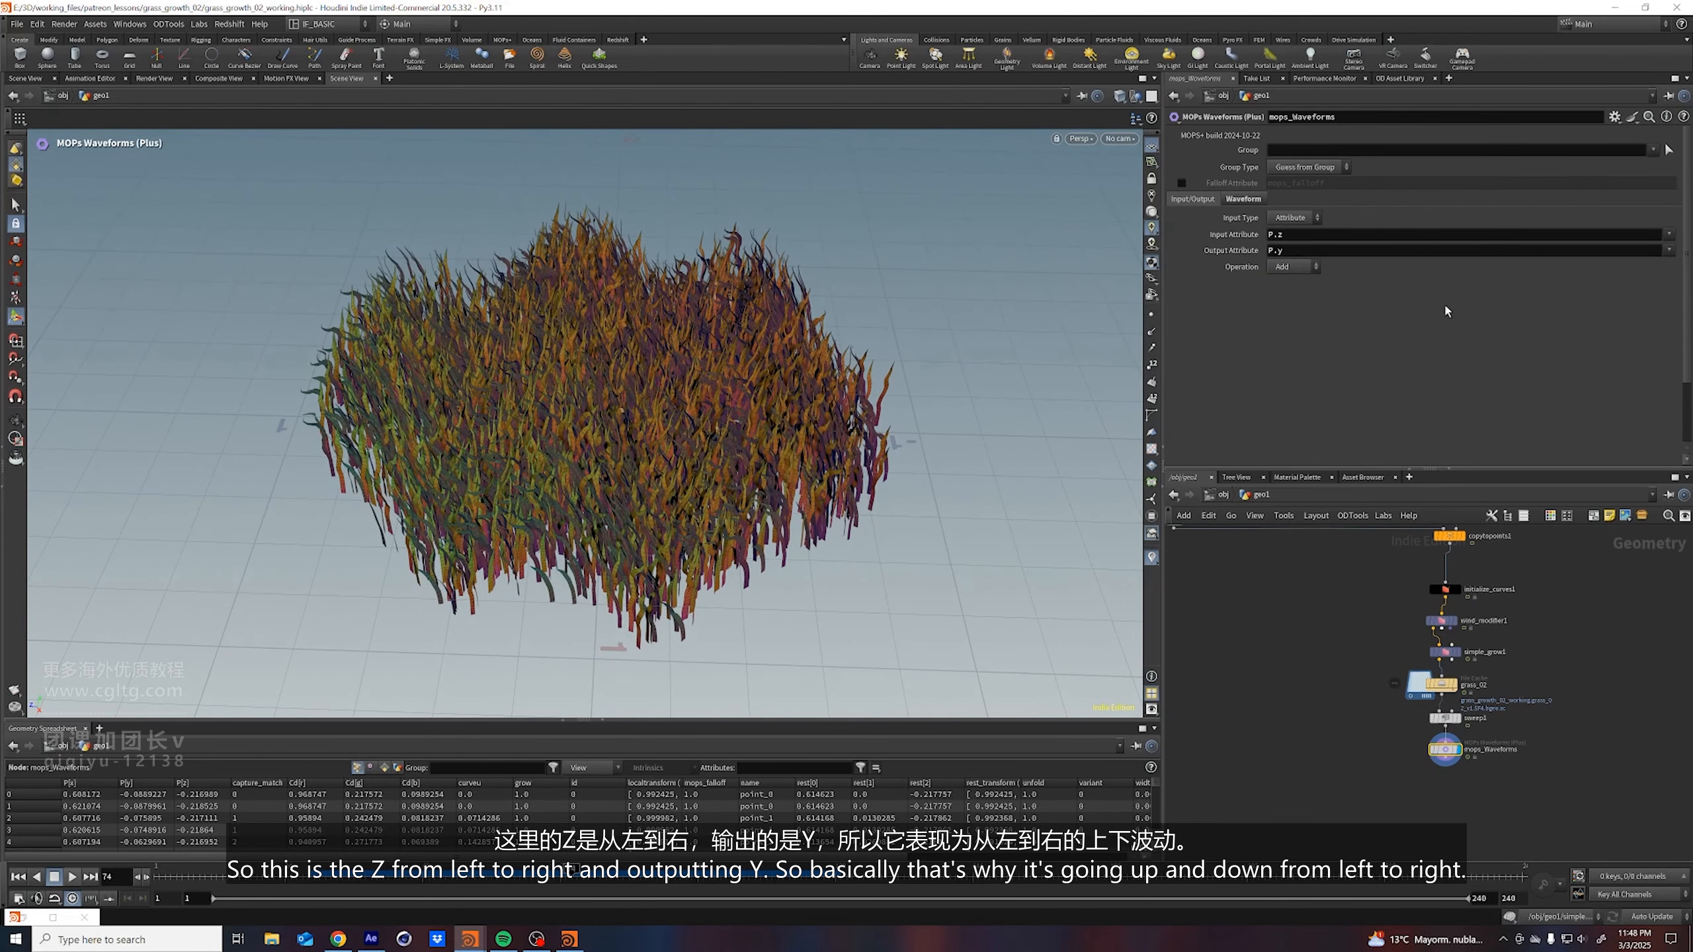
{"action": "left_click_drag", "start_coordinate": [853, 426], "coordinate": [817, 340], "text": "alt"}
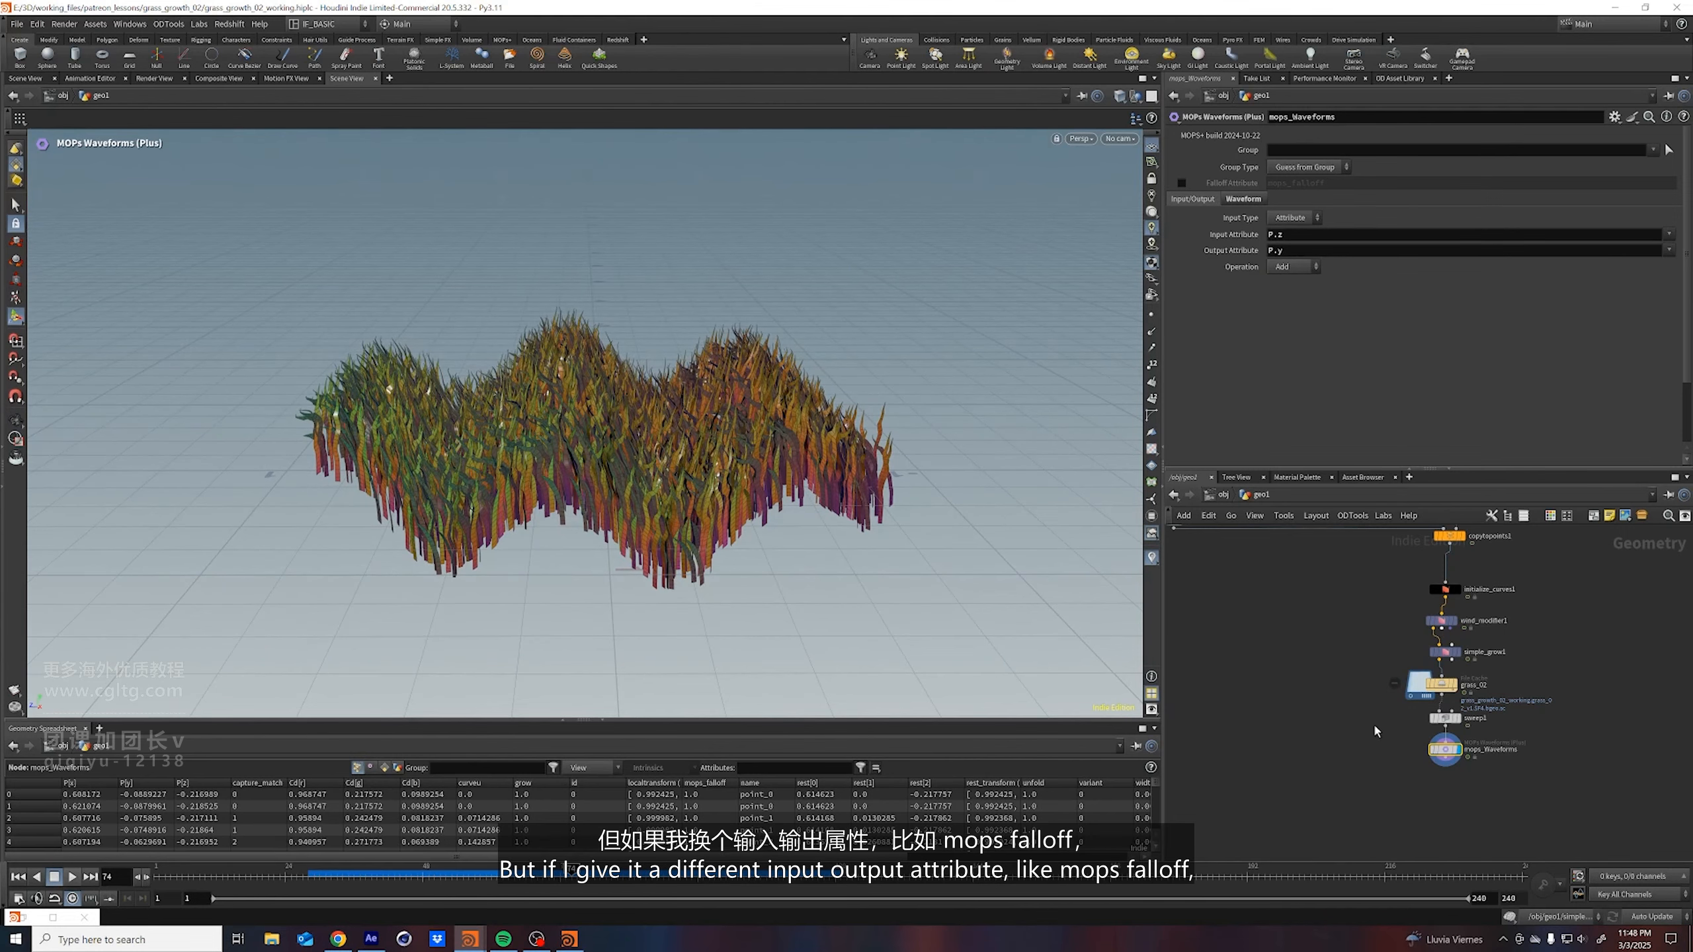
Insert a MOPs Shape Falloff node between the sweep and the MOPs Waveforms node and display it
{"action": "key", "text": "Tab"}
{"action": "type", "text": "mops fa"}
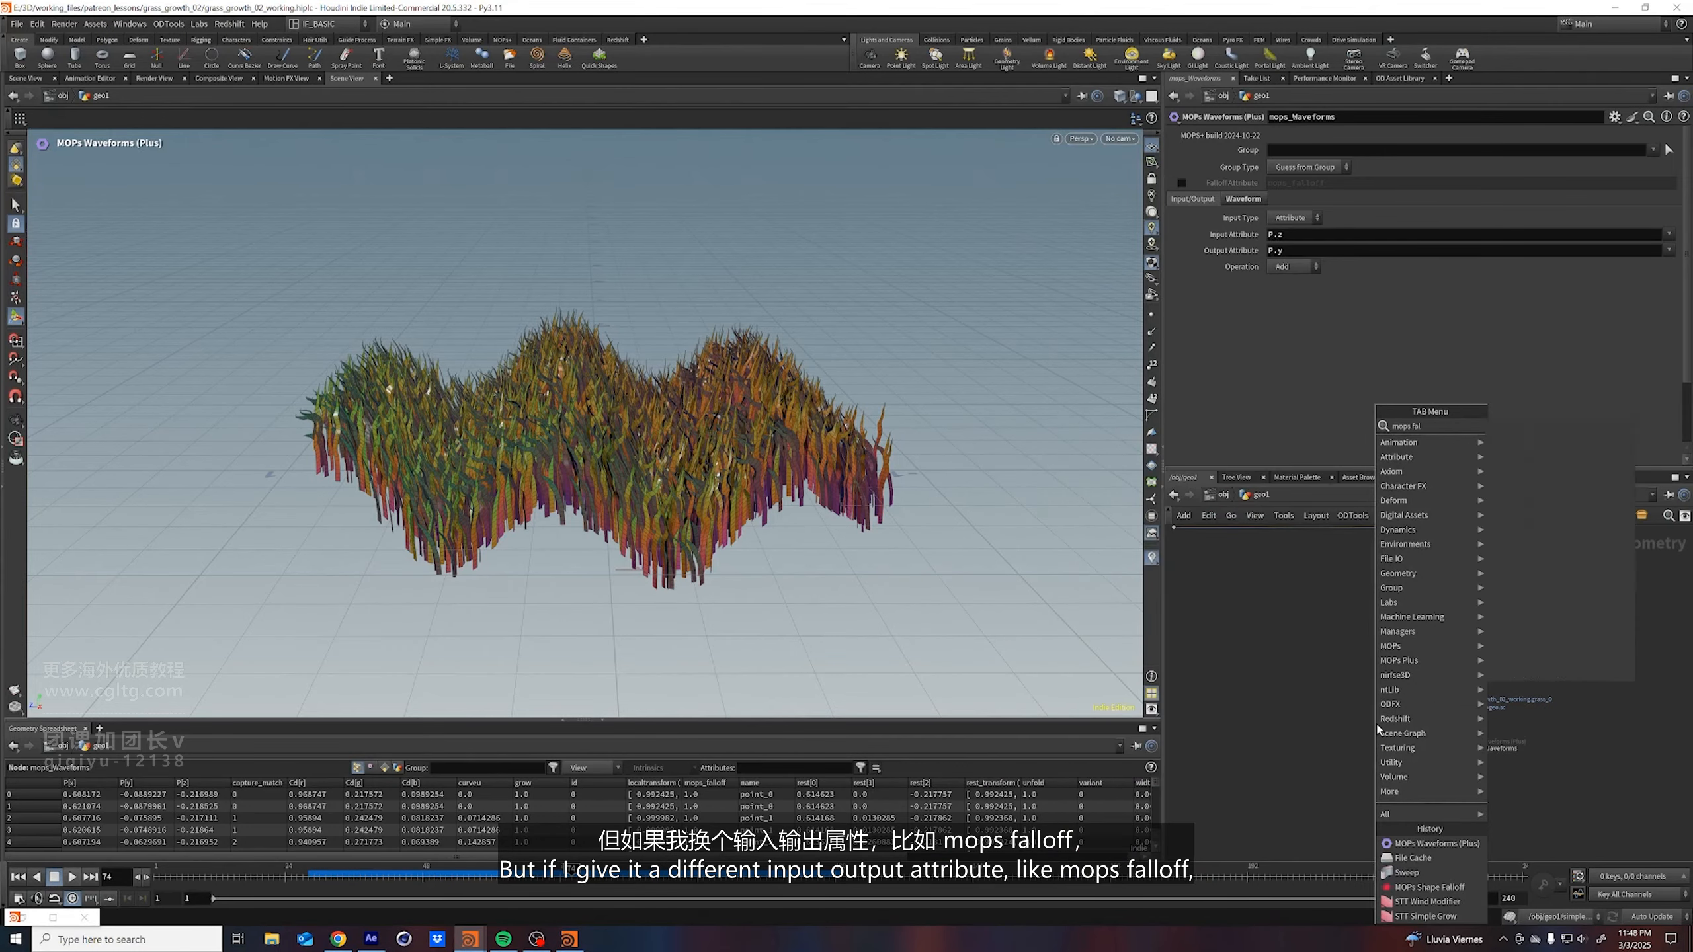
{"action": "key", "text": "BackSpace"}
{"action": "key", "text": "BackSpace"}
{"action": "type", "text": "shape"}
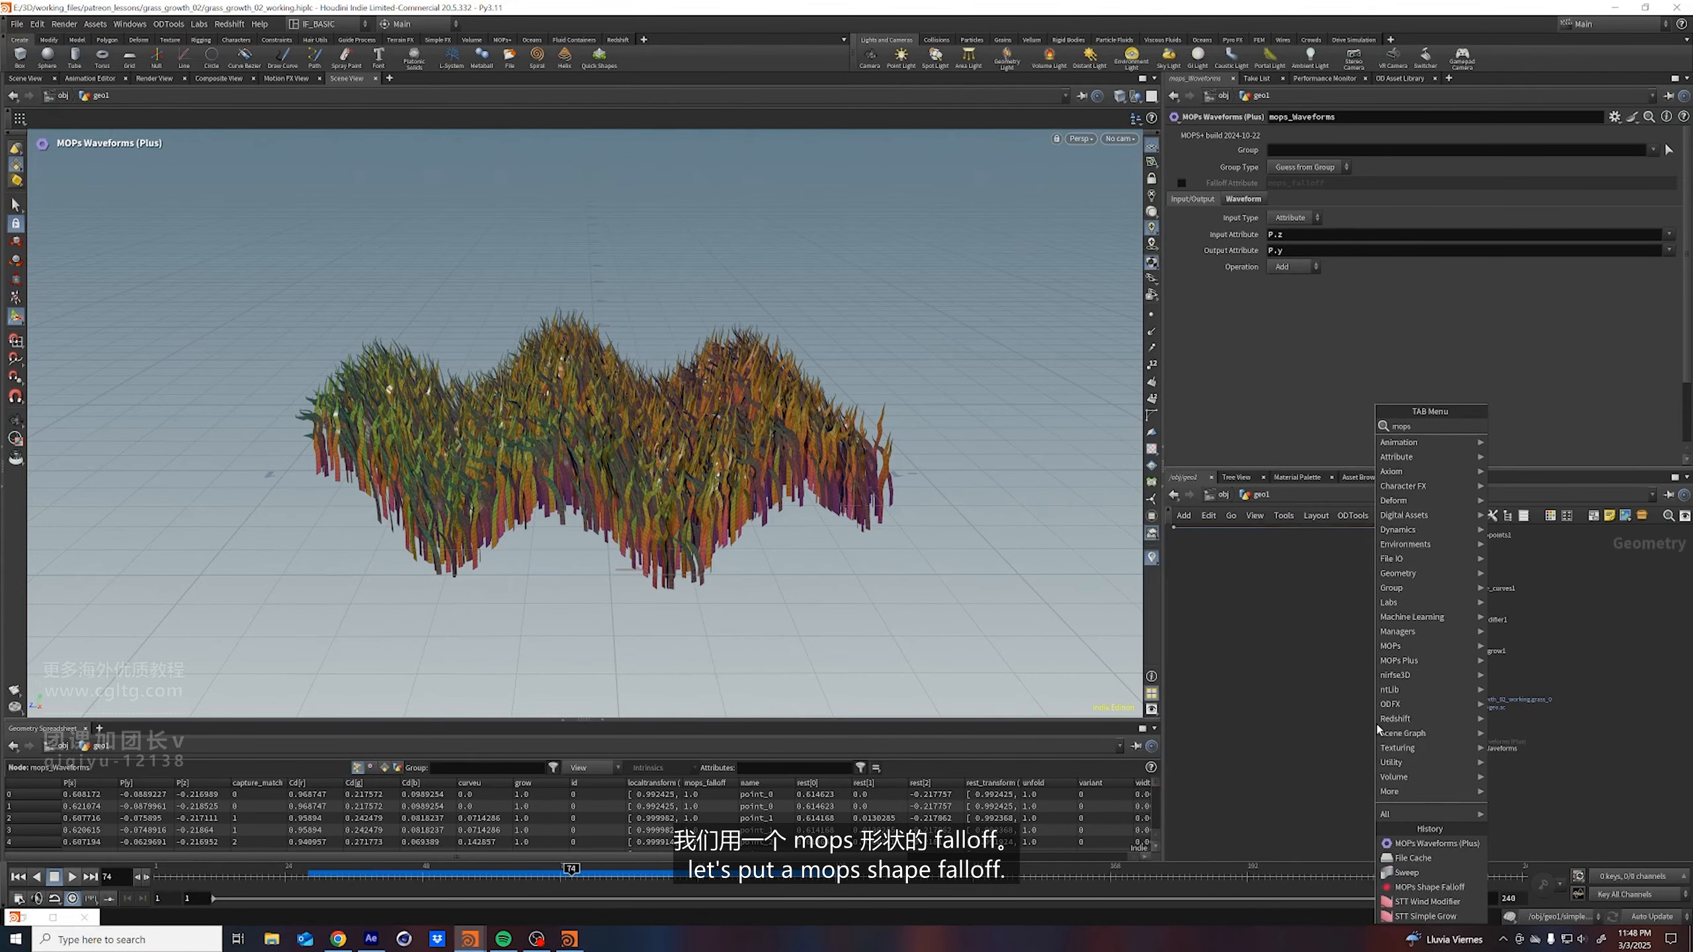
{"action": "key", "text": "Return"}
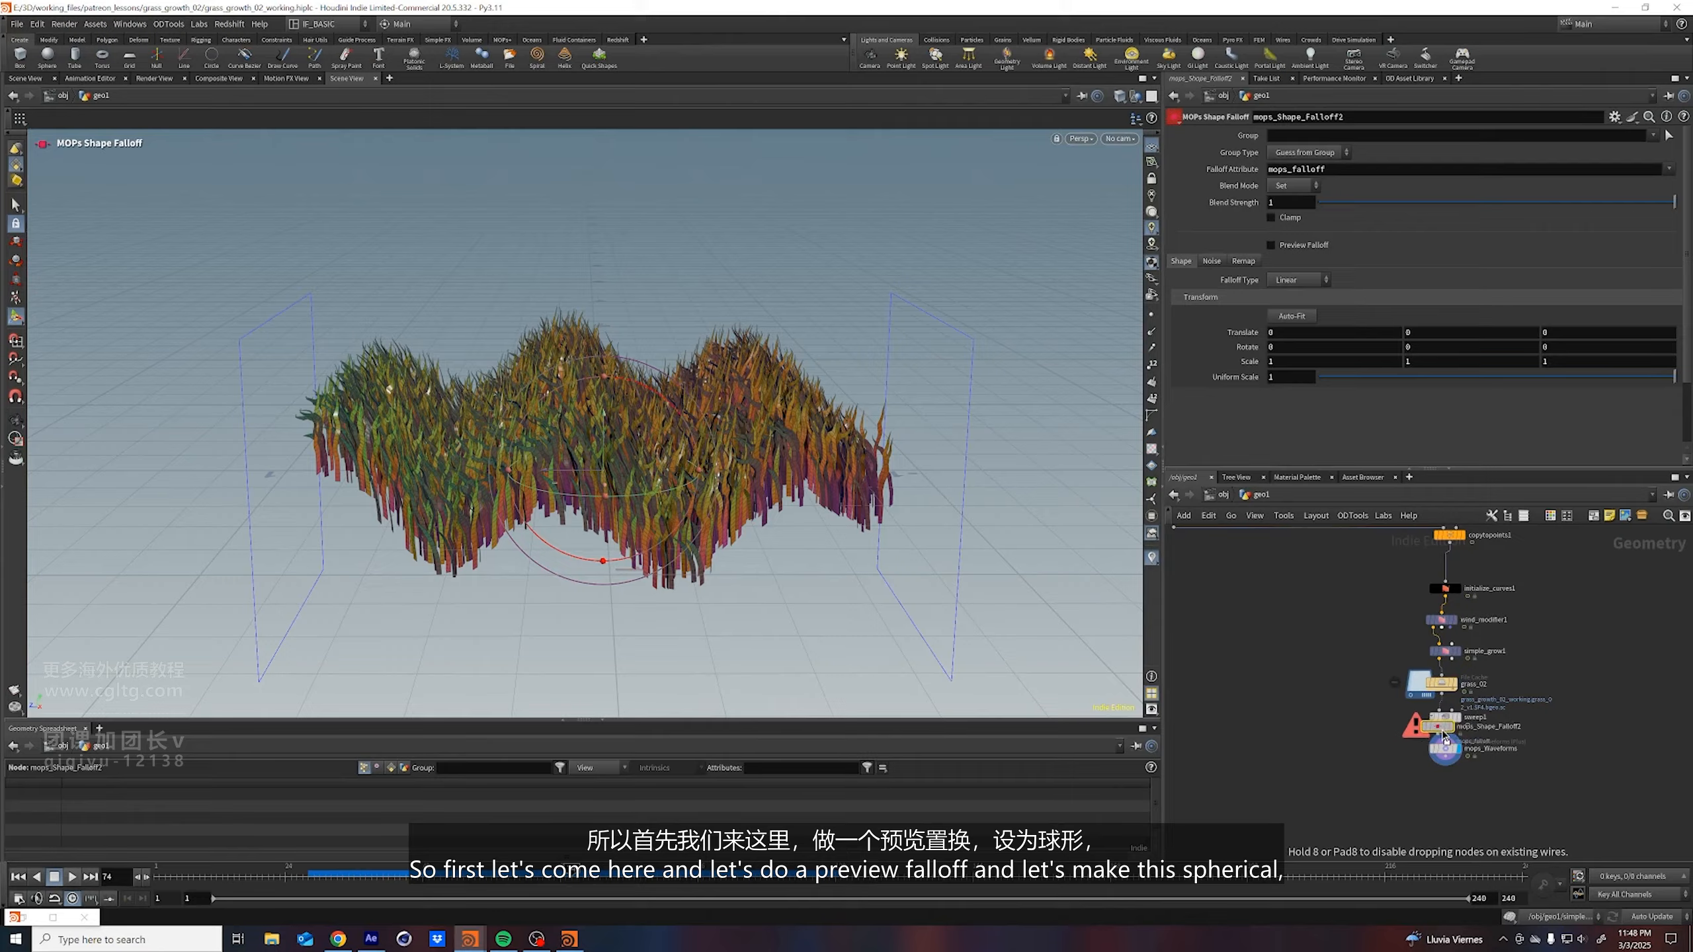
{"action": "left_click", "coordinate": [1449, 752]}
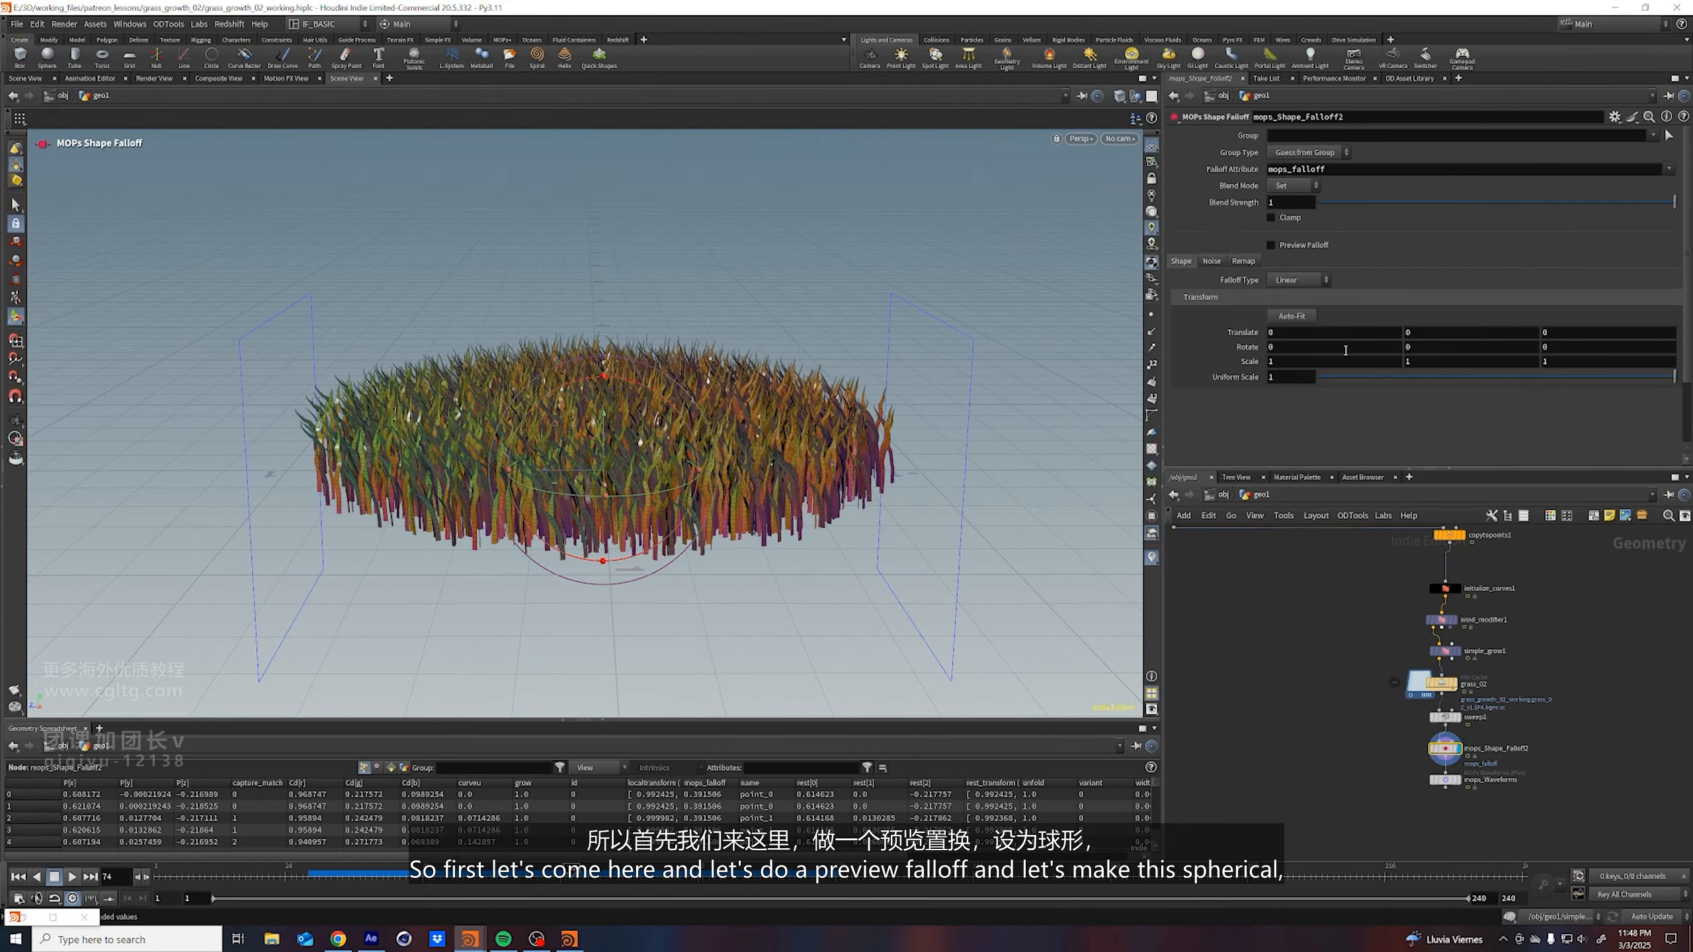
Turn on the falloff preview and set the new falloff's type to Spherical
{"action": "left_click", "coordinate": [1270, 245]}
{"action": "left_click", "coordinate": [1299, 281]}
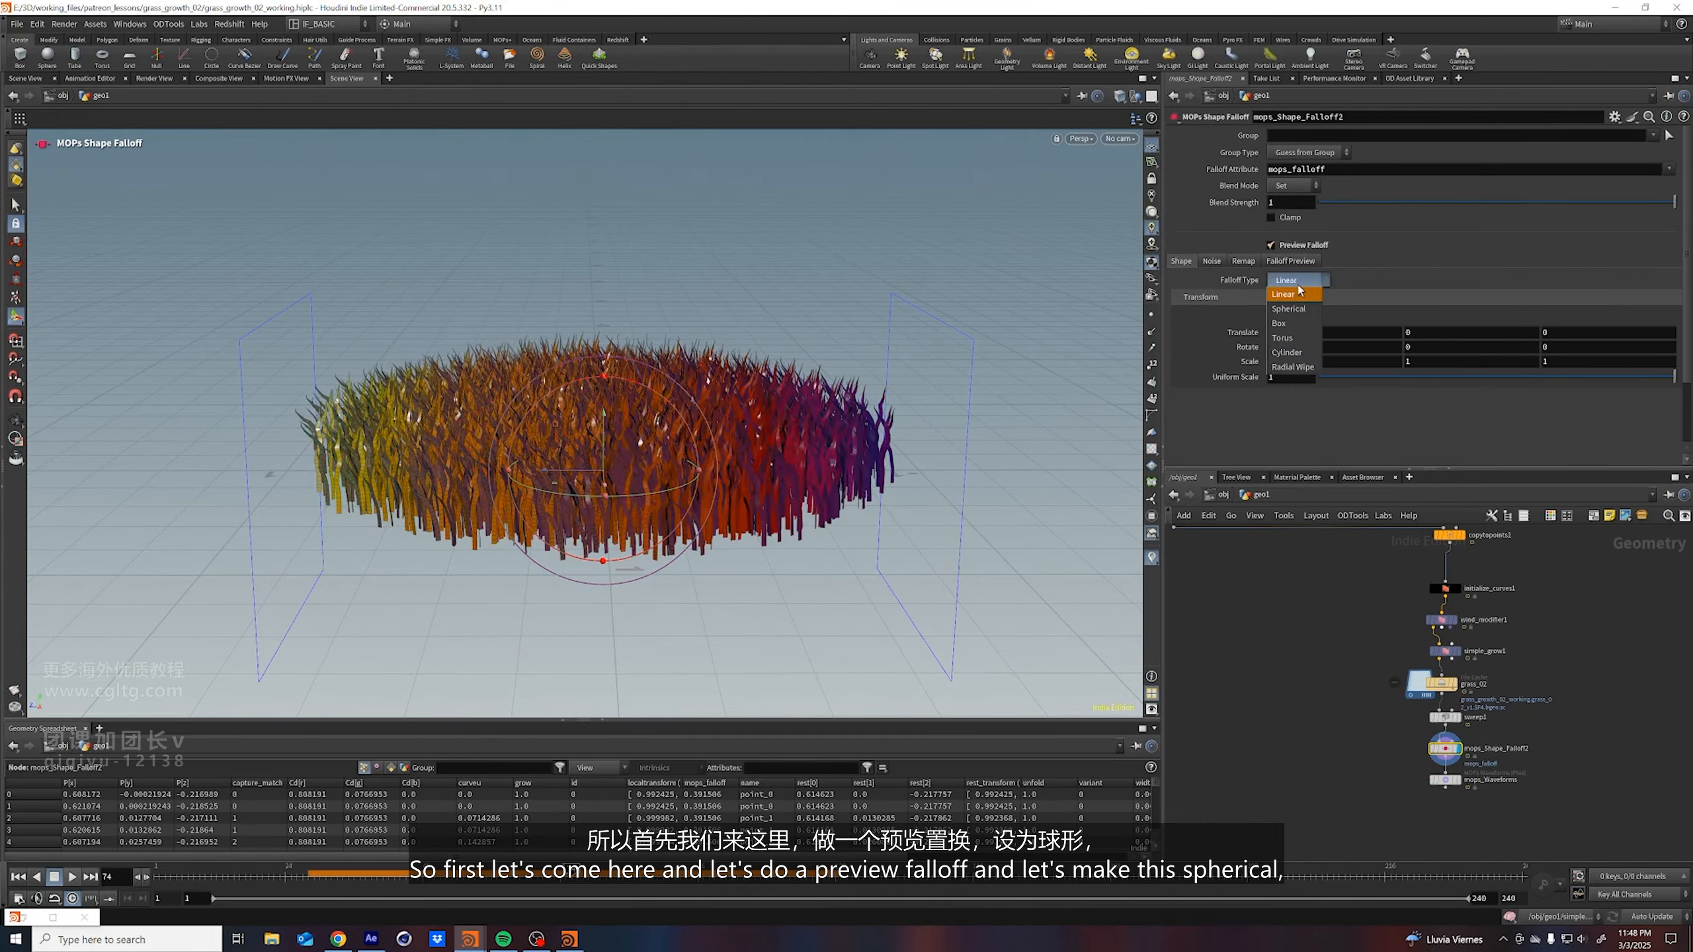
{"action": "left_click", "coordinate": [1293, 315]}
{"action": "left_click_drag", "start_coordinate": [727, 426], "coordinate": [766, 468], "text": "alt"}
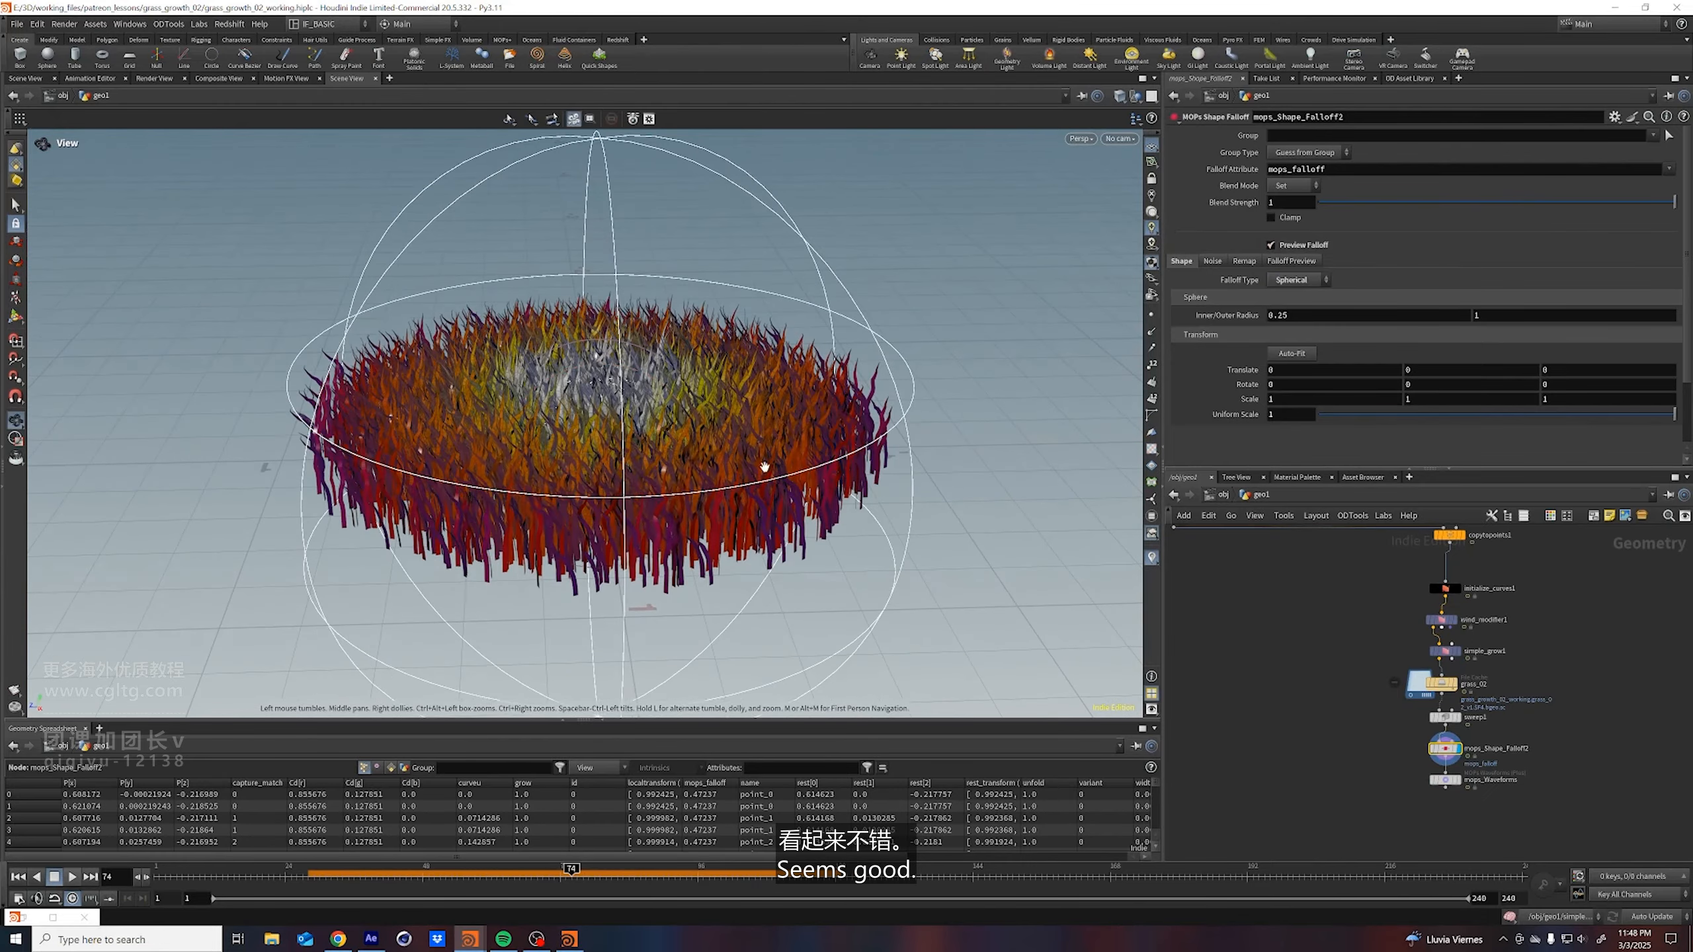
Display the MOPs Waveforms node and set its input attribute to mops_falloff
{"action": "left_click", "coordinate": [1445, 782]}
{"action": "left_click", "coordinate": [1445, 785]}
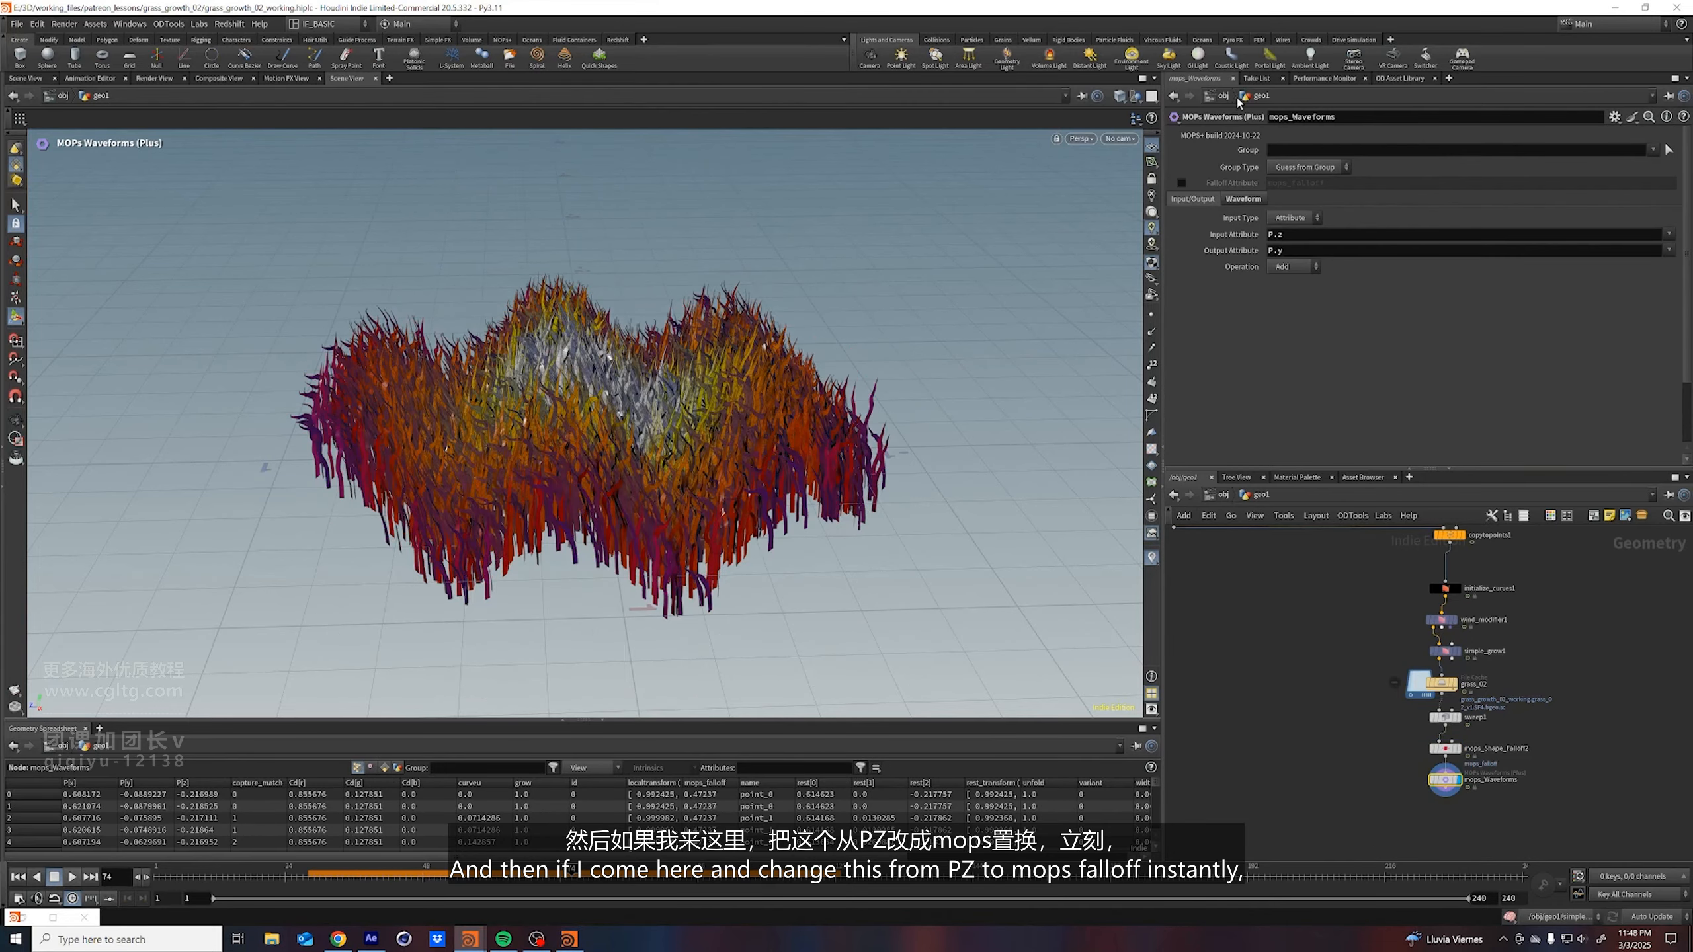
{"action": "left_click_drag", "start_coordinate": [1321, 236], "coordinate": [1223, 236]}
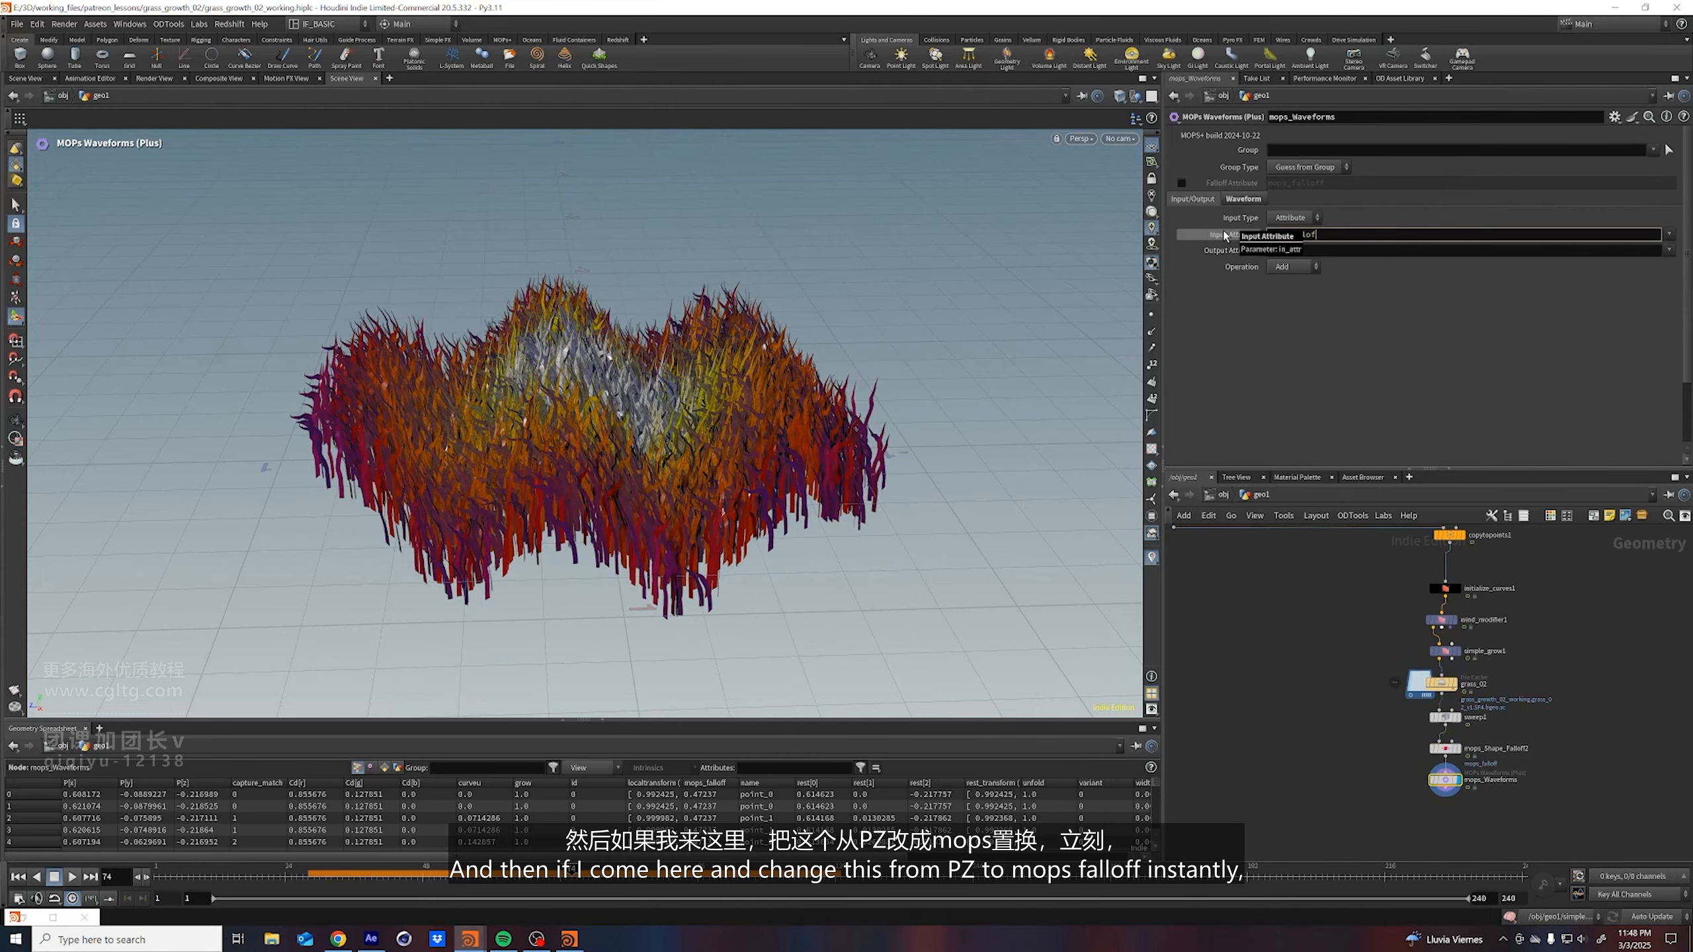
{"action": "key", "text": "Return"}
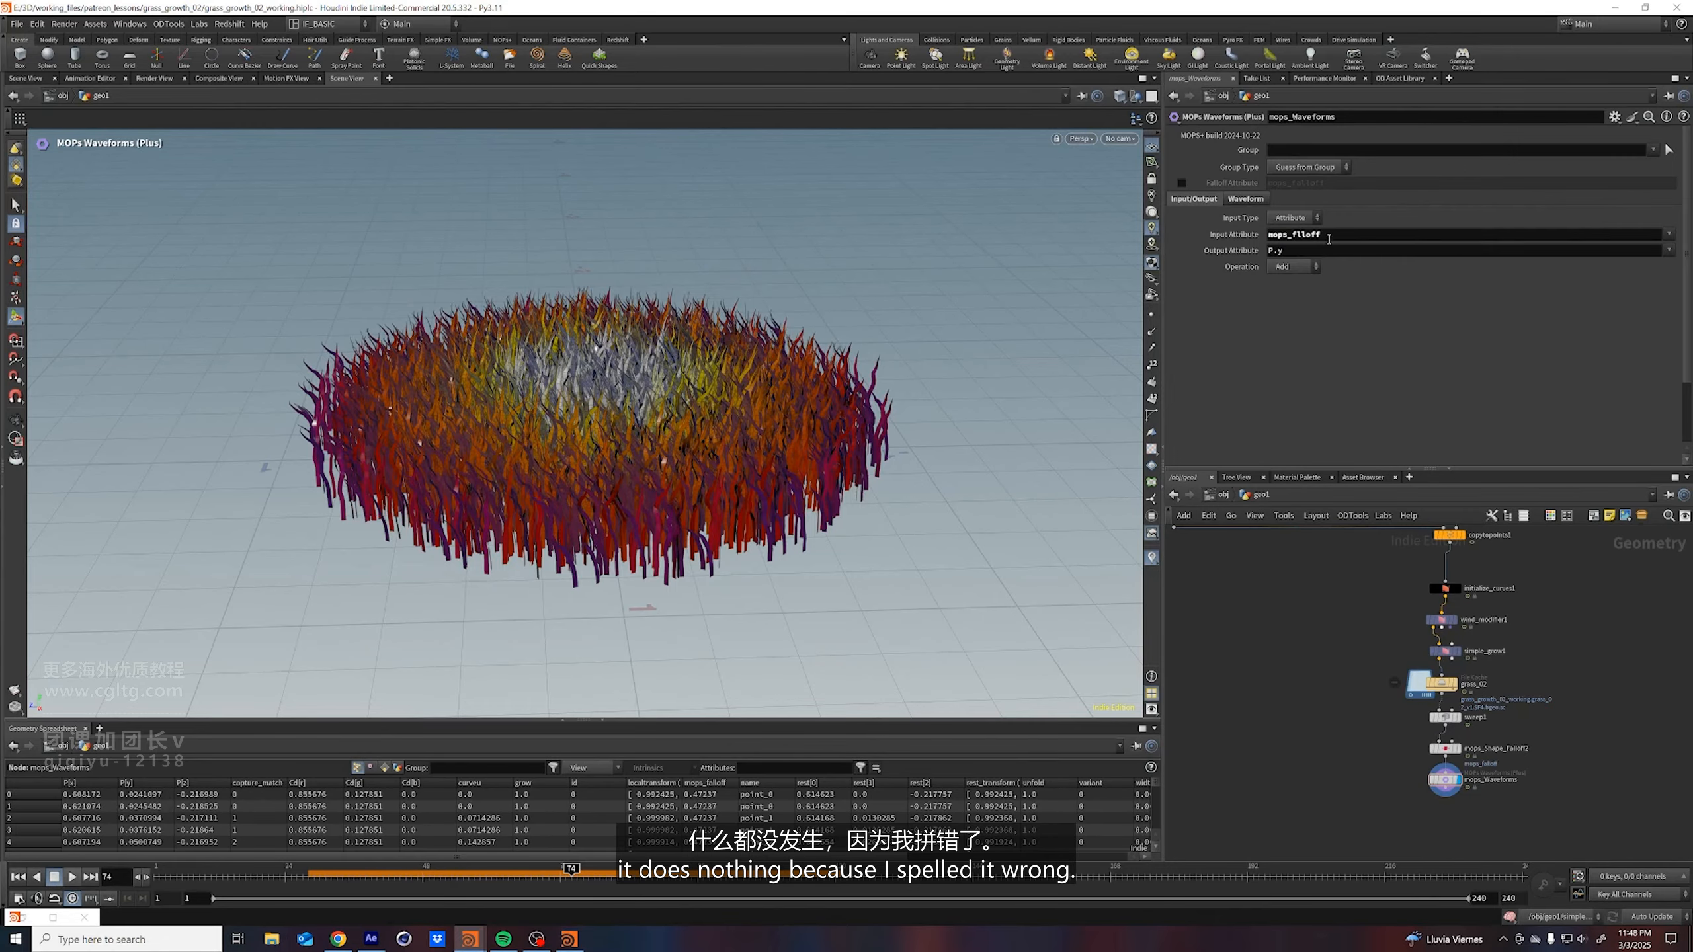
{"action": "left_click", "coordinate": [1297, 240]}
{"action": "type", "text": "a"}
{"action": "key", "text": "Return"}
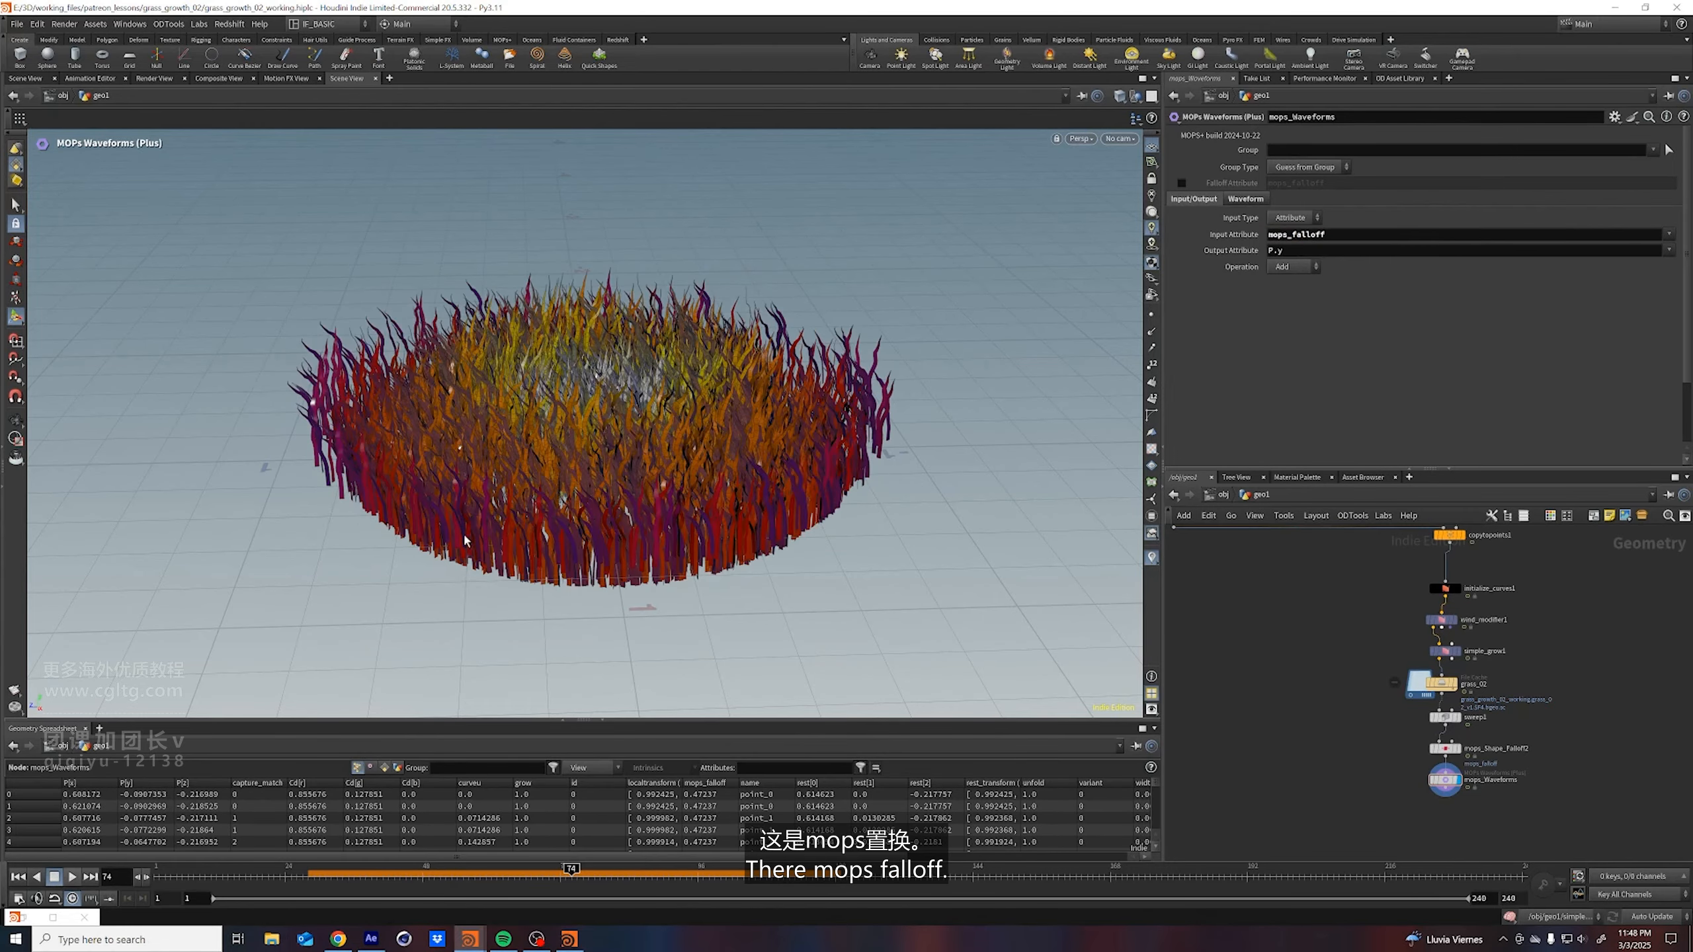
Play back the radial wave and frame a close, low view across the grass
{"action": "left_click_drag", "start_coordinate": [464, 541], "coordinate": [493, 465]}
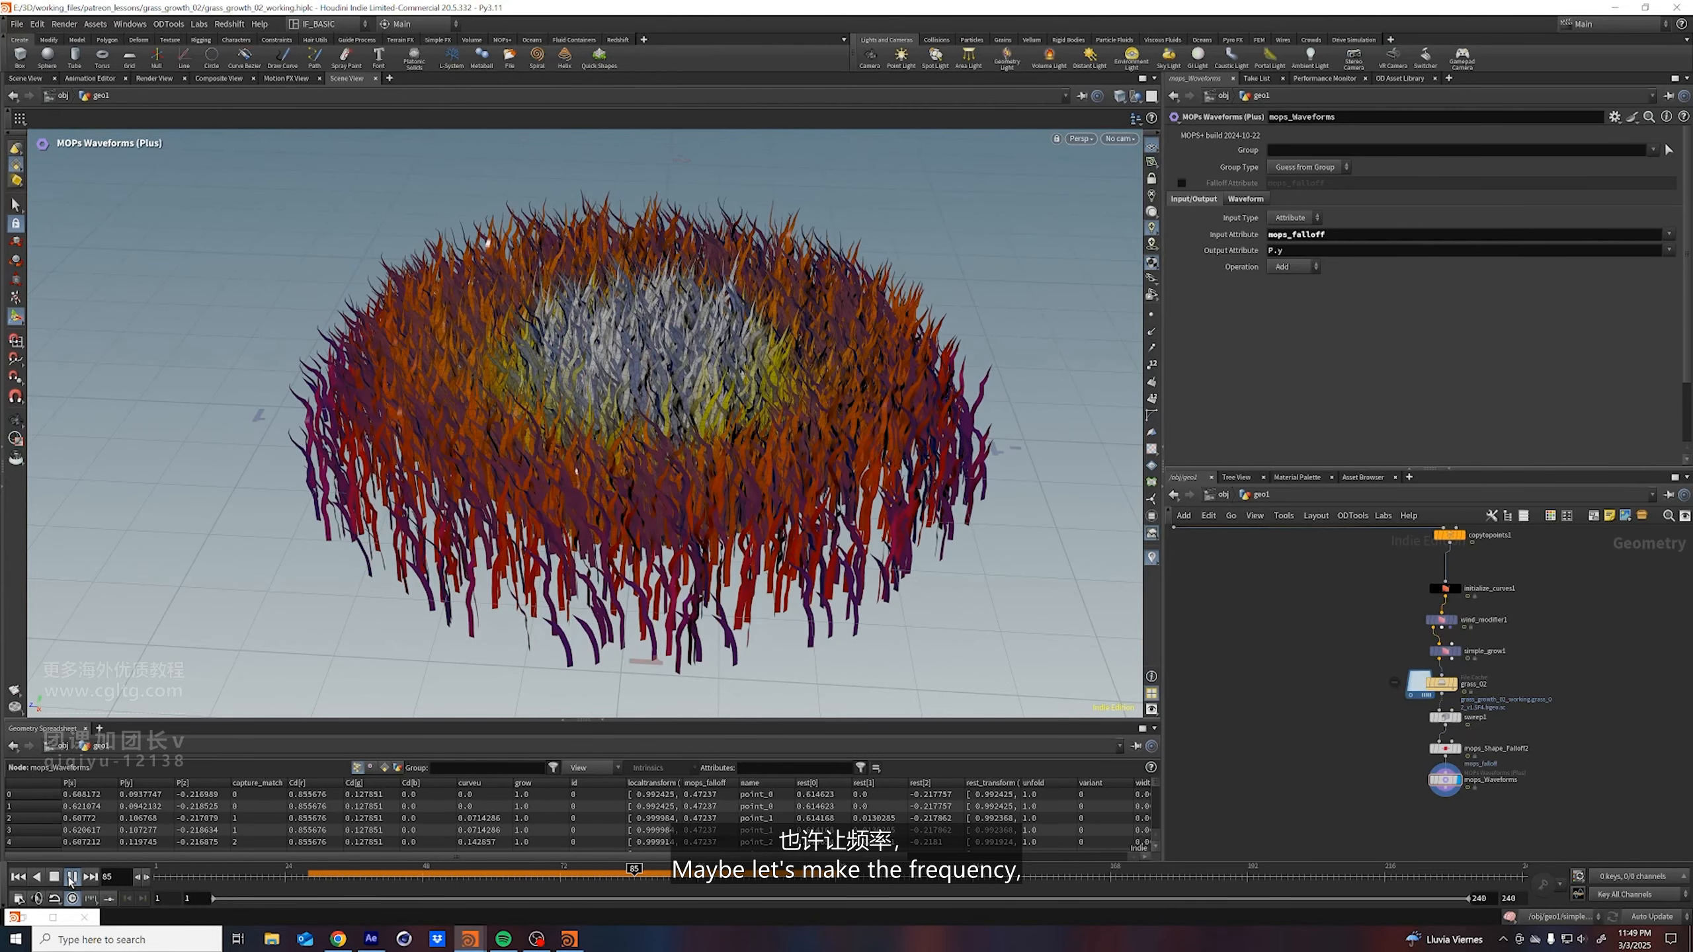
{"action": "left_click", "coordinate": [71, 877]}
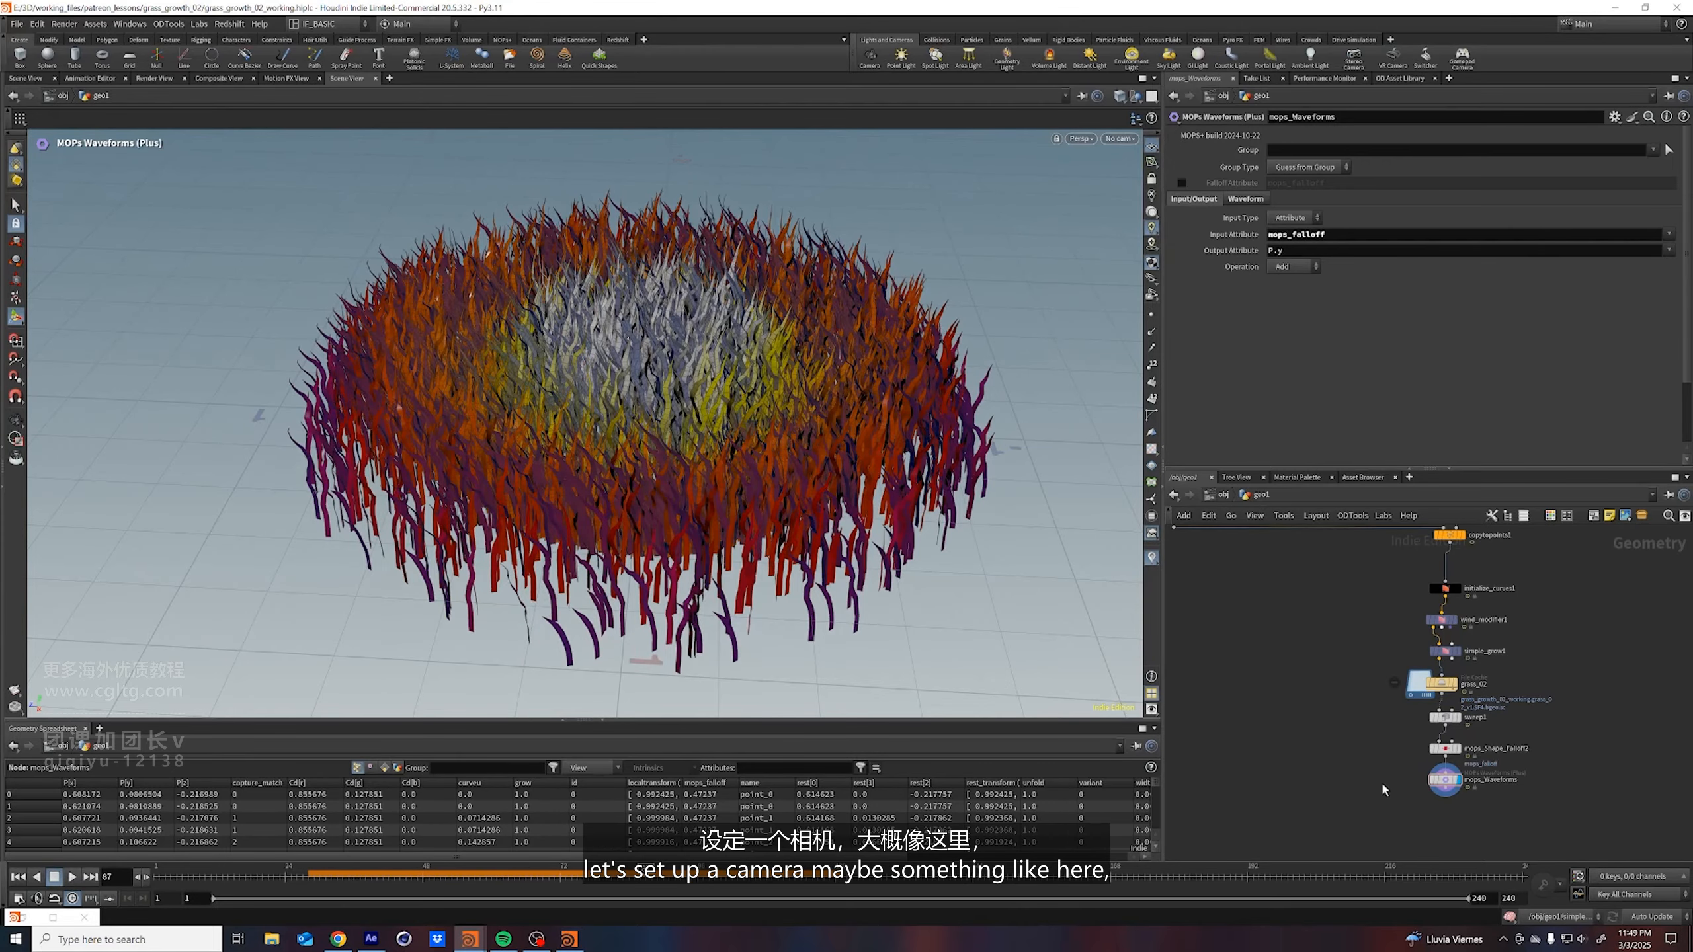
{"action": "right_click_drag", "start_coordinate": [679, 408], "coordinate": [699, 303], "text": "alt"}
{"action": "left_click_drag", "start_coordinate": [699, 303], "coordinate": [686, 256], "text": "alt"}
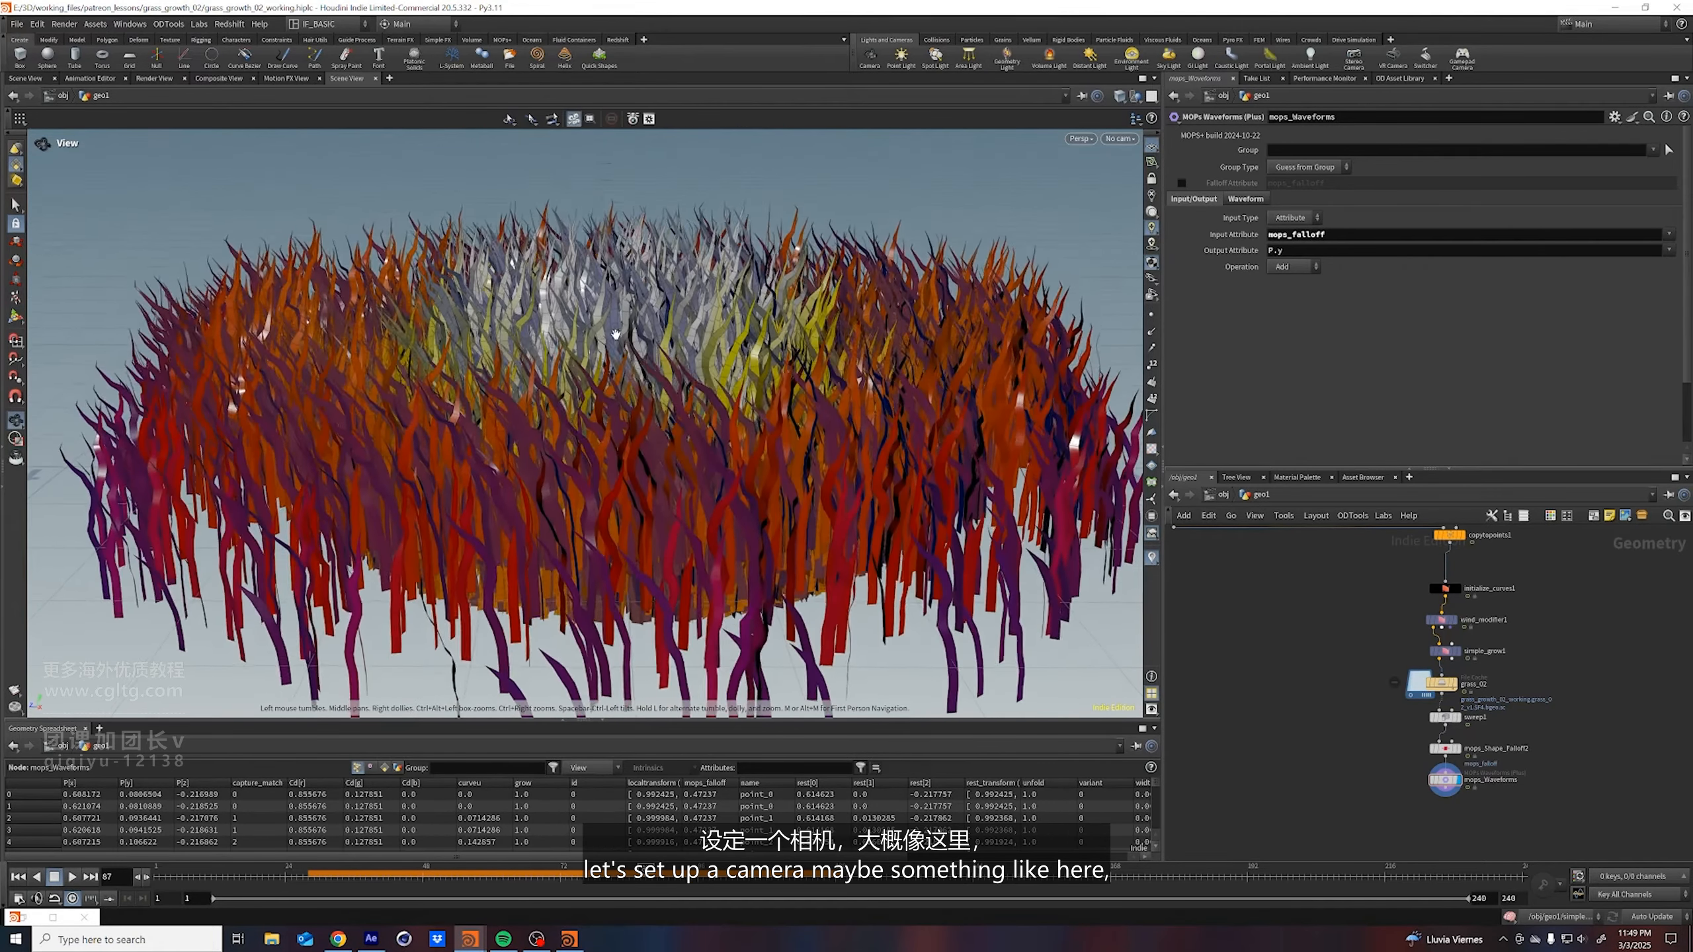
{"action": "middle_click_drag", "start_coordinate": [640, 266], "coordinate": [616, 374], "text": "alt"}
{"action": "mouse_move", "coordinate": [616, 373]}
{"action": "right_mouse_down", "text": "alt"}
{"action": "mouse_move", "coordinate": [607, 385]}
{"action": "mouse_move", "coordinate": [625, 353]}
{"action": "right_mouse_up", "text": "alt"}
{"action": "left_click_drag", "start_coordinate": [625, 353], "coordinate": [610, 394], "text": "alt"}
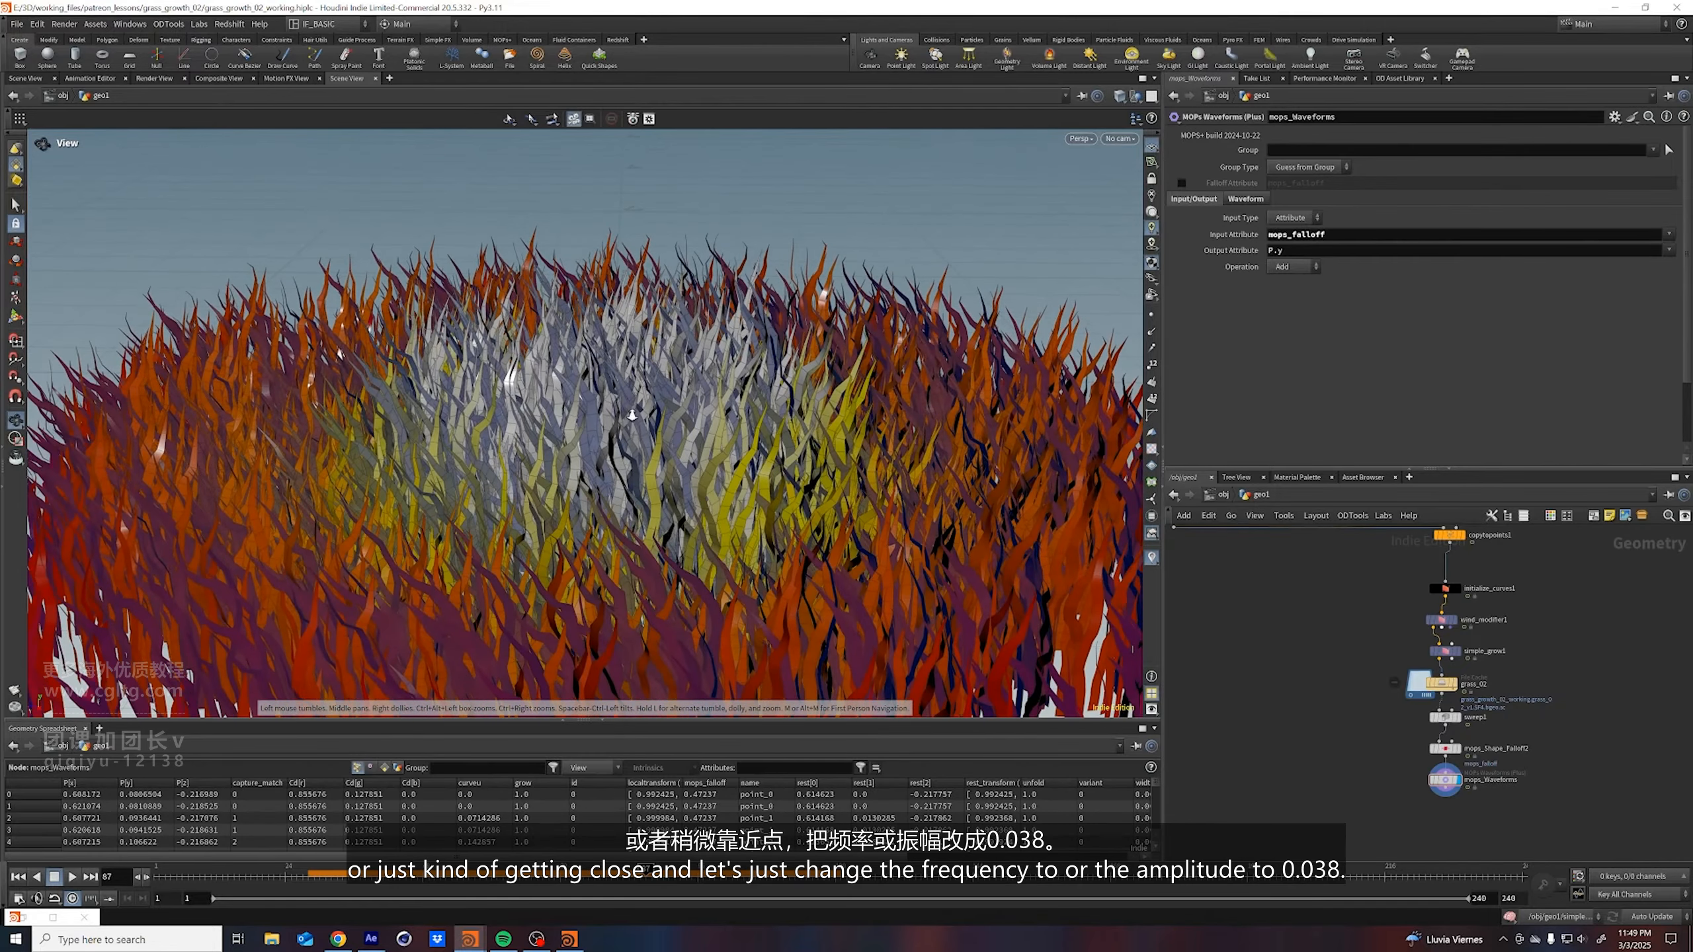
Set the waveform's amplitude to 0.038 and its time scale to 0.3
{"action": "left_click_drag", "start_coordinate": [1392, 788], "coordinate": [1457, 779]}
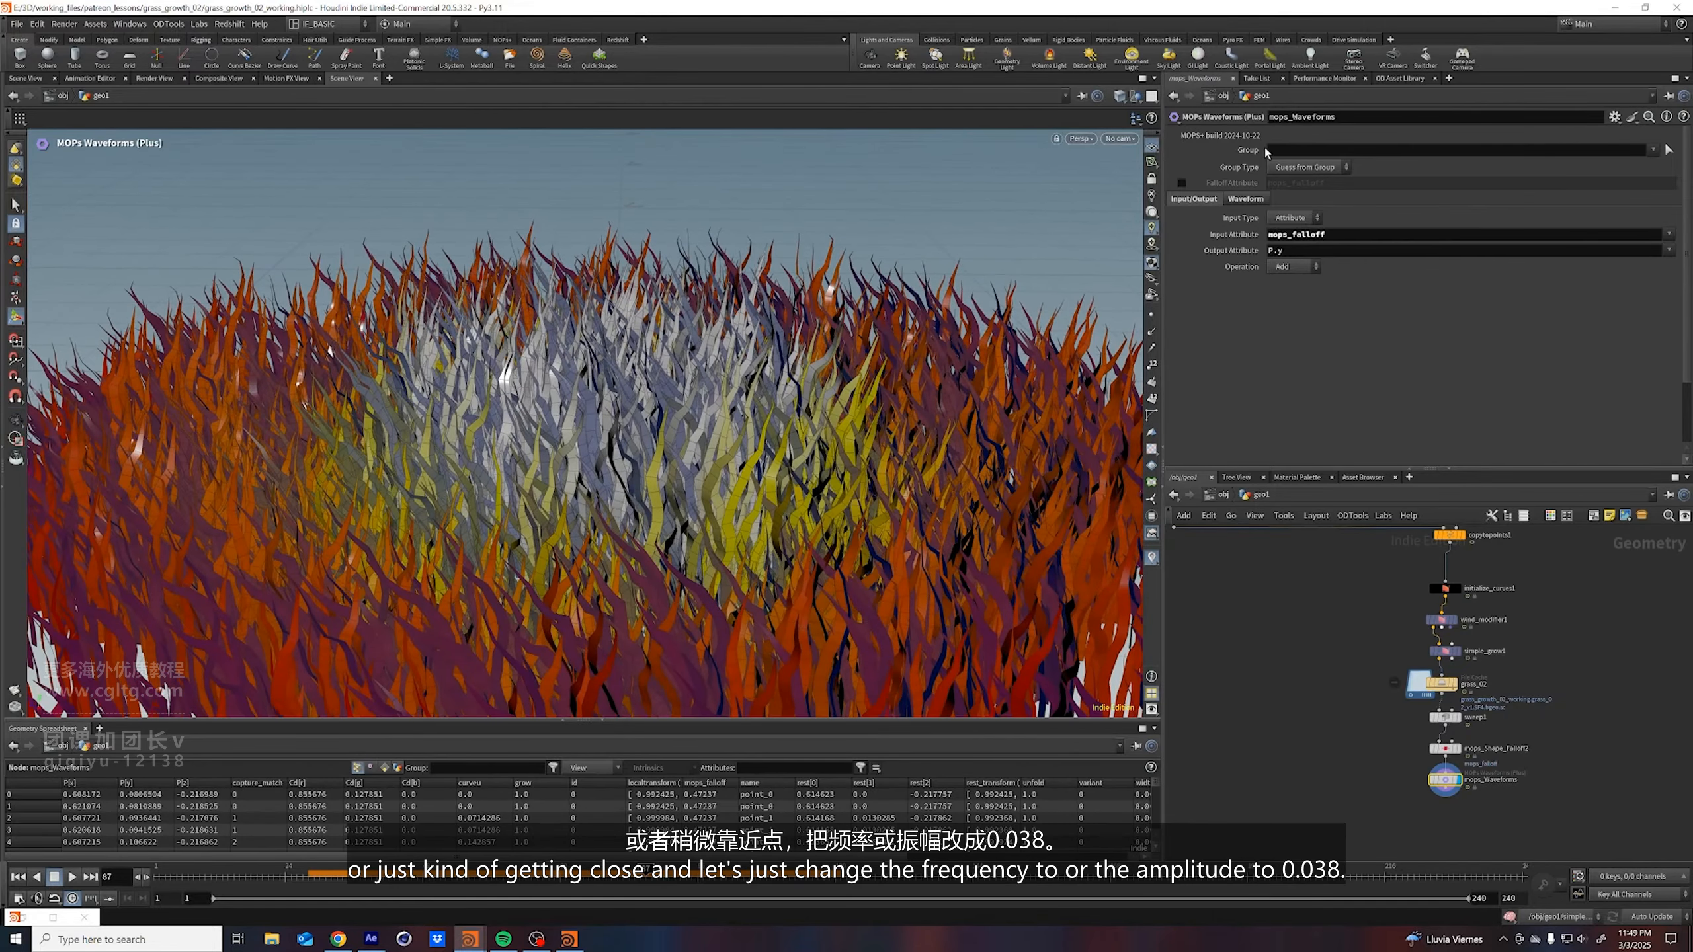
{"action": "left_click", "coordinate": [1246, 200]}
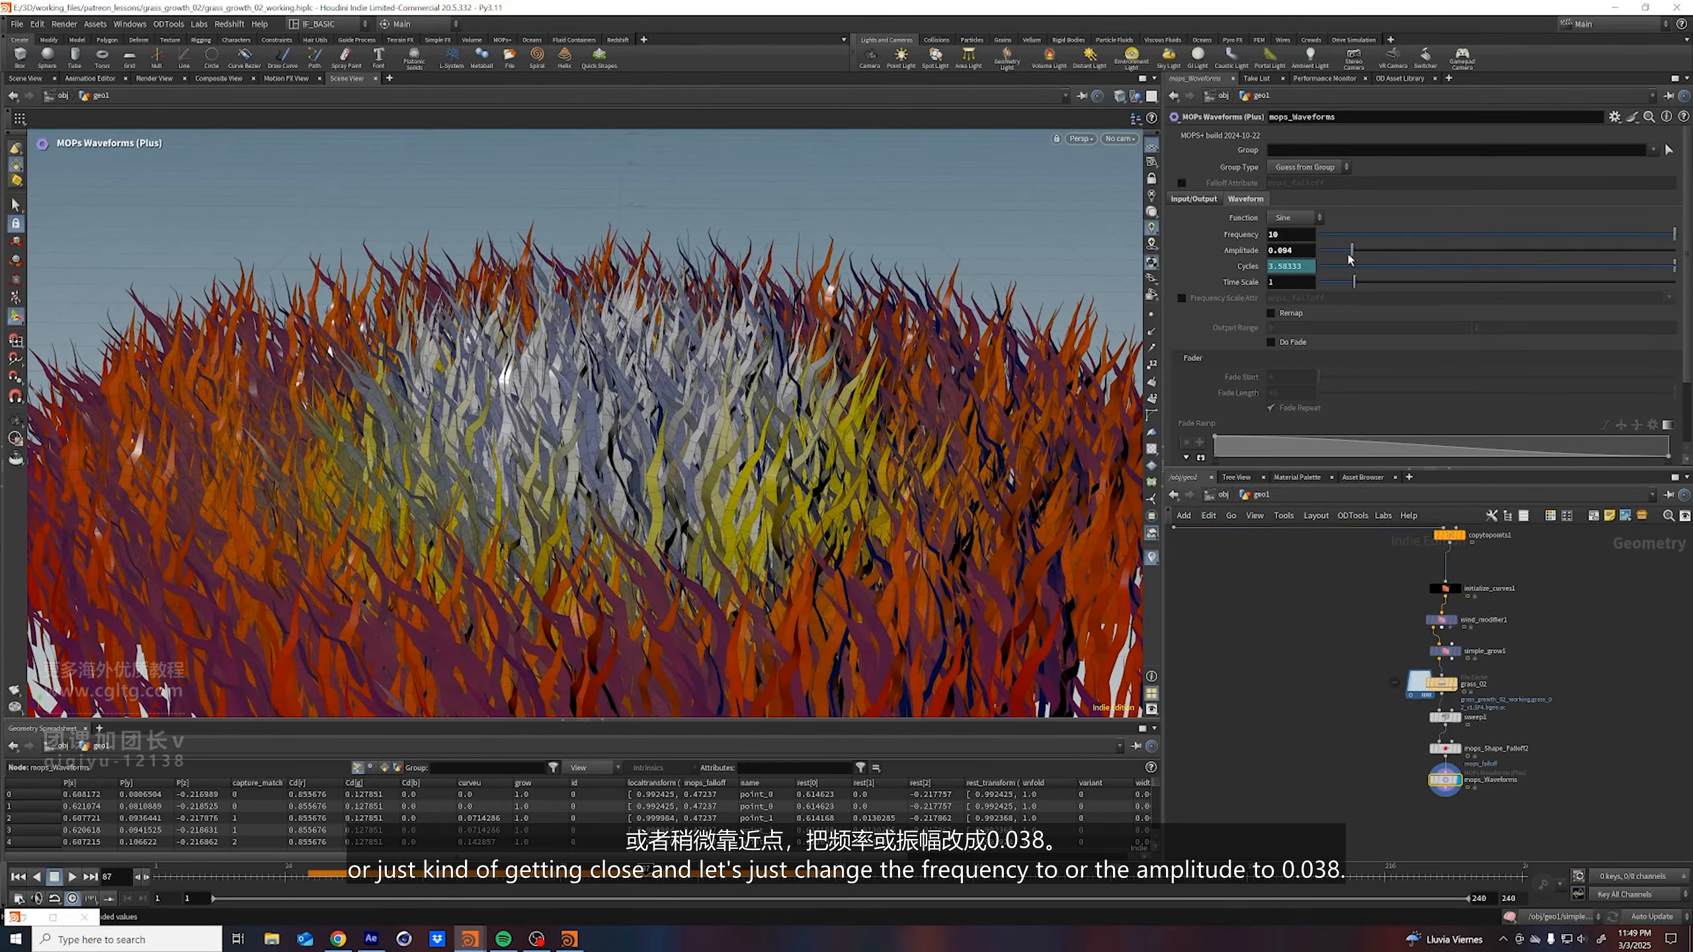
{"action": "left_click", "coordinate": [1286, 251]}
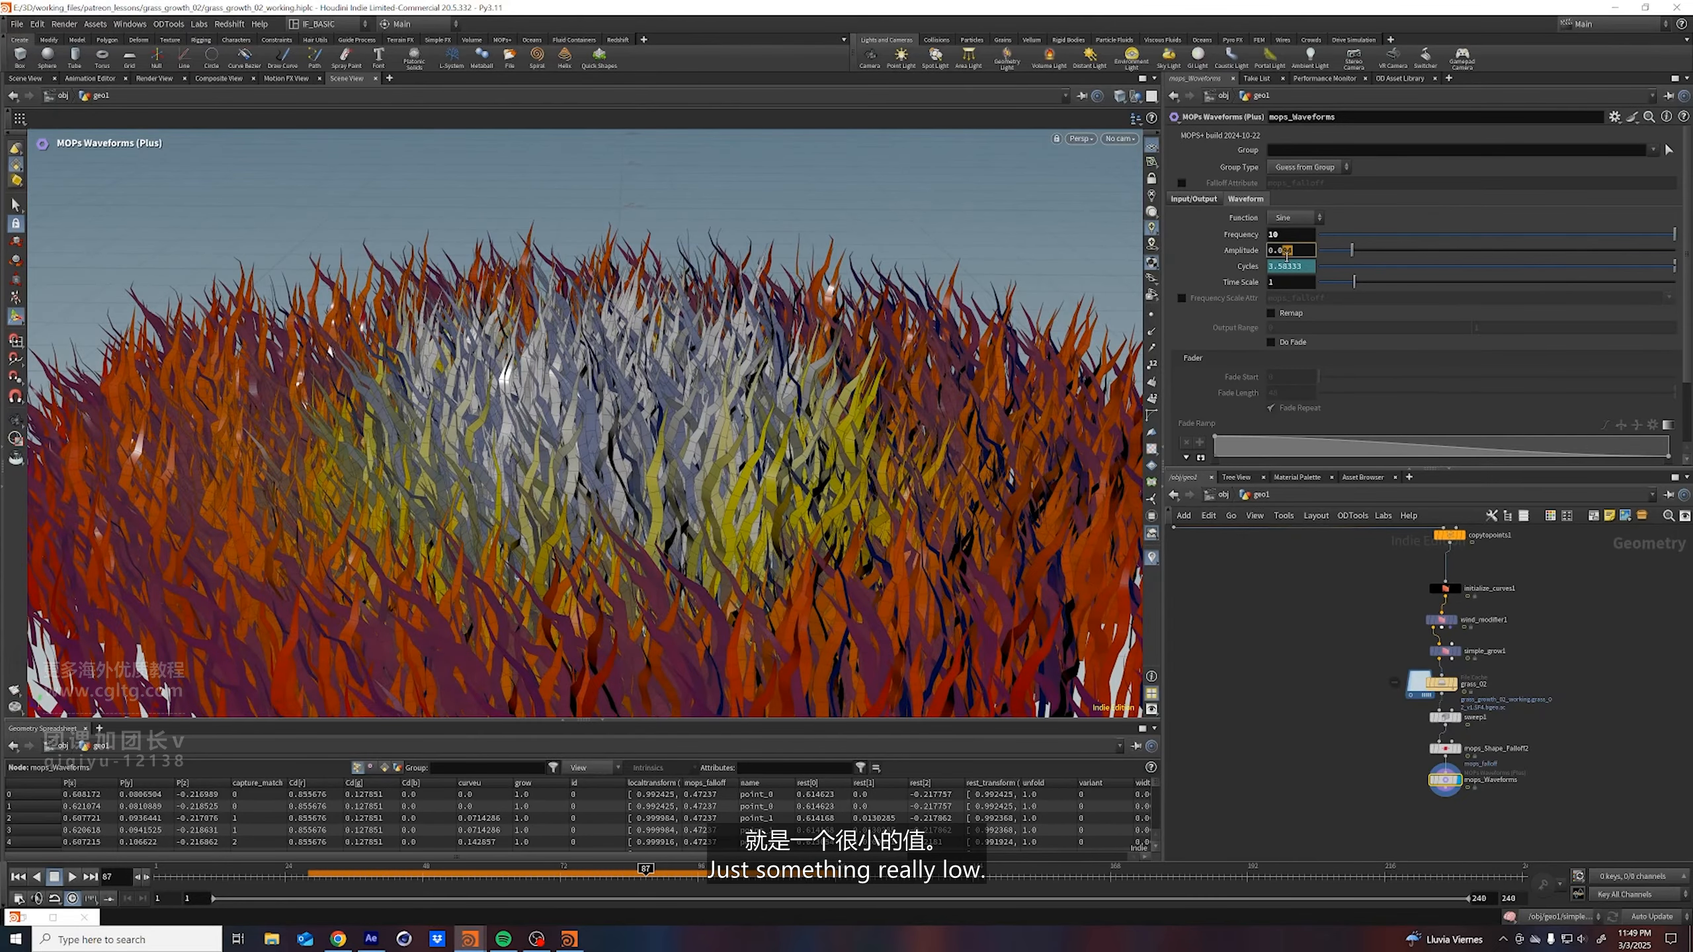
{"action": "type", "text": "0.038"}
{"action": "key", "text": "Return"}
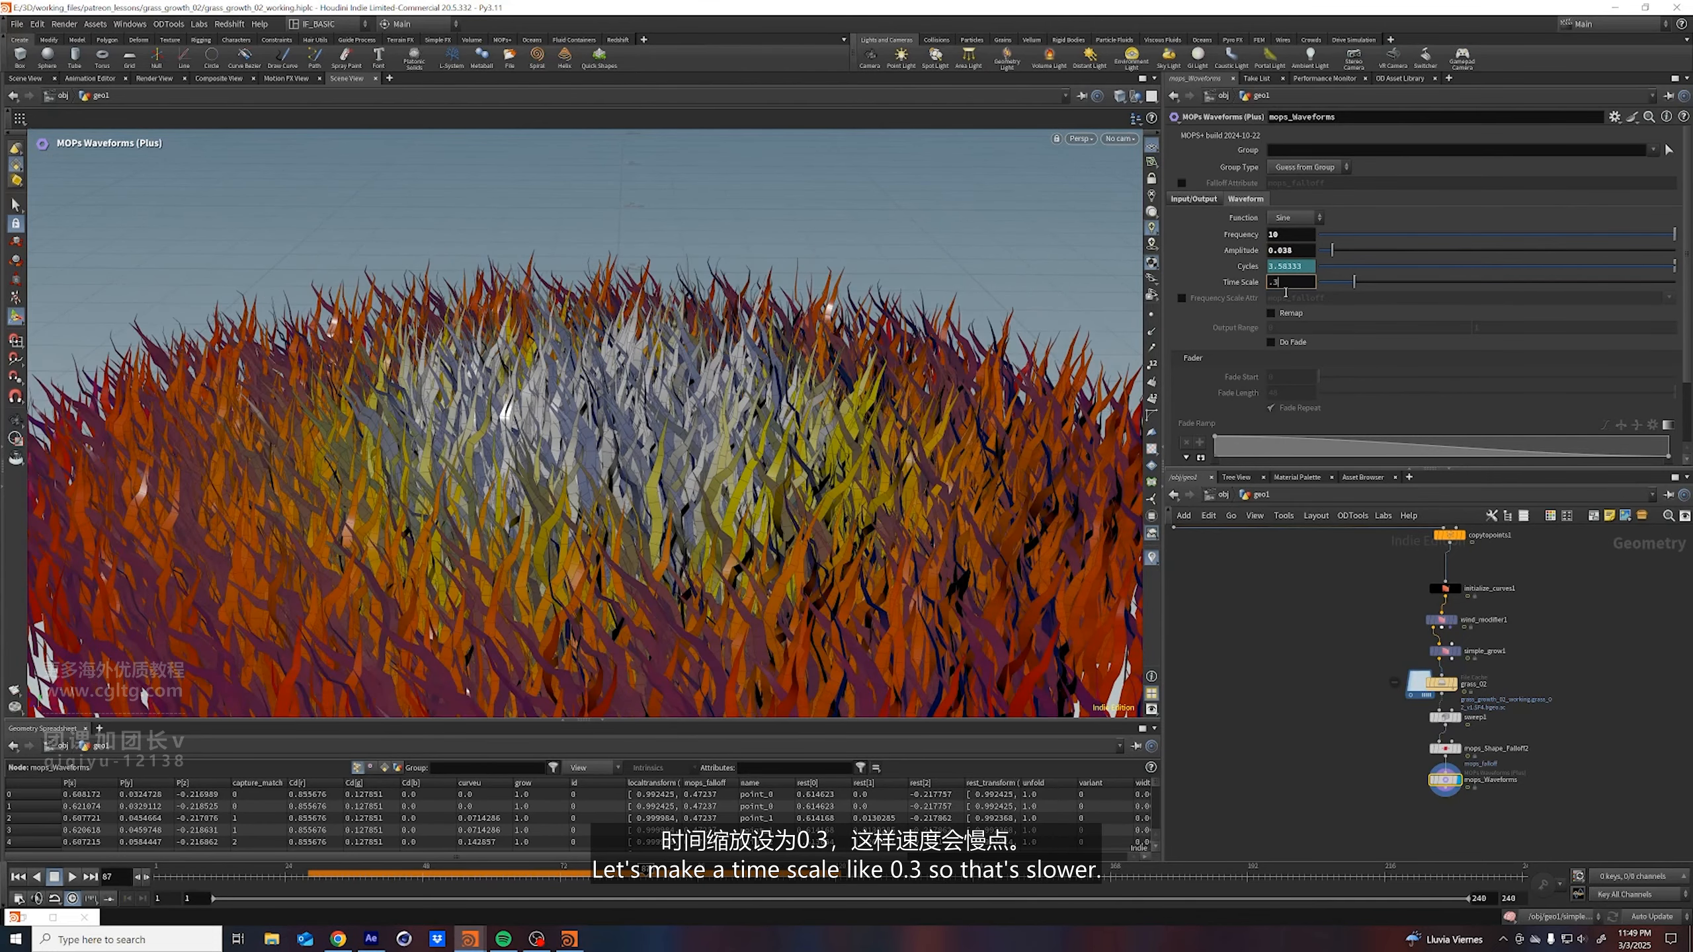
{"action": "key", "text": "Return"}
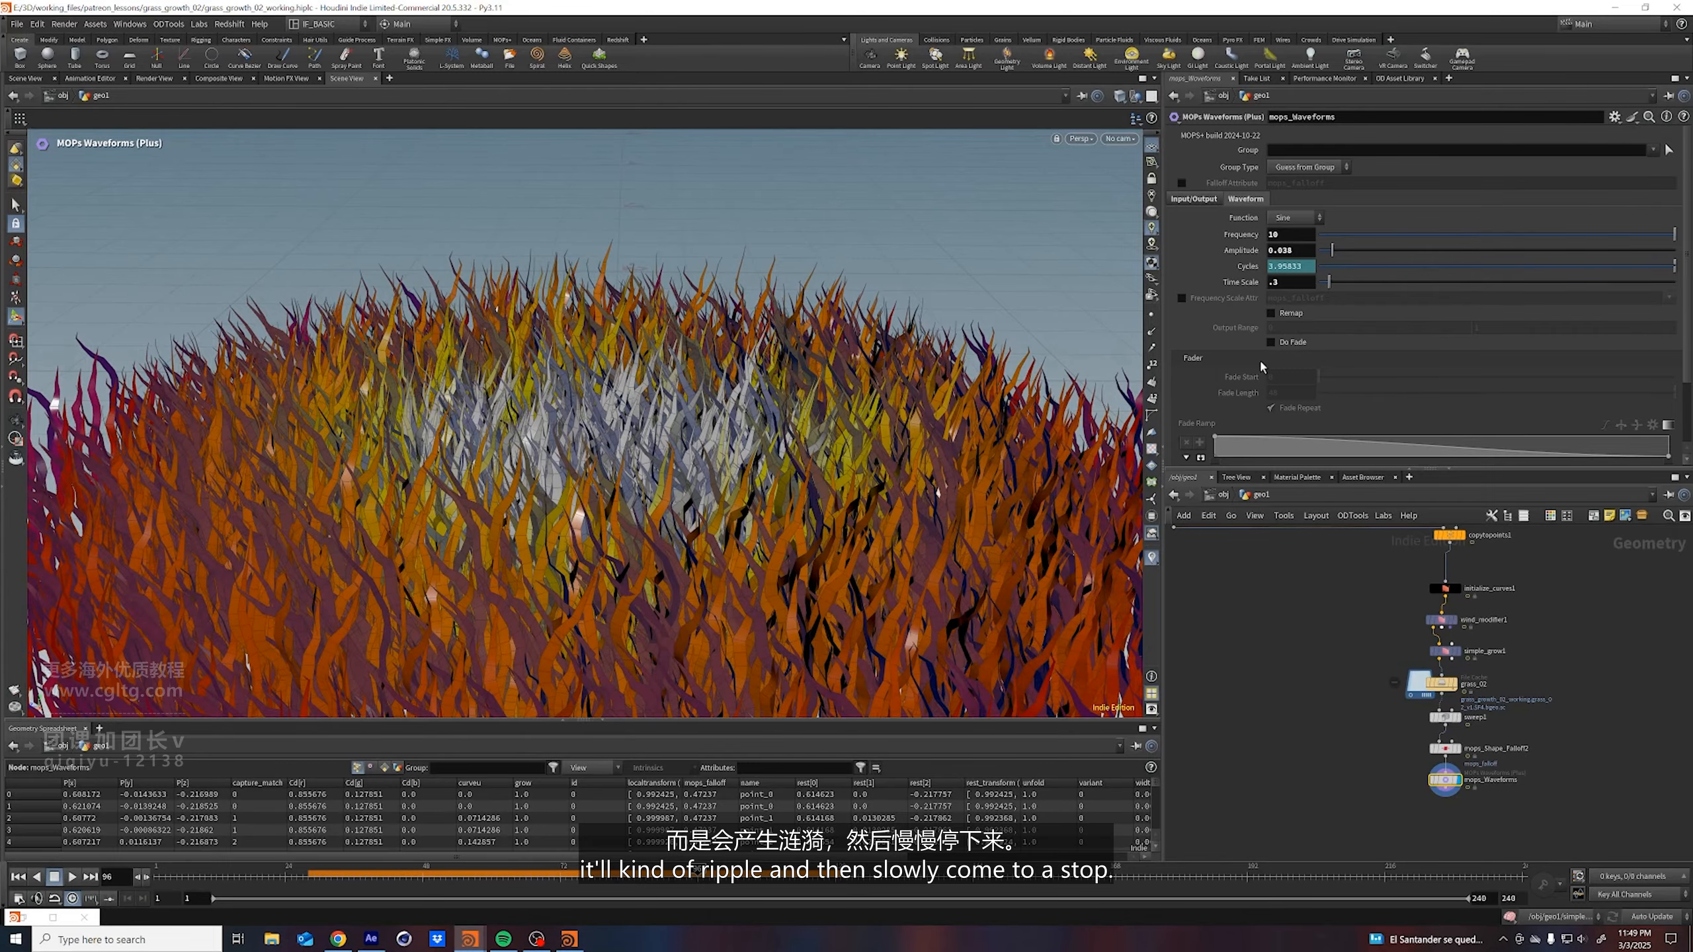
Return to frame 1 and enable Do Fade without Fade Repeat, with fade start 1 and the cached range's fade length of 120
{"action": "left_click", "coordinate": [16, 877]}
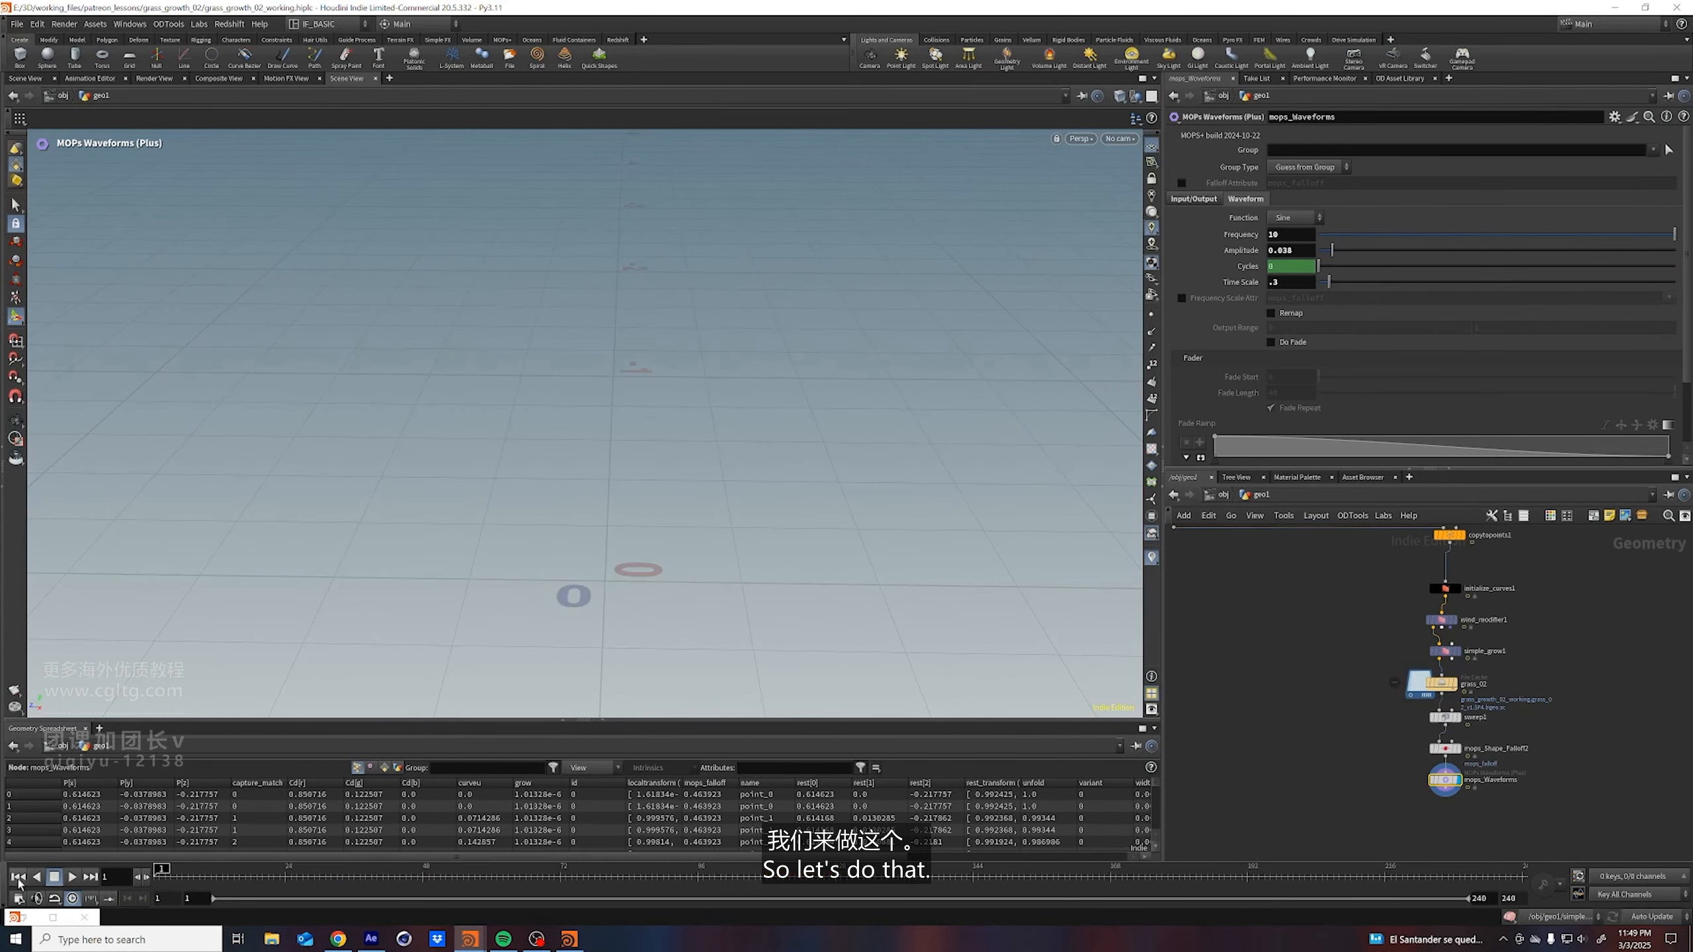
{"action": "left_click", "coordinate": [1271, 343]}
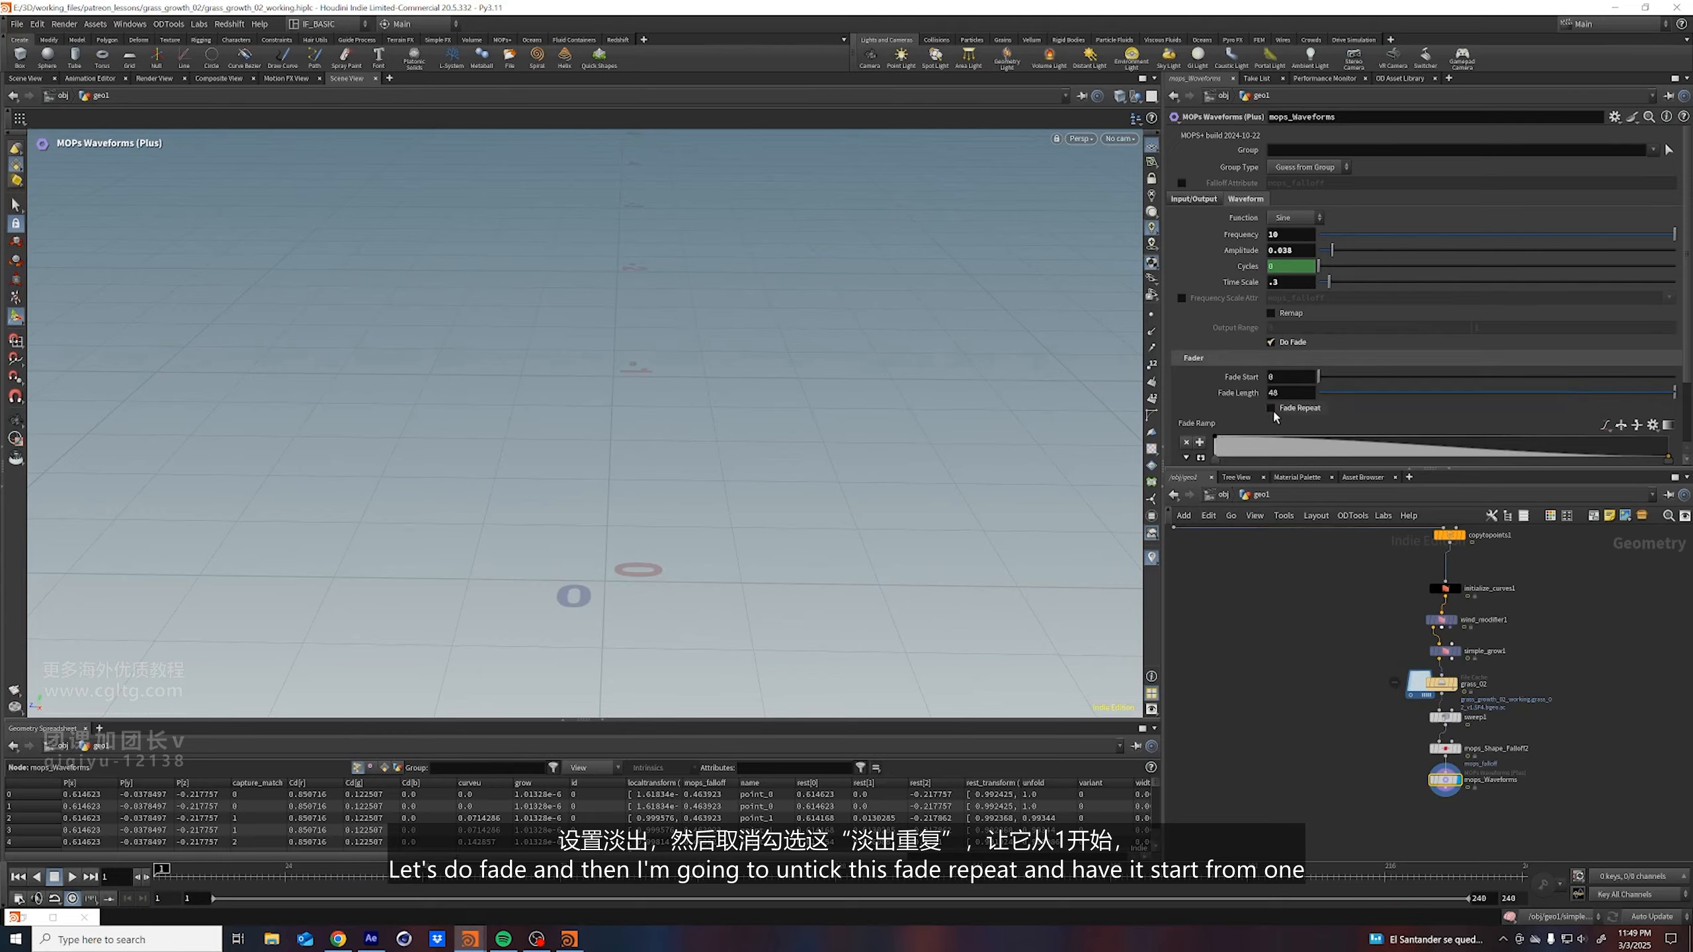
{"action": "scroll", "coordinate": [1245, 407], "scroll_direction": "down", "scroll_amount": 2}
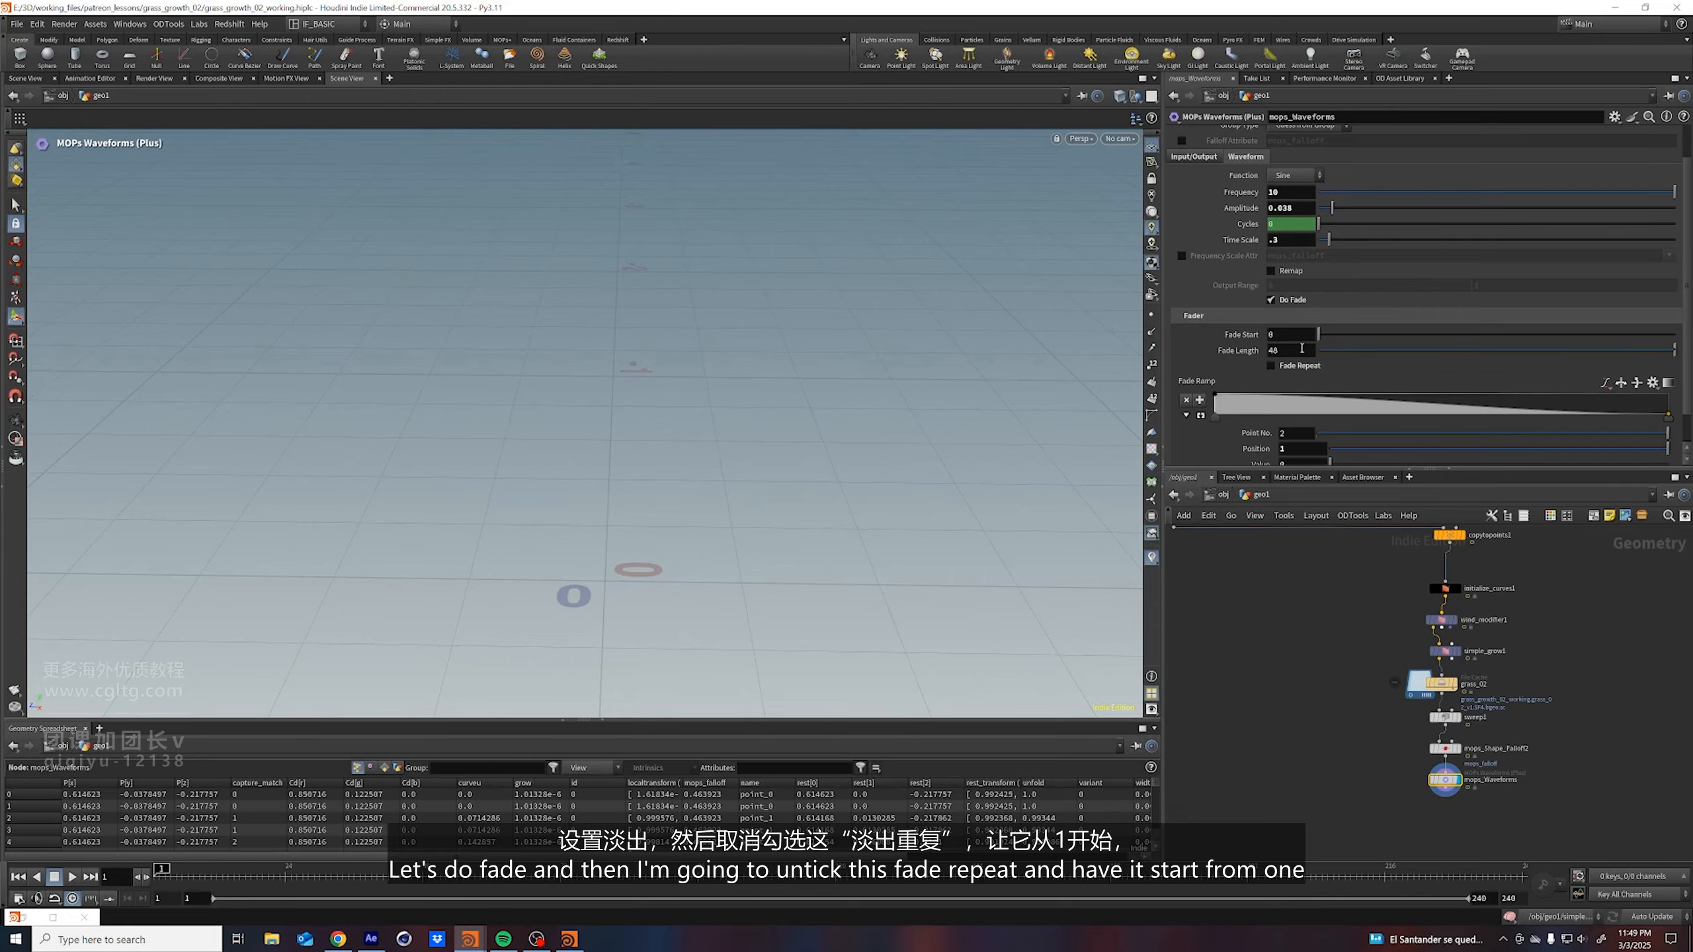
{"action": "left_click", "coordinate": [1292, 351]}
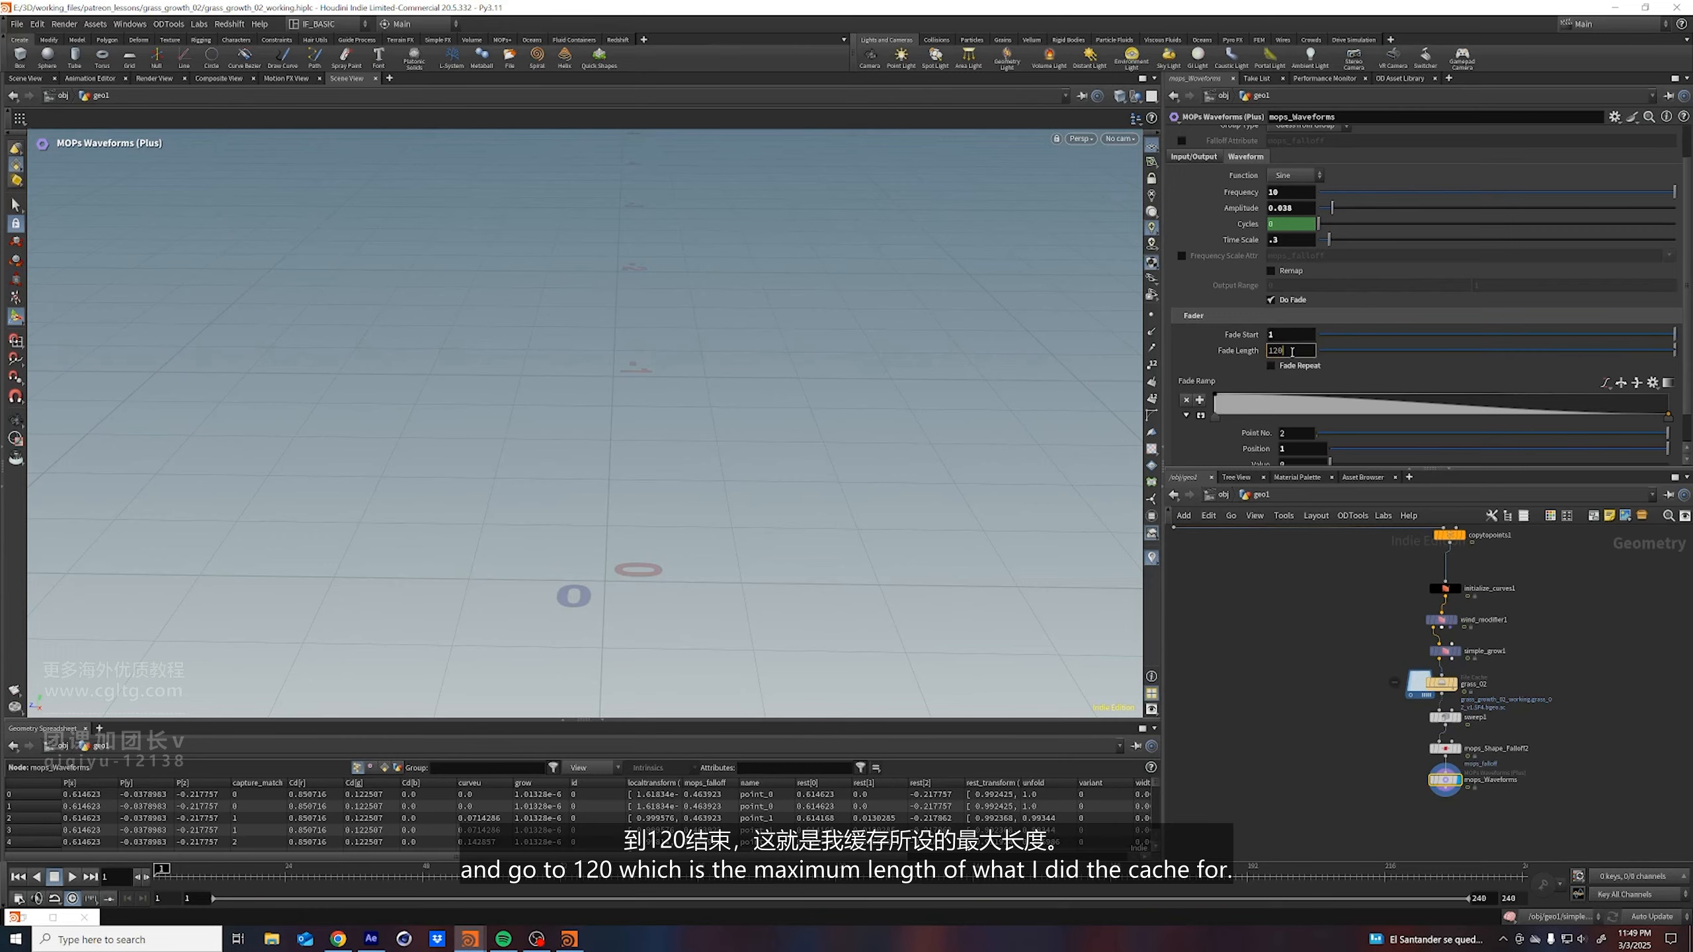
{"action": "left_click", "coordinate": [1440, 683]}
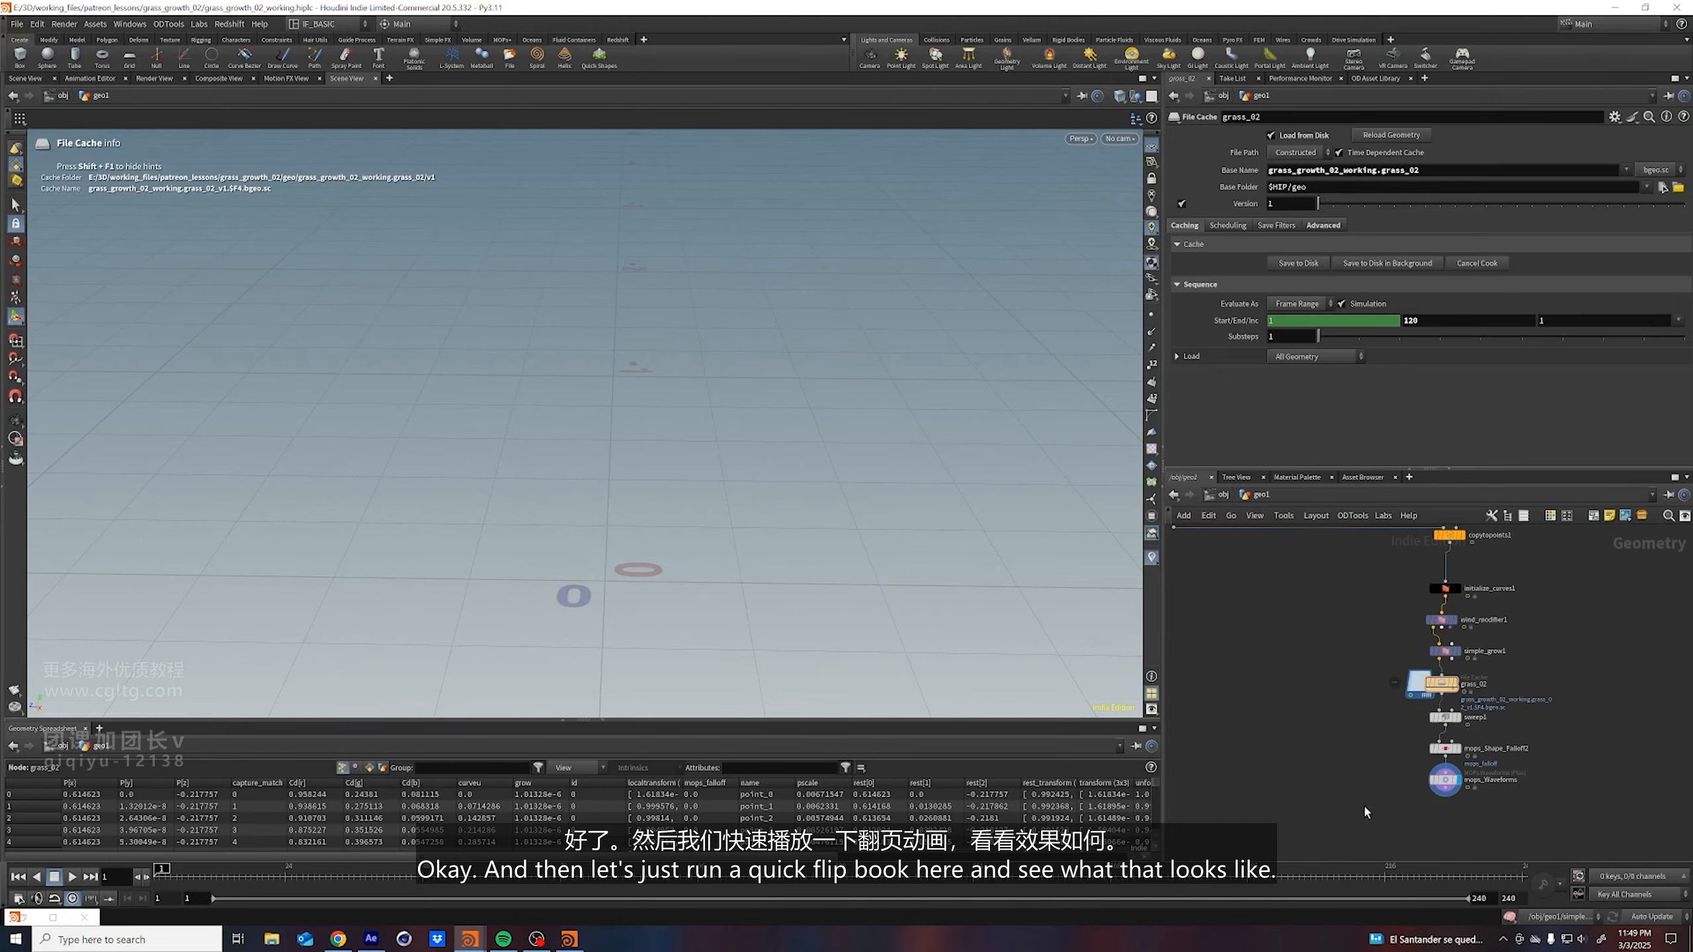
Render a flipbook of the MOPs Waveforms result up to frame 120 and play it from the start
{"action": "left_click", "coordinate": [1503, 776]}
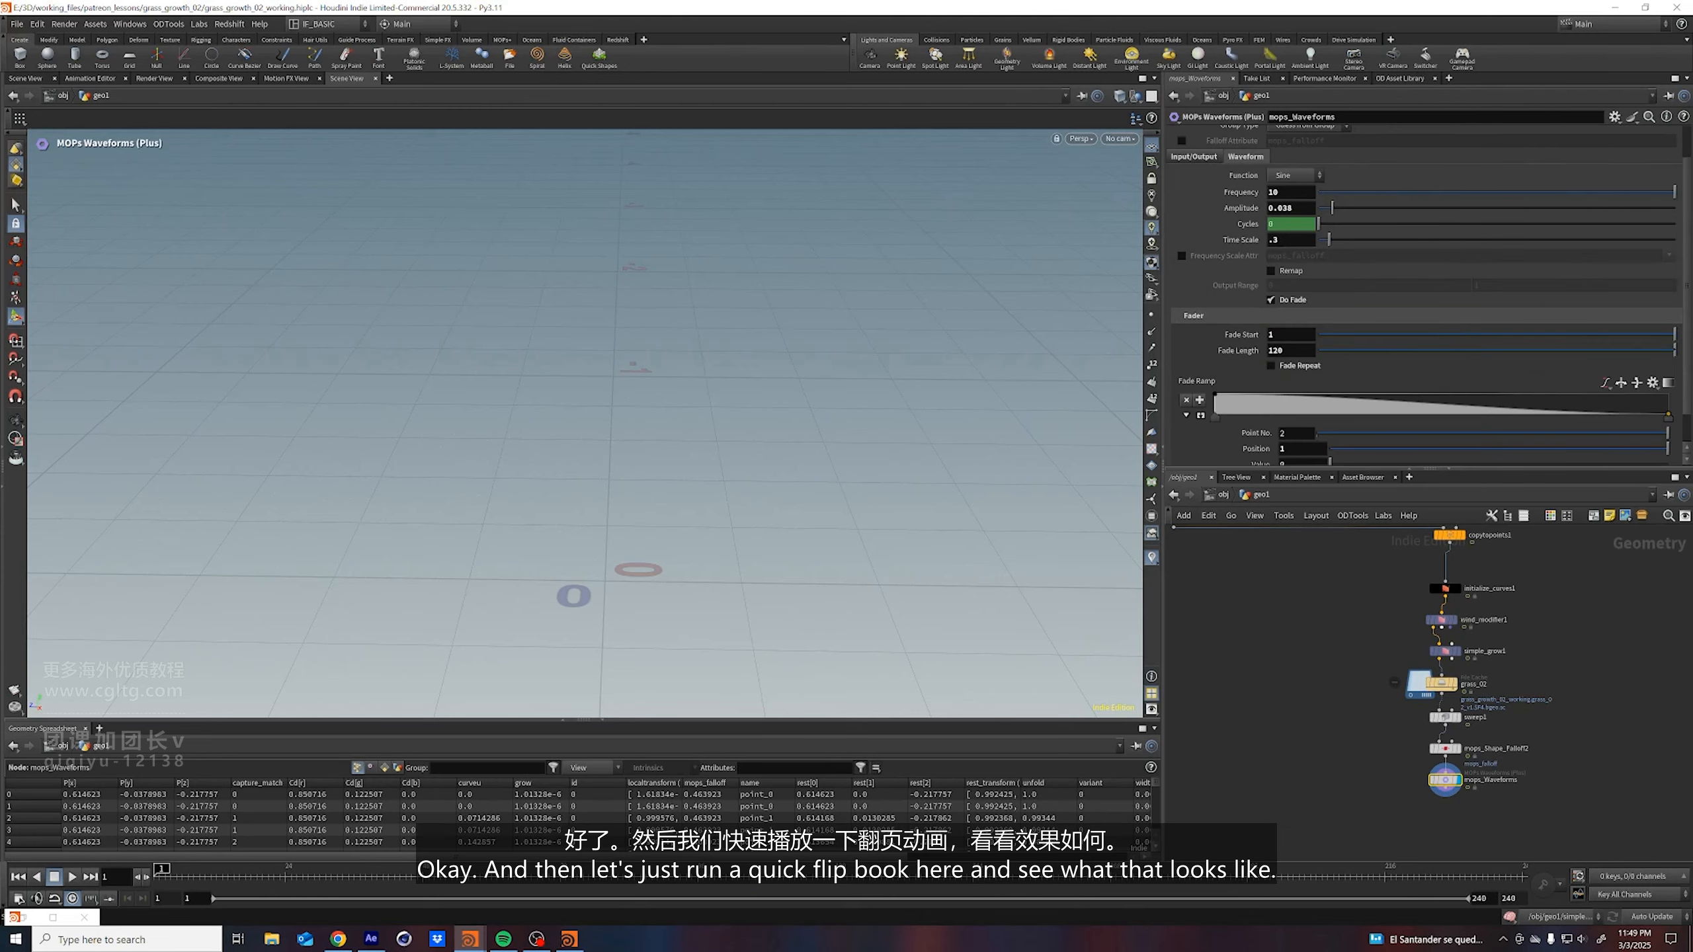
{"action": "left_click", "coordinate": [13, 707]}
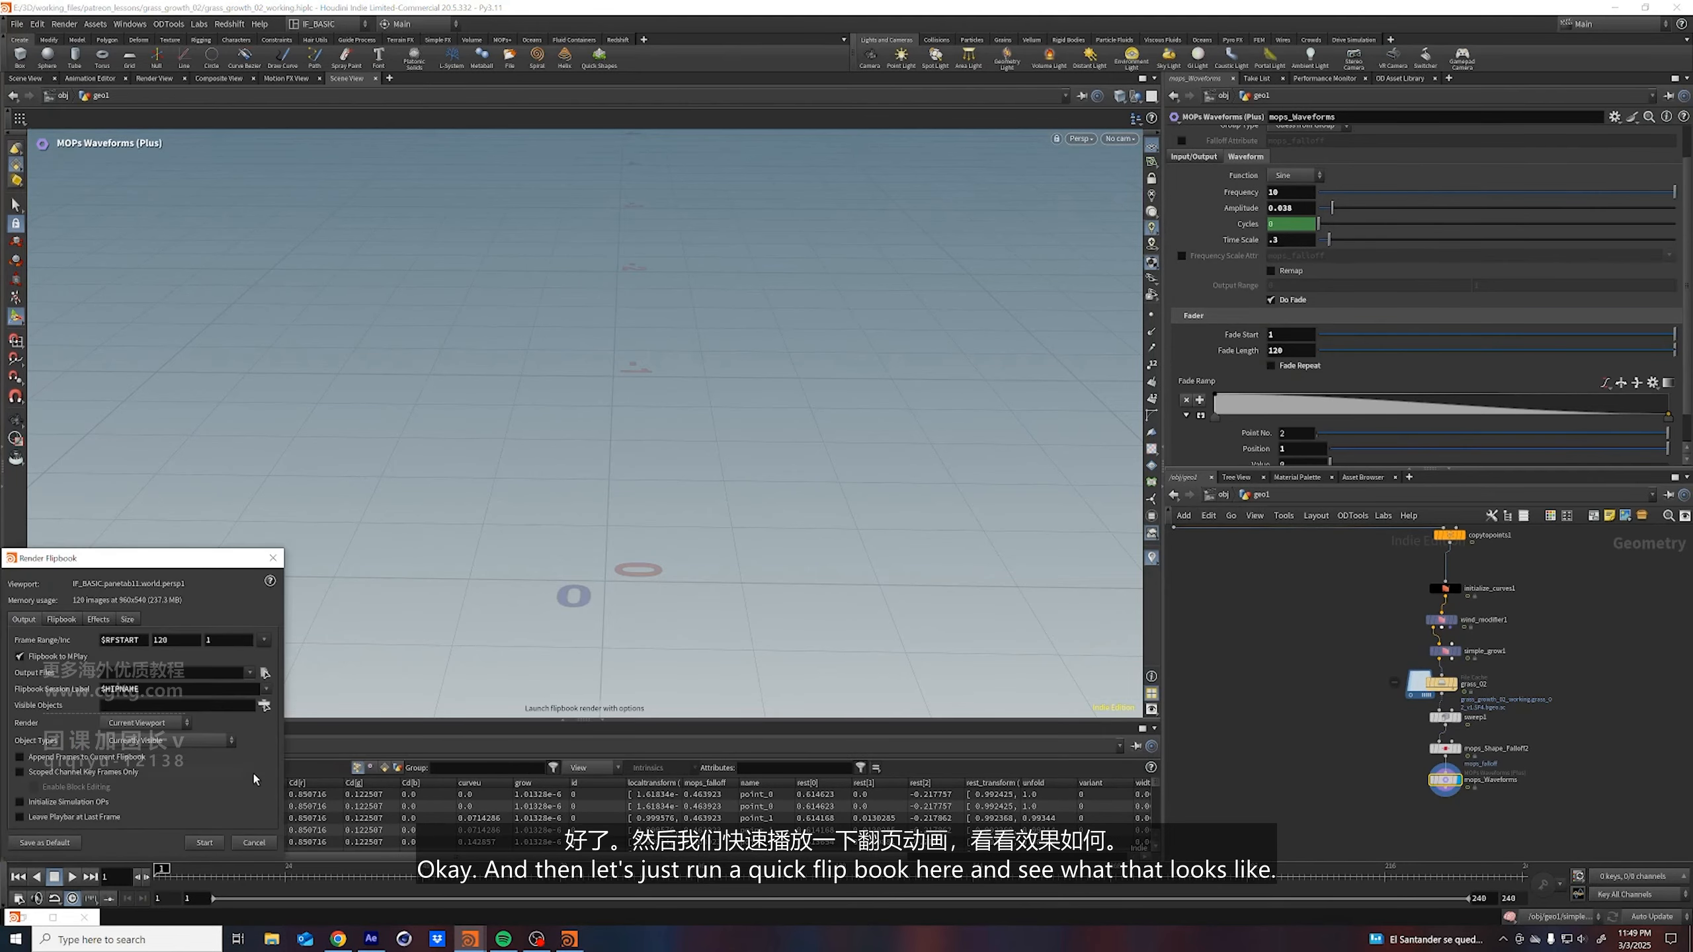
{"action": "left_click", "coordinate": [204, 843]}
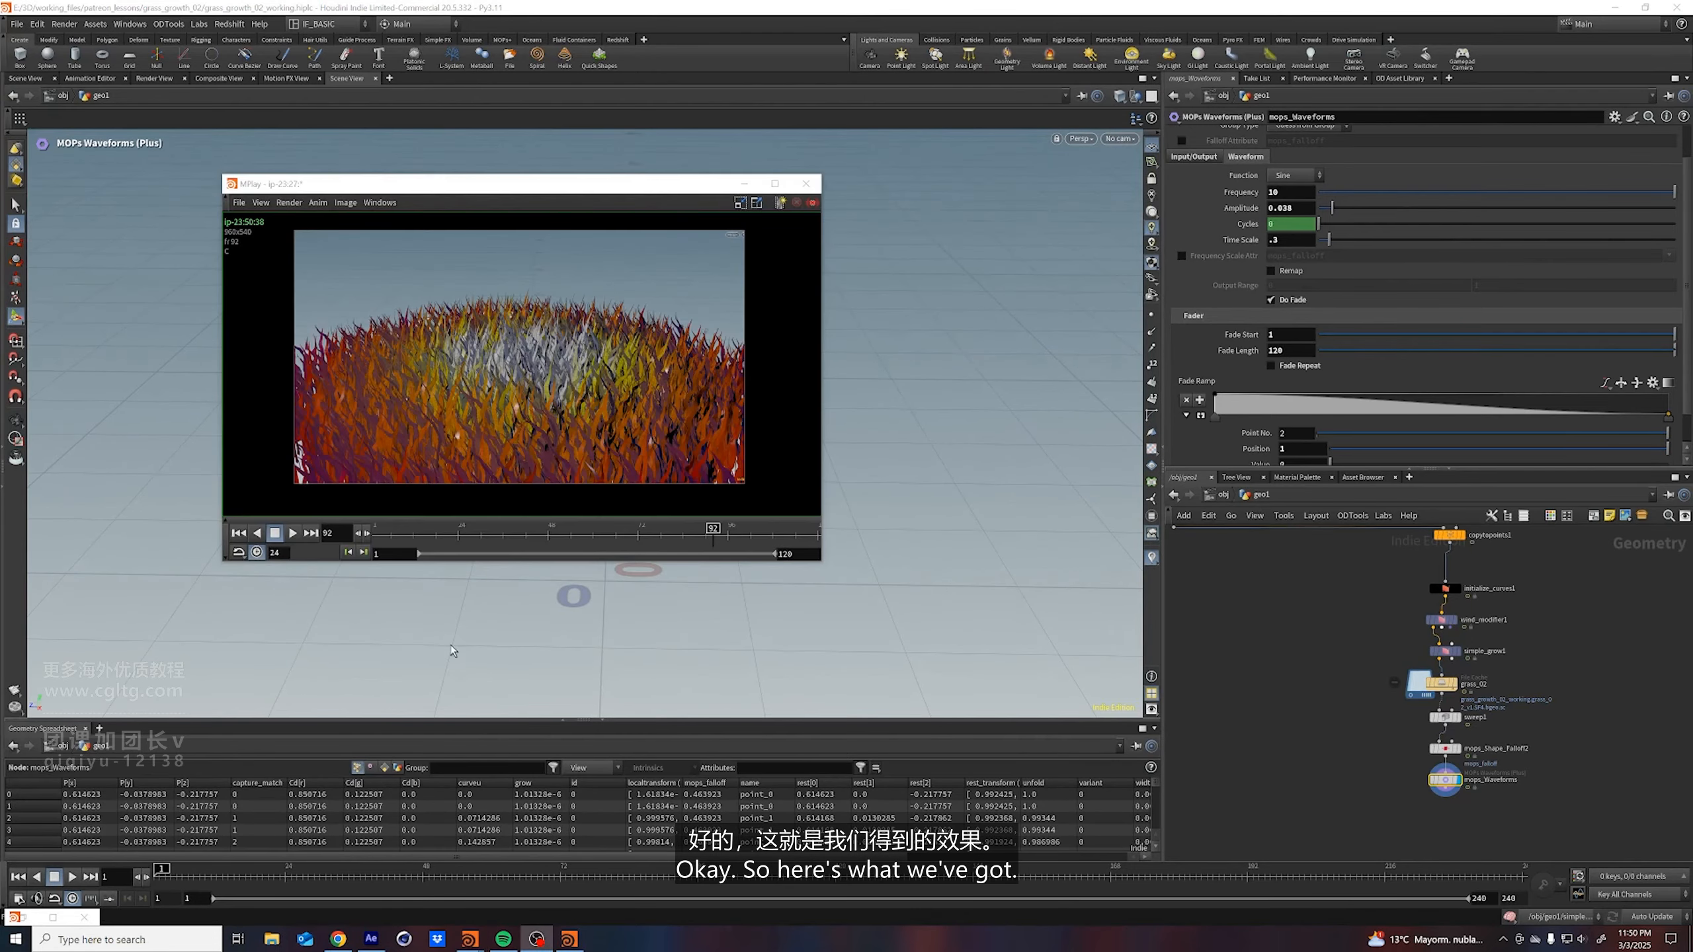
{"action": "left_click", "coordinate": [240, 535]}
{"action": "left_click", "coordinate": [292, 534]}
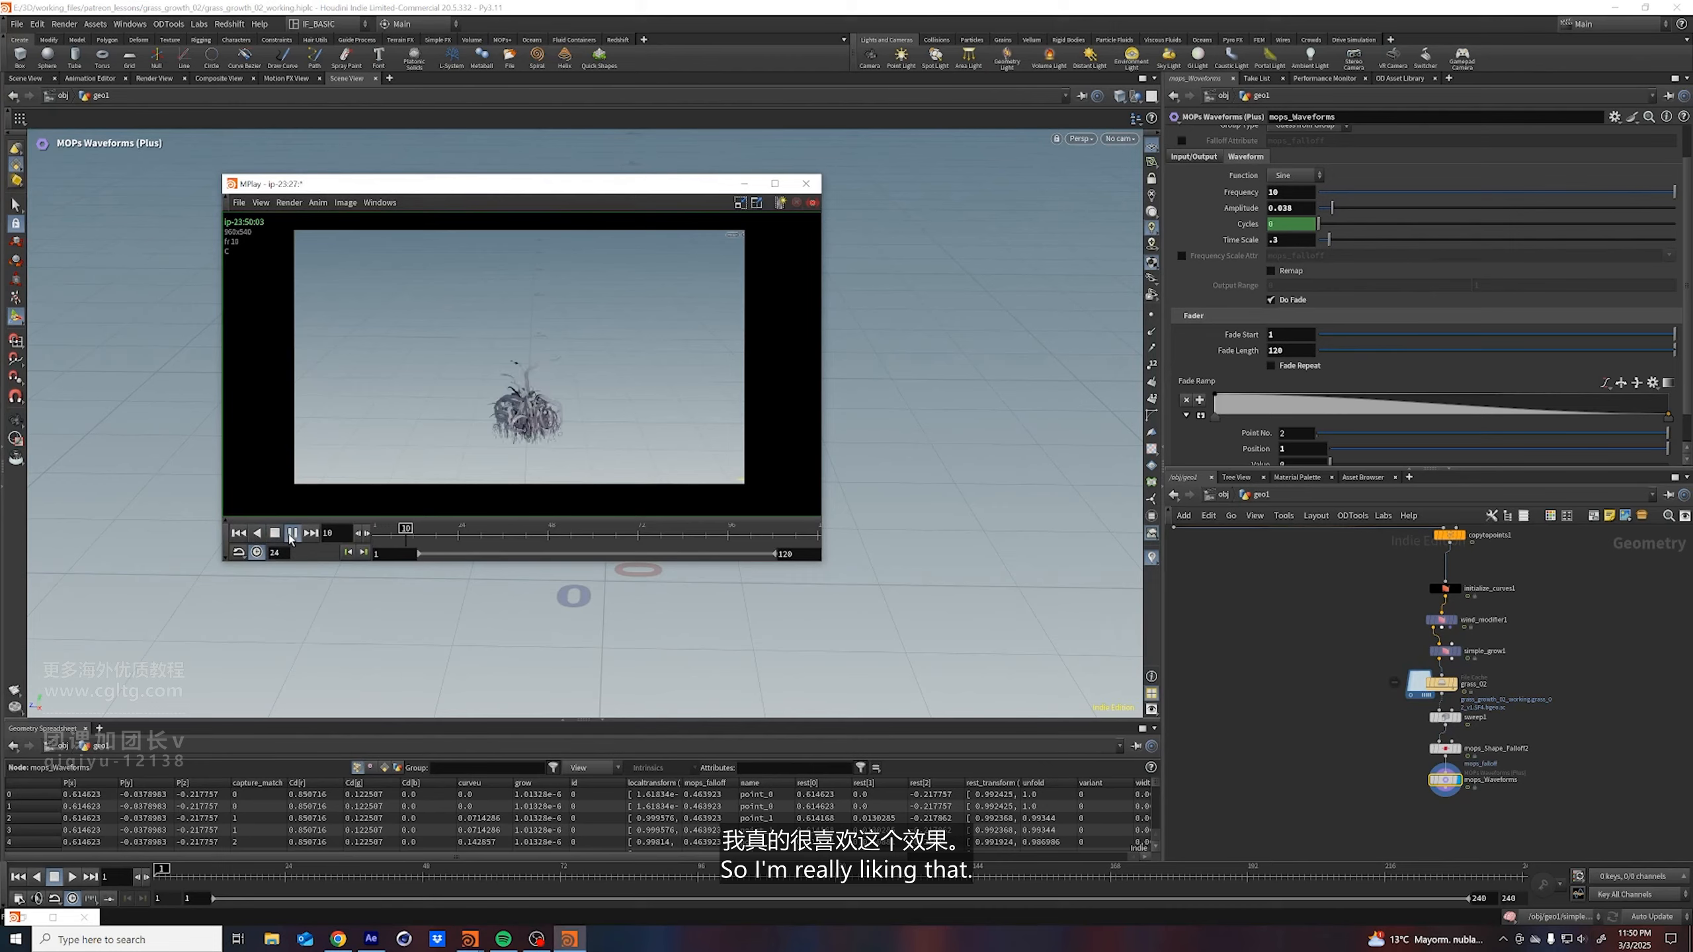
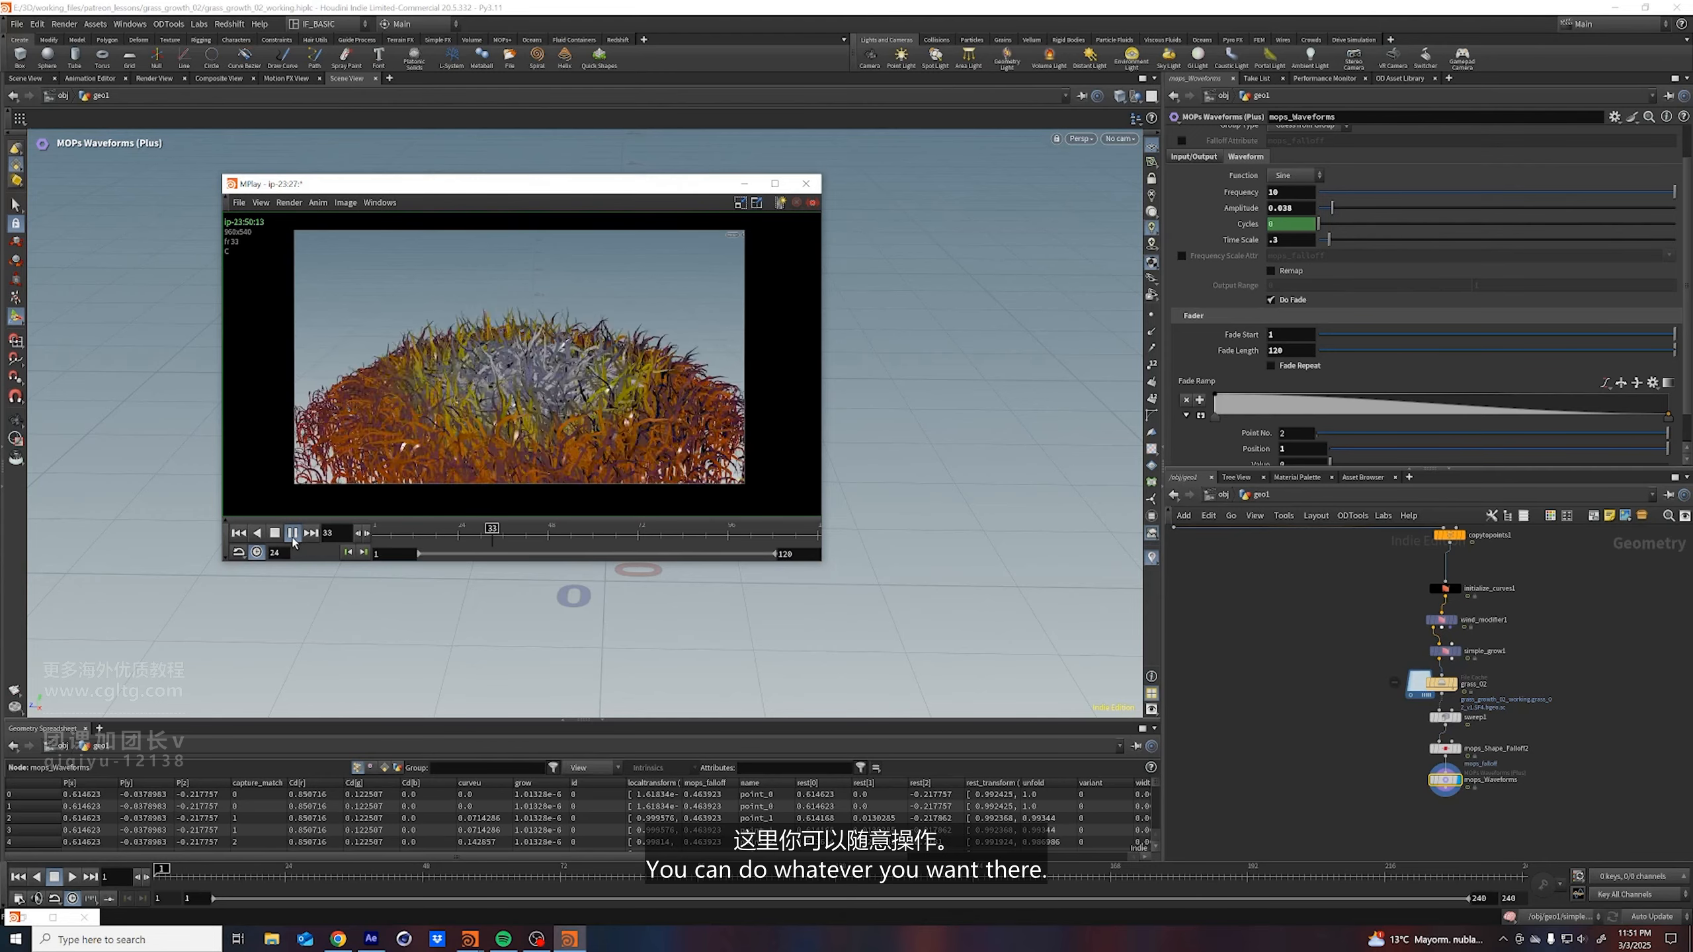
{"action": "left_click", "coordinate": [744, 183]}
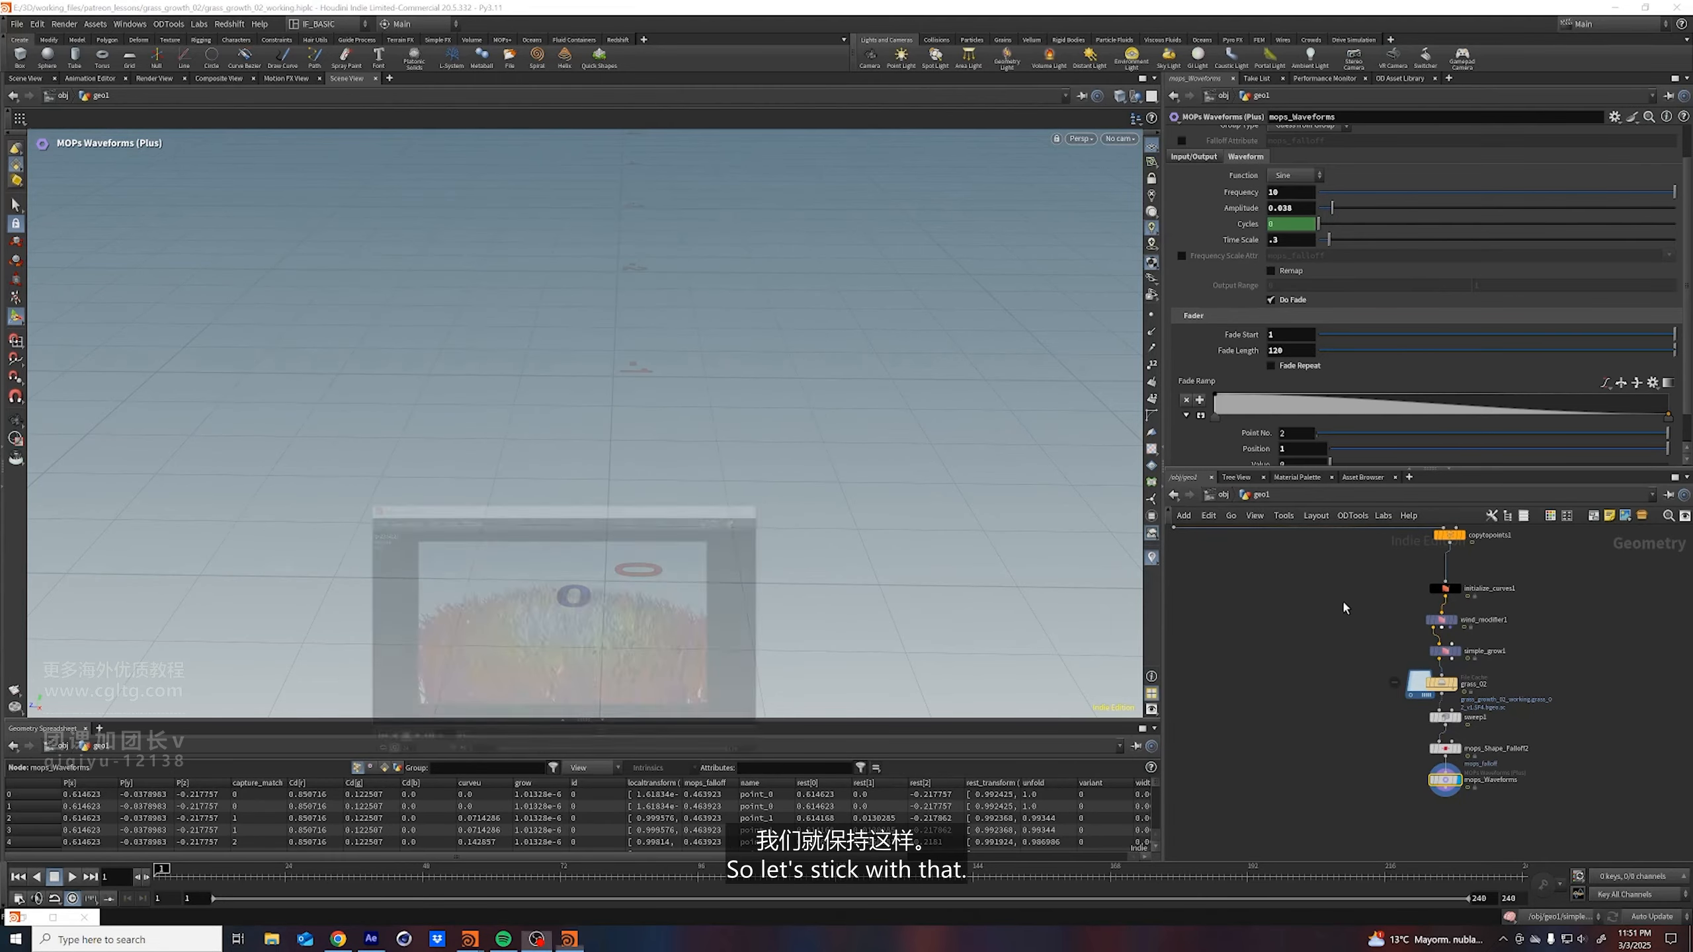
Go to frame 116, where the grass is nearly fully grown, and save the scene
{"action": "left_click", "coordinate": [656, 876]}
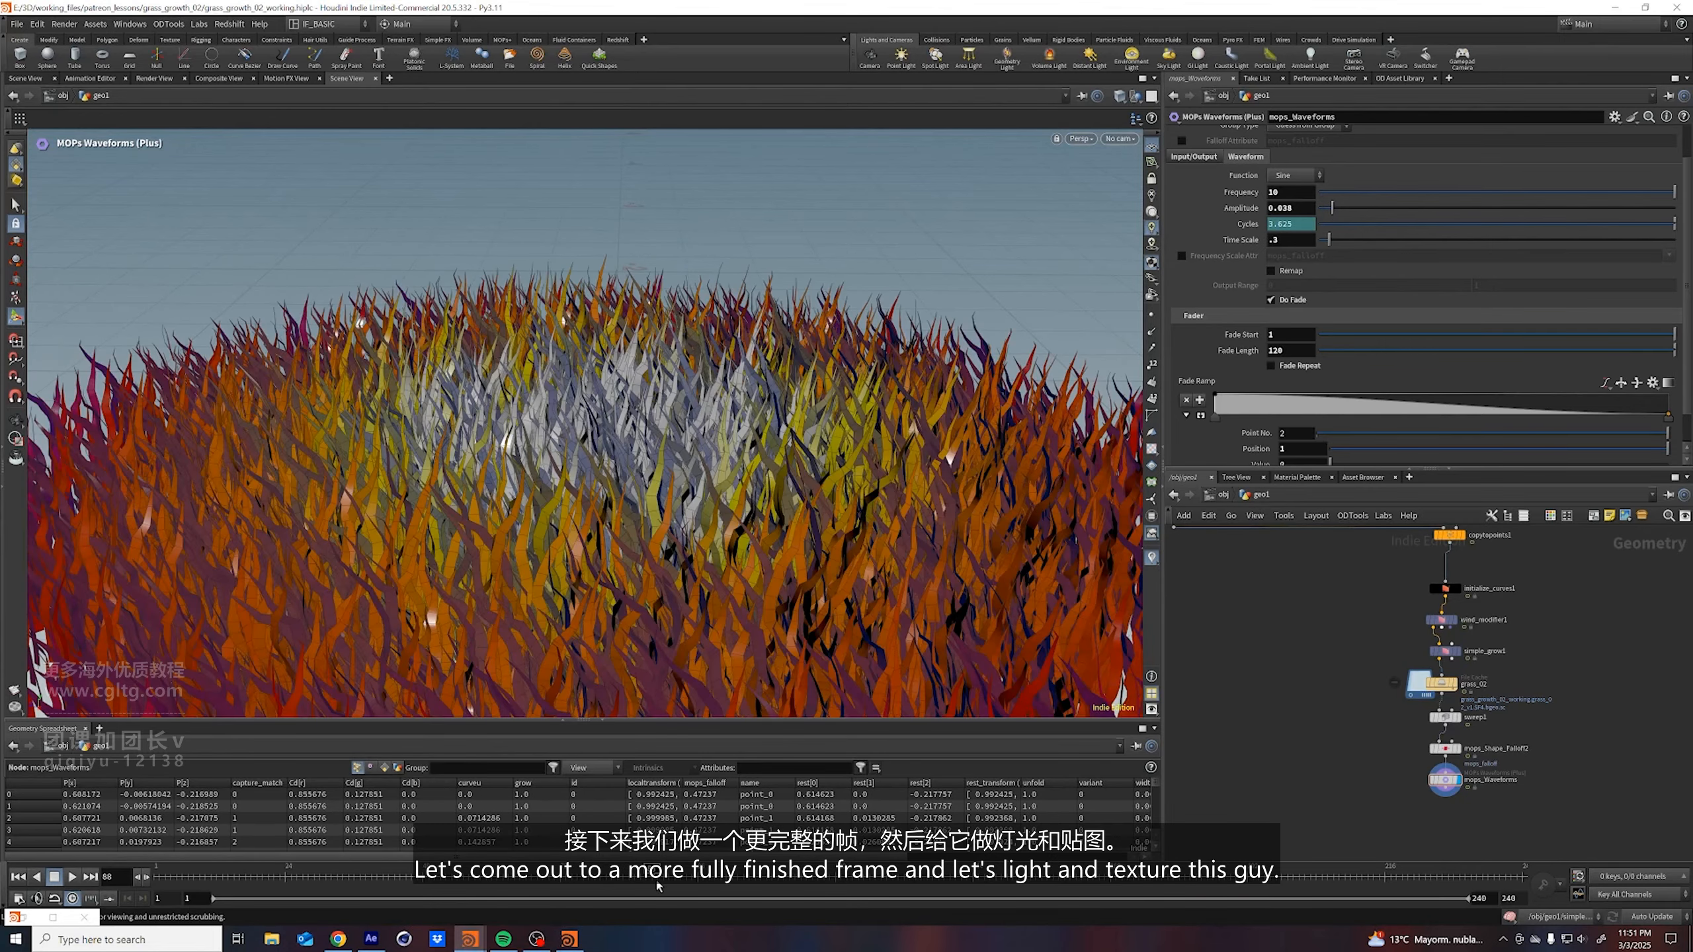
{"action": "left_click", "coordinate": [819, 882]}
{"action": "middle_click_drag", "start_coordinate": [1277, 825], "coordinate": [1277, 808]}
{"action": "key", "text": "ctrl+s"}
{"action": "middle_click_drag", "start_coordinate": [1386, 815], "coordinate": [1351, 772]}
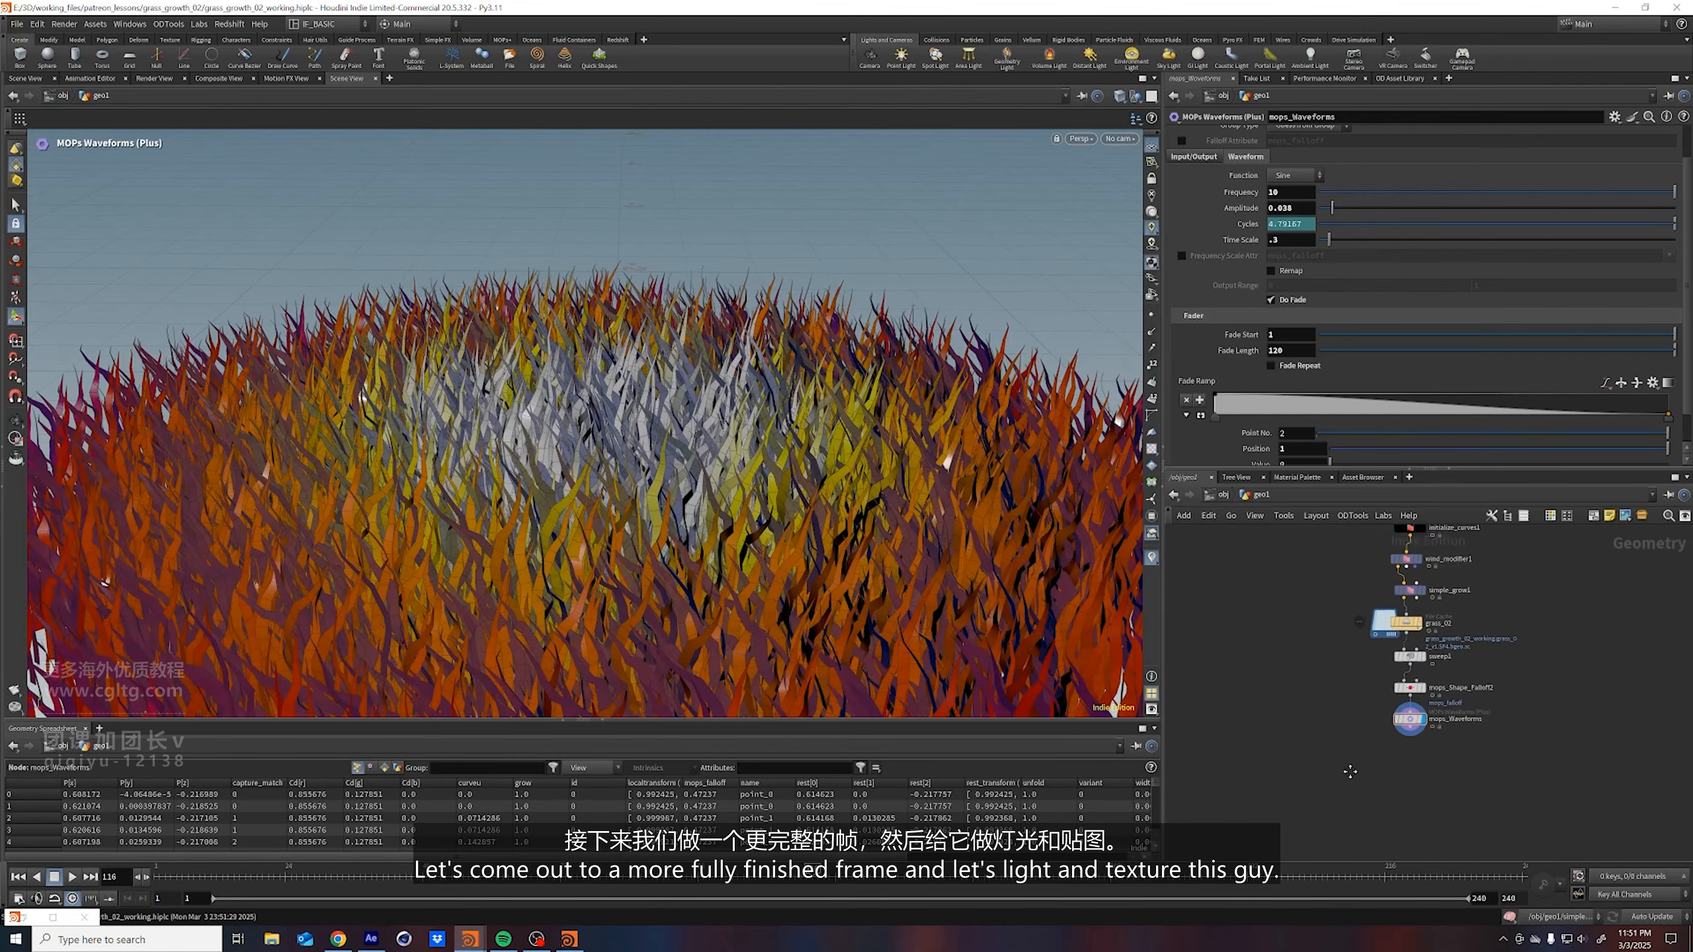
Add a camera at object level beside the grass geometry and look through it in the viewport
{"action": "key", "text": "u"}
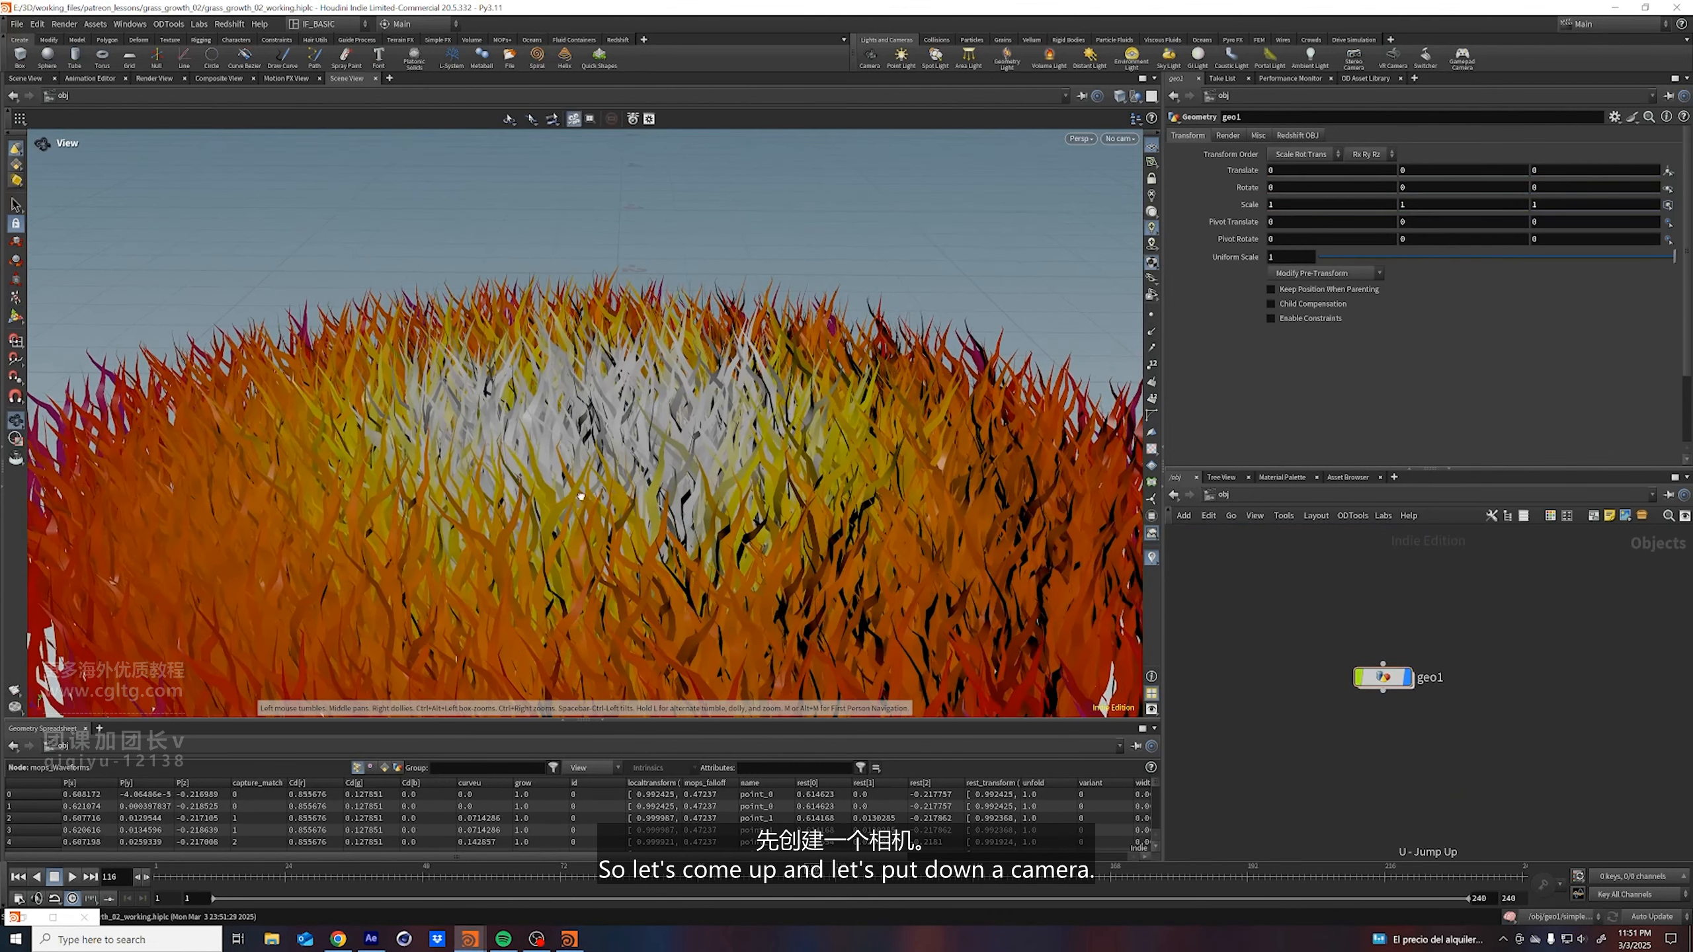
{"action": "left_click_drag", "start_coordinate": [580, 496], "coordinate": [616, 491], "text": "alt"}
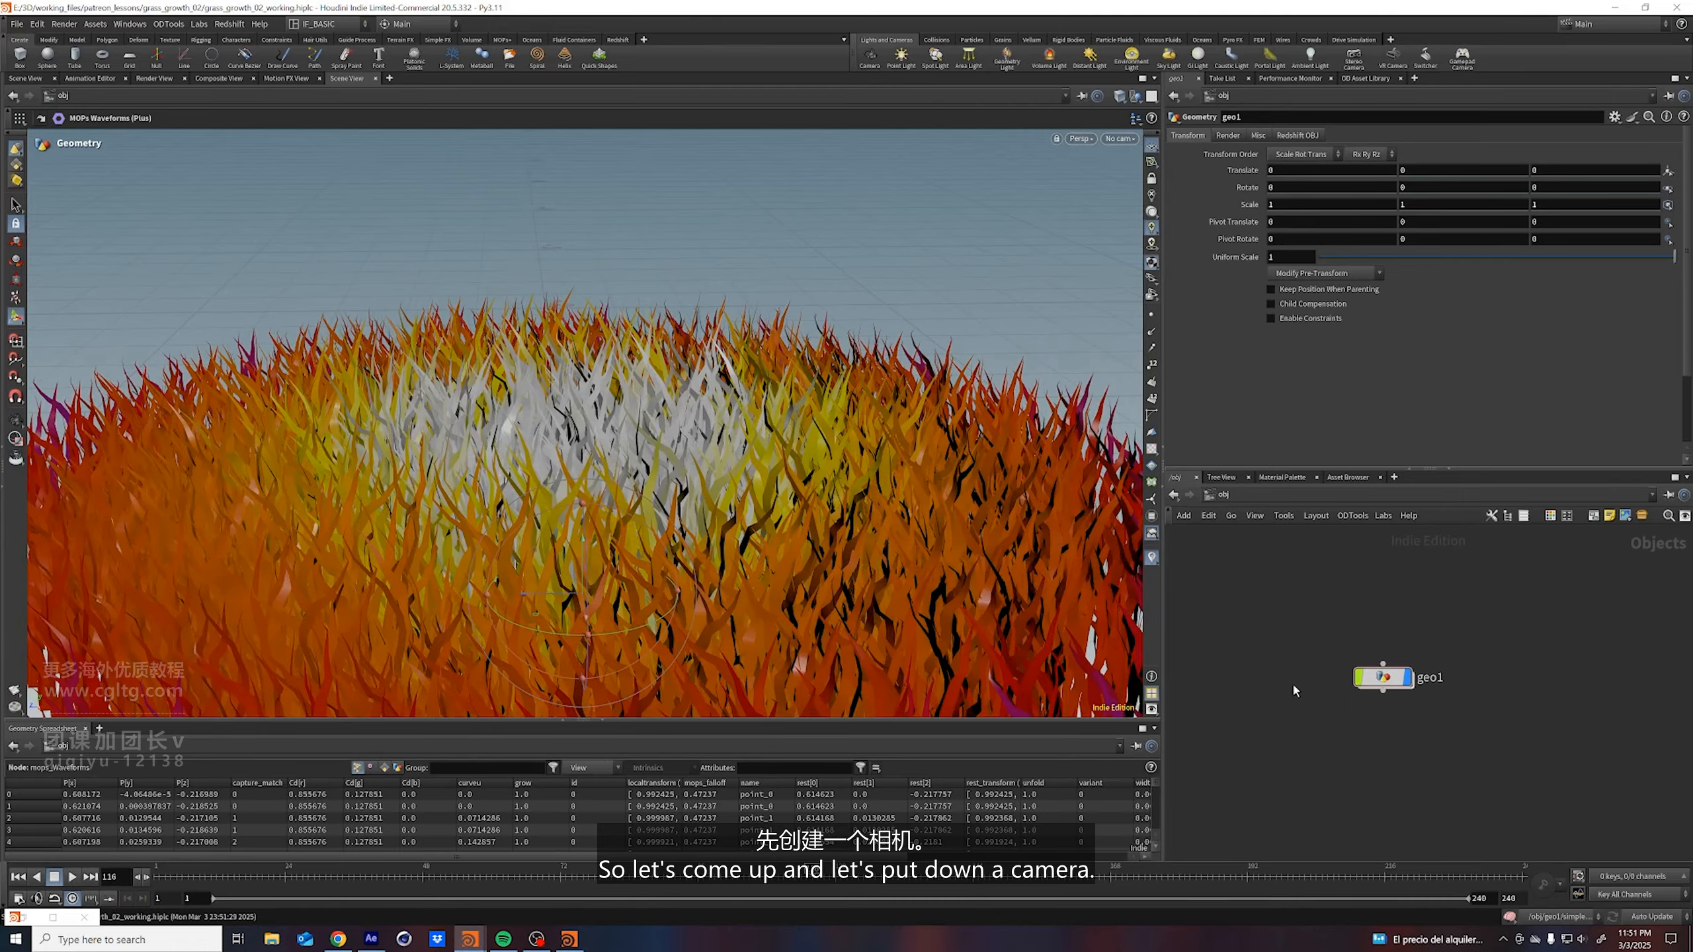
{"action": "key", "text": "Tab"}
{"action": "type", "text": "ca"}
{"action": "key", "text": "Return"}
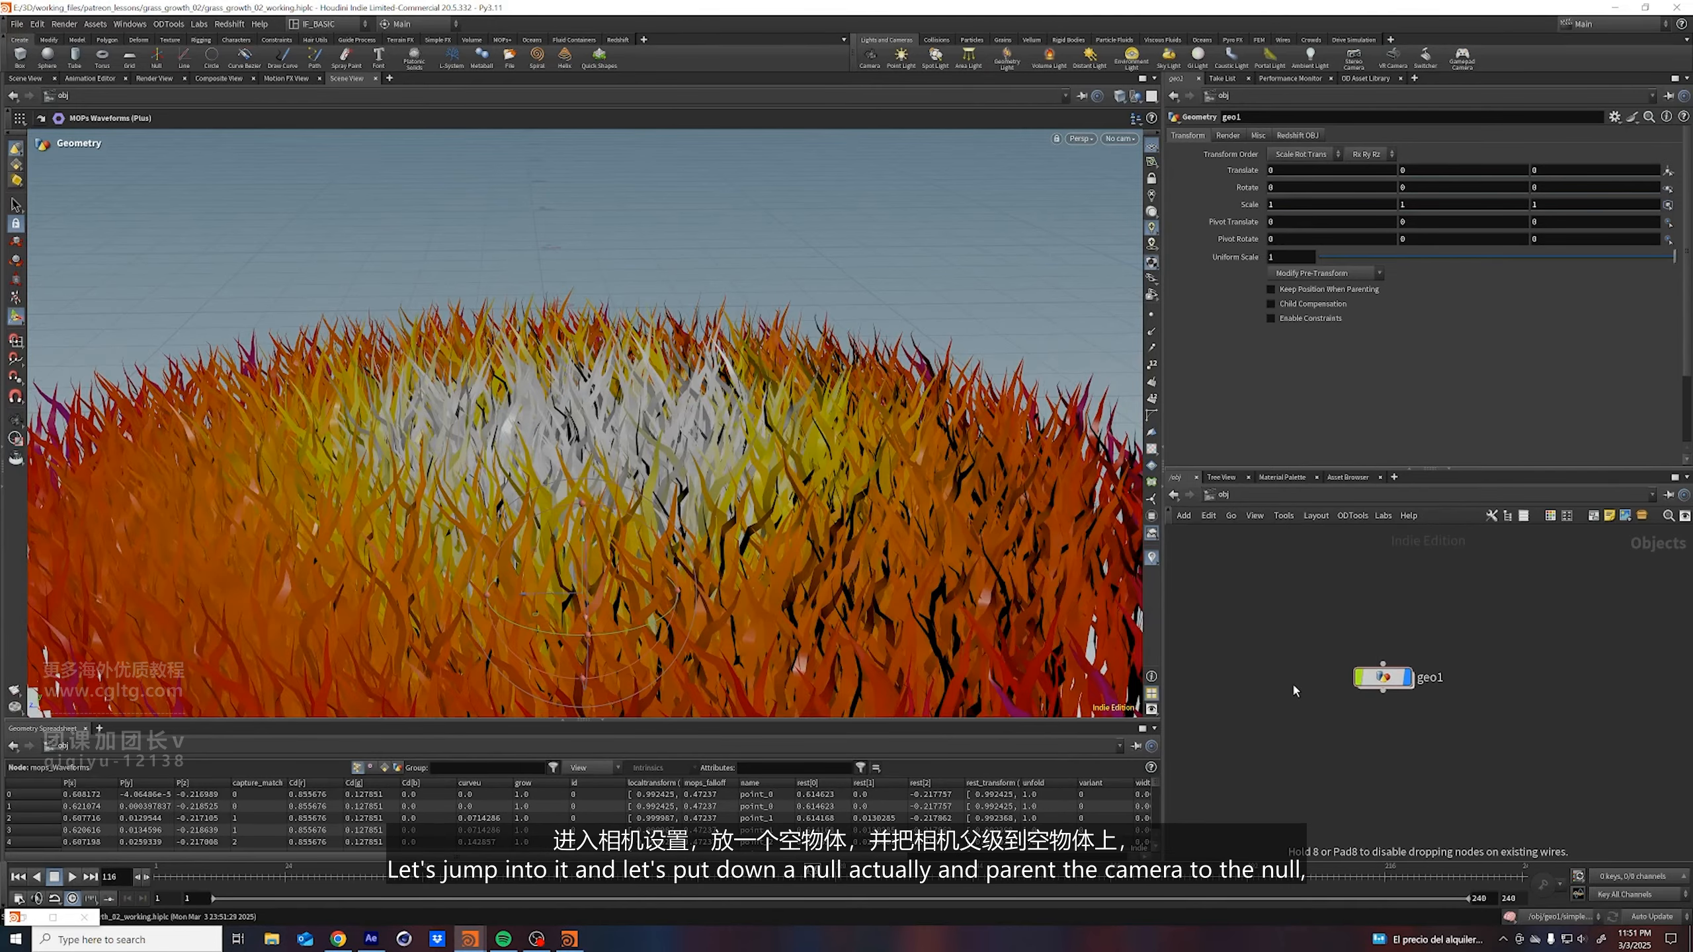
{"action": "left_click", "coordinate": [1292, 683]}
{"action": "left_click", "coordinate": [1119, 138]}
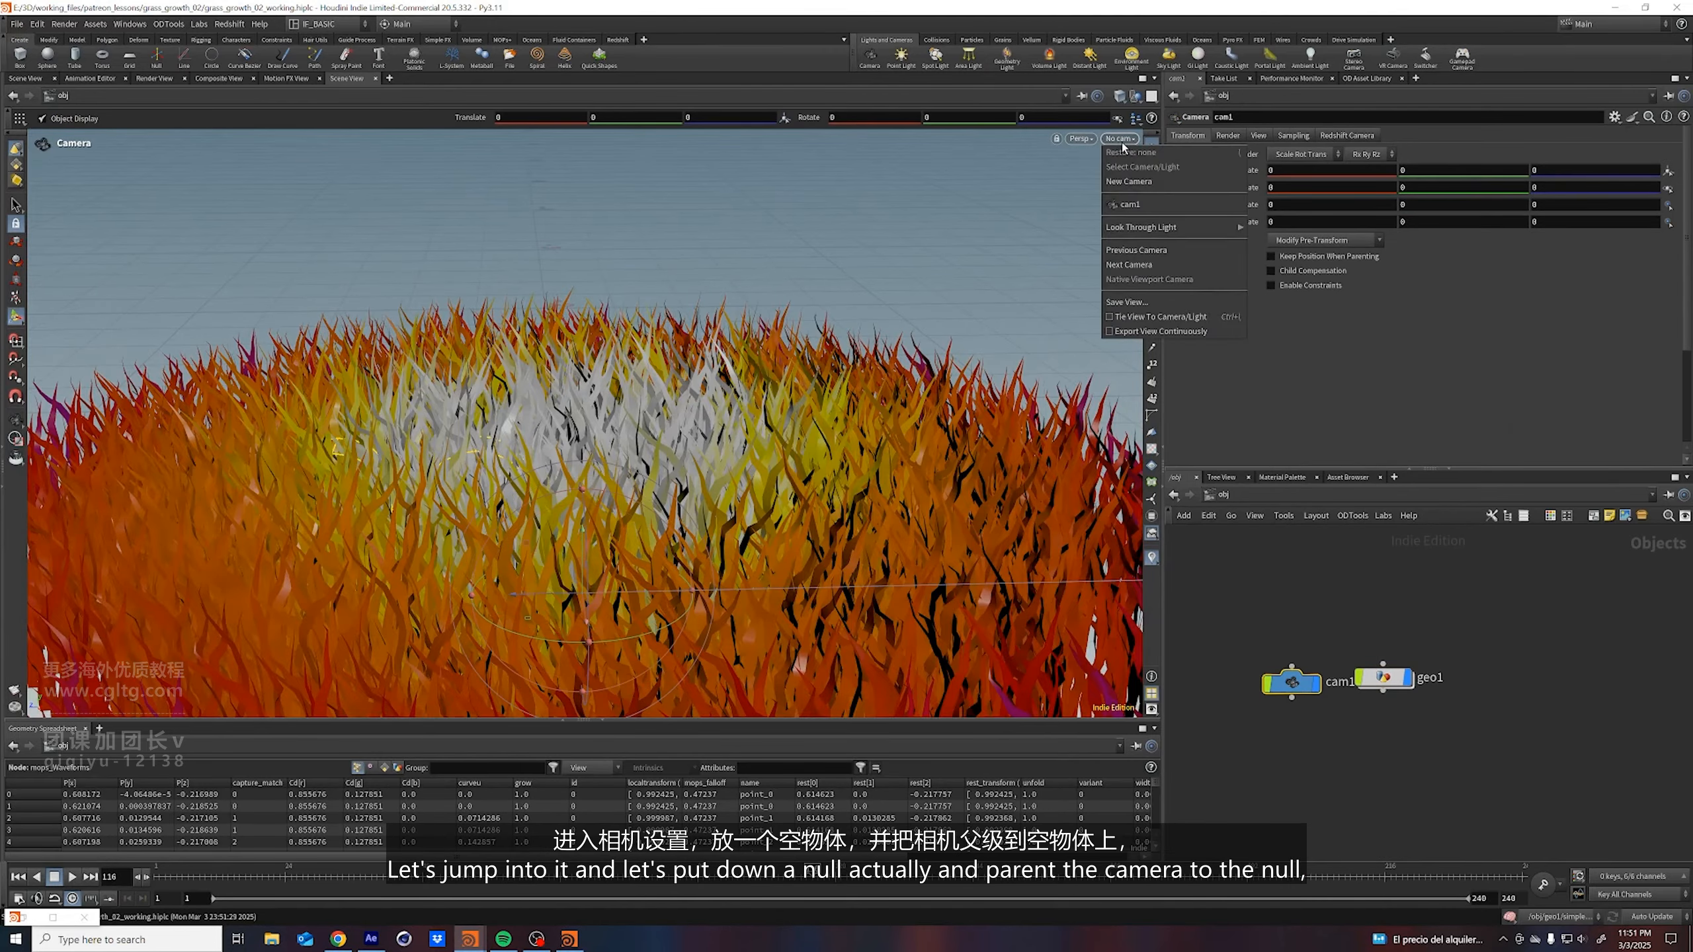
{"action": "left_click", "coordinate": [1131, 204]}
Add a null above the camera and parent the camera to it
{"action": "key", "text": "Tab"}
{"action": "type", "text": "null"}
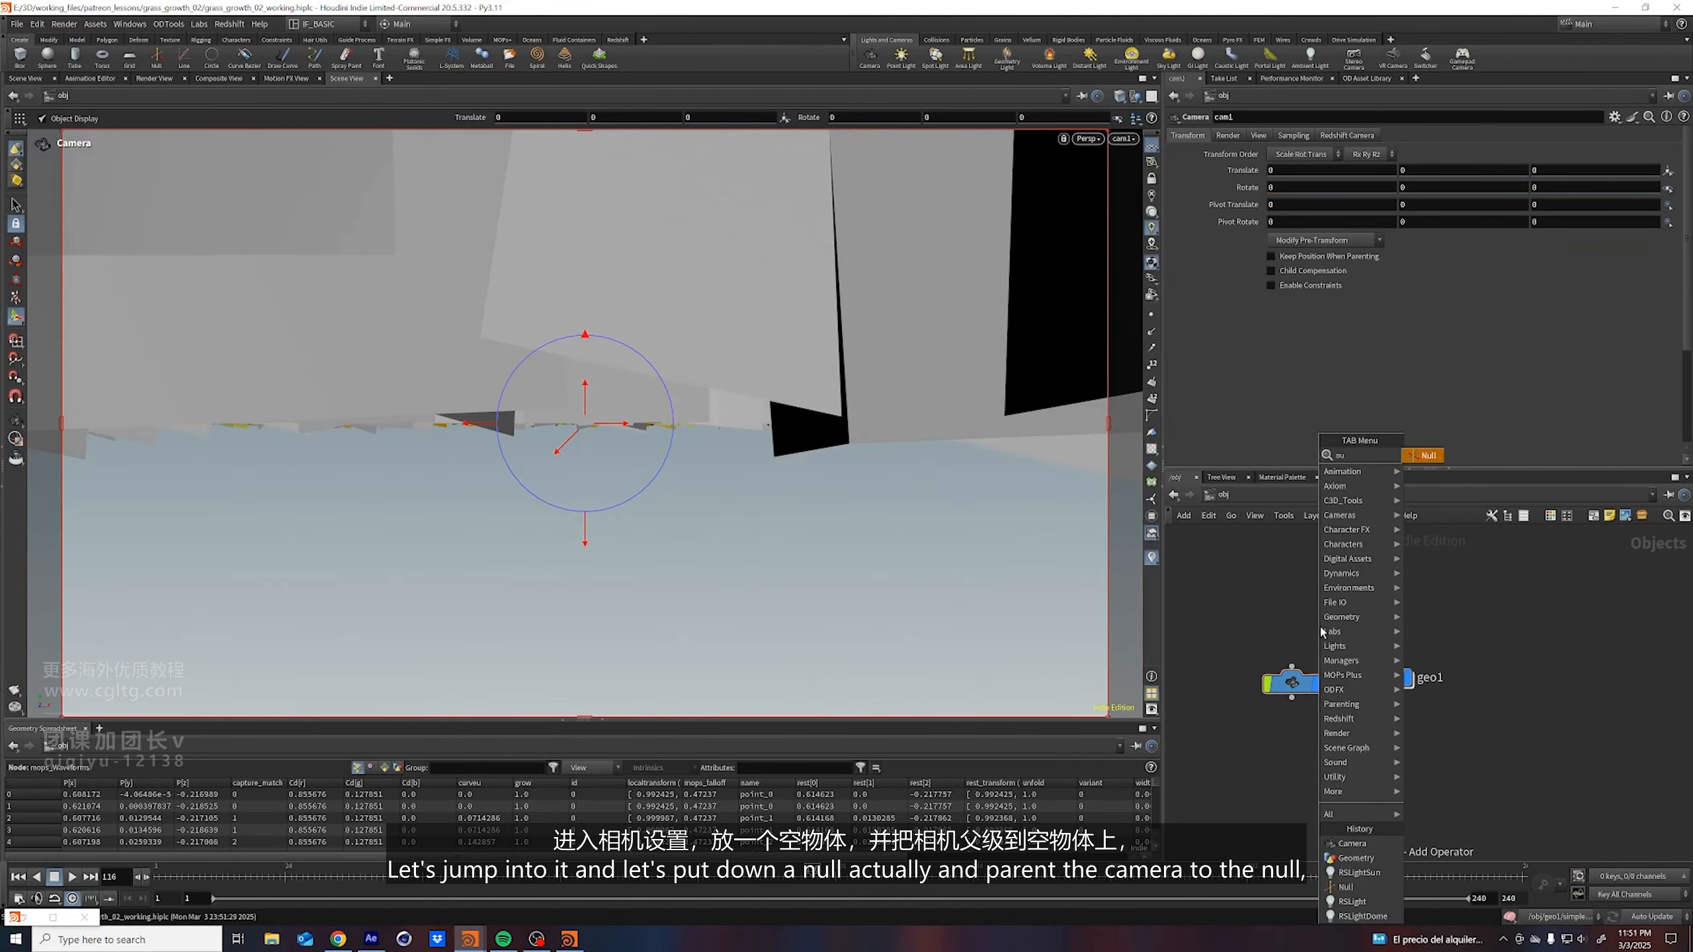
{"action": "key", "text": "Return"}
{"action": "left_click", "coordinate": [1320, 628]}
{"action": "left_click_drag", "start_coordinate": [1320, 628], "coordinate": [1291, 666]}
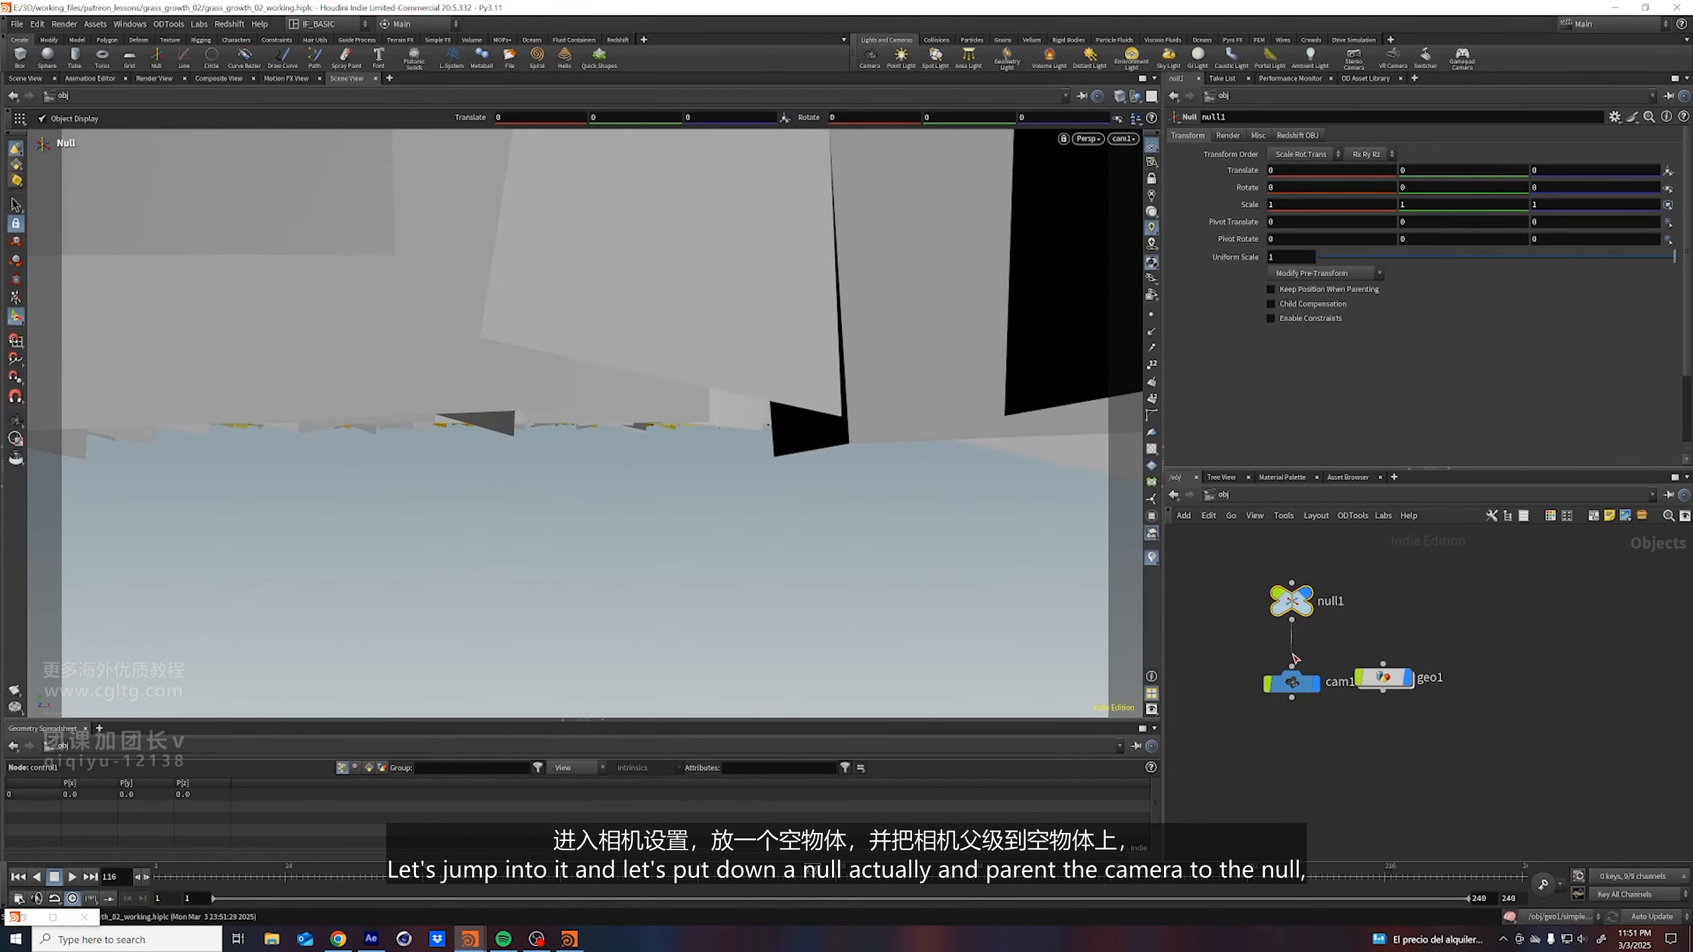
Set the camera's Z translate to 4.9 and tilt the parent null to an X rotation of -25.3
{"action": "left_click", "coordinate": [1292, 682]}
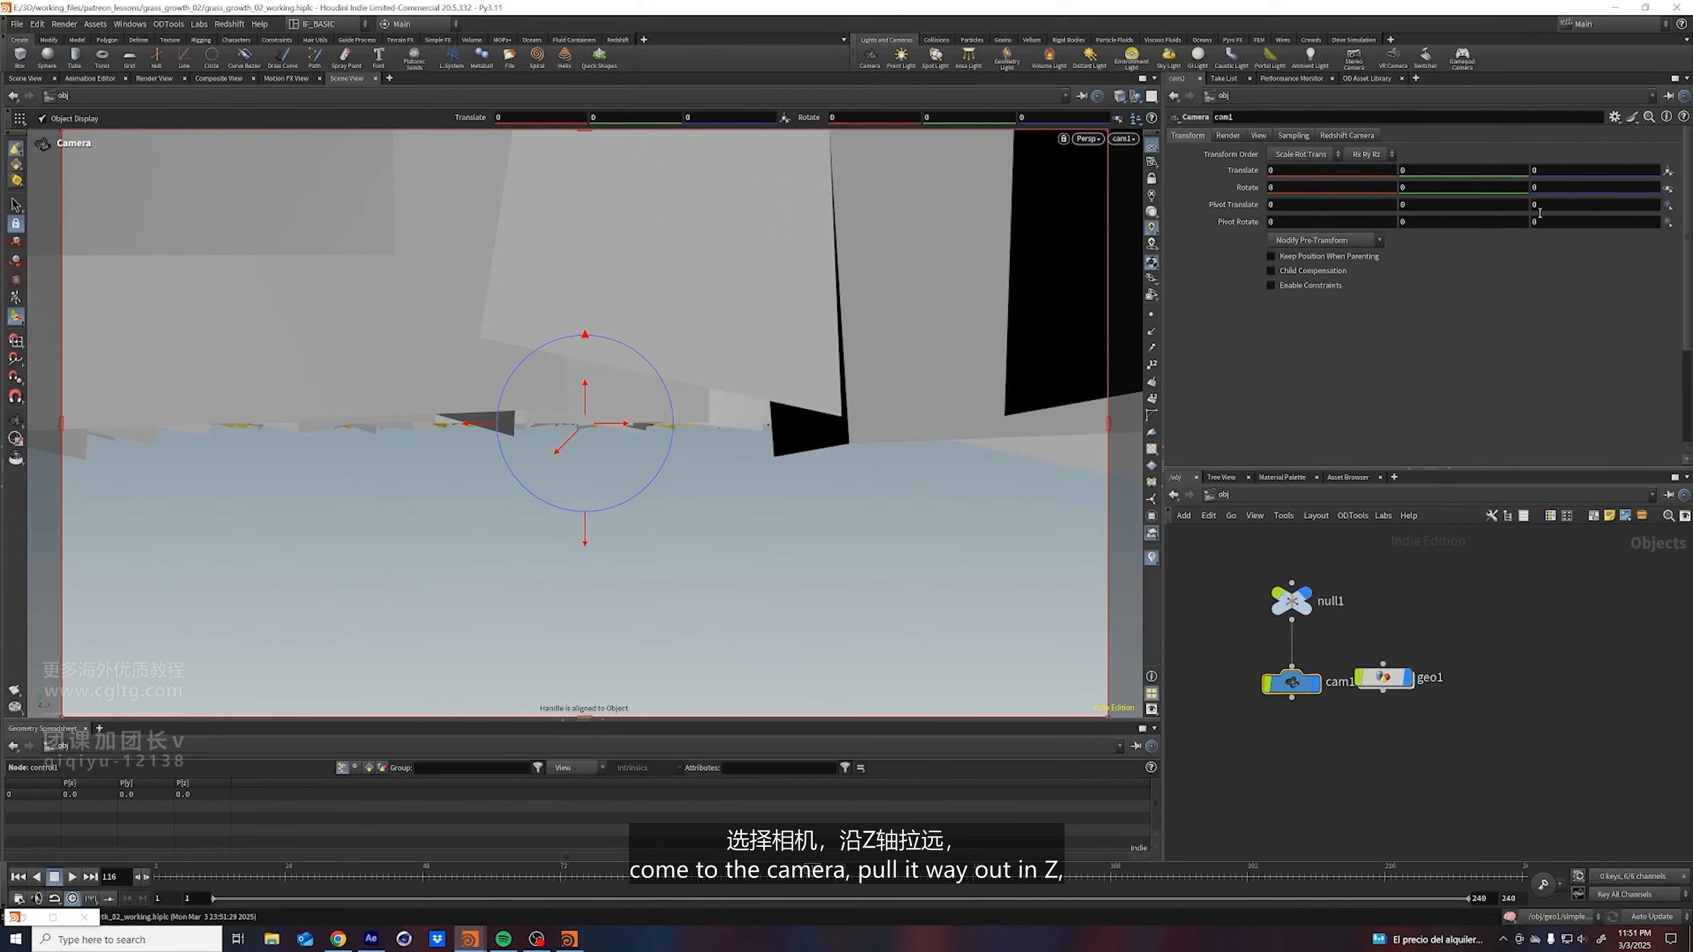
{"action": "mouse_move", "coordinate": [1545, 170]}
{"action": "middle_mouse_down"}
{"action": "mouse_move", "coordinate": [1606, 168]}
{"action": "mouse_move", "coordinate": [1572, 168]}
{"action": "middle_mouse_up"}
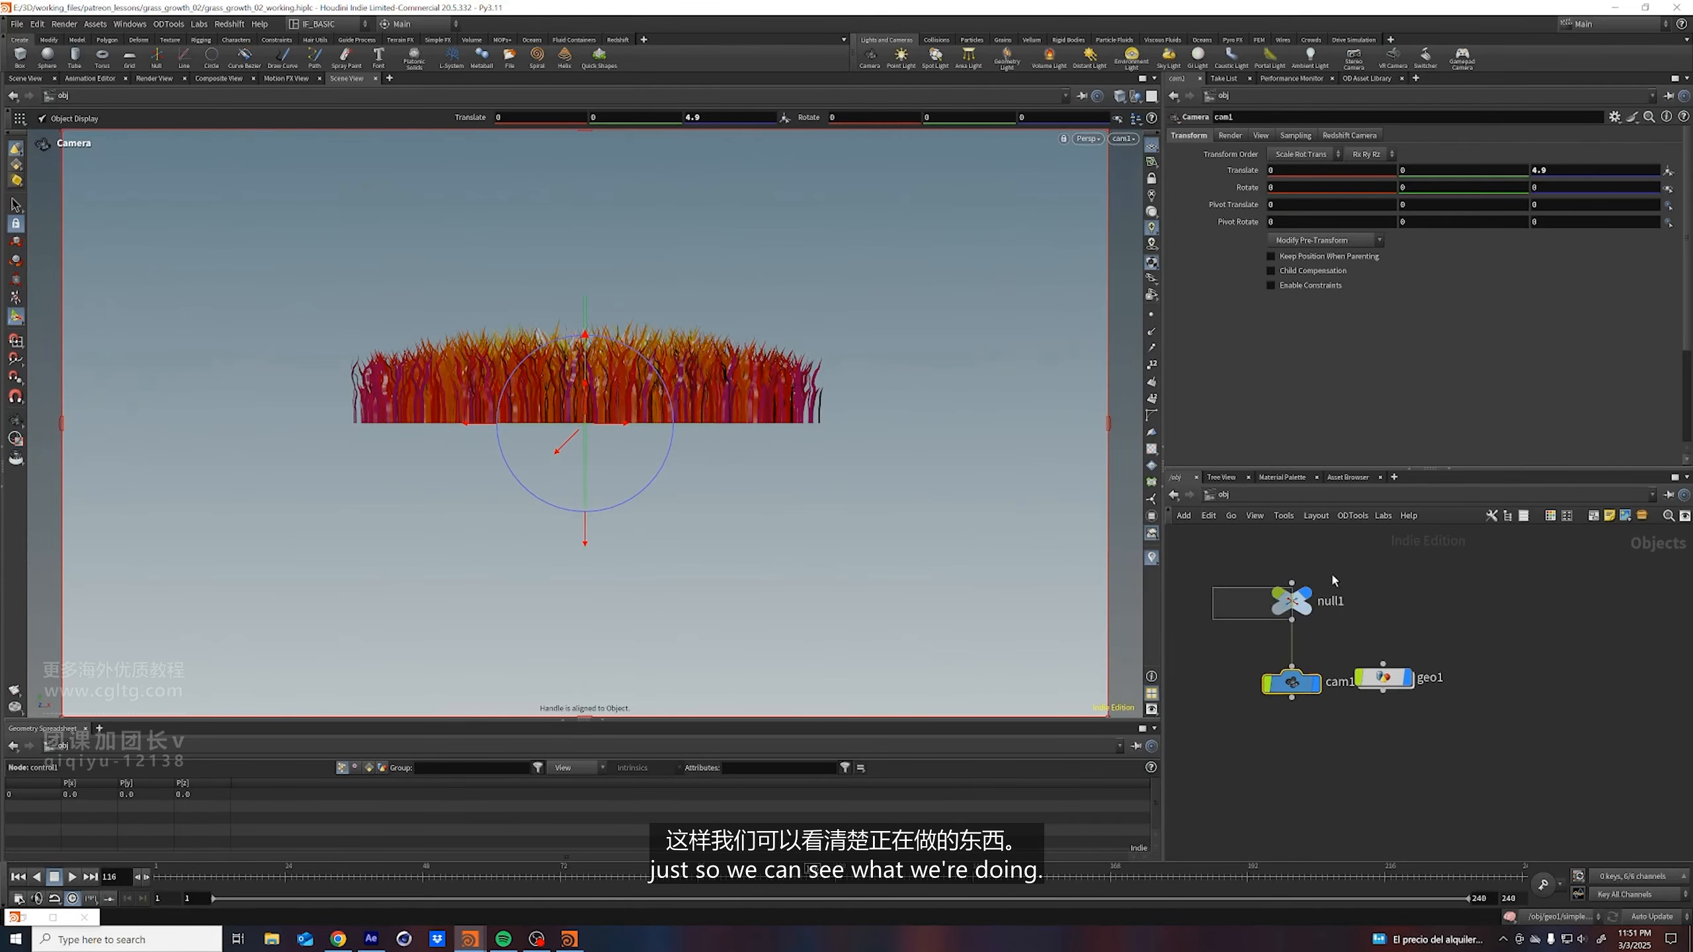
{"action": "left_click_drag", "start_coordinate": [1333, 577], "coordinate": [1373, 577]}
{"action": "mouse_move", "coordinate": [1273, 187]}
{"action": "middle_mouse_down"}
{"action": "mouse_move", "coordinate": [1244, 187]}
{"action": "mouse_move", "coordinate": [1299, 187]}
{"action": "middle_mouse_up"}
Set the camera's focal length to 80 and its Z translate to 2.9
{"action": "left_click", "coordinate": [1300, 680]}
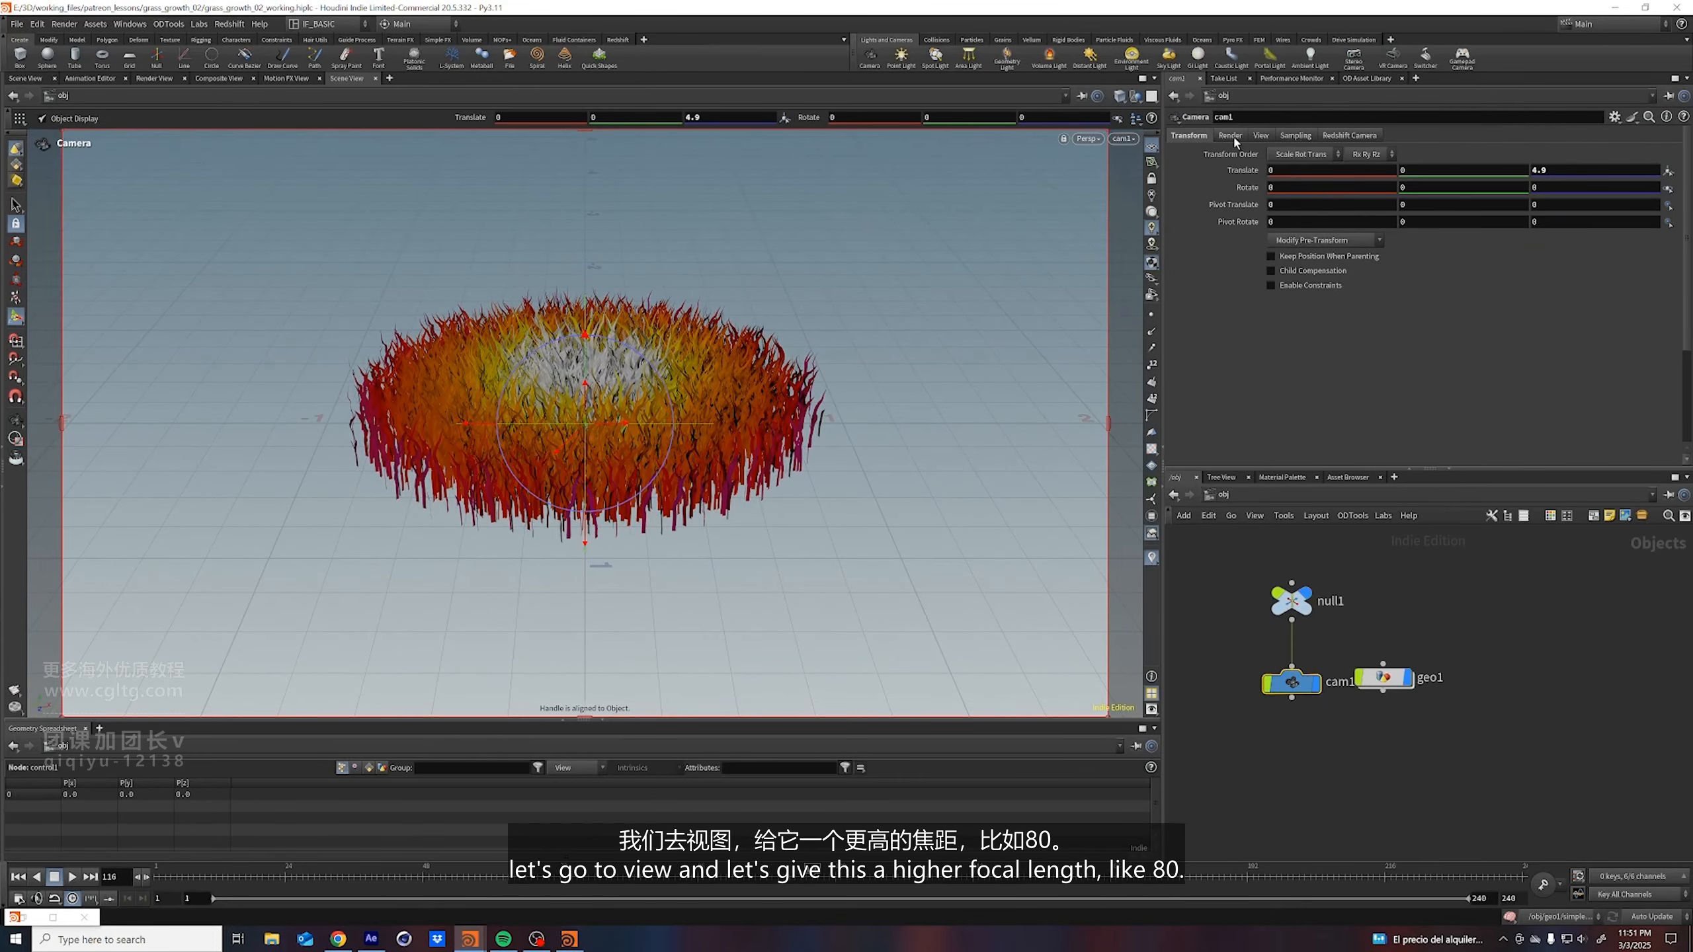
{"action": "left_click", "coordinate": [1261, 136]}
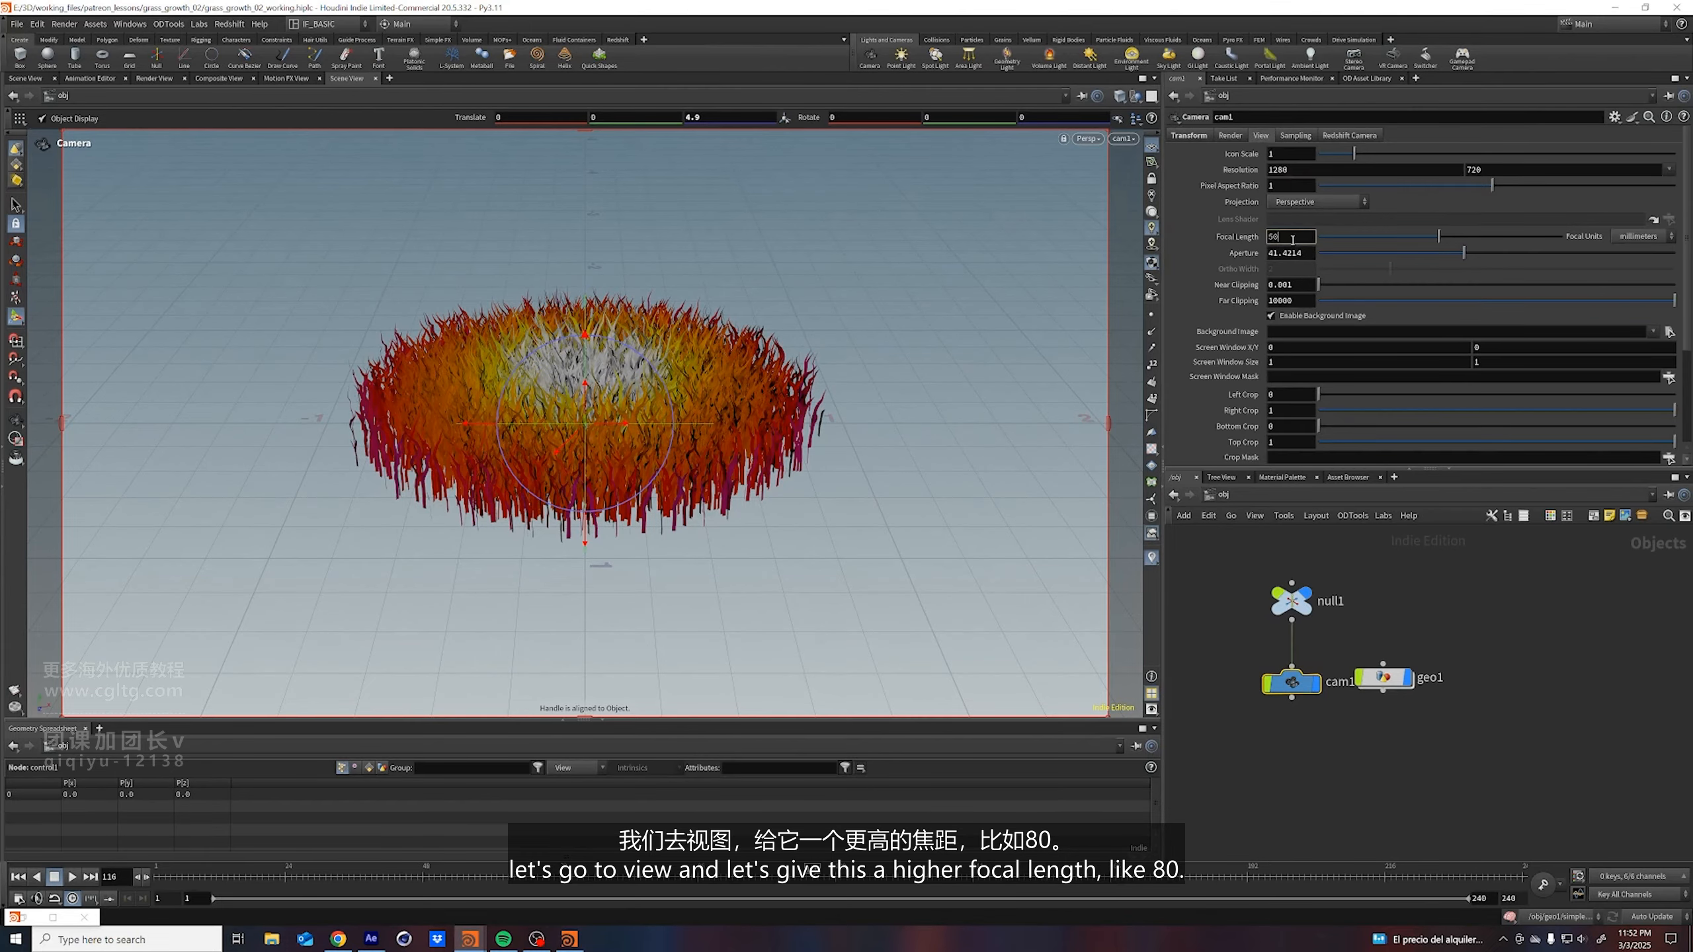
{"action": "type", "text": "80"}
{"action": "key", "text": "Return"}
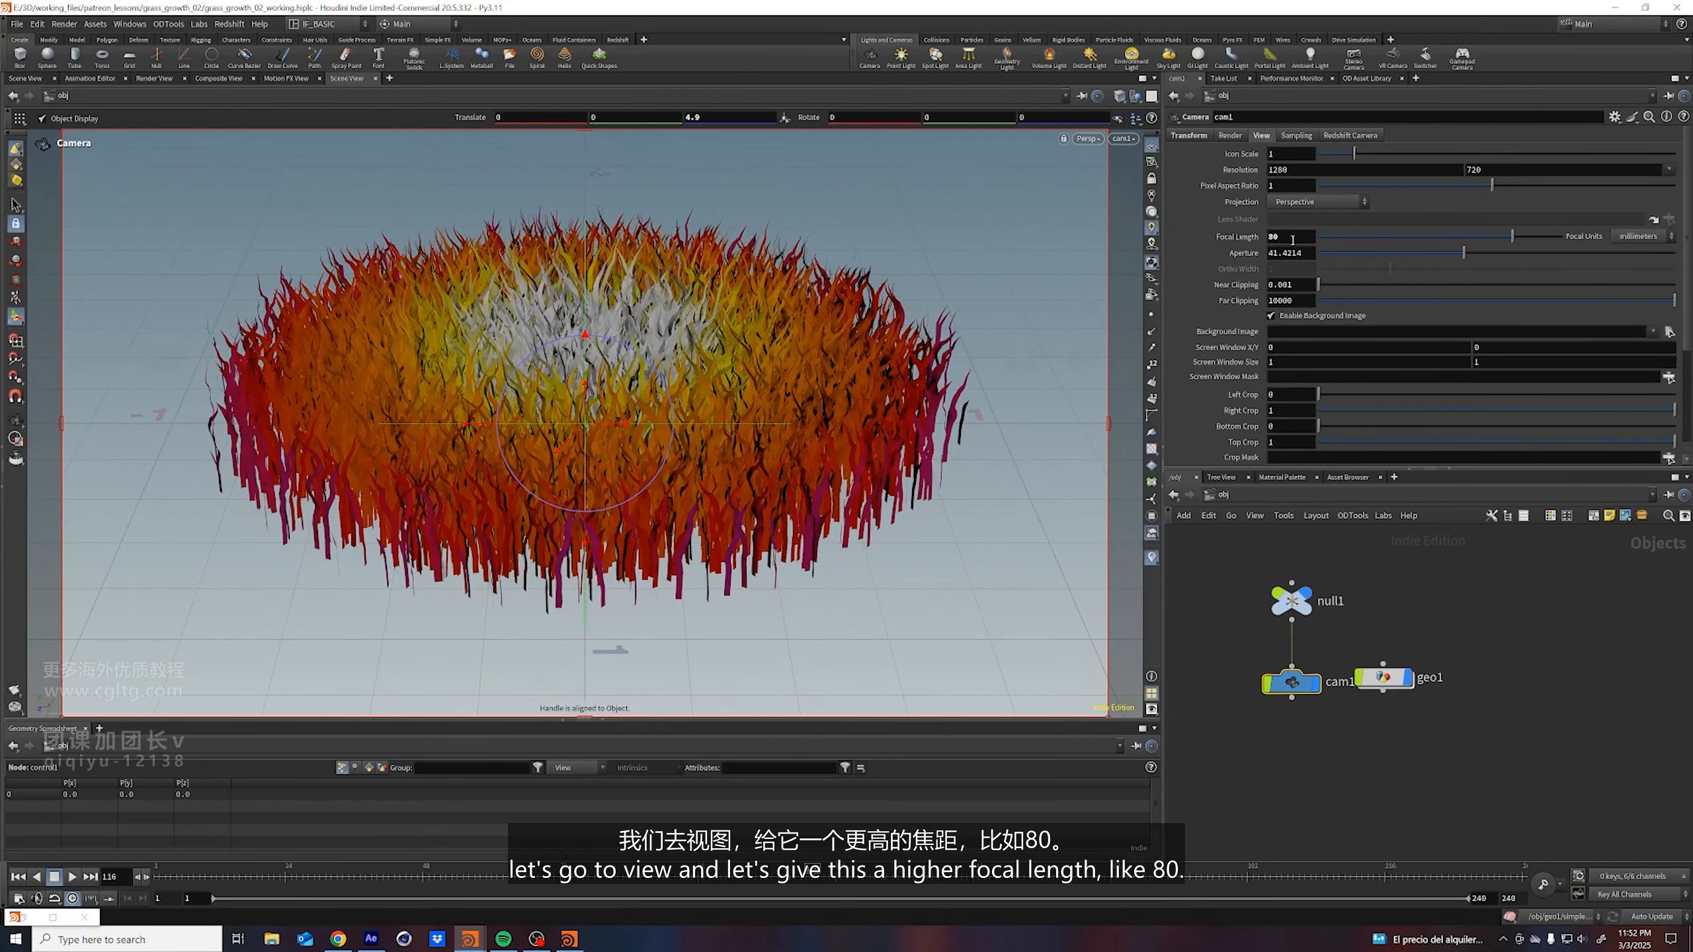
{"action": "left_click", "coordinate": [1206, 140]}
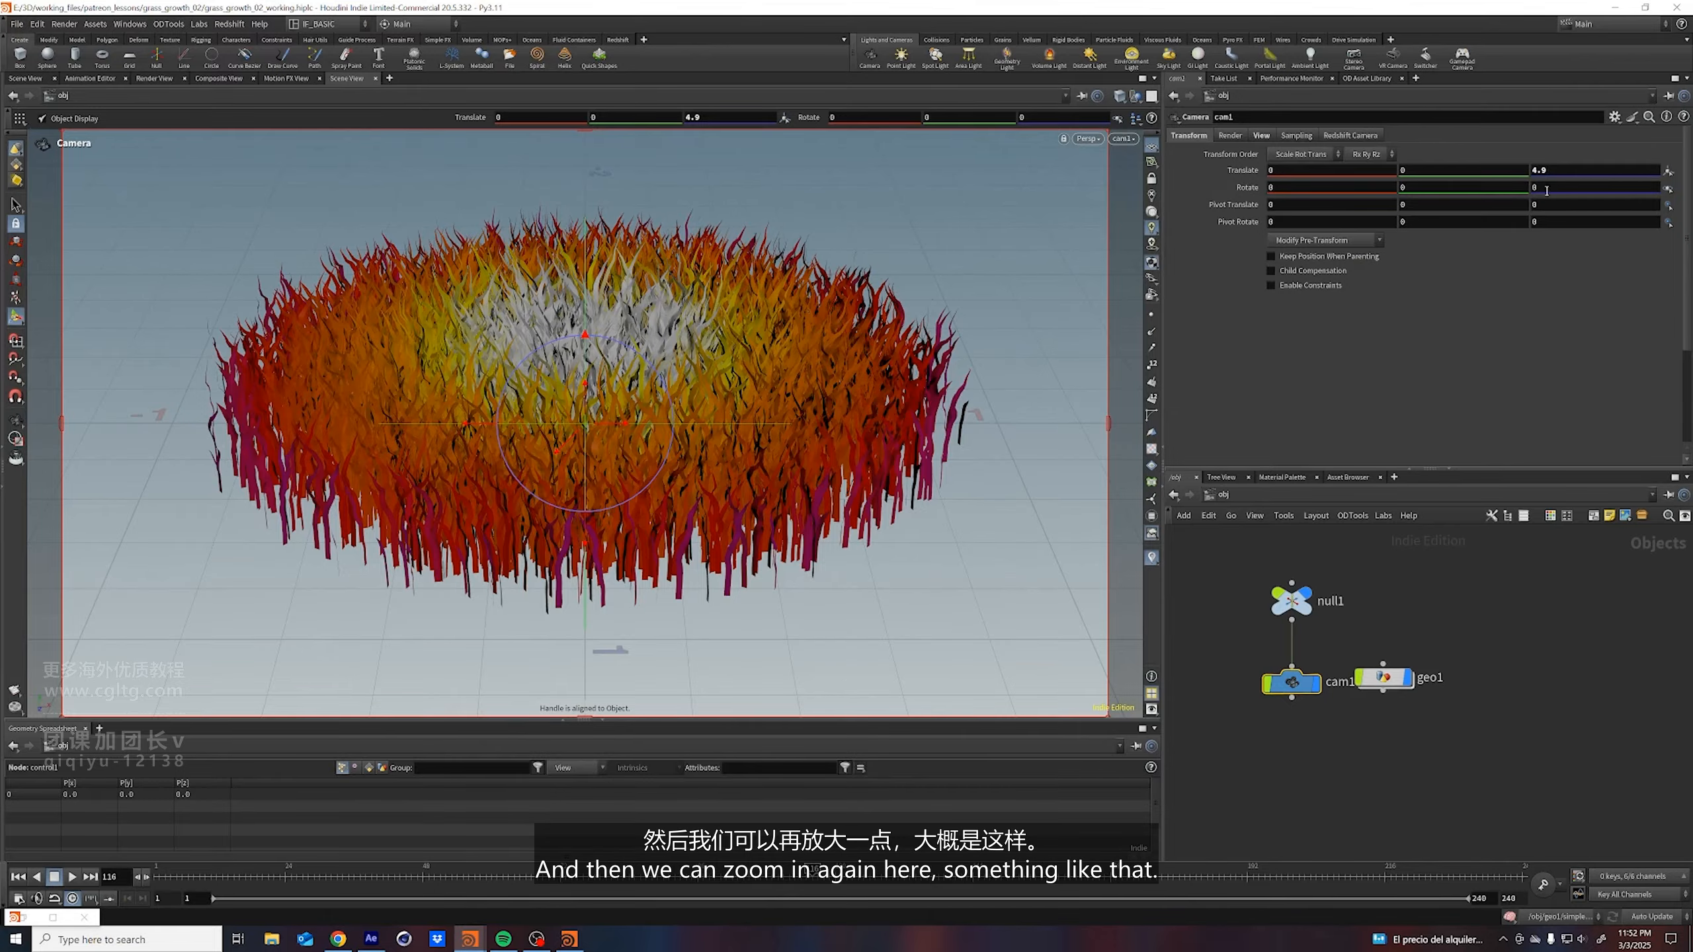
{"action": "middle_click_drag", "start_coordinate": [1555, 173], "coordinate": [1428, 174]}
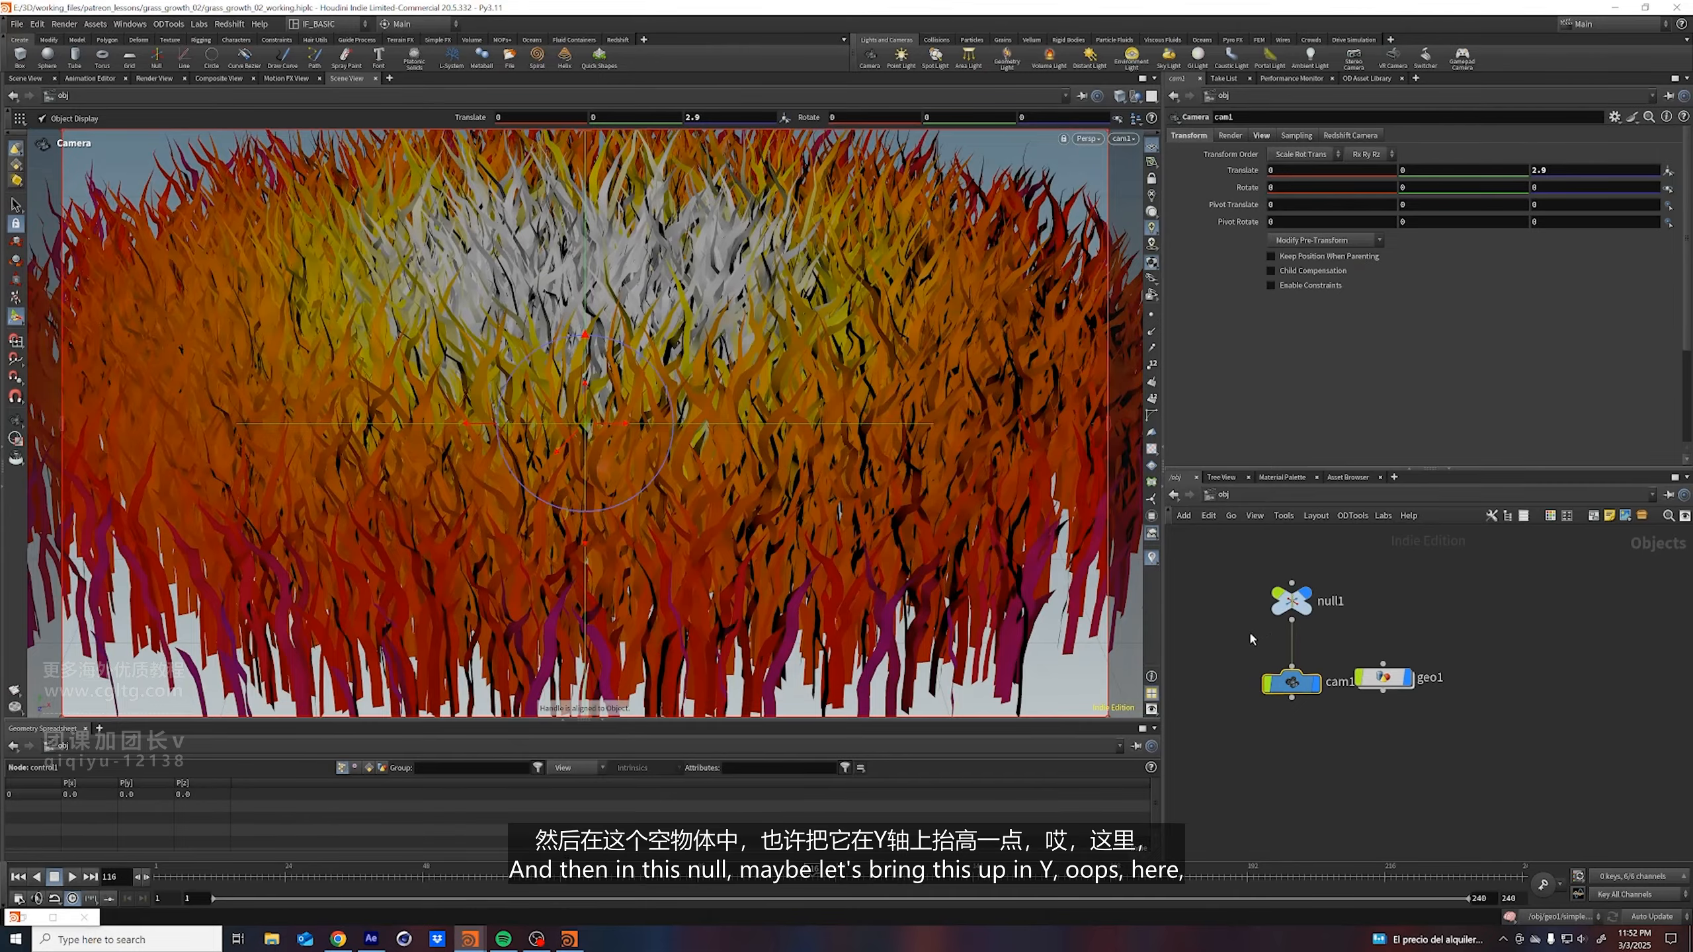
Set the null's Y translate to 0.14 and its X rotation to -15.4 so the camera looks across the grass
{"action": "left_click", "coordinate": [1291, 600]}
{"action": "middle_click_drag", "start_coordinate": [1413, 194], "coordinate": [1521, 196]}
{"action": "key", "text": "ctrl+z"}
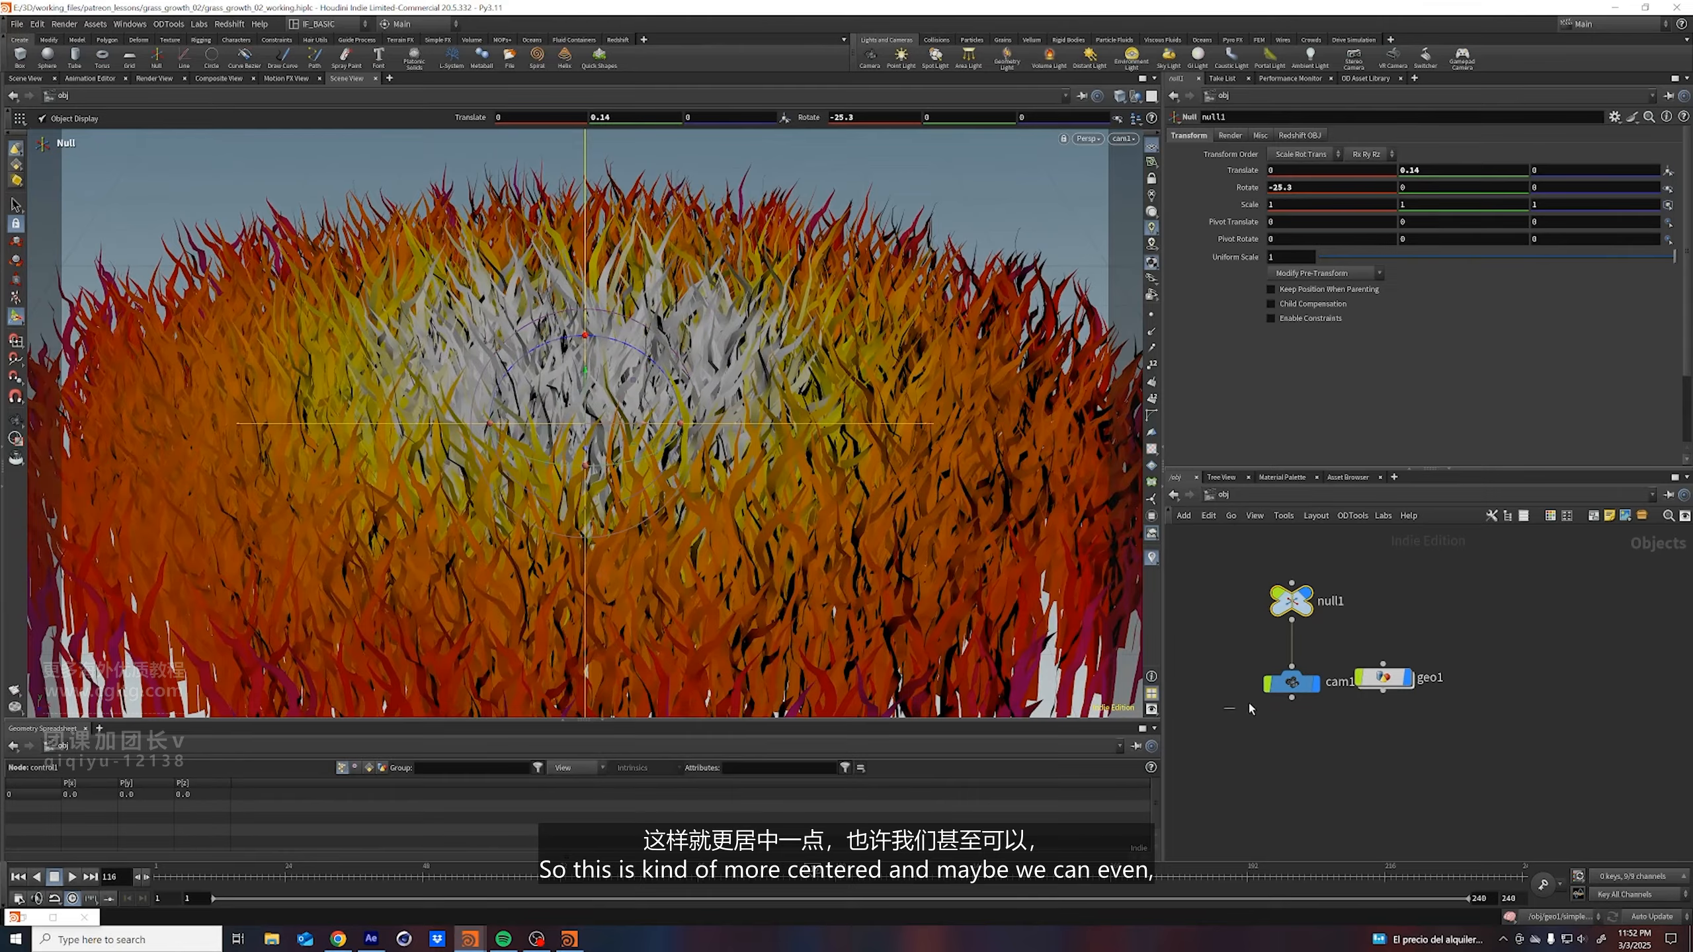
{"action": "left_click", "coordinate": [1292, 683]}
{"action": "left_click_drag", "start_coordinate": [1230, 629], "coordinate": [1316, 578]}
{"action": "middle_click_drag", "start_coordinate": [1293, 187], "coordinate": [1177, 213]}
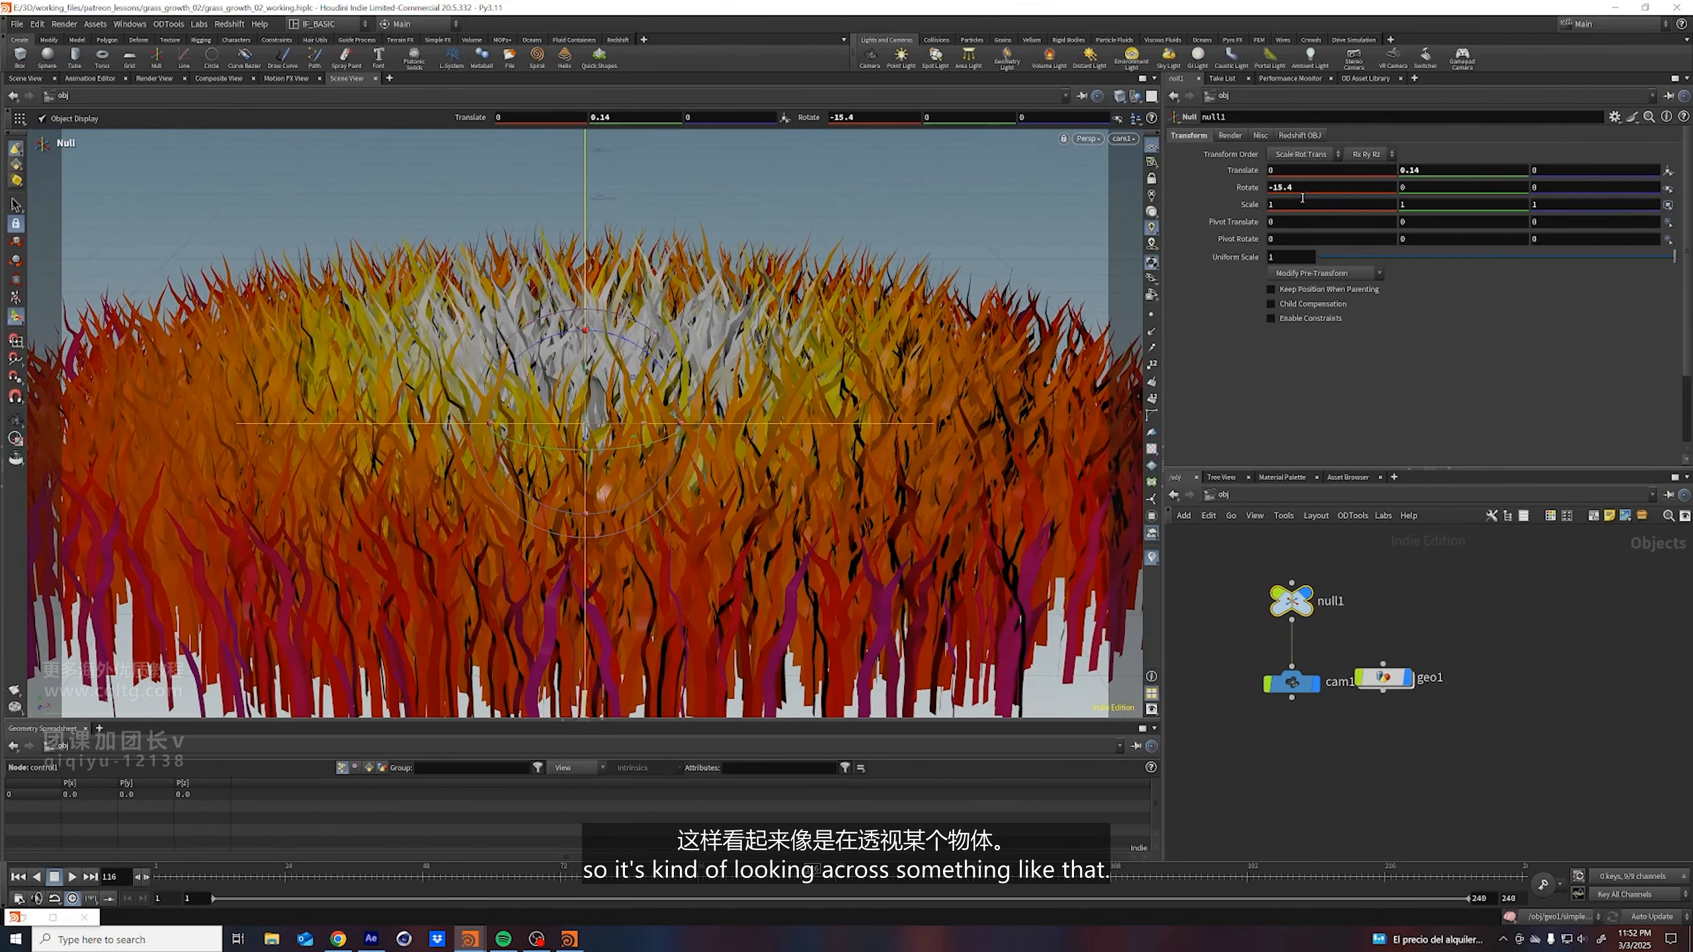
Set the camera's Z translate to 2.33 and move the grass geometry node farther away from the camera node
{"action": "left_click_drag", "start_coordinate": [1267, 691], "coordinate": [1372, 629]}
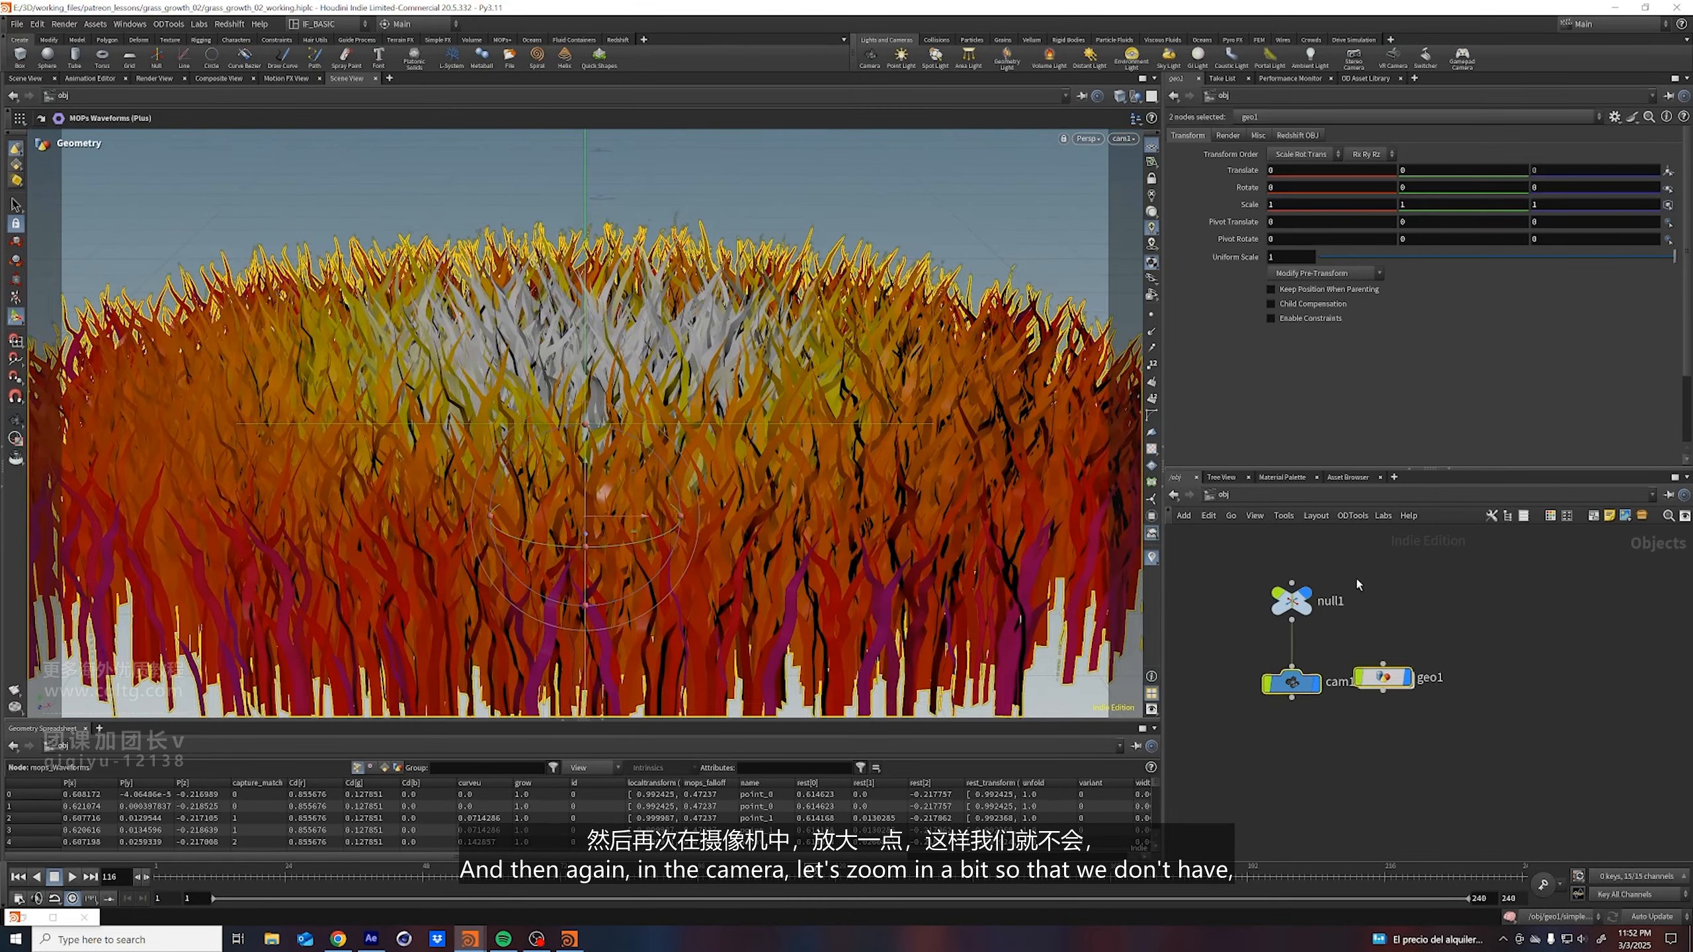
{"action": "left_click", "coordinate": [1292, 681]}
{"action": "middle_click_drag", "start_coordinate": [1636, 170], "coordinate": [1410, 220]}
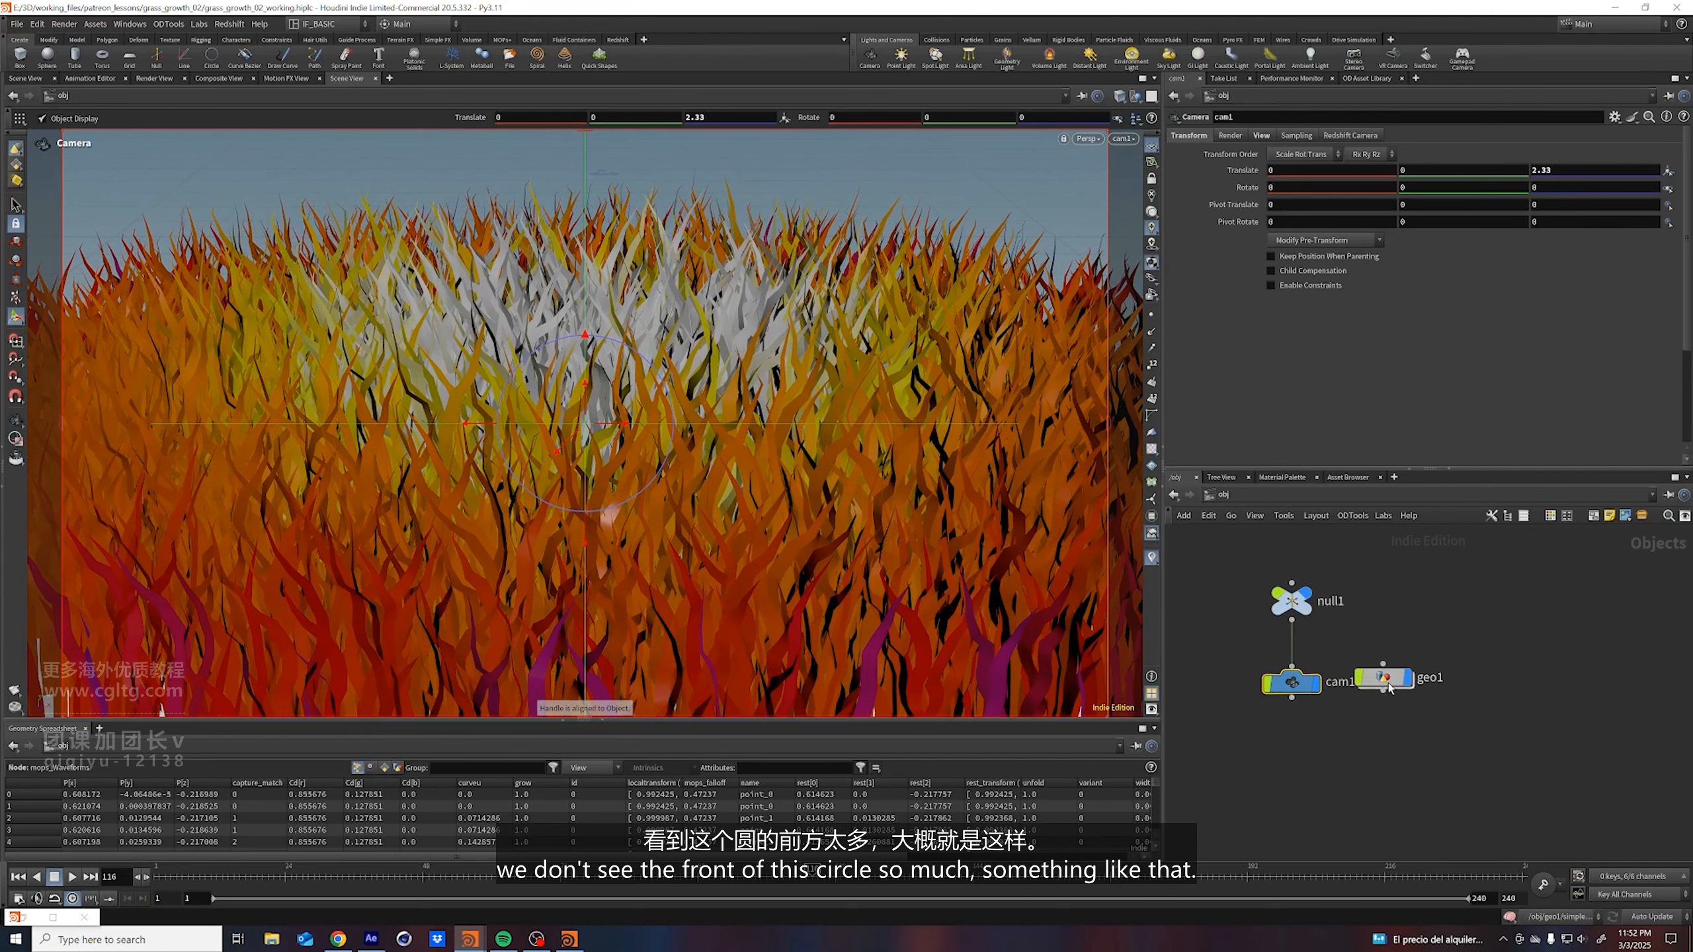
{"action": "left_click_drag", "start_coordinate": [1388, 687], "coordinate": [1463, 689]}
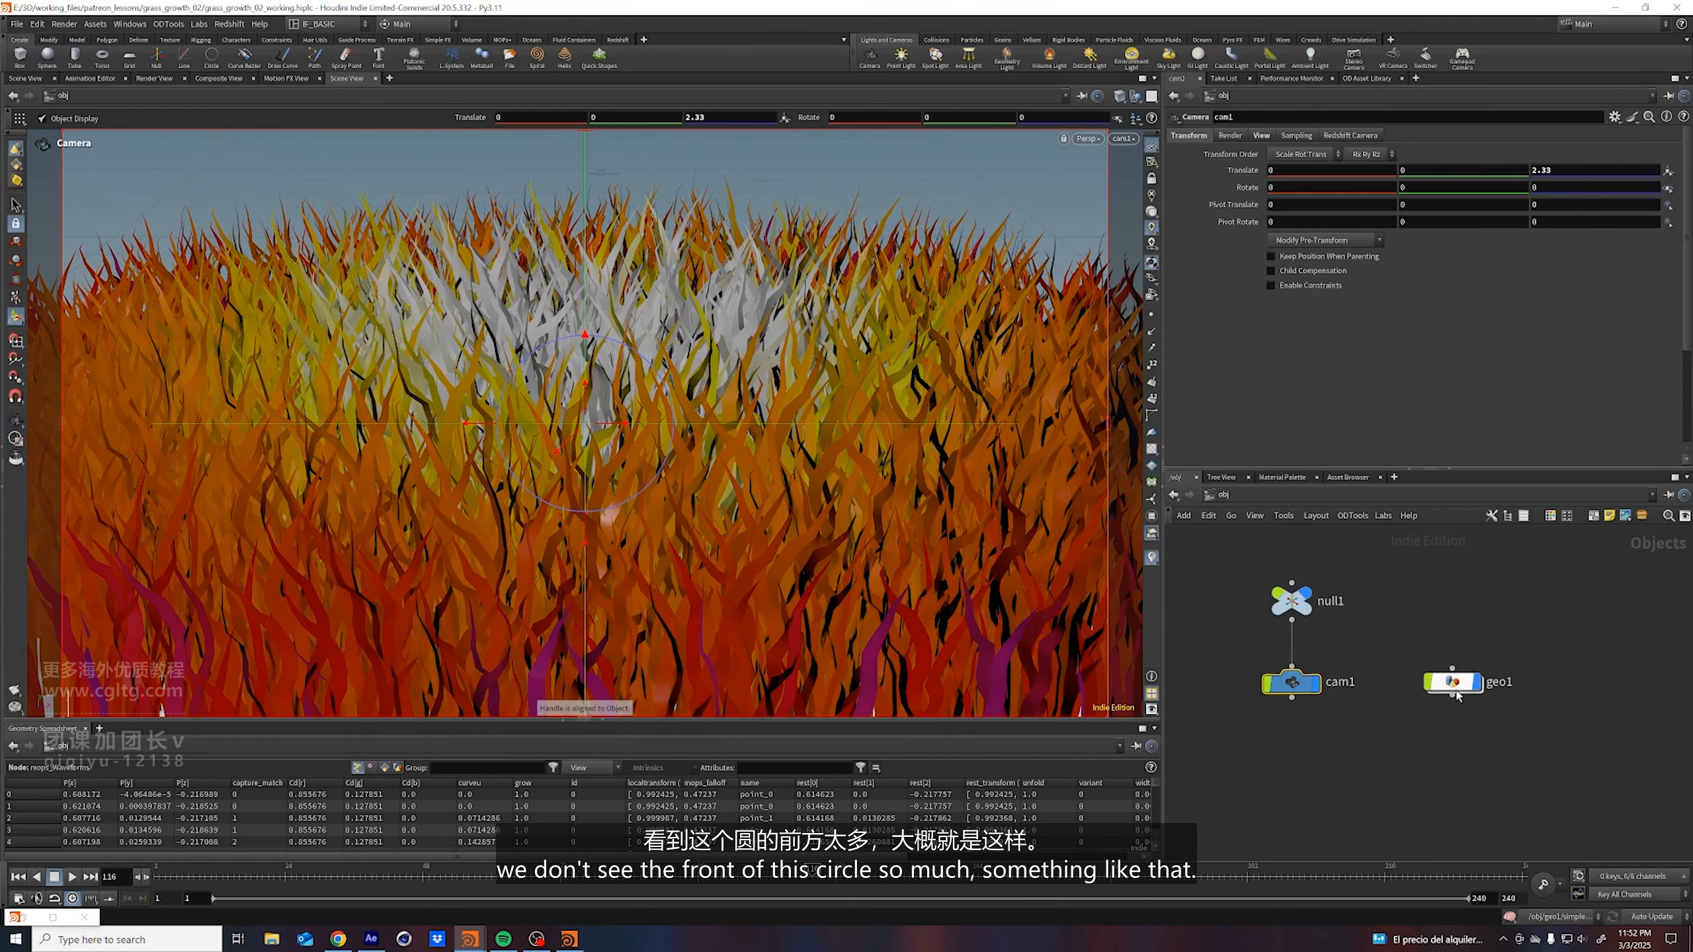
Add a Redshift dome light to the scene and place its node below the camera
{"action": "middle_click_drag", "start_coordinate": [1441, 760], "coordinate": [1451, 748]}
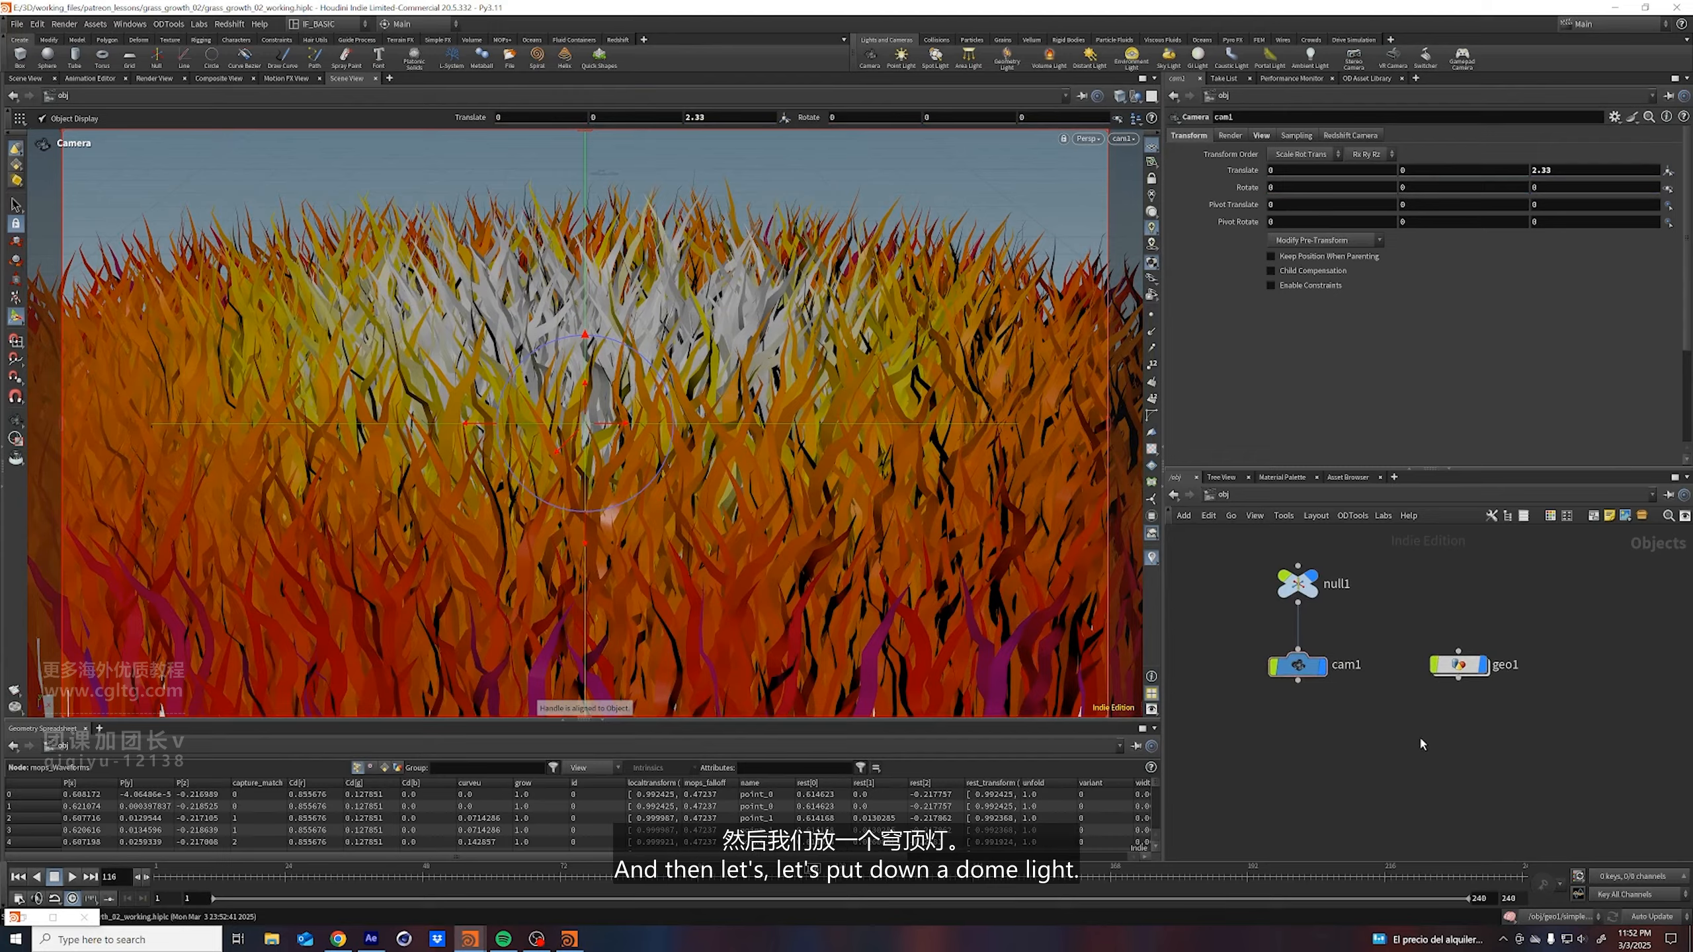
{"action": "middle_click_drag", "start_coordinate": [1419, 736], "coordinate": [1504, 690]}
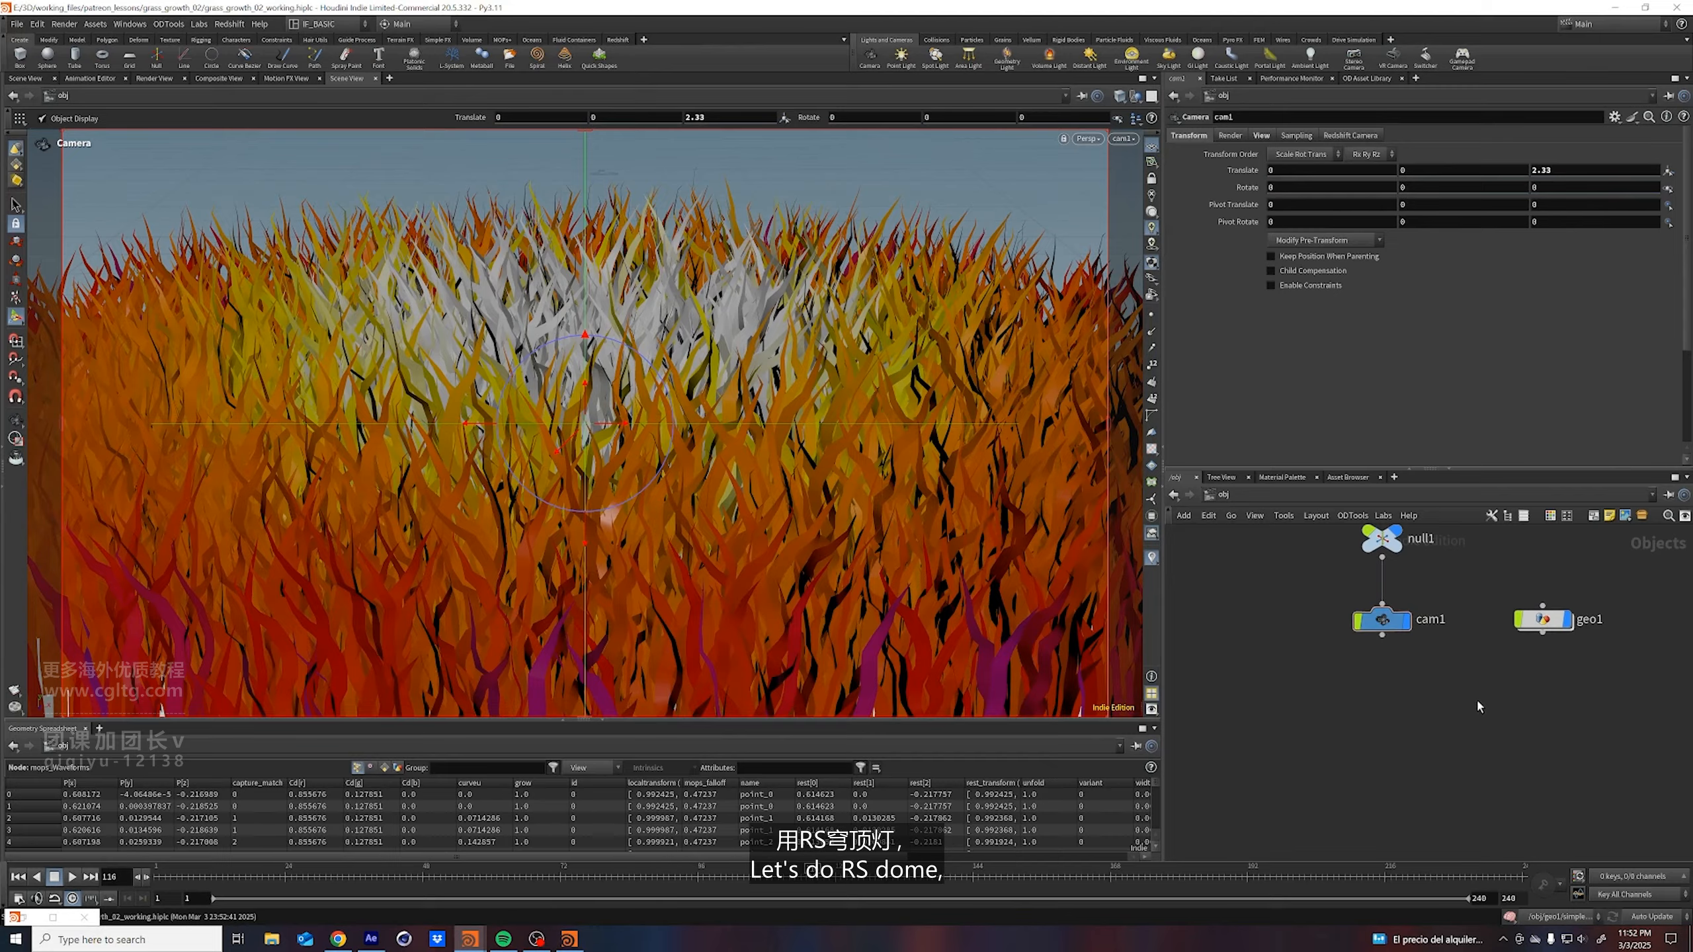
{"action": "key", "text": "Tab"}
{"action": "type", "text": "rslightdome"}
{"action": "key", "text": "Return"}
{"action": "key", "text": "Return"}
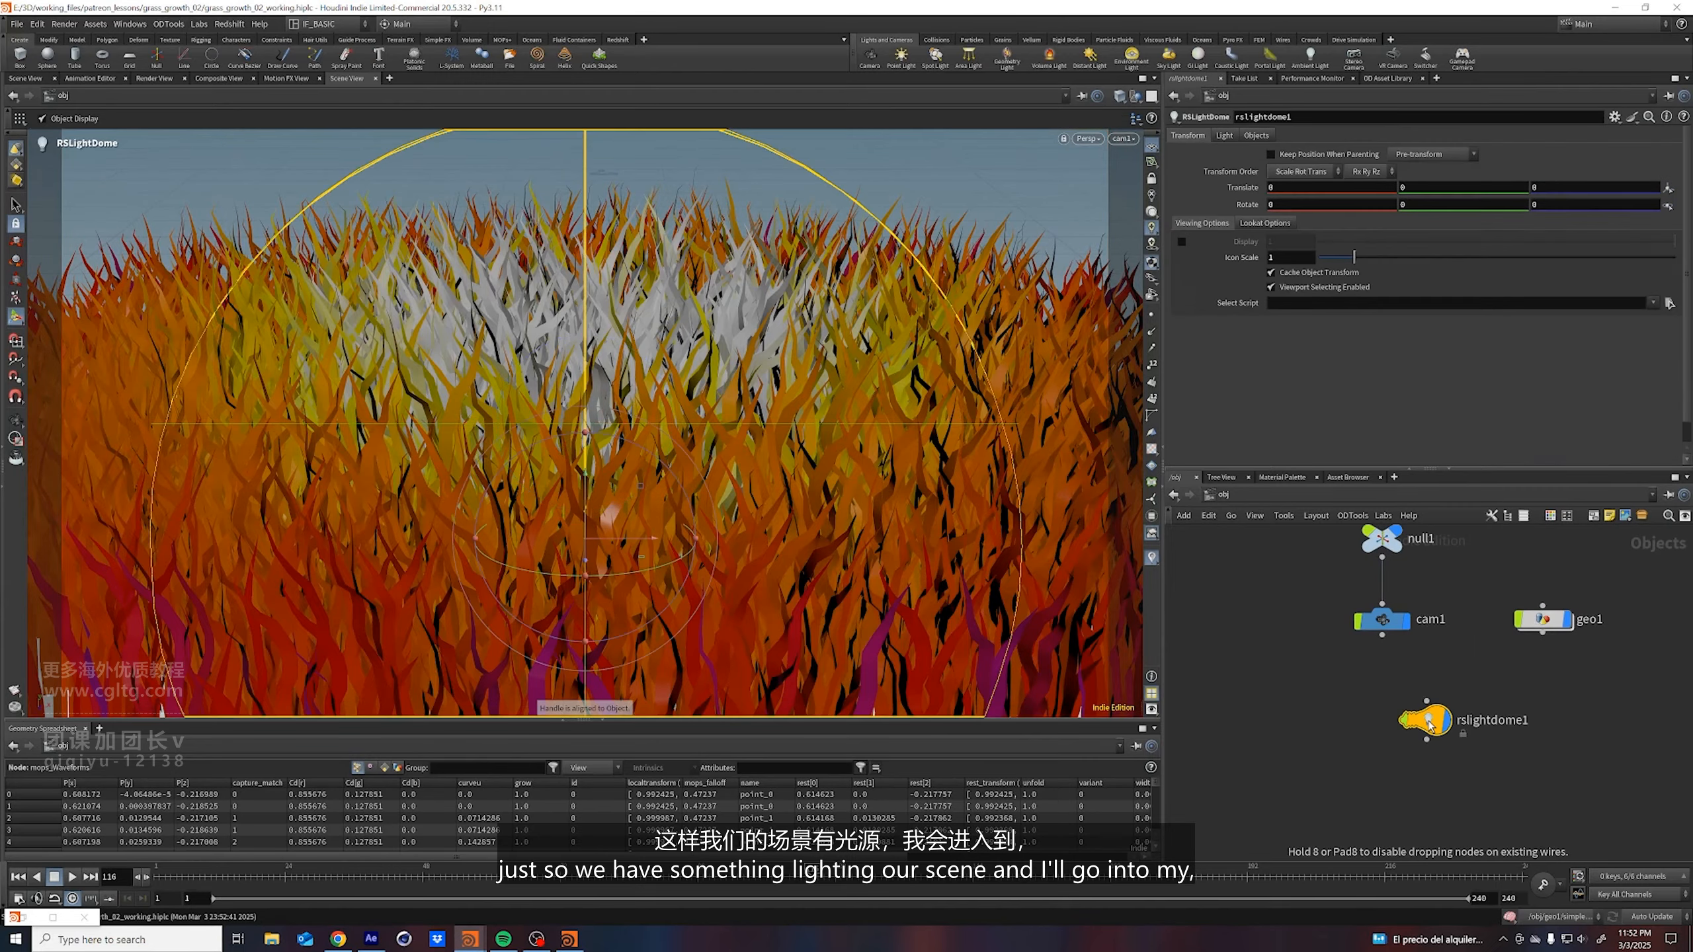
{"action": "left_click_drag", "start_coordinate": [1428, 723], "coordinate": [1392, 716]}
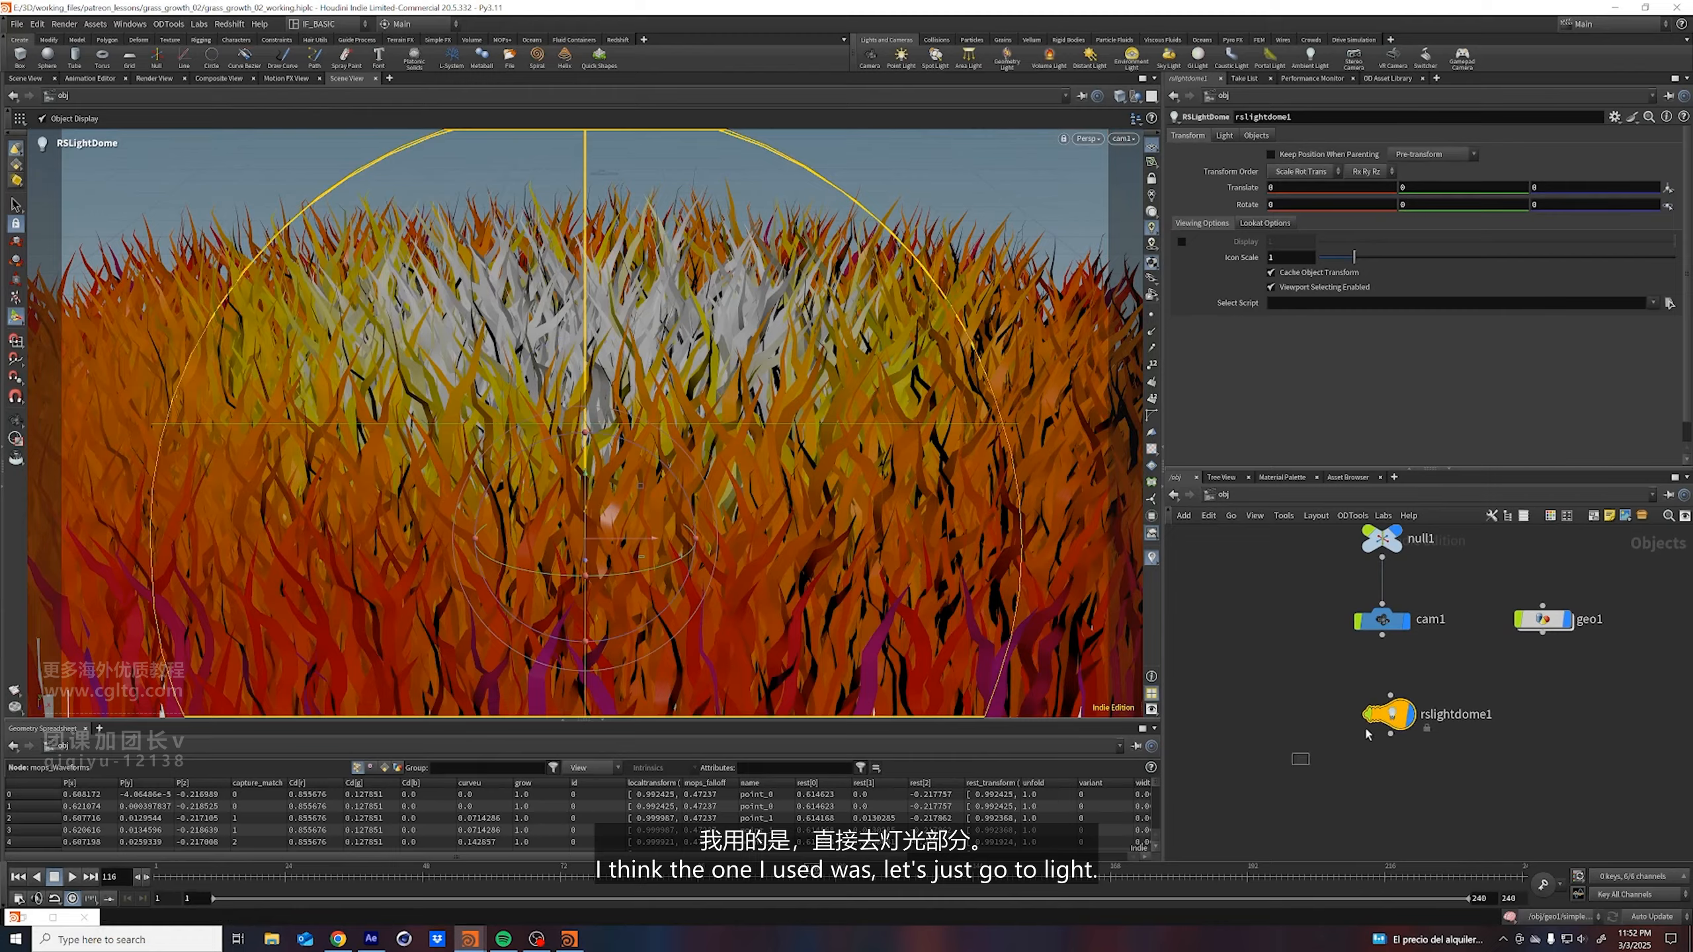
Set the dome light's texture to E:/OD_tools_thumbnail_storage/OD_tools_texture_copies/Modern_Industrial_005.tx
{"action": "left_click", "coordinate": [1226, 137]}
{"action": "left_click", "coordinate": [1294, 275]}
{"action": "type", "text": "E:/OD_tools_thumbnail_storage/OD_tools_texture_copies/Modern_Industrial_005.tx"}
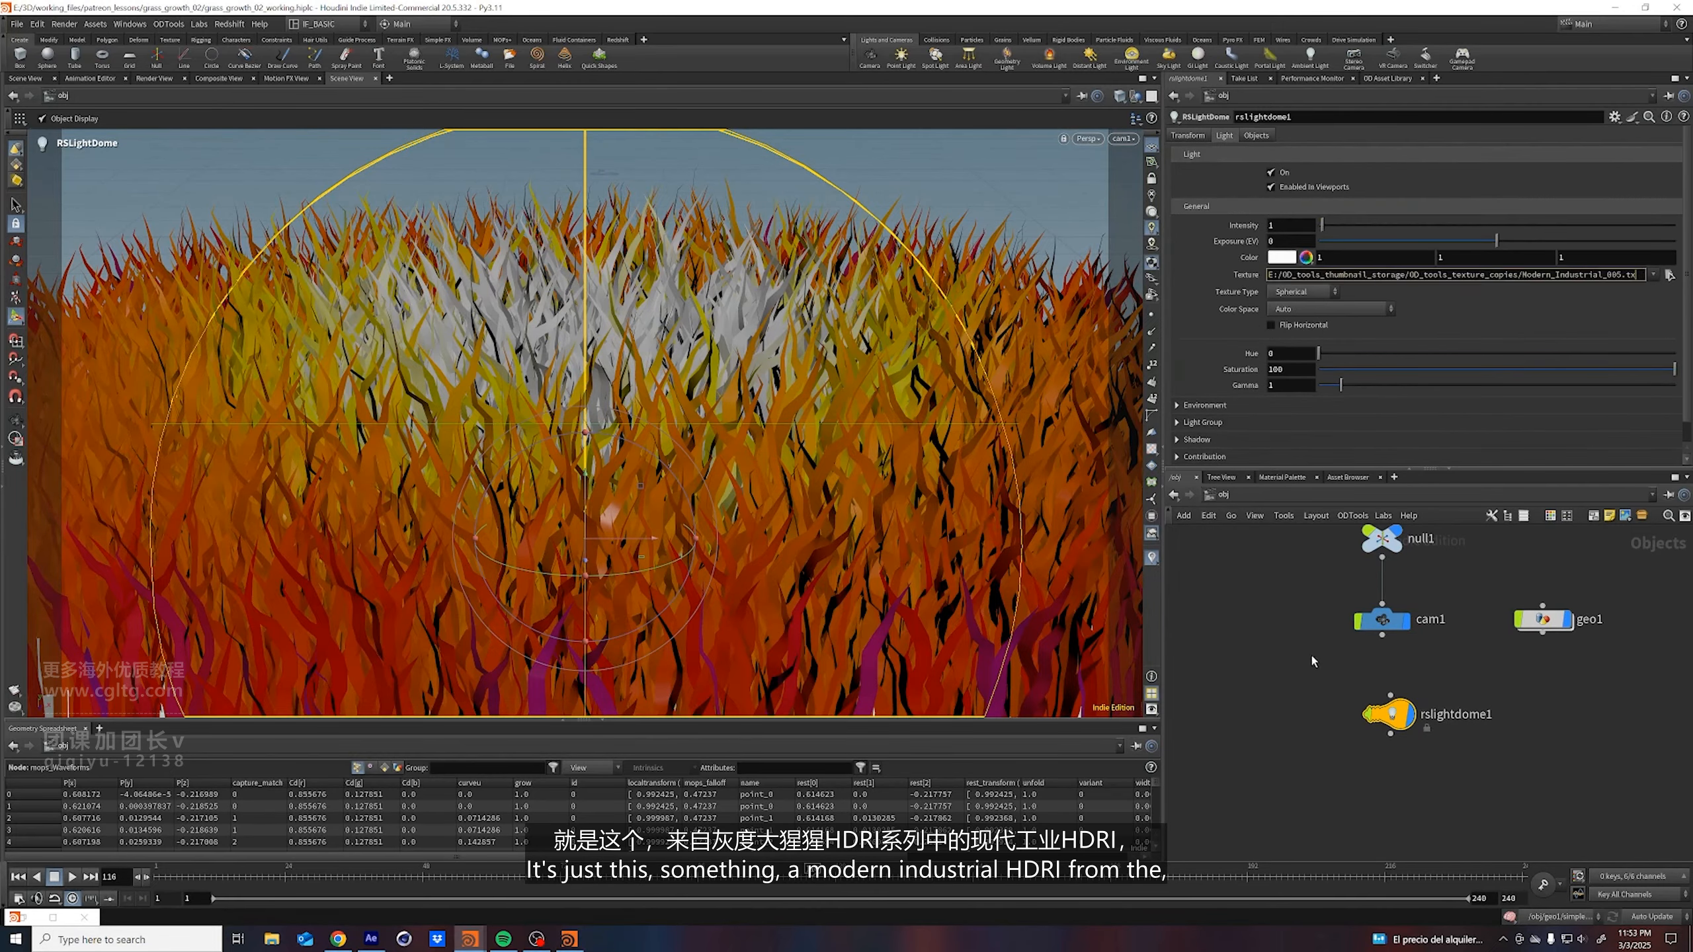
{"action": "left_click", "coordinate": [1310, 658]}
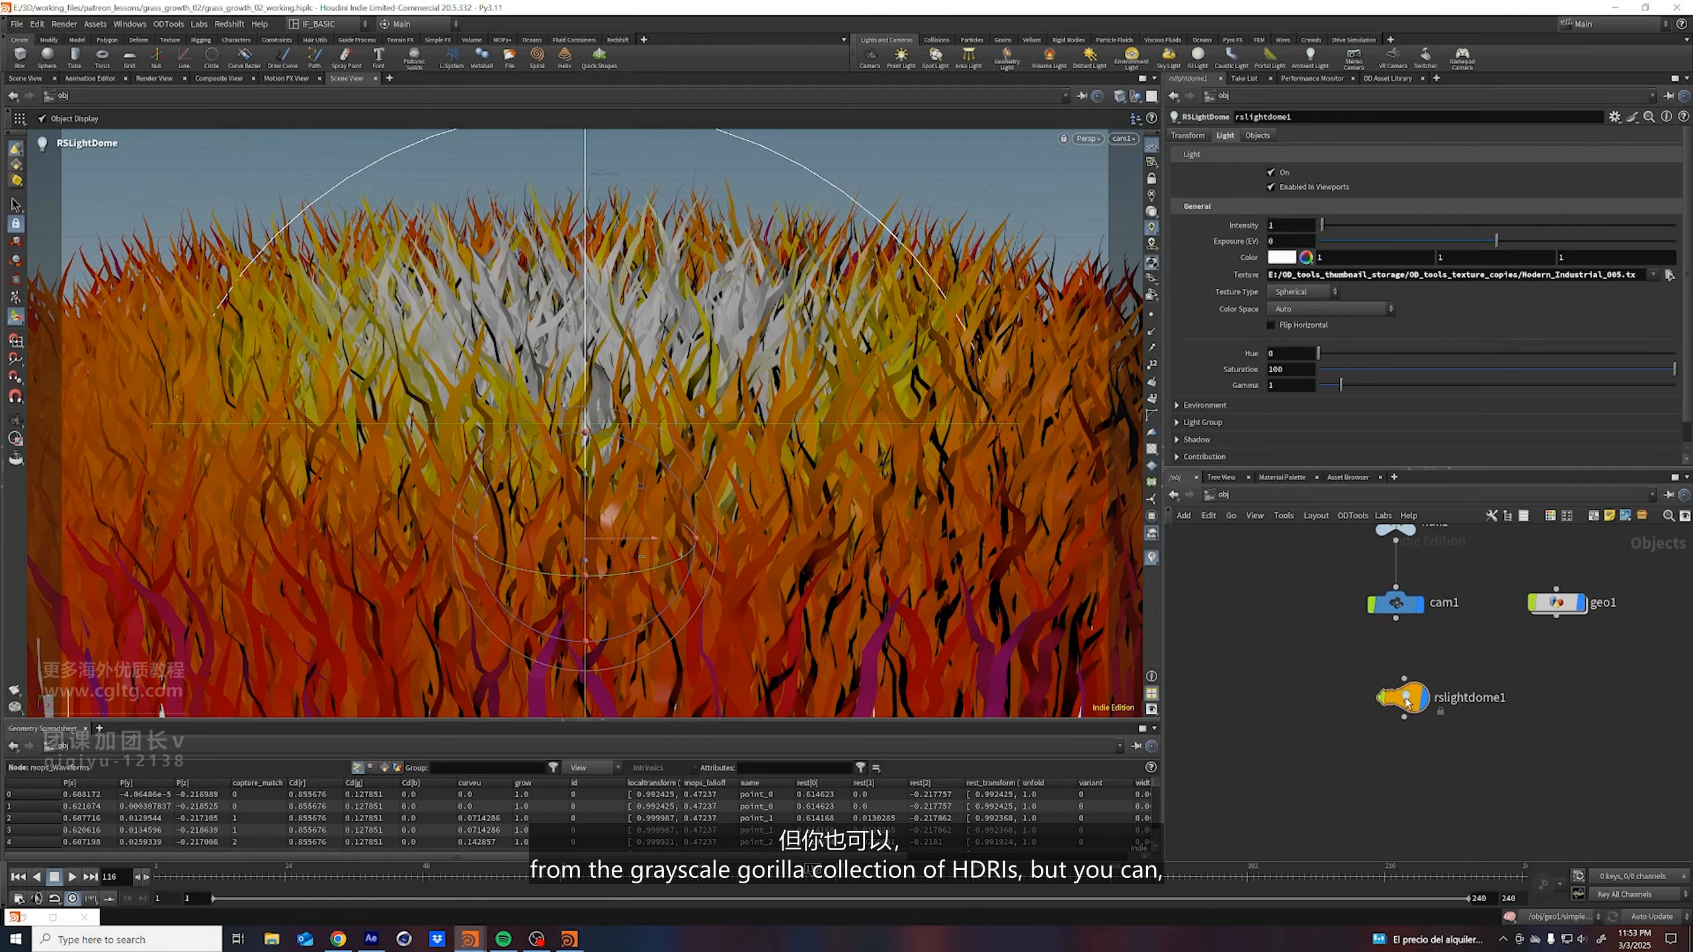
{"action": "left_click_drag", "start_coordinate": [1400, 698], "coordinate": [1385, 703]}
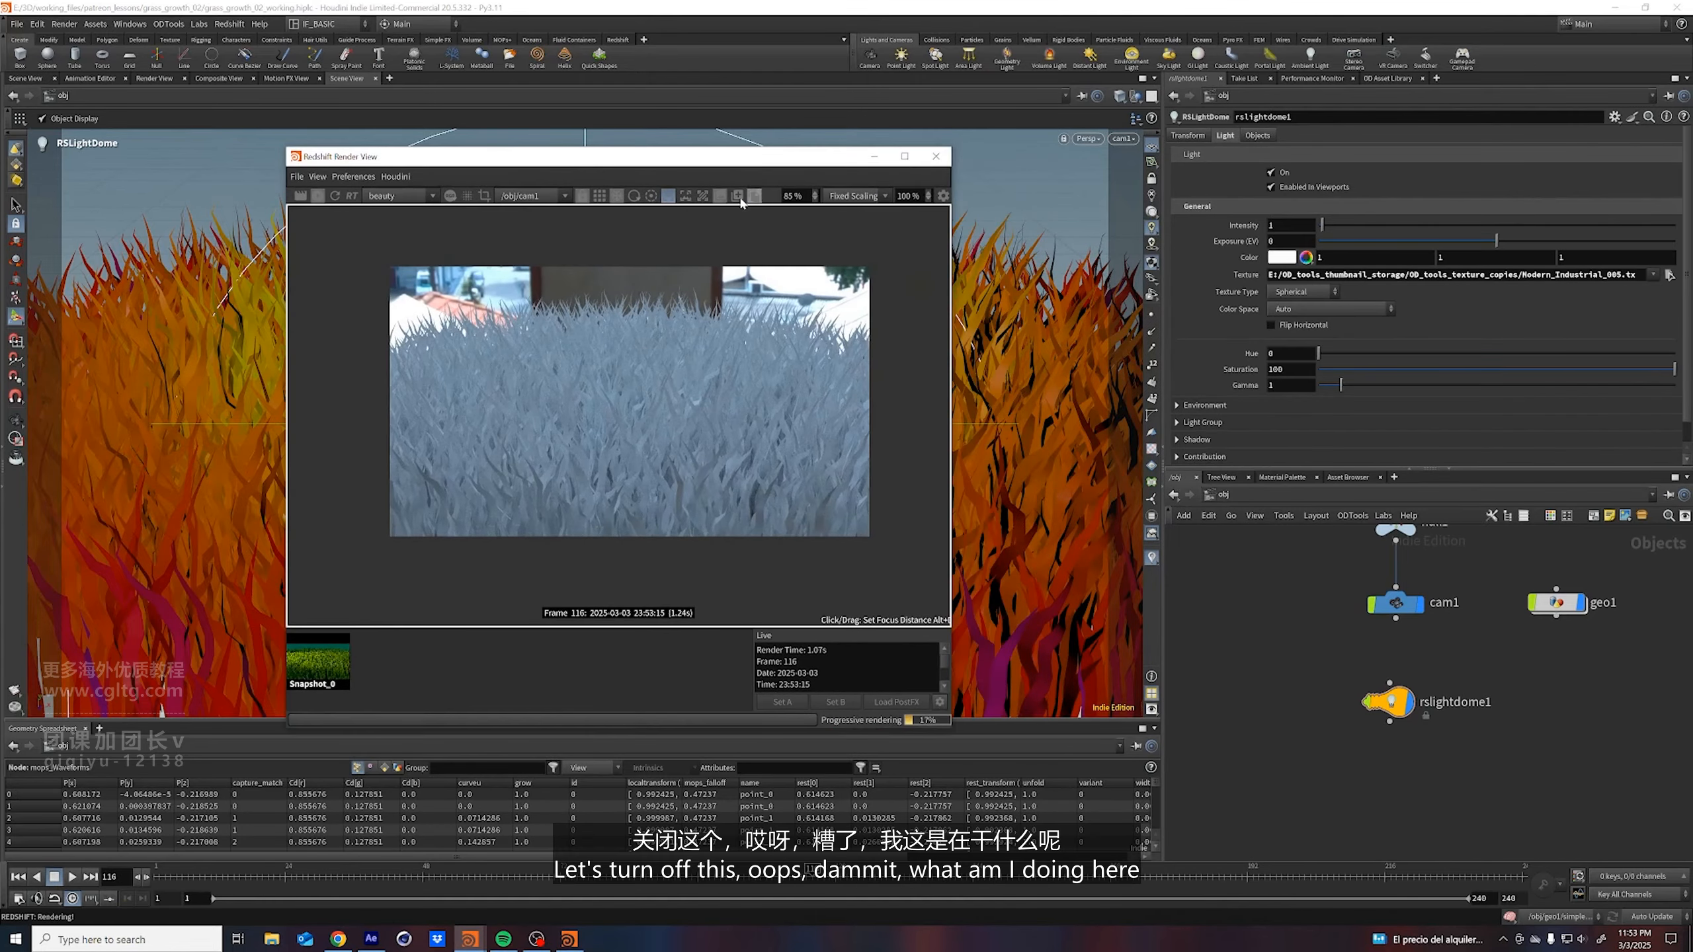
Hide the snapshot strip in the Redshift Render View
{"action": "left_click", "coordinate": [739, 200]}
{"action": "left_click", "coordinate": [738, 200]}
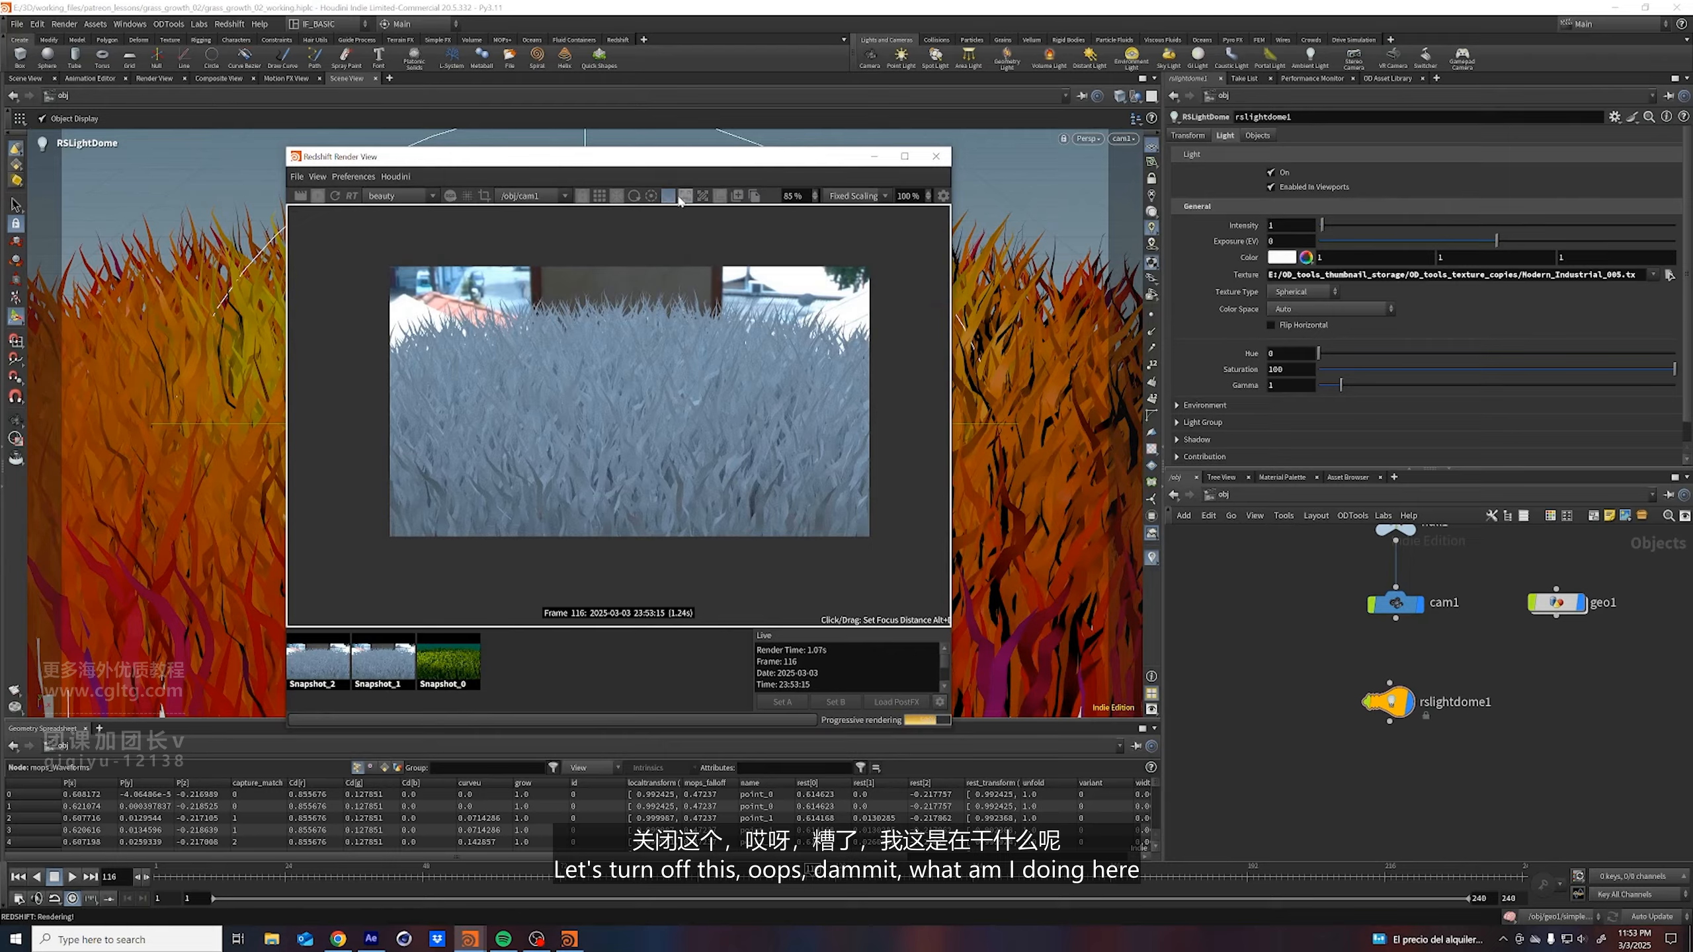
{"action": "left_click", "coordinate": [724, 198]}
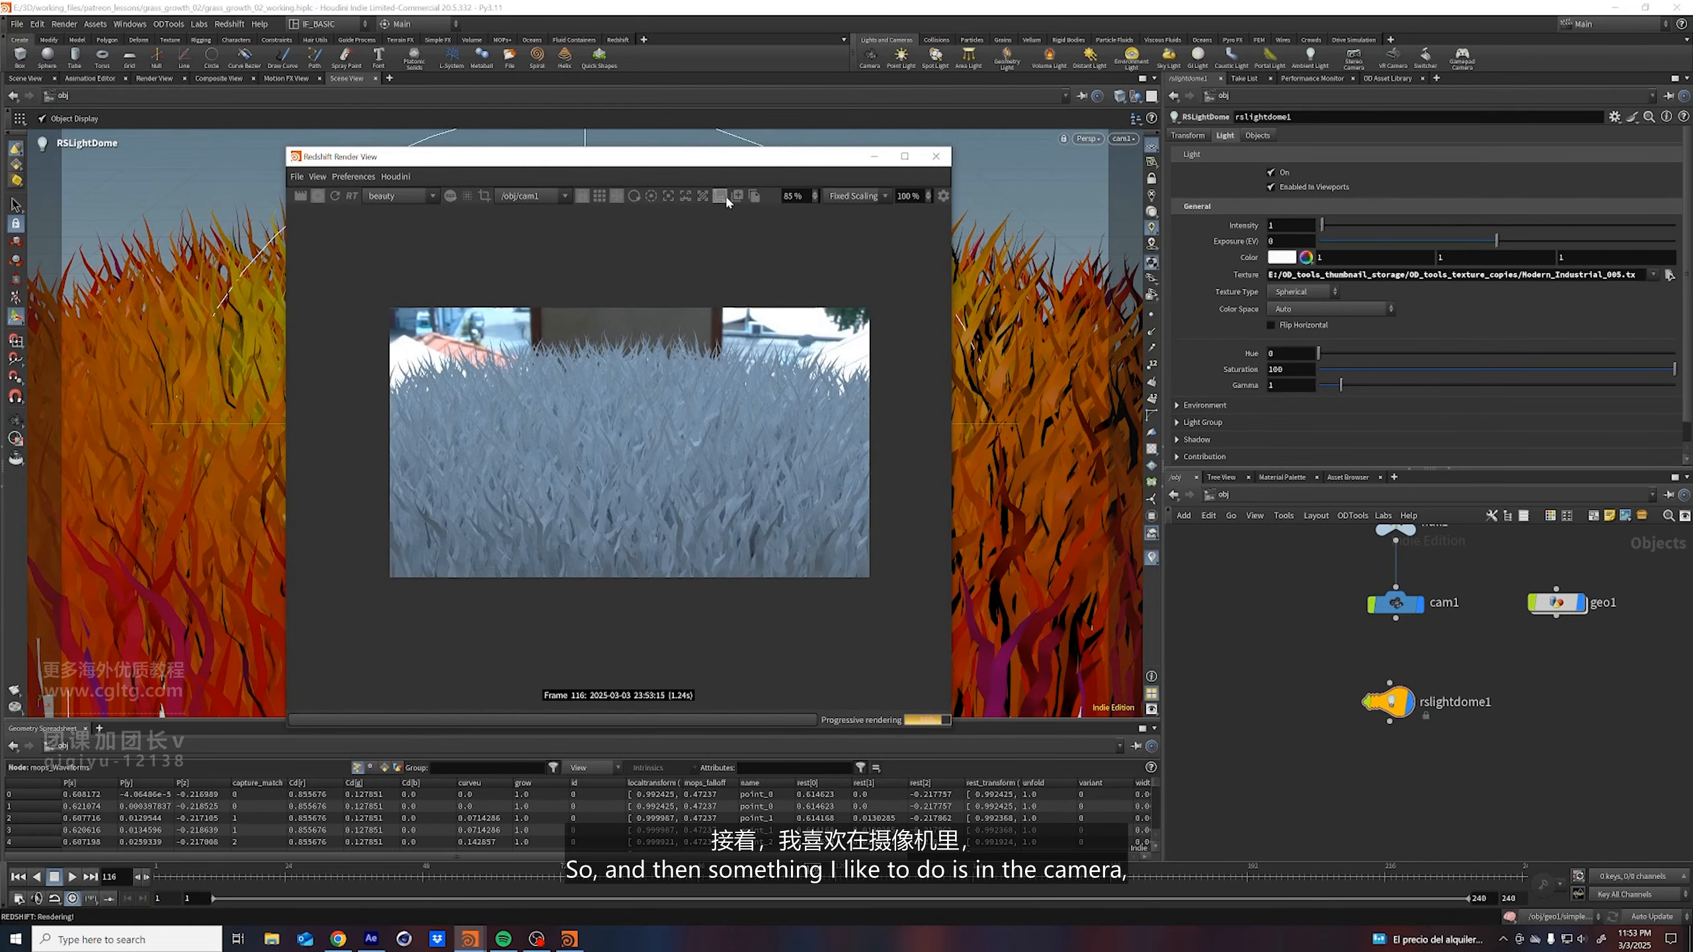
Enlarge the render preview and set the camera's Redshift exposure type to Filmic
{"action": "scroll", "coordinate": [679, 459], "scroll_direction": "up", "scroll_amount": 5}
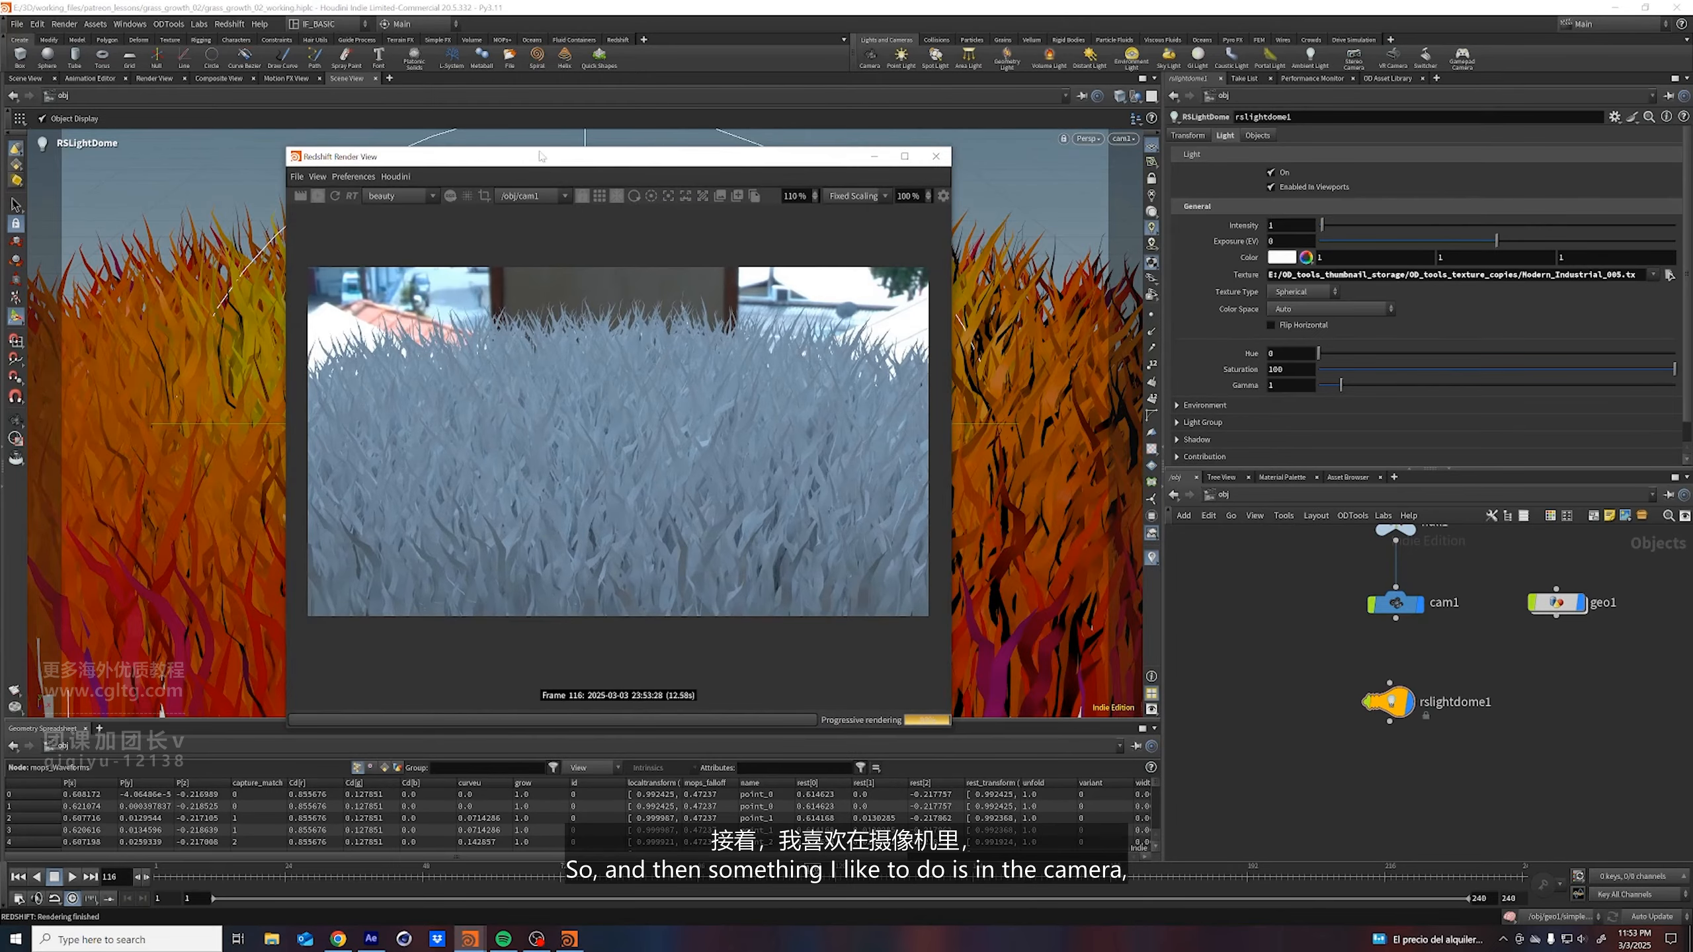
{"action": "left_click_drag", "start_coordinate": [562, 157], "coordinate": [455, 151]}
{"action": "scroll", "coordinate": [1248, 616], "scroll_direction": "down", "scroll_amount": 3}
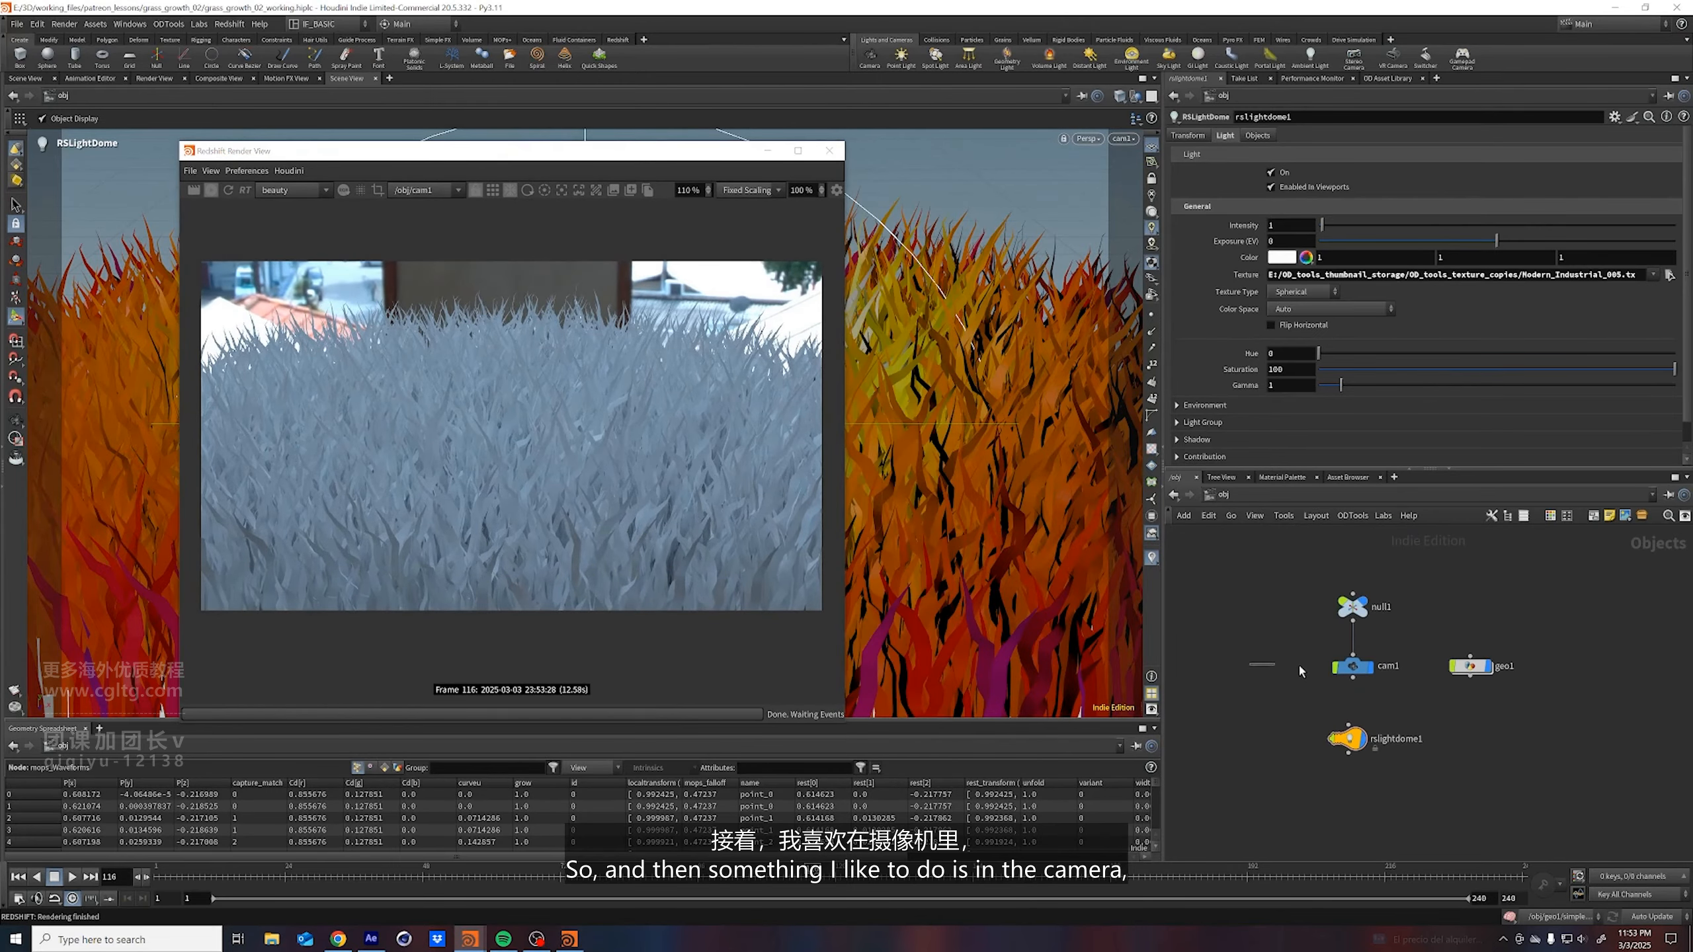
{"action": "left_click", "coordinate": [1353, 665]}
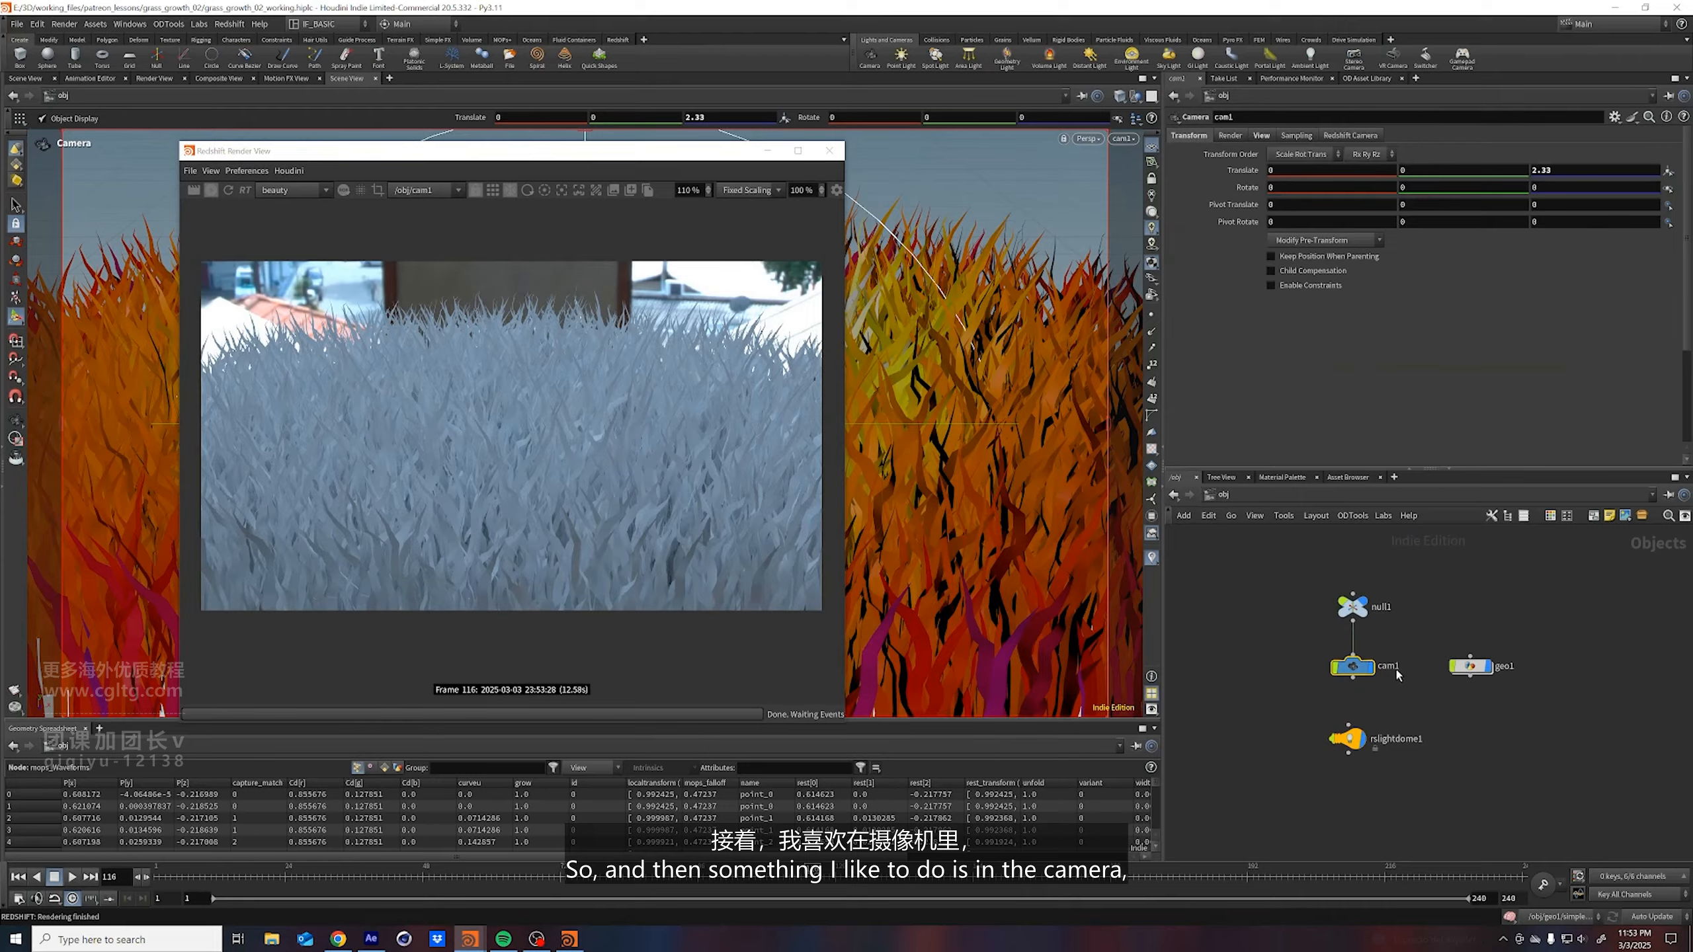
{"action": "left_click", "coordinate": [1262, 136]}
{"action": "left_click", "coordinate": [1350, 135]}
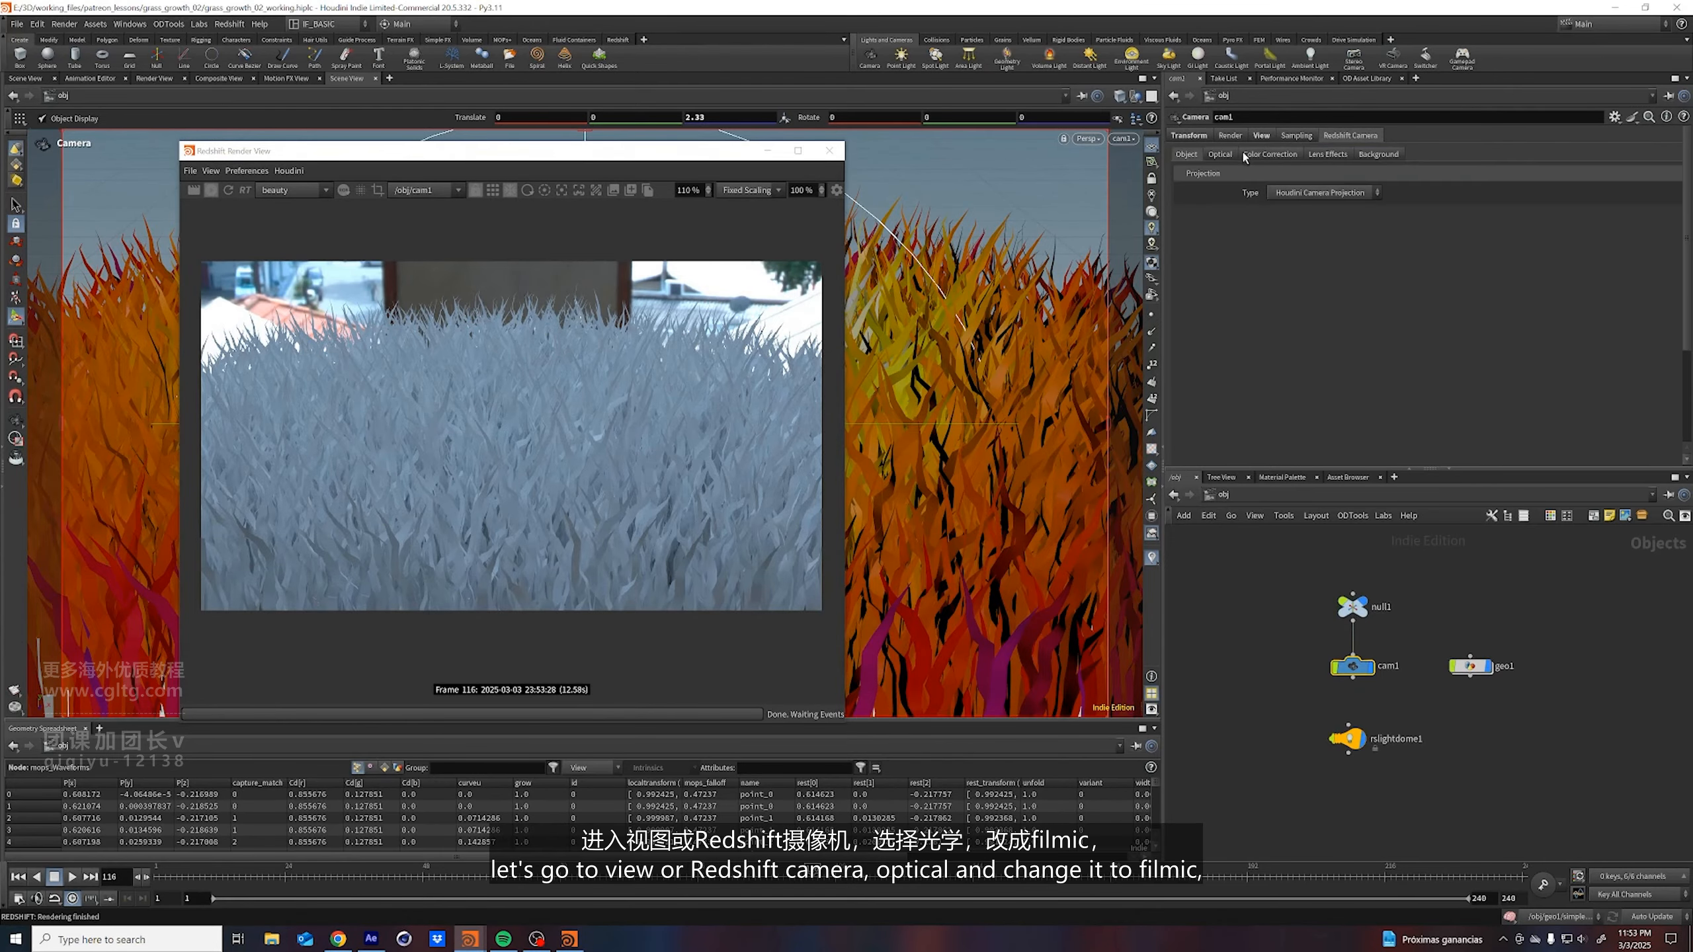
{"action": "left_click", "coordinate": [1219, 154]}
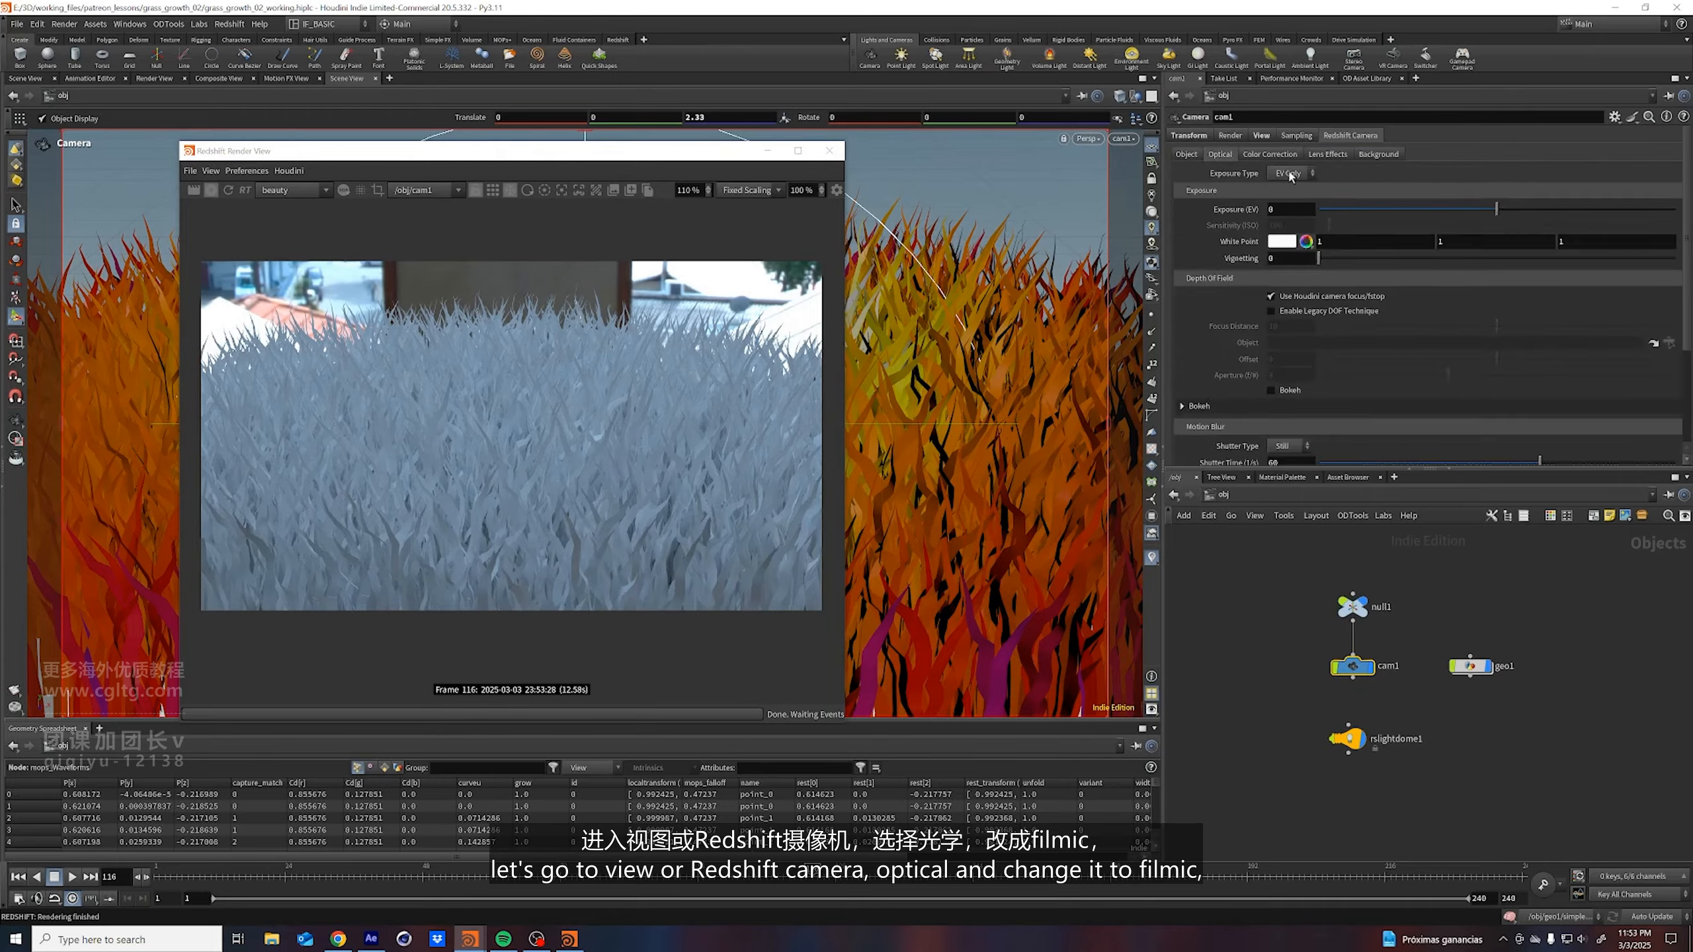
{"action": "left_click", "coordinate": [1290, 173]}
{"action": "left_click", "coordinate": [1295, 205]}
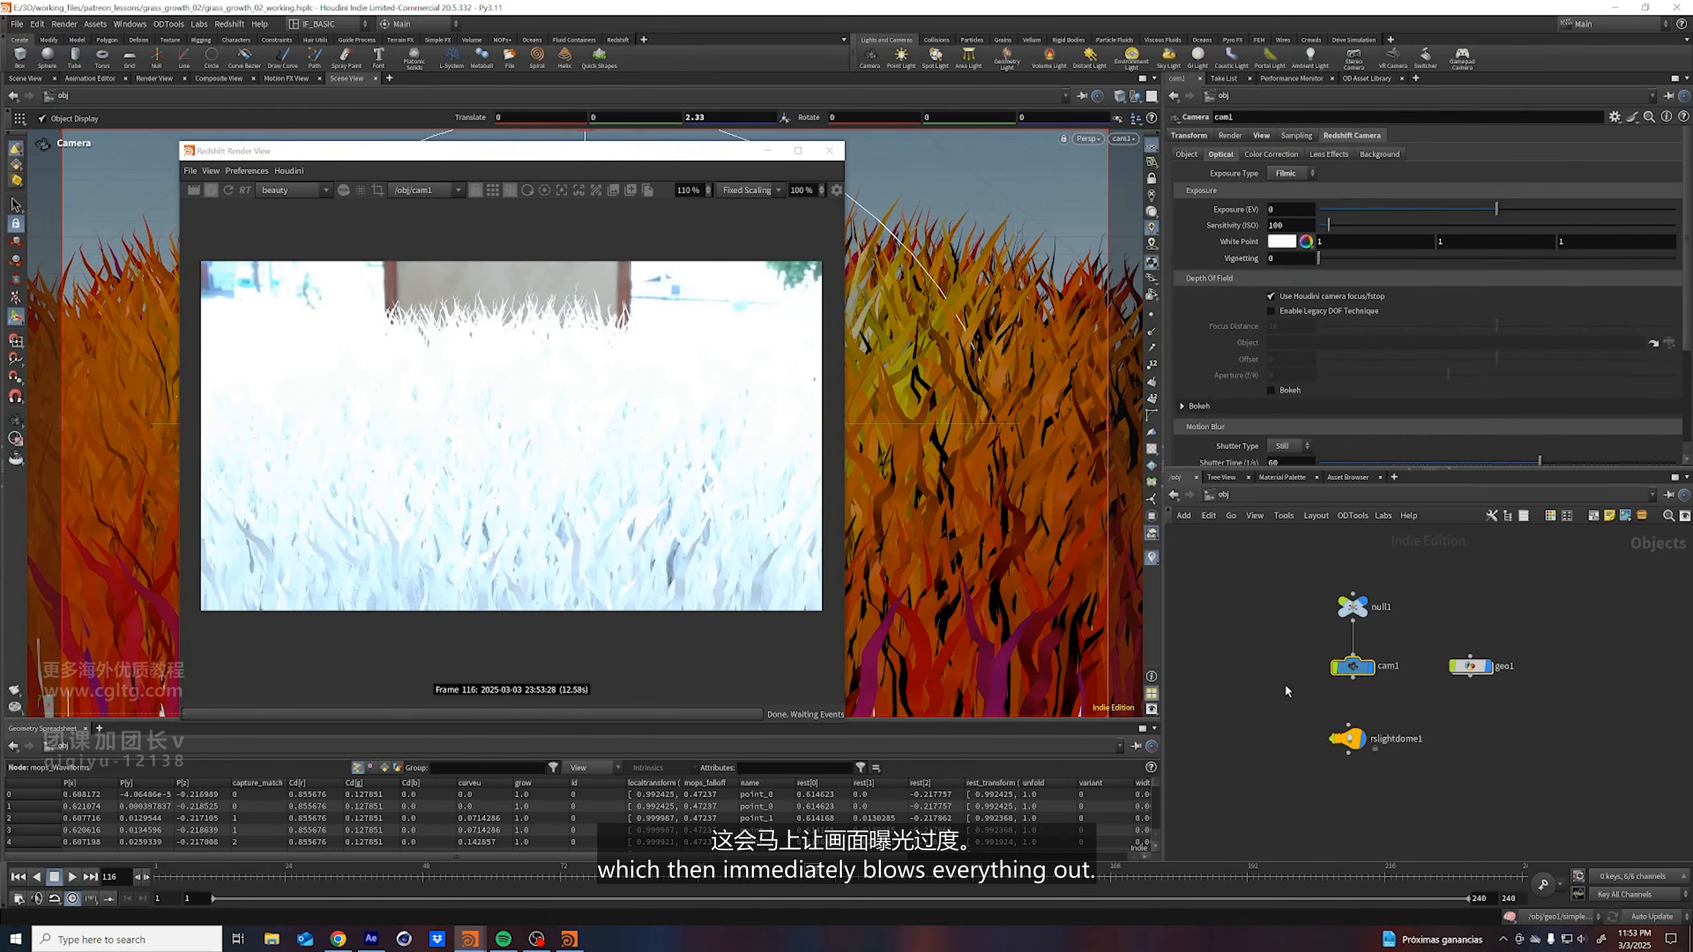
Lower the camera's Redshift exposure slightly and enable tone mapping in its color correction settings
{"action": "left_click_drag", "start_coordinate": [1497, 210], "coordinate": [1473, 217]}
{"action": "left_click", "coordinate": [1271, 154]}
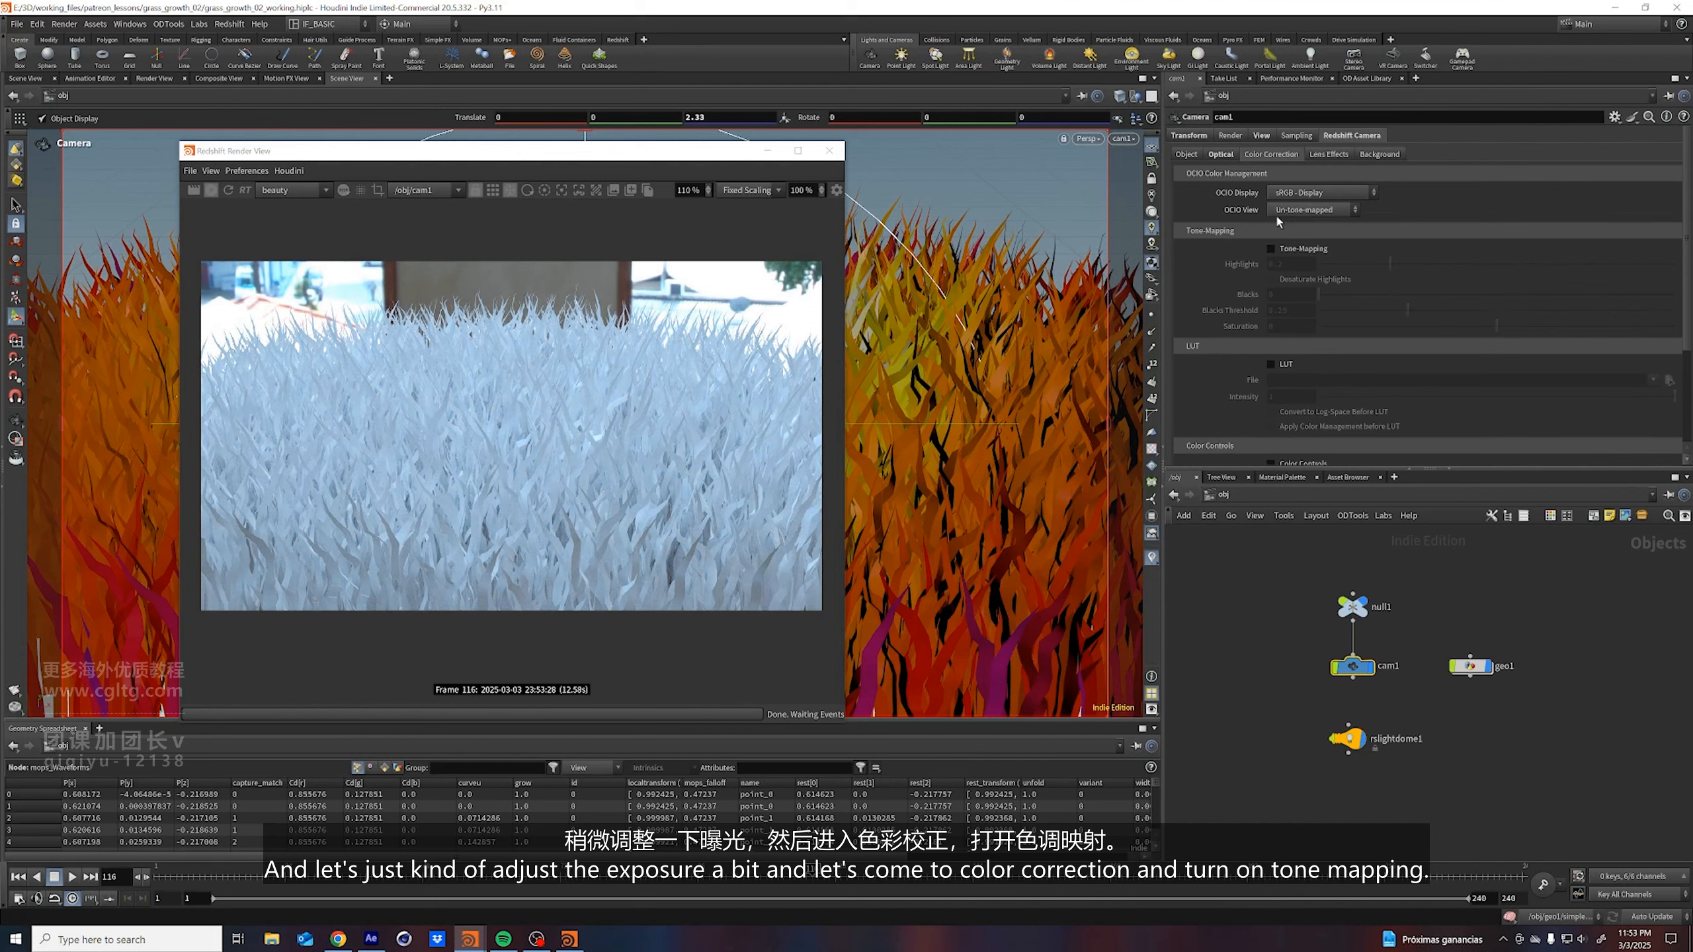
{"action": "left_click", "coordinate": [1271, 249]}
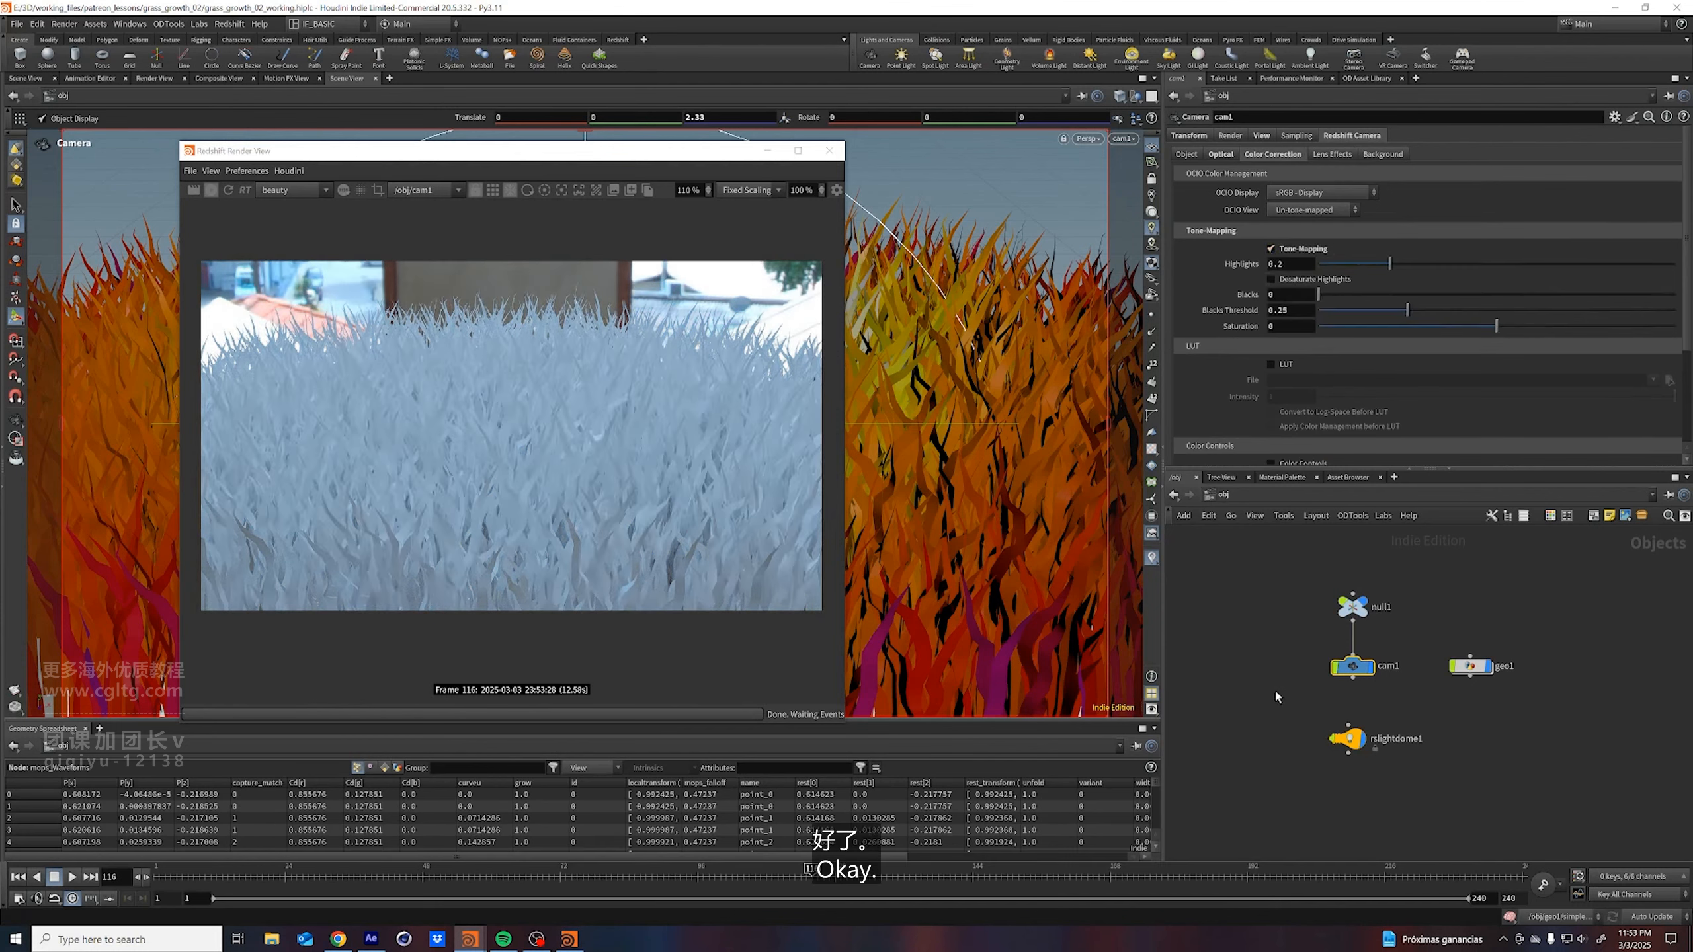
Turn off the dome light's environment background so the HDRI is hidden from the render
{"action": "middle_click_drag", "start_coordinate": [1291, 738], "coordinate": [1352, 691]}
{"action": "left_click", "coordinate": [1410, 697]}
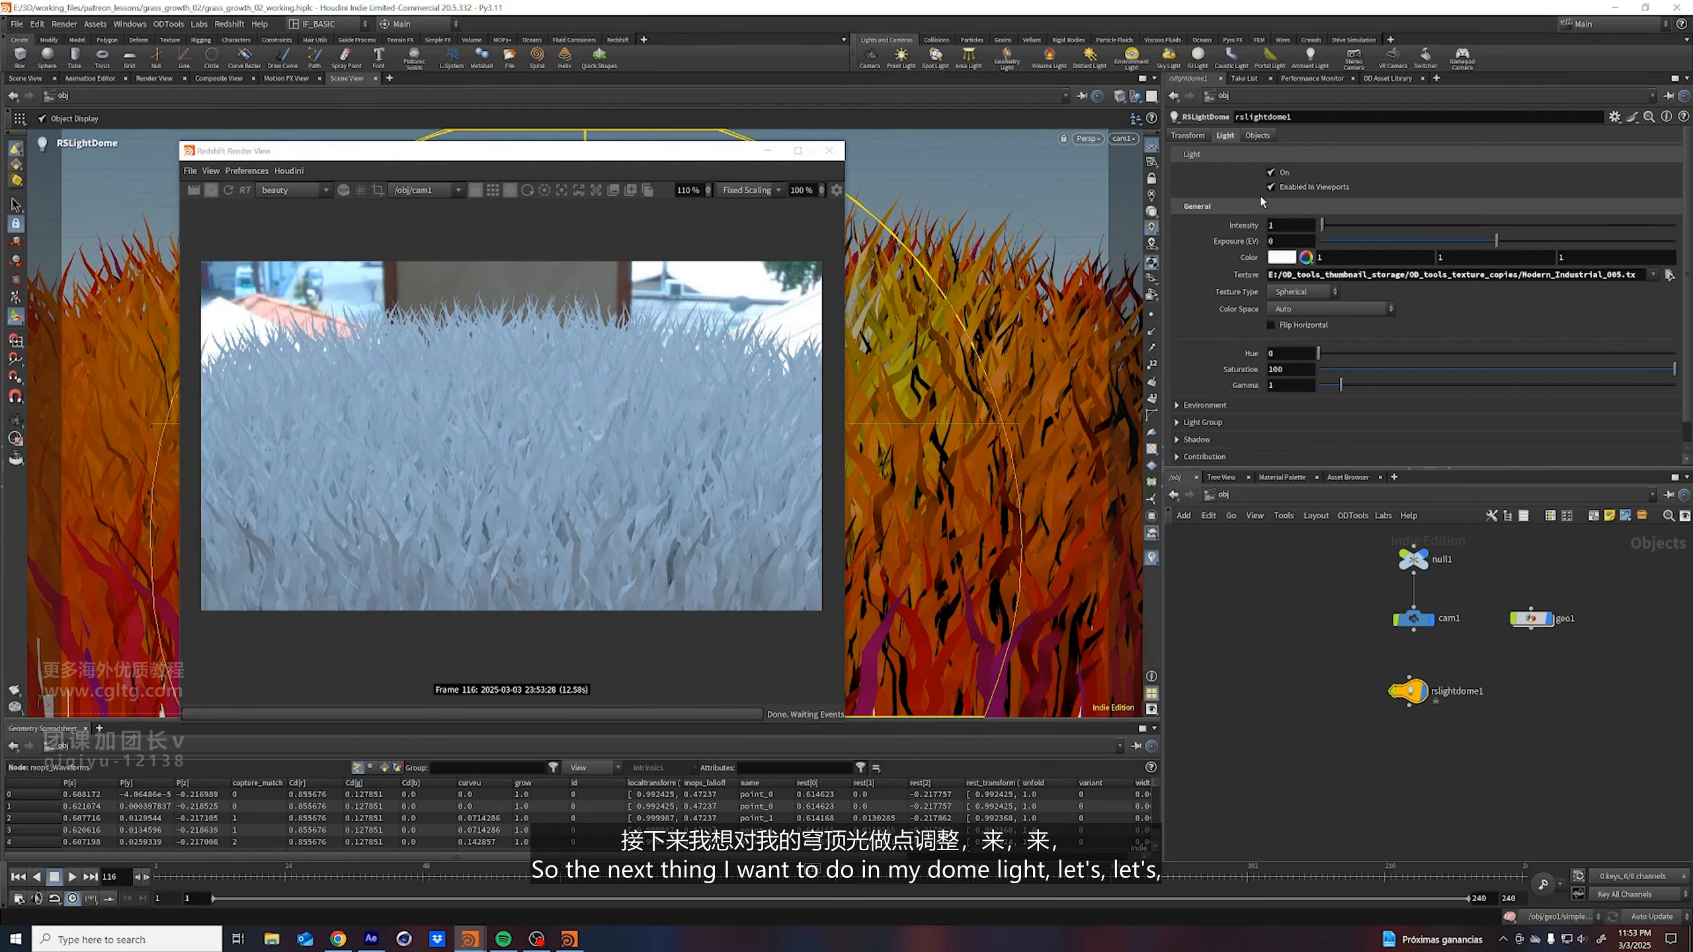
{"action": "left_click", "coordinate": [1189, 135]}
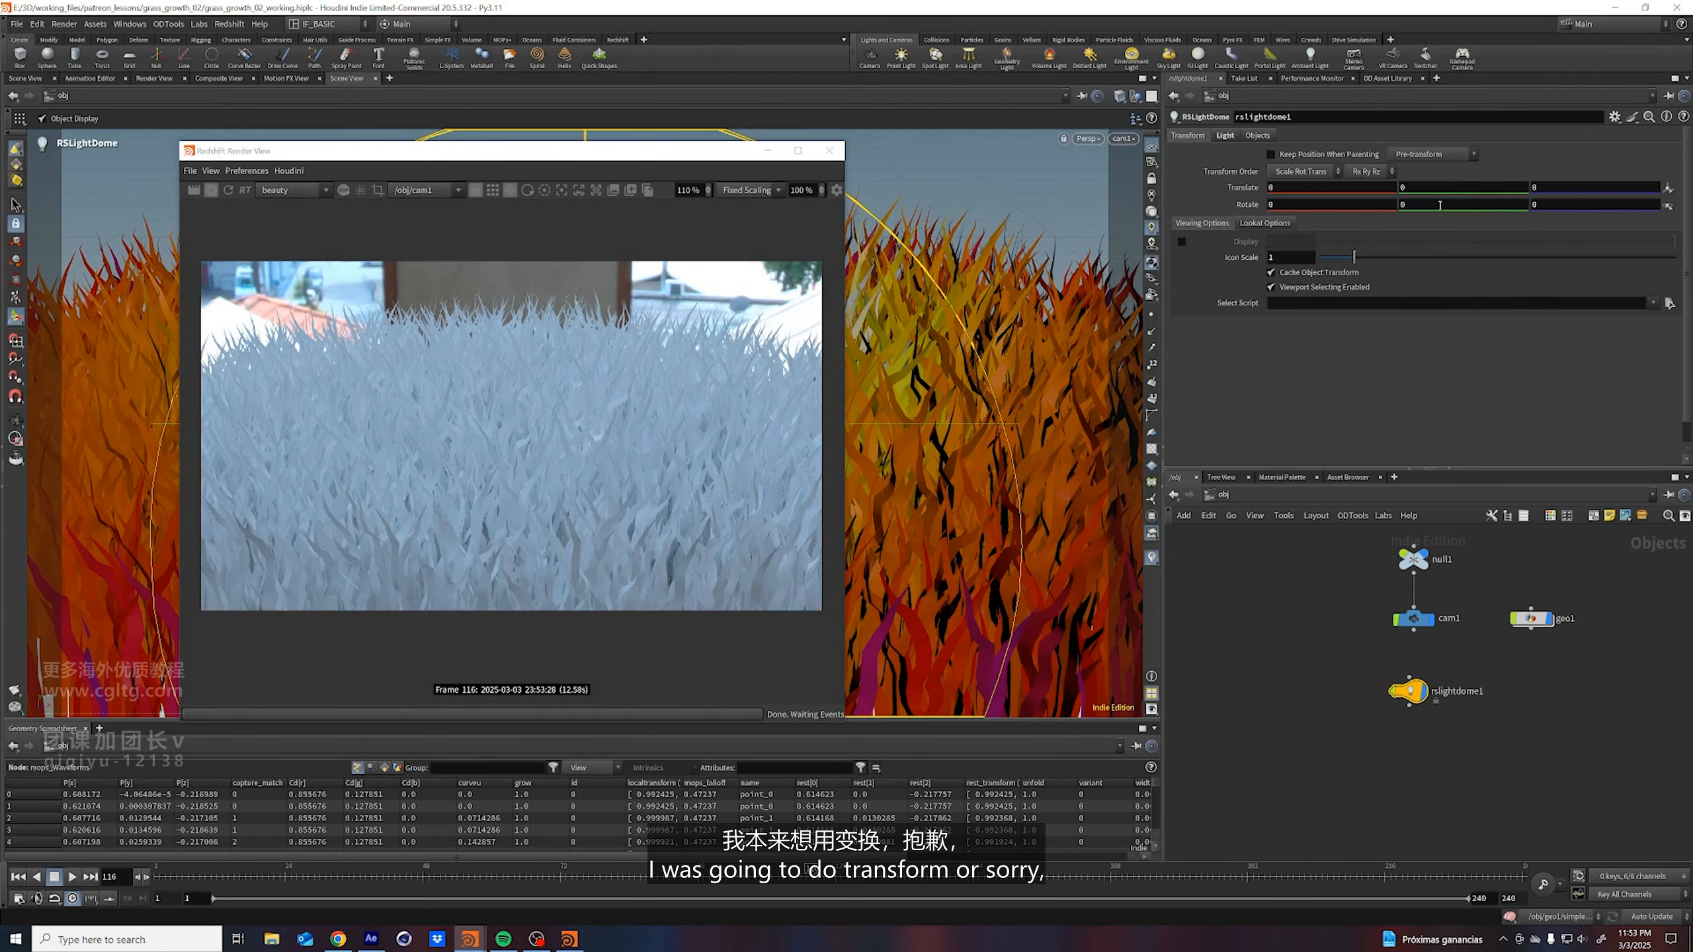
{"action": "left_click", "coordinate": [1222, 136]}
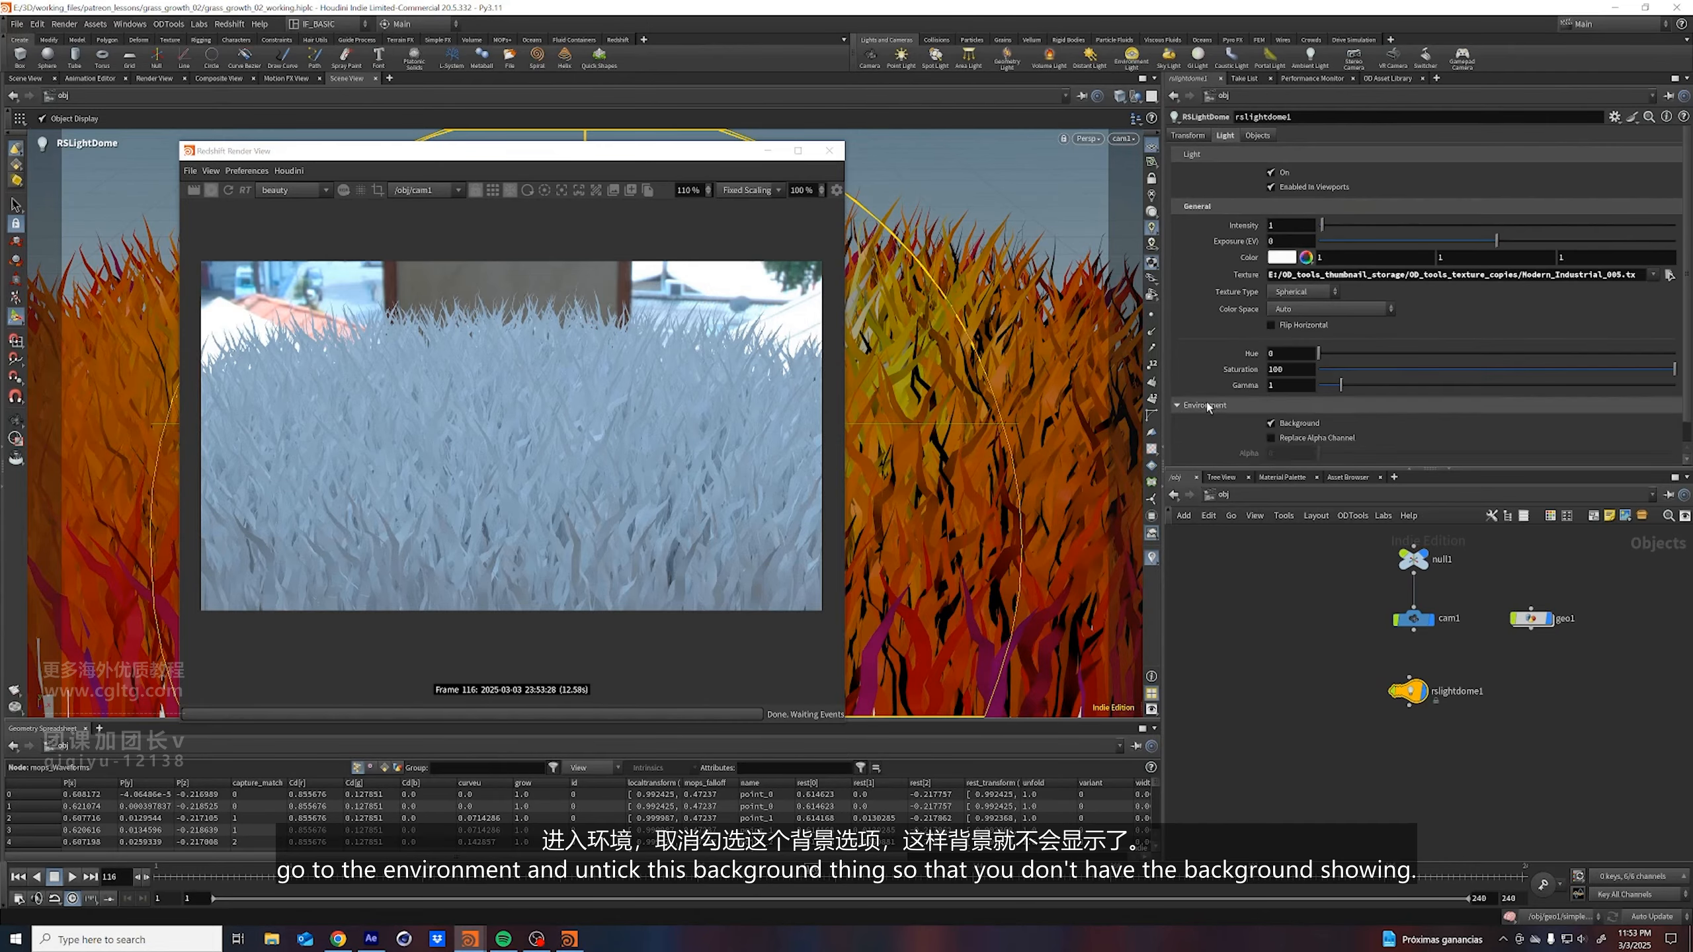
{"action": "scroll", "coordinate": [1238, 405], "scroll_direction": "down", "scroll_amount": 1}
{"action": "left_click", "coordinate": [1271, 373]}
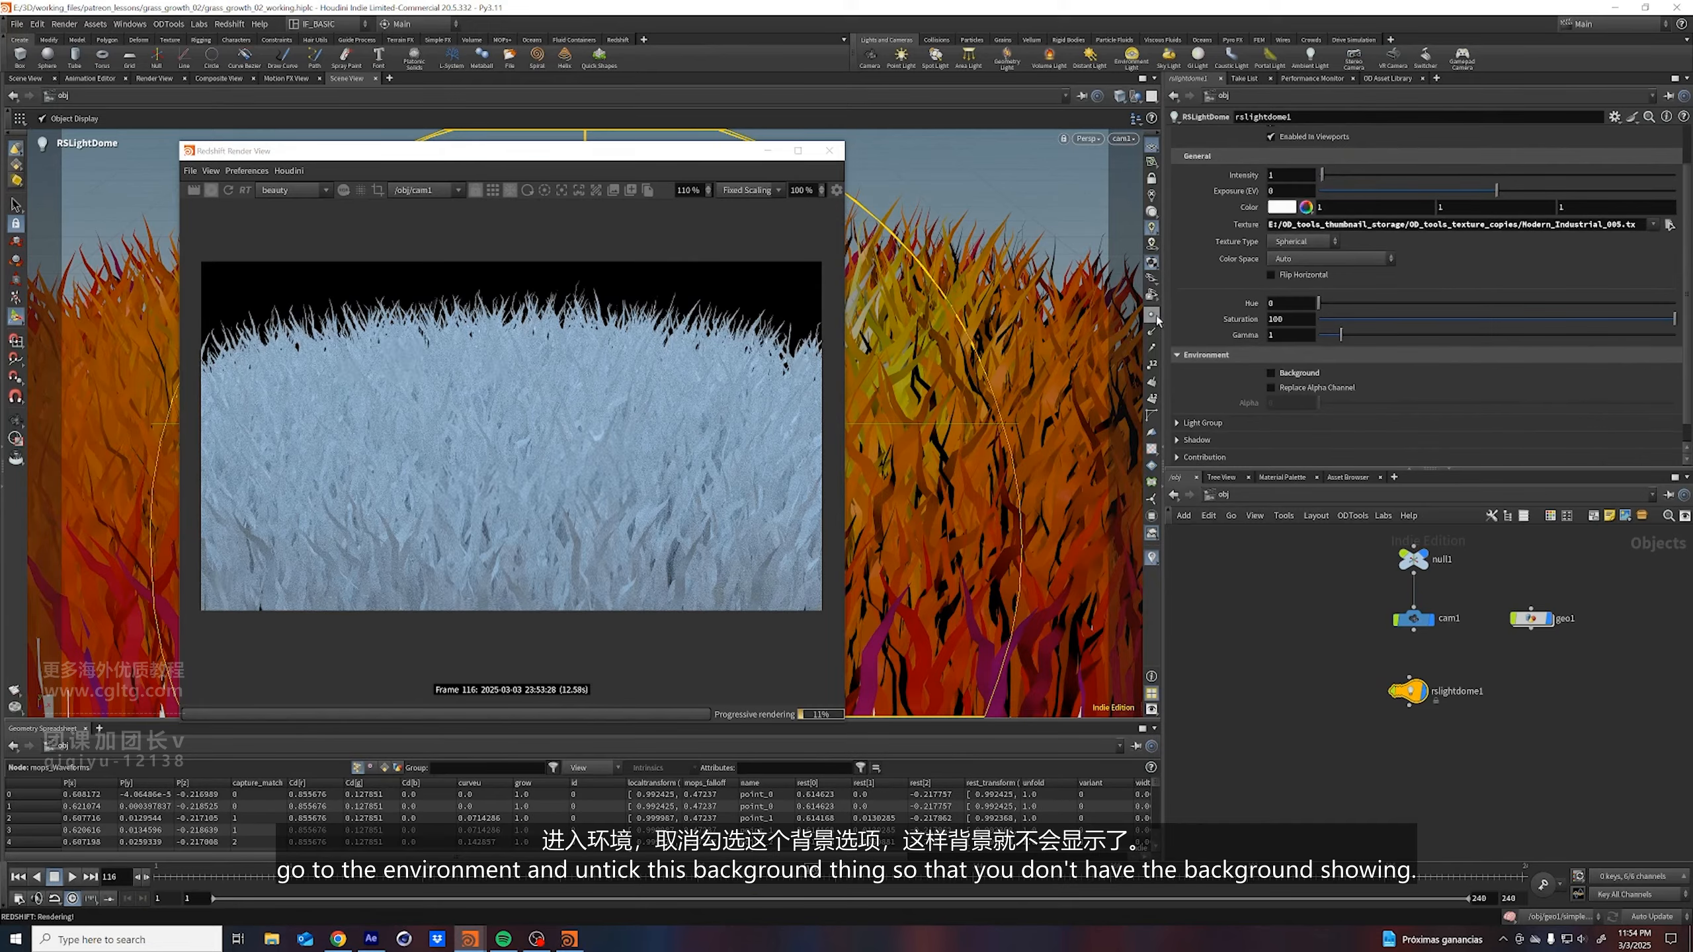
Set the dome light's Y rotation to -129
{"action": "scroll", "coordinate": [1201, 140], "scroll_direction": "up", "scroll_amount": 1}
{"action": "left_click", "coordinate": [1188, 136]}
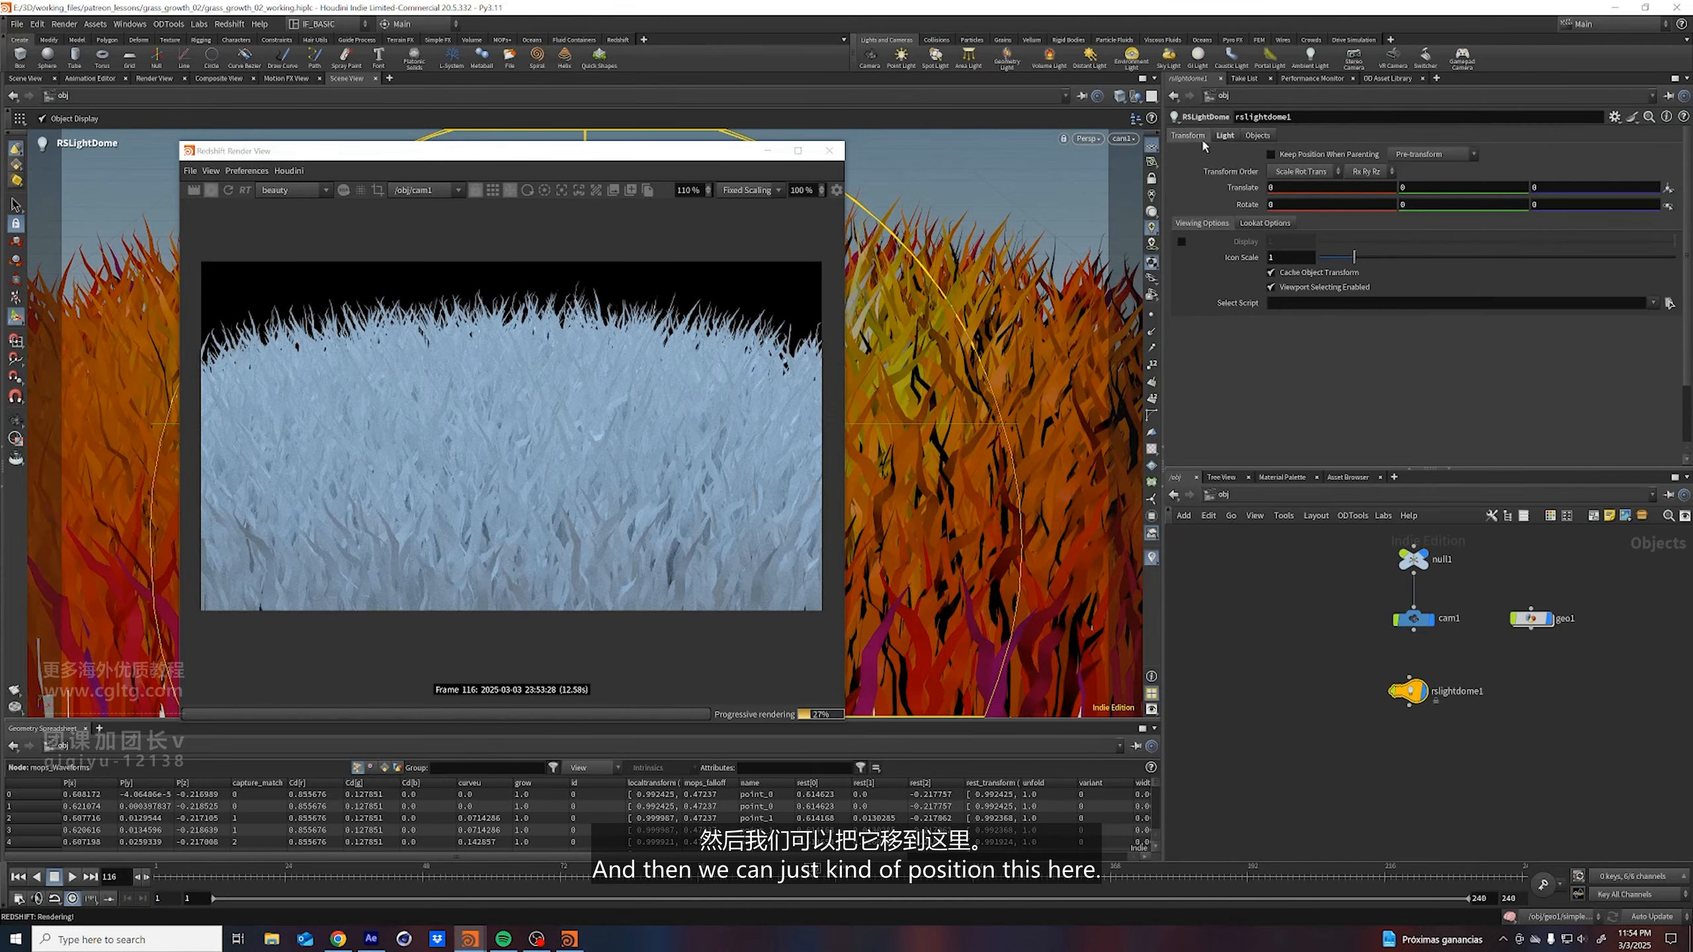
{"action": "middle_click_drag", "start_coordinate": [1408, 204], "coordinate": [574, 300]}
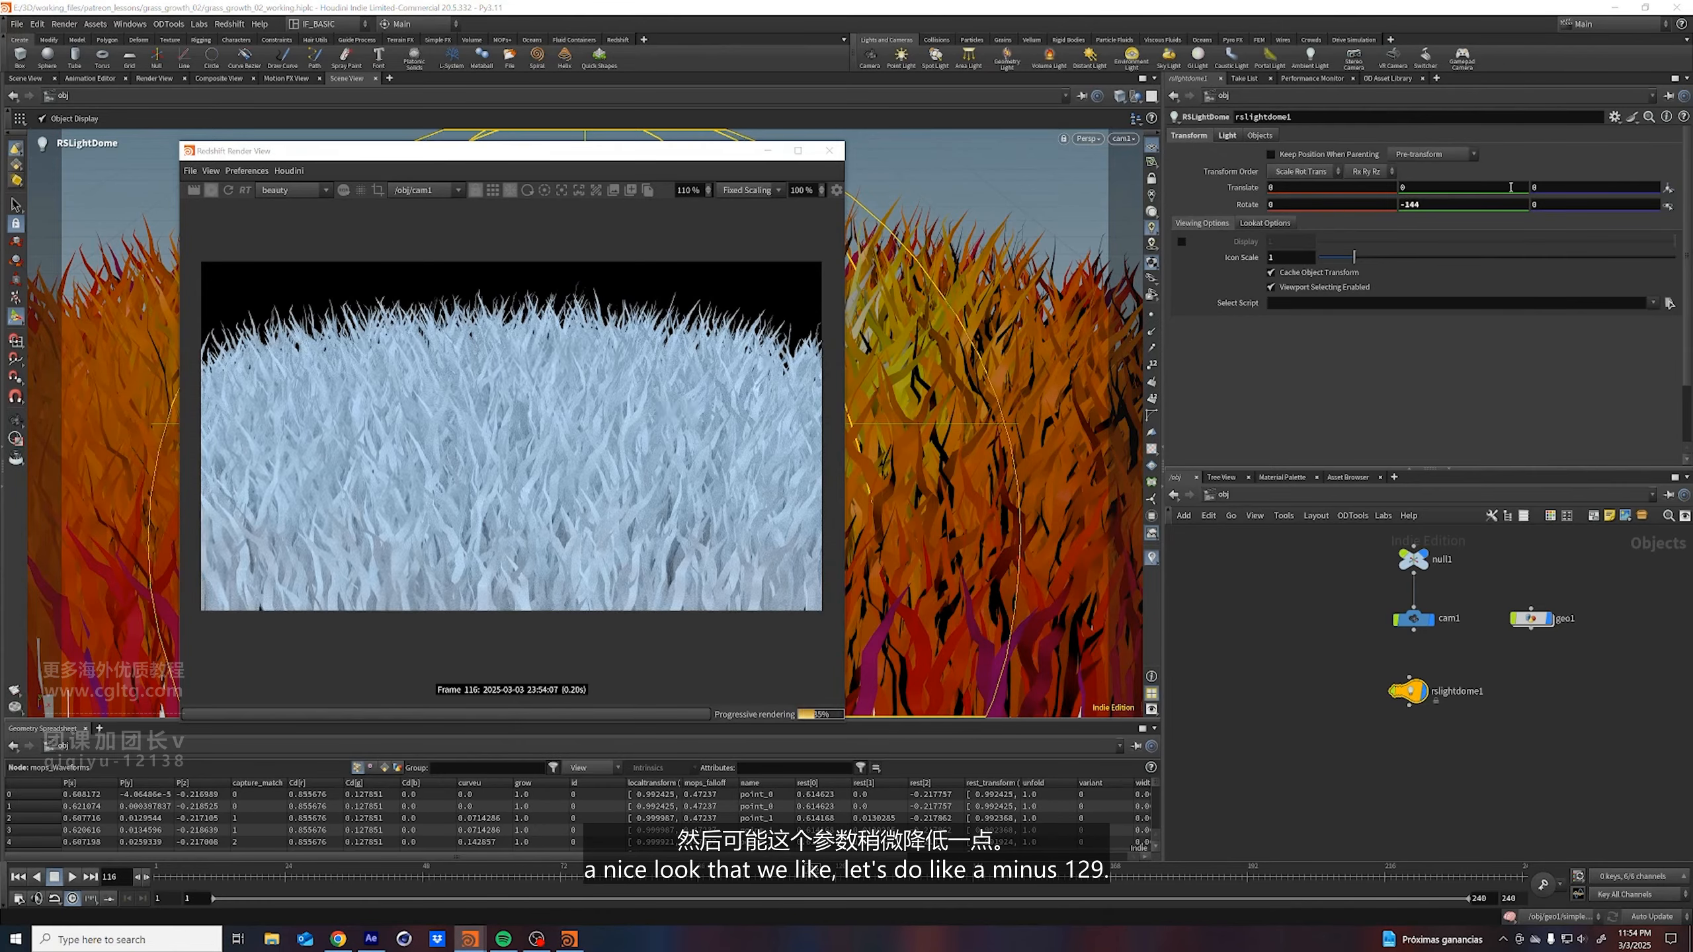
{"action": "left_click", "coordinate": [1469, 209]}
{"action": "type", "text": "-129"}
{"action": "key", "text": "Return"}
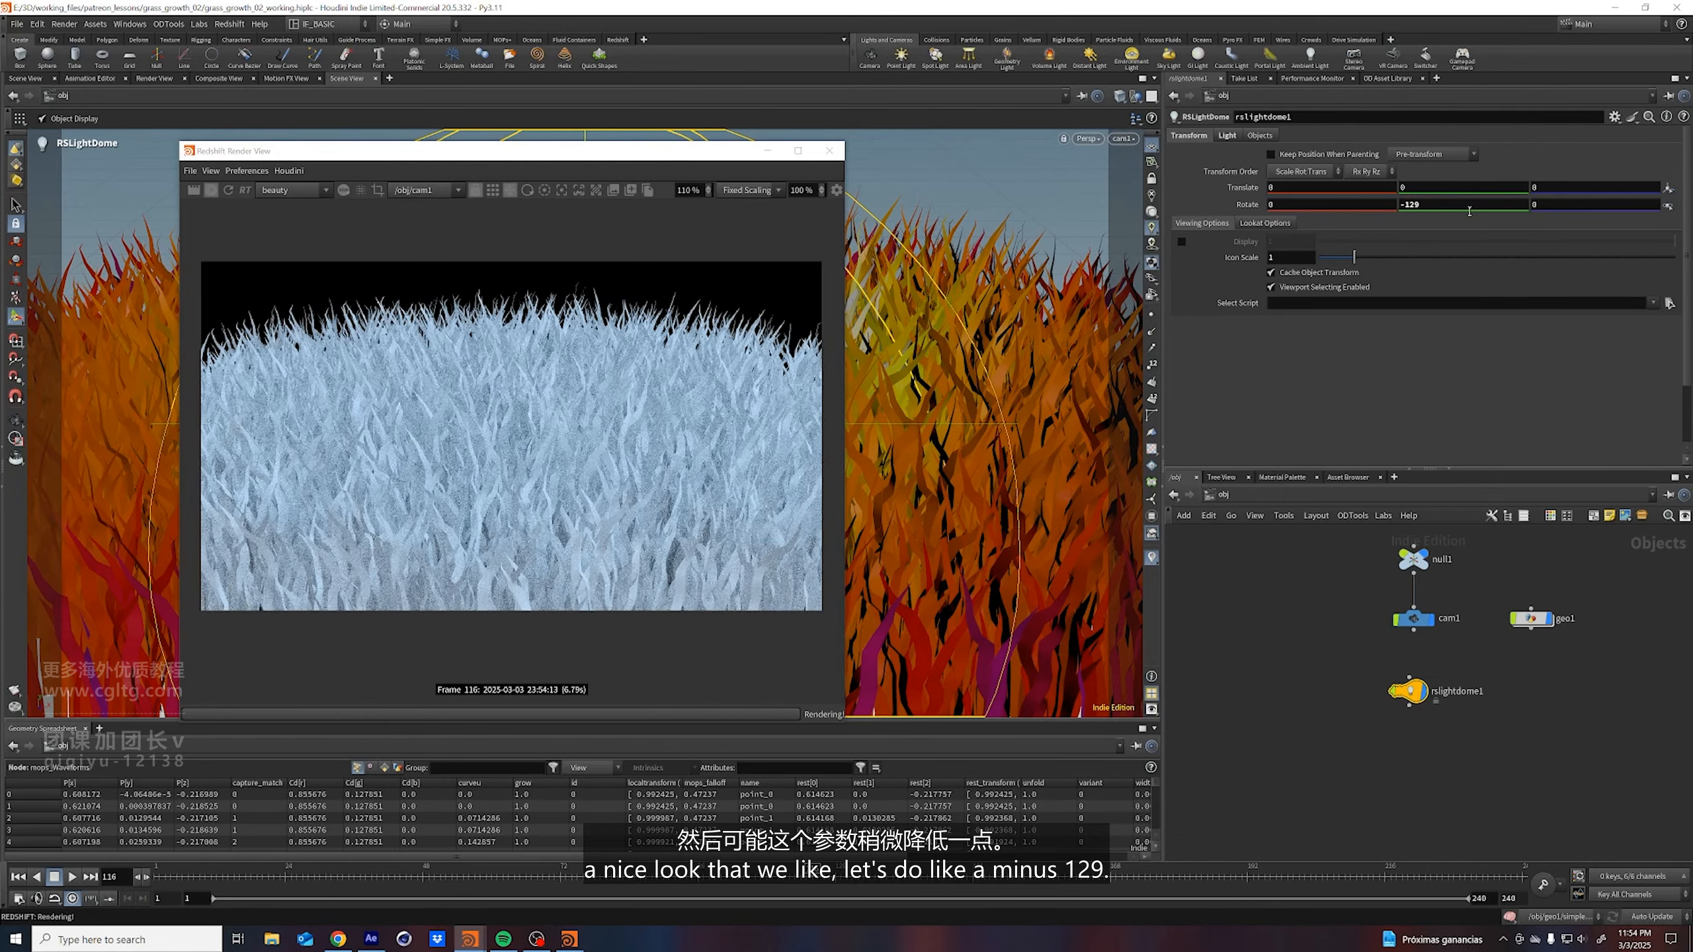
Set the dome light's X rotation to -33 and save the scene
{"action": "middle_click_drag", "start_coordinate": [1286, 209], "coordinate": [1323, 207]}
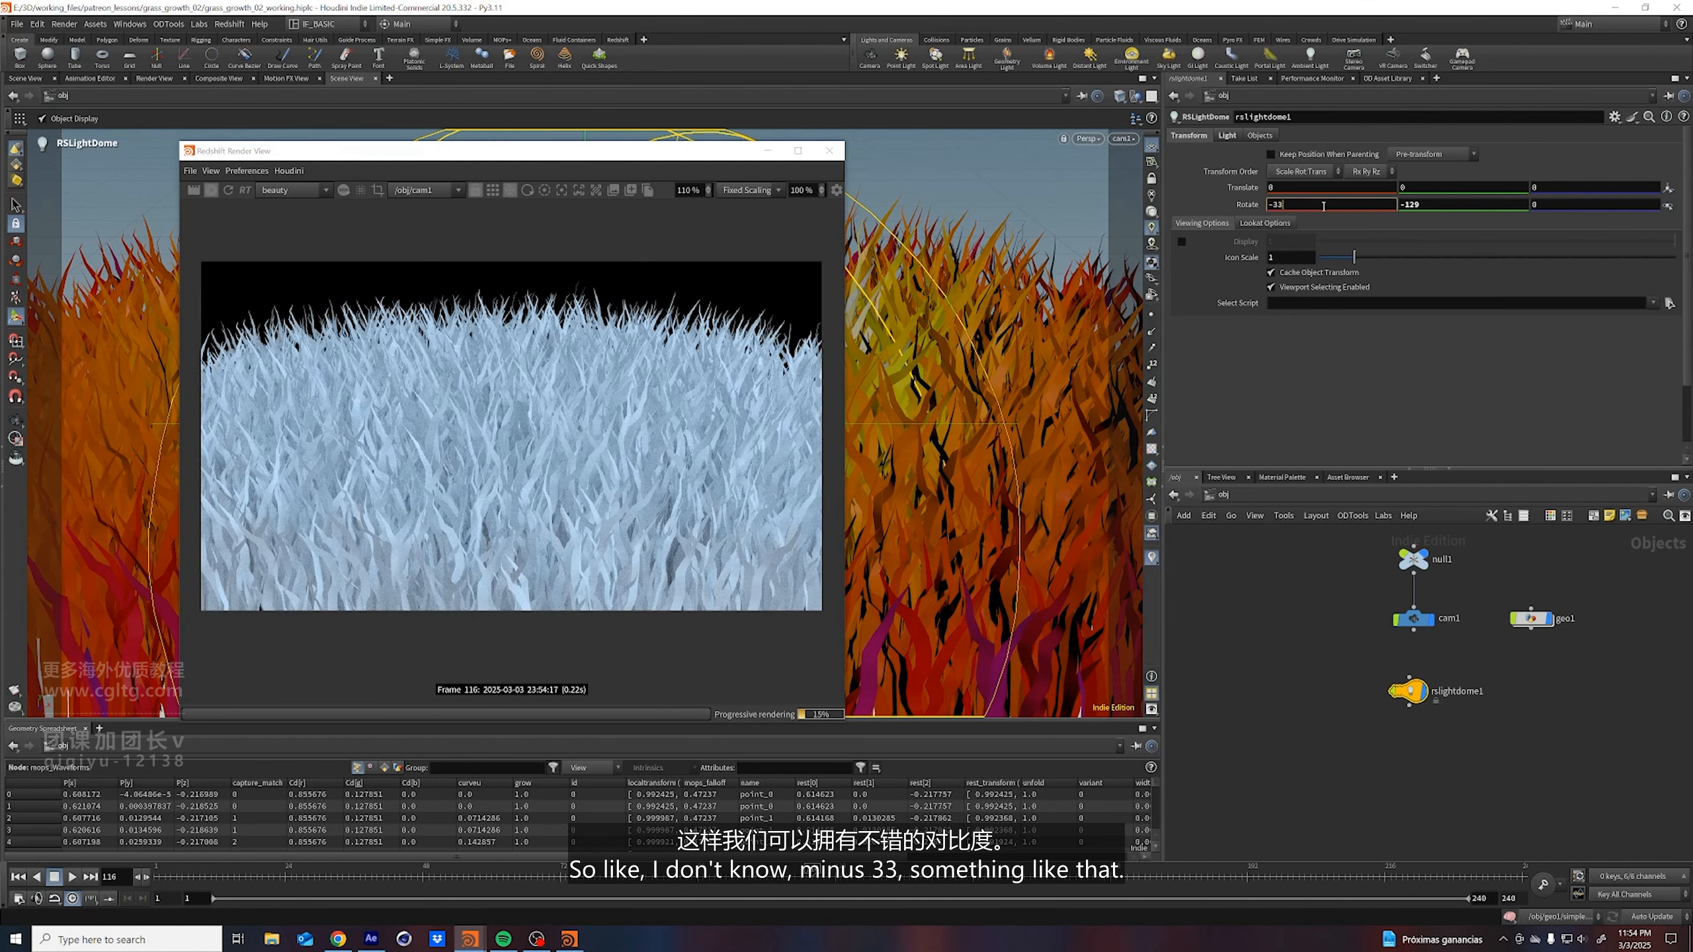
{"action": "key", "text": "Return"}
{"action": "key", "text": "ctrl+s"}
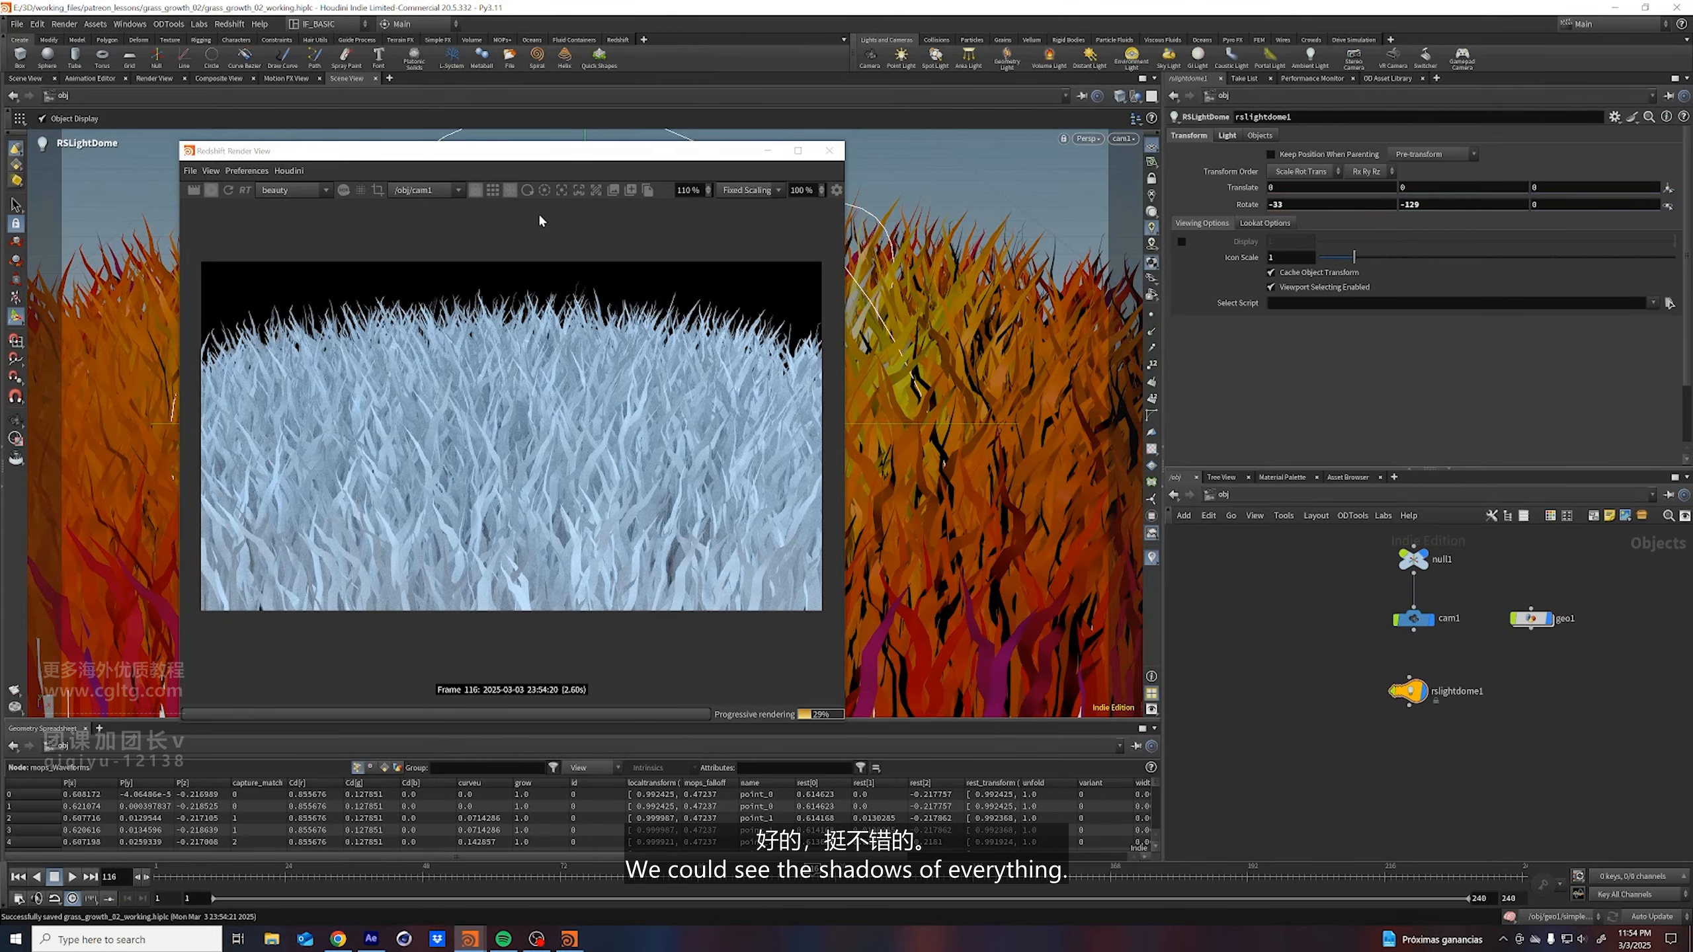
{"action": "left_click_drag", "start_coordinate": [540, 153], "coordinate": [535, 141]}
{"action": "middle_click_drag", "start_coordinate": [1336, 732], "coordinate": [1350, 720]}
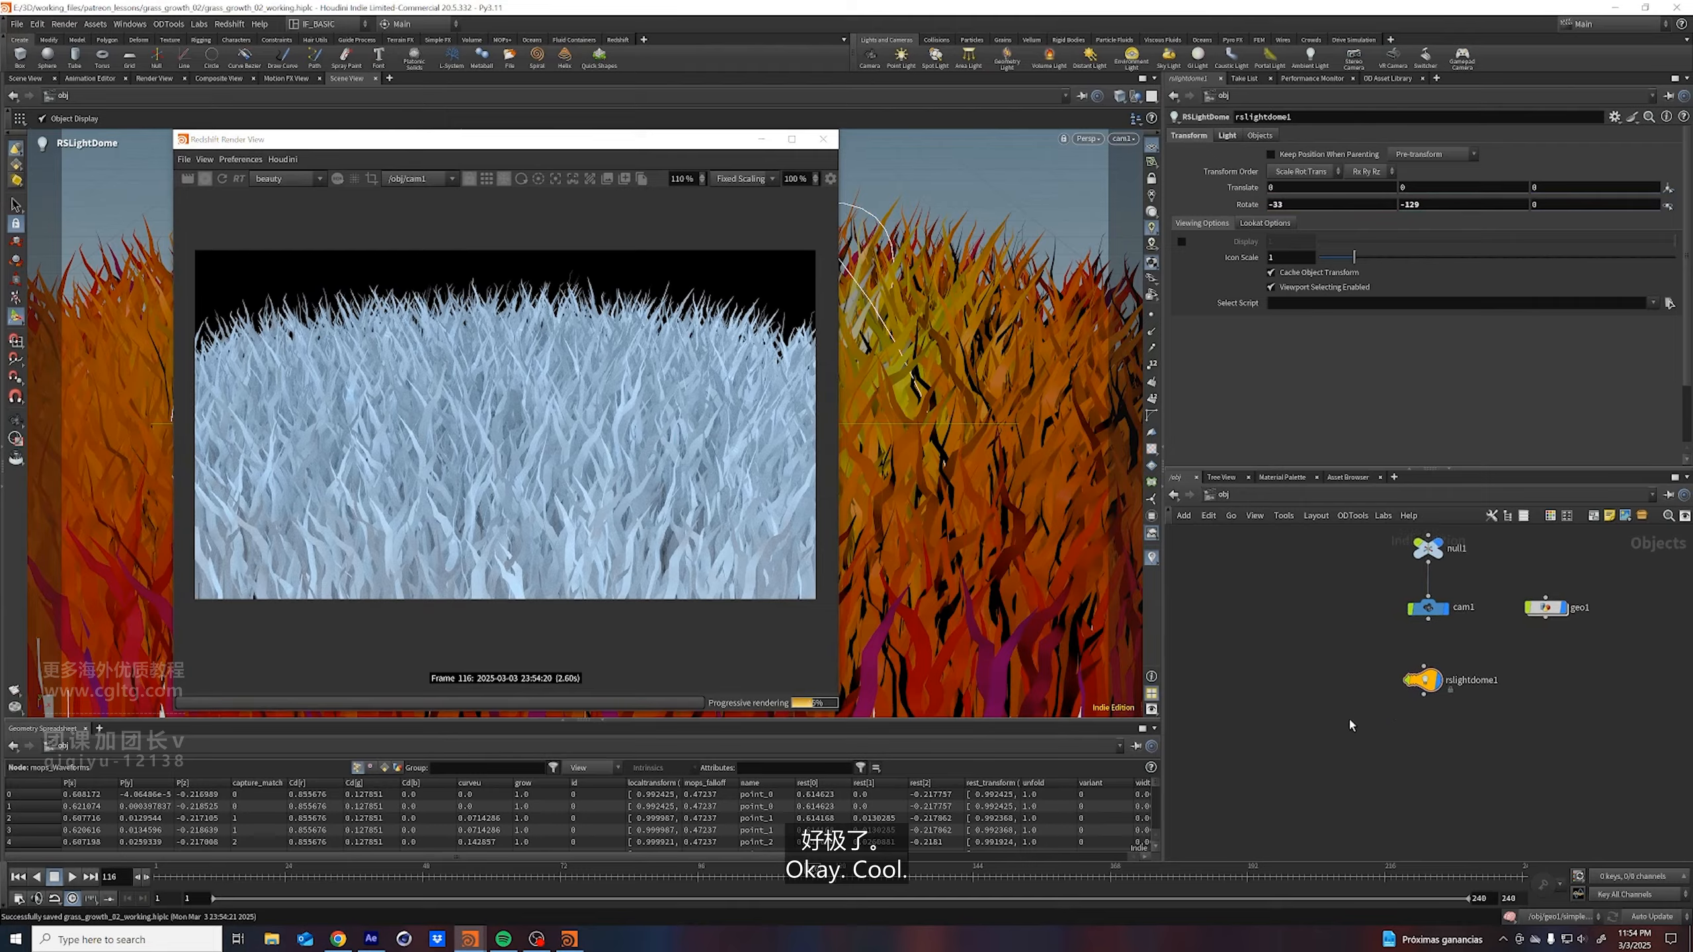
{"action": "key", "text": "ctrl+s"}
Set the grass geometry object's render material path to /mat/grass
{"action": "middle_click_drag", "start_coordinate": [1559, 729], "coordinate": [1521, 740]}
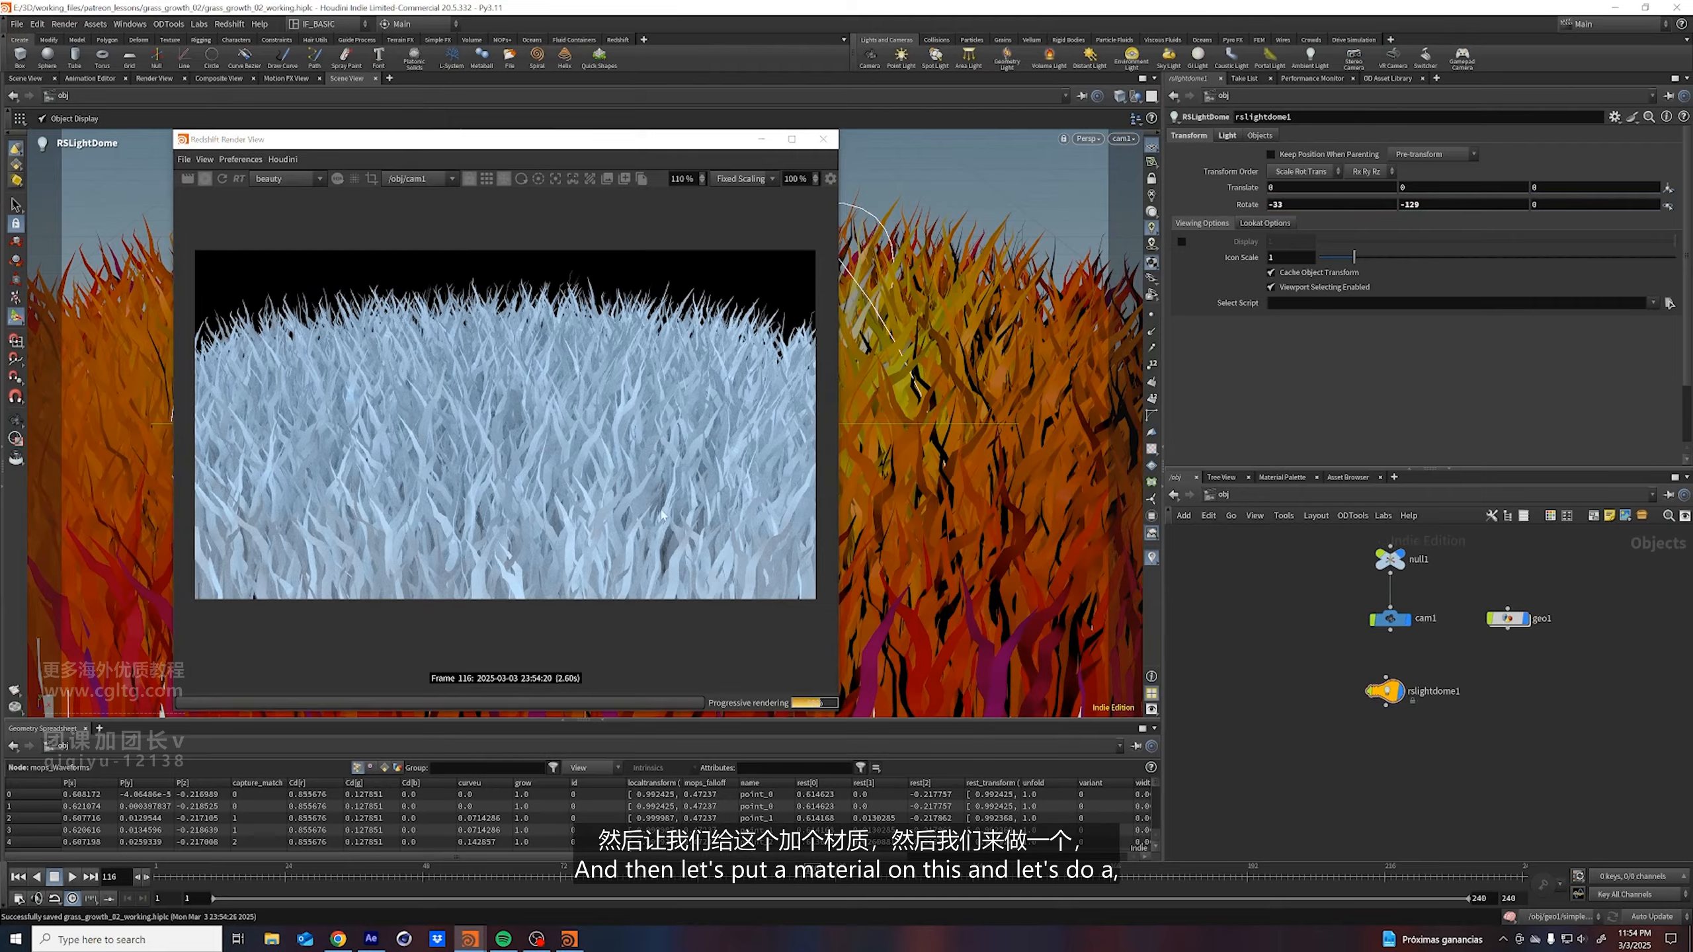
{"action": "mouse_move", "coordinate": [1375, 740]}
{"action": "middle_mouse_down"}
{"action": "mouse_move", "coordinate": [1392, 716]}
{"action": "mouse_move", "coordinate": [1377, 744]}
{"action": "middle_mouse_up"}
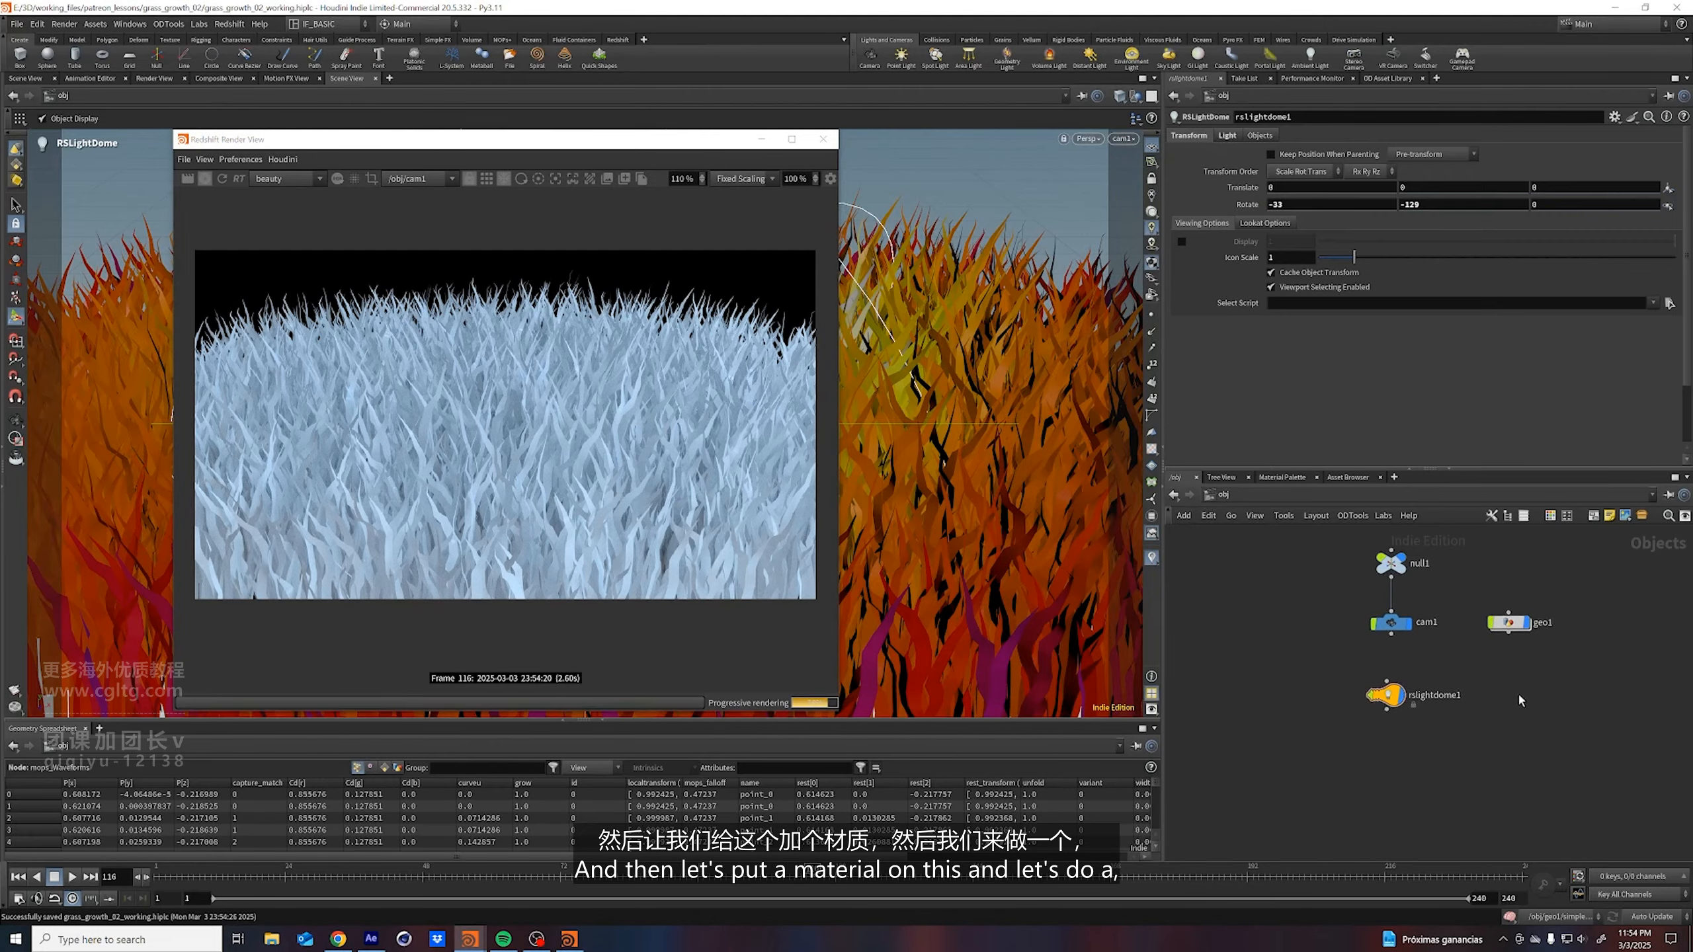
{"action": "left_click", "coordinate": [1522, 627]}
{"action": "left_click", "coordinate": [1228, 135]}
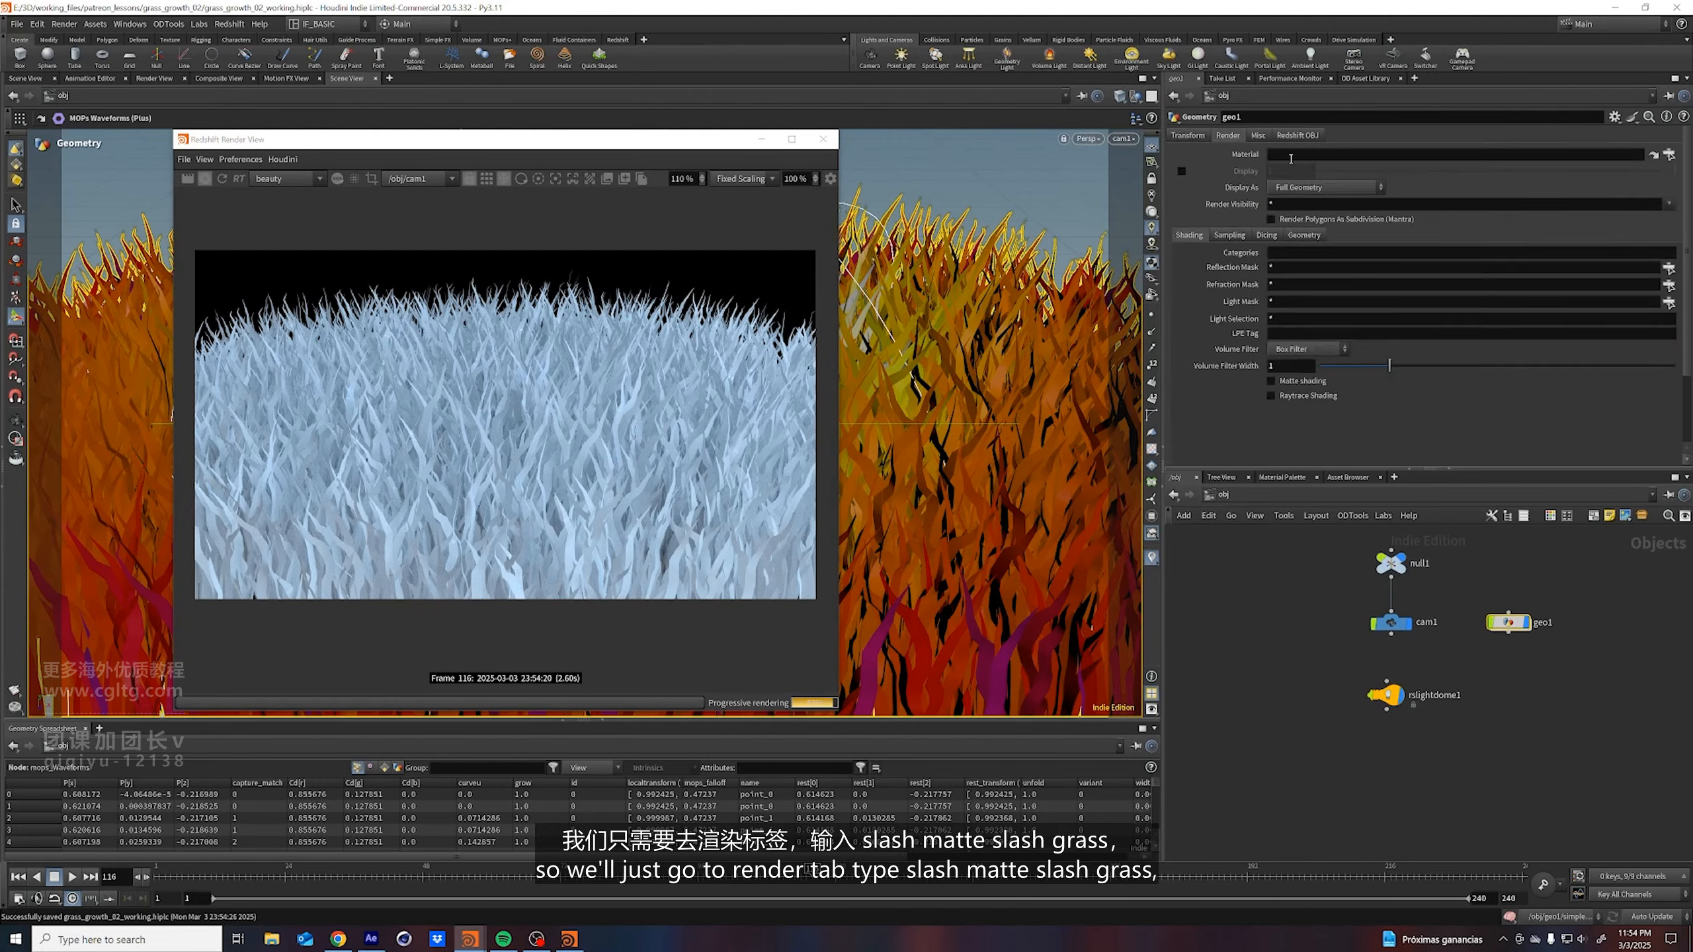
{"action": "left_click", "coordinate": [1292, 155]}
{"action": "type", "text": "/mat/grass"}
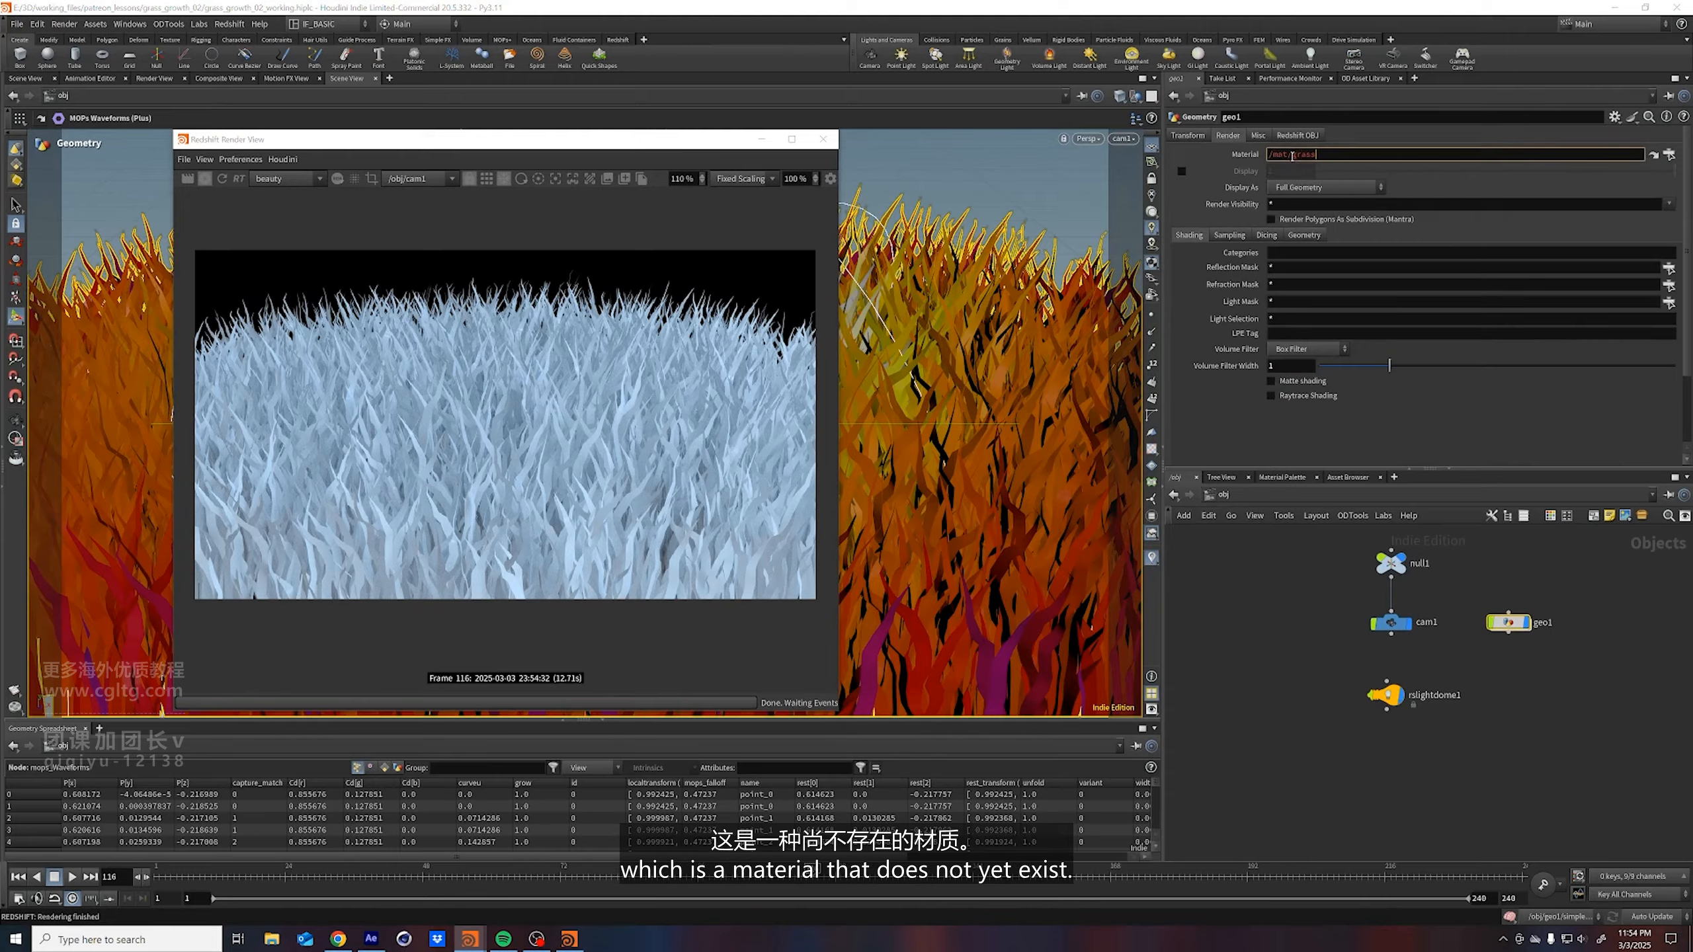
{"action": "key", "text": "Return"}
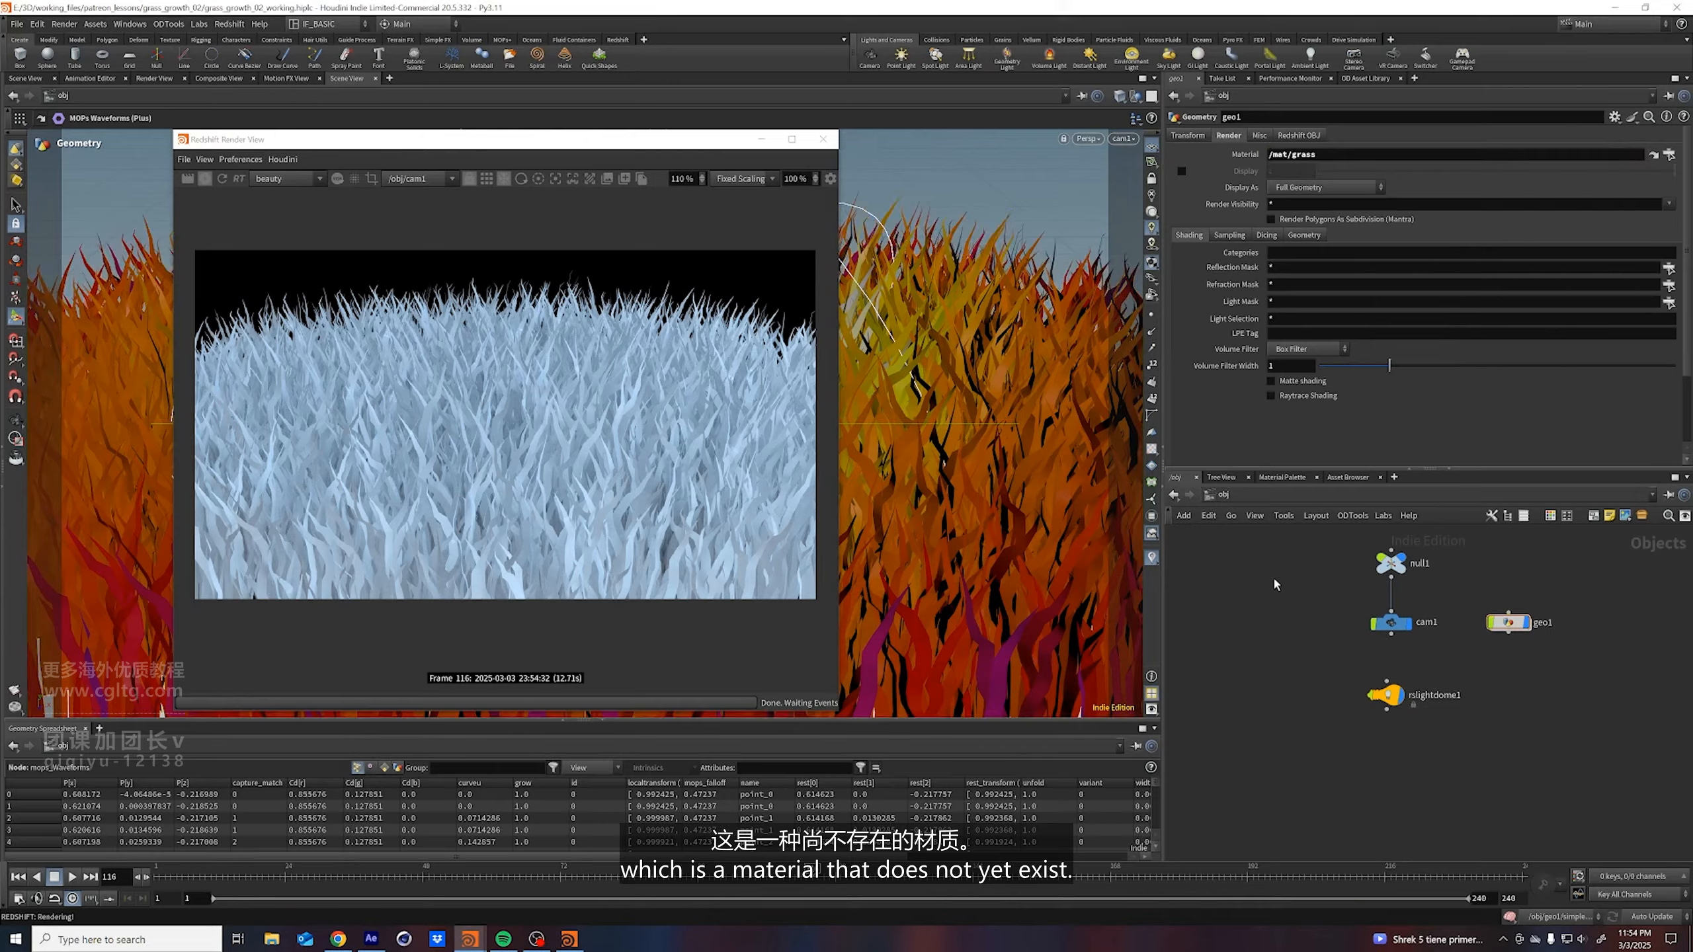
Go to the material network and add an RS Material Builder node
{"action": "left_click", "coordinate": [1653, 155]}
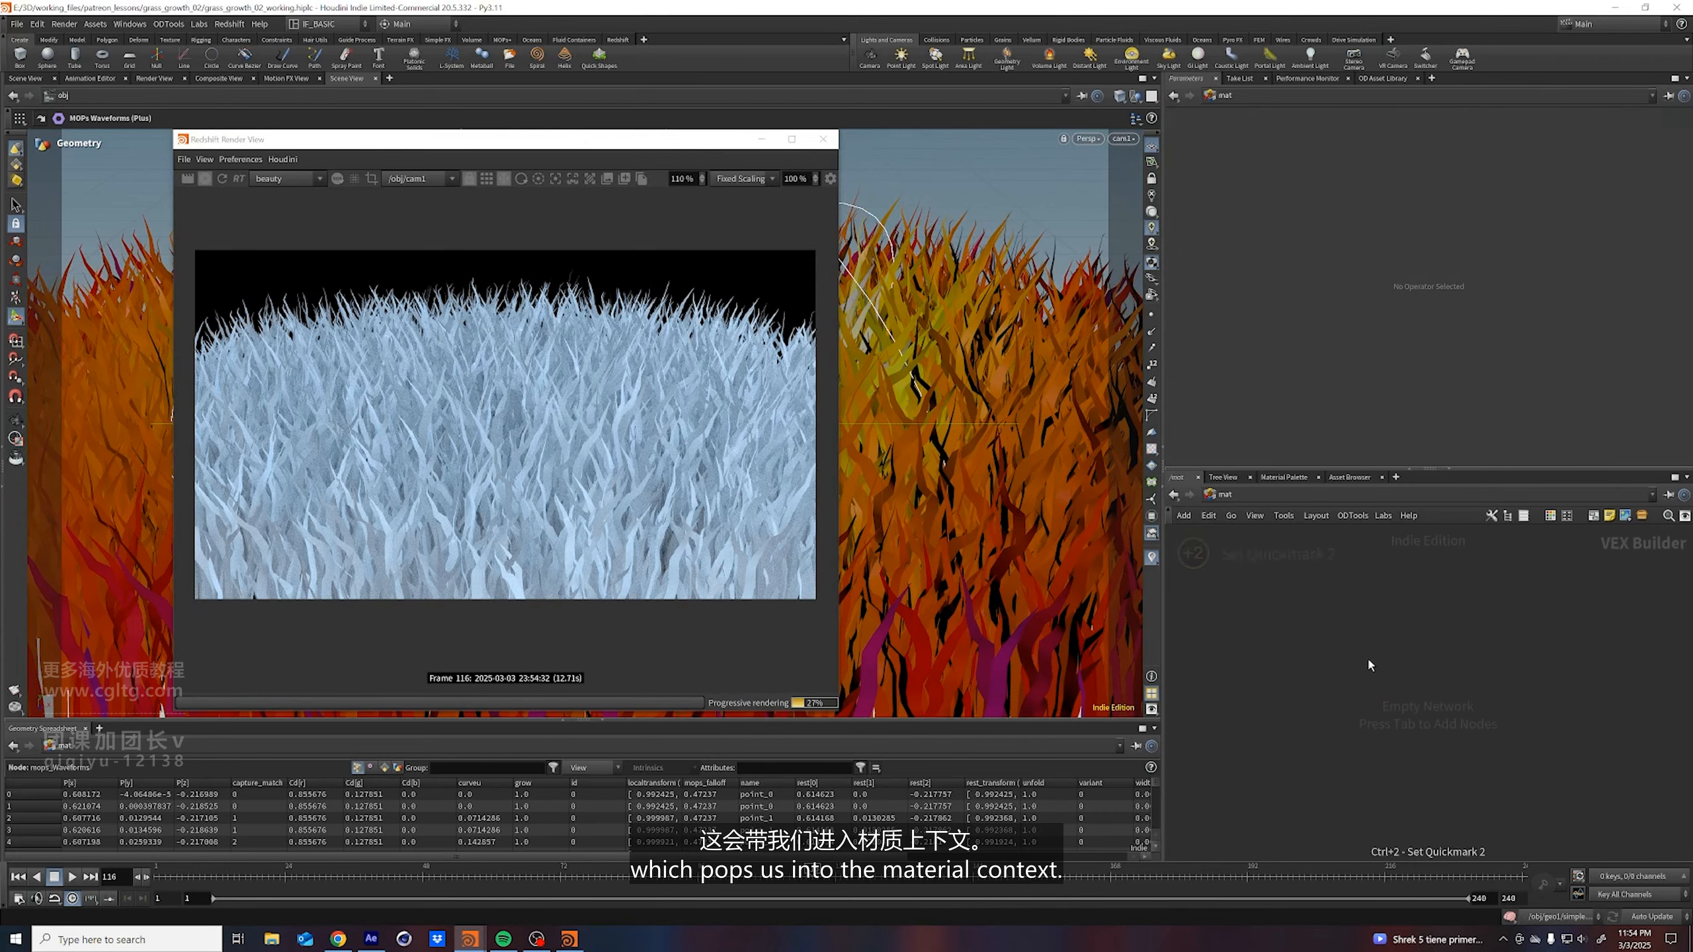
{"action": "key", "text": "Tab"}
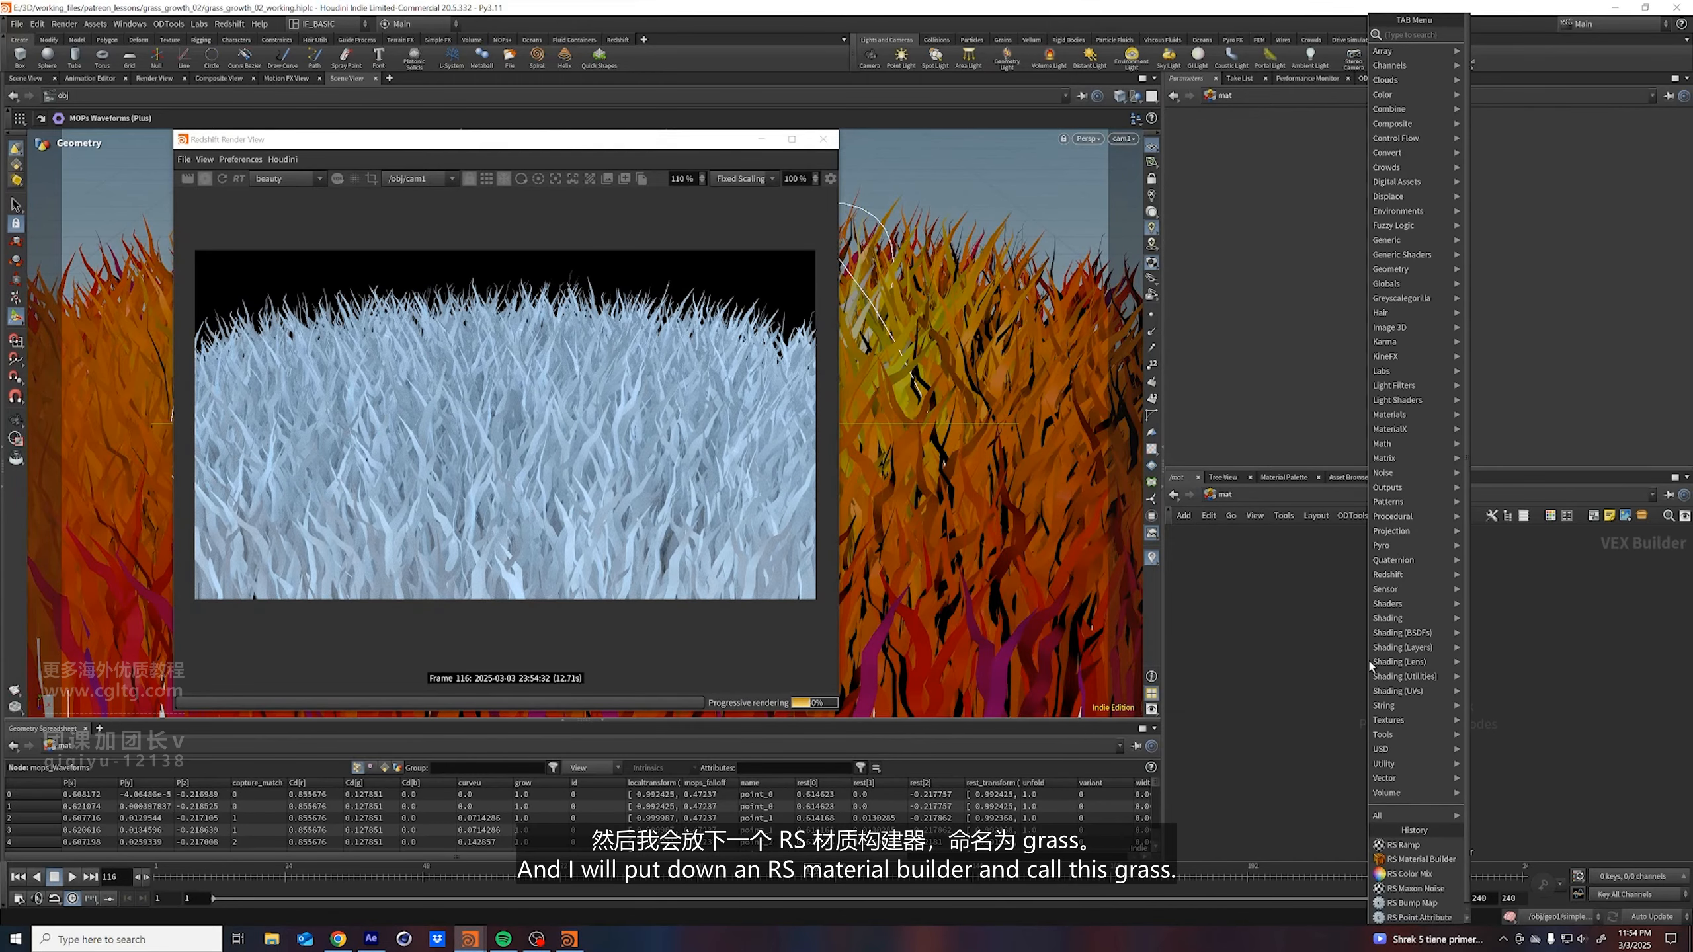
{"action": "type", "text": "rss mat"}
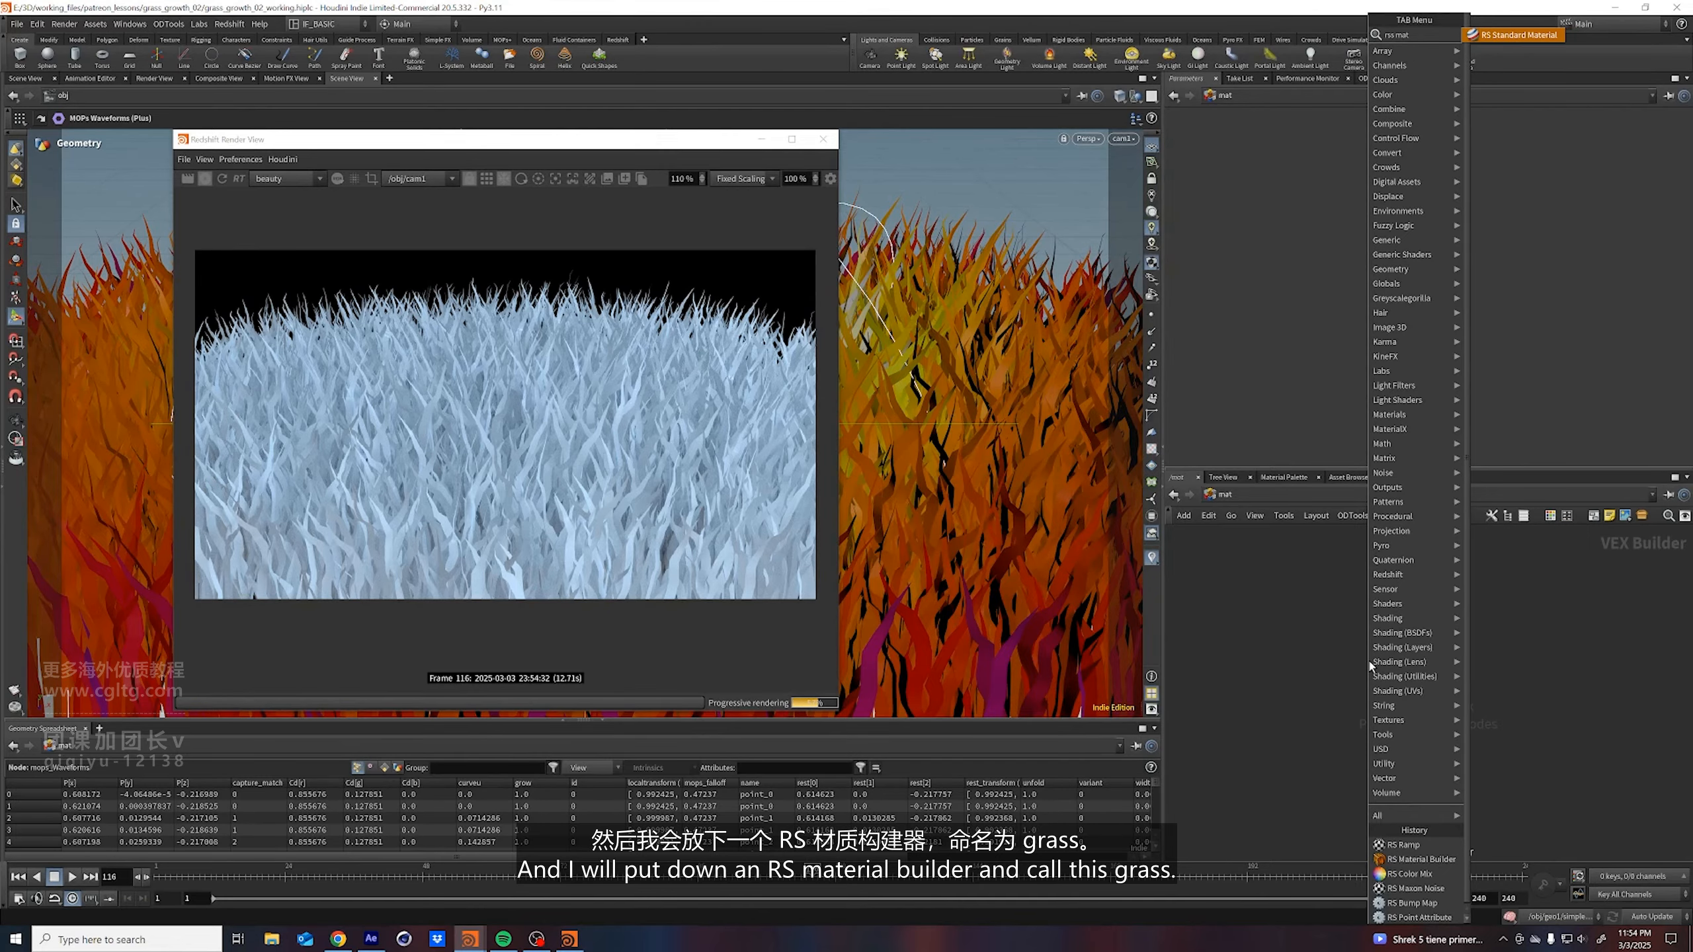
{"action": "key", "text": "BackSpace"}
{"action": "key", "text": "BackSpace"}
{"action": "key", "text": "BackSpace"}
{"action": "key", "text": "BackSpace"}
{"action": "key", "text": "BackSpace"}
{"action": "key", "text": "BackSpace"}
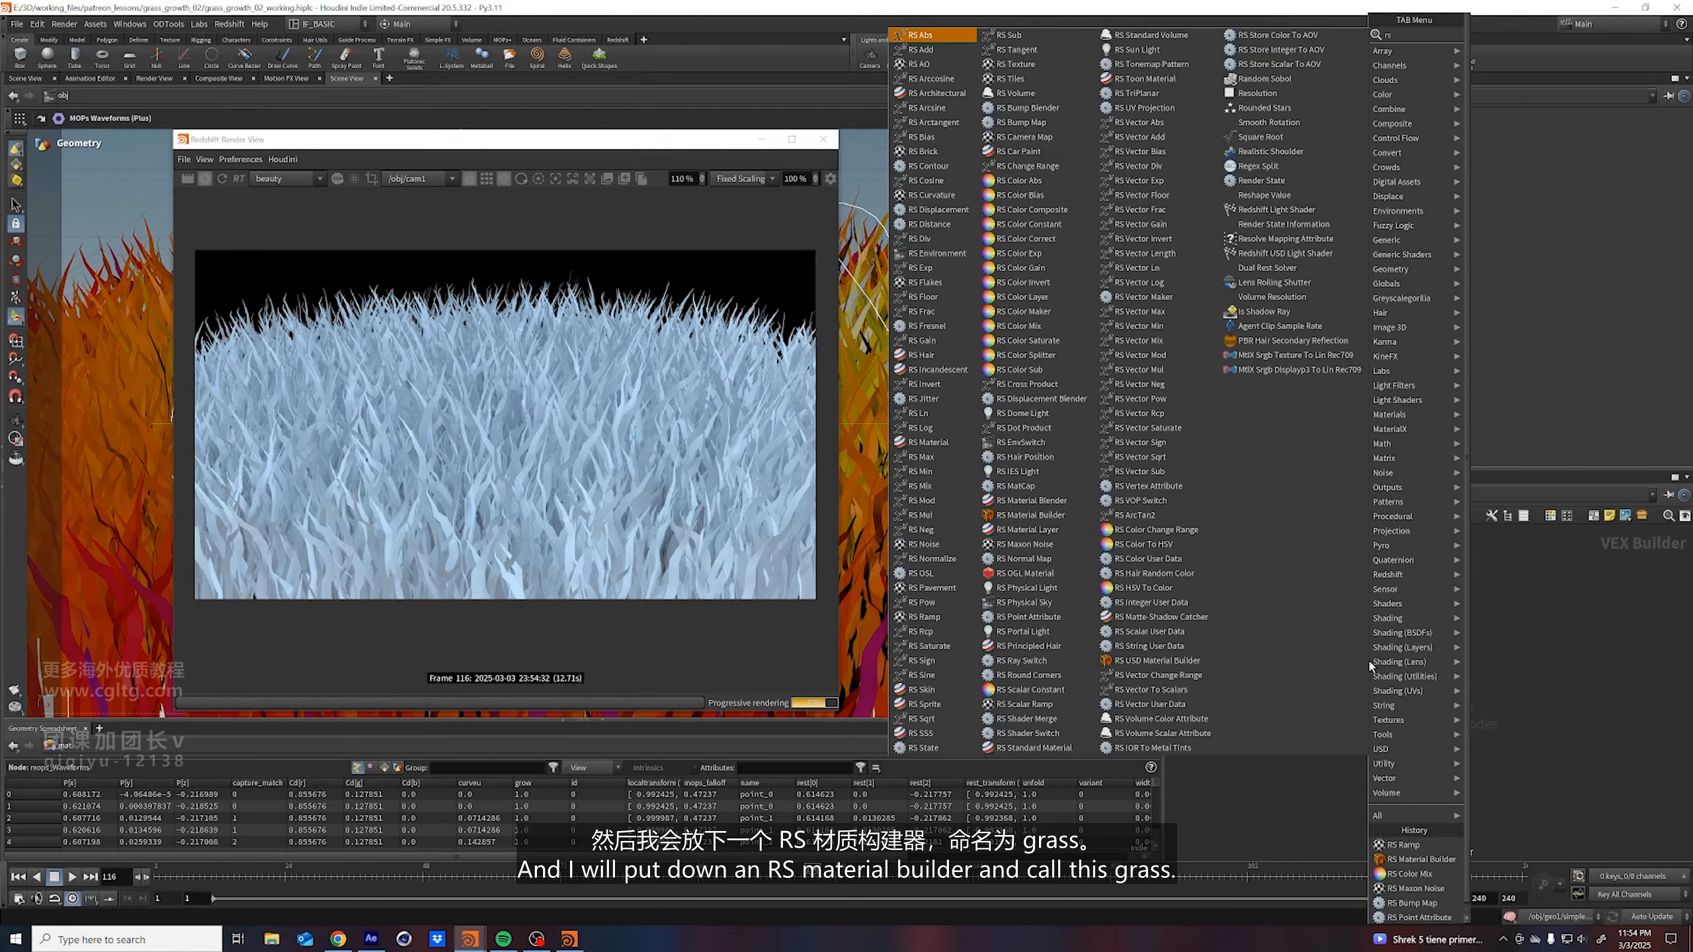
{"action": "type", "text": "mate"}
{"action": "key", "text": "Down"}
{"action": "key", "text": "Down"}
{"action": "key", "text": "Return"}
{"action": "key", "text": "Return"}
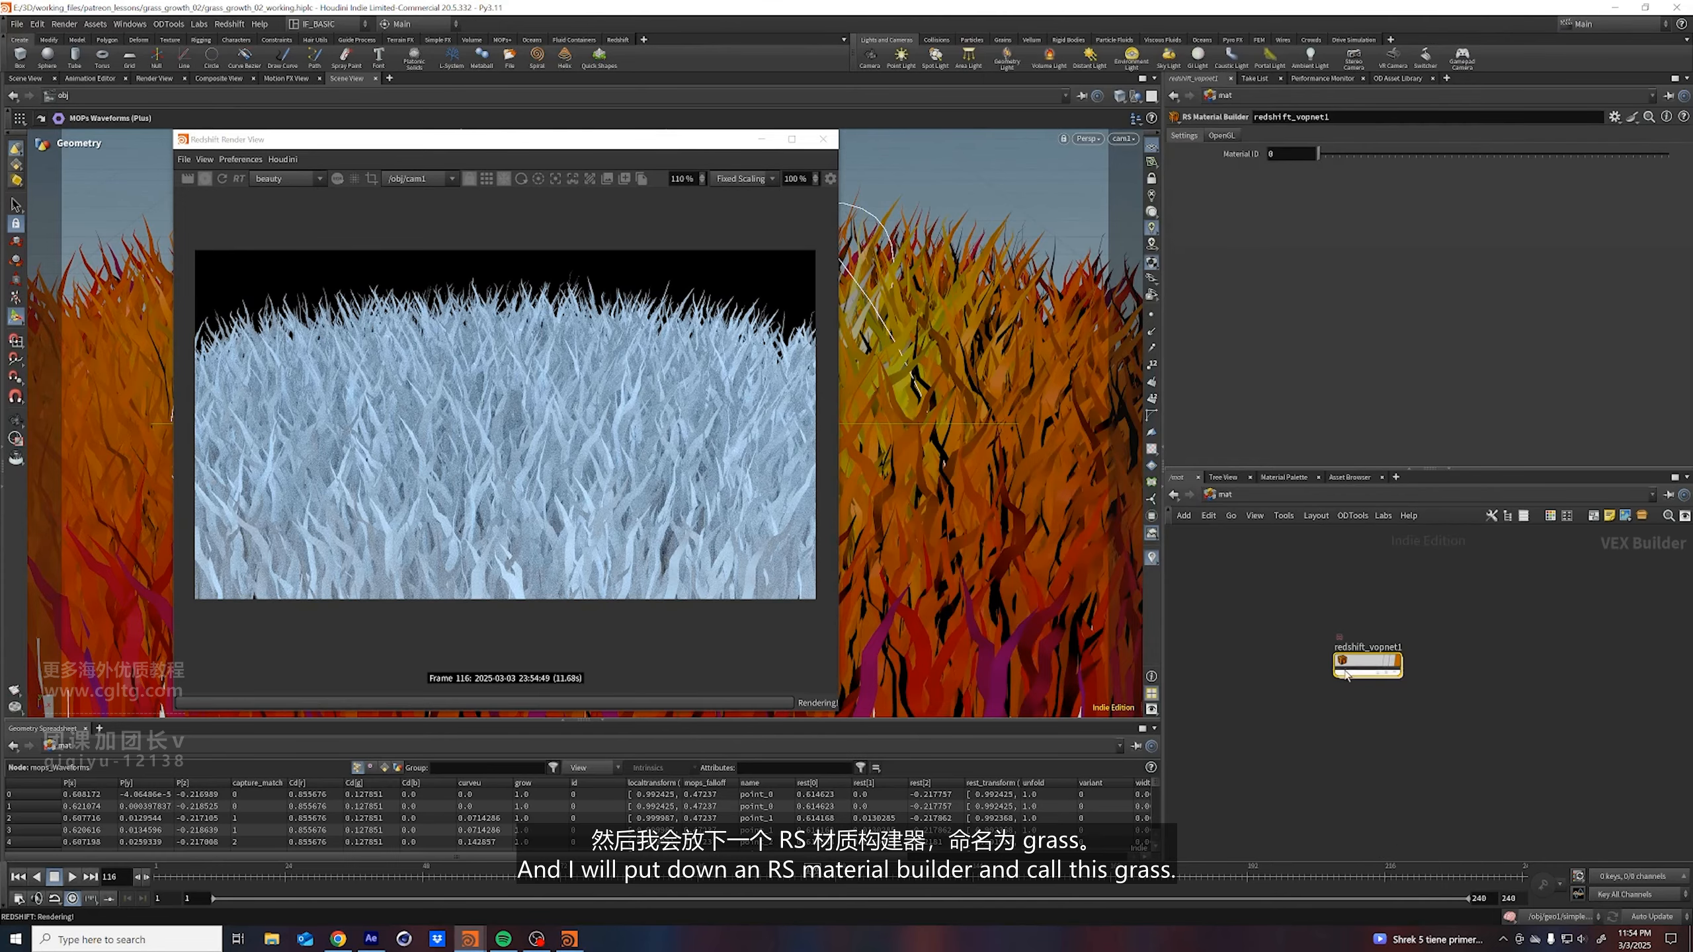
Rename the new material builder to grass
{"action": "double_click", "coordinate": [1360, 646]}
{"action": "type", "text": "gra"}
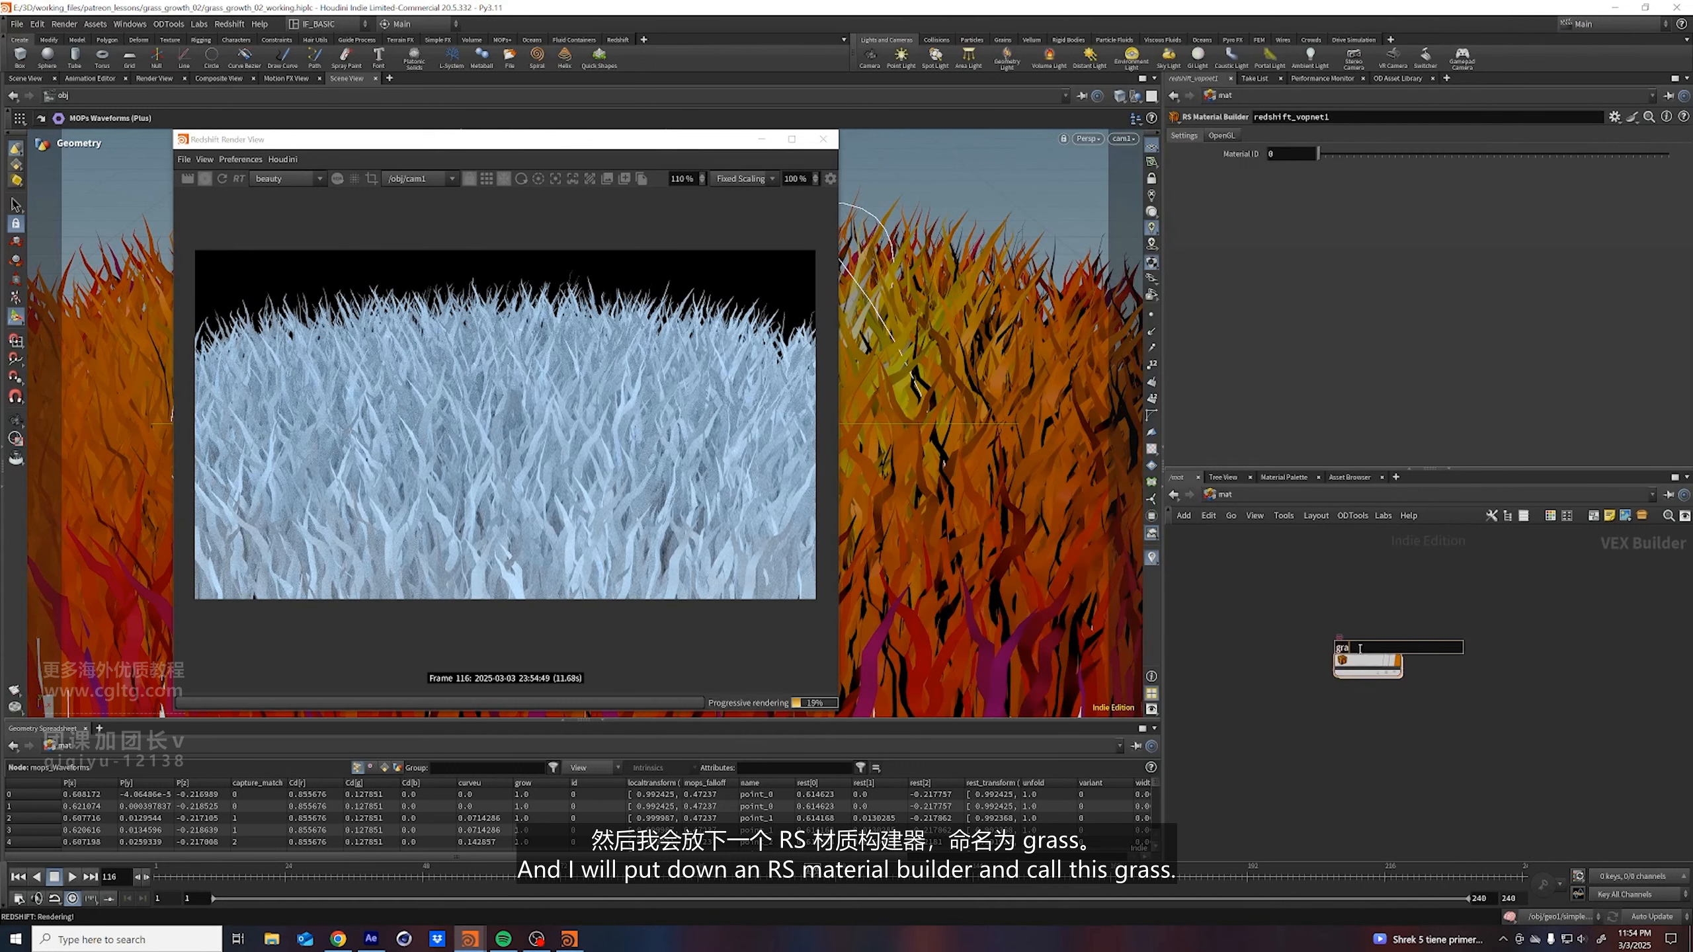
{"action": "type", "text": "ss"}
{"action": "key", "text": "Return"}
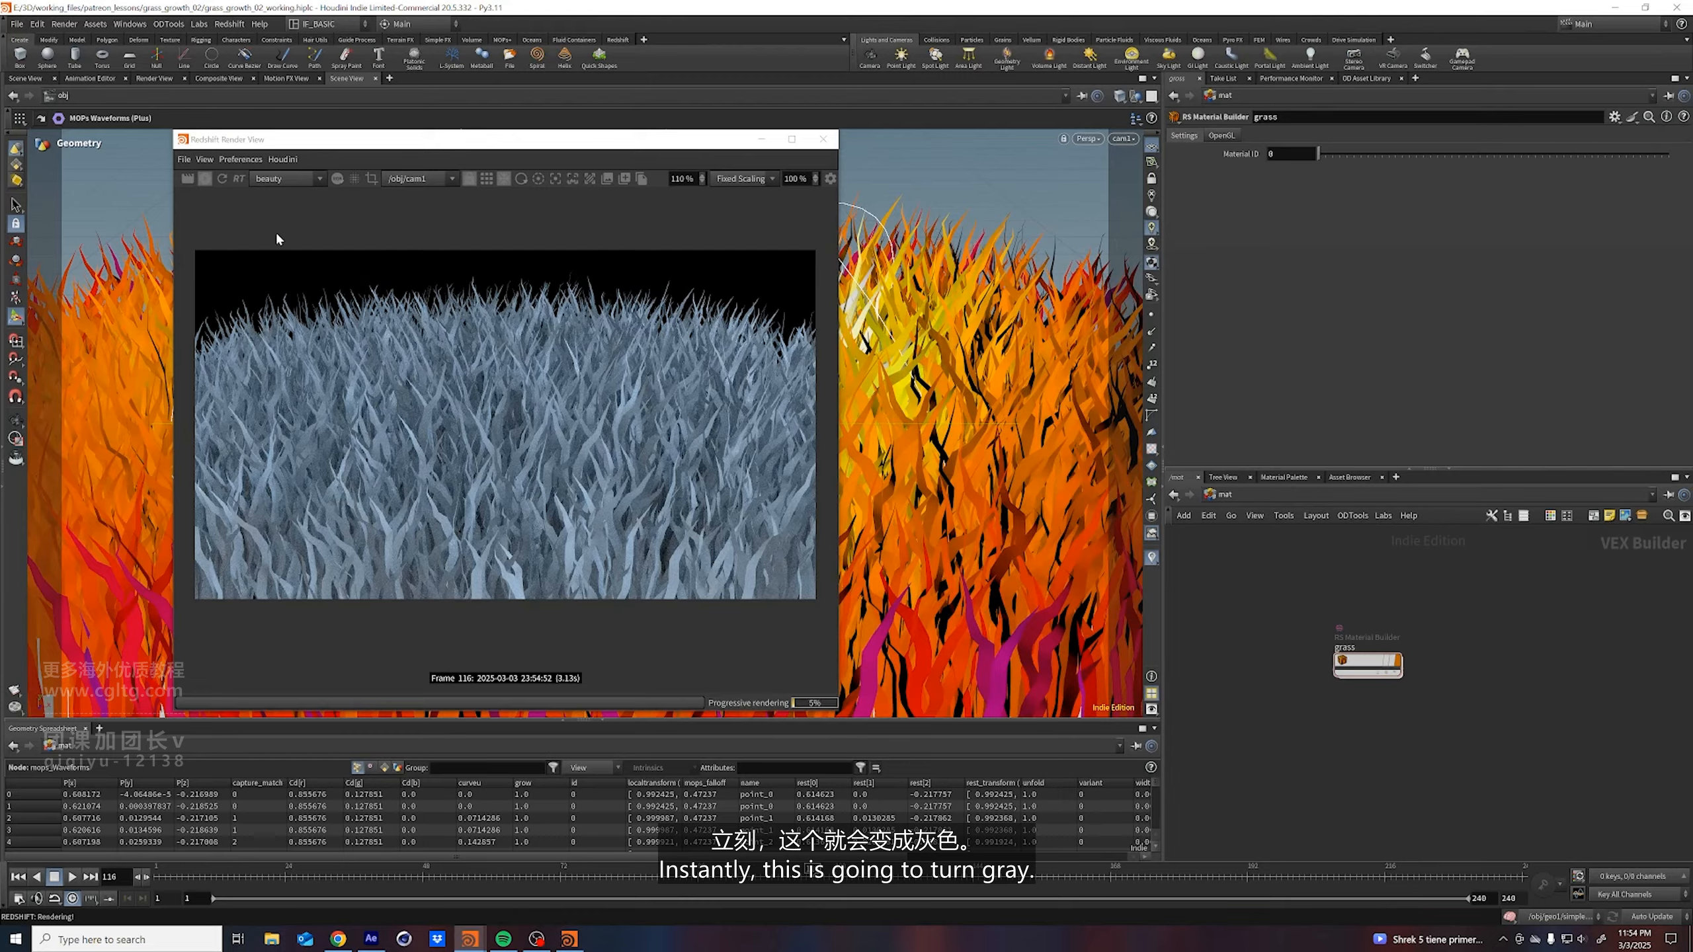
Enter the grass material and expand the base properties of its StandardMaterial1 node
{"action": "double_click", "coordinate": [1360, 663]}
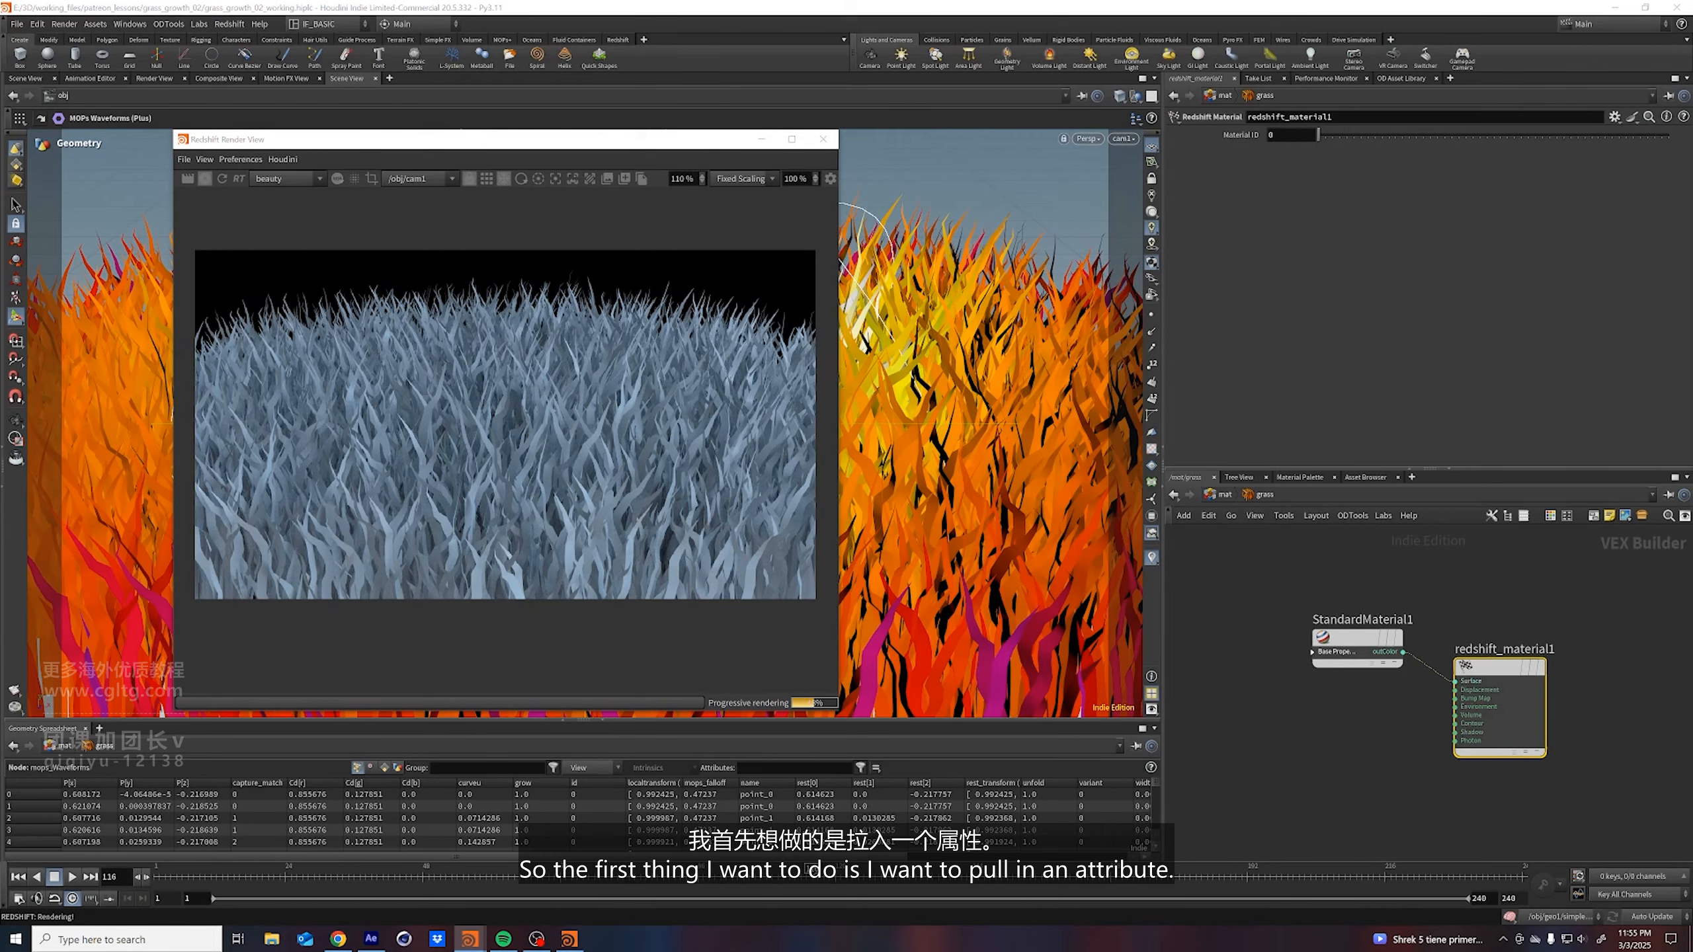
{"action": "middle_click_drag", "start_coordinate": [1404, 723], "coordinate": [1496, 715]}
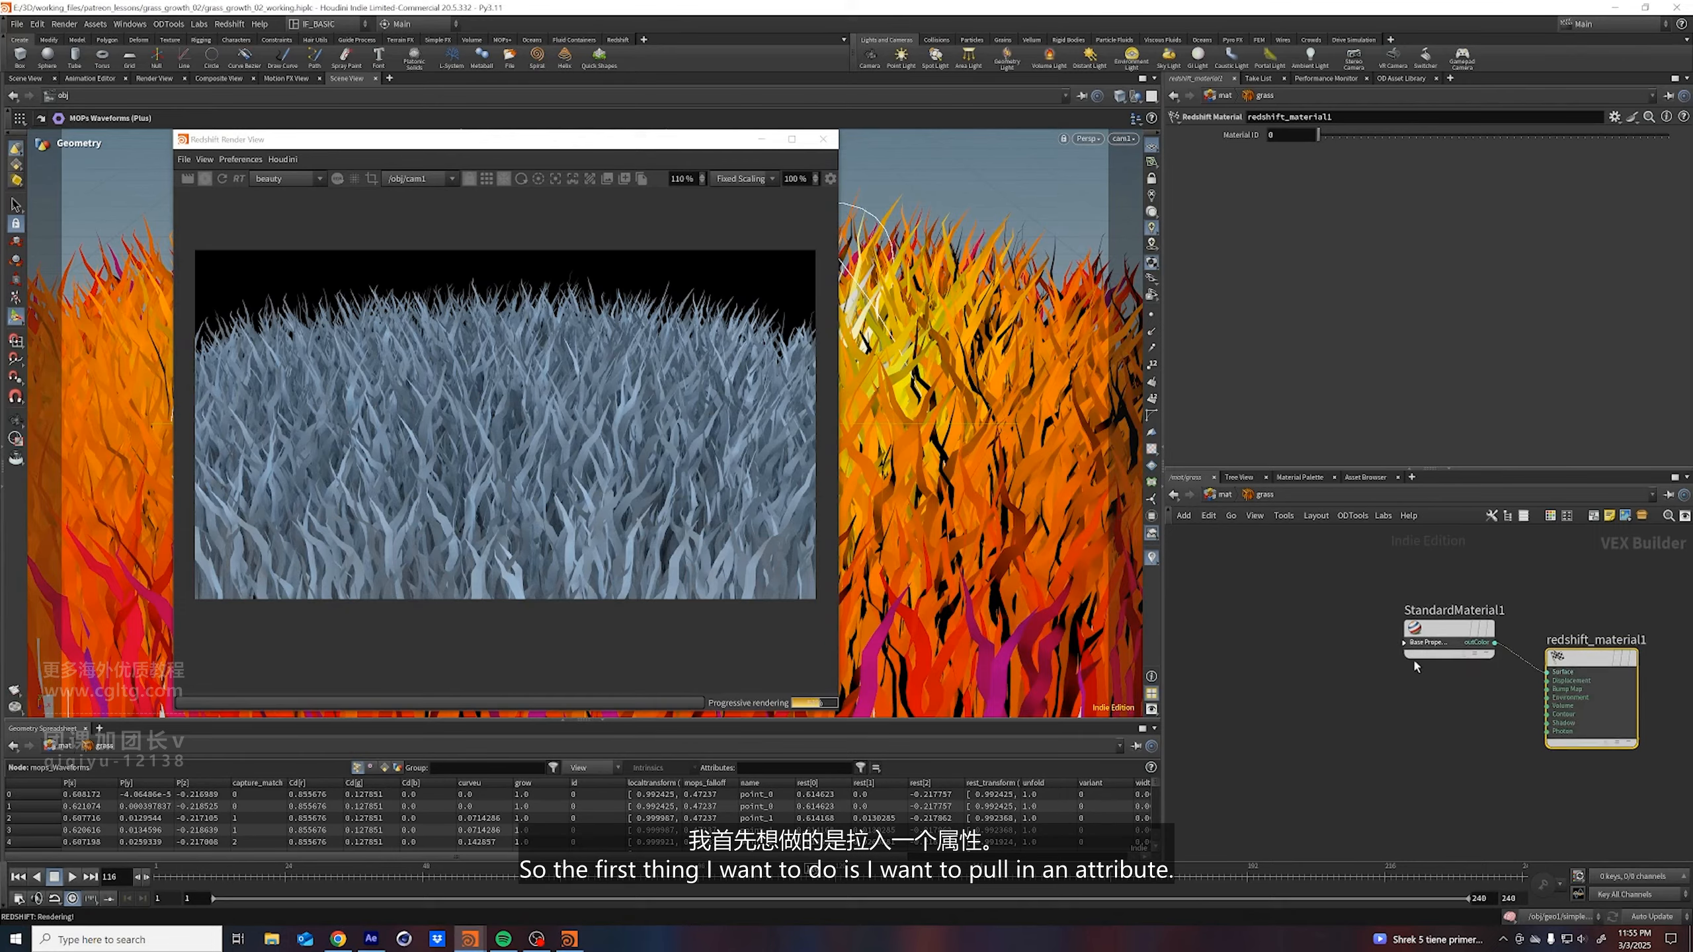
{"action": "left_click", "coordinate": [1403, 645]}
{"action": "middle_click_drag", "start_coordinate": [1295, 644], "coordinate": [1393, 620]}
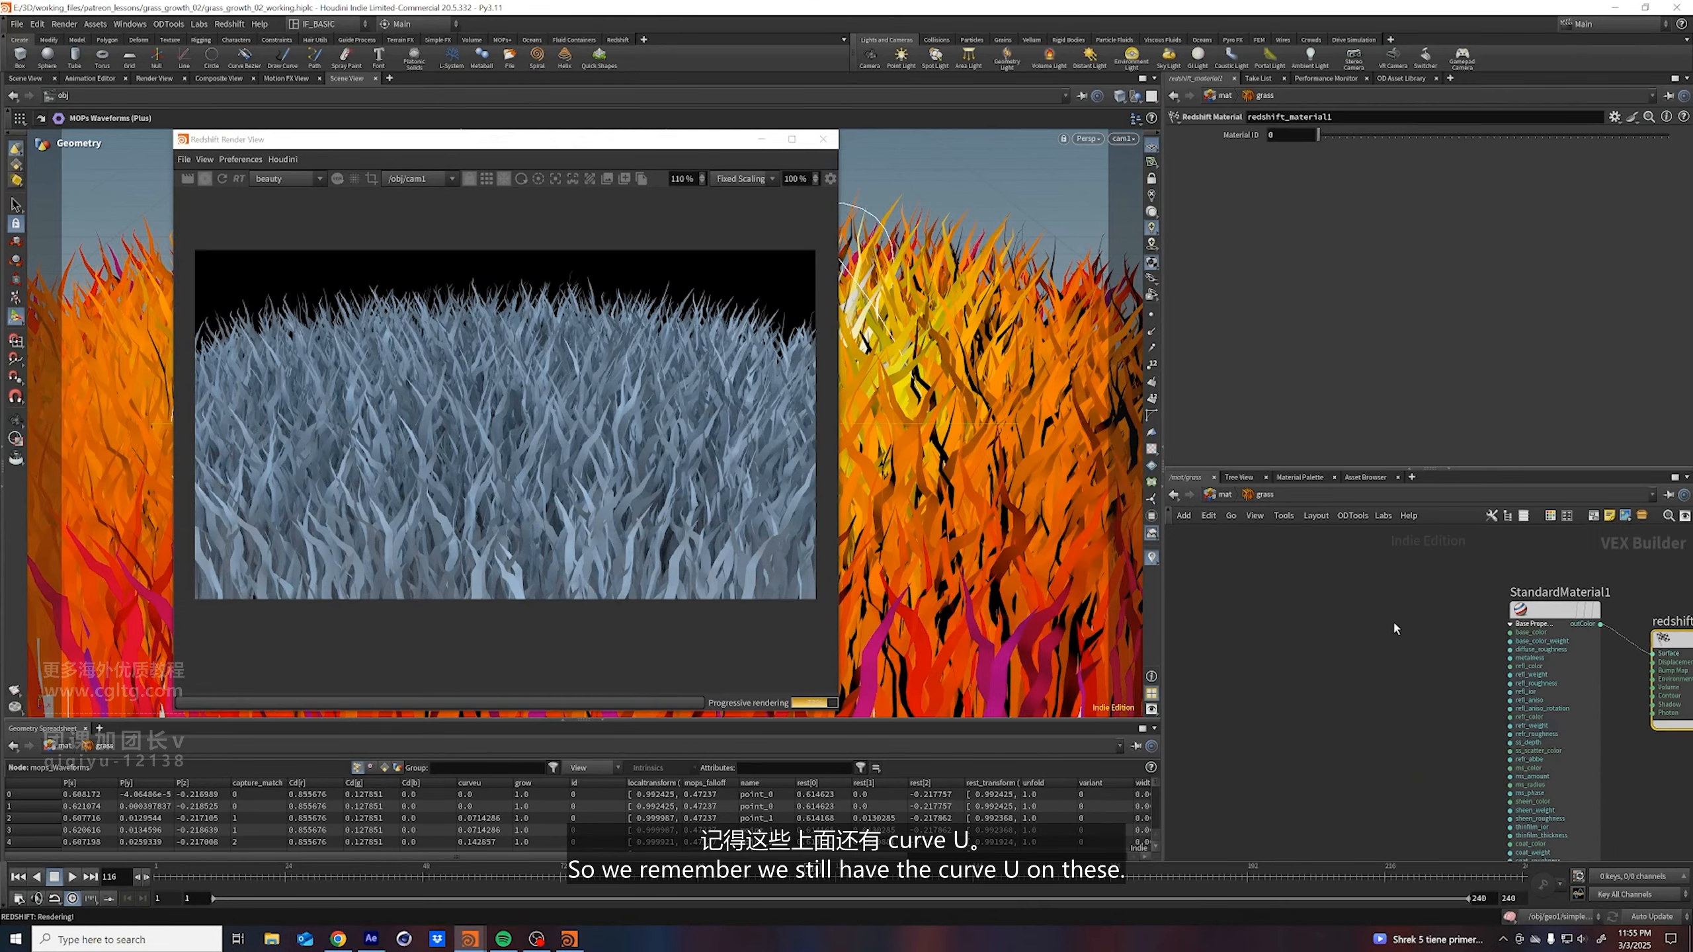
Add an RS Point Attribute node inside the grass material network
{"action": "key", "text": "Tab"}
{"action": "key", "text": "Tab"}
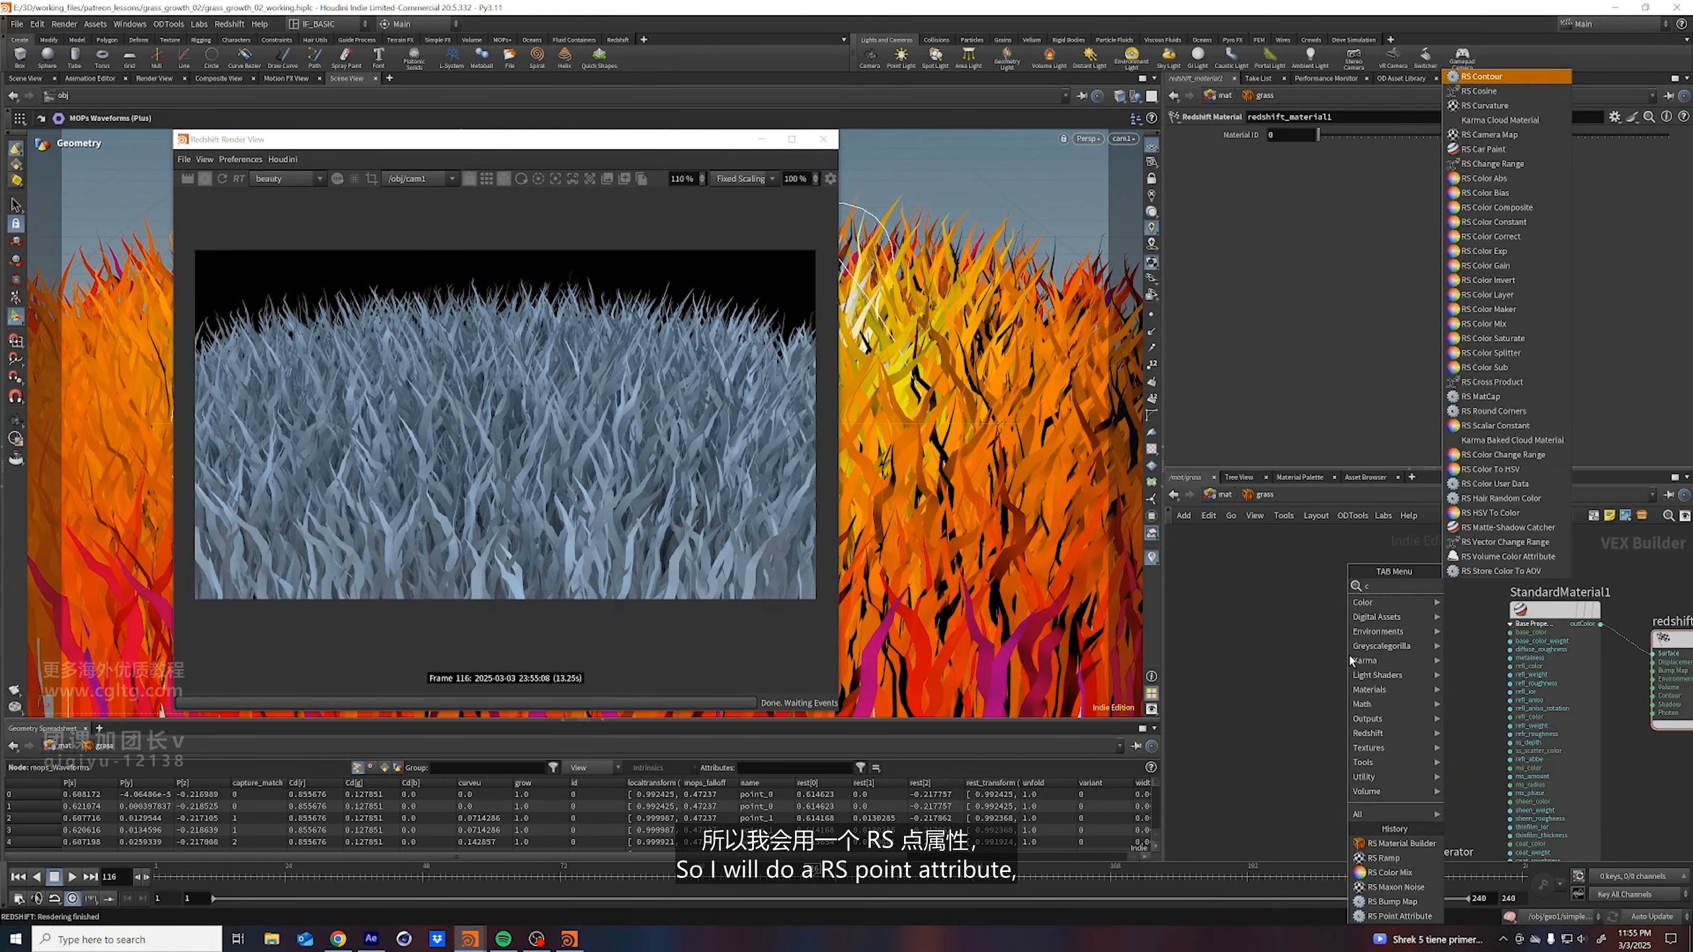
{"action": "type", "text": "rs po"}
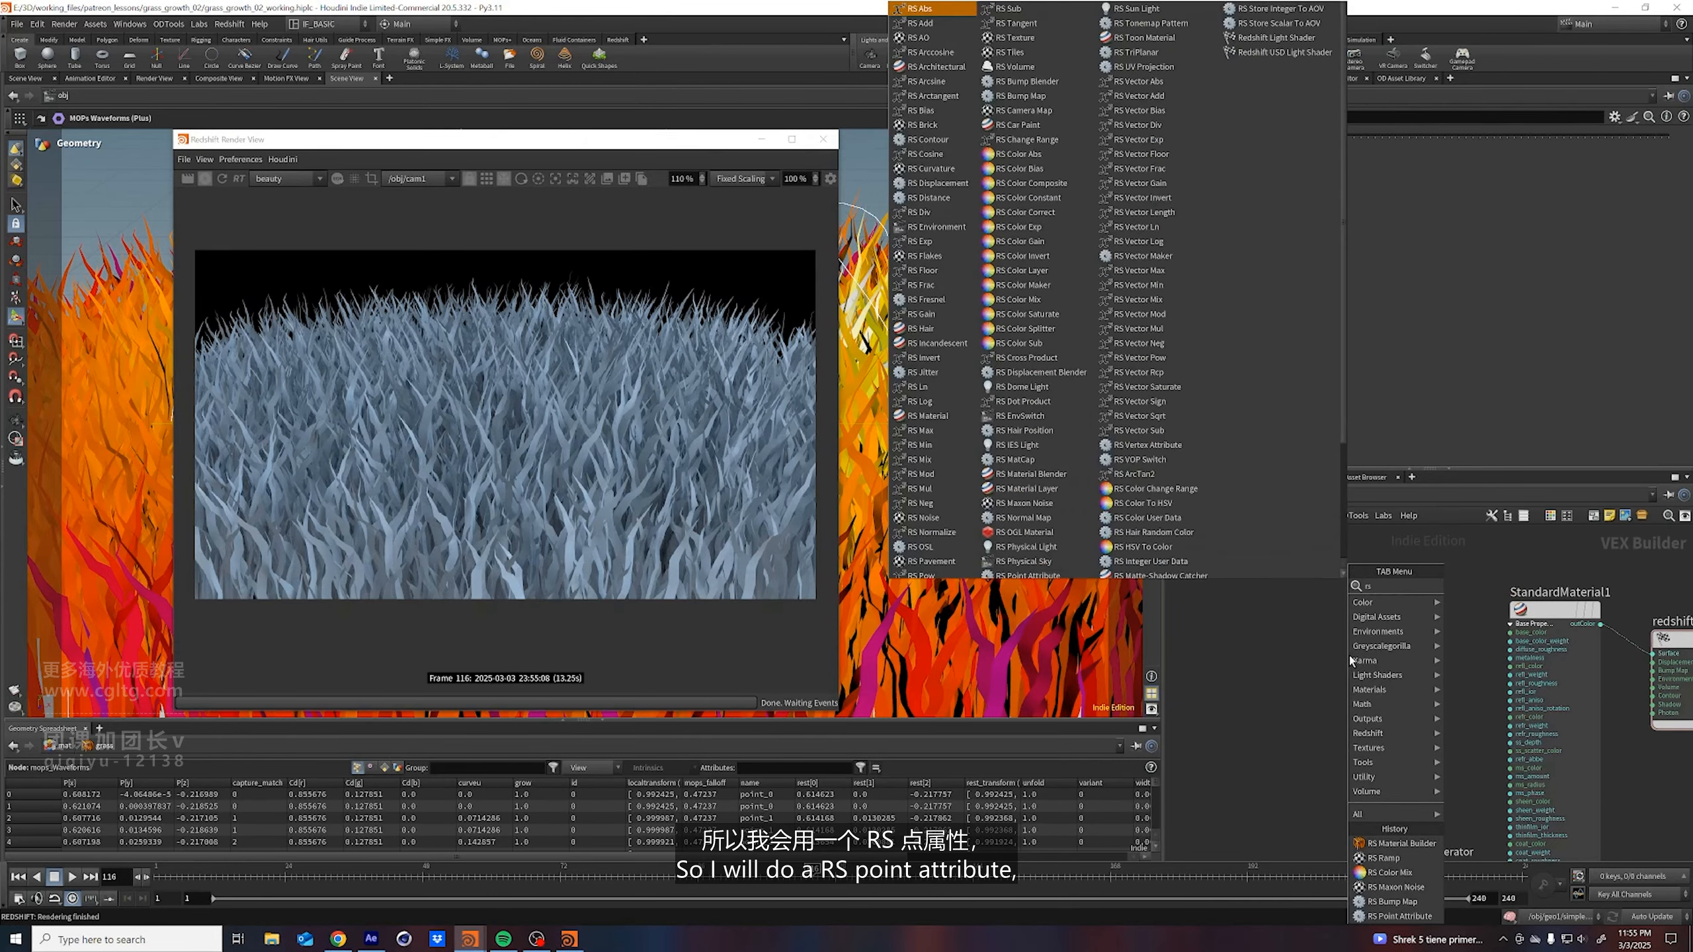
{"action": "key", "text": "Down"}
{"action": "key", "text": "Down"}
{"action": "key", "text": "Return"}
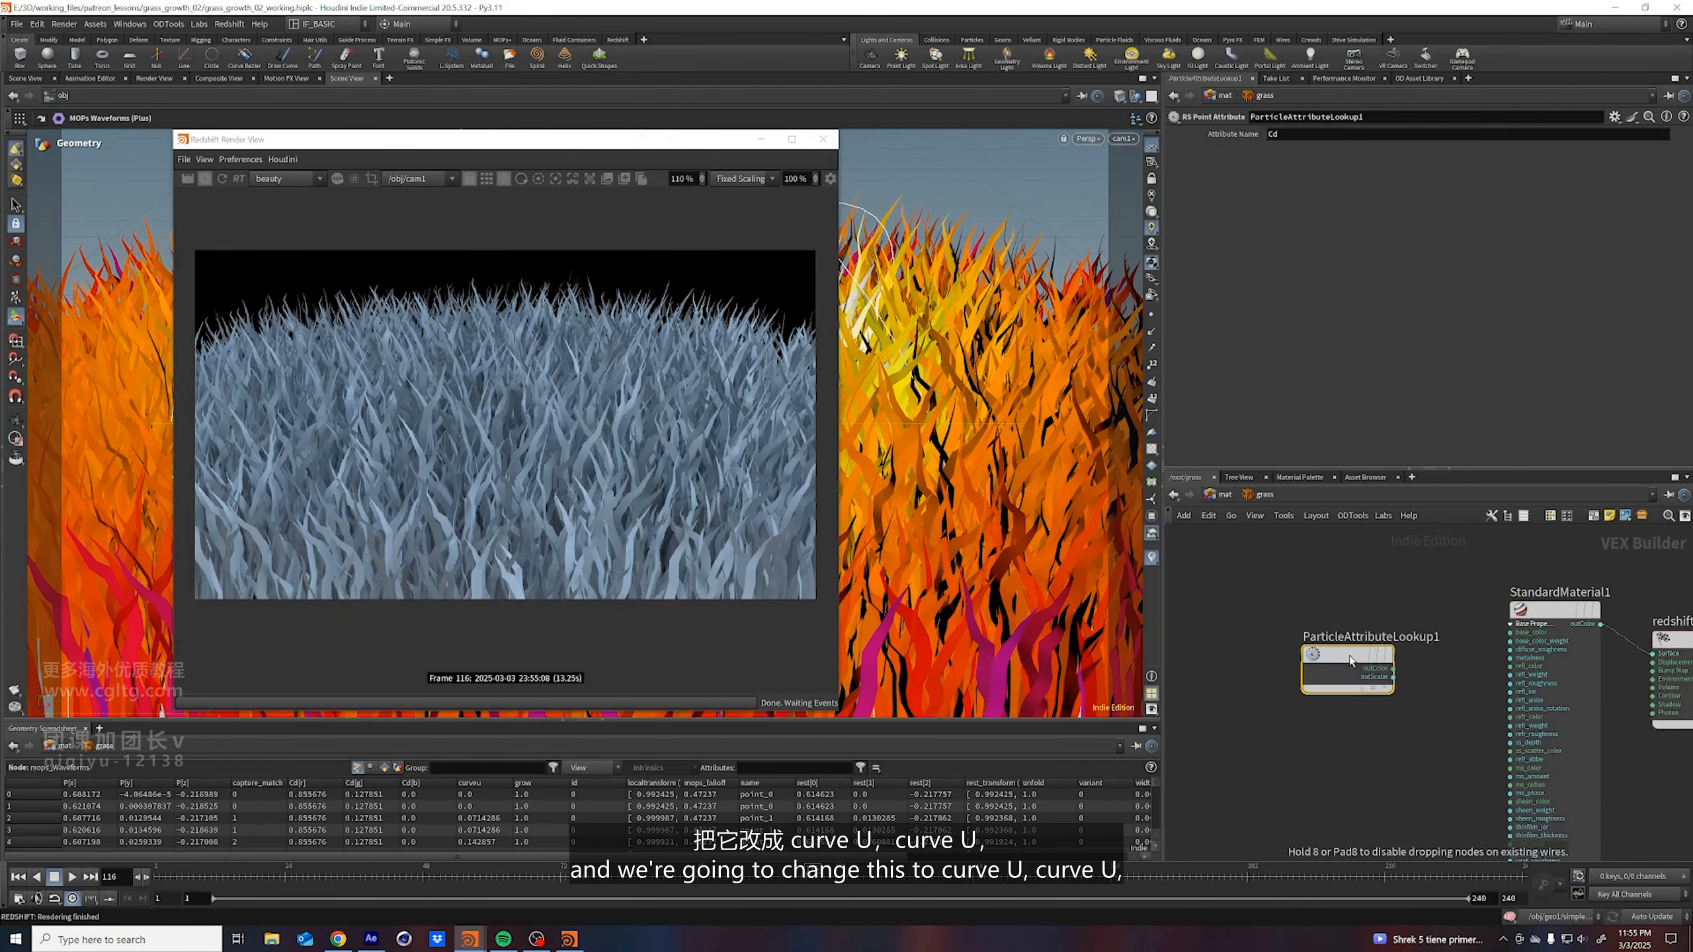
{"action": "left_click", "coordinate": [1351, 660]}
Set the point attribute's name to curveu, connect its outColor to StandardMaterial1's base_color, and refresh the Redshift render
{"action": "double_click", "coordinate": [1300, 136]}
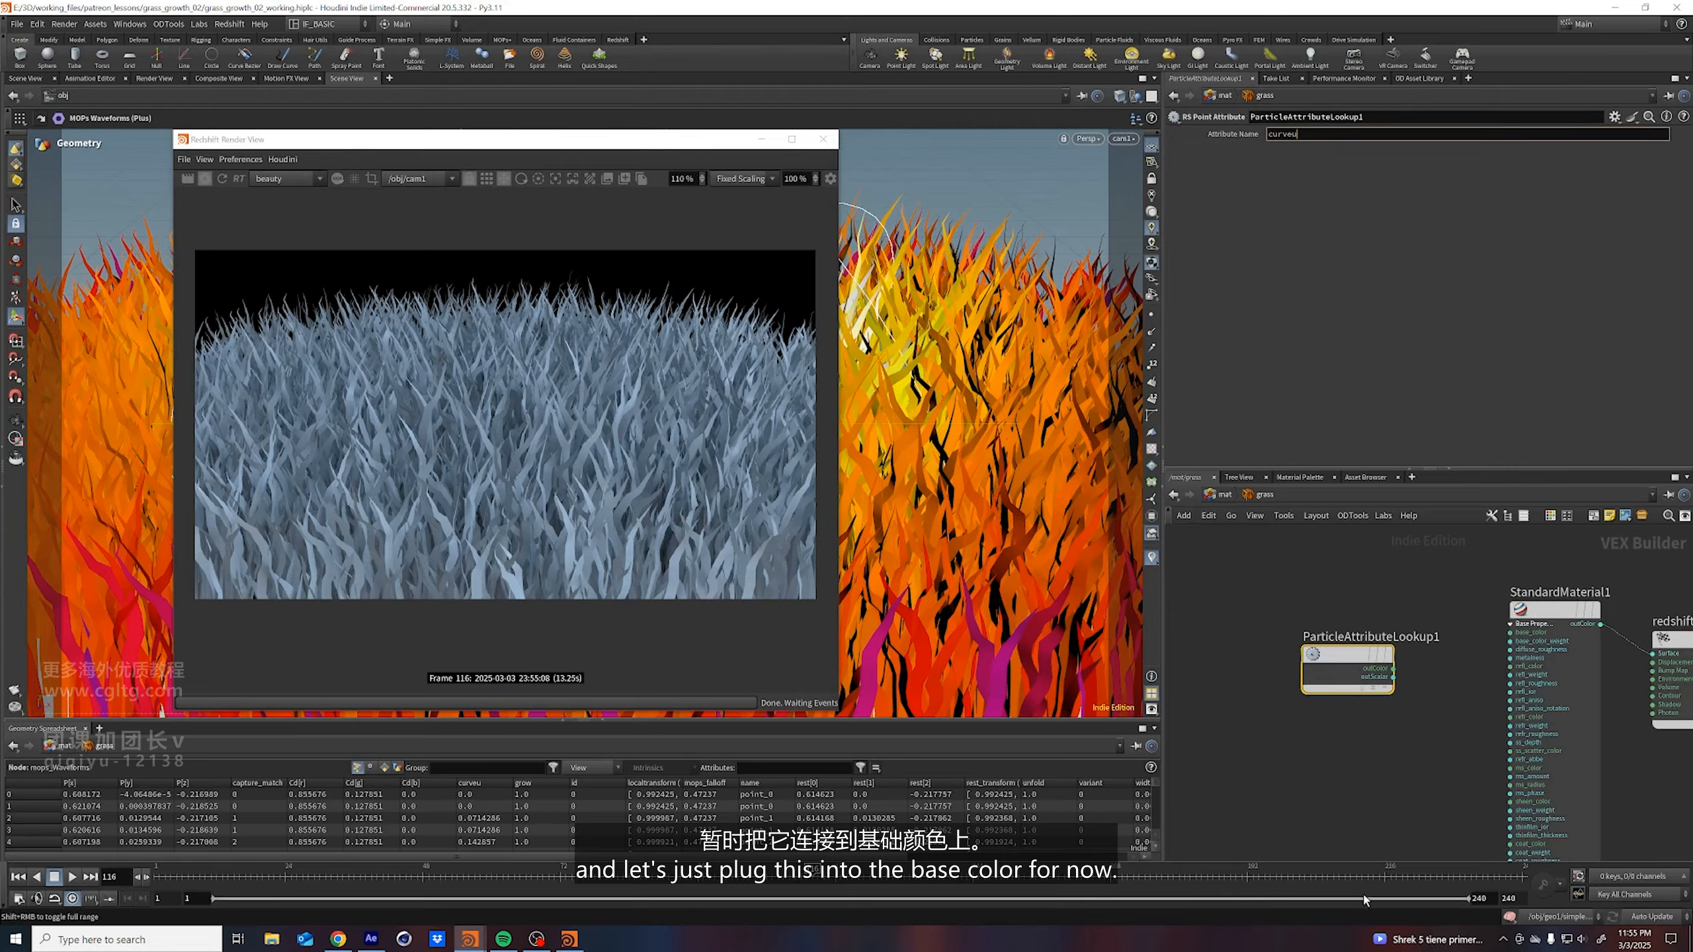
{"action": "left_click", "coordinate": [1316, 639]}
{"action": "left_click_drag", "start_coordinate": [1393, 669], "coordinate": [1511, 632]}
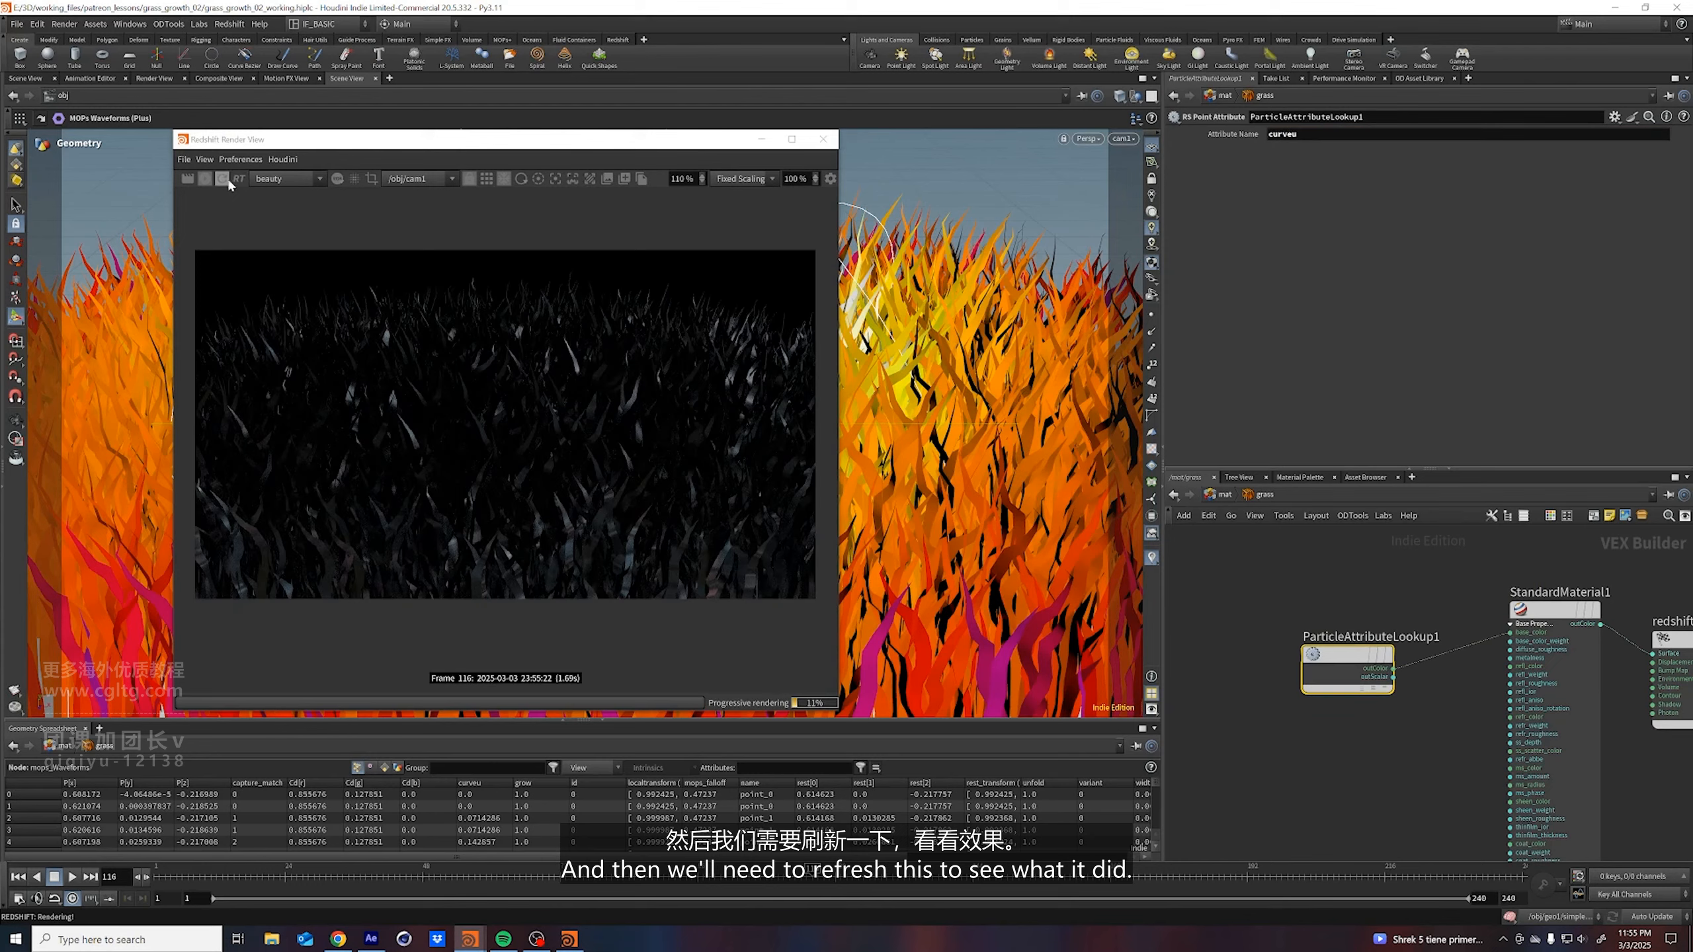
{"action": "left_click", "coordinate": [222, 178]}
{"action": "left_click_drag", "start_coordinate": [315, 143], "coordinate": [226, 144]}
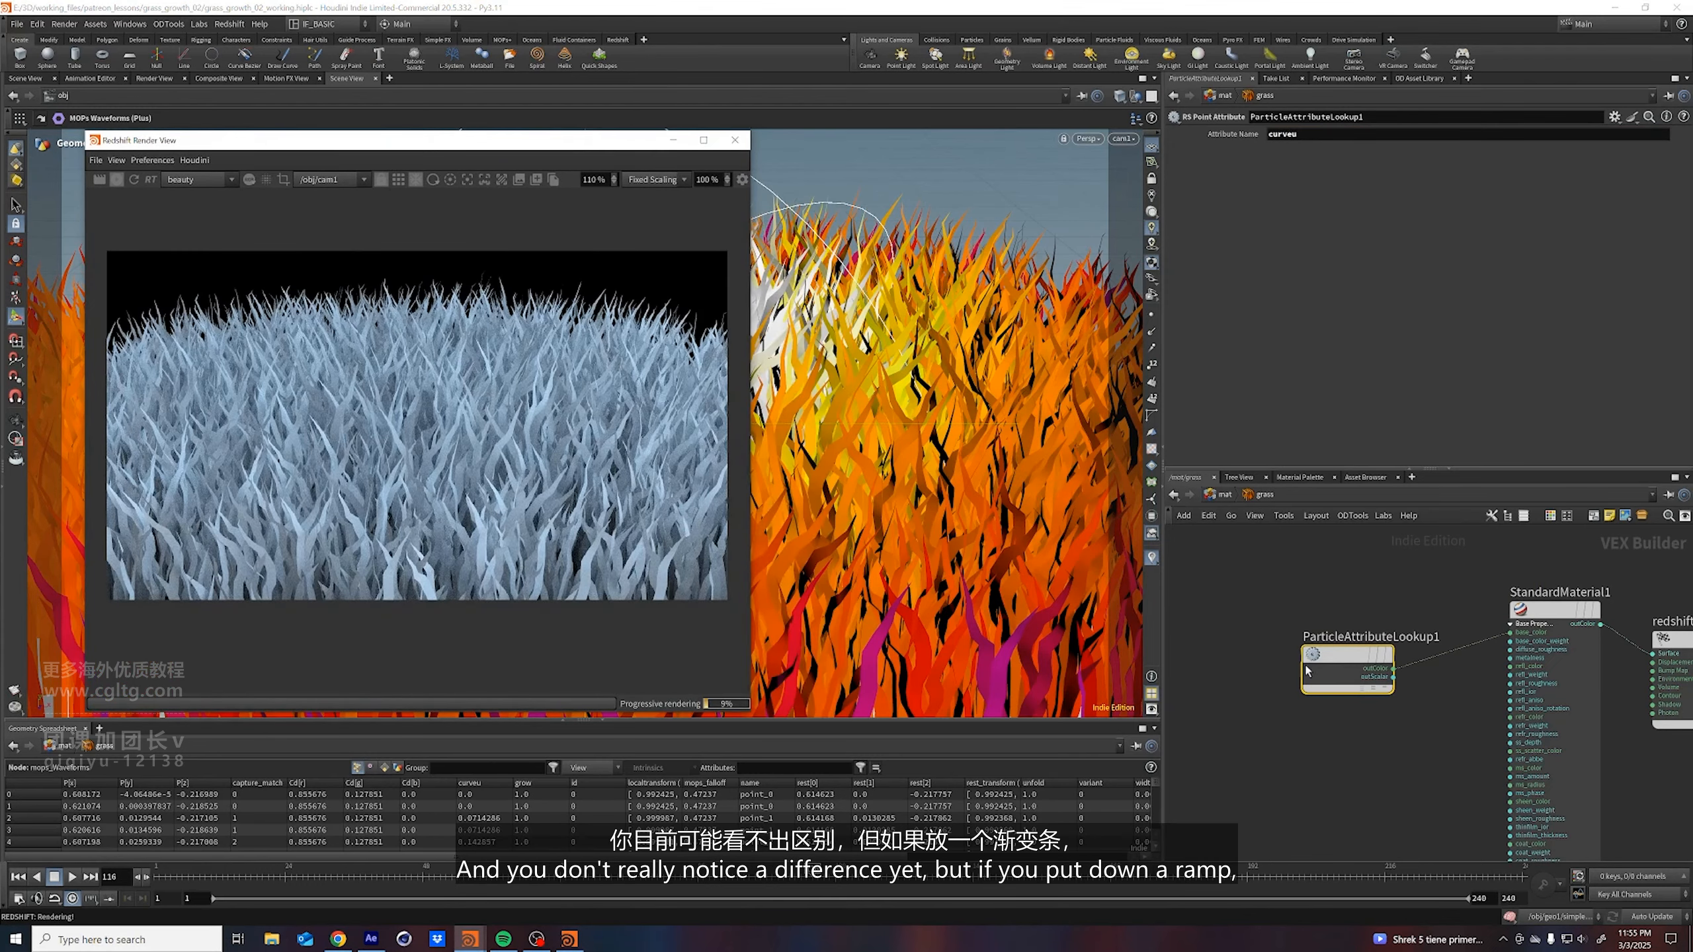
Insert an RS Ramp on the wire between the point attribute node and StandardMaterial1's base_color
{"action": "left_click_drag", "start_coordinate": [1307, 670], "coordinate": [1179, 648]}
{"action": "key", "text": "Tab"}
{"action": "type", "text": "ramp"}
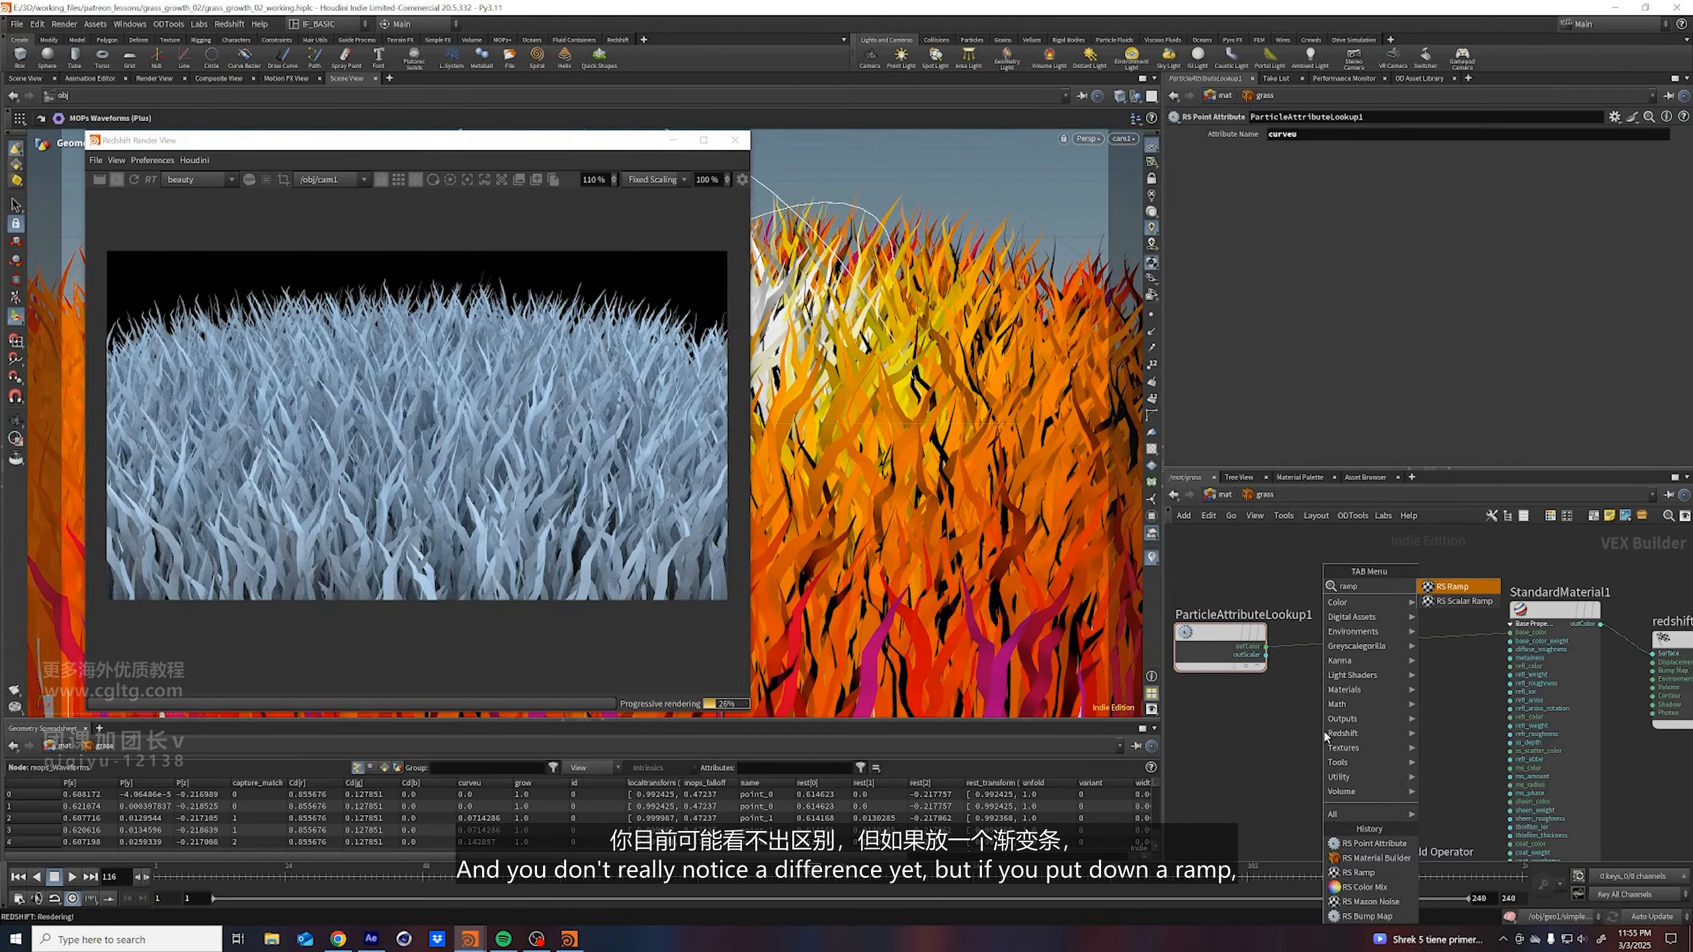
{"action": "key", "text": "Return"}
{"action": "left_click", "coordinate": [1324, 737]}
{"action": "left_click_drag", "start_coordinate": [1324, 741], "coordinate": [1345, 659]}
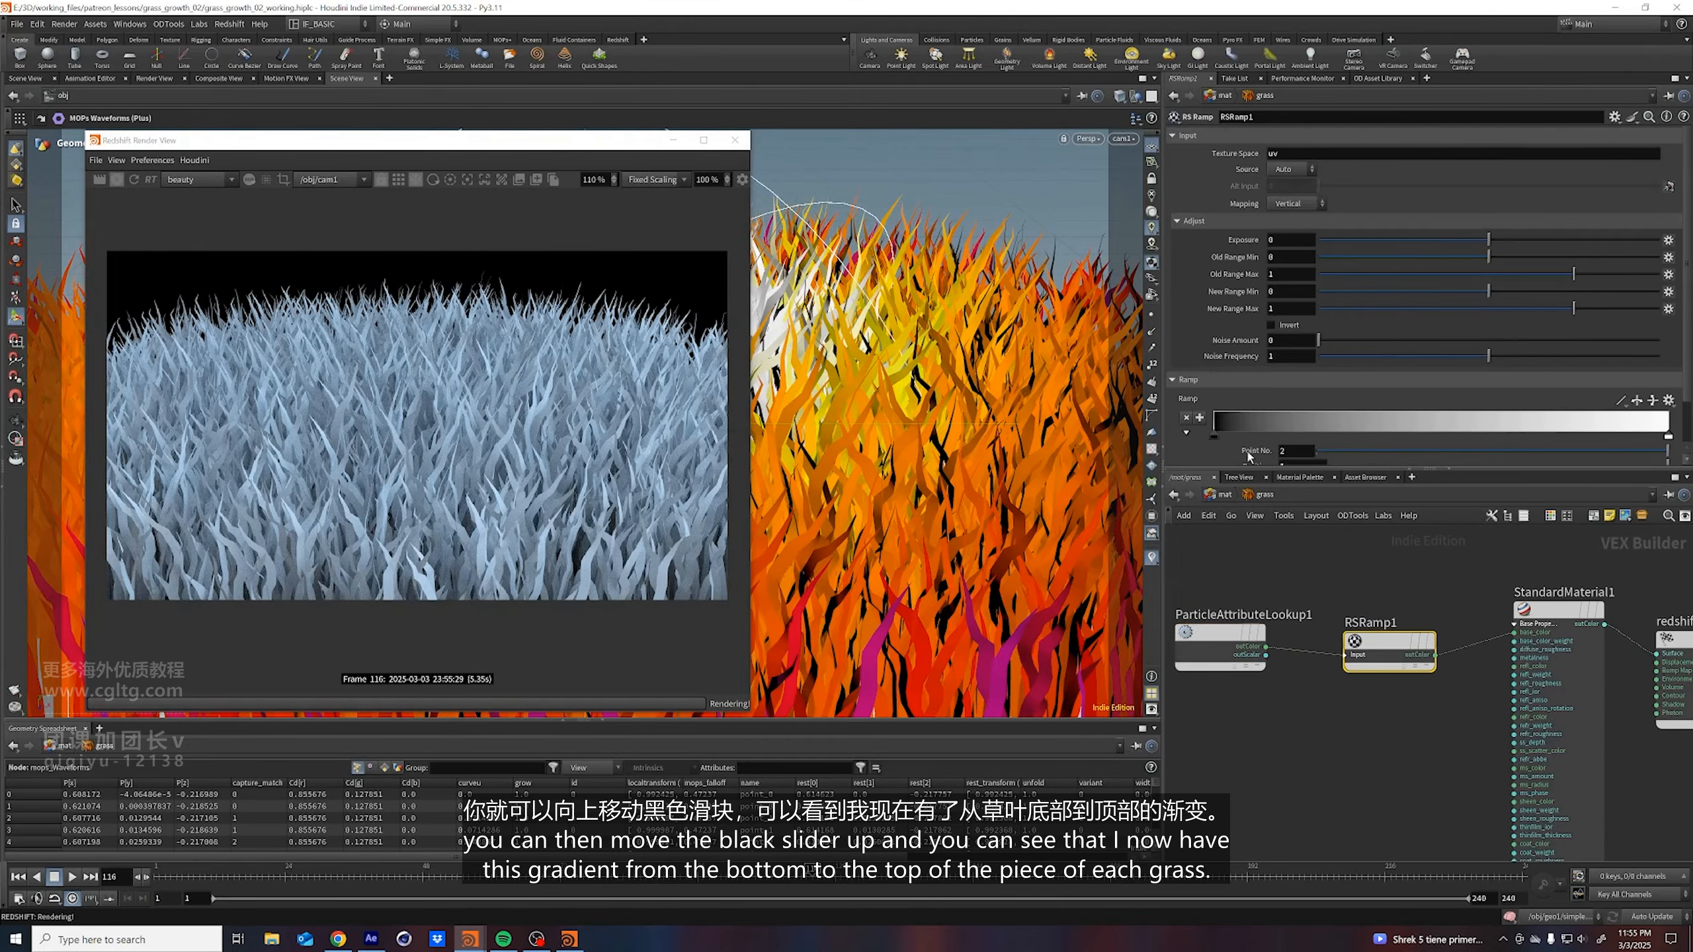
Move the ramp's black point along the gradient to slightly past its middle
{"action": "mouse_move", "coordinate": [1225, 434]}
{"action": "left_mouse_down"}
{"action": "mouse_move", "coordinate": [1608, 443]}
{"action": "mouse_move", "coordinate": [1407, 447]}
{"action": "mouse_move", "coordinate": [1595, 462]}
{"action": "mouse_move", "coordinate": [1214, 451]}
{"action": "left_mouse_up"}
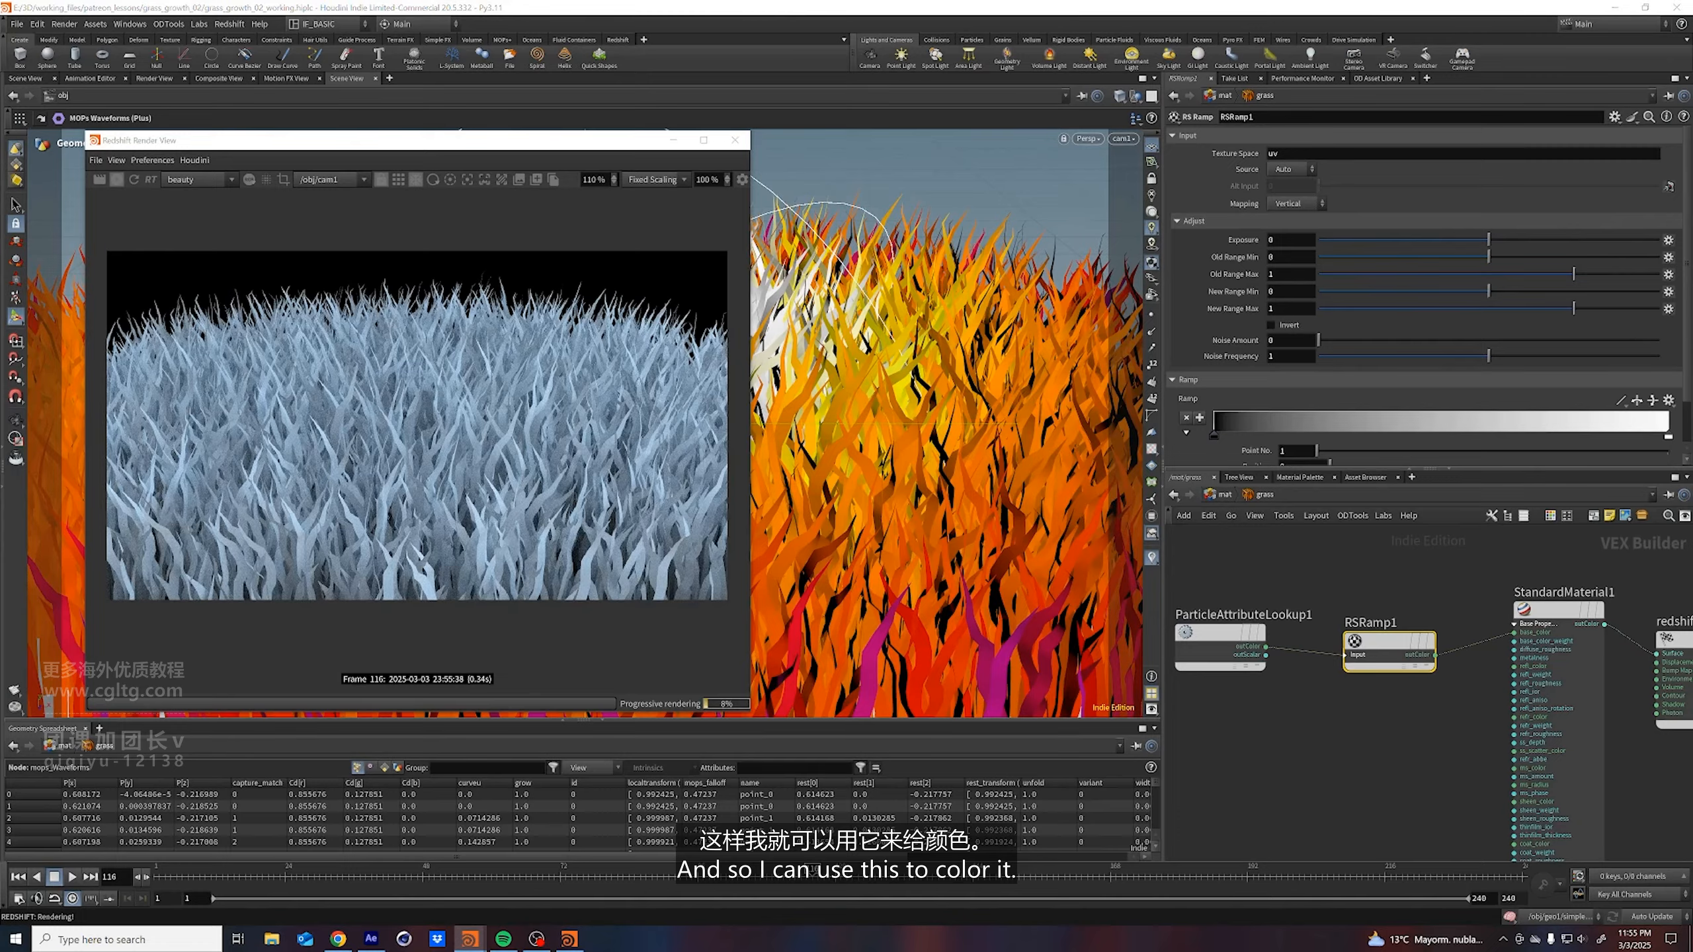
{"action": "middle_click_drag", "start_coordinate": [1387, 731], "coordinate": [1398, 730]}
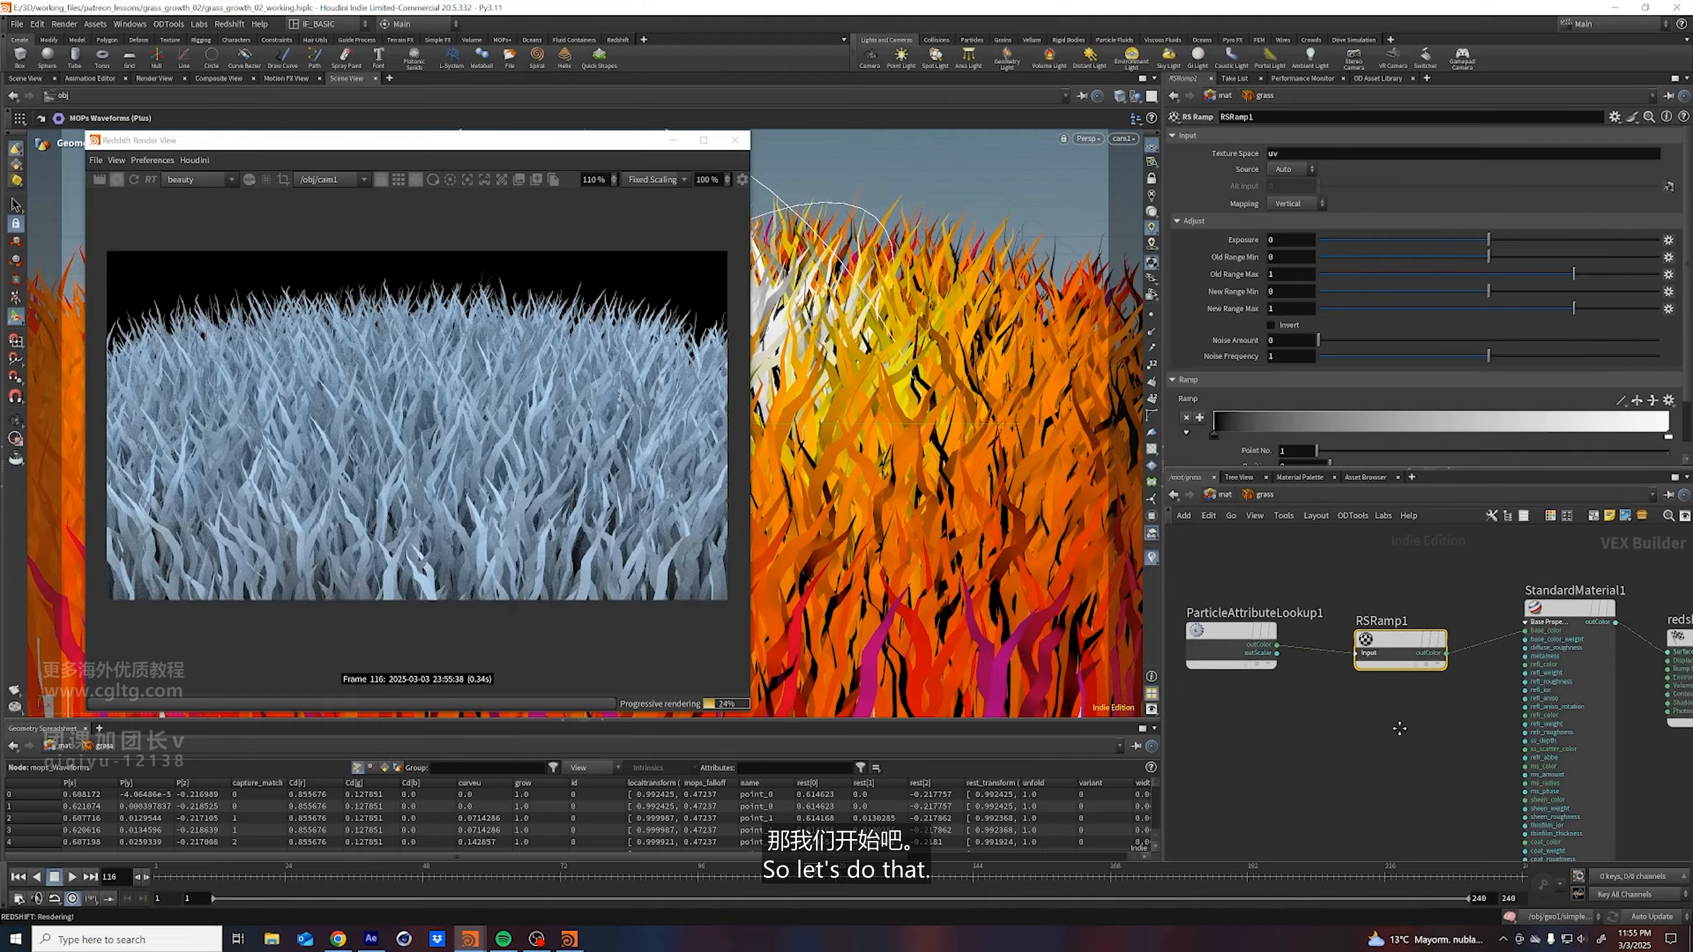
{"action": "left_click_drag", "start_coordinate": [1217, 443], "coordinate": [1480, 437]}
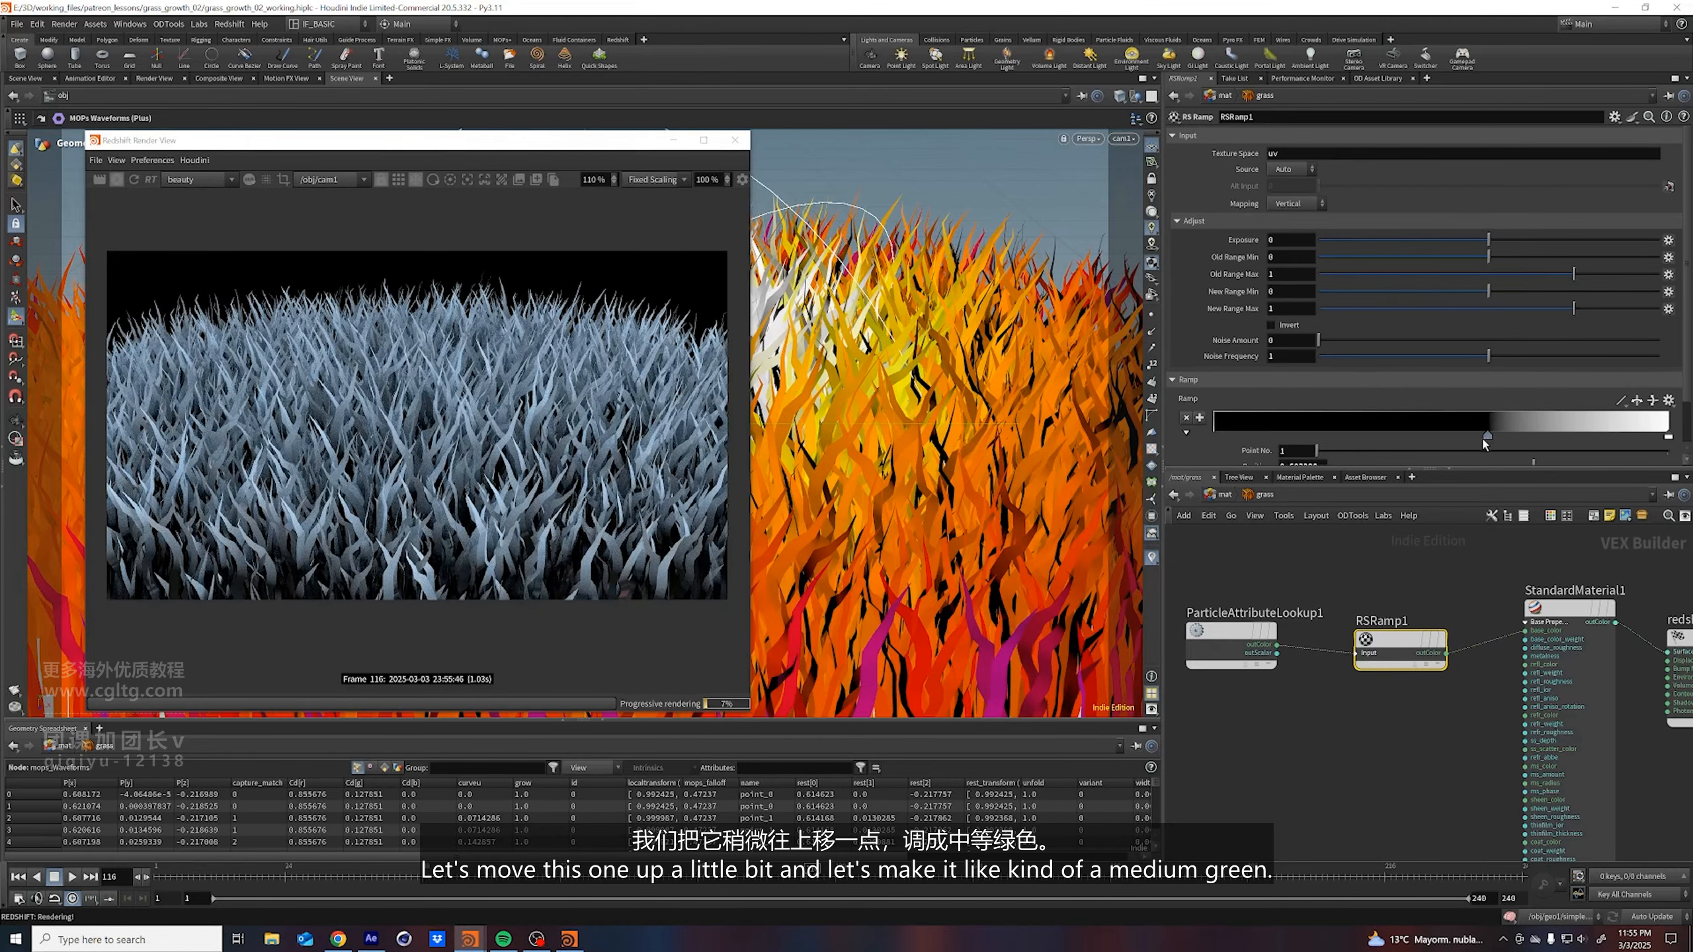
Color the ramp's black point dark green with hue 120, saturation 0.947 and value 0.126
{"action": "double_click", "coordinate": [1479, 437]}
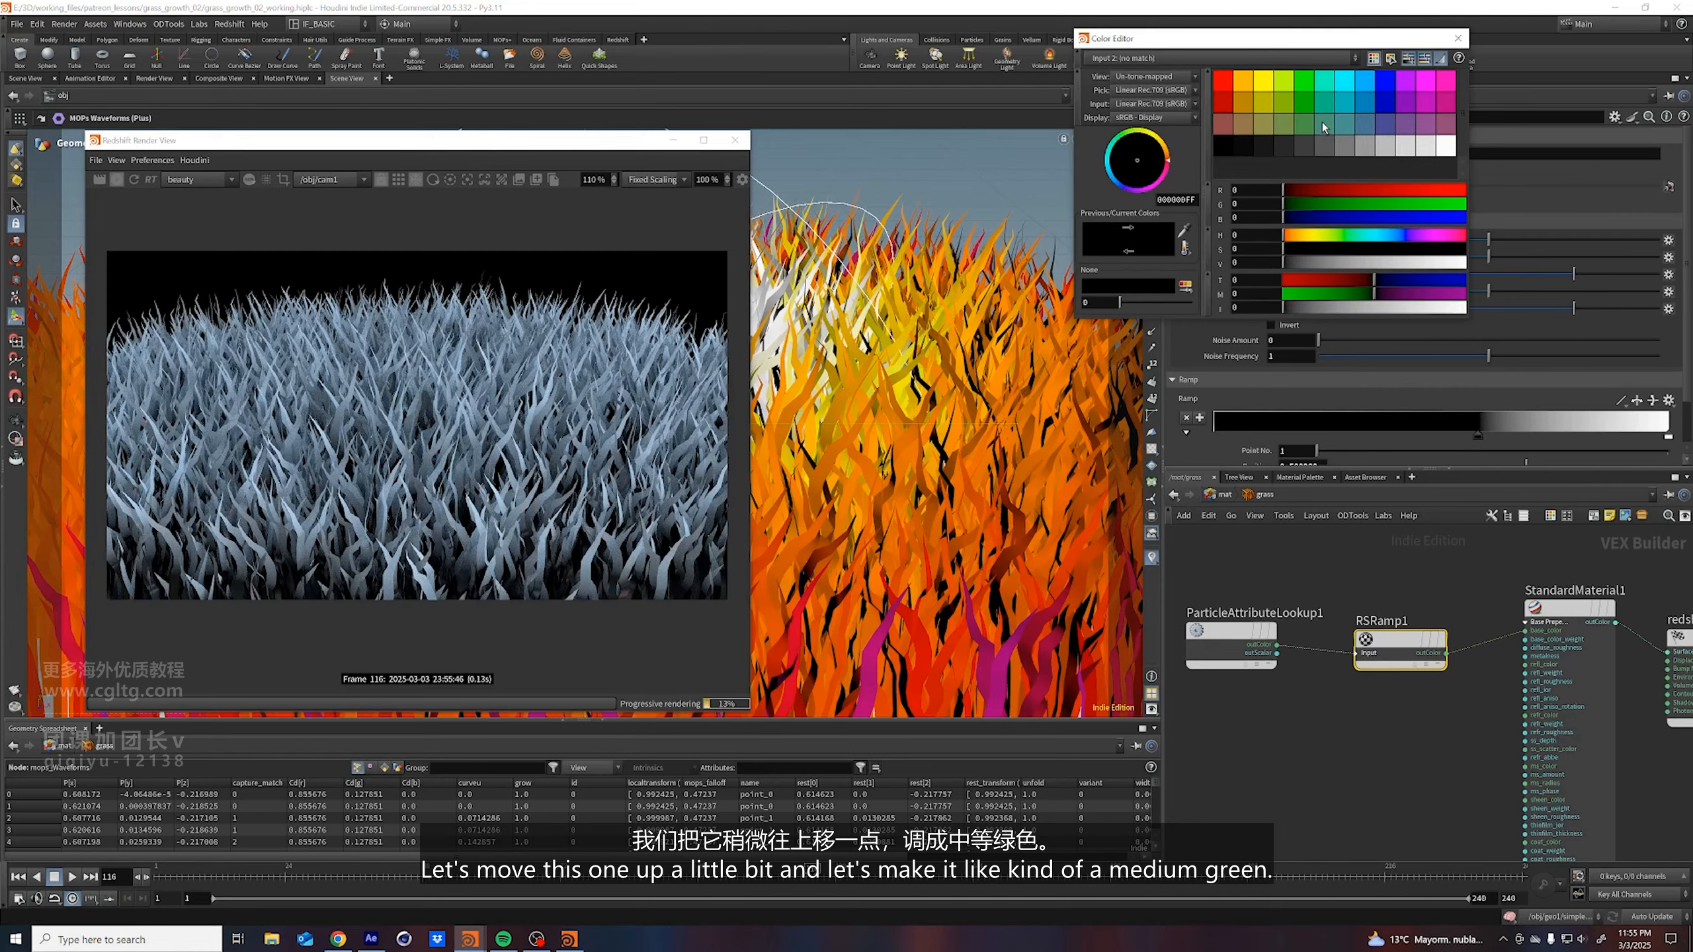
{"action": "left_click", "coordinate": [1307, 85]}
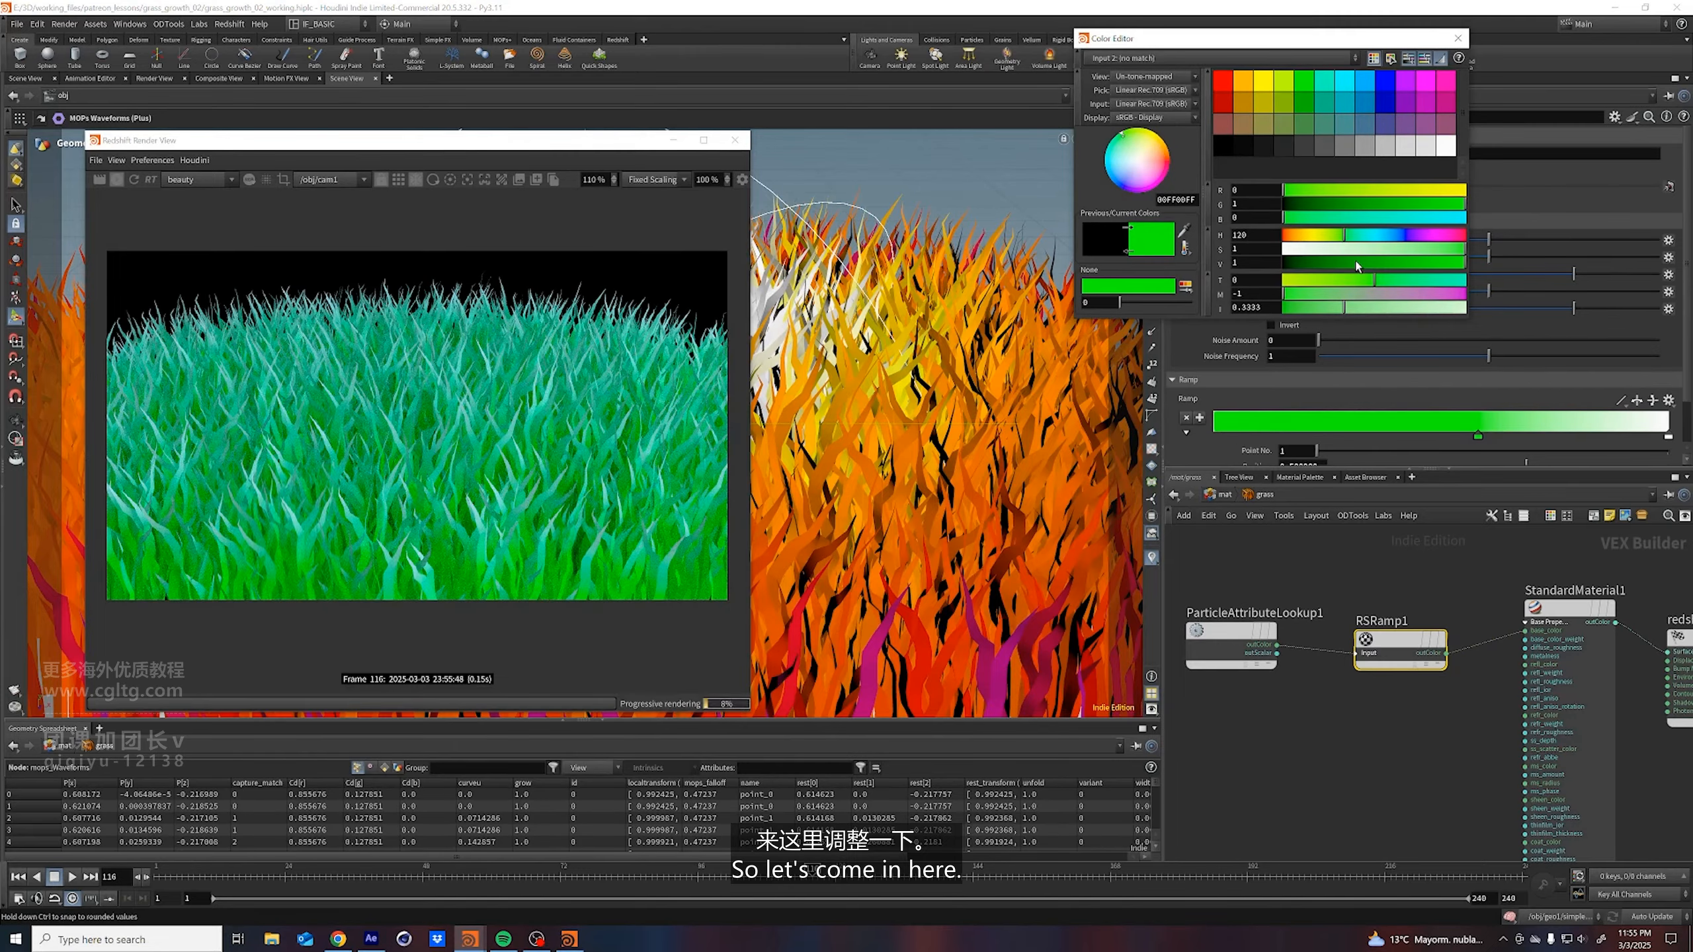
{"action": "left_click", "coordinate": [1354, 262]}
{"action": "left_click", "coordinate": [1426, 250]}
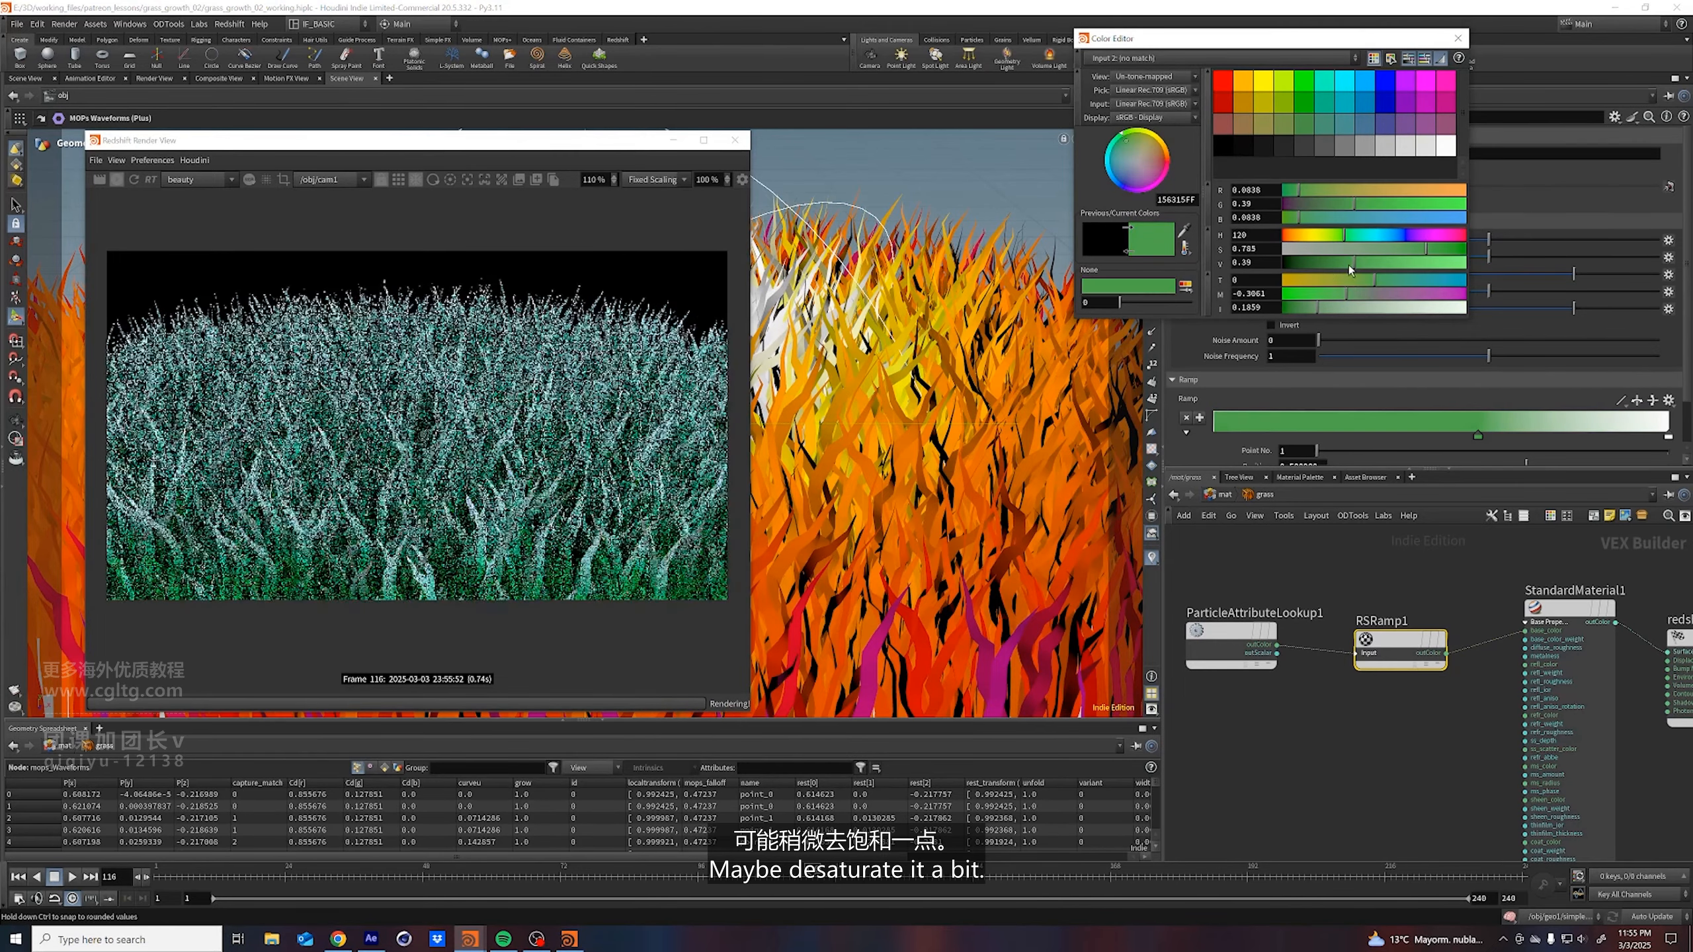
{"action": "left_click_drag", "start_coordinate": [1349, 263], "coordinate": [1312, 270]}
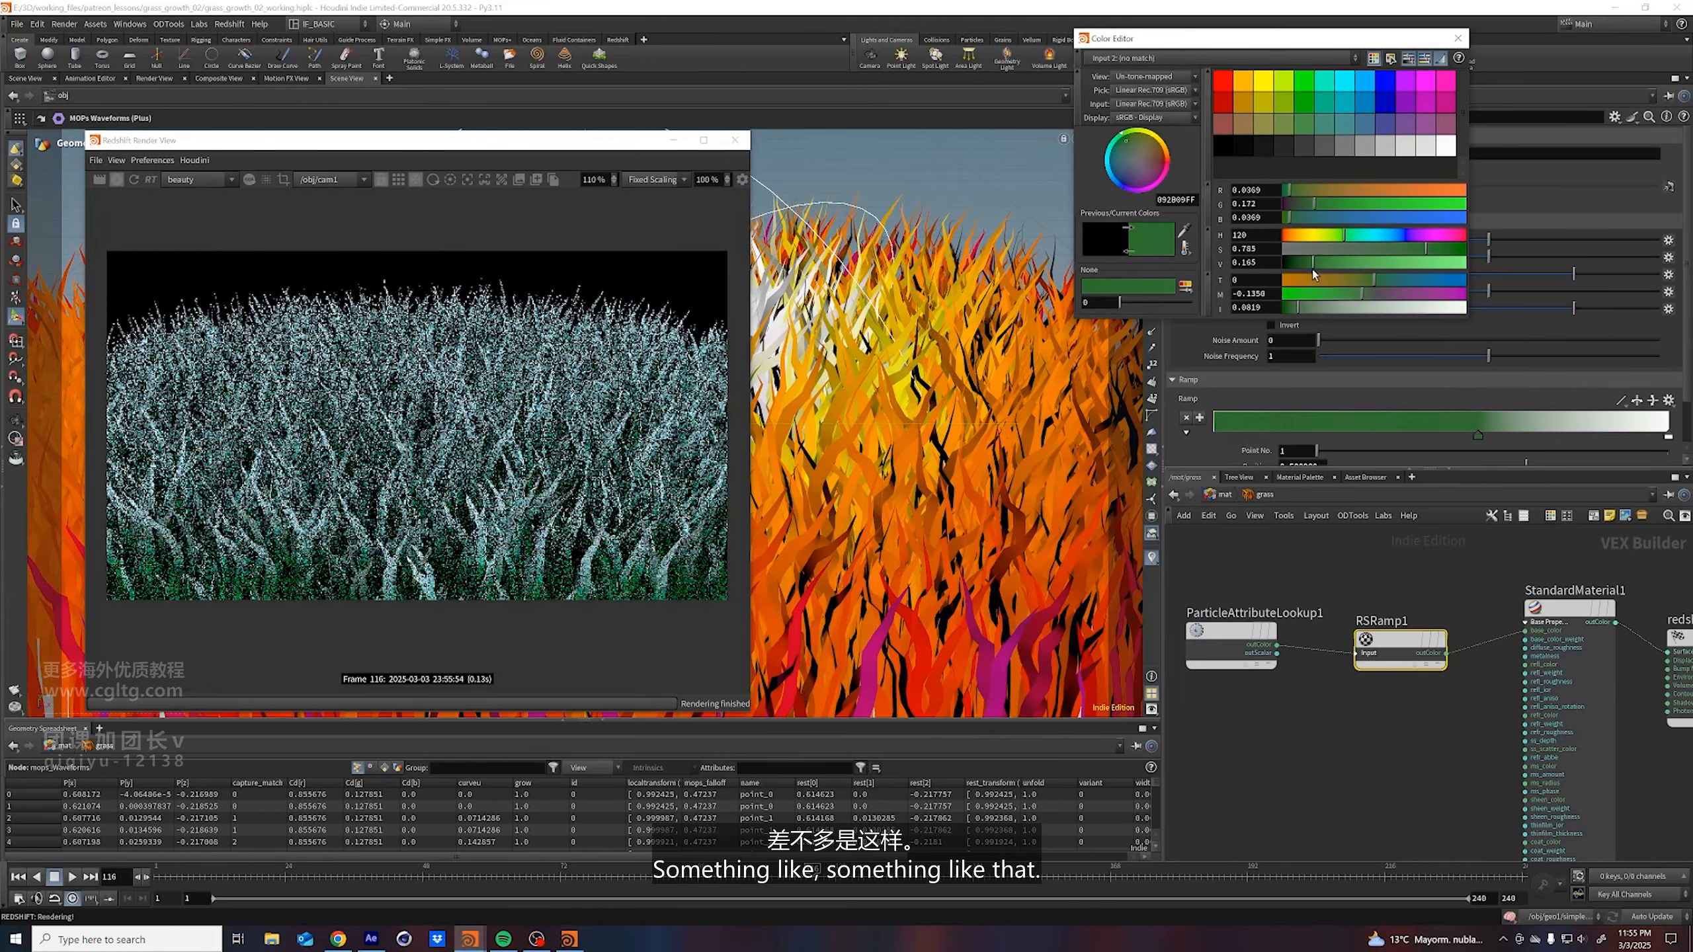
{"action": "left_click", "coordinate": [1457, 251]}
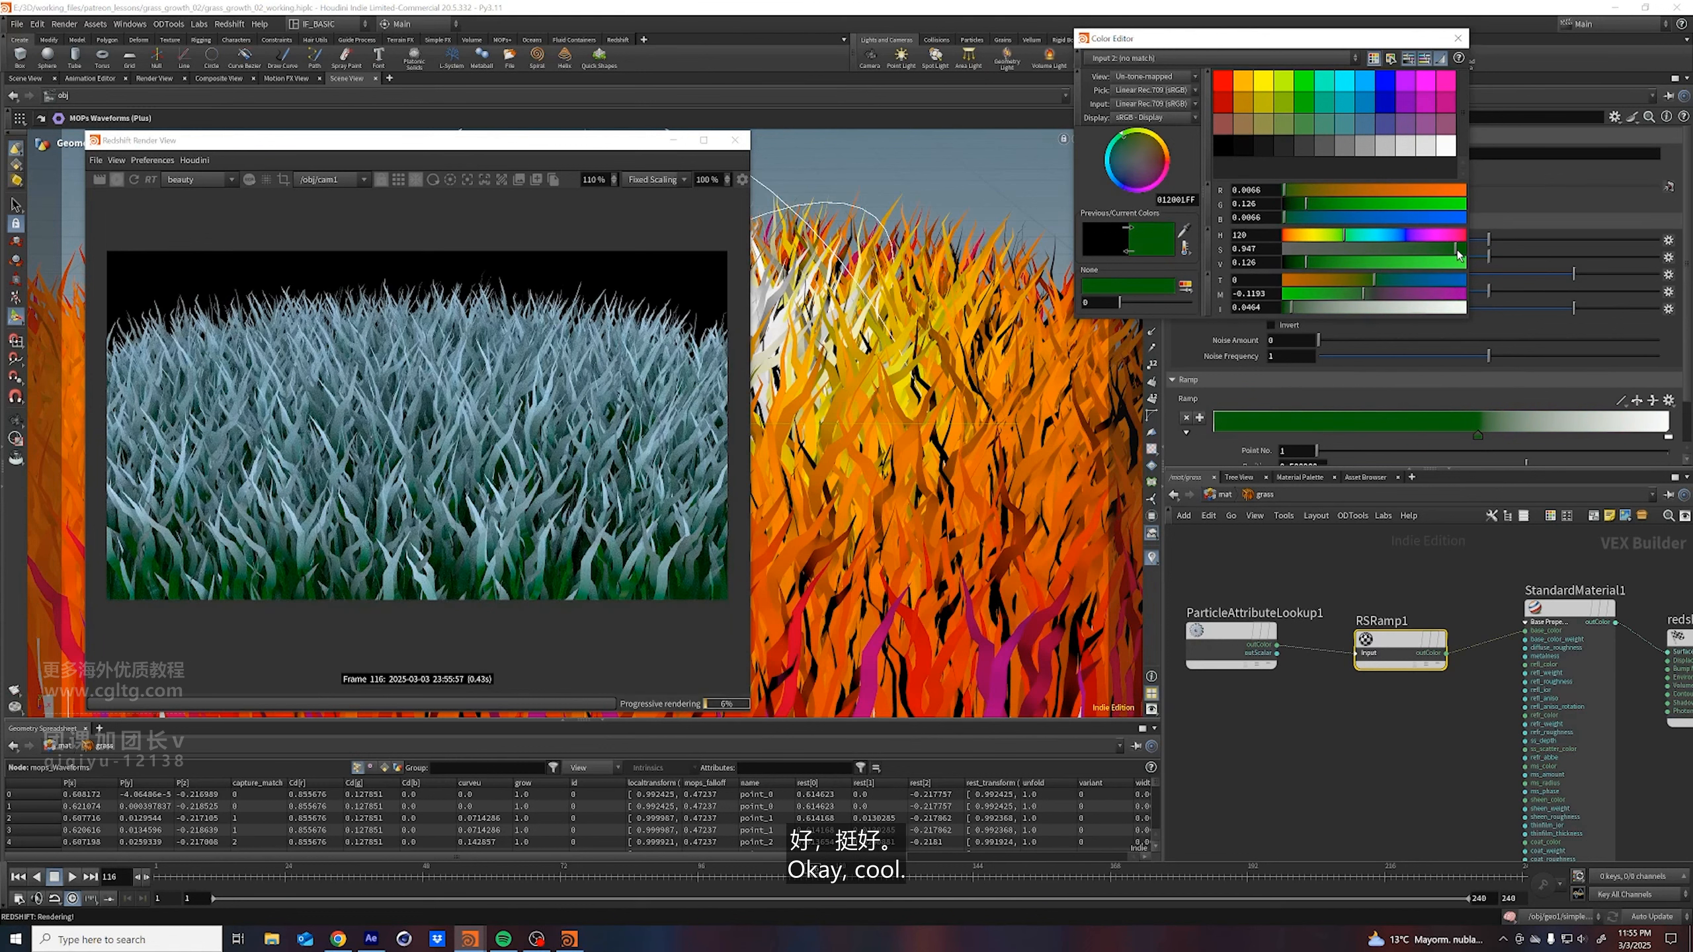
{"action": "left_click", "coordinate": [1457, 38]}
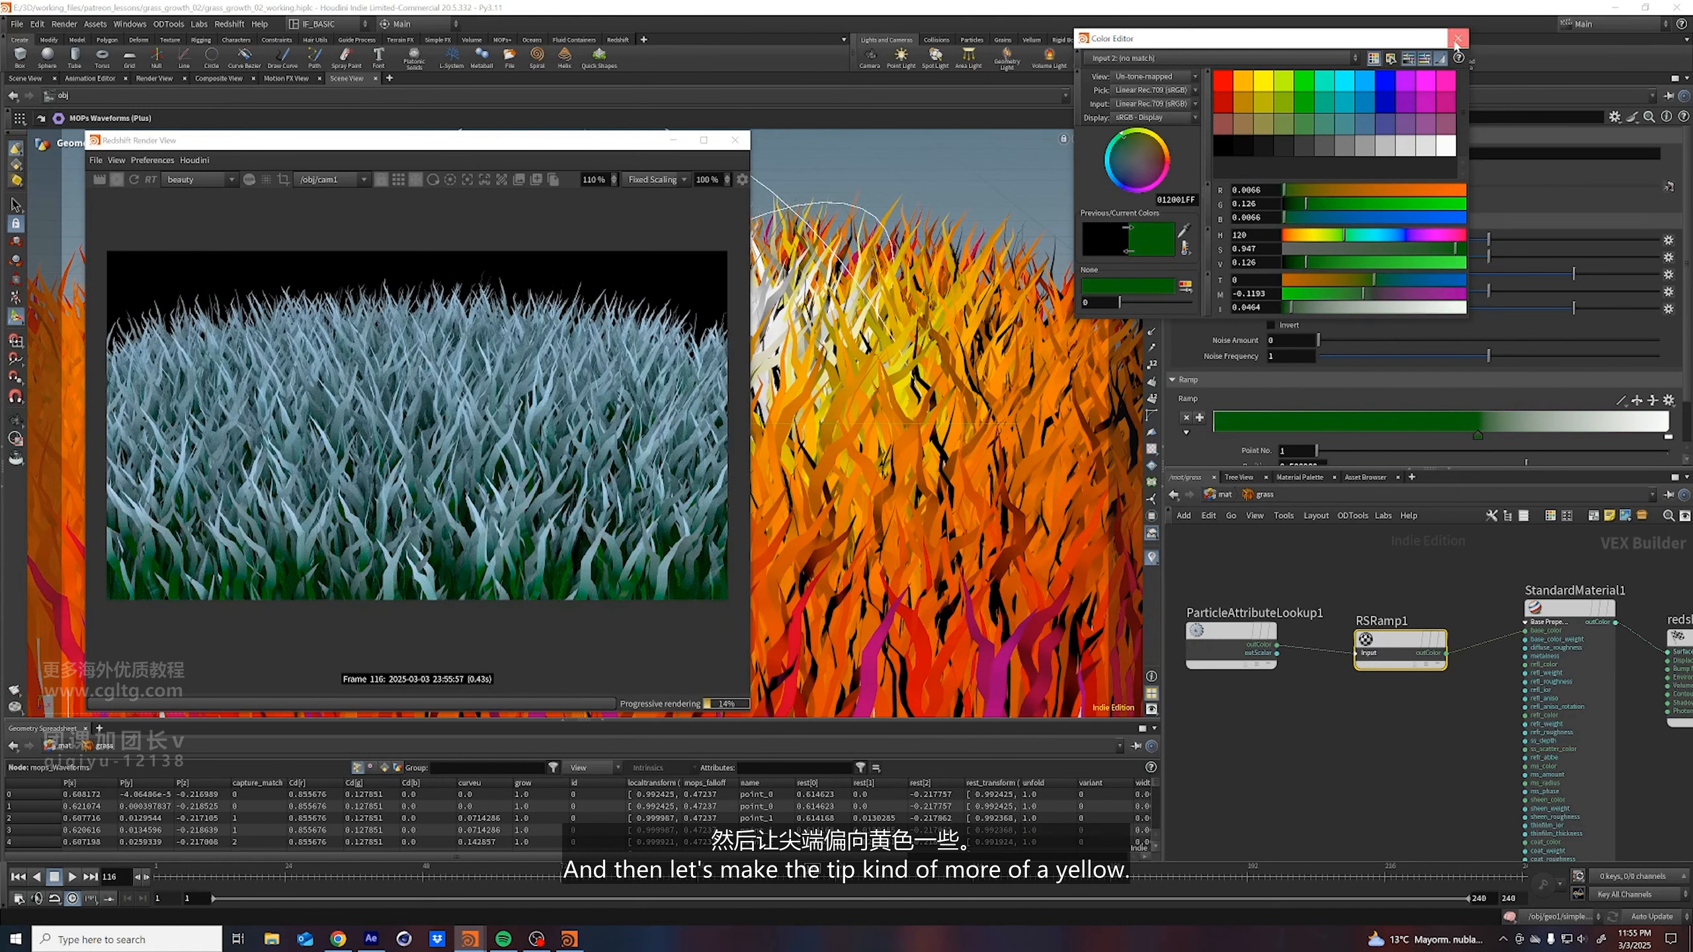
Color the ramp's white end point light yellow-green with hue 90, saturation 0.683 and value 1
{"action": "double_click", "coordinate": [1669, 439]}
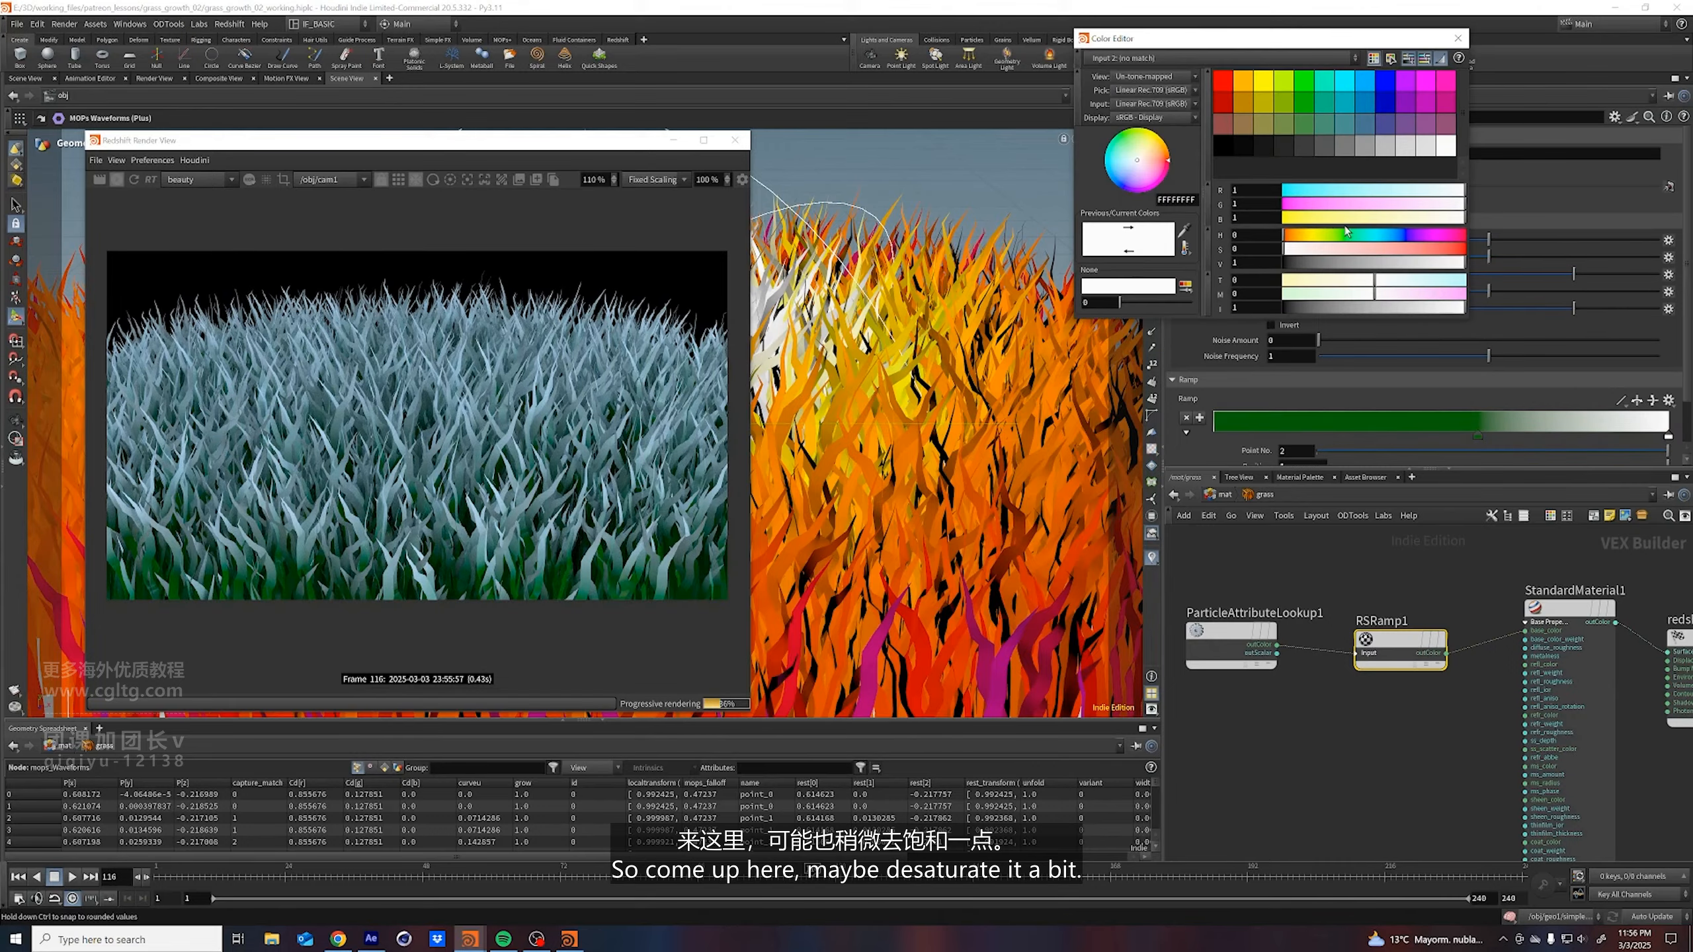
{"action": "left_click", "coordinate": [1283, 81]}
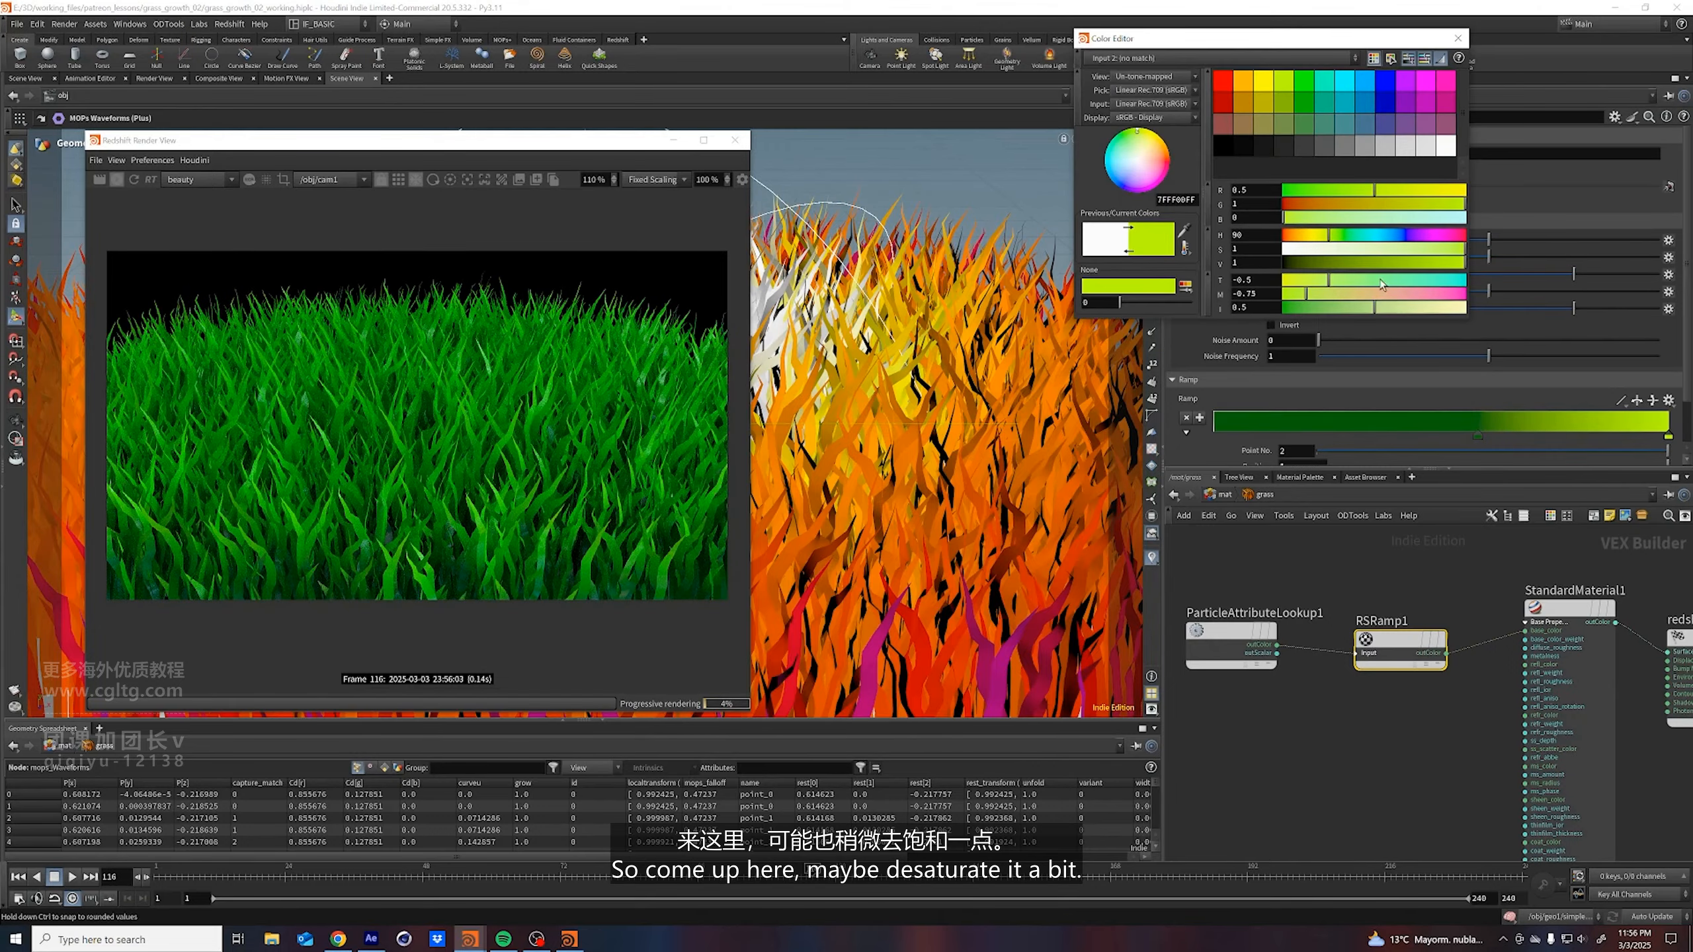
{"action": "left_click_drag", "start_coordinate": [1438, 254], "coordinate": [1411, 262]}
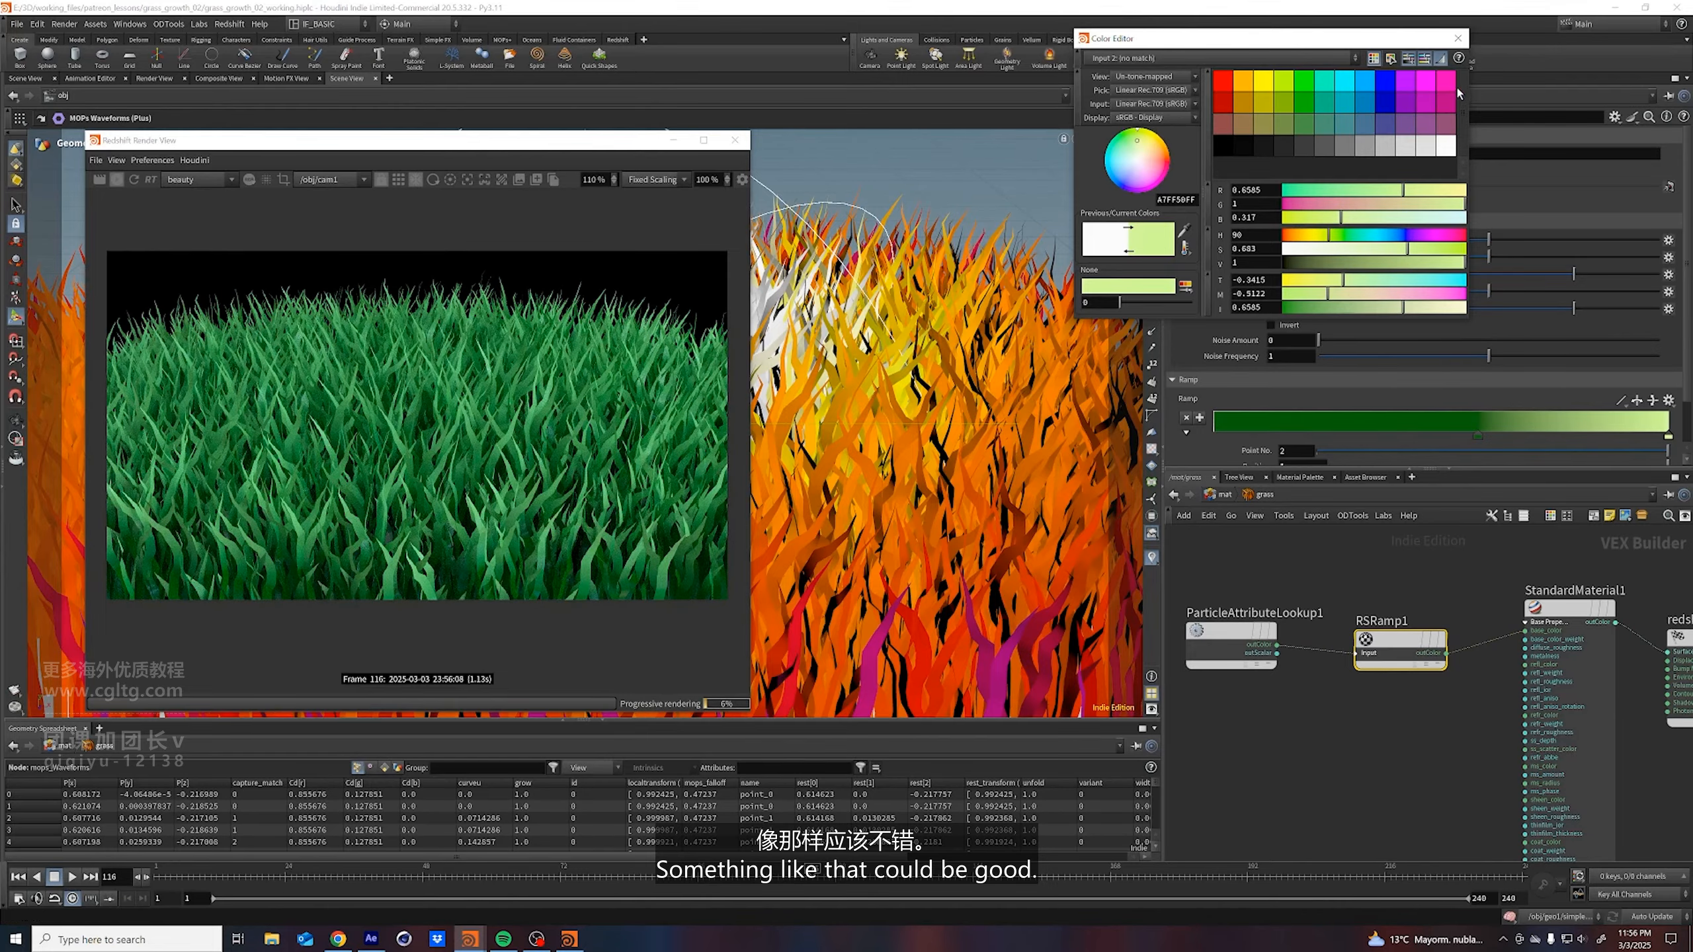
{"action": "left_click", "coordinate": [1458, 42]}
Move the ParticleAttributeLookup1 and RSRamp1 nodes farther from StandardMaterial1 to make room in the network
{"action": "middle_click_drag", "start_coordinate": [1401, 735], "coordinate": [1515, 702]}
{"action": "scroll", "coordinate": [1479, 711], "scroll_direction": "down", "scroll_amount": 2}
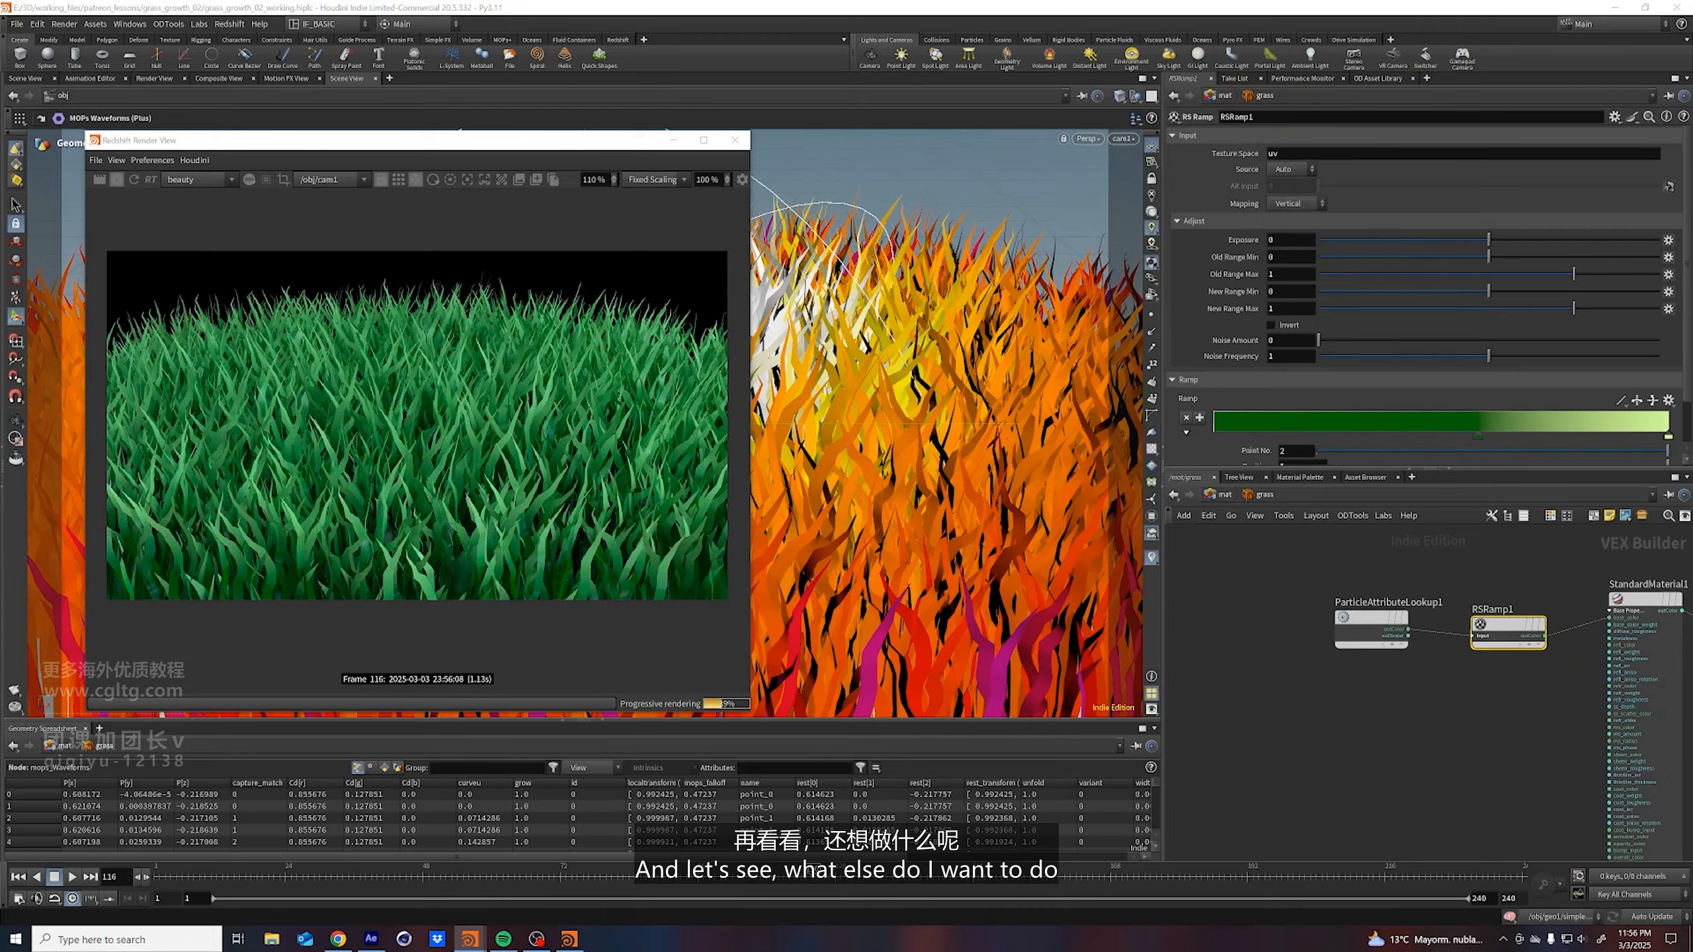
{"action": "middle_click_drag", "start_coordinate": [1424, 666], "coordinate": [1478, 710]}
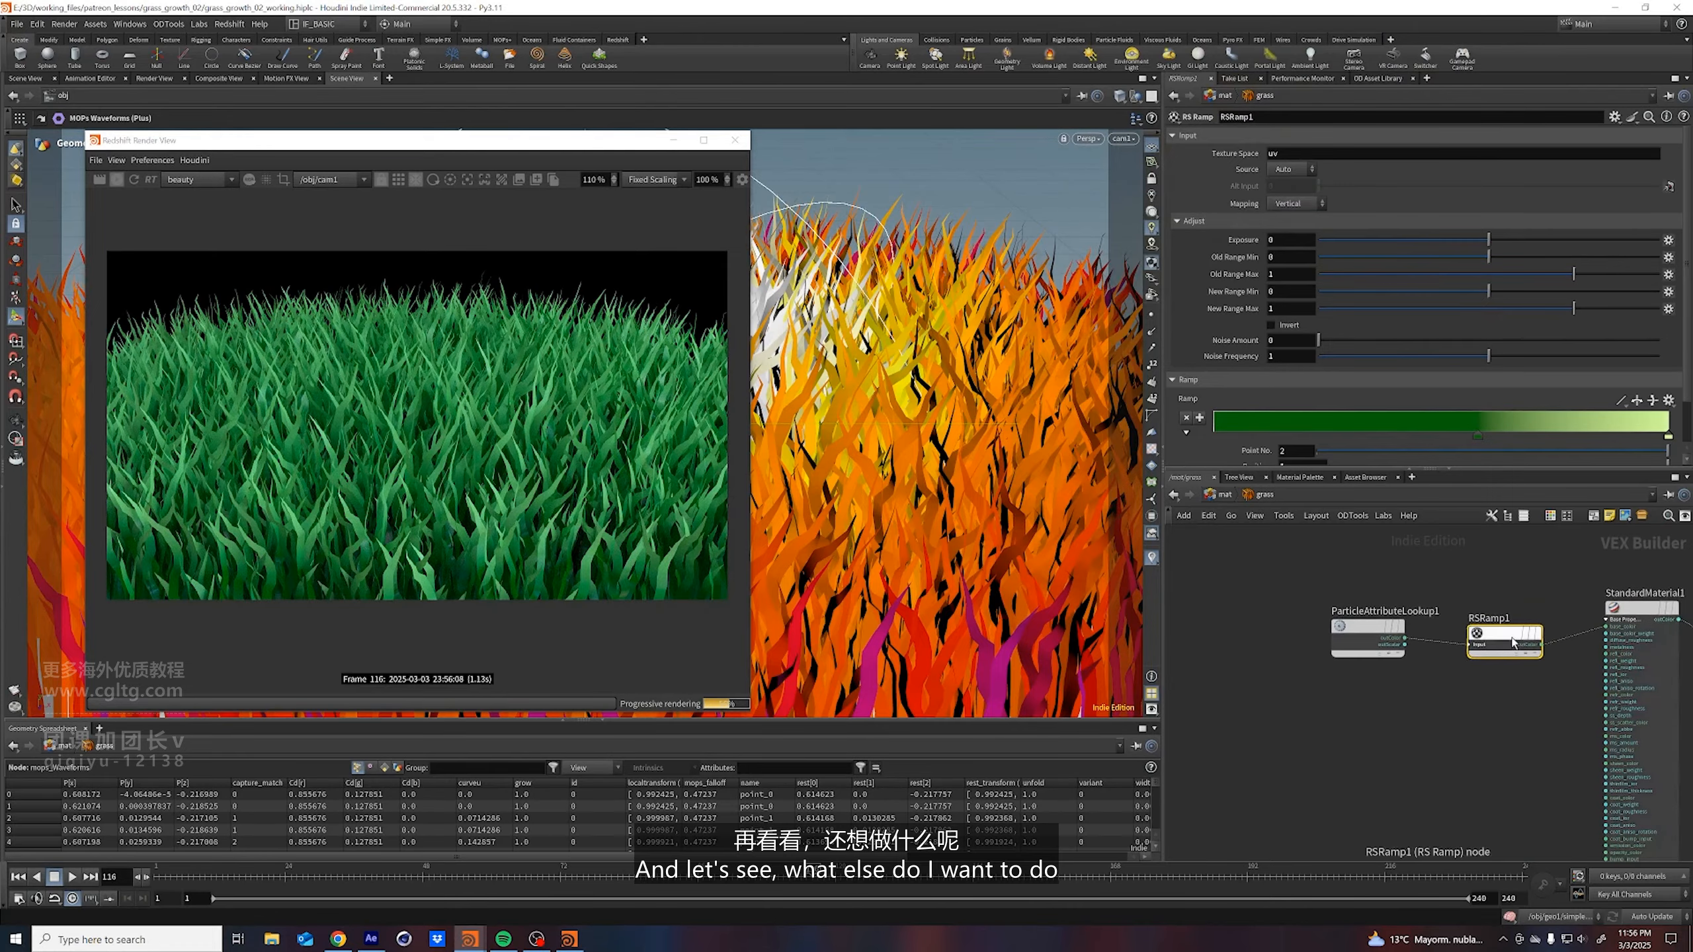
{"action": "left_click_drag", "start_coordinate": [1511, 638], "coordinate": [1484, 632]}
{"action": "middle_click_drag", "start_coordinate": [1505, 705], "coordinate": [1472, 693]}
{"action": "left_click_drag", "start_coordinate": [1474, 692], "coordinate": [1322, 615]}
{"action": "left_click", "coordinate": [1378, 641]}
Connect RSRamp1's color output to the ms_color input of StandardMaterial1 as well
{"action": "left_click", "coordinate": [1350, 620]}
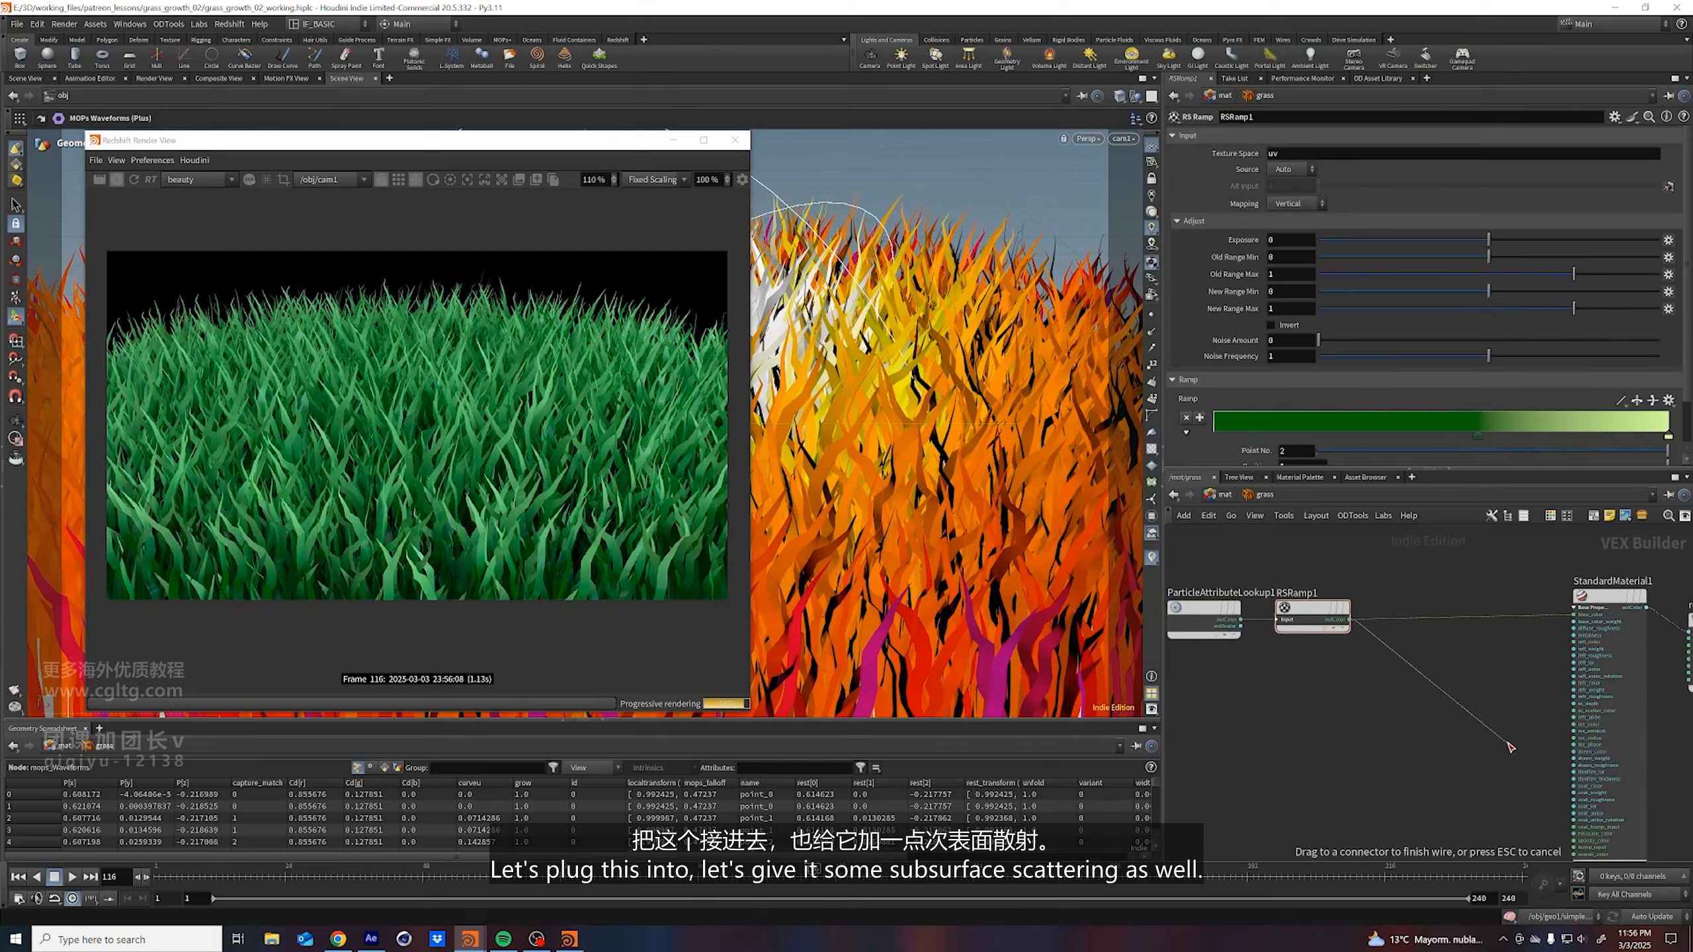
{"action": "scroll", "coordinate": [1380, 686], "scroll_direction": "up", "scroll_amount": 2}
{"action": "scroll", "coordinate": [1380, 686], "scroll_direction": "up", "scroll_amount": 1}
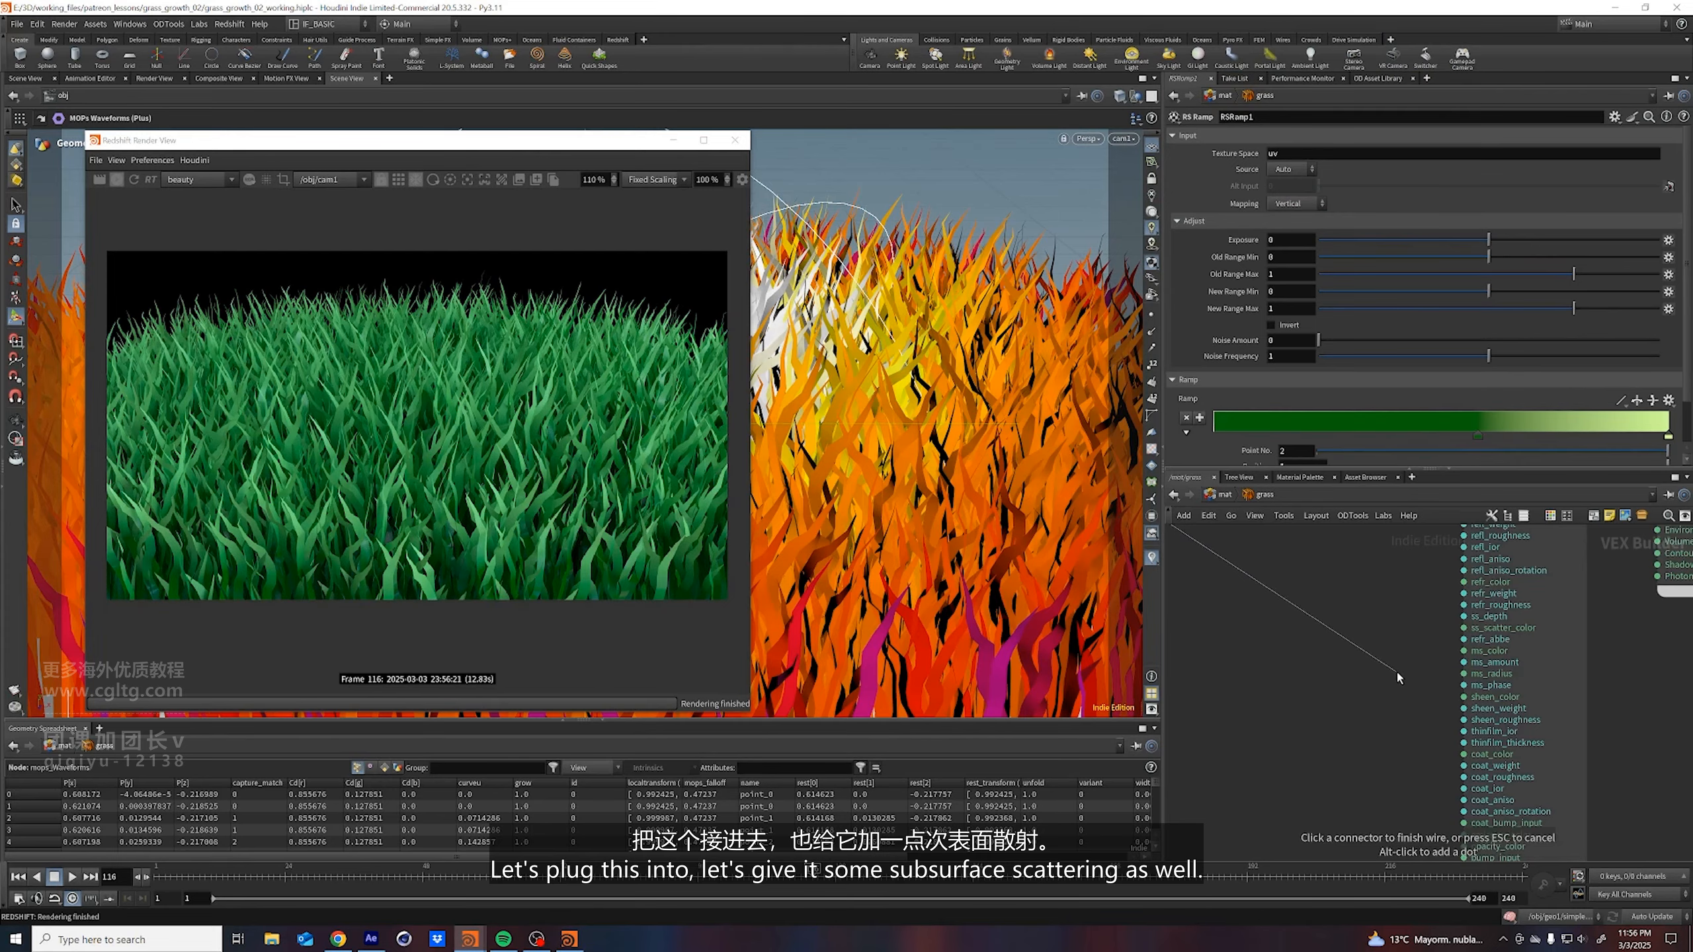
{"action": "left_click", "coordinate": [1448, 654]}
{"action": "scroll", "coordinate": [1393, 739], "scroll_direction": "down", "scroll_amount": 3}
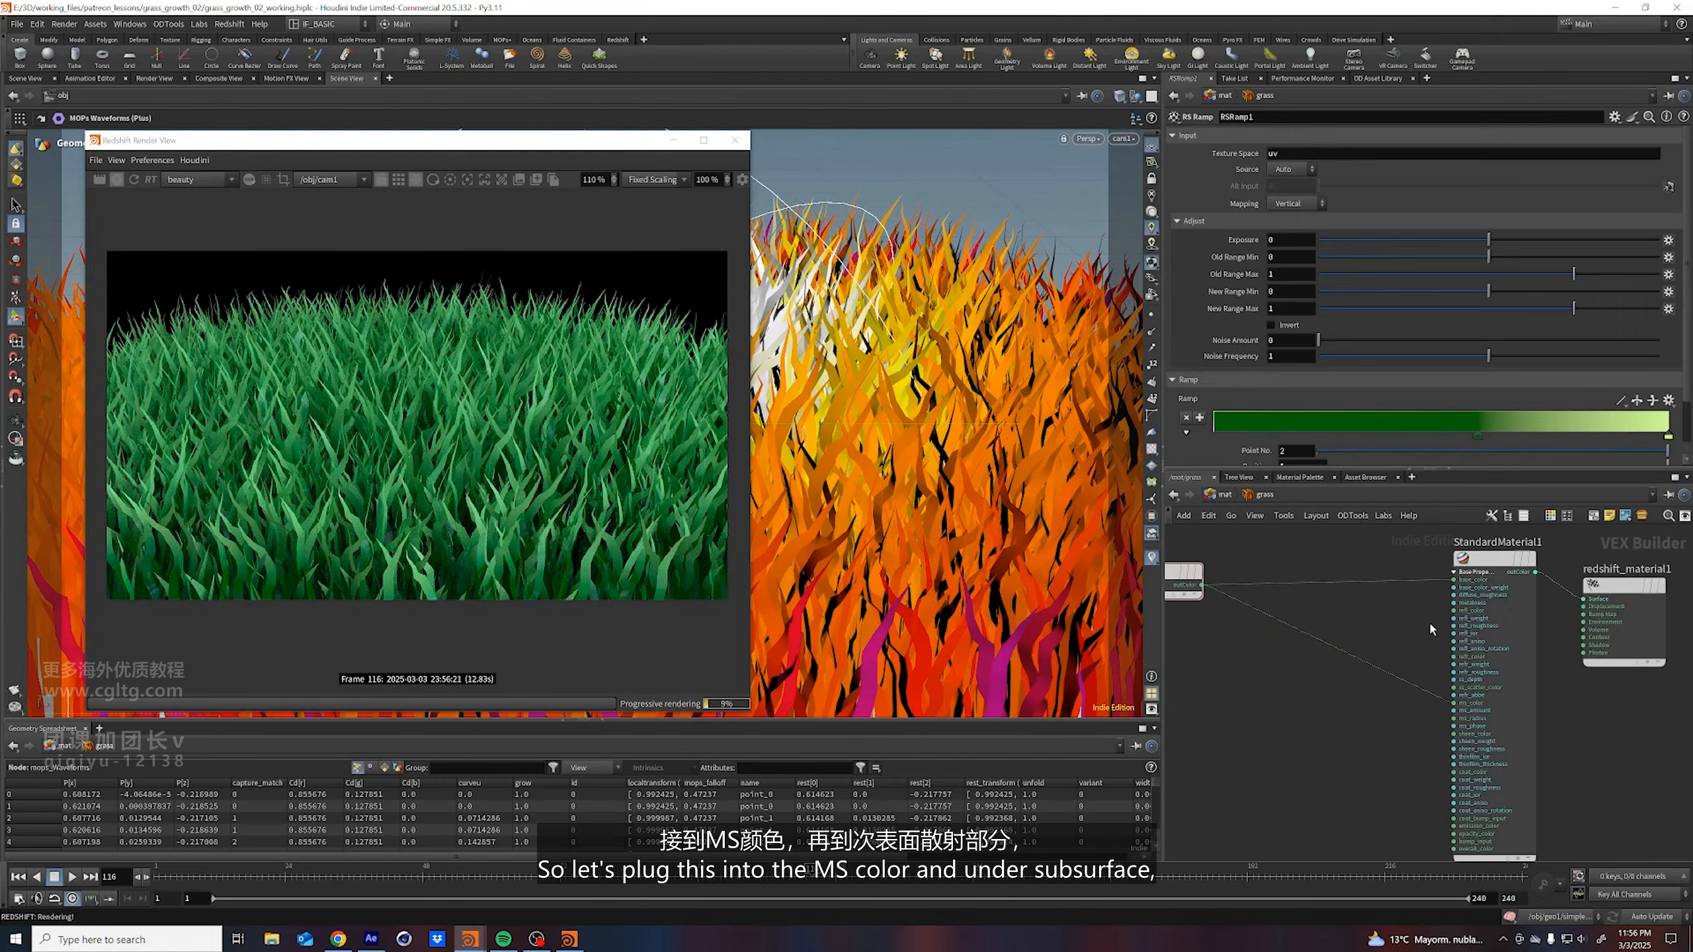
Set StandardMaterial1's subsurface weight to 0.715 and enable Thin Walled in its geometry settings
{"action": "left_click", "coordinate": [1490, 640]}
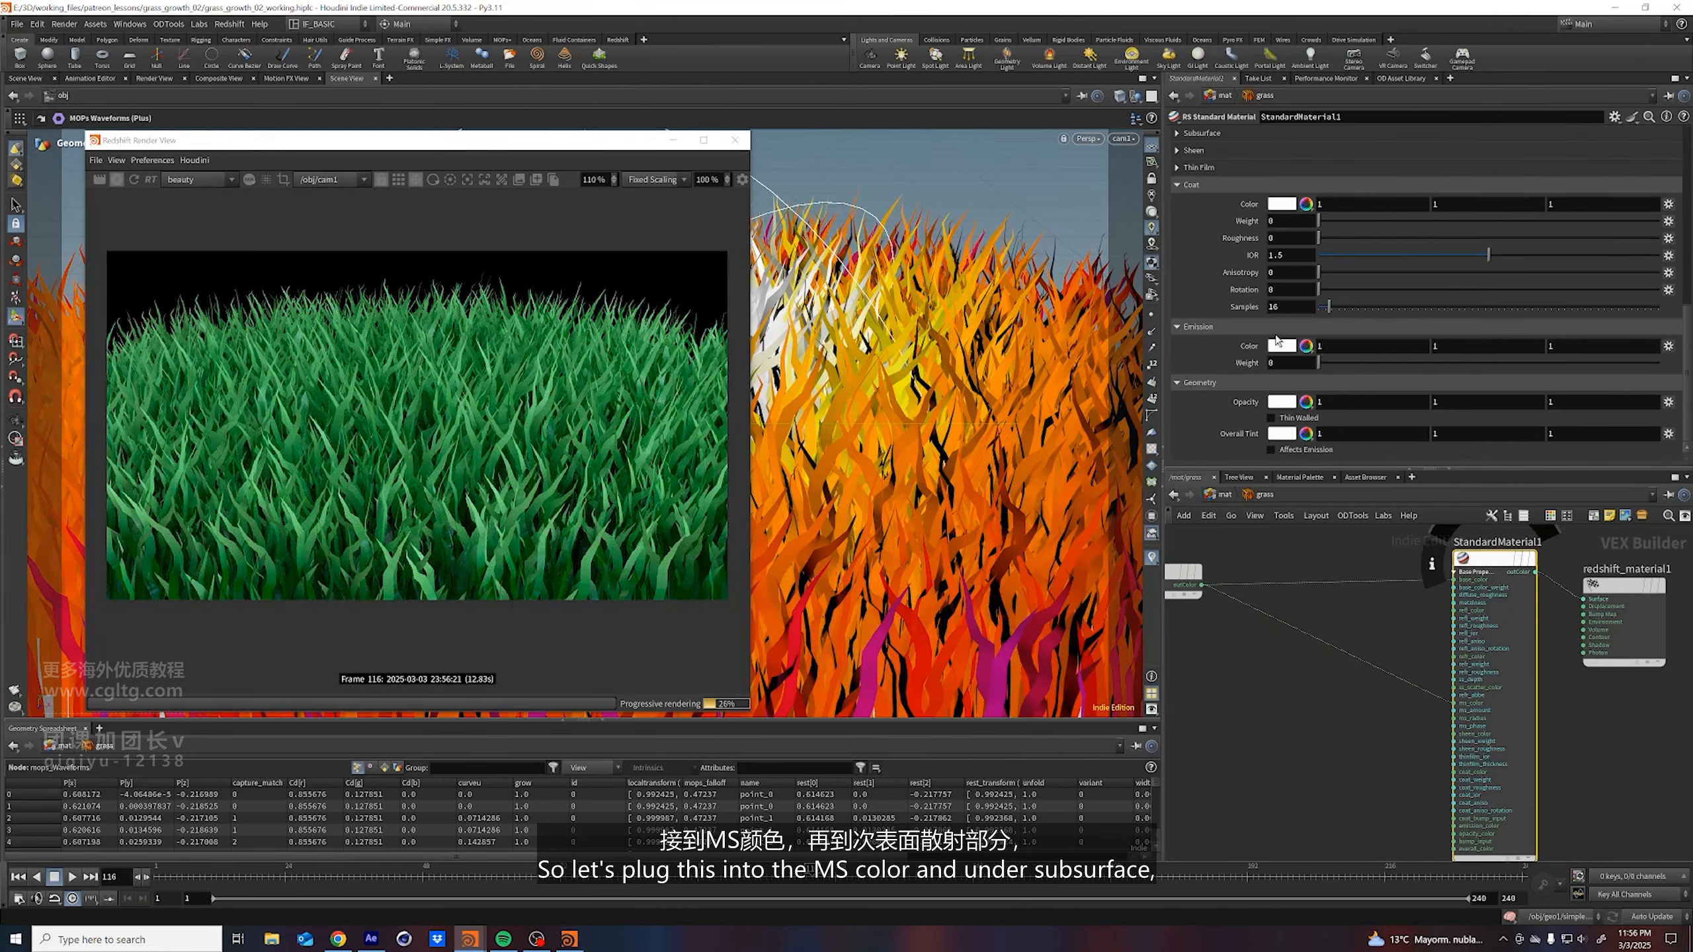
{"action": "scroll", "coordinate": [1276, 340], "scroll_direction": "up", "scroll_amount": 3}
{"action": "left_click", "coordinate": [1193, 233]}
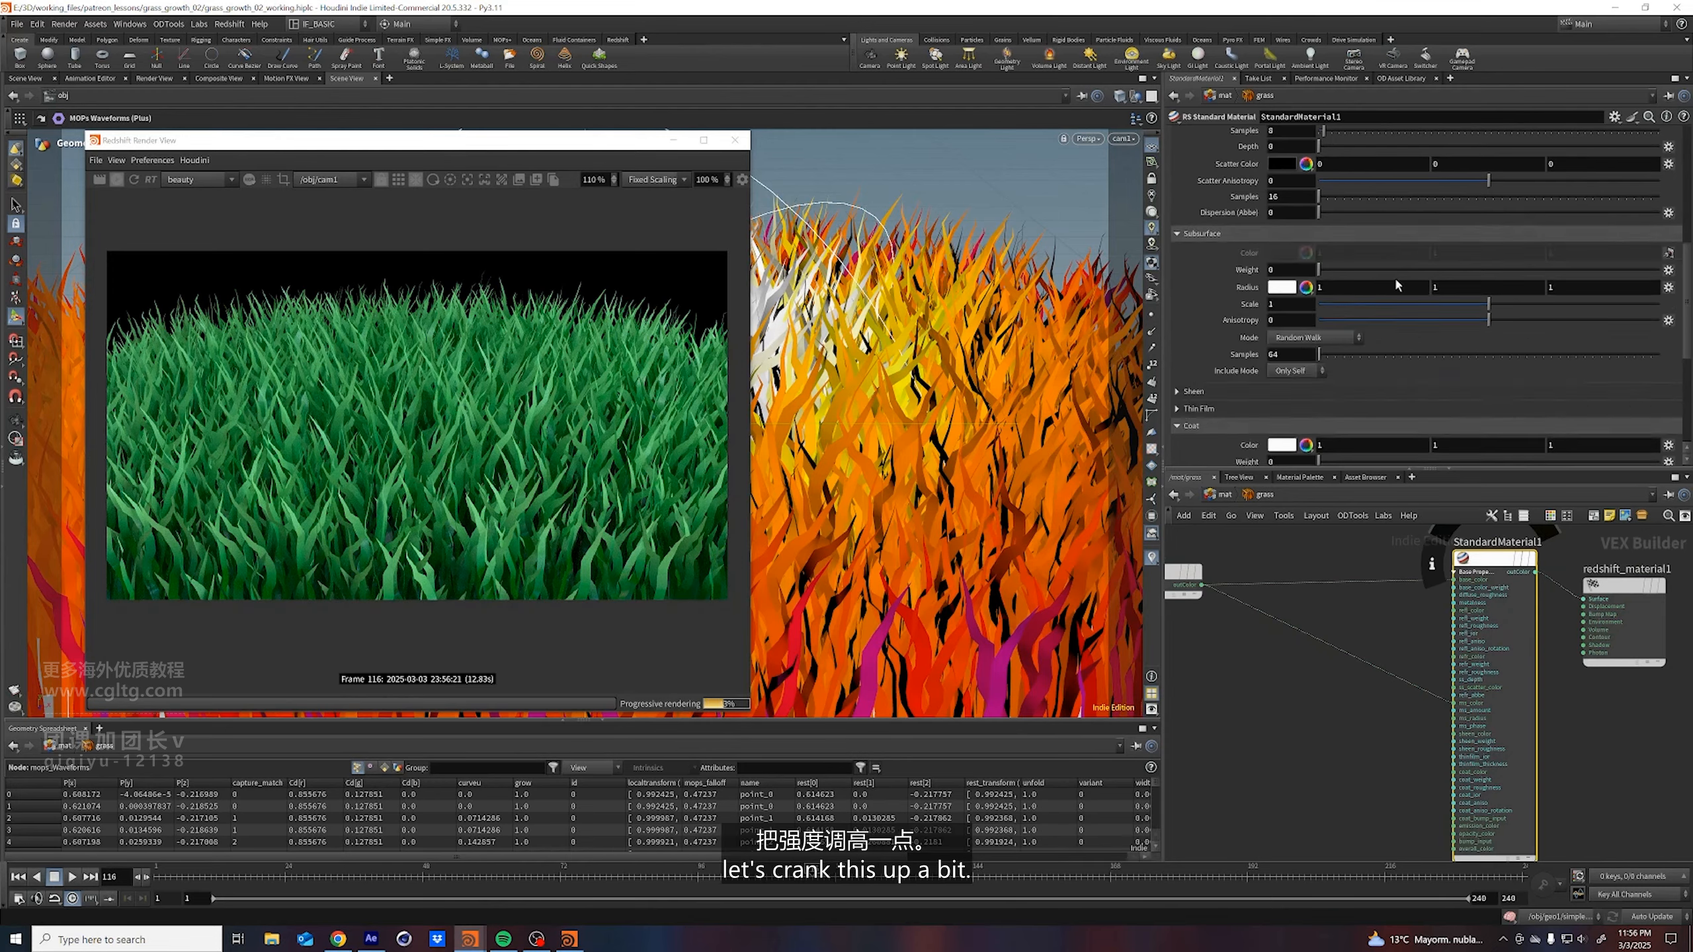
{"action": "left_click_drag", "start_coordinate": [1399, 270], "coordinate": [1562, 271]}
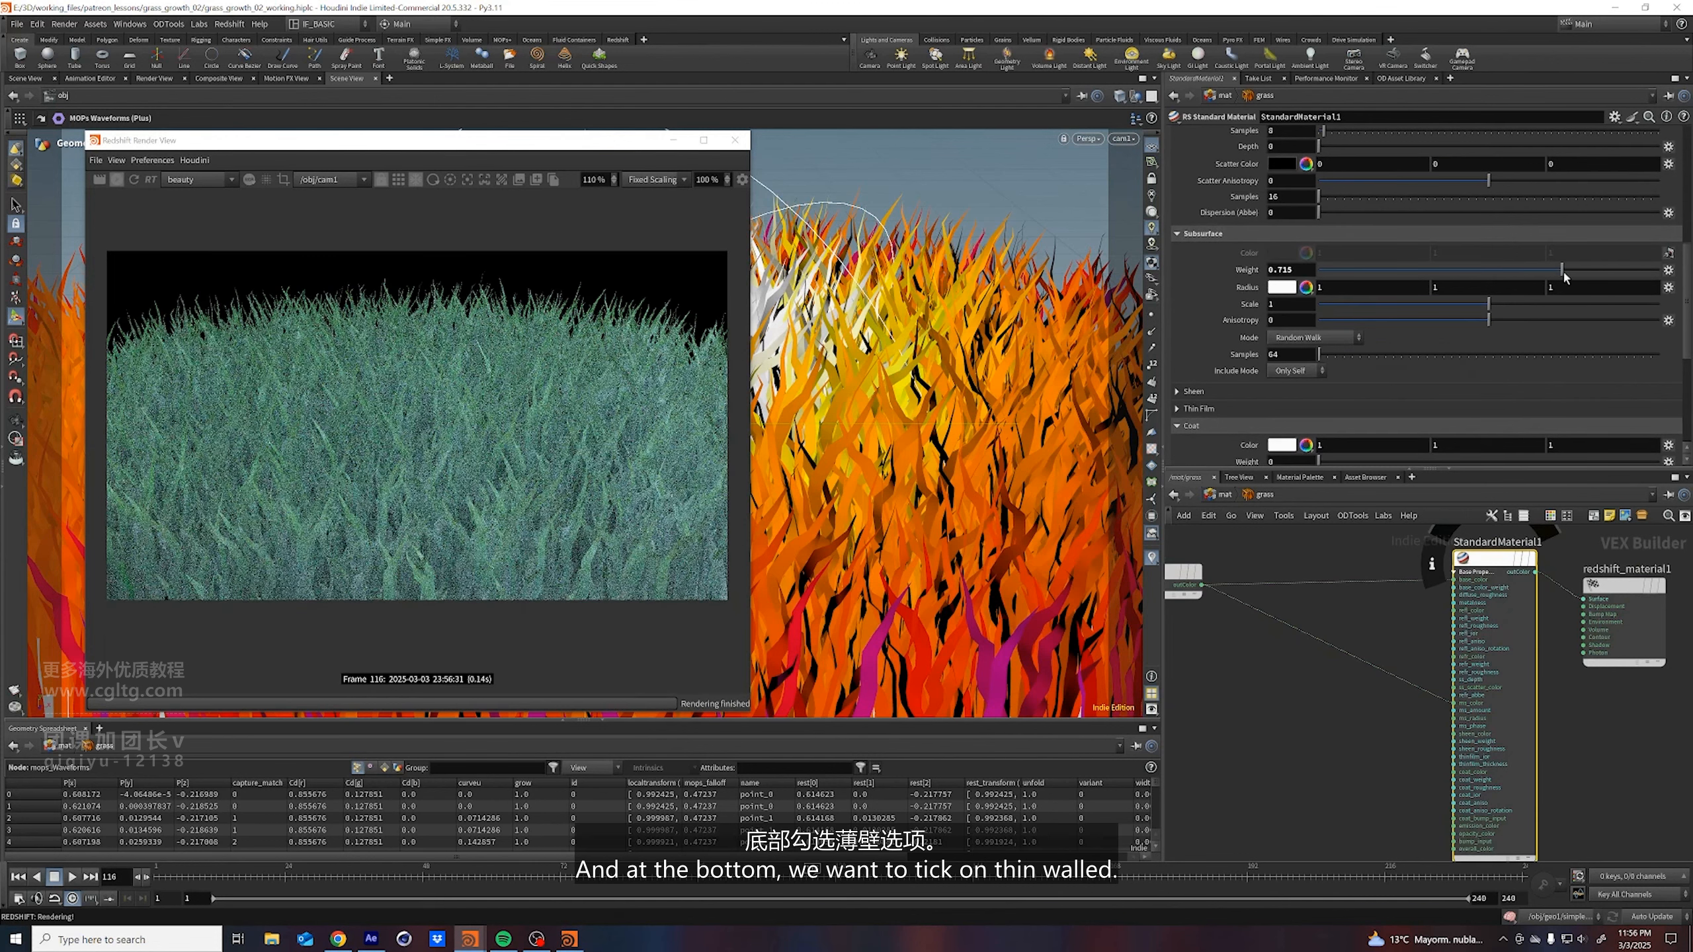
{"action": "scroll", "coordinate": [1215, 366], "scroll_direction": "down", "scroll_amount": 5}
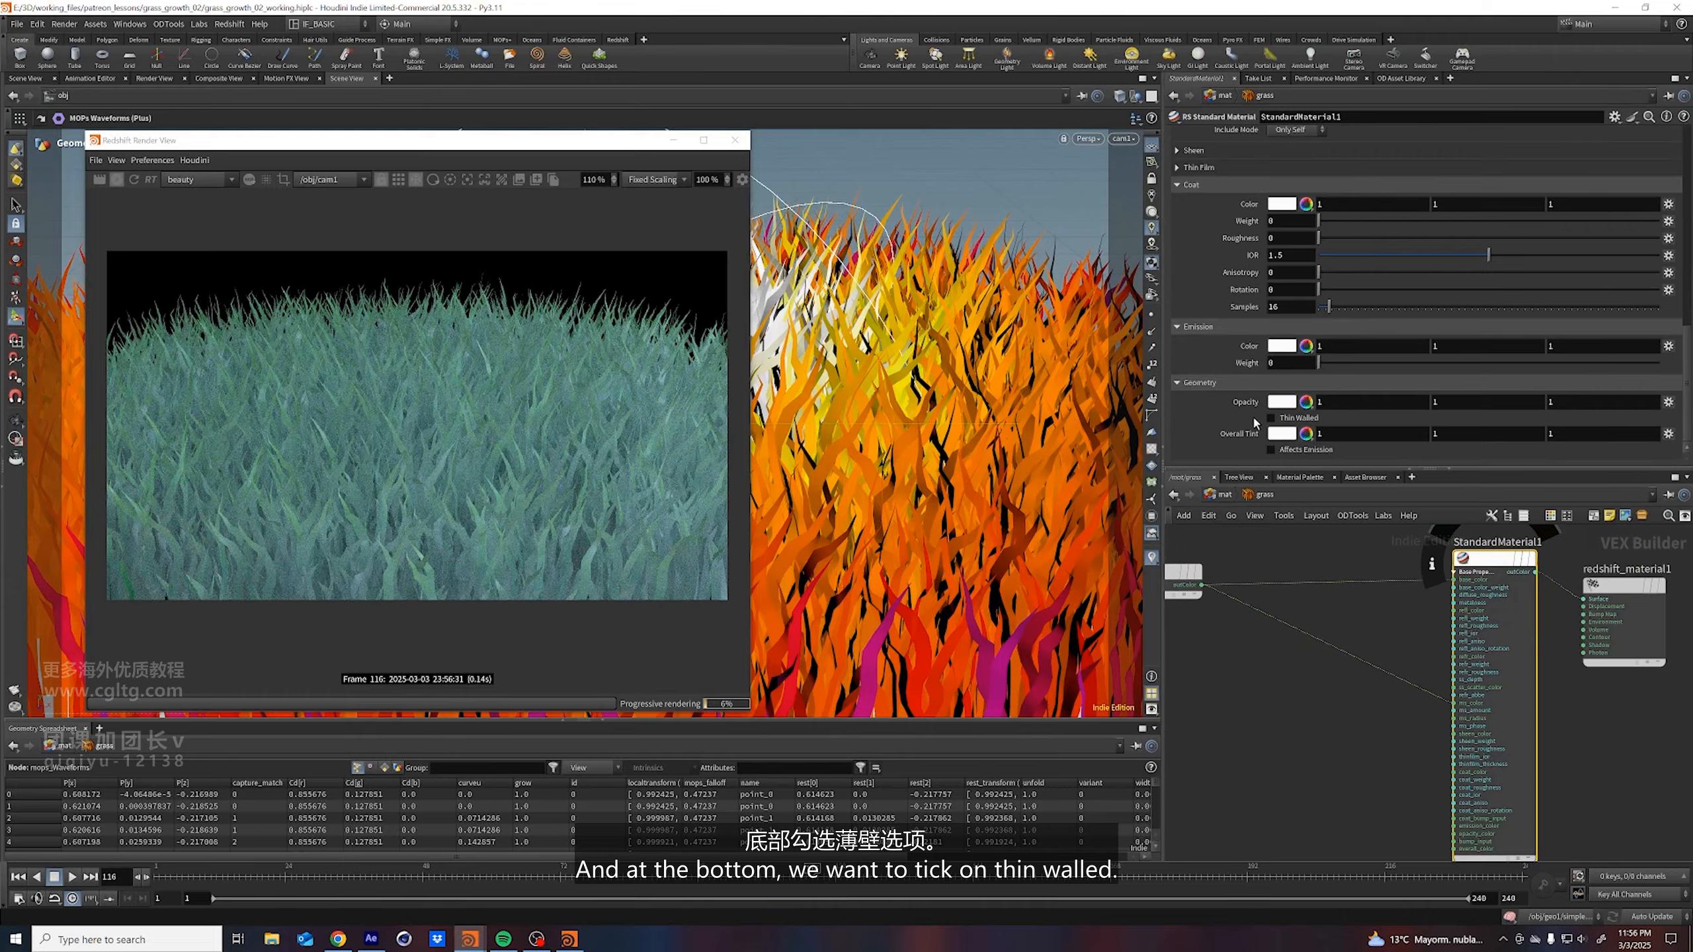
{"action": "left_click", "coordinate": [1271, 418]}
Reduce StandardMaterial1's subsurface weight to 0.313
{"action": "scroll", "coordinate": [1366, 280], "scroll_direction": "up", "scroll_amount": 6}
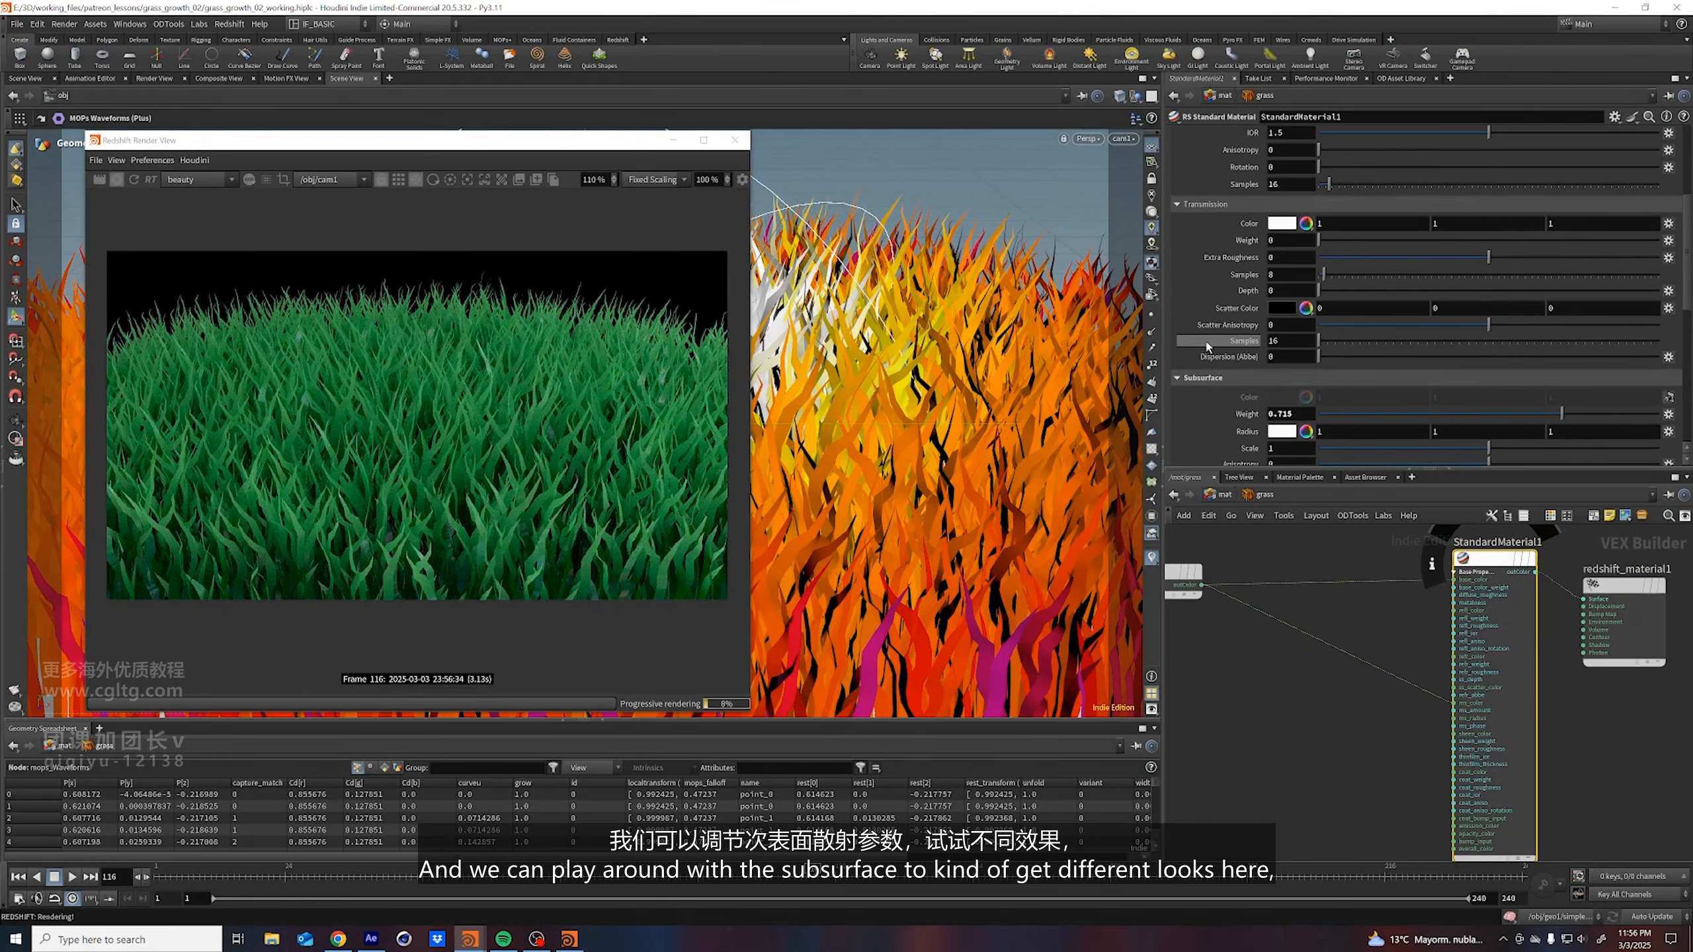
{"action": "scroll", "coordinate": [1405, 253], "scroll_direction": "up", "scroll_amount": 3}
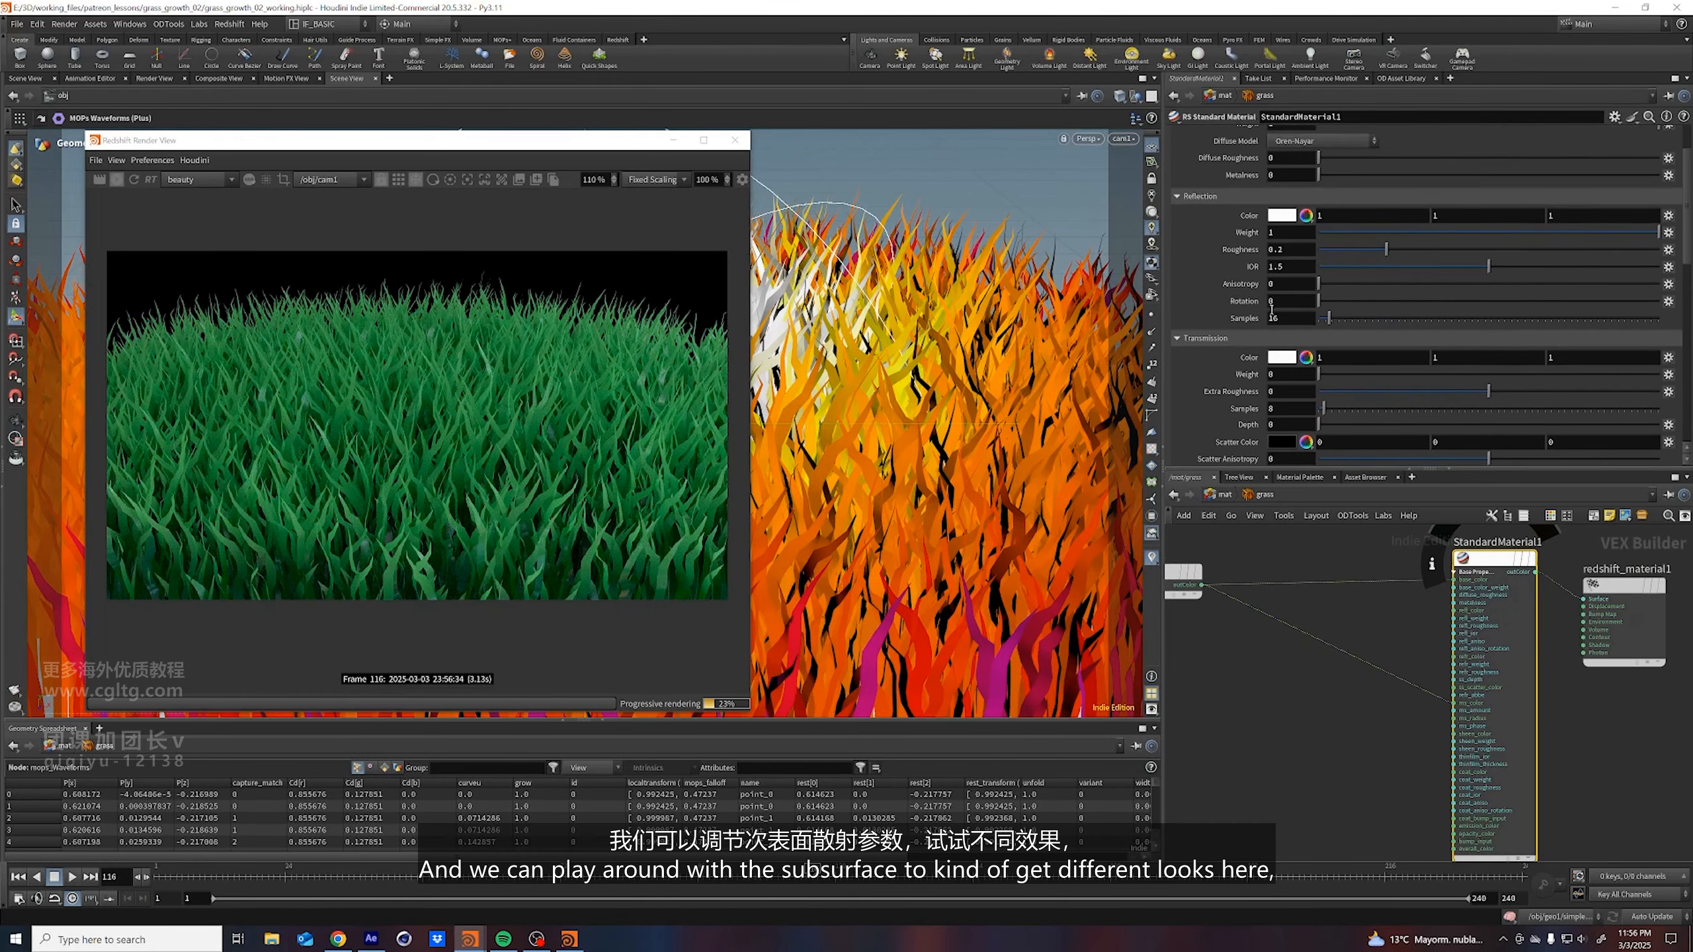
{"action": "scroll", "coordinate": [1398, 393], "scroll_direction": "down", "scroll_amount": 3}
{"action": "mouse_move", "coordinate": [1409, 431]}
{"action": "left_mouse_down"}
{"action": "mouse_move", "coordinate": [1392, 432]}
{"action": "mouse_move", "coordinate": [1500, 430]}
{"action": "mouse_move", "coordinate": [1395, 434]}
{"action": "left_mouse_up"}
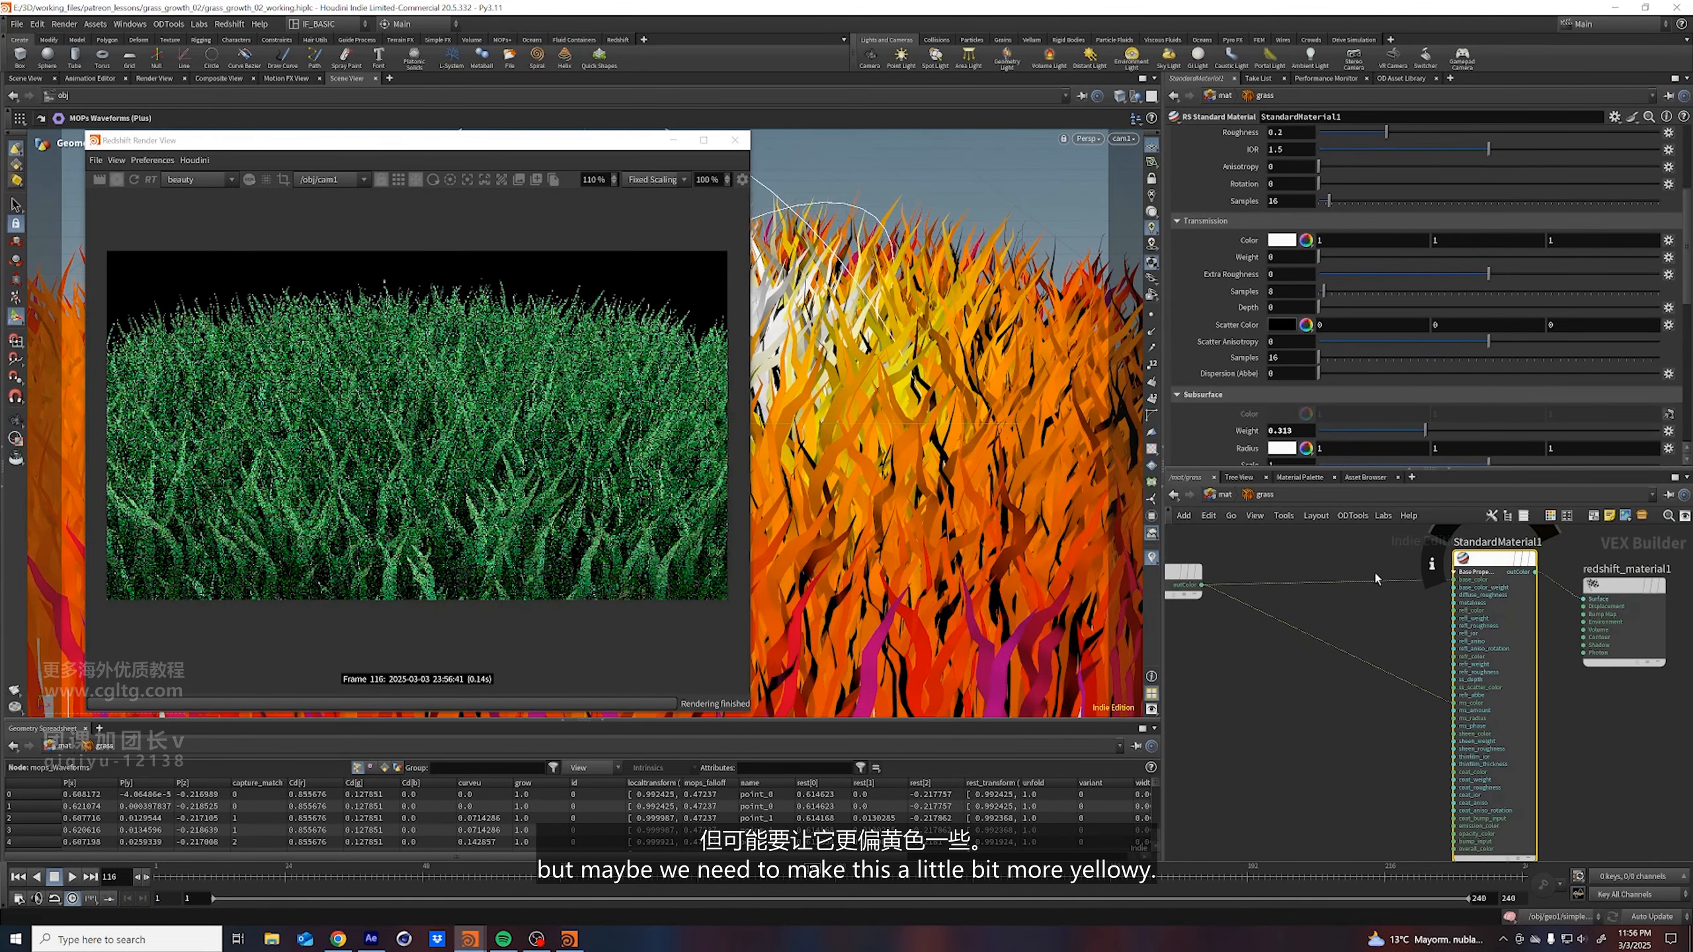
Make RSRamp1's tip color yellower and more saturated with a saturation of 0.753, and save the scene
{"action": "middle_click_drag", "start_coordinate": [1199, 634], "coordinate": [1363, 622]}
{"action": "left_click", "coordinate": [1327, 570]}
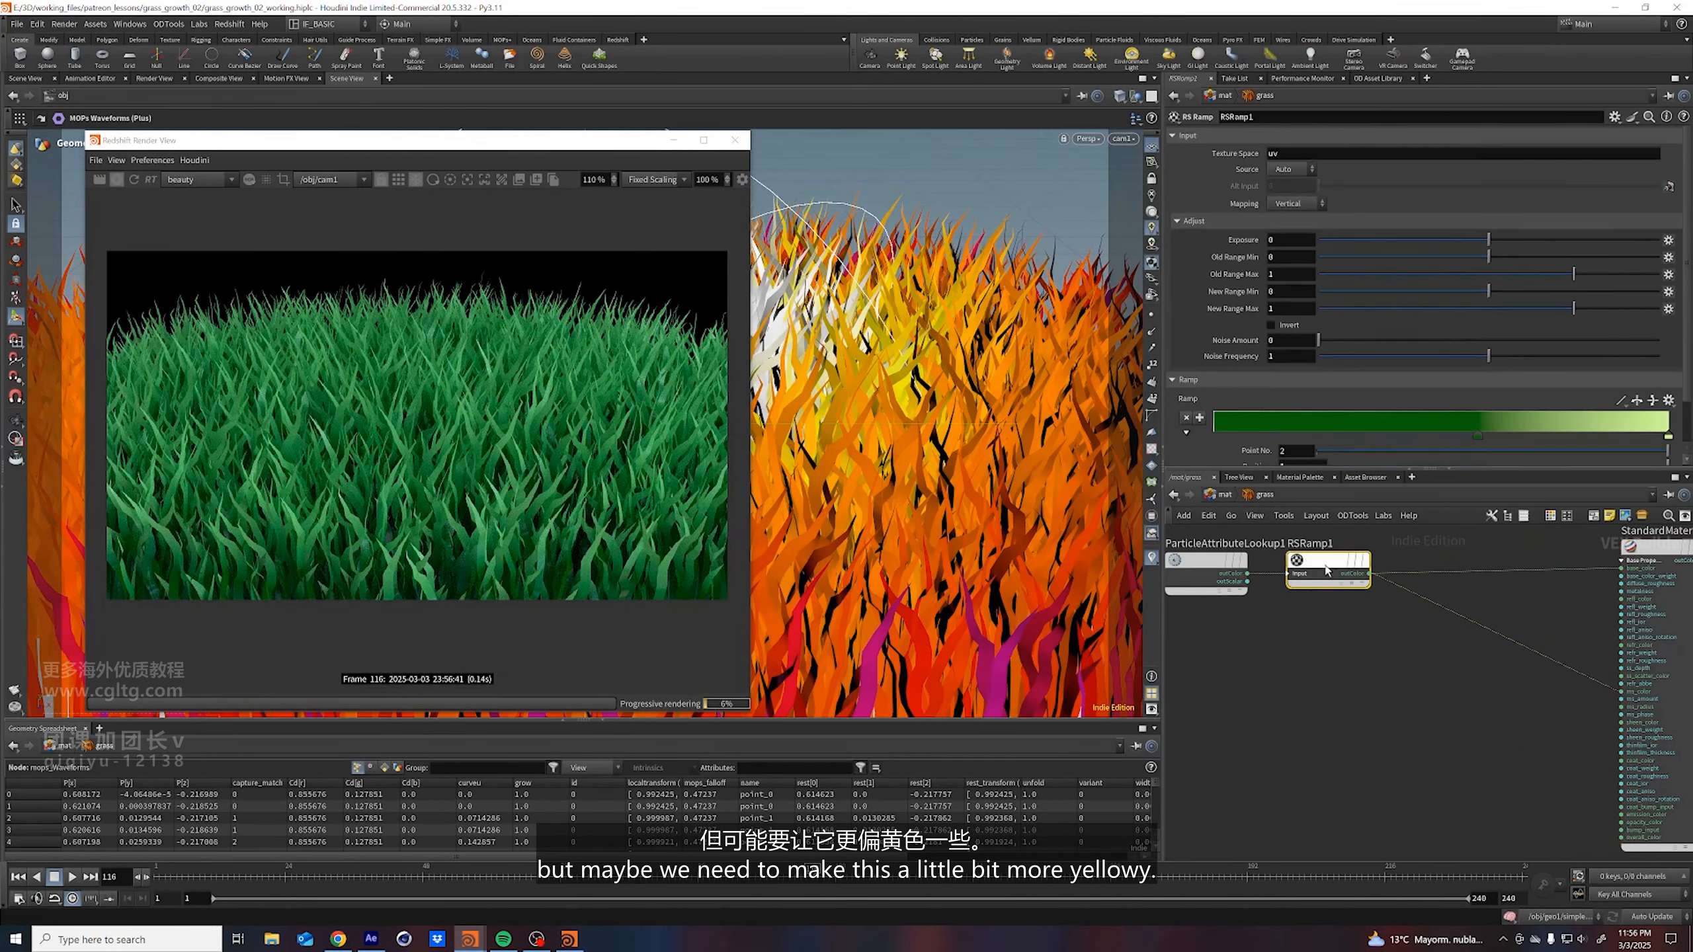
{"action": "double_click", "coordinate": [1667, 443]}
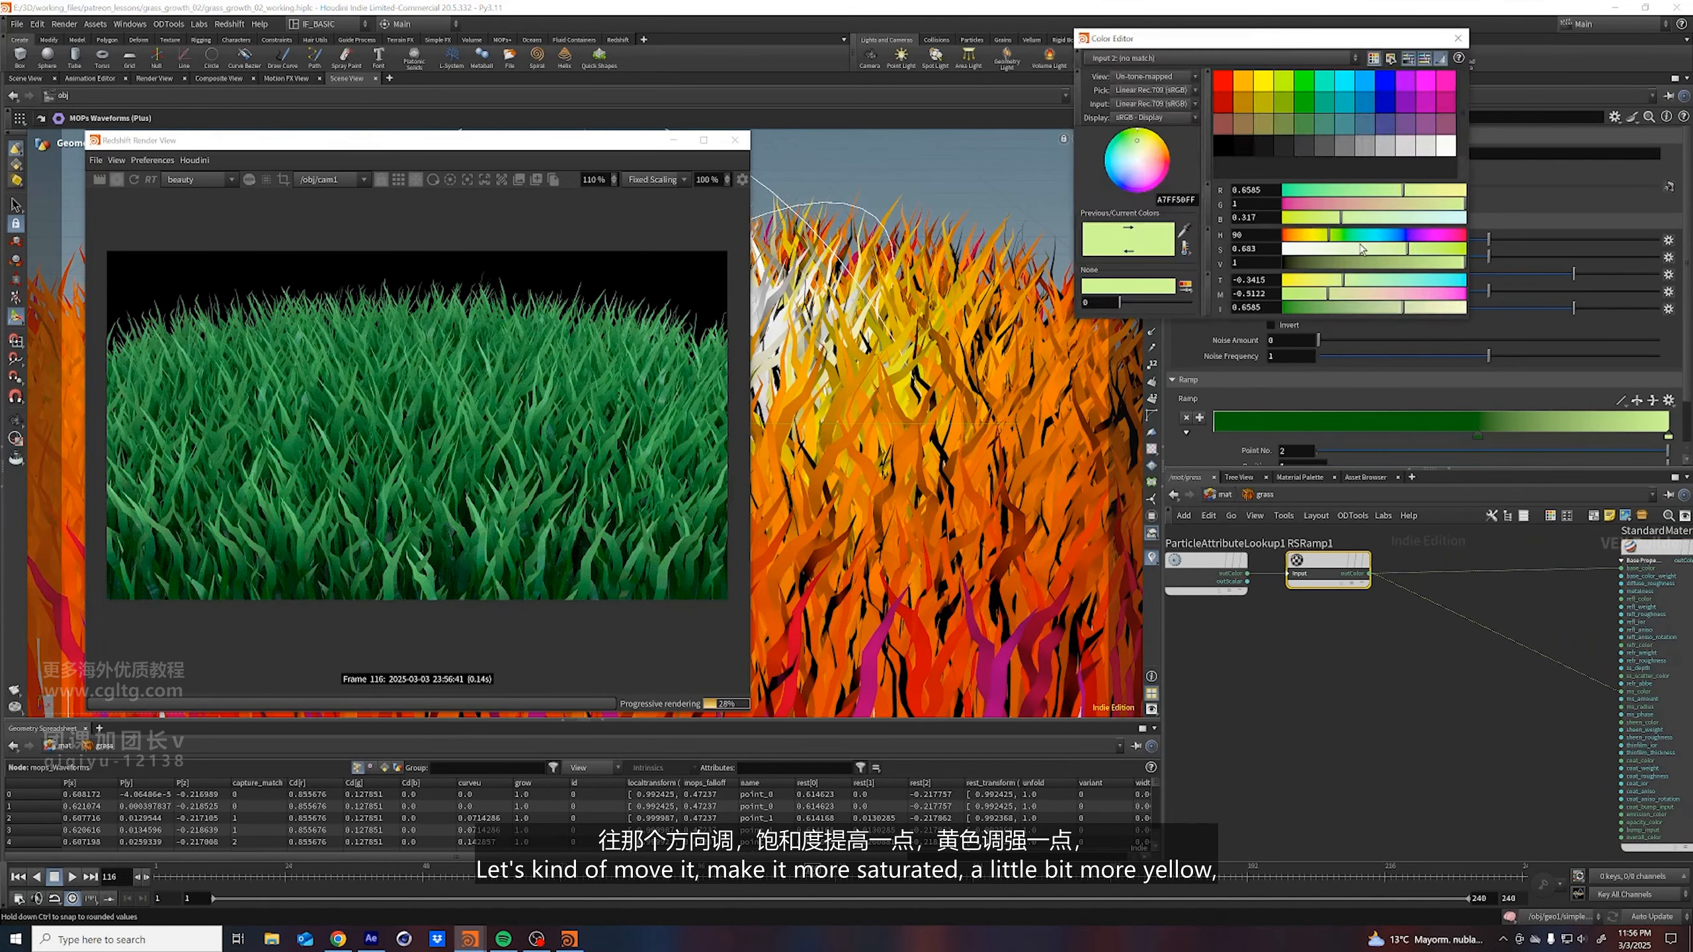
{"action": "left_click_drag", "start_coordinate": [1430, 256], "coordinate": [1327, 242]}
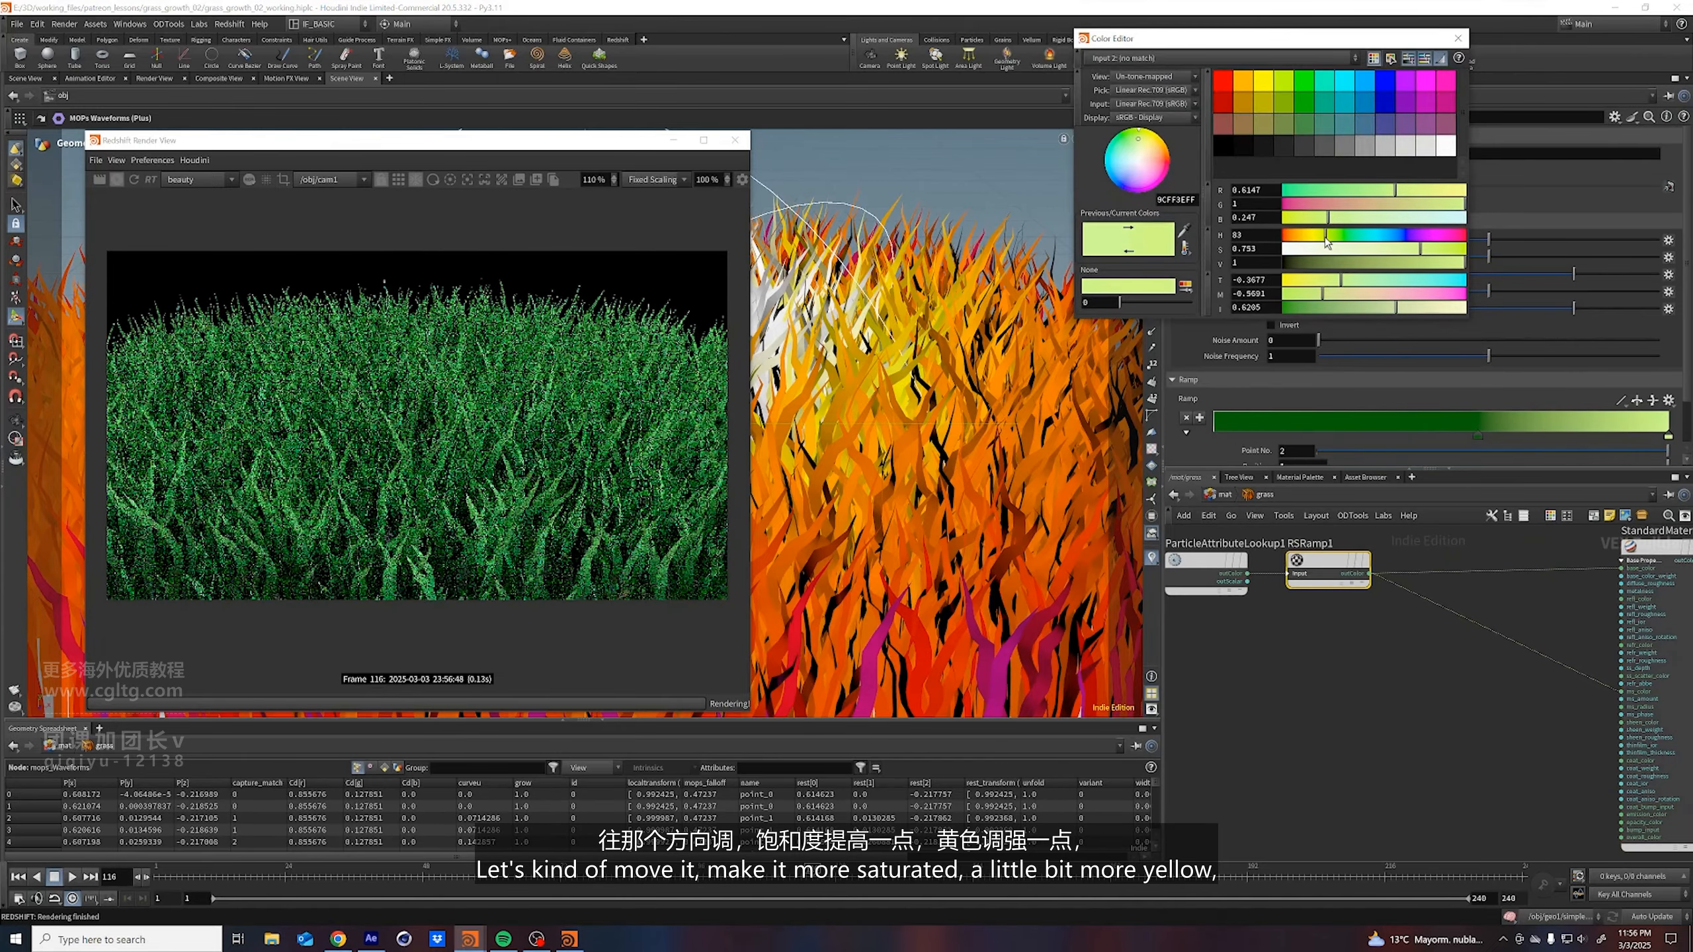
{"action": "left_click", "coordinate": [1457, 38]}
{"action": "key", "text": "ctrl+s"}
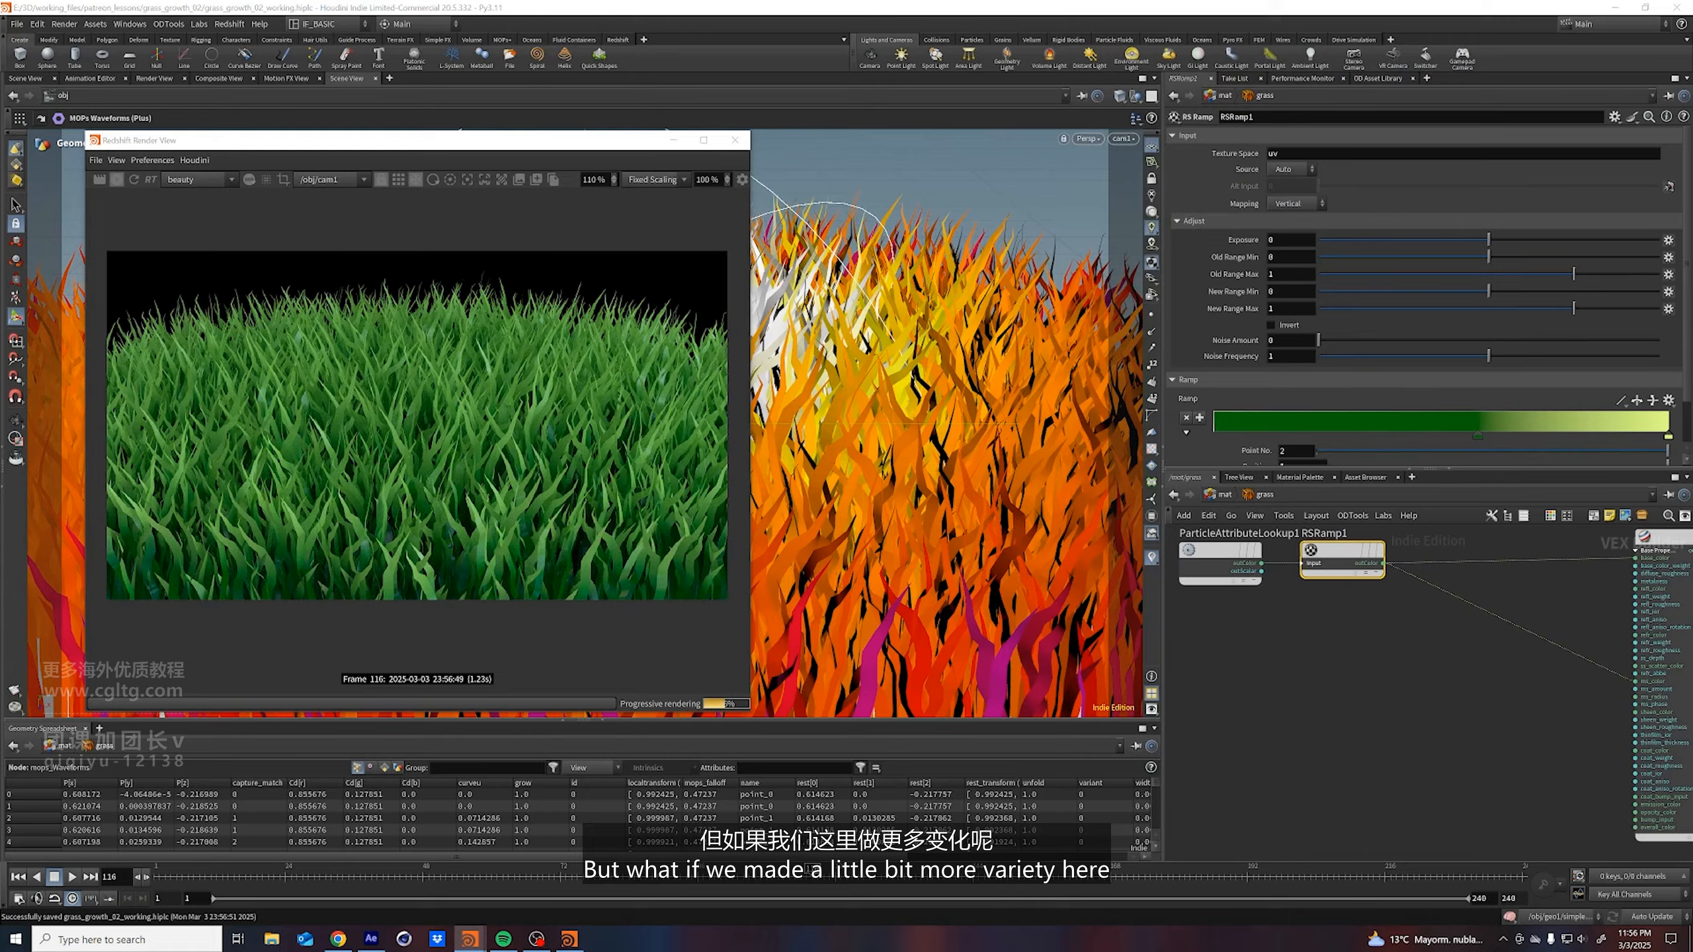
Duplicate RSRamp1 directly below itself and connect the copy's output to StandardMaterial1's base_color and ms_color inputs
{"action": "middle_click_drag", "start_coordinate": [1363, 636], "coordinate": [1431, 689]}
{"action": "scroll", "coordinate": [1479, 667], "scroll_direction": "down", "scroll_amount": 2}
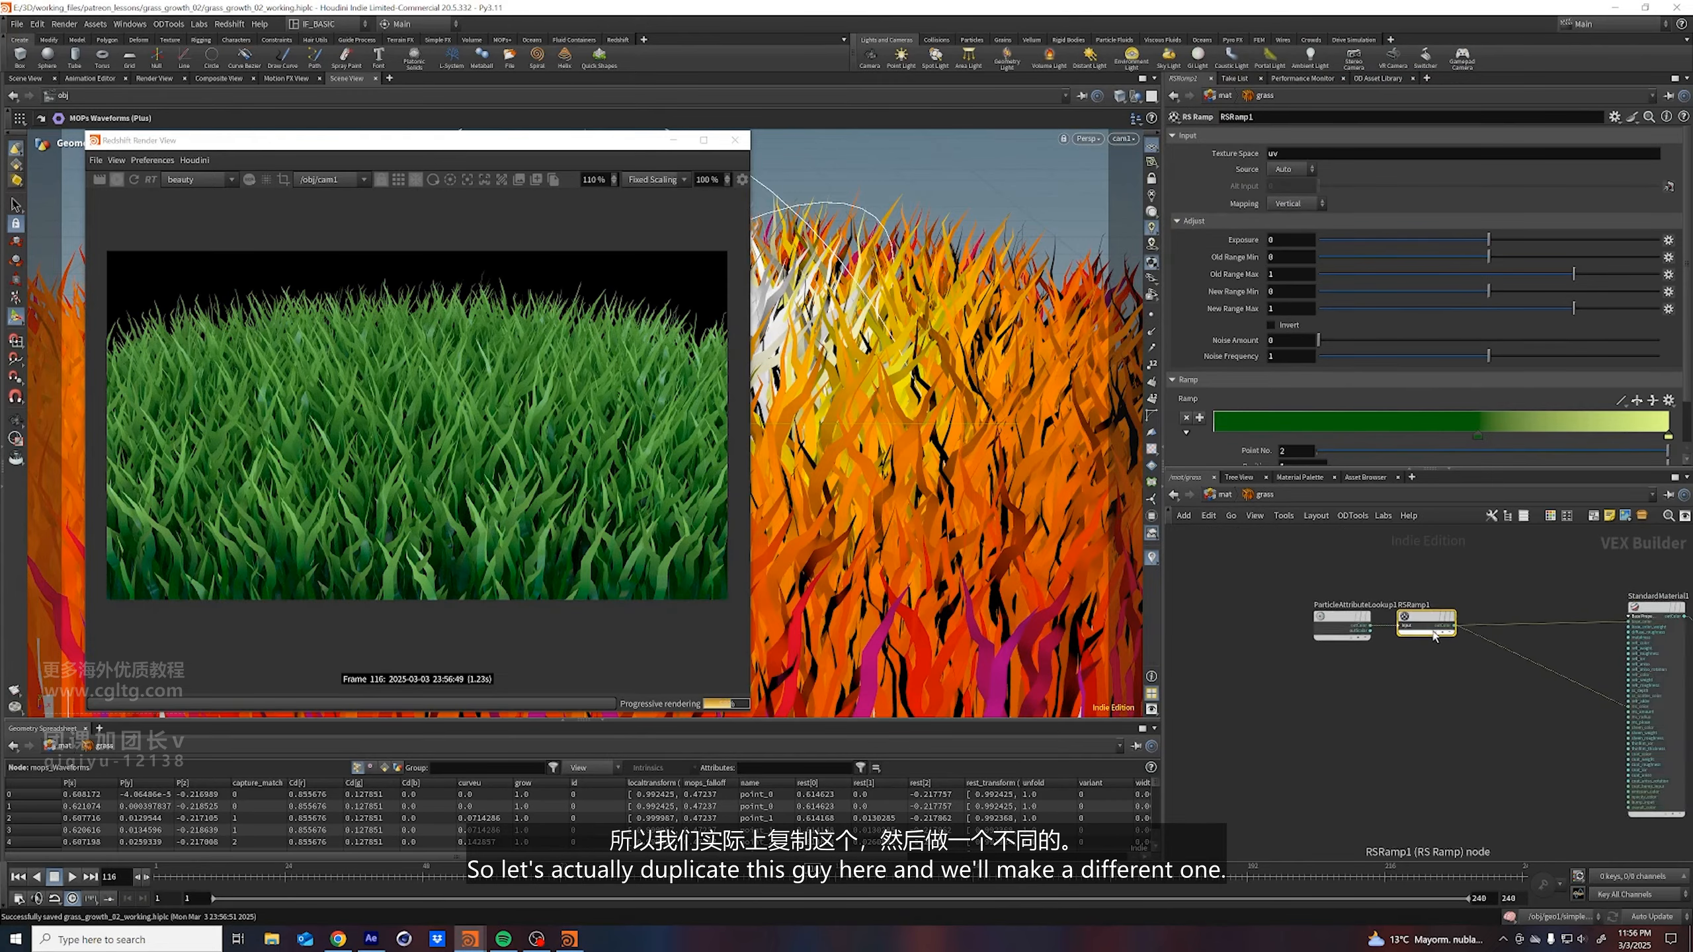
{"action": "left_click_drag", "start_coordinate": [1433, 631], "coordinate": [1434, 681], "text": "alt"}
{"action": "middle_click_drag", "start_coordinate": [1501, 683], "coordinate": [1471, 706]}
{"action": "scroll", "coordinate": [1471, 706], "scroll_direction": "up", "scroll_amount": 3}
{"action": "left_click_drag", "start_coordinate": [1459, 734], "coordinate": [1638, 625]}
{"action": "left_click_drag", "start_coordinate": [1413, 697], "coordinate": [1641, 735]}
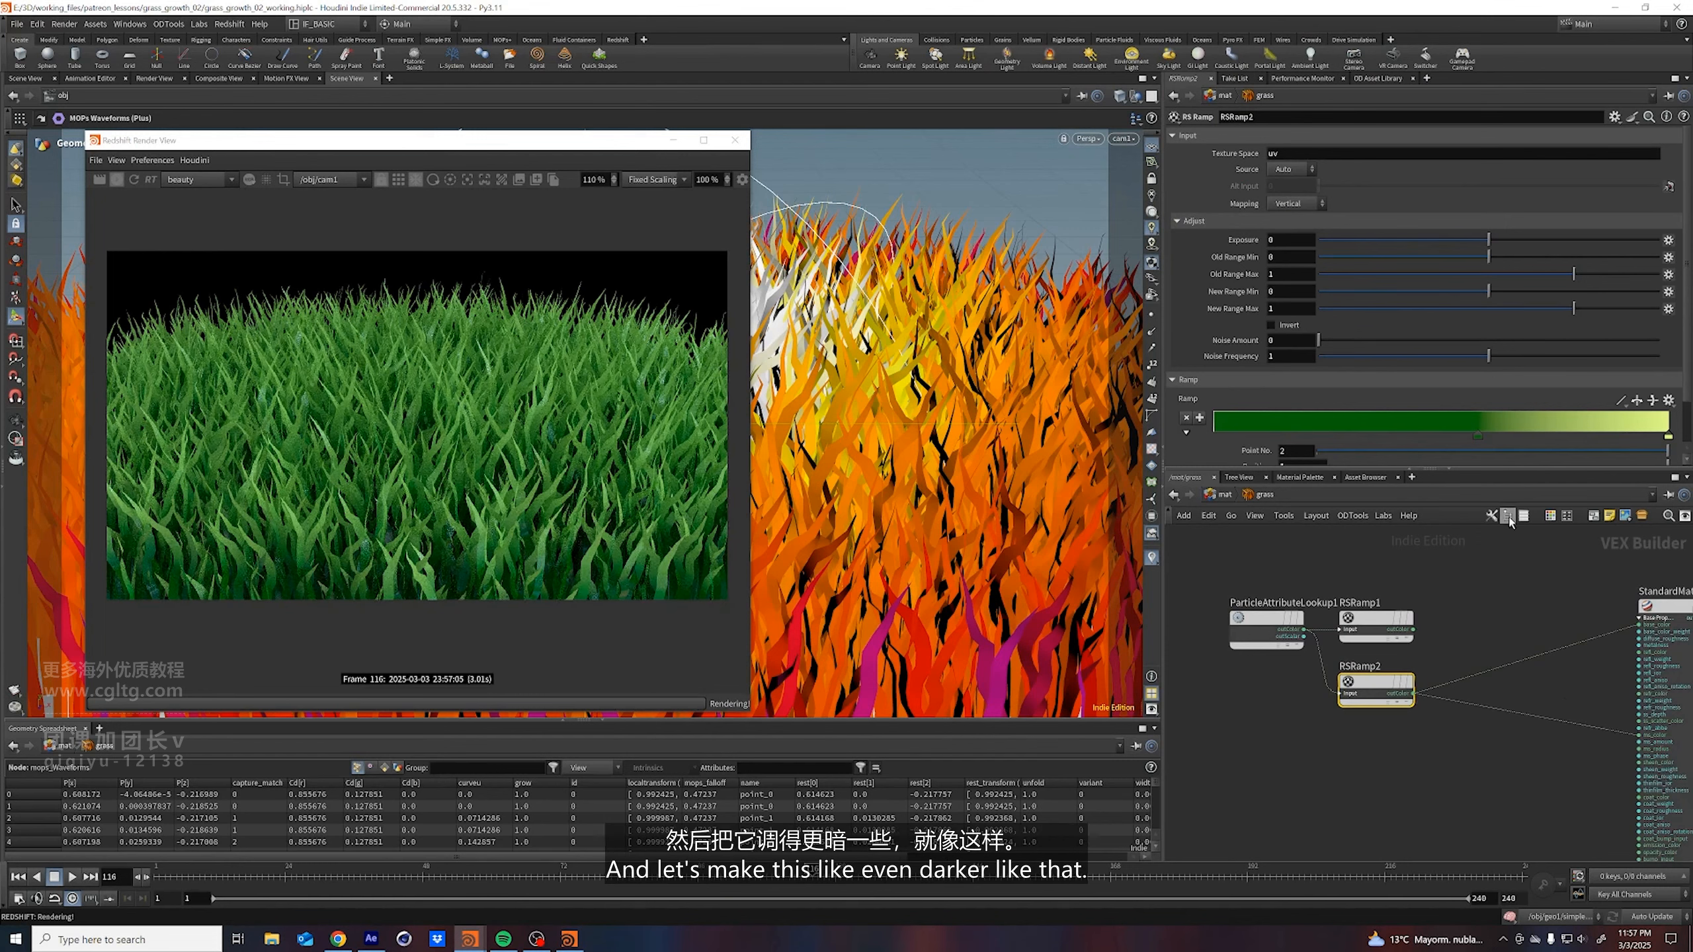
Darken the dark green point of RSRamp2's ramp to a color value of 0.058
{"action": "double_click", "coordinate": [1476, 439]}
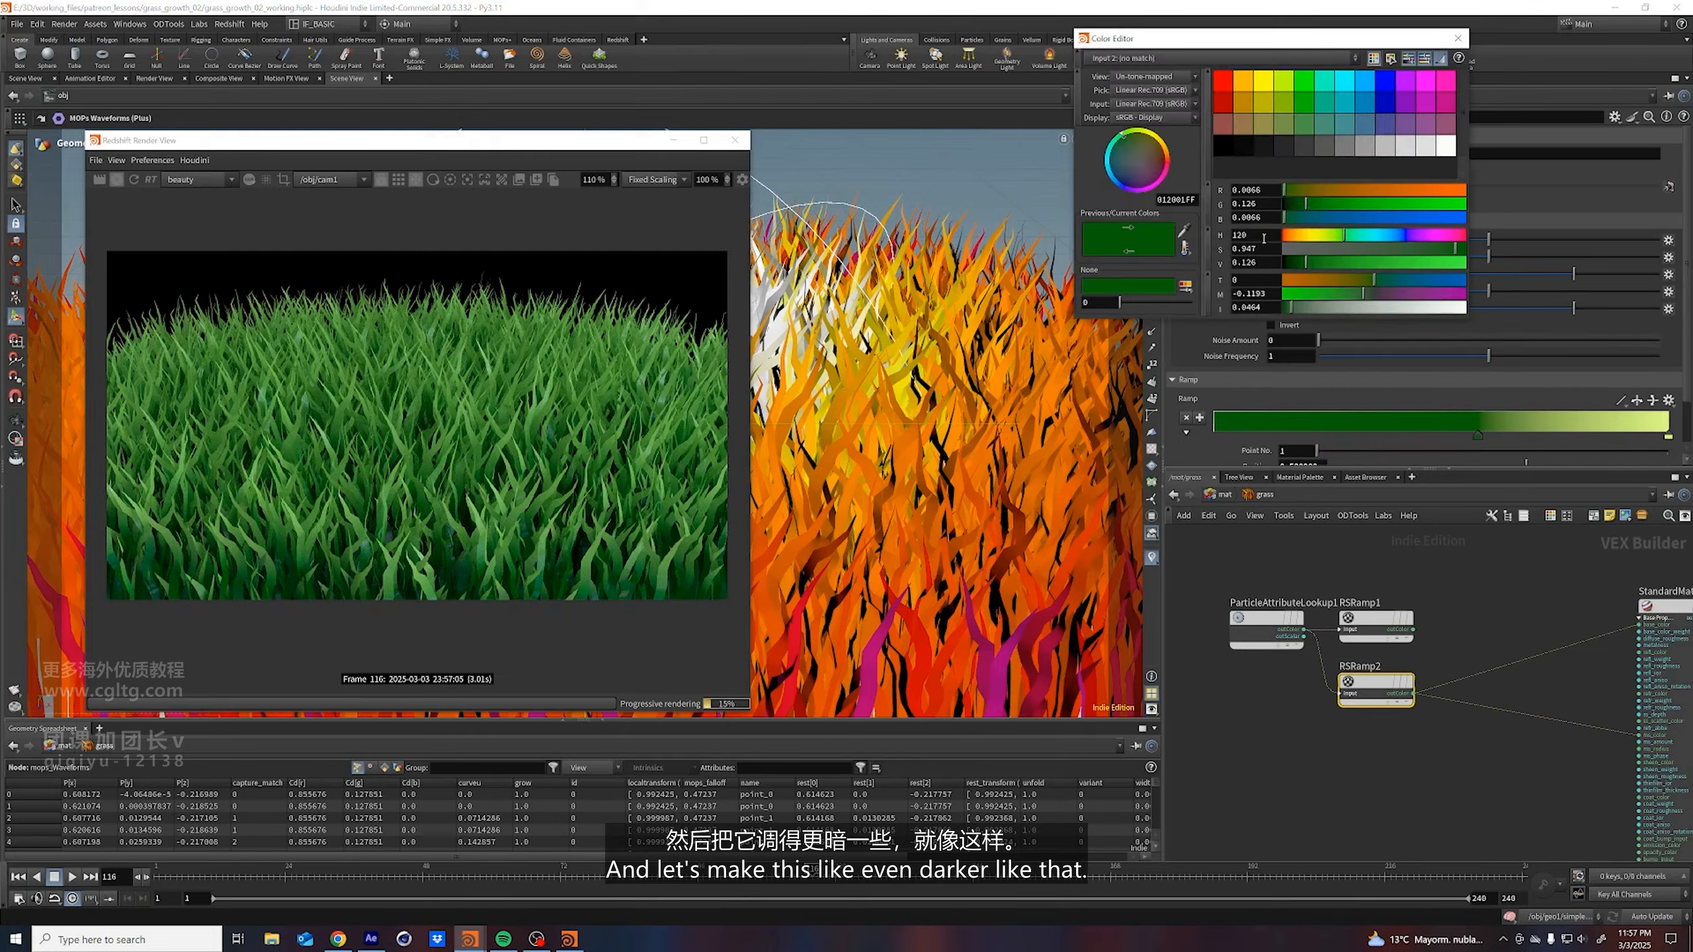
{"action": "left_click_drag", "start_coordinate": [1303, 261], "coordinate": [1294, 262]}
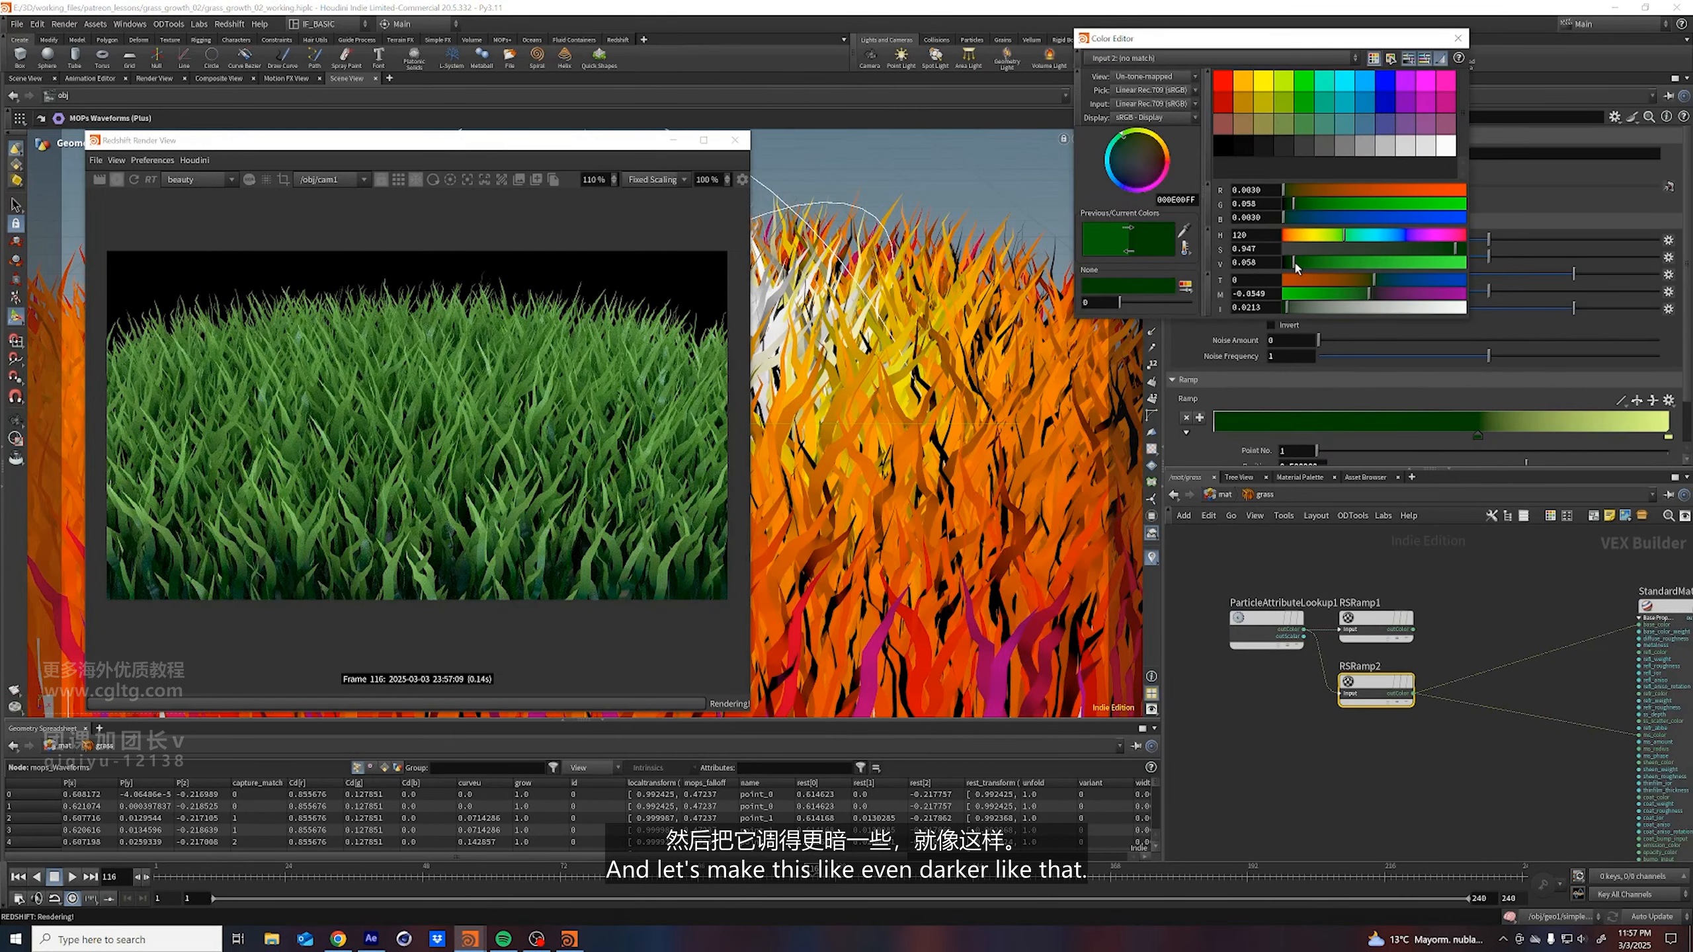
{"action": "left_click", "coordinate": [1457, 37]}
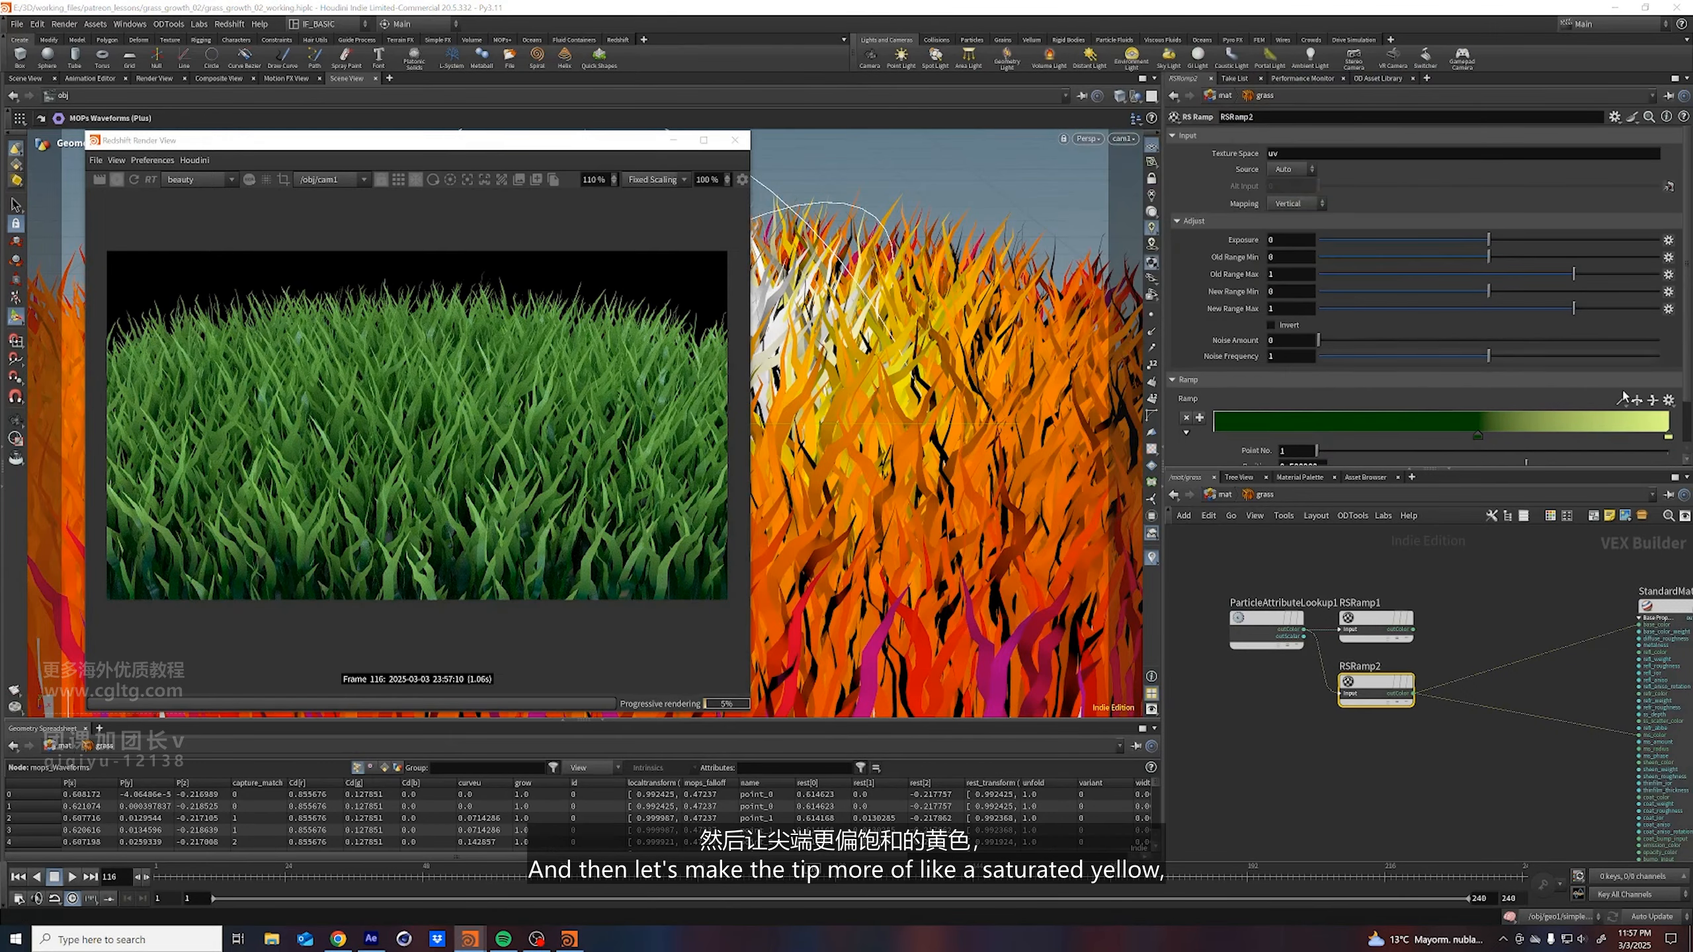
Set RSRamp2's tip color to a fully saturated green-yellow with hue 88 and saturation 1
{"action": "double_click", "coordinate": [1669, 438]}
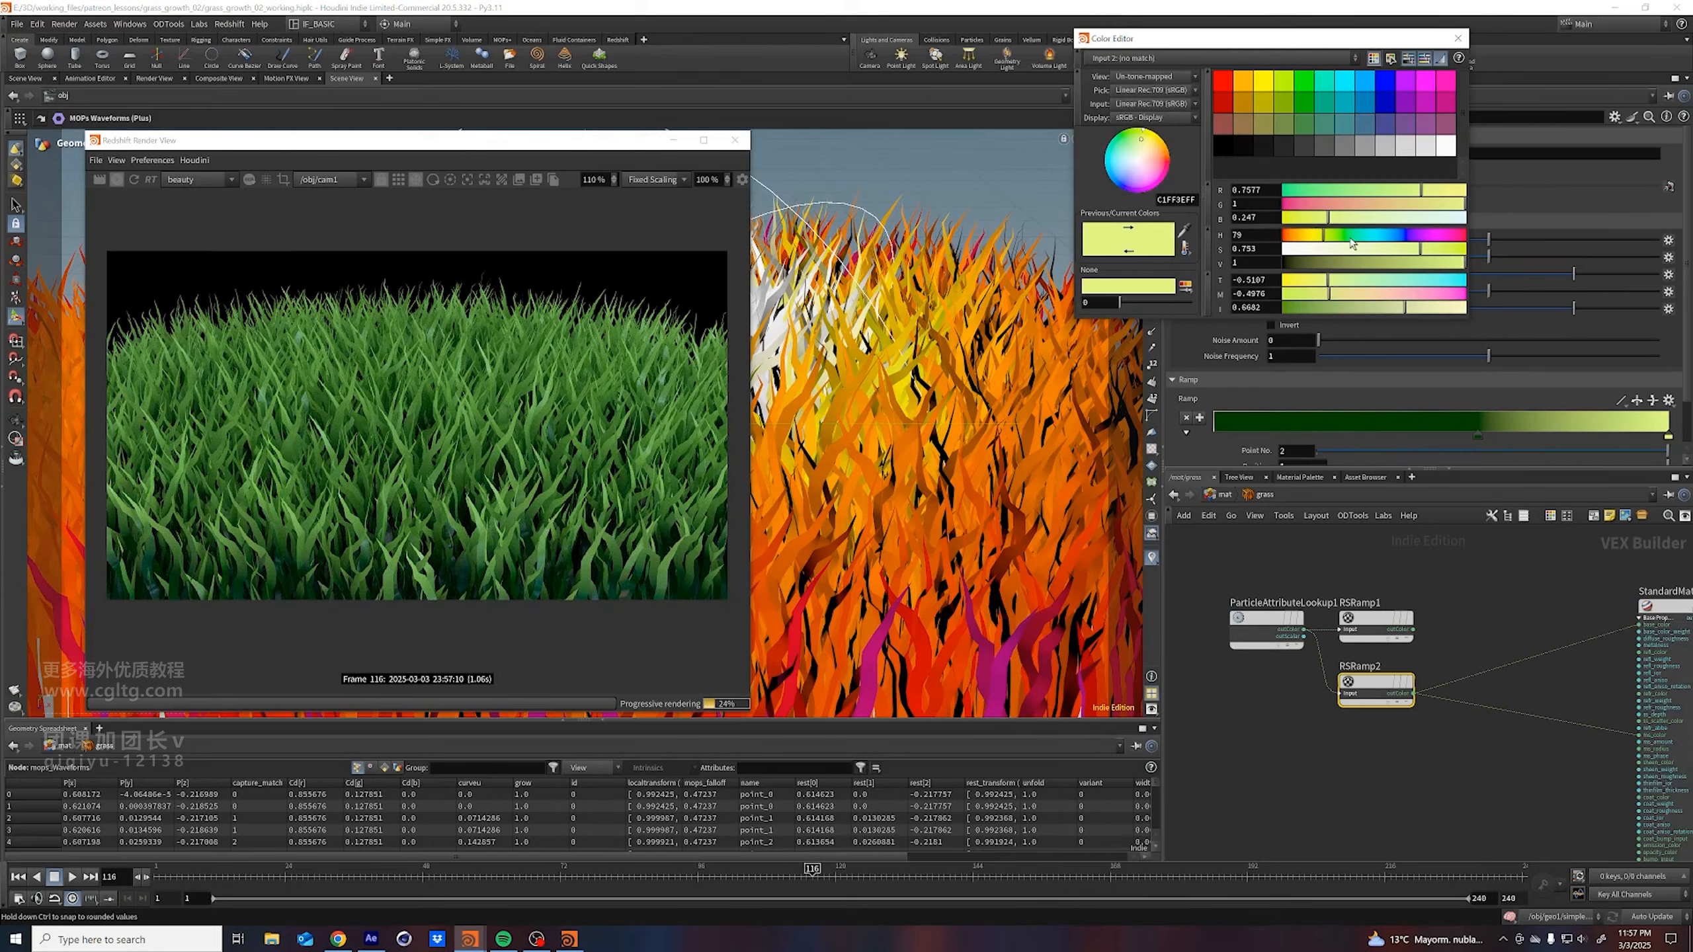
{"action": "left_click_drag", "start_coordinate": [1337, 241], "coordinate": [1331, 241]}
{"action": "left_click_drag", "start_coordinate": [1431, 255], "coordinate": [1484, 250]}
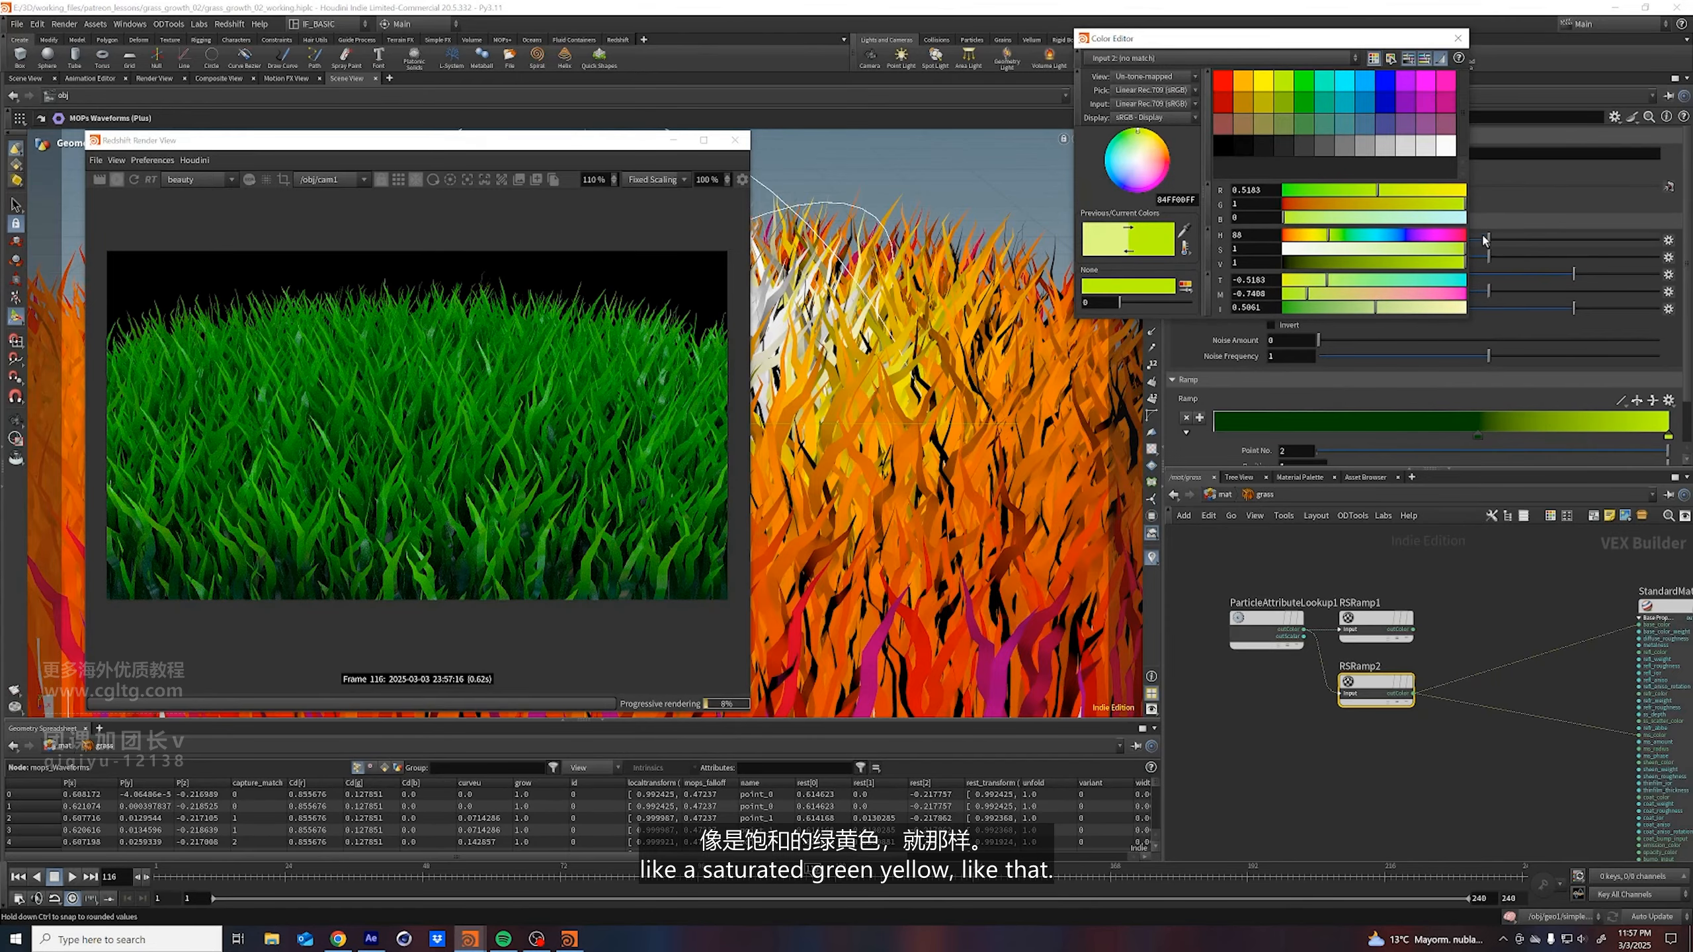
{"action": "left_click", "coordinate": [1457, 37]}
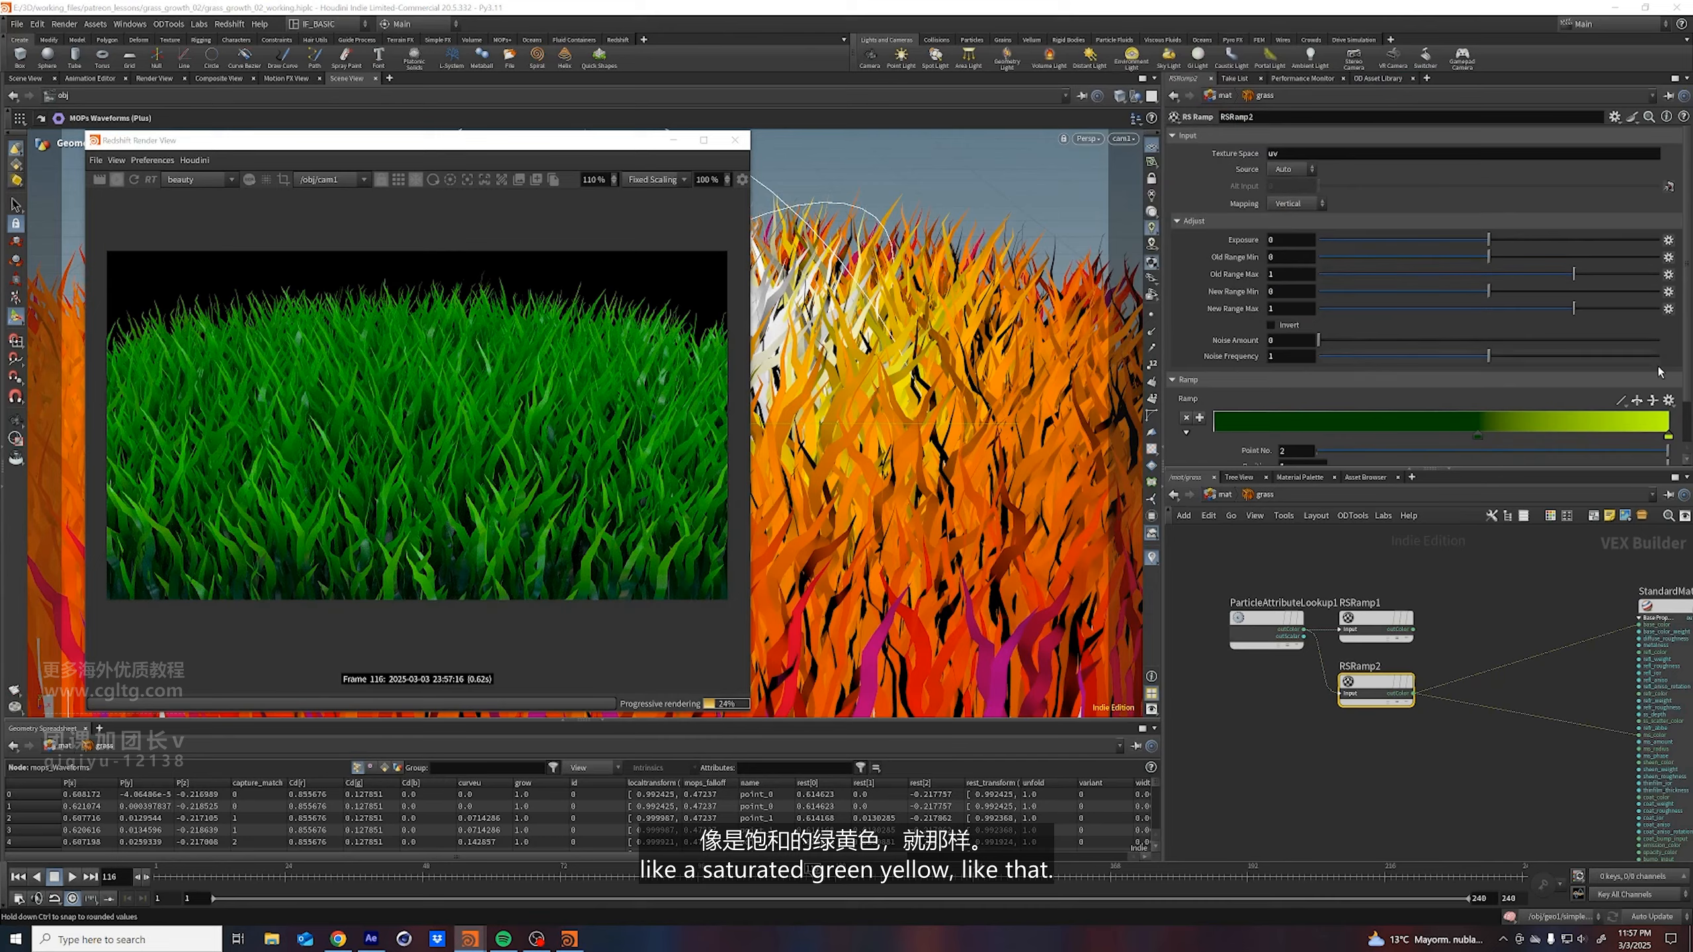
Move RSRamp2's dark green point closer to the tip end of the ramp and save the scene
{"action": "mouse_move", "coordinate": [1669, 439]}
{"action": "left_mouse_down"}
{"action": "mouse_move", "coordinate": [1618, 440]}
{"action": "mouse_move", "coordinate": [1670, 442]}
{"action": "left_mouse_up"}
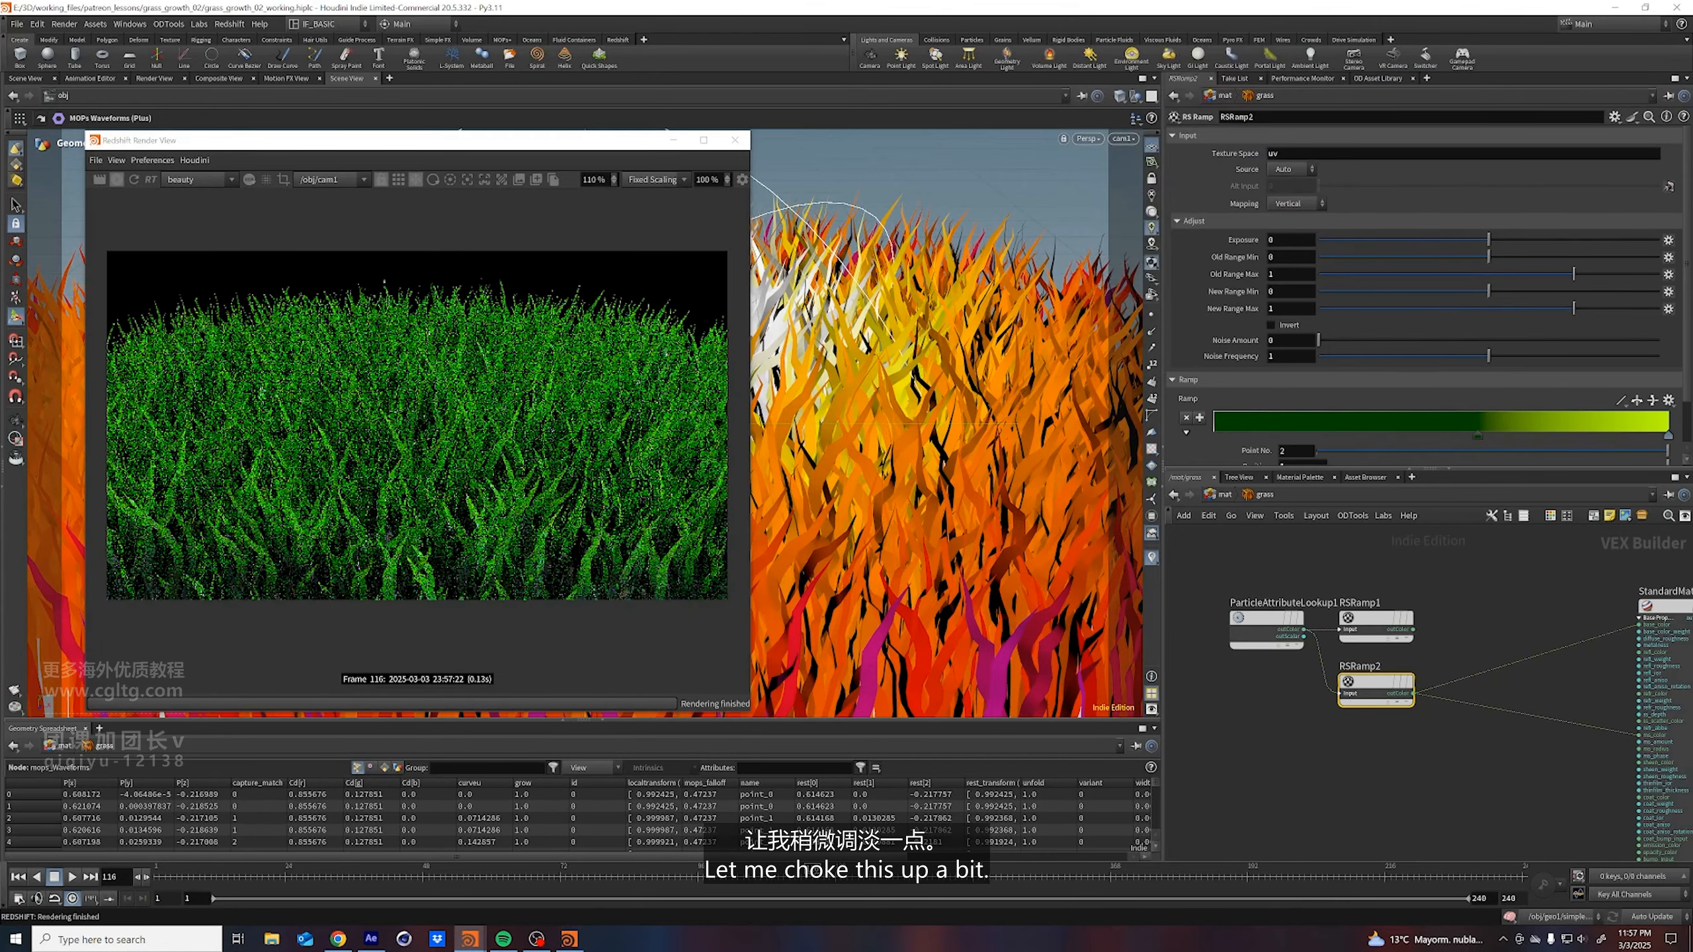
{"action": "left_click_drag", "start_coordinate": [1478, 440], "coordinate": [1542, 442]}
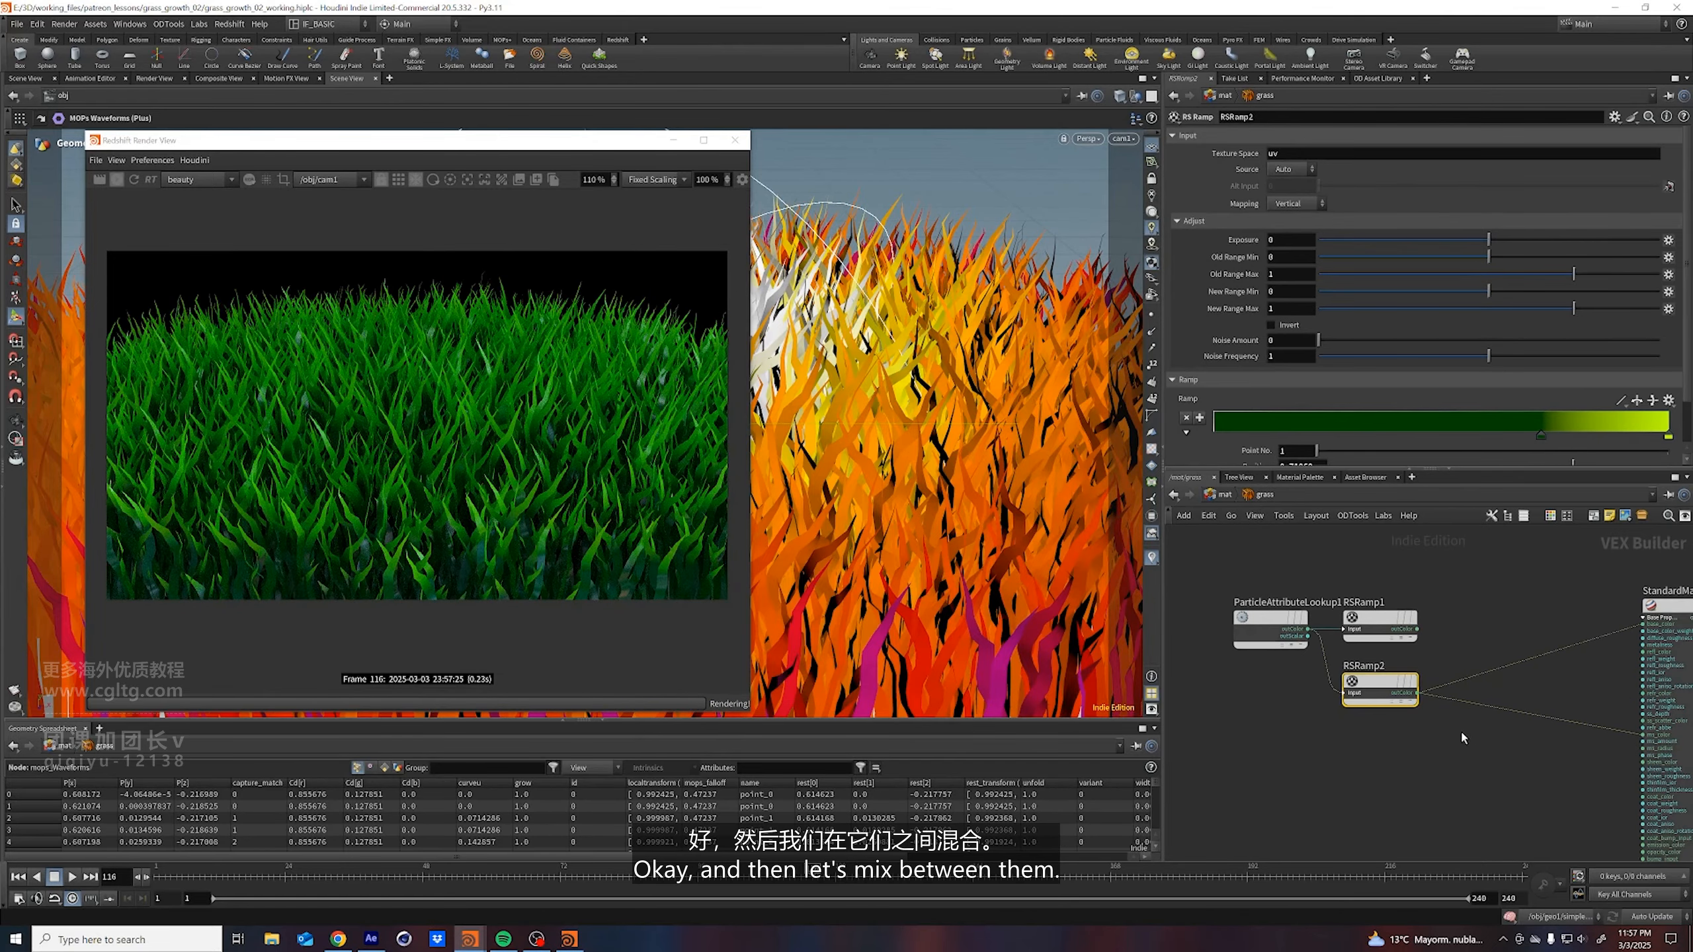
{"action": "key", "text": "ctrl+s"}
Add an RS Color Mix fed by RSRamp1 and RSRamp2, and connect its output to StandardMaterial1's base_color and ms_color
{"action": "key", "text": "Tab"}
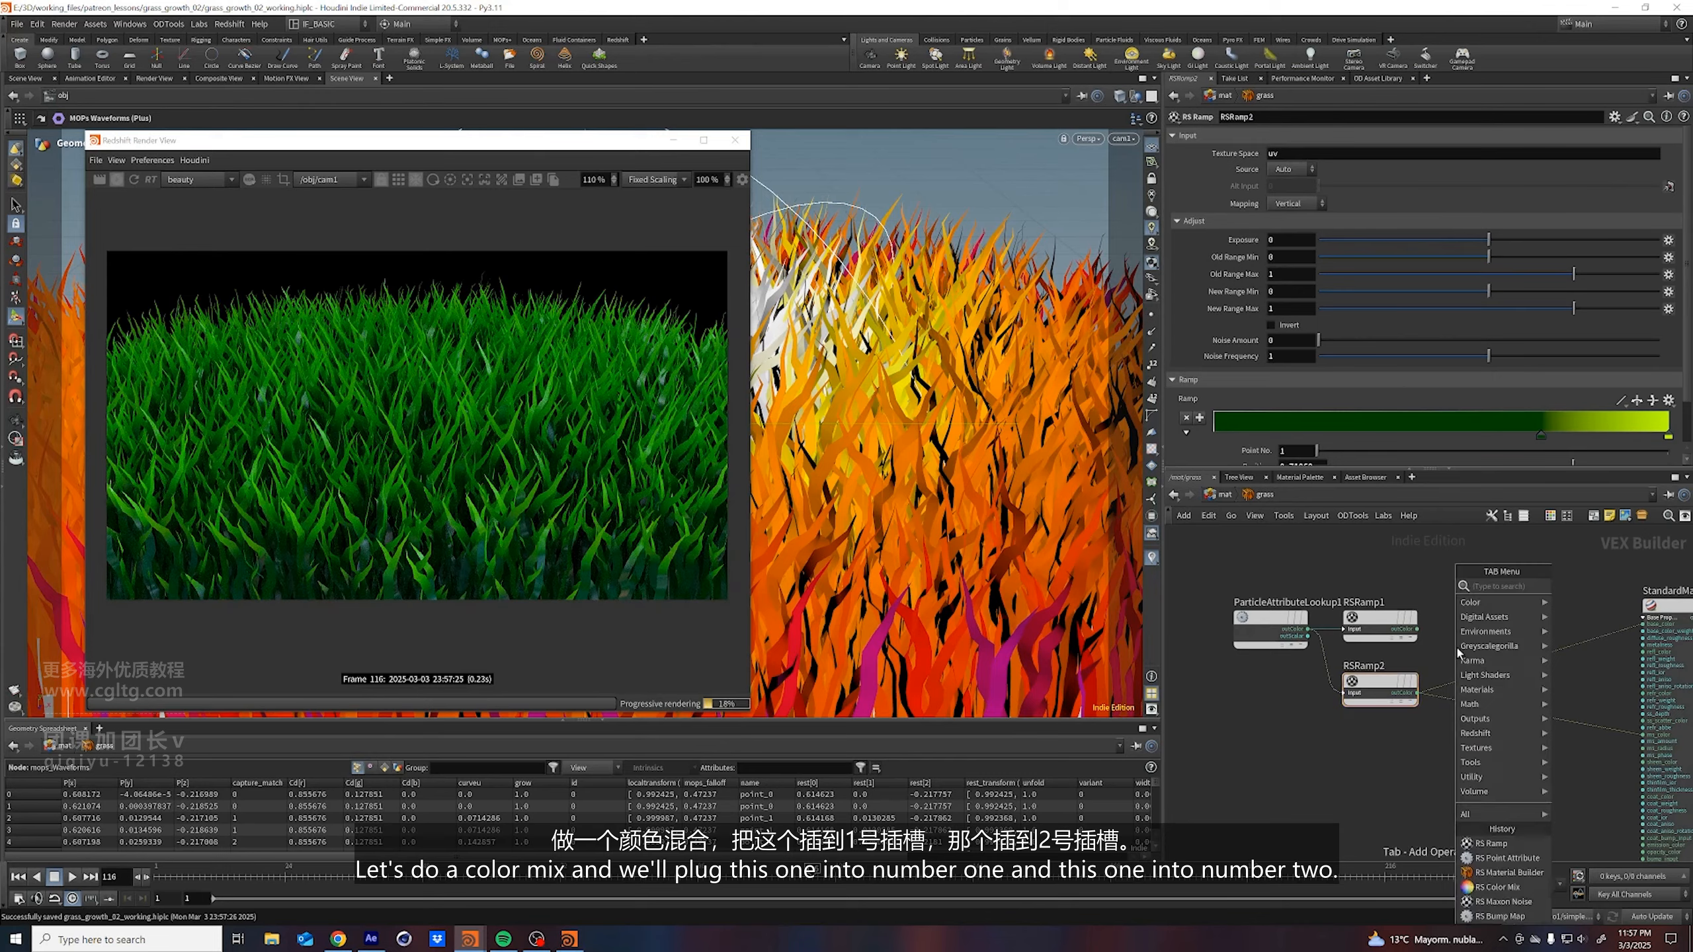
{"action": "type", "text": "color mix"}
{"action": "key", "text": "Return"}
{"action": "key", "text": "Return"}
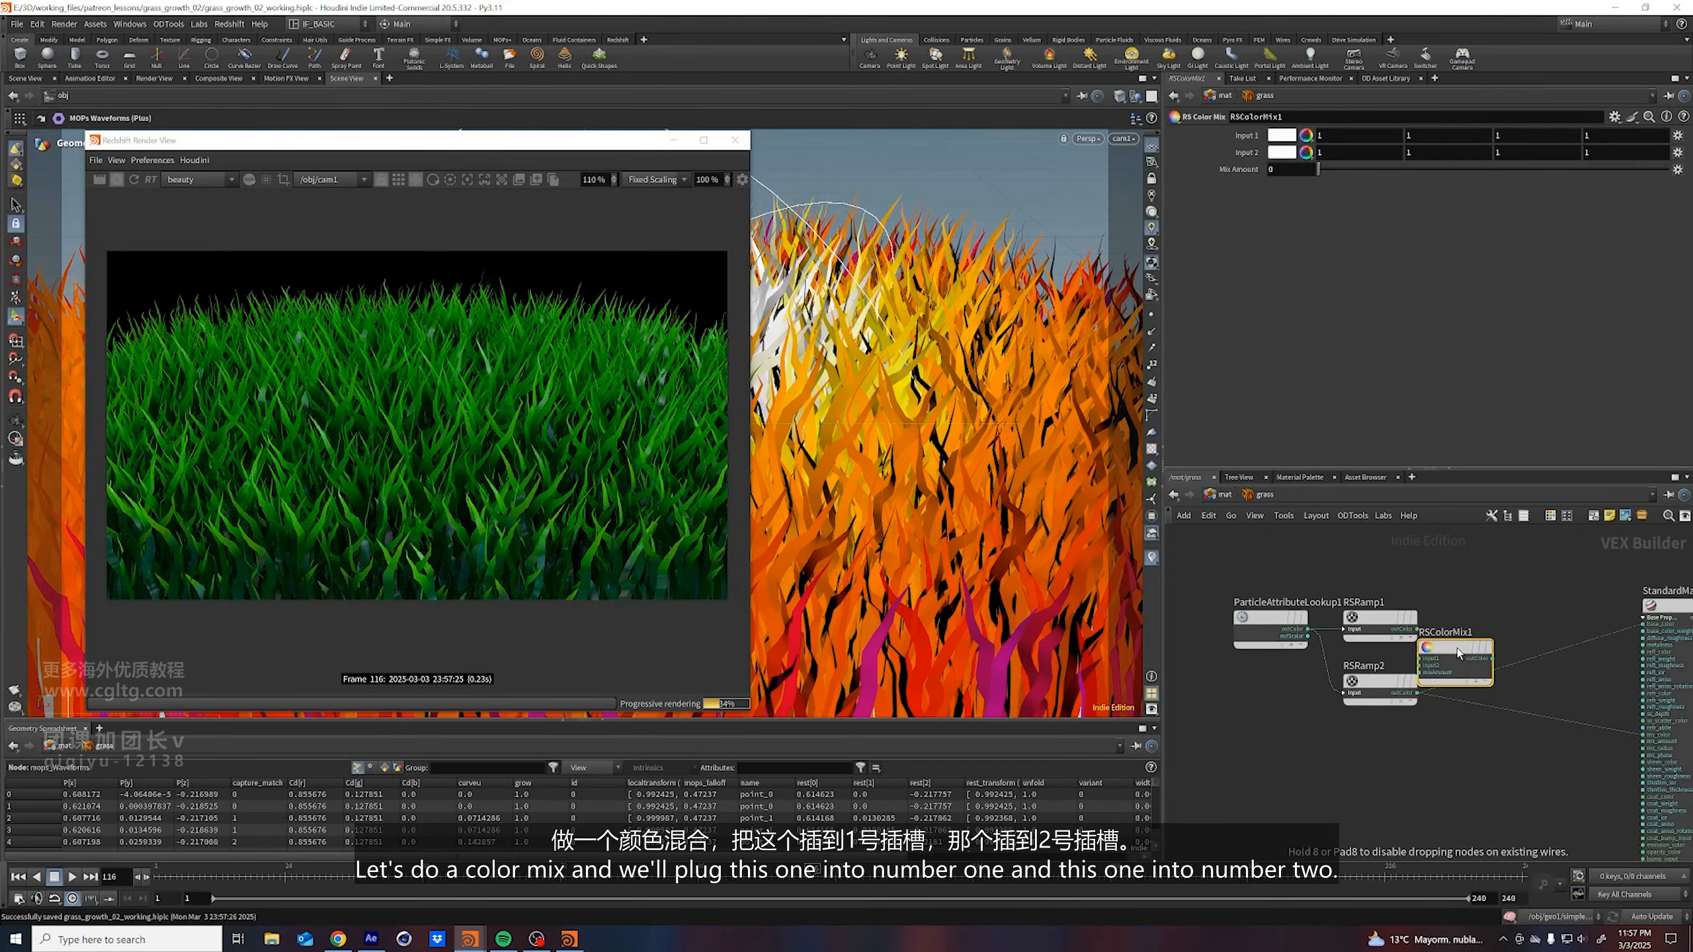
{"action": "left_click_drag", "start_coordinate": [1461, 656], "coordinate": [1471, 614]}
{"action": "left_click_drag", "start_coordinate": [1418, 694], "coordinate": [1476, 623]}
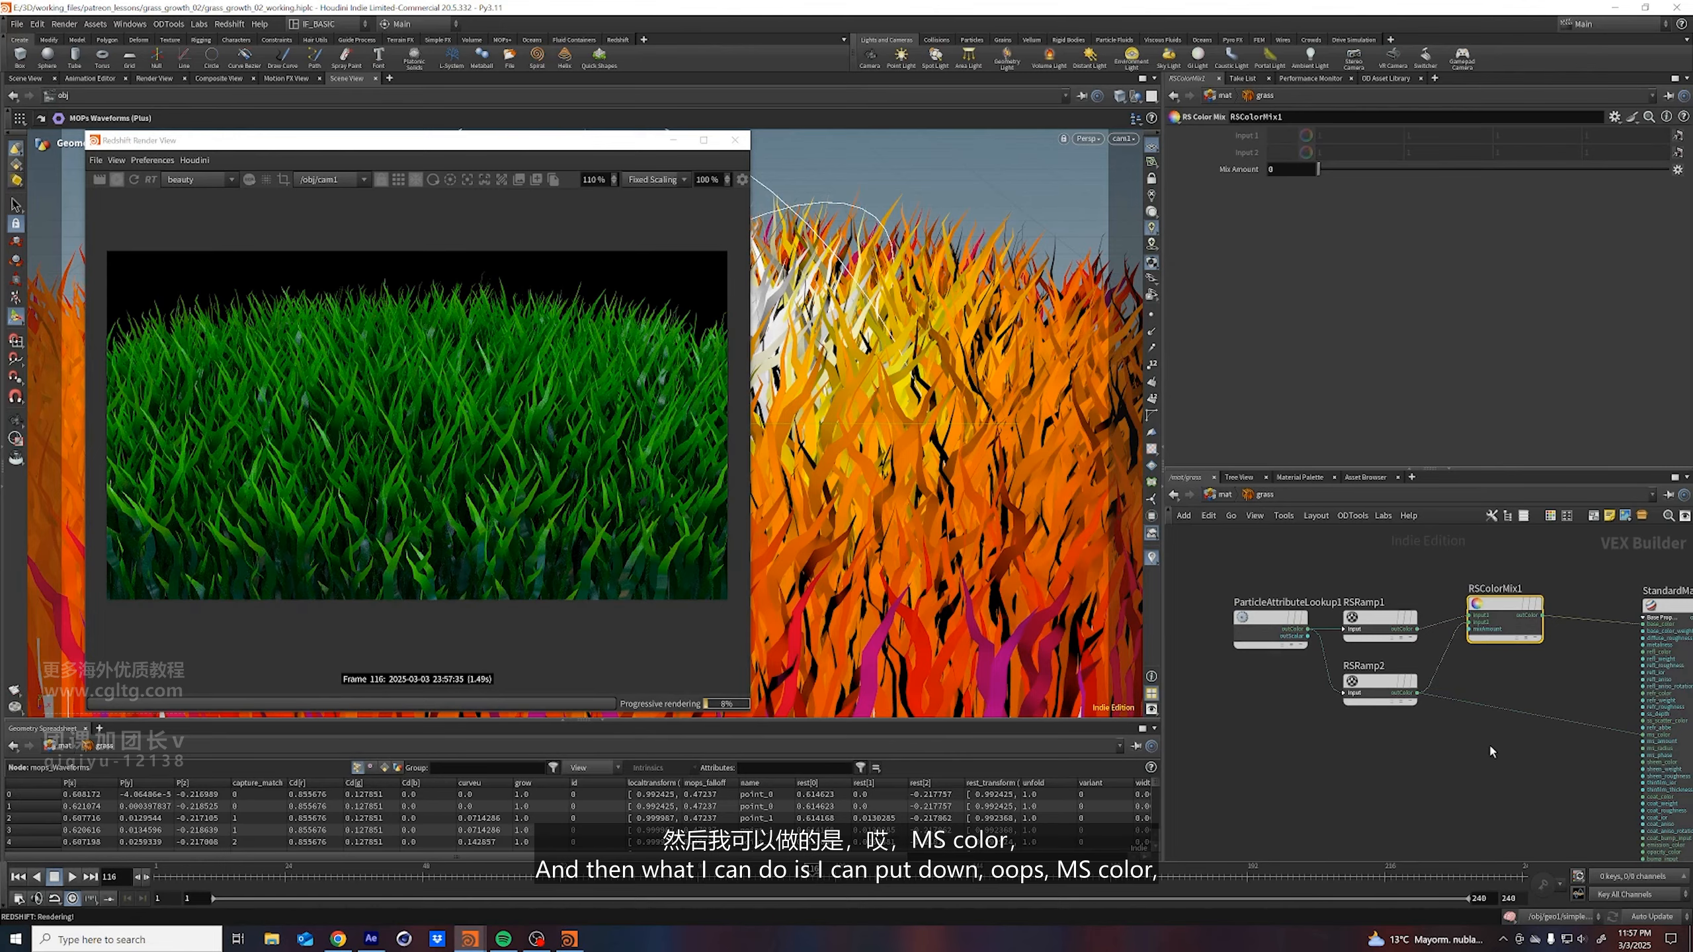
{"action": "left_click_drag", "start_coordinate": [1542, 615], "coordinate": [1644, 740]}
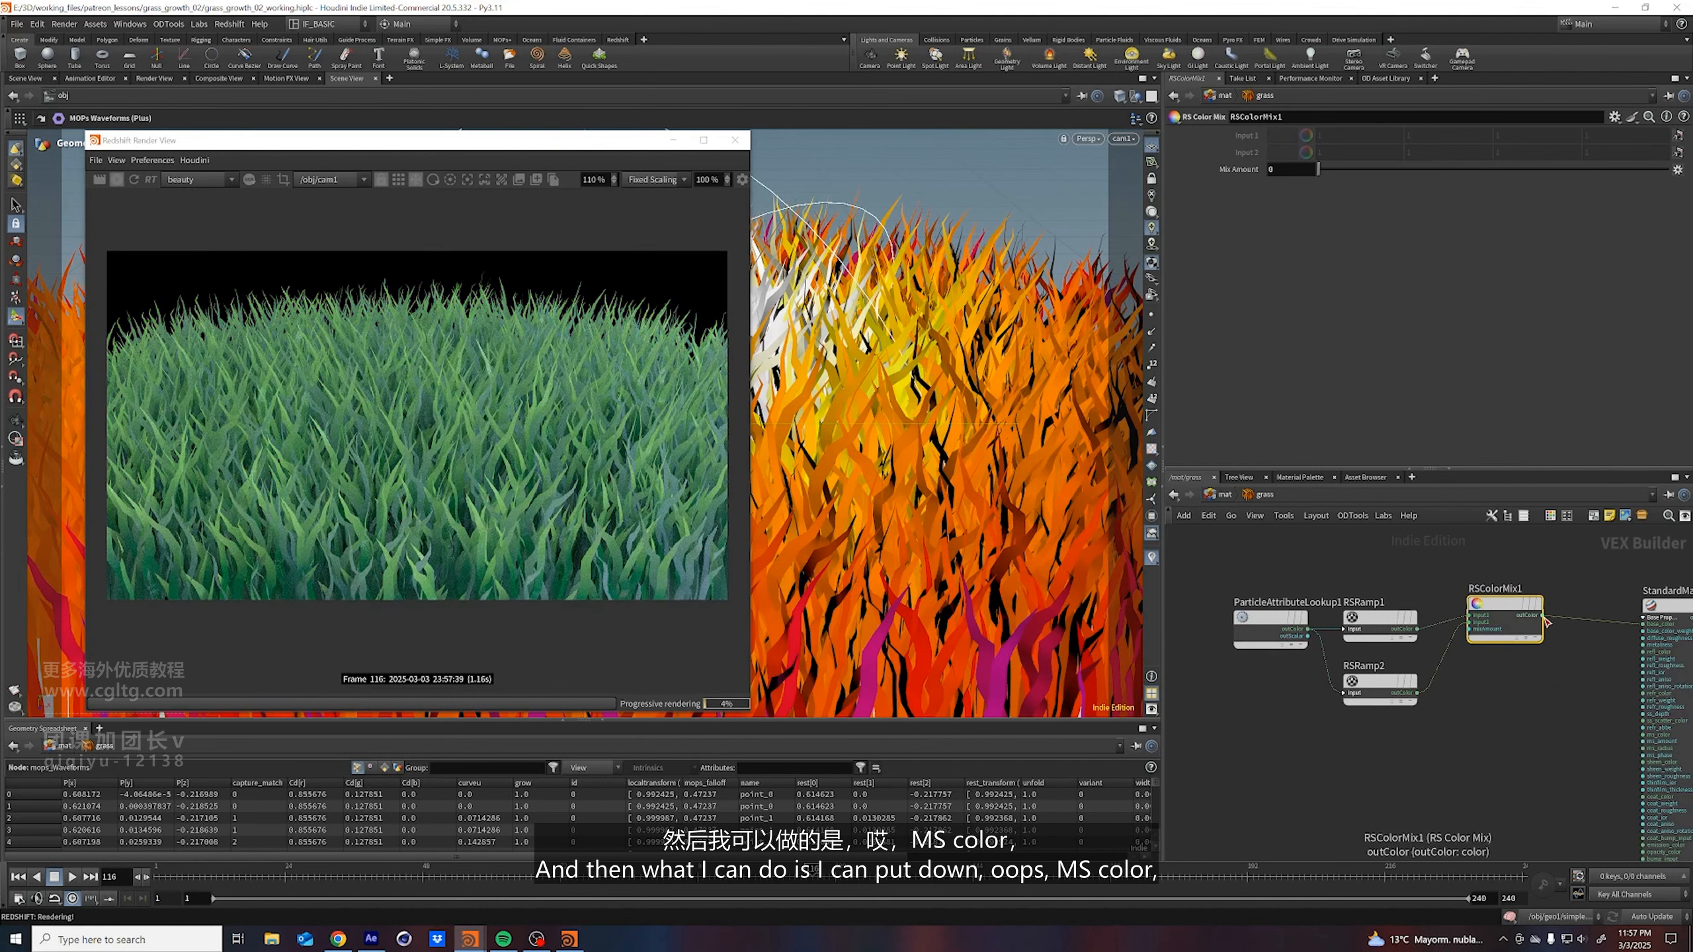
{"action": "left_click_drag", "start_coordinate": [1544, 617], "coordinate": [1644, 741]}
Add an RS Maxon Noise node below RSRamp2 and connect its output to RSColorMix1's mix amount
{"action": "key", "text": "Tab"}
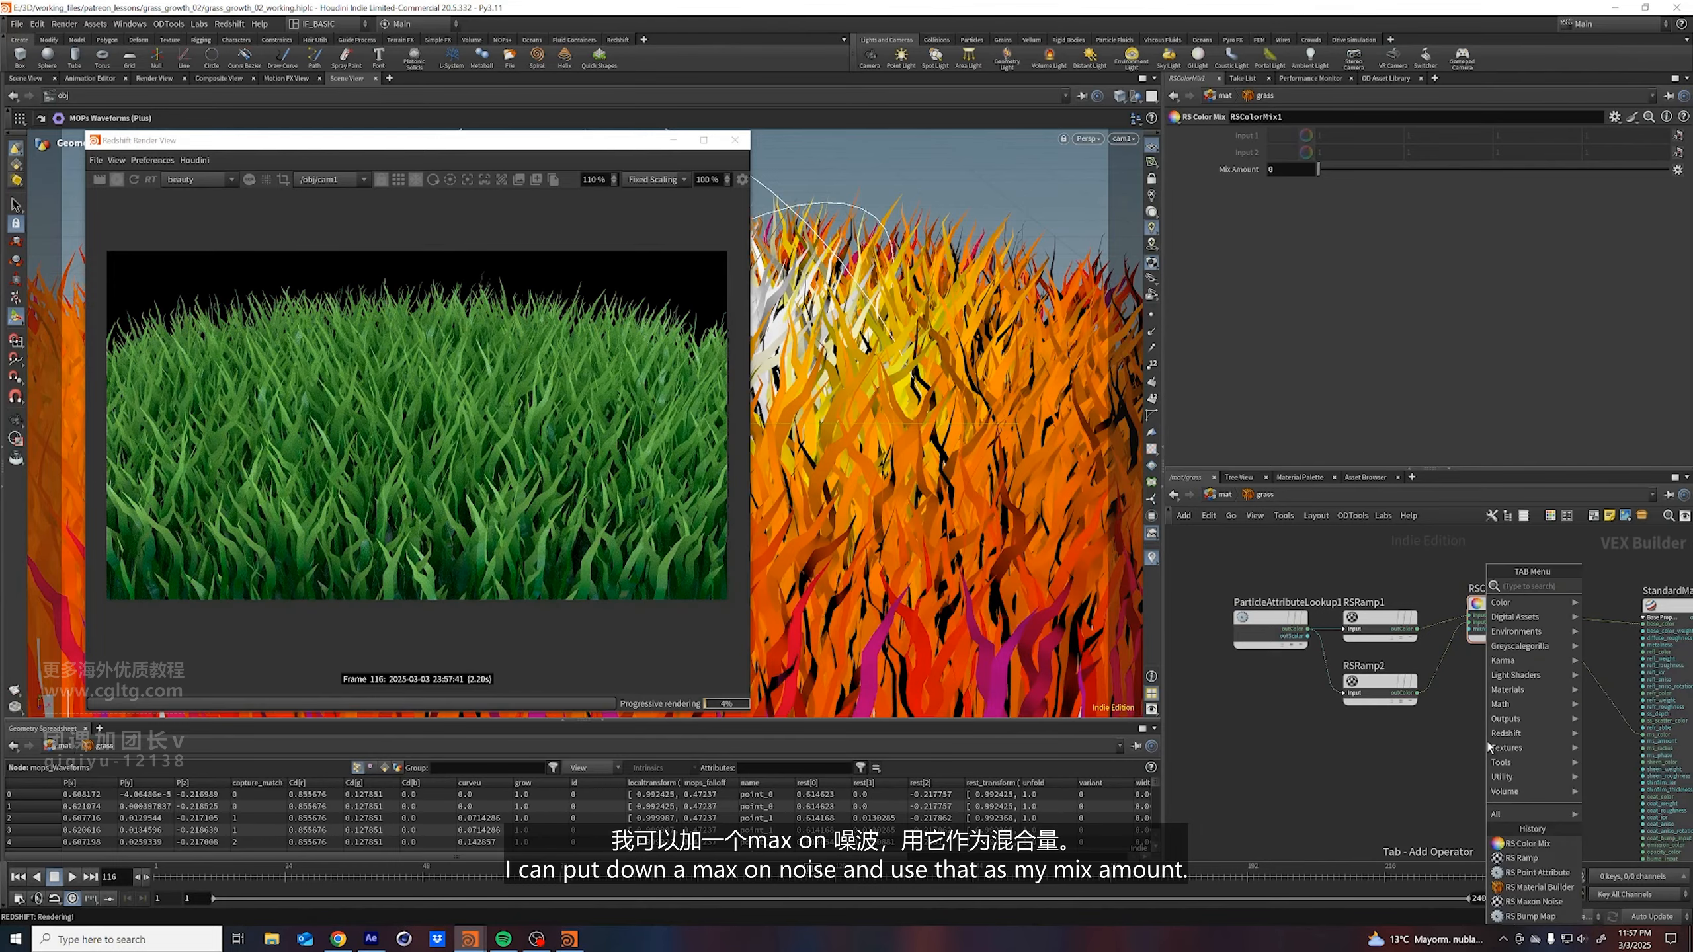
{"action": "type", "text": "maxon"}
{"action": "key", "text": "Return"}
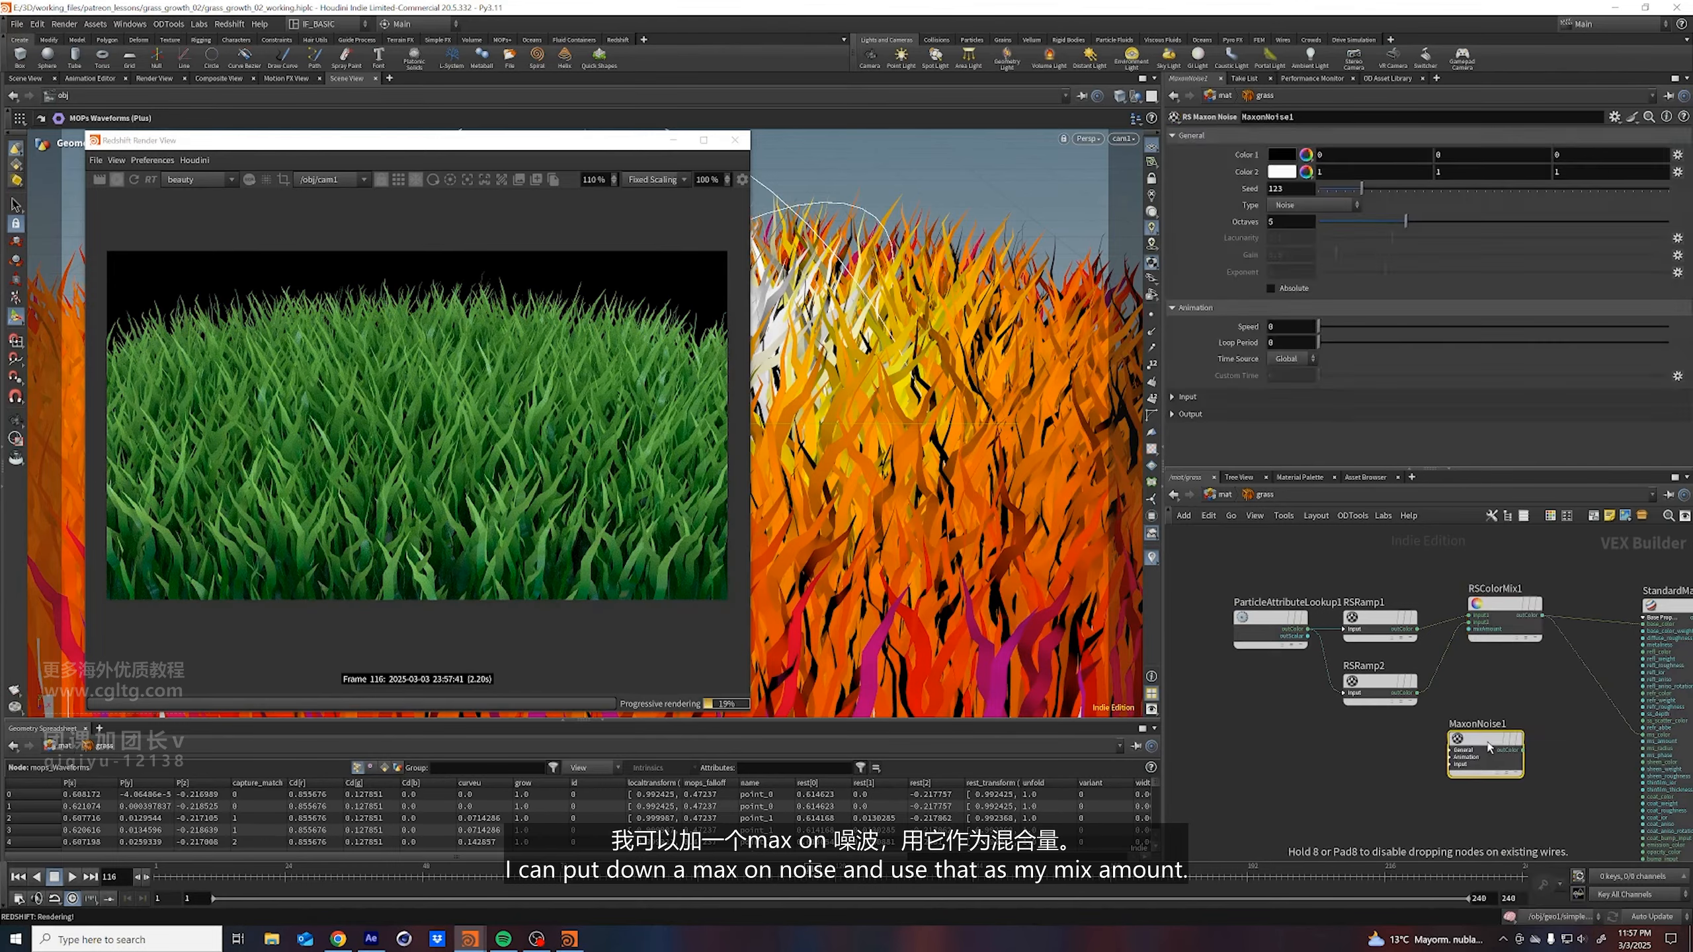
{"action": "left_click", "coordinate": [1450, 750]}
{"action": "left_click_drag", "start_coordinate": [1448, 746], "coordinate": [1492, 656]}
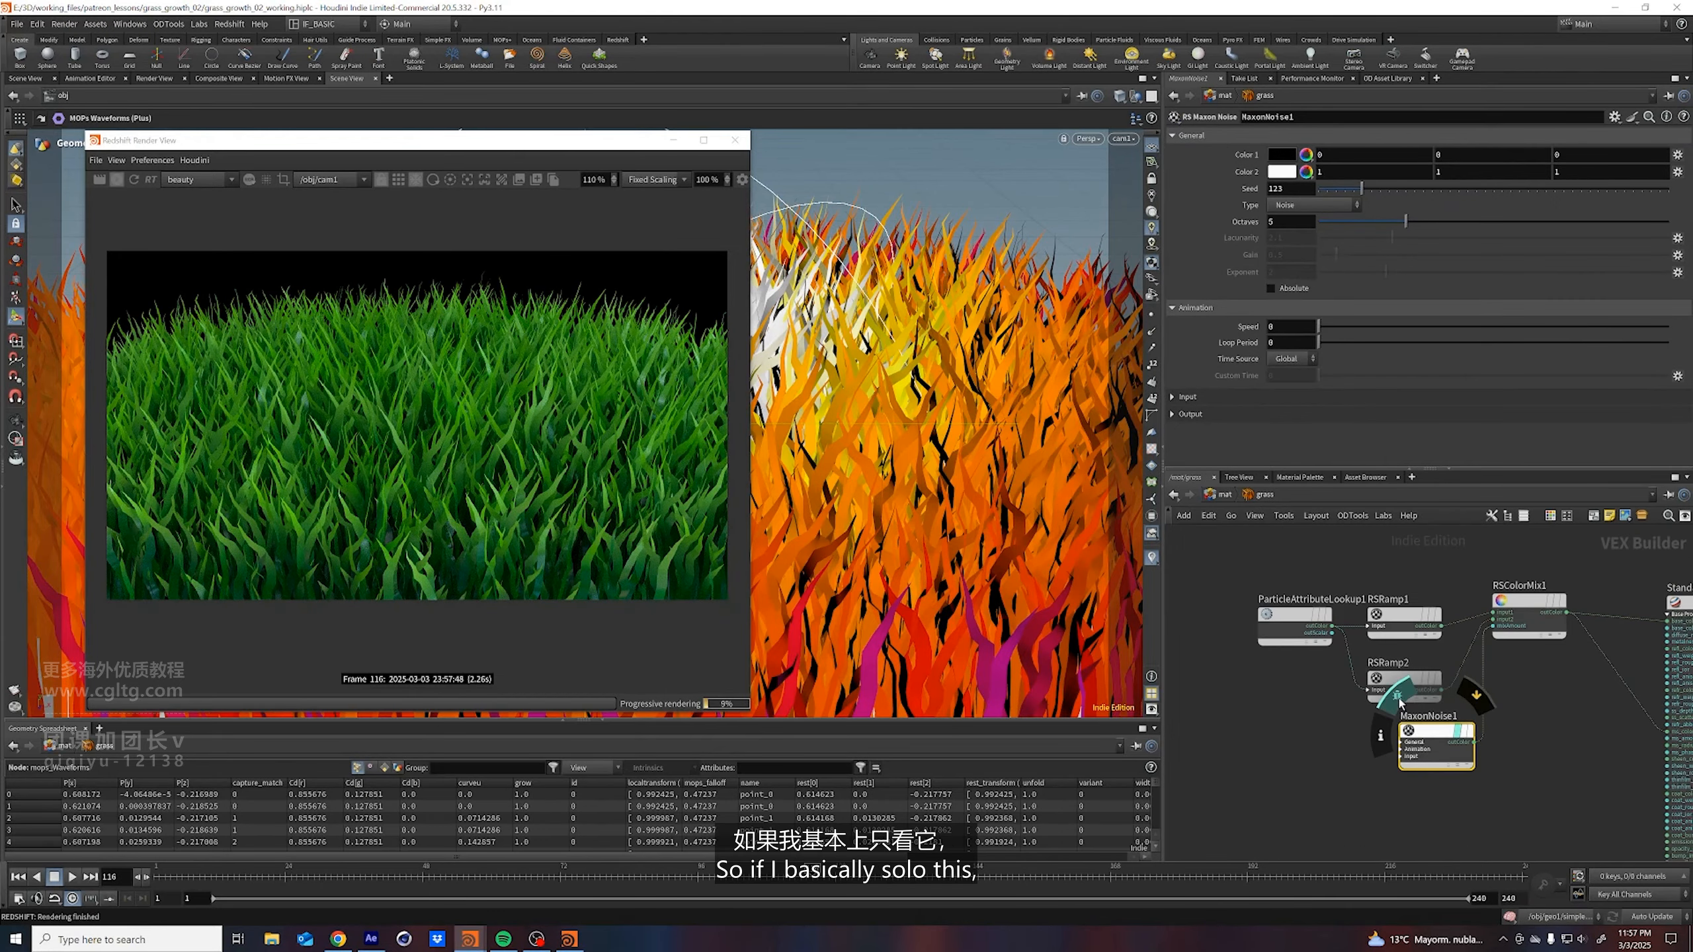
Solo MaxonNoise1 in the render to inspect its pattern on the grass, and return to the full material
{"action": "left_click", "coordinate": [1399, 699]}
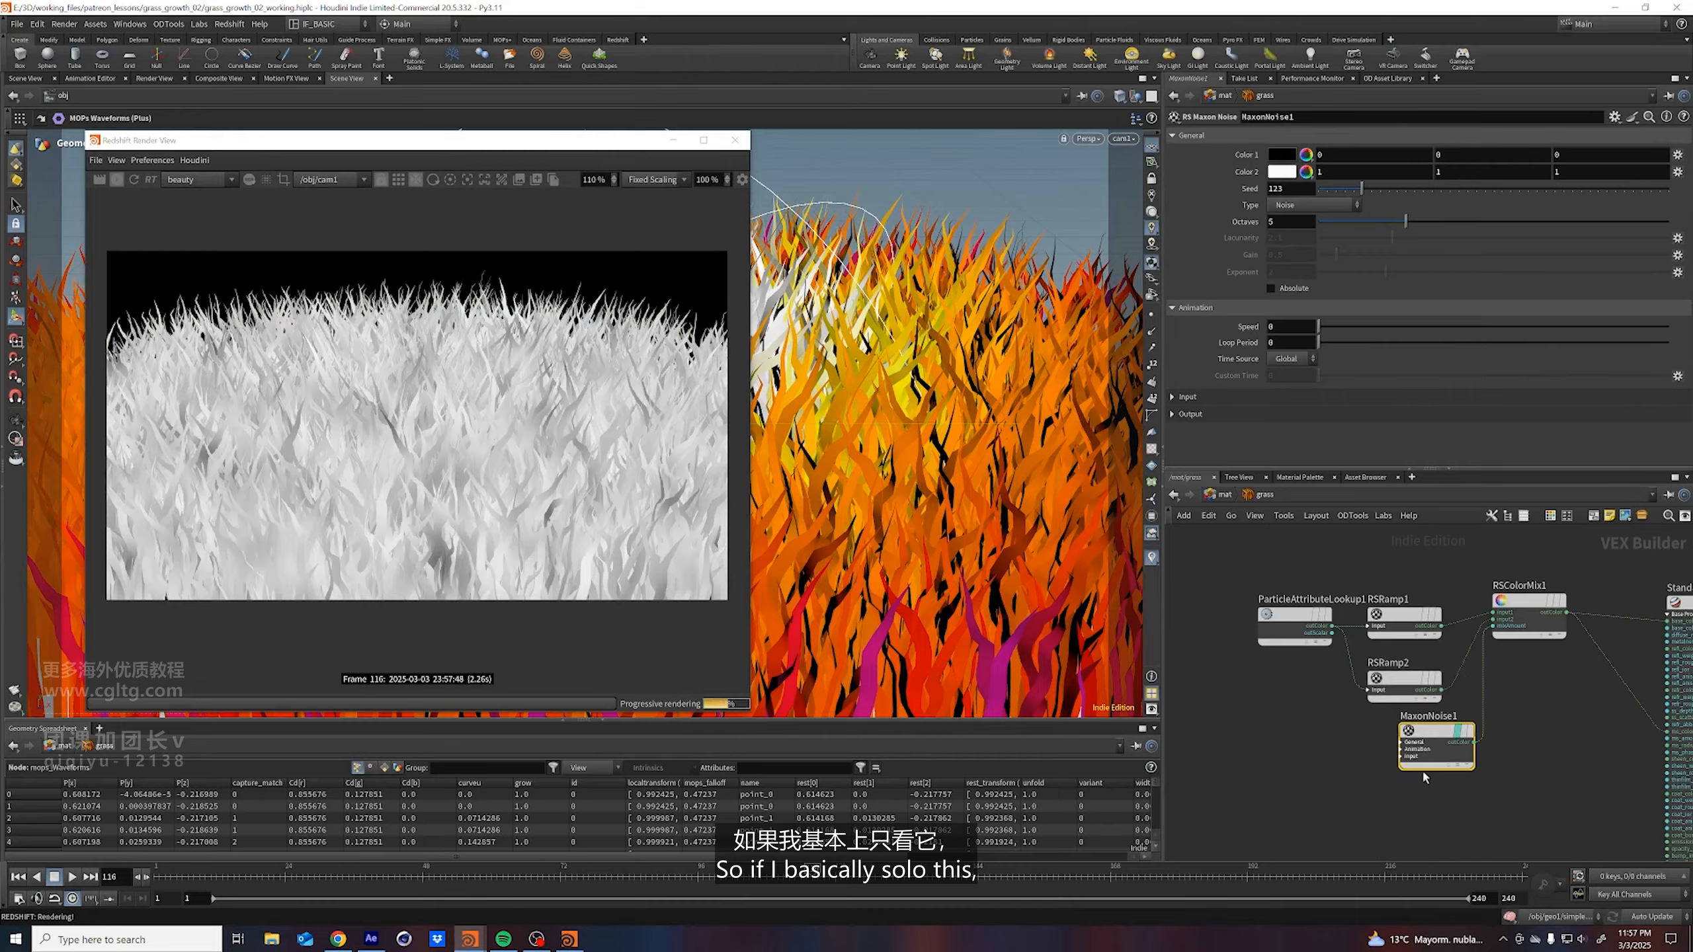
{"action": "left_click_drag", "start_coordinate": [1433, 748], "coordinate": [1409, 756]}
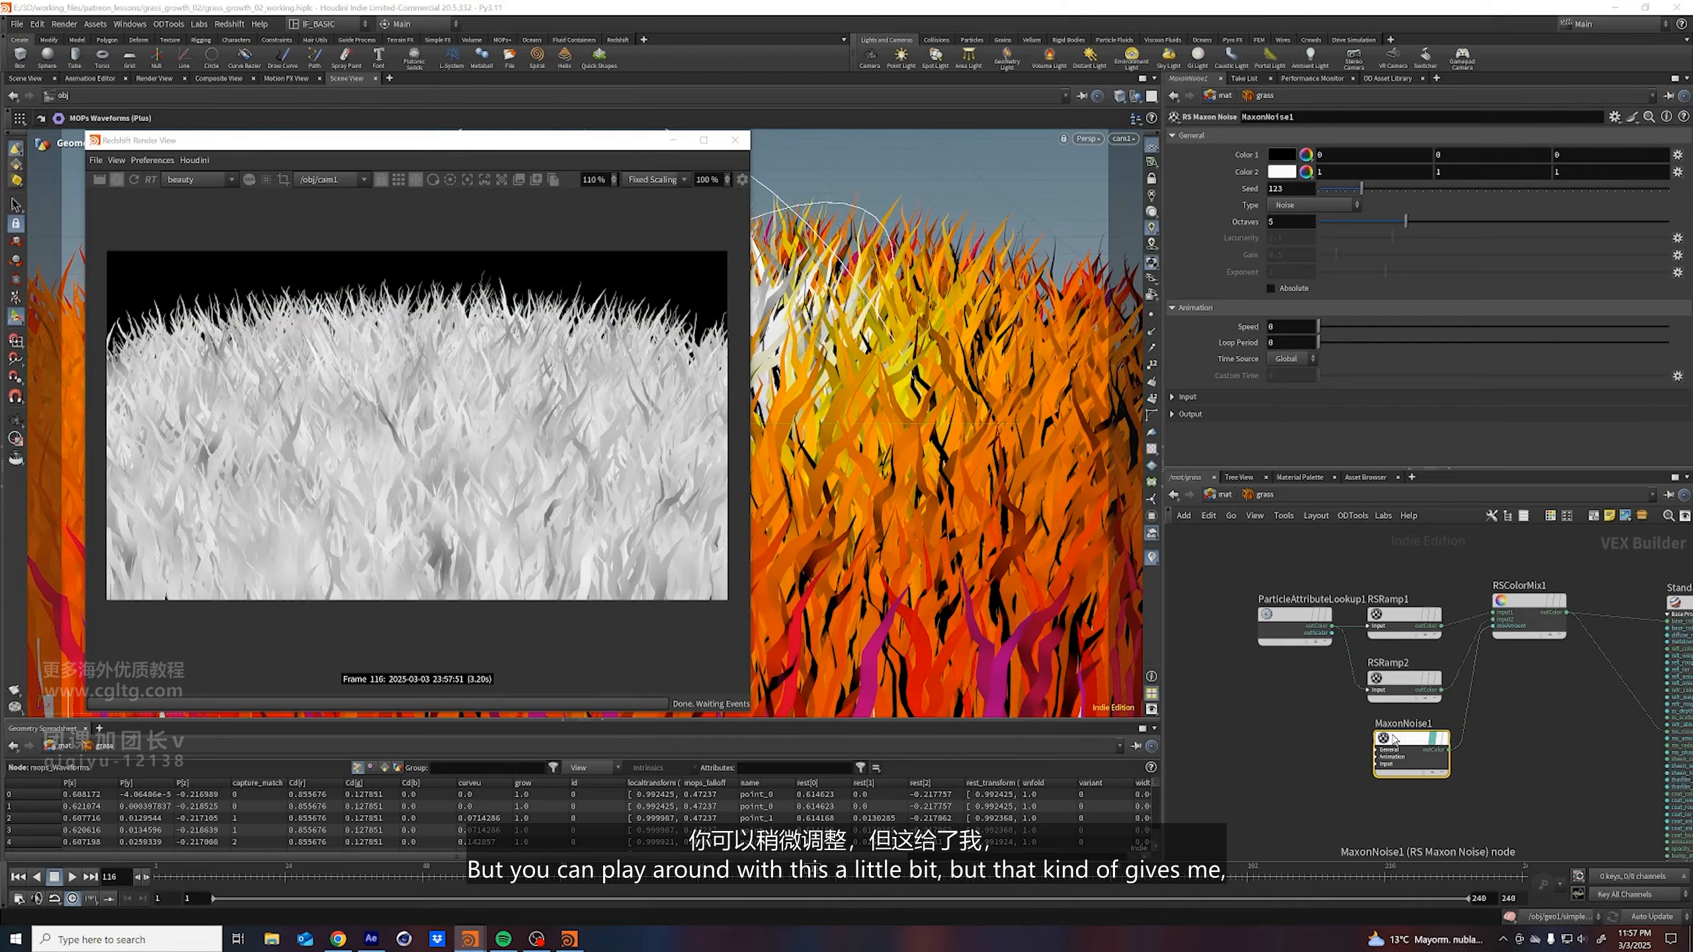
{"action": "left_click", "coordinate": [1373, 706]}
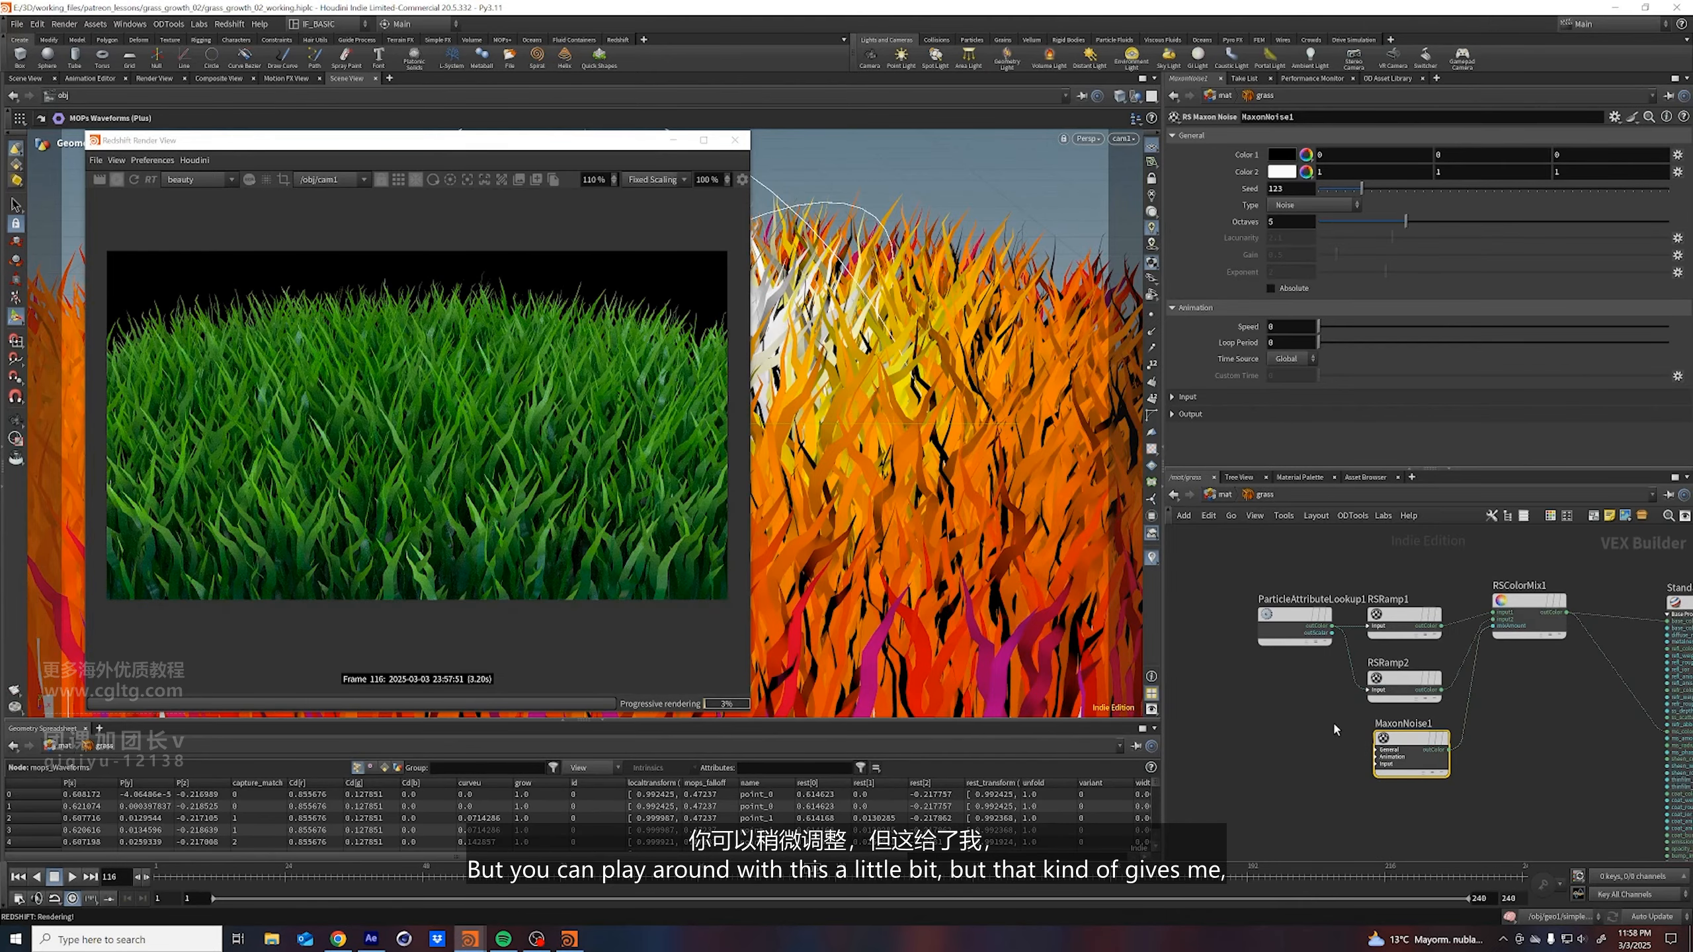
Try a larger Overall Scale in MaxonNoise1's input settings and undo the change
{"action": "left_click", "coordinate": [1191, 413]}
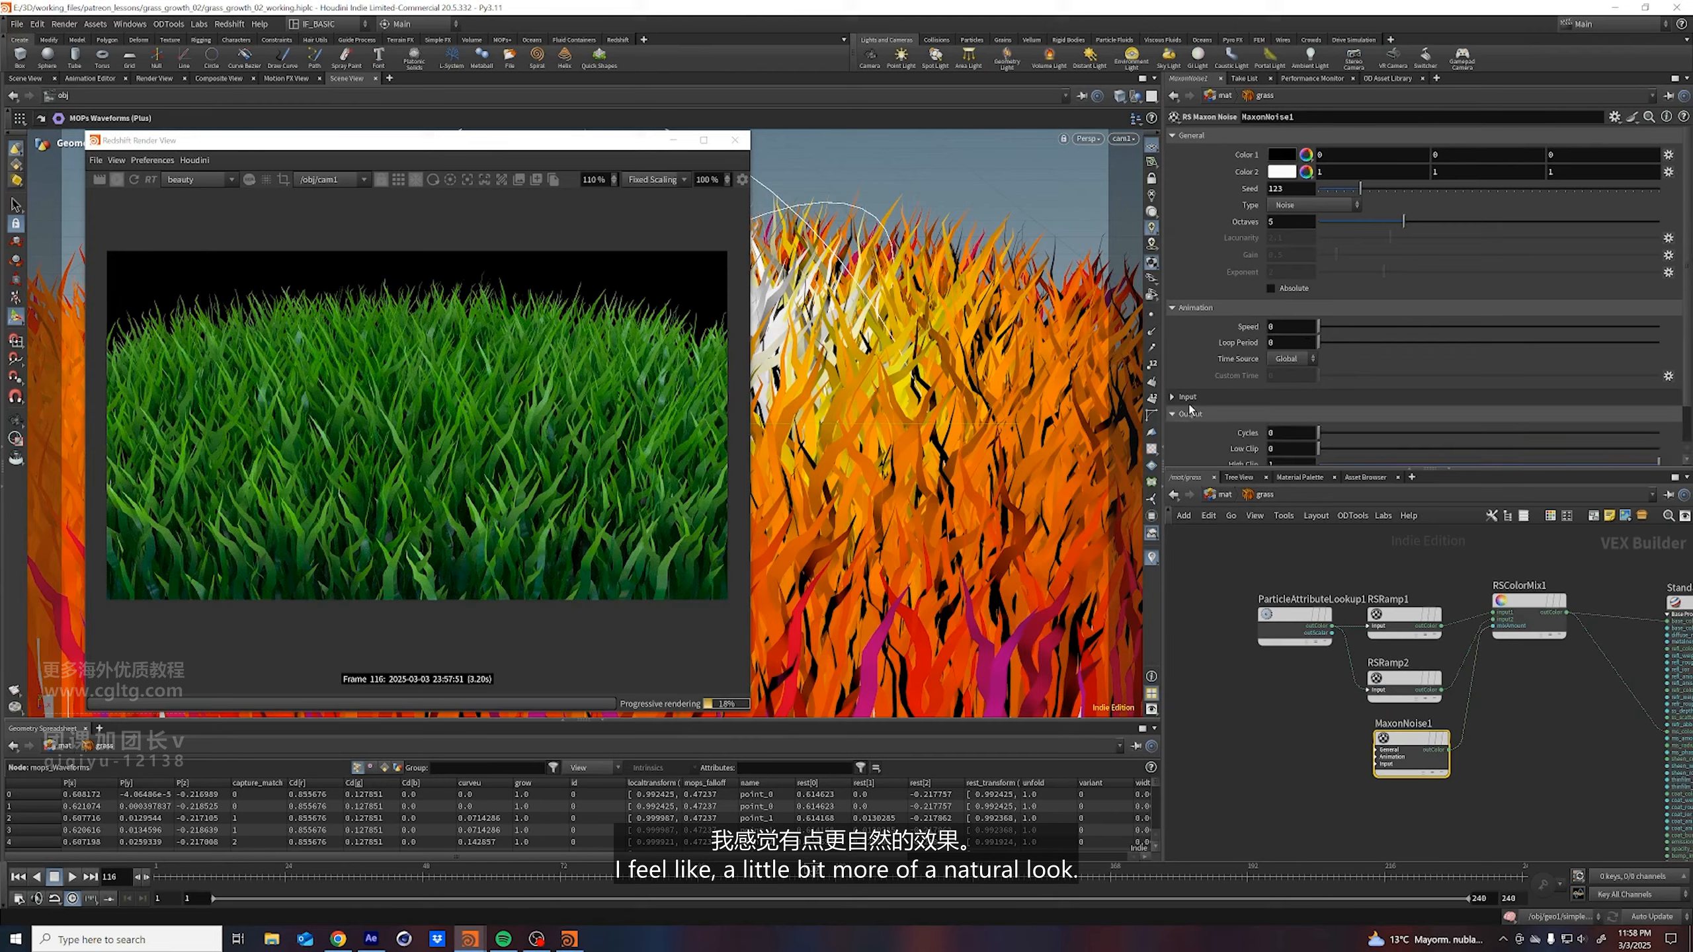
{"action": "left_click", "coordinate": [1188, 397]}
{"action": "scroll", "coordinate": [1332, 418], "scroll_direction": "down", "scroll_amount": 2}
{"action": "left_click_drag", "start_coordinate": [1360, 386], "coordinate": [1420, 392]}
{"action": "key", "text": "ctrl+z"}
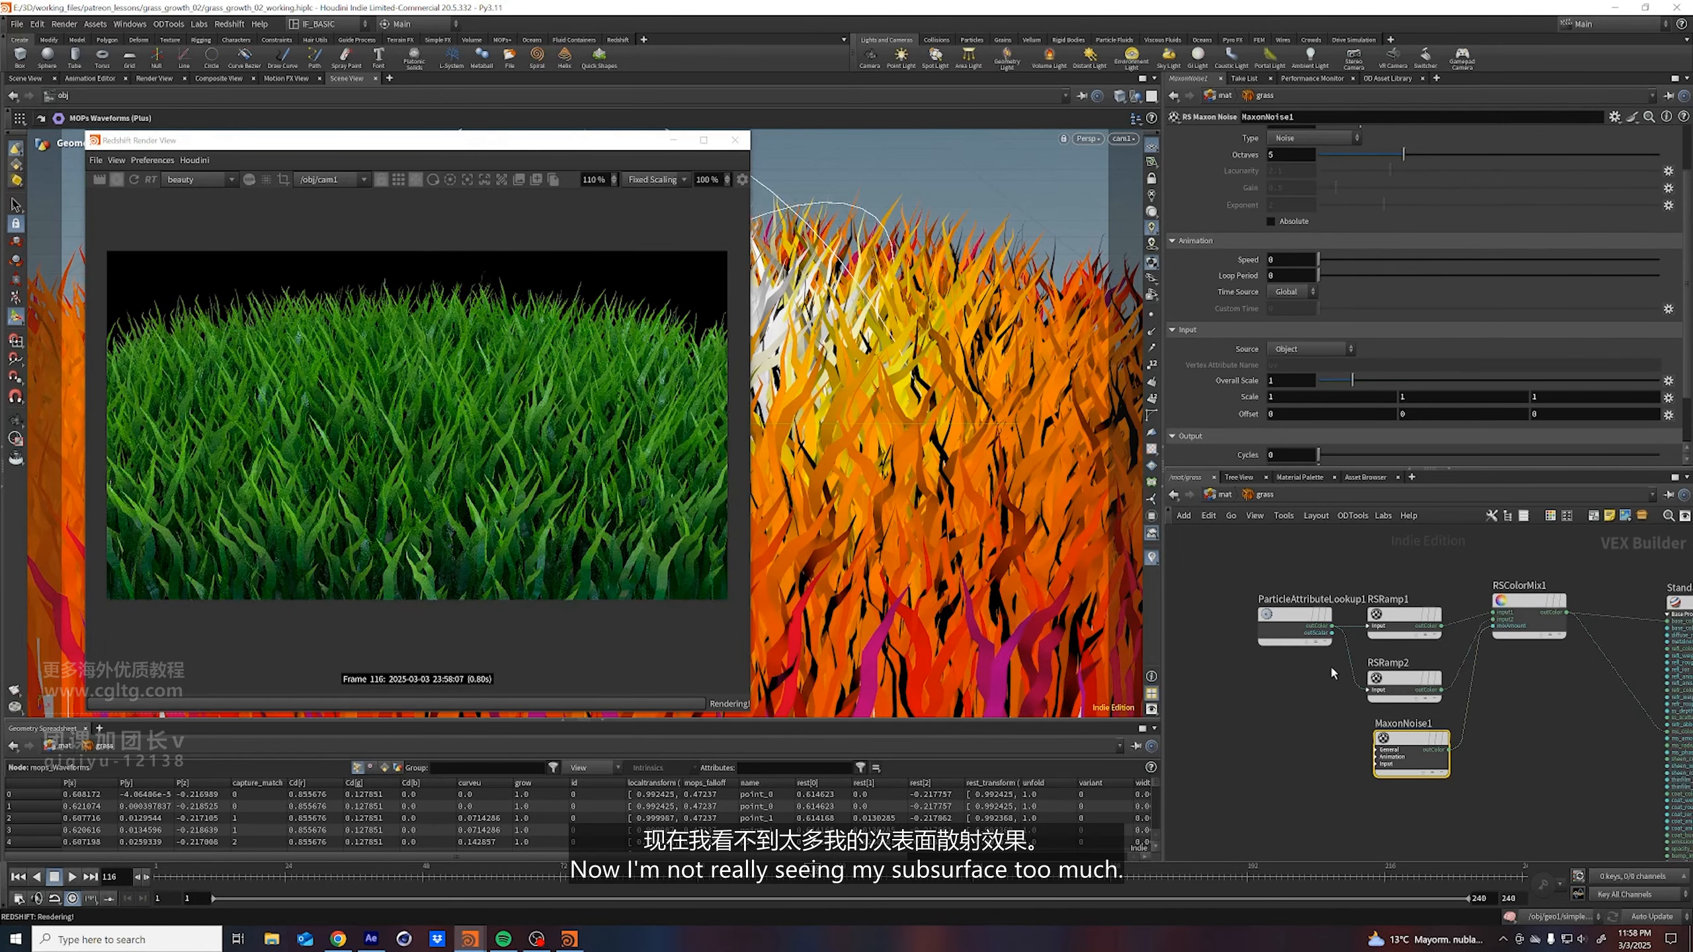
Save the scene with the noise-mixed grass material
{"action": "middle_click_drag", "start_coordinate": [1293, 732], "coordinate": [1320, 722]}
{"action": "key", "text": "ctrl+s"}
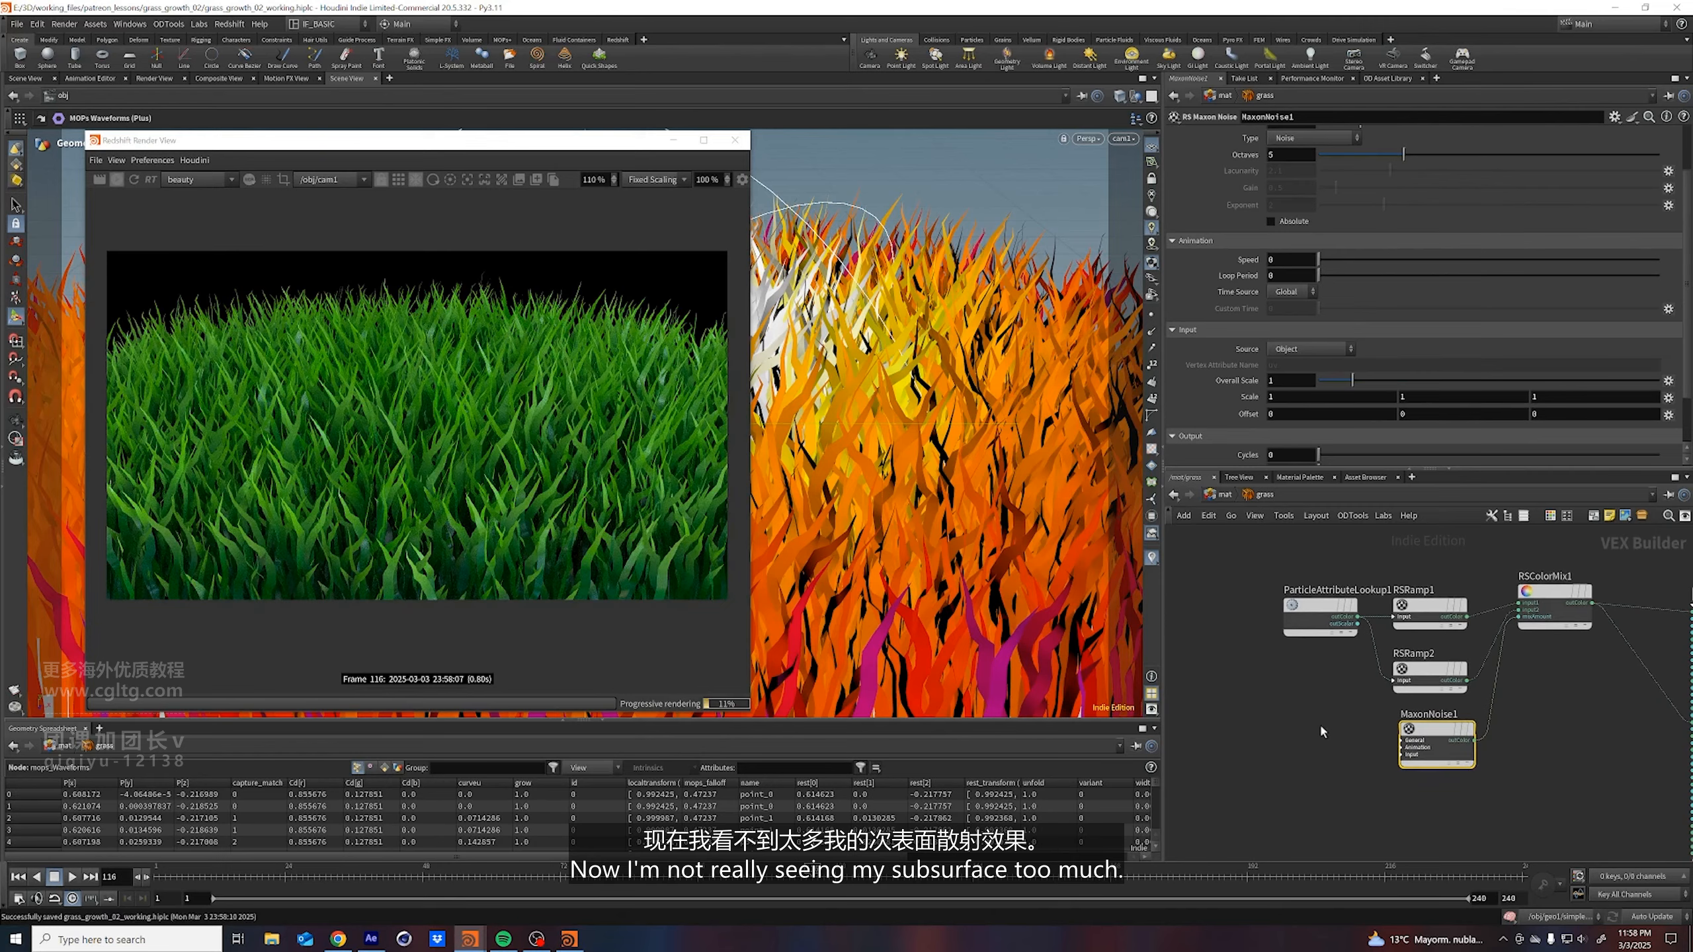
{"action": "left_click_drag", "start_coordinate": [1420, 739], "coordinate": [1412, 738]}
{"action": "key", "text": "1"}
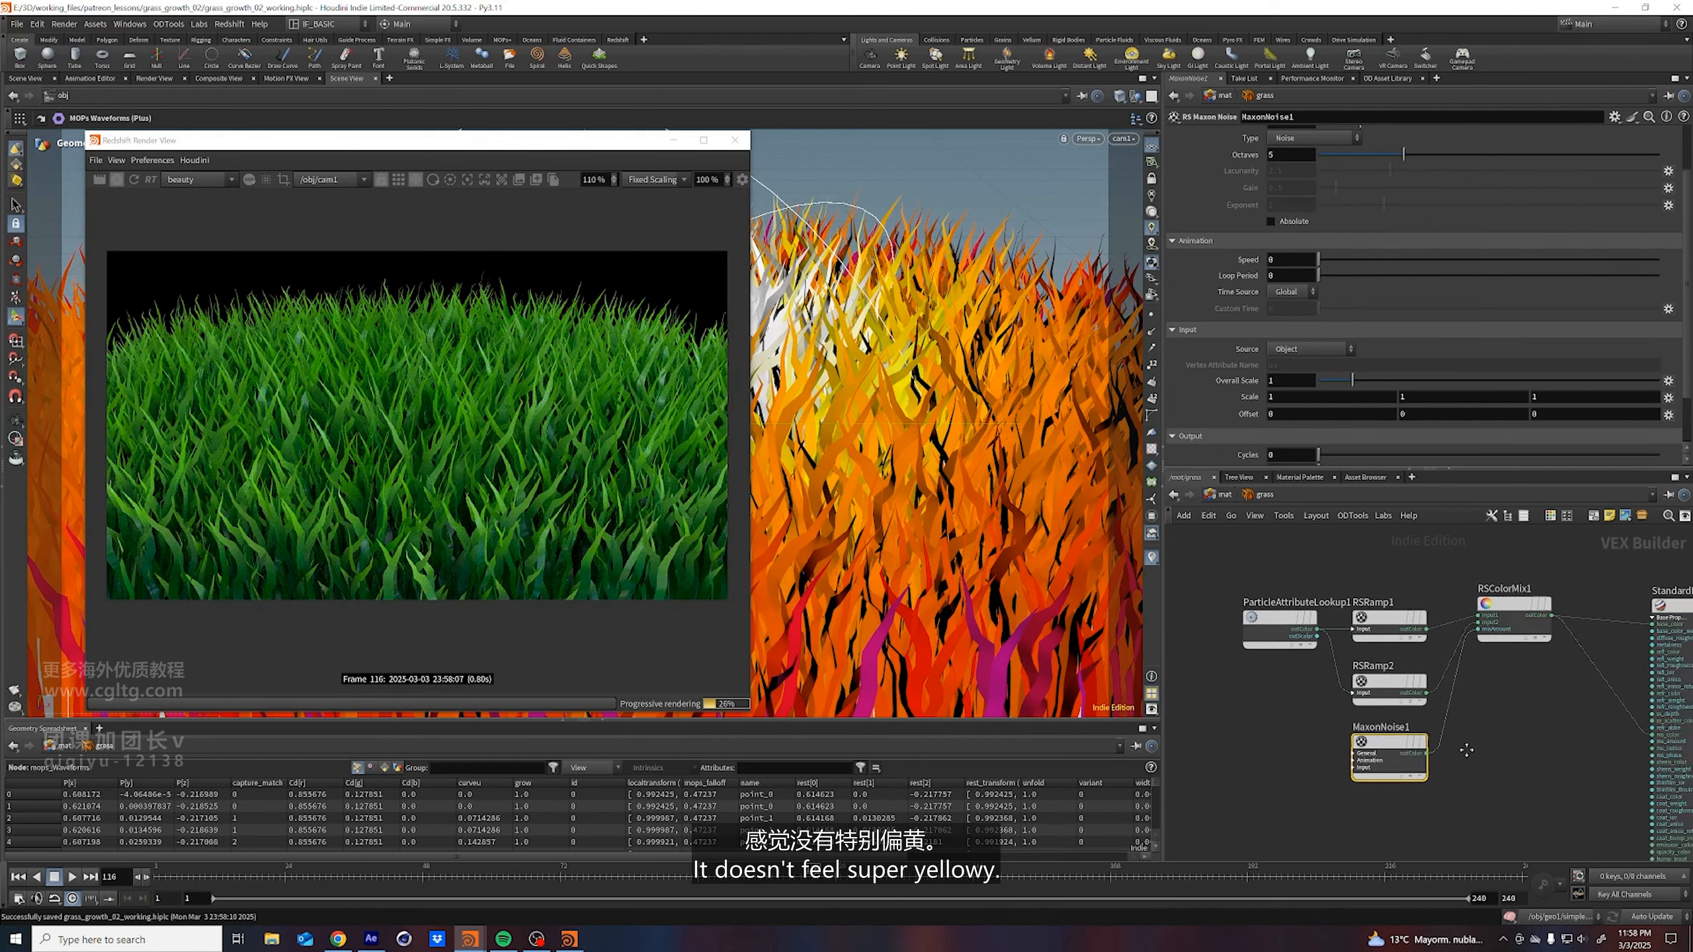
Go up from the grass material to the mat network and store it as quickmark 2
{"action": "left_click", "coordinate": [1226, 497]}
{"action": "middle_click_drag", "start_coordinate": [1303, 622], "coordinate": [1310, 625]}
{"action": "left_click", "coordinate": [1310, 625]}
{"action": "key", "text": "ctrl+1"}
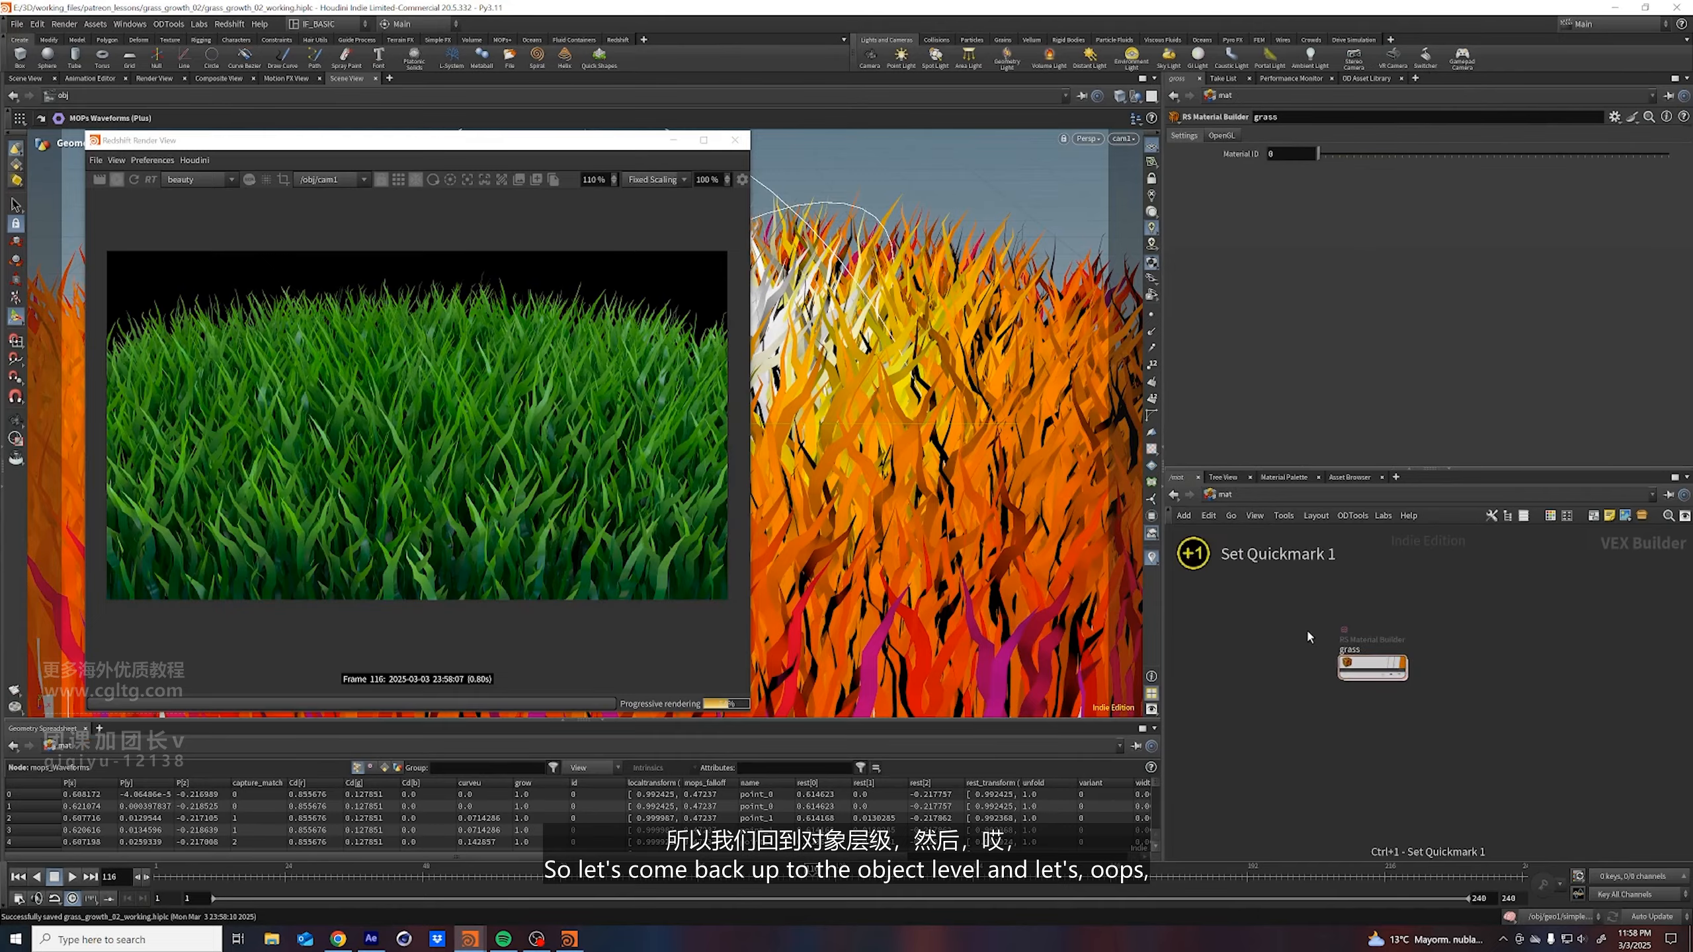
{"action": "middle_click_drag", "start_coordinate": [1265, 699], "coordinate": [1429, 671]}
{"action": "right_click_drag", "start_coordinate": [1428, 672], "coordinate": [1408, 691]}
{"action": "key", "text": "1"}
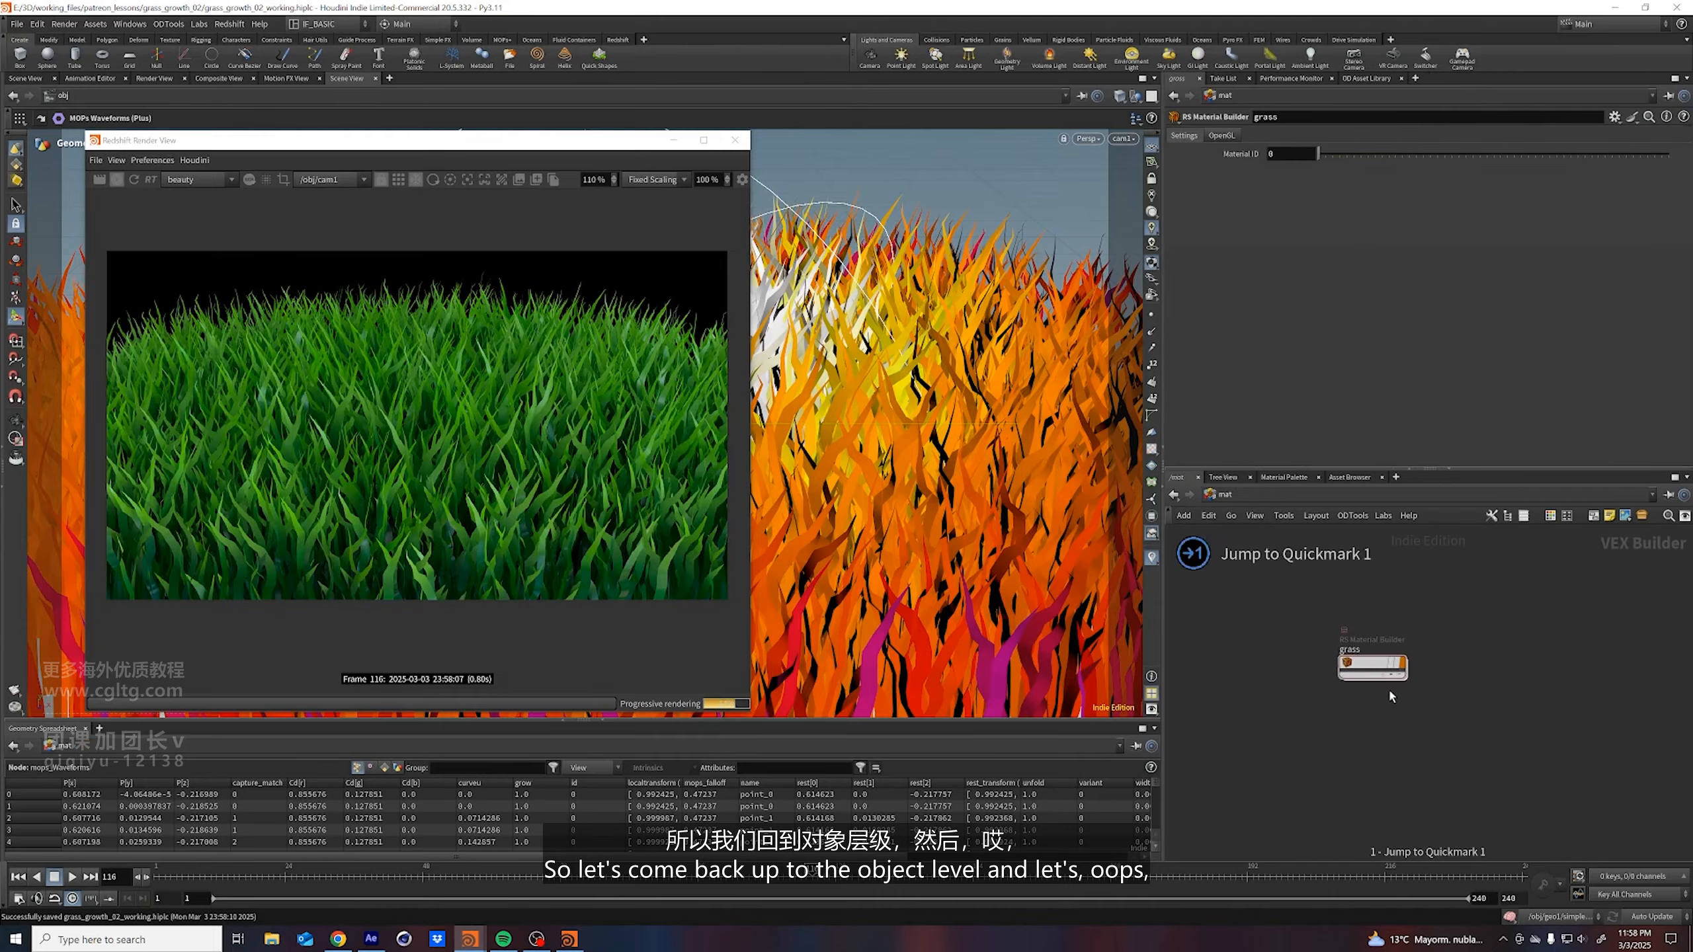
{"action": "key", "text": "ctrl+2"}
Switch to the obj network and store it as quickmark 1
{"action": "left_click", "coordinate": [1225, 494]}
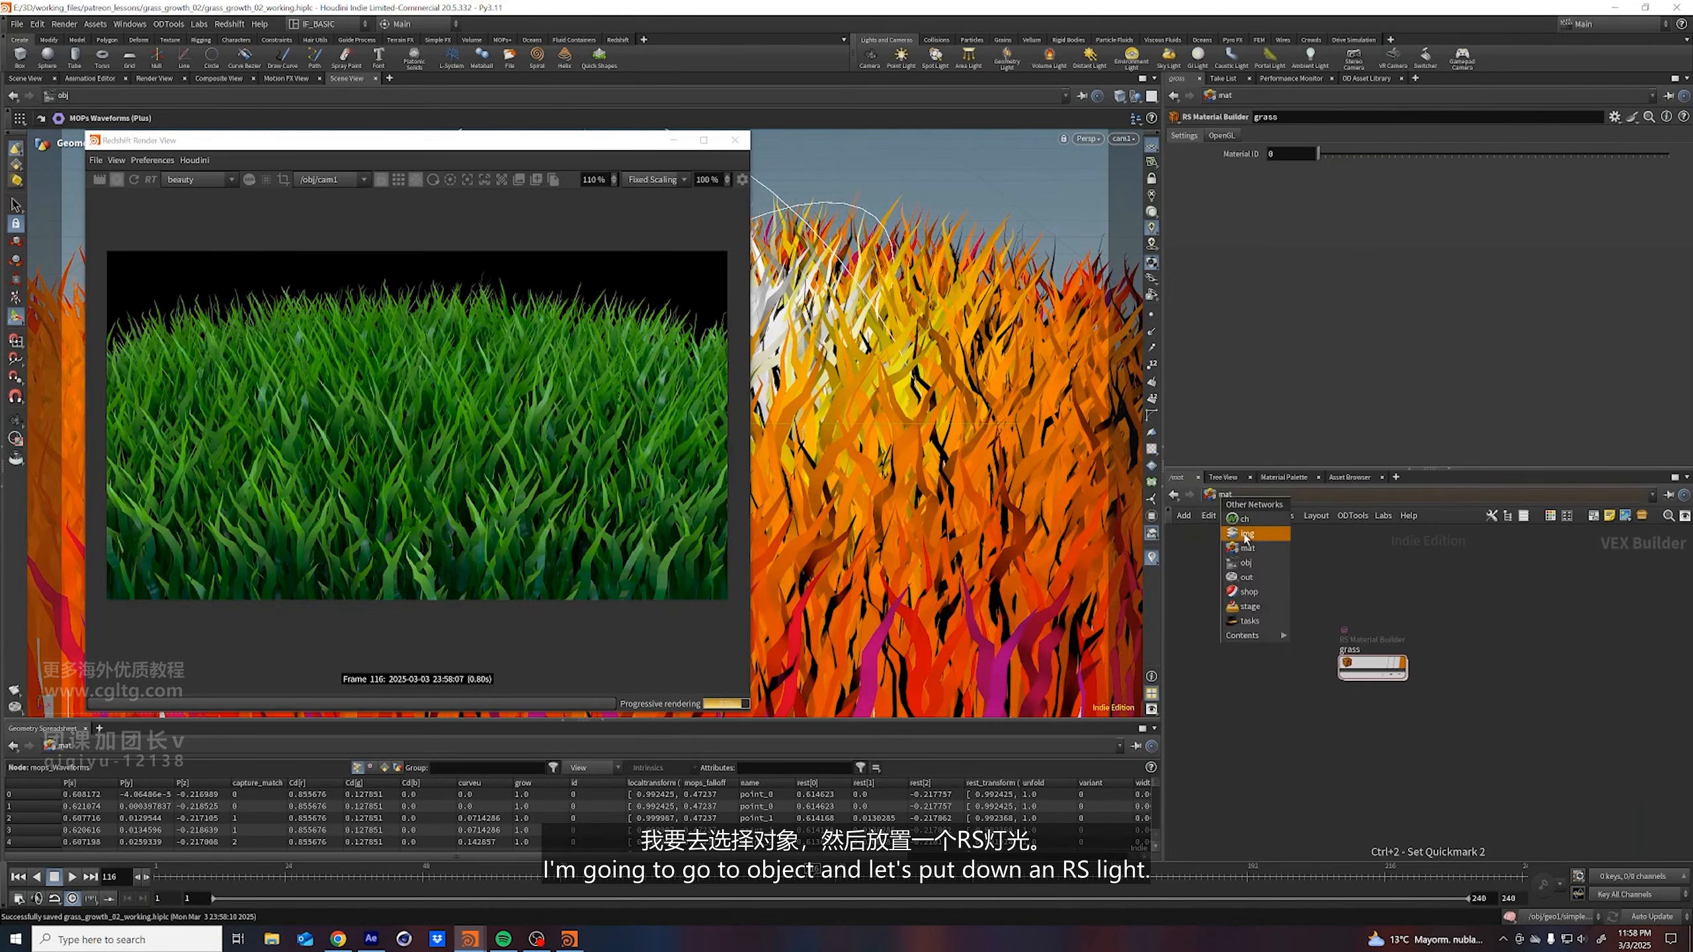
{"action": "left_click", "coordinate": [1250, 566]}
{"action": "key", "text": "ctrl+1"}
Add an RS Light to the obj network beside rslightdome1
{"action": "middle_click_drag", "start_coordinate": [1313, 690], "coordinate": [1323, 692]}
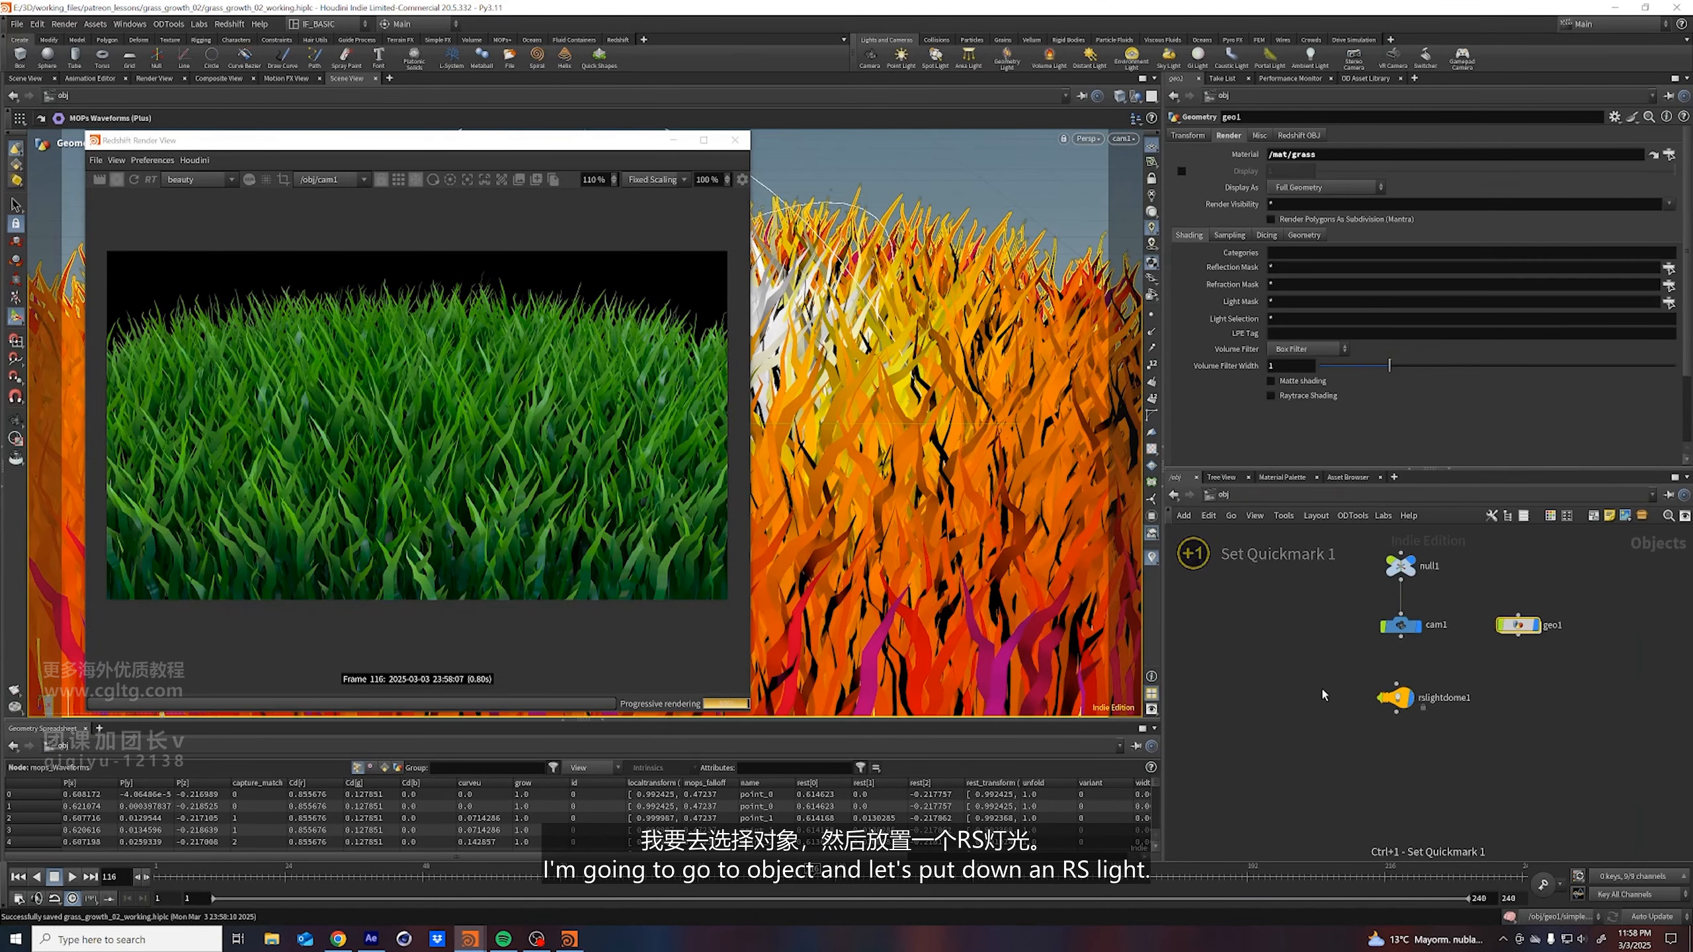
{"action": "left_click", "coordinate": [1323, 692]}
{"action": "key", "text": "Tab"}
{"action": "type", "text": "rs"}
{"action": "key", "text": "Return"}
{"action": "left_click", "coordinate": [1321, 690]}
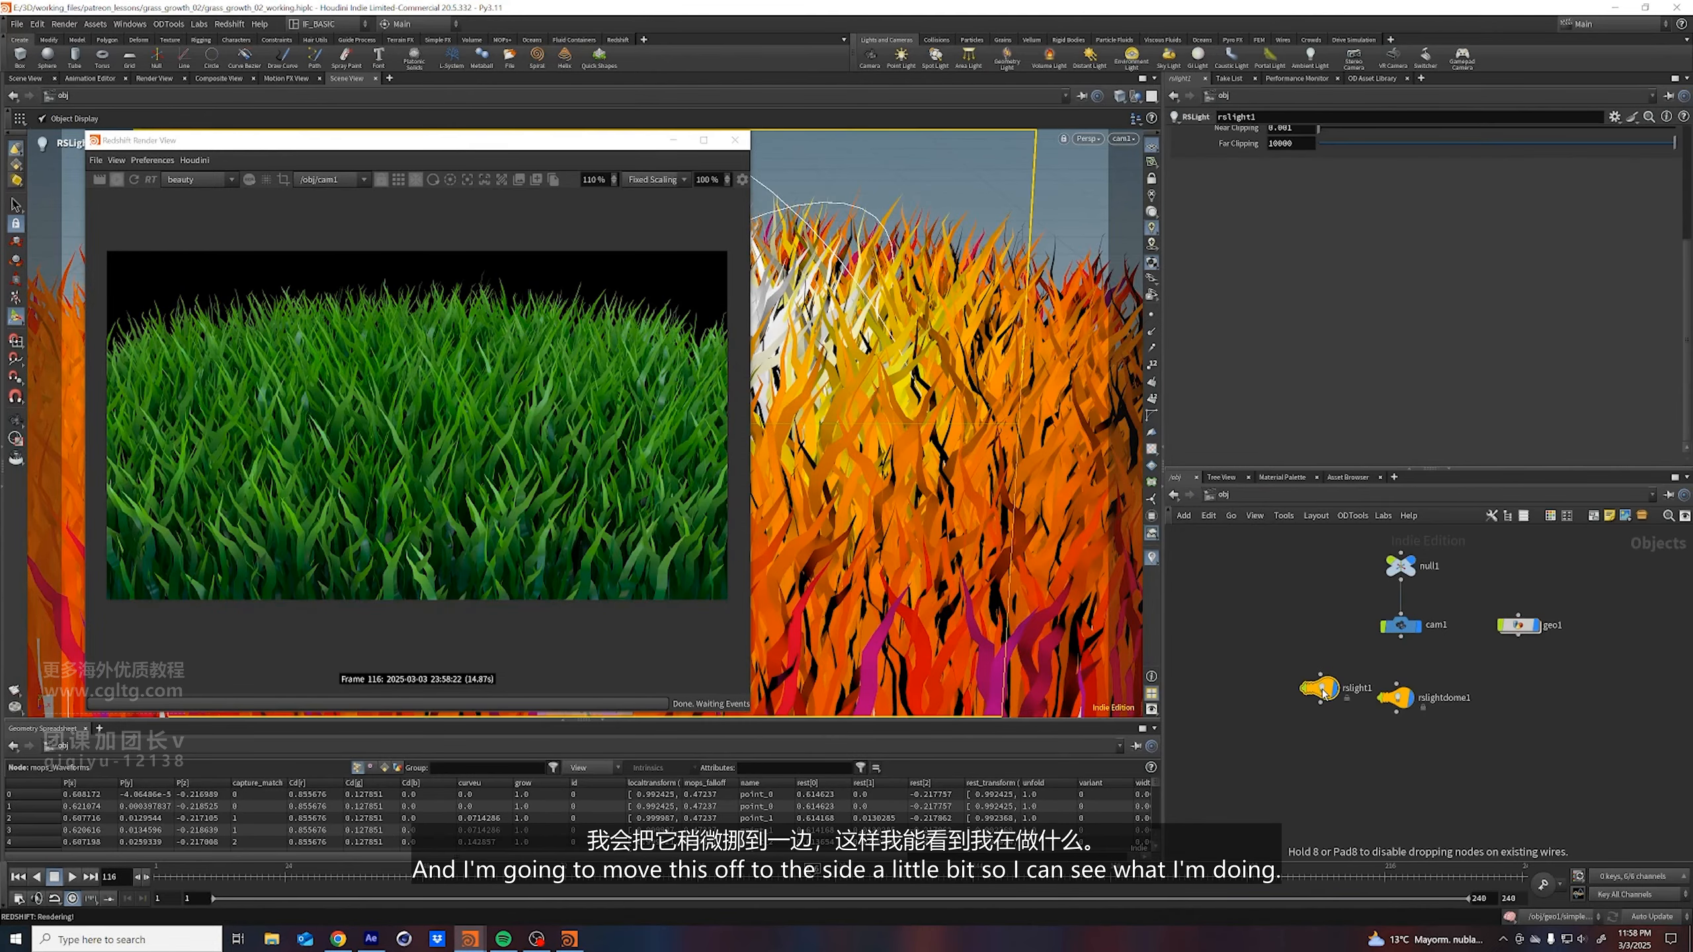
Move the Redshift render window clear of the viewport and leave the camera view to show the whole grass patch
{"action": "left_click_drag", "start_coordinate": [565, 153], "coordinate": [417, 506]}
{"action": "key", "text": "Escape"}
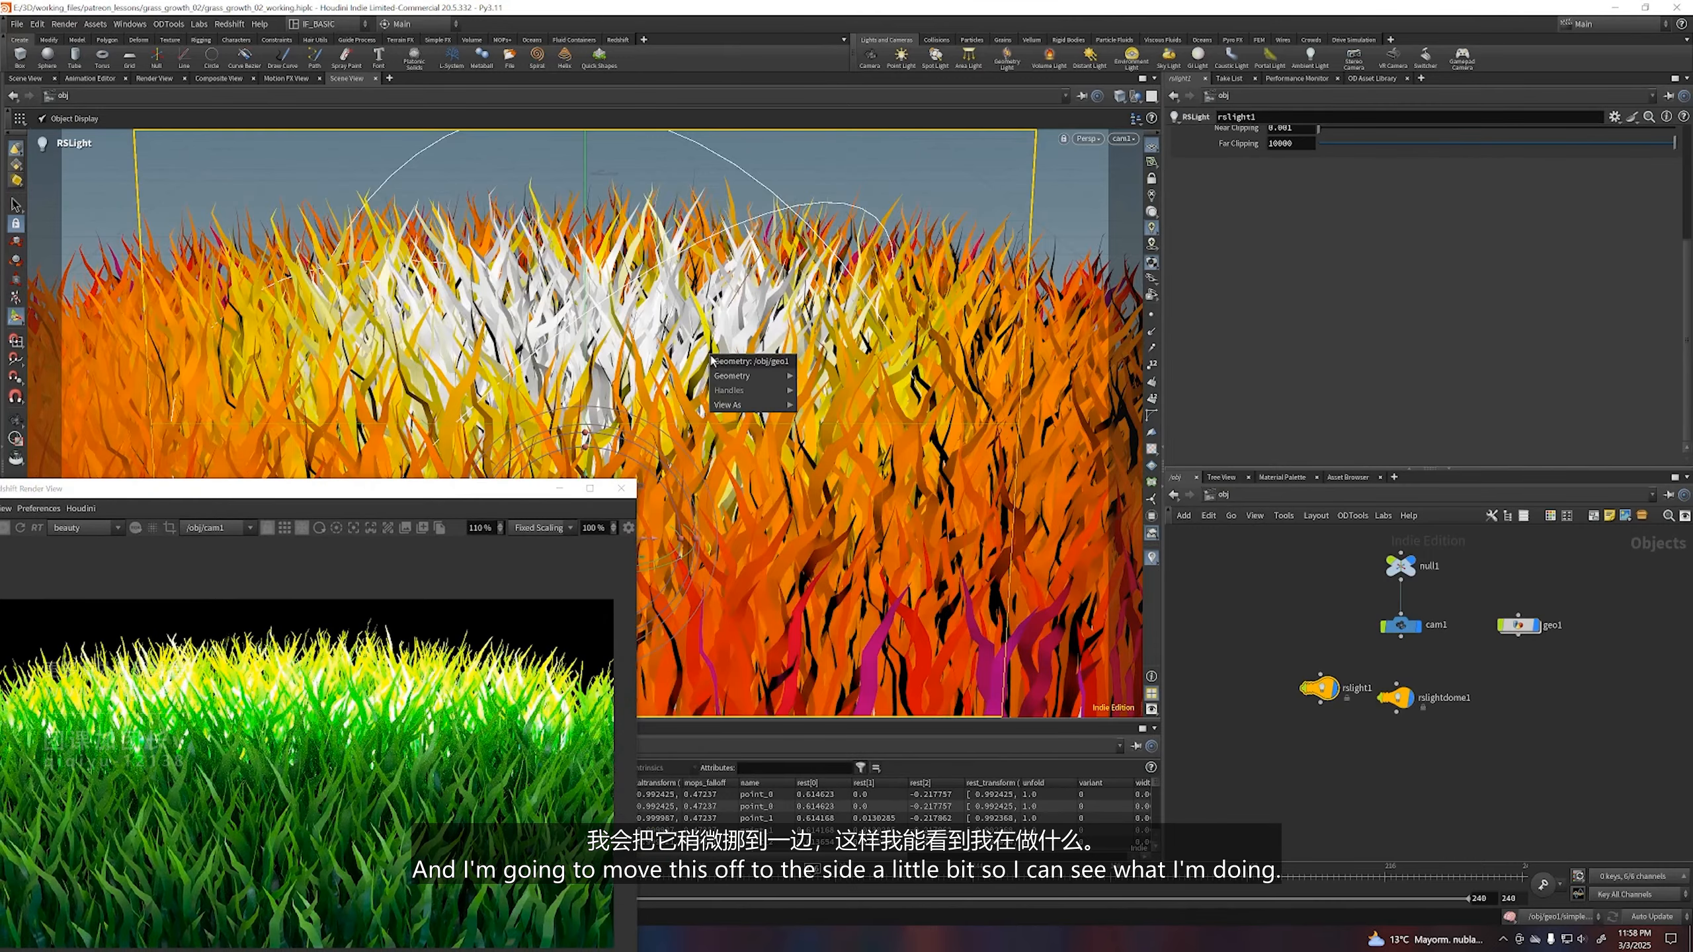
{"action": "right_click_drag", "start_coordinate": [537, 438], "coordinate": [413, 333], "text": "alt"}
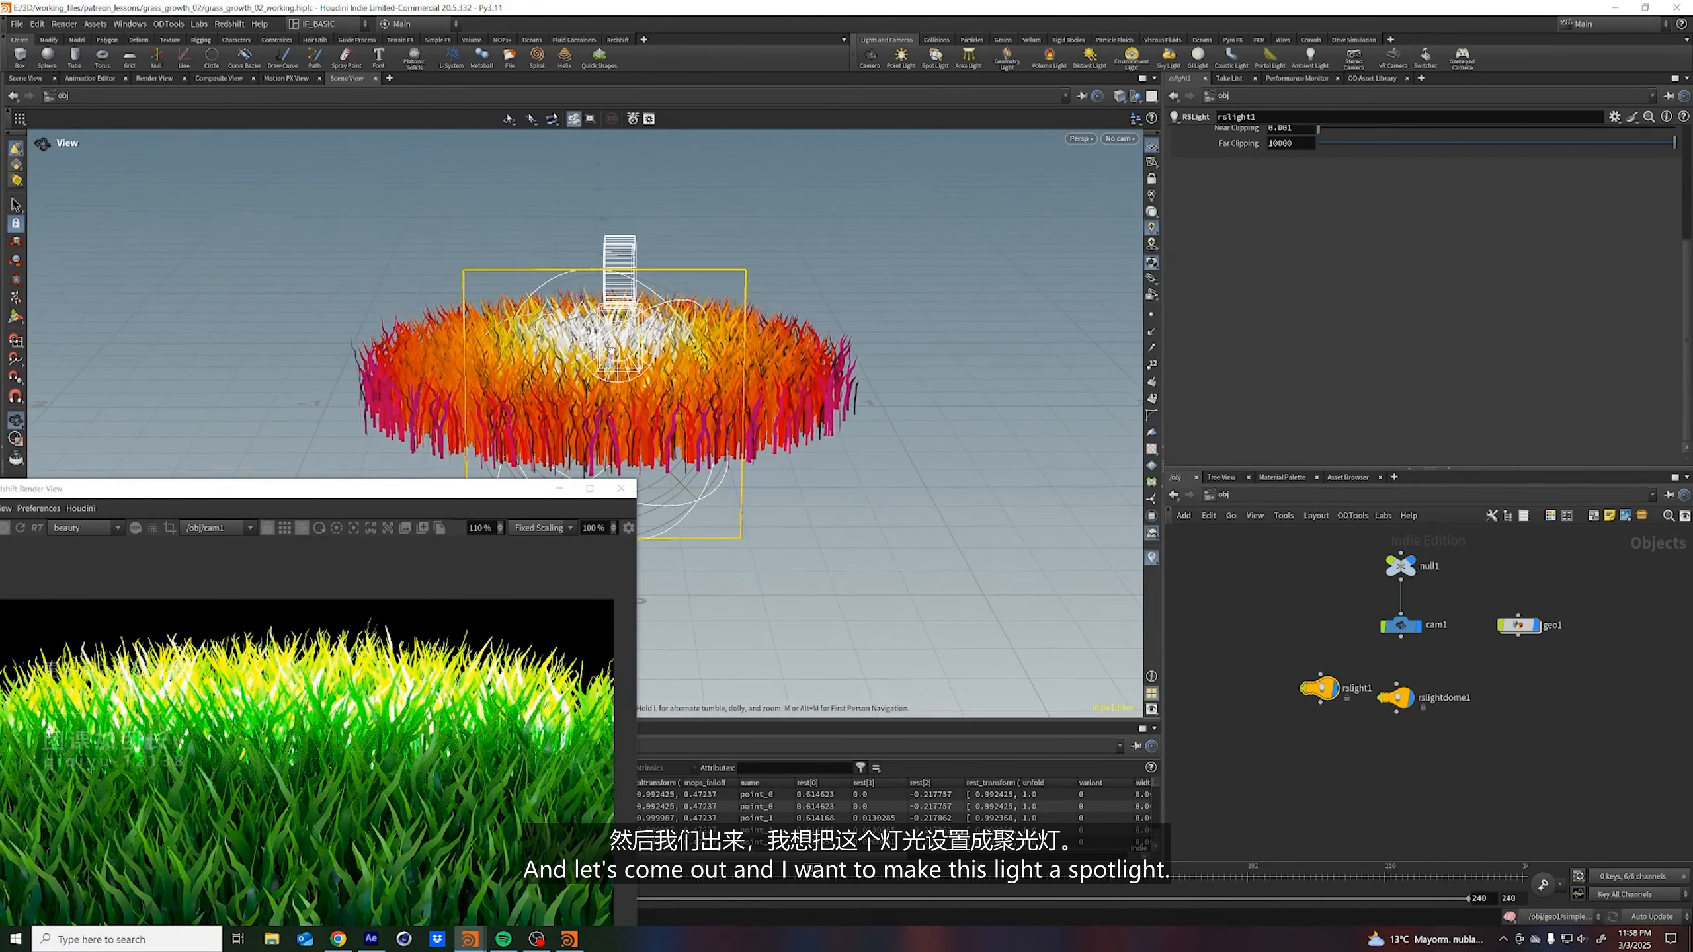
Change the light type of rslight1 to Spot
{"action": "left_click_drag", "start_coordinate": [413, 333], "coordinate": [493, 336], "text": "alt"}
{"action": "middle_click_drag", "start_coordinate": [493, 336], "coordinate": [1040, 360], "text": "alt"}
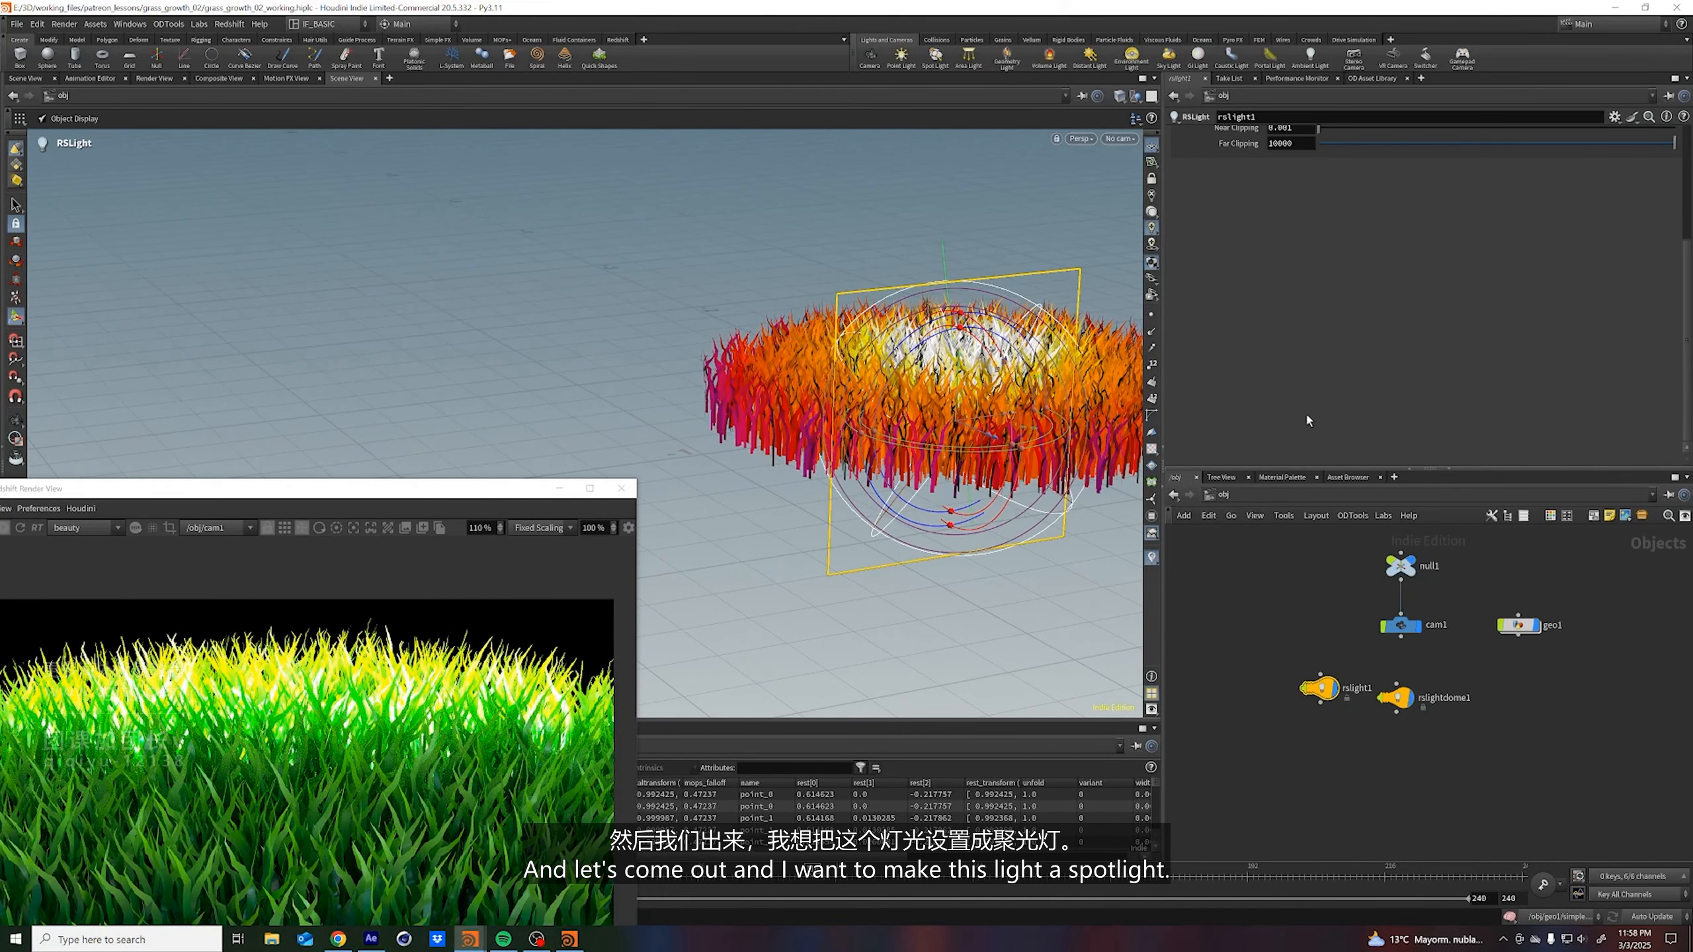
{"action": "scroll", "coordinate": [1308, 420], "scroll_direction": "up", "scroll_amount": 10}
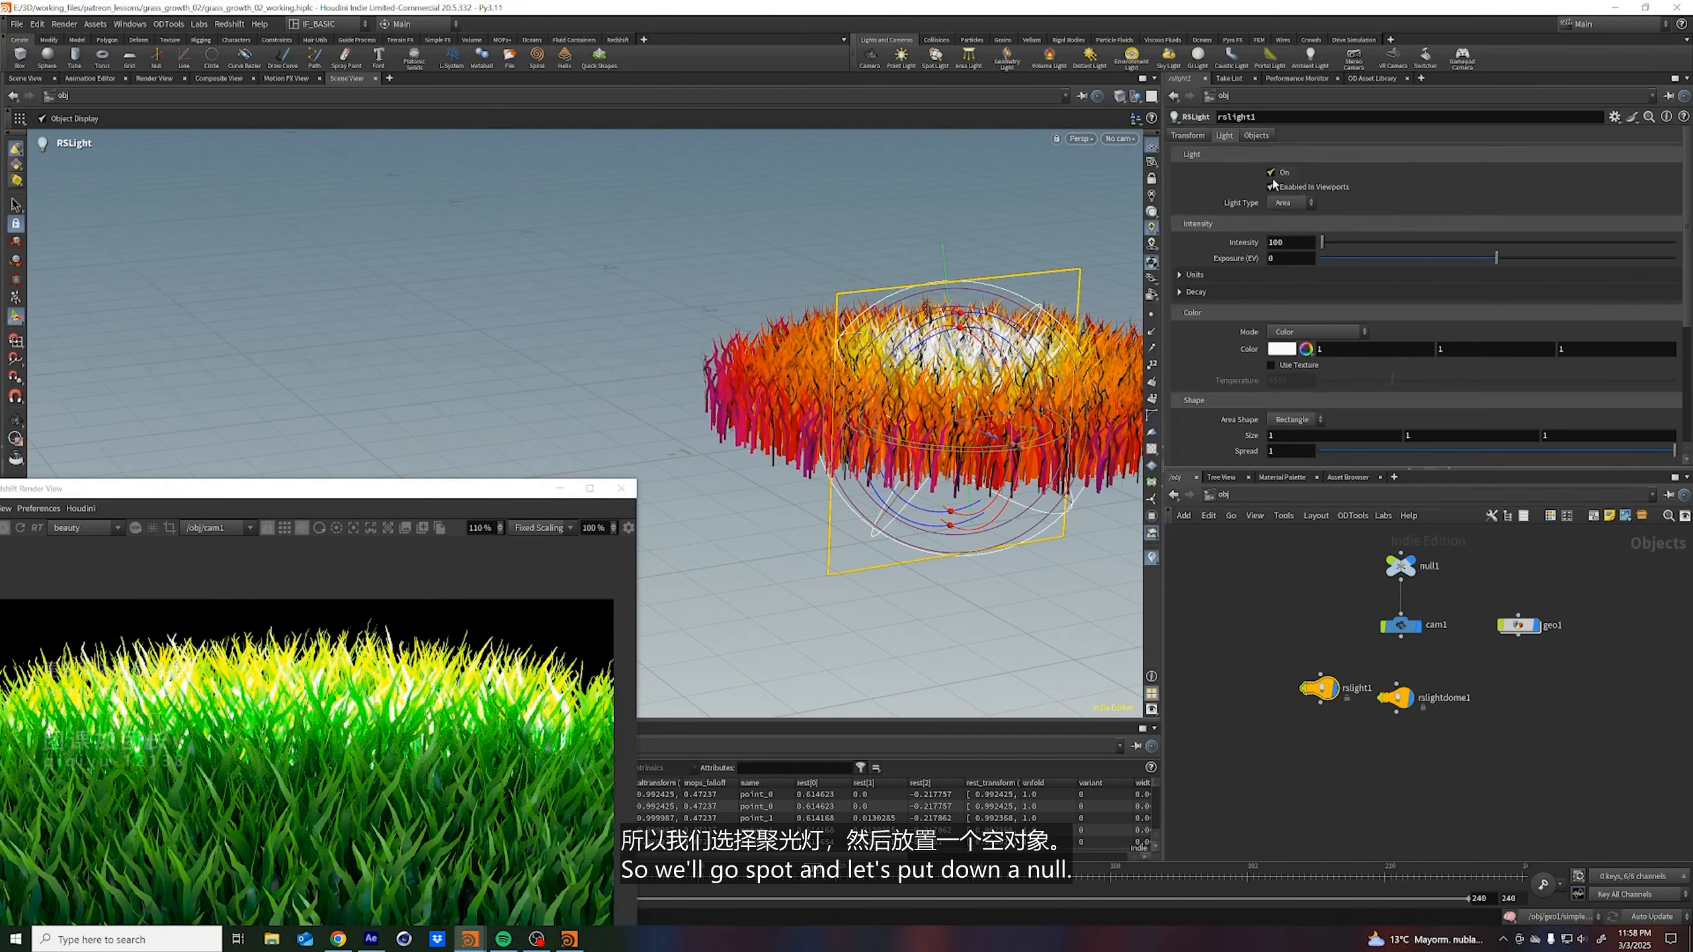
{"action": "left_click", "coordinate": [1289, 203]}
{"action": "left_click", "coordinate": [1290, 244]}
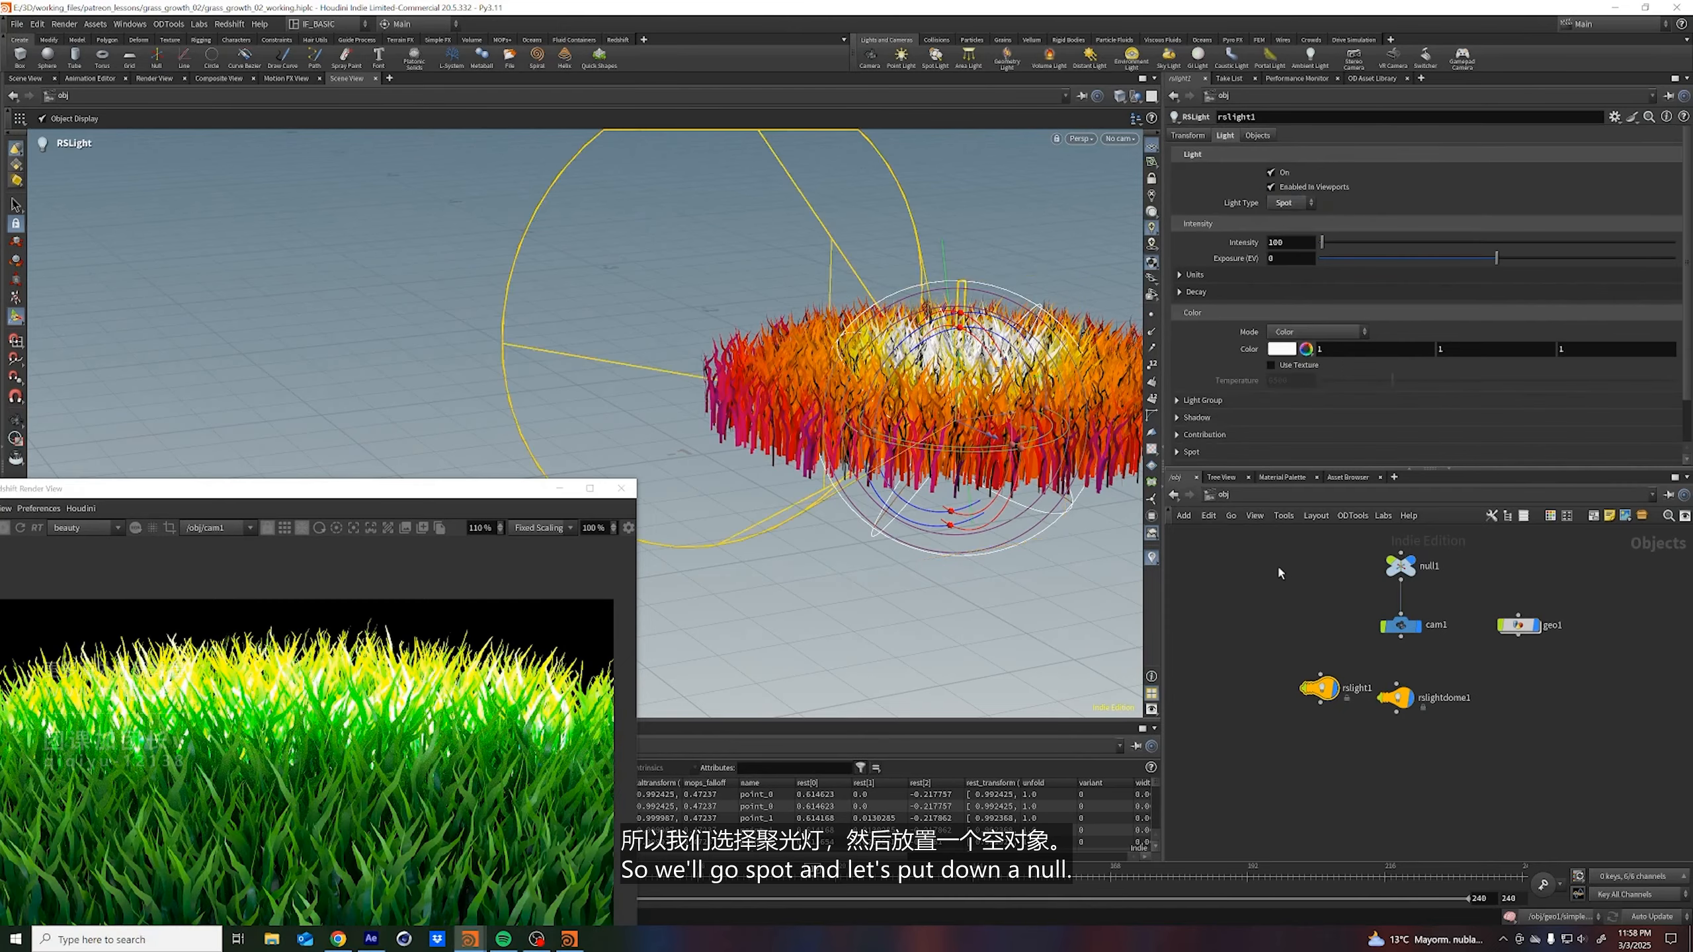
Add a null to the obj network below rslight1 and rename it target
{"action": "key", "text": "Tab"}
{"action": "type", "text": "nu"}
{"action": "key", "text": "Return"}
{"action": "left_click", "coordinate": [1298, 752]}
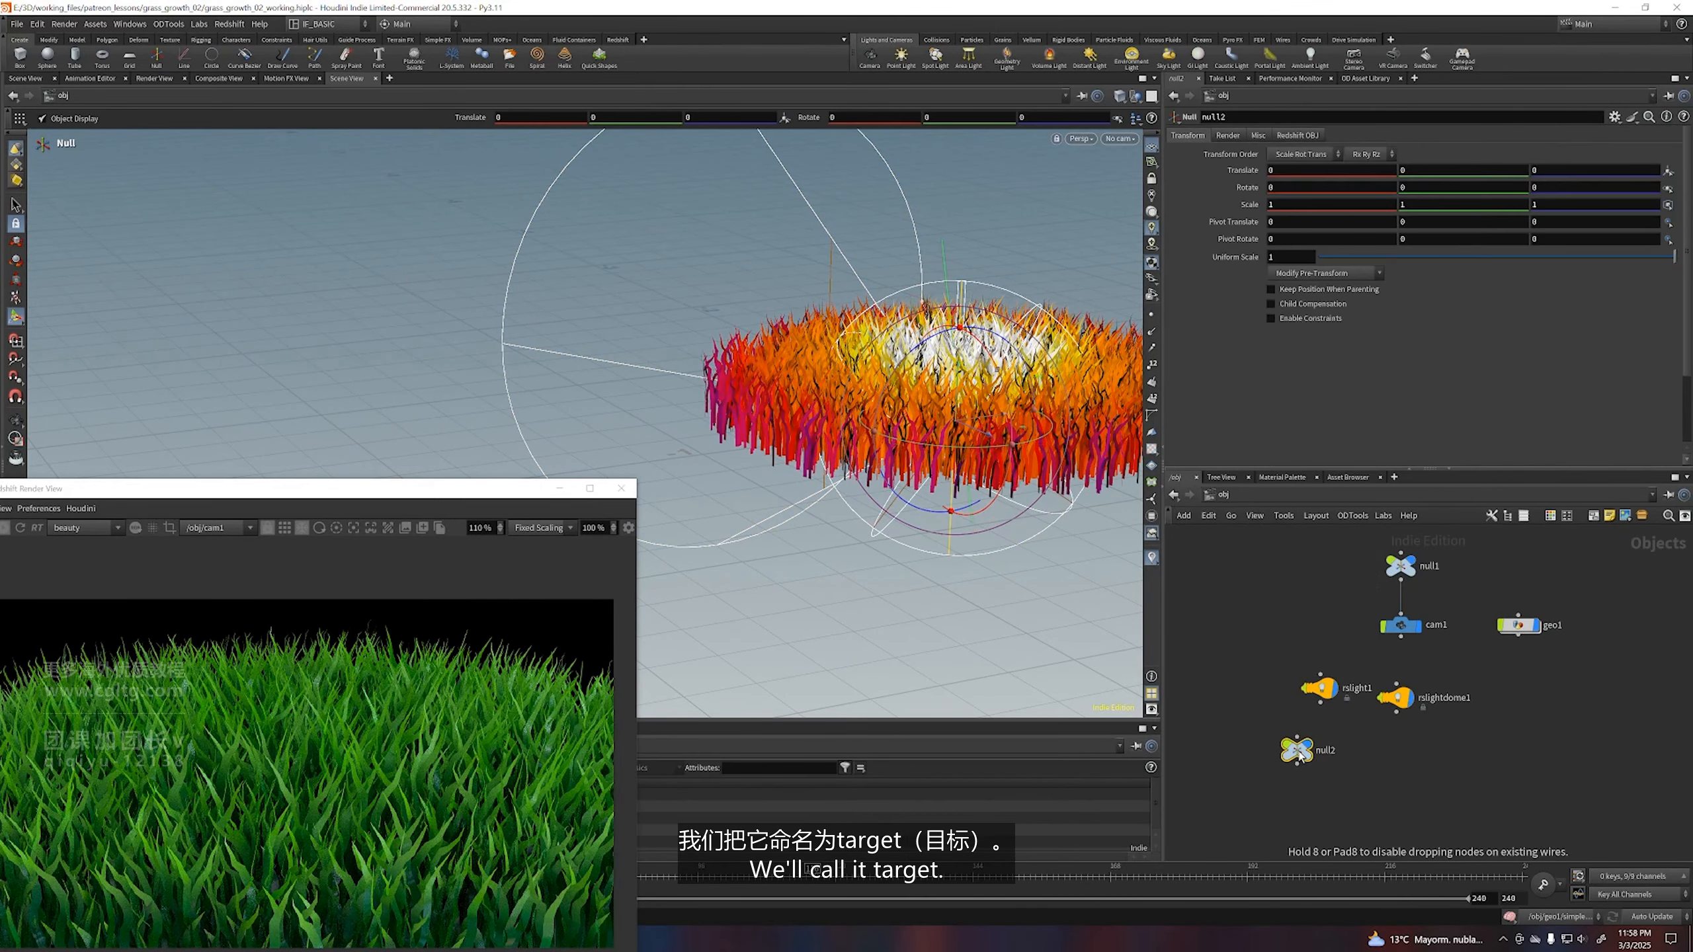
{"action": "double_click", "coordinate": [1327, 750]}
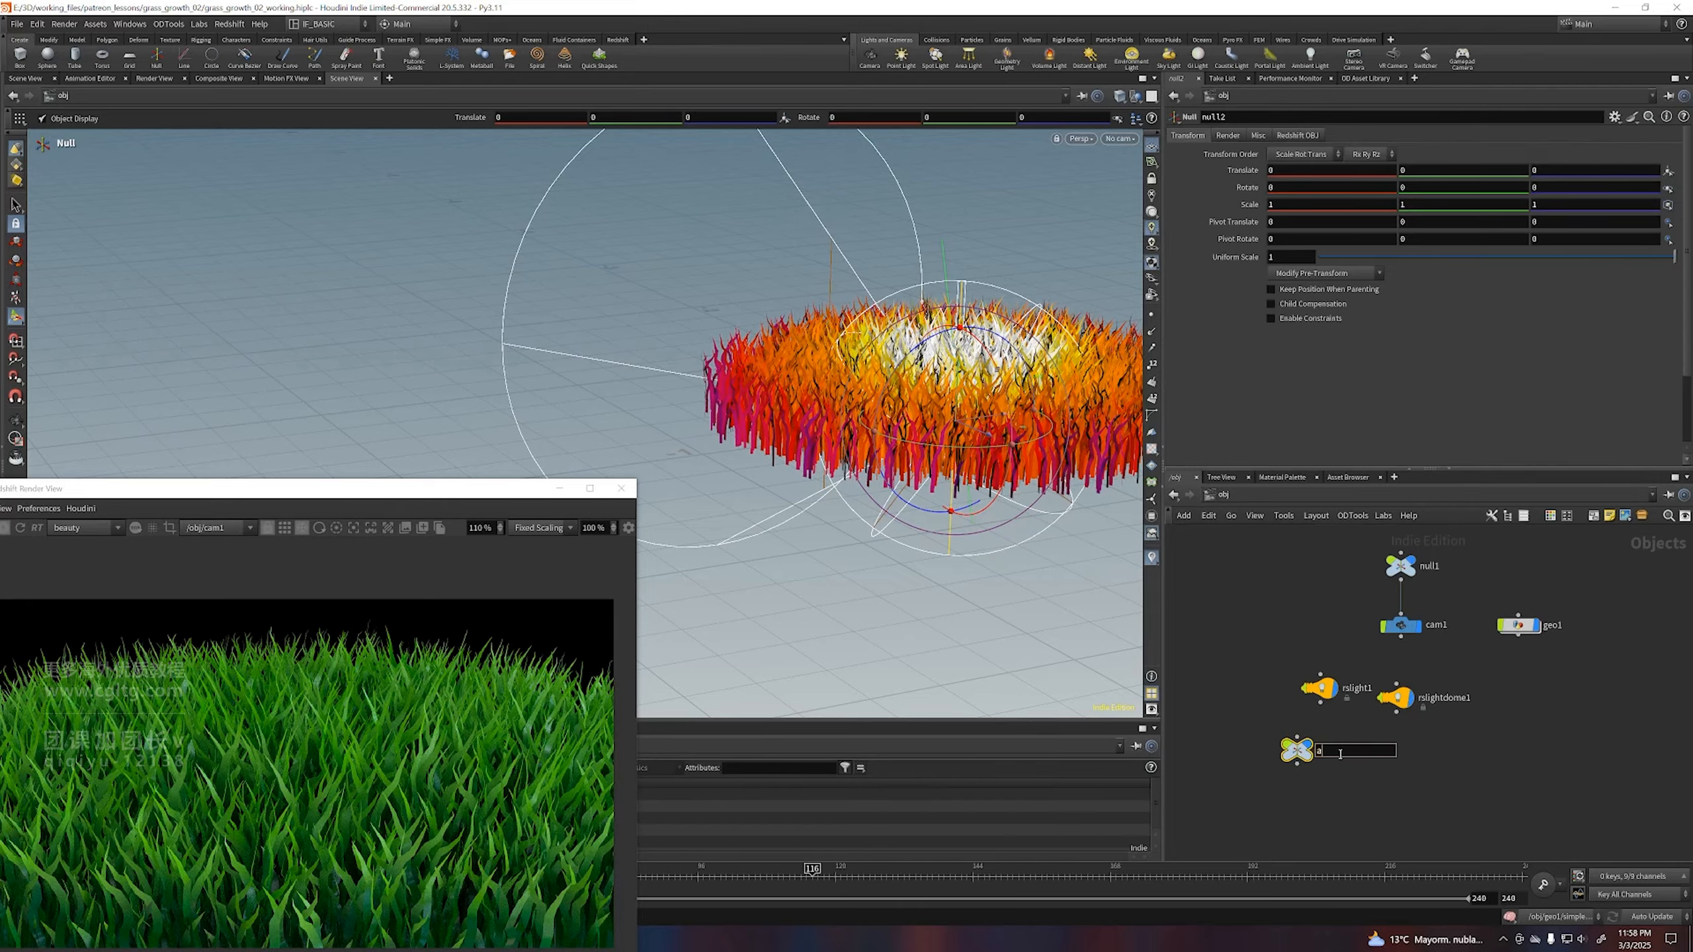
{"action": "type", "text": "target"}
{"action": "key", "text": "Return"}
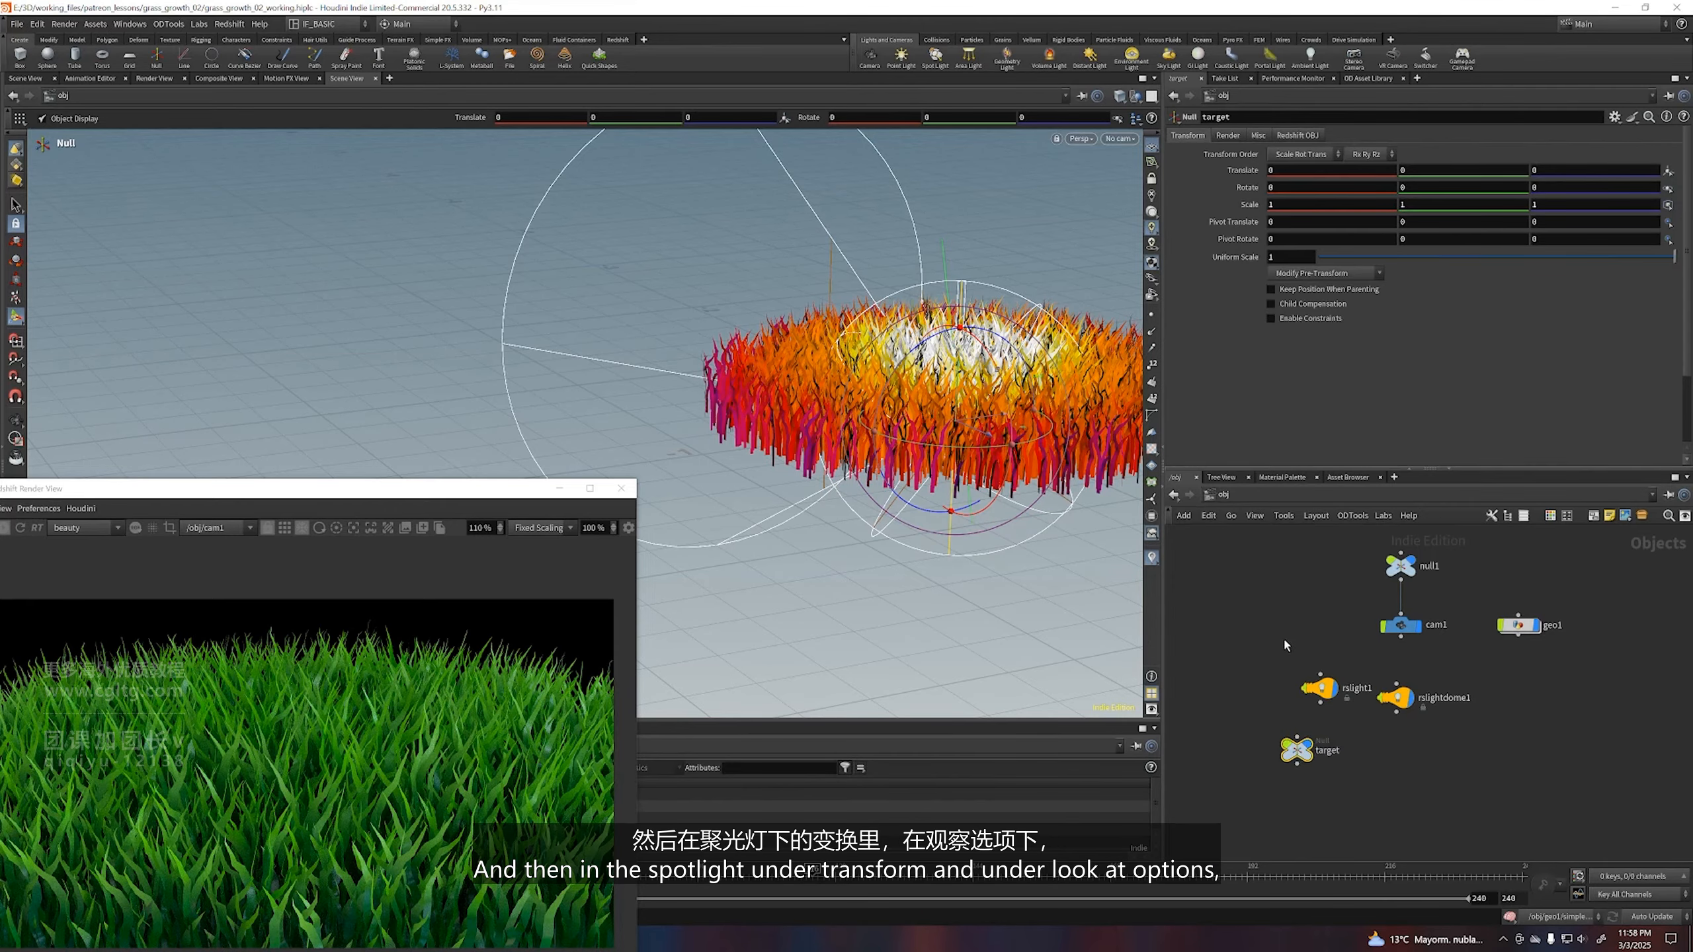
Set the Look At object of rslight1 to the target null (../target)
{"action": "left_click", "coordinate": [1319, 688]}
{"action": "left_click", "coordinate": [1189, 136]}
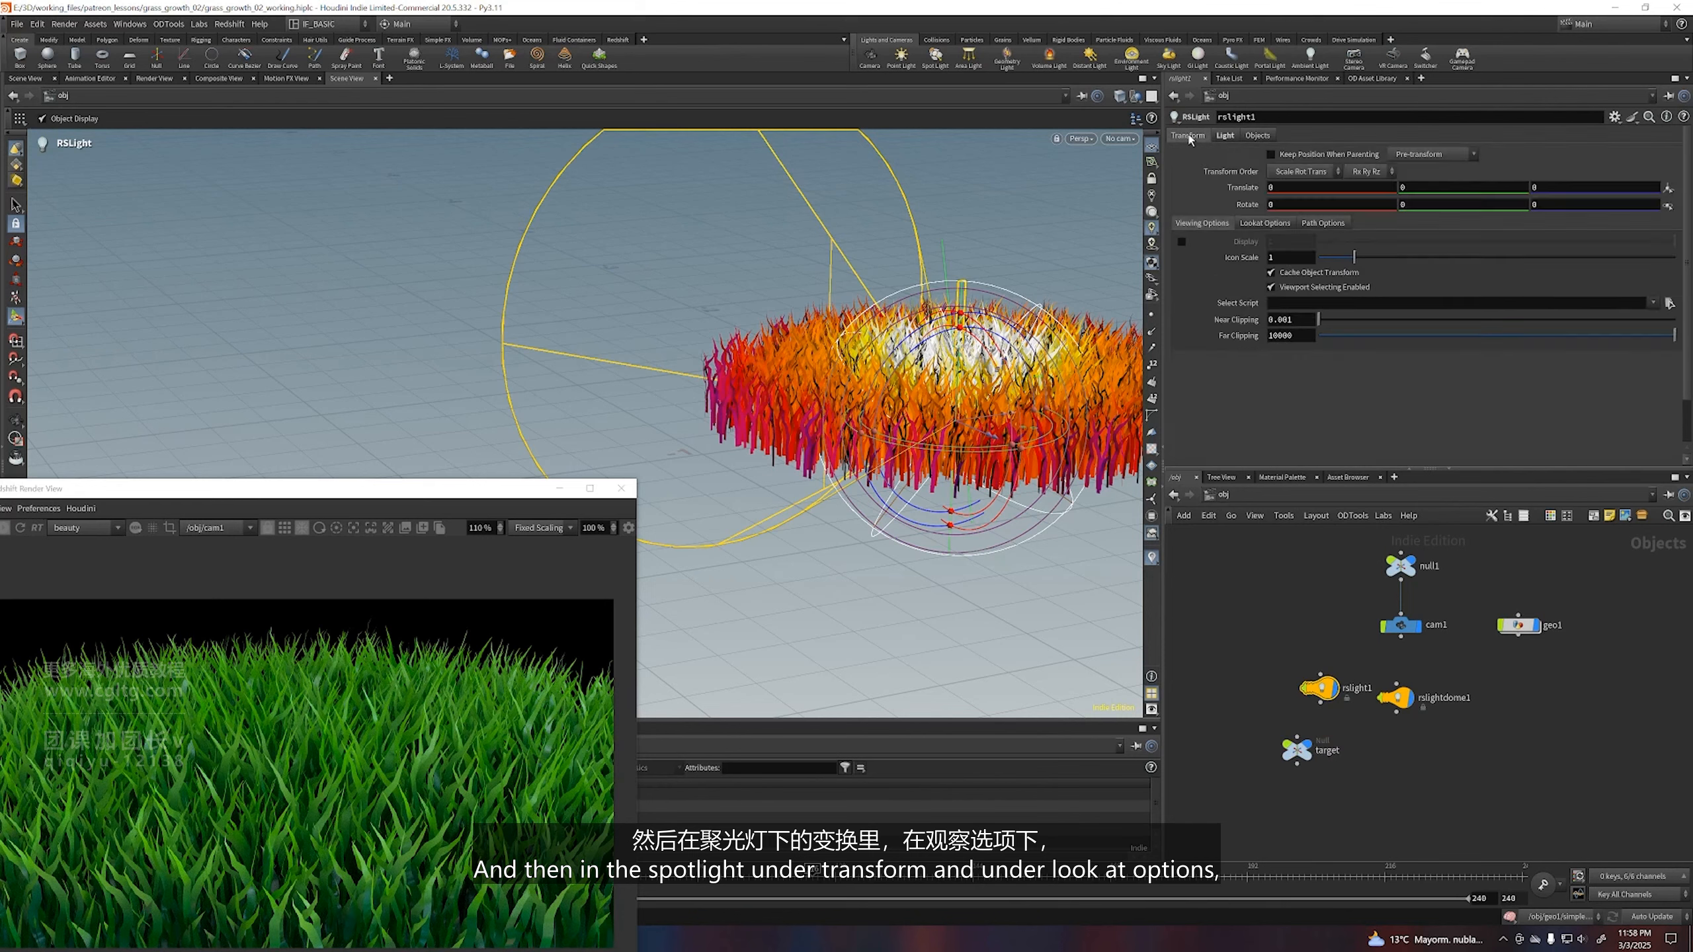
{"action": "left_click", "coordinate": [1263, 223]}
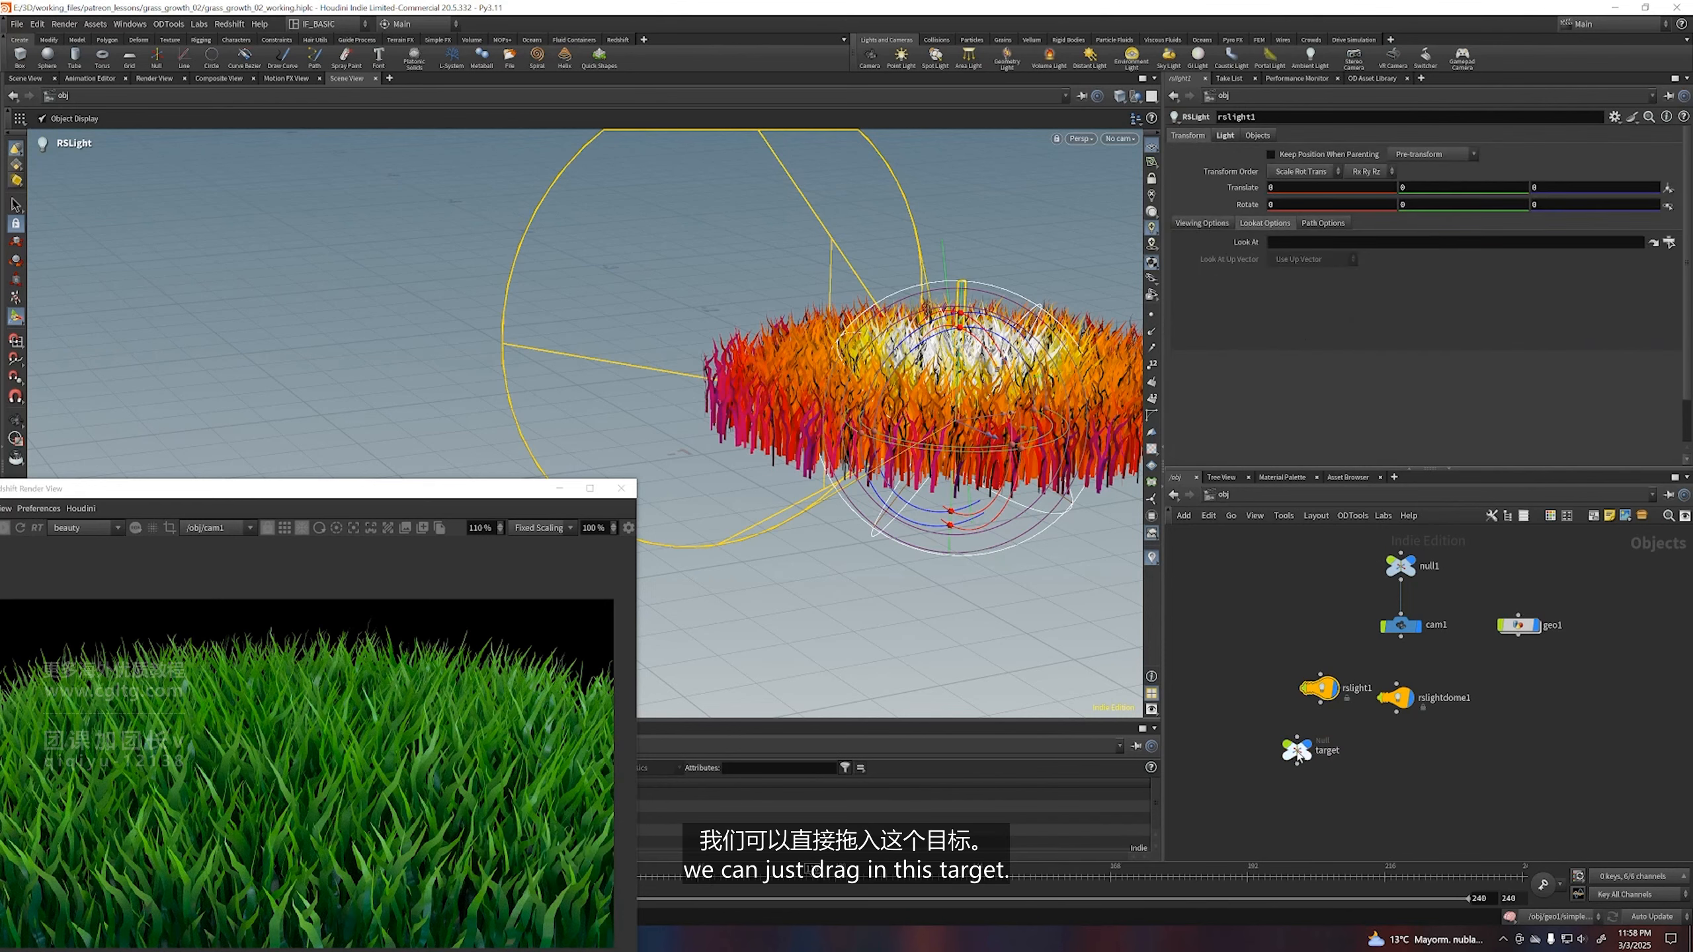
{"action": "left_click_drag", "start_coordinate": [1296, 731], "coordinate": [1313, 244]}
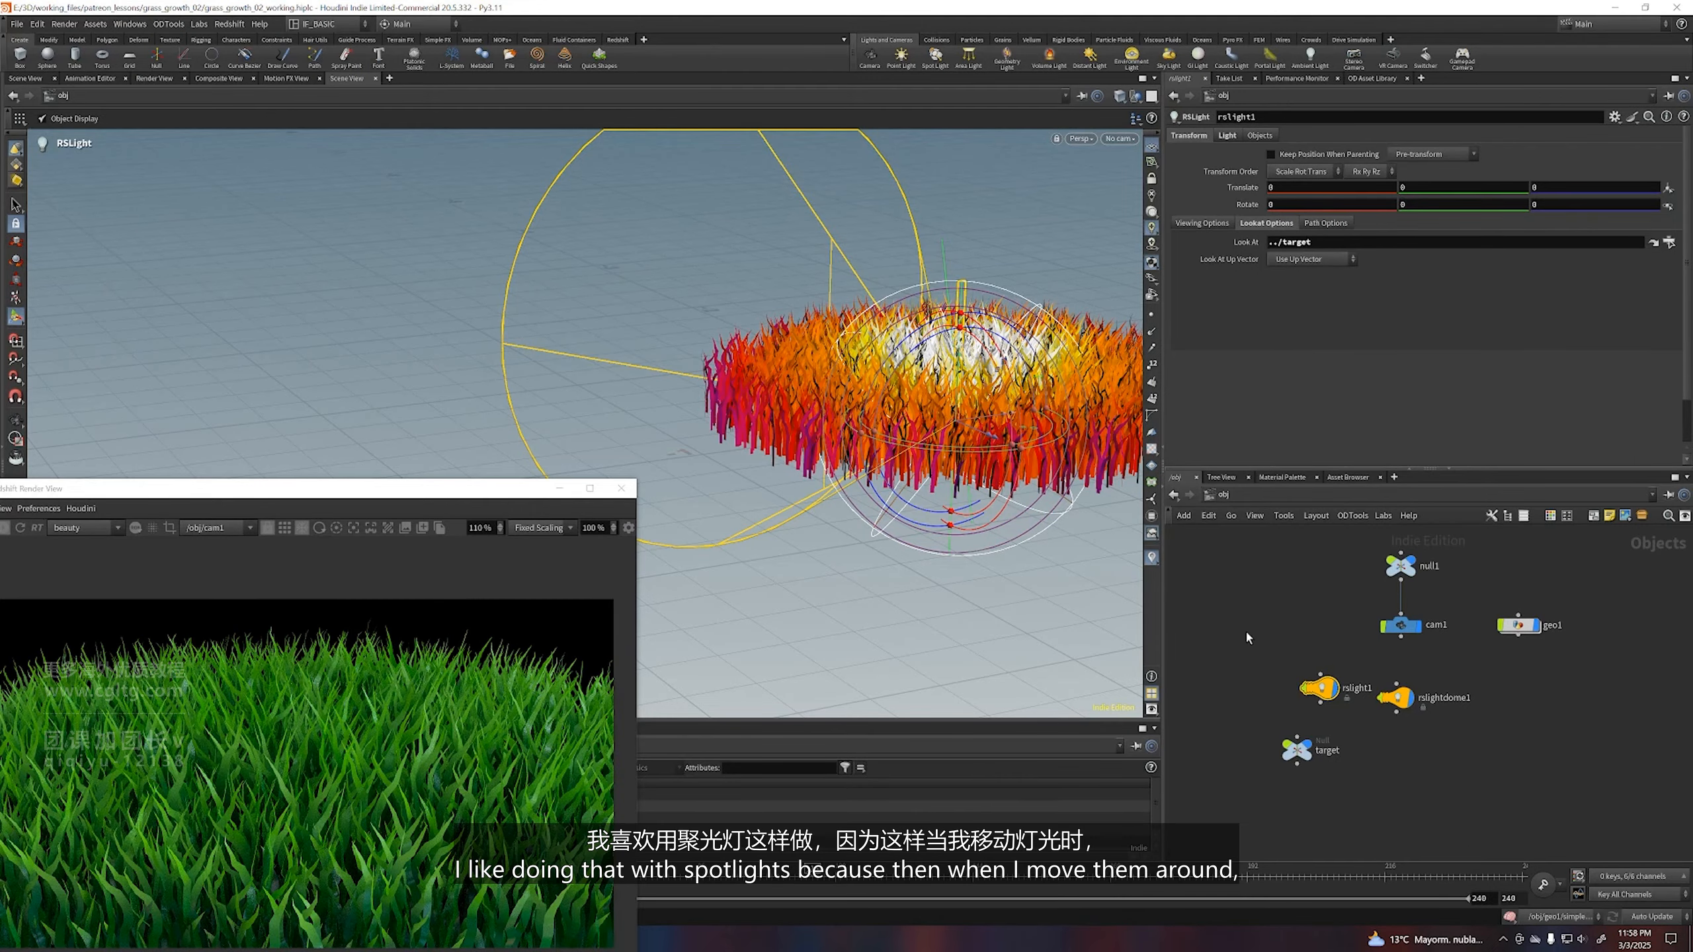
Raise the spotlight and move it behind the grass to about X -1.8, Y 0.9, Z -1.4, bringing the whole render window into sight
{"action": "left_click_drag", "start_coordinate": [1260, 645], "coordinate": [1342, 698]}
{"action": "left_click_drag", "start_coordinate": [960, 371], "coordinate": [941, 153]}
{"action": "right_click_drag", "start_coordinate": [885, 450], "coordinate": [861, 434], "text": "alt"}
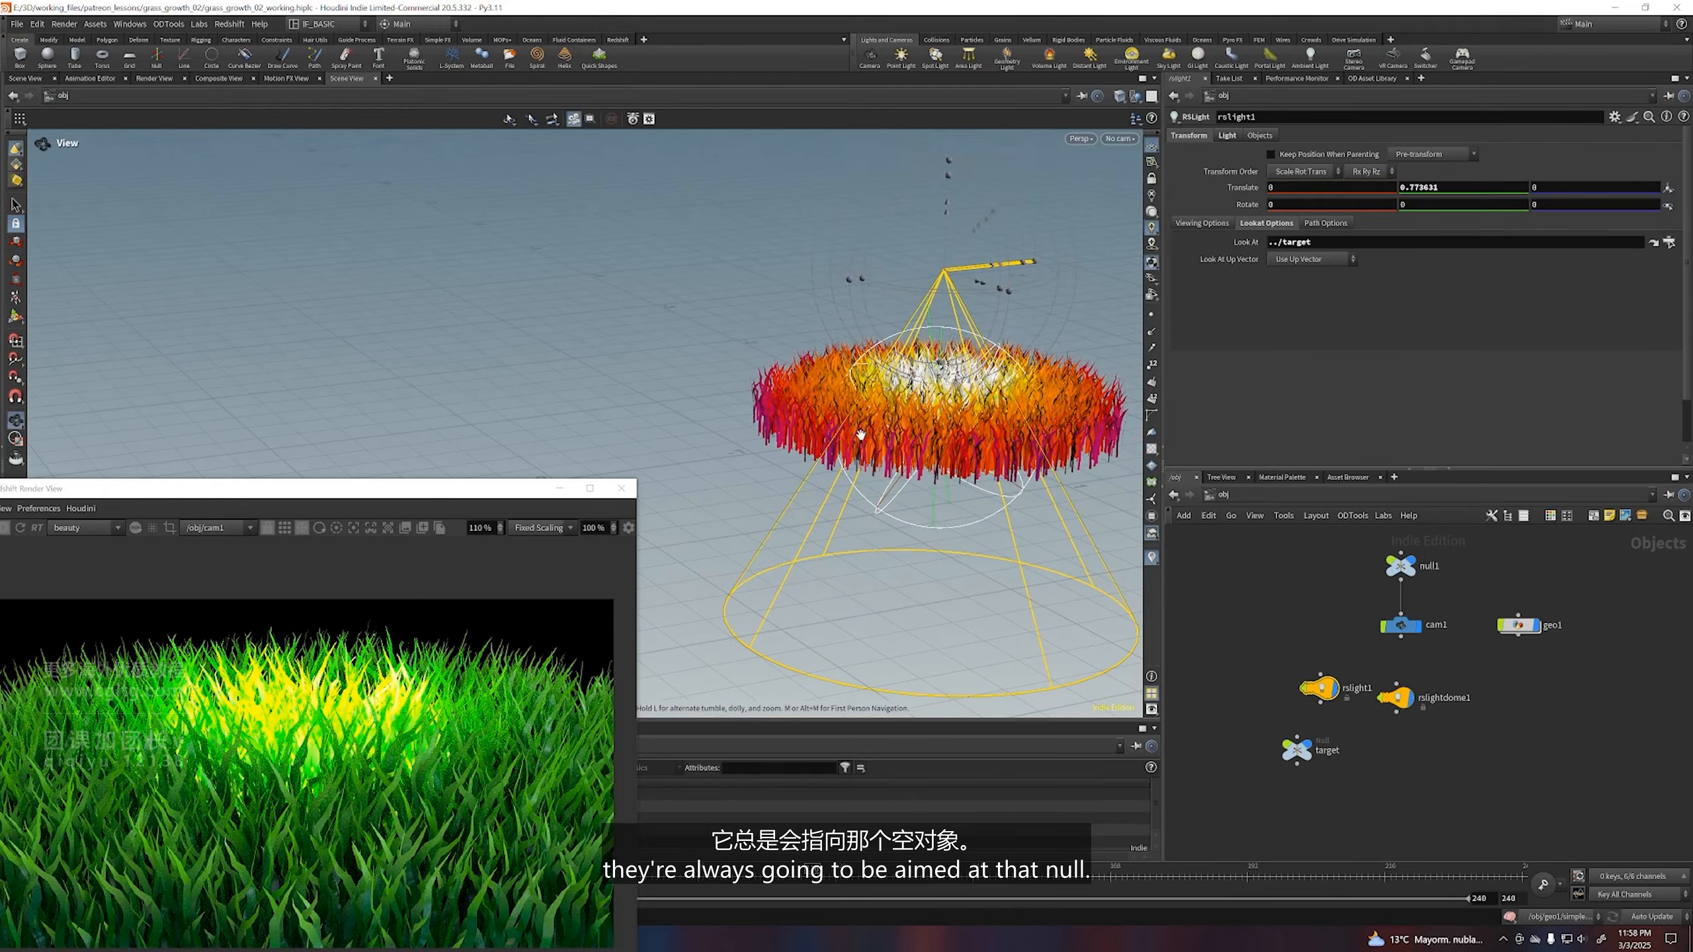
{"action": "left_click_drag", "start_coordinate": [860, 434], "coordinate": [940, 379]}
{"action": "right_click_drag", "start_coordinate": [922, 401], "coordinate": [897, 416], "text": "alt"}
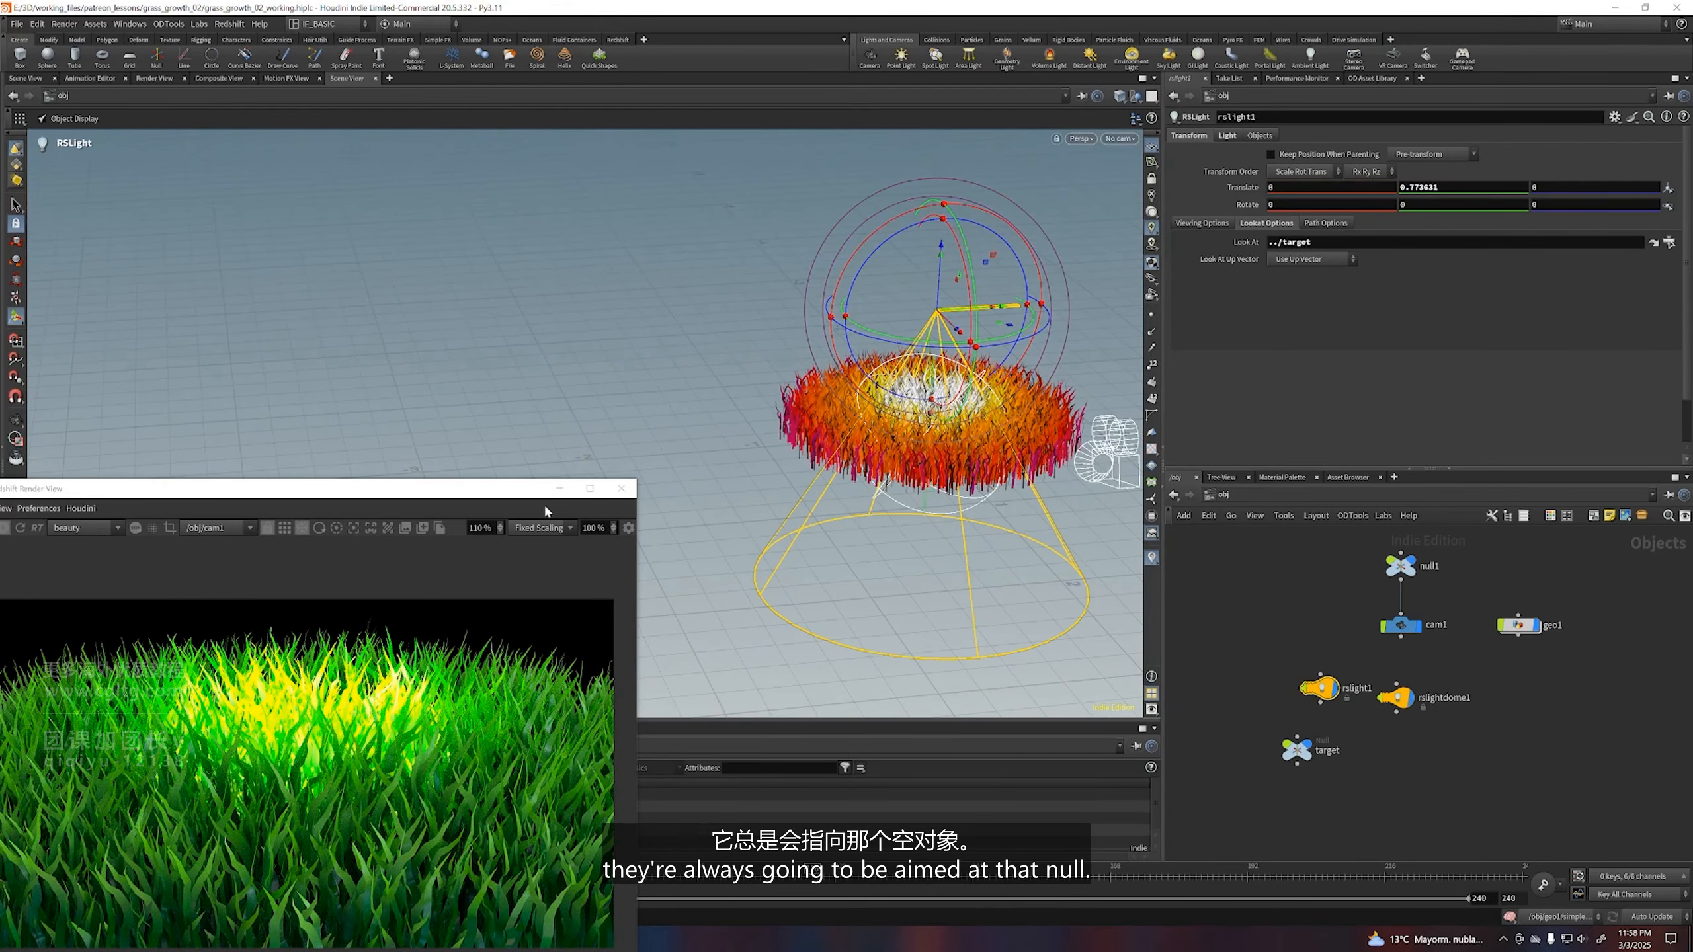
{"action": "left_click_drag", "start_coordinate": [488, 490], "coordinate": [605, 479]}
{"action": "left_click_drag", "start_coordinate": [985, 273], "coordinate": [626, 263]}
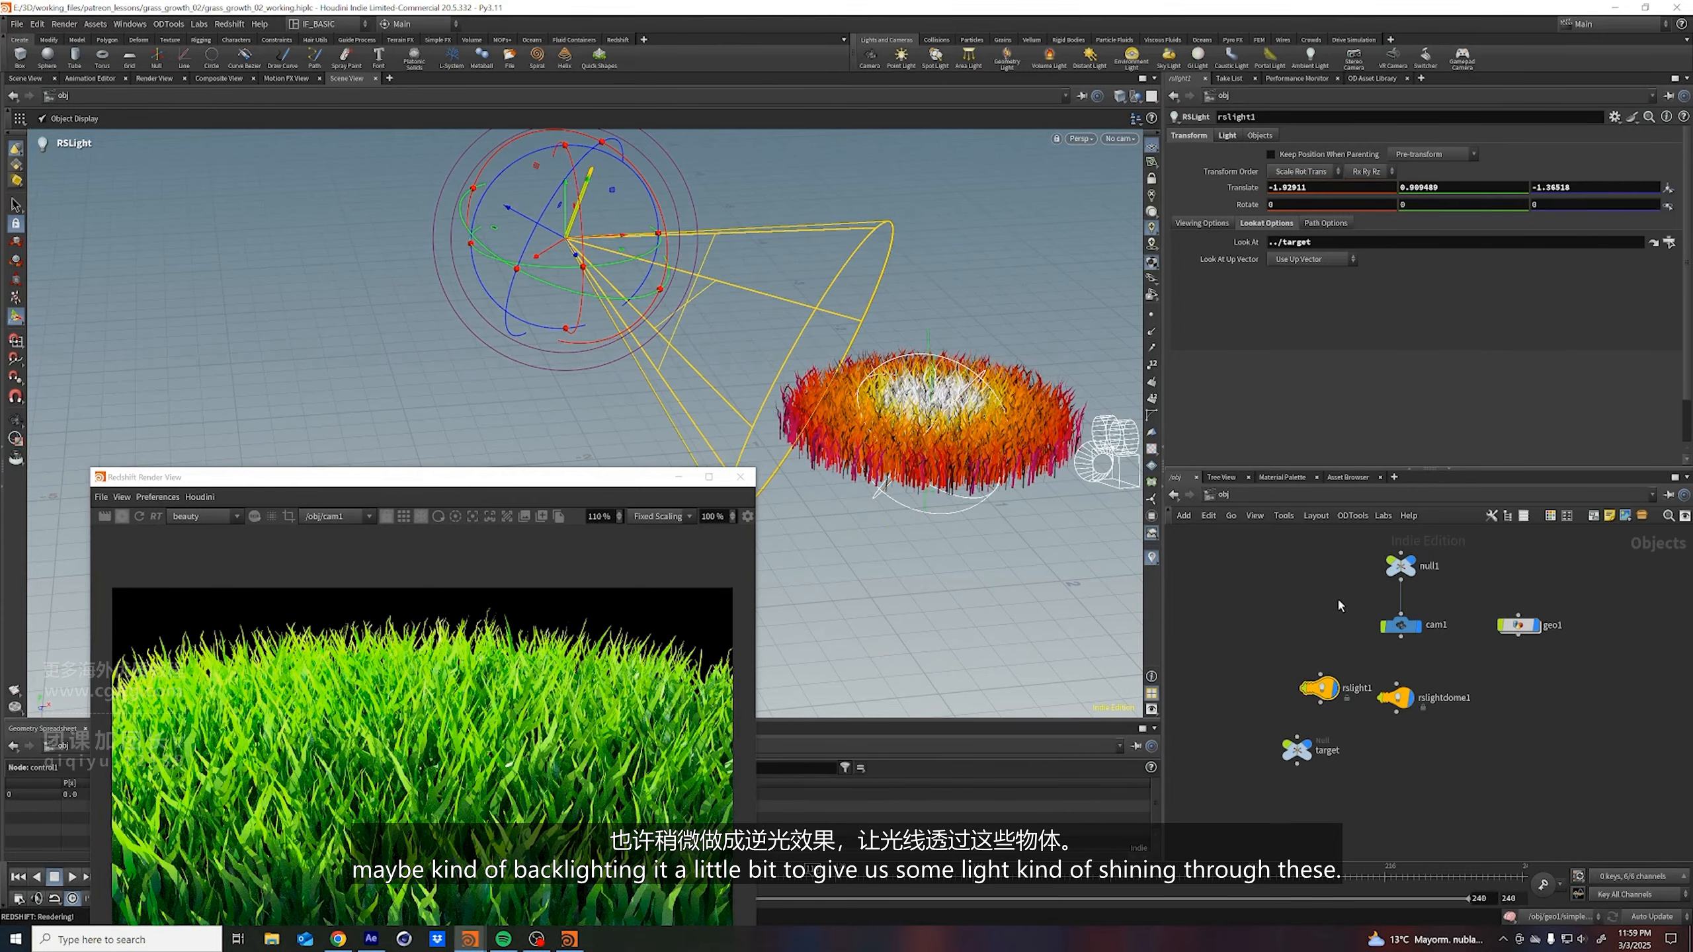
Set the spotlight's intensity to 10 and its exposure to 2.52
{"action": "left_click", "coordinate": [1227, 135]}
{"action": "scroll", "coordinate": [1241, 384], "scroll_direction": "down", "scroll_amount": 2}
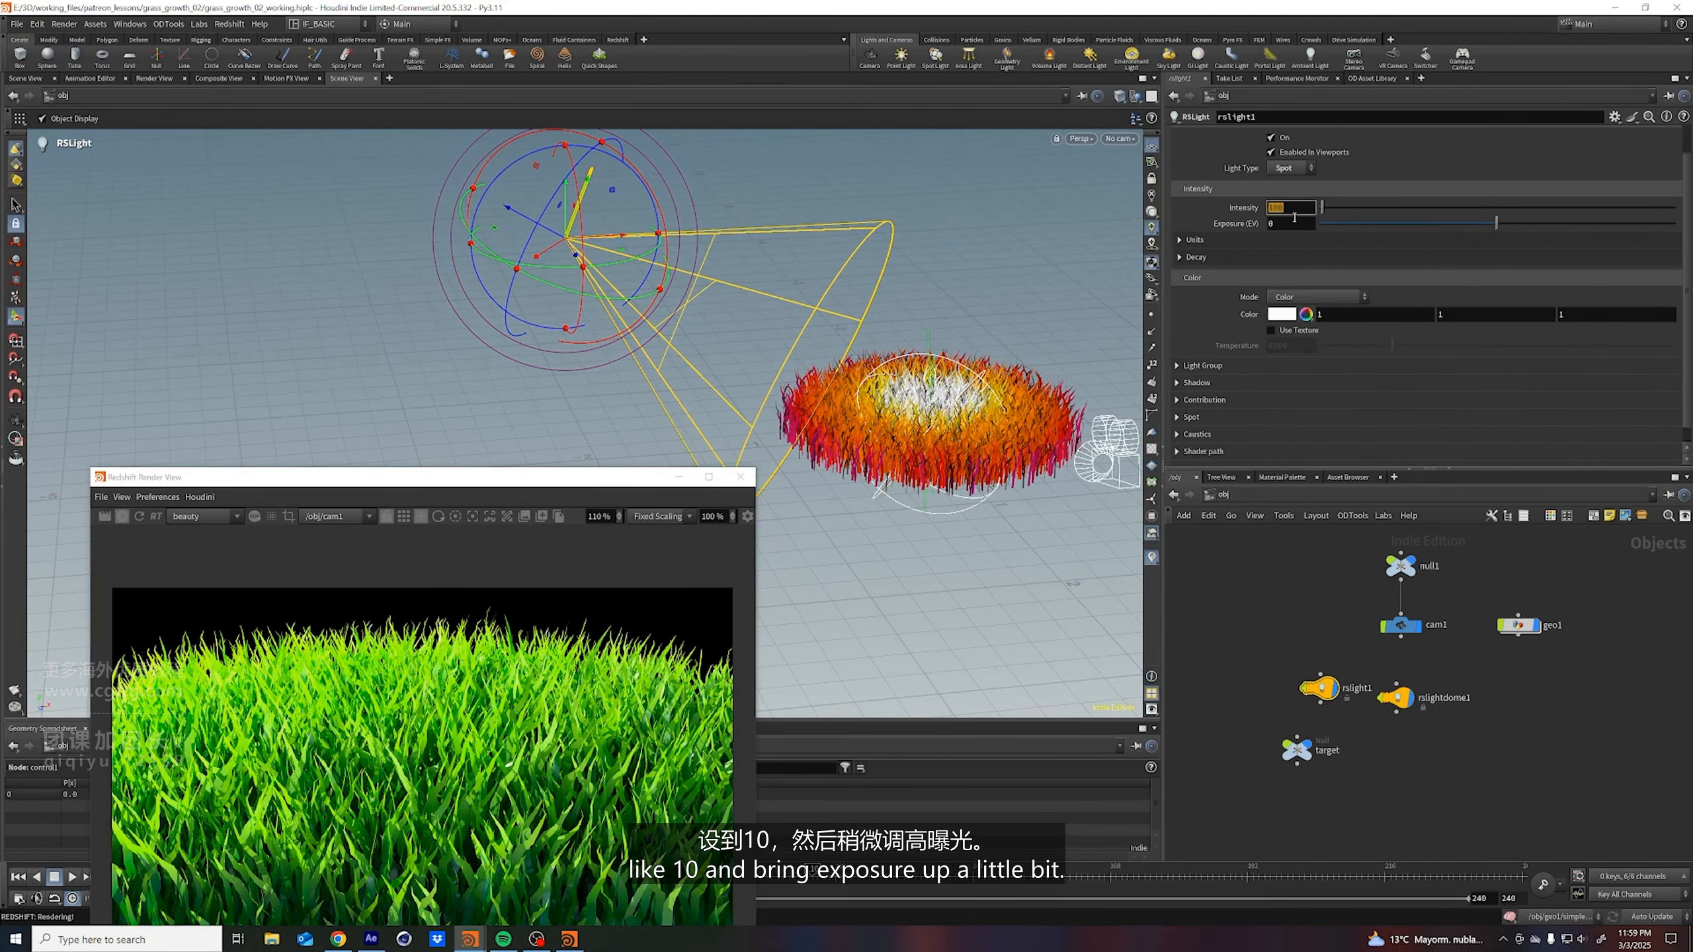
{"action": "type", "text": "10"}
{"action": "key", "text": "Return"}
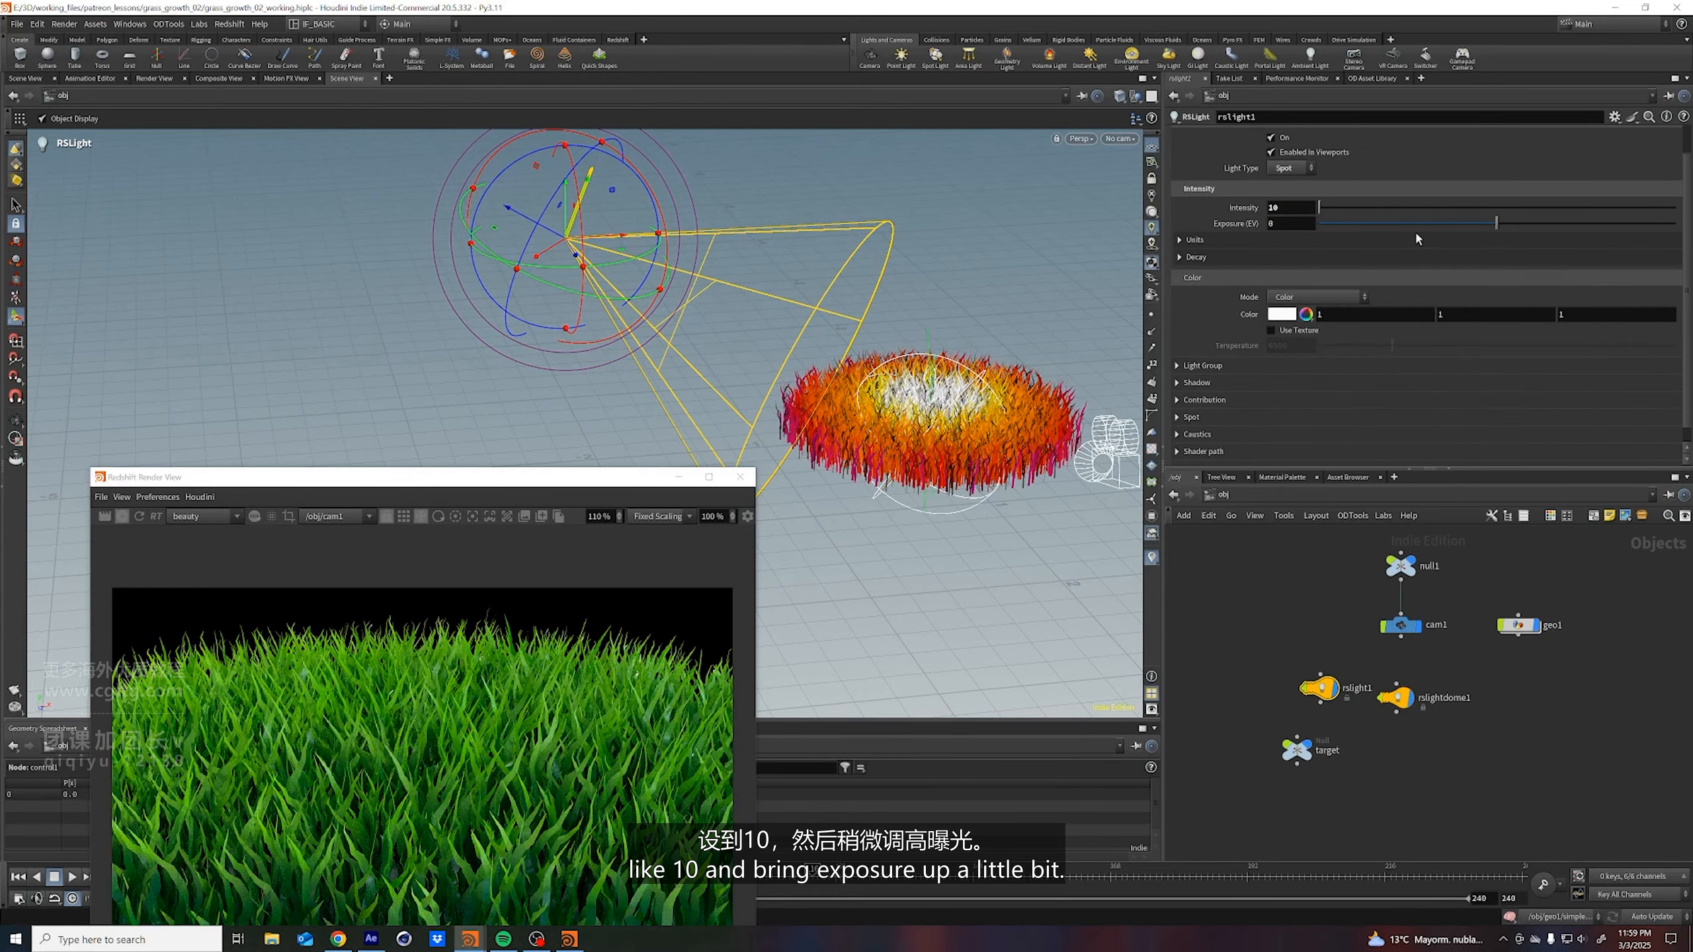
{"action": "left_click_drag", "start_coordinate": [1497, 224], "coordinate": [1541, 225]}
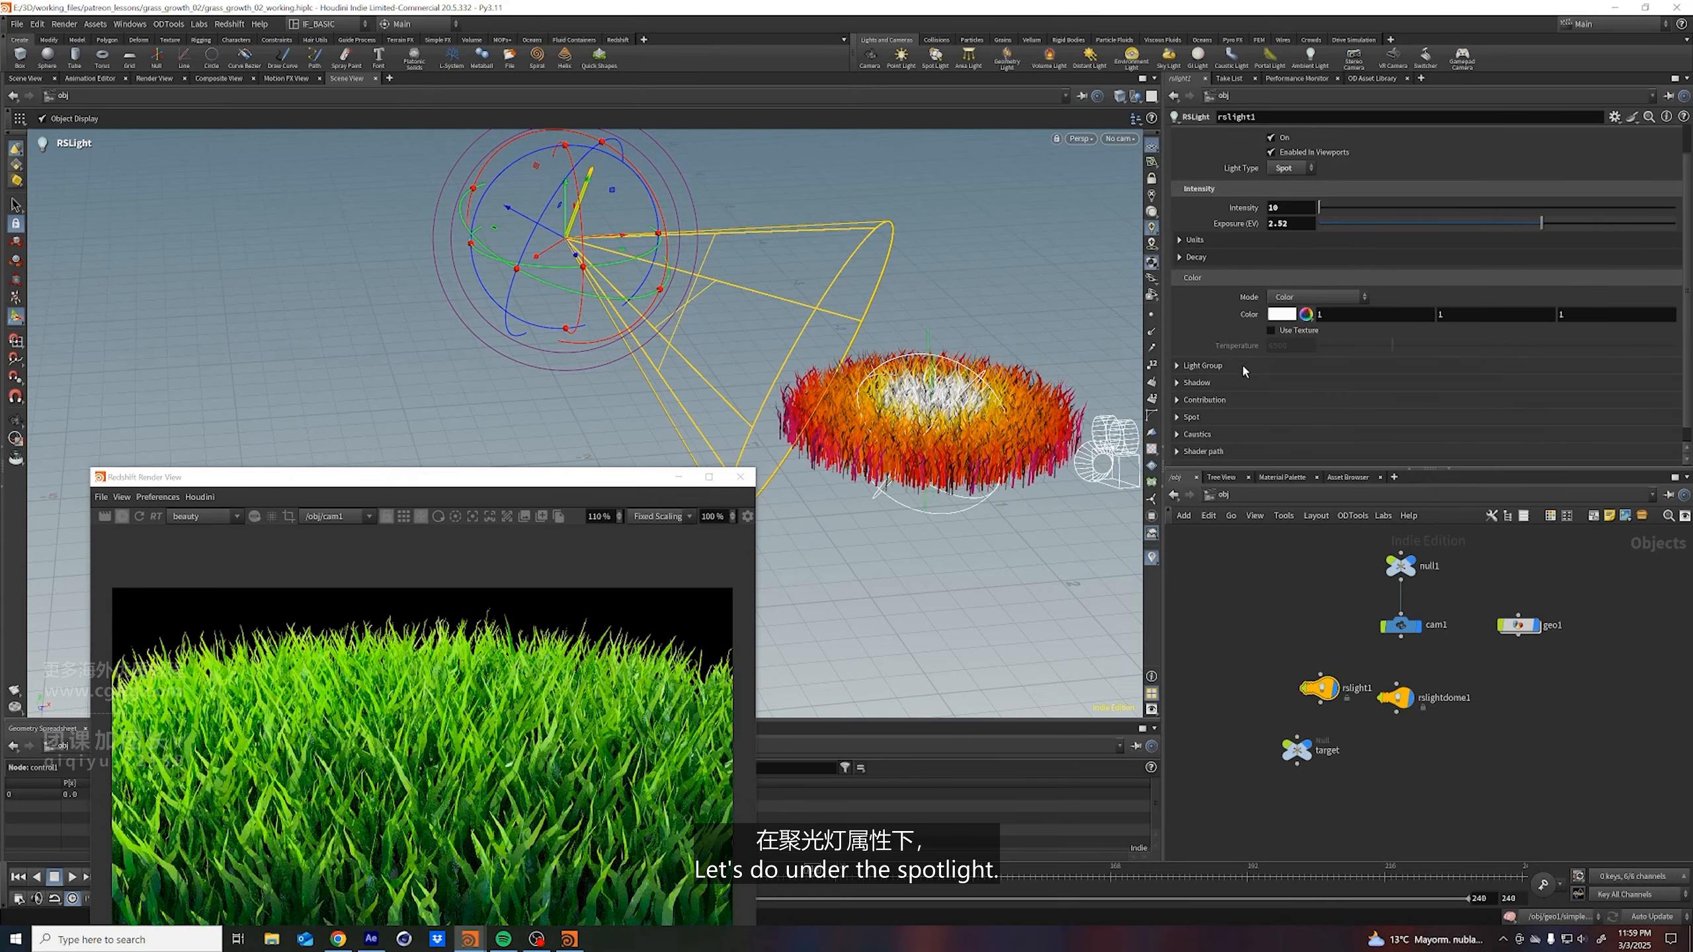
Set the spotlight's cone angle to 27.5, fall-off angle to 33.2 and fall-off curve to 2.14
{"action": "scroll", "coordinate": [1182, 426], "scroll_direction": "down", "scroll_amount": 1}
{"action": "left_click", "coordinate": [1181, 403]}
{"action": "scroll", "coordinate": [1196, 401], "scroll_direction": "down", "scroll_amount": 3}
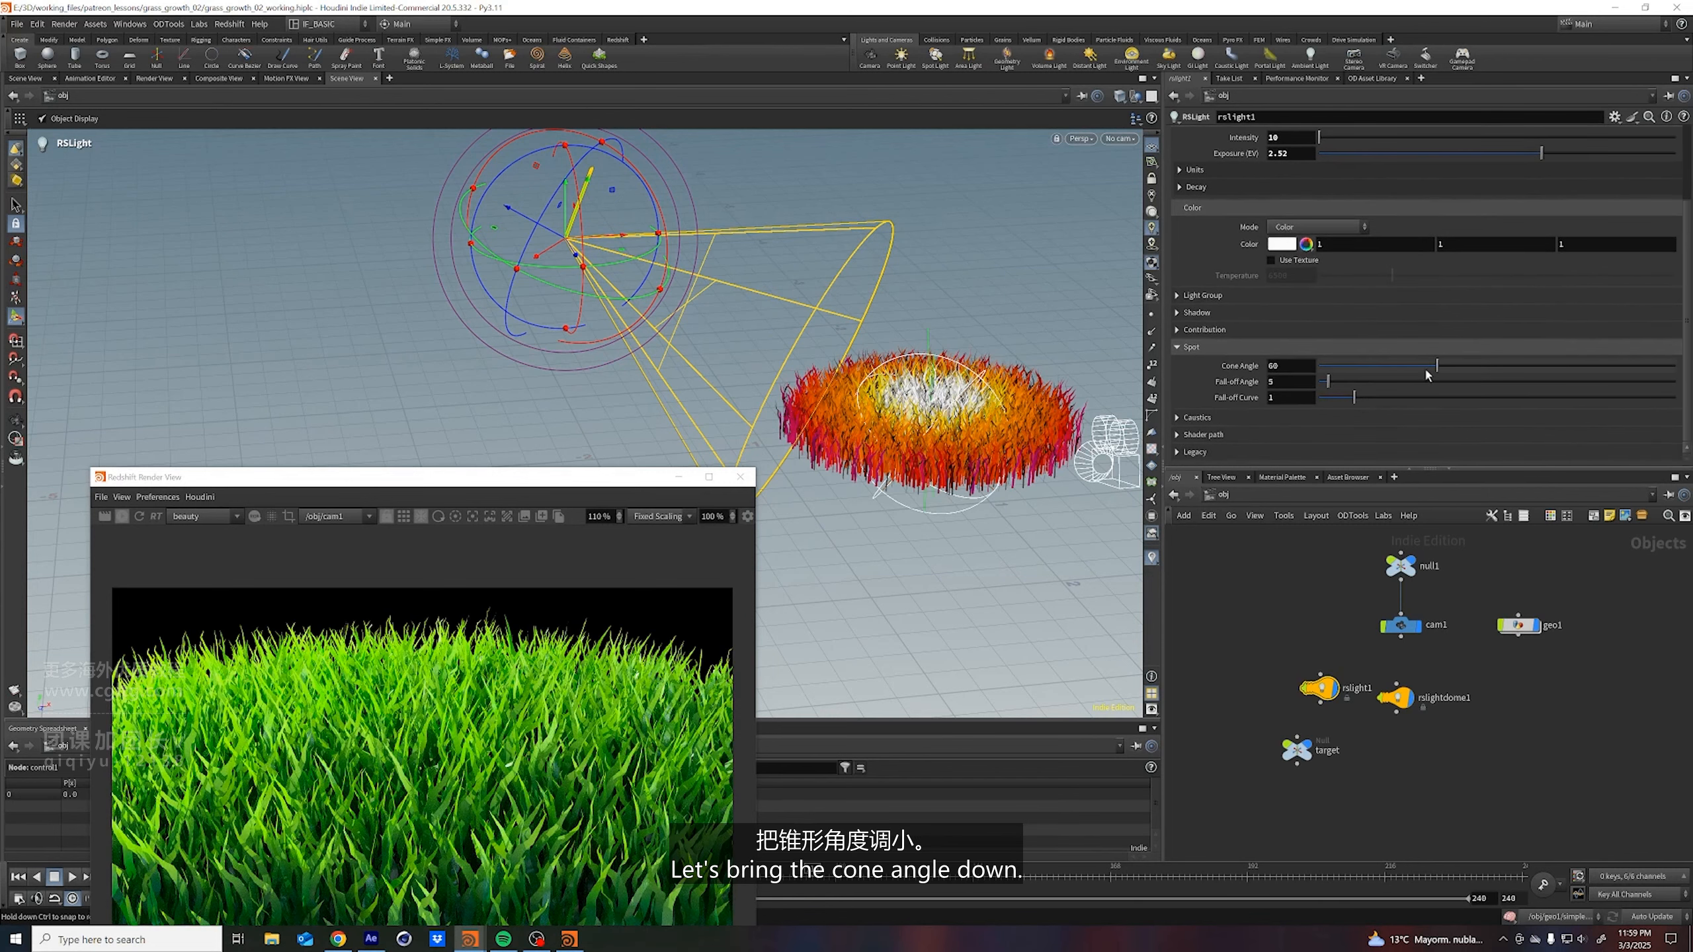
{"action": "left_click_drag", "start_coordinate": [1427, 375], "coordinate": [1377, 378]}
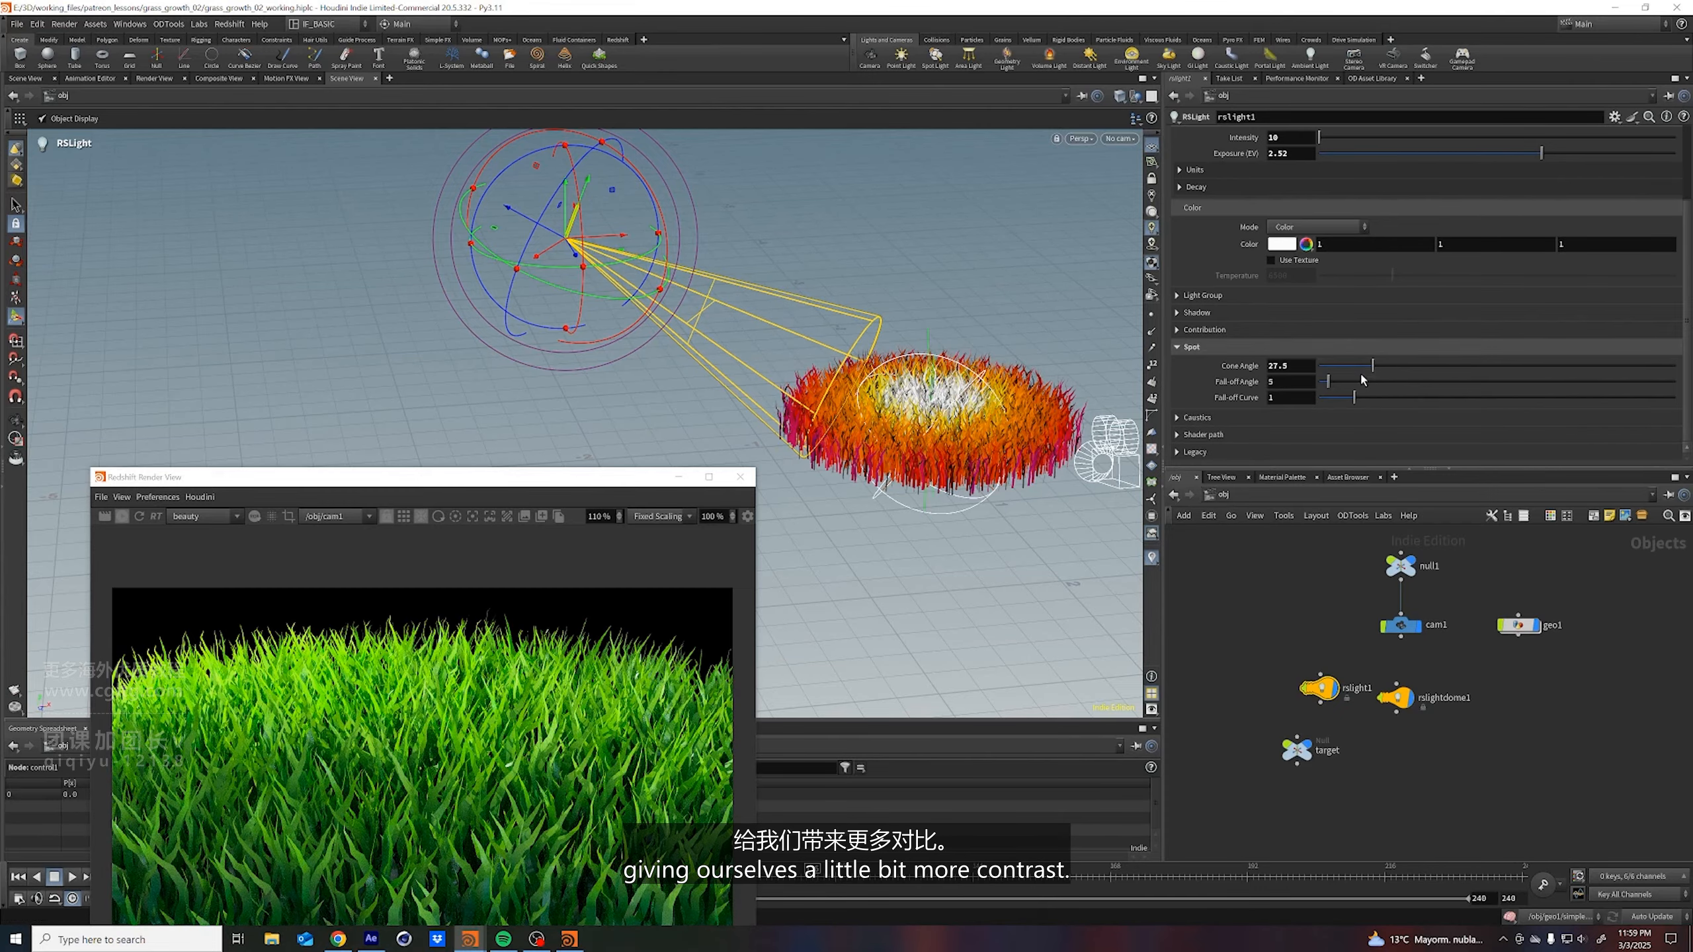
{"action": "left_click_drag", "start_coordinate": [1328, 382], "coordinate": [1395, 398]}
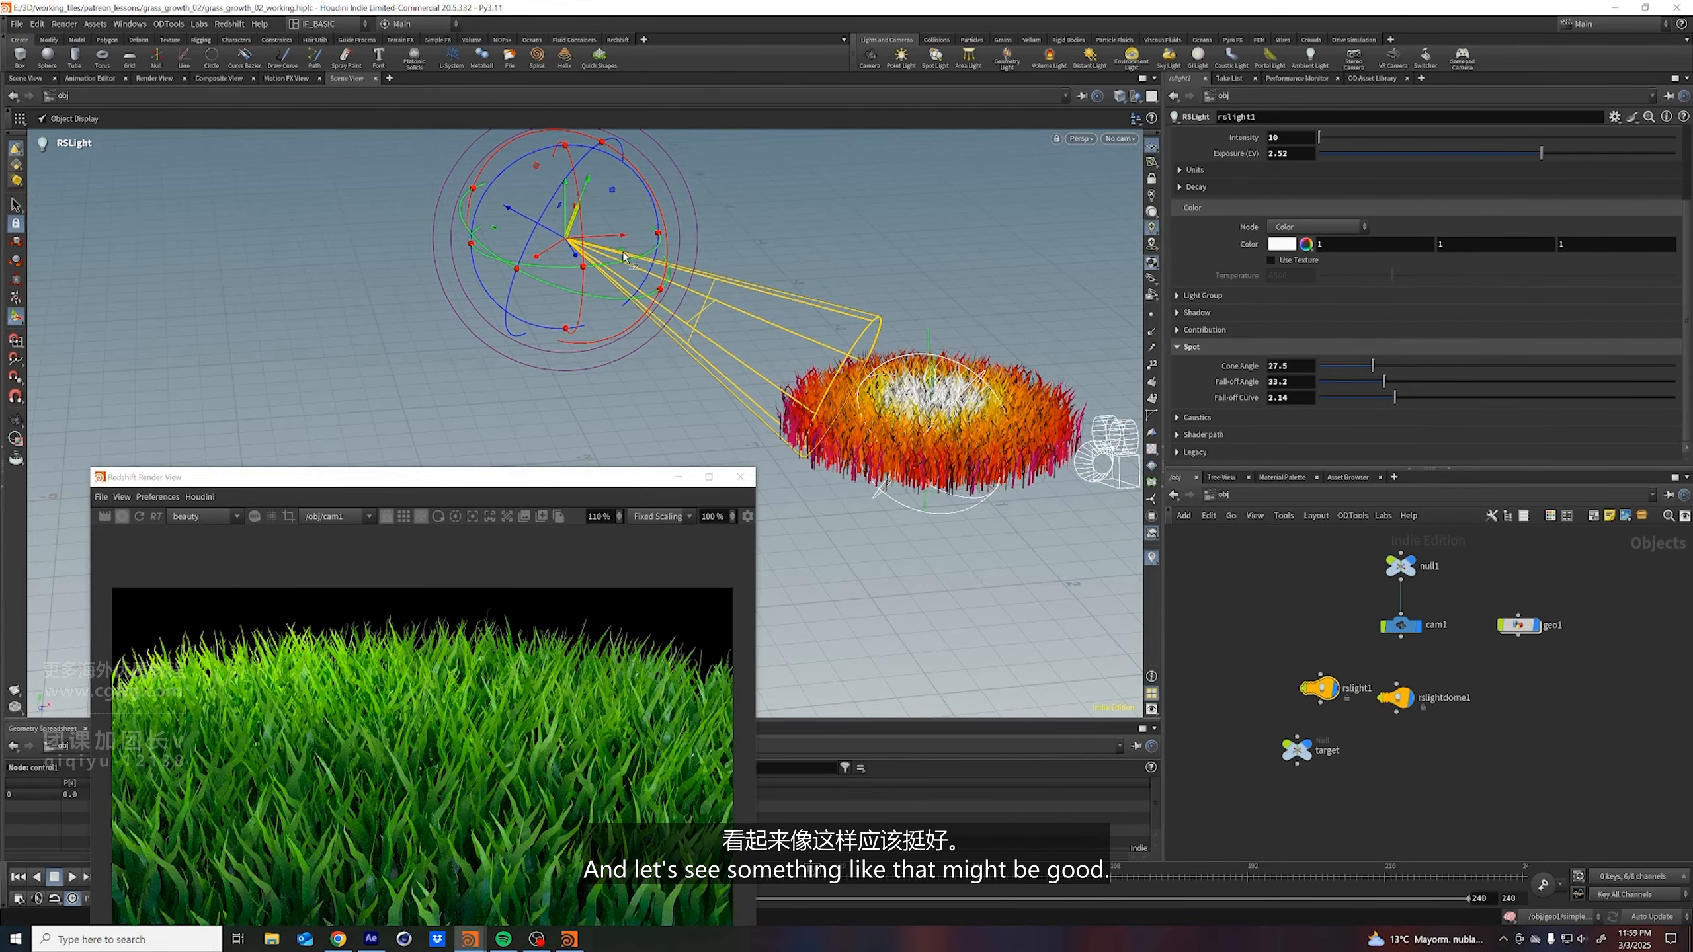
Shift the spotlight slightly and raise the target null to about 0.119 in Y
{"action": "mouse_move", "coordinate": [623, 261]}
{"action": "left_mouse_down"}
{"action": "mouse_move", "coordinate": [569, 302]}
{"action": "mouse_move", "coordinate": [597, 283]}
{"action": "left_mouse_up"}
{"action": "left_click_drag", "start_coordinate": [1251, 764], "coordinate": [1302, 739]}
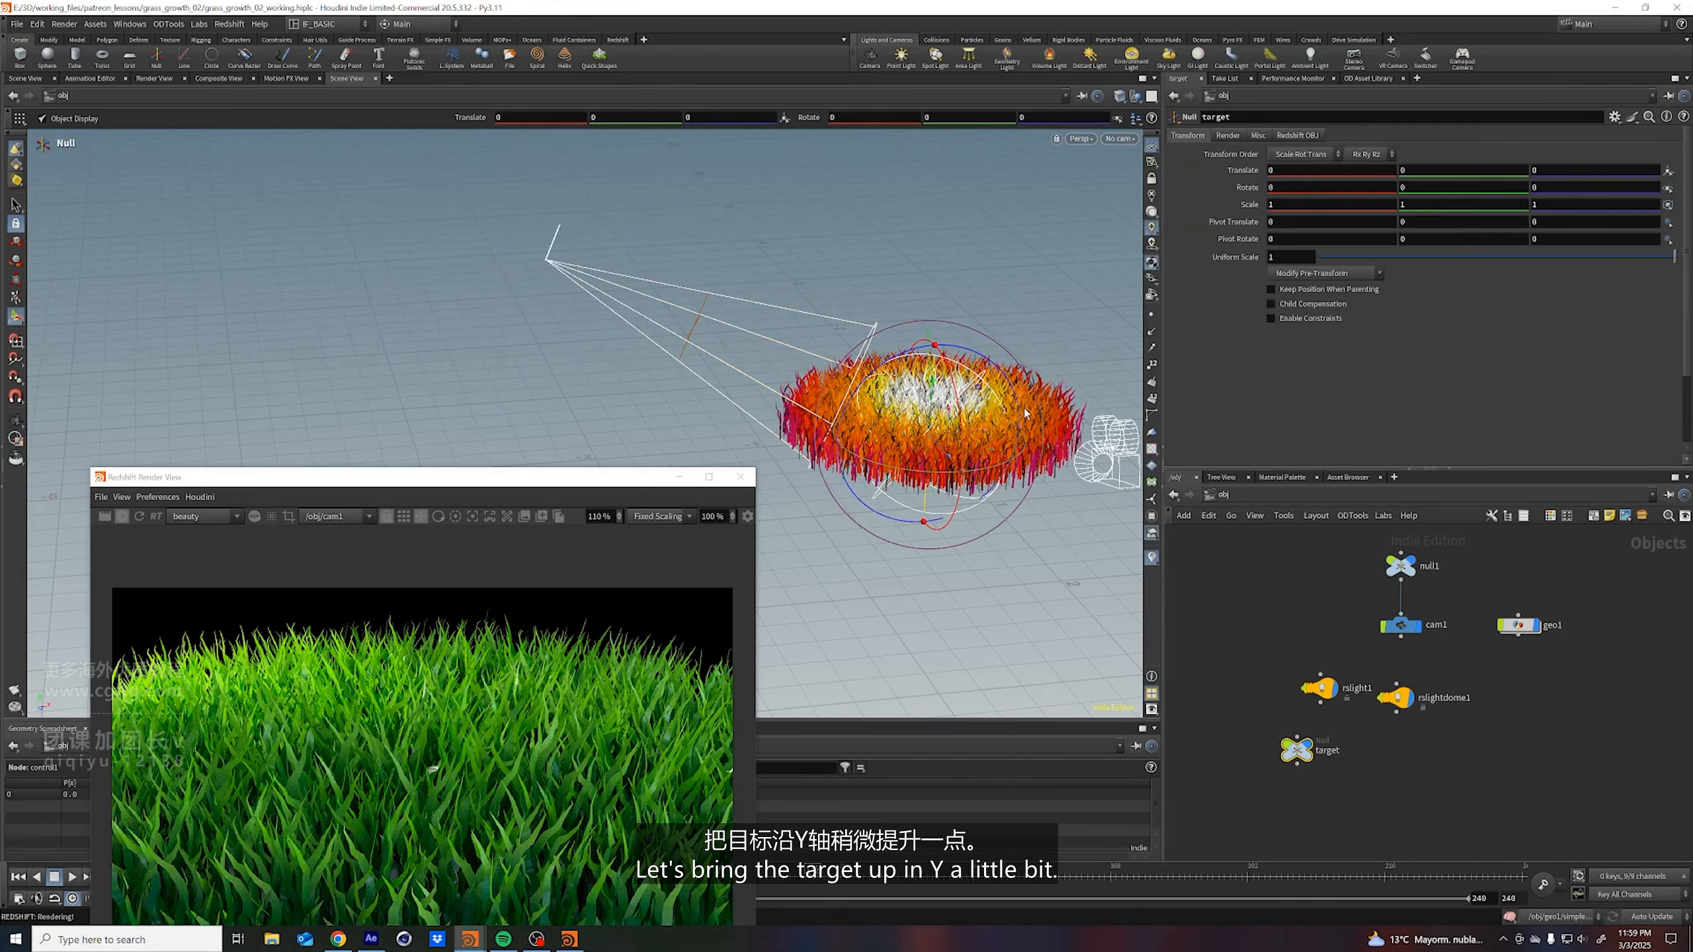
{"action": "mouse_move", "coordinate": [924, 391]}
{"action": "left_mouse_down", "text": "alt"}
{"action": "mouse_move", "coordinate": [927, 357]}
{"action": "mouse_move", "coordinate": [935, 369]}
{"action": "left_mouse_up", "text": "alt"}
{"action": "key", "text": "r"}
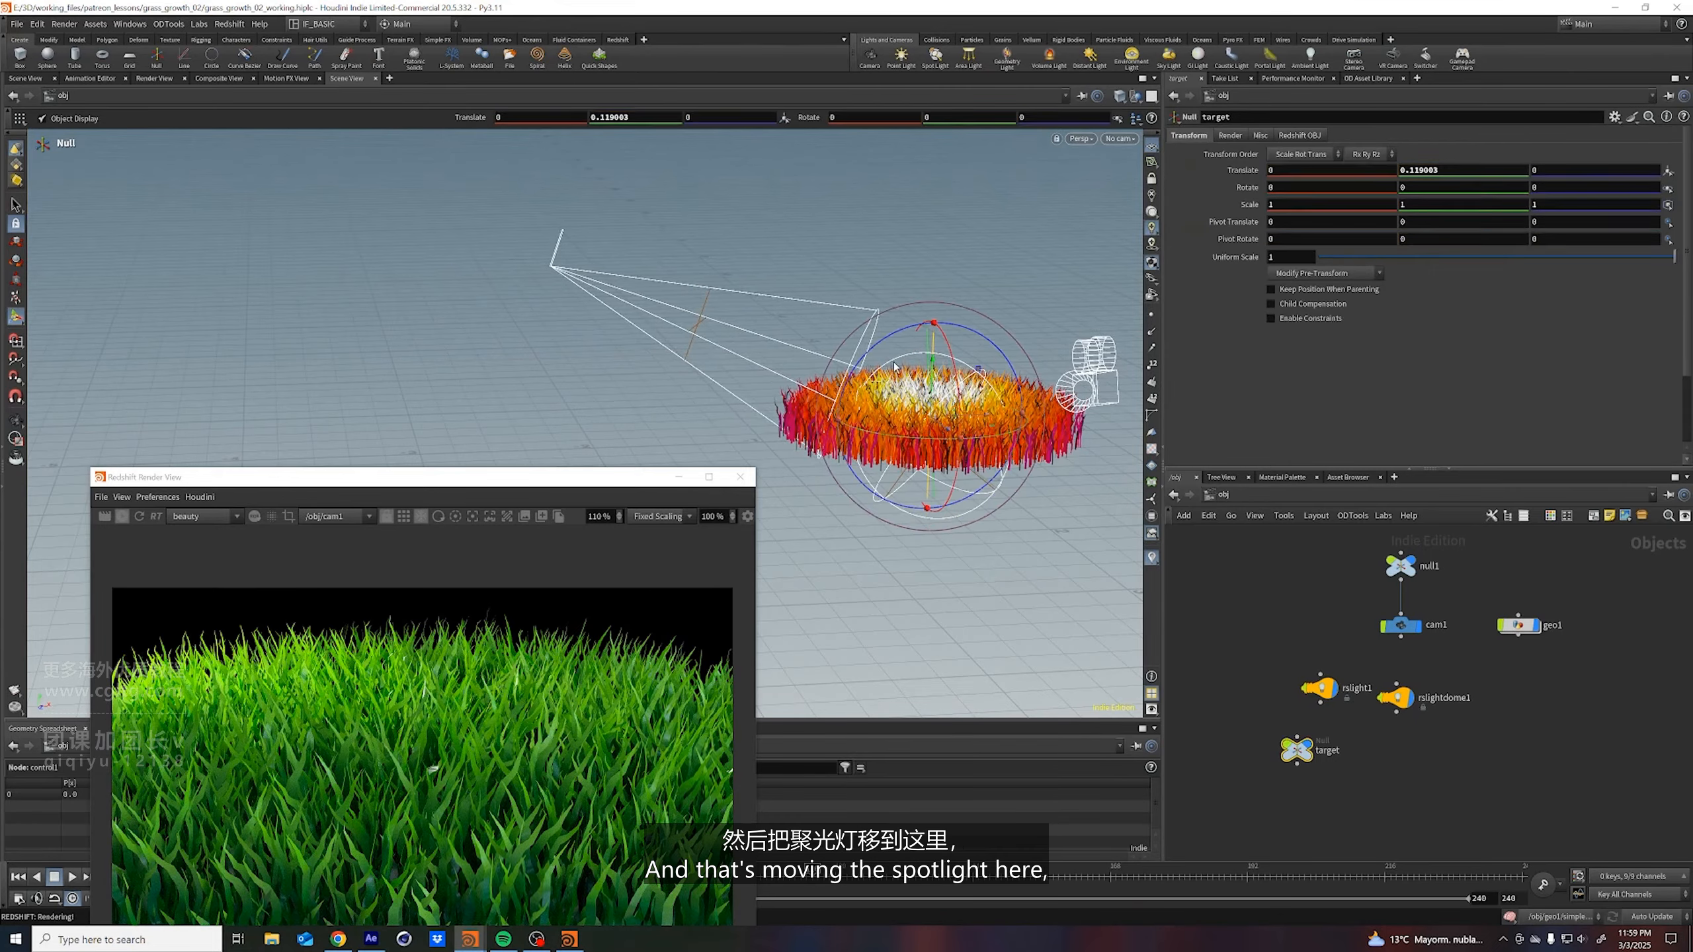
{"action": "left_click", "coordinate": [134, 520]}
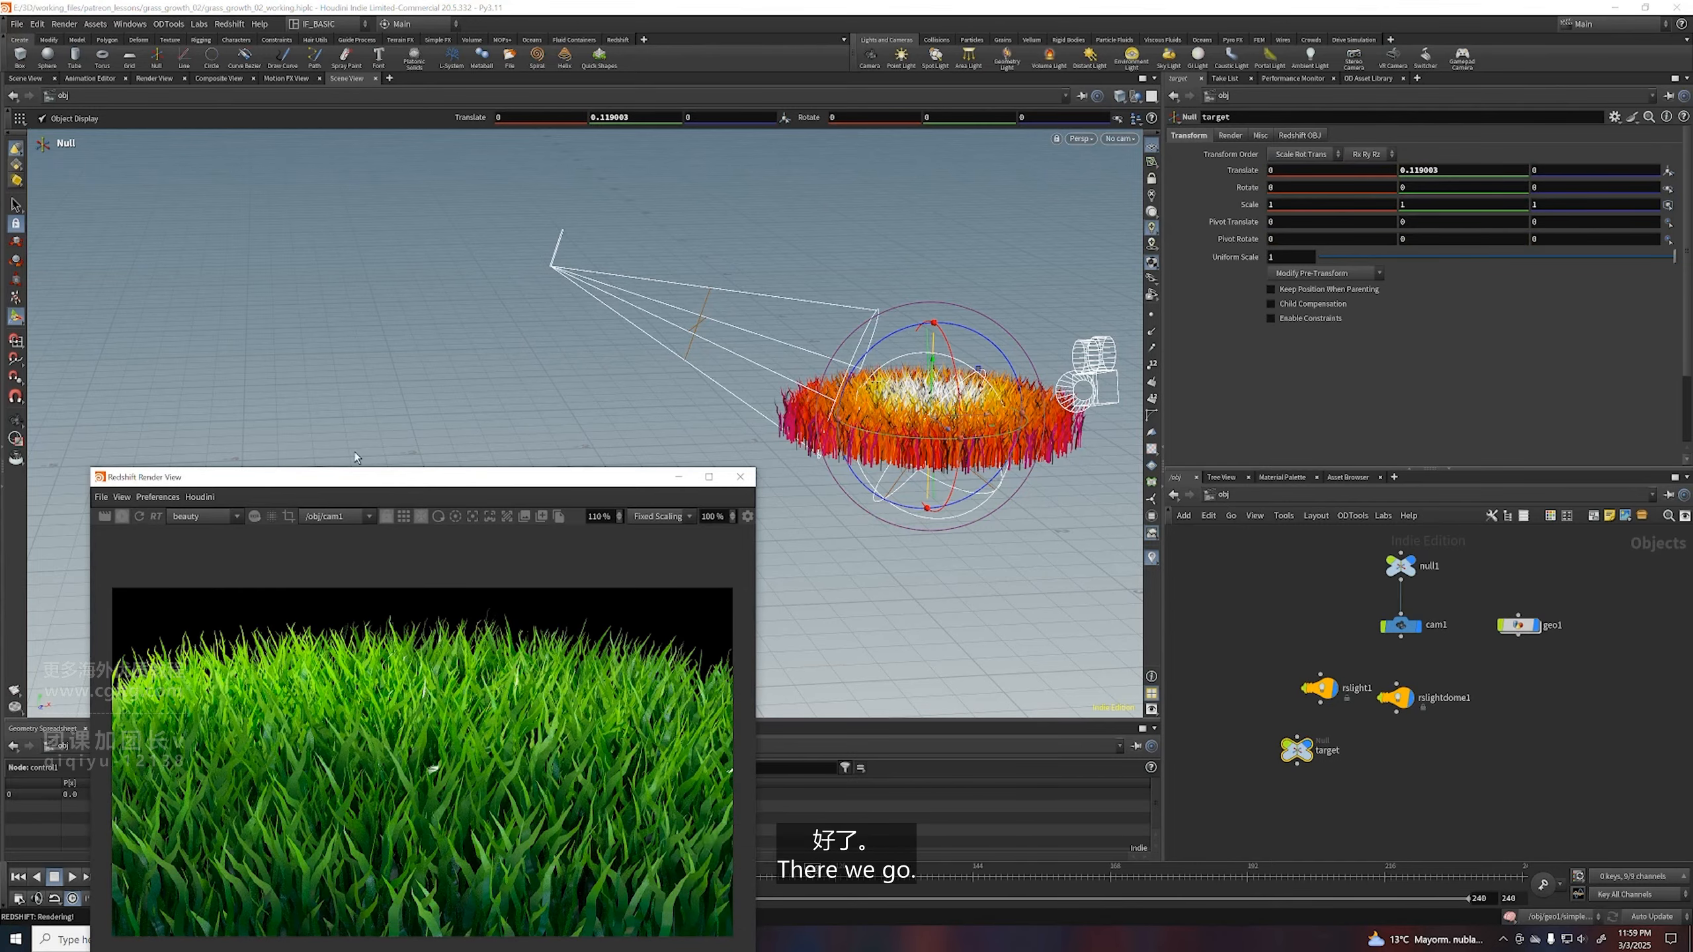
Move rslight1 sideways behind the grass to adjust the backlighting, and save the scene
{"action": "left_click_drag", "start_coordinate": [1295, 645], "coordinate": [1321, 706]}
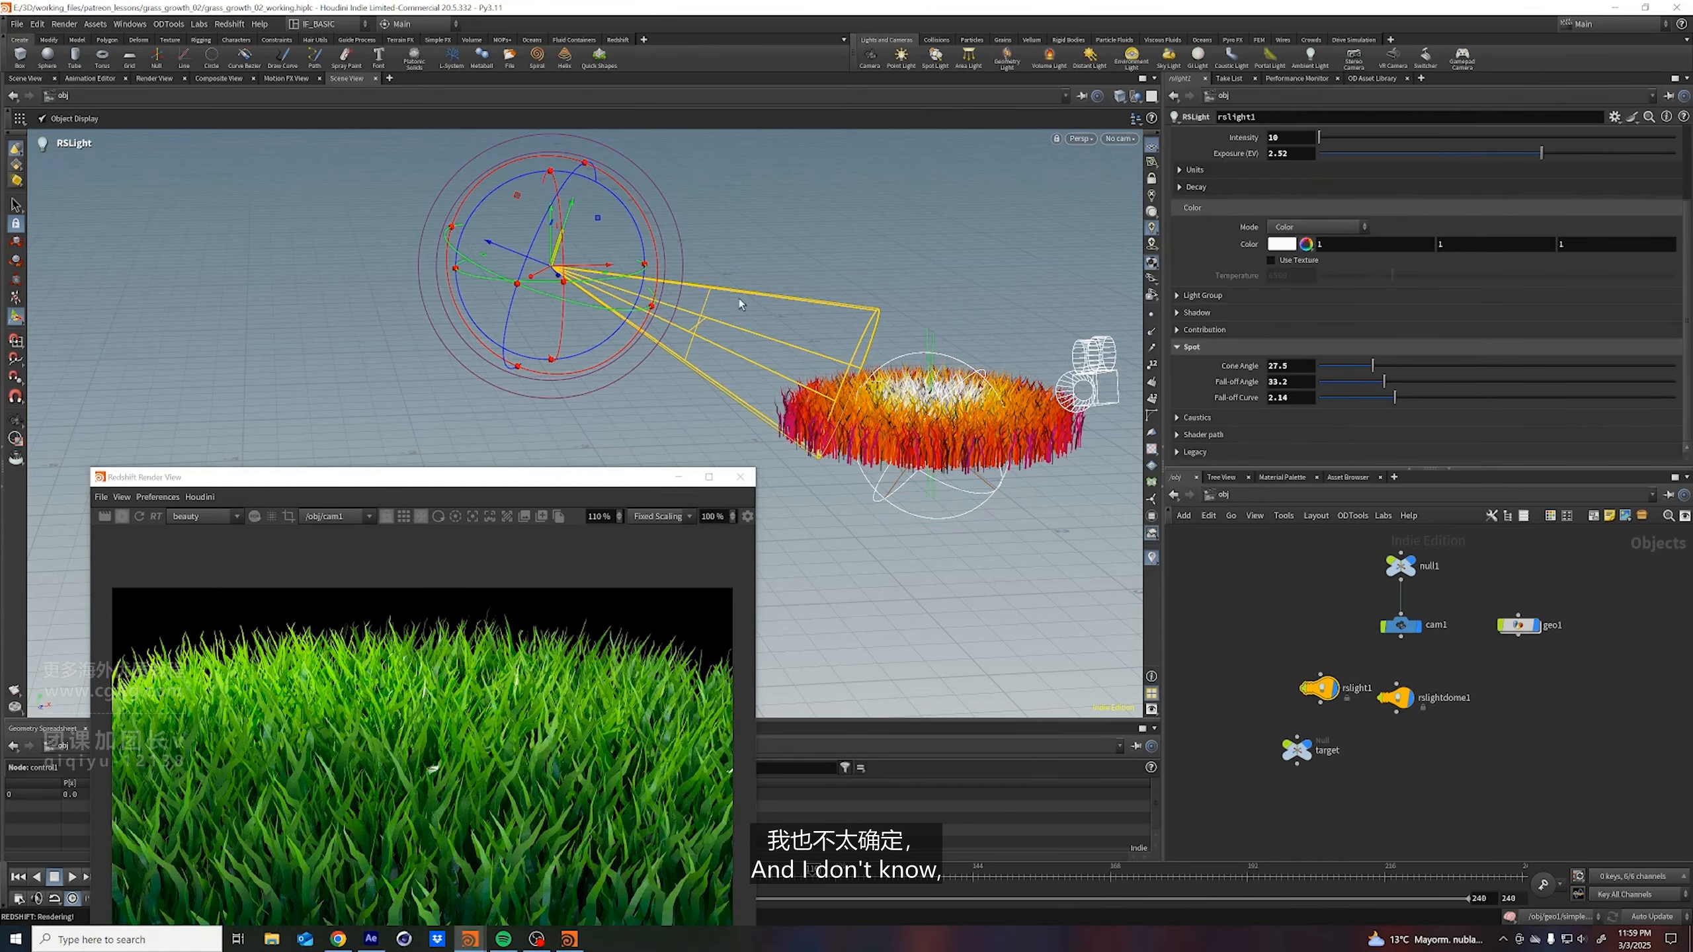
{"action": "left_click_drag", "start_coordinate": [753, 324], "coordinate": [630, 361], "text": "alt"}
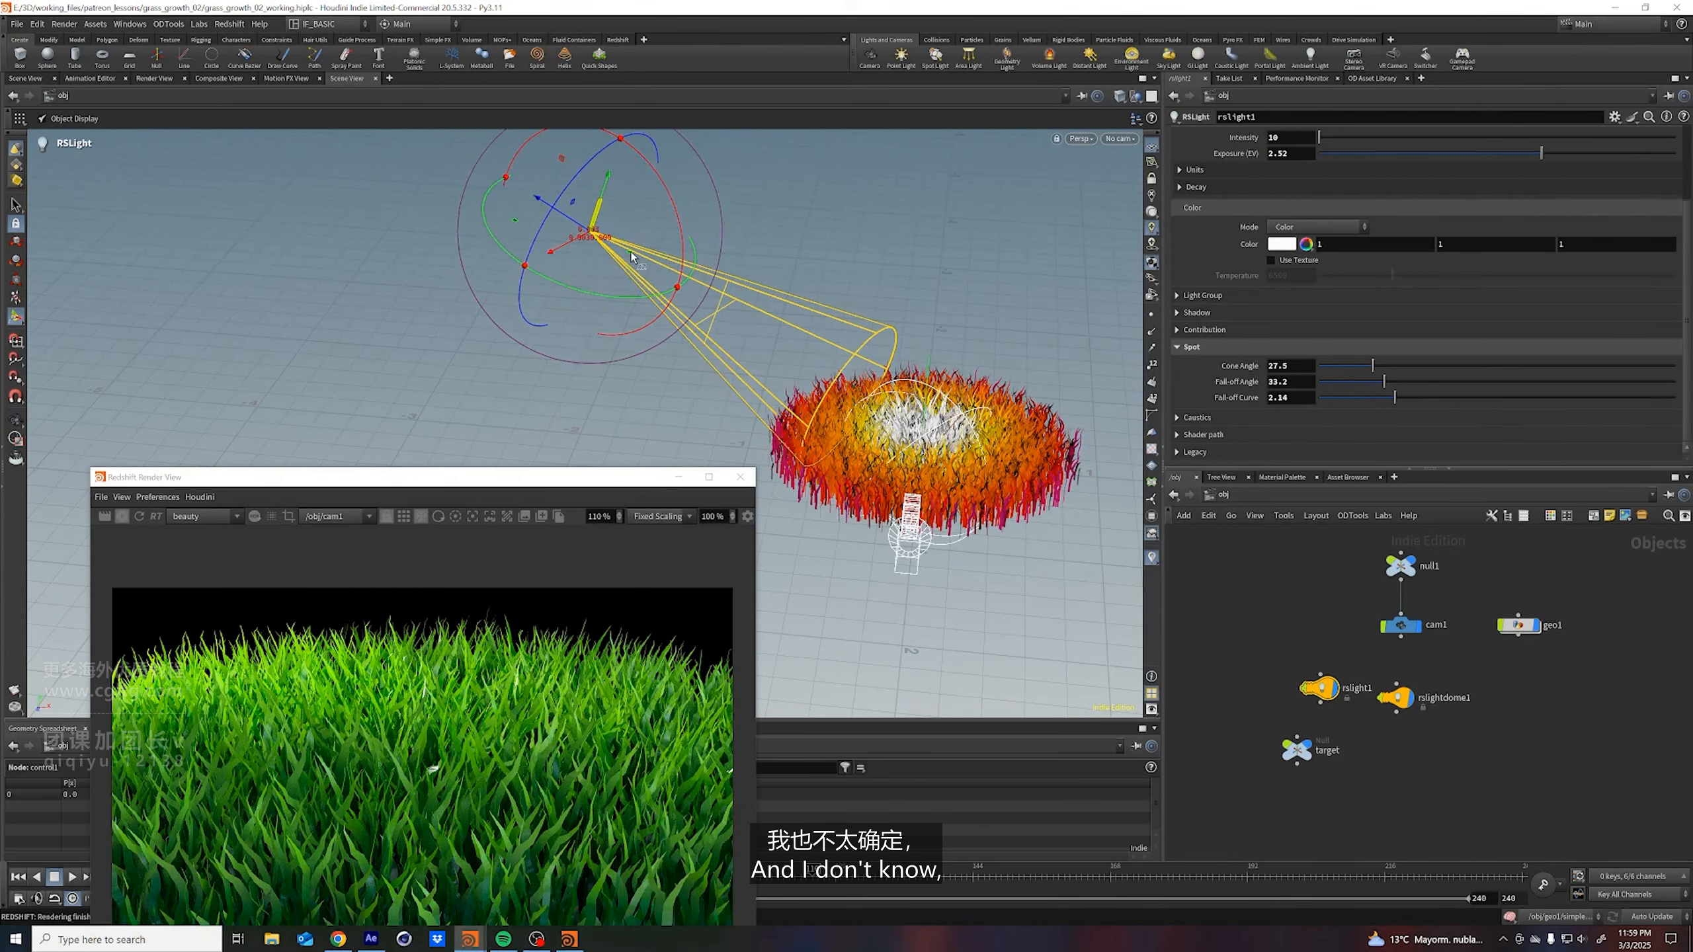
{"action": "left_click_drag", "start_coordinate": [623, 257], "coordinate": [738, 220]}
{"action": "left_click_drag", "start_coordinate": [680, 236], "coordinate": [538, 304]}
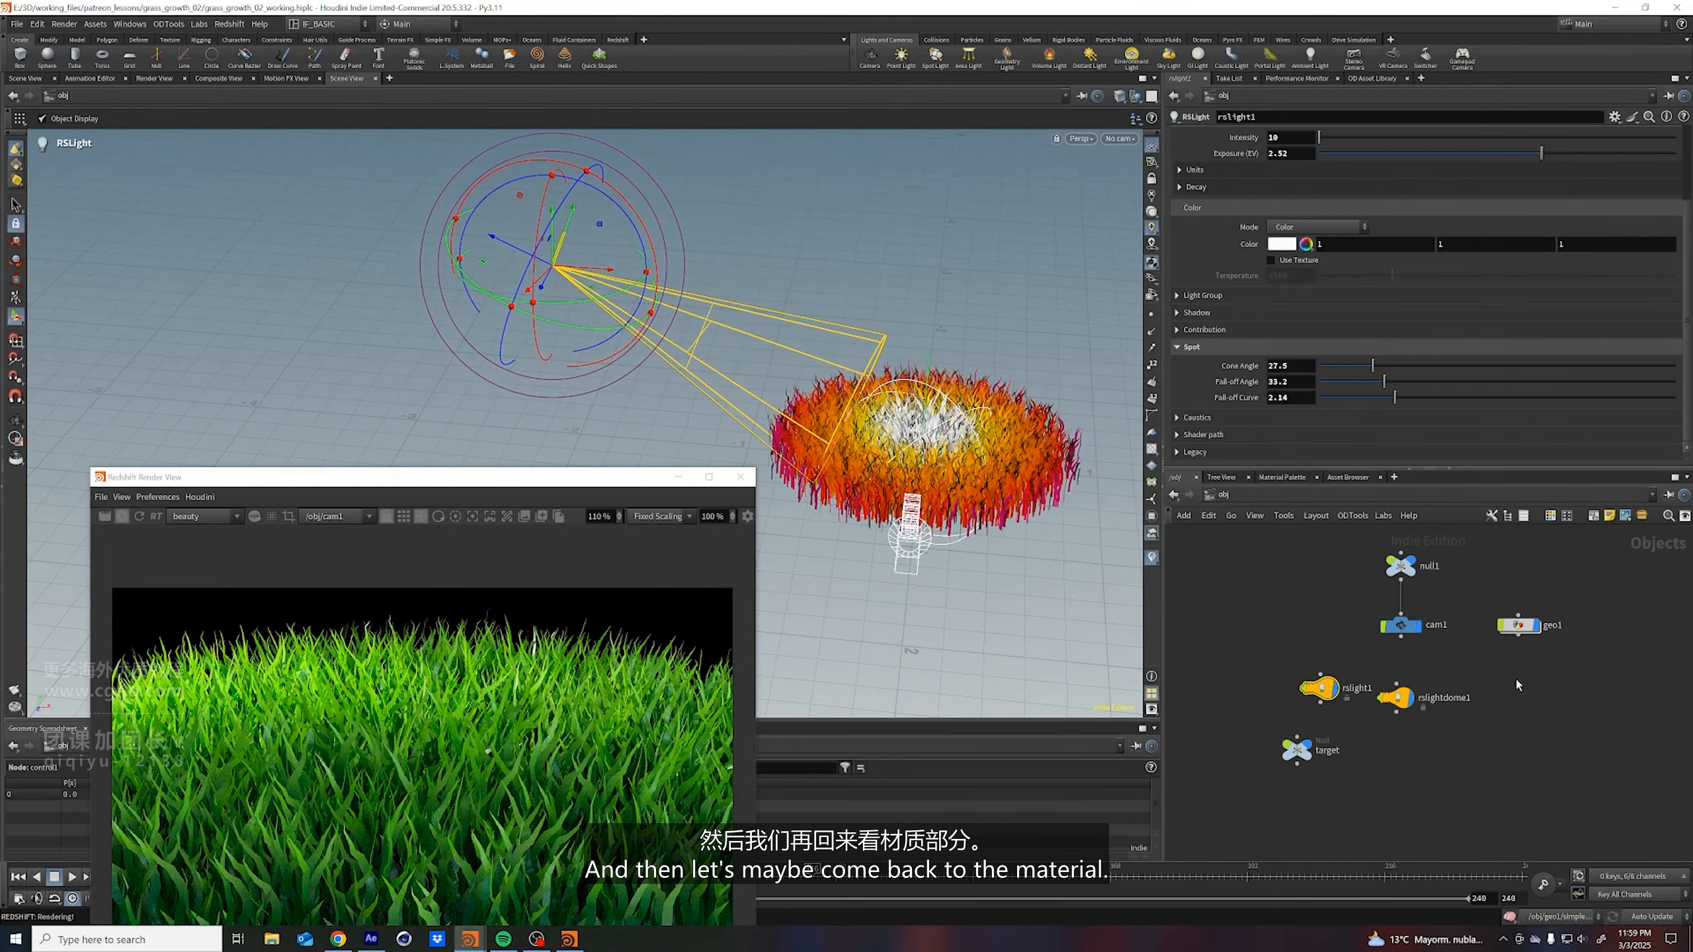
{"action": "key", "text": "ctrl+s"}
Go back inside the grass material and set StandardMaterial1's subsurface weight to 0.87
{"action": "key", "text": "2"}
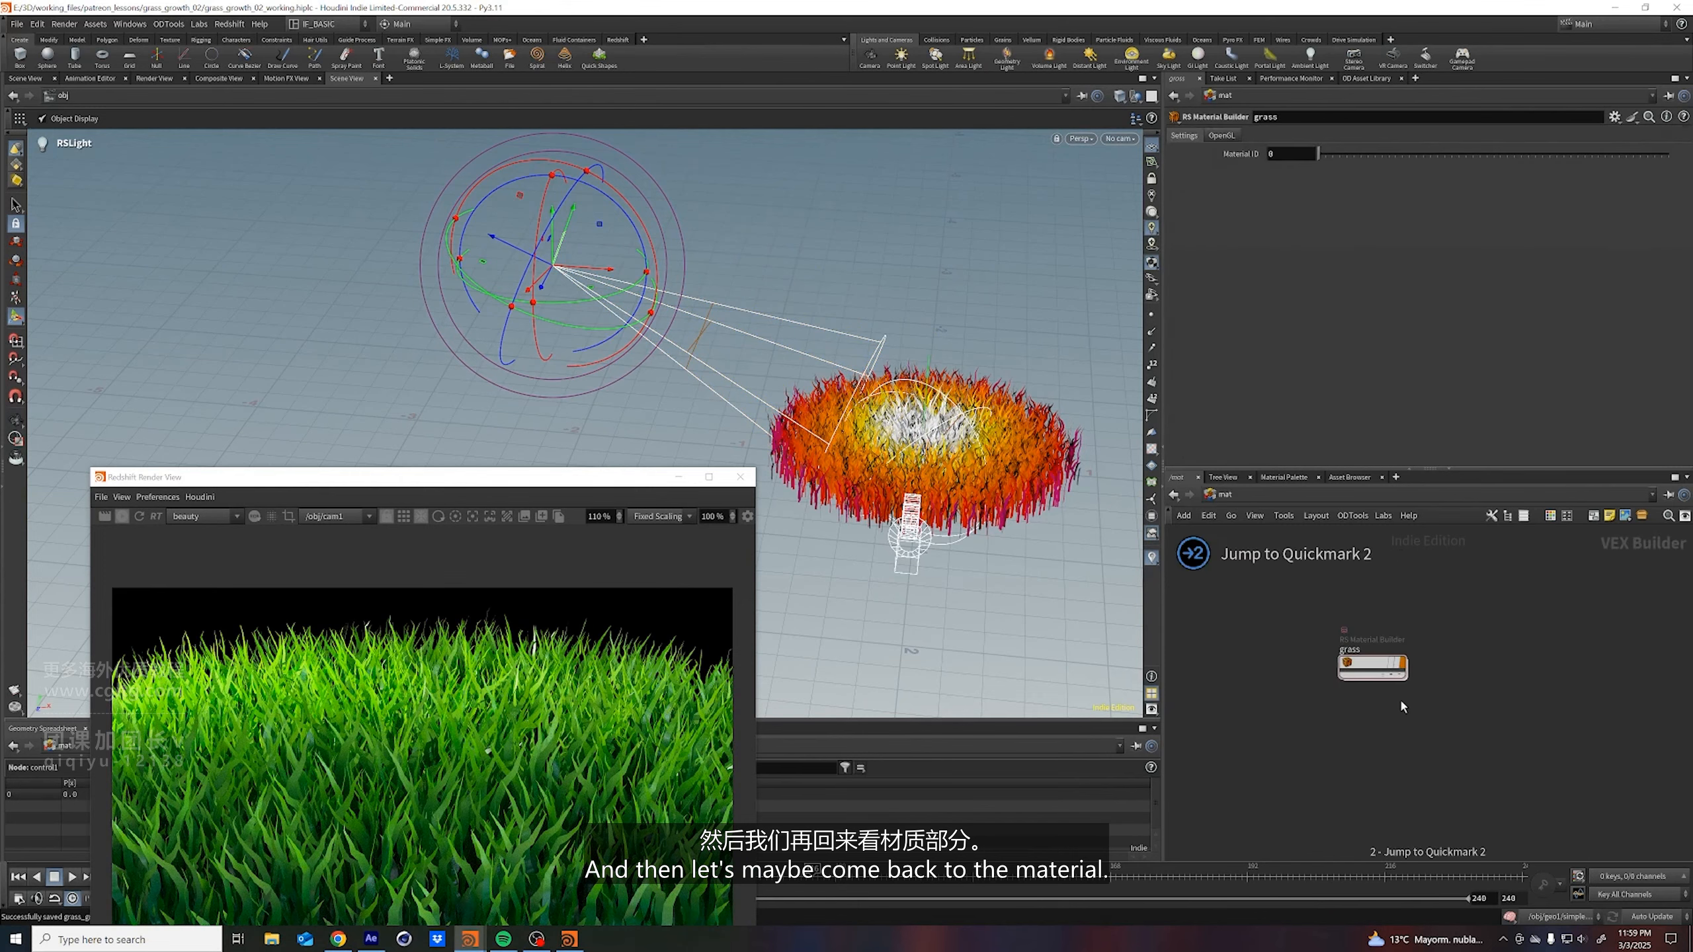
{"action": "double_click", "coordinate": [1377, 672]}
{"action": "left_click", "coordinate": [1672, 607]}
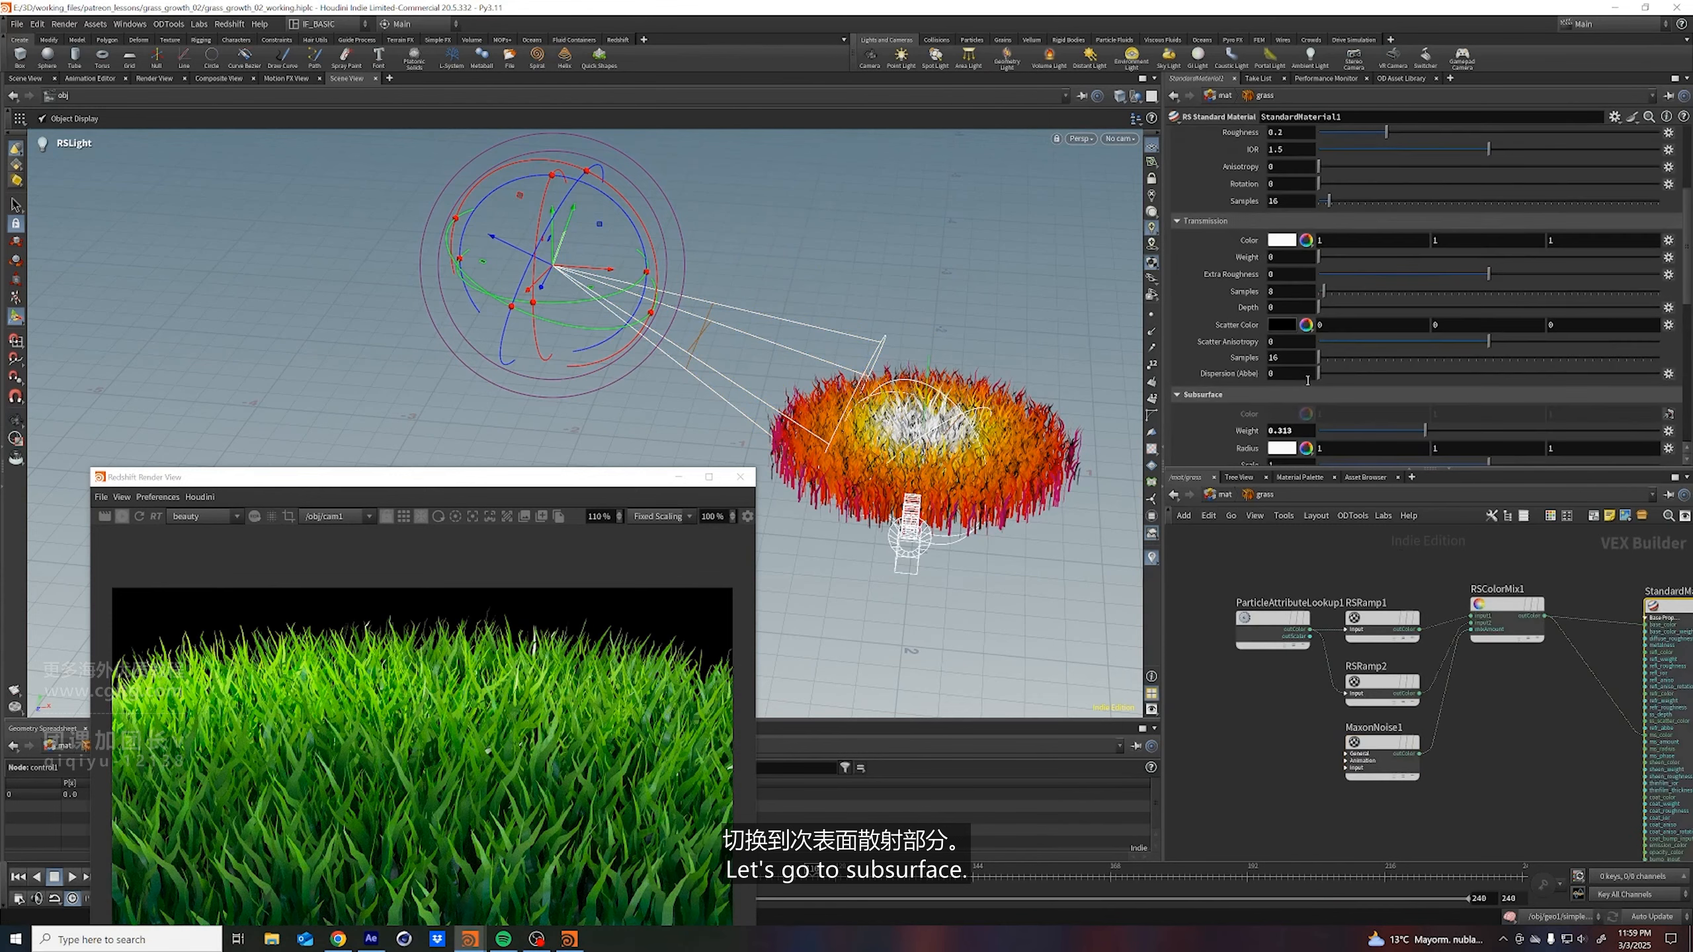
{"action": "scroll", "coordinate": [1291, 331], "scroll_direction": "down", "scroll_amount": 1}
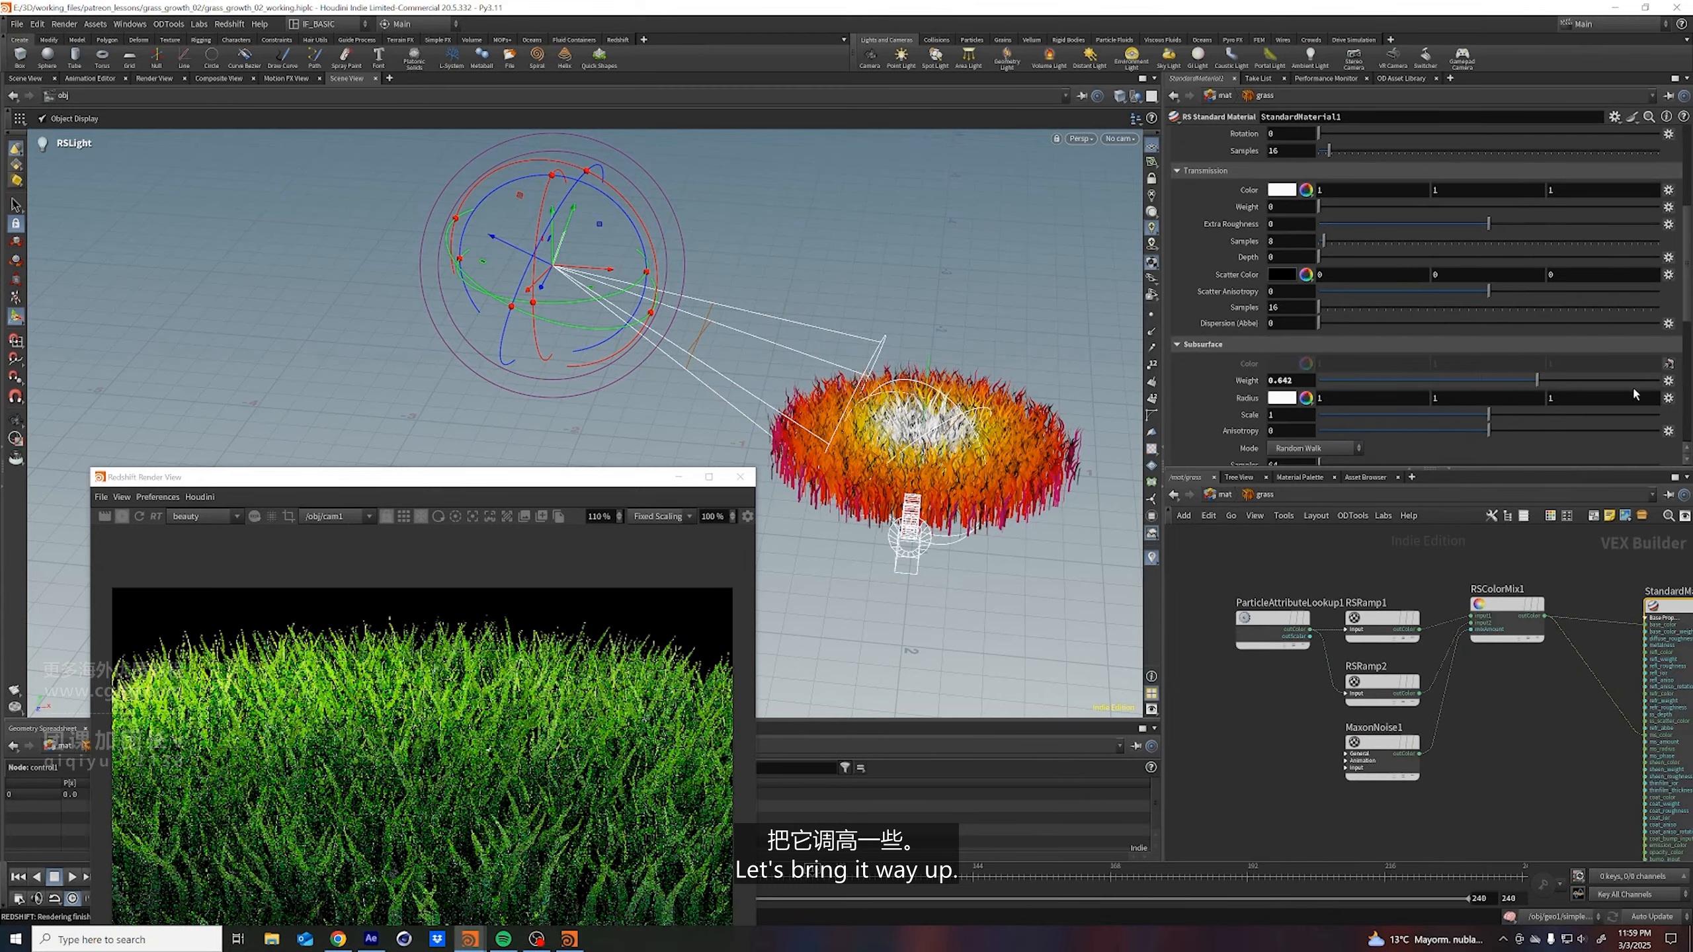
{"action": "left_click_drag", "start_coordinate": [1443, 388], "coordinate": [1659, 382]}
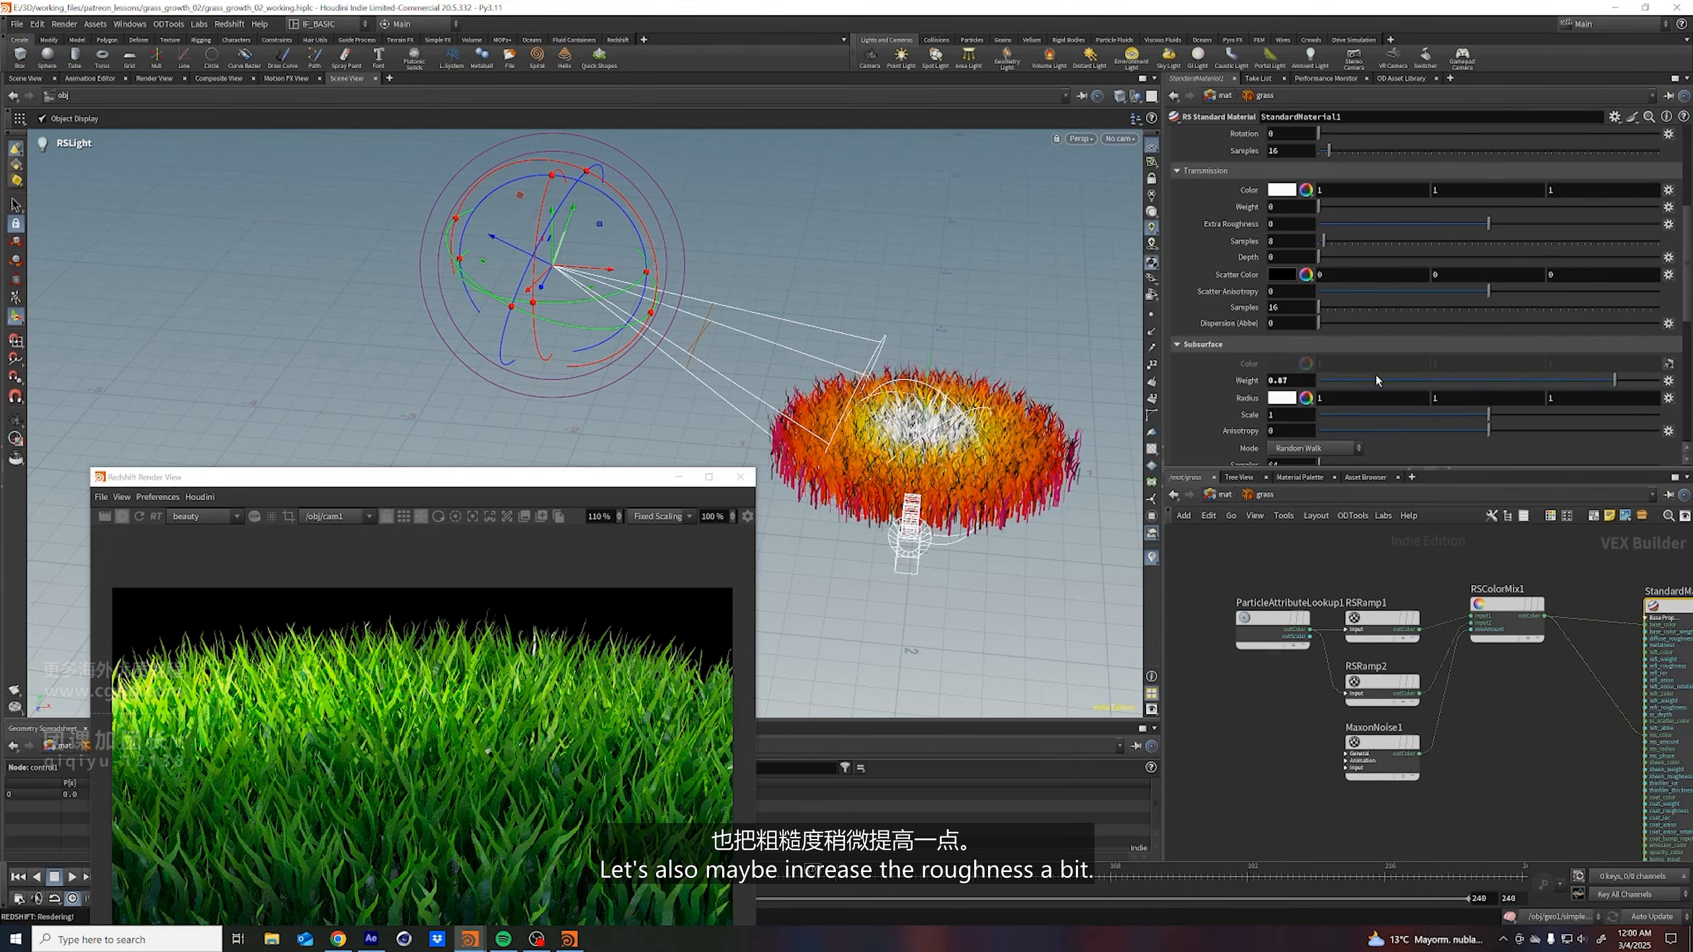
Set StandardMaterial1's reflection roughness to 0.519 and save the scene
{"action": "scroll", "coordinate": [1271, 351], "scroll_direction": "down", "scroll_amount": 5}
{"action": "scroll", "coordinate": [1286, 328], "scroll_direction": "up", "scroll_amount": 8}
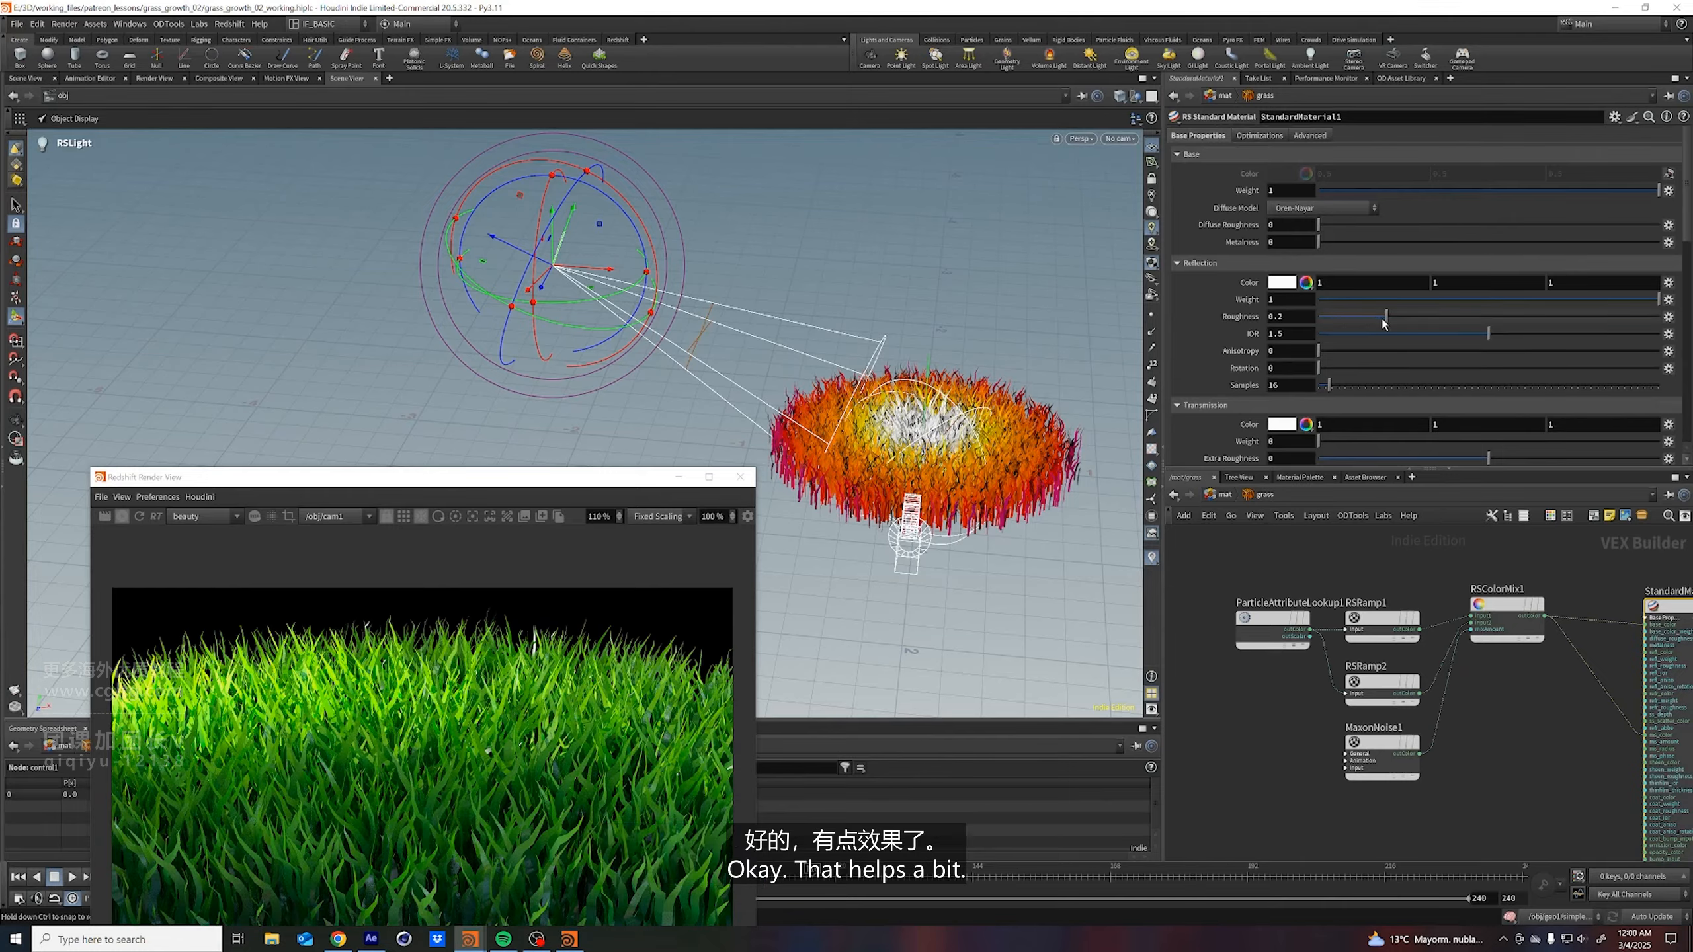
{"action": "left_click_drag", "start_coordinate": [1384, 319], "coordinate": [1496, 319]}
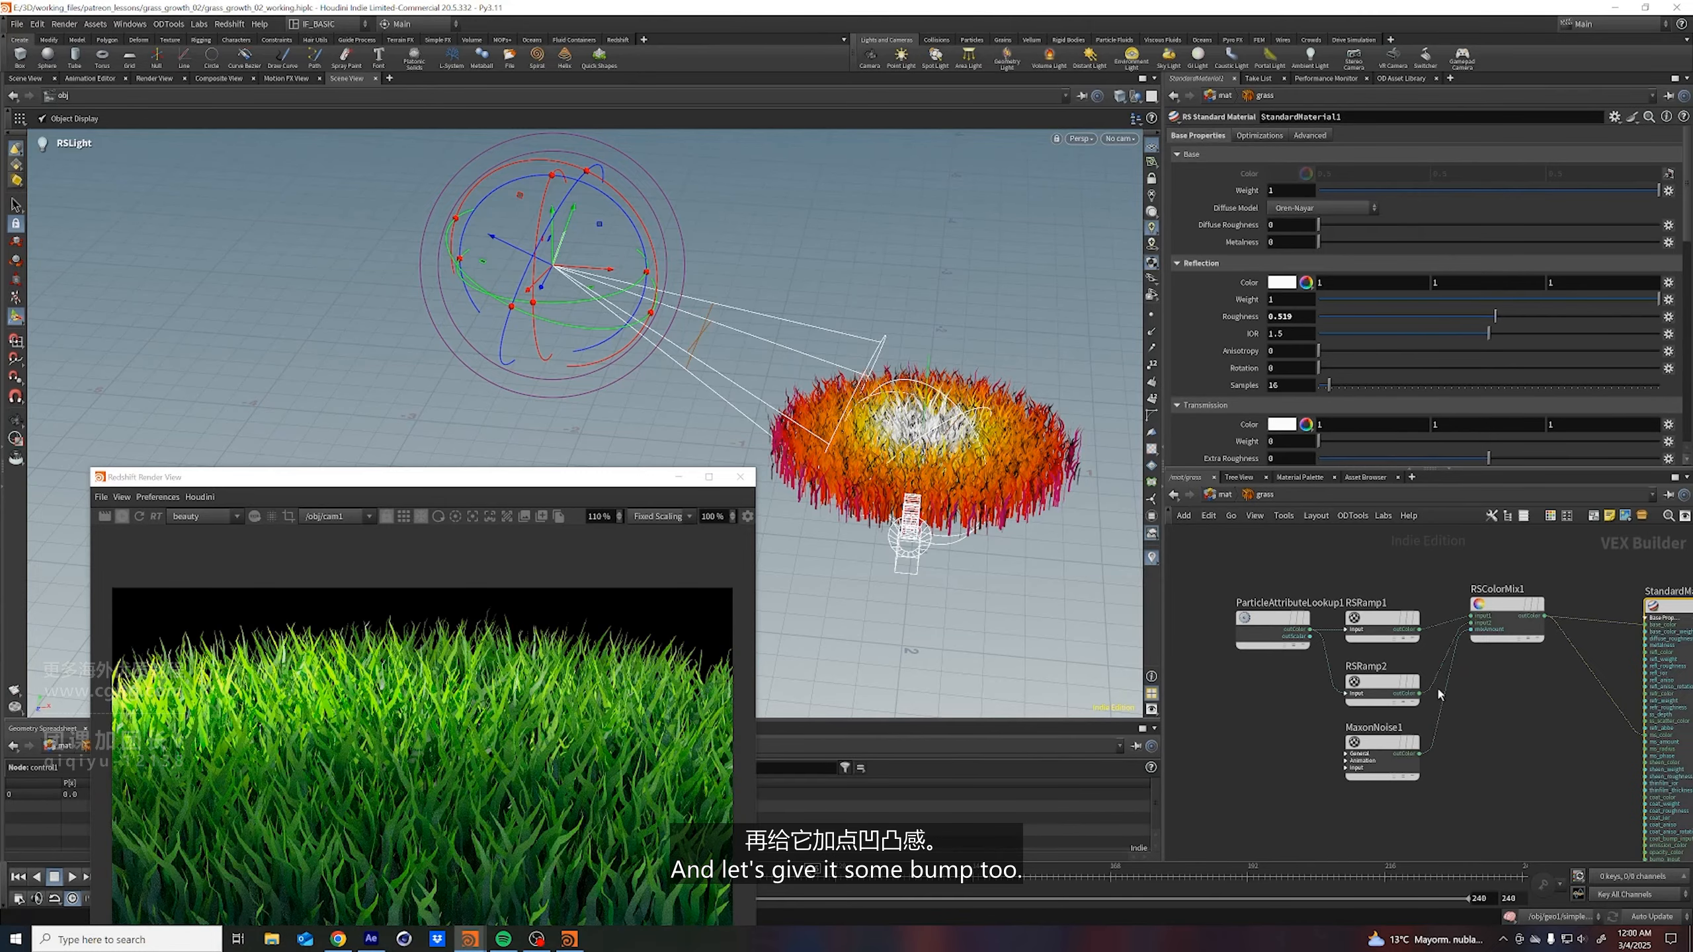
{"action": "middle_click_drag", "start_coordinate": [1498, 796], "coordinate": [1485, 770]}
{"action": "key", "text": "ctrl+s"}
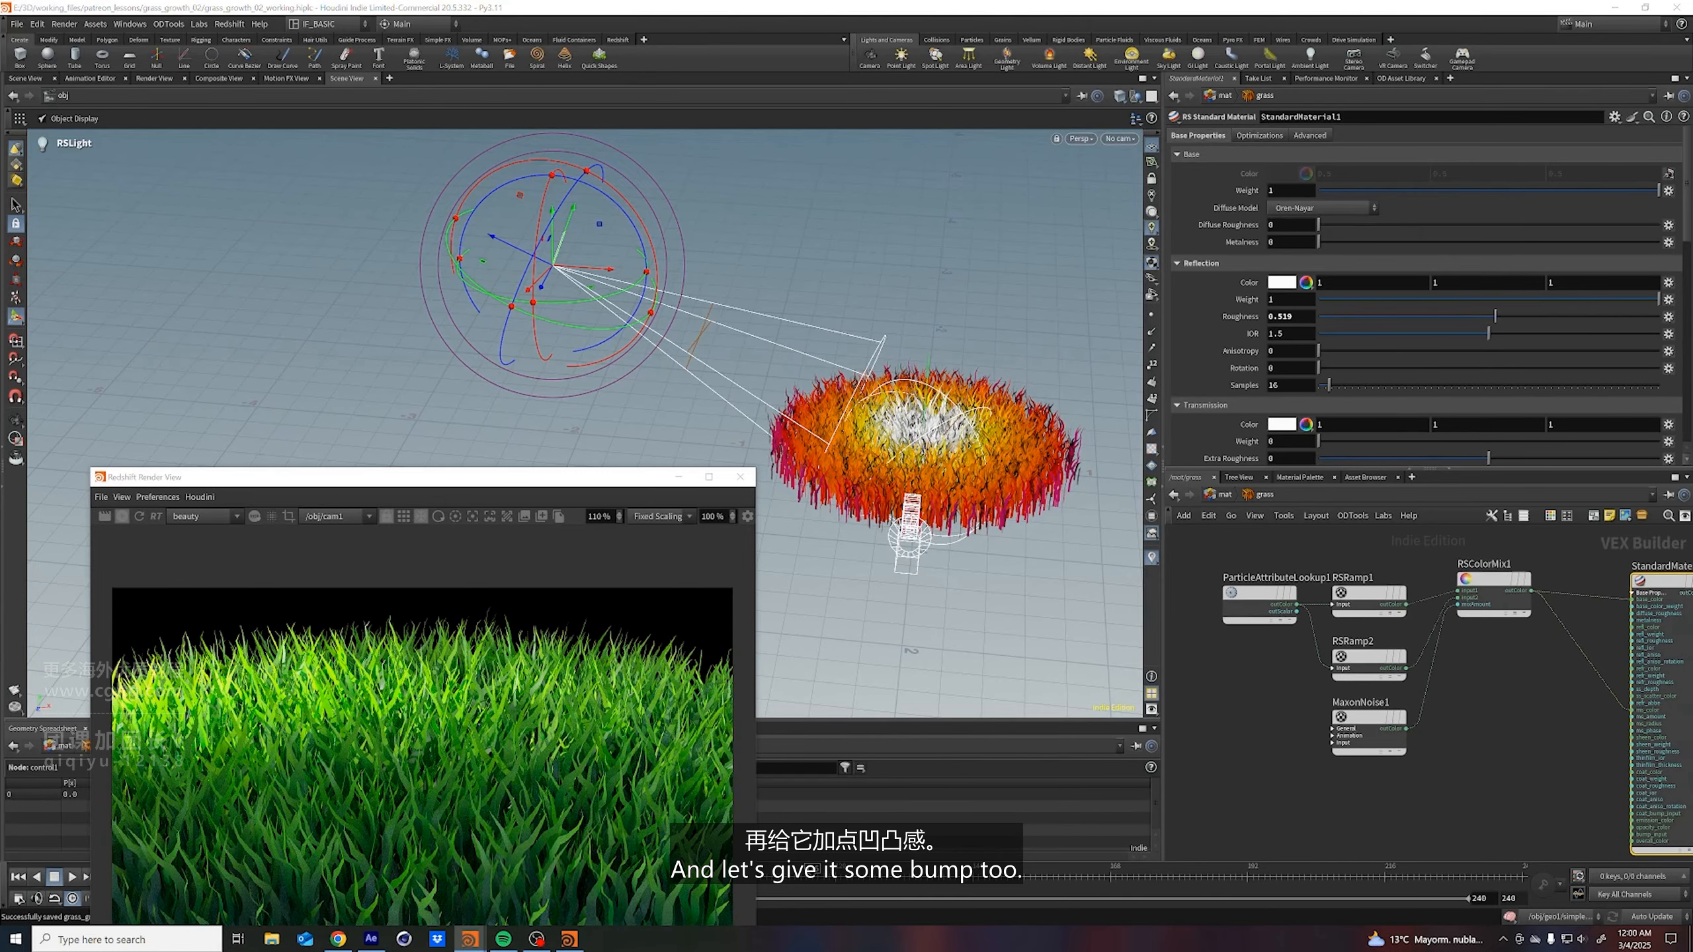
Add a second RS Maxon Noise node below MaxonNoise1 in the grass material network
{"action": "middle_click_drag", "start_coordinate": [1489, 758], "coordinate": [1458, 718]}
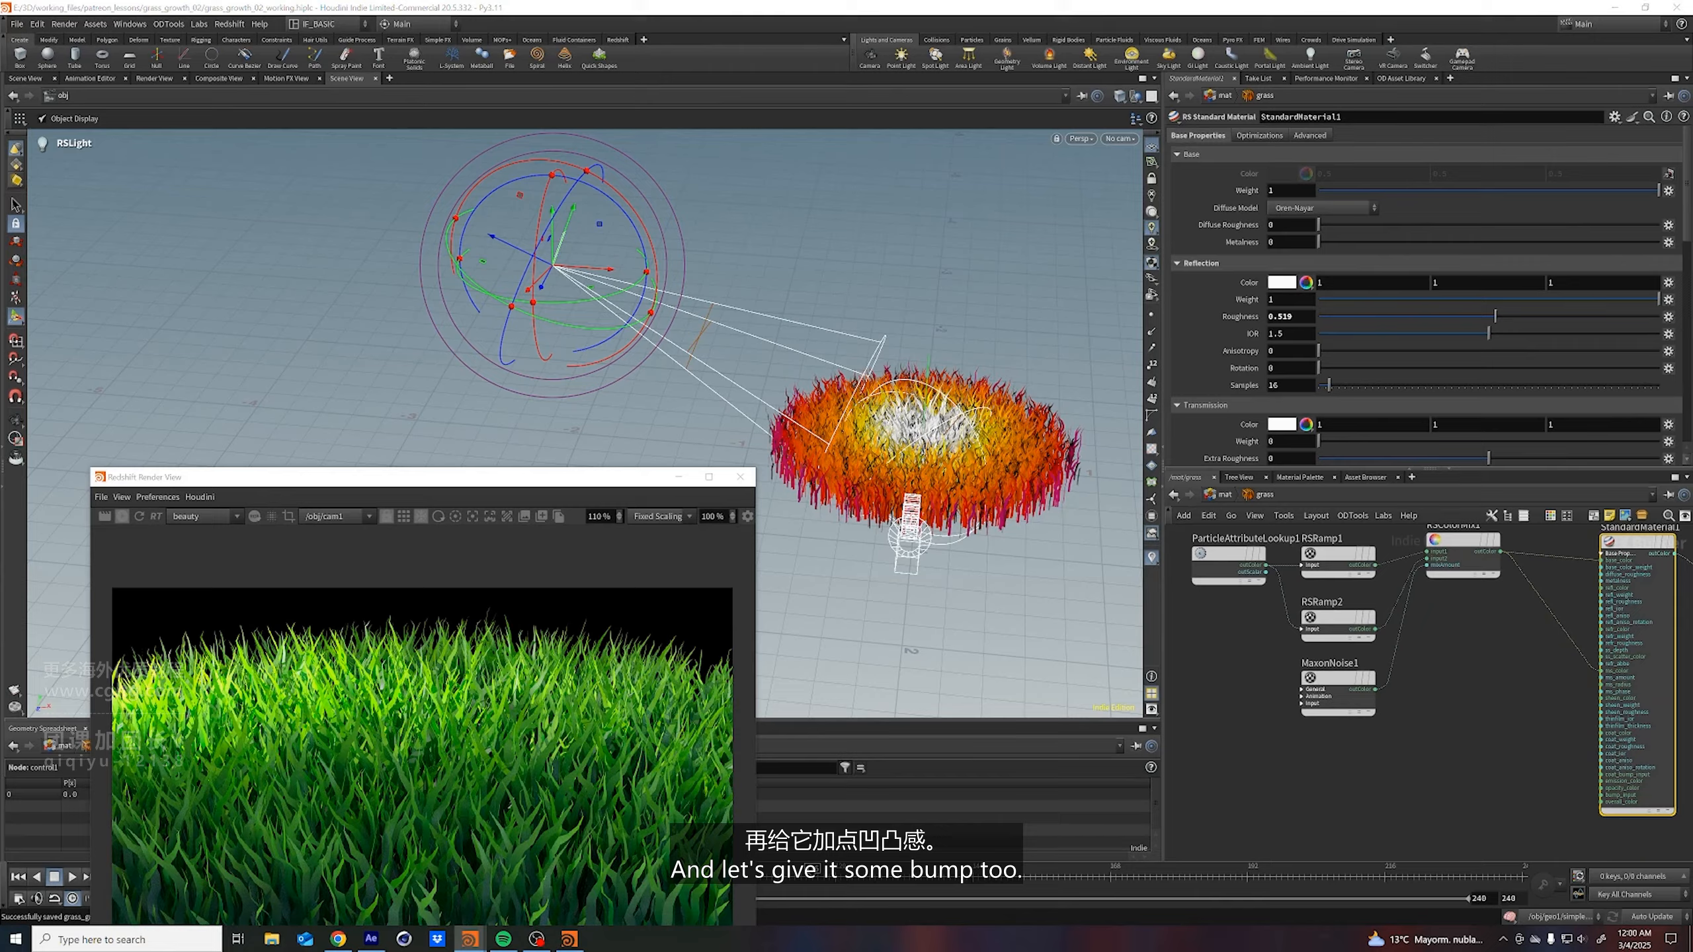
{"action": "left_click", "coordinate": [1411, 765]}
{"action": "middle_click_drag", "start_coordinate": [1410, 766], "coordinate": [1442, 743]}
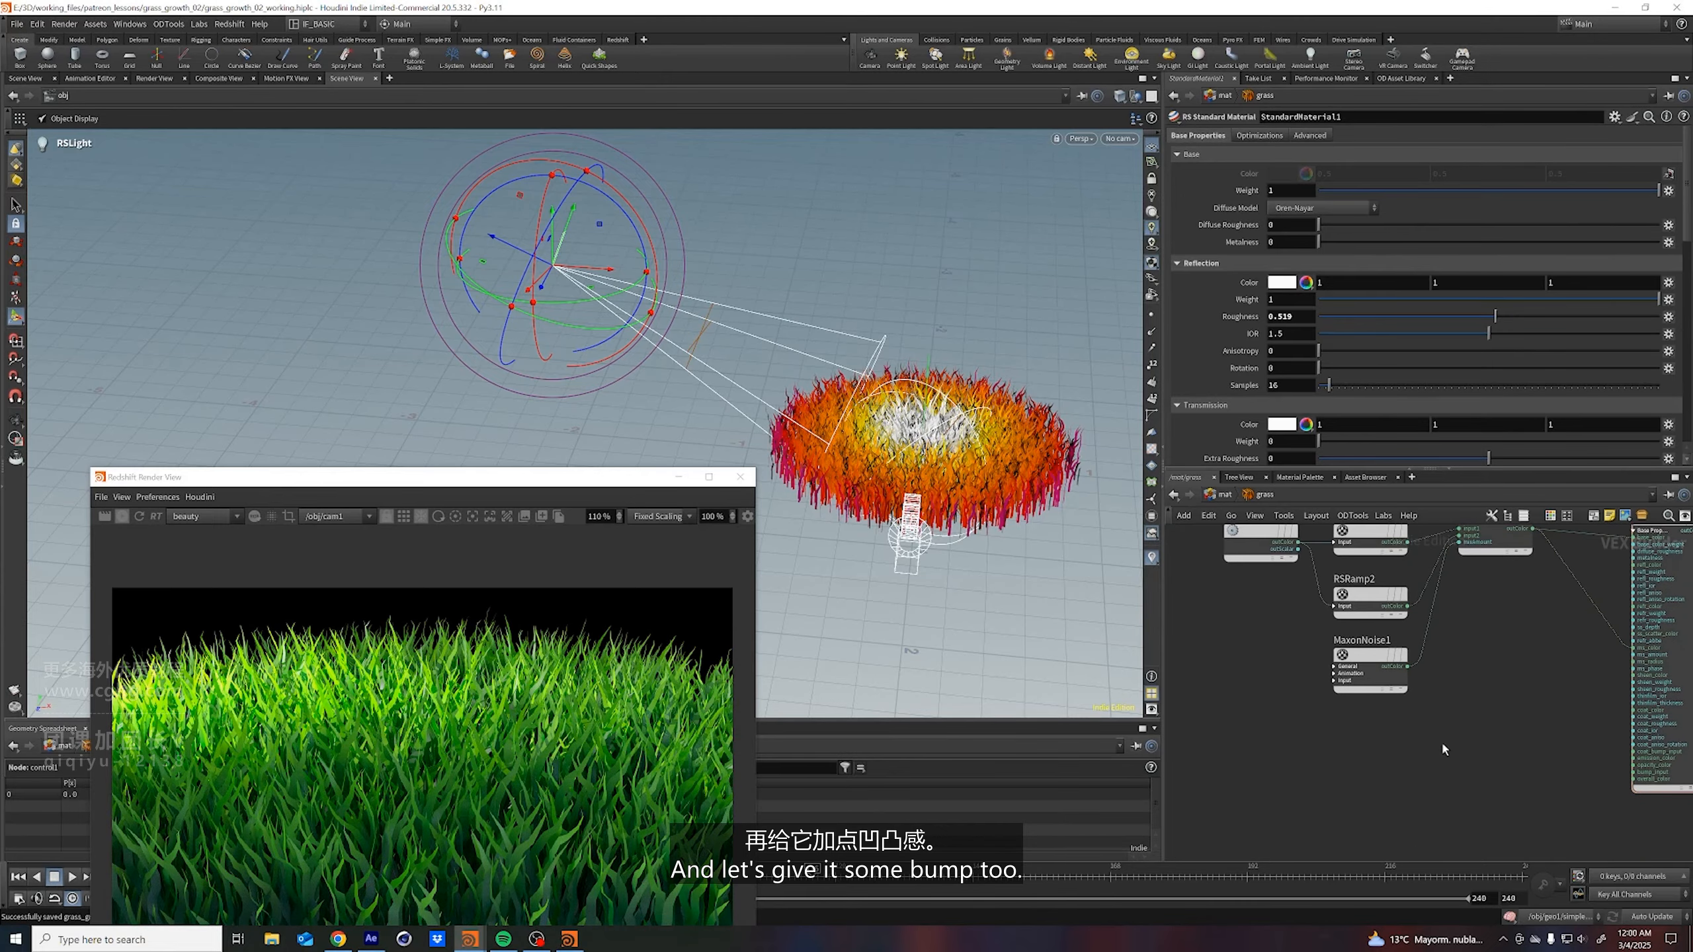
{"action": "key", "text": "Tab"}
{"action": "type", "text": "ma"}
{"action": "key", "text": "Down"}
{"action": "key", "text": "Return"}
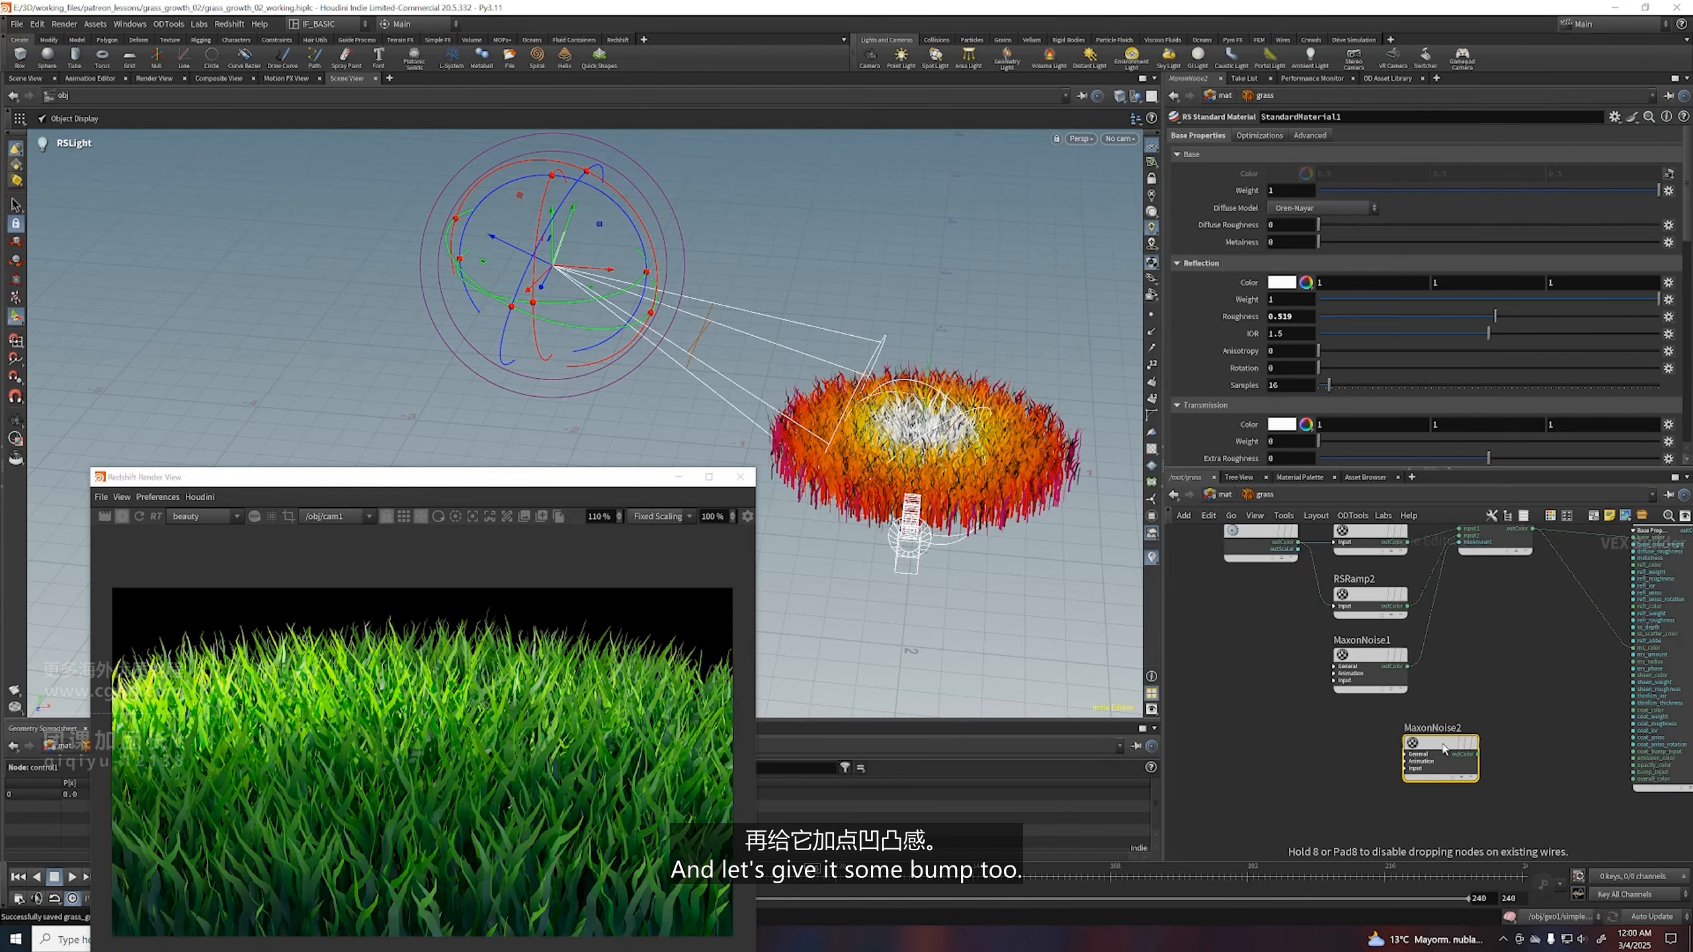
{"action": "left_click", "coordinate": [1440, 753]}
{"action": "middle_click_drag", "start_coordinate": [1494, 717], "coordinate": [1426, 718]}
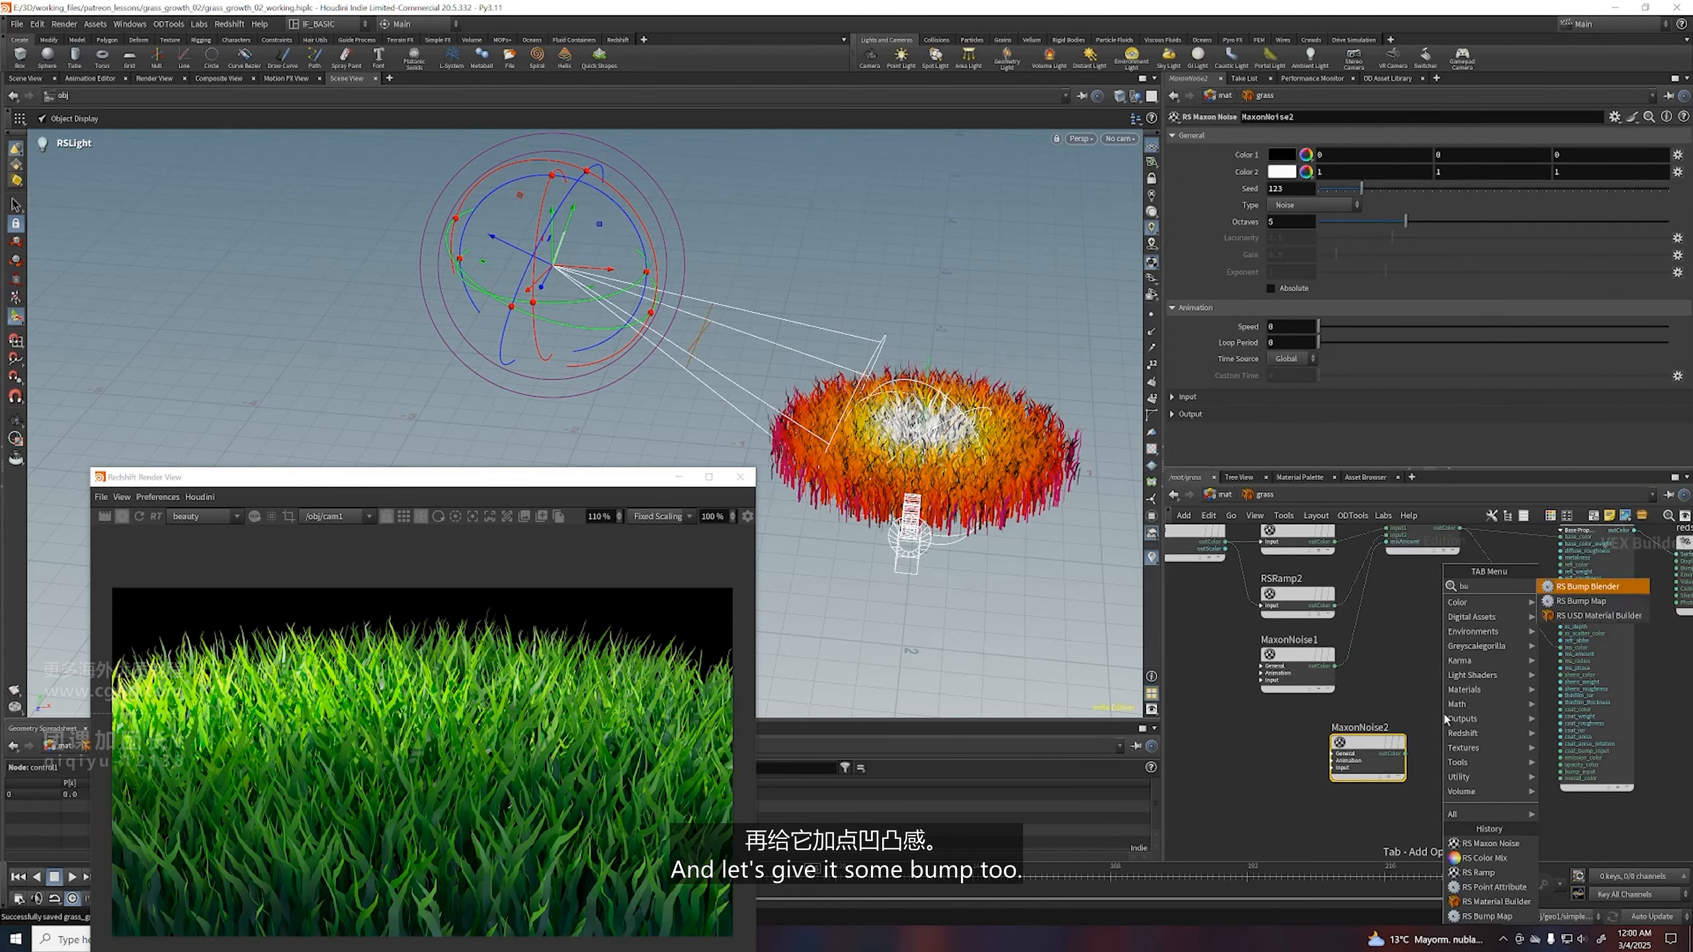
Add an RS Bump Map node, feed MaxonNoise2 into it, and connect it to StandardMaterial1's bump input
{"action": "left_click", "coordinate": [1444, 717]}
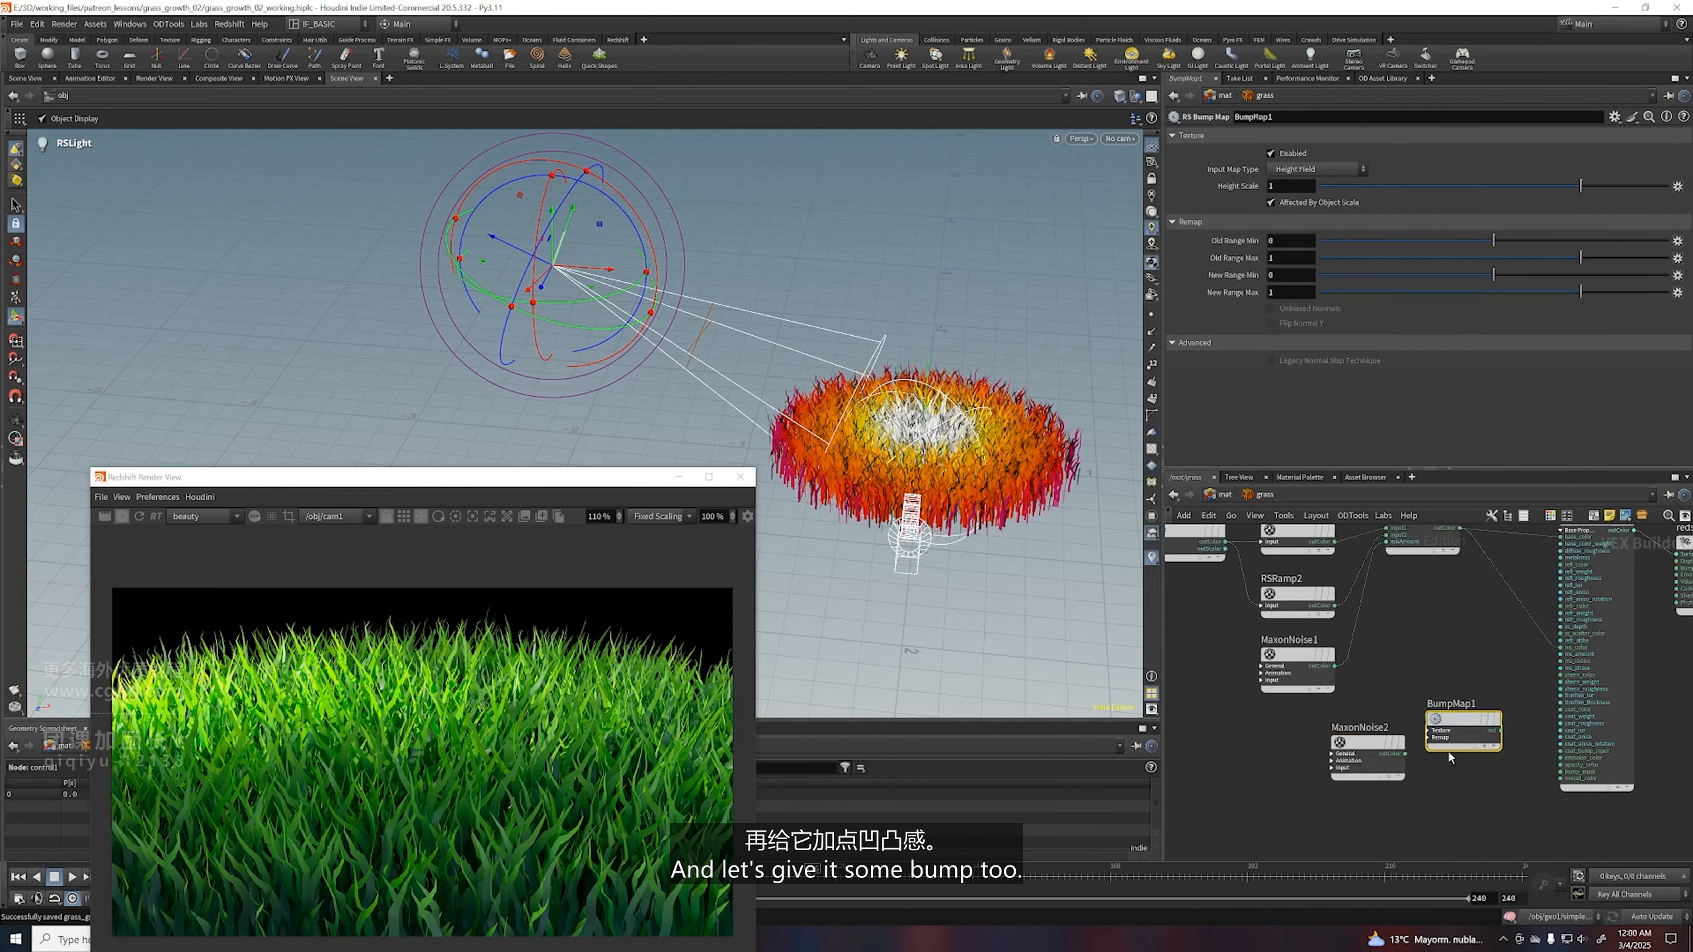
{"action": "left_click", "coordinate": [1432, 731]}
{"action": "left_click", "coordinate": [1435, 729]}
{"action": "left_click", "coordinate": [1441, 755]}
{"action": "left_click_drag", "start_coordinate": [1501, 731], "coordinate": [1560, 772]}
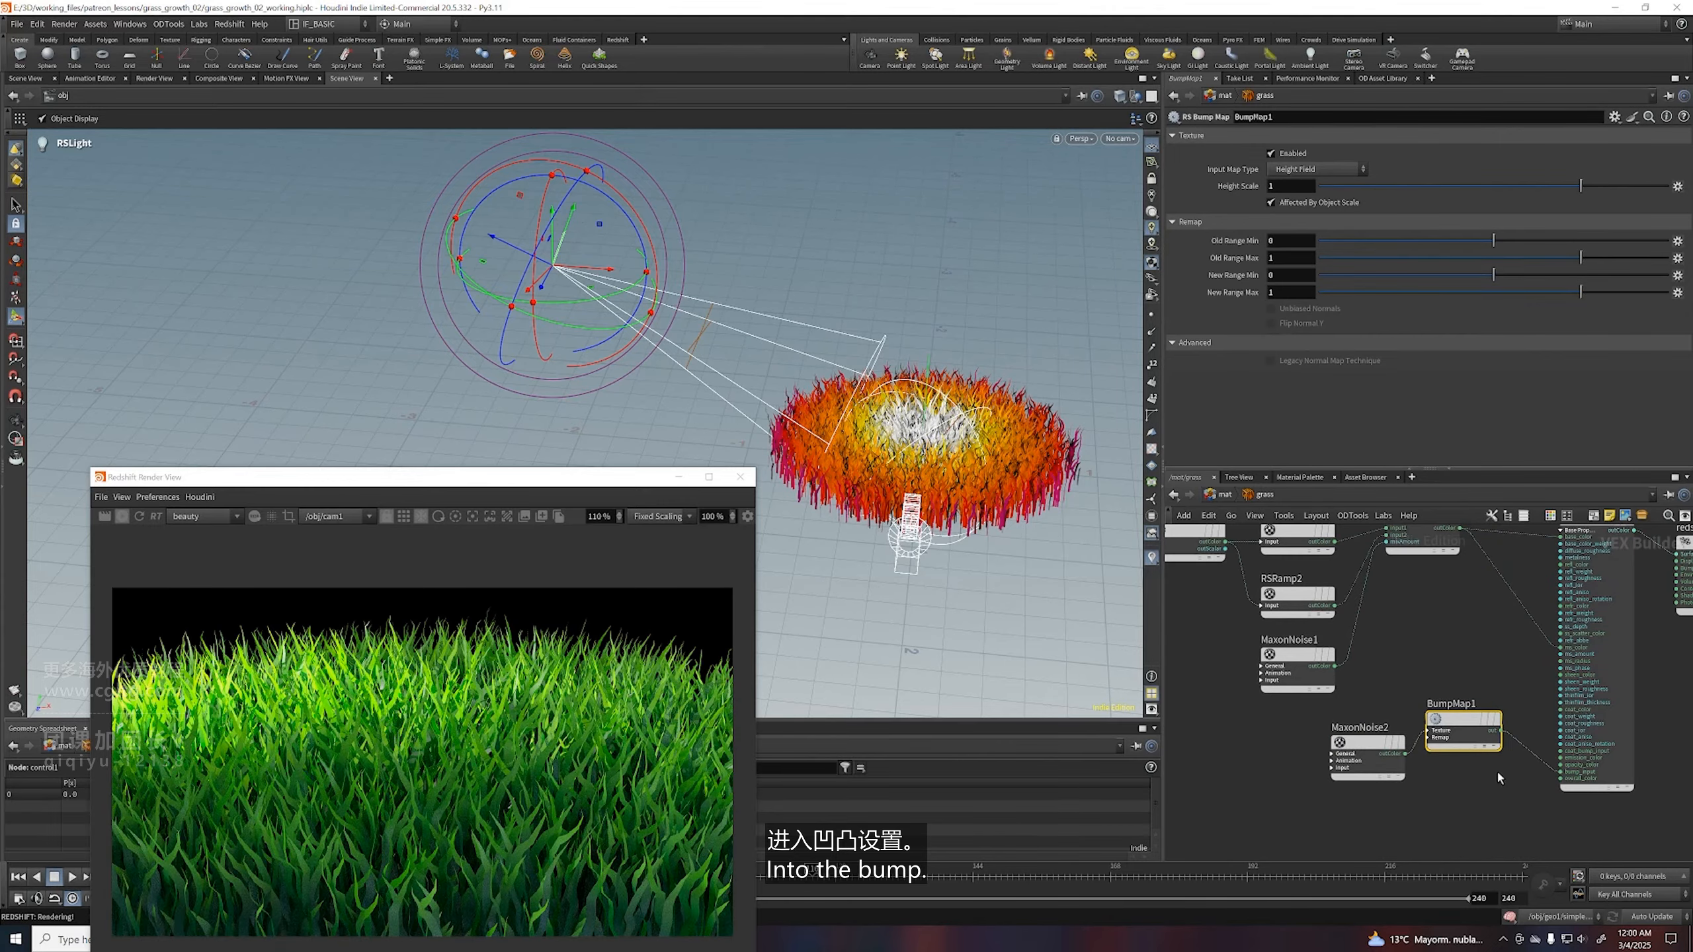
Move the Redshift render view higher over the viewport and widen it to fit the whole grass image
{"action": "left_click_drag", "start_coordinate": [345, 494], "coordinate": [428, 349]}
{"action": "scroll", "coordinate": [407, 661], "scroll_direction": "up", "scroll_amount": 2}
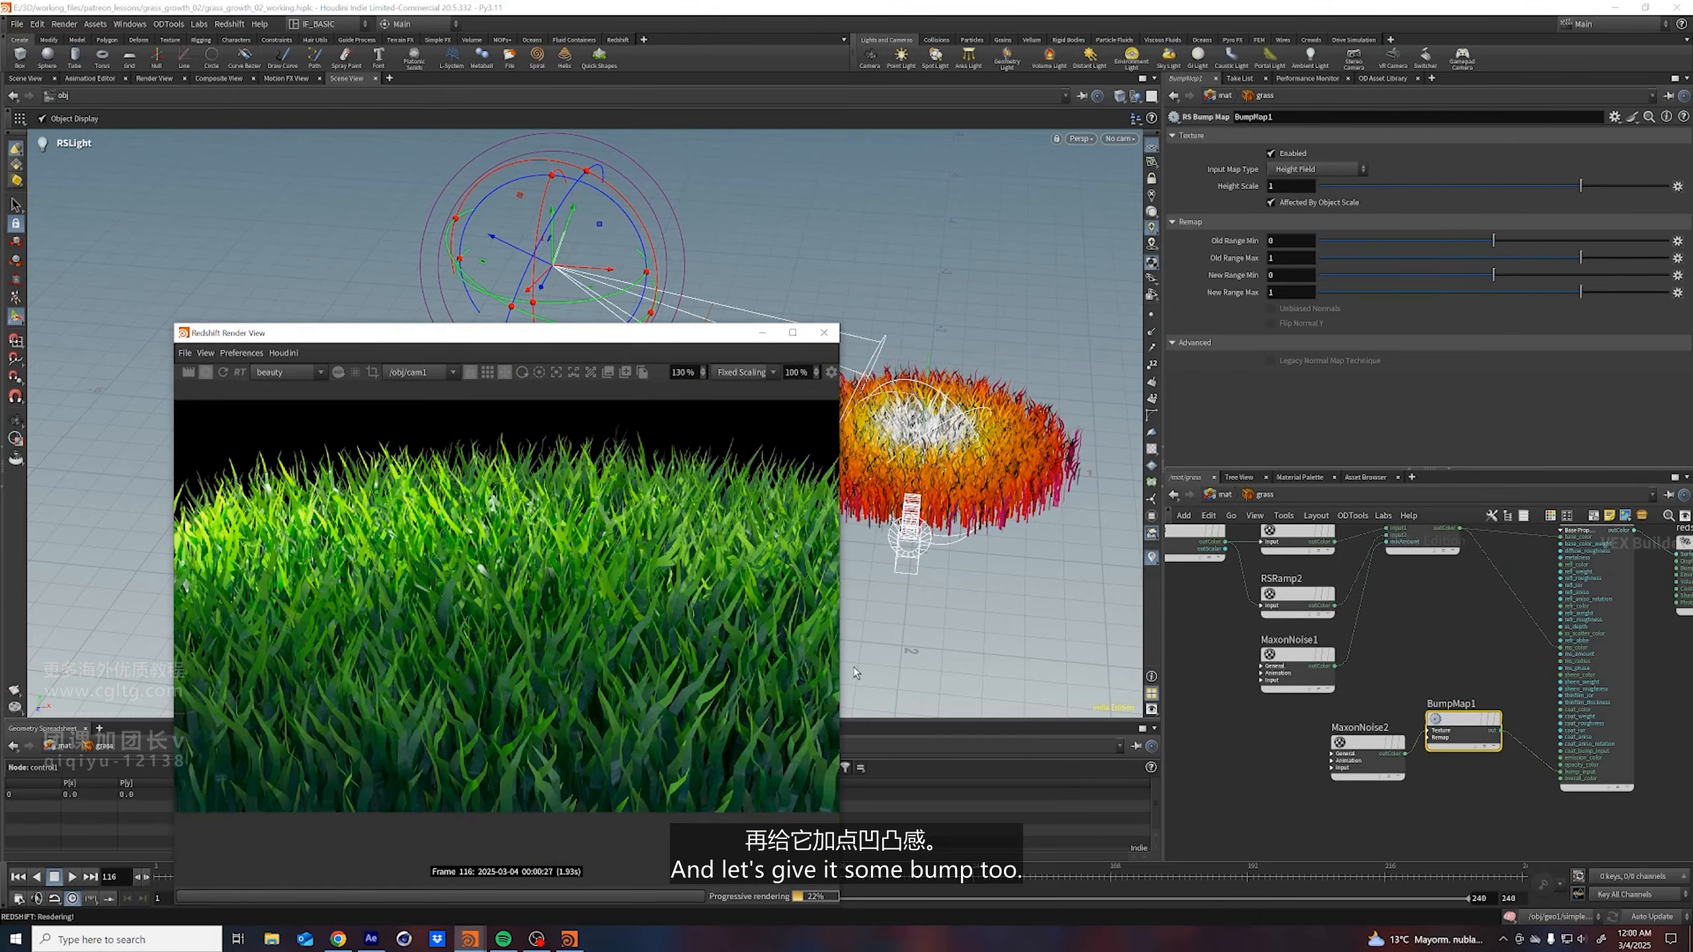
{"action": "left_click_drag", "start_coordinate": [841, 667], "coordinate": [1044, 666]}
Preview MaxonNoise2's output alone on the grass in the render view and save the scene
{"action": "left_click", "coordinate": [1366, 743]}
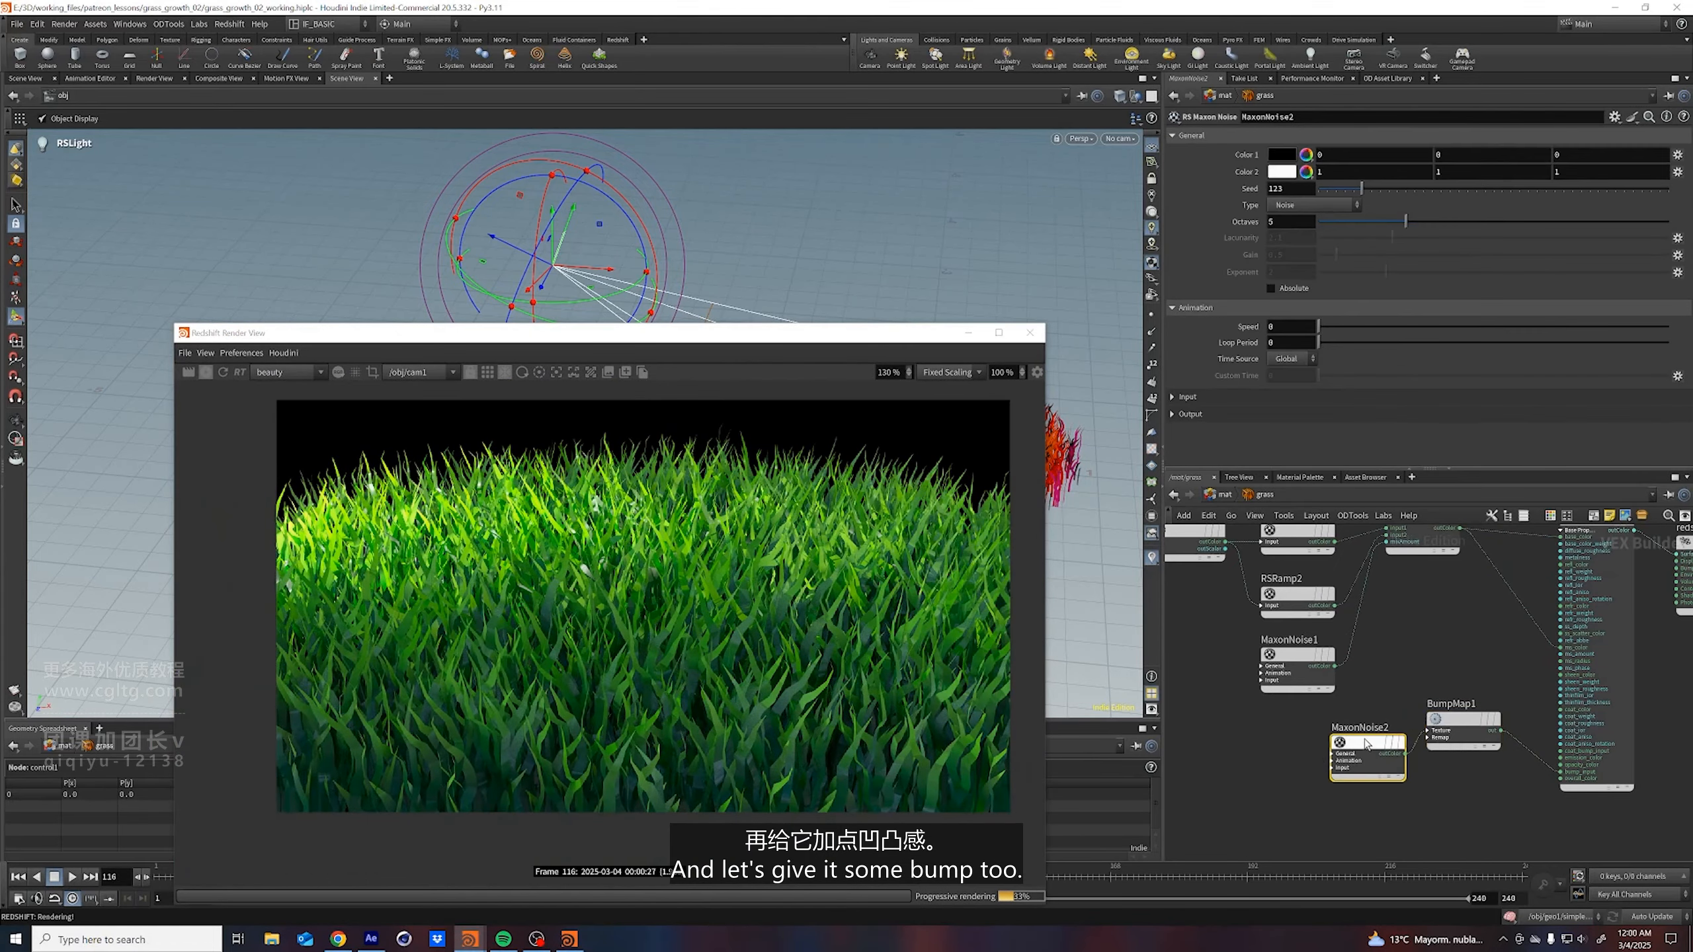
{"action": "mouse_move", "coordinate": [1347, 745]}
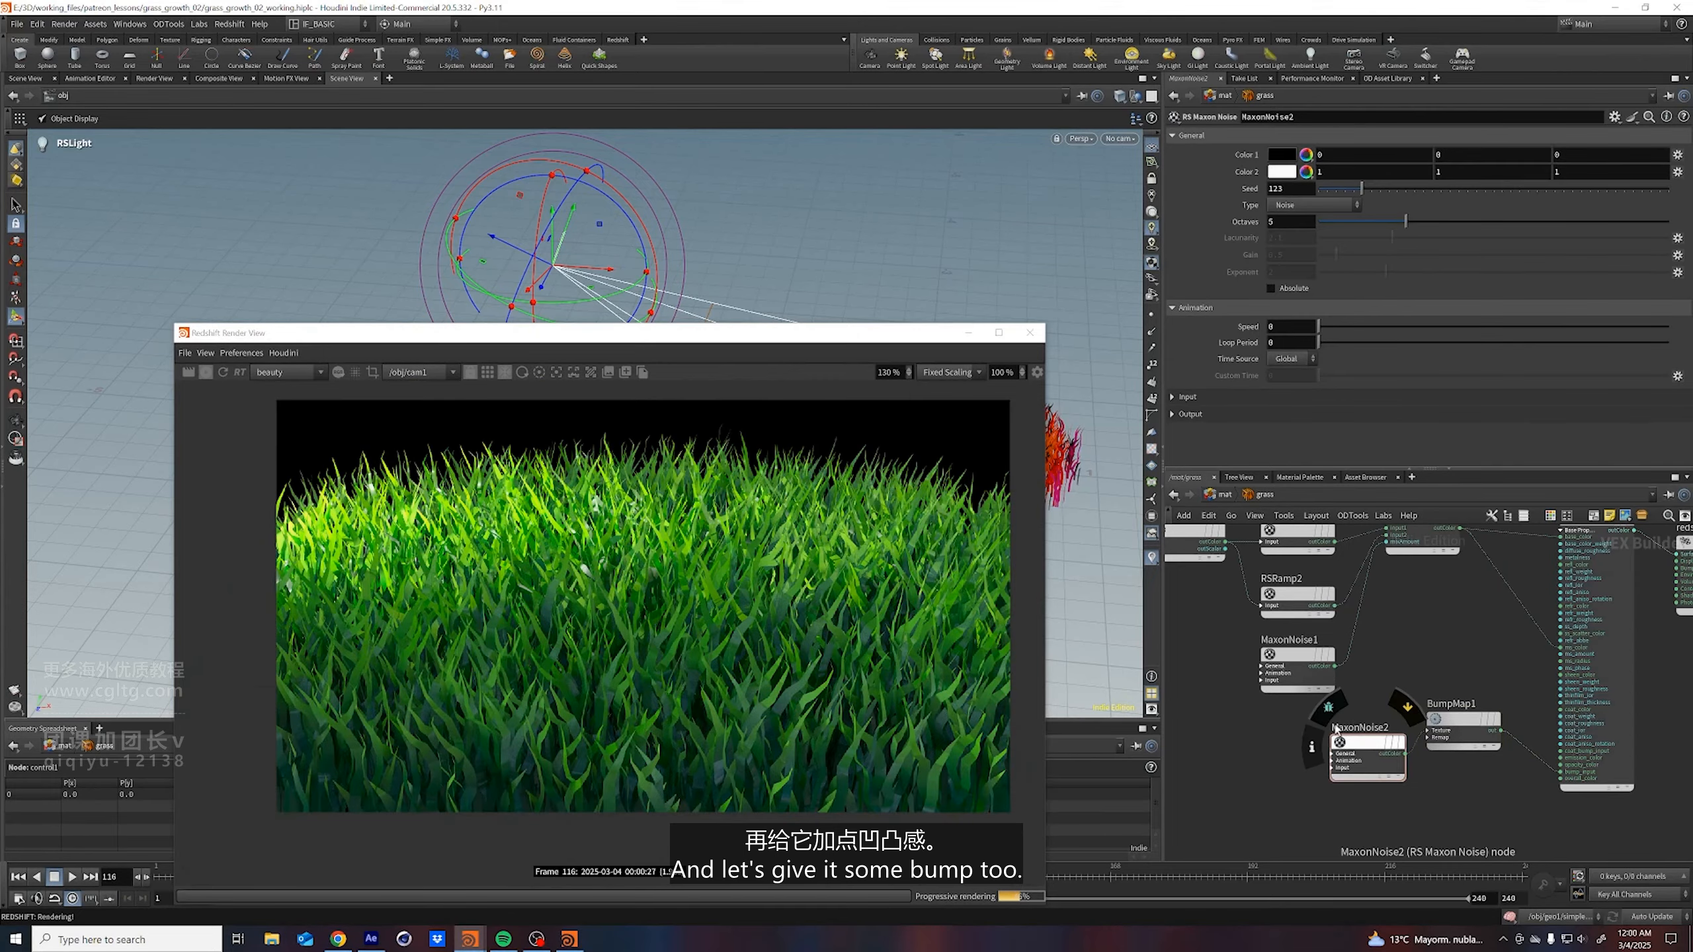
{"action": "left_click", "coordinate": [1326, 711]}
{"action": "key", "text": "ctrl+s"}
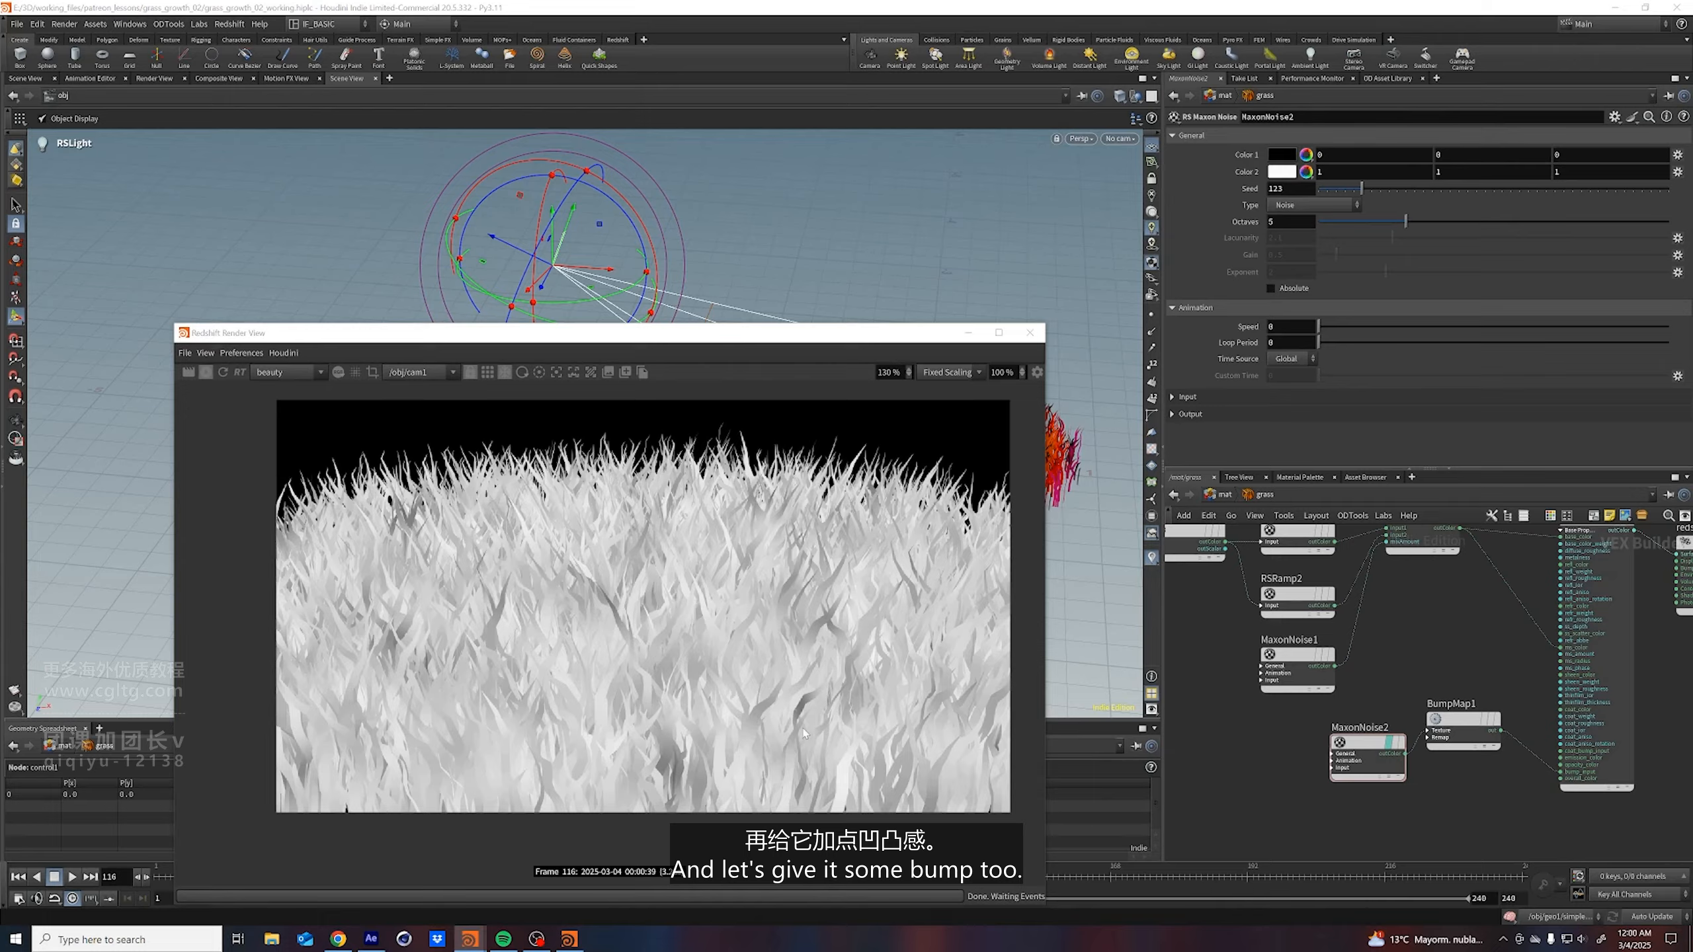
Set MaxonNoise2's type to VL noise and its input source to UV/Vertex Attribute
{"action": "left_click", "coordinate": [1309, 205]}
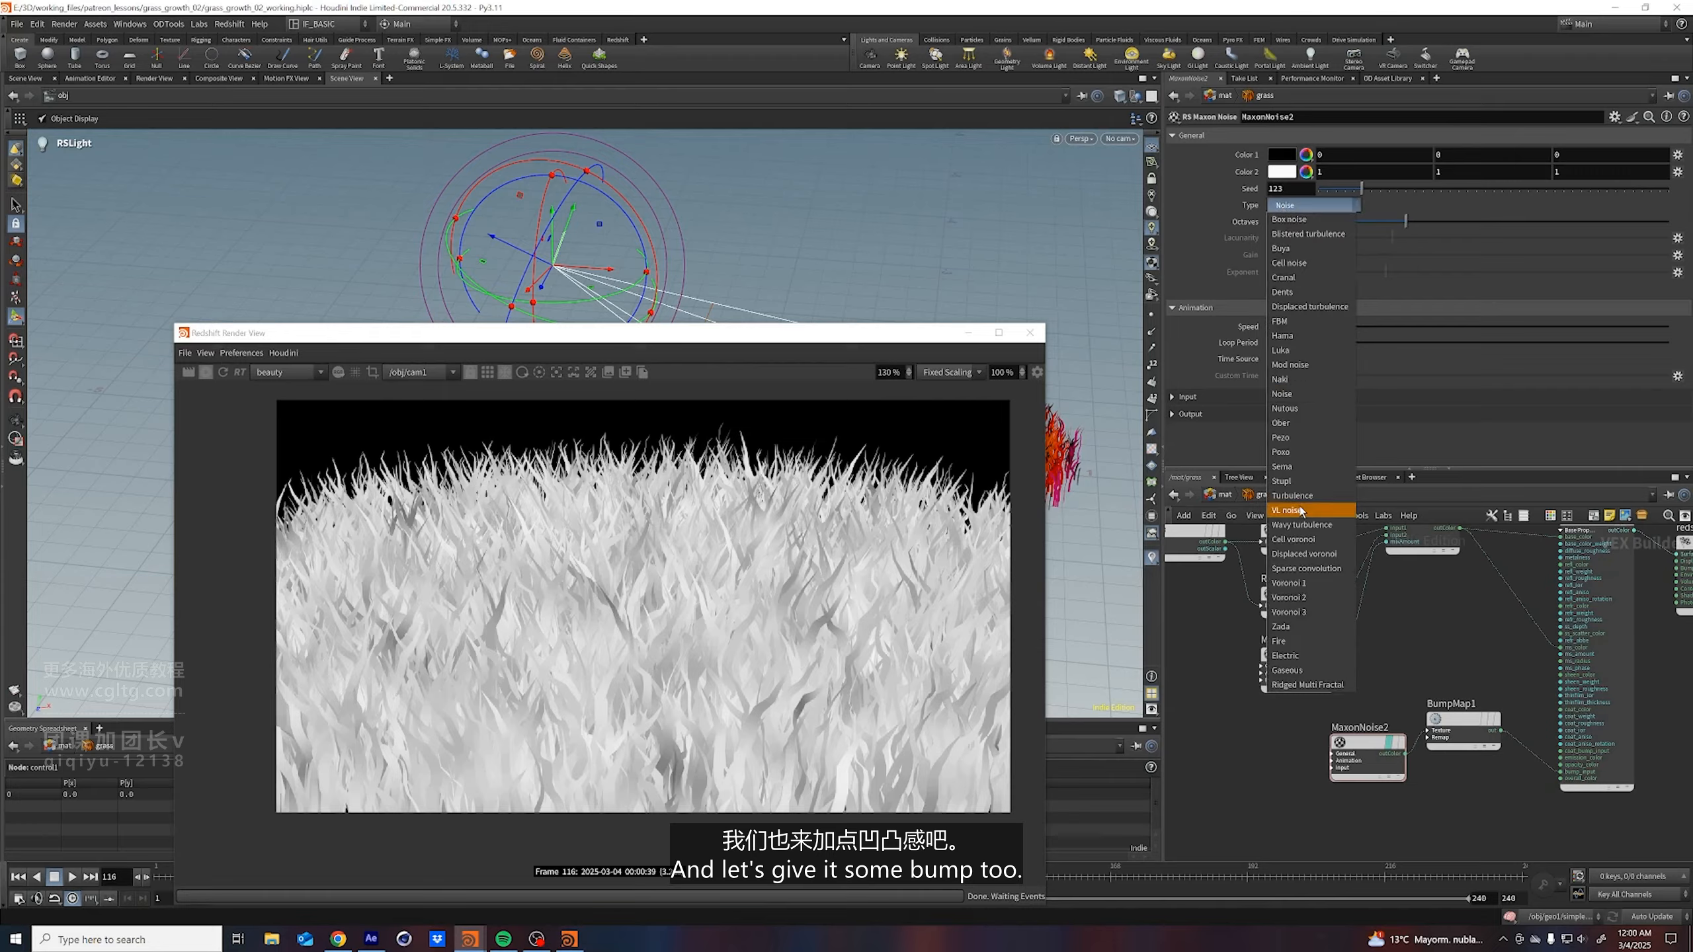
{"action": "left_click", "coordinate": [1290, 510]}
{"action": "left_click", "coordinate": [1172, 414]}
{"action": "left_click", "coordinate": [1172, 397]}
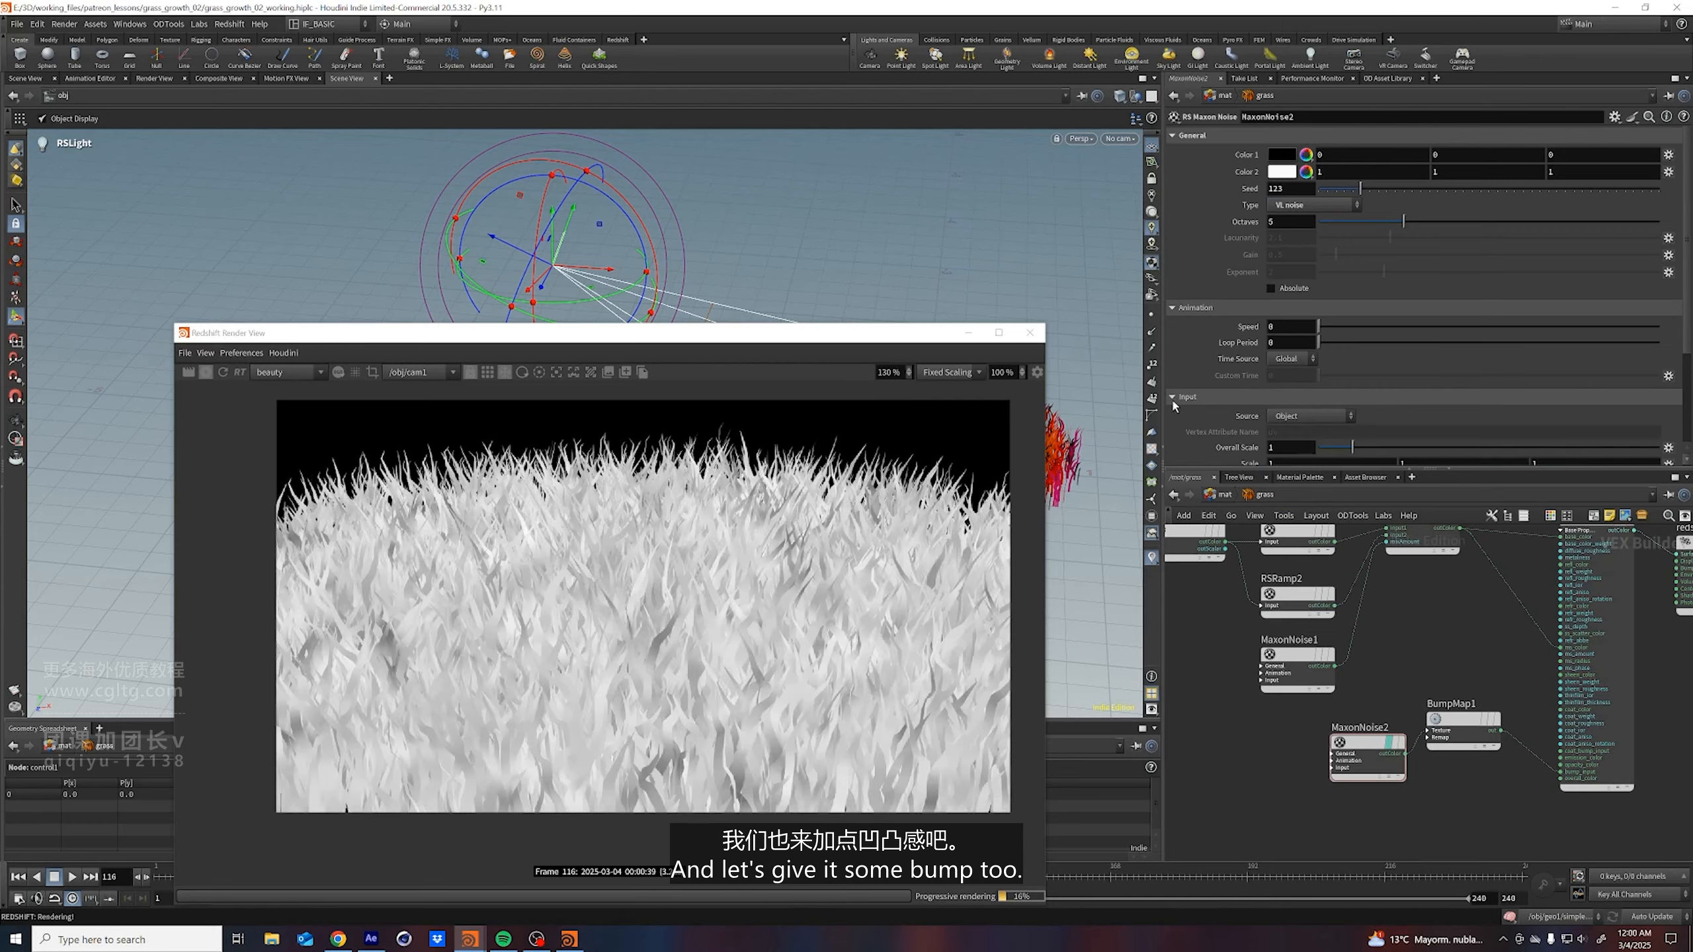
{"action": "scroll", "coordinate": [1199, 333], "scroll_direction": "down", "scroll_amount": 2}
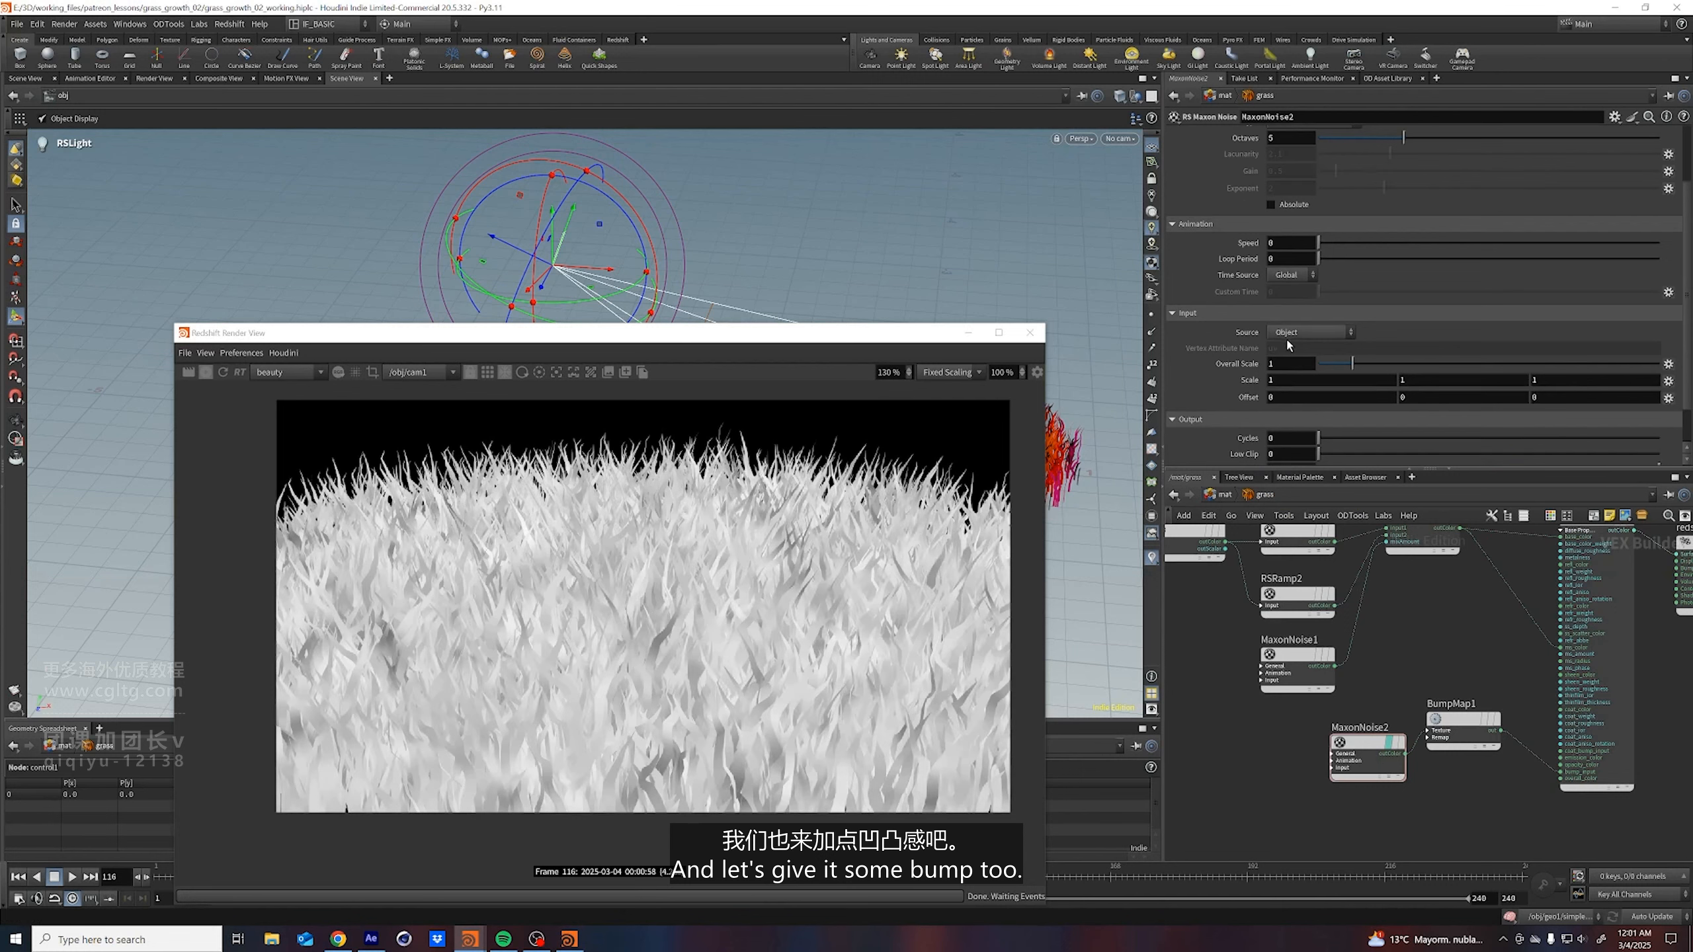
{"action": "left_click", "coordinate": [1288, 333]}
{"action": "left_click", "coordinate": [1303, 363]}
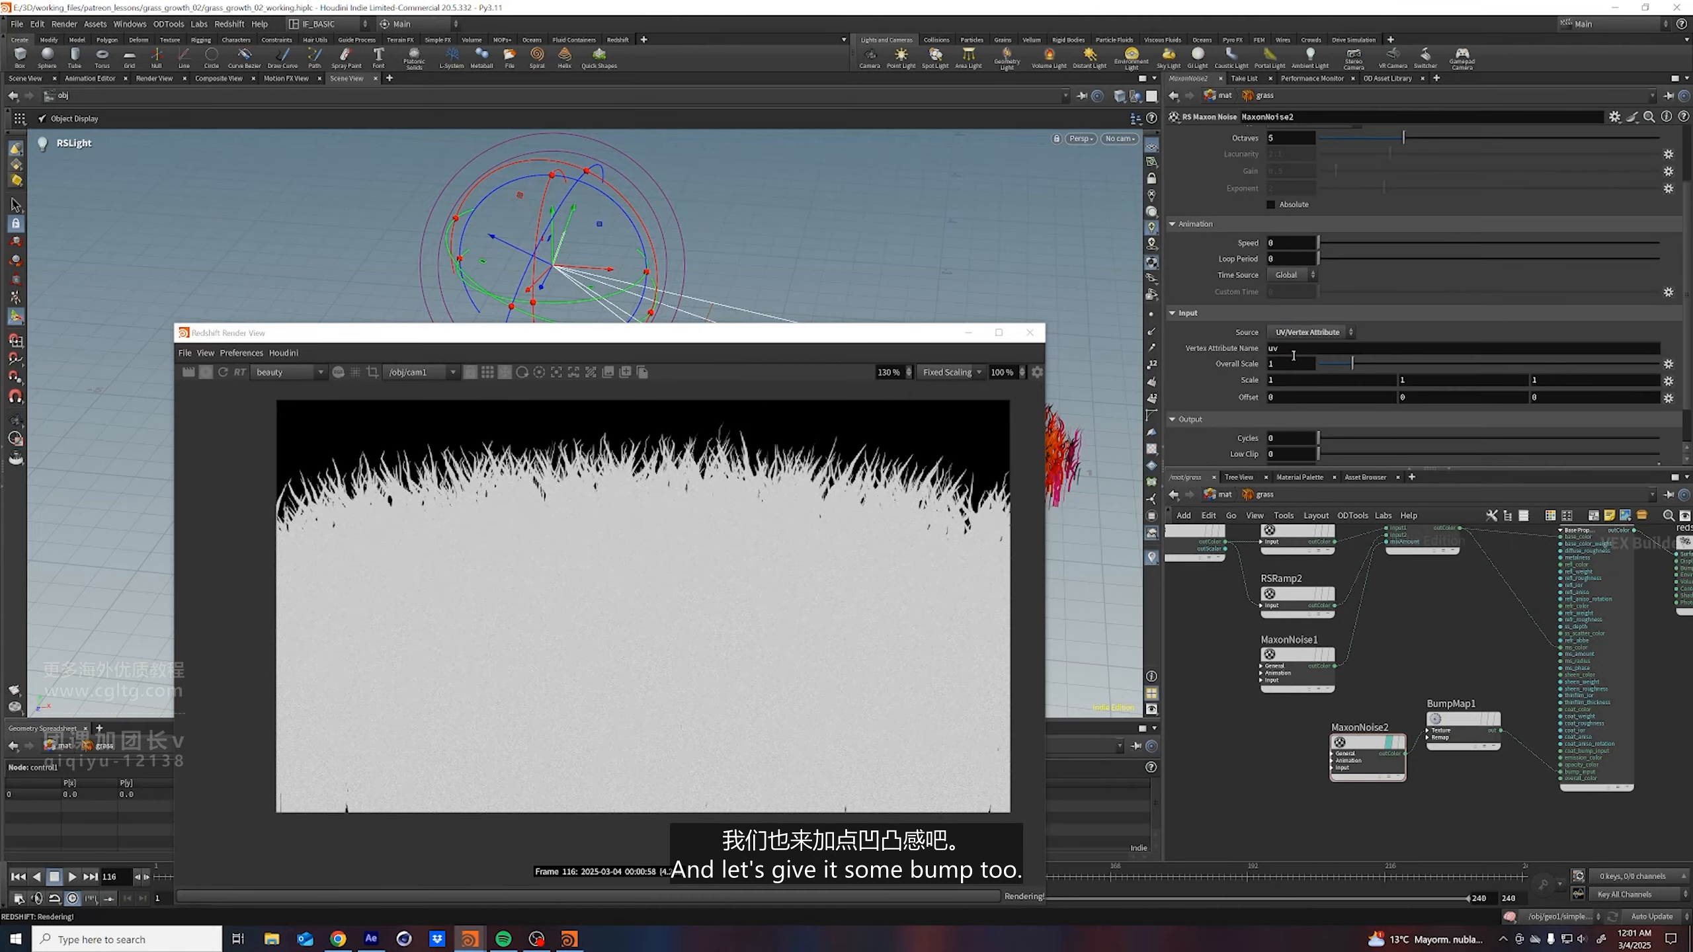
{"action": "scroll", "coordinate": [713, 651], "scroll_direction": "up", "scroll_amount": 5}
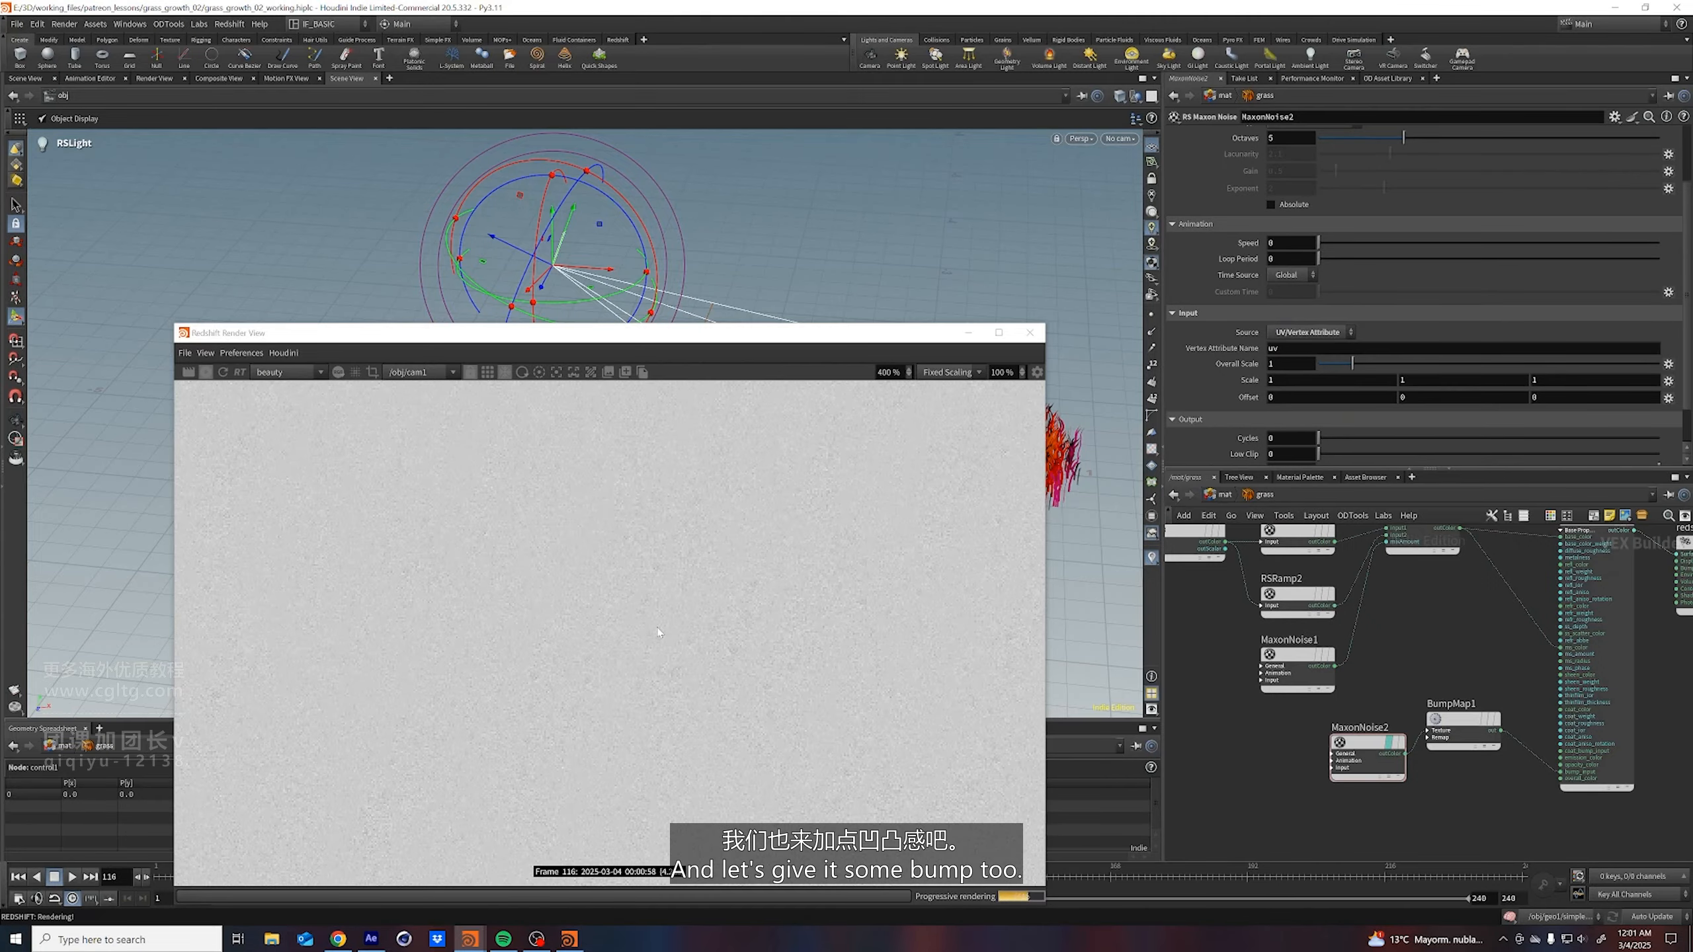
{"action": "scroll", "coordinate": [658, 632], "scroll_direction": "down", "scroll_amount": 5}
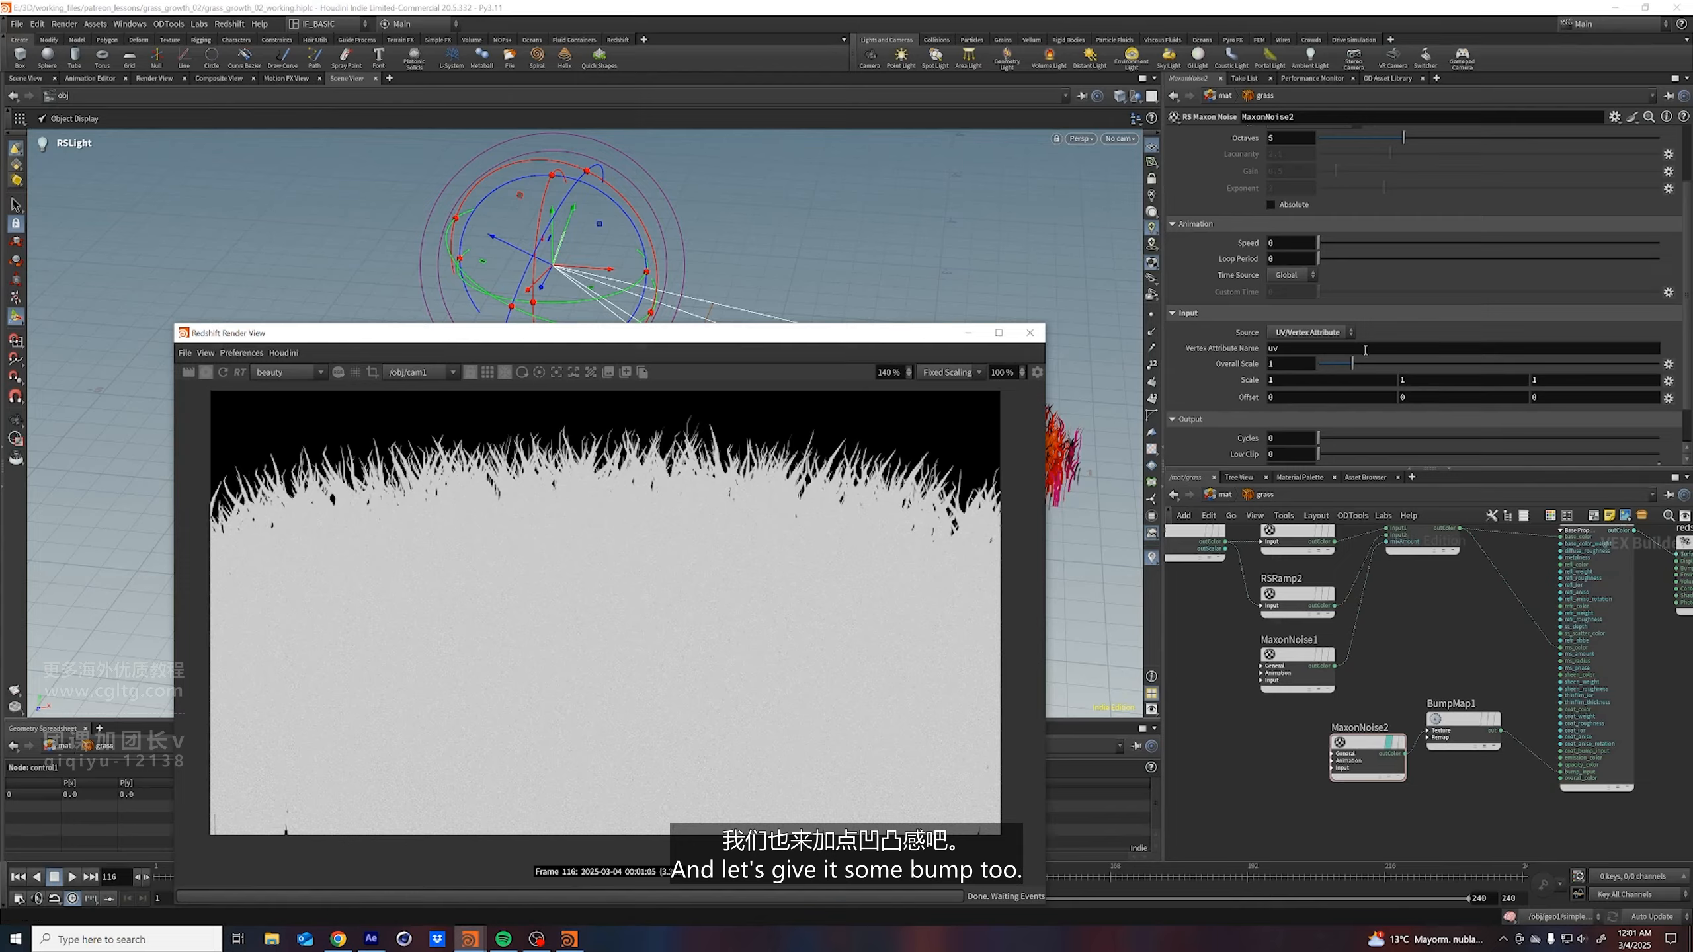
Set MaxonNoise2's overall scale to 10
{"action": "double_click", "coordinate": [1298, 364]}
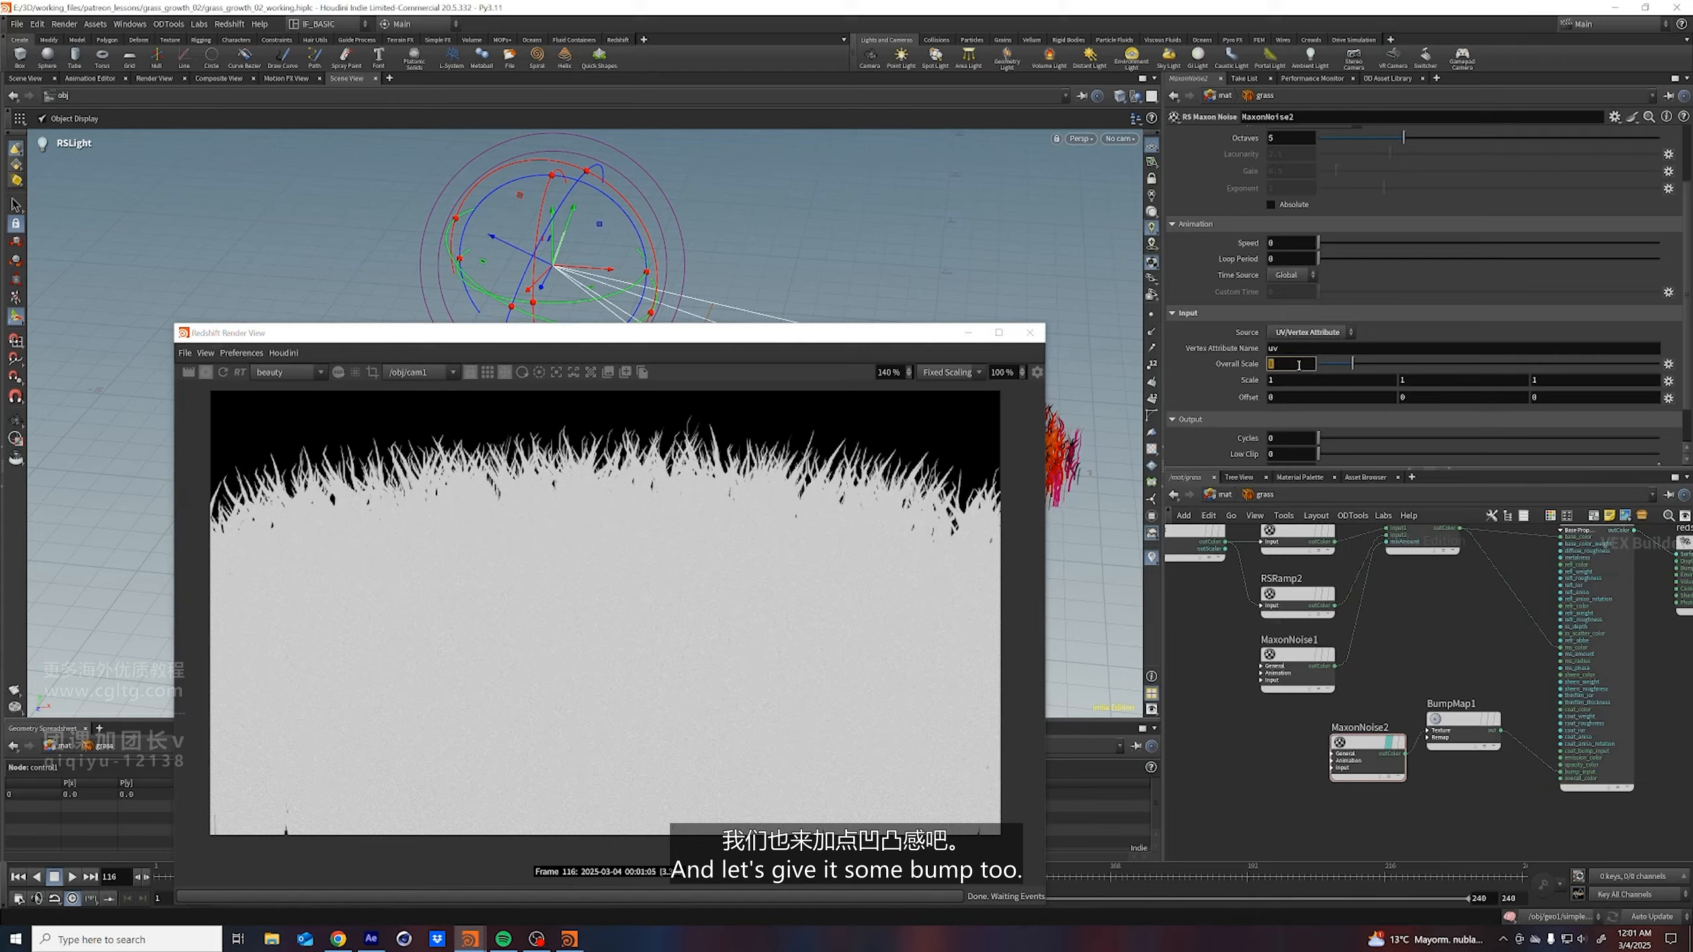
{"action": "type", "text": "10"}
{"action": "key", "text": "Return"}
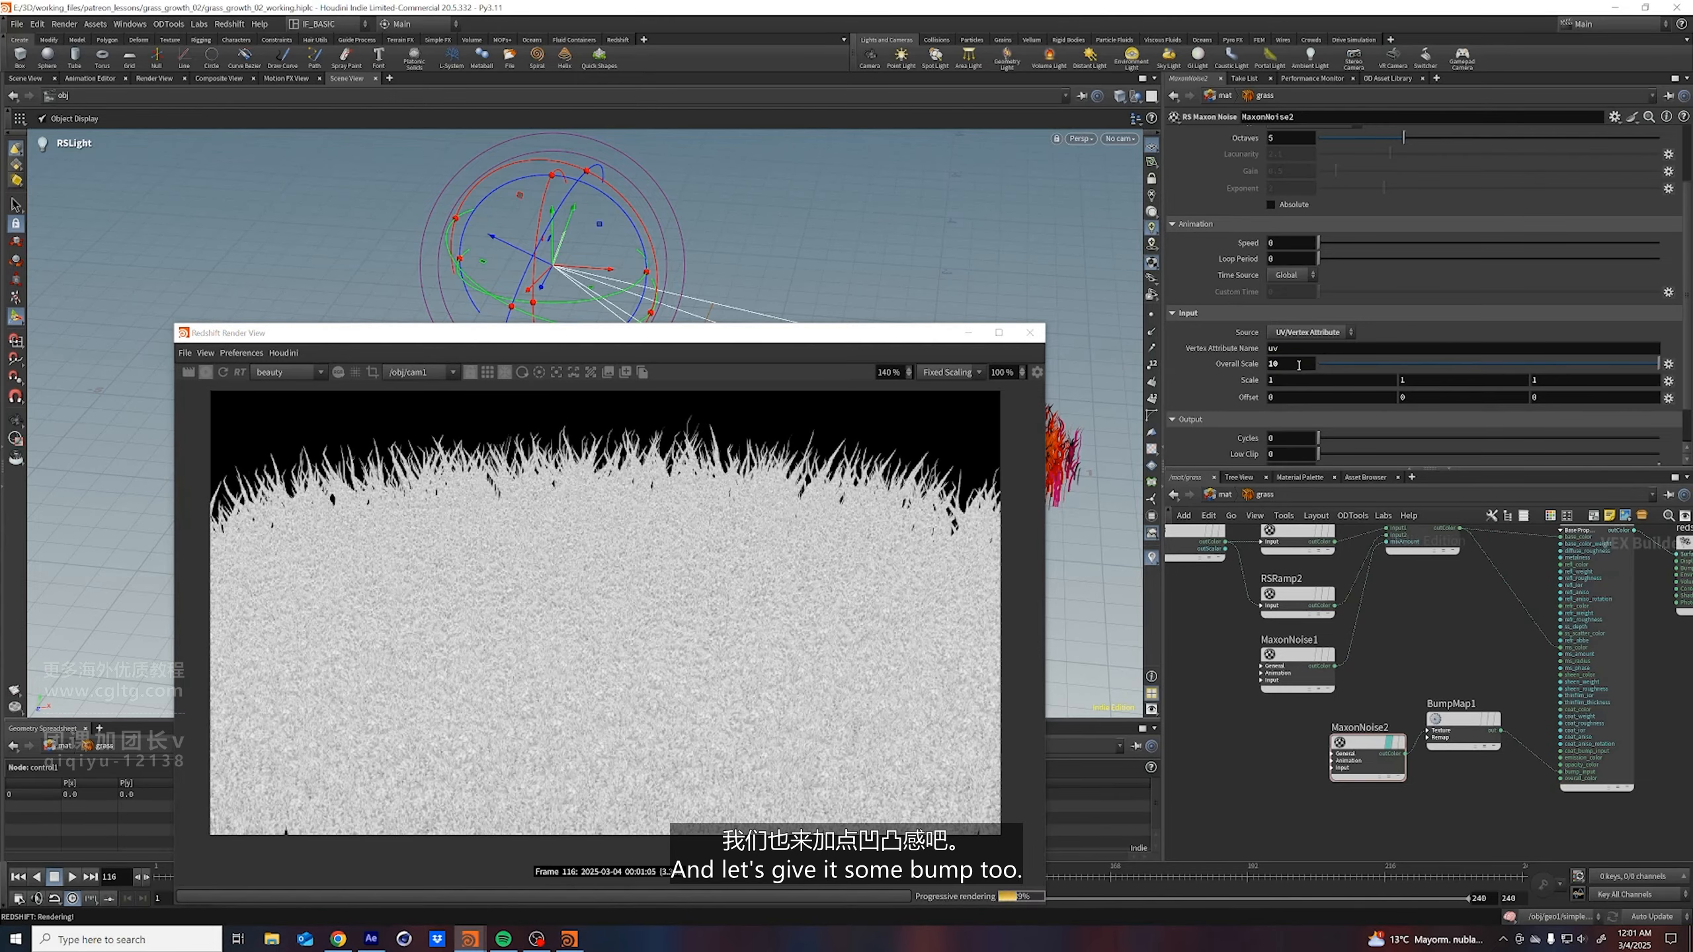
Stretch MaxonNoise2 along the blades by setting its scale to 0.5 in the first component and 5 in the second
{"action": "double_click", "coordinate": [1300, 380]}
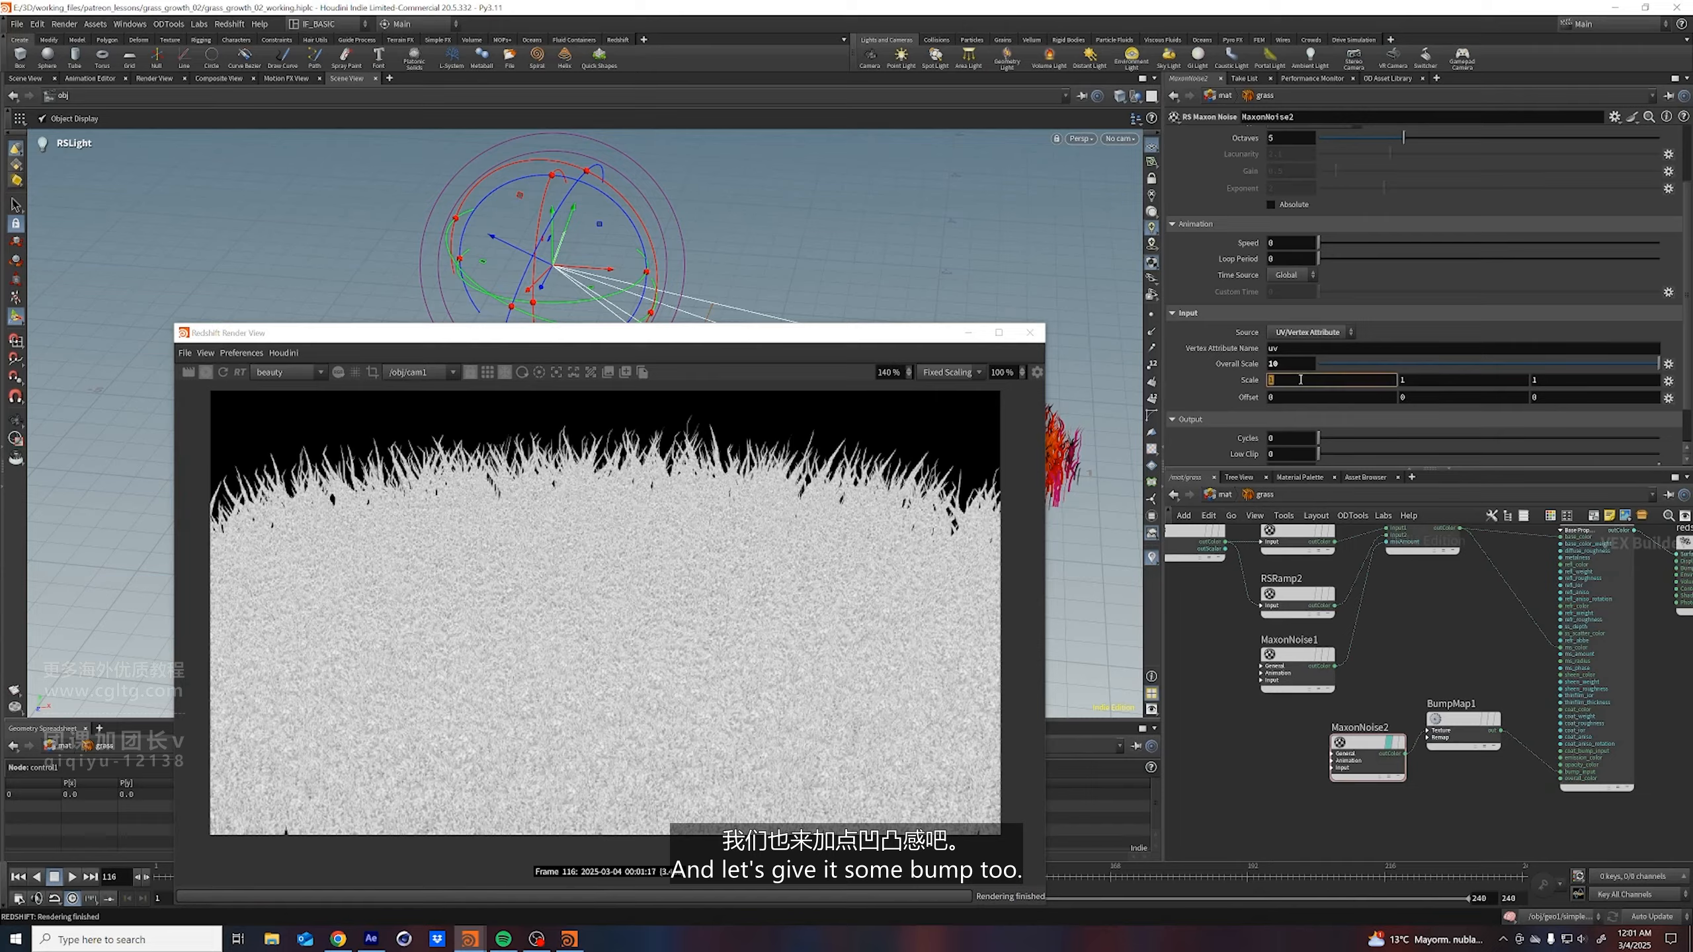
{"action": "type", "text": ".5"}
{"action": "key", "text": "Return"}
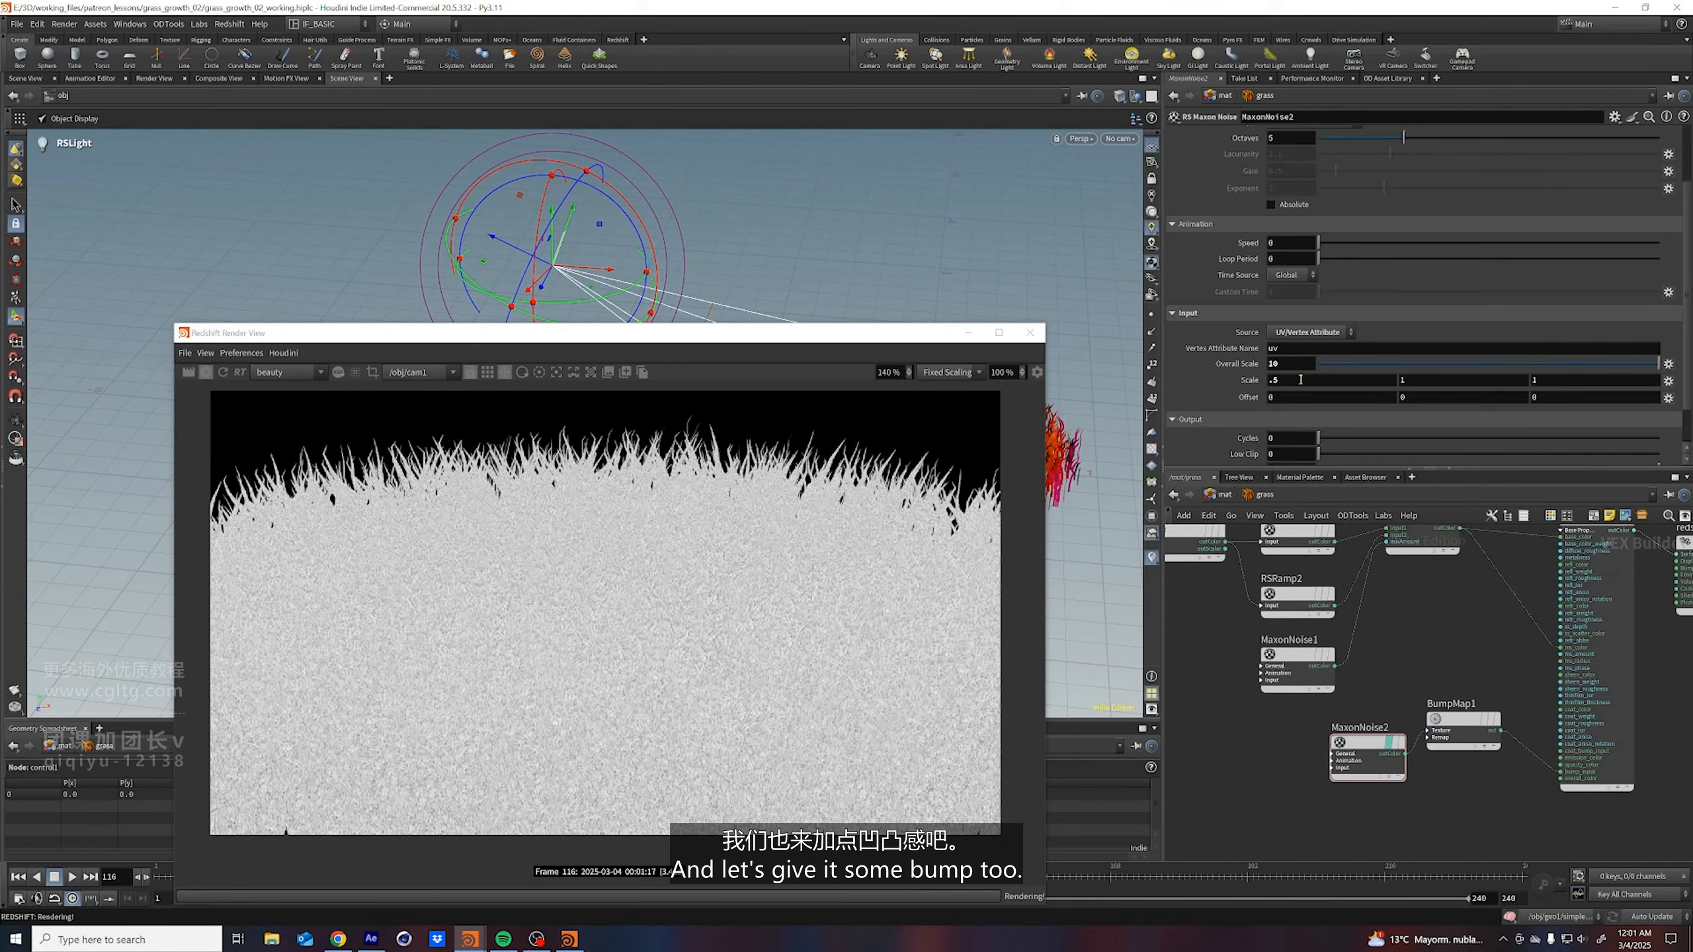
{"action": "double_click", "coordinate": [1431, 382]}
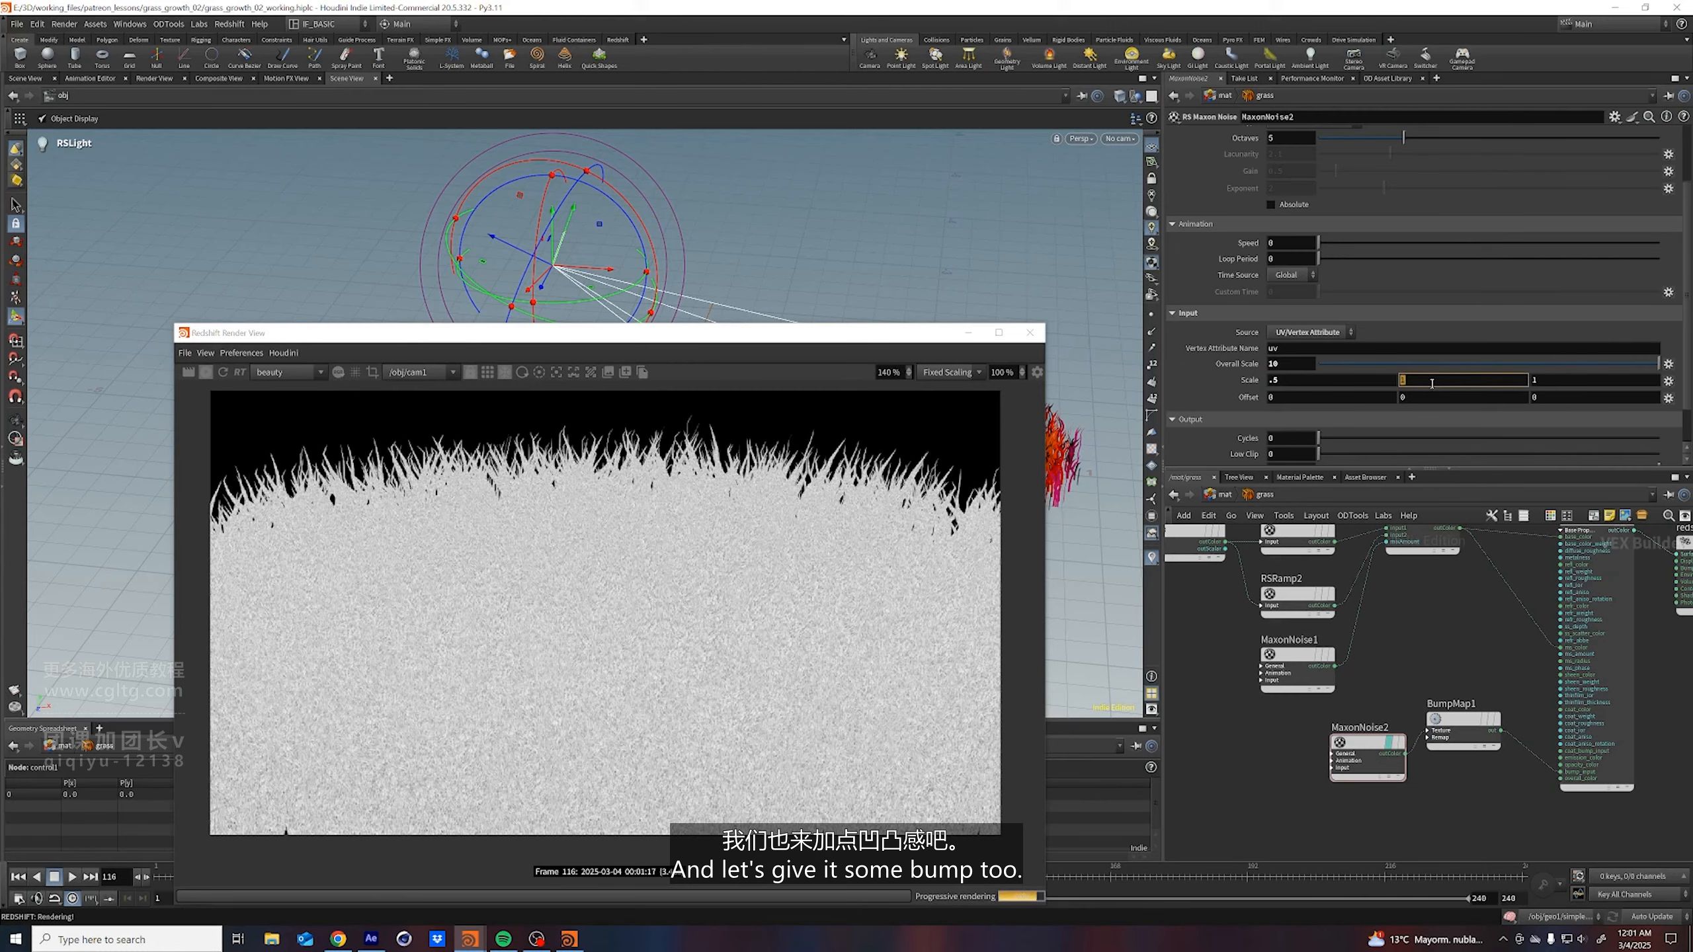
{"action": "type", "text": "5"}
{"action": "key", "text": "Return"}
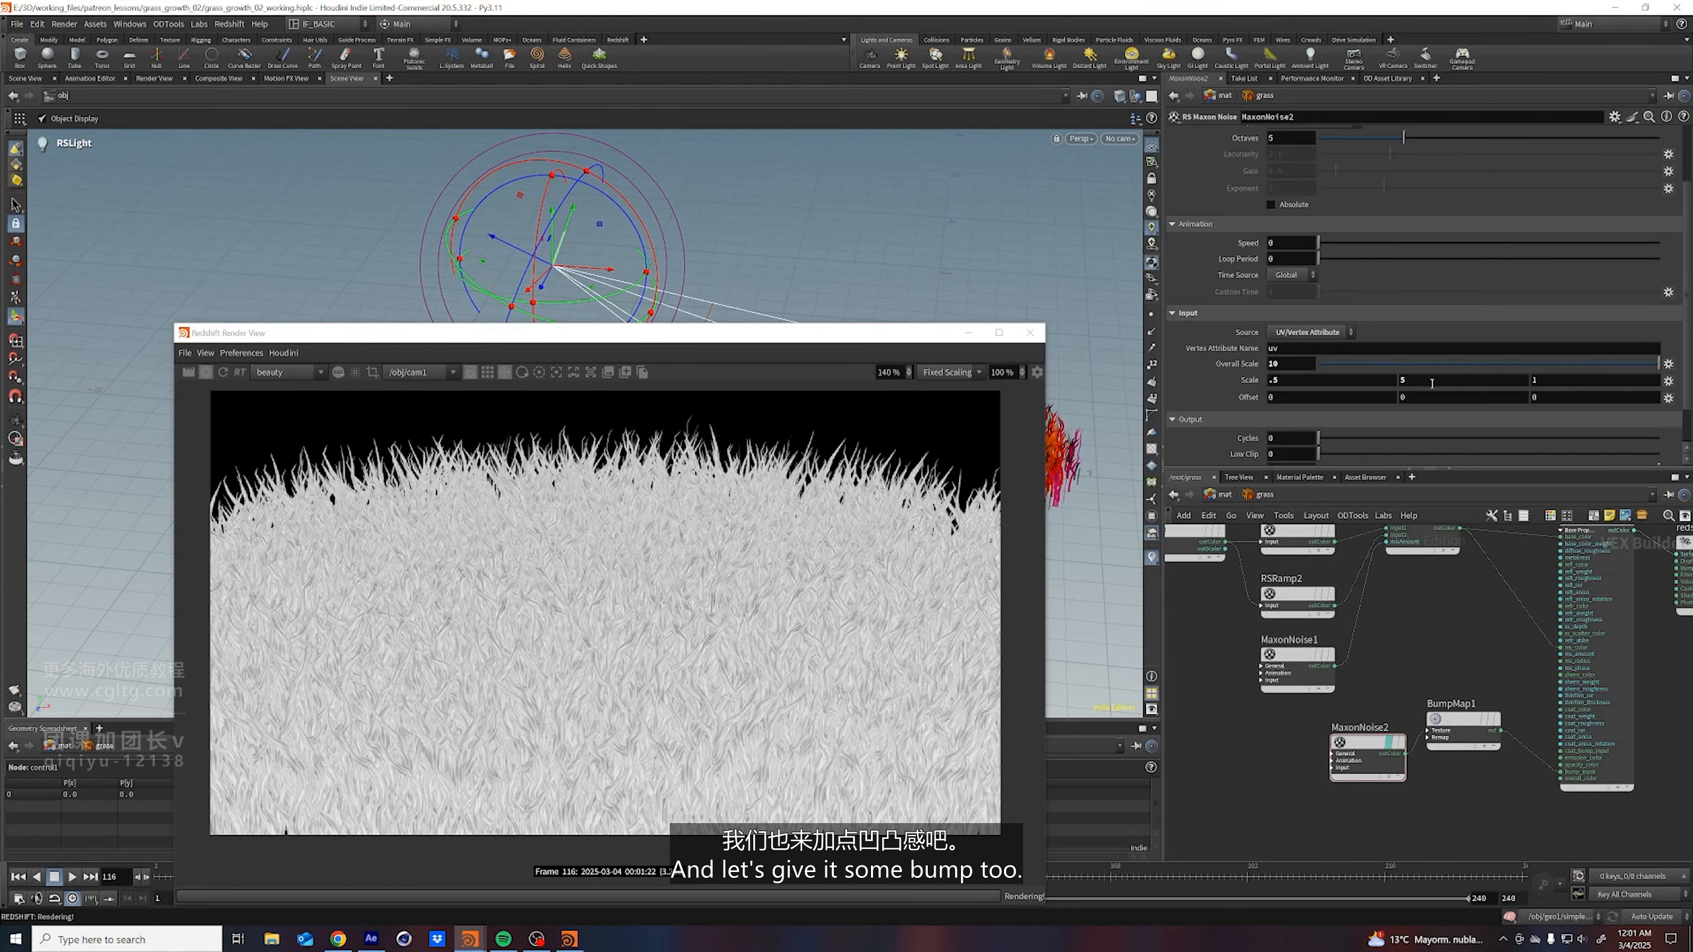
{"action": "scroll", "coordinate": [732, 690], "scroll_direction": "up", "scroll_amount": 5}
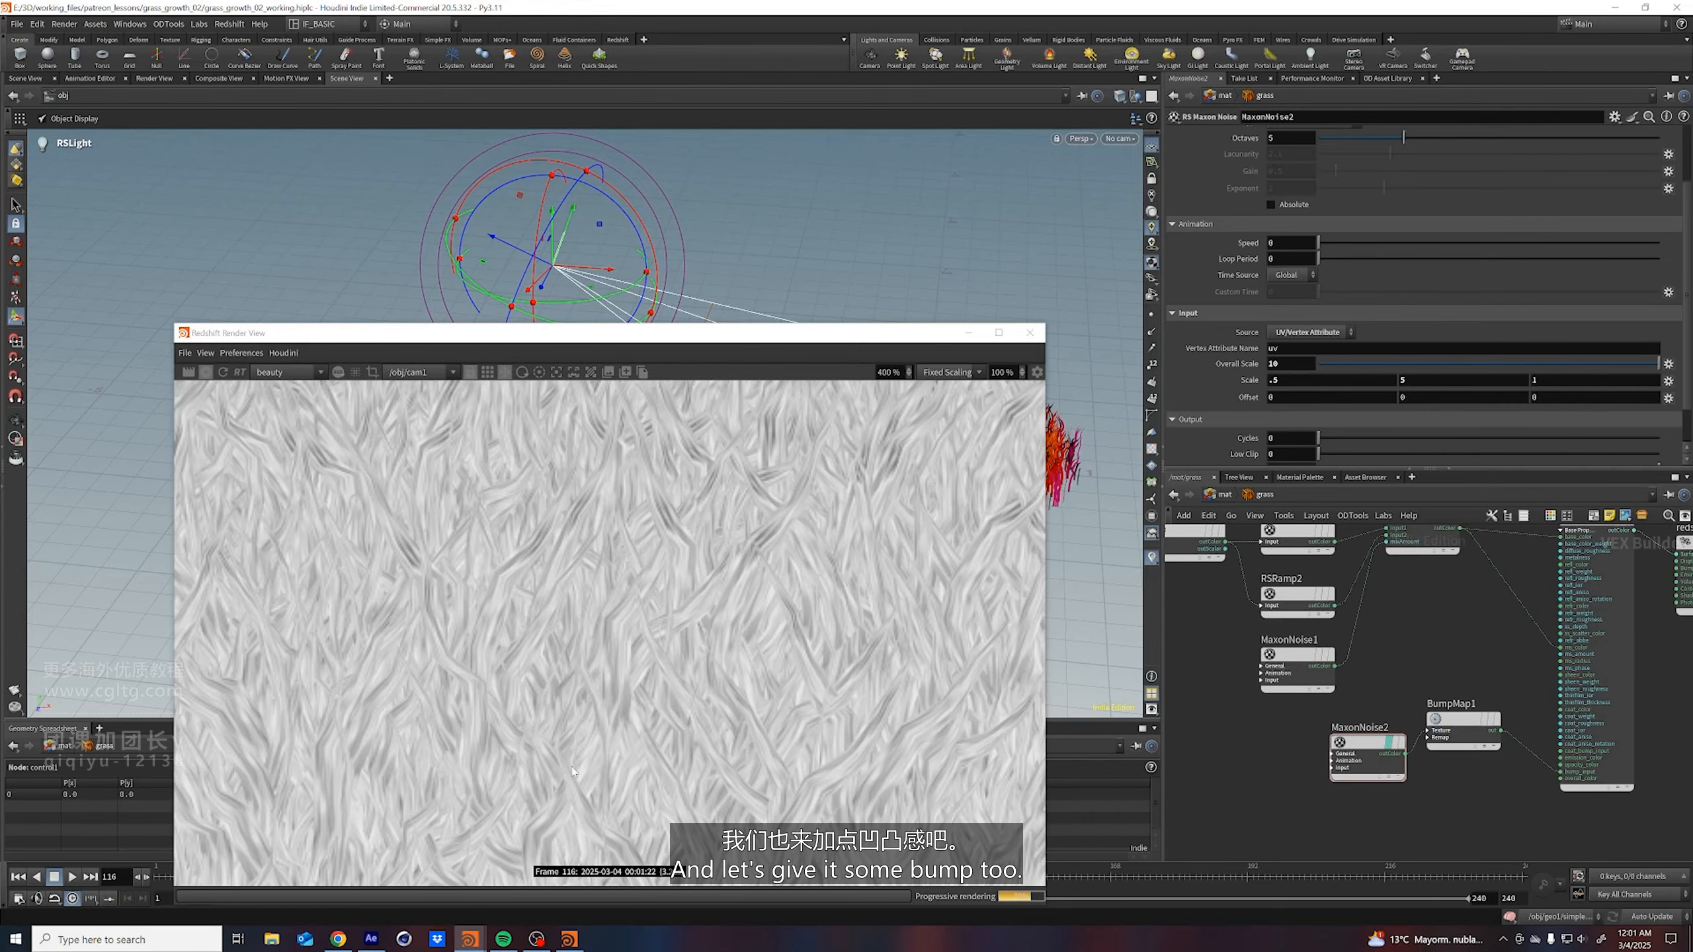
{"action": "scroll", "coordinate": [576, 589], "scroll_direction": "down", "scroll_amount": 5}
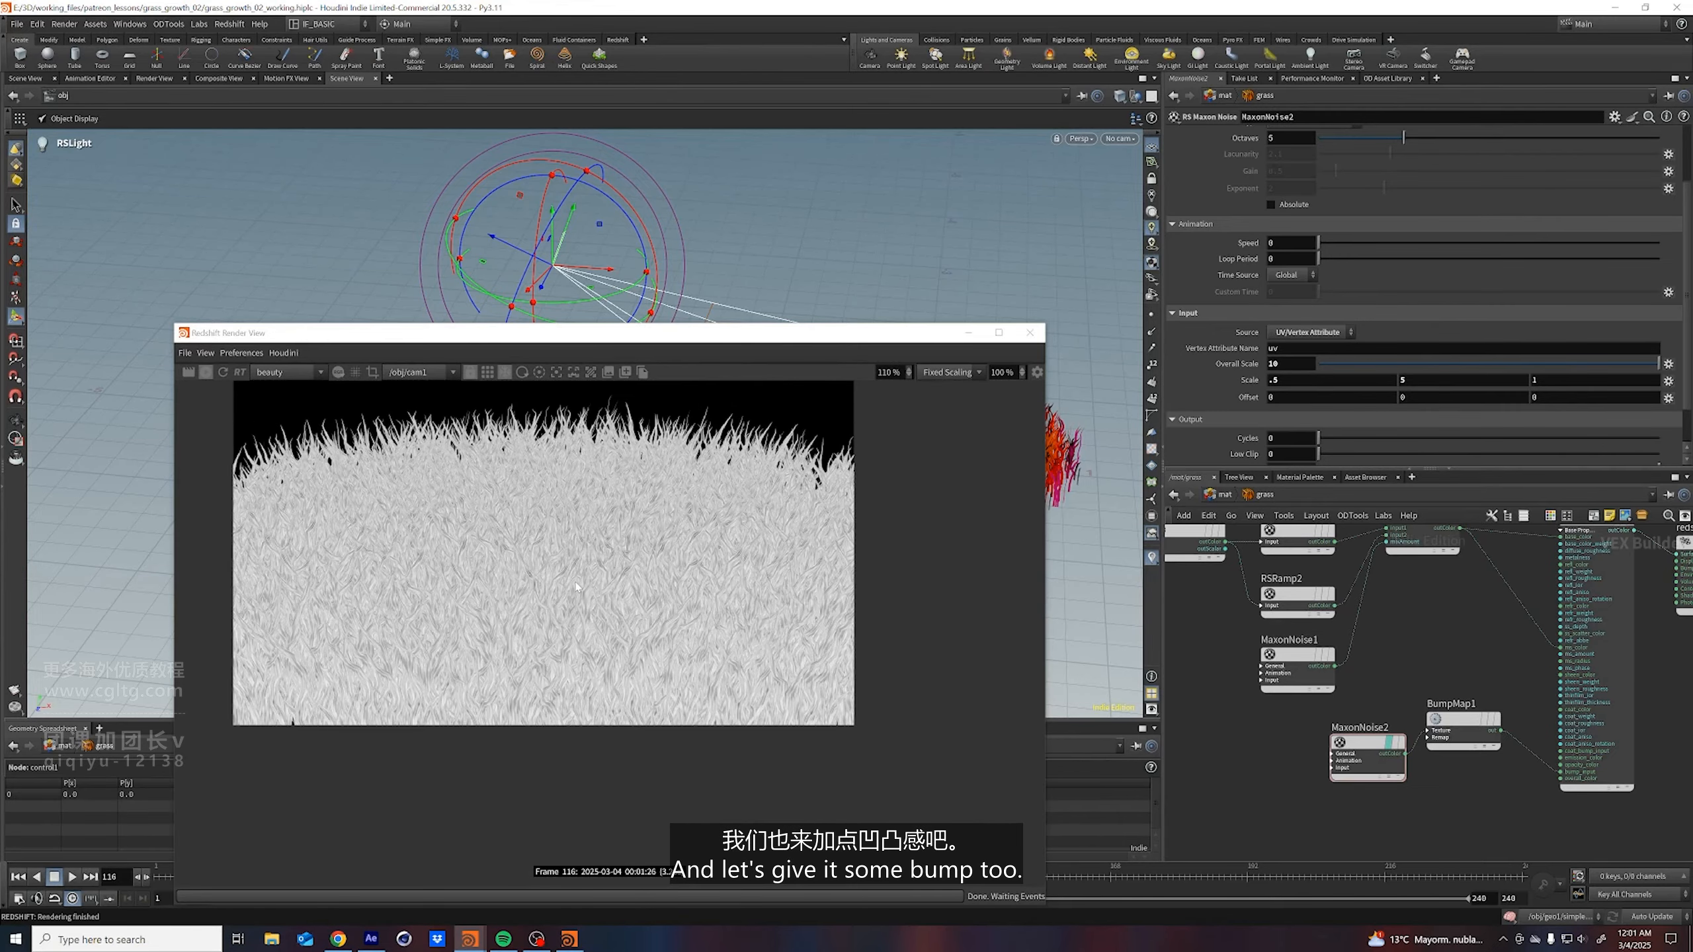
{"action": "scroll", "coordinate": [577, 590], "scroll_direction": "down", "scroll_amount": 1}
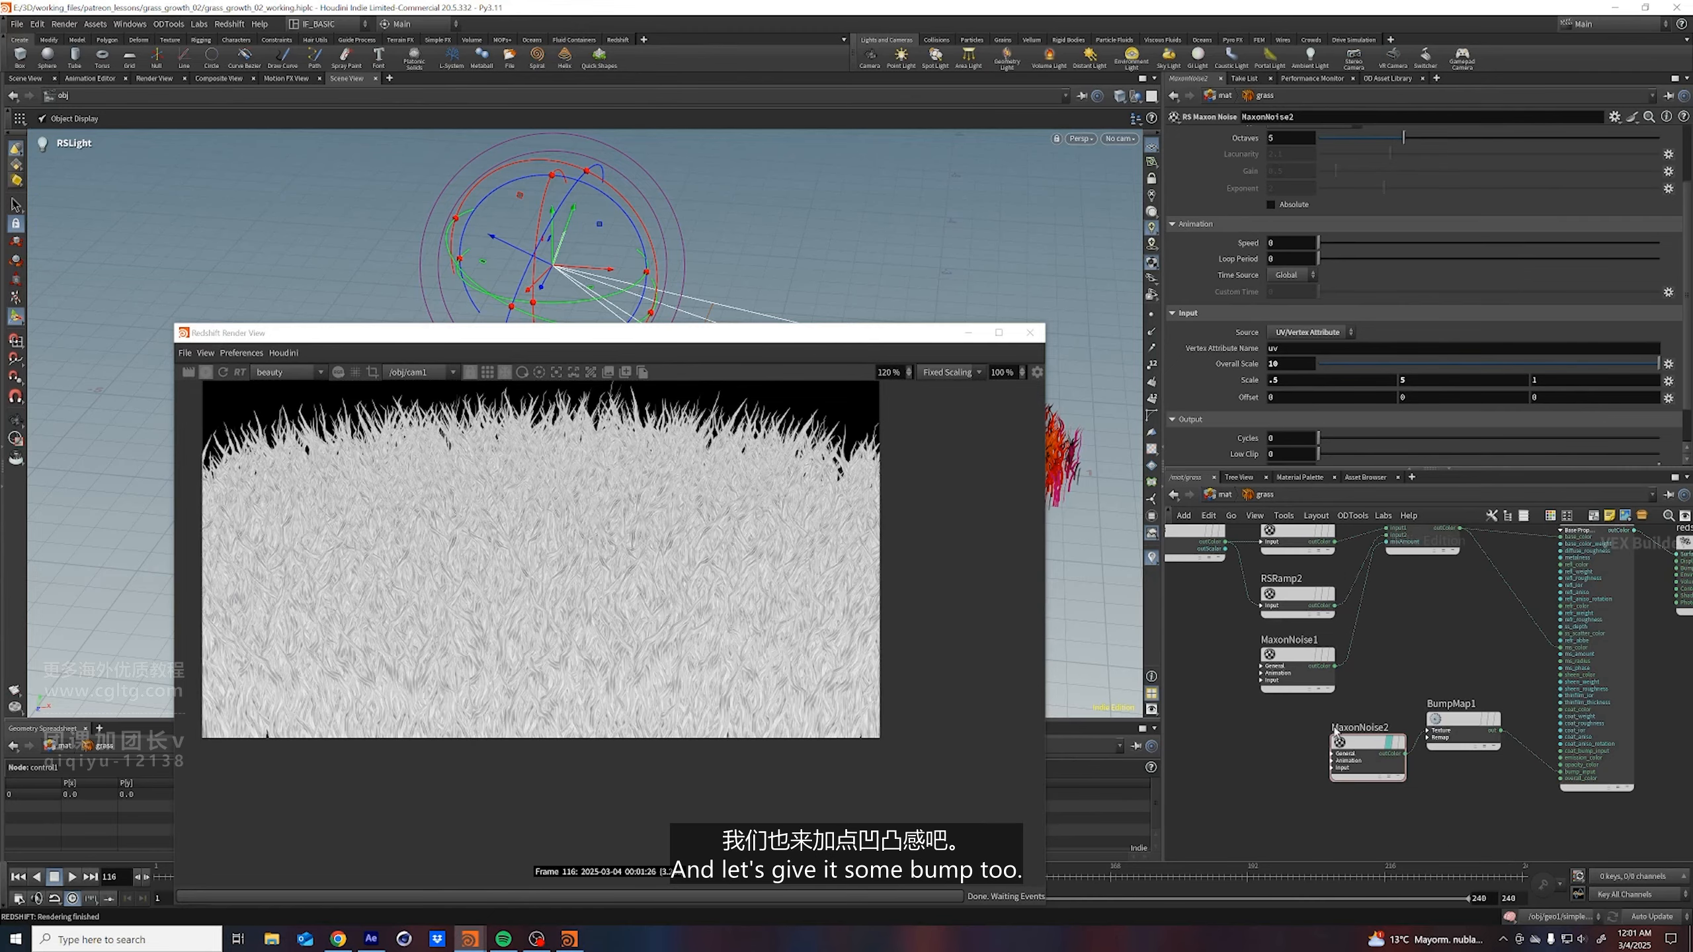
Turn off the MaxonNoise2 preview and inspect the full grass shading up close in the render view
{"action": "left_click", "coordinate": [1388, 742]}
{"action": "scroll", "coordinate": [521, 587], "scroll_direction": "up", "scroll_amount": 4}
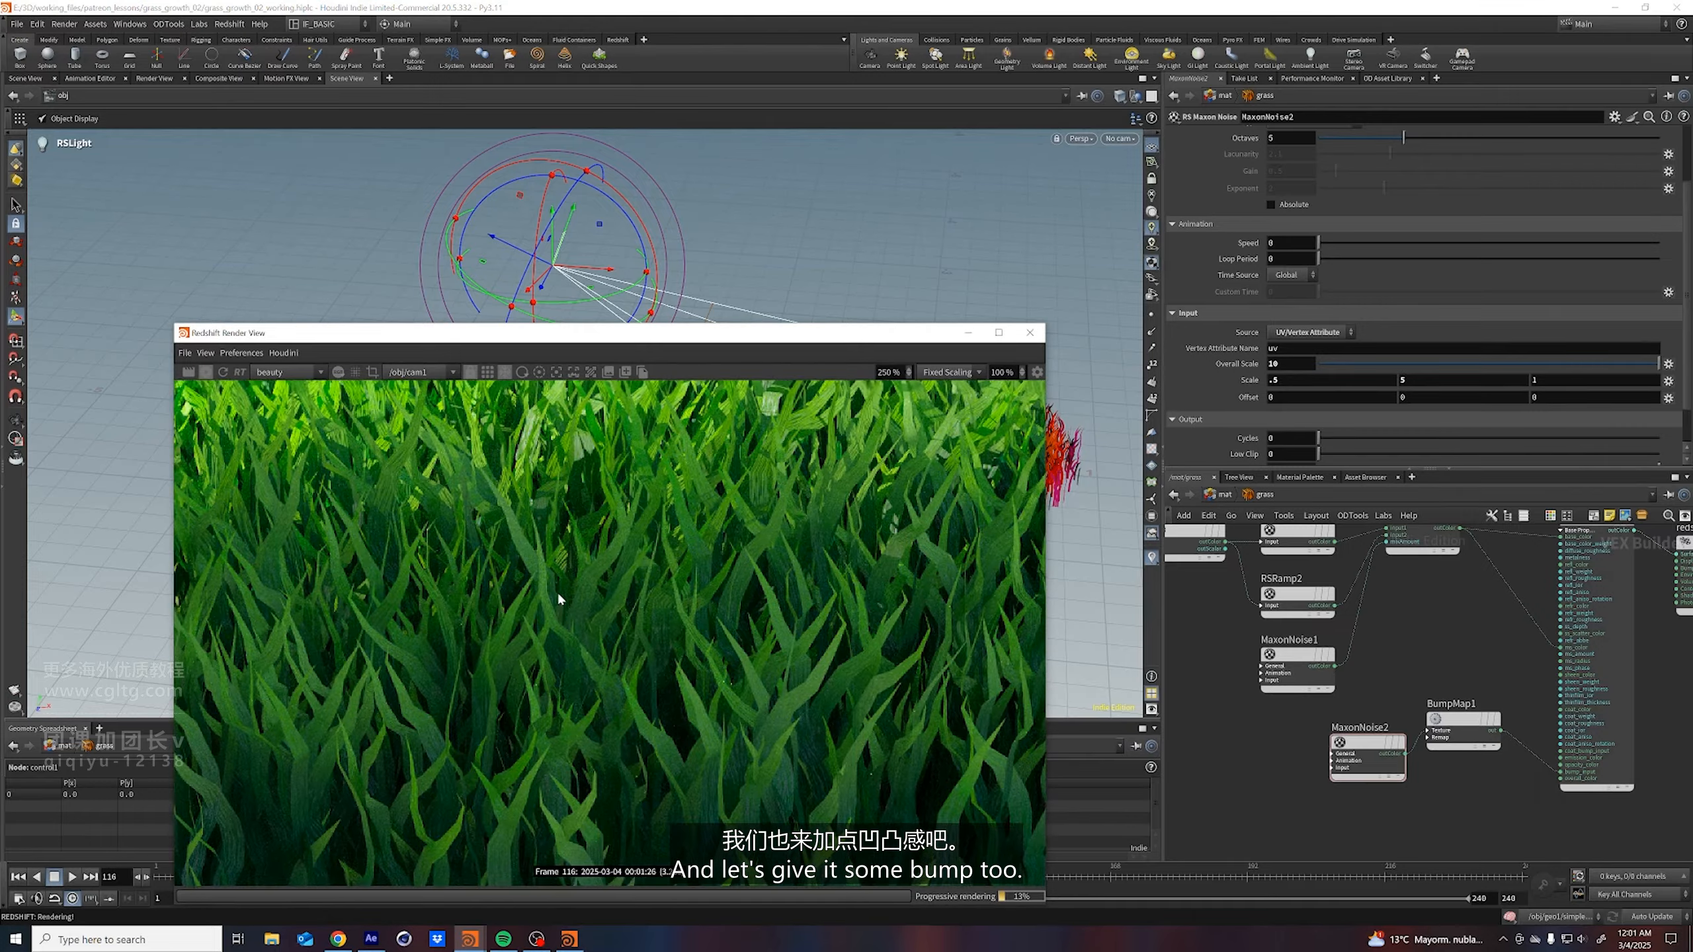
{"action": "scroll", "coordinate": [557, 590], "scroll_direction": "down", "scroll_amount": 2}
{"action": "scroll", "coordinate": [855, 660], "scroll_direction": "up", "scroll_amount": 2}
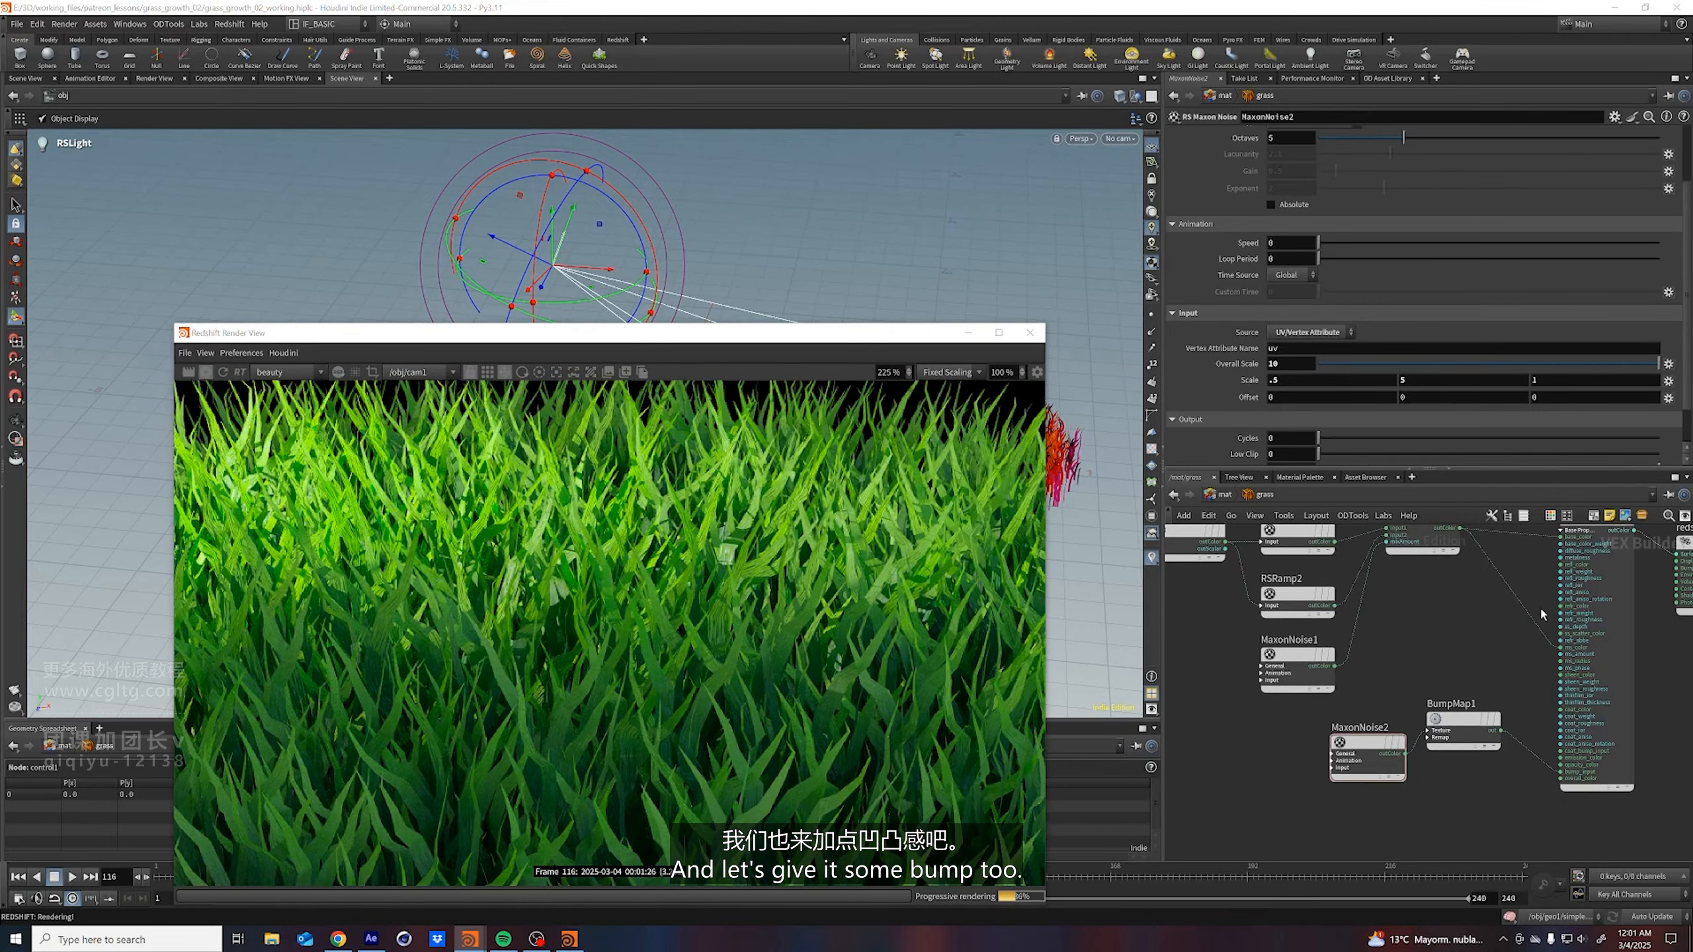
Set BumpMap1's height scale to 0.001
{"action": "left_click", "coordinate": [1460, 724]}
{"action": "left_click", "coordinate": [1291, 186]}
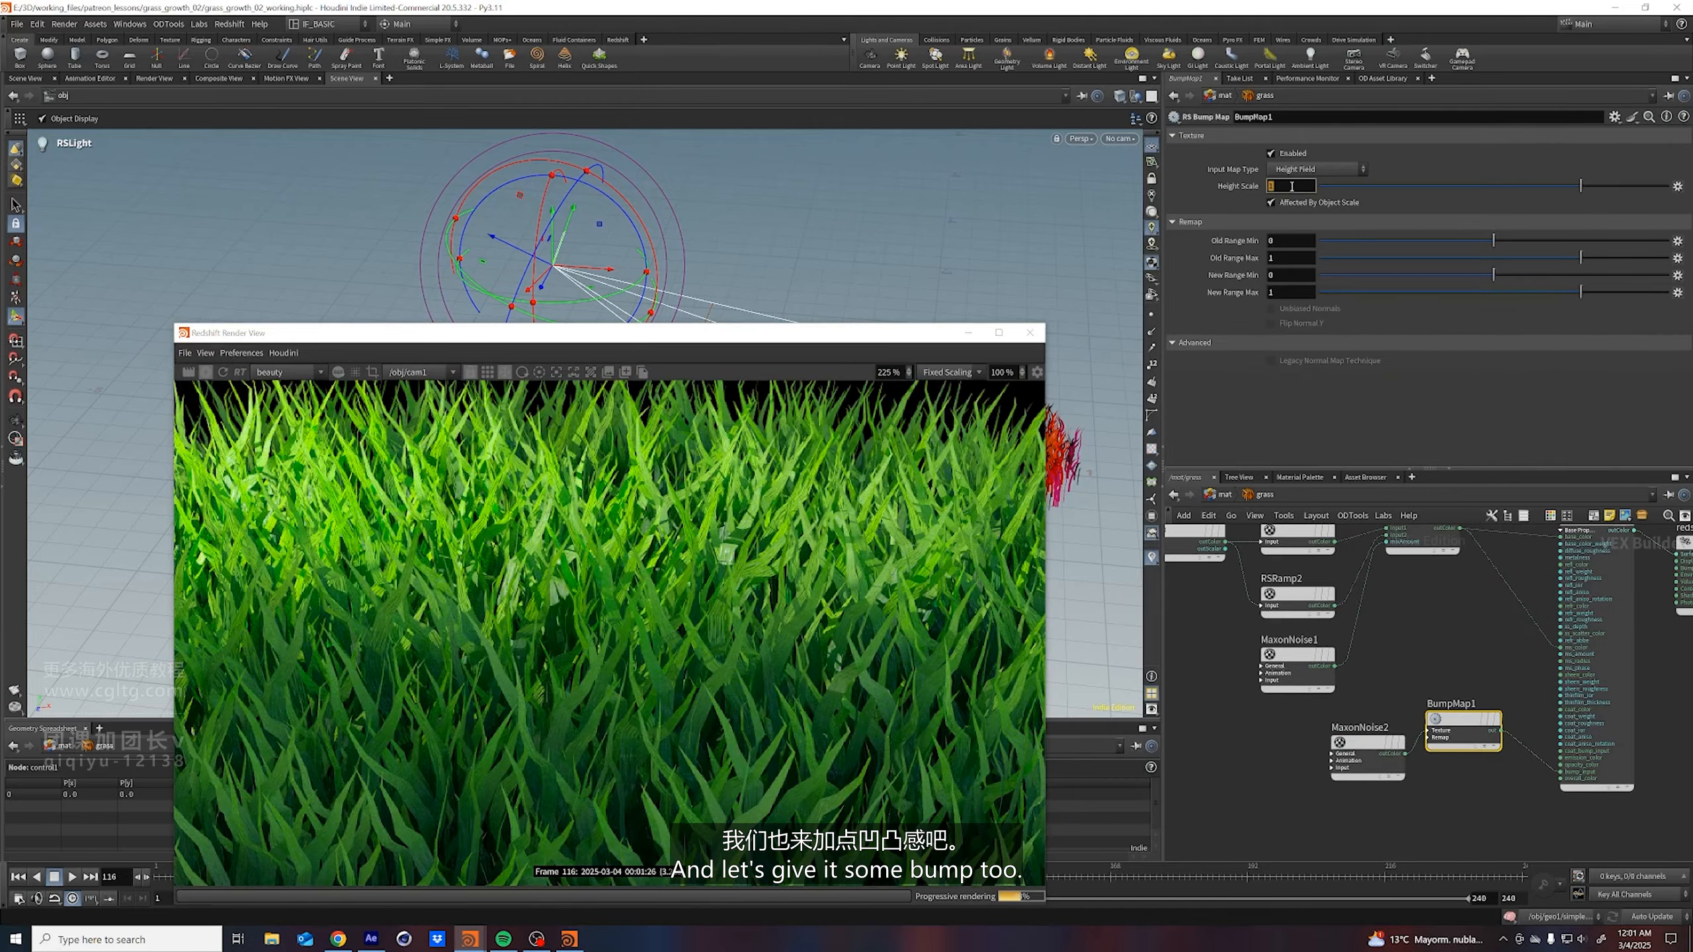
{"action": "type", "text": ".001"}
{"action": "key", "text": "Return"}
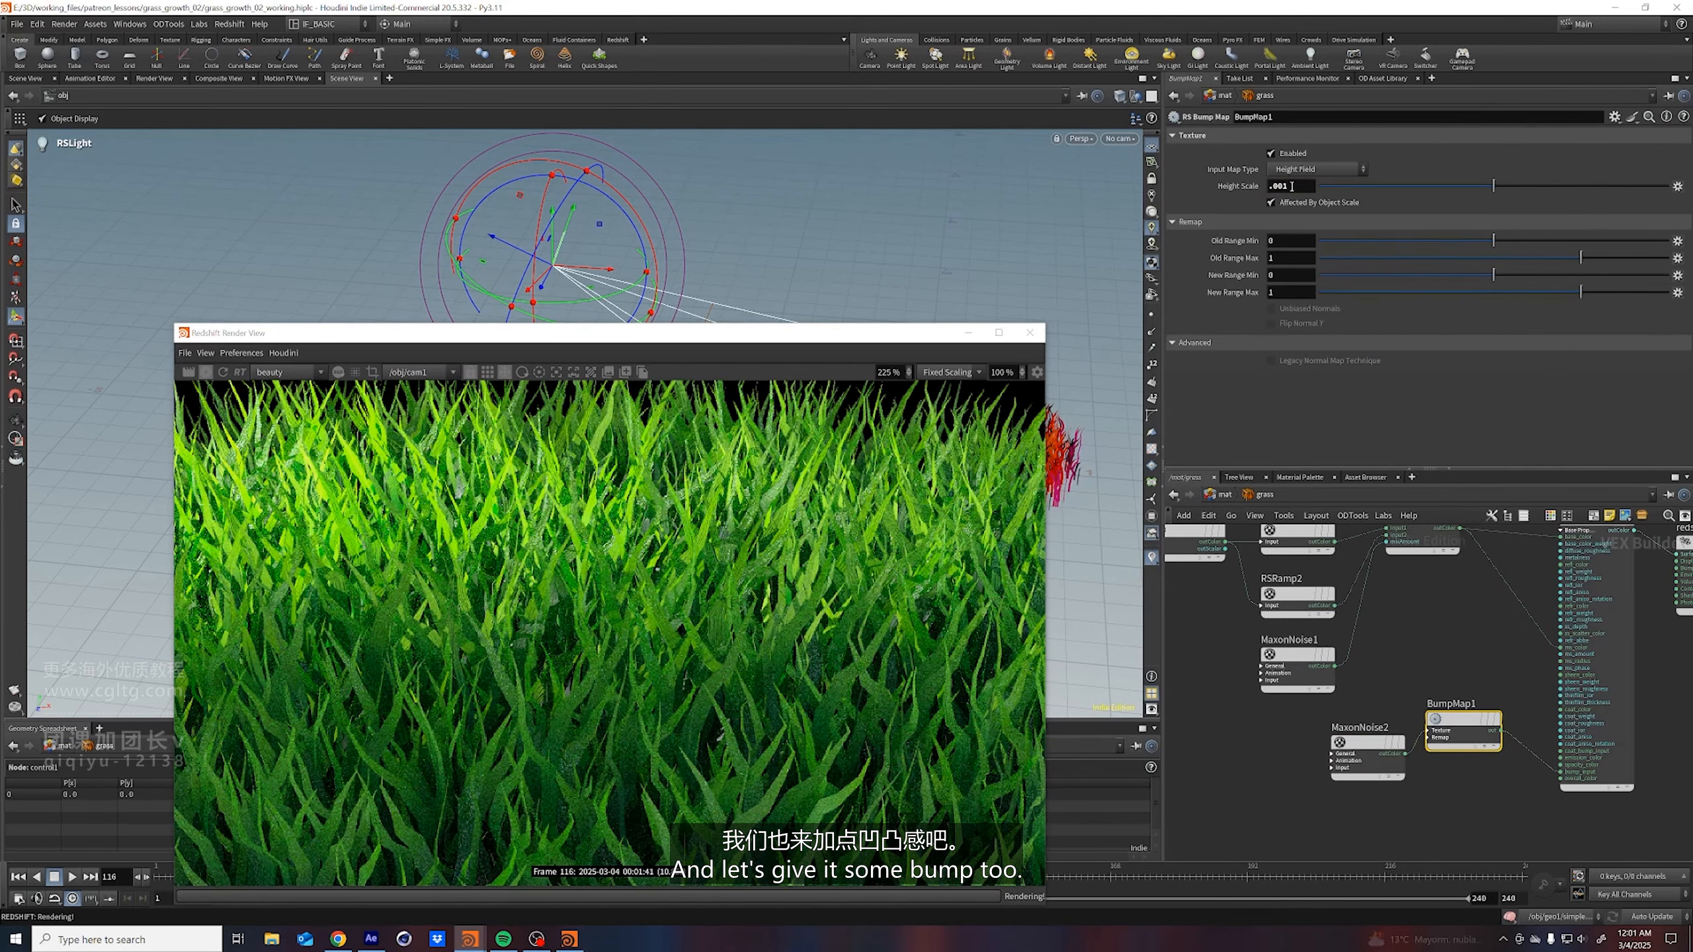
Set StandardMaterial1's reflection roughness to 0.317 and save the scene
{"action": "scroll", "coordinate": [597, 542], "scroll_direction": "down", "scroll_amount": 3}
{"action": "middle_click_drag", "start_coordinate": [1421, 633], "coordinate": [1393, 741]}
{"action": "left_click", "coordinate": [1574, 737]}
{"action": "left_click_drag", "start_coordinate": [1402, 322], "coordinate": [1359, 320]}
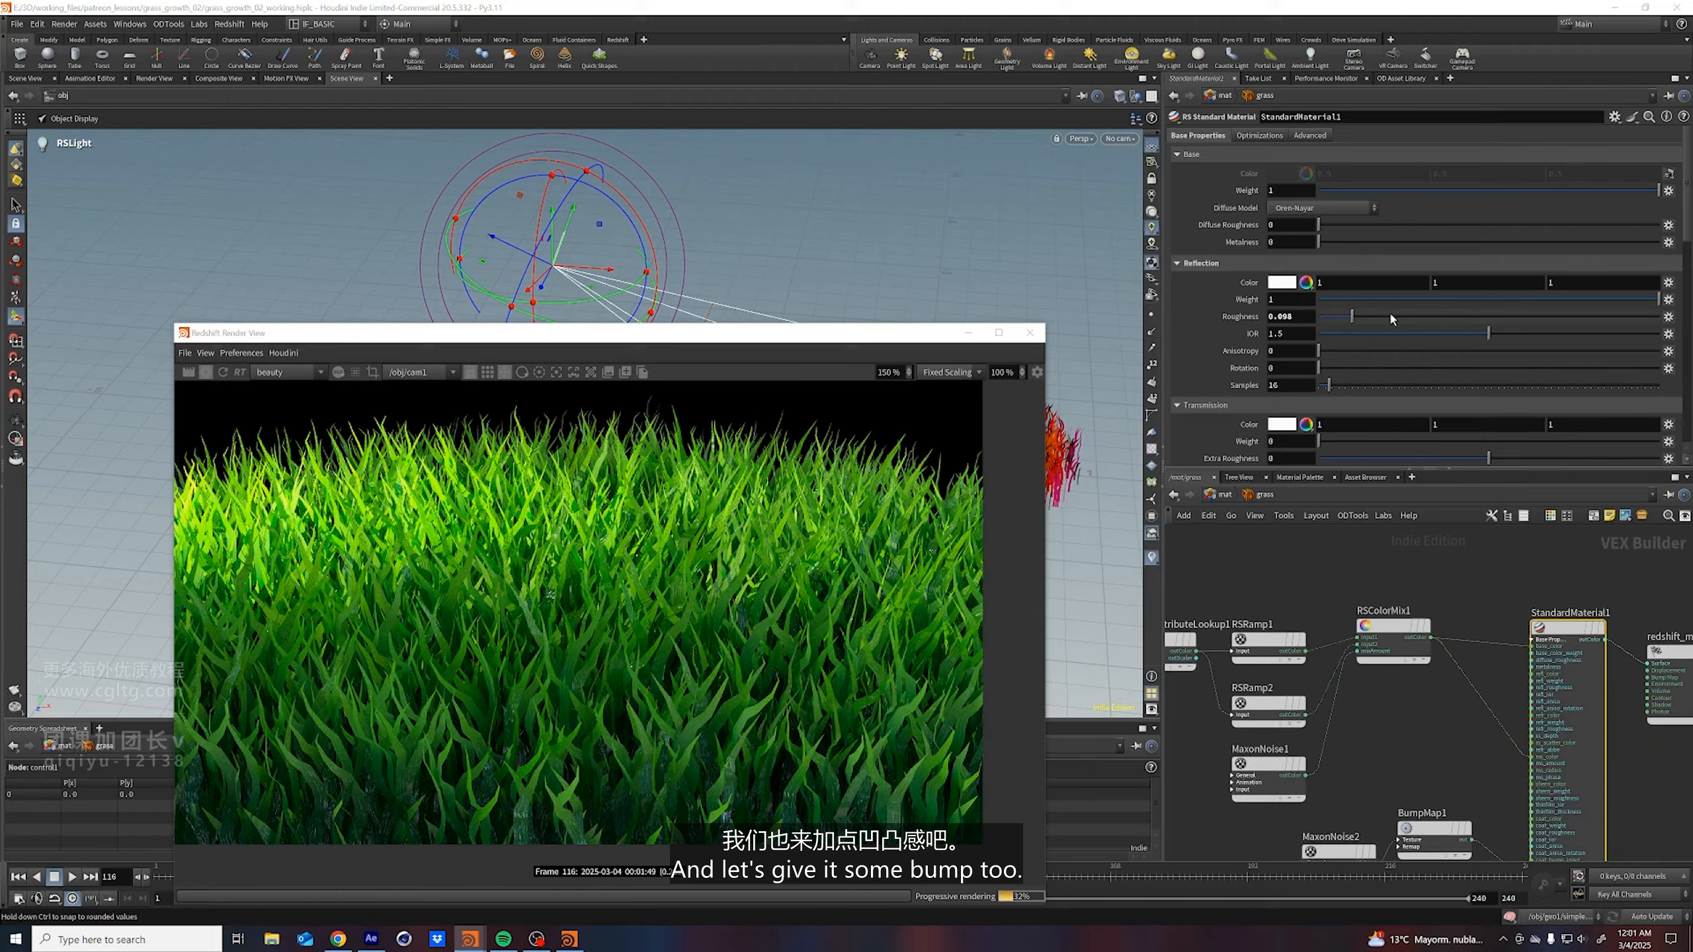
{"action": "left_click_drag", "start_coordinate": [1351, 319], "coordinate": [1427, 322]}
{"action": "scroll", "coordinate": [623, 570], "scroll_direction": "down", "scroll_amount": 3}
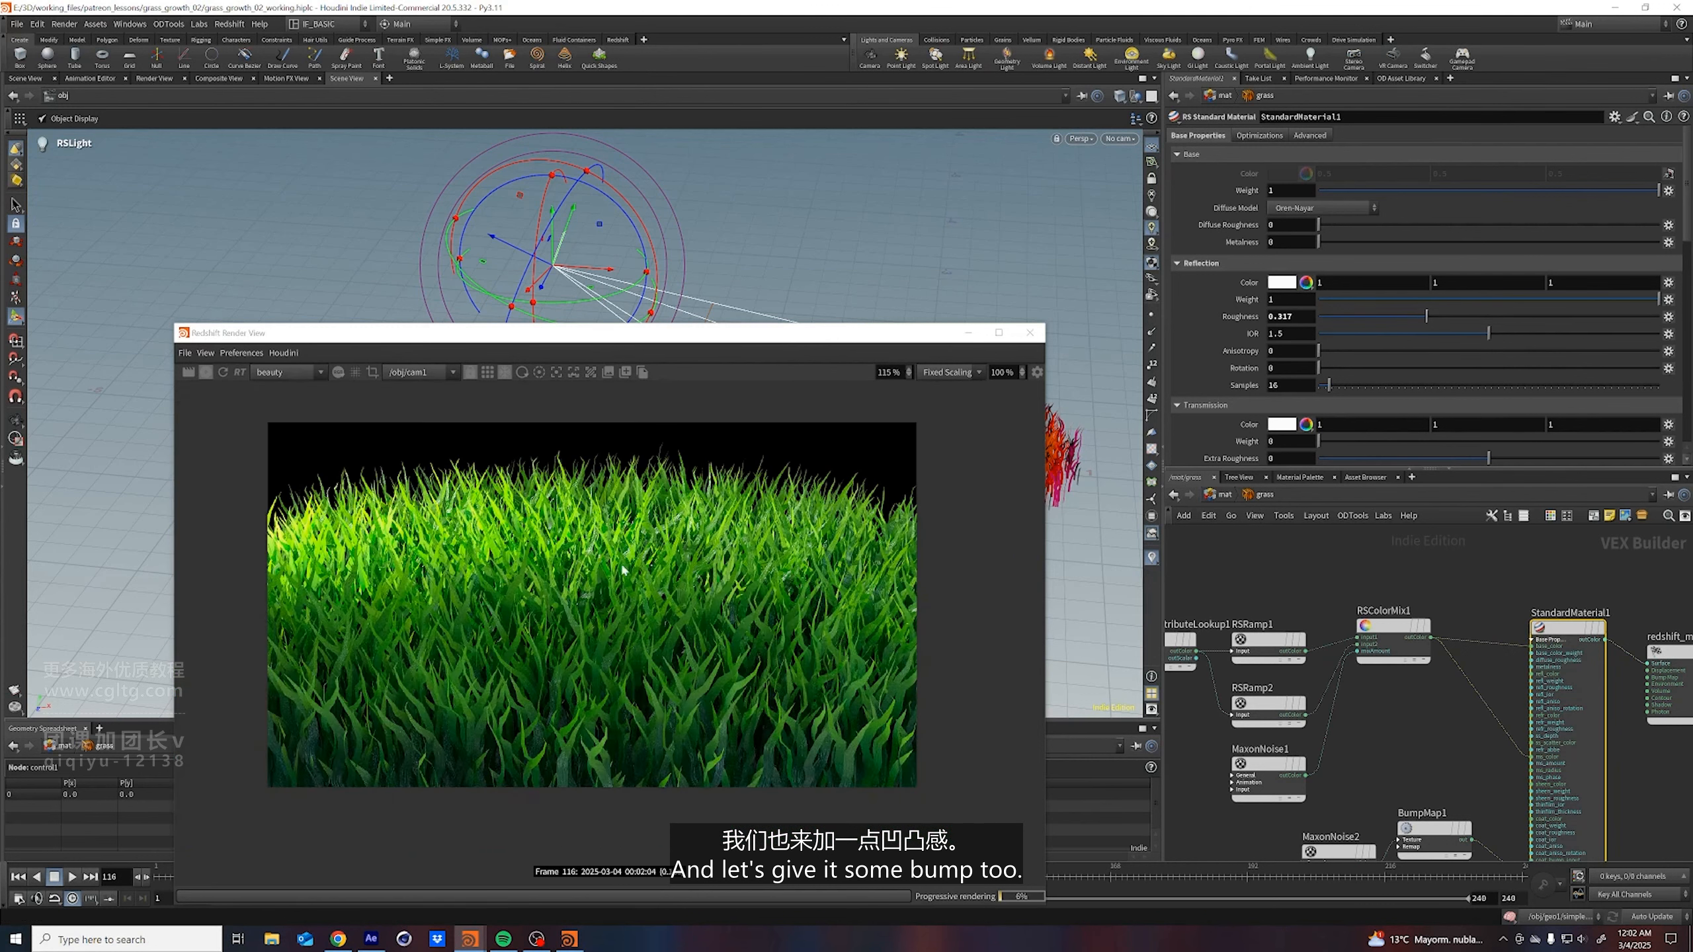
{"action": "middle_click_drag", "start_coordinate": [1327, 776], "coordinate": [1419, 634]}
{"action": "key", "text": "ctrl+s"}
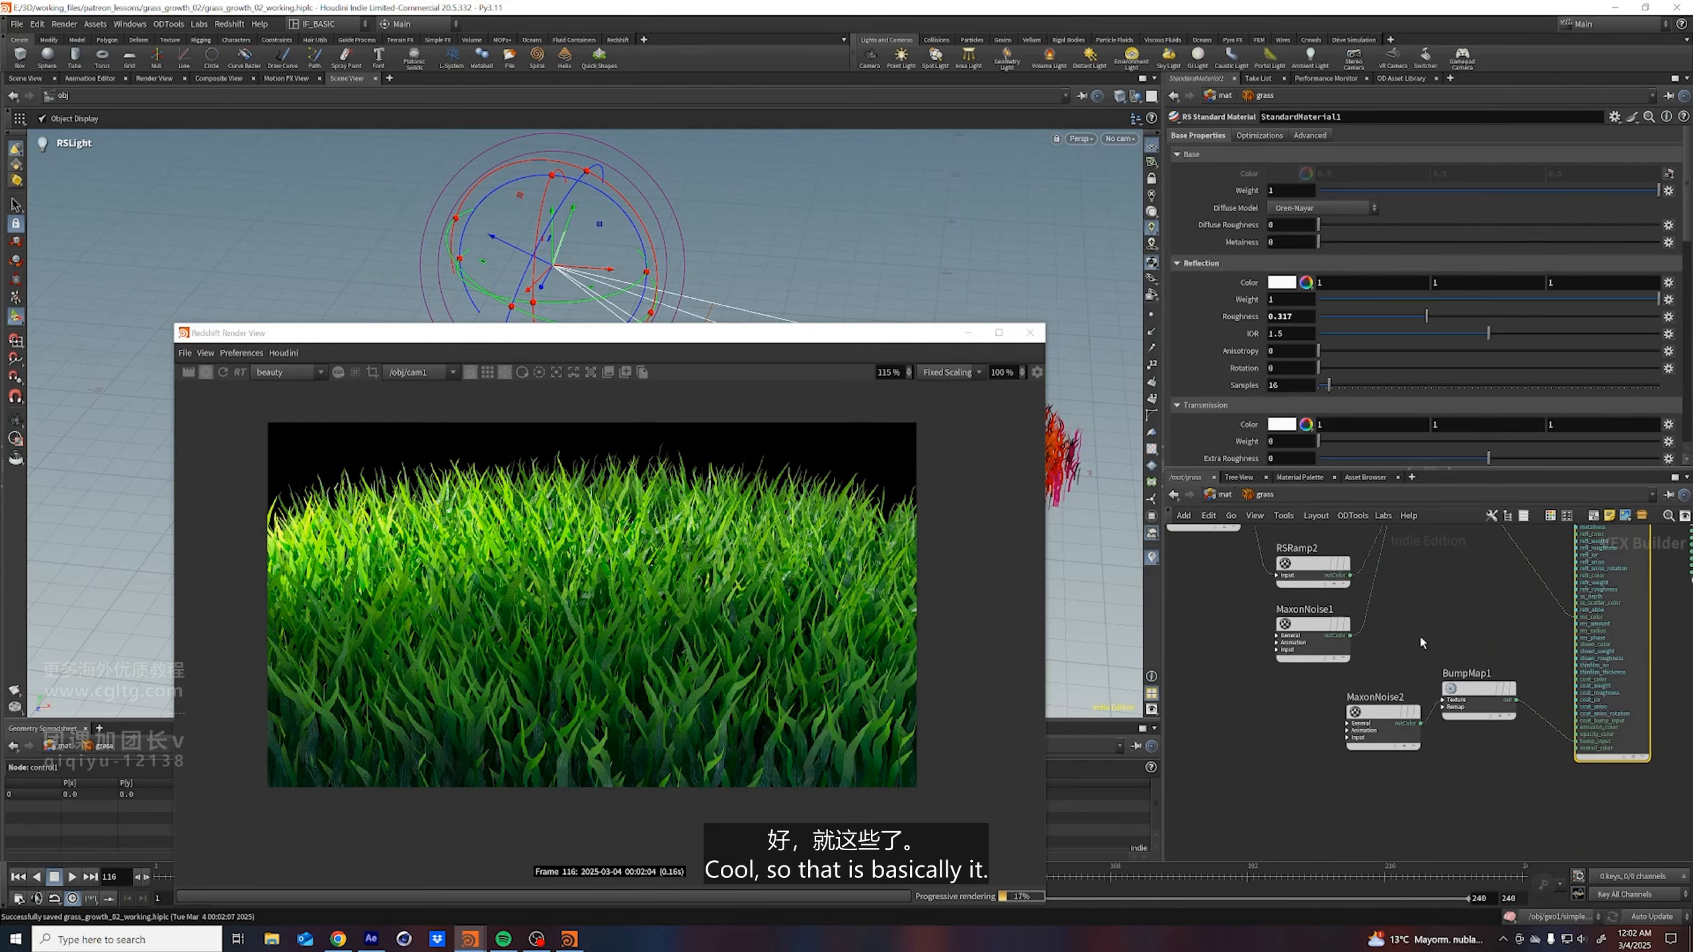
Return to the object level and add a second Geometry object below geo1
{"action": "middle_click_drag", "start_coordinate": [1311, 739], "coordinate": [1319, 729]}
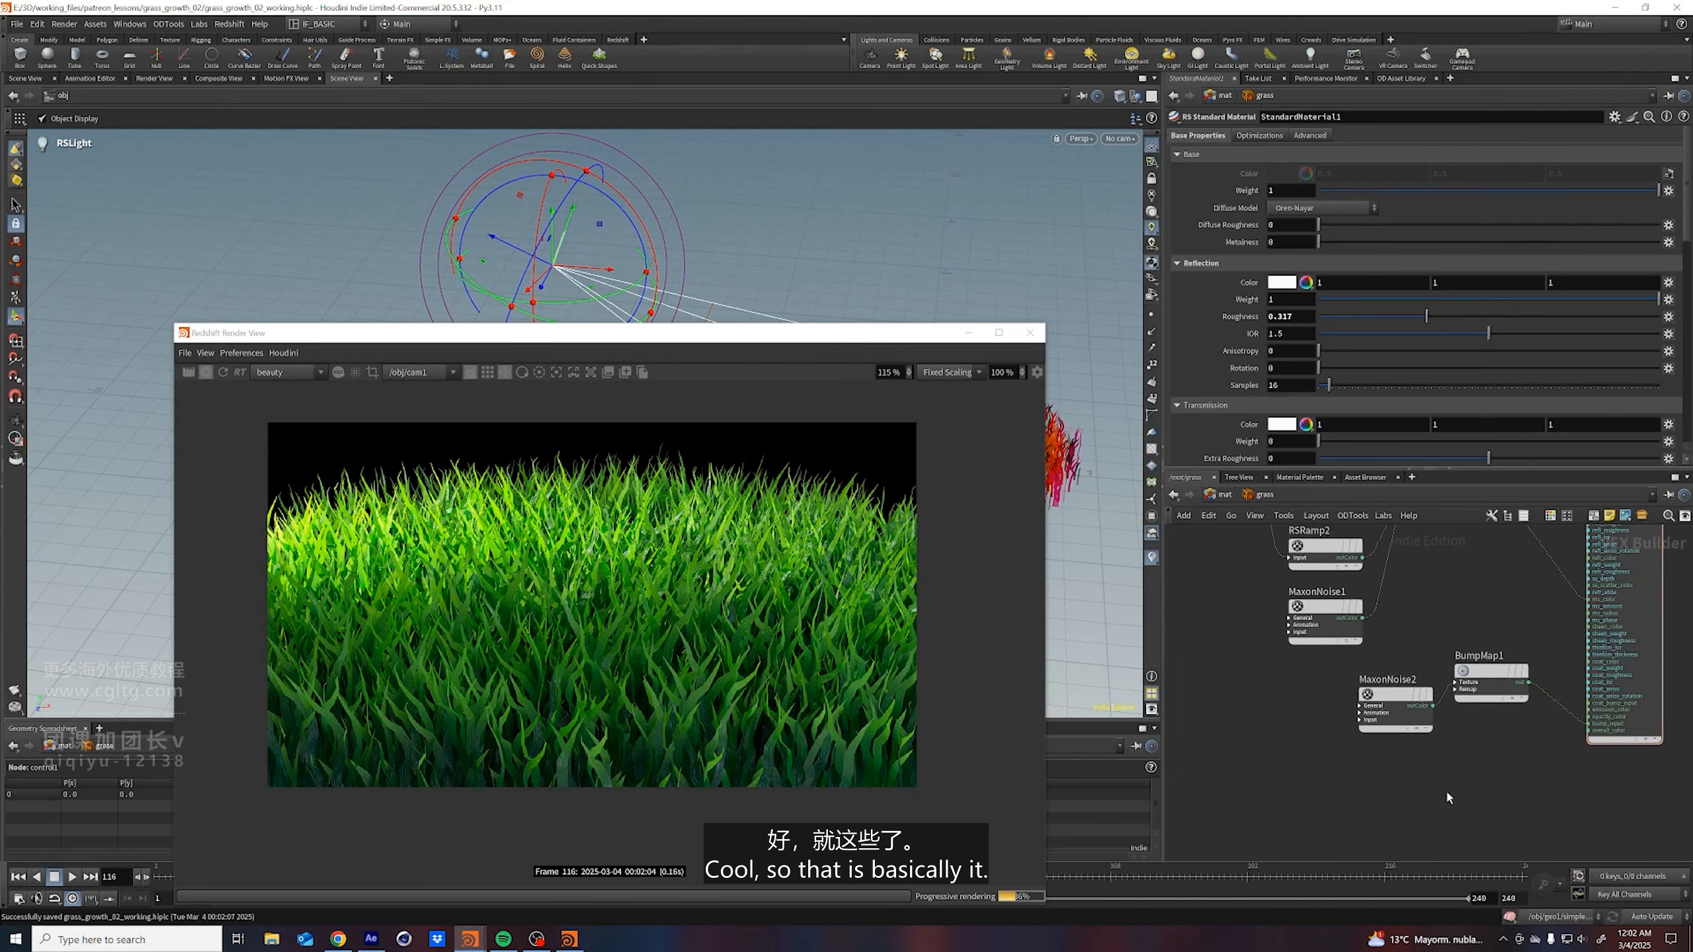
{"action": "key", "text": "1"}
{"action": "middle_click_drag", "start_coordinate": [1386, 789], "coordinate": [1405, 767]}
{"action": "key", "text": "Tab"}
{"action": "type", "text": "geo"}
{"action": "key", "text": "Return"}
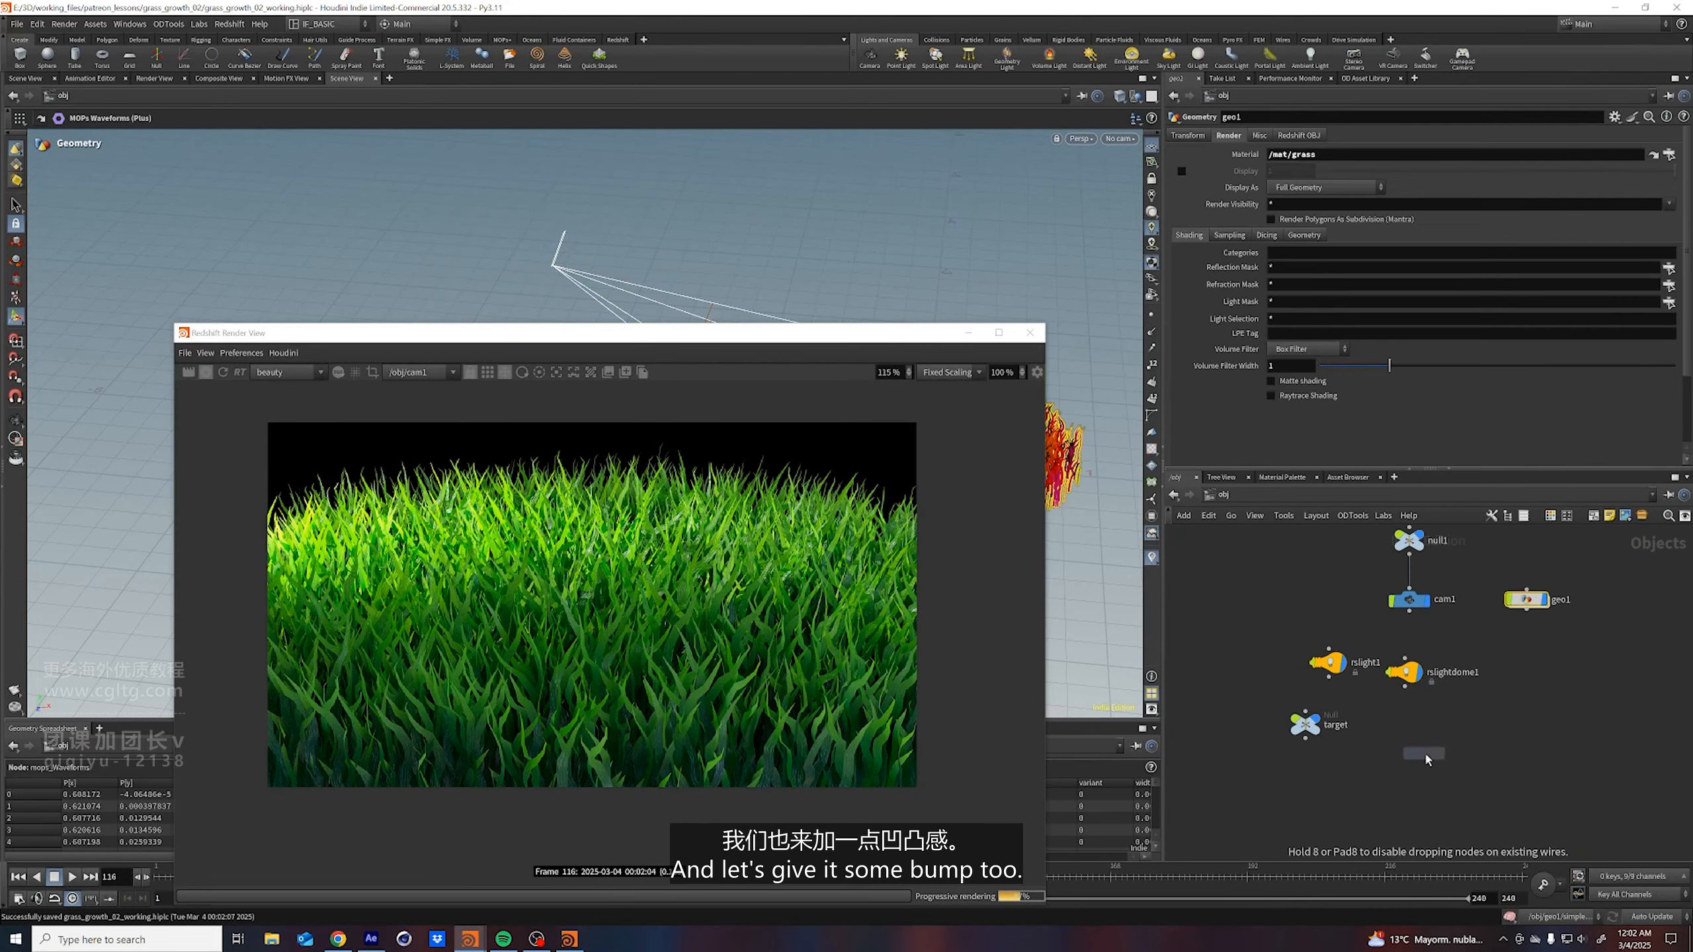
{"action": "left_click", "coordinate": [1426, 756]}
{"action": "left_click_drag", "start_coordinate": [1428, 755], "coordinate": [1523, 659]}
Go inside the new geometry object and add a Grid node
{"action": "double_click", "coordinate": [1523, 659]}
{"action": "key", "text": "g"}
{"action": "key", "text": "d"}
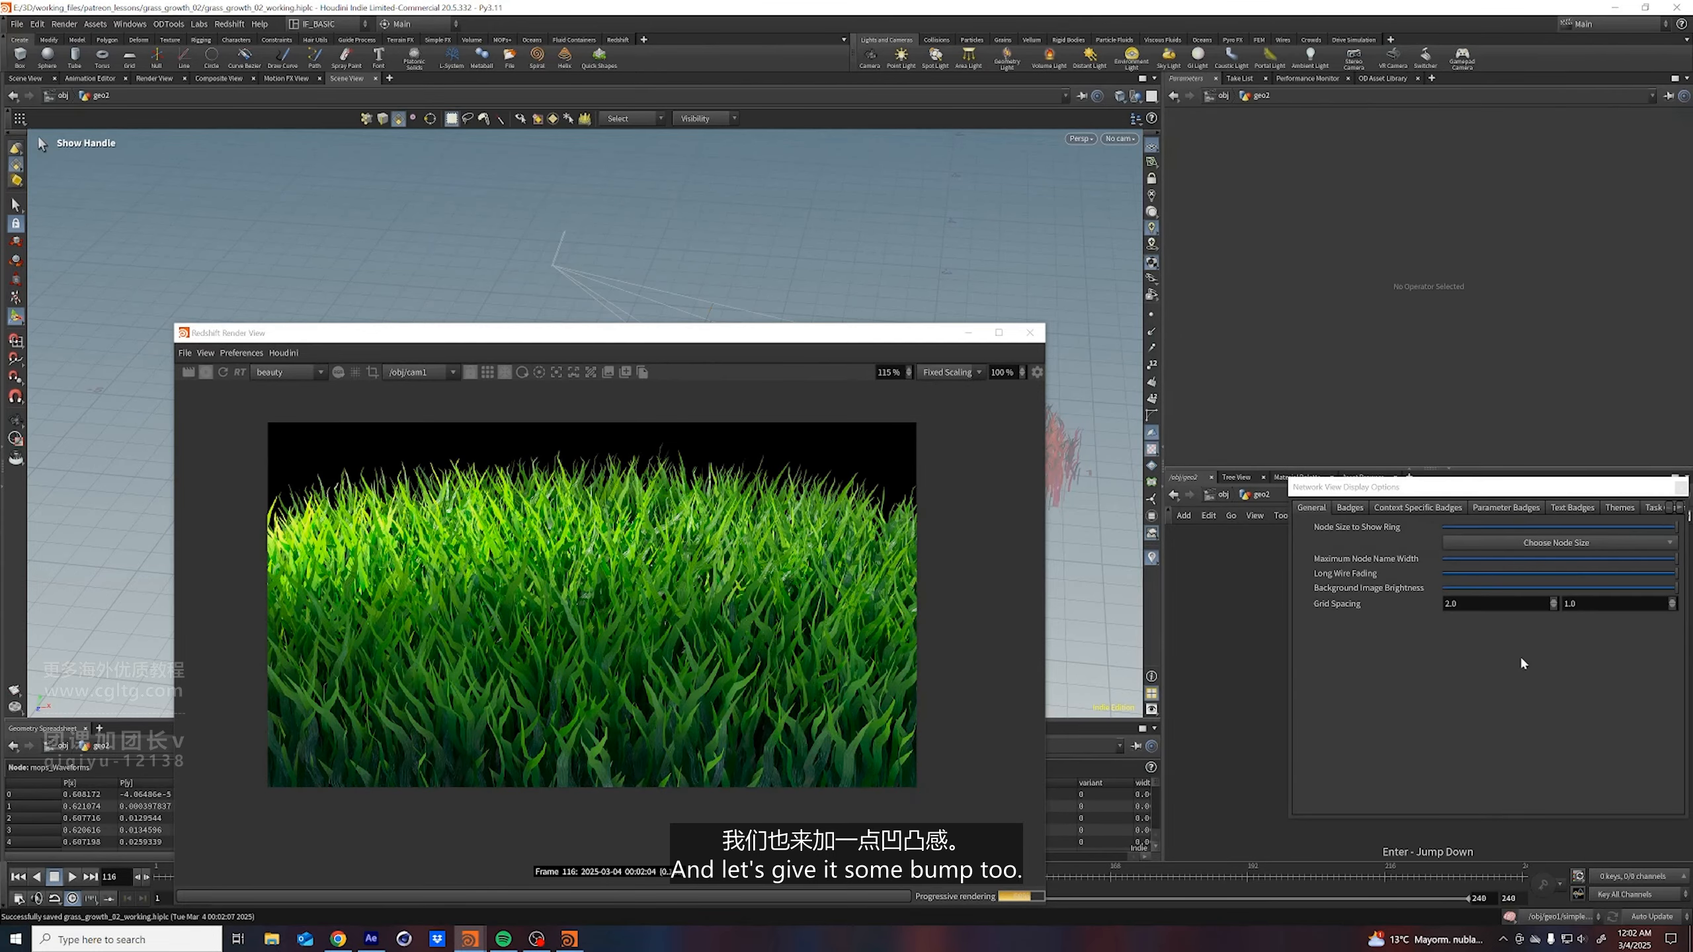
{"action": "left_click", "coordinate": [1681, 489]}
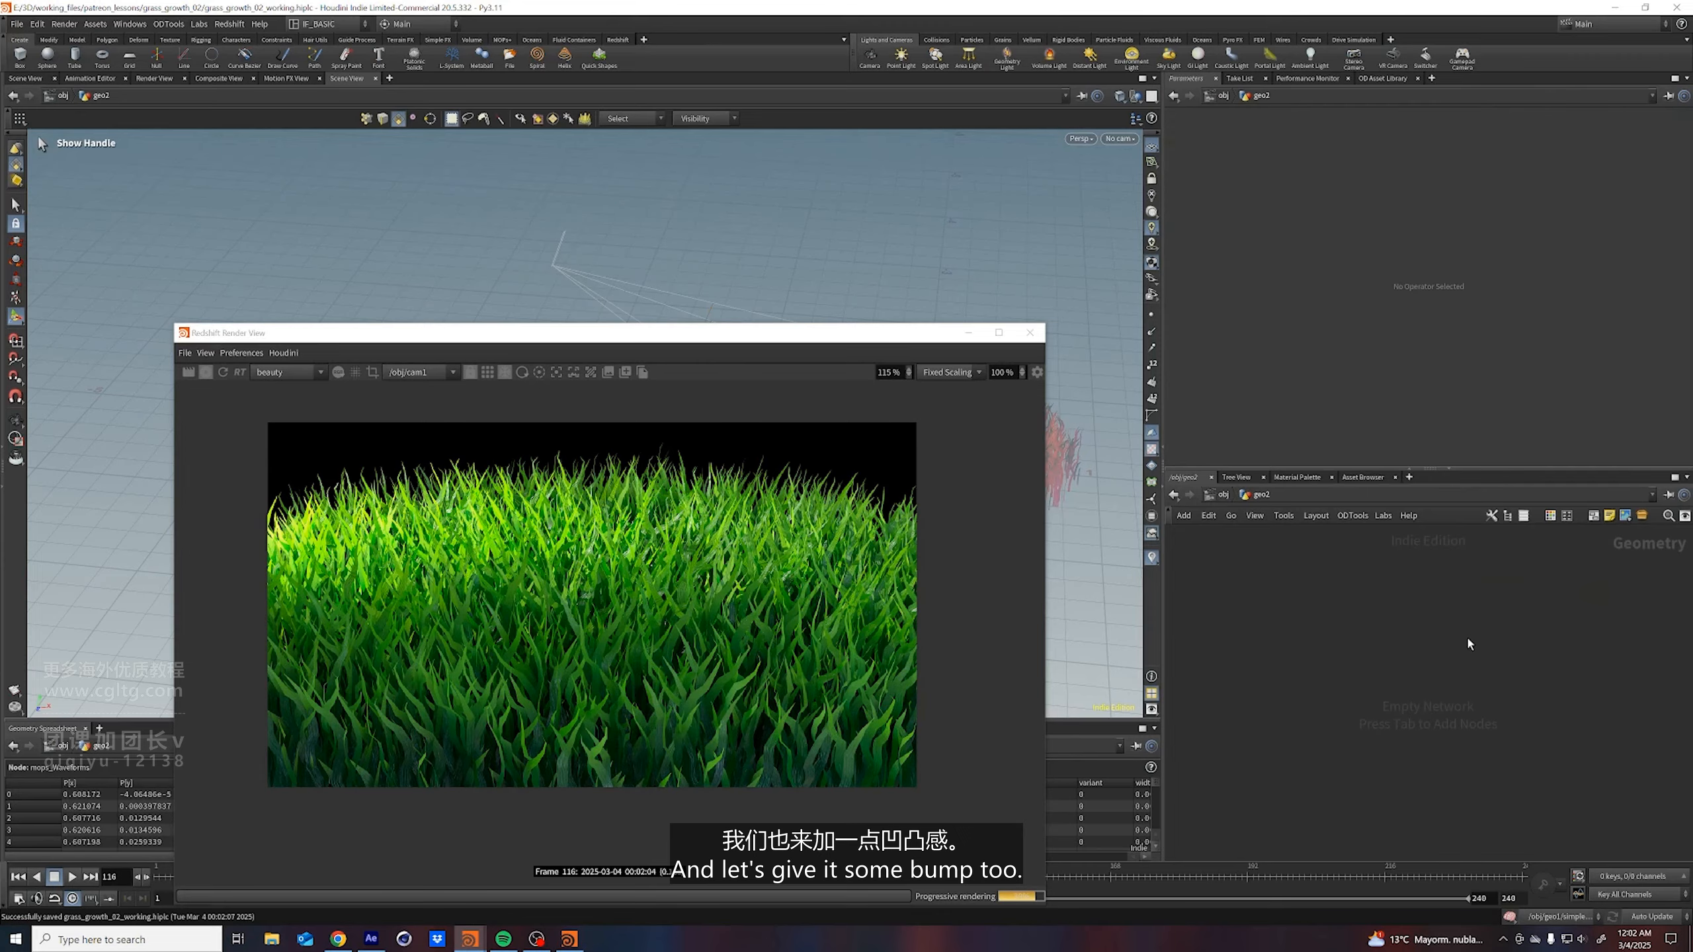
{"action": "key", "text": "Tab"}
{"action": "type", "text": "grid"}
{"action": "key", "text": "Return"}
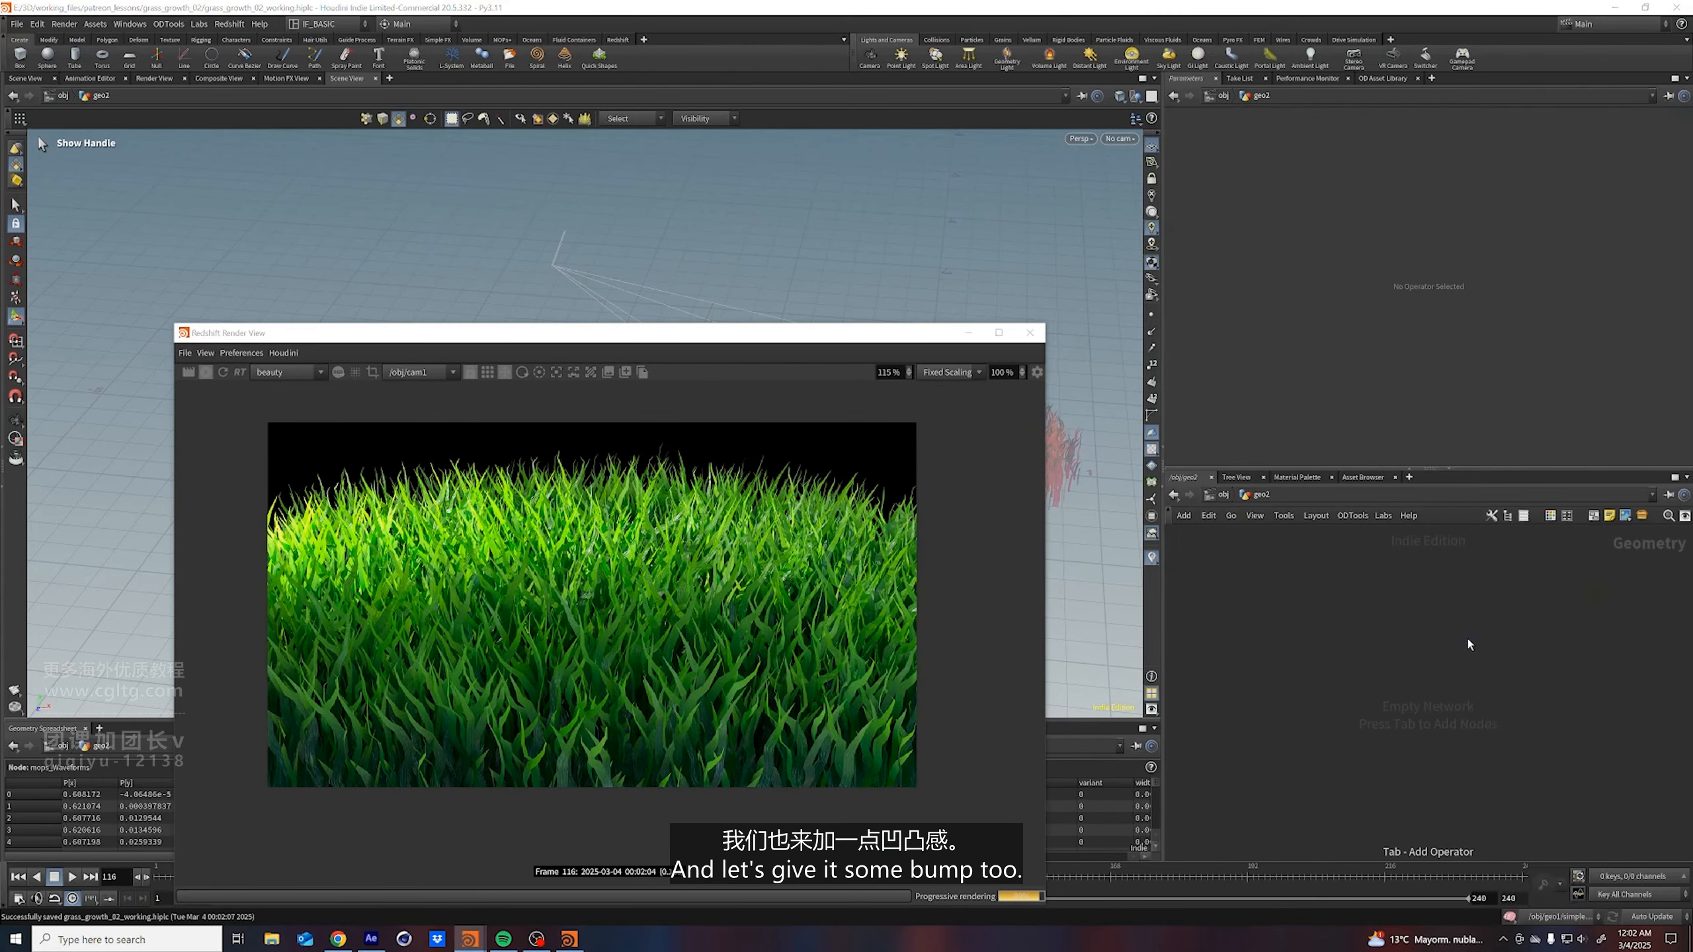
Append a UV Project node below grid1
{"action": "key", "text": "Tab"}
{"action": "type", "text": "uvproj"}
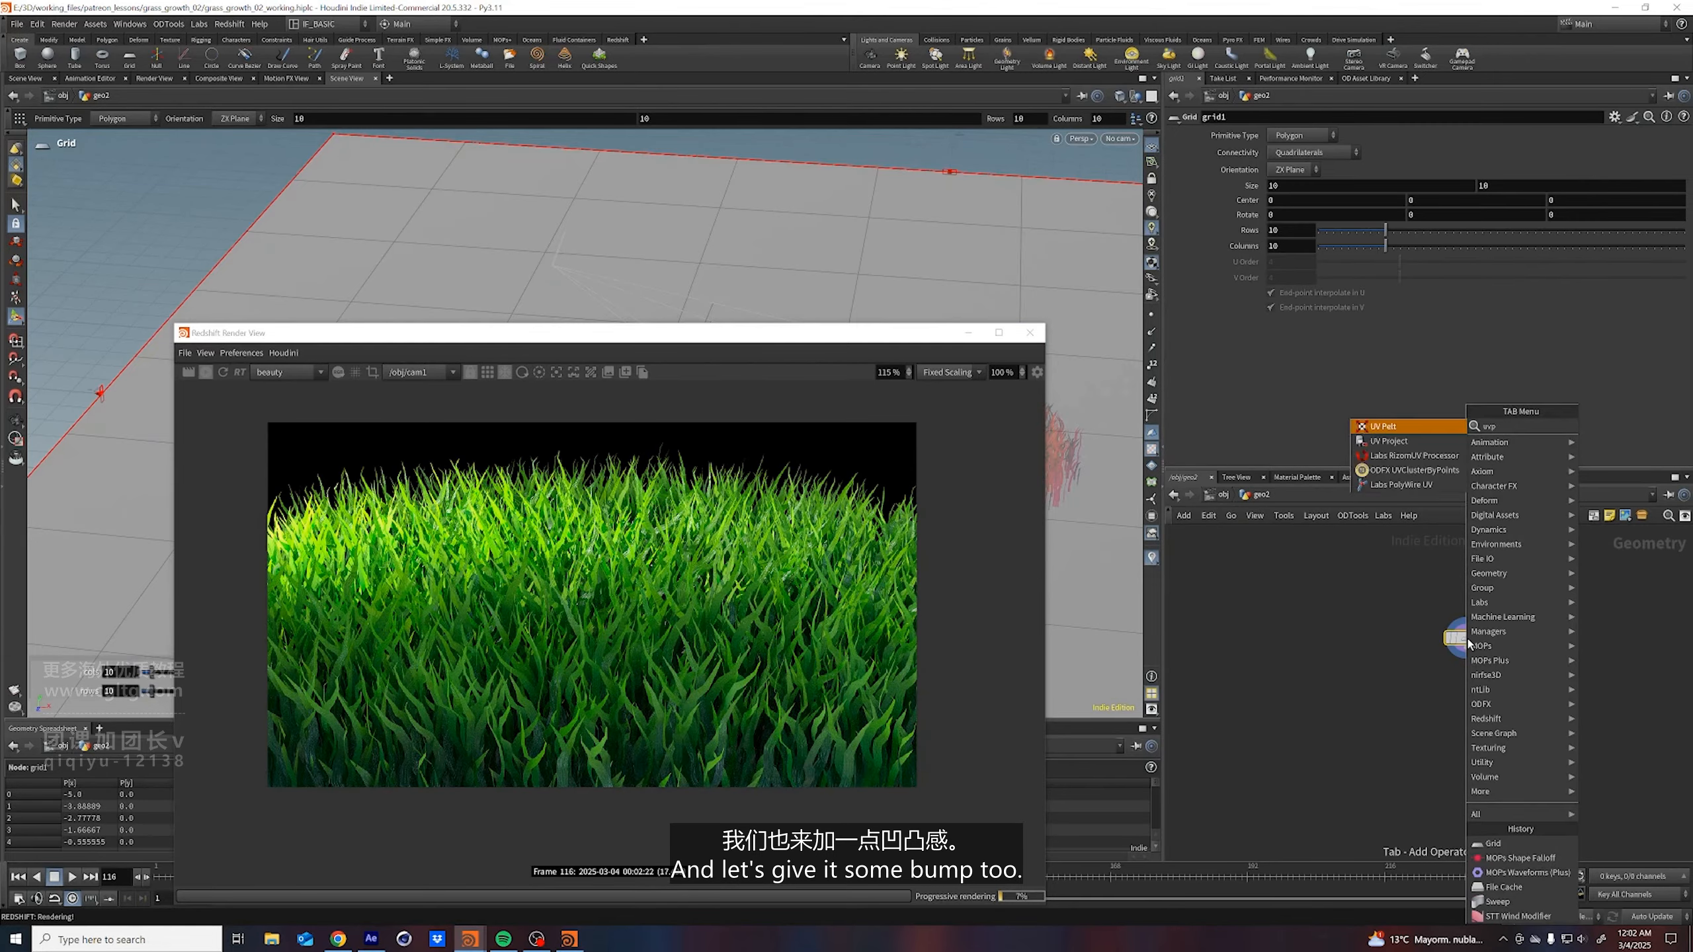
{"action": "key", "text": "Return"}
{"action": "key", "text": "Return"}
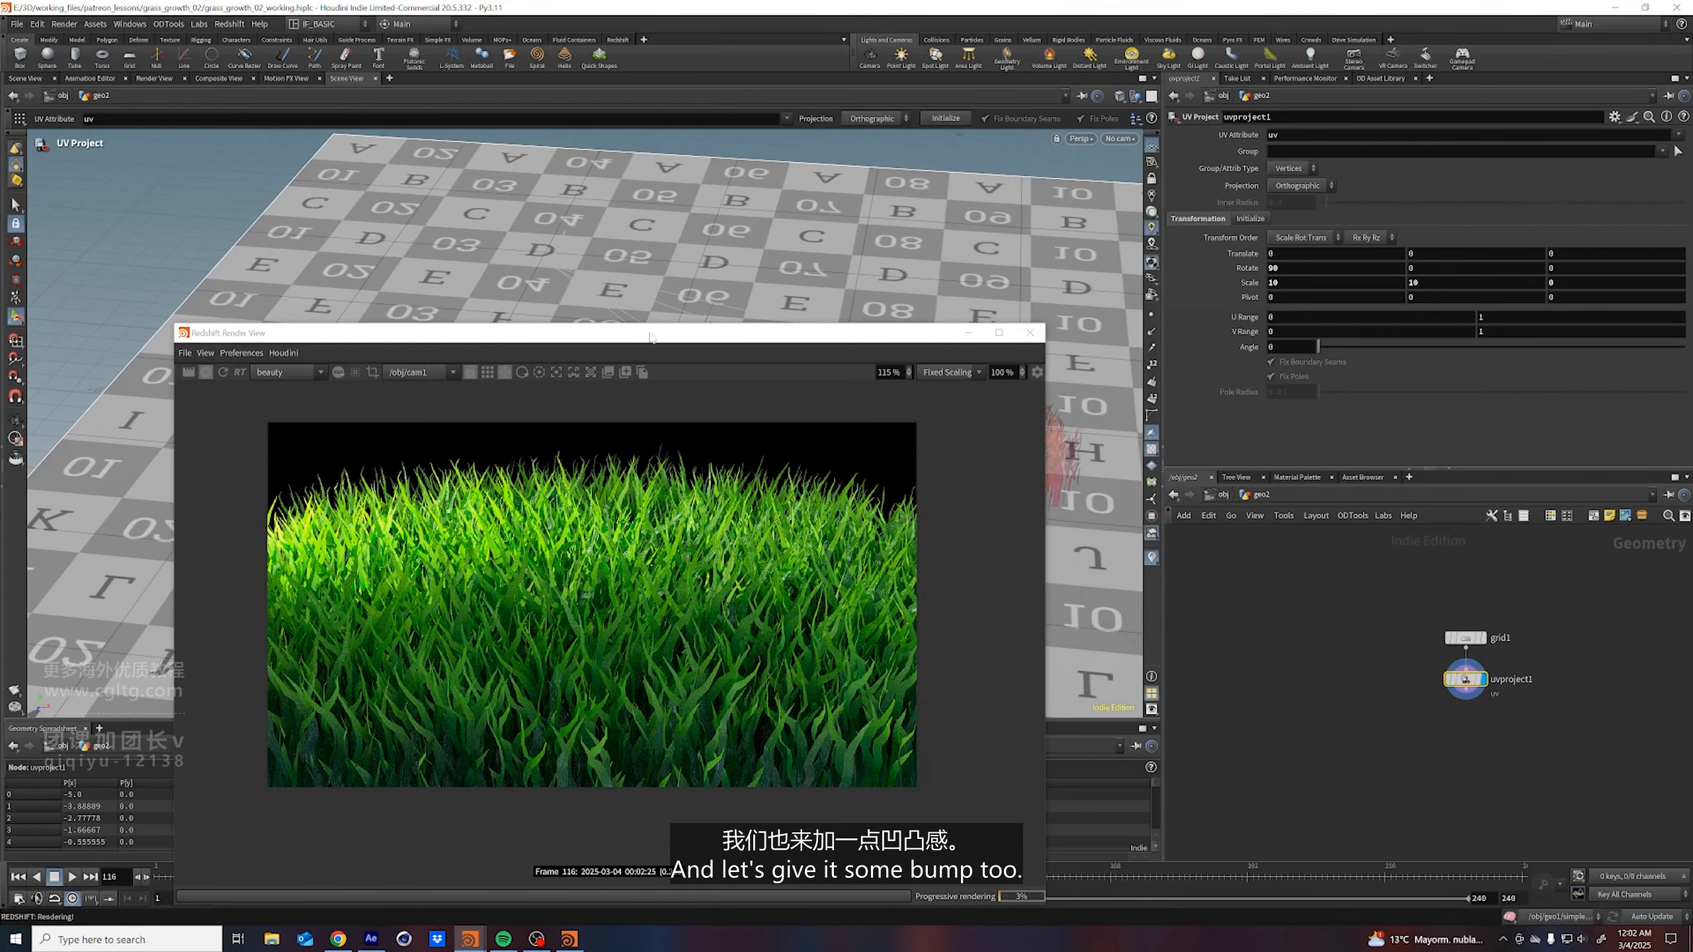
Tilt grid1 about 44.68° around X and move it behind the grass, centred at about Y -0.11 and Z -1.42
{"action": "left_click_drag", "start_coordinate": [902, 332], "coordinate": [855, 544]}
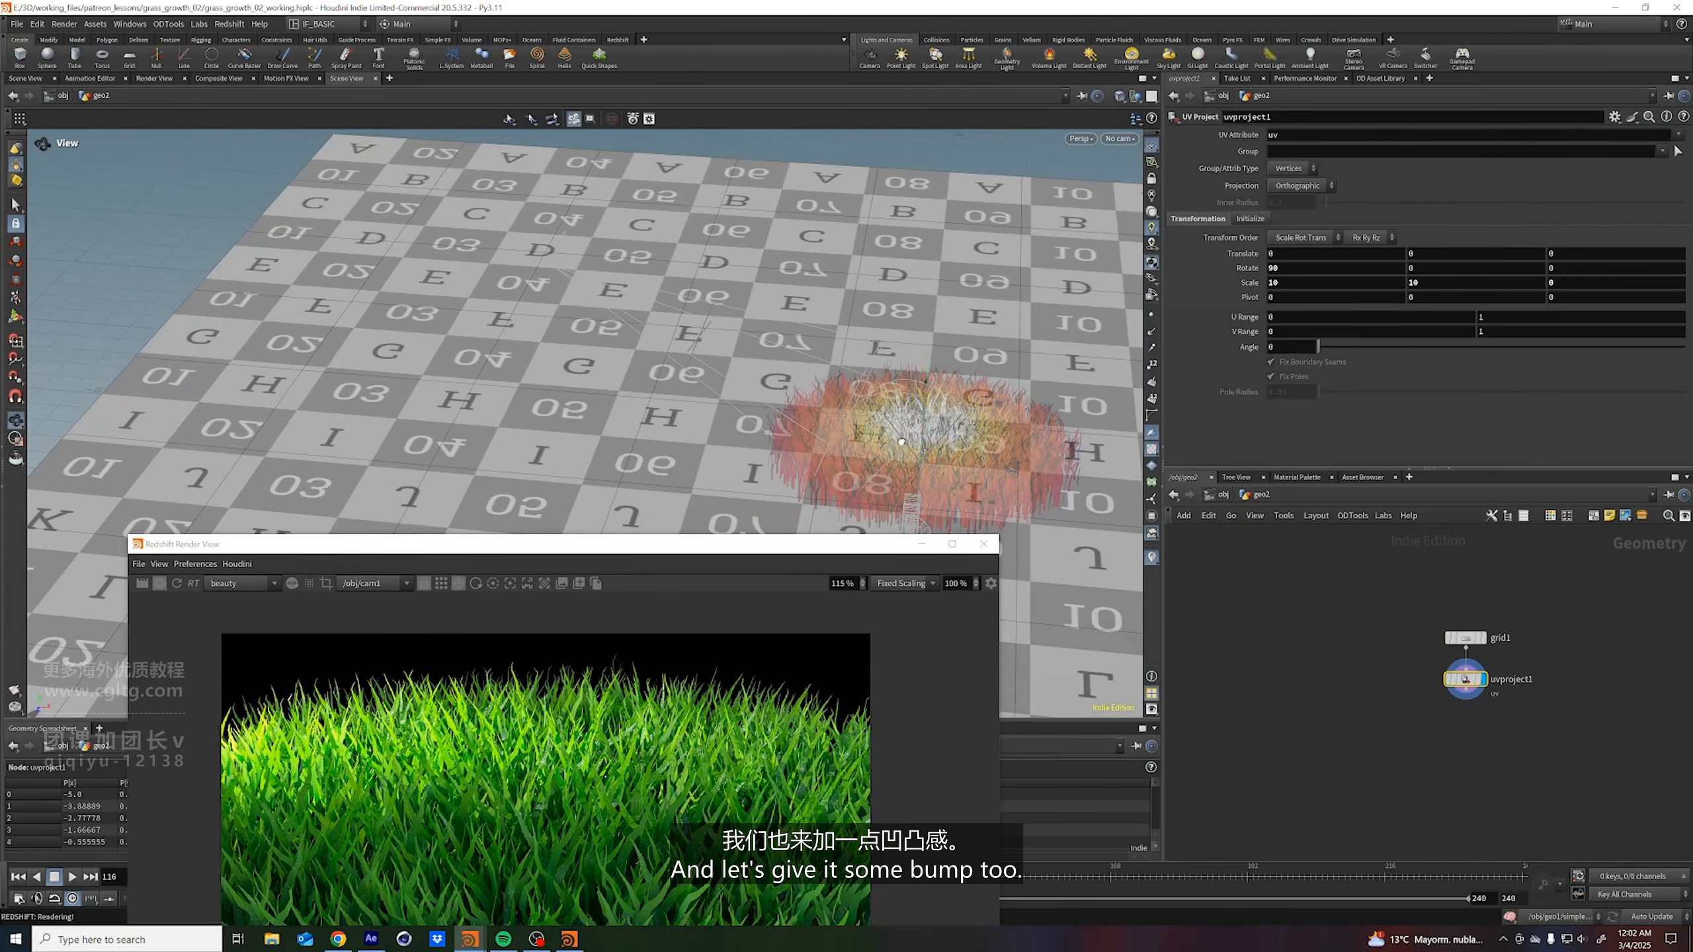
{"action": "left_click_drag", "start_coordinate": [894, 440], "coordinate": [707, 430], "text": "alt"}
{"action": "left_click", "coordinate": [1464, 638]}
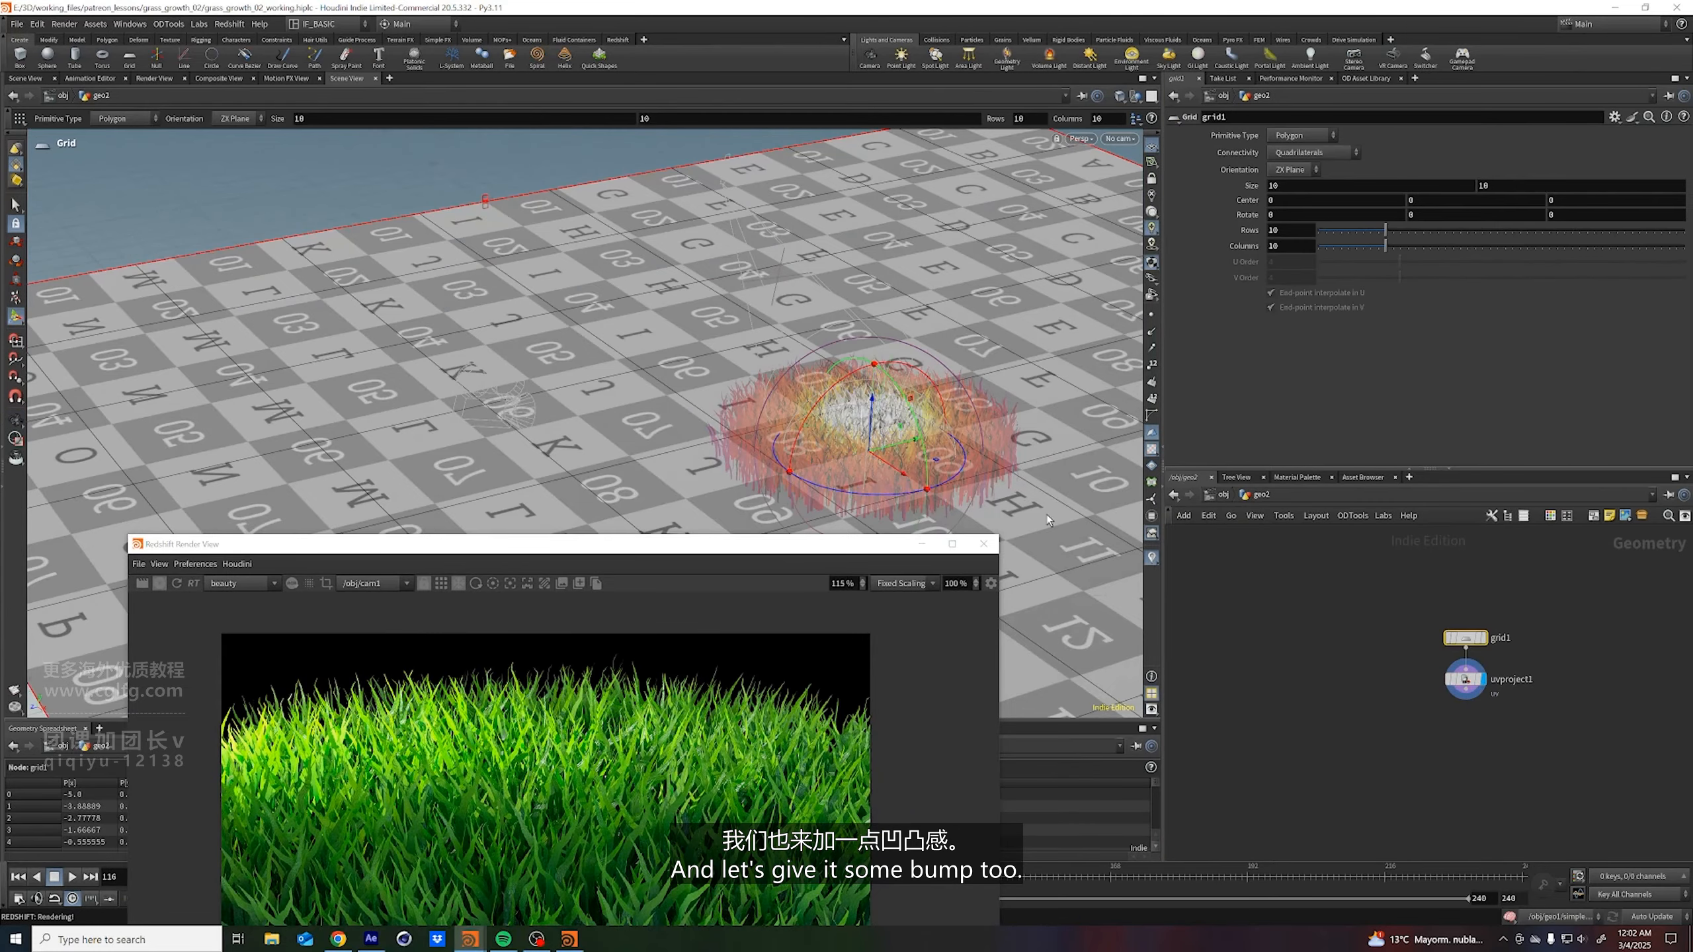
{"action": "left_click_drag", "start_coordinate": [815, 426], "coordinate": [1171, 413]}
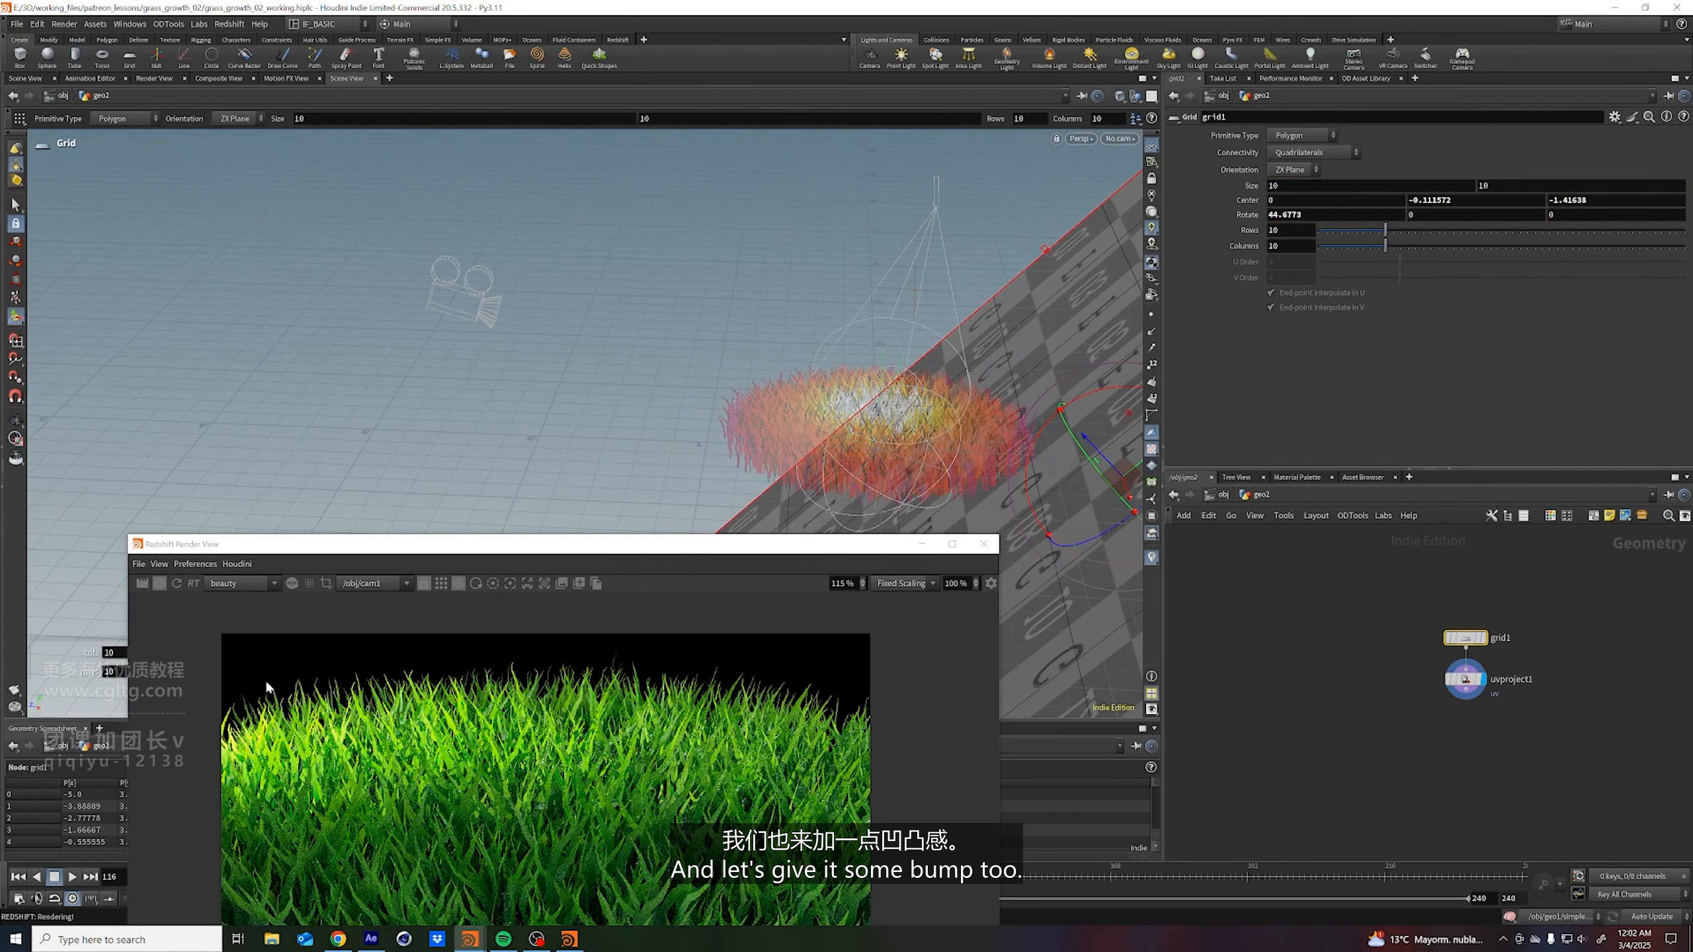
Refresh the Redshift render with the repositioned grid, return to the object level and save the scene
{"action": "left_click", "coordinate": [177, 585]}
{"action": "left_click_drag", "start_coordinate": [220, 544], "coordinate": [154, 224]}
{"action": "scroll", "coordinate": [396, 444], "scroll_direction": "down", "scroll_amount": 1}
{"action": "middle_click_drag", "start_coordinate": [410, 476], "coordinate": [444, 519]}
{"action": "key", "text": "u"}
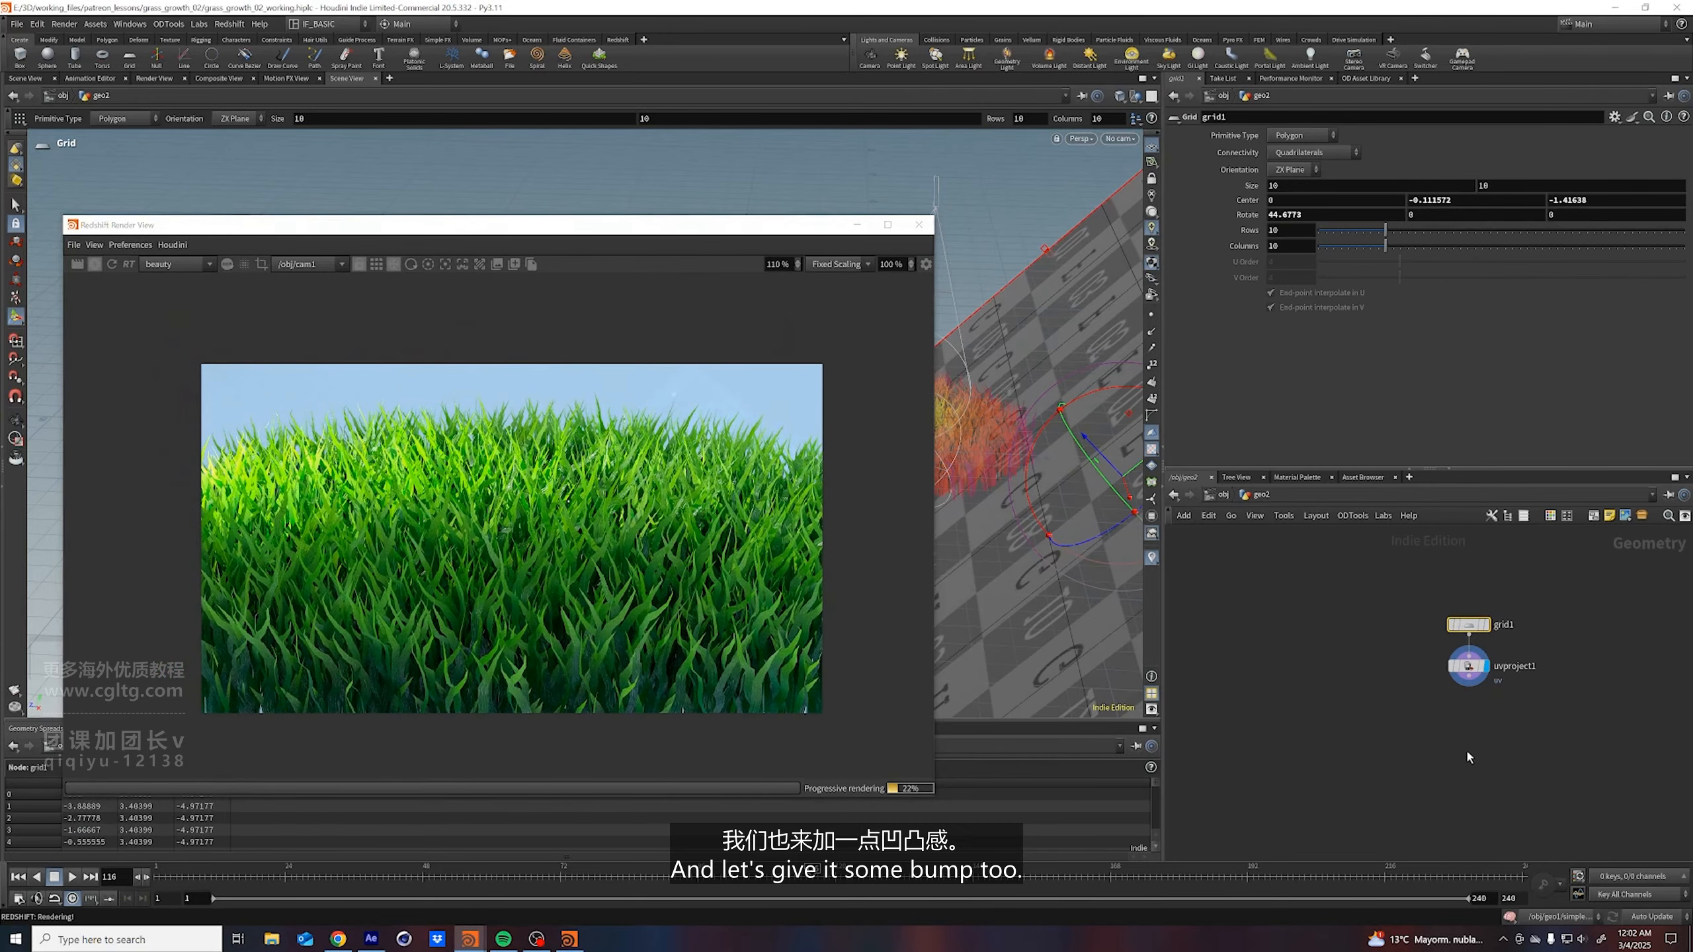
{"action": "key", "text": "ctrl+s"}
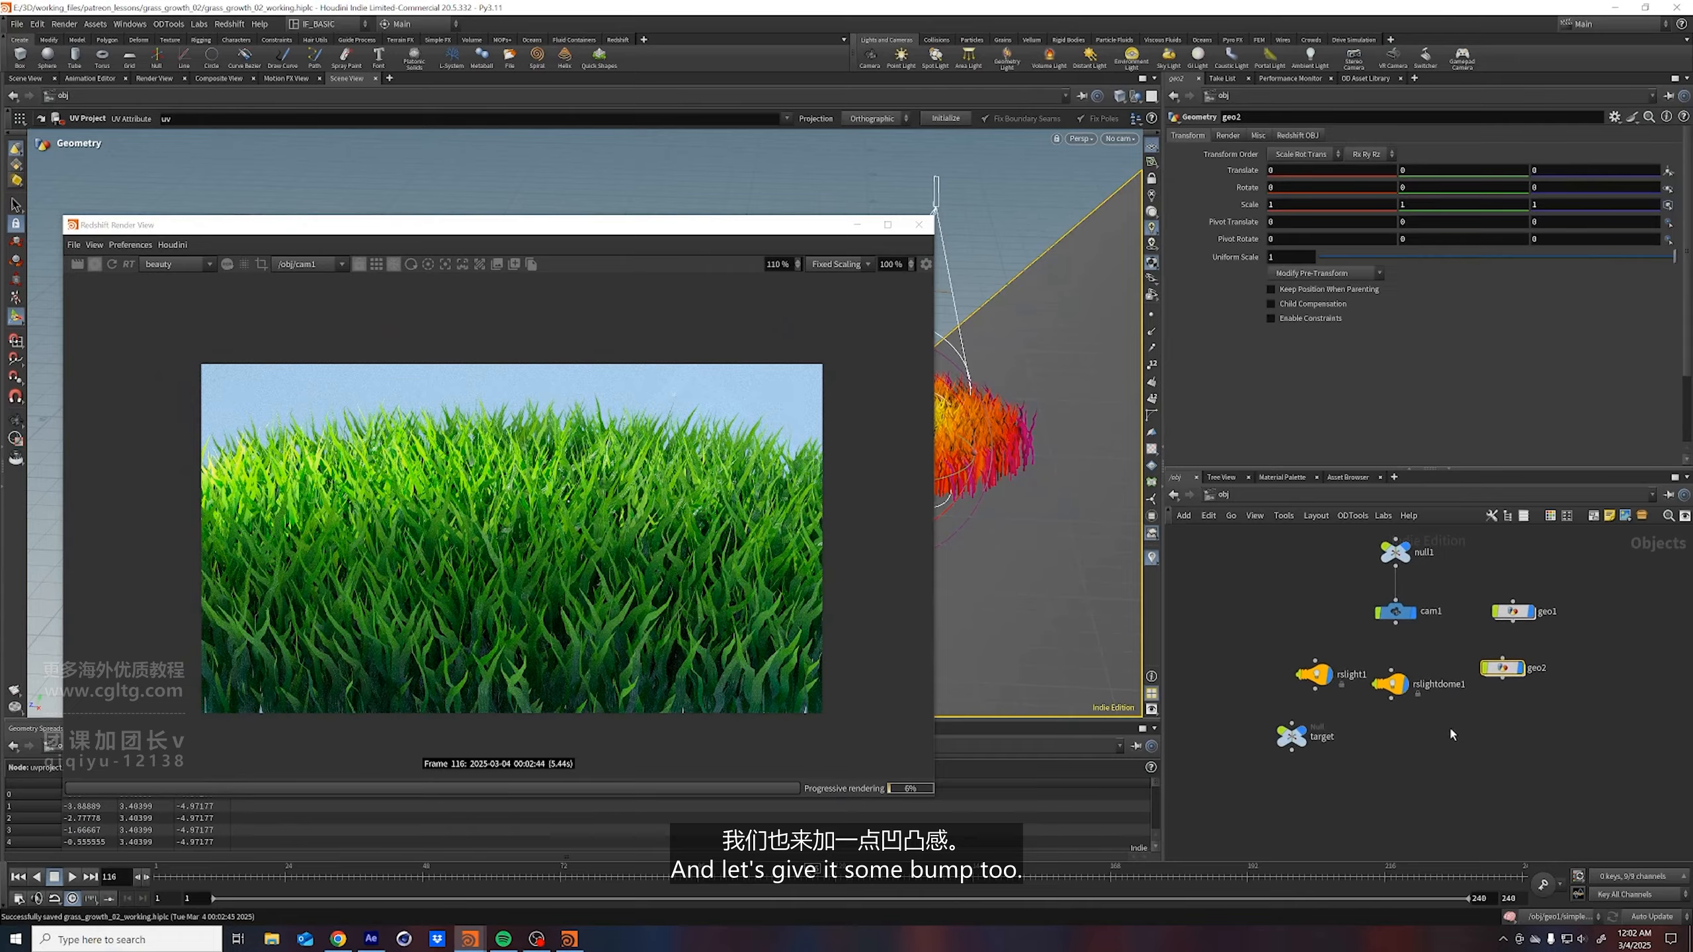
Enable light-mesh associations on rslight1 and rslightdome1, limiting both light and shadows to /obj/geo1
{"action": "left_click_drag", "start_coordinate": [1433, 736], "coordinate": [1295, 649]}
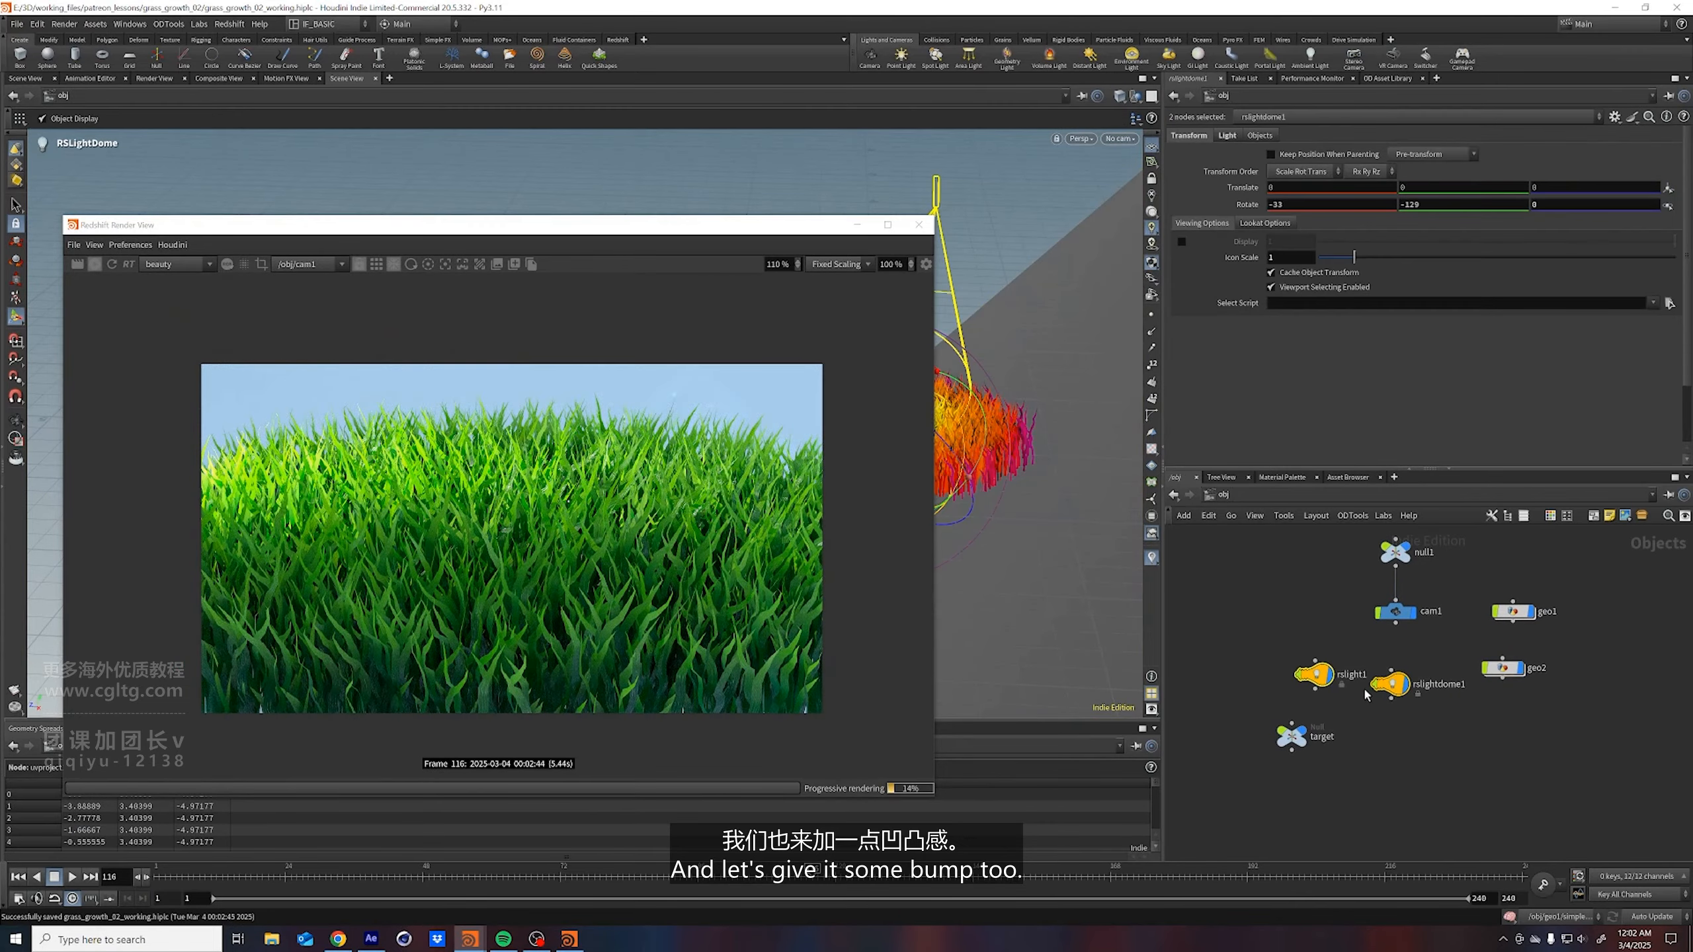
{"action": "left_click", "coordinate": [1258, 136]}
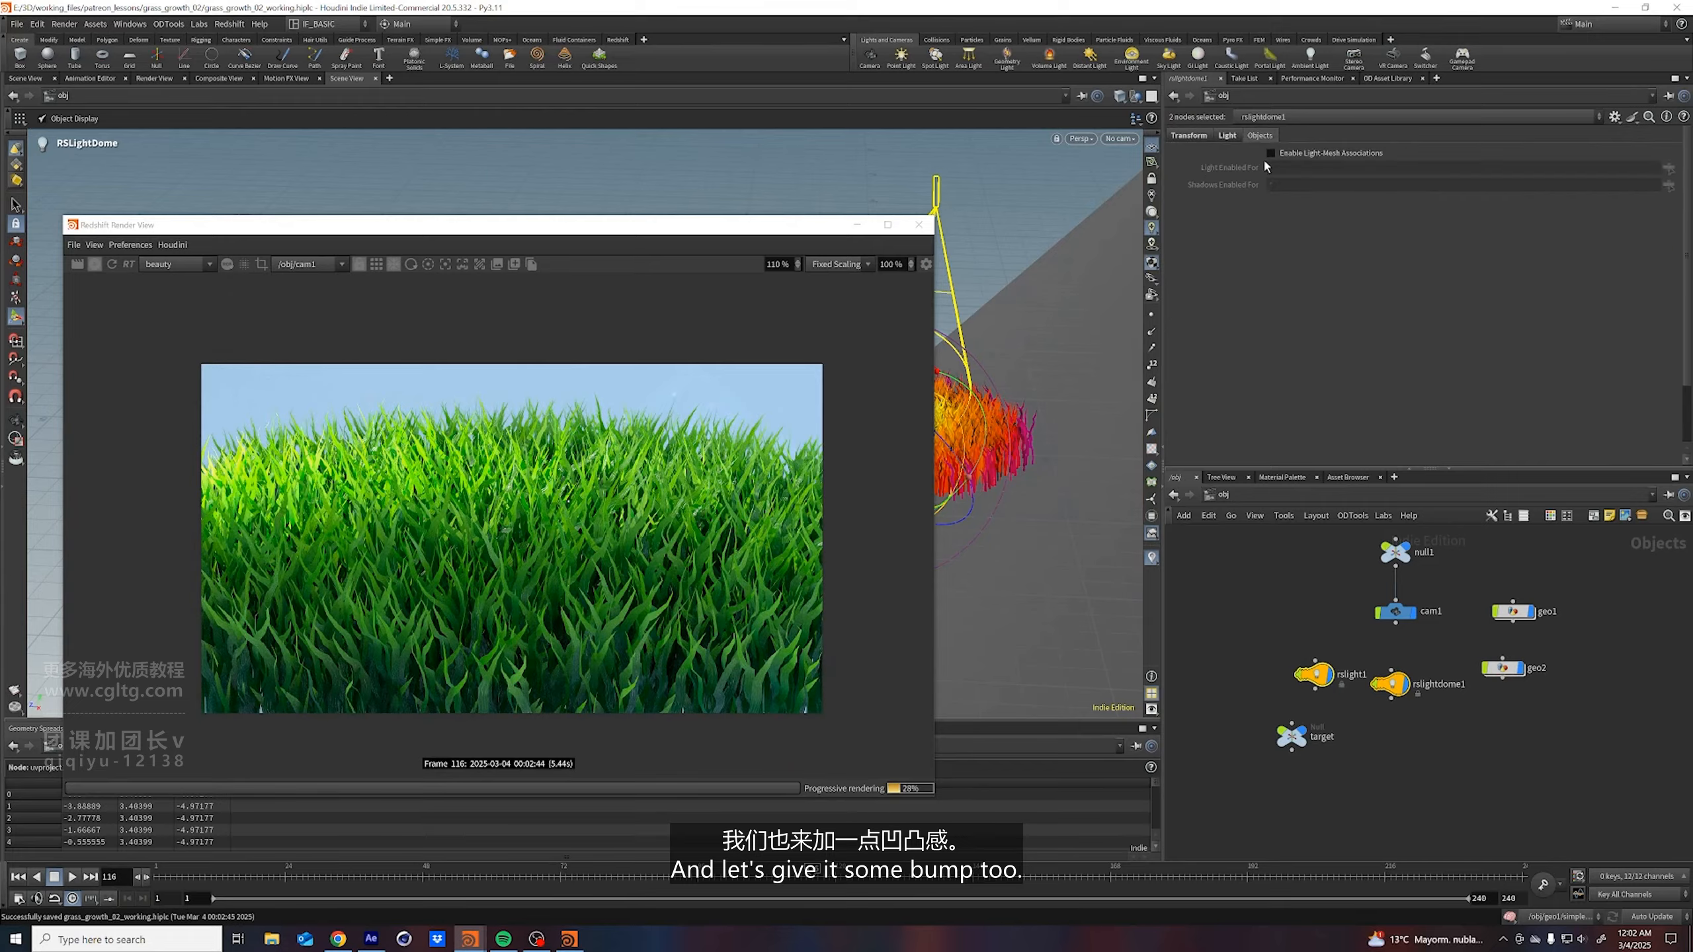
{"action": "left_click", "coordinate": [1271, 153]}
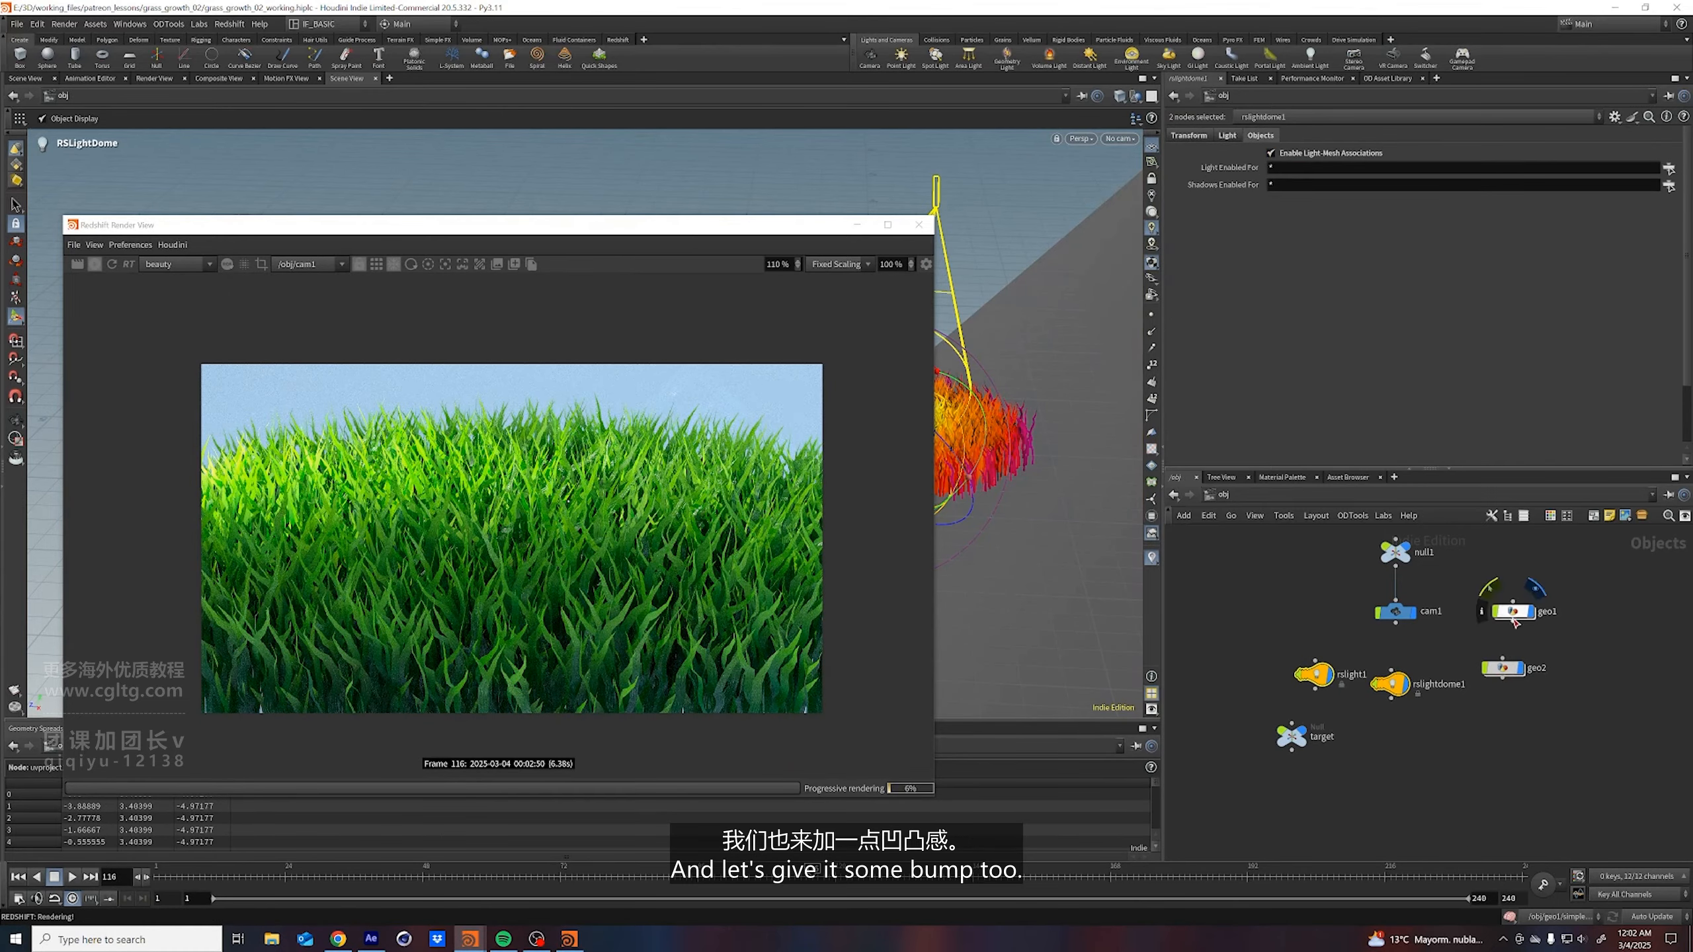
{"action": "left_click_drag", "start_coordinate": [1513, 619], "coordinate": [1280, 171]}
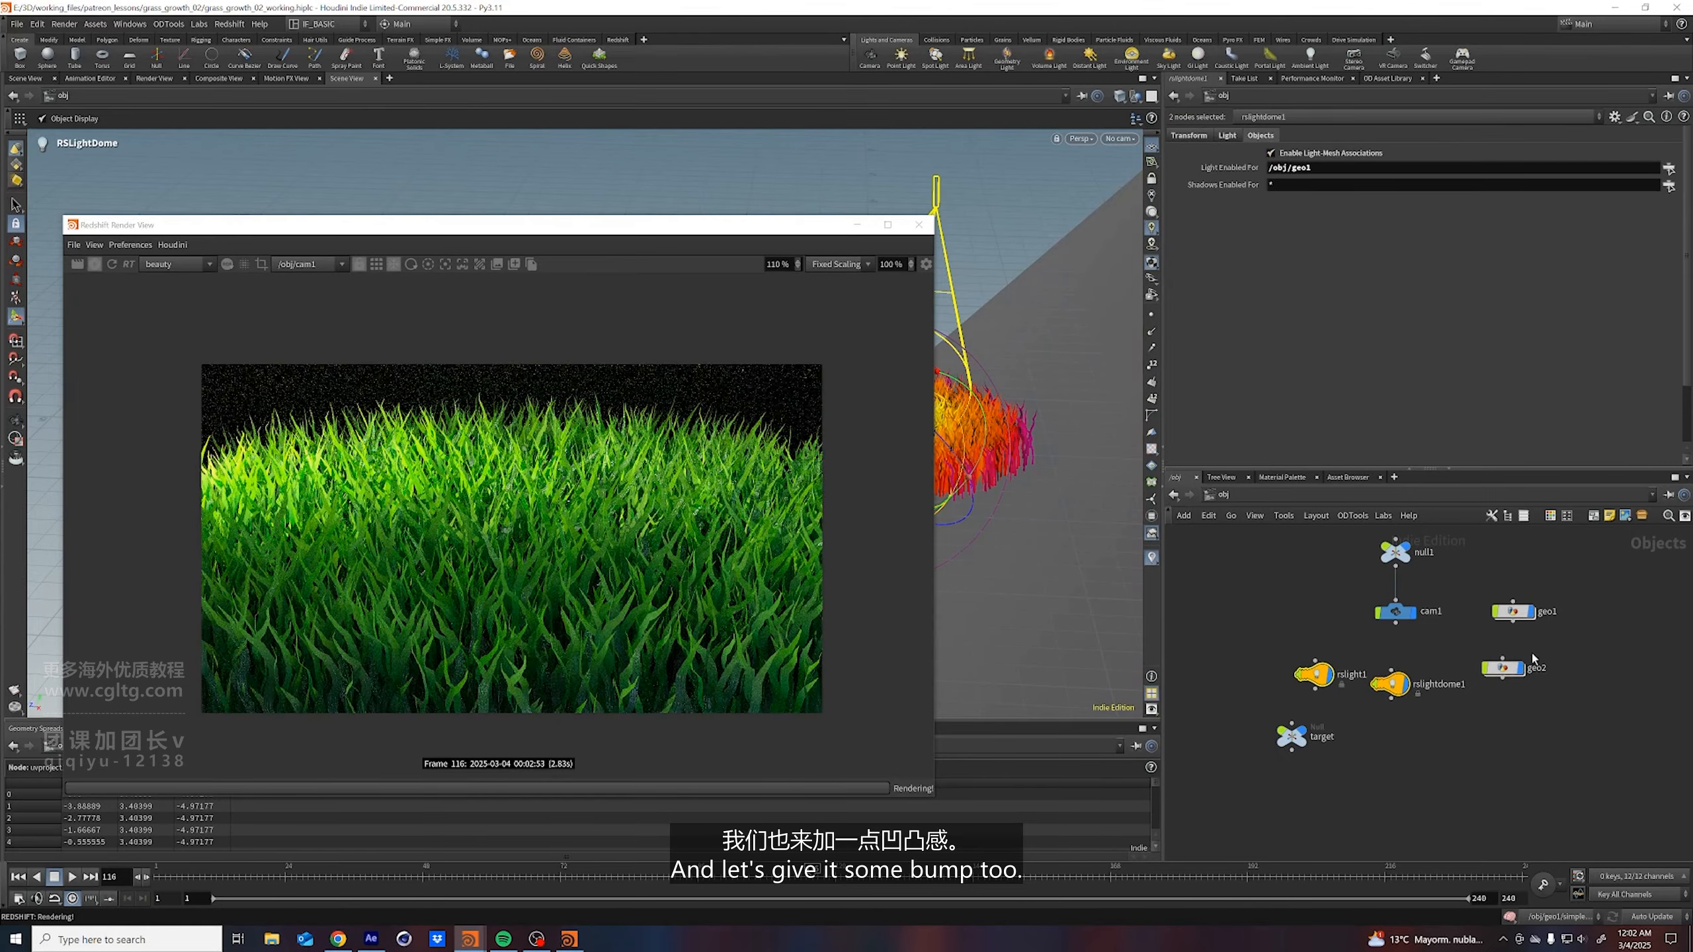
{"action": "left_click_drag", "start_coordinate": [1513, 613], "coordinate": [1307, 186]}
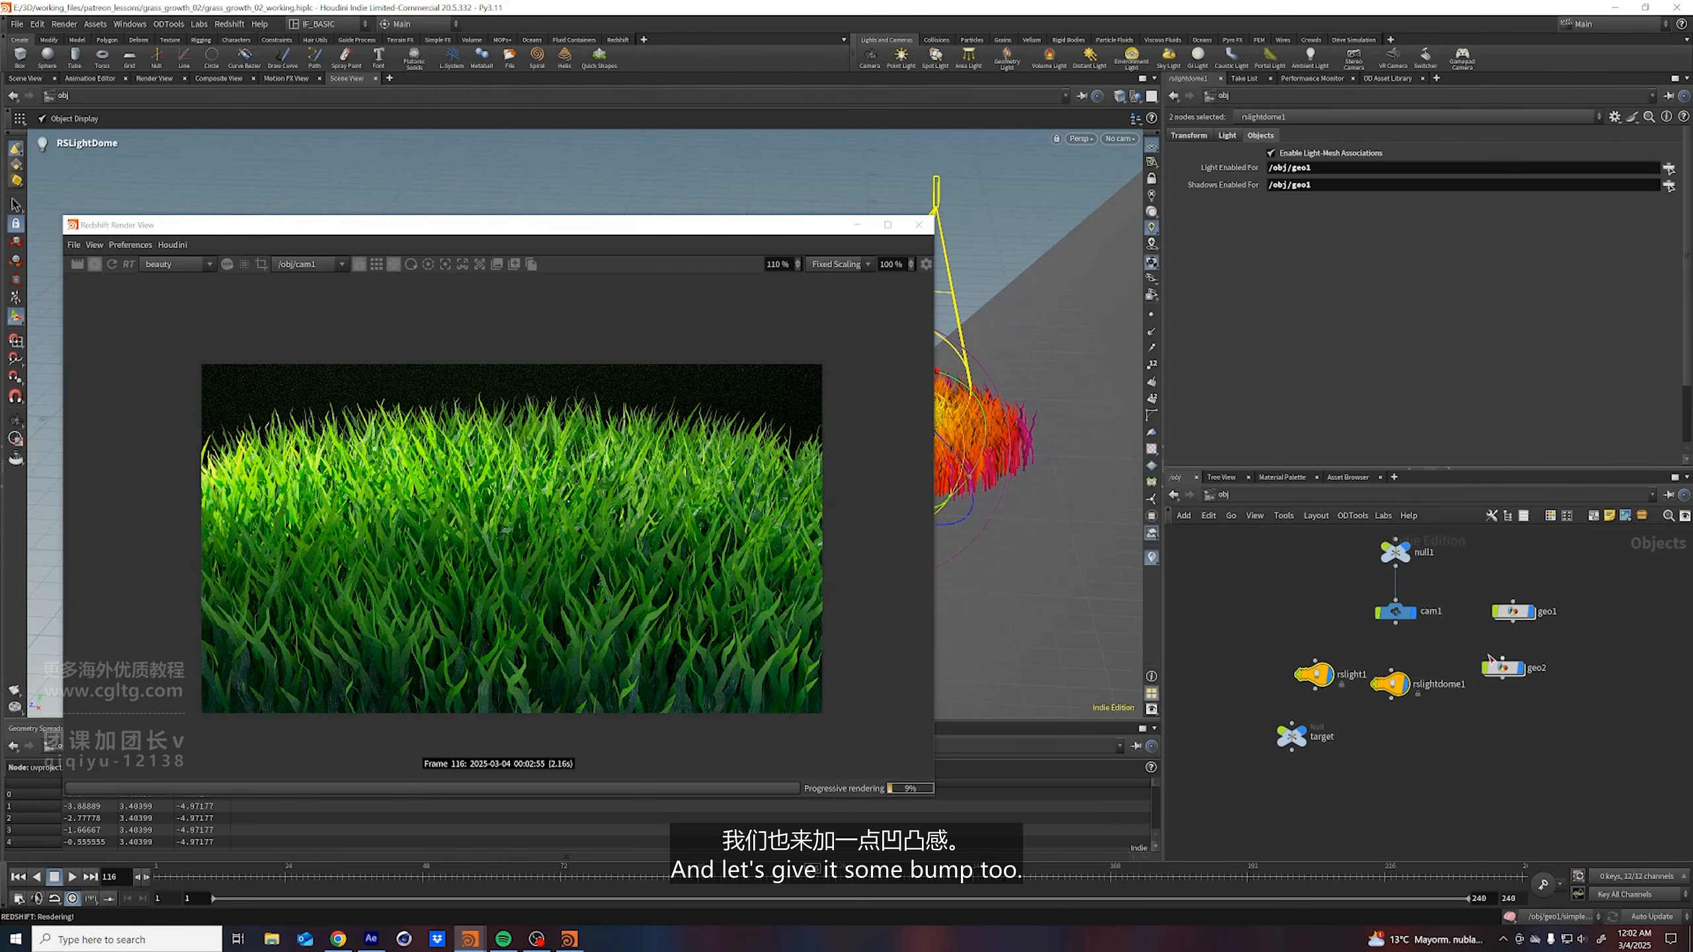
Align geo2 directly below geo1 in the network and rename it BG
{"action": "left_click_drag", "start_coordinate": [660, 225], "coordinate": [603, 226]}
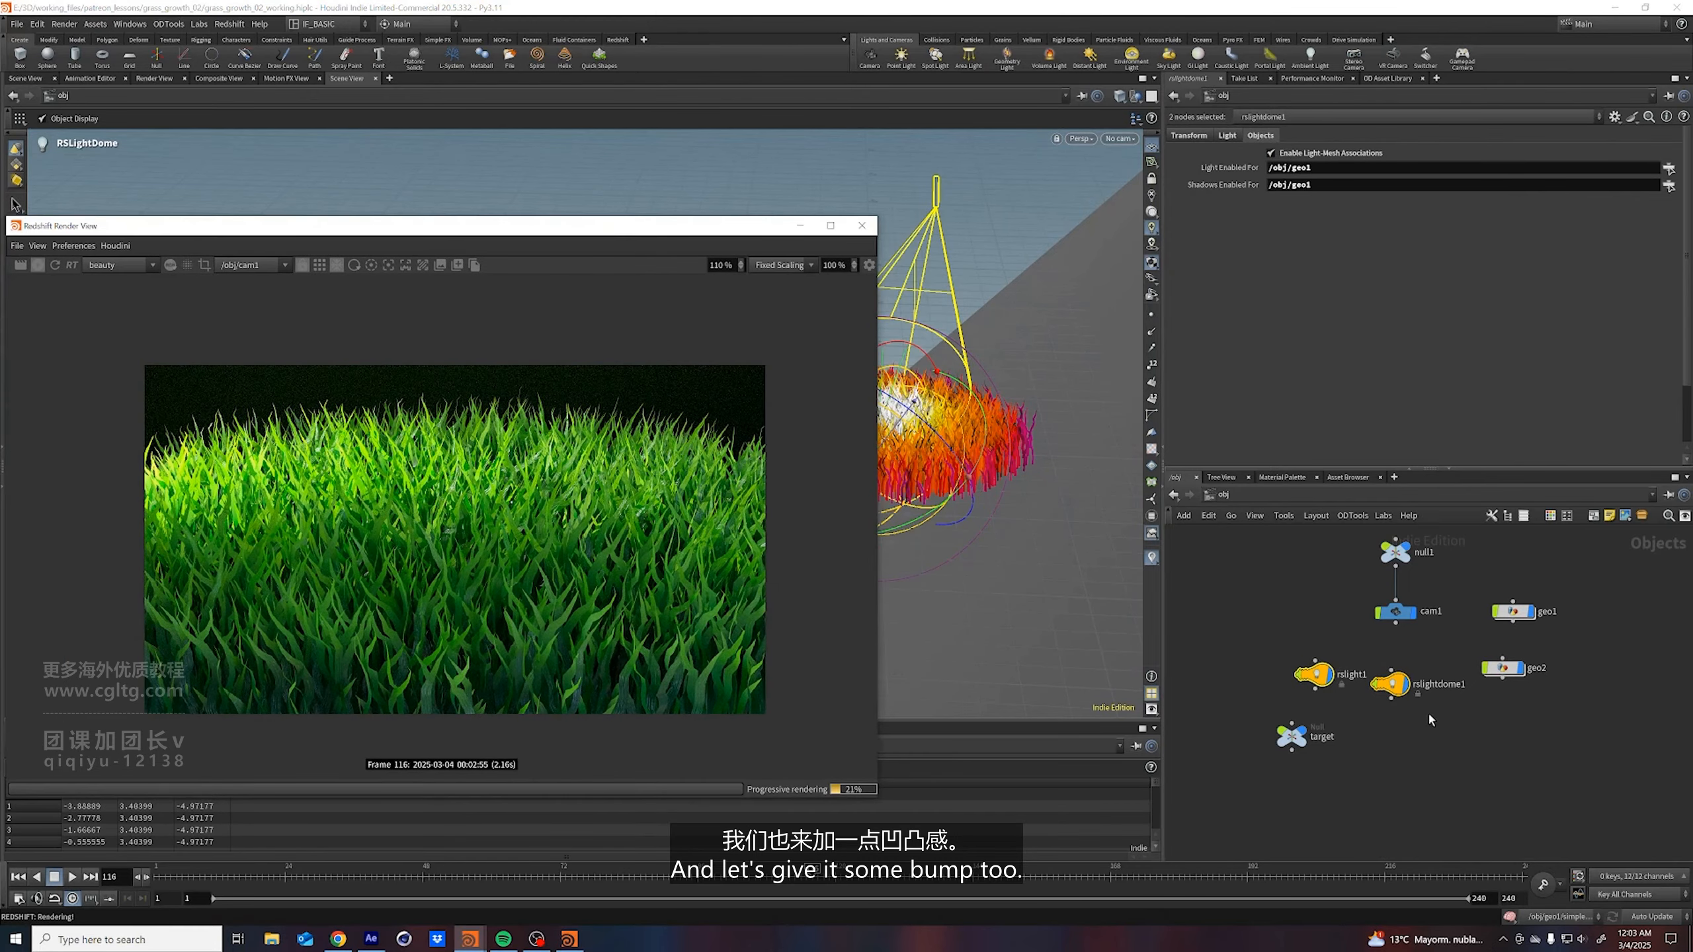
{"action": "left_click", "coordinate": [1573, 708]}
{"action": "left_click", "coordinate": [1548, 666]}
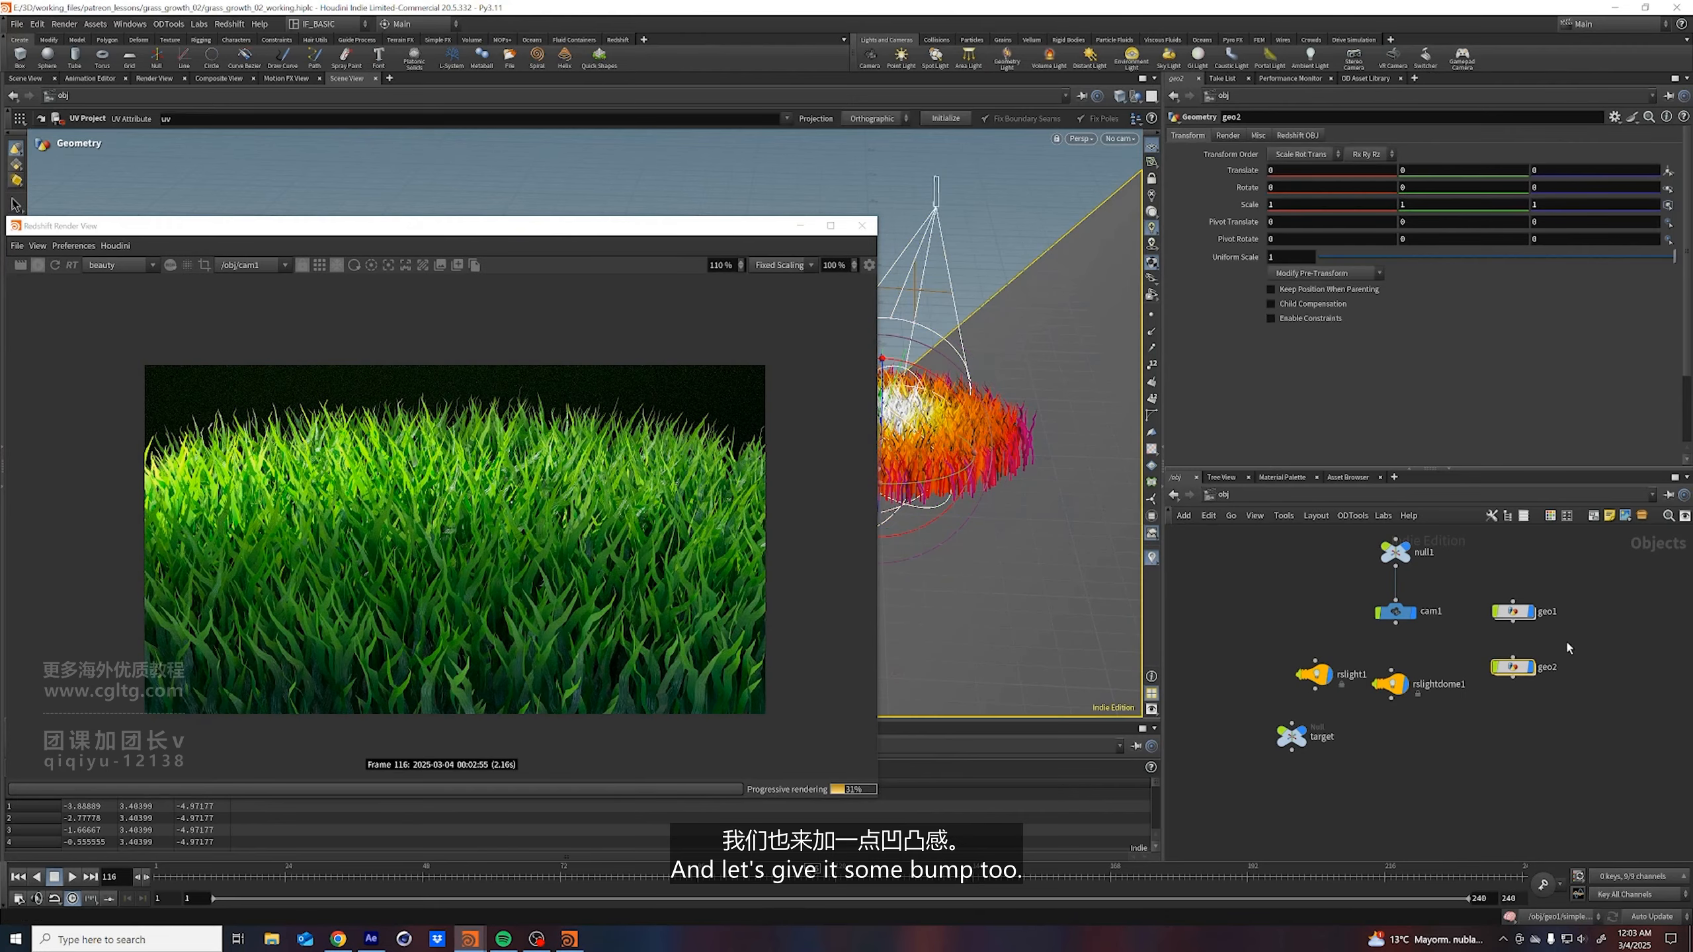
{"action": "double_click", "coordinate": [1553, 667]}
{"action": "type", "text": "BG"}
{"action": "key", "text": "Return"}
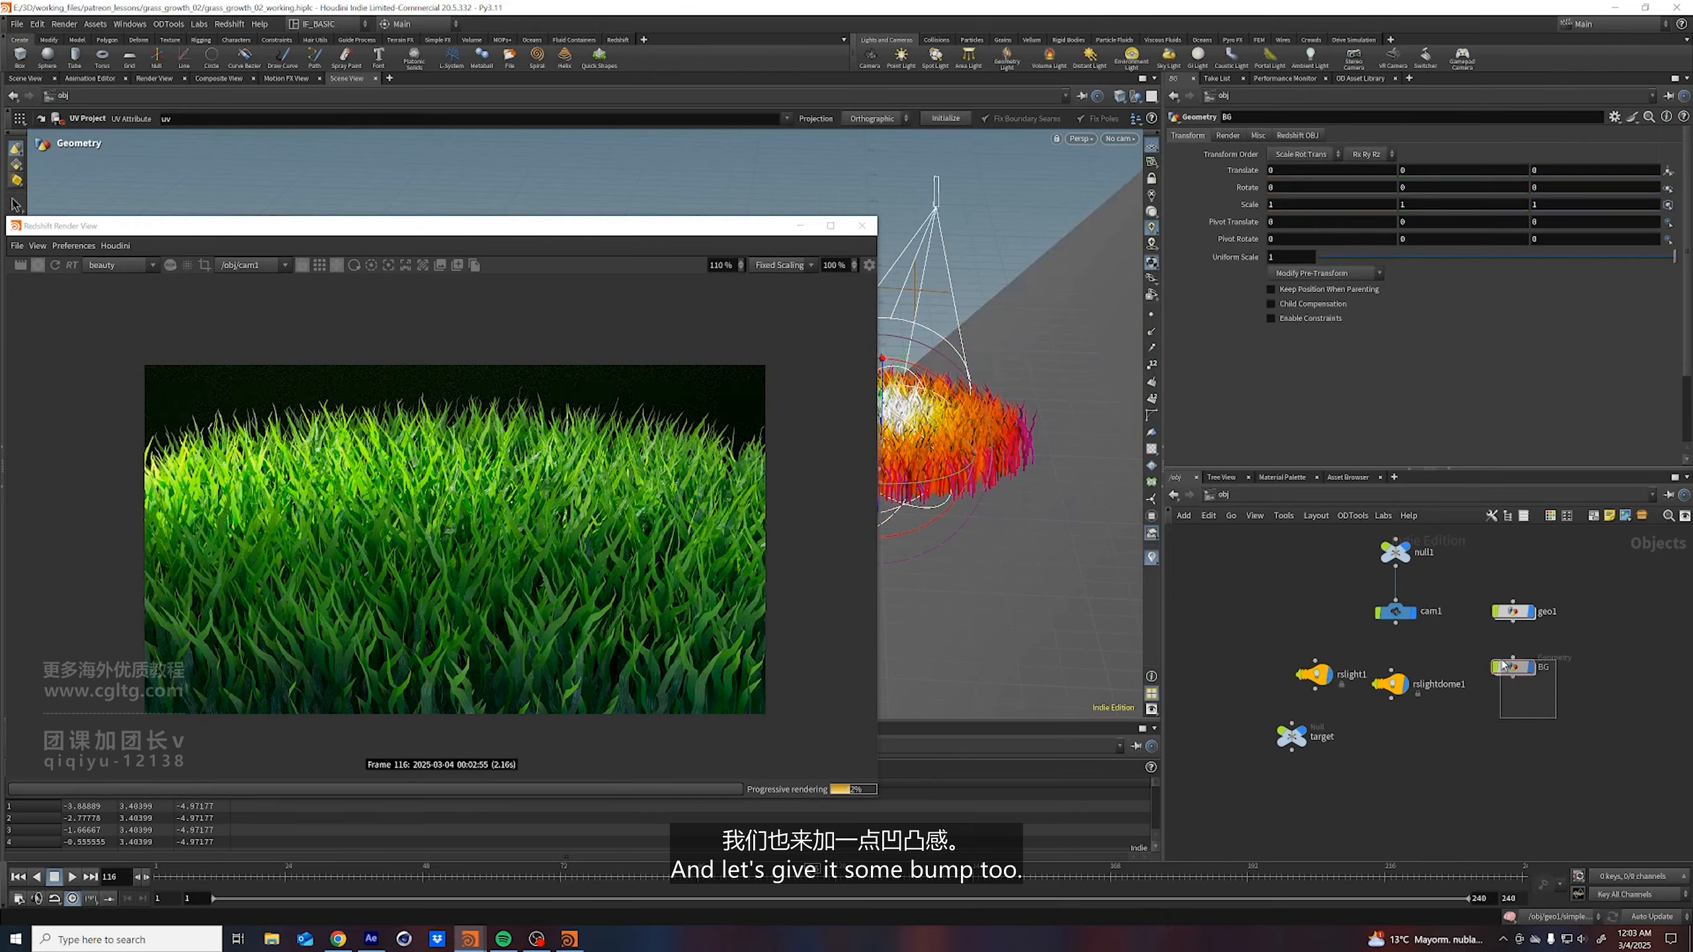
Assign the material path /mat/bg to the BG object
{"action": "left_click", "coordinate": [1311, 162]}
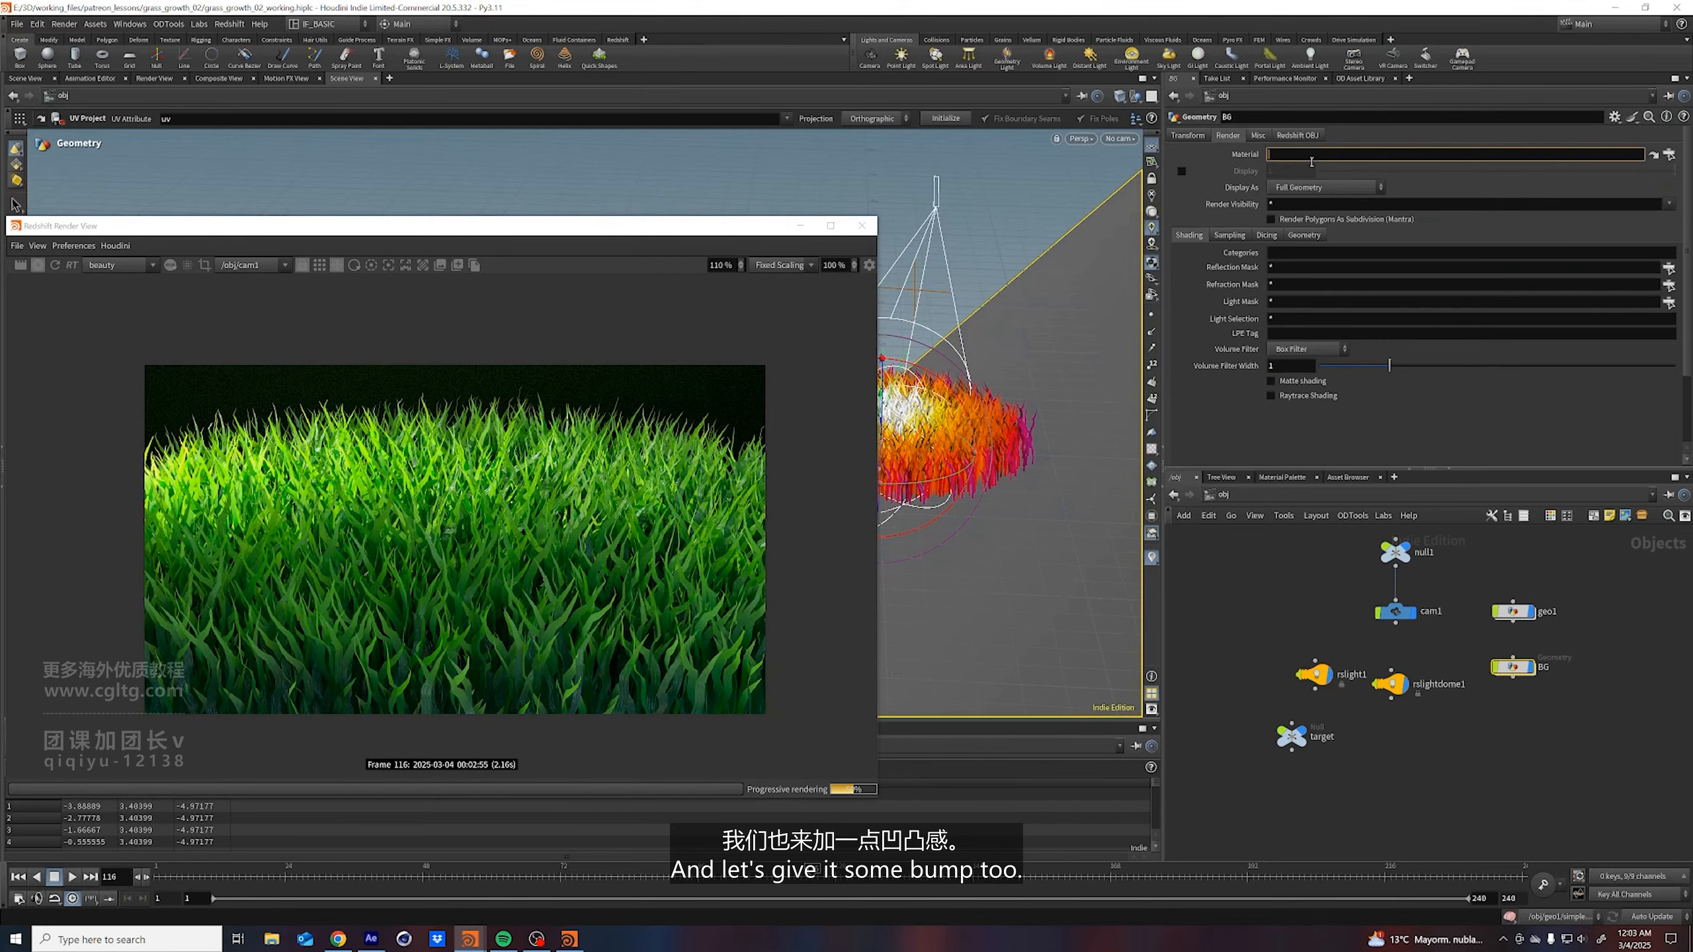
{"action": "type", "text": "/mat/bg"}
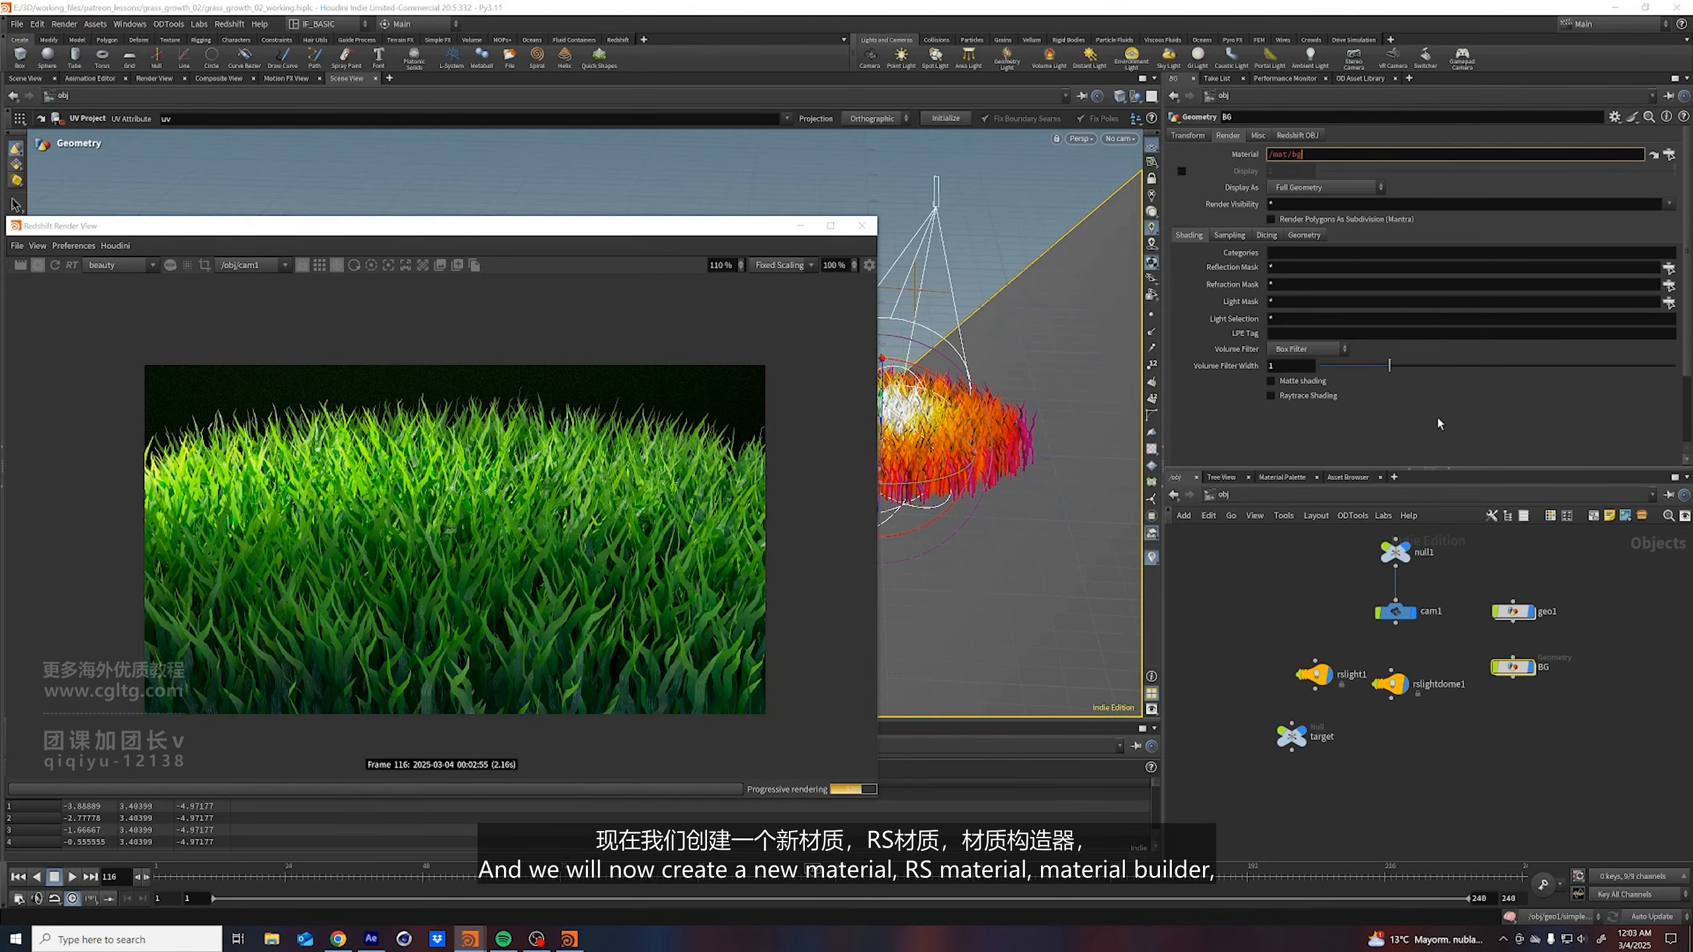
{"action": "key", "text": "Return"}
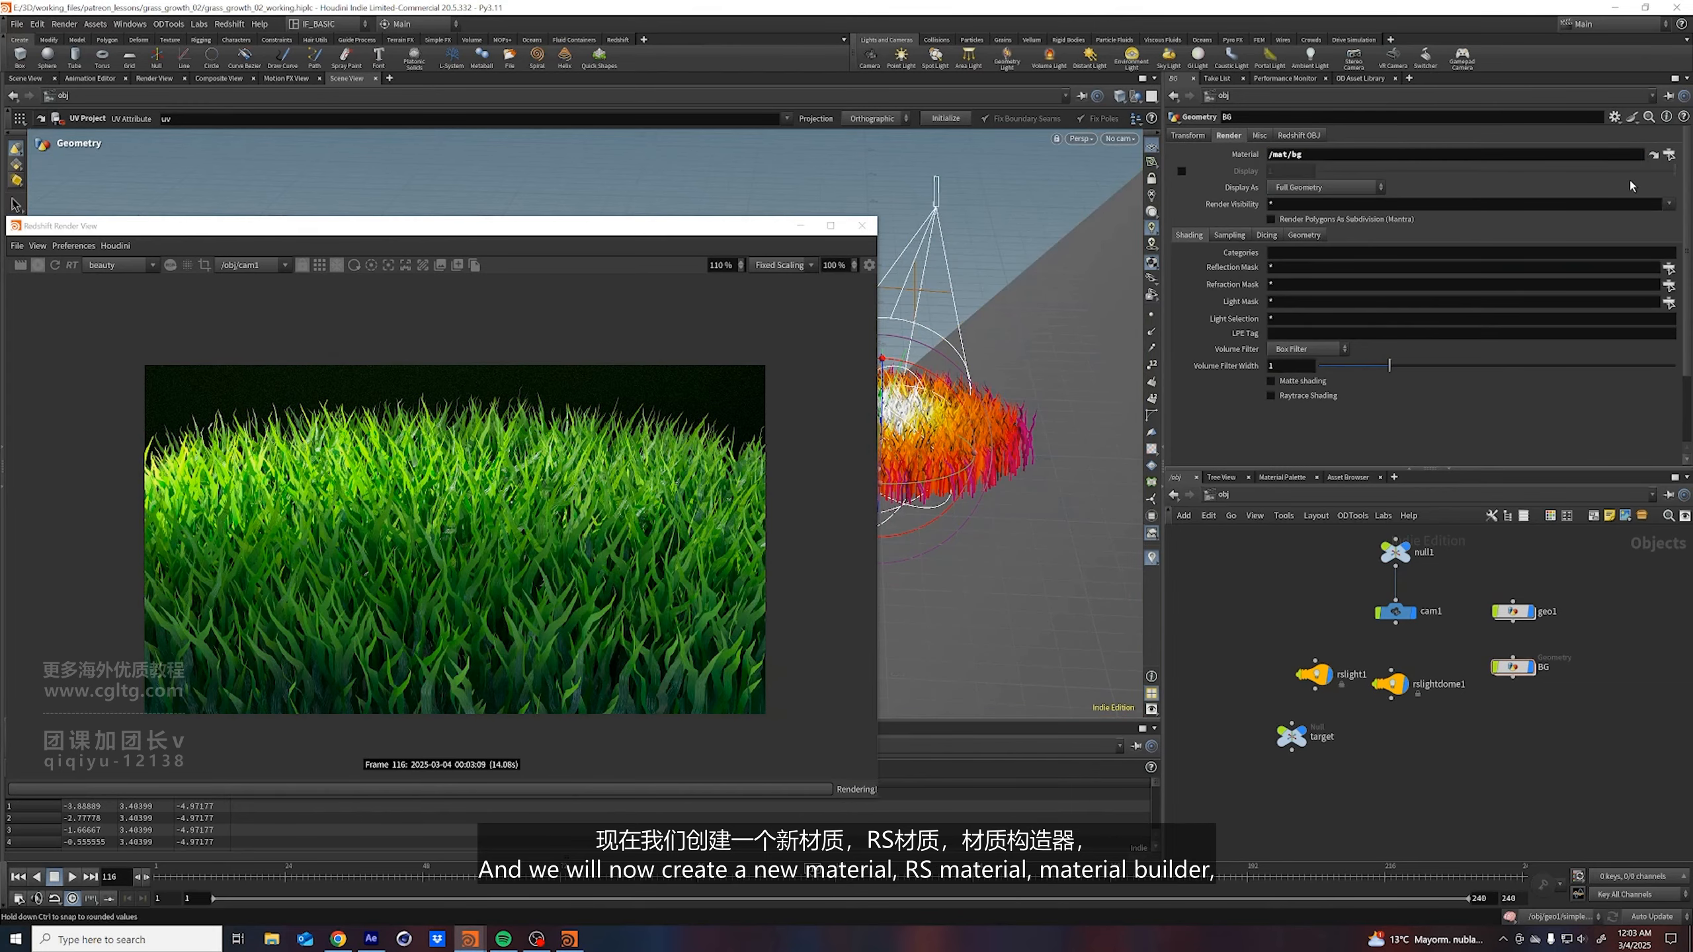
Go to the material network and place a new RS Material Builder below the grass material
{"action": "left_click", "coordinate": [1656, 154]}
{"action": "key", "text": "Tab"}
{"action": "type", "text": "r"}
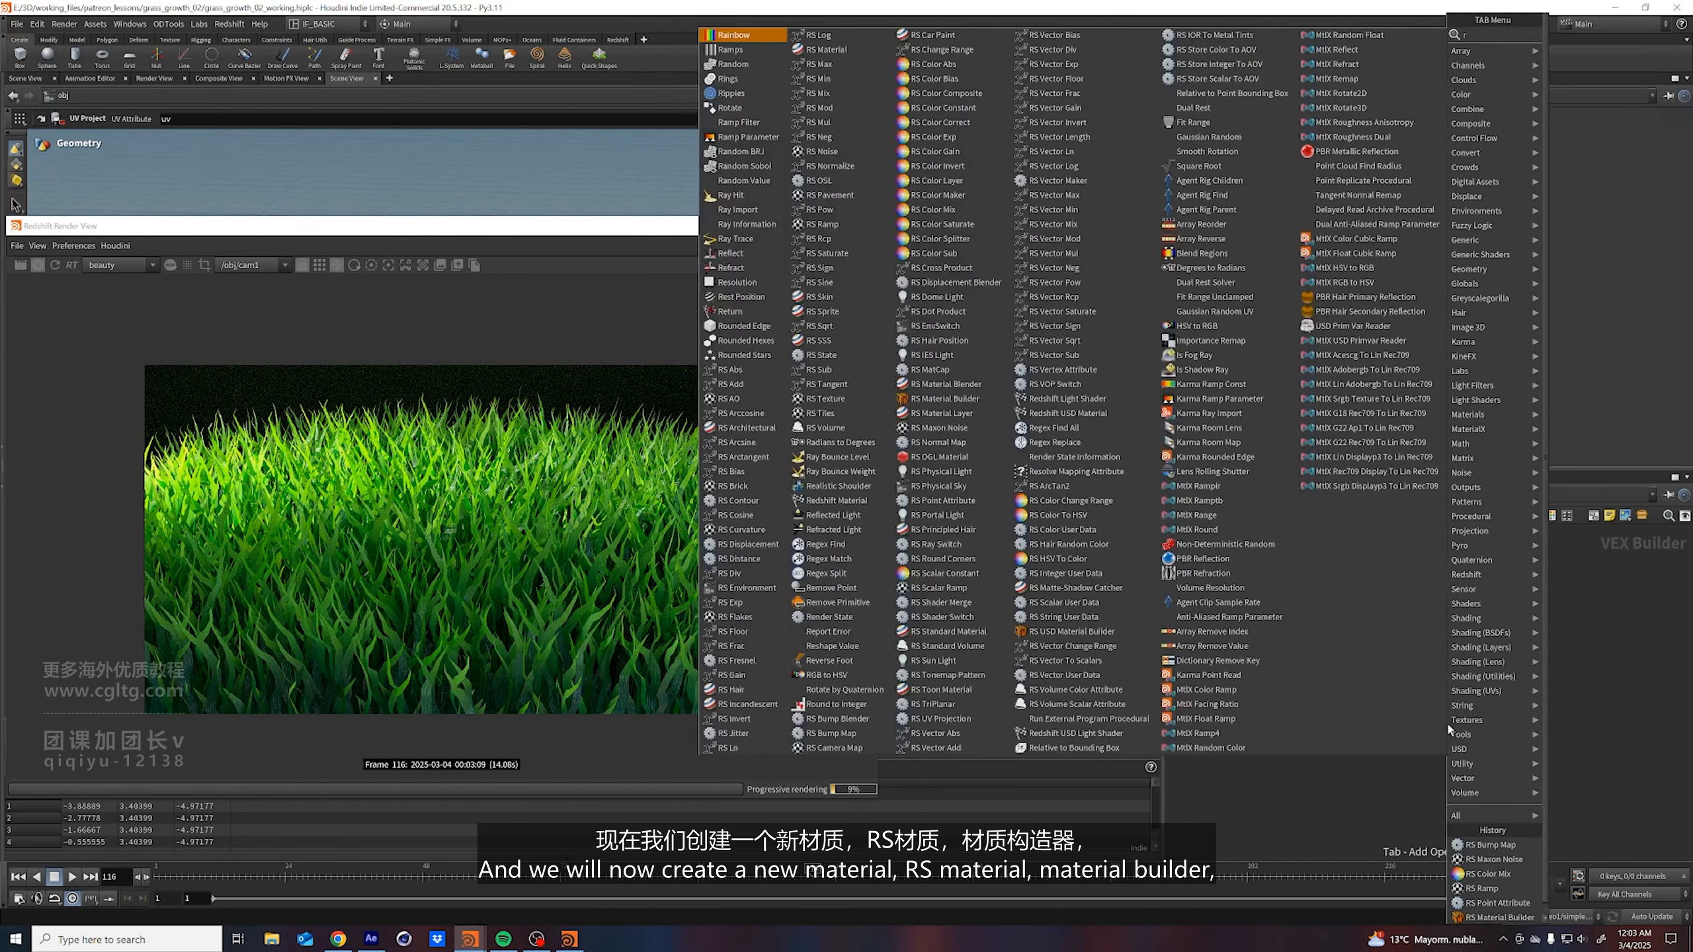
{"action": "type", "text": "s materil"}
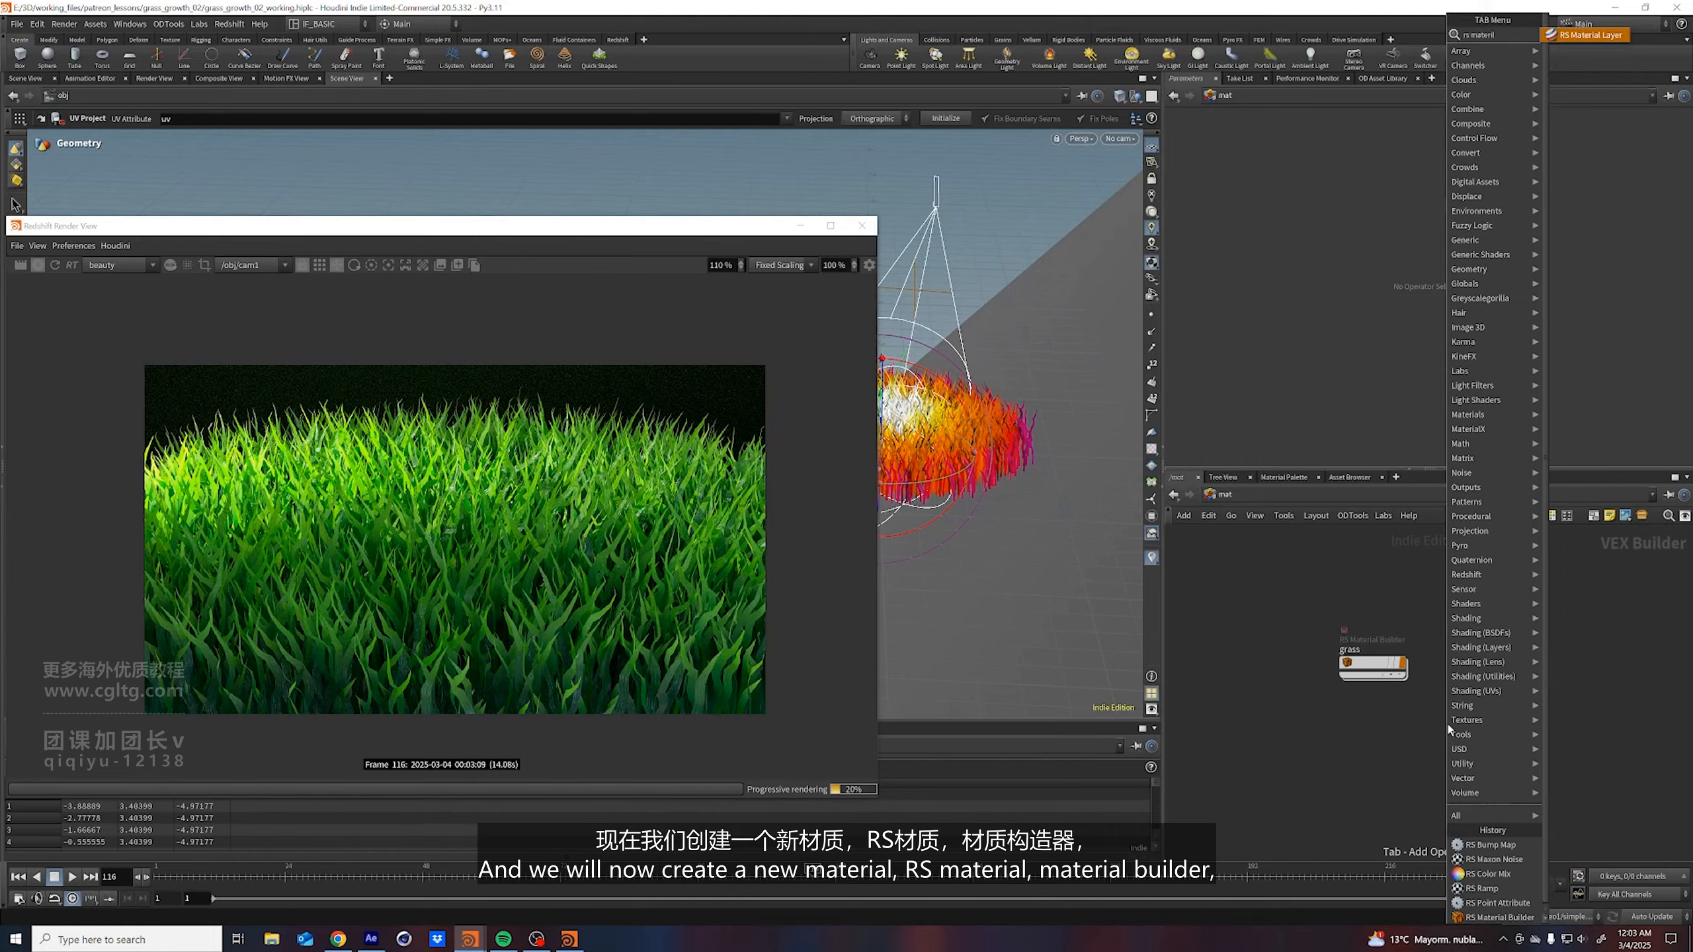
{"action": "key", "text": "BackSpace"}
{"action": "key", "text": "Down"}
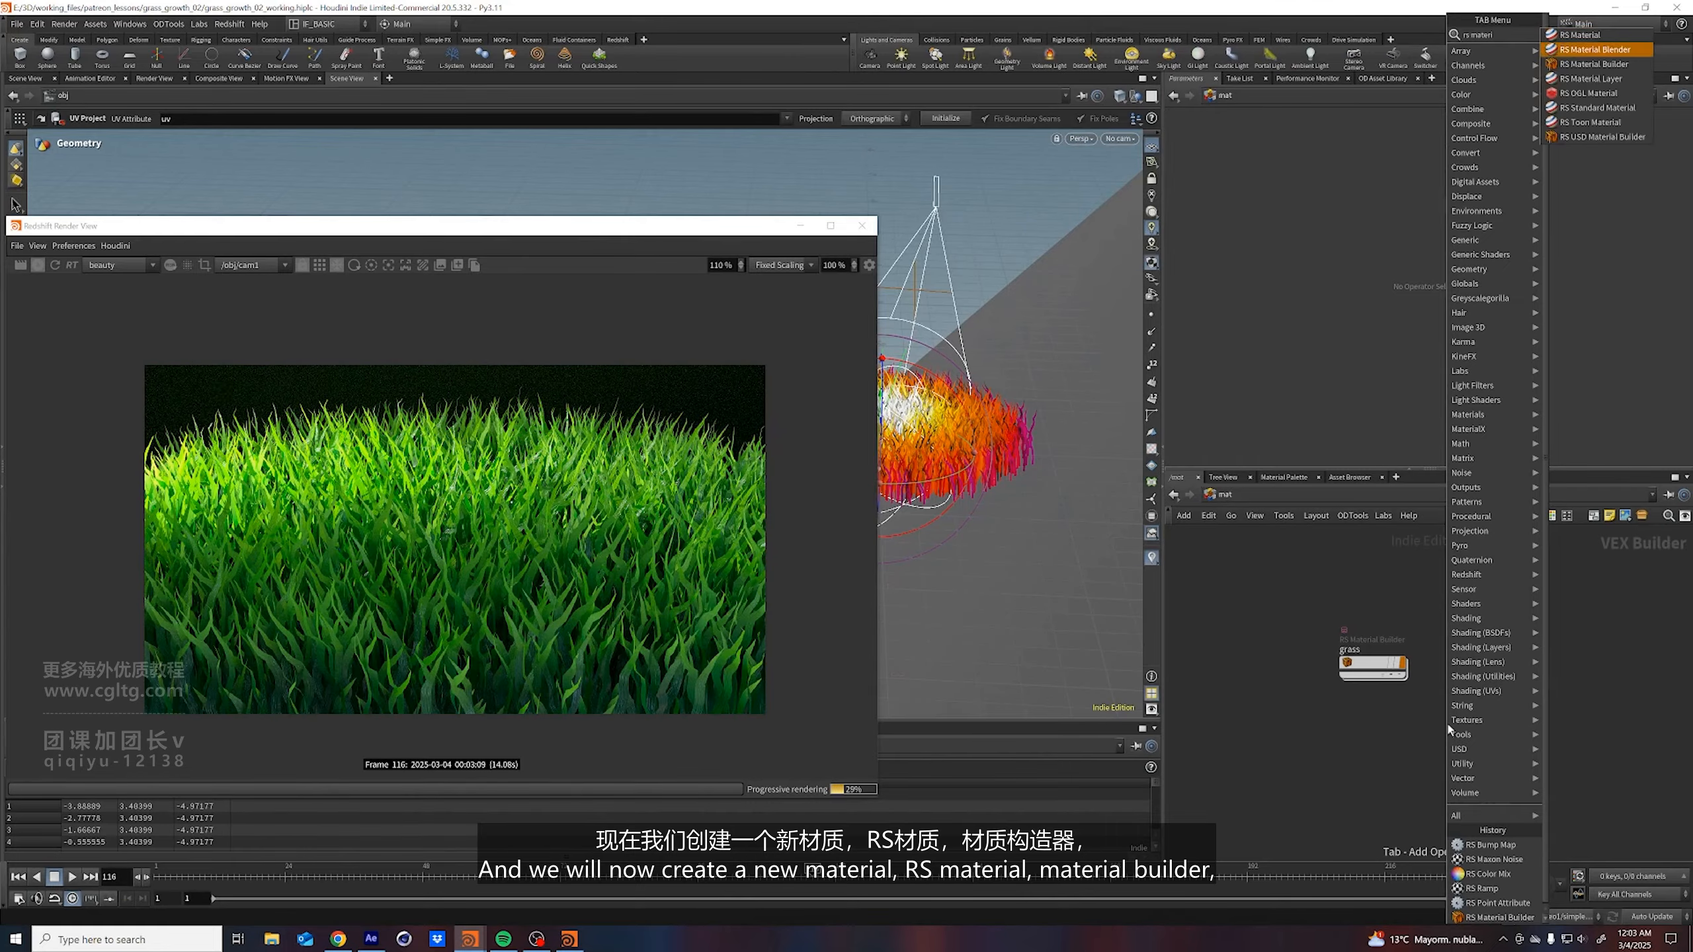
{"action": "key", "text": "Down"}
{"action": "key", "text": "Return"}
{"action": "left_click", "coordinate": [1386, 729]}
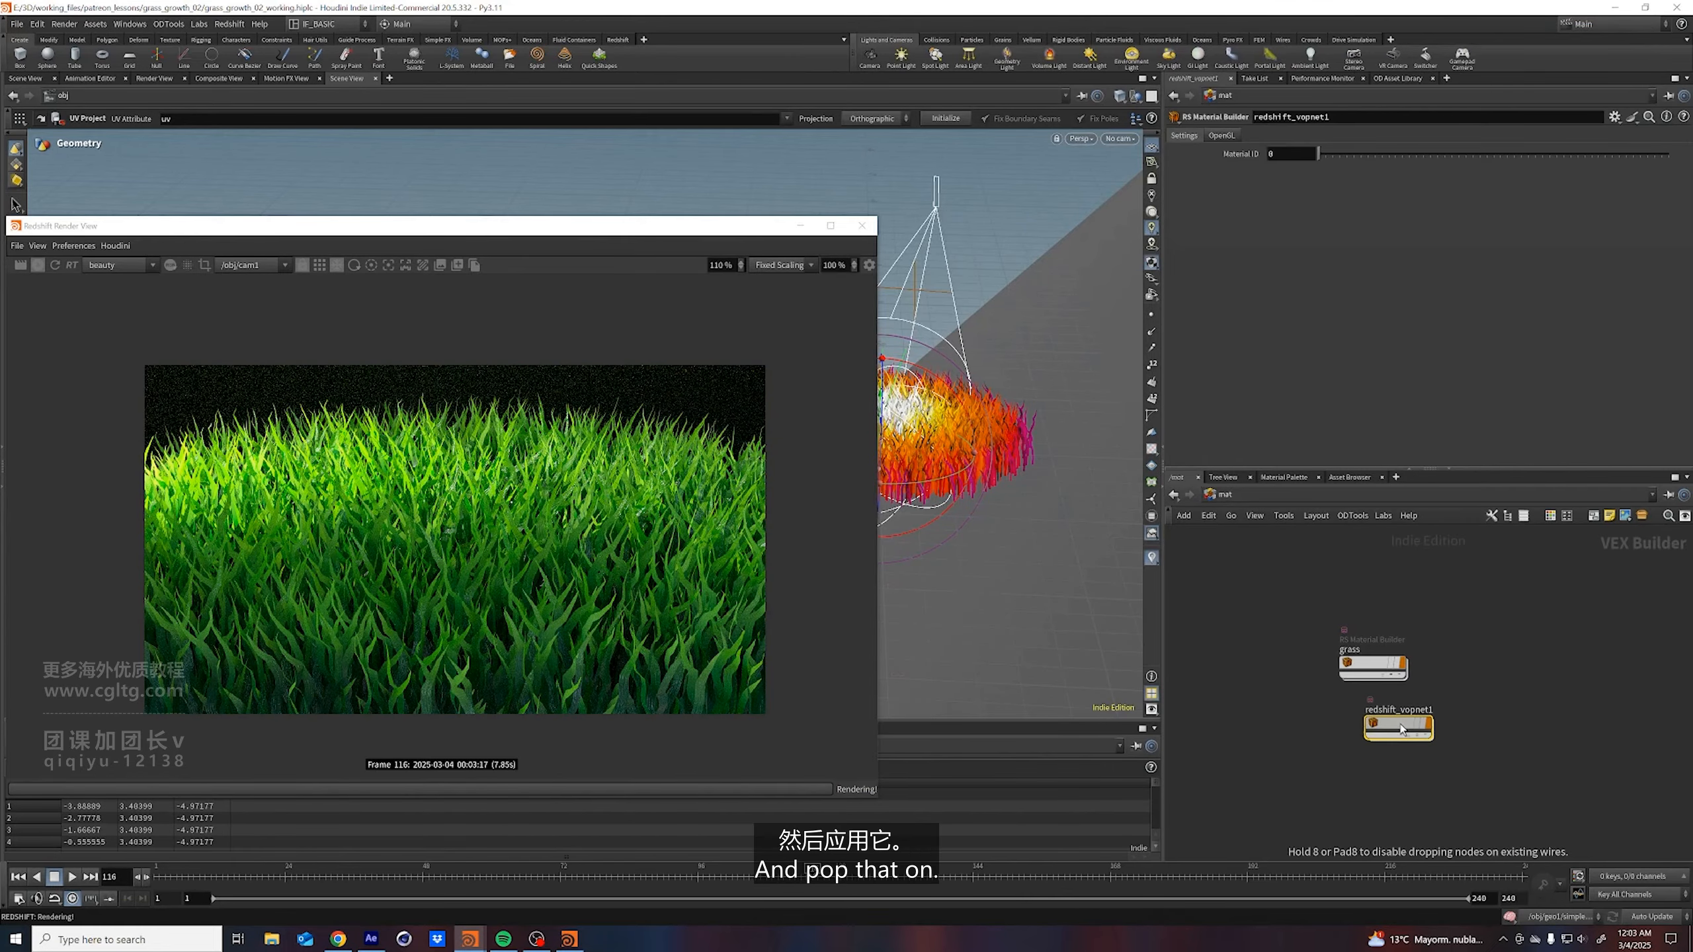
Rename the new RS Material Builder to bg
{"action": "double_click", "coordinate": [1383, 710]}
{"action": "type", "text": "bg"}
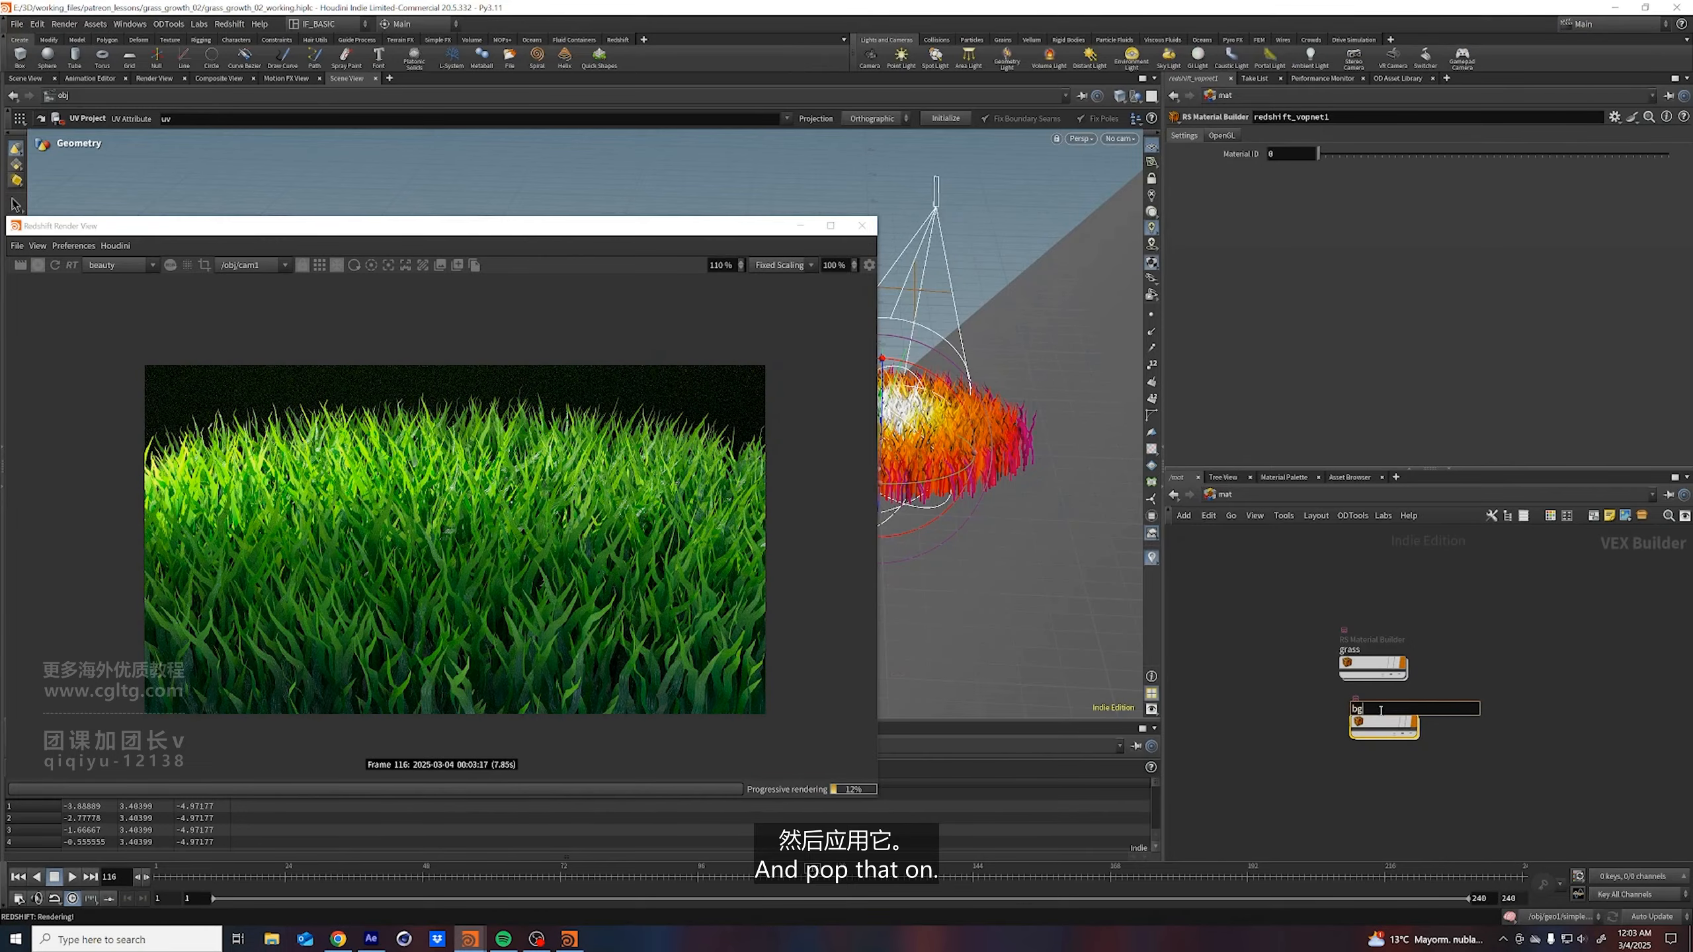
{"action": "key", "text": "Return"}
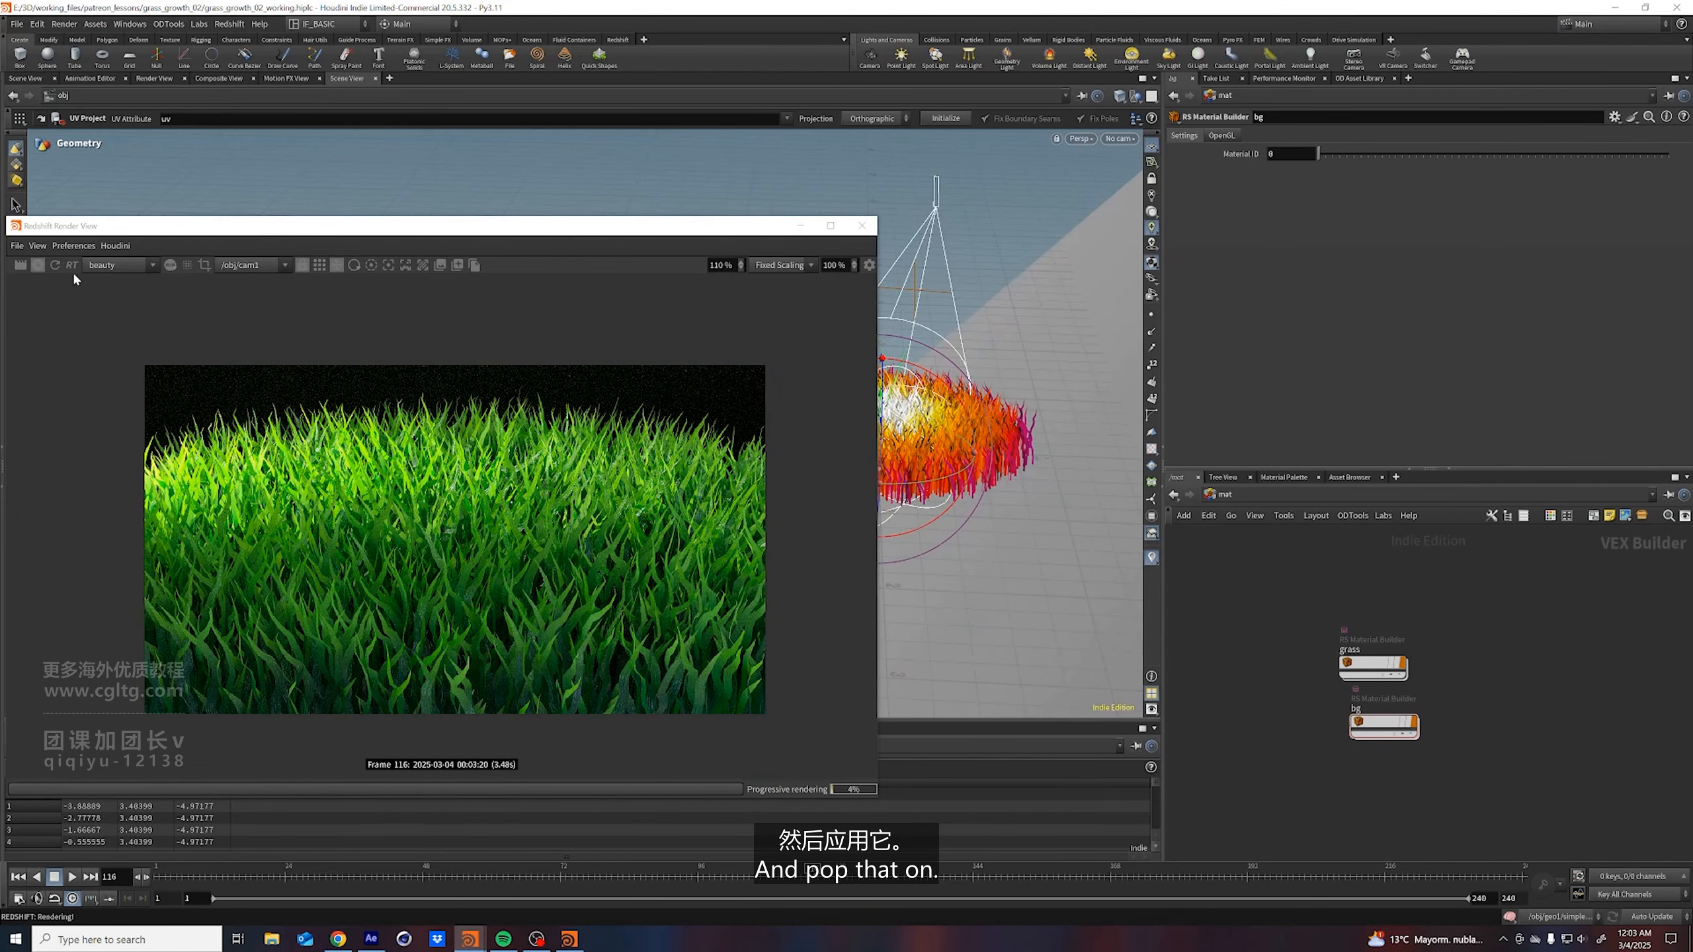
Go inside the bg material and add an RS Ramp node beside StandardMaterial1
{"action": "double_click", "coordinate": [1373, 723]}
{"action": "key", "text": "Tab"}
{"action": "type", "text": "ramp"}
{"action": "key", "text": "Return"}
{"action": "left_click", "coordinate": [1352, 706]}
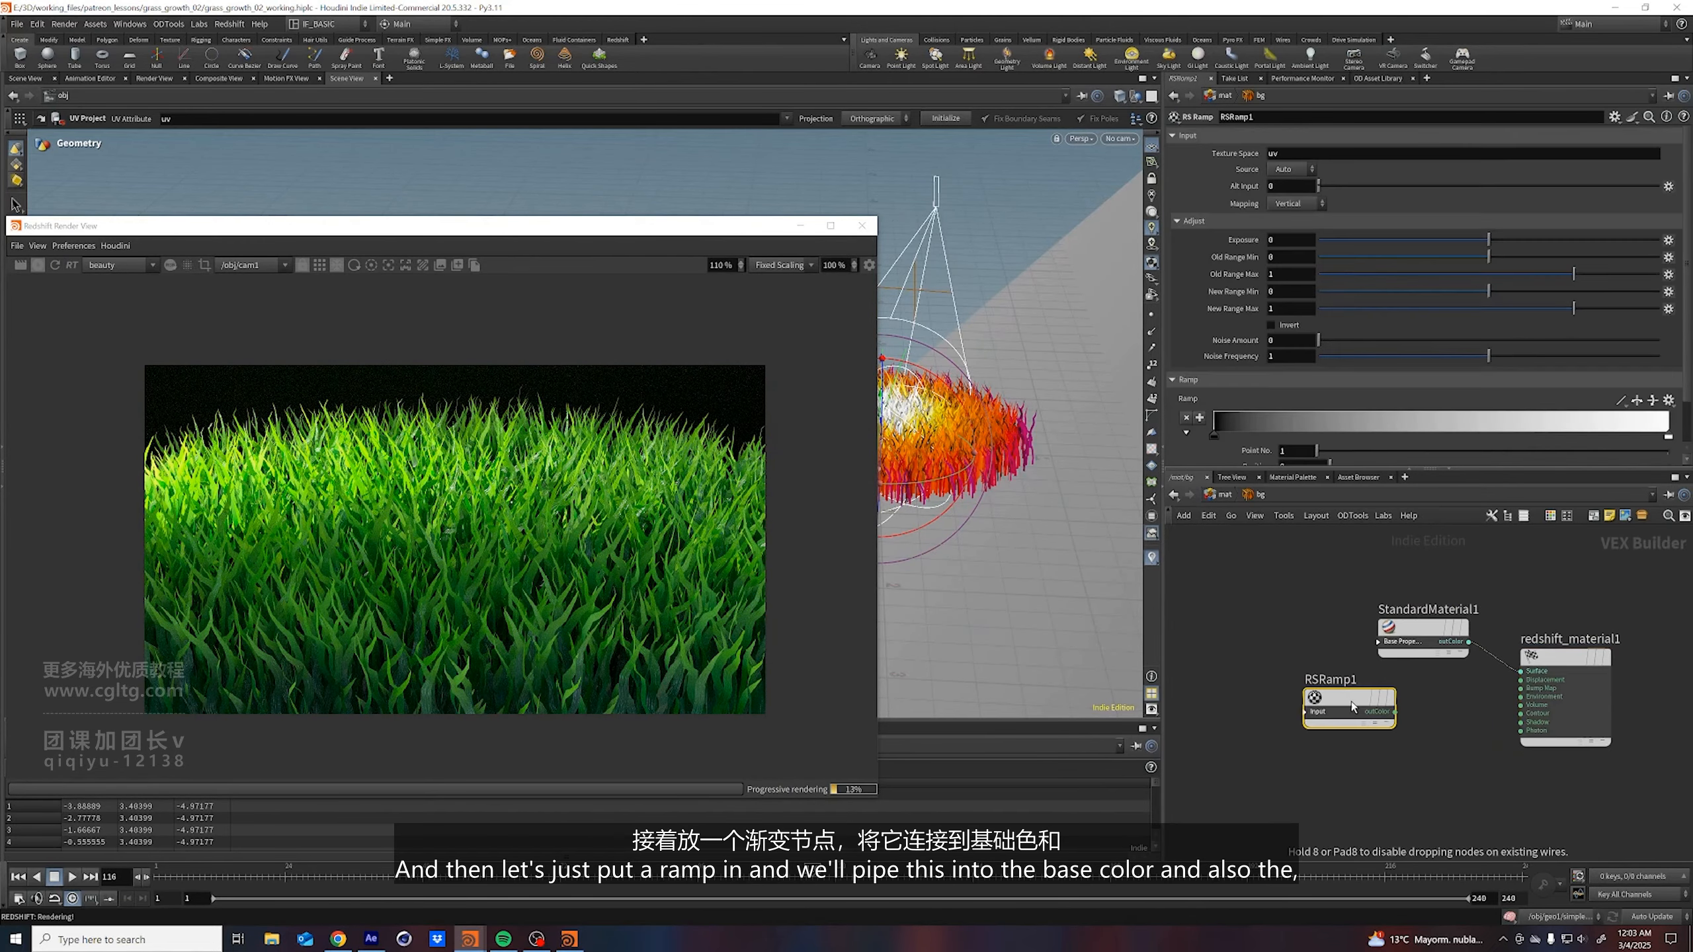
Connect RSRamp1's output color to both the base color and emission color inputs of StandardMaterial1
{"action": "left_click_drag", "start_coordinate": [1352, 706], "coordinate": [1372, 651]}
{"action": "left_click", "coordinate": [1379, 641]}
{"action": "middle_click_drag", "start_coordinate": [1320, 782], "coordinate": [1297, 569]}
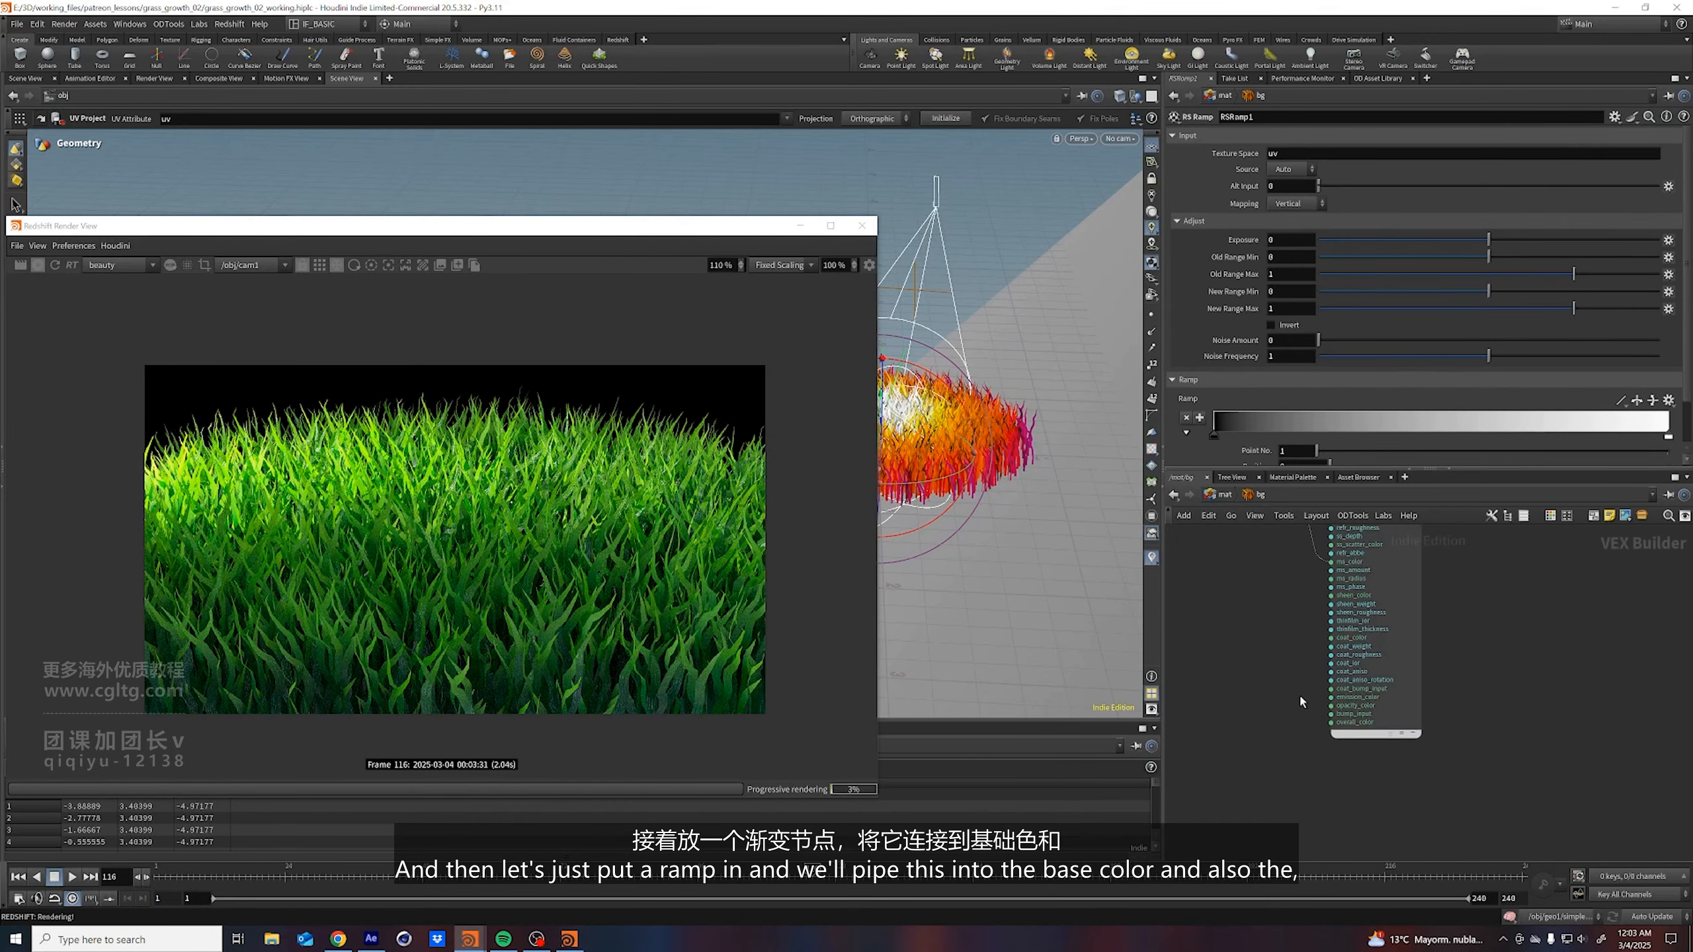
{"action": "right_click", "coordinate": [1382, 698]}
{"action": "key", "text": "Escape"}
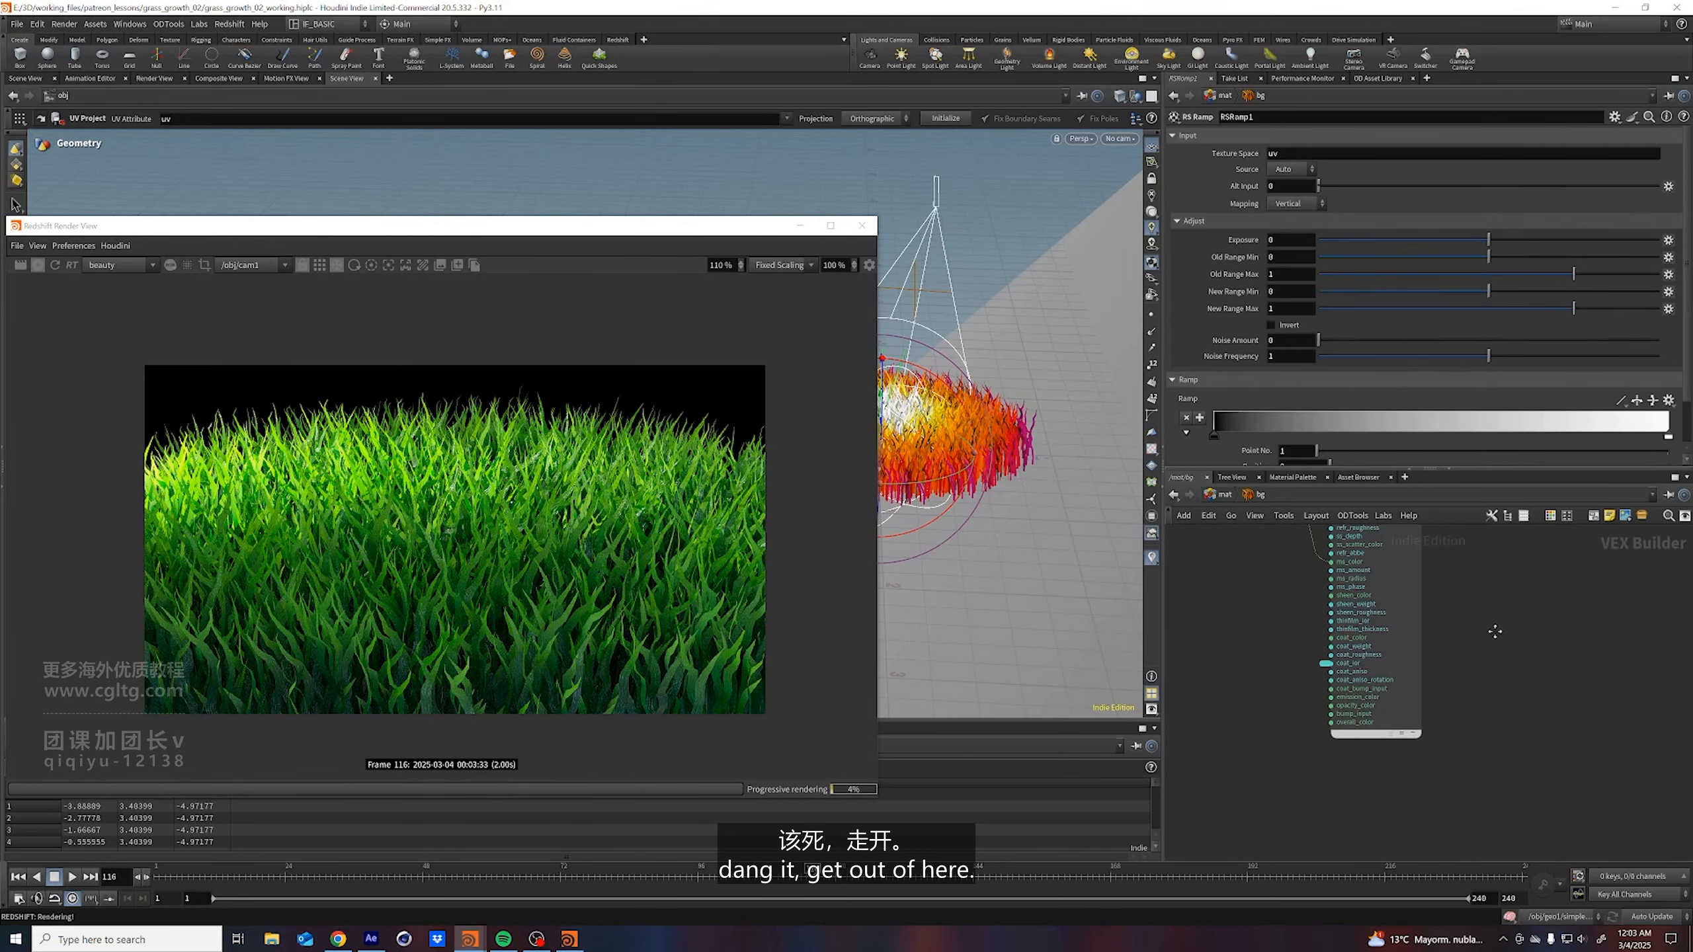
{"action": "middle_click_drag", "start_coordinate": [1497, 632], "coordinate": [1595, 672]}
{"action": "right_click_drag", "start_coordinate": [1595, 672], "coordinate": [1576, 673]}
{"action": "middle_click_drag", "start_coordinate": [1576, 673], "coordinate": [1555, 727]}
{"action": "key", "text": "y"}
{"action": "mouse_move", "coordinate": [1370, 669]}
{"action": "left_mouse_down"}
{"action": "mouse_move", "coordinate": [1417, 612]}
{"action": "mouse_move", "coordinate": [1422, 638]}
{"action": "mouse_move", "coordinate": [1430, 621]}
{"action": "left_mouse_up"}
{"action": "key", "text": "y"}
{"action": "left_click_drag", "start_coordinate": [1388, 558], "coordinate": [1437, 778]}
Raise StandardMaterial1's emission weight to 1.101 and refresh the render
{"action": "left_click", "coordinate": [1470, 791]}
{"action": "scroll", "coordinate": [1234, 379], "scroll_direction": "down", "scroll_amount": 10}
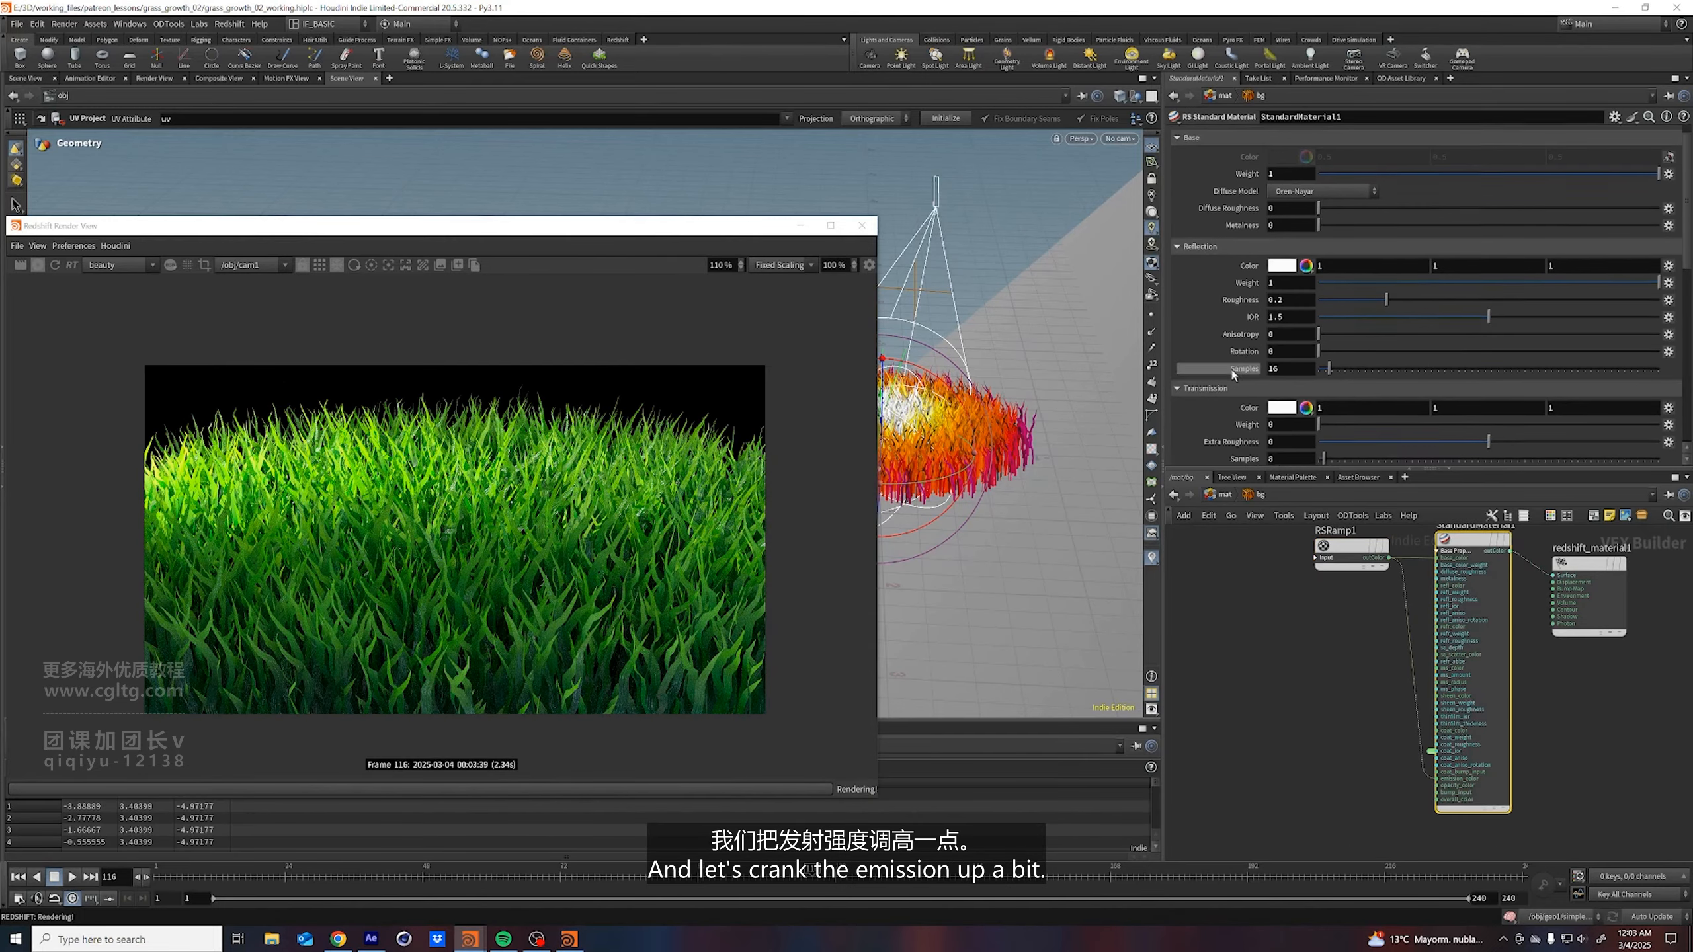
{"action": "left_click_drag", "start_coordinate": [1337, 364], "coordinate": [1506, 366]}
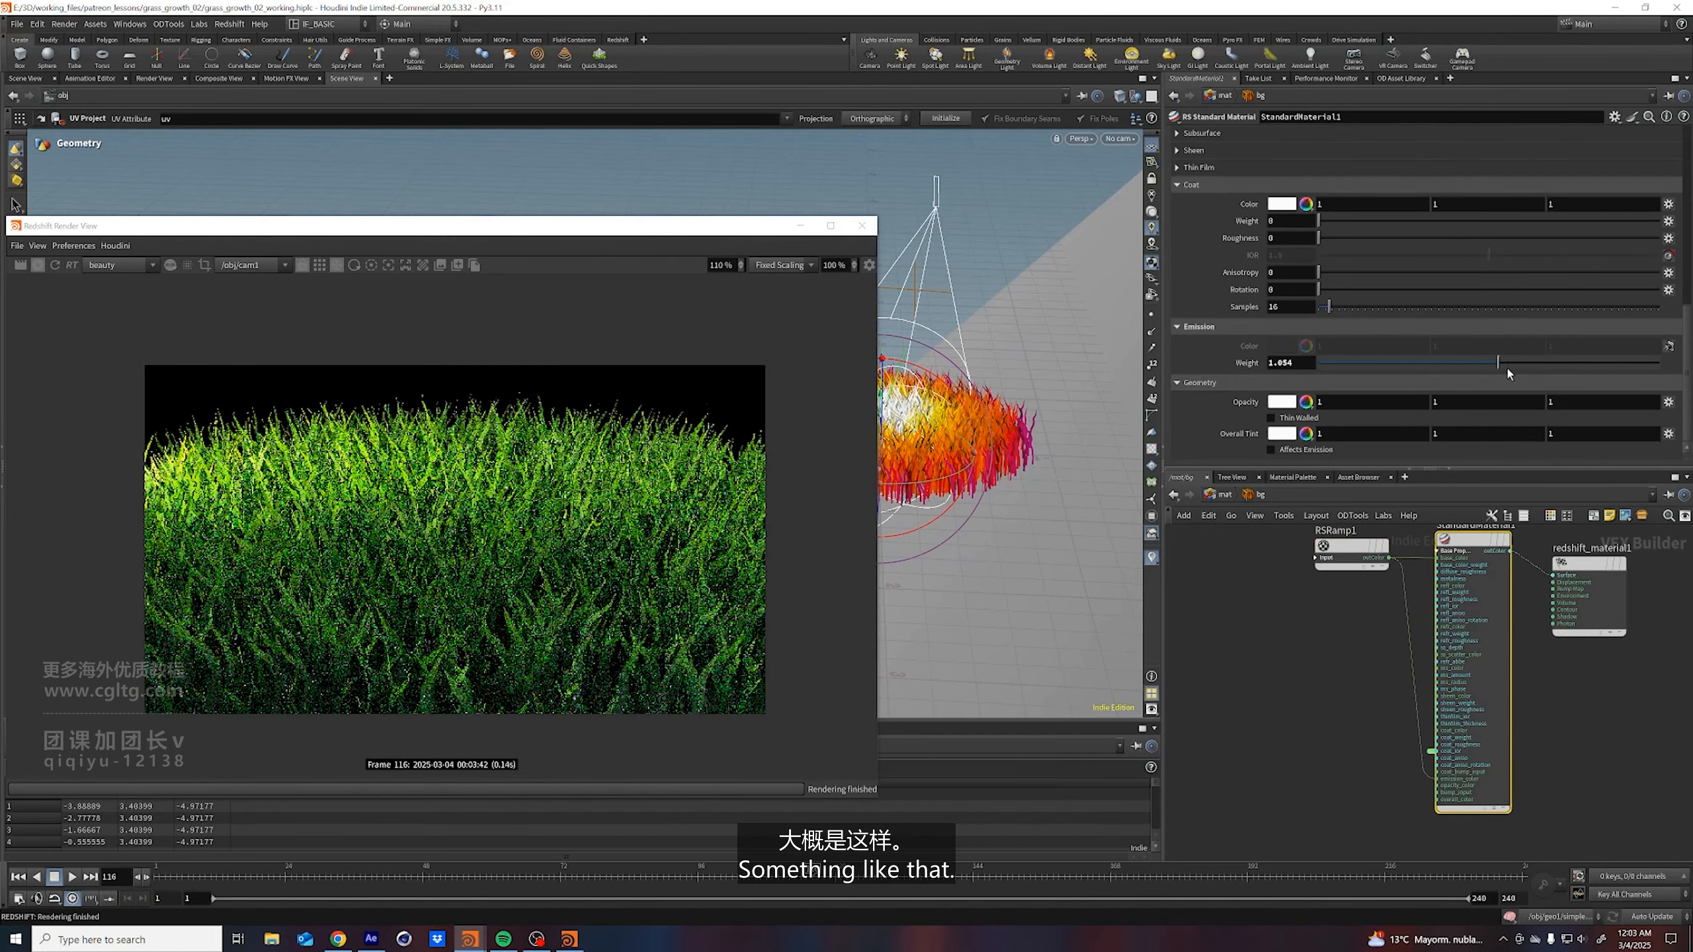
{"action": "left_click", "coordinate": [57, 265]}
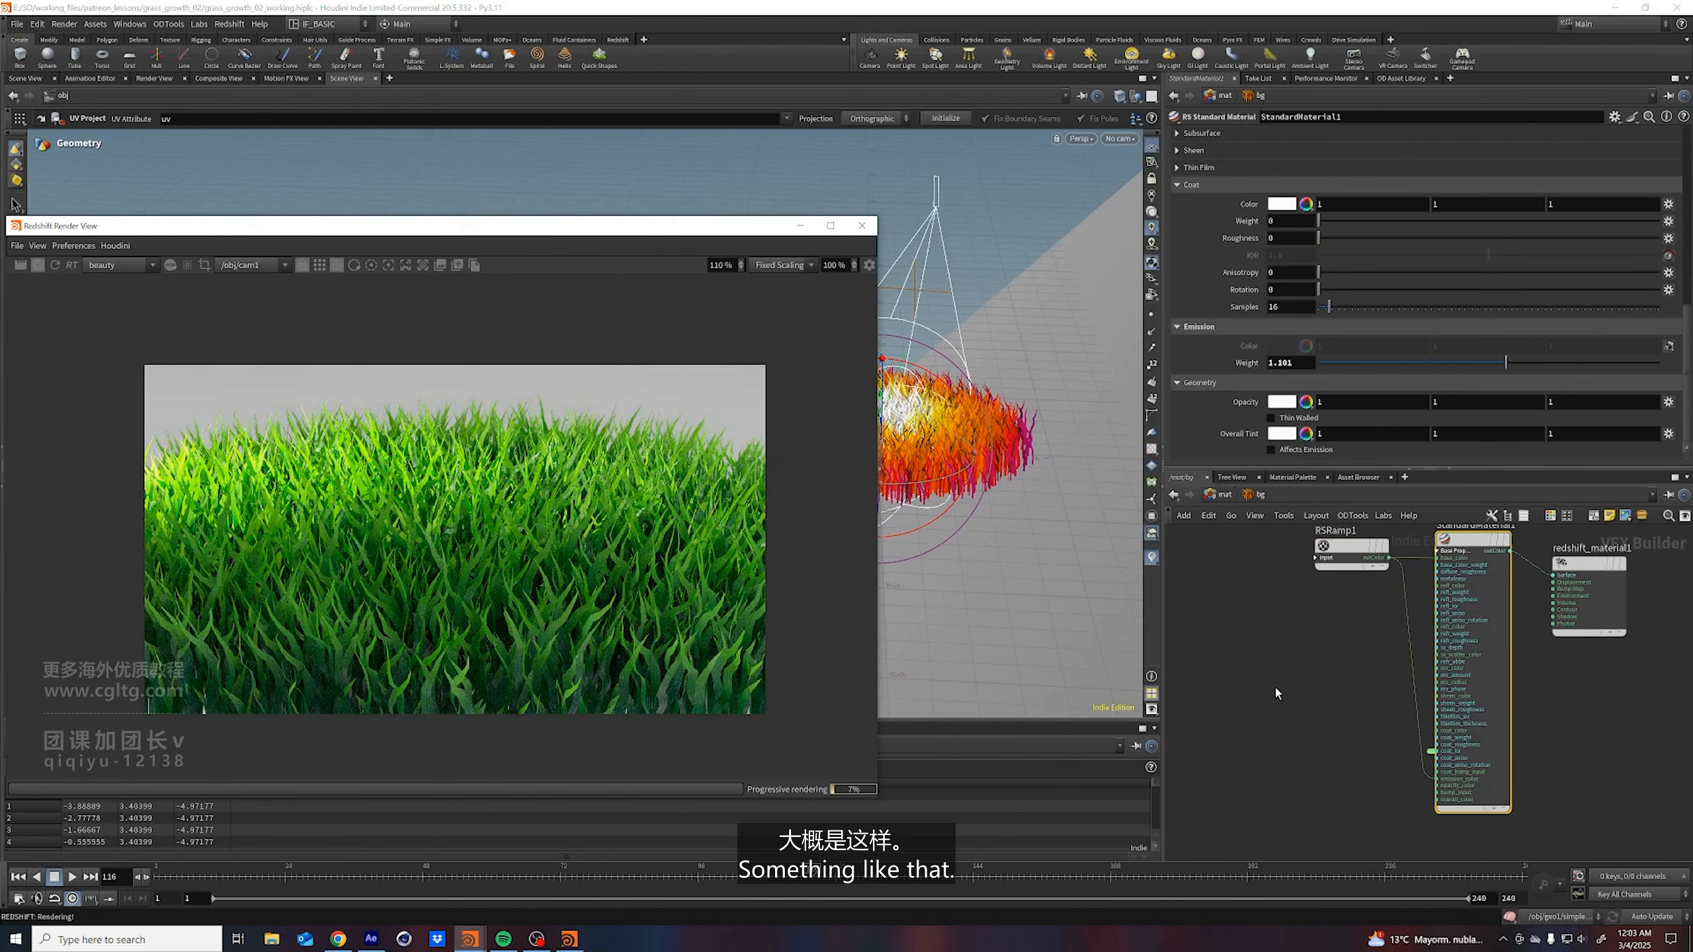
Shift RSRamp1's black point inward to a bit over a quarter of the ramp's length
{"action": "middle_click_drag", "start_coordinate": [1275, 686], "coordinate": [1336, 715]}
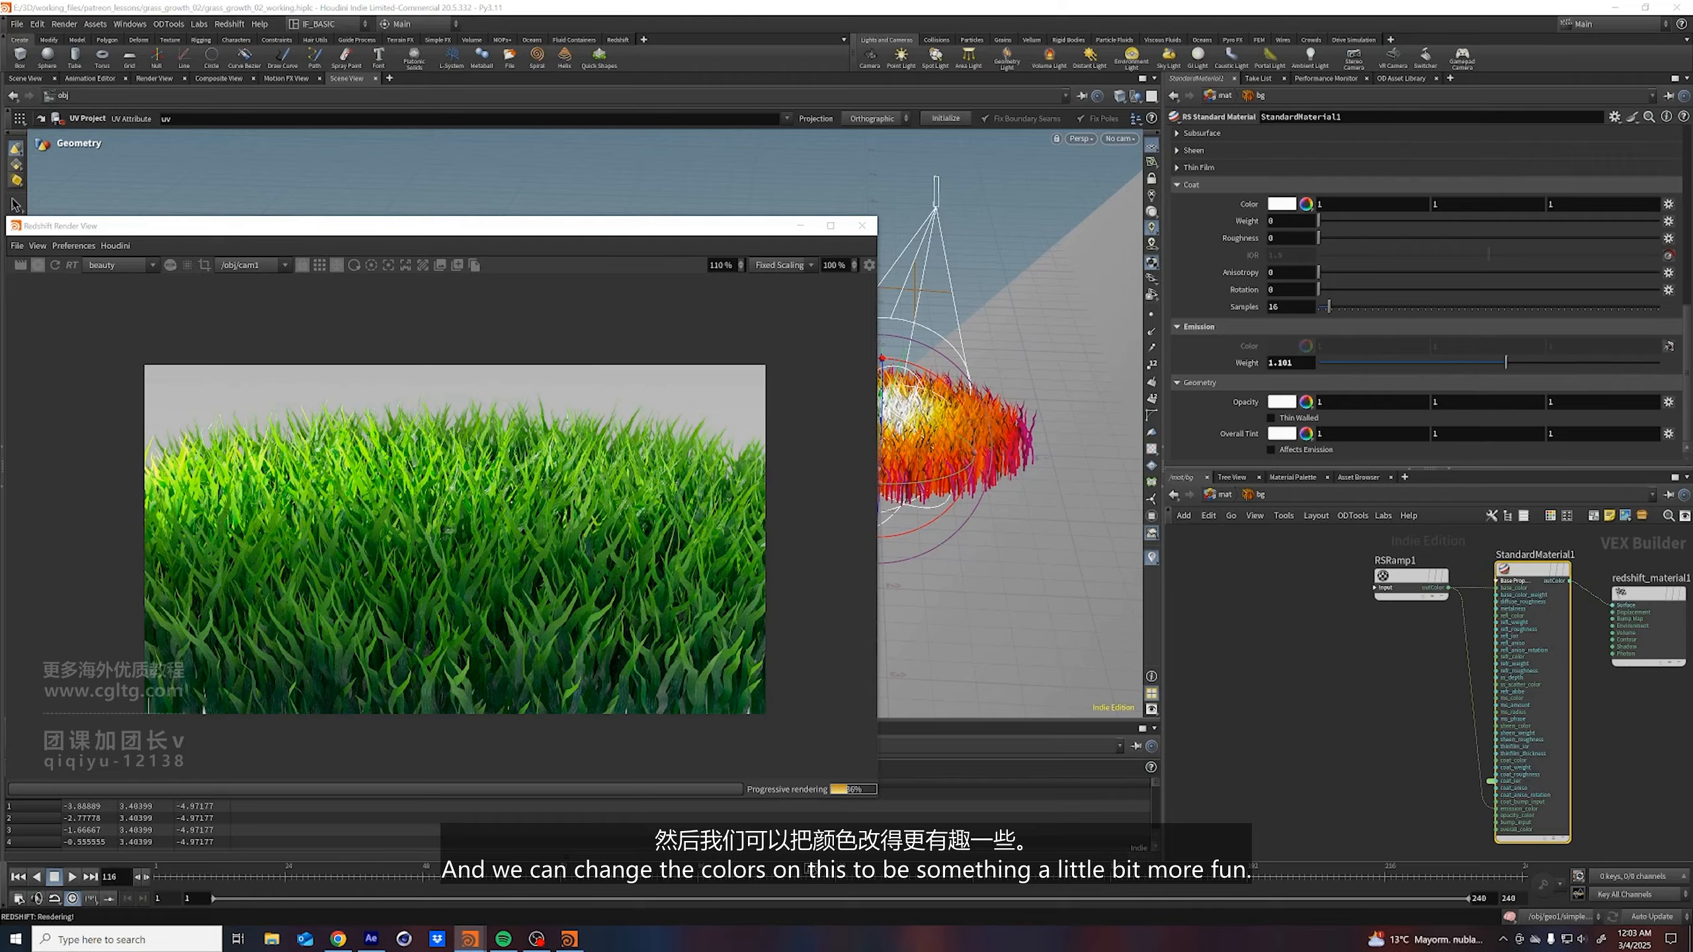
{"action": "left_click", "coordinate": [1411, 577]}
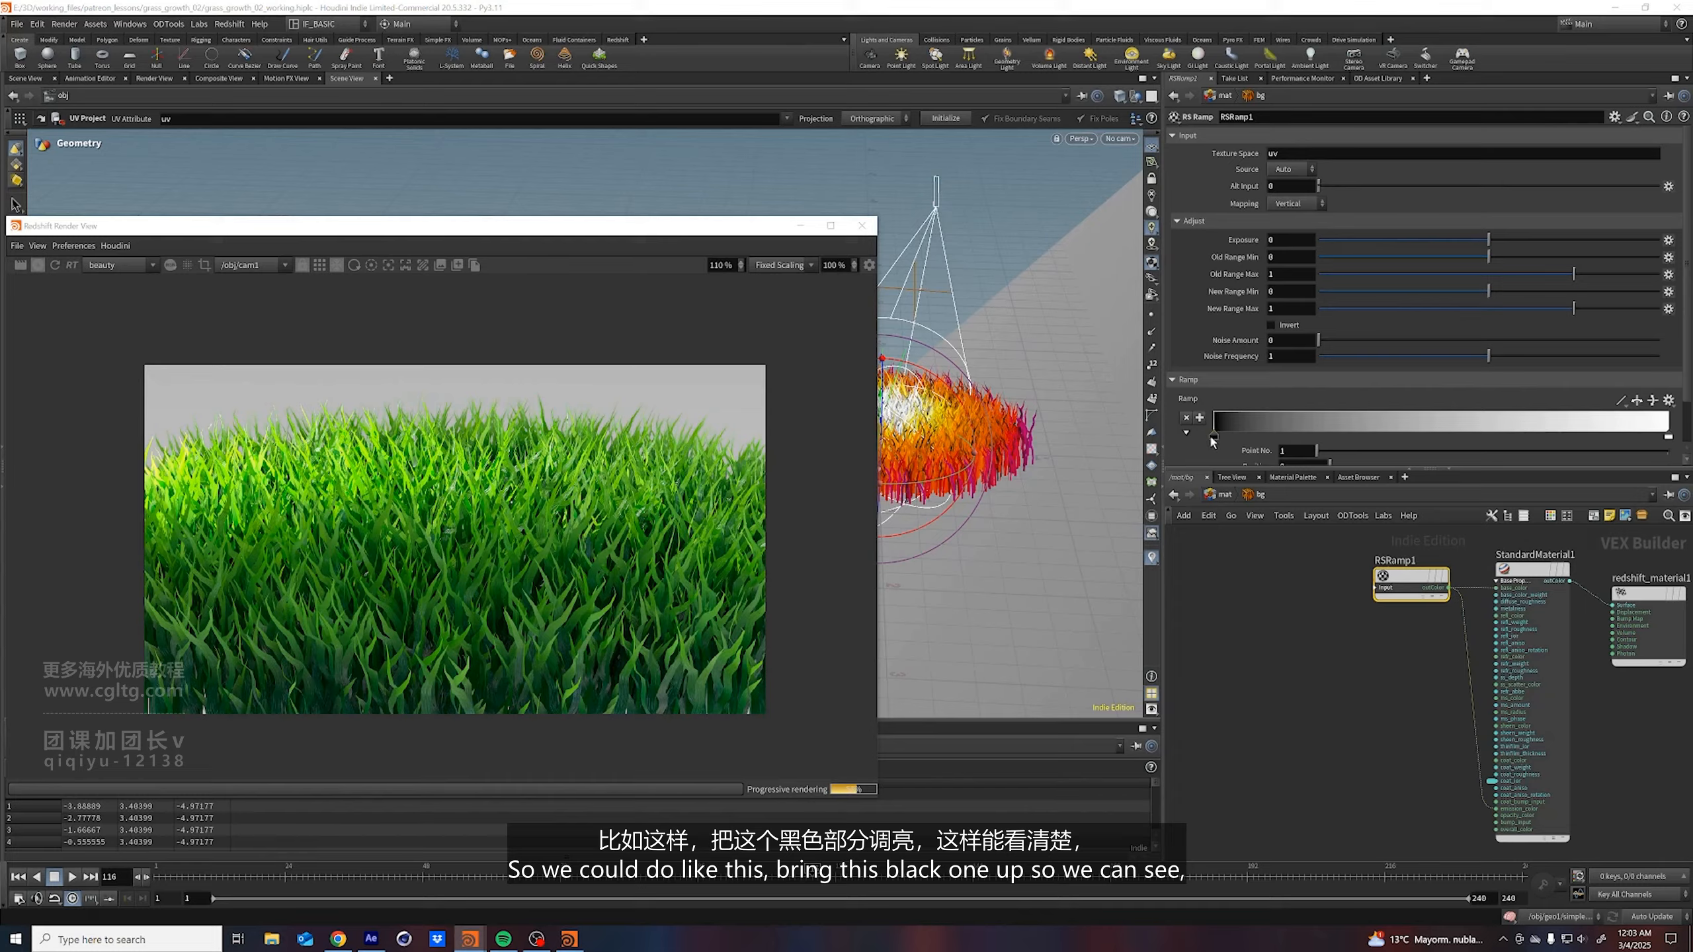
{"action": "left_click_drag", "start_coordinate": [1211, 442], "coordinate": [1344, 437]}
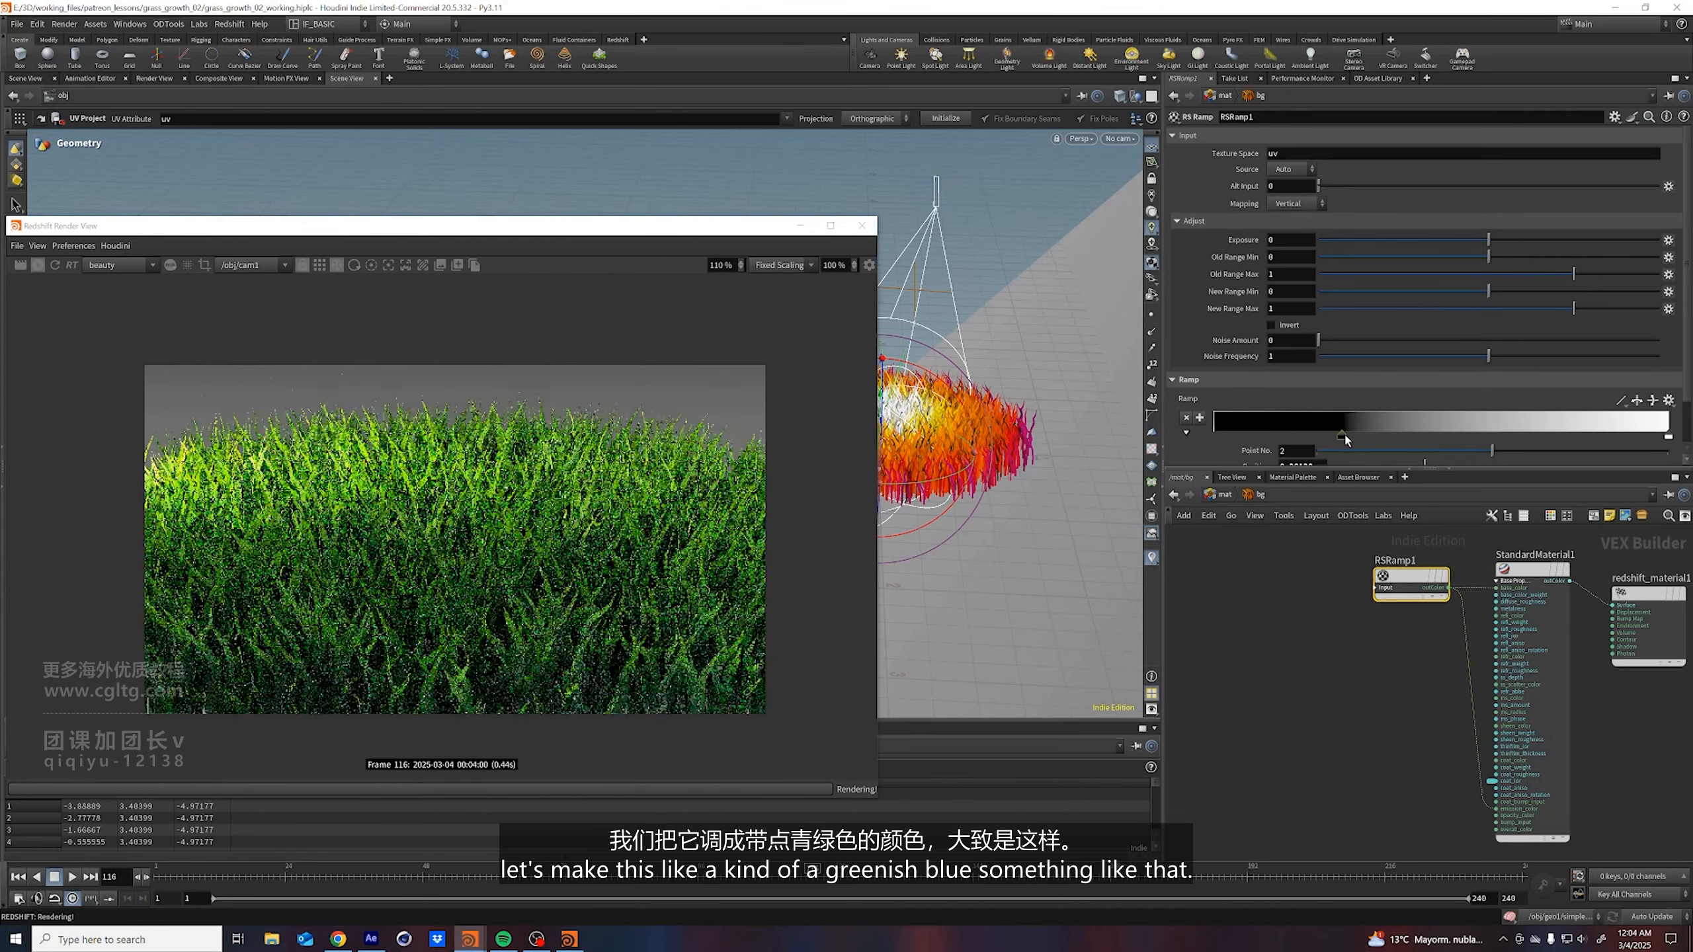
Color RSRamp1's black point teal (R 0, G 1, B 0.5) and nudge it slightly toward the white end
{"action": "double_click", "coordinate": [1343, 437]}
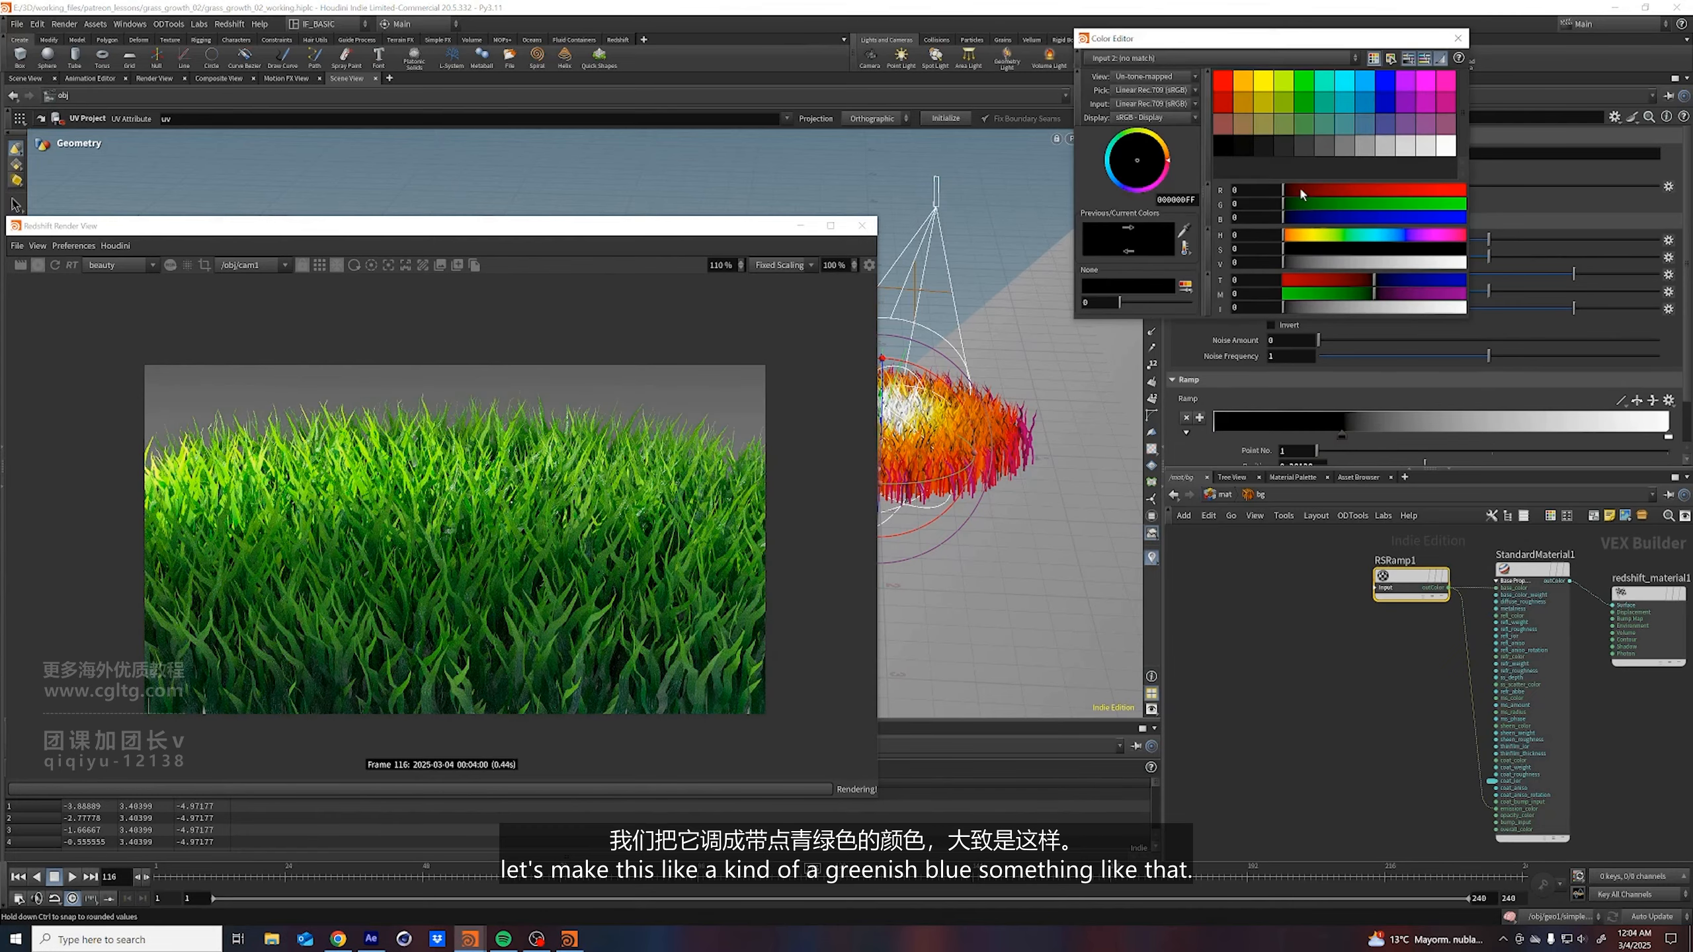
{"action": "left_click", "coordinate": [1328, 81]}
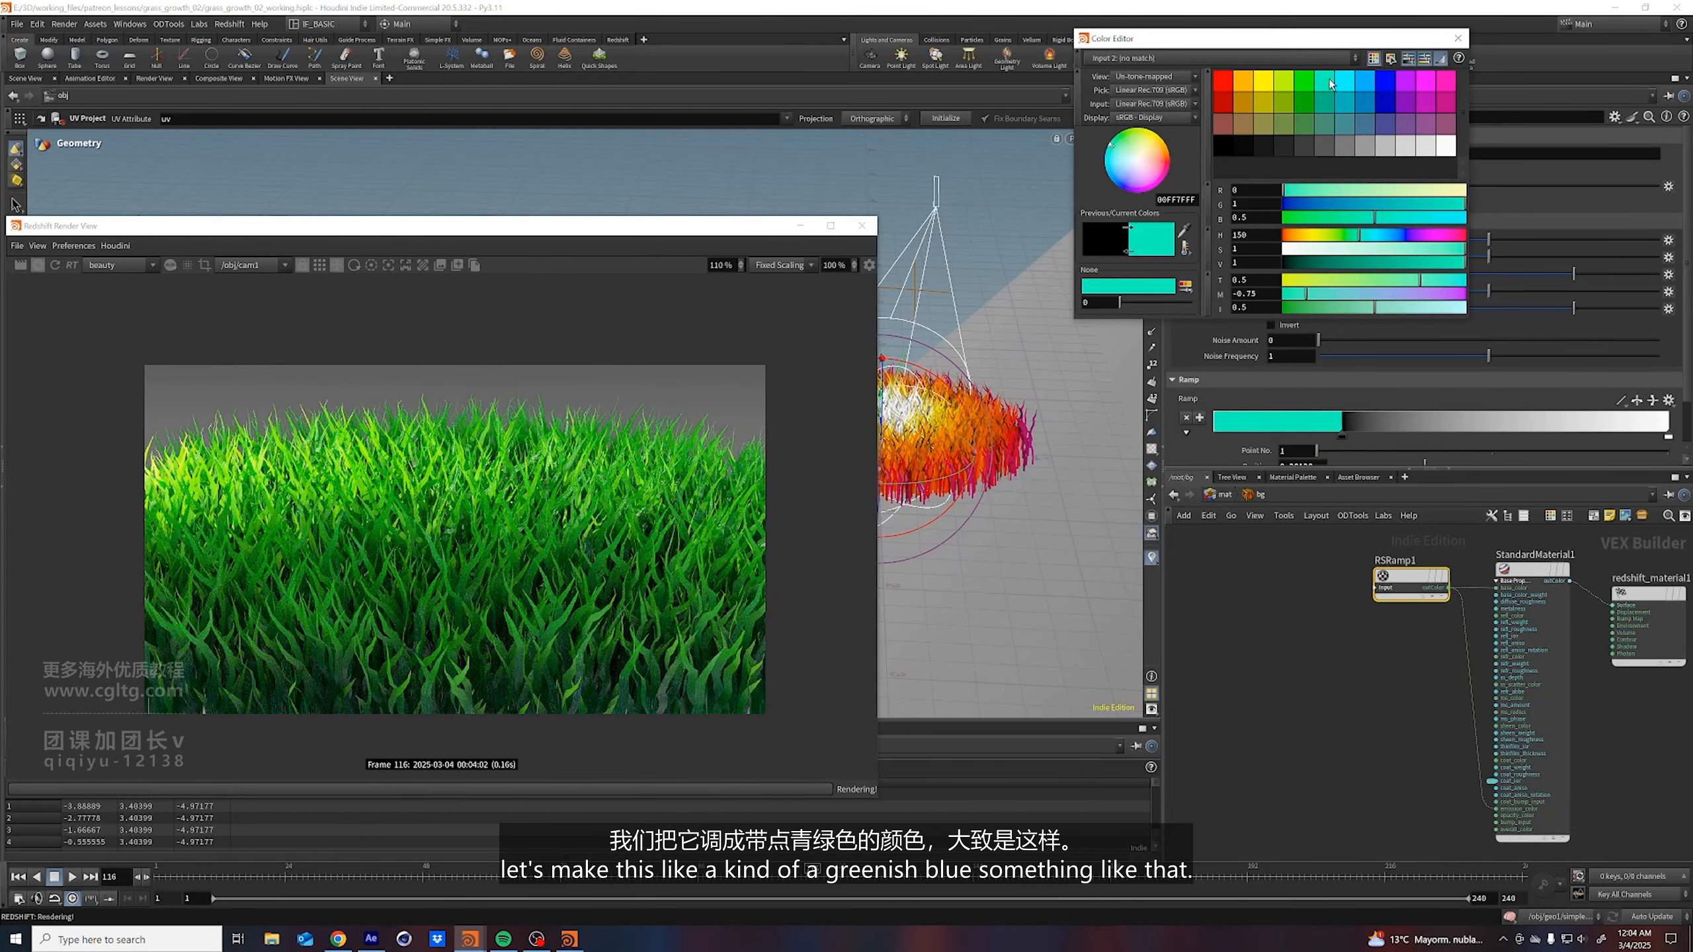
{"action": "left_click", "coordinate": [1458, 37]}
{"action": "left_click_drag", "start_coordinate": [1343, 437], "coordinate": [1349, 508]}
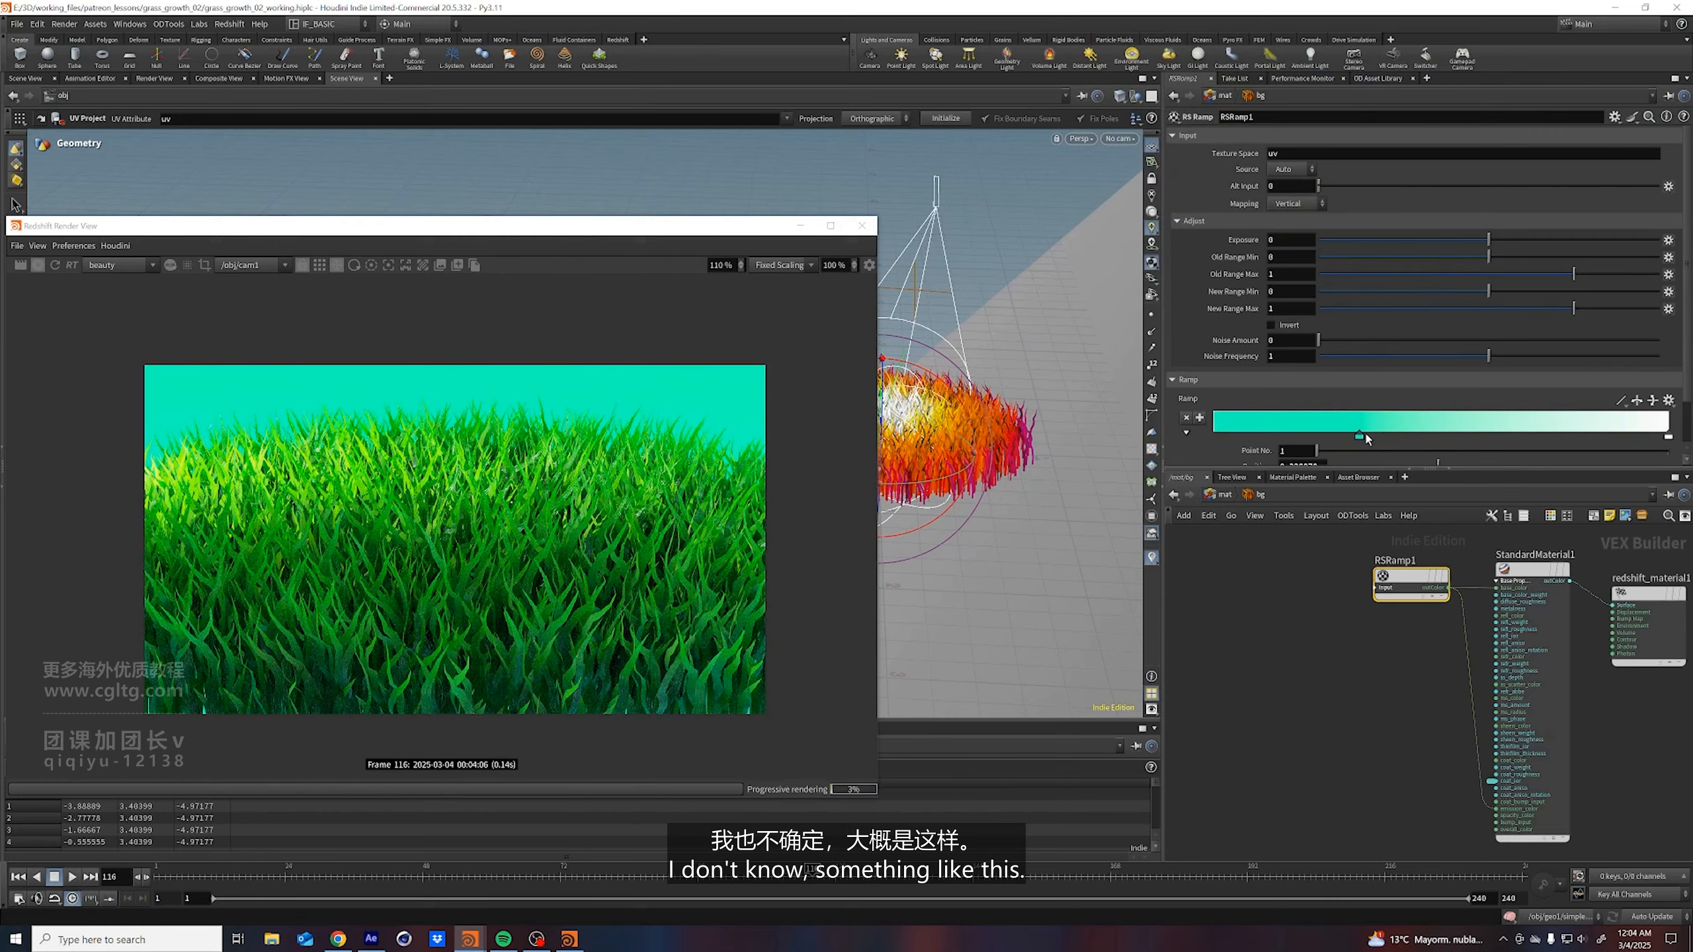
{"action": "mouse_move", "coordinate": [1363, 442]}
{"action": "left_mouse_down"}
{"action": "mouse_move", "coordinate": [1239, 439]}
{"action": "mouse_move", "coordinate": [1643, 436]}
{"action": "mouse_move", "coordinate": [1355, 434]}
{"action": "left_mouse_up"}
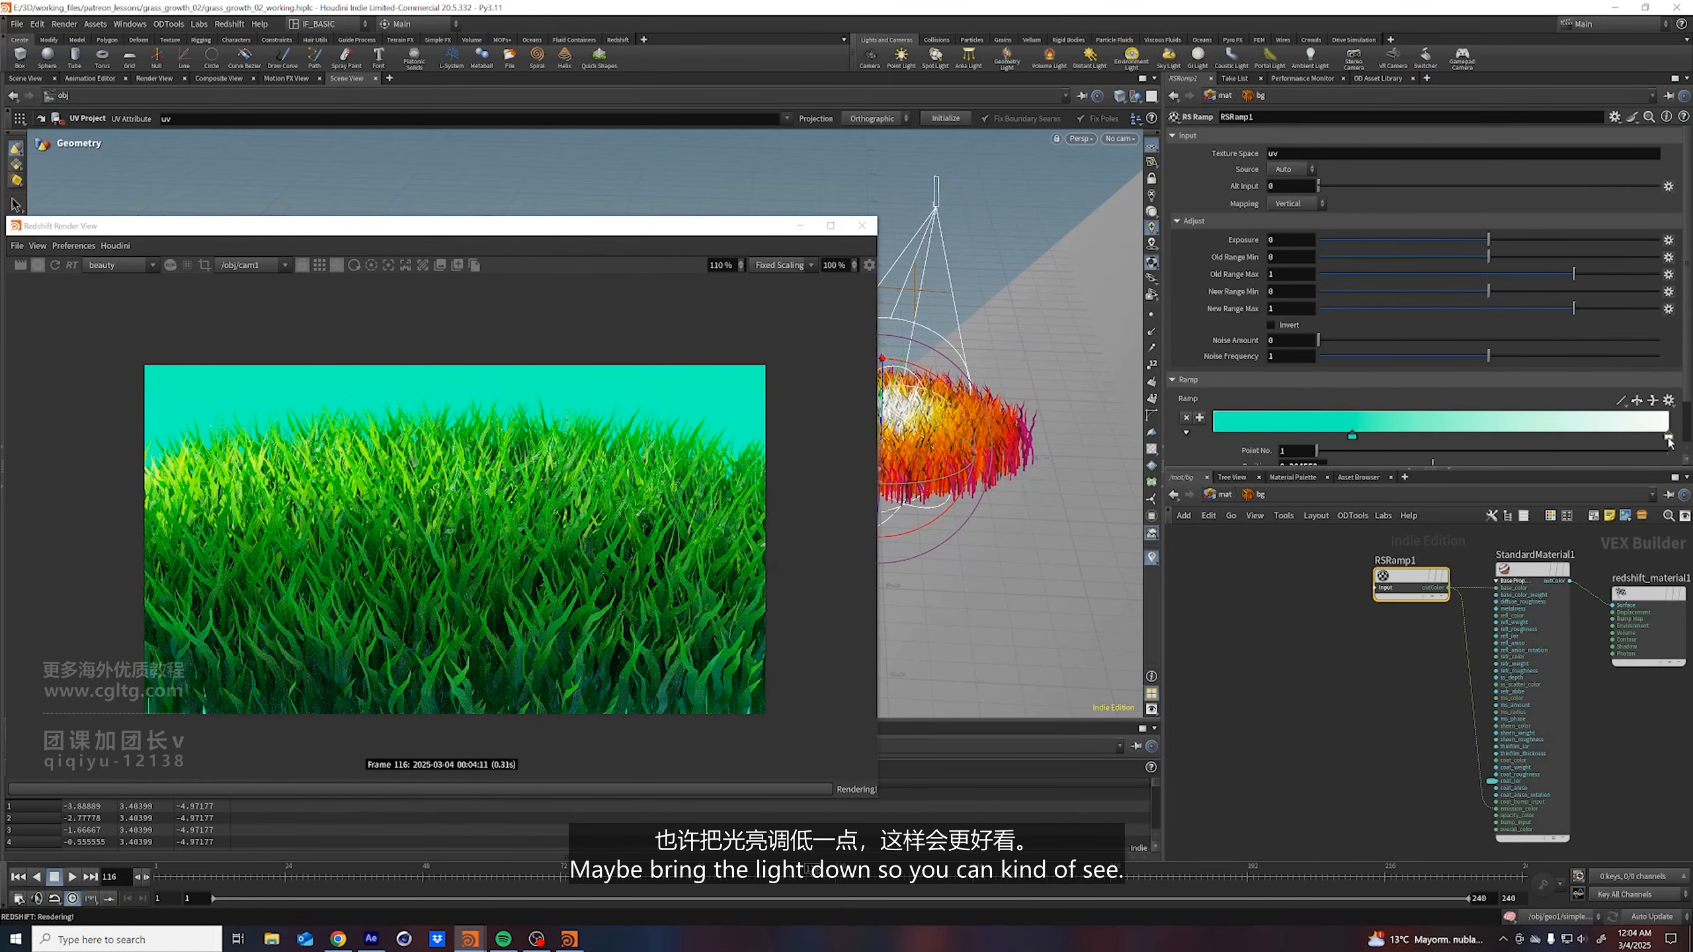
Shift RSRamp1's teal point toward the white end, close to the middle of the ramp
{"action": "mouse_move", "coordinate": [1669, 439]}
{"action": "left_mouse_down"}
{"action": "mouse_move", "coordinate": [1363, 433]}
{"action": "mouse_move", "coordinate": [1670, 437]}
{"action": "left_mouse_up"}
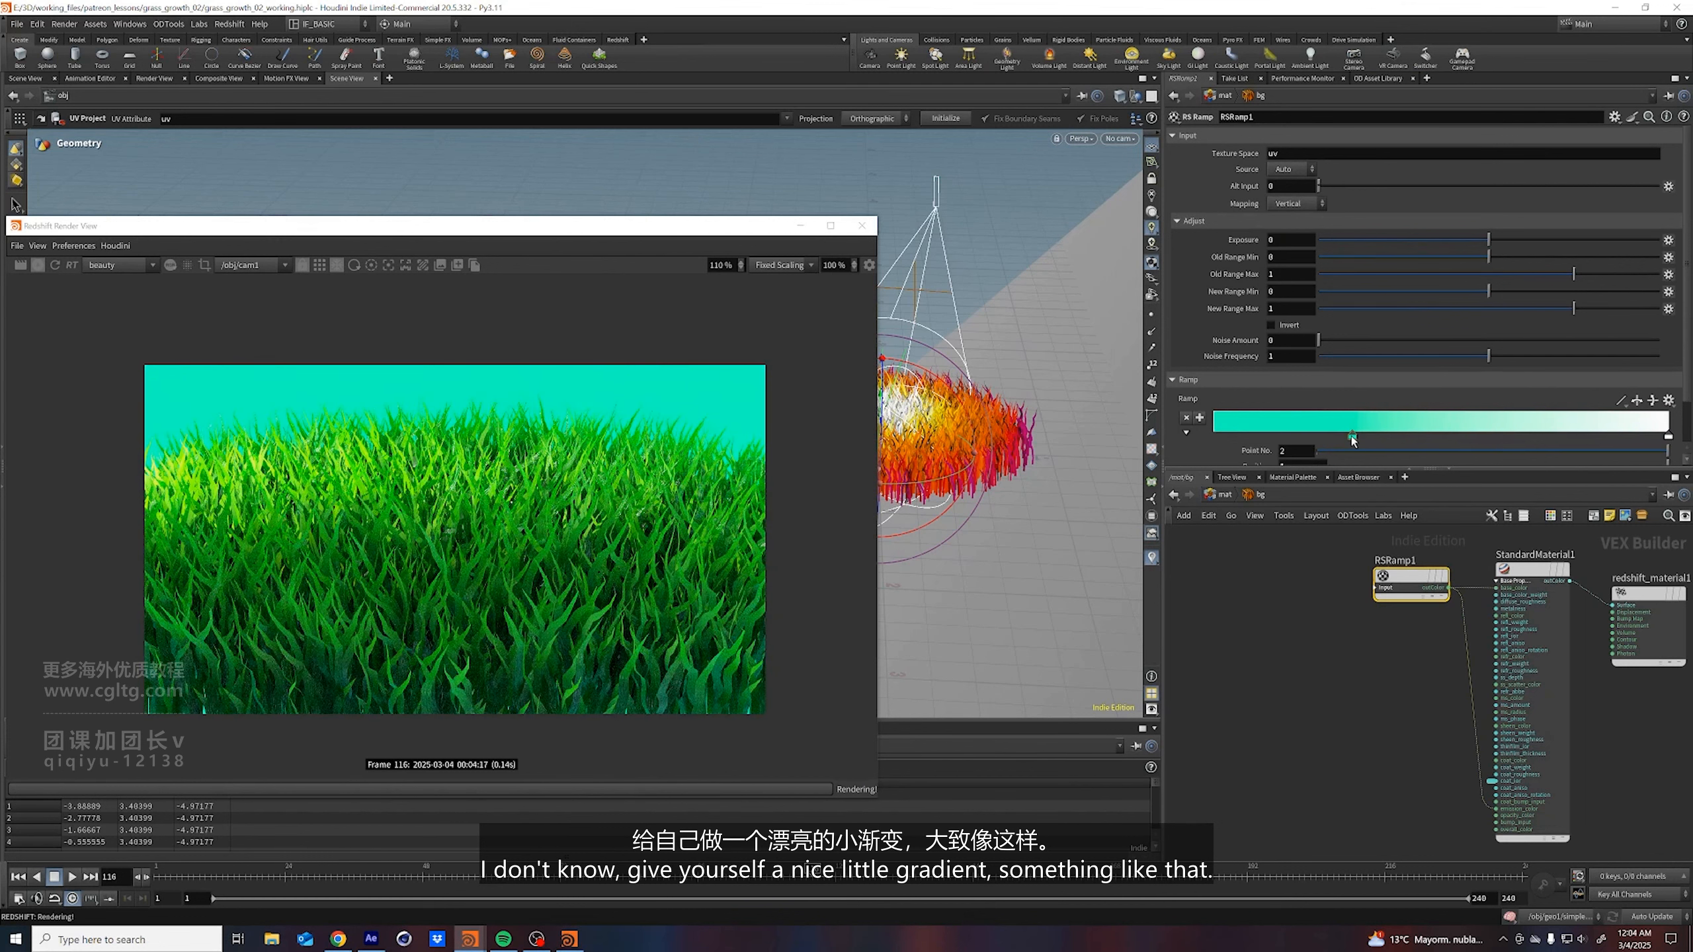
{"action": "left_click_drag", "start_coordinate": [1352, 438], "coordinate": [1430, 437]}
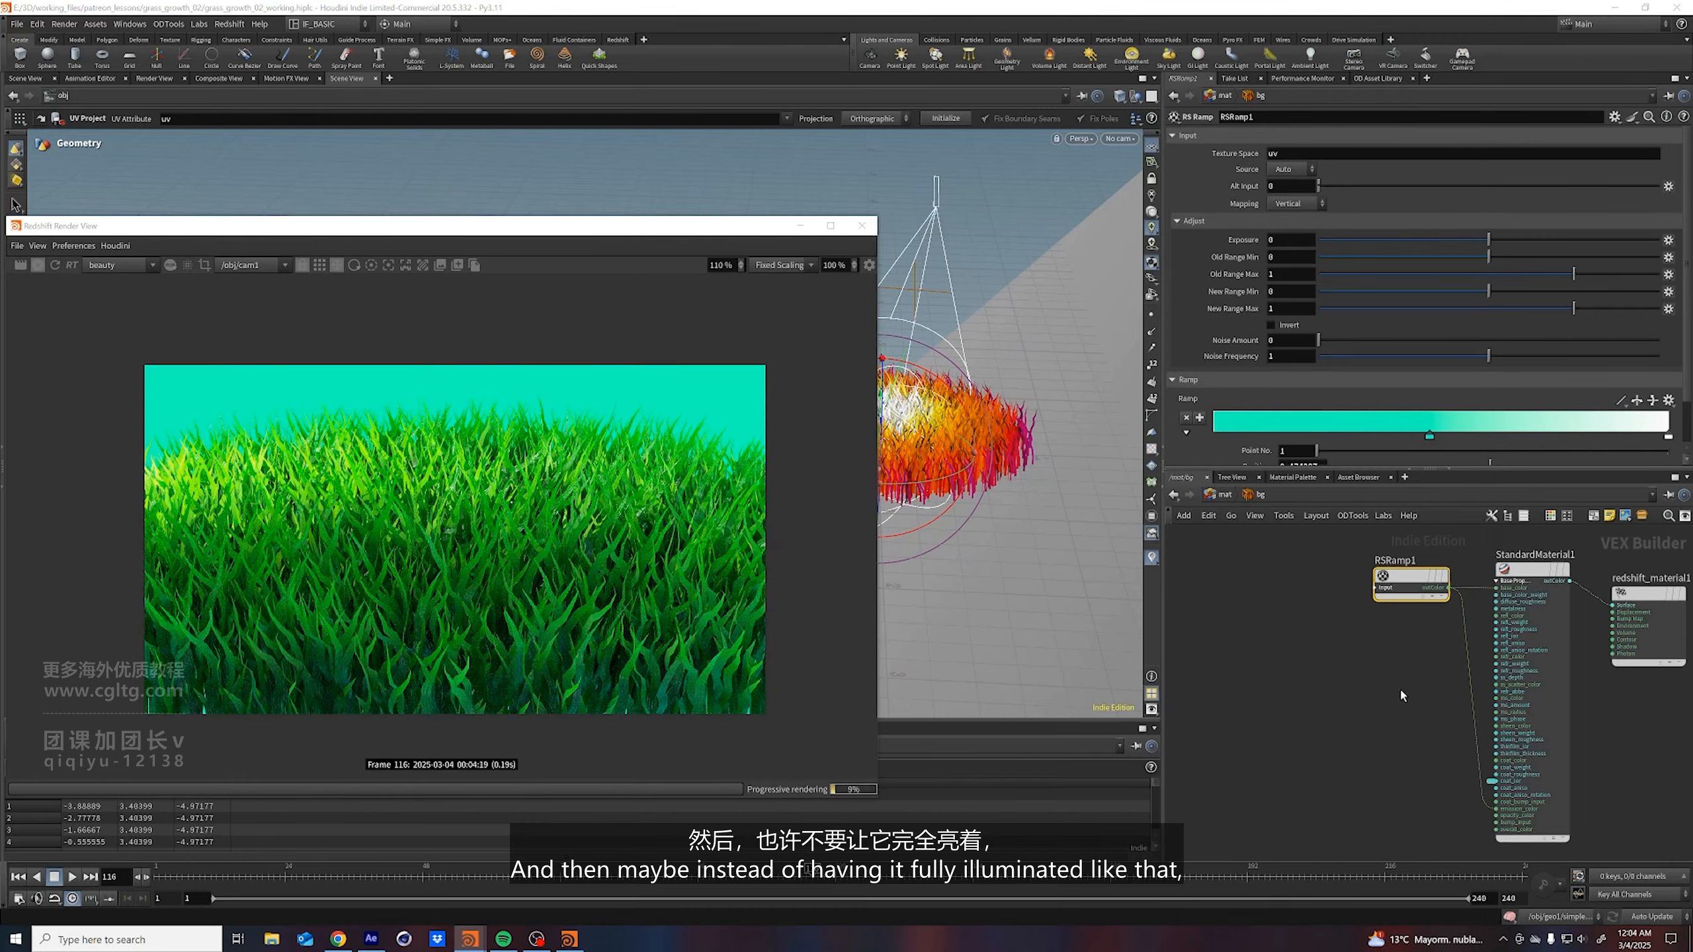
Set StandardMaterial1's emission weight to 0.35 and save the scene
{"action": "left_click", "coordinate": [1526, 792]}
{"action": "left_click_drag", "start_coordinate": [1394, 369], "coordinate": [1357, 369]}
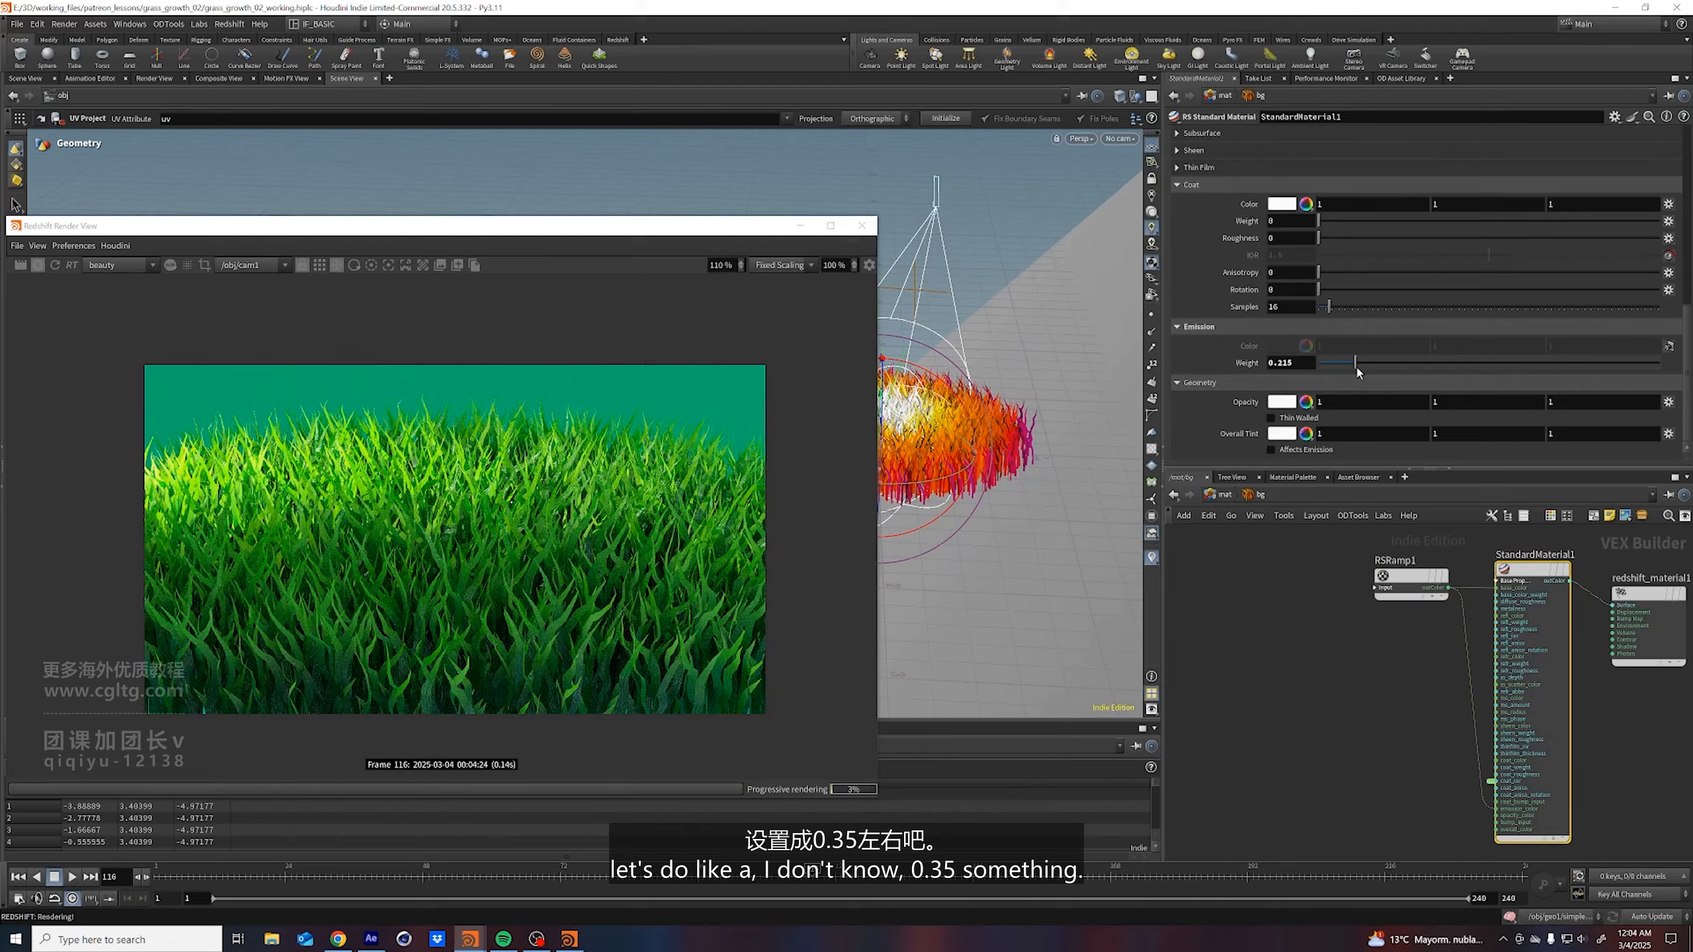
{"action": "left_click", "coordinate": [1301, 368]}
{"action": "type", "text": ".35"}
{"action": "key", "text": "Return"}
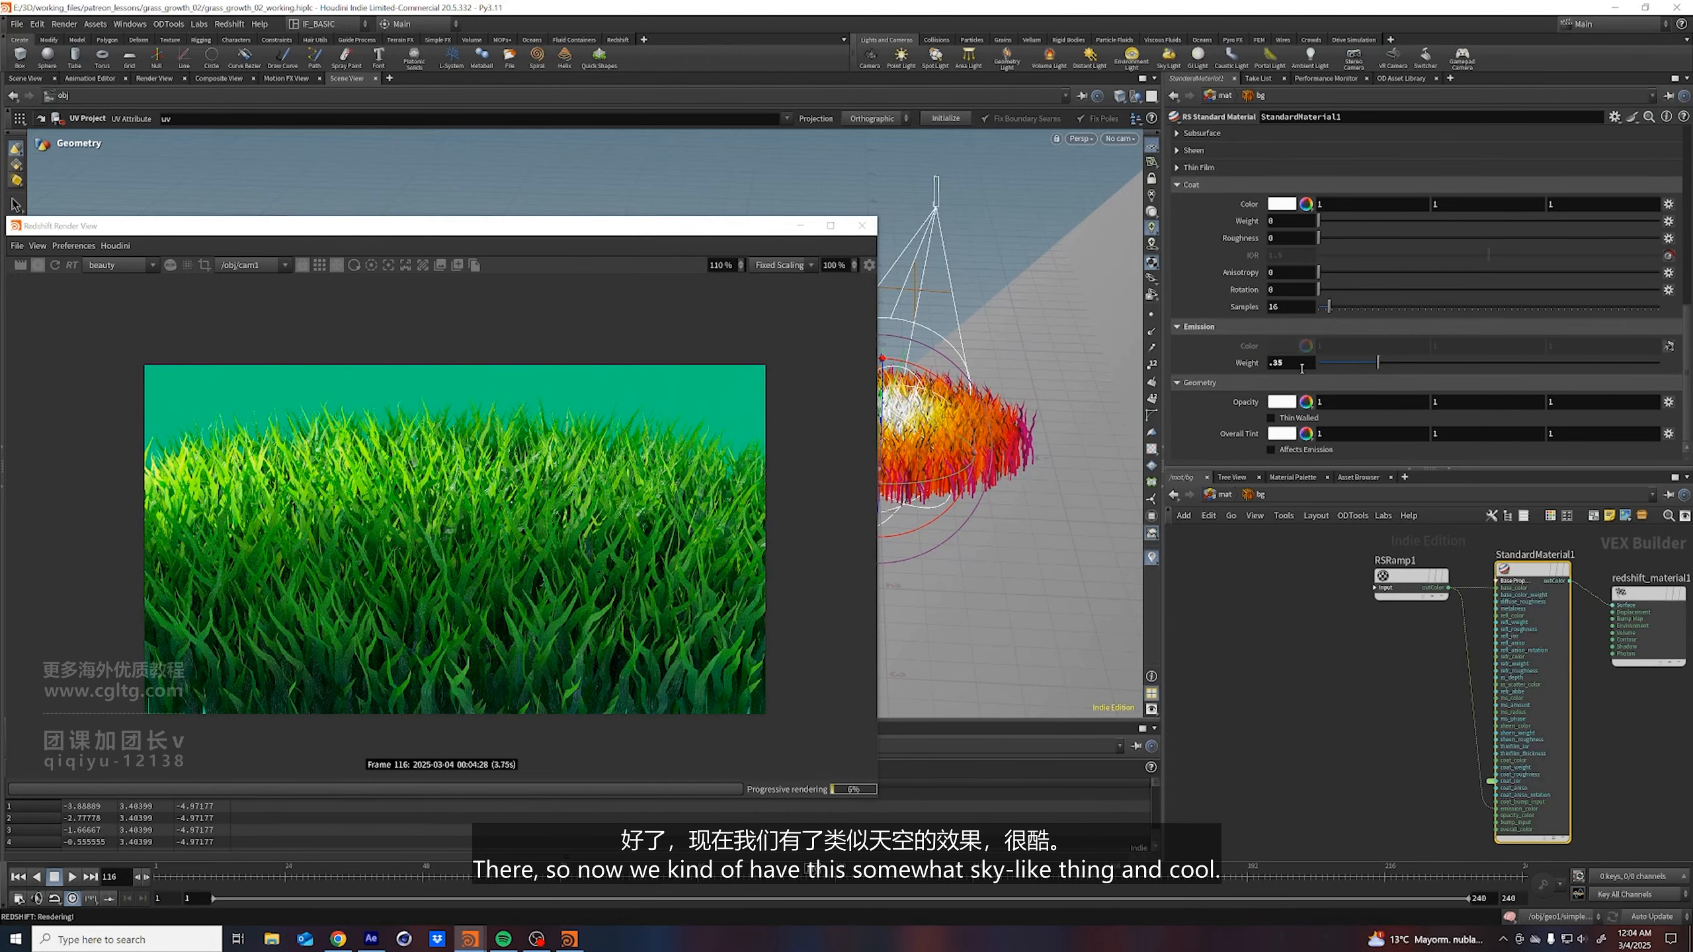
{"action": "middle_click_drag", "start_coordinate": [1313, 768], "coordinate": [1343, 730]}
{"action": "key", "text": "ctrl+s"}
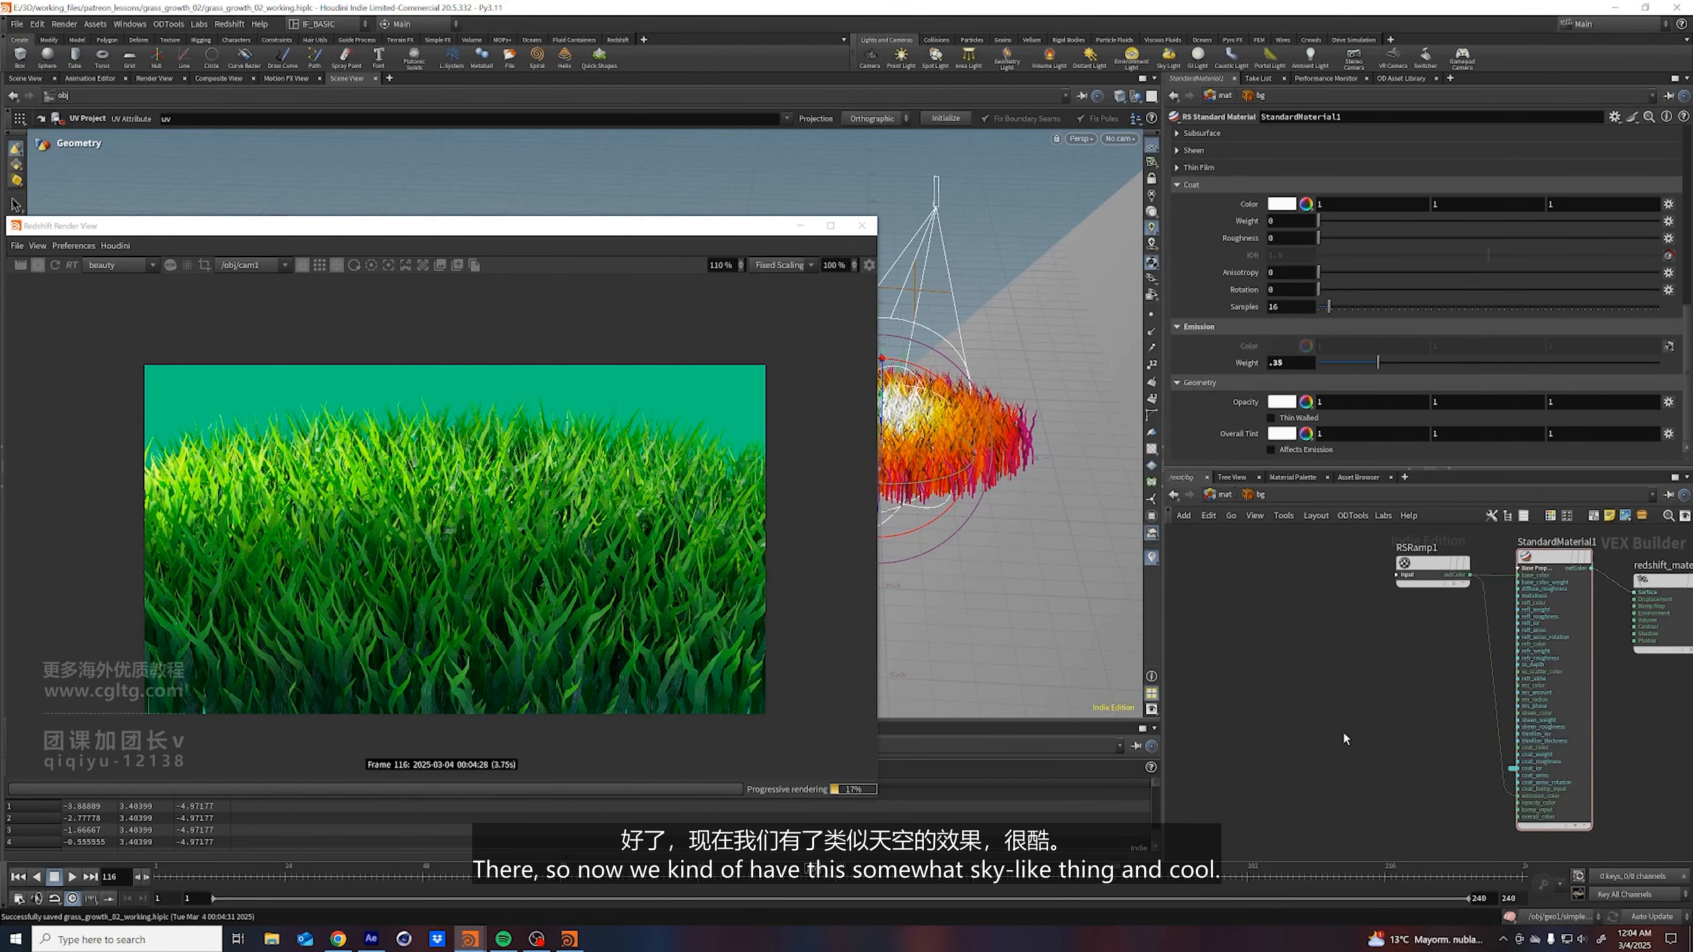
Return to the object network and lower cam1's Redshift tone-mapping highlights to about 0.12
{"action": "key", "text": "1"}
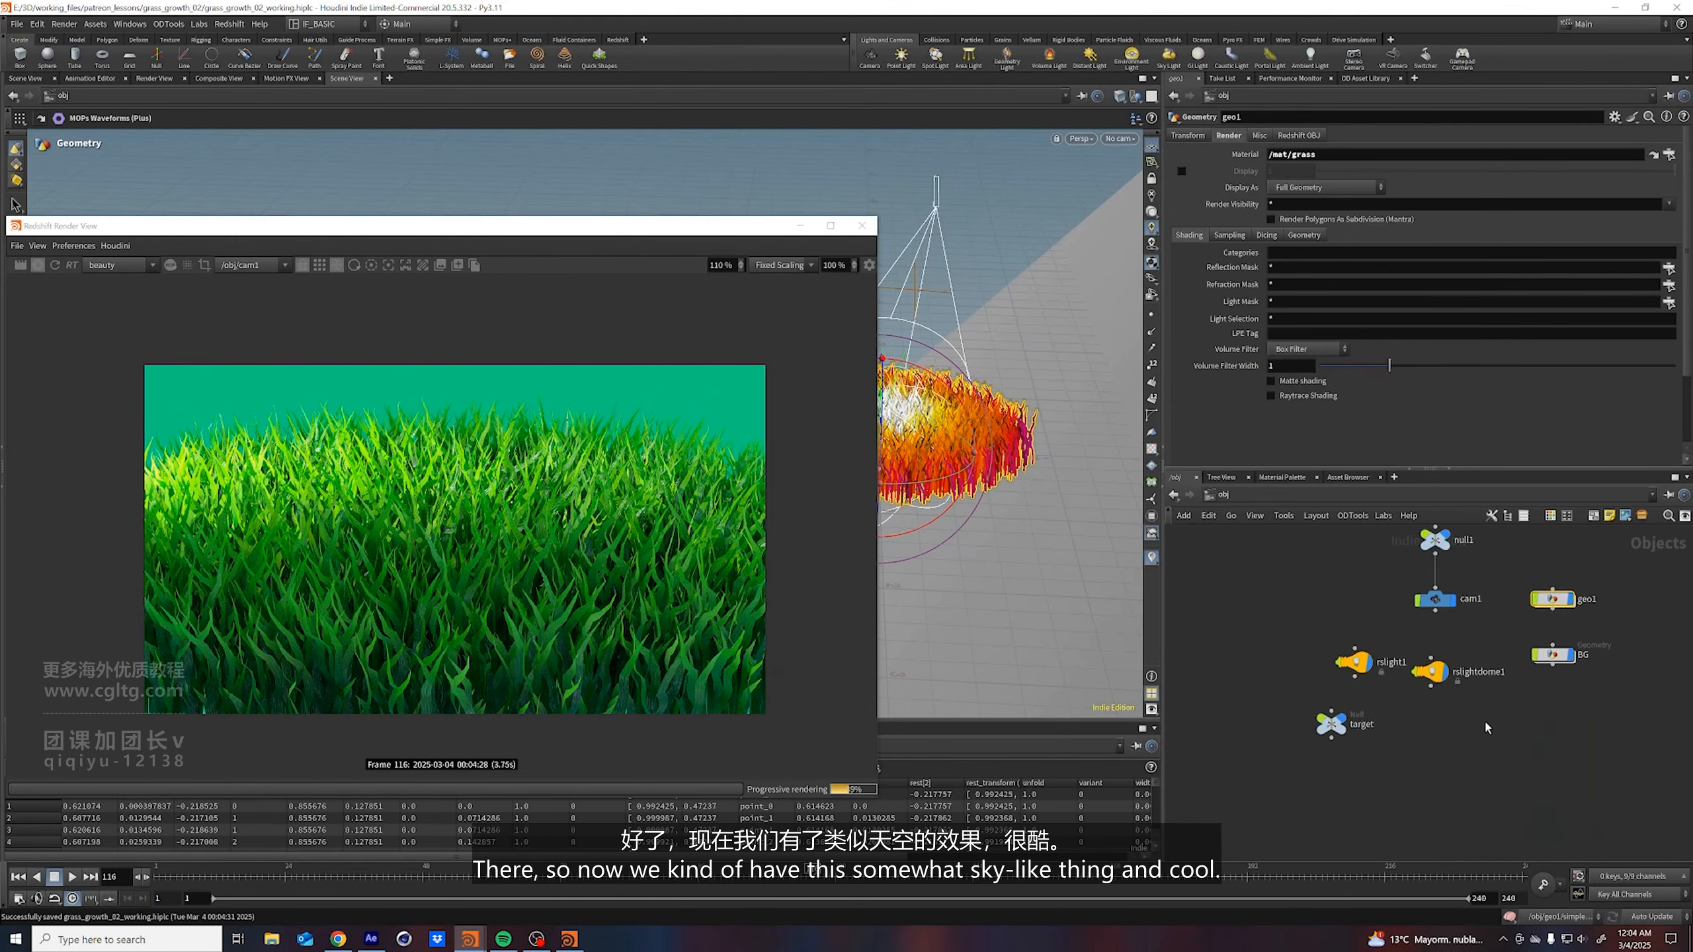
{"action": "middle_click_drag", "start_coordinate": [1518, 701], "coordinate": [1490, 748]}
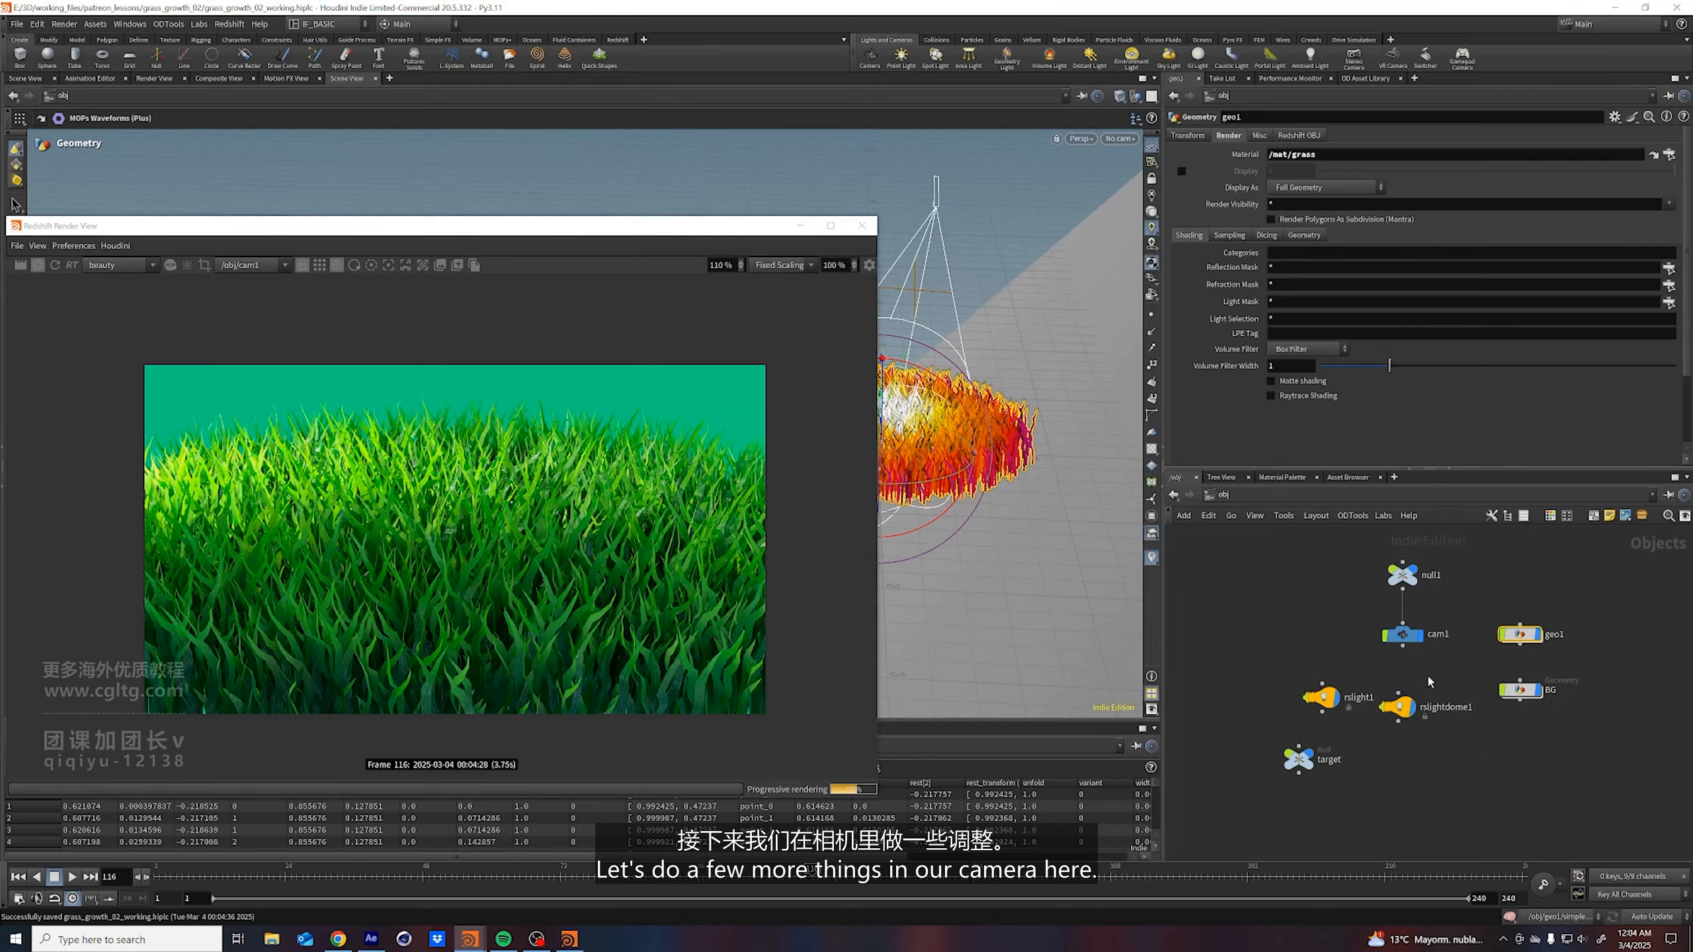
{"action": "left_click", "coordinate": [1403, 634]}
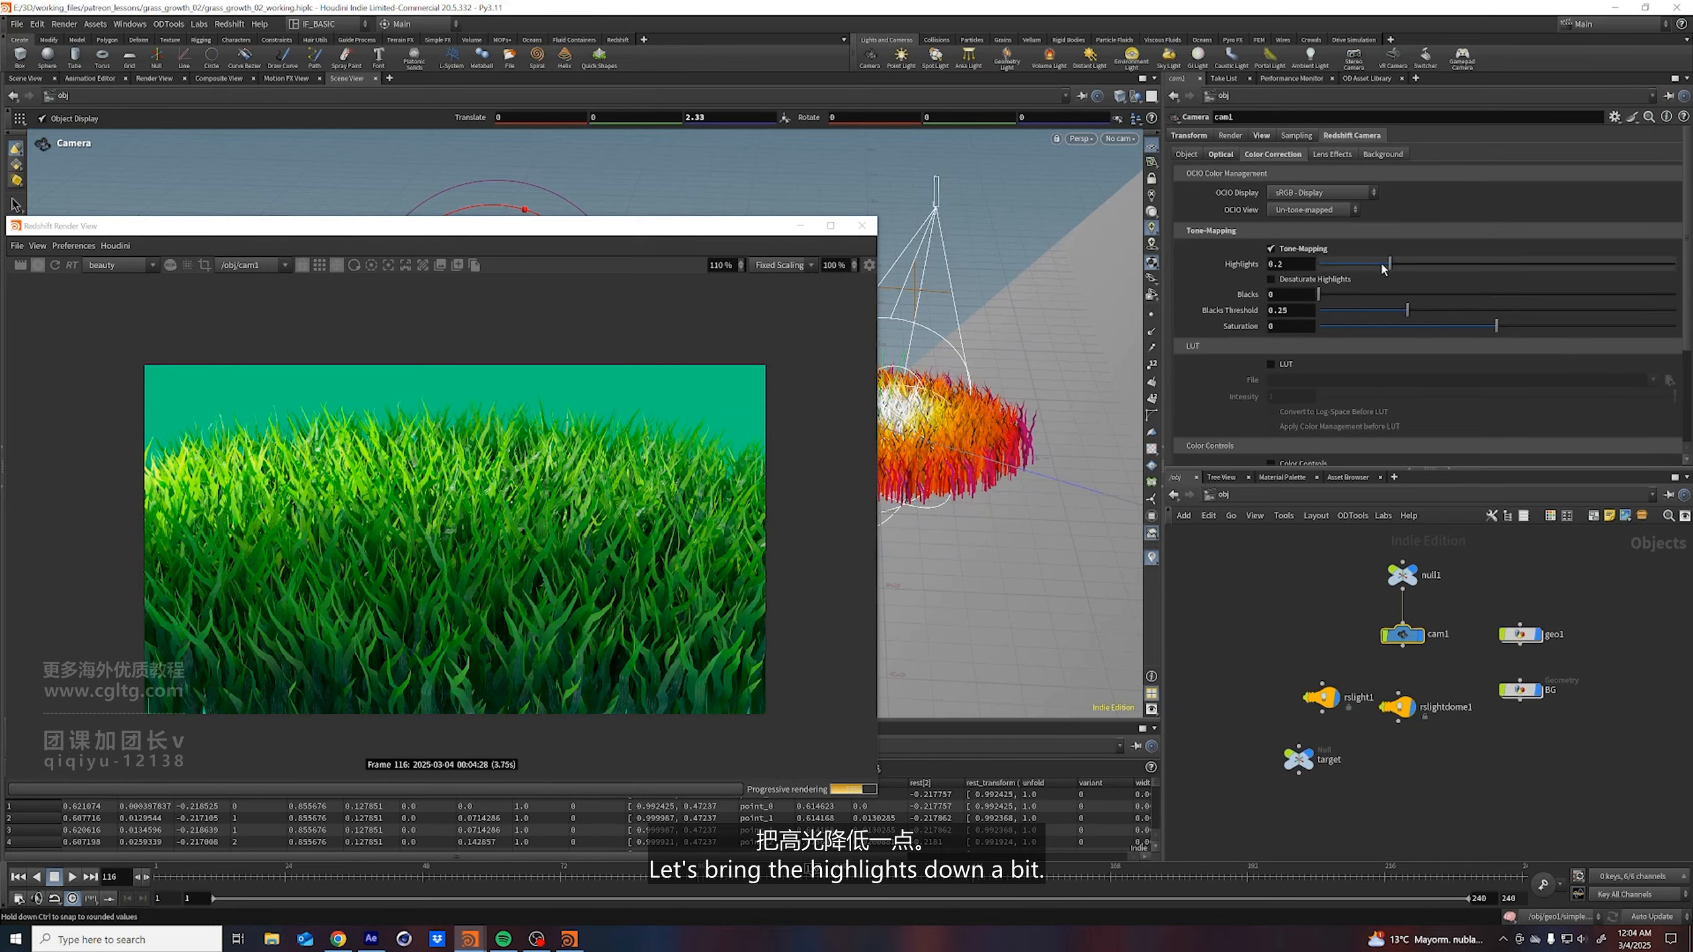
{"action": "left_click_drag", "start_coordinate": [1427, 262], "coordinate": [1361, 265]}
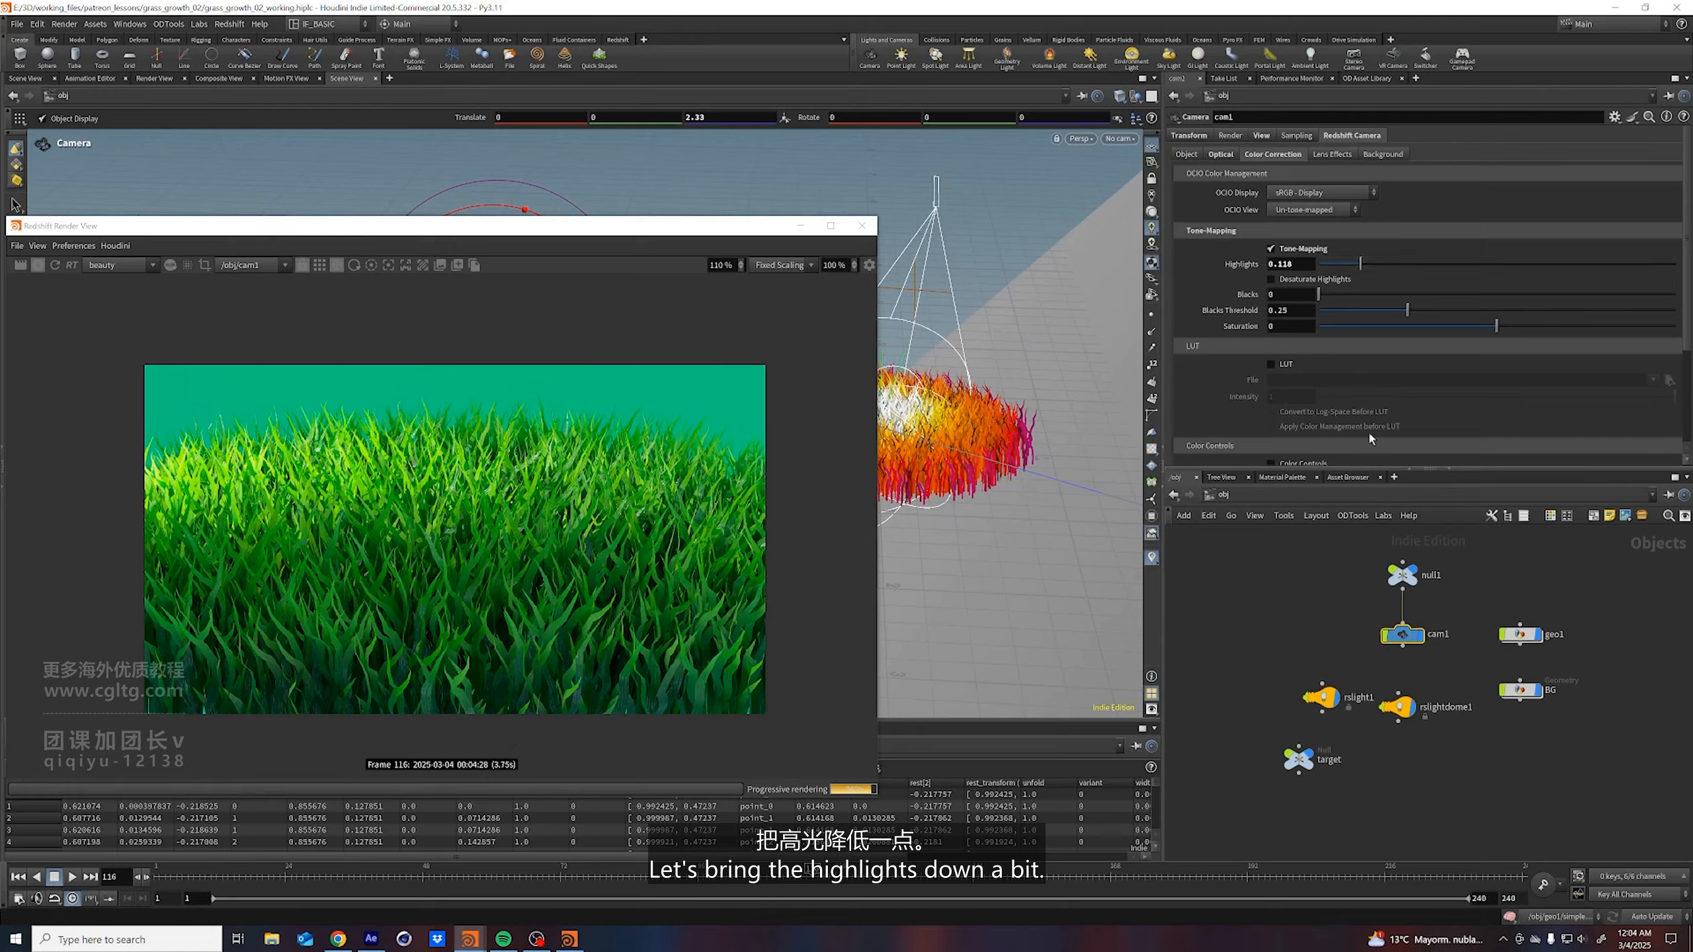
Set cam1's Redshift exposure to -1.16 EV and save the scene
{"action": "left_click", "coordinate": [1220, 154]}
{"action": "left_click_drag", "start_coordinate": [1472, 212], "coordinate": [1478, 213]}
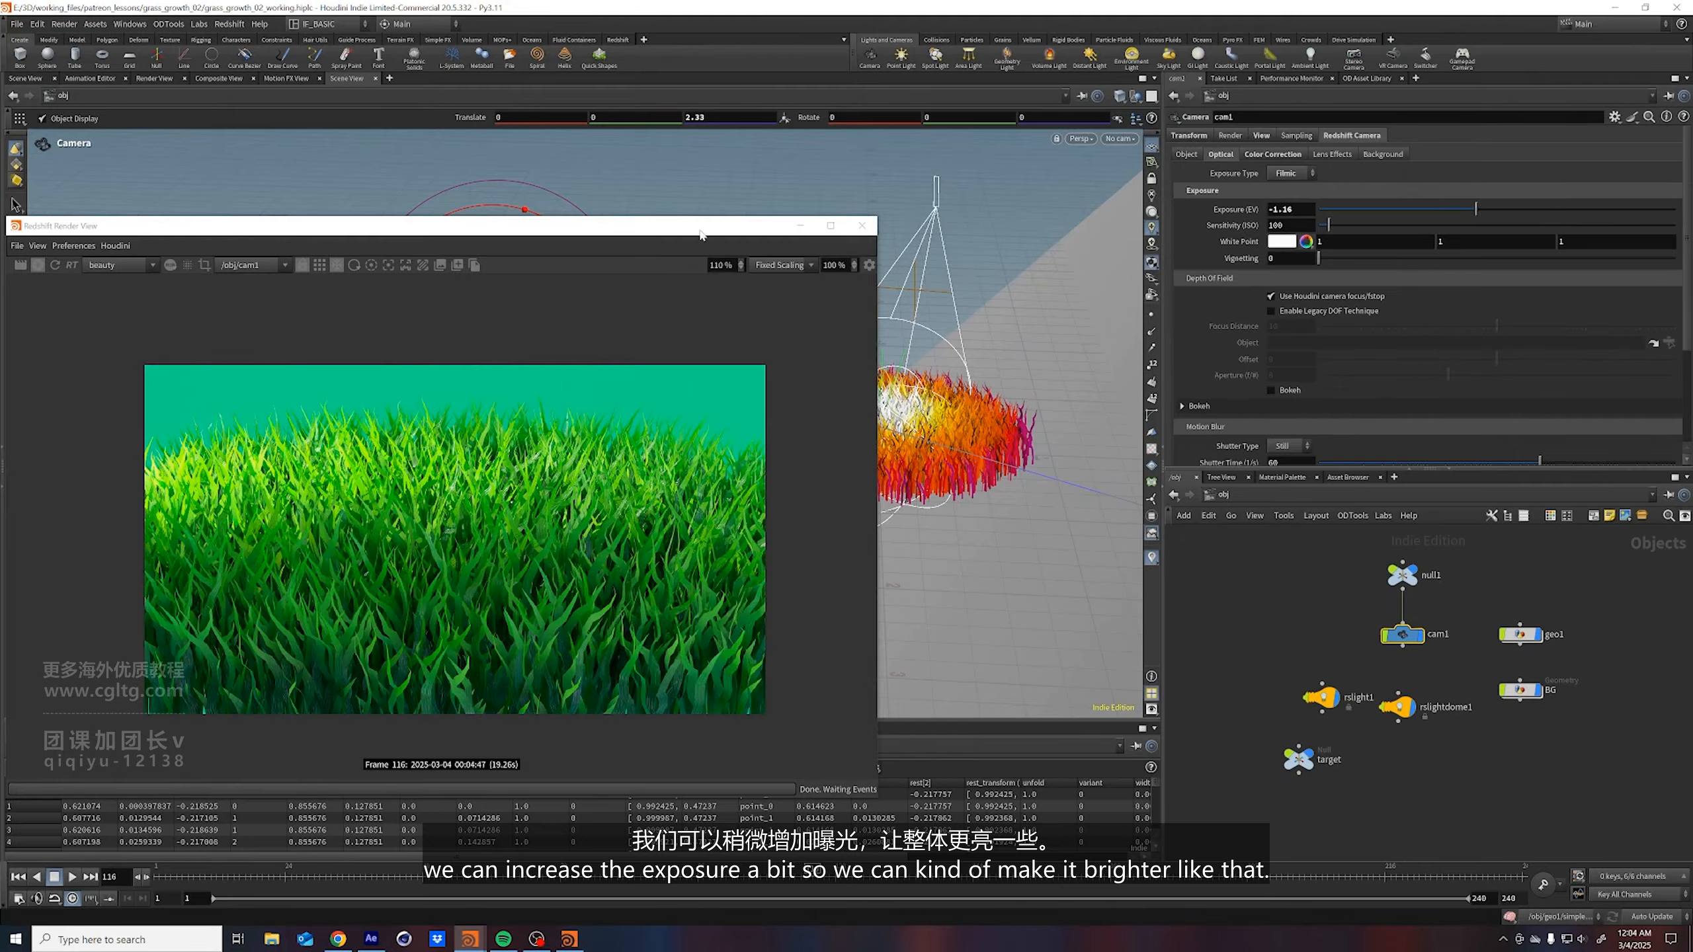
{"action": "left_click_drag", "start_coordinate": [700, 229], "coordinate": [754, 221]}
{"action": "middle_click_drag", "start_coordinate": [1252, 636], "coordinate": [1306, 599]}
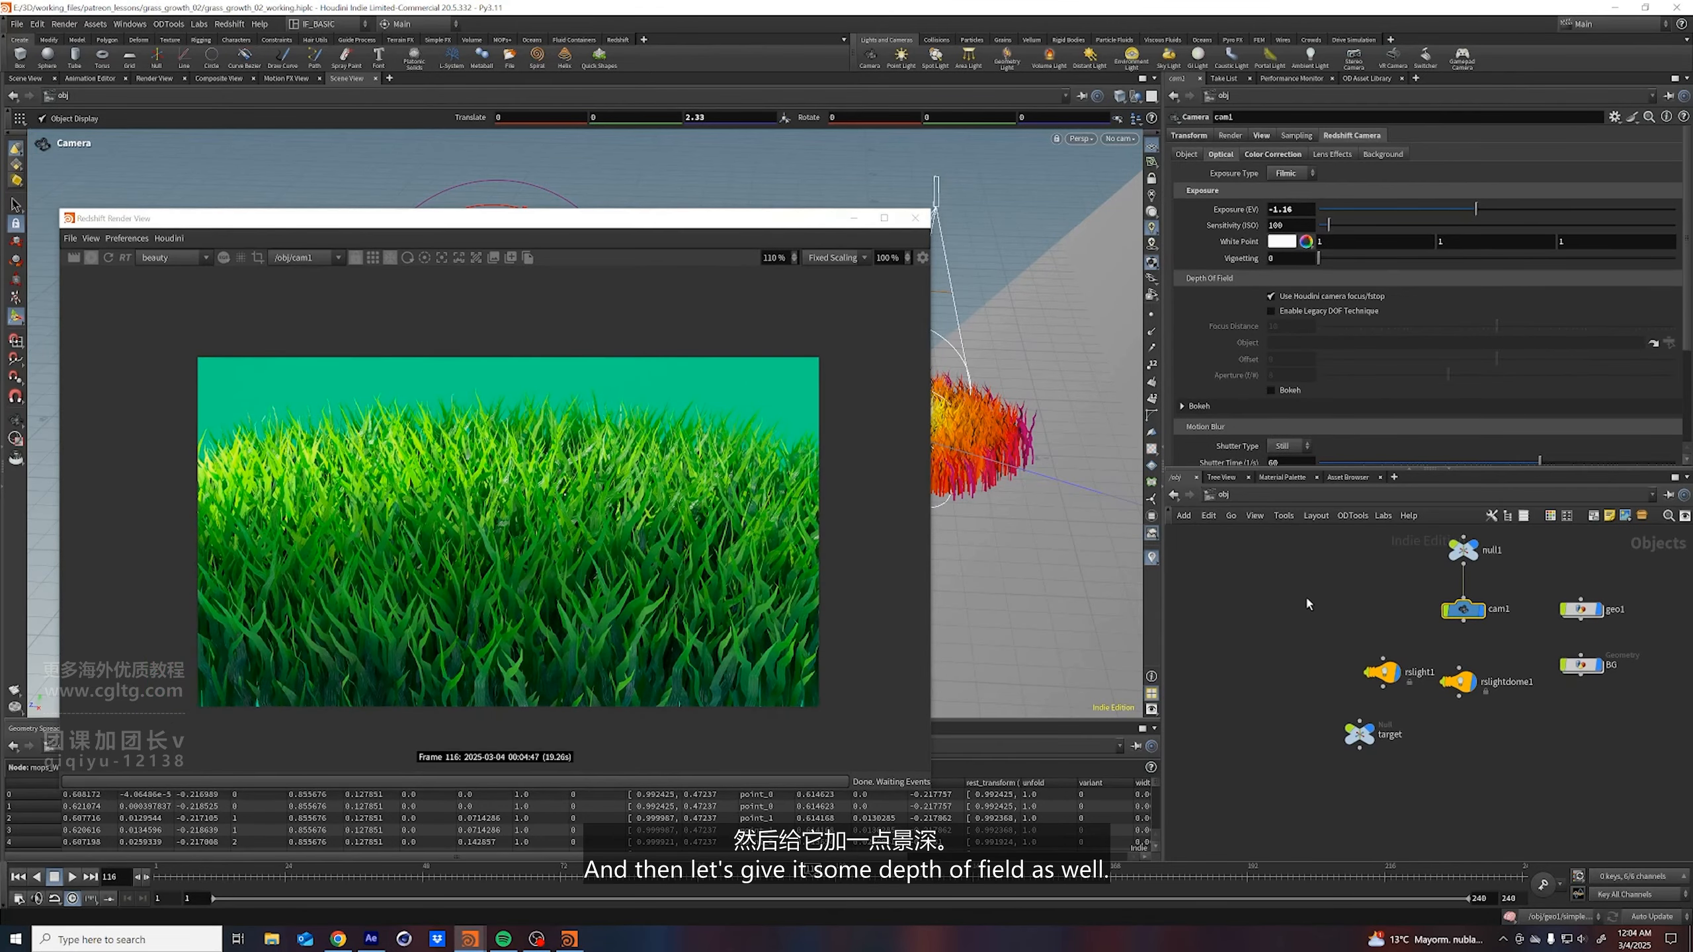
{"action": "key", "text": "ctrl+s"}
Enable Redshift tessellation on geo1 to smooth the jagged grass blades, check the render up close and save the scene
{"action": "scroll", "coordinate": [400, 595], "scroll_direction": "up", "scroll_amount": 5}
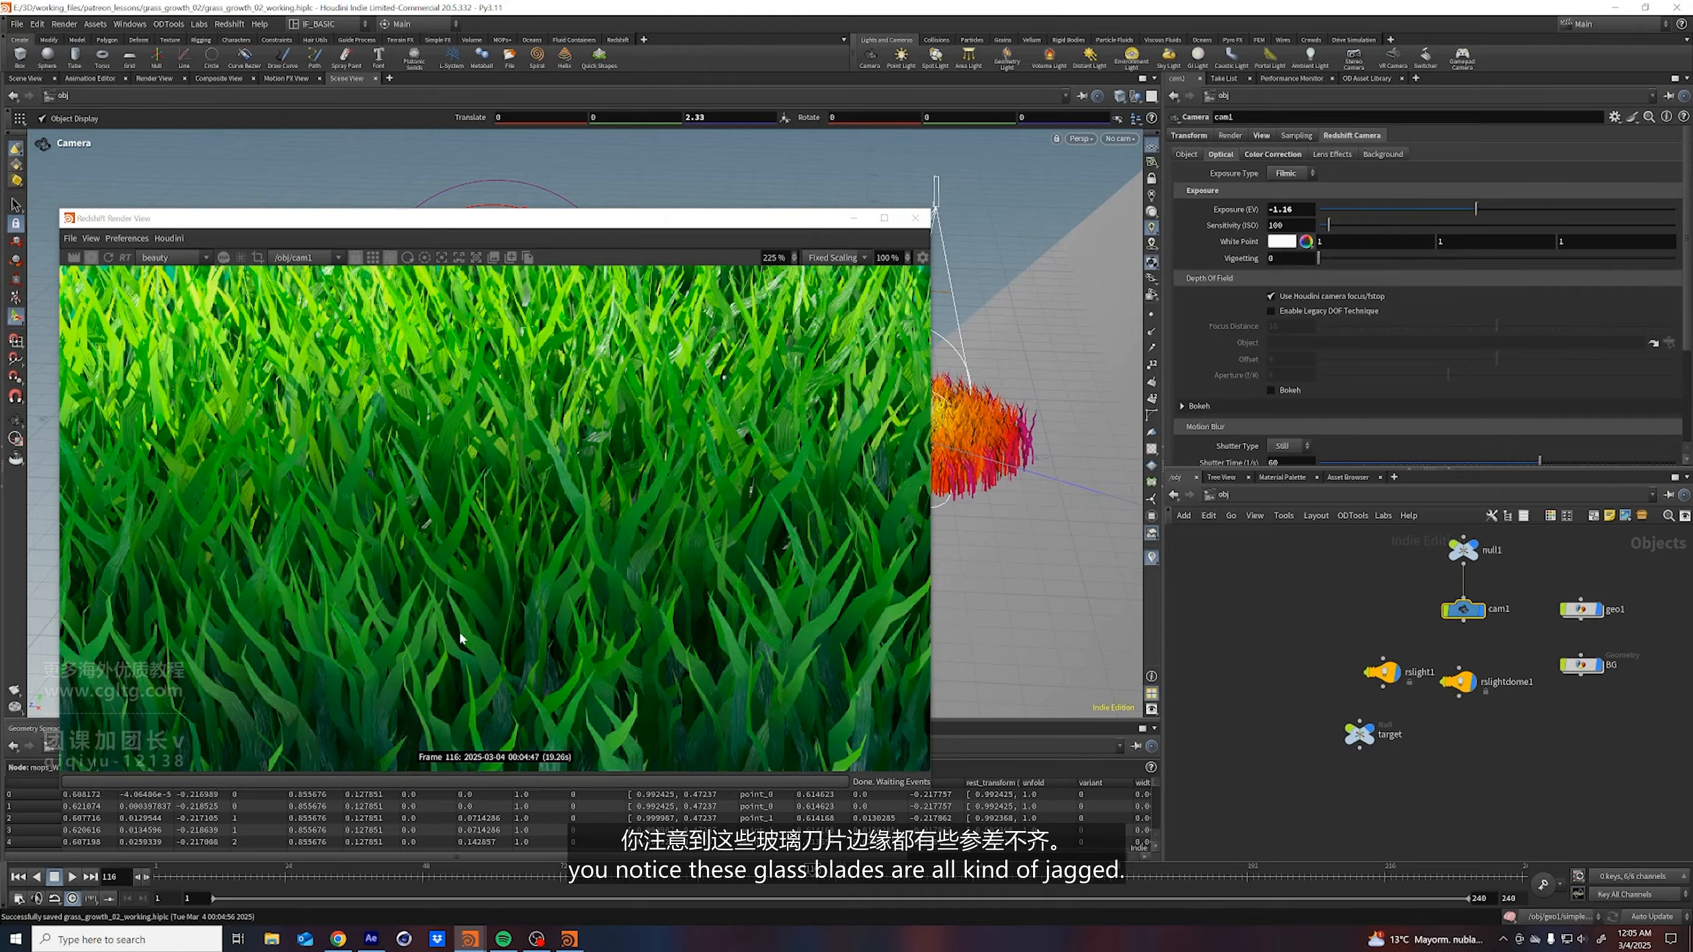
{"action": "middle_click_drag", "start_coordinate": [1558, 756], "coordinate": [1478, 765]}
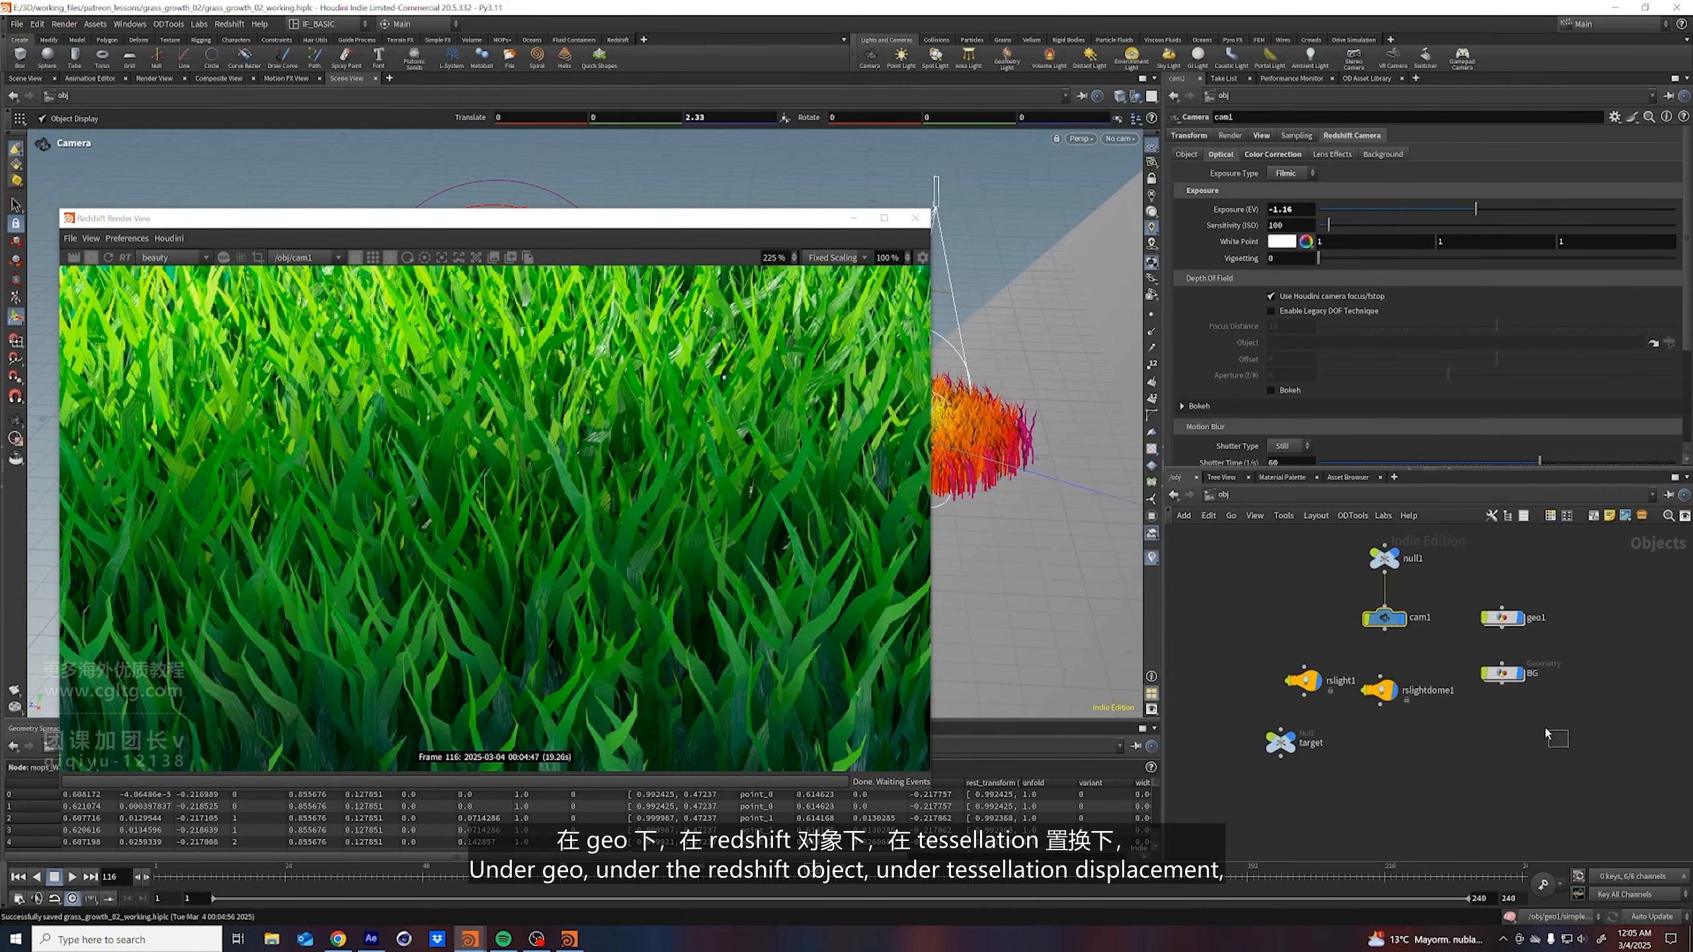
{"action": "left_click", "coordinate": [1502, 617]}
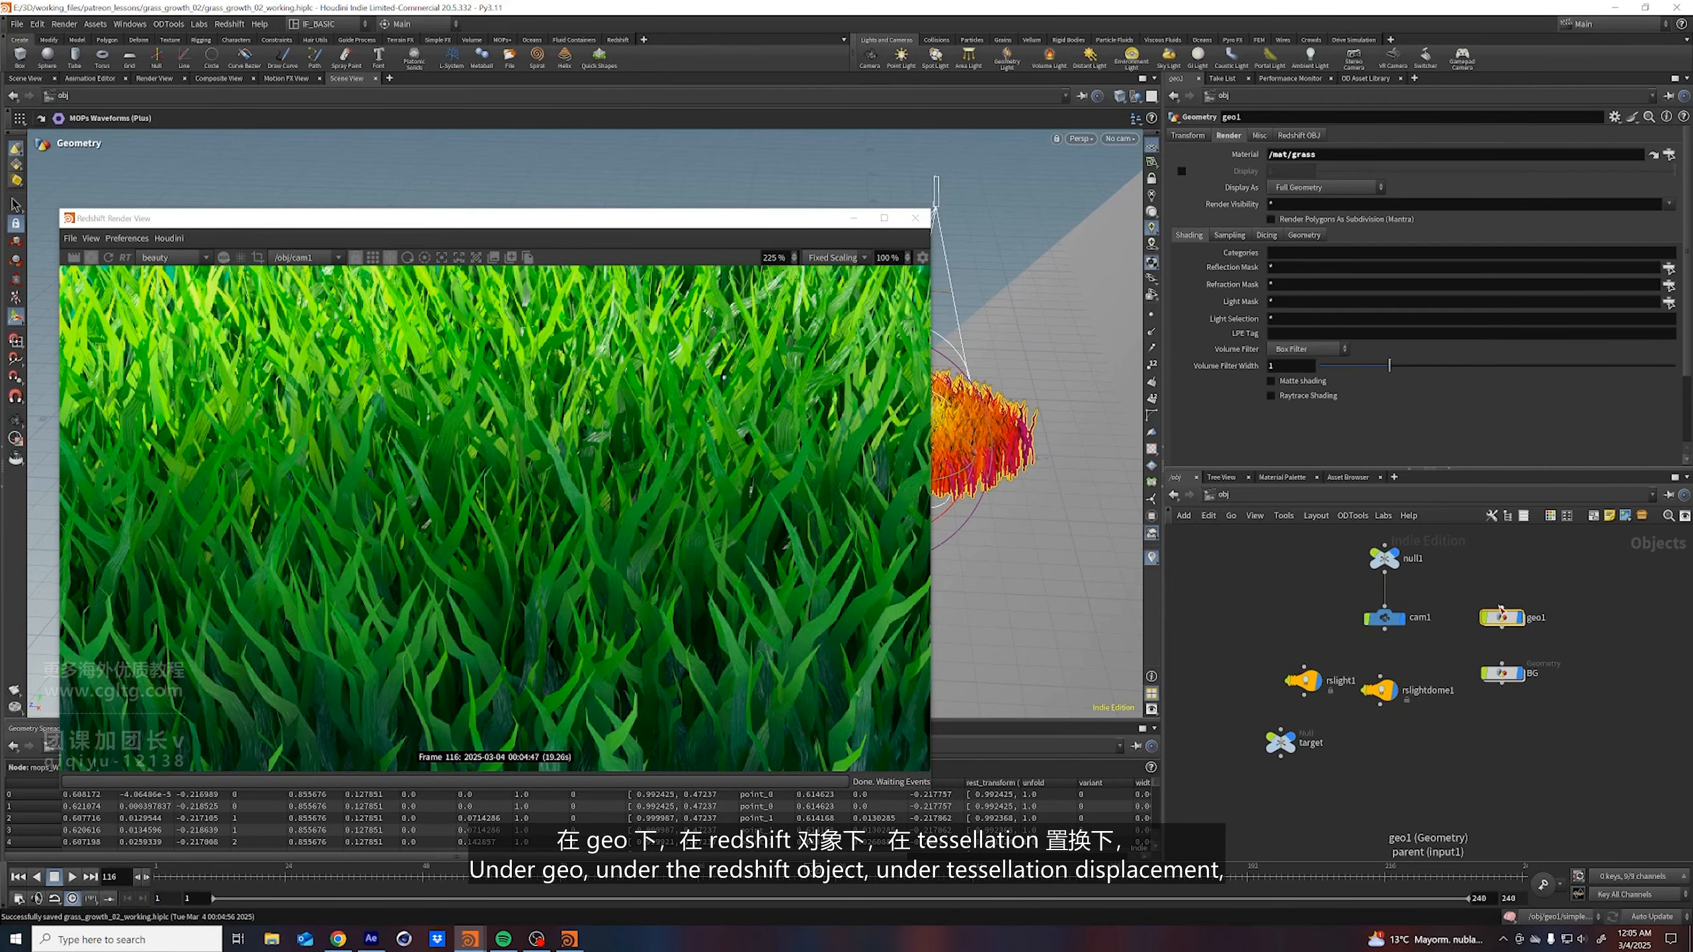
{"action": "left_click", "coordinate": [1300, 137]}
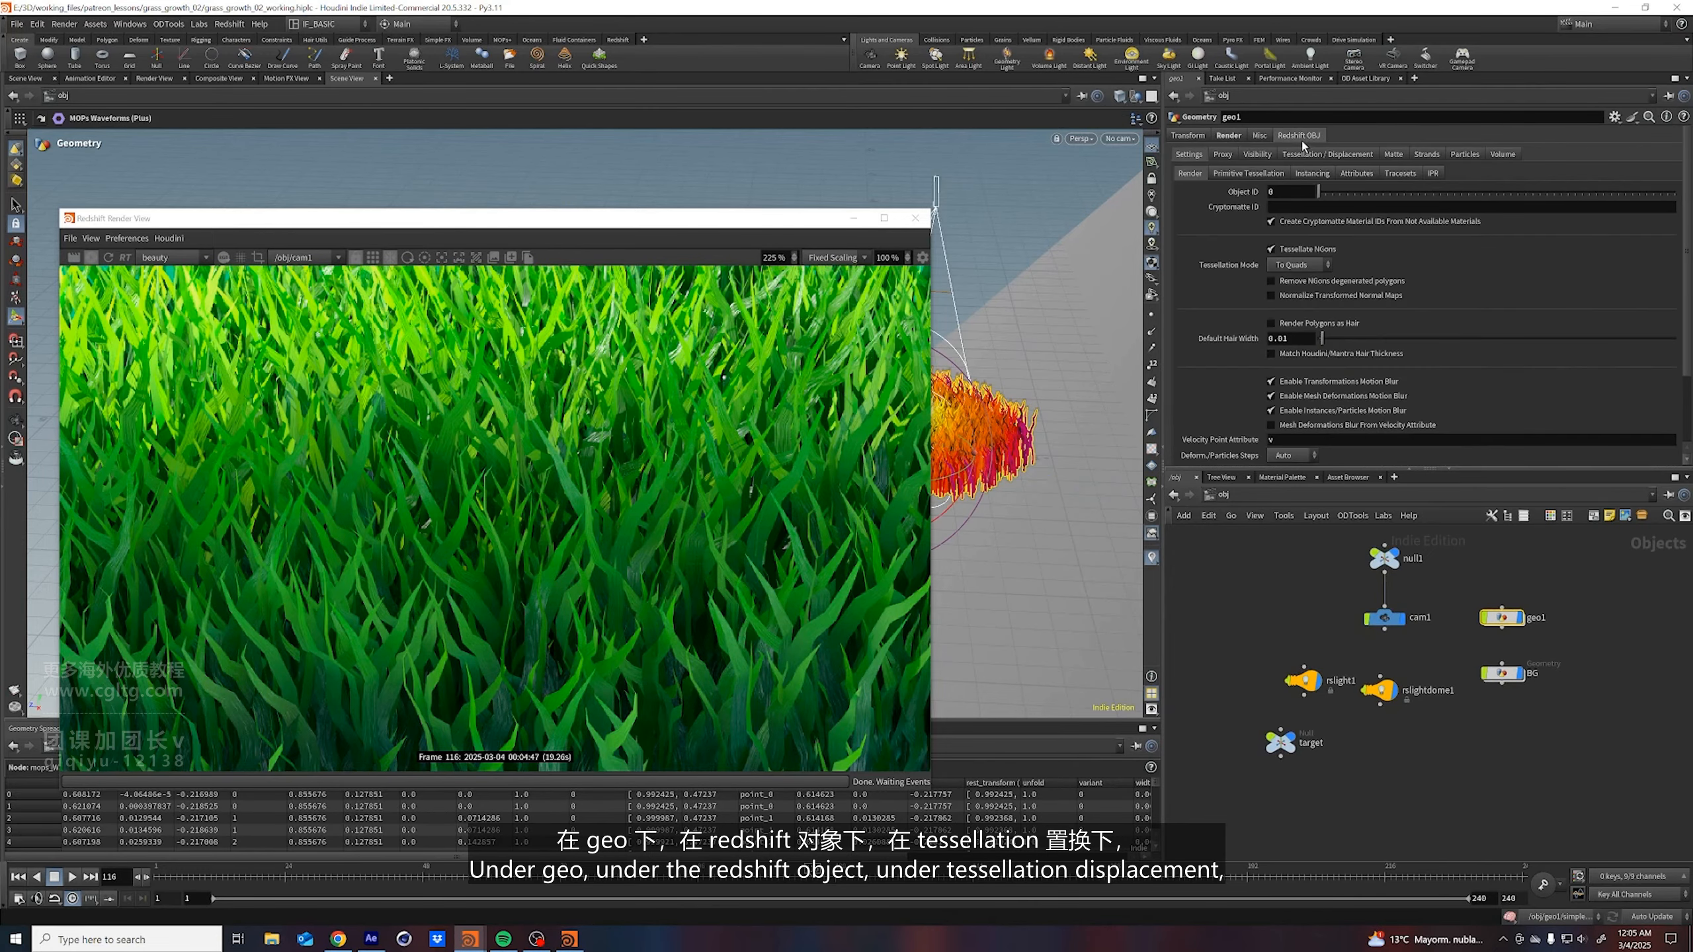
{"action": "left_click", "coordinate": [1317, 156]}
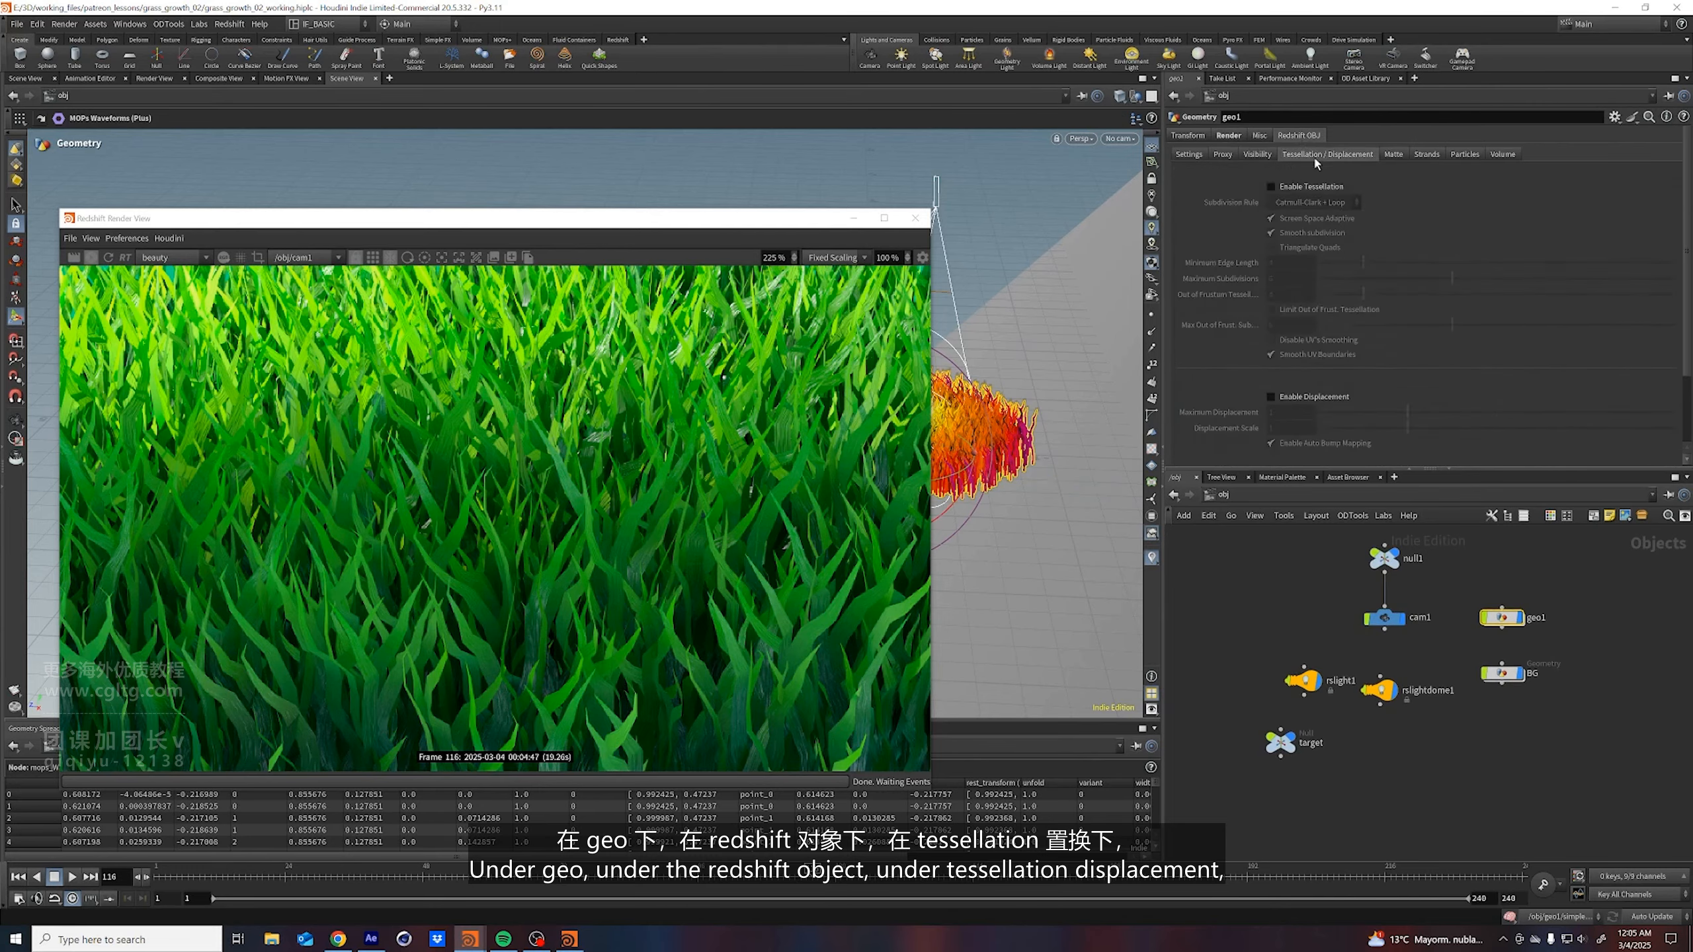
{"action": "left_click", "coordinate": [1270, 186]}
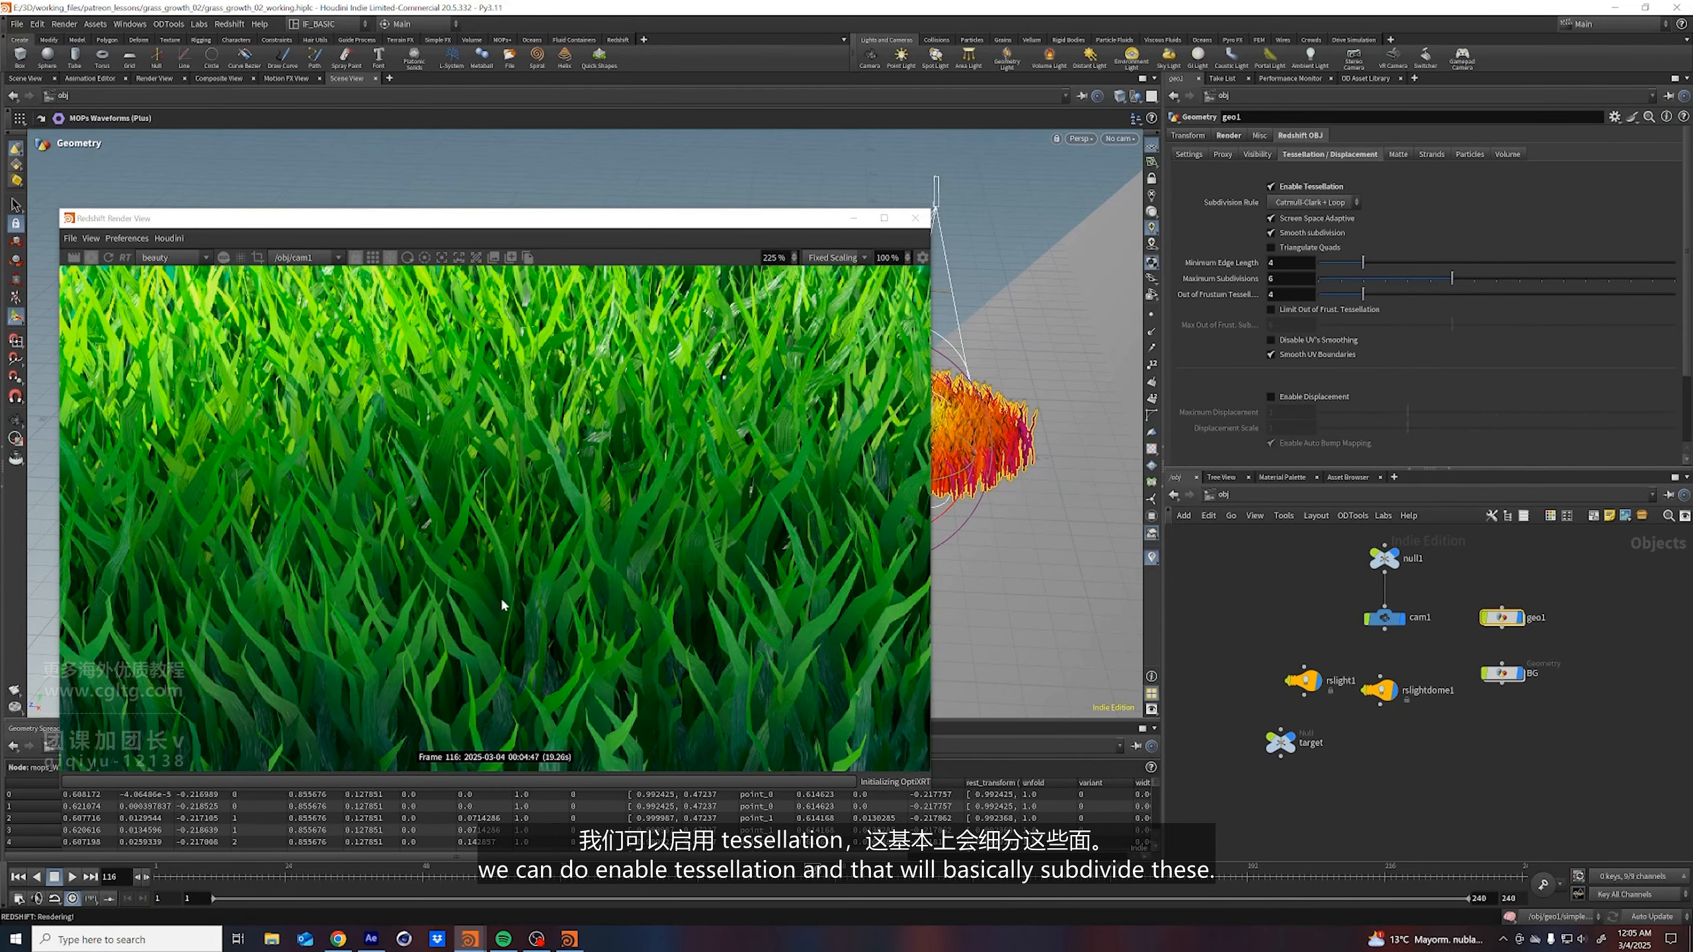
{"action": "scroll", "coordinate": [243, 680], "scroll_direction": "down", "scroll_amount": 1}
{"action": "scroll", "coordinate": [421, 543], "scroll_direction": "up", "scroll_amount": 2}
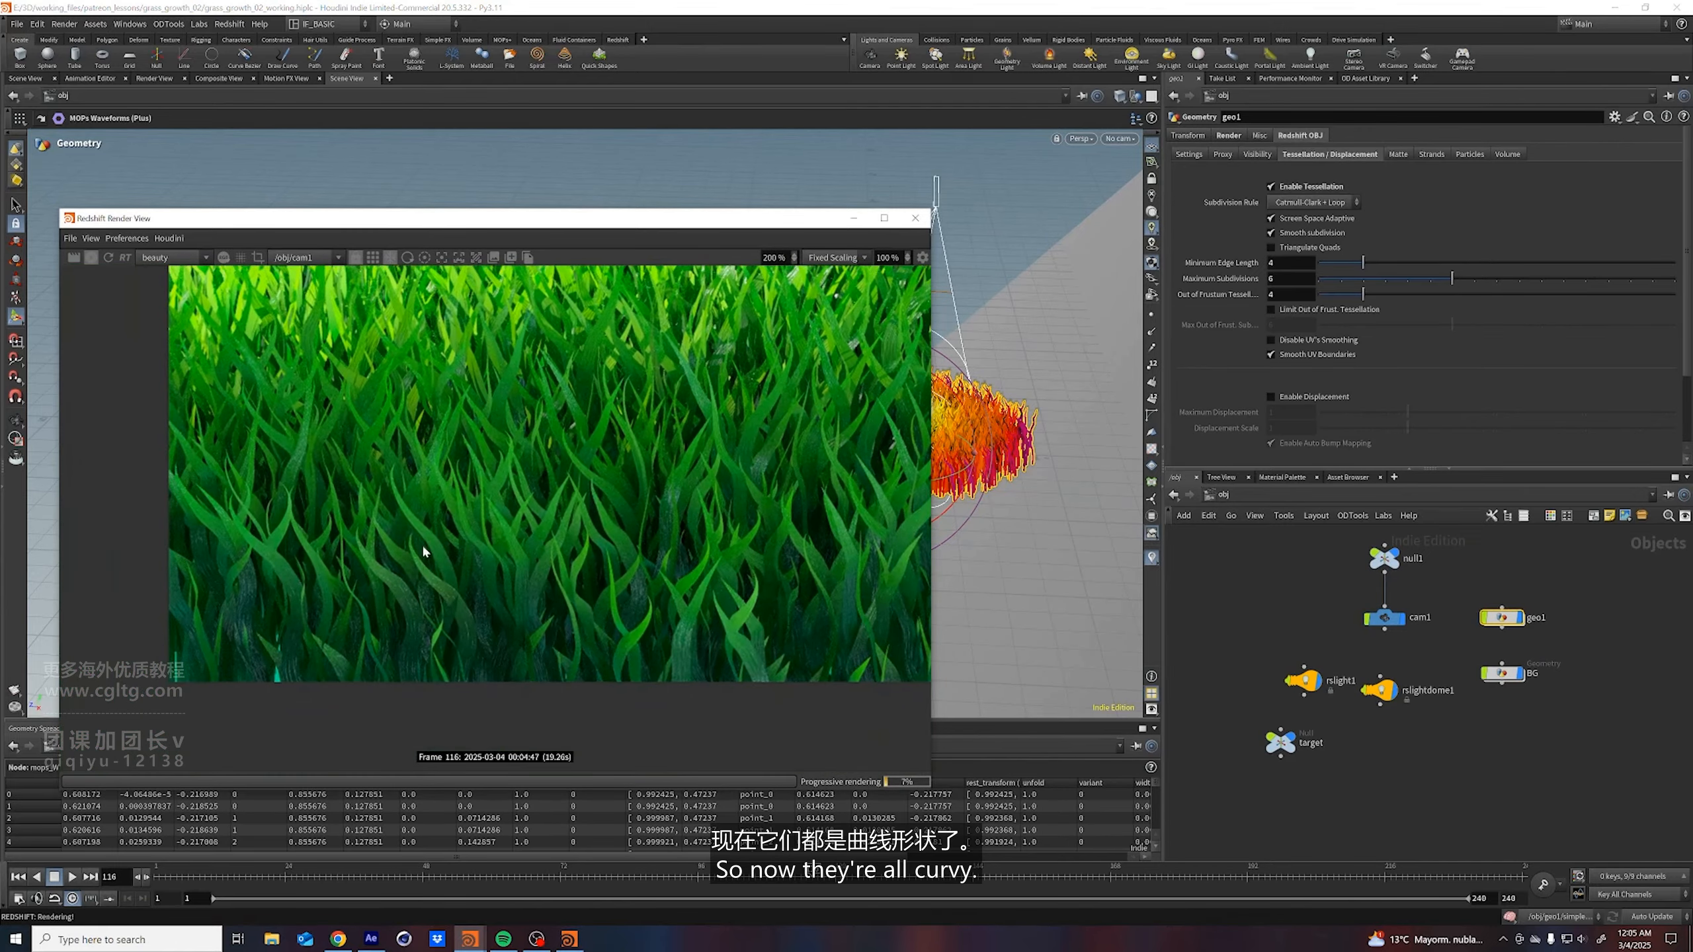
{"action": "scroll", "coordinate": [527, 531], "scroll_direction": "down", "scroll_amount": 3}
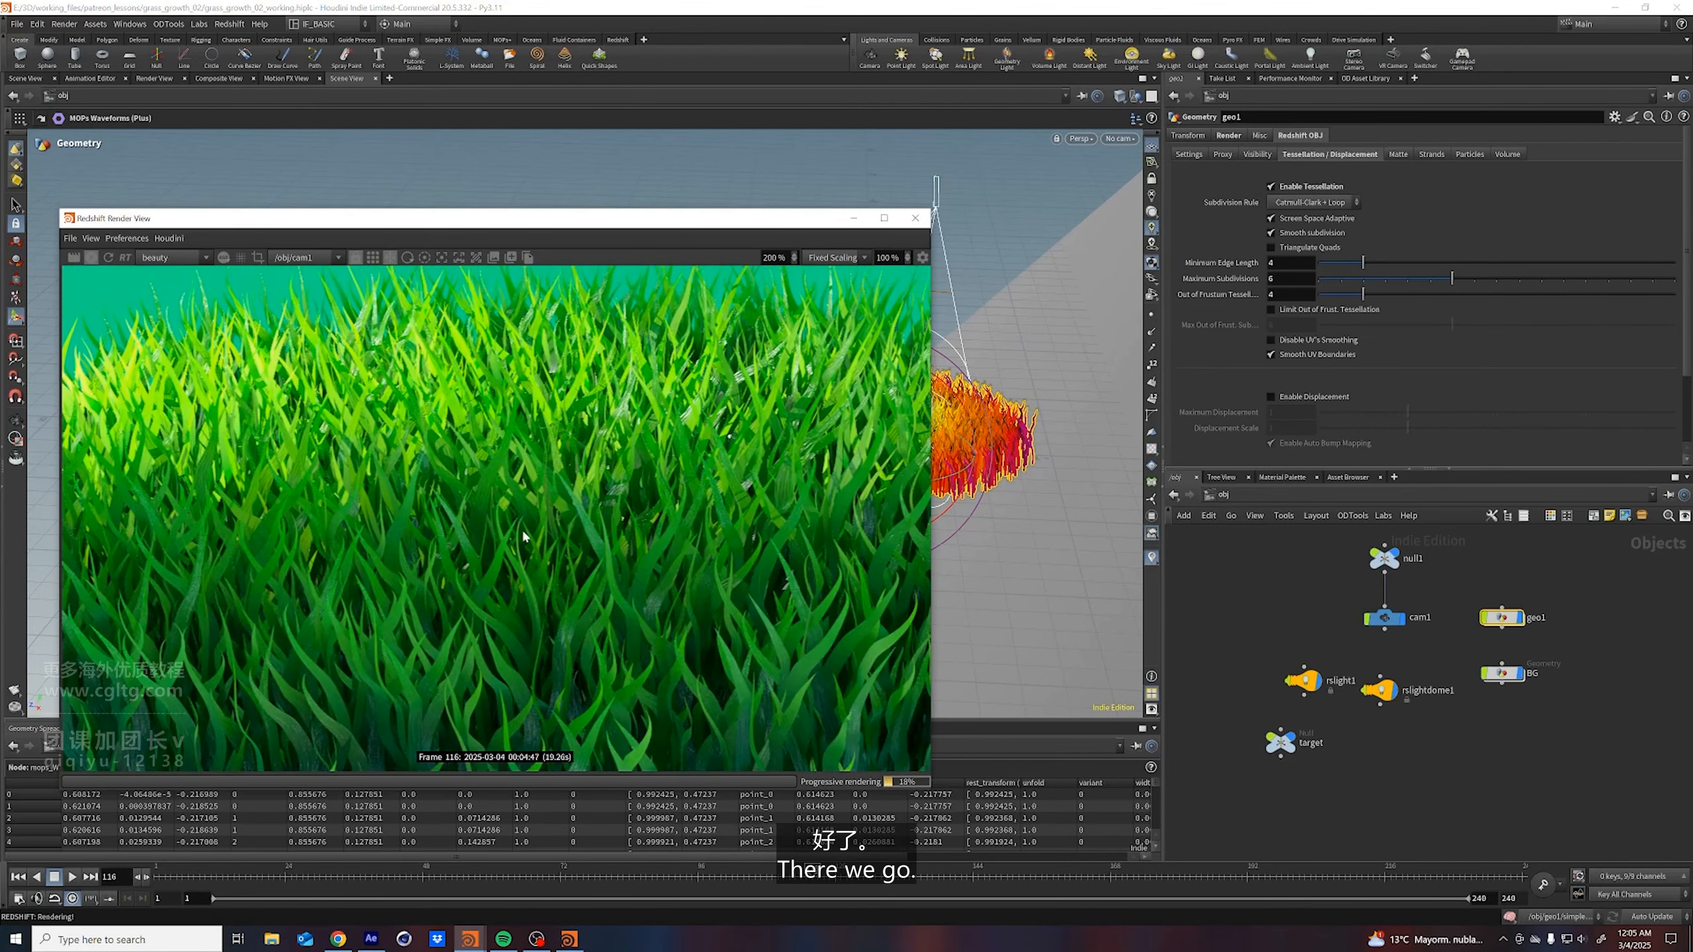
{"action": "key", "text": "ctrl+s"}
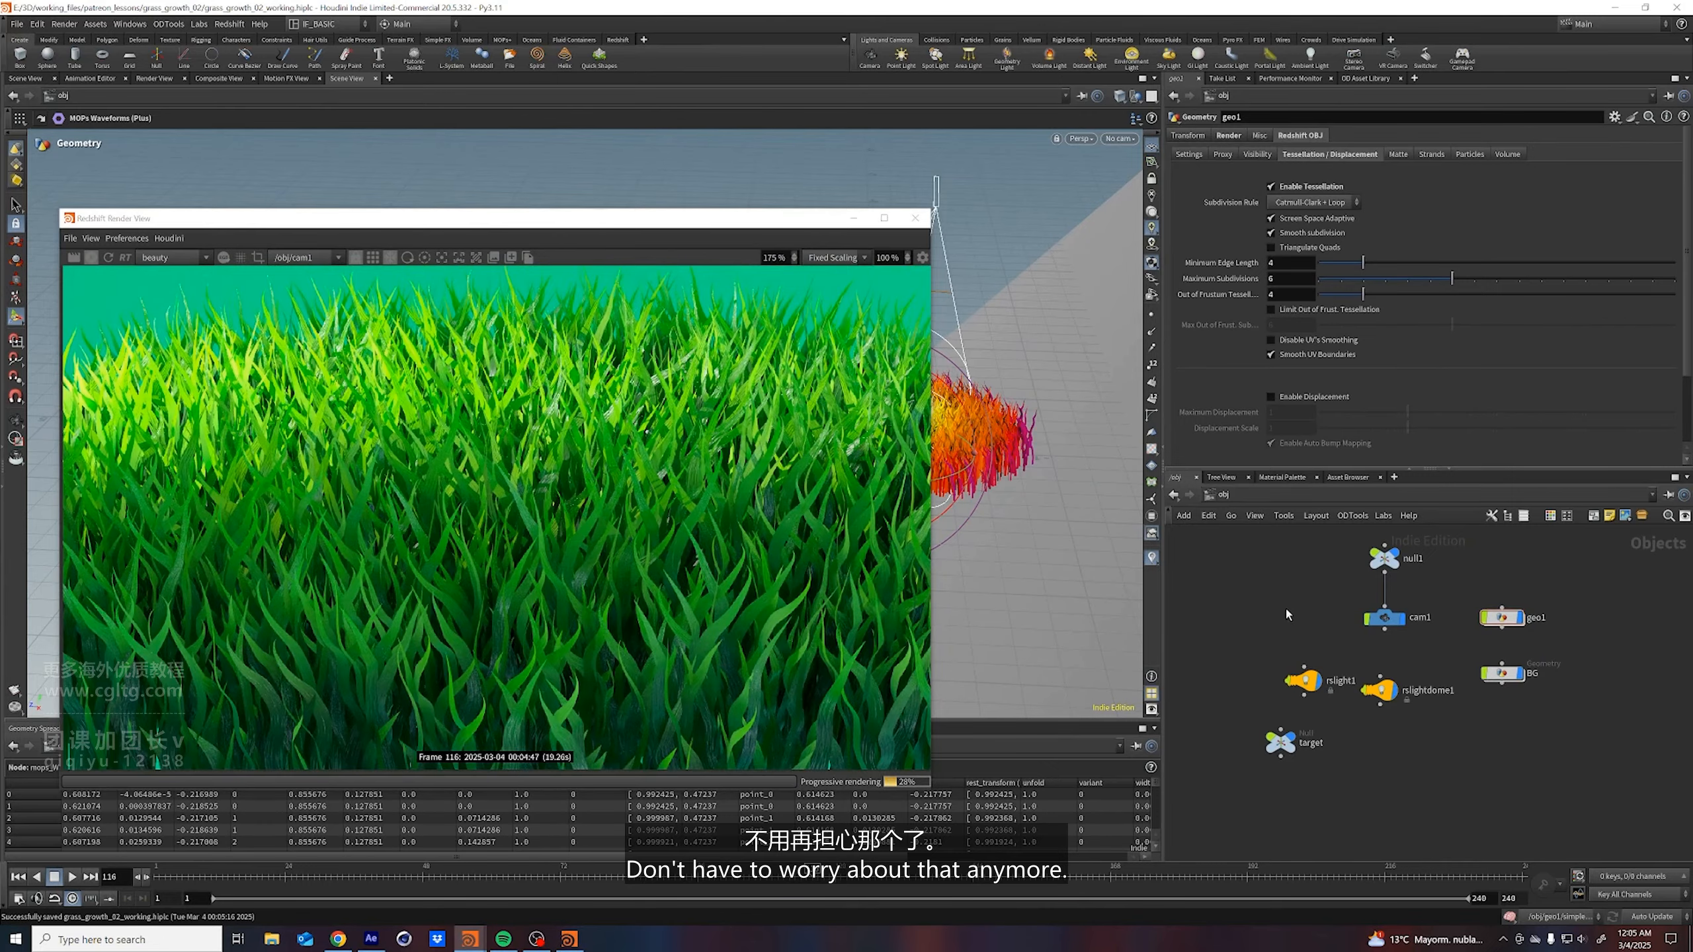
Turn off cam1's use of the Houdini camera focus and f-stop, and enable Bokeh
{"action": "left_click", "coordinate": [1384, 617]}
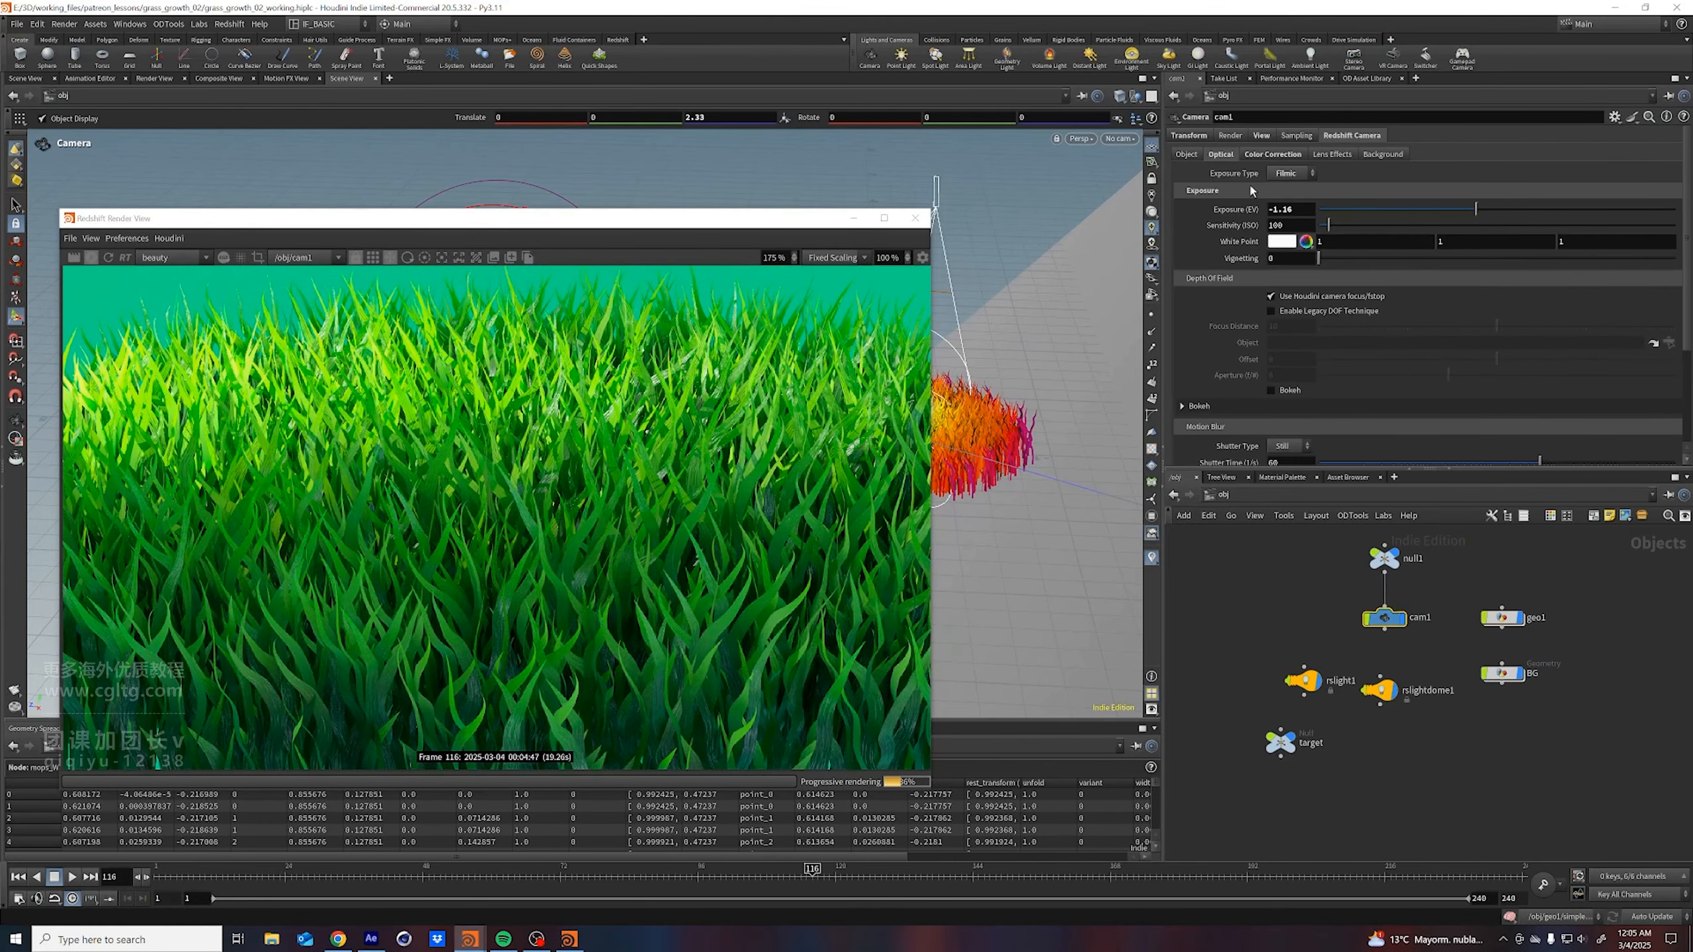
{"action": "left_click", "coordinate": [1283, 311]}
{"action": "left_click", "coordinate": [1272, 298]}
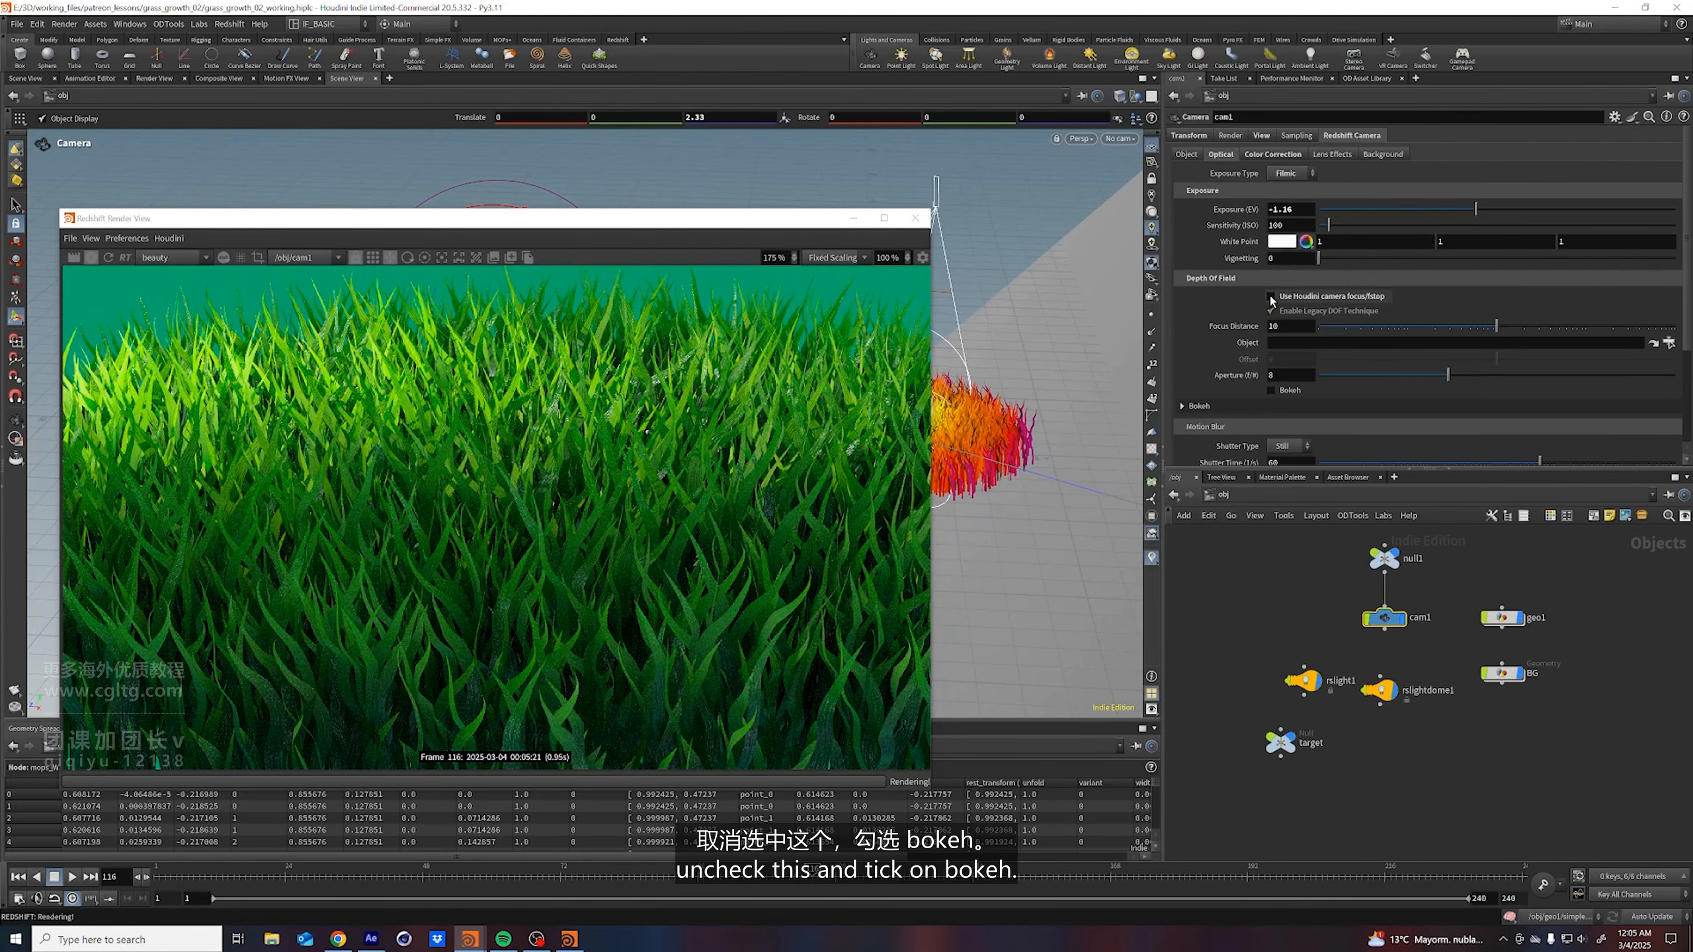
{"action": "scroll", "coordinate": [562, 479], "scroll_direction": "down", "scroll_amount": 5}
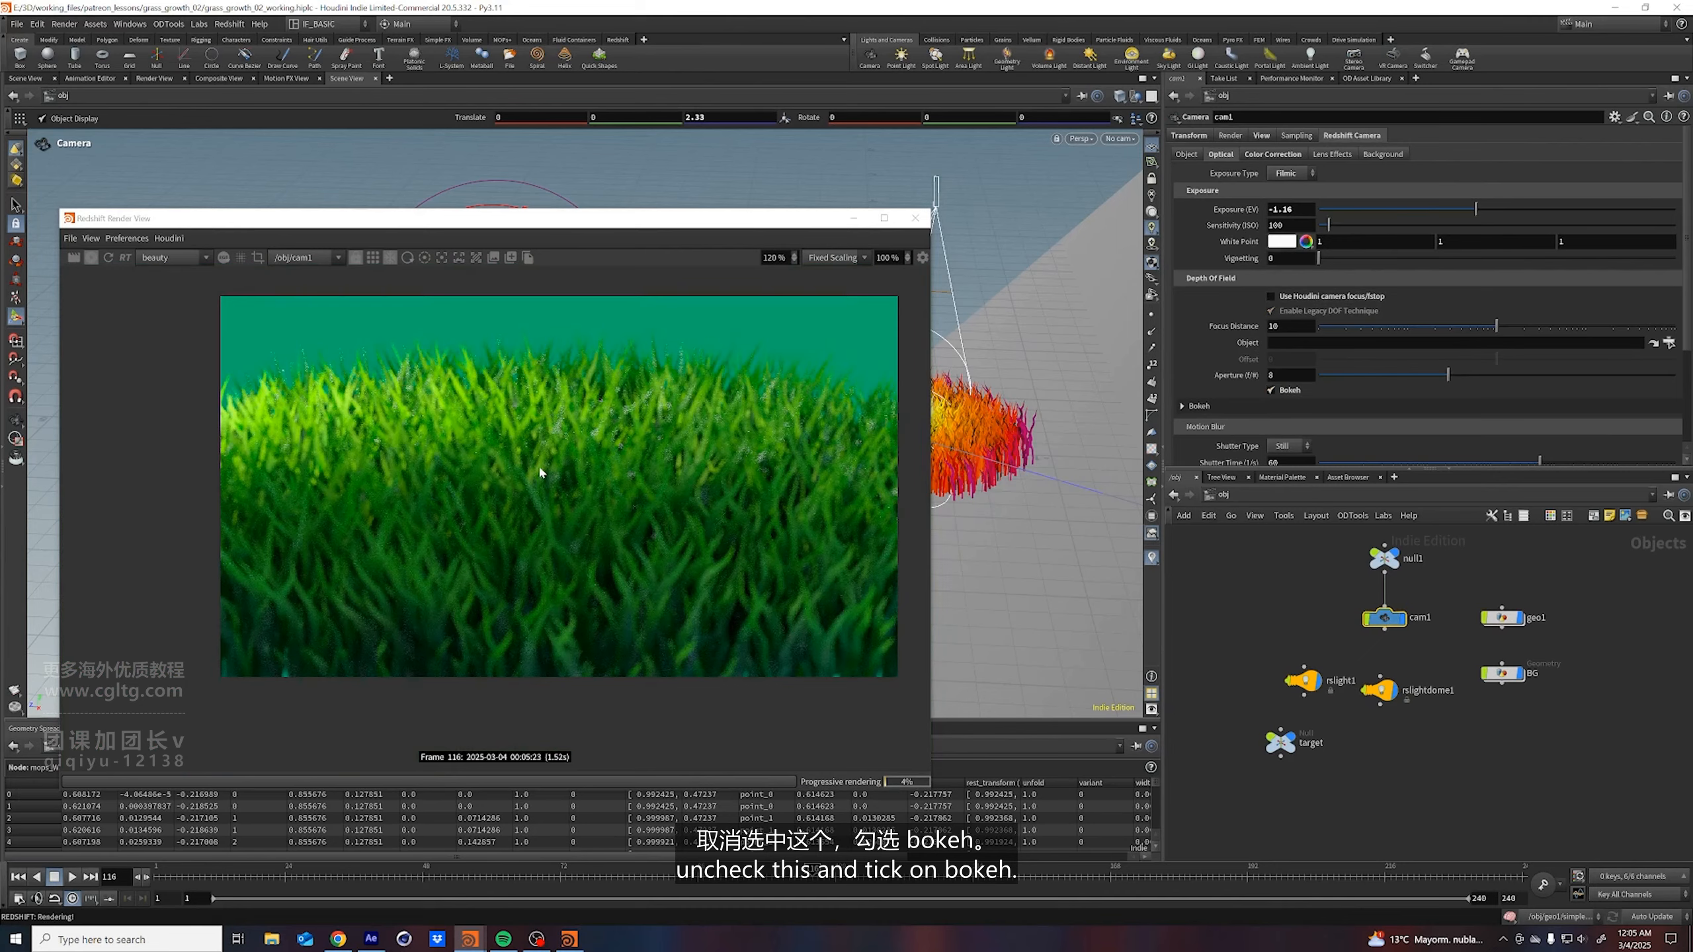
Pick the camera's focus distance in the render view on the grass around the middle of the image
{"action": "scroll", "coordinate": [537, 474], "scroll_direction": "up", "scroll_amount": 2}
{"action": "middle_click_drag", "start_coordinate": [533, 479], "coordinate": [508, 486]}
{"action": "left_click", "coordinate": [441, 258]}
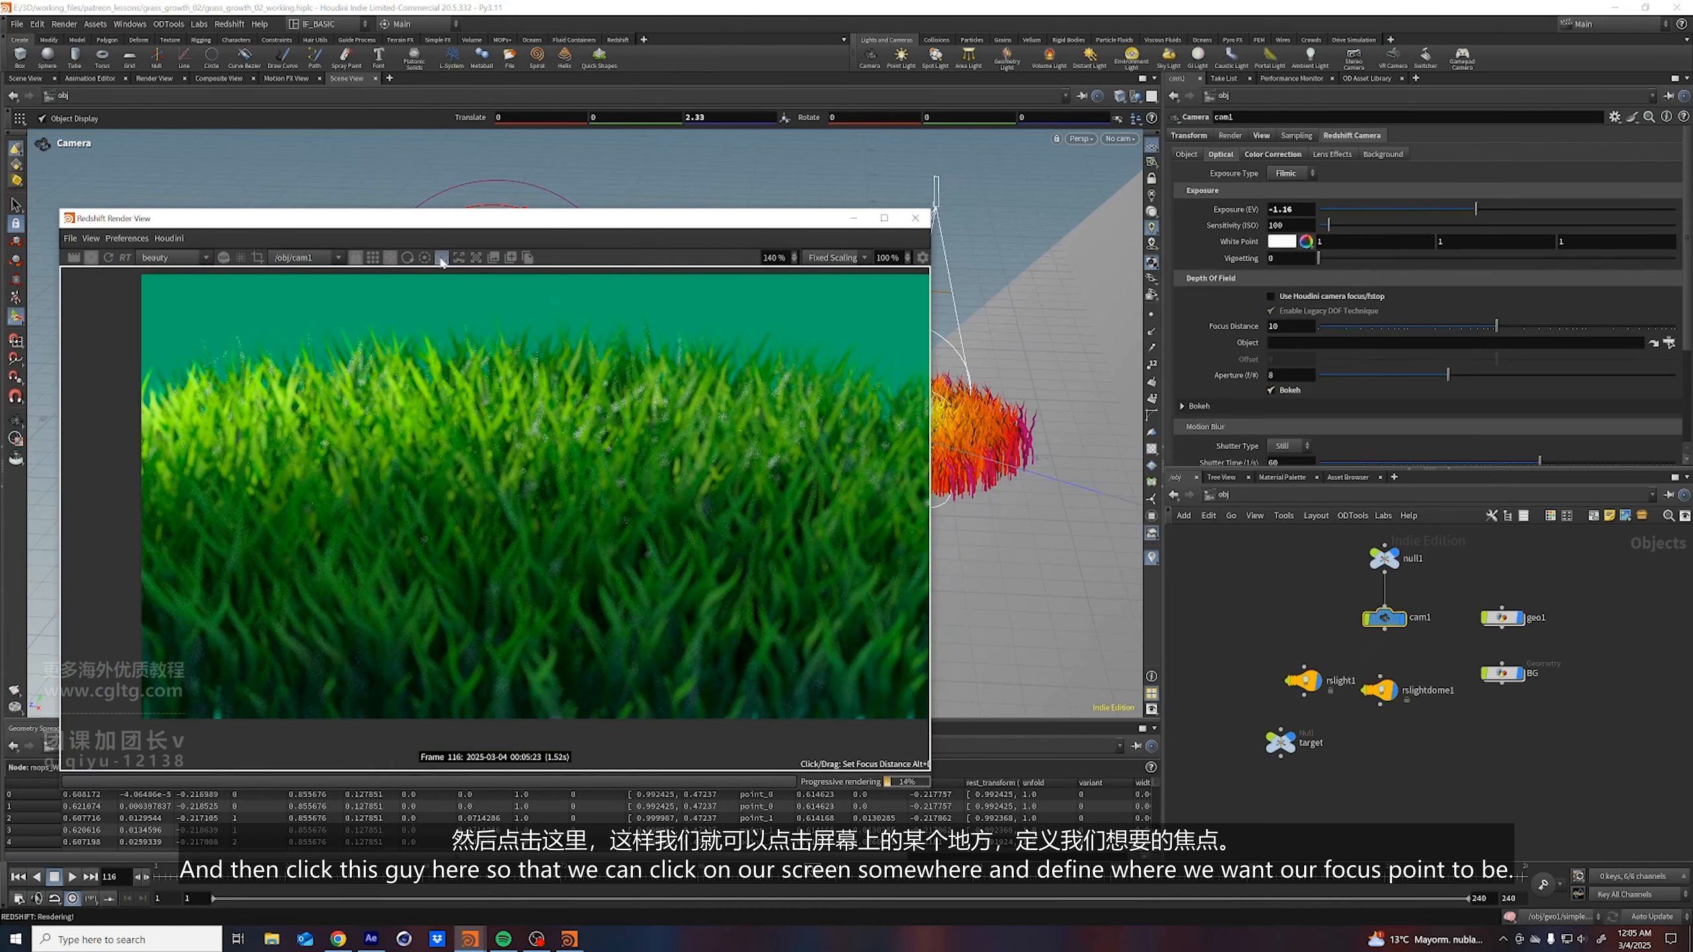
{"action": "left_click", "coordinate": [475, 460]}
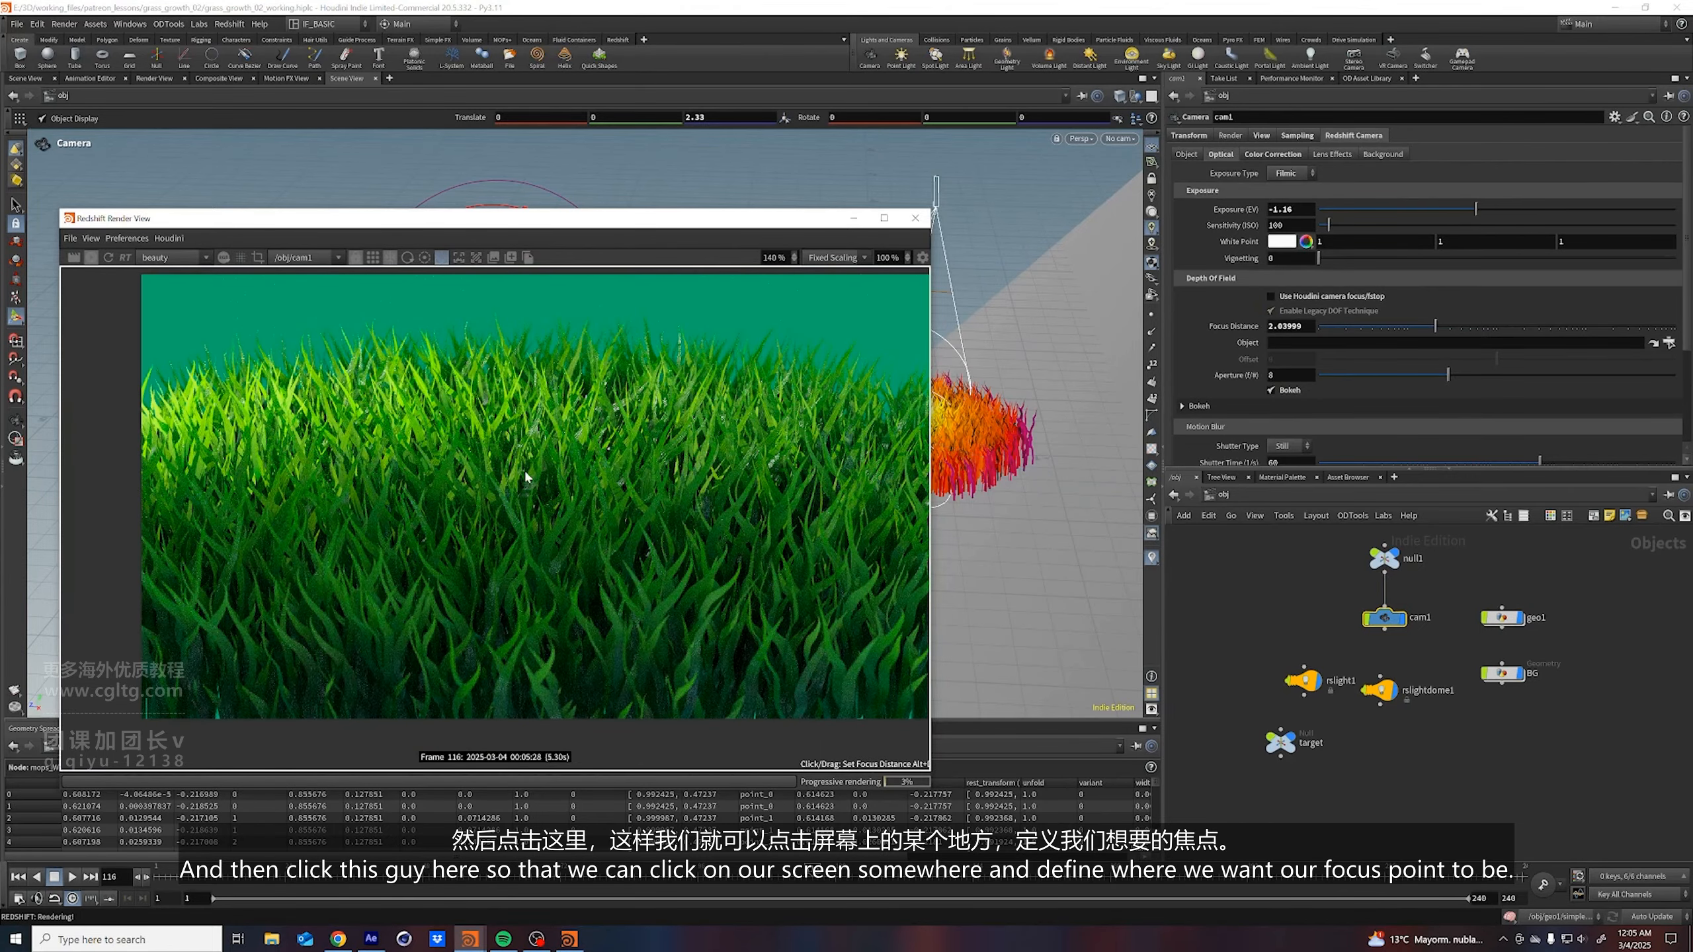
{"action": "left_click", "coordinate": [524, 477]}
{"action": "left_click", "coordinate": [513, 491]}
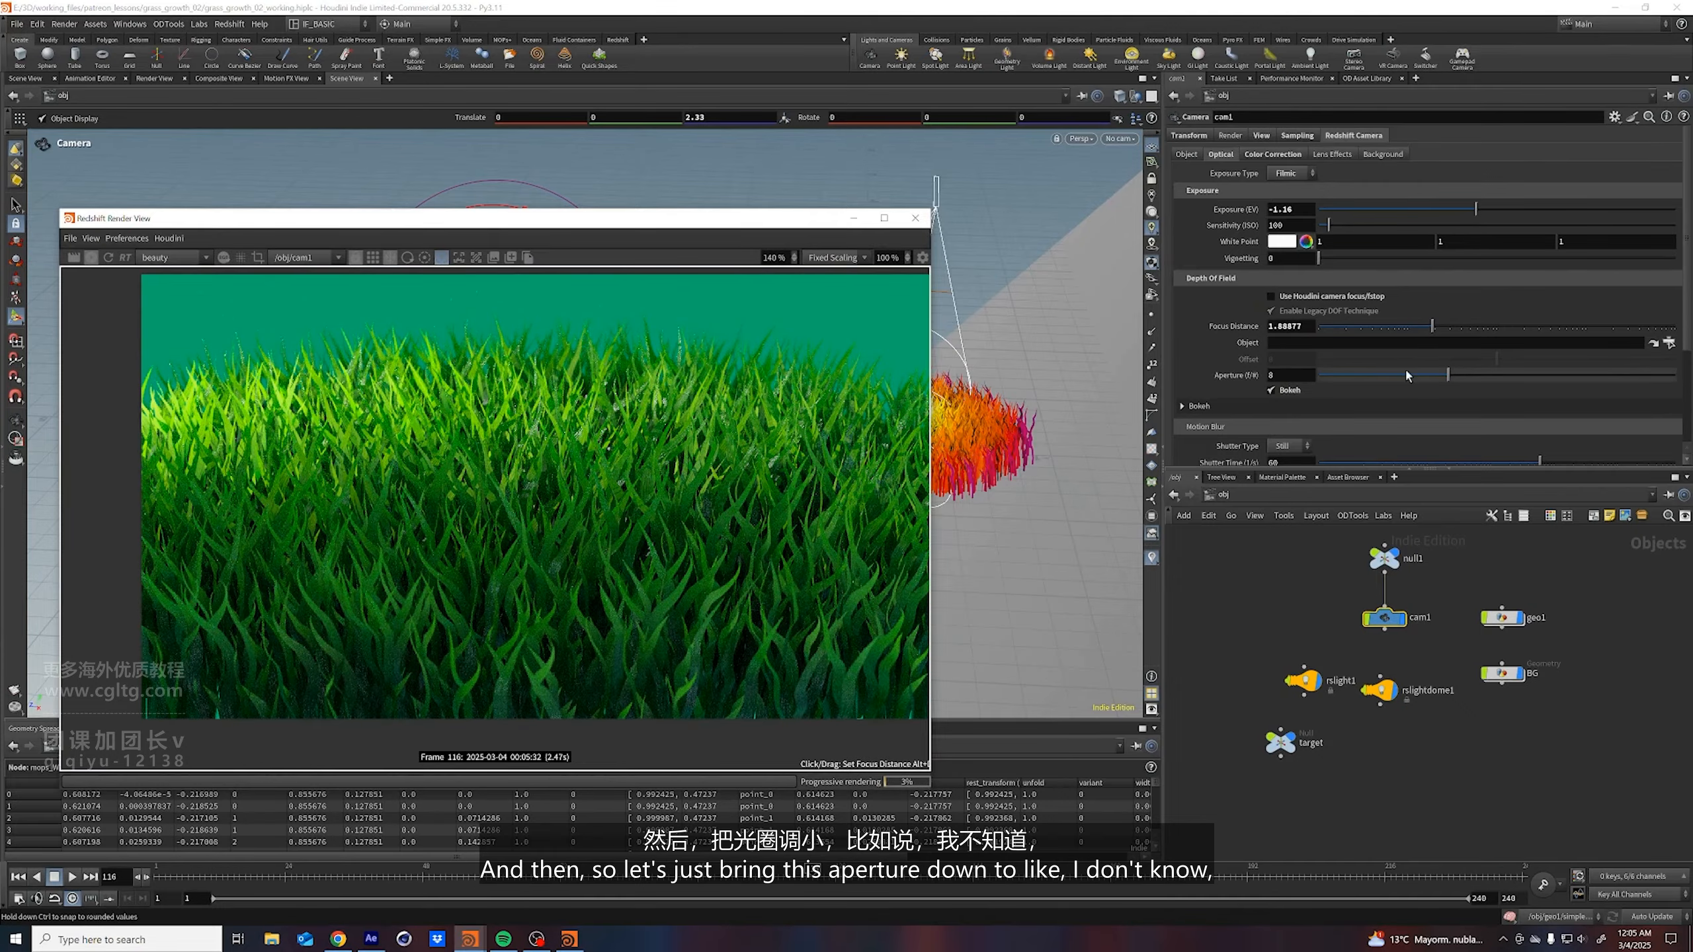
Try stronger depth of field on cam1 by lowering the aperture to 1.56 and compensating with an exposure of -5.32 EV
{"action": "left_click_drag", "start_coordinate": [1393, 376], "coordinate": [1354, 386]}
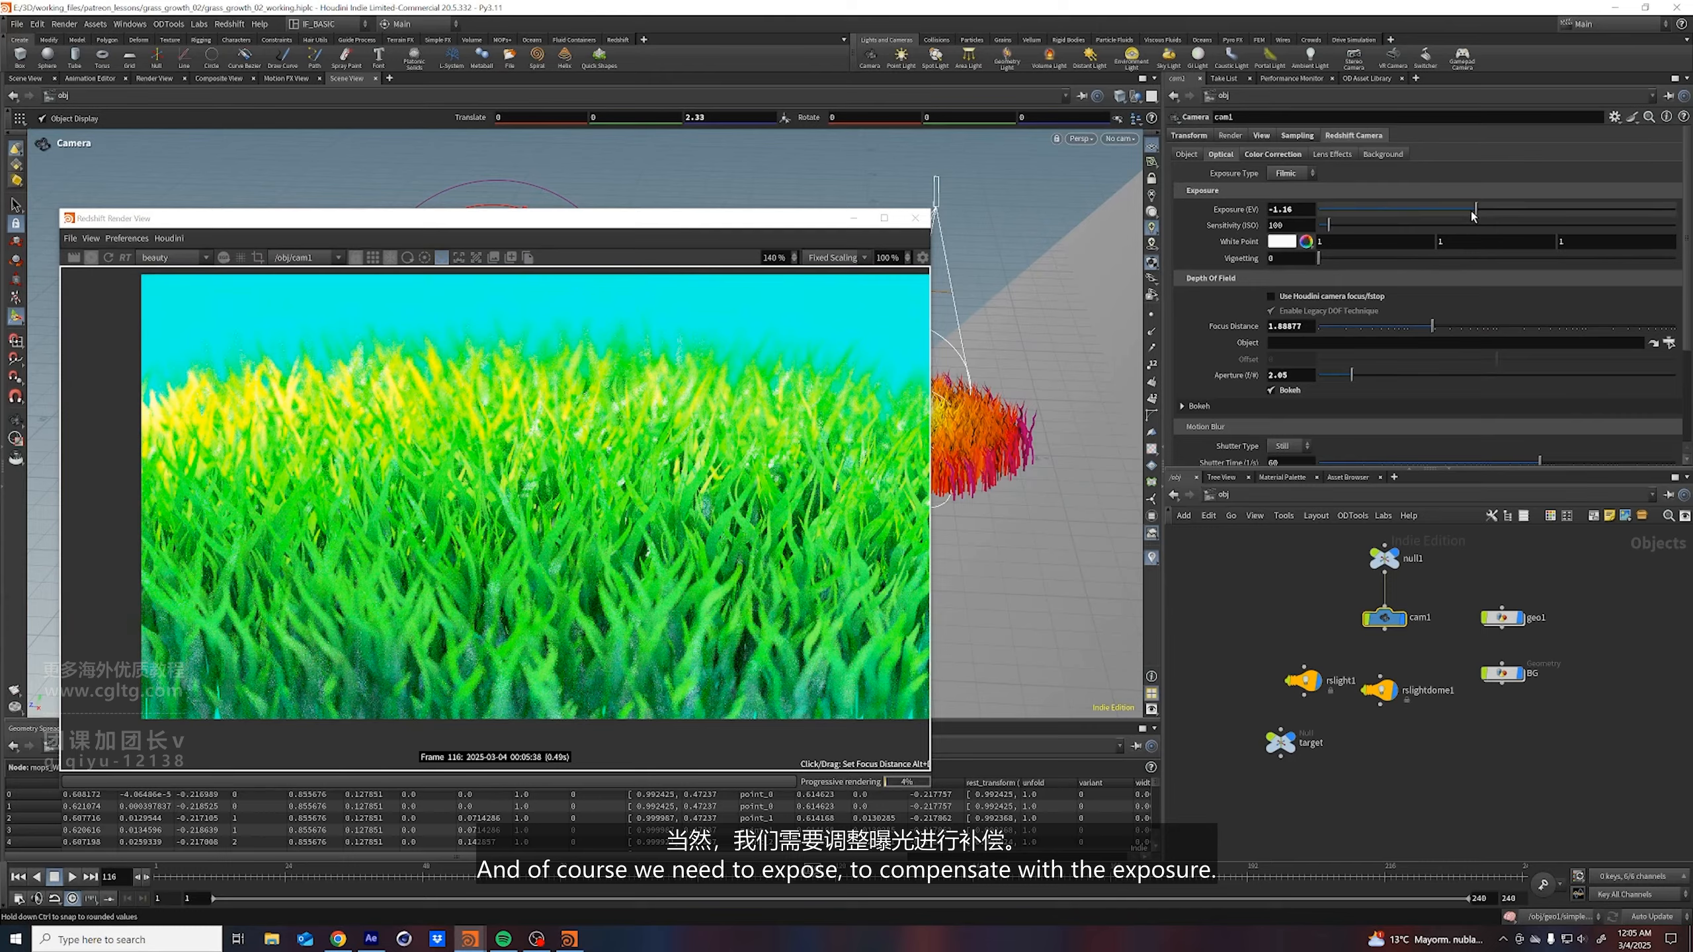
{"action": "left_click_drag", "start_coordinate": [1472, 215], "coordinate": [1424, 220]}
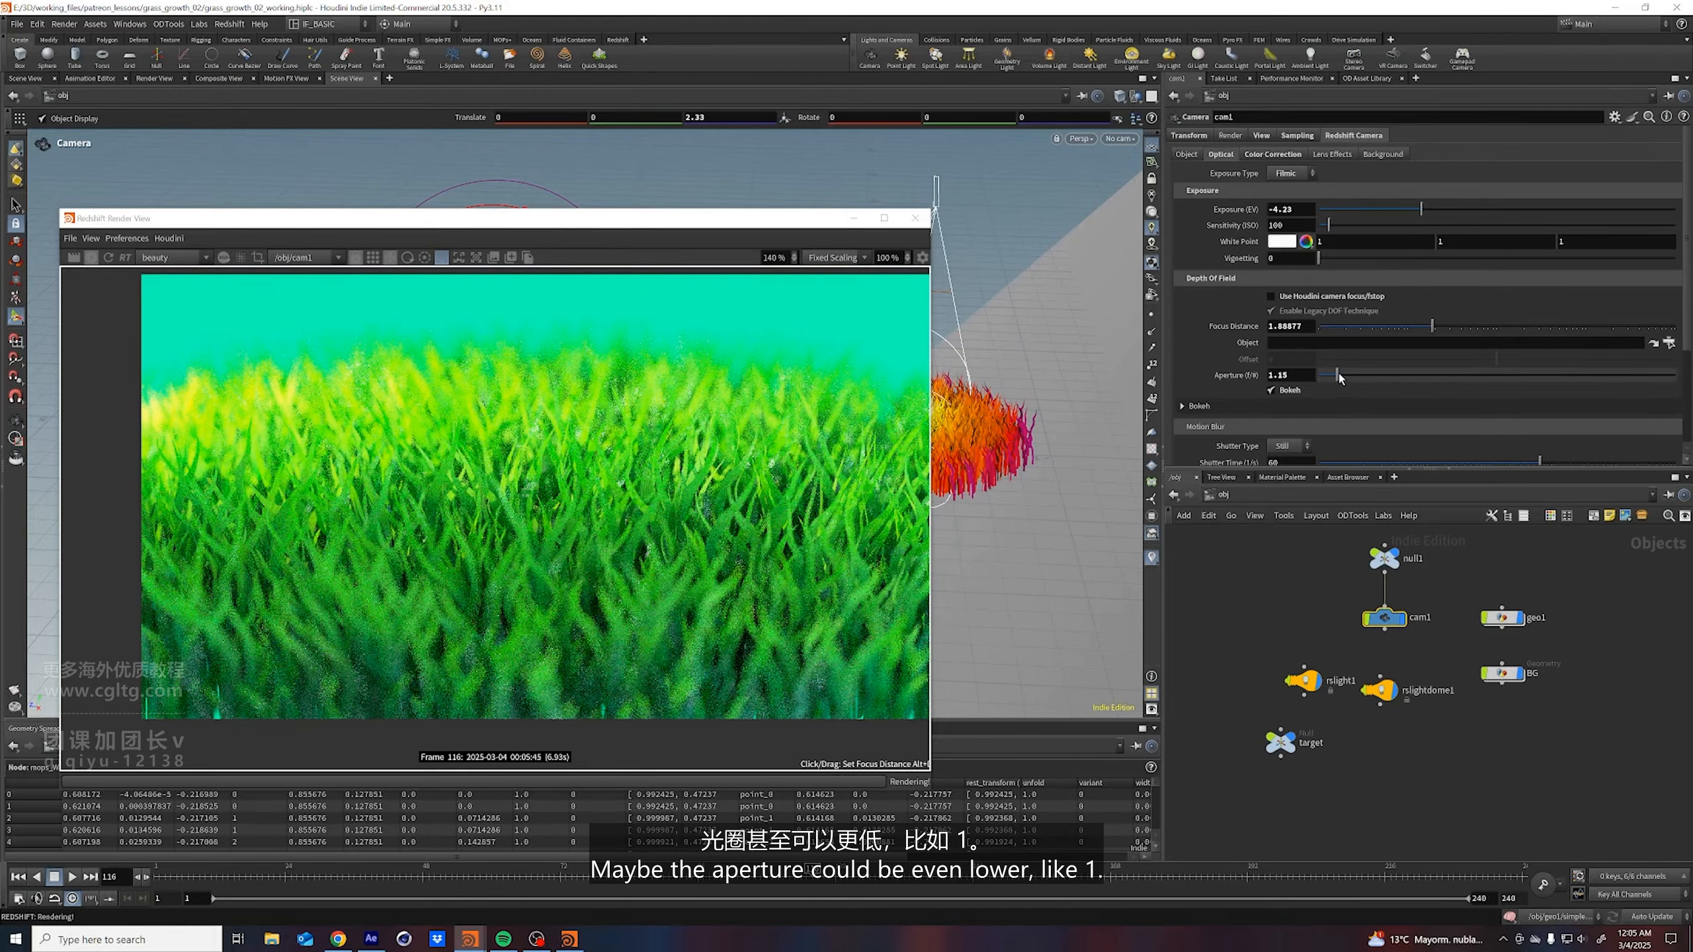
{"action": "left_click_drag", "start_coordinate": [1340, 379], "coordinate": [1344, 379]}
{"action": "left_click_drag", "start_coordinate": [1420, 209], "coordinate": [1404, 210]}
{"action": "left_click_drag", "start_coordinate": [1342, 376], "coordinate": [1346, 376]}
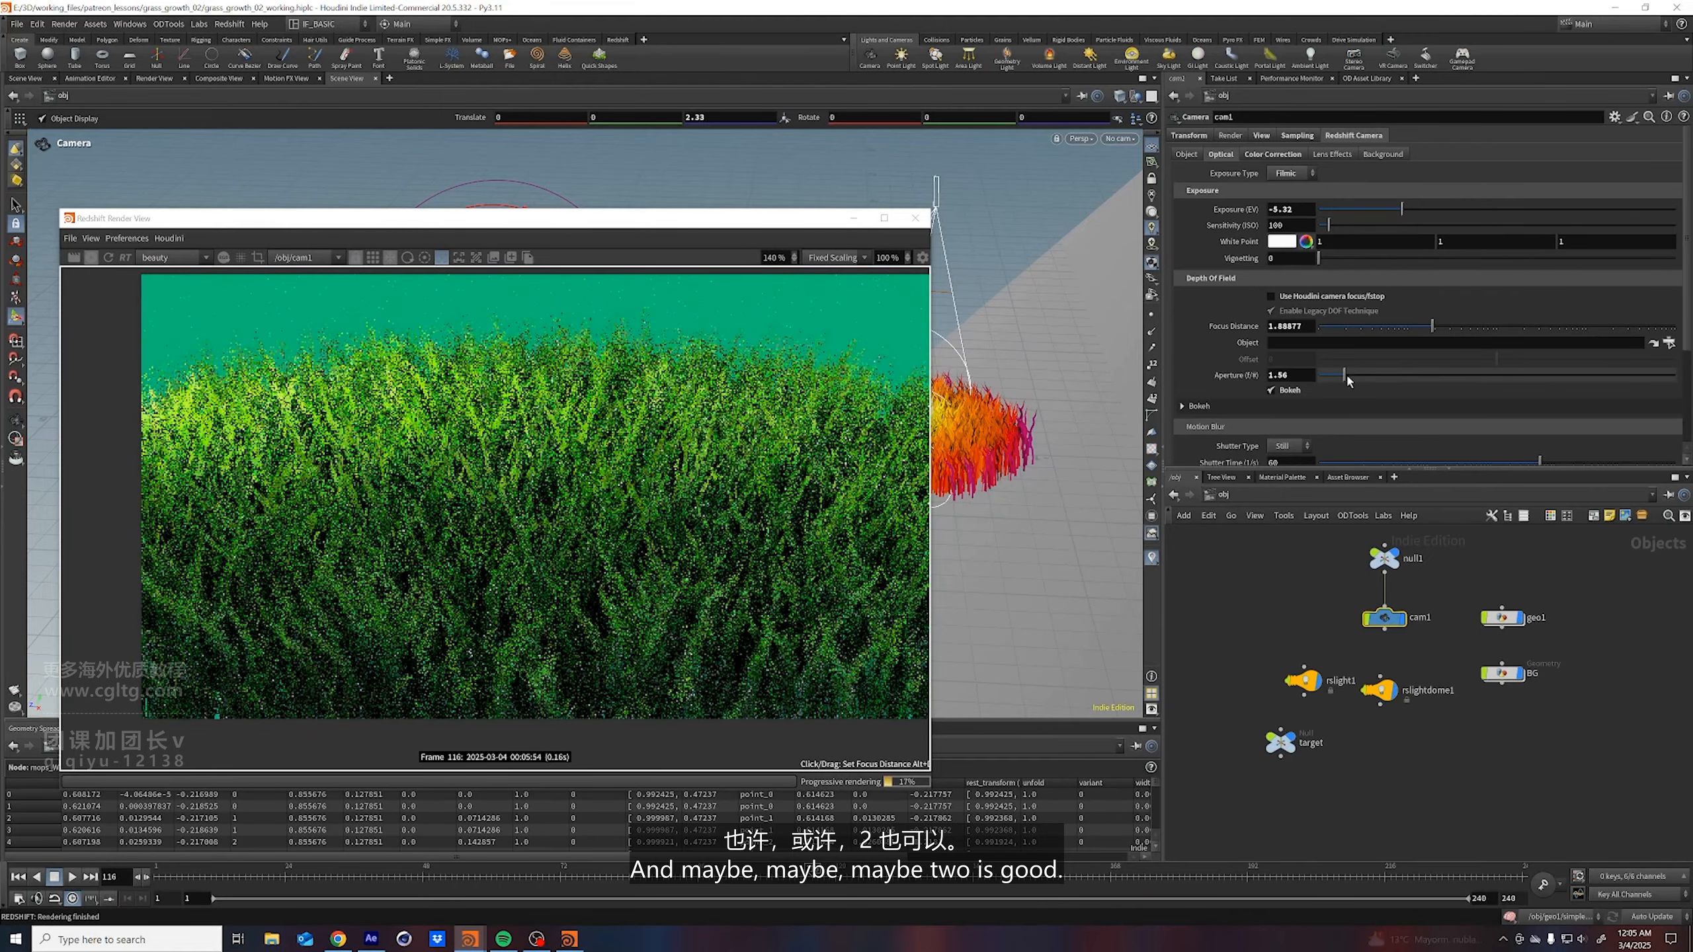
Set cam1's aperture to f/2 and its exposure to -4.23 EV
{"action": "double_click", "coordinate": [1291, 377]}
{"action": "type", "text": "2"}
{"action": "key", "text": "Return"}
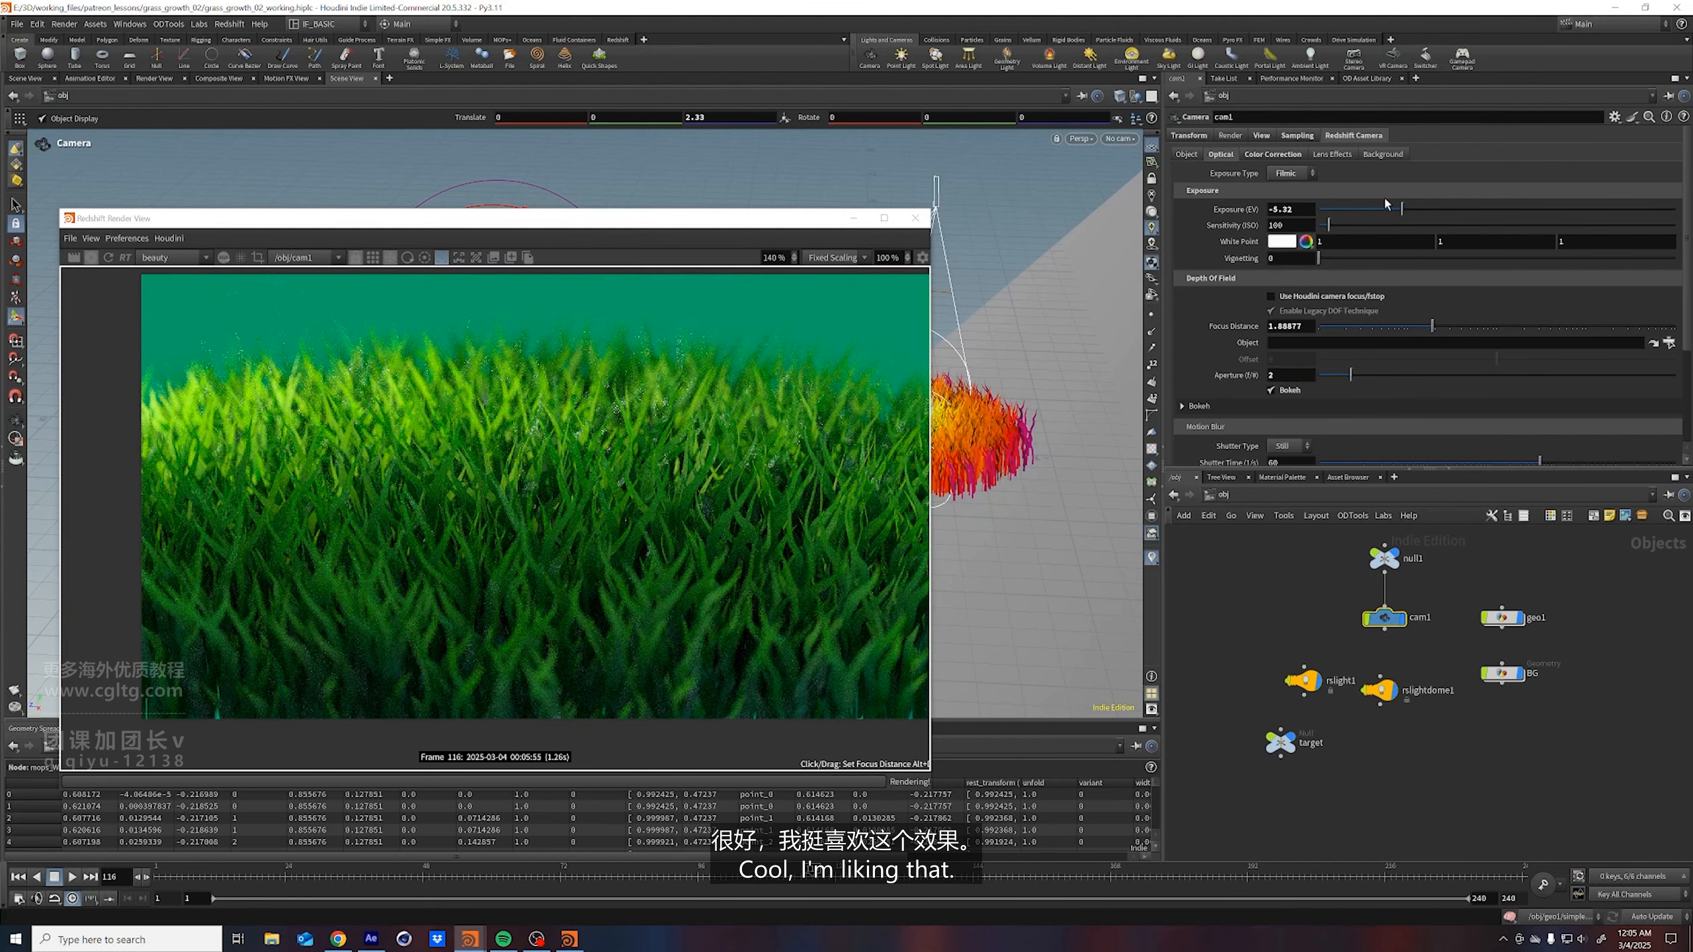
{"action": "left_click_drag", "start_coordinate": [1403, 211], "coordinate": [1422, 213]}
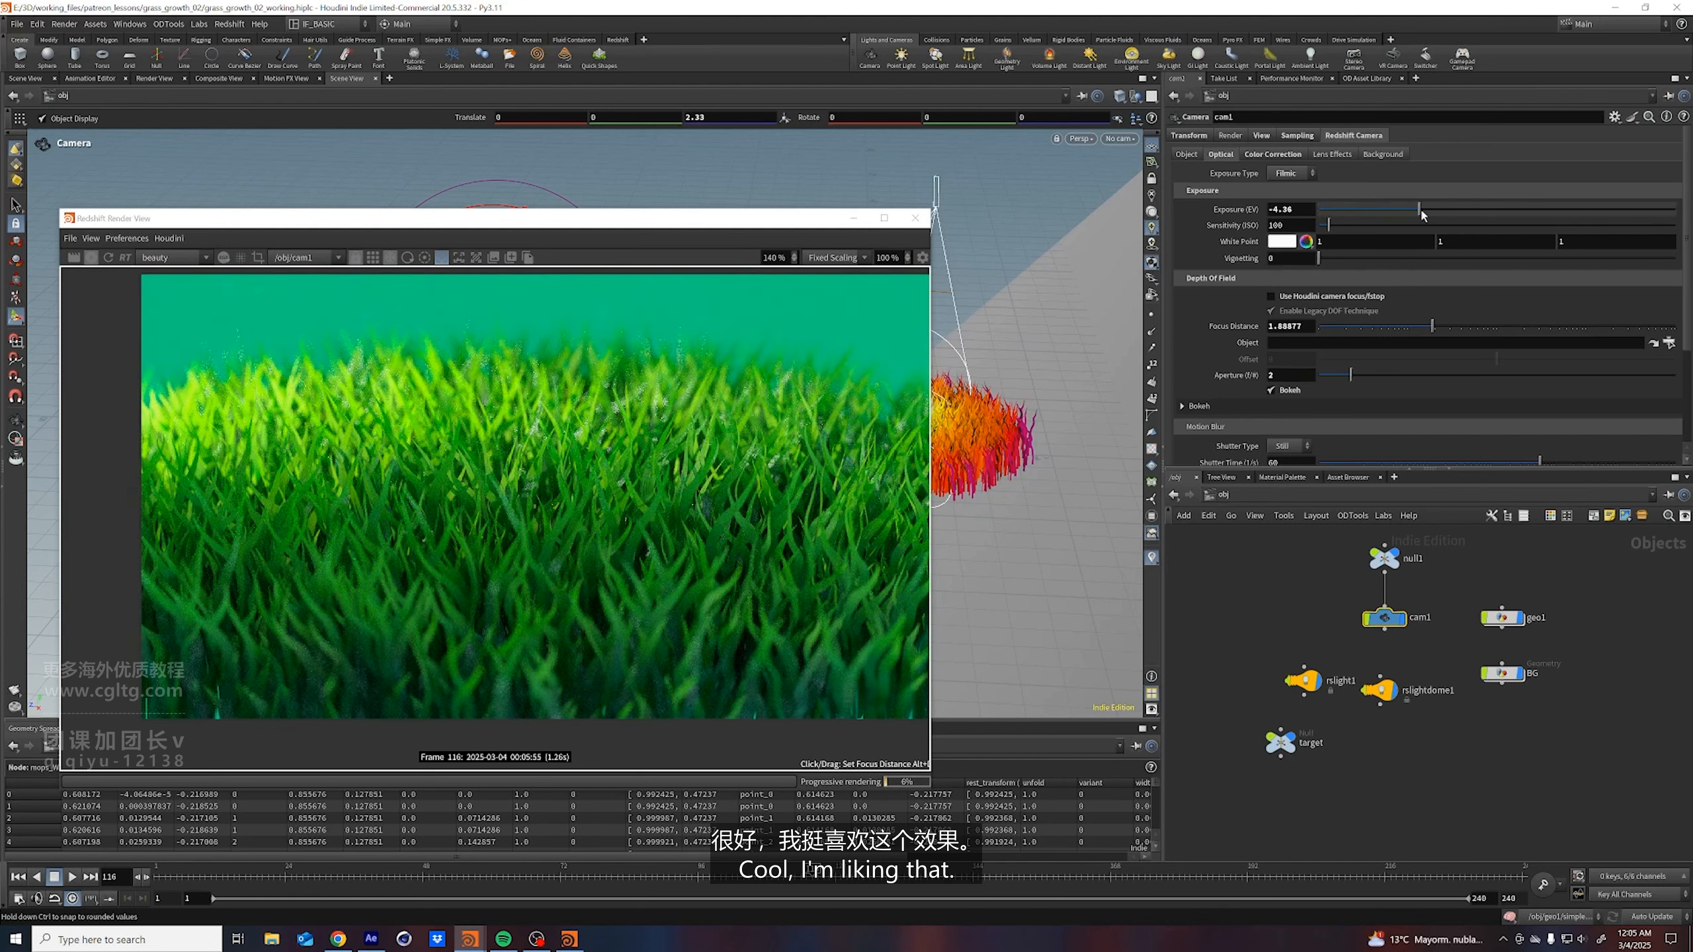
{"action": "scroll", "coordinate": [457, 425], "scroll_direction": "down", "scroll_amount": 3}
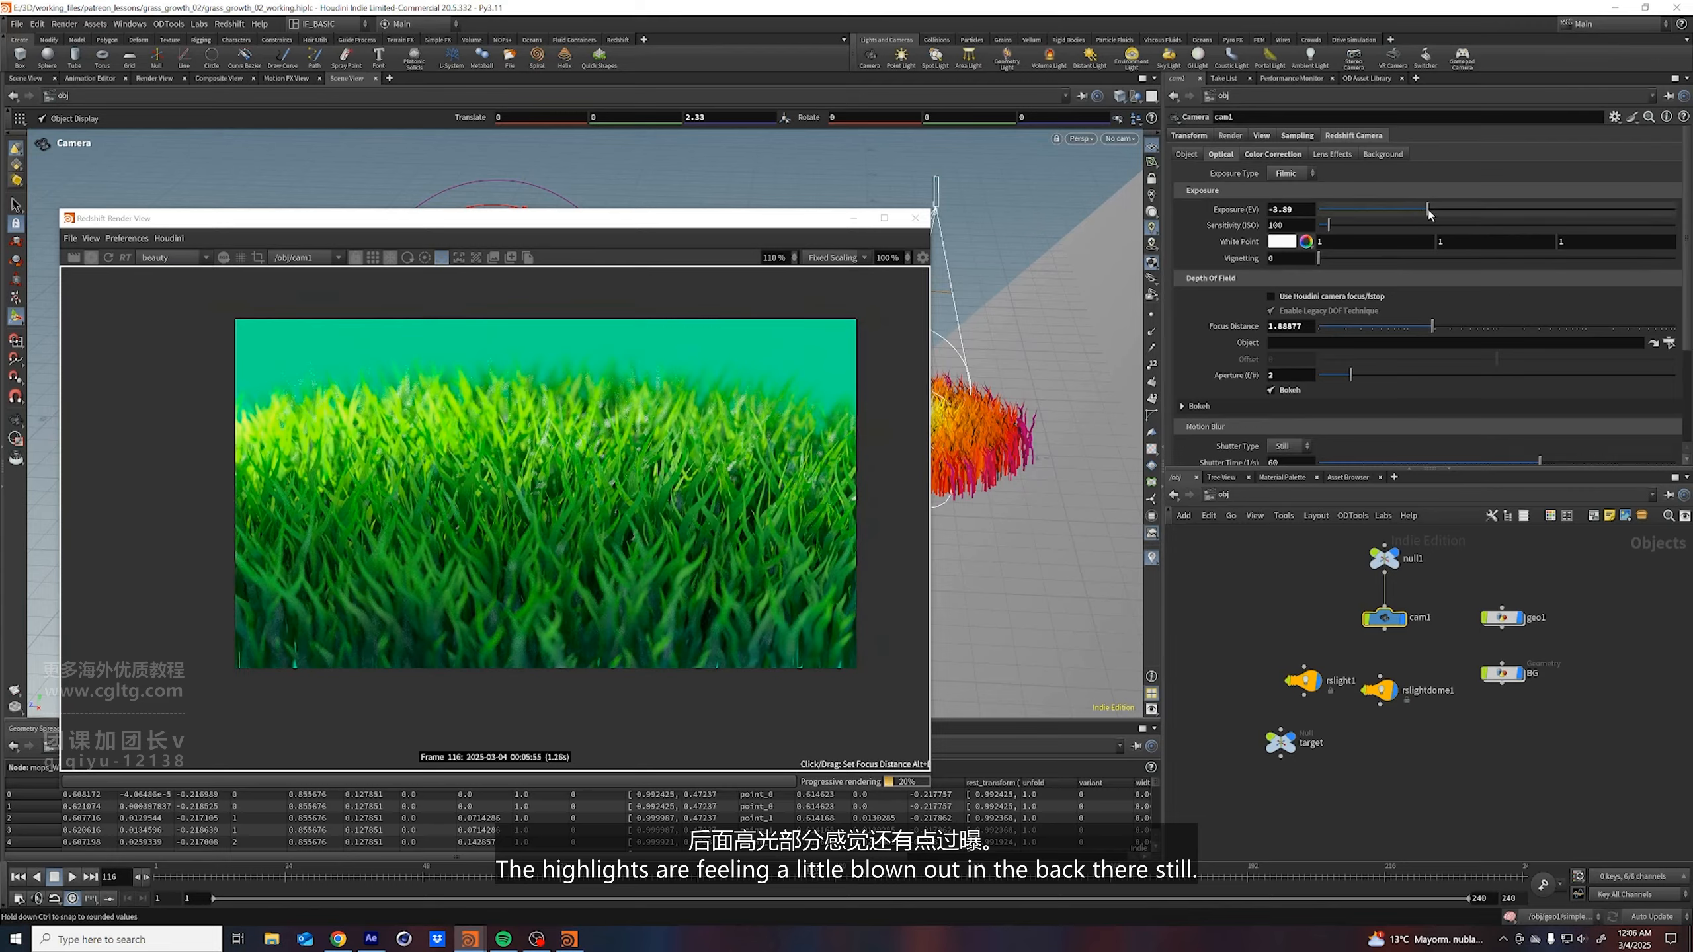
{"action": "left_click_drag", "start_coordinate": [1424, 217], "coordinate": [1423, 219]}
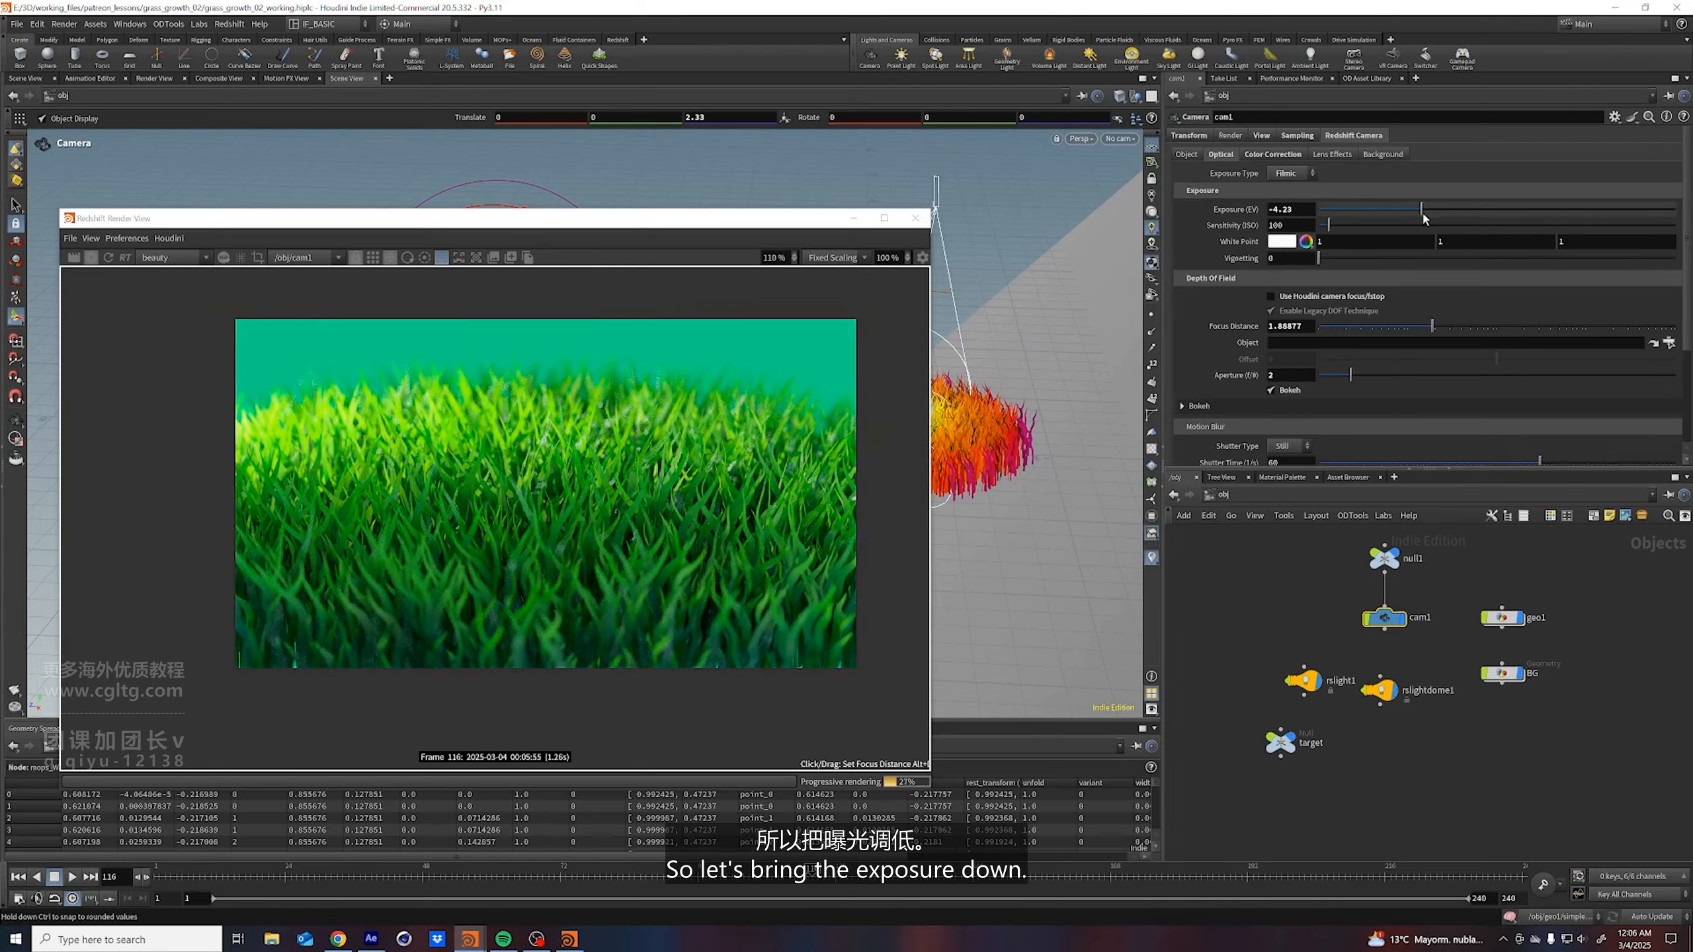
Lower cam1's tone-mapping highlights to 0
{"action": "left_click", "coordinate": [1273, 155]}
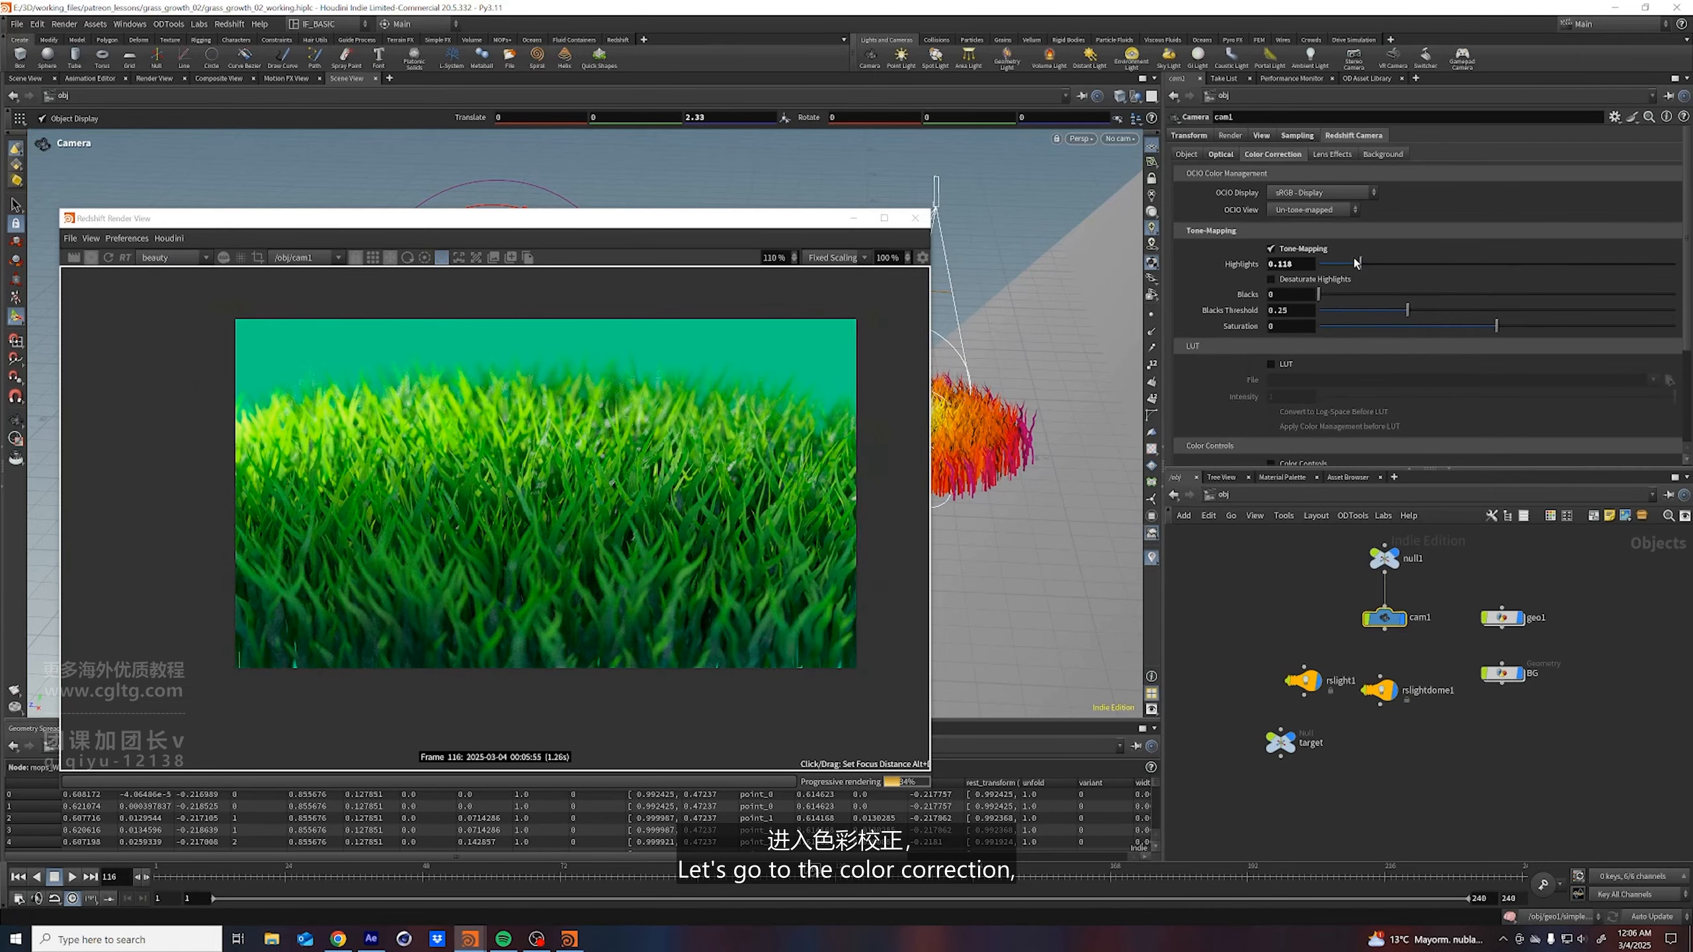
{"action": "left_click_drag", "start_coordinate": [1322, 269], "coordinate": [1268, 273]}
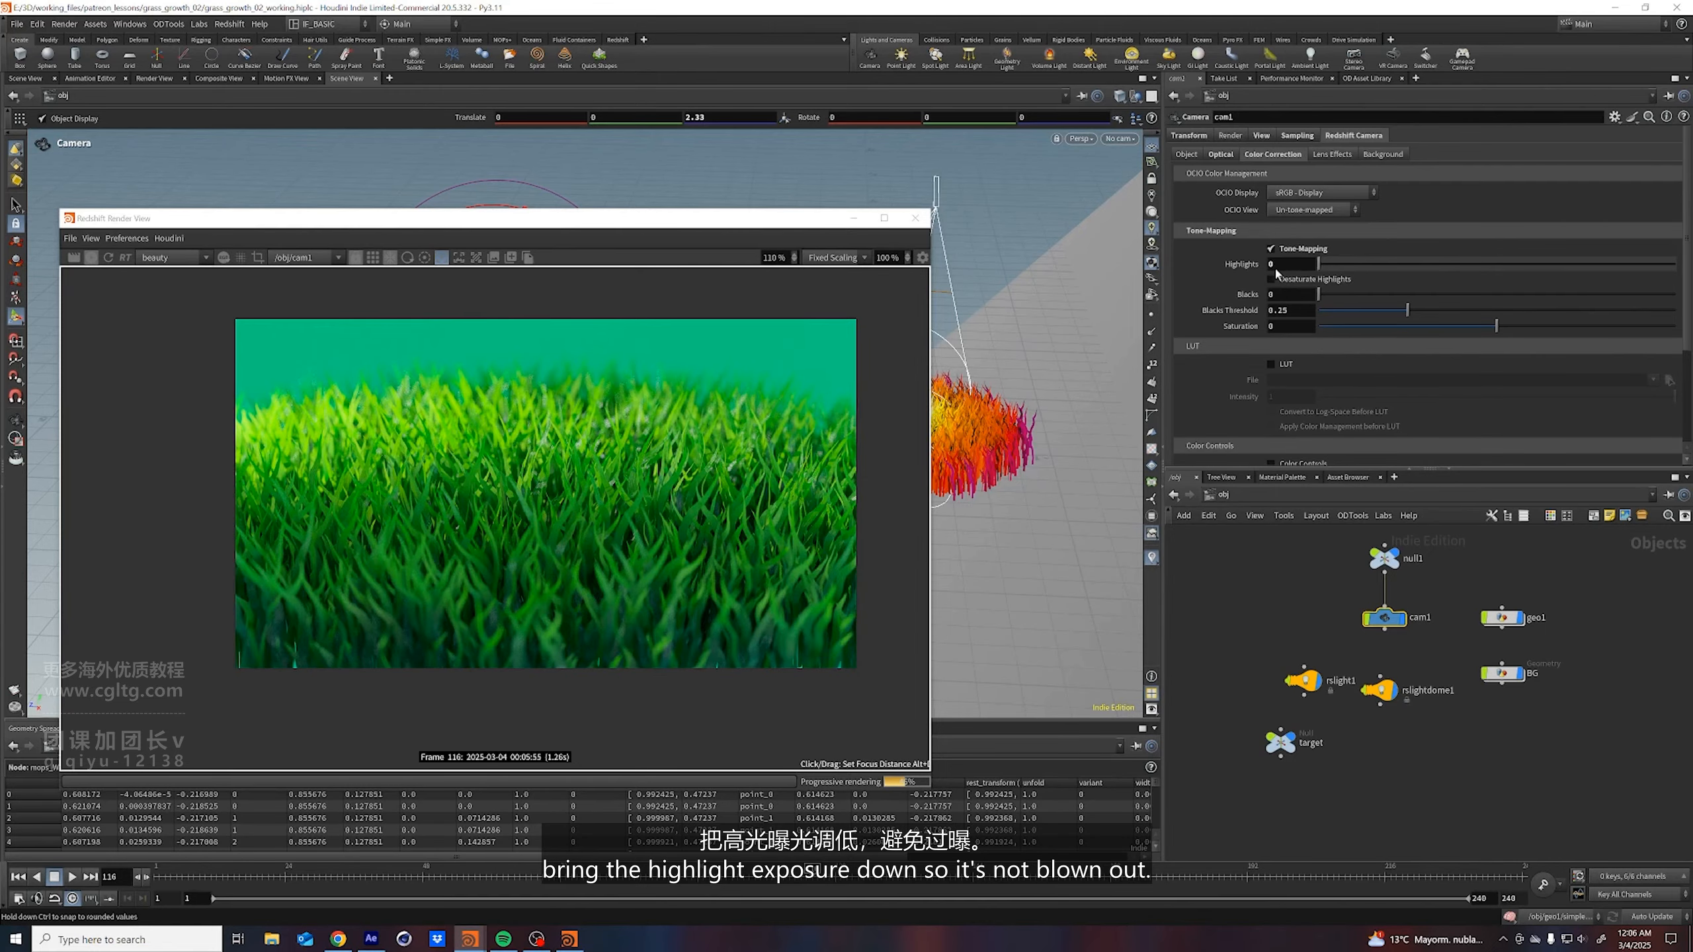
Move the render view window slightly higher over the viewport and save the scene
{"action": "scroll", "coordinate": [578, 444], "scroll_direction": "down", "scroll_amount": 1}
{"action": "left_click_drag", "start_coordinate": [540, 219], "coordinate": [545, 194]}
{"action": "key", "text": "ctrl+s"}
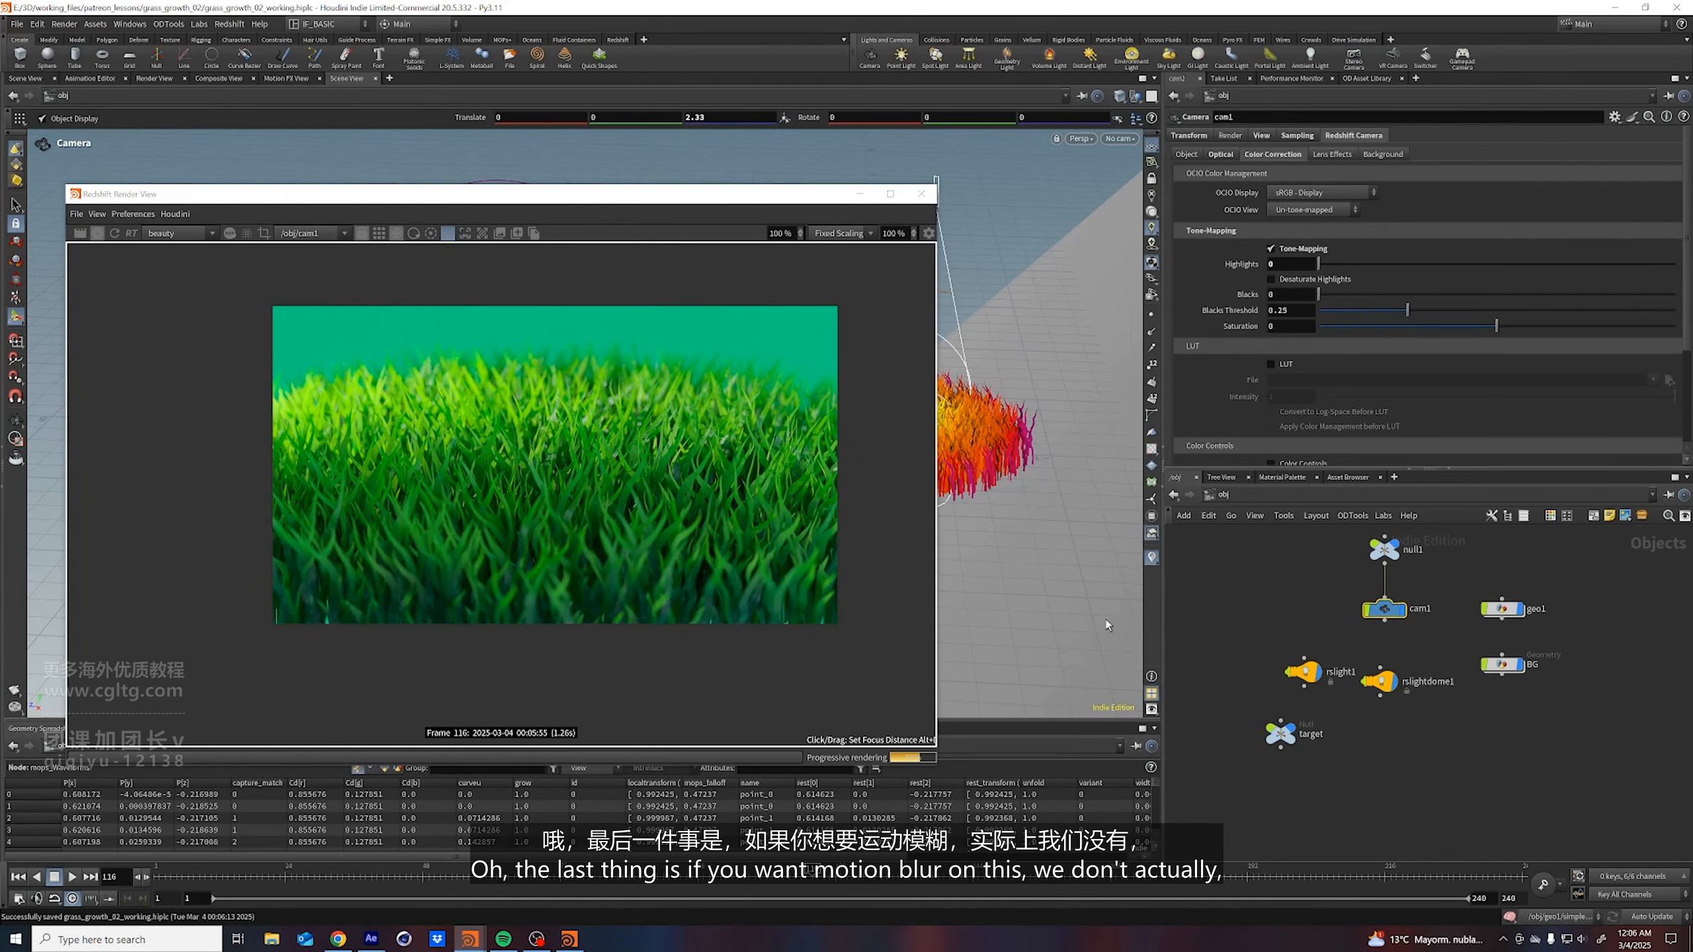
{"action": "left_click_drag", "start_coordinate": [538, 201], "coordinate": [538, 171]}
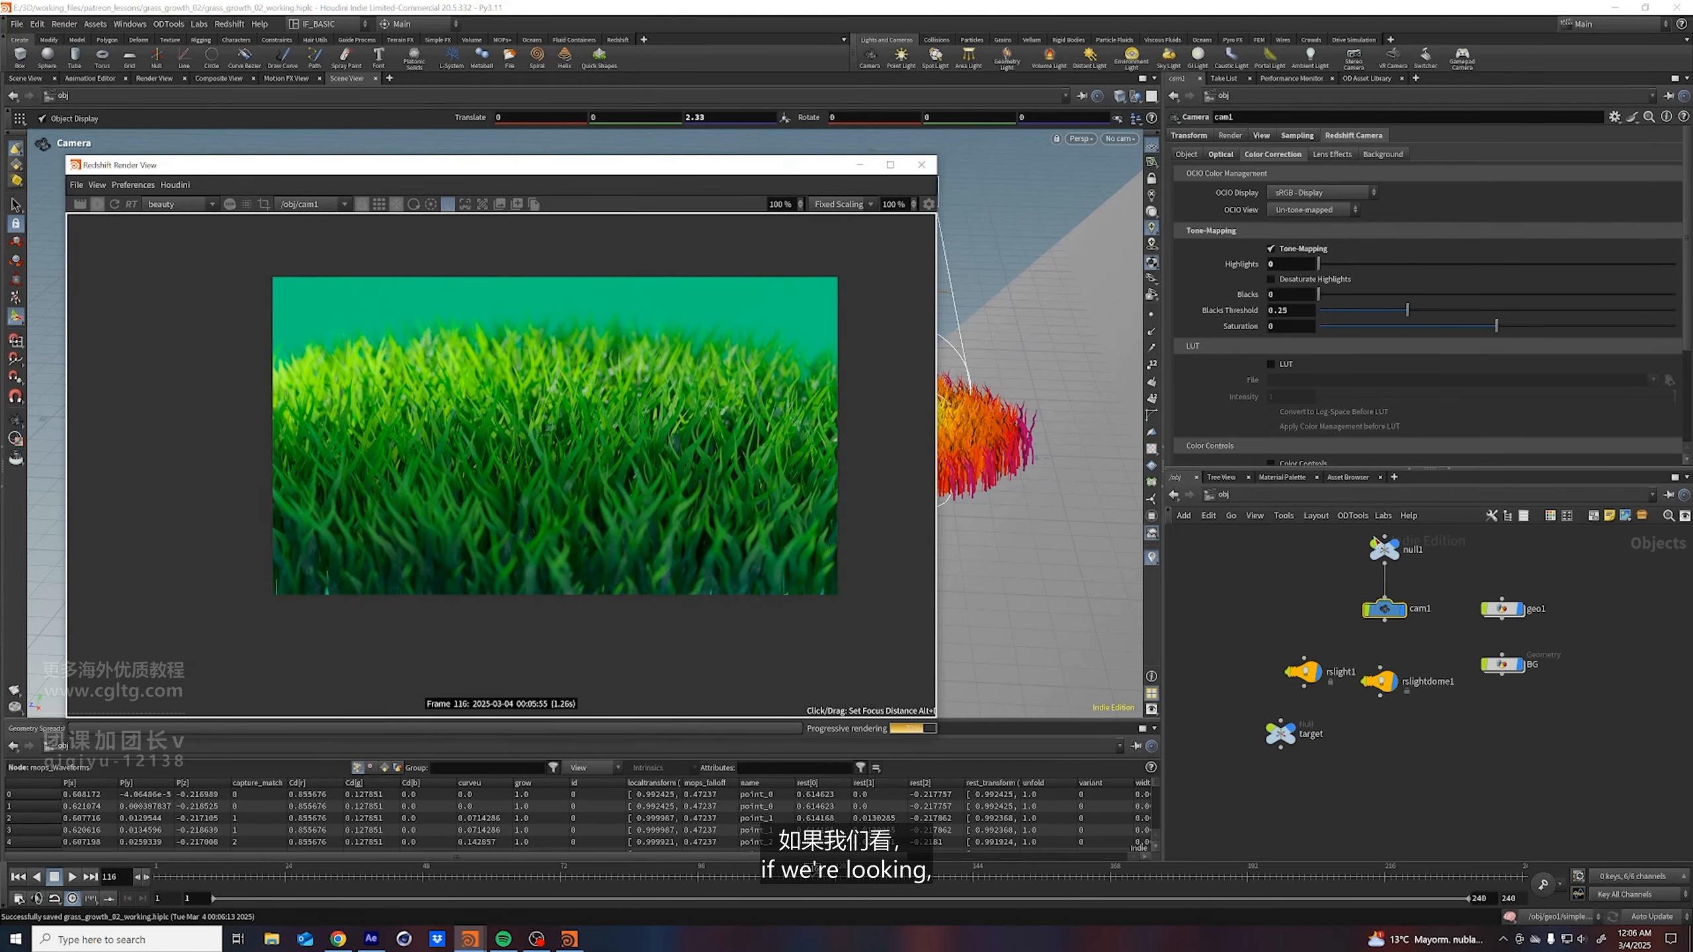
Check the mops_Waveforms attributes inside geo1 for velocity and add a Trail node below it
{"action": "double_click", "coordinate": [1502, 609]}
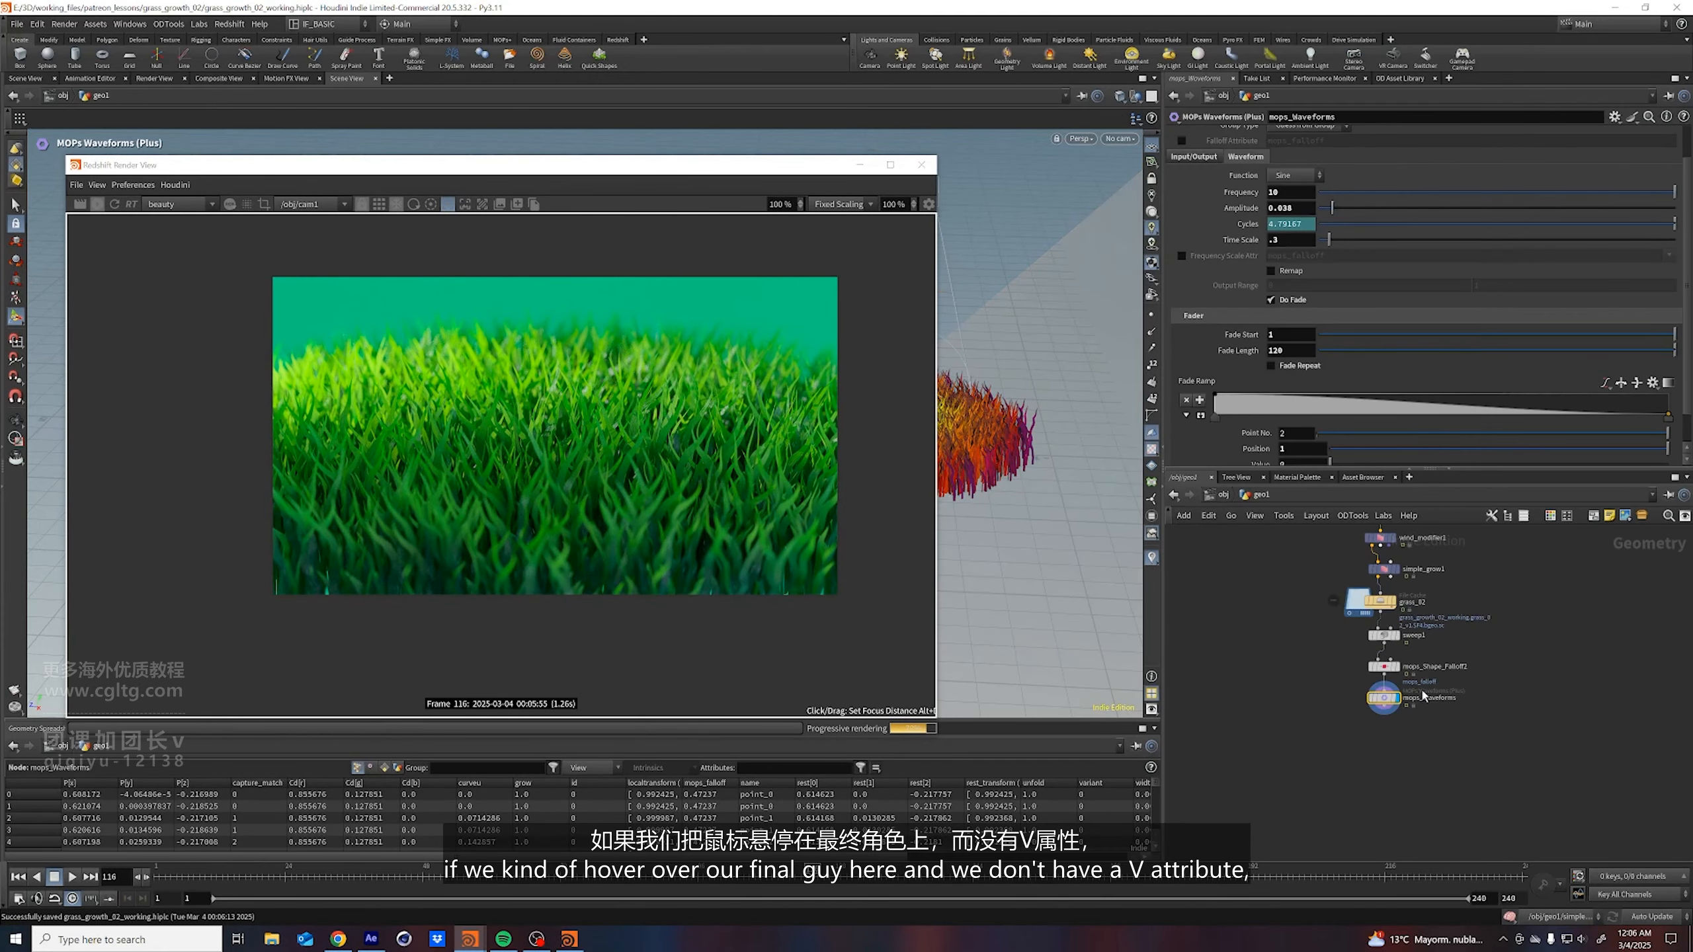
{"action": "middle_click", "coordinate": [1389, 700]}
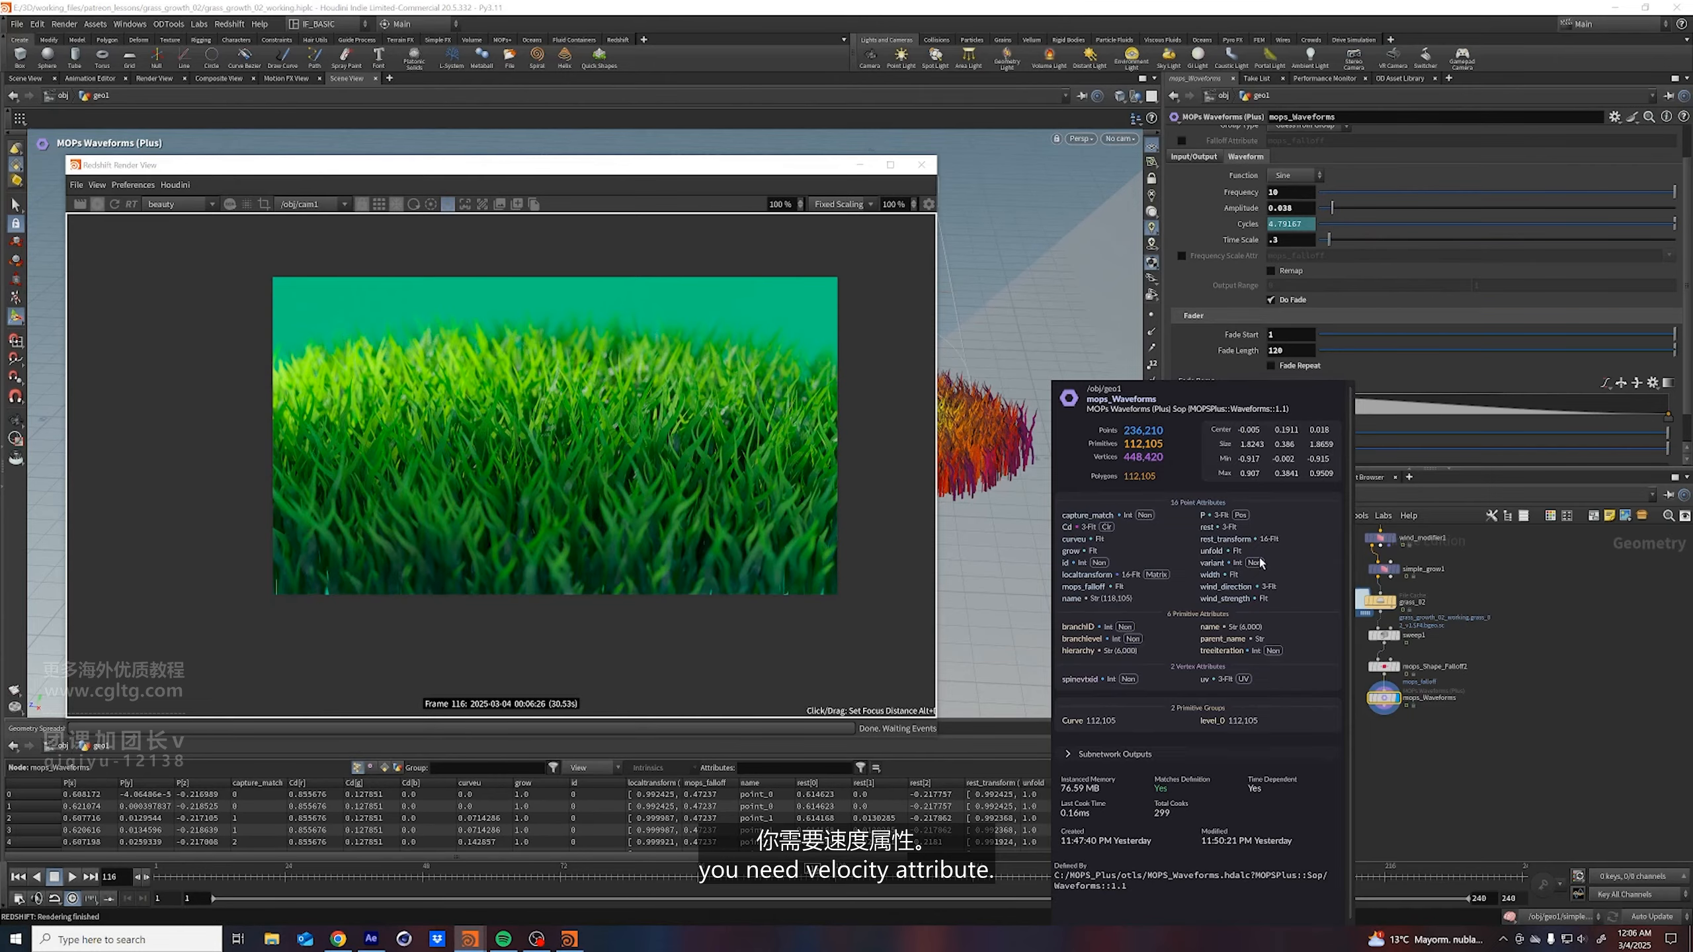
{"action": "key", "text": "Tab"}
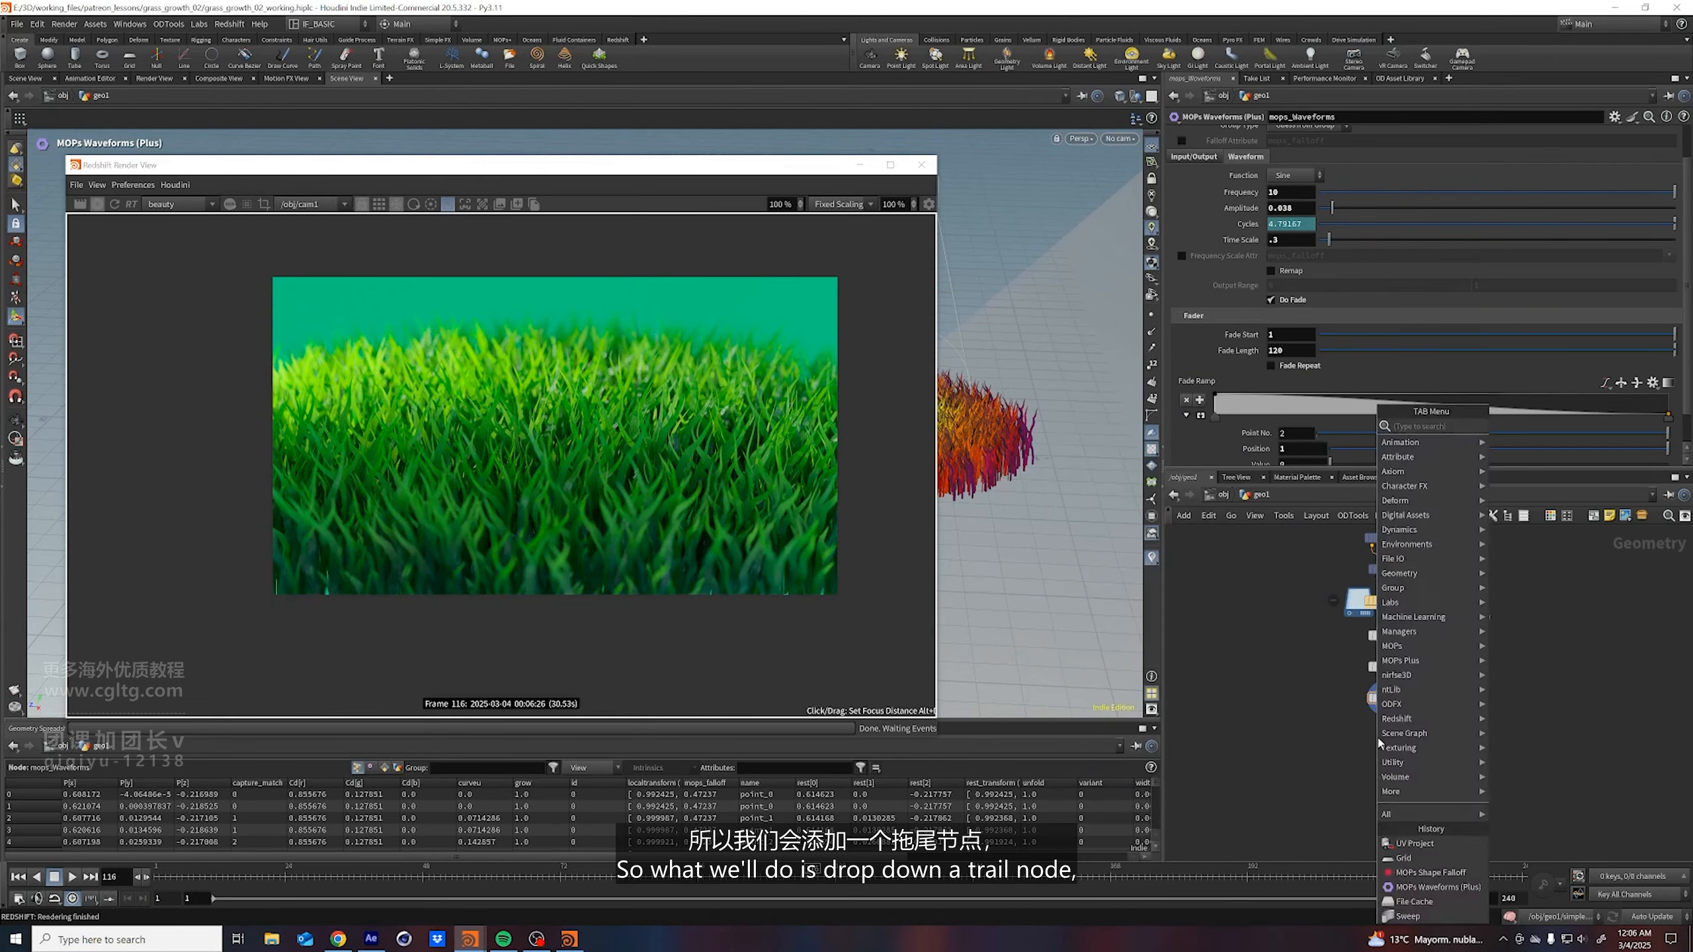
{"action": "type", "text": "trail"}
{"action": "key", "text": "Return"}
{"action": "left_click", "coordinate": [1329, 738]}
Set the Trail's result type to Compute Velocity, wire mops_Waveforms into it as the displayed output, and save
{"action": "left_click", "coordinate": [1309, 135]}
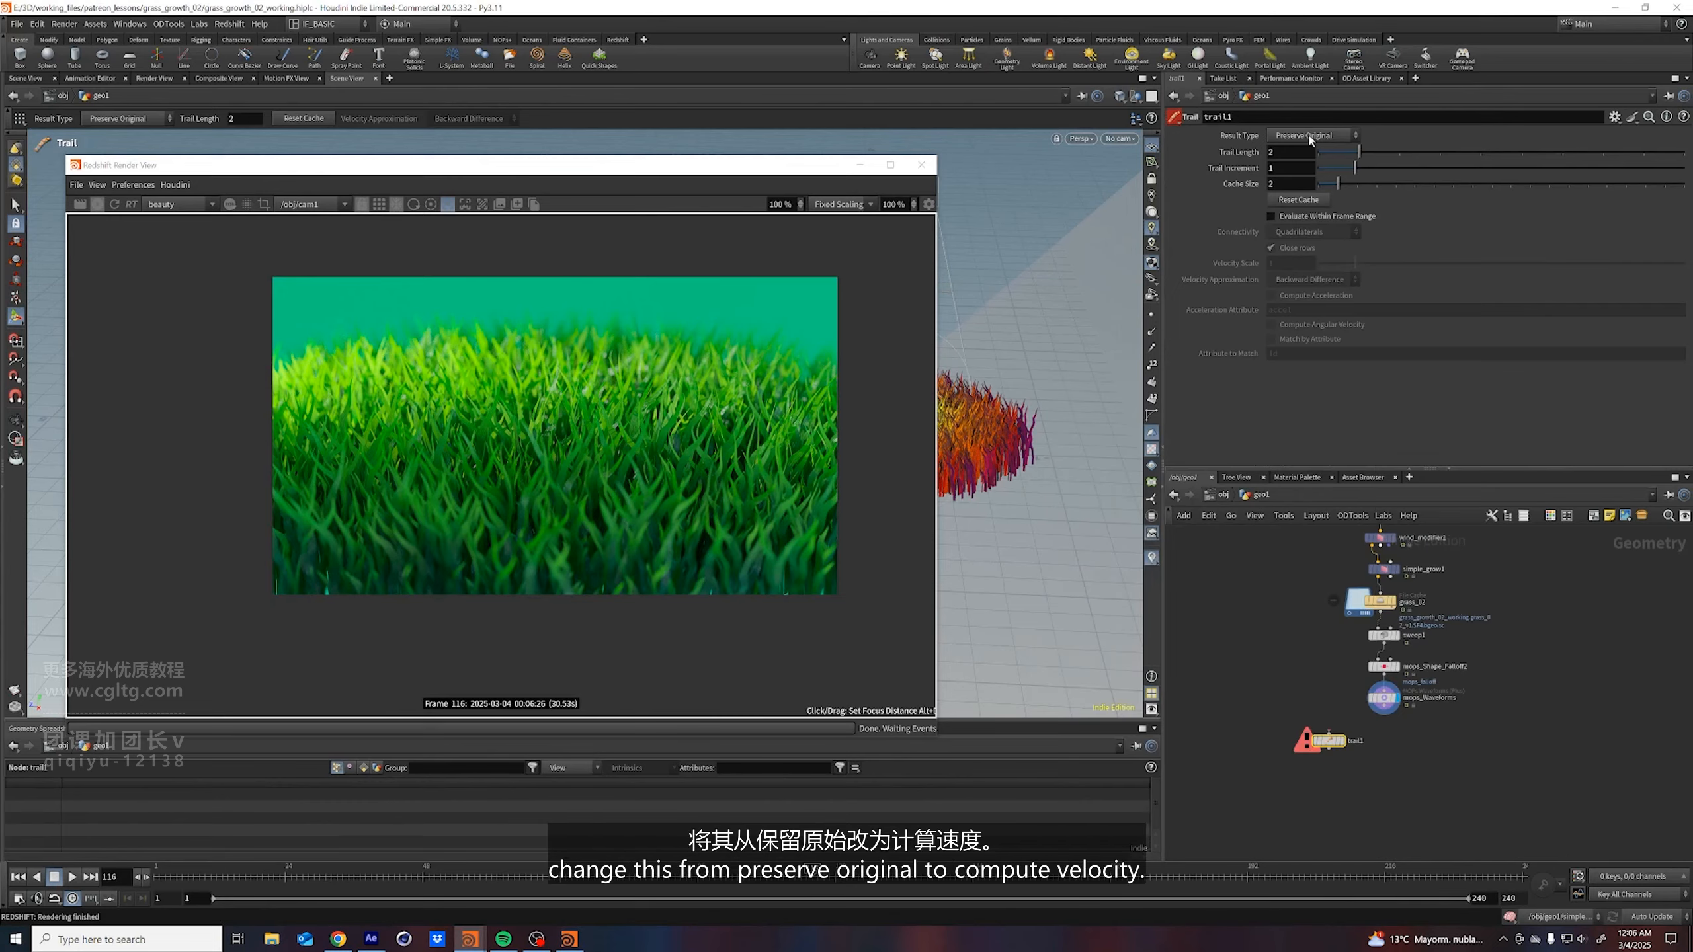
{"action": "left_click", "coordinate": [1303, 192]}
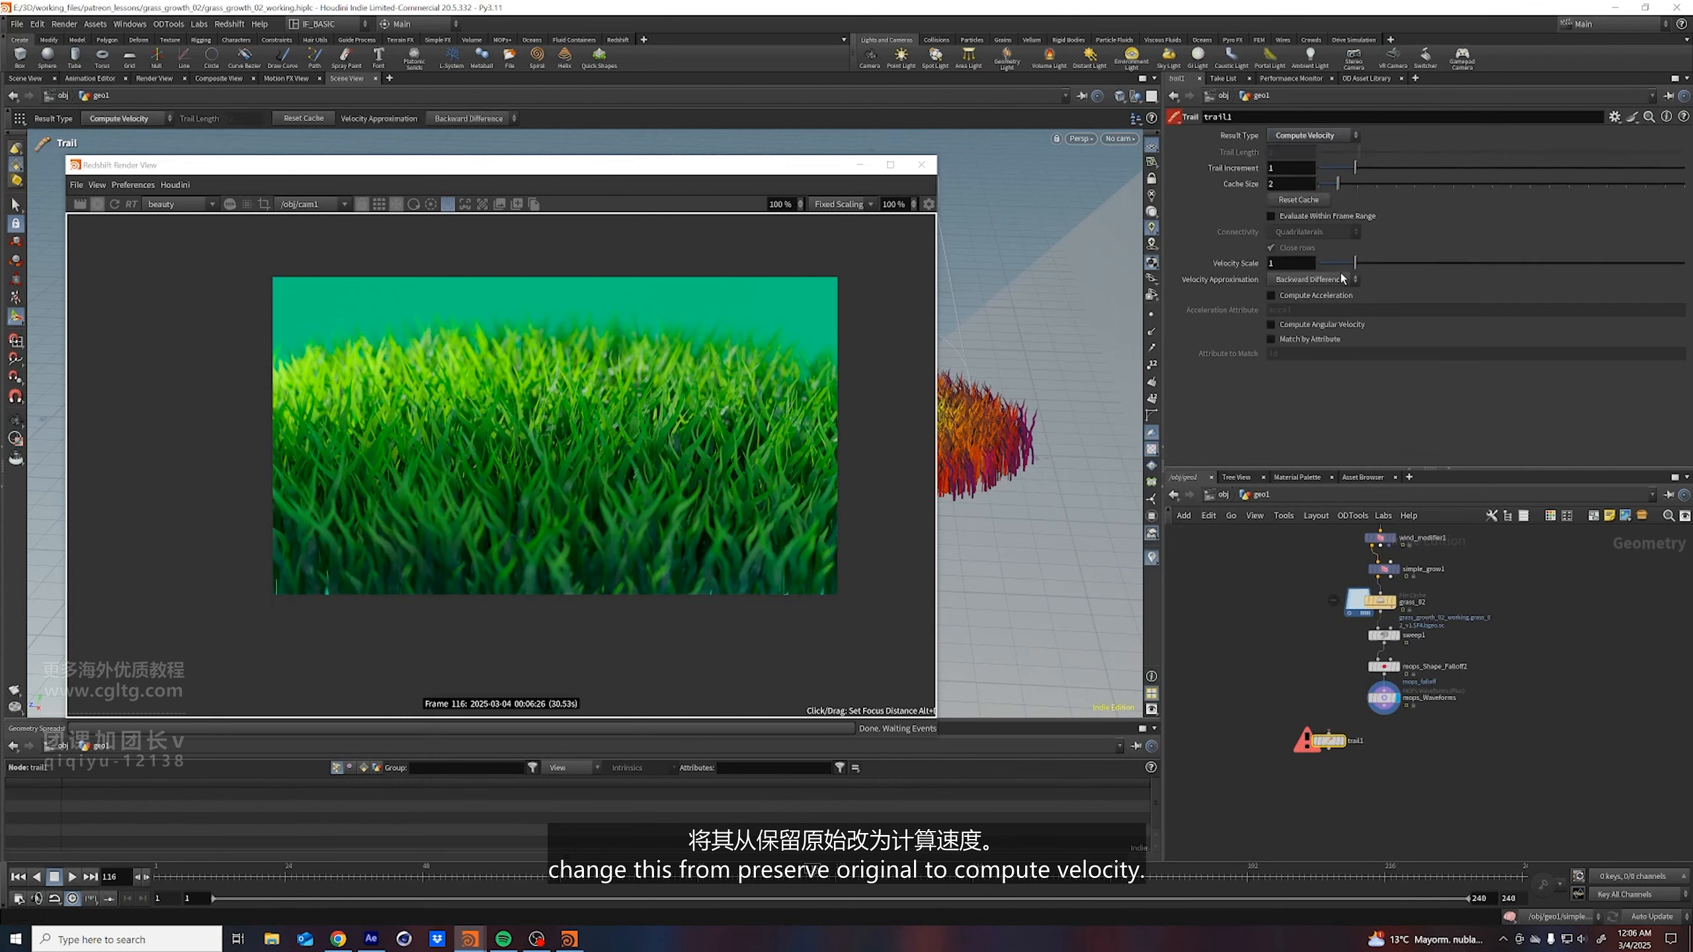
{"action": "left_click", "coordinate": [1356, 726]}
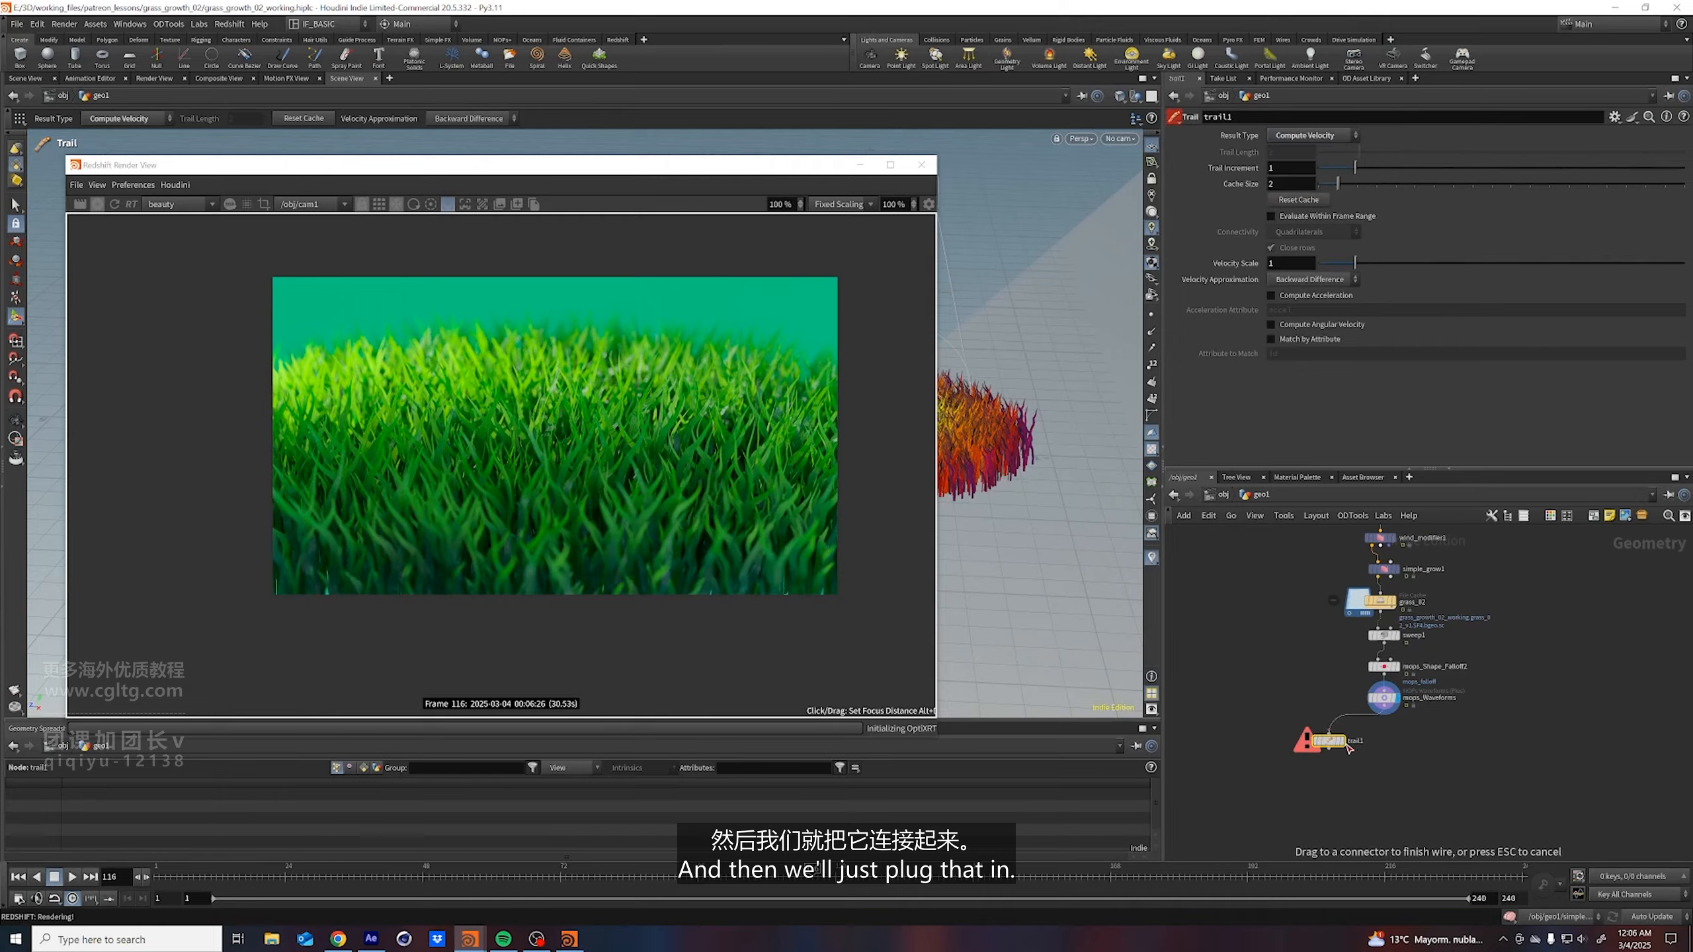
{"action": "left_click", "coordinate": [1346, 746]}
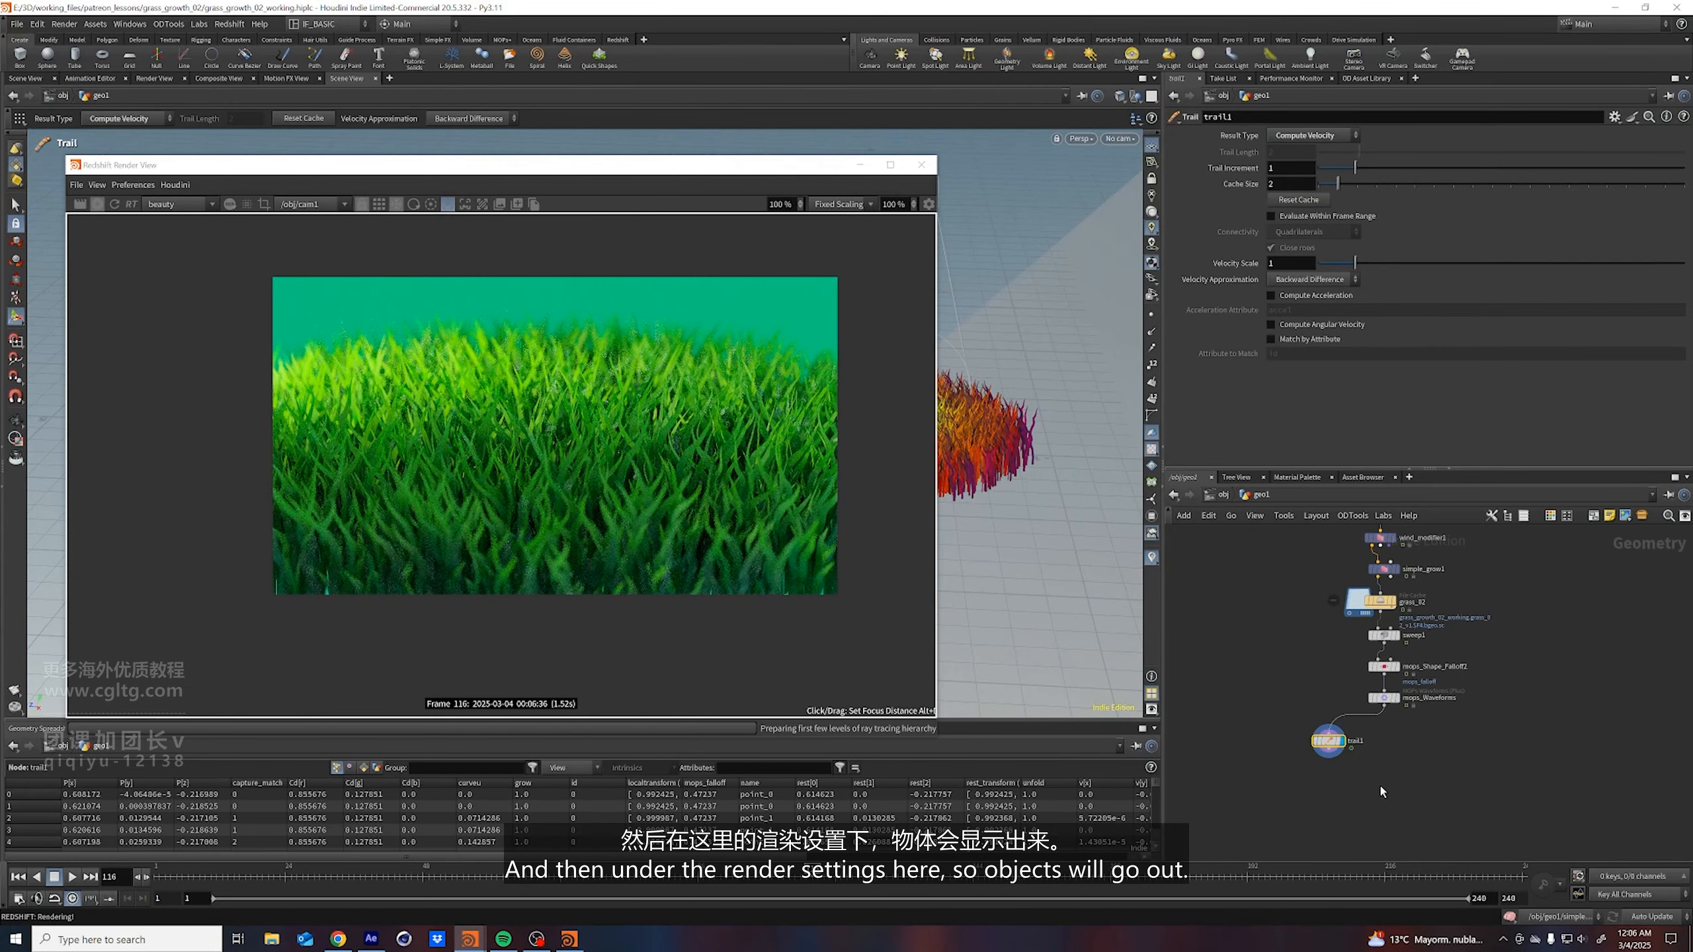
{"action": "key", "text": "ctrl+s"}
Enable motion blur with deformation blur in the advanced Redshift settings of Redshift_ROP1 in the out network
{"action": "key", "text": "u"}
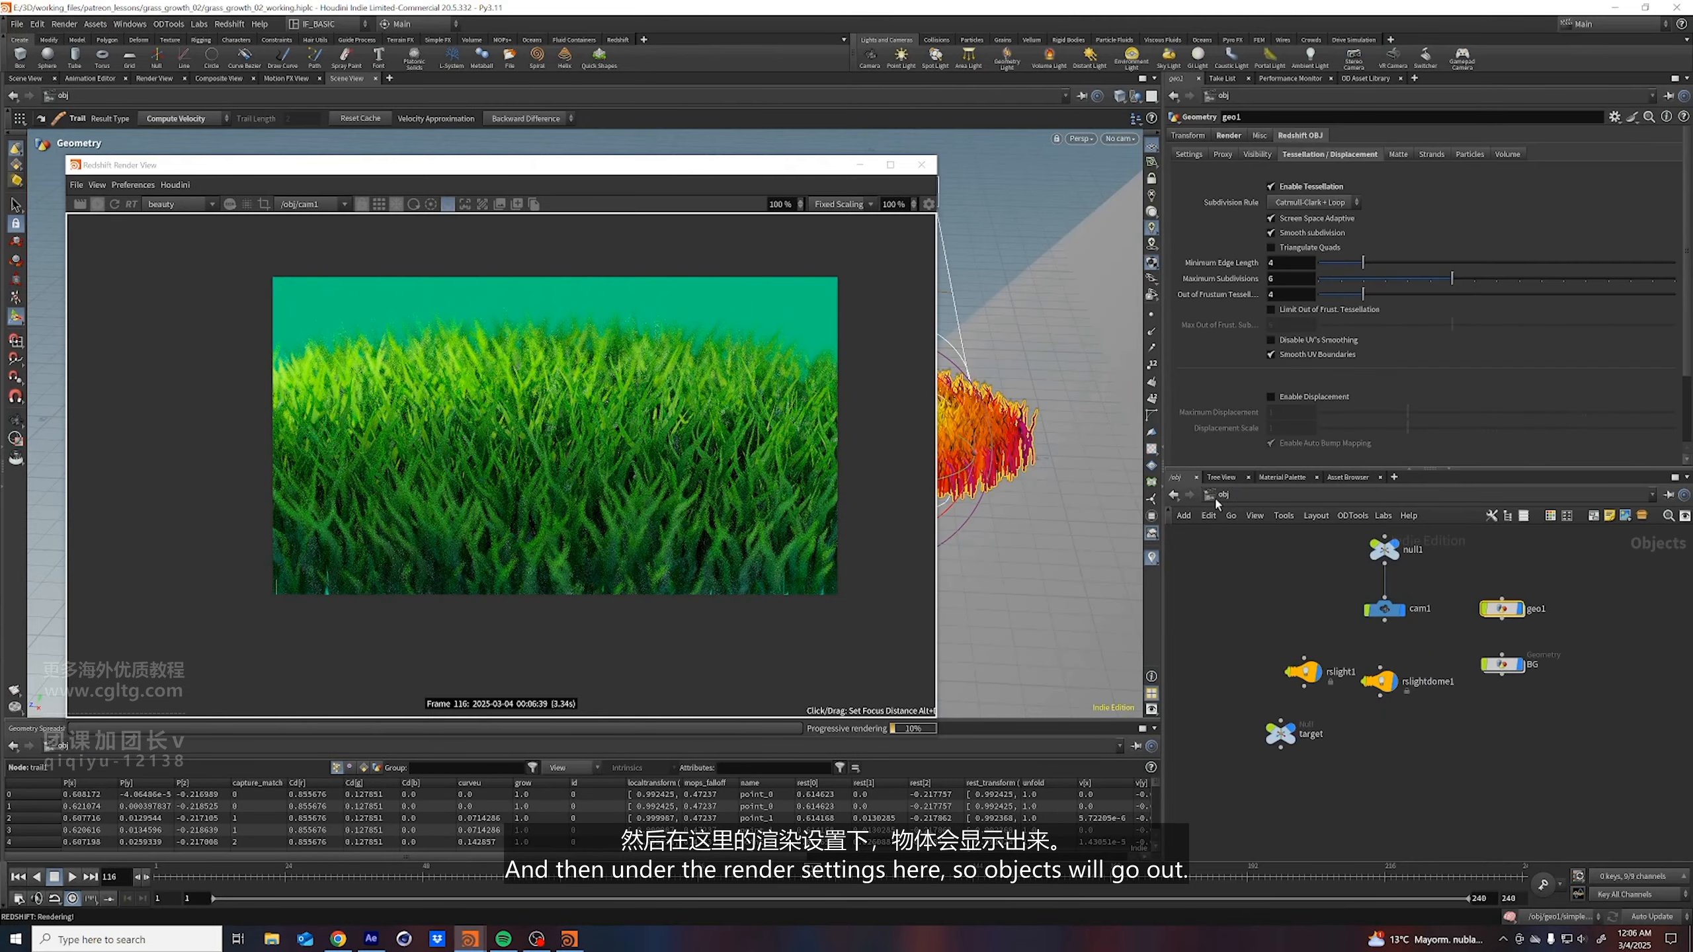
{"action": "left_click", "coordinate": [1218, 497]}
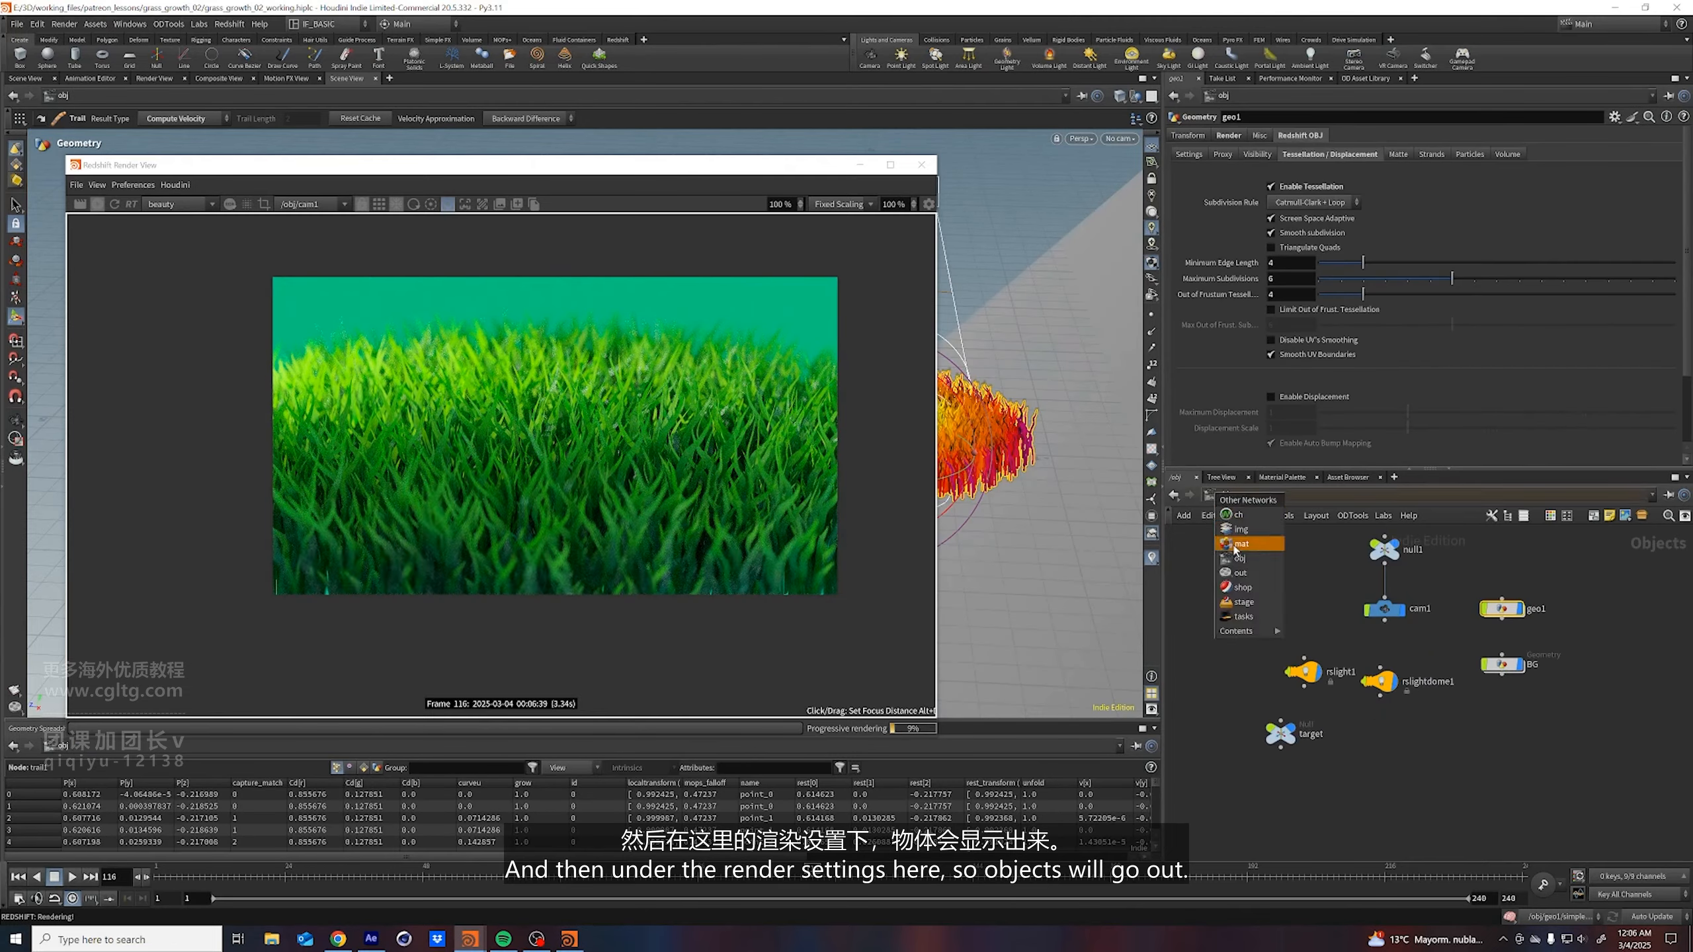
{"action": "left_click", "coordinate": [1240, 572]}
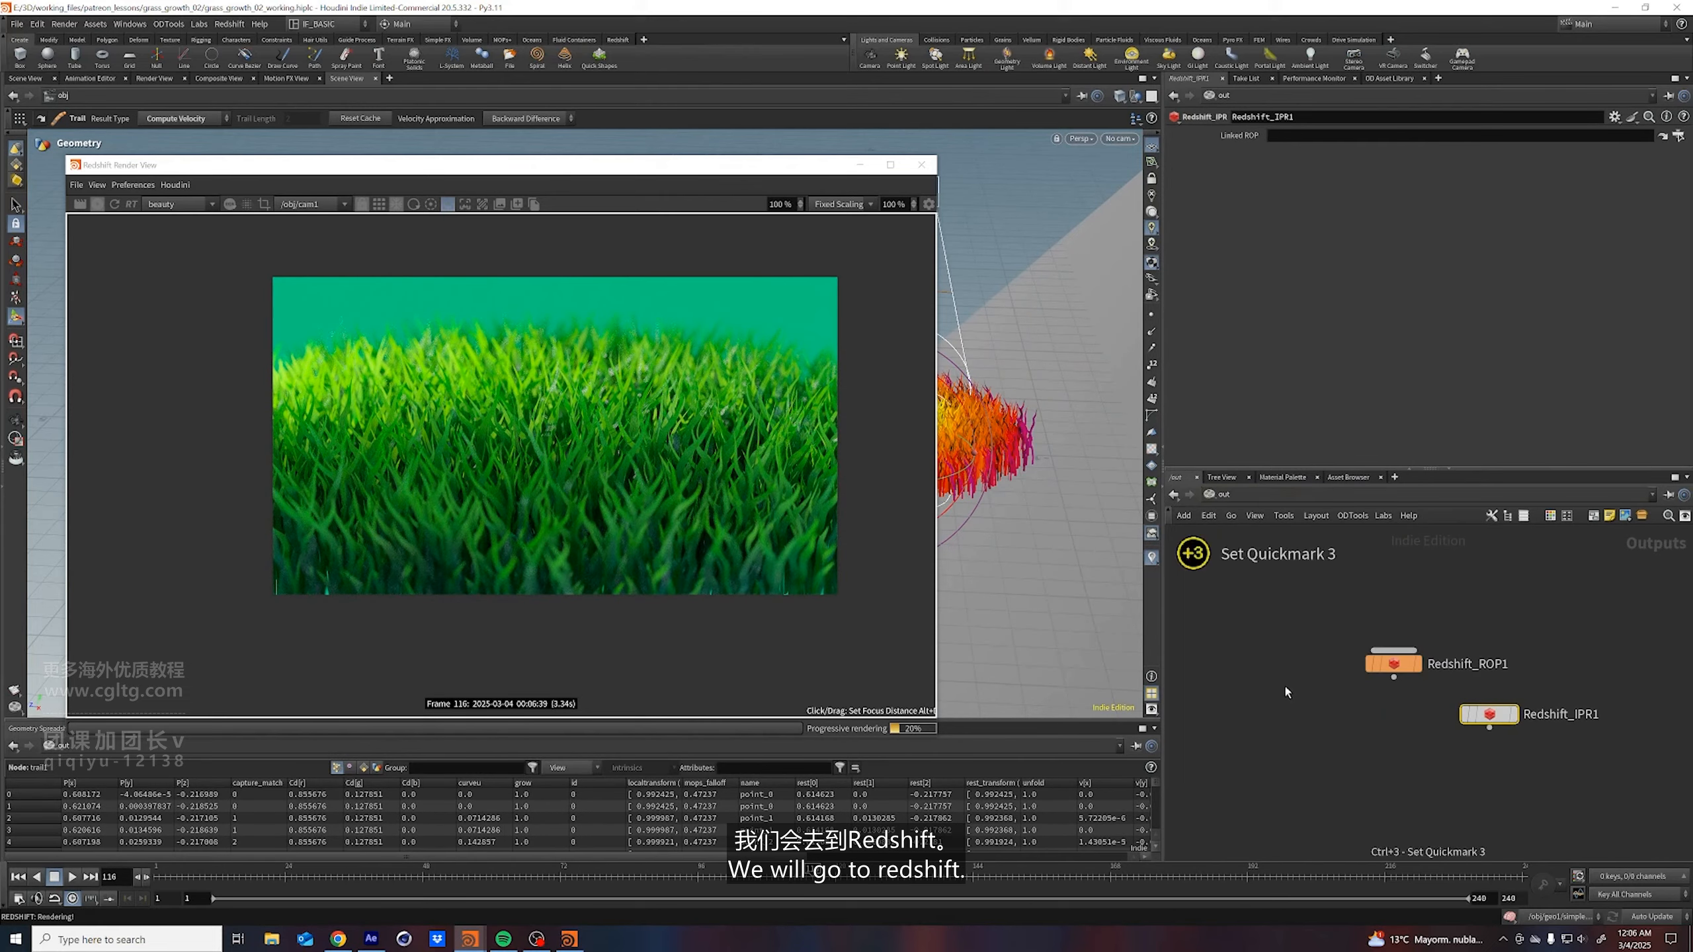
{"action": "left_click_drag", "start_coordinate": [1276, 617], "coordinate": [1427, 690]}
{"action": "left_click", "coordinate": [1246, 247]}
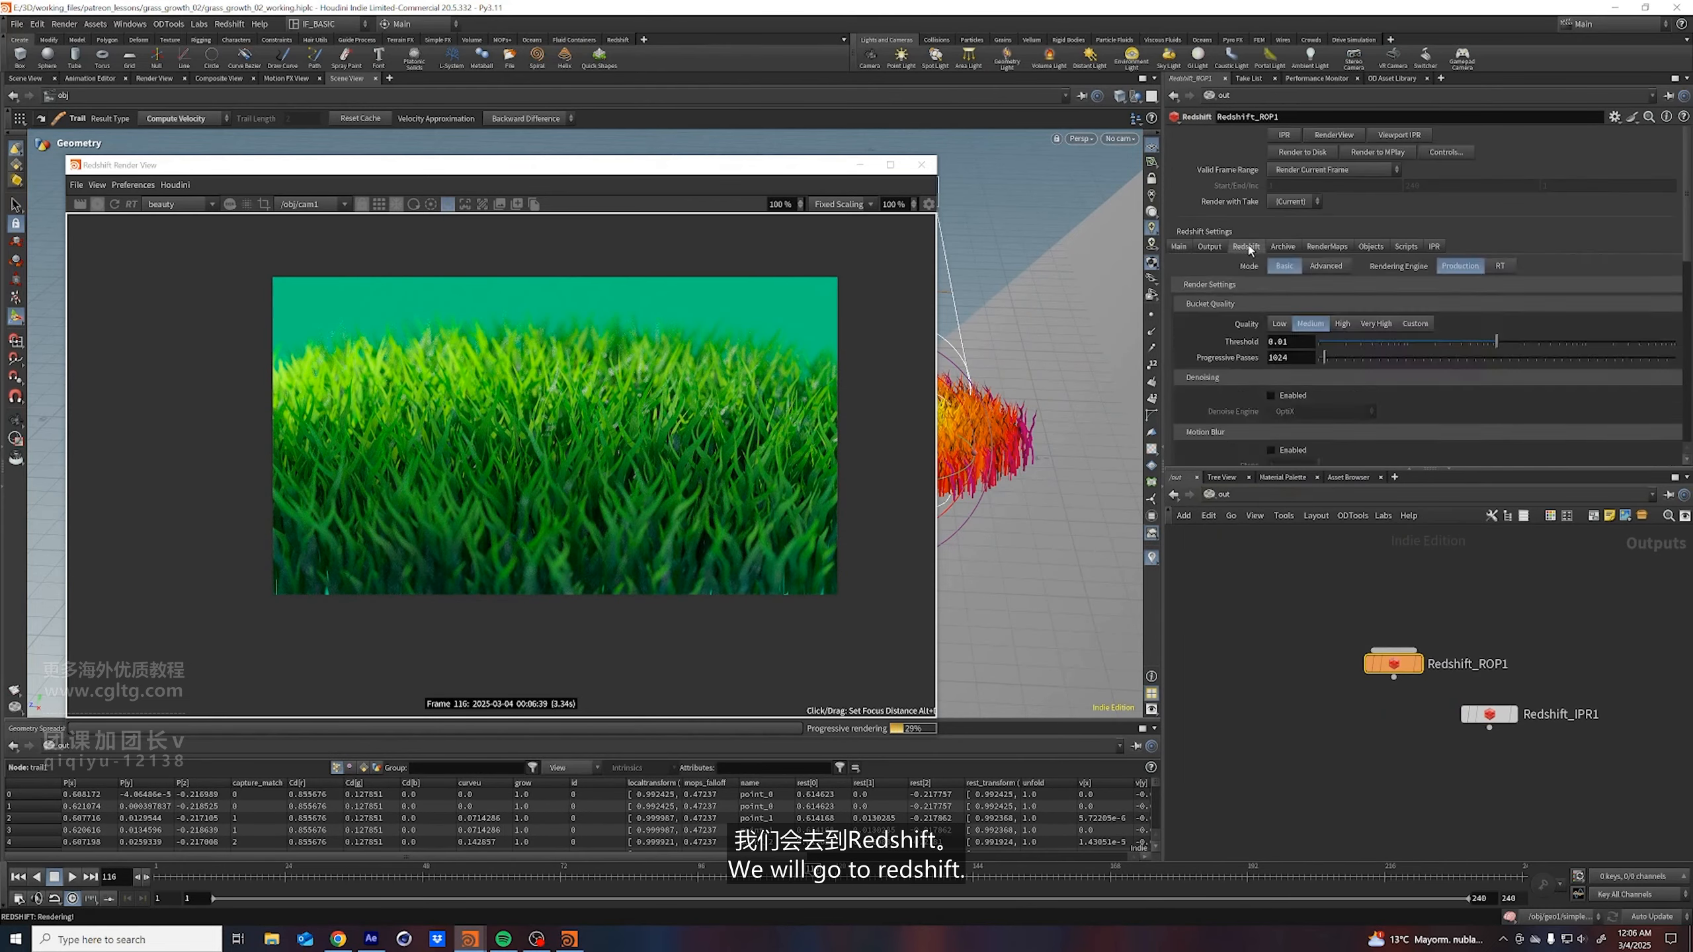
{"action": "left_click", "coordinate": [1324, 266]}
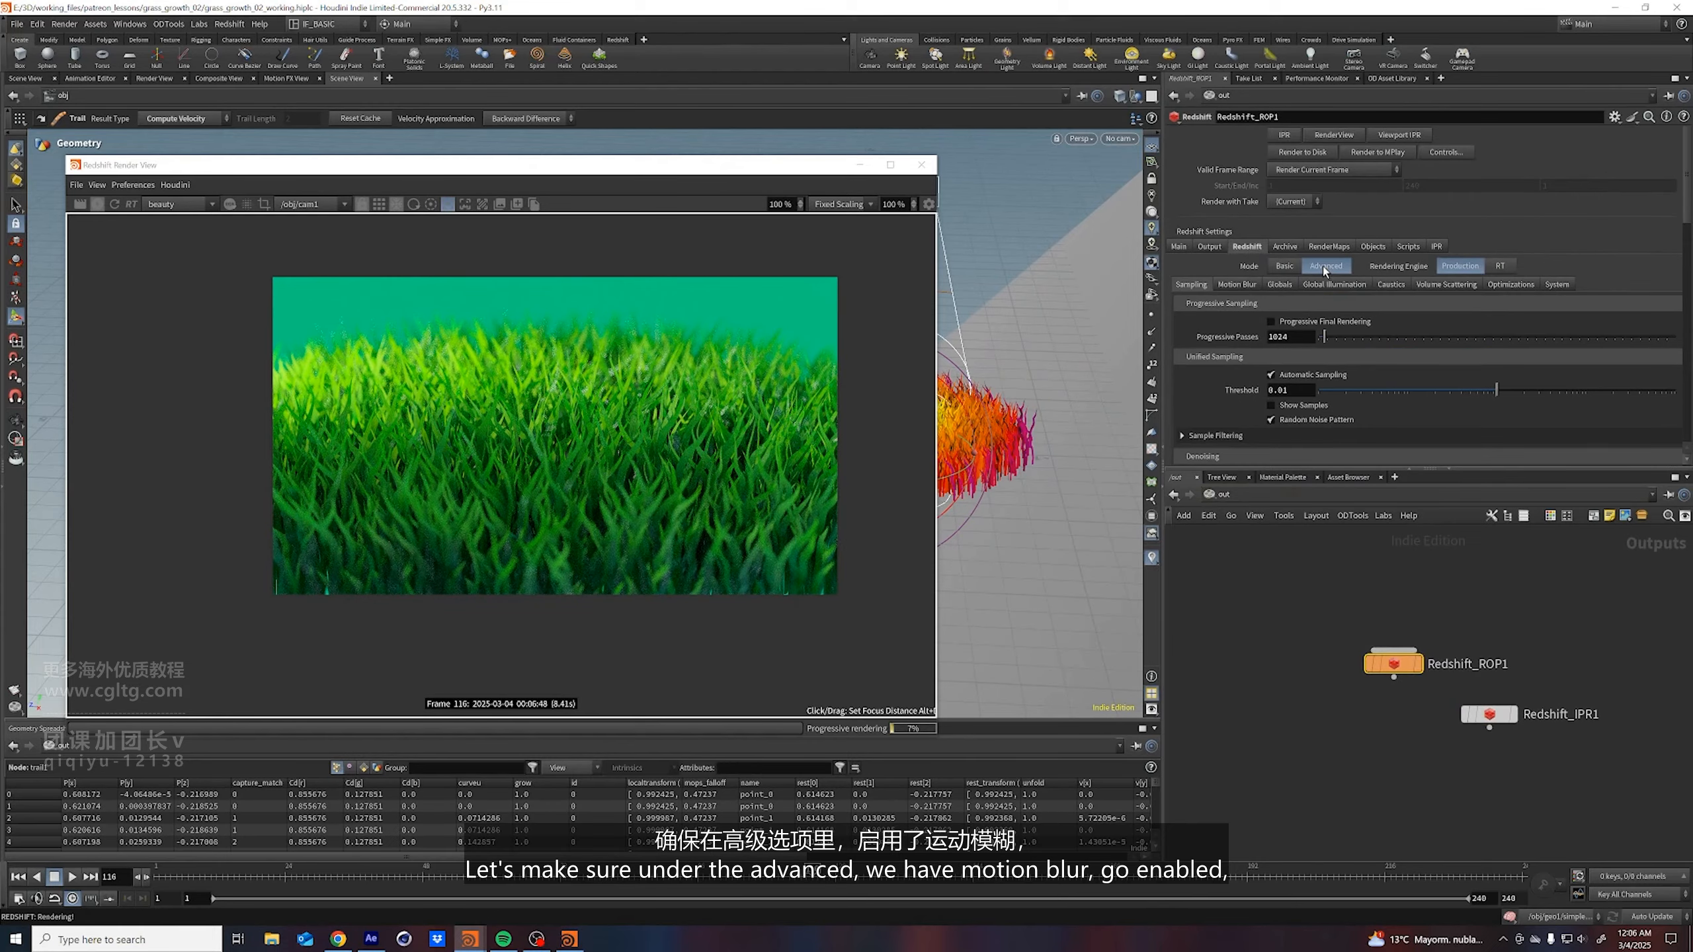
{"action": "left_click", "coordinate": [1239, 286]}
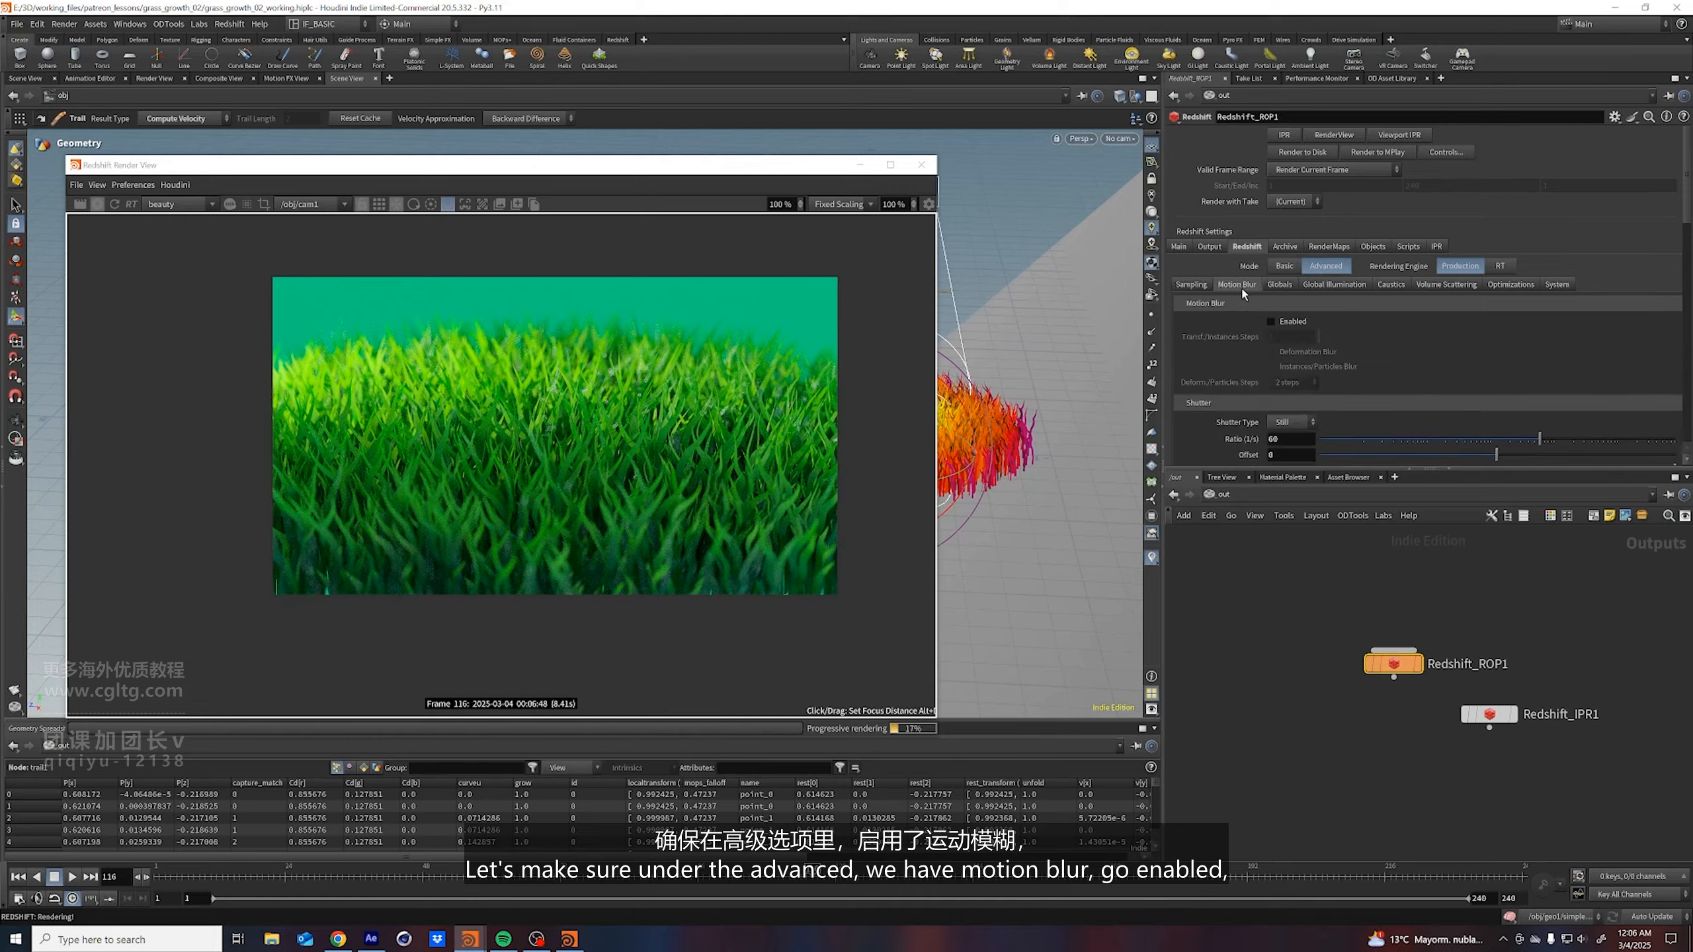
{"action": "left_click", "coordinate": [1270, 321]}
{"action": "left_click", "coordinate": [1270, 351]}
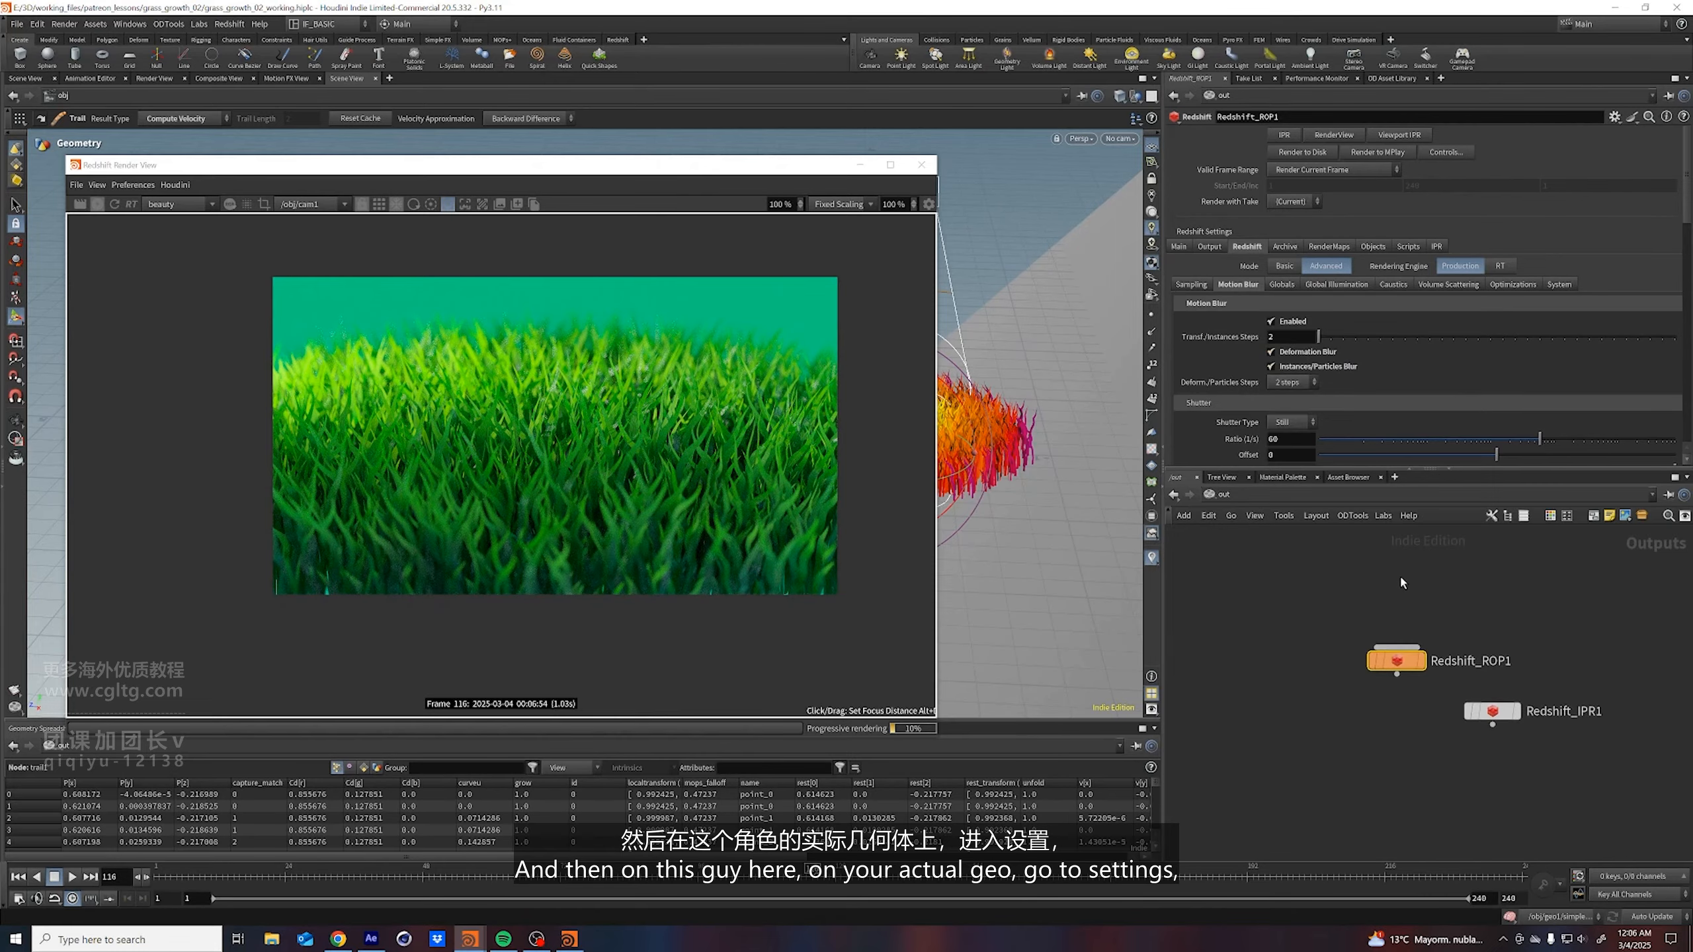
Enable mesh deformation blur from the velocity attribute in geo1's Redshift object settings and save the scene
{"action": "key", "text": "1"}
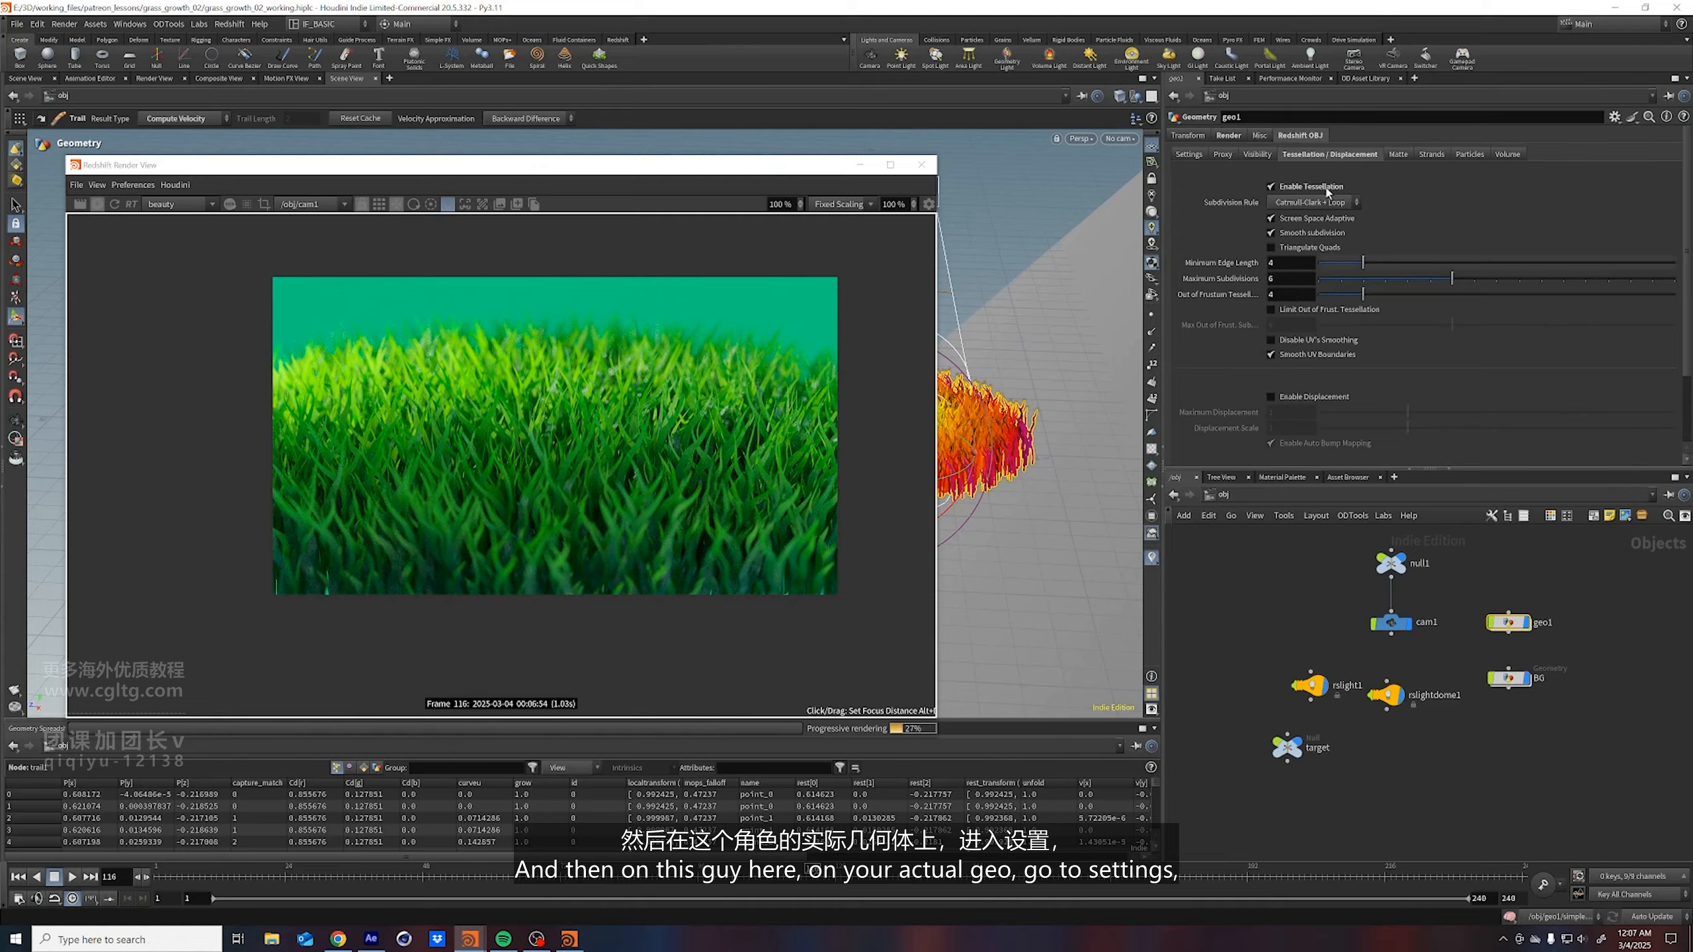
{"action": "left_click", "coordinate": [1189, 155]}
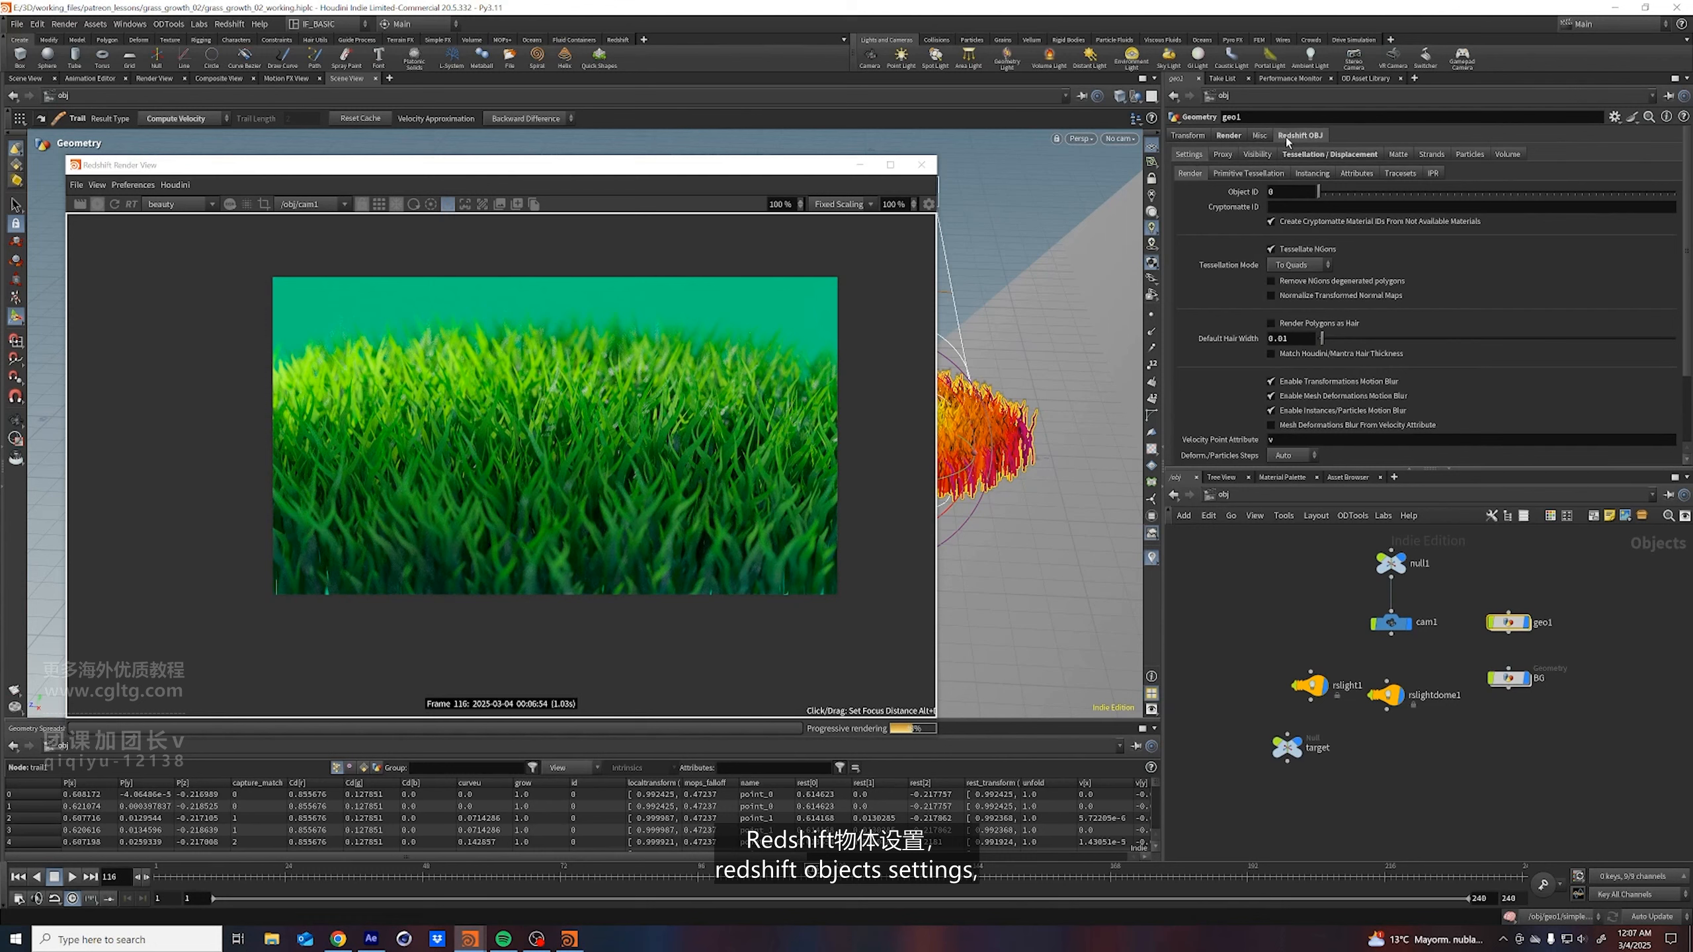
{"action": "left_click", "coordinate": [1270, 425]}
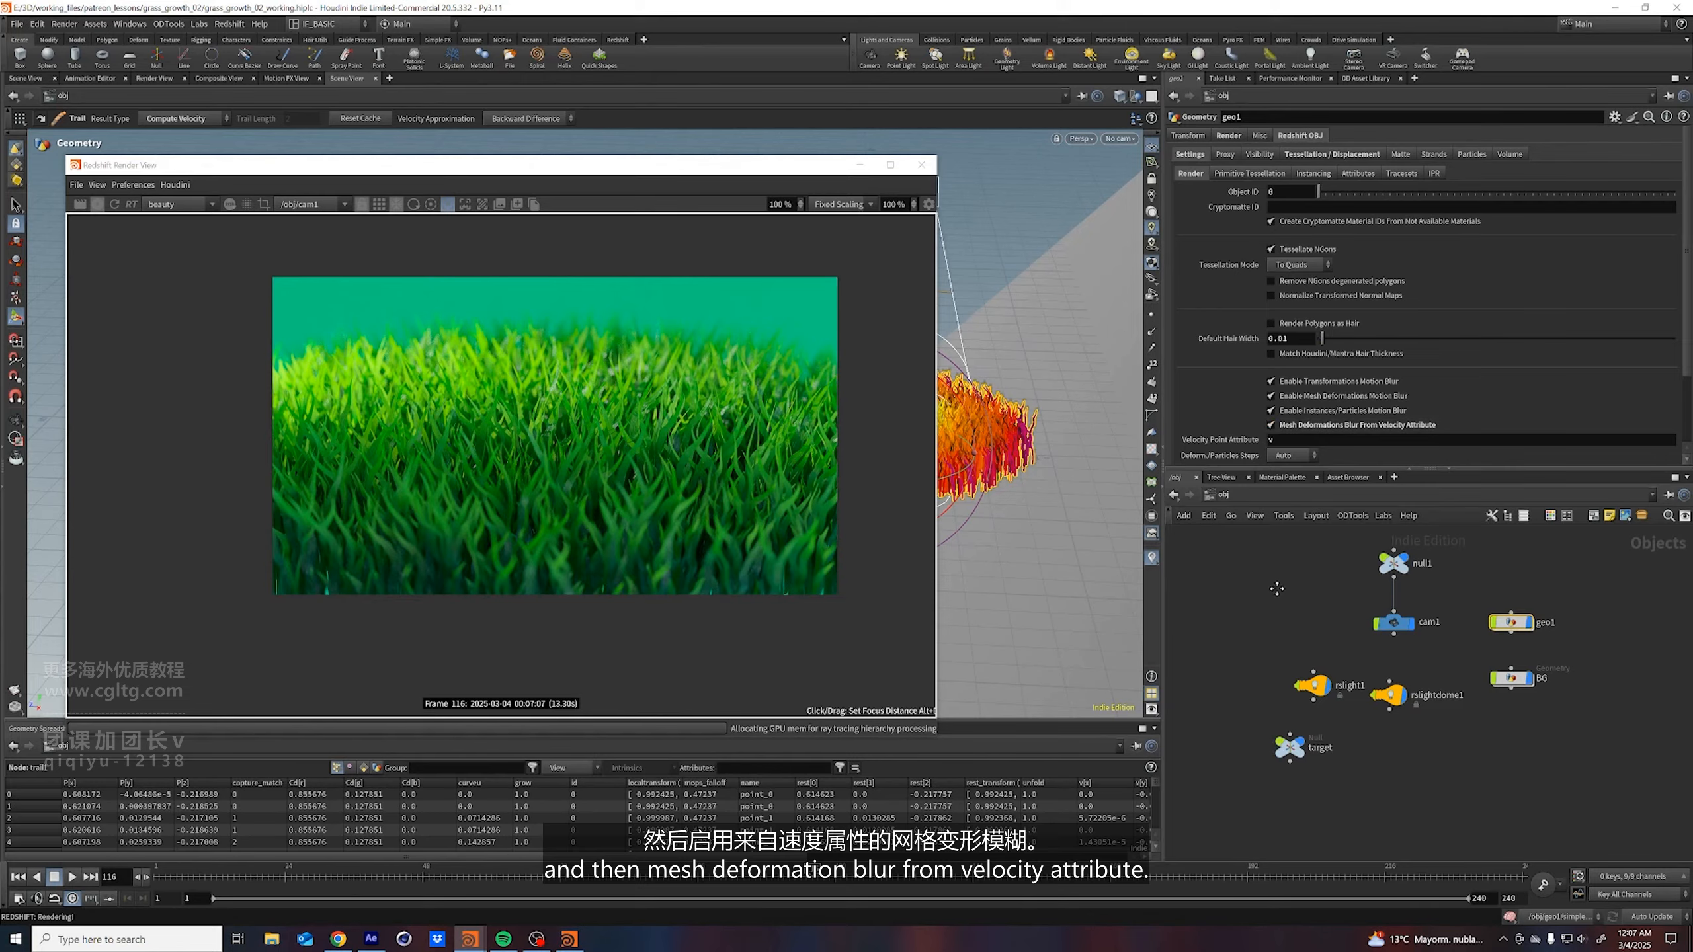
{"action": "key", "text": "ctrl+s"}
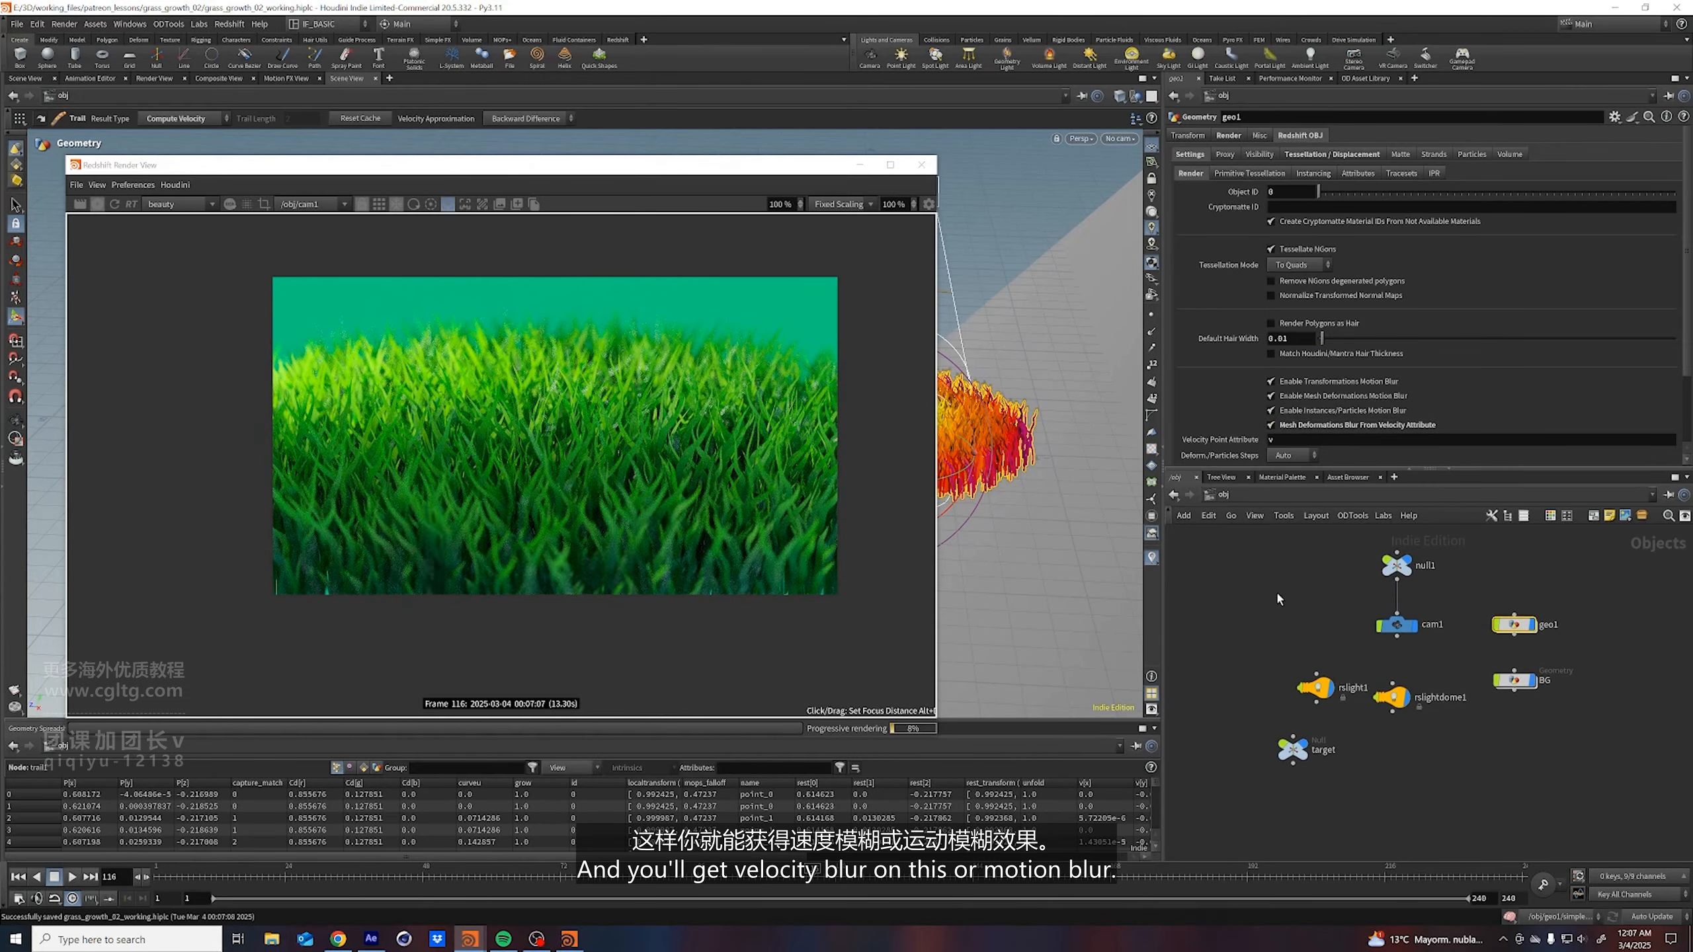
{"action": "scroll", "coordinate": [706, 433], "scroll_direction": "up", "scroll_amount": 1}
{"action": "scroll", "coordinate": [552, 448], "scroll_direction": "down", "scroll_amount": 1}
{"action": "middle_click_drag", "start_coordinate": [564, 436], "coordinate": [546, 458]}
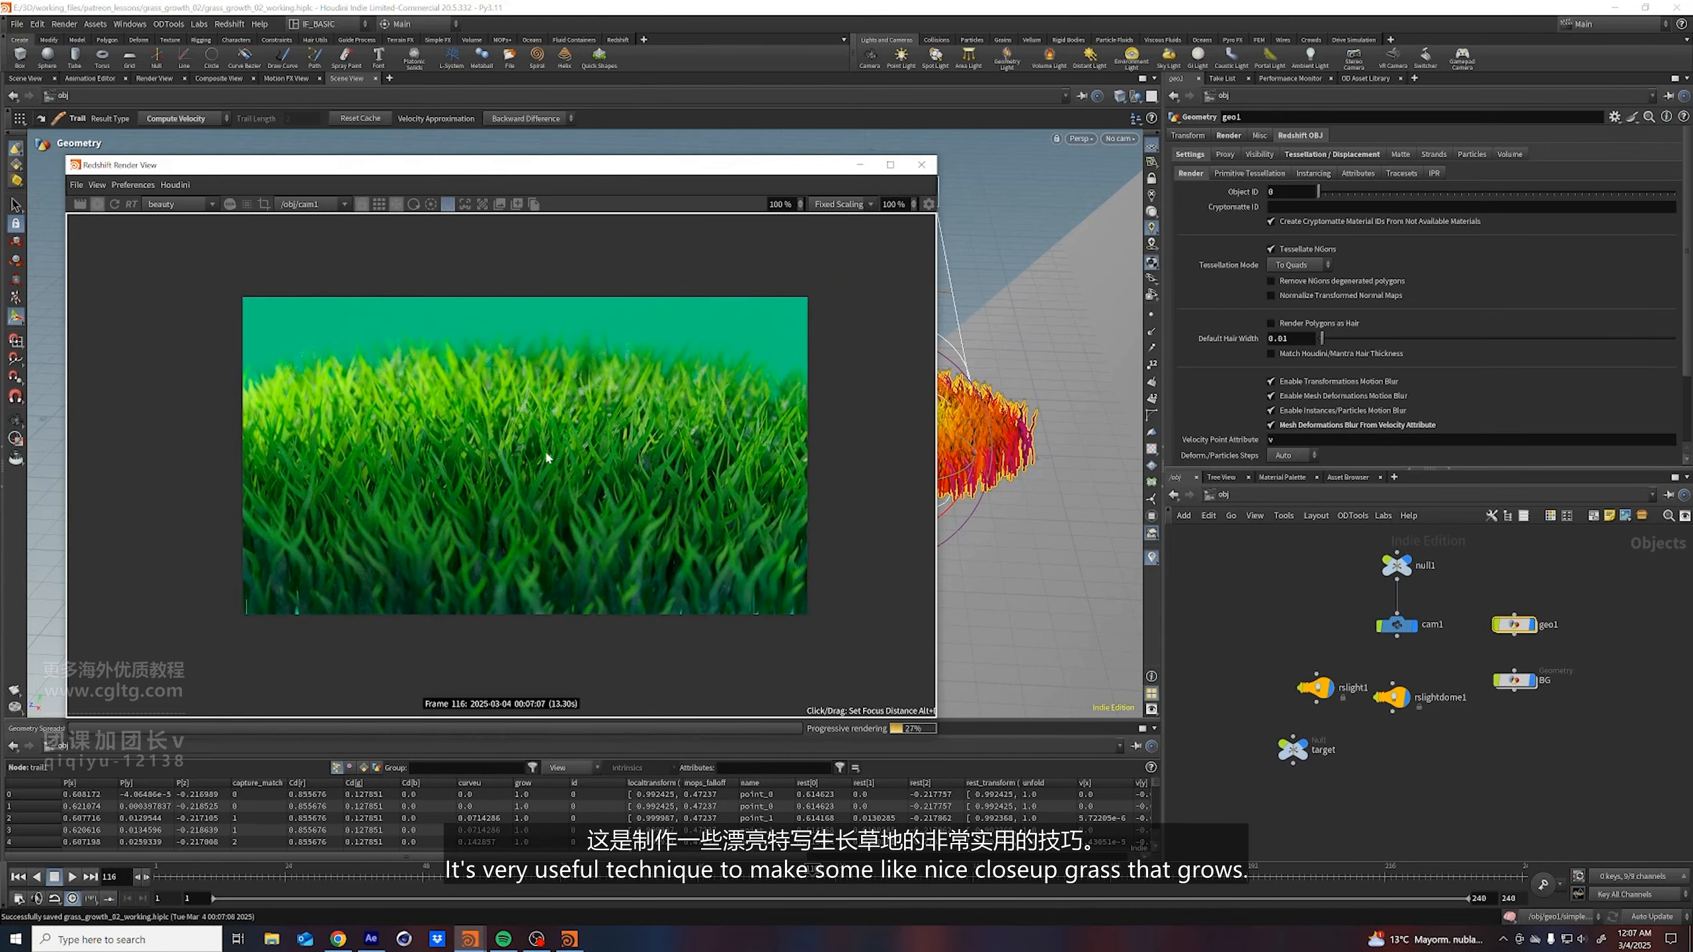
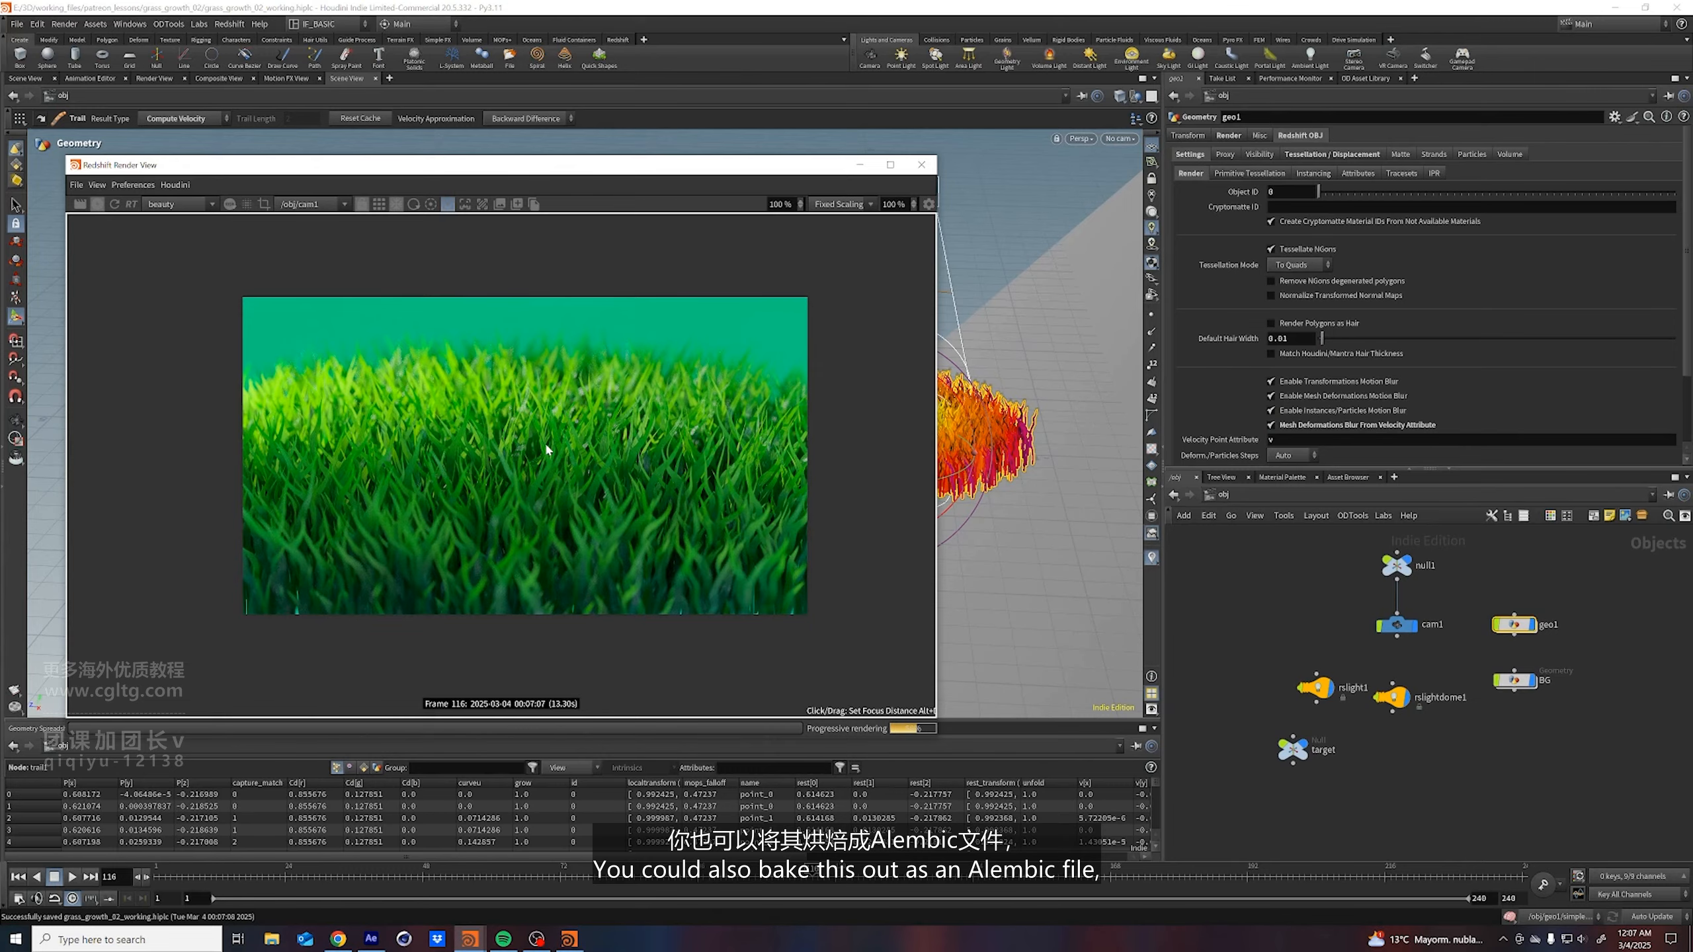
{"action": "left_click_drag", "start_coordinate": [490, 169], "coordinate": [455, 251]}
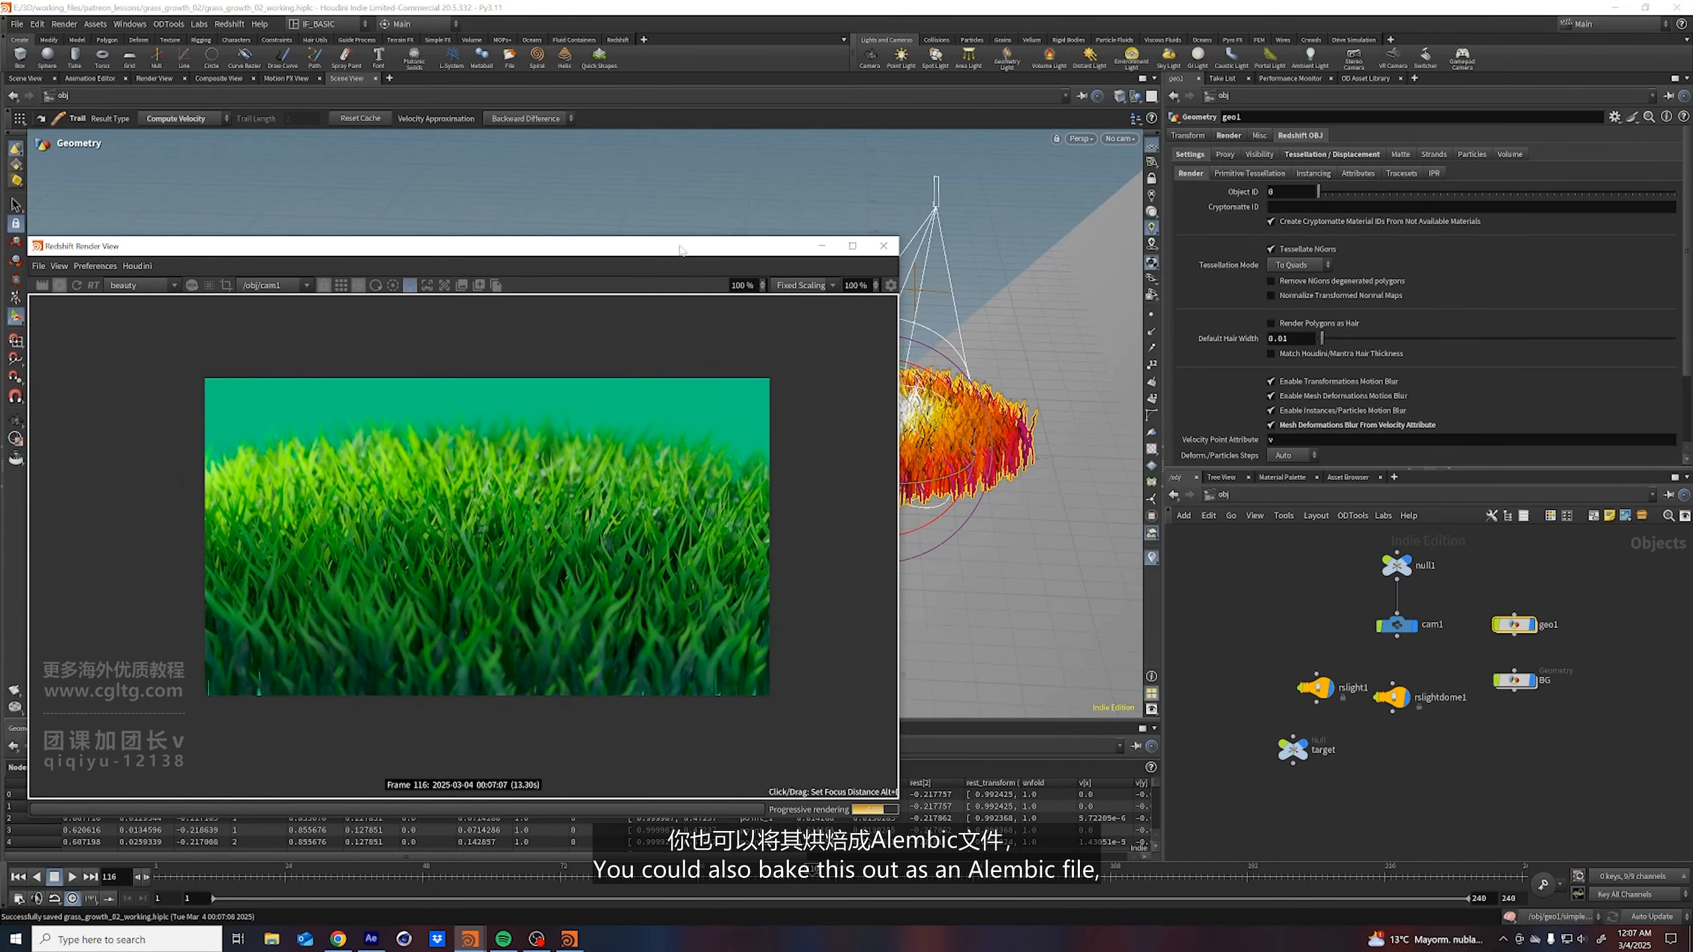
{"action": "left_click_drag", "start_coordinate": [717, 252], "coordinate": [438, 252]}
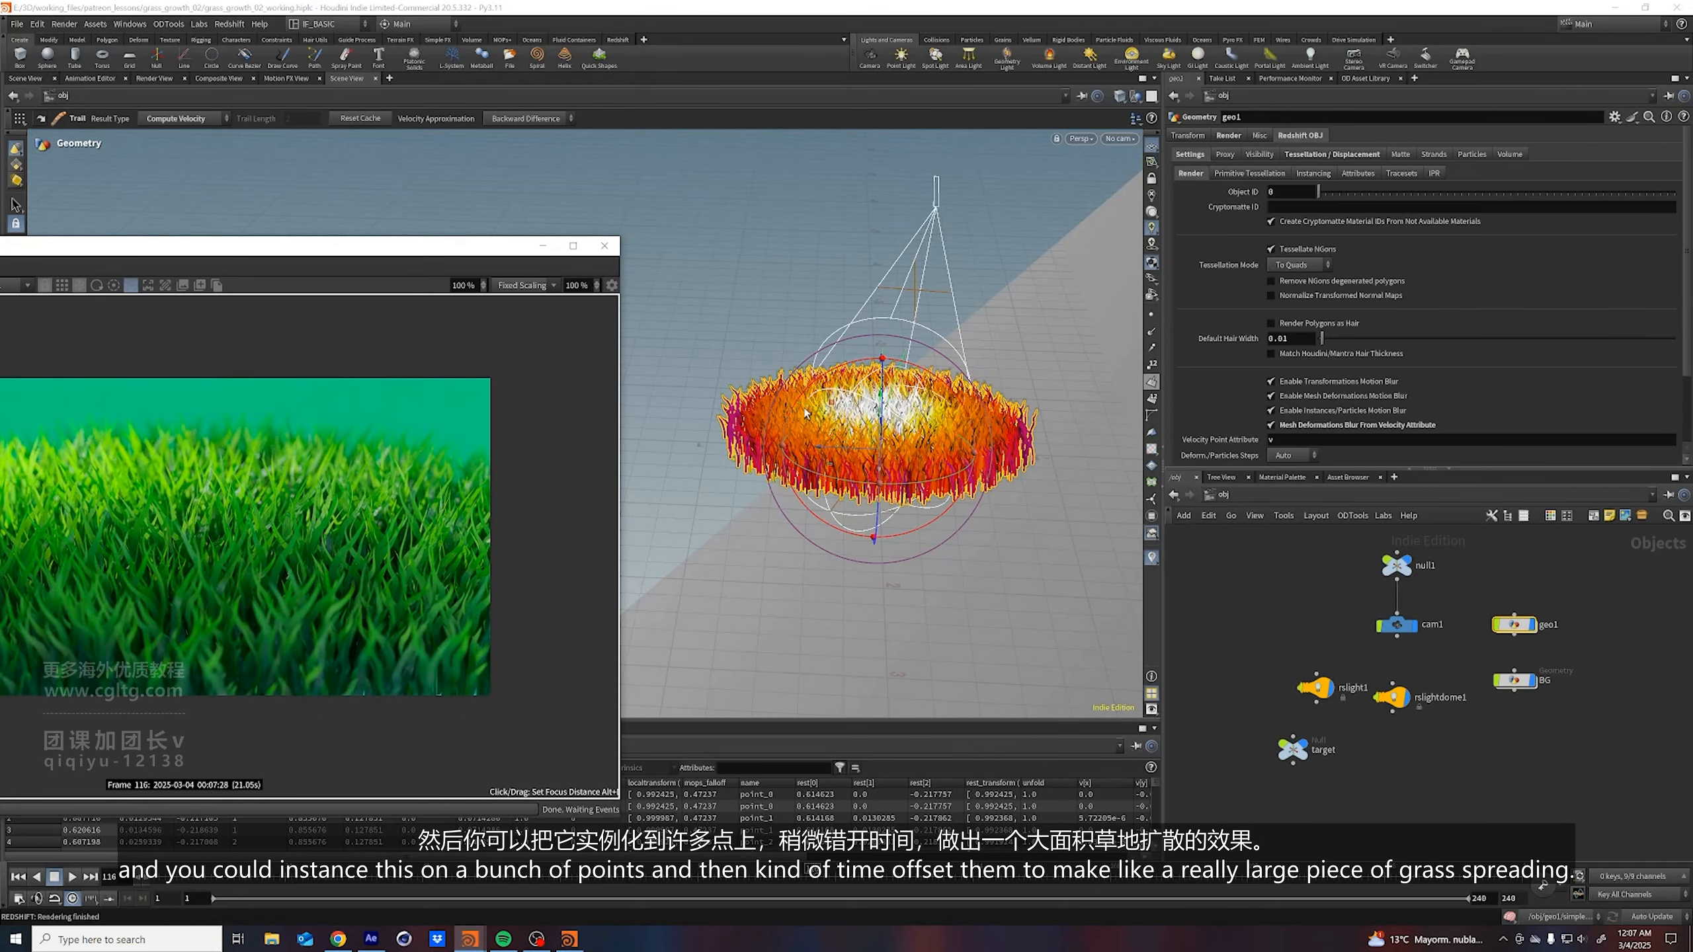
{"action": "left_click_drag", "start_coordinate": [414, 255], "coordinate": [634, 222]}
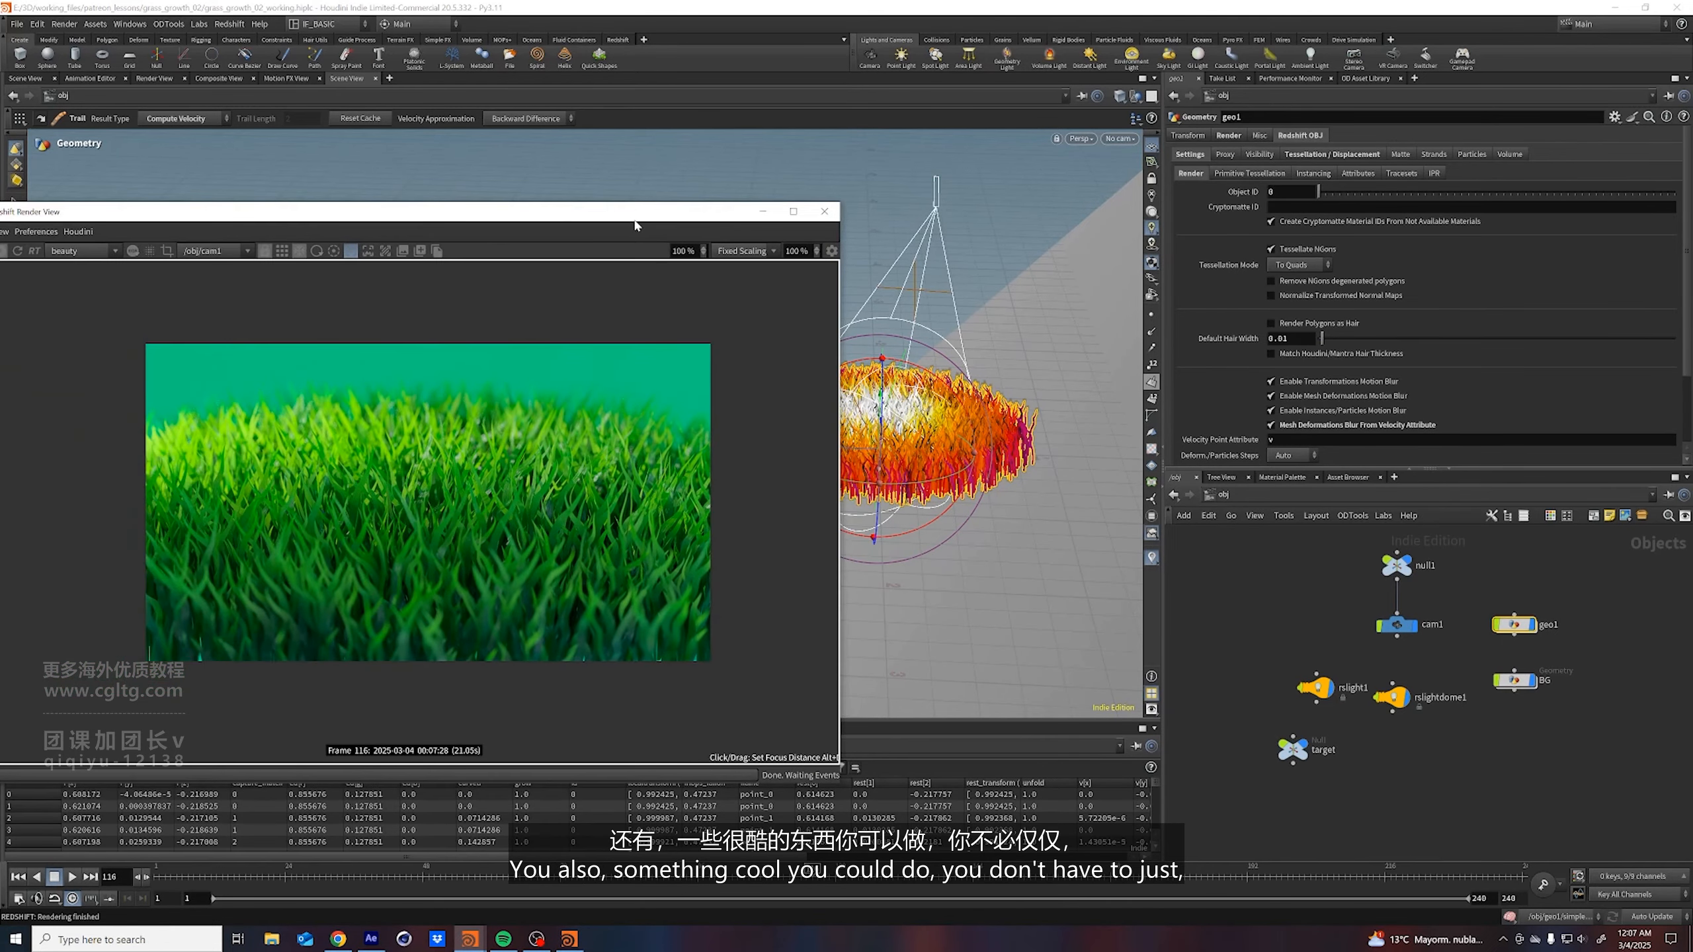
{"action": "left_click_drag", "start_coordinate": [108, 212], "coordinate": [241, 208]}
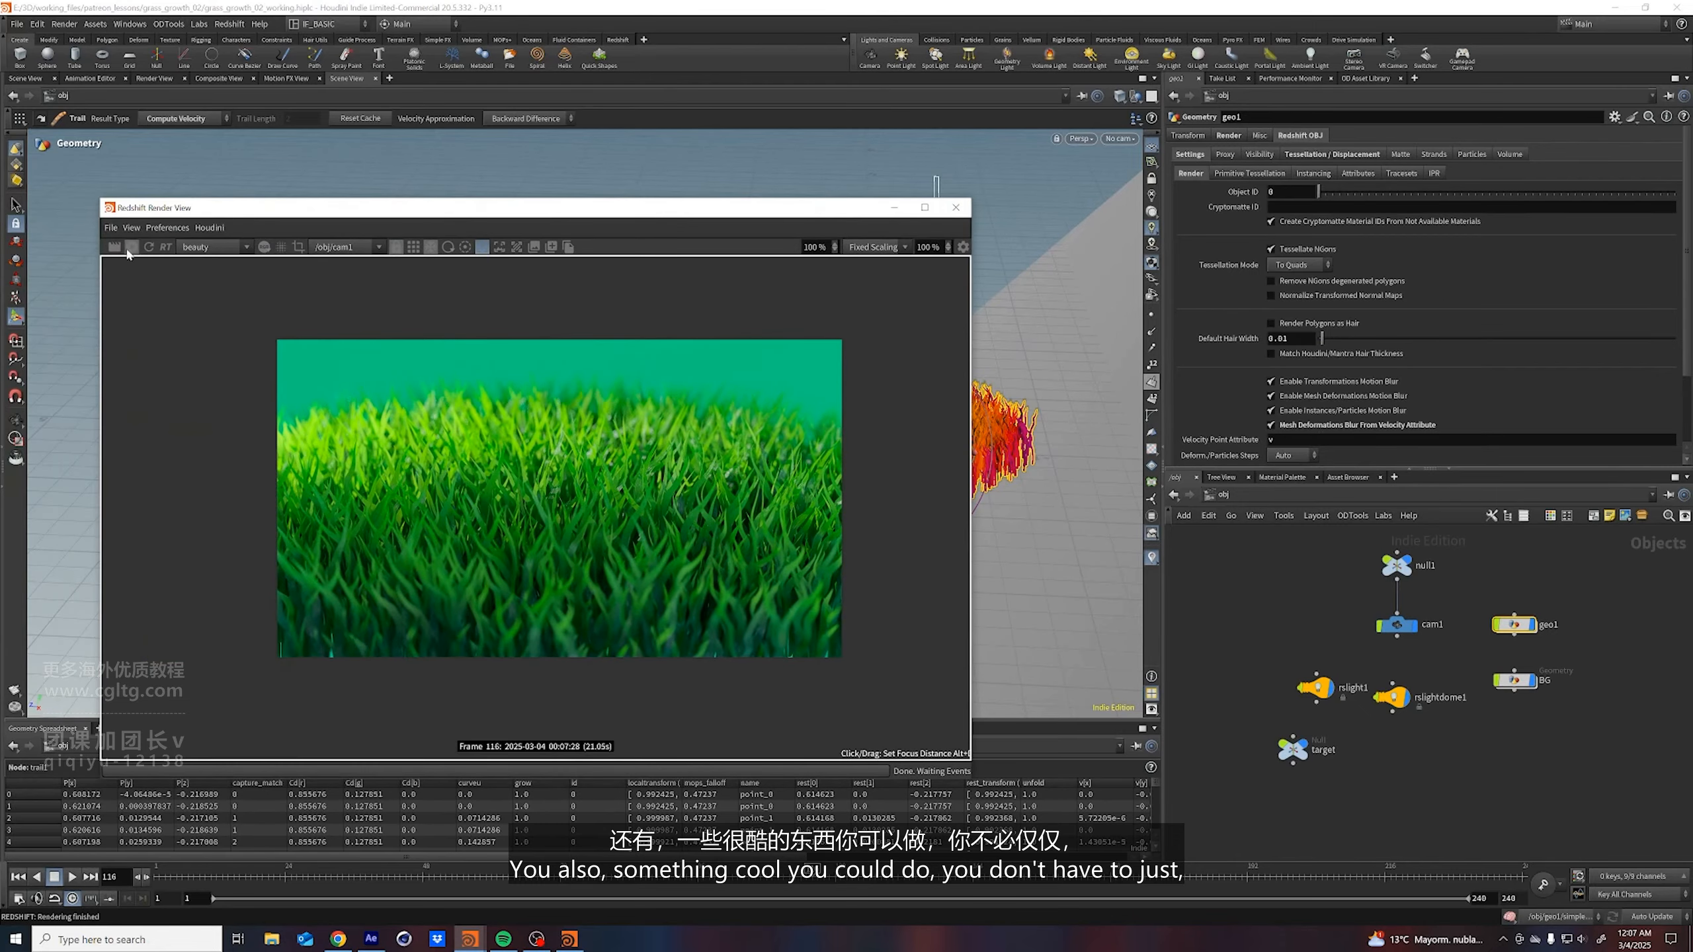
Save the scene and display the sweep1 result inside geo1 with the render view minimized
{"action": "double_click", "coordinate": [1513, 624]}
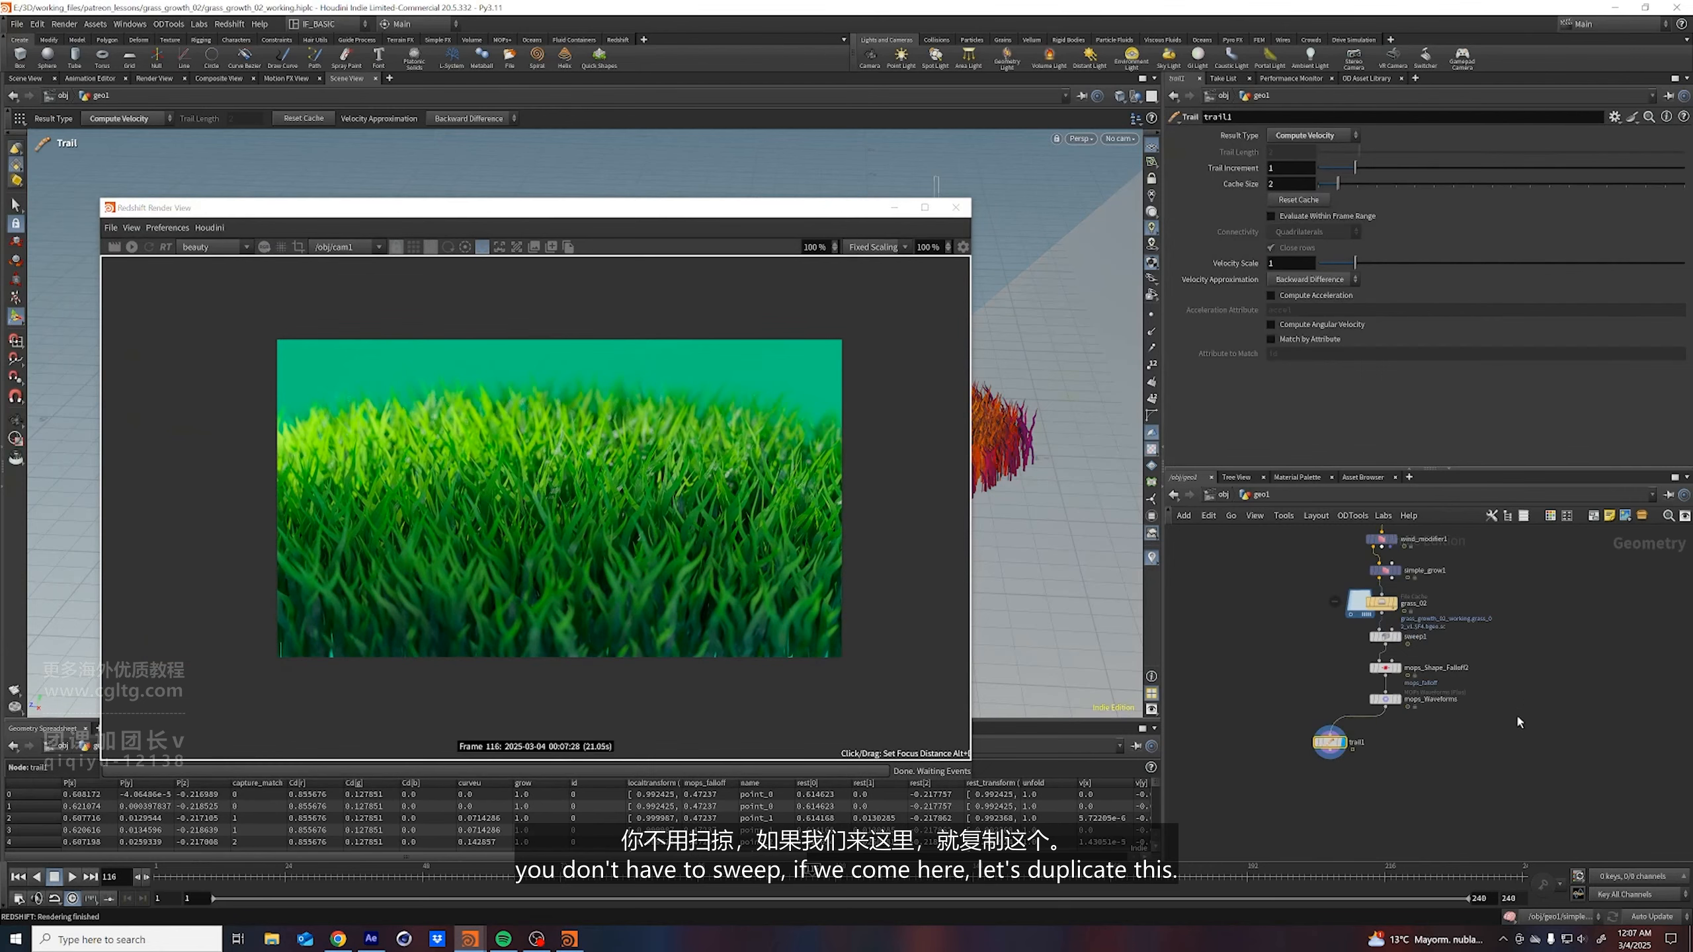
{"action": "middle_click_drag", "start_coordinate": [1512, 733], "coordinate": [1474, 791]}
{"action": "key", "text": "ctrl+s"}
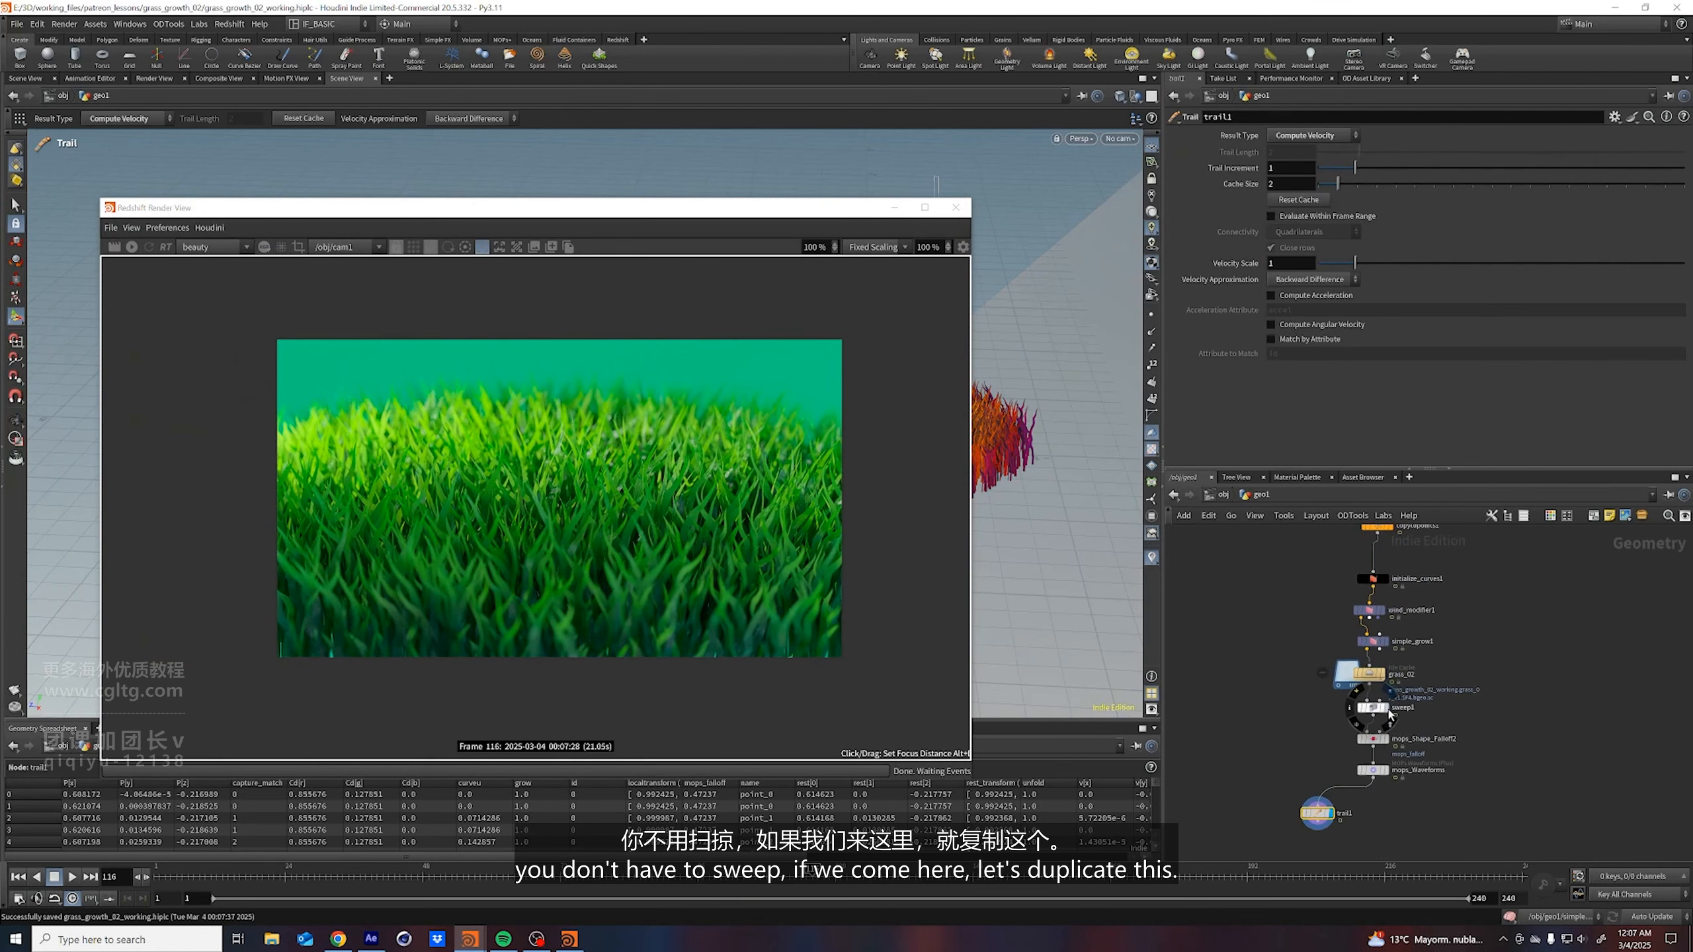
{"action": "left_click", "coordinate": [1390, 715]}
{"action": "left_click", "coordinate": [895, 208]}
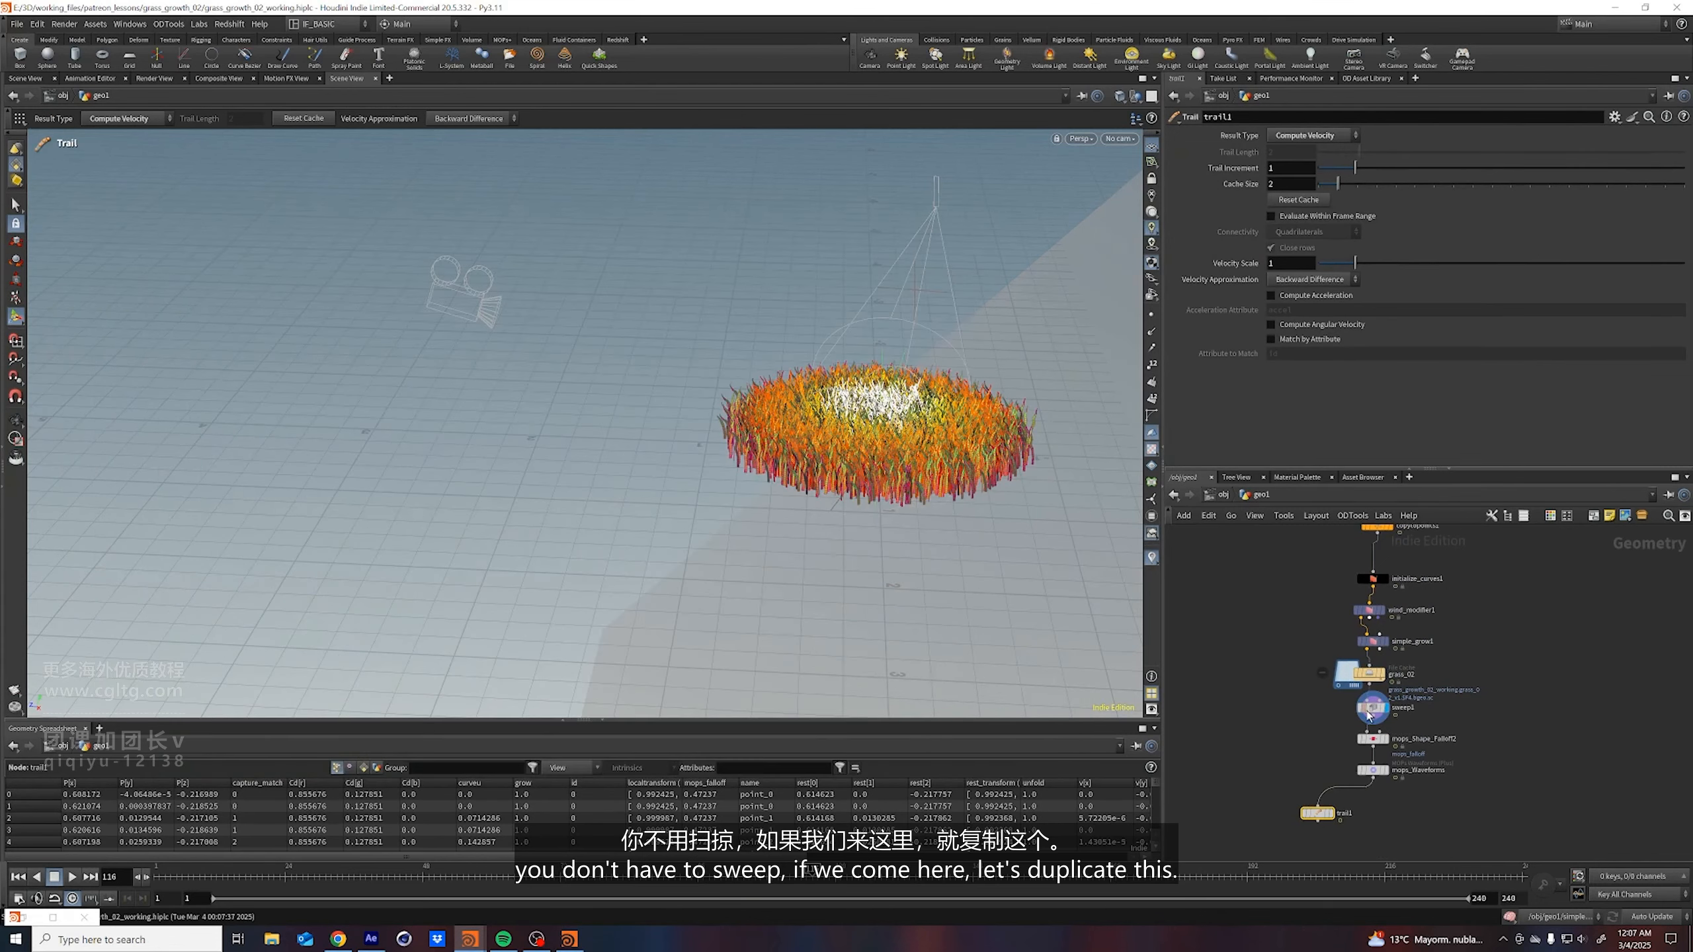
Try a duplicate of the sweep1 node beside the original and show its surface settings
{"action": "left_click_drag", "start_coordinate": [1368, 709], "coordinate": [1267, 709], "text": "alt"}
{"action": "scroll", "coordinate": [1291, 738], "scroll_direction": "up", "scroll_amount": 5}
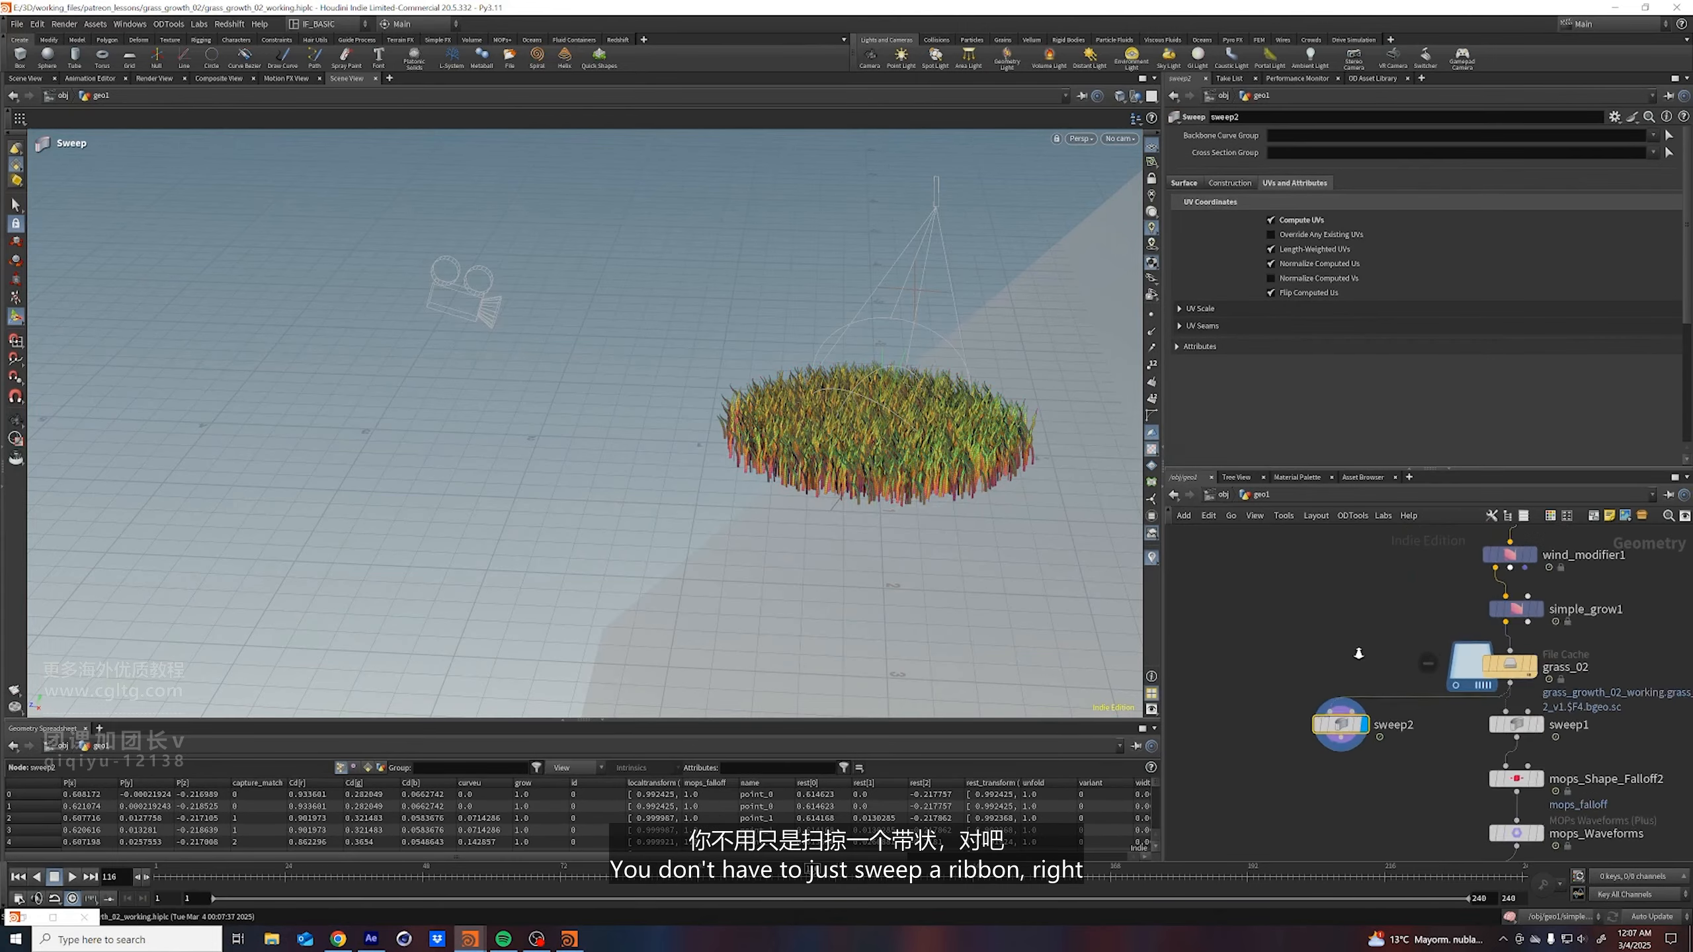
{"action": "left_click", "coordinate": [1185, 184]}
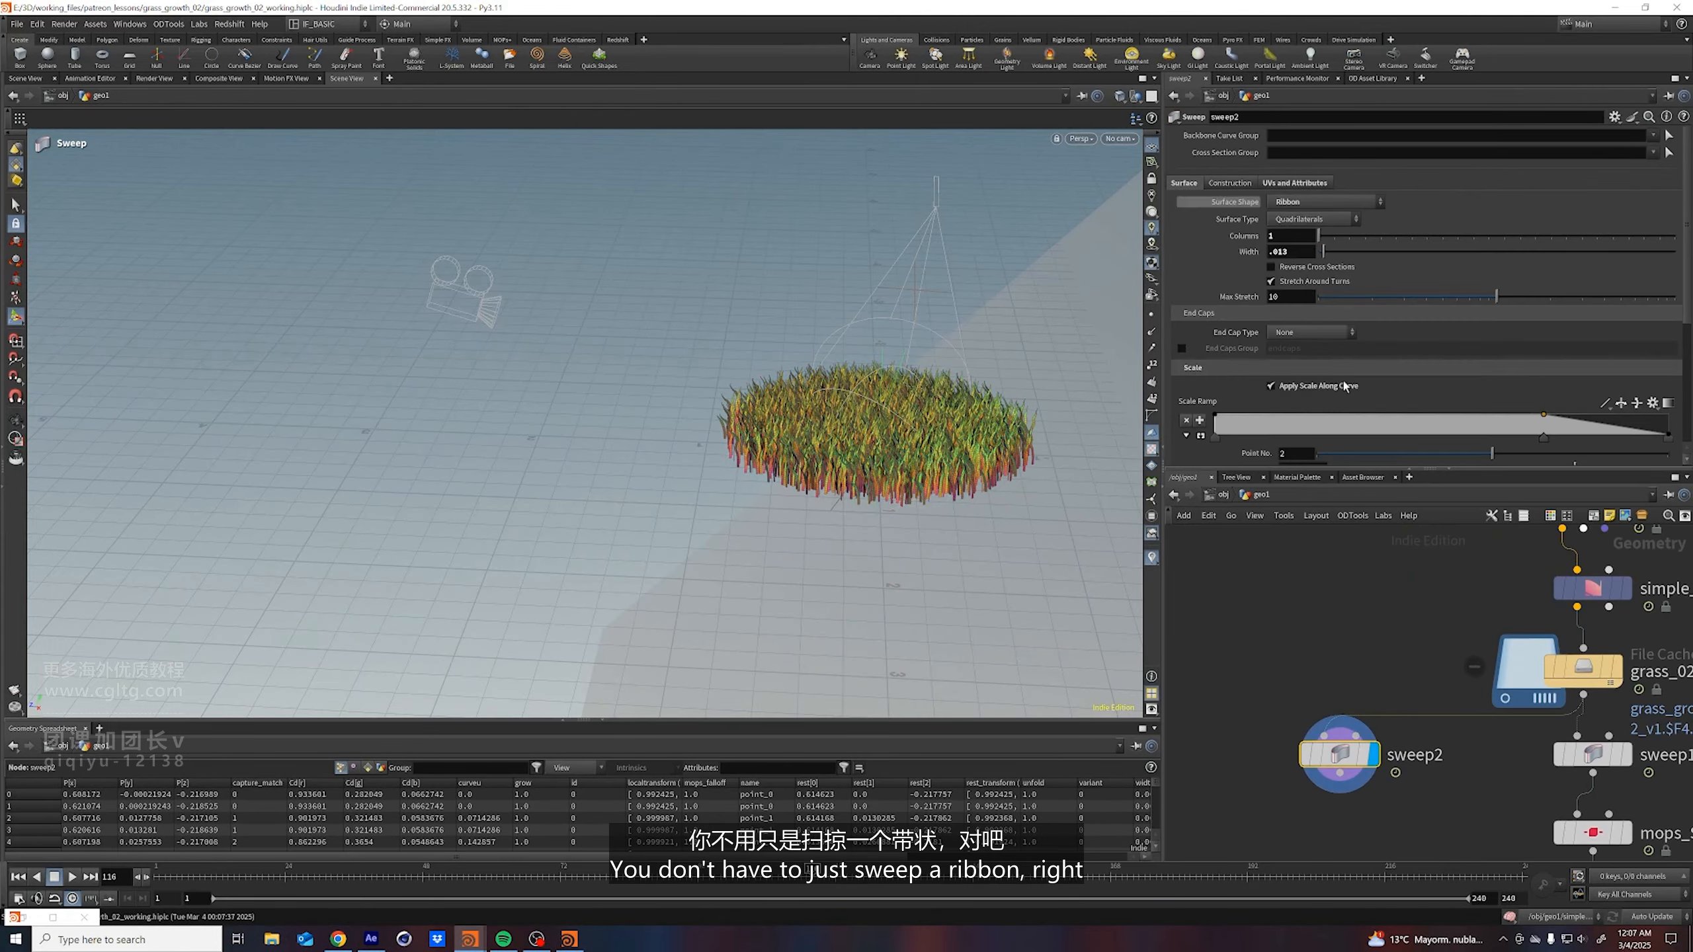
Add a Path Deform node beside the grass_02 cache and delete the duplicated sweep
{"action": "middle_click_drag", "start_coordinate": [1350, 617], "coordinate": [1366, 596]}
{"action": "key", "text": "Tab"}
{"action": "type", "text": "path def"}
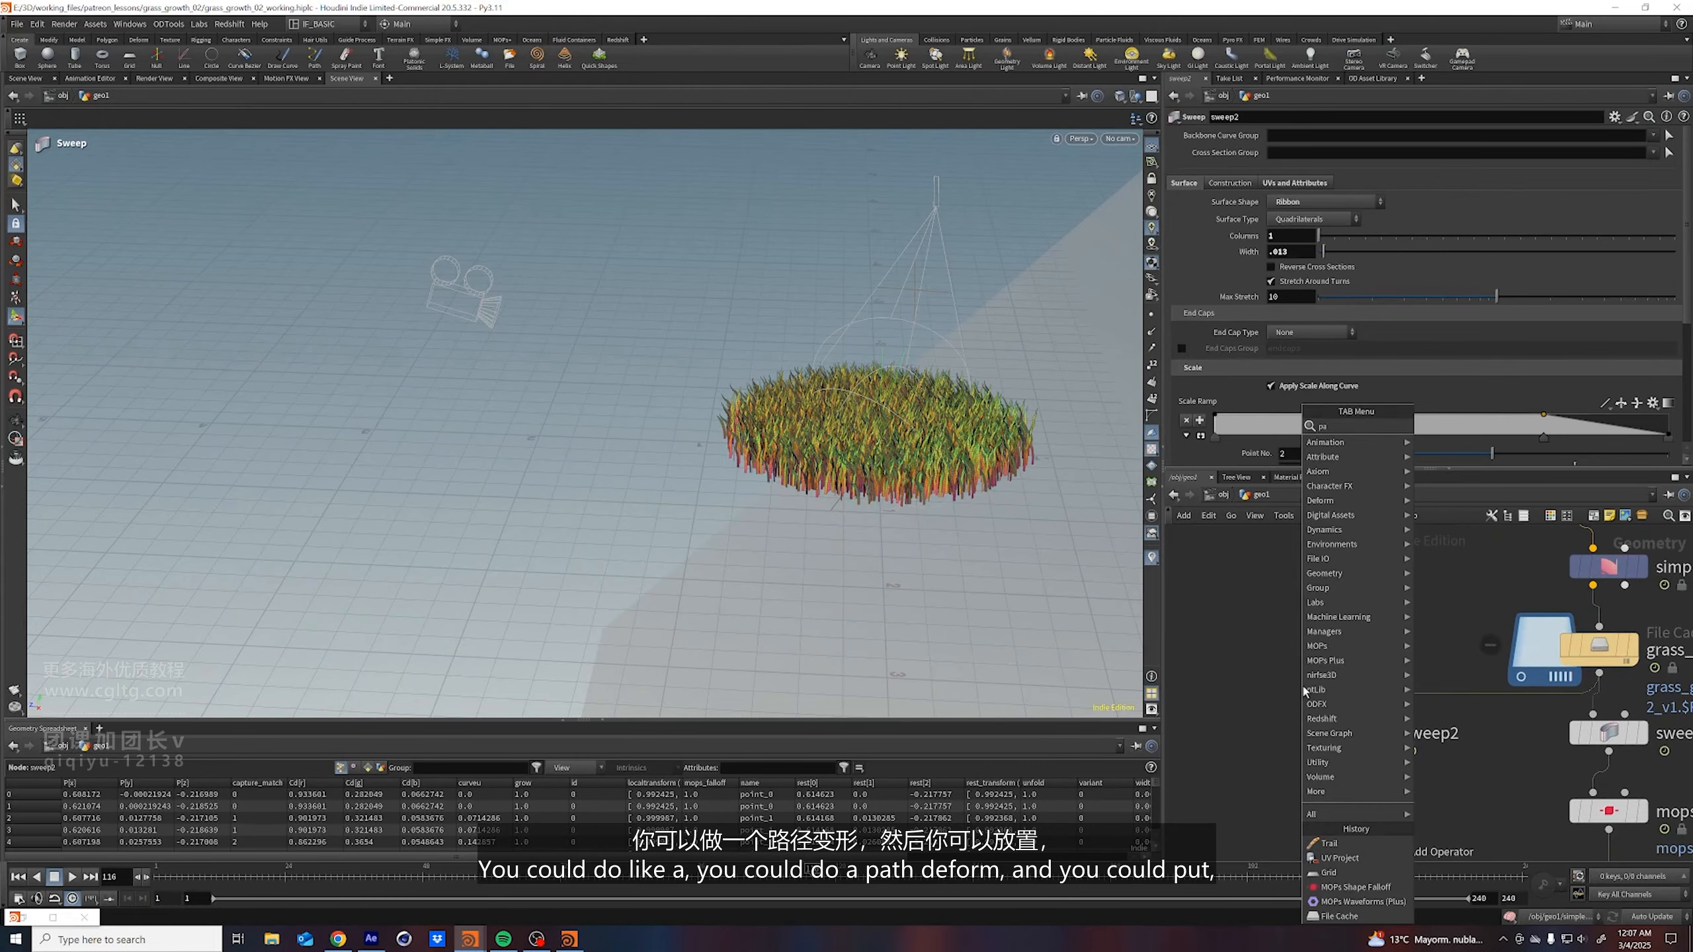
{"action": "key", "text": "Return"}
{"action": "left_click", "coordinate": [1301, 685]}
{"action": "left_click", "coordinate": [1363, 730]}
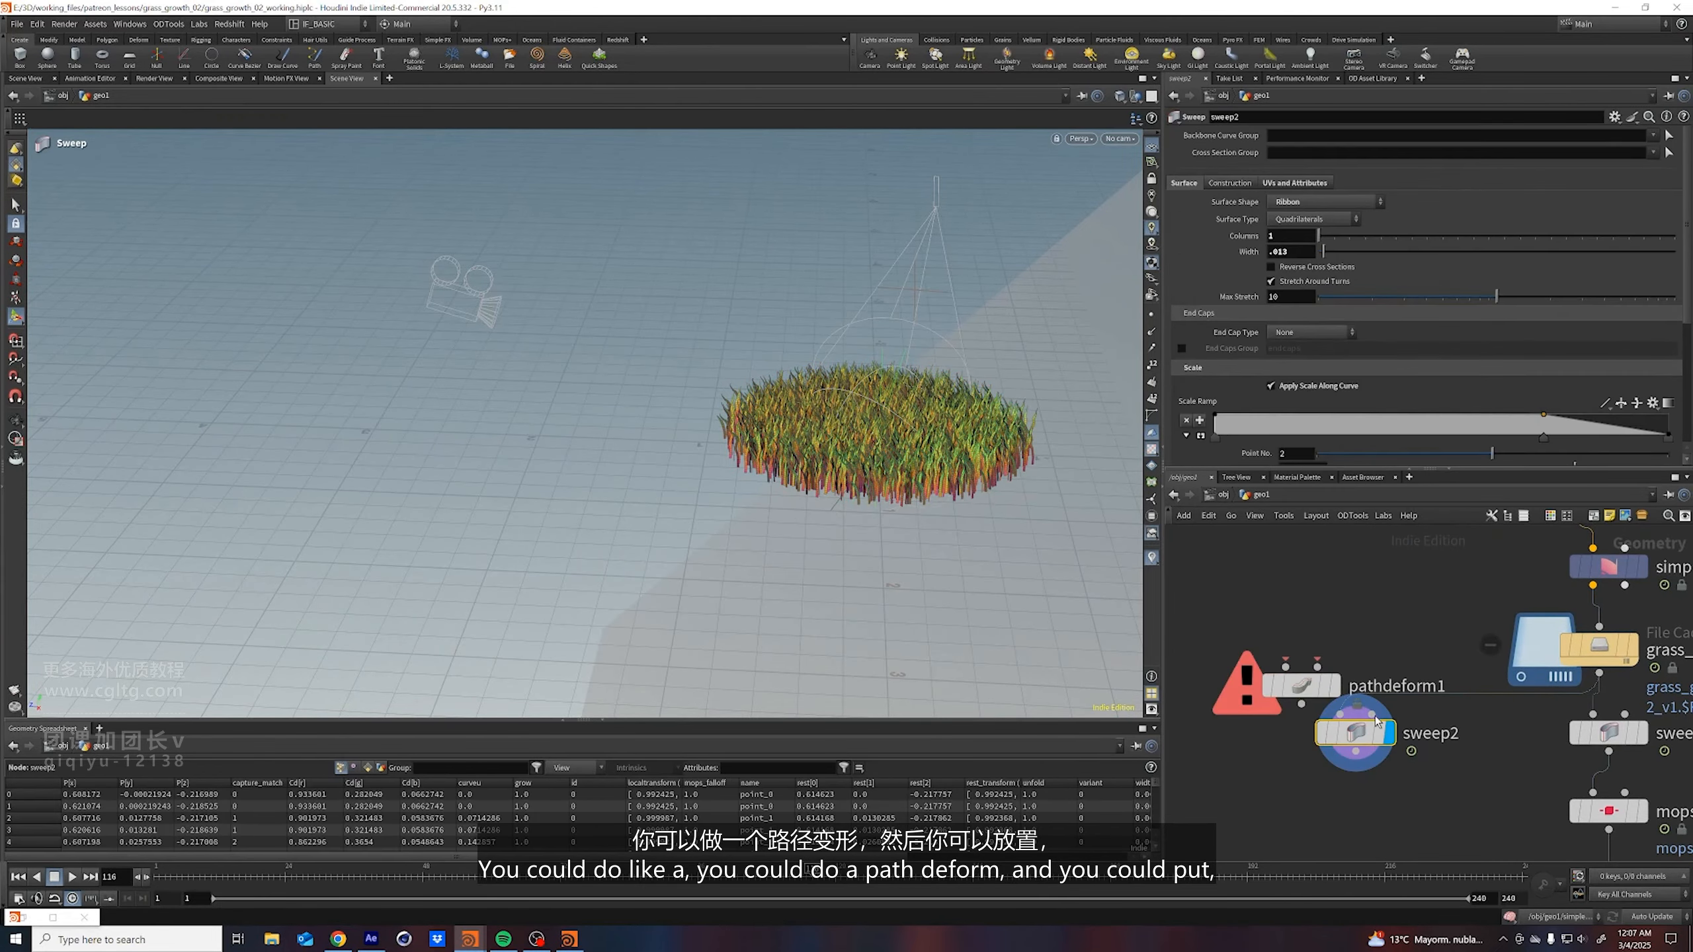
{"action": "key", "text": "Delete"}
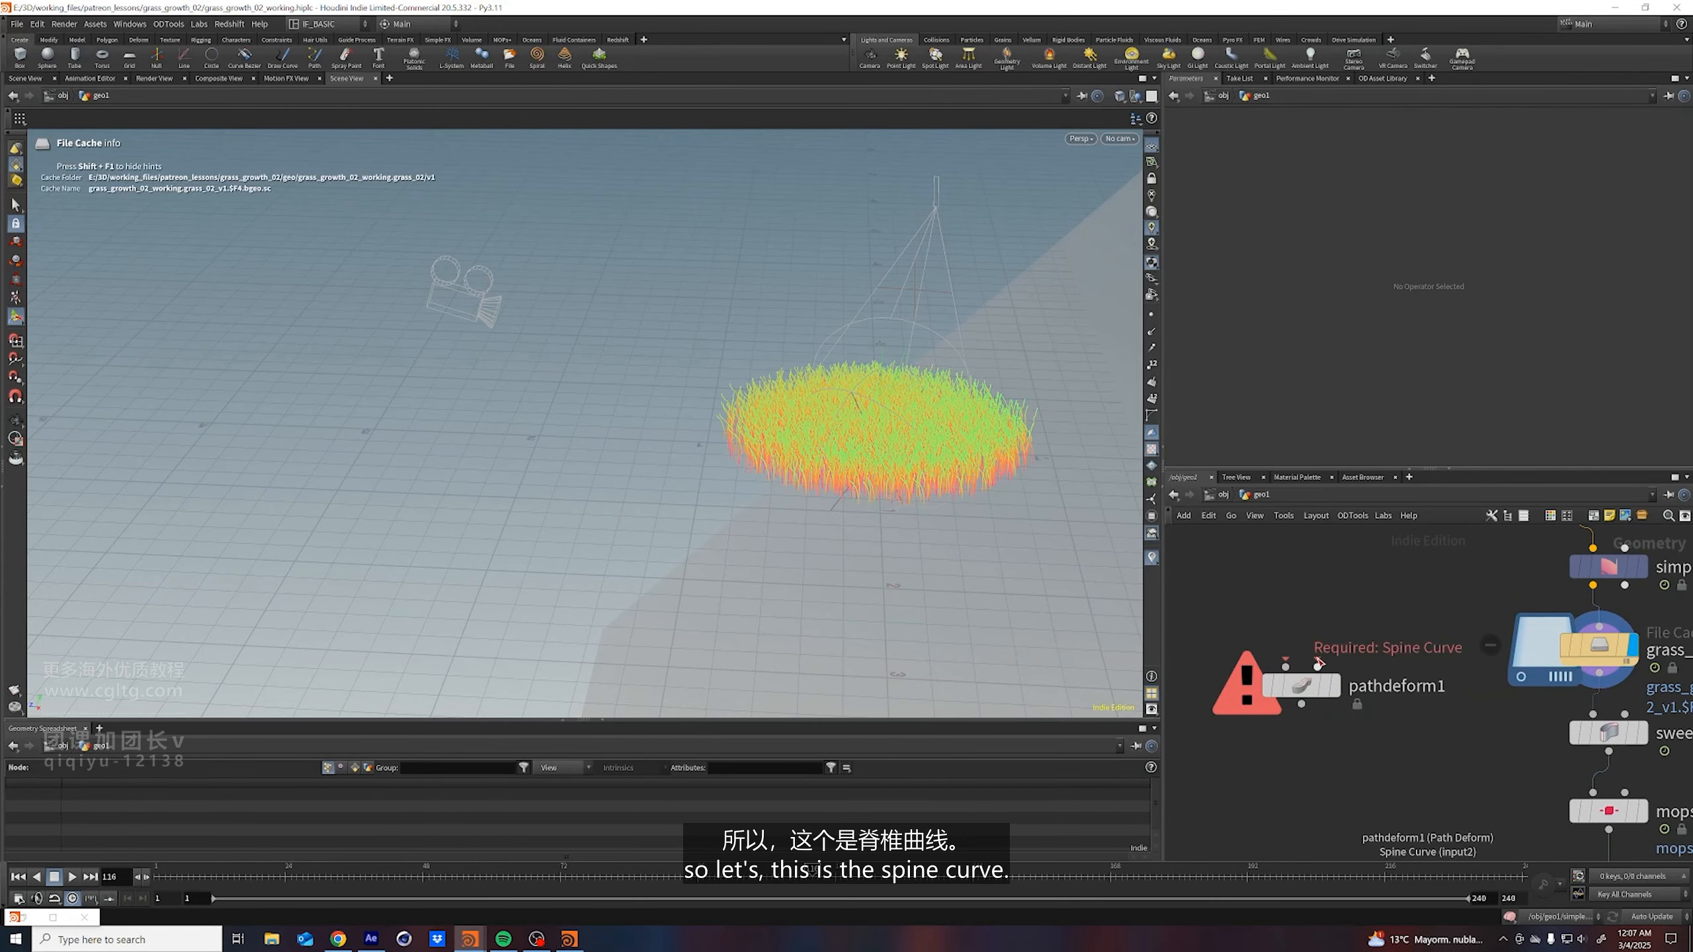
Connect the grass_02 cache to the Path Deform's spine curve input and reposition the node lower in the network
{"action": "left_click_drag", "start_coordinate": [1318, 666], "coordinate": [1599, 673]}
{"action": "middle_click_drag", "start_coordinate": [1232, 588], "coordinate": [1316, 634]}
{"action": "left_click_drag", "start_coordinate": [1380, 659], "coordinate": [1470, 804]}
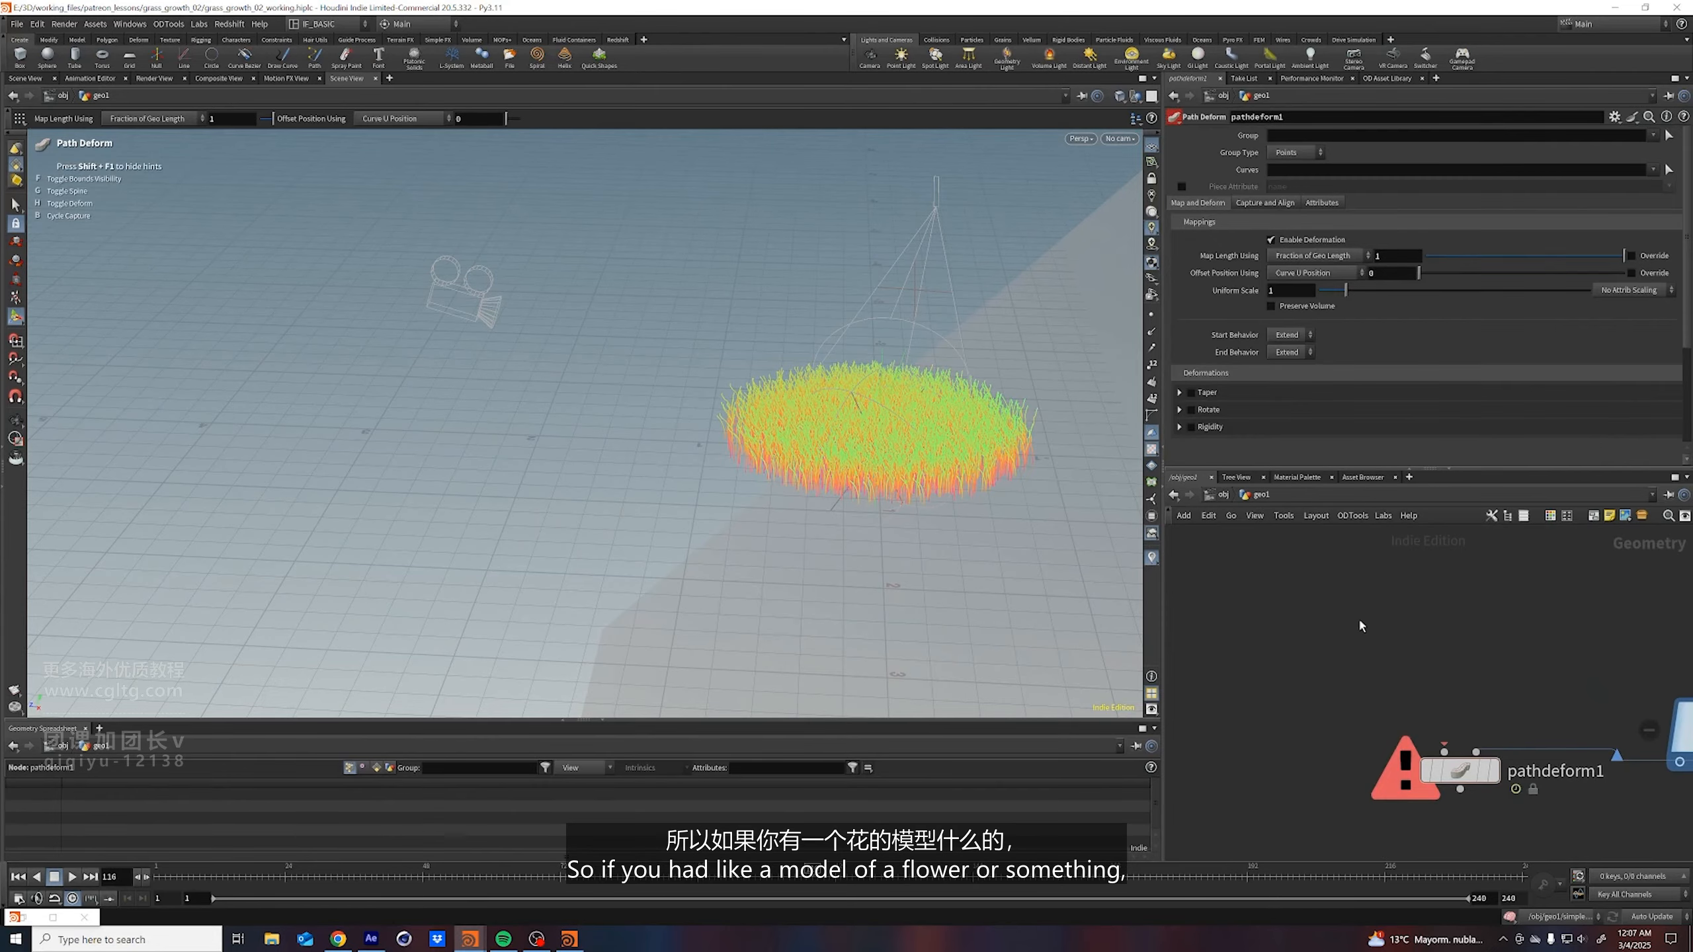
Add a Test Geometry: Pig Head node above the Path Deform node and set its uniform scale to 0.05
{"action": "middle_click_drag", "start_coordinate": [941, 473], "coordinate": [820, 510], "text": "alt"}
{"action": "right_click_drag", "start_coordinate": [820, 510], "coordinate": [926, 295], "text": "alt"}
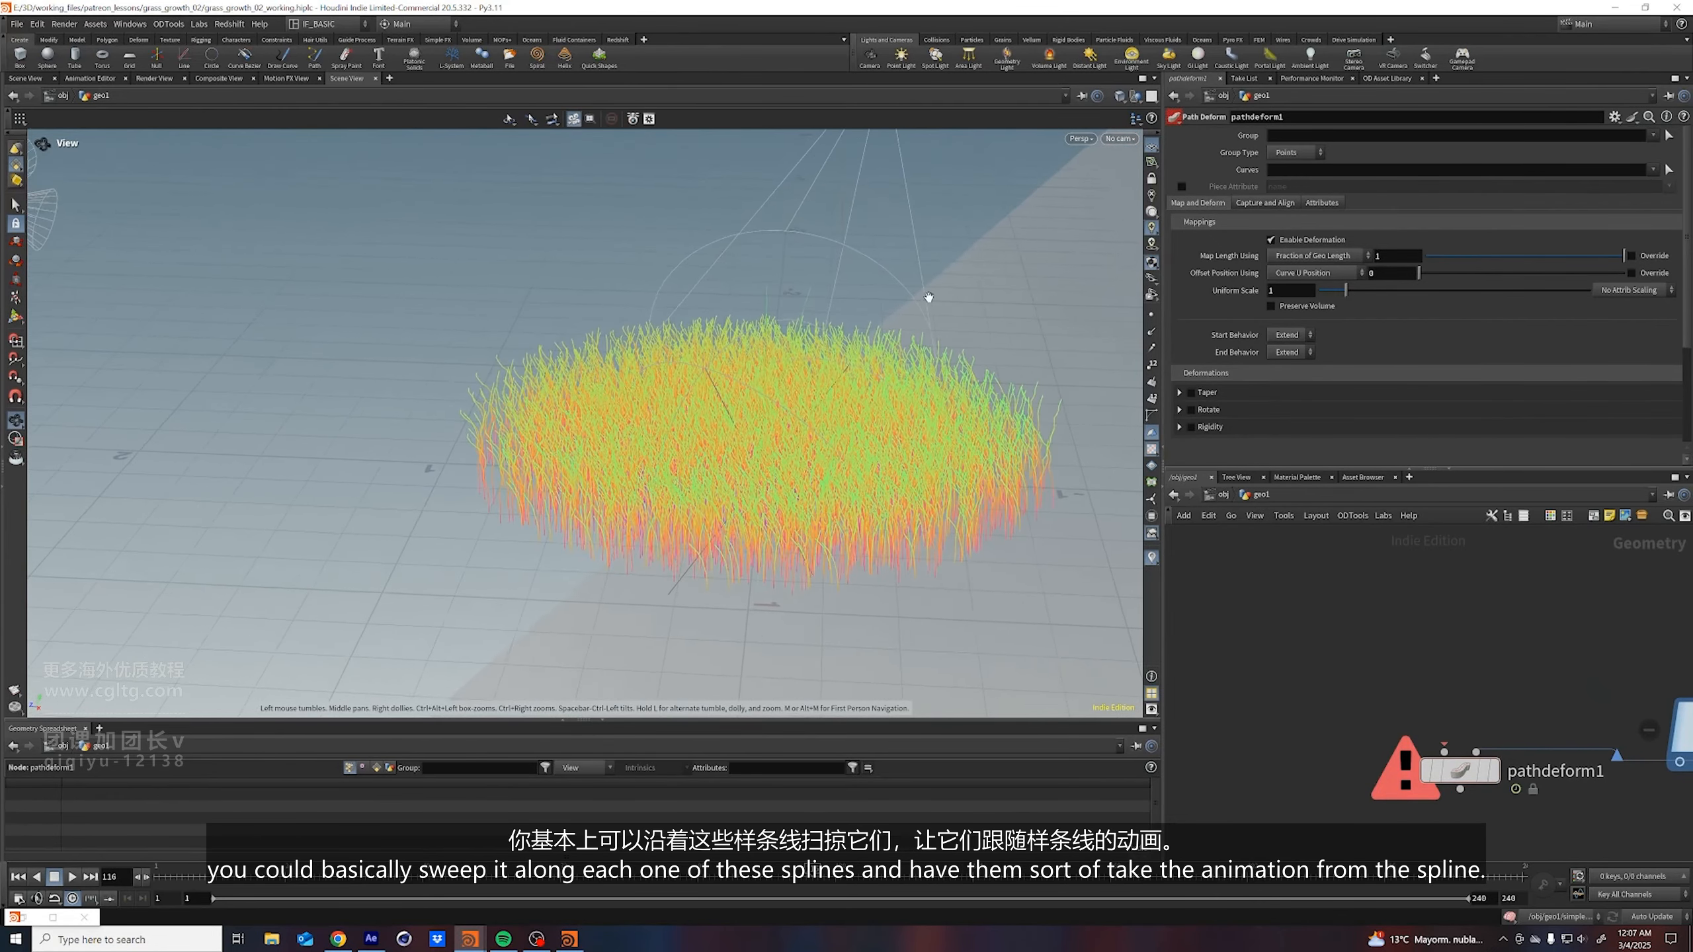
{"action": "left_click_drag", "start_coordinate": [926, 295], "coordinate": [900, 410], "text": "alt"}
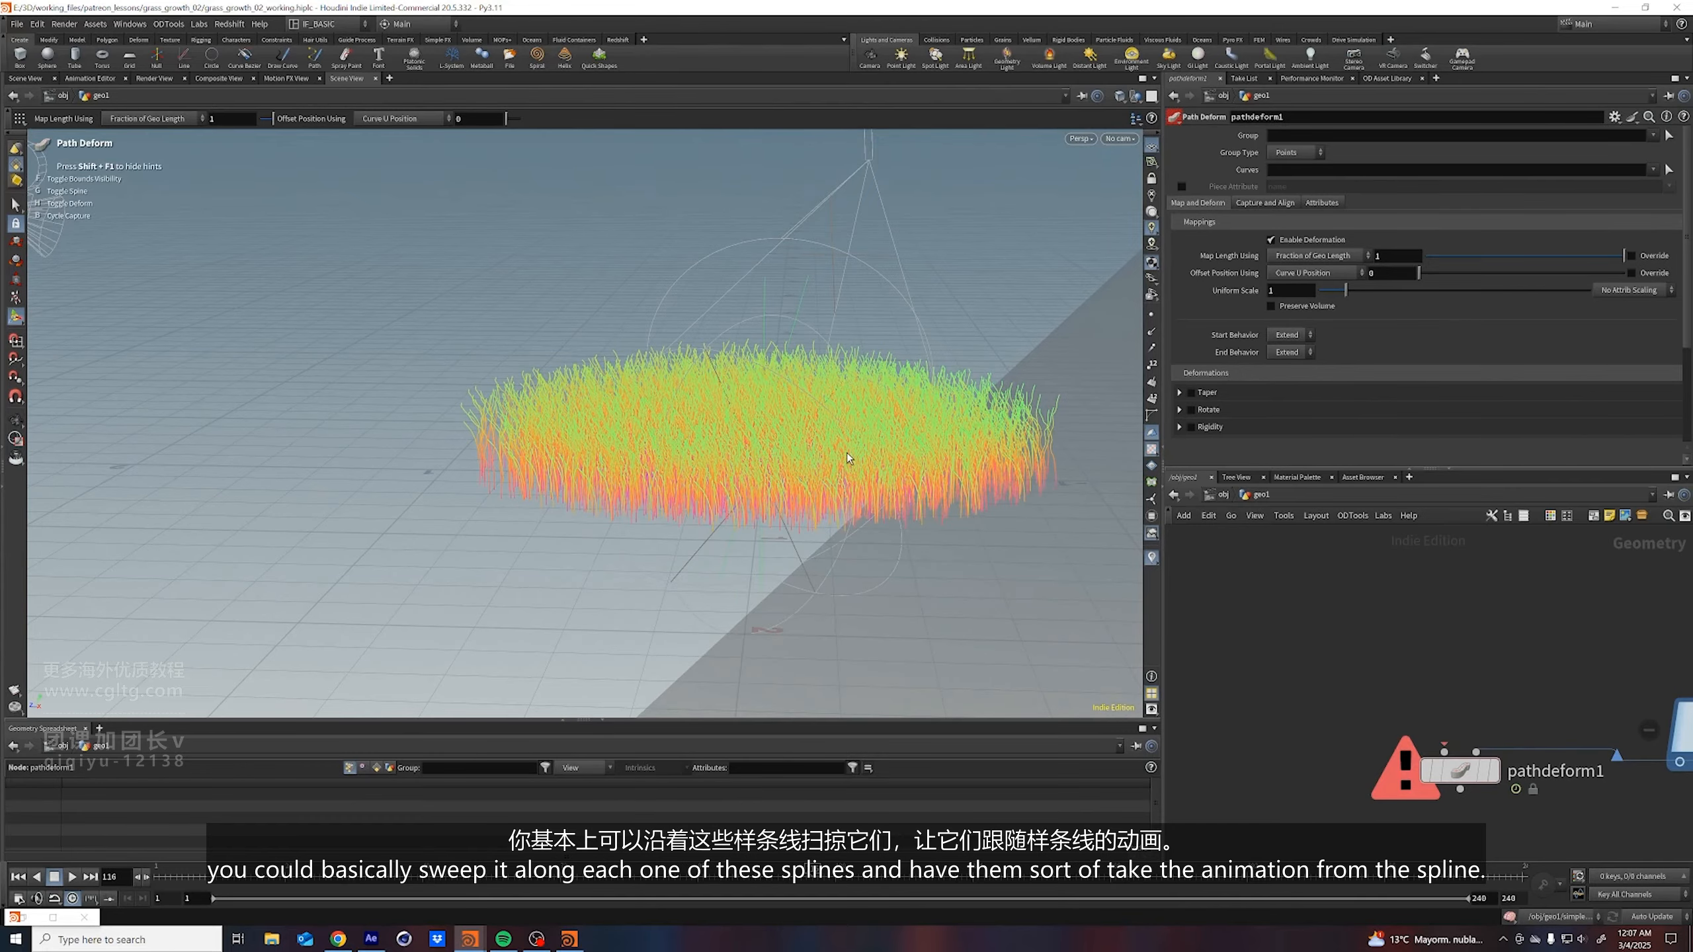
{"action": "scroll", "coordinate": [1393, 703], "scroll_direction": "down", "scroll_amount": 3}
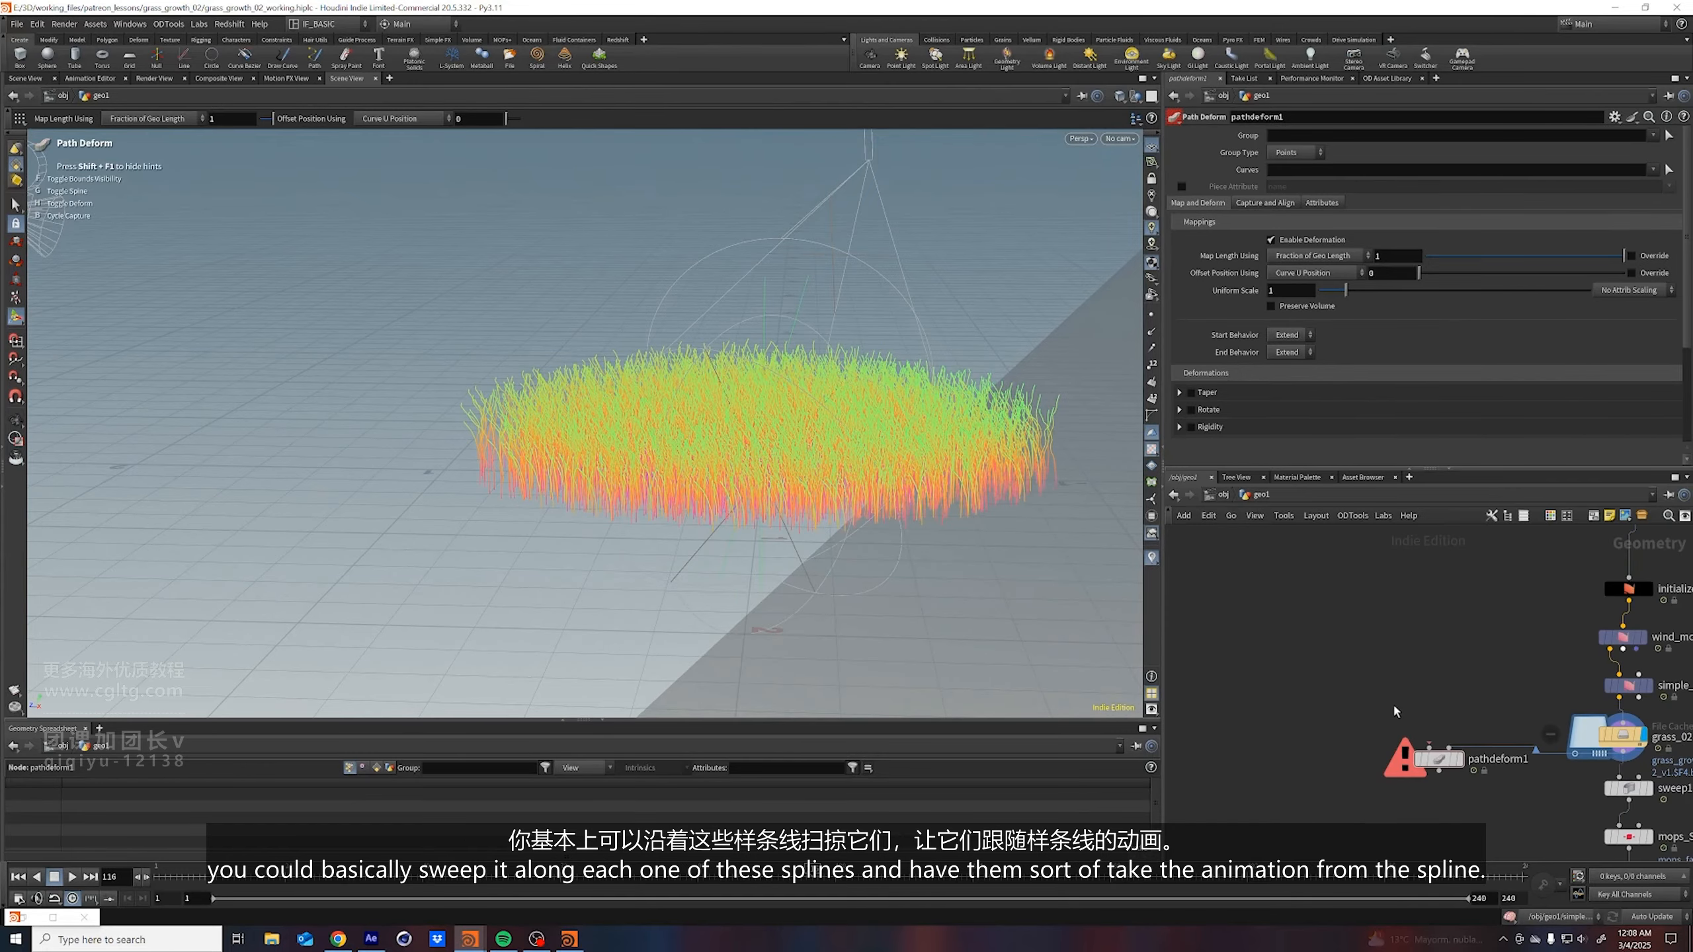
{"action": "key", "text": "Tab"}
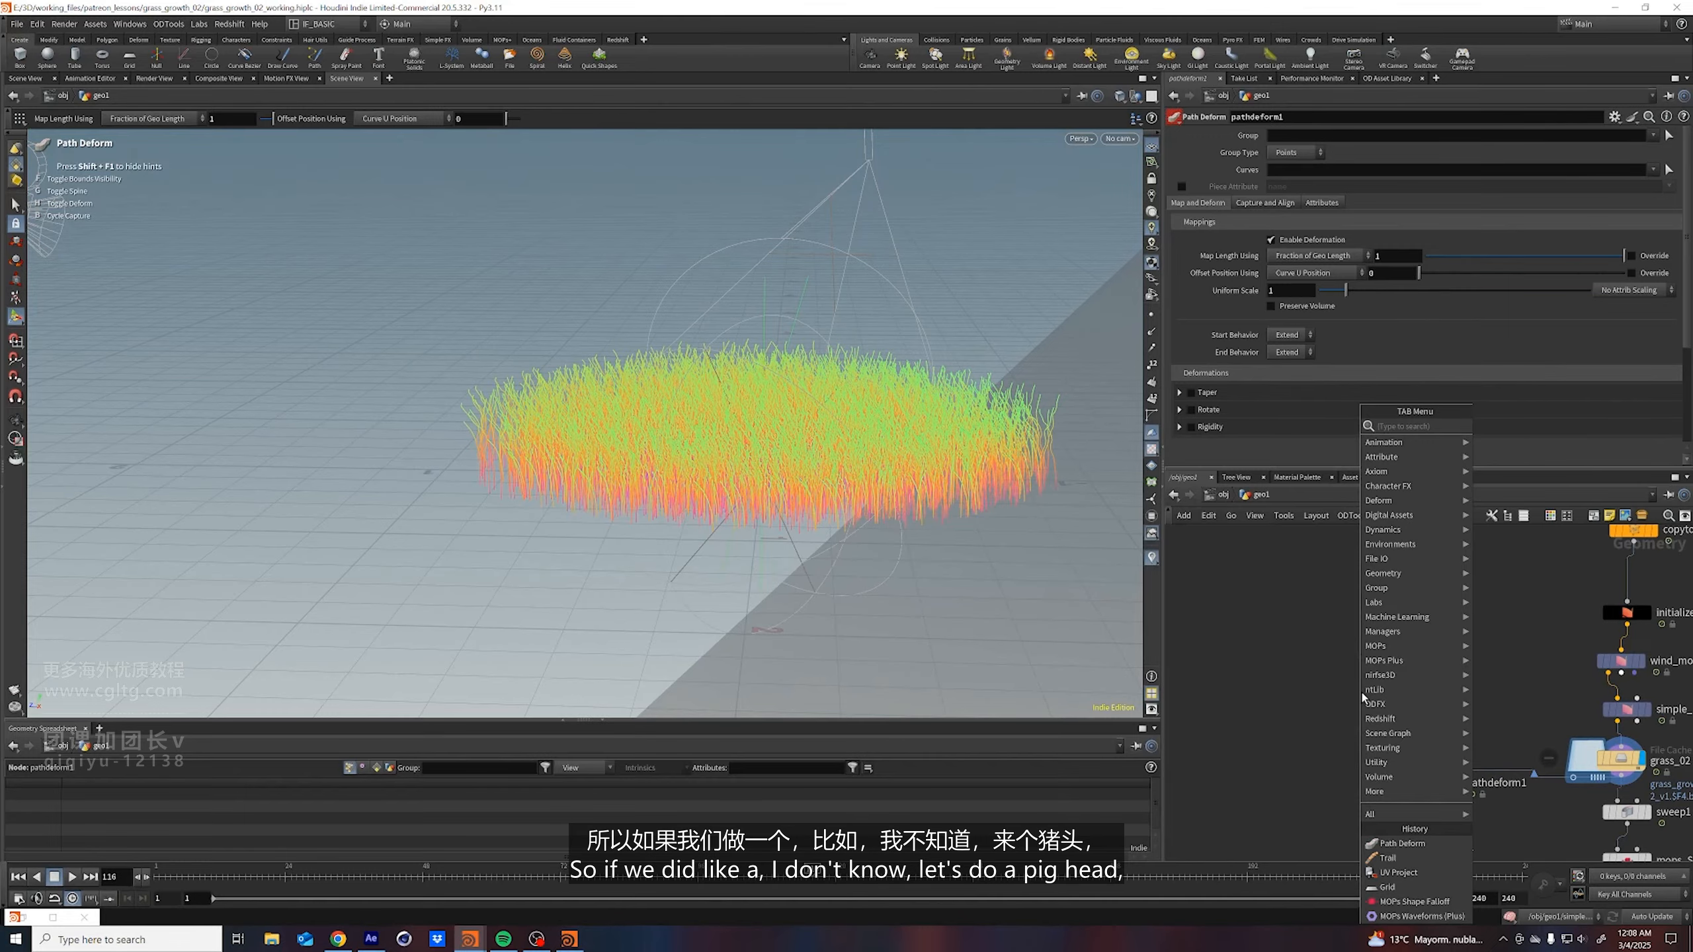
{"action": "type", "text": "t"}
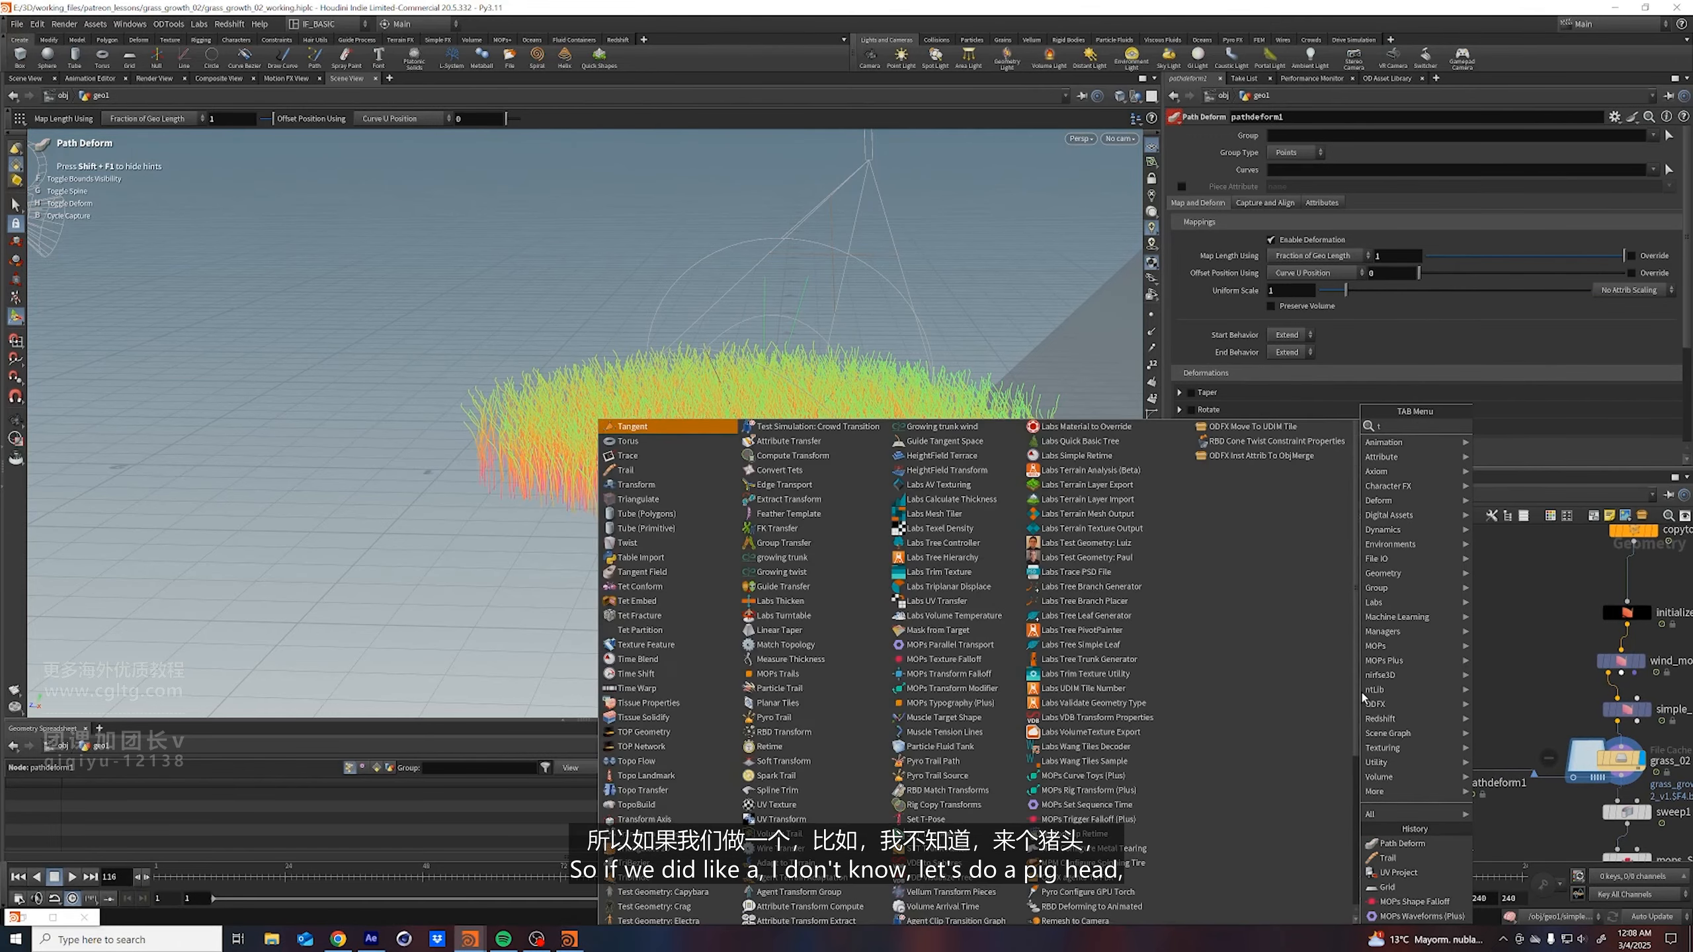
{"action": "key", "text": "BackSpace"}
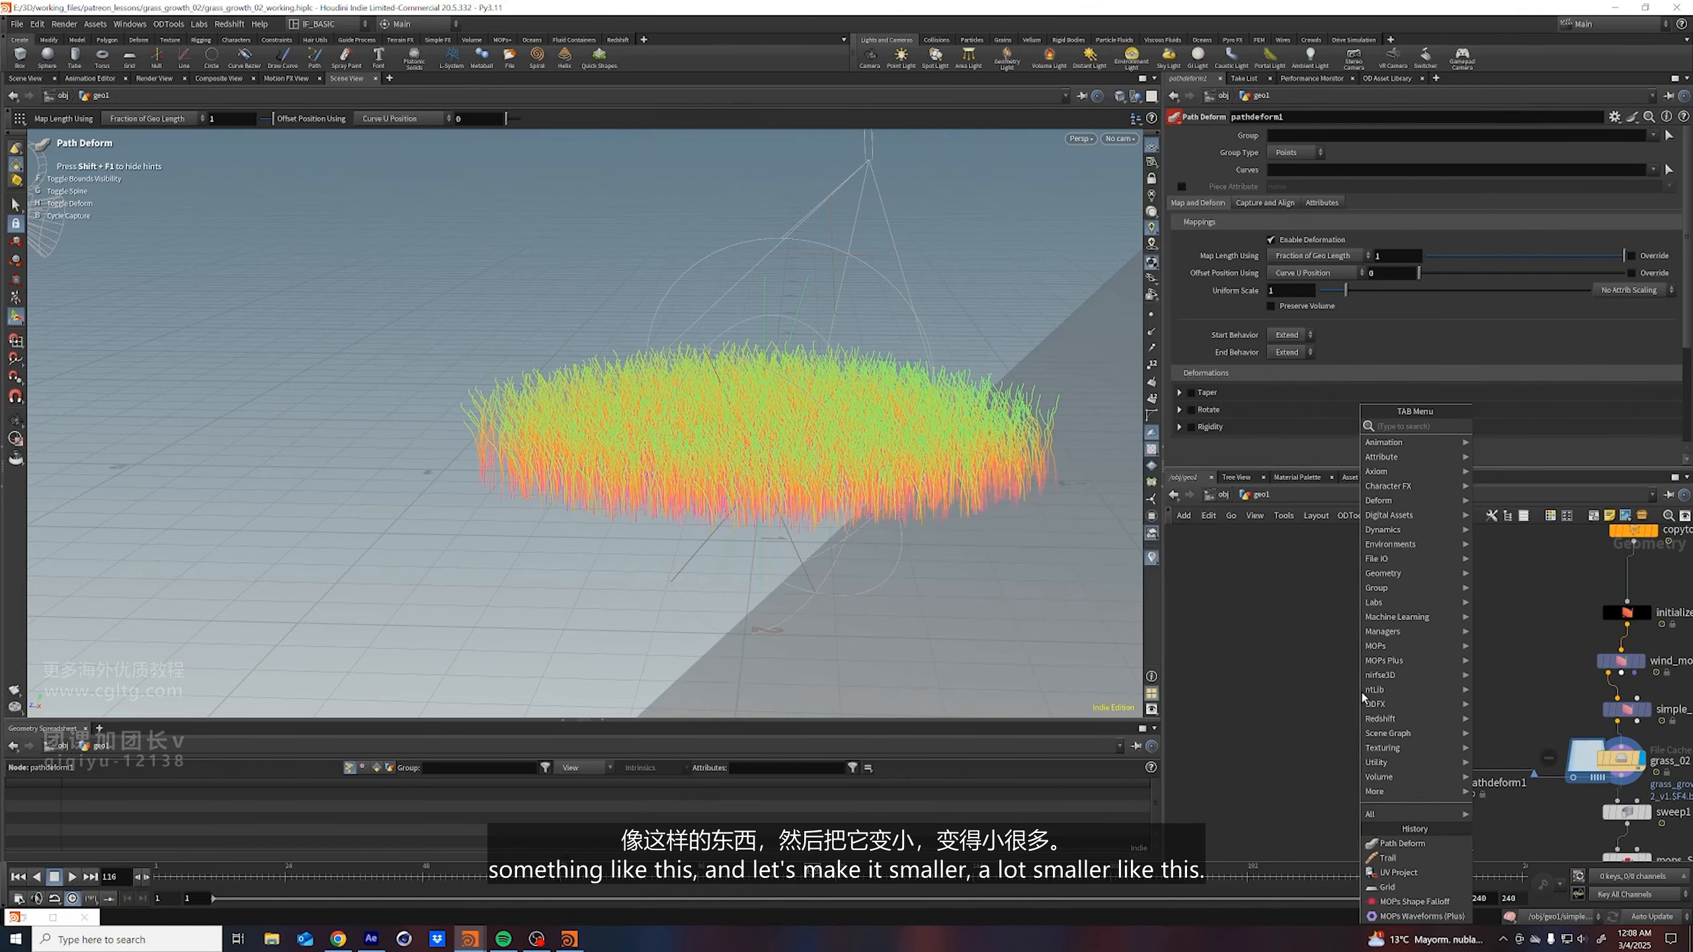
{"action": "type", "text": "pig he"}
{"action": "key", "text": "Return"}
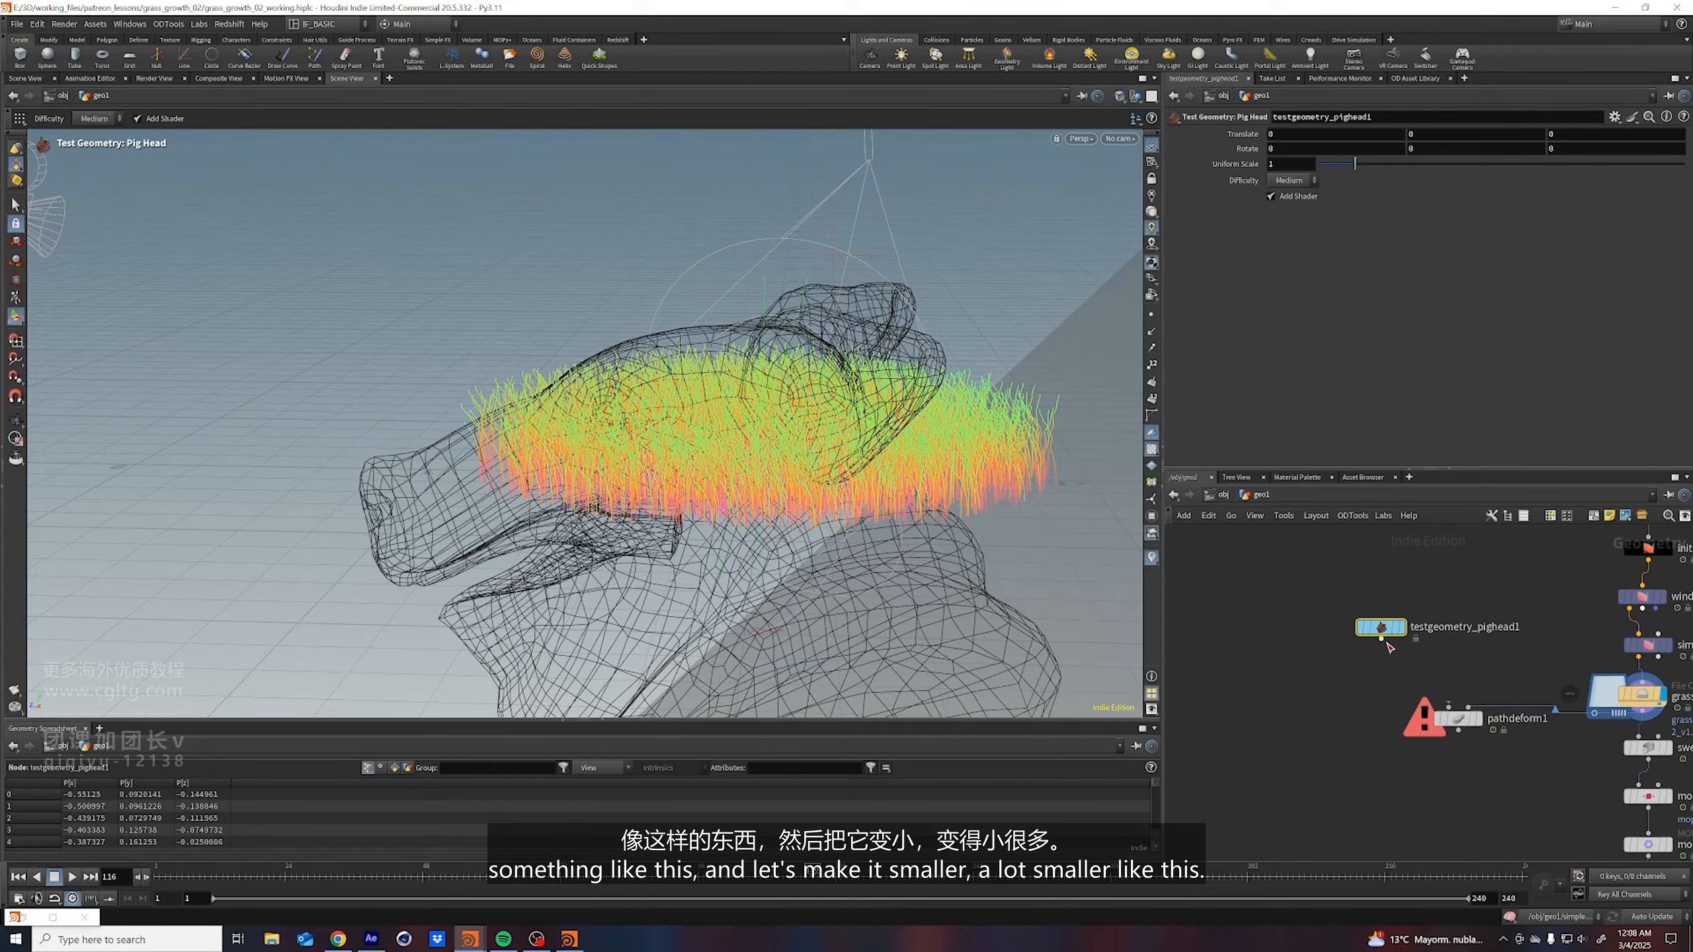
{"action": "left_click_drag", "start_coordinate": [1355, 166], "coordinate": [1320, 183]}
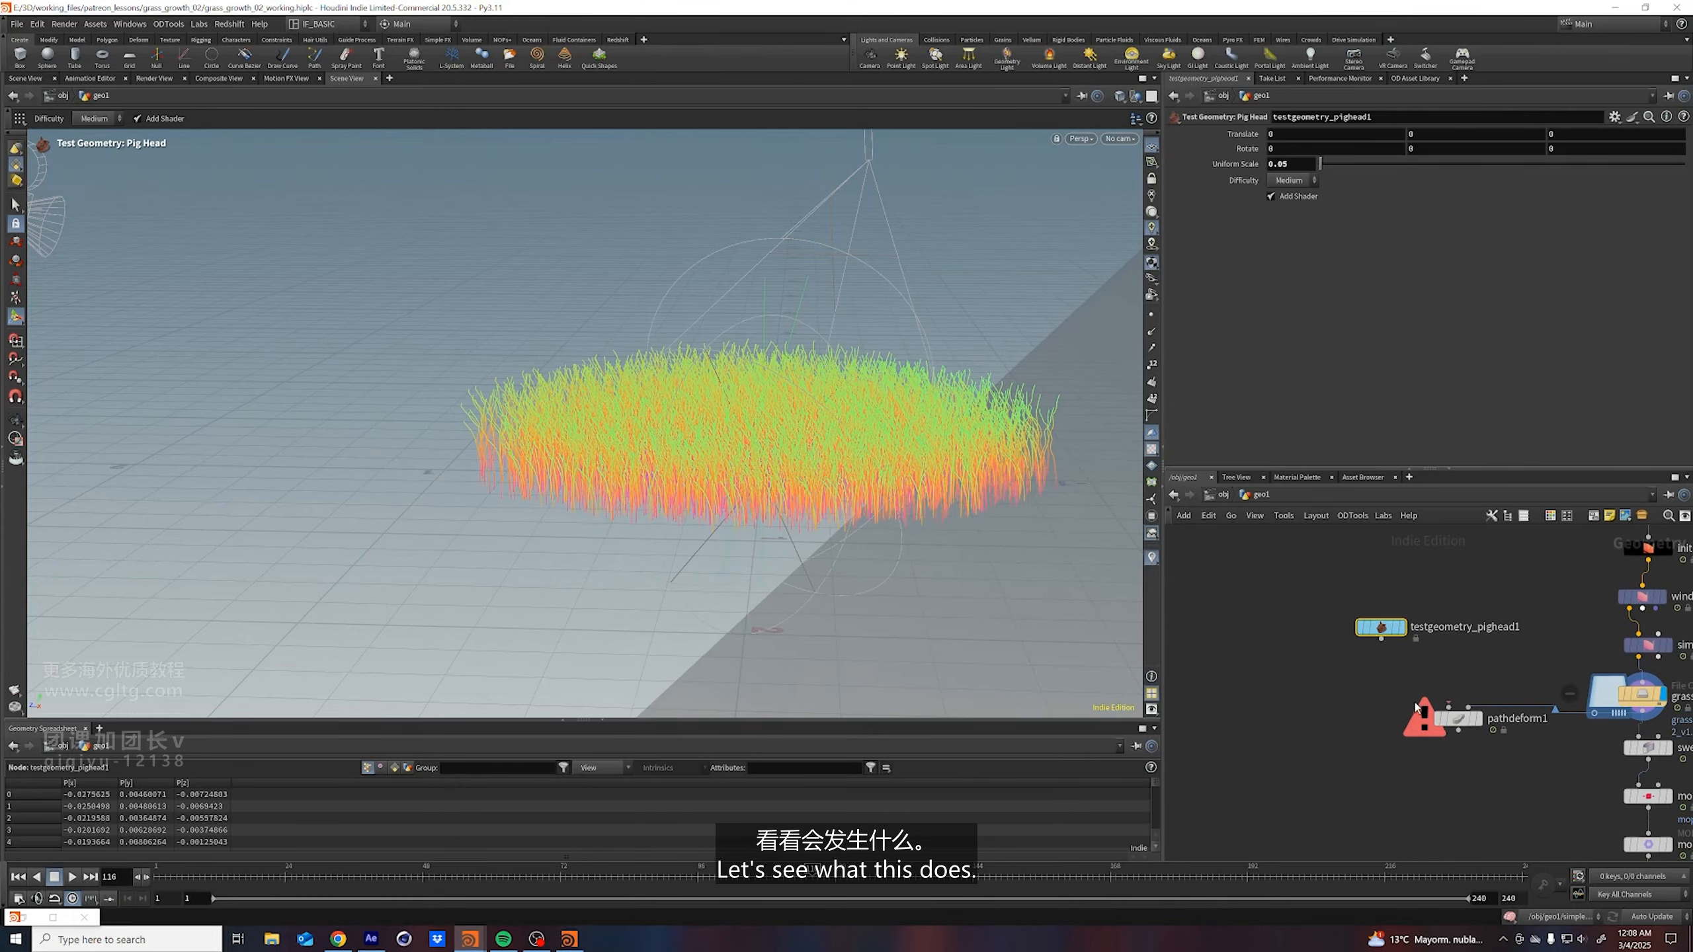
Connect the pig head to the Path Deform's geometry input, display the deformed result and inspect it from above
{"action": "left_click", "coordinate": [1381, 639]}
{"action": "left_click", "coordinate": [1450, 708]}
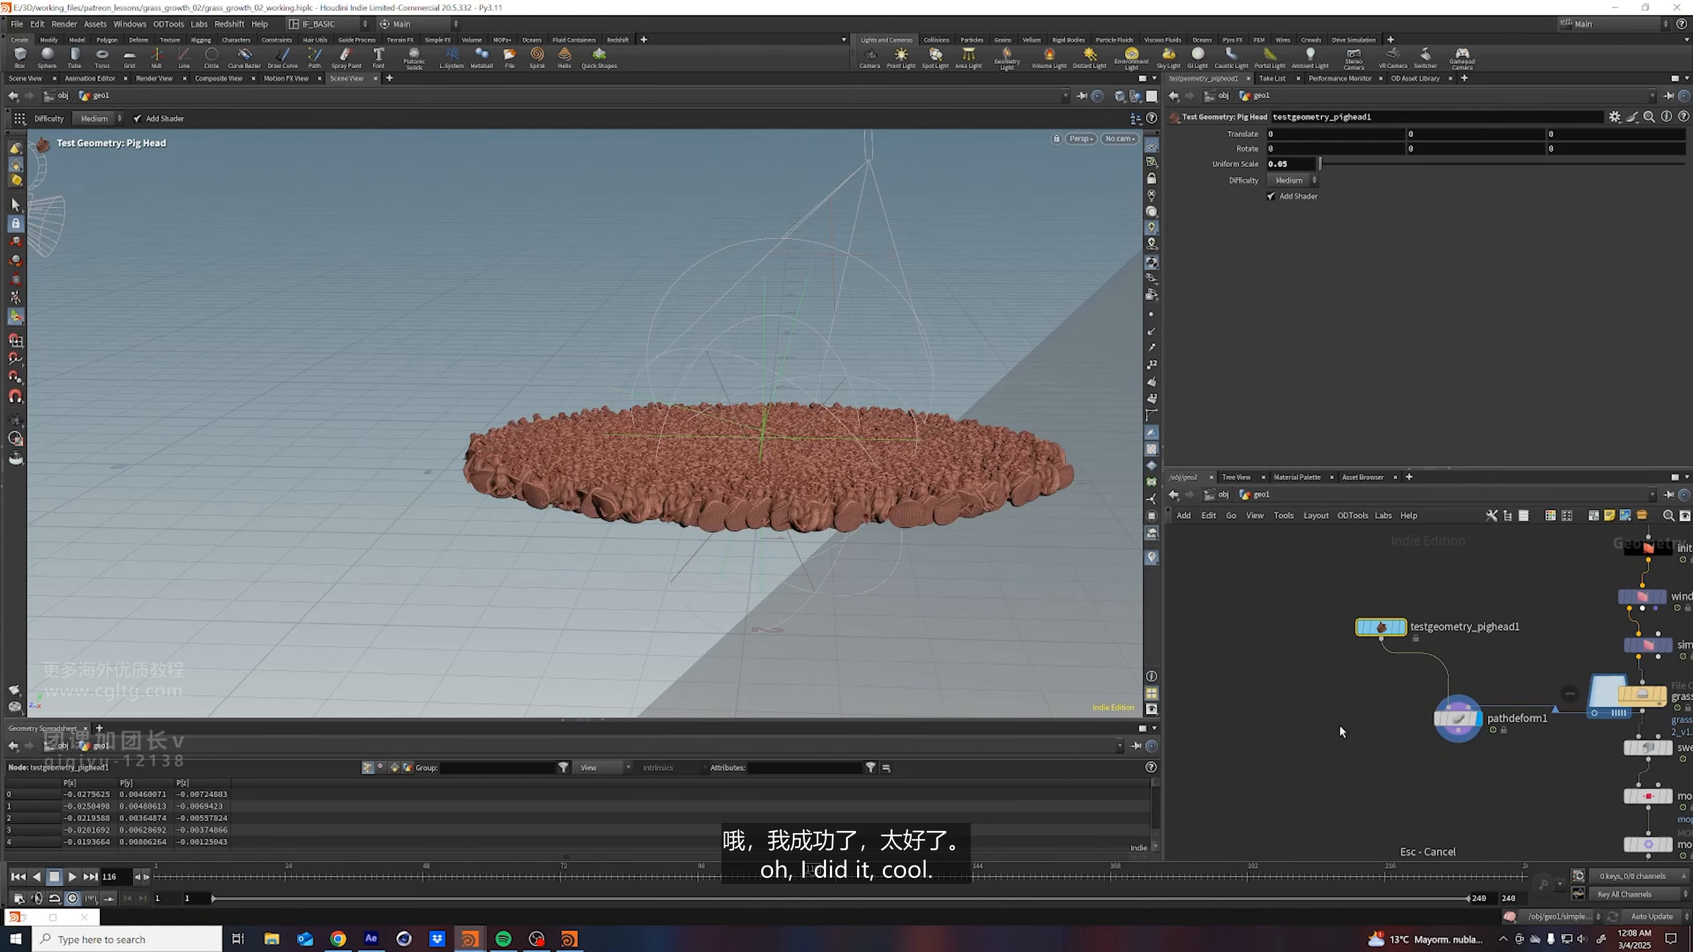
{"action": "middle_click_drag", "start_coordinate": [1338, 748], "coordinate": [1284, 759]}
{"action": "scroll", "coordinate": [893, 321], "scroll_direction": "up", "scroll_amount": 5}
{"action": "left_click_drag", "start_coordinate": [892, 322], "coordinate": [853, 467], "text": "alt"}
{"action": "left_click", "coordinate": [1344, 728]}
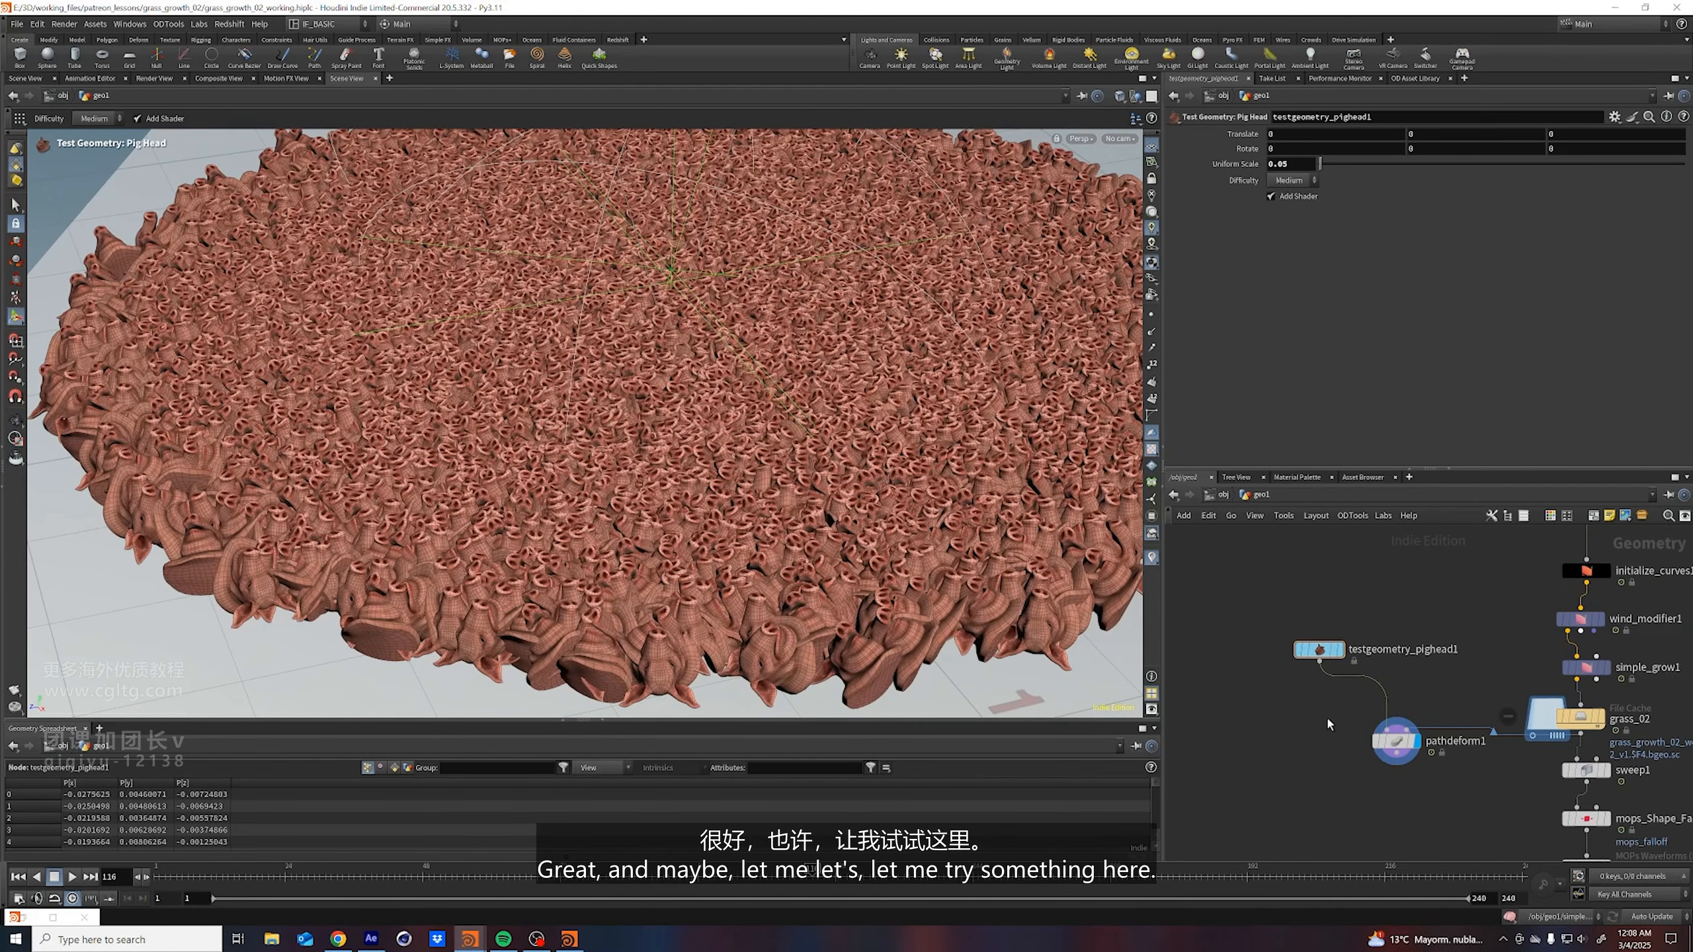
Display copytopoints1 and set the Force Total Count of scatter1 to 100
{"action": "middle_click_drag", "start_coordinate": [1419, 682], "coordinate": [1419, 720]}
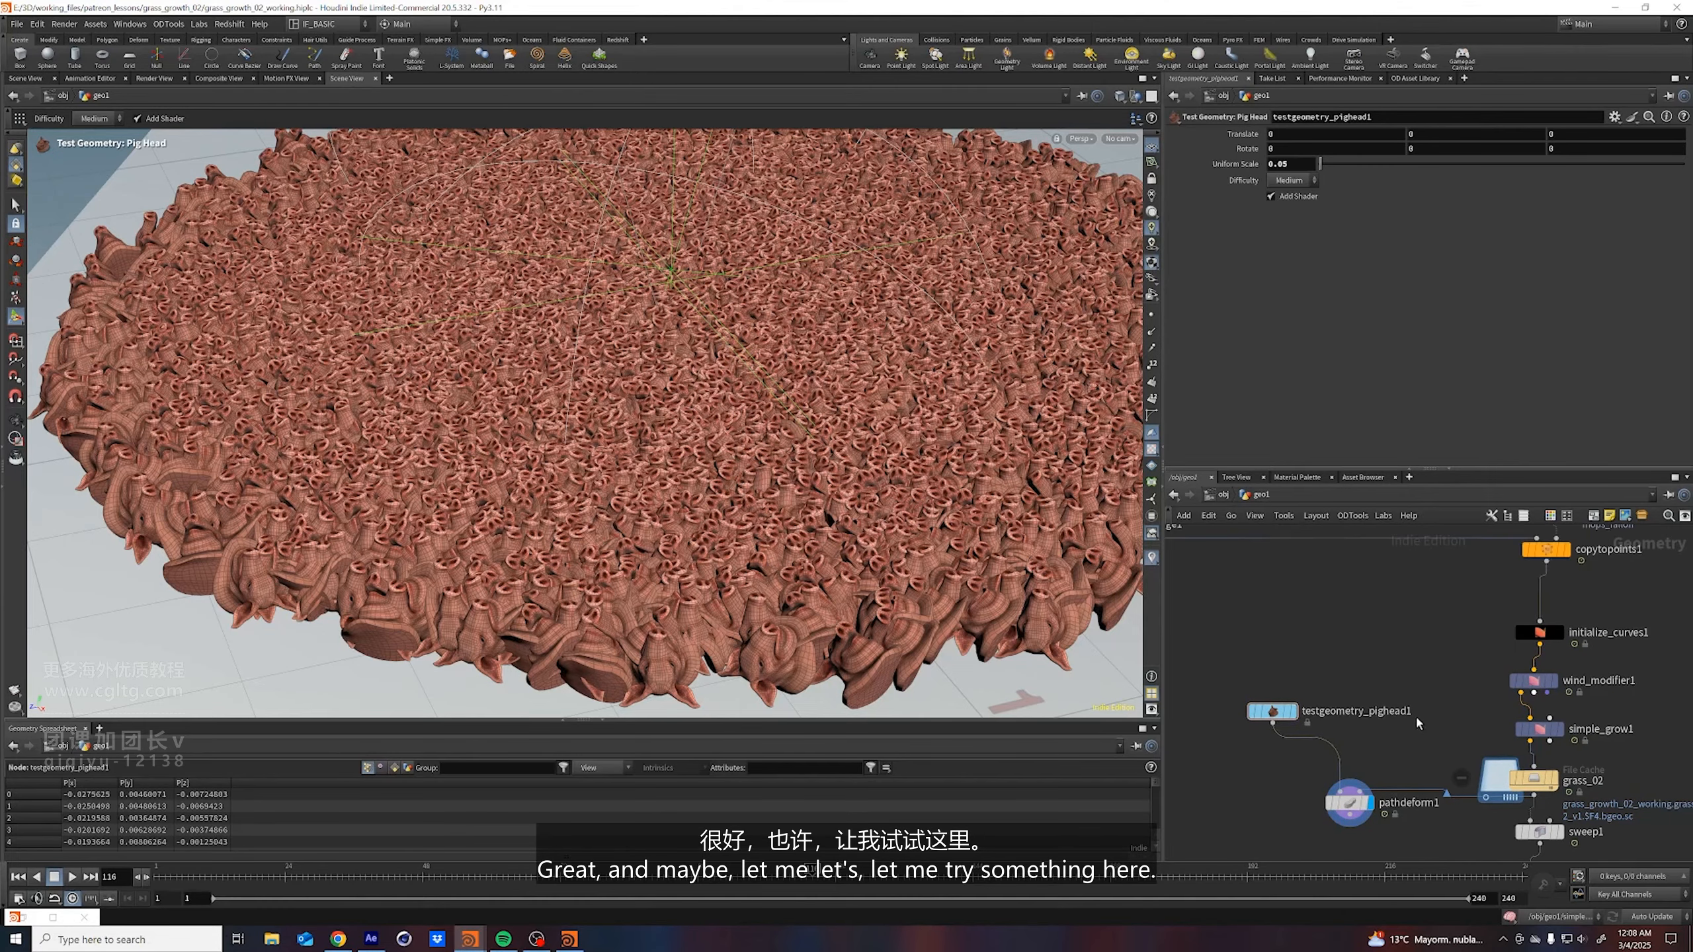
{"action": "mouse_move", "coordinate": [1522, 703]}
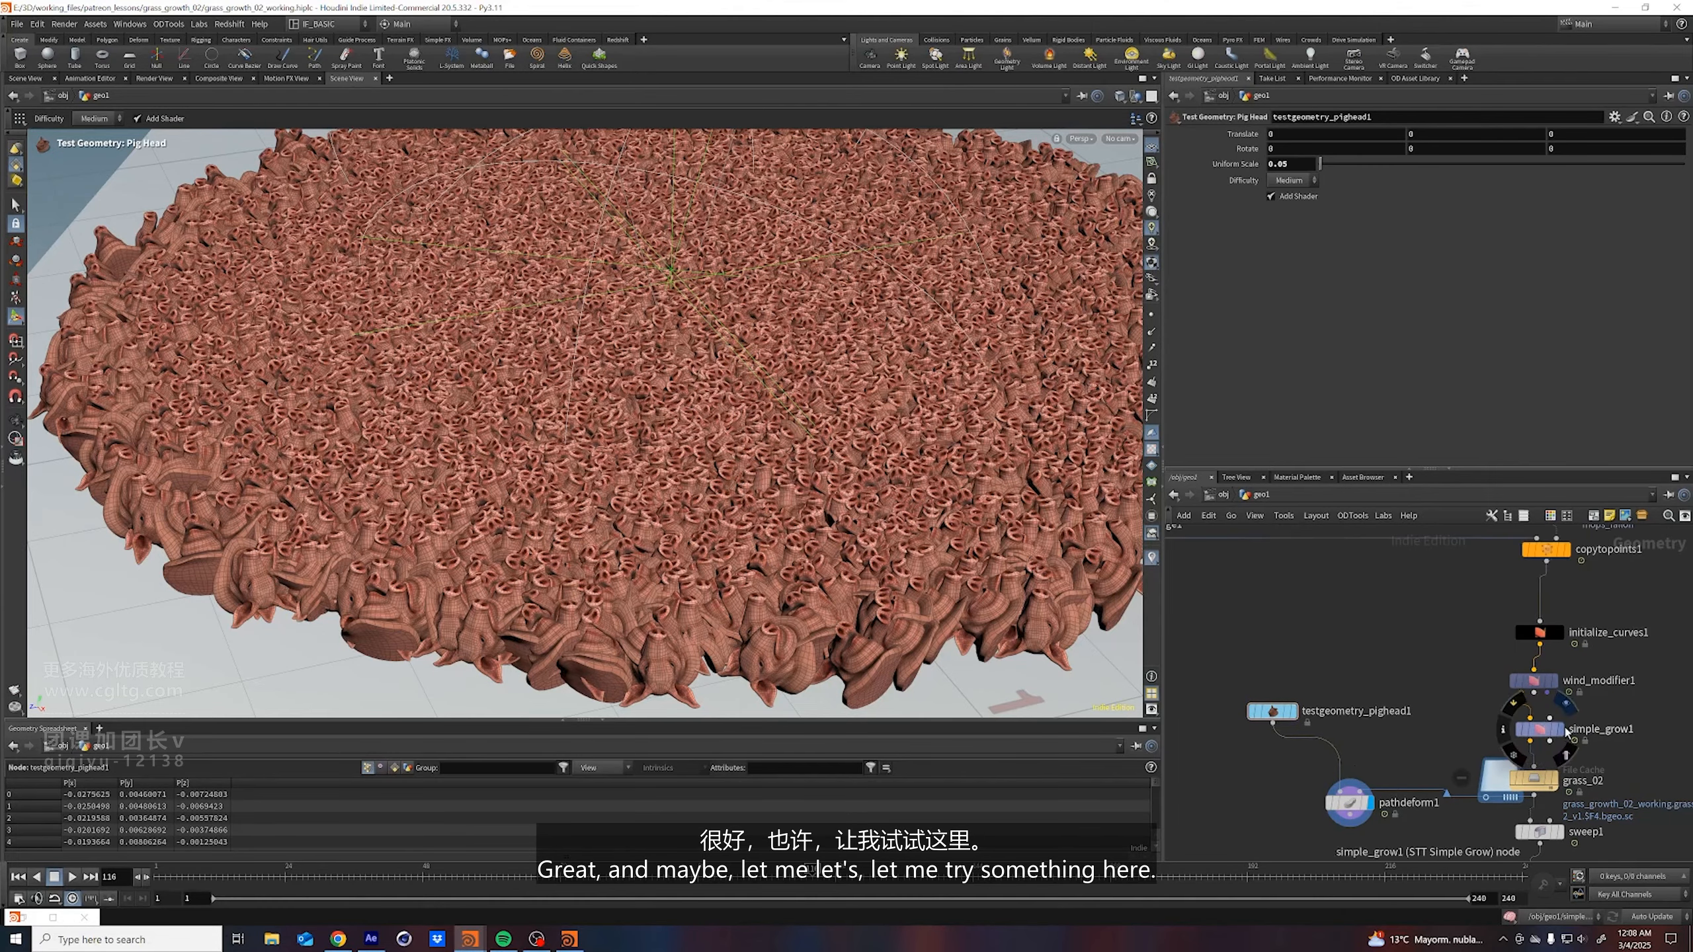
{"action": "middle_click_drag", "start_coordinate": [1523, 705], "coordinate": [1520, 756]}
{"action": "left_click", "coordinate": [1567, 603]}
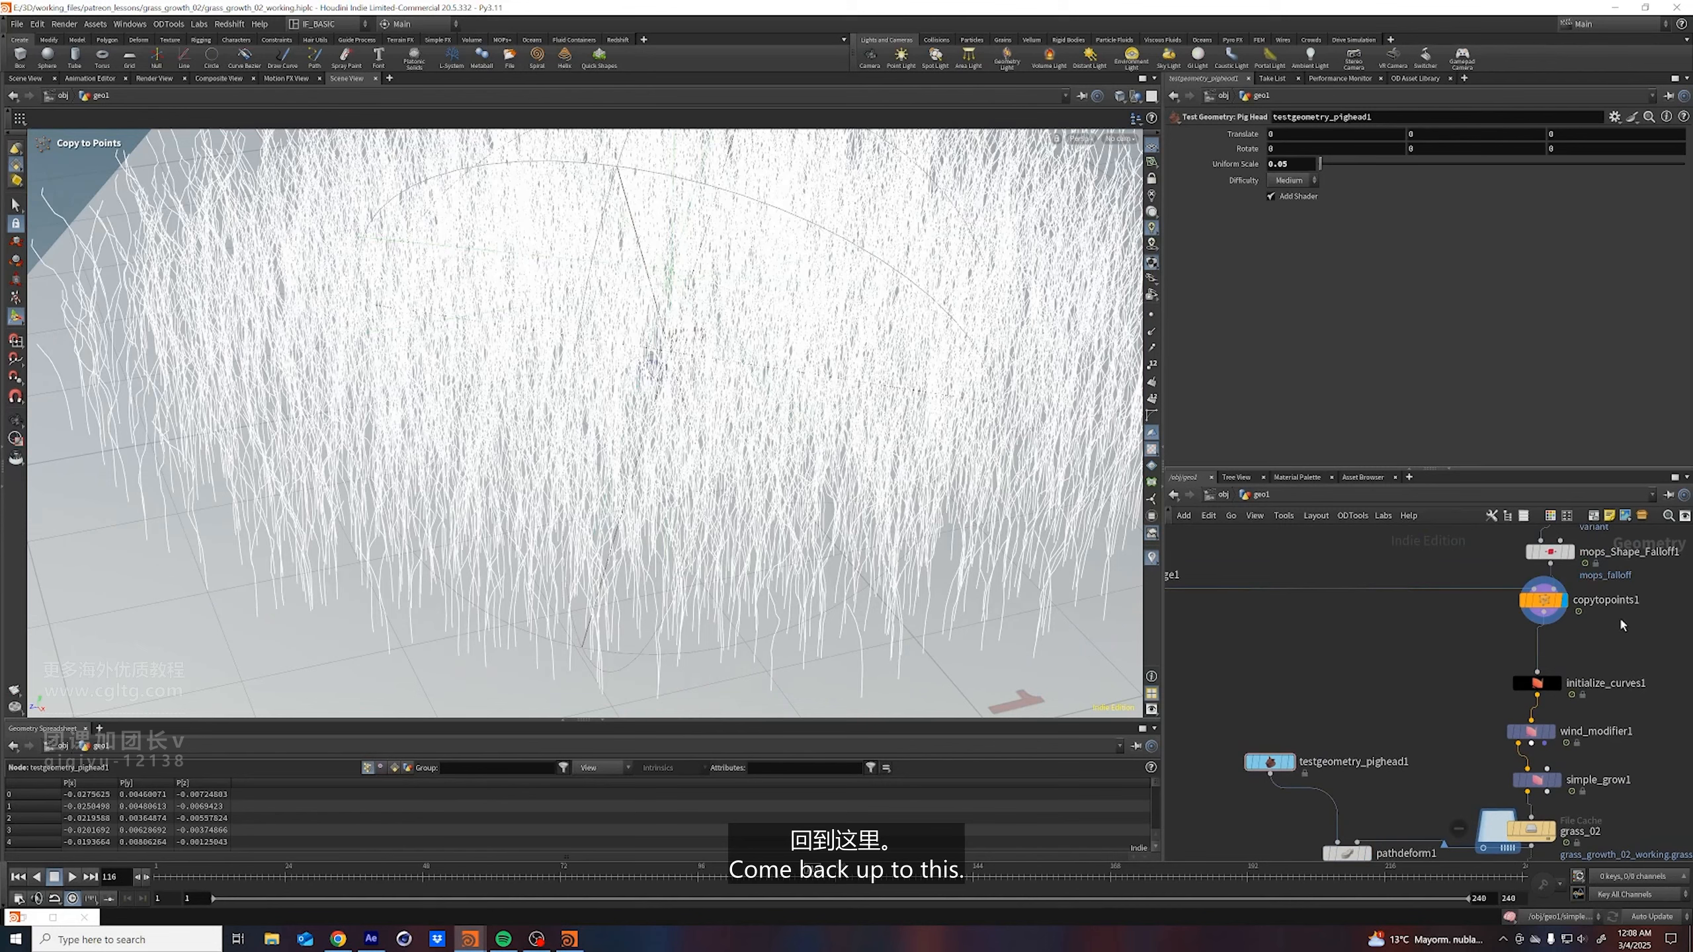
{"action": "middle_click_drag", "start_coordinate": [1673, 530], "coordinate": [1540, 732]}
{"action": "left_click", "coordinate": [1415, 623]}
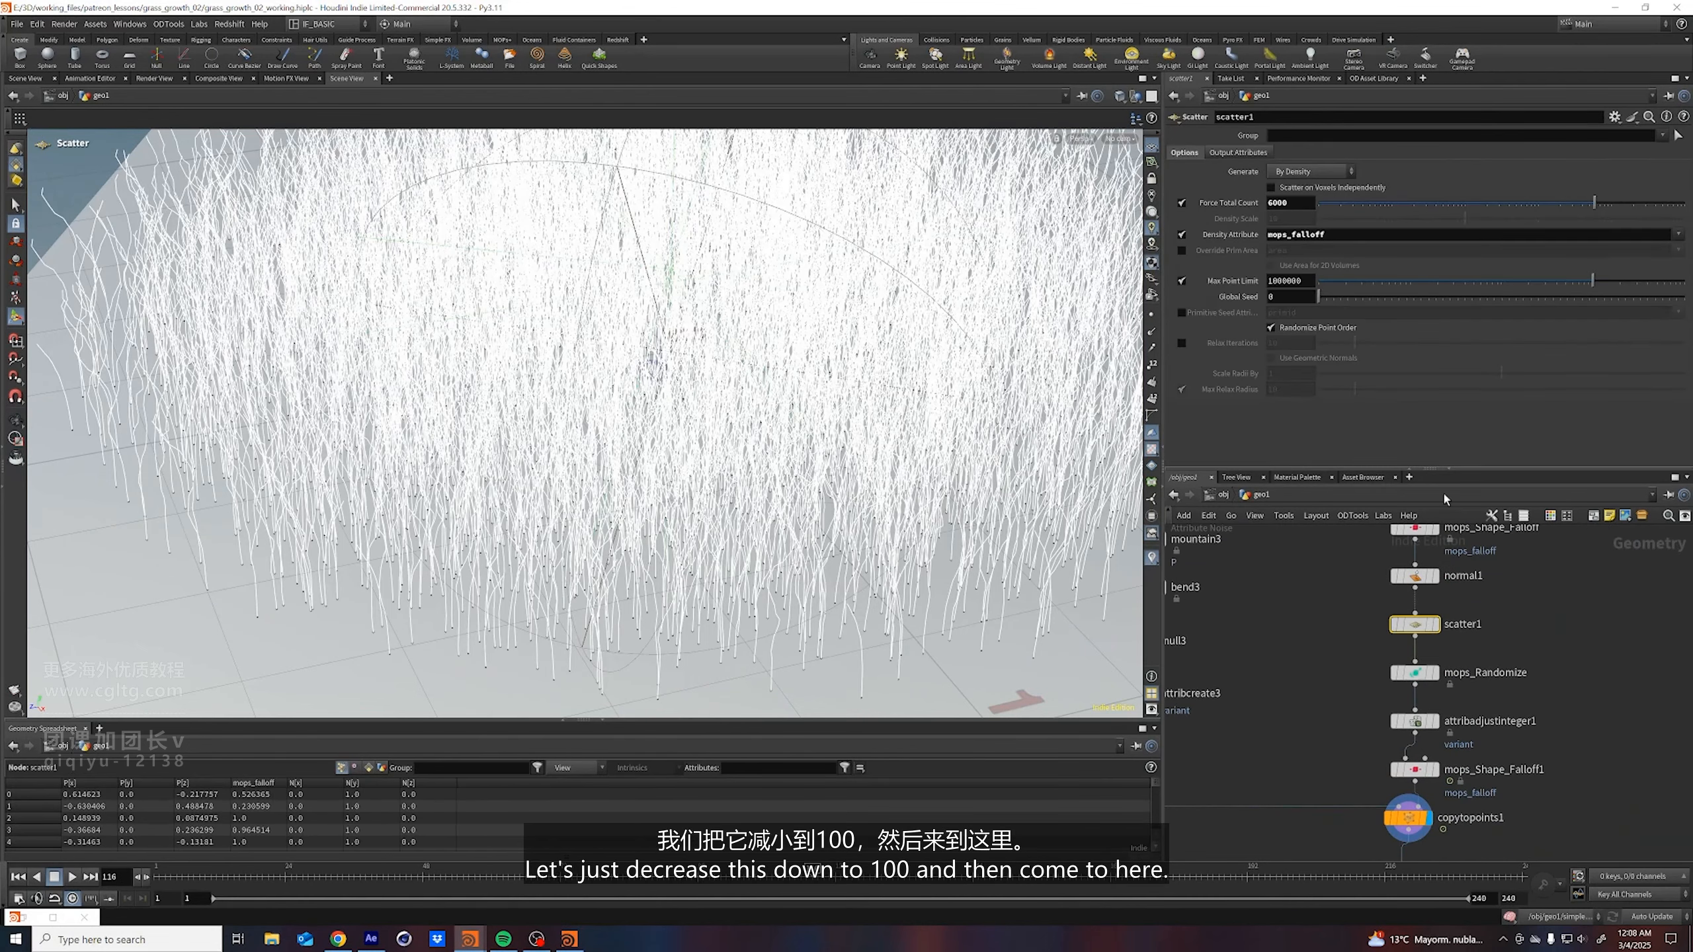
{"action": "double_click", "coordinate": [1290, 203]}
{"action": "type", "text": "100"}
{"action": "key", "text": "Return"}
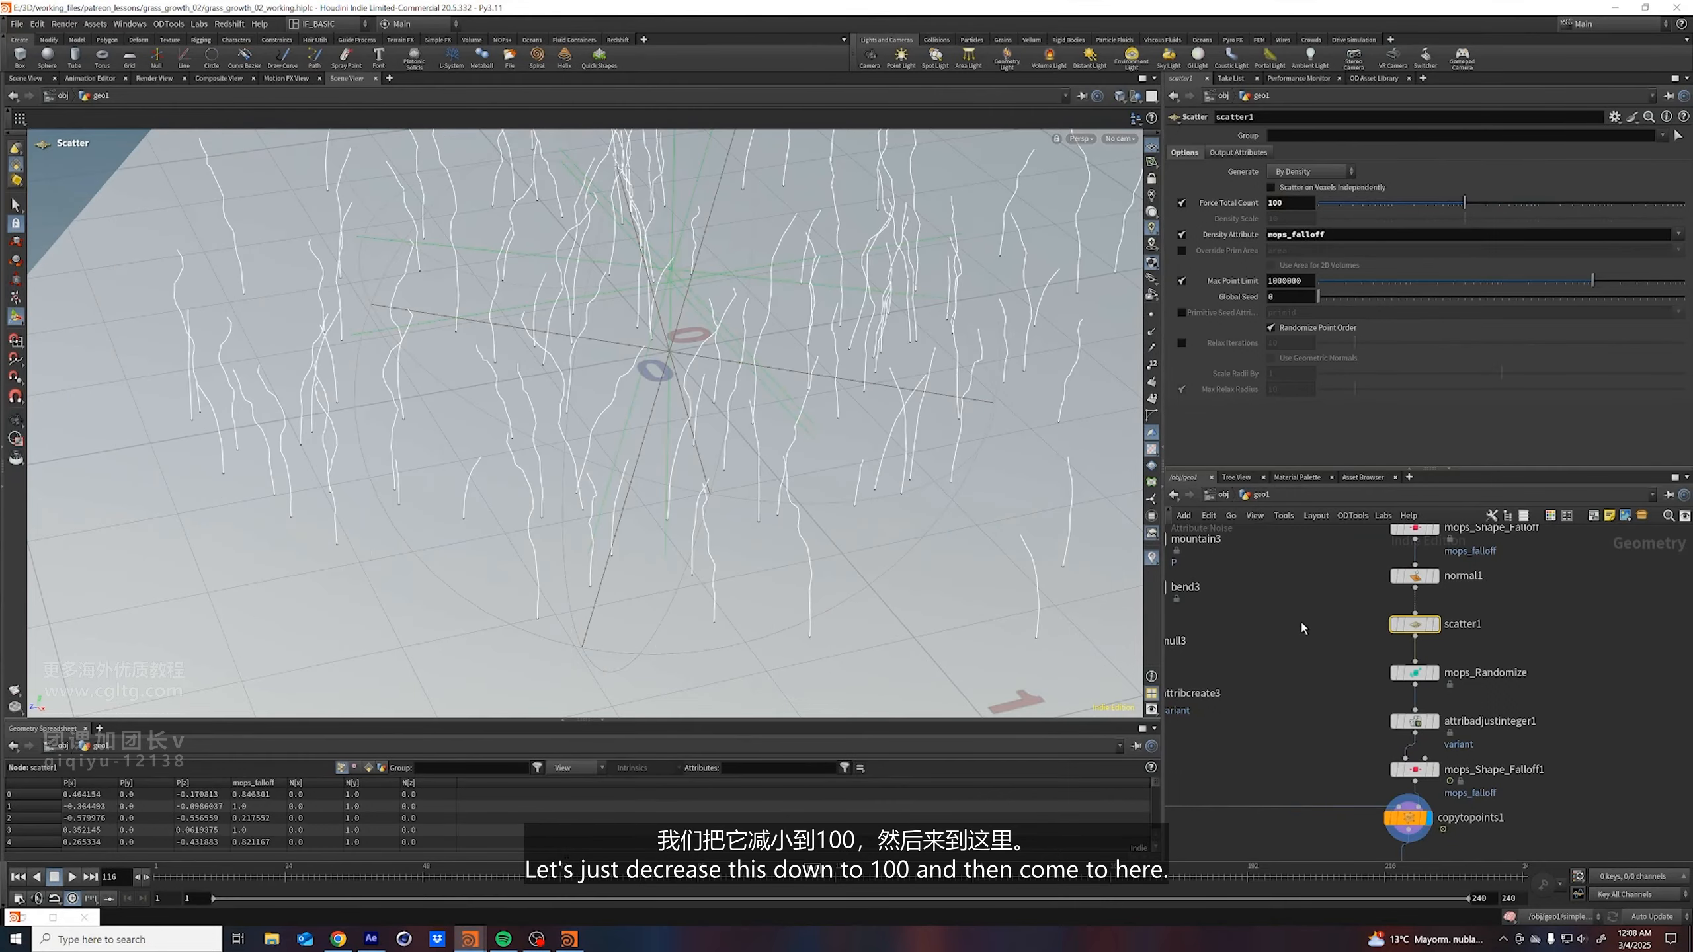
Connect simple_grow1 to the Path Deform's curve input in place of the grass_02 cache and display the Path Deform result
{"action": "middle_click_drag", "start_coordinate": [1426, 850], "coordinate": [1525, 684]}
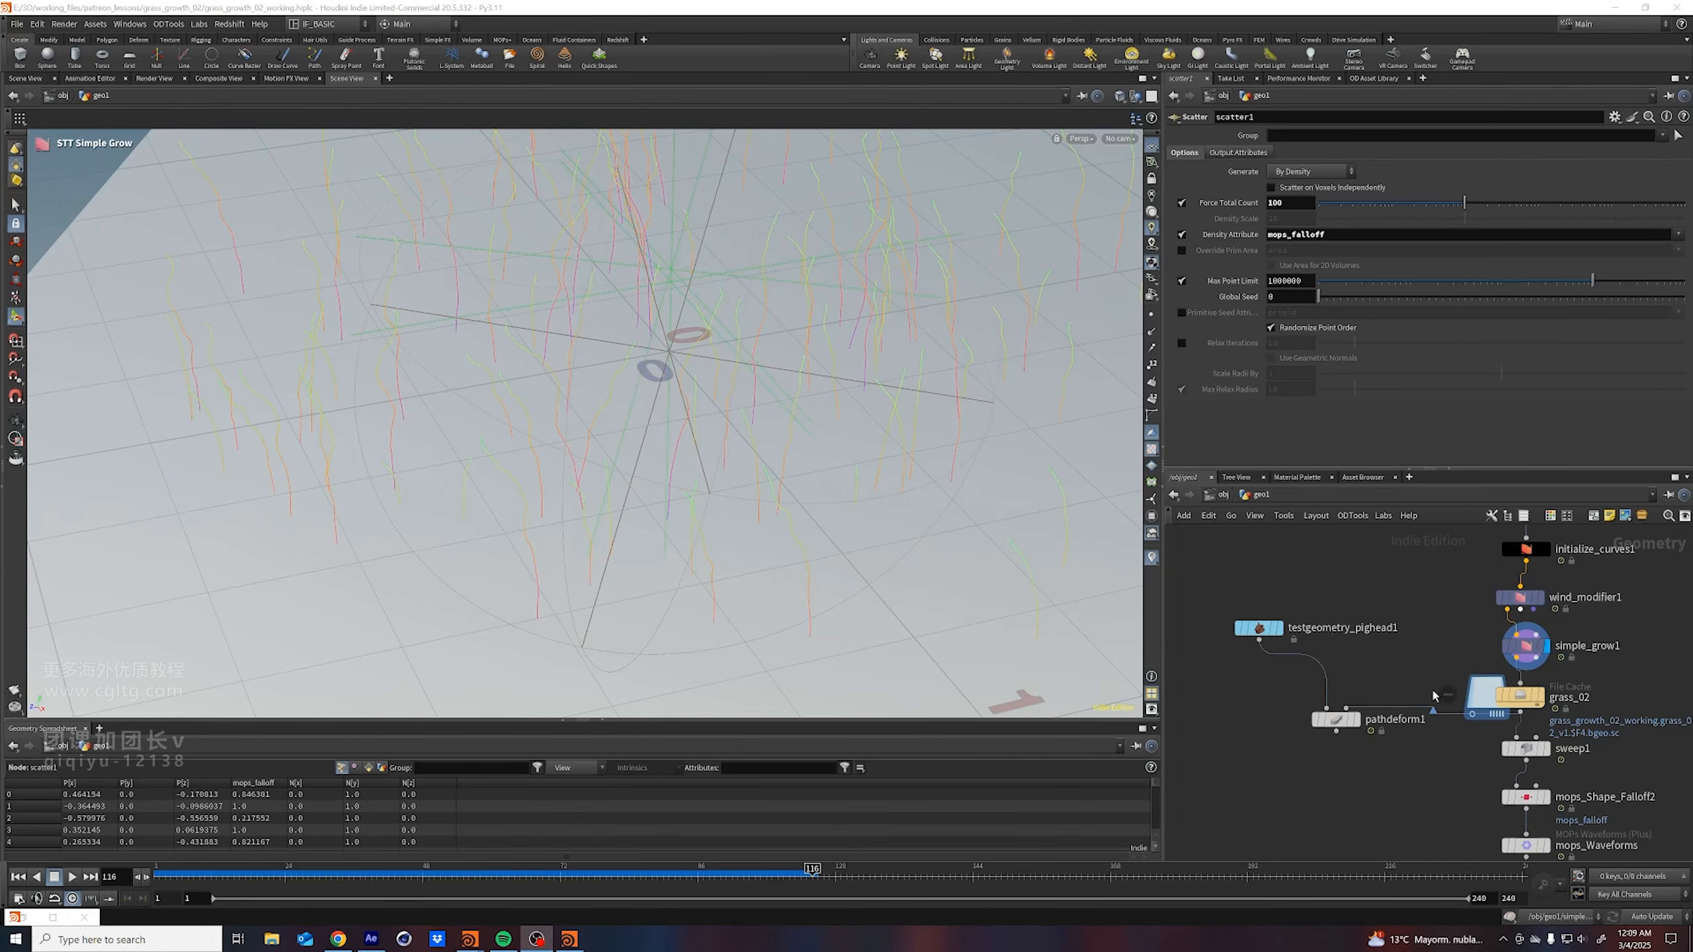
{"action": "left_click_drag", "start_coordinate": [1521, 669], "coordinate": [1347, 708]}
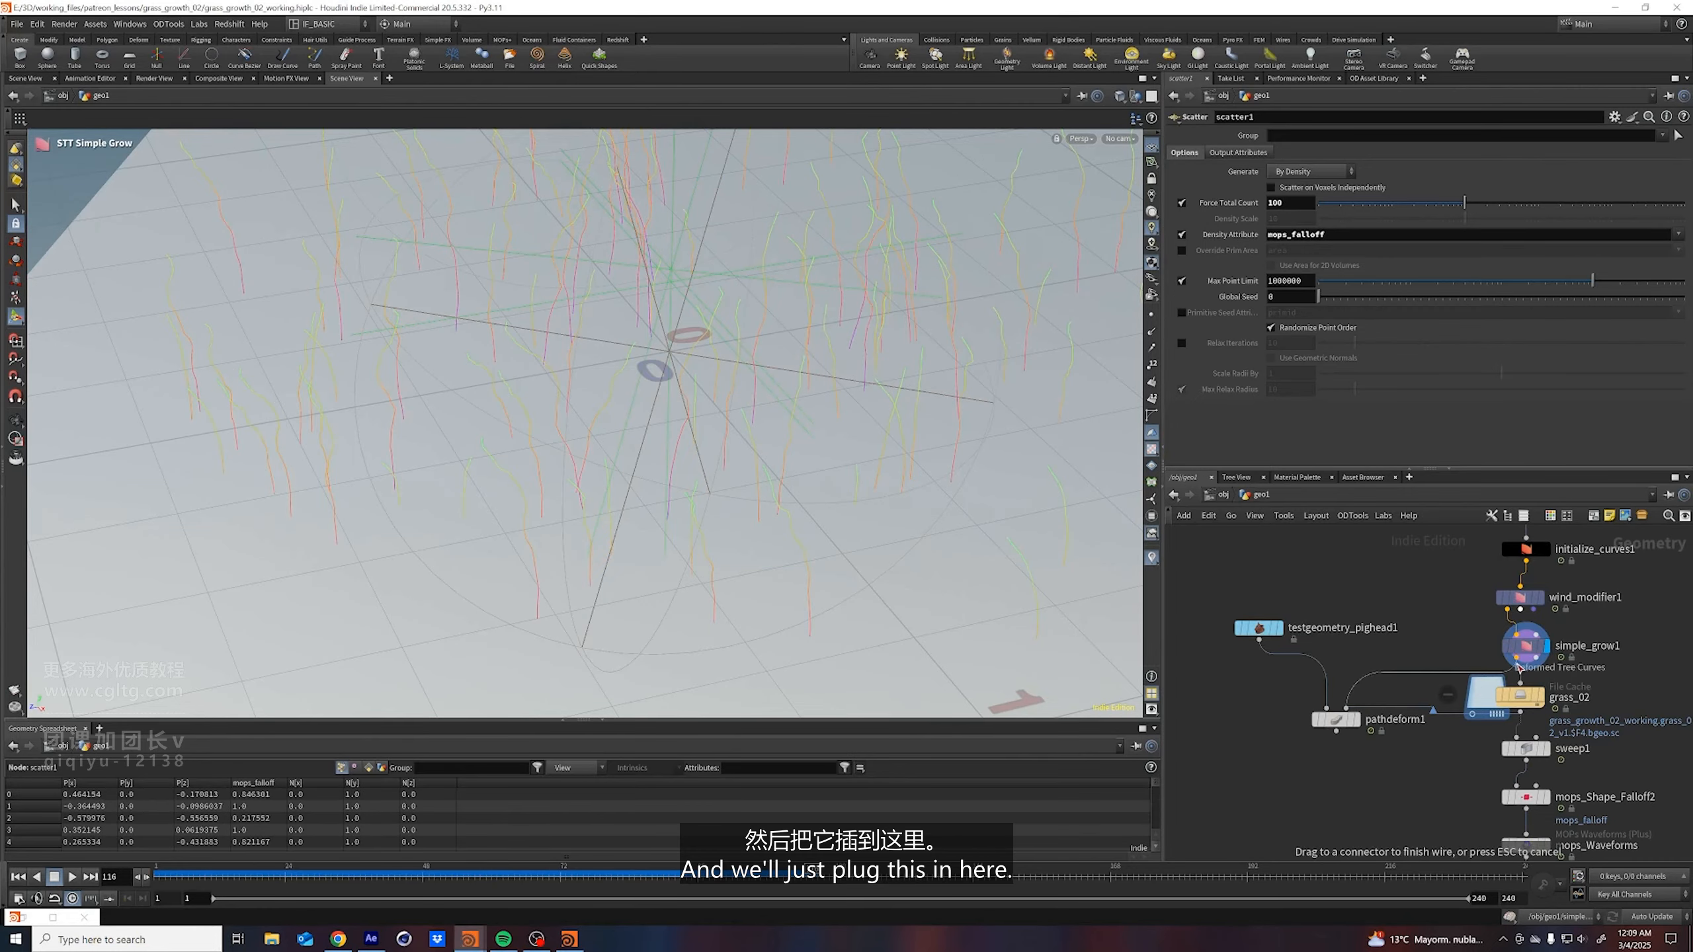
{"action": "left_click", "coordinate": [1353, 720]}
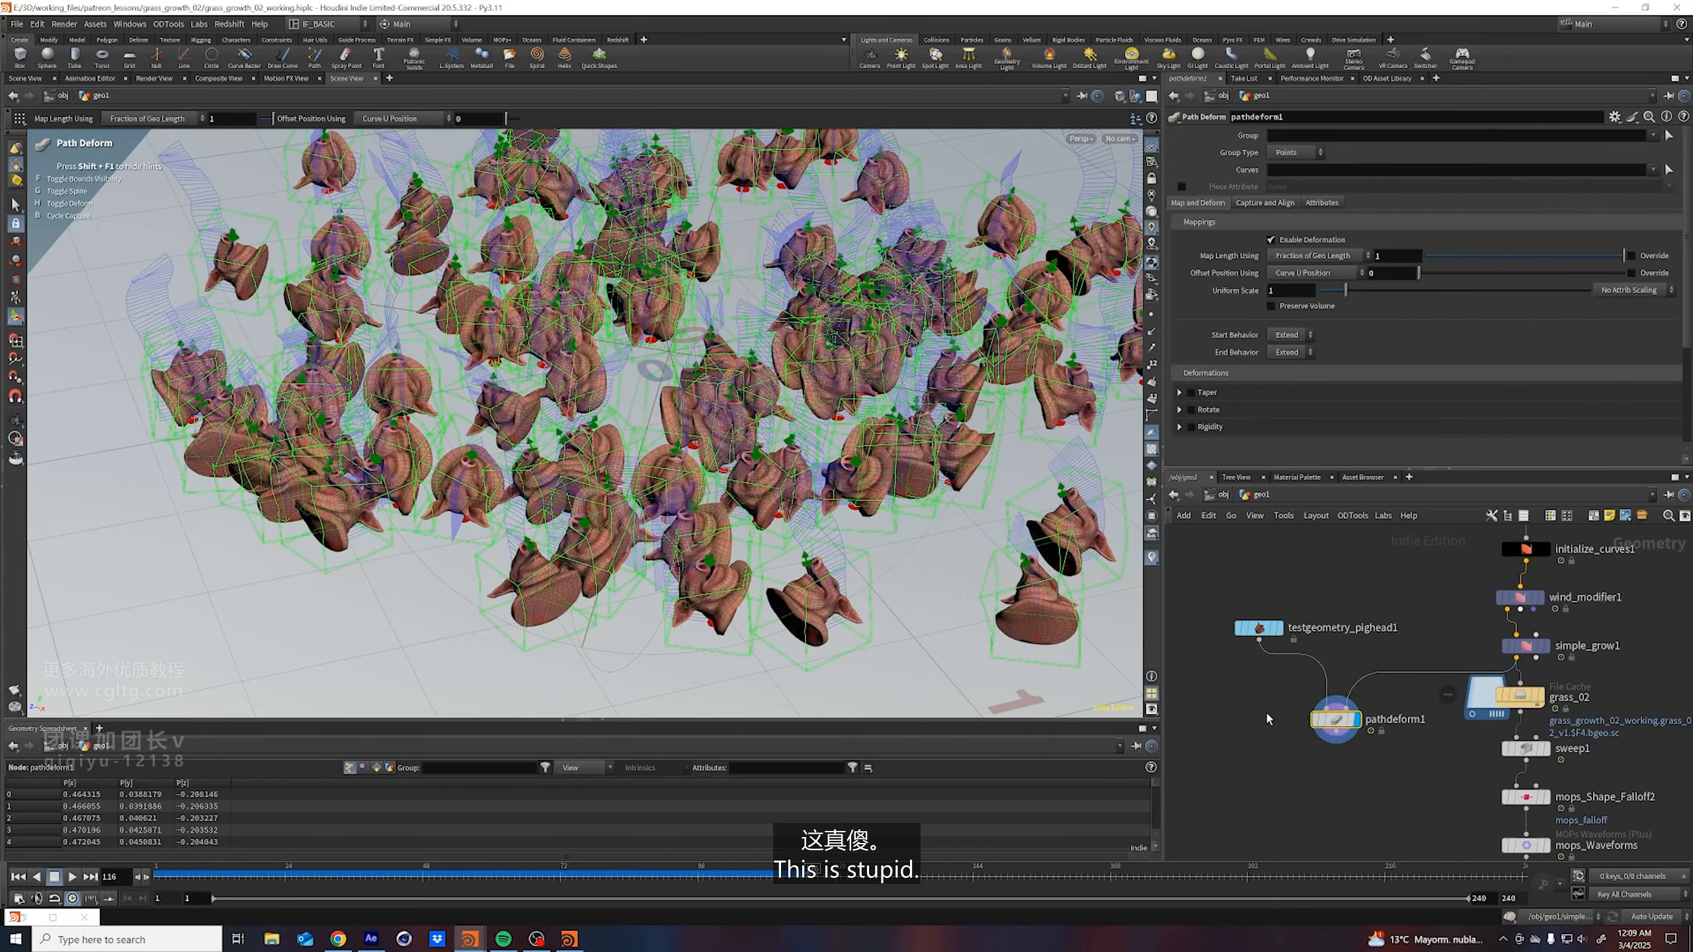
{"action": "mouse_move", "coordinate": [522, 473]}
{"action": "left_mouse_down", "text": "alt"}
{"action": "mouse_move", "coordinate": [543, 367]}
{"action": "mouse_move", "coordinate": [532, 446]}
{"action": "left_mouse_up", "text": "alt"}
{"action": "left_click_drag", "start_coordinate": [786, 427], "coordinate": [785, 403], "text": "alt"}
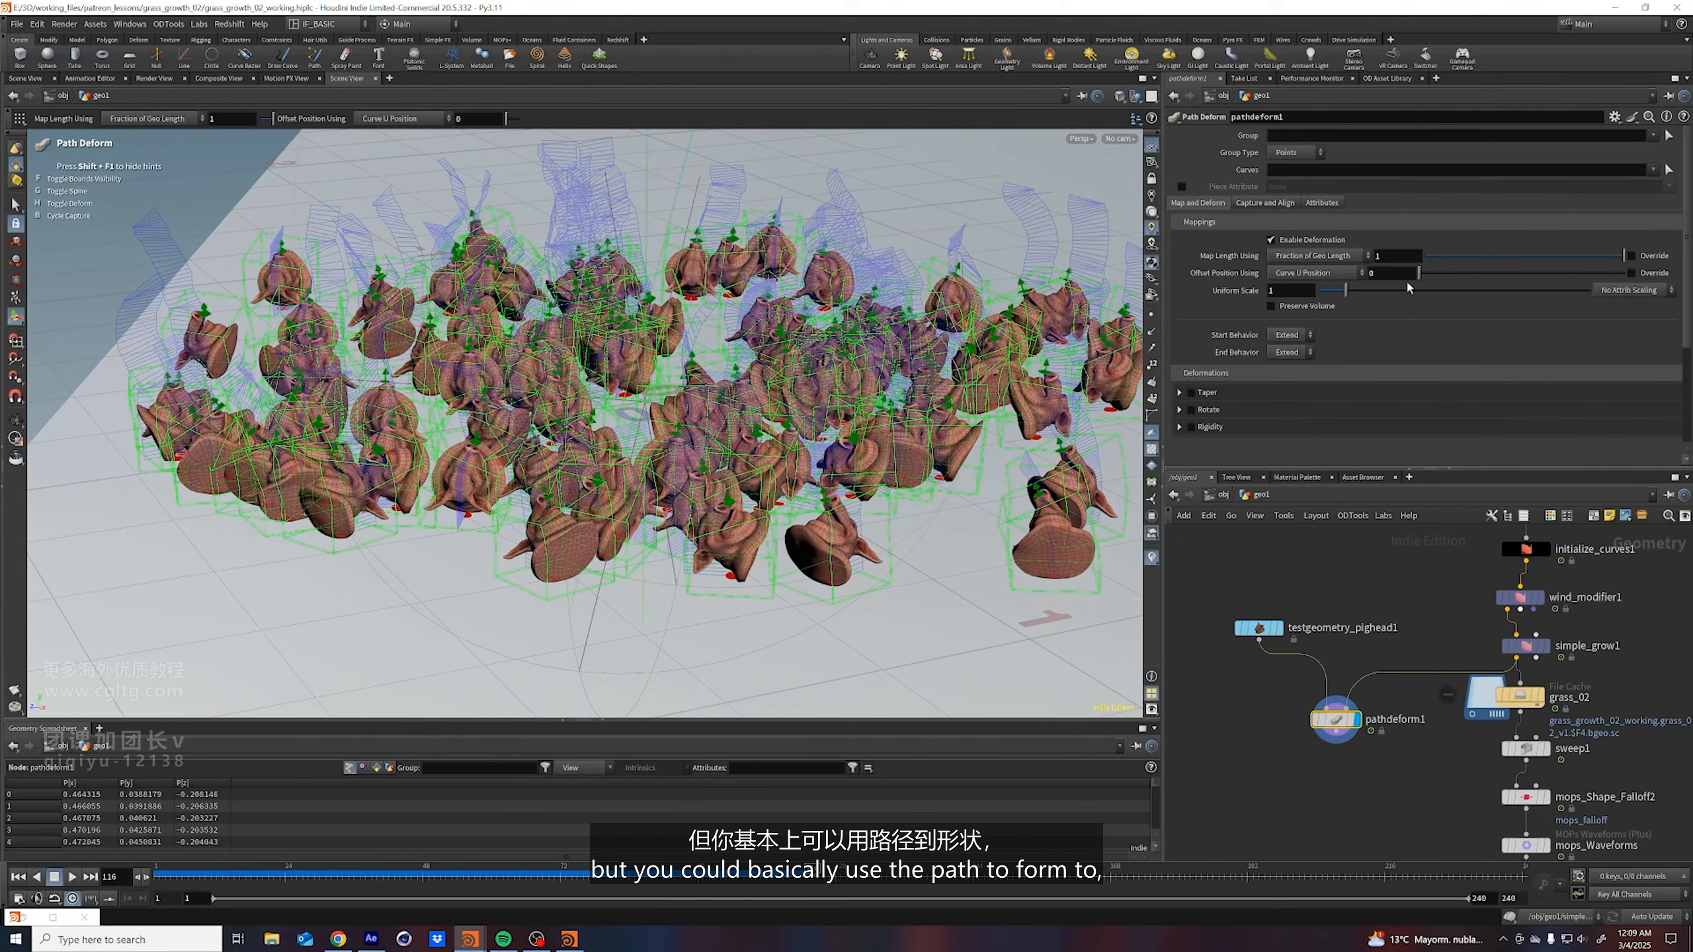
Stretch the pig heads along the curves by setting the Path Deform's map length fraction to 2.6
{"action": "left_click_drag", "start_coordinate": [1420, 275], "coordinate": [1376, 279]}
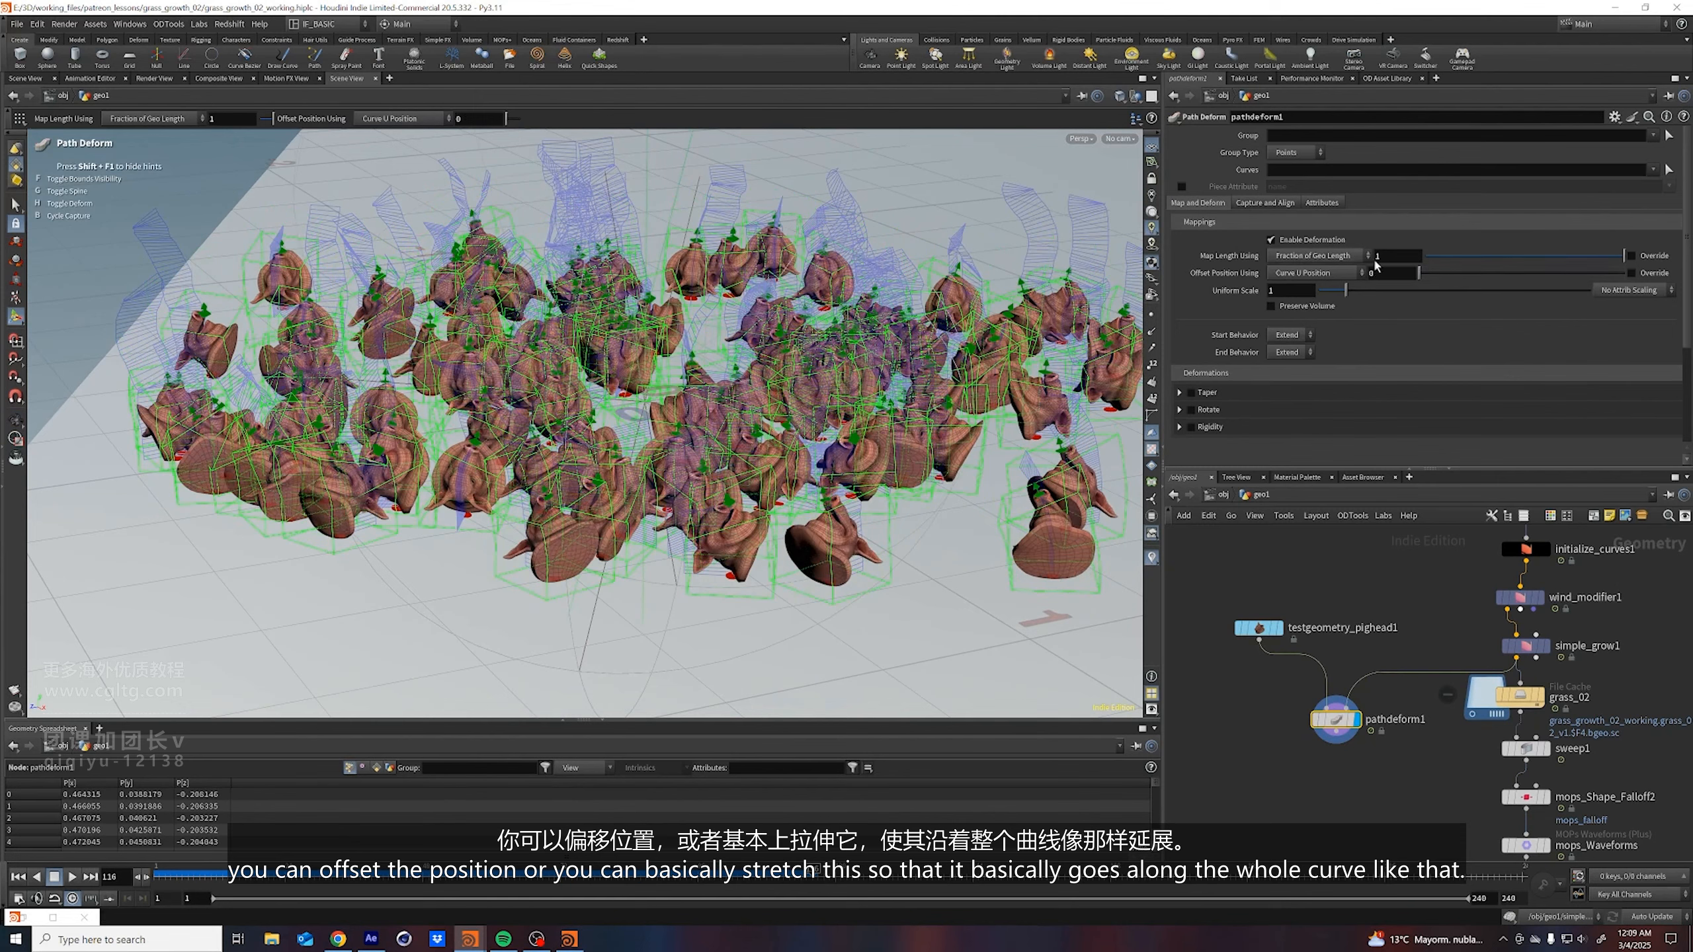
{"action": "left_click", "coordinate": [1344, 260]}
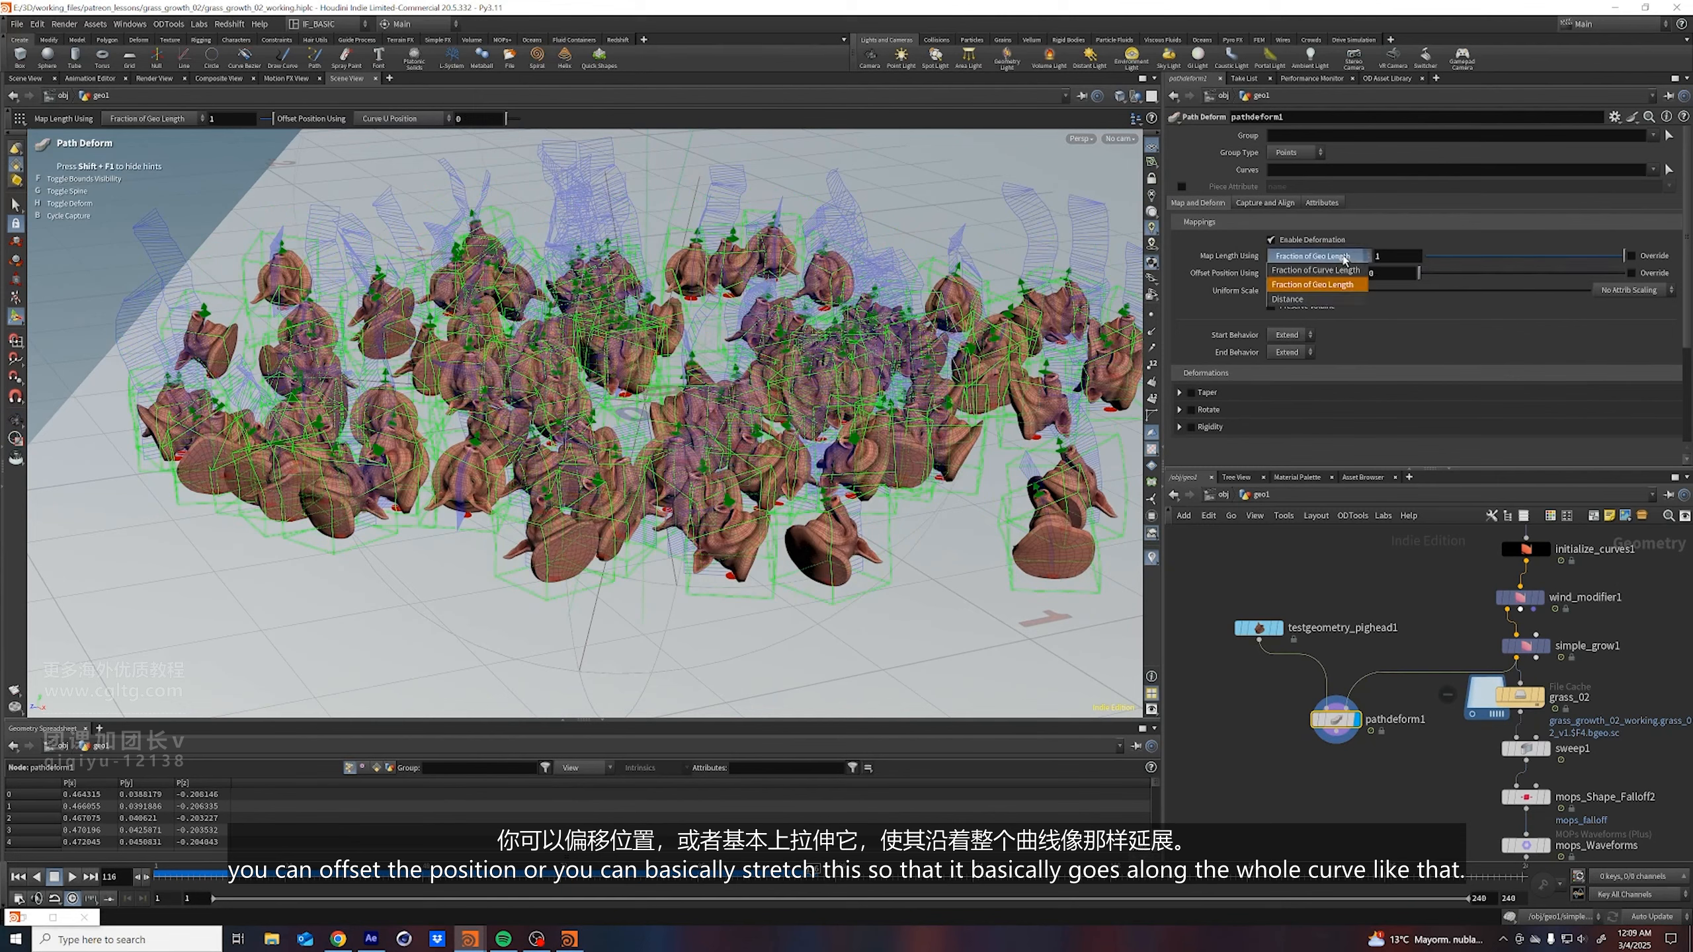
{"action": "left_click", "coordinate": [1344, 258]}
{"action": "left_click_drag", "start_coordinate": [1556, 258], "coordinate": [1621, 258]}
{"action": "middle_click_drag", "start_coordinate": [1399, 254], "coordinate": [1508, 259]}
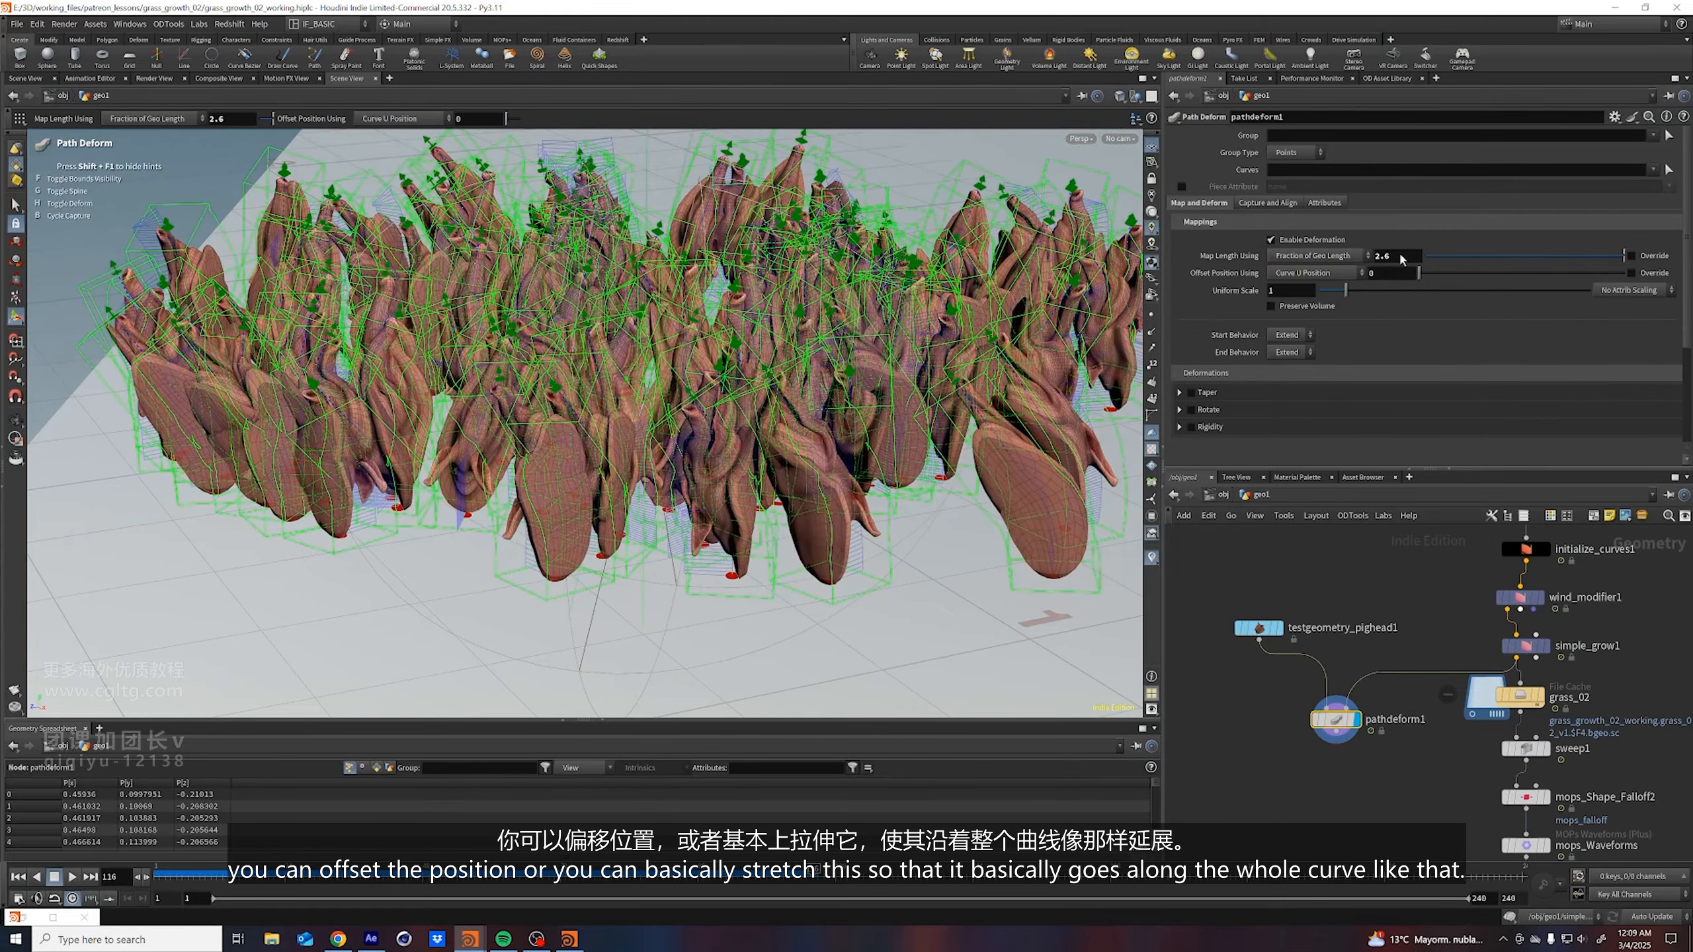
Add a Null node beneath the Path Deform and display it
{"action": "middle_click_drag", "start_coordinate": [1320, 792], "coordinate": [1311, 705]}
{"action": "key", "text": "Tab"}
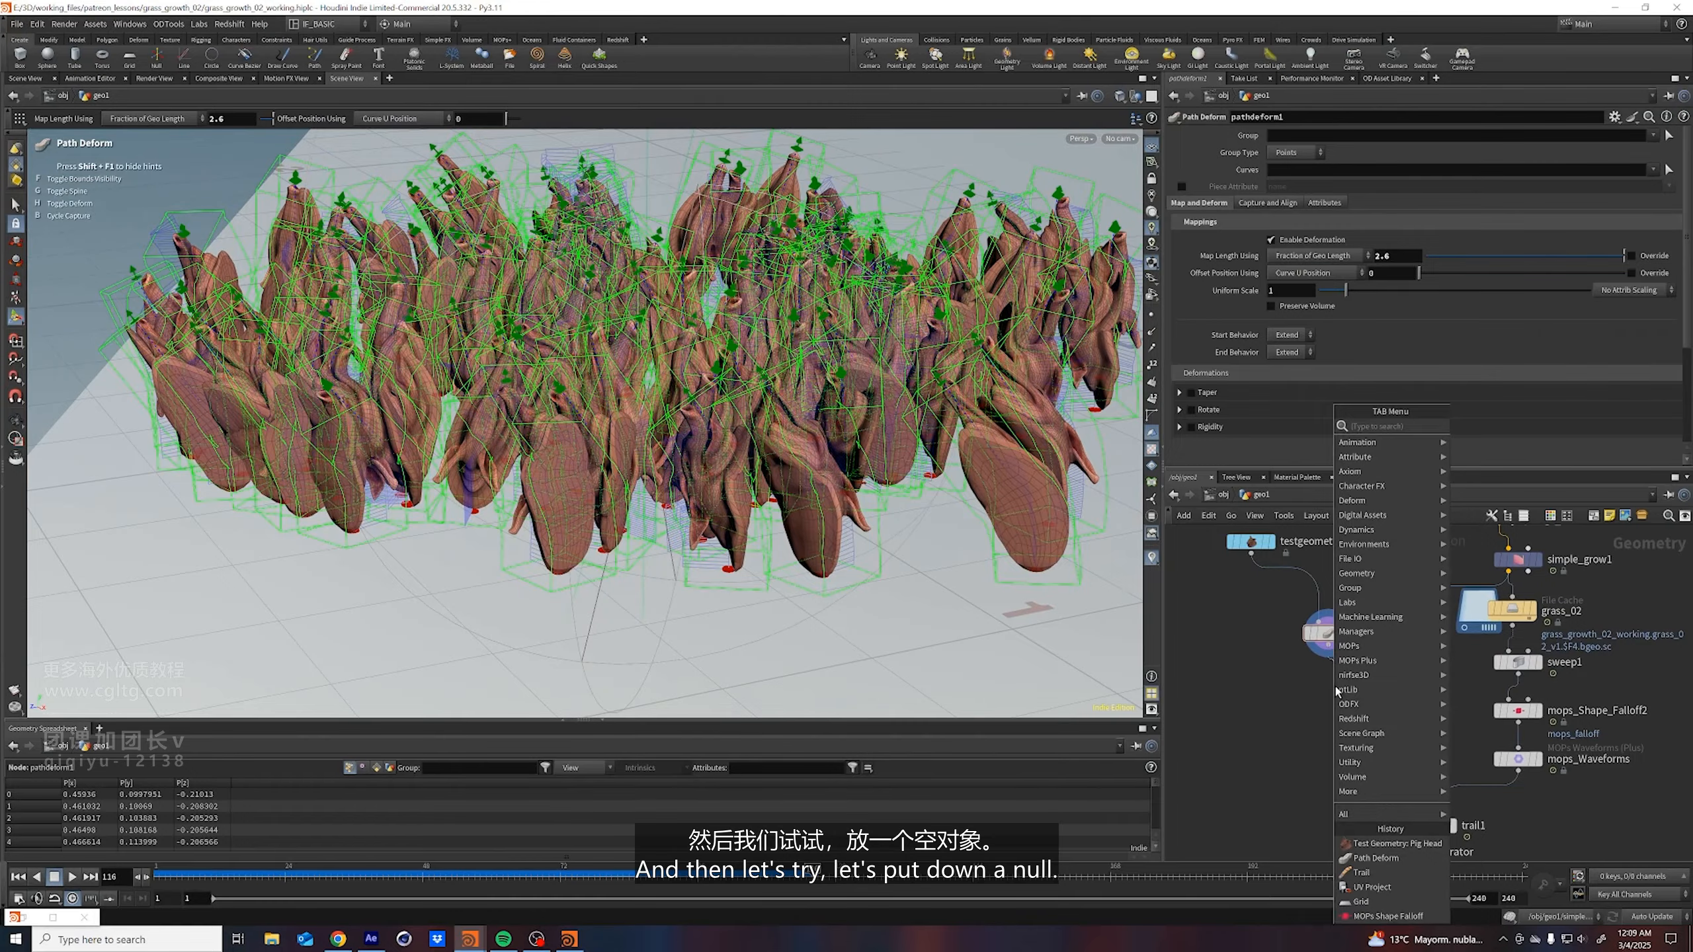
{"action": "type", "text": "nul"}
{"action": "key", "text": "Return"}
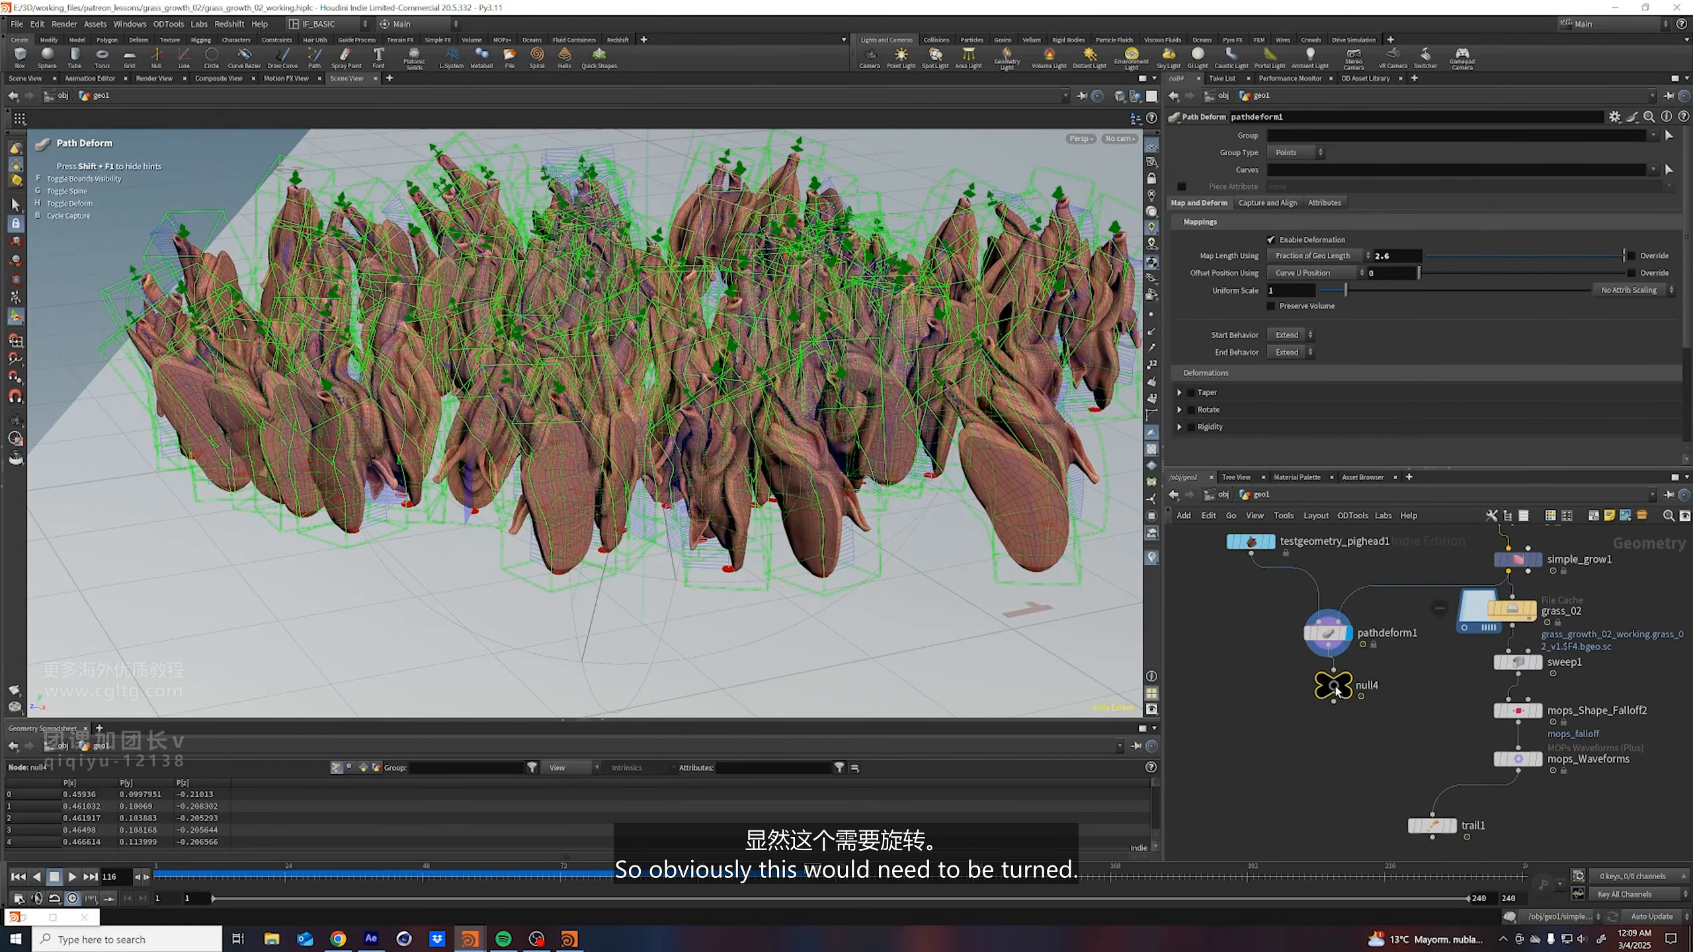
{"action": "left_click", "coordinate": [1335, 687]}
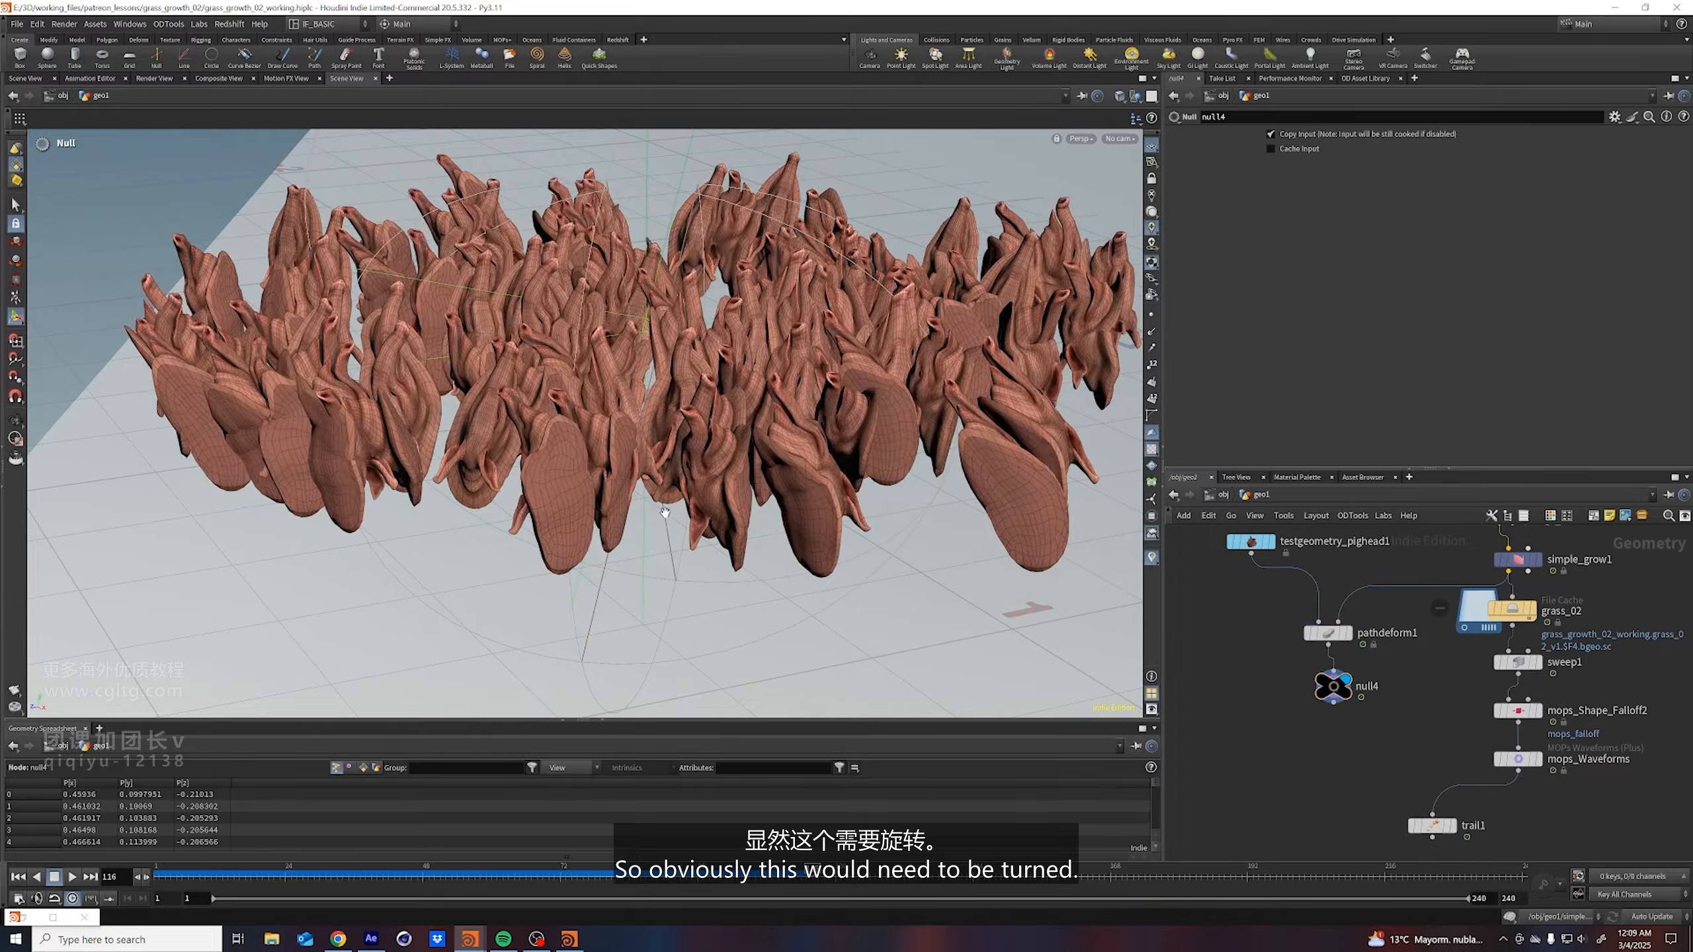
Rotate the pig head test geometry 90 degrees around the X axis
{"action": "left_click_drag", "start_coordinate": [793, 413], "coordinate": [933, 493], "text": "alt"}
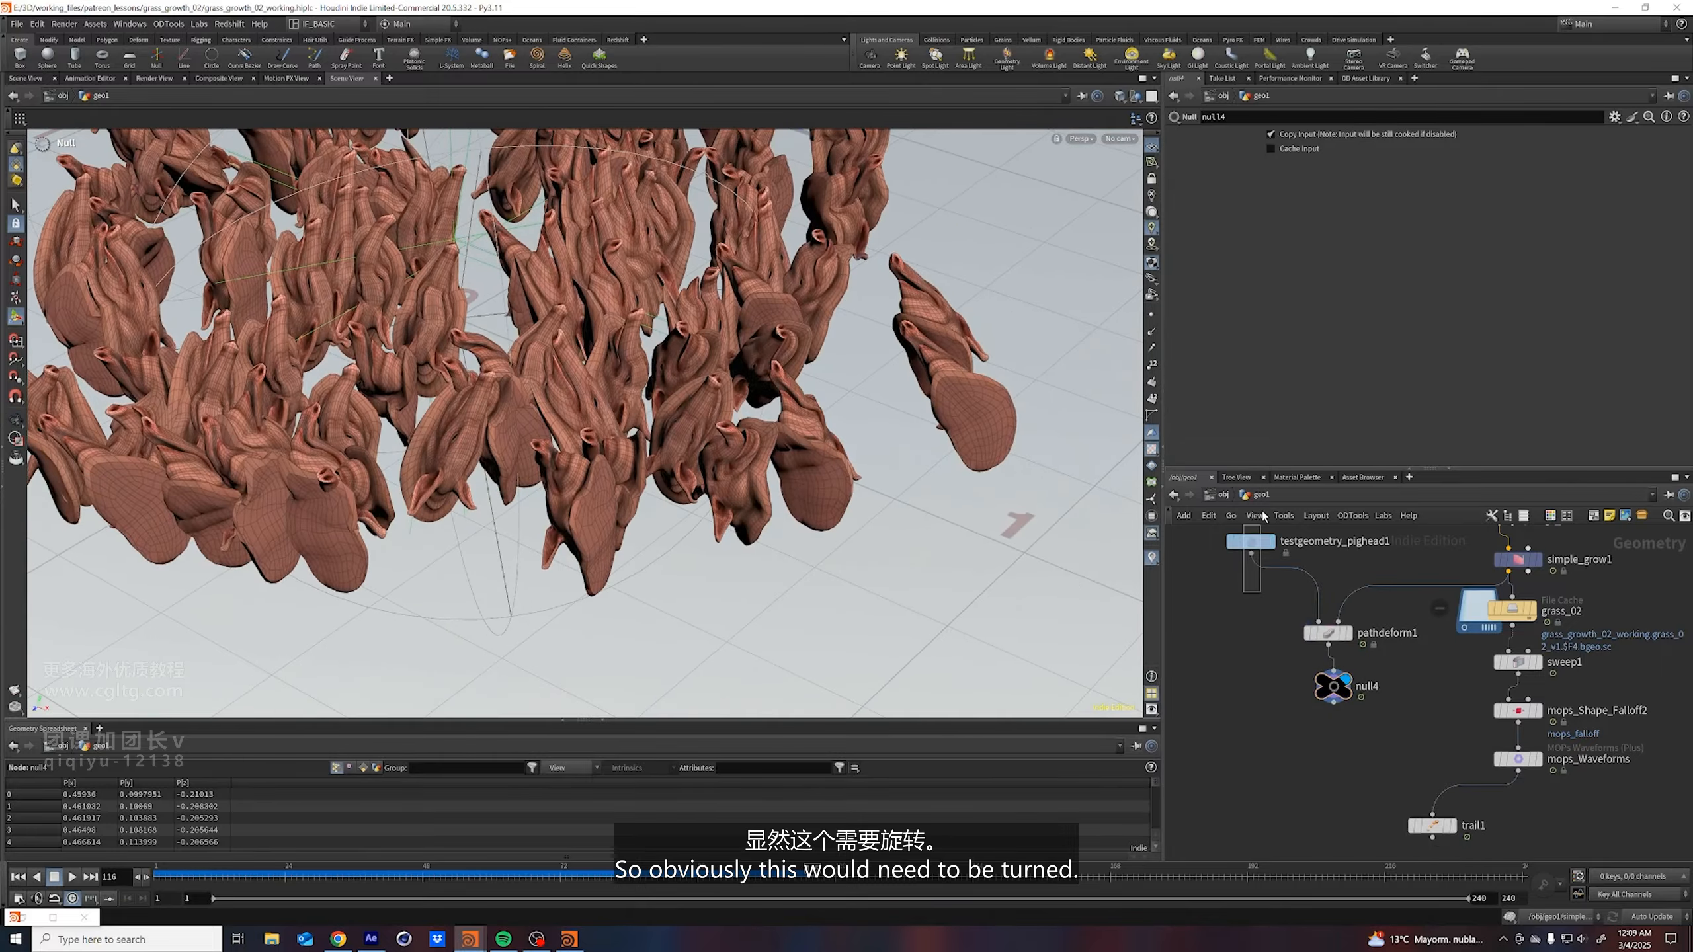
{"action": "left_click", "coordinate": [1252, 541]}
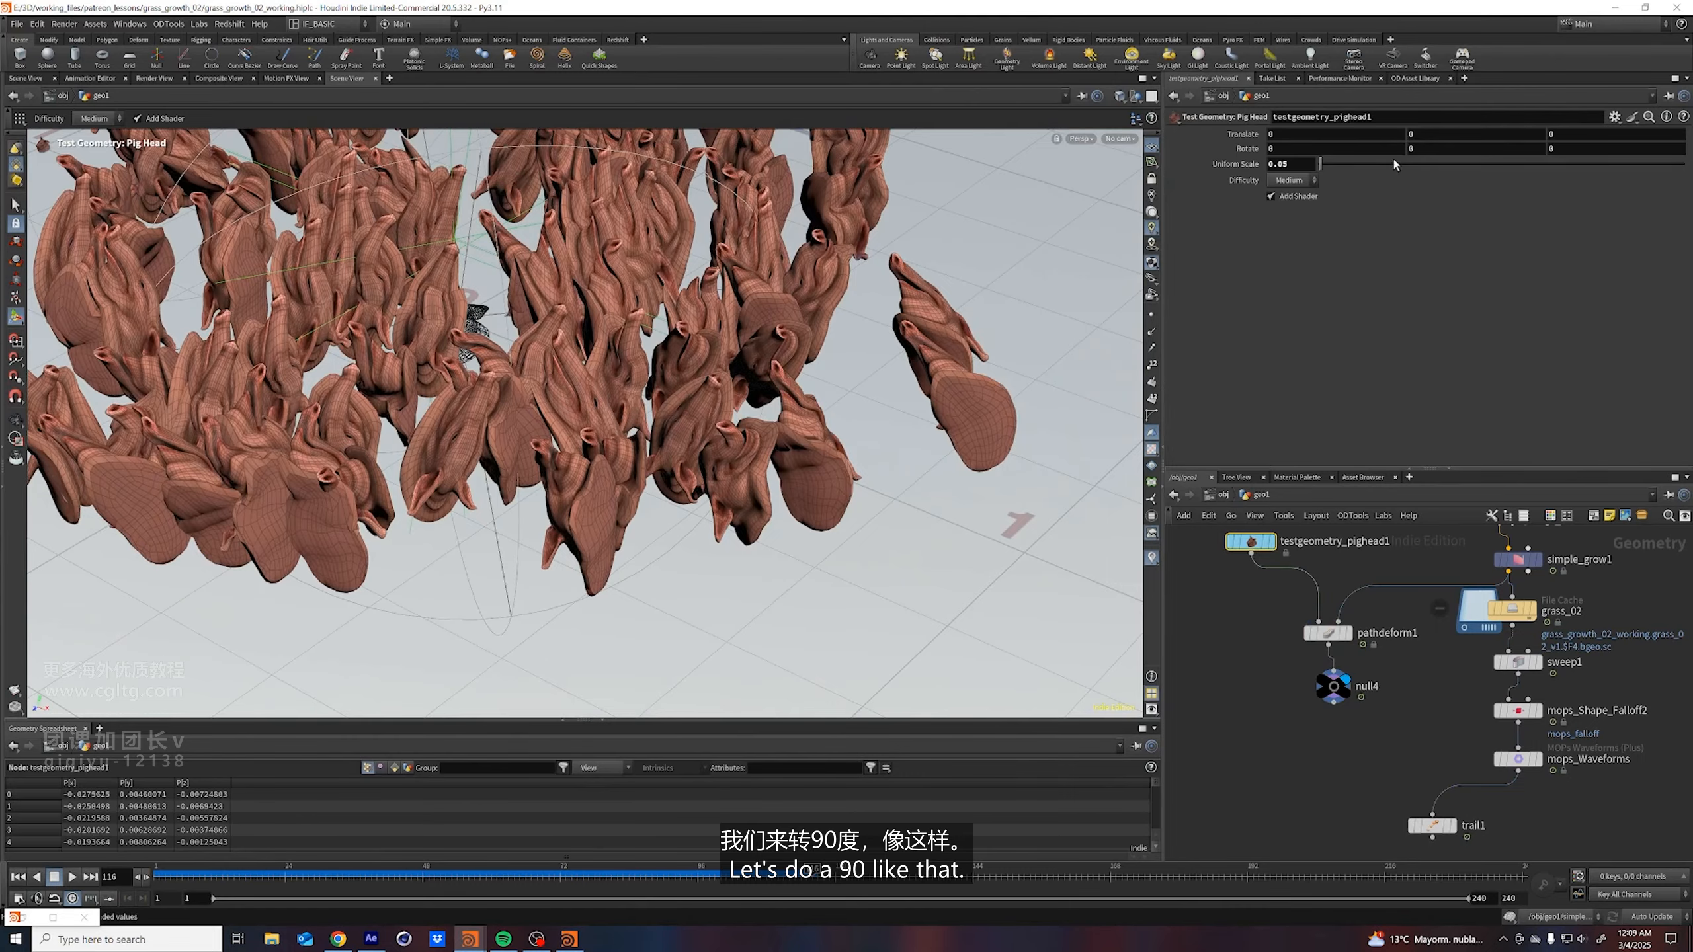
{"action": "left_click", "coordinate": [1357, 148]}
{"action": "type", "text": "90"}
{"action": "key", "text": "Return"}
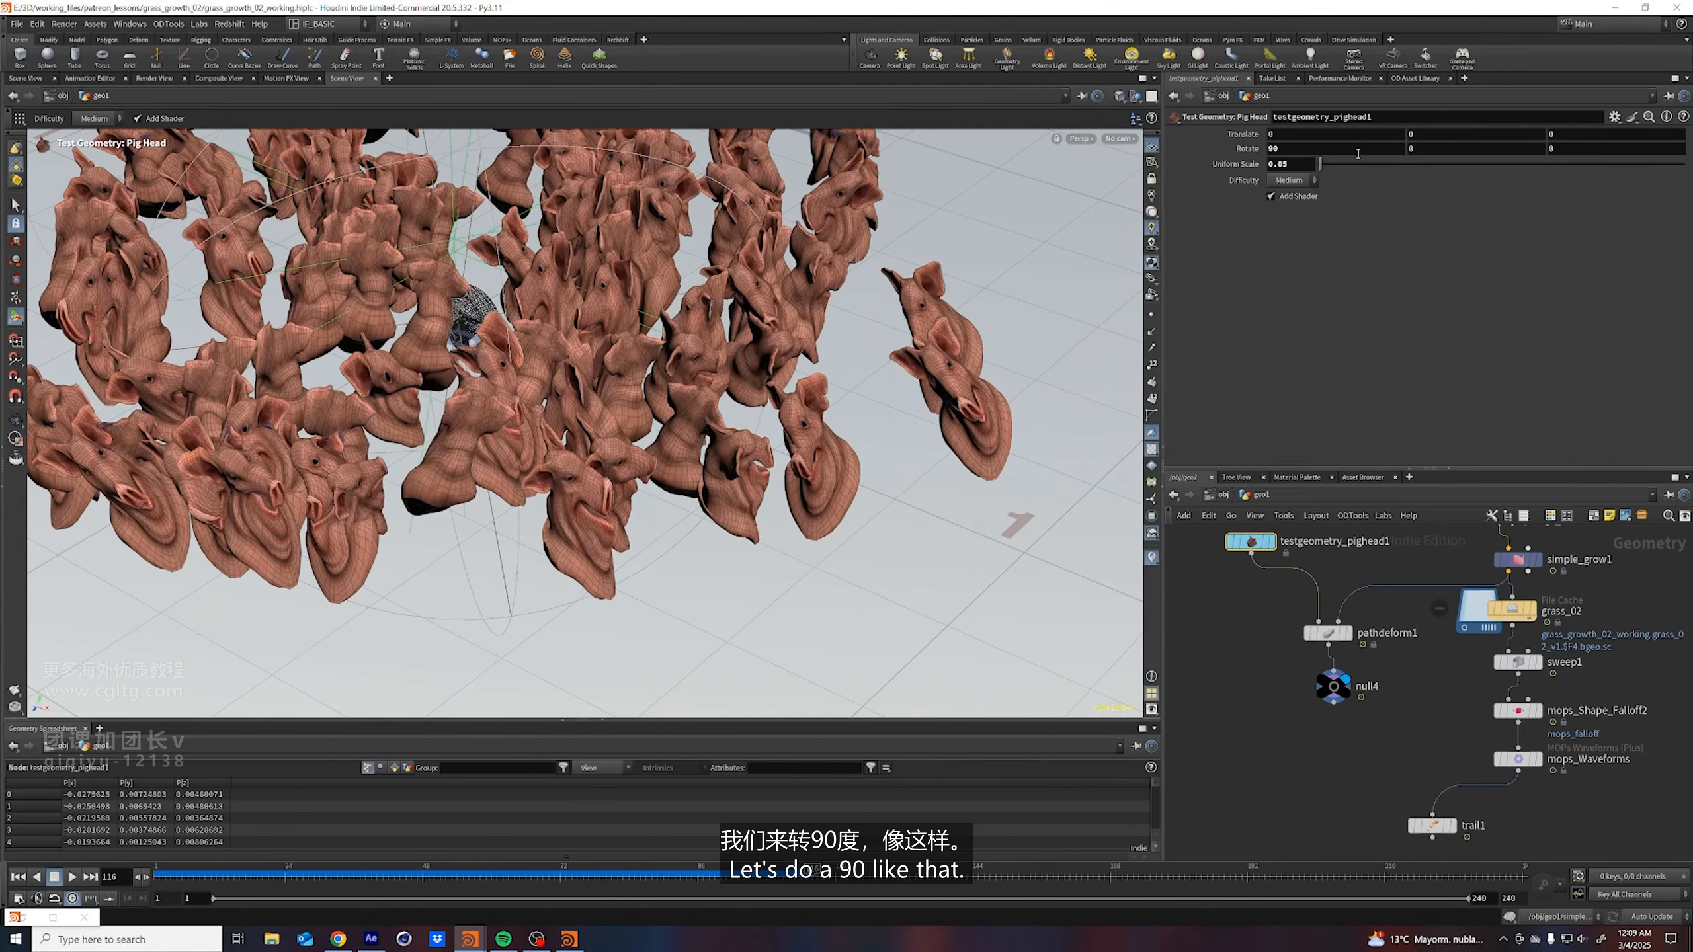
Play the pig head growth from the first frame and stop at frame 29 to inspect it
{"action": "left_click_drag", "start_coordinate": [785, 412], "coordinate": [733, 407], "text": "alt"}
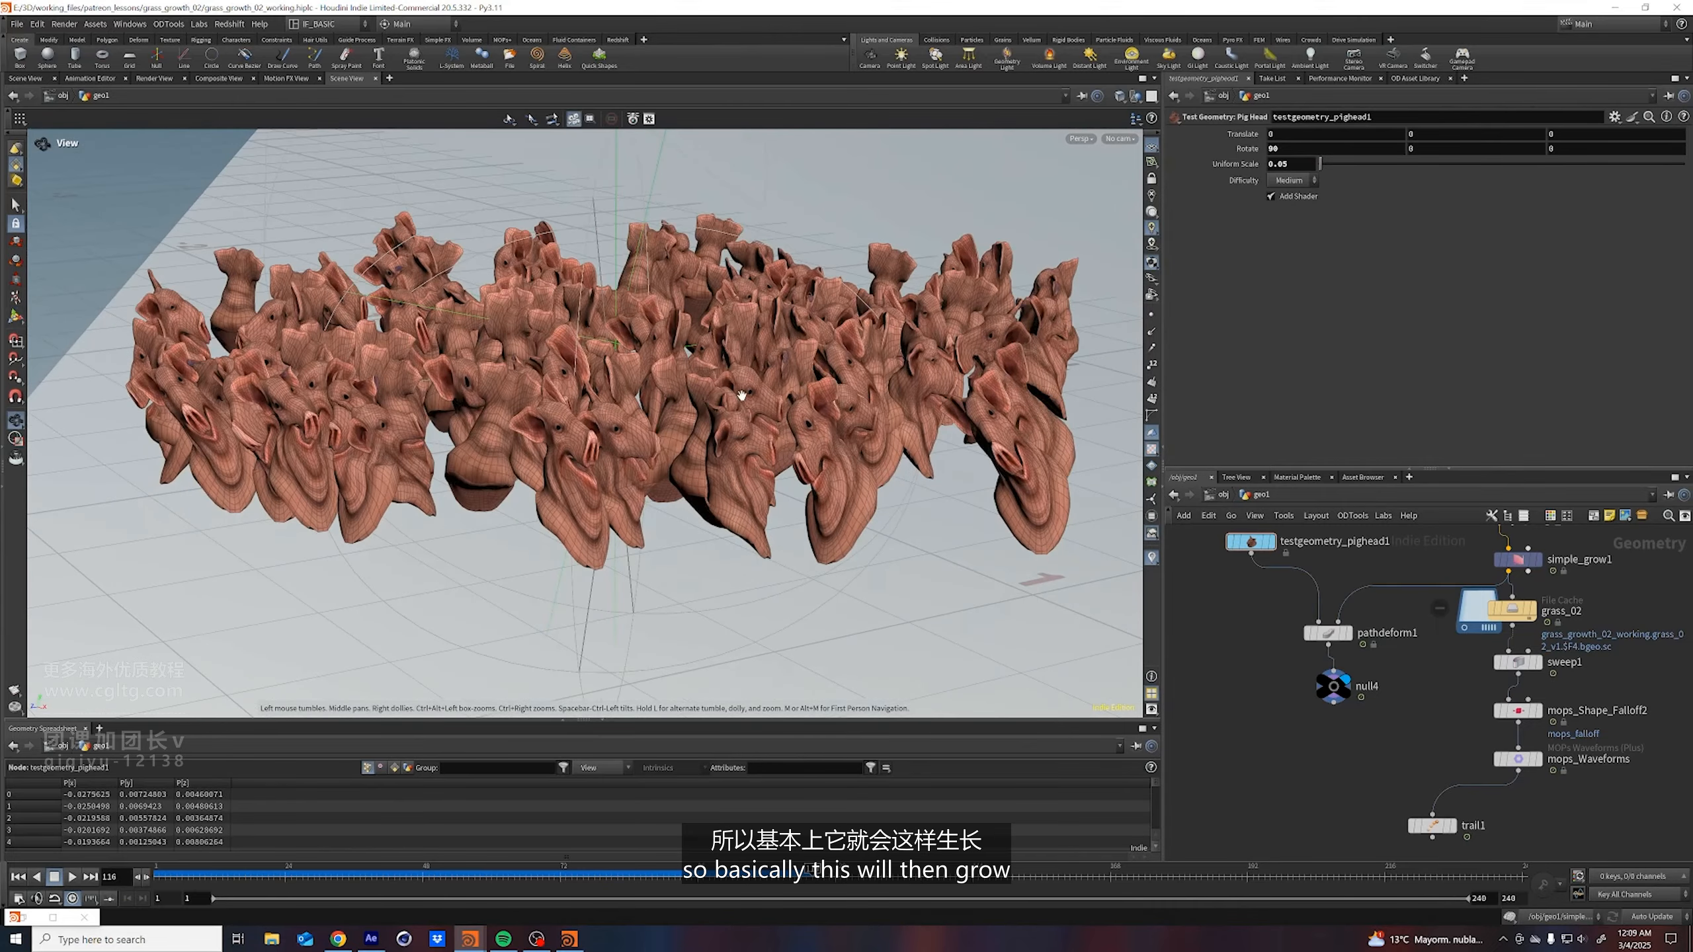
{"action": "left_click", "coordinate": [19, 879]}
{"action": "left_click", "coordinate": [72, 878]}
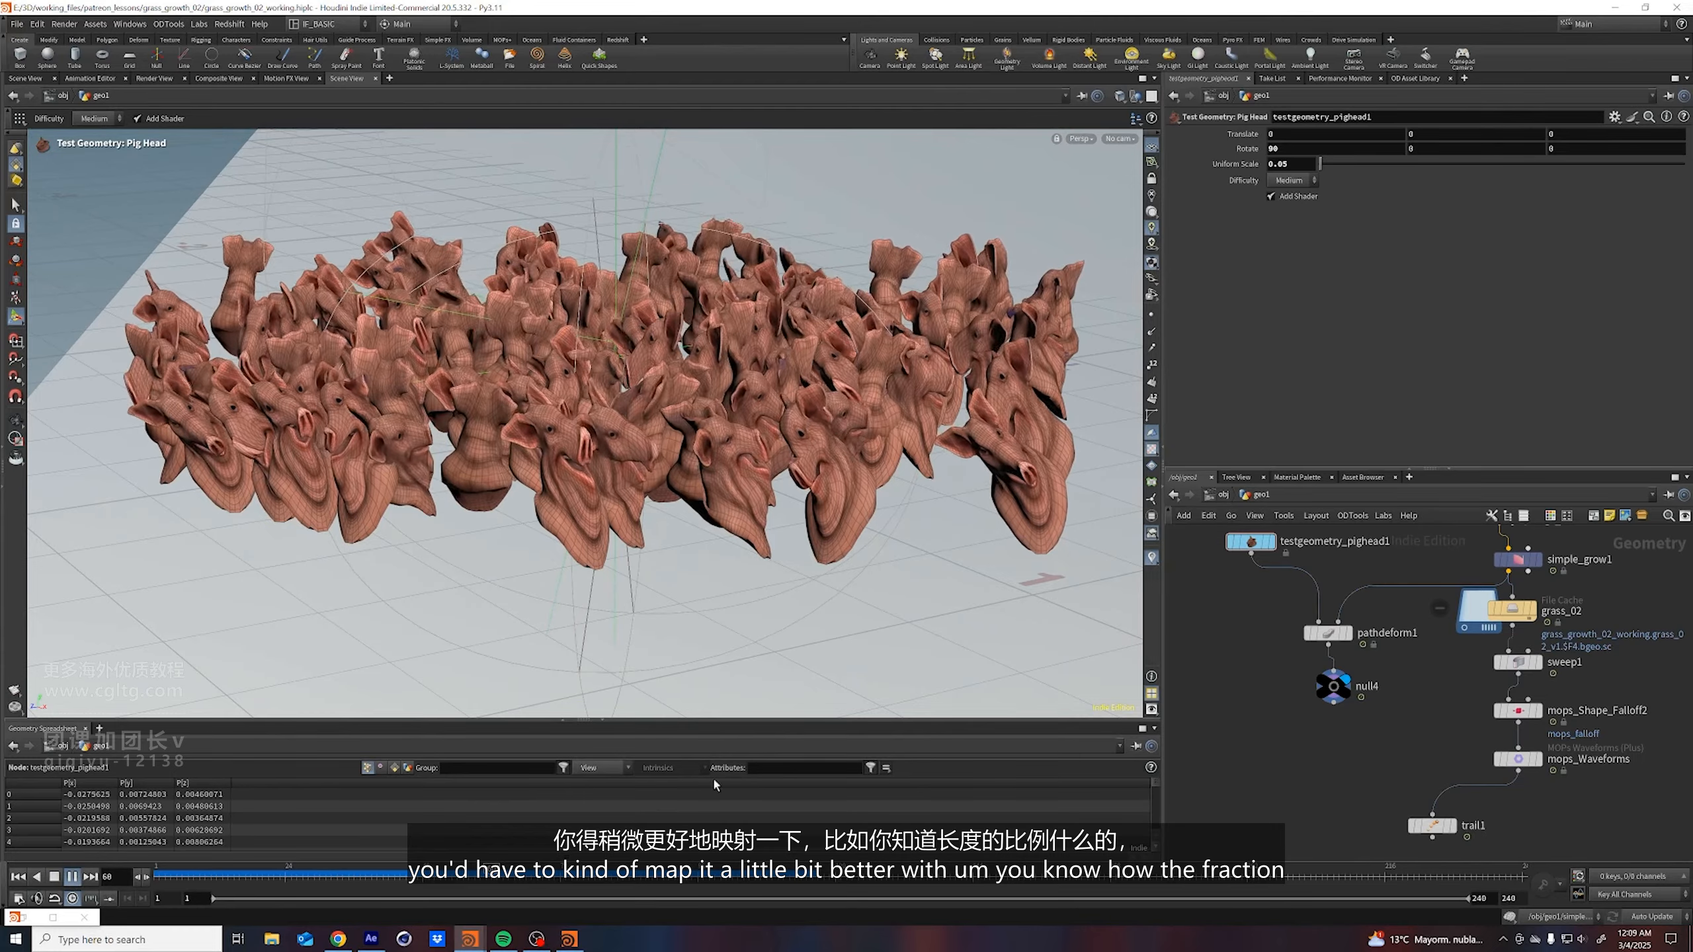
{"action": "left_click", "coordinate": [319, 879]}
{"action": "left_click_drag", "start_coordinate": [320, 883], "coordinate": [314, 882]}
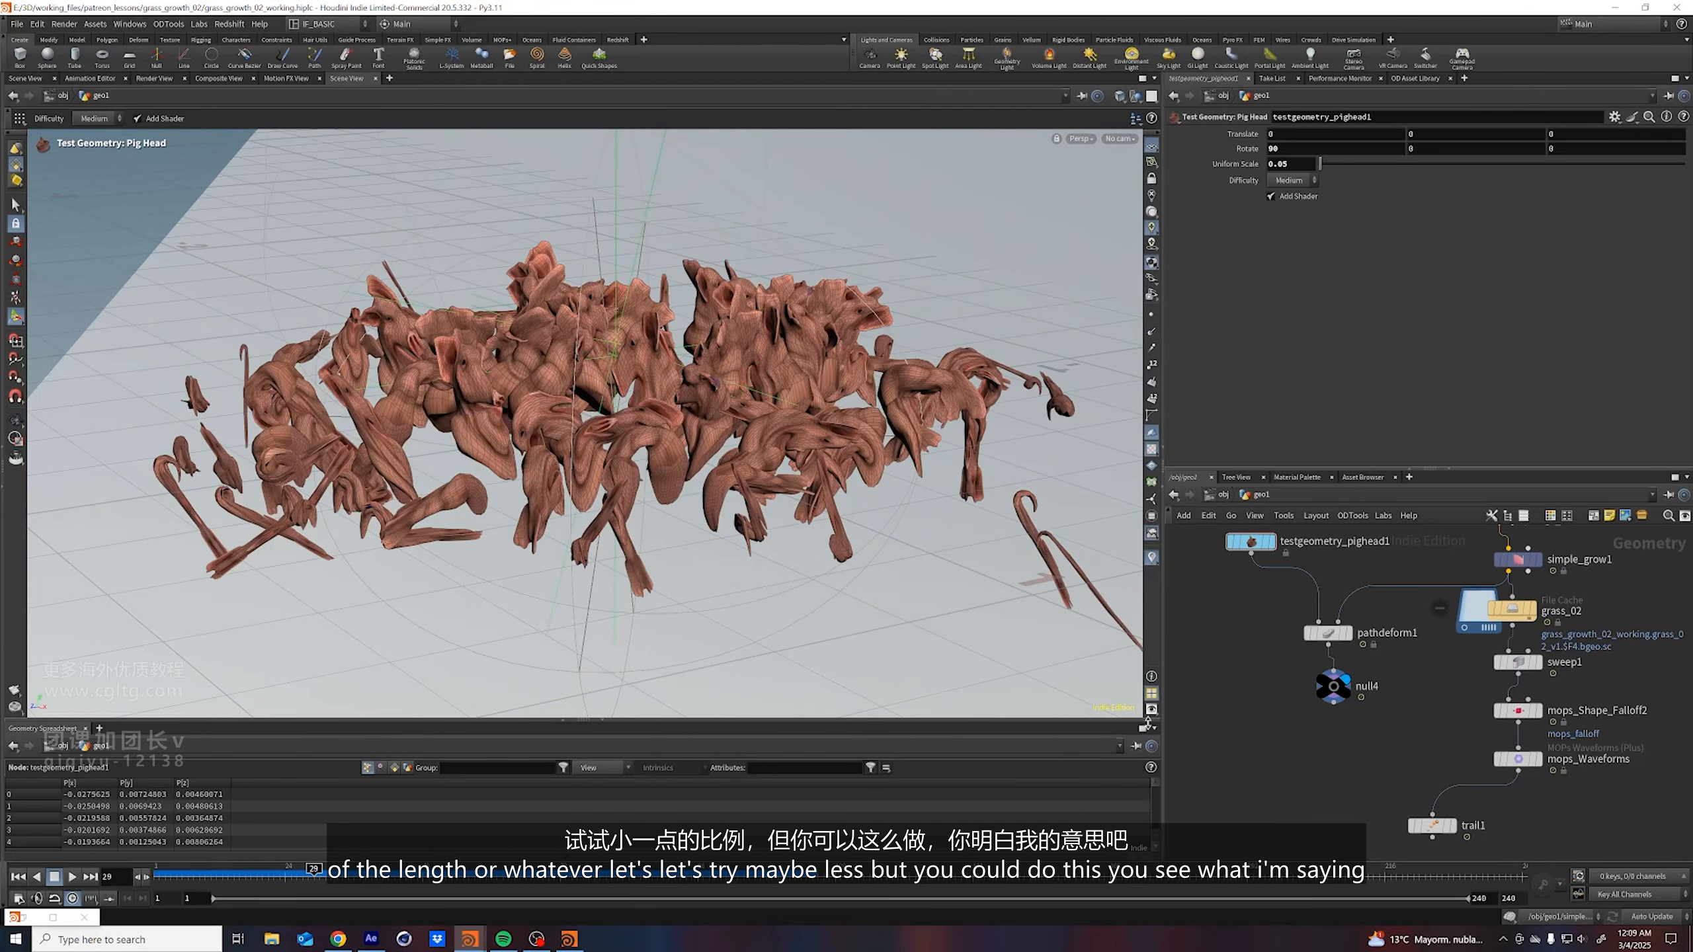
Reduce the Path Deform's map length fraction to 0.86 and replay the growth from the first frame
{"action": "left_click_drag", "start_coordinate": [1328, 634], "coordinate": [1340, 622]}
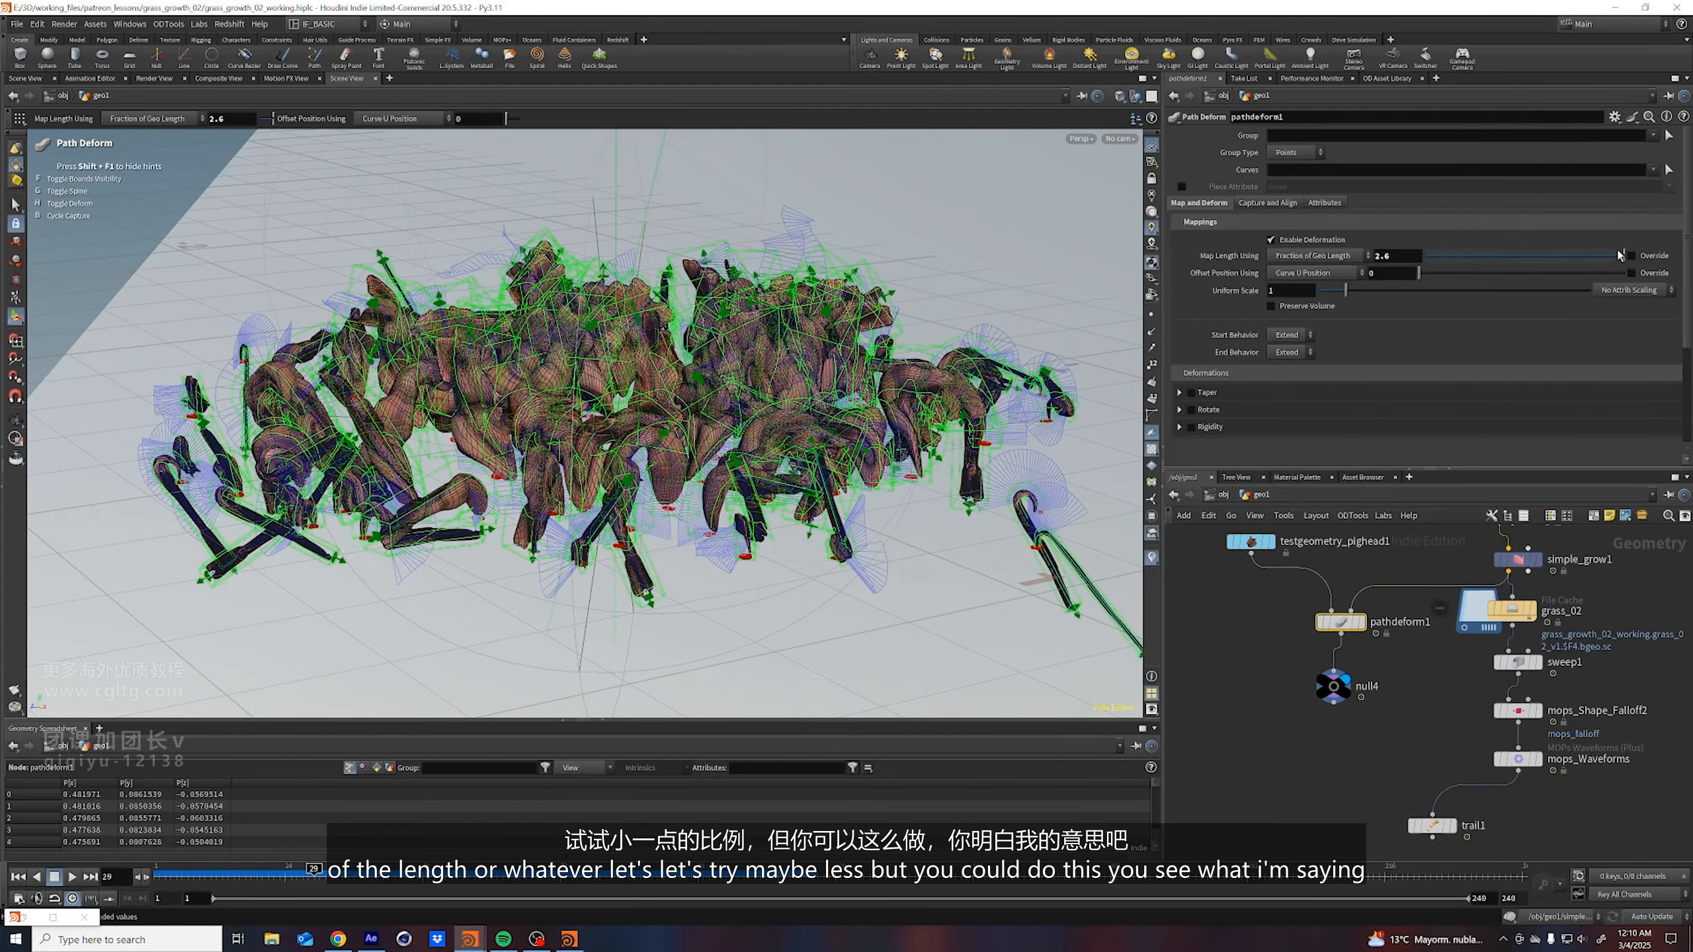
{"action": "left_click_drag", "start_coordinate": [1623, 255], "coordinate": [1597, 261]}
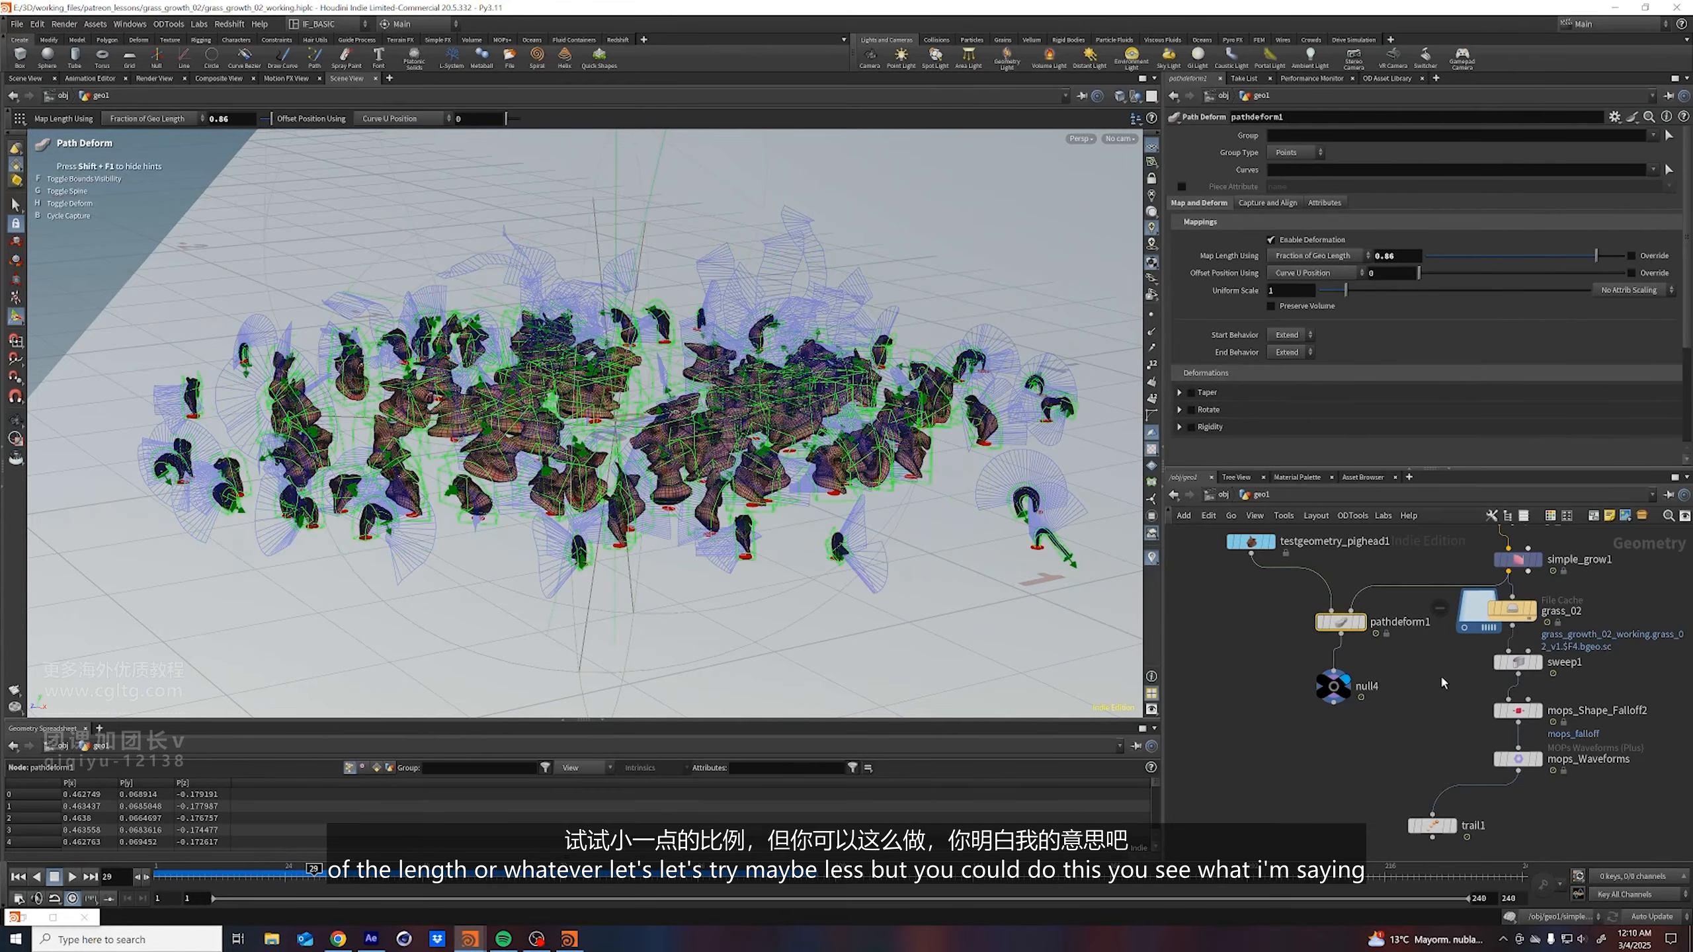
{"action": "left_click", "coordinate": [18, 876]}
{"action": "left_click", "coordinate": [72, 876]}
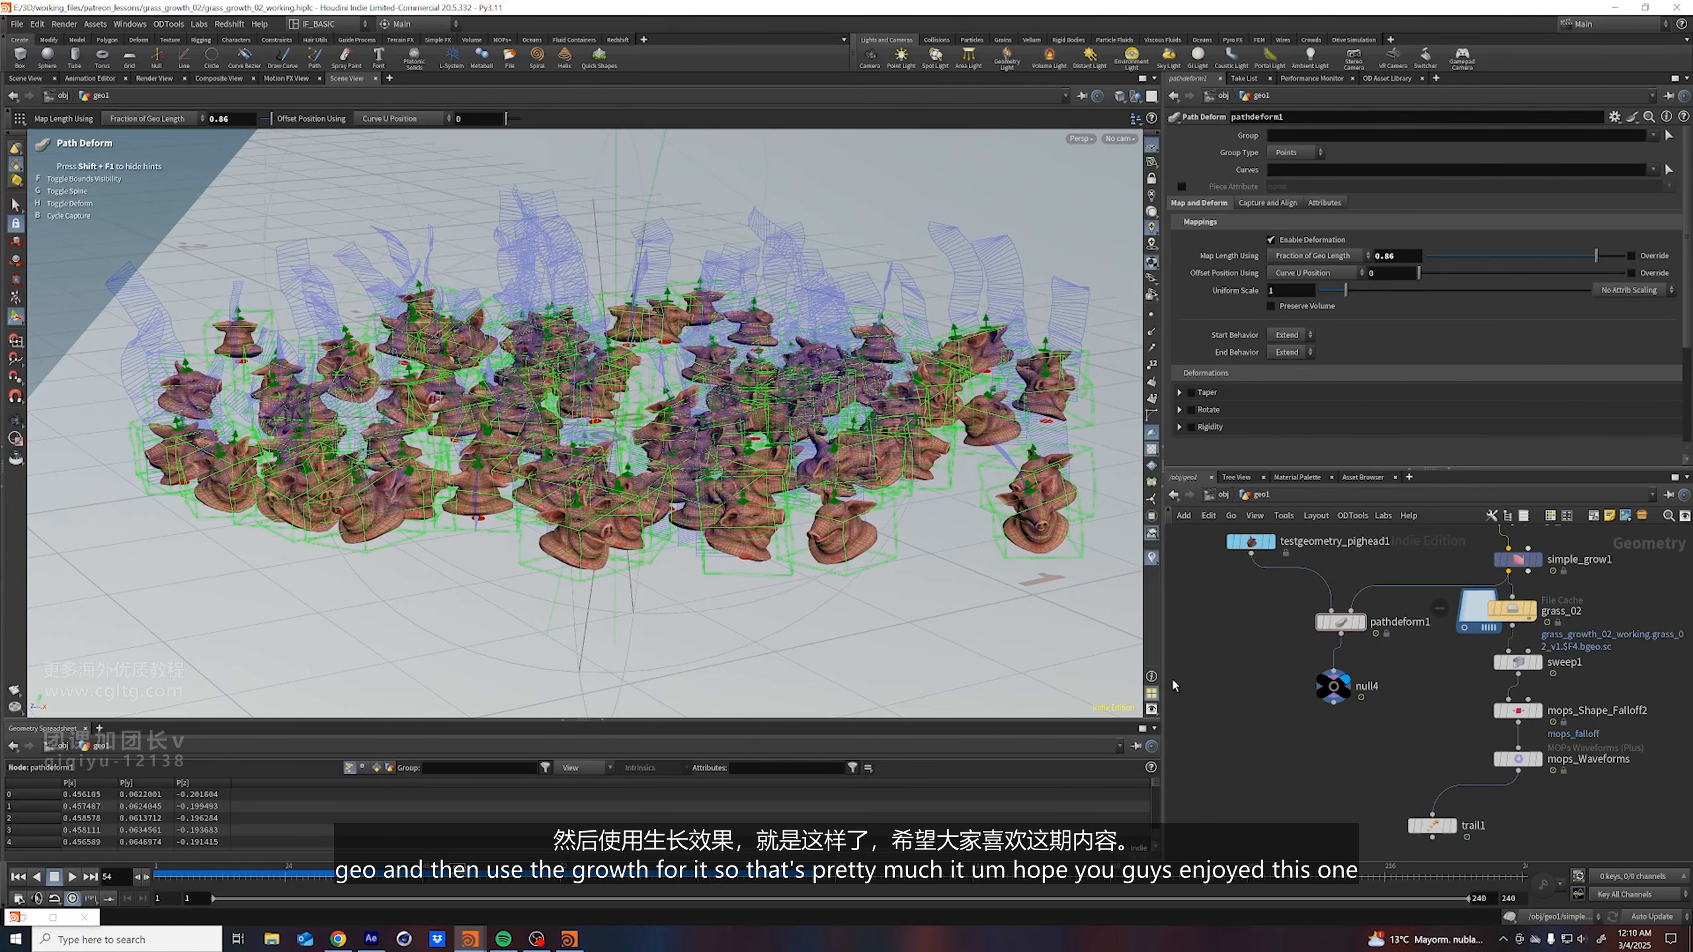
Check the grown pig heads from above, save the scene and bring the curve setup nodes into view
{"action": "left_click_drag", "start_coordinate": [826, 427], "coordinate": [814, 506], "text": "alt"}
{"action": "middle_click_drag", "start_coordinate": [1357, 784], "coordinate": [1336, 762]}
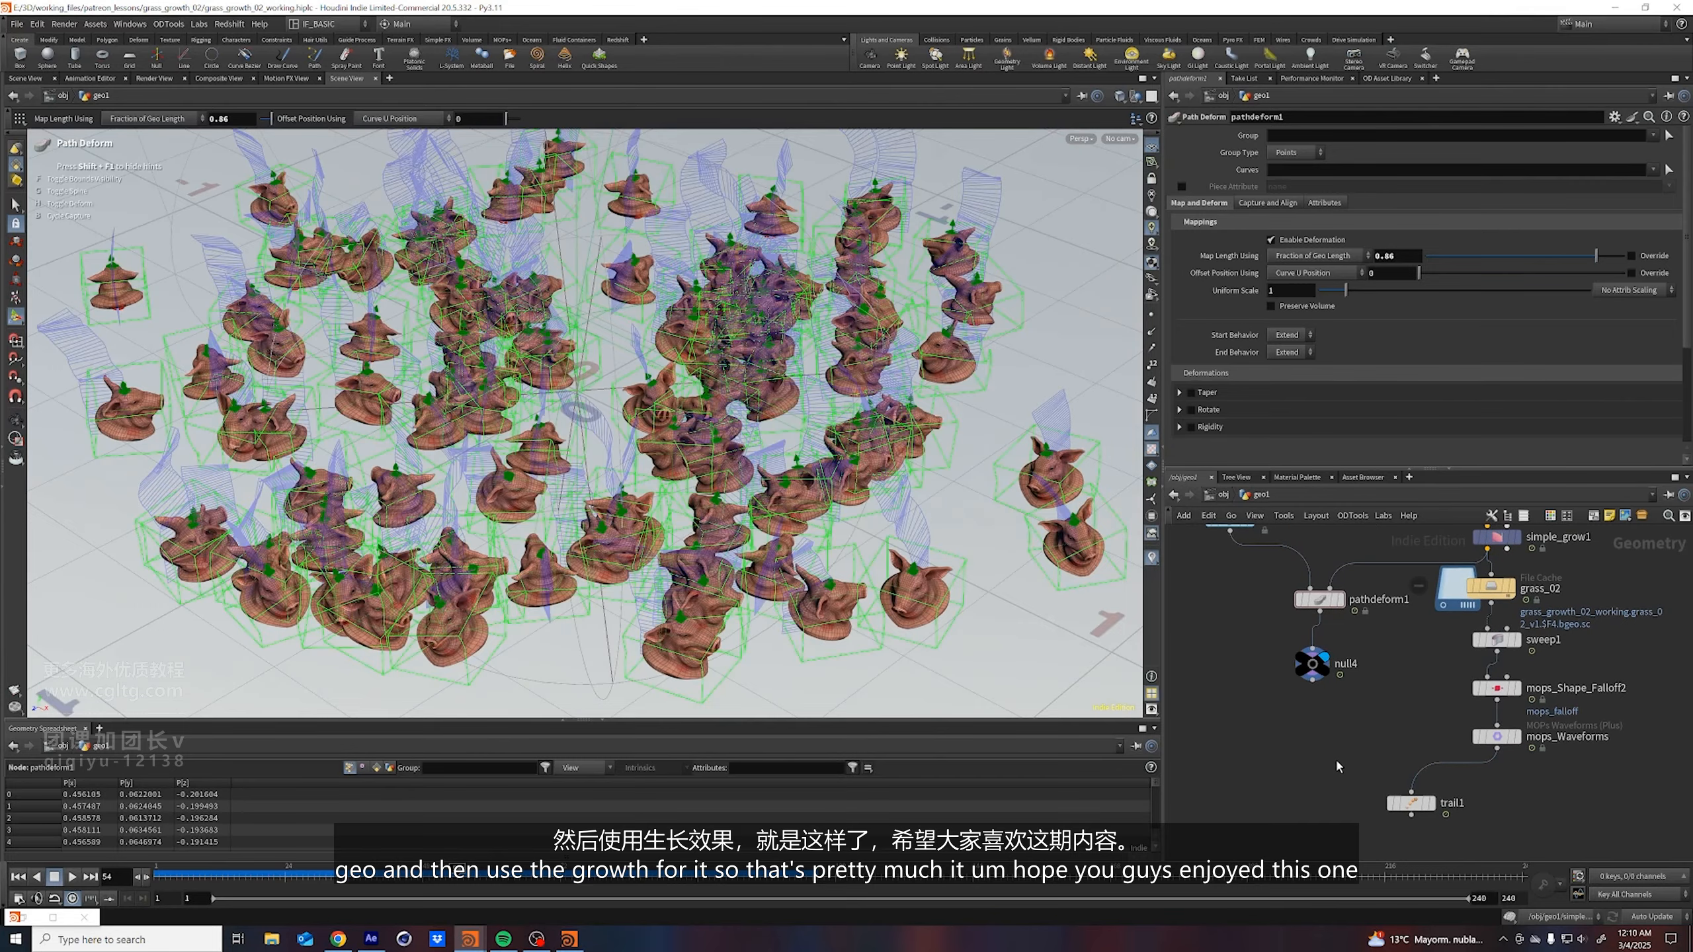
{"action": "key", "text": "ctrl+s"}
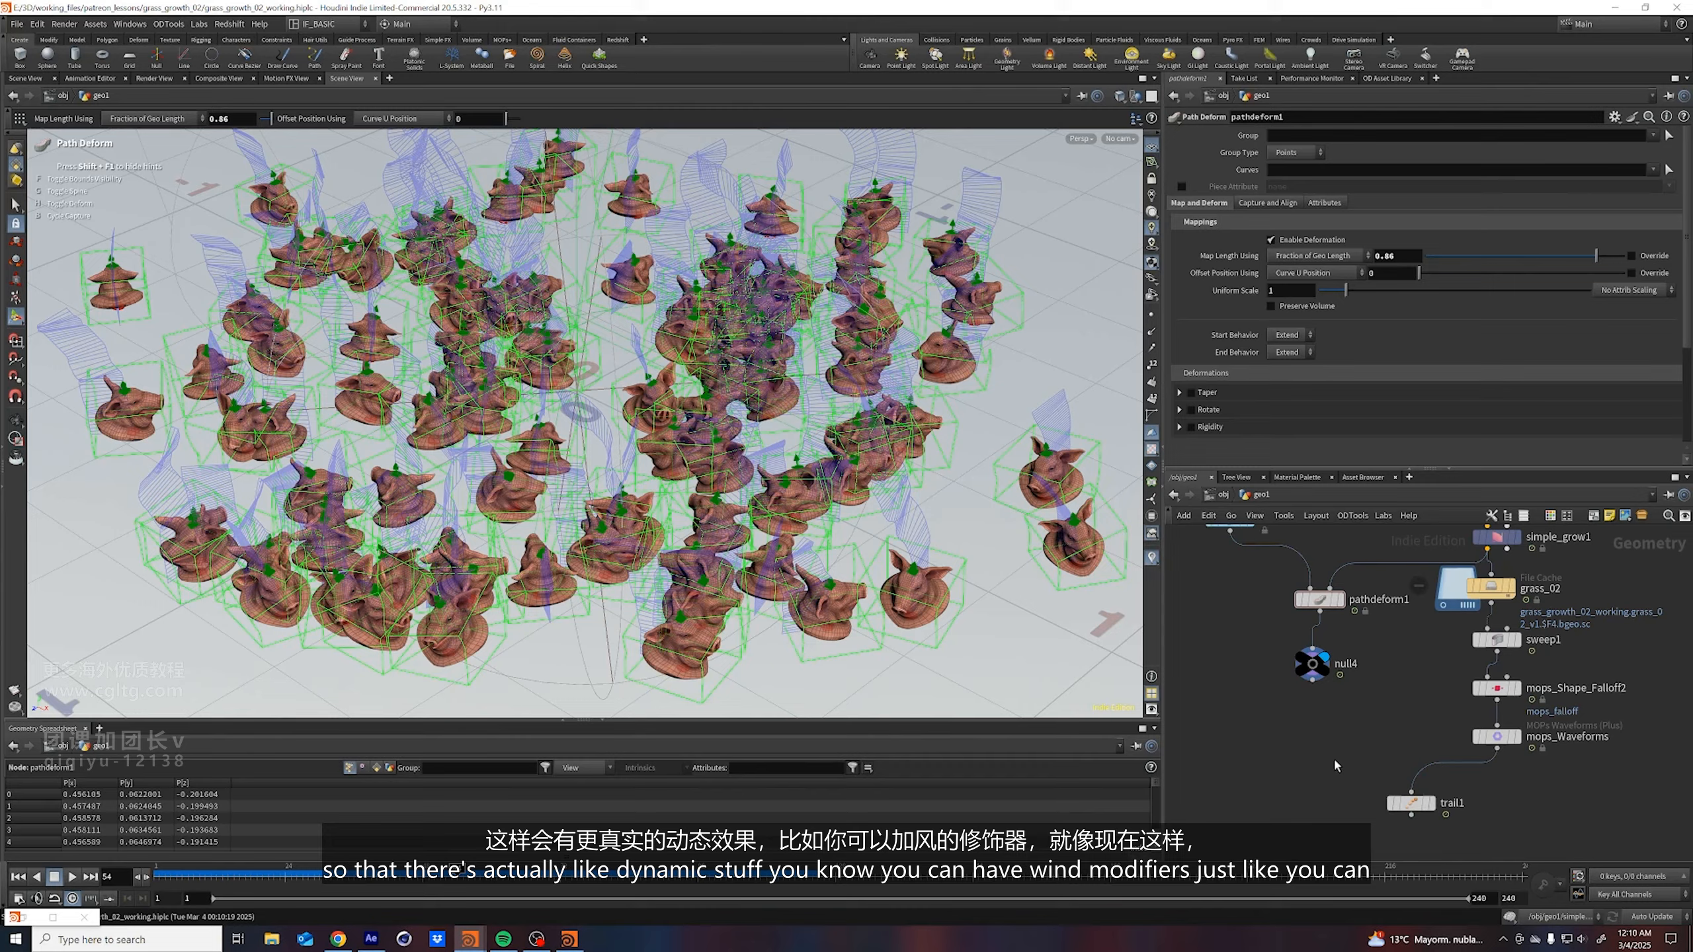
{"action": "middle_click_drag", "start_coordinate": [1400, 533], "coordinate": [1320, 681]}
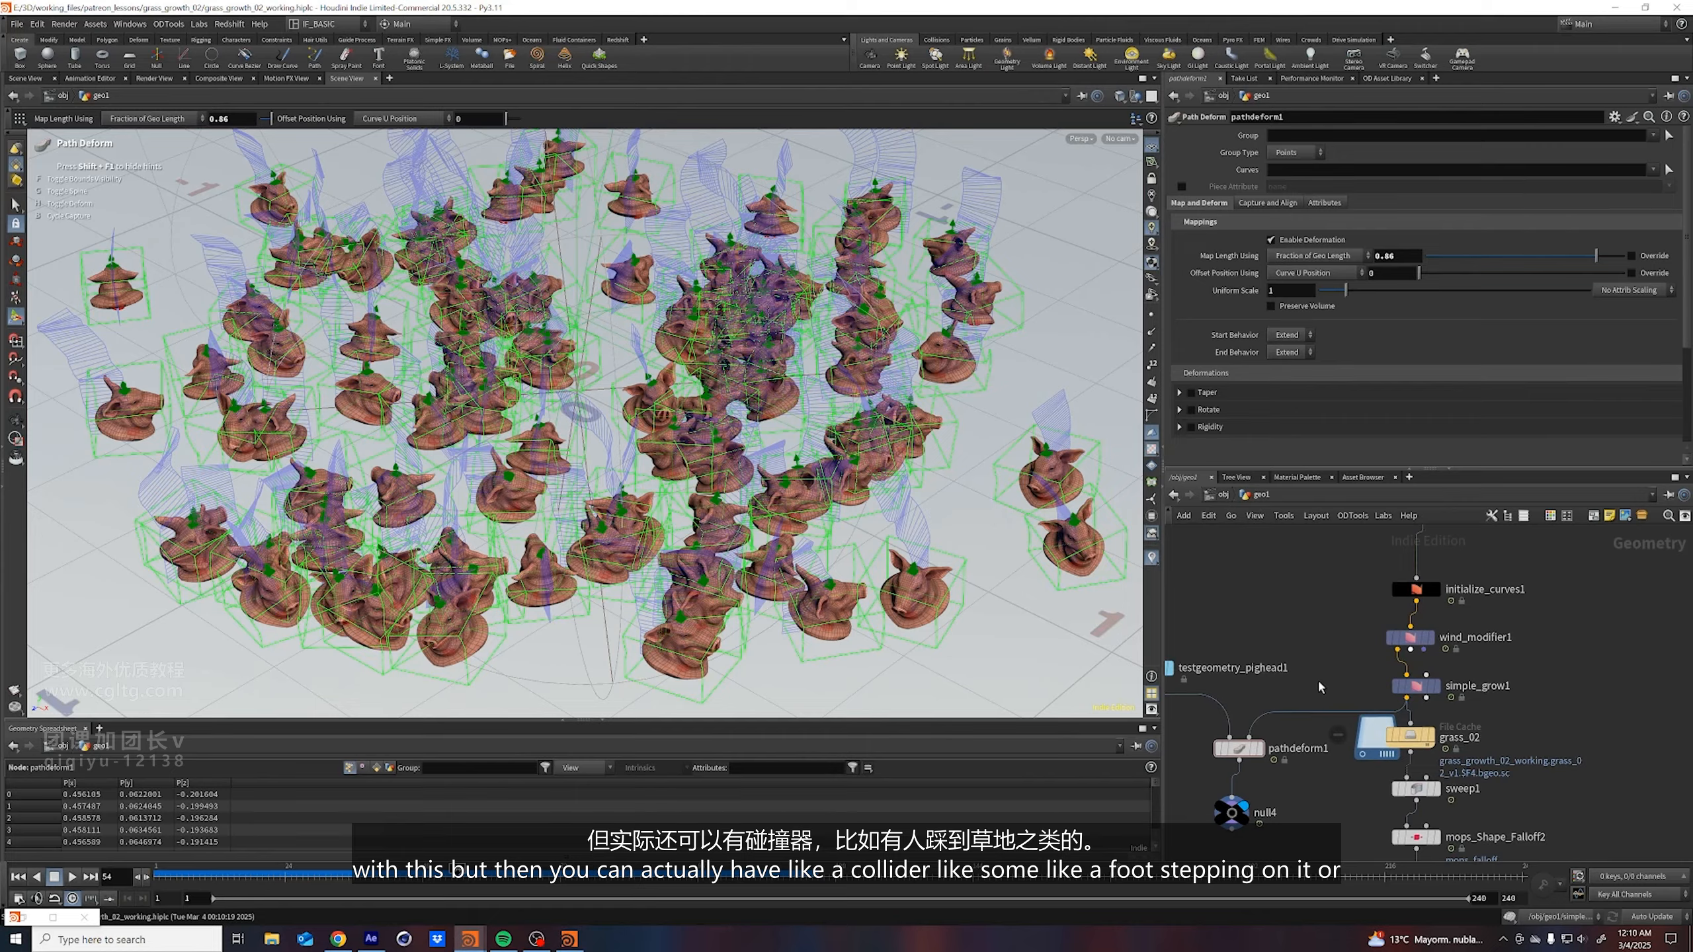